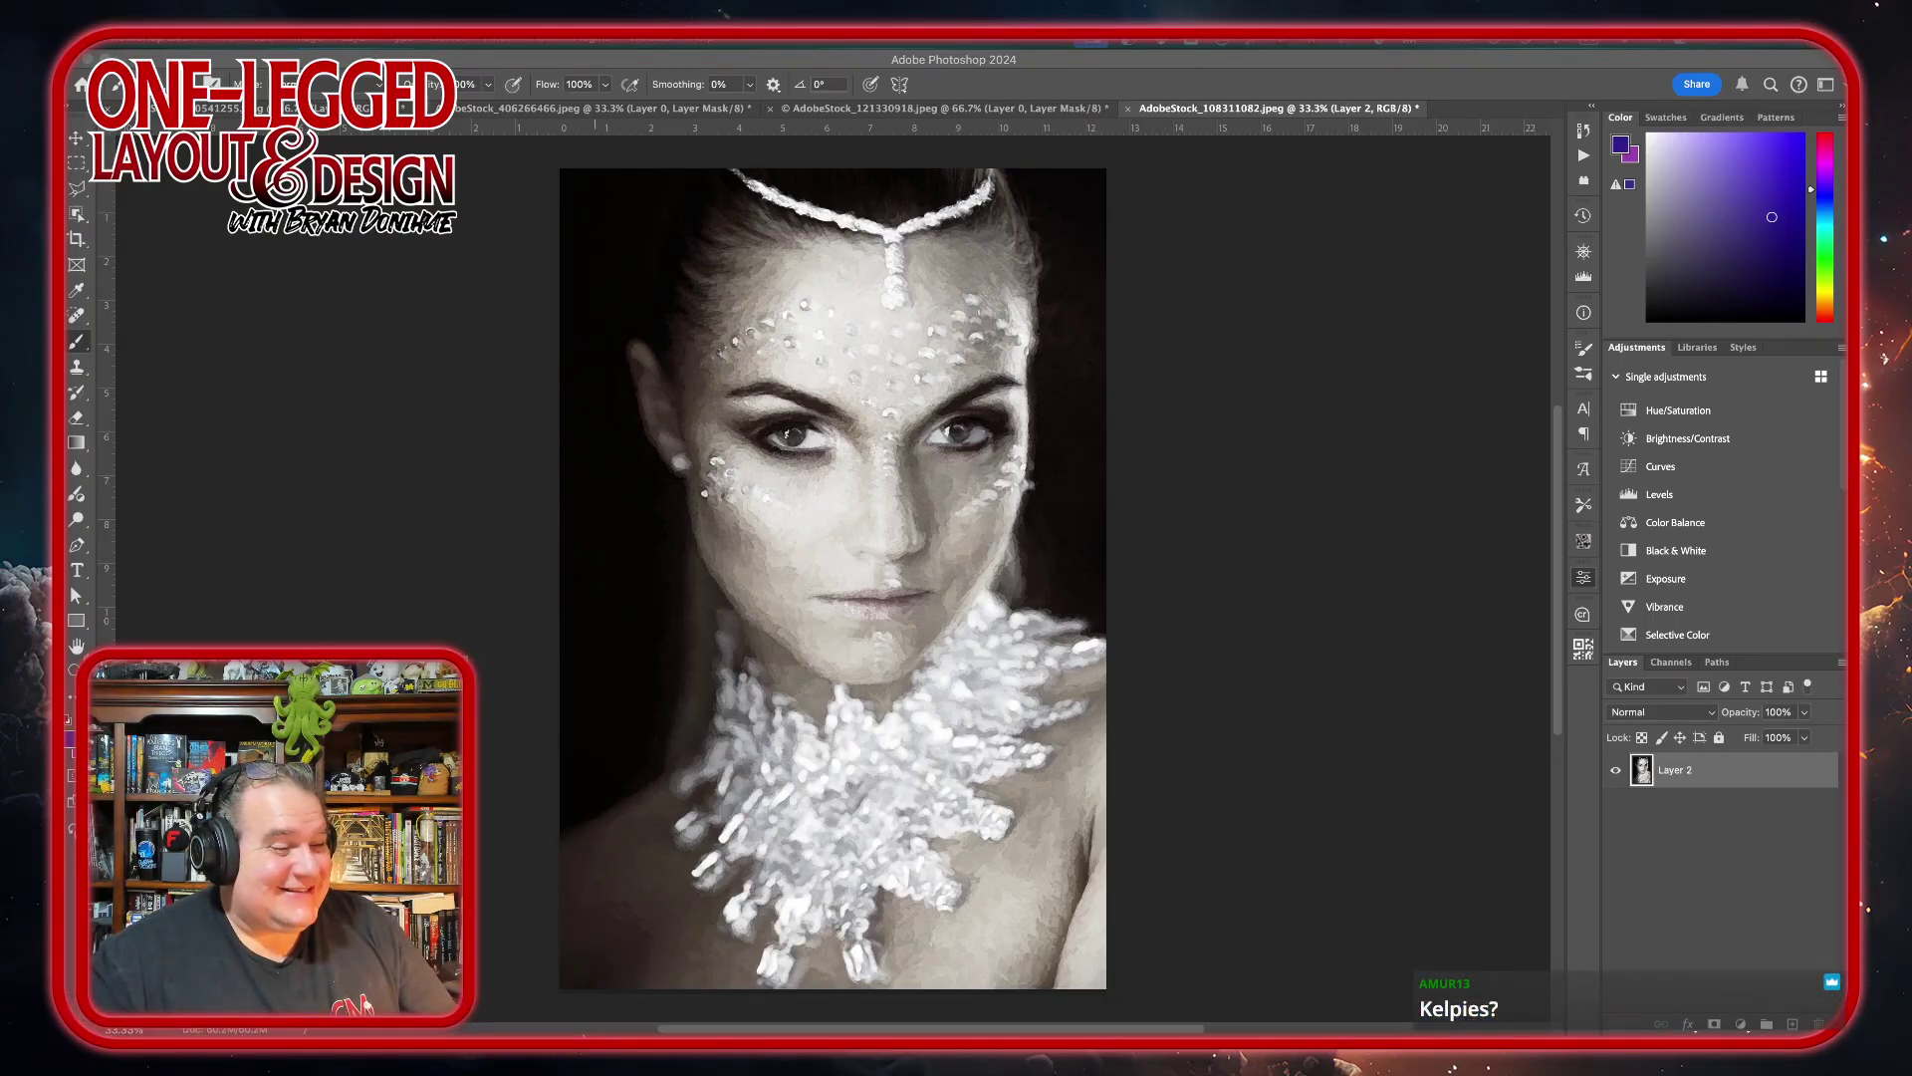
- Switch to InDesign and examine the free space below the table on the Appendix A: Magic Items page
click(630, 995)
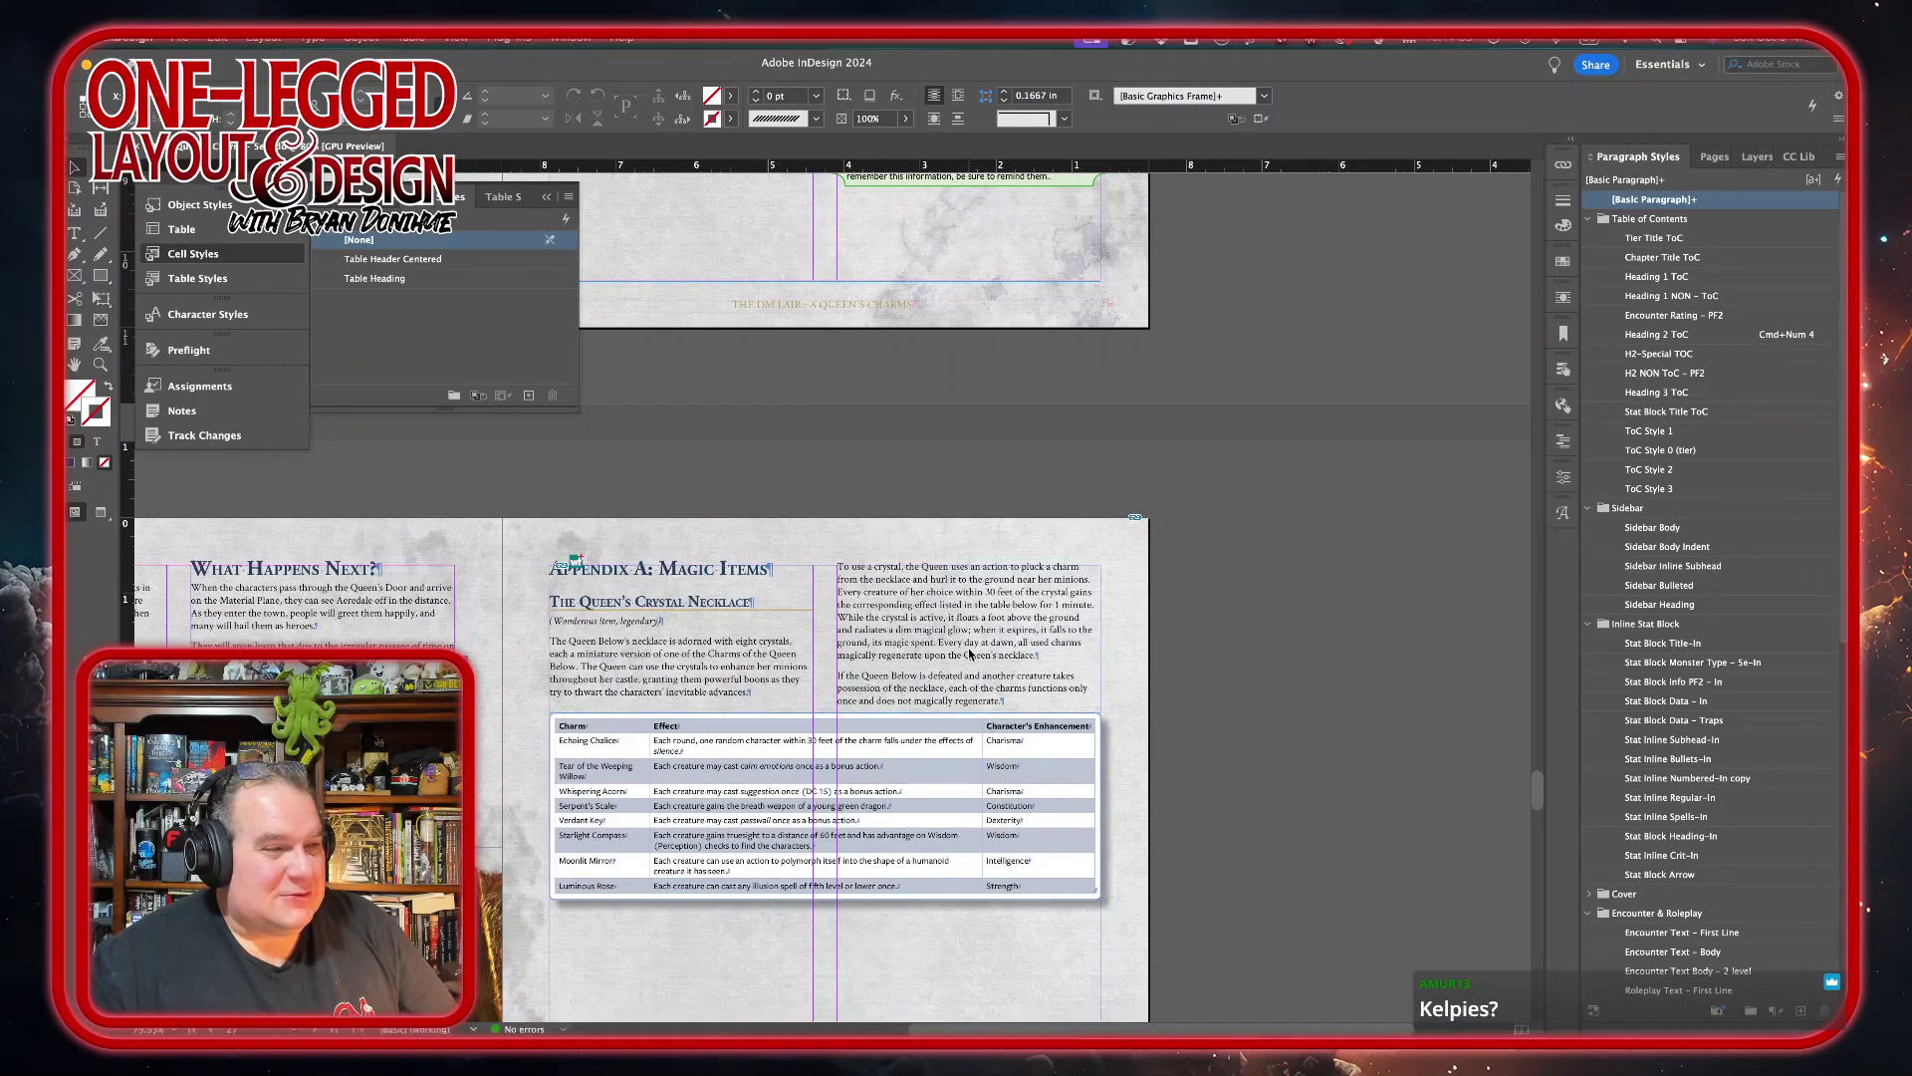
scroll(971, 653, left, 5)
scroll(971, 654, down, 3)
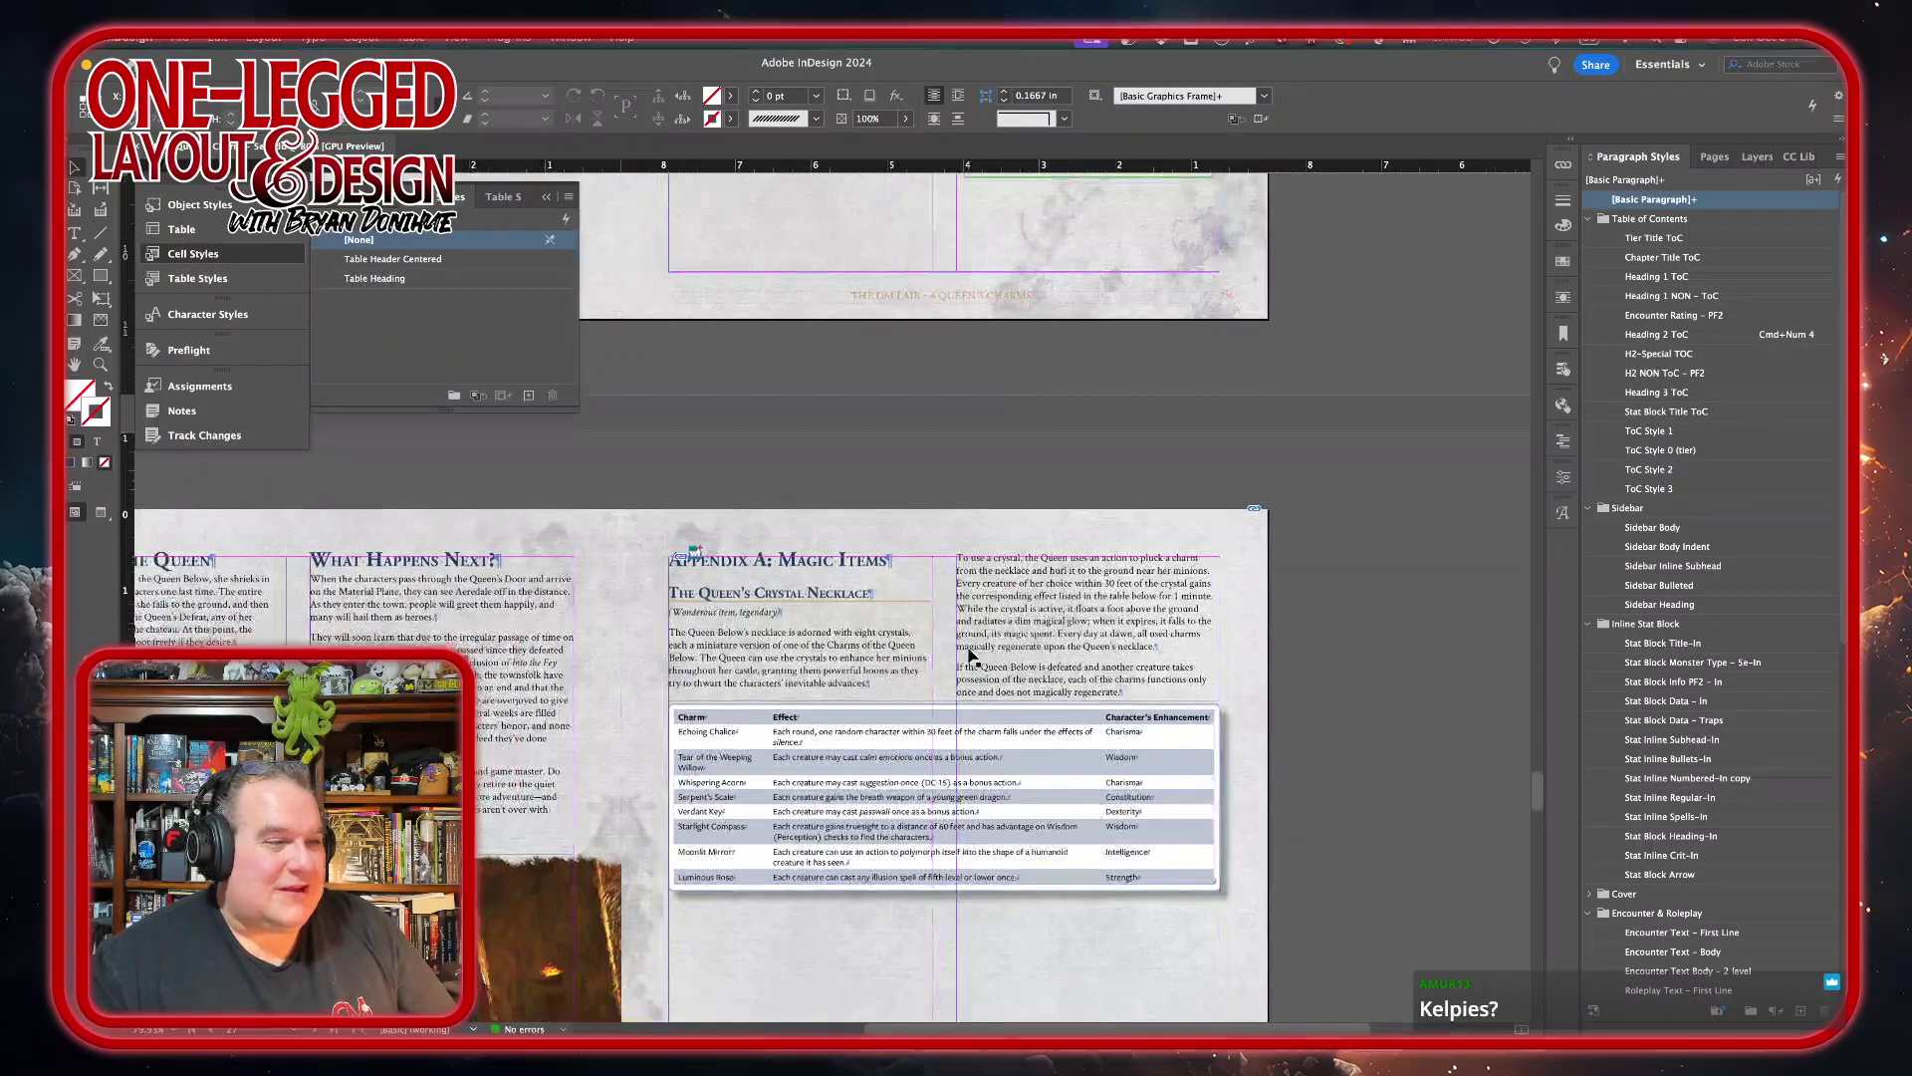
scroll(971, 654, down, 4)
scroll(971, 654, left, 2)
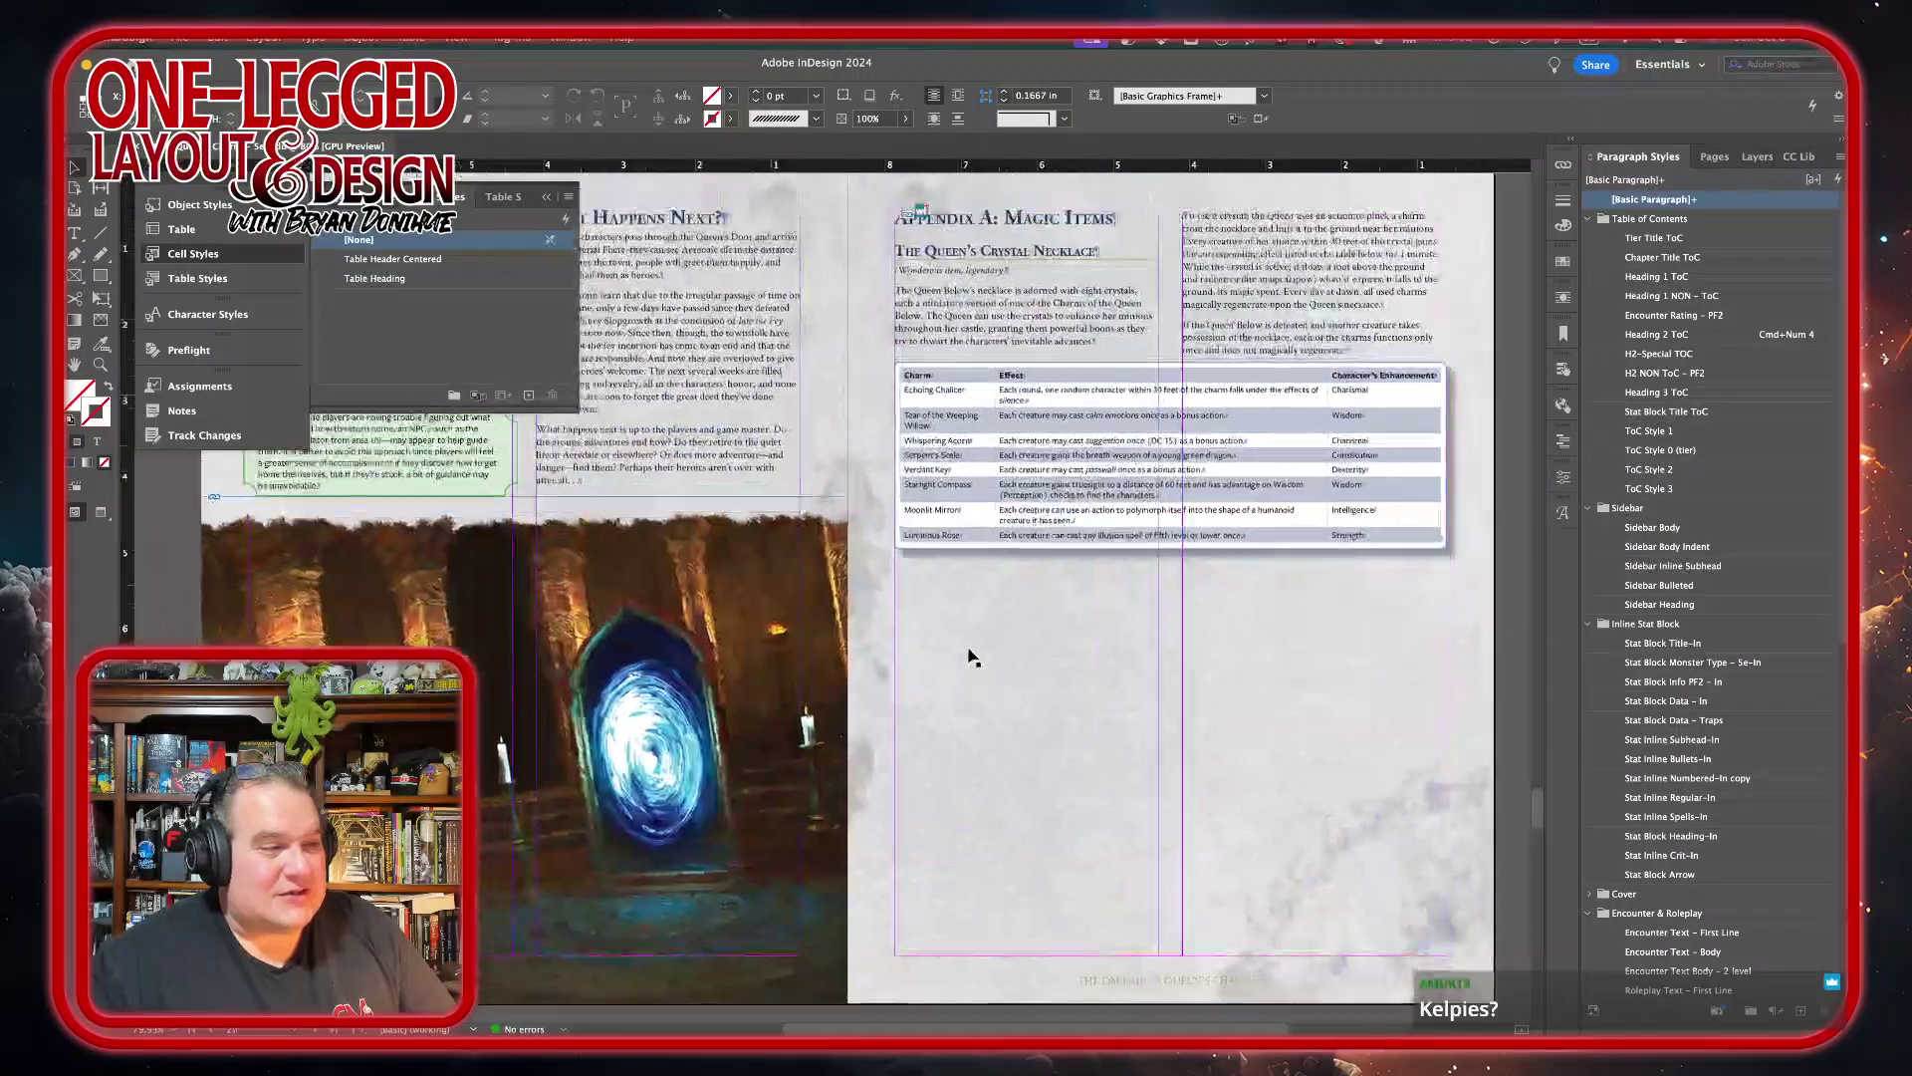
scroll(971, 658, right, 5)
scroll(971, 657, up, 1)
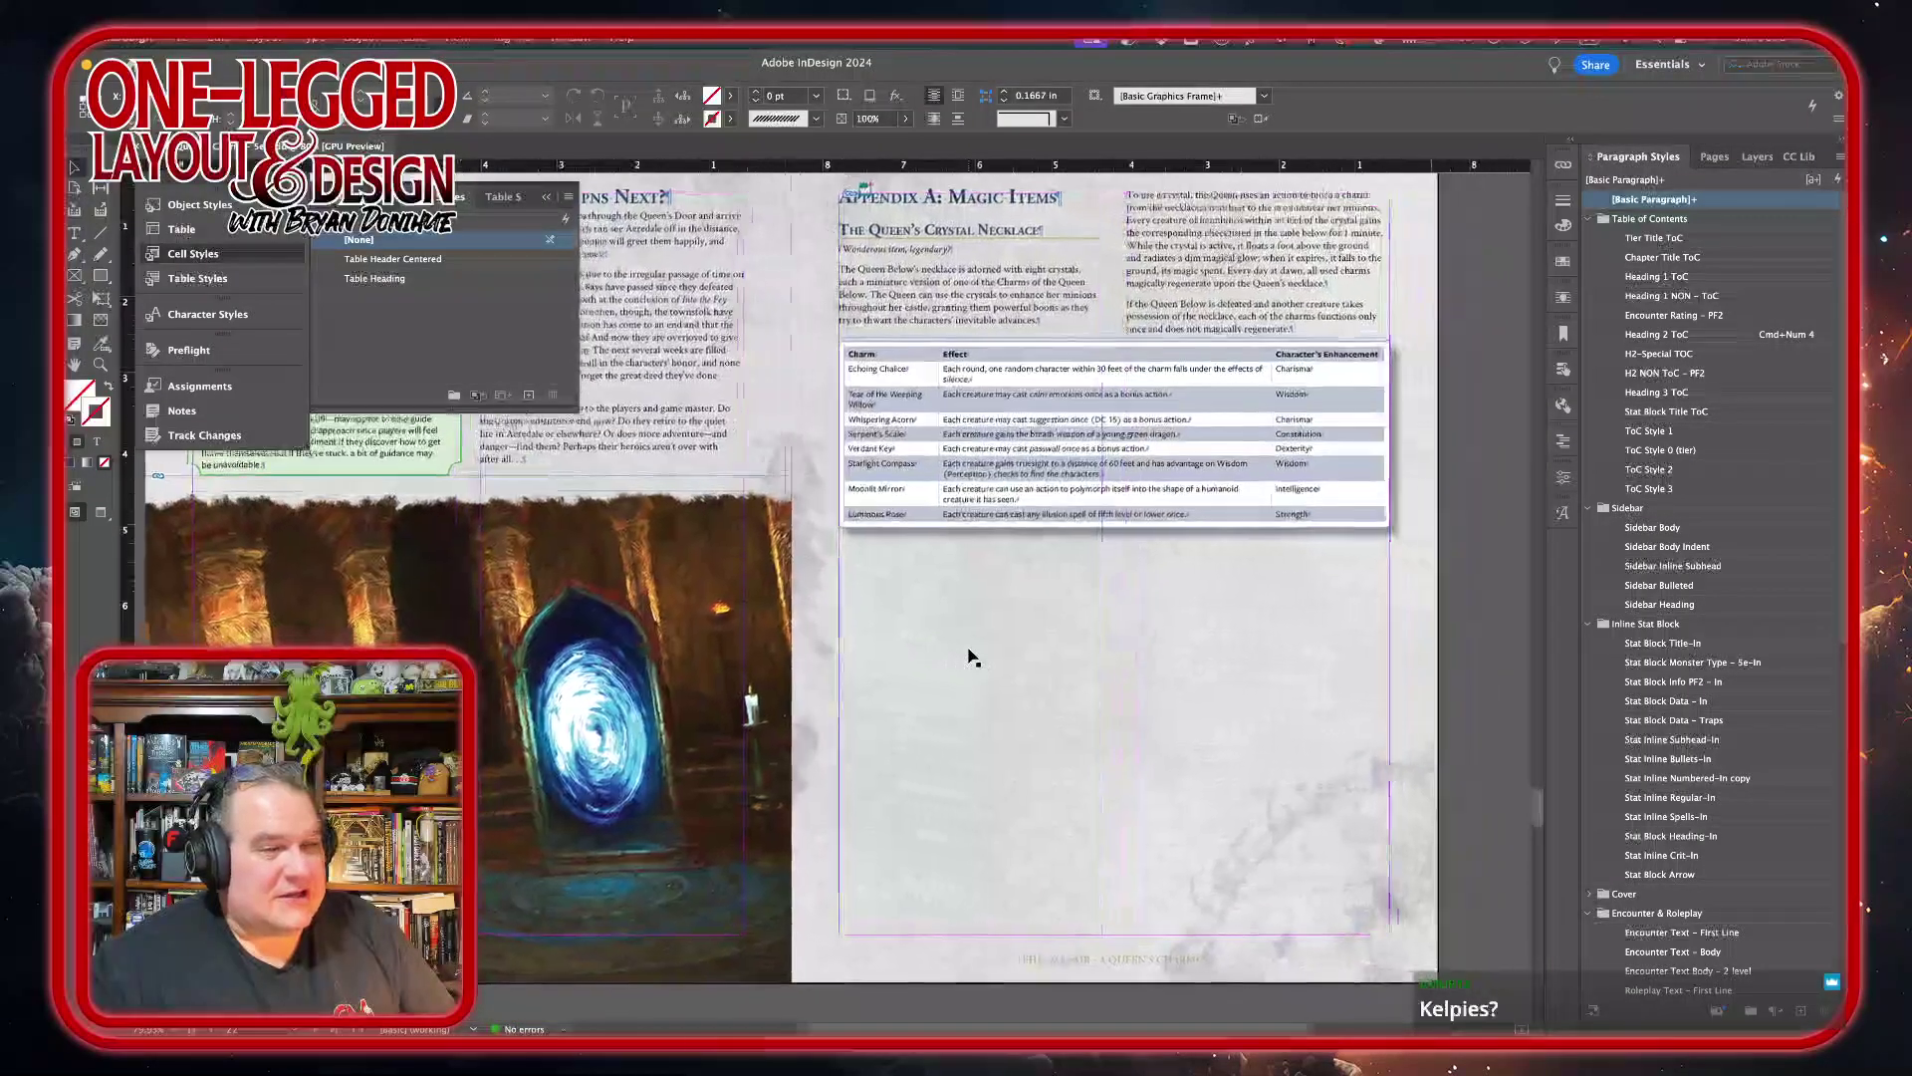
scroll(971, 653, down, 3)
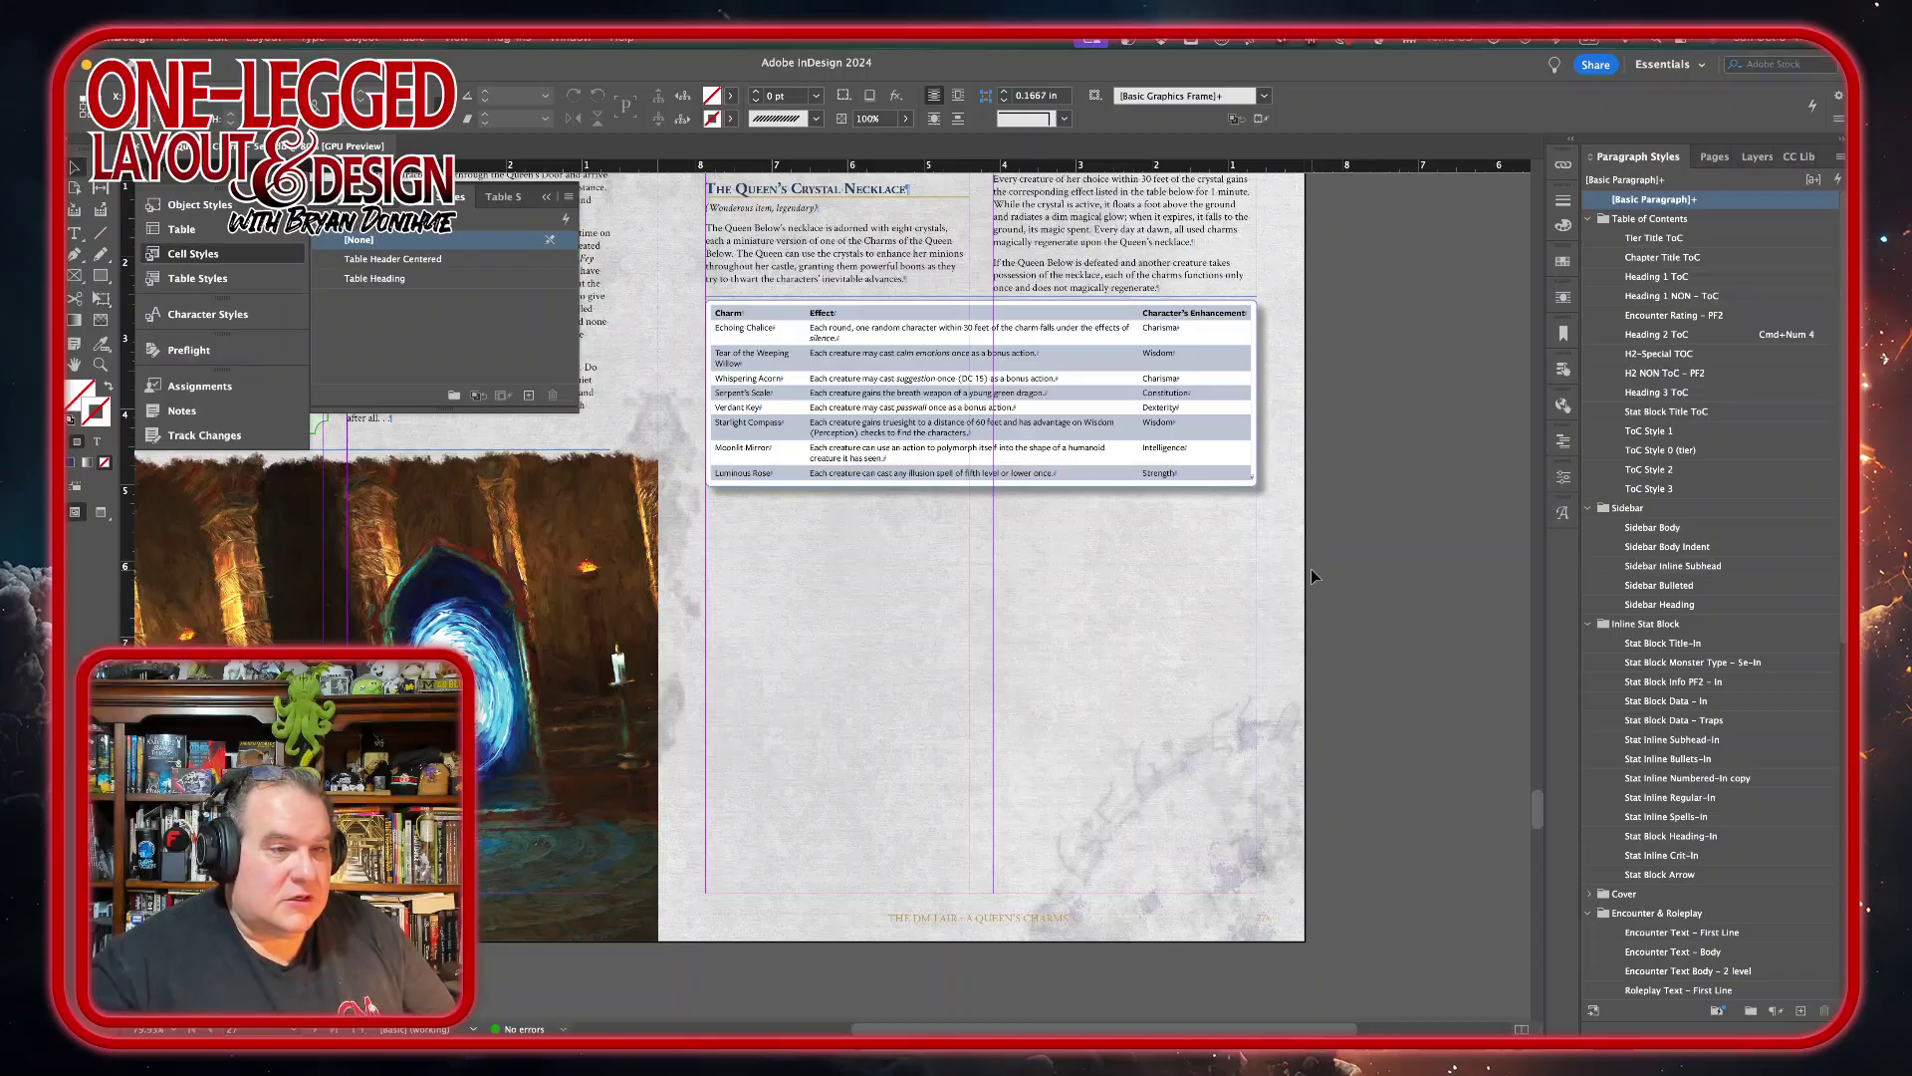
- Review the crystal necklace portrait on Adobe Stock in the browser and return to the InDesign layout
mouse_move(952, 1031)
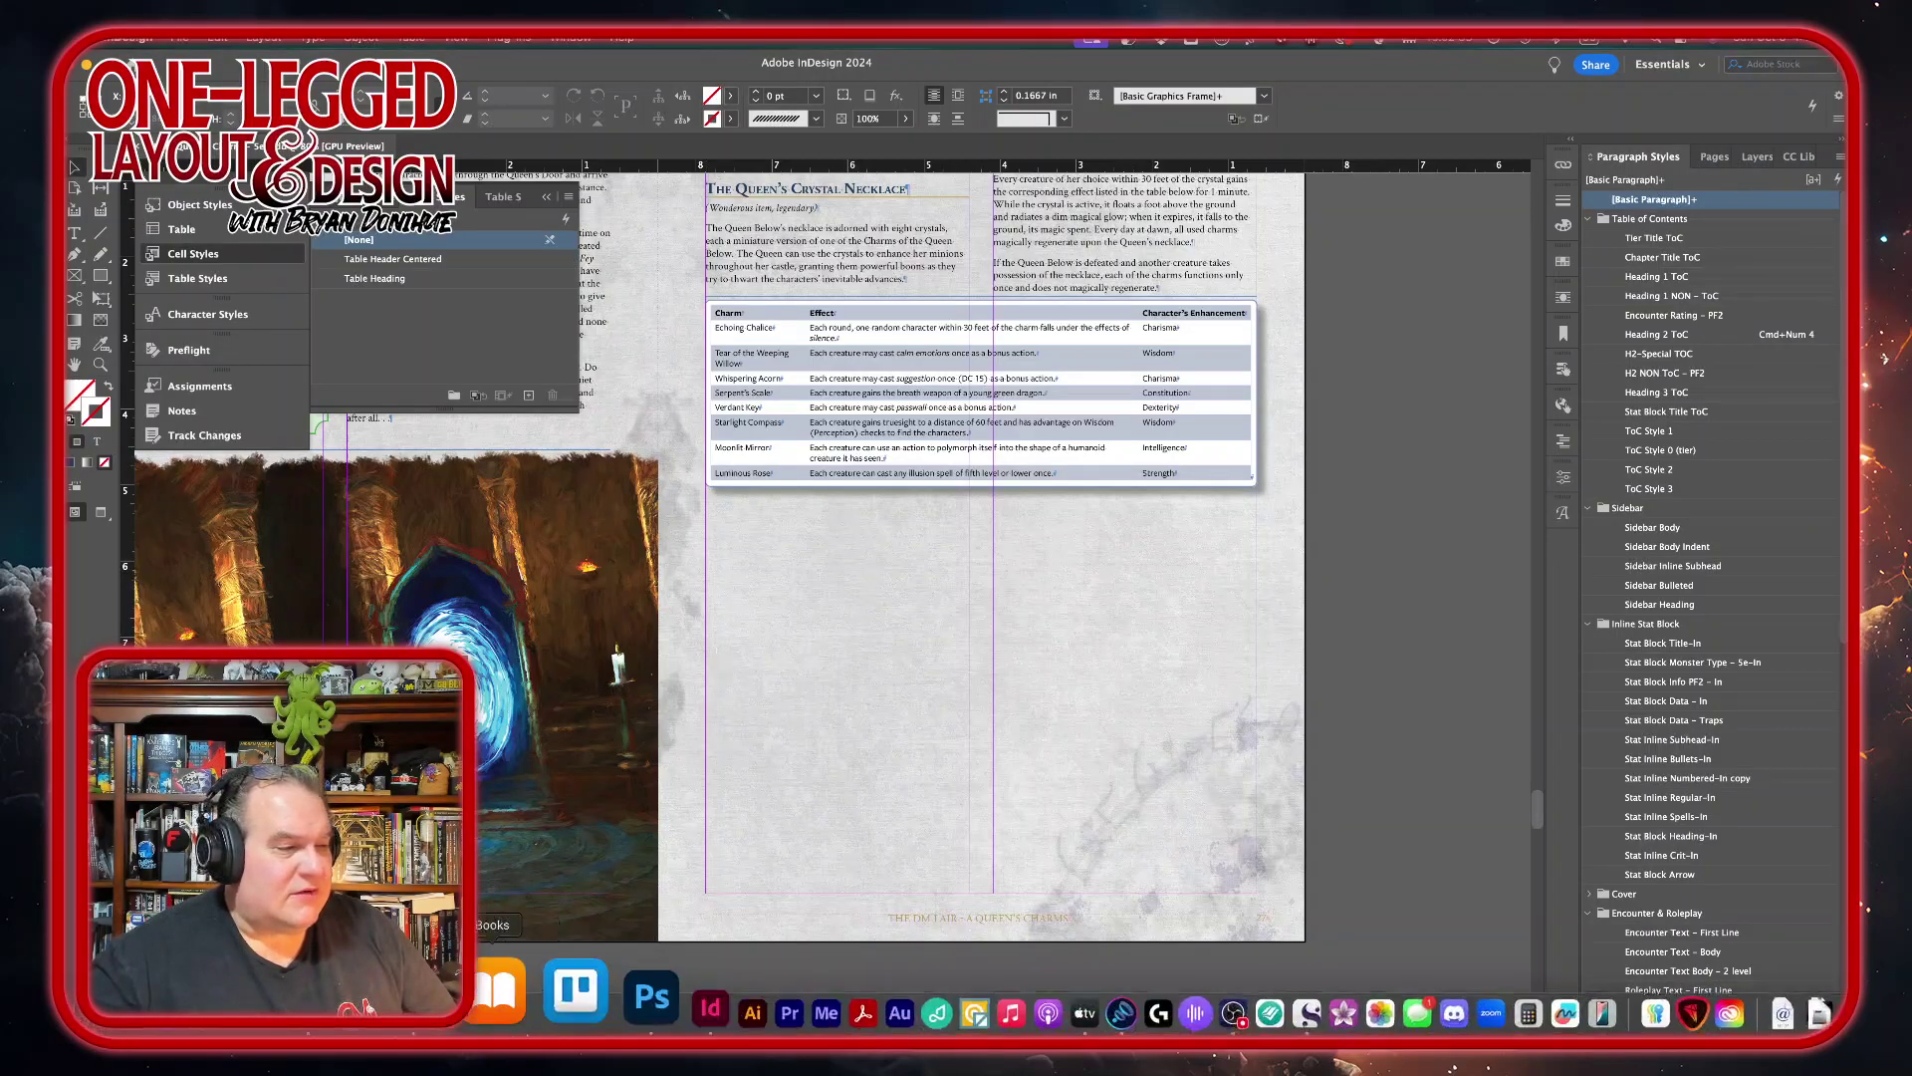
click(492, 985)
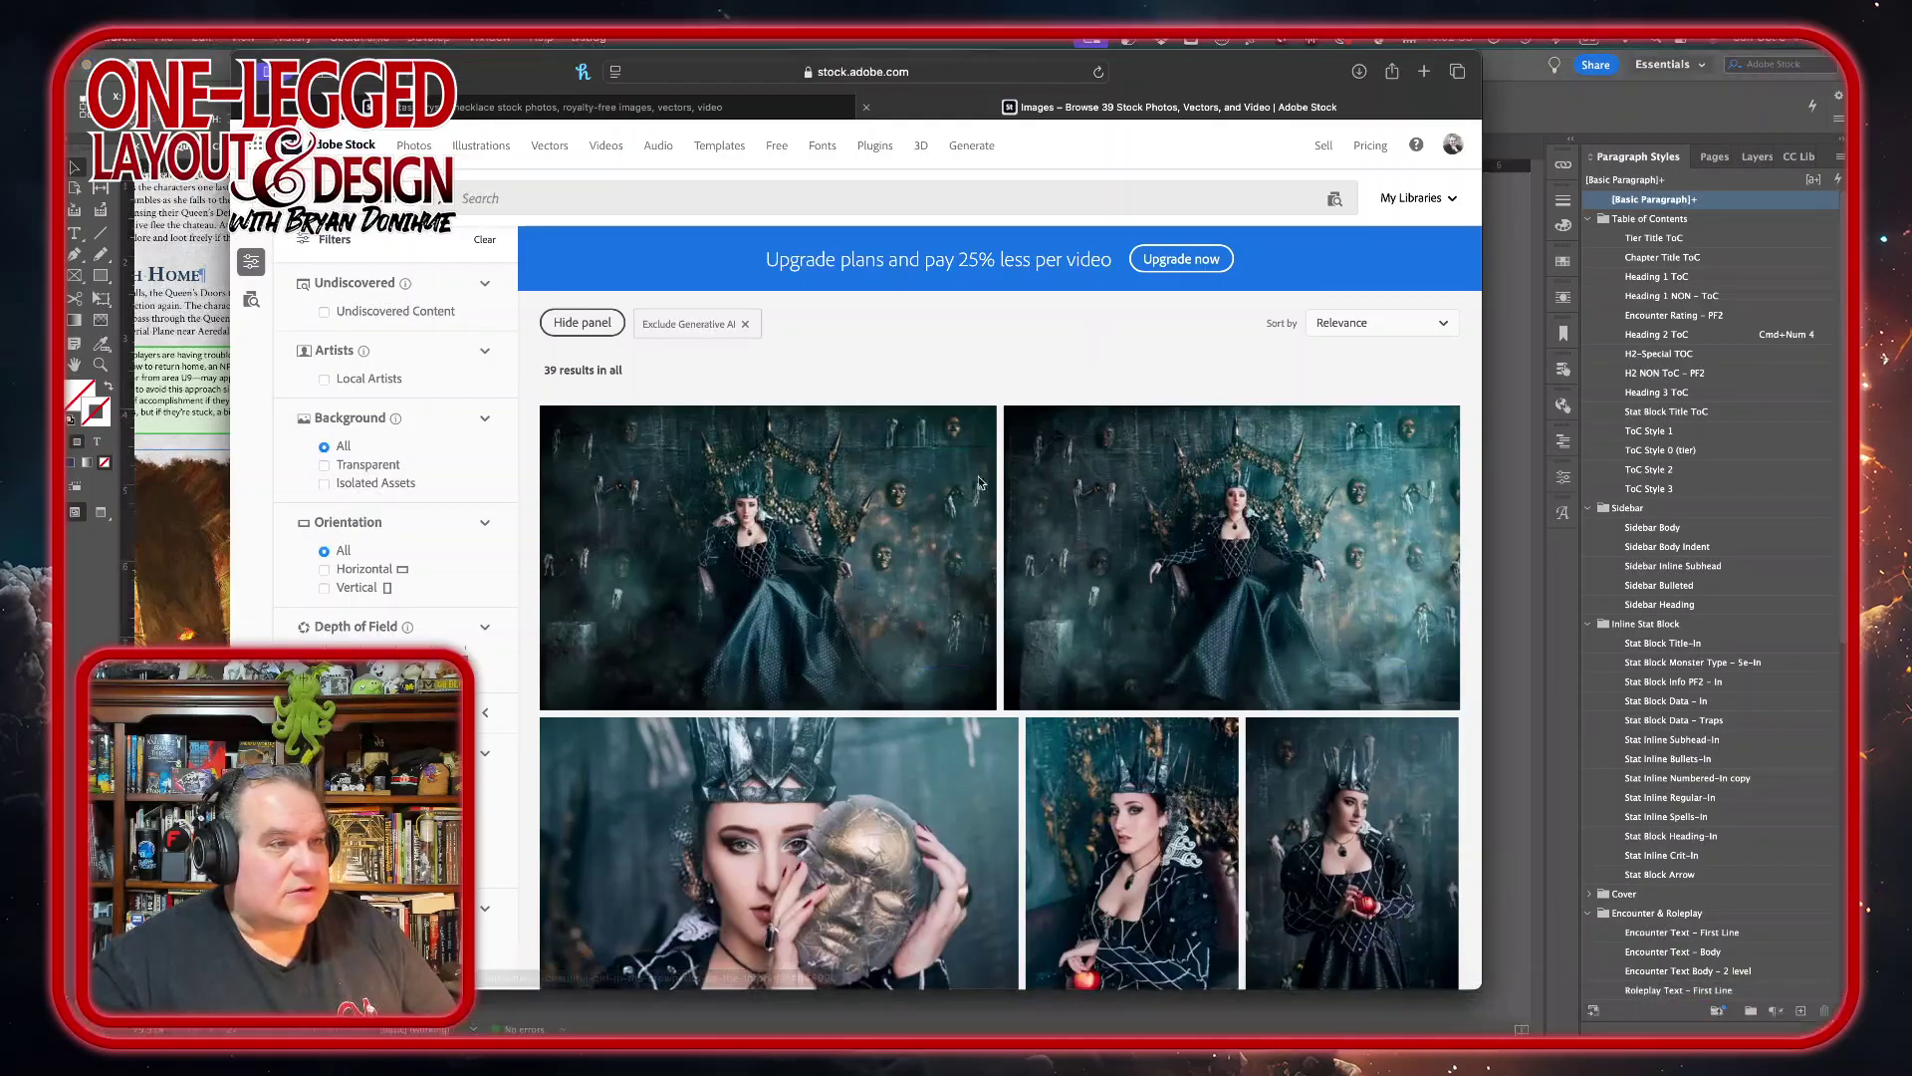
click(666, 106)
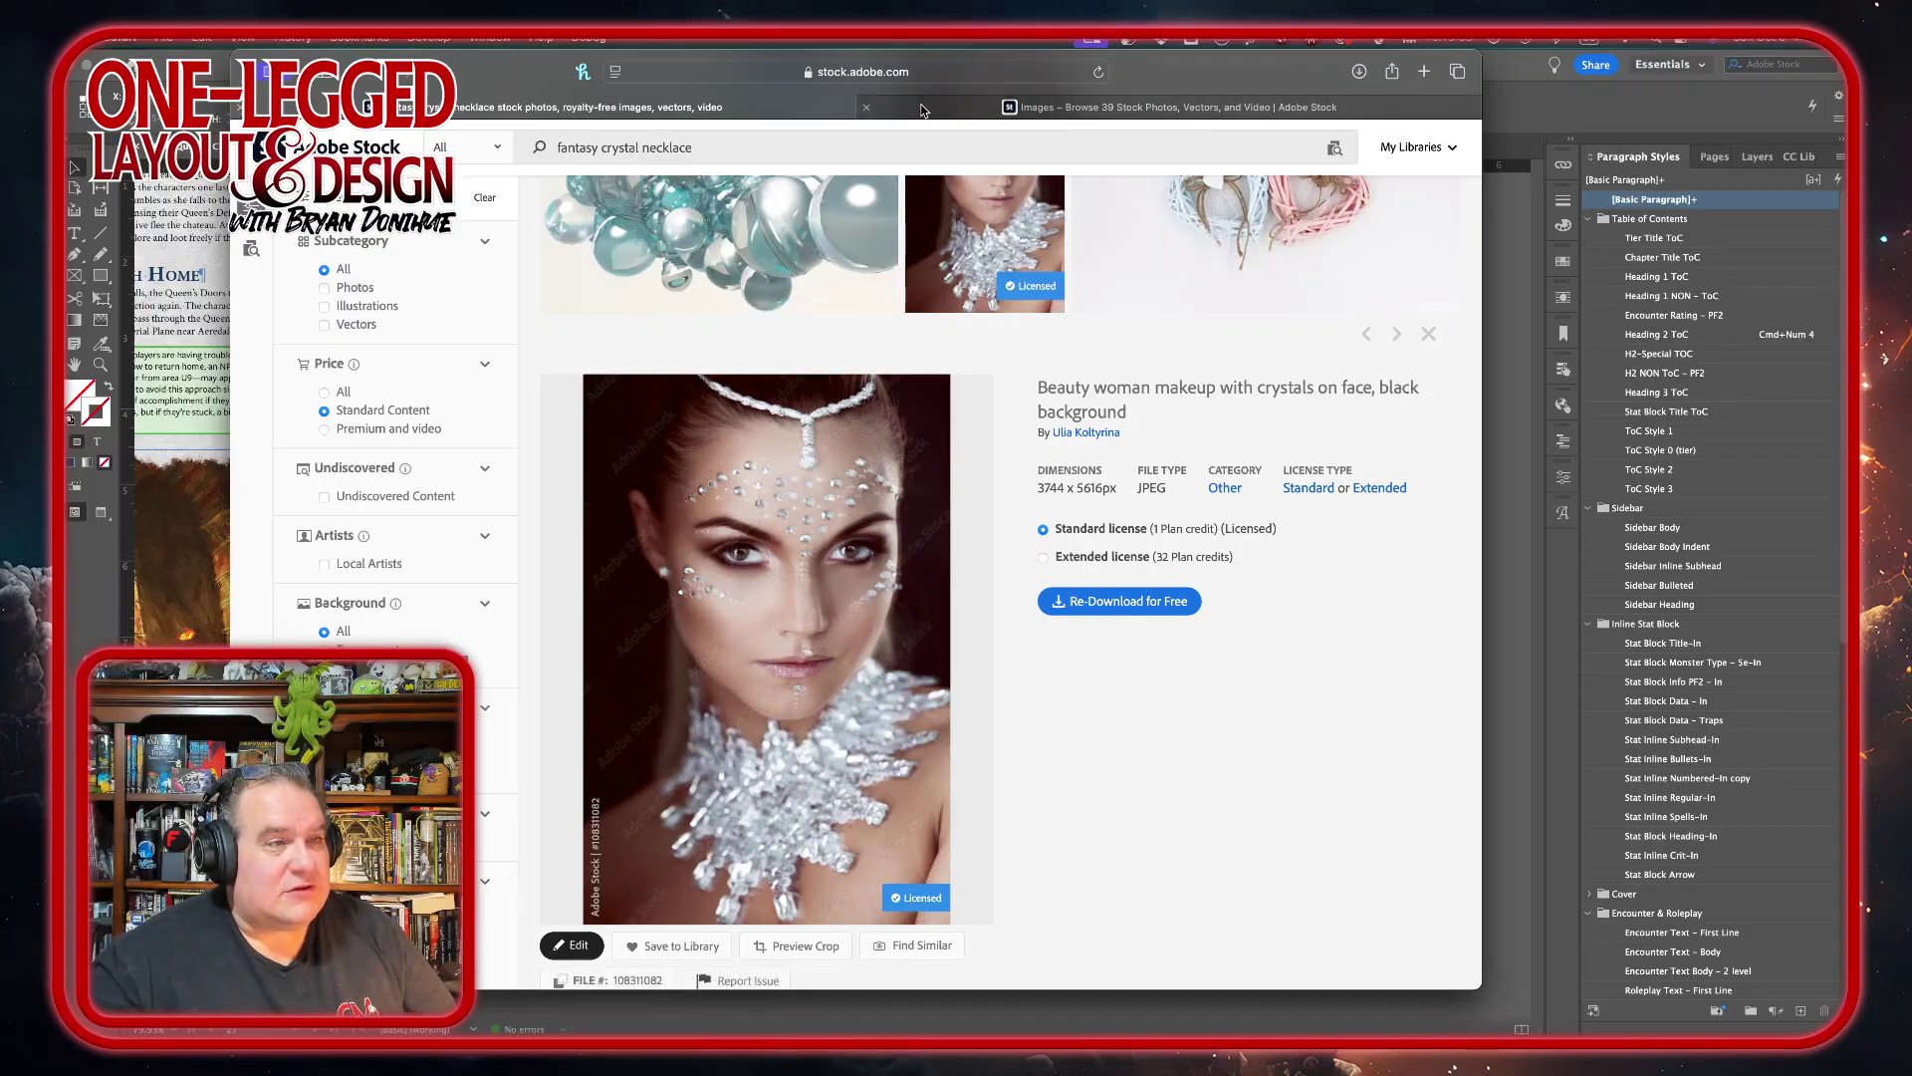
mouse_move(920, 117)
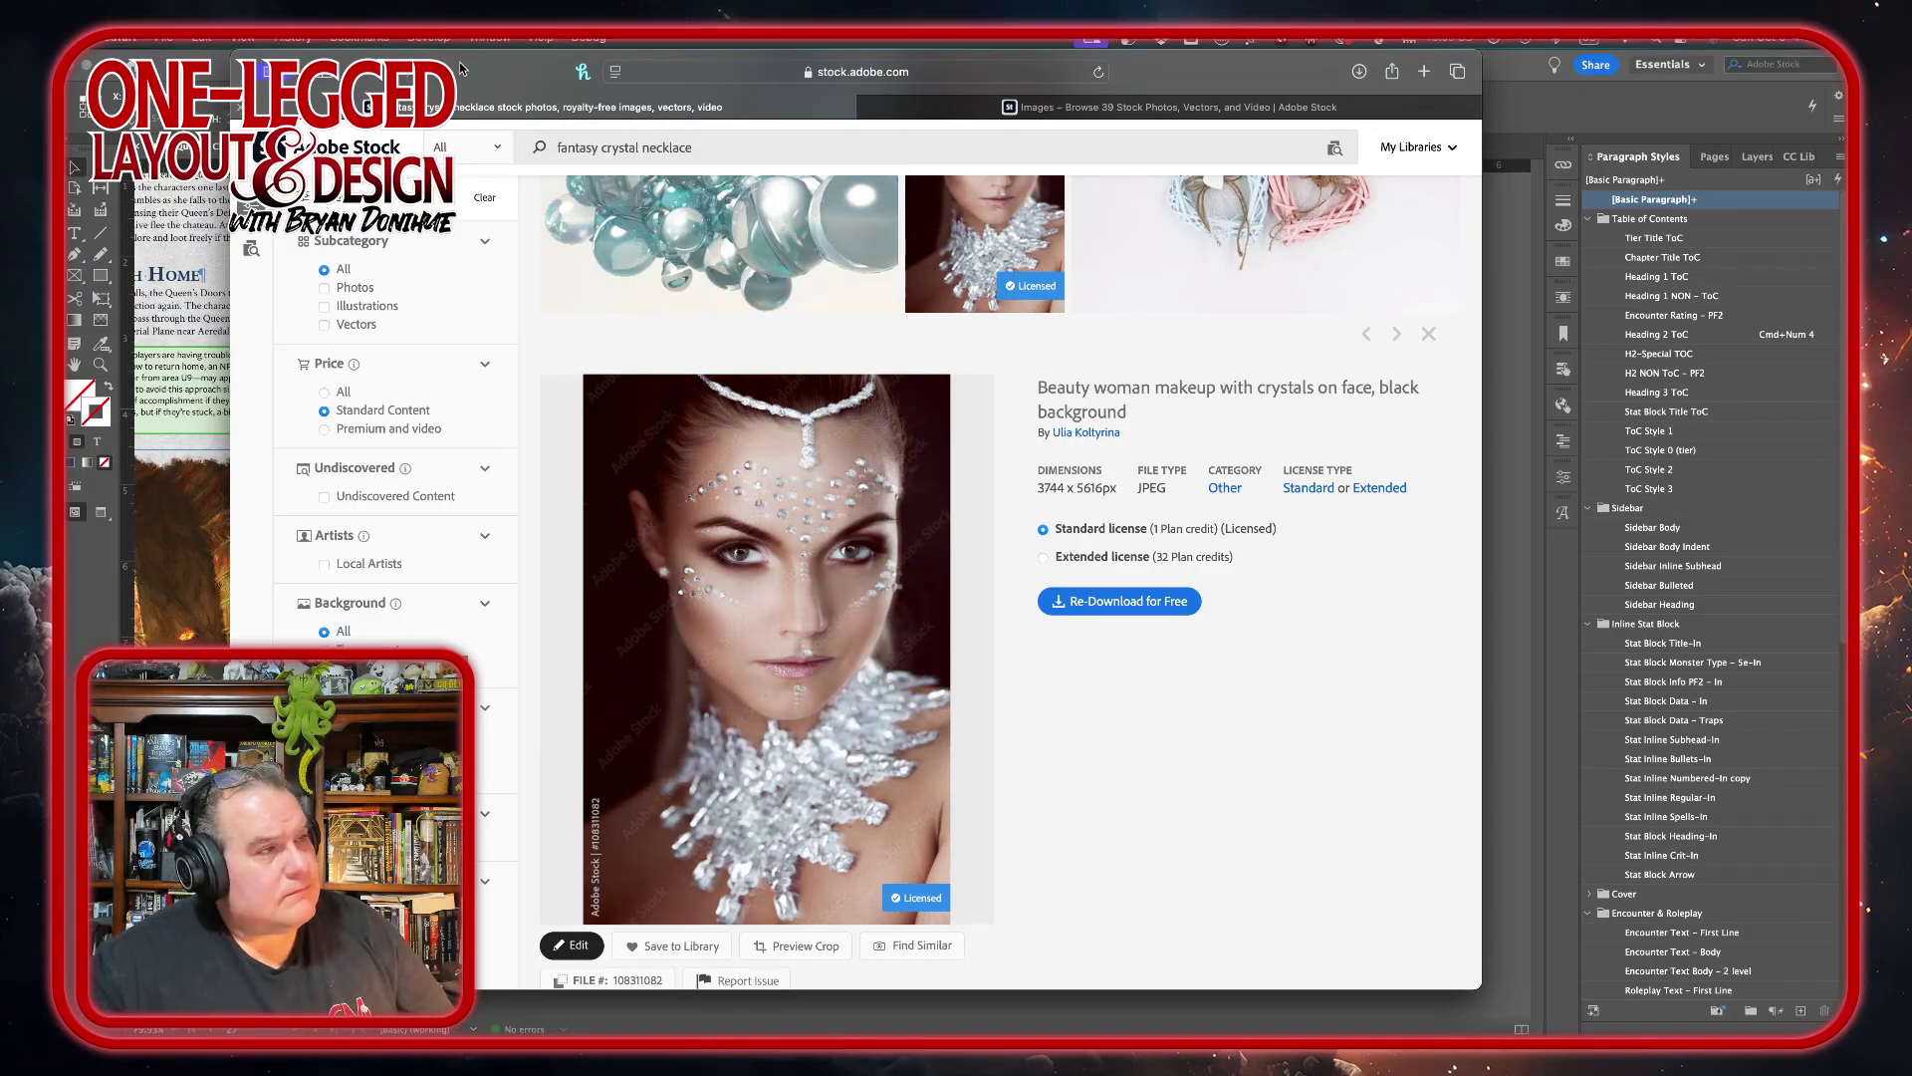
drag(460, 62, 522, 92)
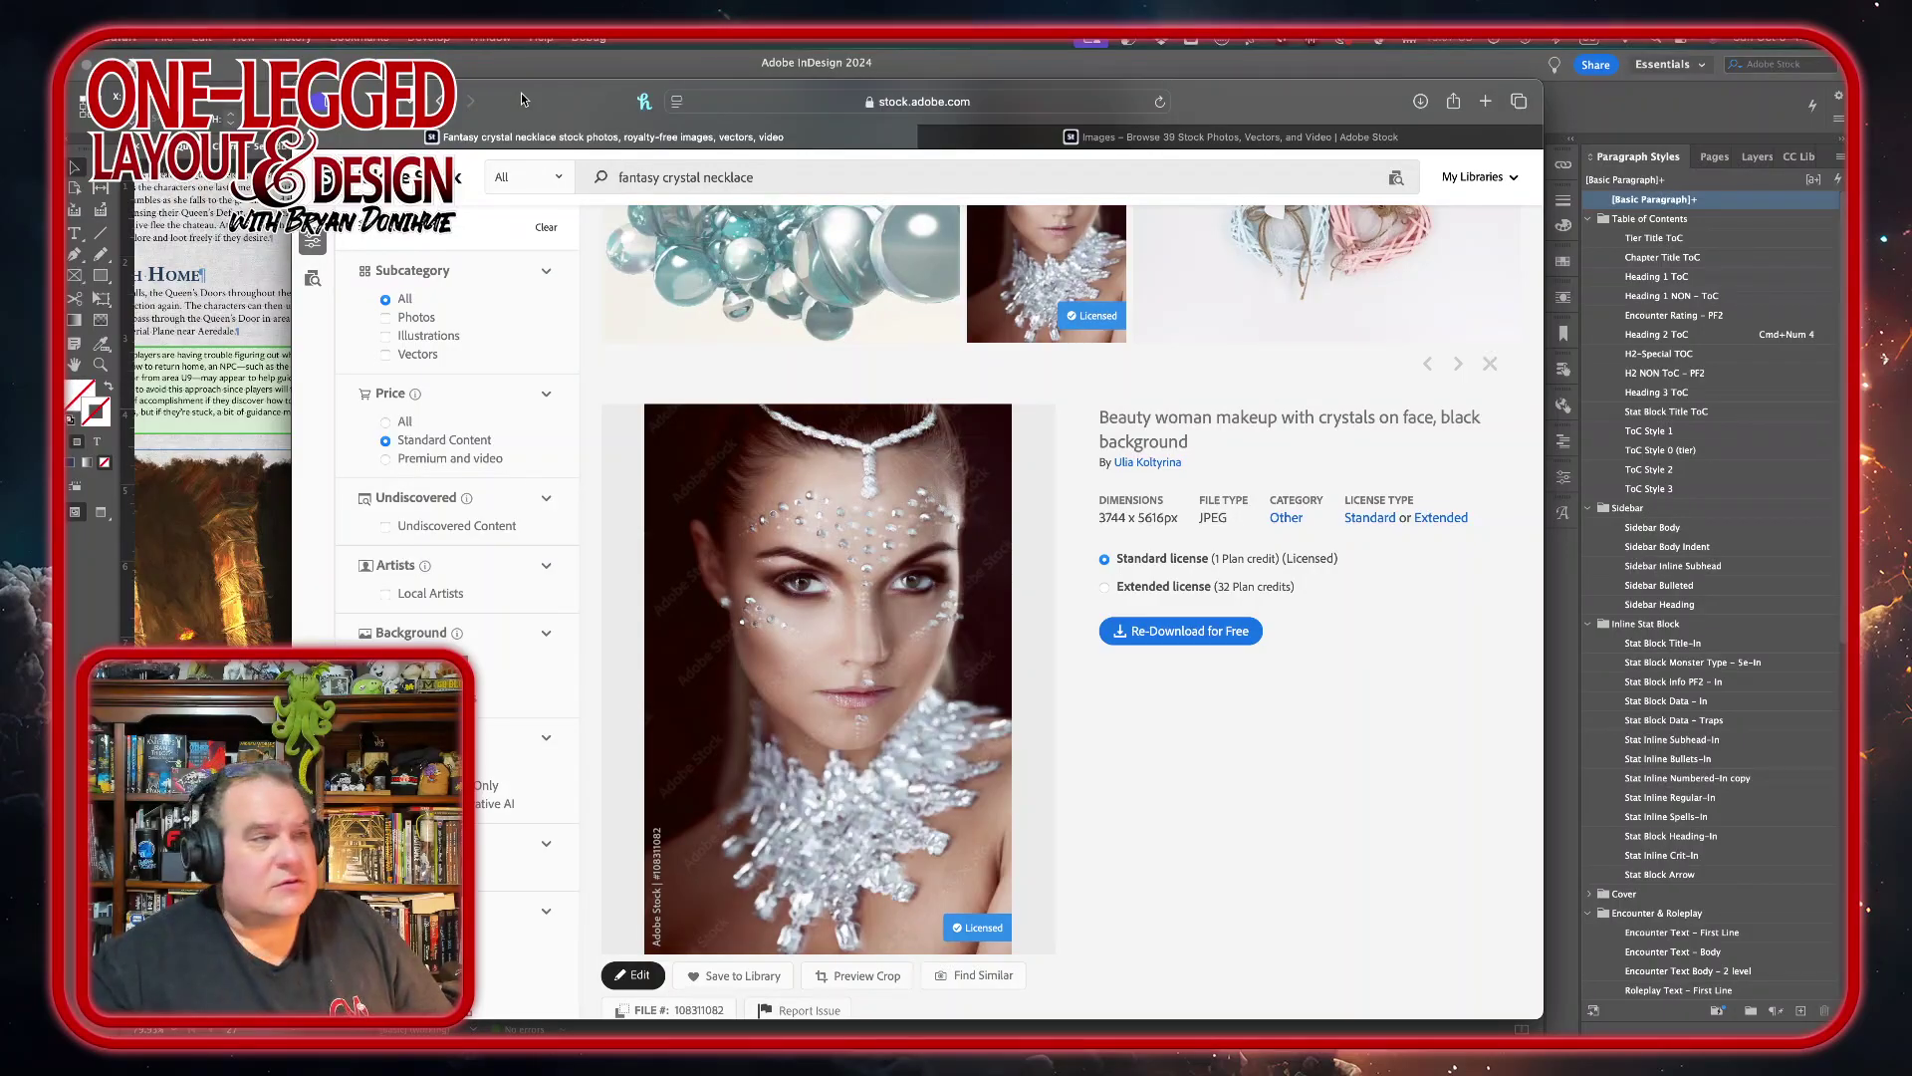
mouse_move(319, 100)
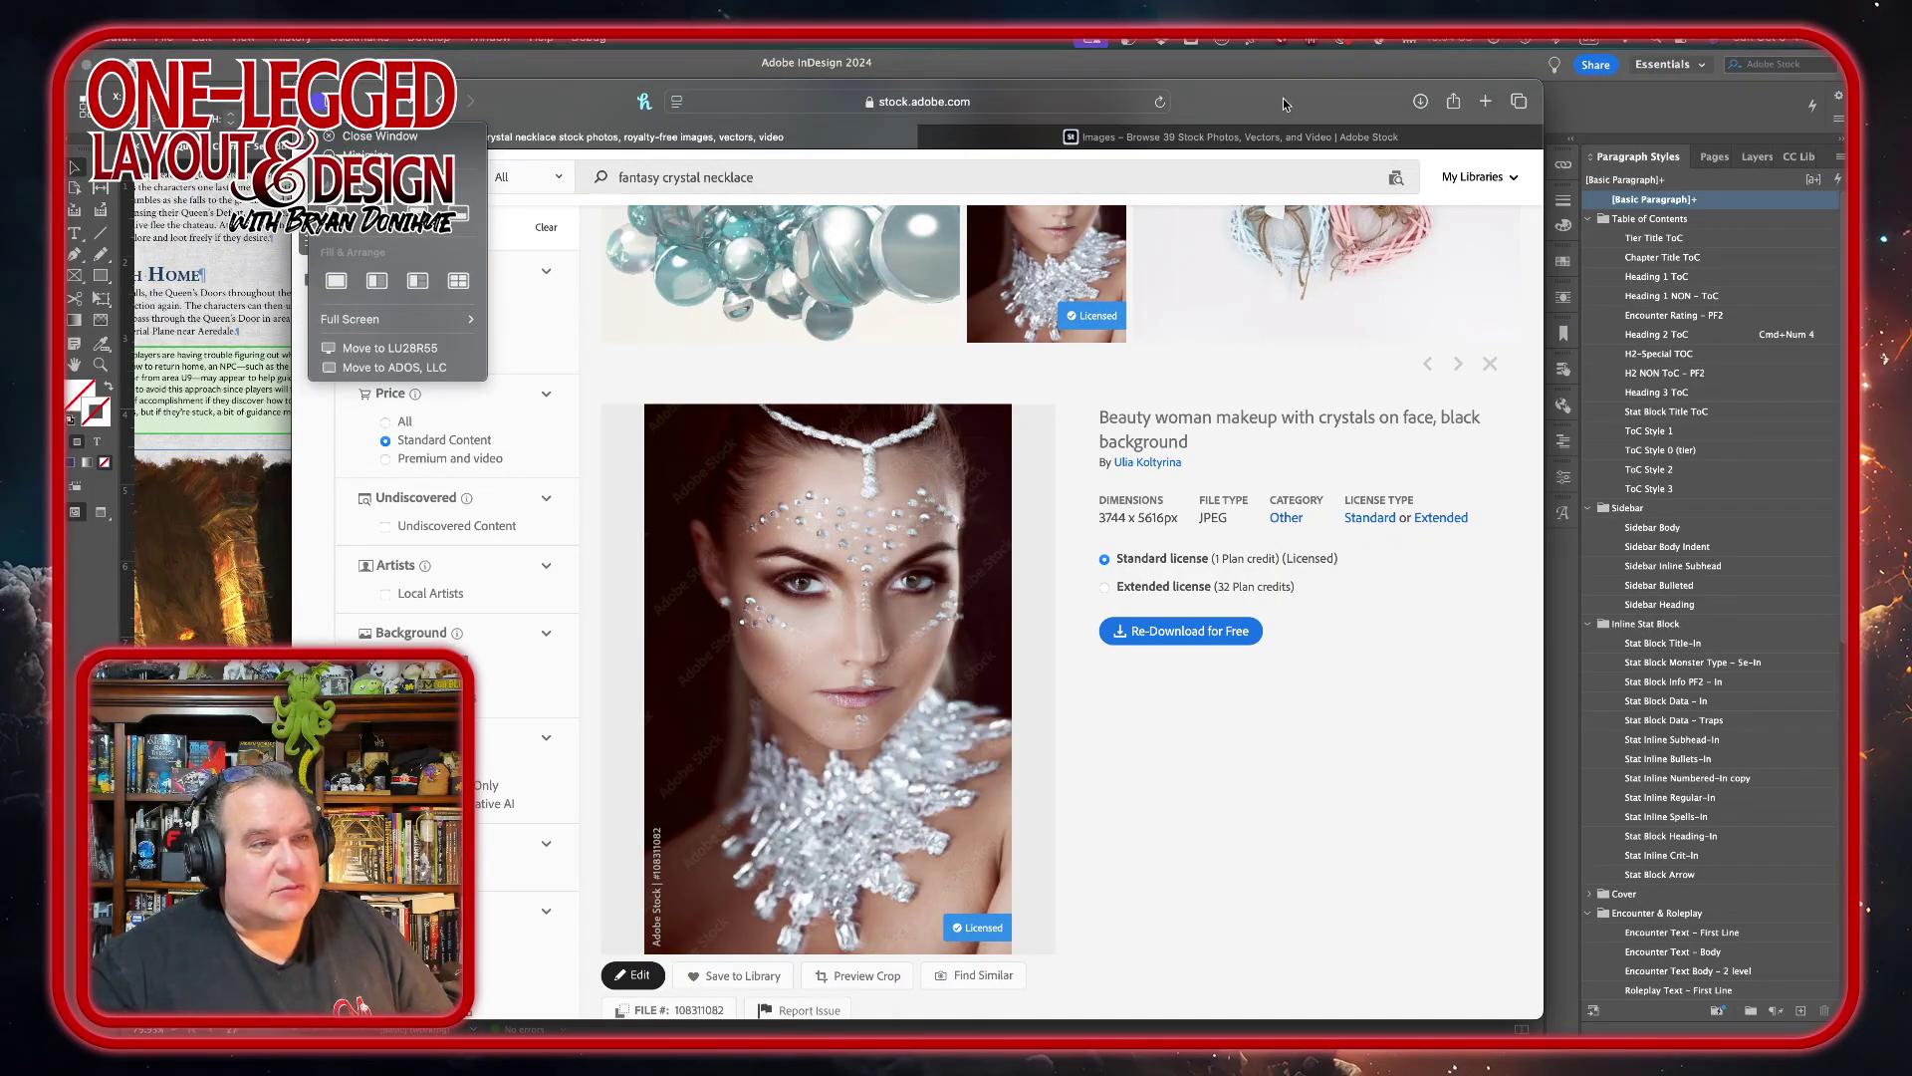
key(super+Tab)
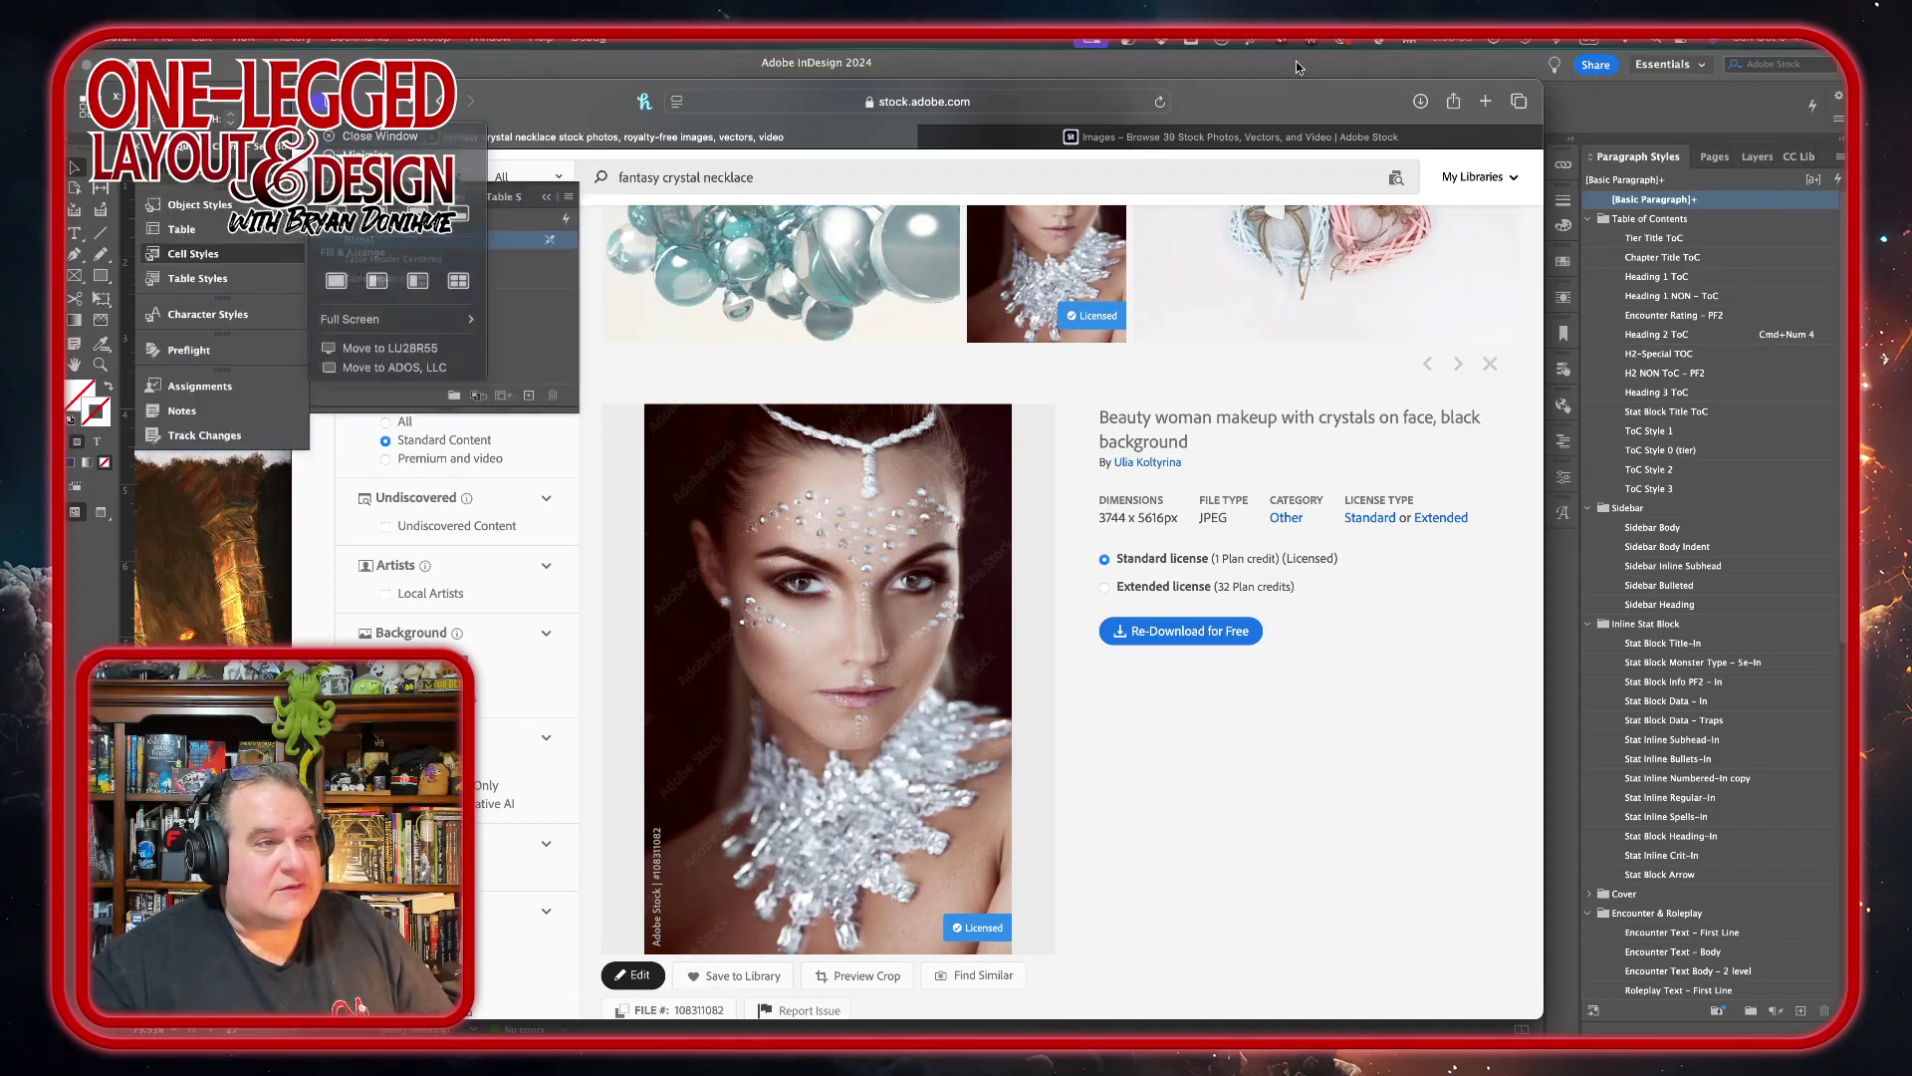
- Place masked-AdobeStock_108311082.jpg from the Artwork folder across the full width of the Appendix A page, at about Y 0.94 in
mouse_move(1069, 986)
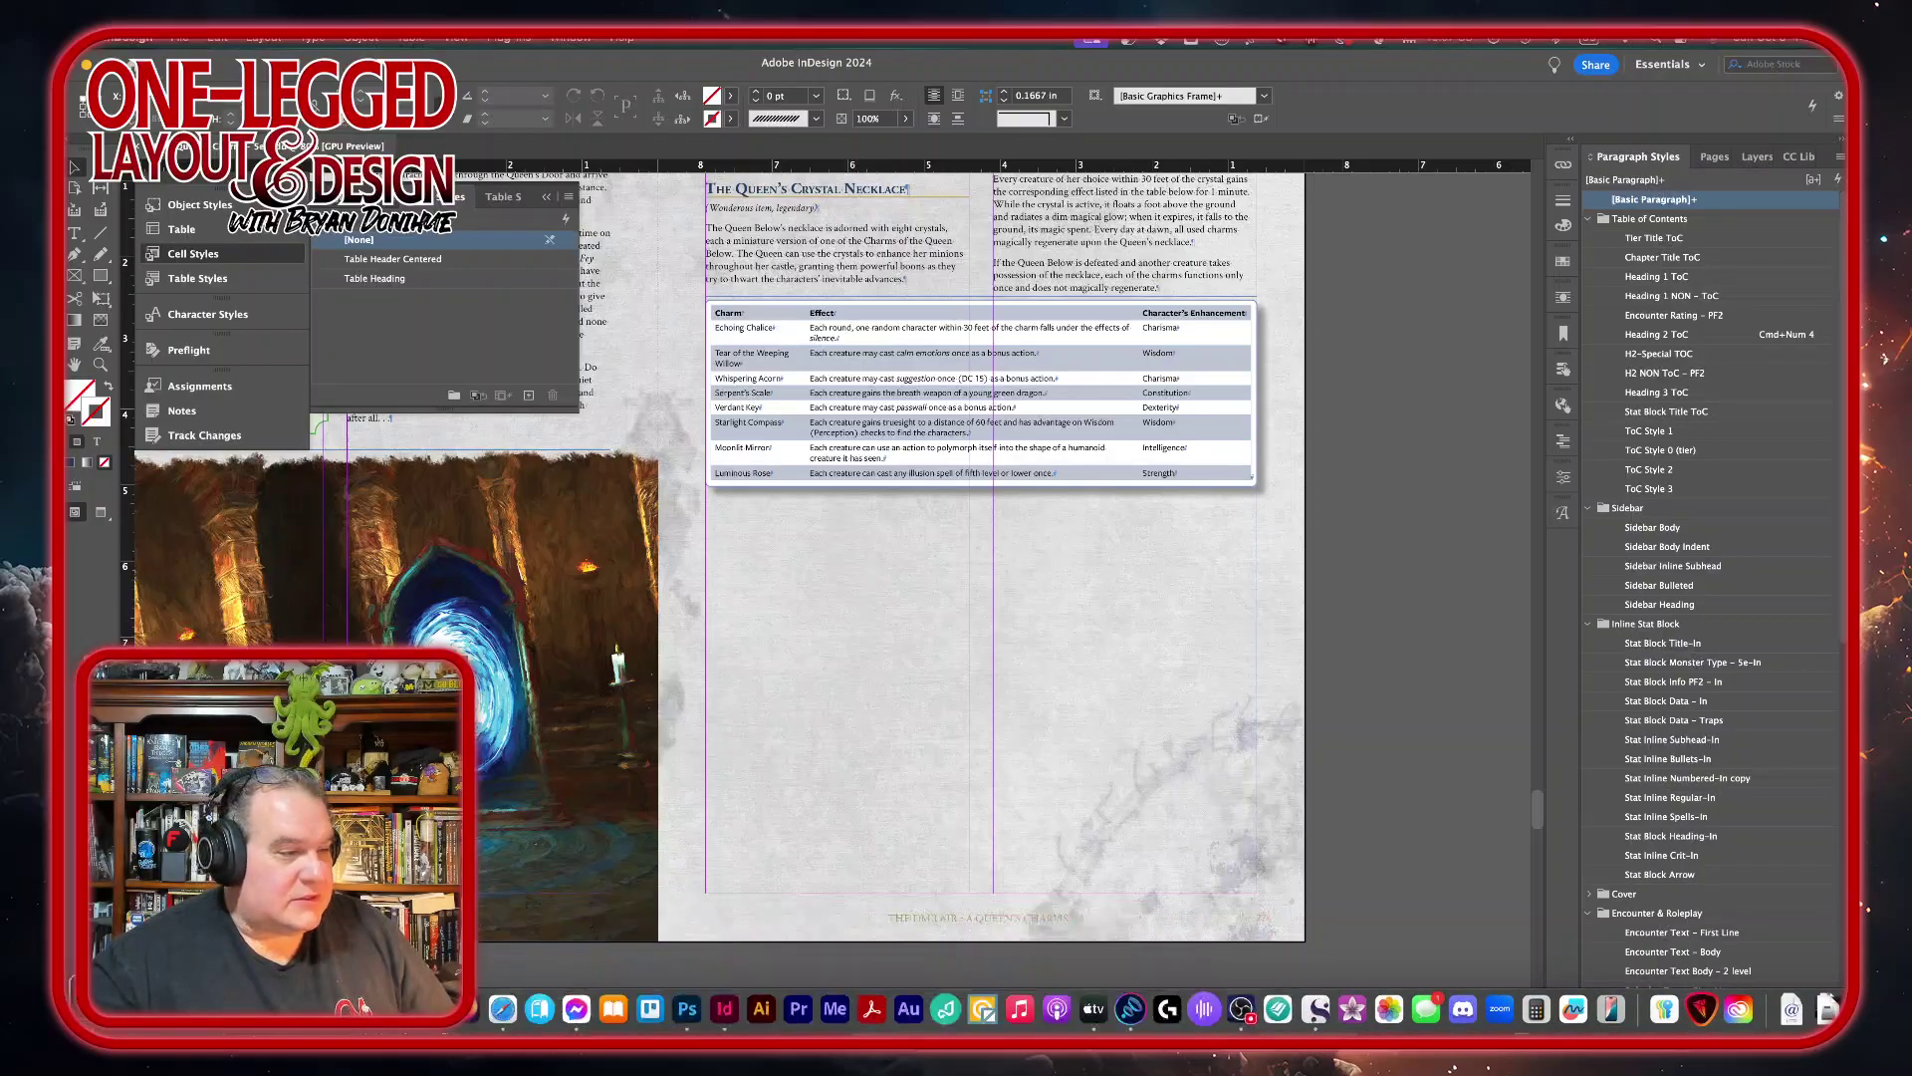
click(466, 1007)
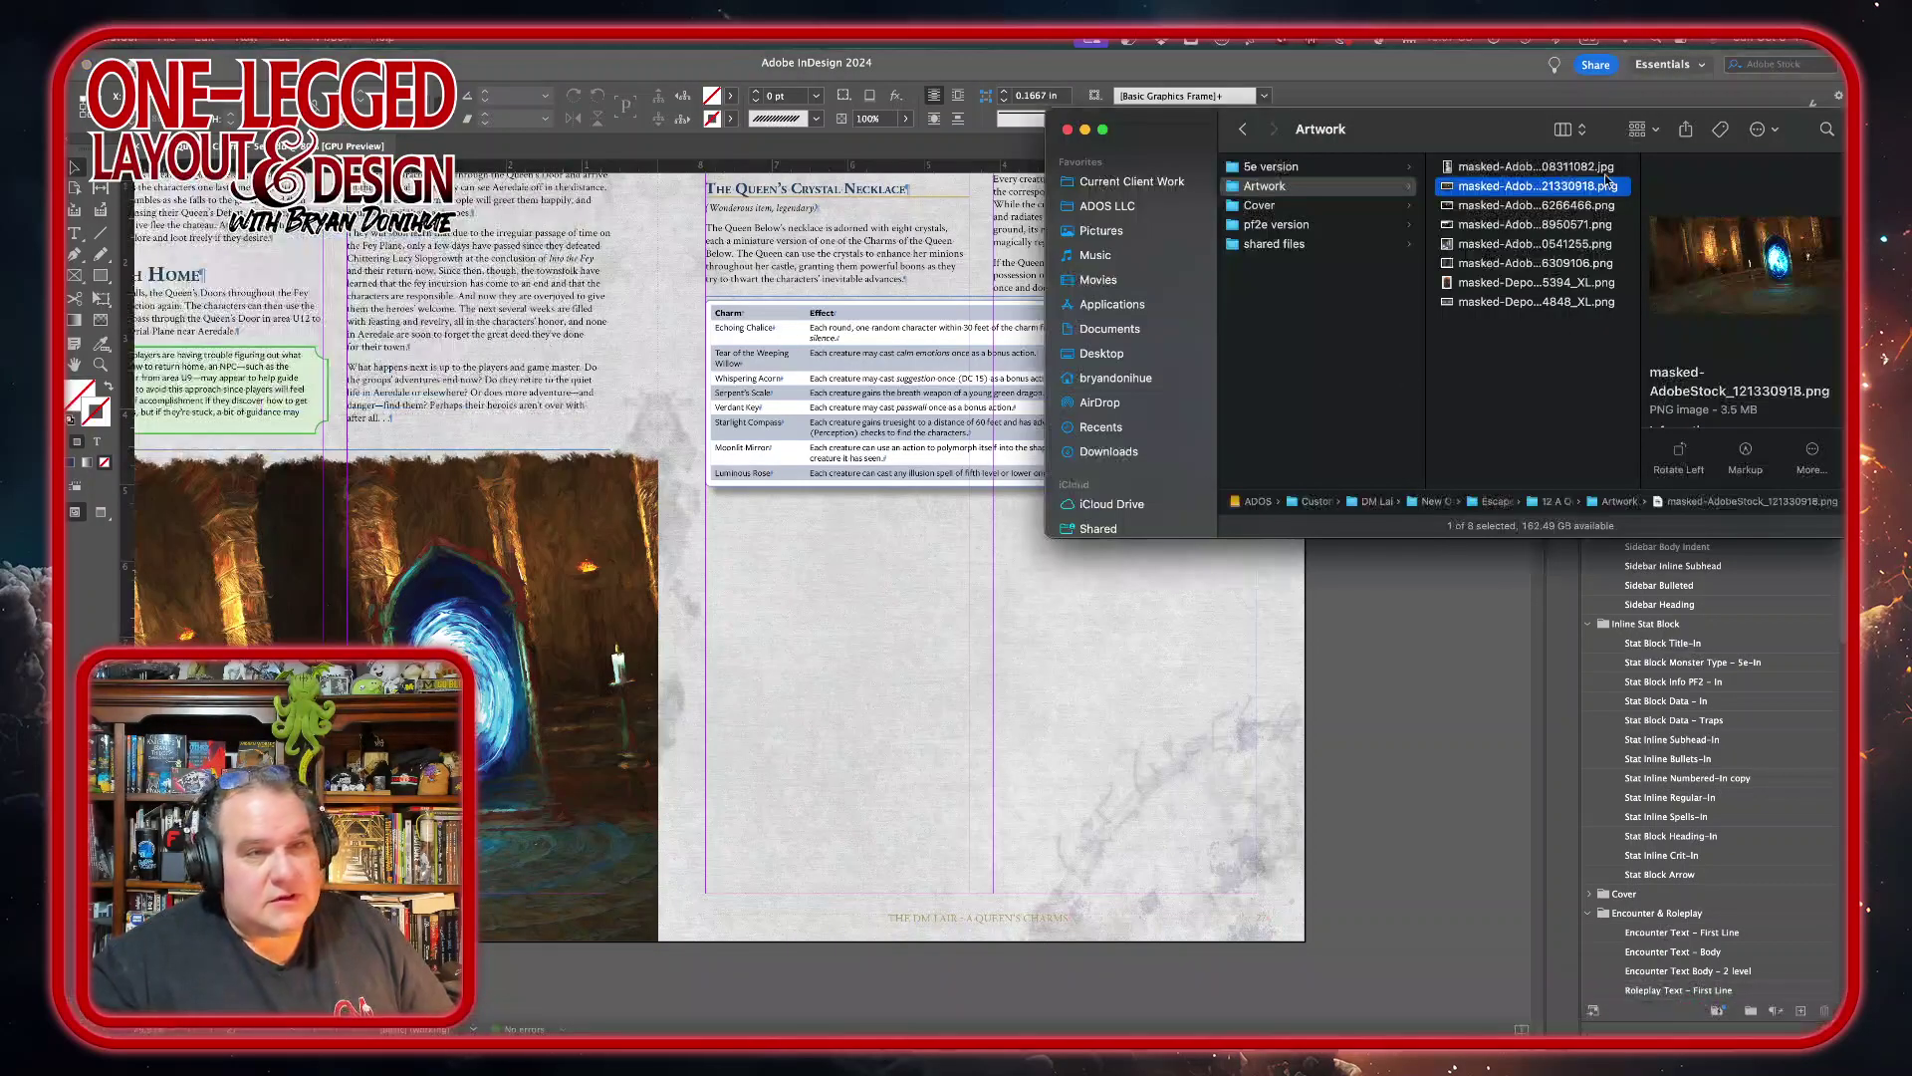
click(1473, 167)
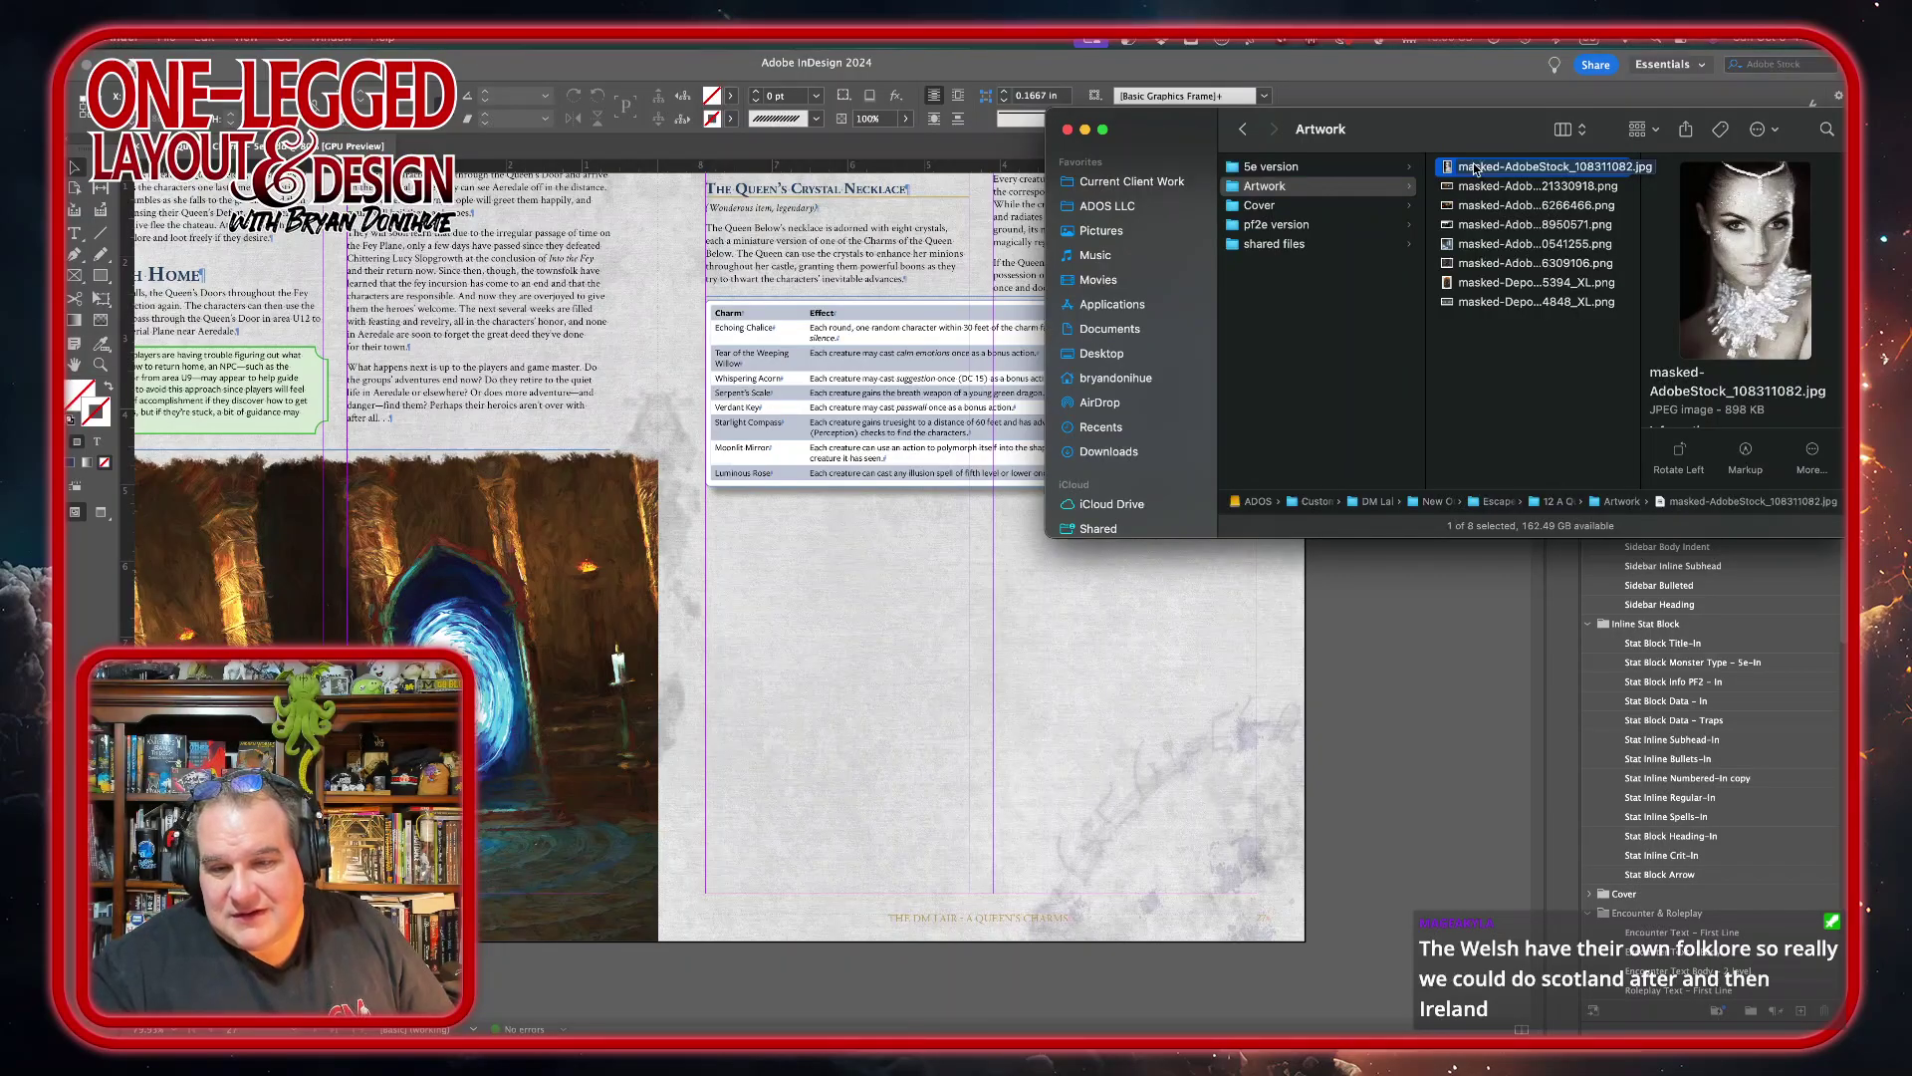
drag(1475, 169, 1307, 698)
scroll(1455, 613, up, 1)
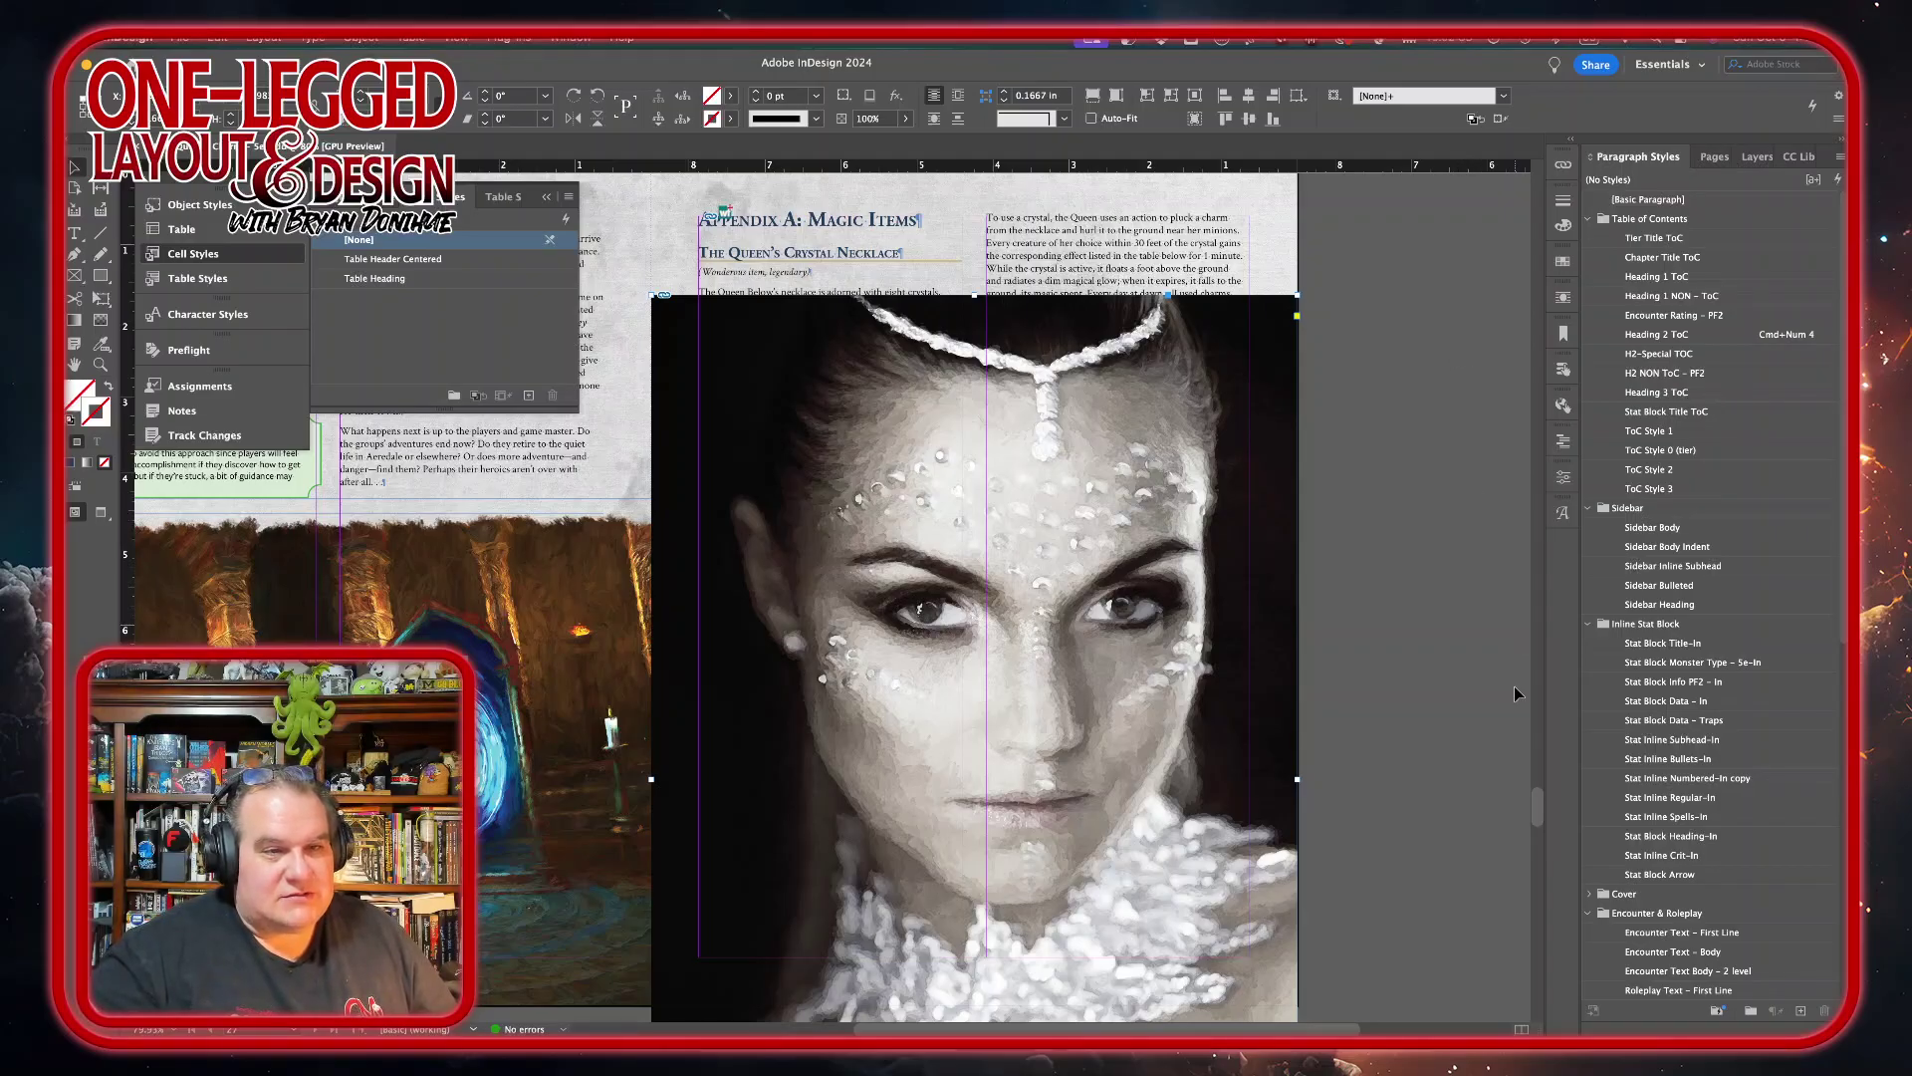
scroll(1433, 432, down, 8)
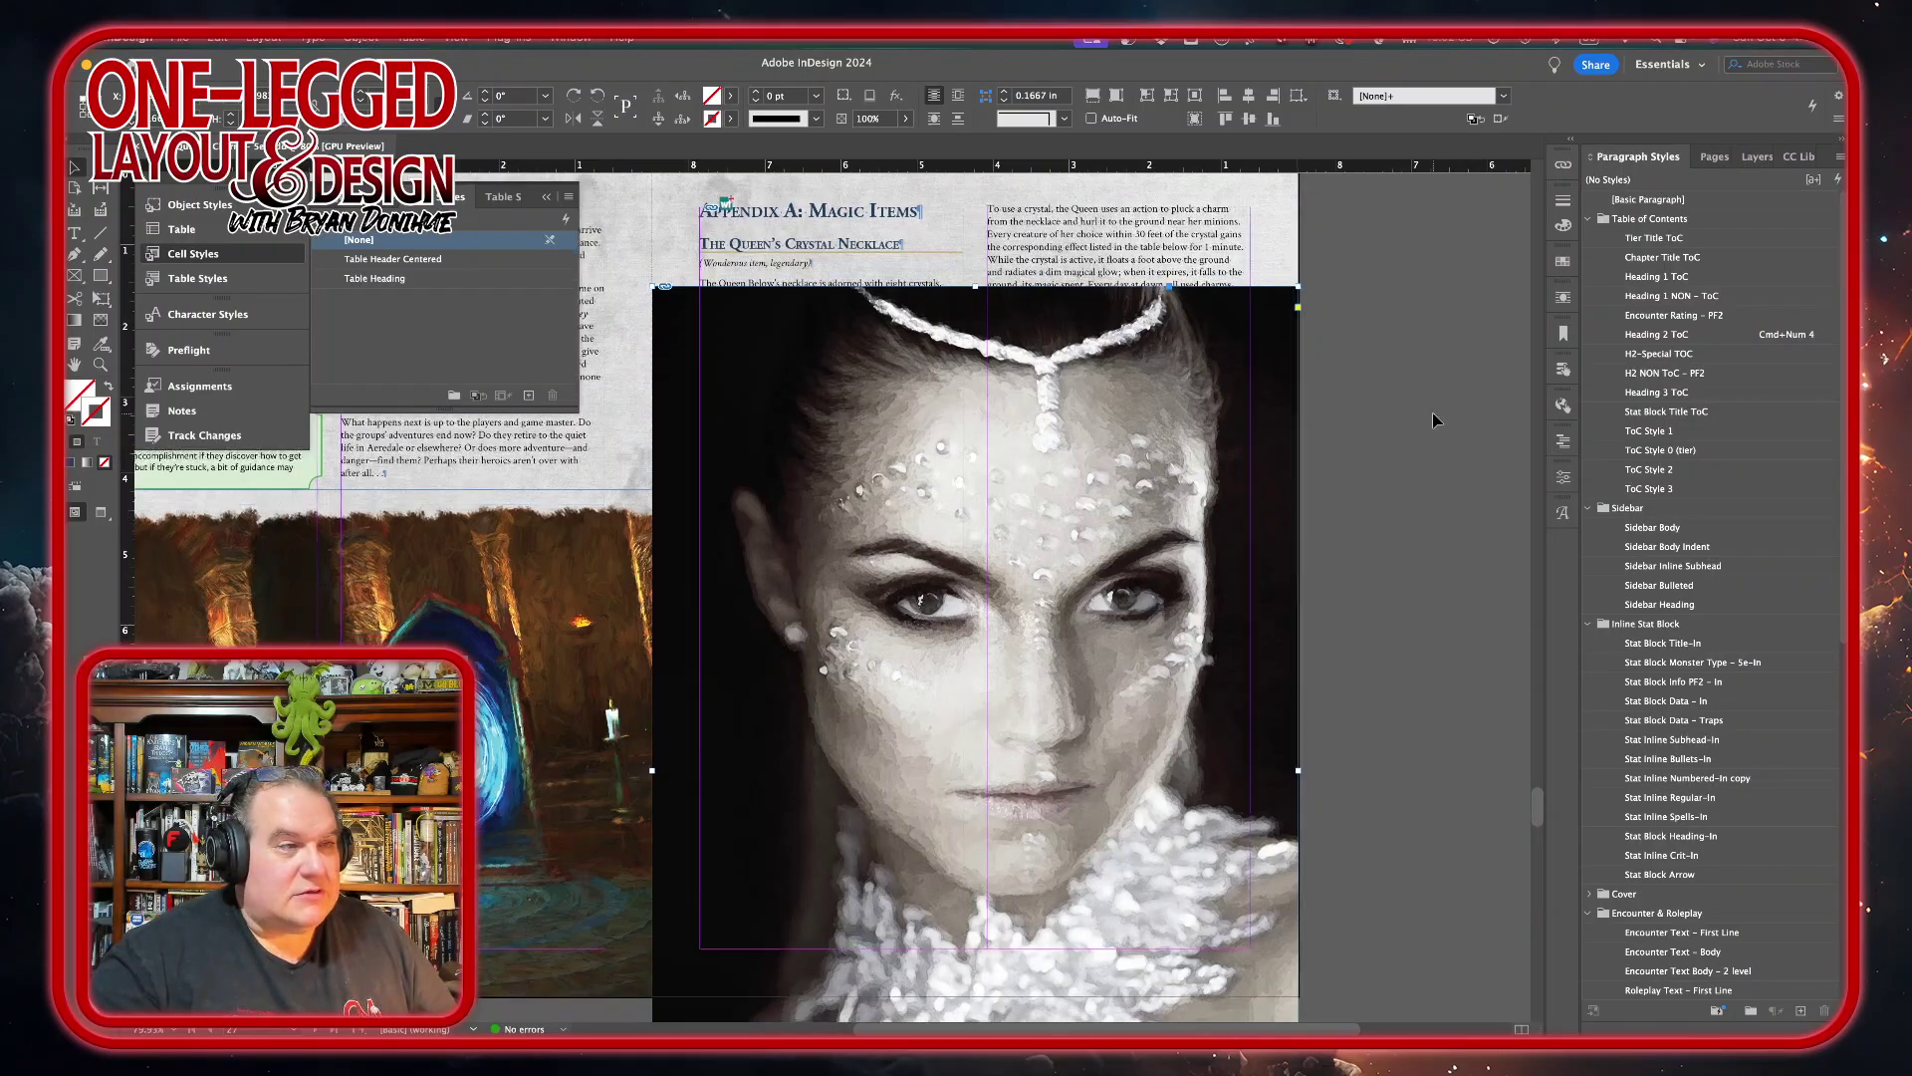
scroll(1435, 424, up, 5)
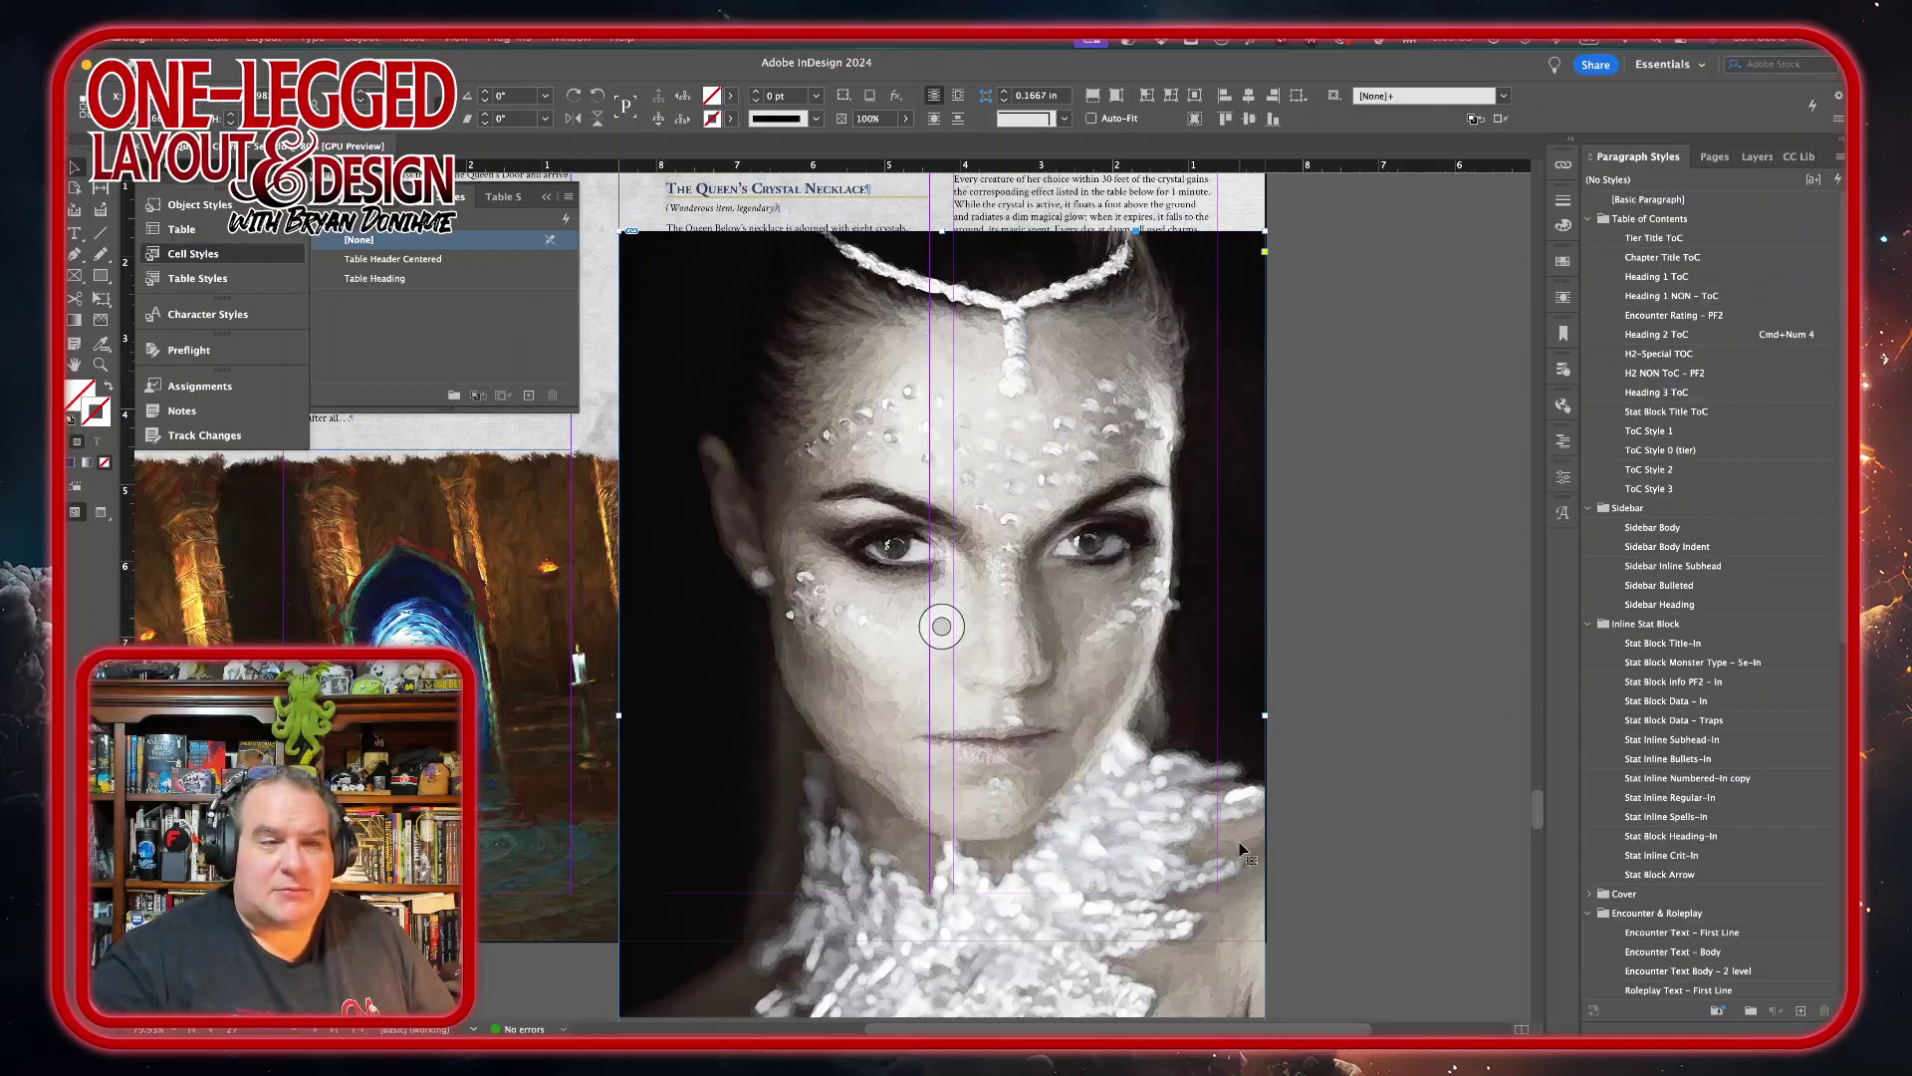
key(super+z)
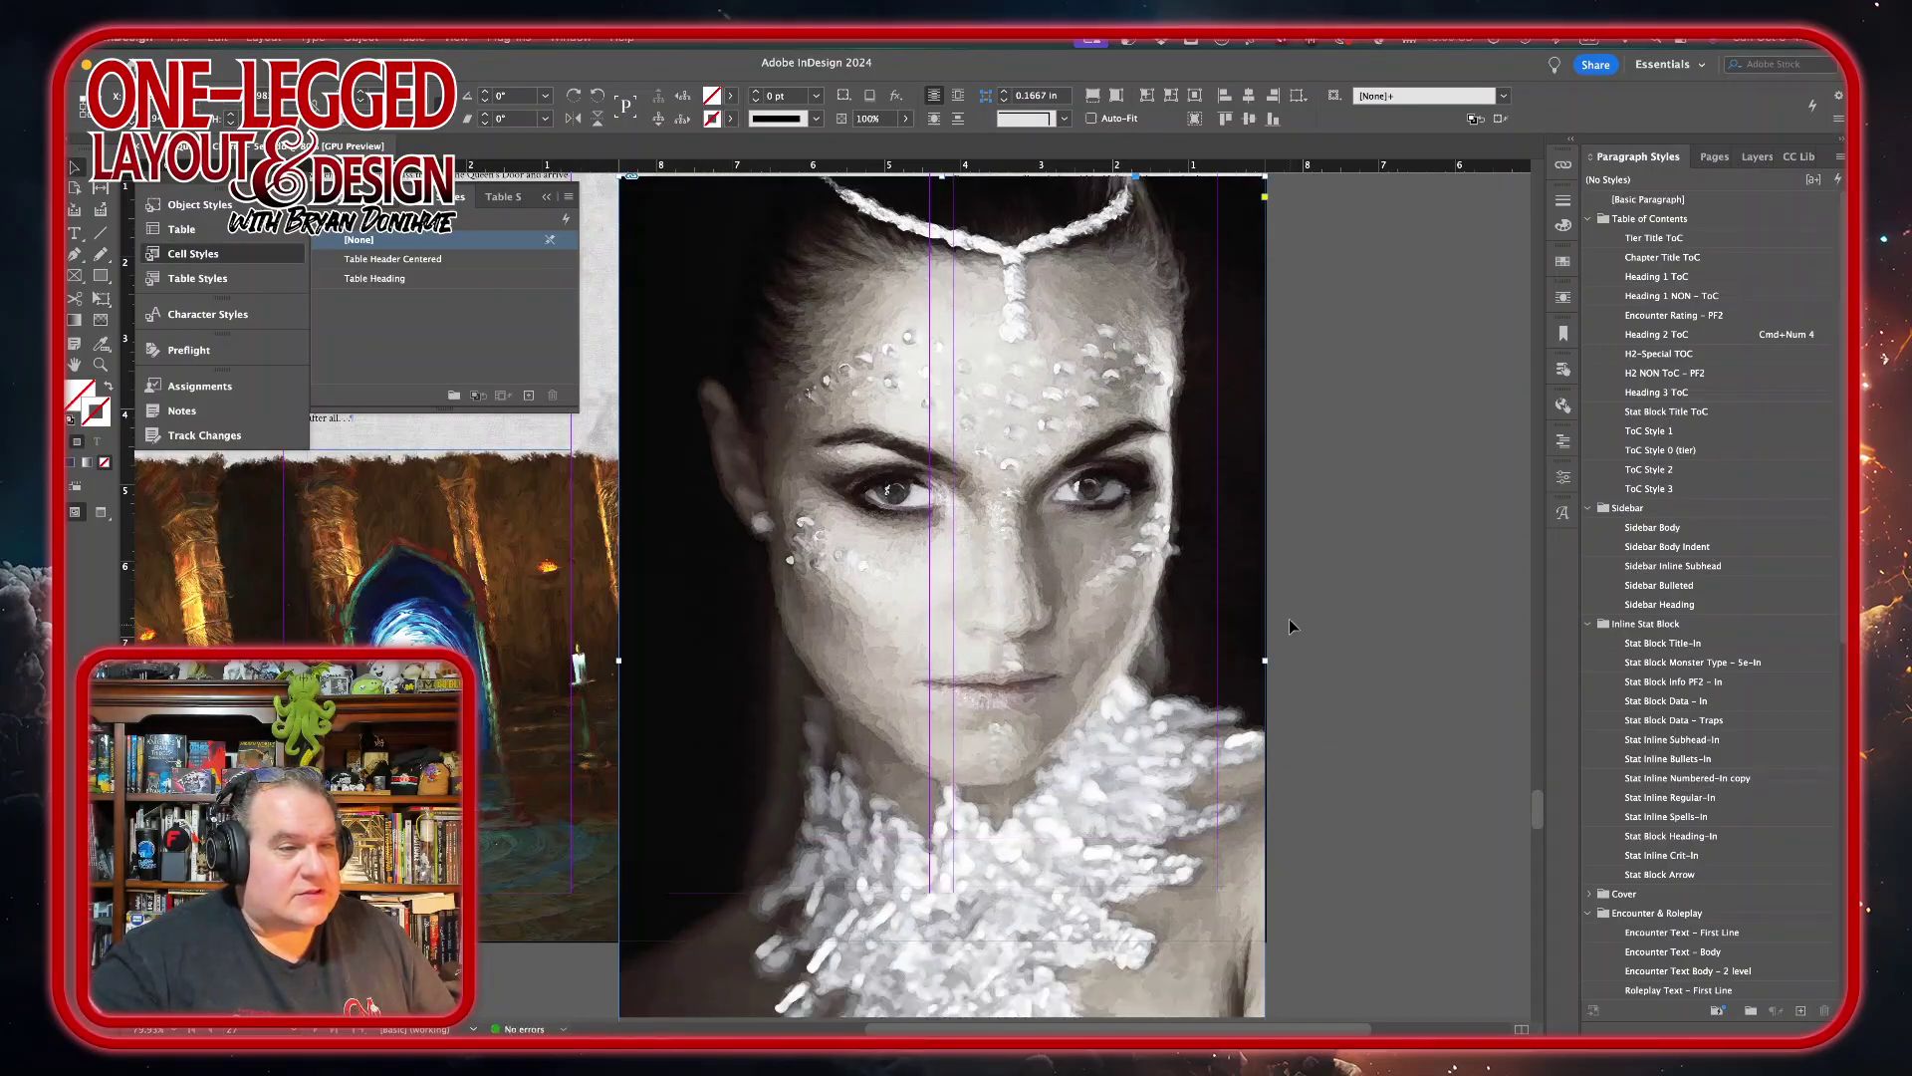
- Send the placed portrait image to the back, behind the page's text and table
click(1563, 478)
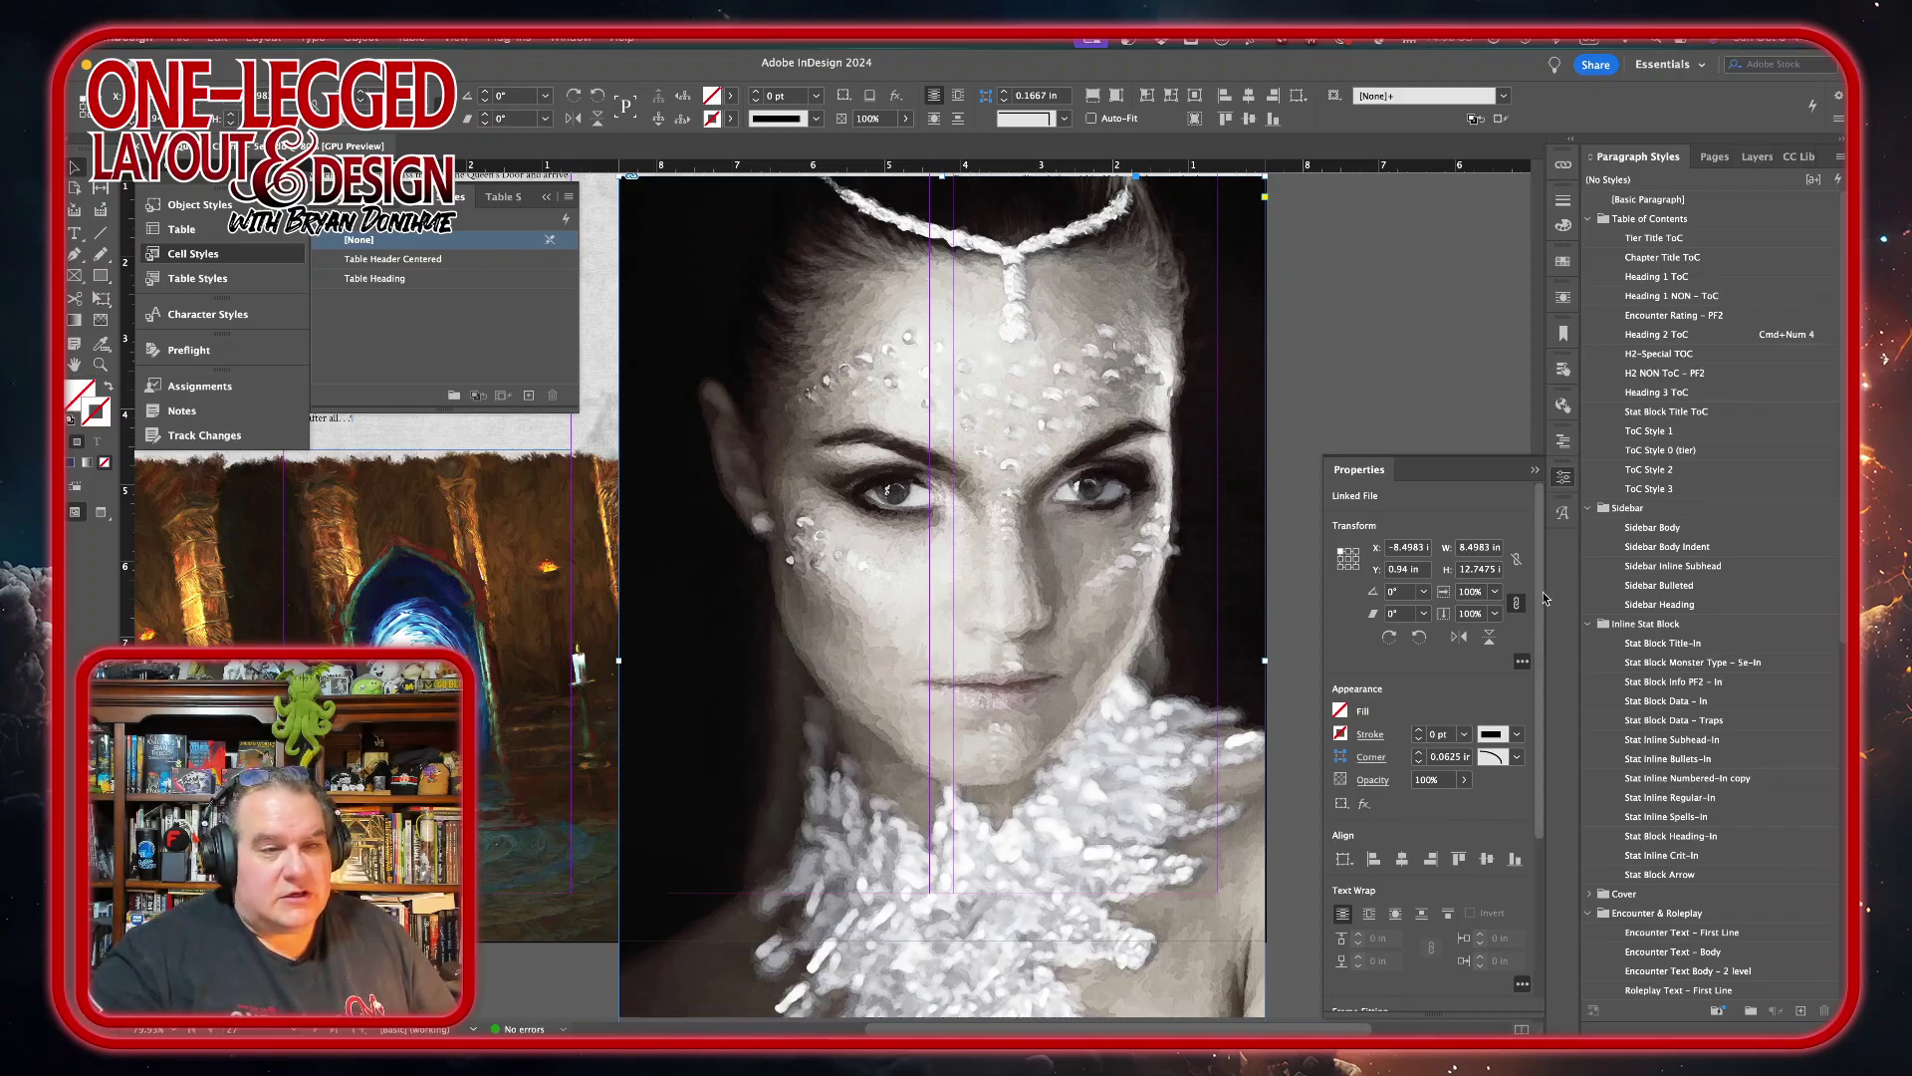
drag(1542, 602, 1559, 803)
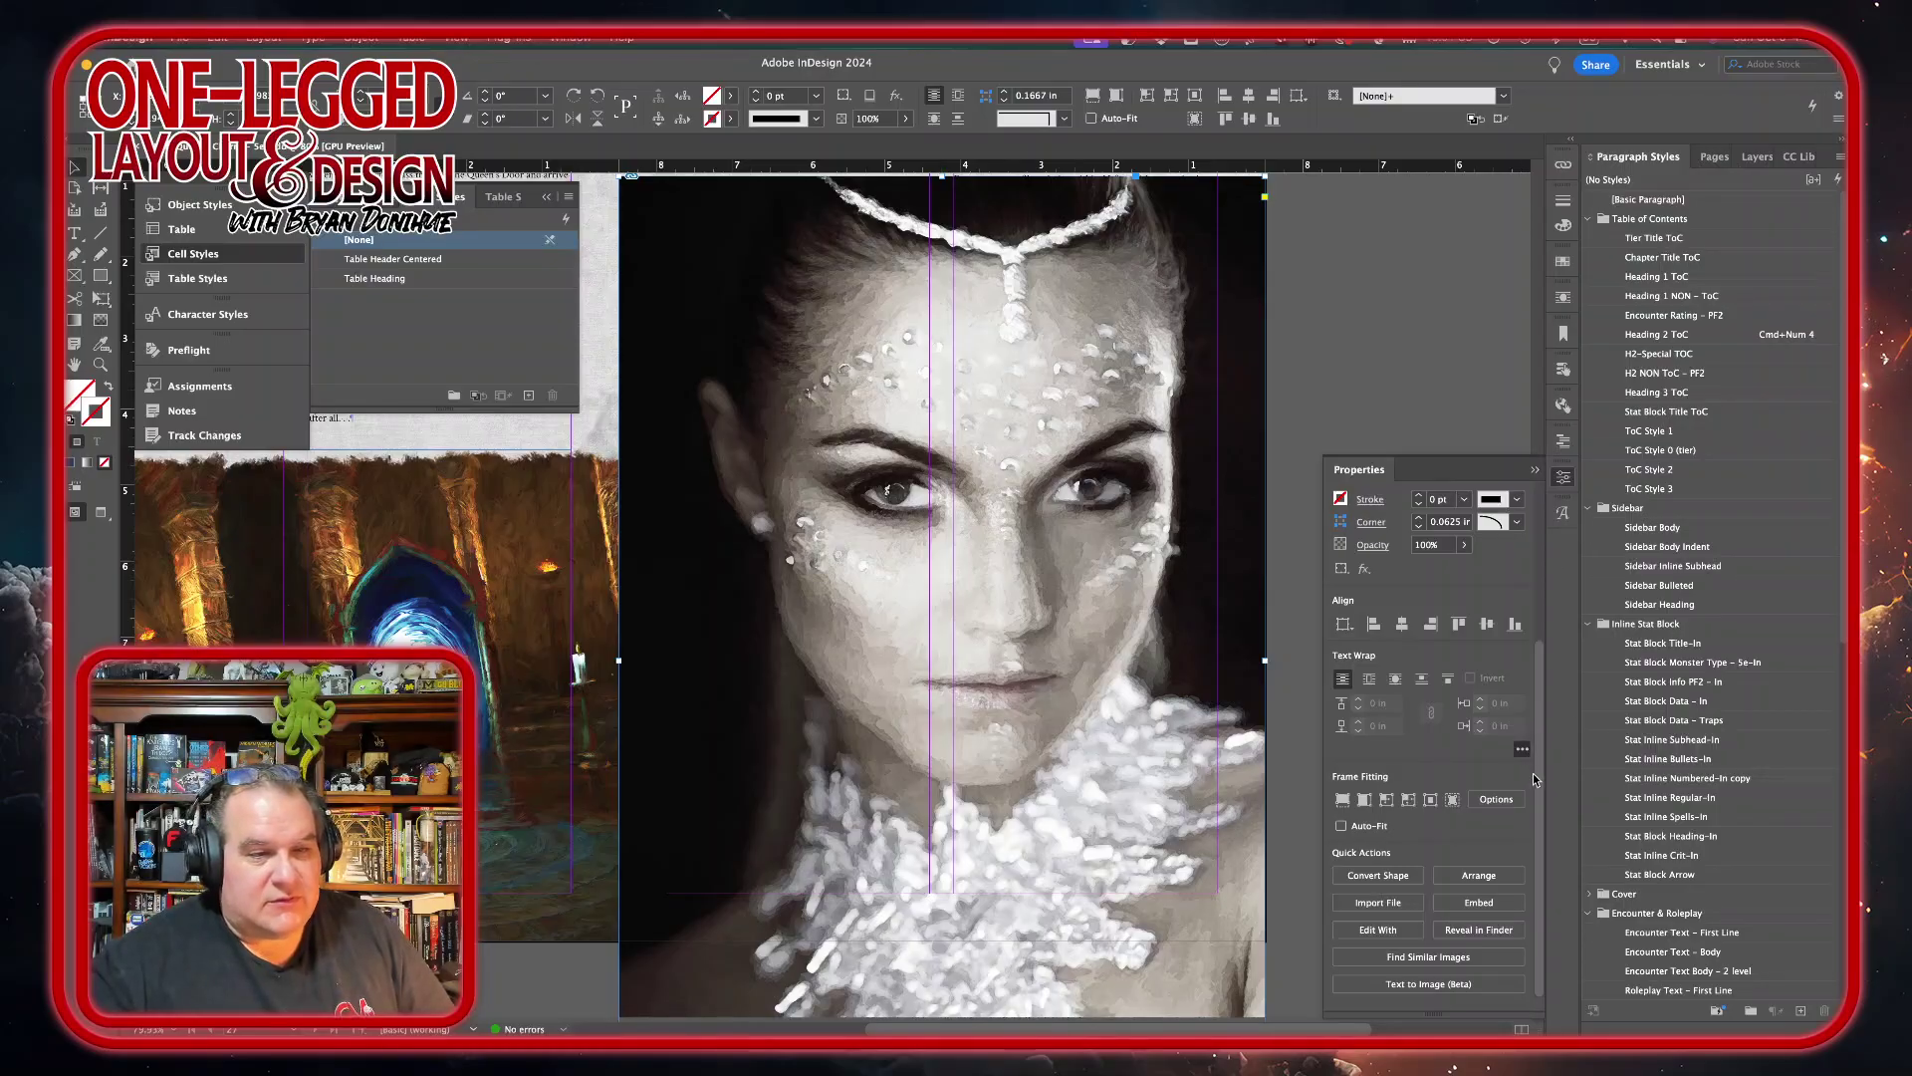
click(1490, 877)
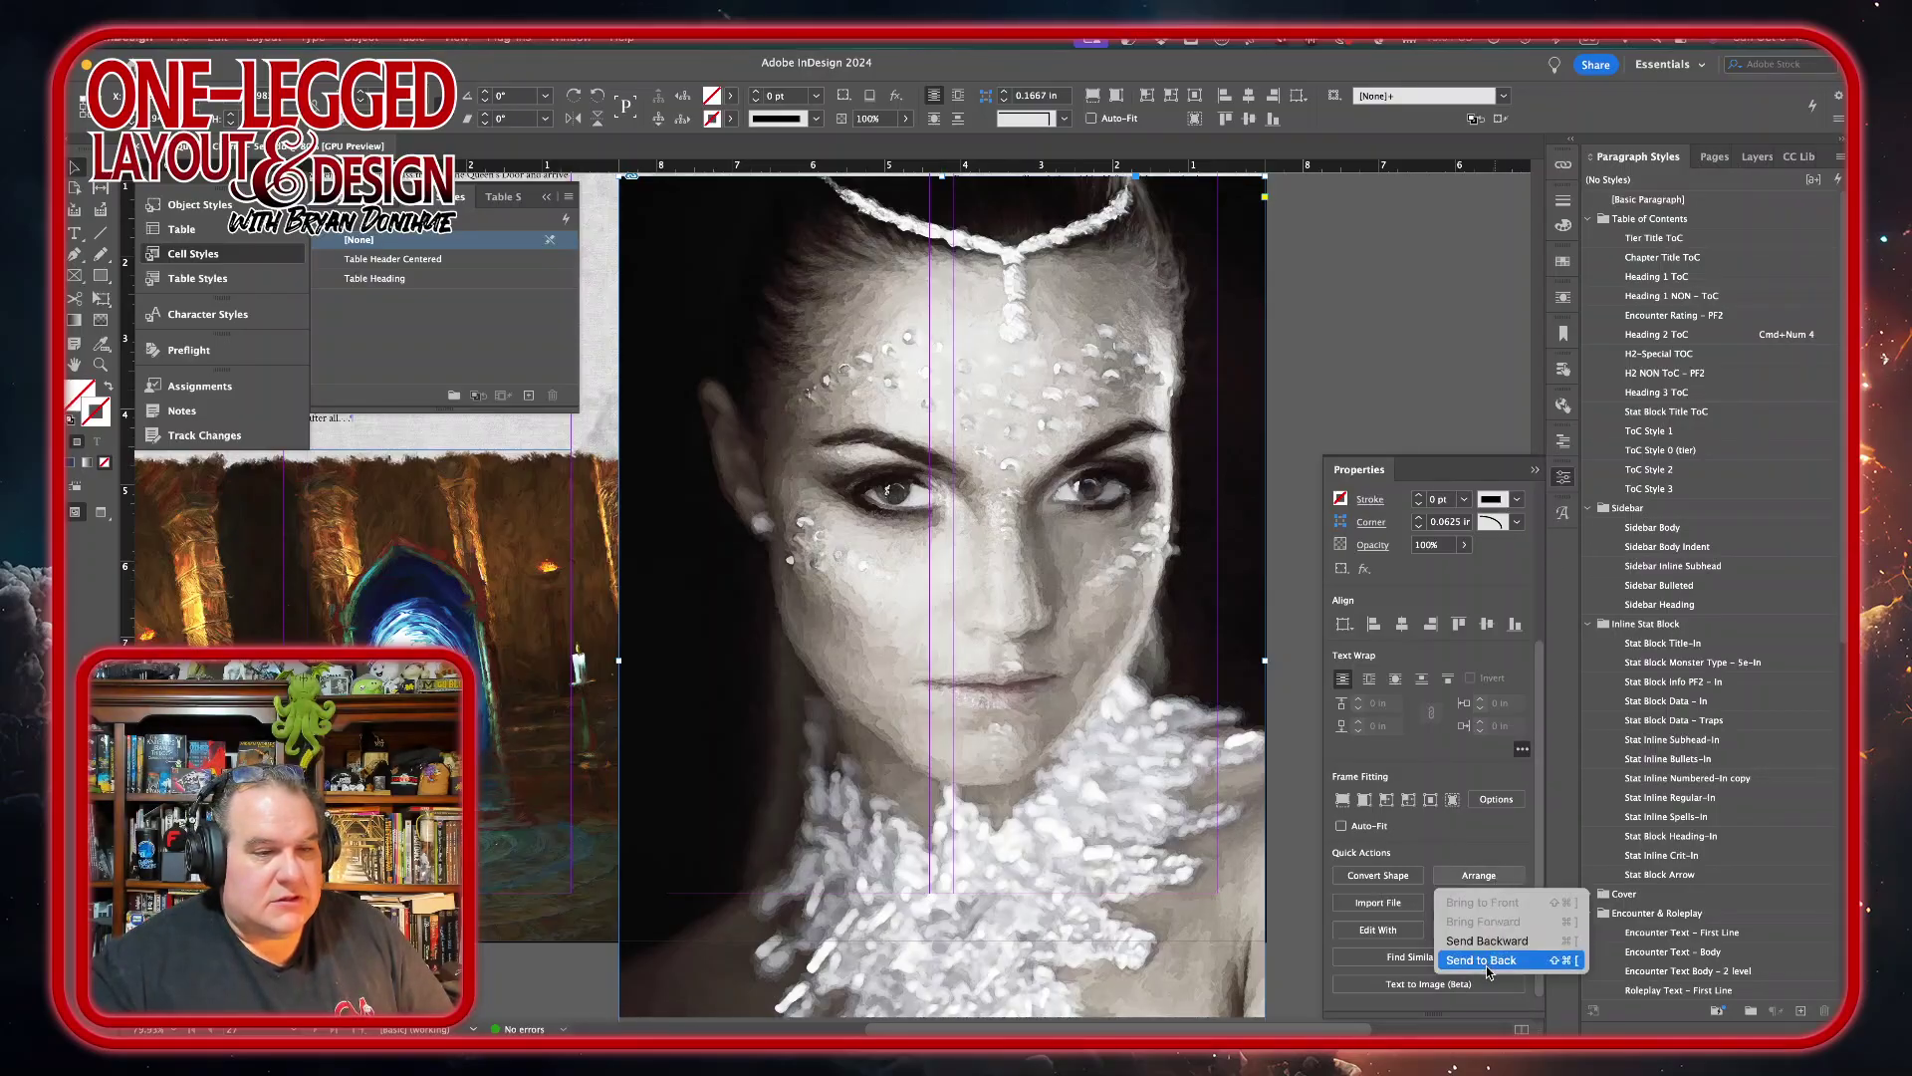
click(1489, 960)
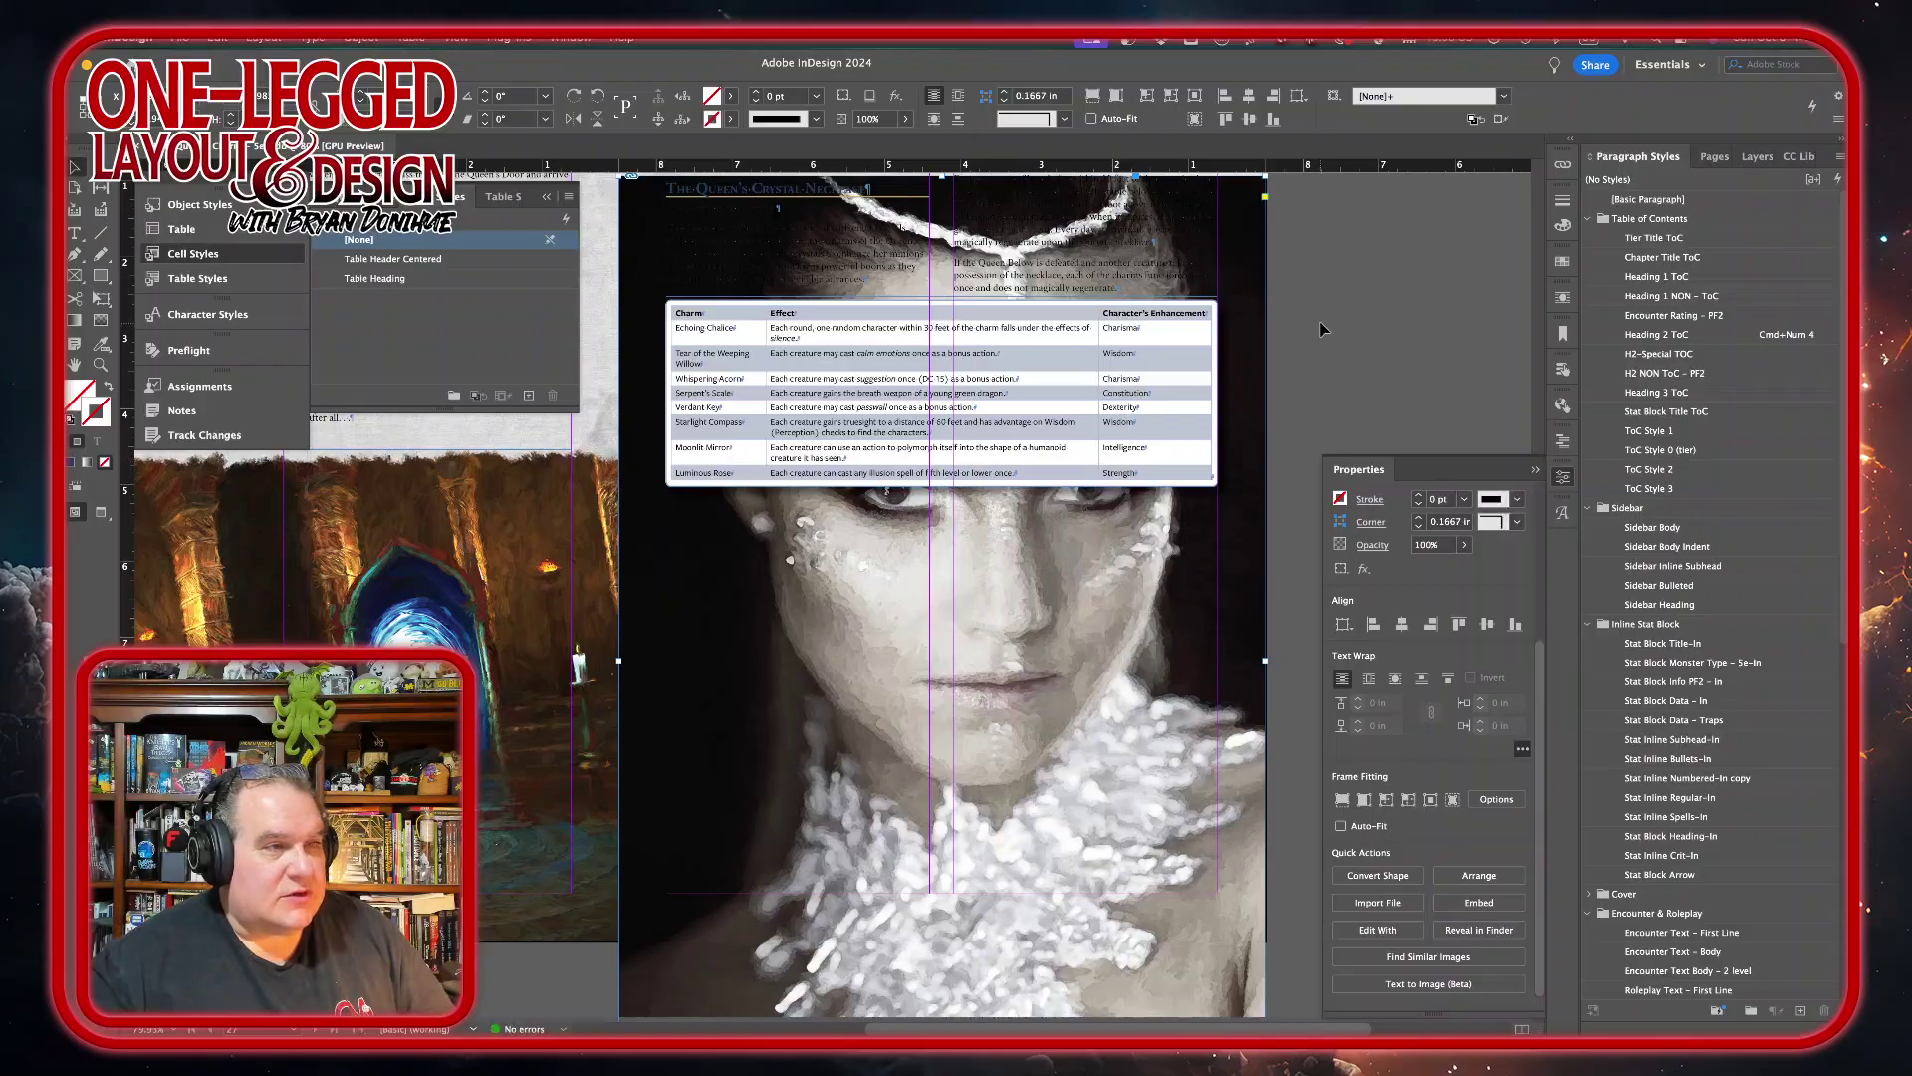
- Move the portrait image up the page to Y 0.24 in
scroll(1402, 272, up, 2)
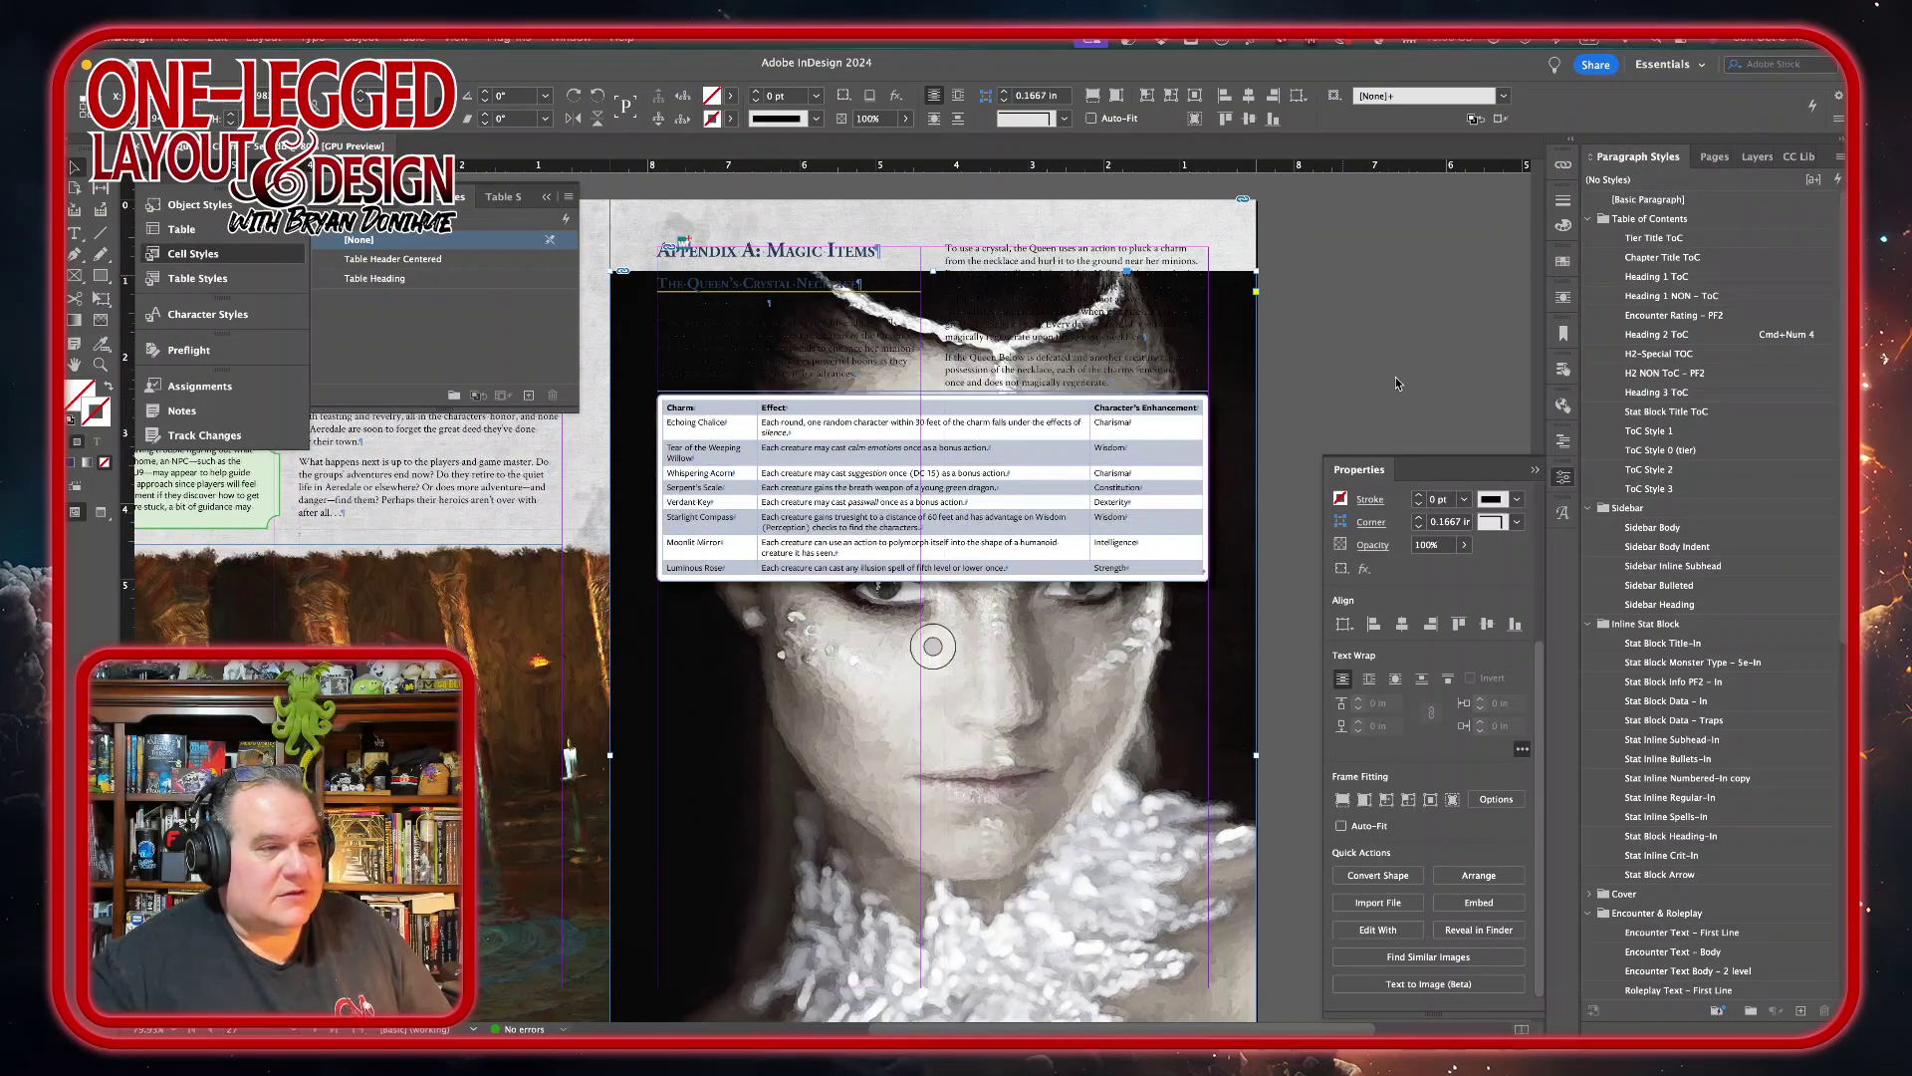
scroll(1434, 259, down, 3)
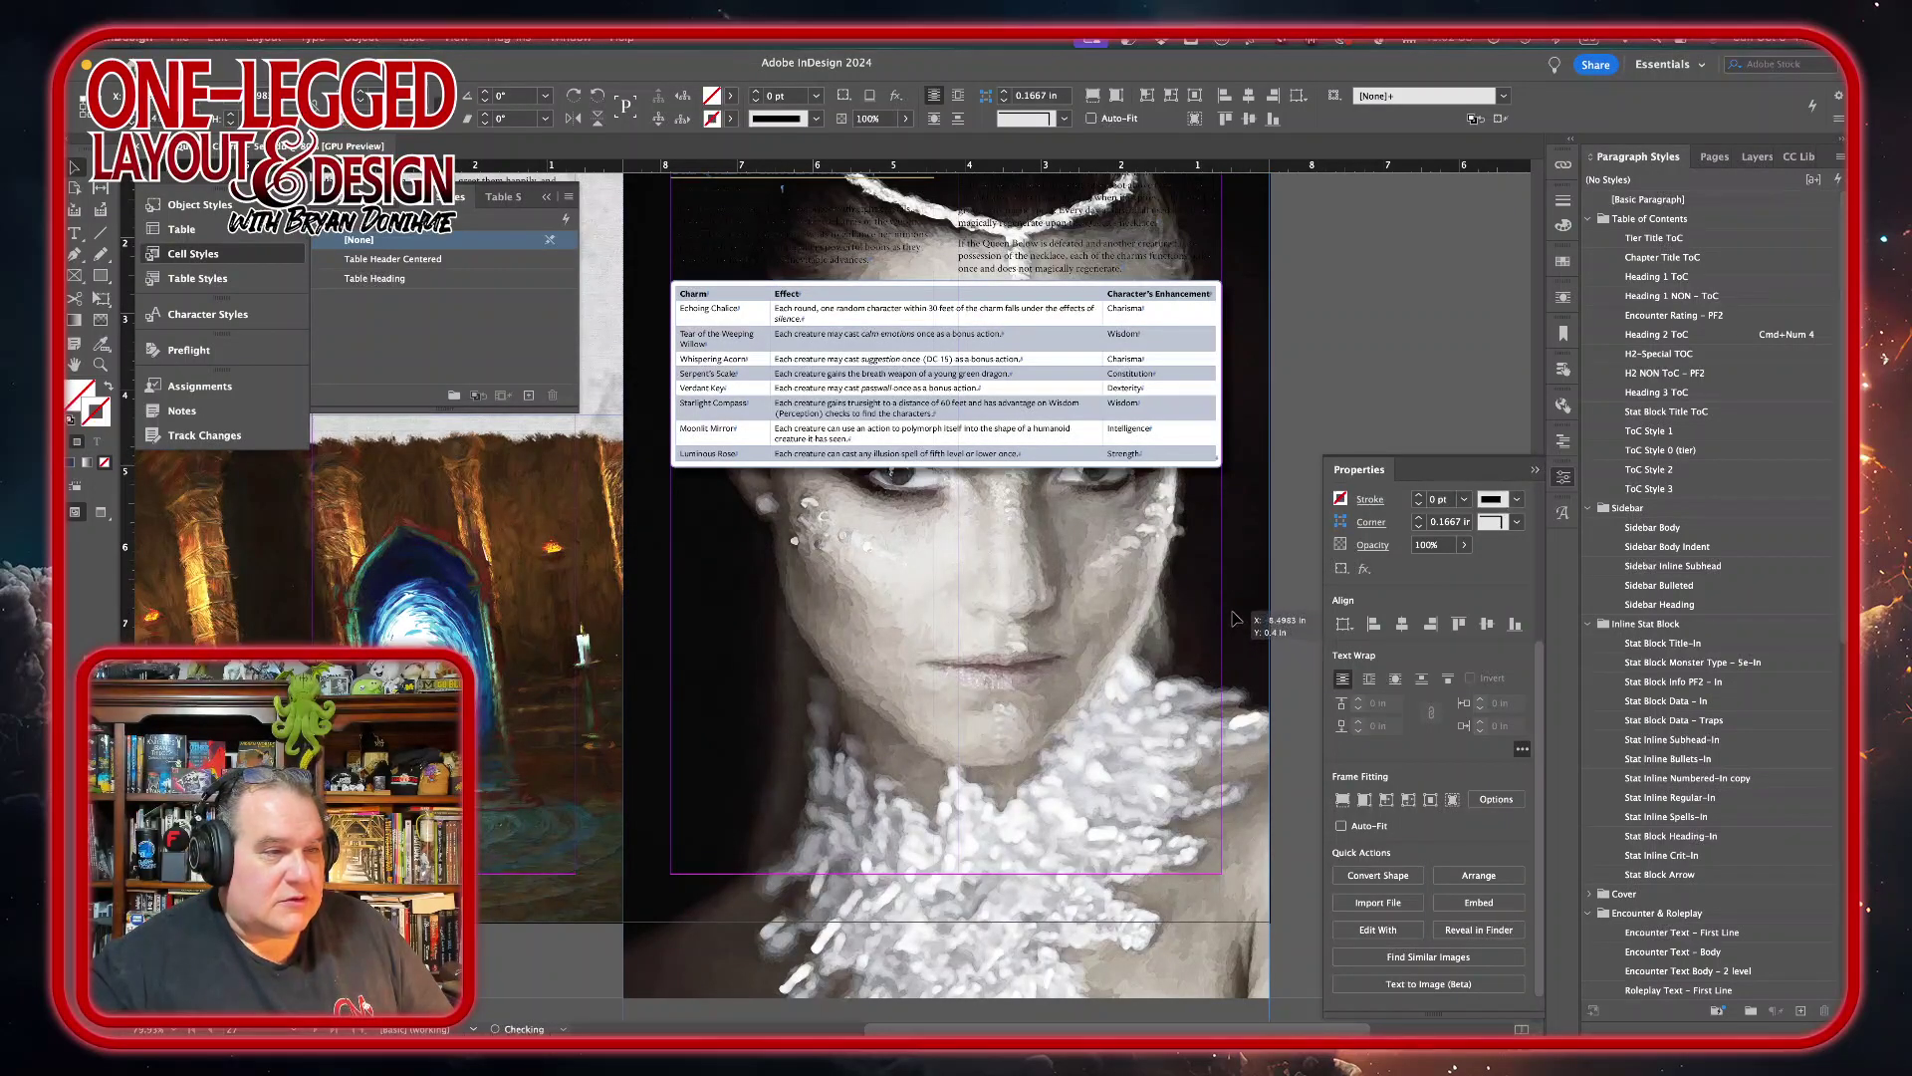
mouse_move(1234, 619)
mouse_down()
mouse_move(1250, 593)
mouse_move(1245, 652)
mouse_move(1246, 631)
mouse_up()
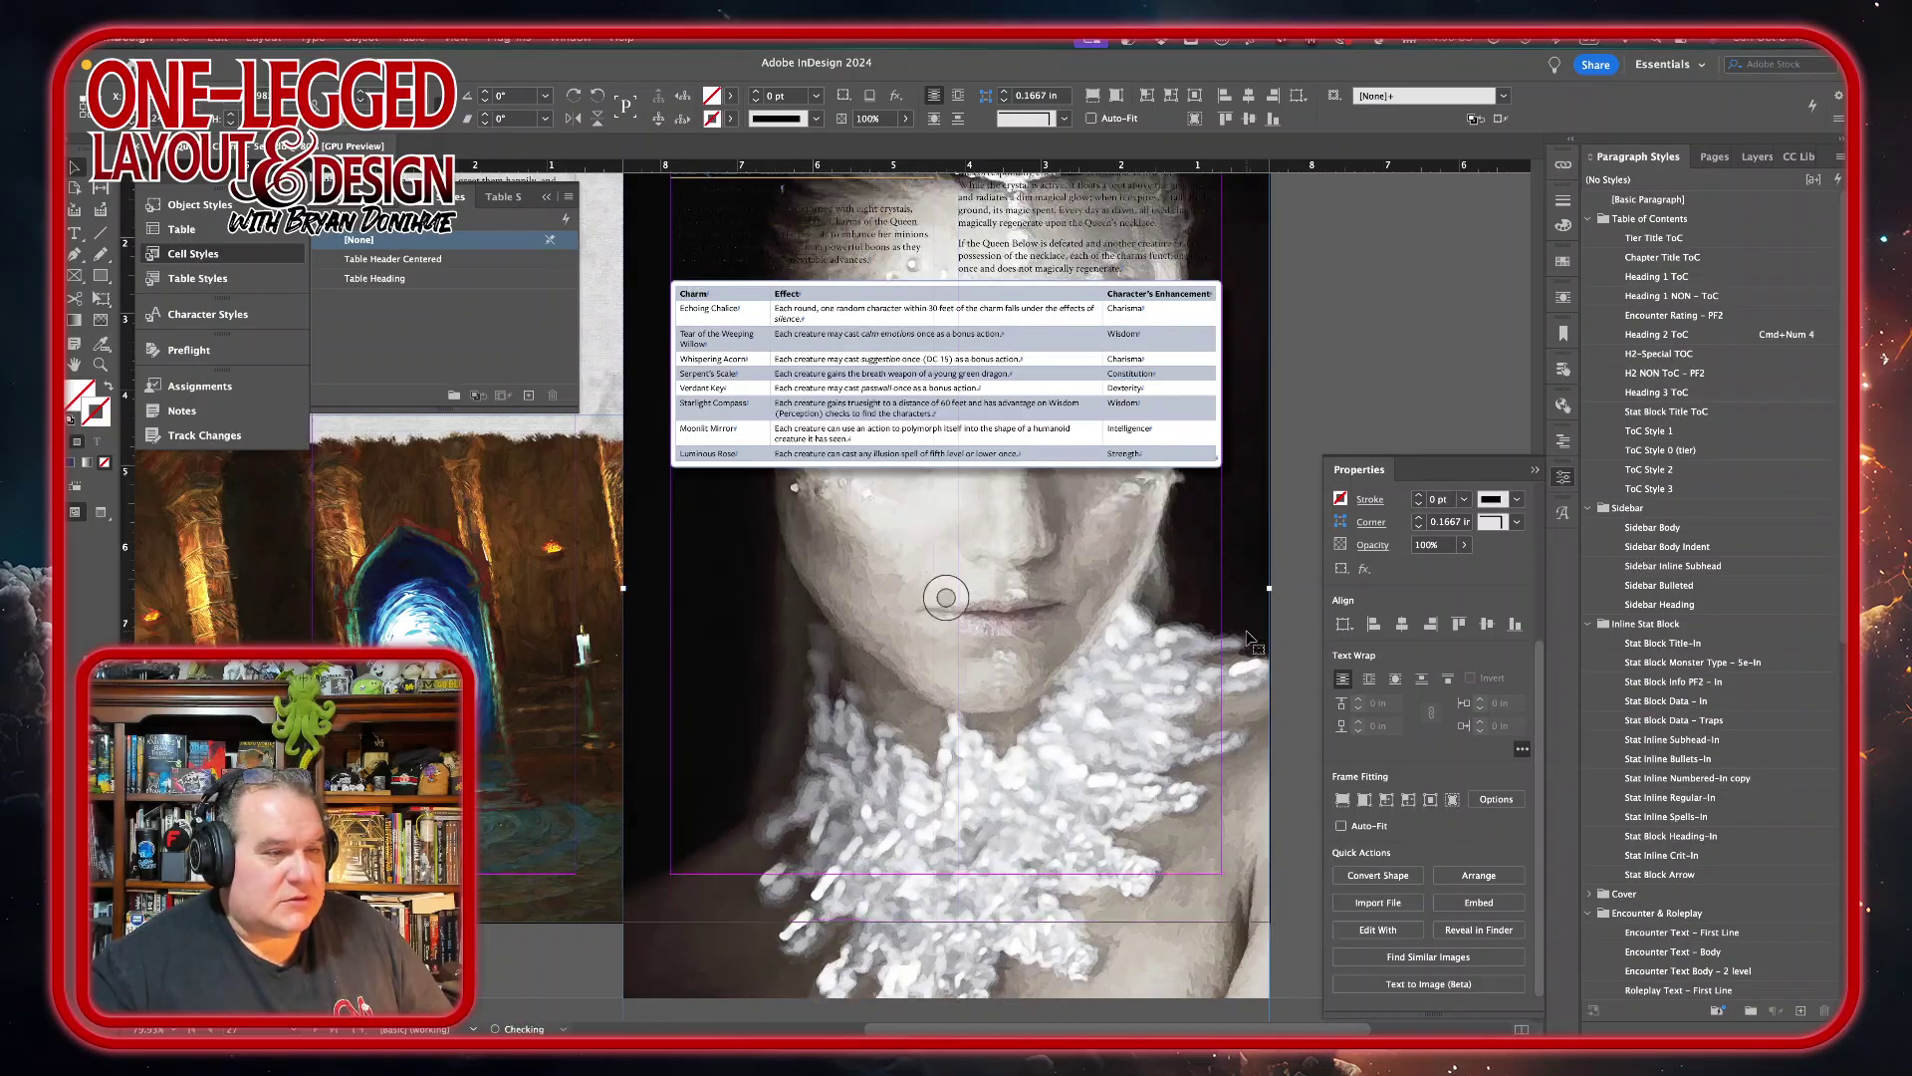
click(1307, 361)
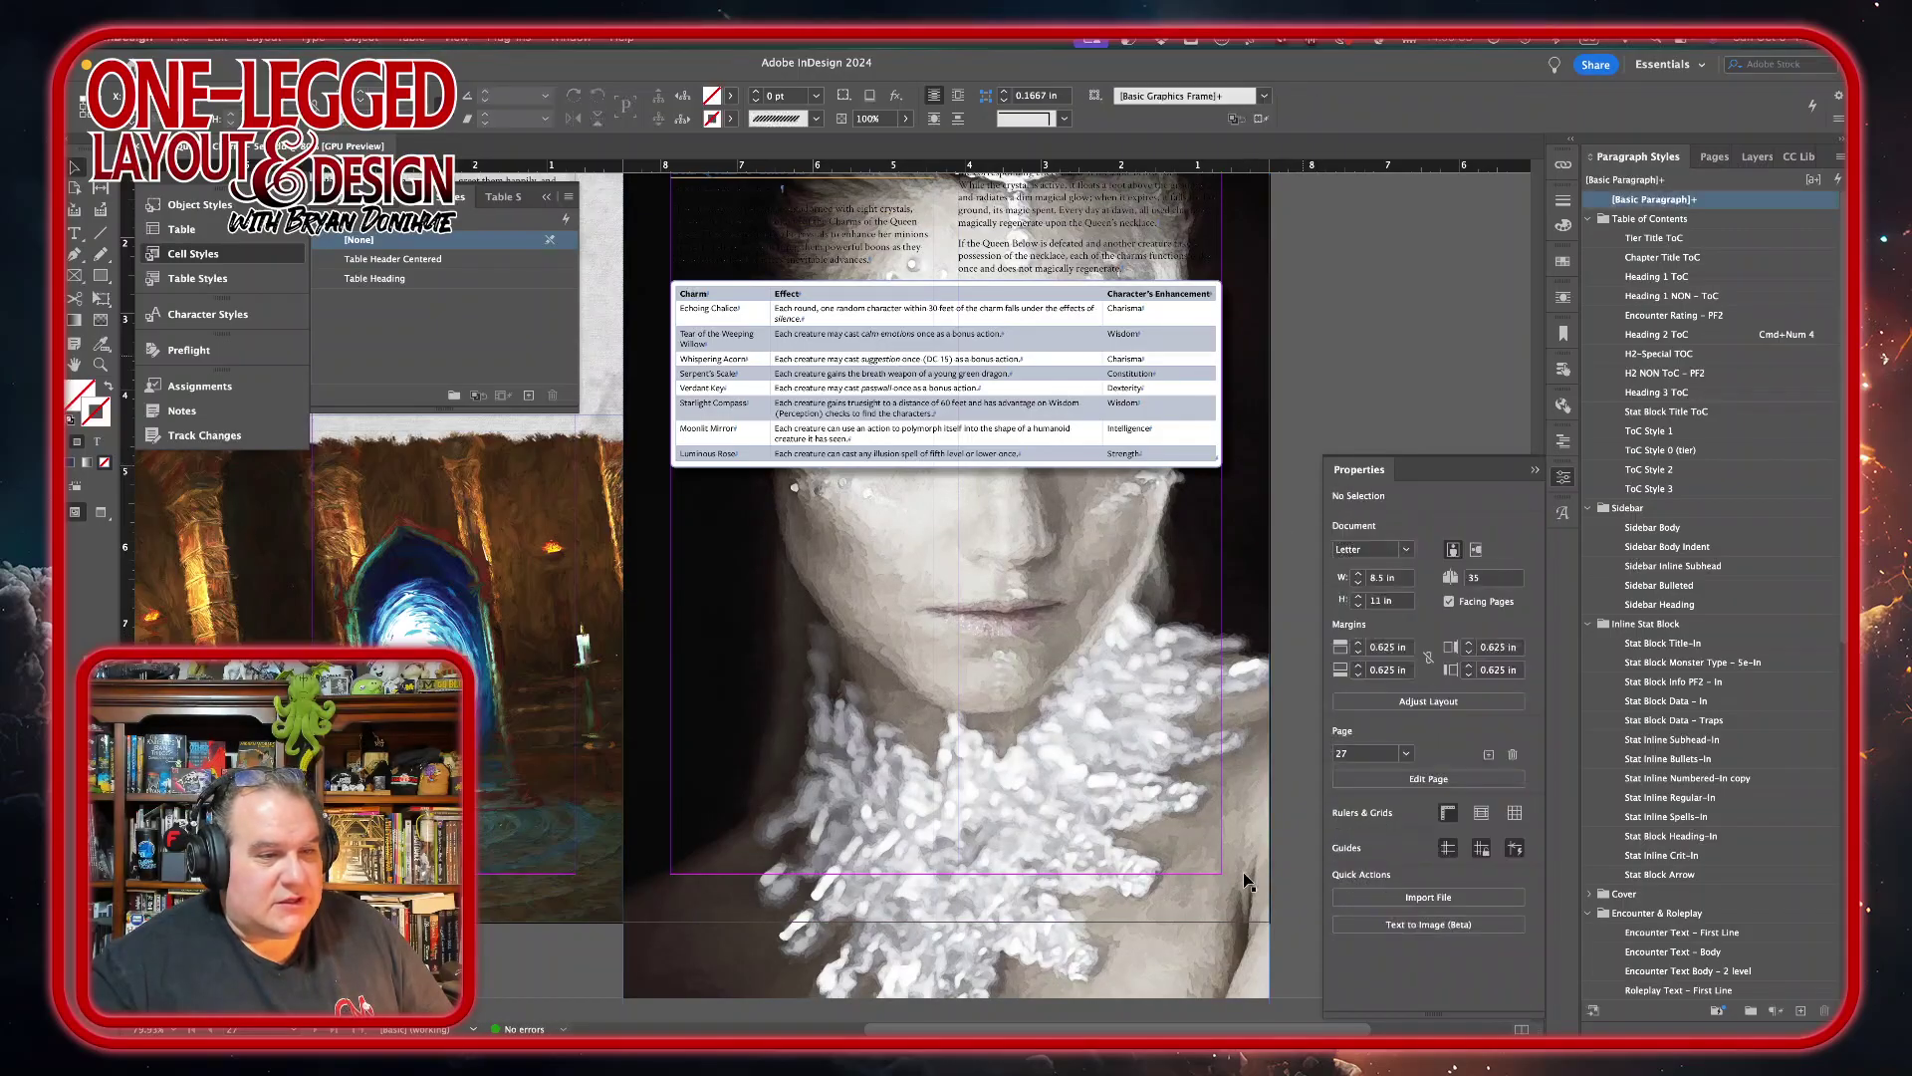
- Crop the lower edge of the portrait's frame up to the page's bottom bleed, making the frame 10.76 in high
scroll(1285, 893, down, 5)
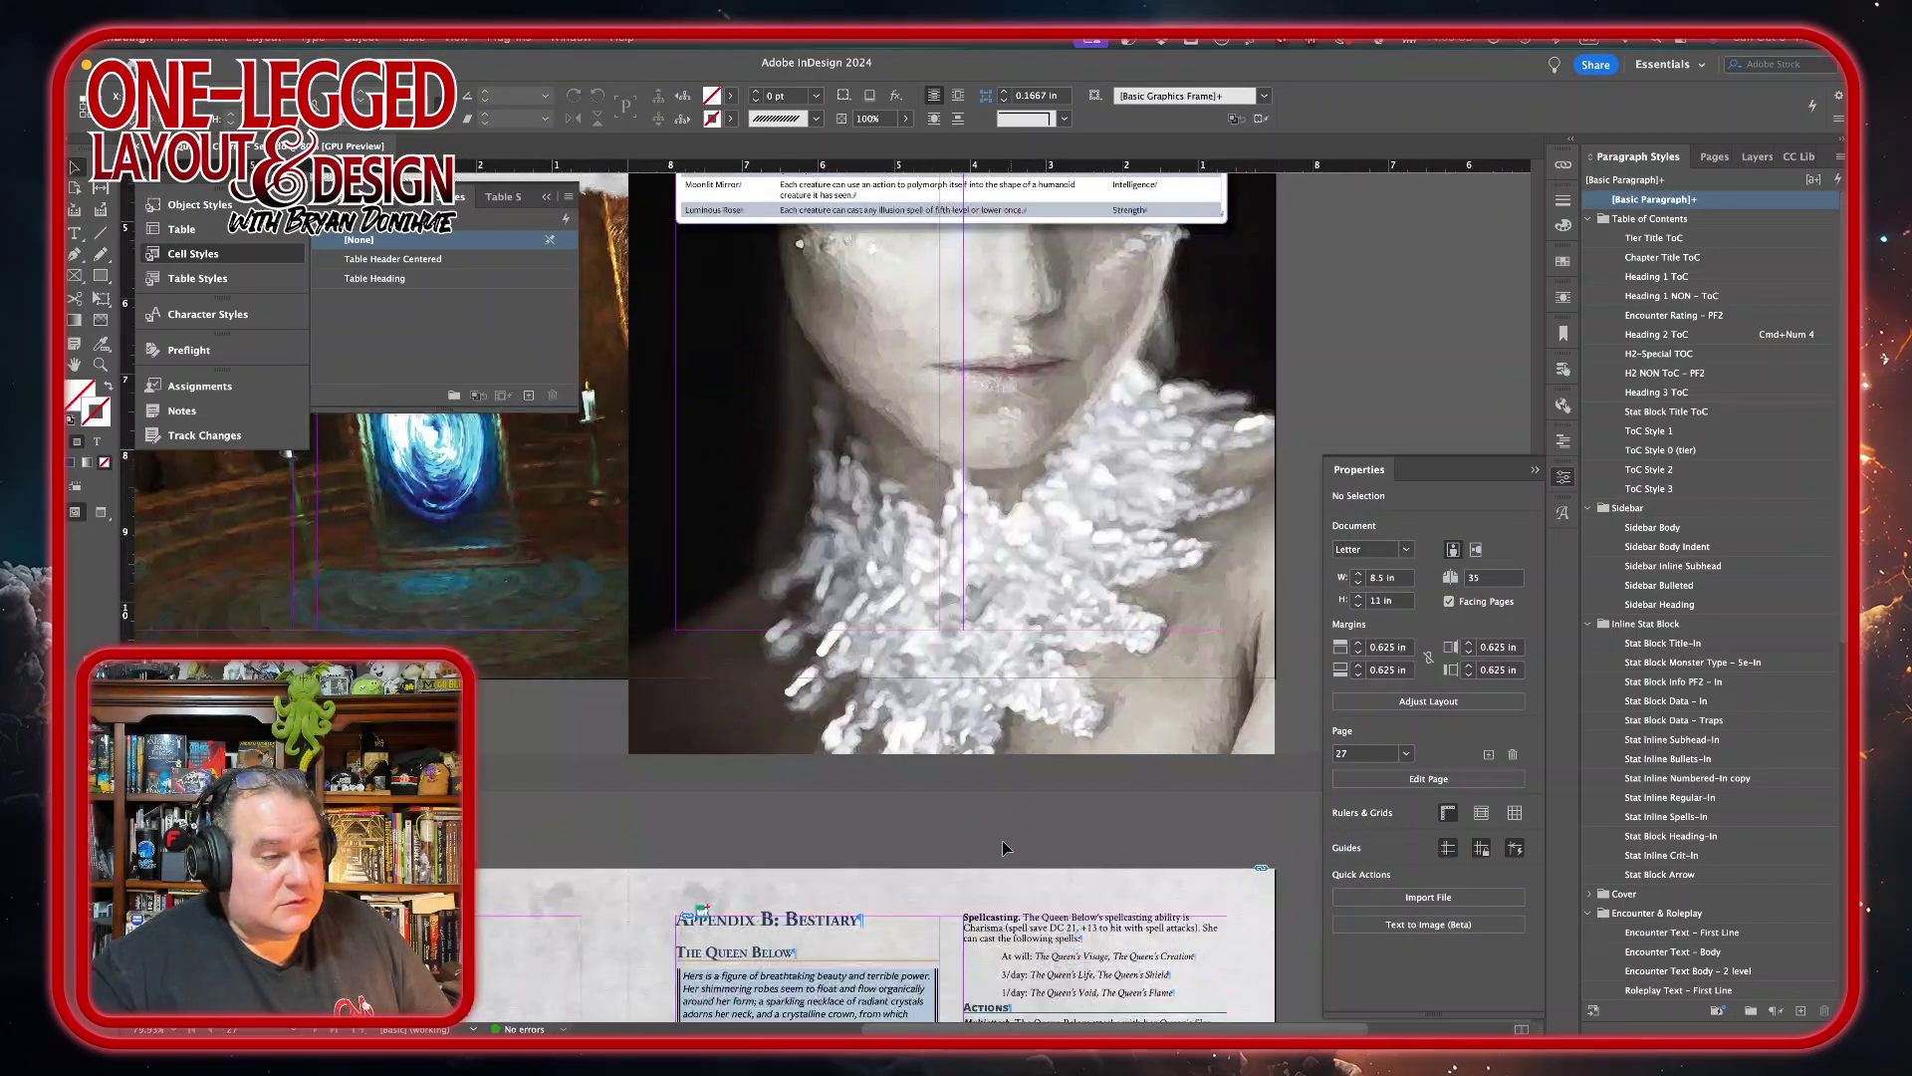
click(1036, 757)
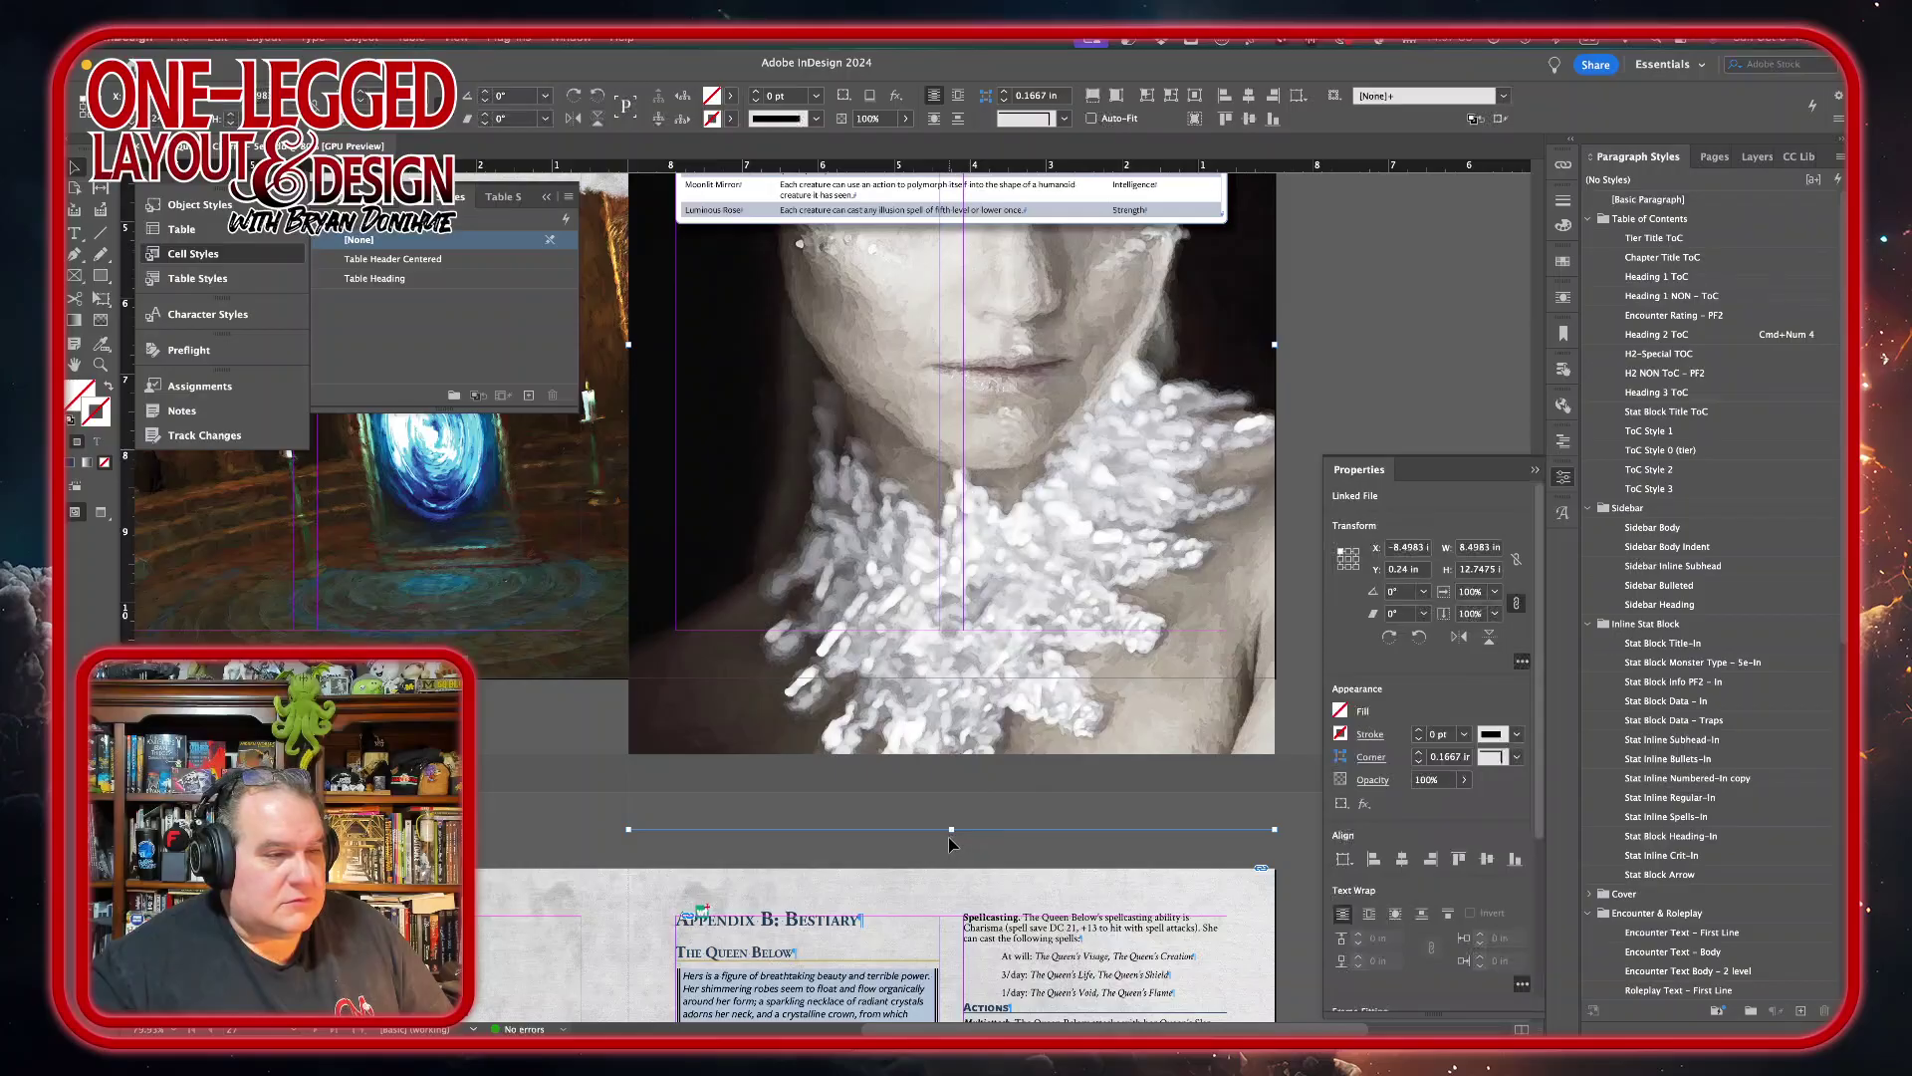
drag(951, 830, 947, 681)
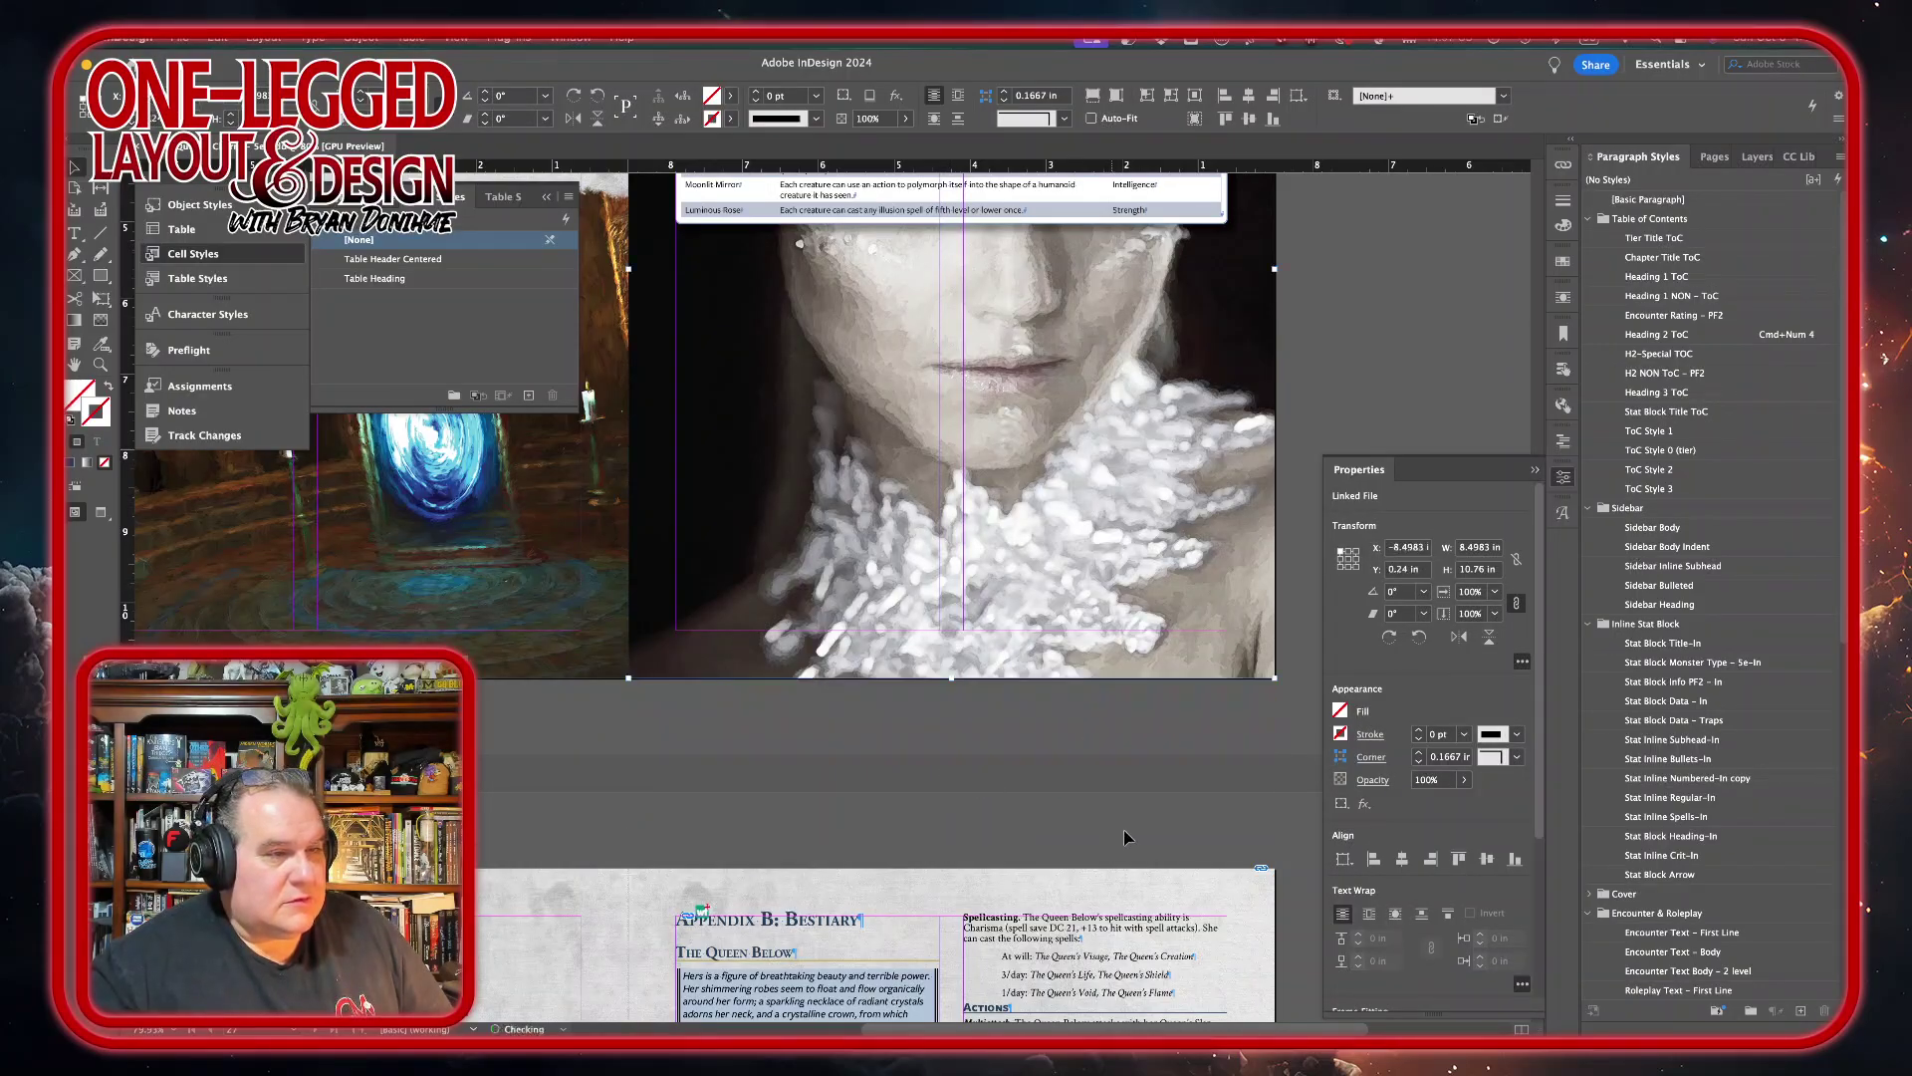
- Crop the upper edge of the portrait's frame down to the top of the charm table, at Y 2.5825 in
scroll(1217, 767, up, 3)
scroll(1217, 767, right, 1)
scroll(1219, 774, up, 3)
scroll(1219, 774, right, 1)
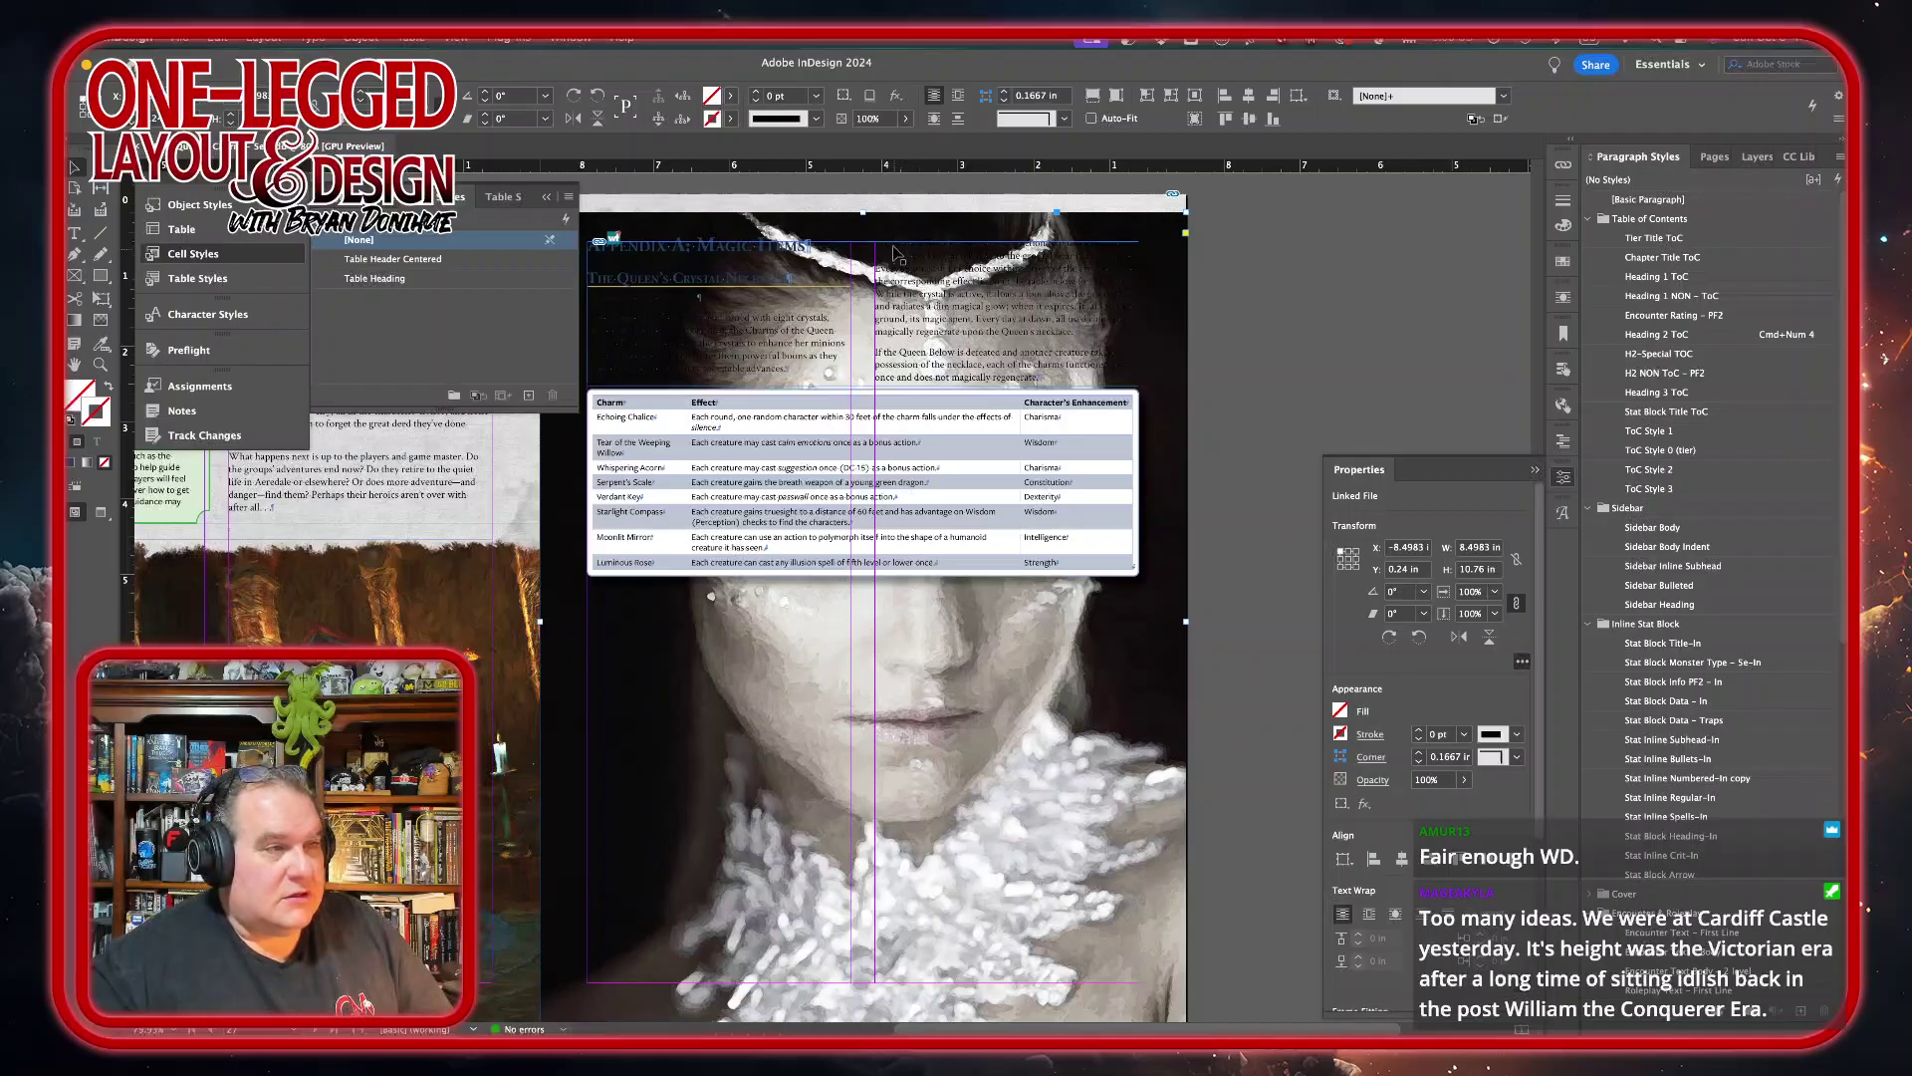
drag(864, 212, 854, 390)
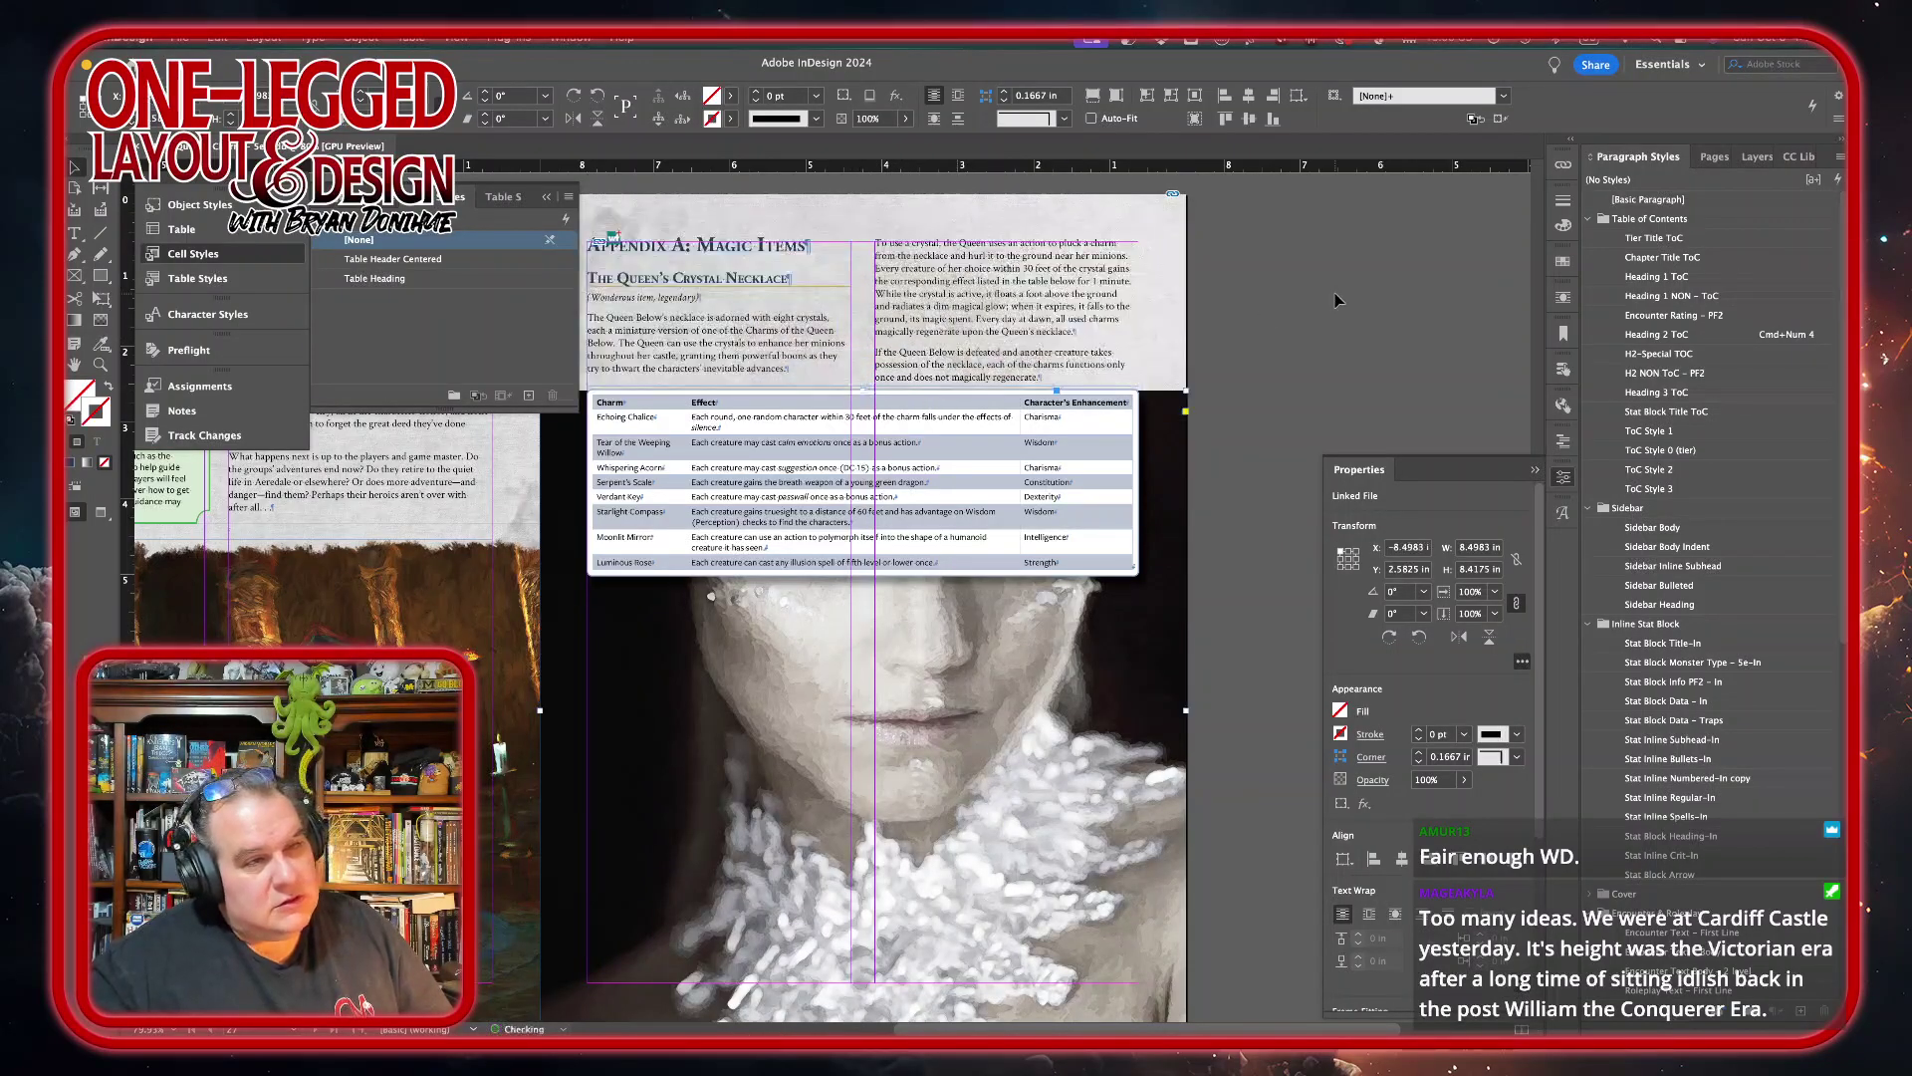
- Apply a linear gradient feather to the portrait at a 90° angle, with the gradient midpoint at about 71%
scroll(1265, 482, down, 1)
scroll(1265, 482, left, 1)
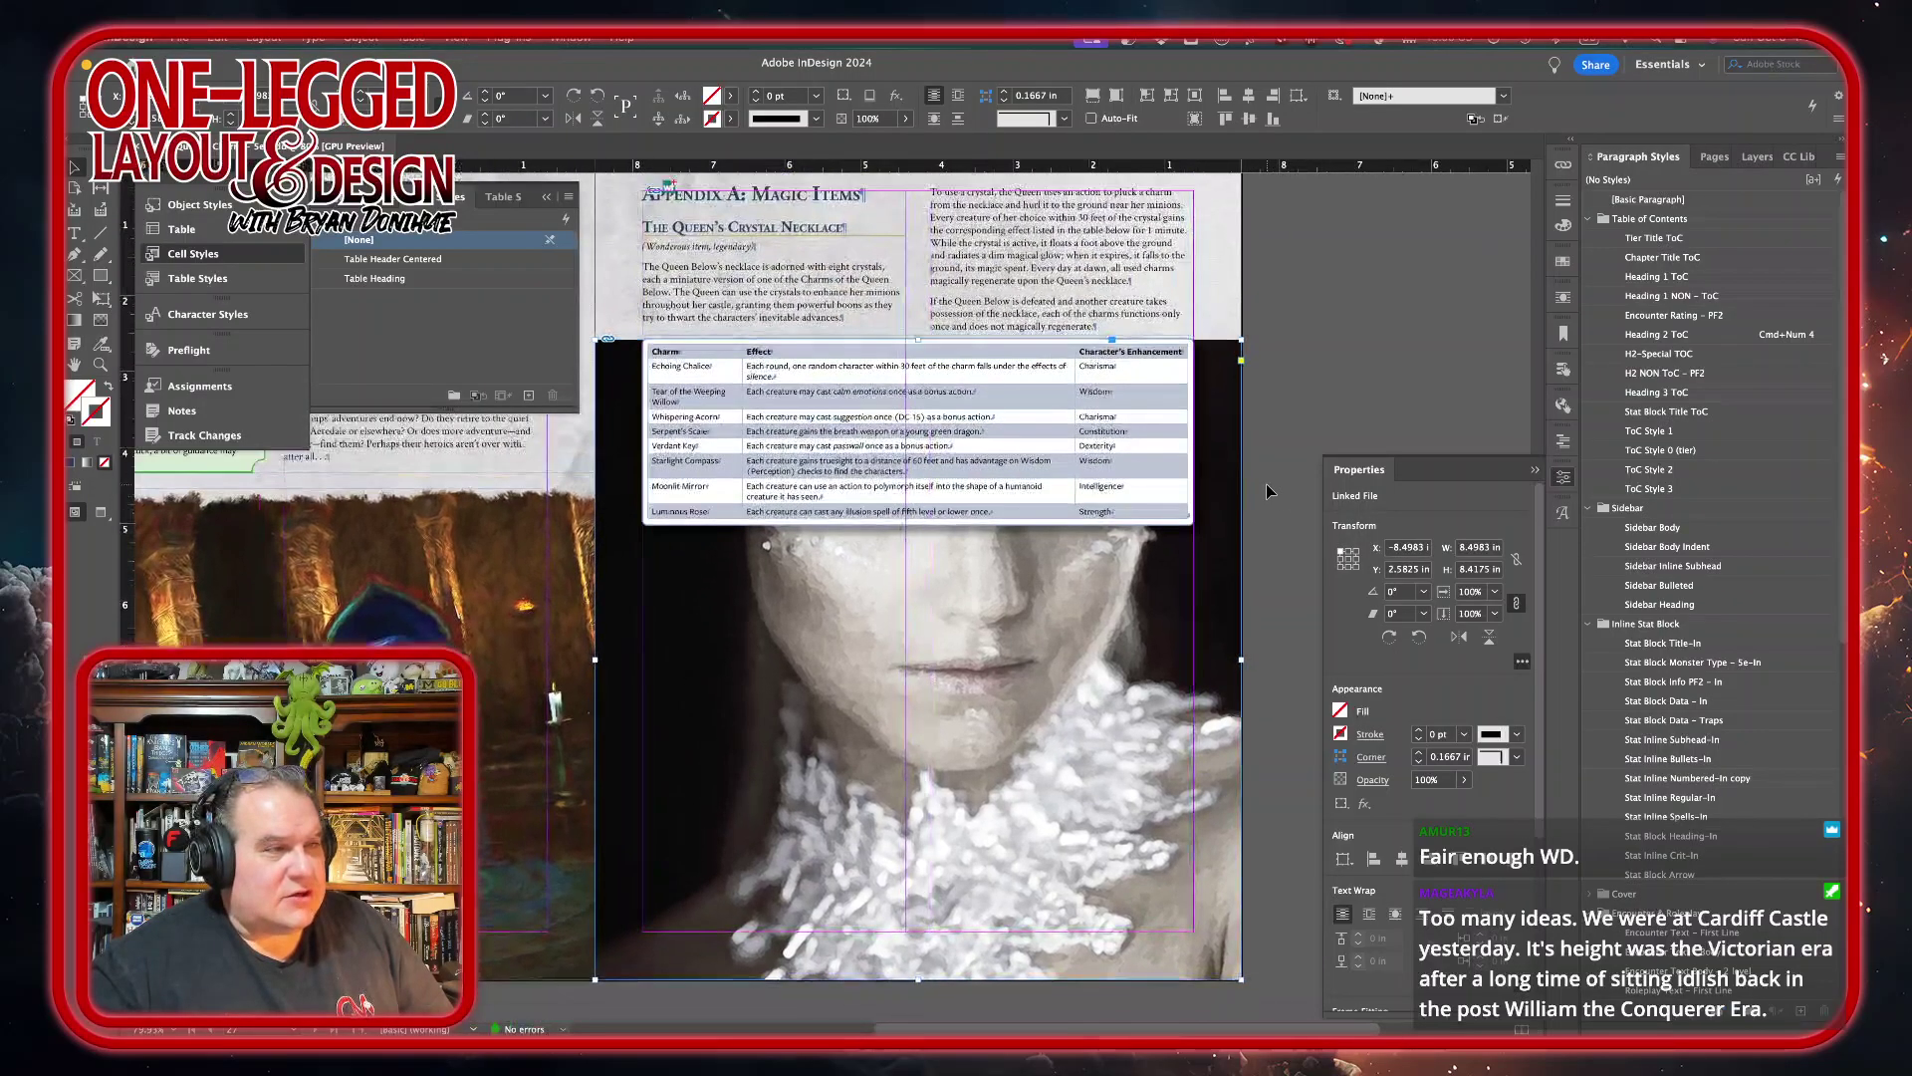
click(1366, 803)
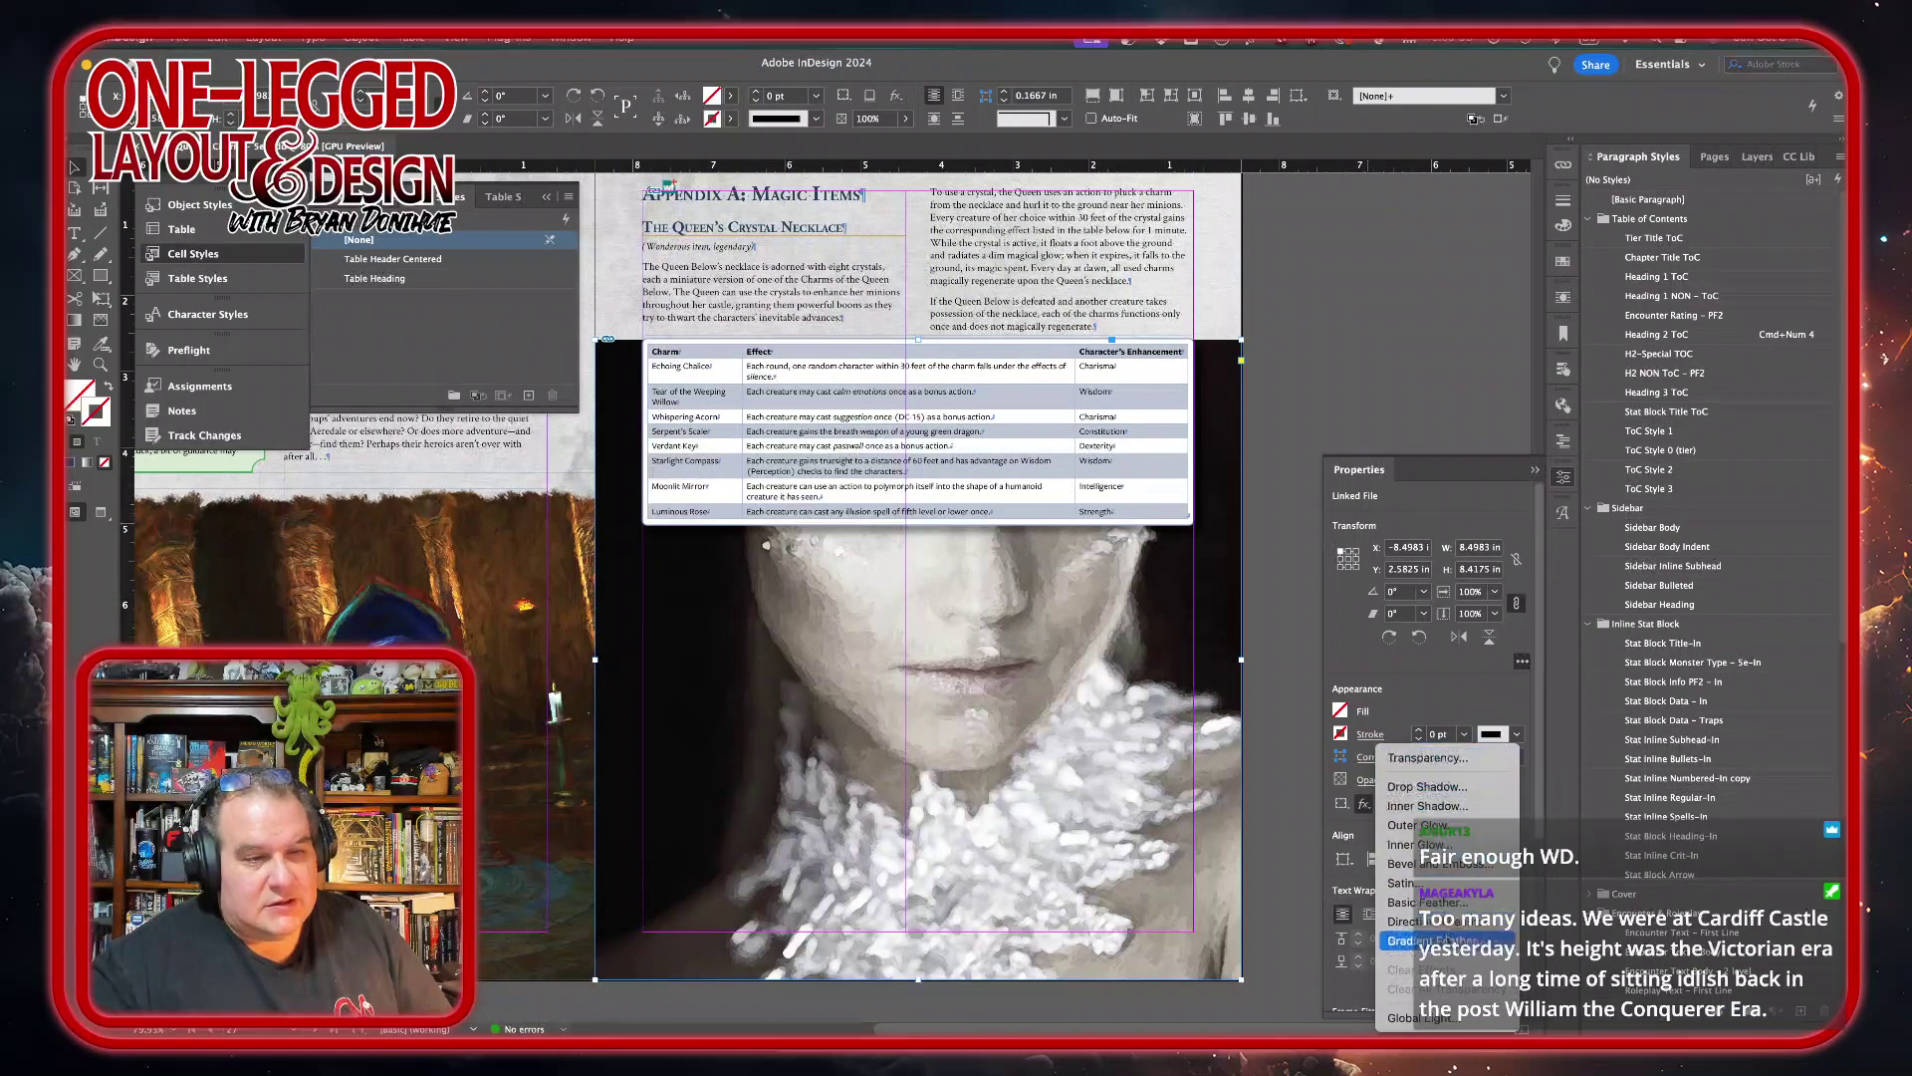
click(1449, 941)
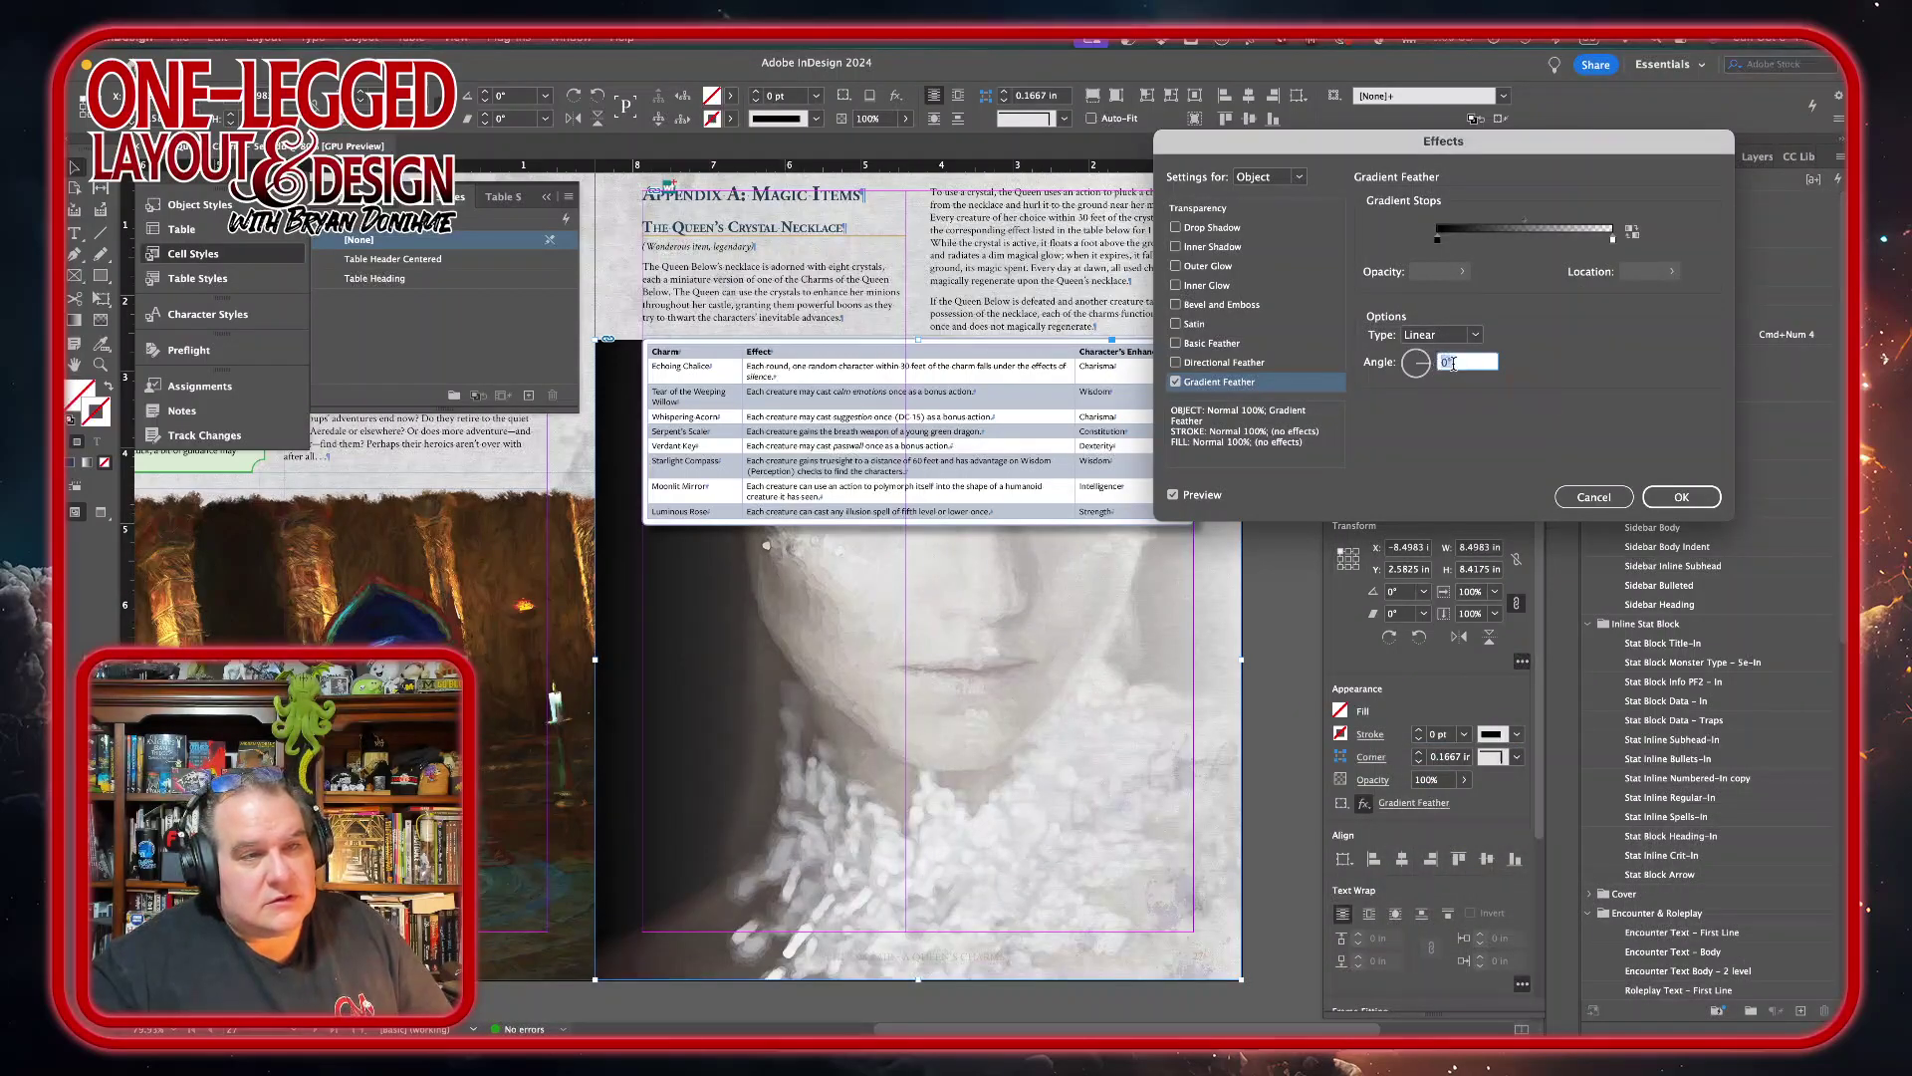
text(90)
key(Tab)
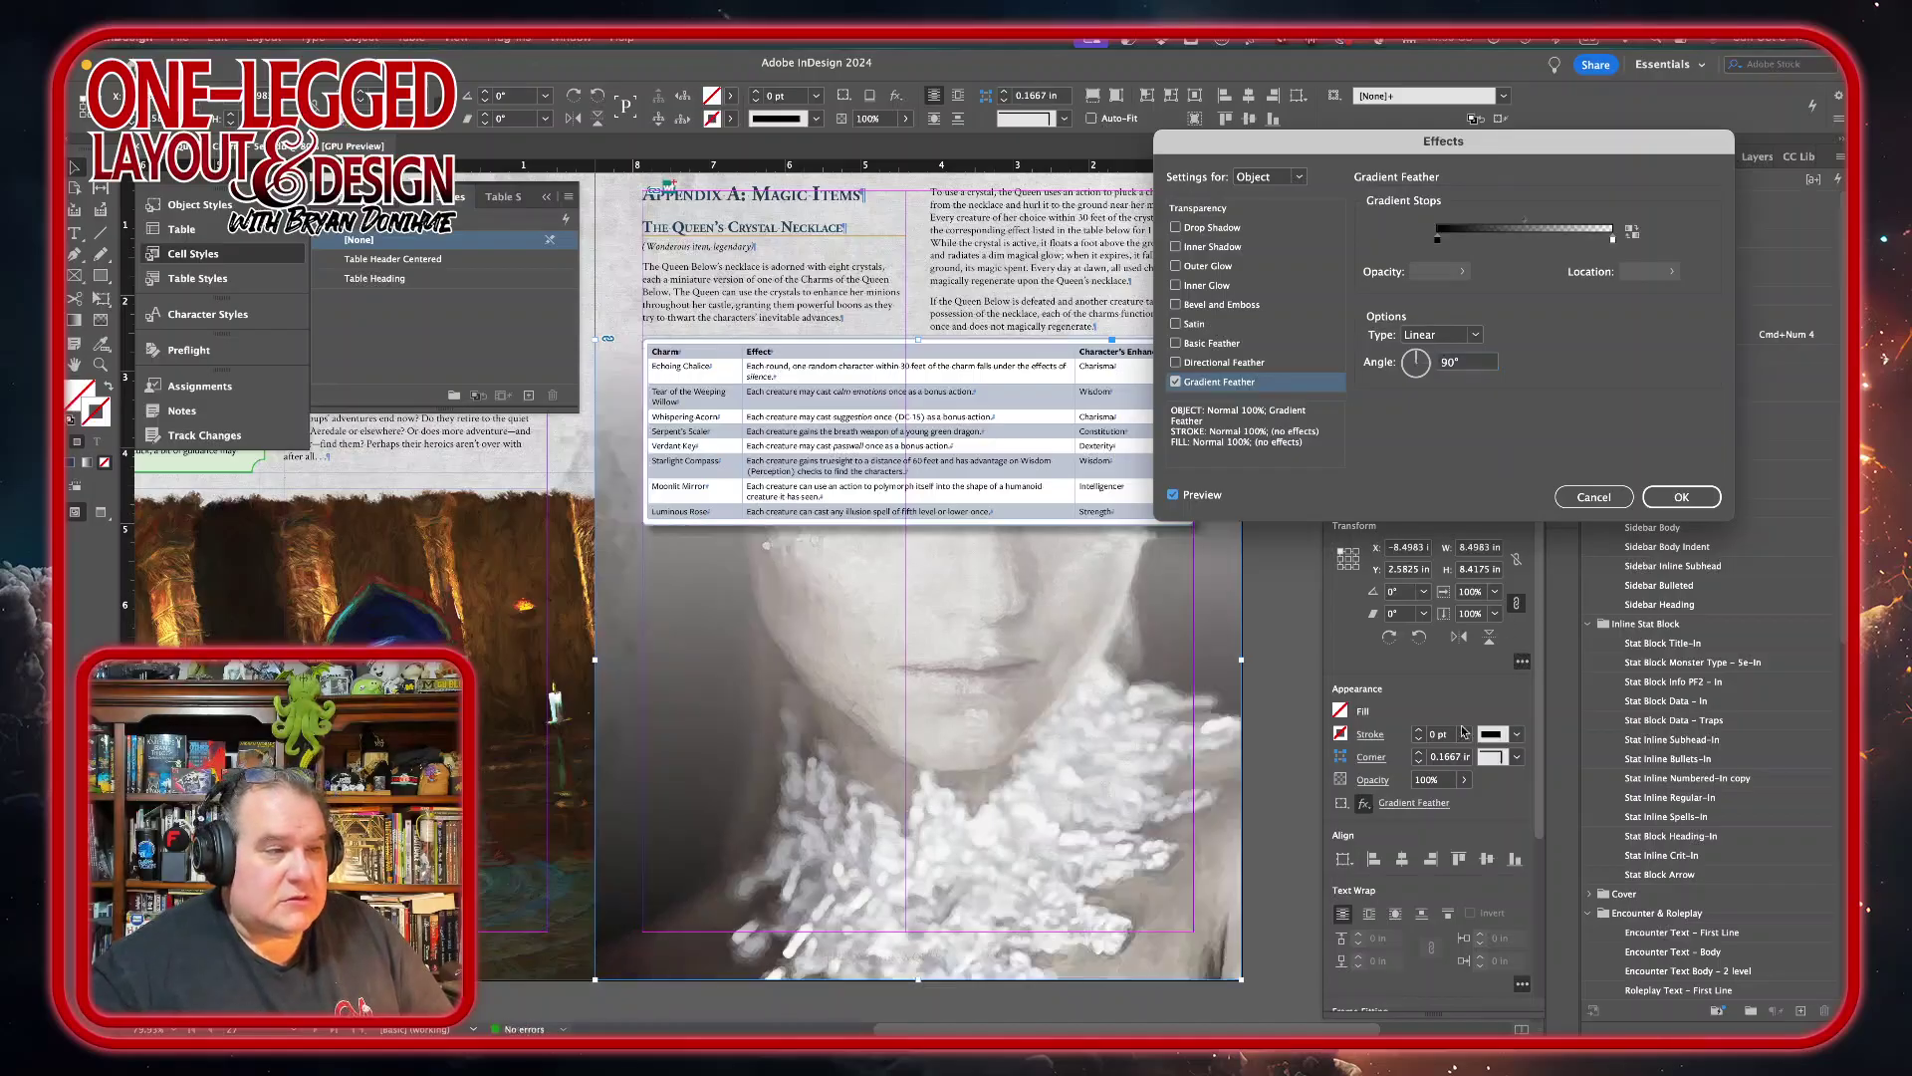
drag(1526, 218, 1560, 219)
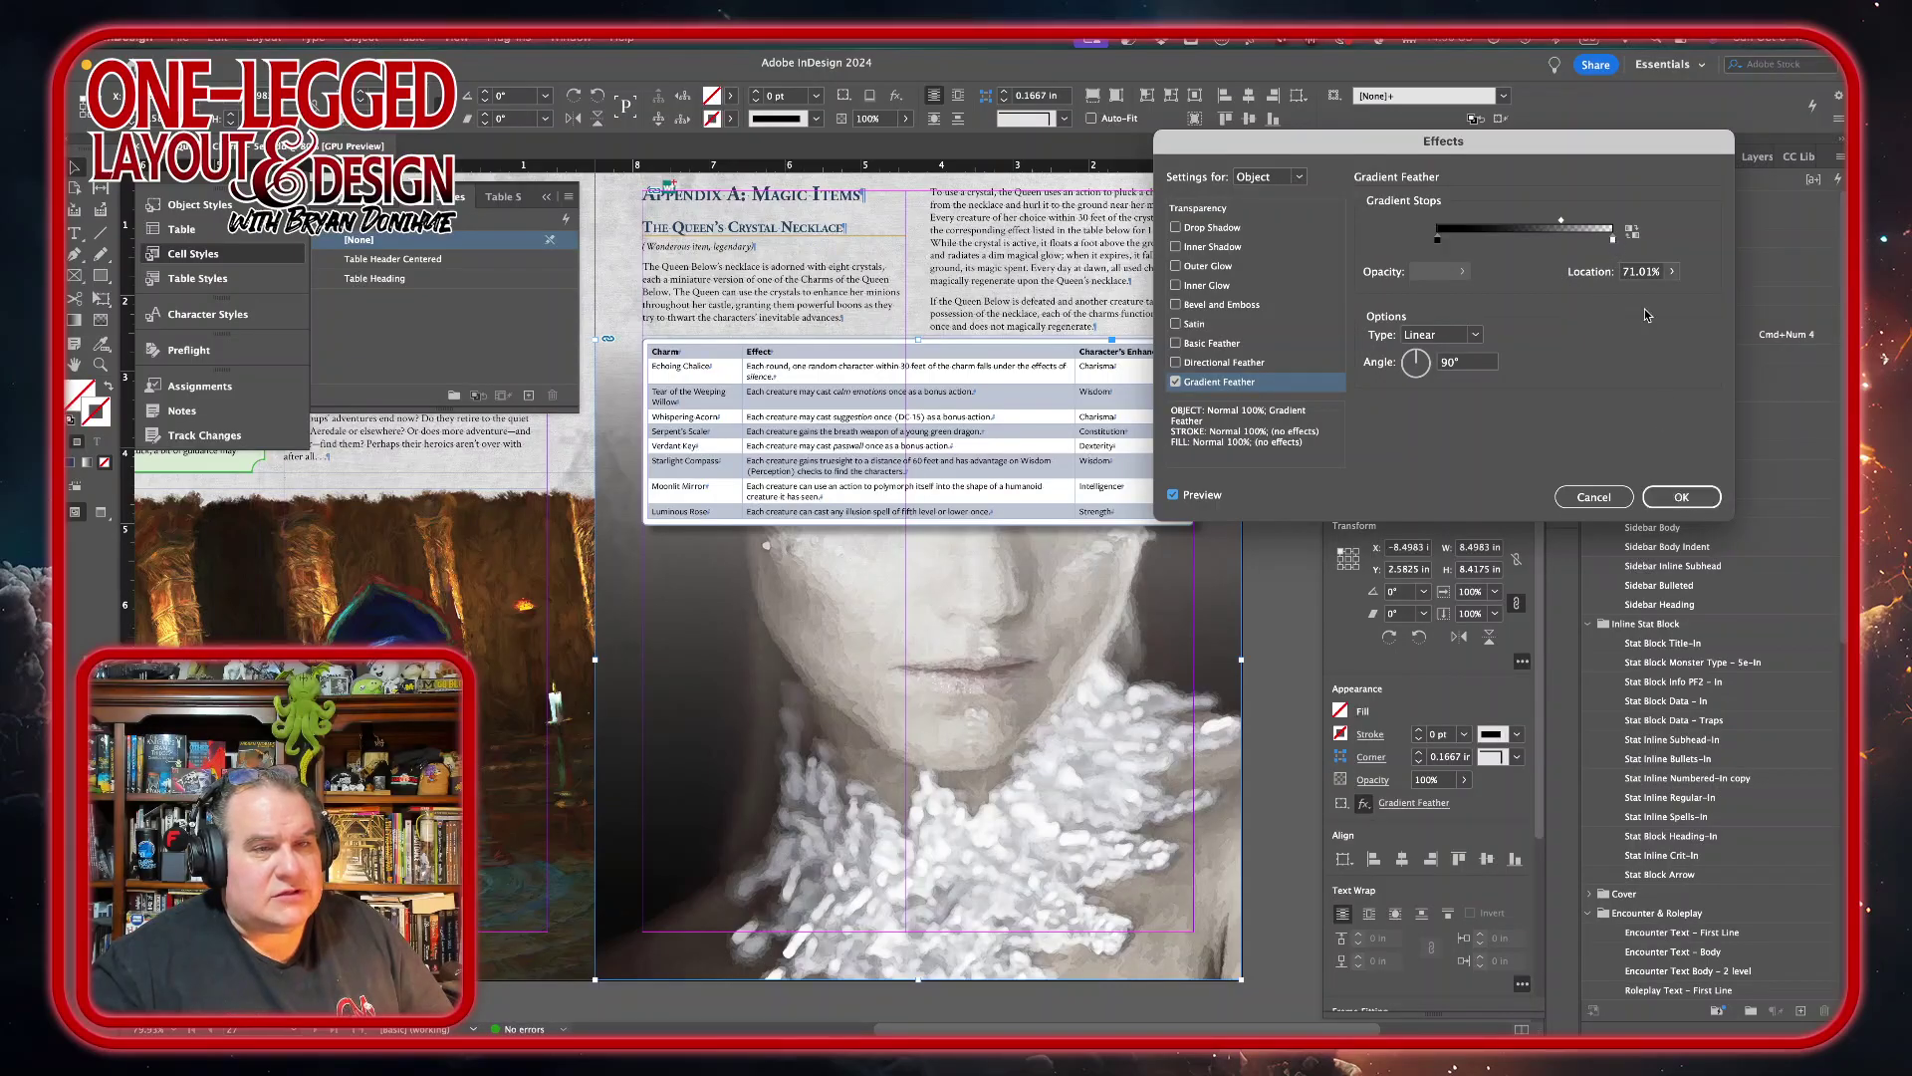
click(1698, 497)
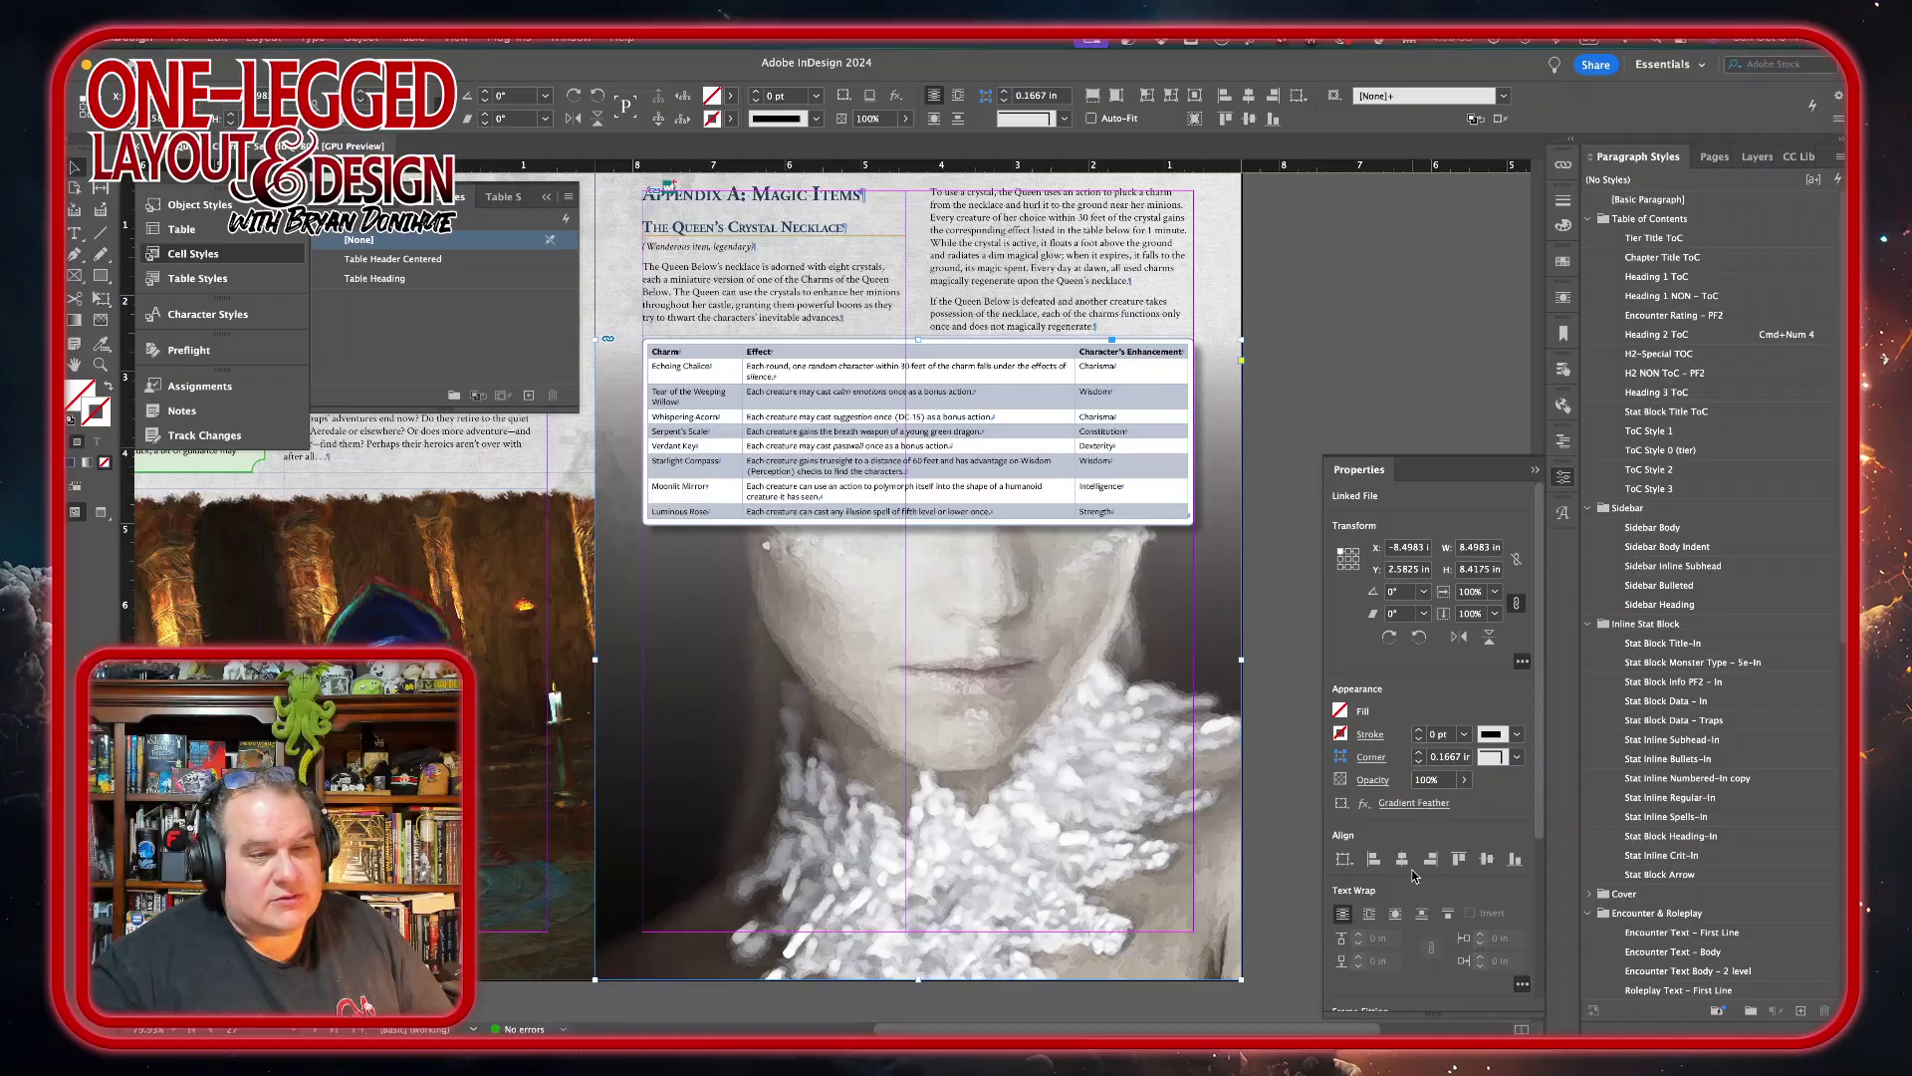
- Set the portrait's transparency blending mode to Multiply
click(1367, 803)
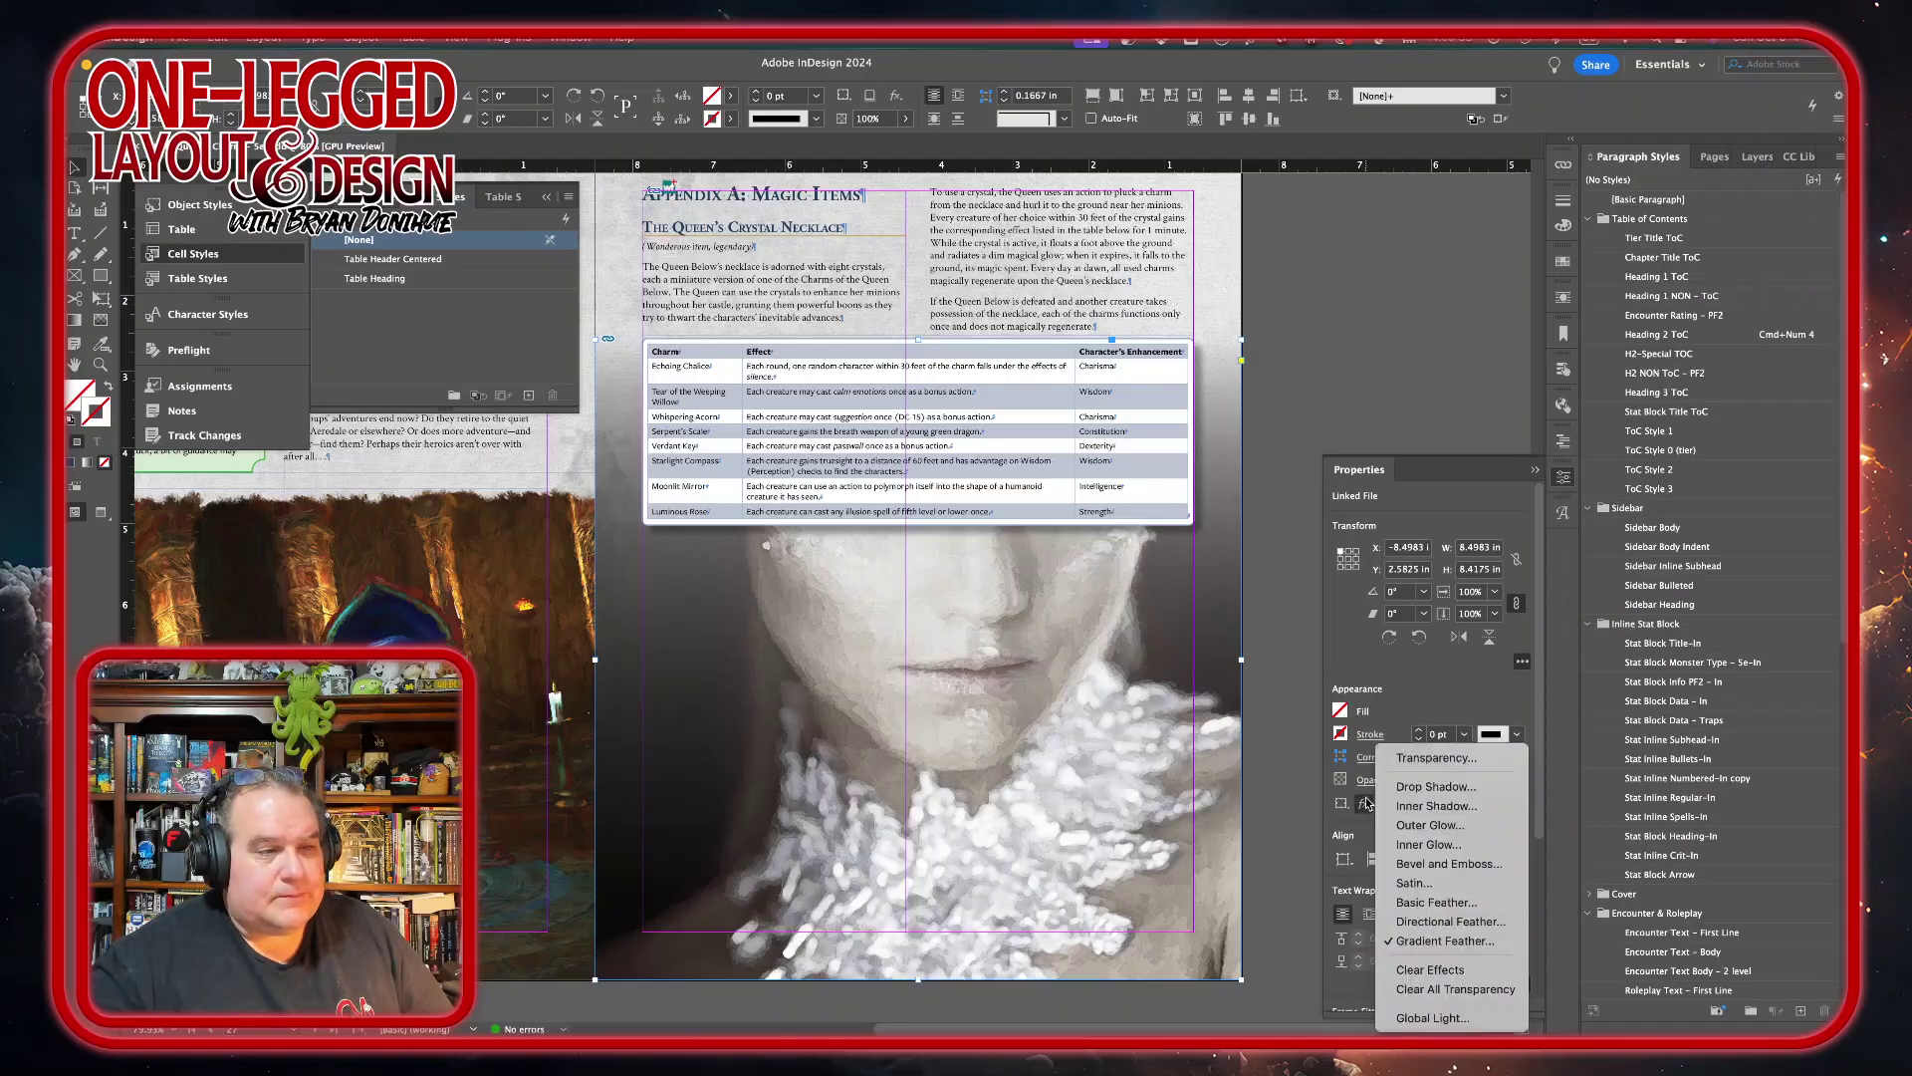
click(1449, 759)
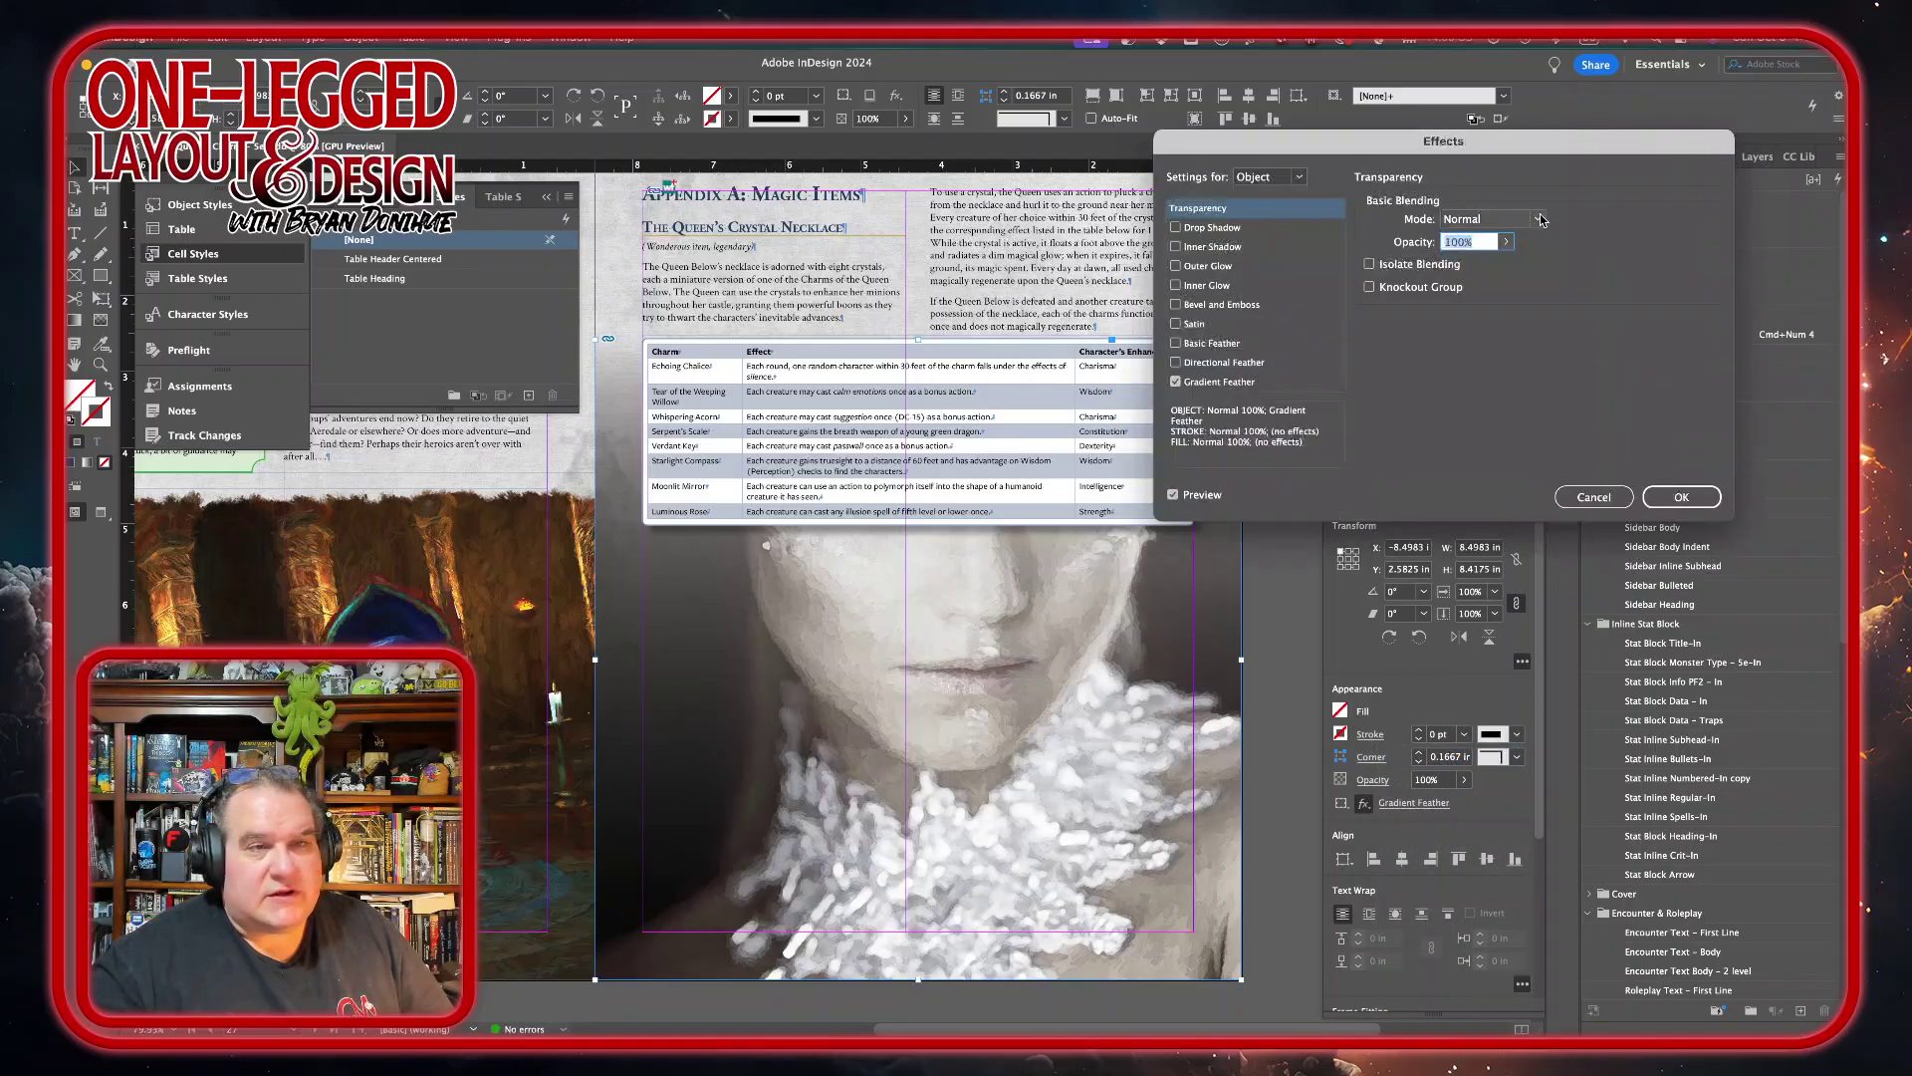
click(1541, 220)
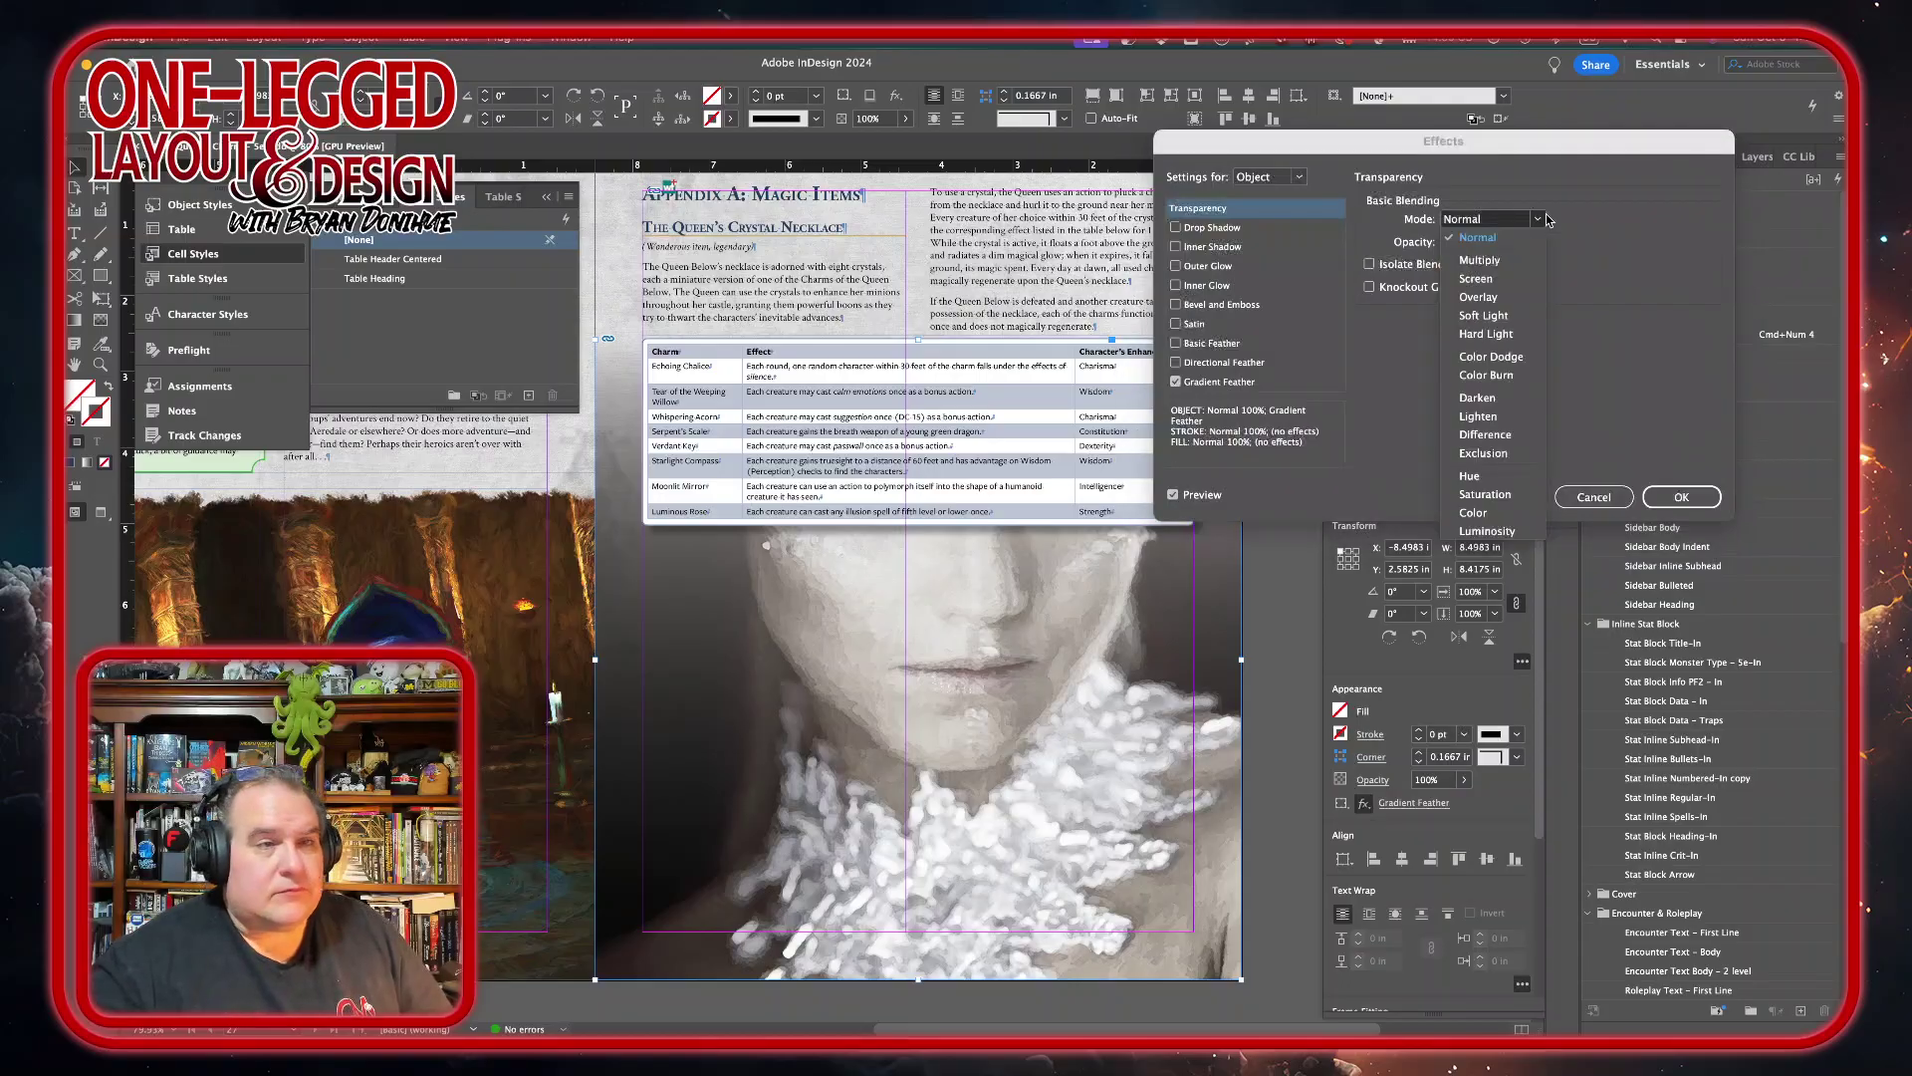
click(1524, 264)
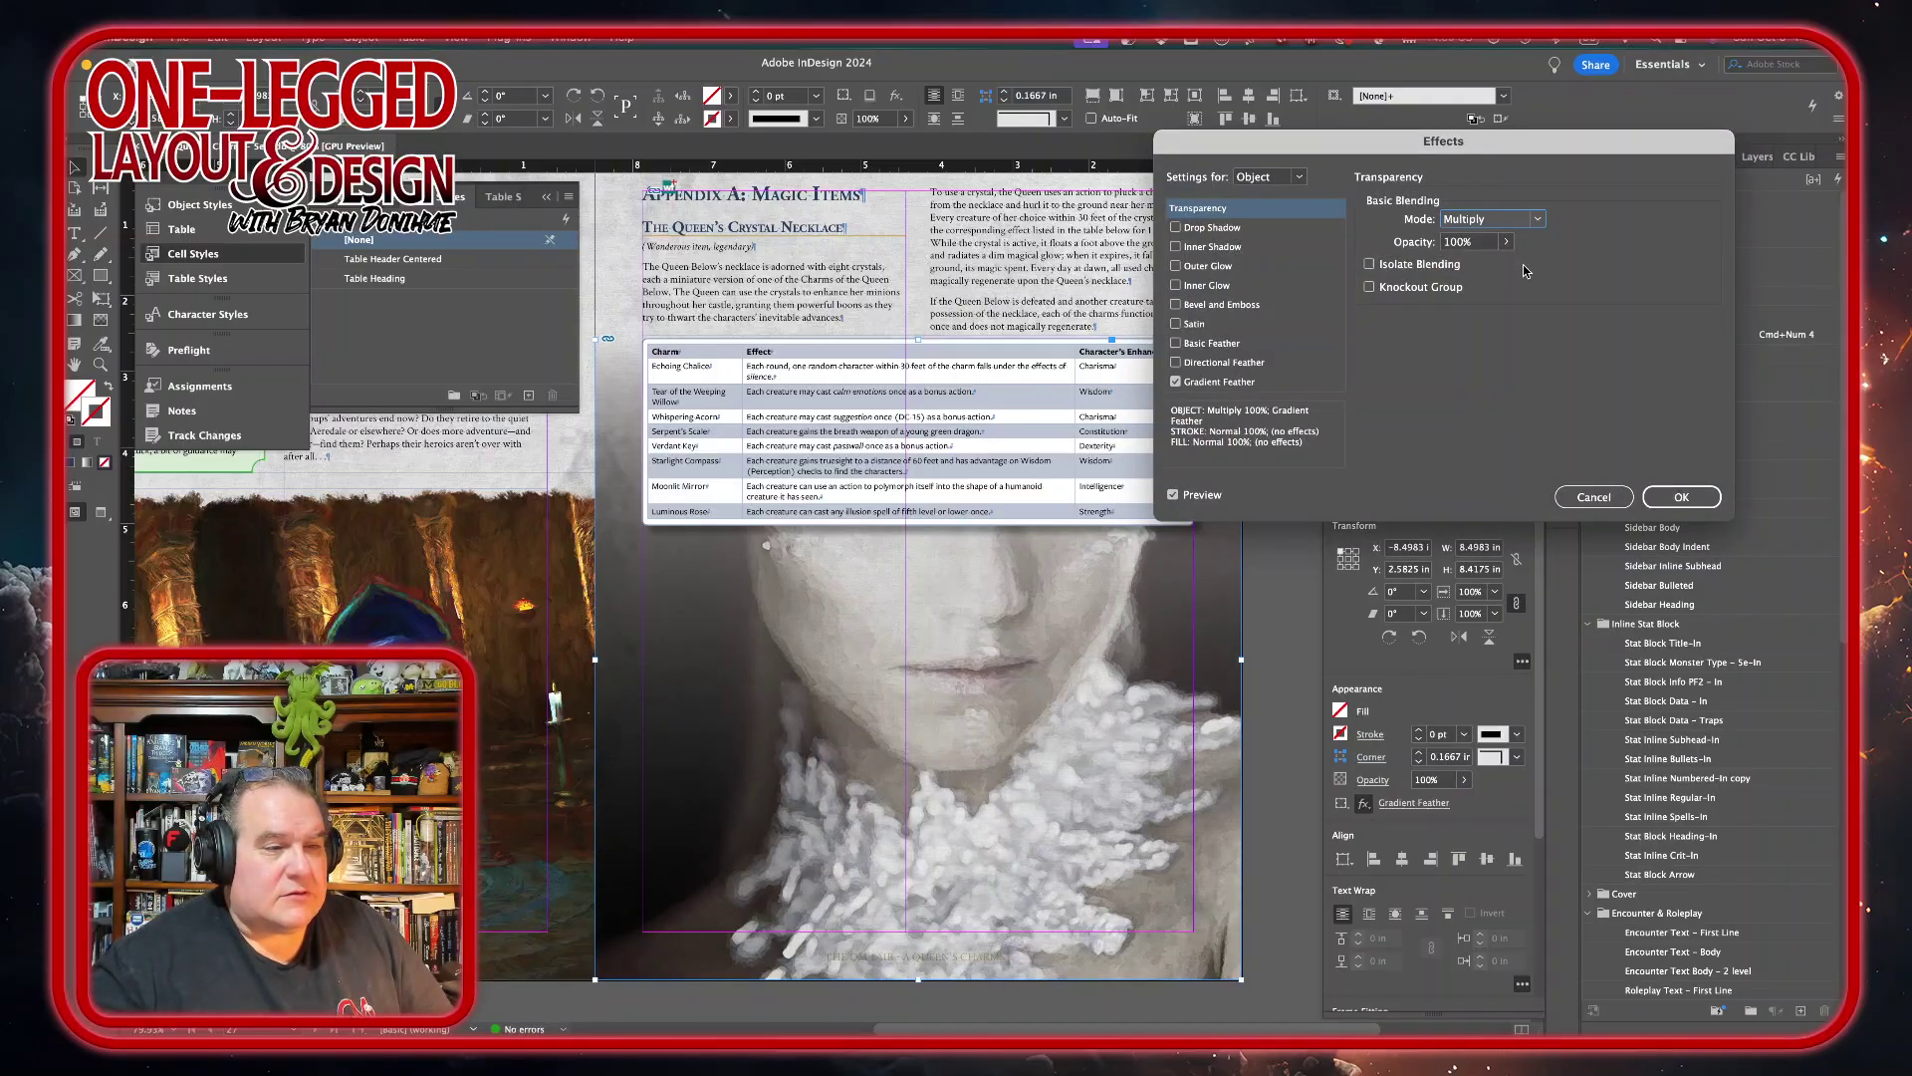
- Try the Color Burn, Color Dodge and Hard Light blending modes on the portrait
click(1540, 220)
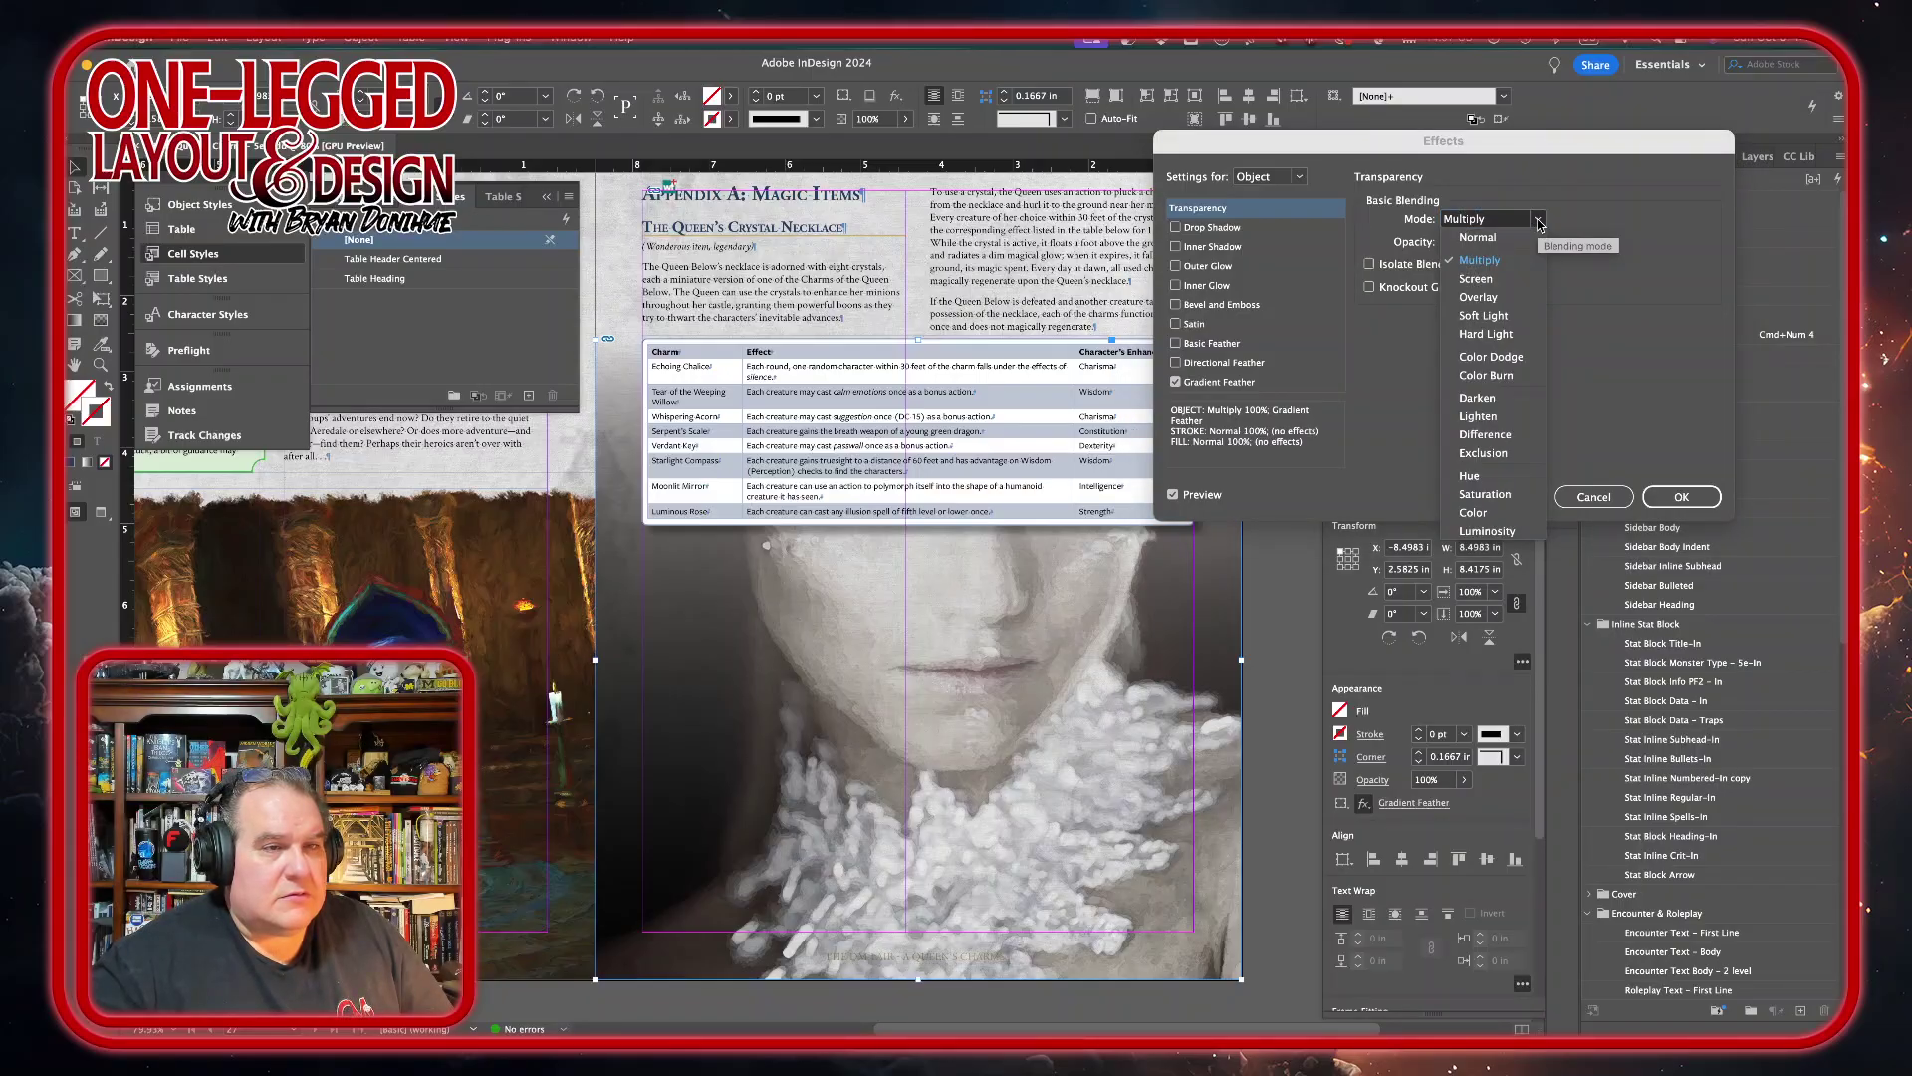
click(1503, 374)
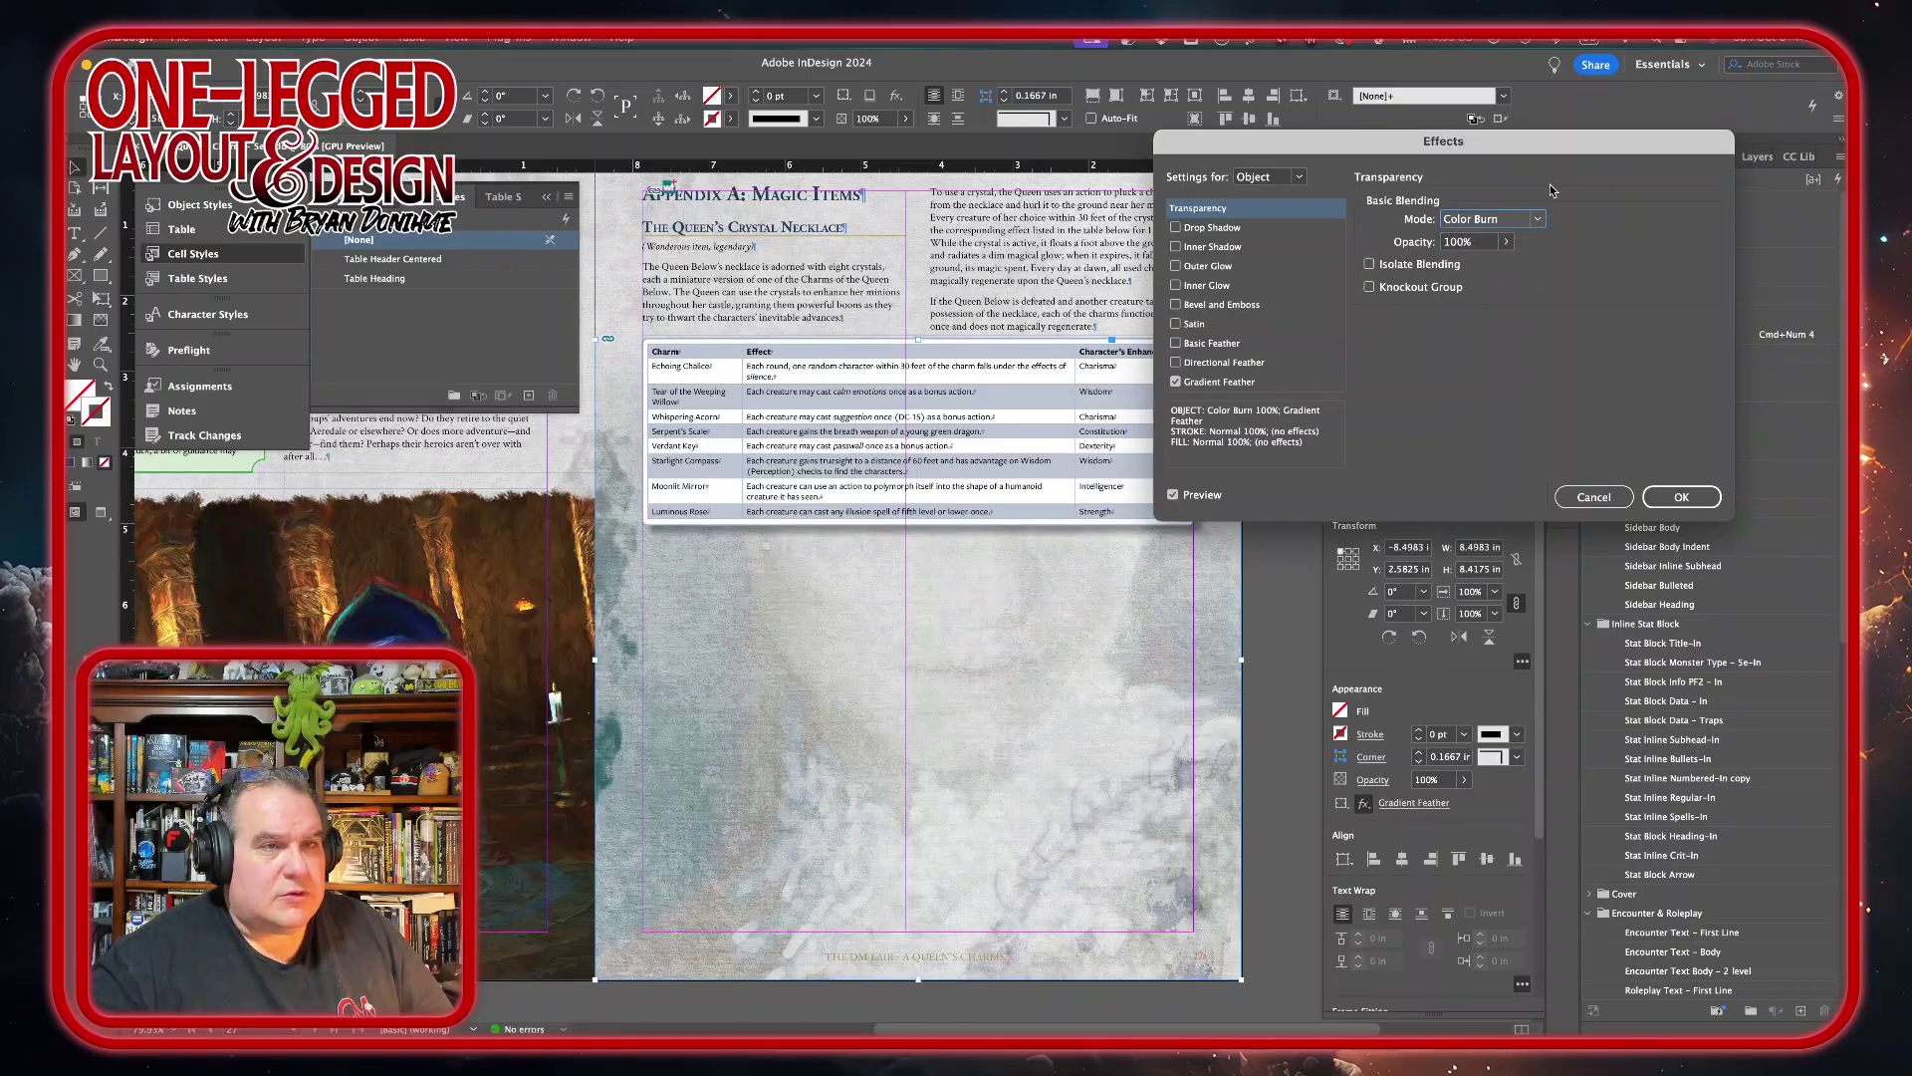
click(1540, 219)
click(1527, 356)
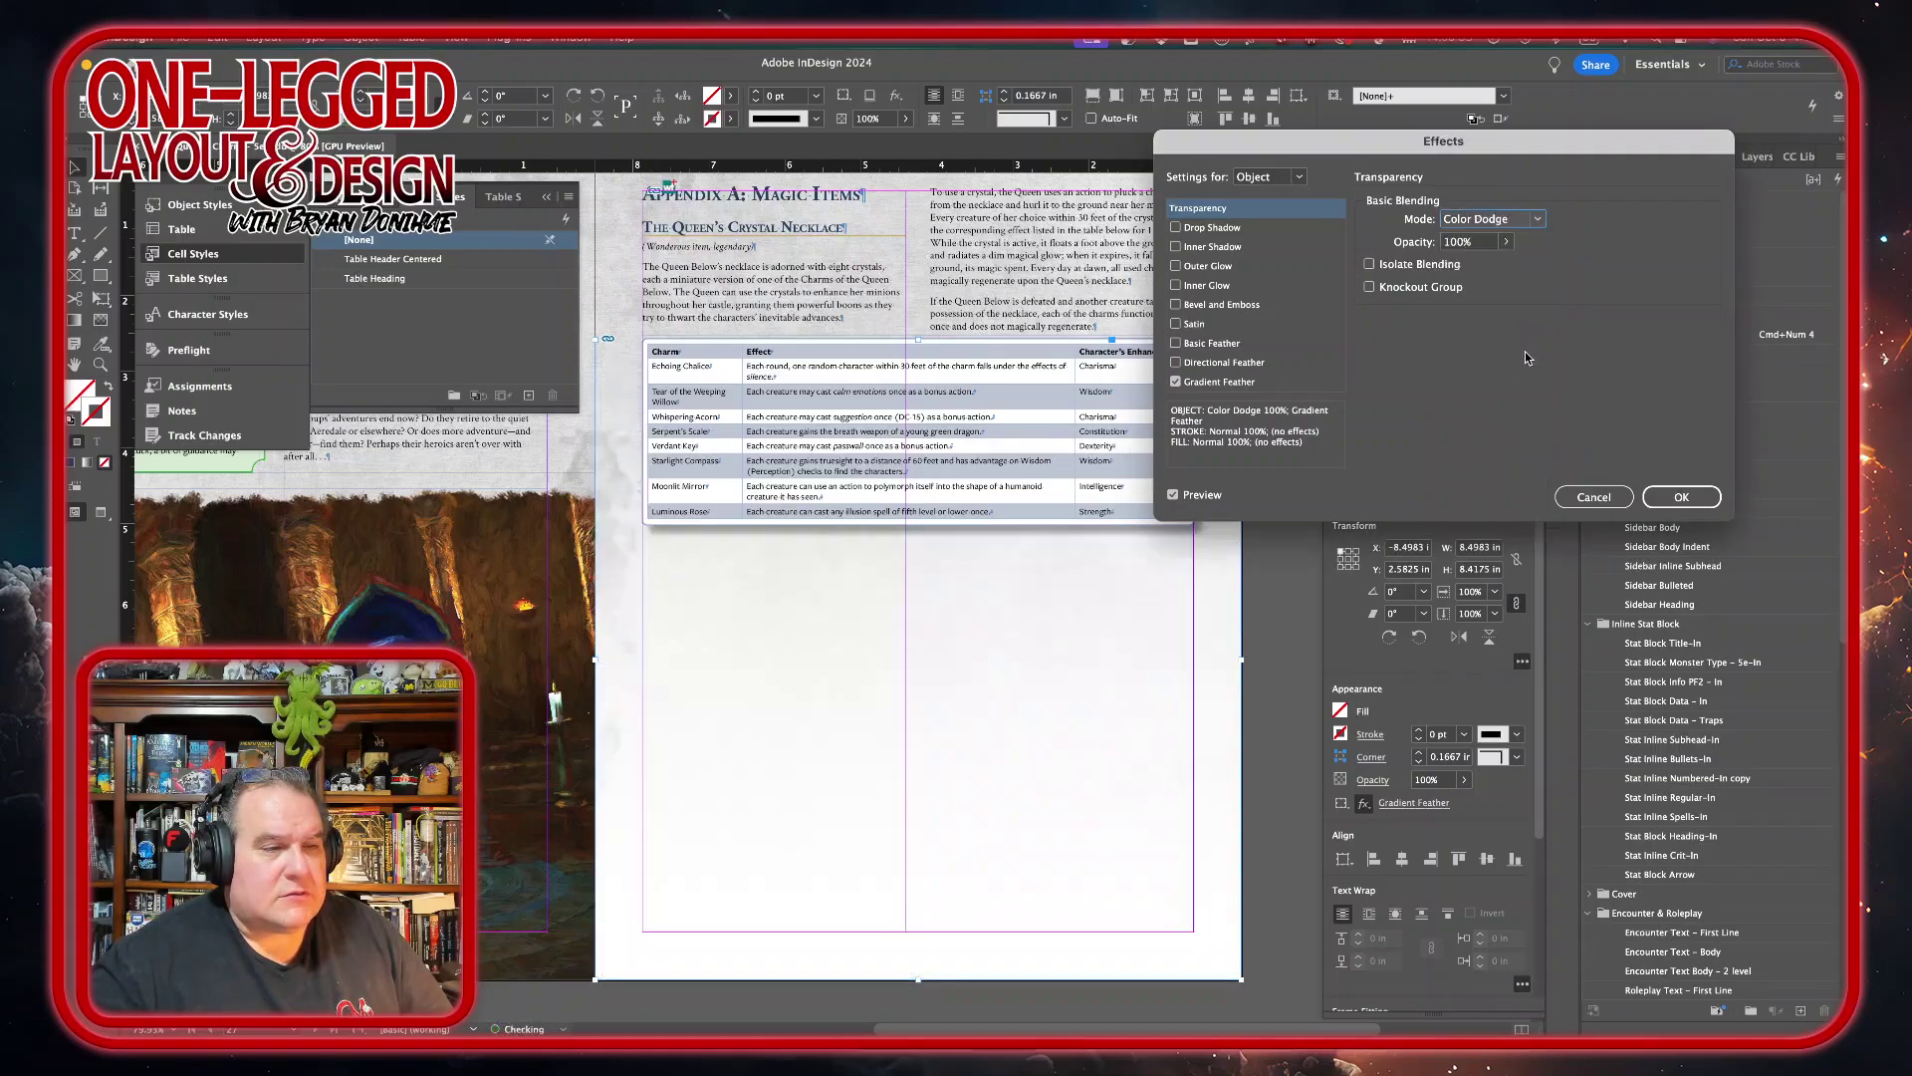
click(1540, 220)
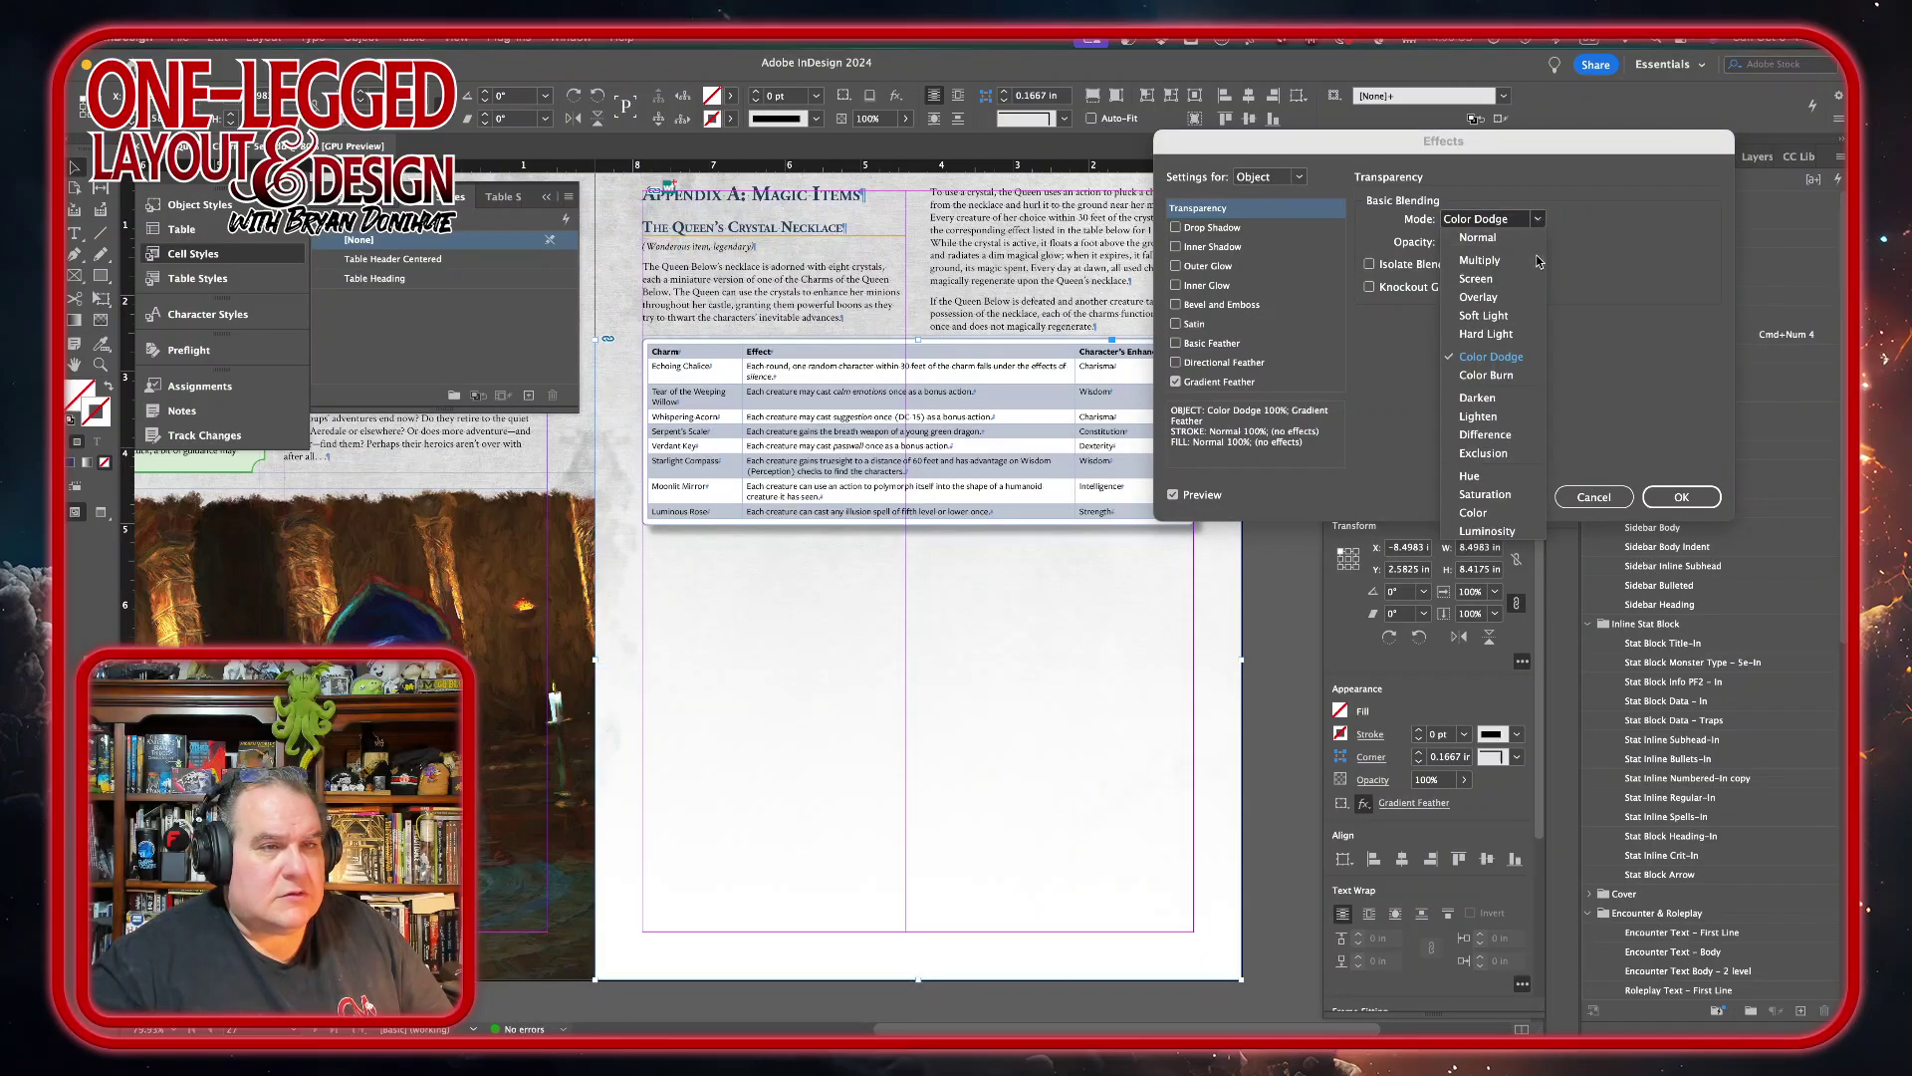
click(1532, 335)
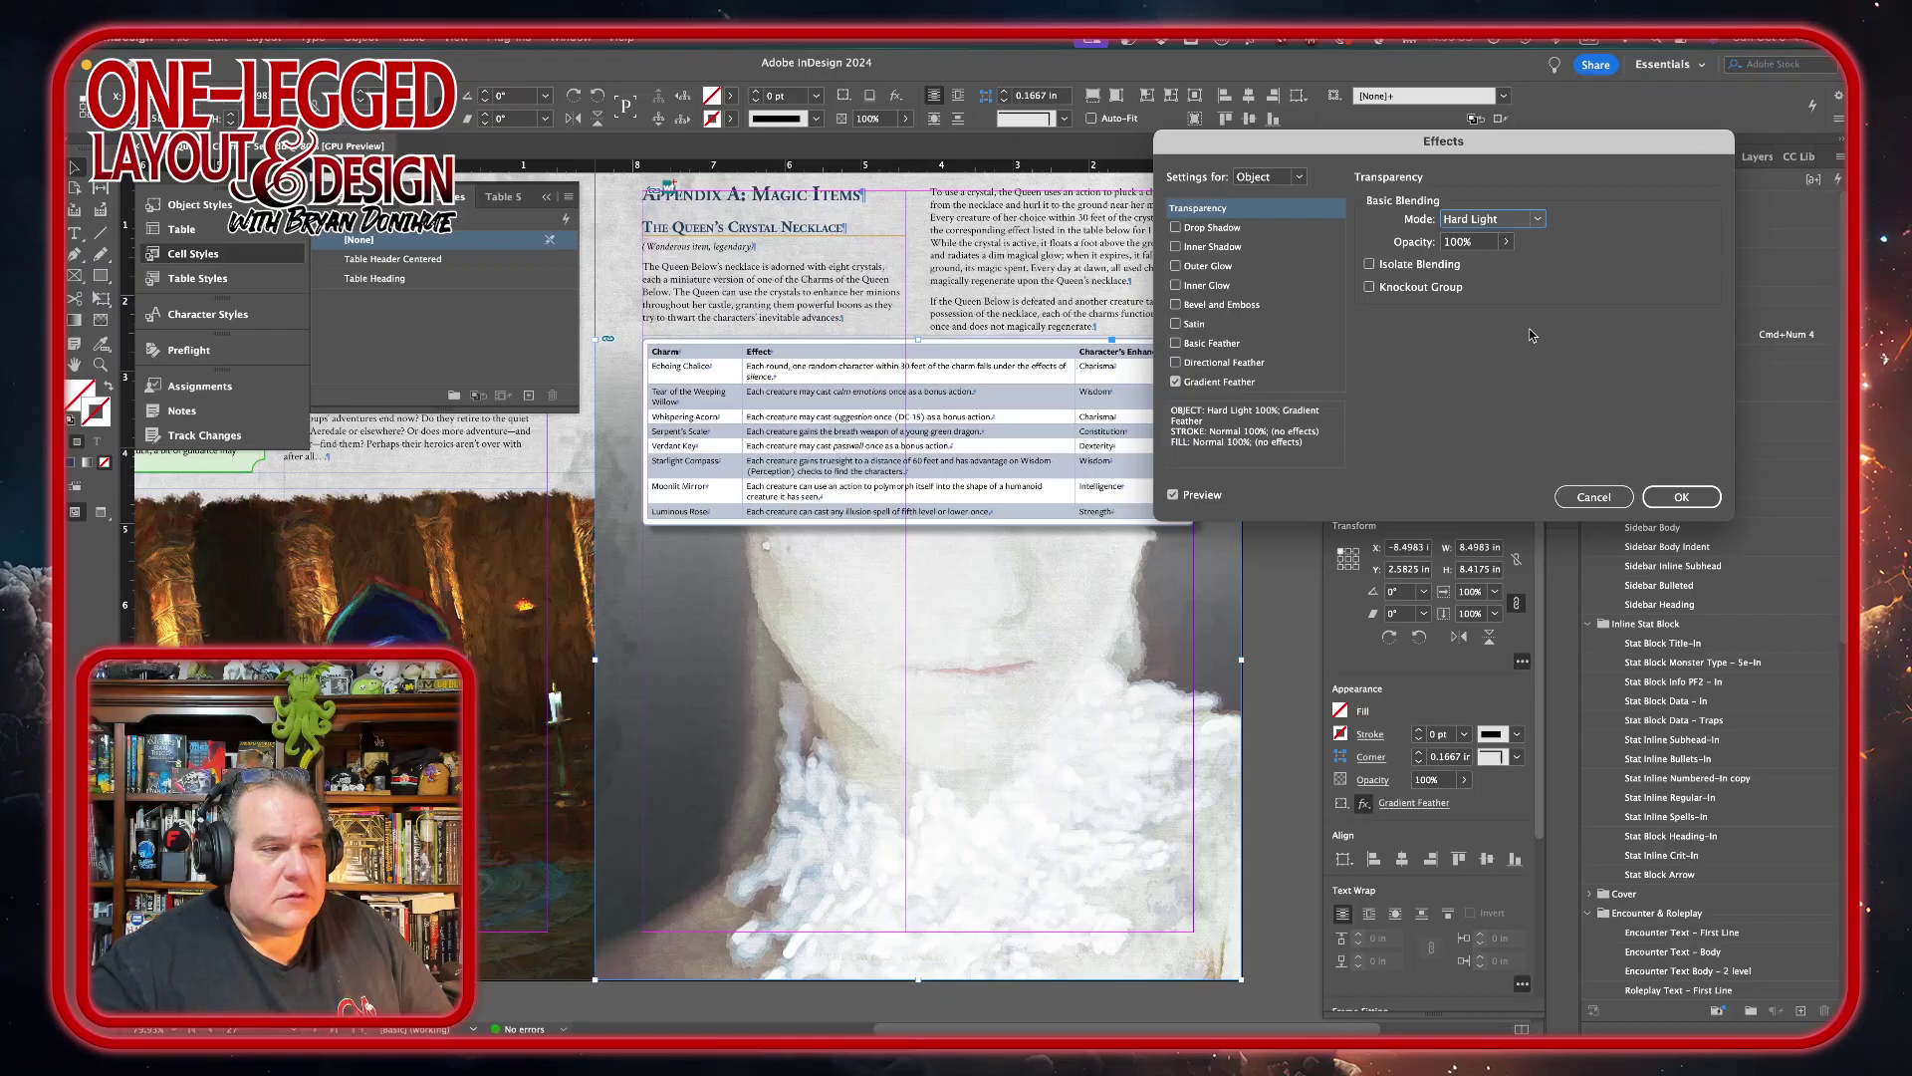
- Return the portrait's blending mode to Multiply and apply the transparency settings
click(1541, 220)
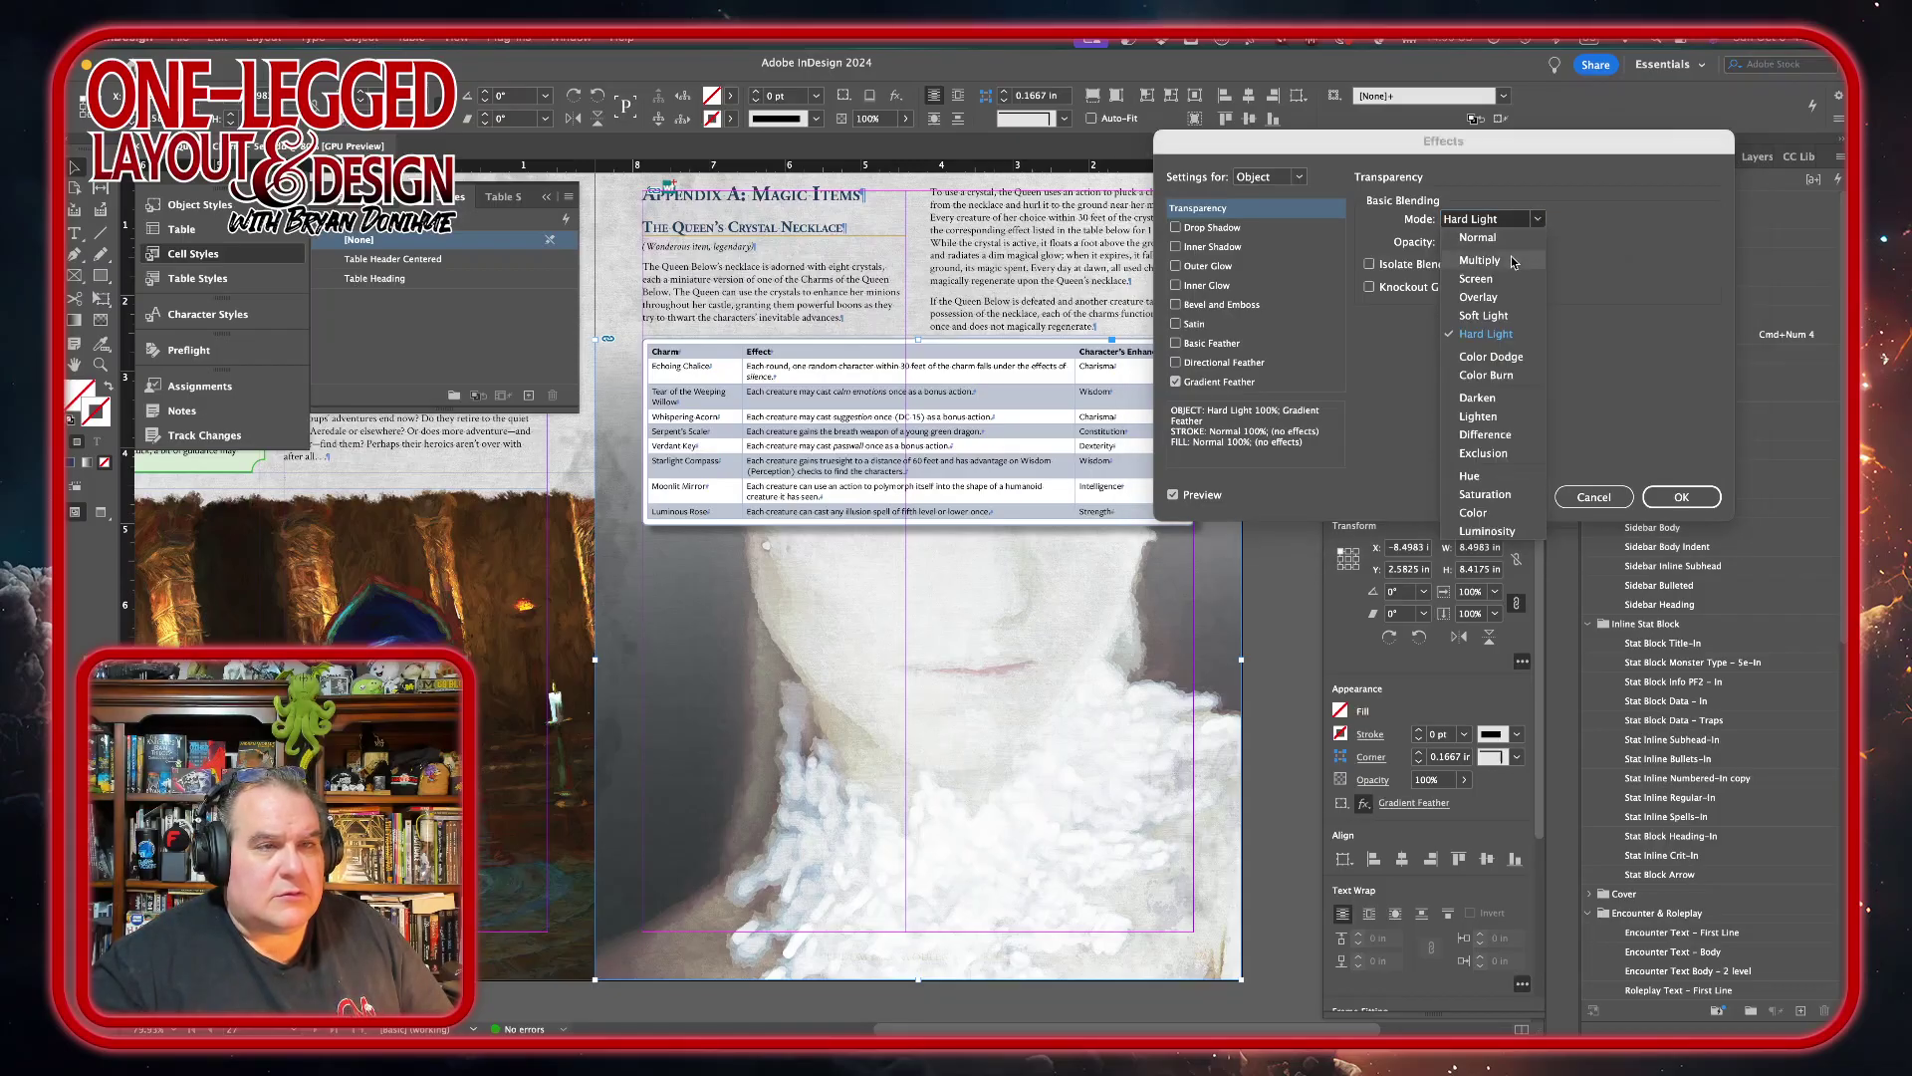
click(1515, 258)
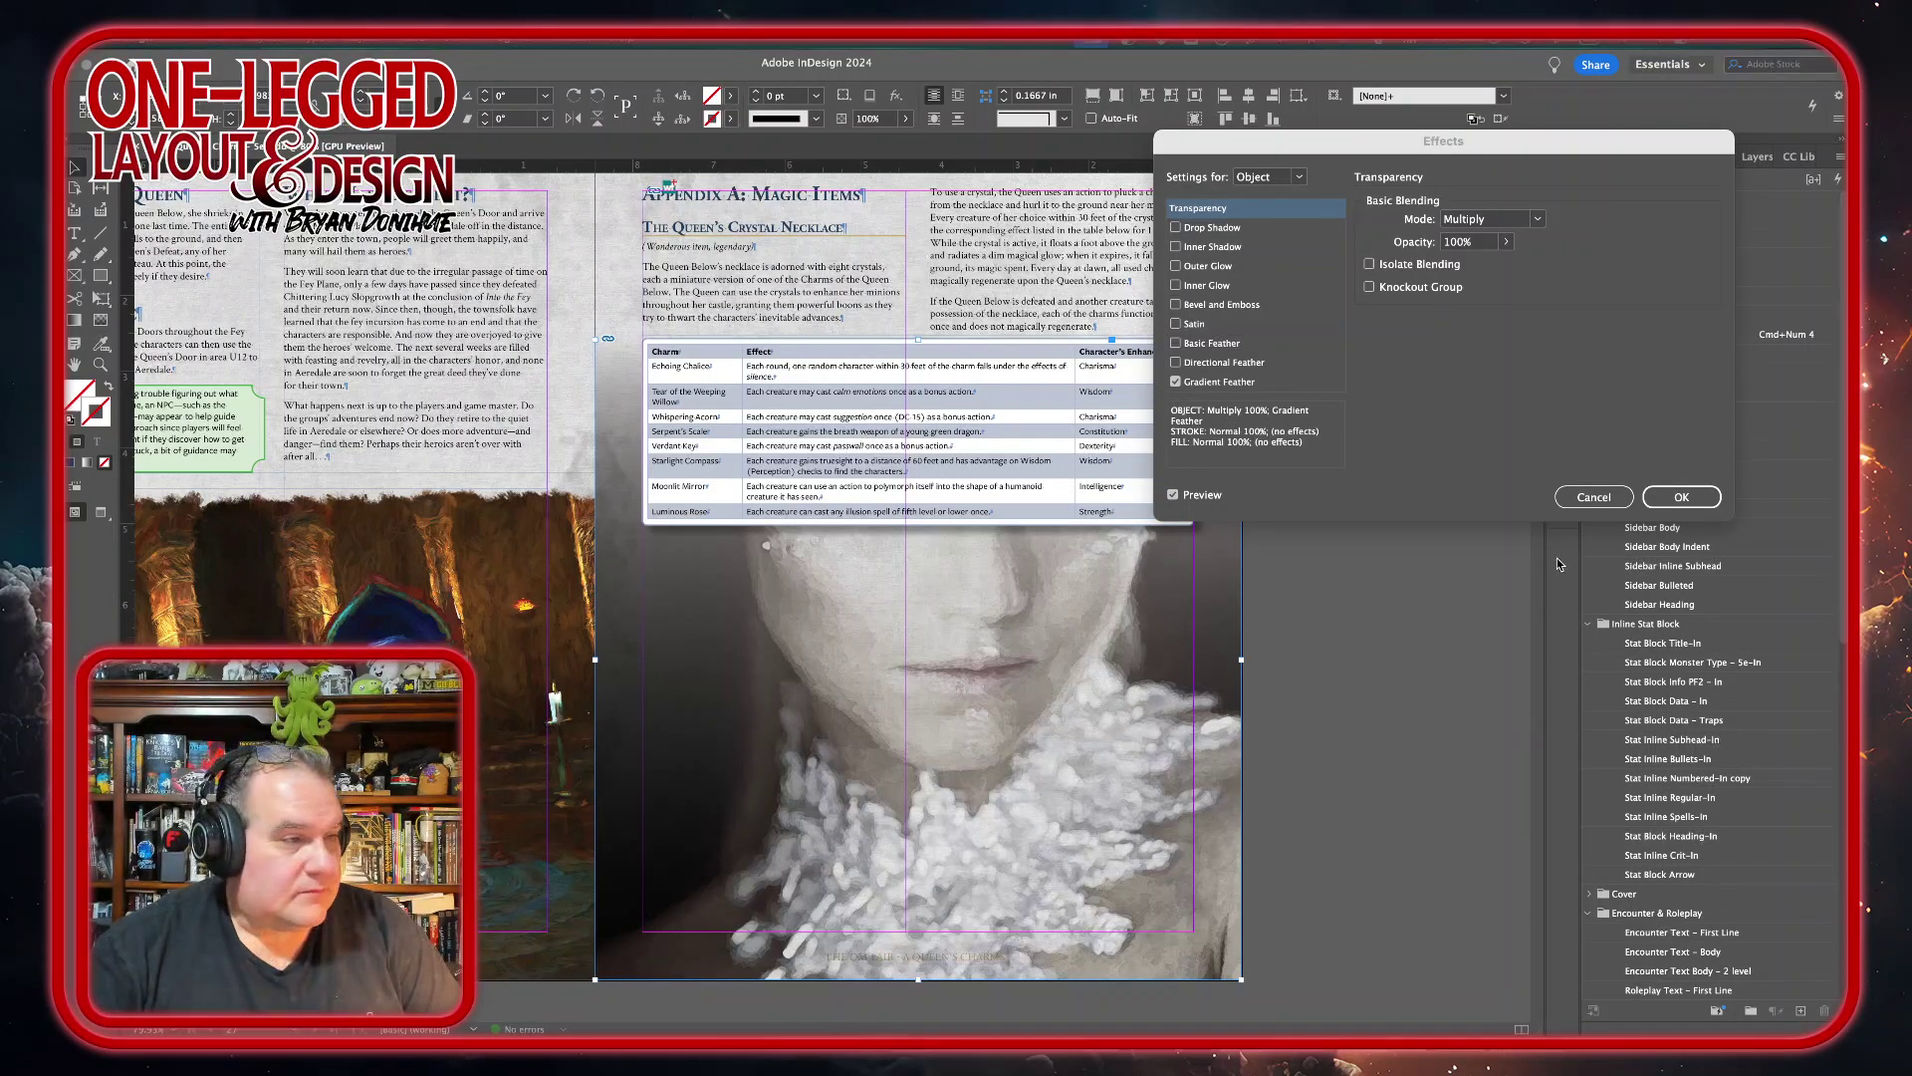
click(1688, 495)
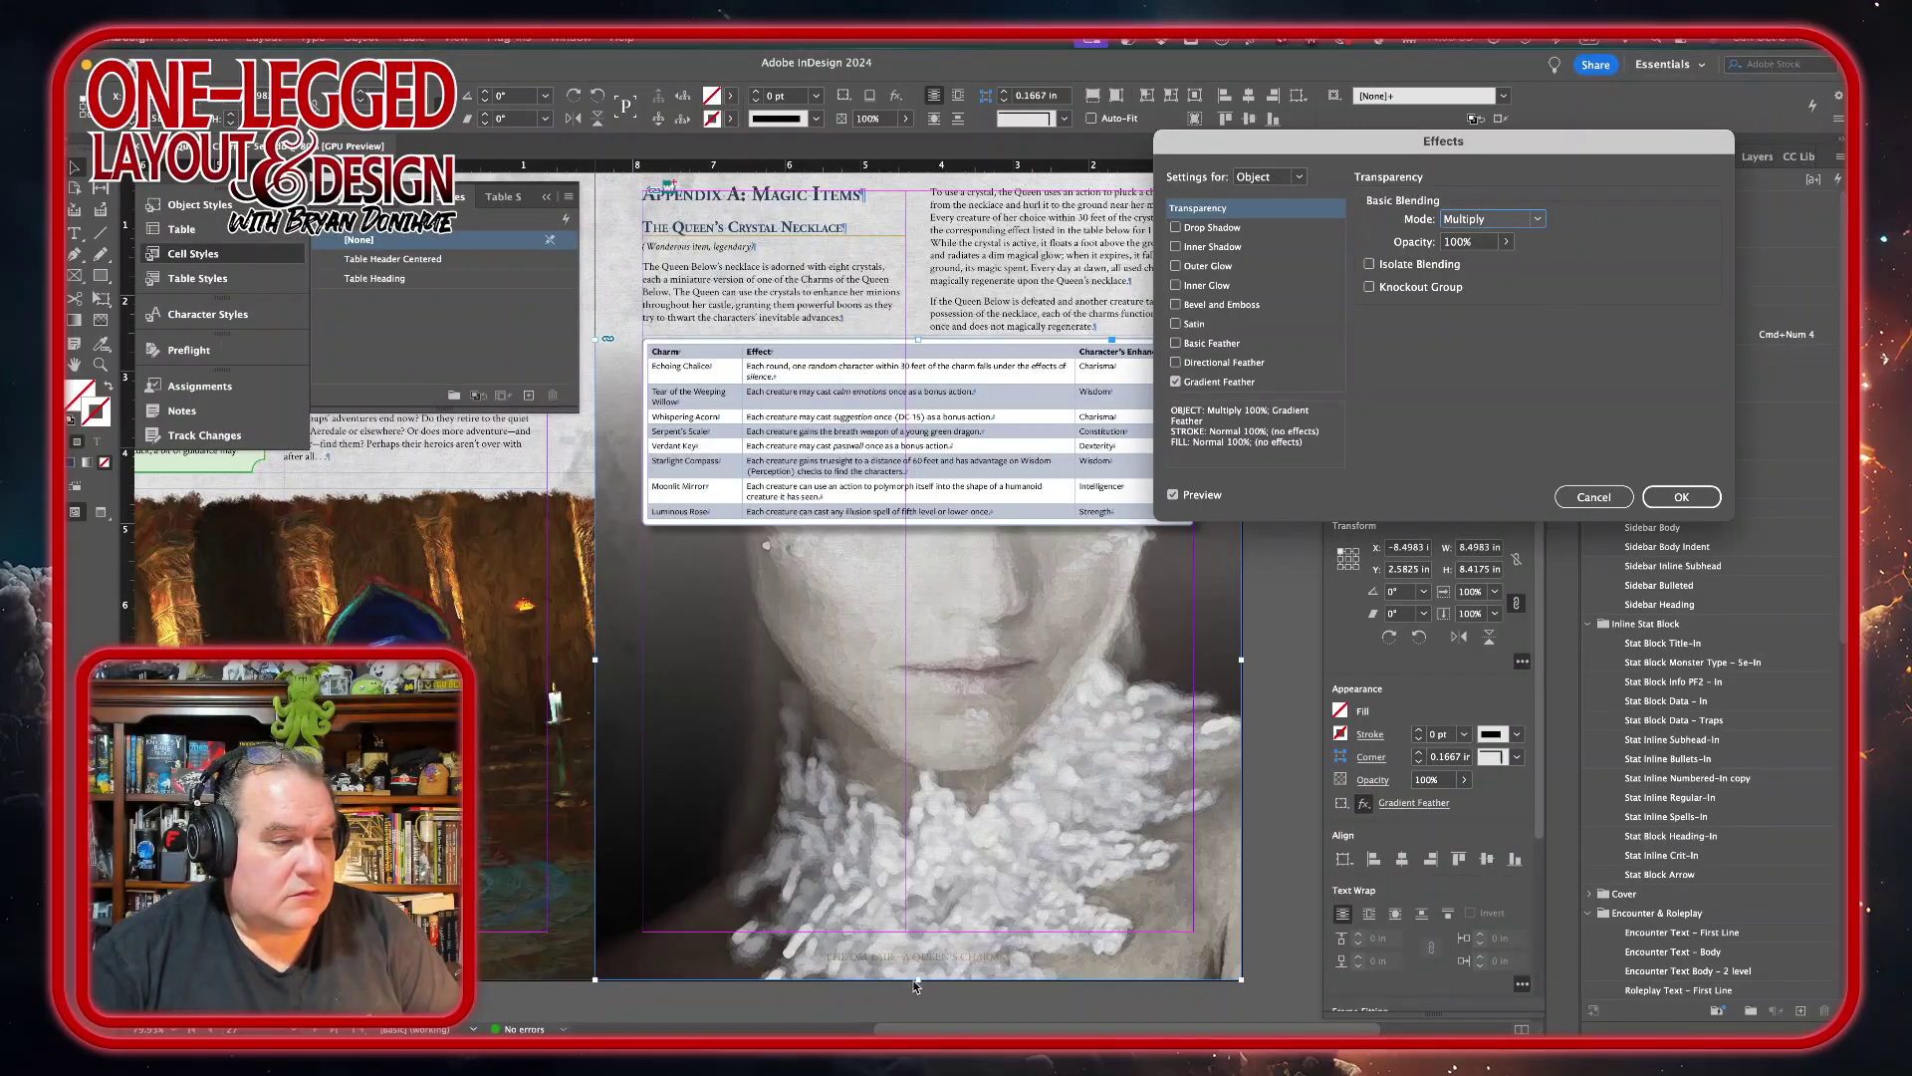
click(1683, 496)
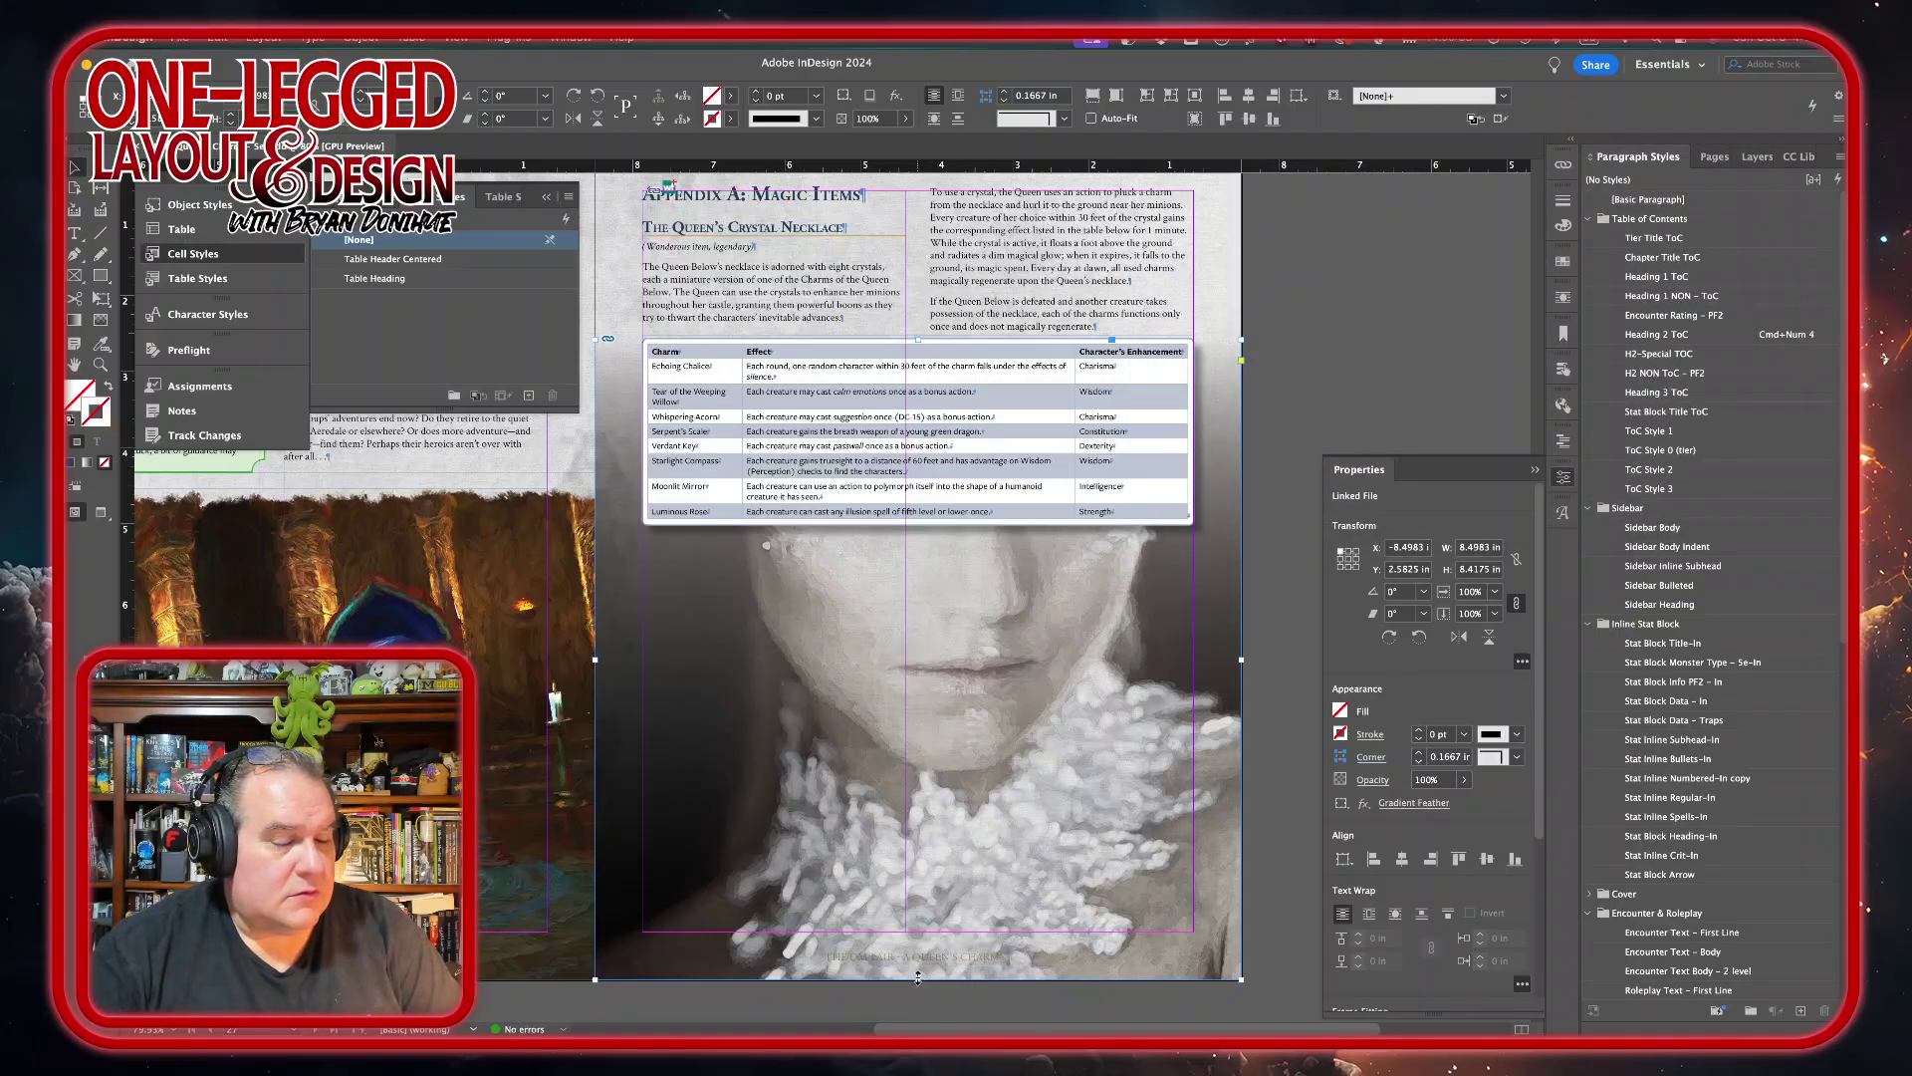
- Pull the portrait frame's lower edge up to the bottom margin and delete the page's uncovered footer text frame
drag(917, 979, 918, 932)
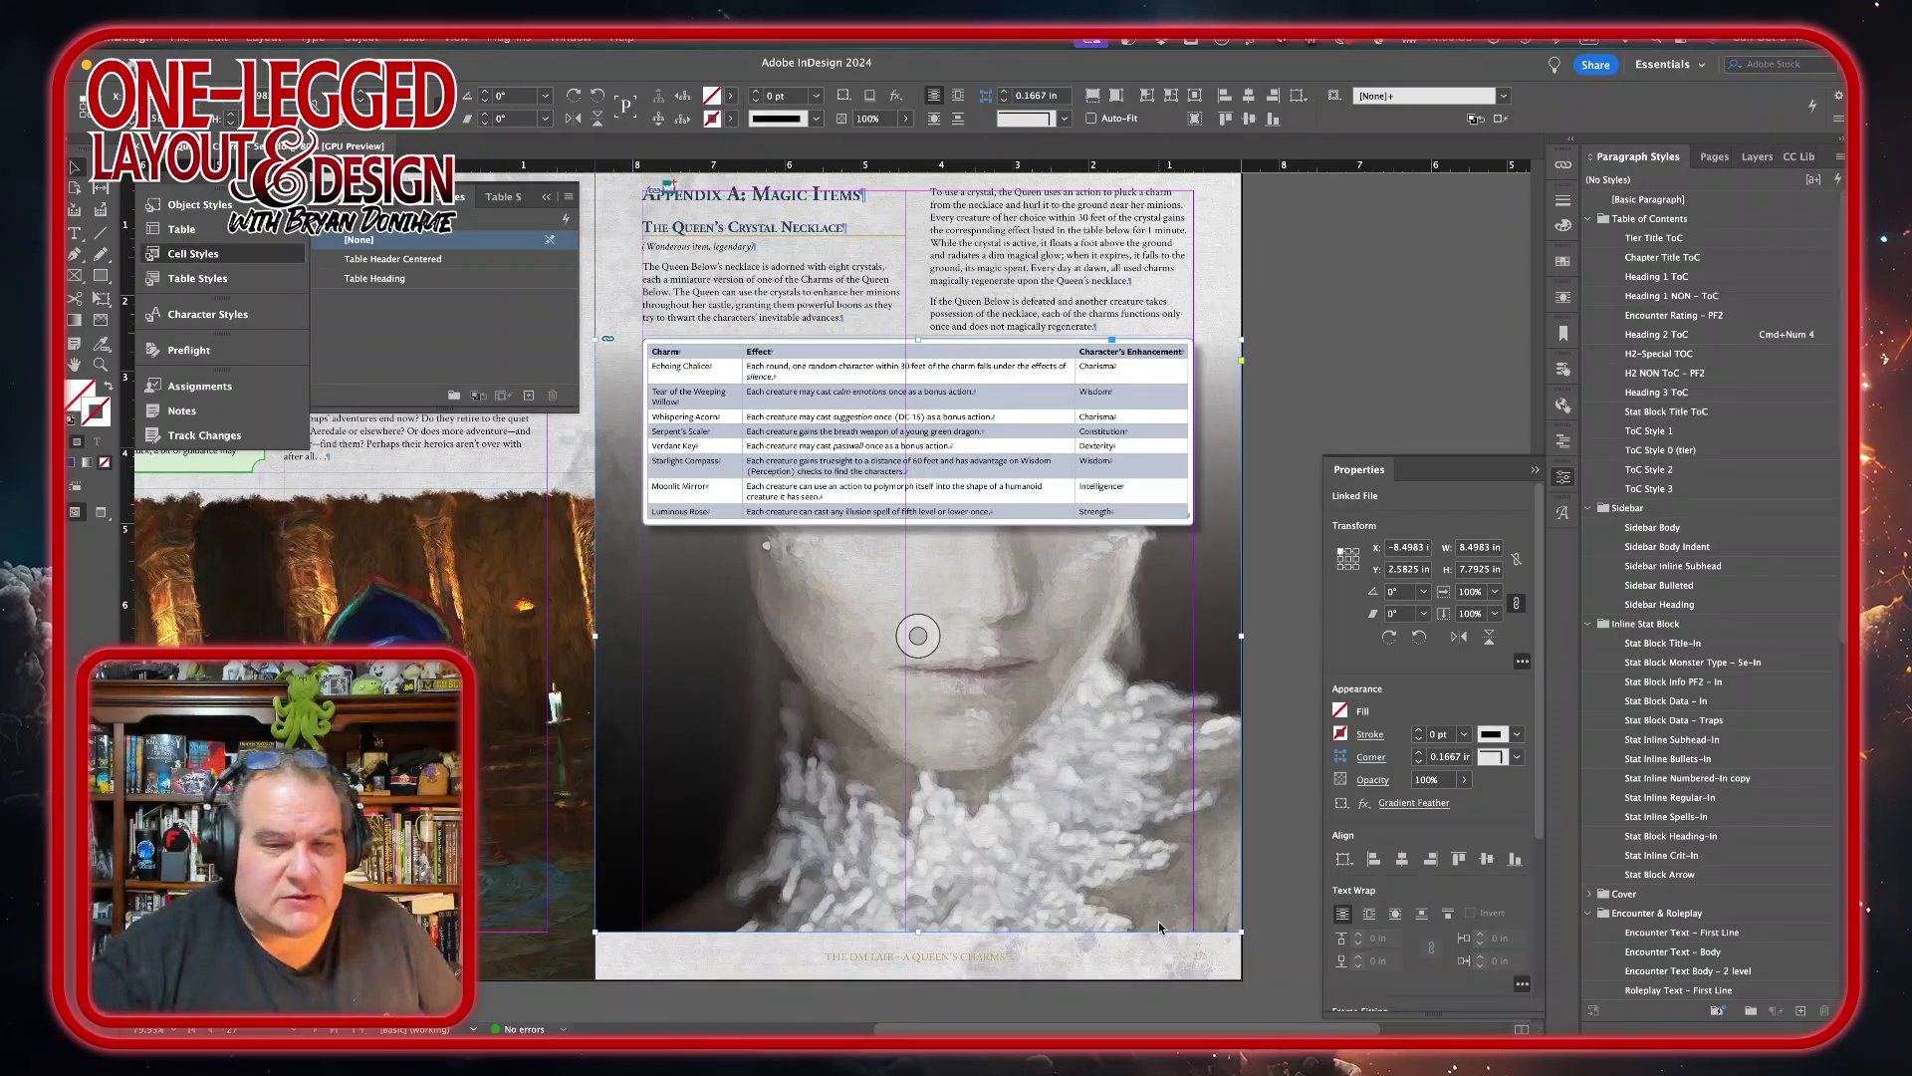
shift+click(953, 961)
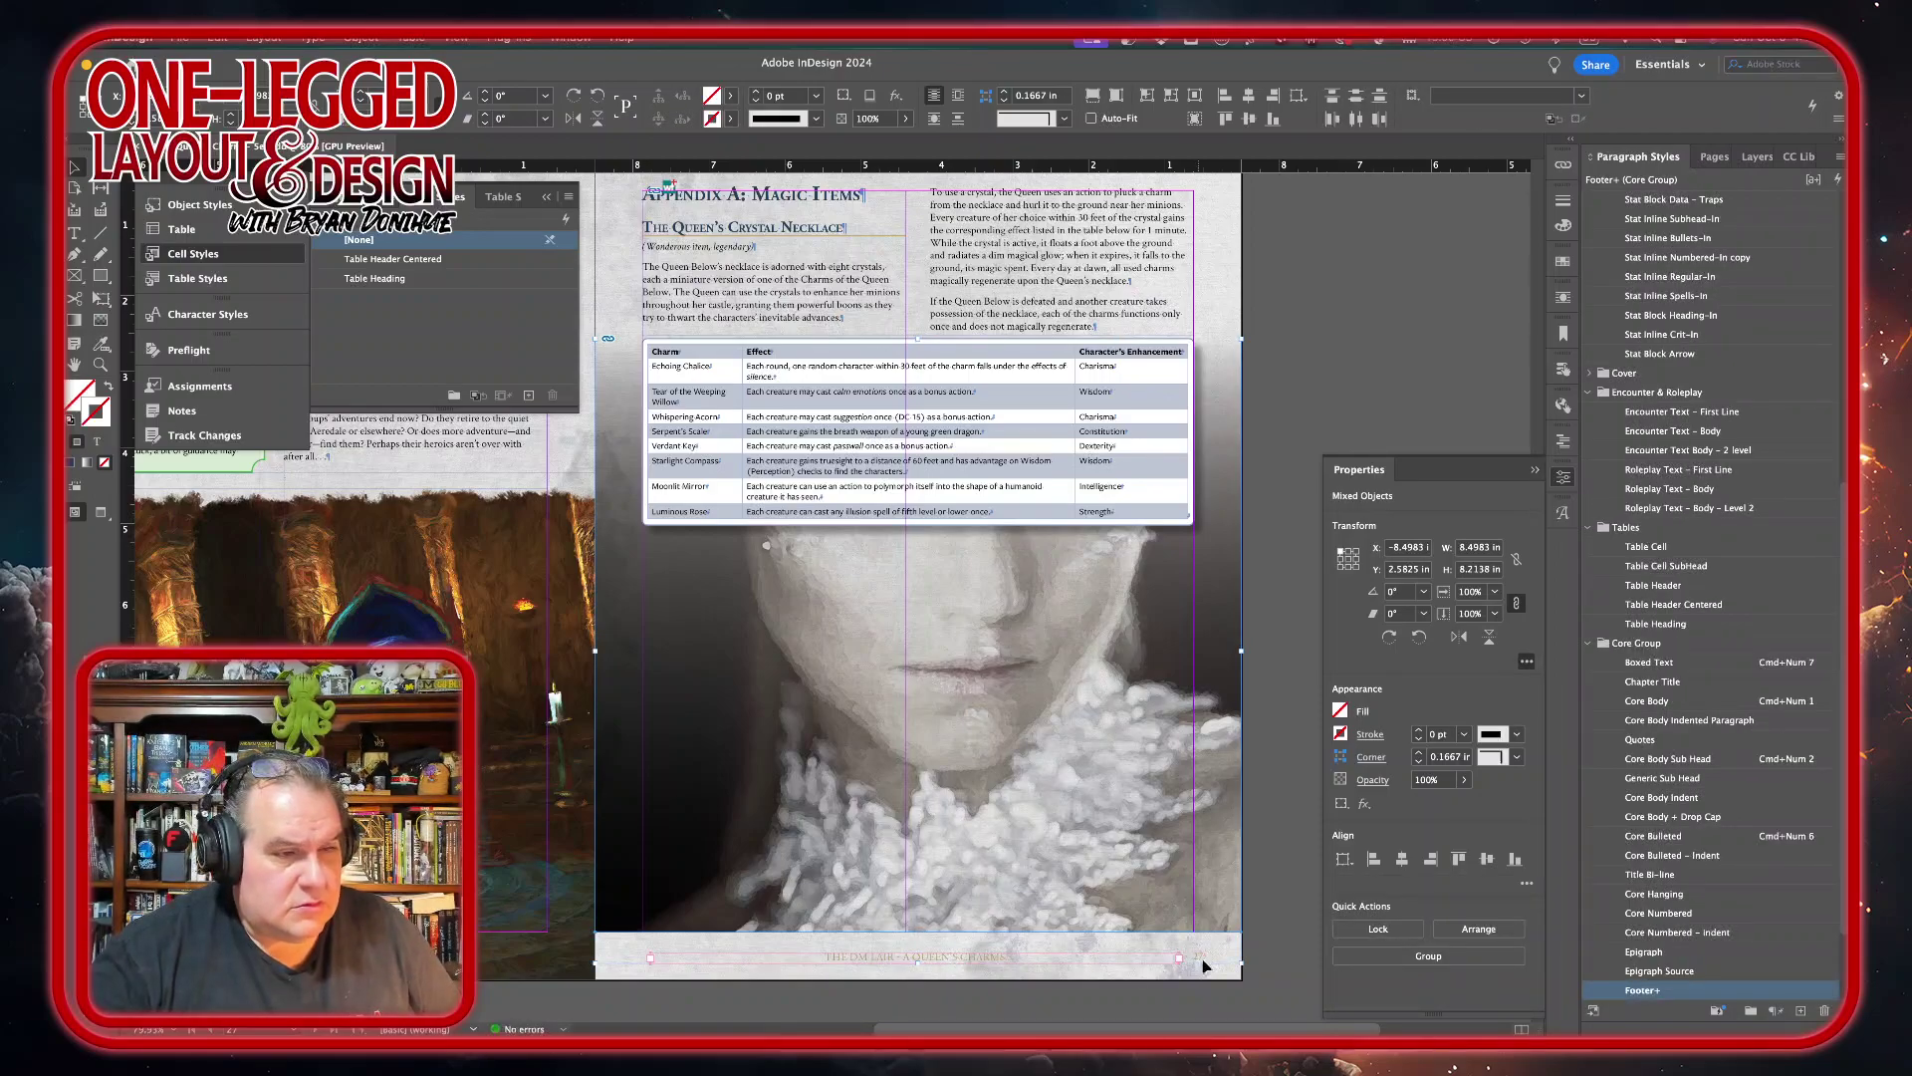
click(1294, 918)
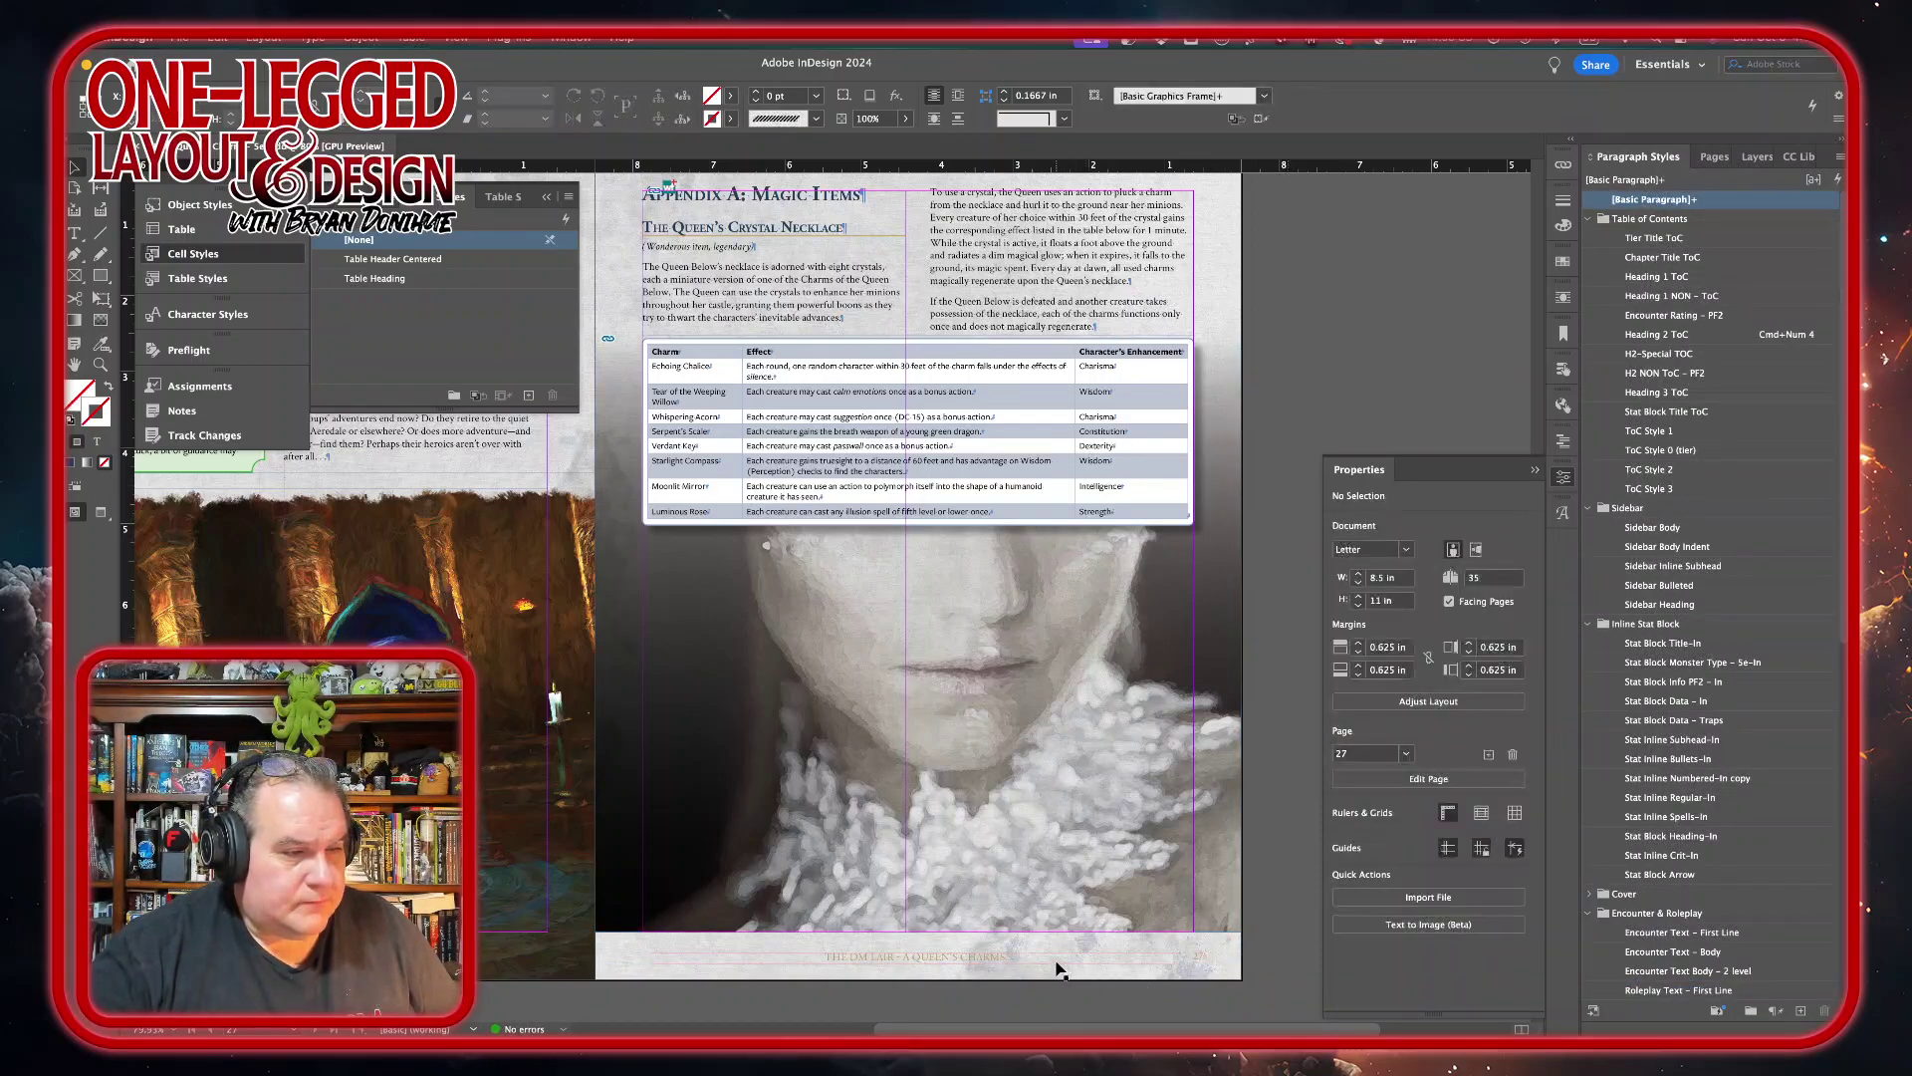
click(1058, 966)
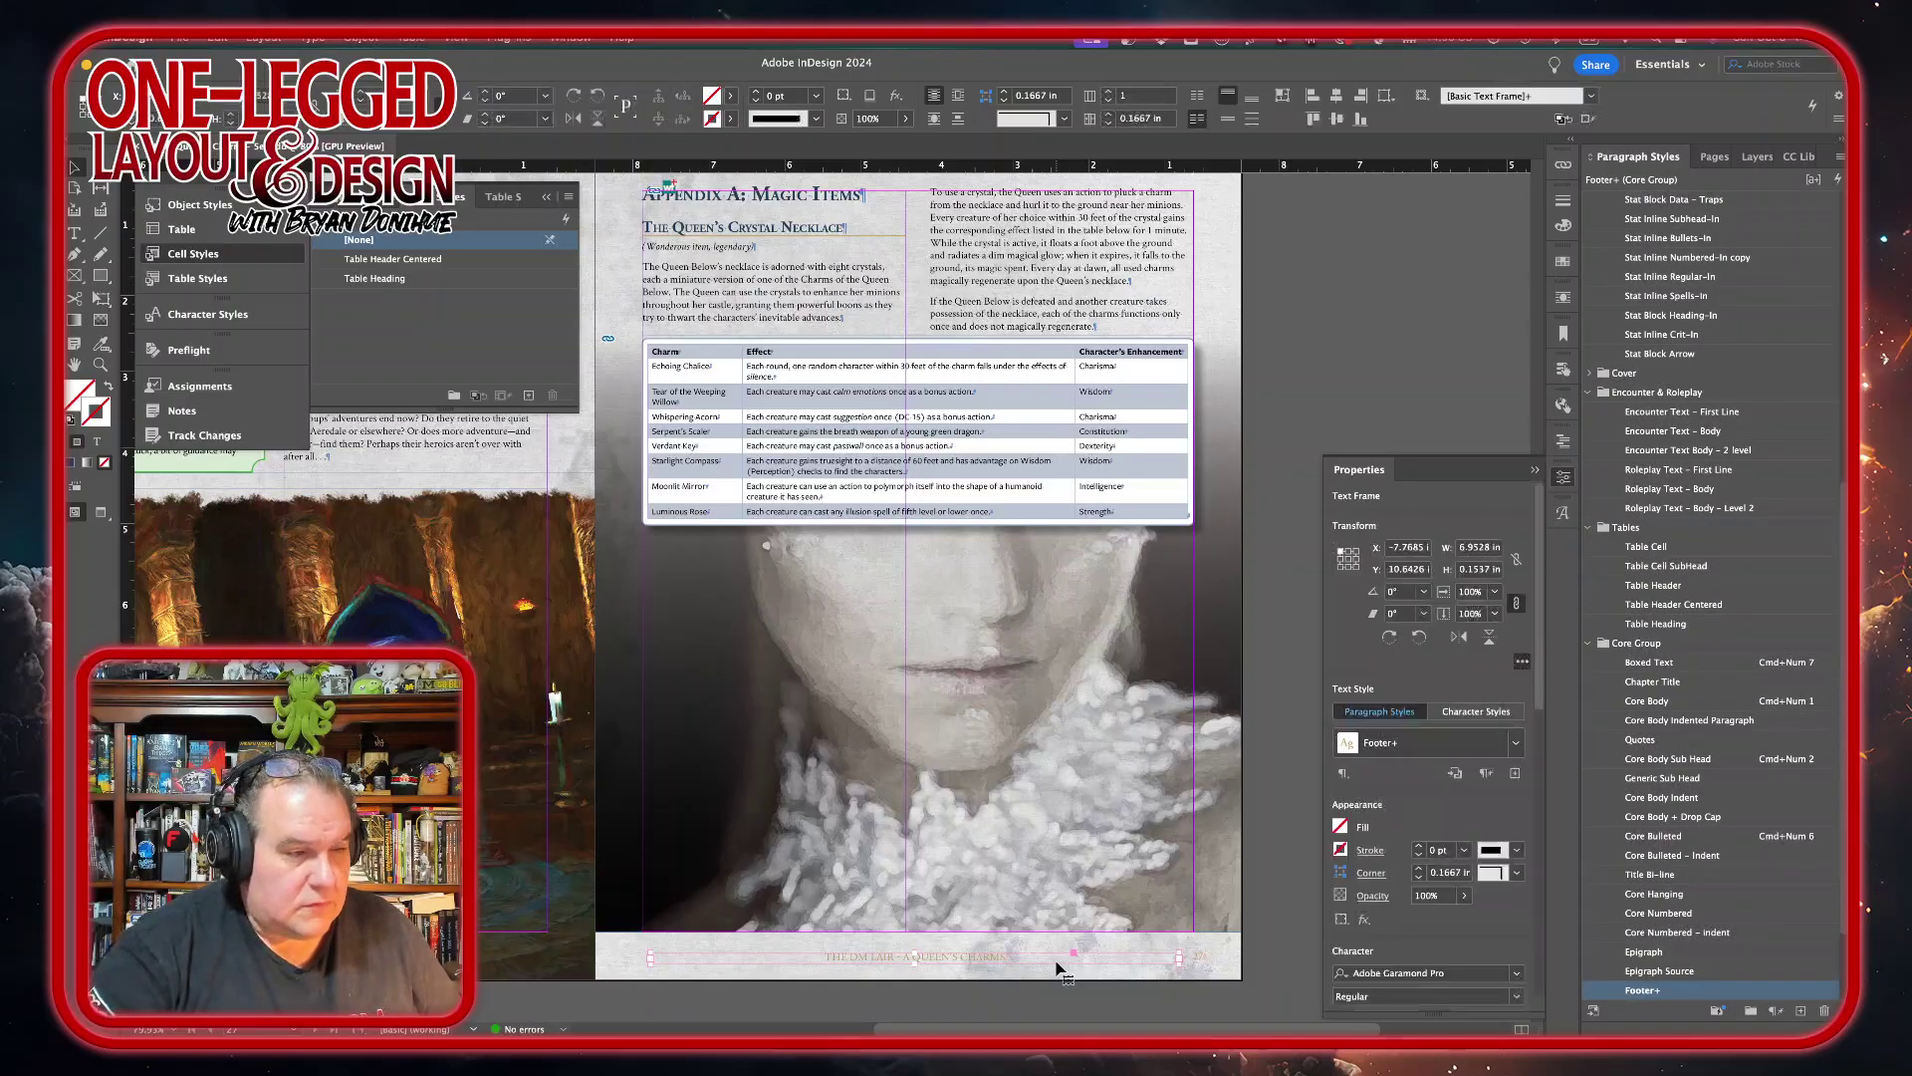
click(1061, 978)
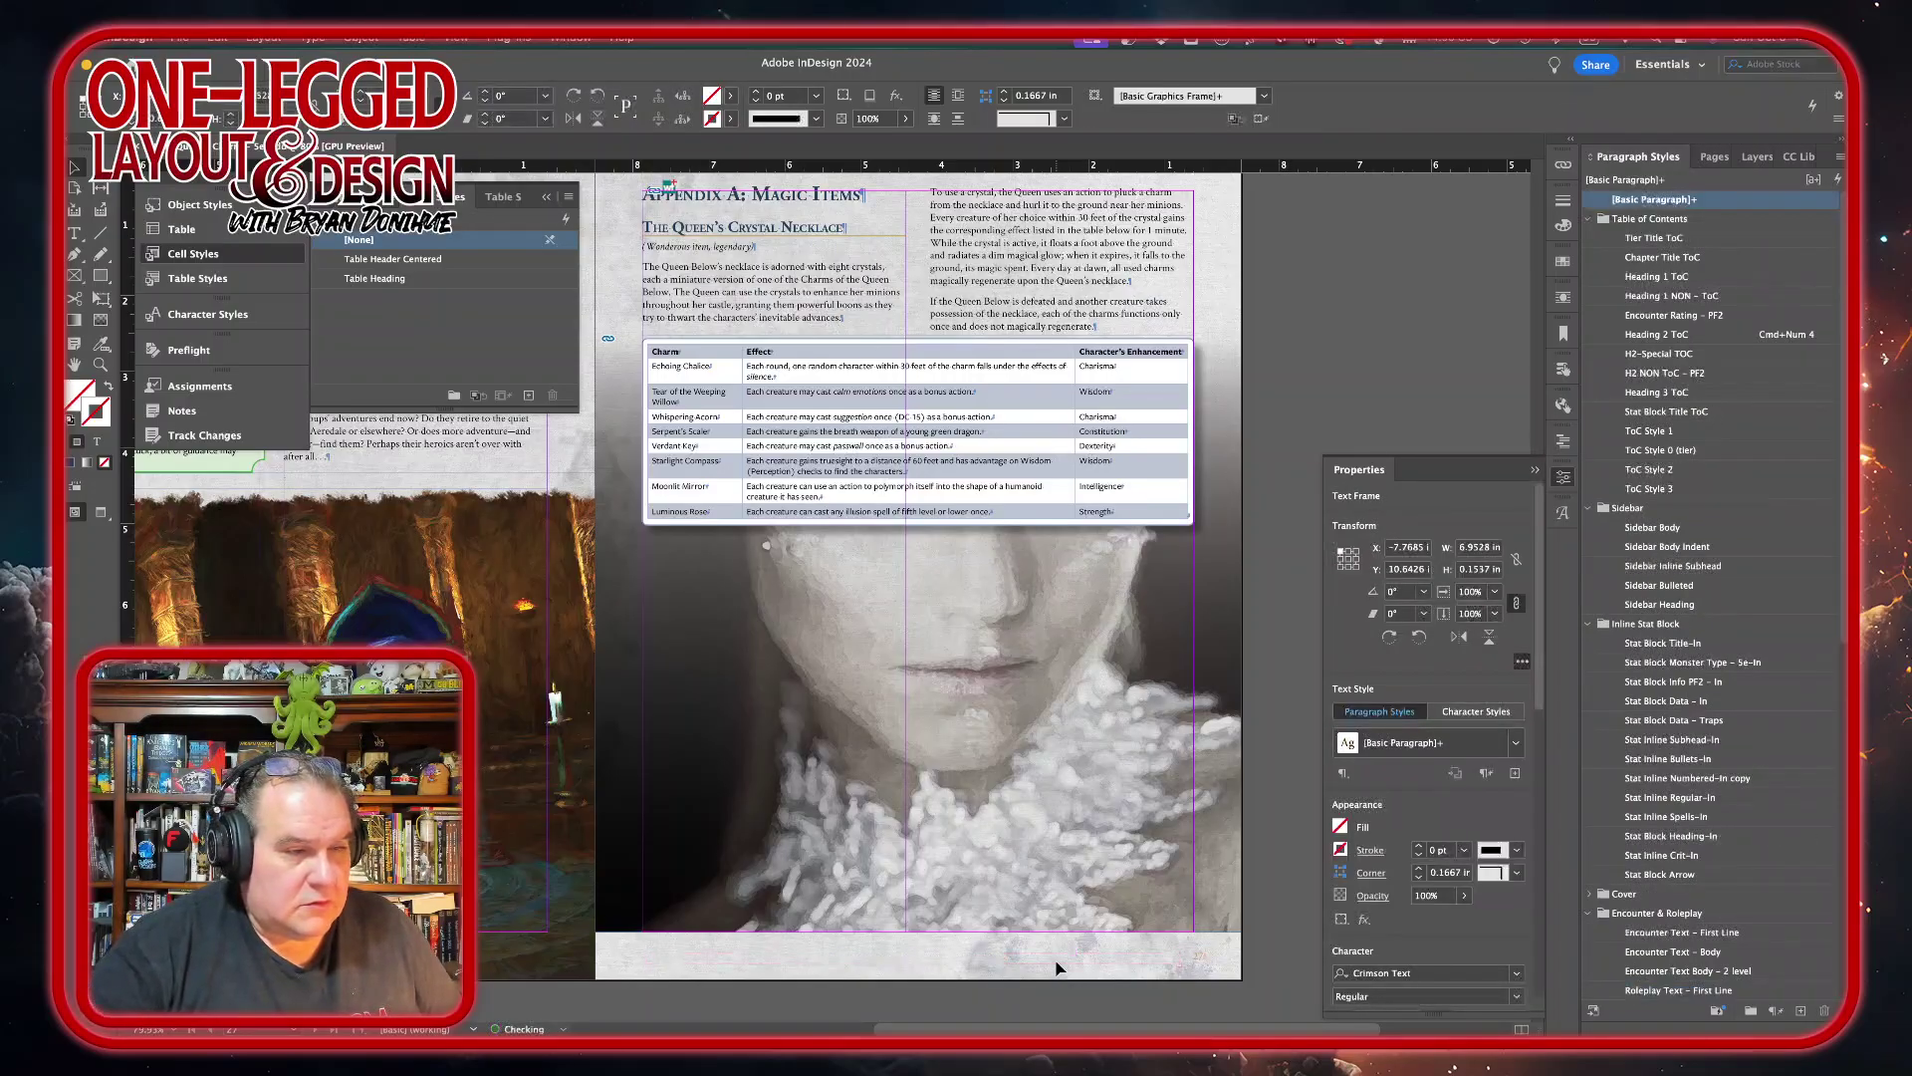
- Extend the lower edge of the portrait's frame back down to the bottom bleed, making the frame 8.4175 in high
click(1155, 863)
drag(917, 933, 921, 979)
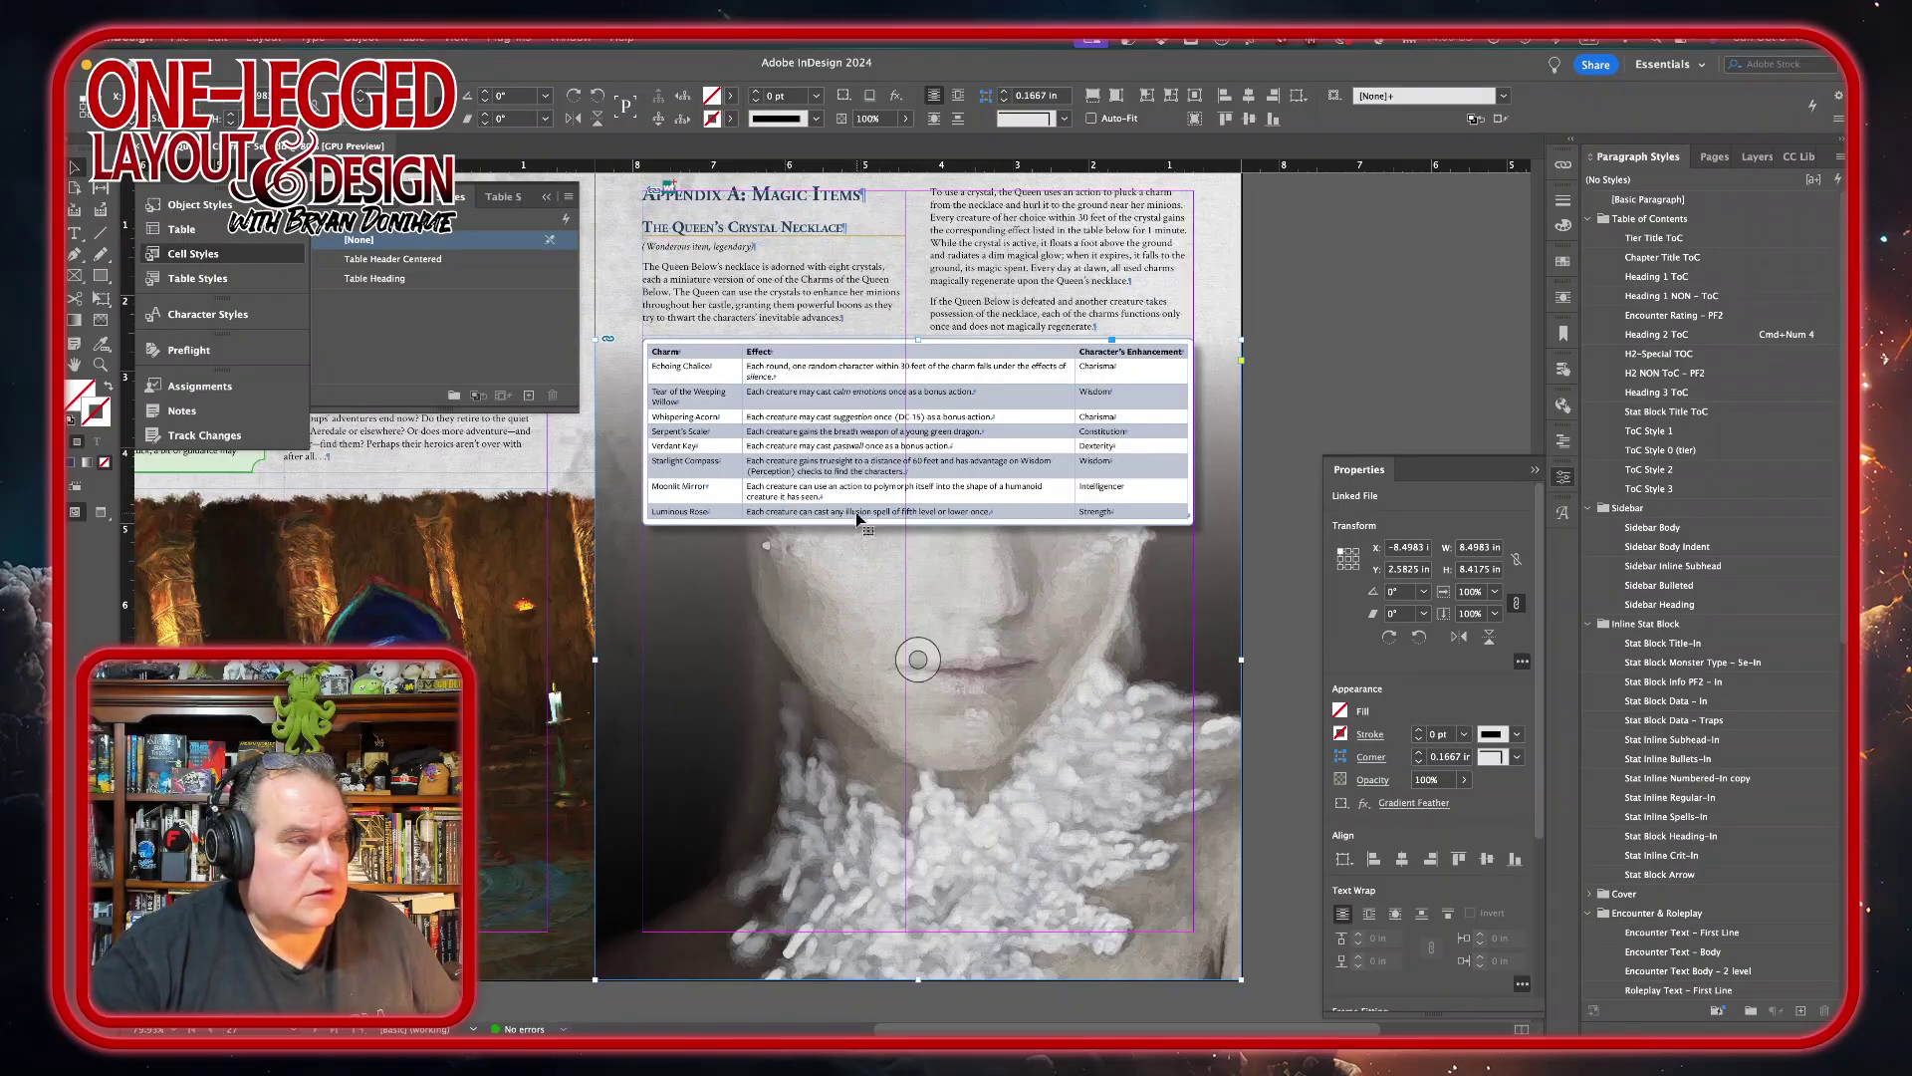
scroll(856, 519, down, 10)
scroll(857, 519, left, 5)
scroll(857, 518, down, 3)
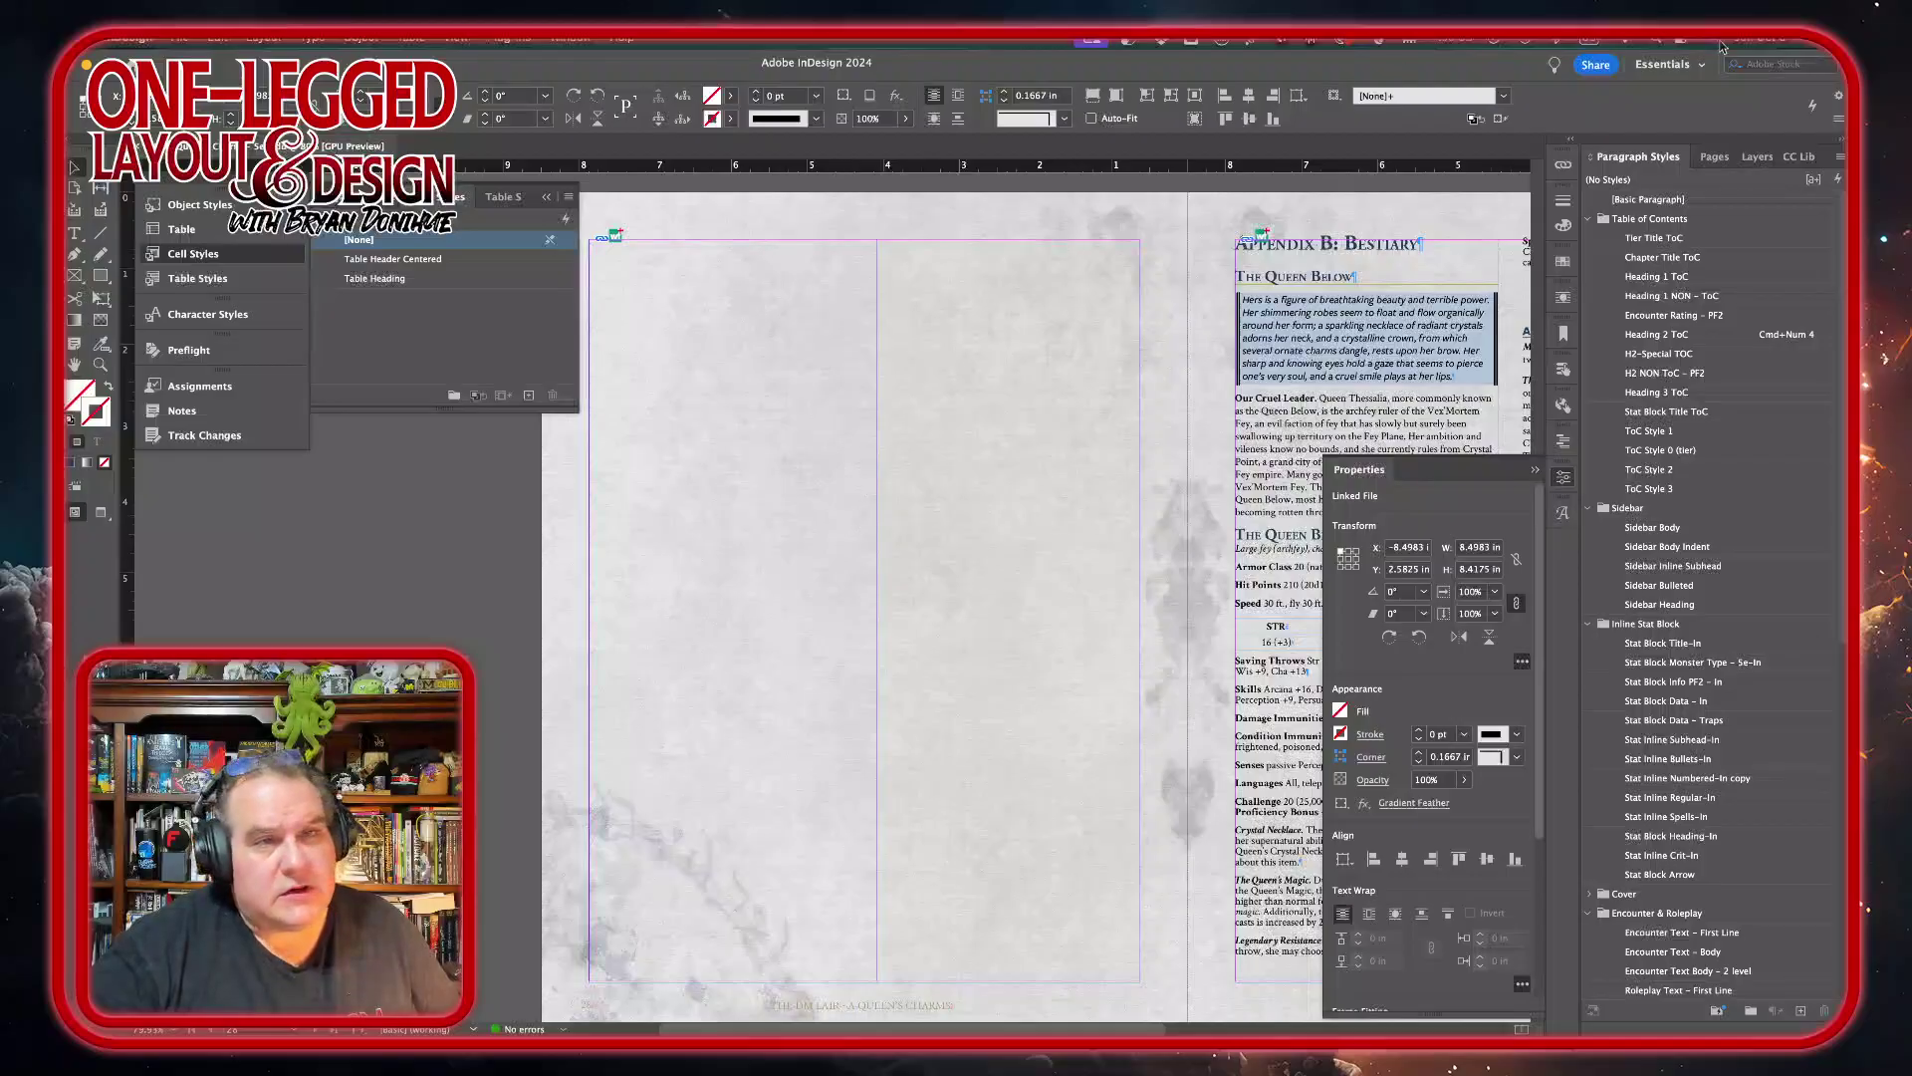
click(1717, 157)
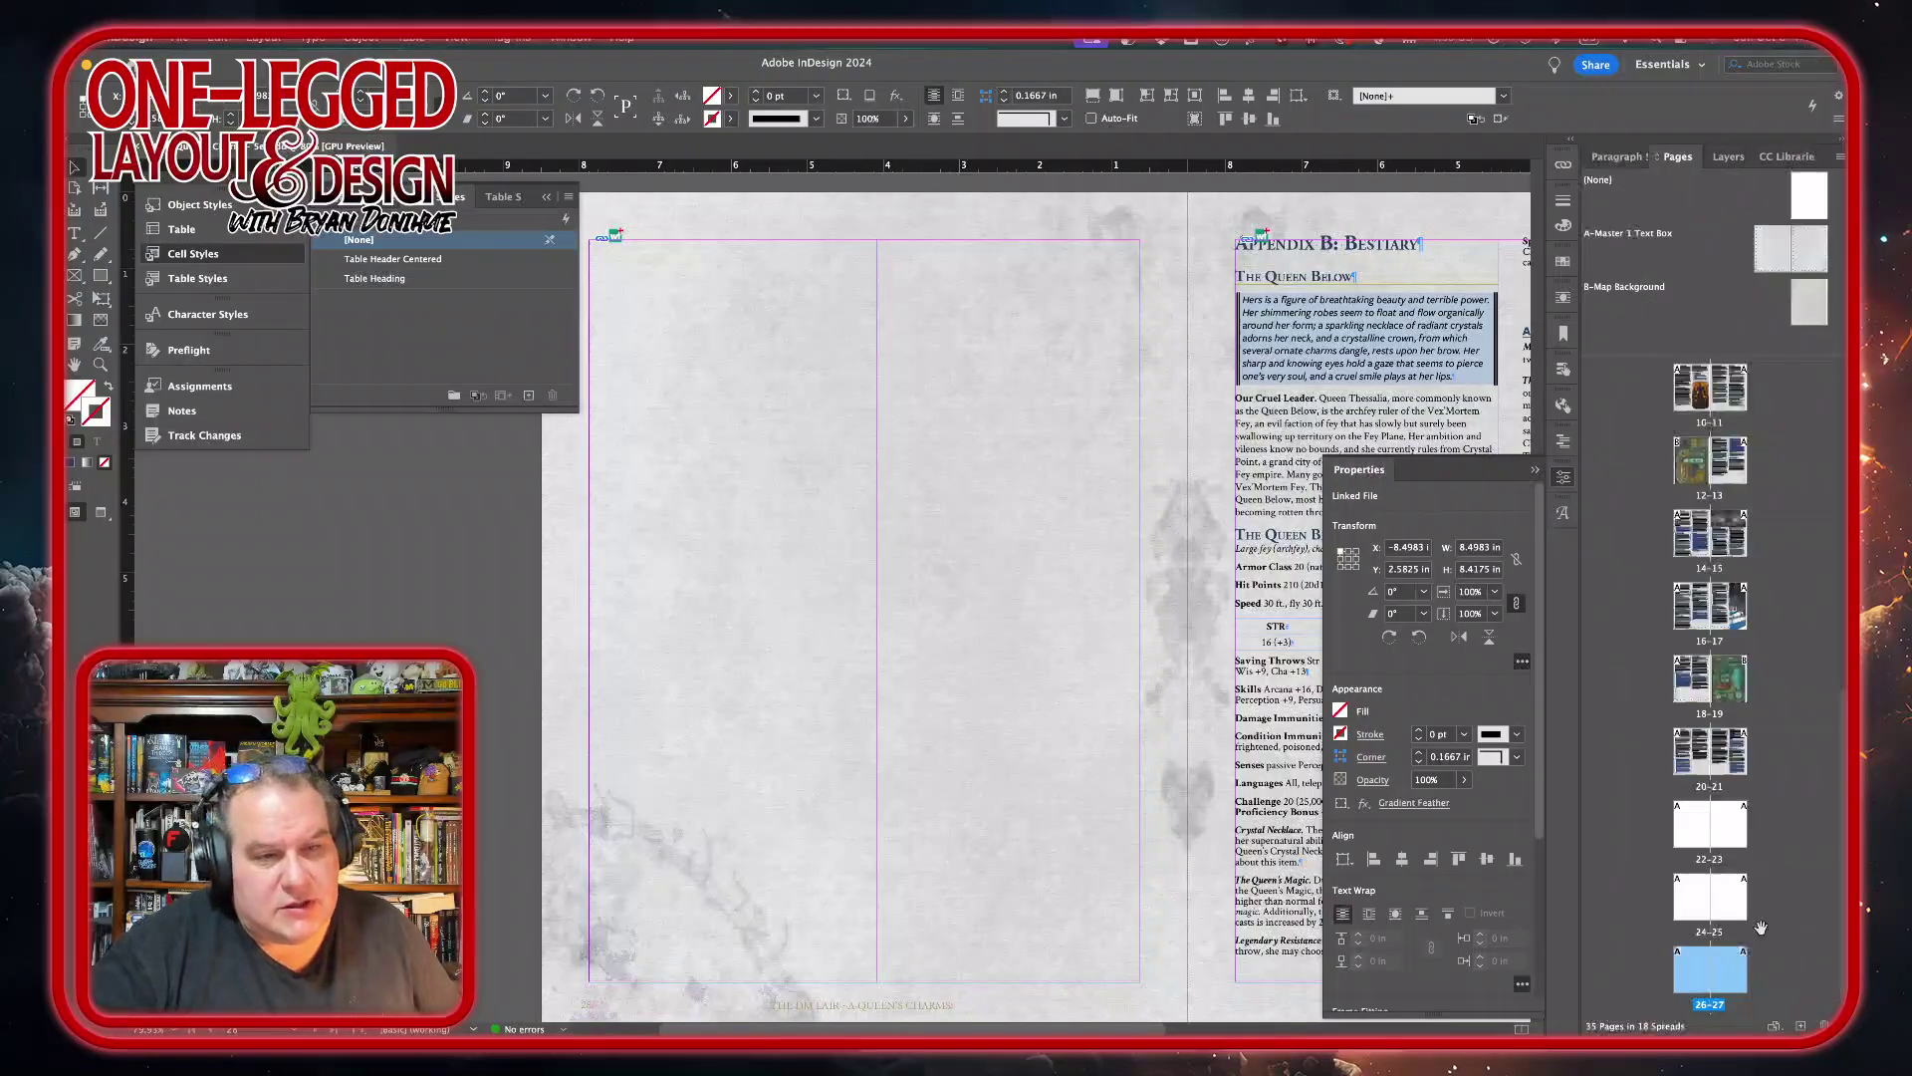
scroll(1733, 797, down, 4)
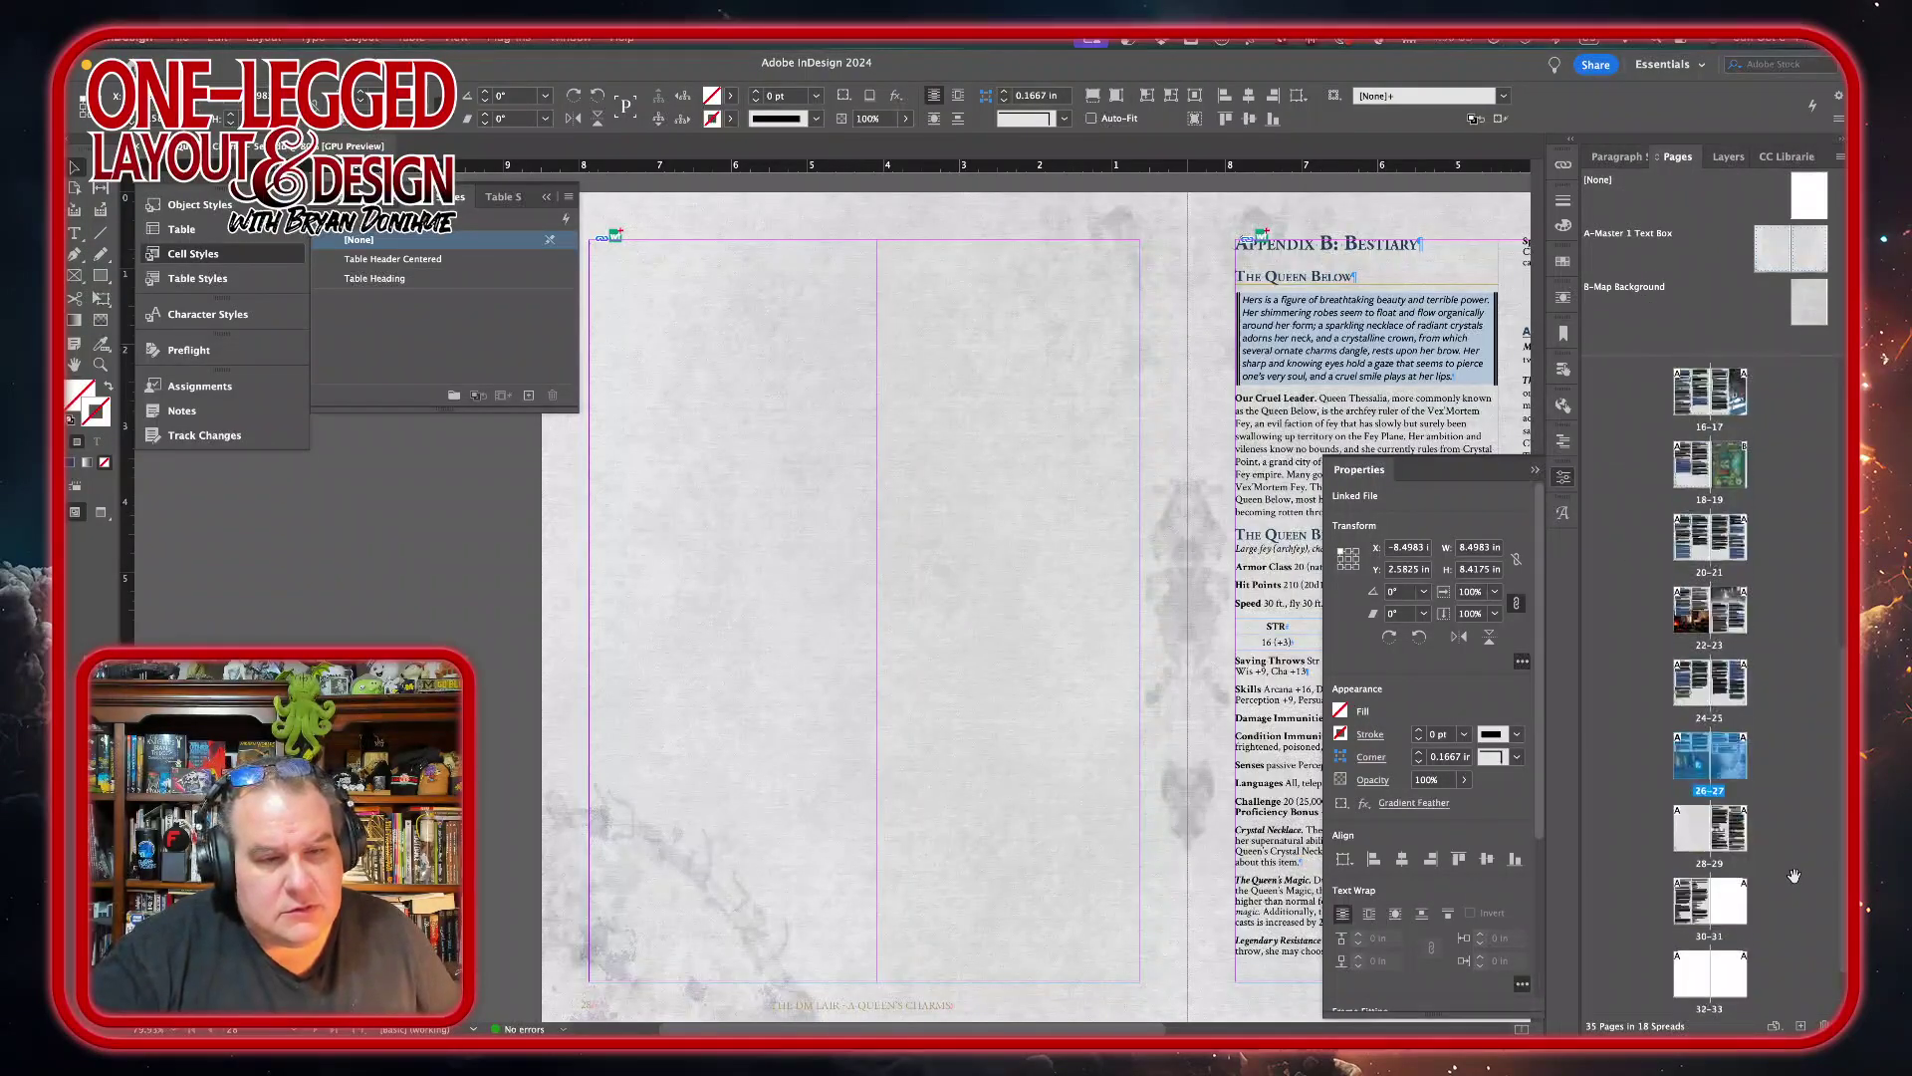
click(1691, 831)
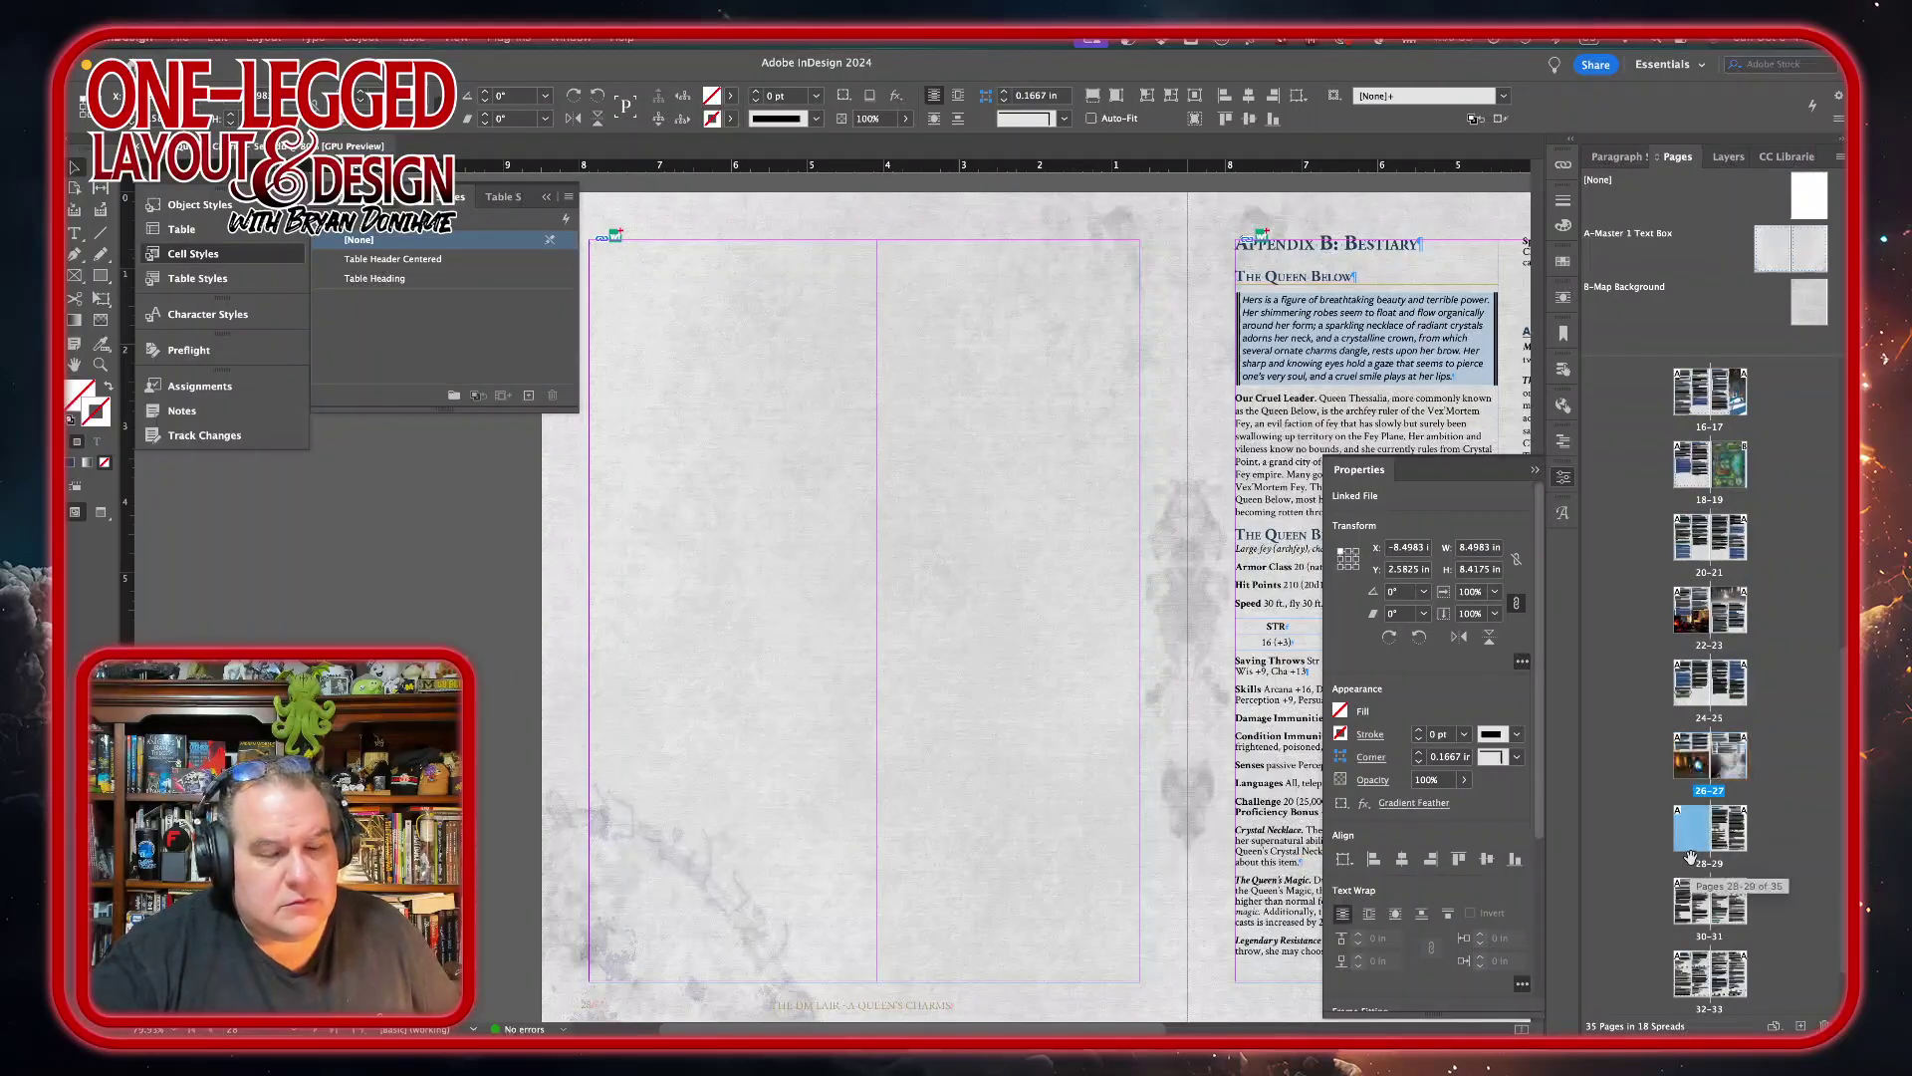
right_click(1691, 843)
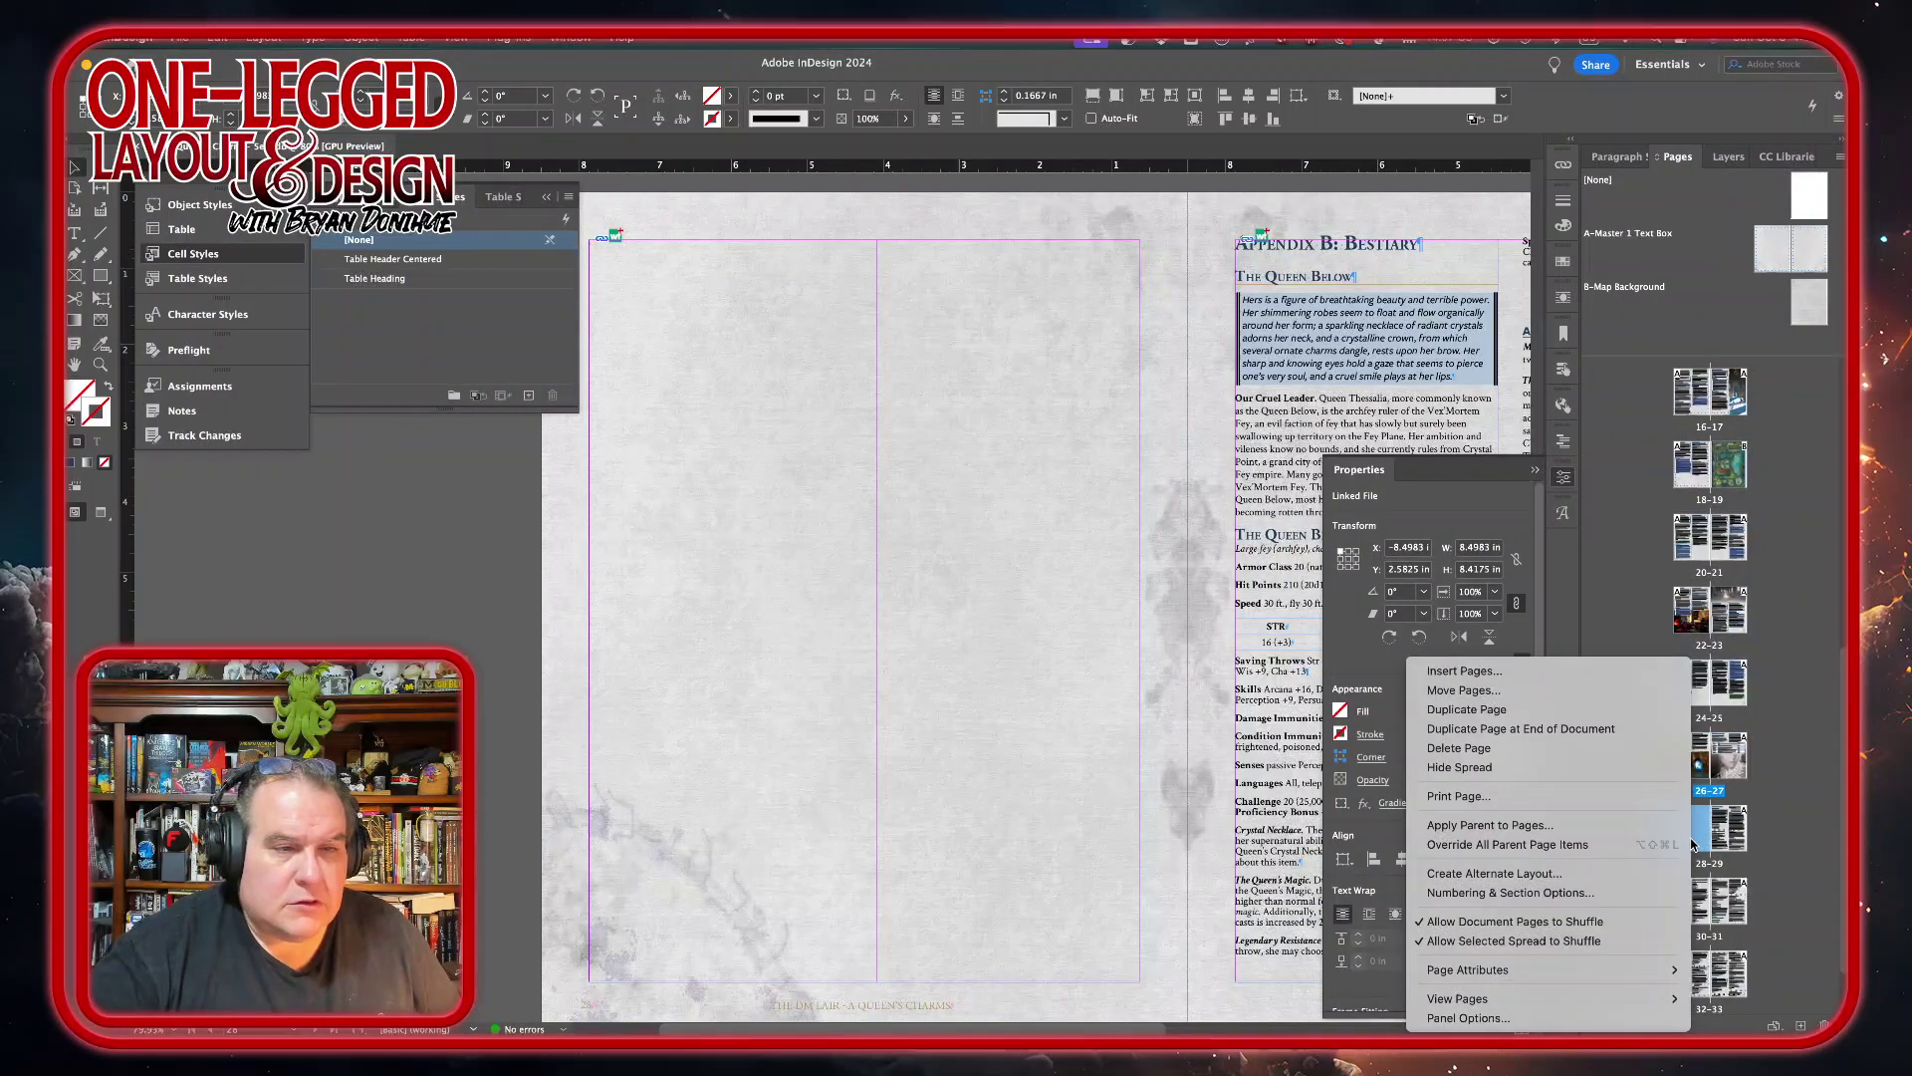
click(1513, 755)
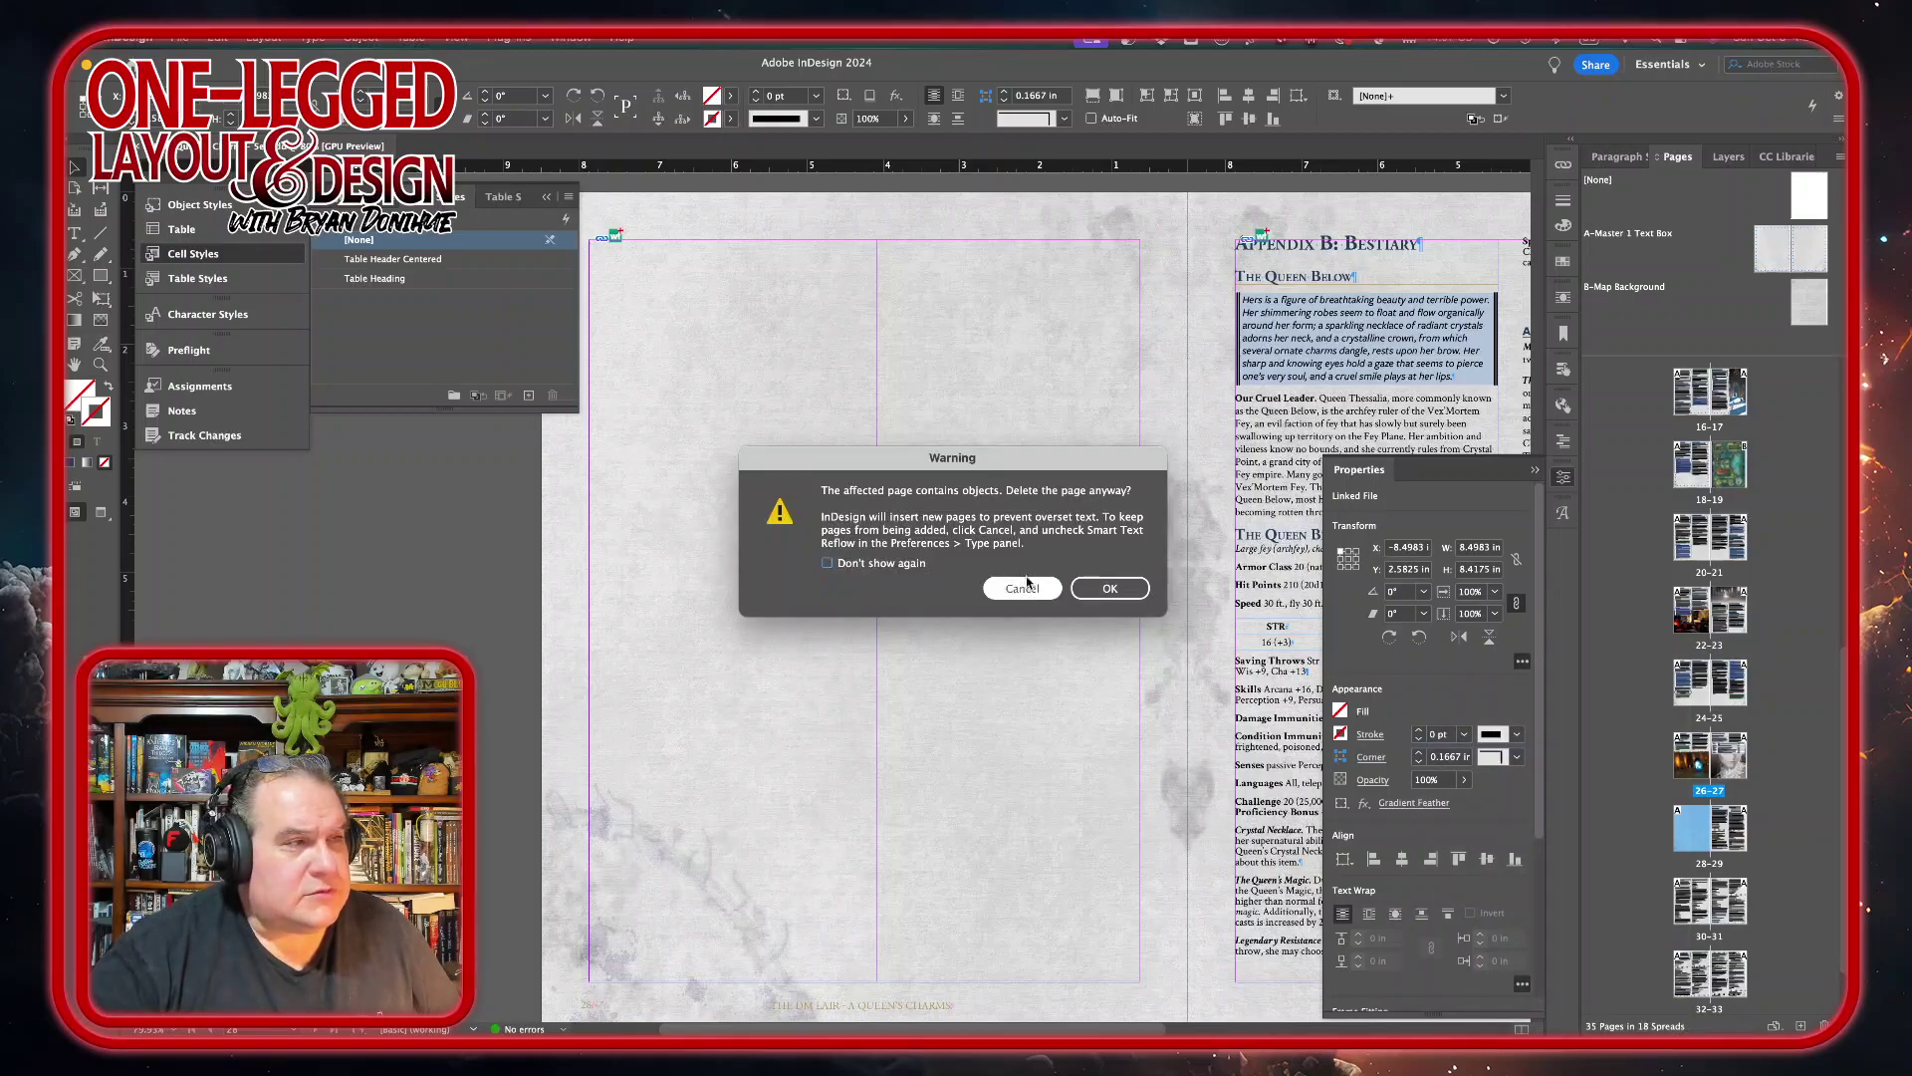
click(1024, 587)
- Select the blank page 28's two-column text frame and examine how its text thread links Appendix A to Appendix B
click(946, 742)
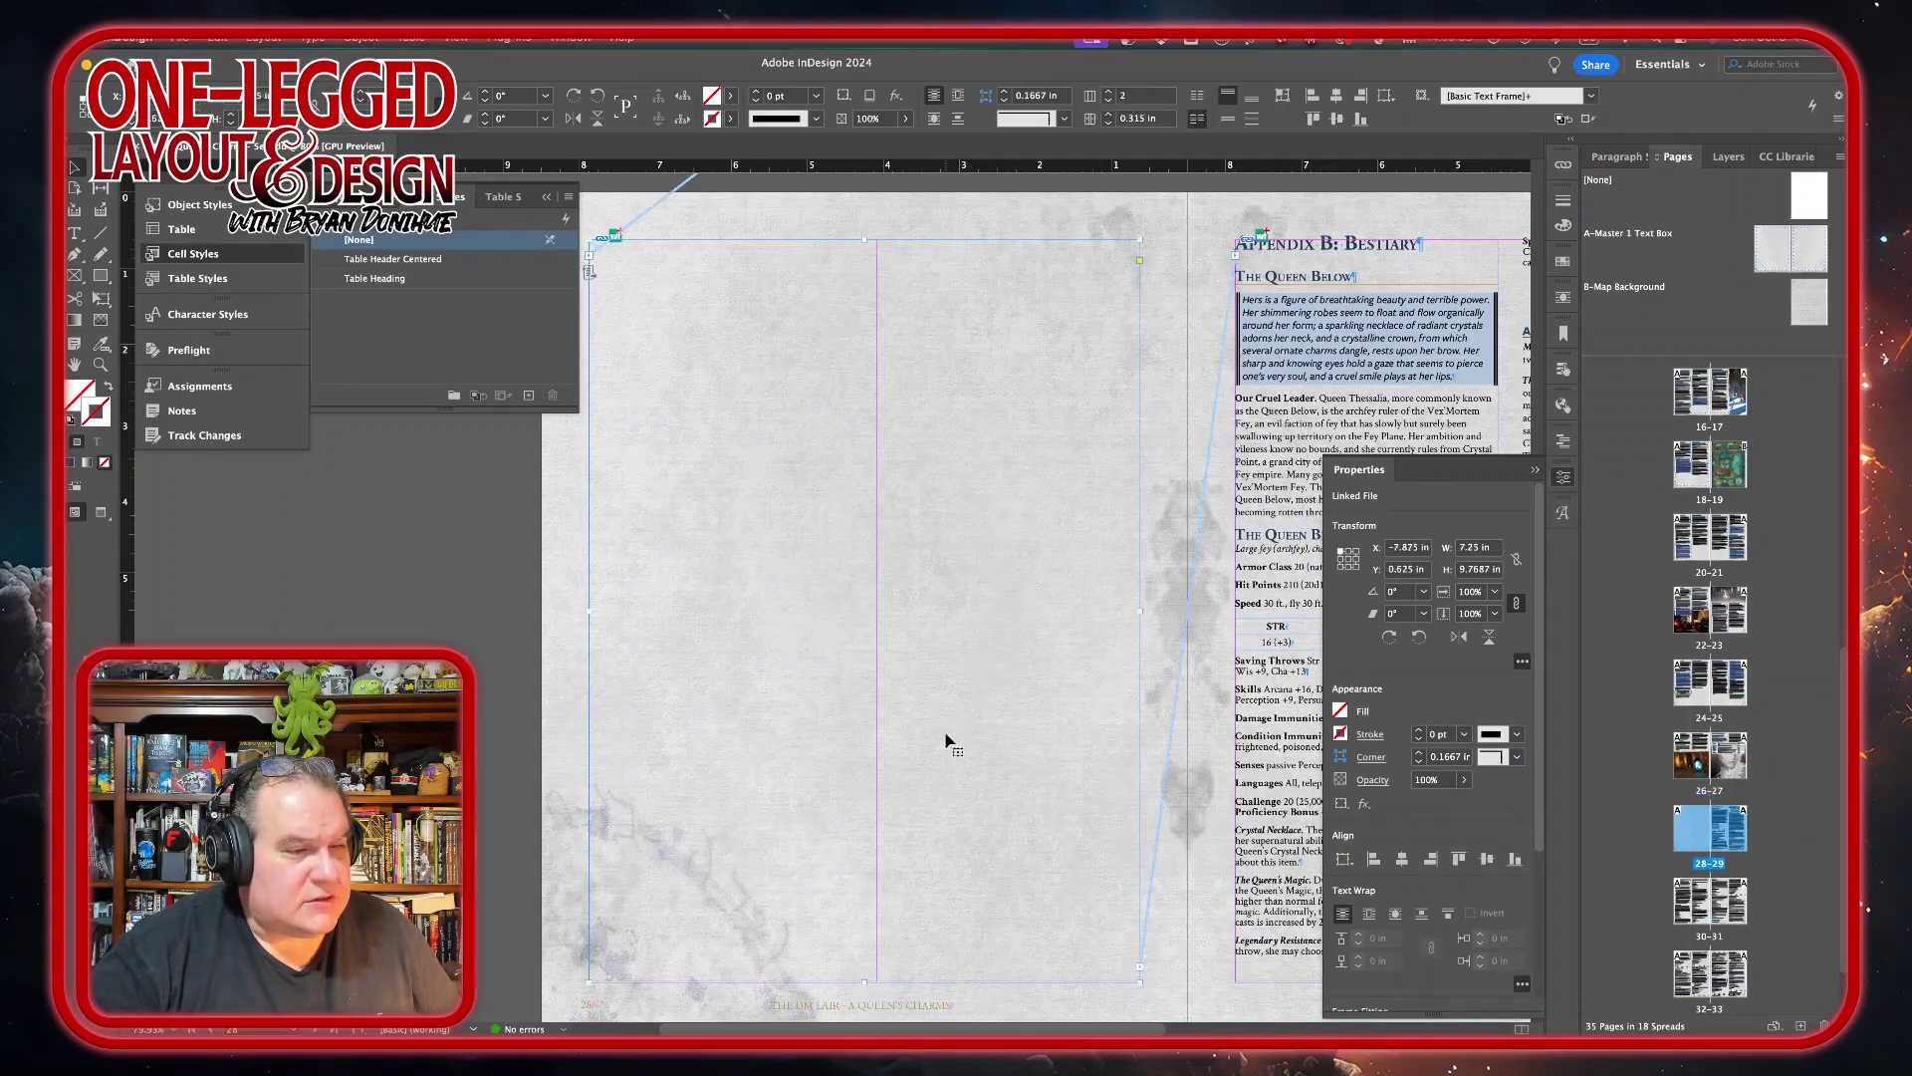
scroll(947, 742, down, 3)
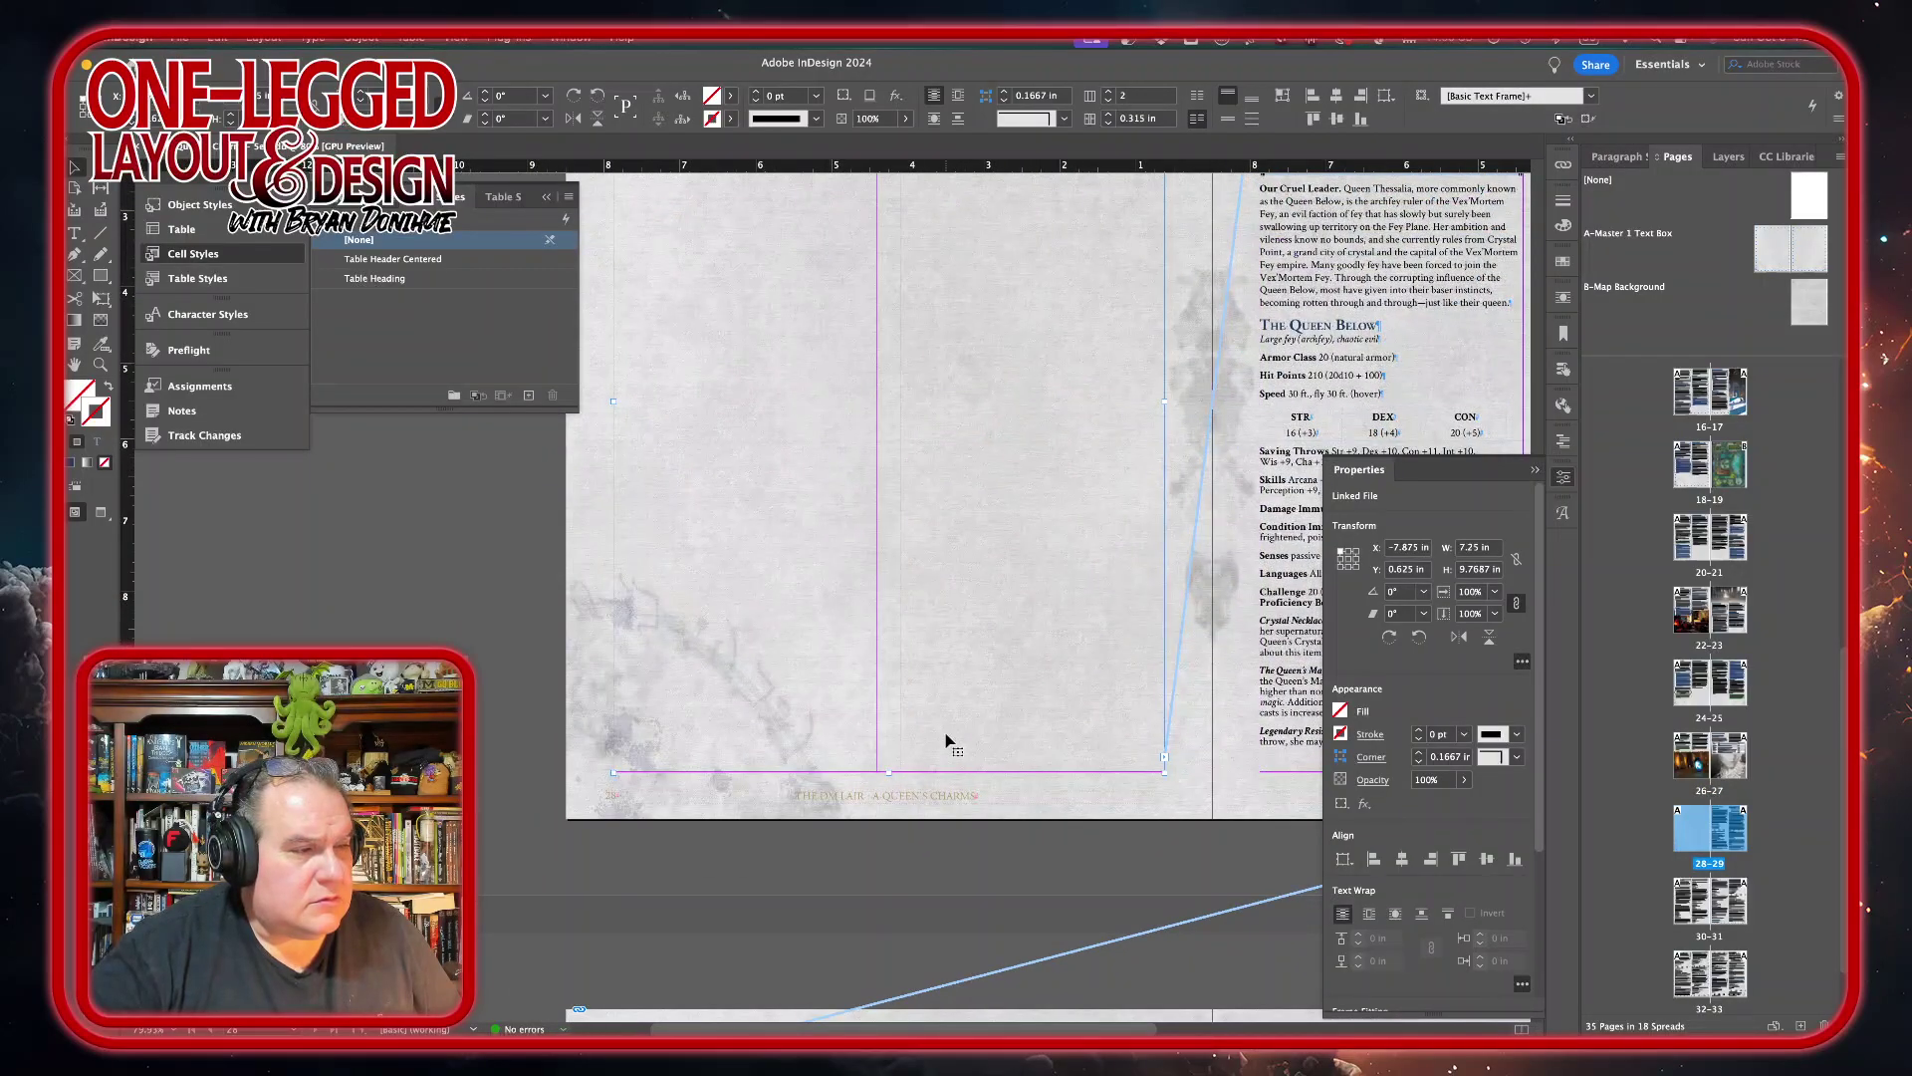
scroll(946, 742, up, 3)
scroll(946, 742, up, 10)
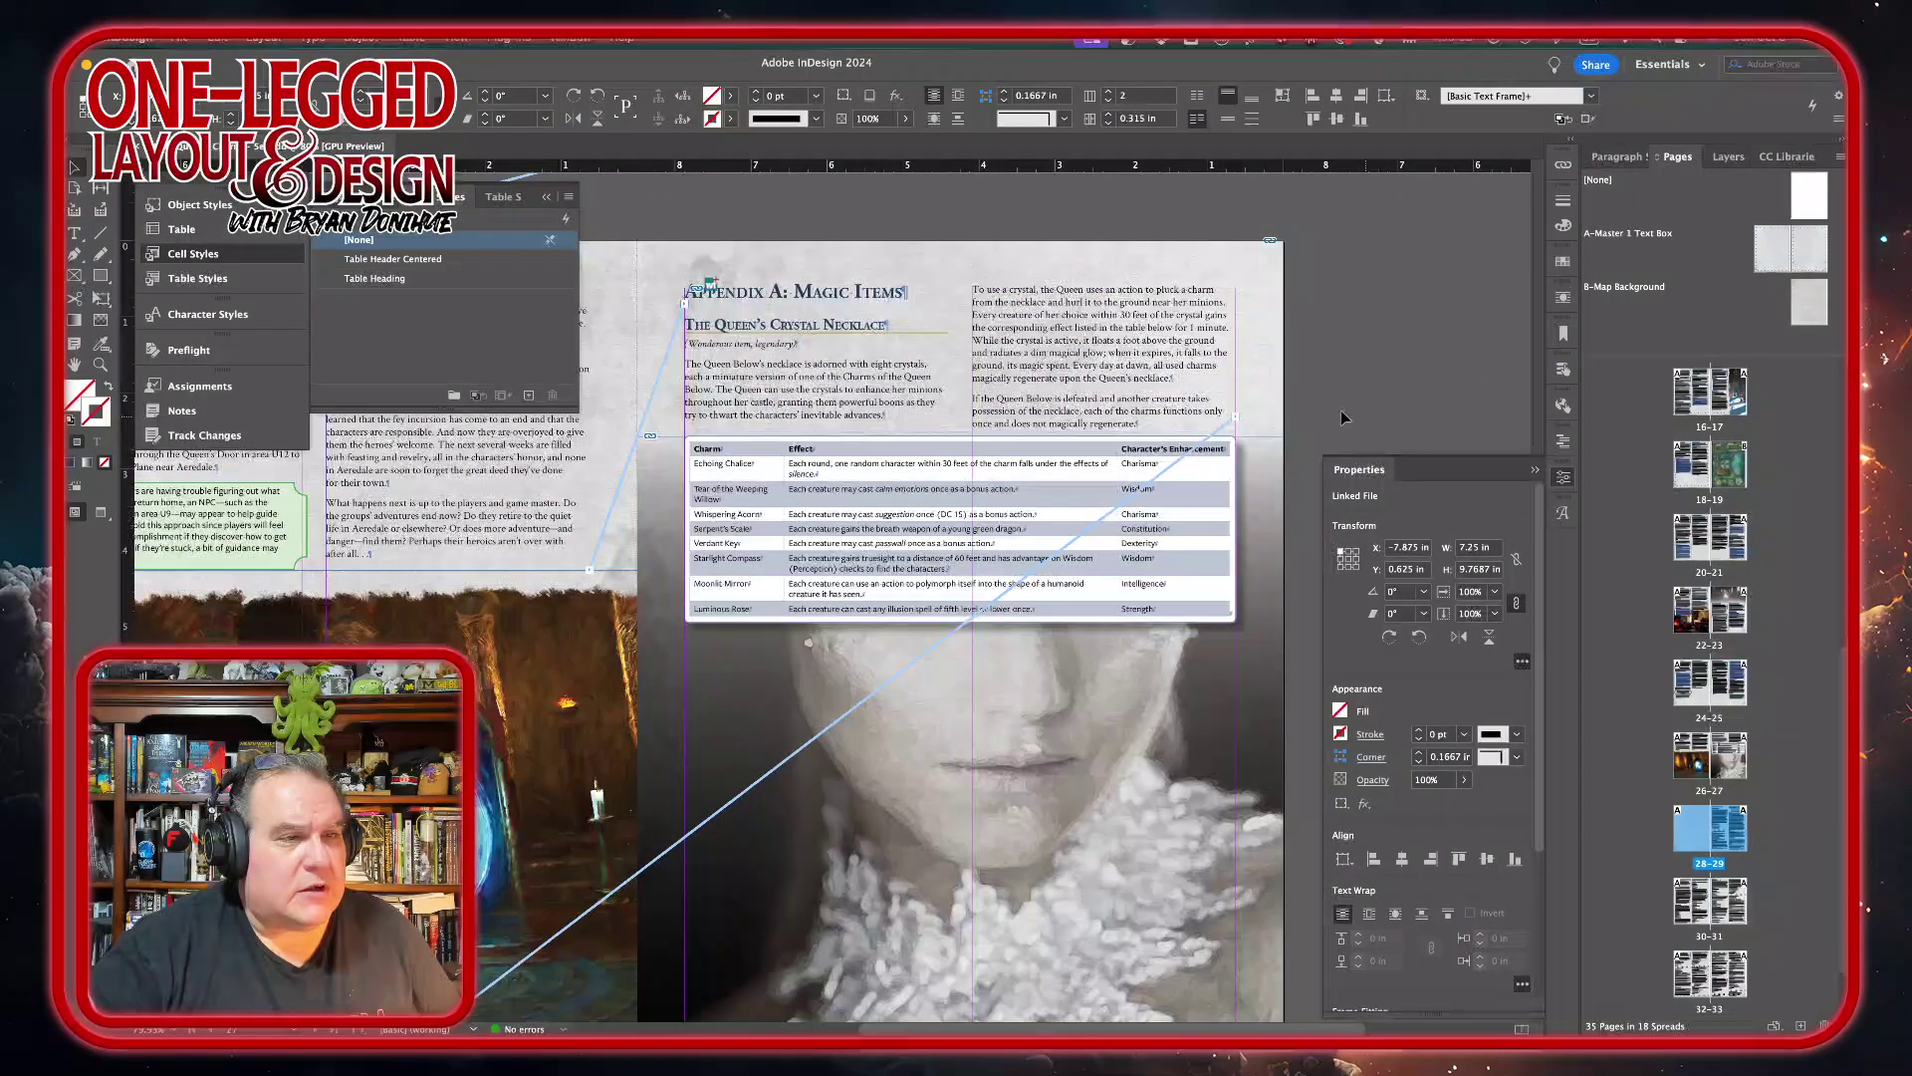
scroll(946, 742, down, 10)
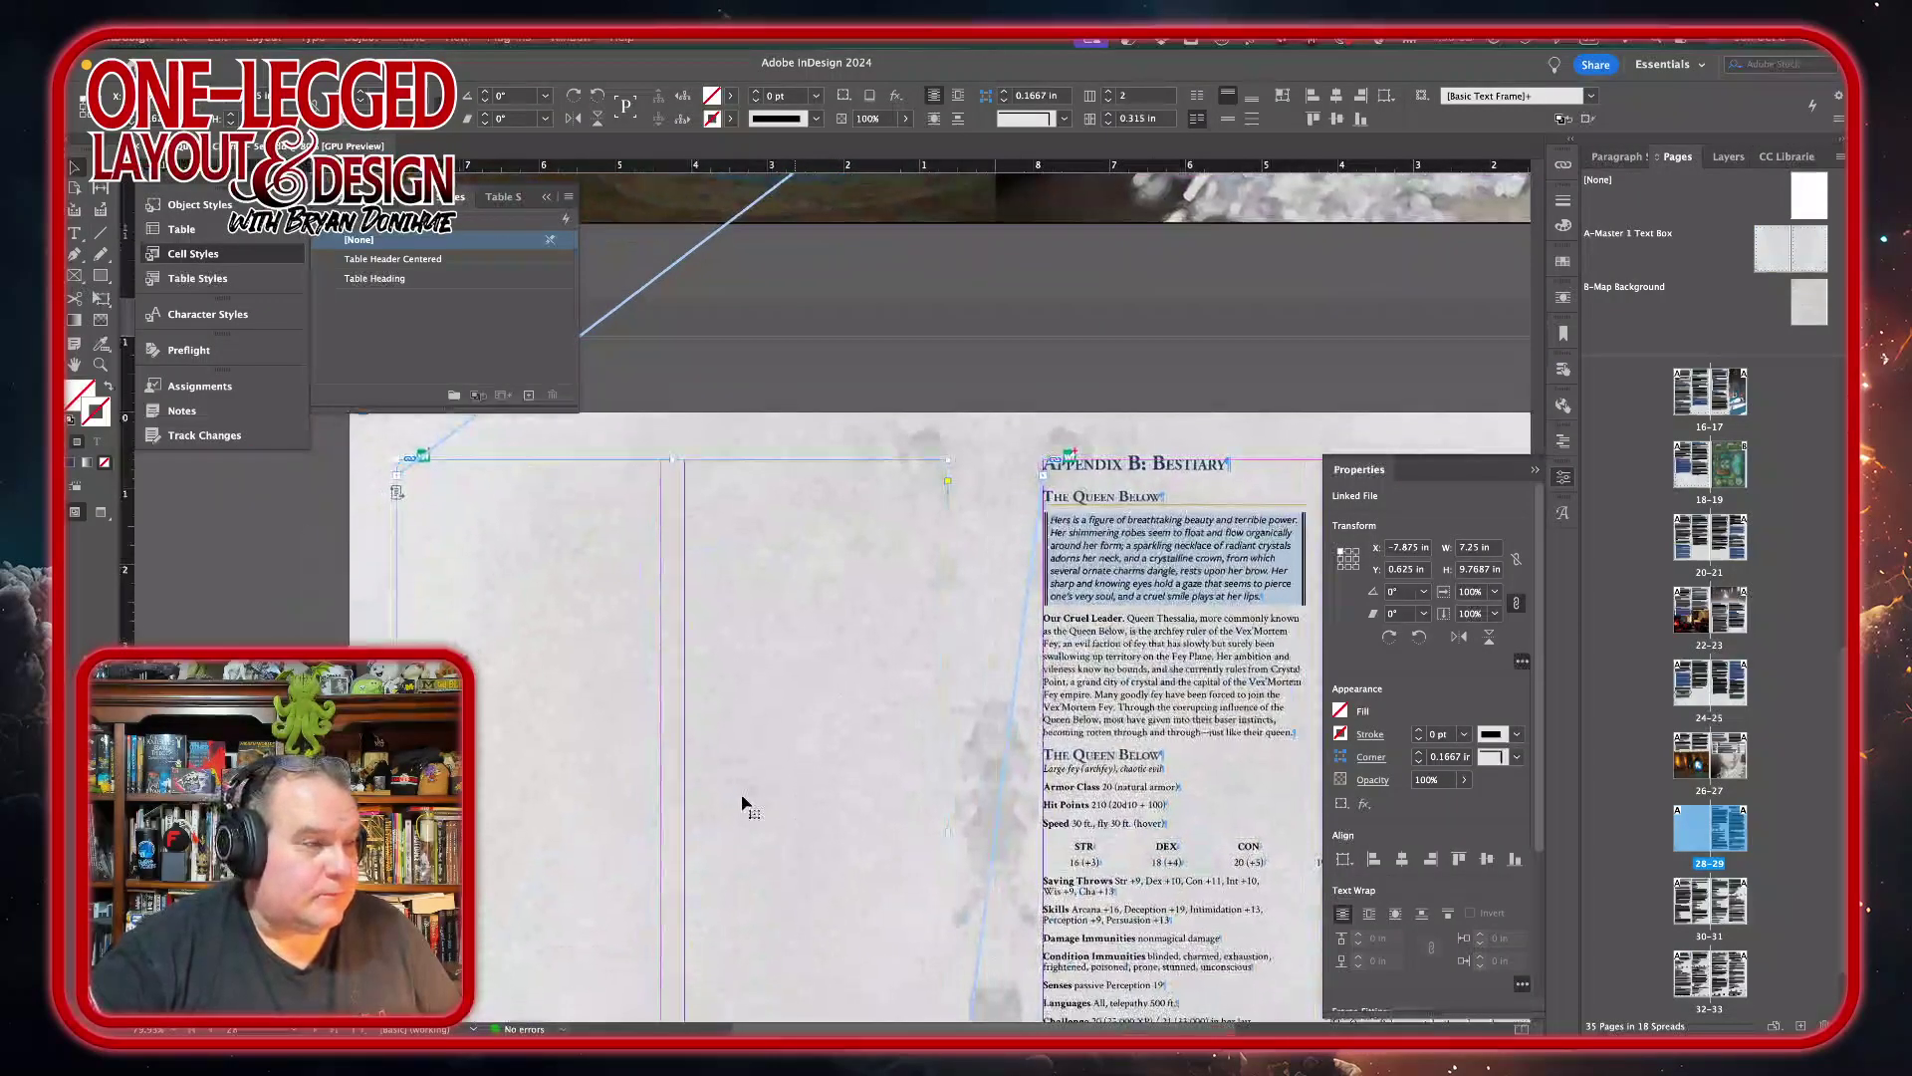
- Remove the break on blank page 28 so that Appendix B: Bestiary starts directly after the Appendix A portrait page
double_click(460, 486)
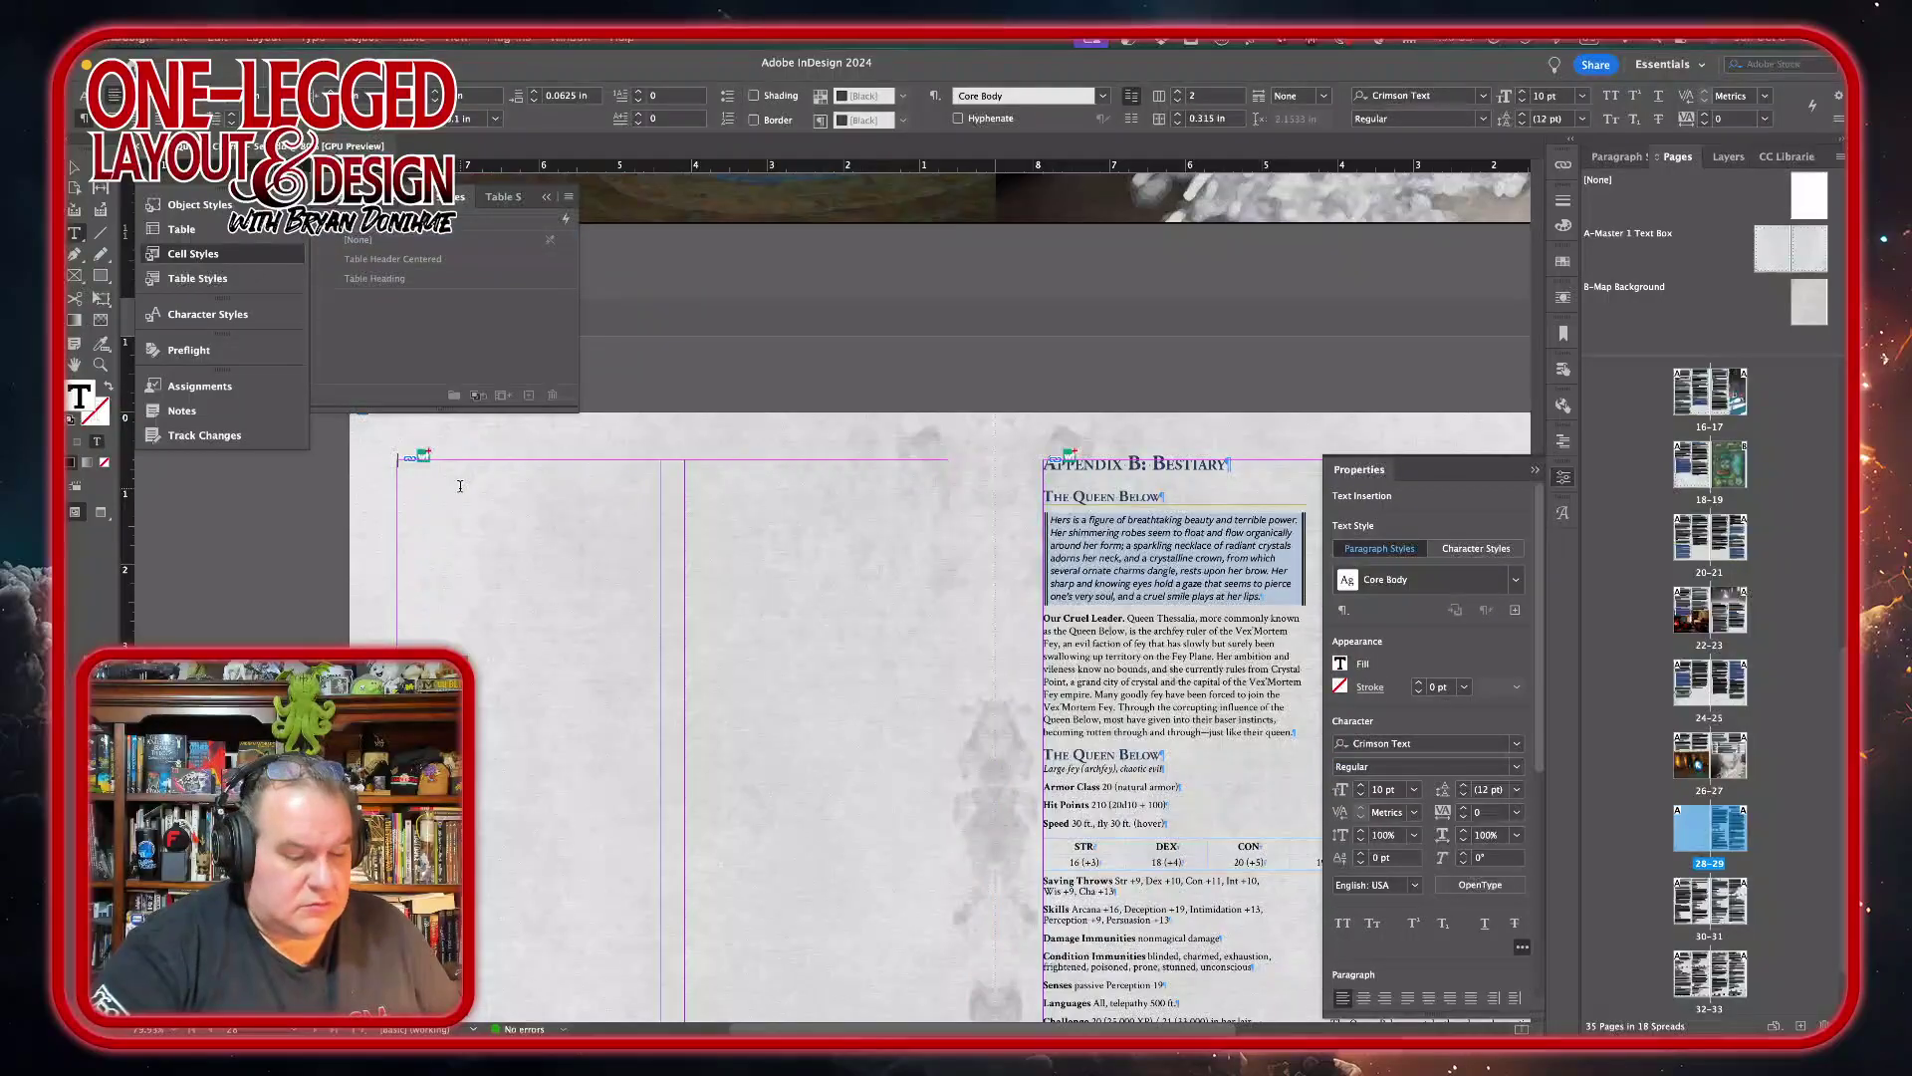
scroll(488, 493, up, 5)
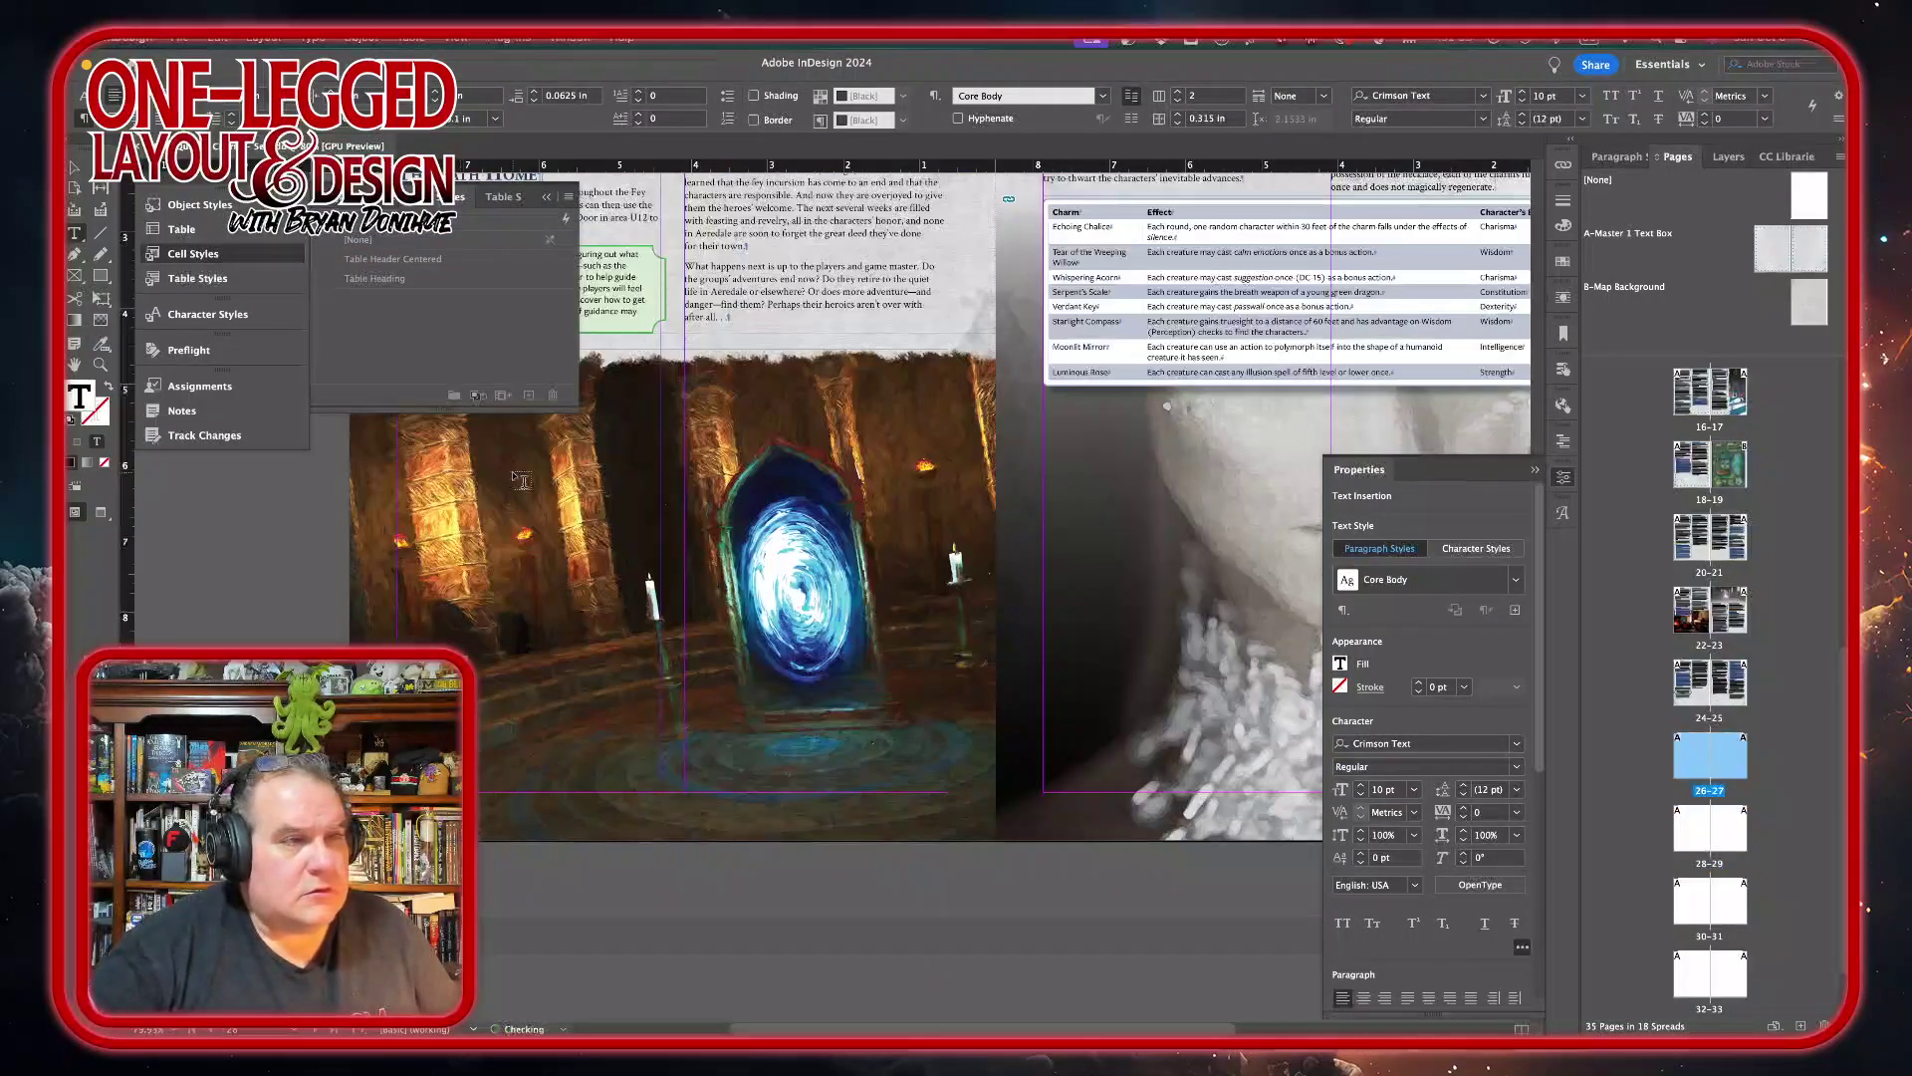
scroll(512, 497, down, 6)
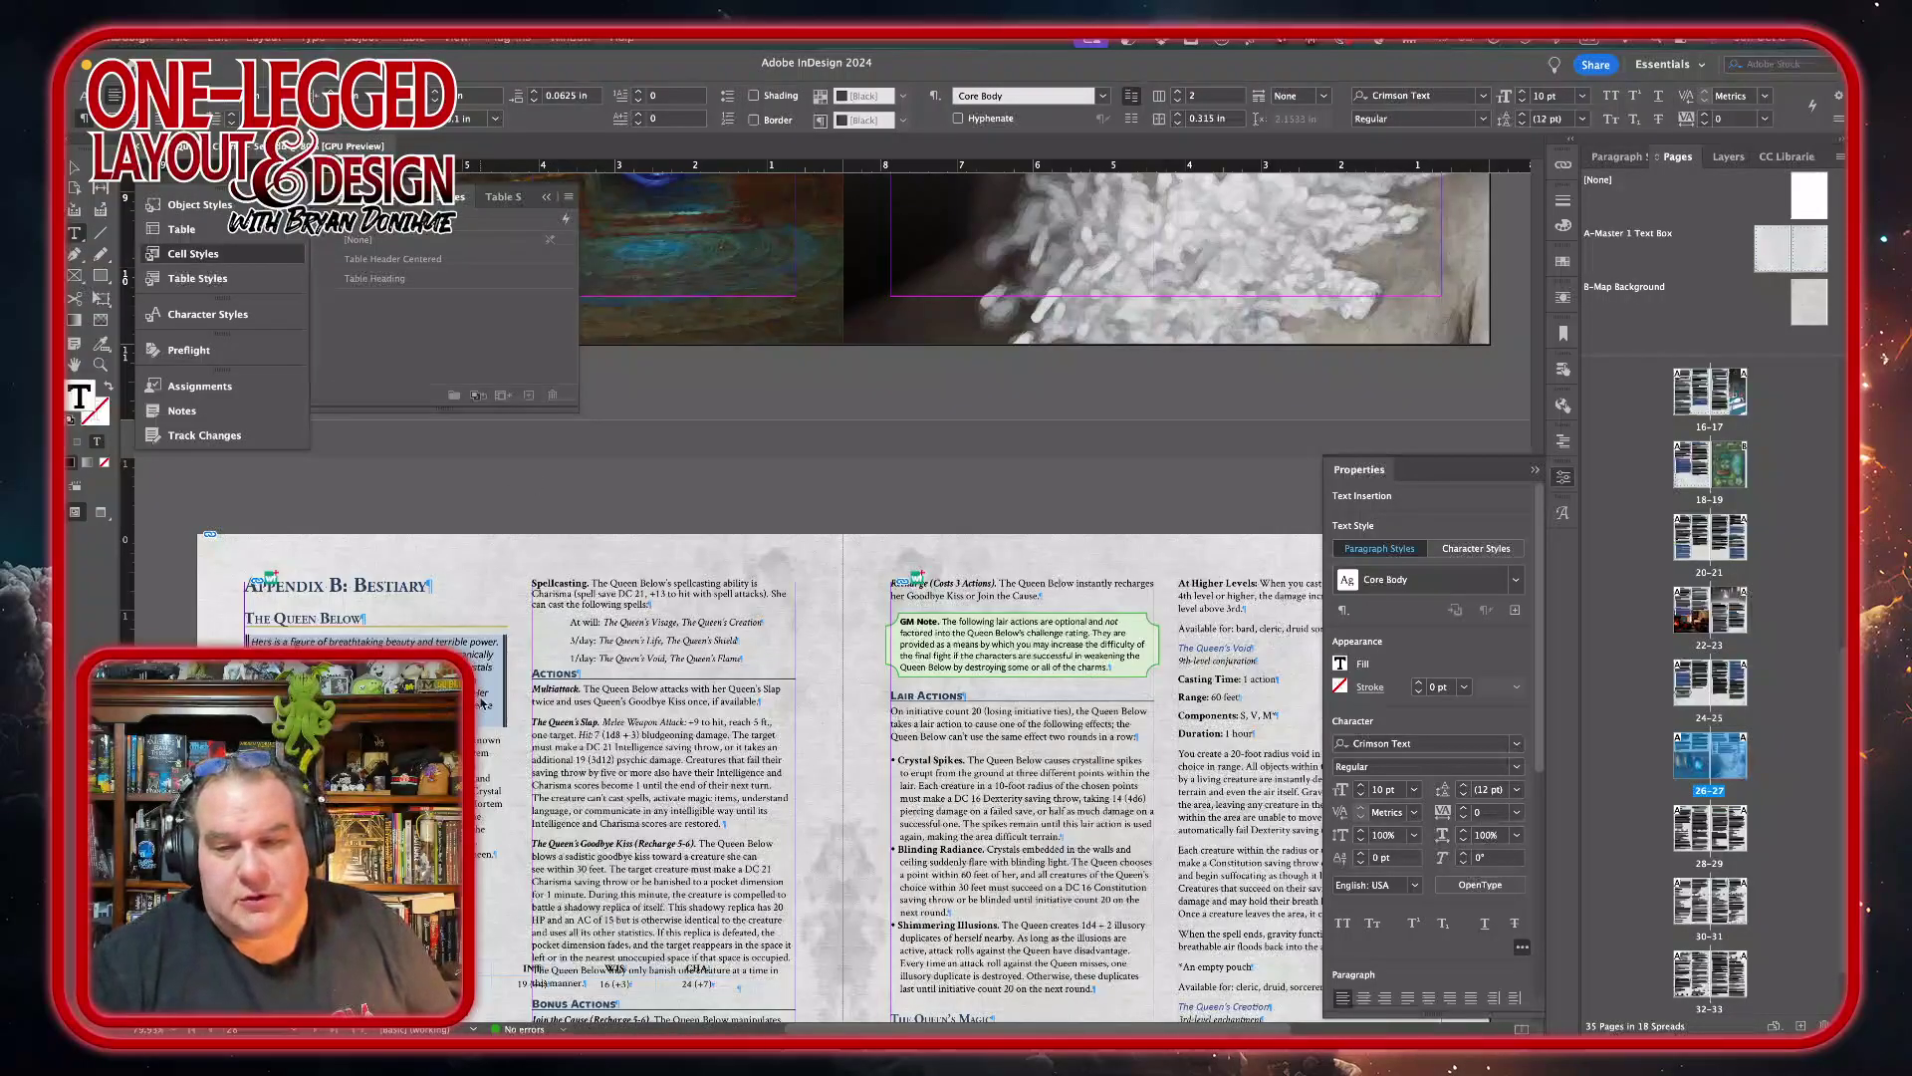
- Examine the reflowed Appendix B: Bestiary spreads, checking the Queen Below stat block, lair actions, spells and the following guard stat blocks
scroll(481, 702, down, 4)
scroll(481, 702, left, 2)
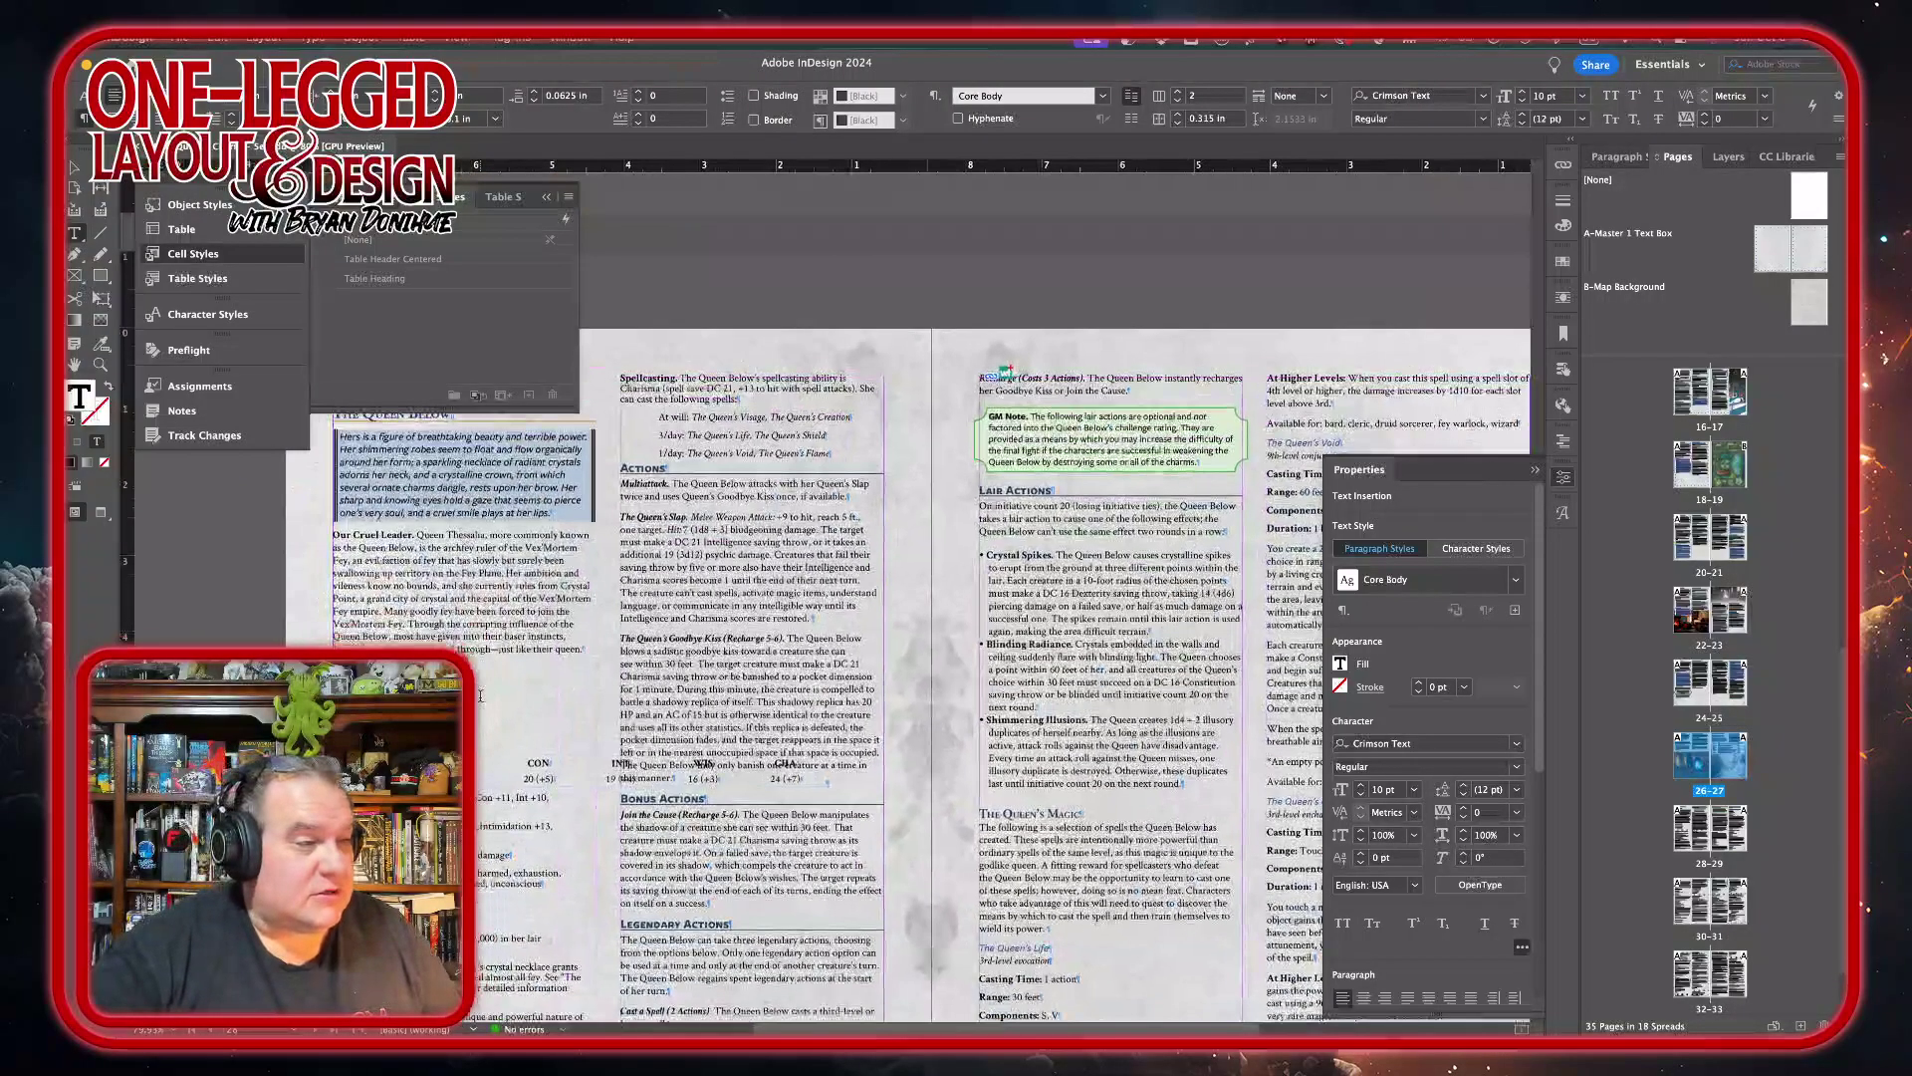
scroll(481, 694, down, 1)
scroll(481, 694, left, 3)
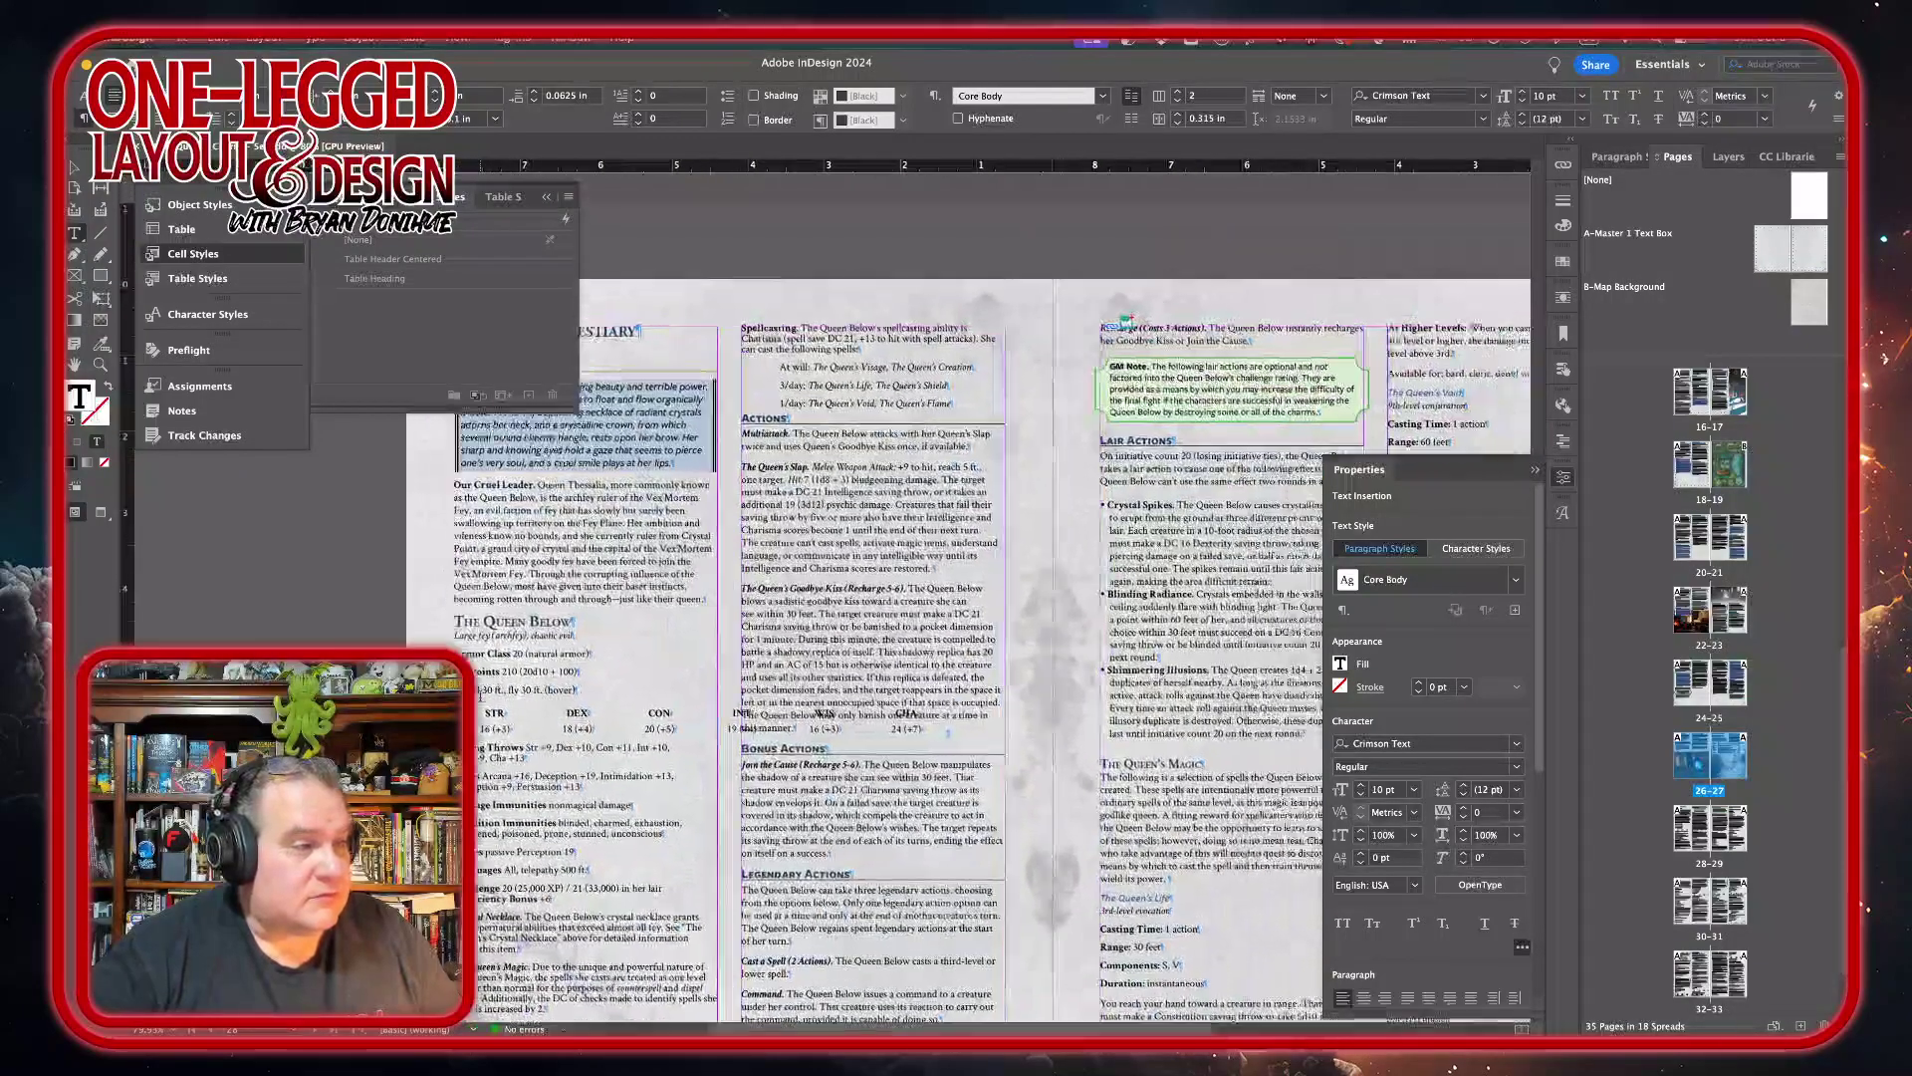
scroll(481, 694, right, 3)
scroll(481, 697, up, 1)
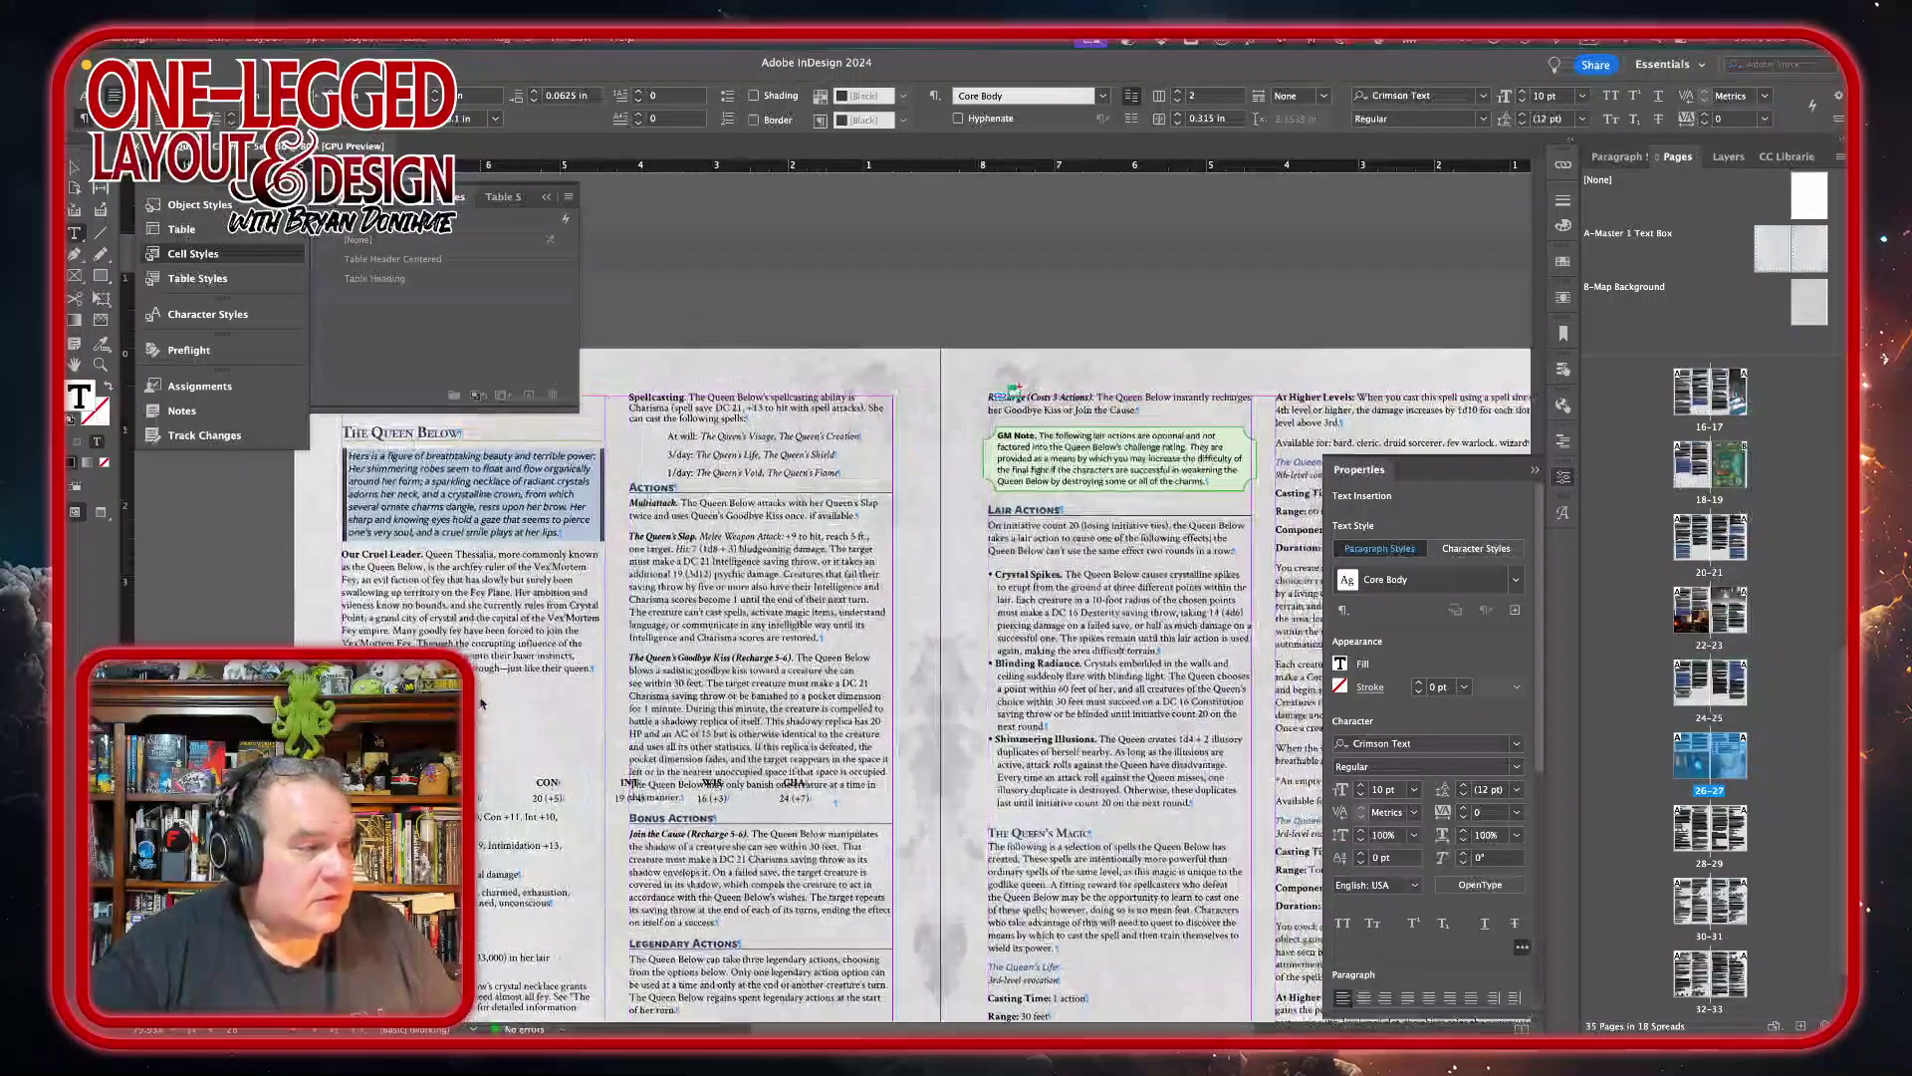
scroll(481, 703, right, 1)
scroll(481, 704, down, 1)
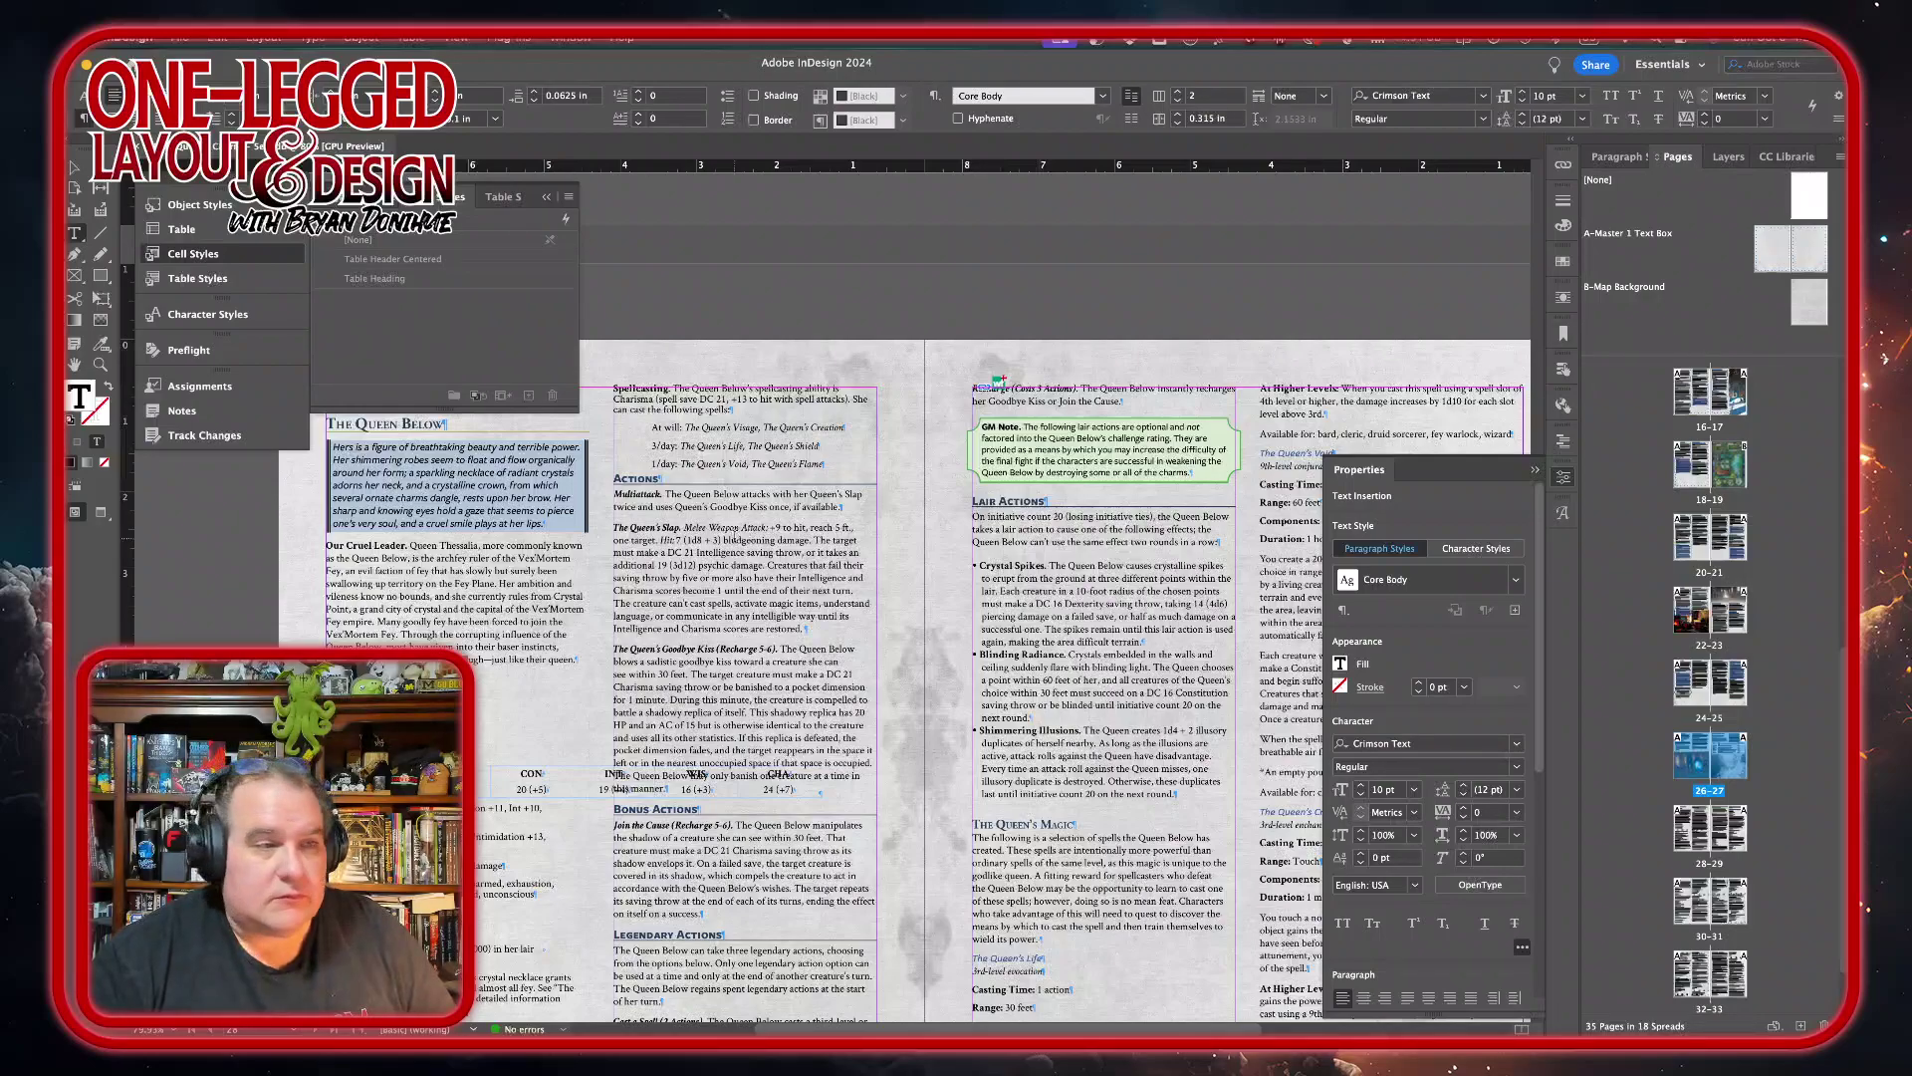
scroll(667, 593, down, 3)
scroll(667, 593, left, 2)
scroll(674, 562, left, 3)
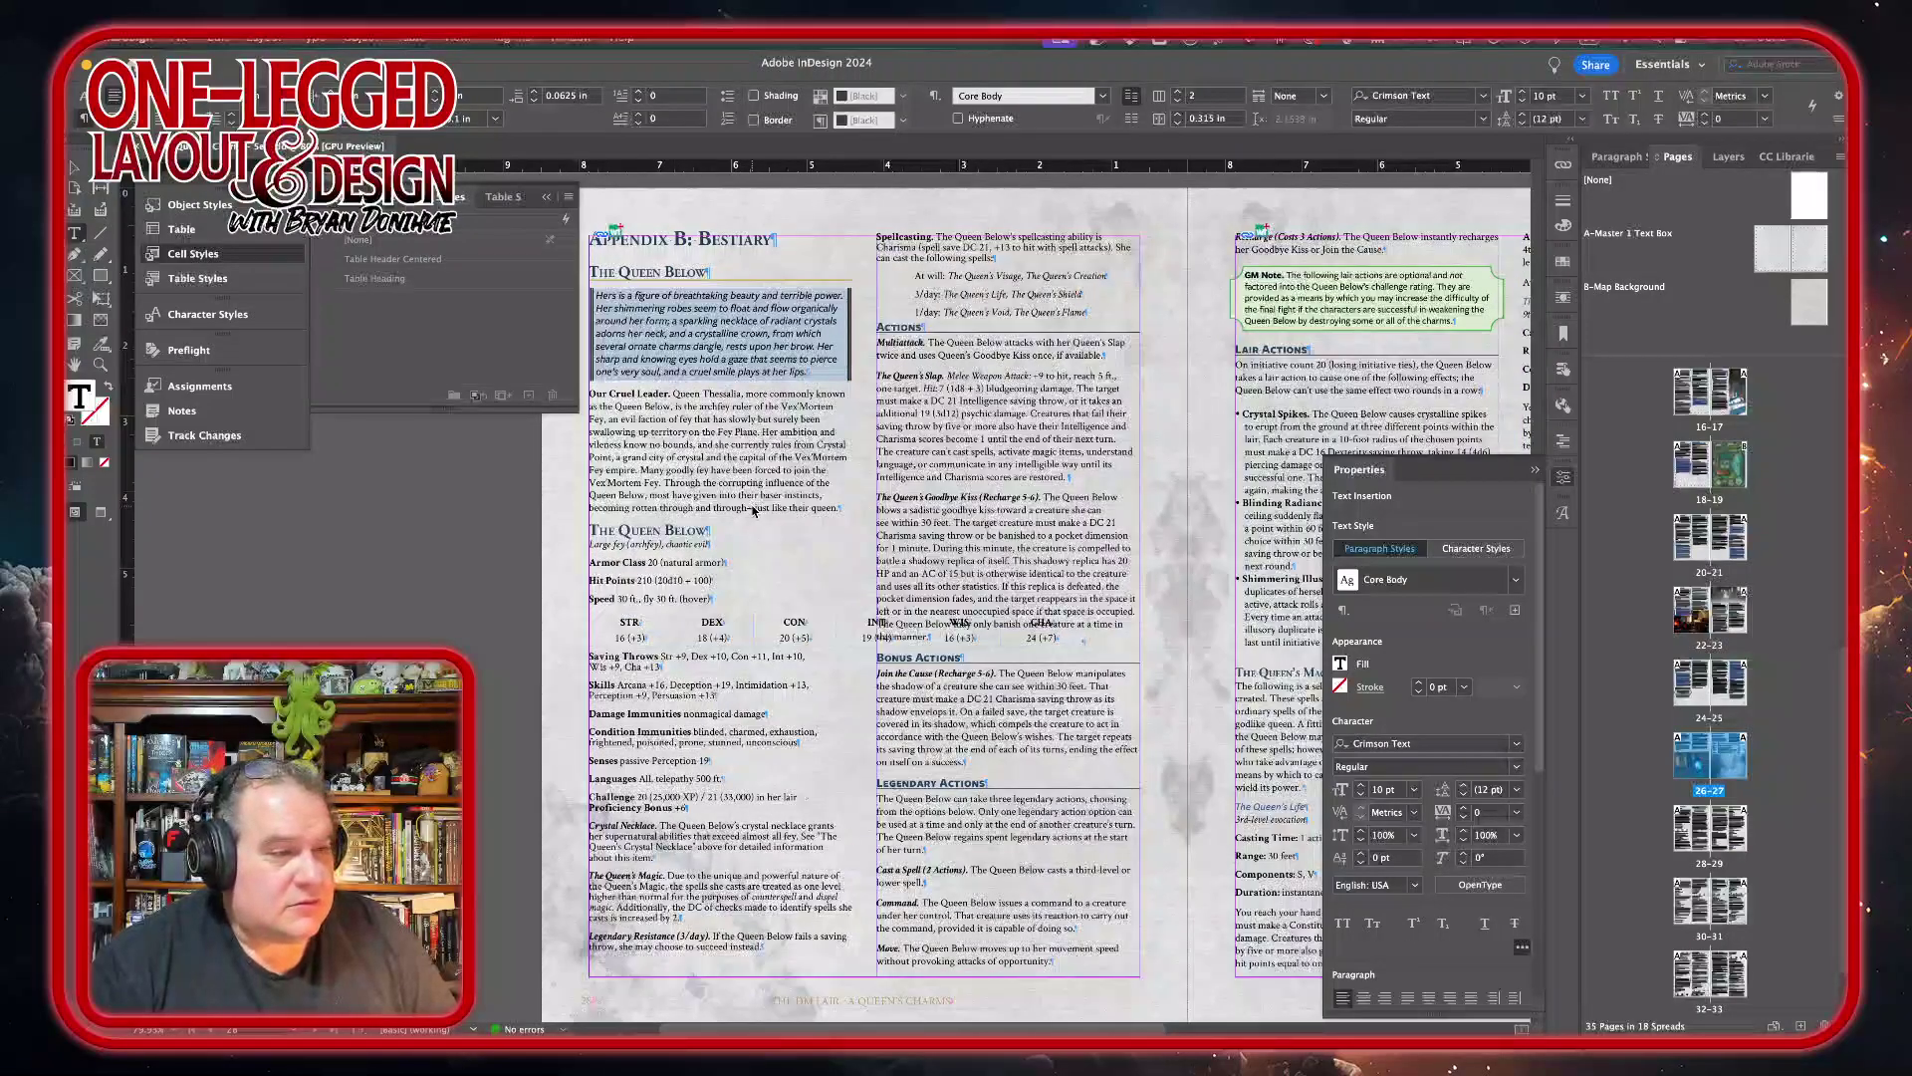
scroll(754, 510, up, 3)
scroll(754, 510, right, 4)
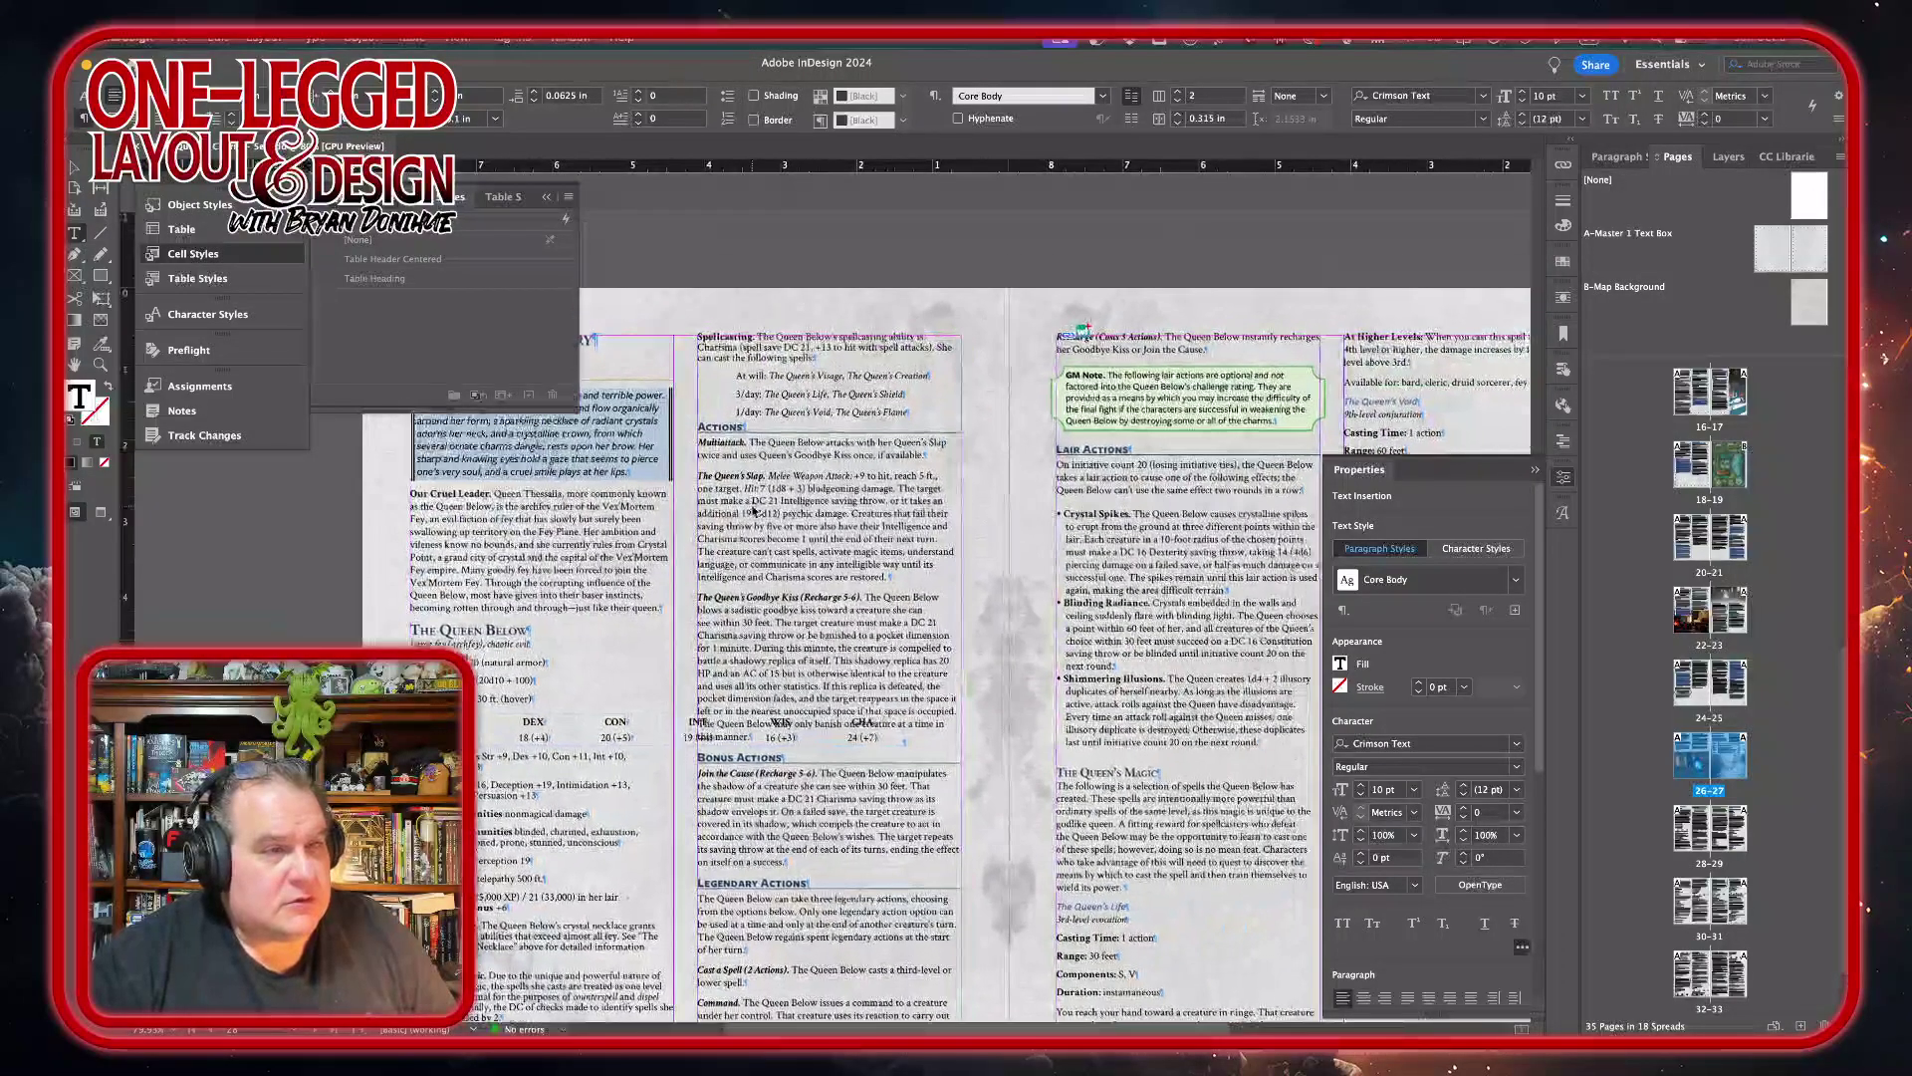
scroll(754, 510, down, 3)
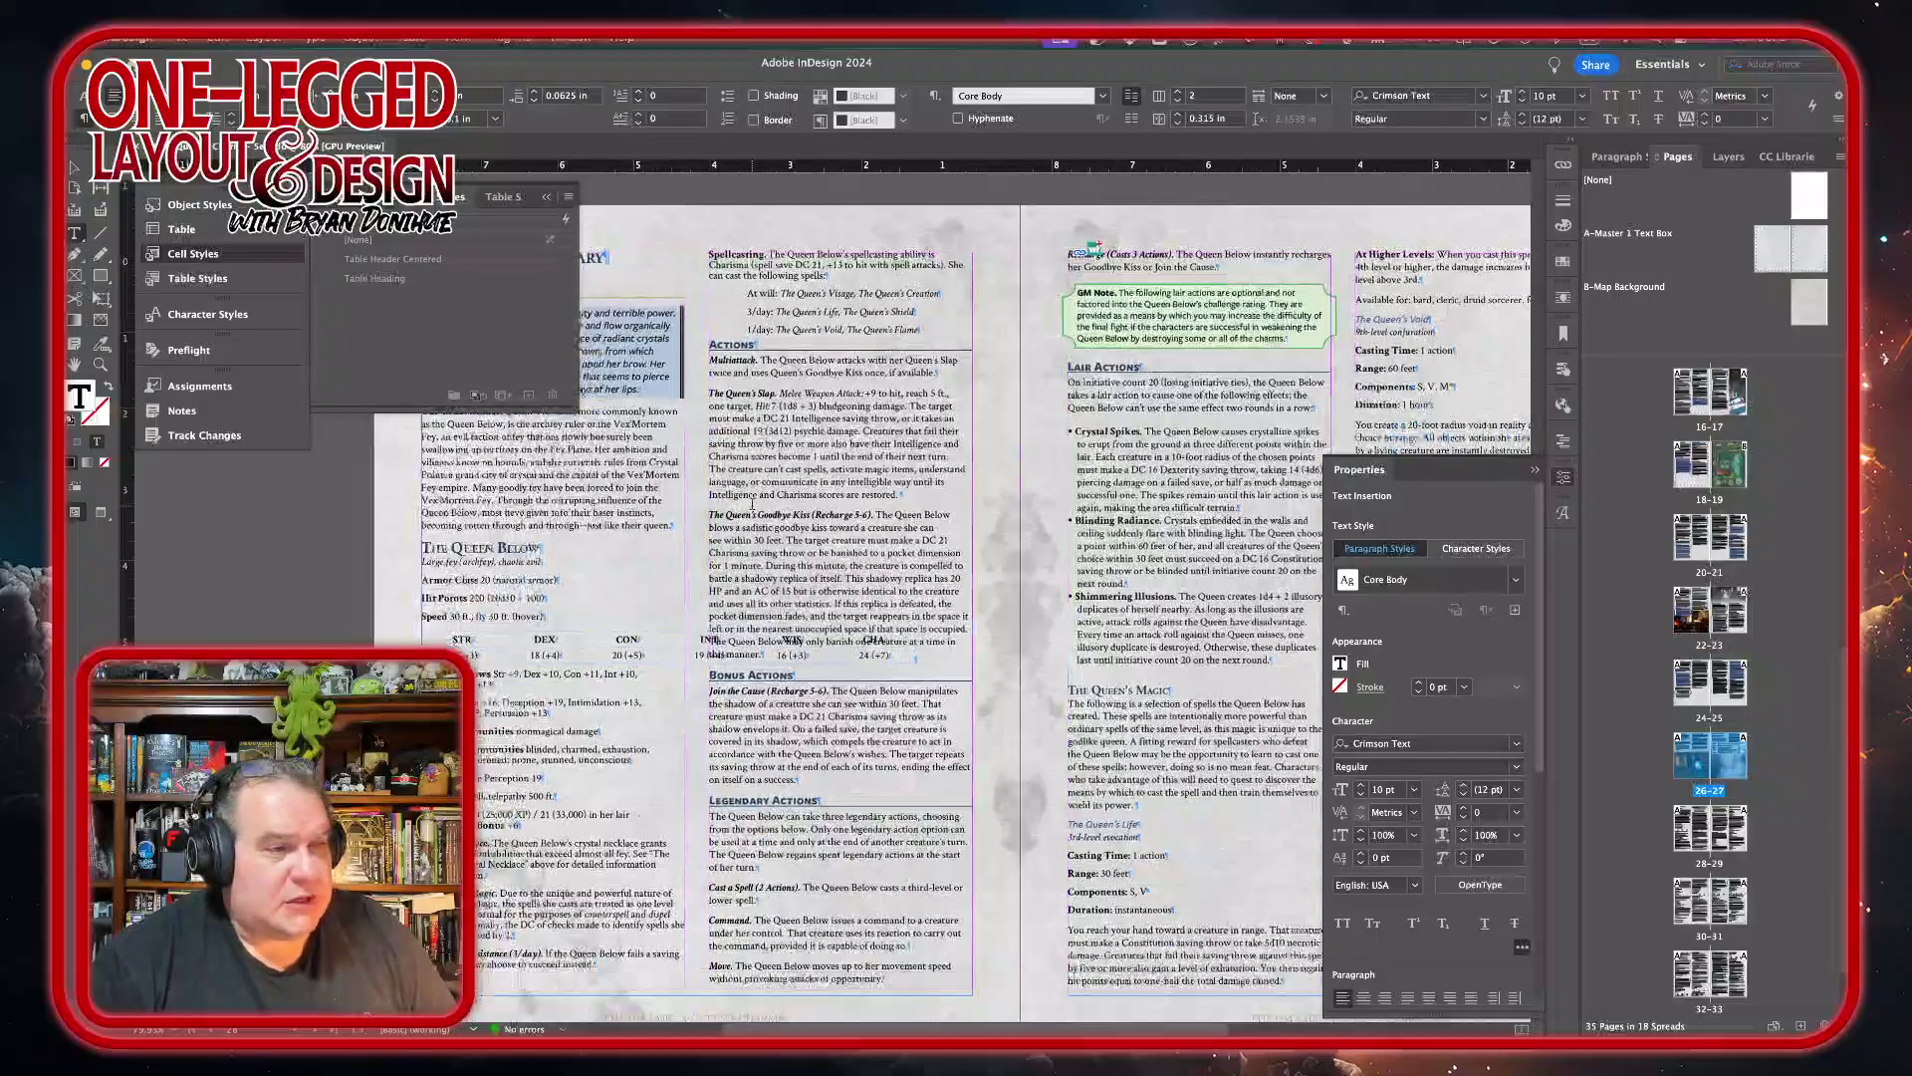
scroll(754, 510, right, 4)
scroll(752, 503, right, 4)
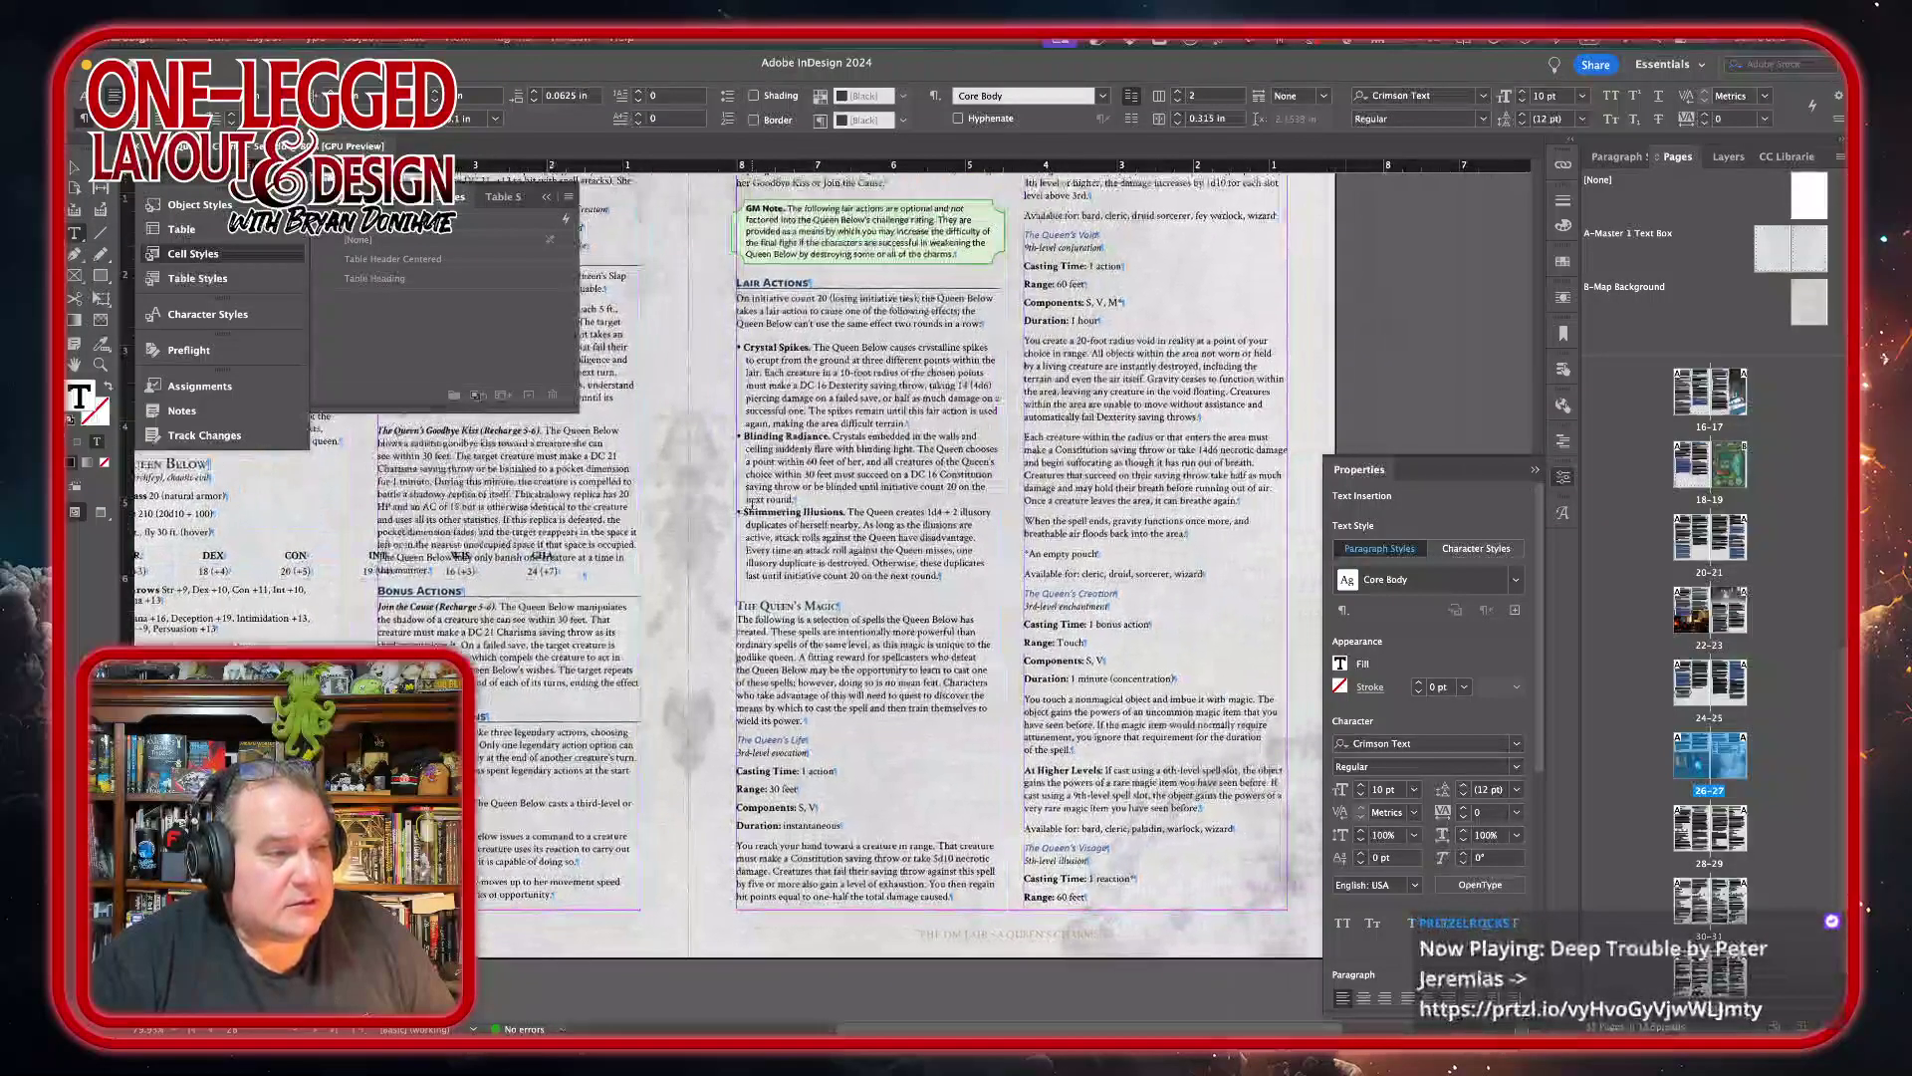
scroll(752, 503, up, 3)
scroll(727, 275, up, 1)
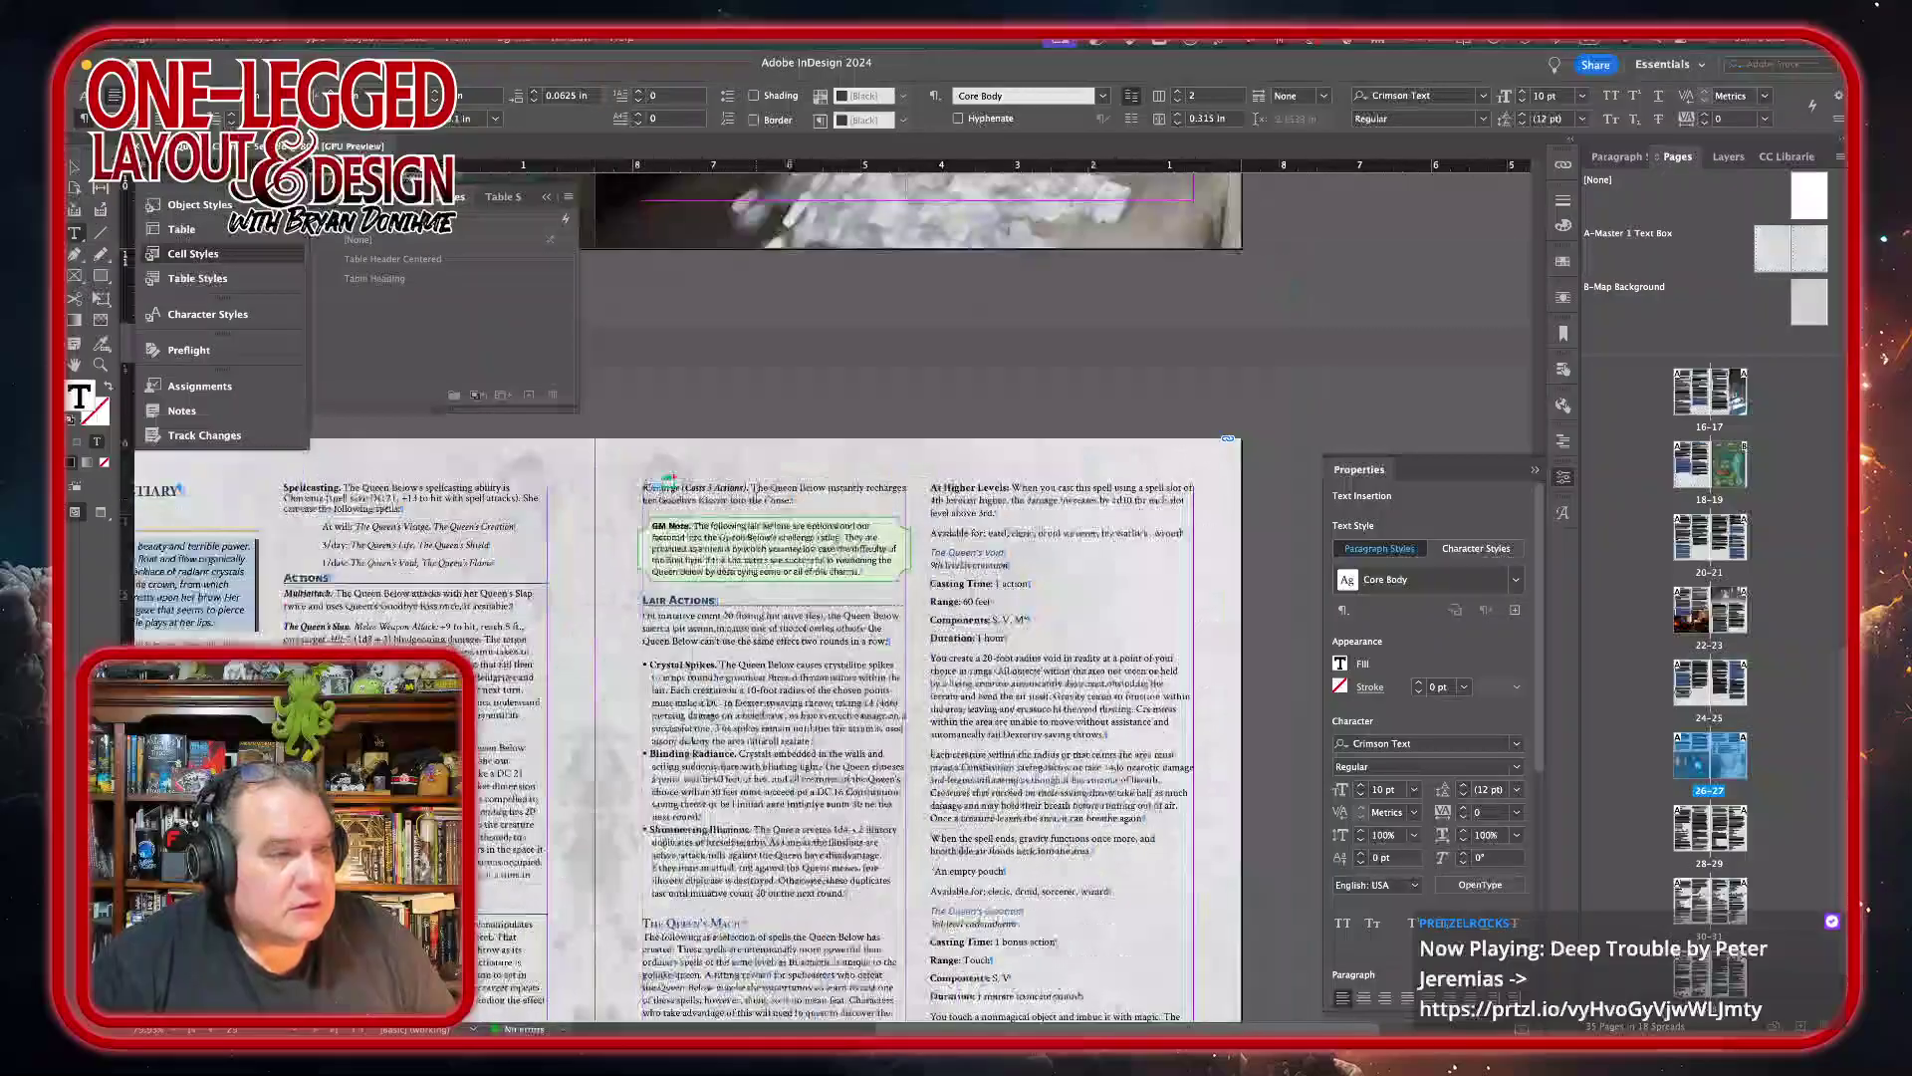
scroll(764, 511, down, 2)
scroll(764, 511, left, 3)
scroll(764, 511, left, 3)
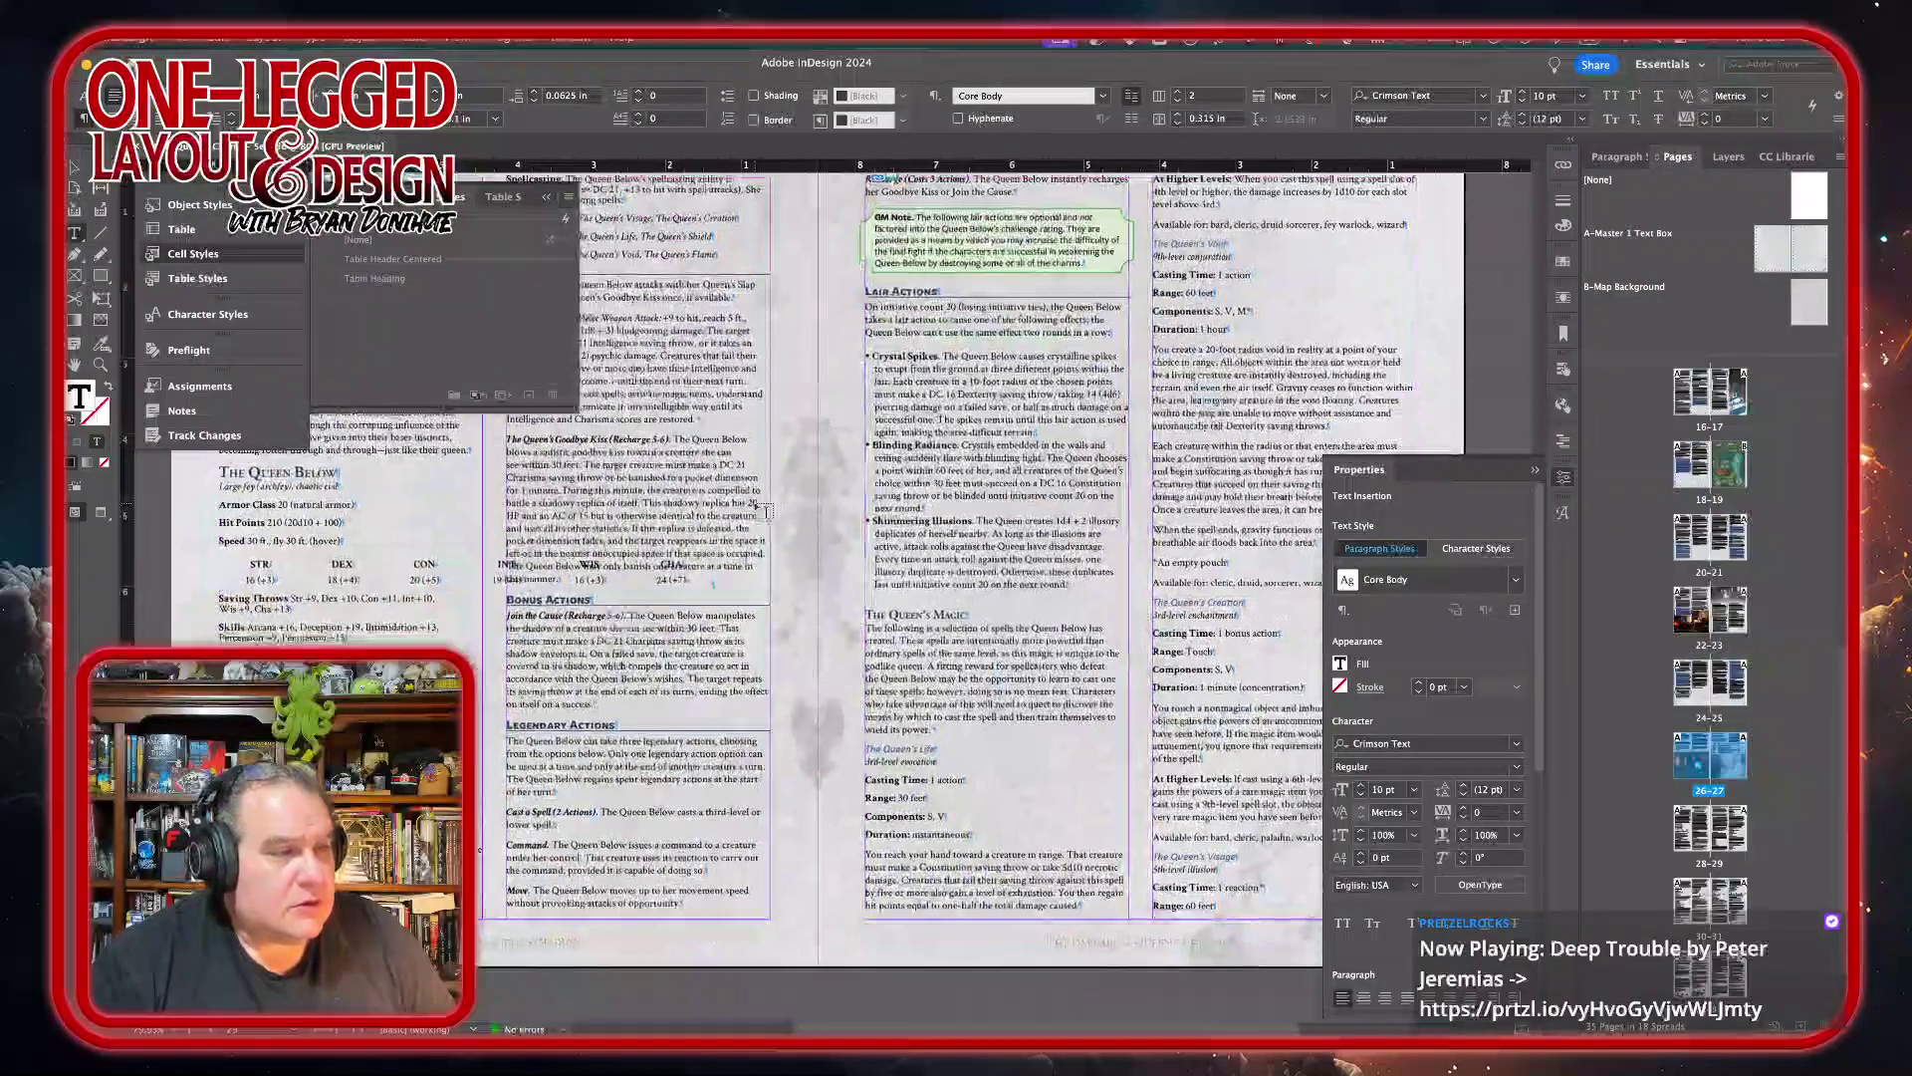
scroll(764, 511, down, 5)
scroll(764, 510, down, 3)
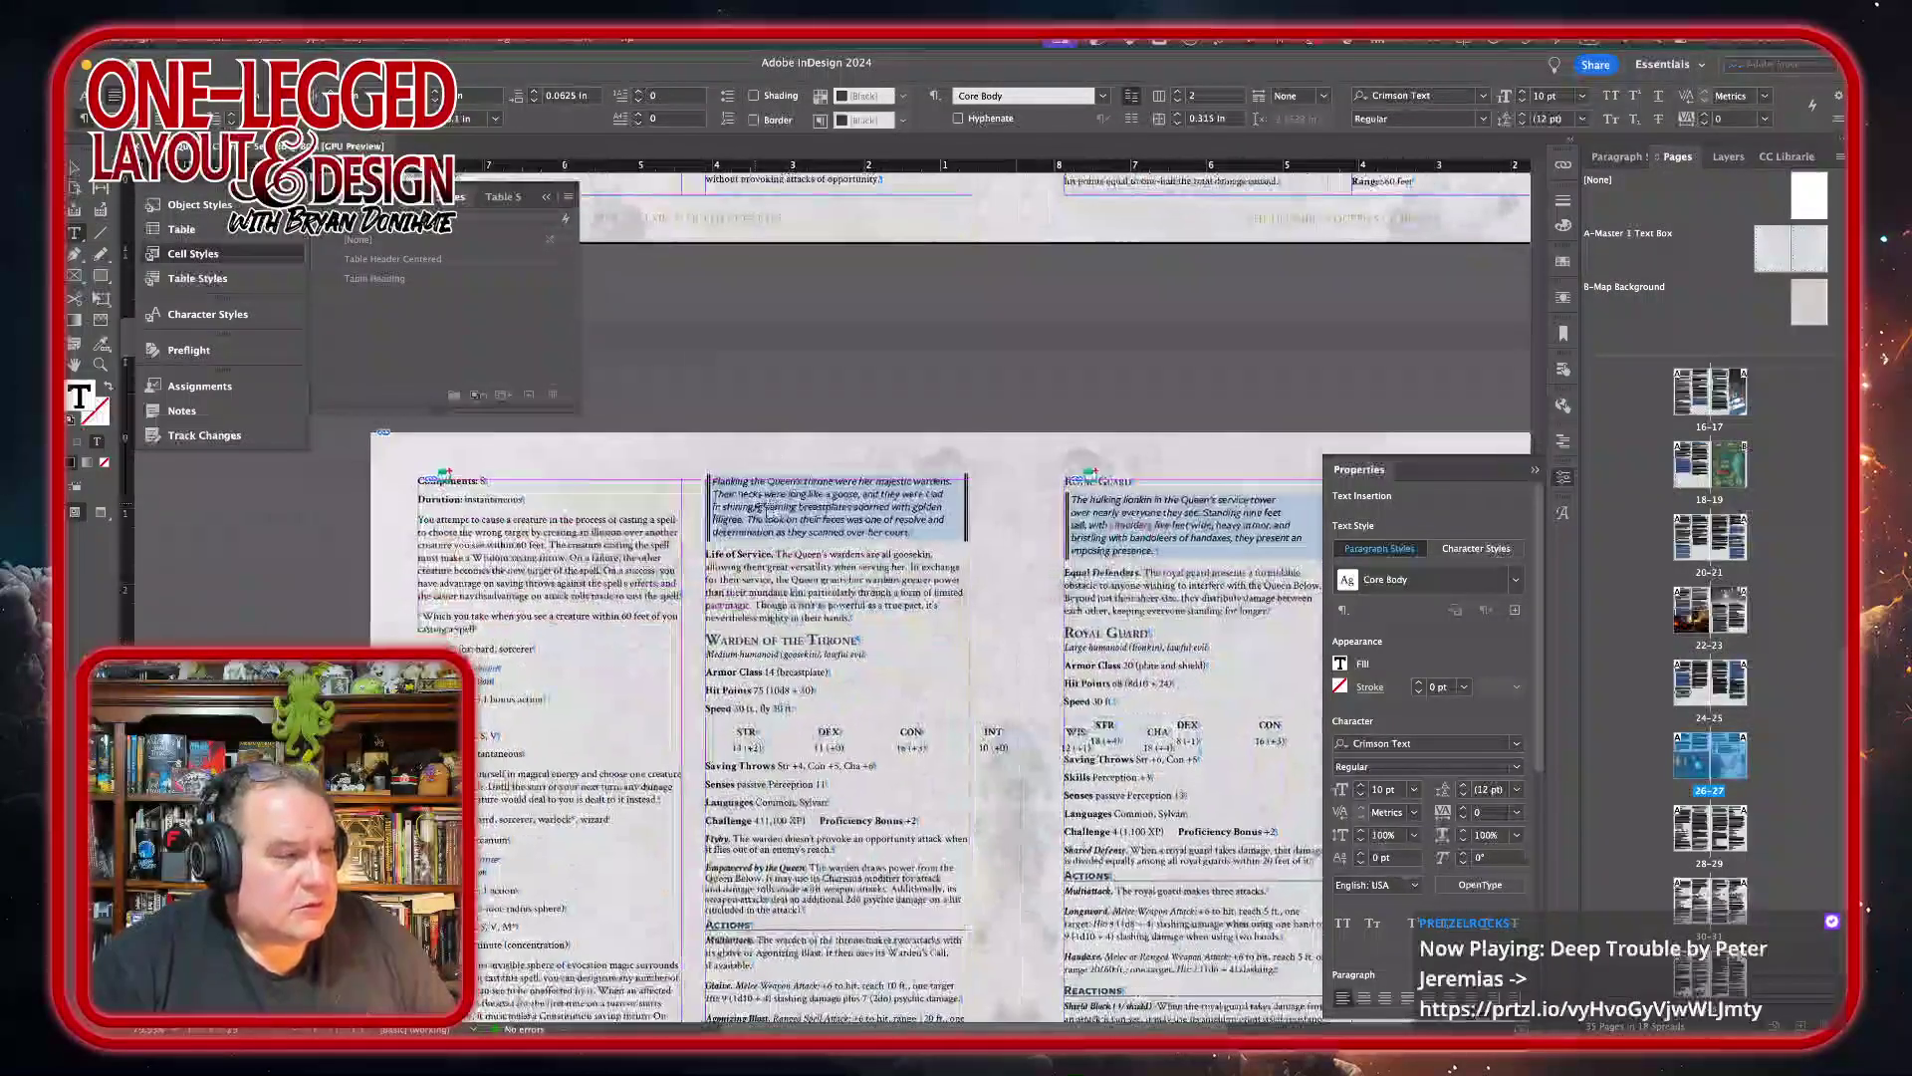
scroll(756, 509, down, 3)
scroll(756, 509, left, 1)
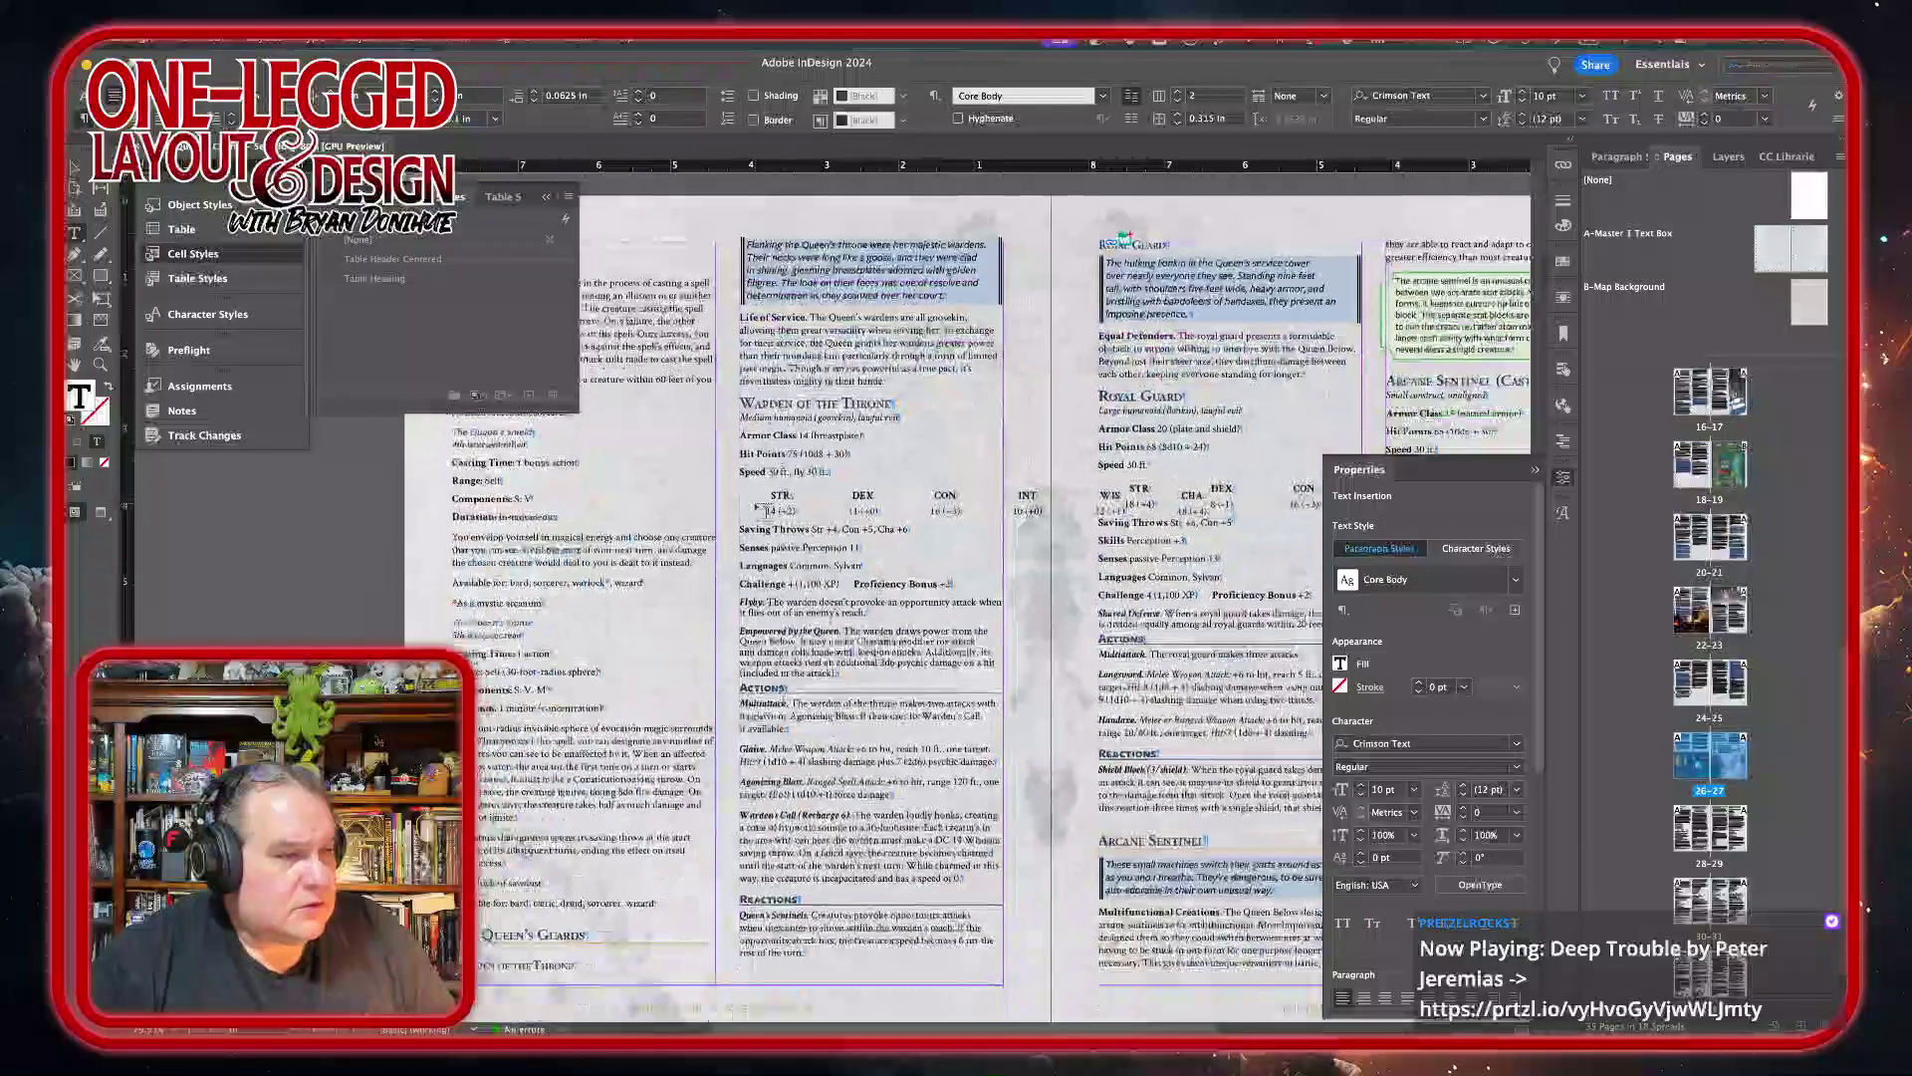
scroll(764, 511, down, 12)
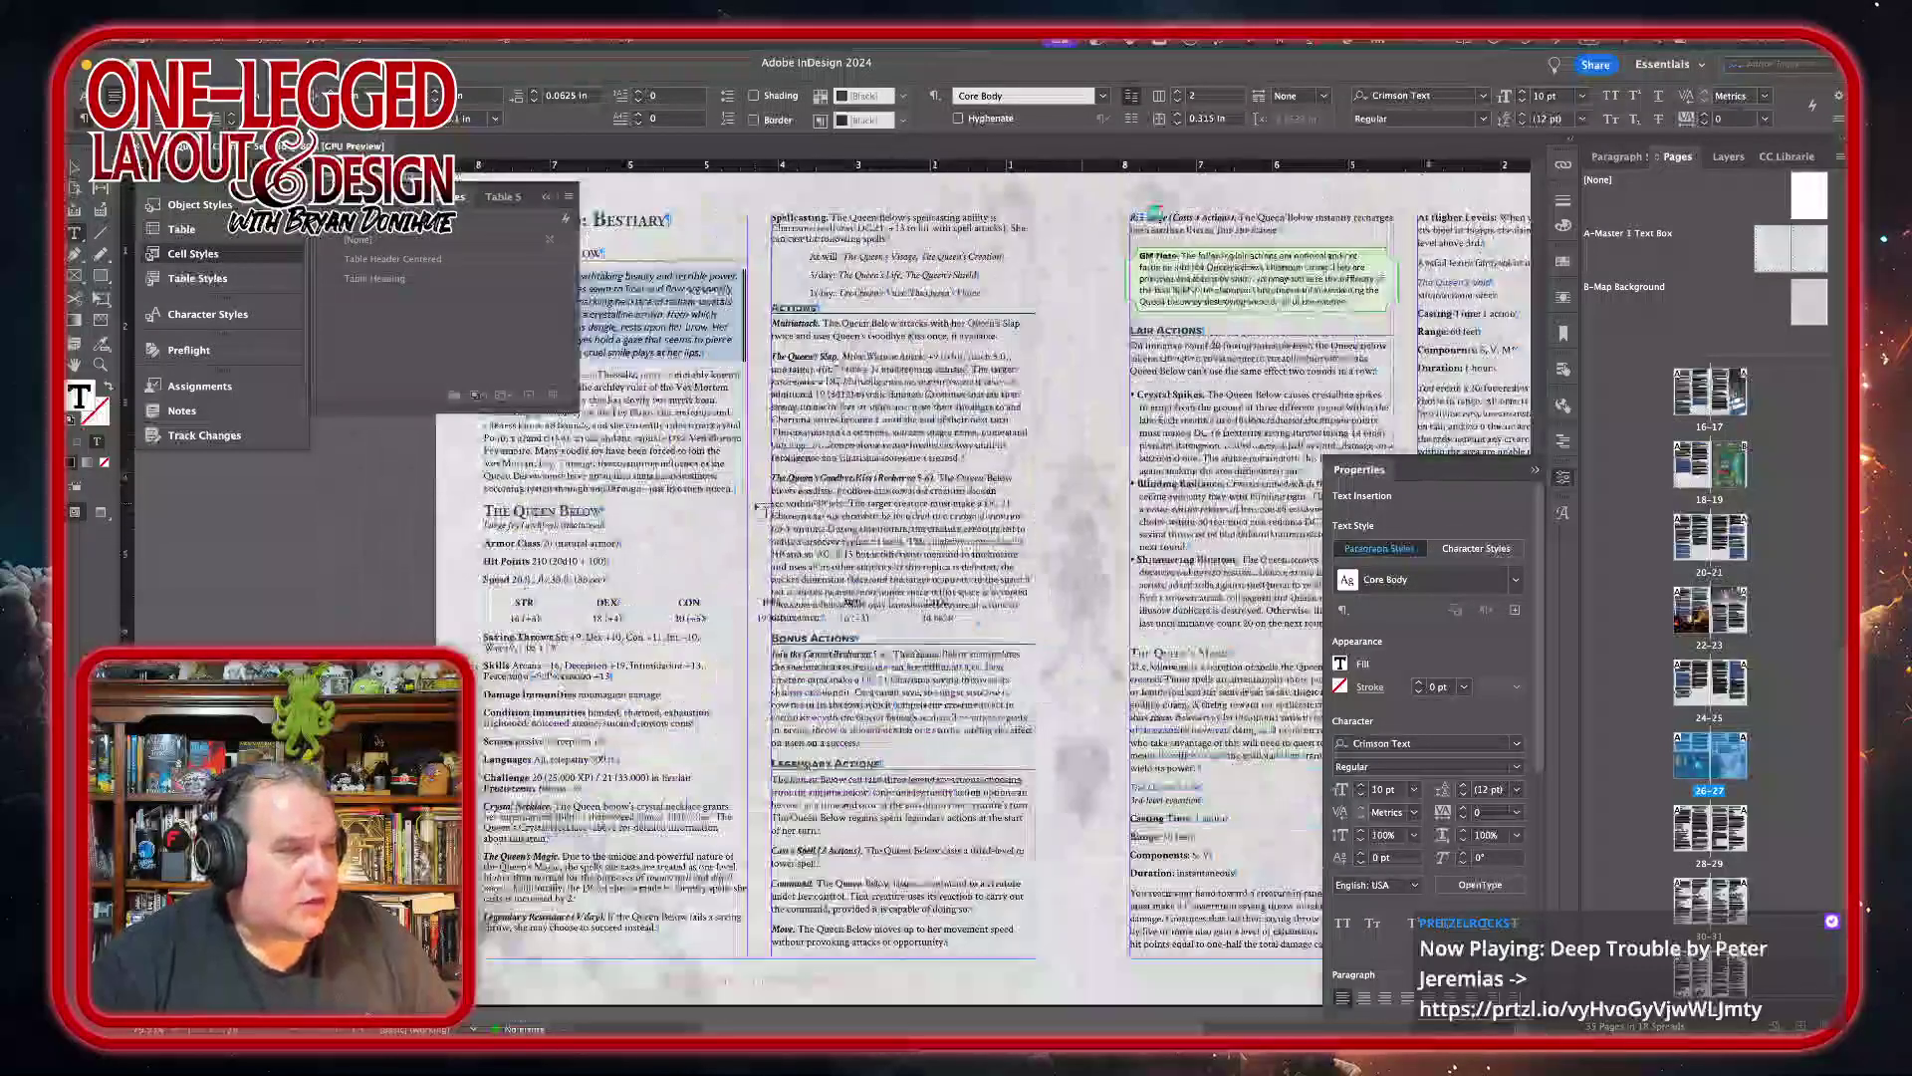
- Try the Stat Block Monster Type – 5e-In paragraph style on the Queen Below stat block's title and return it to Stat Block Title–In
scroll(766, 511, left, 1)
scroll(765, 511, left, 3)
scroll(737, 498, down, 1)
scroll(718, 483, up, 1)
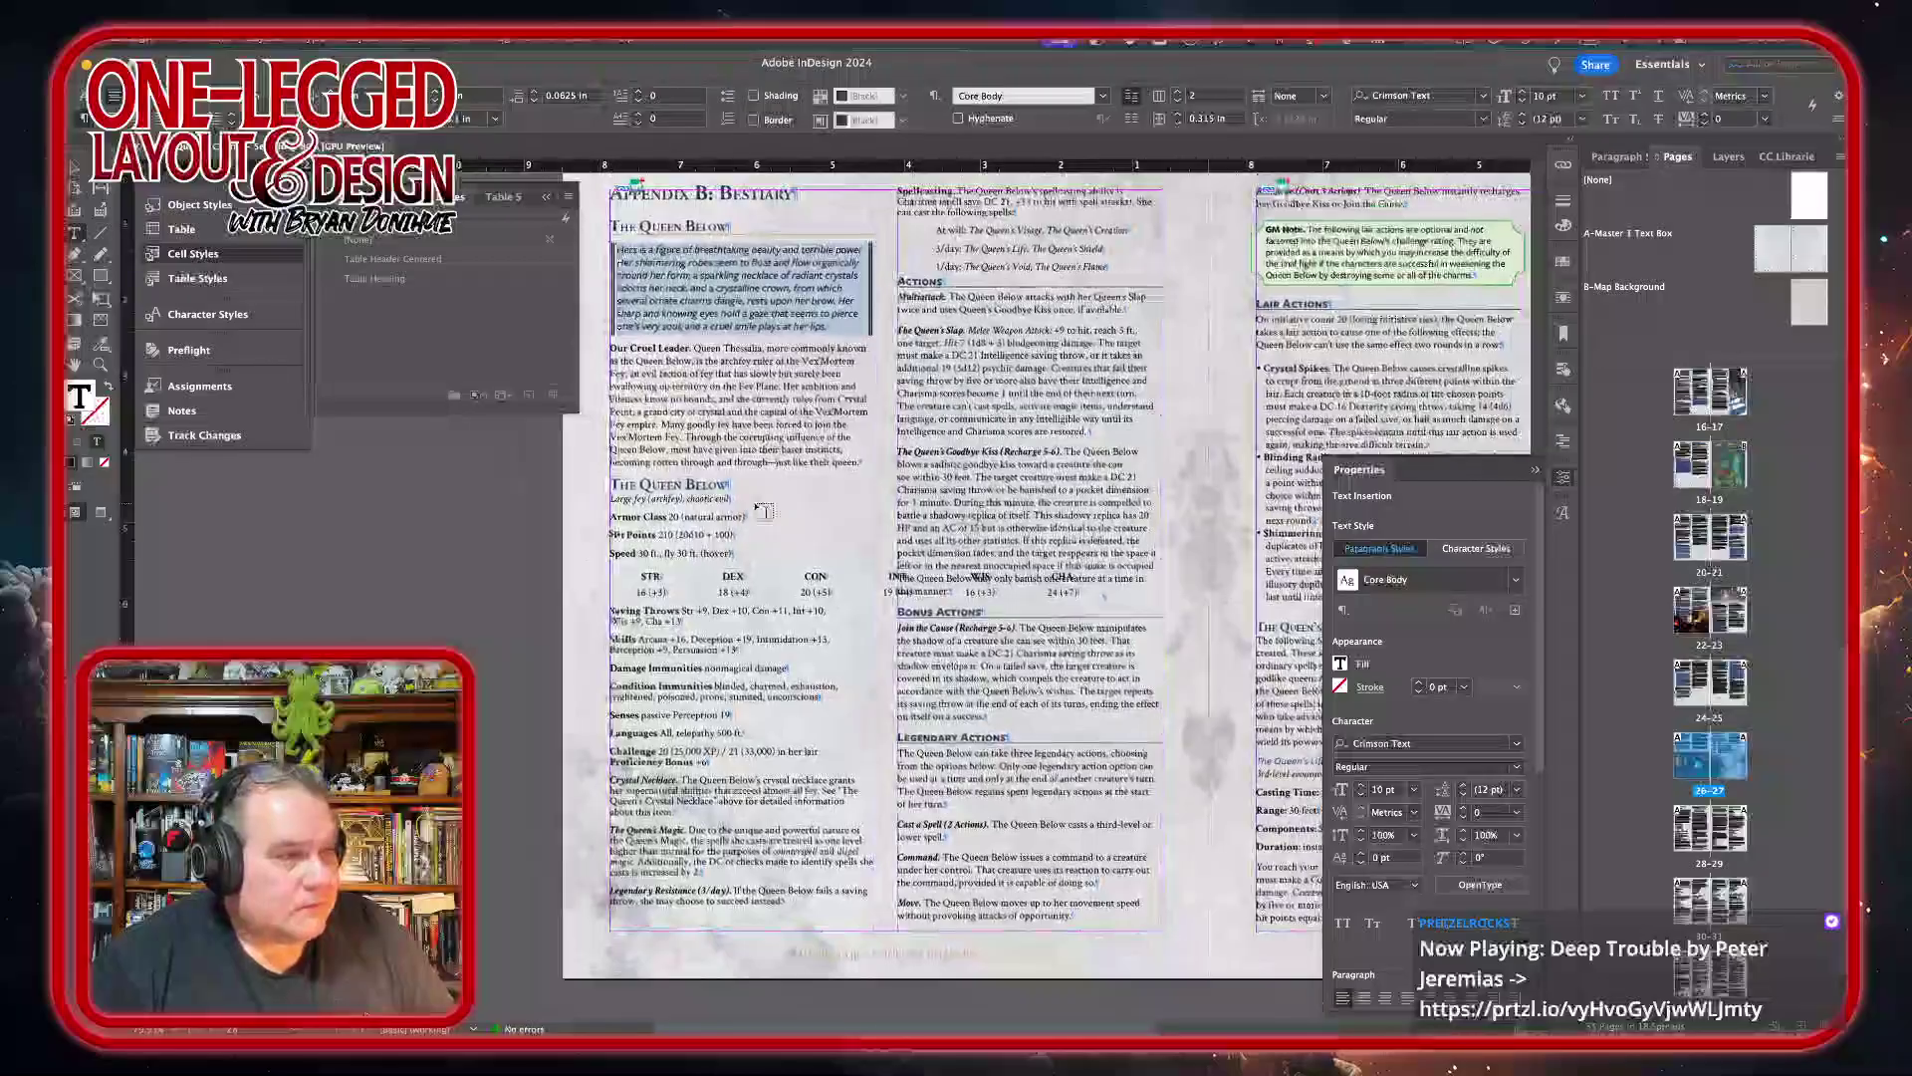
drag(718, 483, 610, 486)
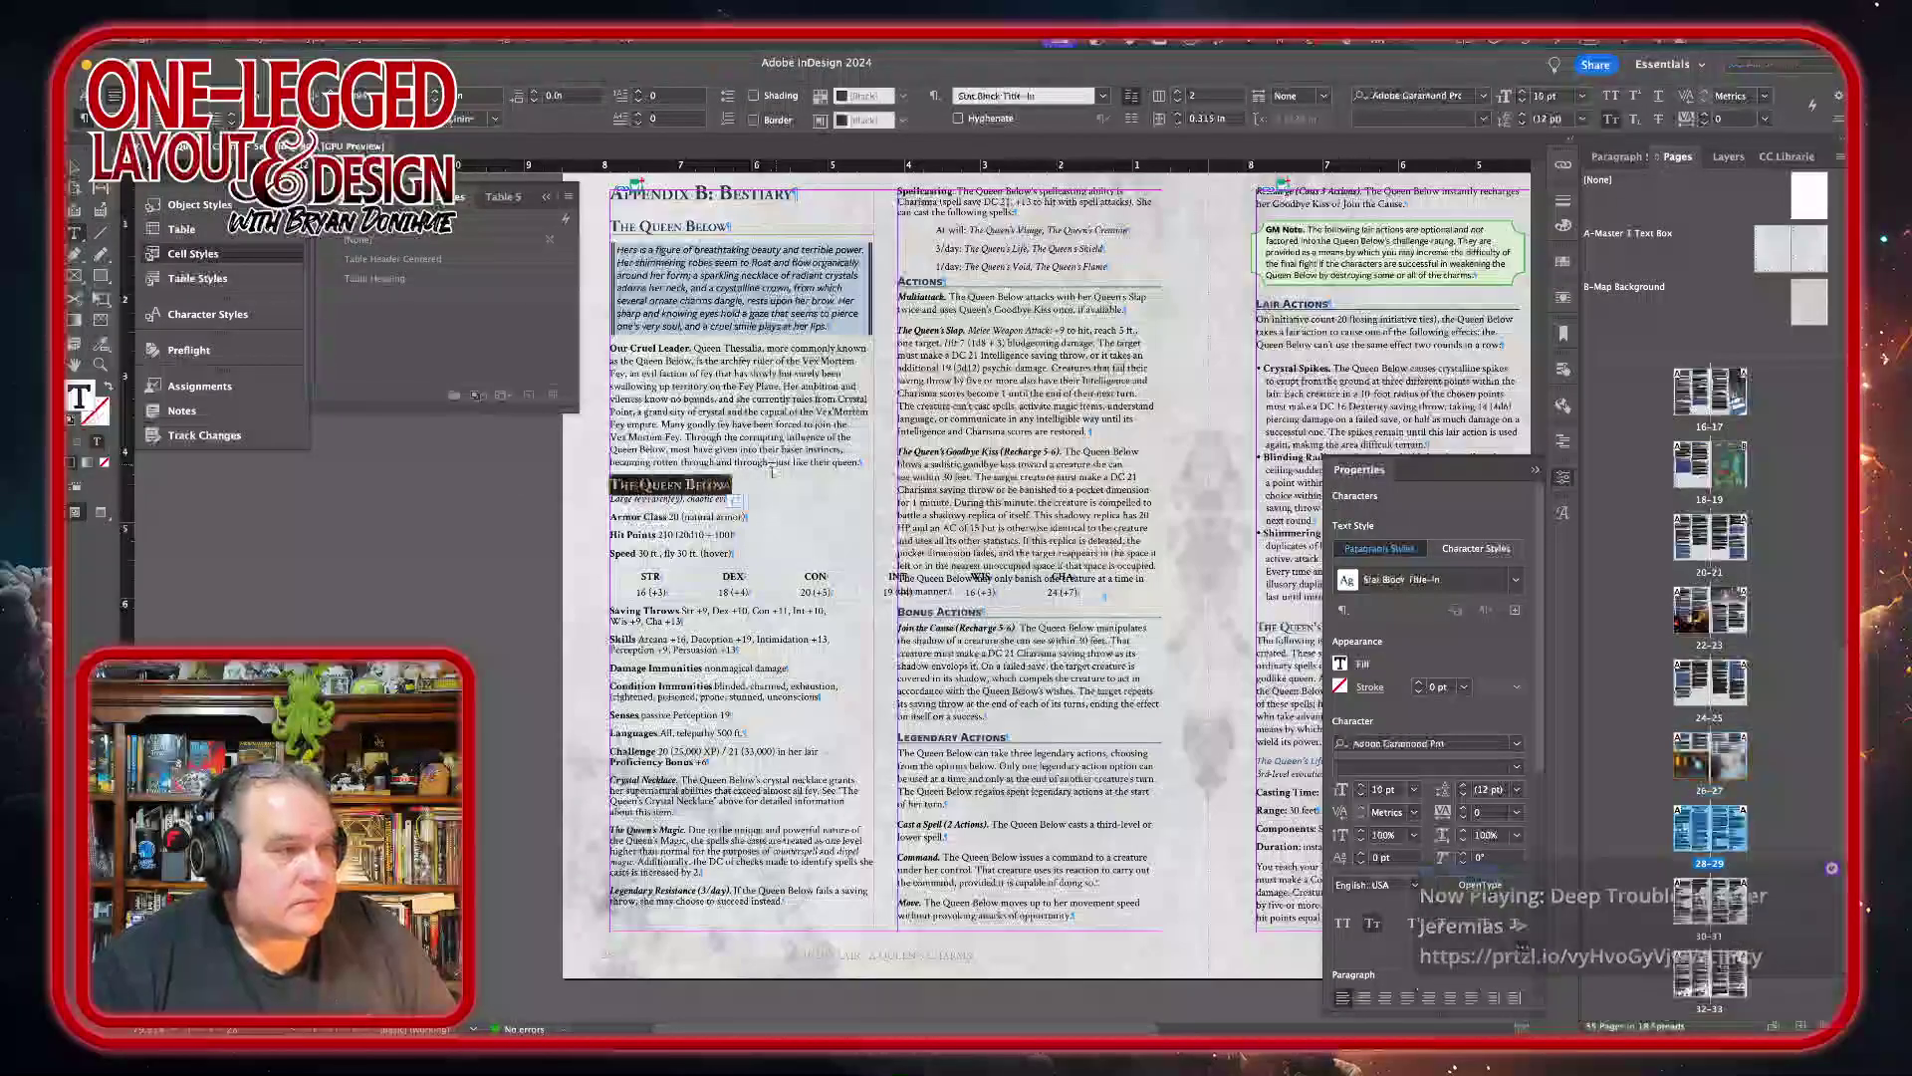
click(1615, 156)
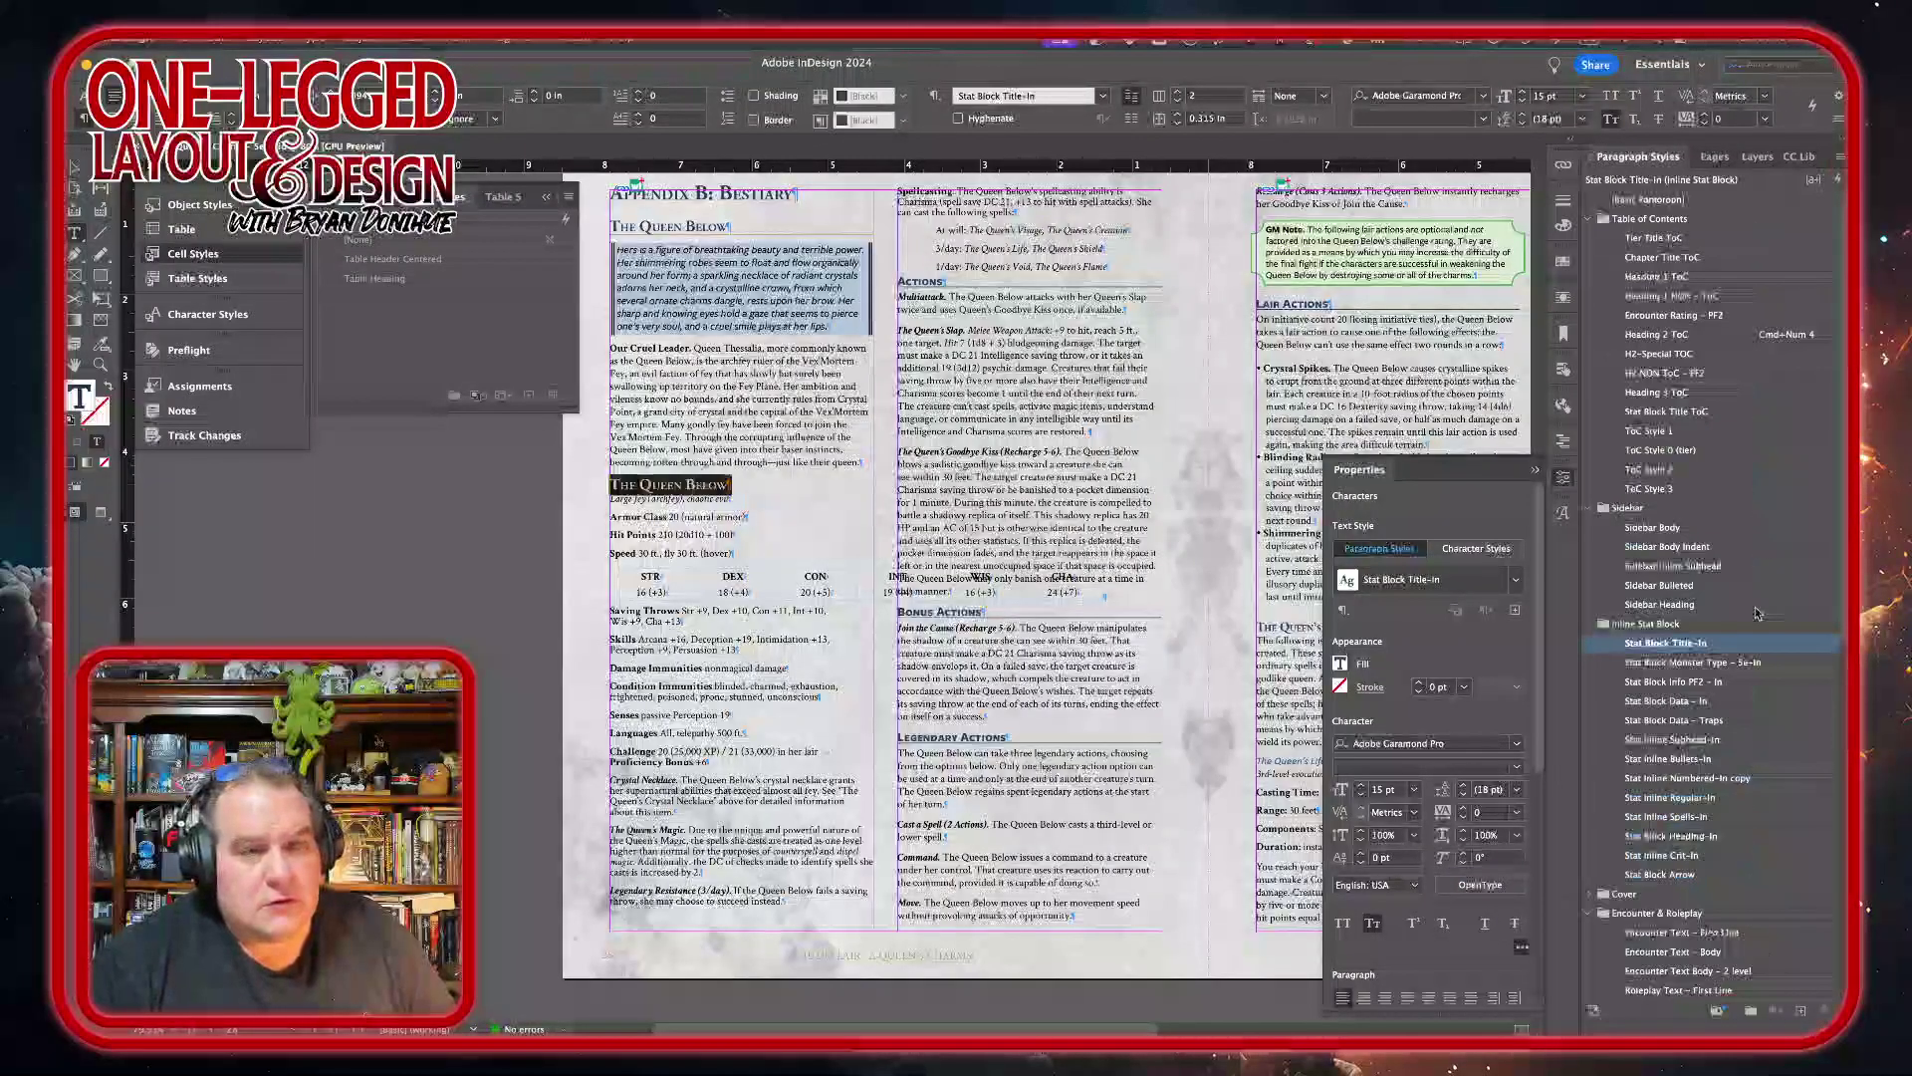
click(1721, 662)
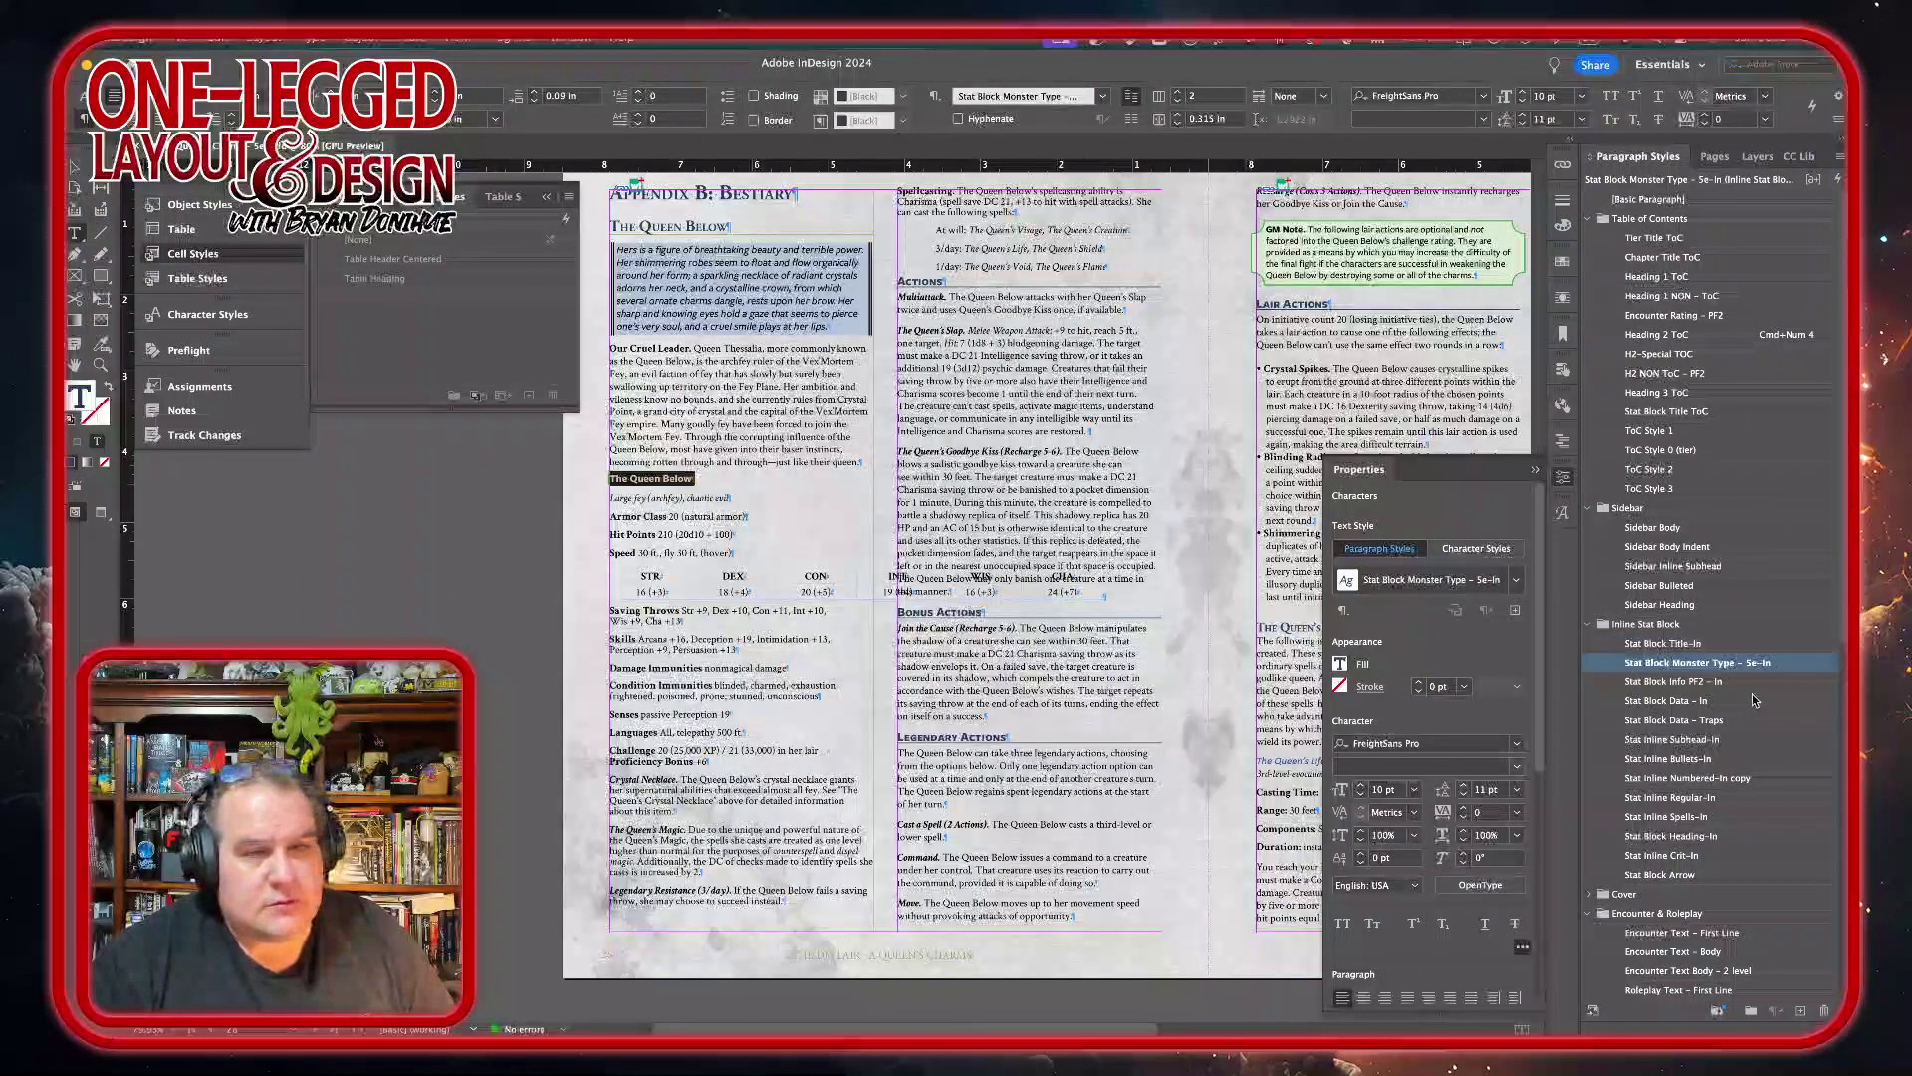
click(1753, 641)
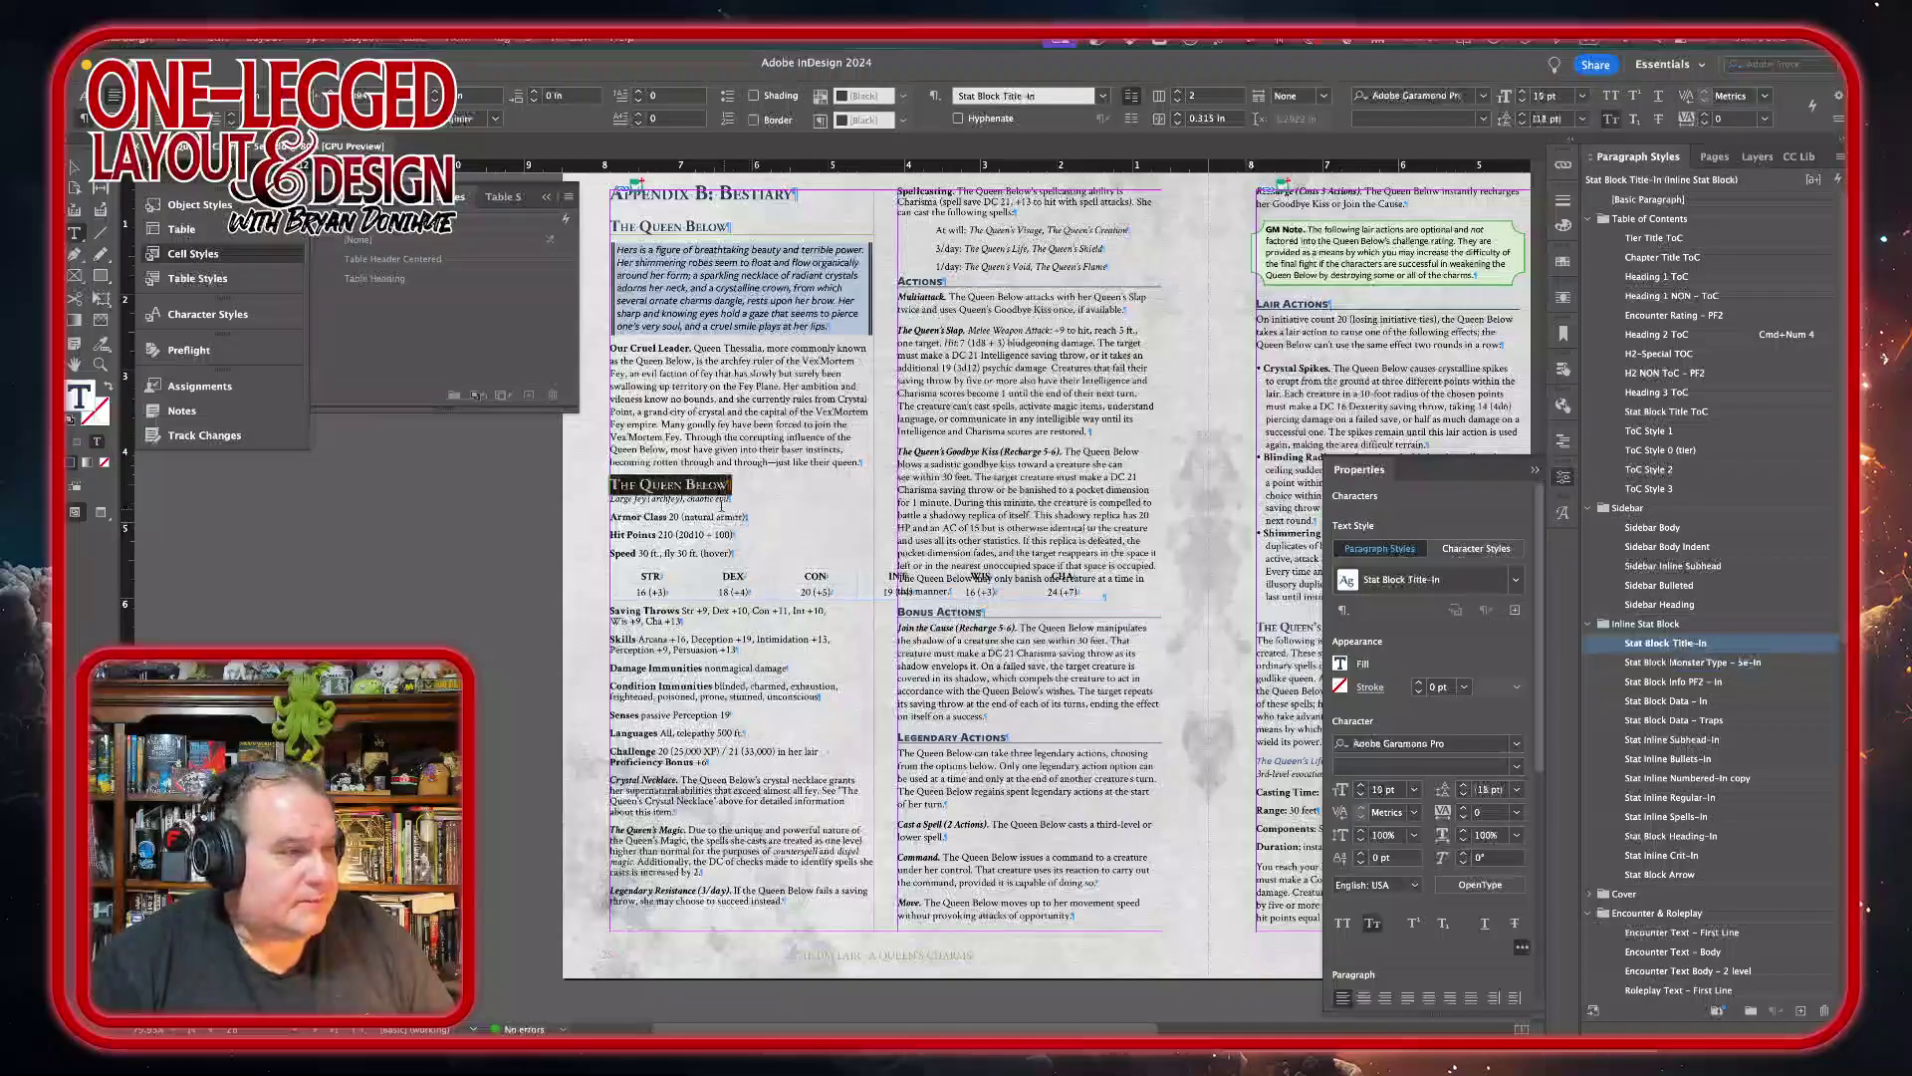
- Apply the Stat Block Monster Type – 5e-In paragraph style to the "Large fey (archfey), chaotic evil" line and set its font style to Medium Italic
drag(610, 498, 721, 504)
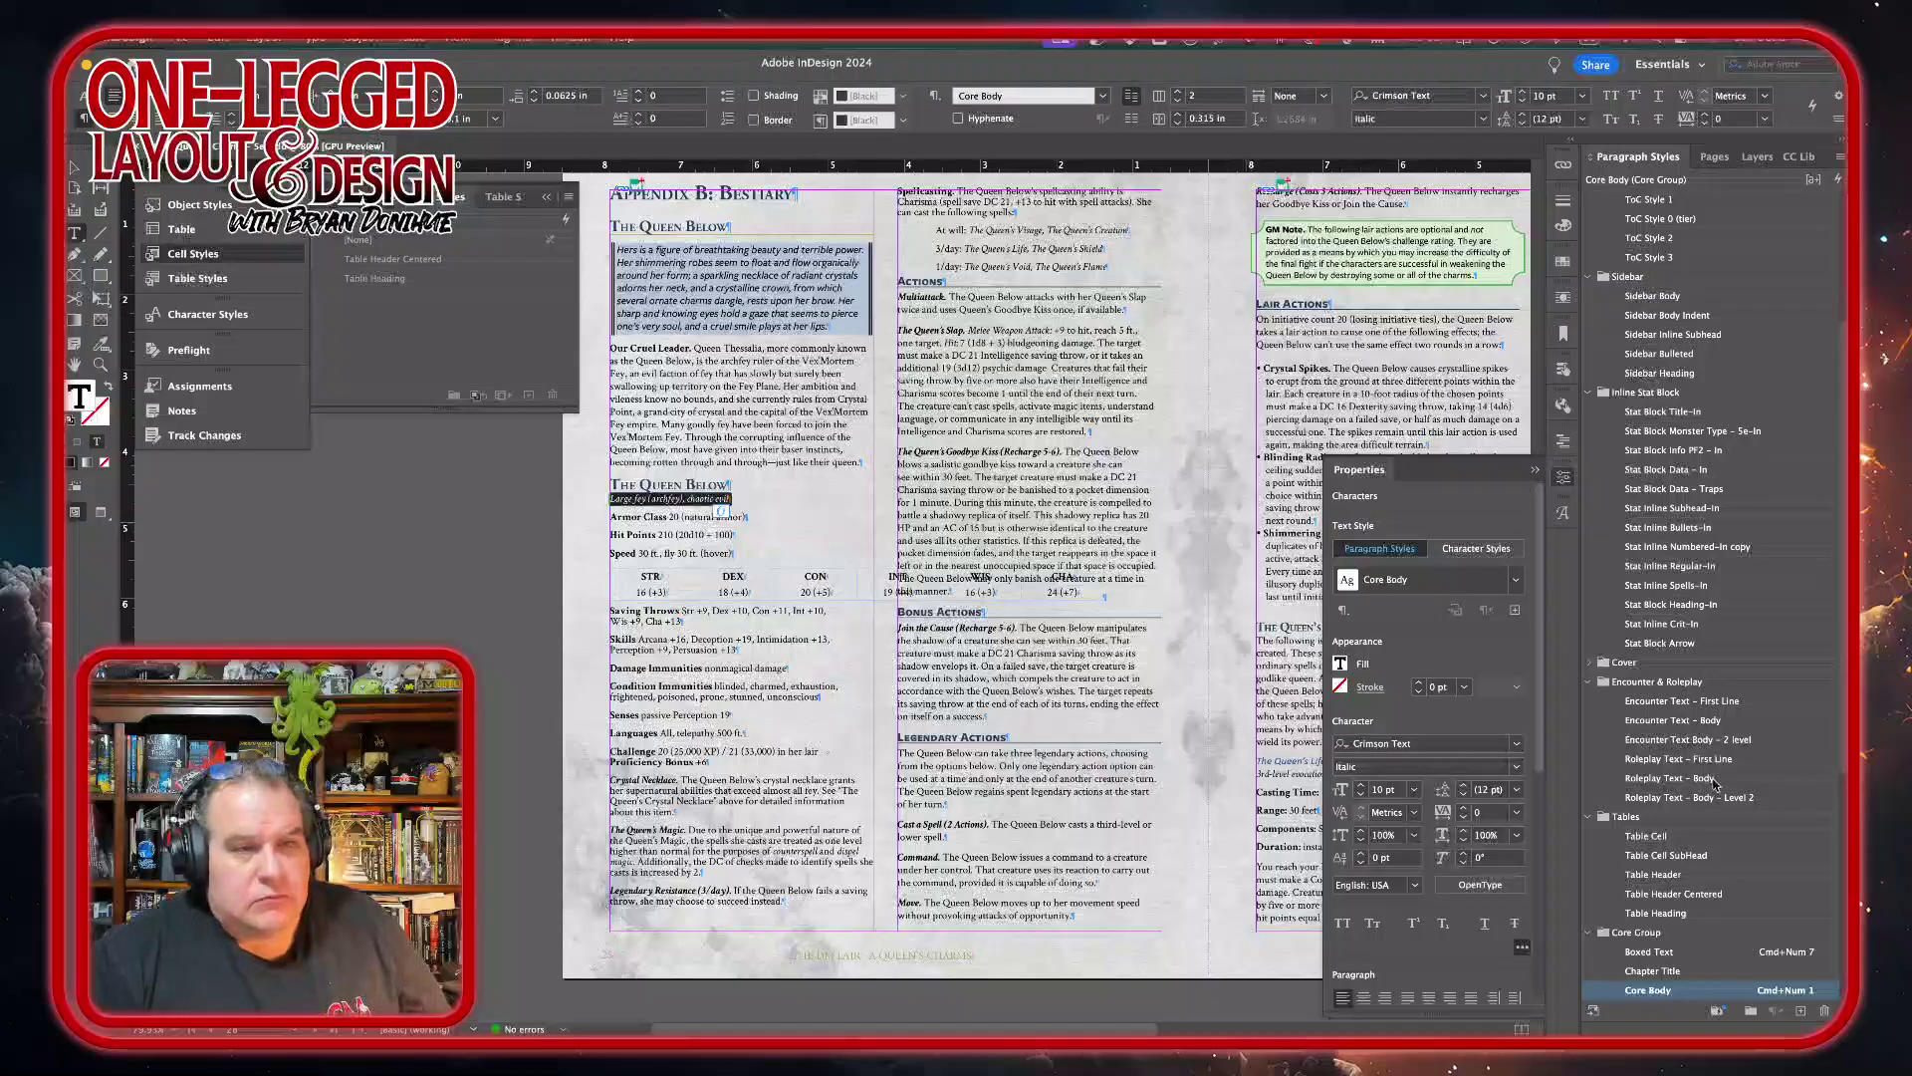
click(1681, 434)
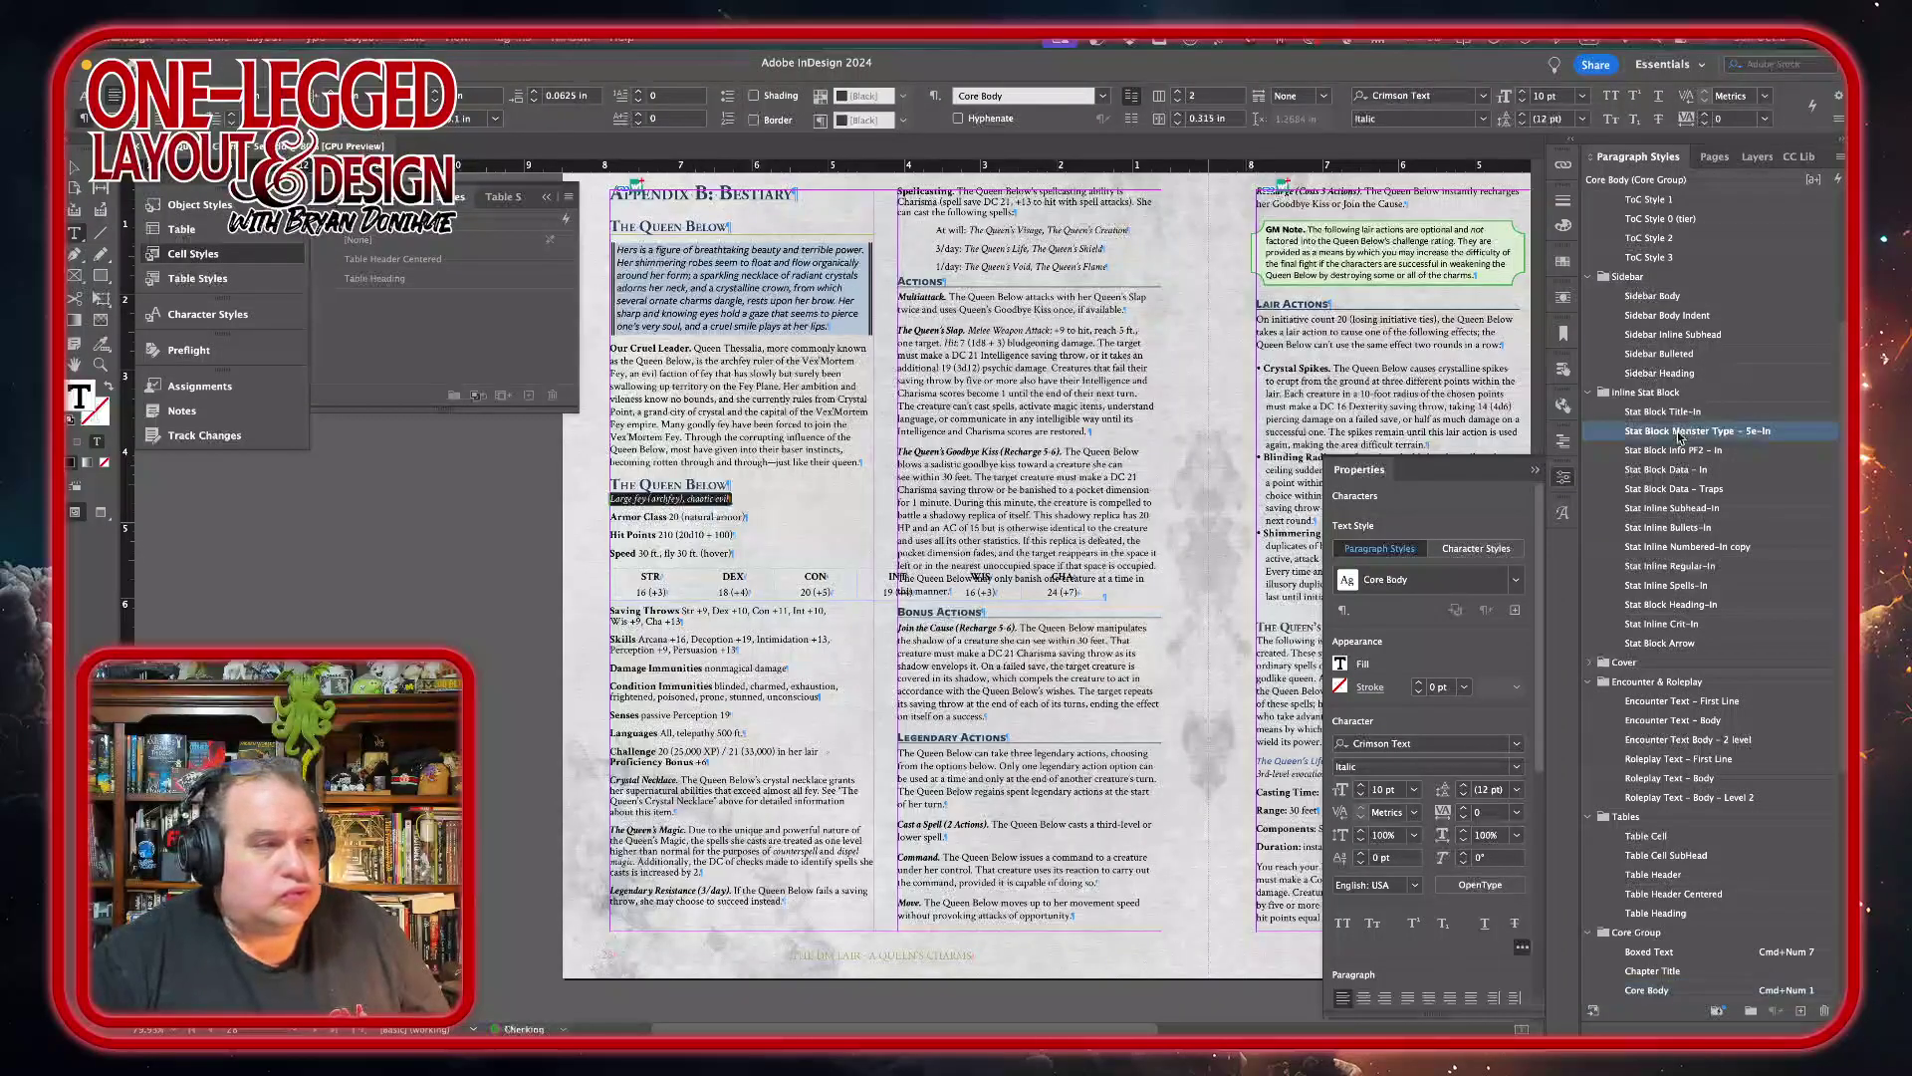
click(1516, 766)
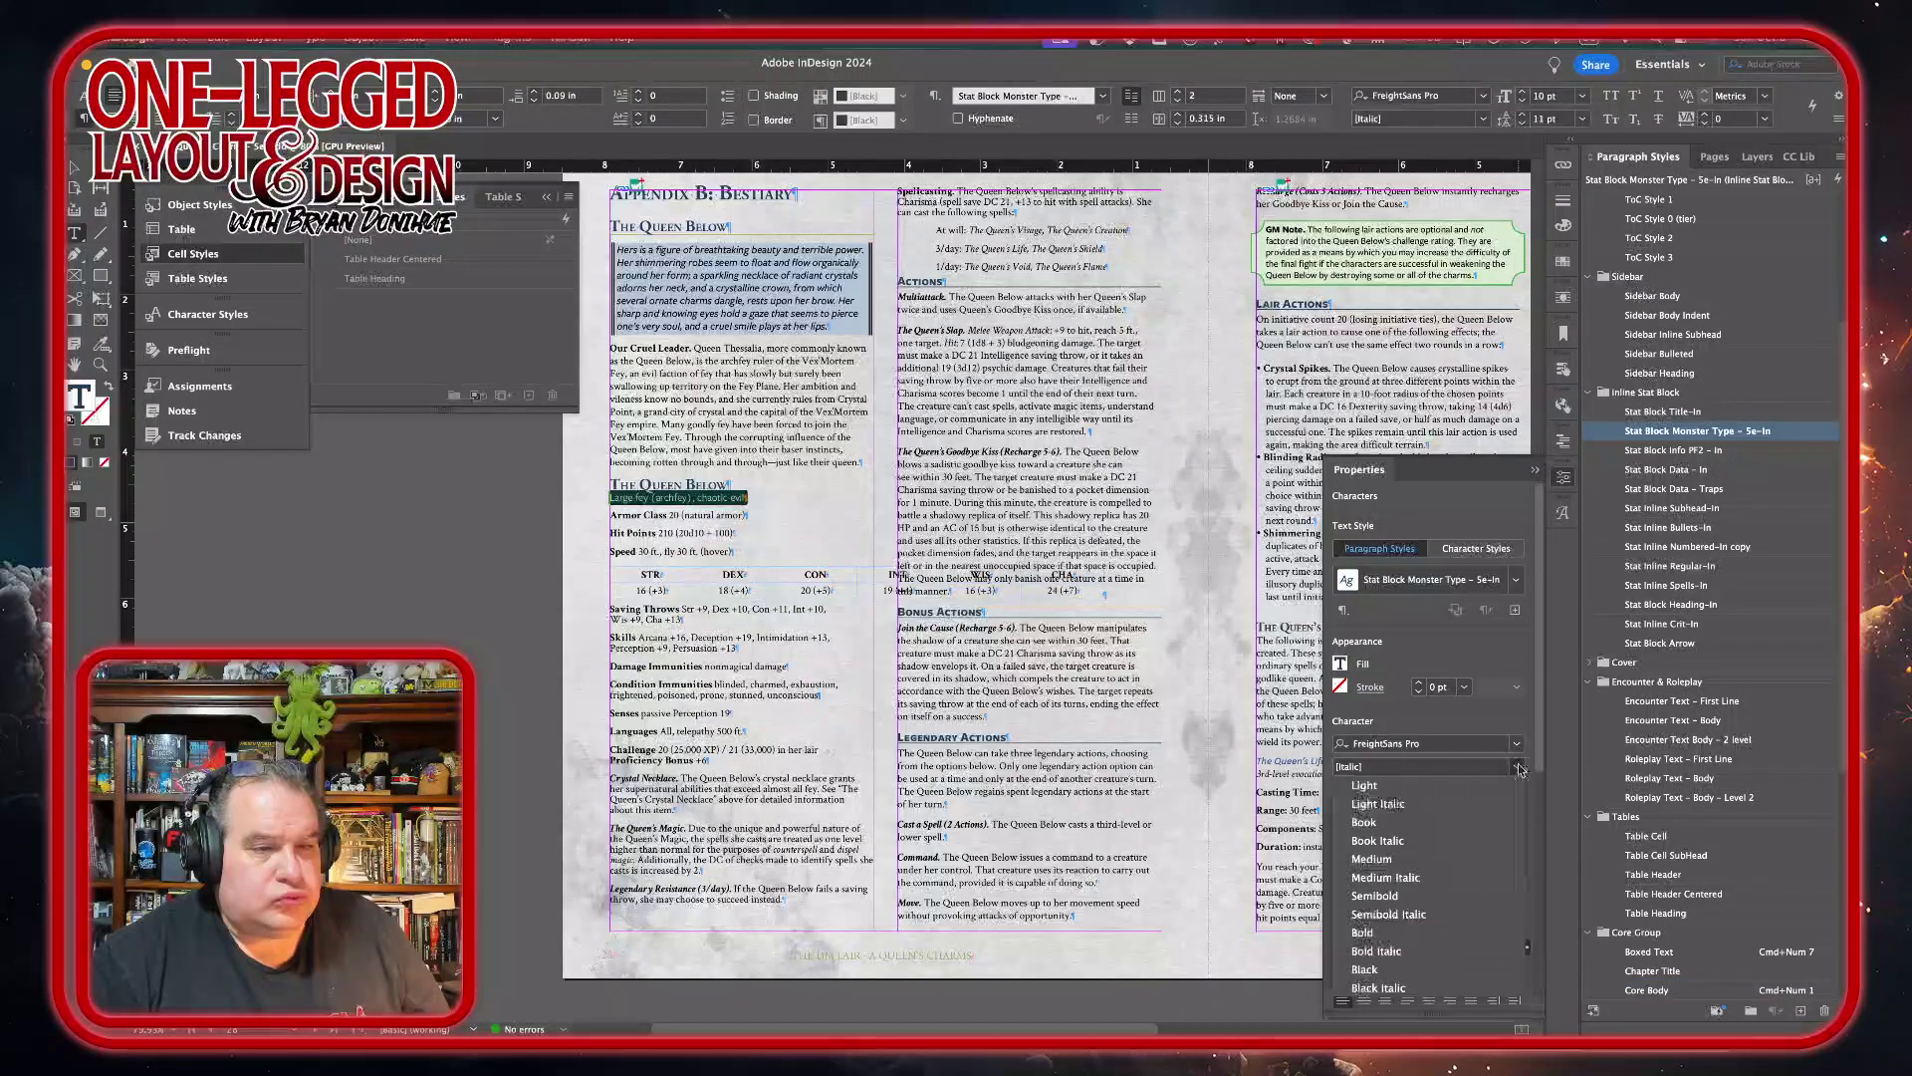
click(1420, 877)
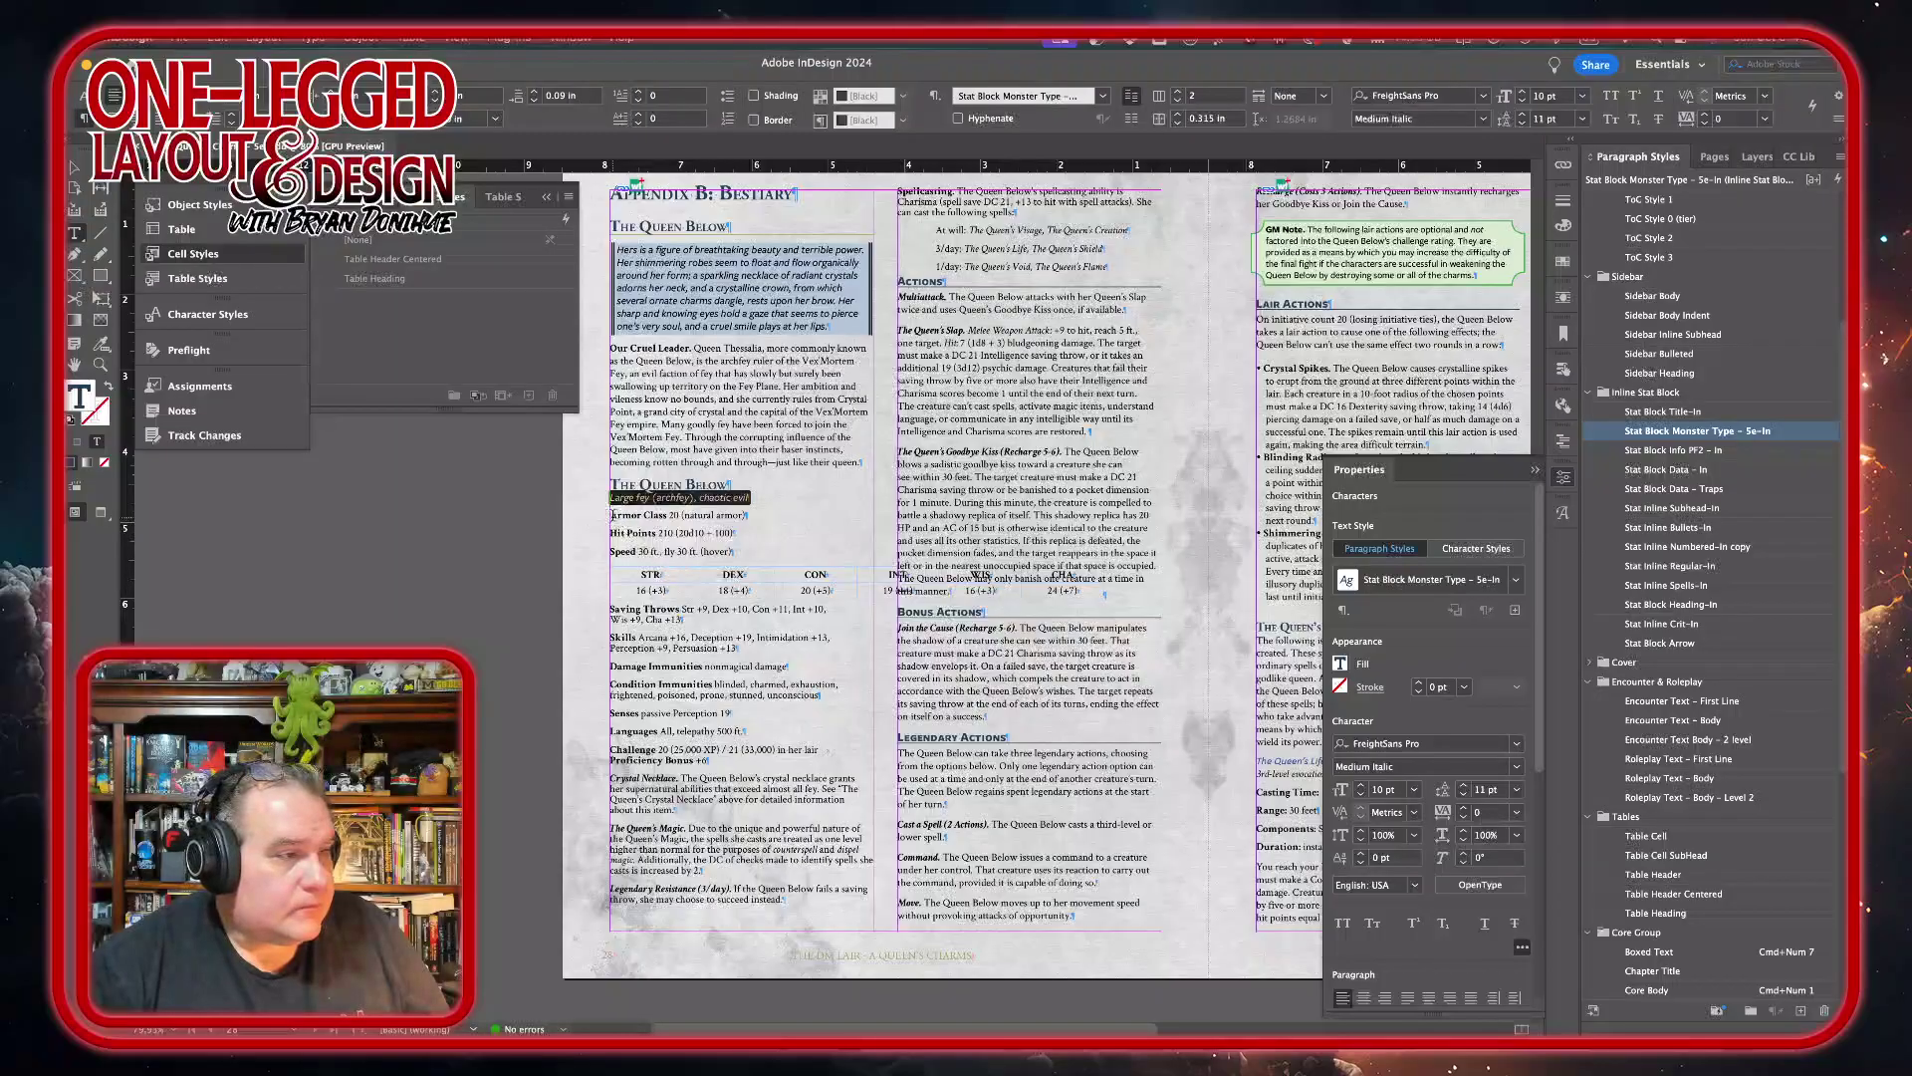
- Apply the Stat Block Data – In paragraph style to the Queen Below's Armor Class, Hit Points and Speed lines
drag(610, 515, 735, 551)
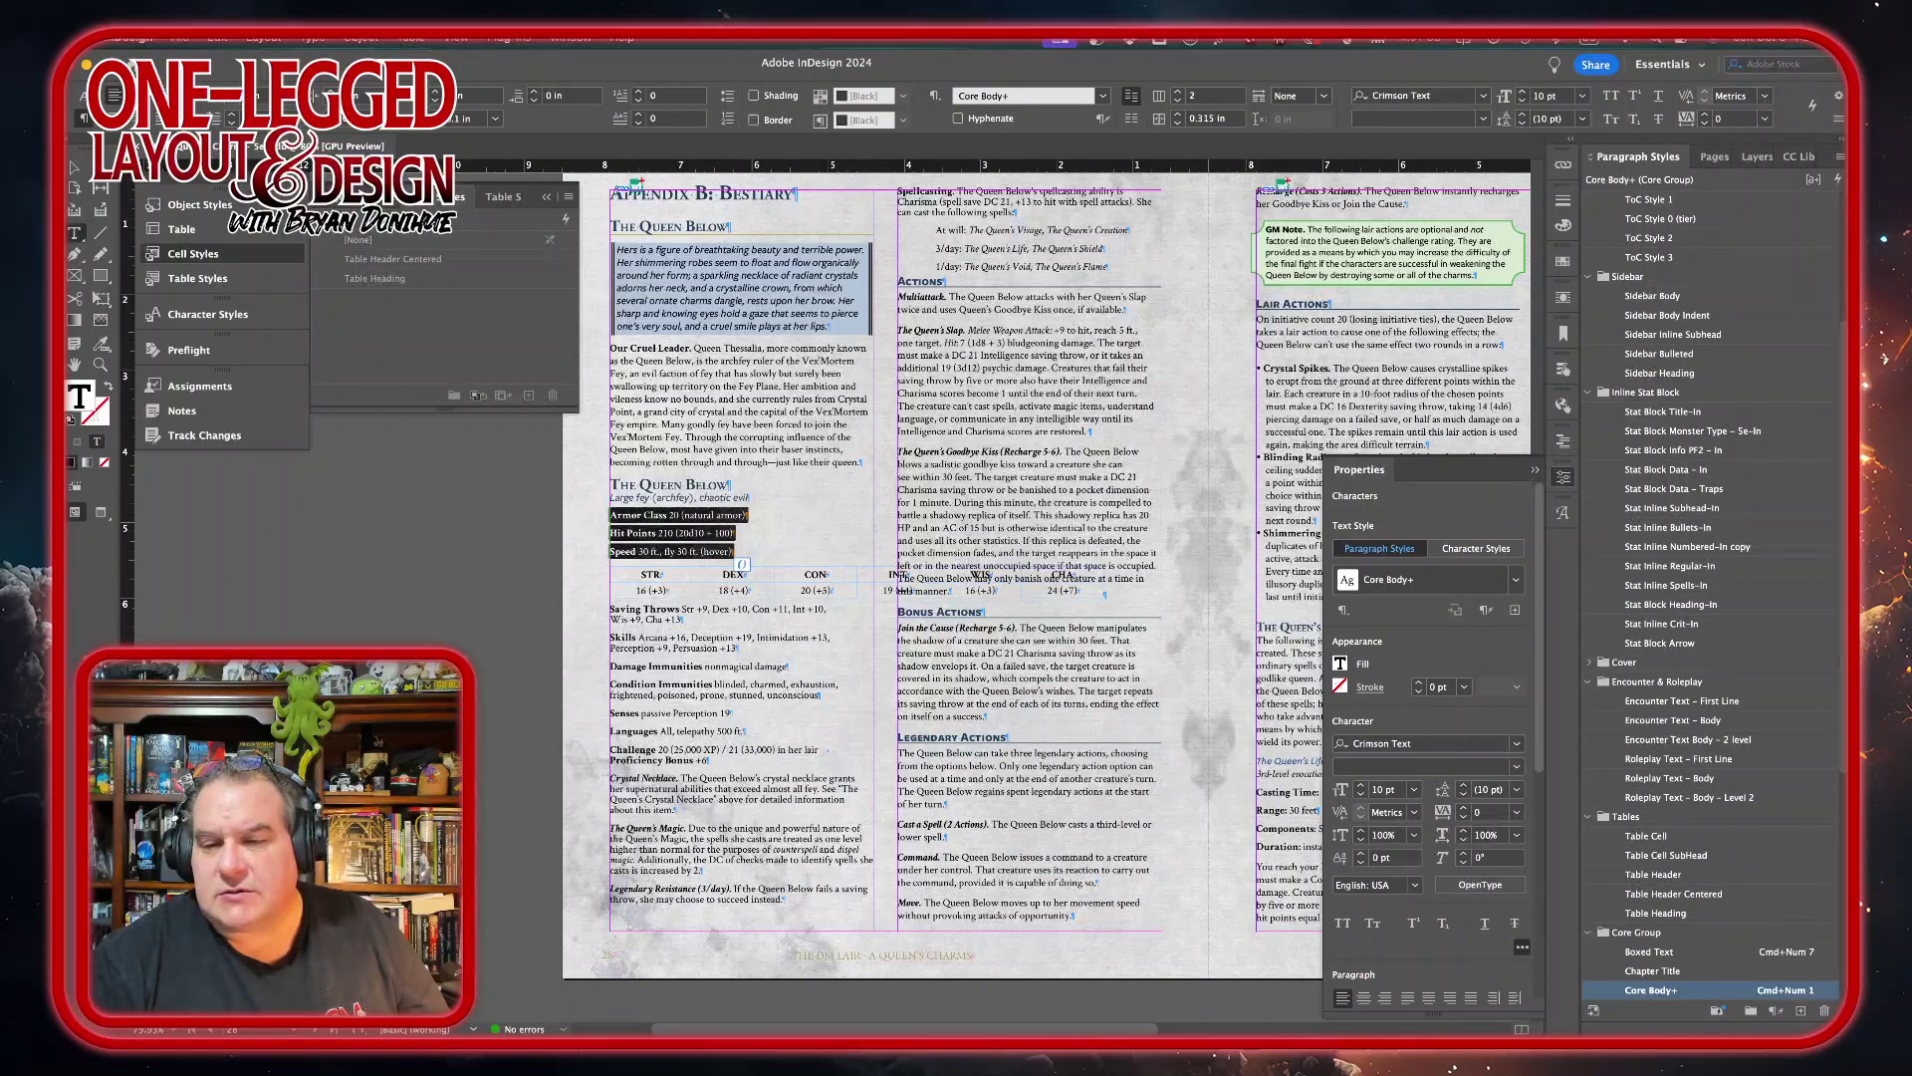
key(super+Tab)
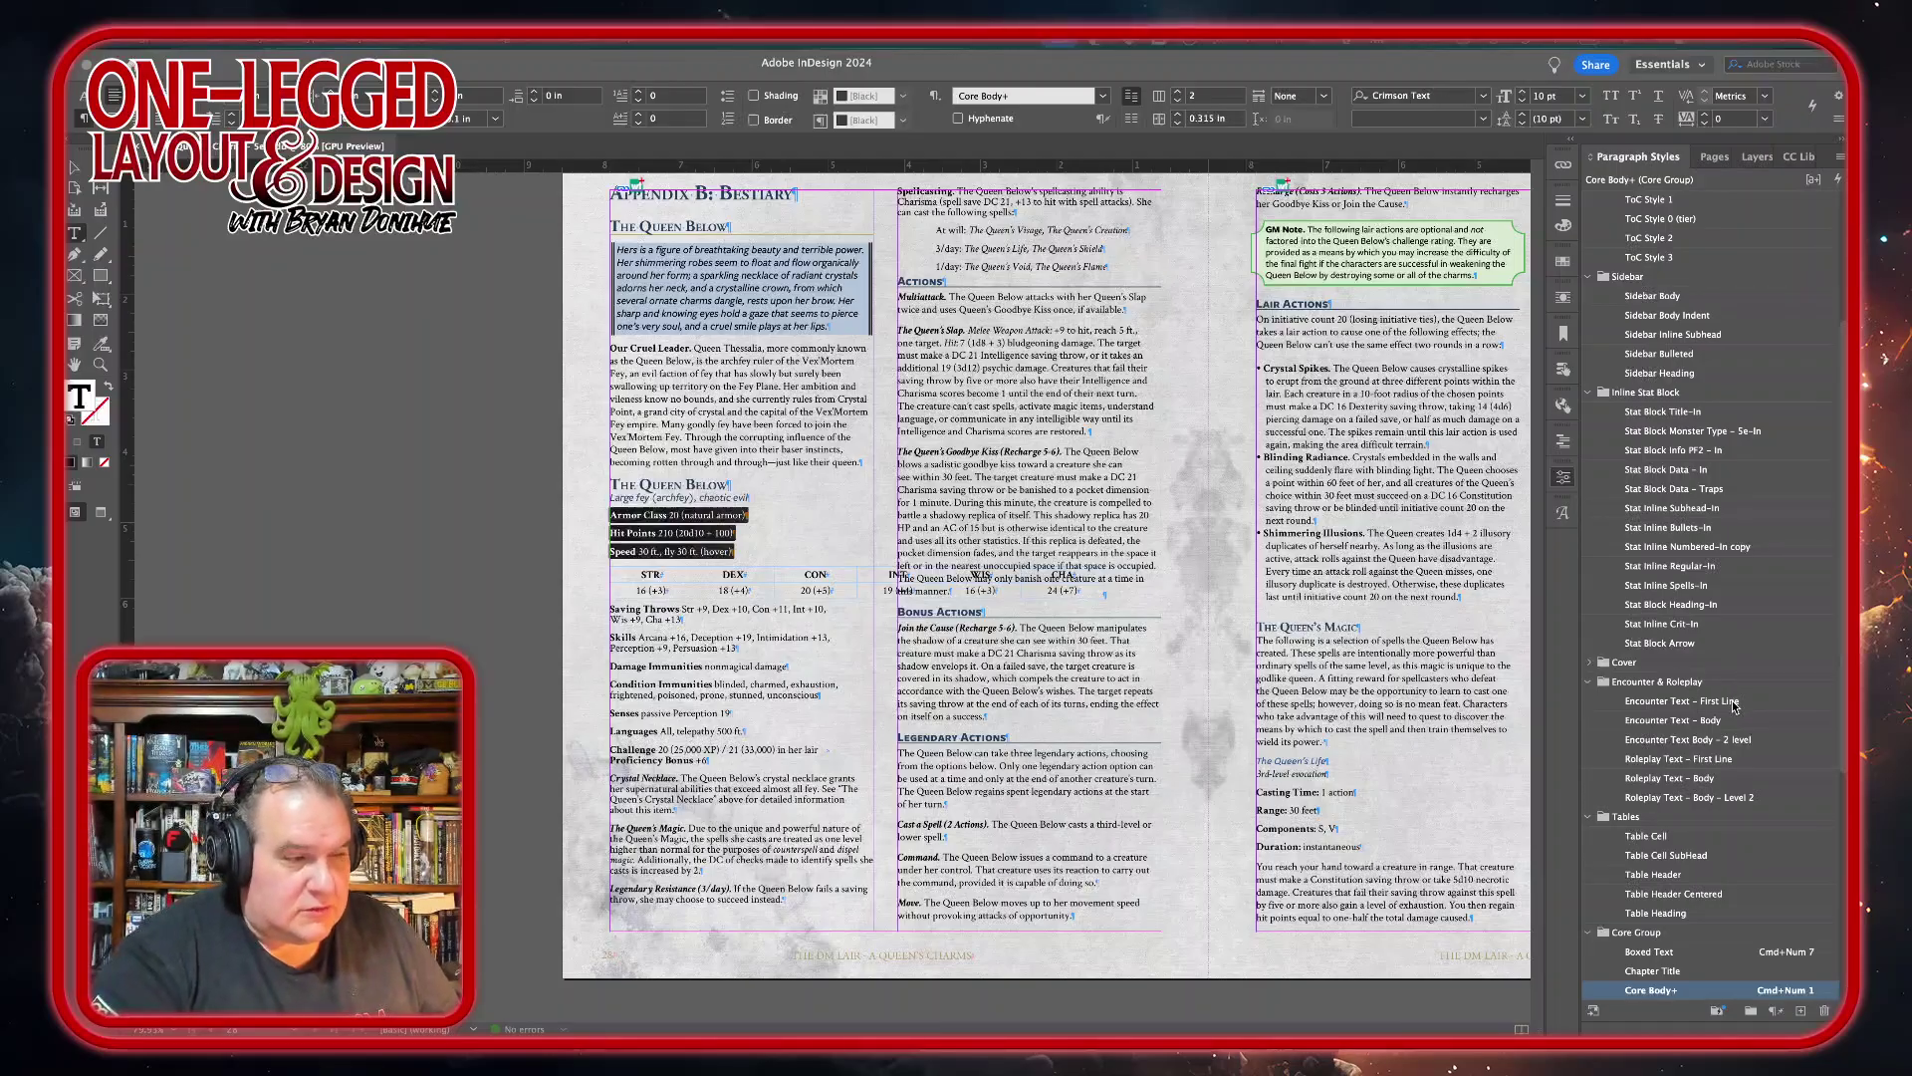
key(XF86AudioRaiseVolume)
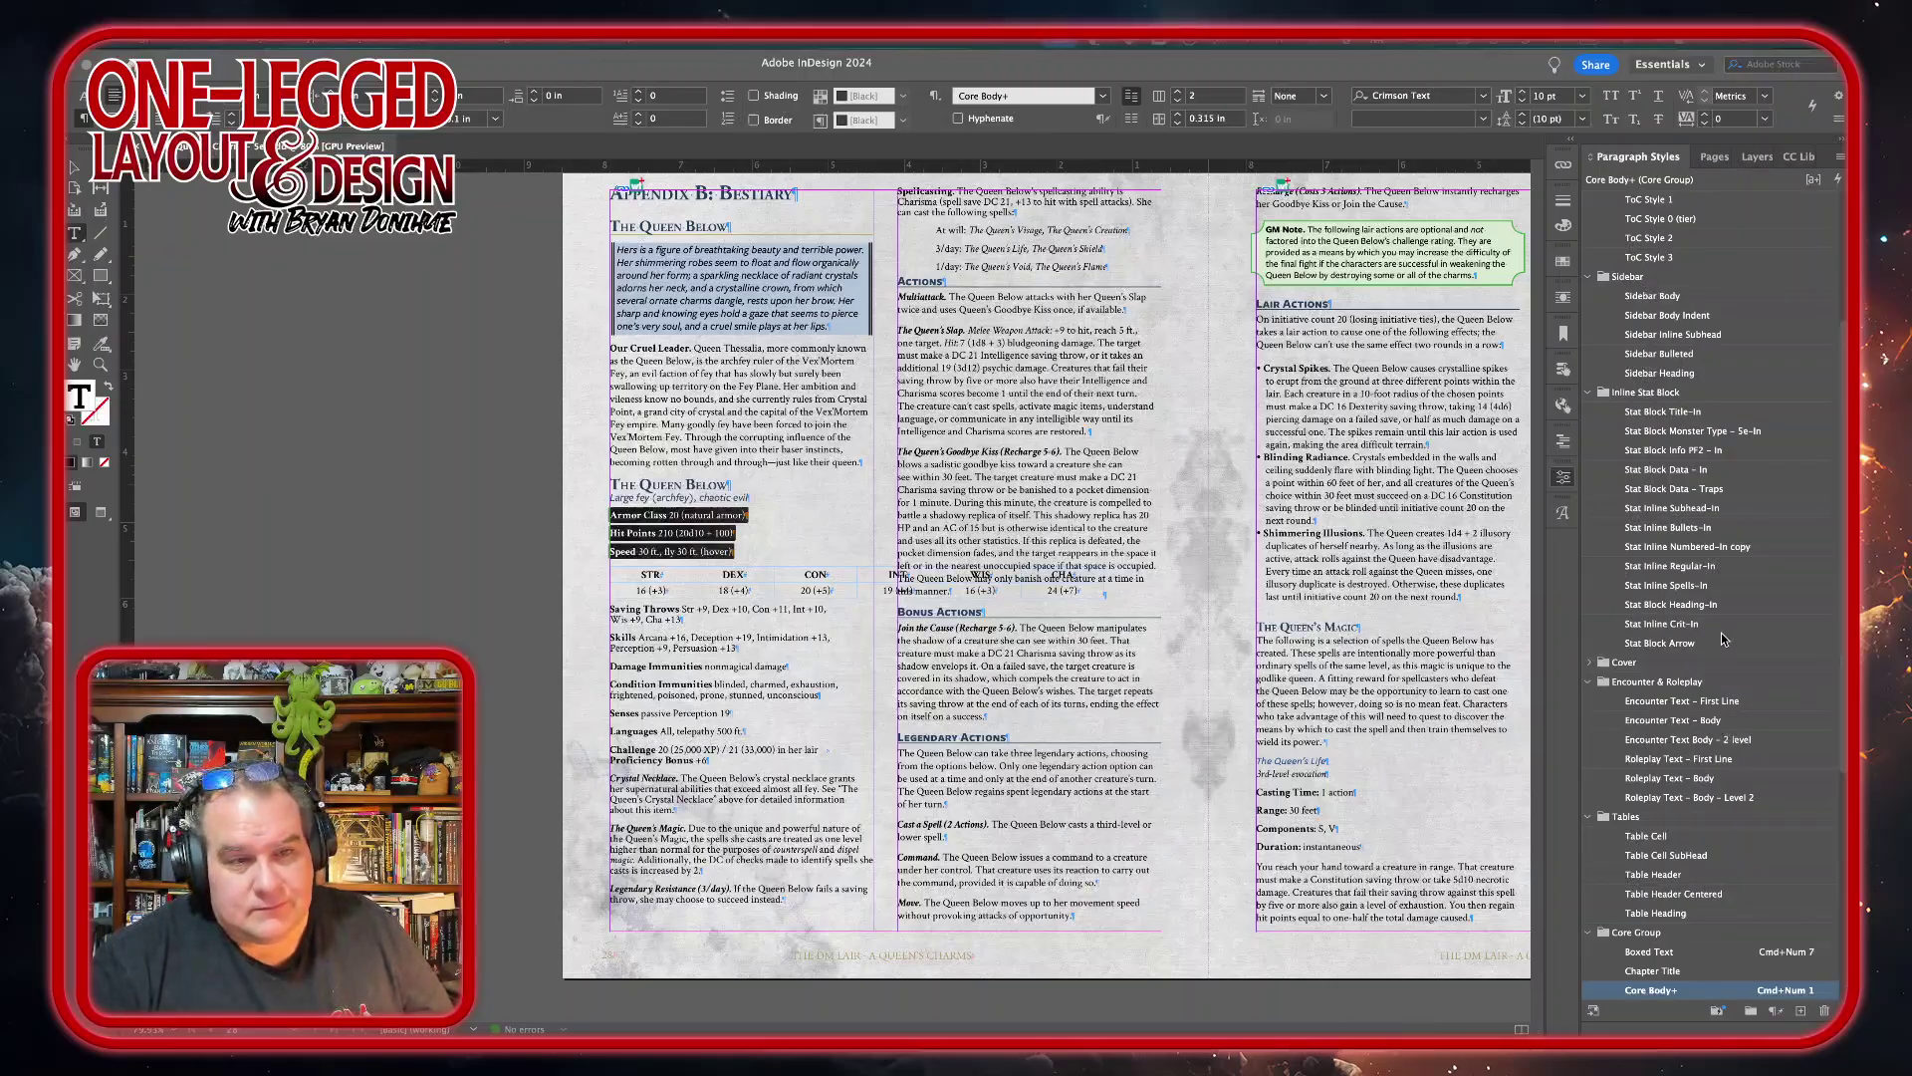
scroll(1700, 749, up, 3)
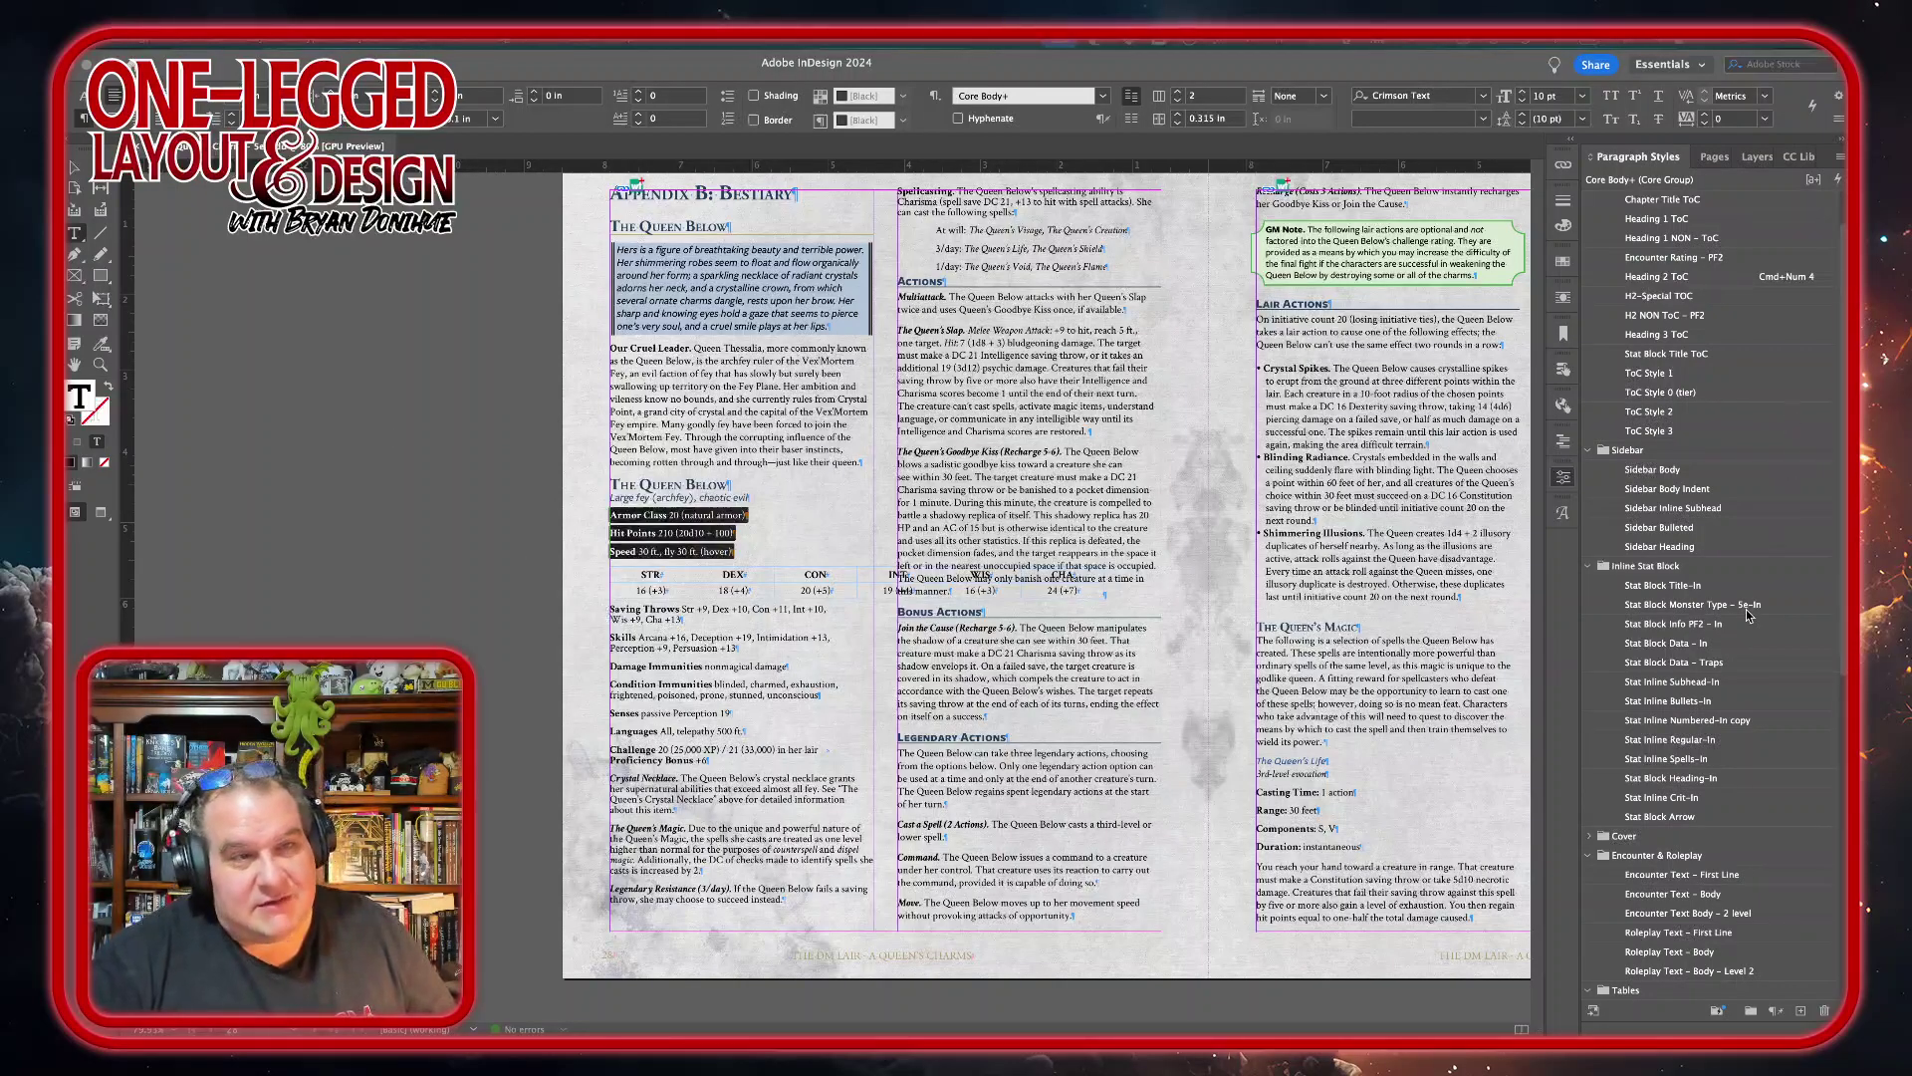
scroll(1740, 503, down, 4)
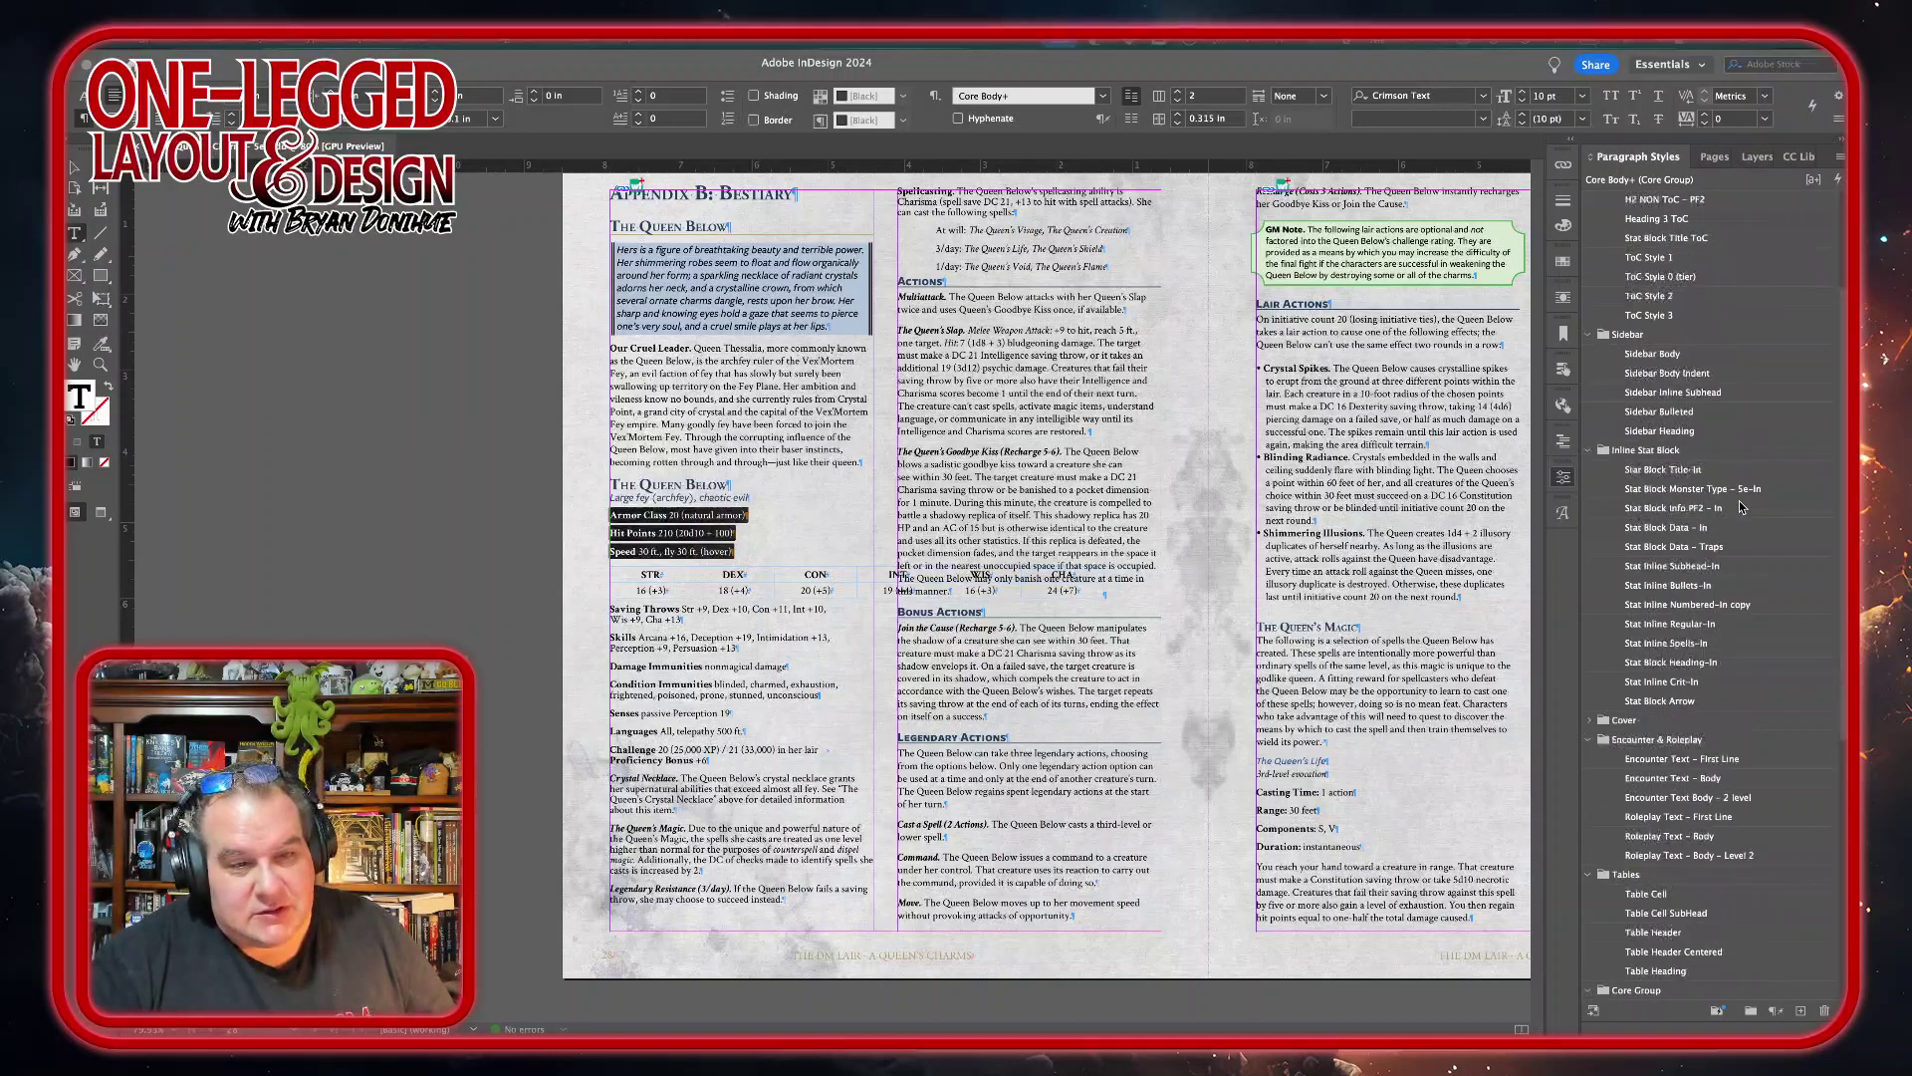
scroll(1741, 508, down, 5)
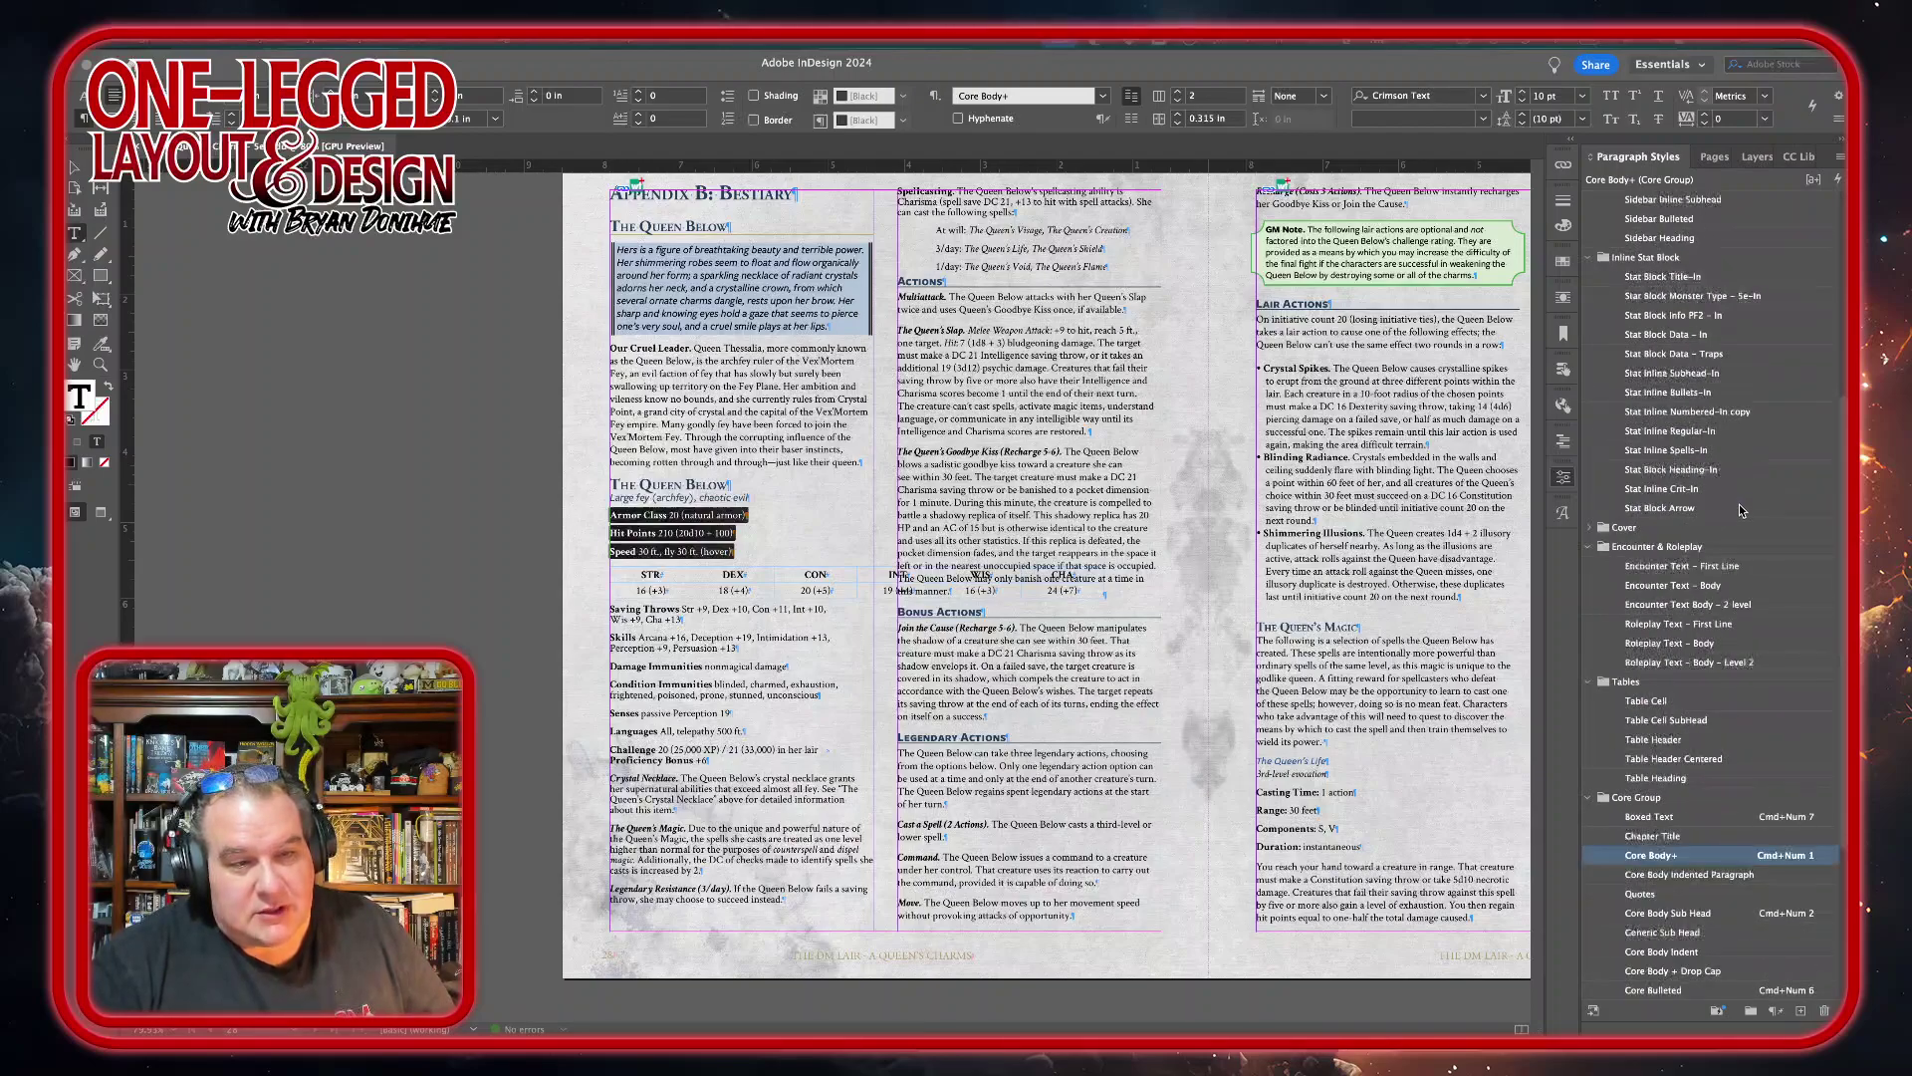
scroll(1751, 428, up, 3)
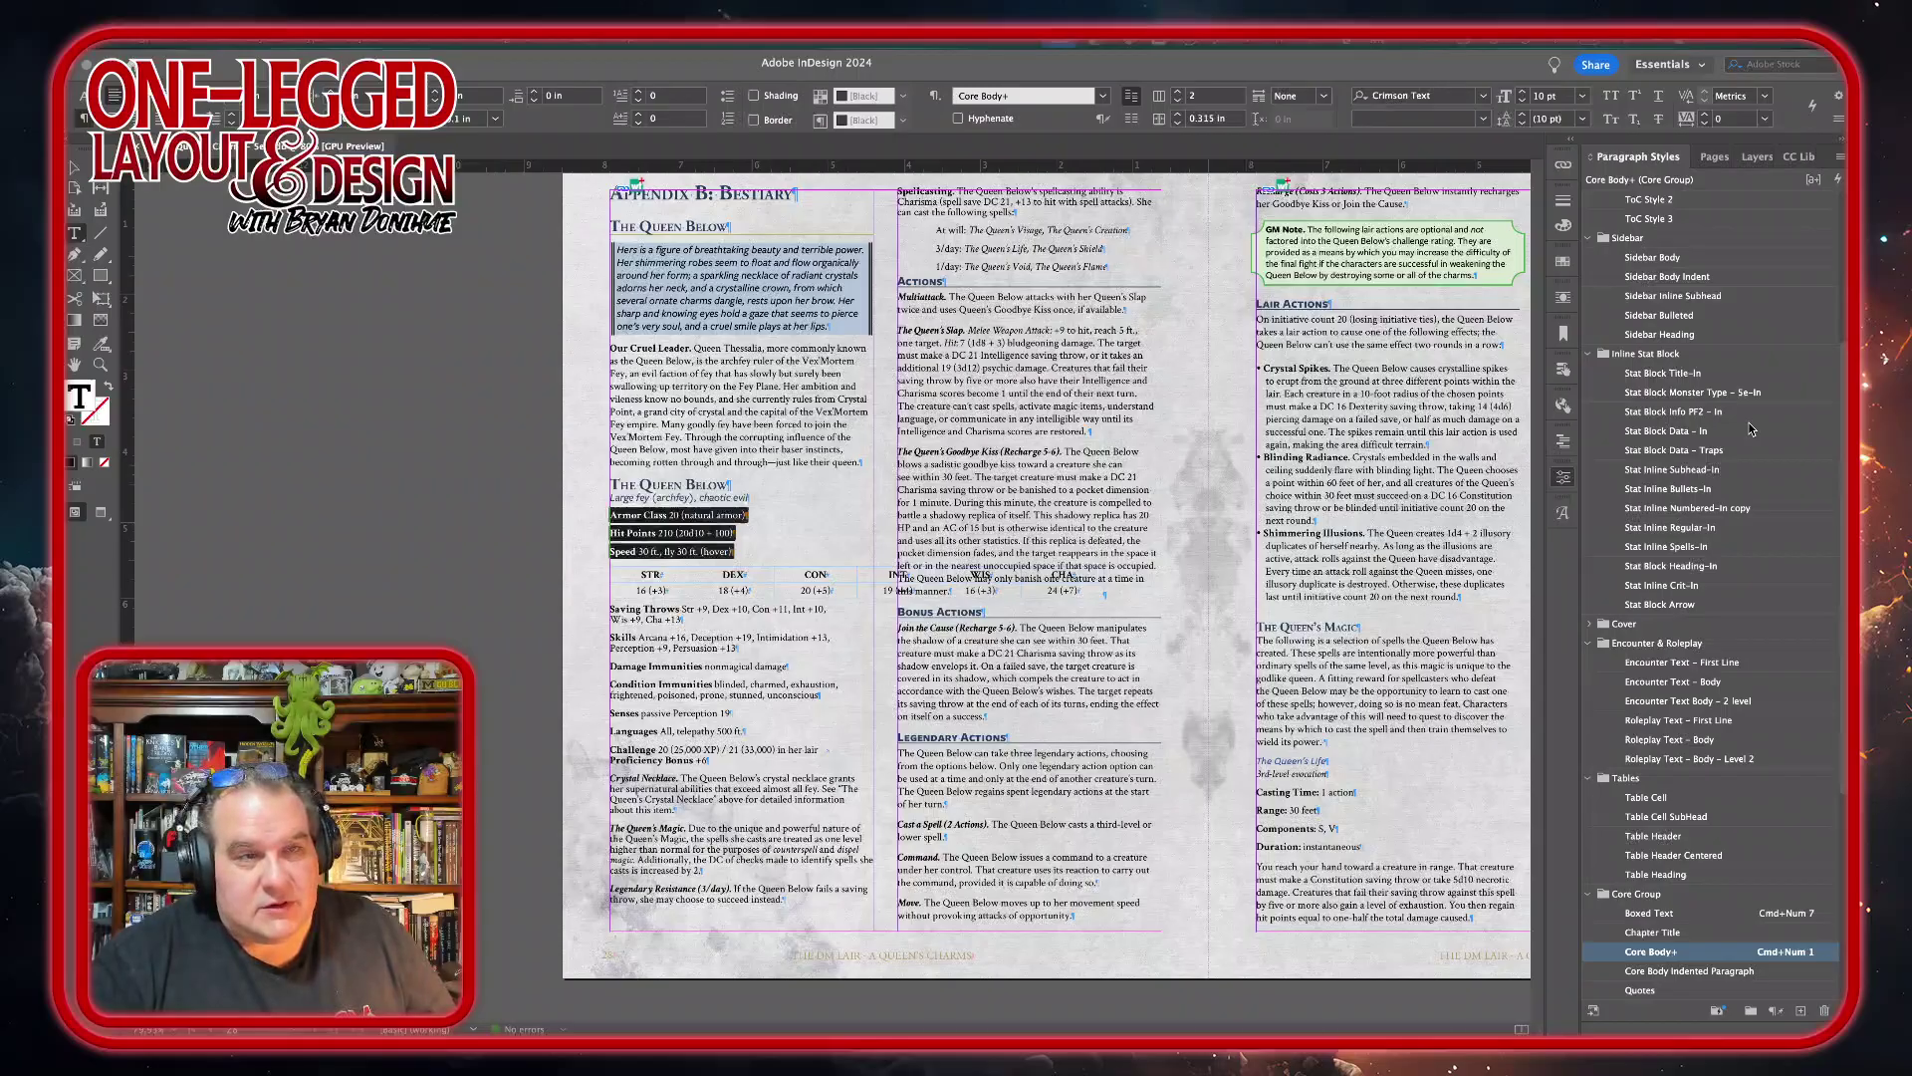
click(1666, 439)
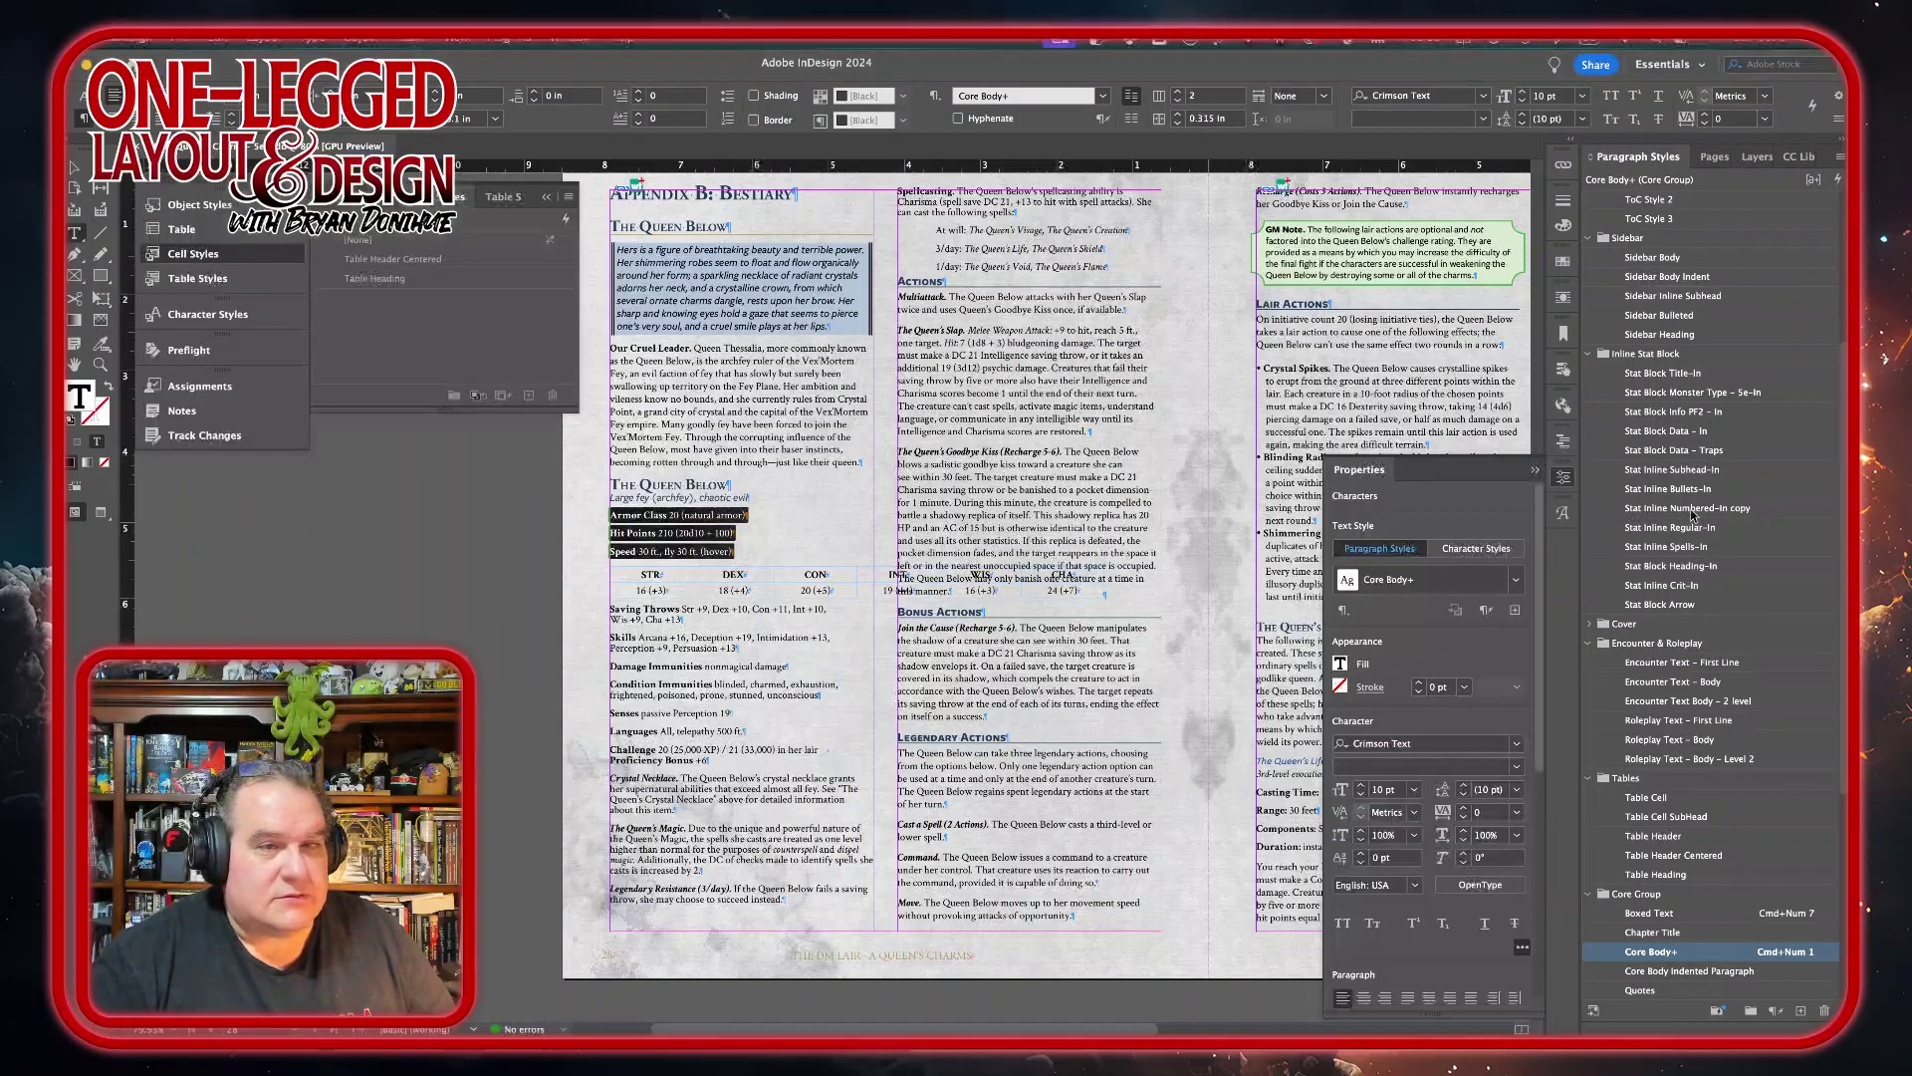
click(1663, 439)
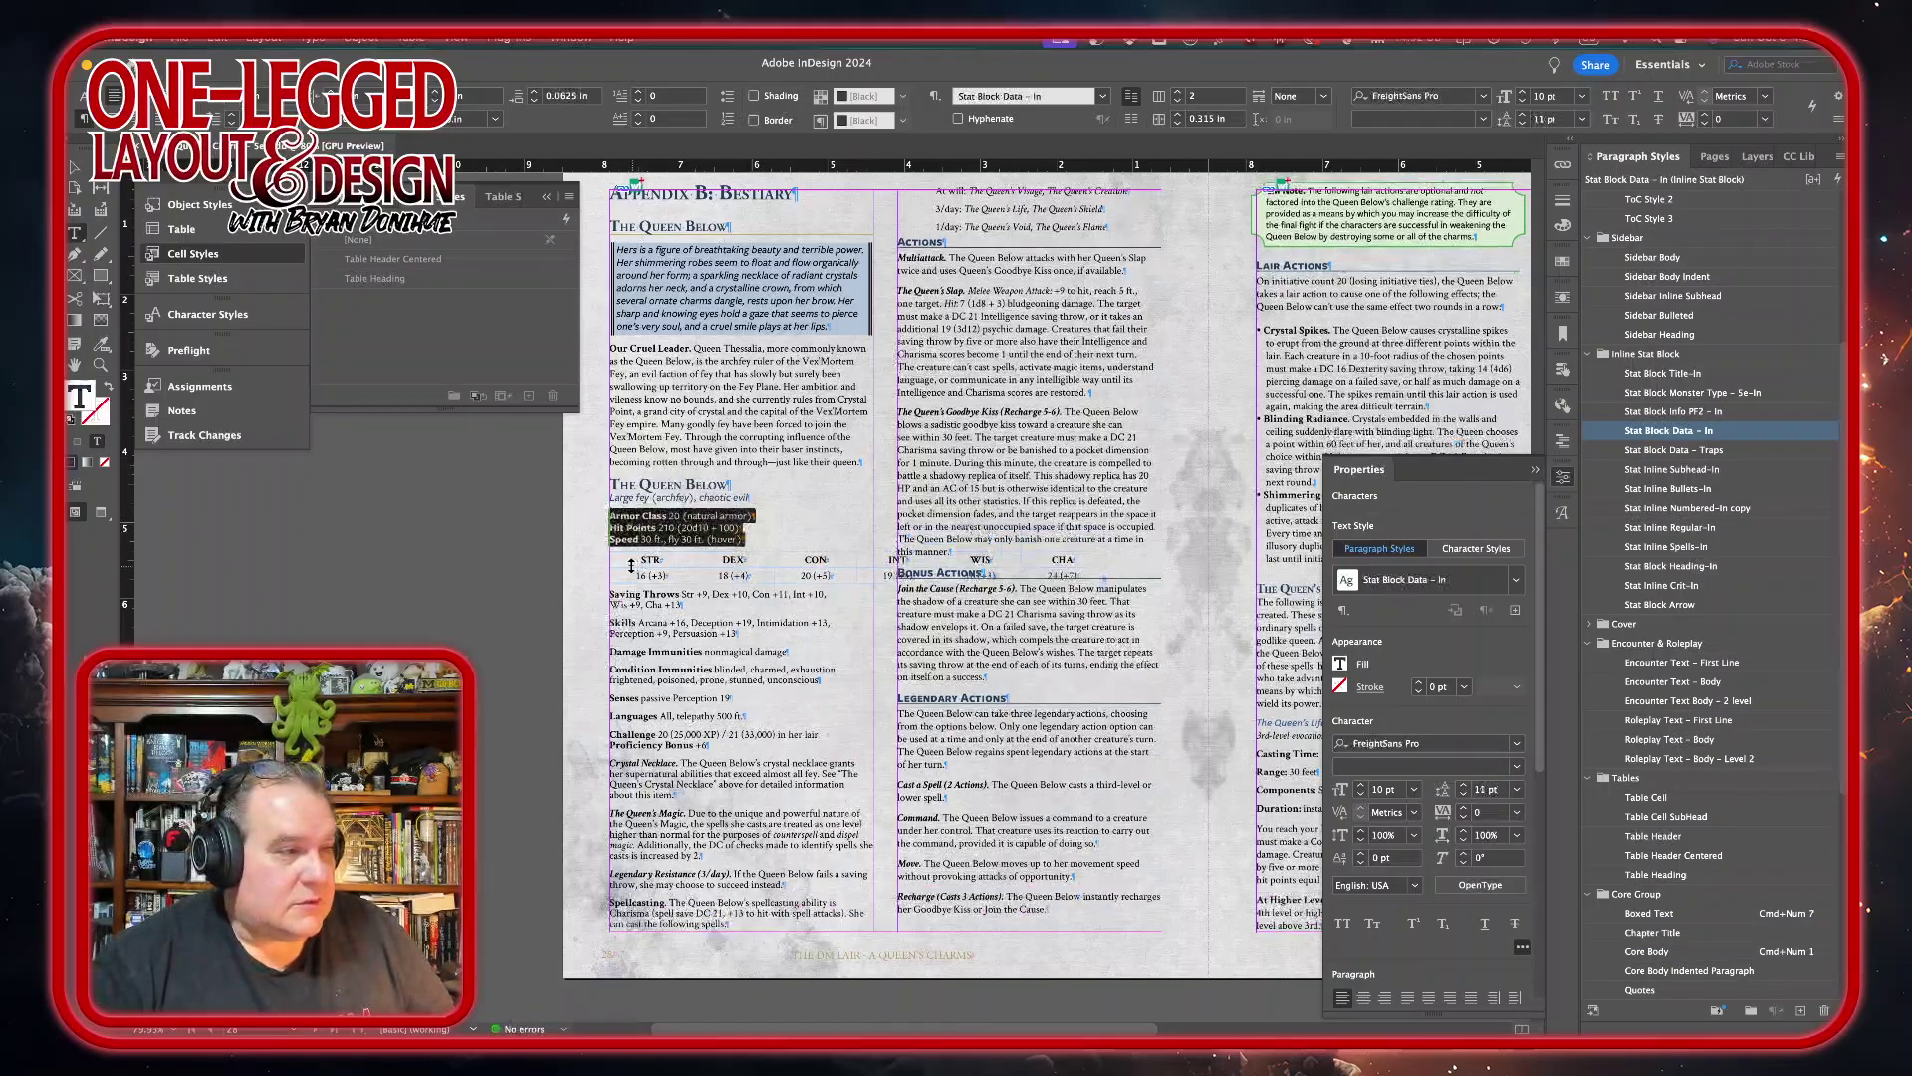
- Apply the Stat Block Data – In paragraph style to the Queen Below's ability score table and narrow its columns evenly to fit the text column
drag(627, 559, 1097, 566)
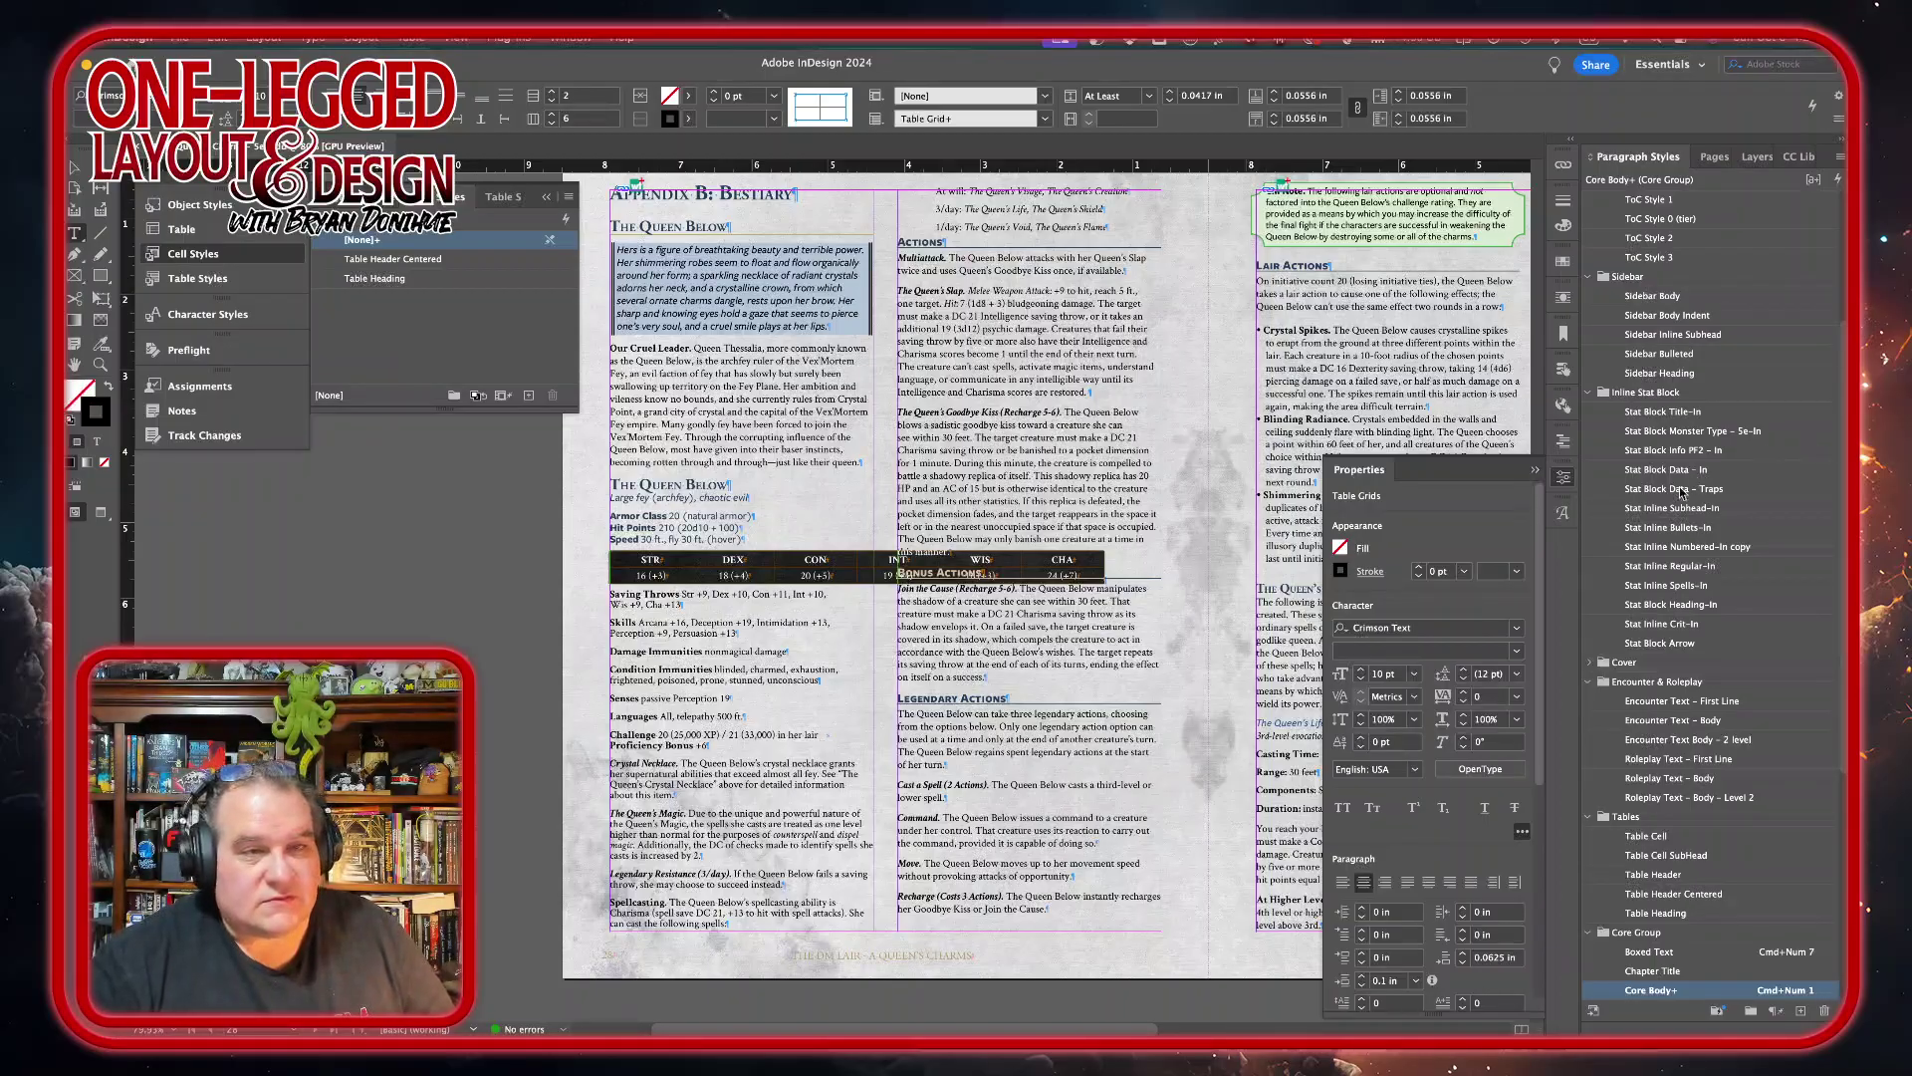
click(1650, 472)
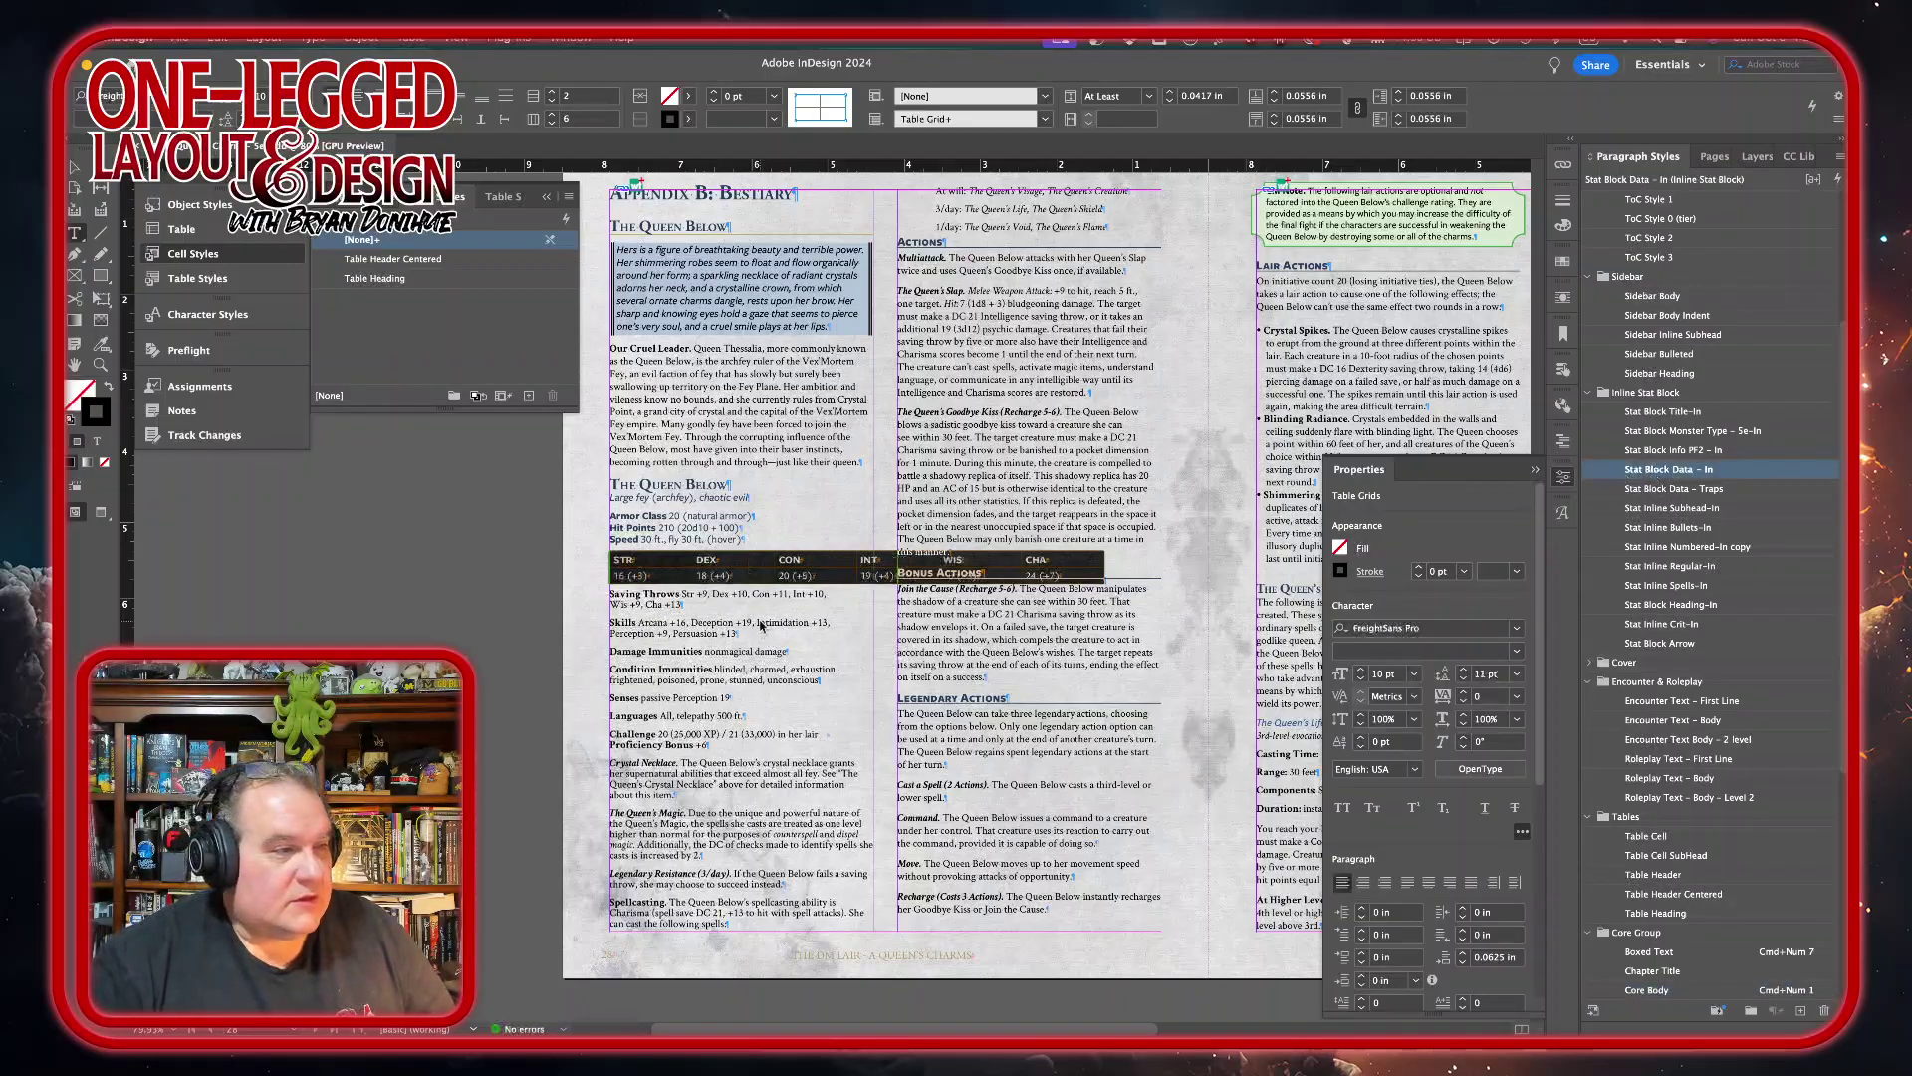
drag(690, 559, 738, 560)
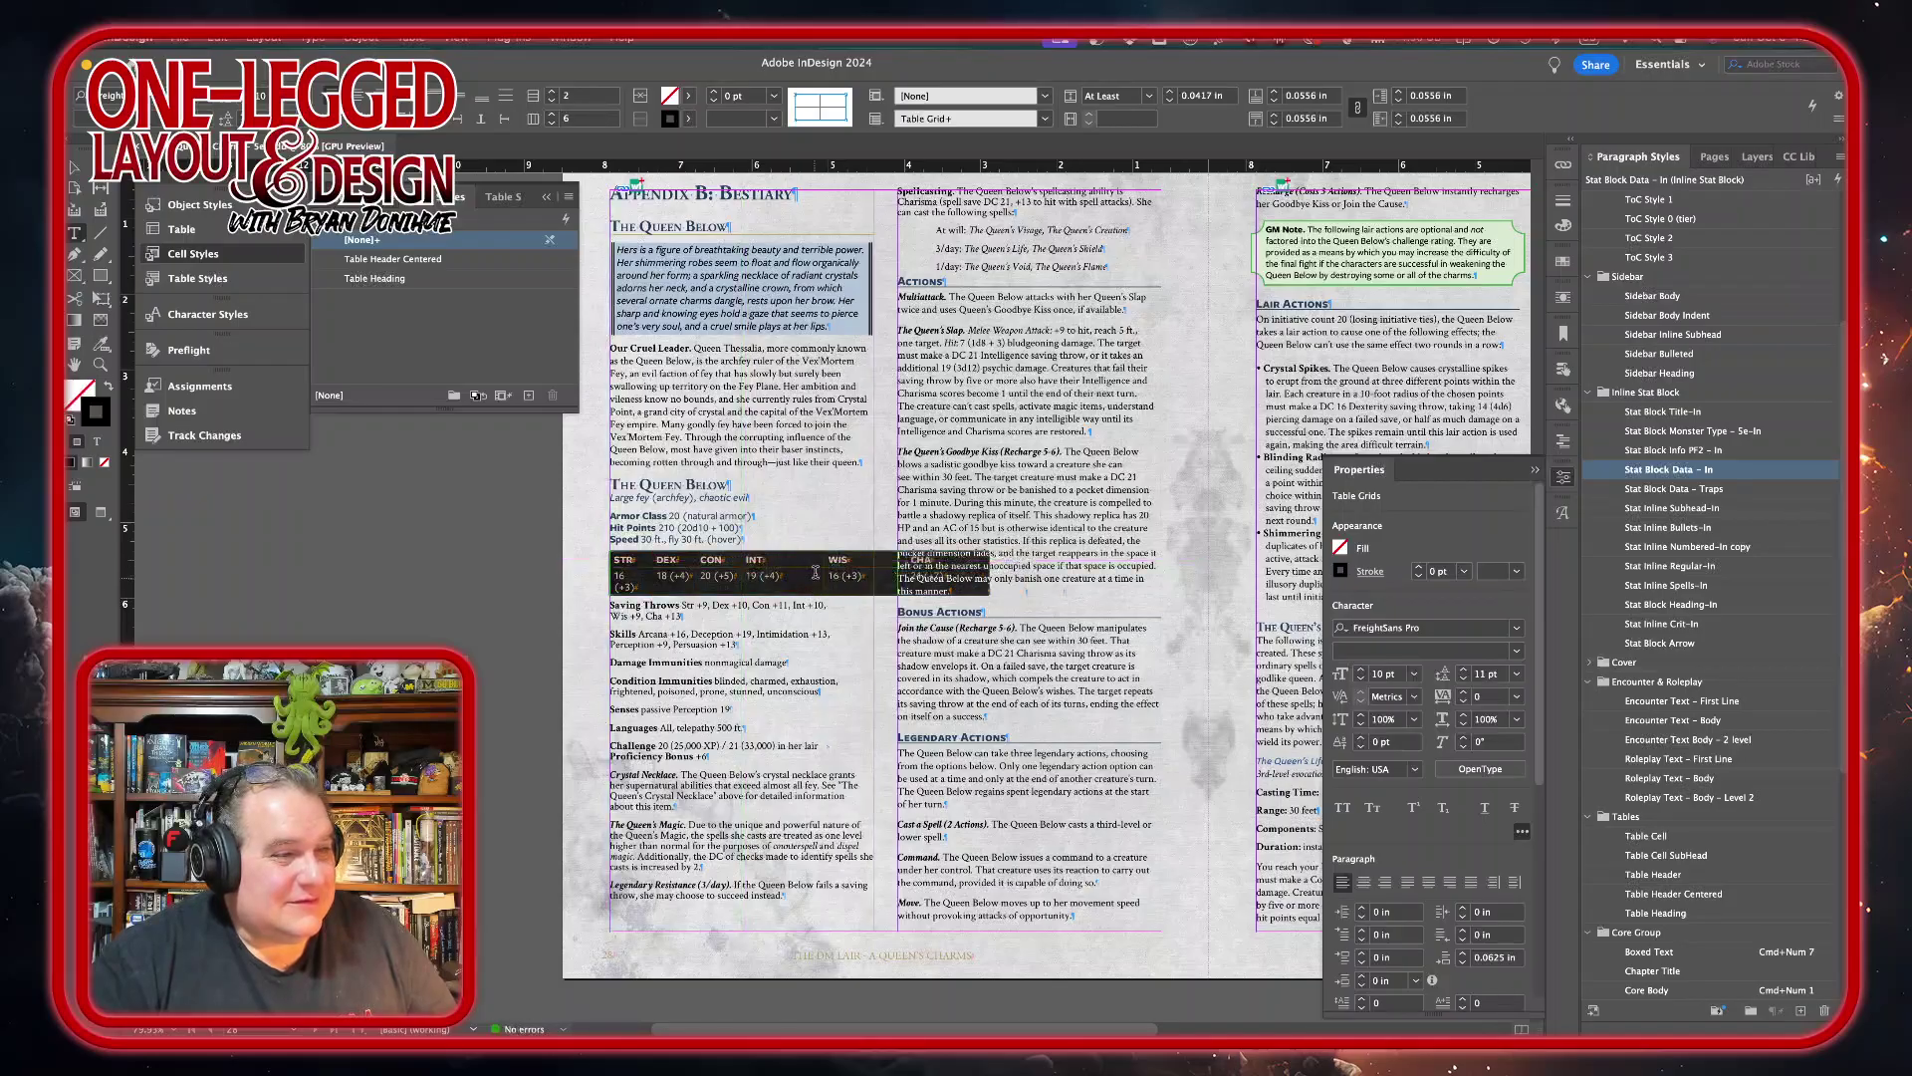
drag(825, 565, 874, 566)
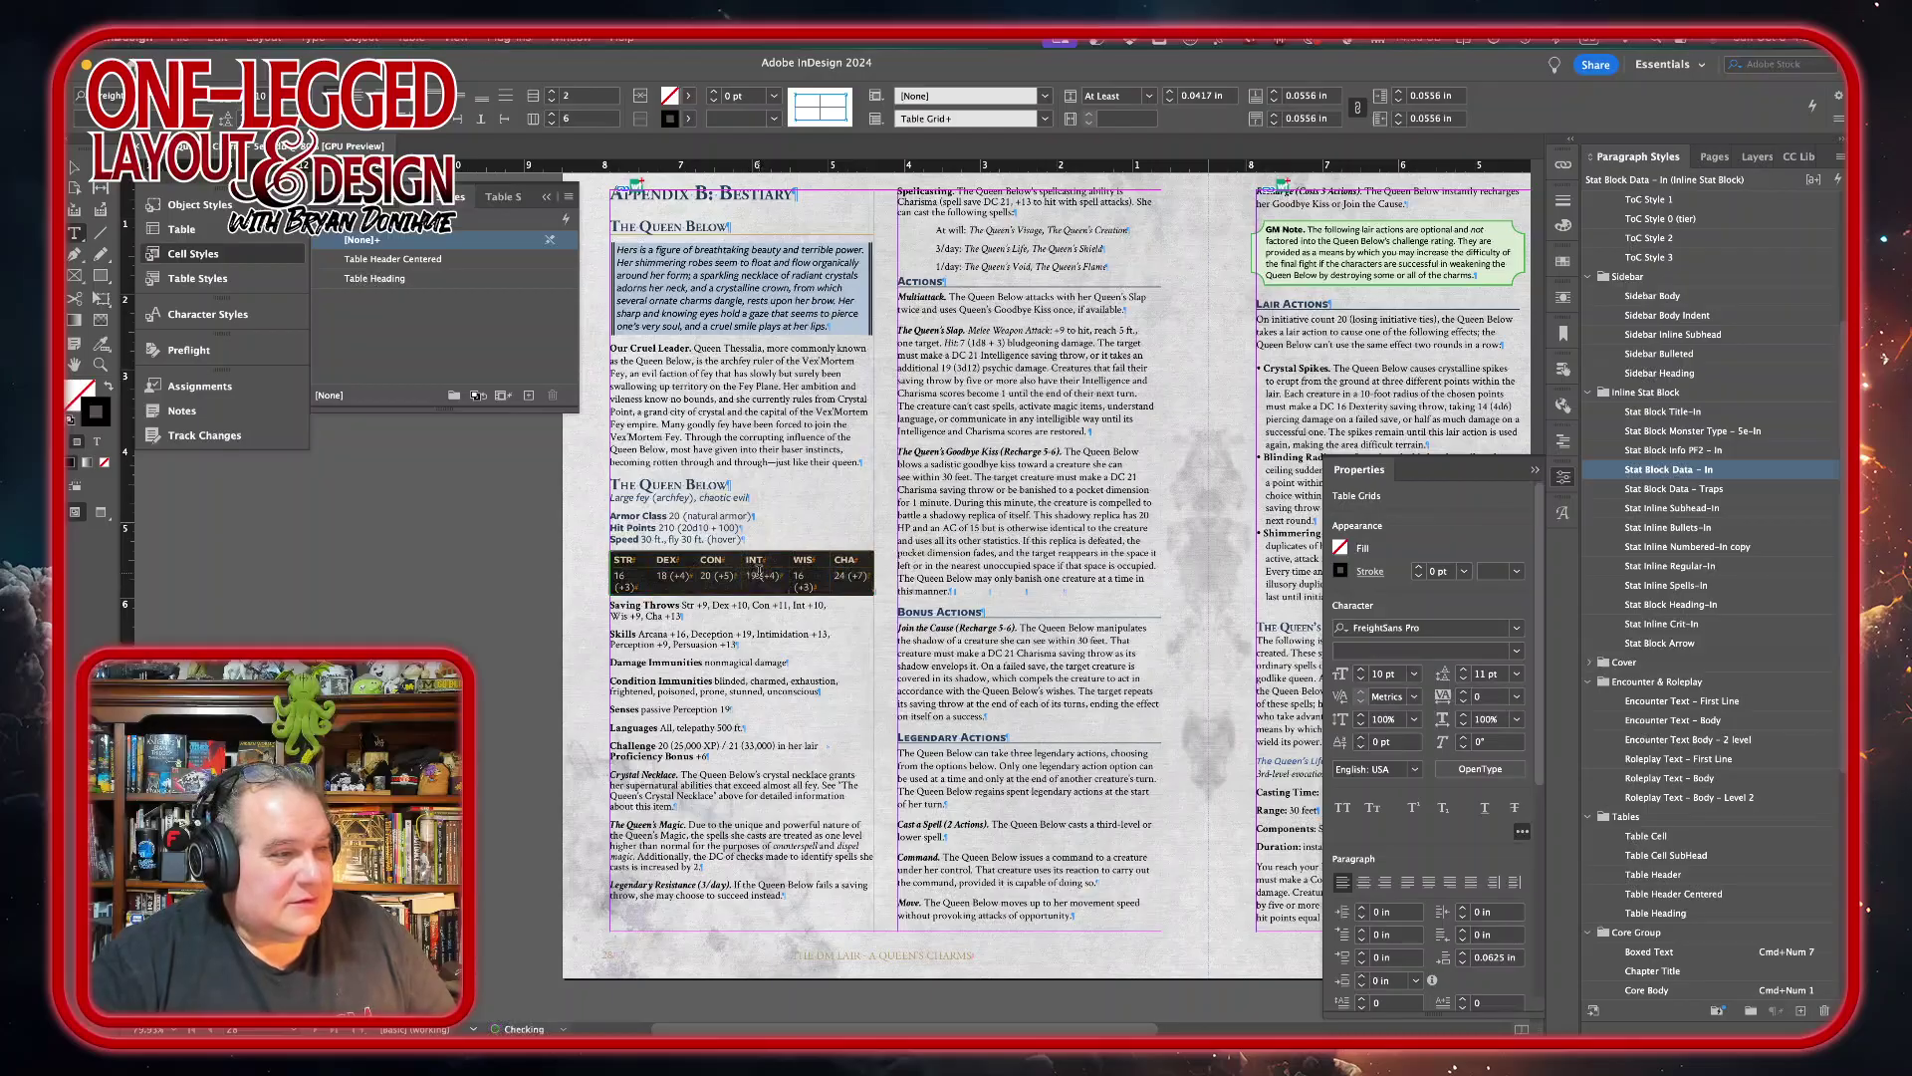
right_click(763, 579)
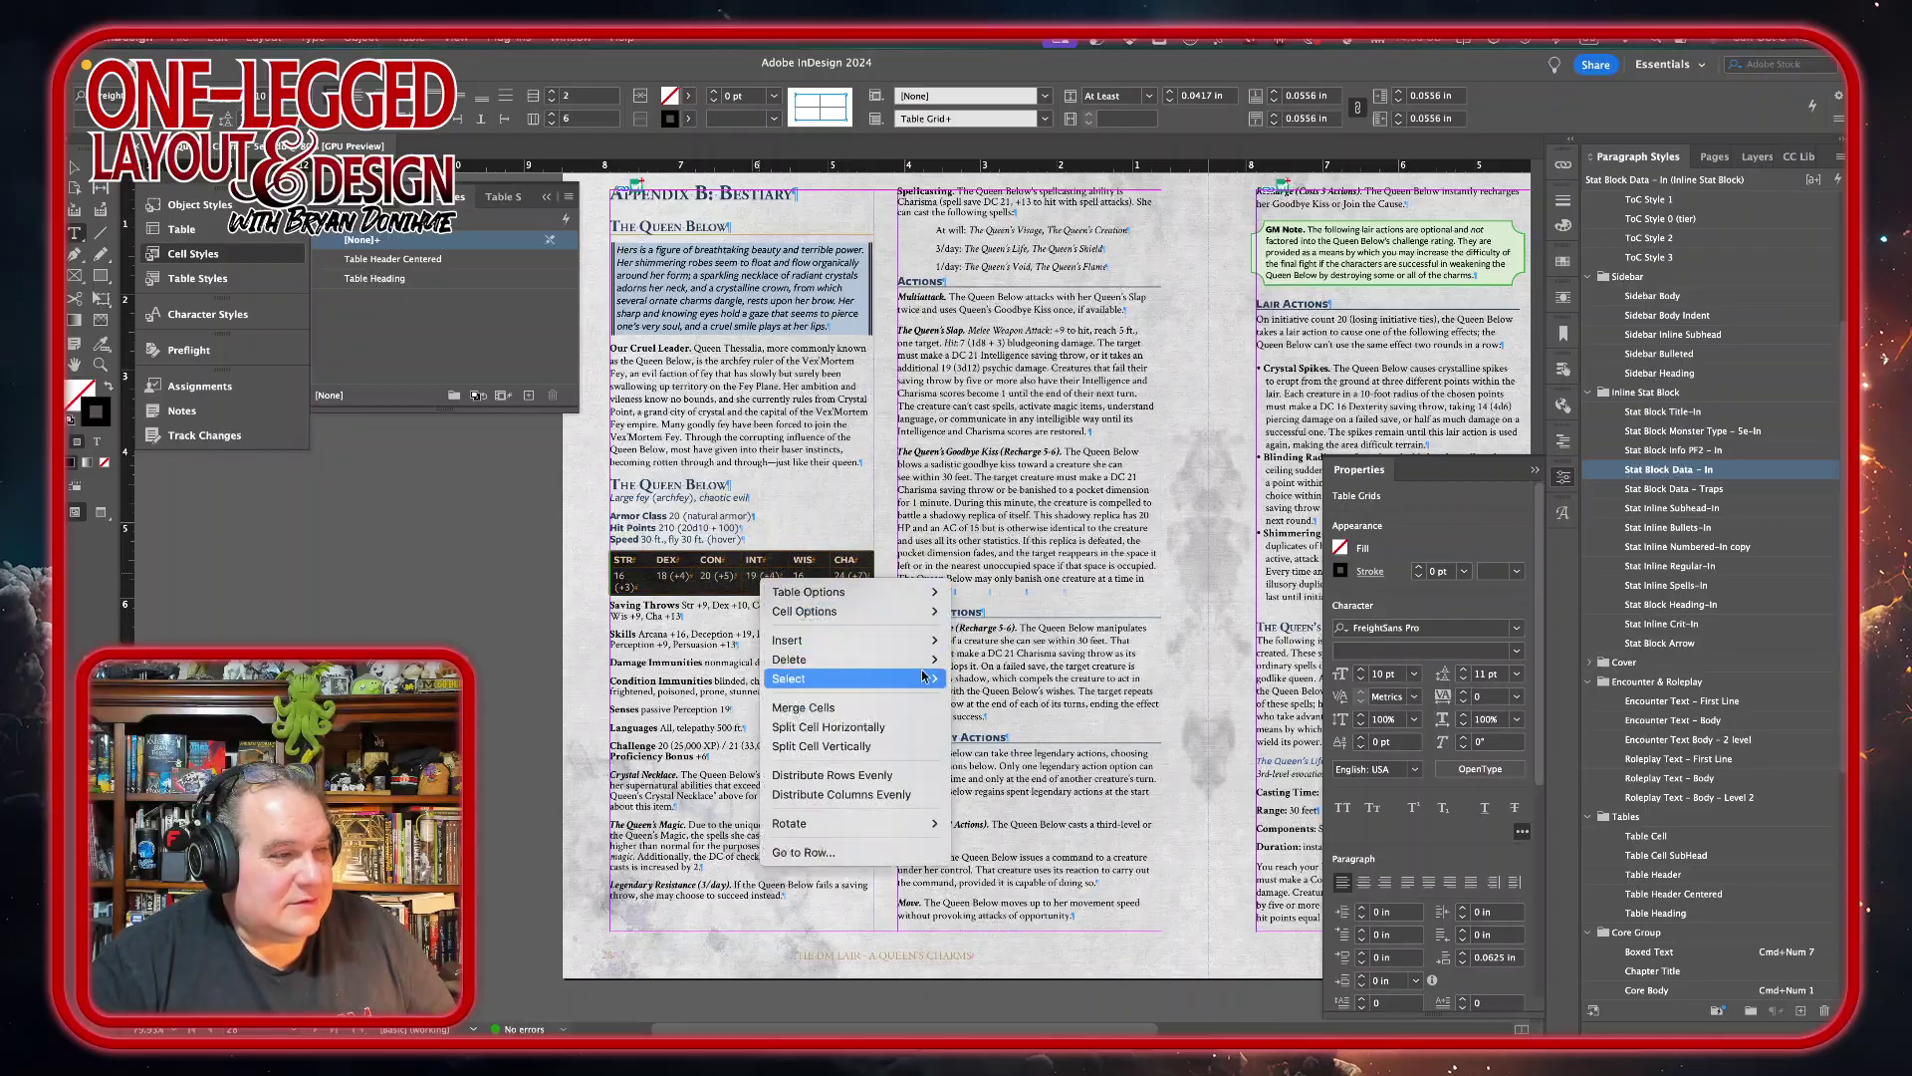
click(912, 778)
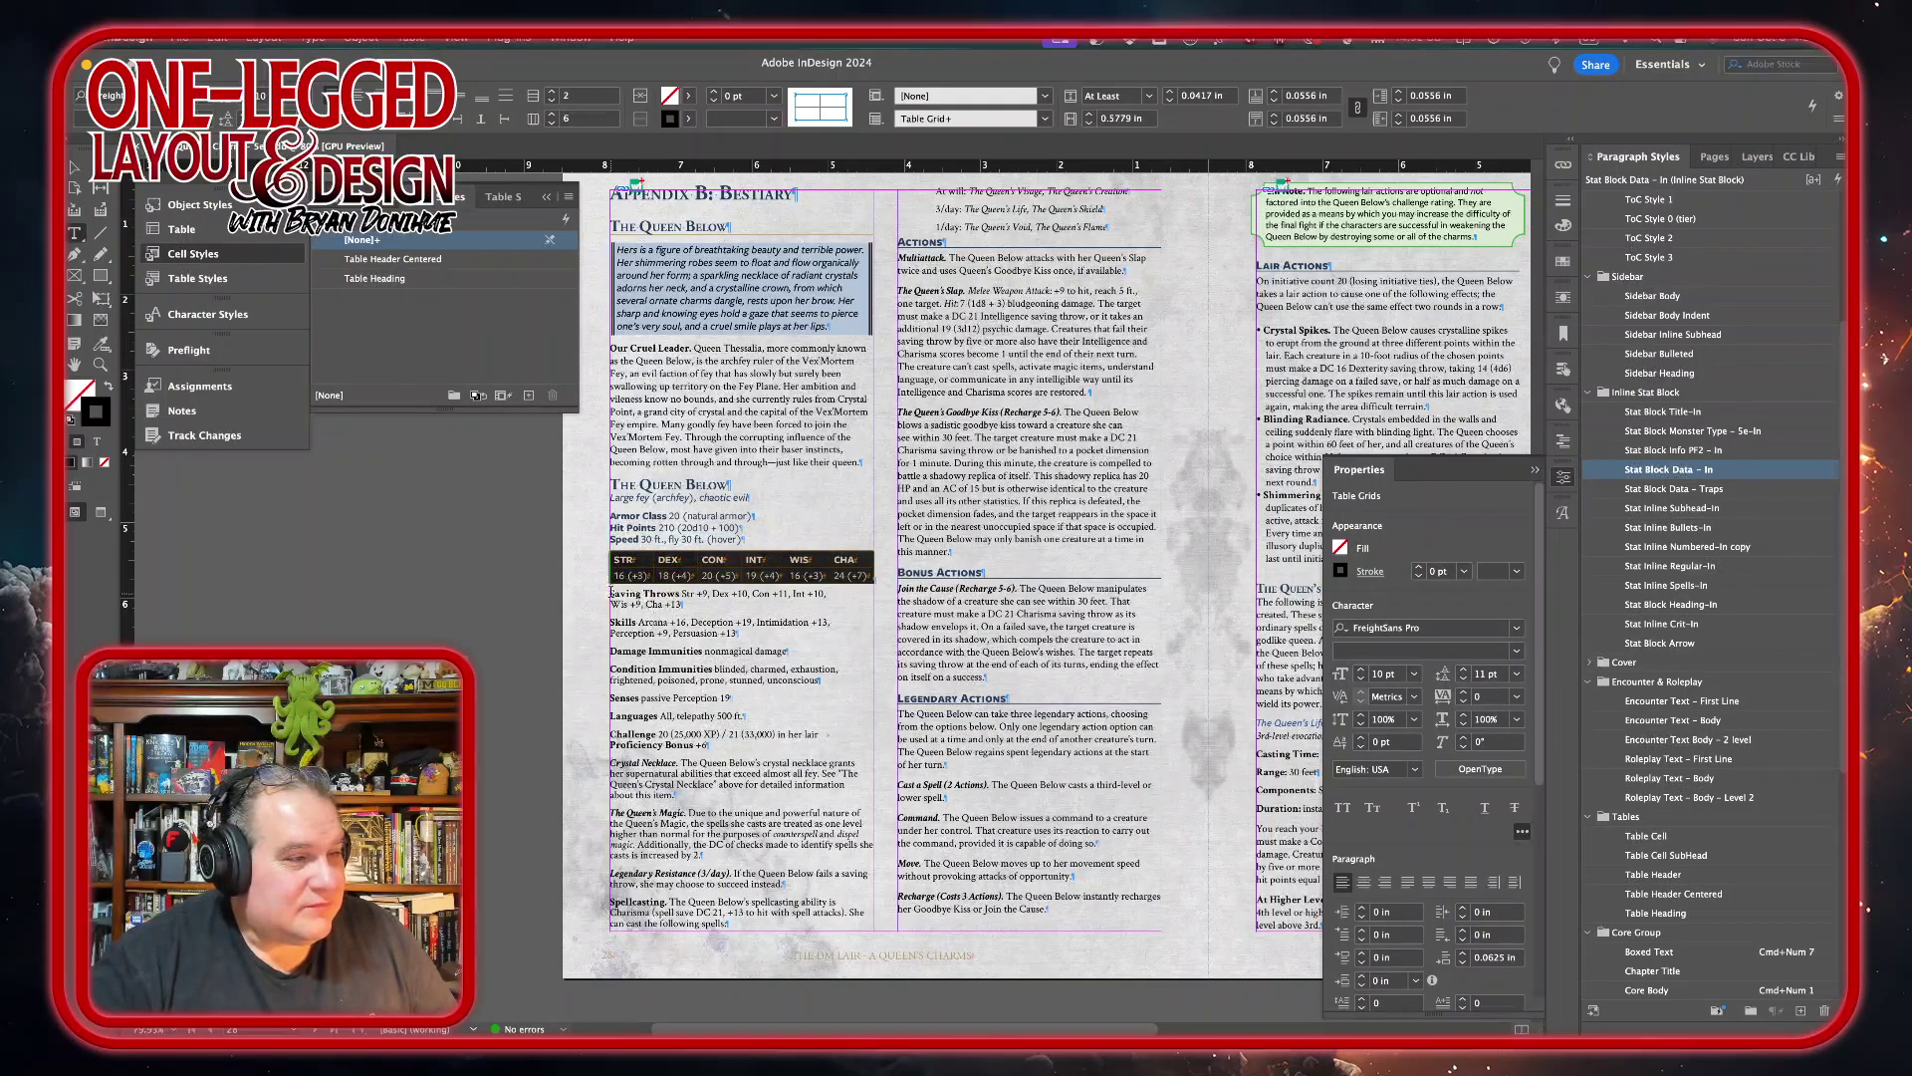
- Apply the Stat Block Data – In paragraph style to the Queen Below's lines from Saving Throws through Proficiency Bonus
drag(611, 593, 849, 749)
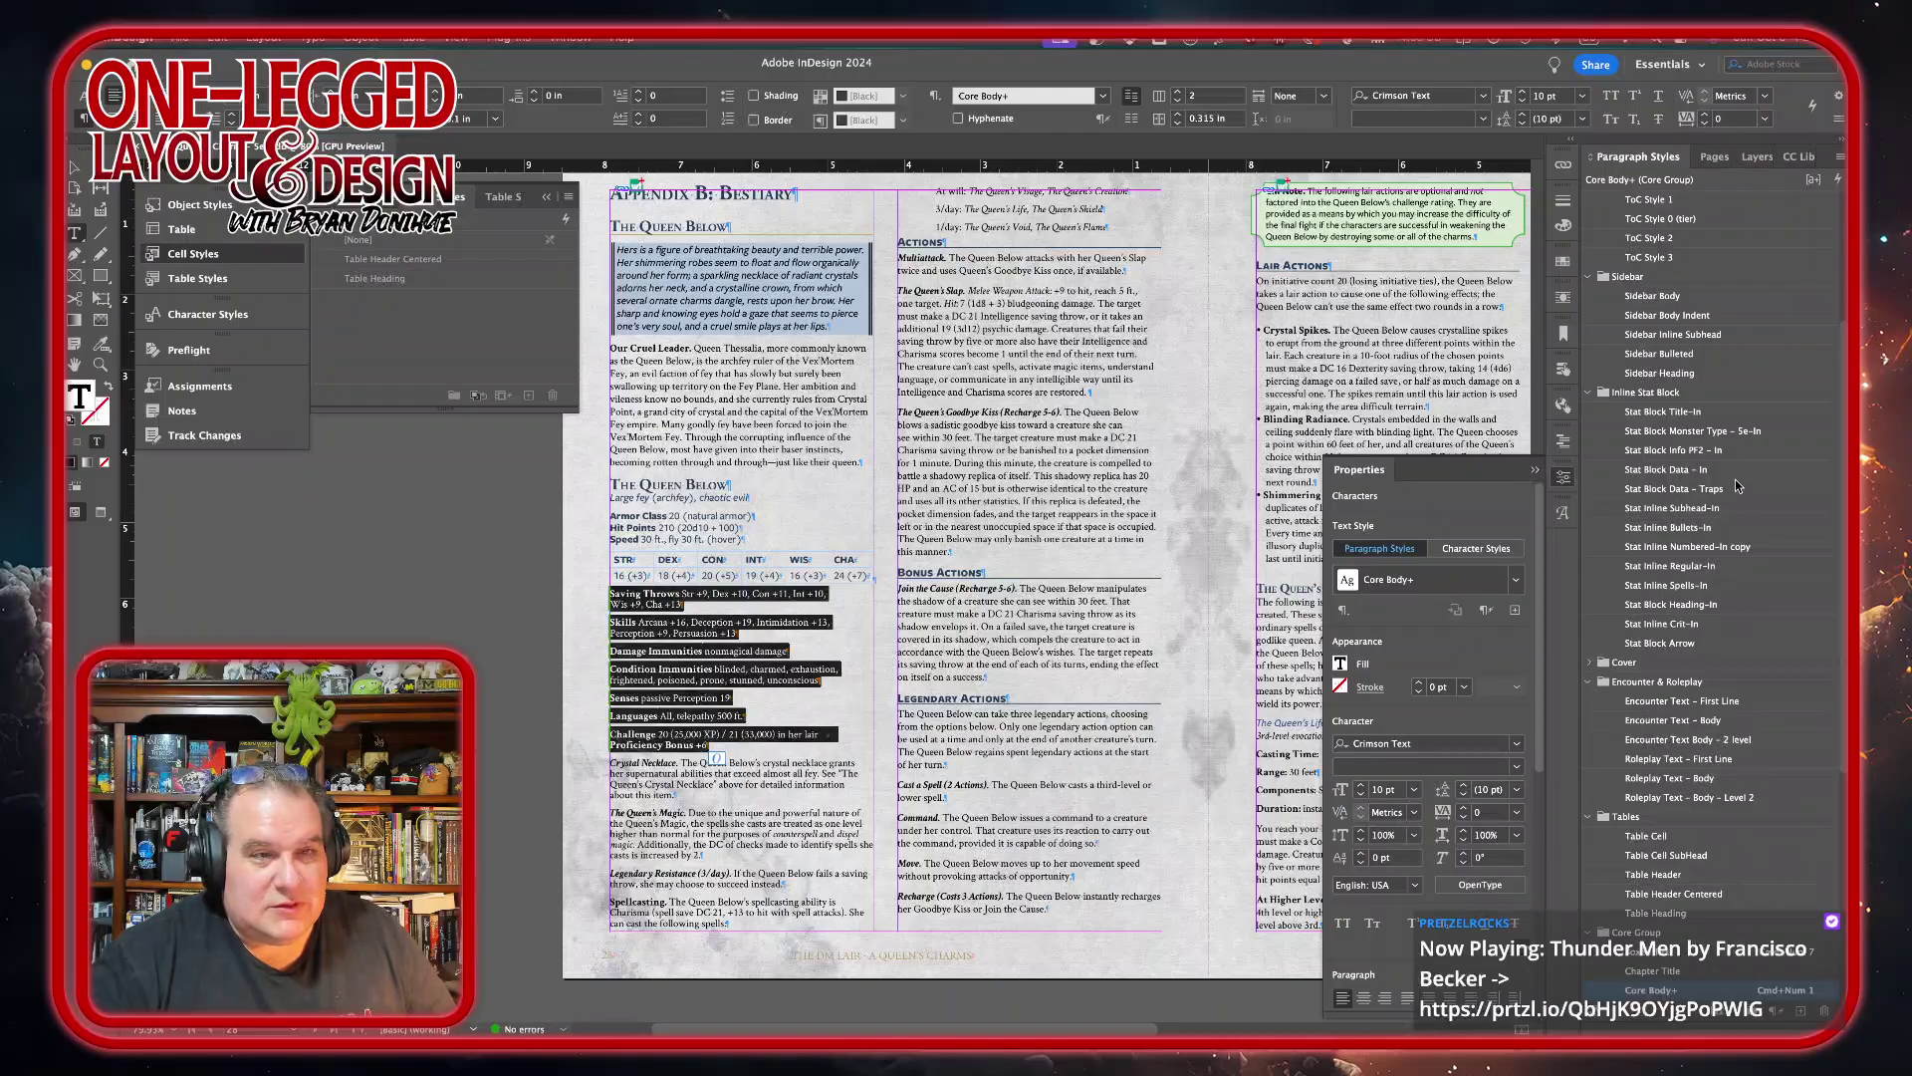
click(1683, 469)
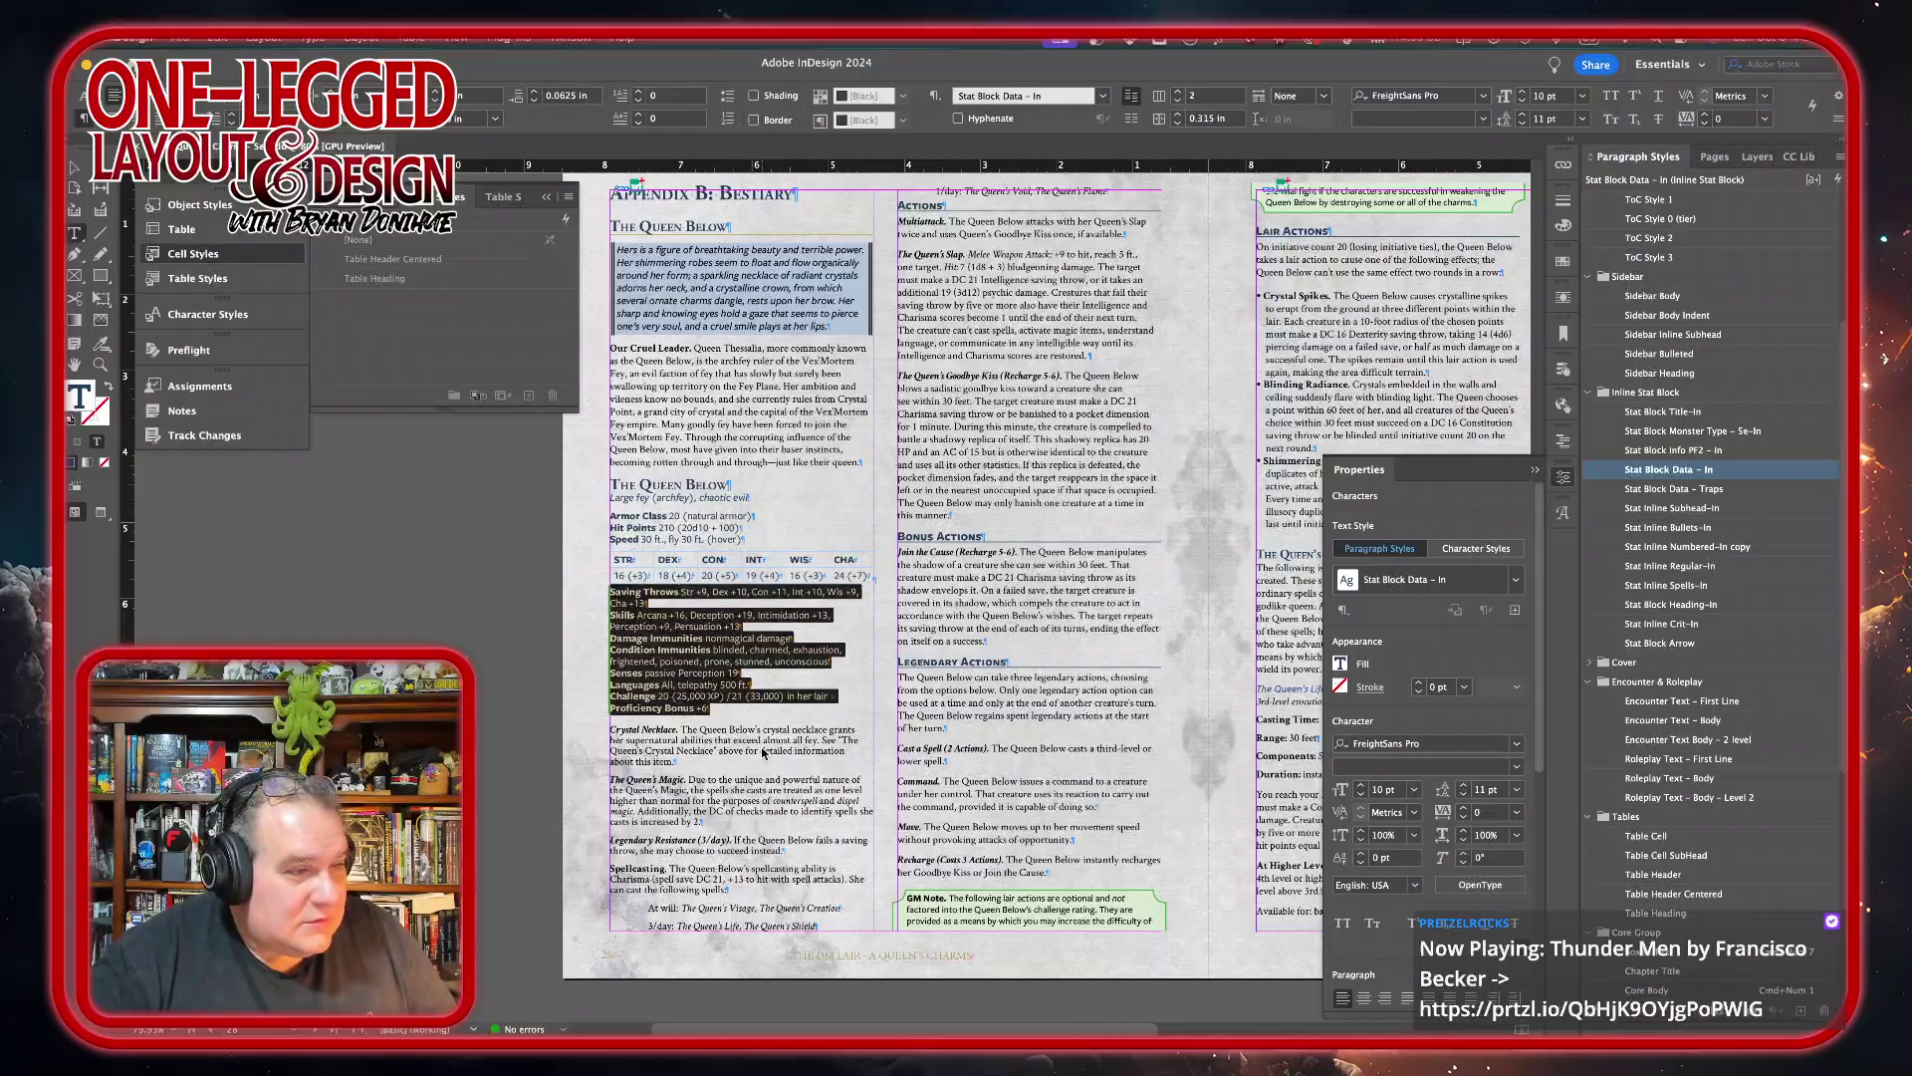
click(745, 700)
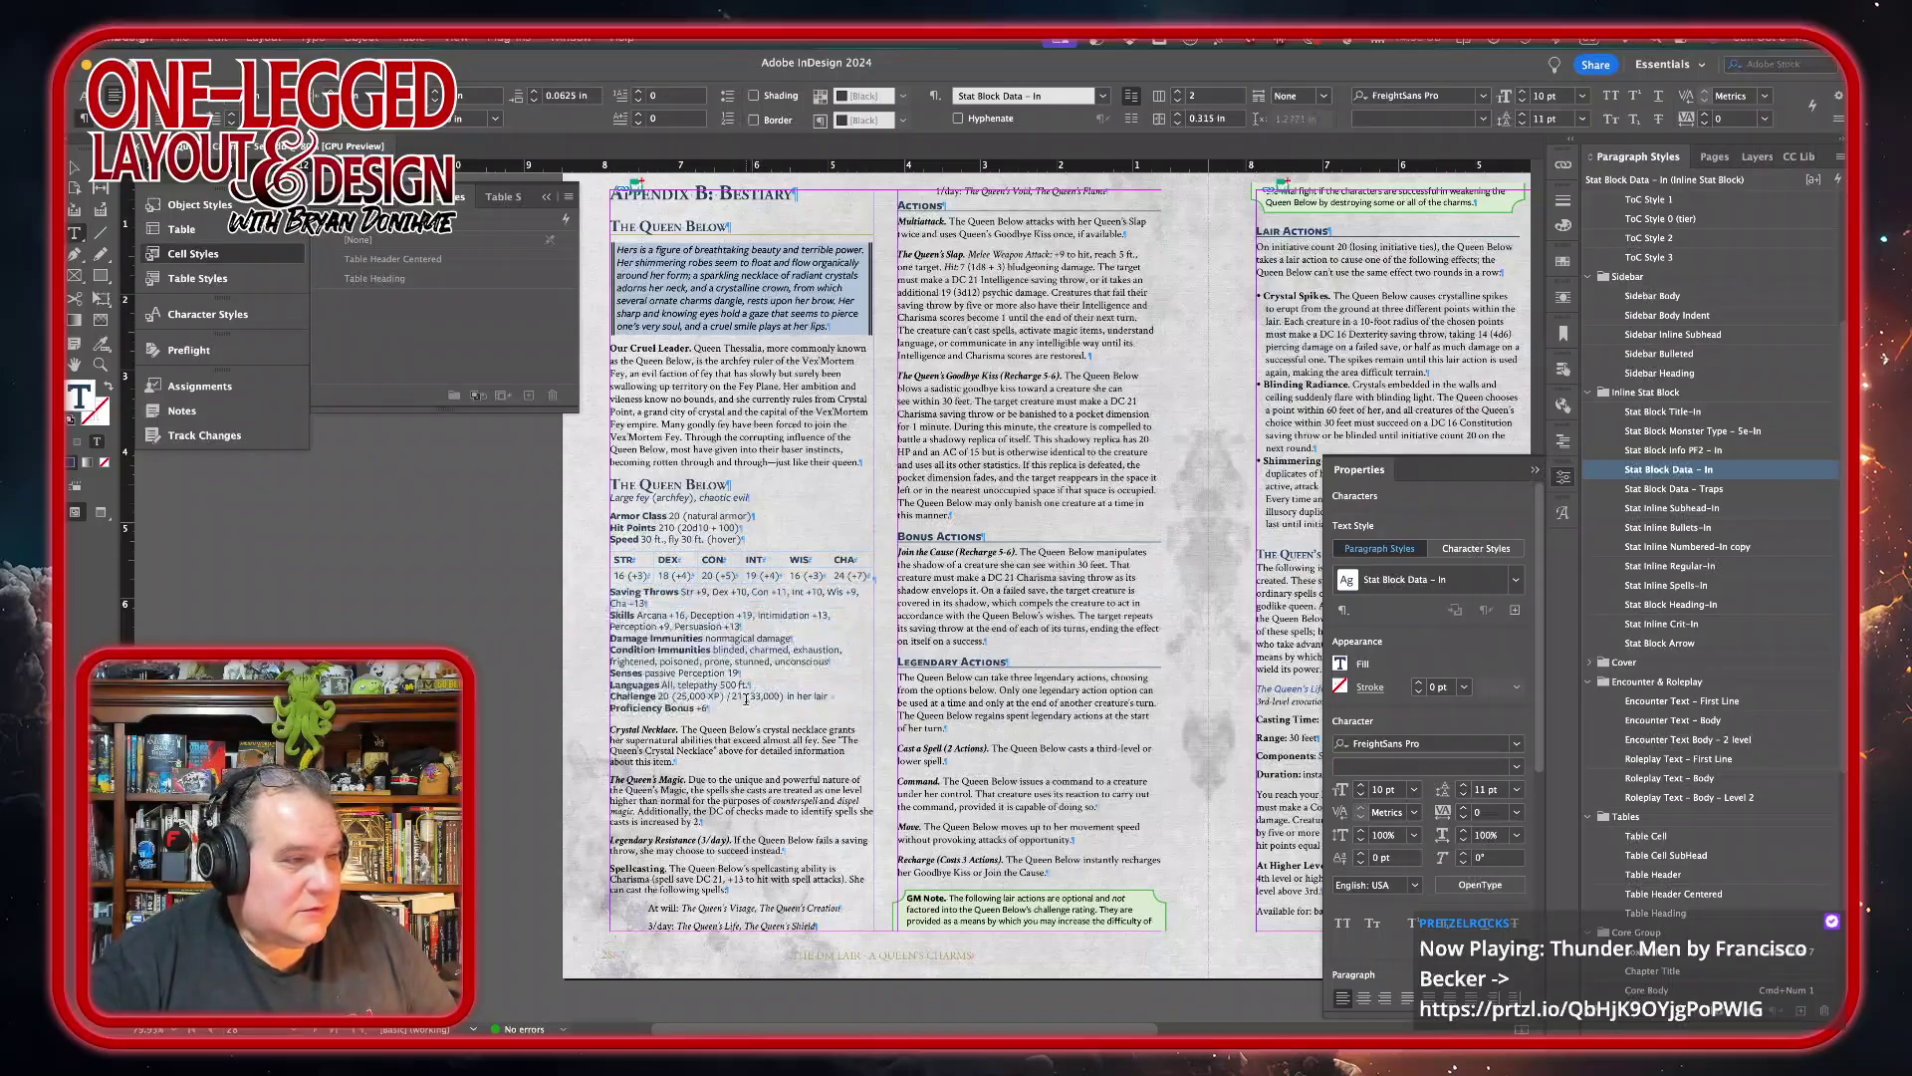
- Apply the Stat Inline Regular–In paragraph style to the Crystal Necklace, The Queen's Magic, Legendary Resistance and Spellcasting paragraphs
drag(610, 730, 646, 809)
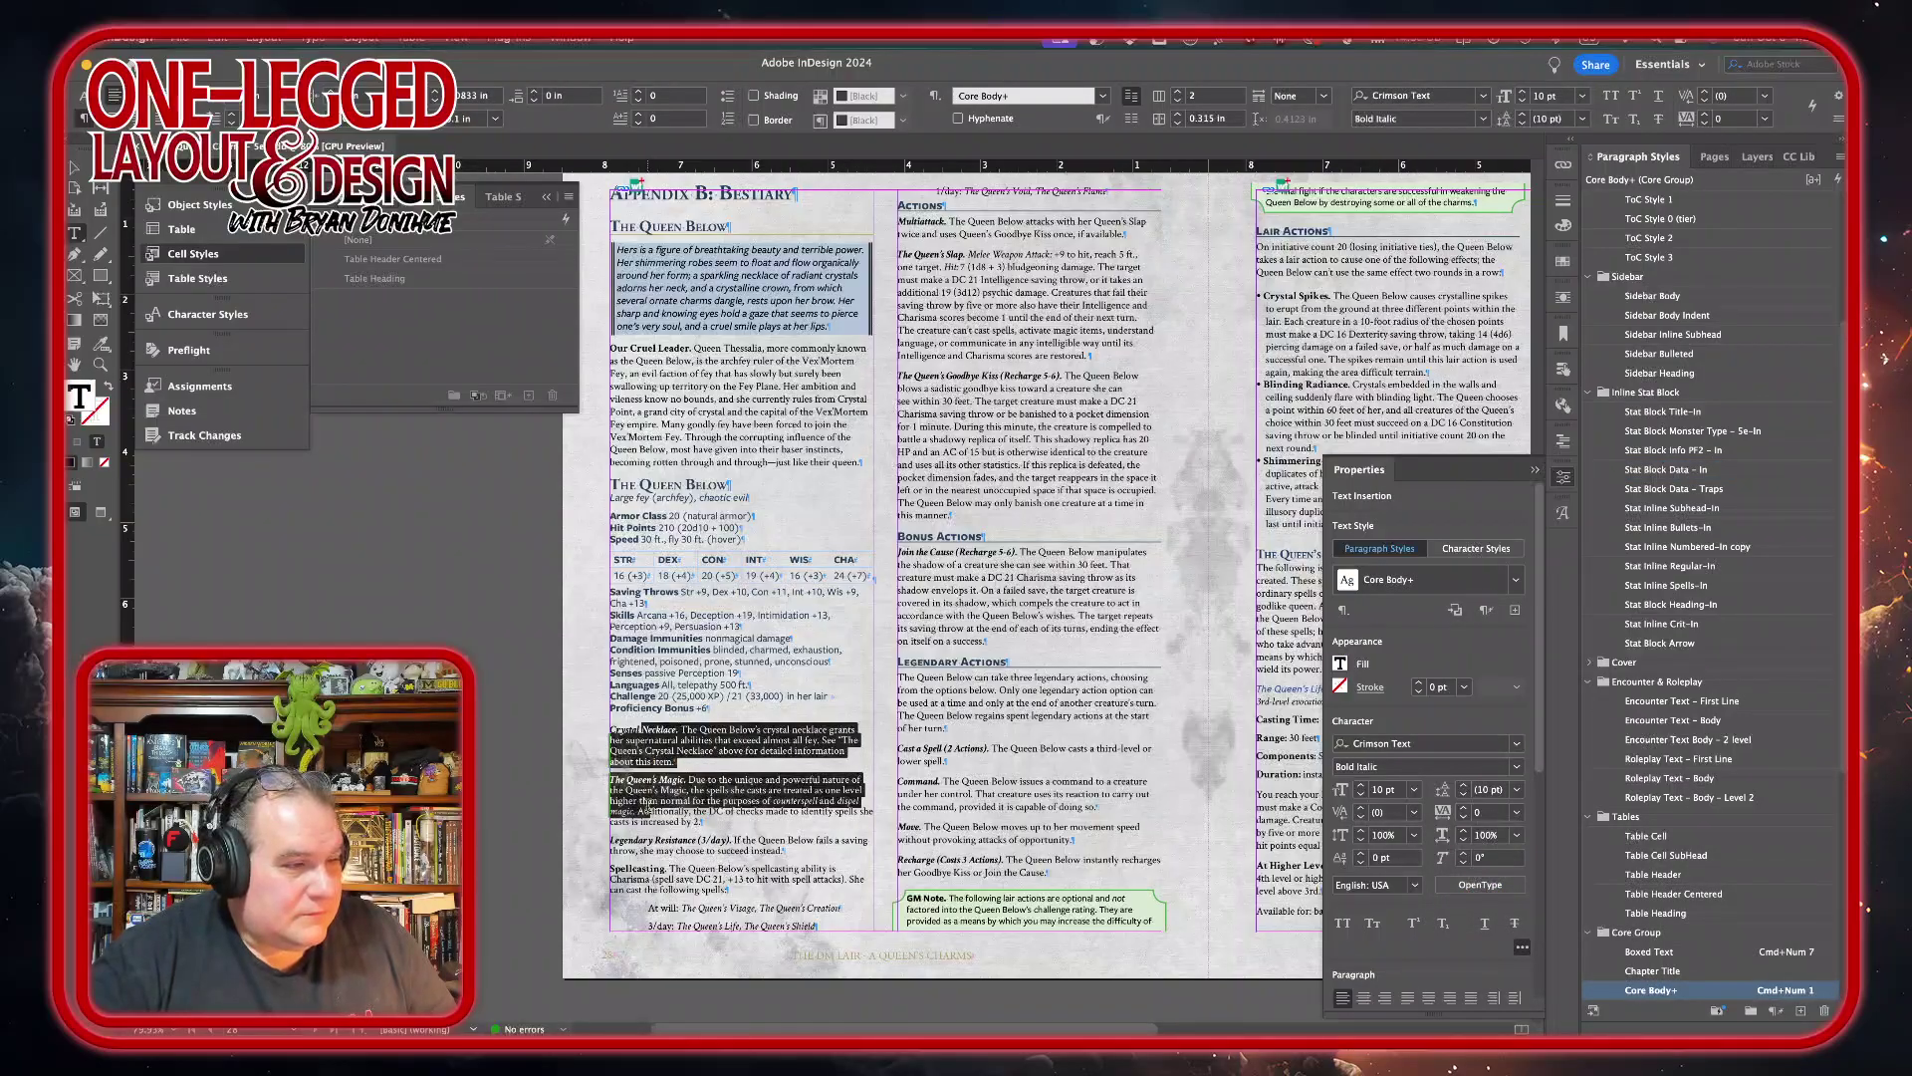
drag(648, 809, 638, 878)
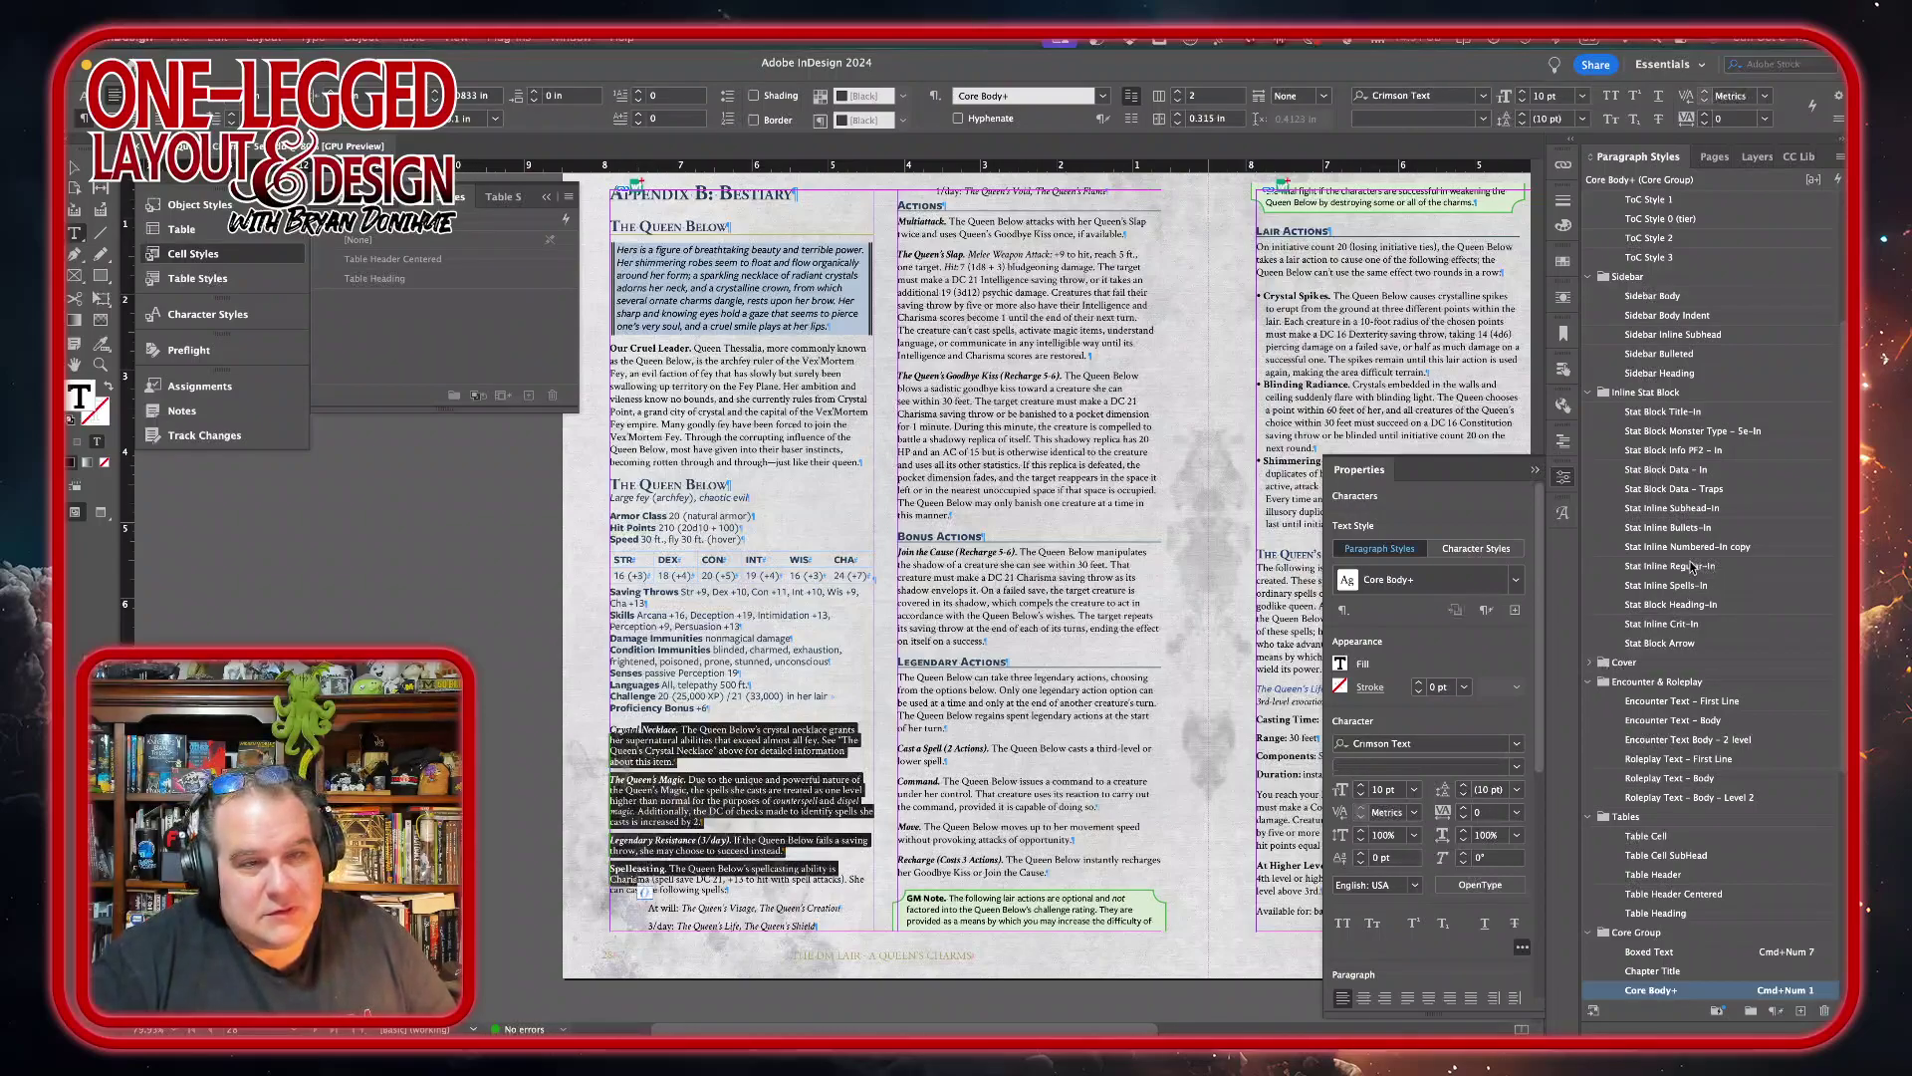
click(1683, 567)
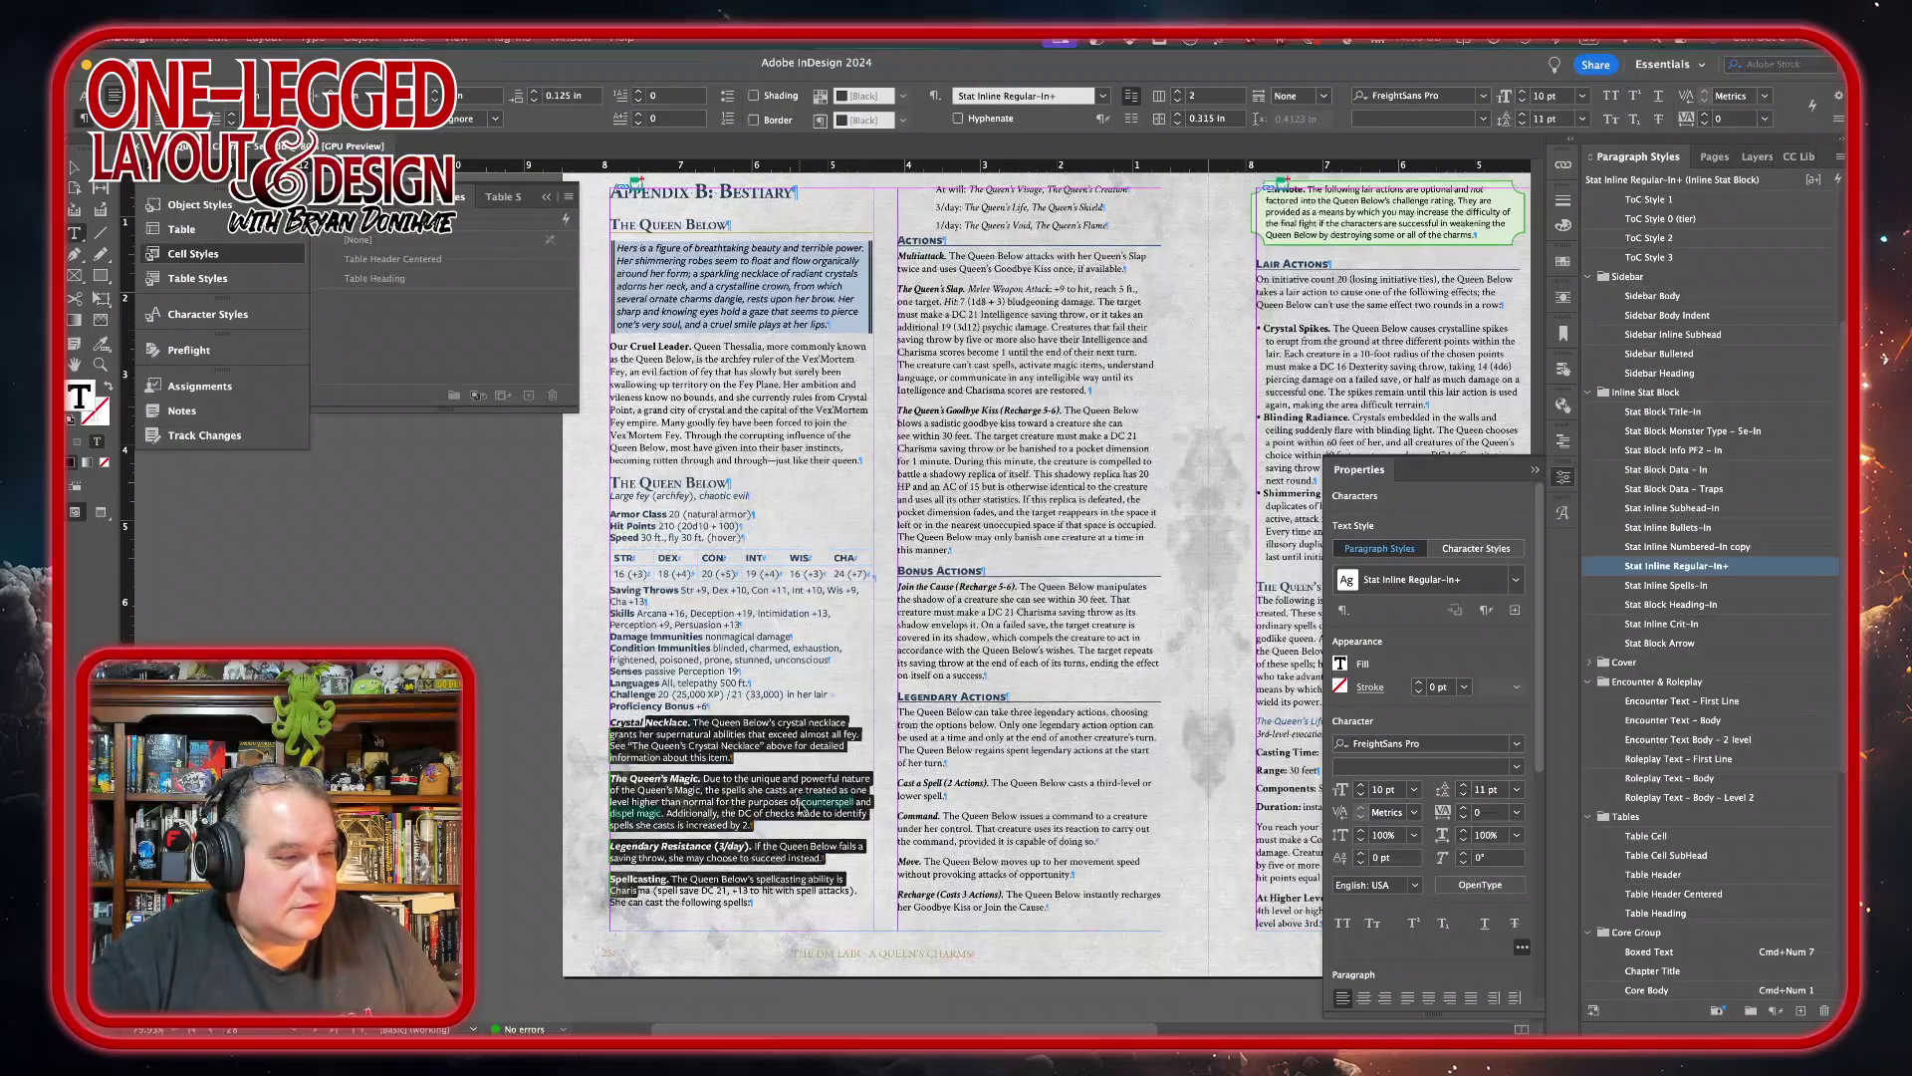
- Apply the Stat Inline Spells–In paragraph style to the At will, 3/day and 1/day spell lines under Spellcasting
scroll(966, 597, up, 3)
scroll(966, 597, right, 3)
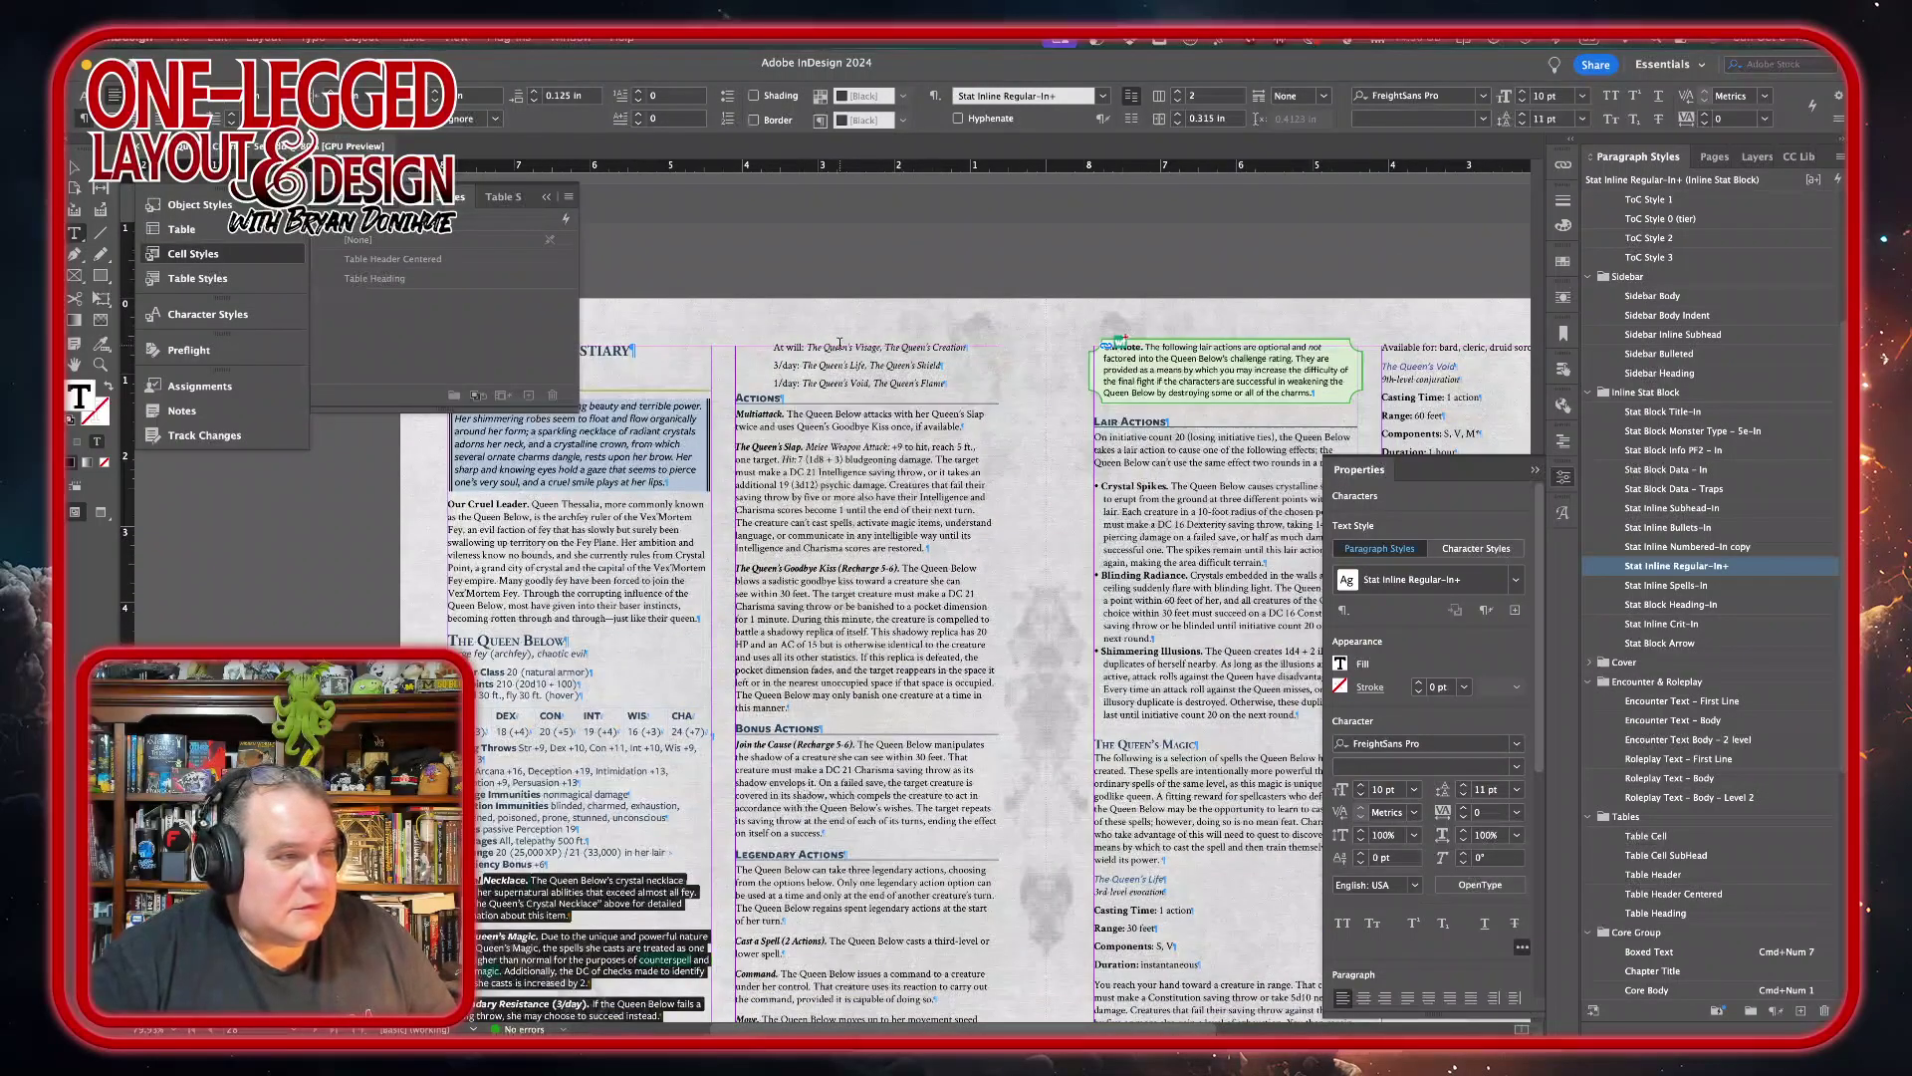
drag(840, 343, 826, 385)
key(super+KP_1)
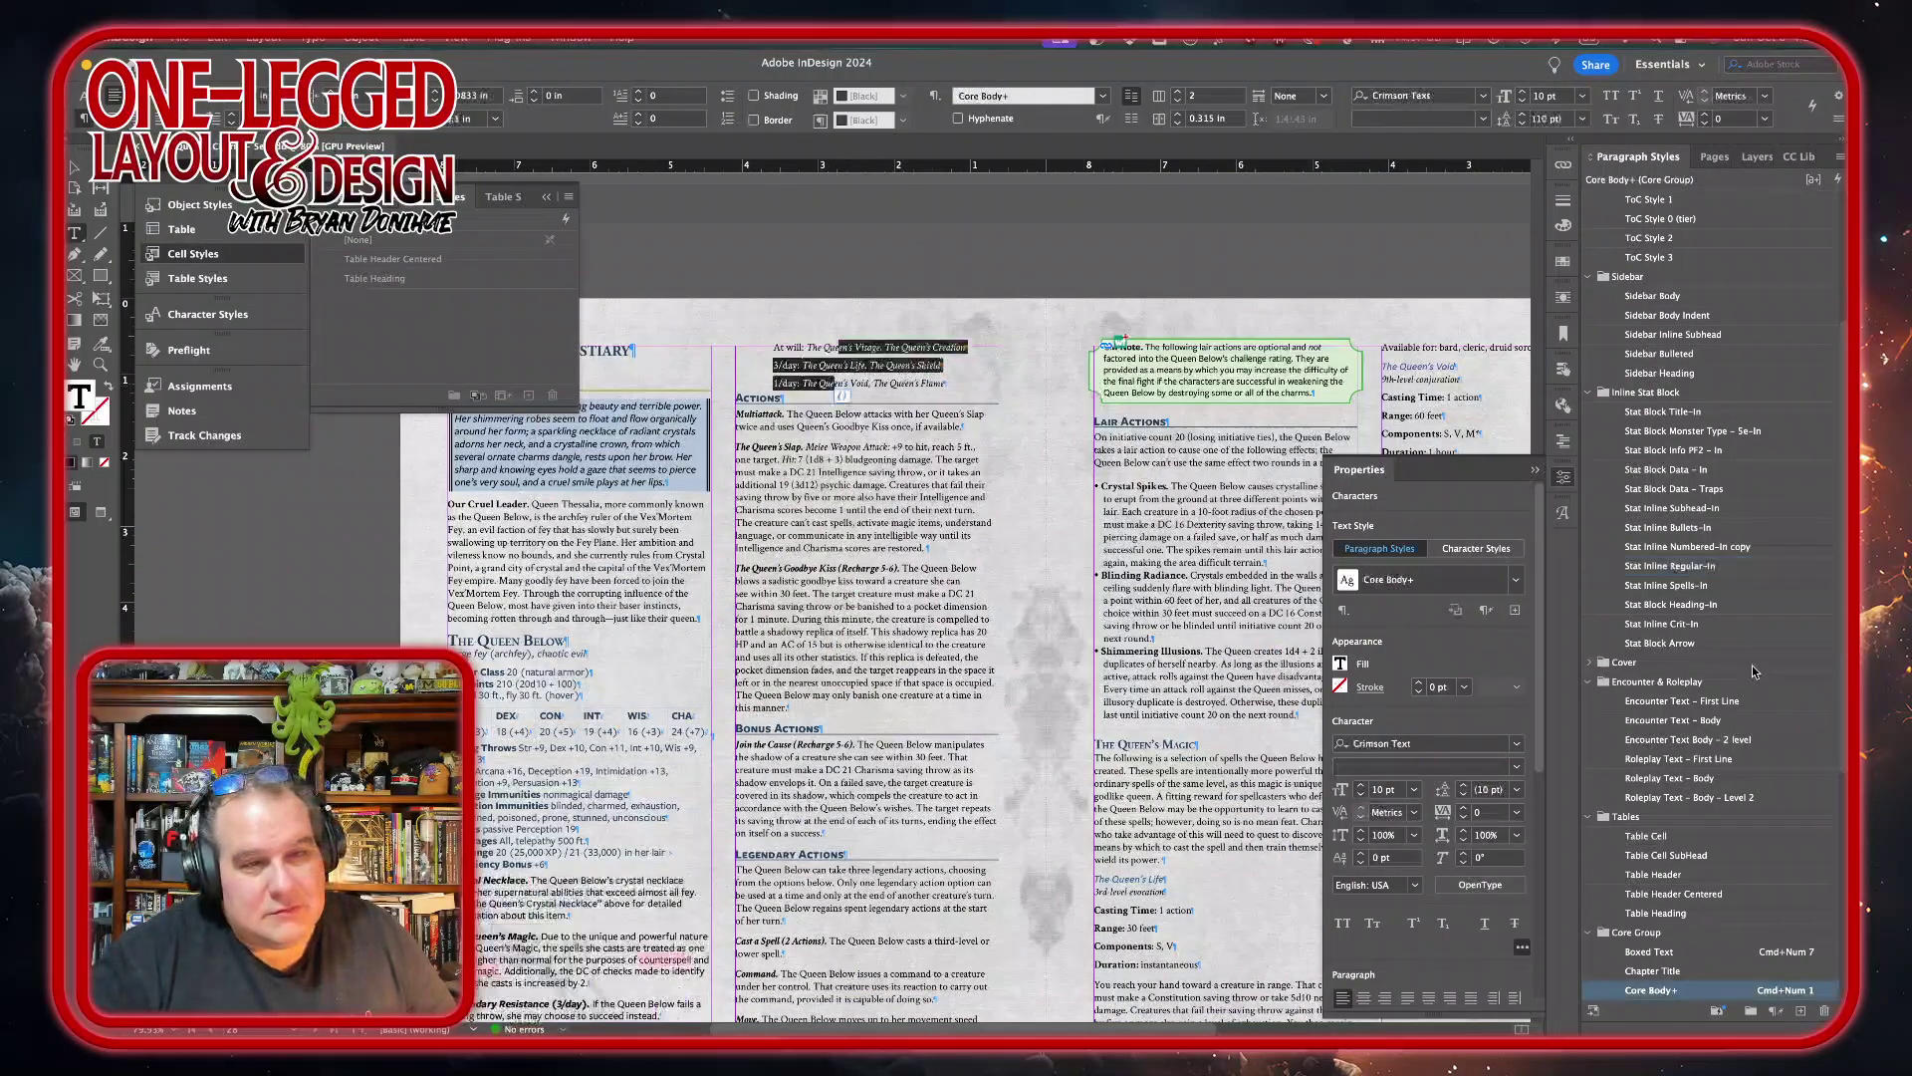
click(1687, 586)
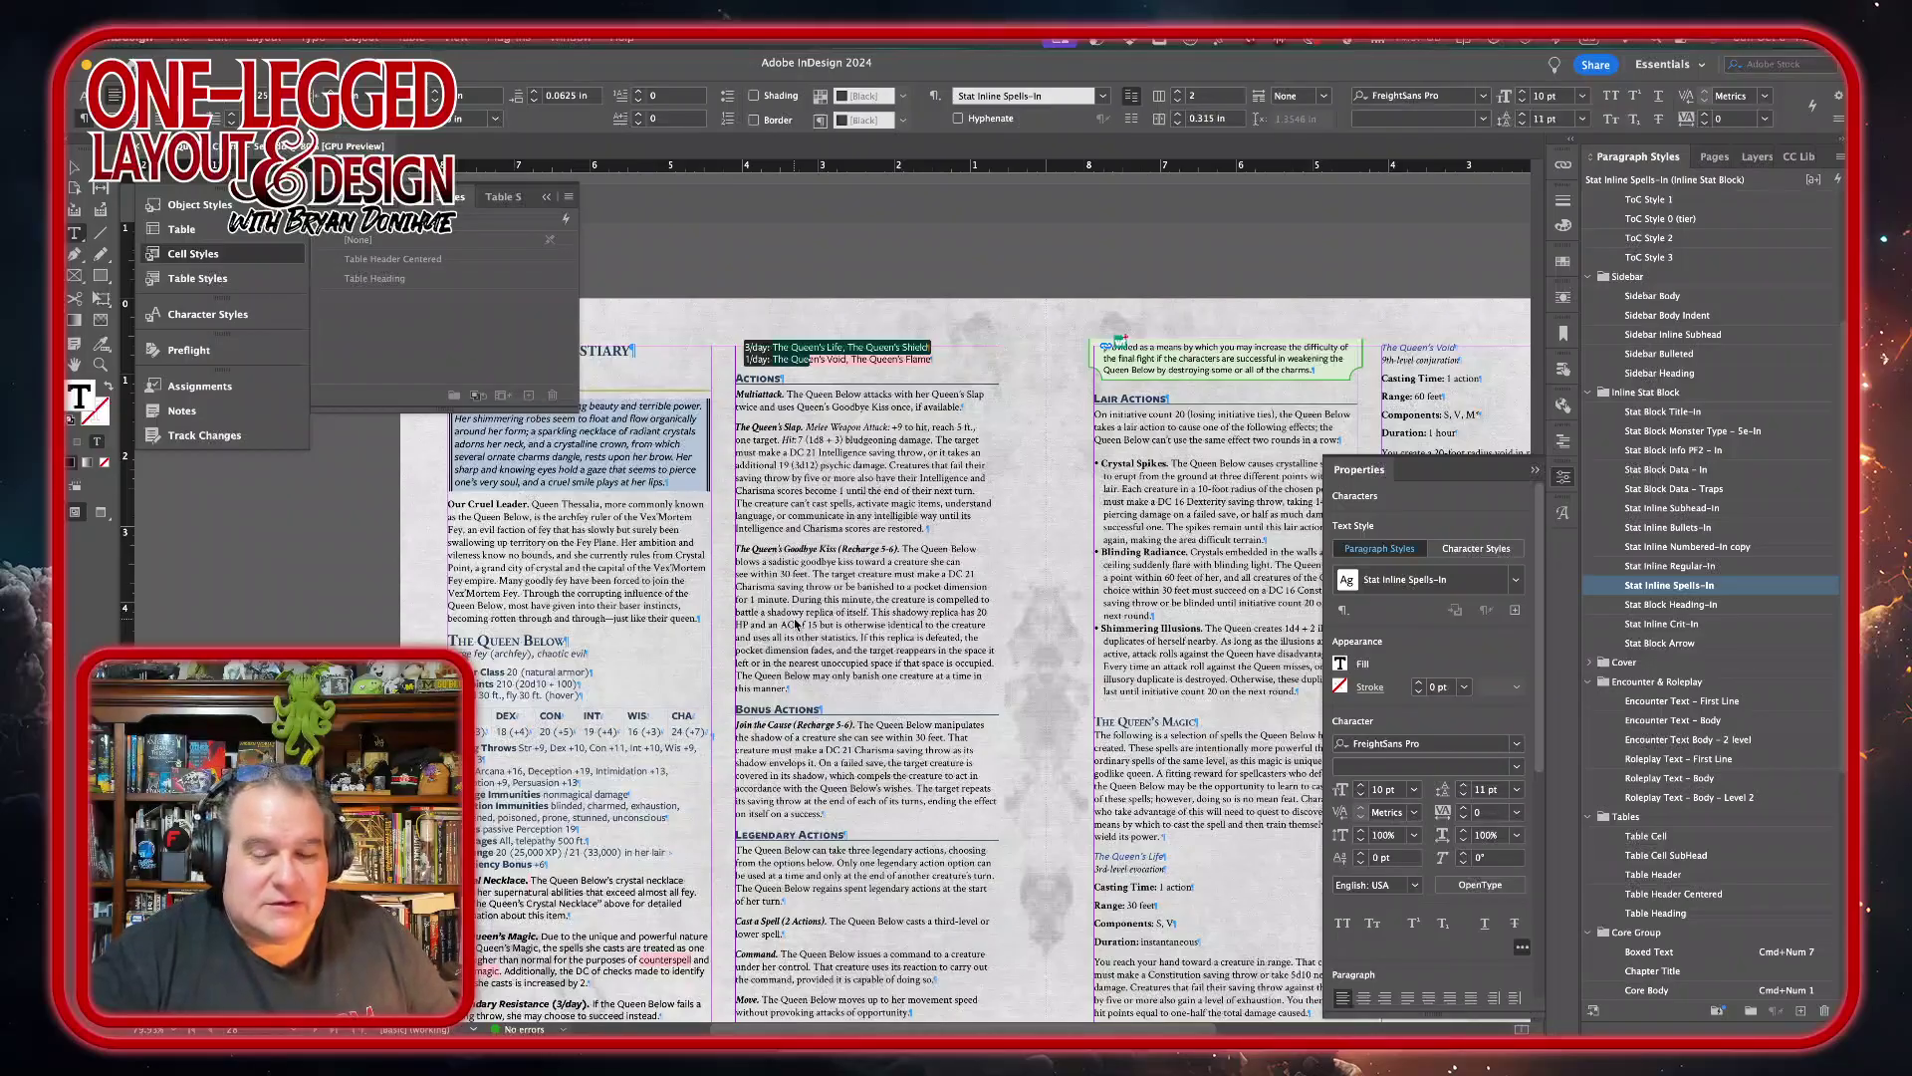
- Apply the Stat Inline Regular–In paragraph style to the Multiattack, The Queen's Slap and The Queen's Goodbye Kiss paragraphs under Actions
scroll(797, 623, left, 2)
scroll(796, 624, down, 5)
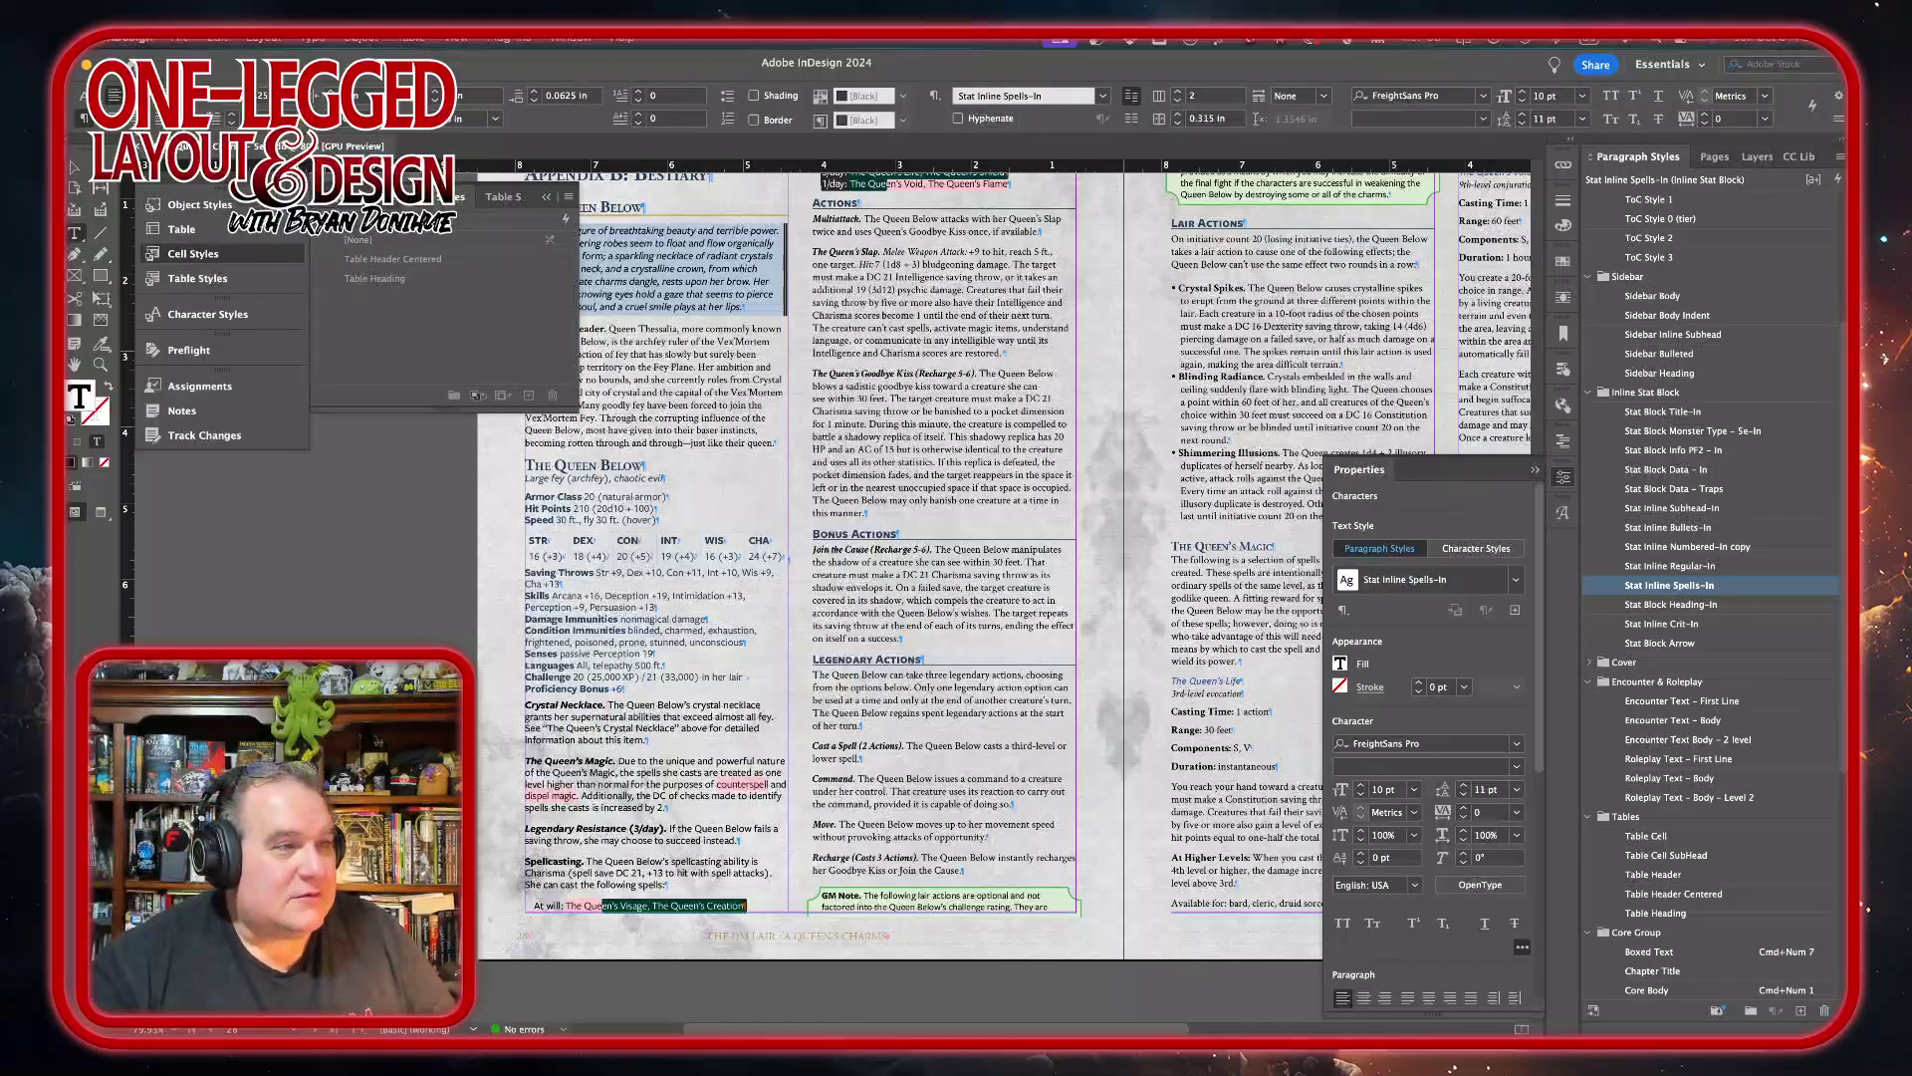
click(849, 182)
drag(837, 231, 874, 490)
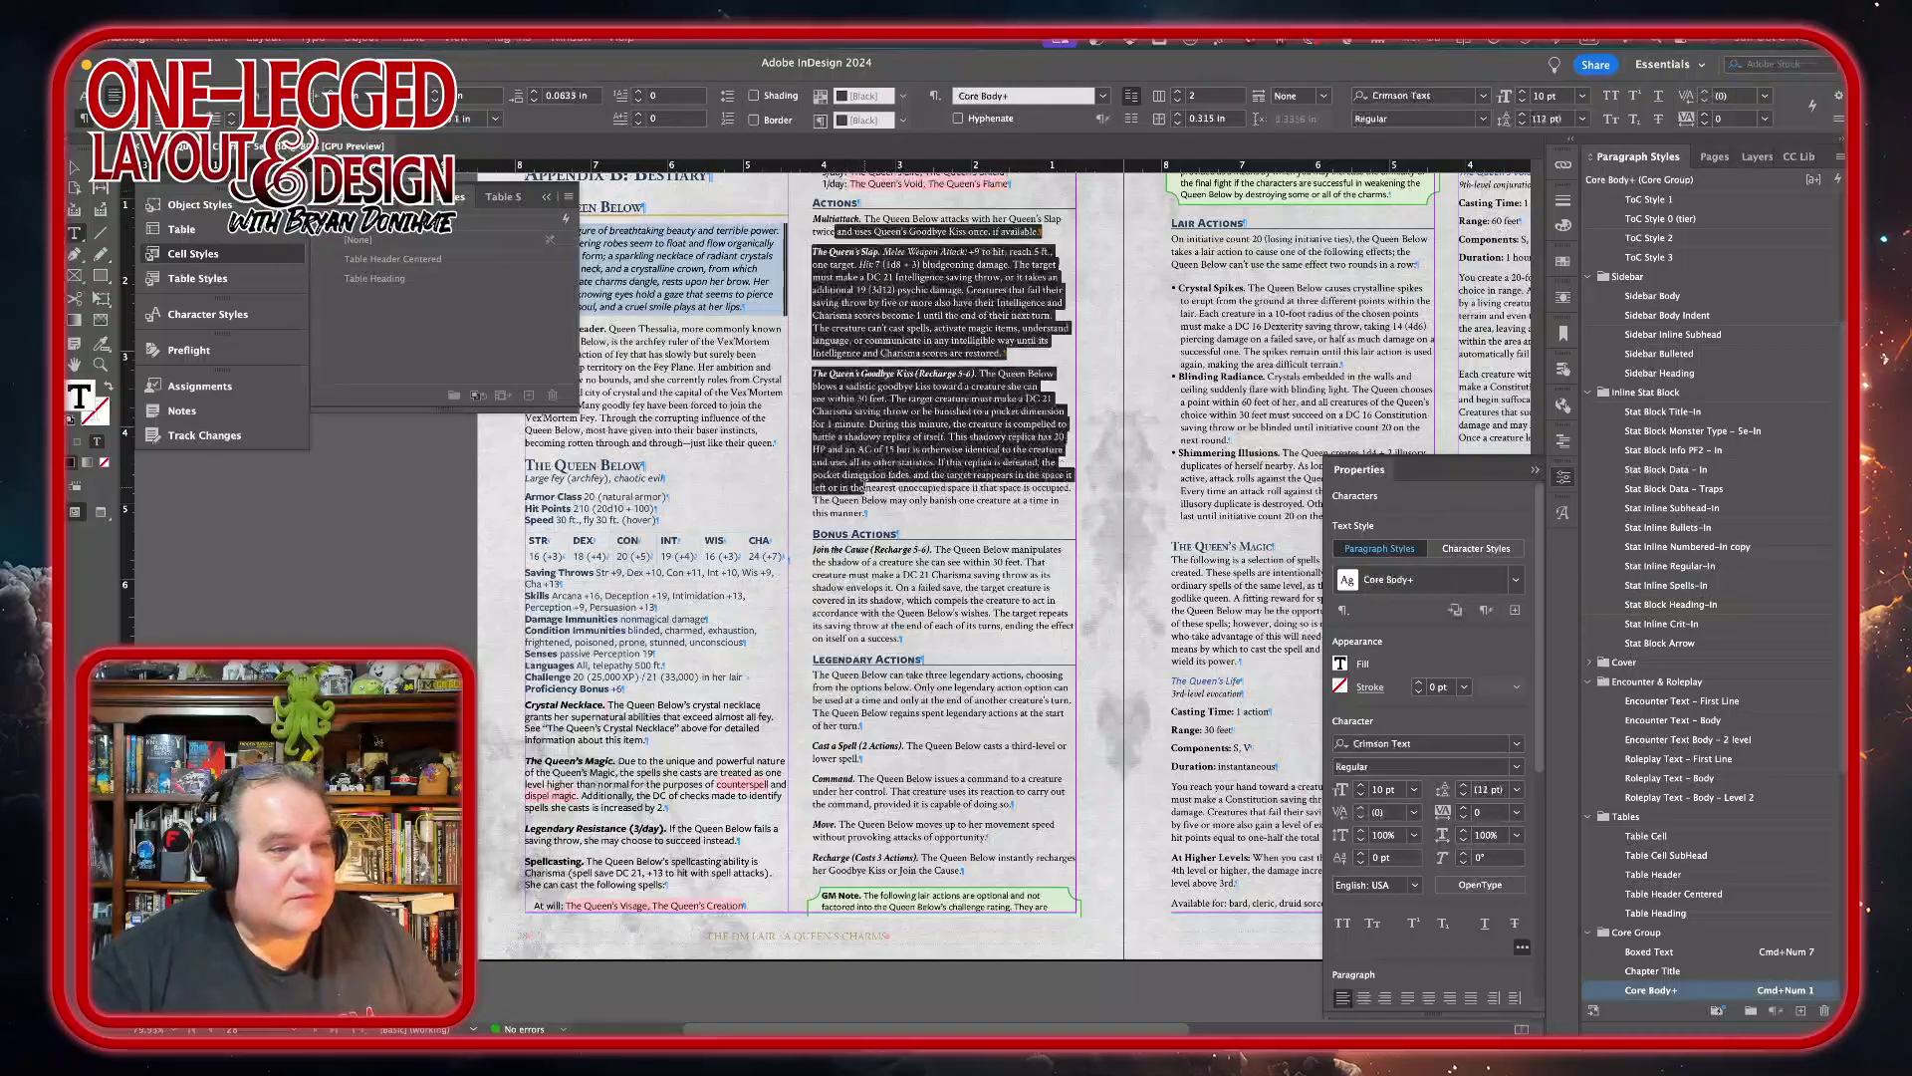
click(1750, 565)
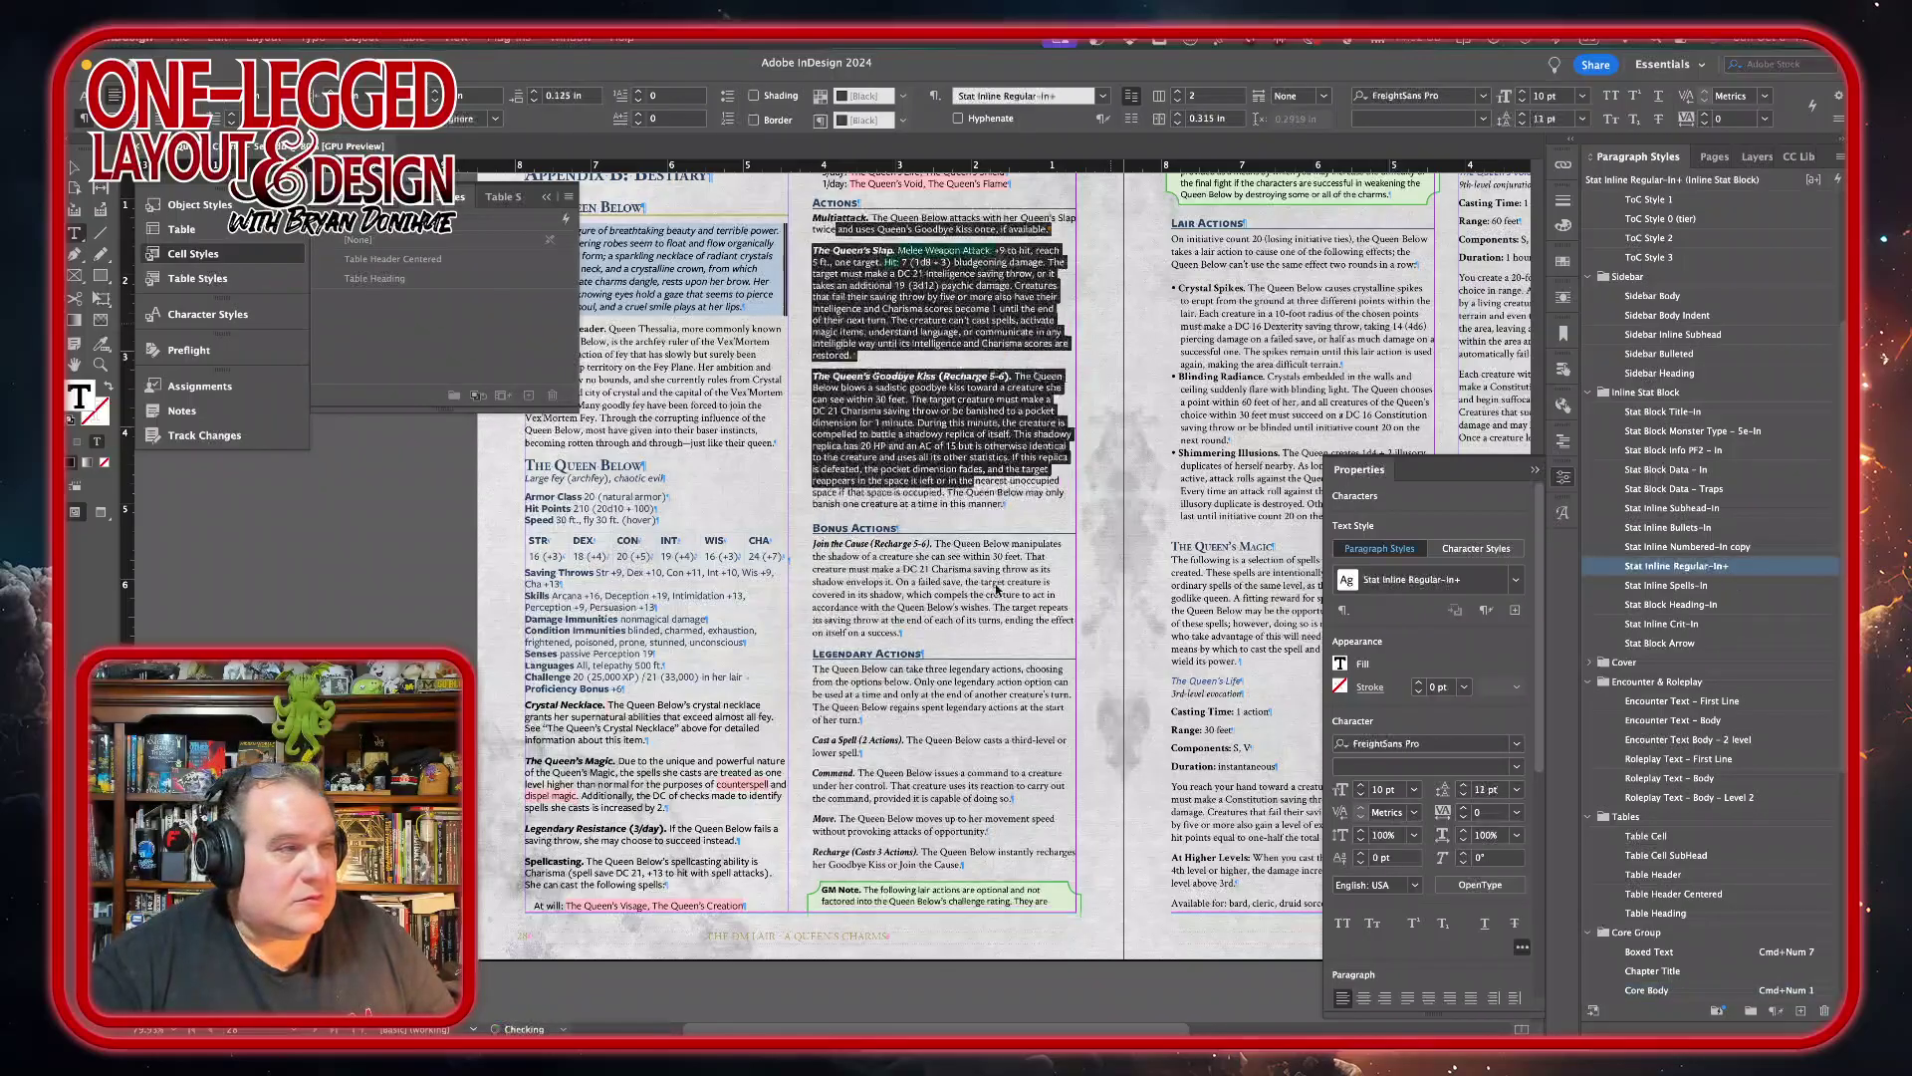
click(901, 550)
- Insert a column break after the Proficiency Bonus line and delete the empty paragraph above Crystal Necklace
scroll(841, 550, left, 5)
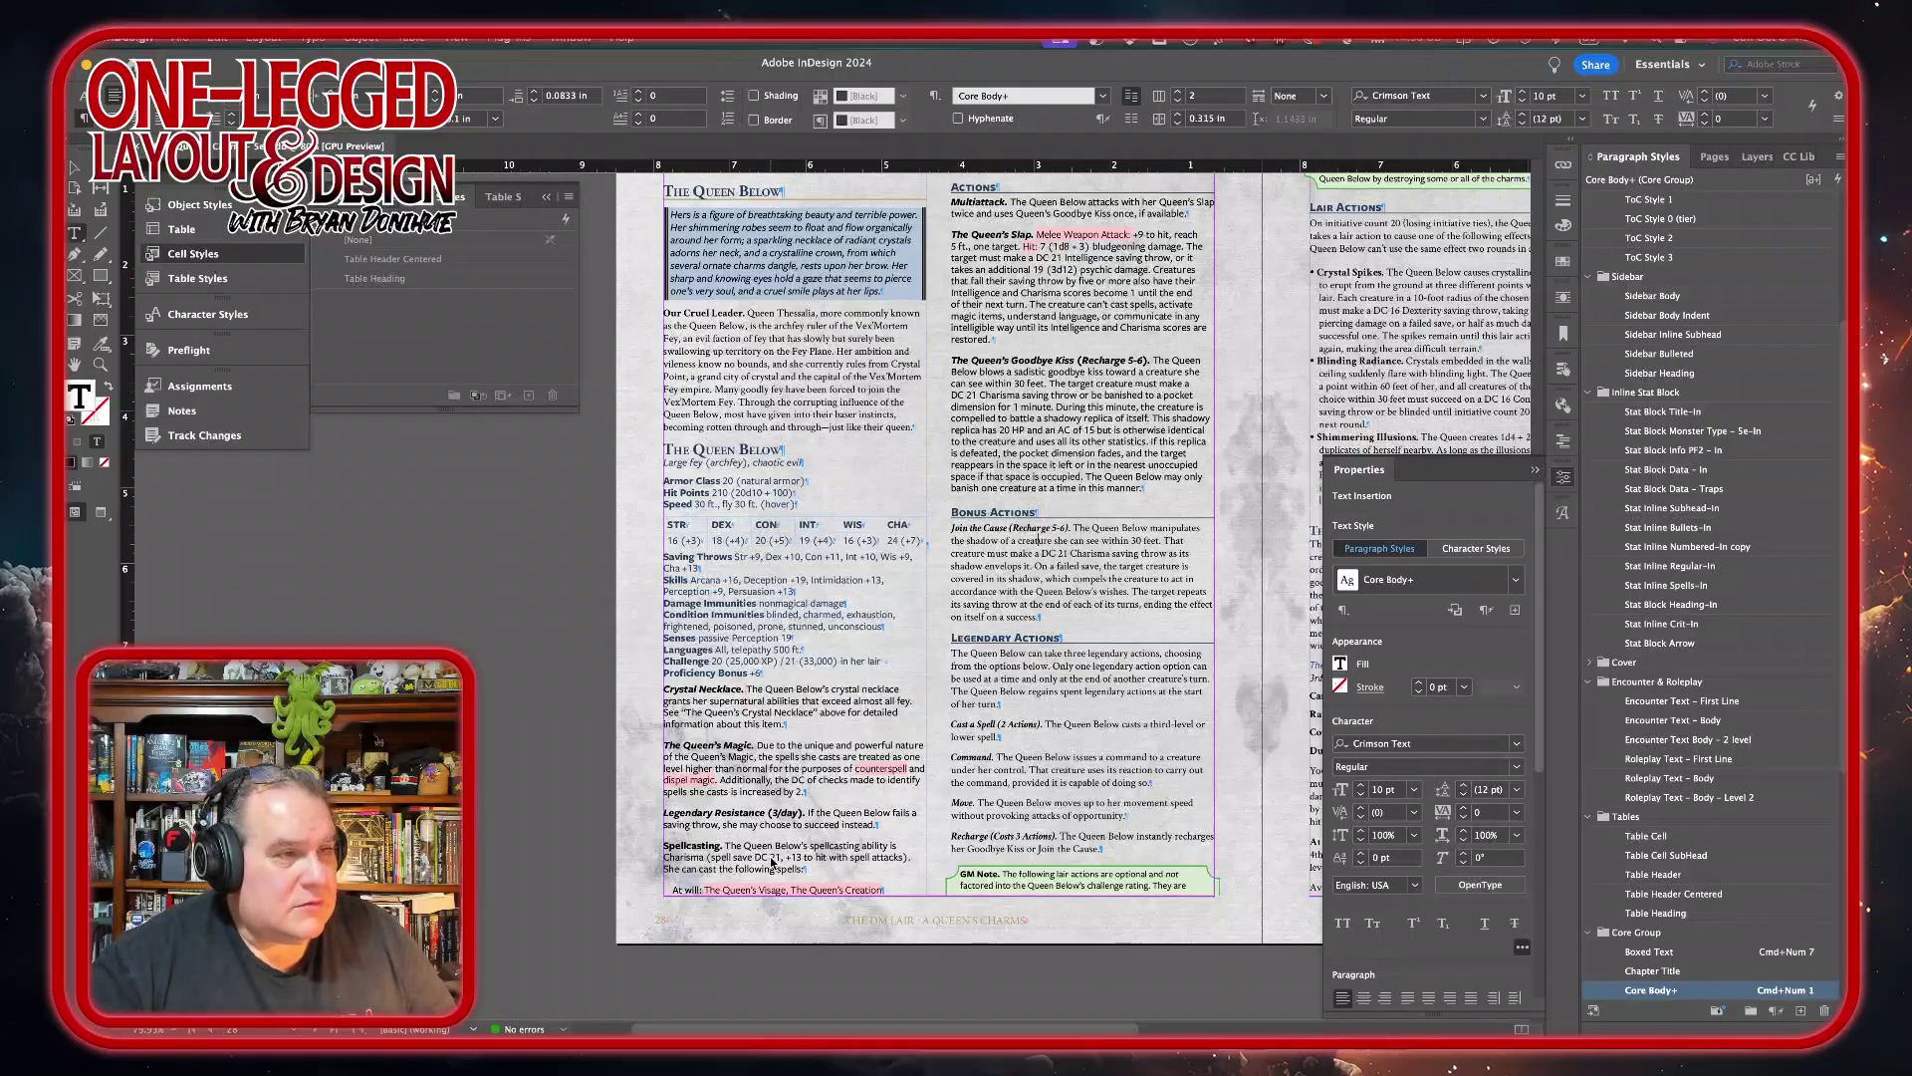
scroll(838, 741, down, 1)
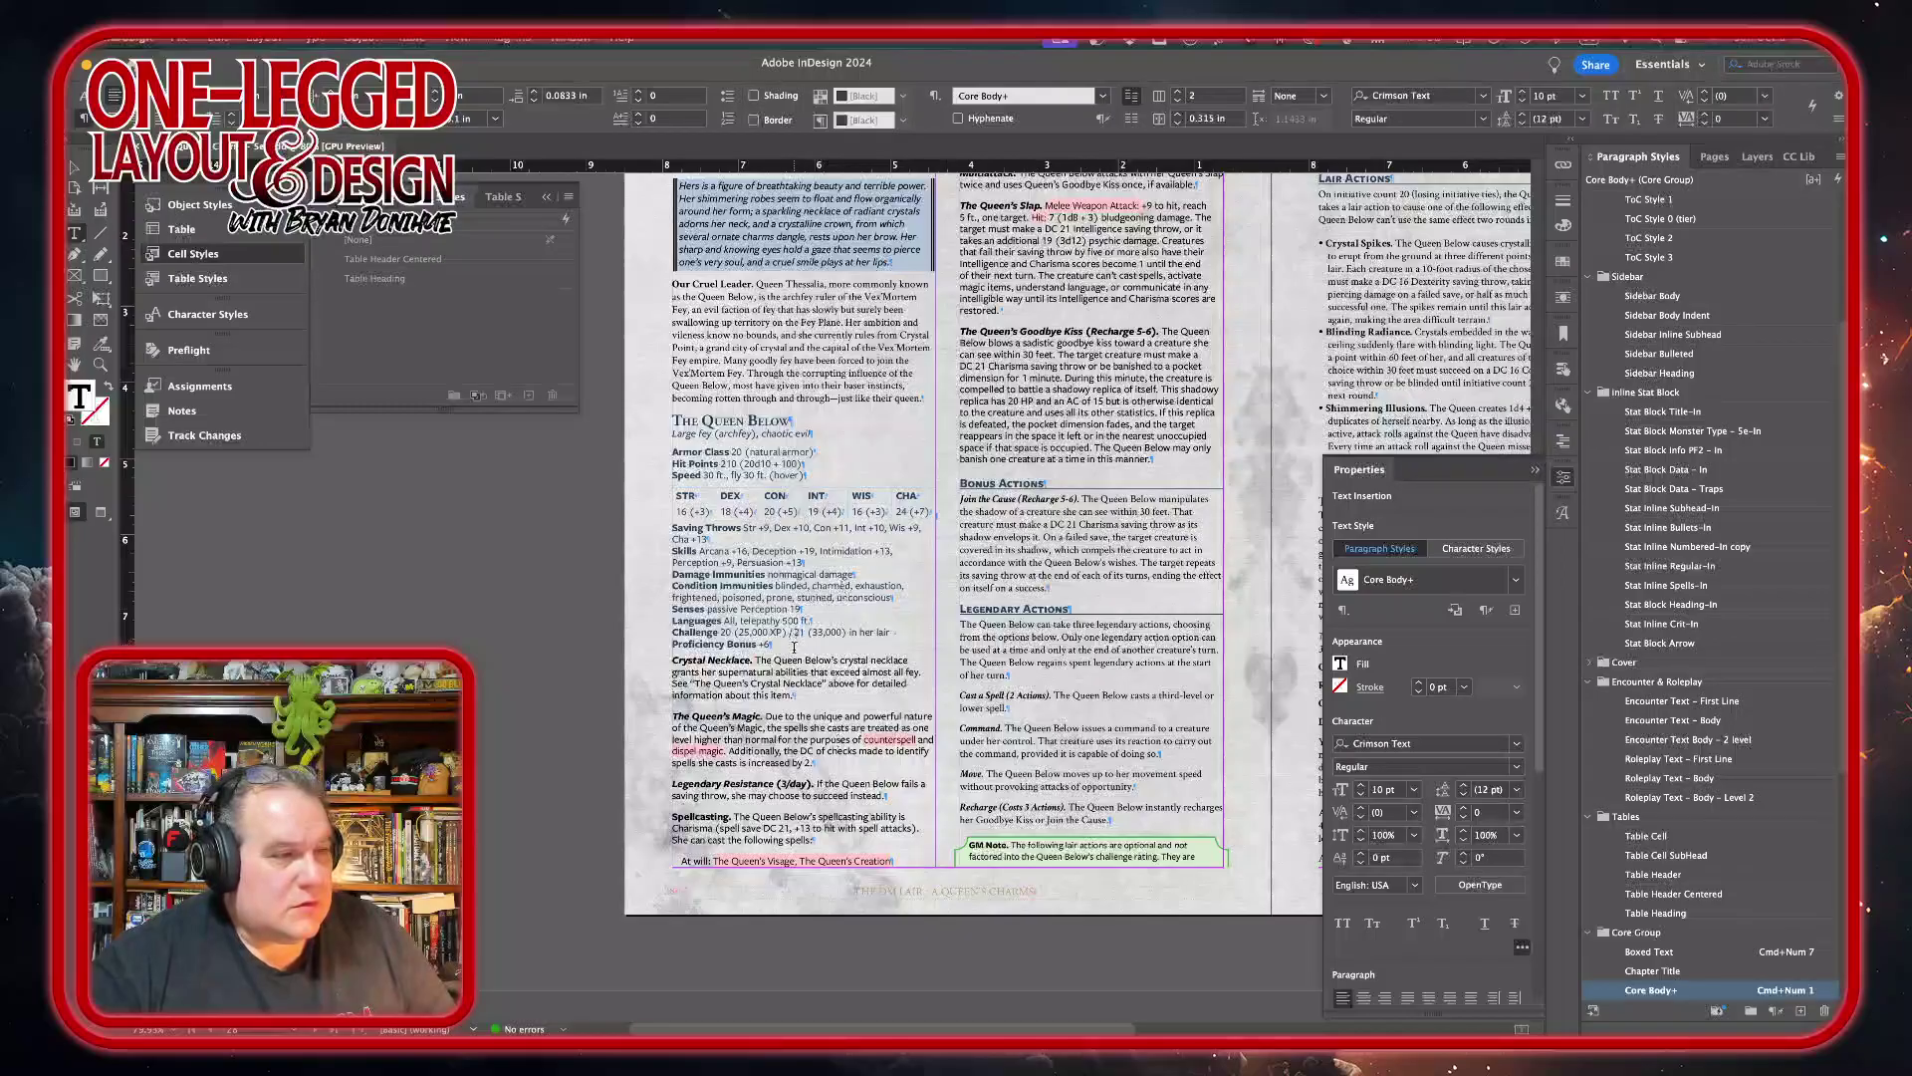
click(794, 646)
scroll(794, 649, up, 2)
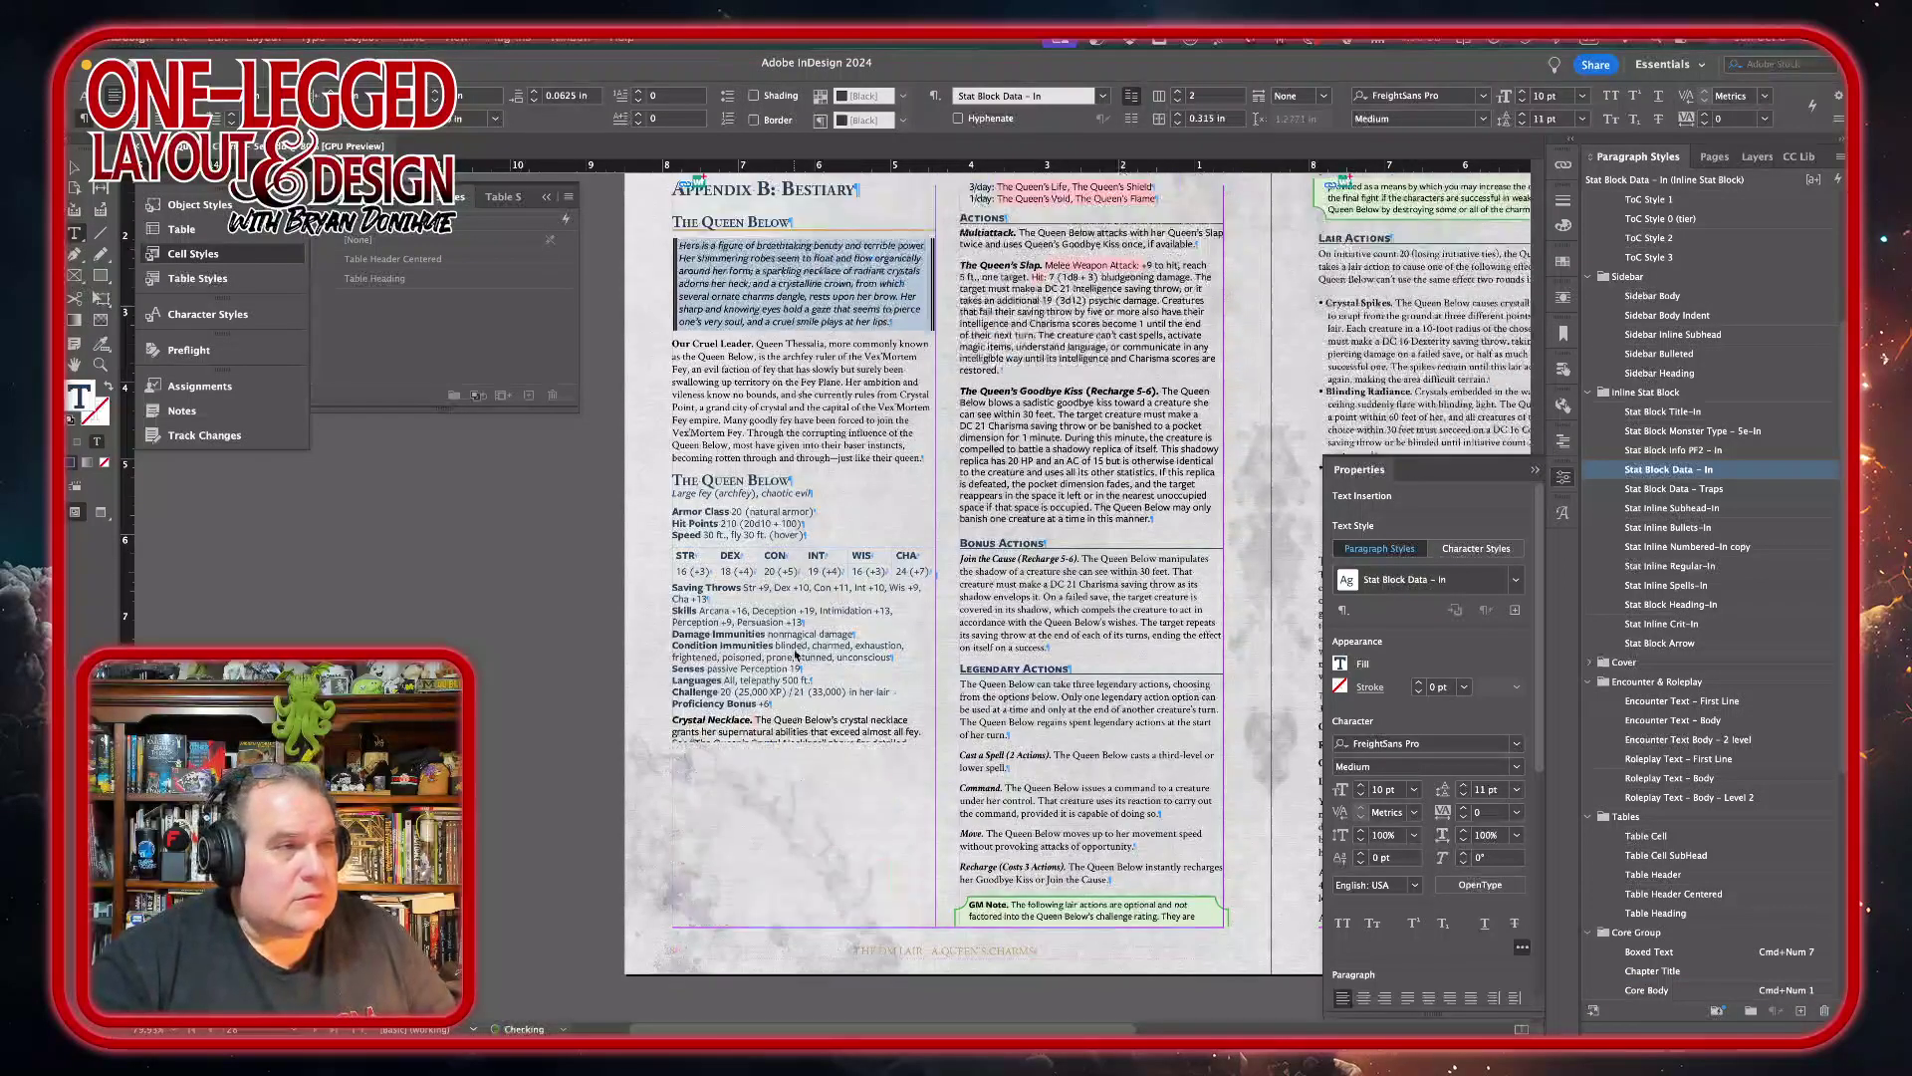
key(KP_Enter)
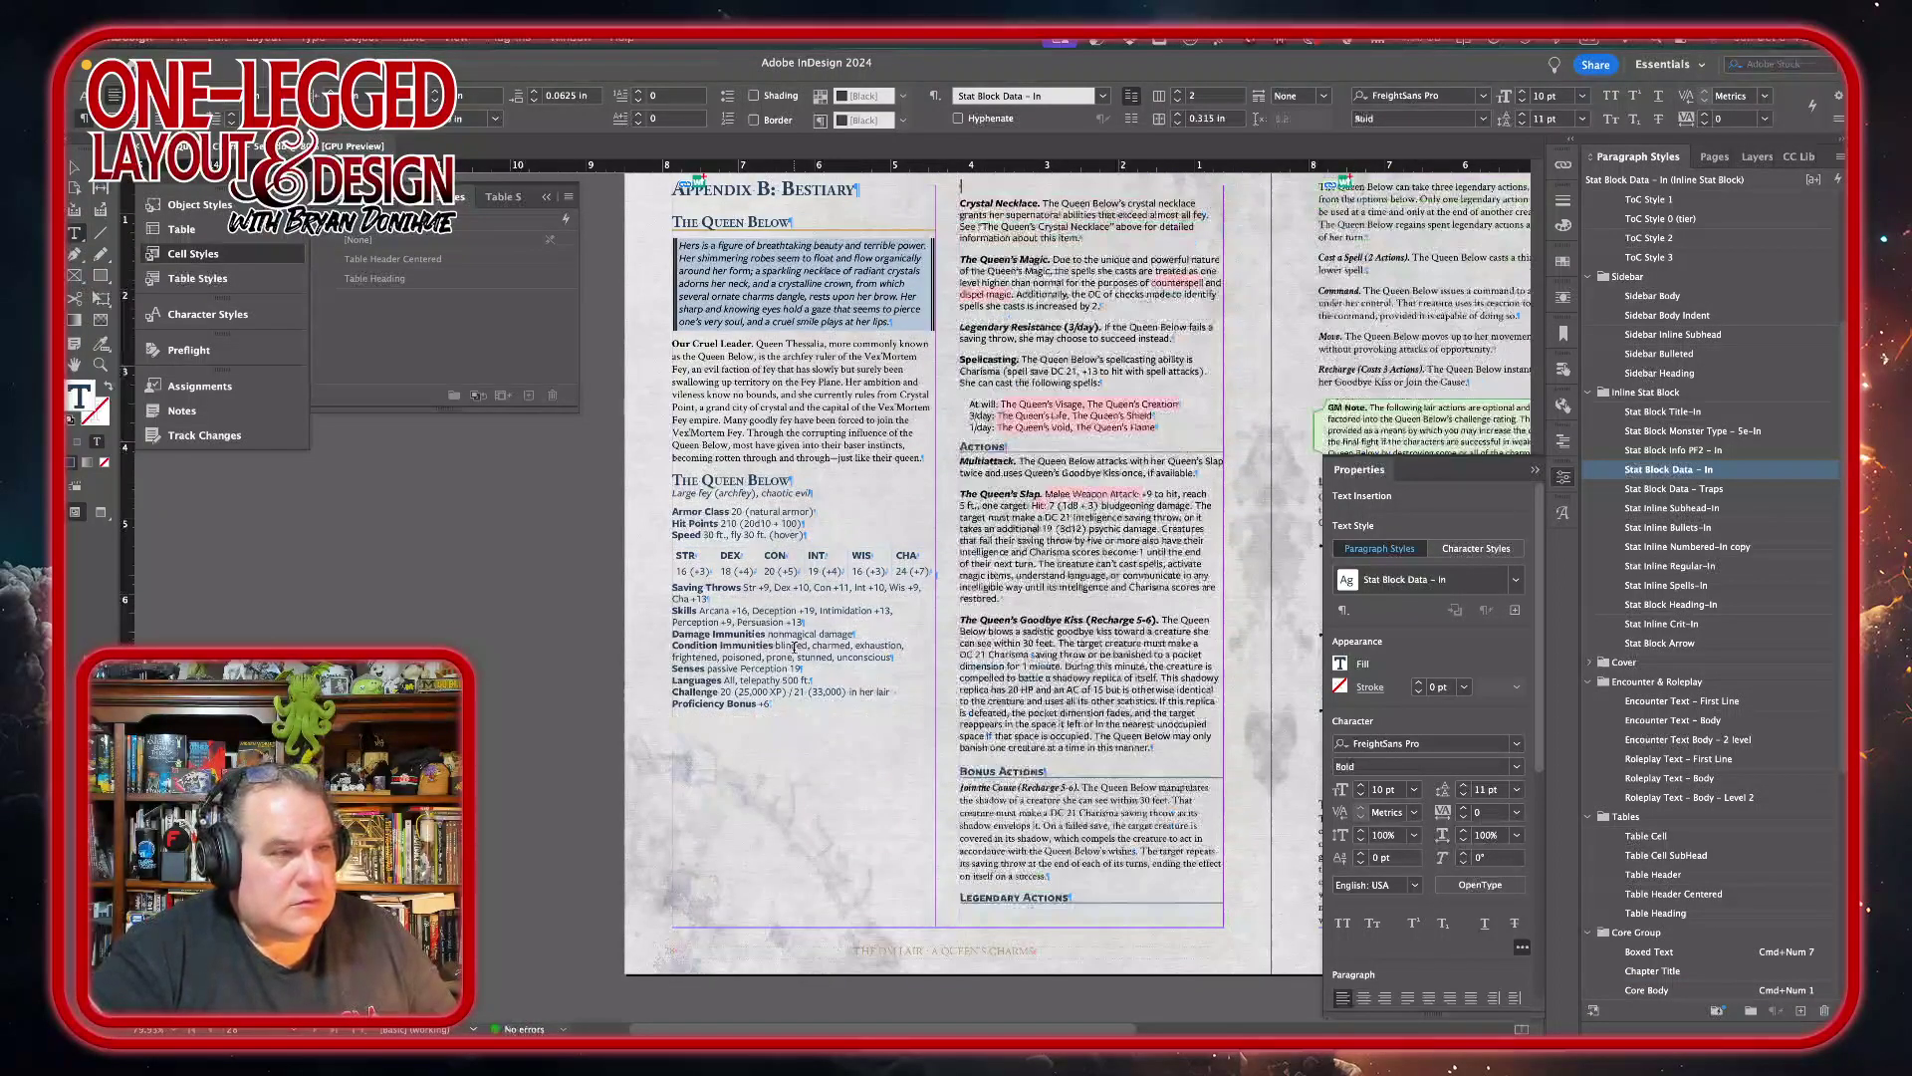
key(Delete)
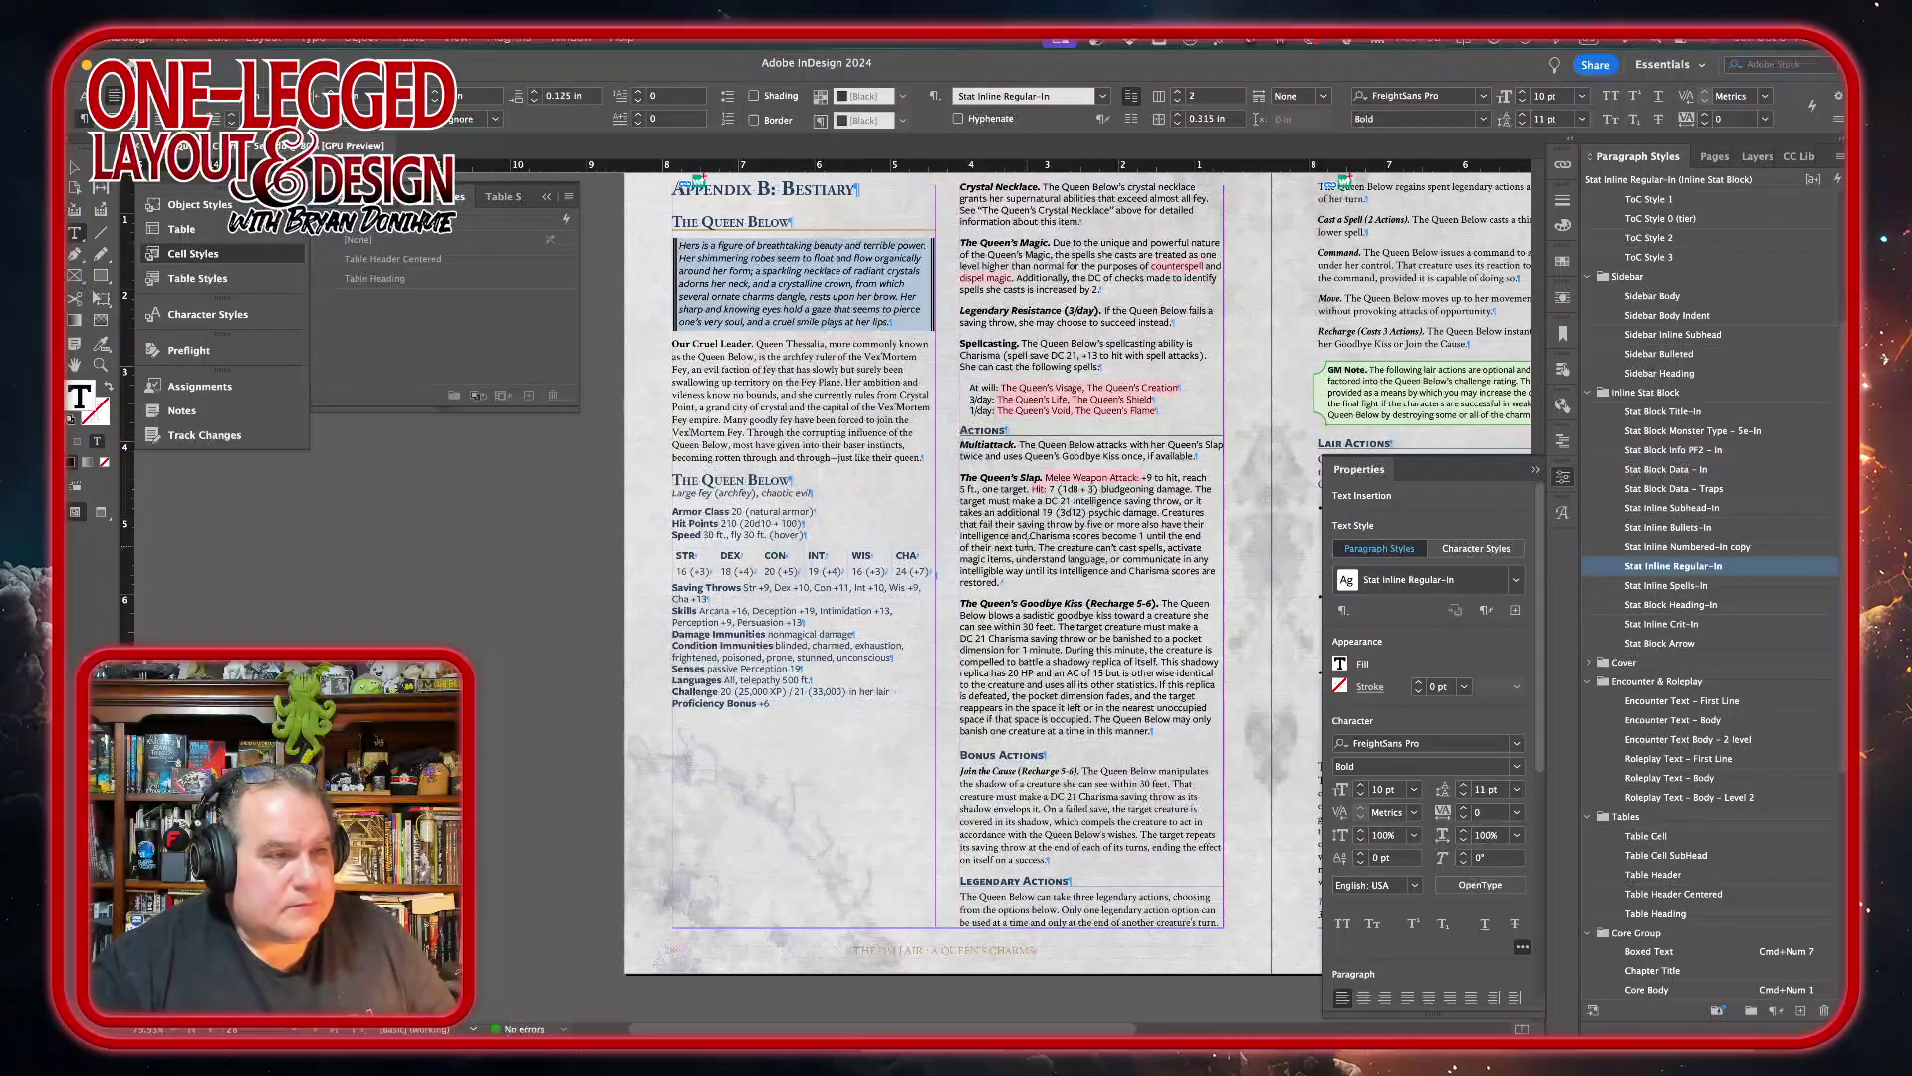
- Apply the Stat Inline Regular–In paragraph style to the Join the Cause paragraph and move Legendary Actions to the next column with a column break
scroll(1025, 544, right, 5)
scroll(1026, 544, down, 2)
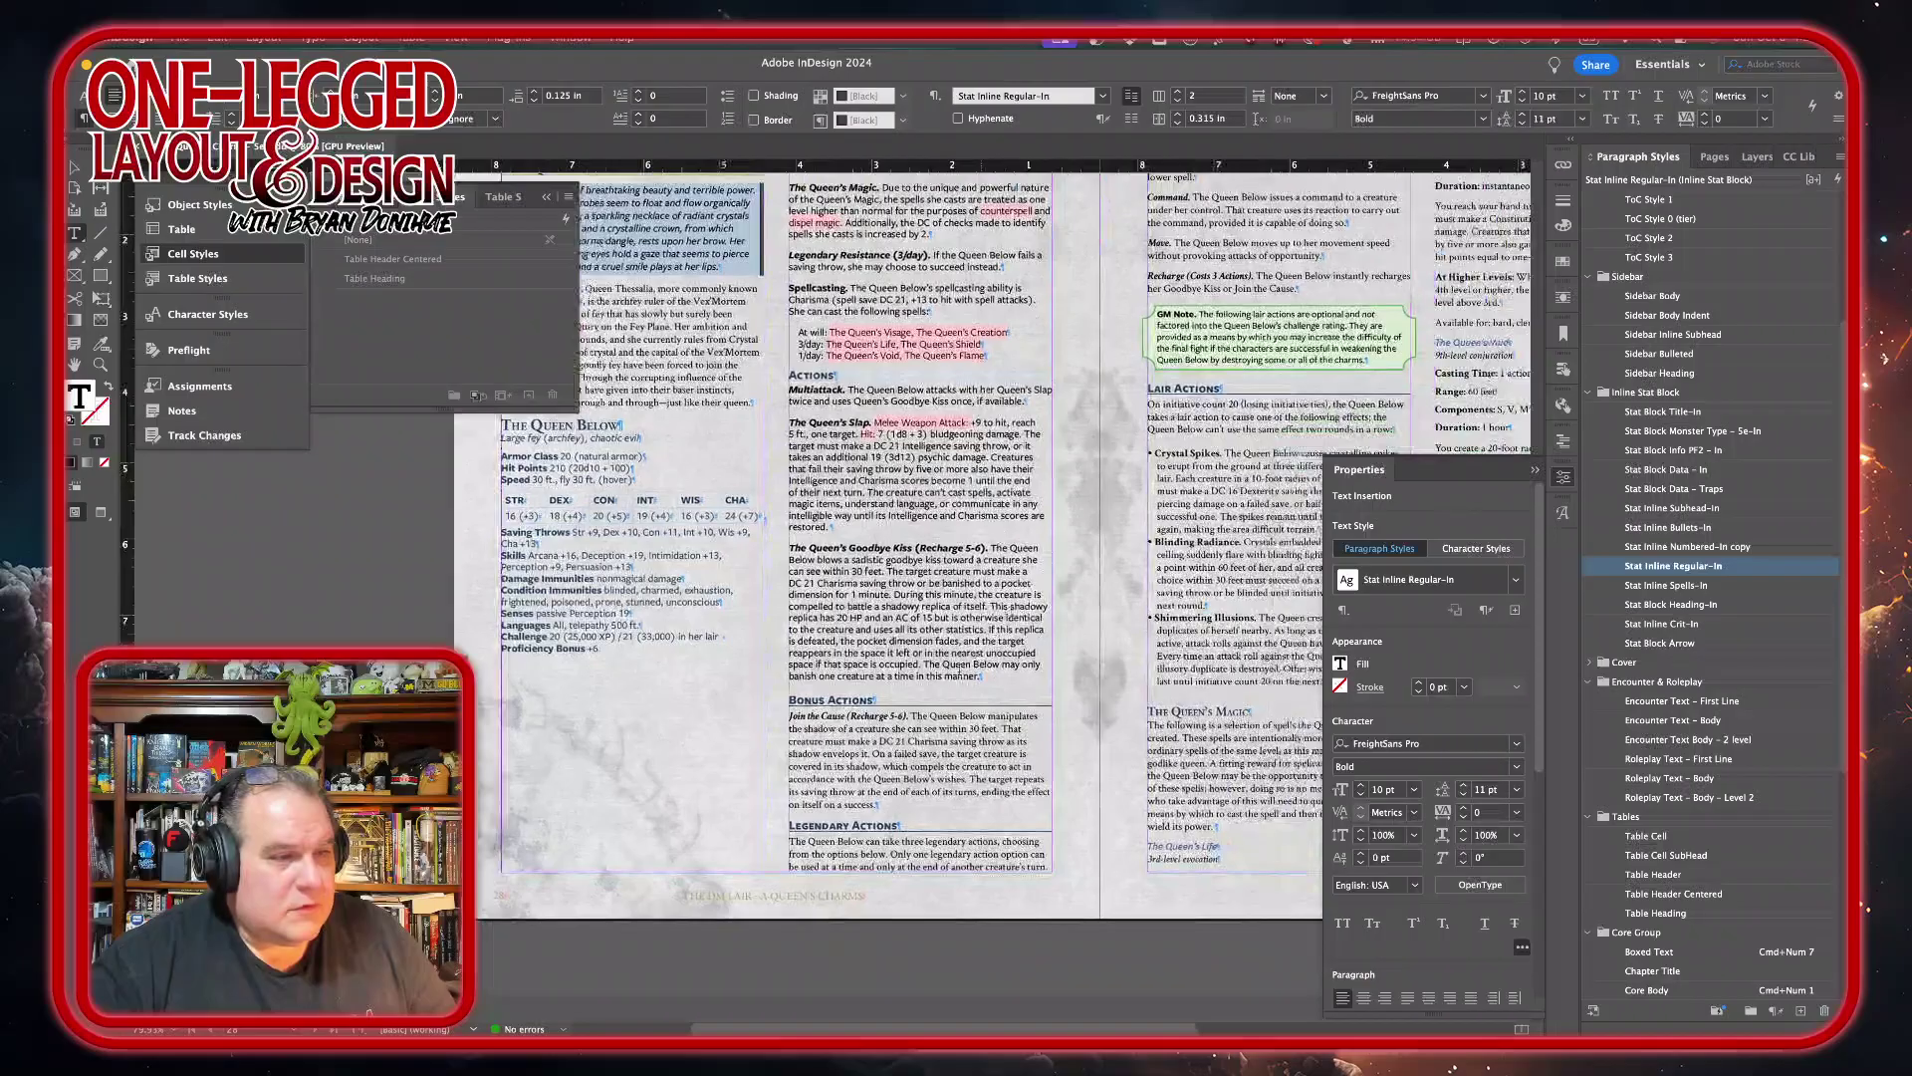
click(802, 727)
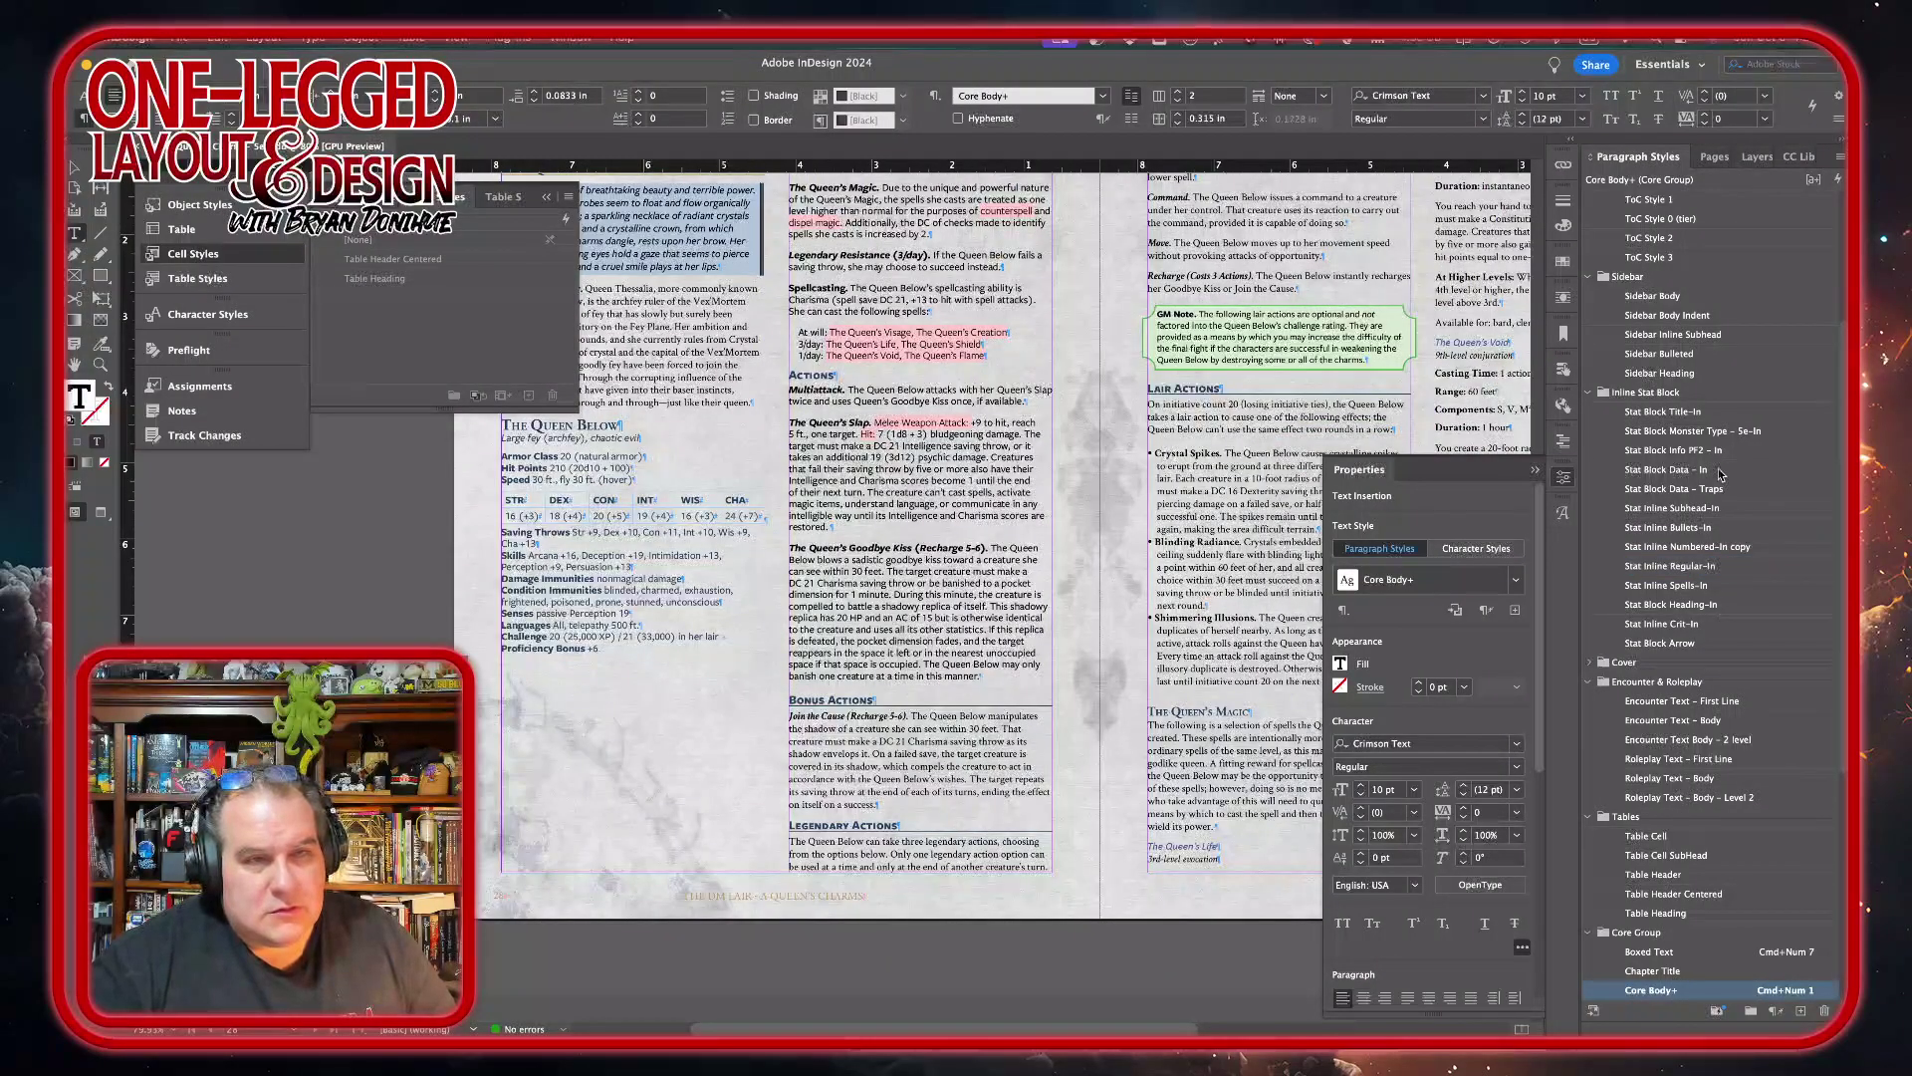
click(1683, 566)
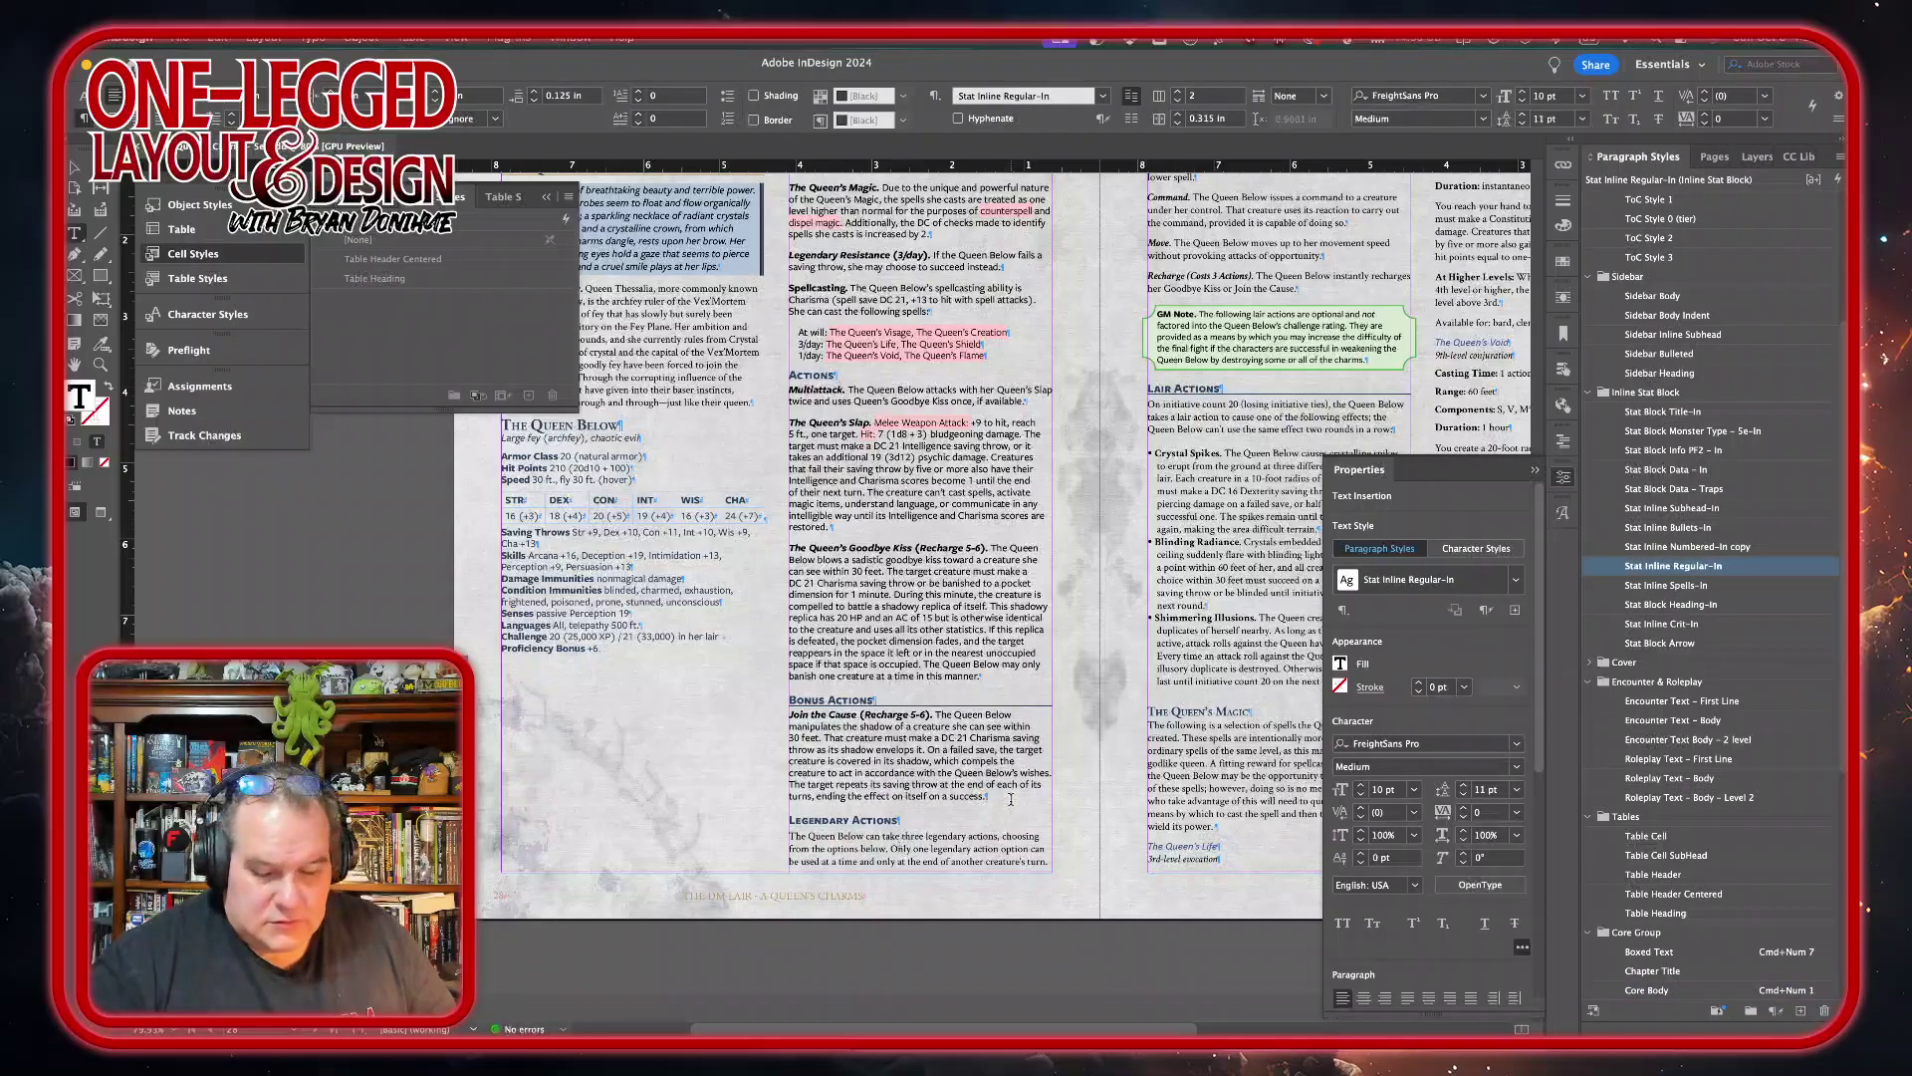
scroll(1010, 799, up, 1)
key(Delete)
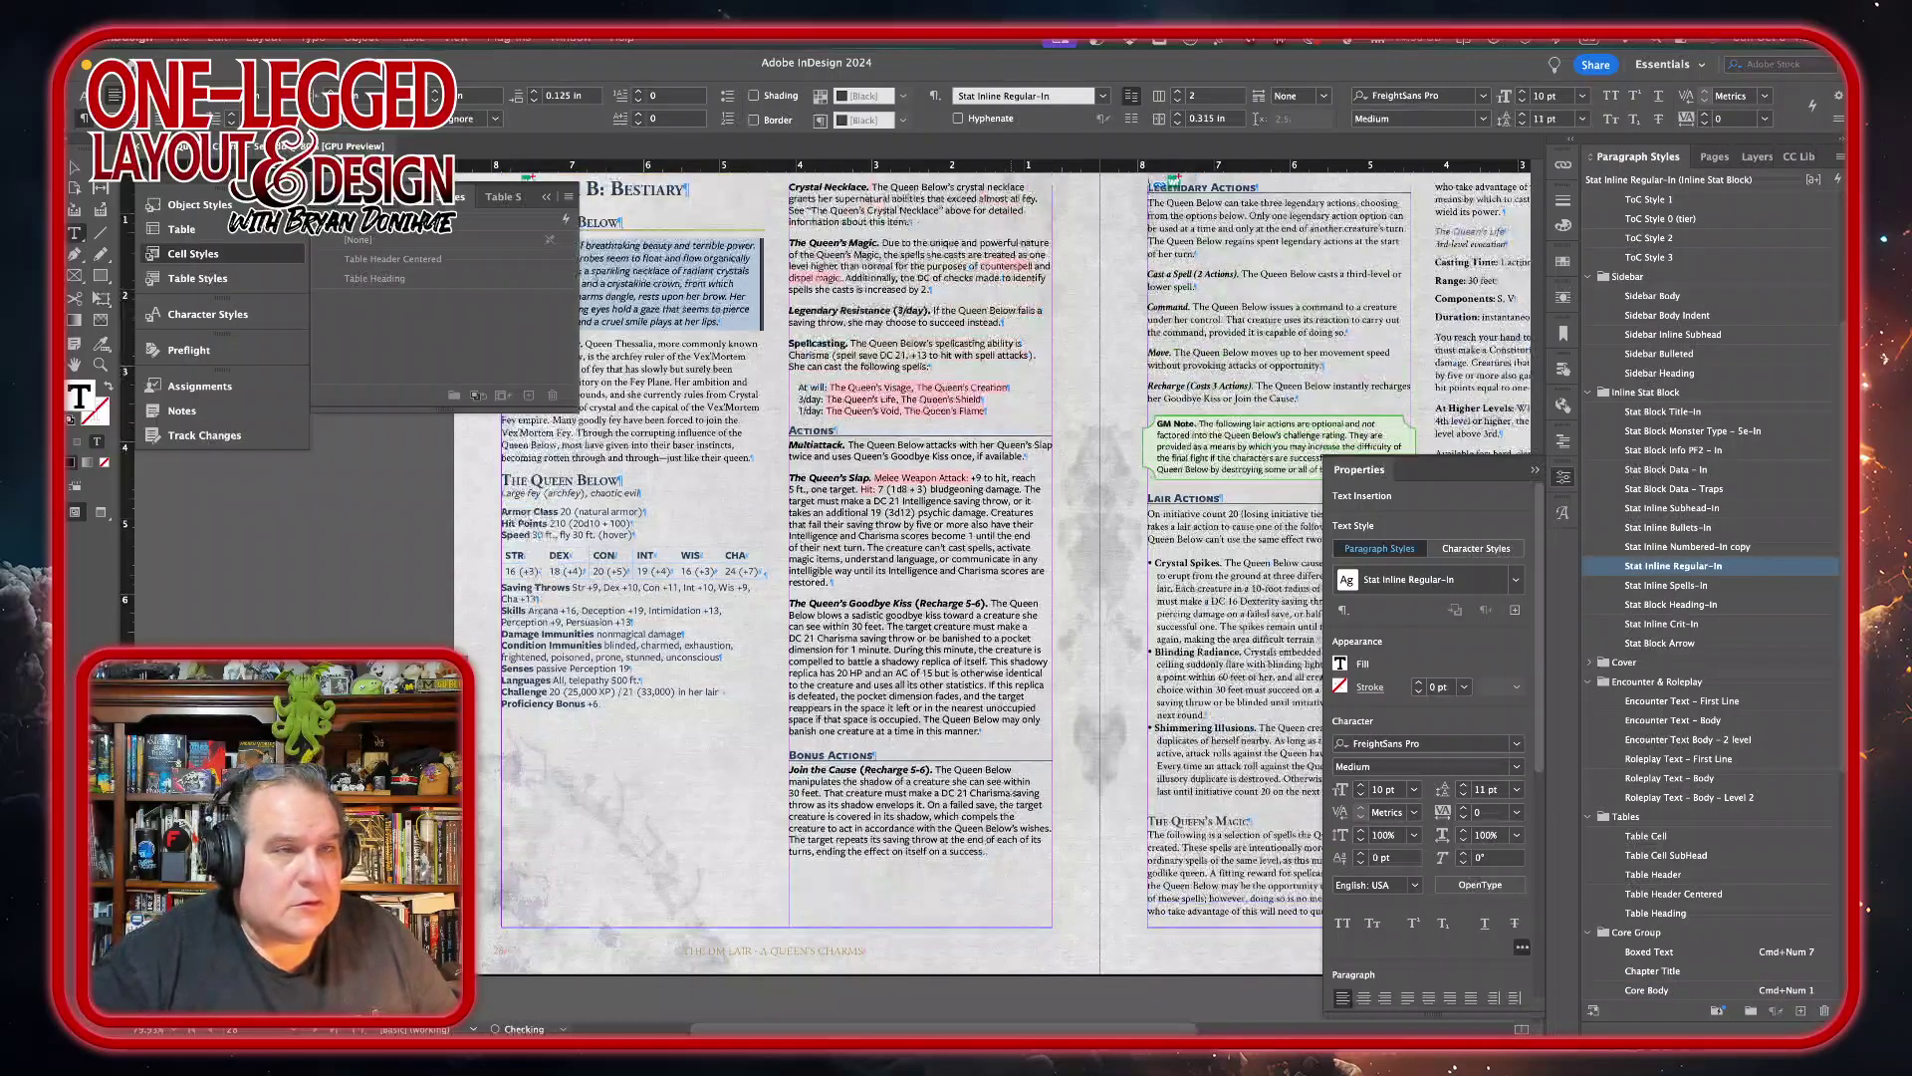
- Apply the Stat Inline Regular–In paragraph style to all Legendary Actions paragraphs and the introductory paragraph of Lair Actions
scroll(682, 909, right, 5)
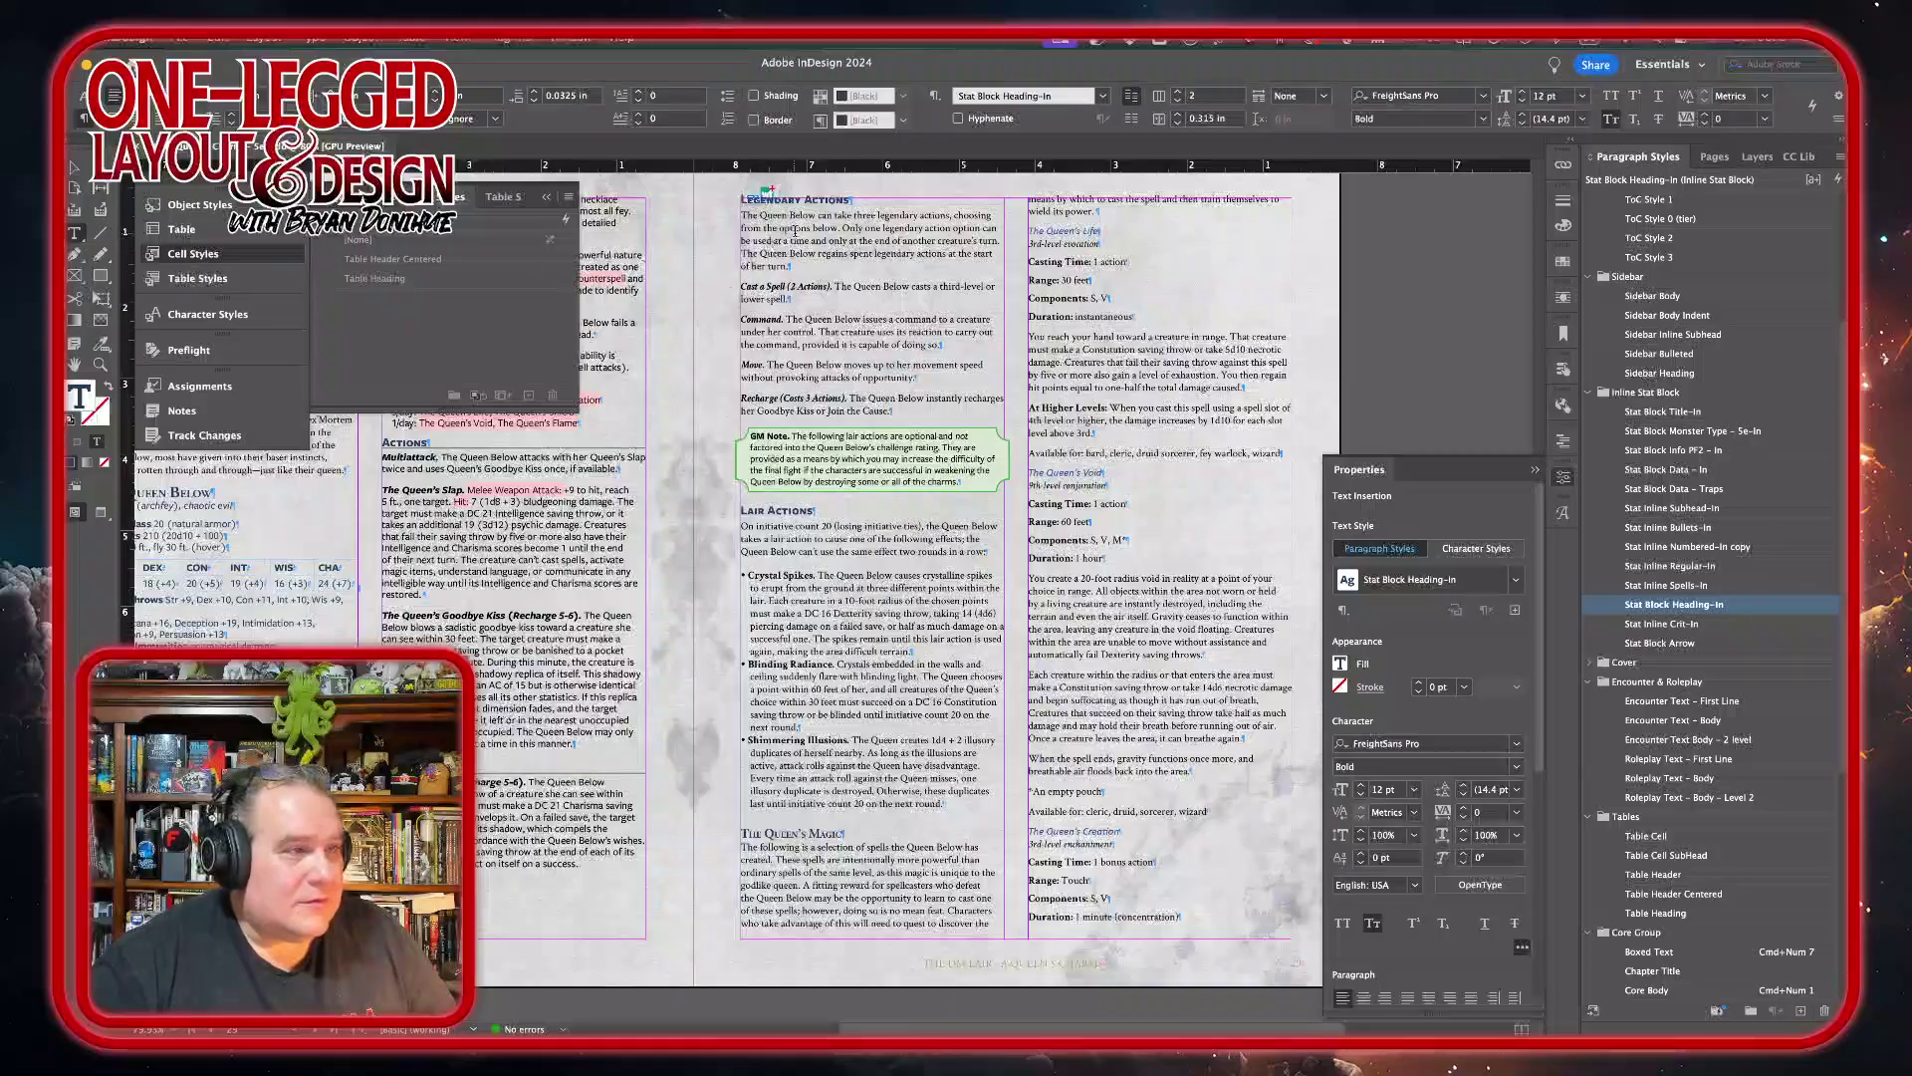
drag(742, 215, 797, 412)
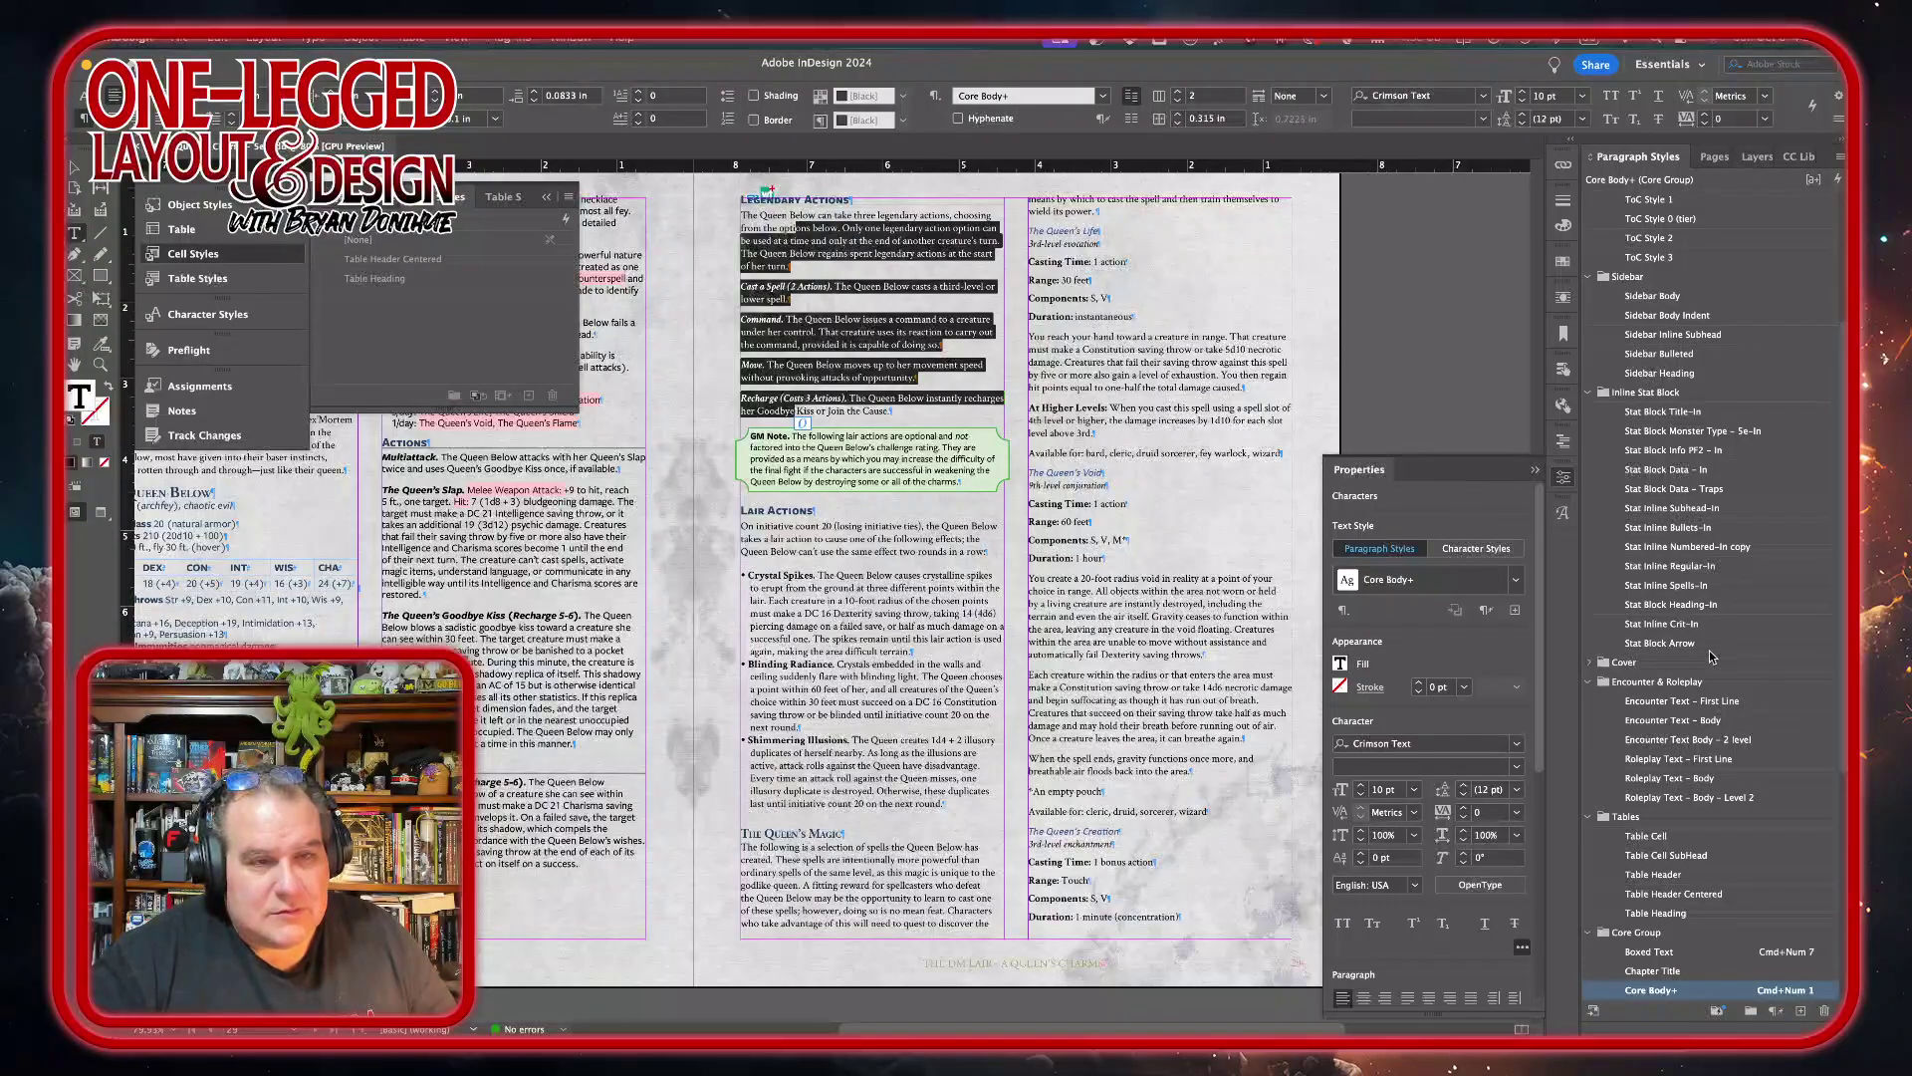
click(1690, 576)
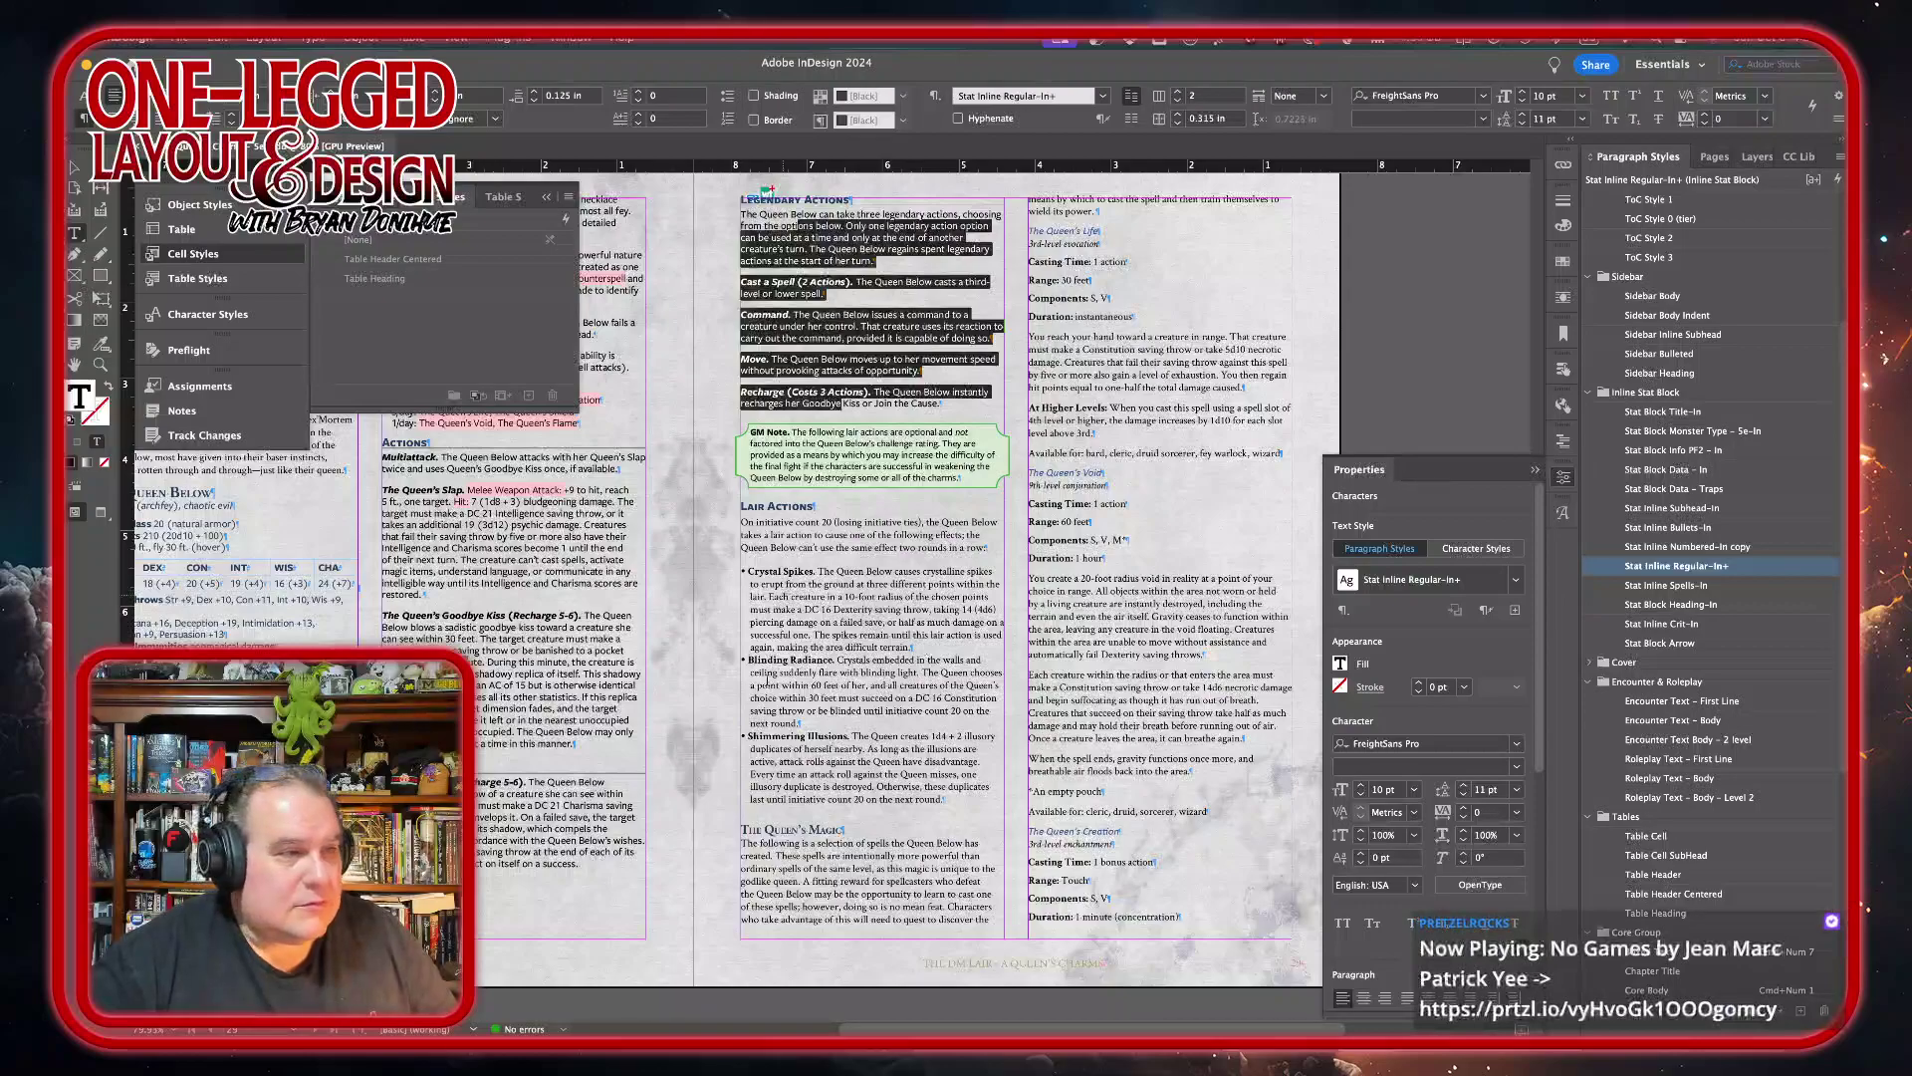
click(825, 530)
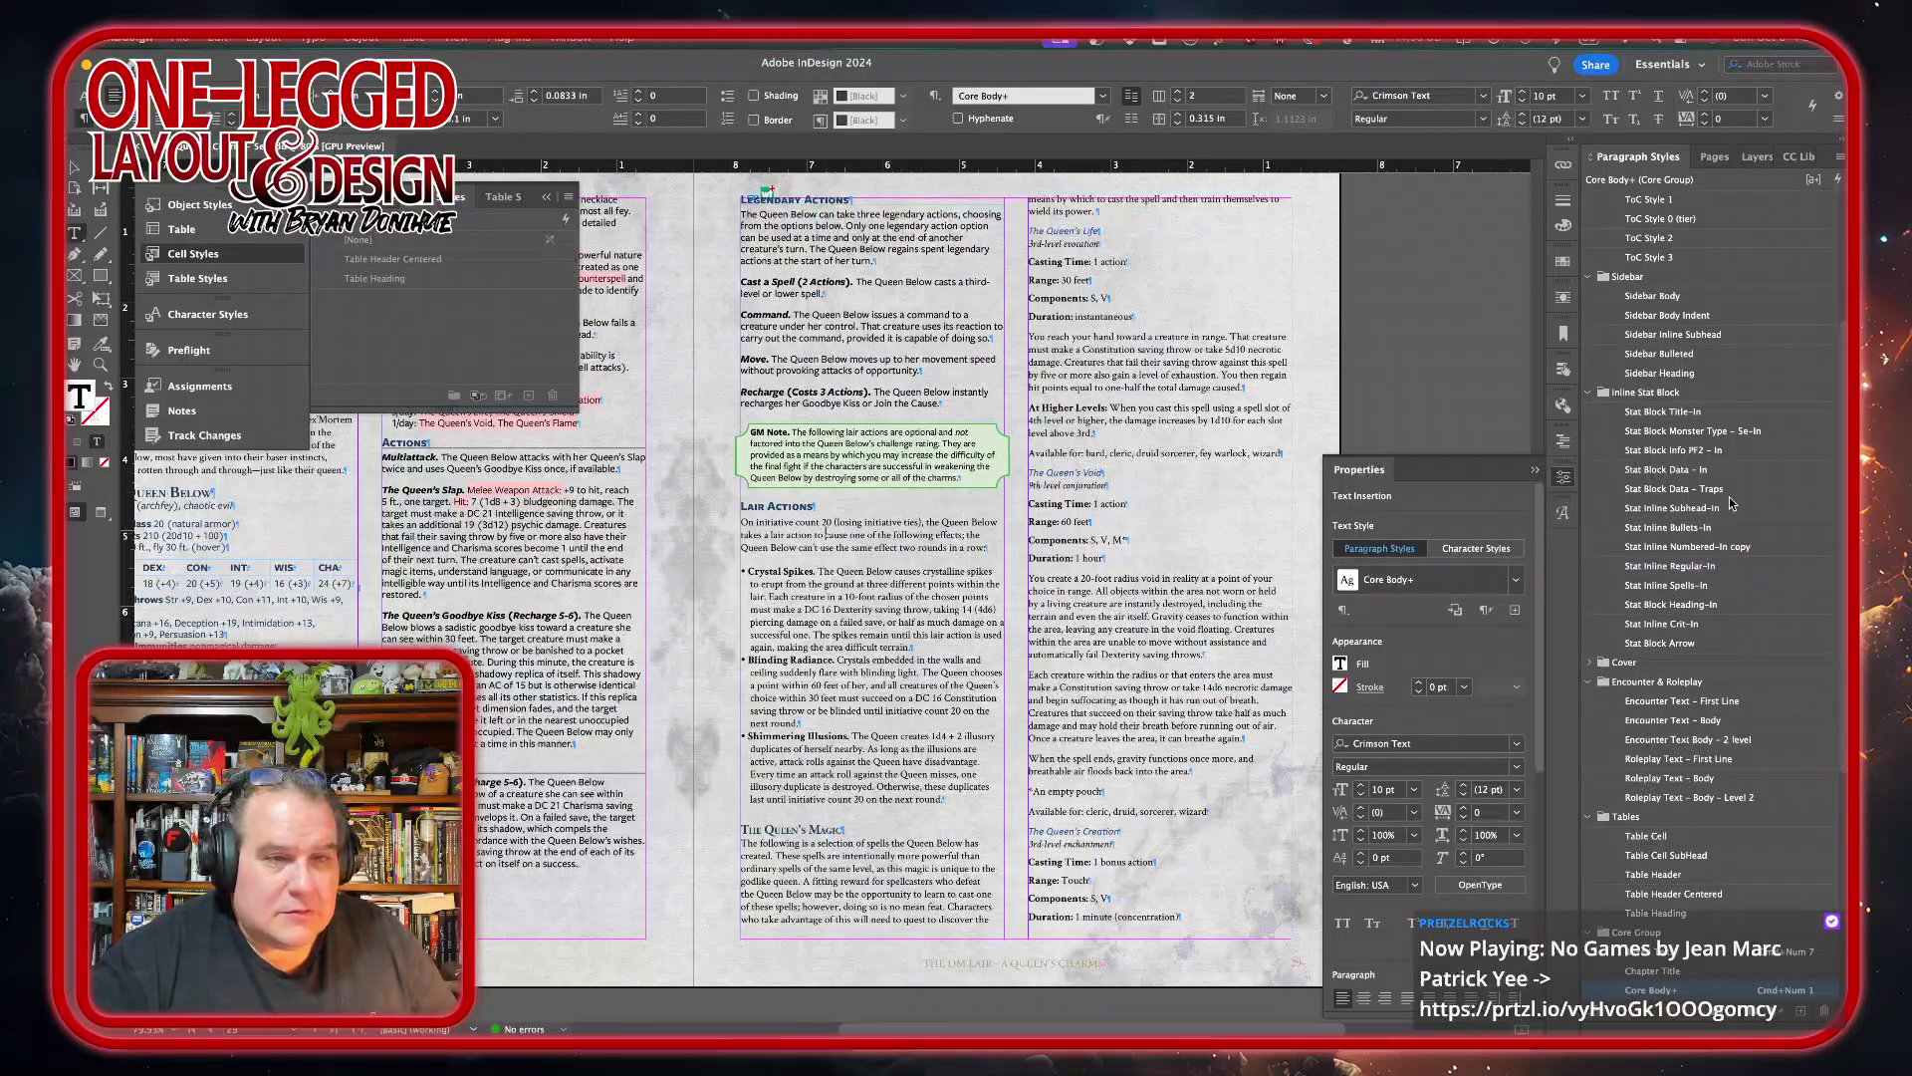
click(1690, 565)
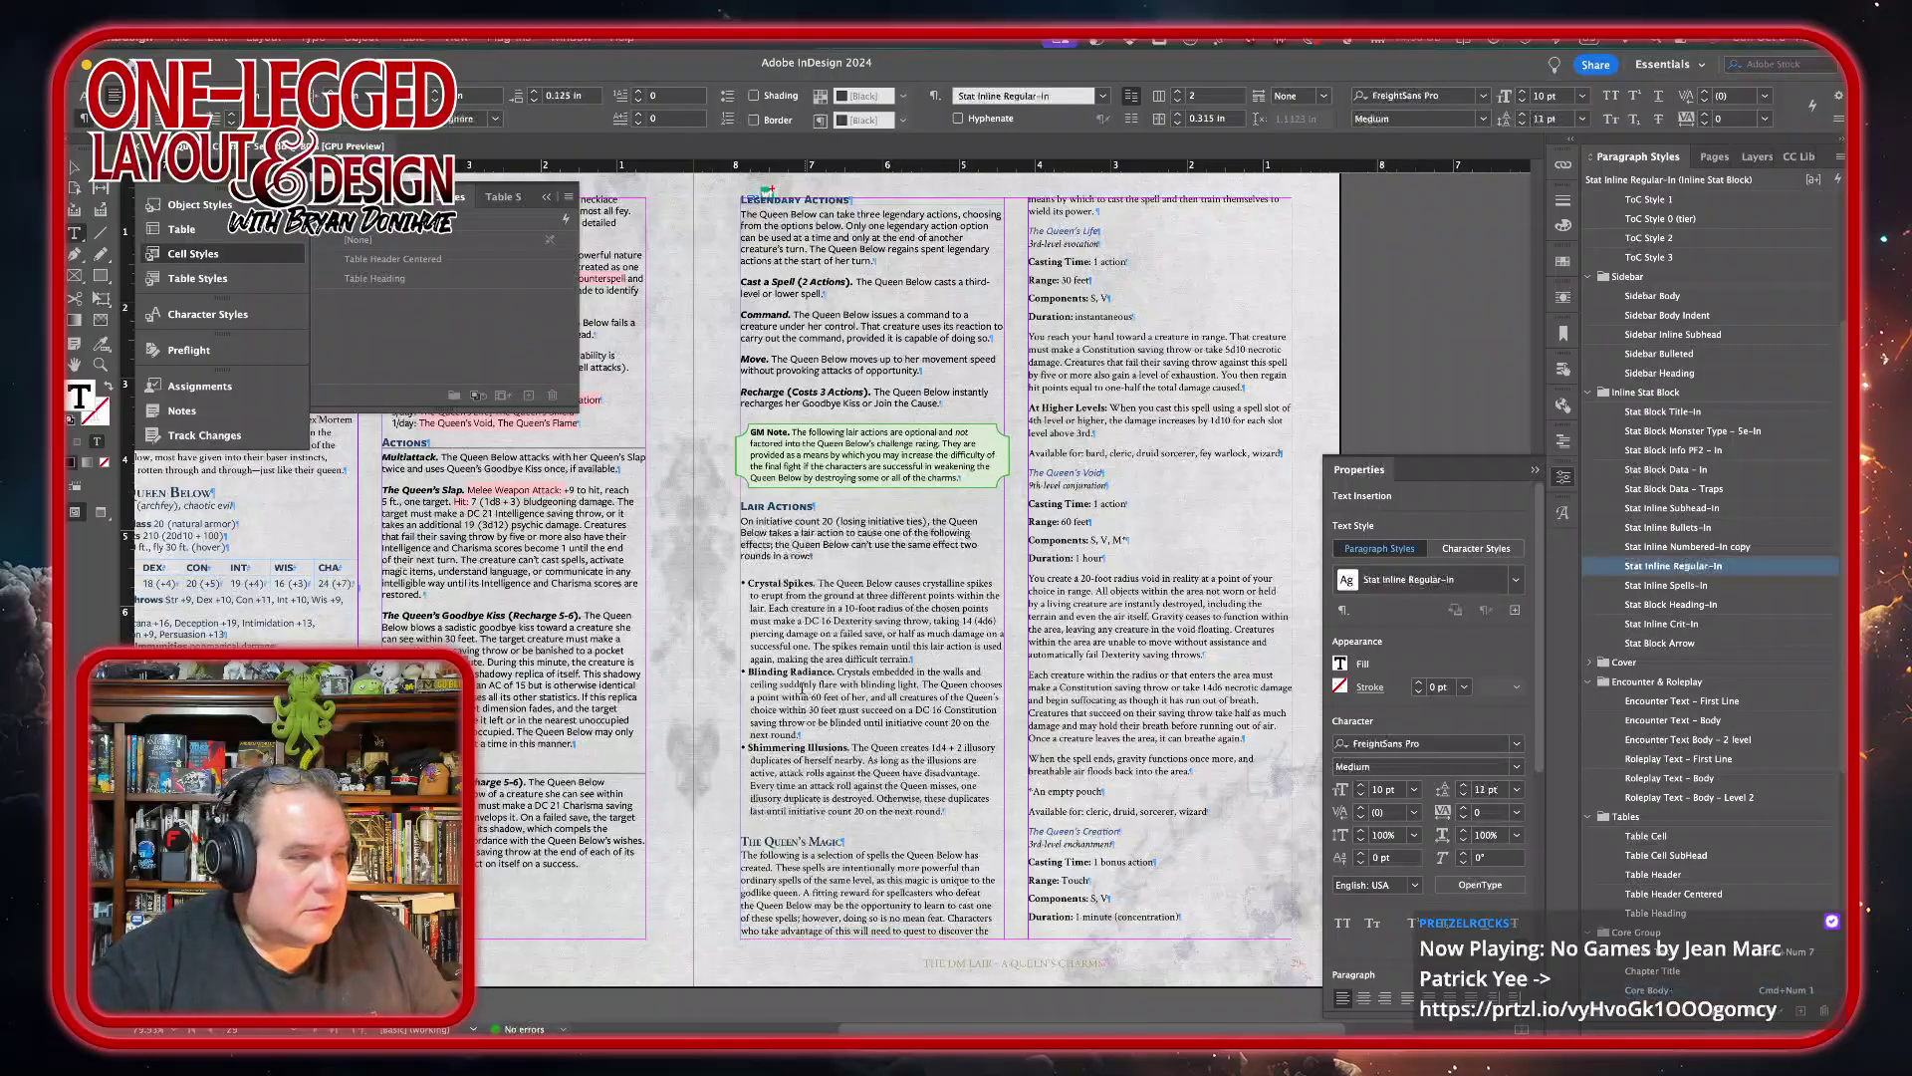
- Apply the Stat Inline Bullets–In paragraph style to the Crystal Spikes, Blinding Radiance and Shimmering Illusions bullets under Lair Actions
drag(817, 619, 800, 773)
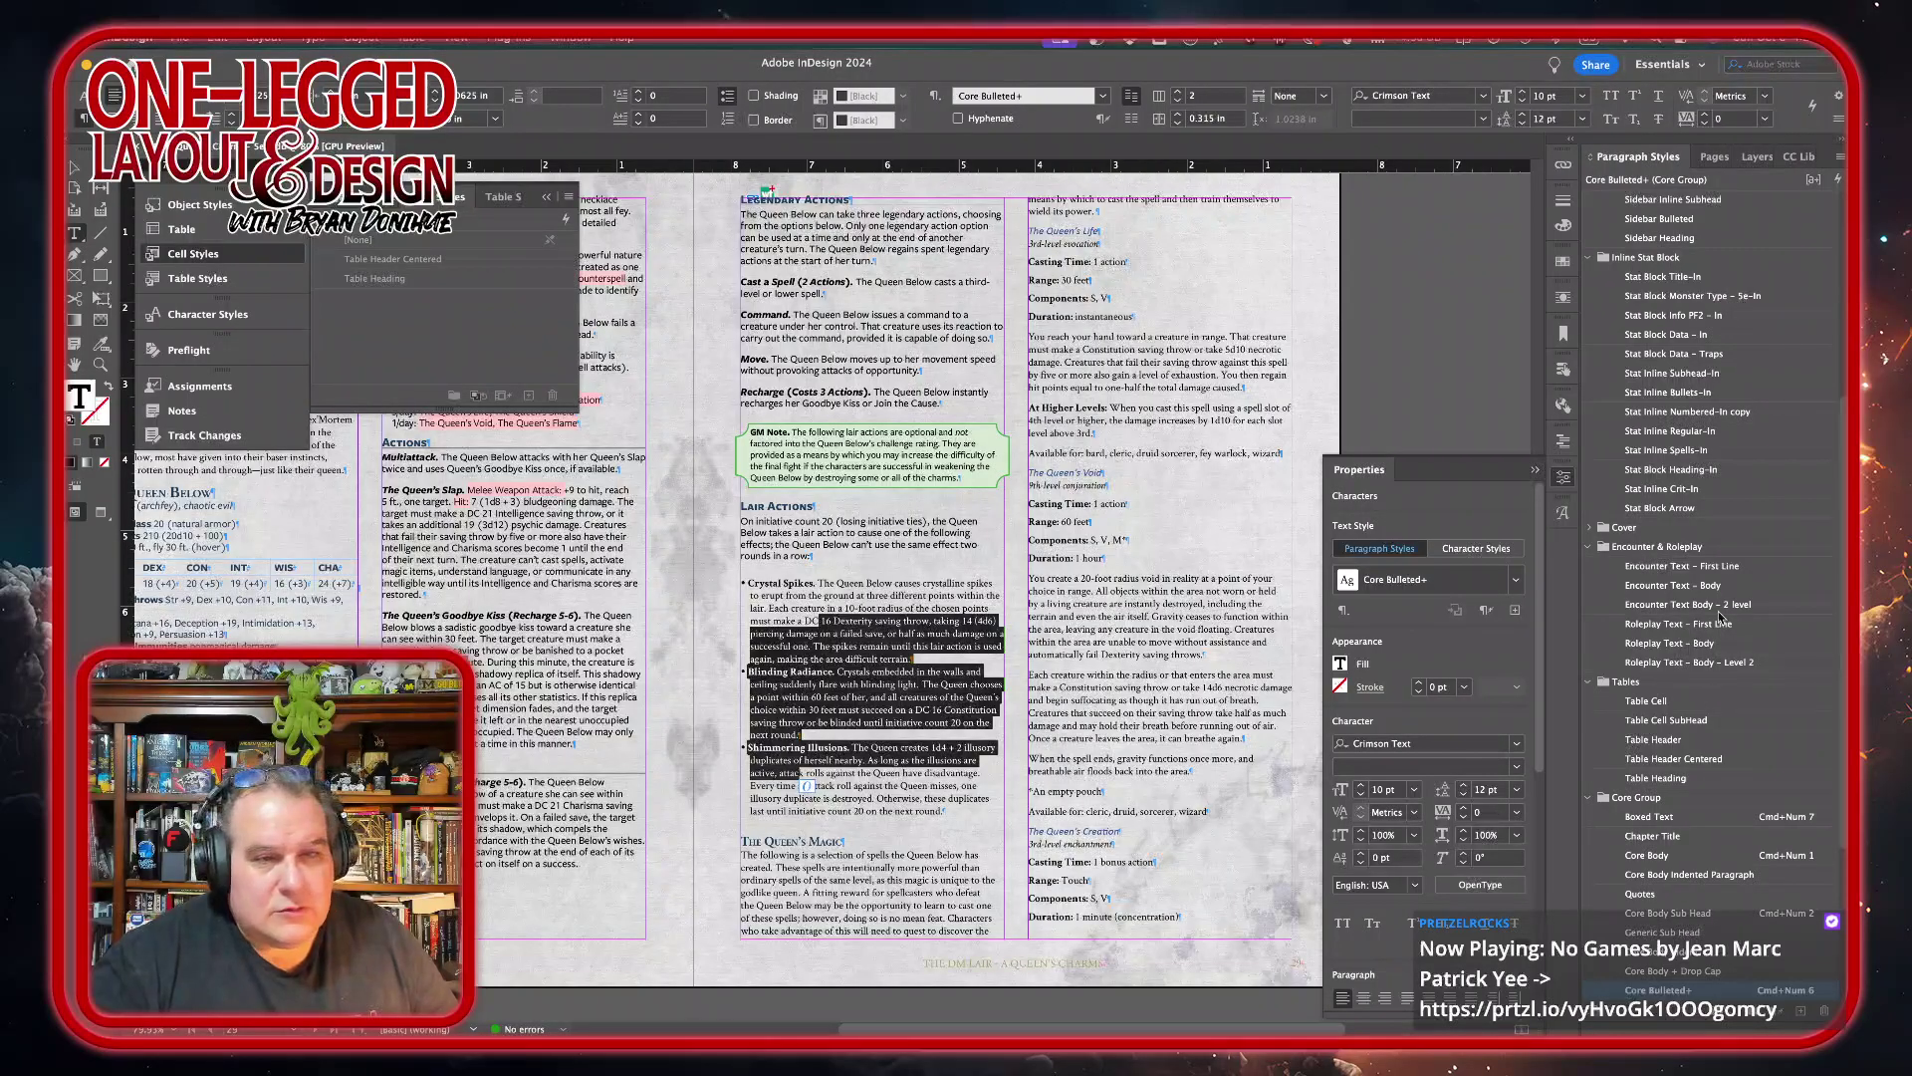
click(1681, 393)
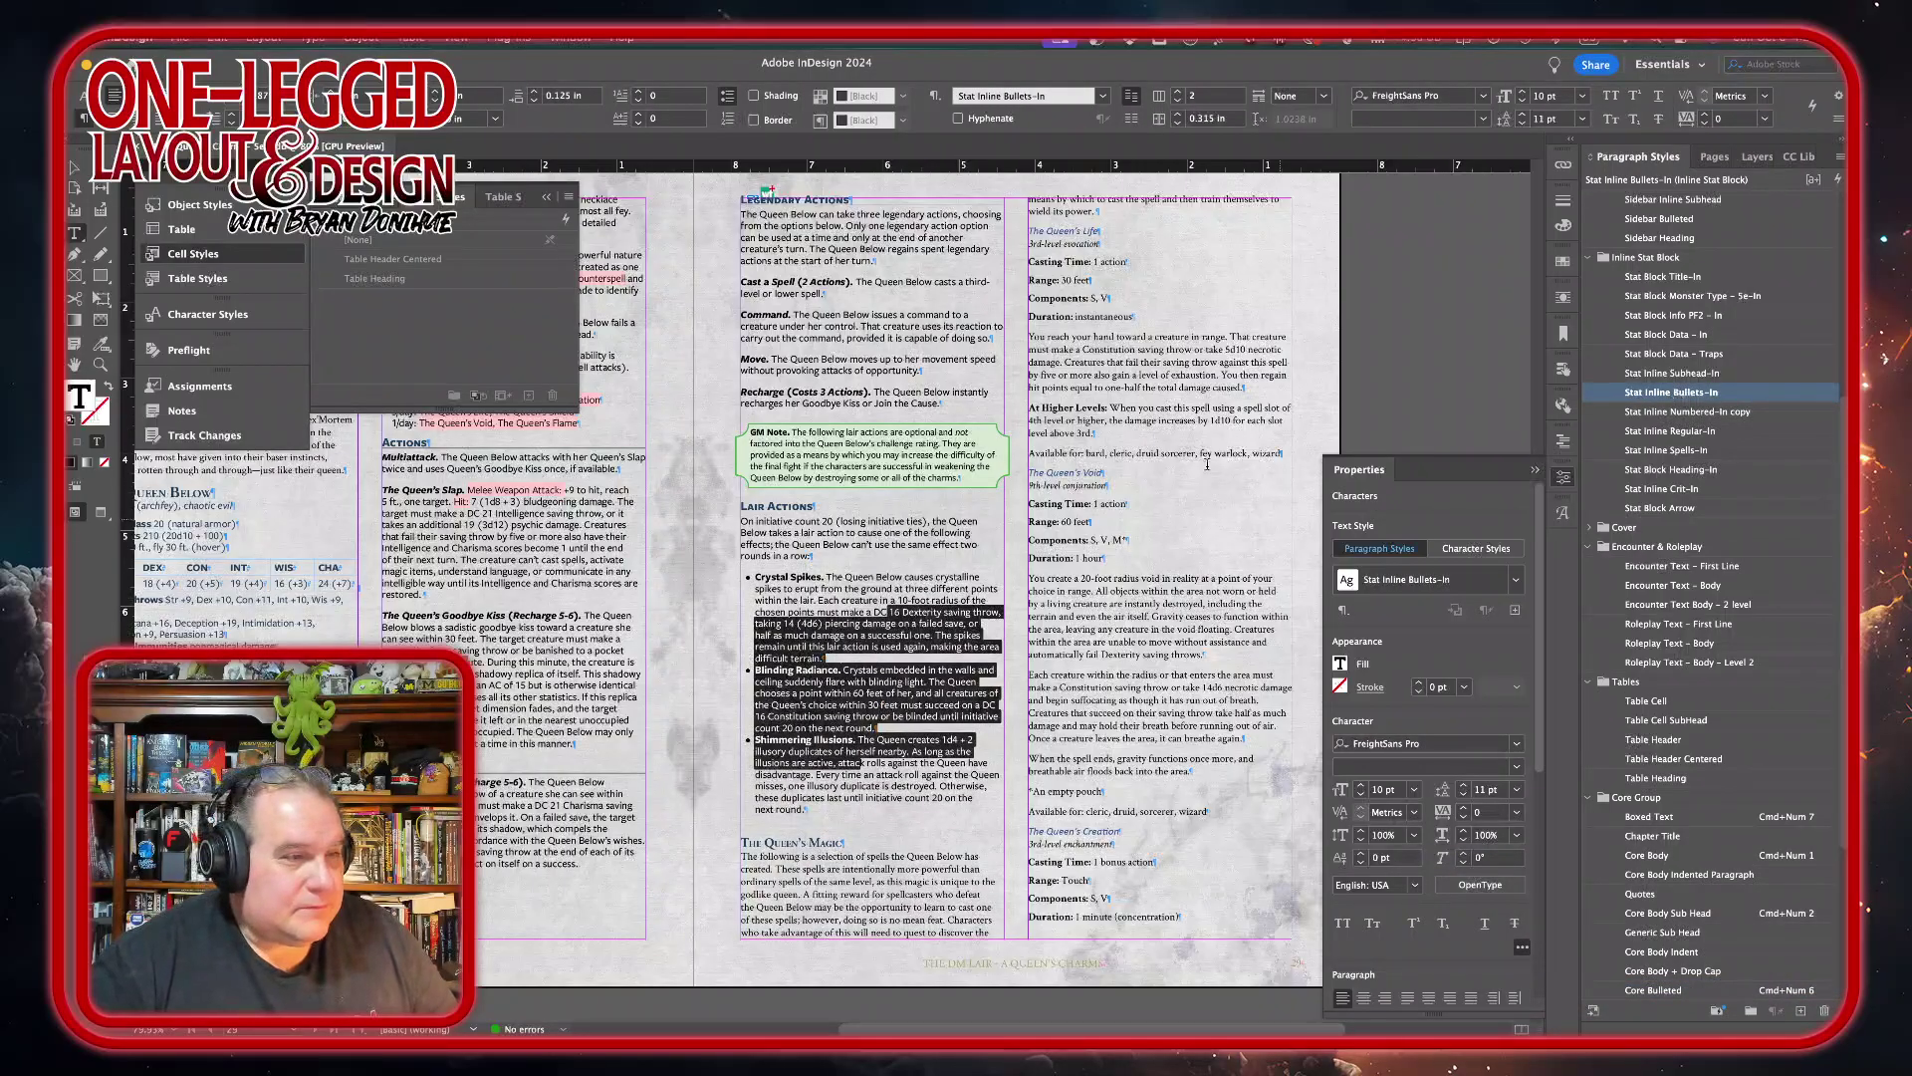
scroll(796, 577, up, 3)
scroll(797, 577, right, 3)
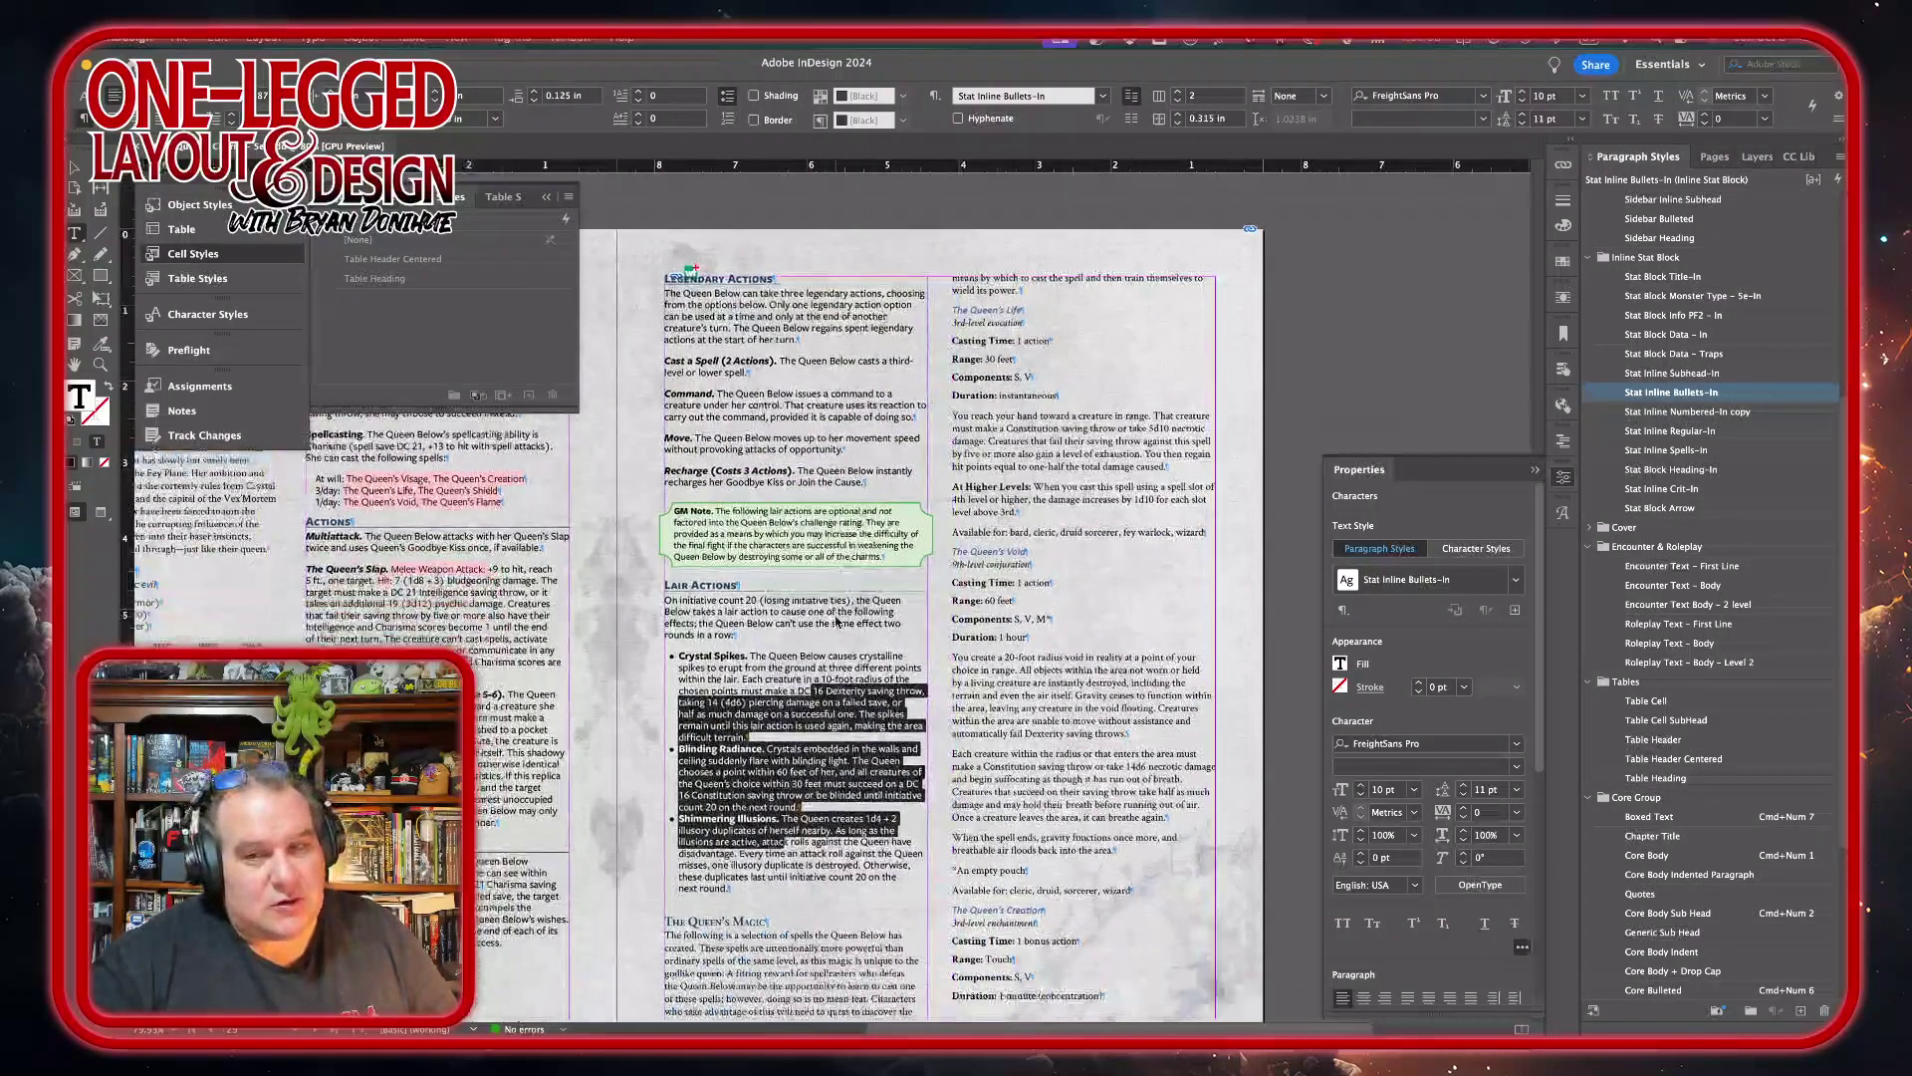
- Move The Queen's Magic section to the next column with a column break after the Shimmering Illusions bullet
scroll(837, 620, down, 10)
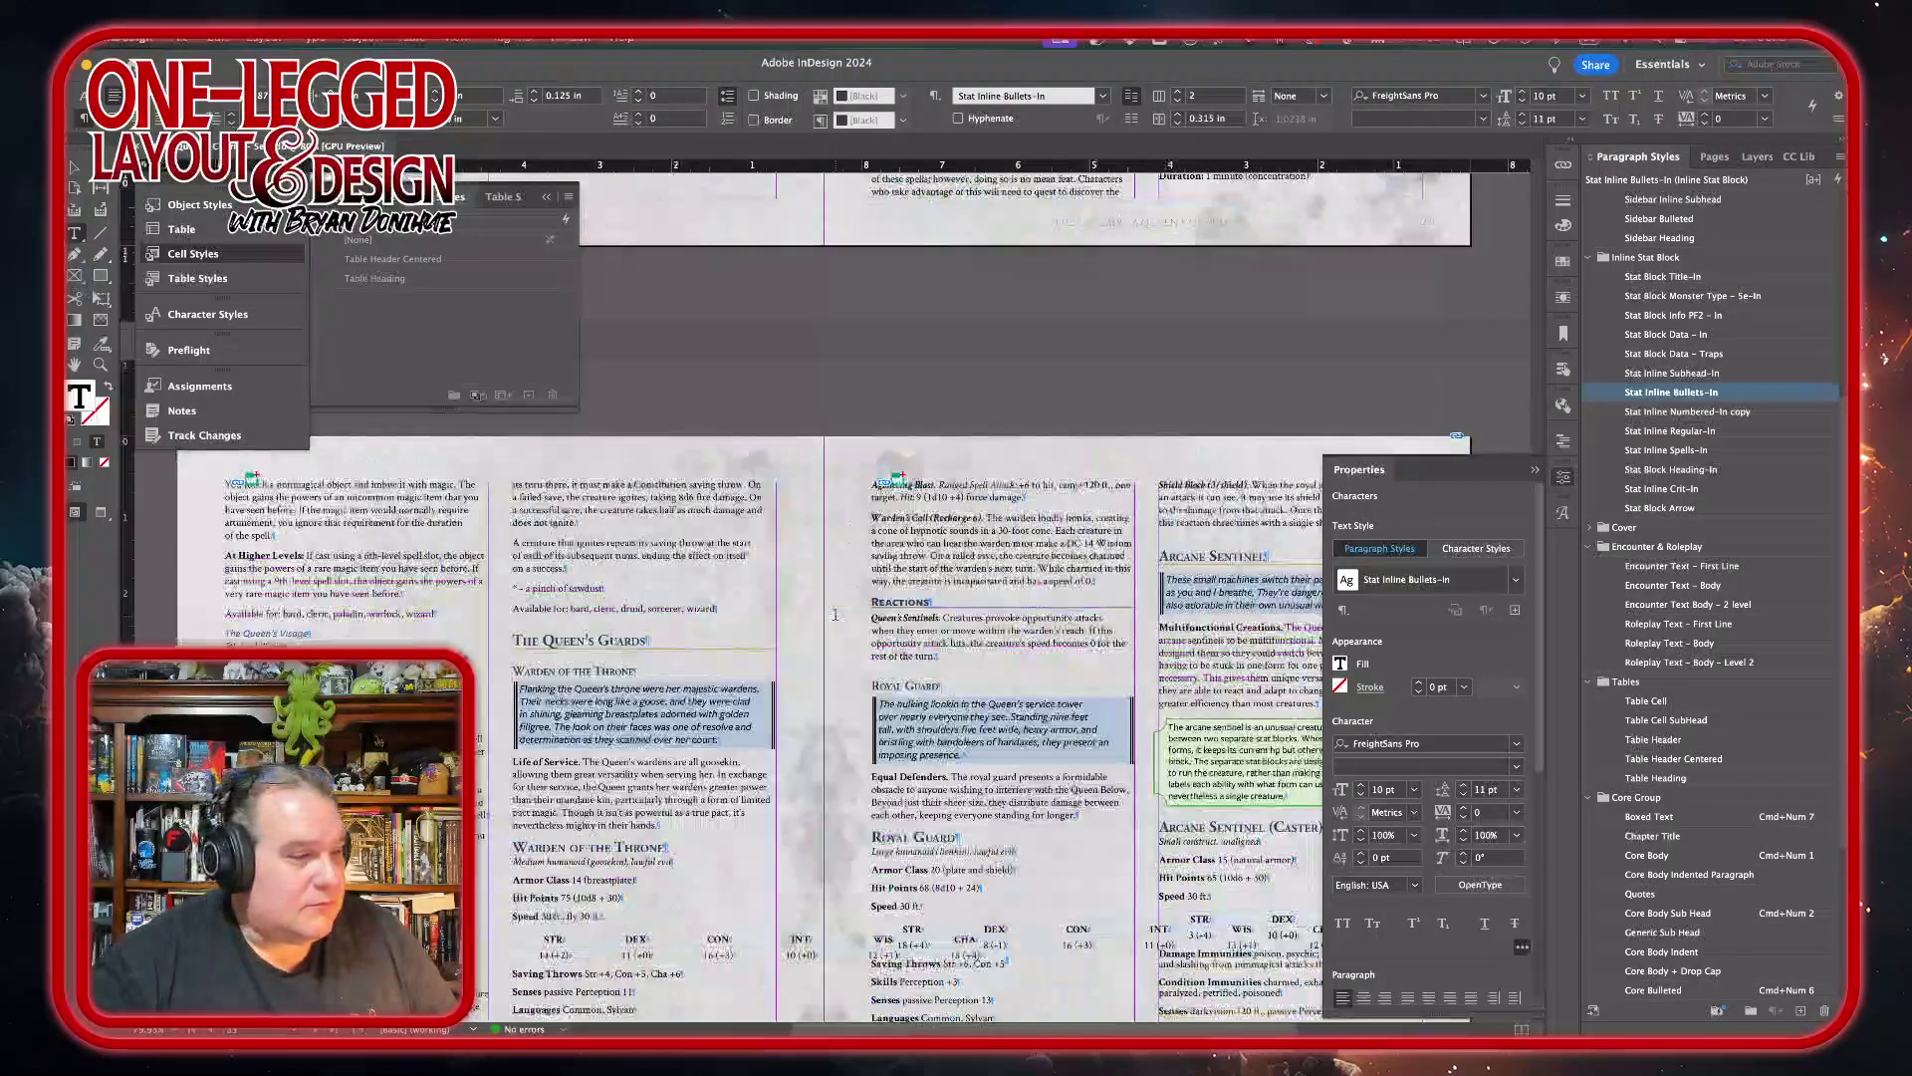
scroll(836, 620, up, 10)
scroll(836, 620, right, 5)
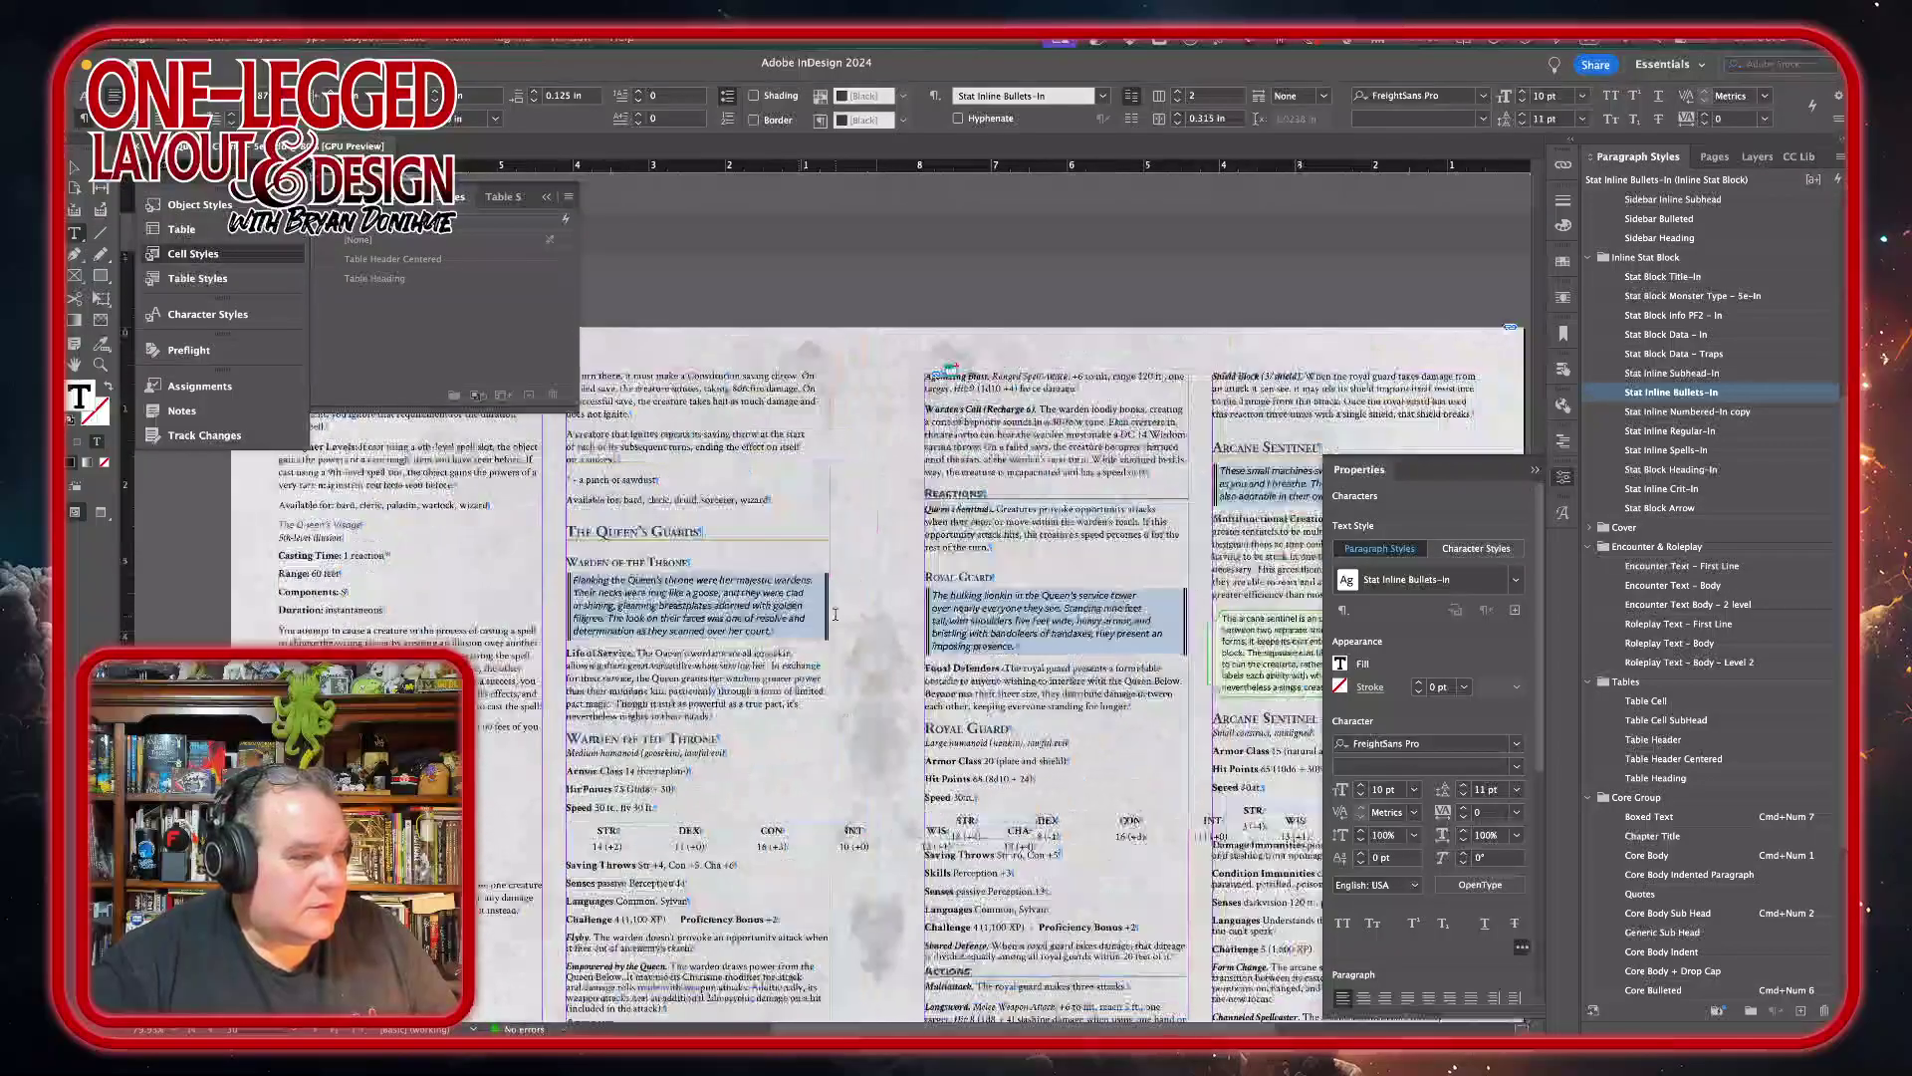
scroll(790, 689, up, 3)
scroll(791, 689, right, 1)
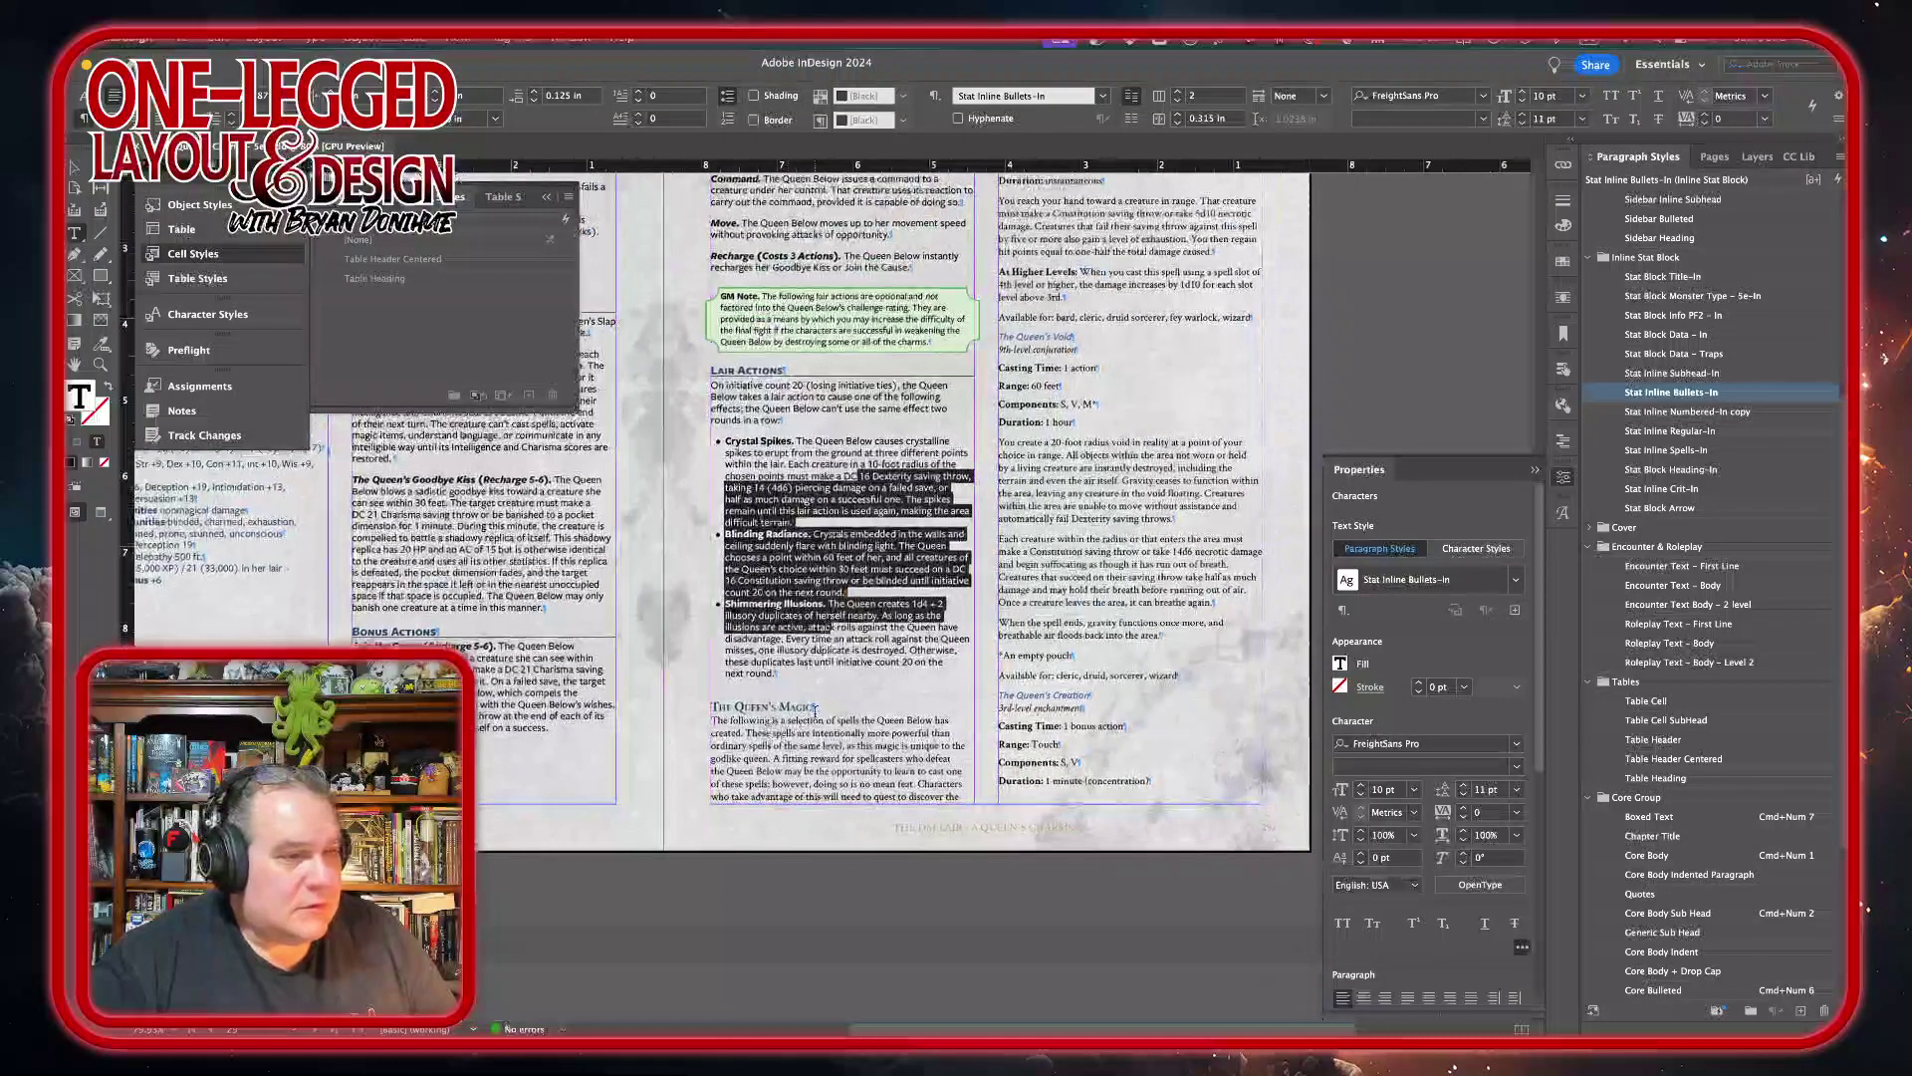
click(1113, 721)
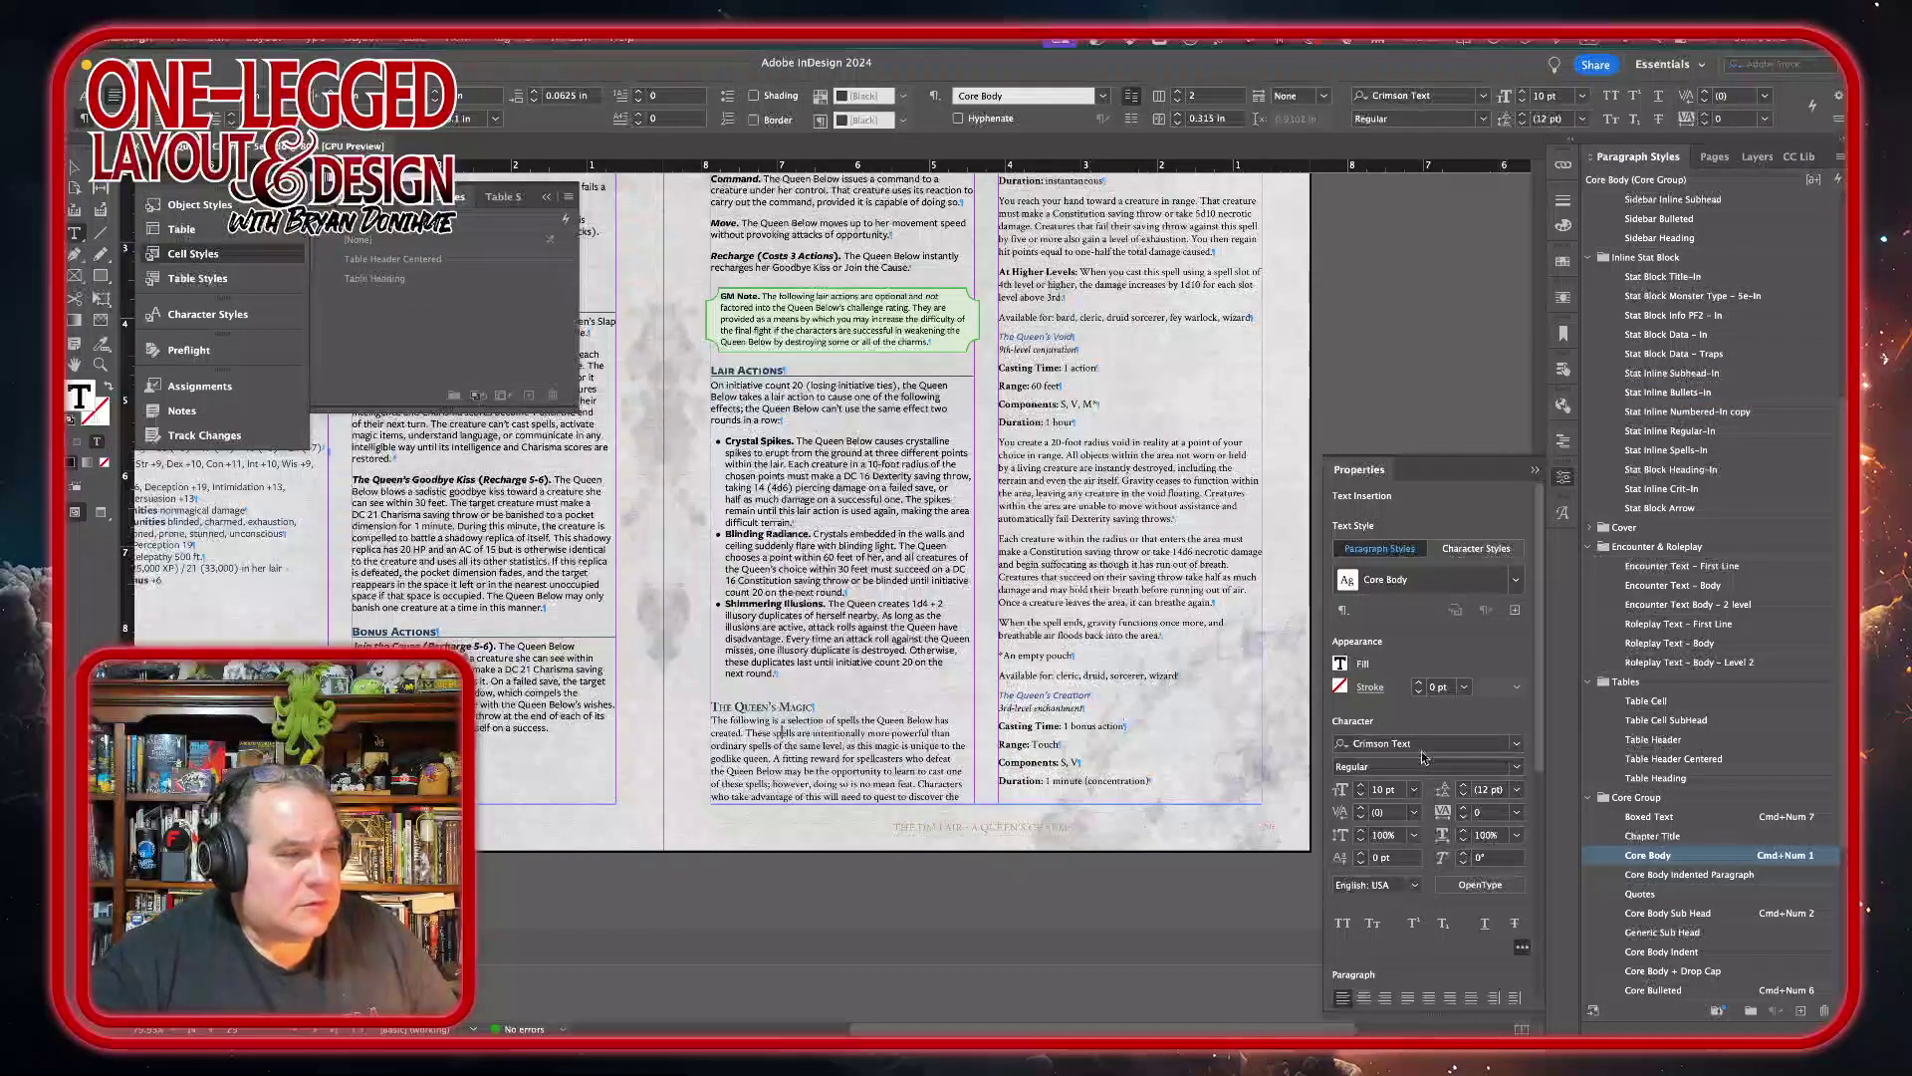
scroll(902, 684, up, 5)
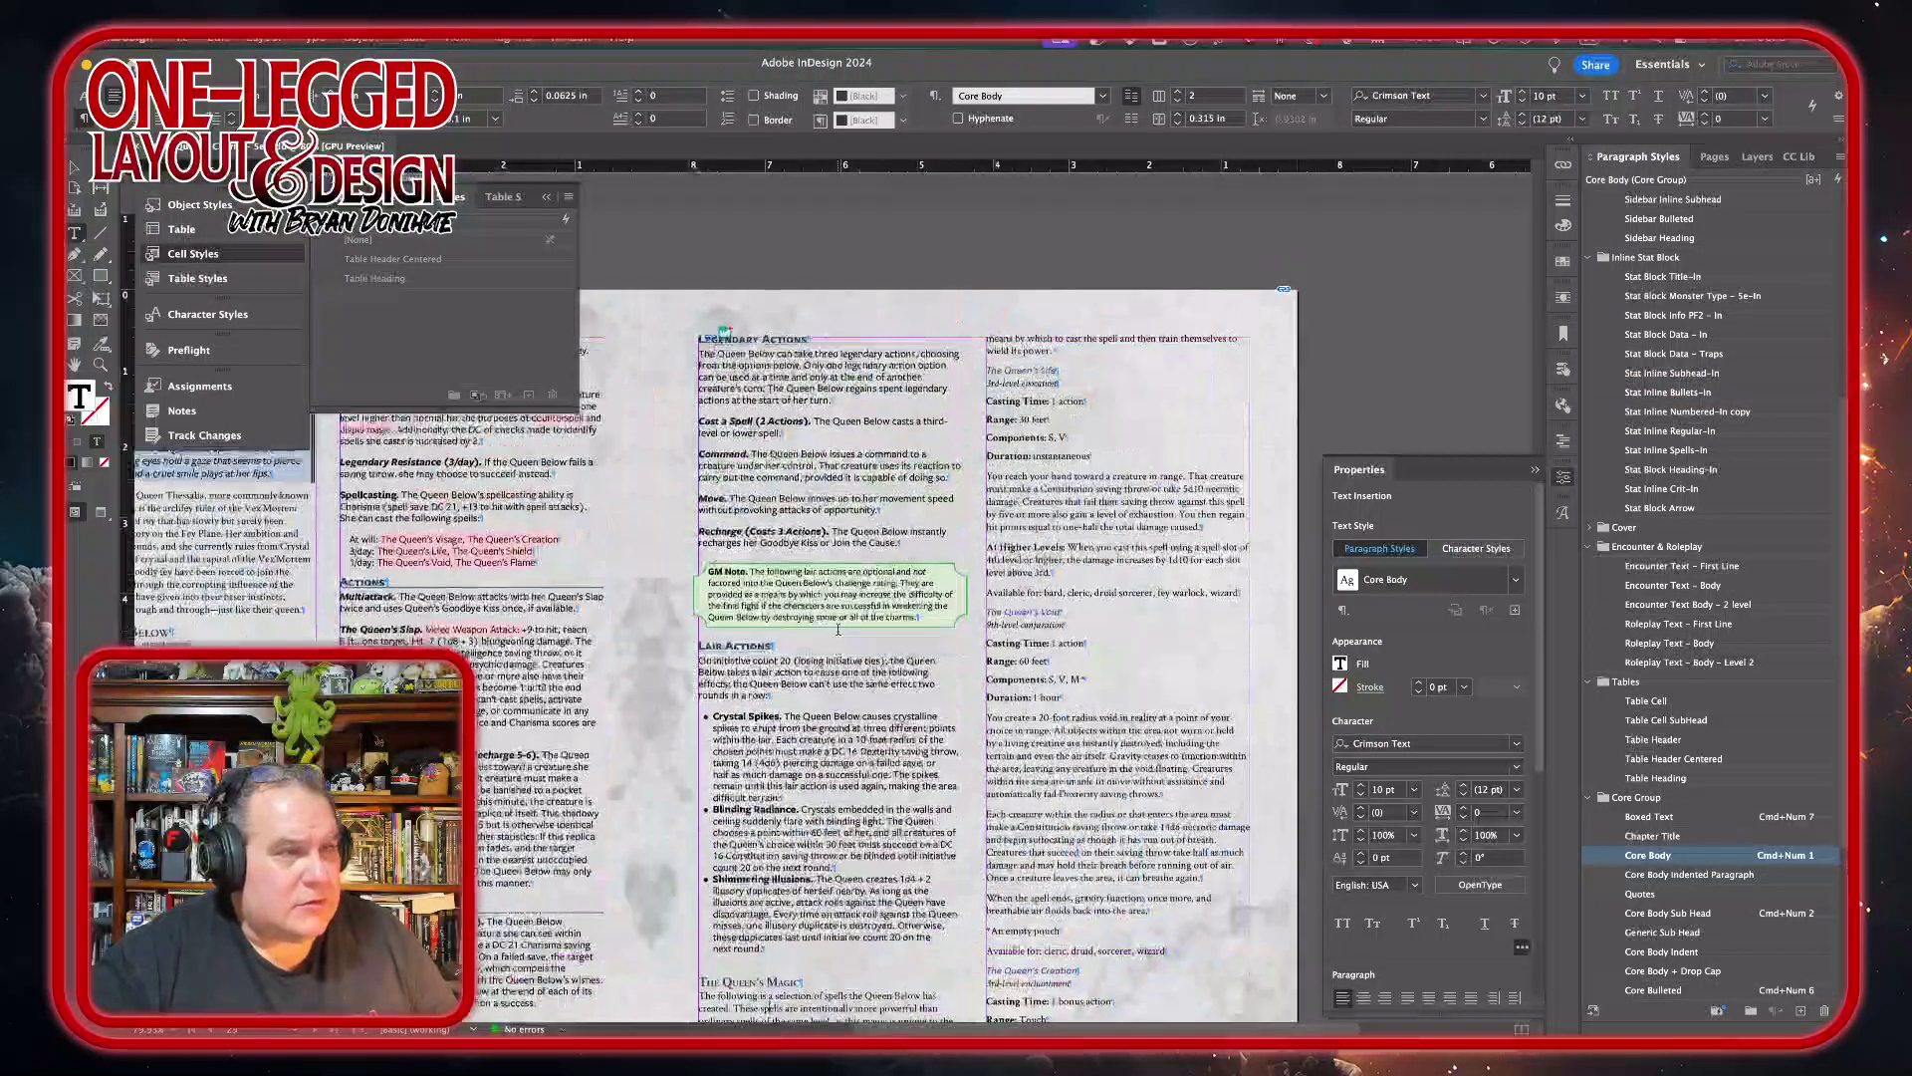
scroll(790, 806, down, 2)
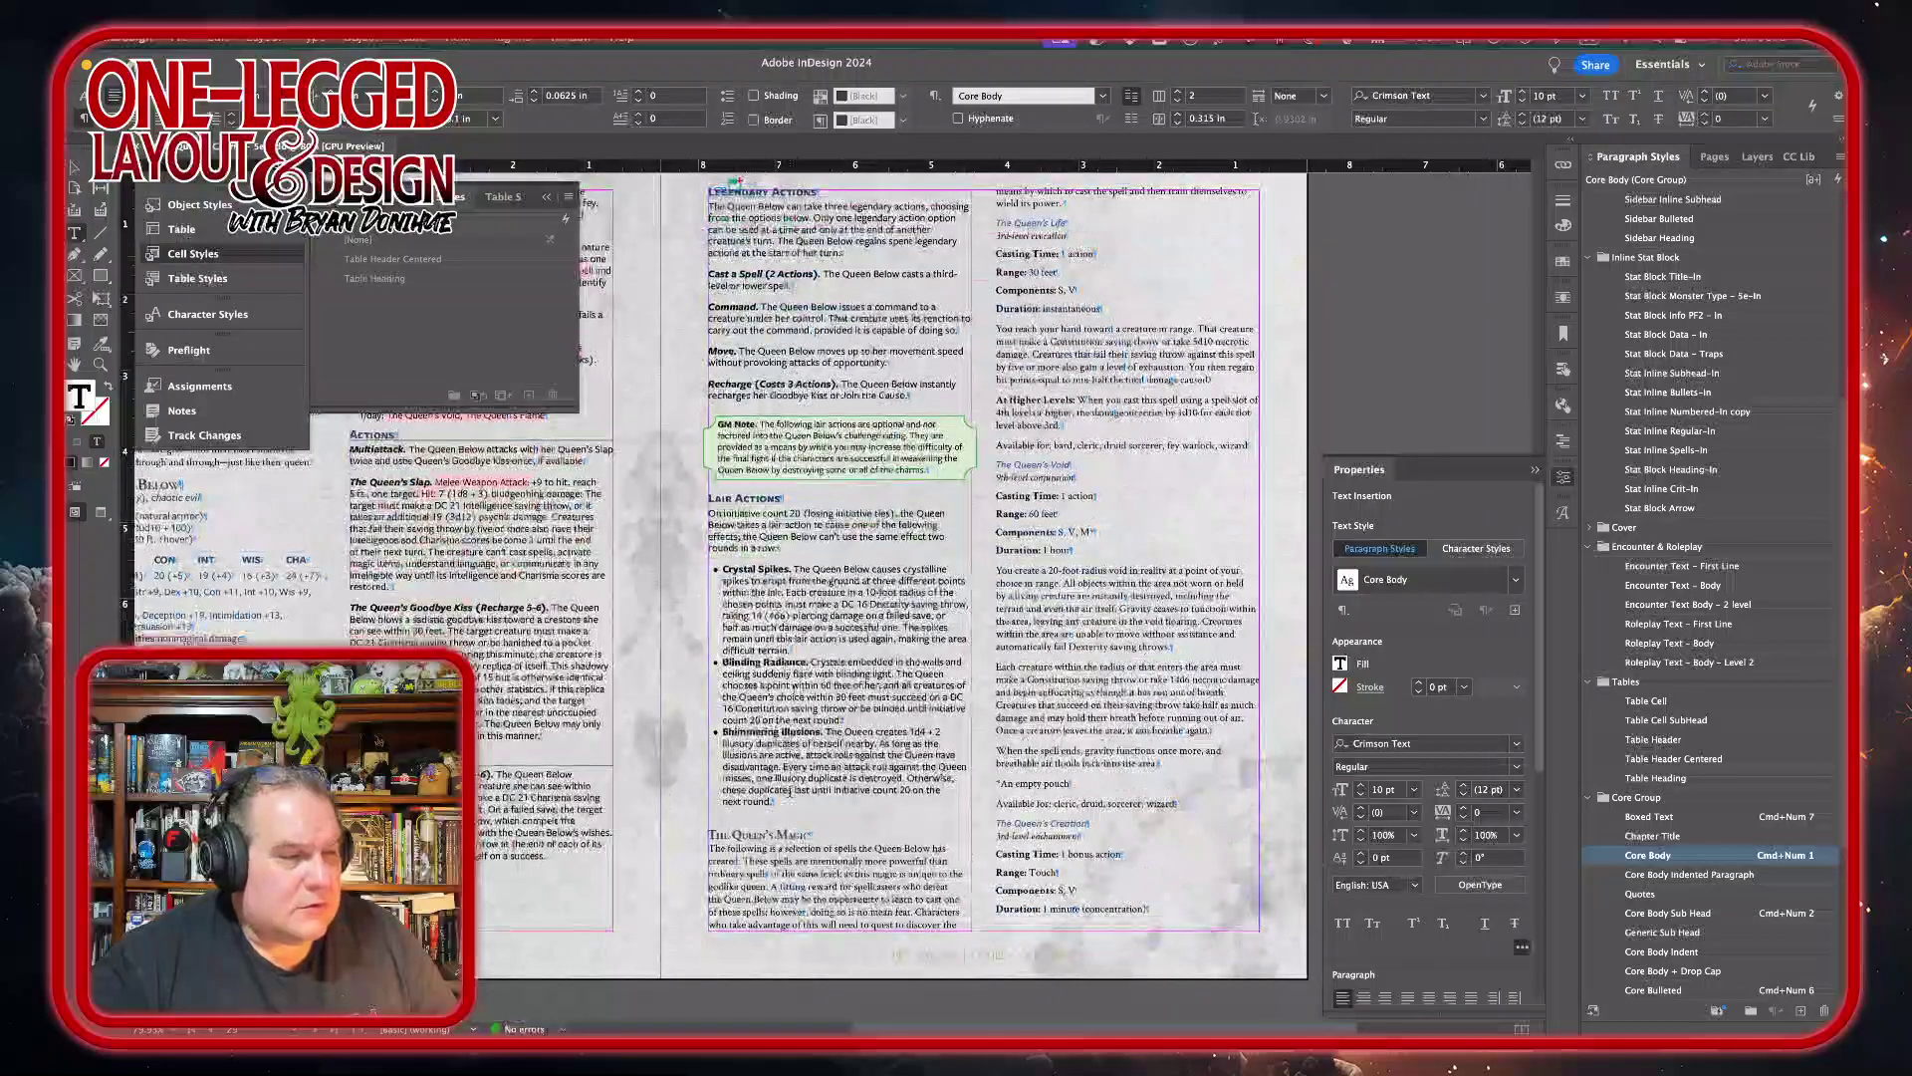
click(790, 805)
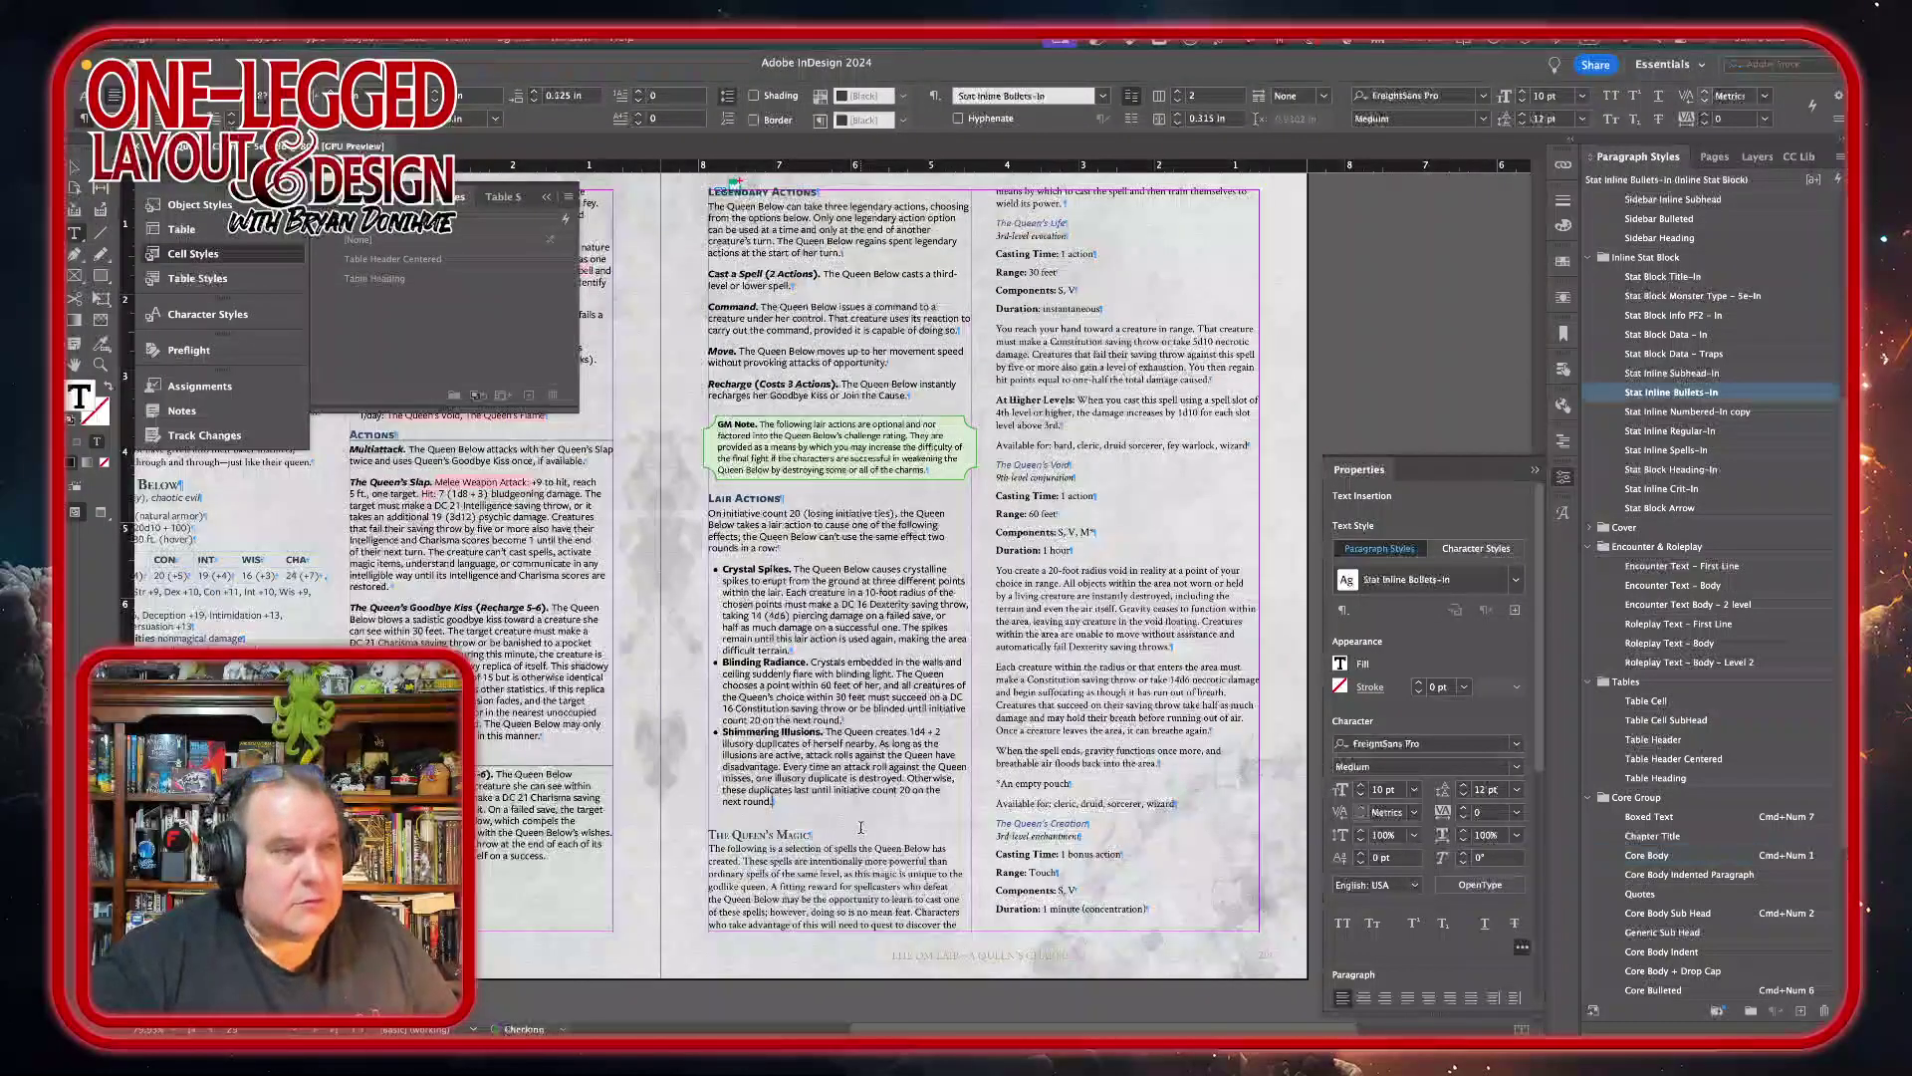
key(KP_Enter)
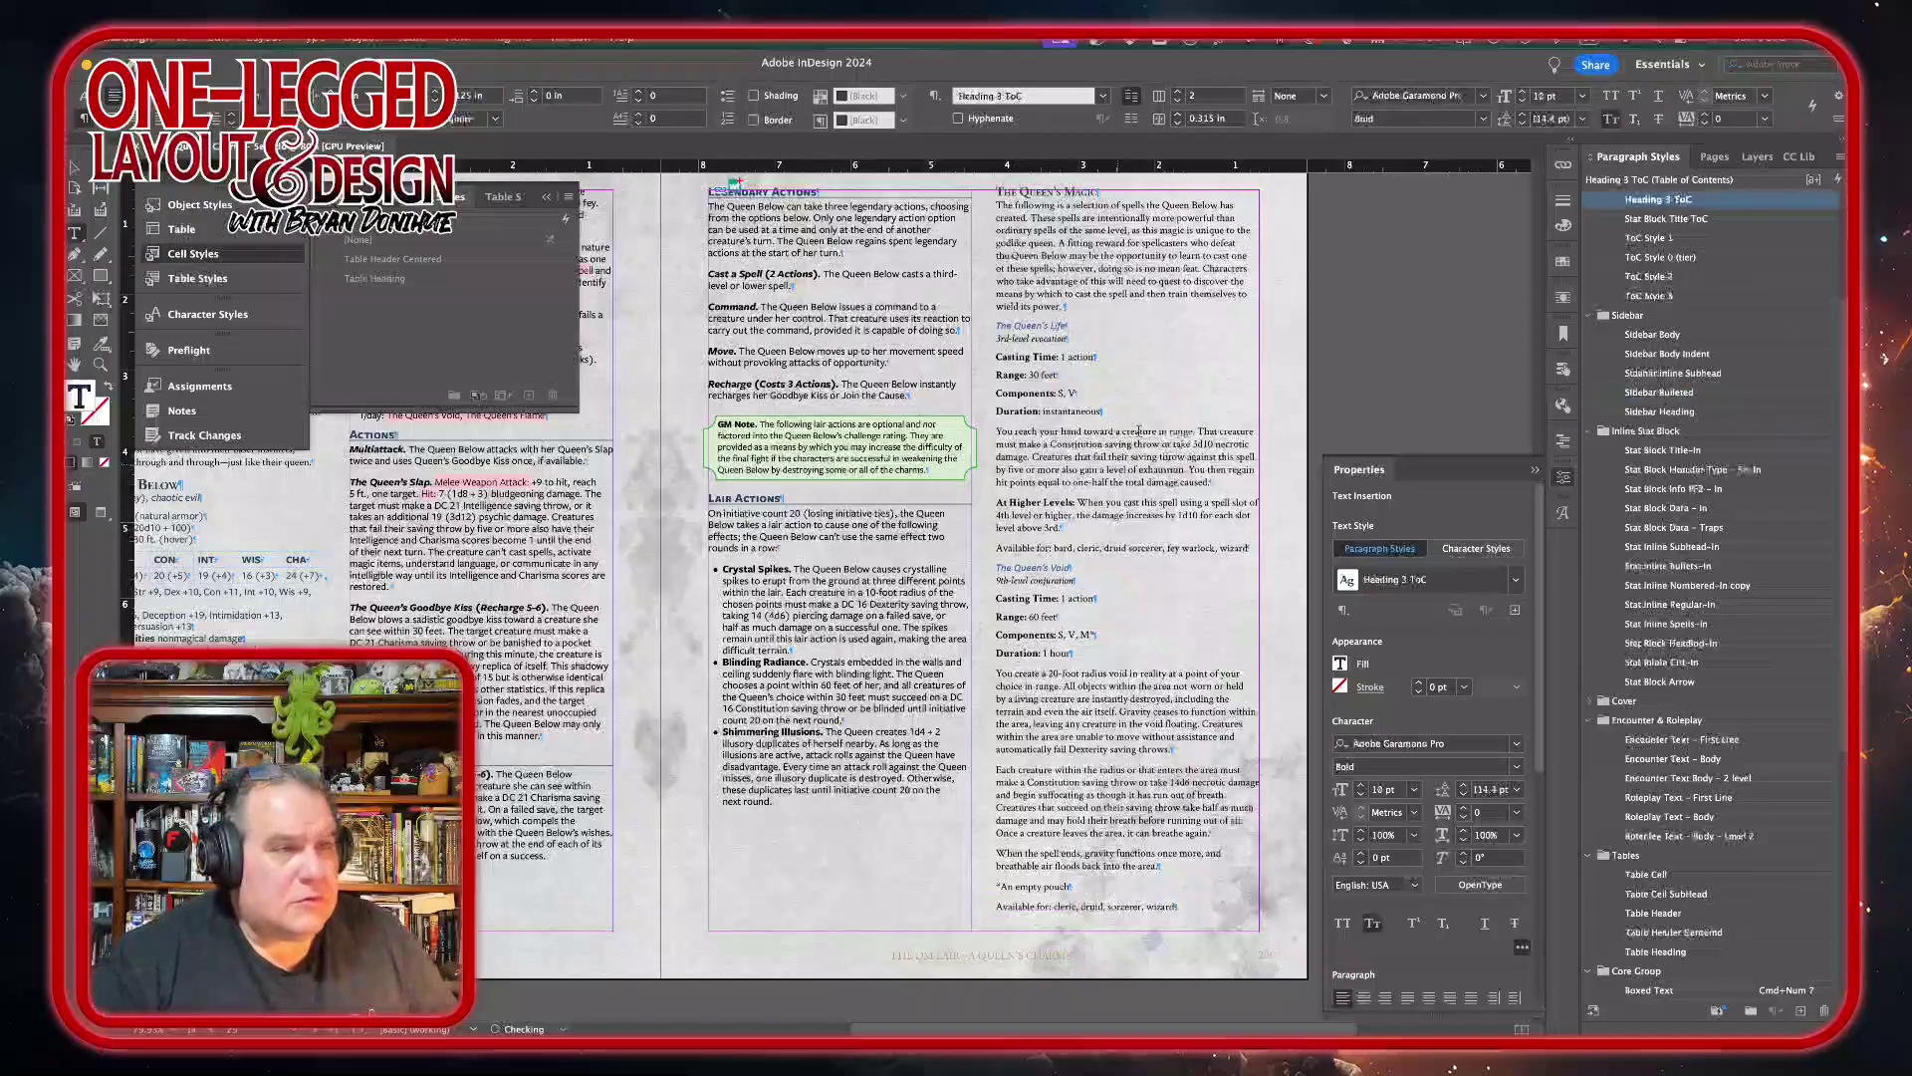
- Apply the Stat Block Title–In paragraph style to The Queen's Life spell heading
click(1132, 255)
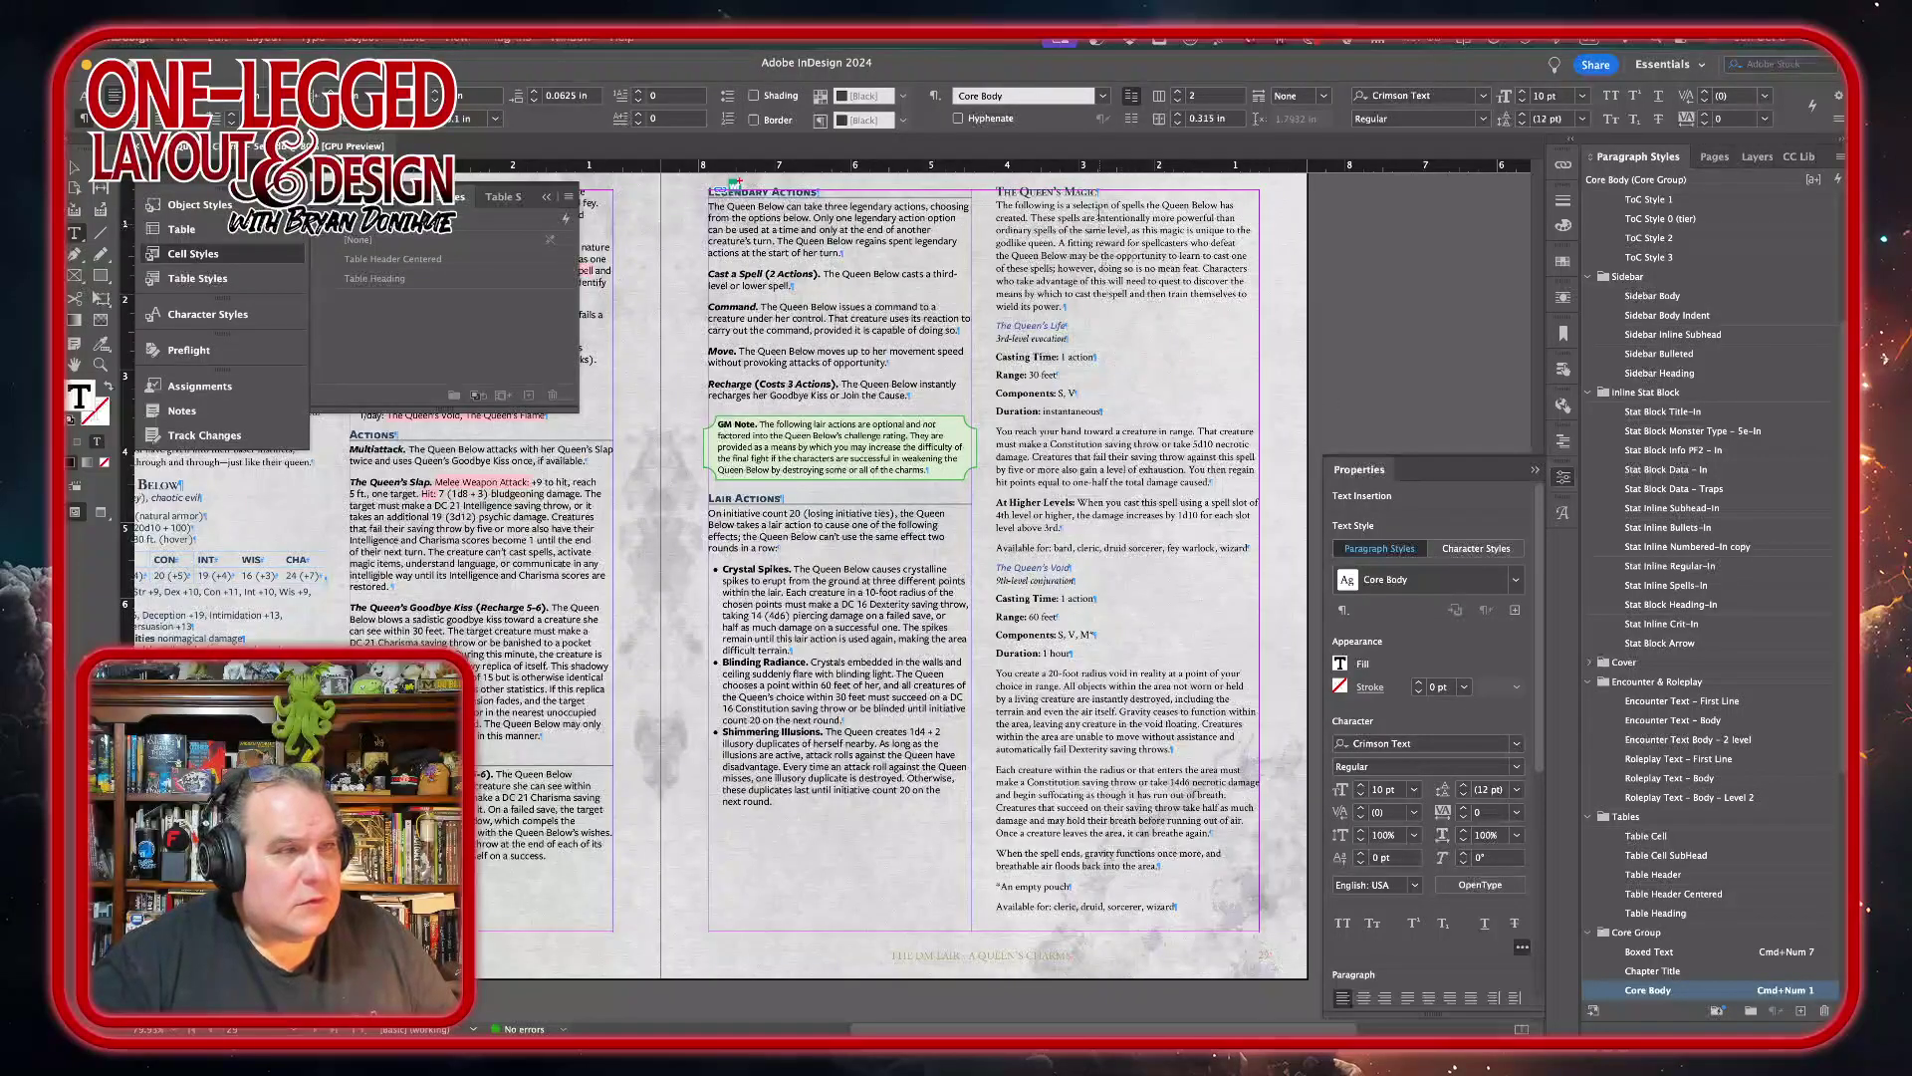
click(1023, 324)
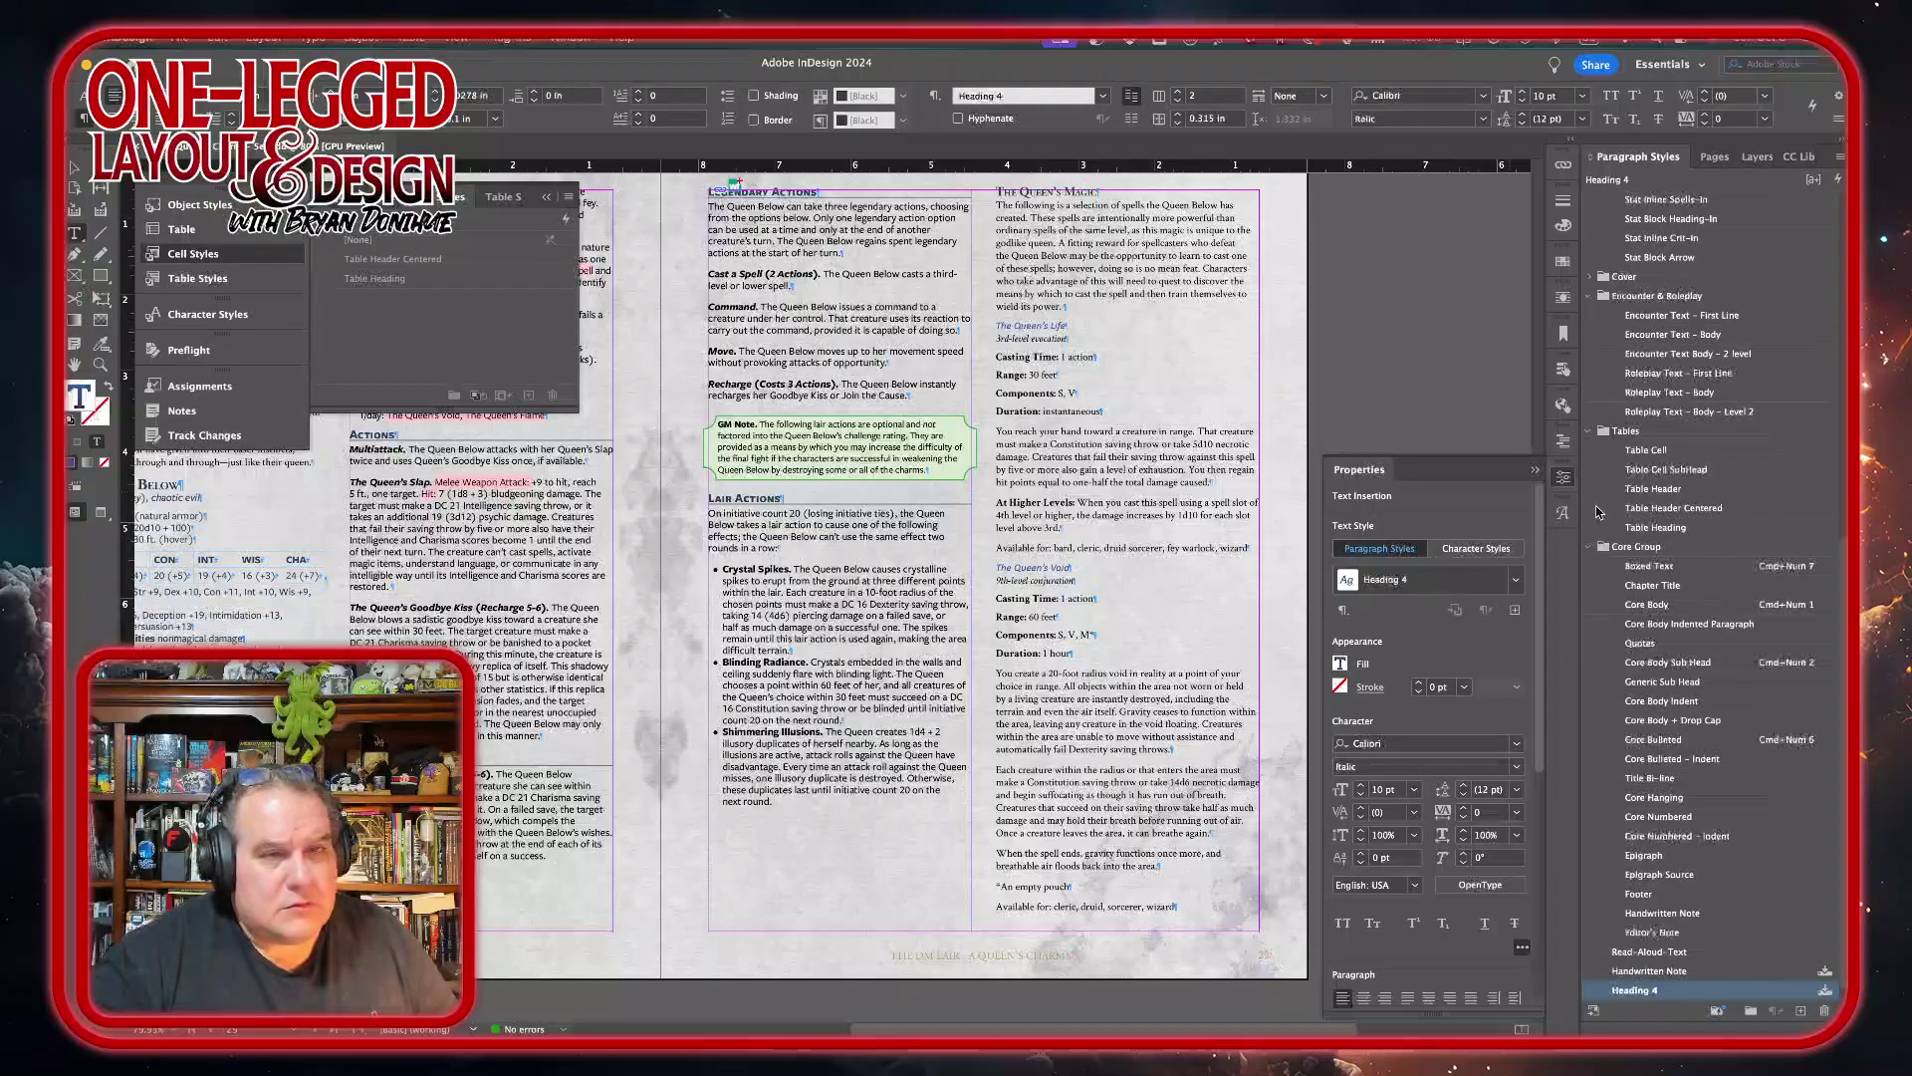
scroll(1709, 742, up, 6)
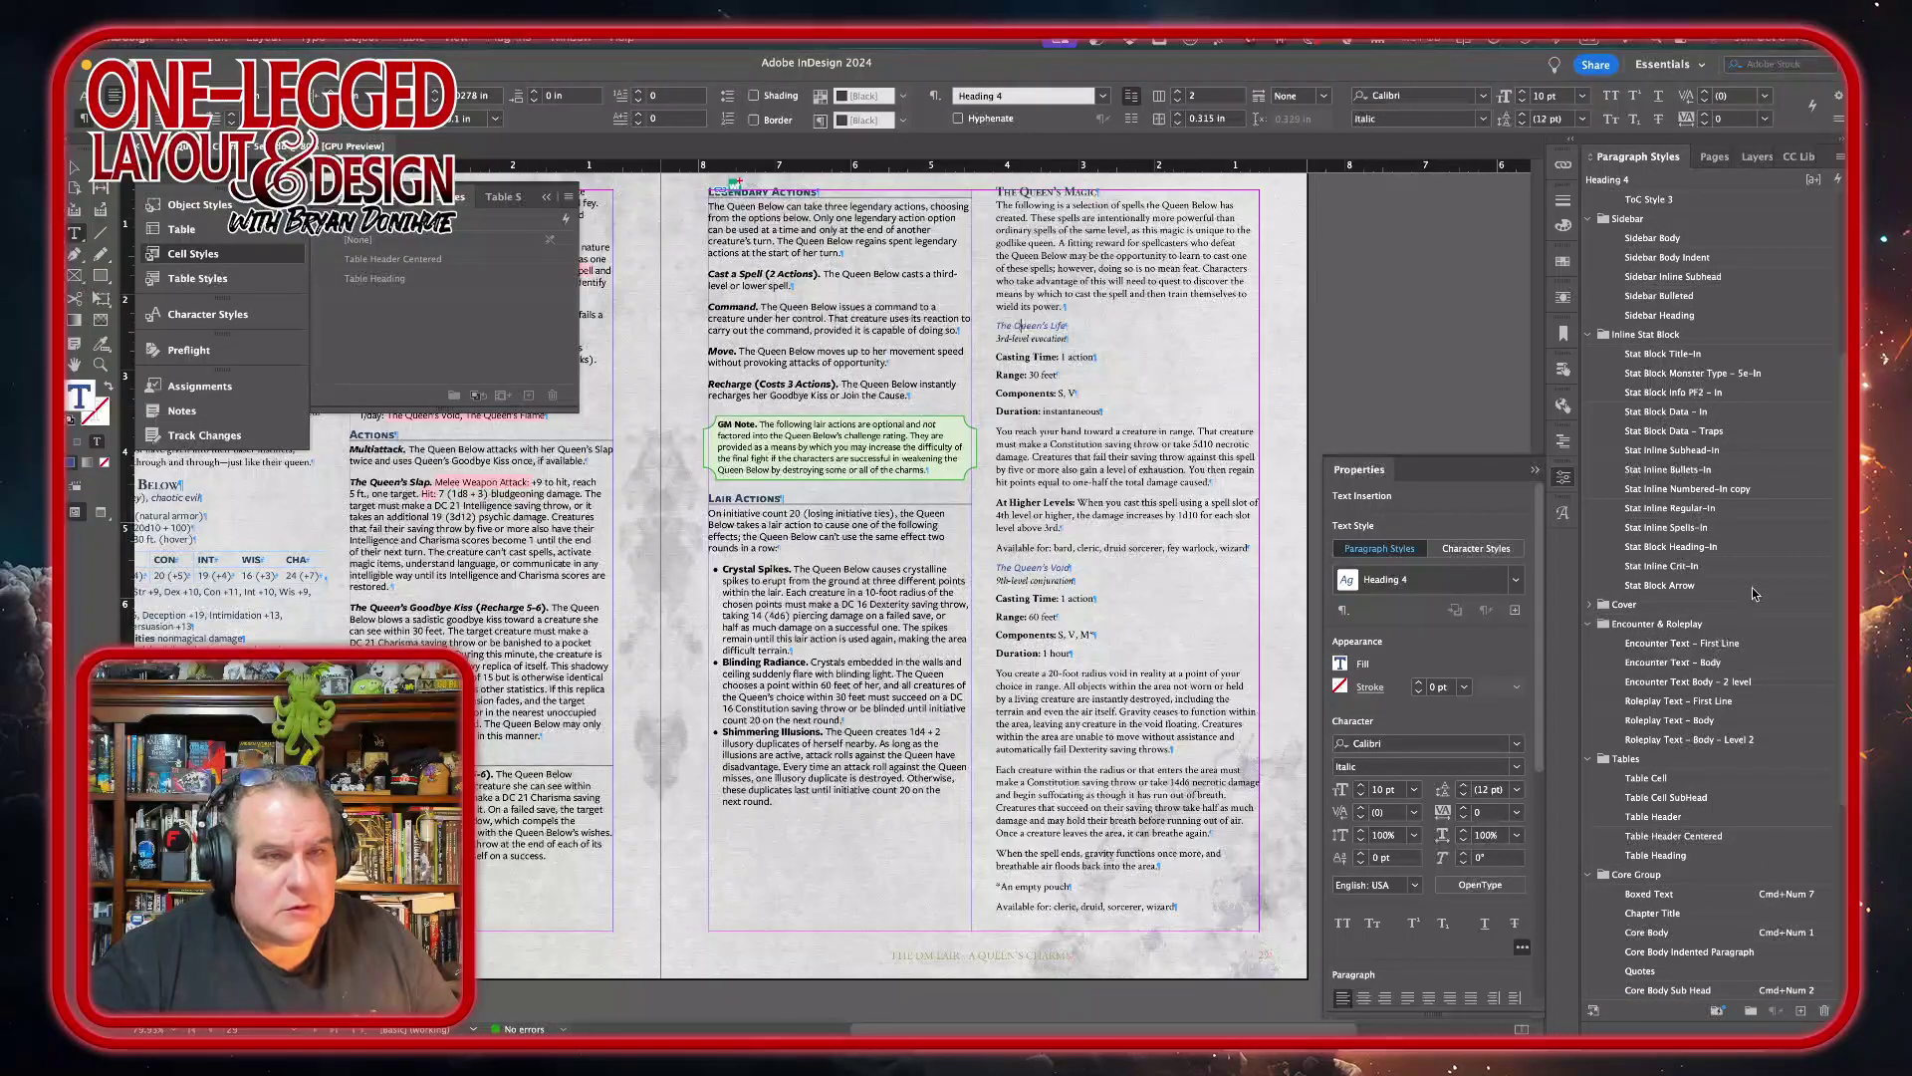
click(1686, 355)
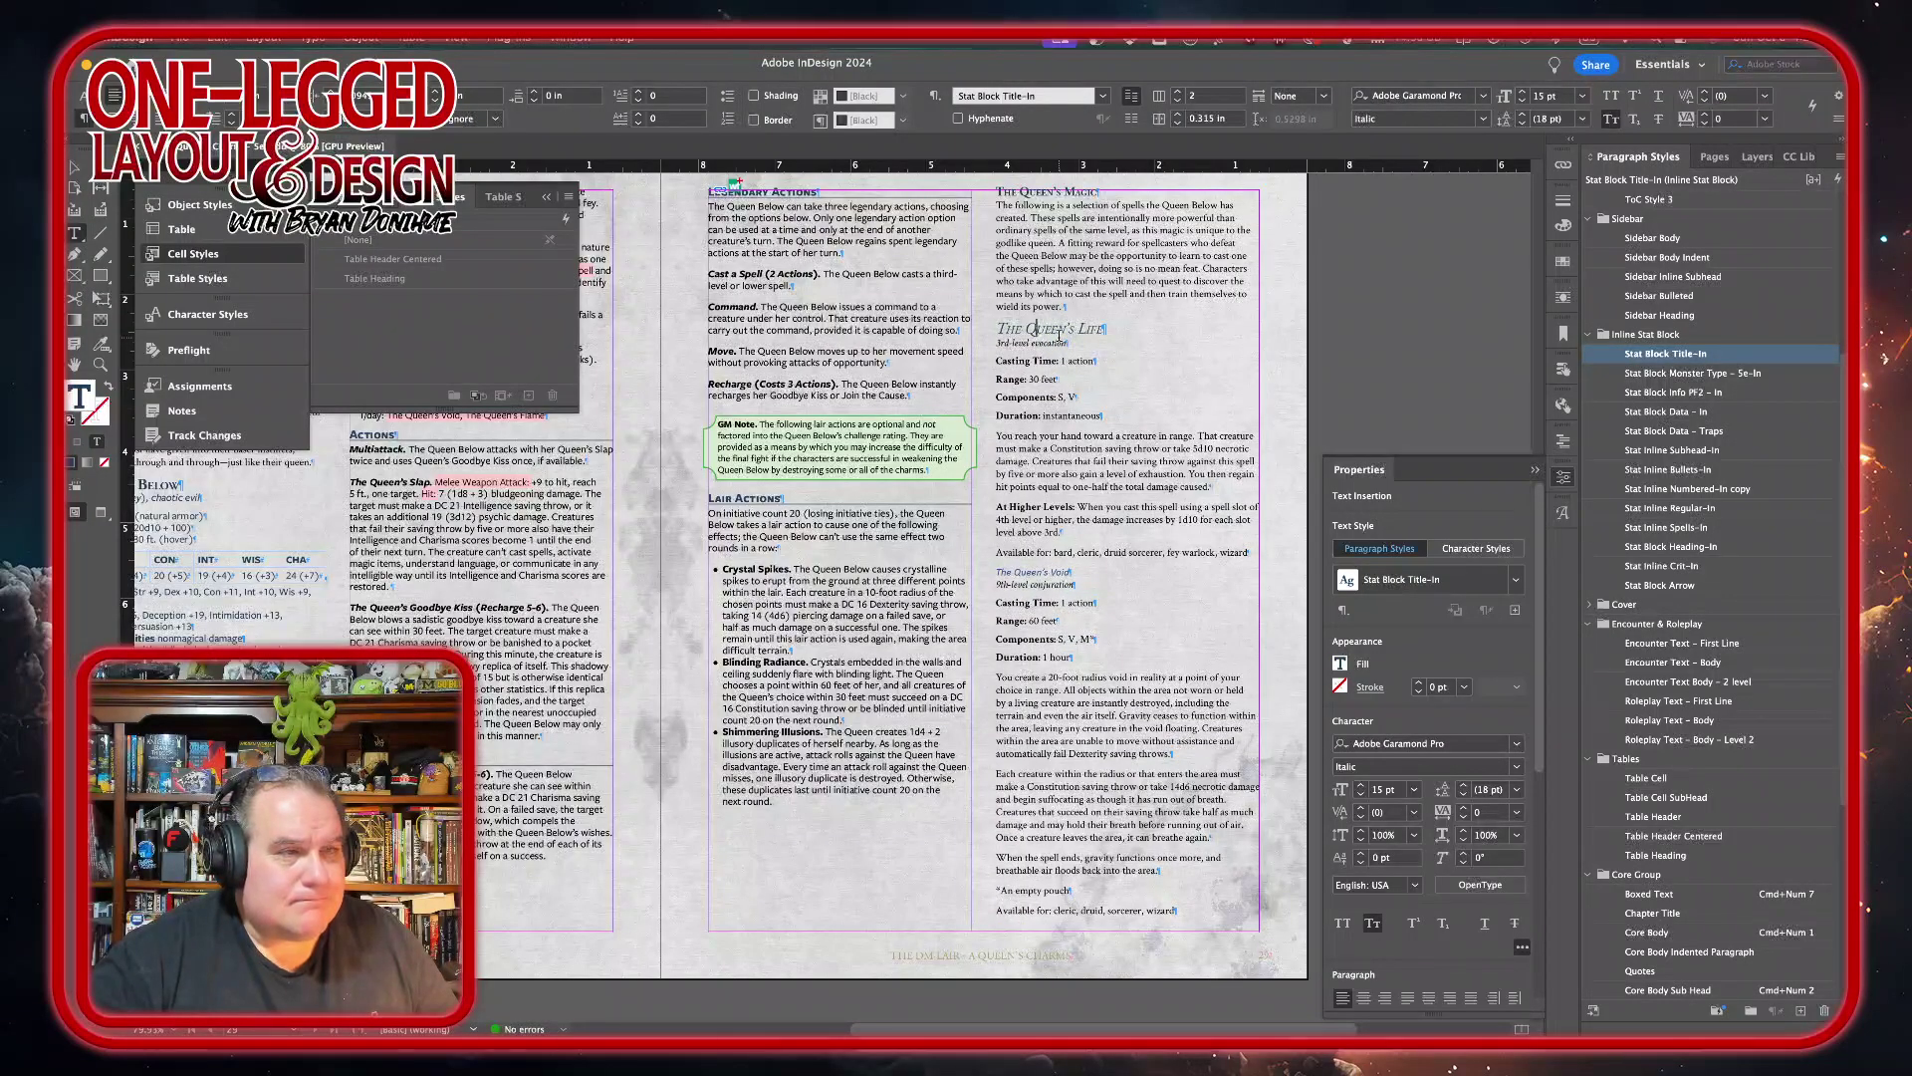
- Check the font style of the stat block's existing title and set The Queen's Life heading to Bold
scroll(926, 597, up, 5)
scroll(927, 598, left, 5)
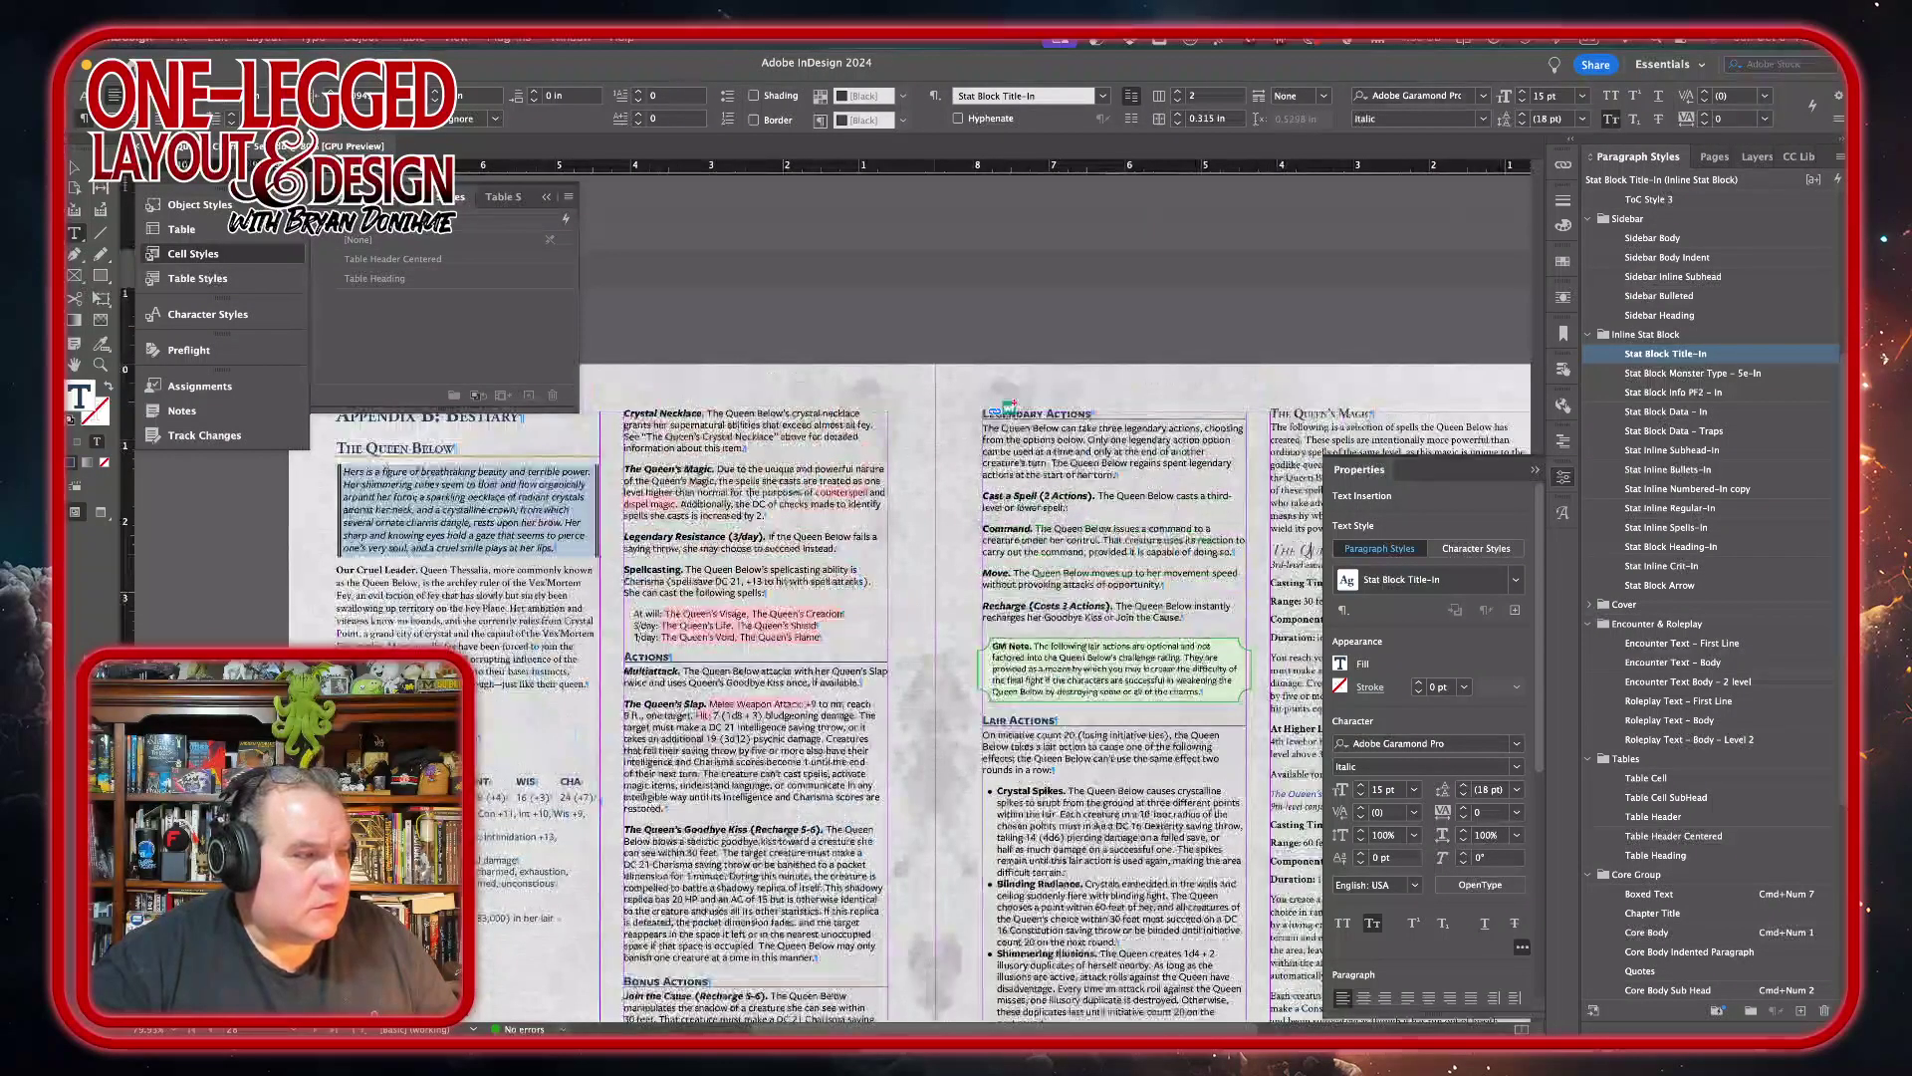
click(1009, 407)
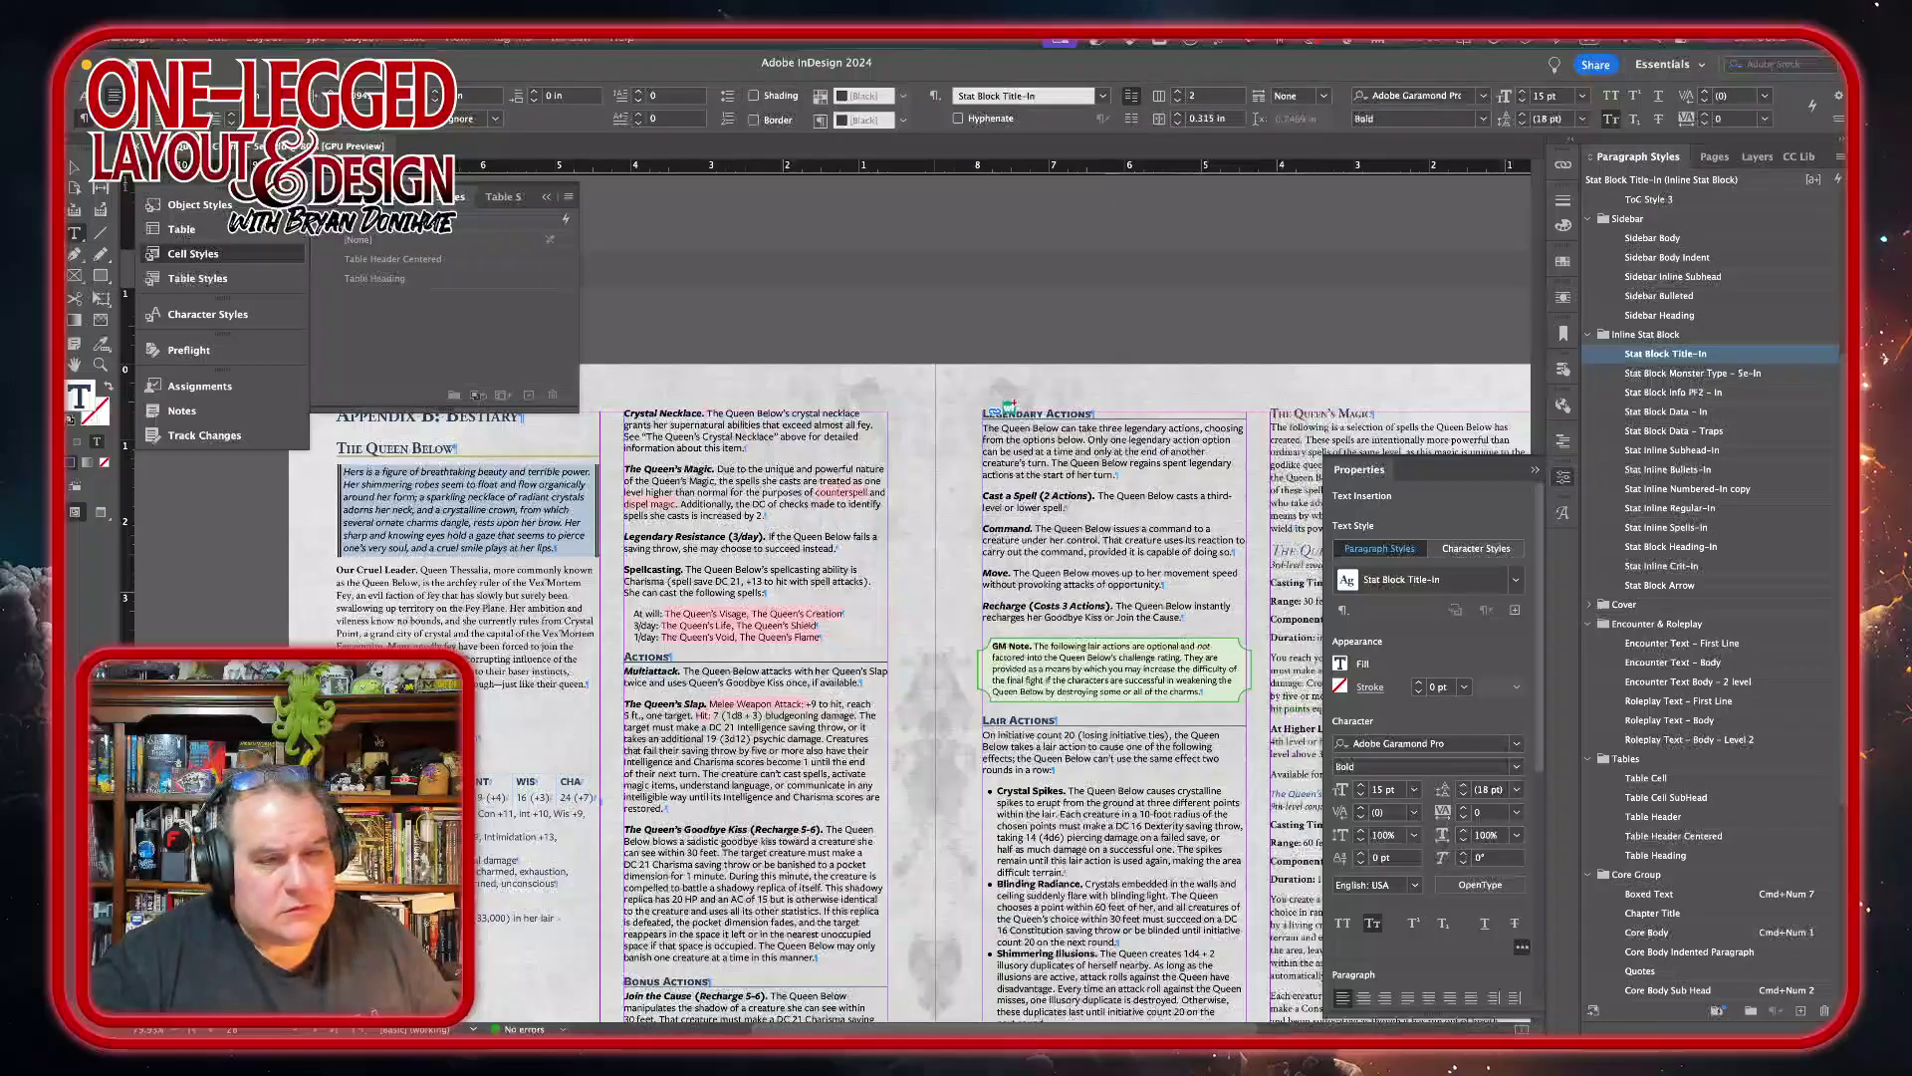
scroll(921, 786, right, 2)
scroll(920, 786, down, 1)
scroll(920, 785, right, 5)
scroll(921, 785, down, 1)
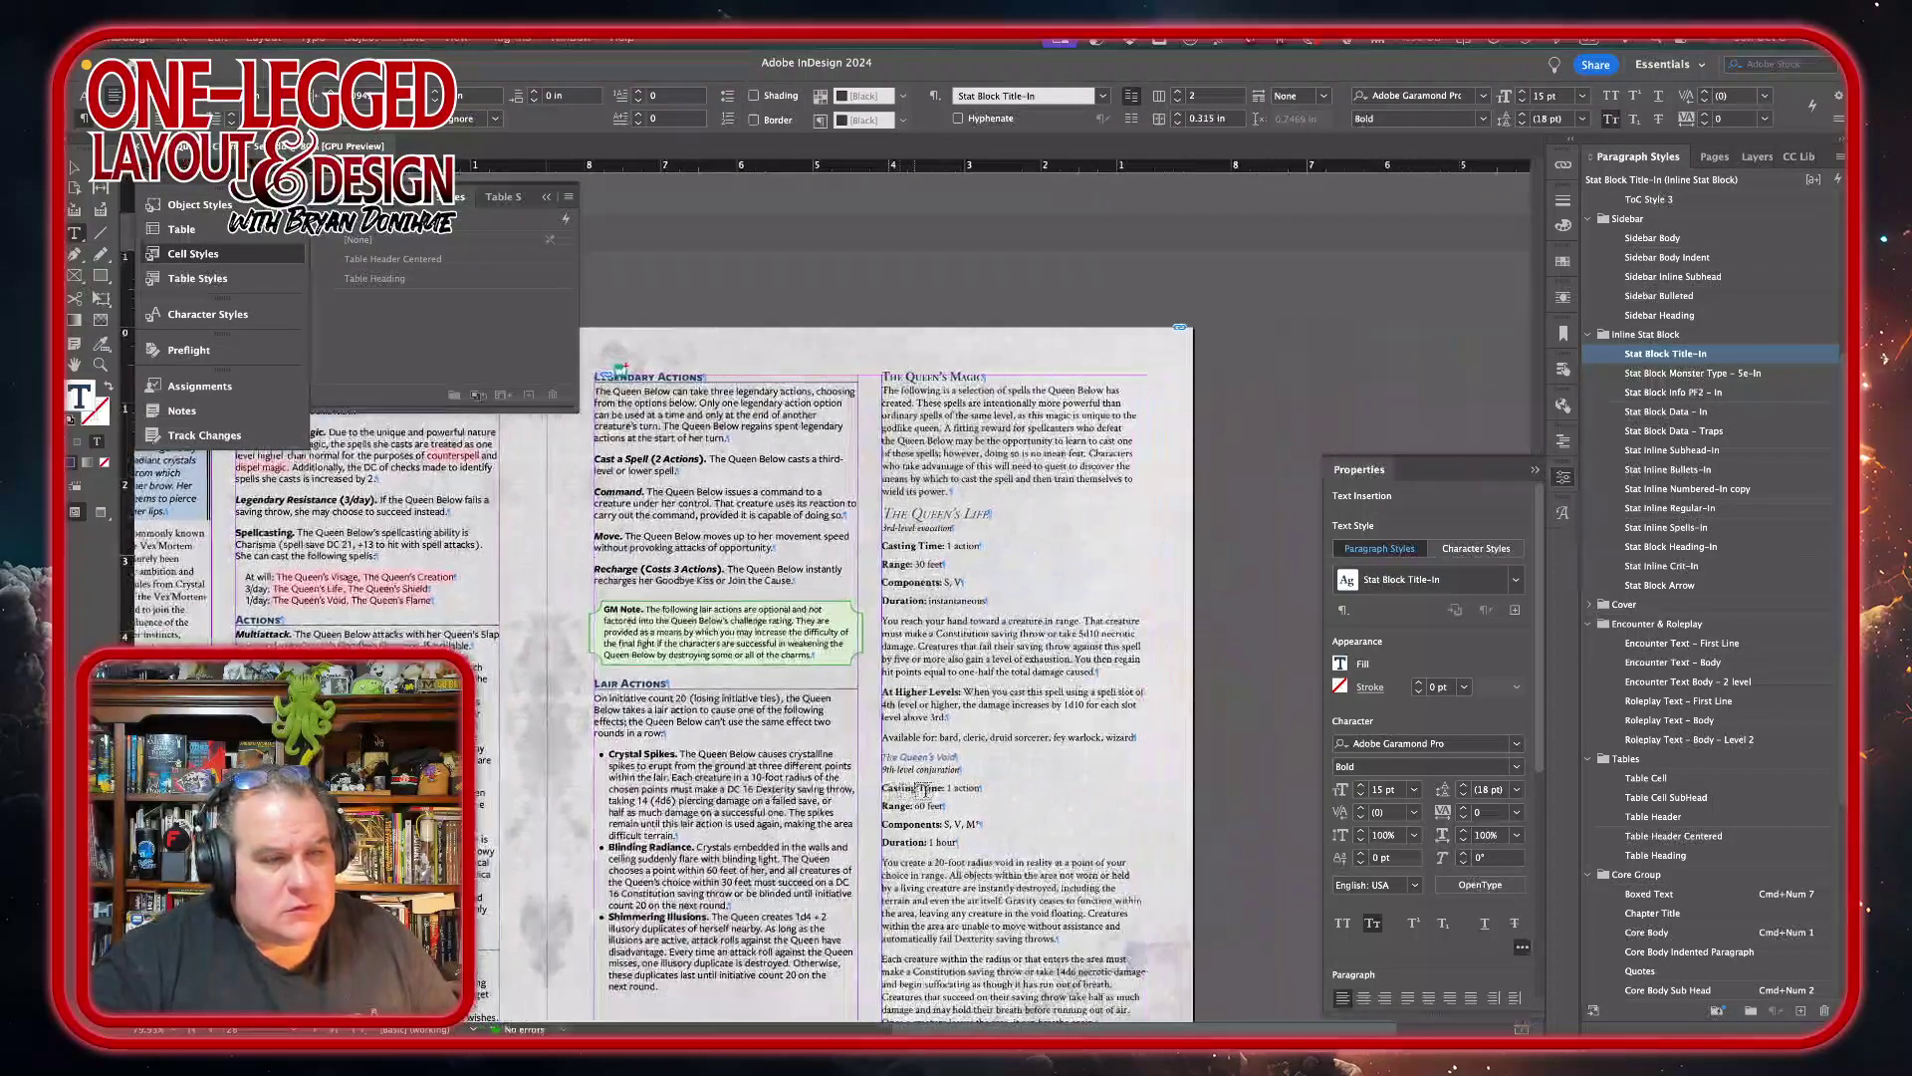
triple_click(900, 514)
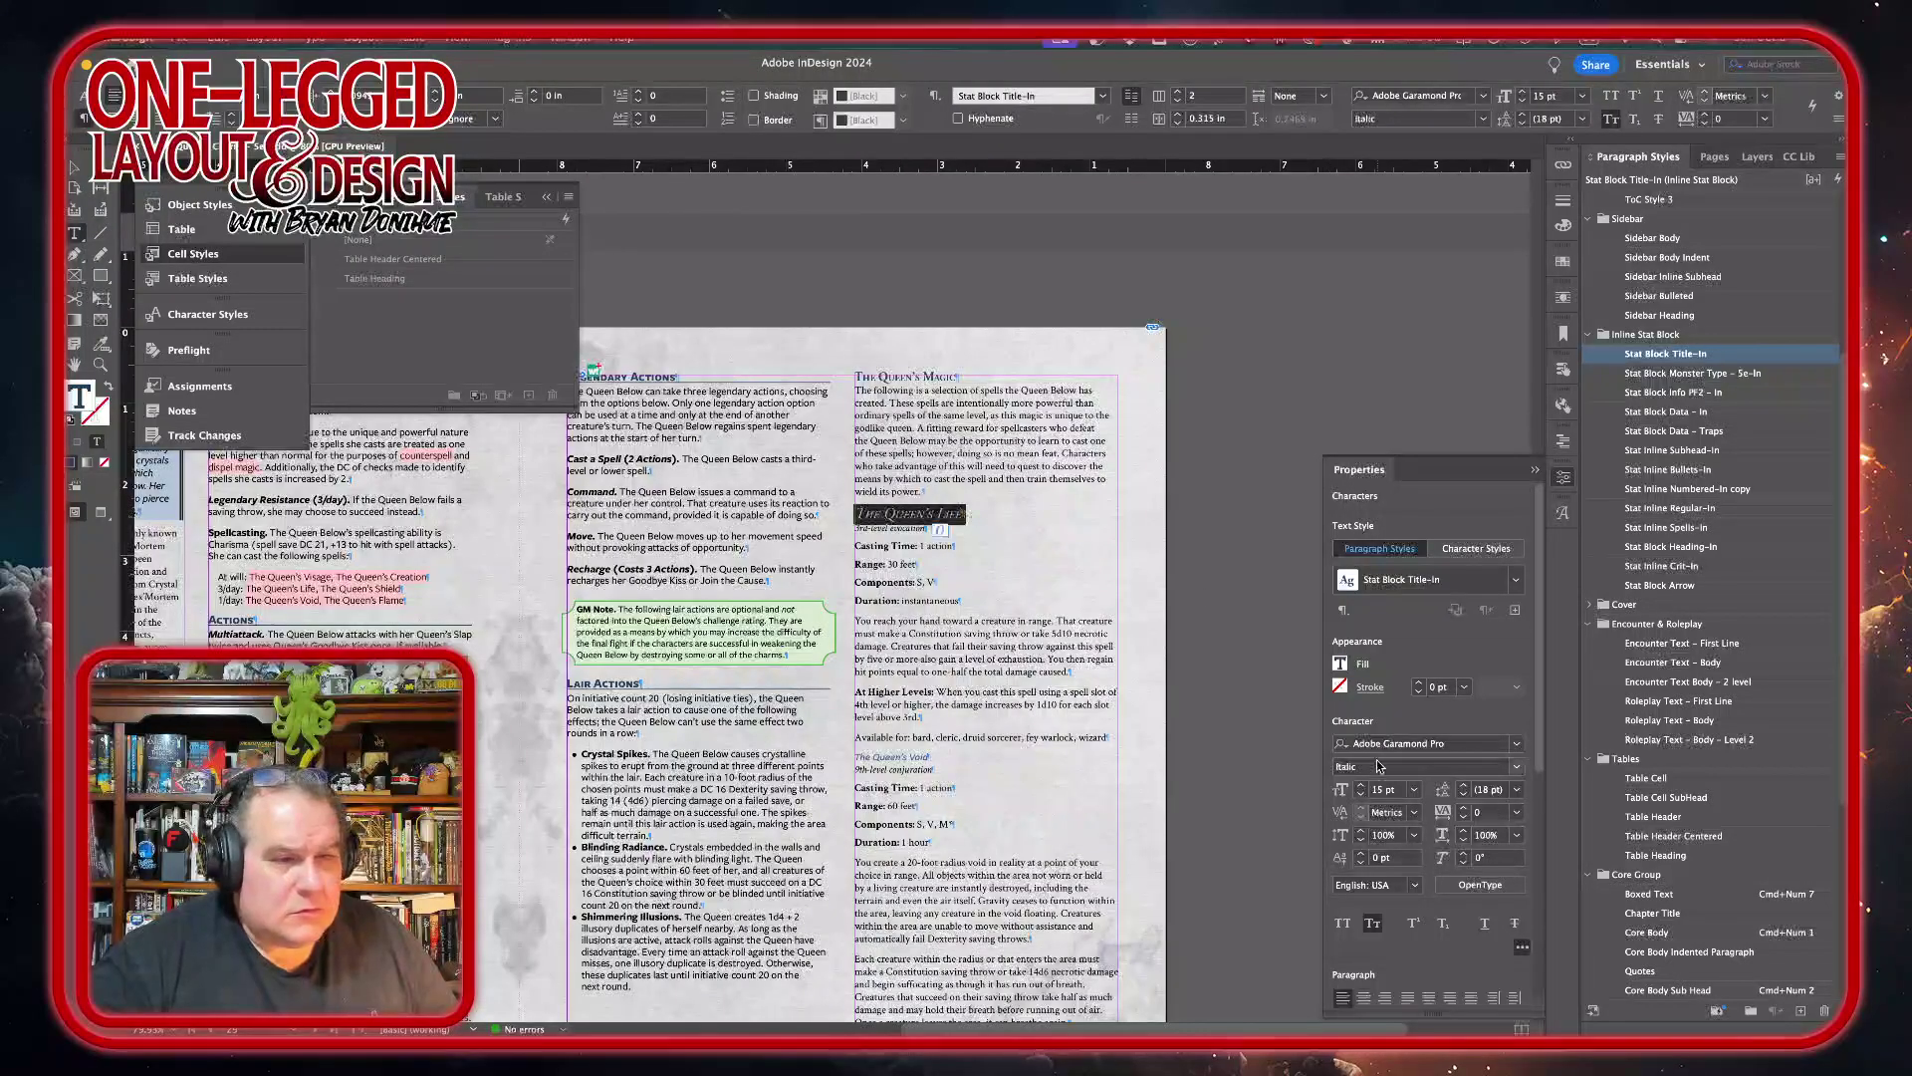
click(1513, 767)
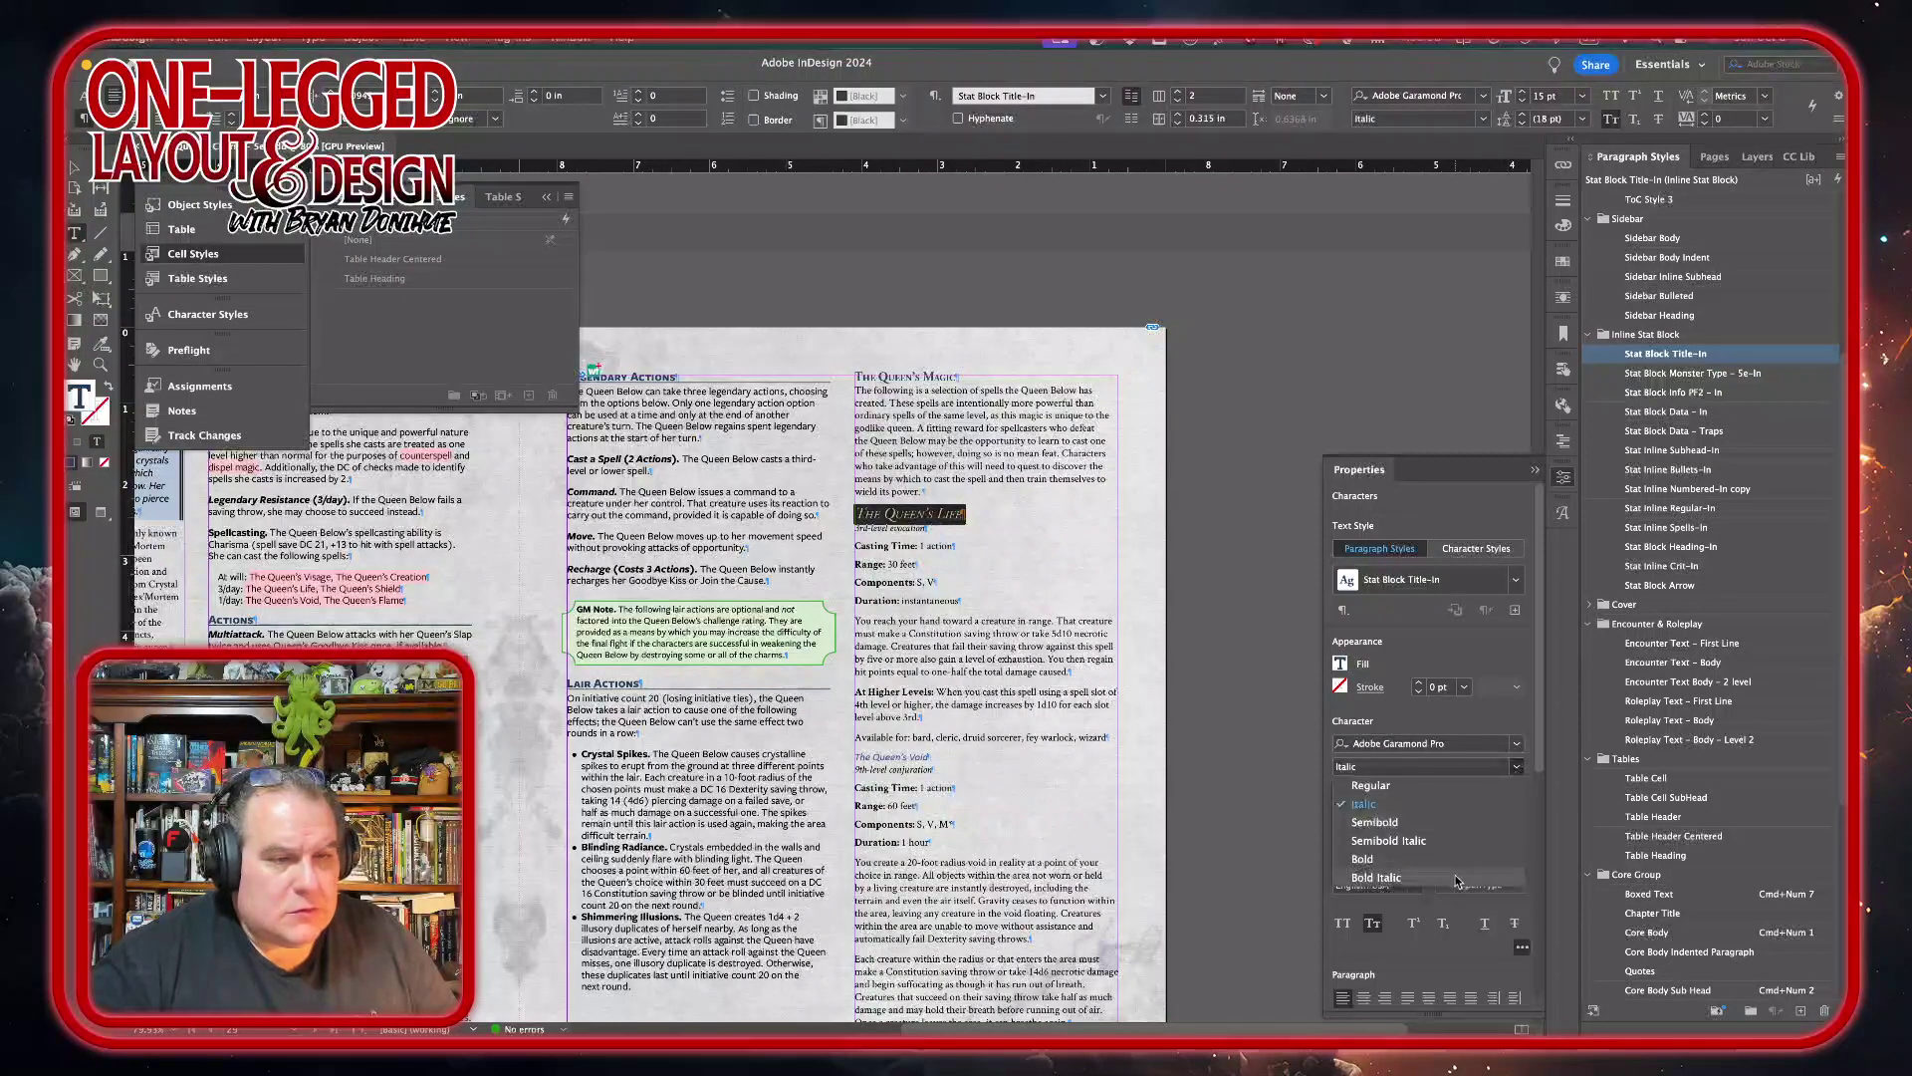
click(1457, 863)
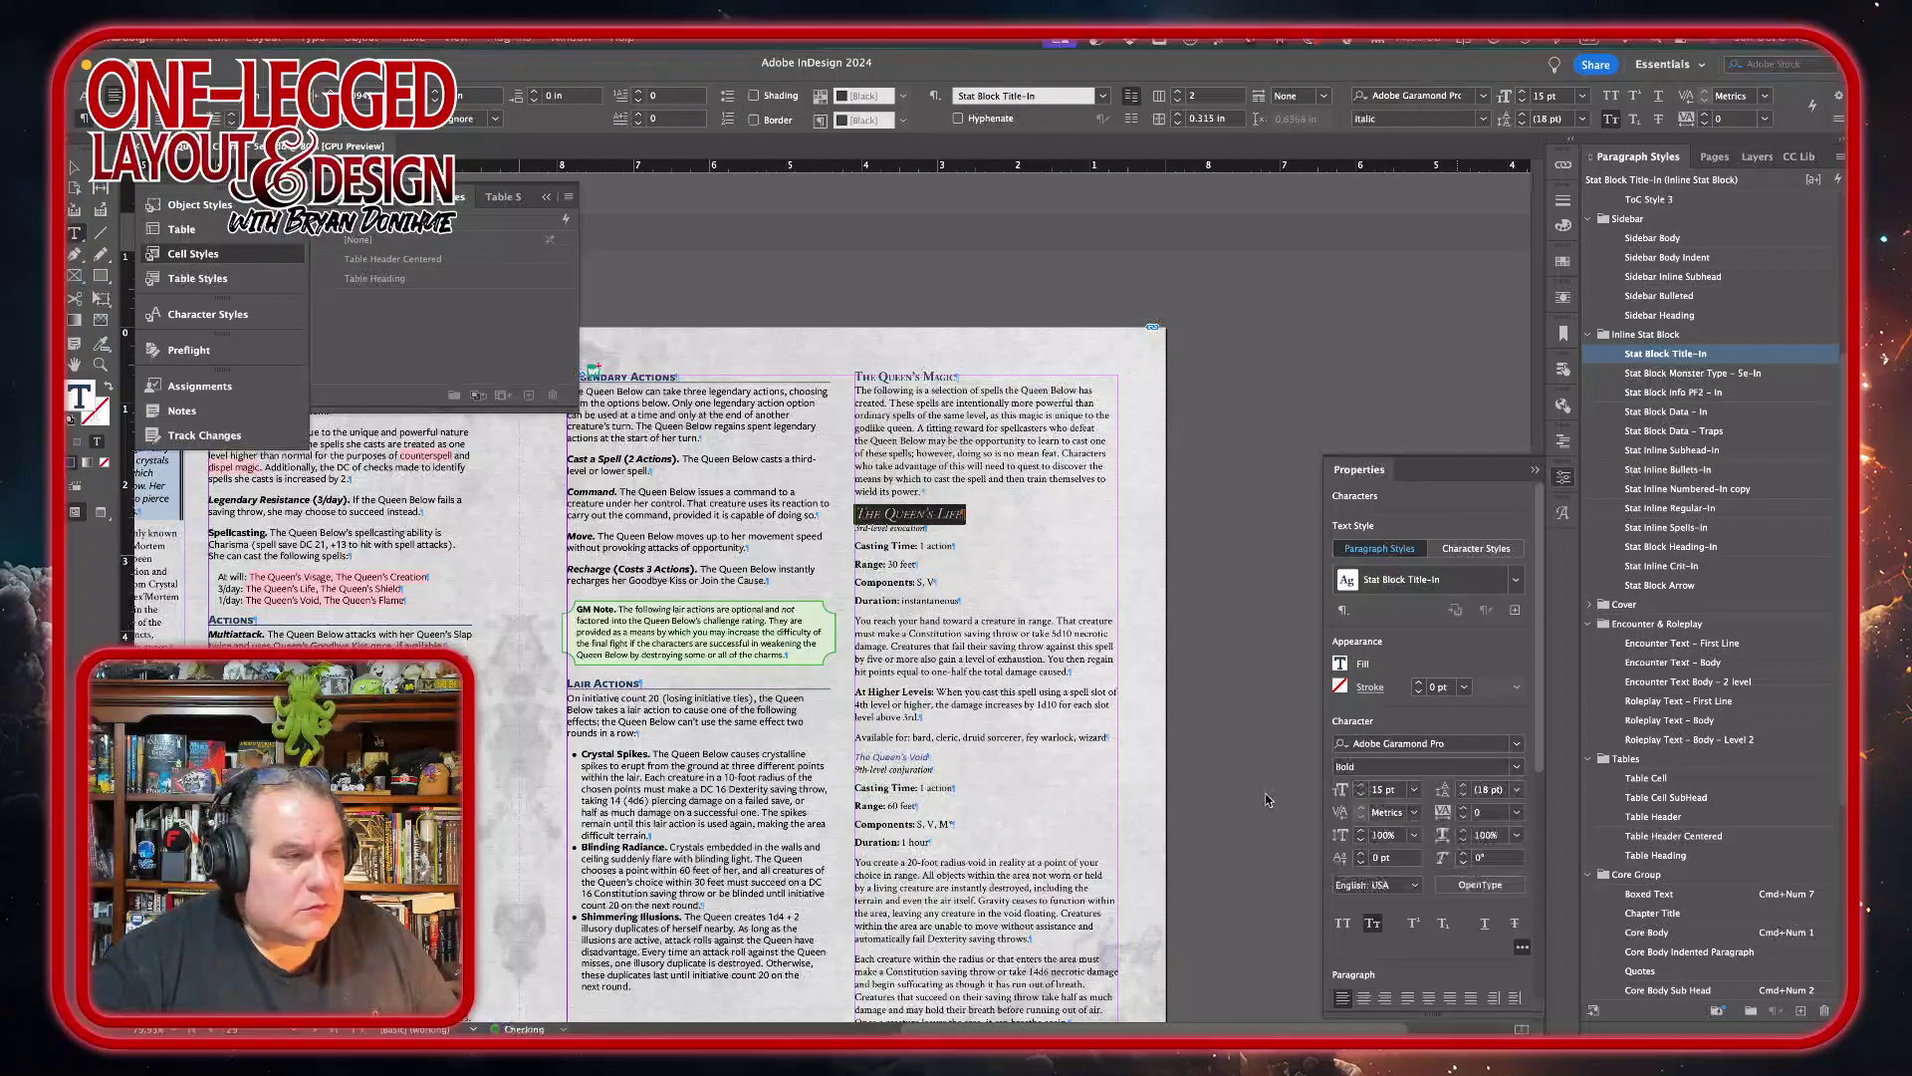
- Apply the Stat Block Monster Type – 5e–In paragraph style to the 3rd-level evocation line and set its font style to Medium Italic
triple_click(900, 528)
click(1649, 932)
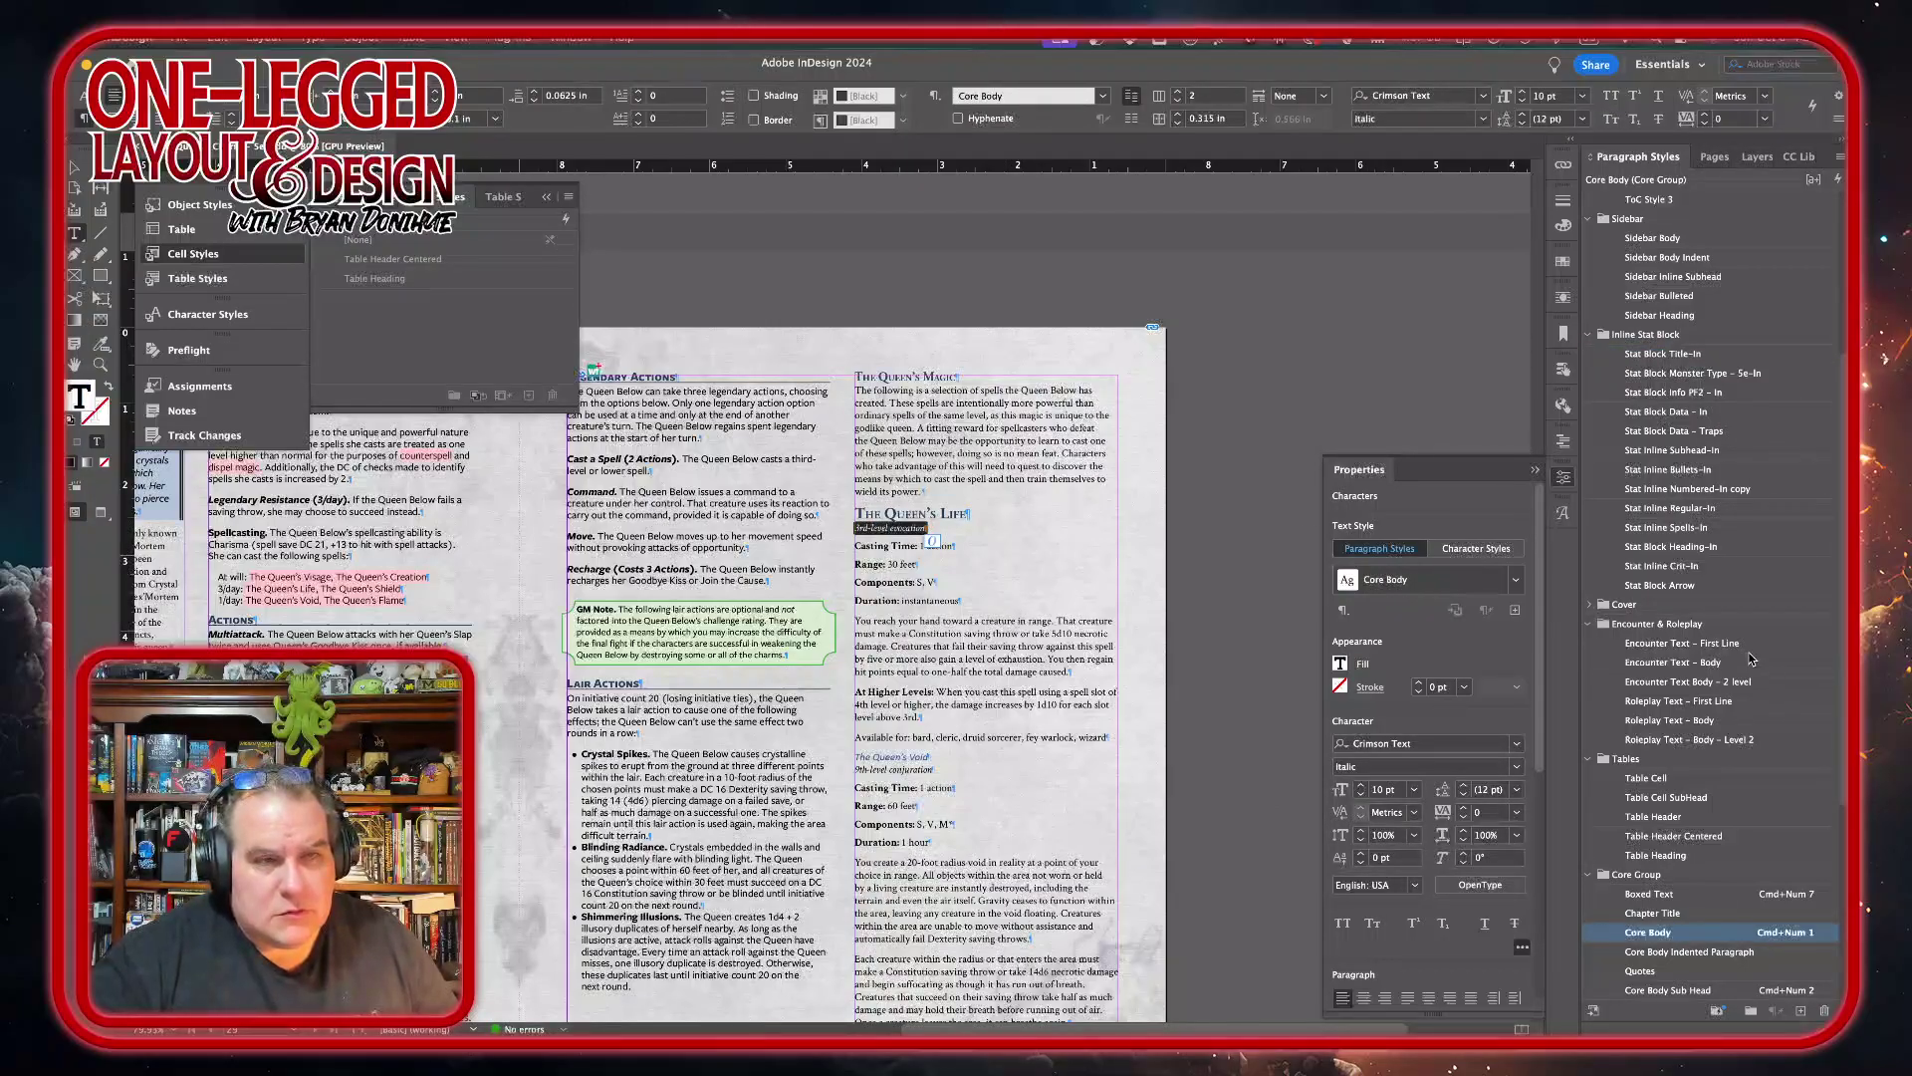
click(1715, 374)
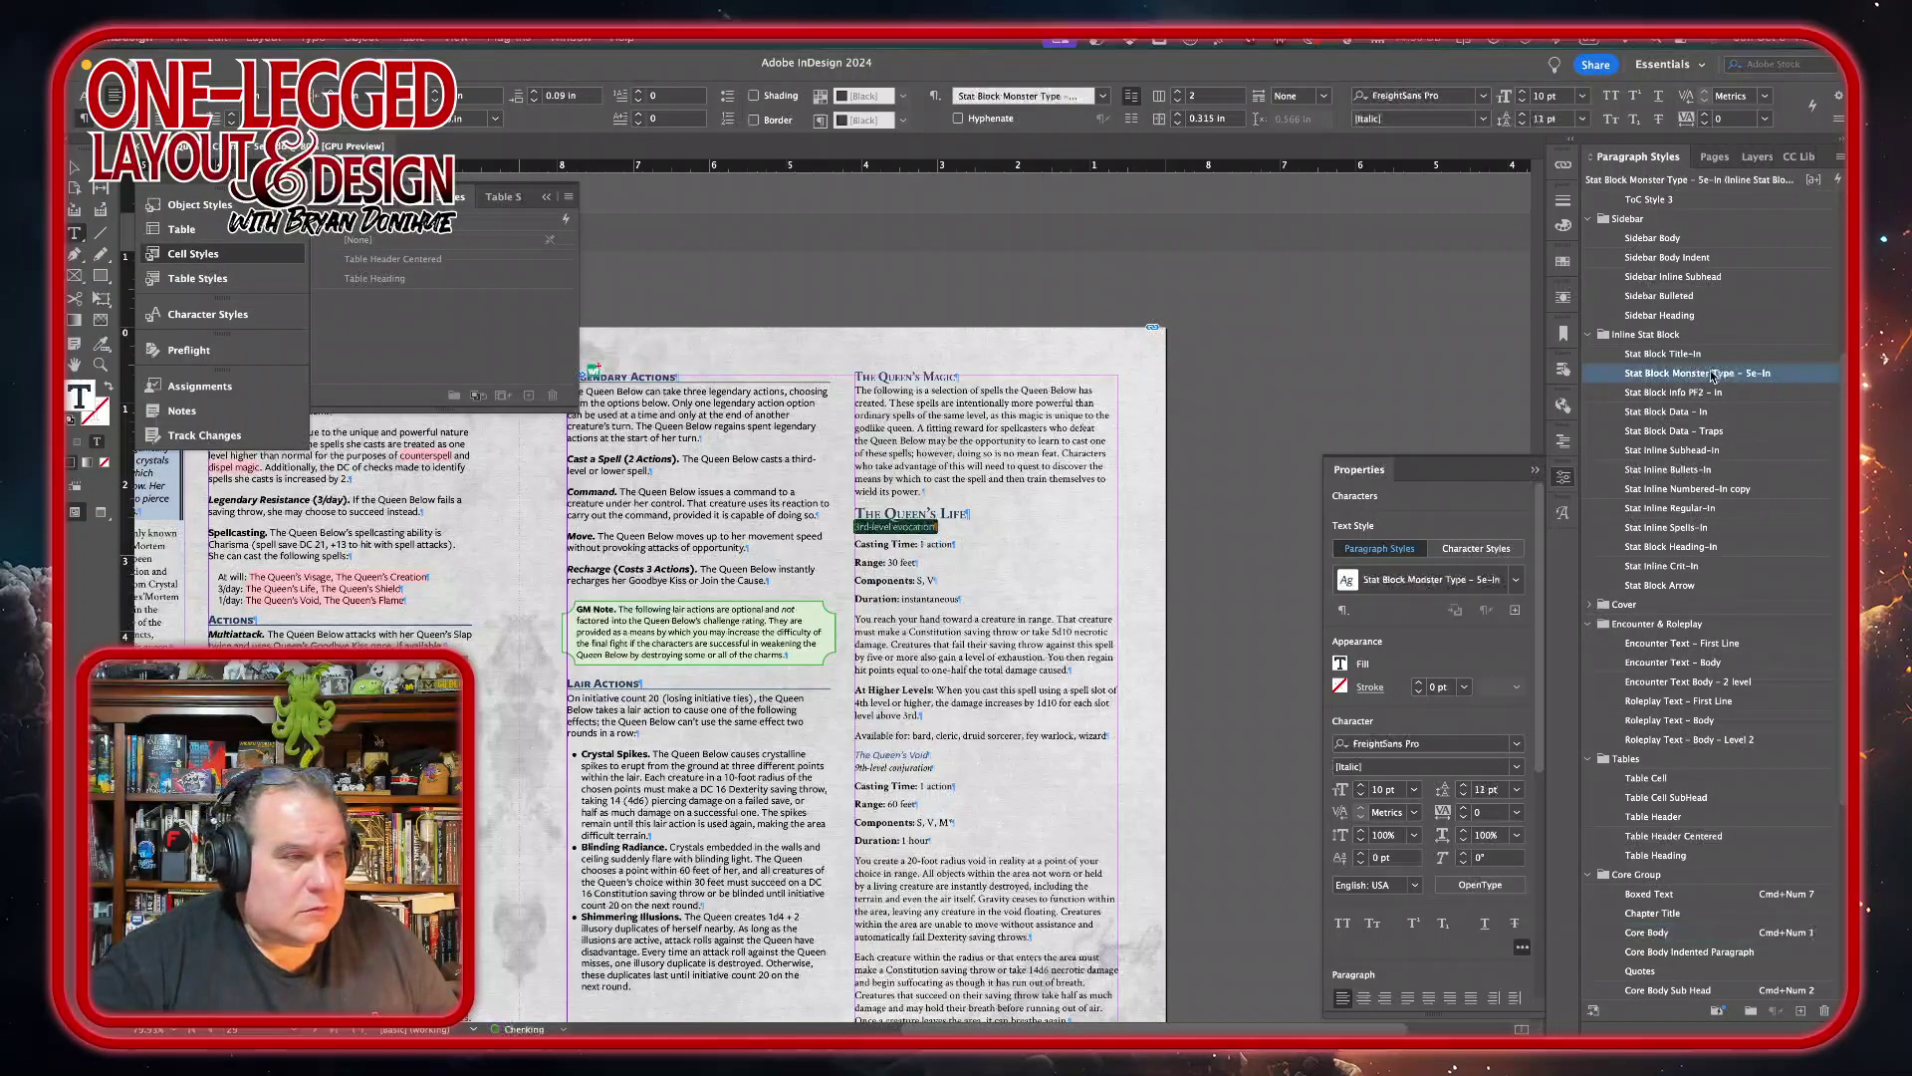
click(1516, 766)
click(1428, 876)
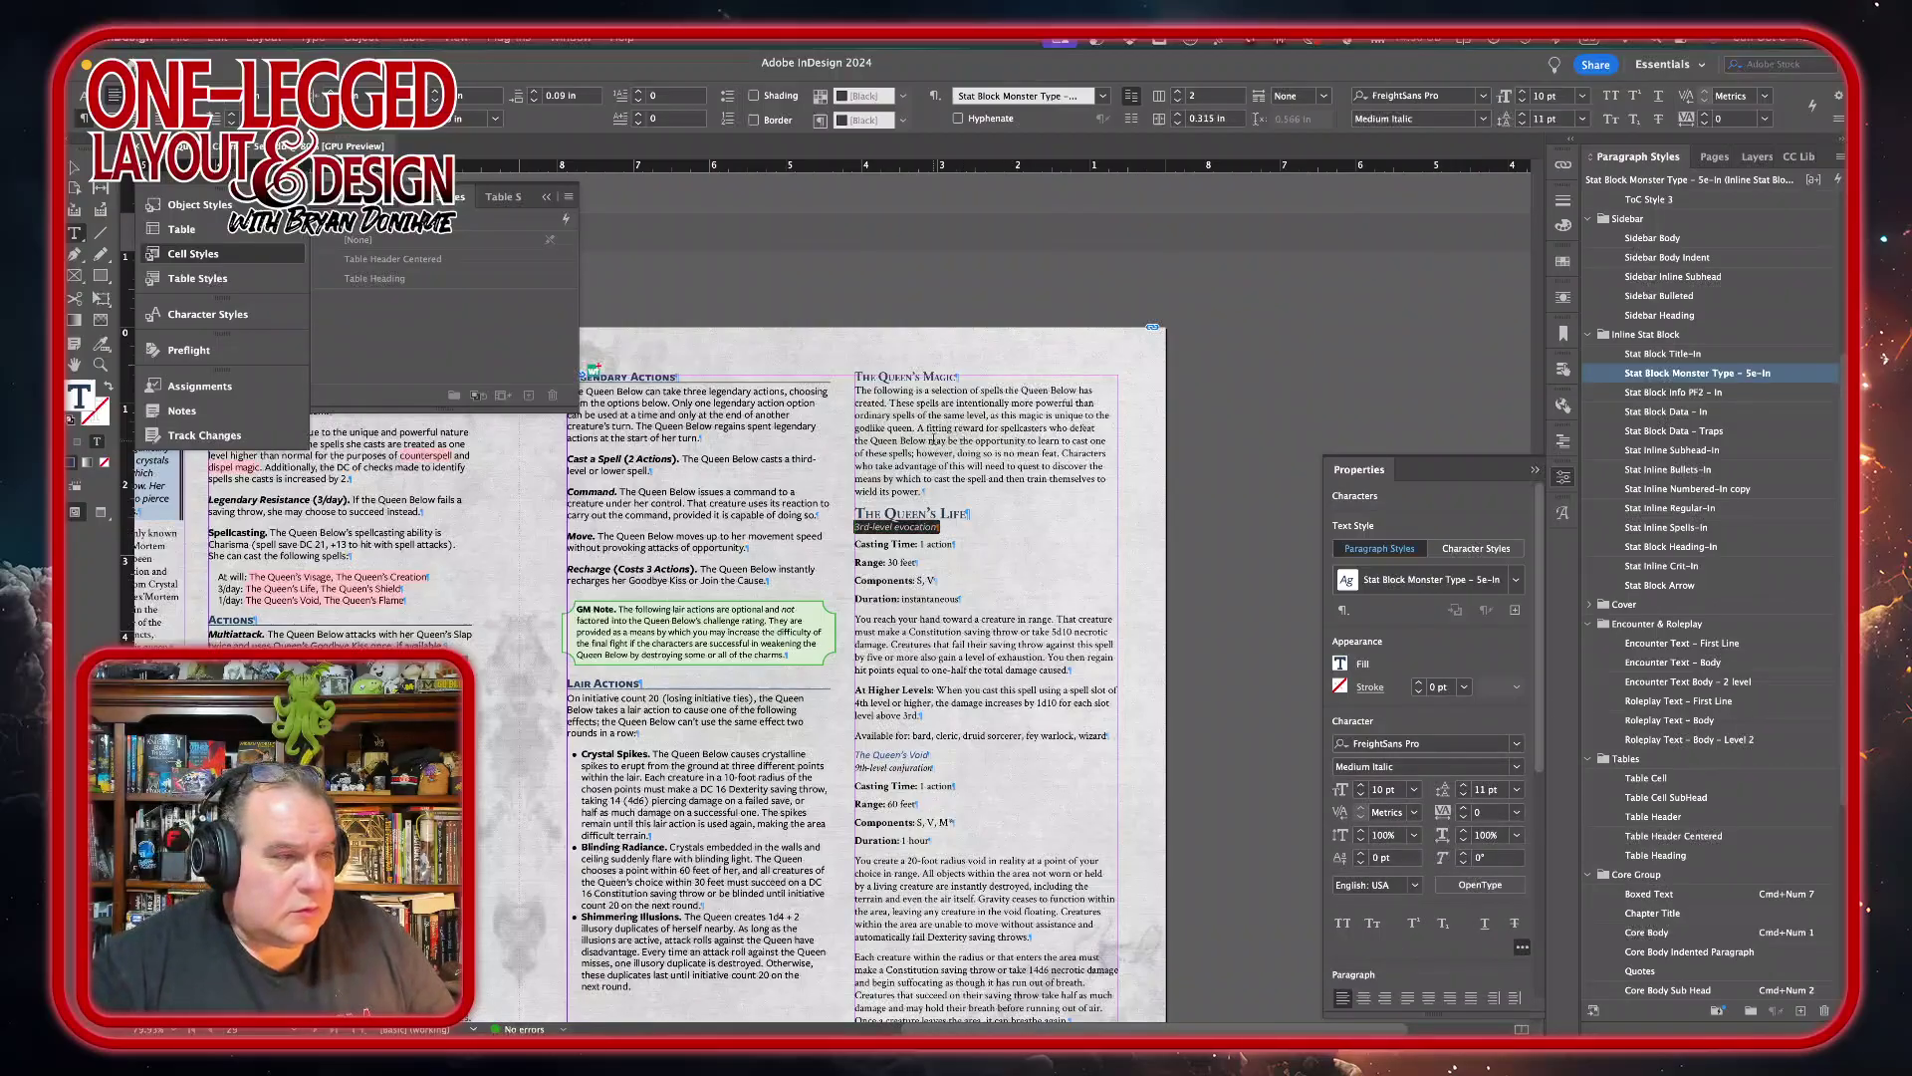
- Apply the Stat Inline Regular–In paragraph style to The Queen's Life text from Casting Time through the Available for line
drag(875, 538, 859, 598)
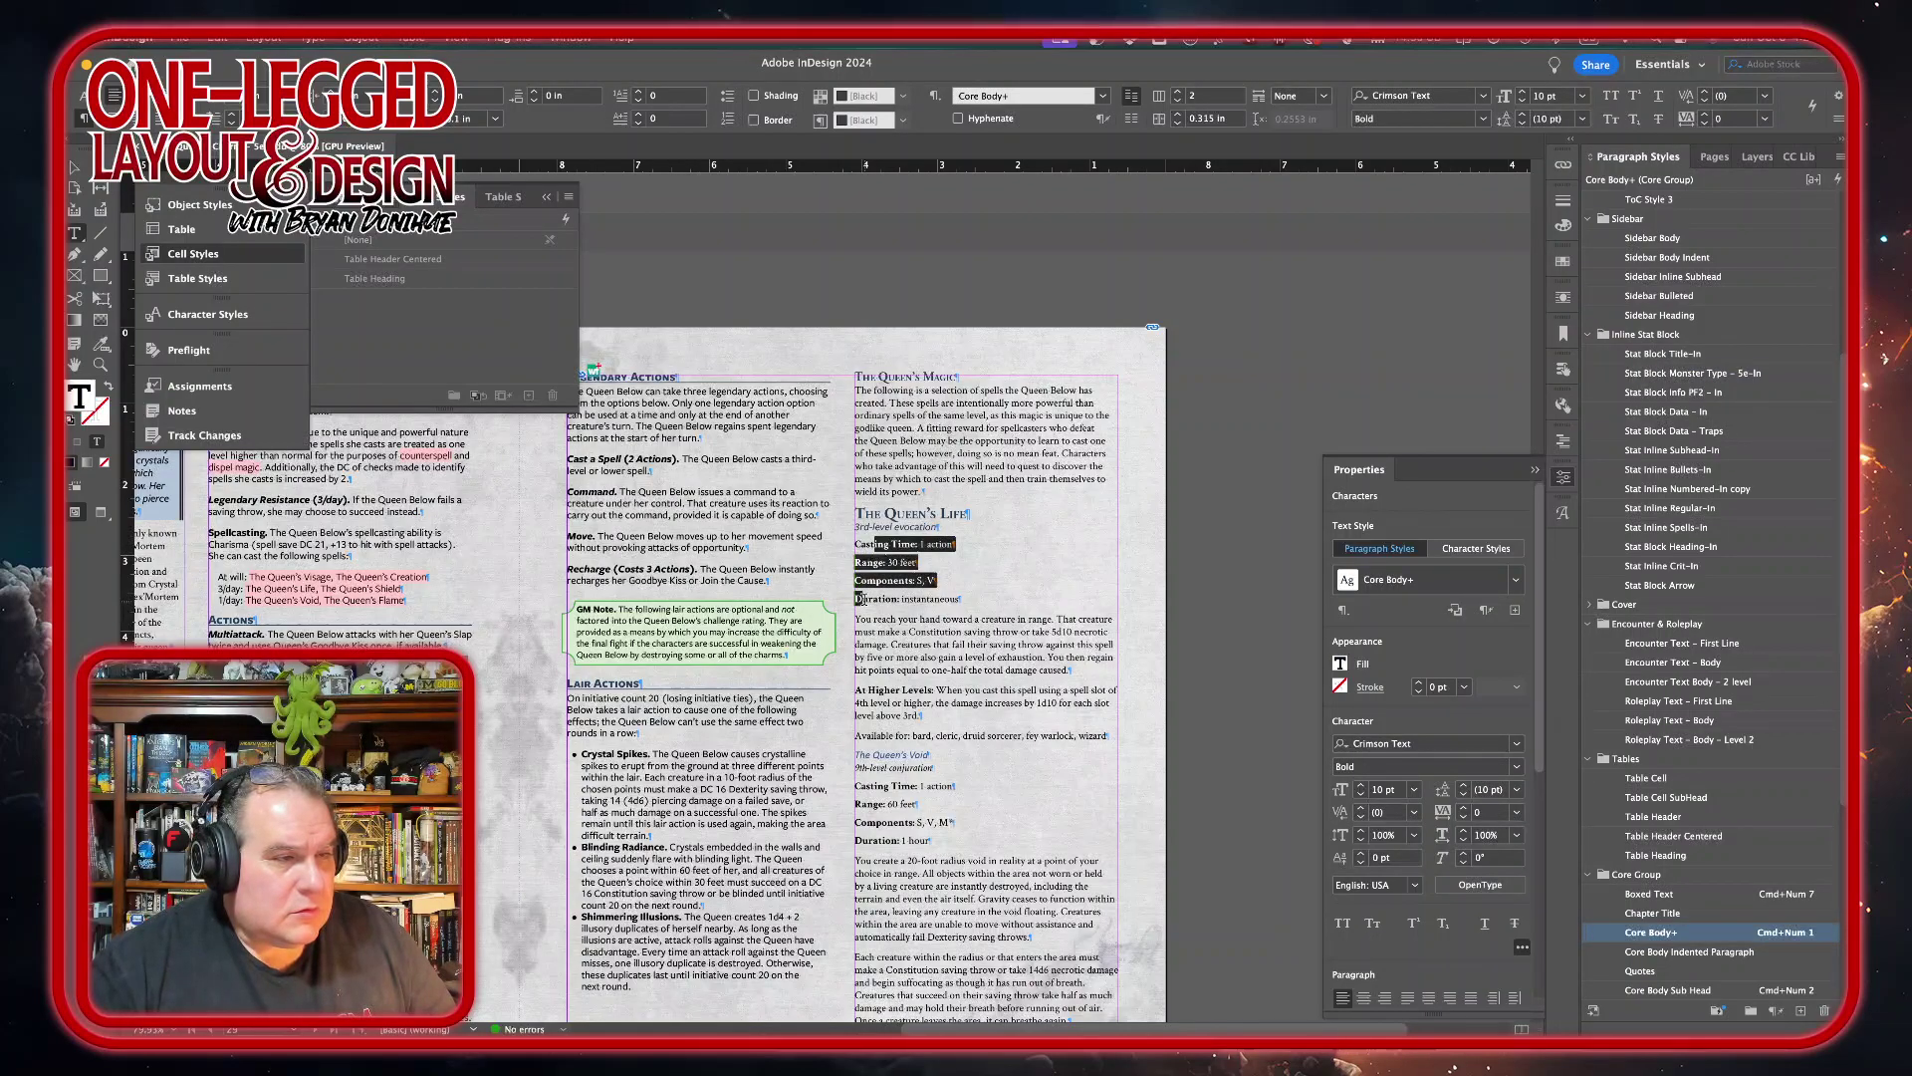
drag(859, 598, 865, 737)
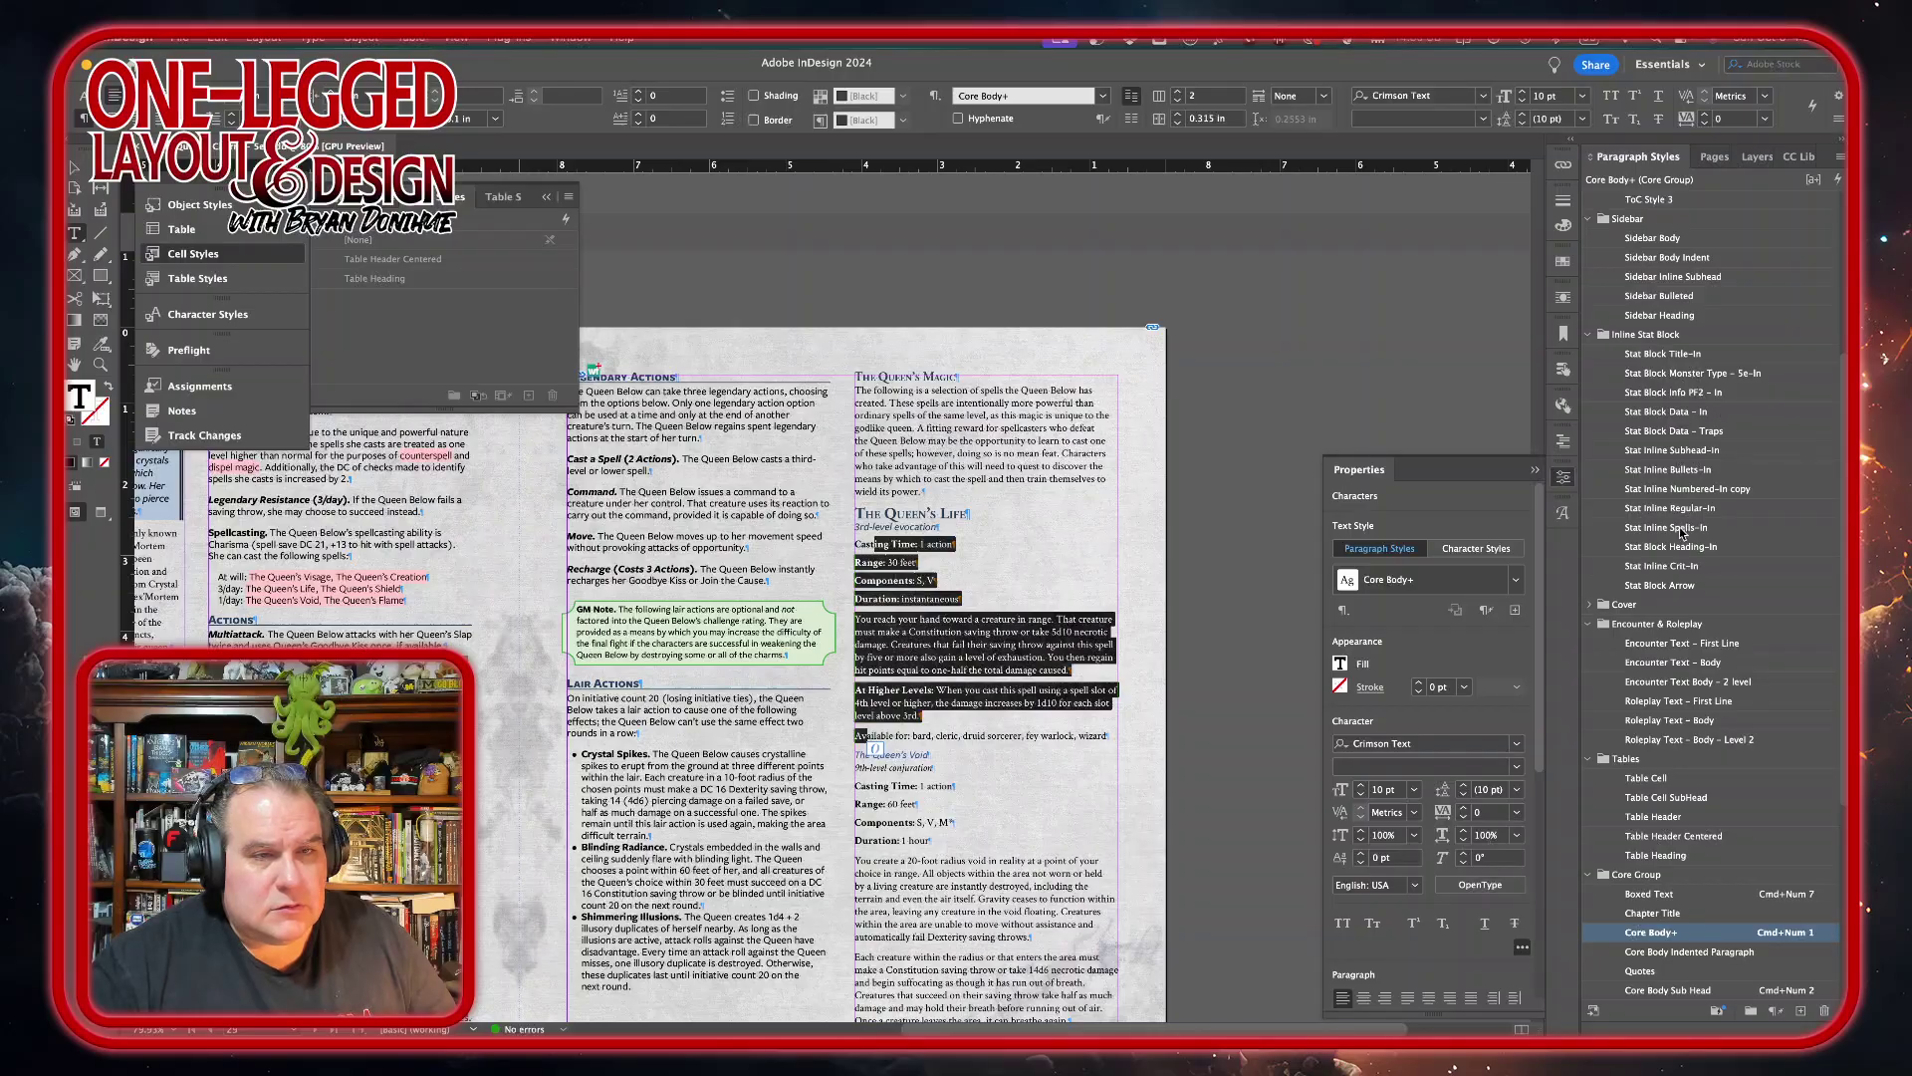
click(1672, 510)
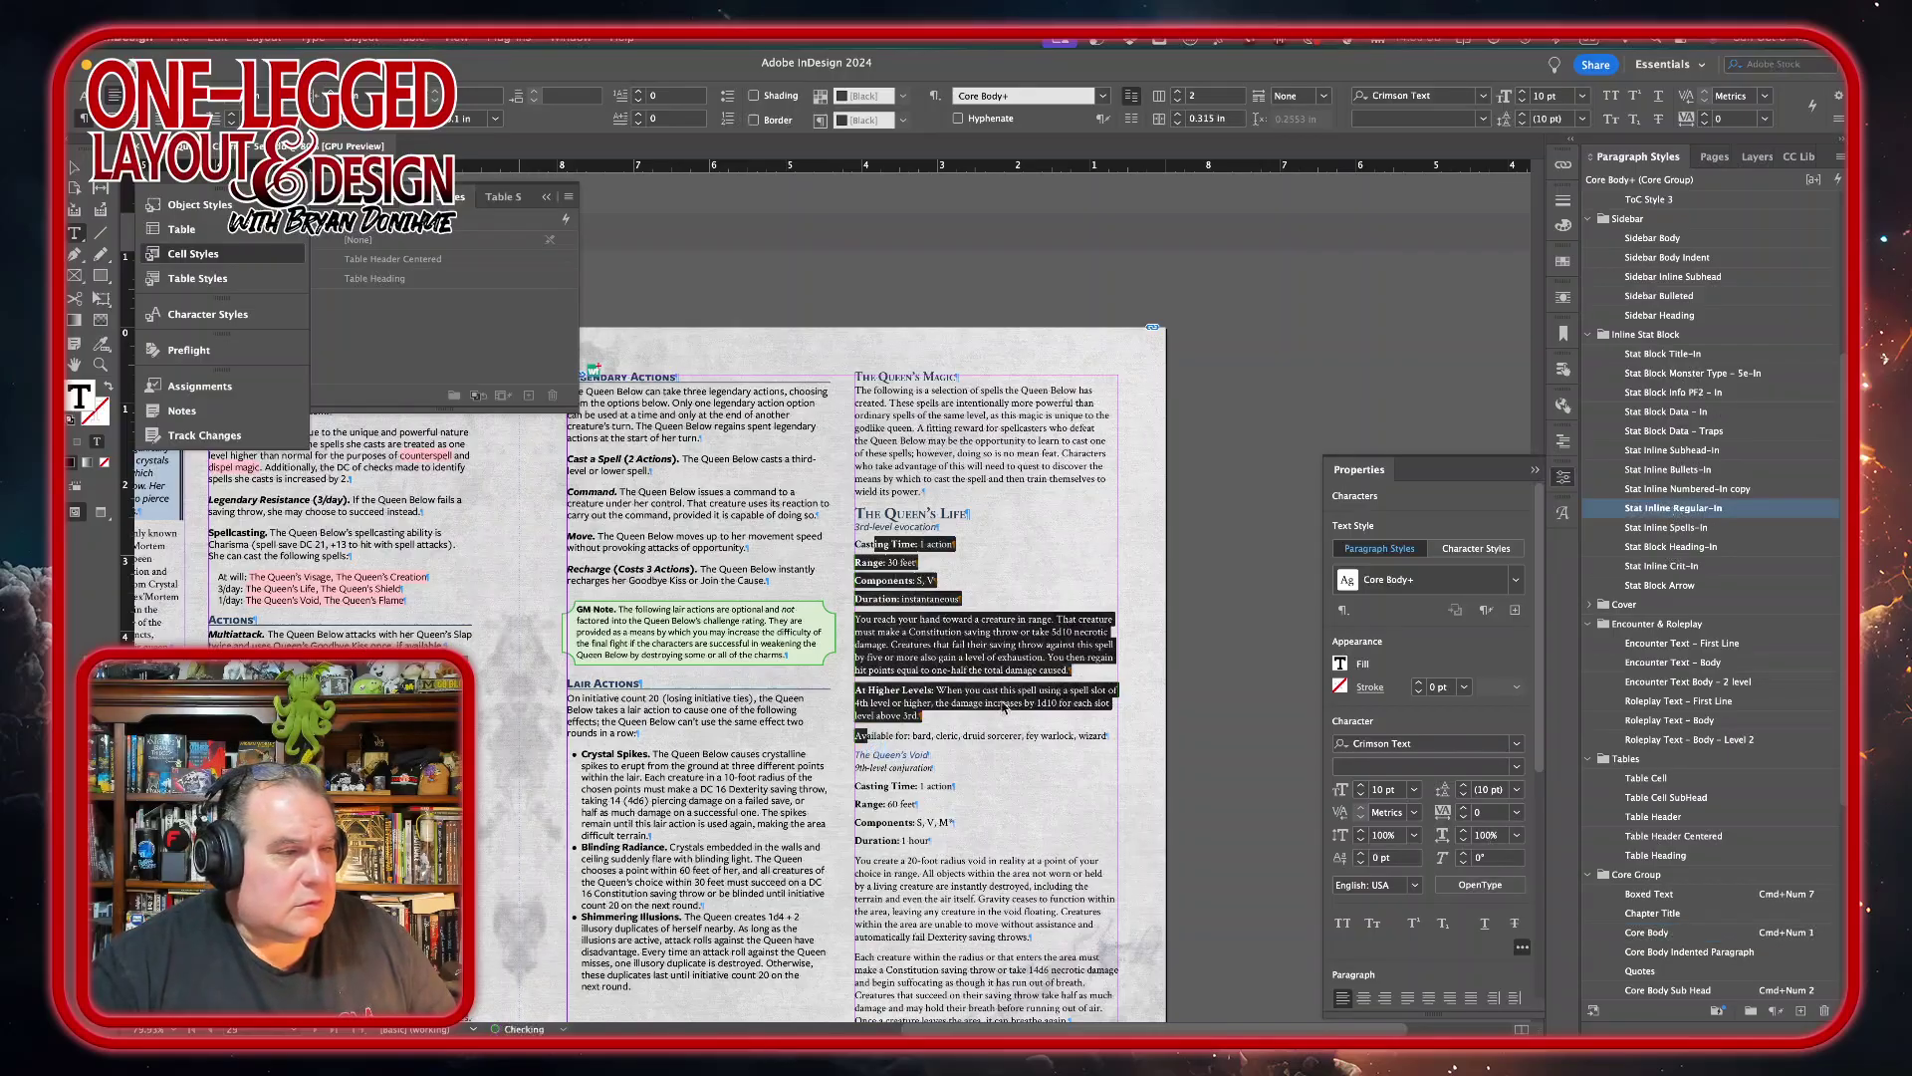
scroll(931, 708, down, 1)
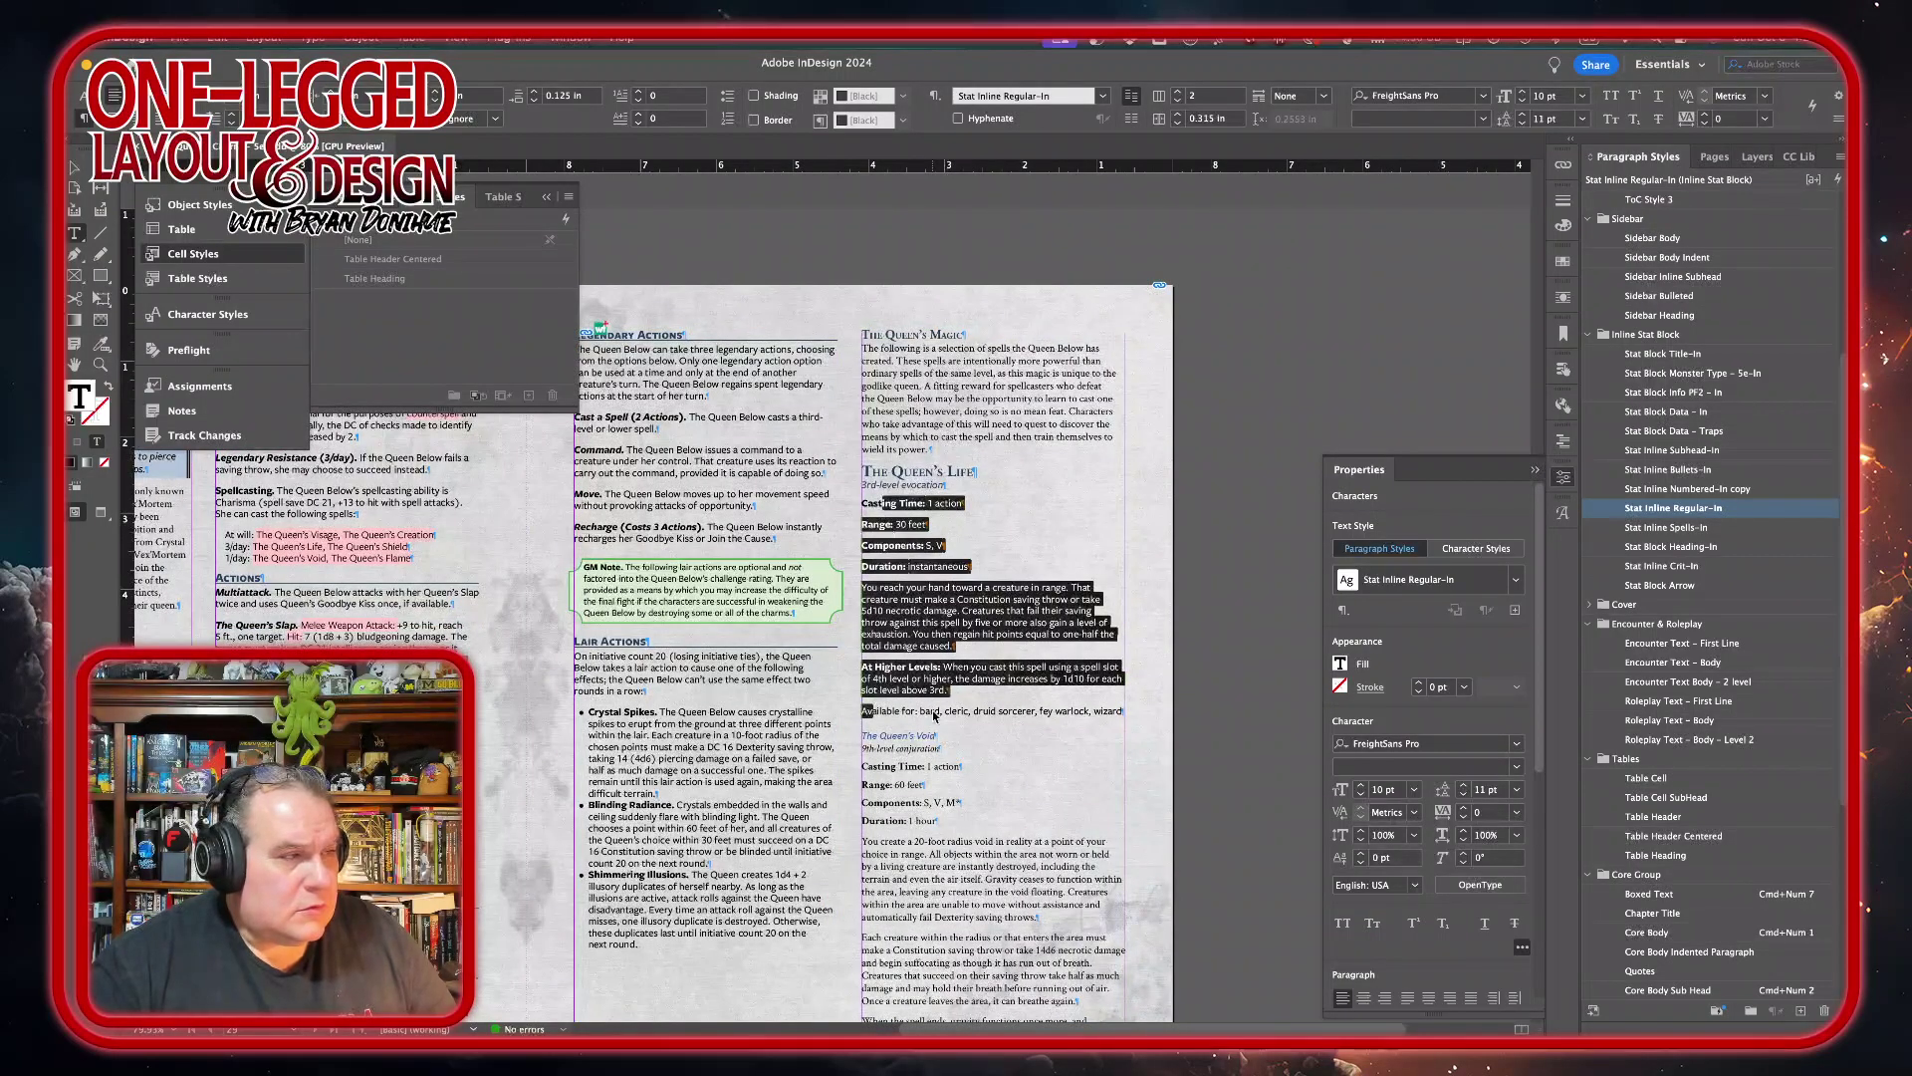
- Apply the Stat Block Data – In paragraph style to The Queen's Life Casting Time, Range, Components and Duration lines
click(901, 545)
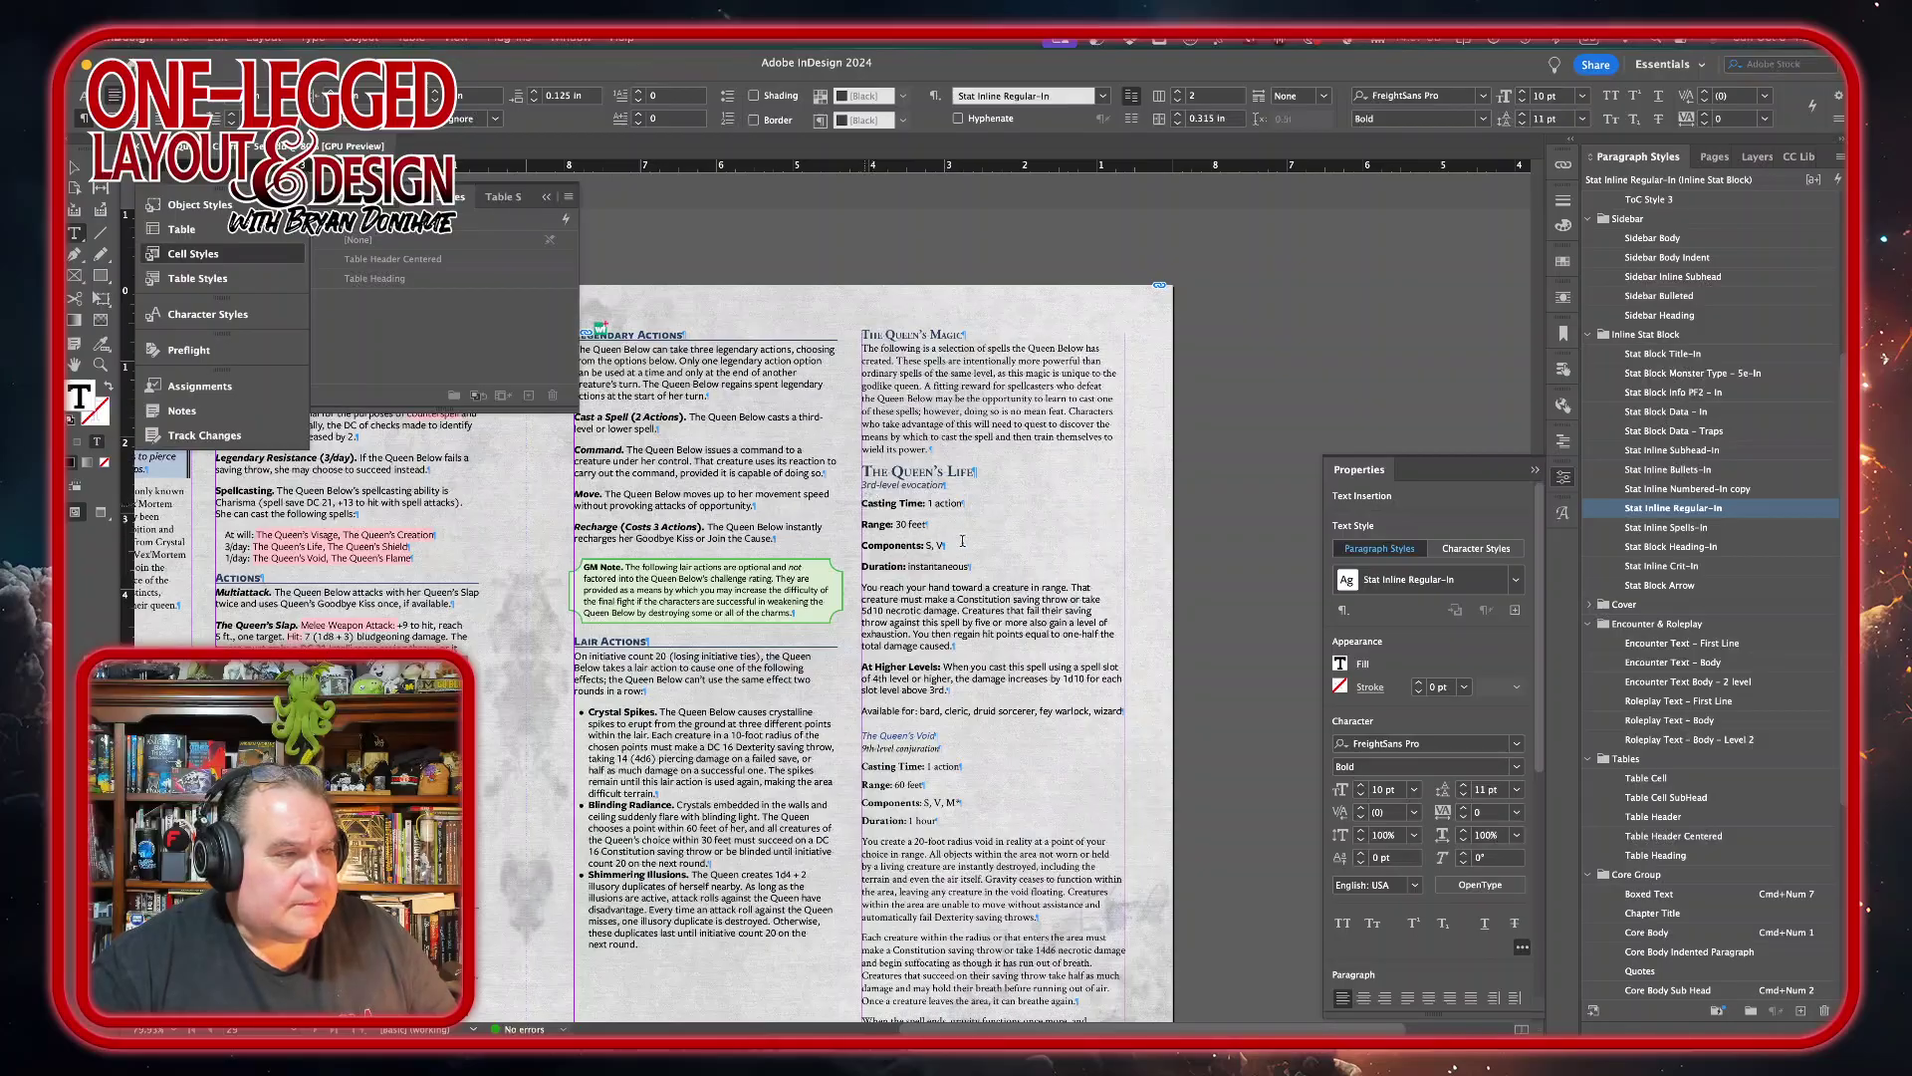
drag(863, 503, 1011, 565)
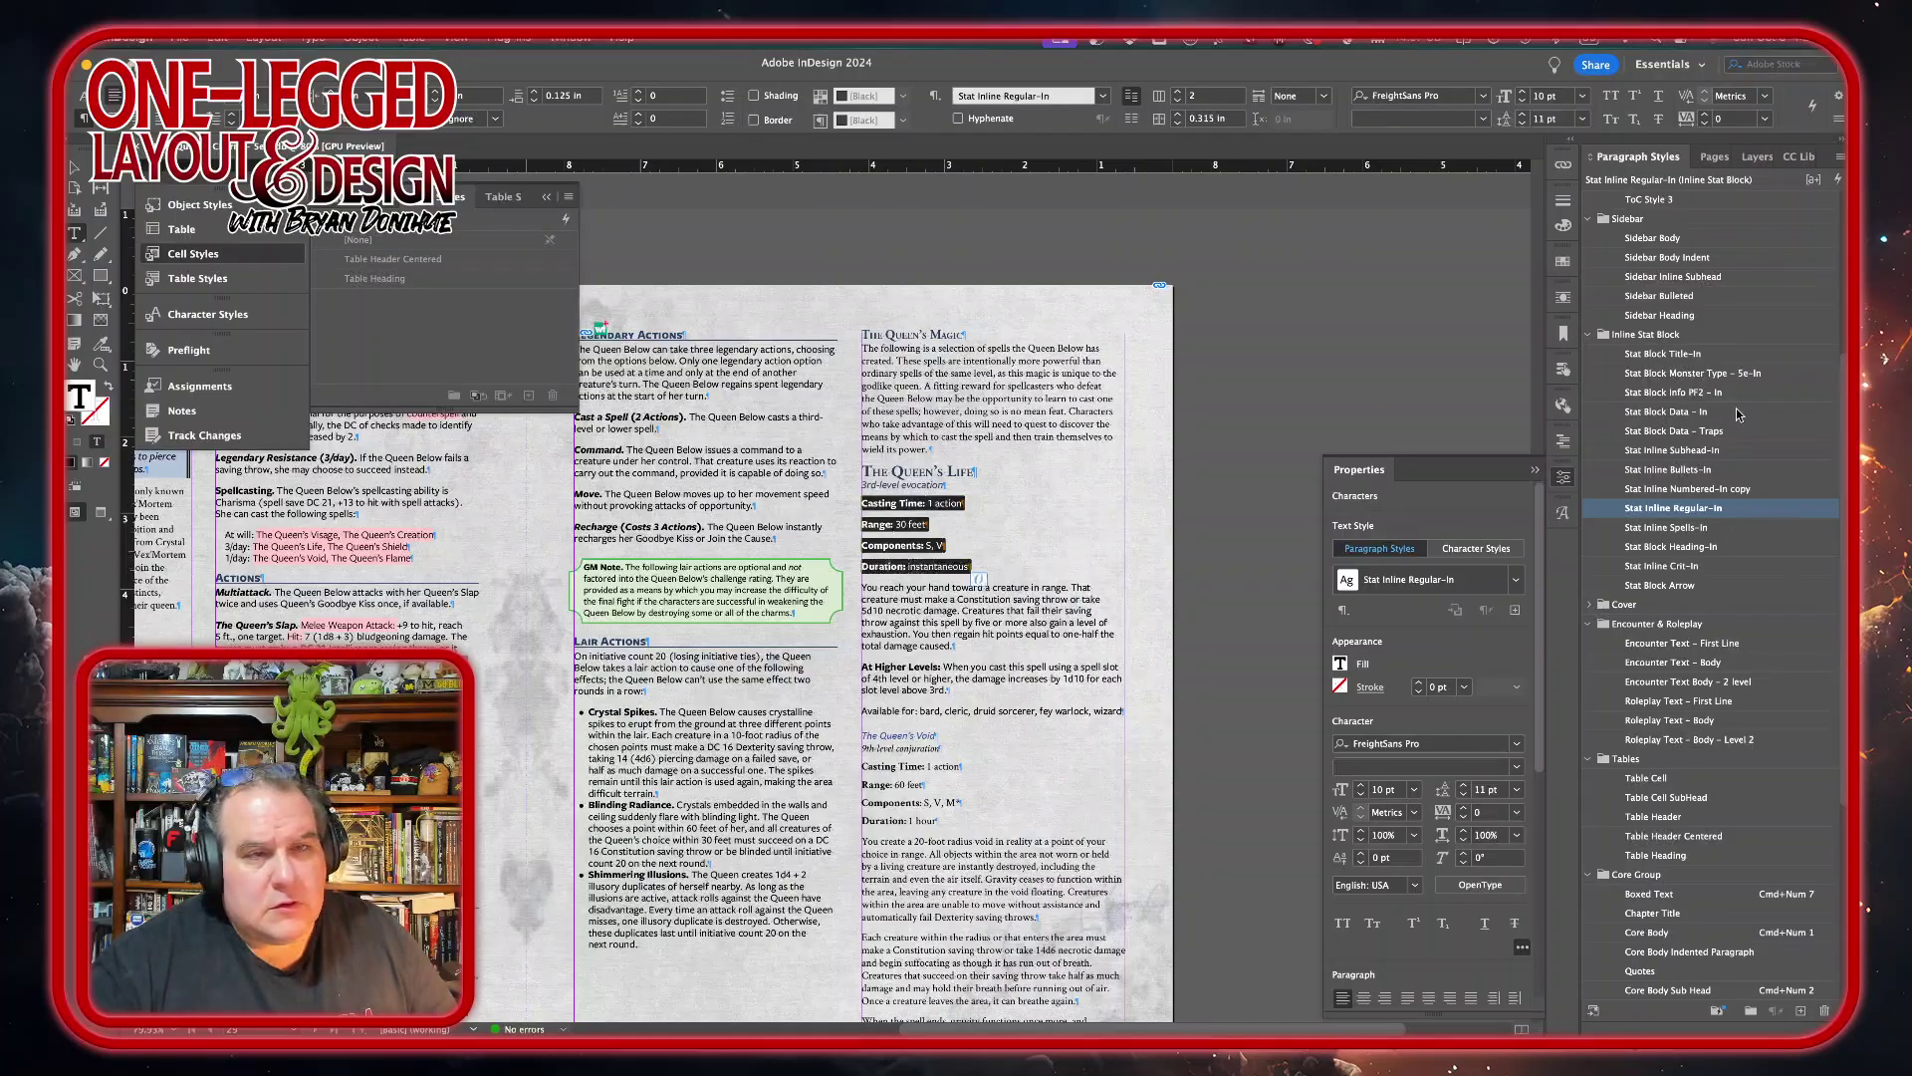
click(1681, 411)
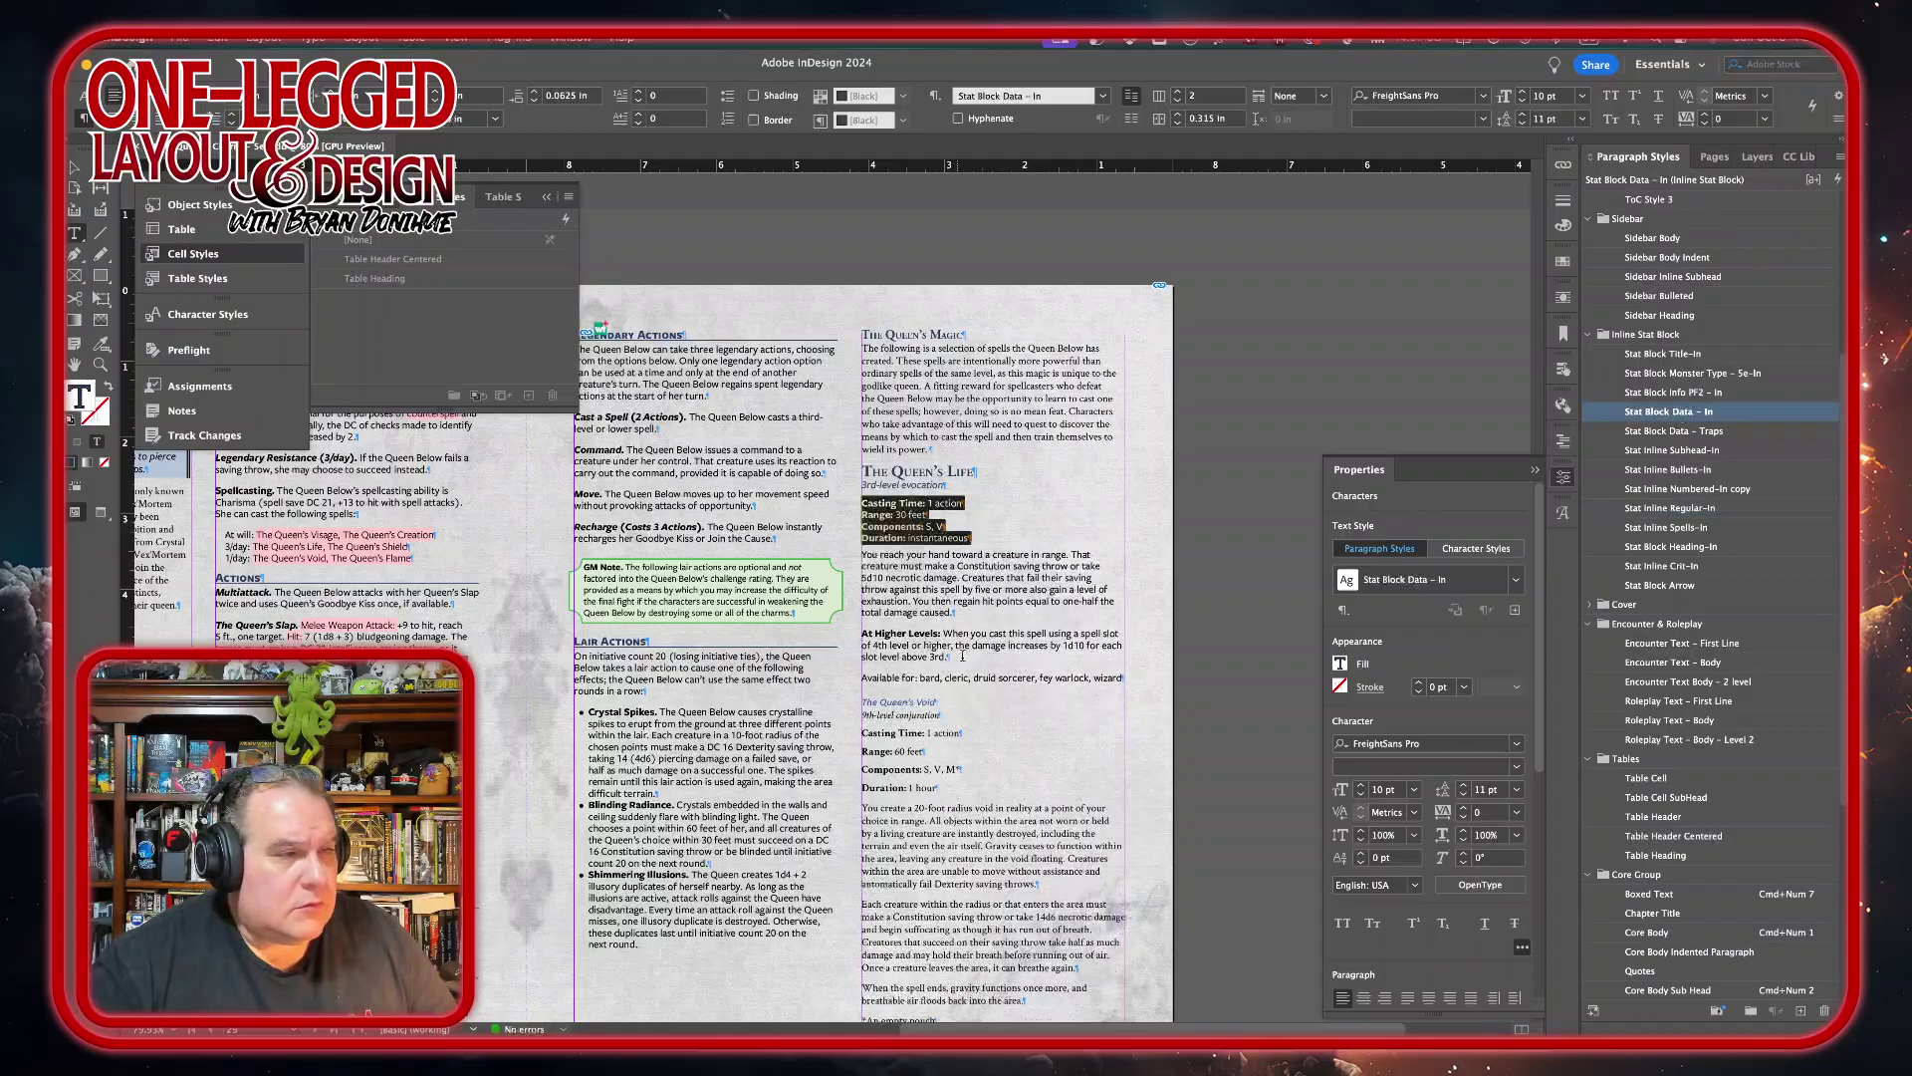
click(962, 655)
- Apply the Stat Block Title–In paragraph style to The Queen's Void heading and set its font style to Bold
scroll(986, 770, down, 5)
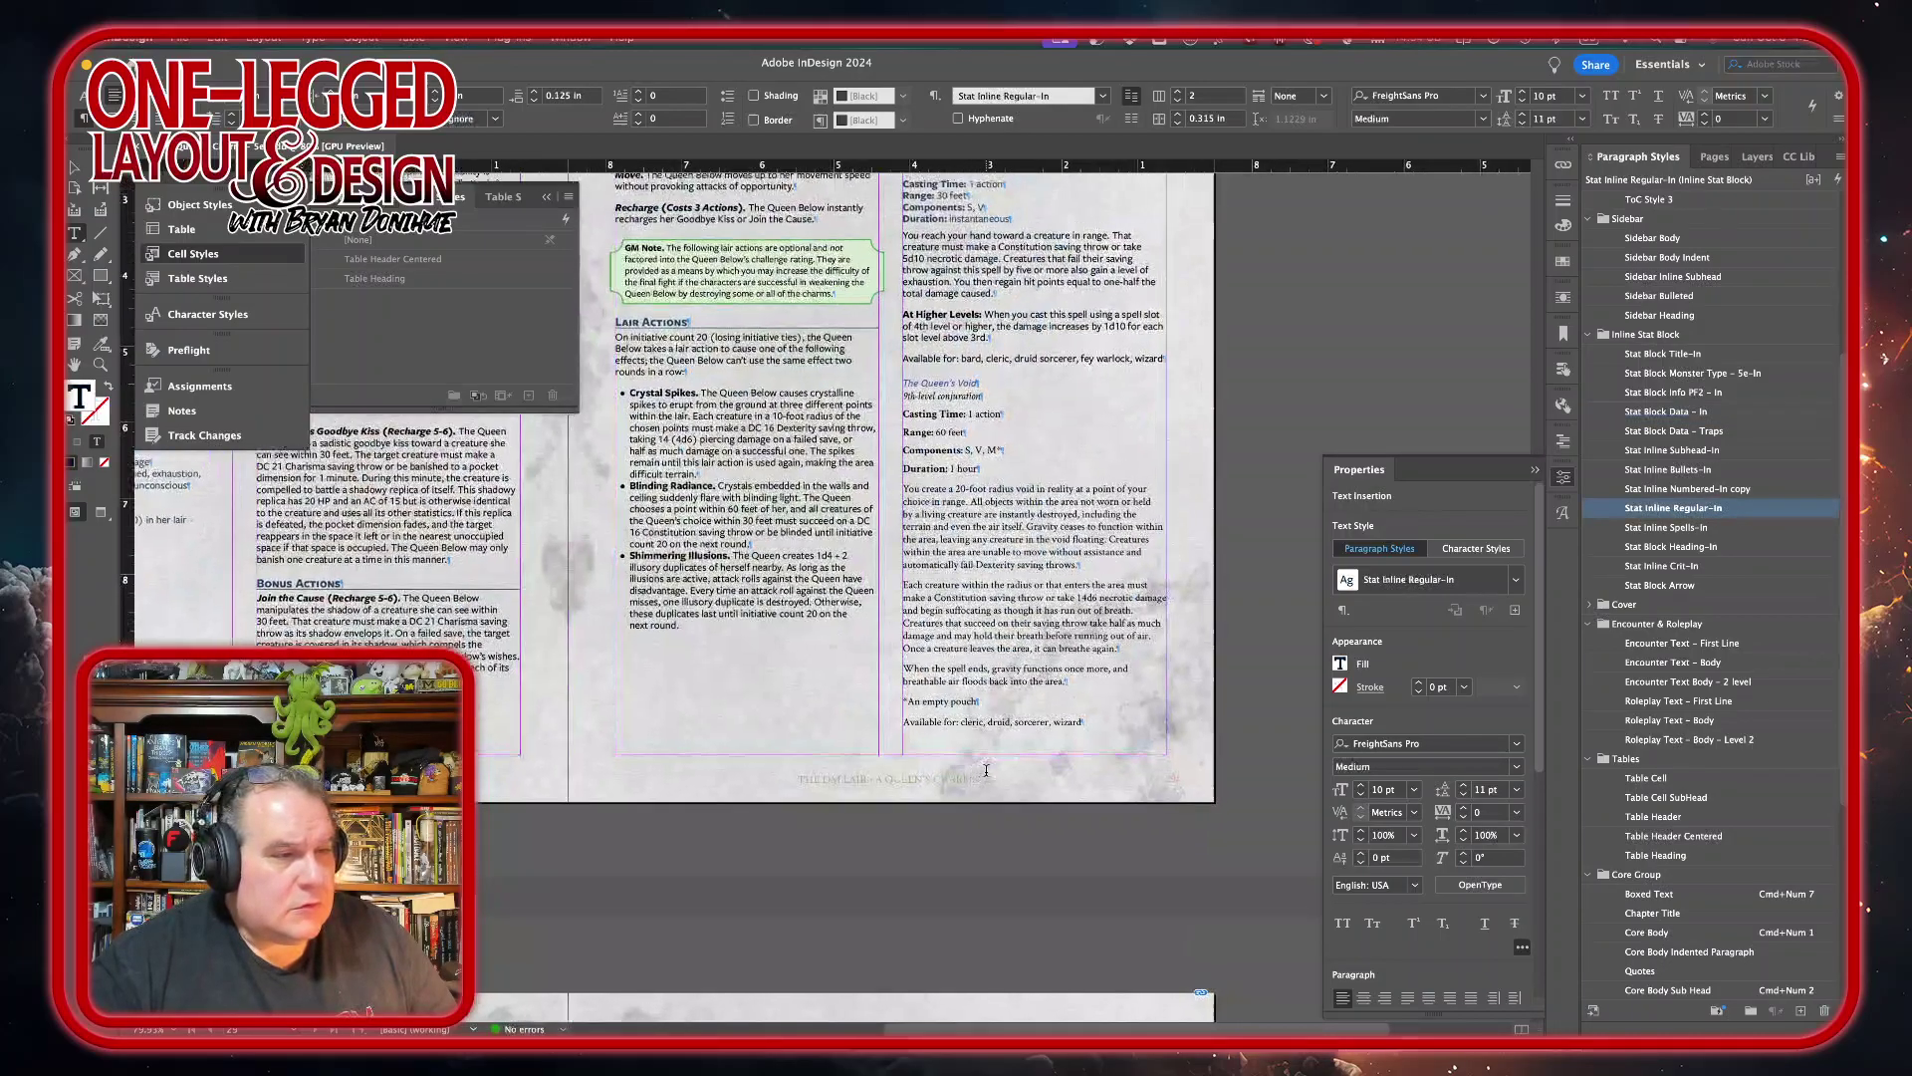
scroll(986, 770, down, 10)
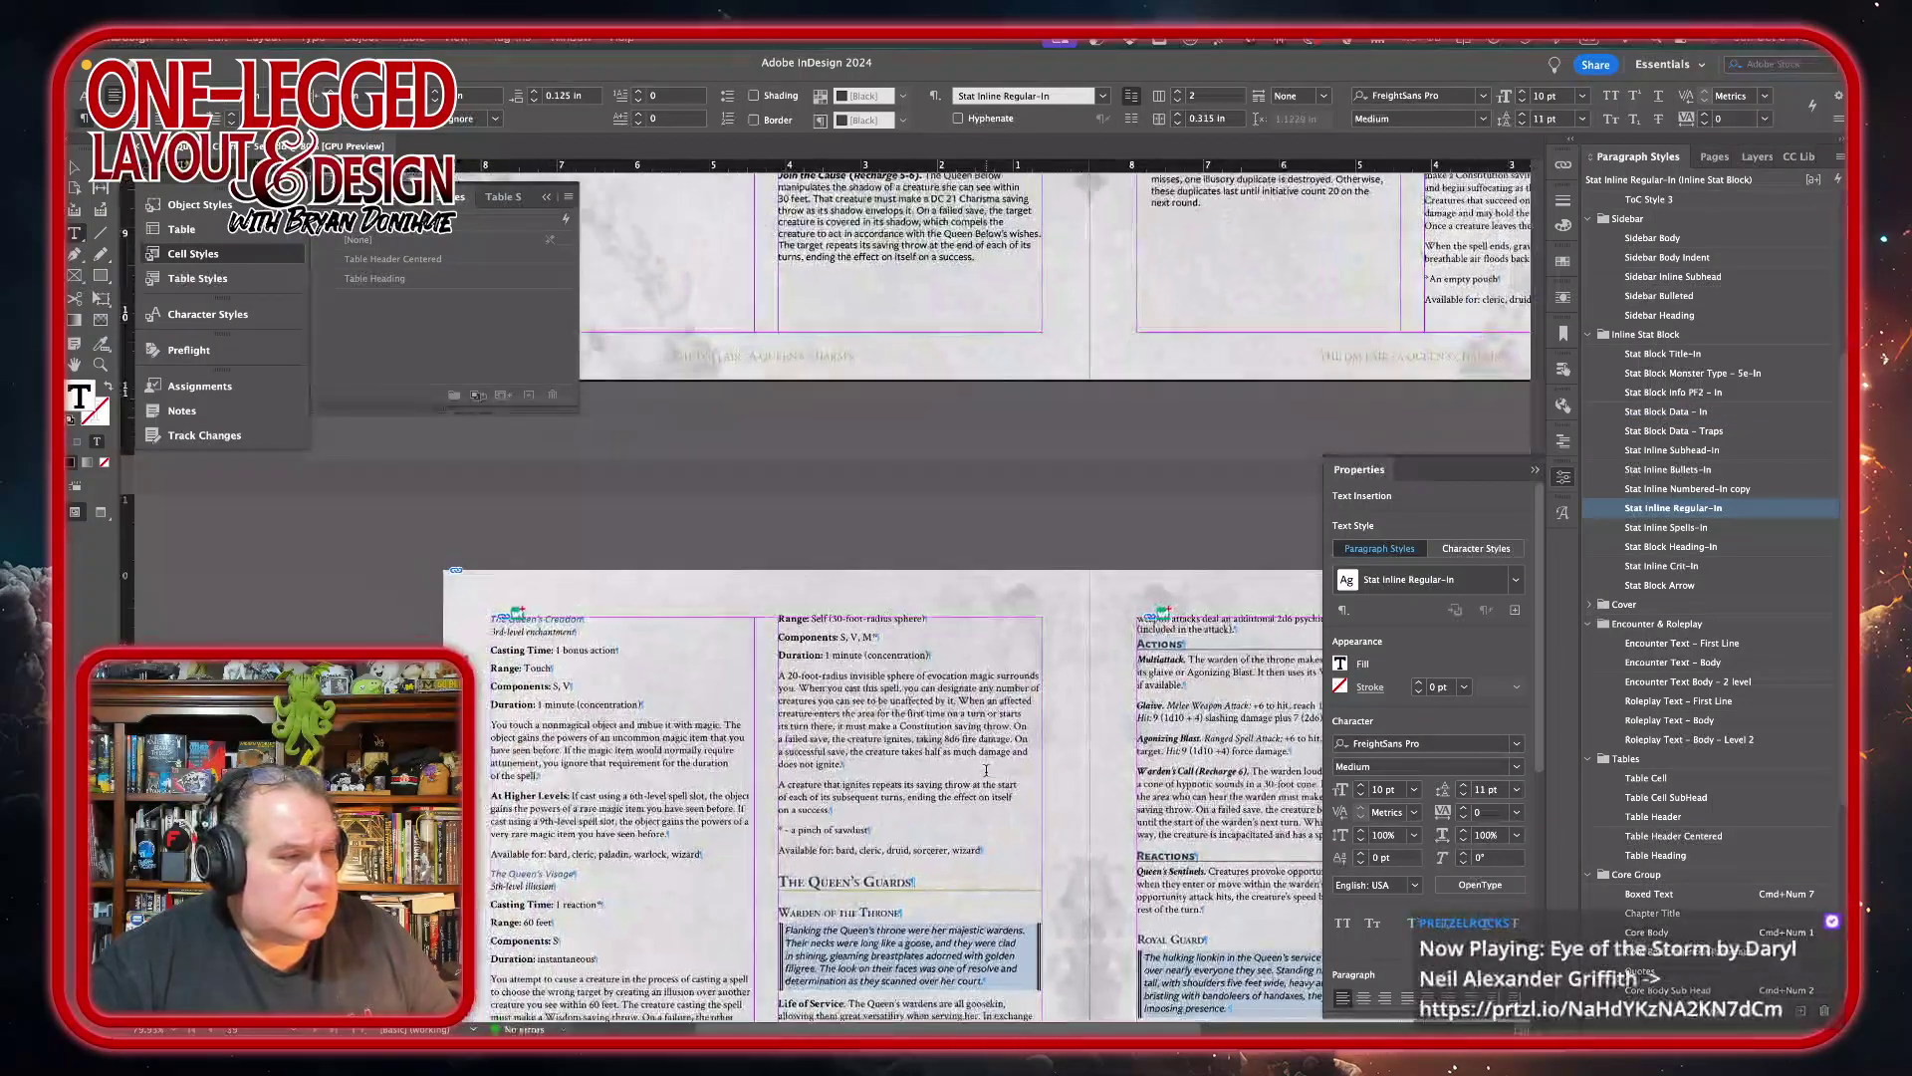
scroll(986, 770, up, 10)
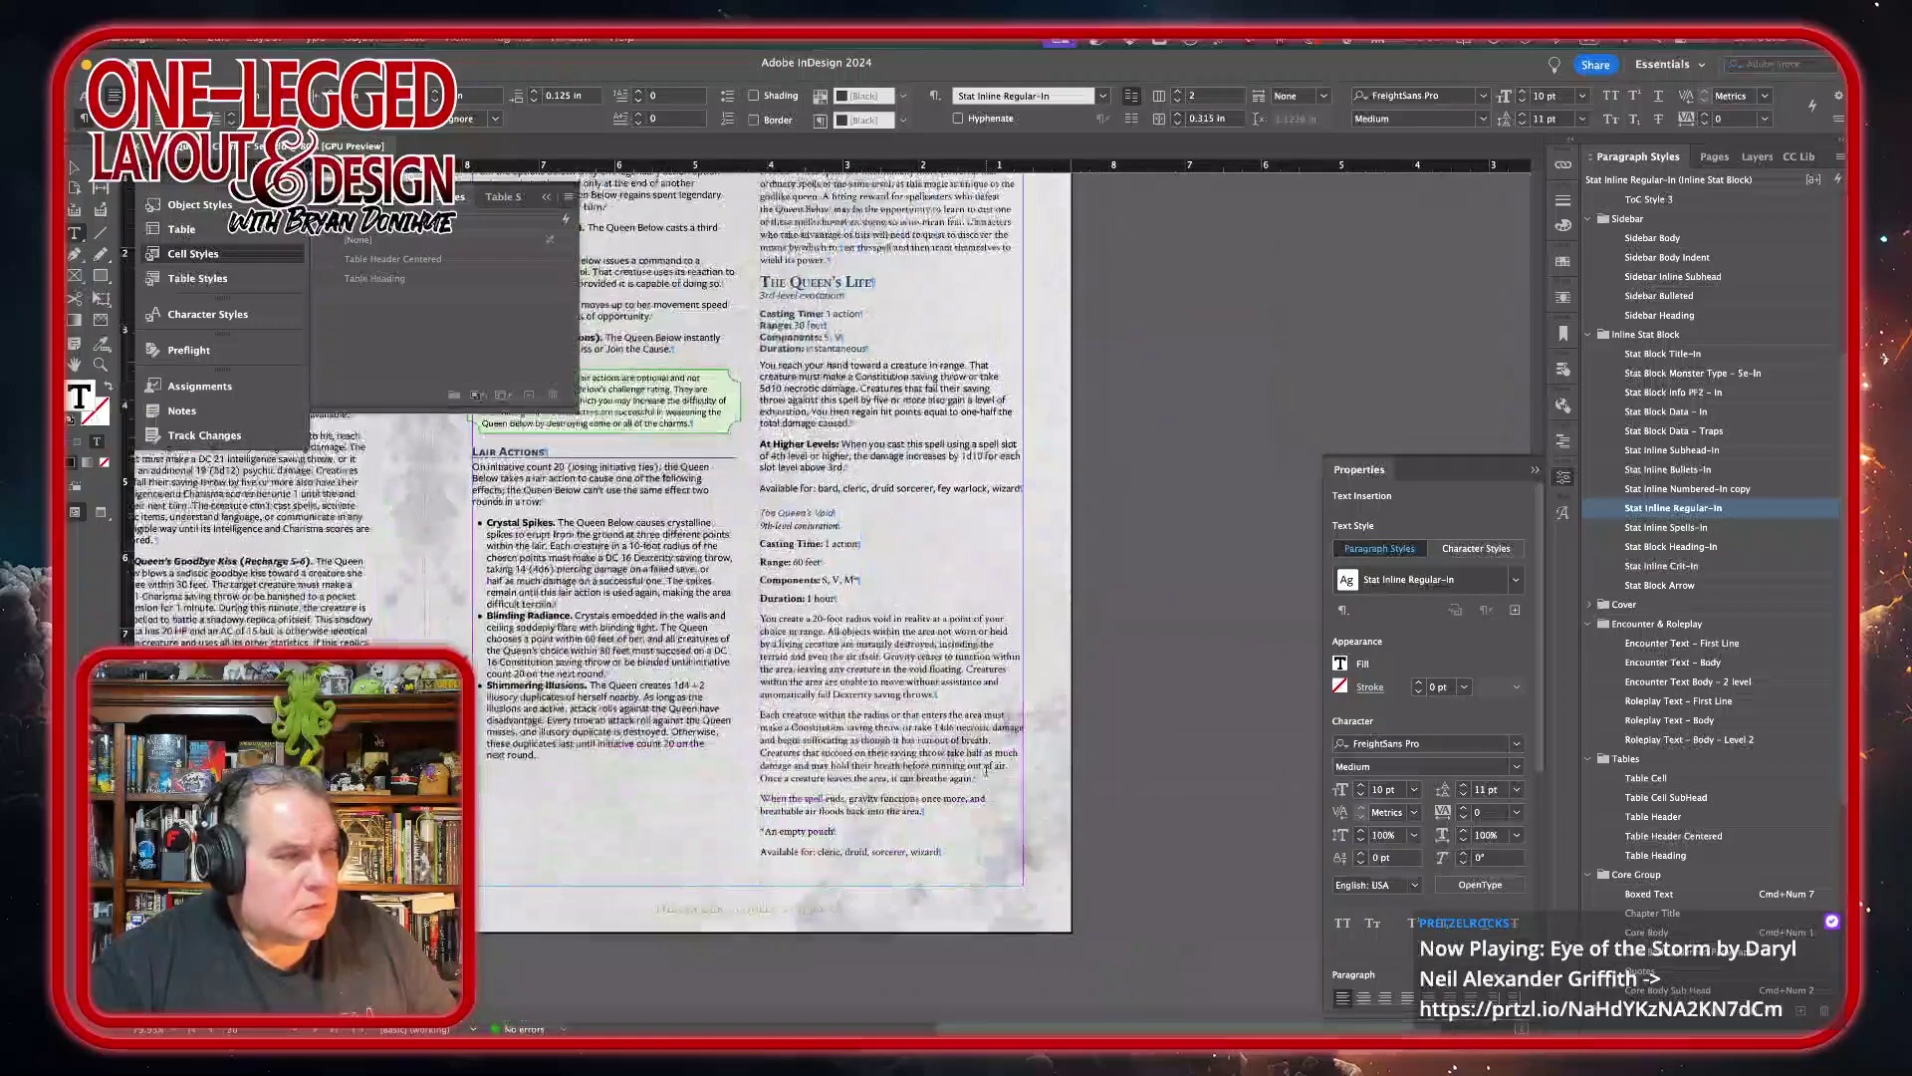
triple_click(800, 513)
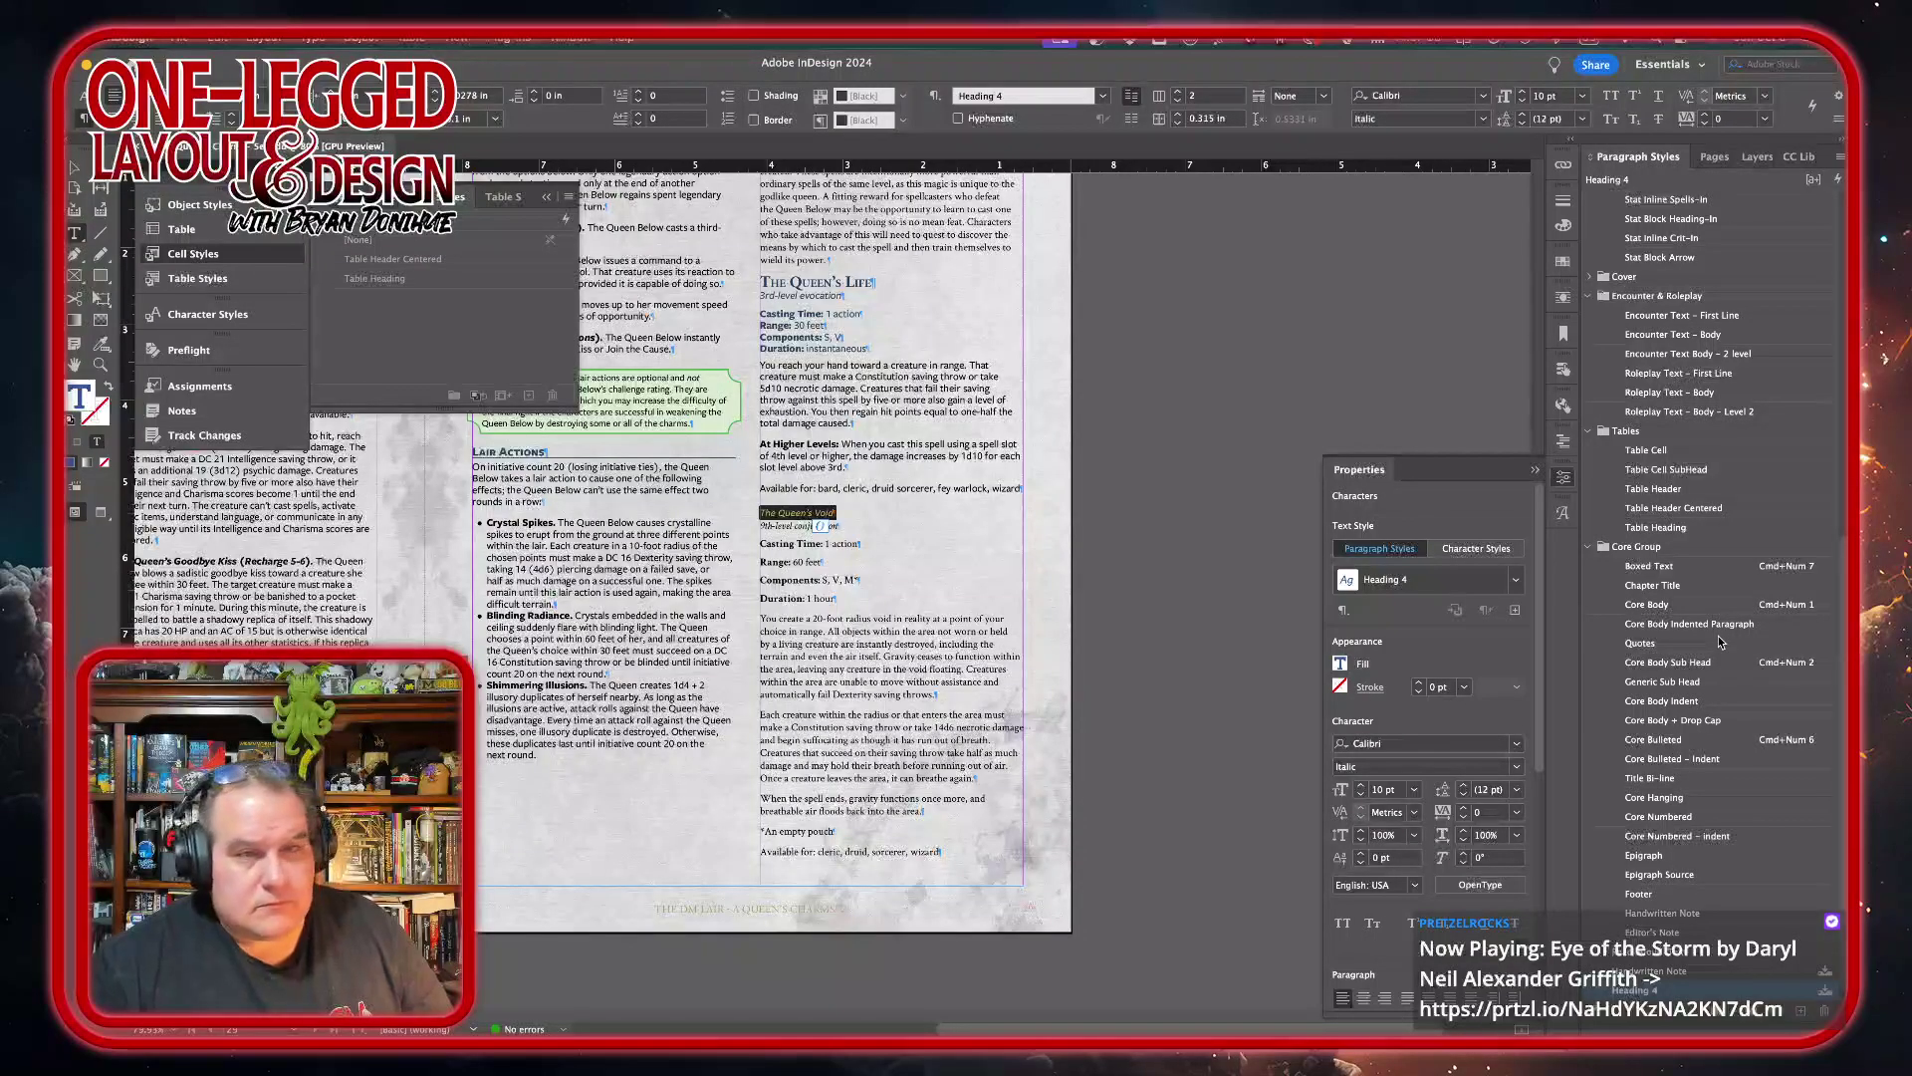
scroll(1720, 438, up, 5)
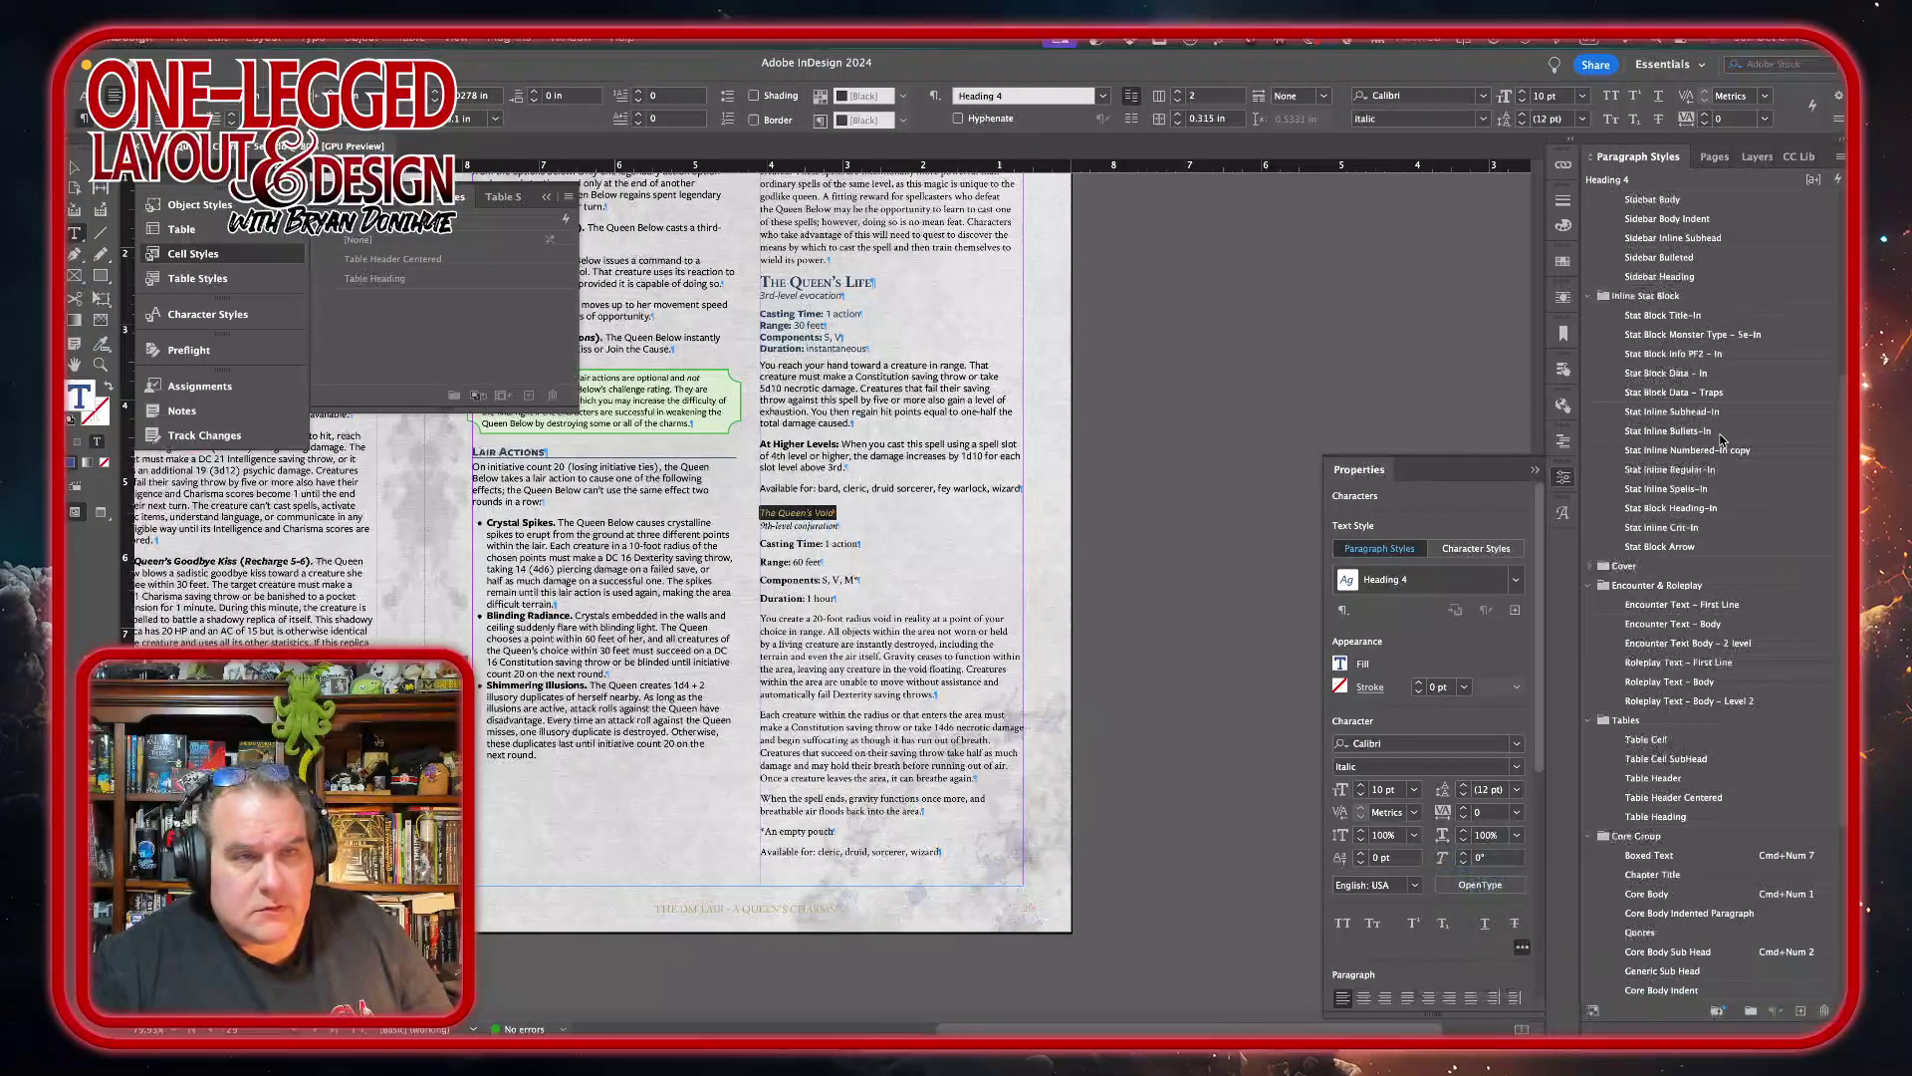
click(1690, 315)
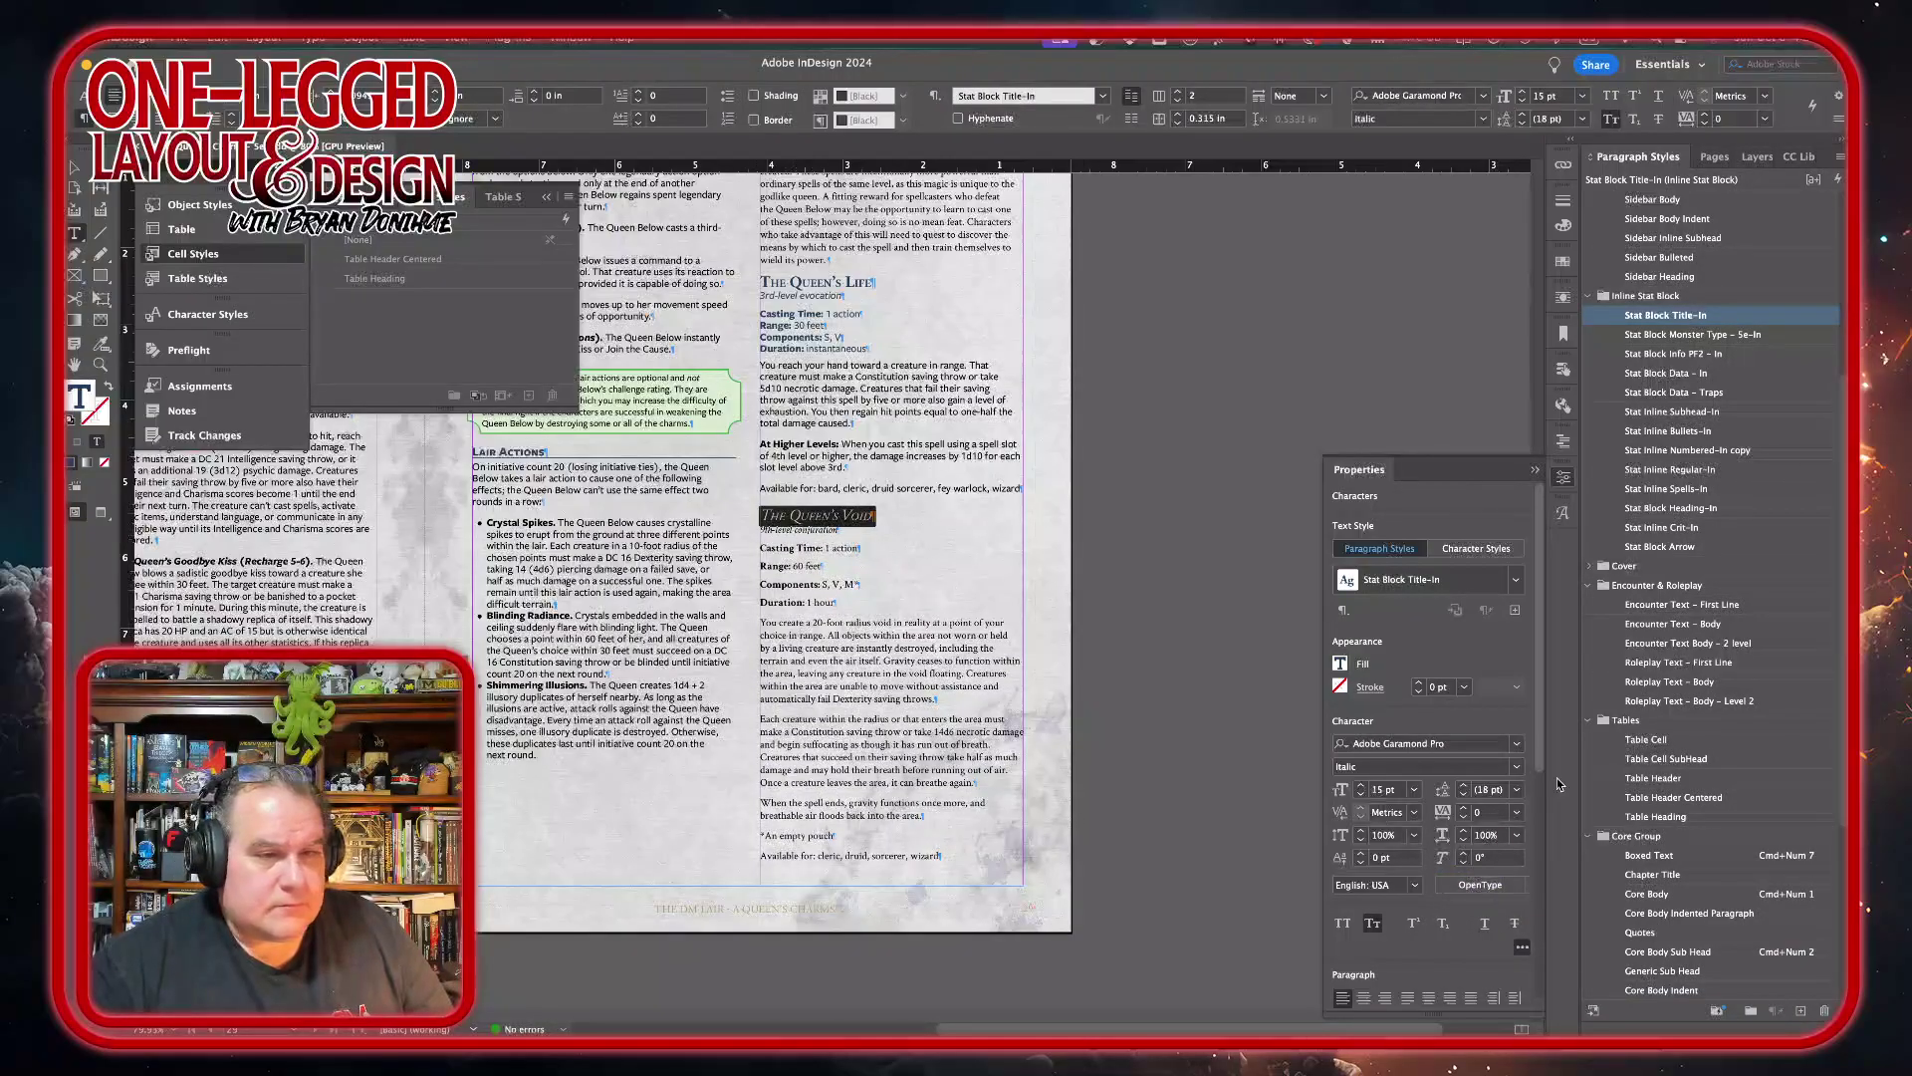
click(1520, 766)
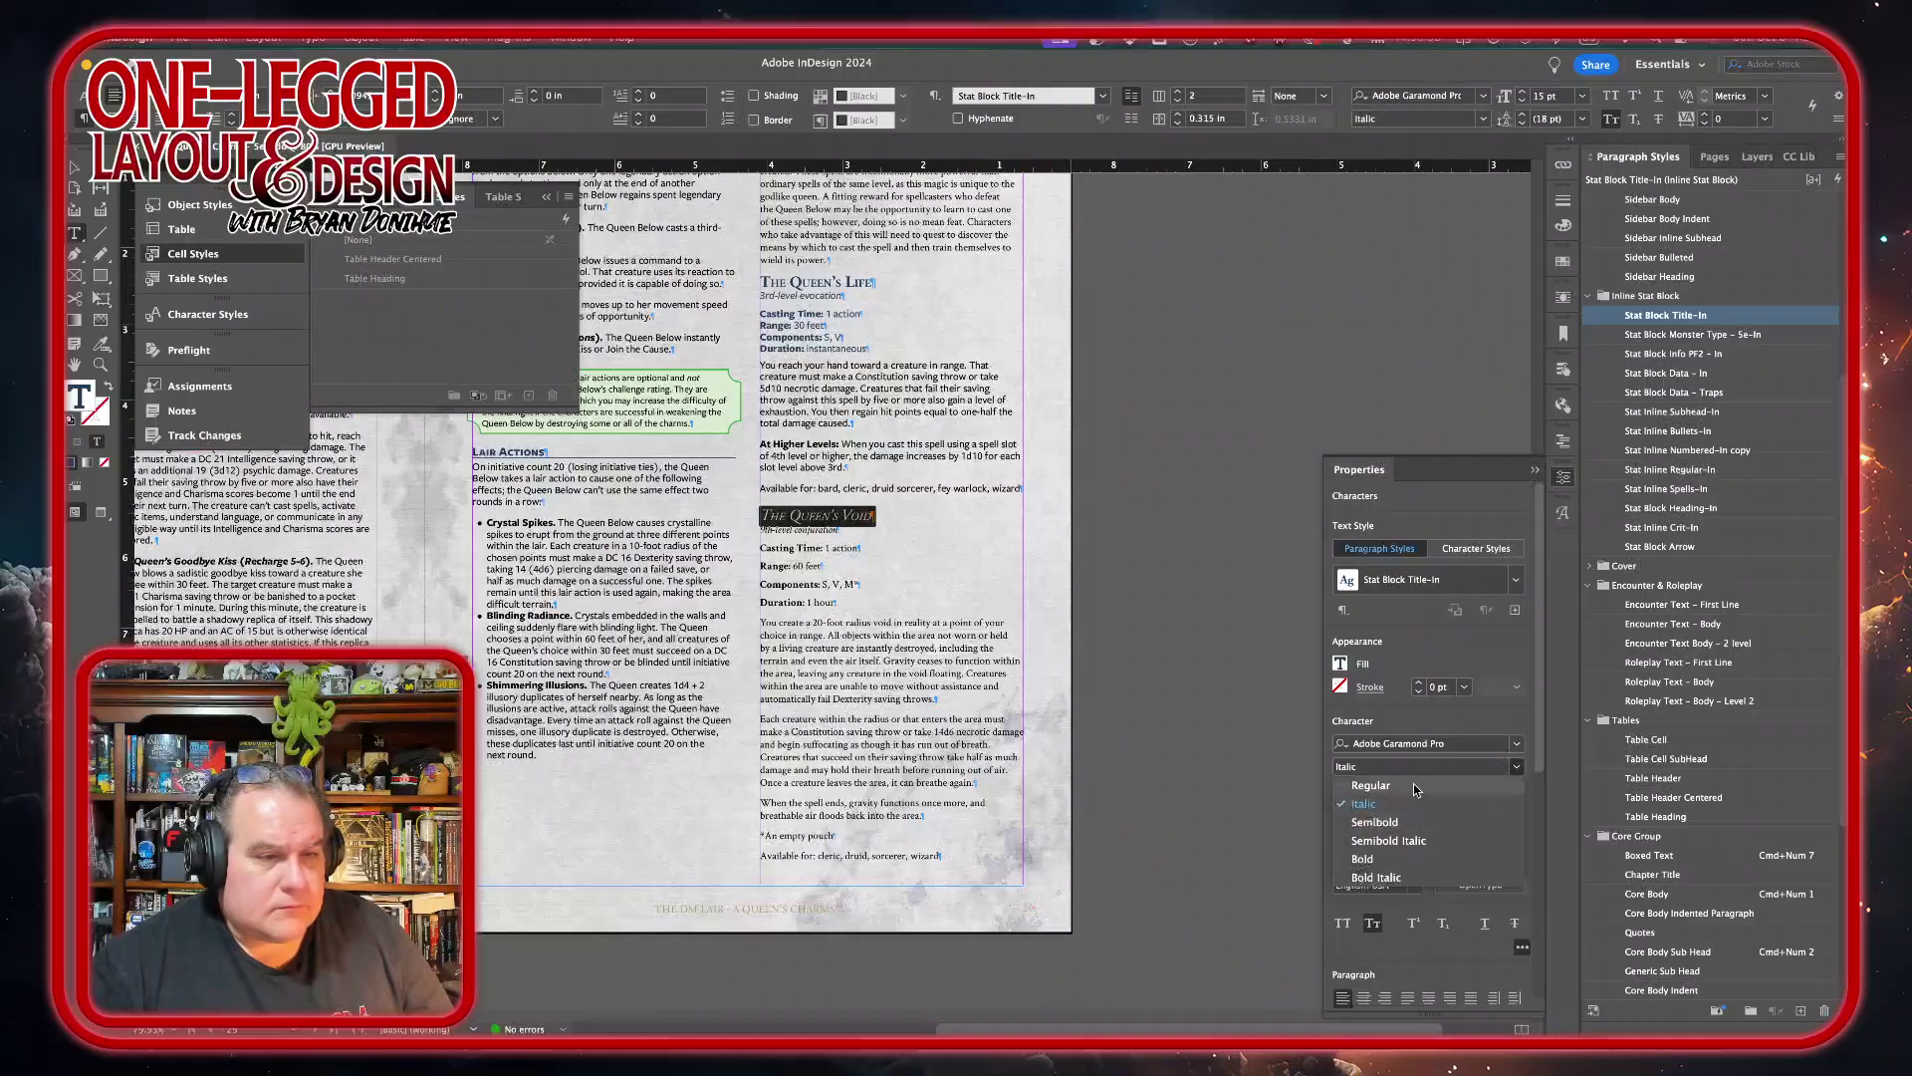
click(1387, 862)
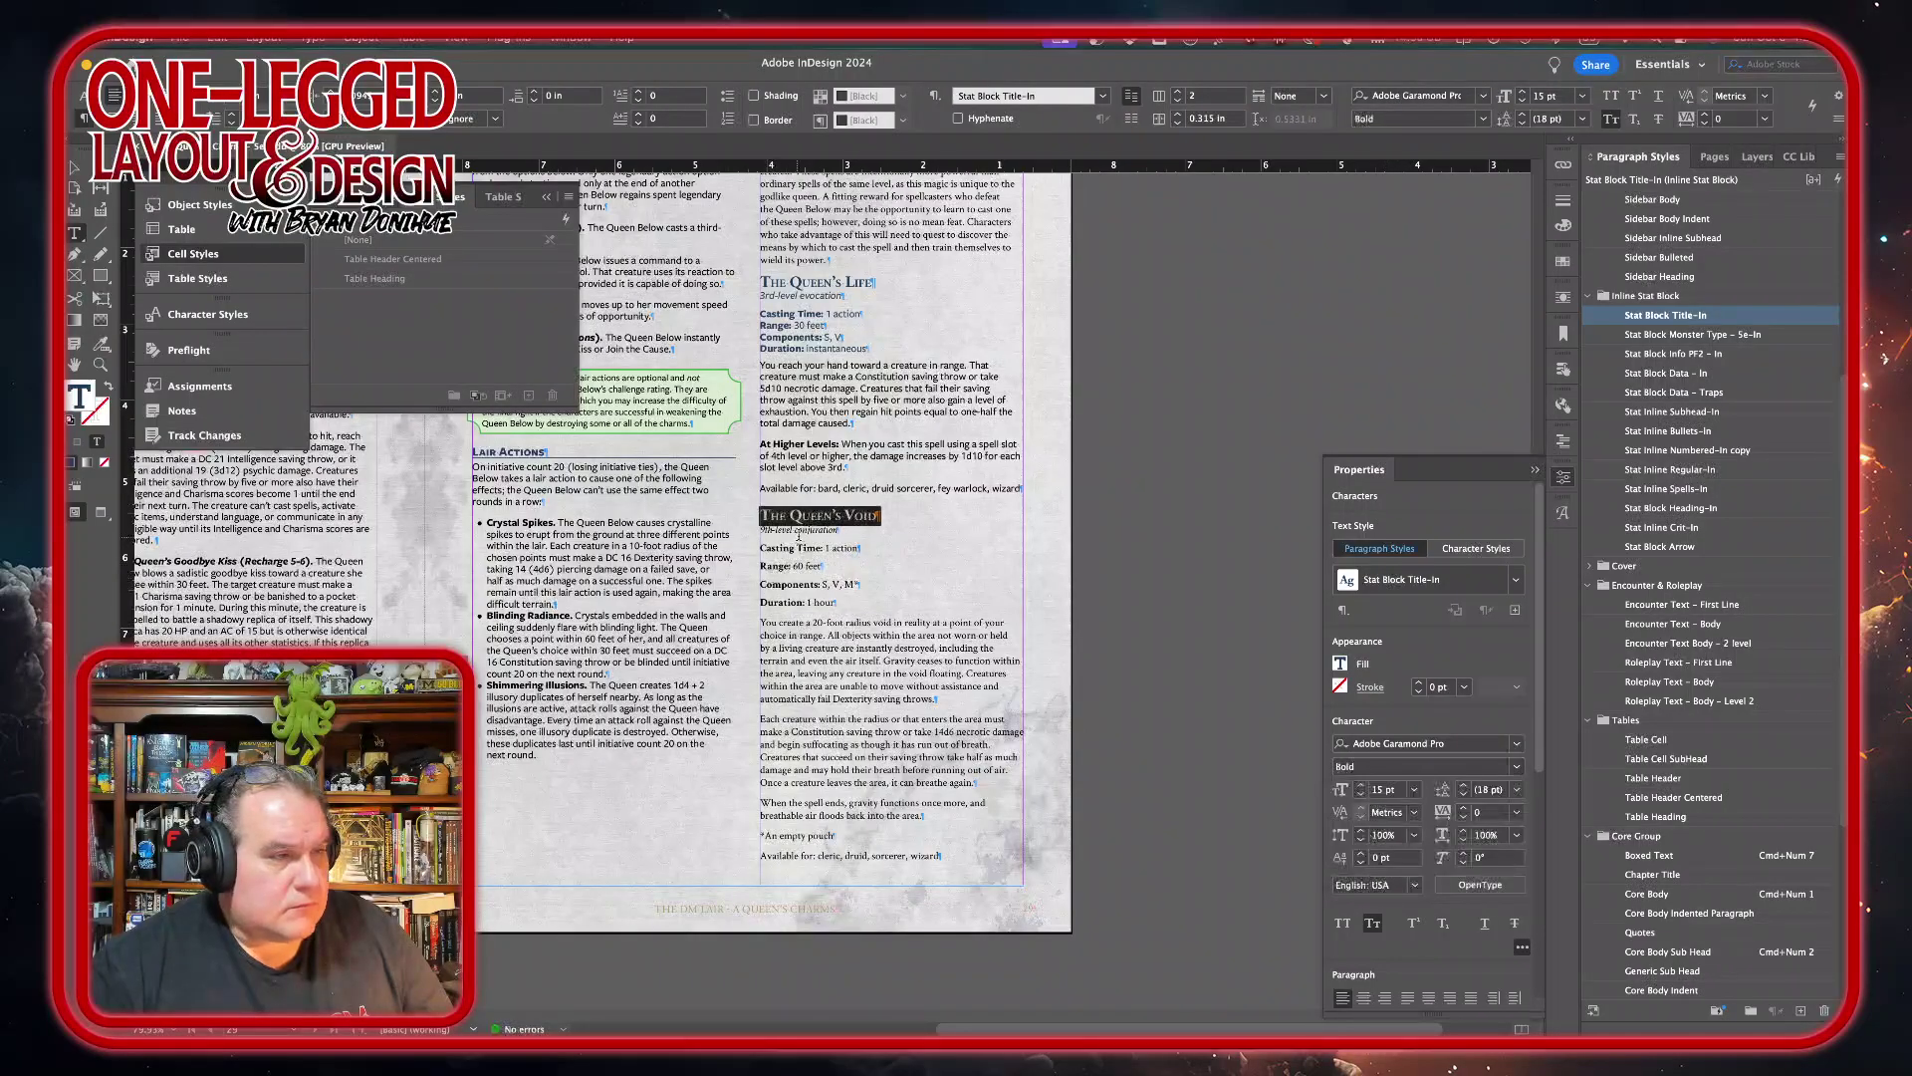
- Apply the Stat Block Monster Type – 5e–In paragraph style to the 9th-level conjuration line and set its font style to Medium Italic
drag(762, 529, 843, 538)
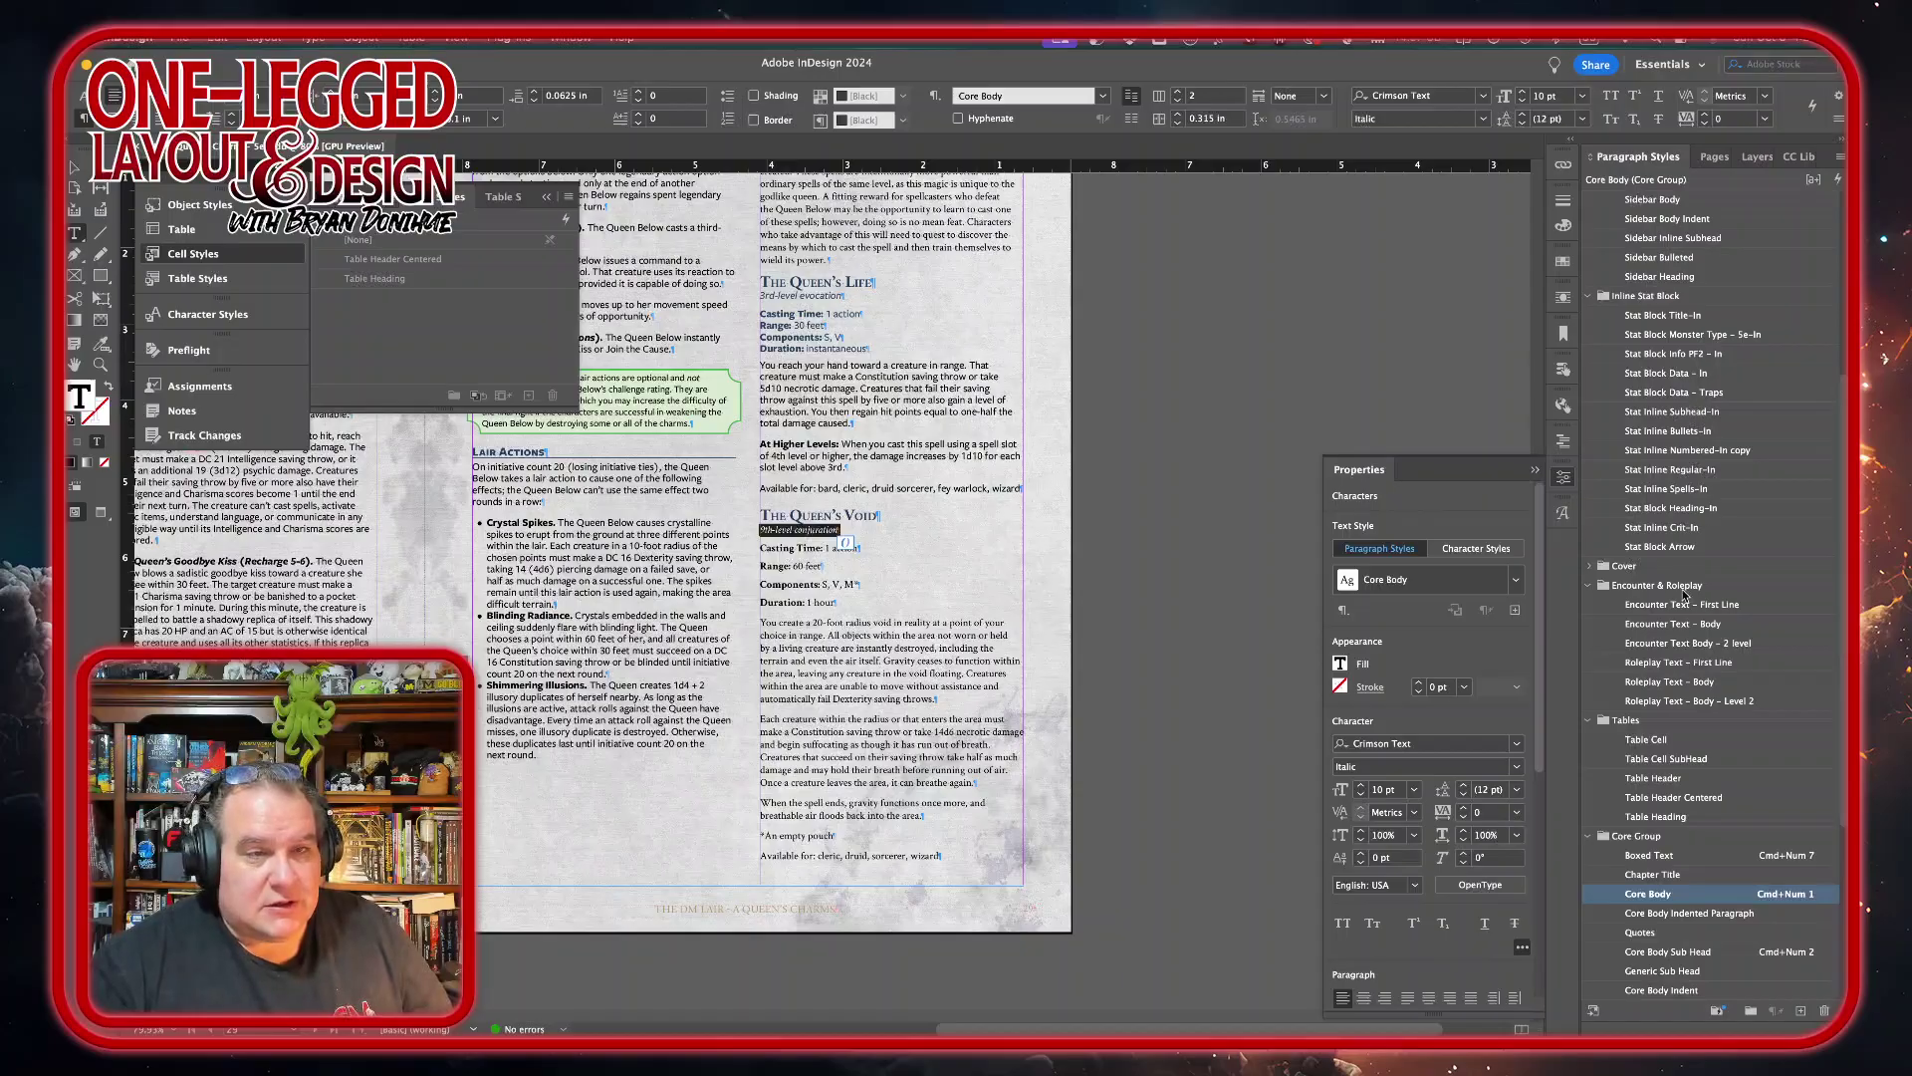
click(1670, 334)
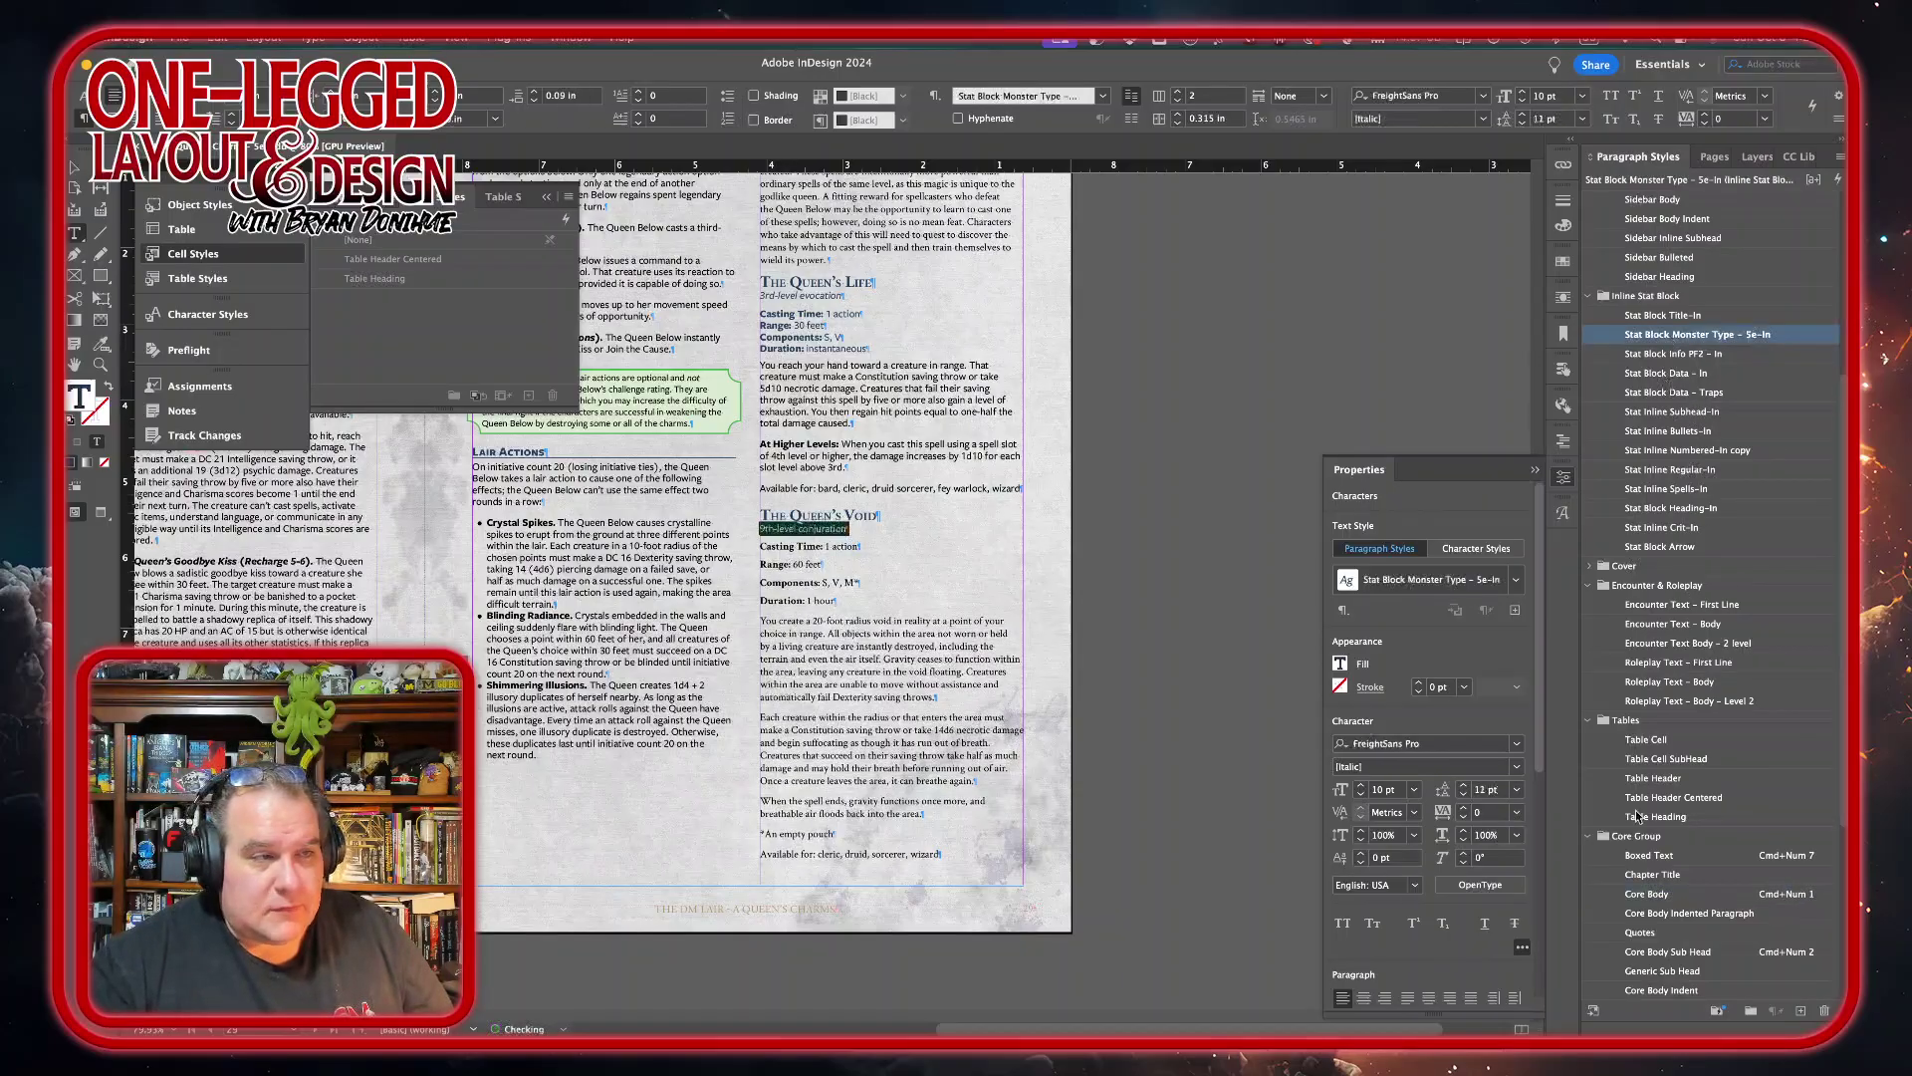
click(1517, 766)
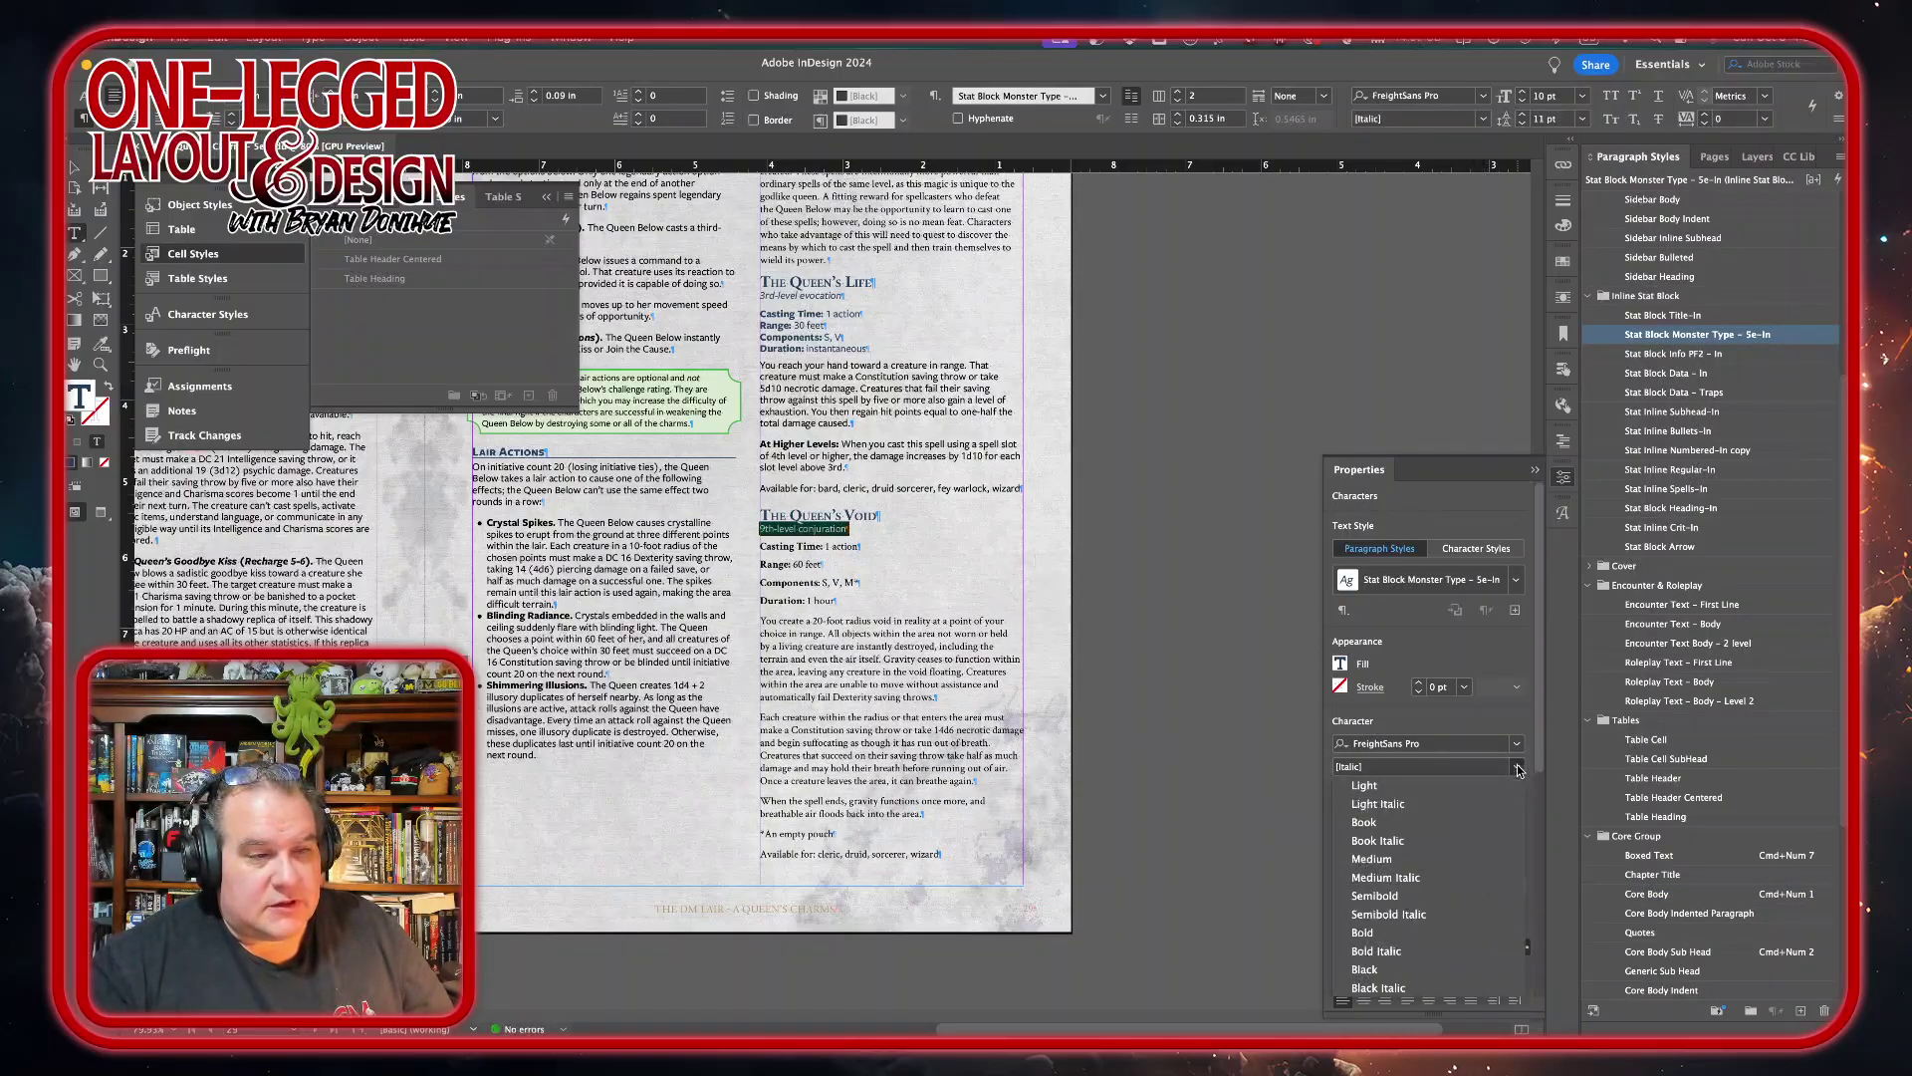
click(1433, 879)
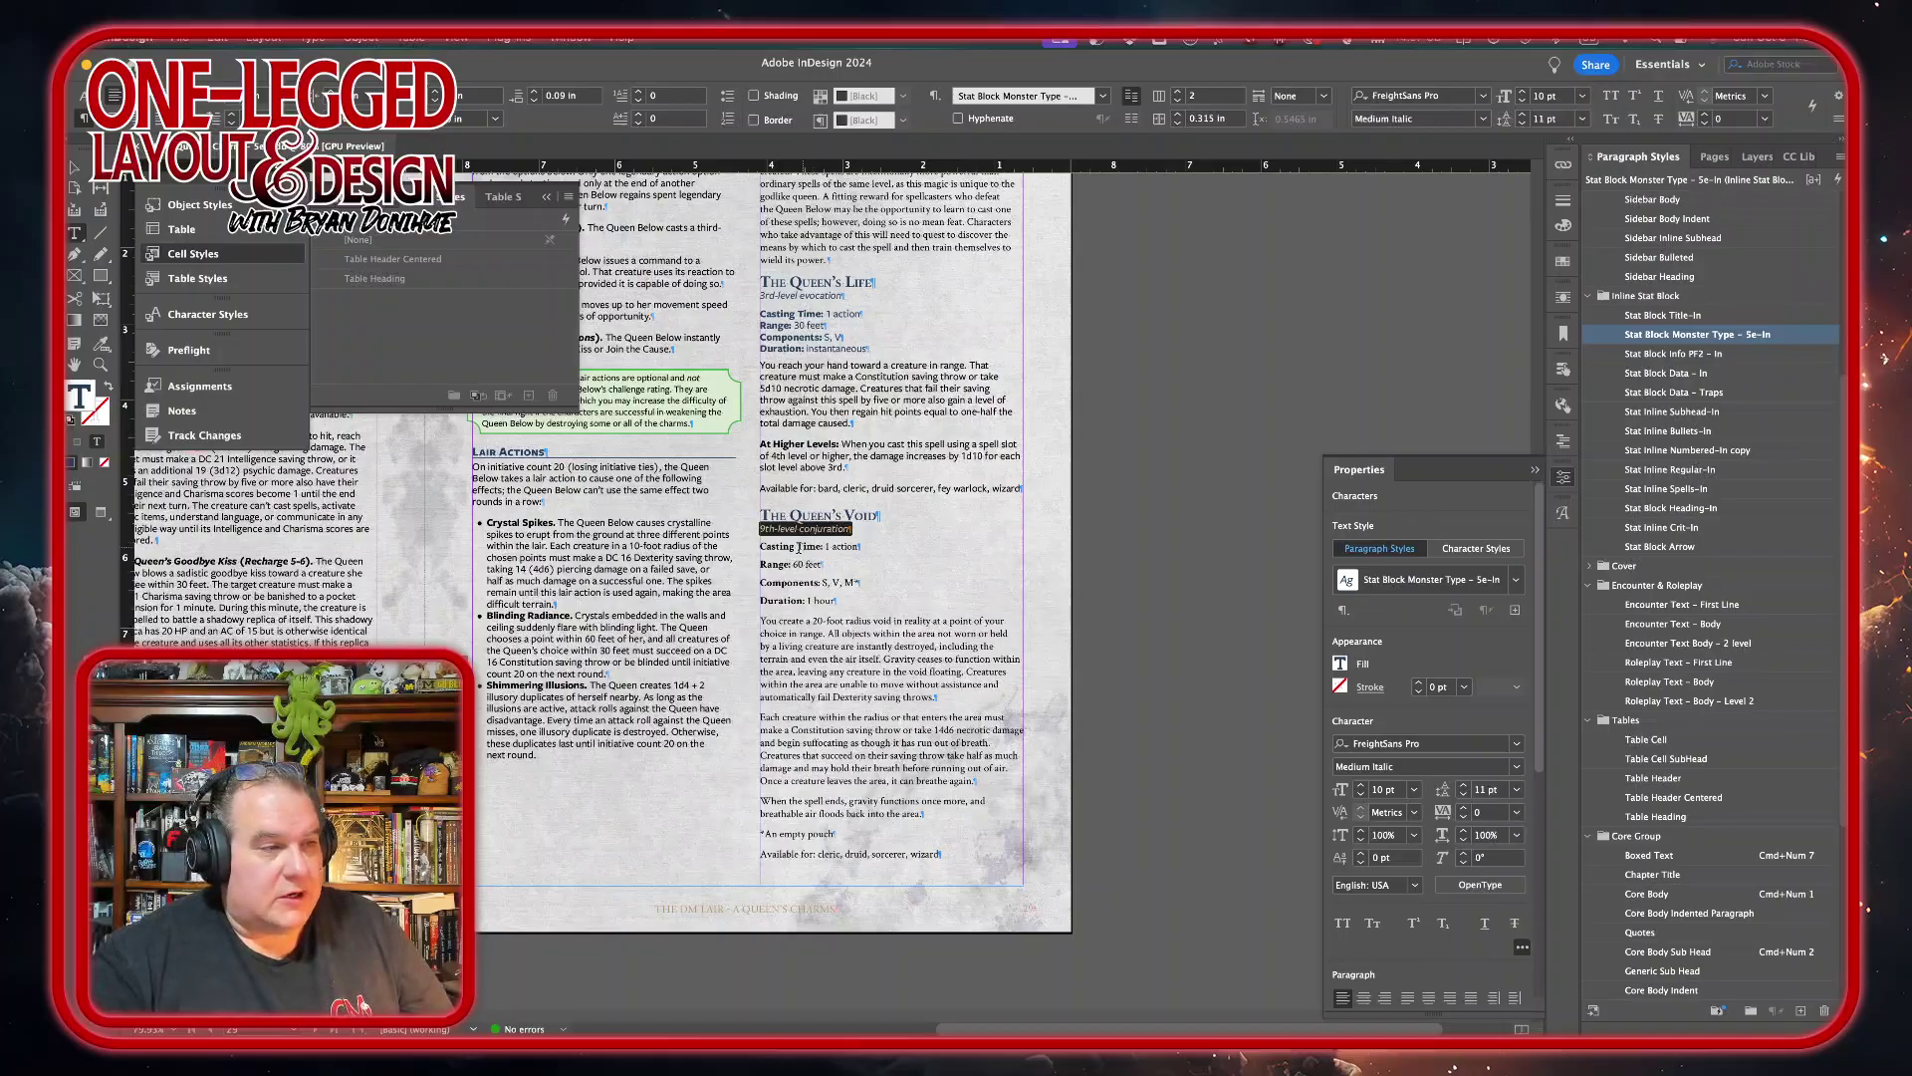
- Apply the Stat Block Data – In paragraph style to The Queen's Void Casting Time, Range, Components and Duration lines
drag(784, 547, 785, 601)
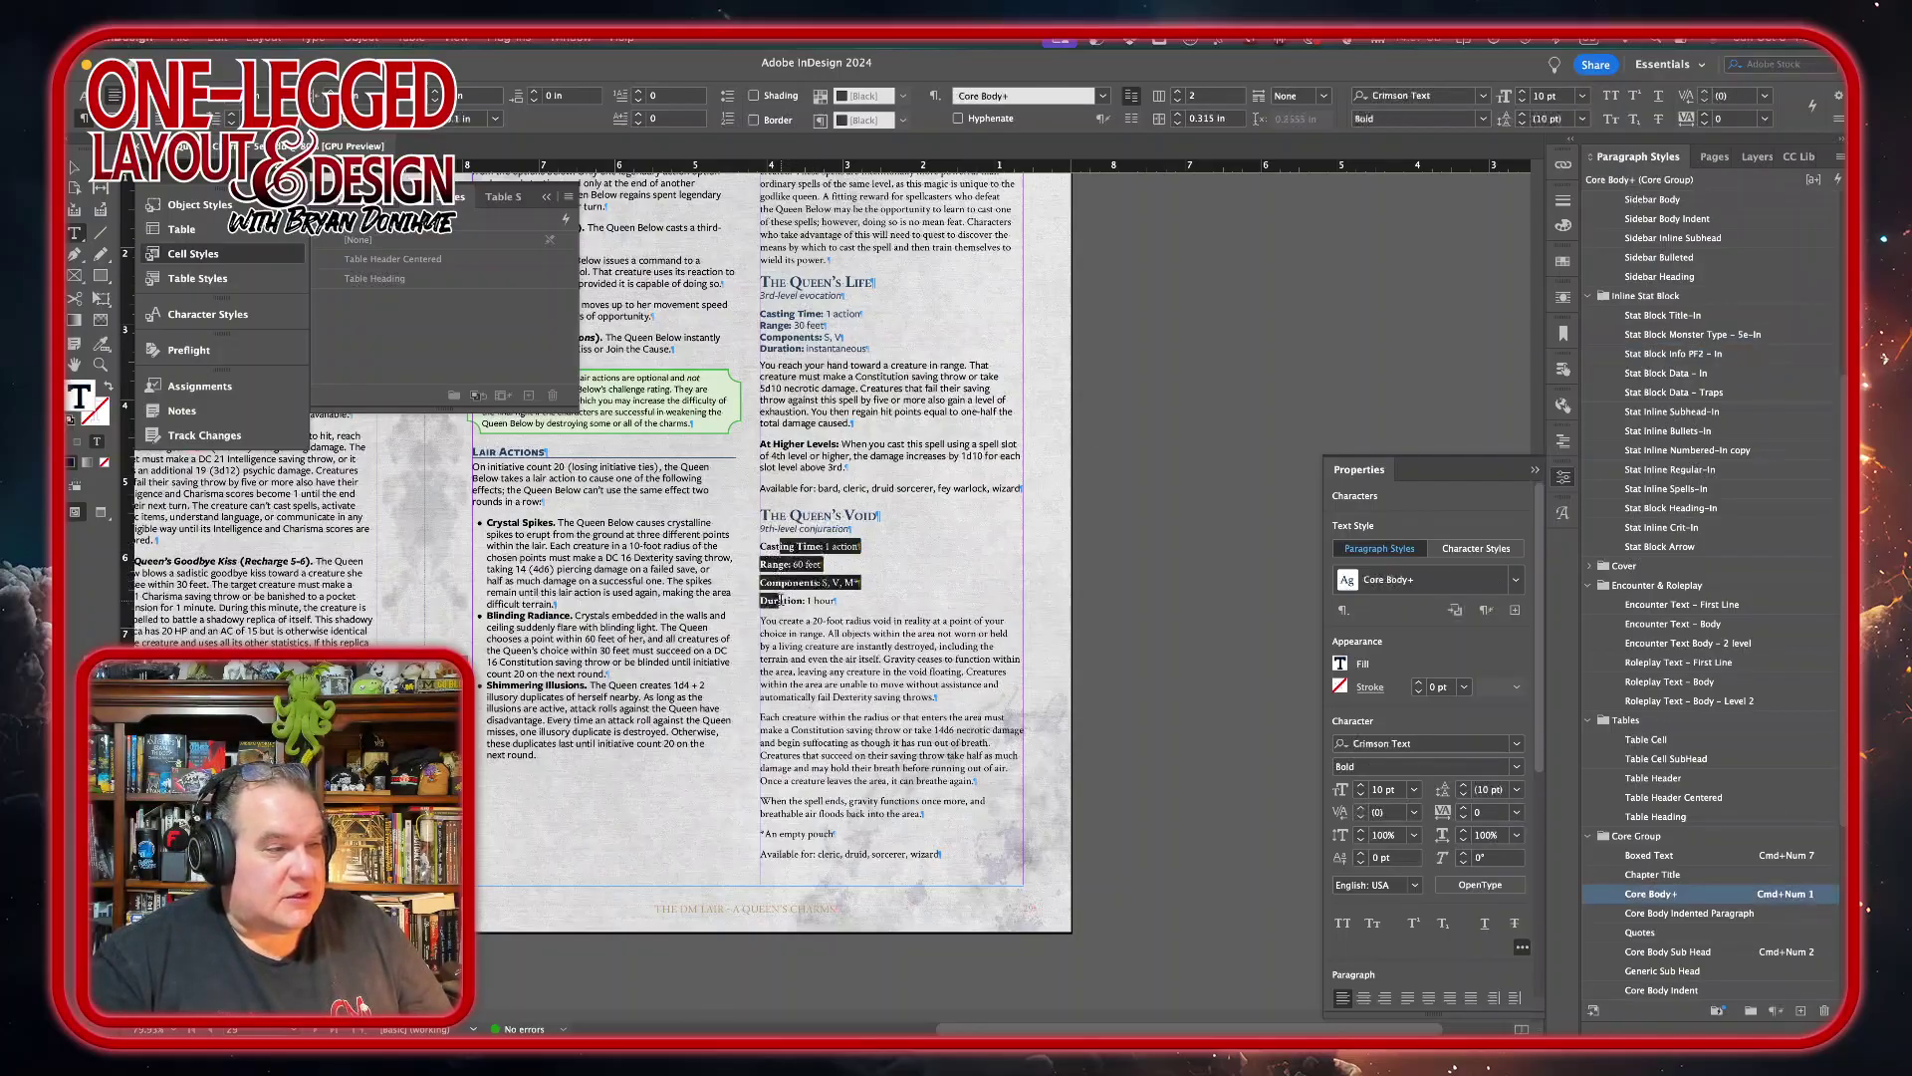
key(super+KP_1)
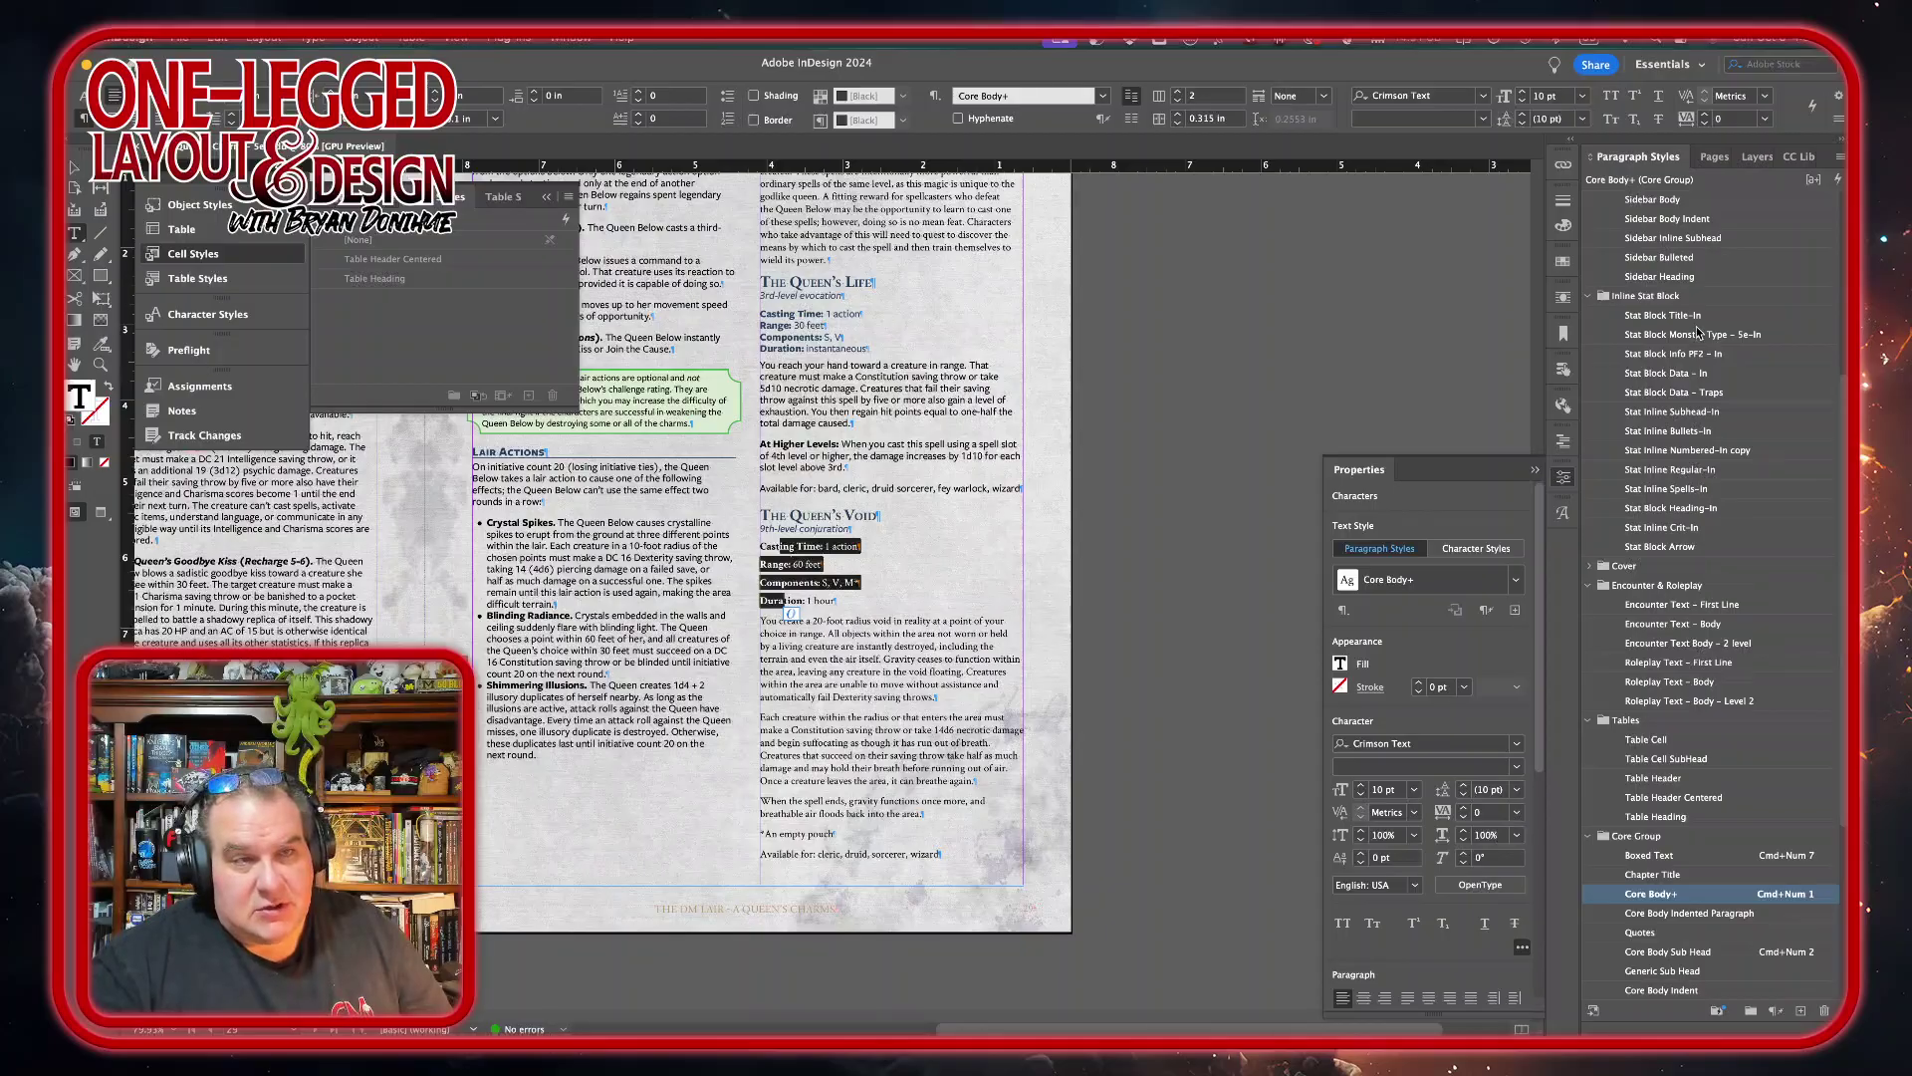
click(1676, 376)
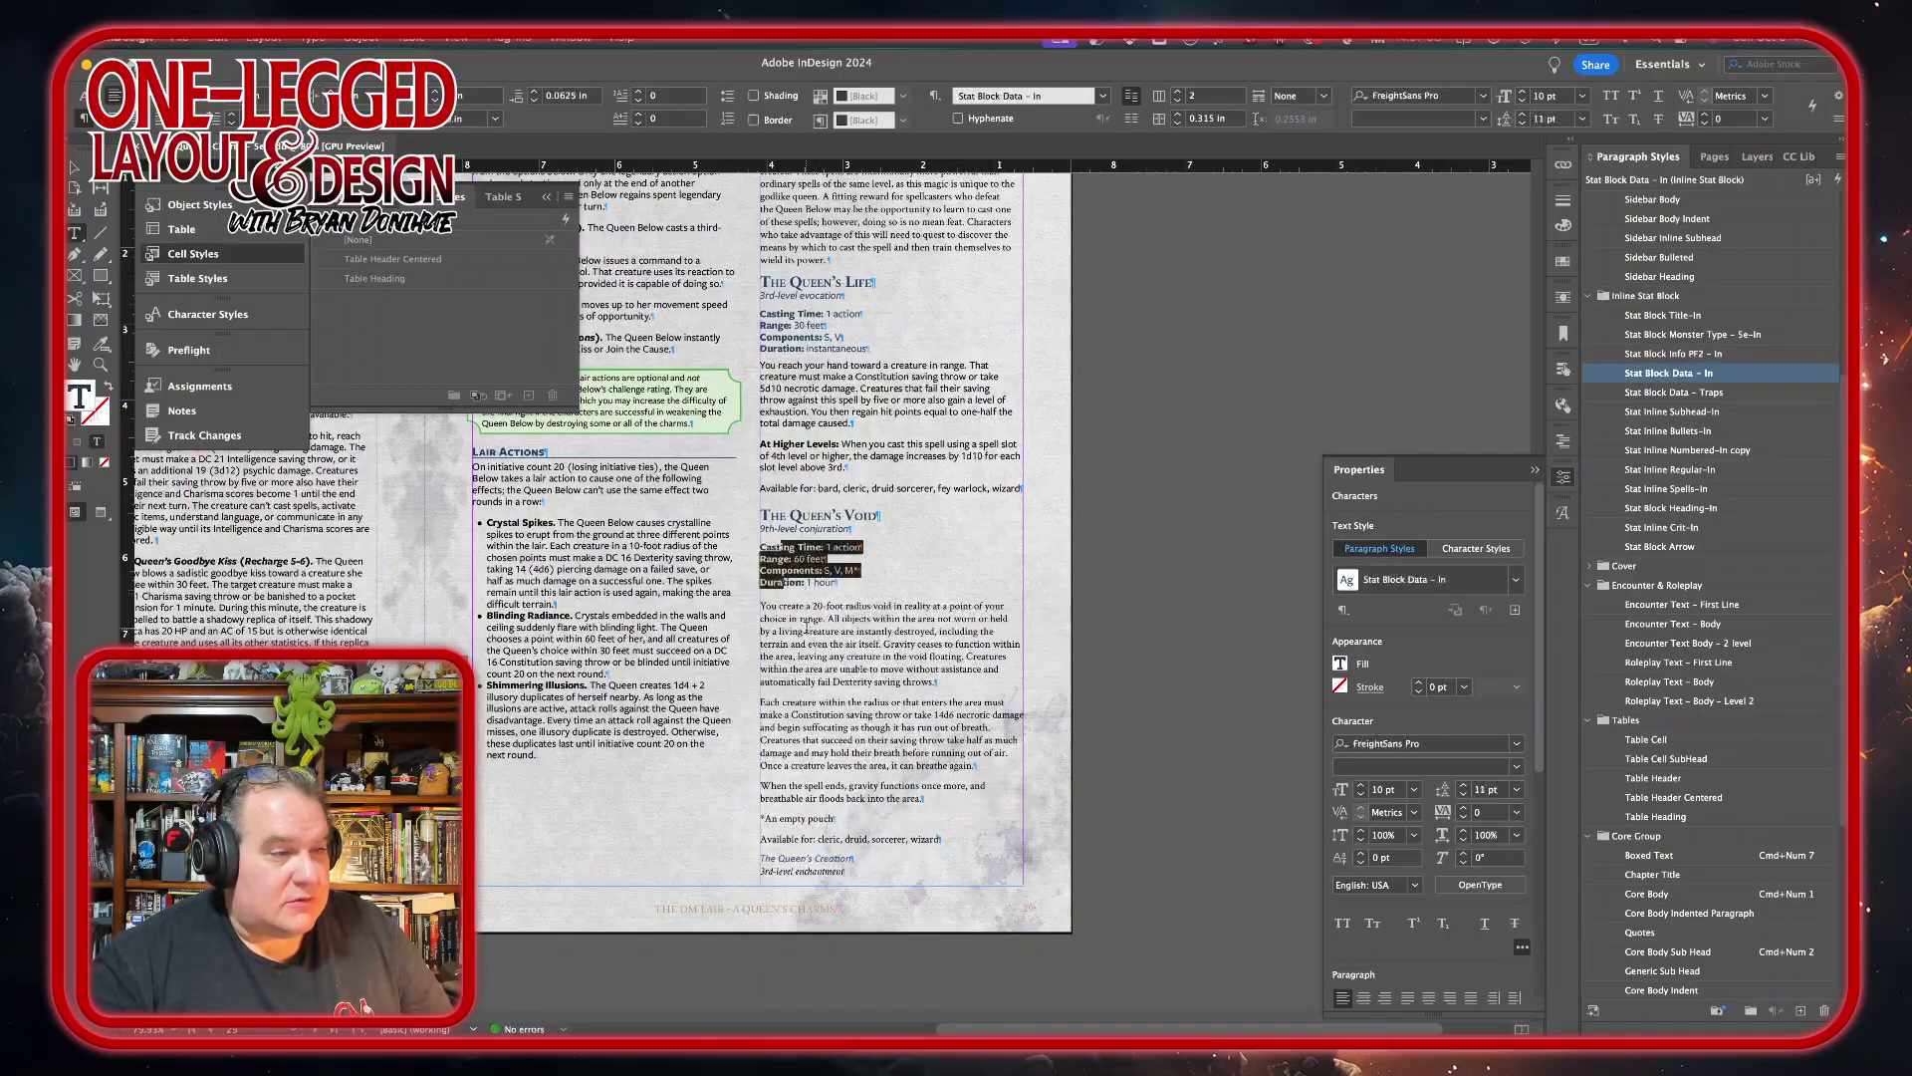
- Apply the Stat Inline Regular–In paragraph style to The Queen's Void text from the description through the Available for line
drag(807, 631, 975, 834)
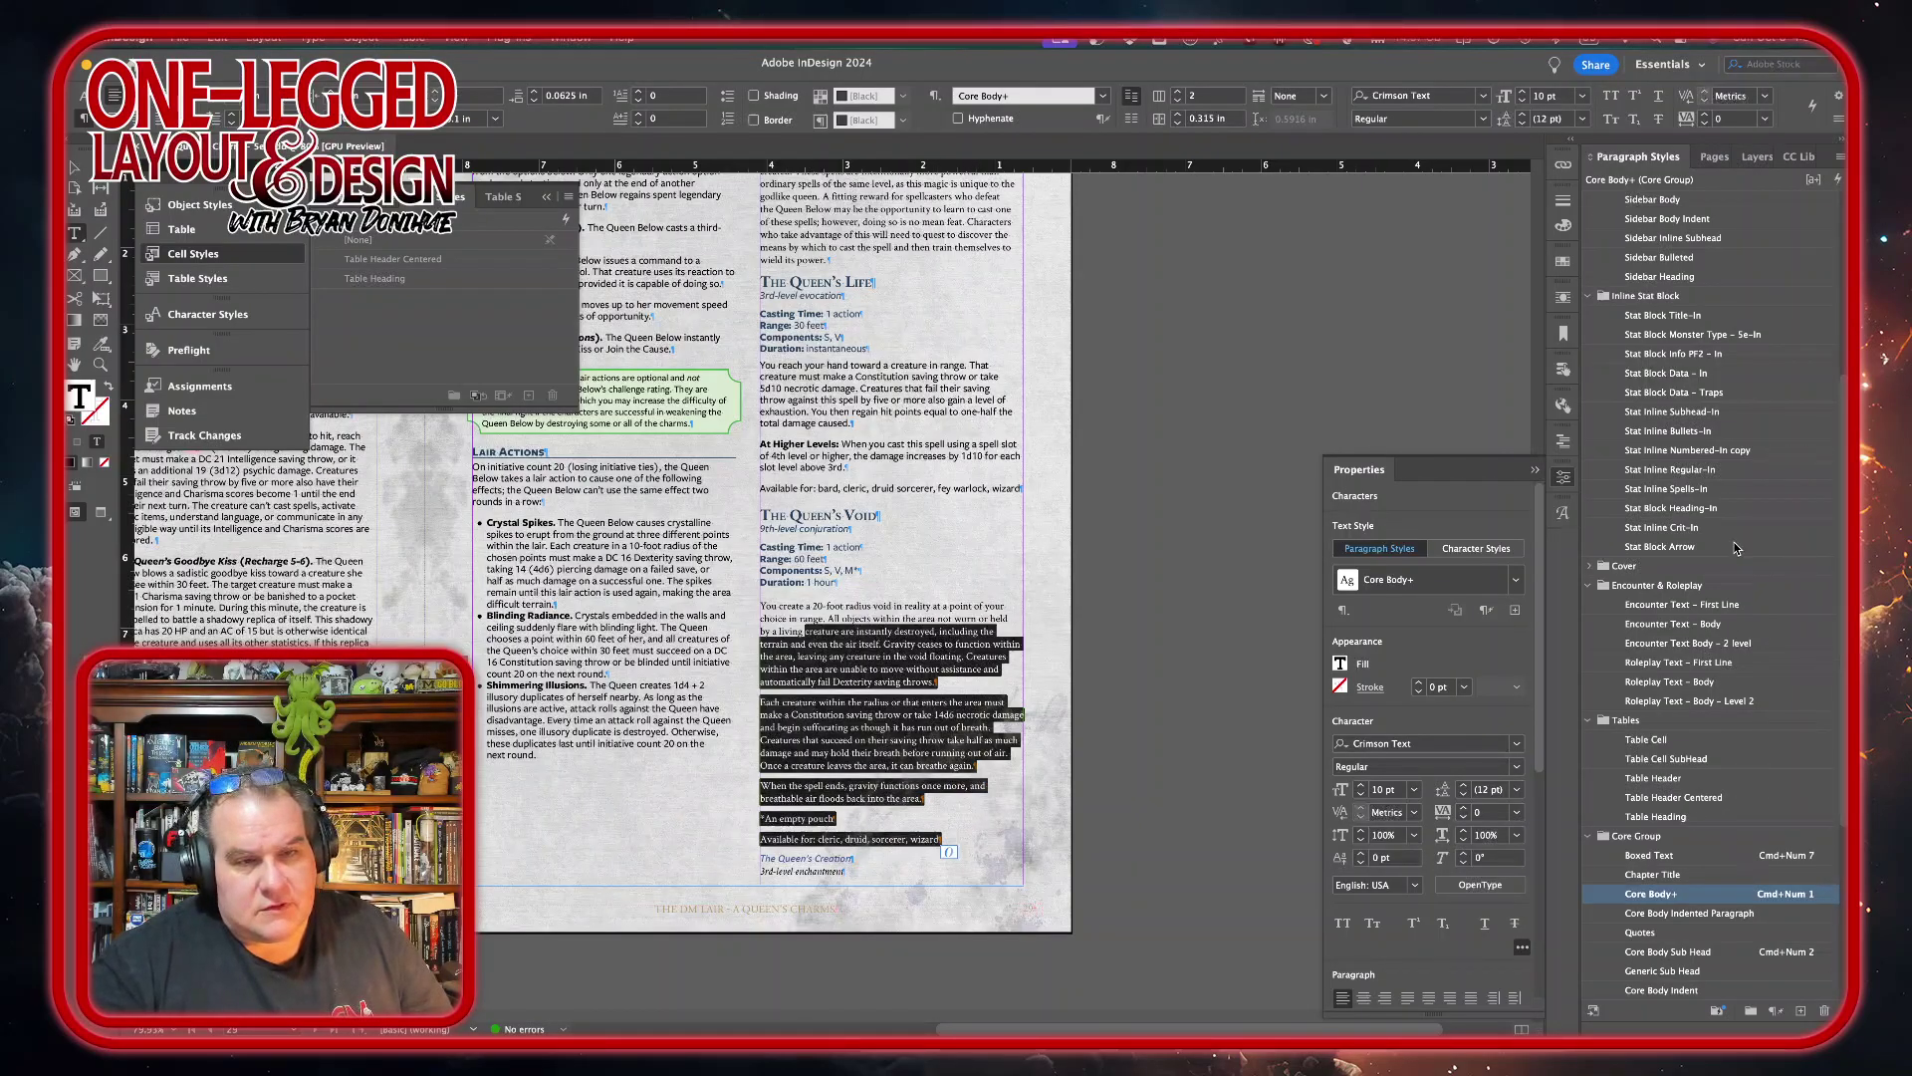
click(1699, 470)
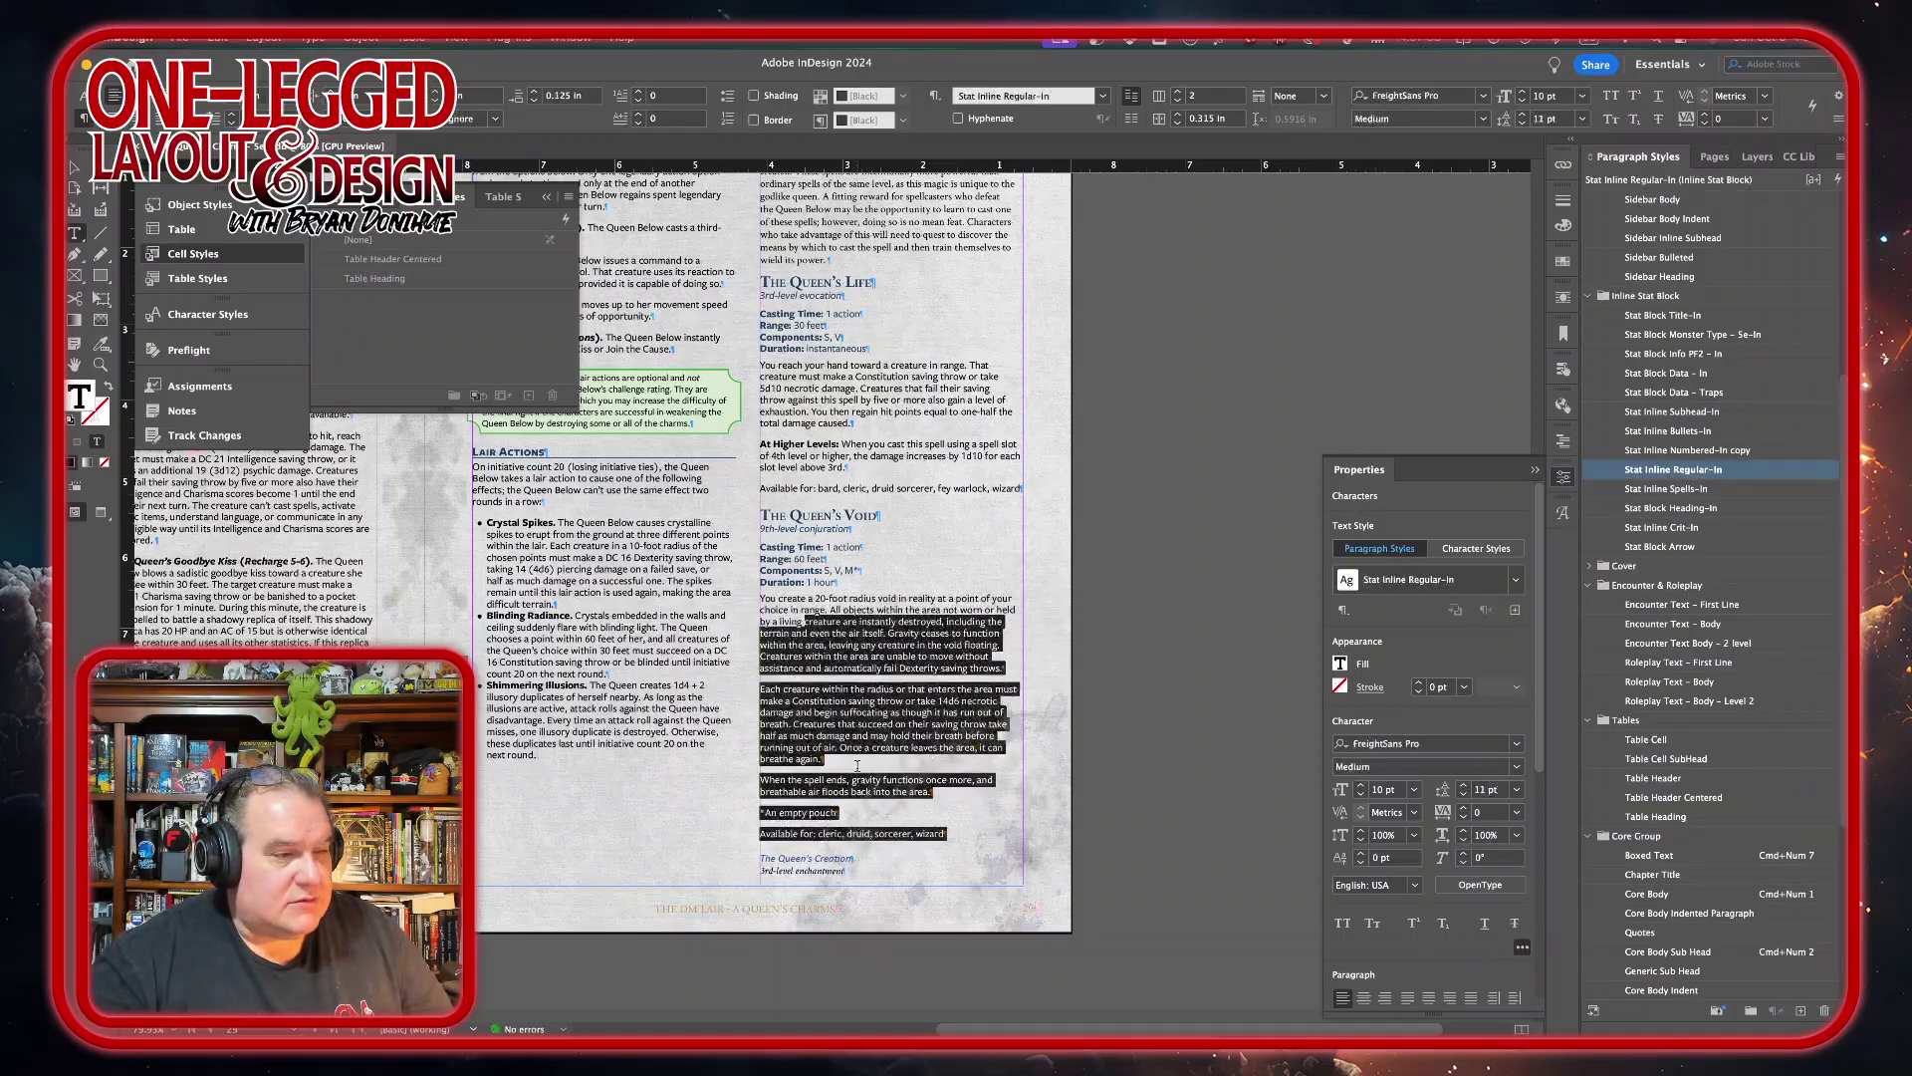
click(978, 826)
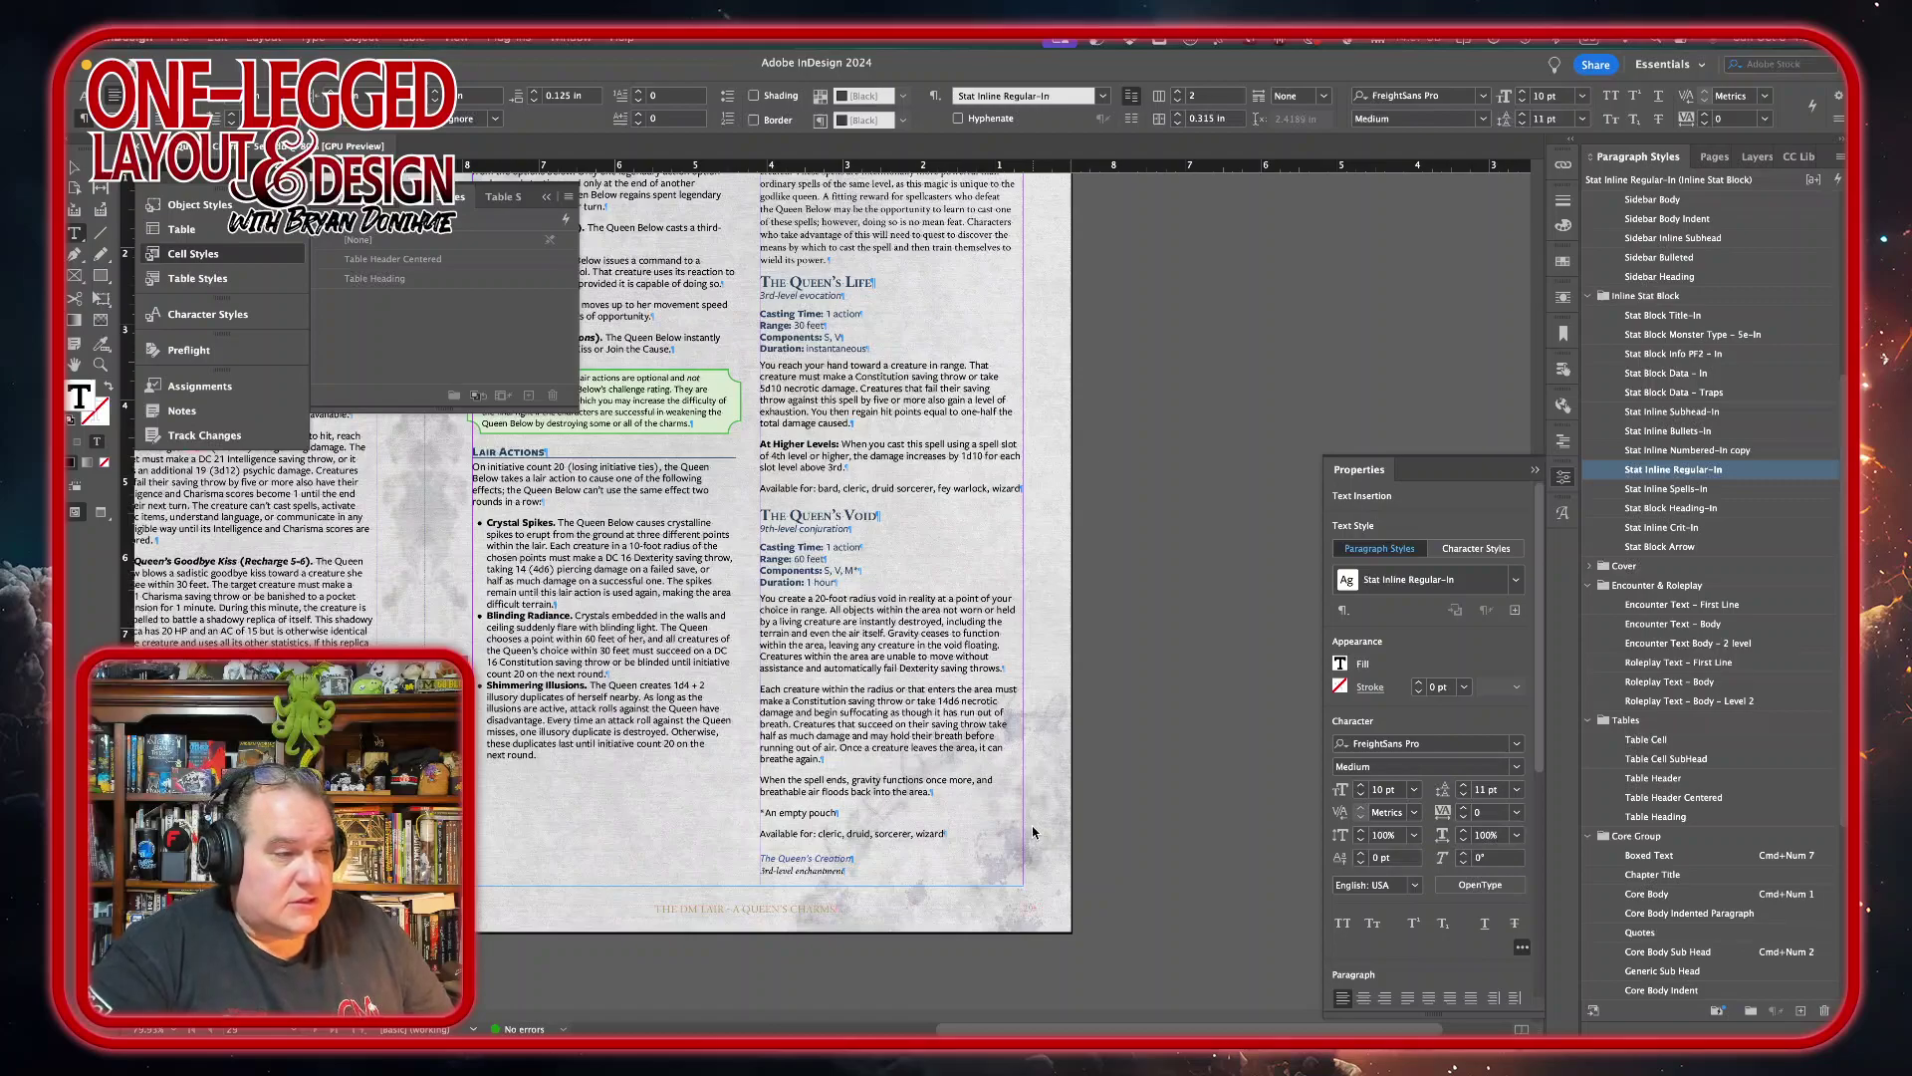
- Remove the empty line above The Queen's Creation heading, apply the Stat Block Title–In paragraph style to it and set its font style to Bold
scroll(1032, 832, down, 3)
scroll(1033, 833, left, 5)
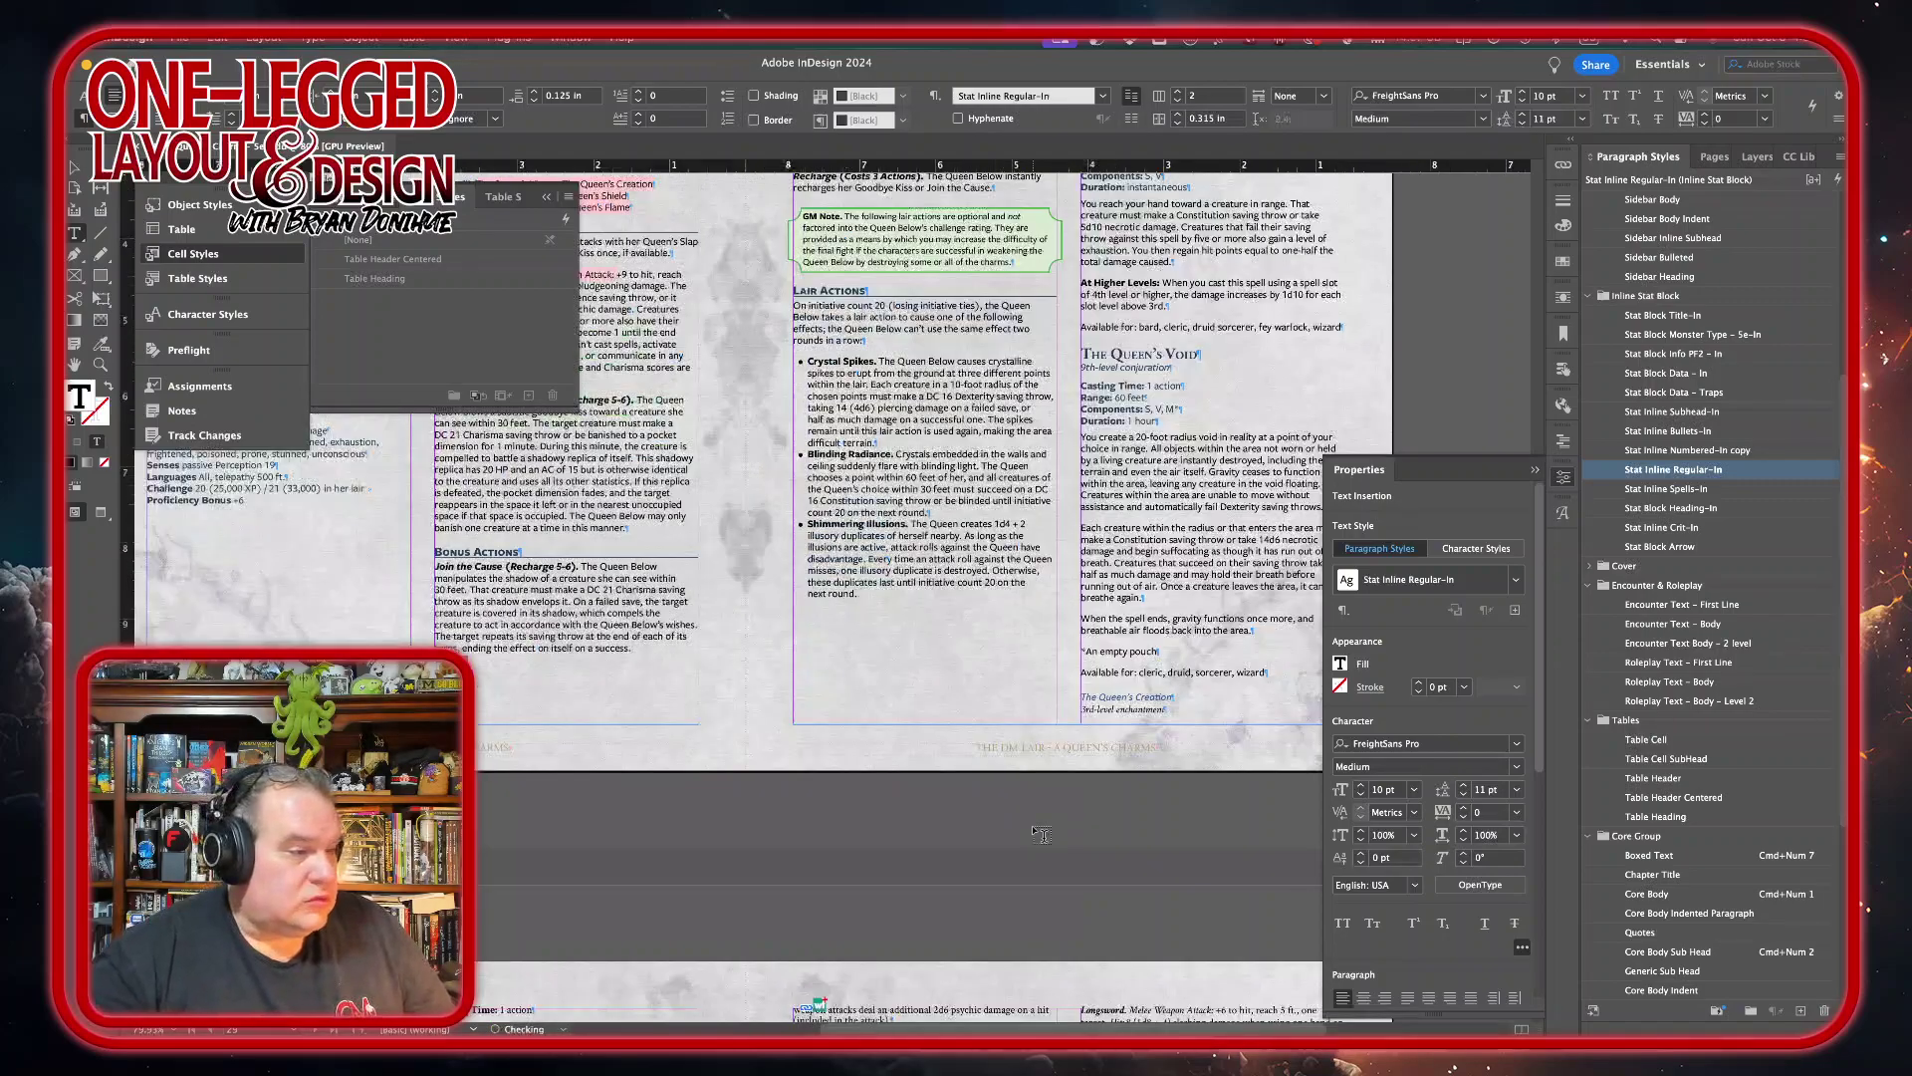
scroll(881, 738, down, 5)
scroll(880, 738, left, 3)
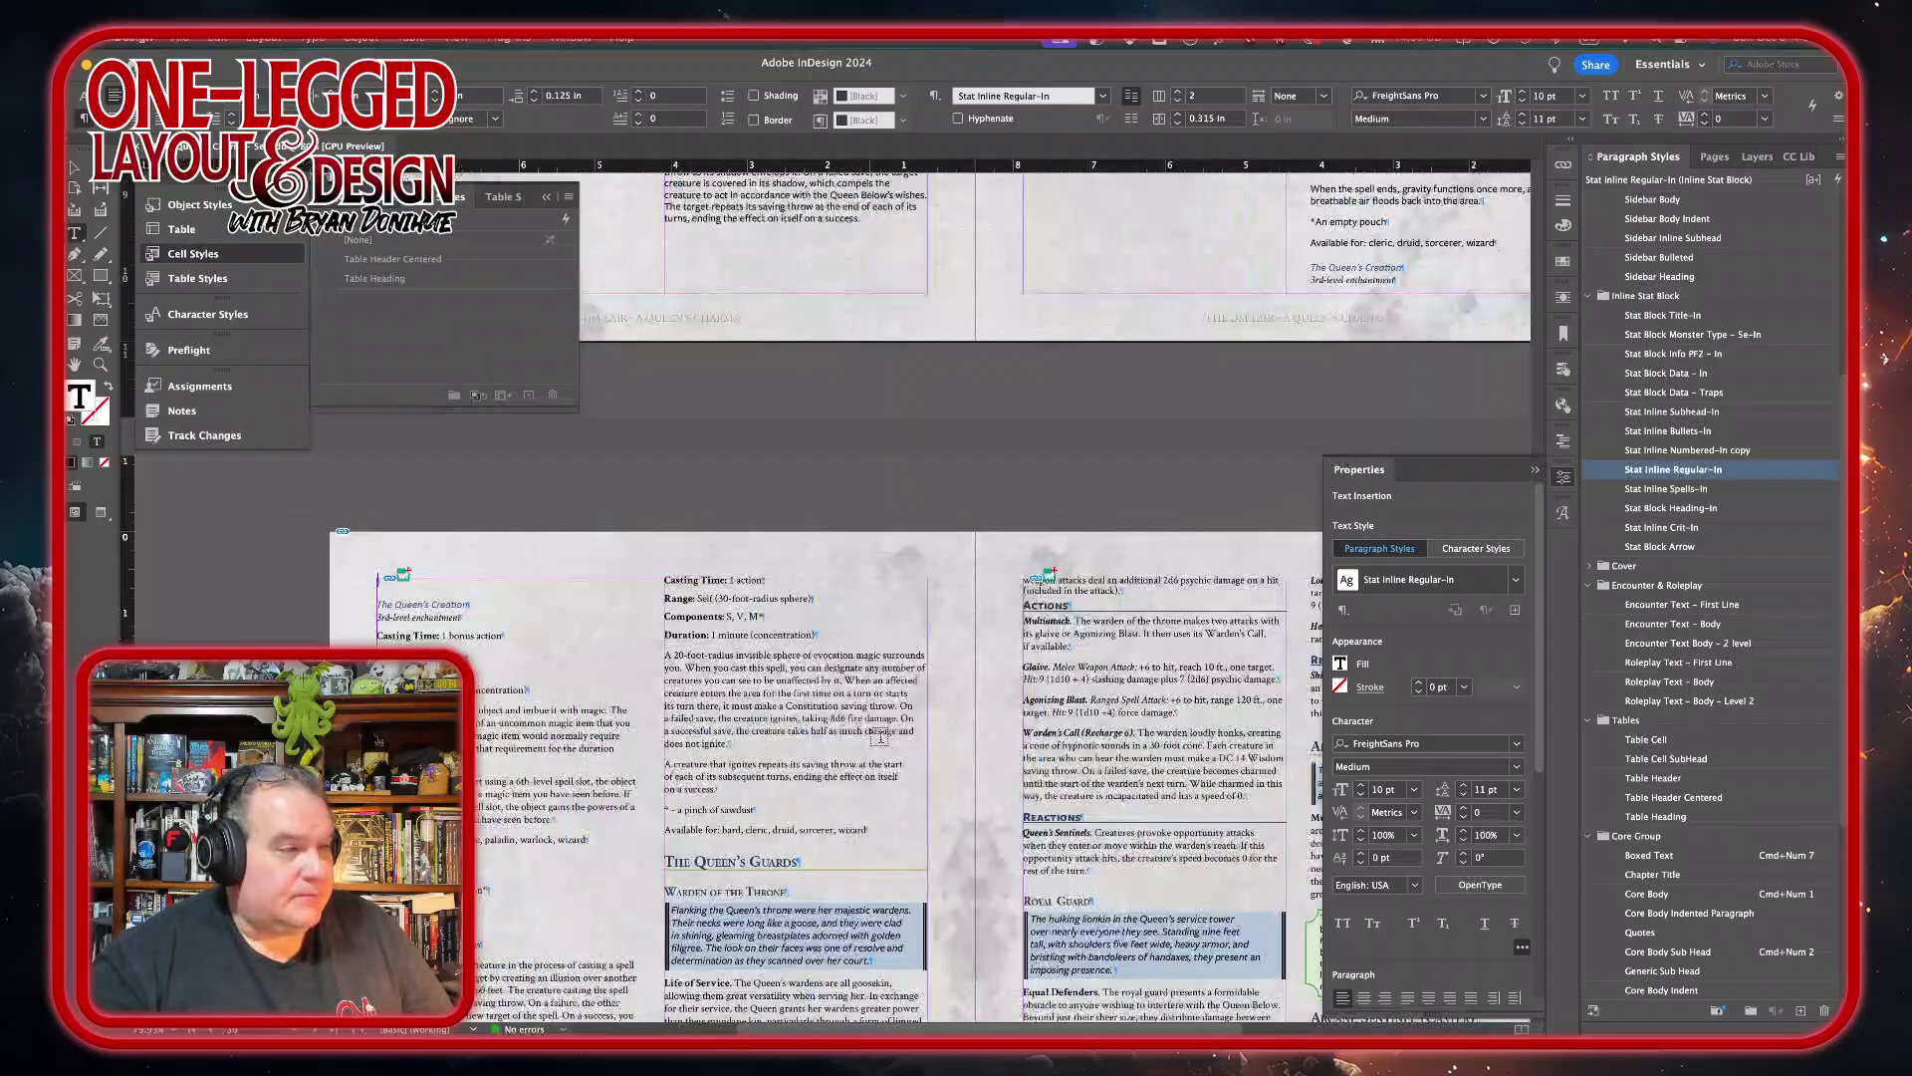
click(379, 581)
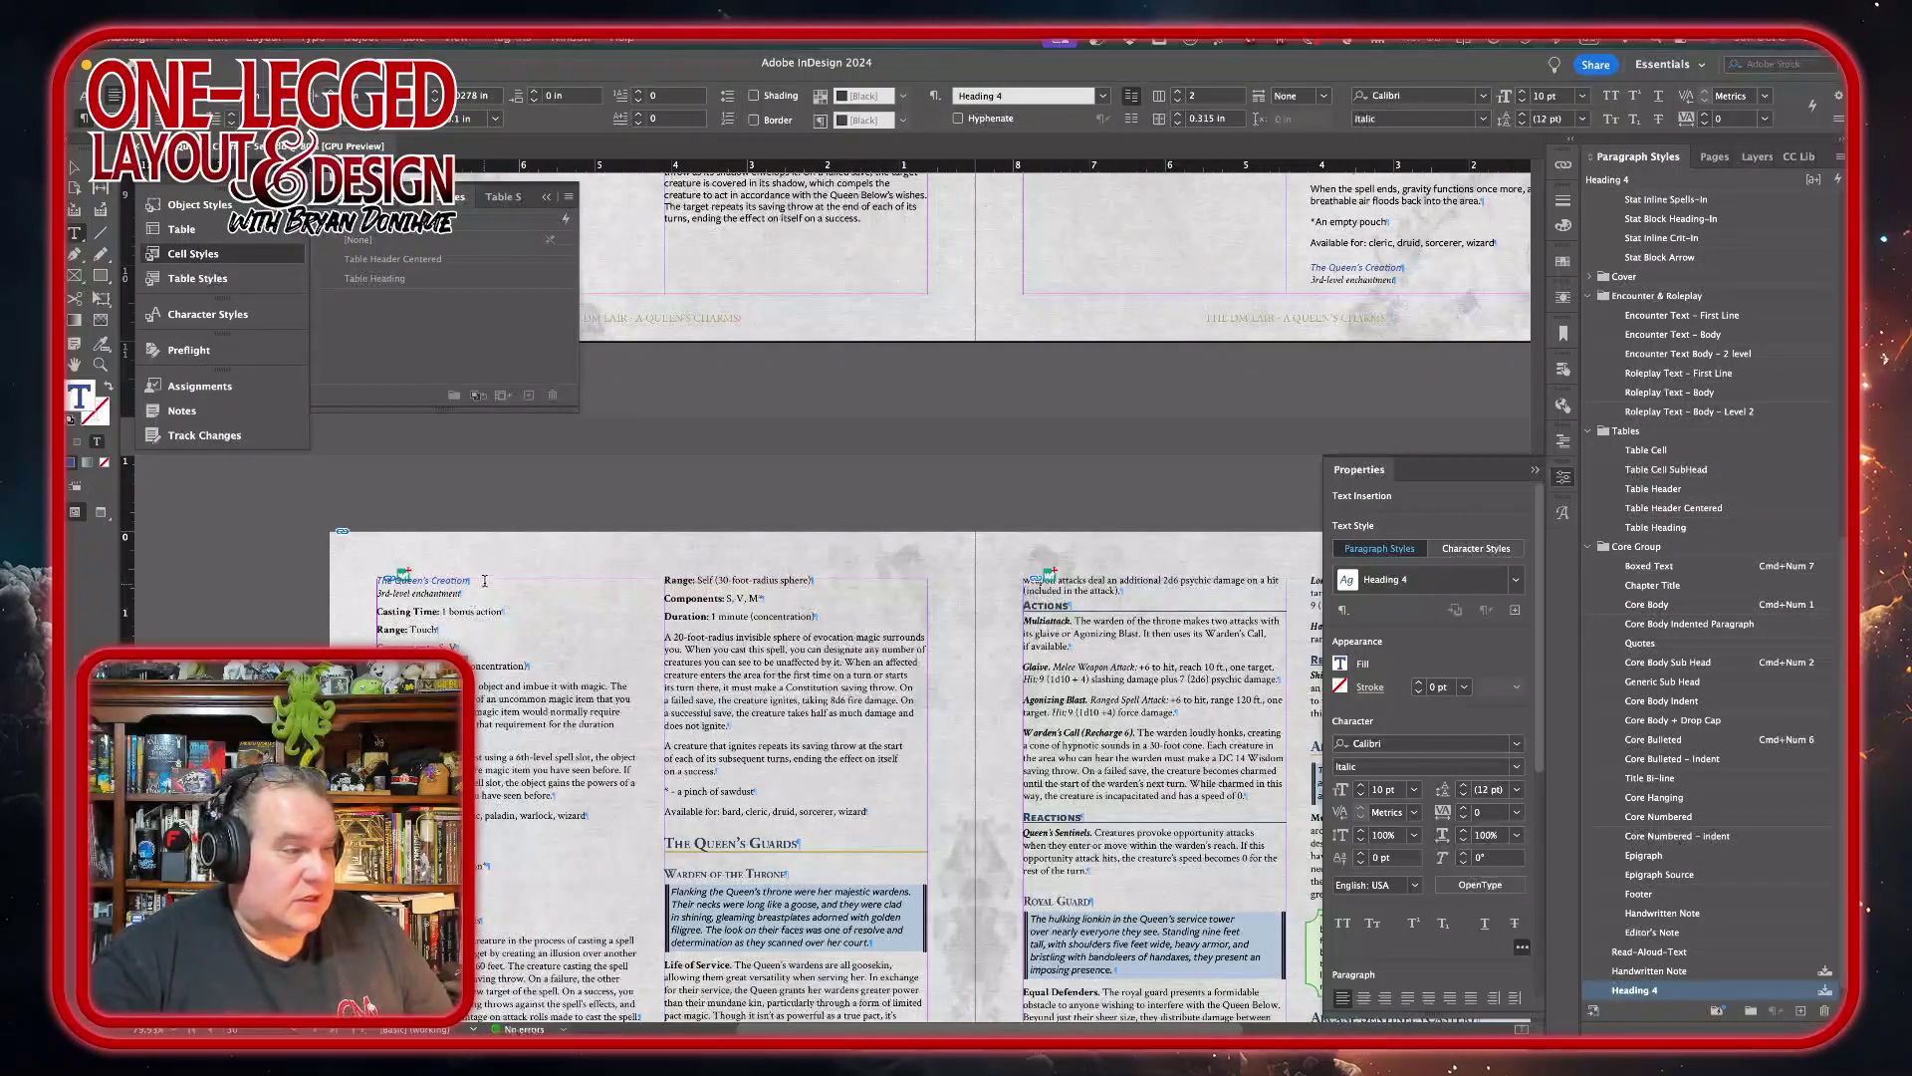
drag(485, 581, 348, 578)
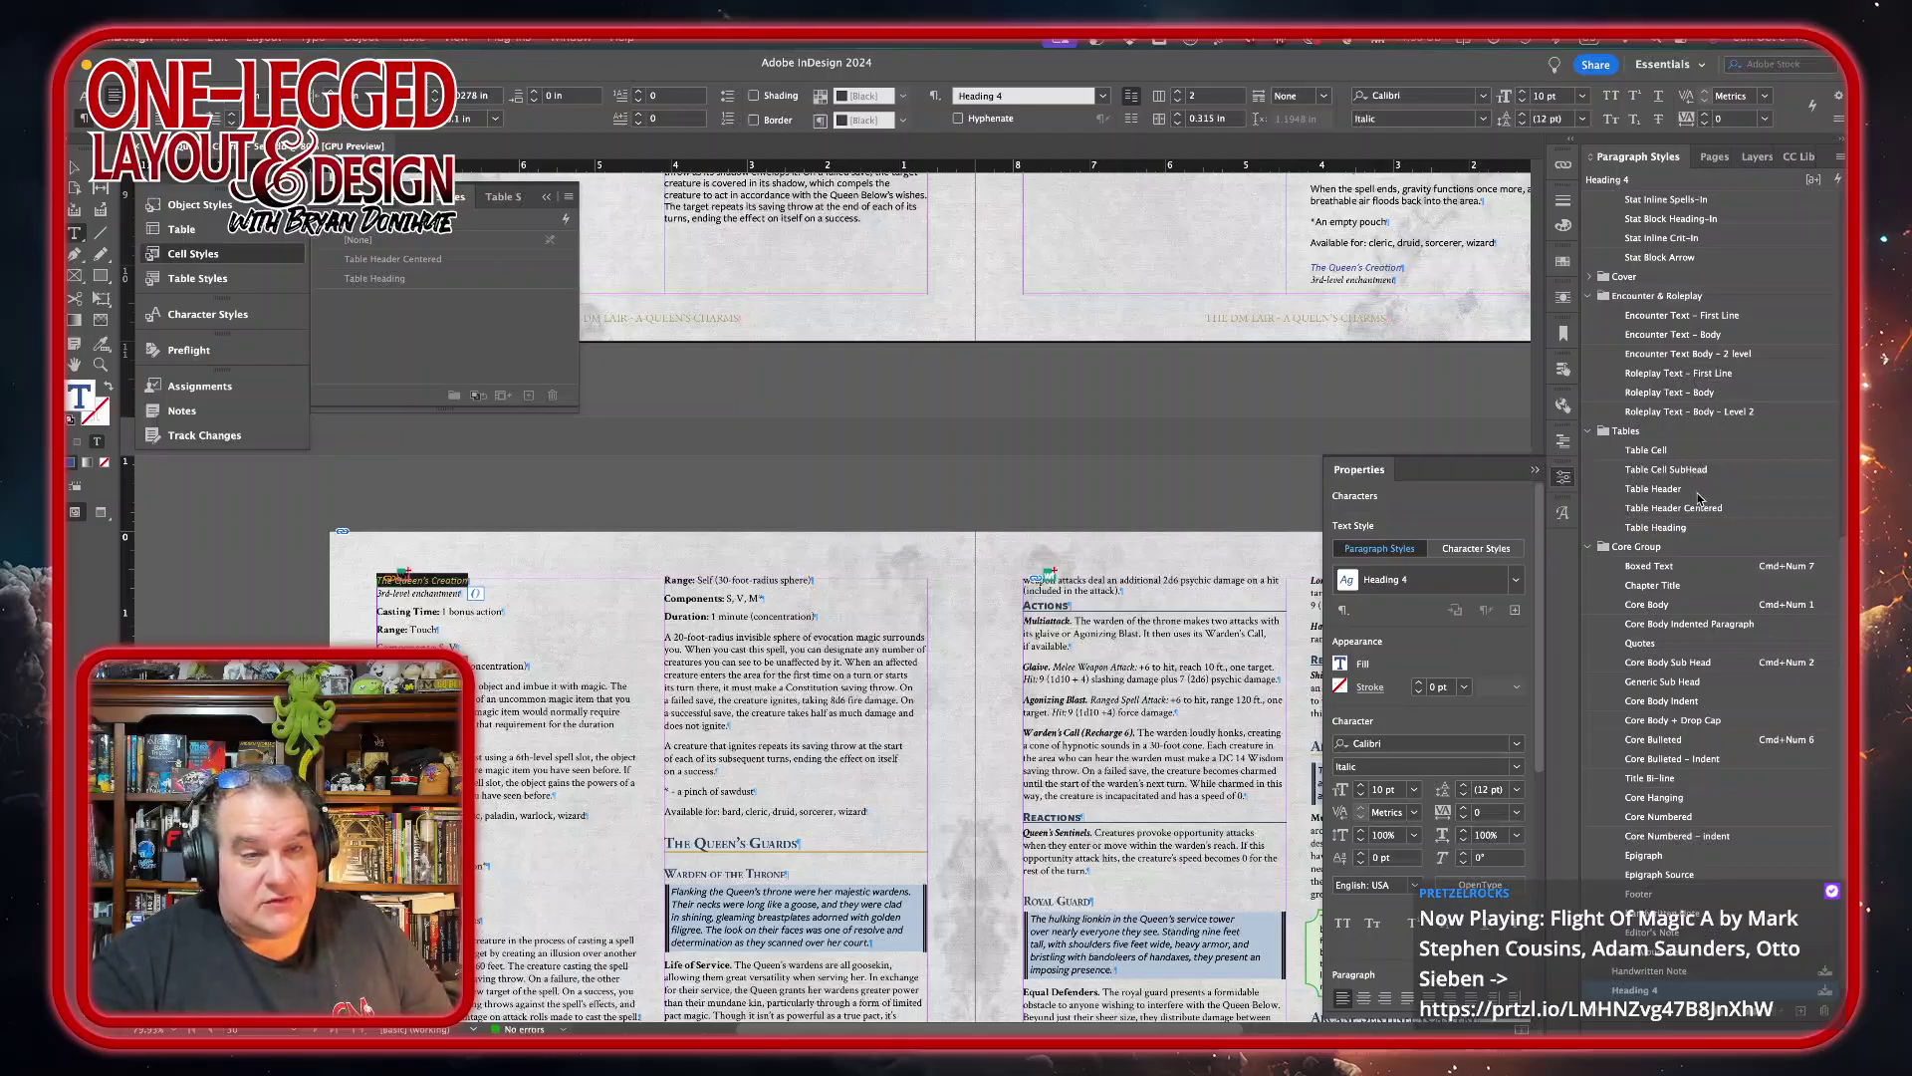
scroll(1717, 755, up, 5)
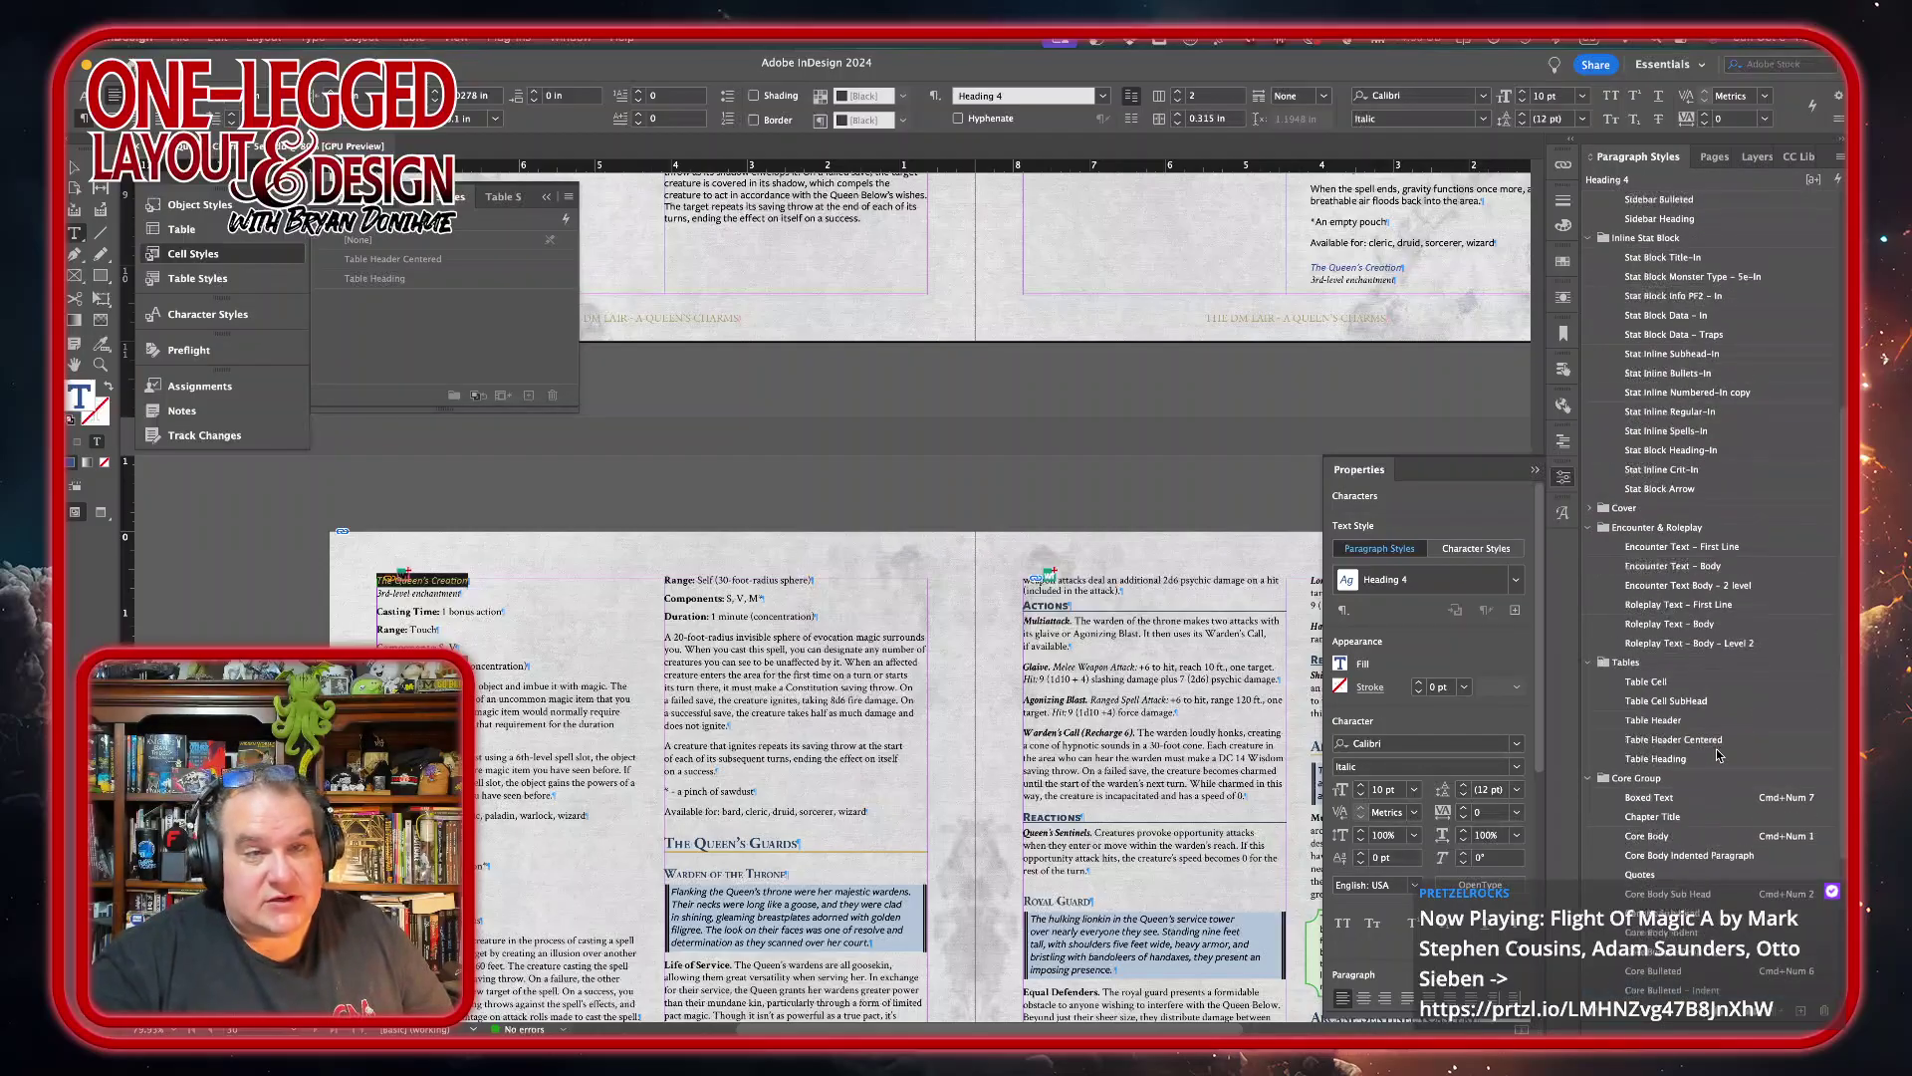
click(1681, 258)
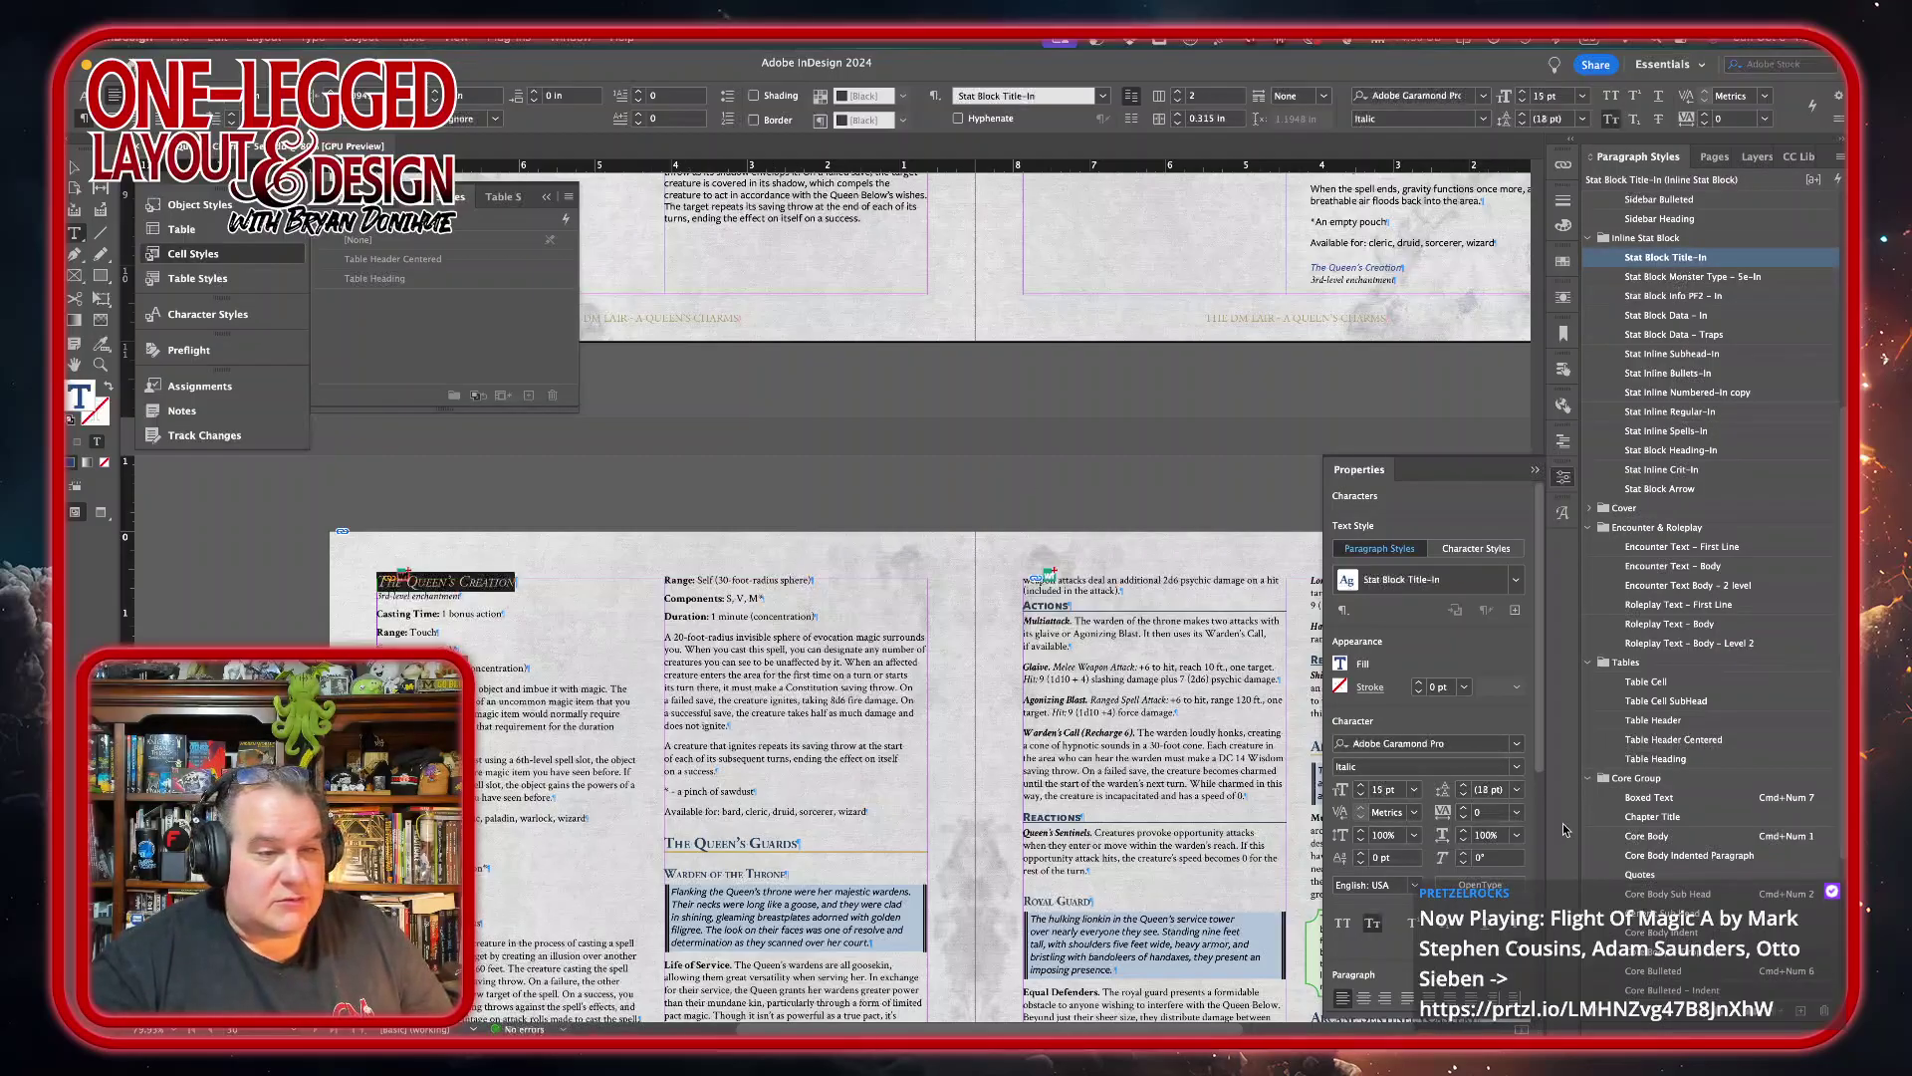
click(1519, 767)
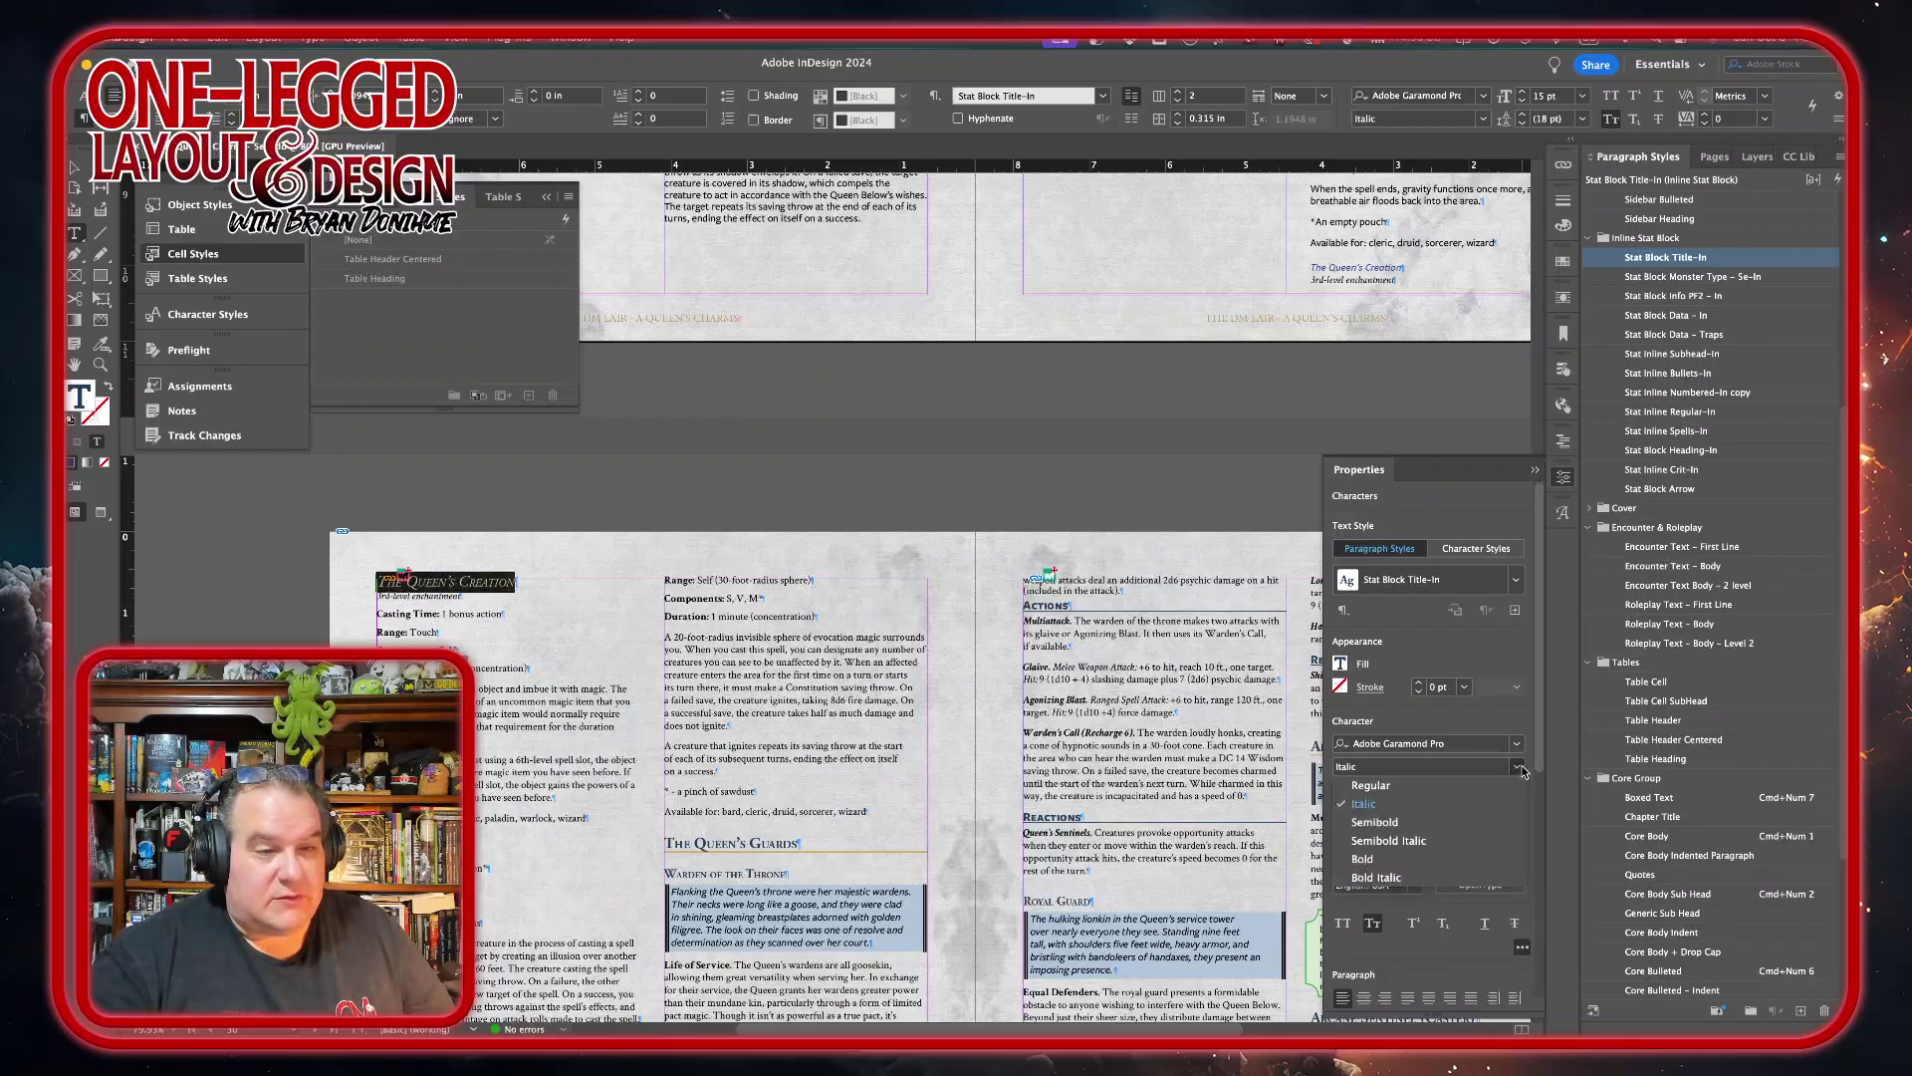
click(1450, 860)
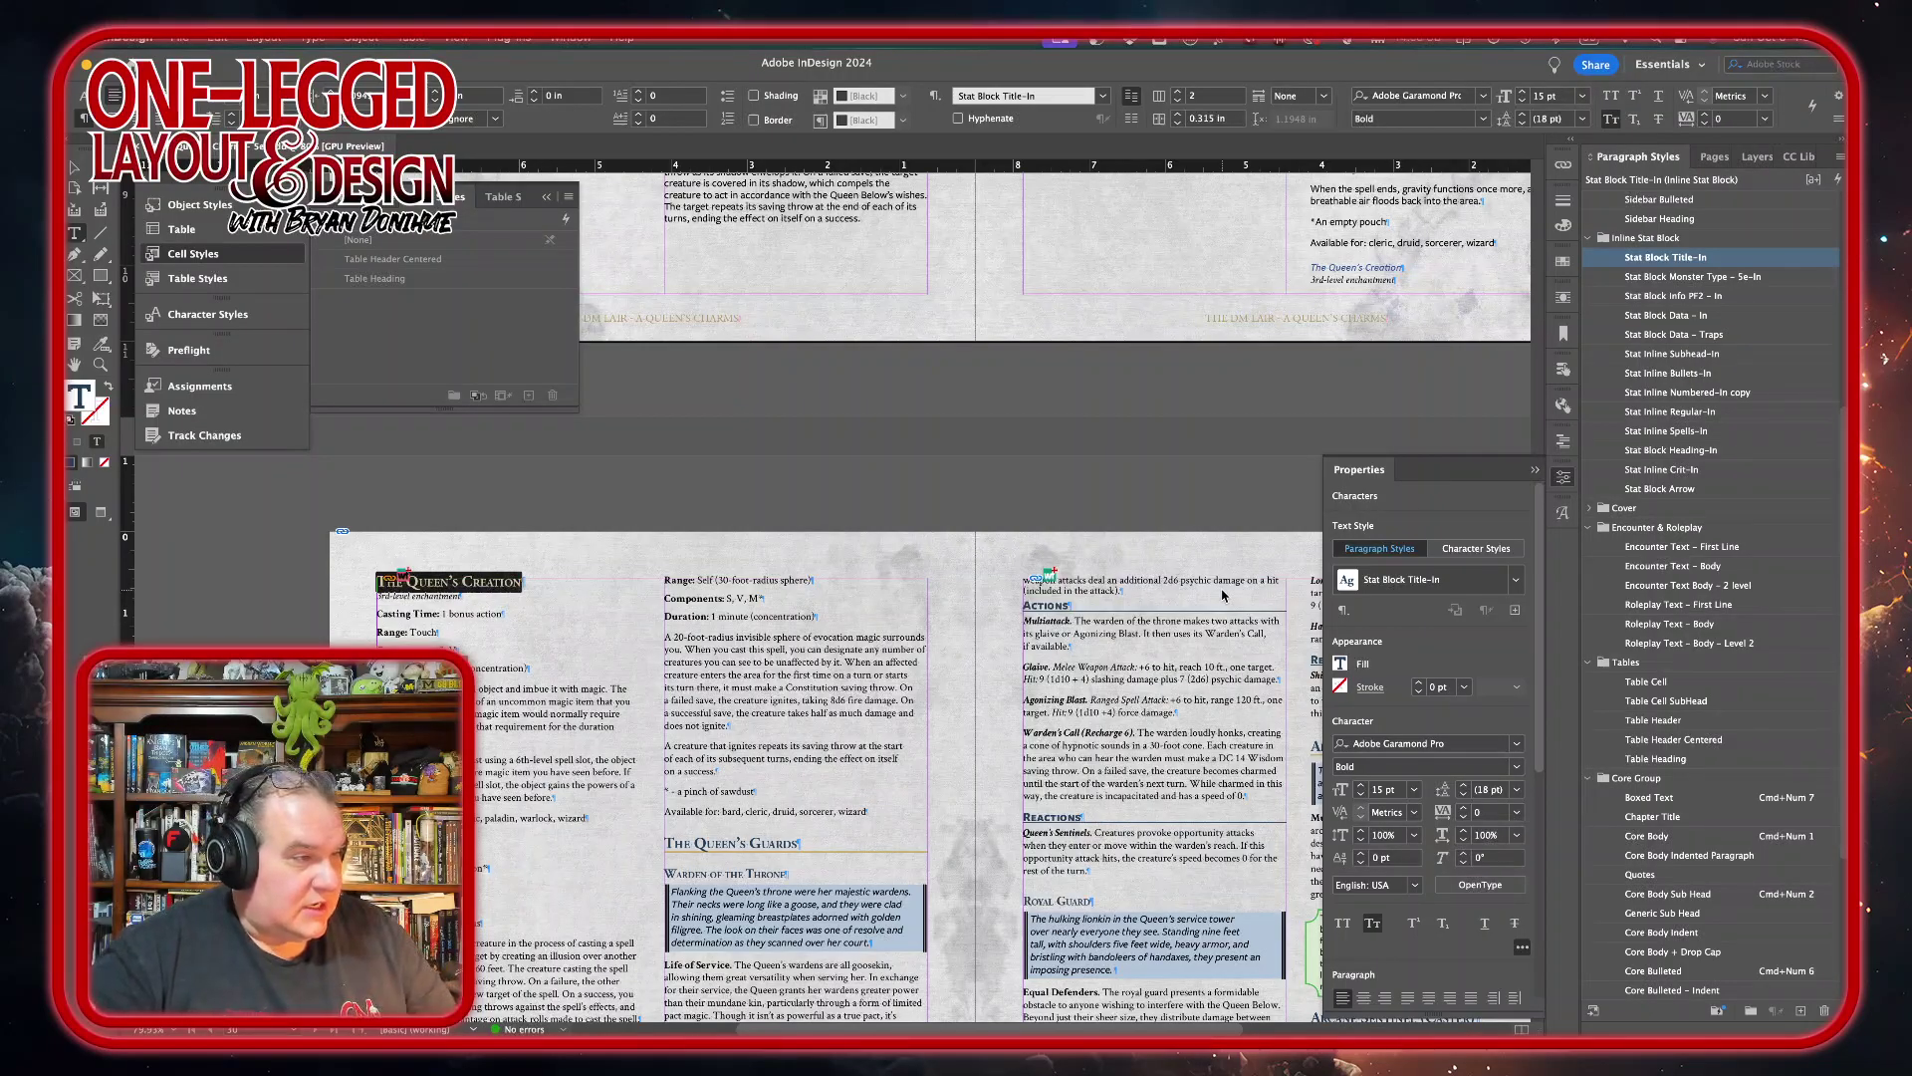
- Apply the Stat Block Monster Type – 5e–In paragraph style to the 3rd-level enchantment line and set its font style to Medium Italic
triple_click(428, 596)
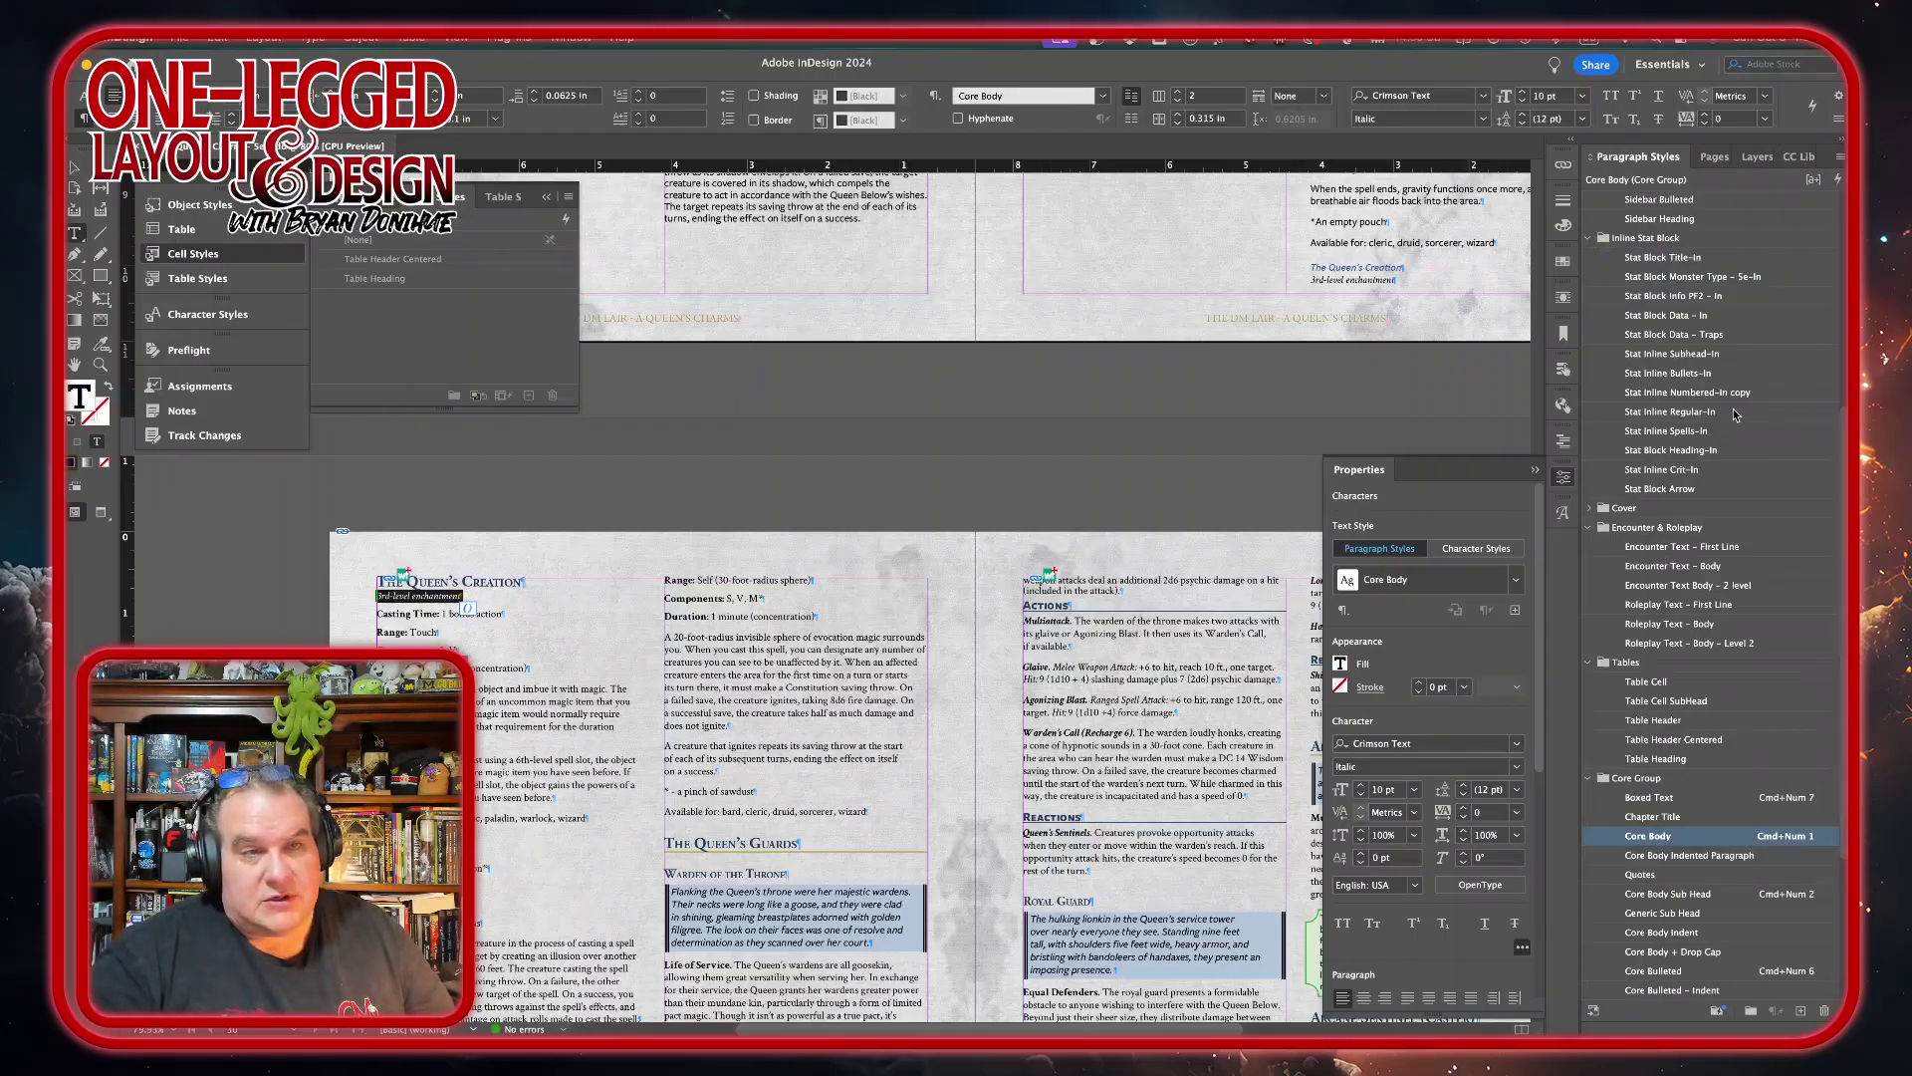
click(1699, 279)
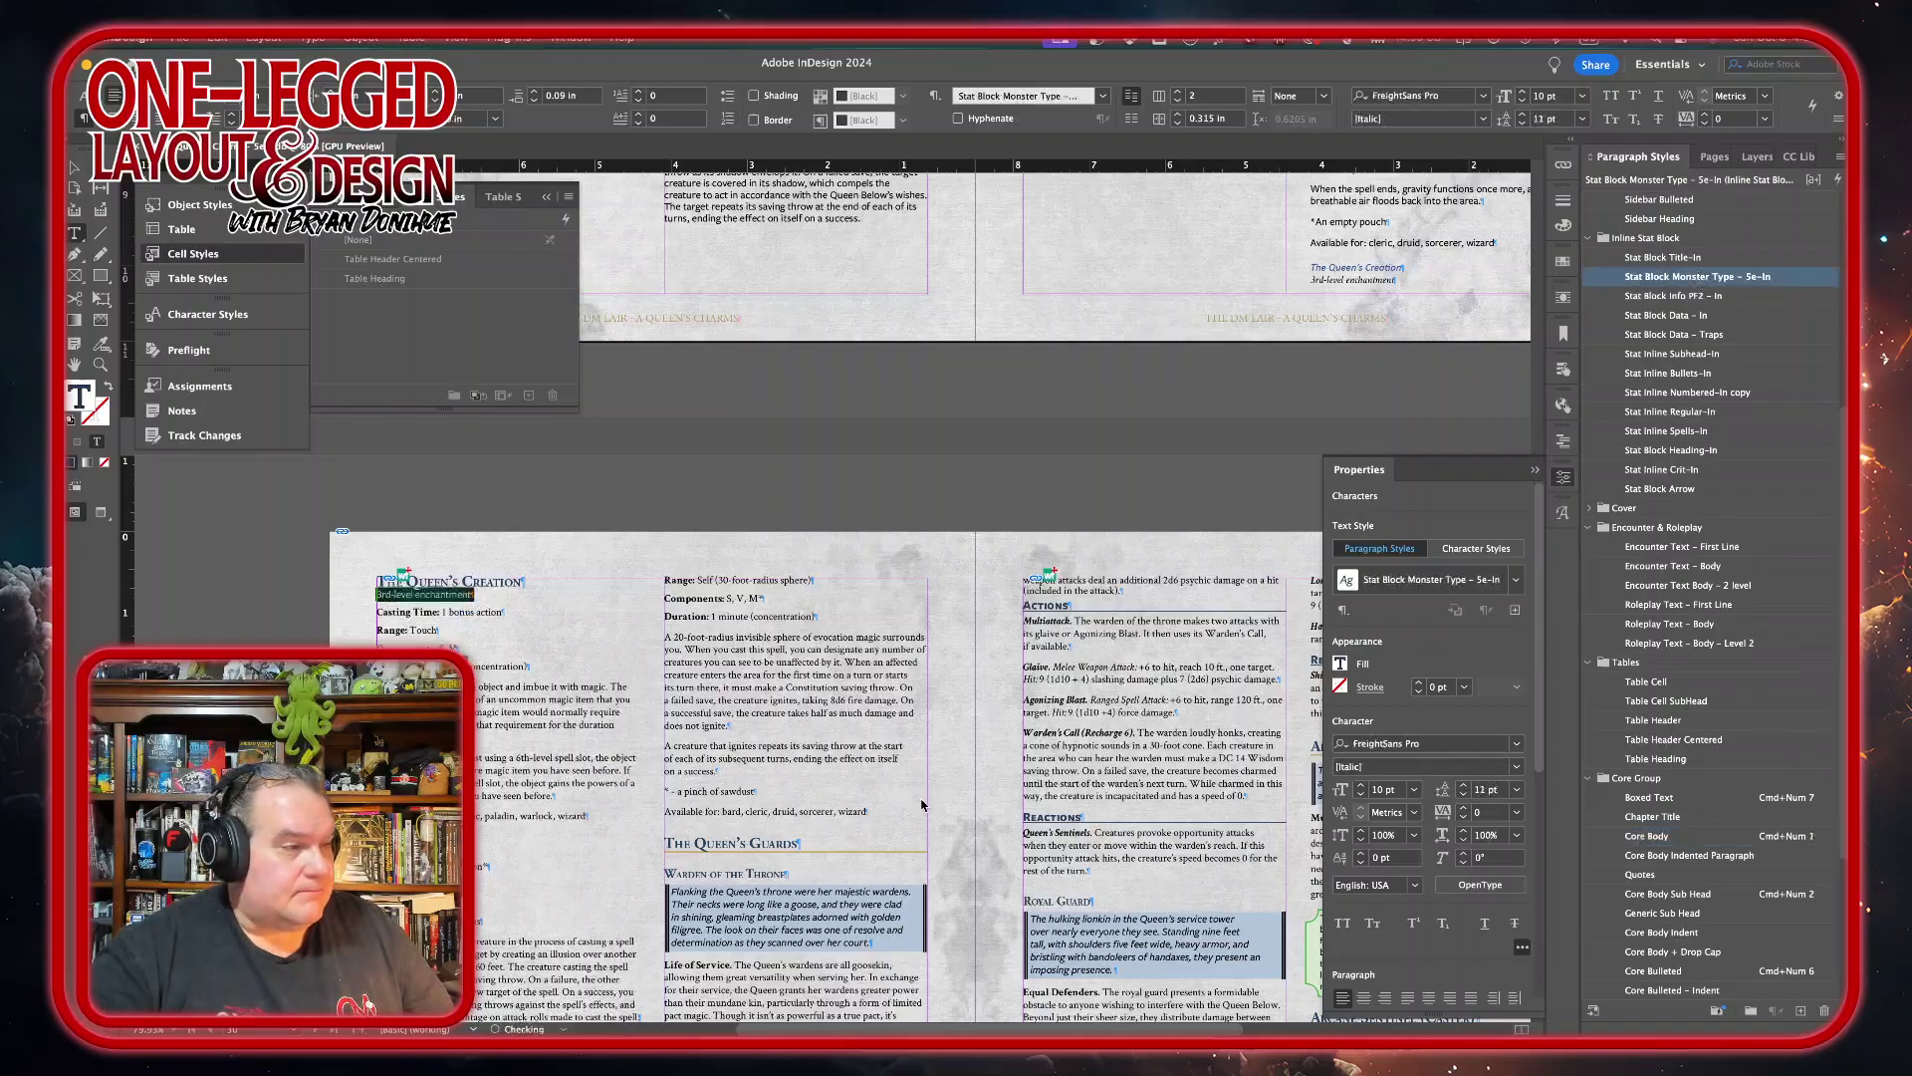
click(1518, 767)
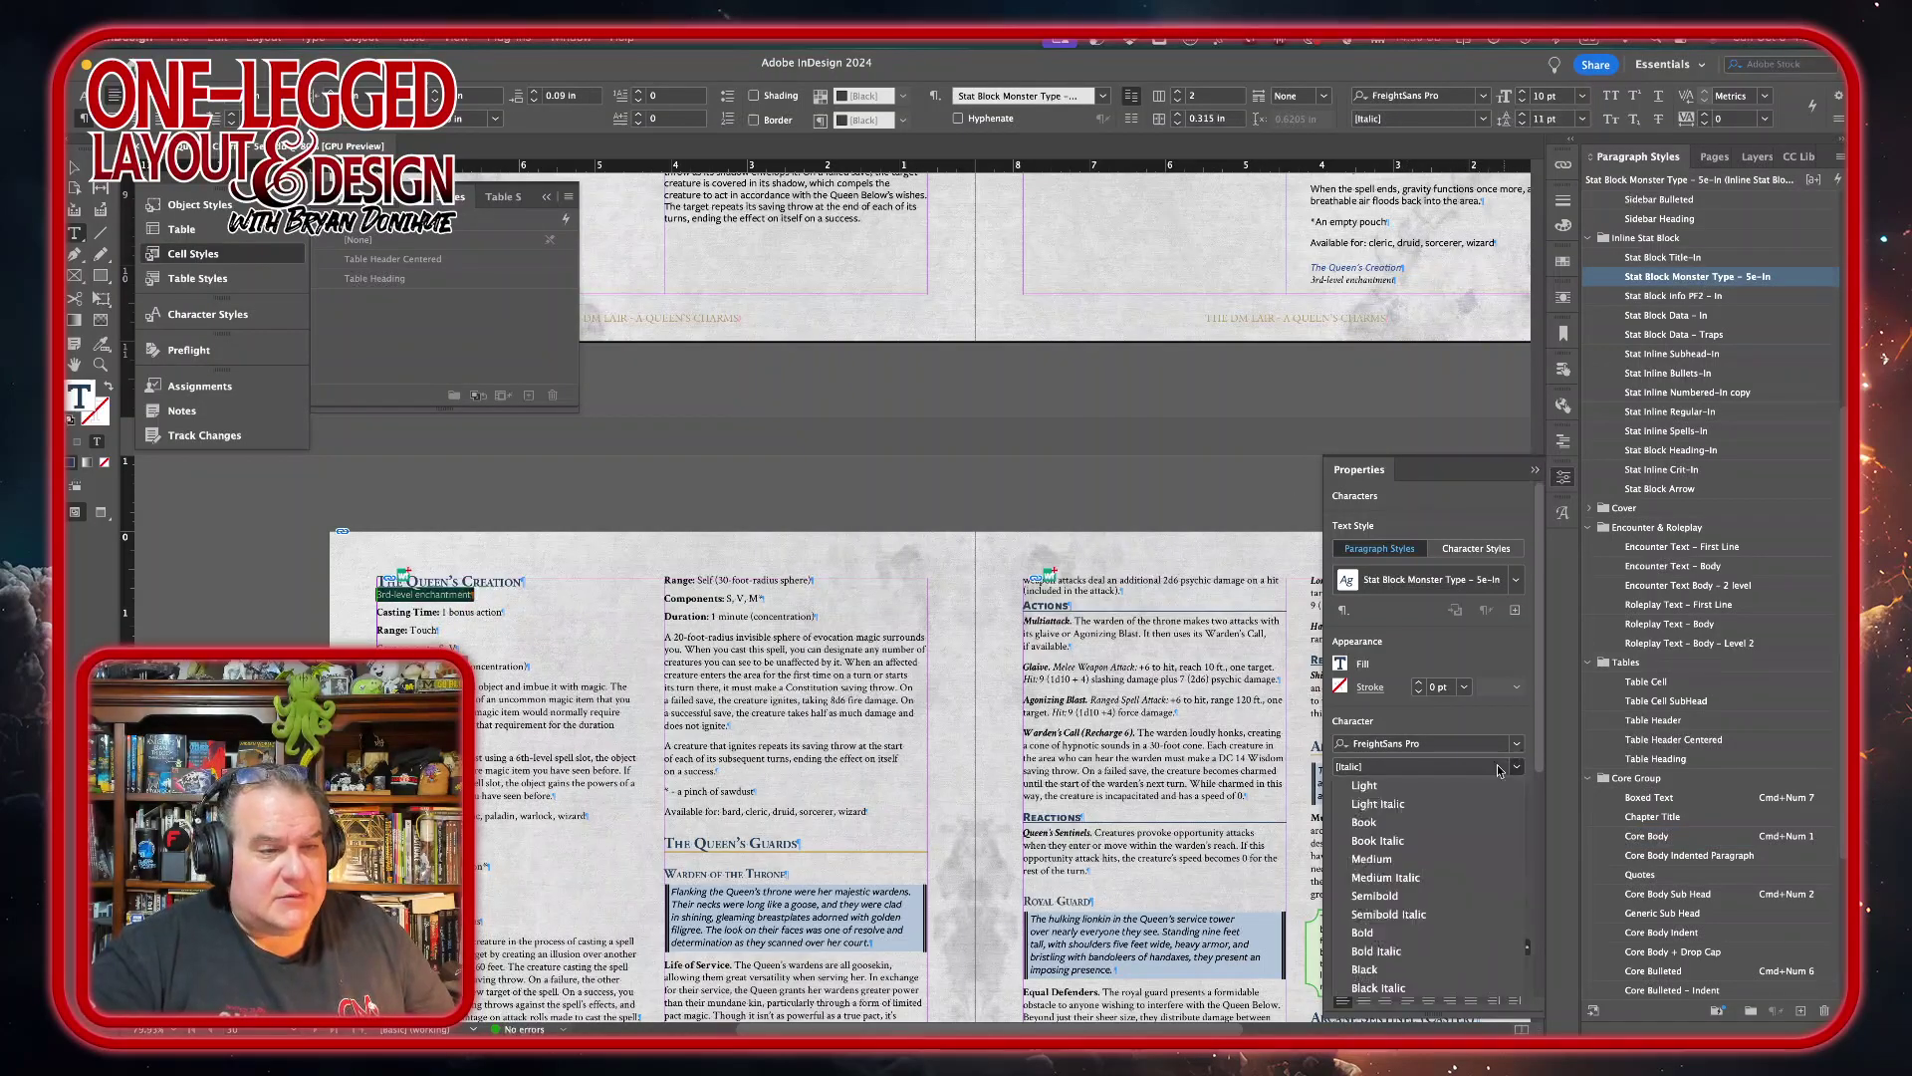
click(1428, 879)
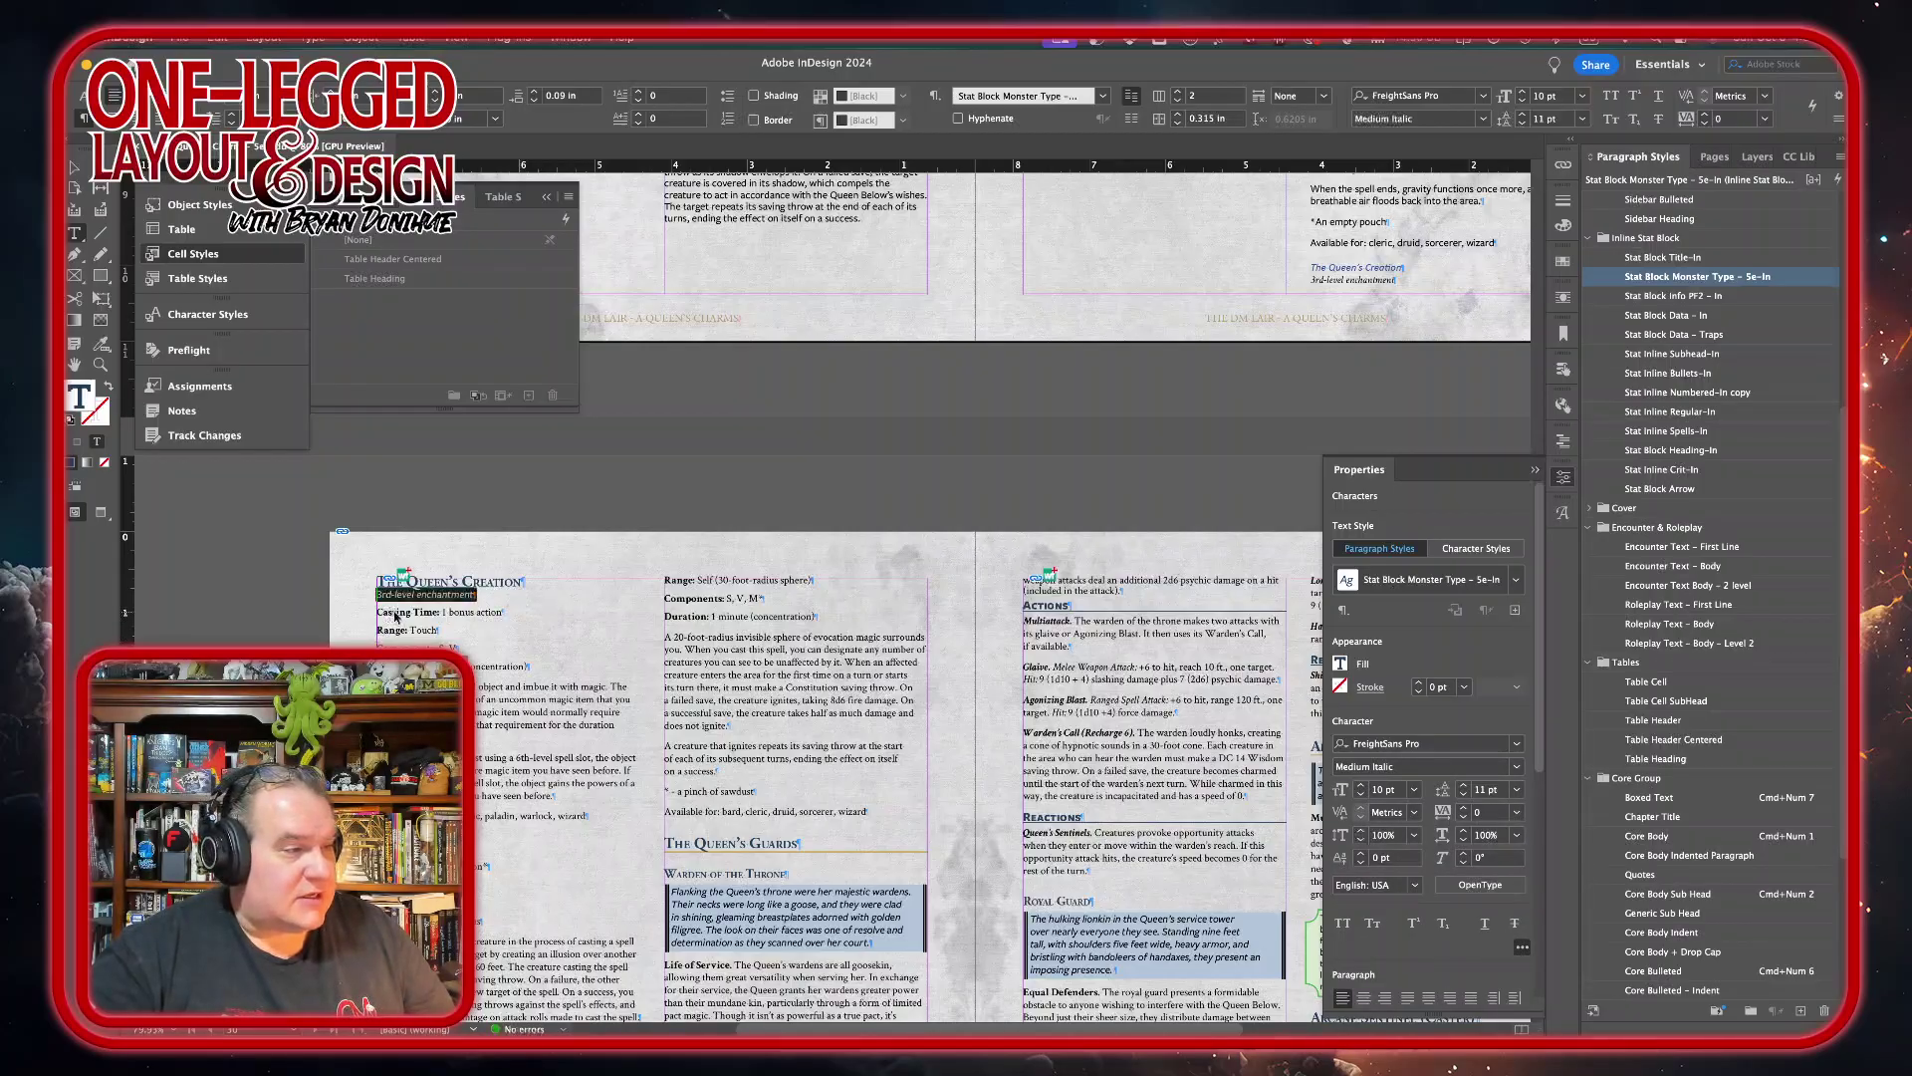
- Apply the Stat Block Data – In paragraph style to The Queen's Creation lines from Casting Time through Duration
drag(398, 612, 440, 630)
key(super+KP_1)
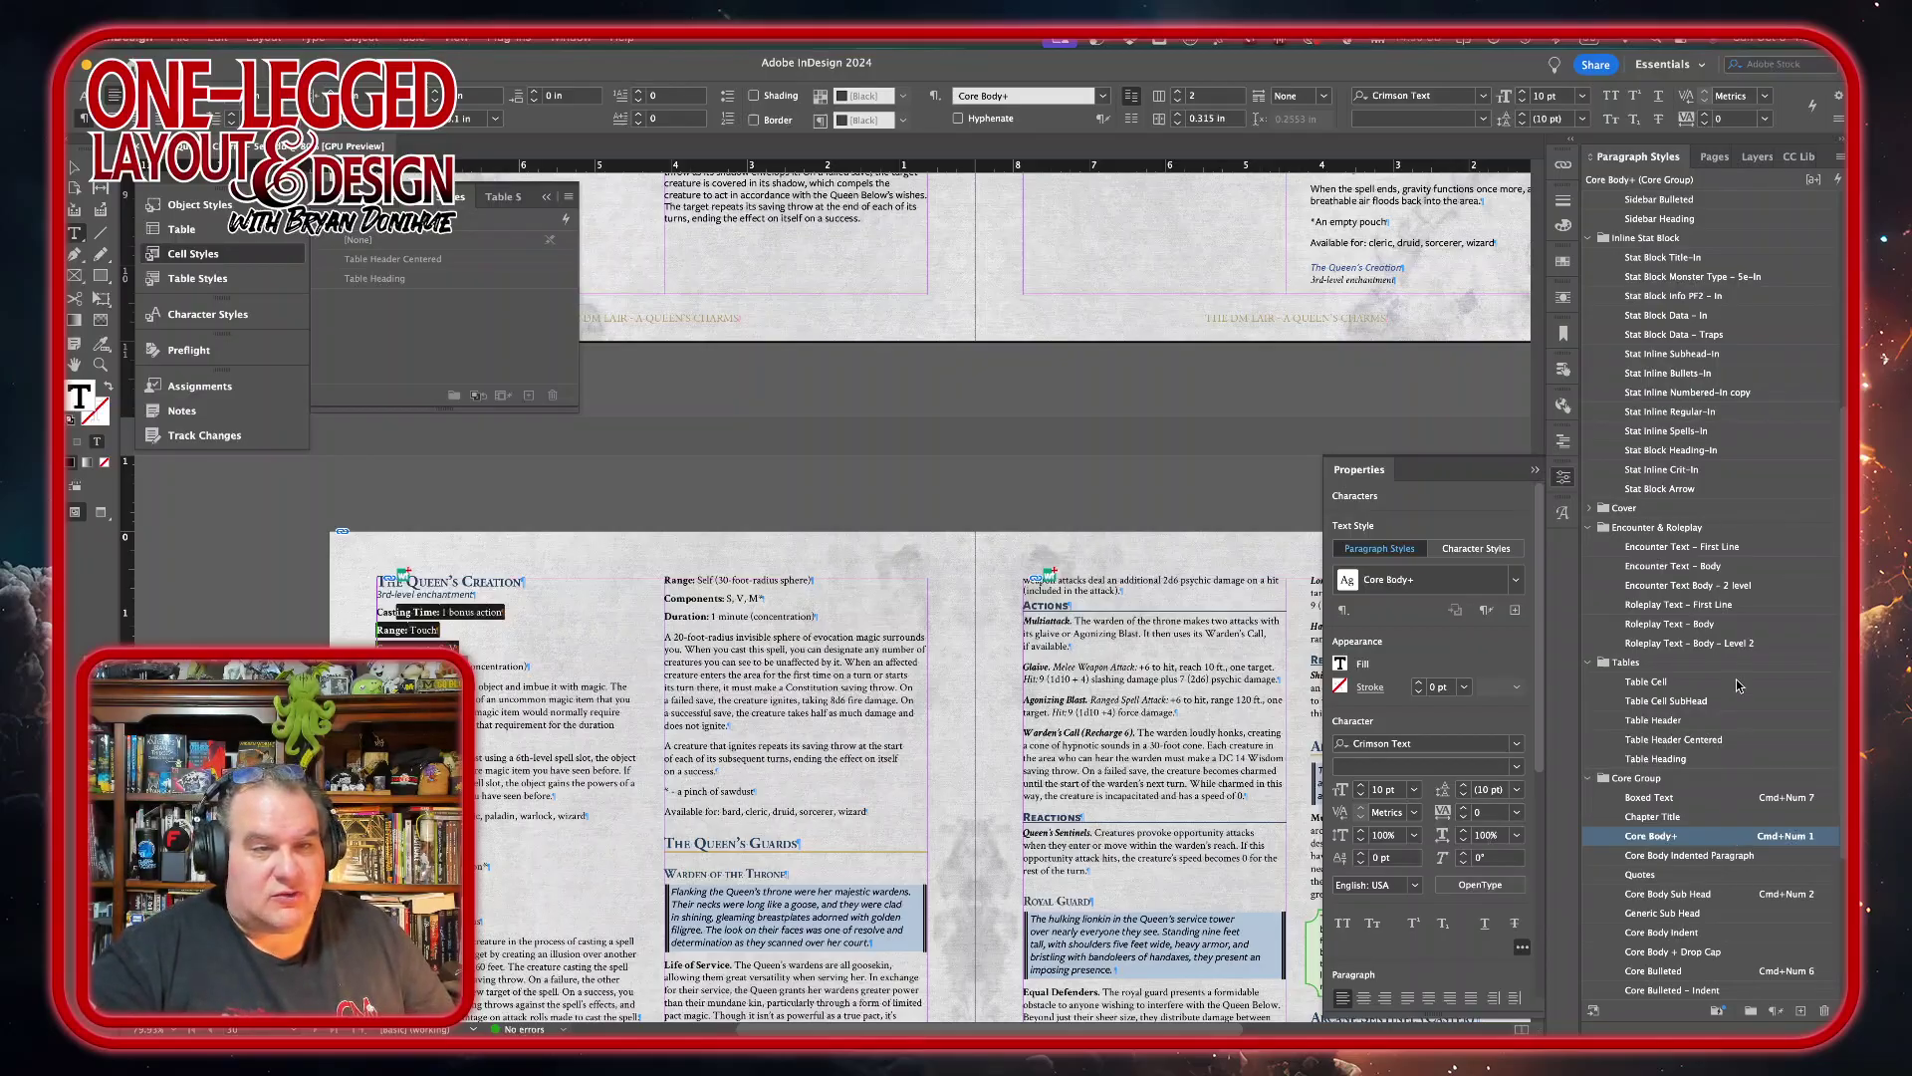
click(1676, 317)
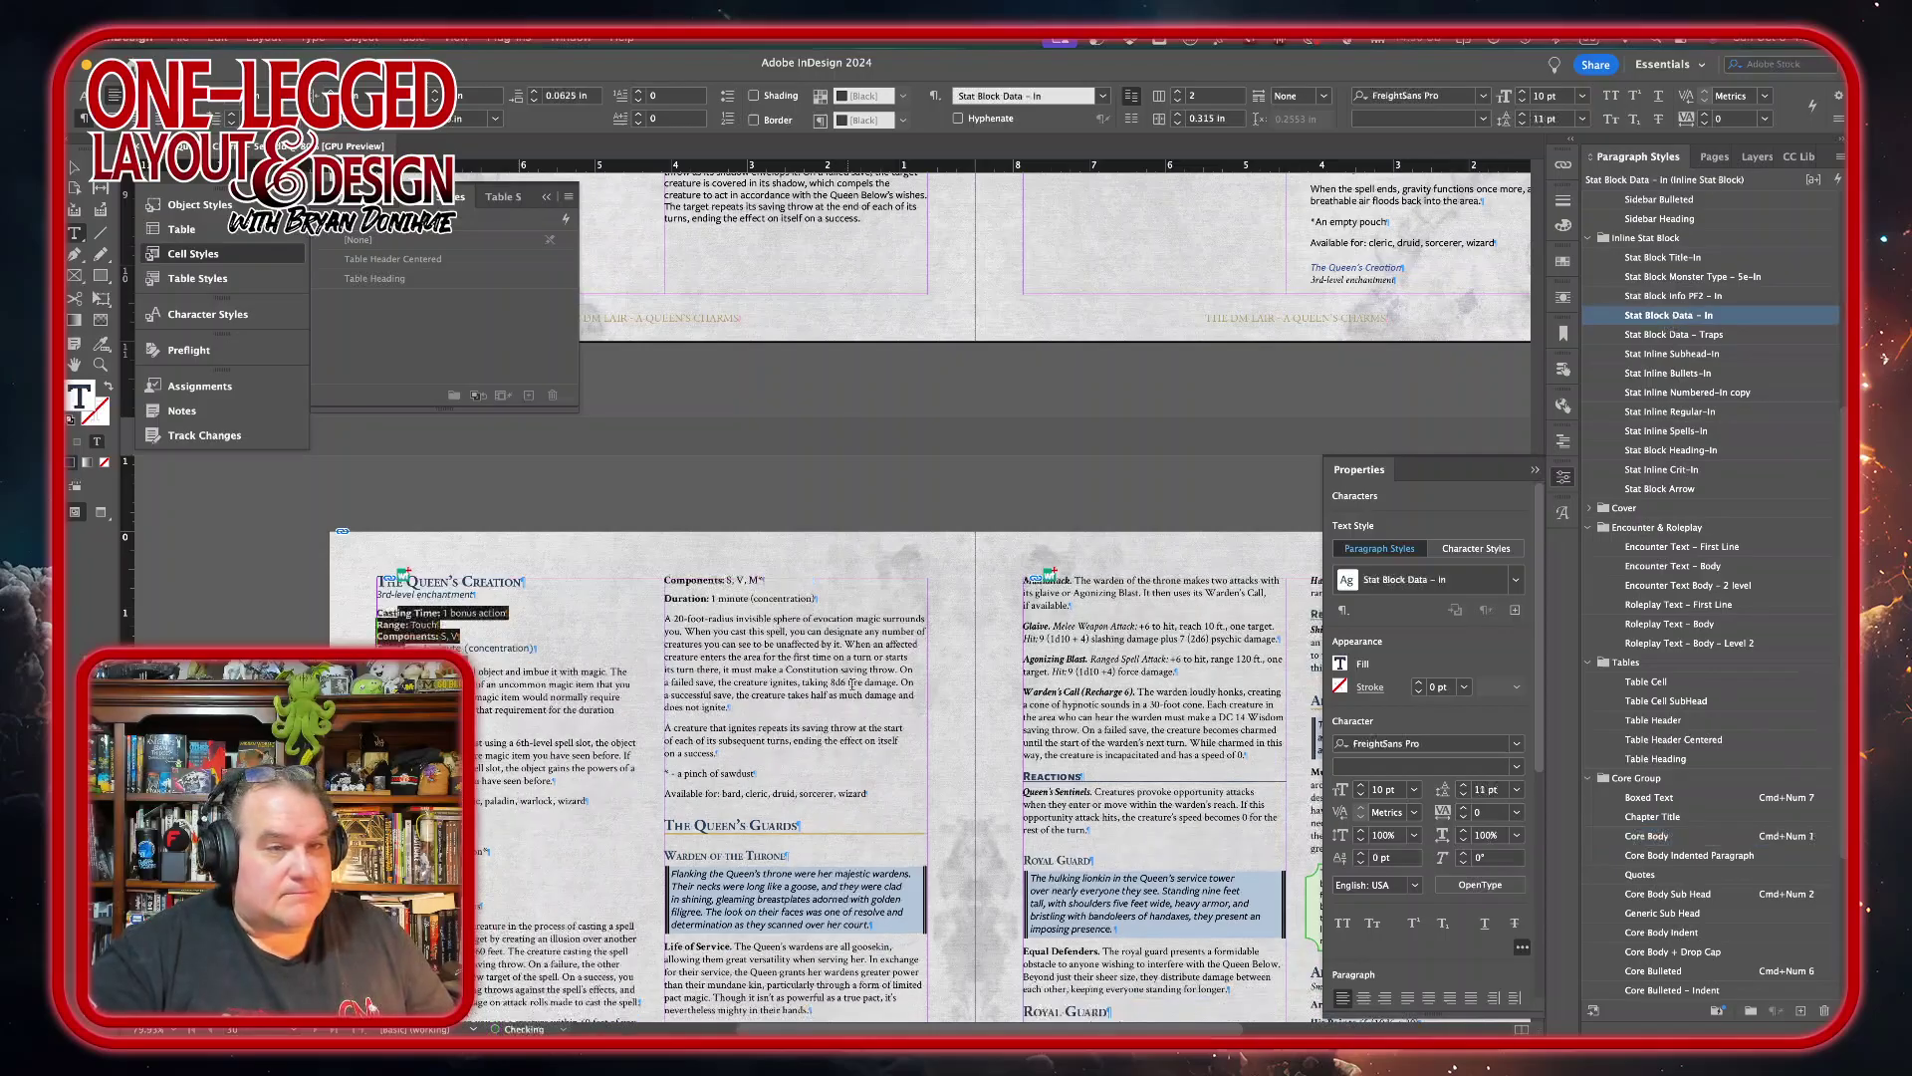
key(super+shift+a)
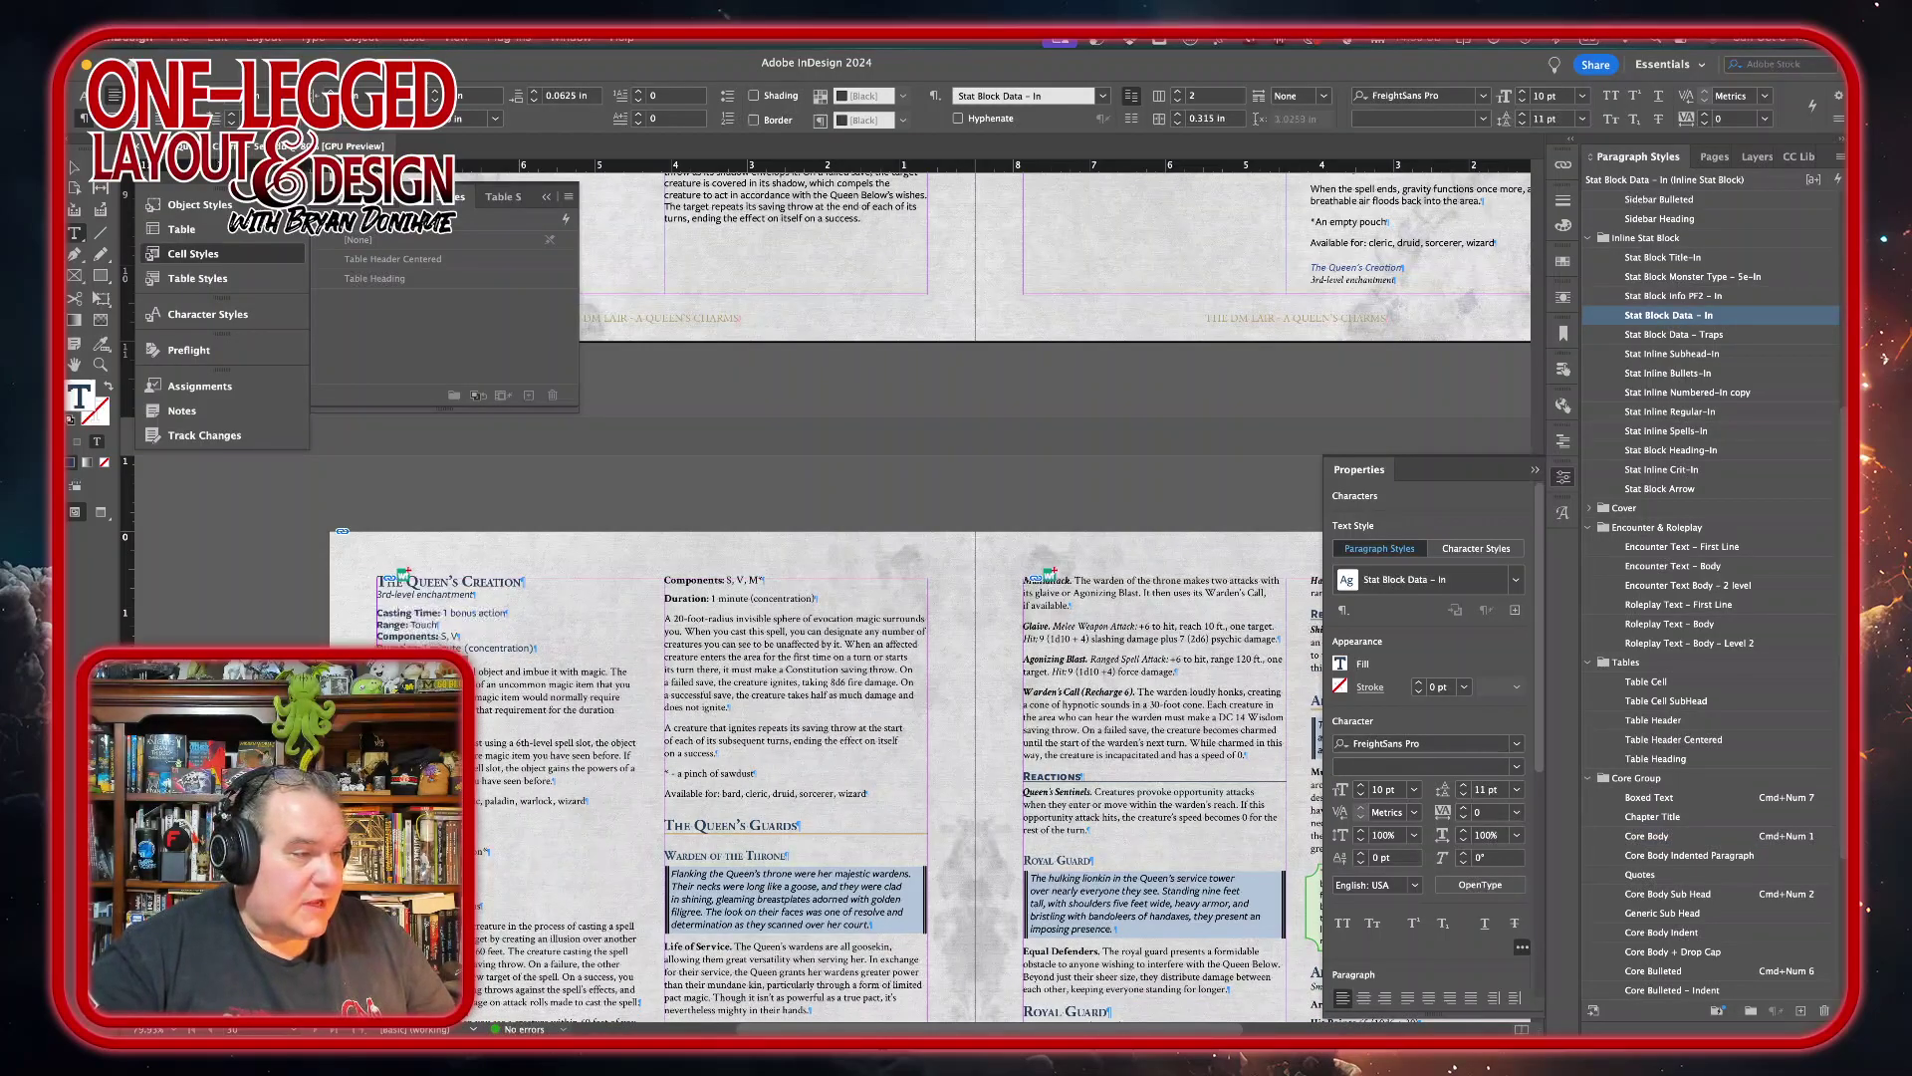
- Apply the Stat Inline Regular–In paragraph style to The Queen's Creation description and At Higher Levels paragraphs
drag(554, 781, 379, 709)
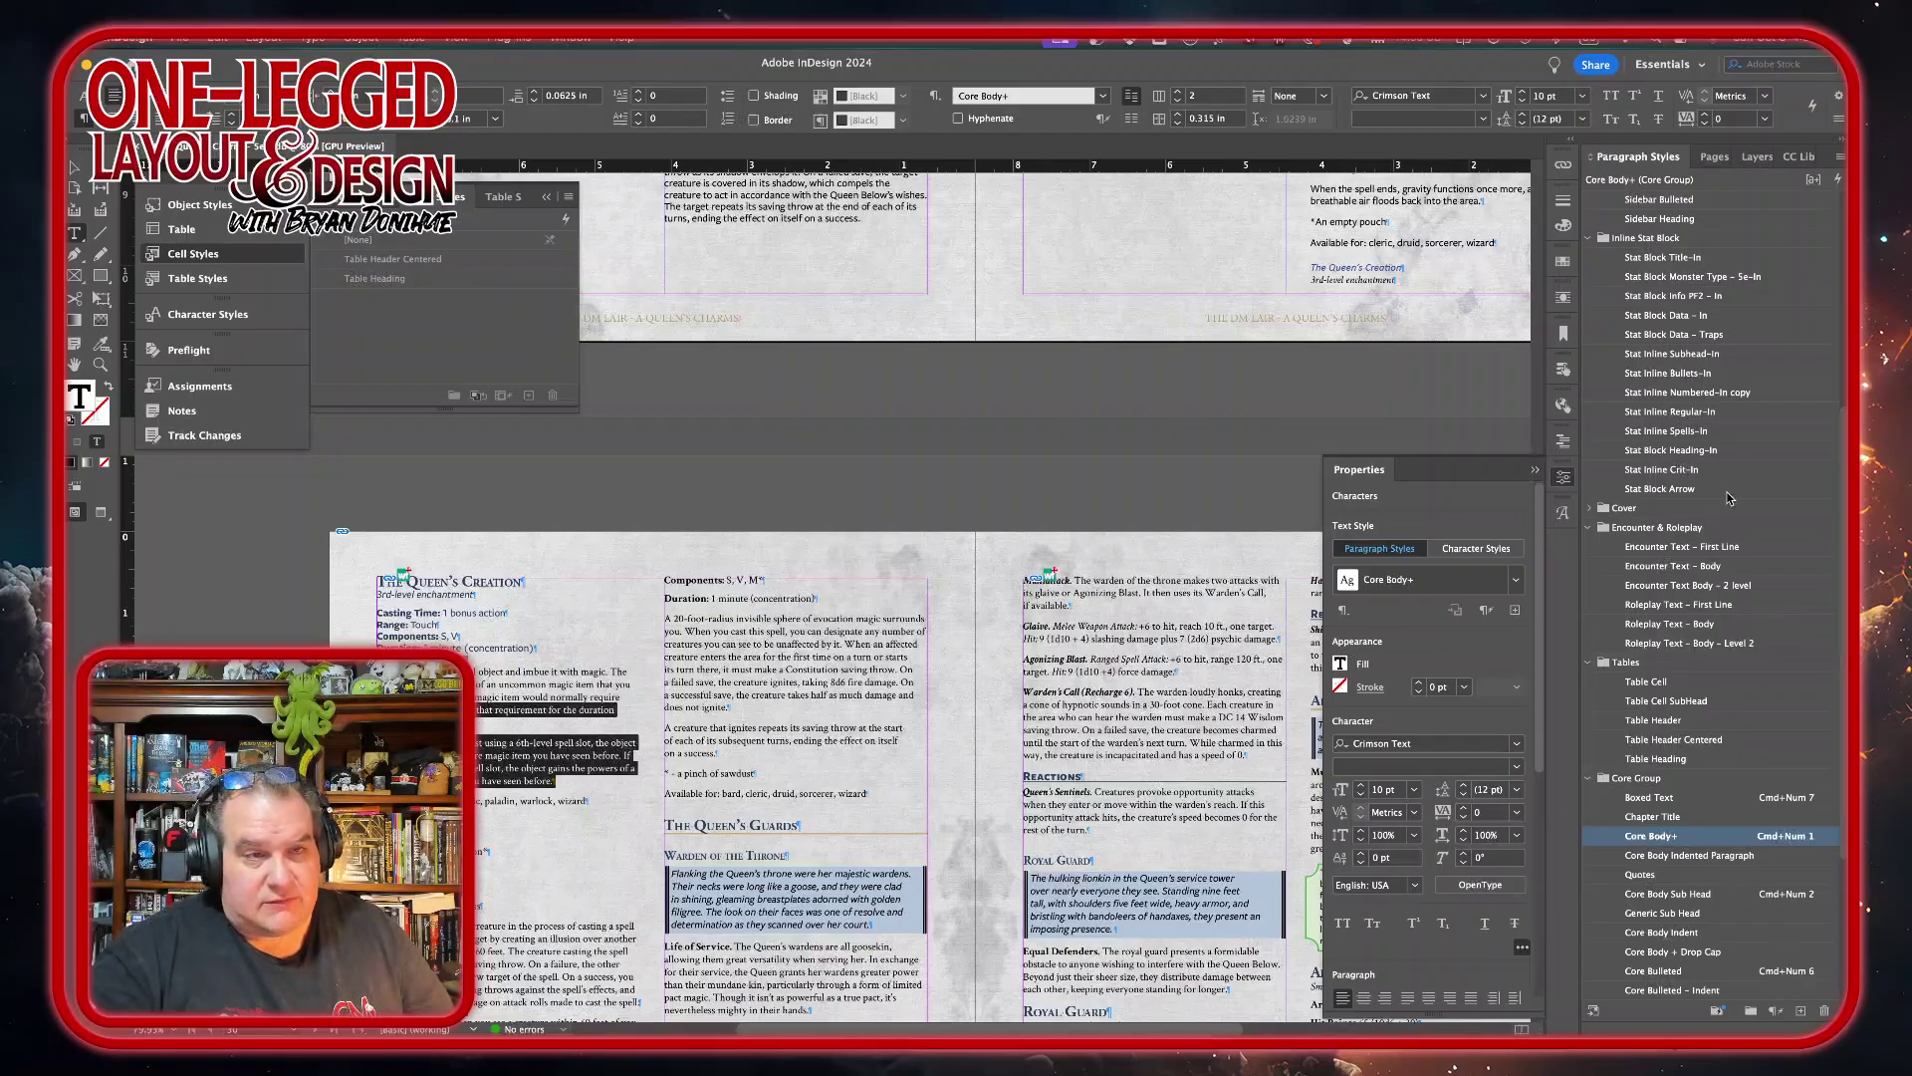
click(1700, 415)
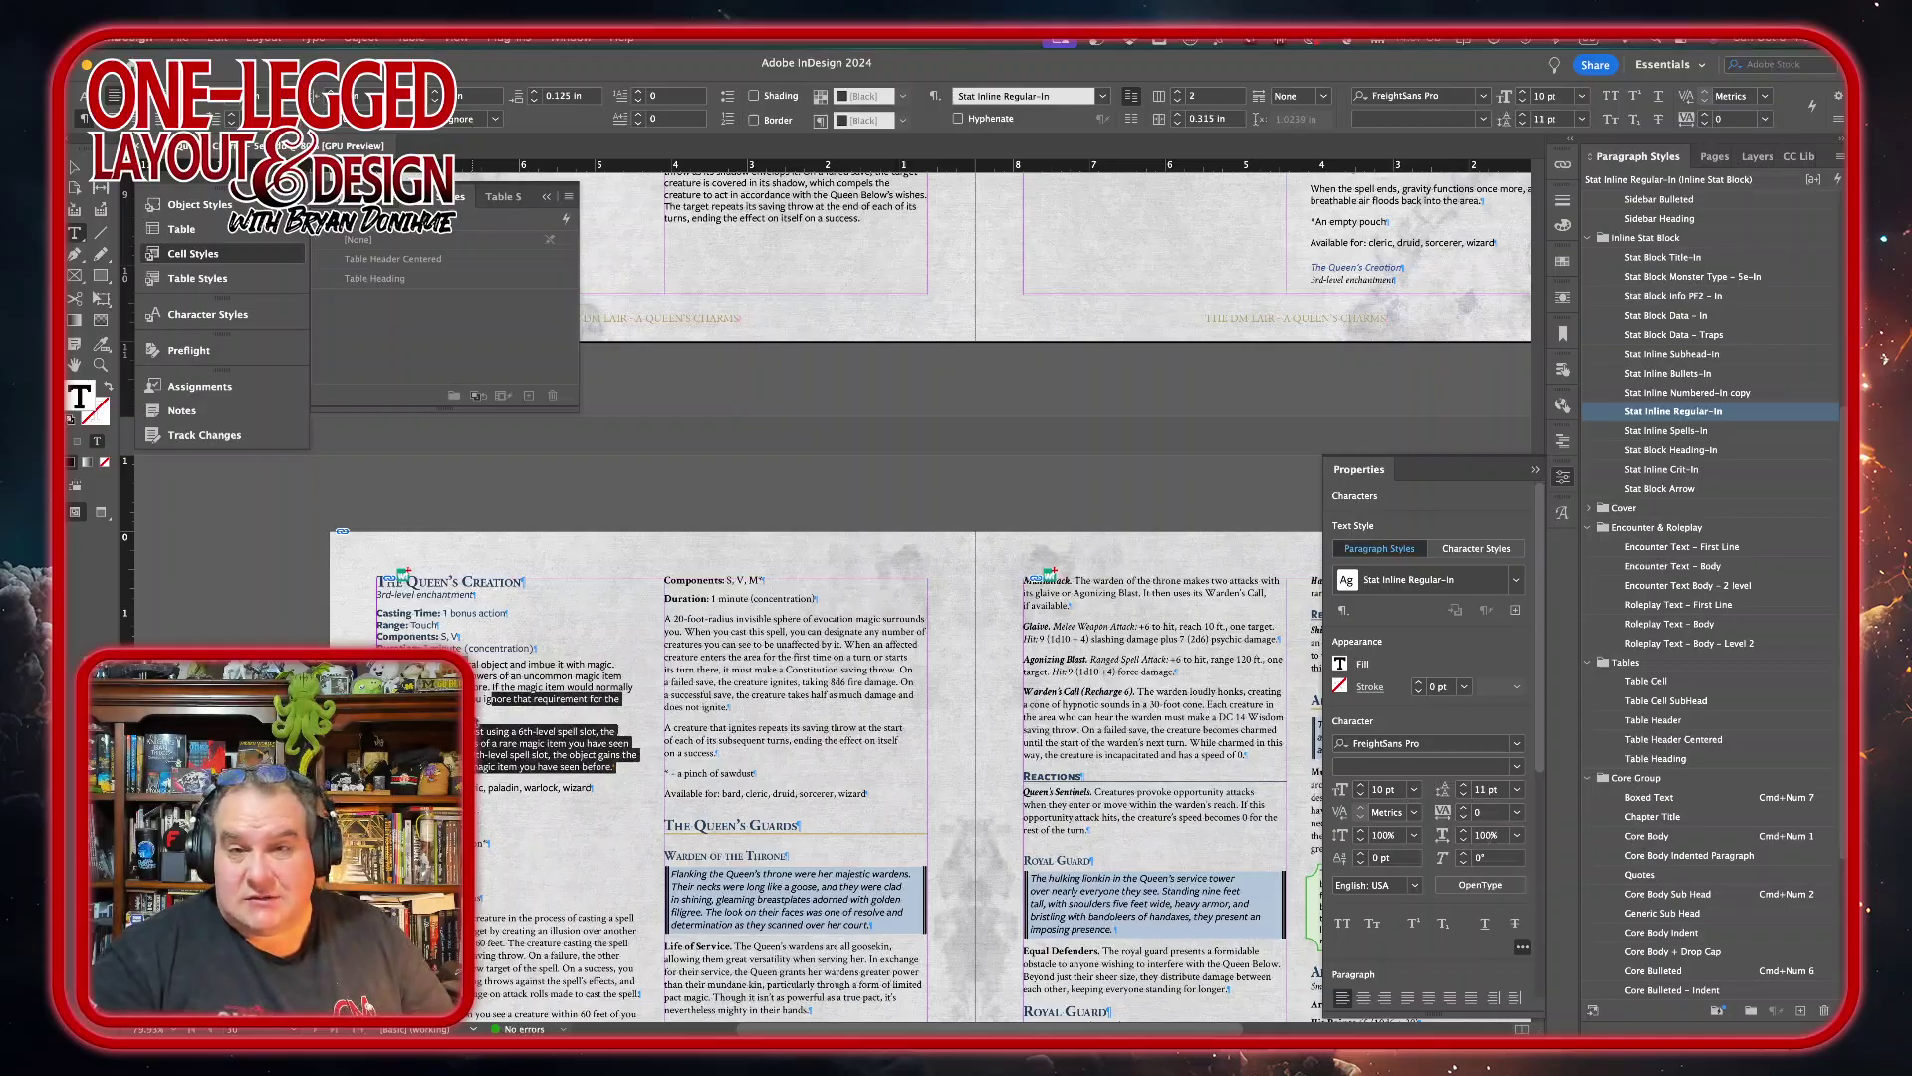
- Apply the Stat Block Title–In paragraph style to The Queen's Visage heading and set its font style to Bold
scroll(510, 789, down, 3)
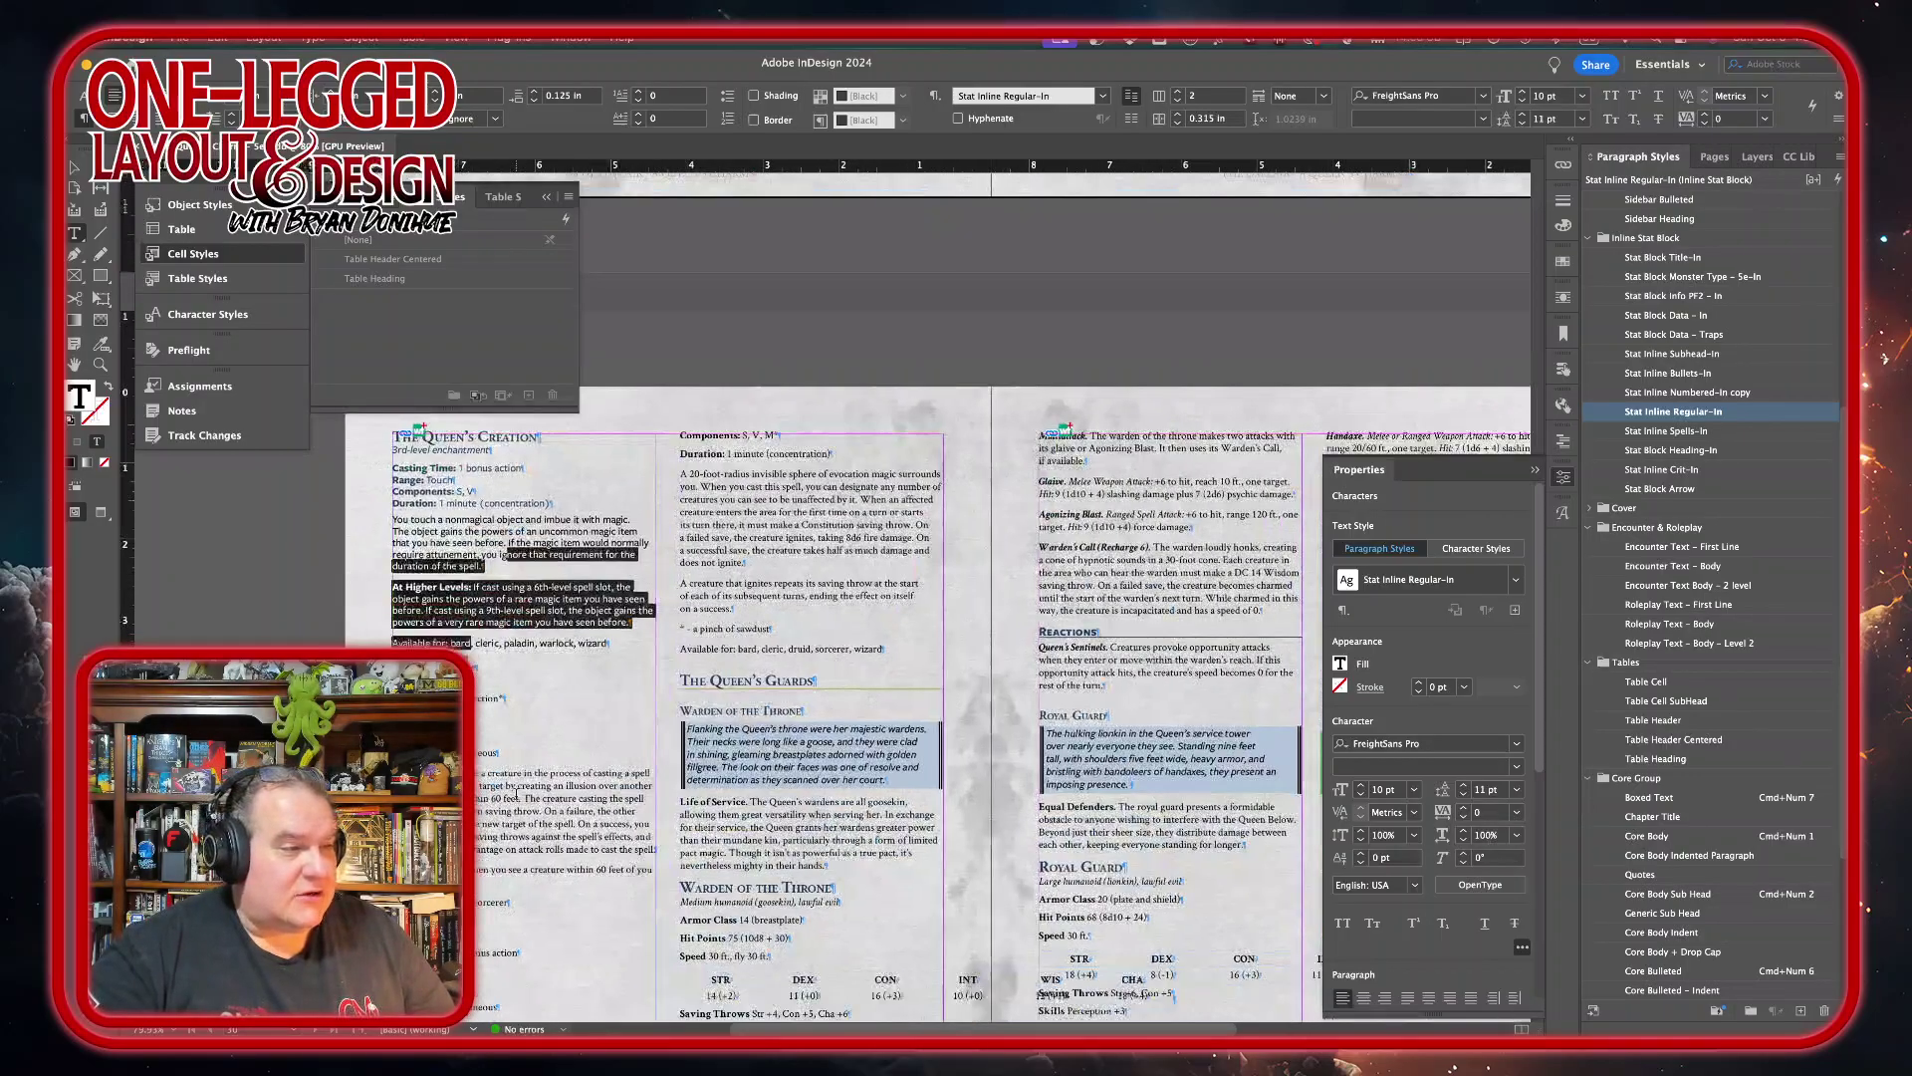
click(477, 679)
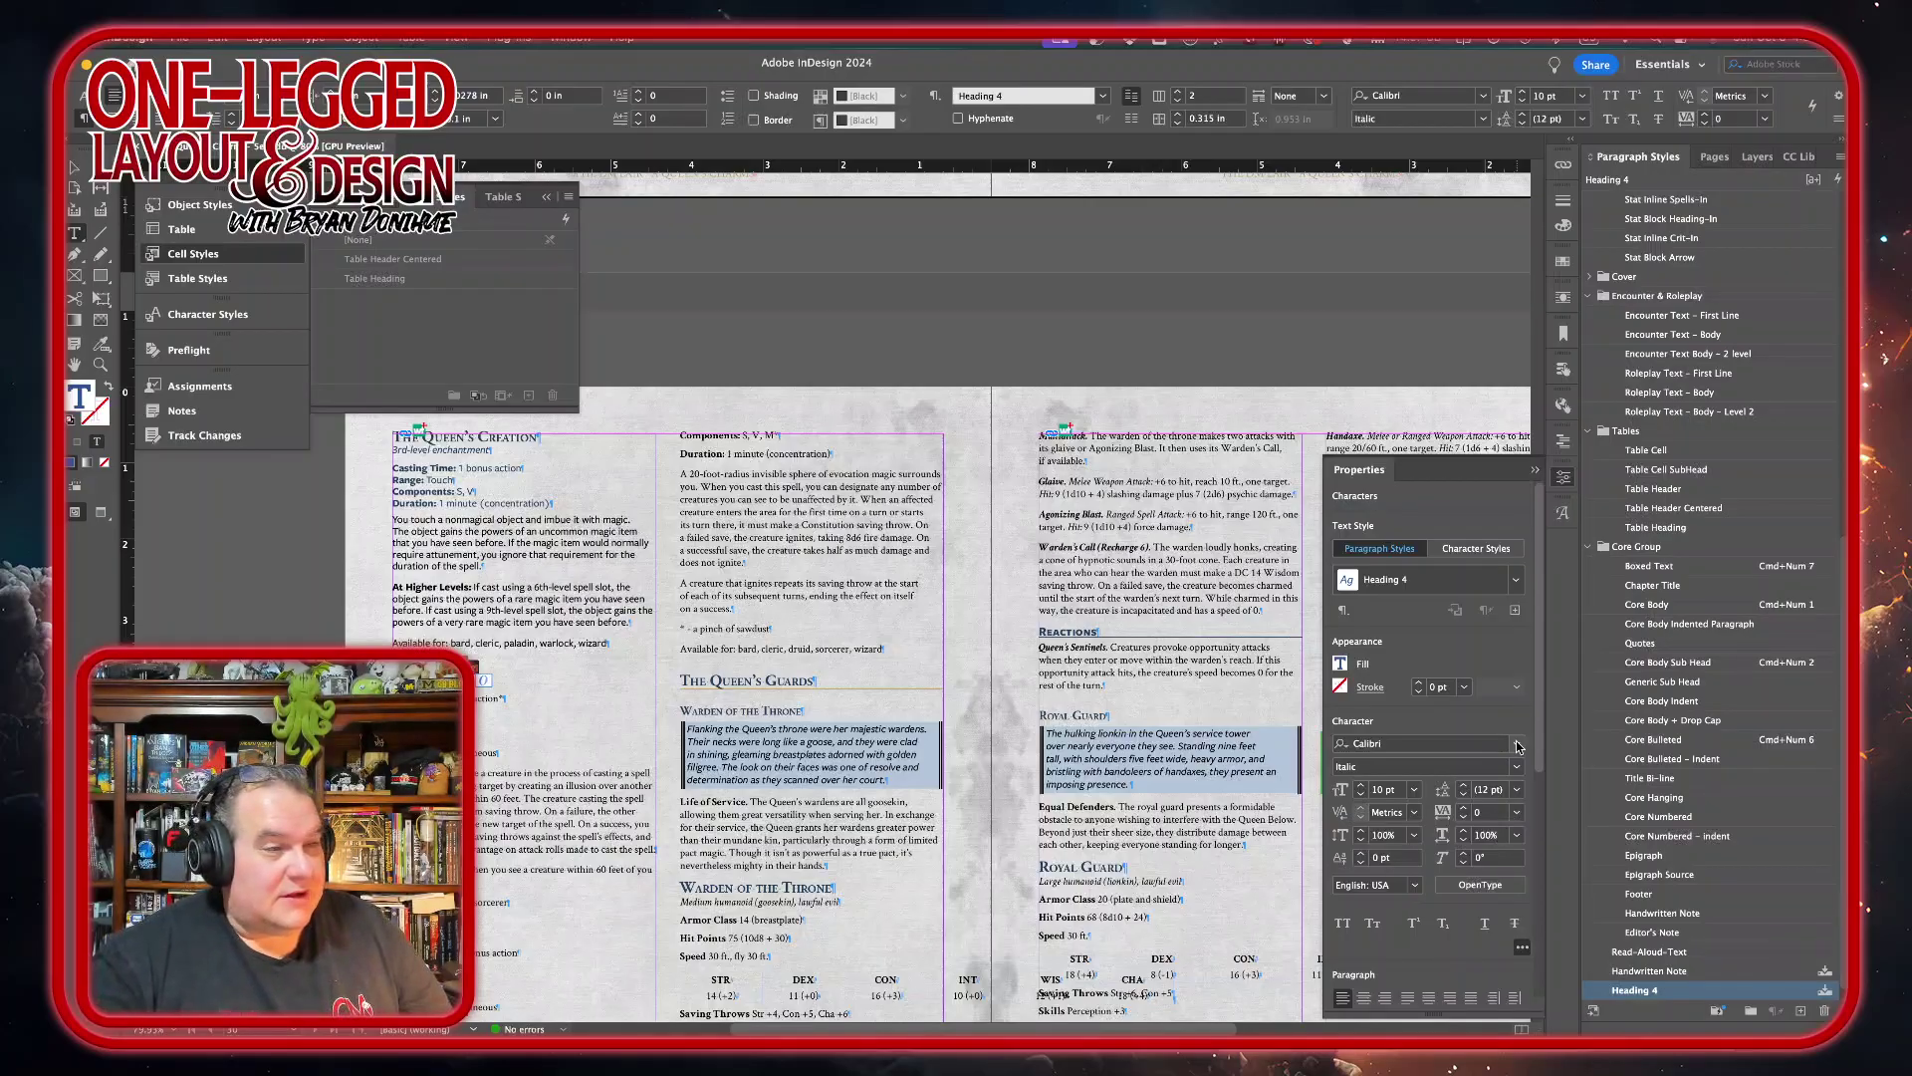
scroll(1683, 582, up, 1)
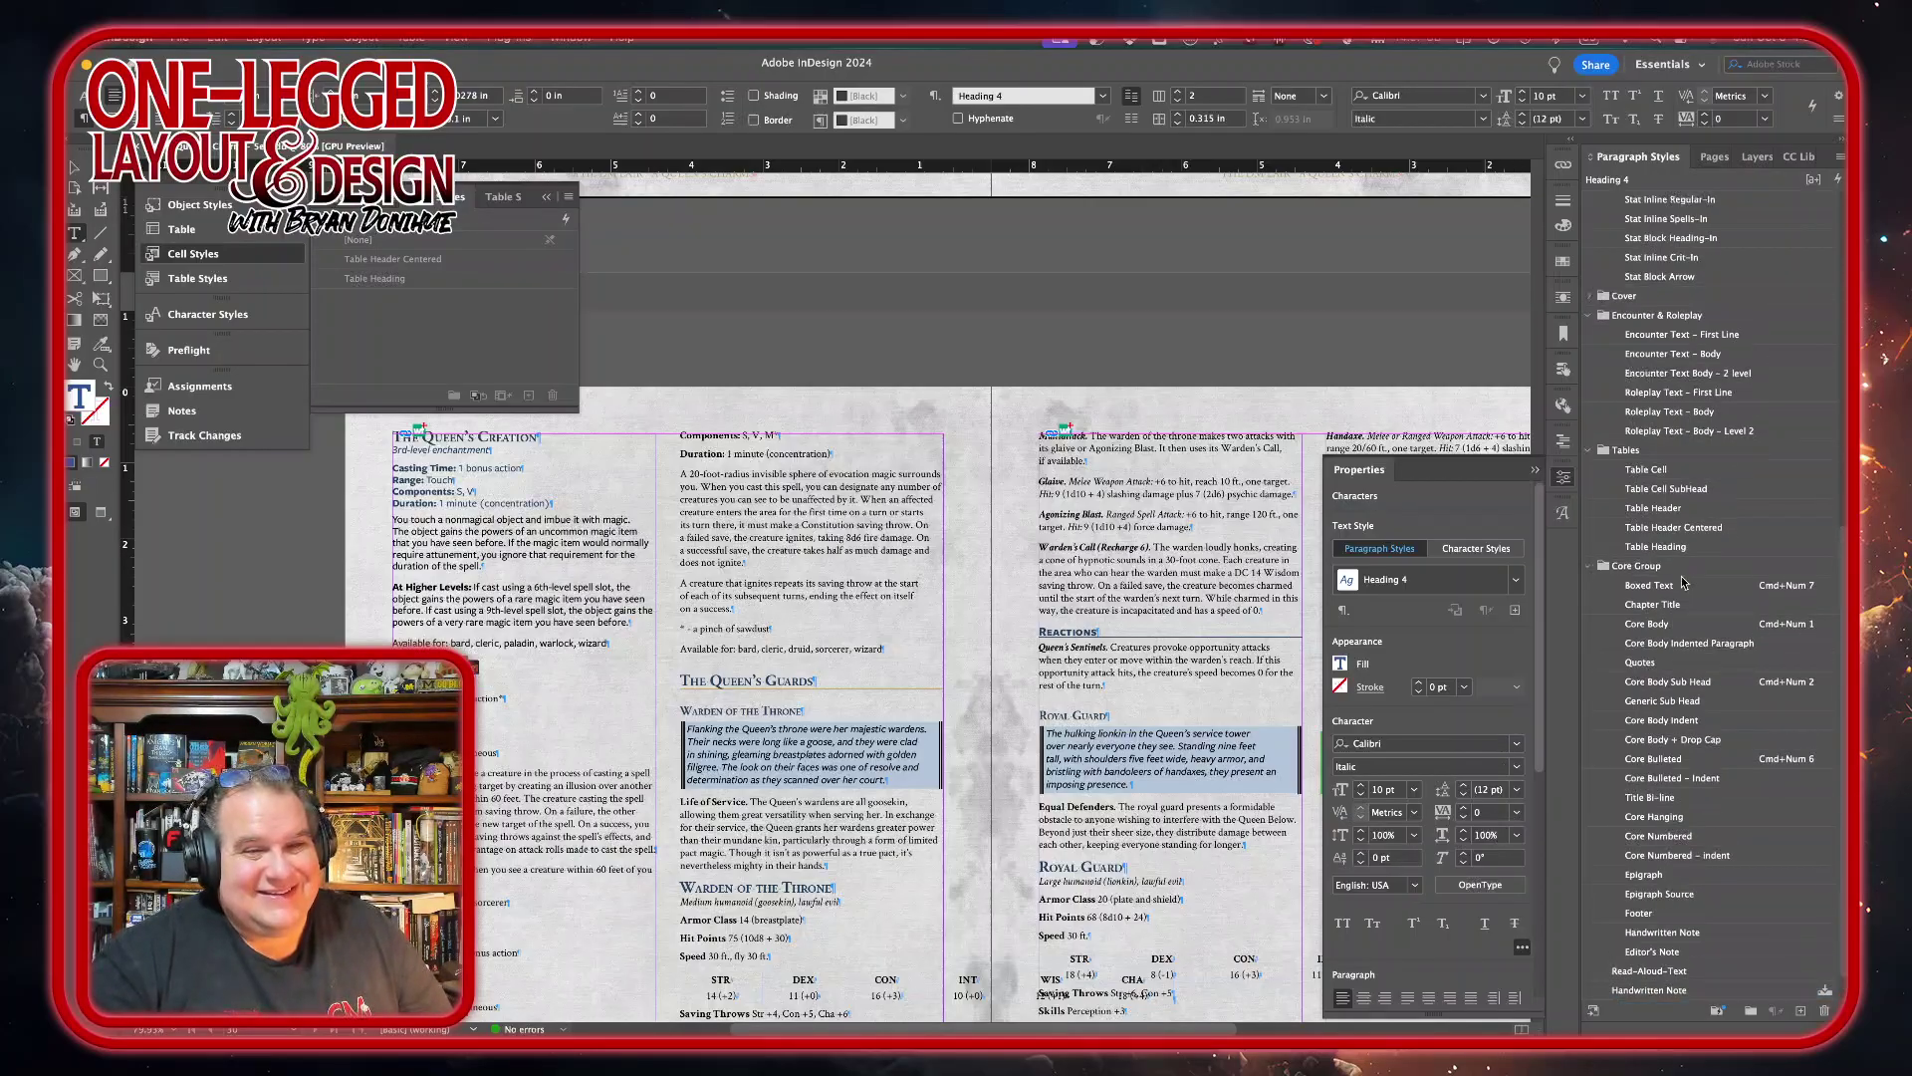
scroll(1683, 583, up, 10)
click(1670, 510)
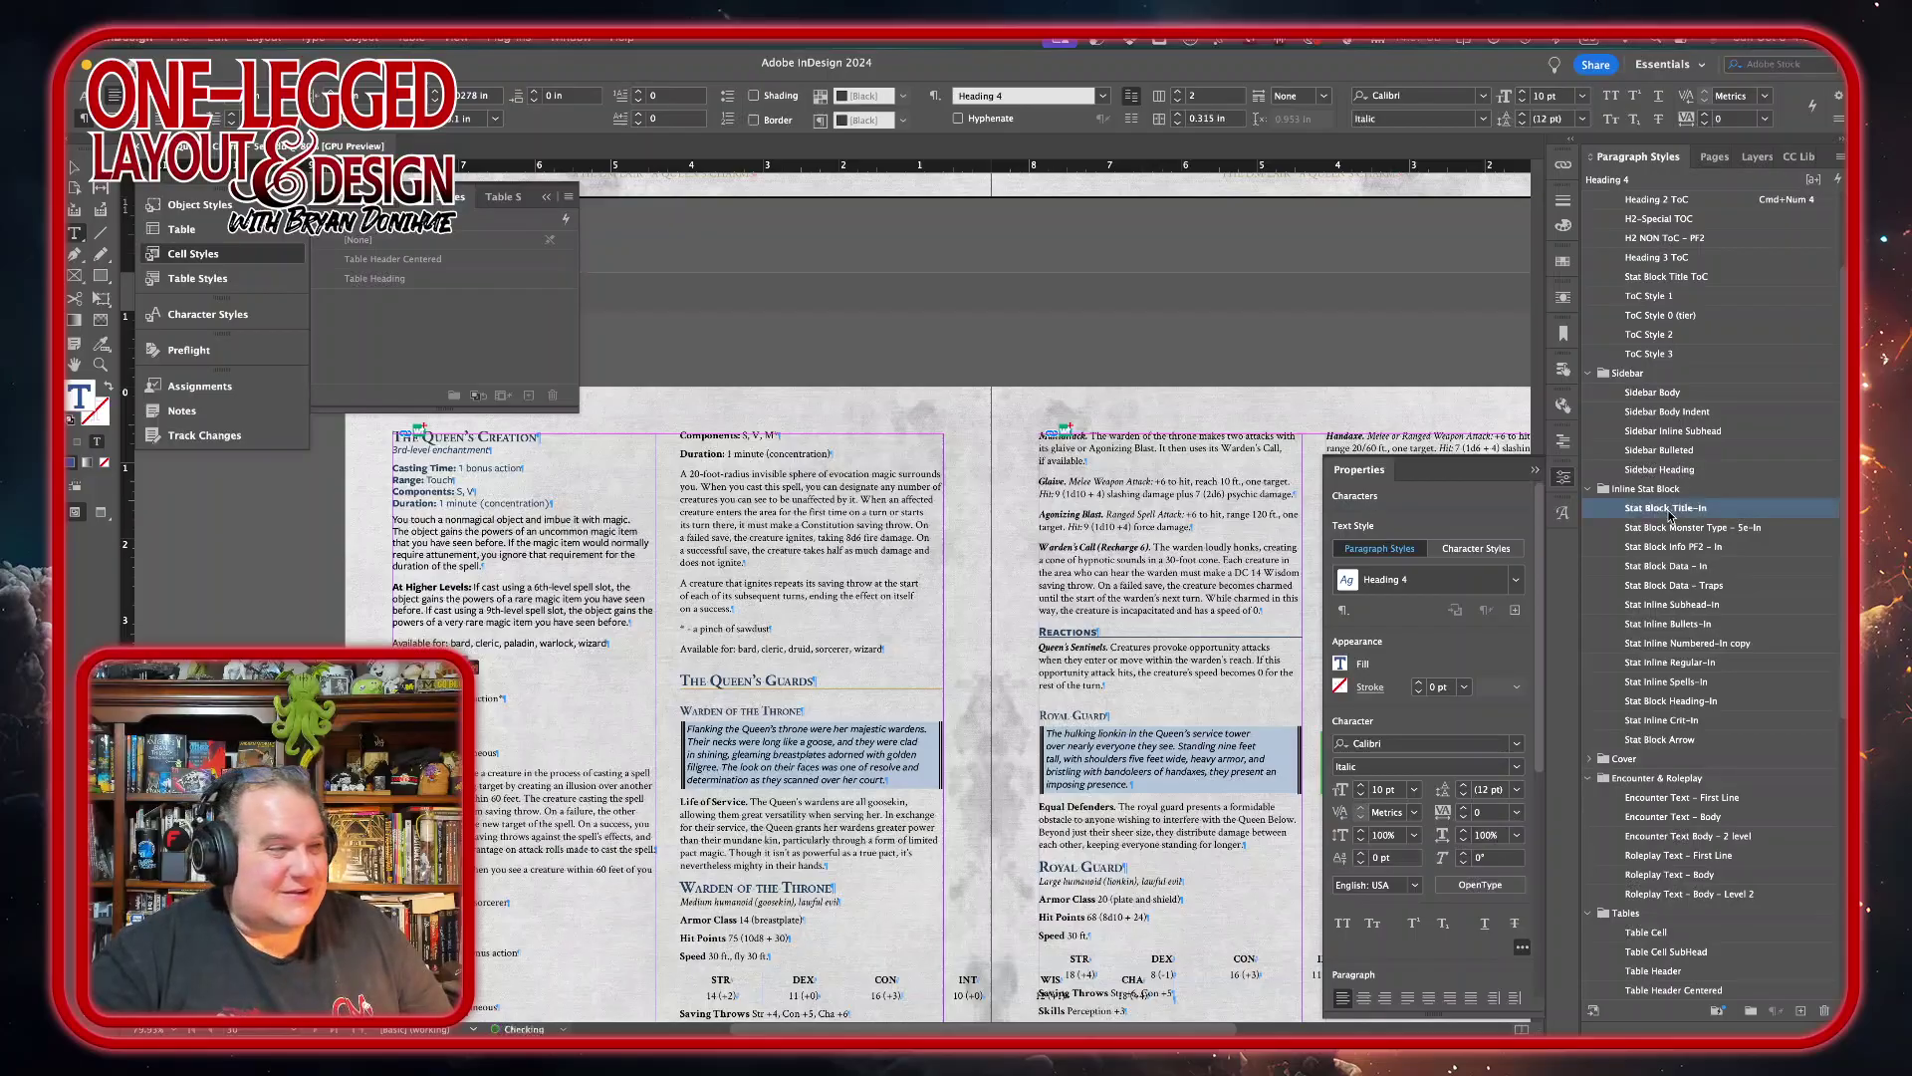
click(1517, 765)
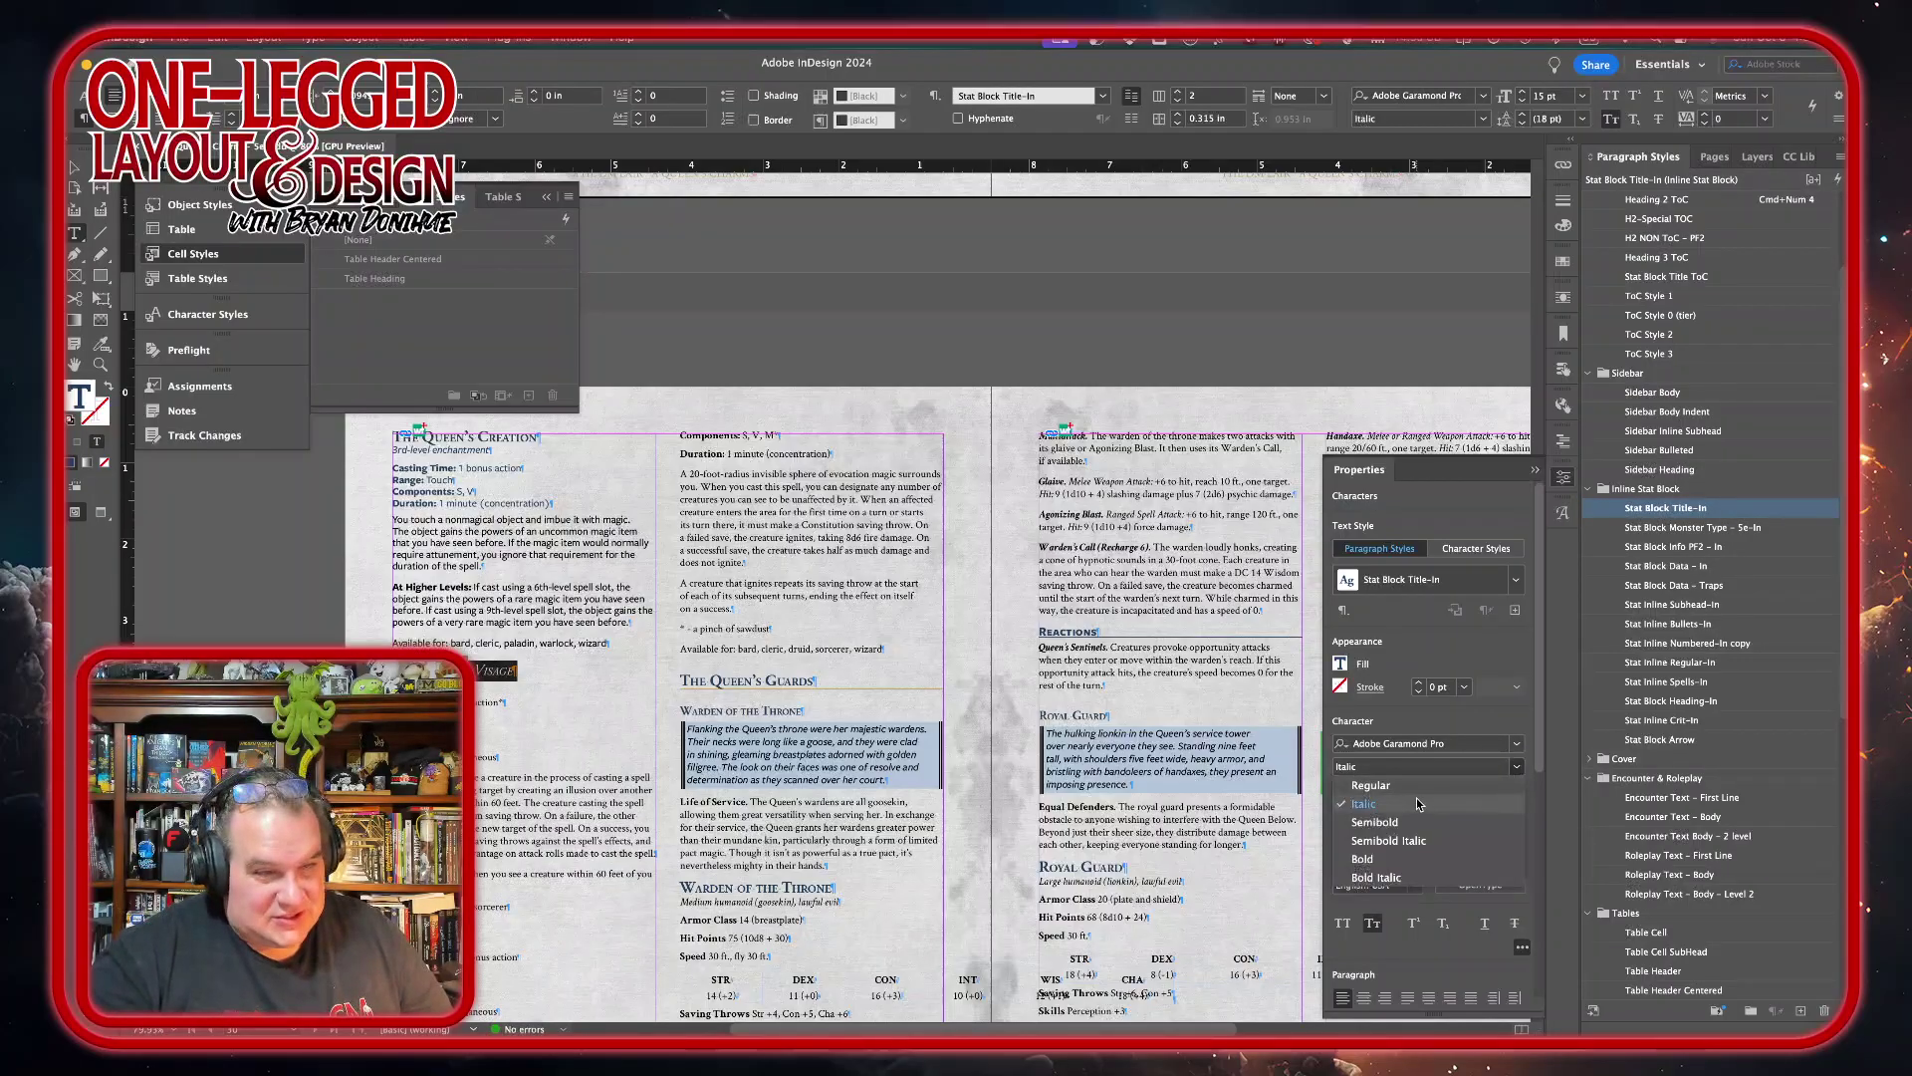
click(1414, 860)
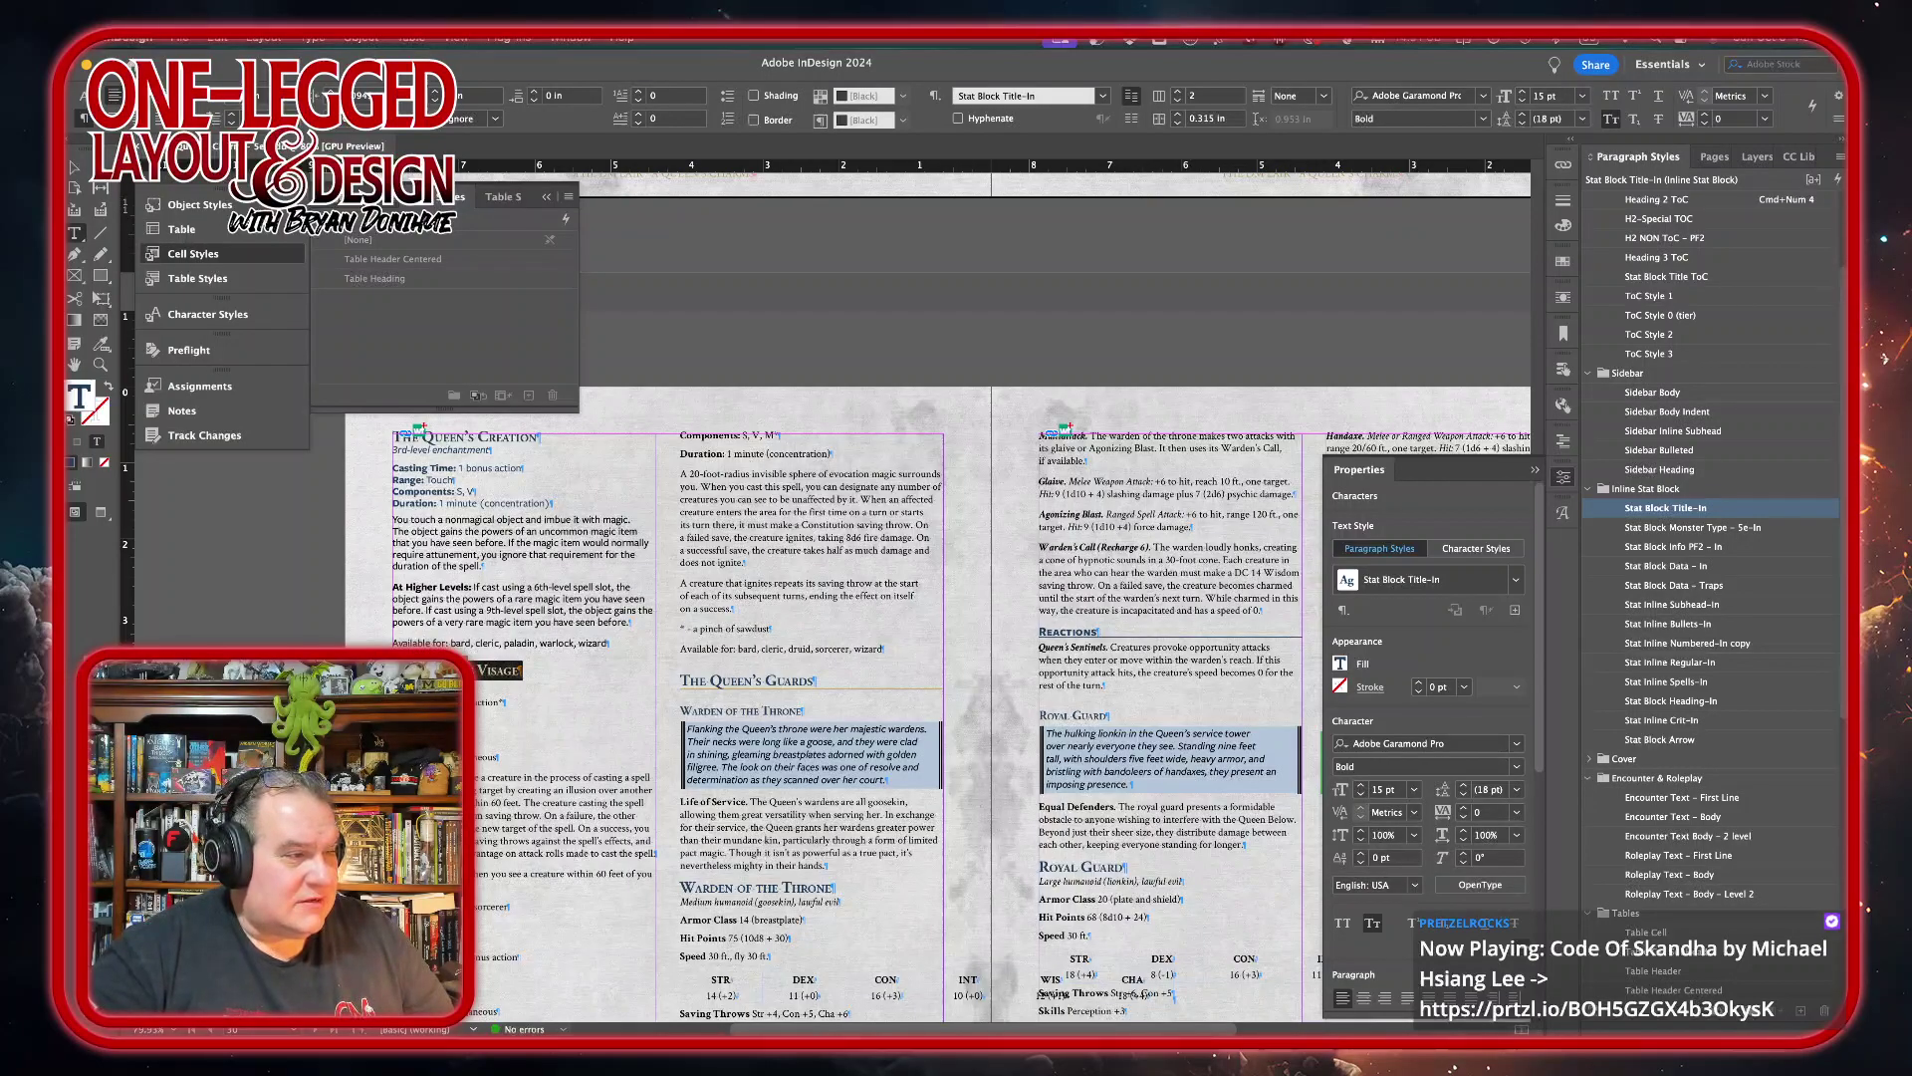
- Apply the Stat Block Monster Type – 5e–In paragraph style to The Queen's Visage 5th-level illusion line and set its font style to Medium Italic
click(1156, 759)
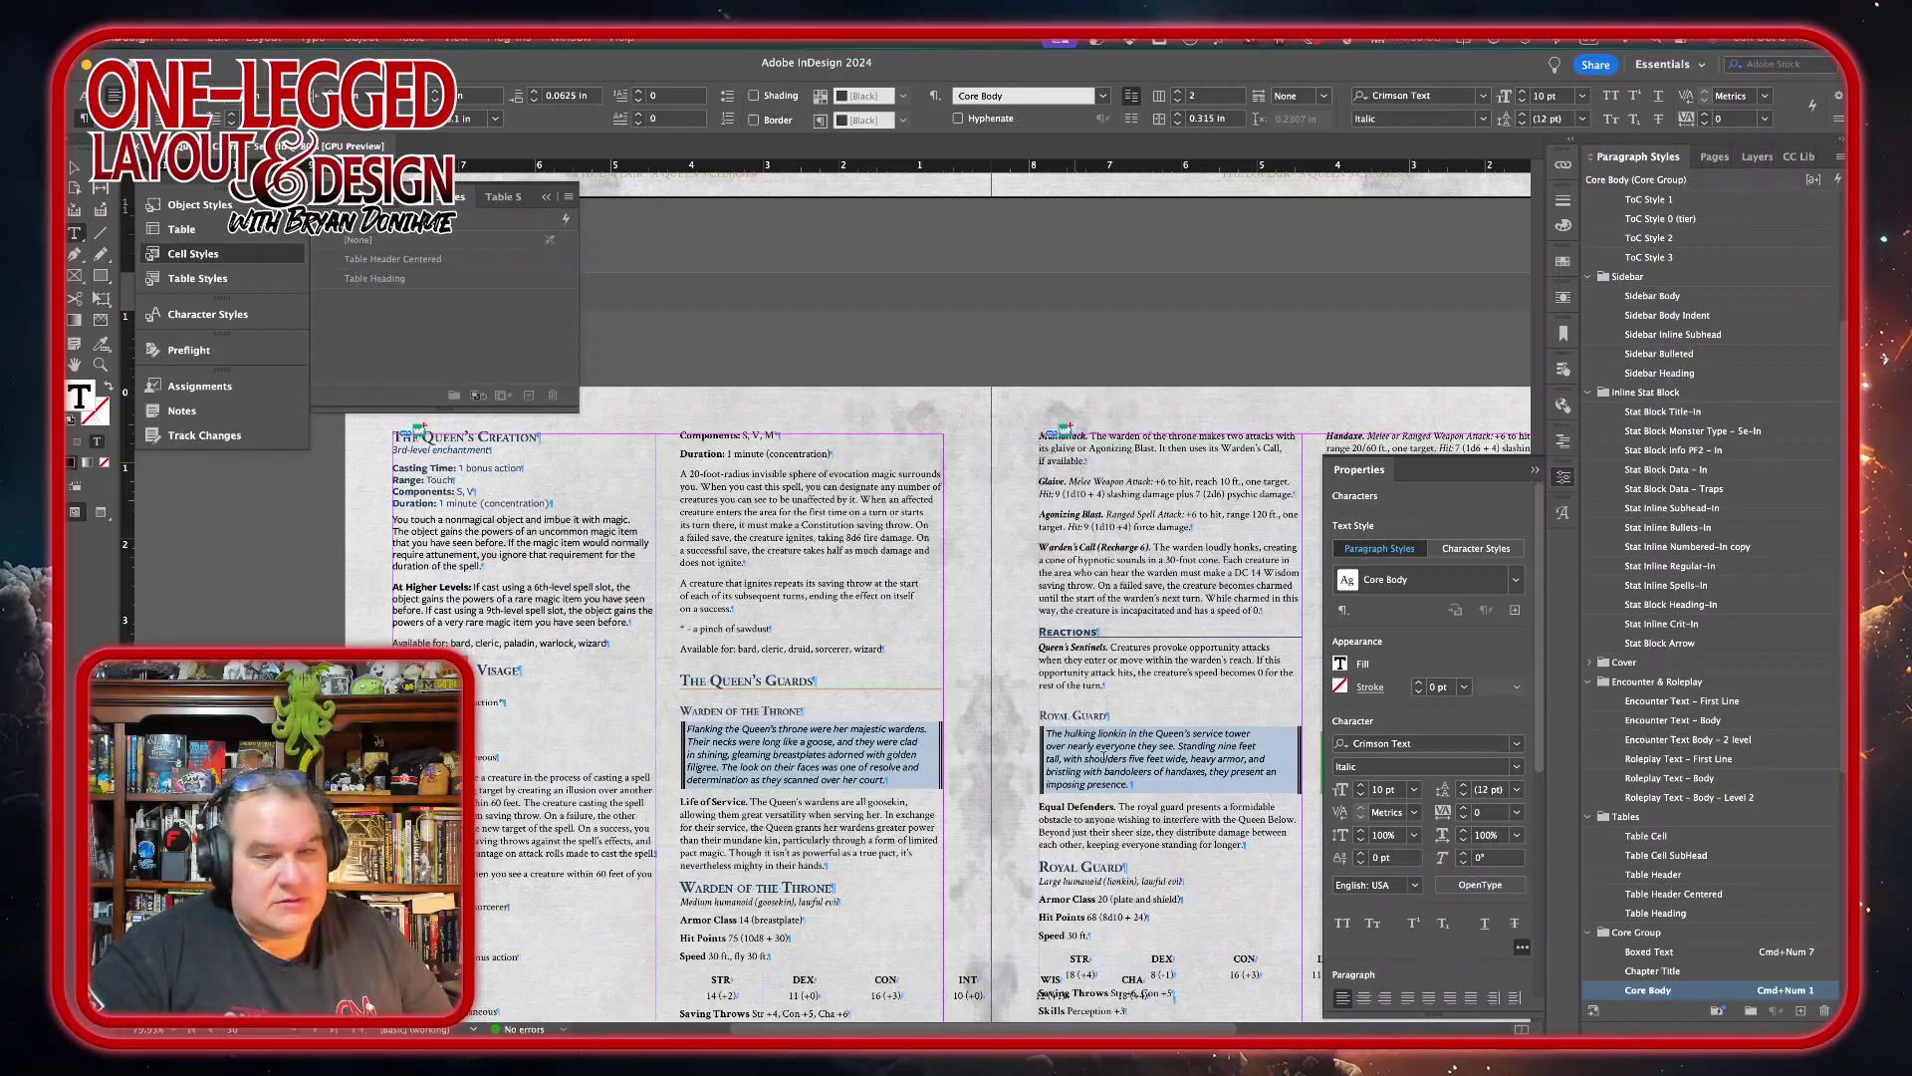
click(1709, 432)
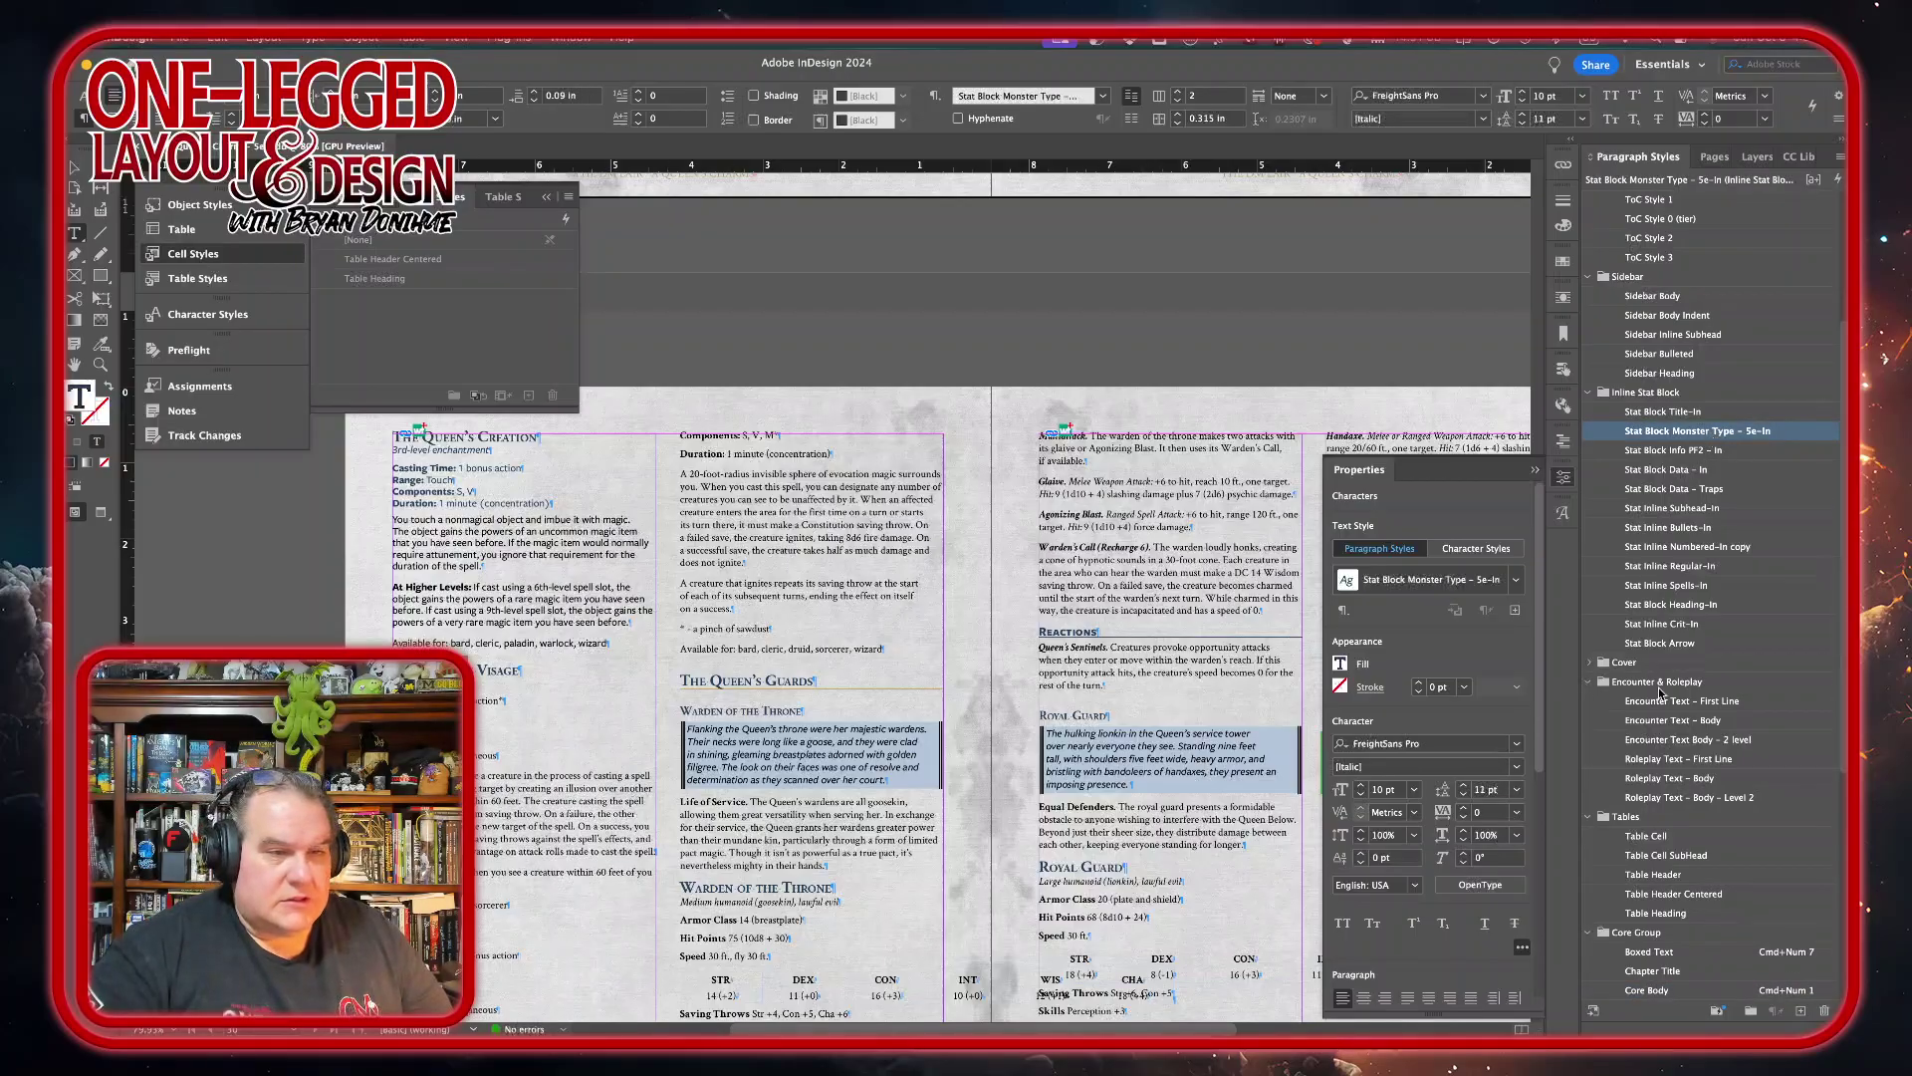
click(1515, 767)
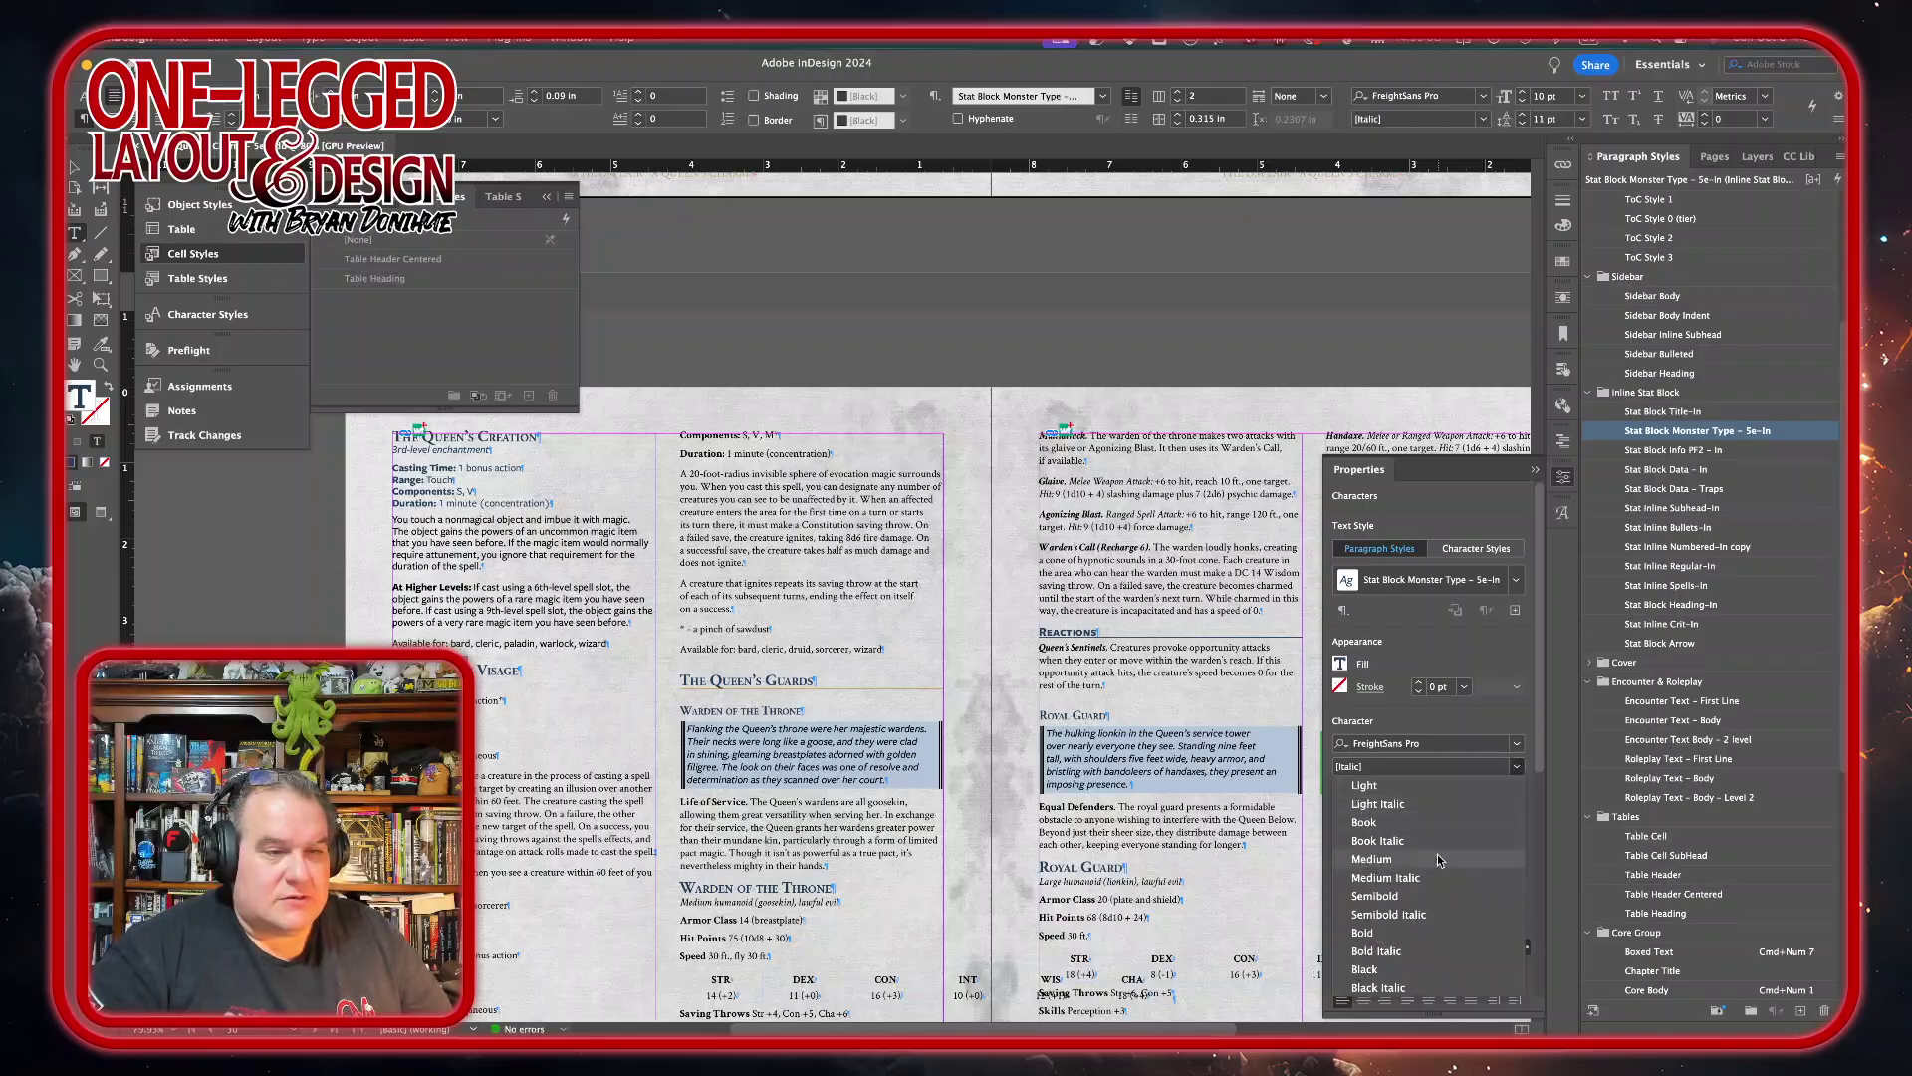
click(1385, 878)
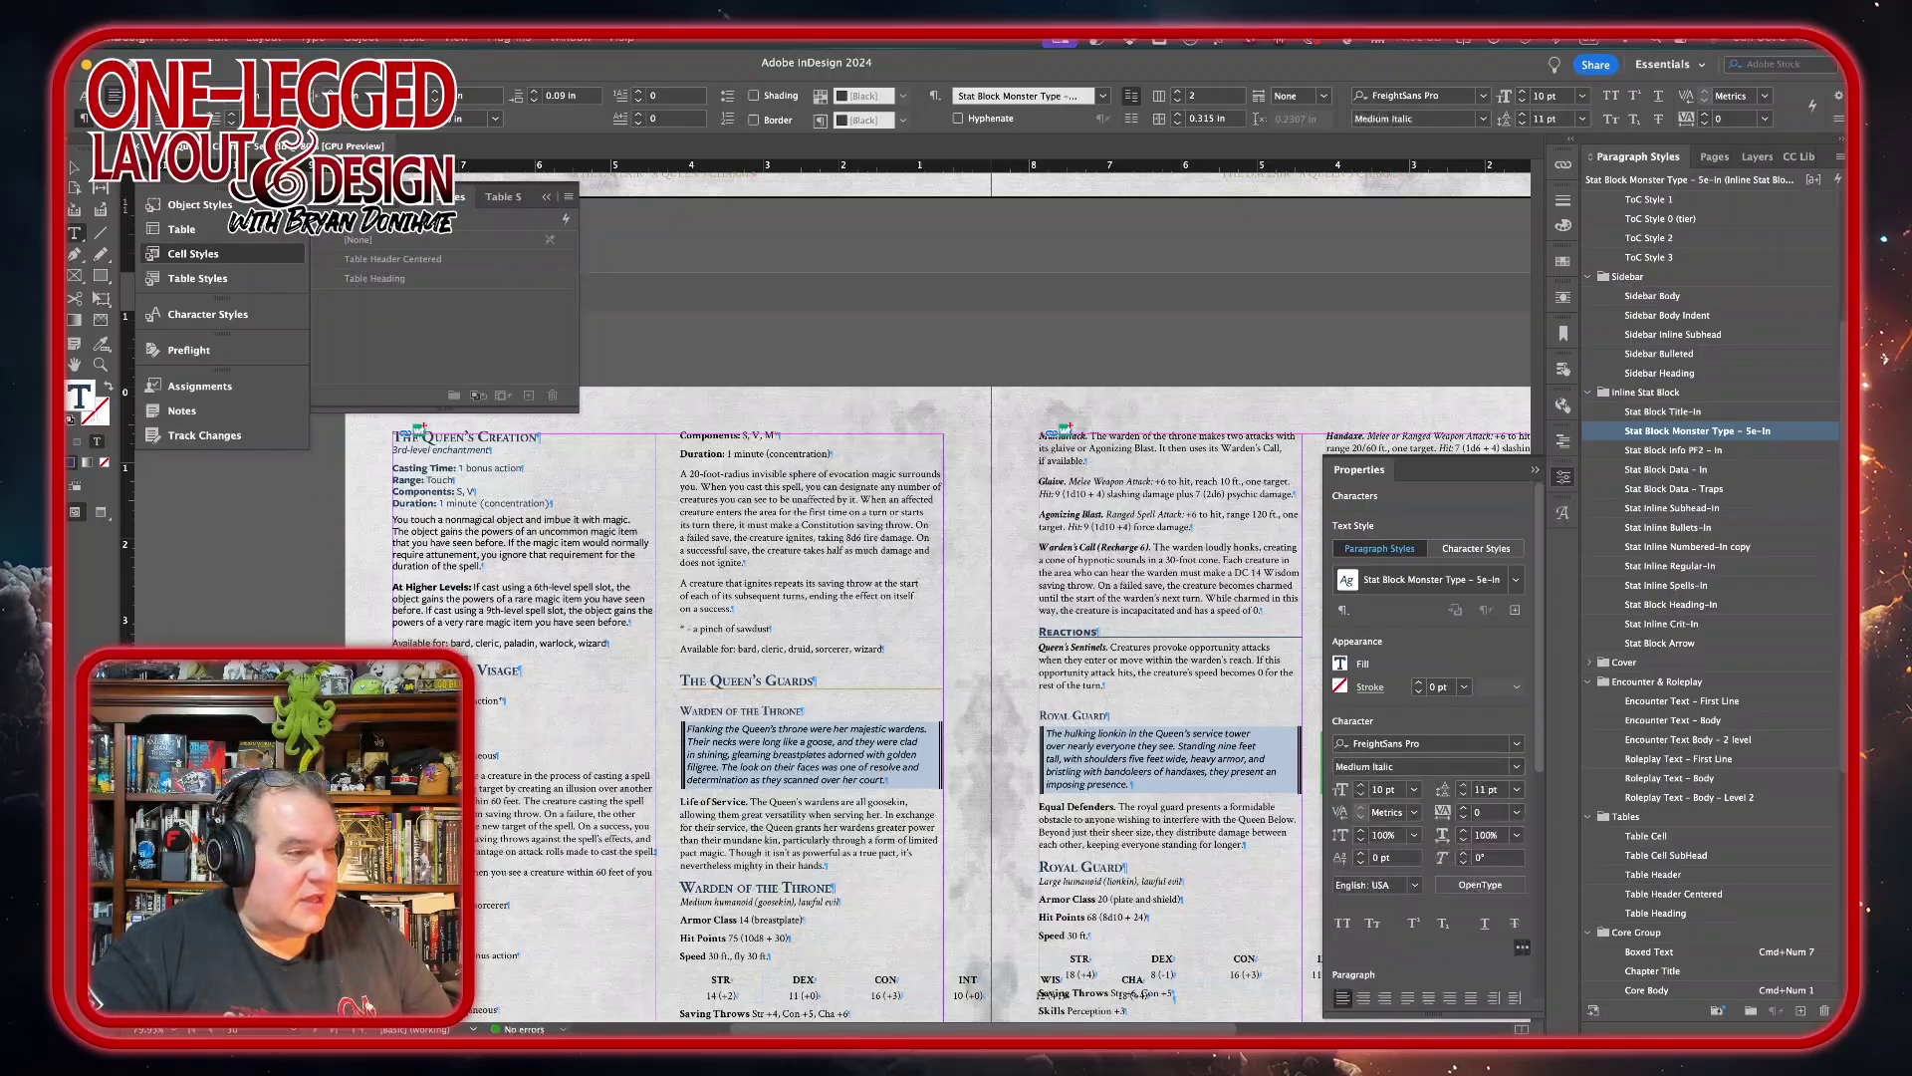
- Apply Stat Block Data – In to The Queen's Visage lines from Casting Time through Duration, and Stat Inline Regular–In to its description and reaction note
key(super+KP_1)
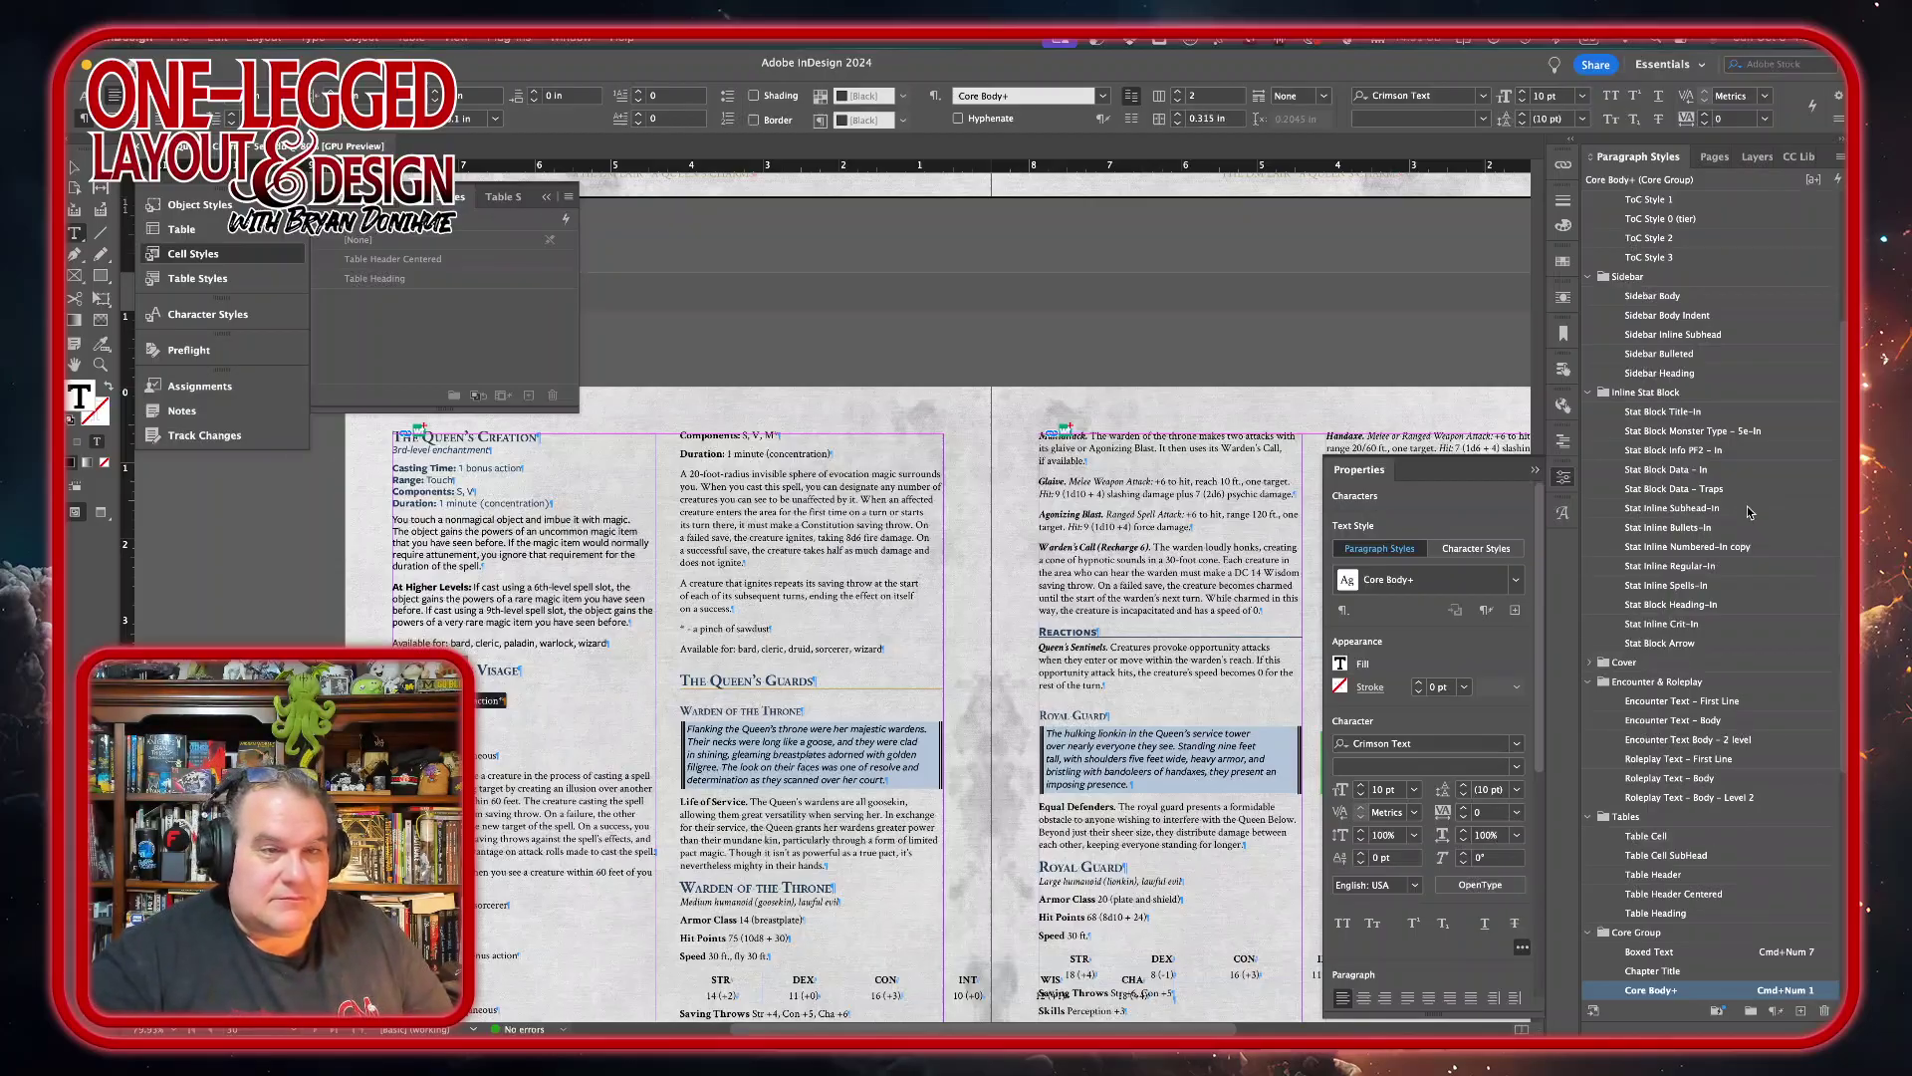
click(1673, 475)
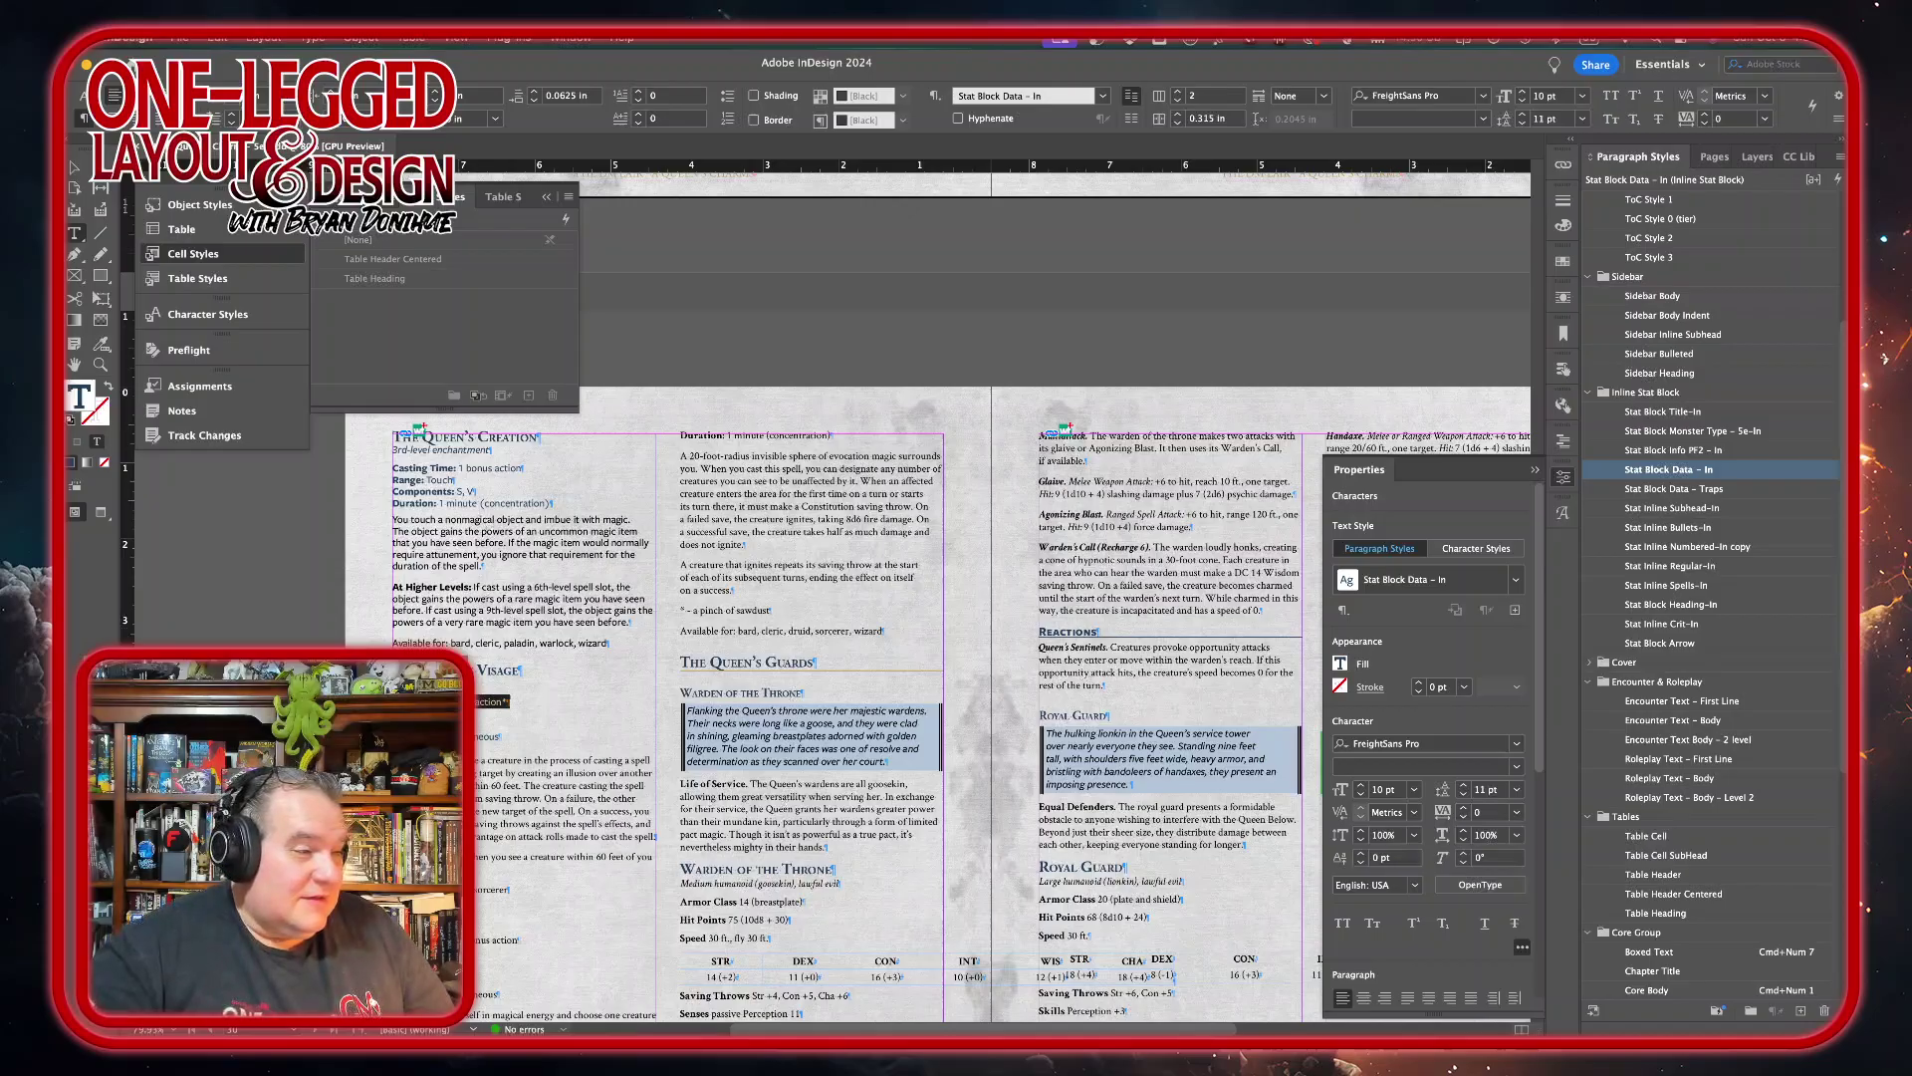
drag(479, 773, 652, 857)
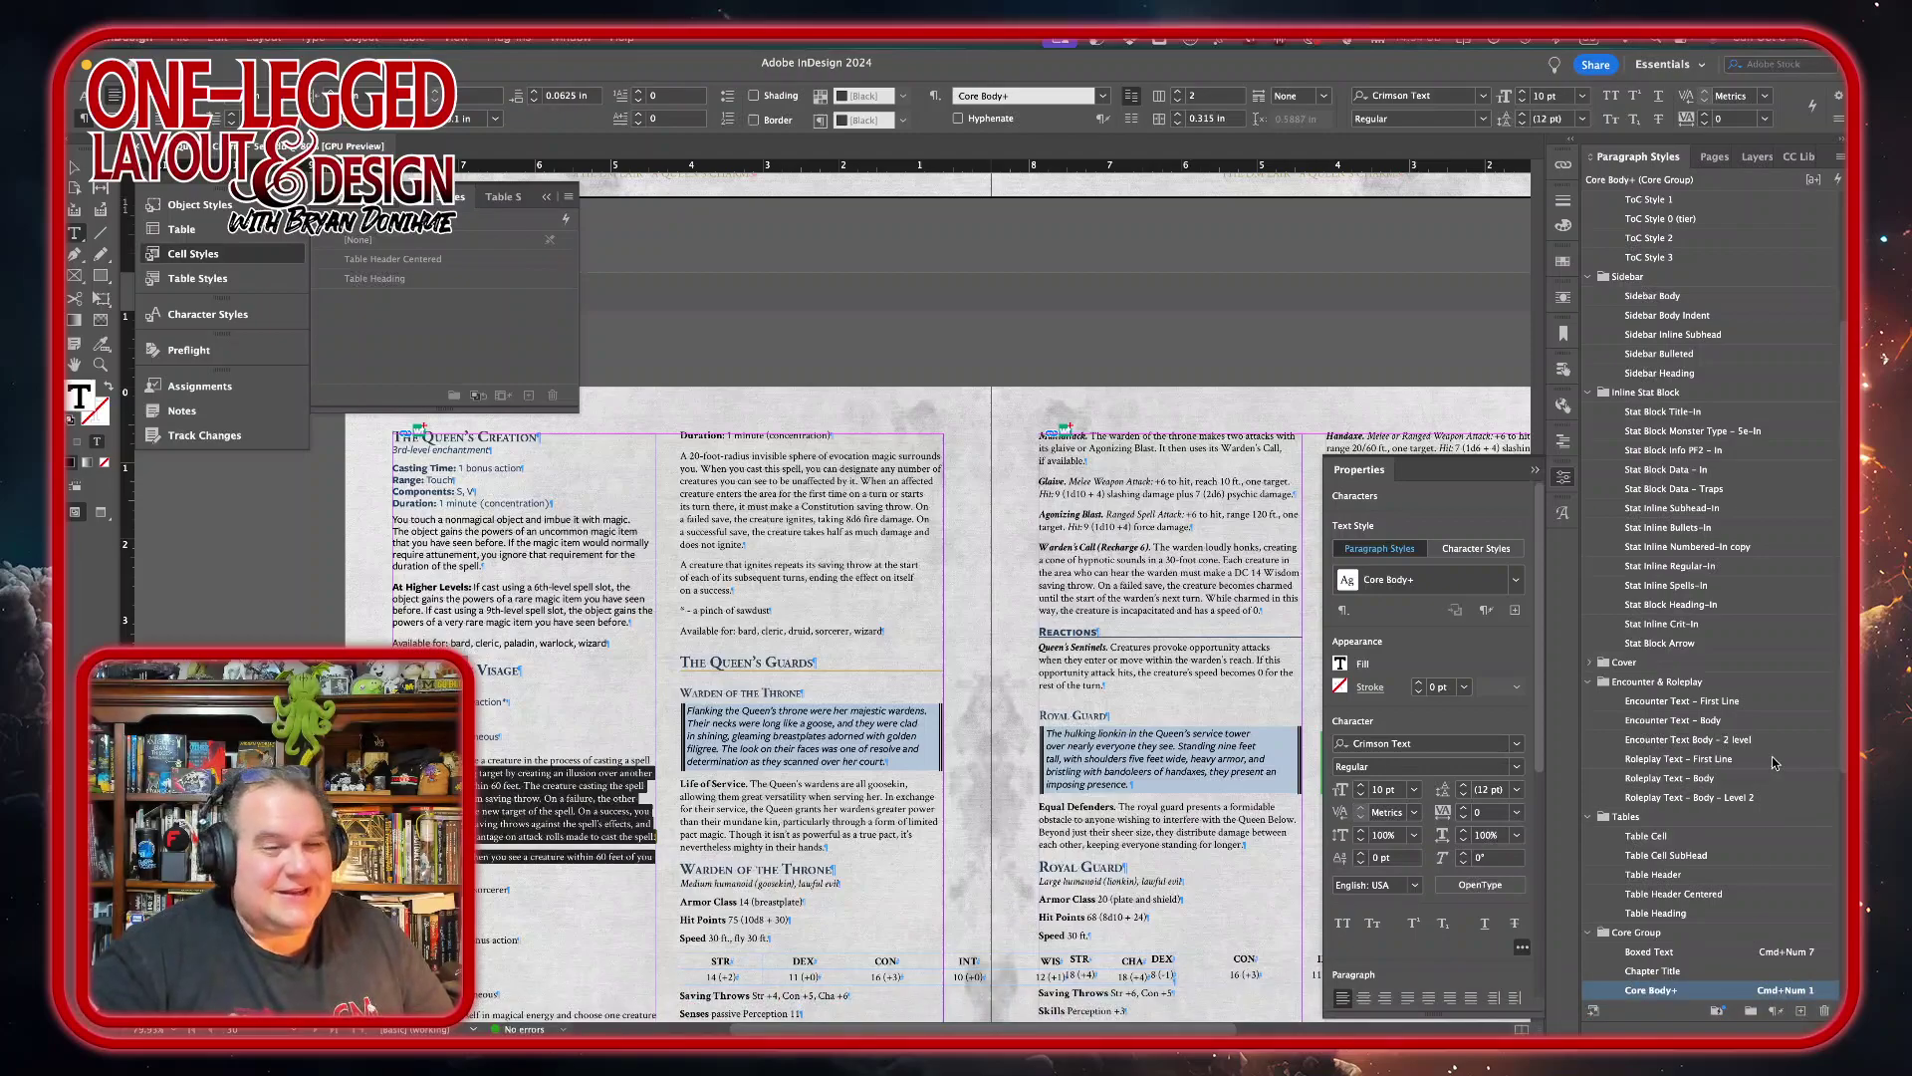
click(1690, 566)
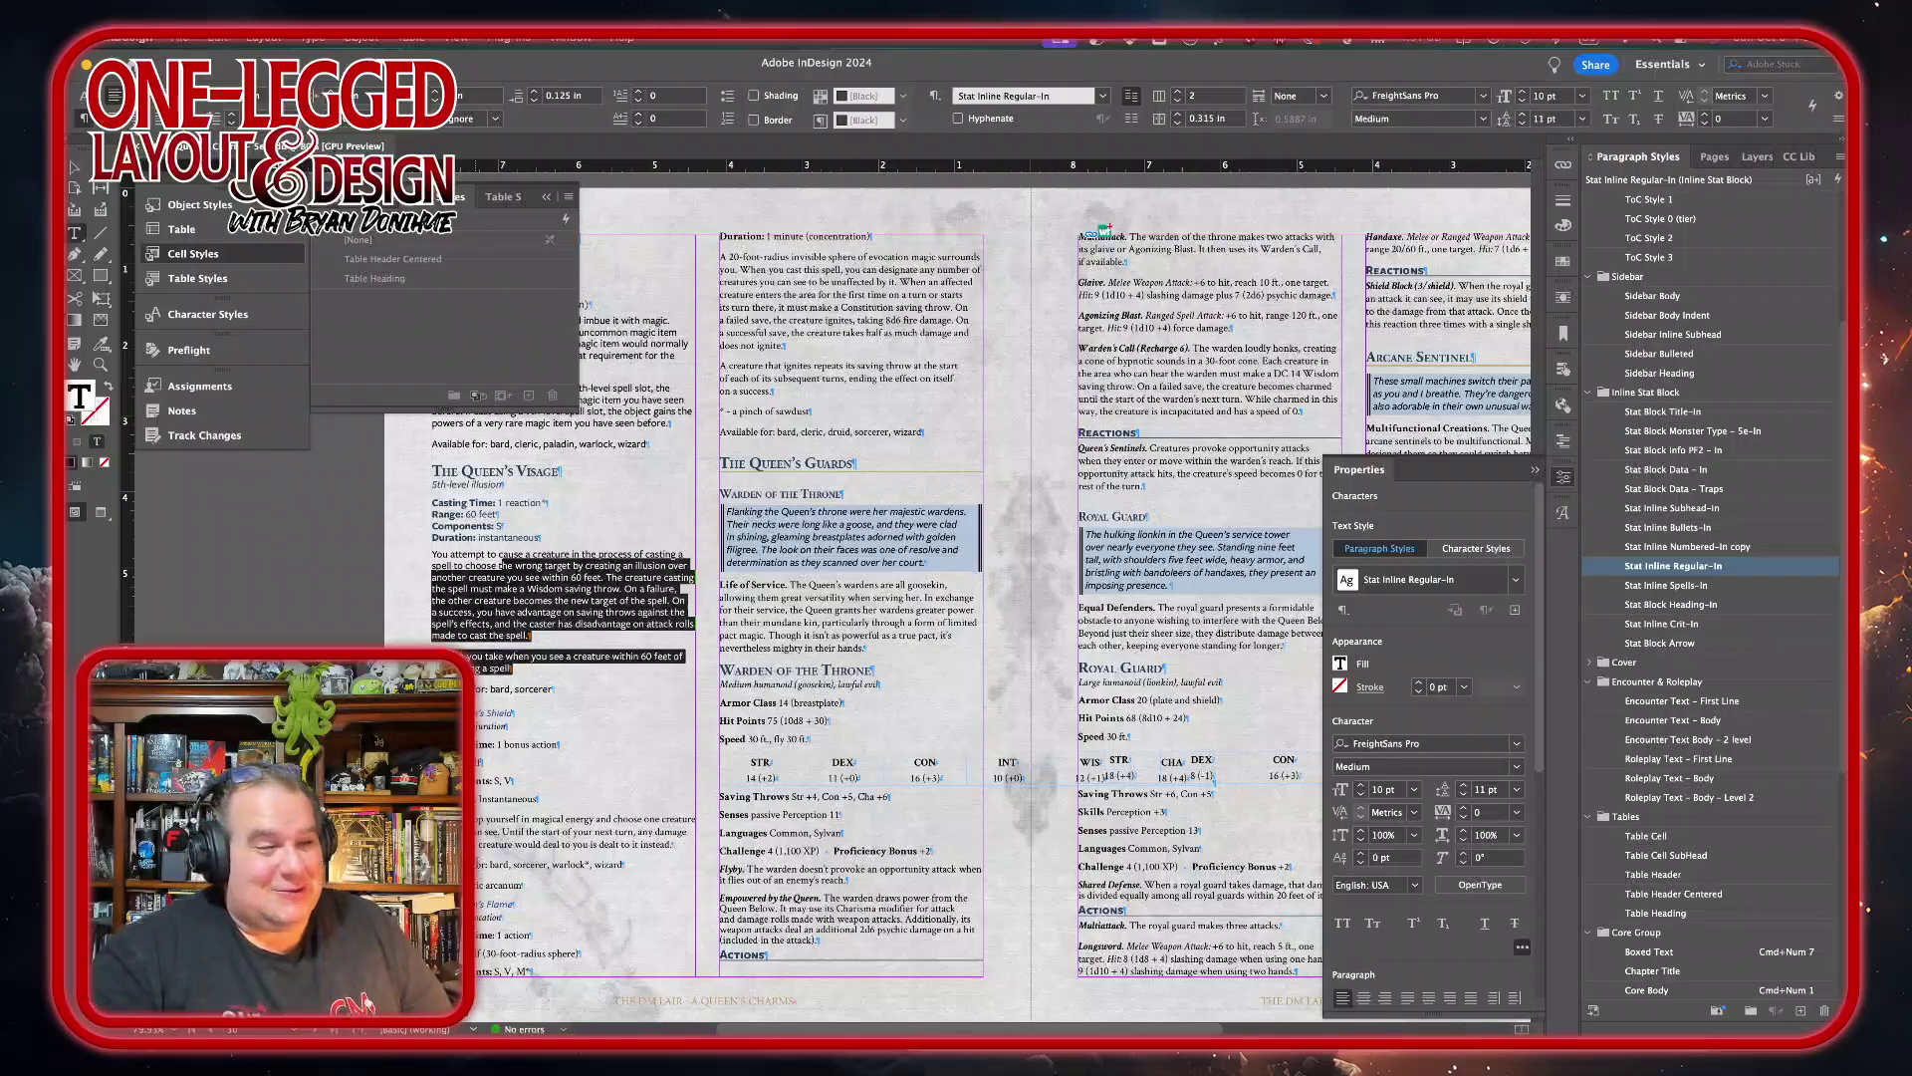
- Apply the Stat Block Title–In paragraph style to The Queen's Shield heading and set its font style to Bold
triple_click(480, 712)
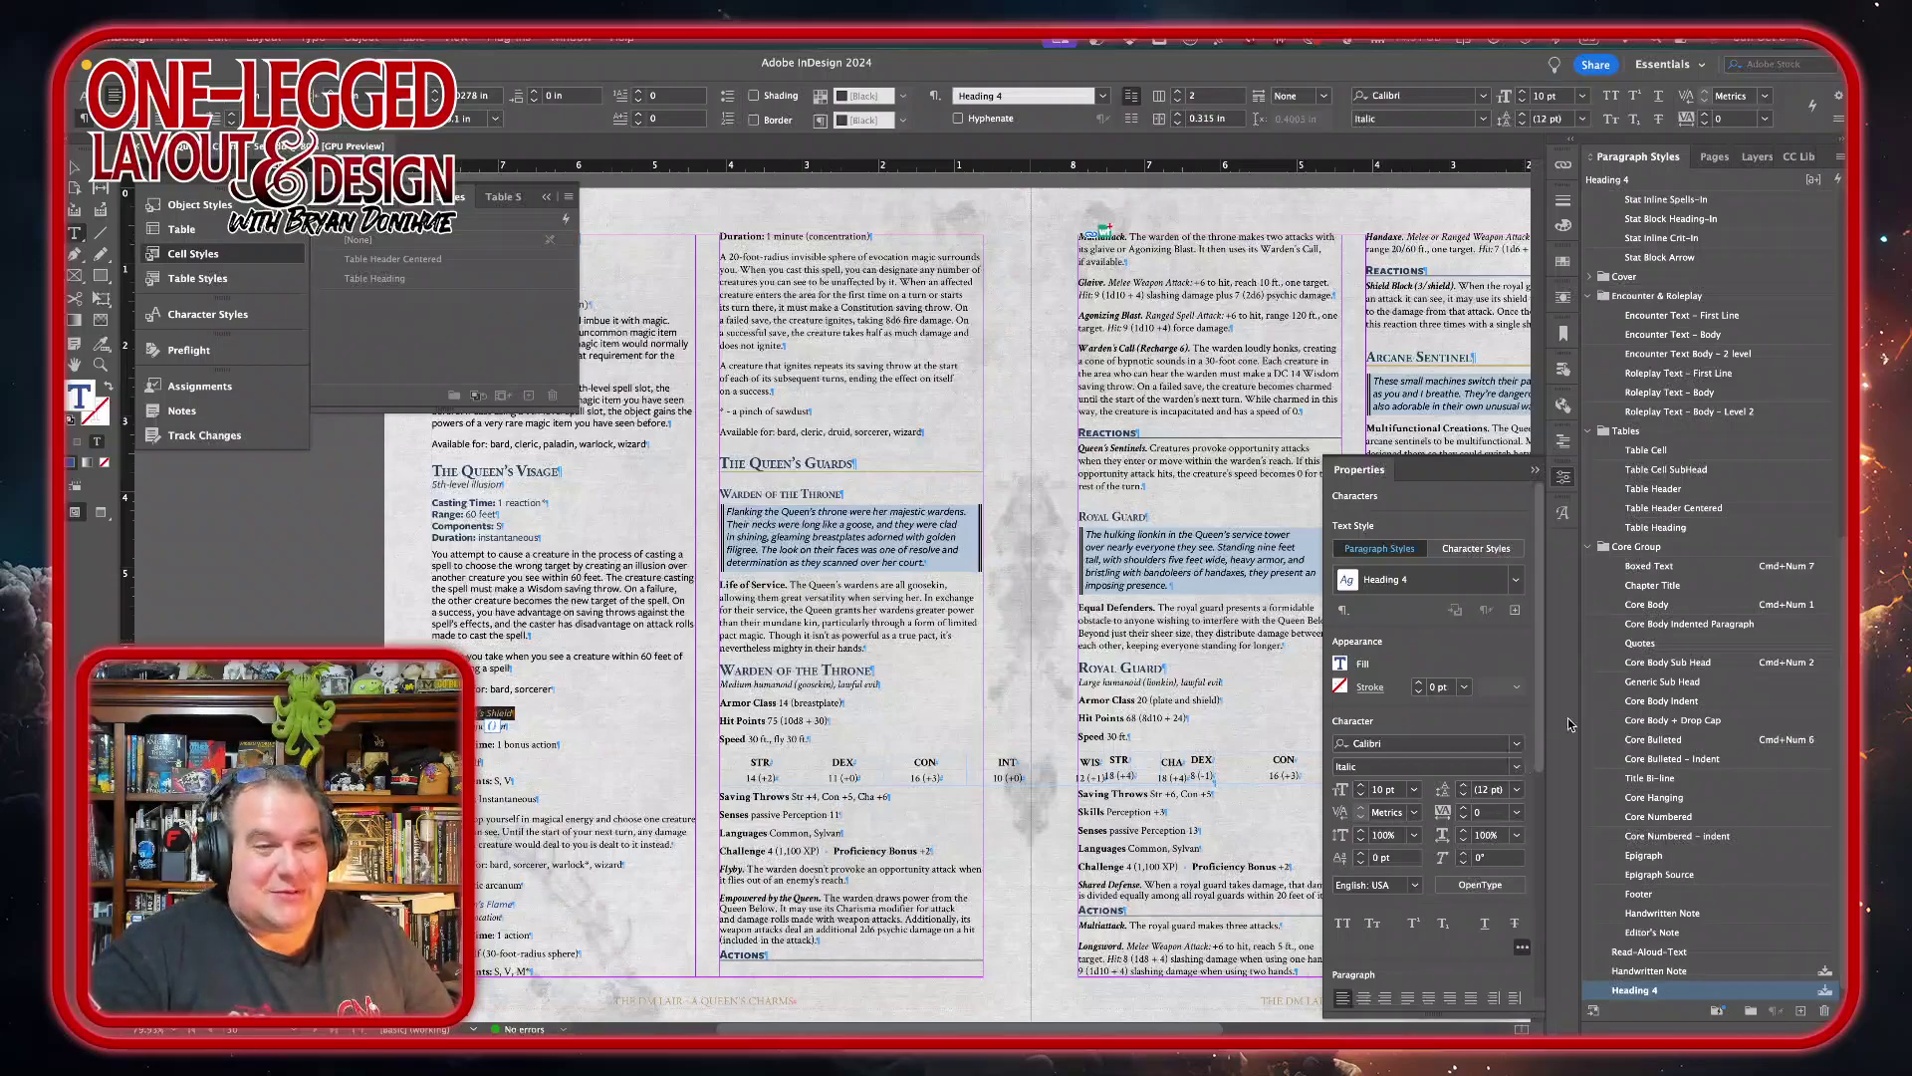
scroll(1709, 595, up, 5)
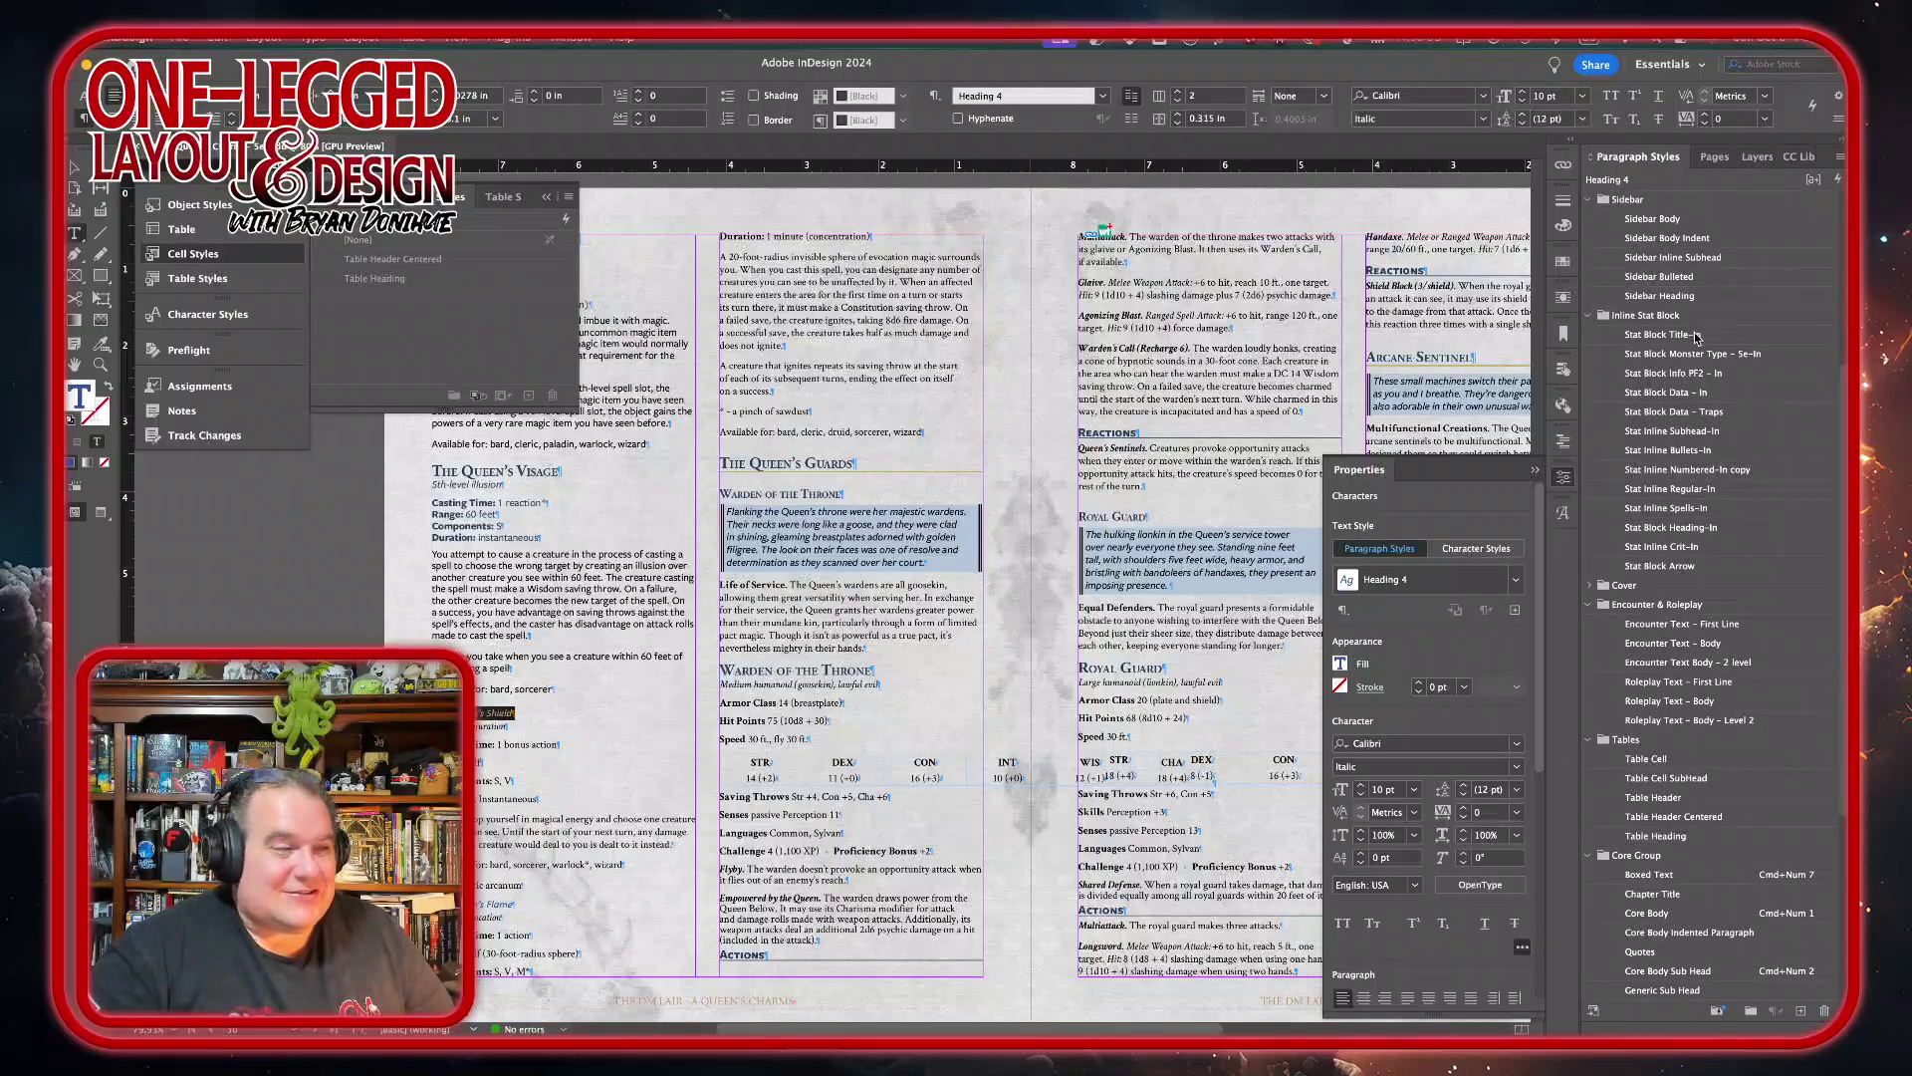
click(1696, 339)
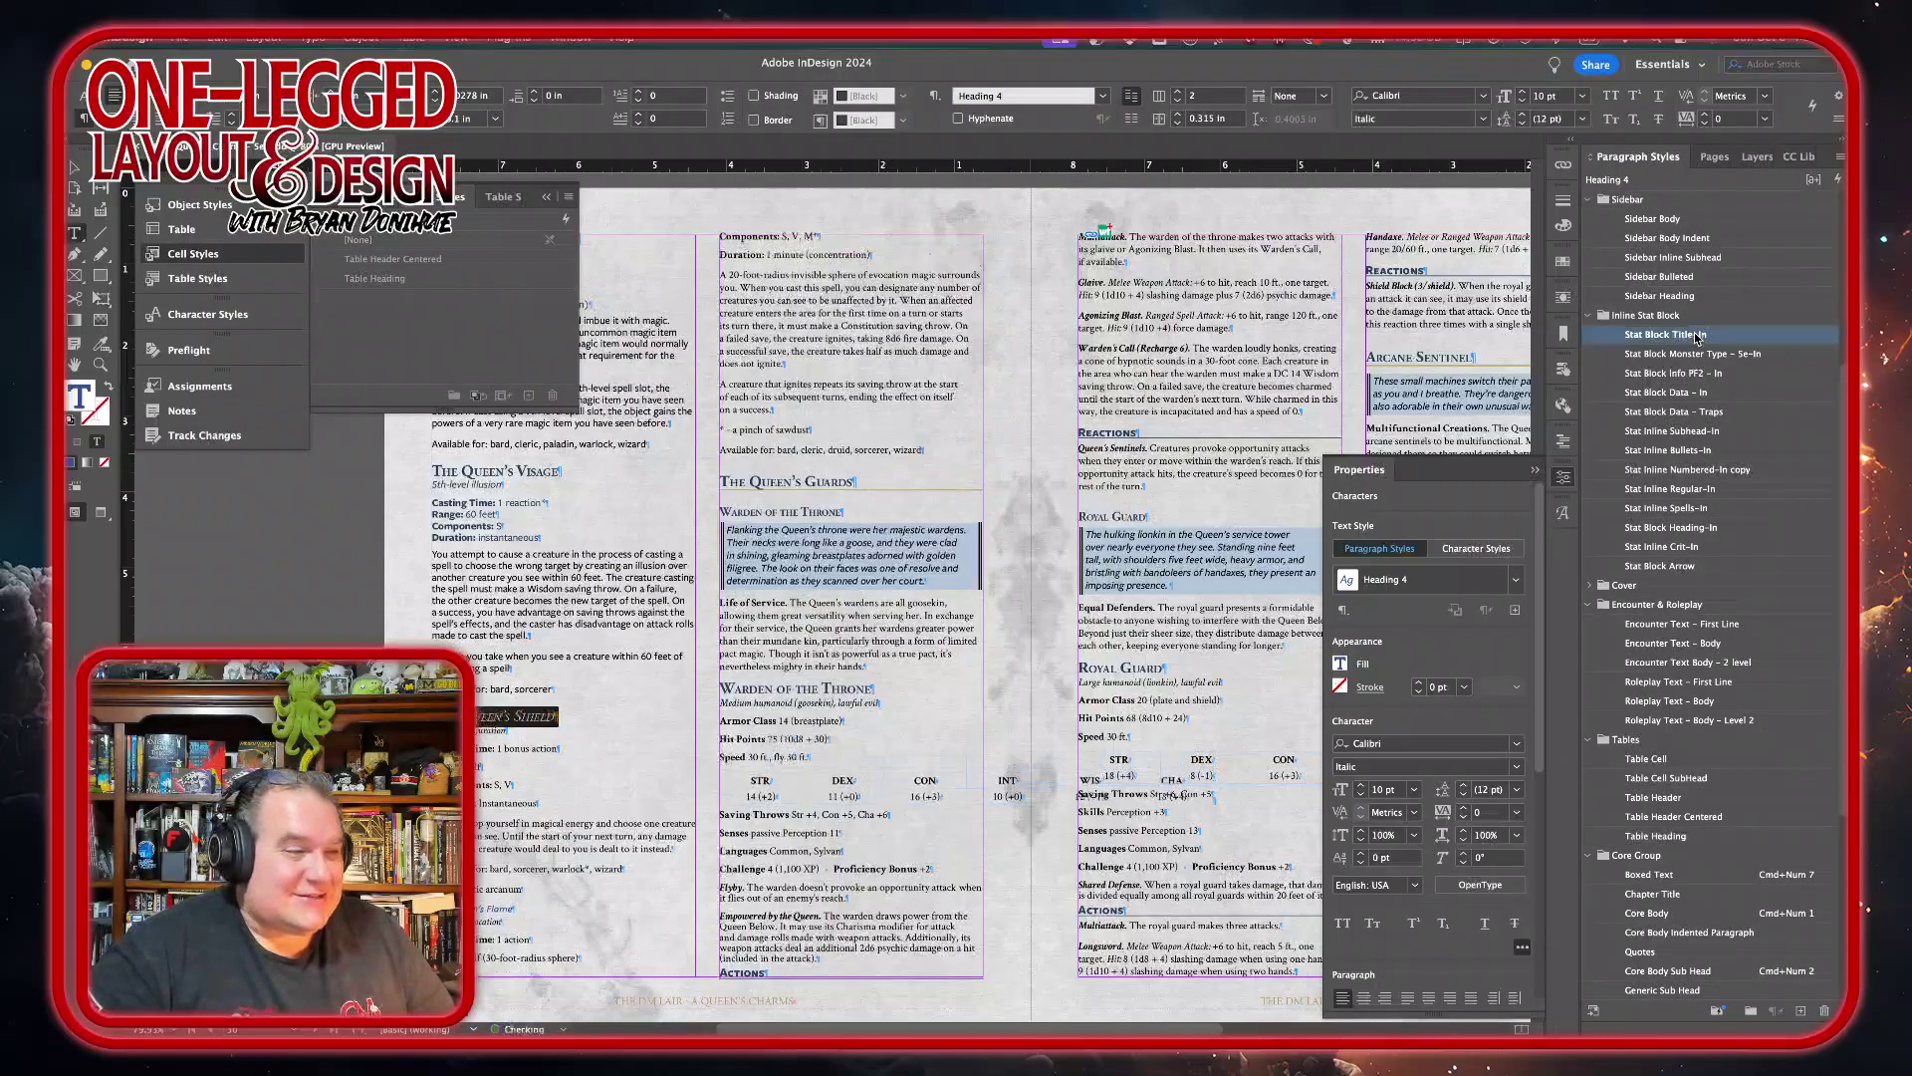
click(1517, 768)
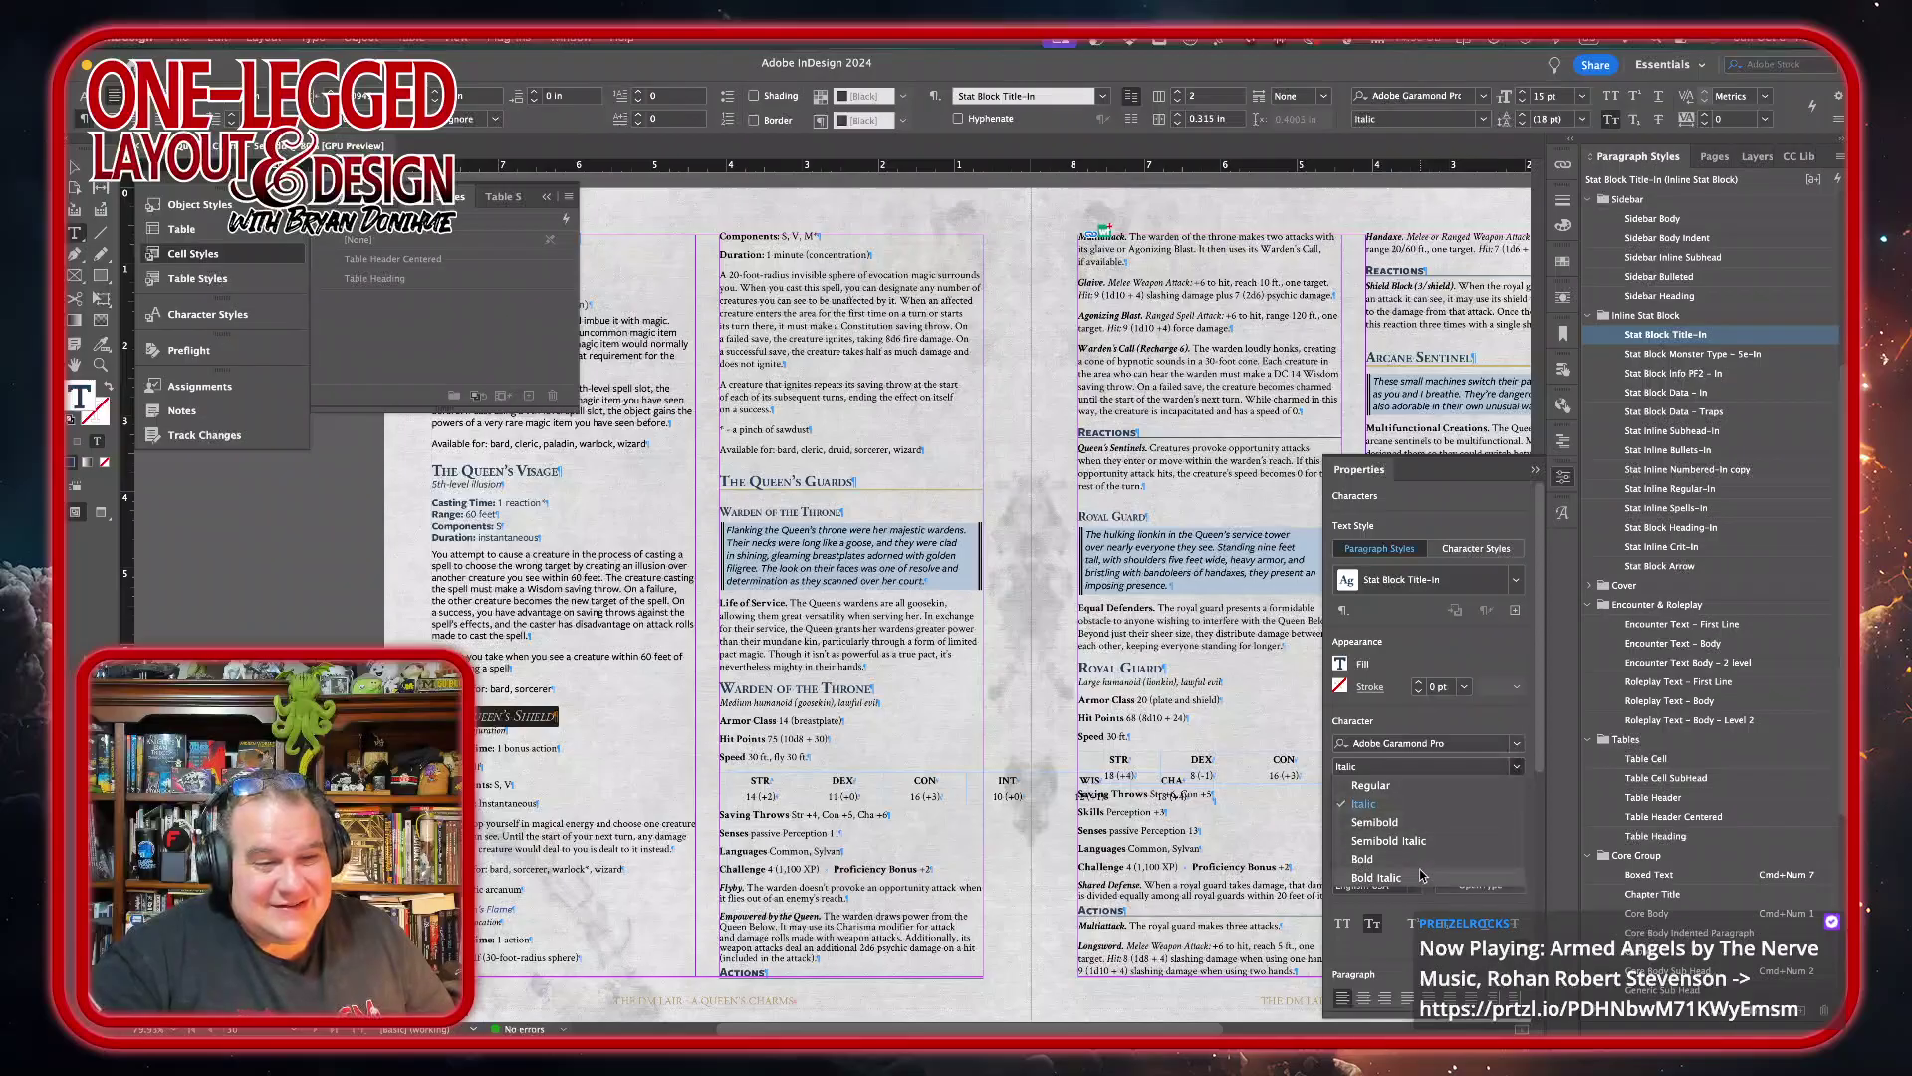
click(1362, 858)
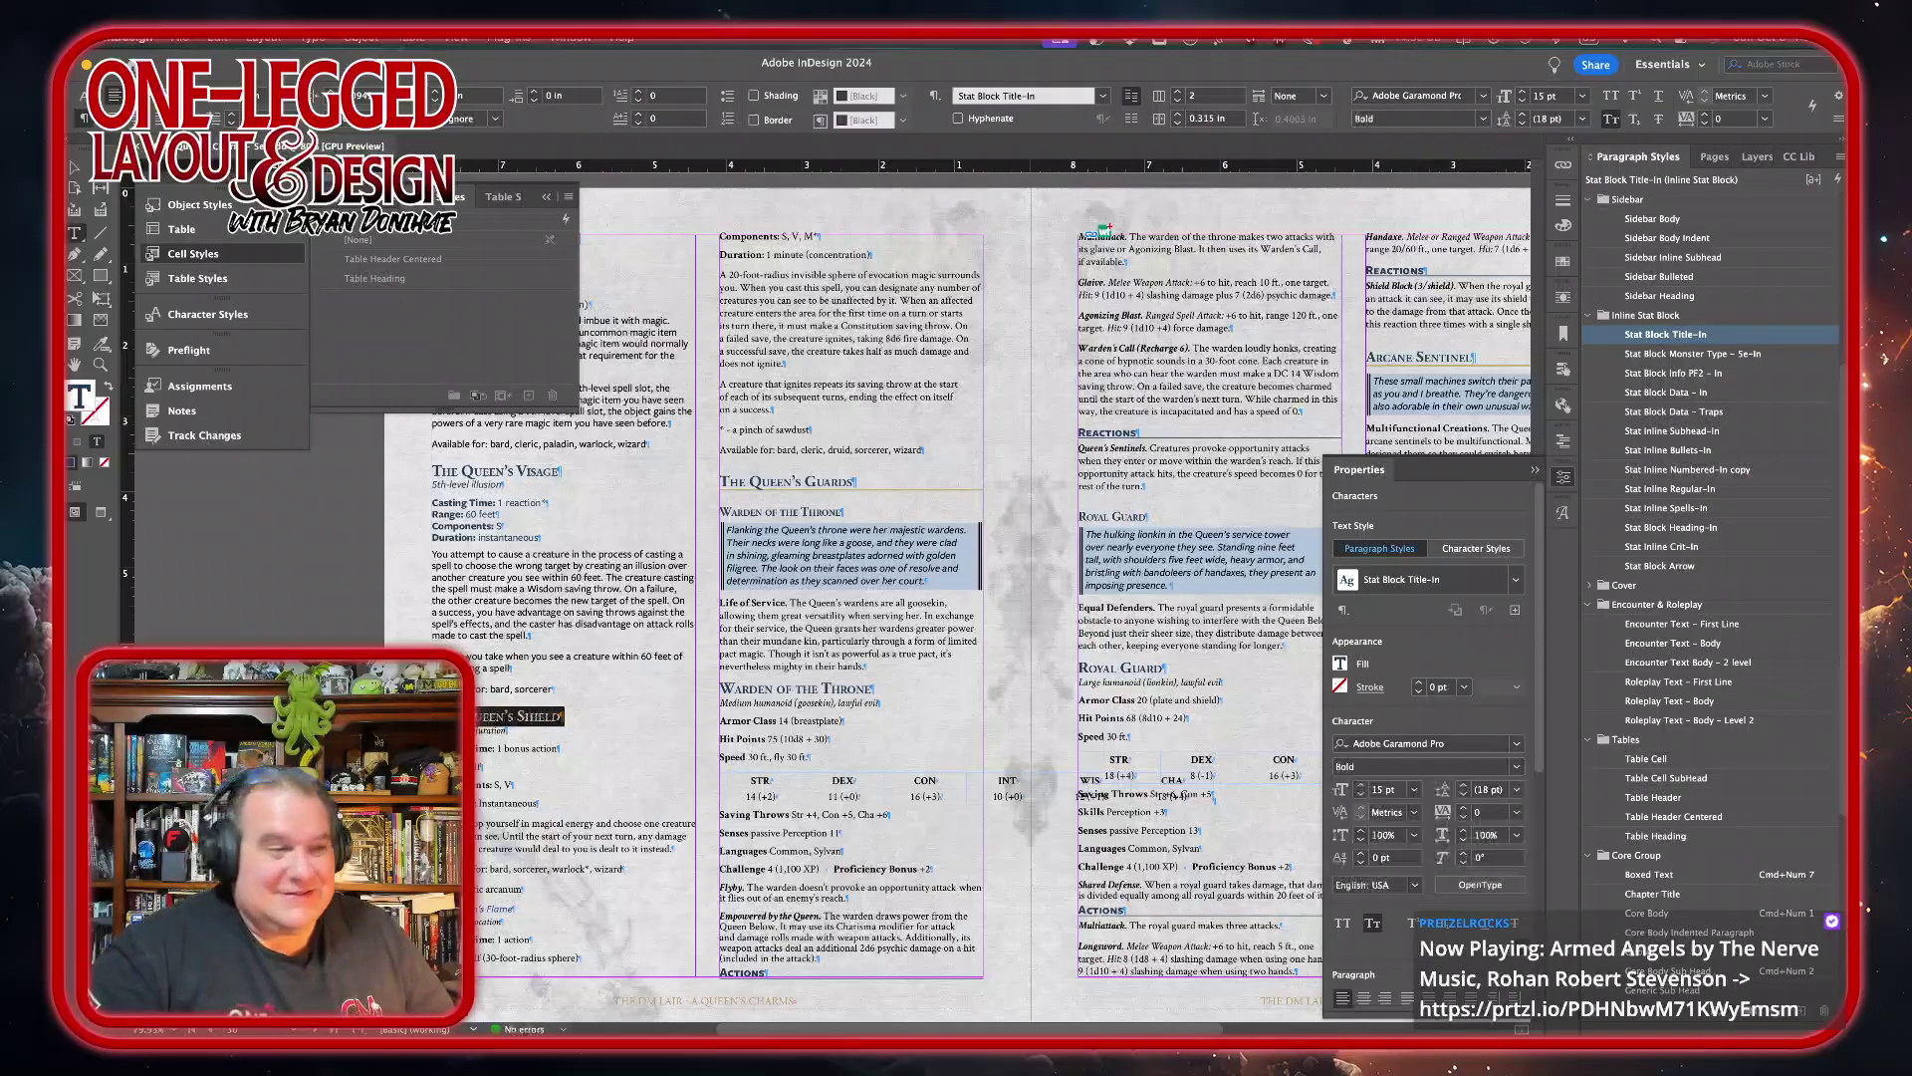
- Apply the Stat Block Monster Type – 5e–In paragraph style to the spell level line under The Queen's Shield and set its font style to Medium Italic
click(492, 737)
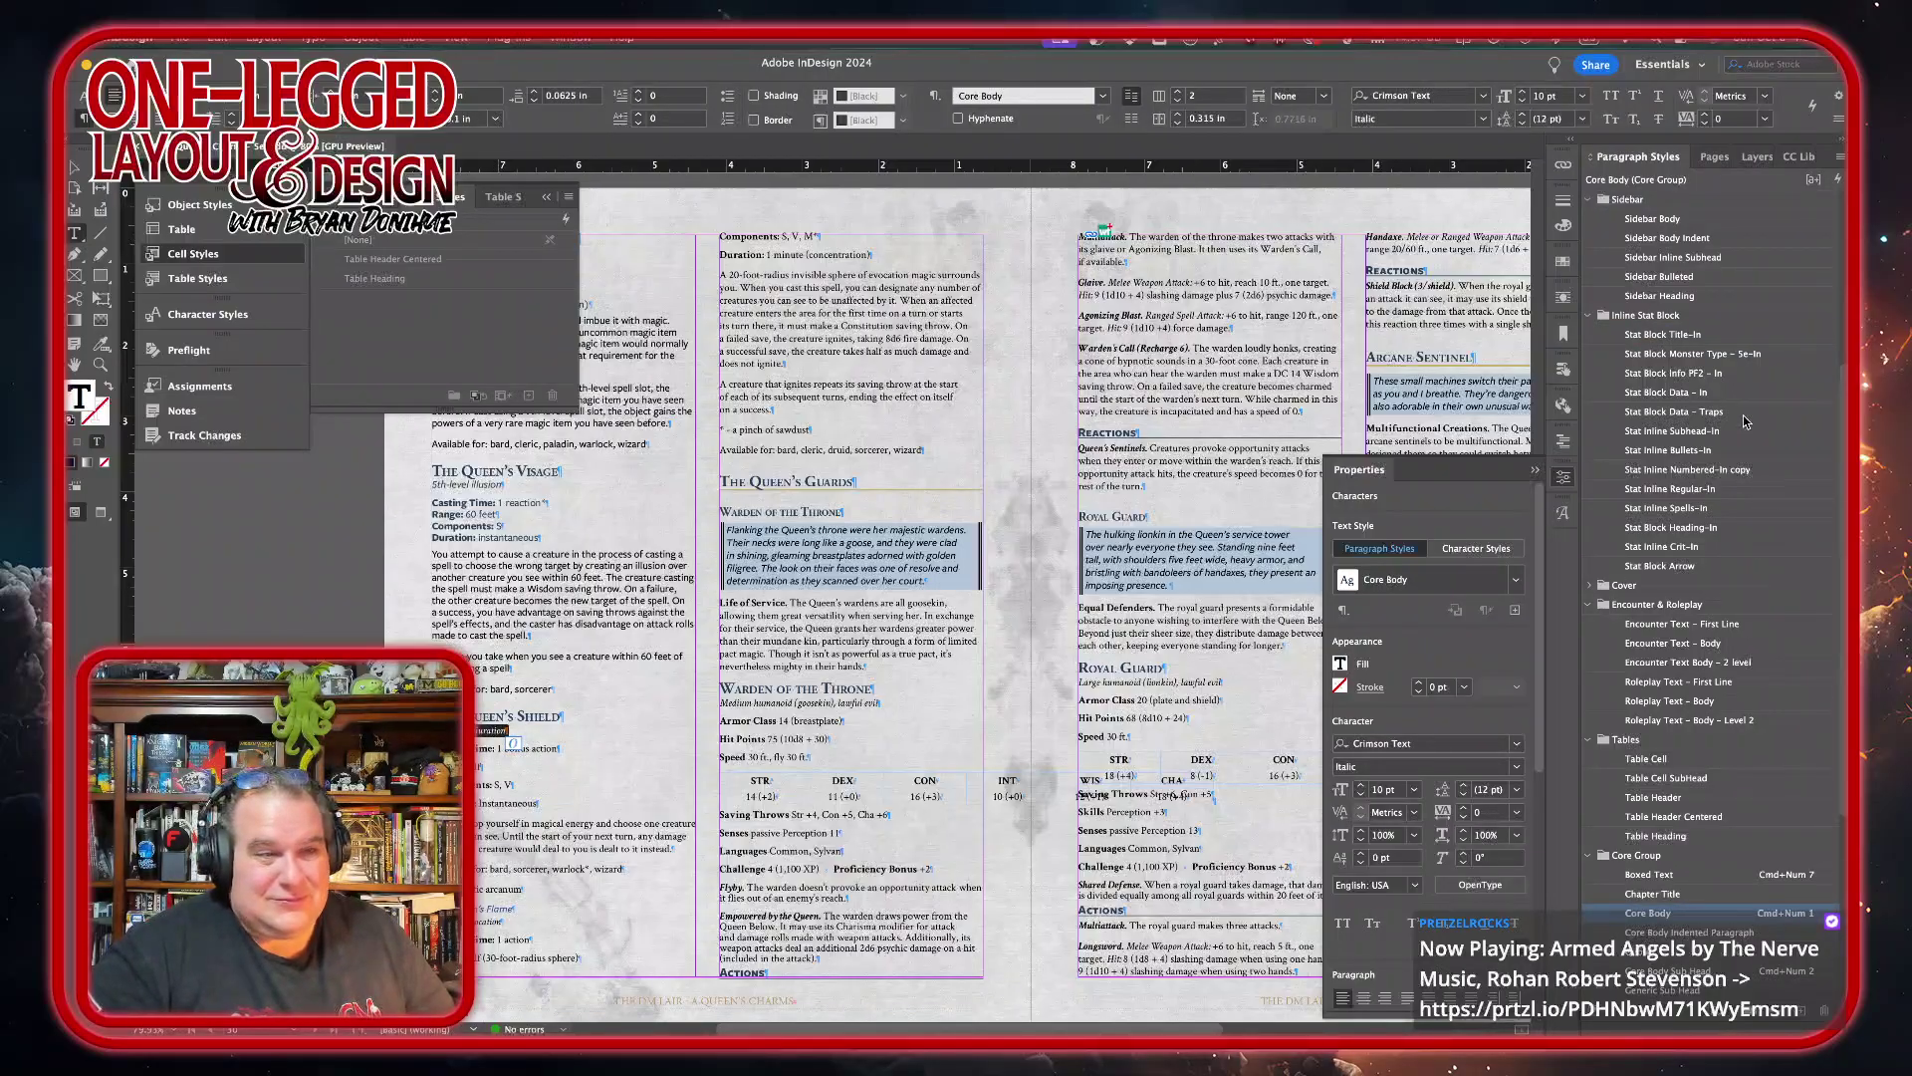
click(1759, 356)
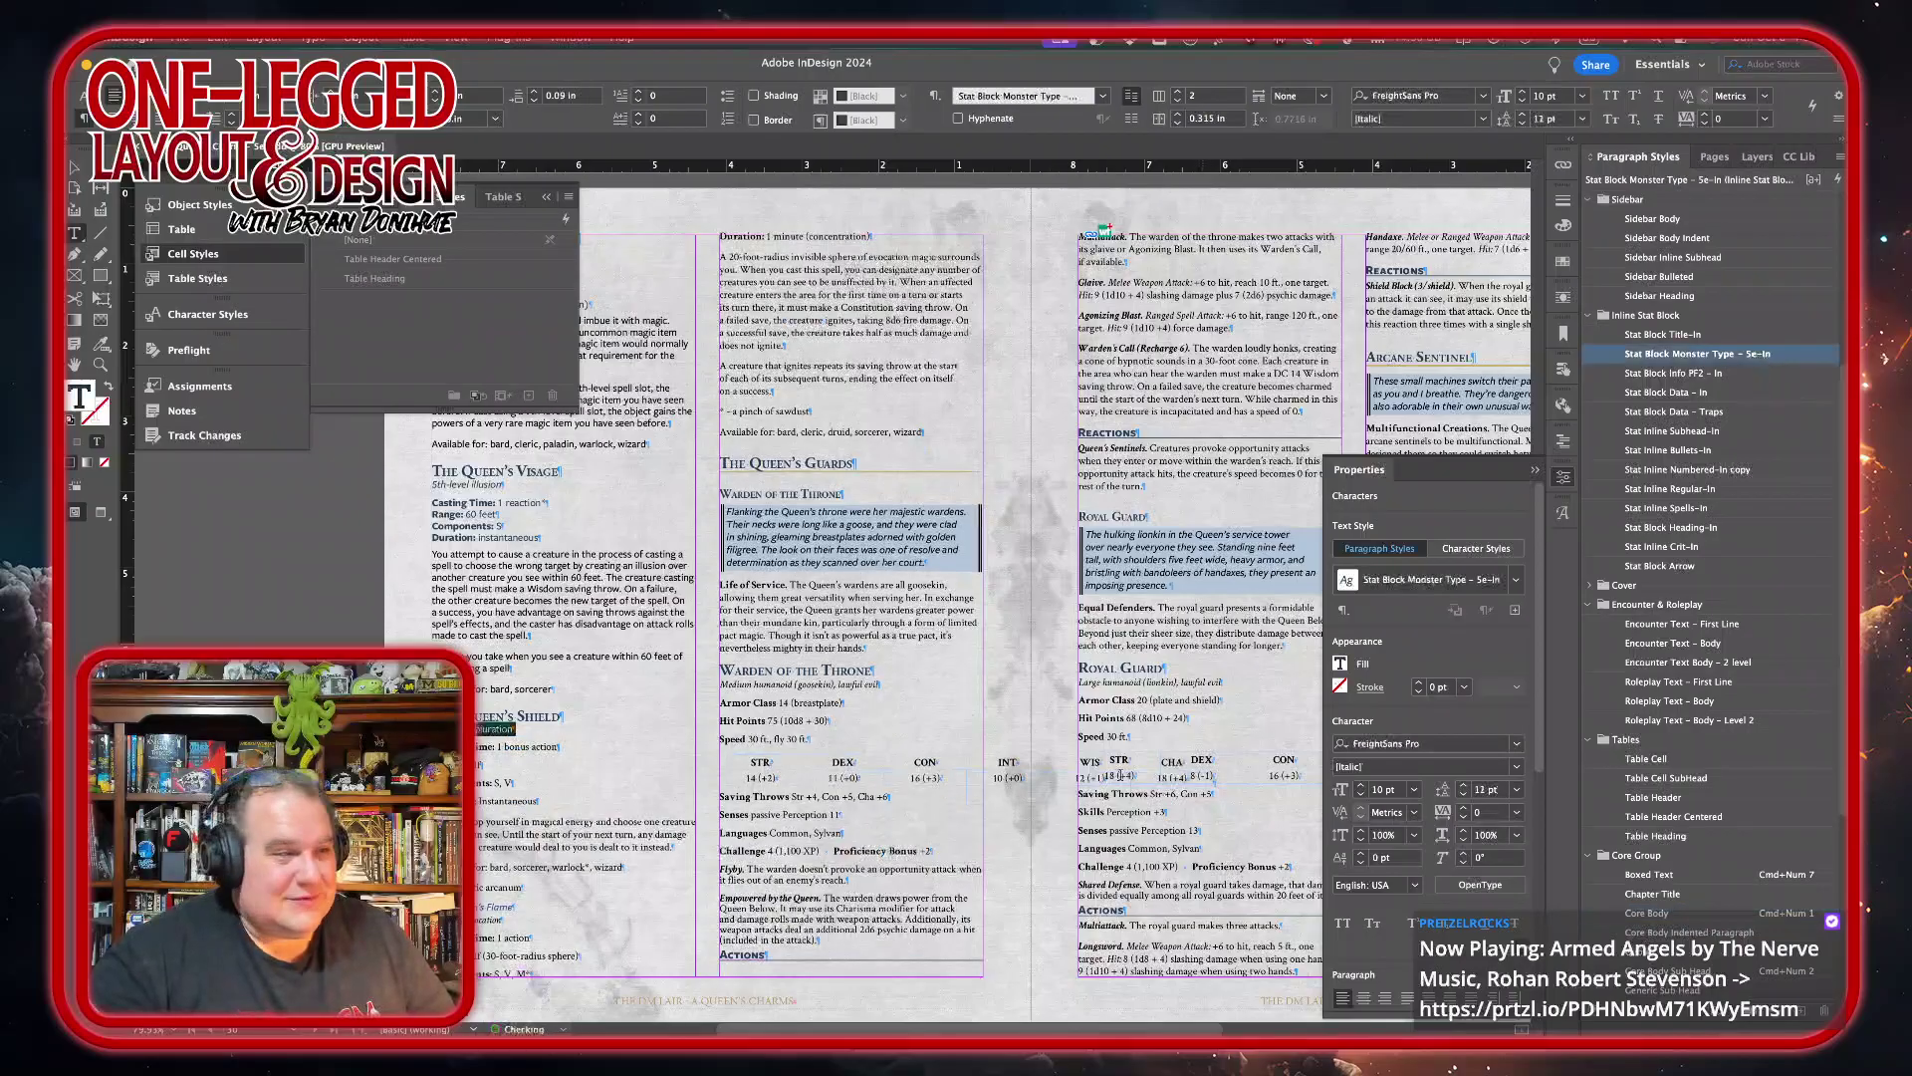
click(1463, 771)
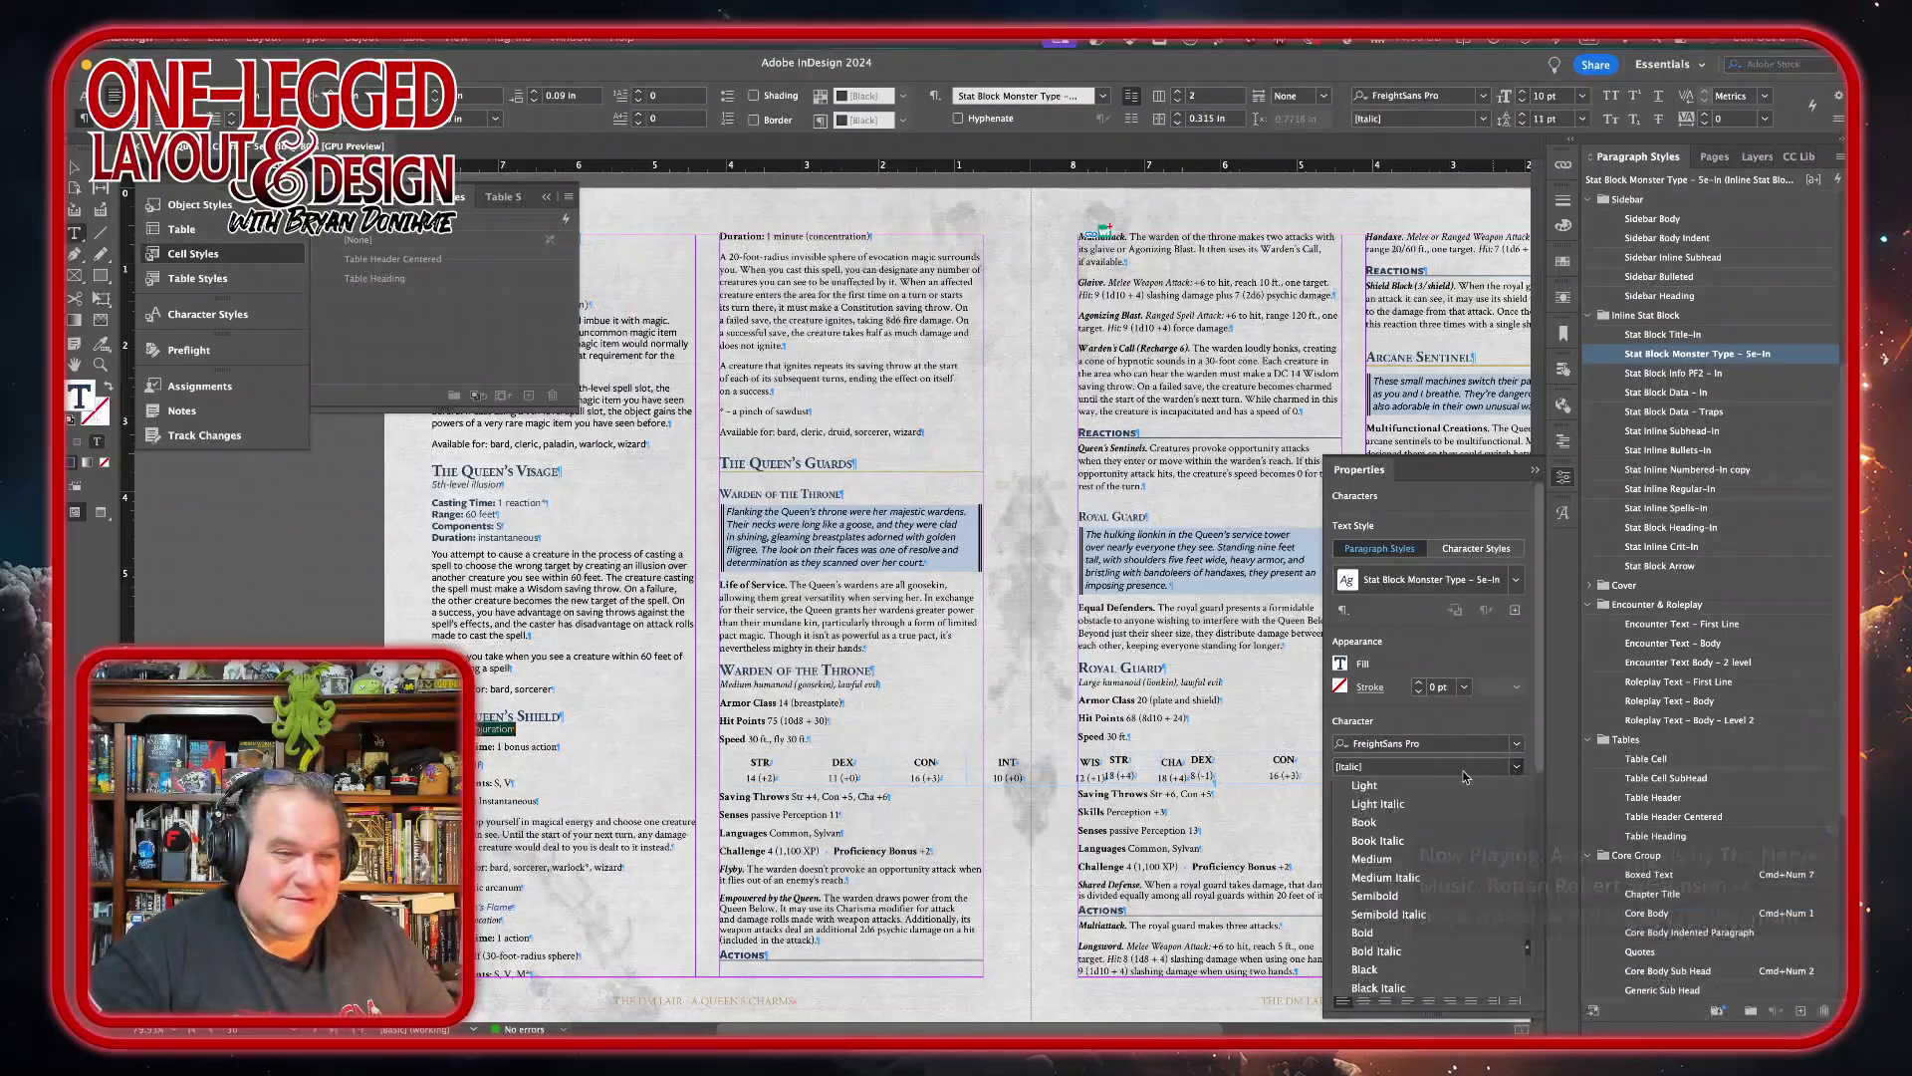
click(1389, 877)
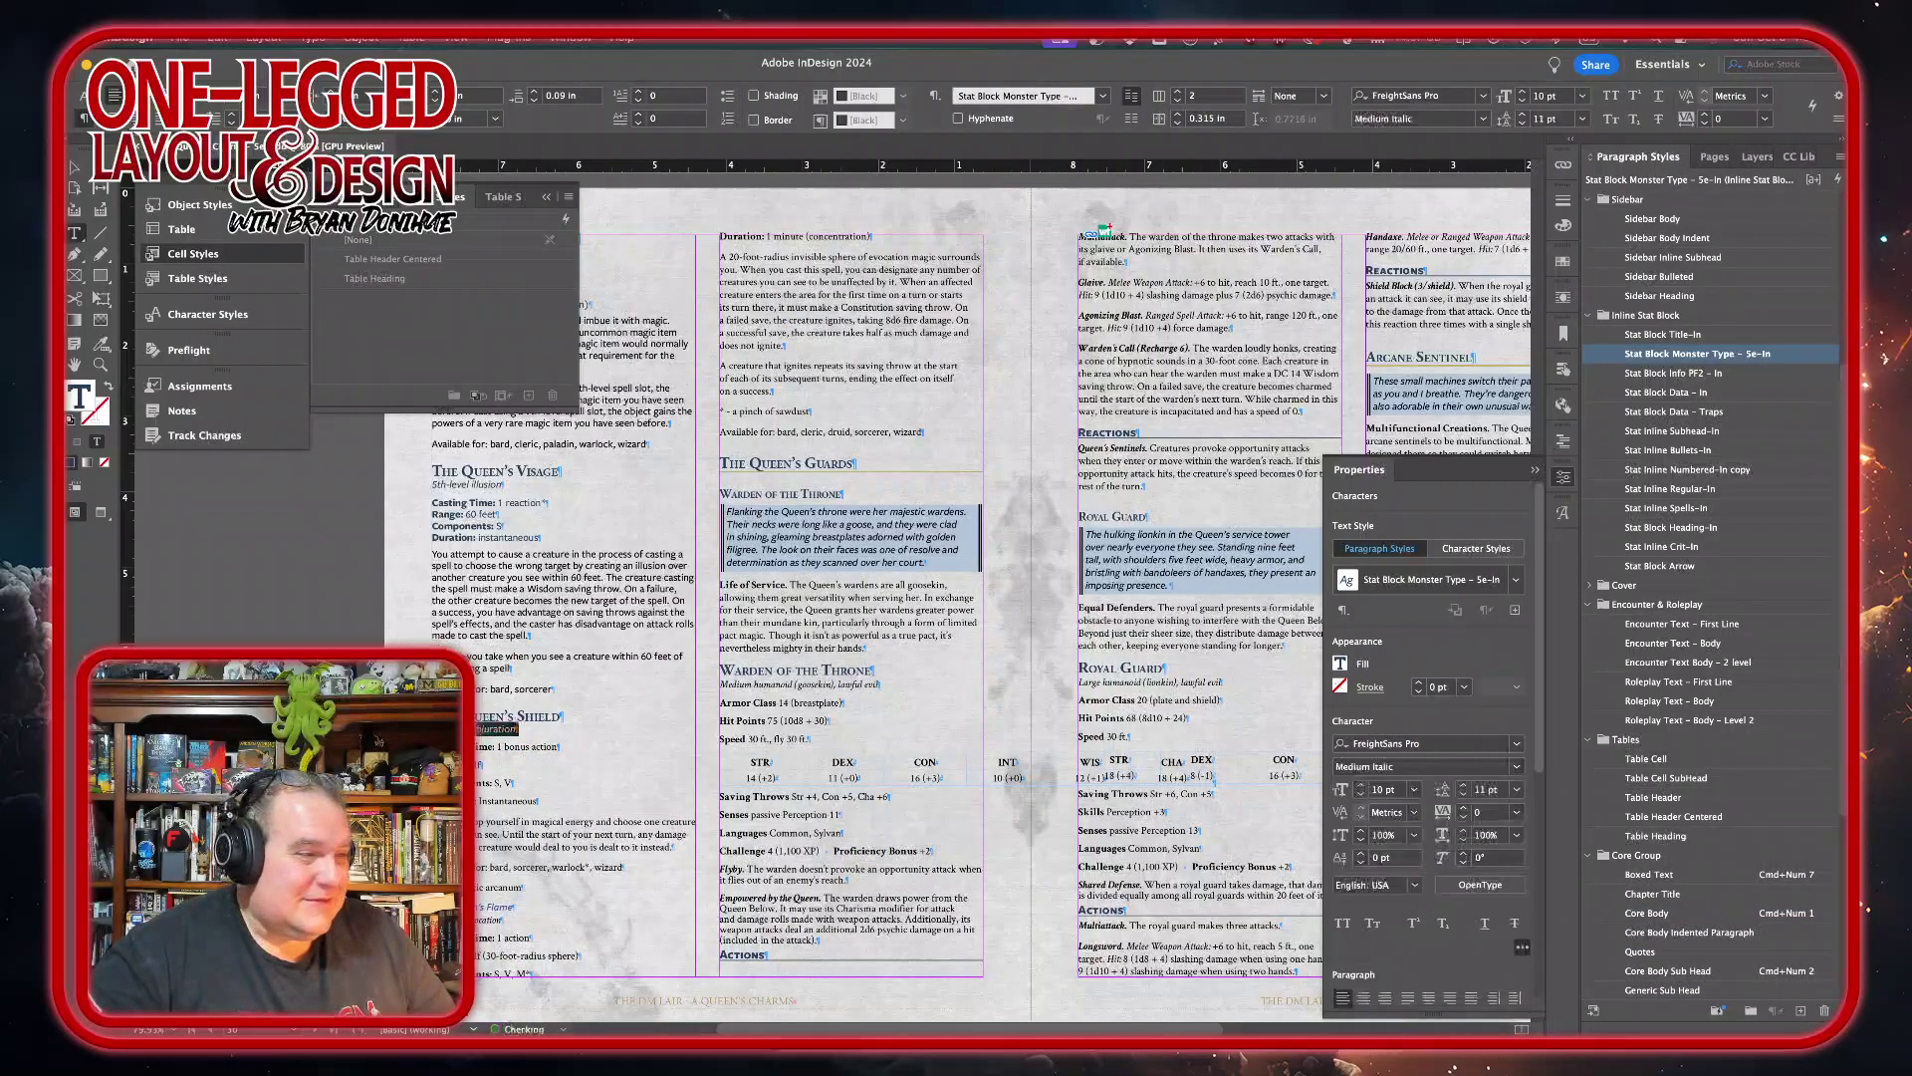
- Apply the Stat Block Data – In paragraph style to The Queen's Shield lines from Casting Time through Duration
drag(432, 745, 514, 783)
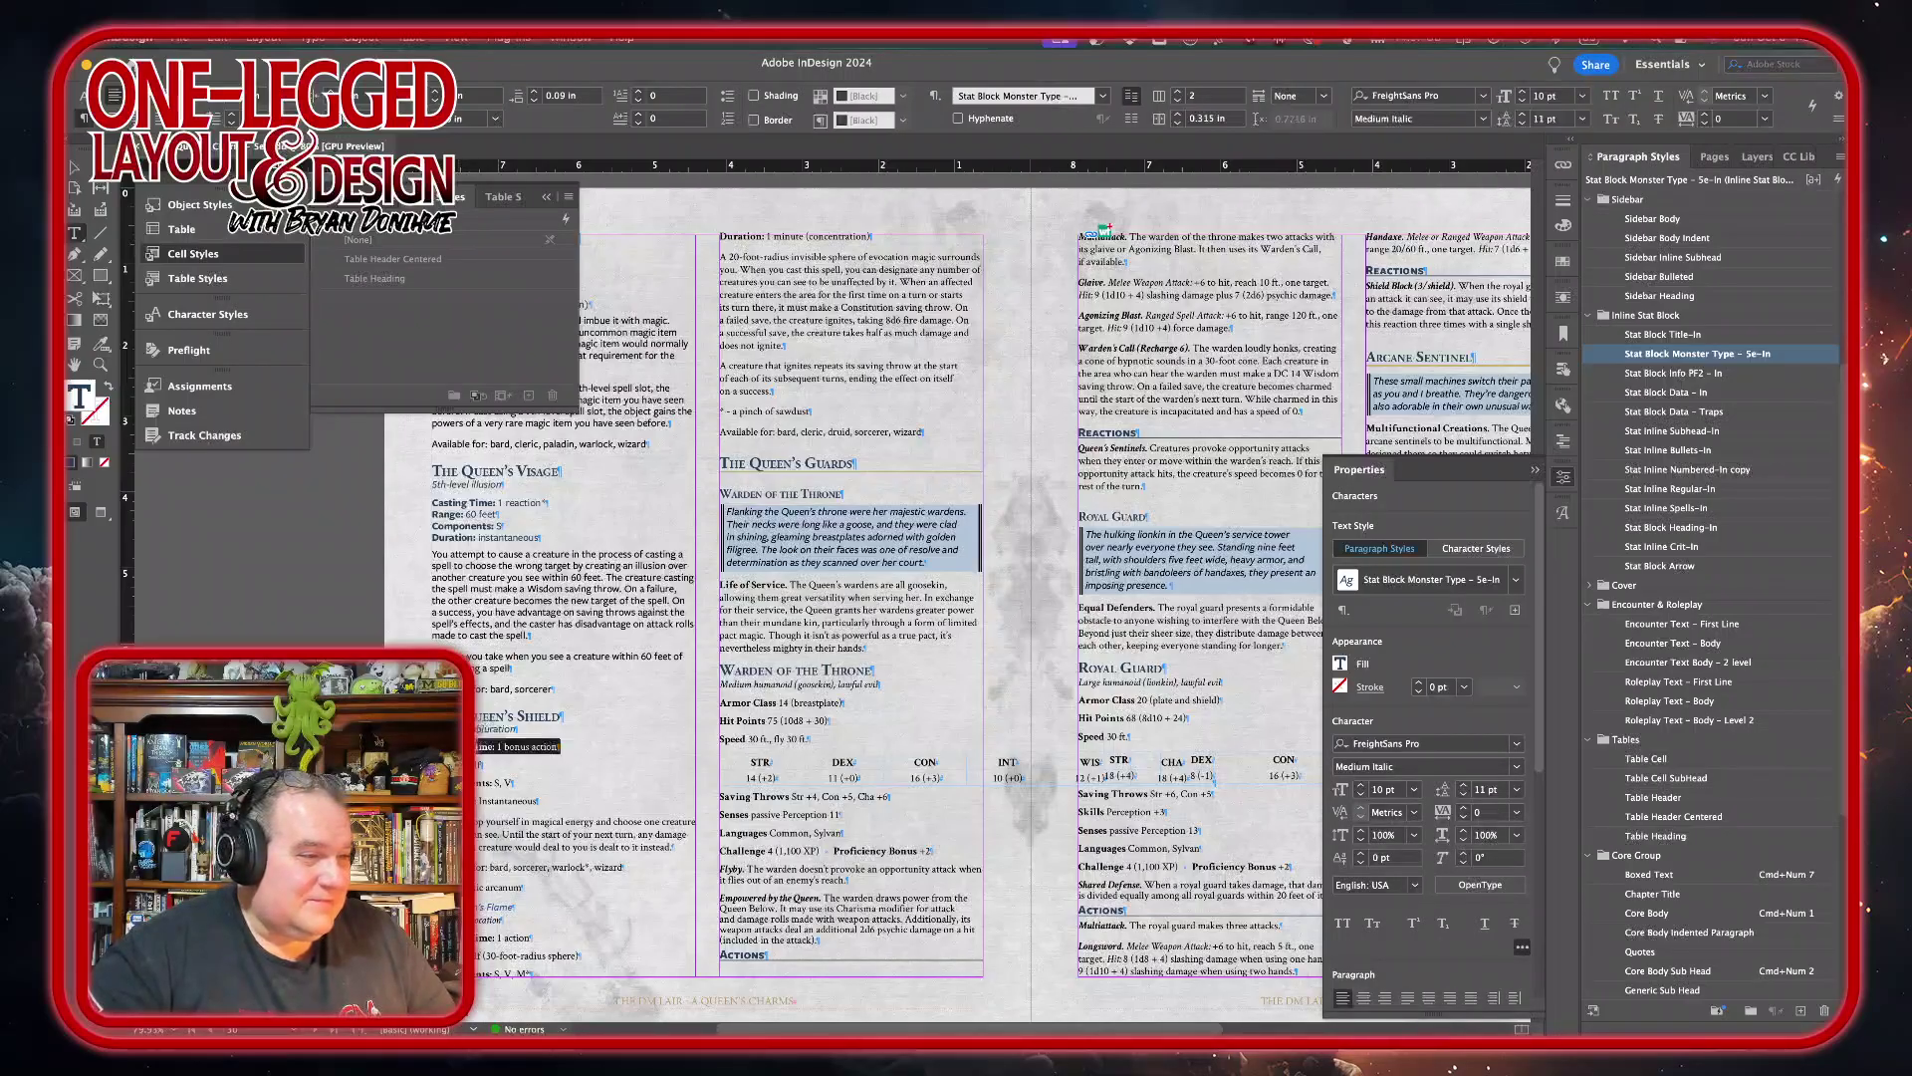
key(super+KP_1)
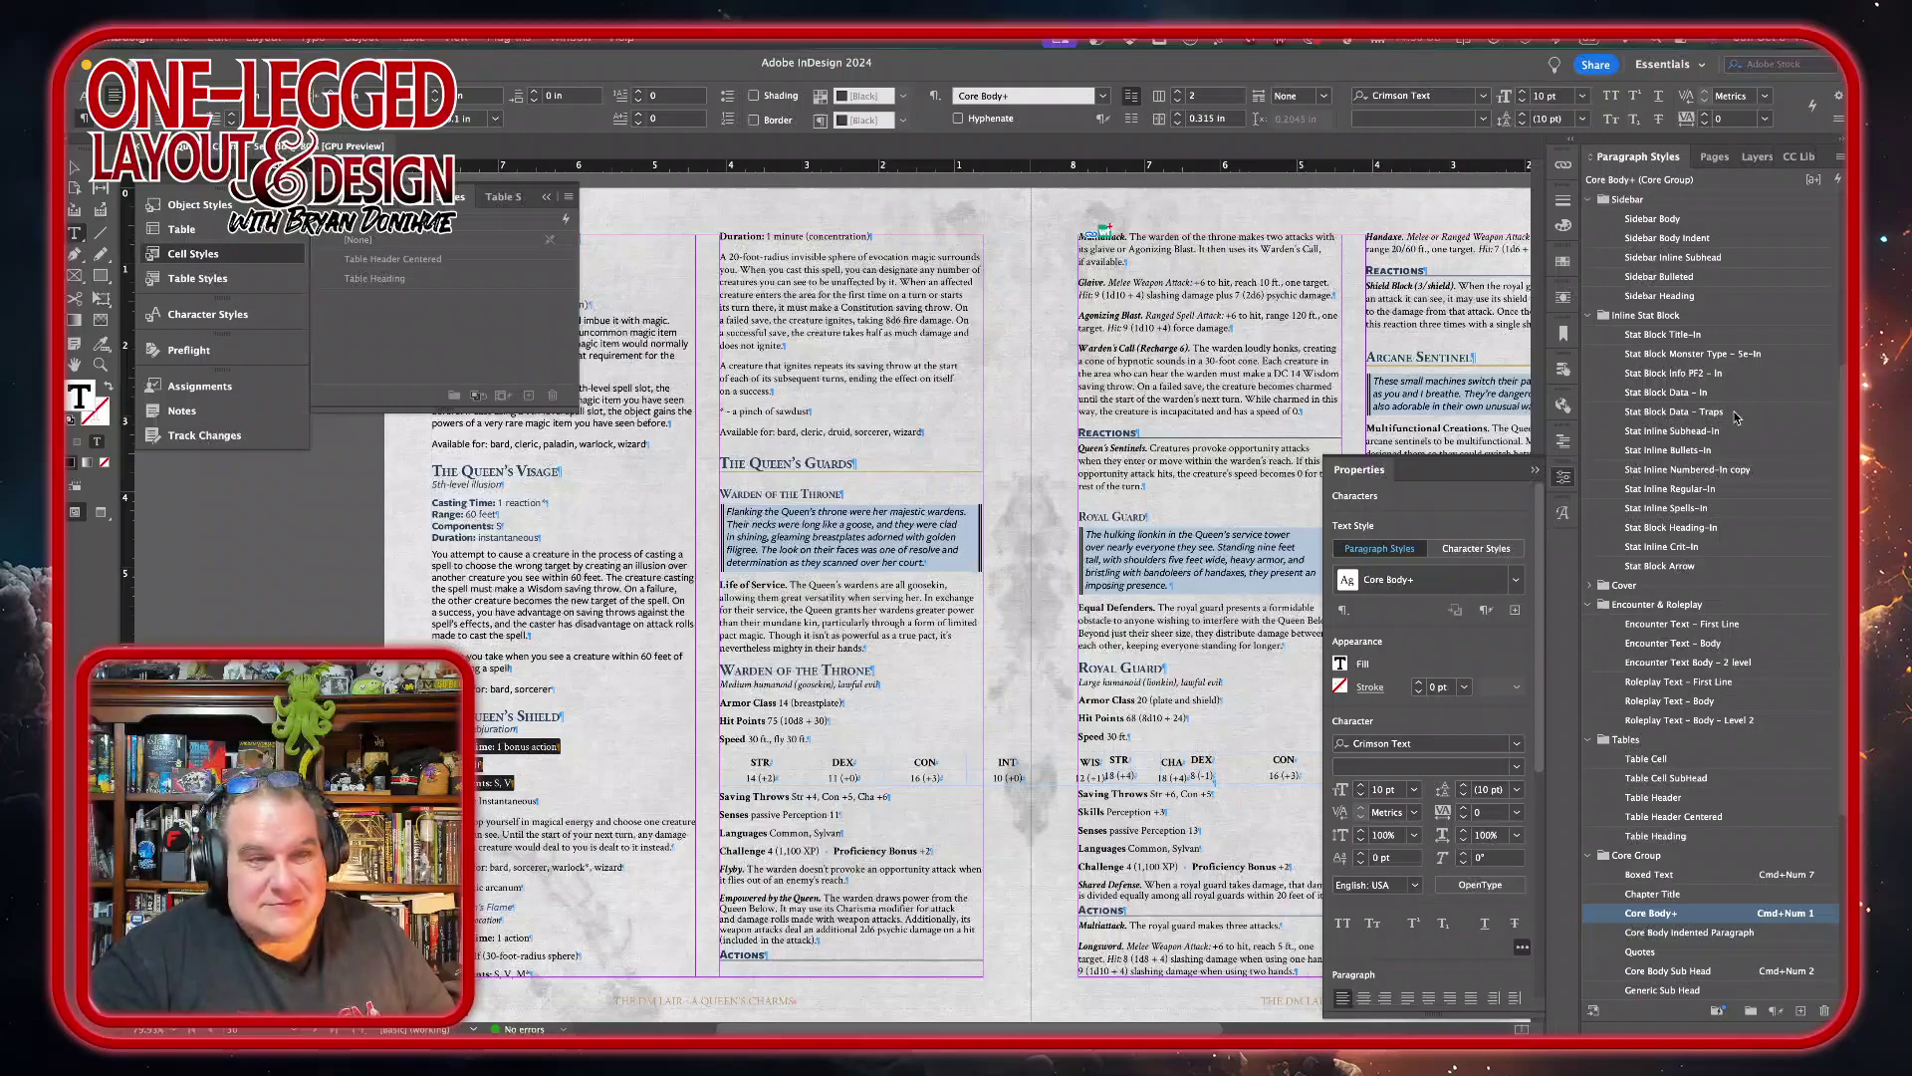
click(1717, 394)
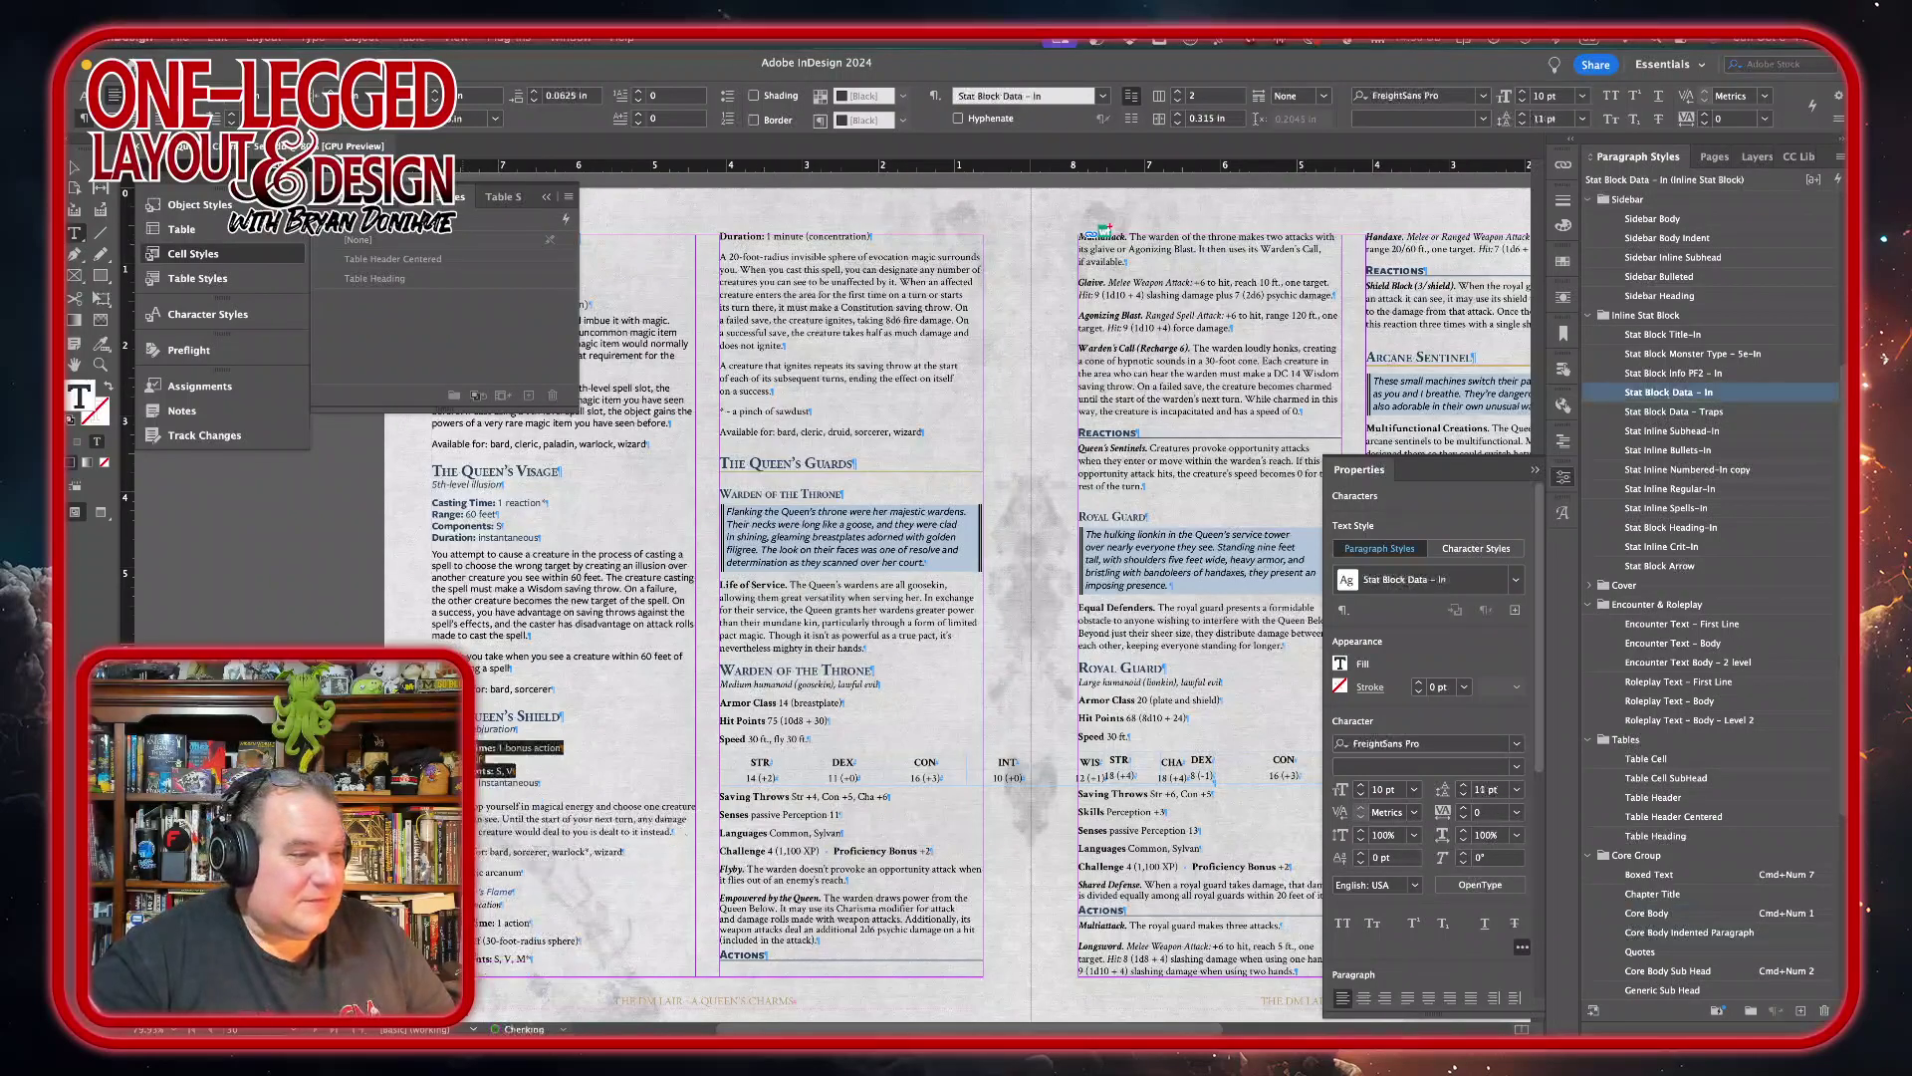
- Apply the Stat Inline Regular–In paragraph style to The Queen's Shield description, availability line and arcanum note
key(super+KP_1)
drag(498, 830, 489, 884)
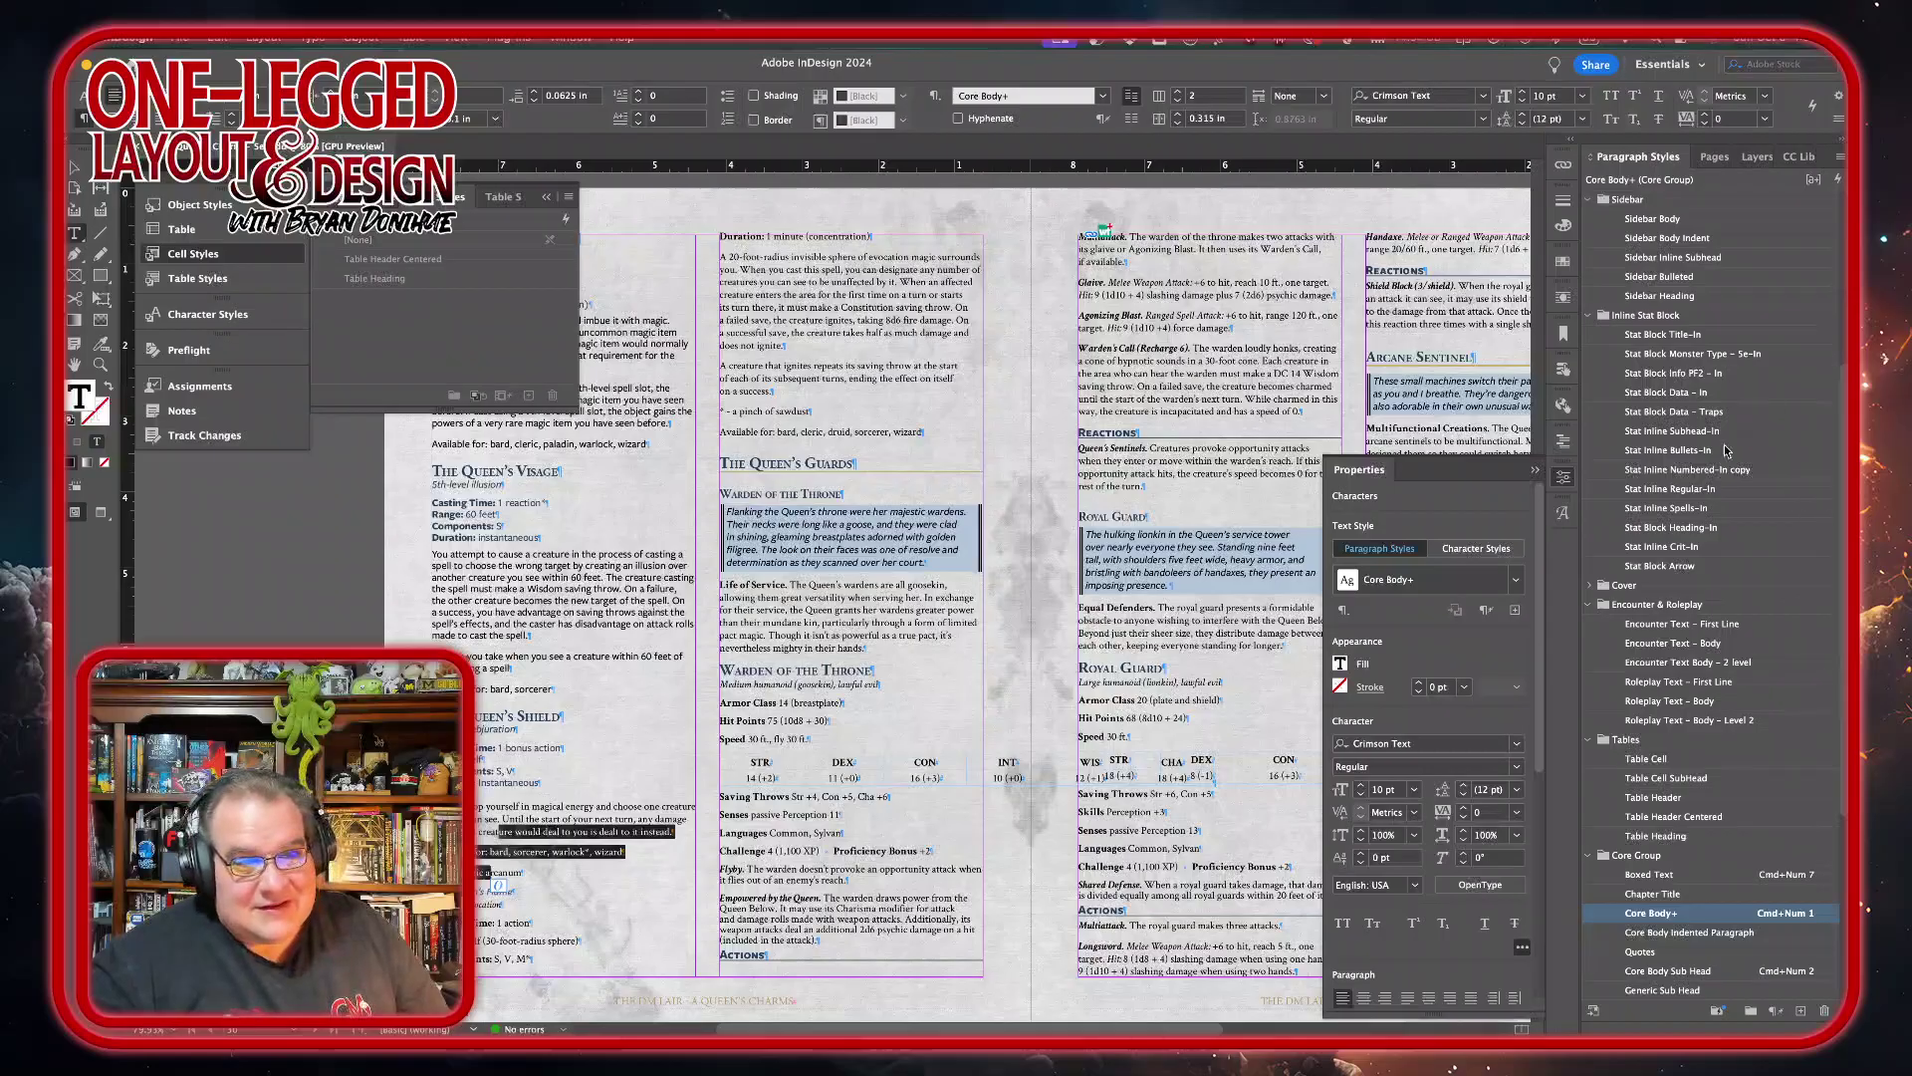
click(1693, 489)
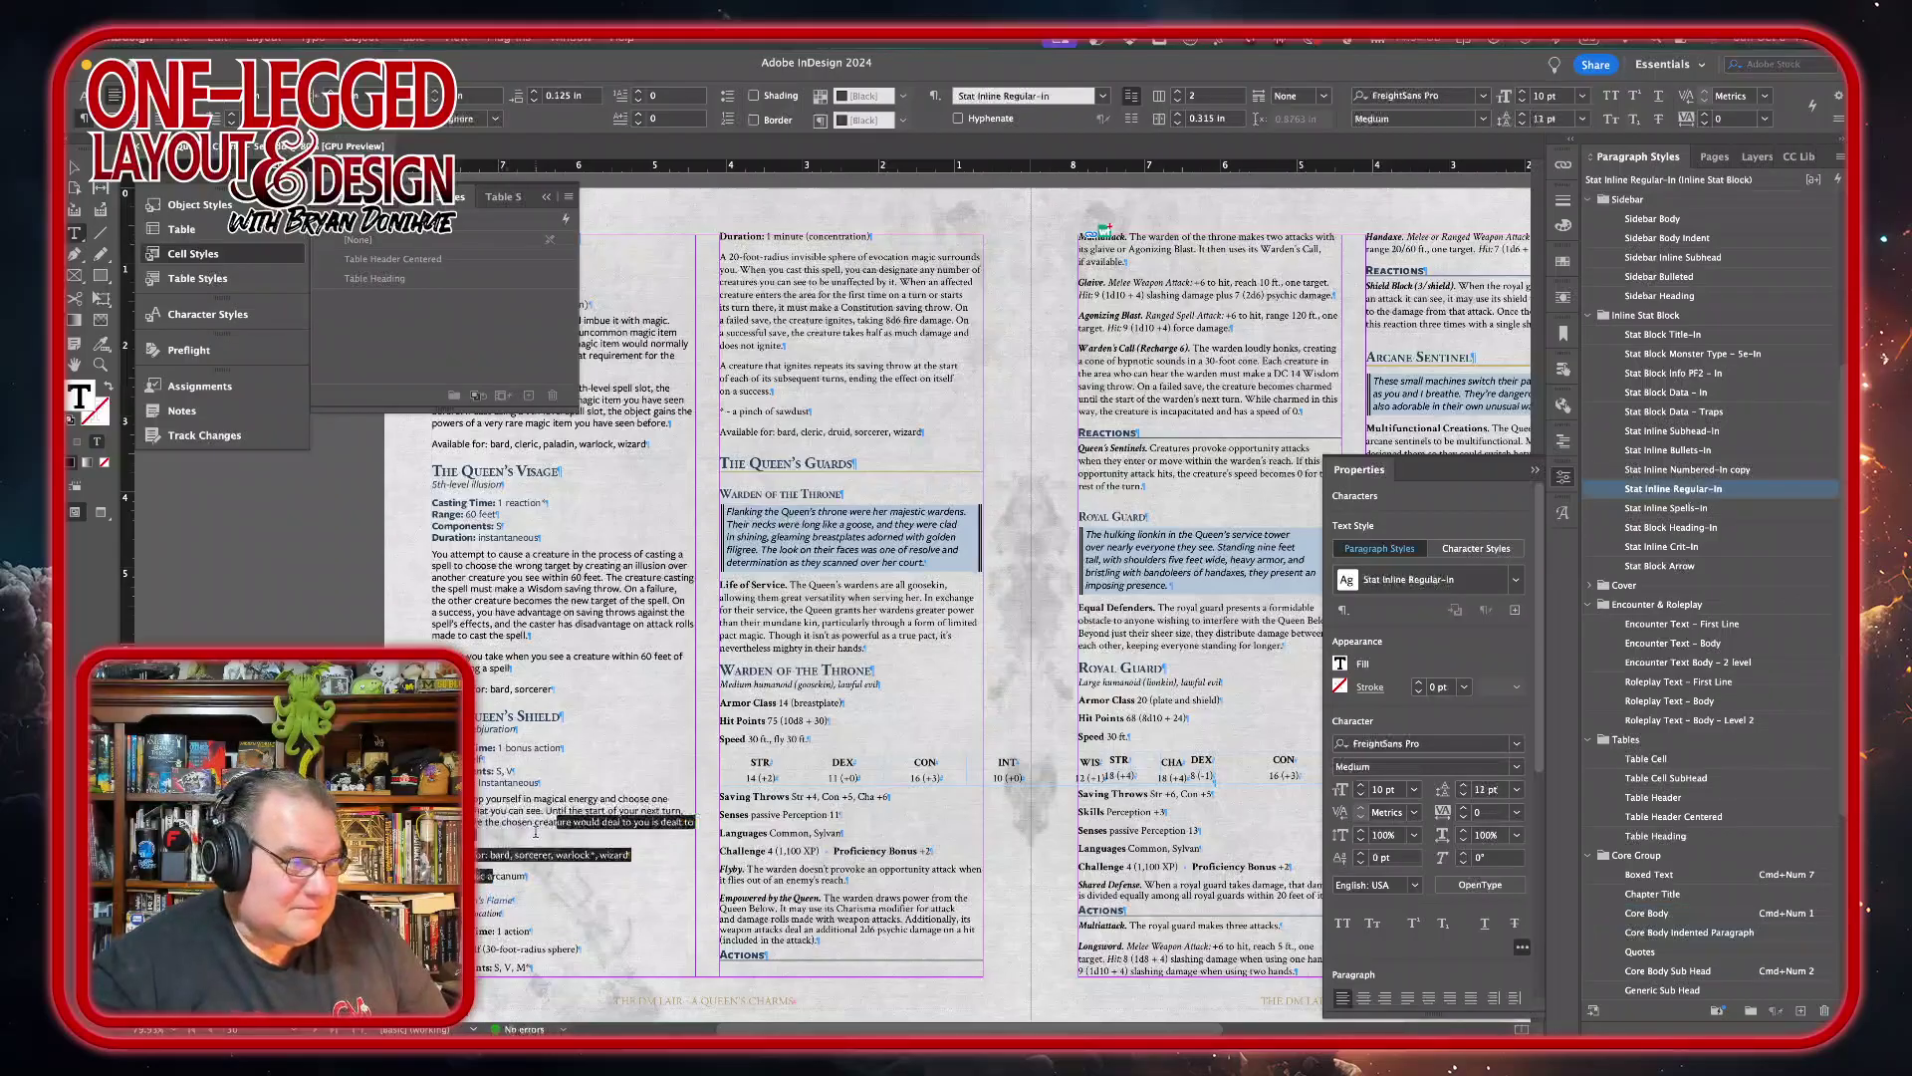
- Apply the Stat Block Title–In paragraph style to The Queen's Flame heading and set its font style to Bold
click(480, 897)
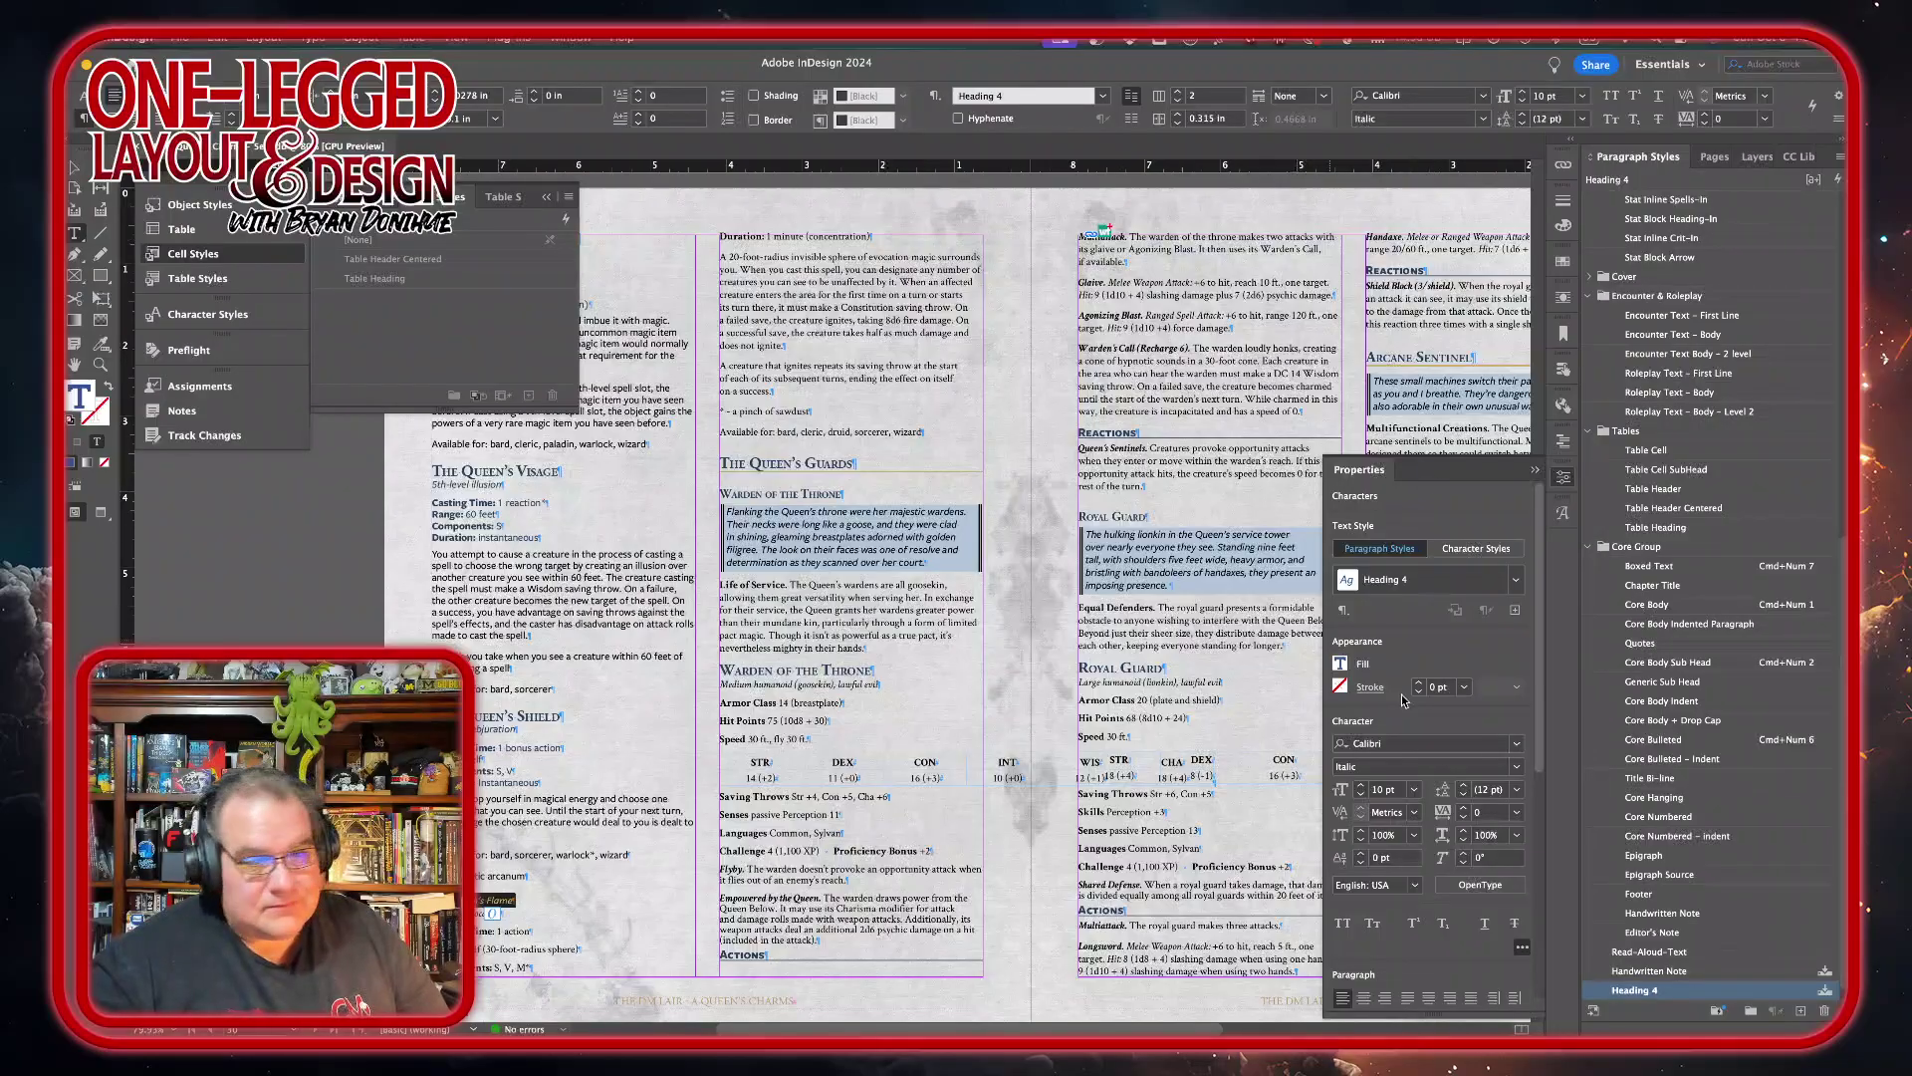
click(1518, 749)
click(1518, 749)
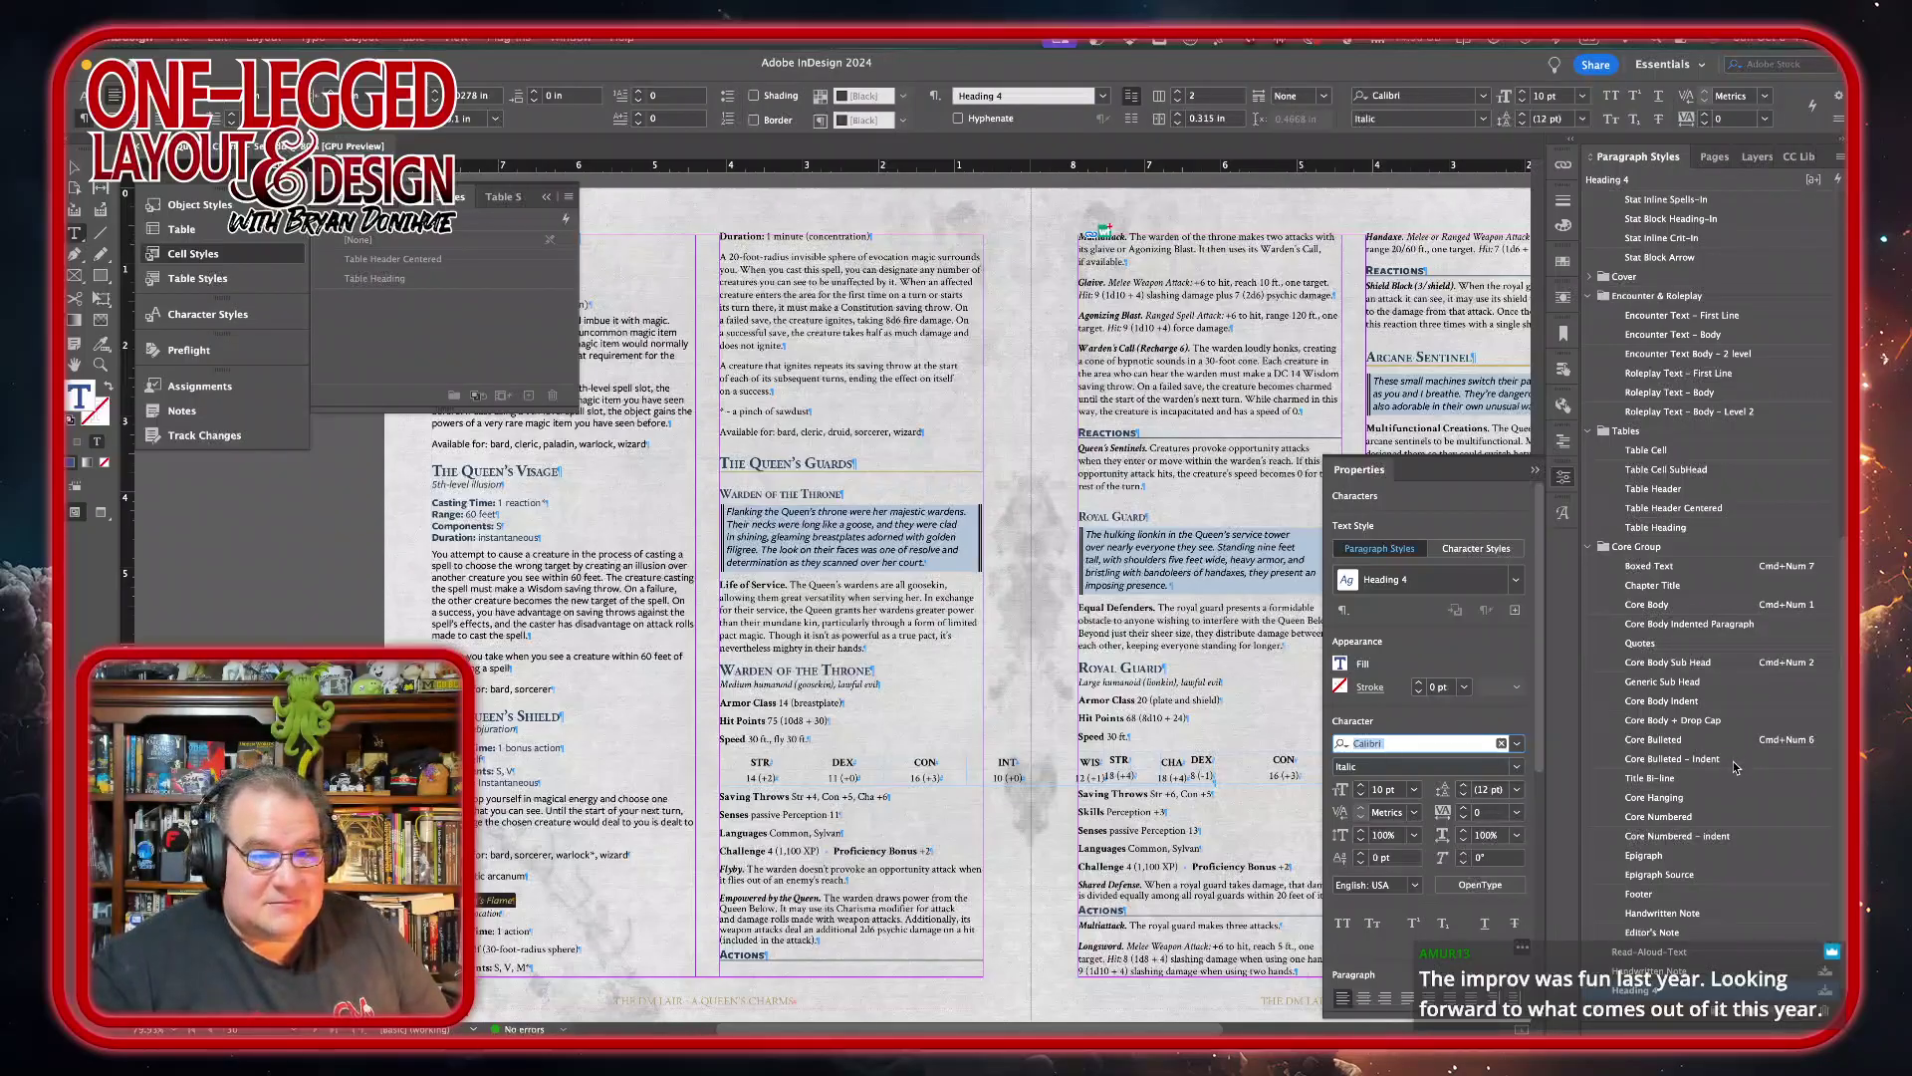
scroll(1734, 689, up, 5)
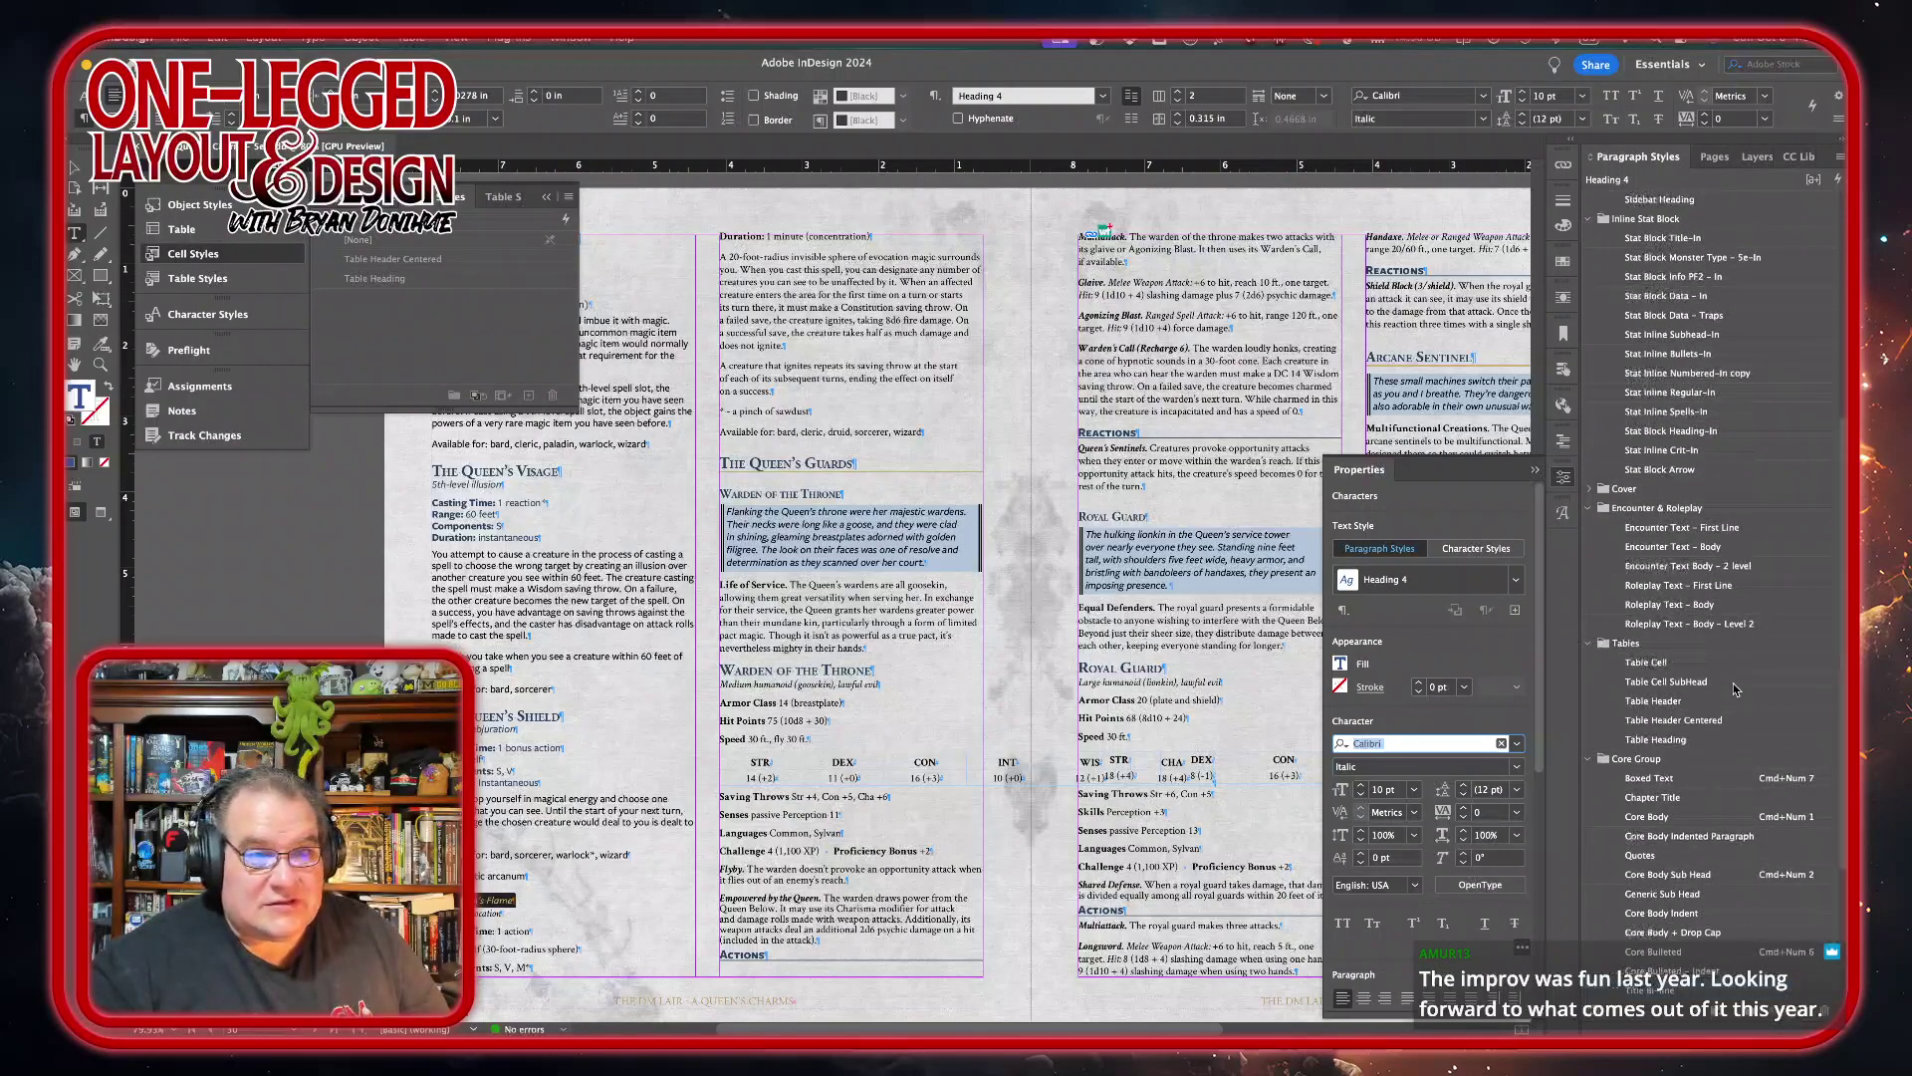
click(1677, 241)
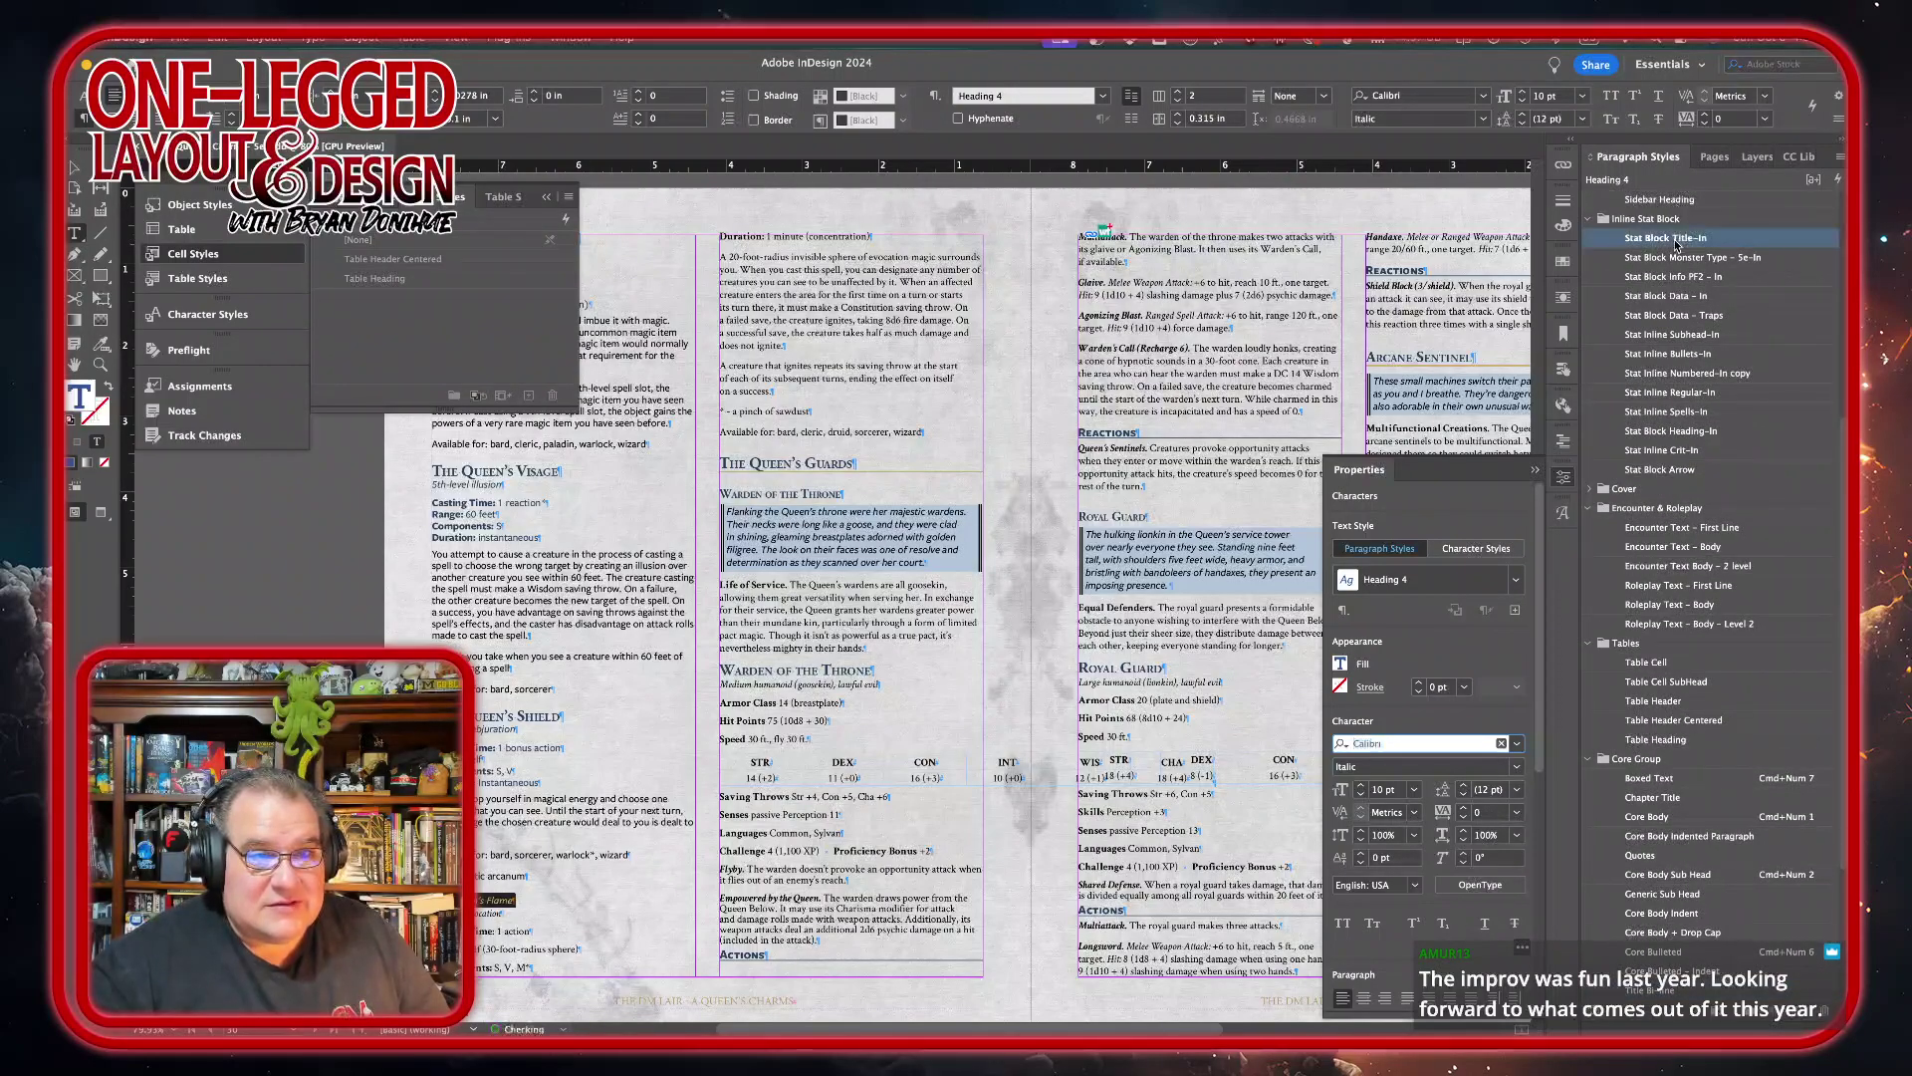
click(1517, 766)
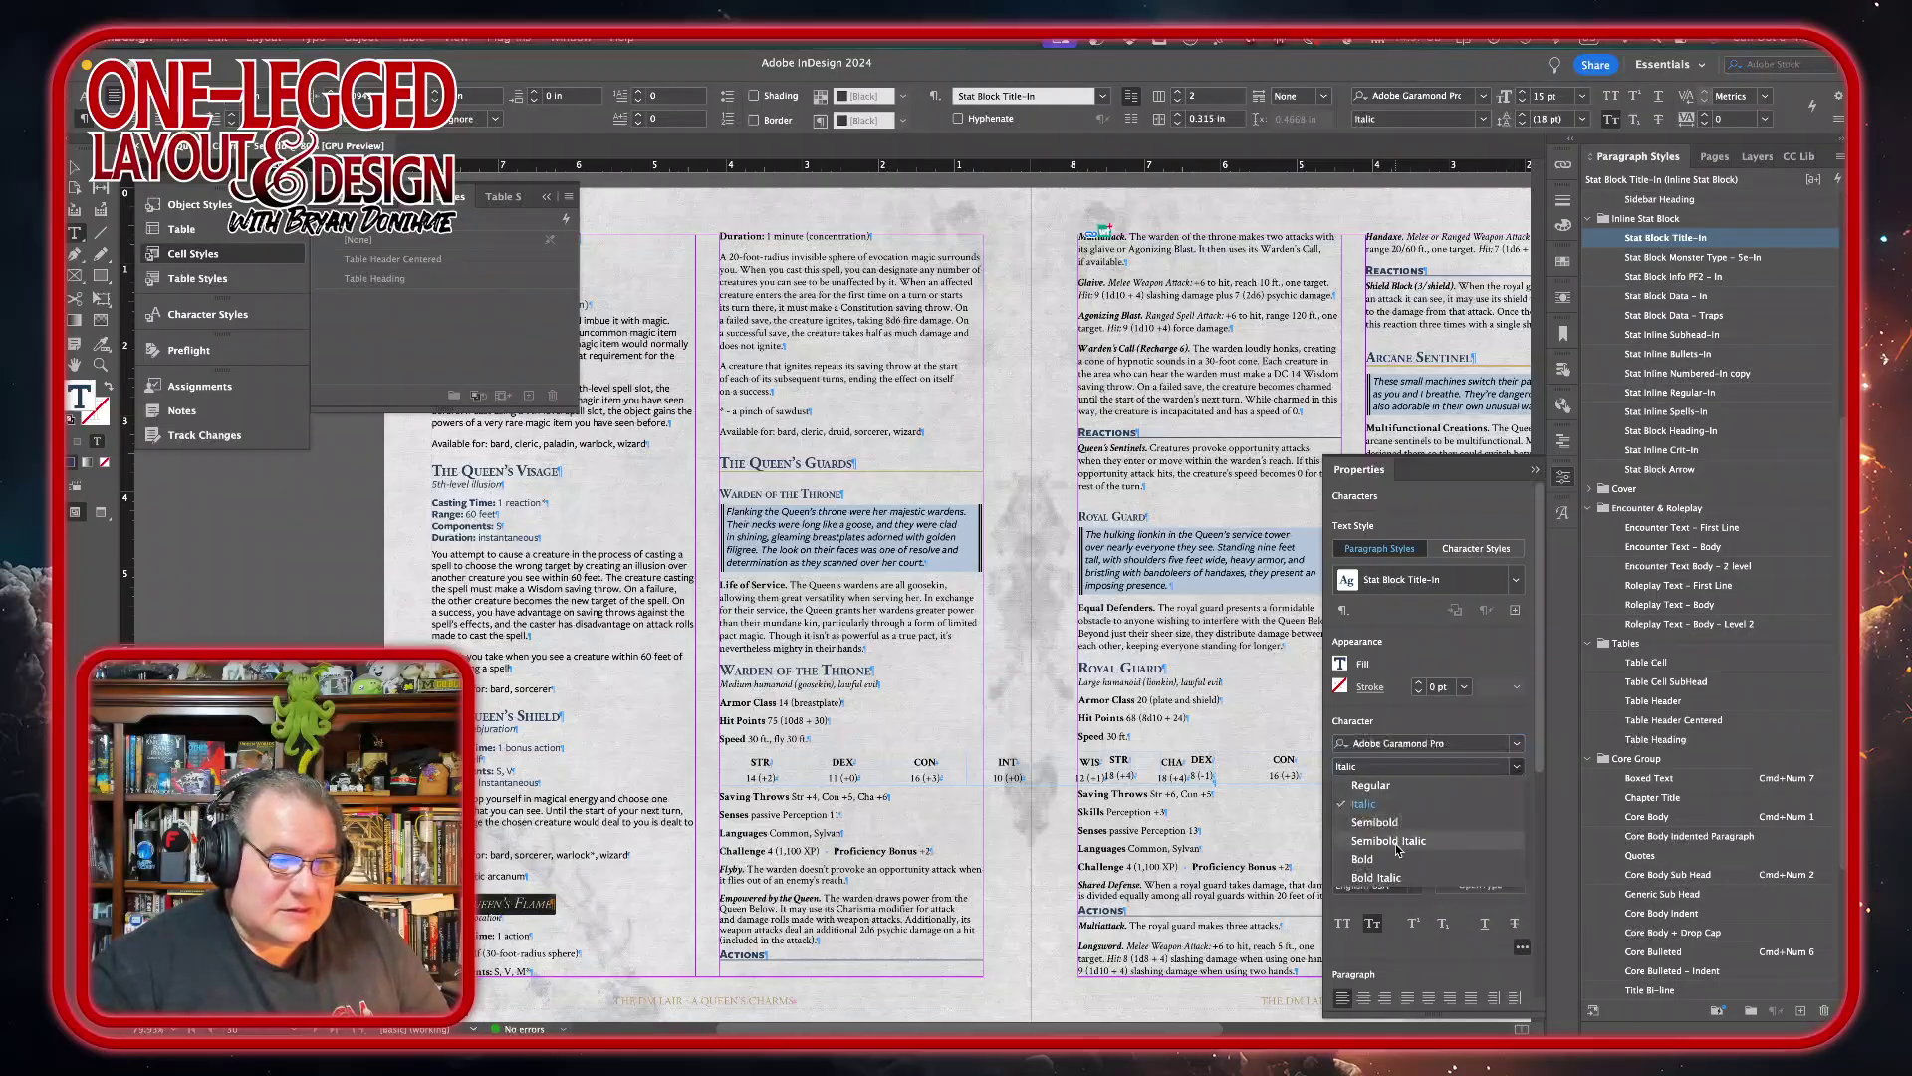
click(1397, 858)
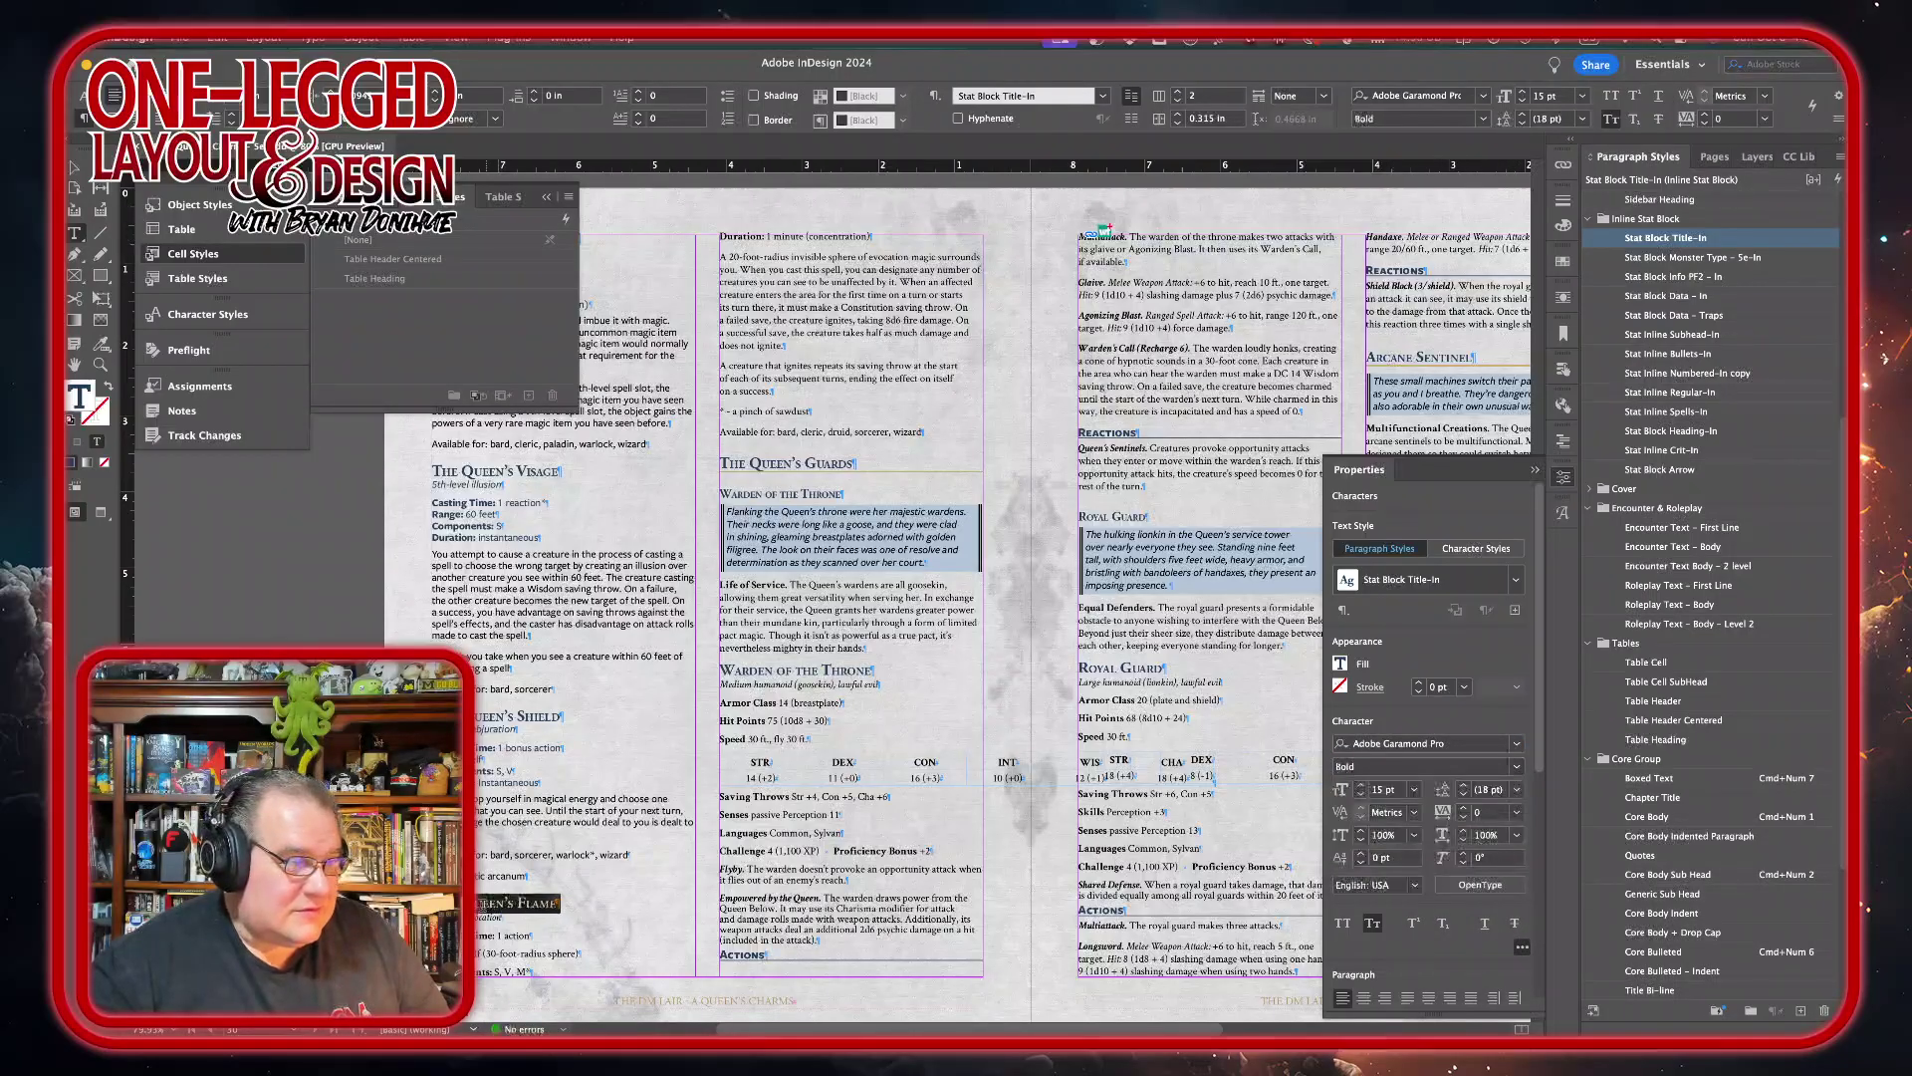
- Apply the Stat Block Monster Type – 5e–In paragraph style to the spell level line under The Queen's Flame and set its font style to Medium Italic
double_click(498, 917)
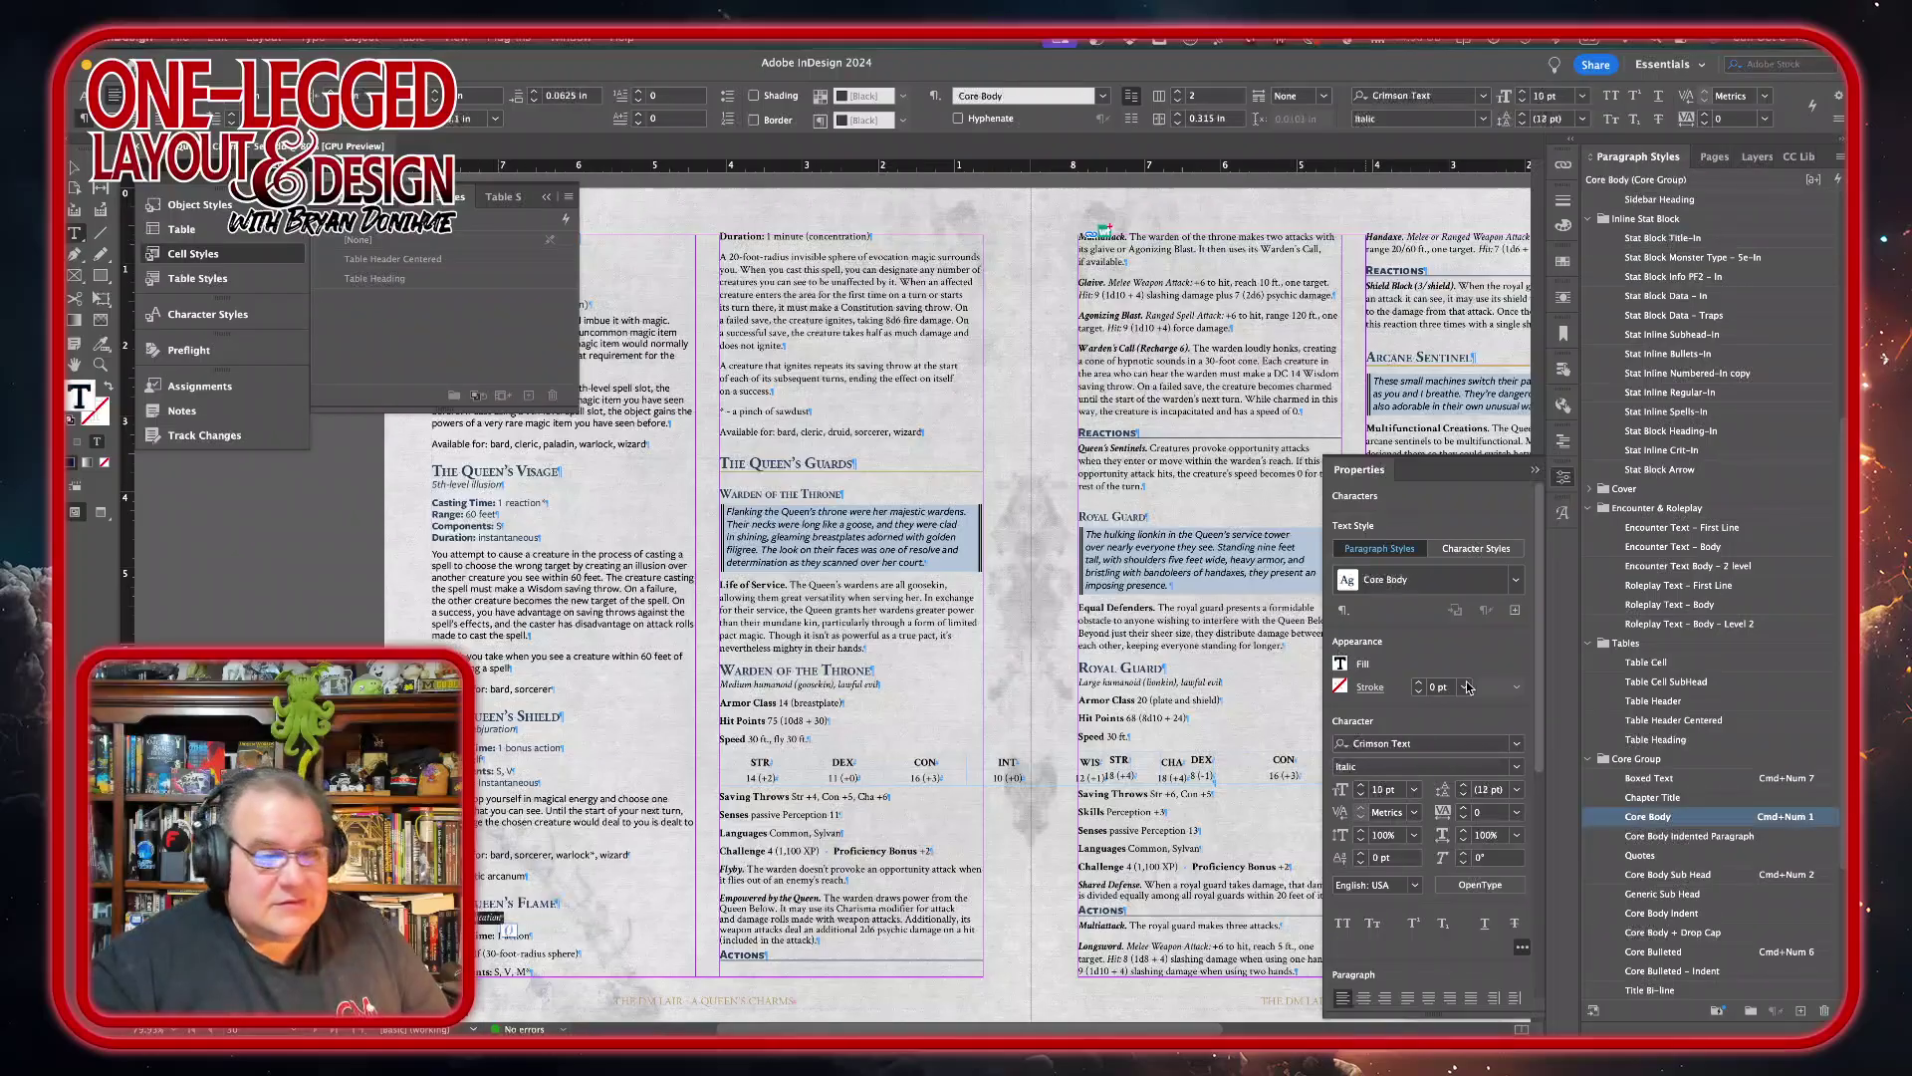
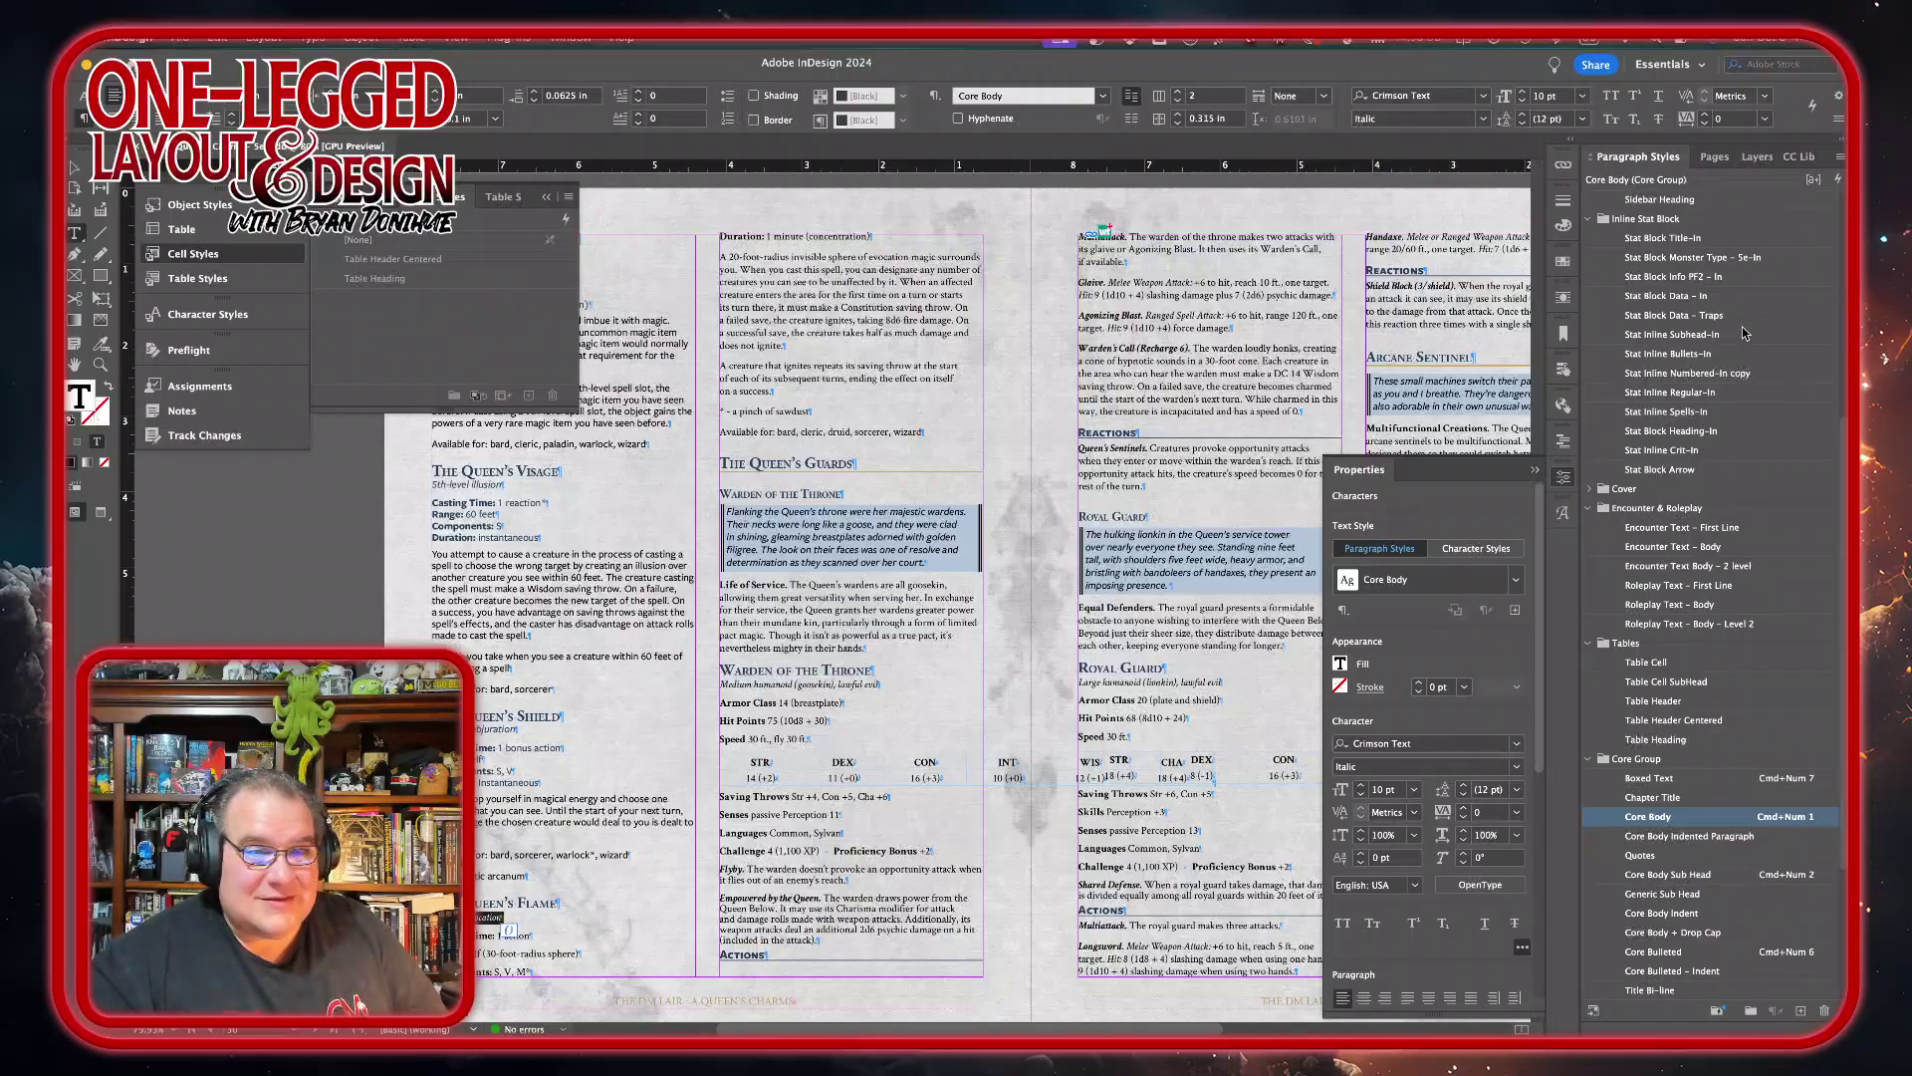
click(1741, 258)
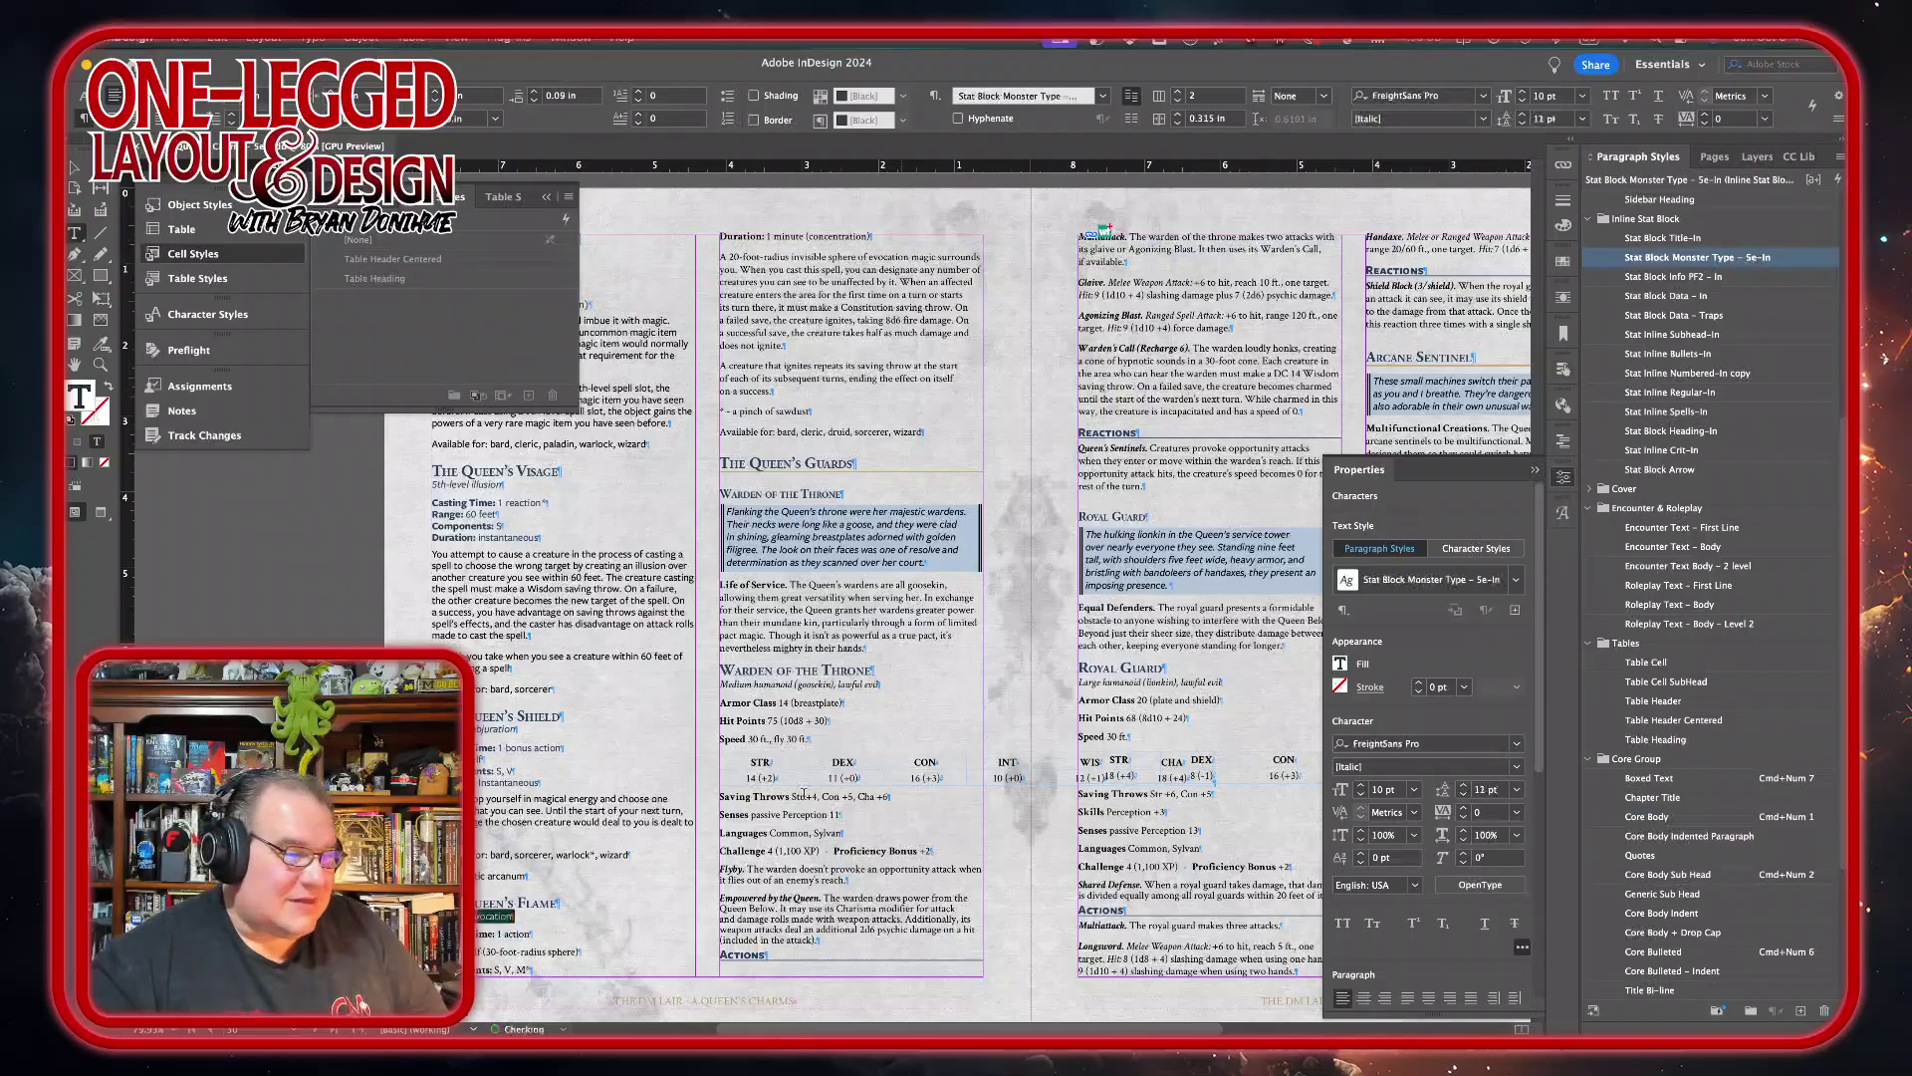
click(1517, 767)
click(1446, 880)
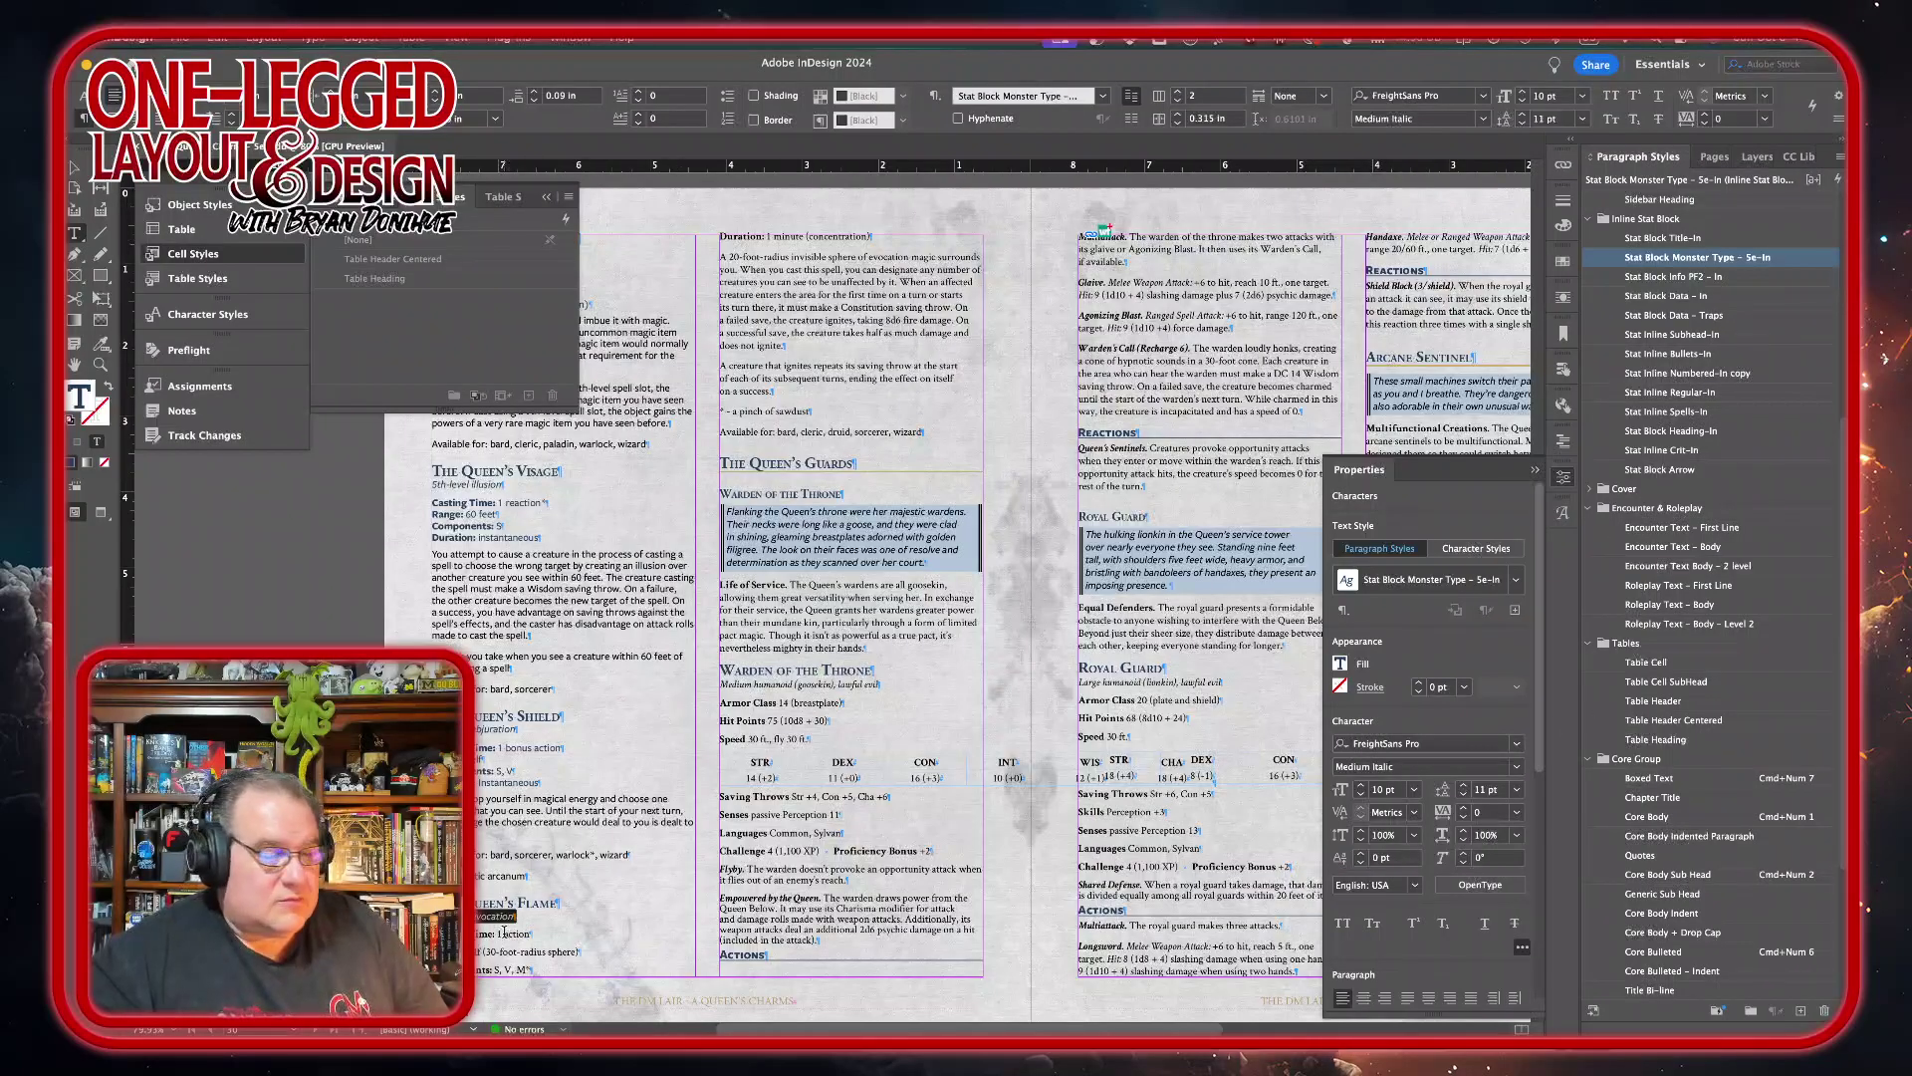
- Apply the Stat Block Data – In paragraph style to The Queen's Flame lines from Casting Time through Duration
drag(468, 933, 537, 969)
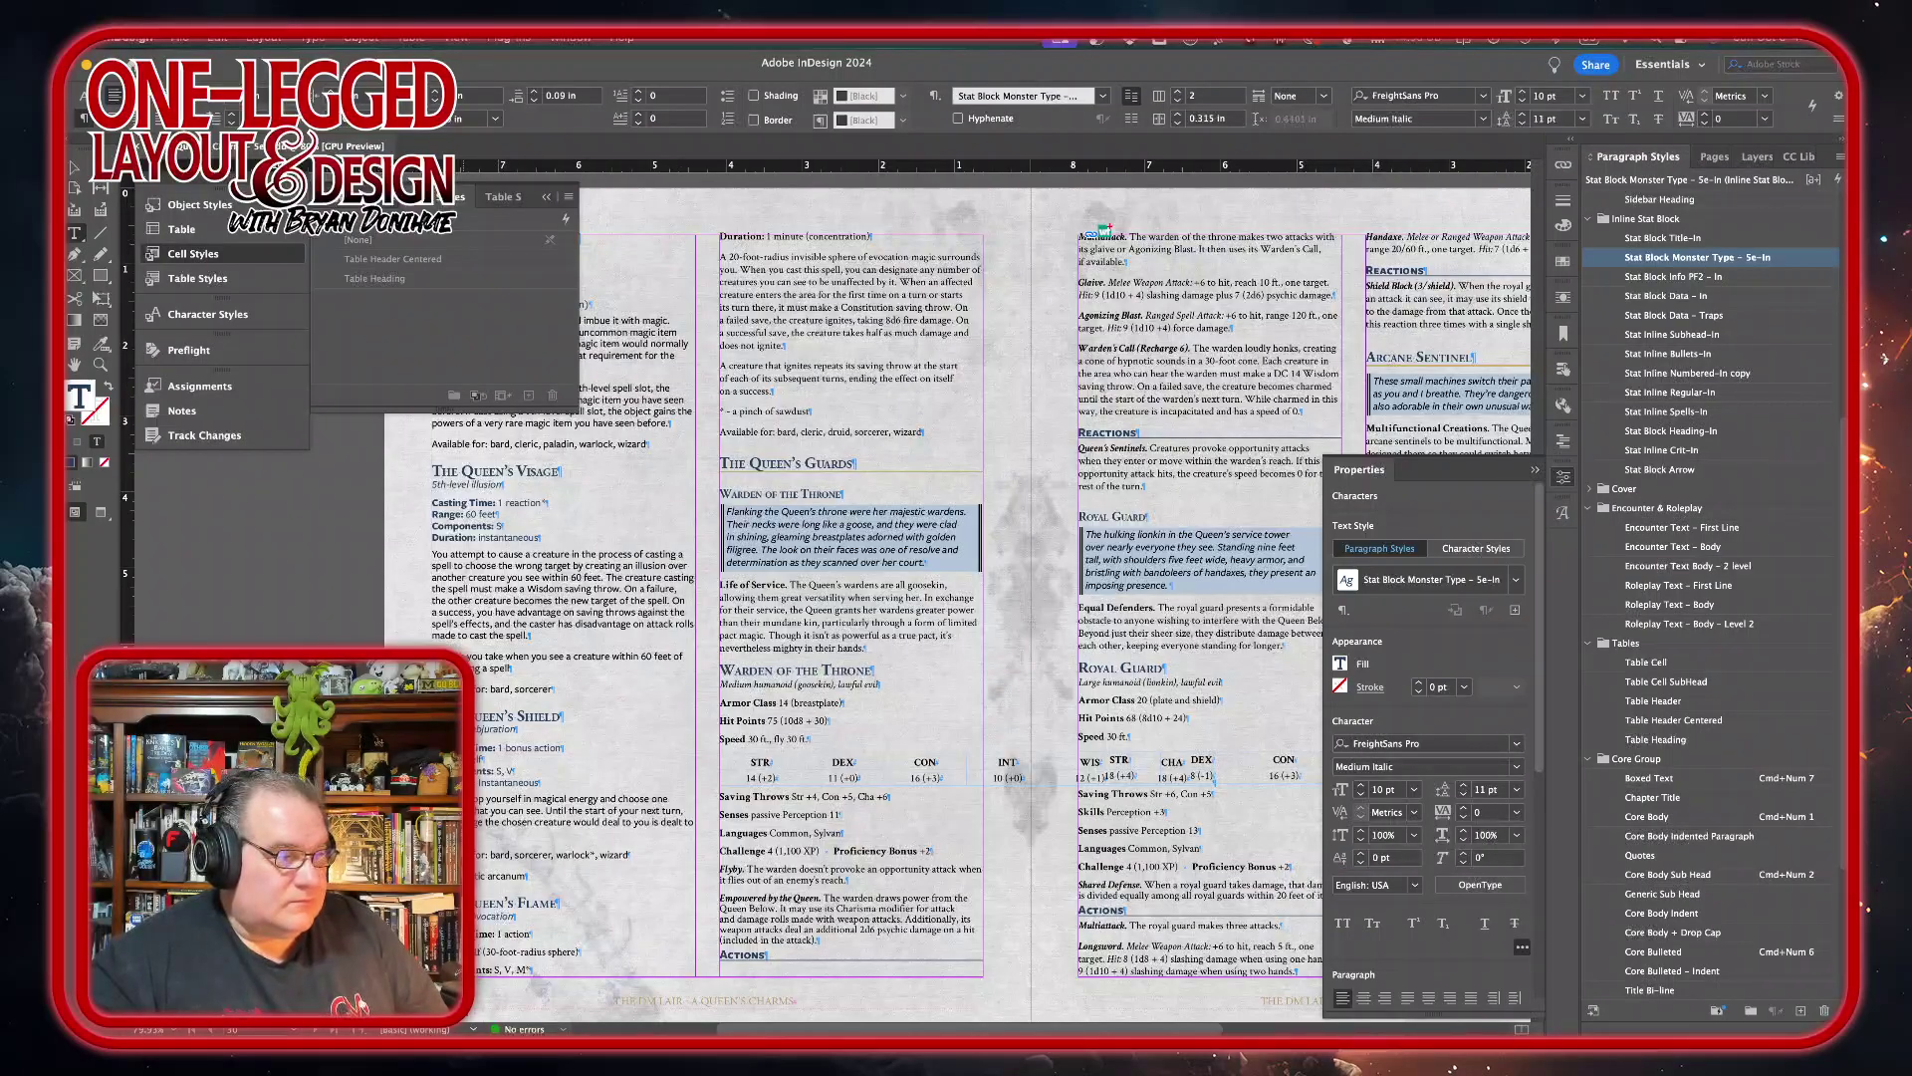
key(super+KP_1)
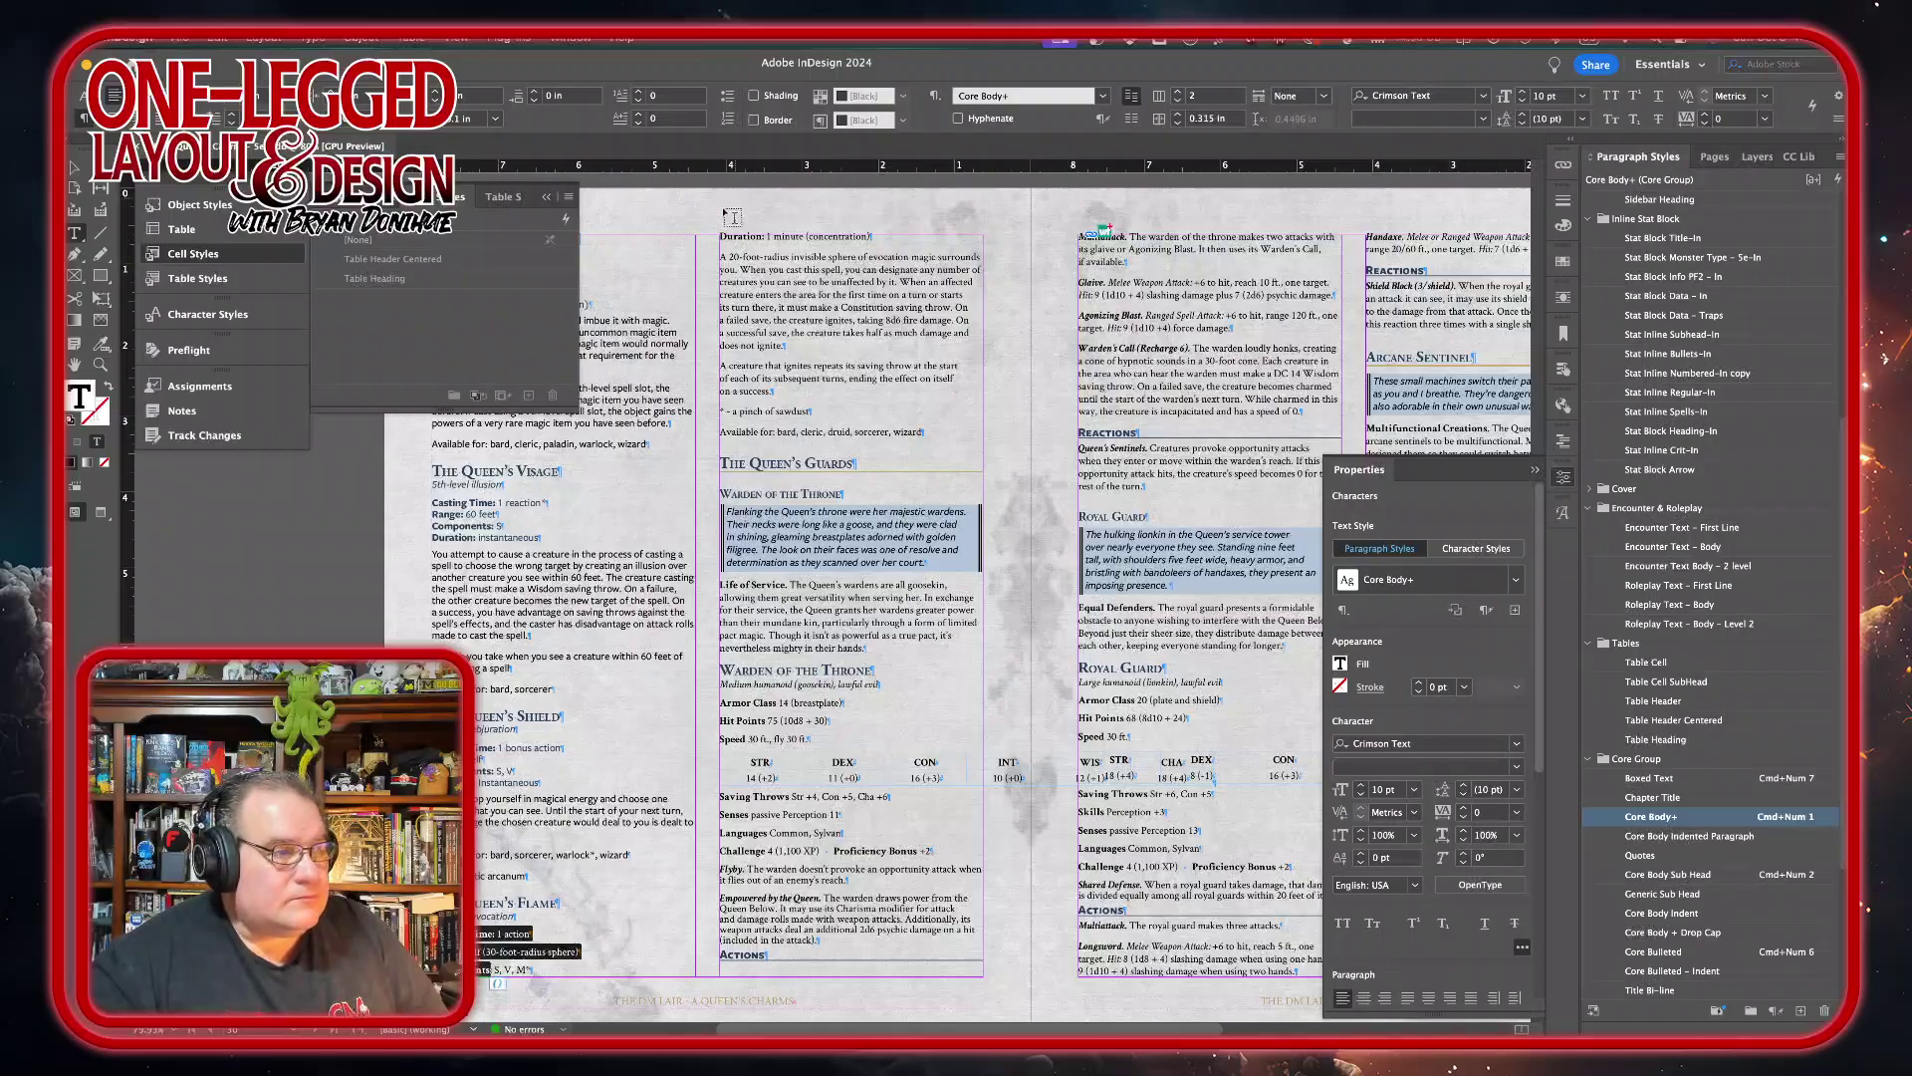
shift+click(734, 240)
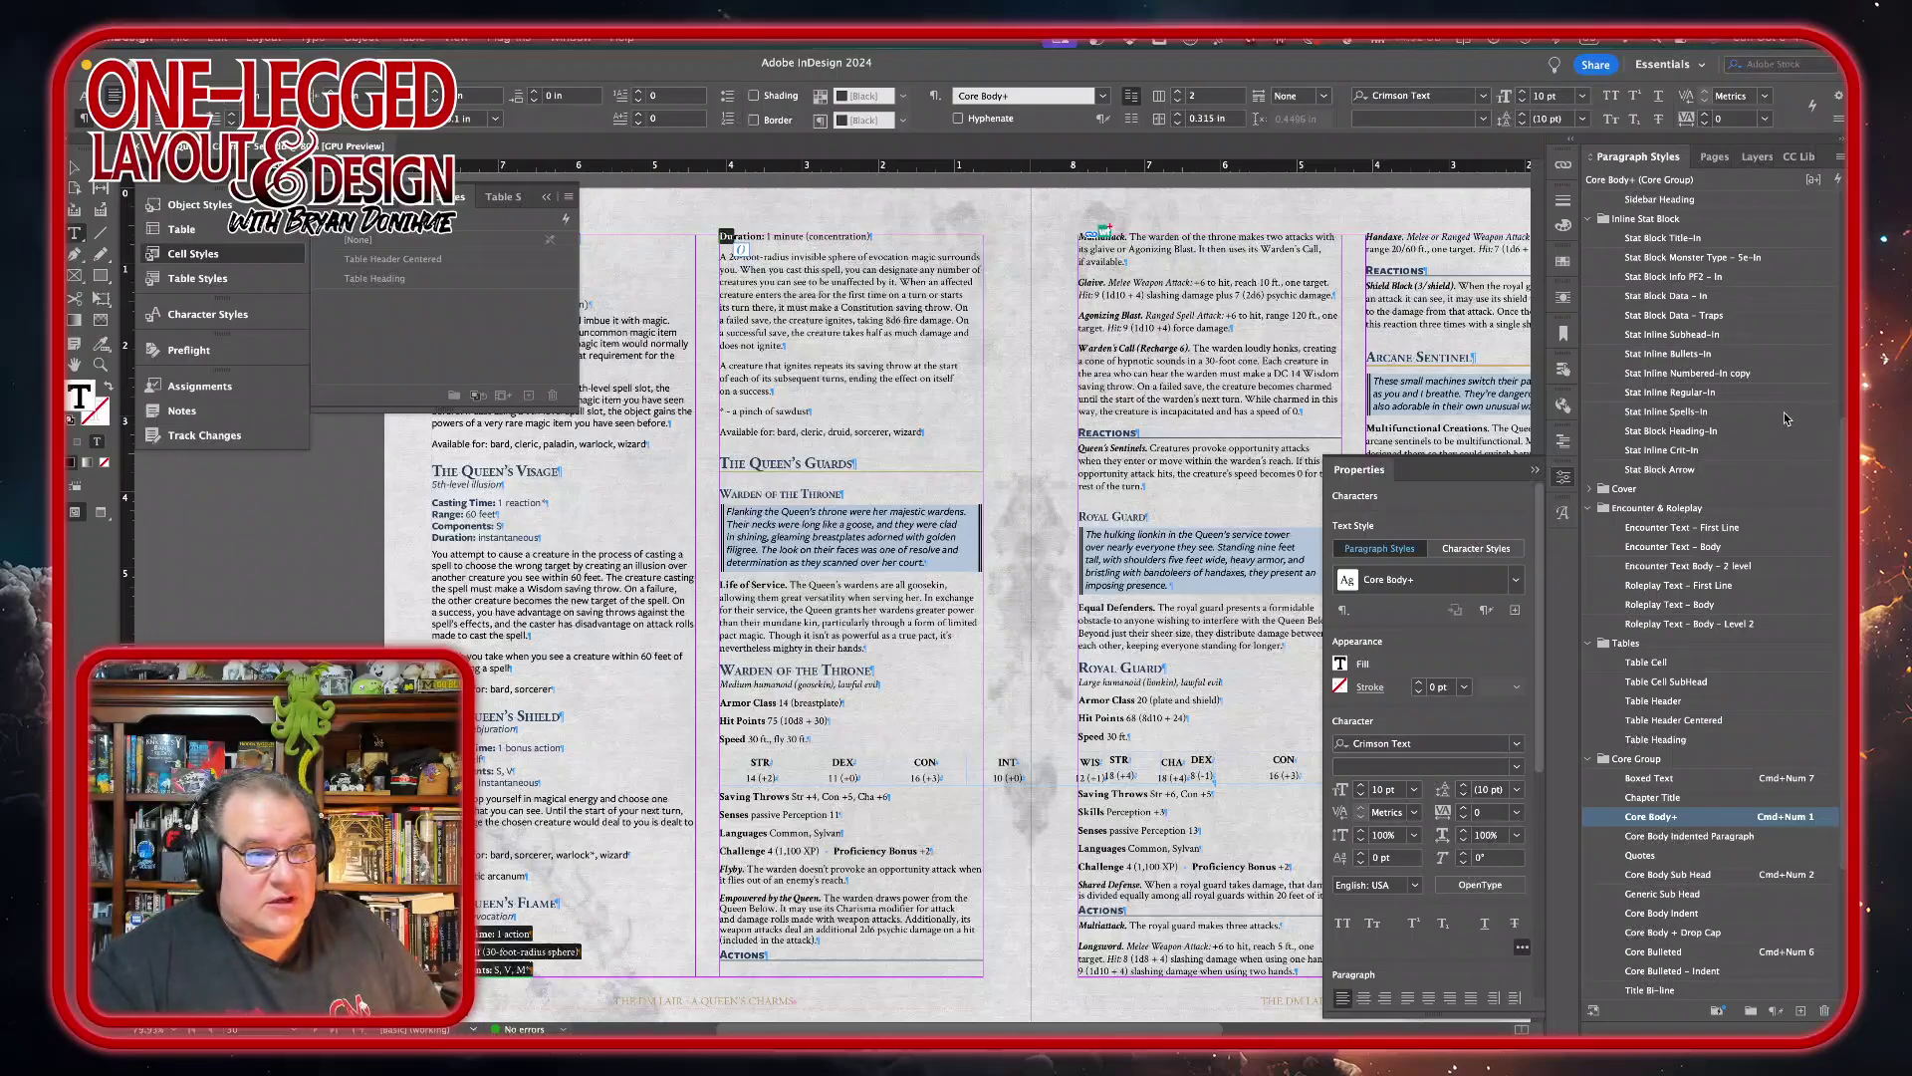
click(1767, 299)
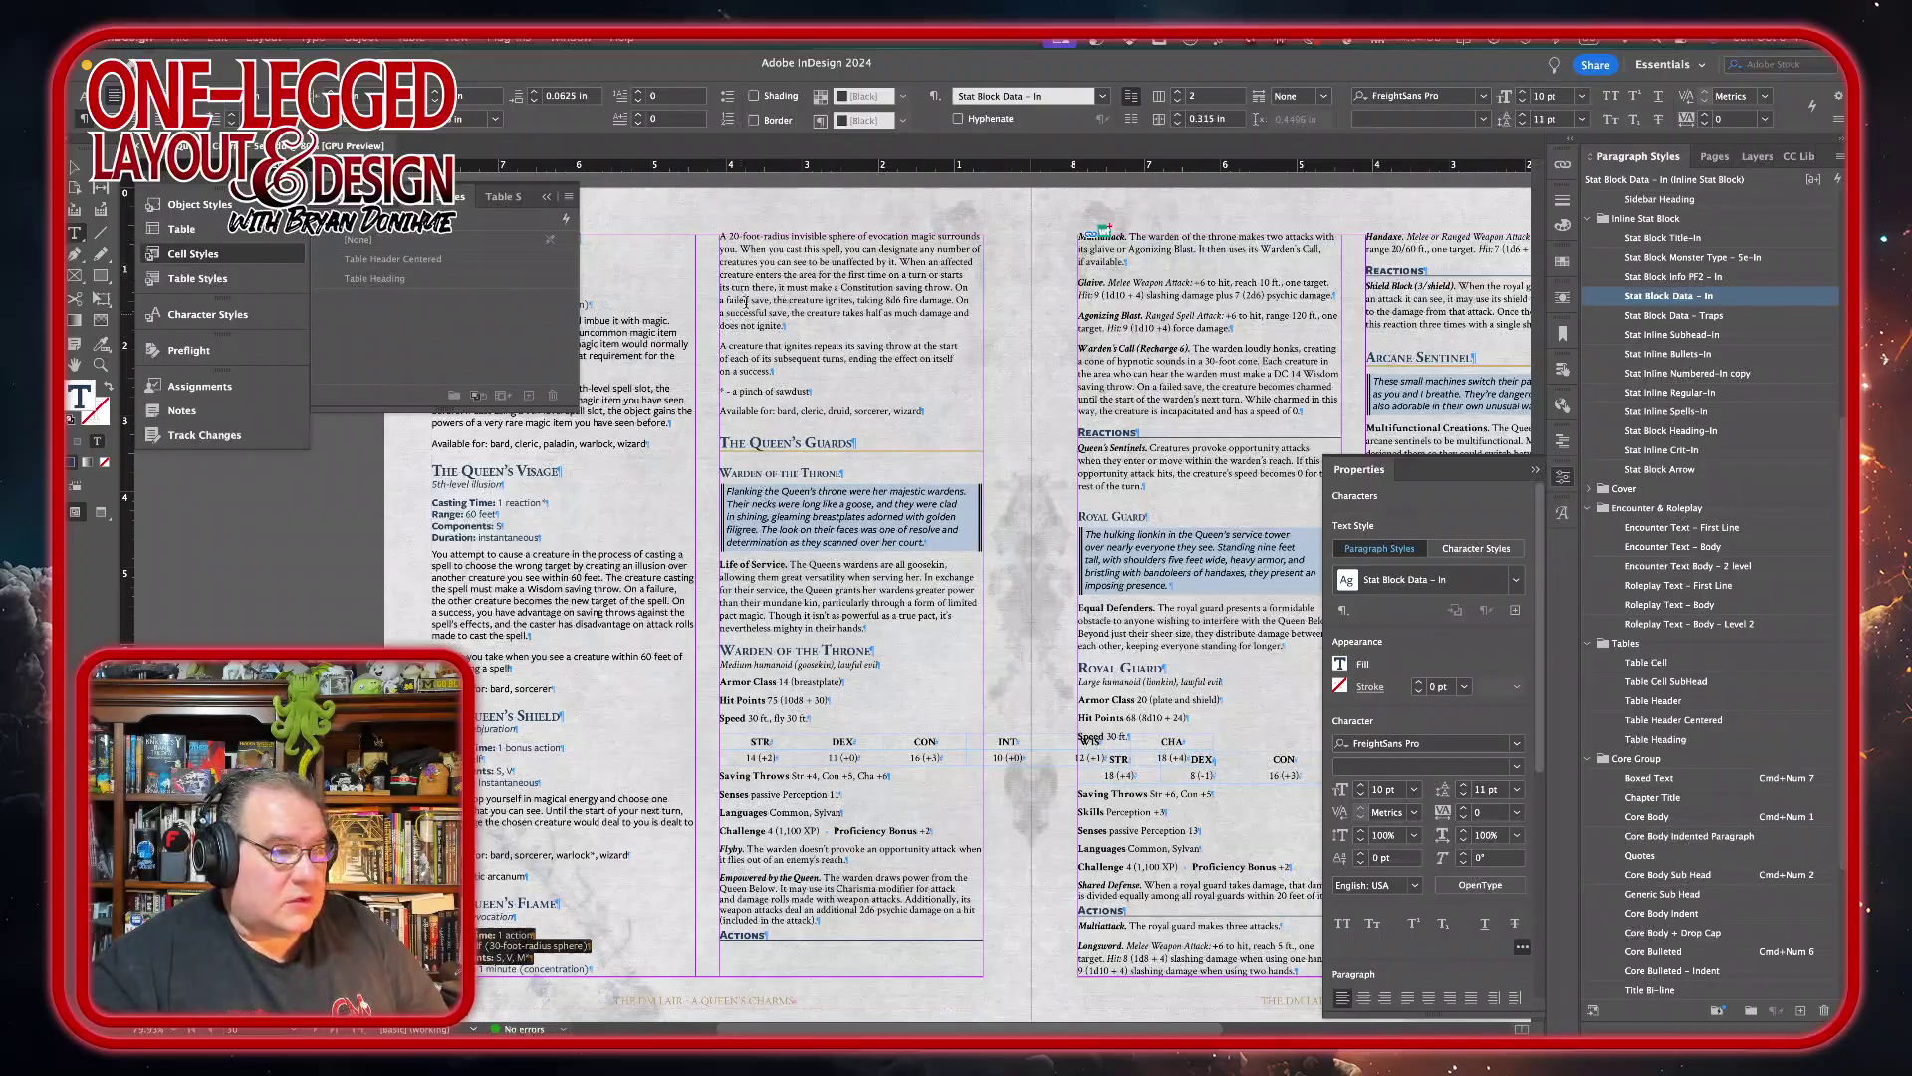
- Apply the Stat Inline Regular–In paragraph style to The Queen's Flame description, component note and availability line
drag(772, 275, 768, 411)
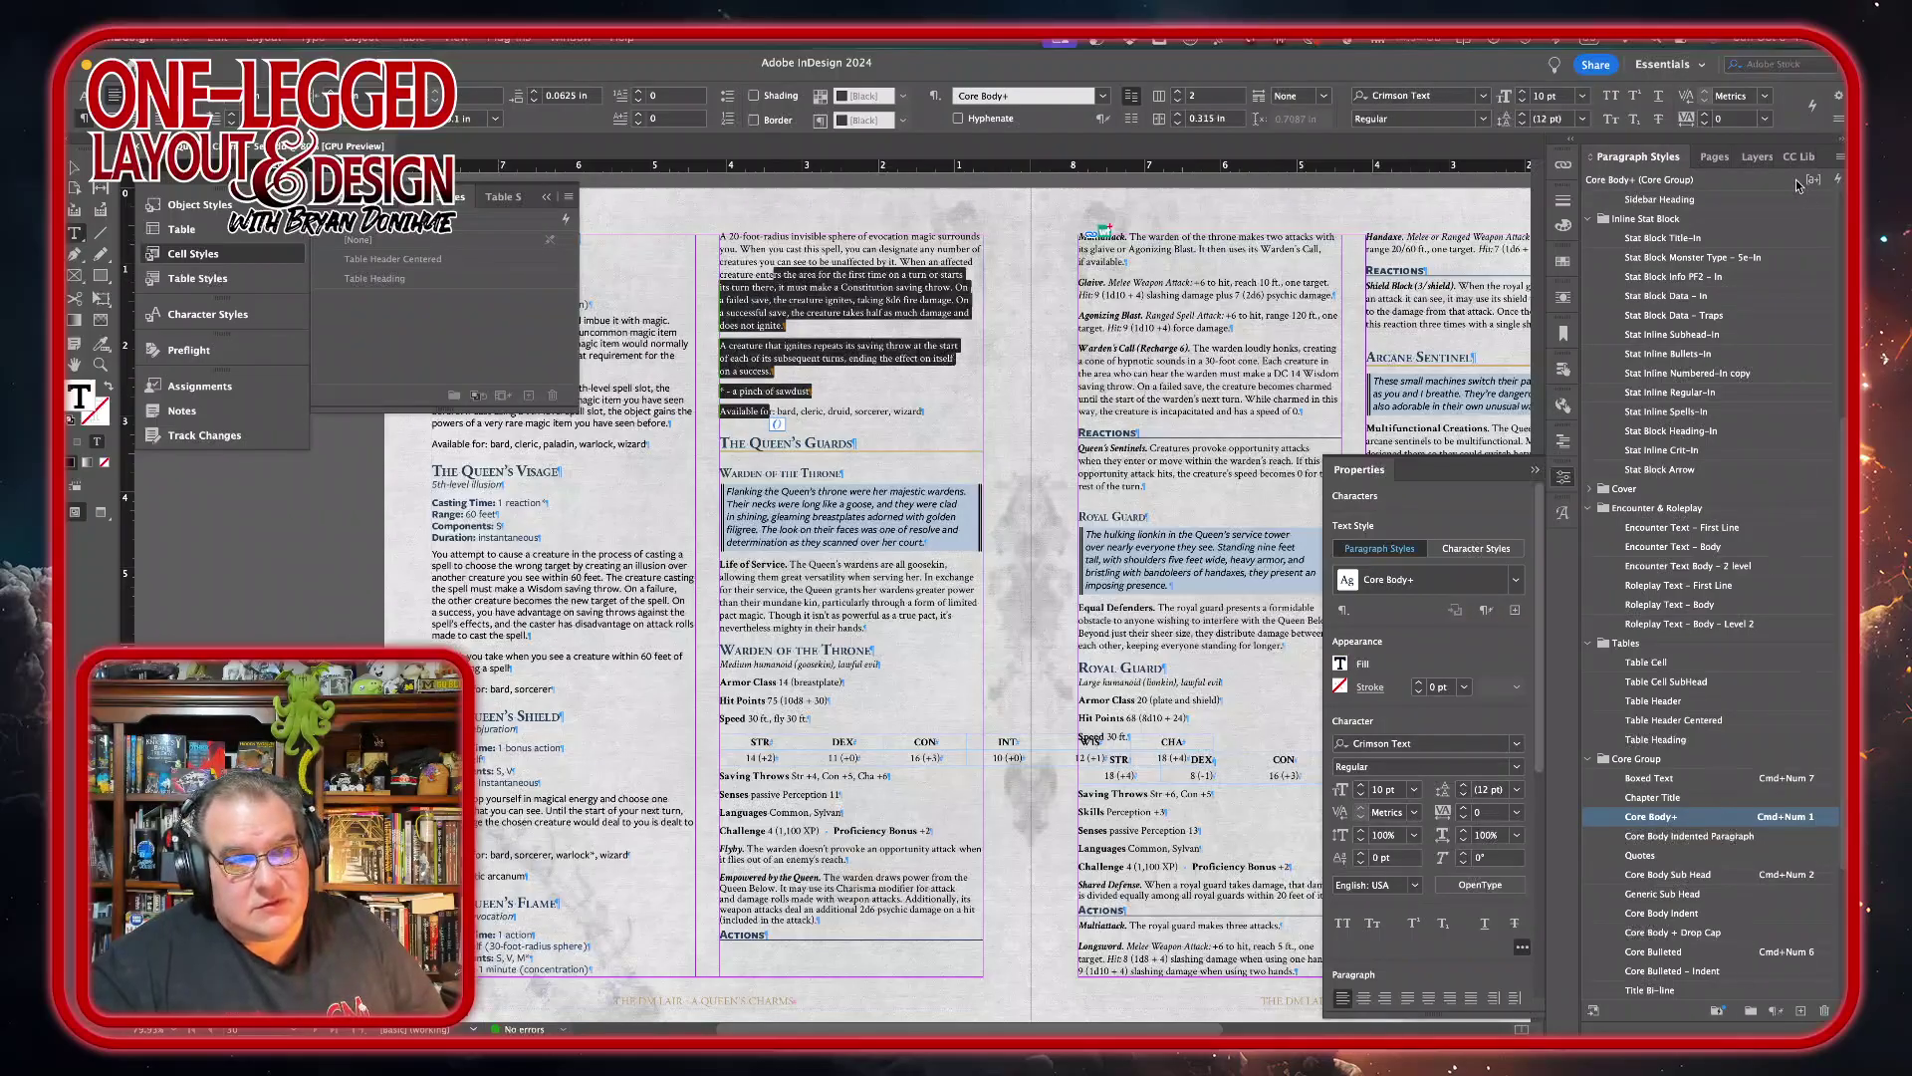
click(1692, 393)
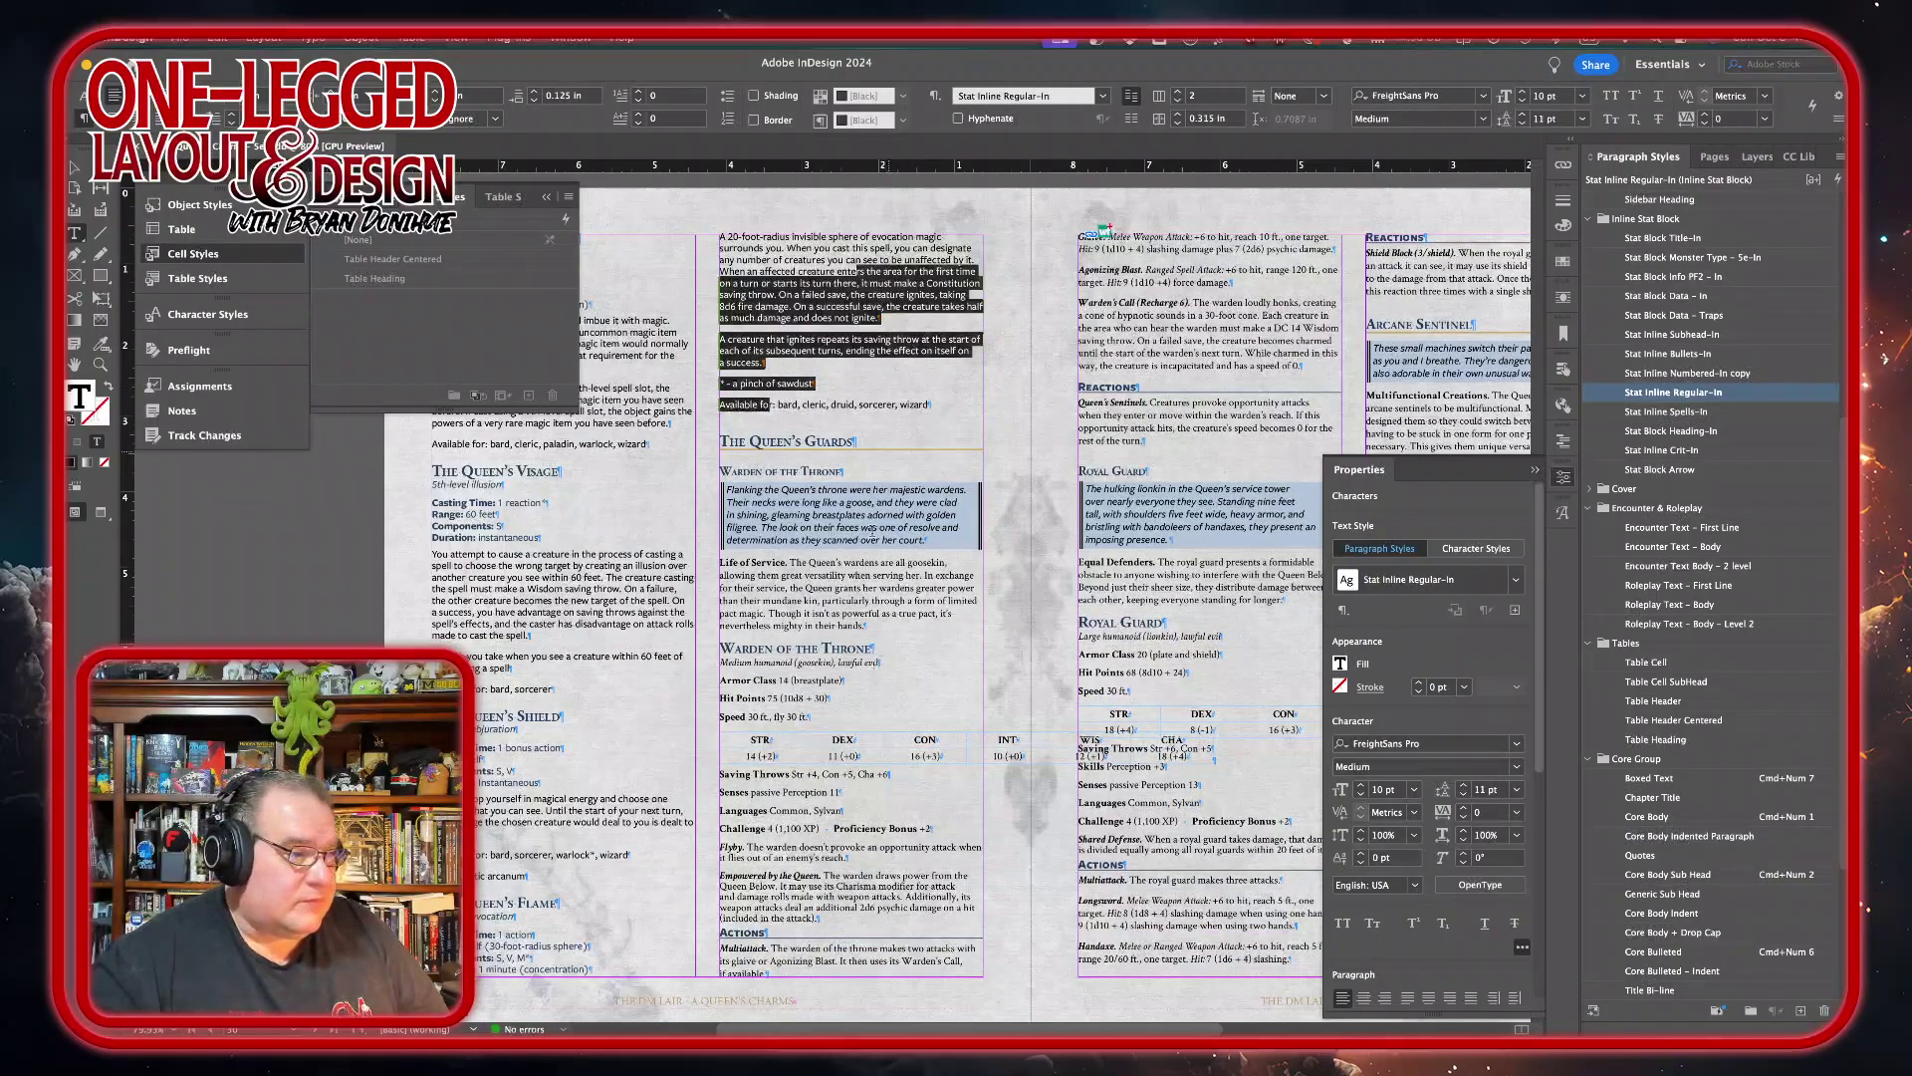
- Shorten the two-column text frame holding the Queen's spells to about 6.2 in high, ending below The Queen's Flame
click(71, 167)
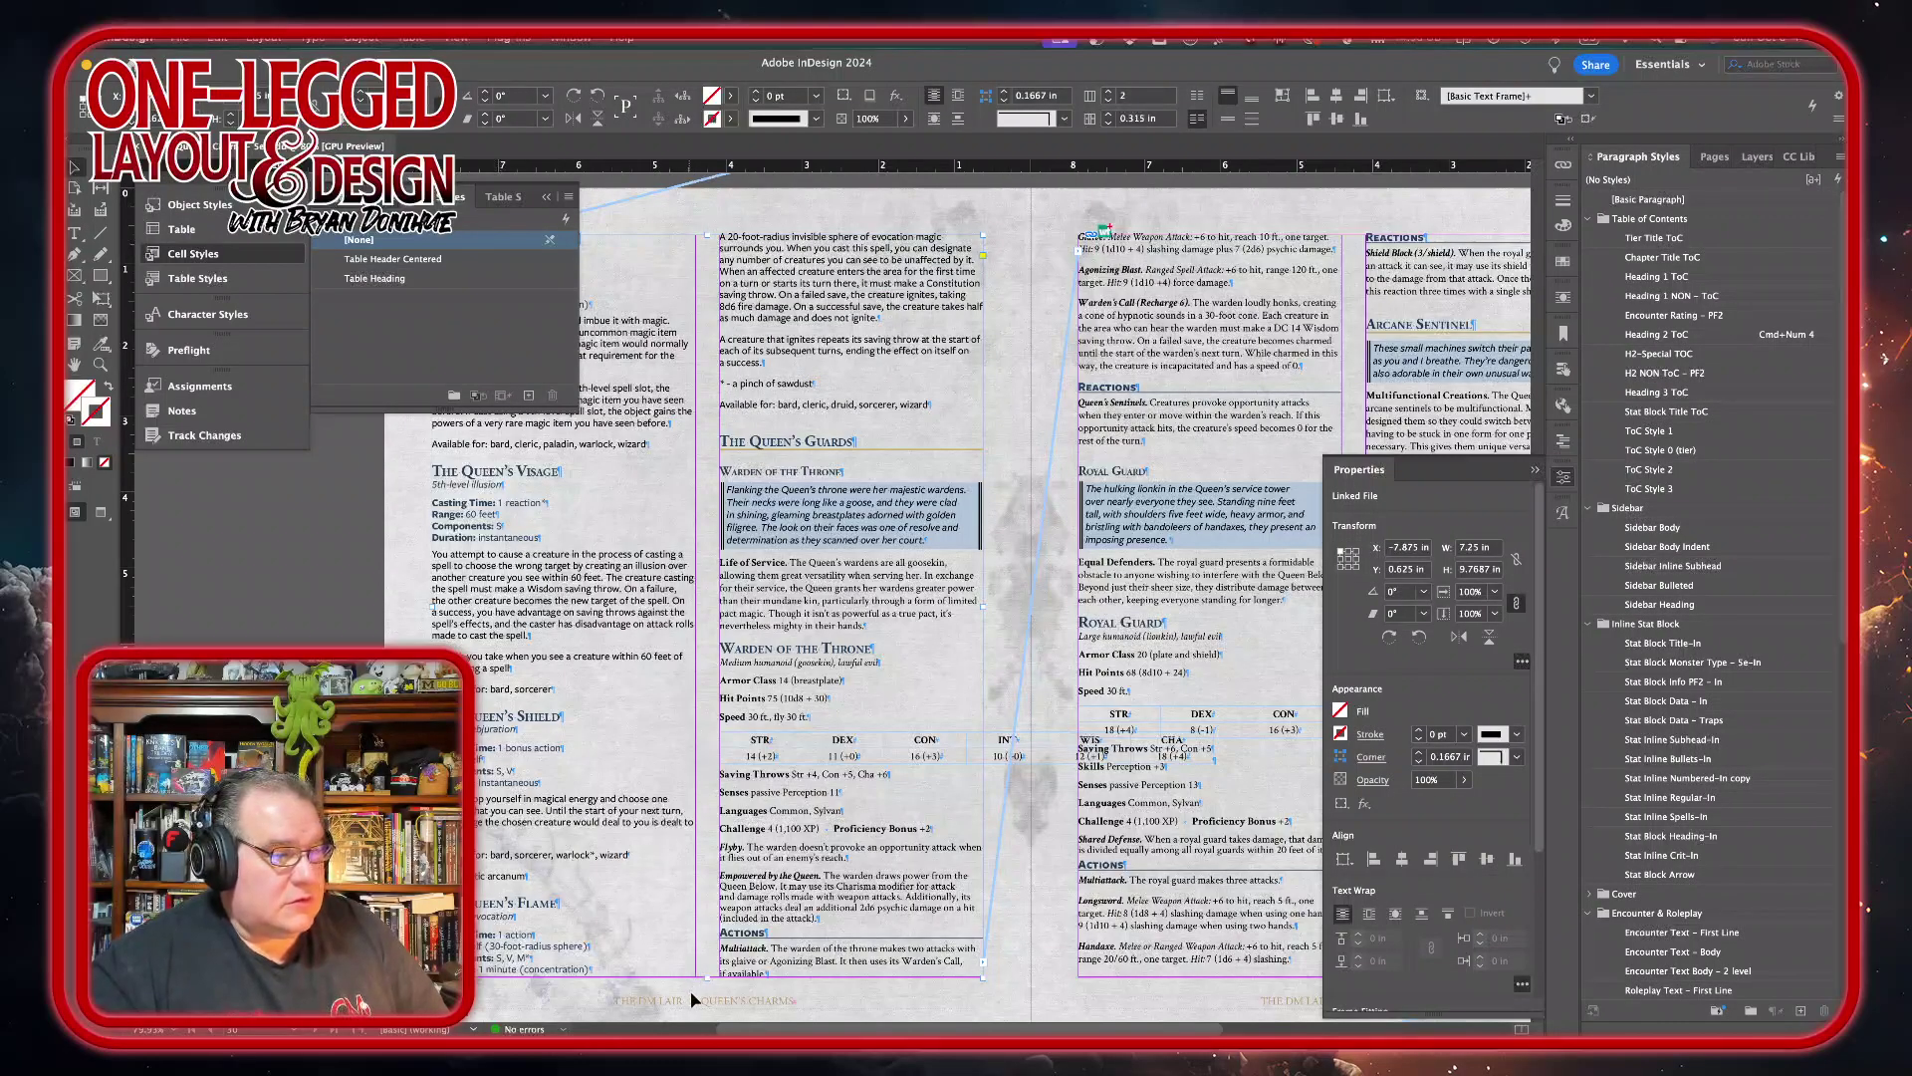
drag(705, 979, 716, 705)
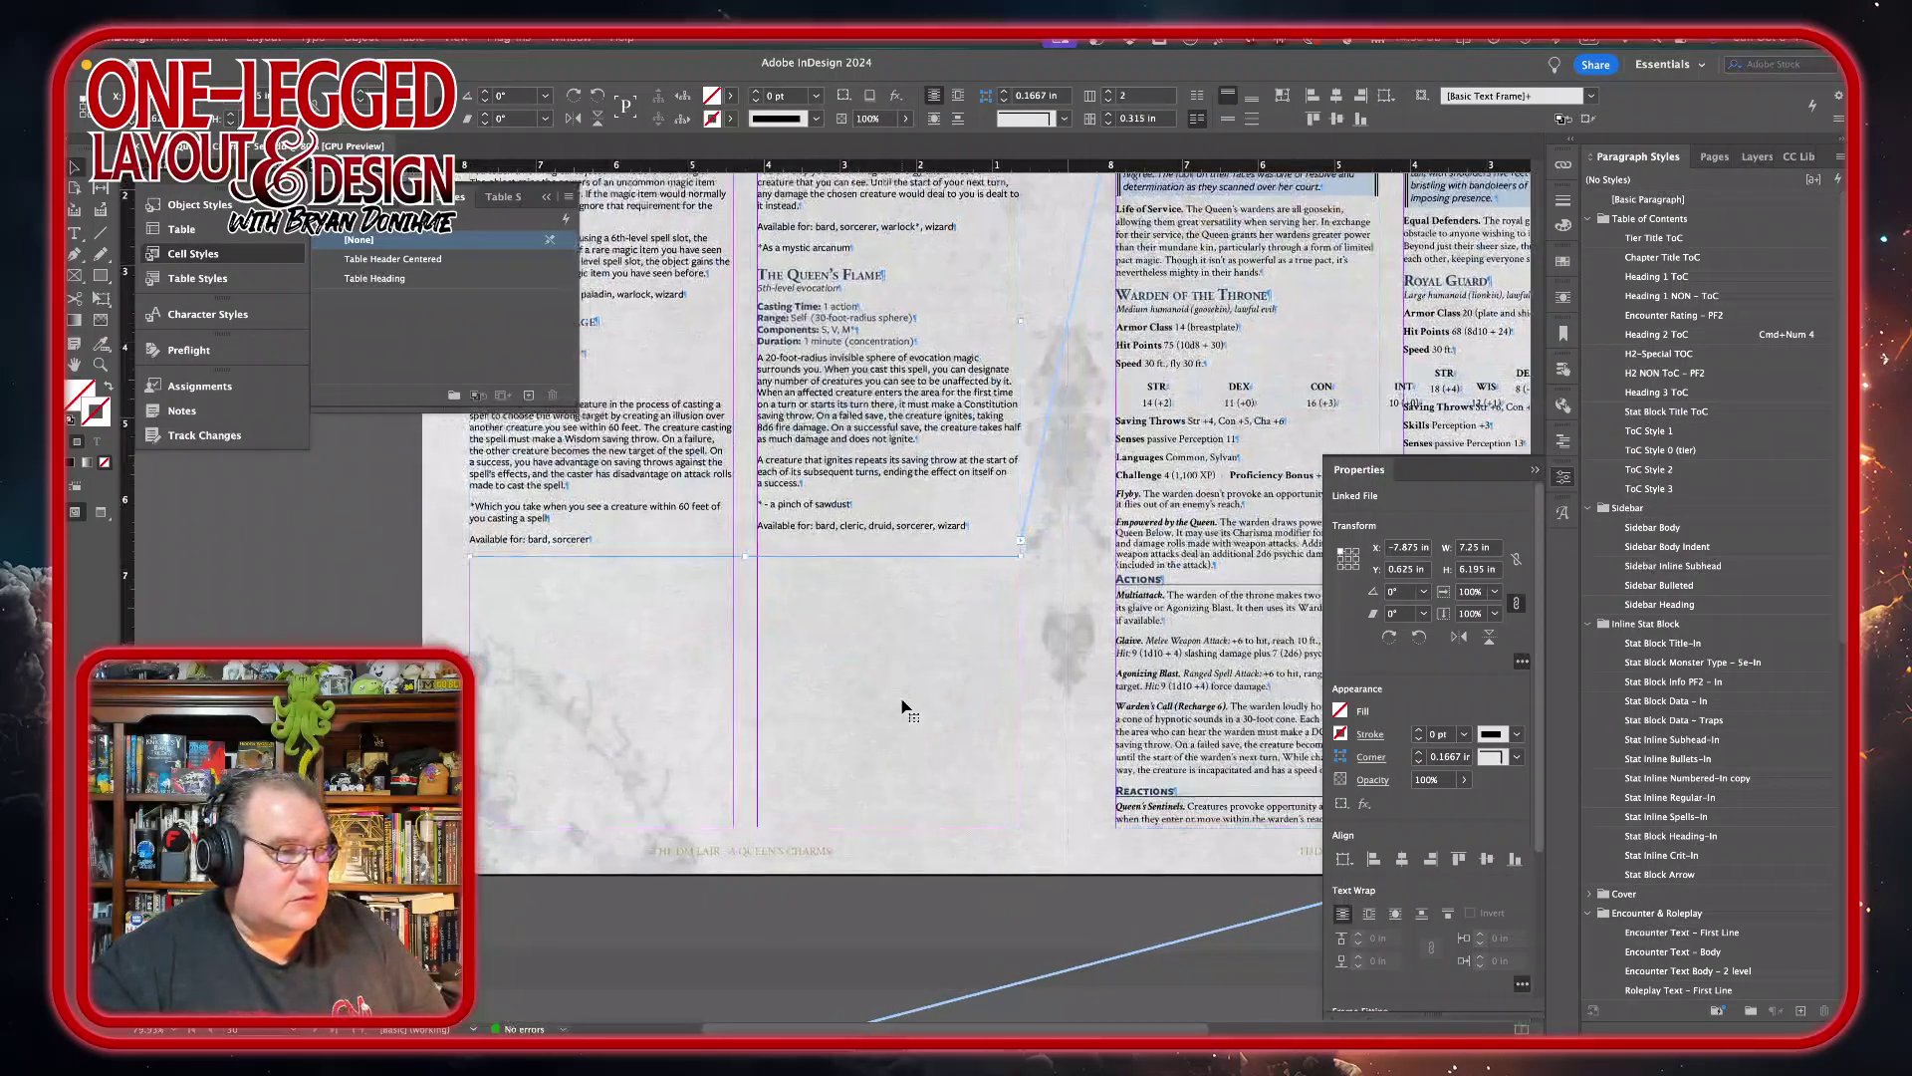
- Review the Queen Below and Queen's Magic pages, examining the column breaks and the empty space below the spells
key(ctrl+minus)
key(ctrl+equal)
scroll(902, 706, down, 3)
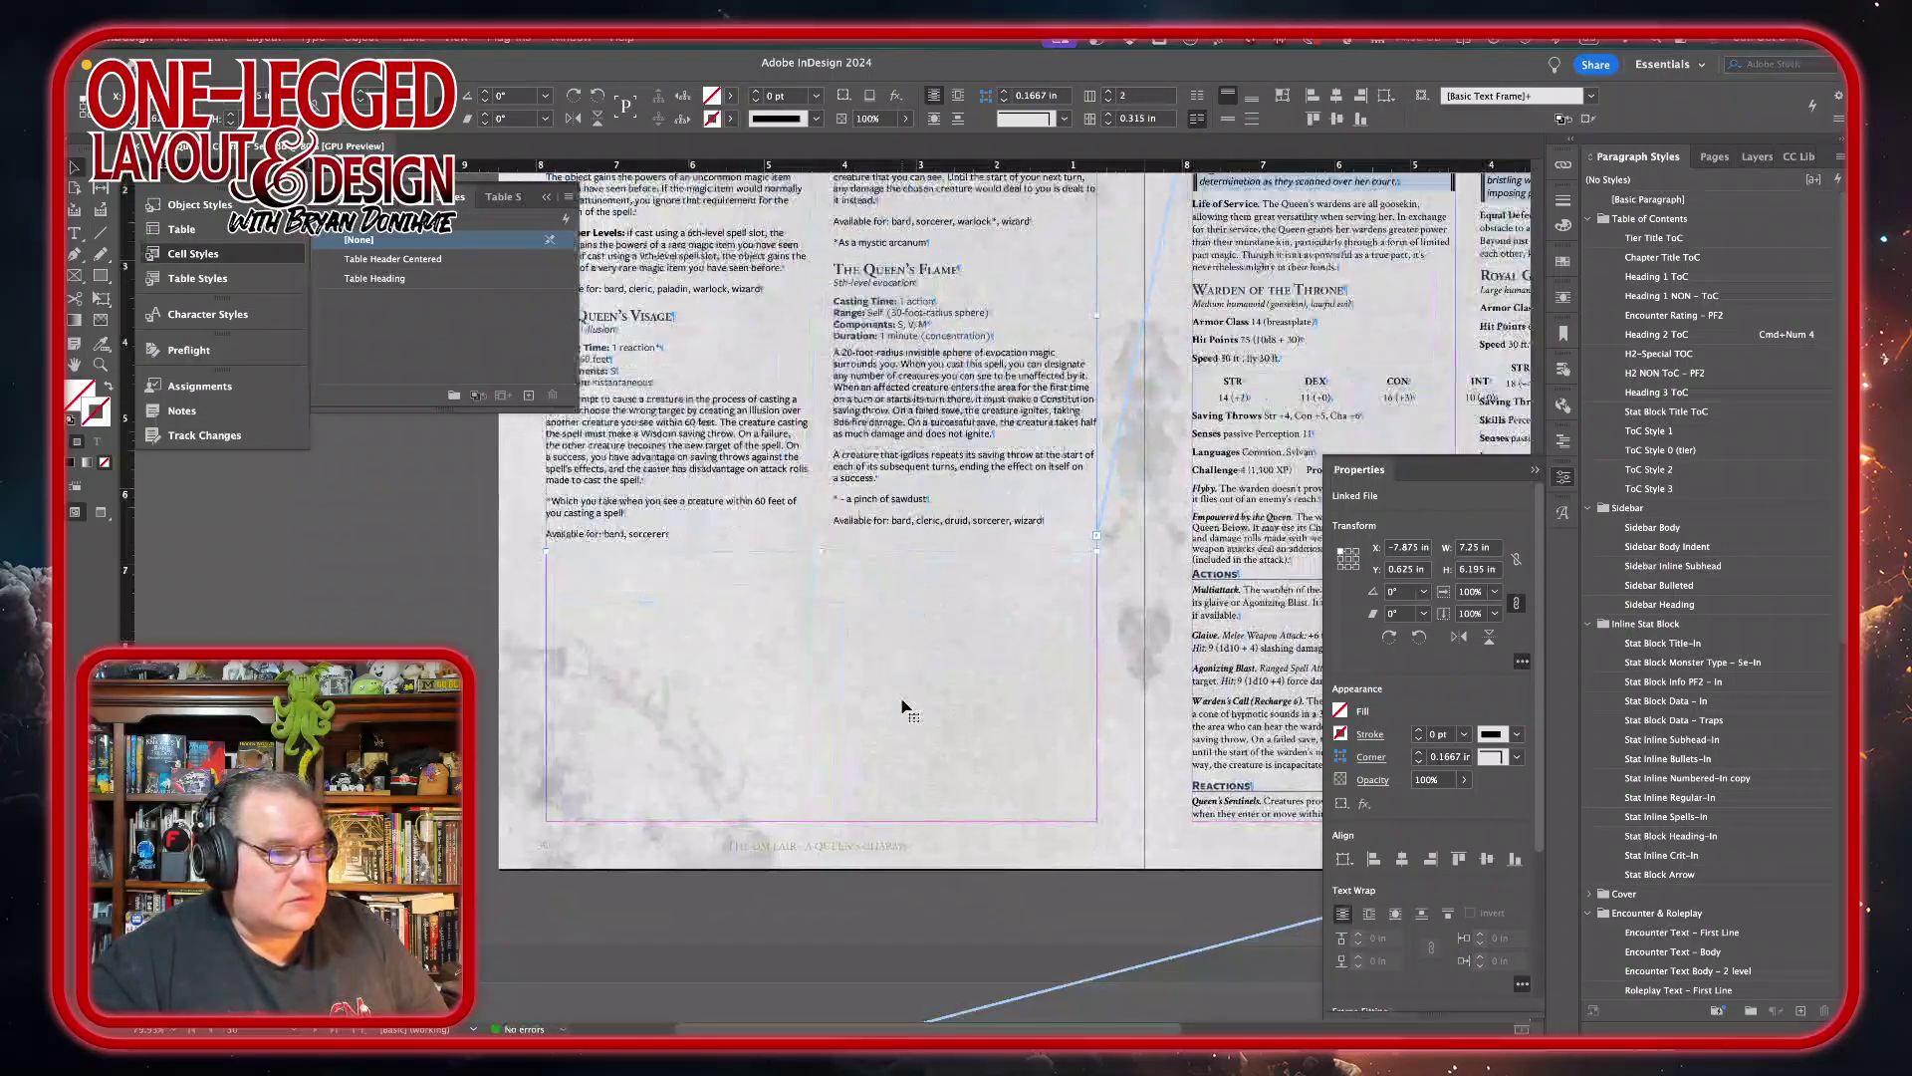
key(ctrl+minus)
key(ctrl+equal)
scroll(902, 707, up, 10)
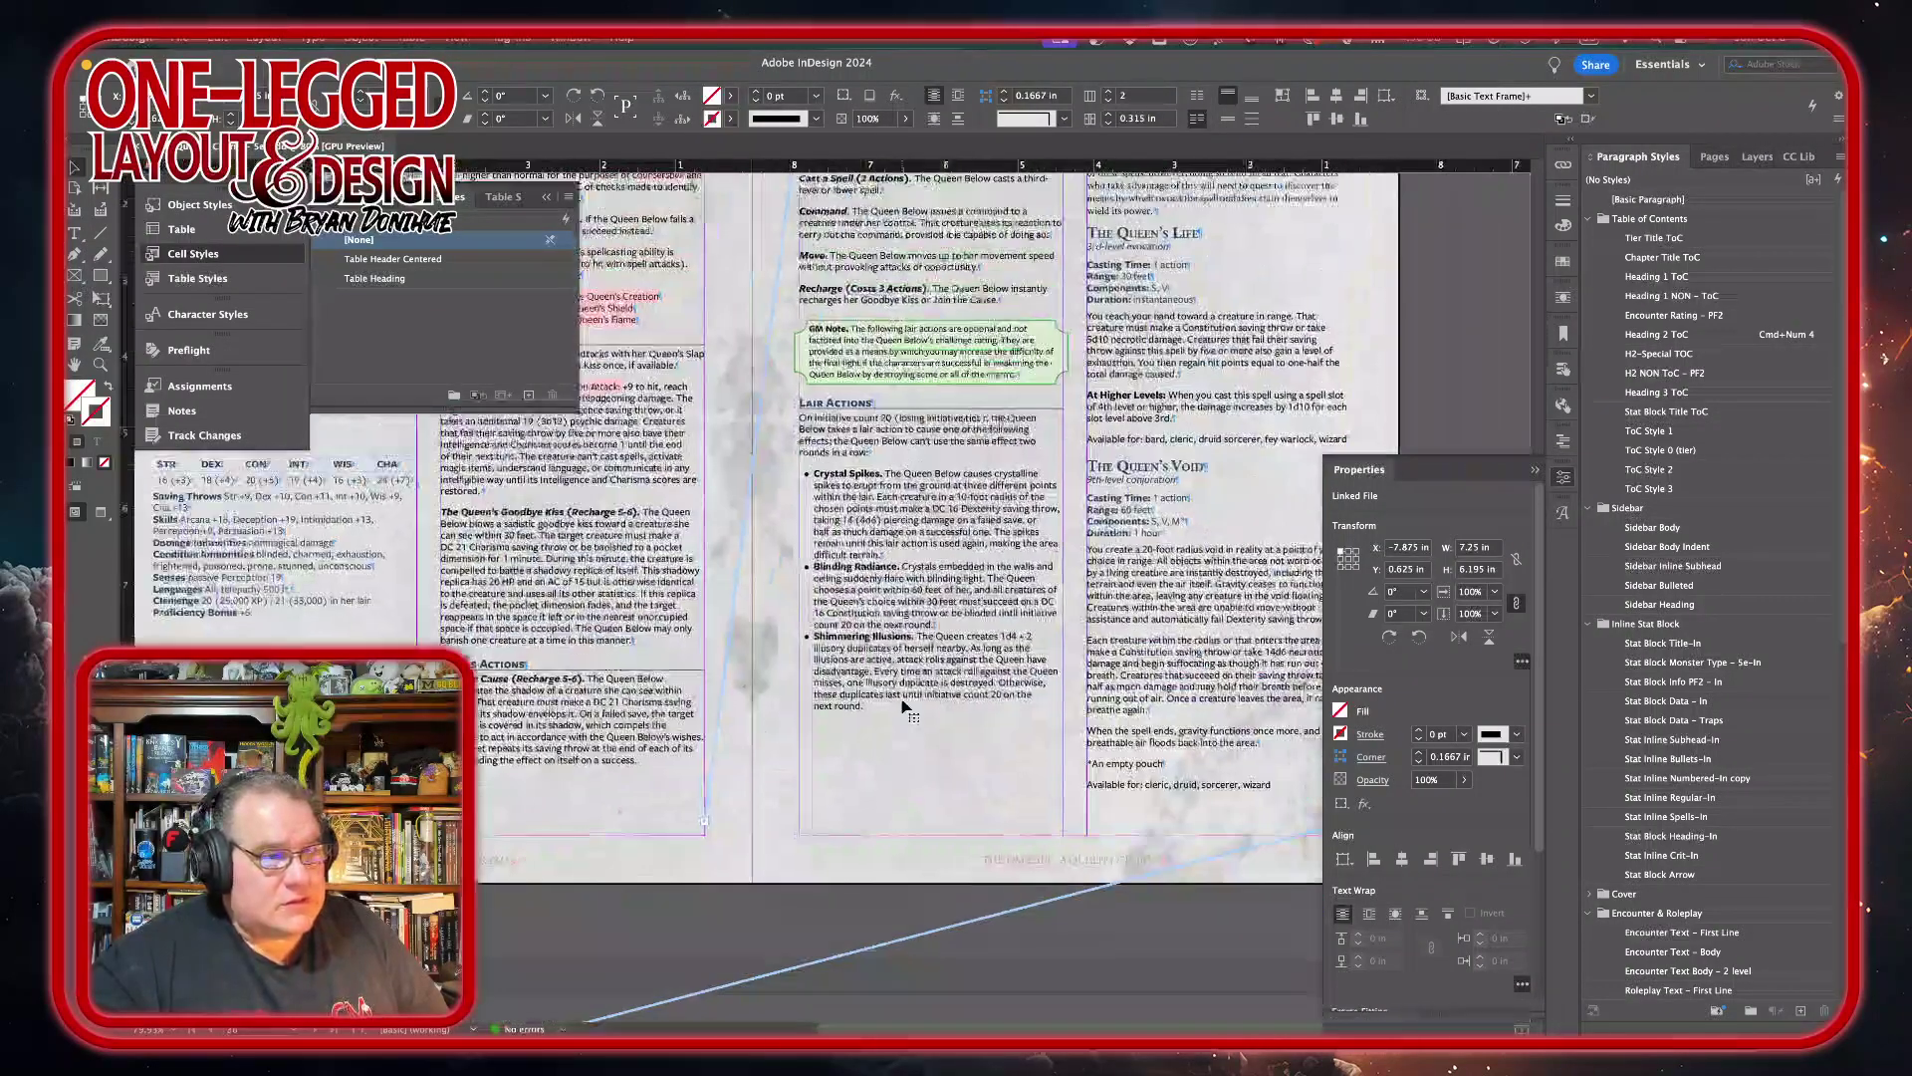
scroll(902, 706, right, 4)
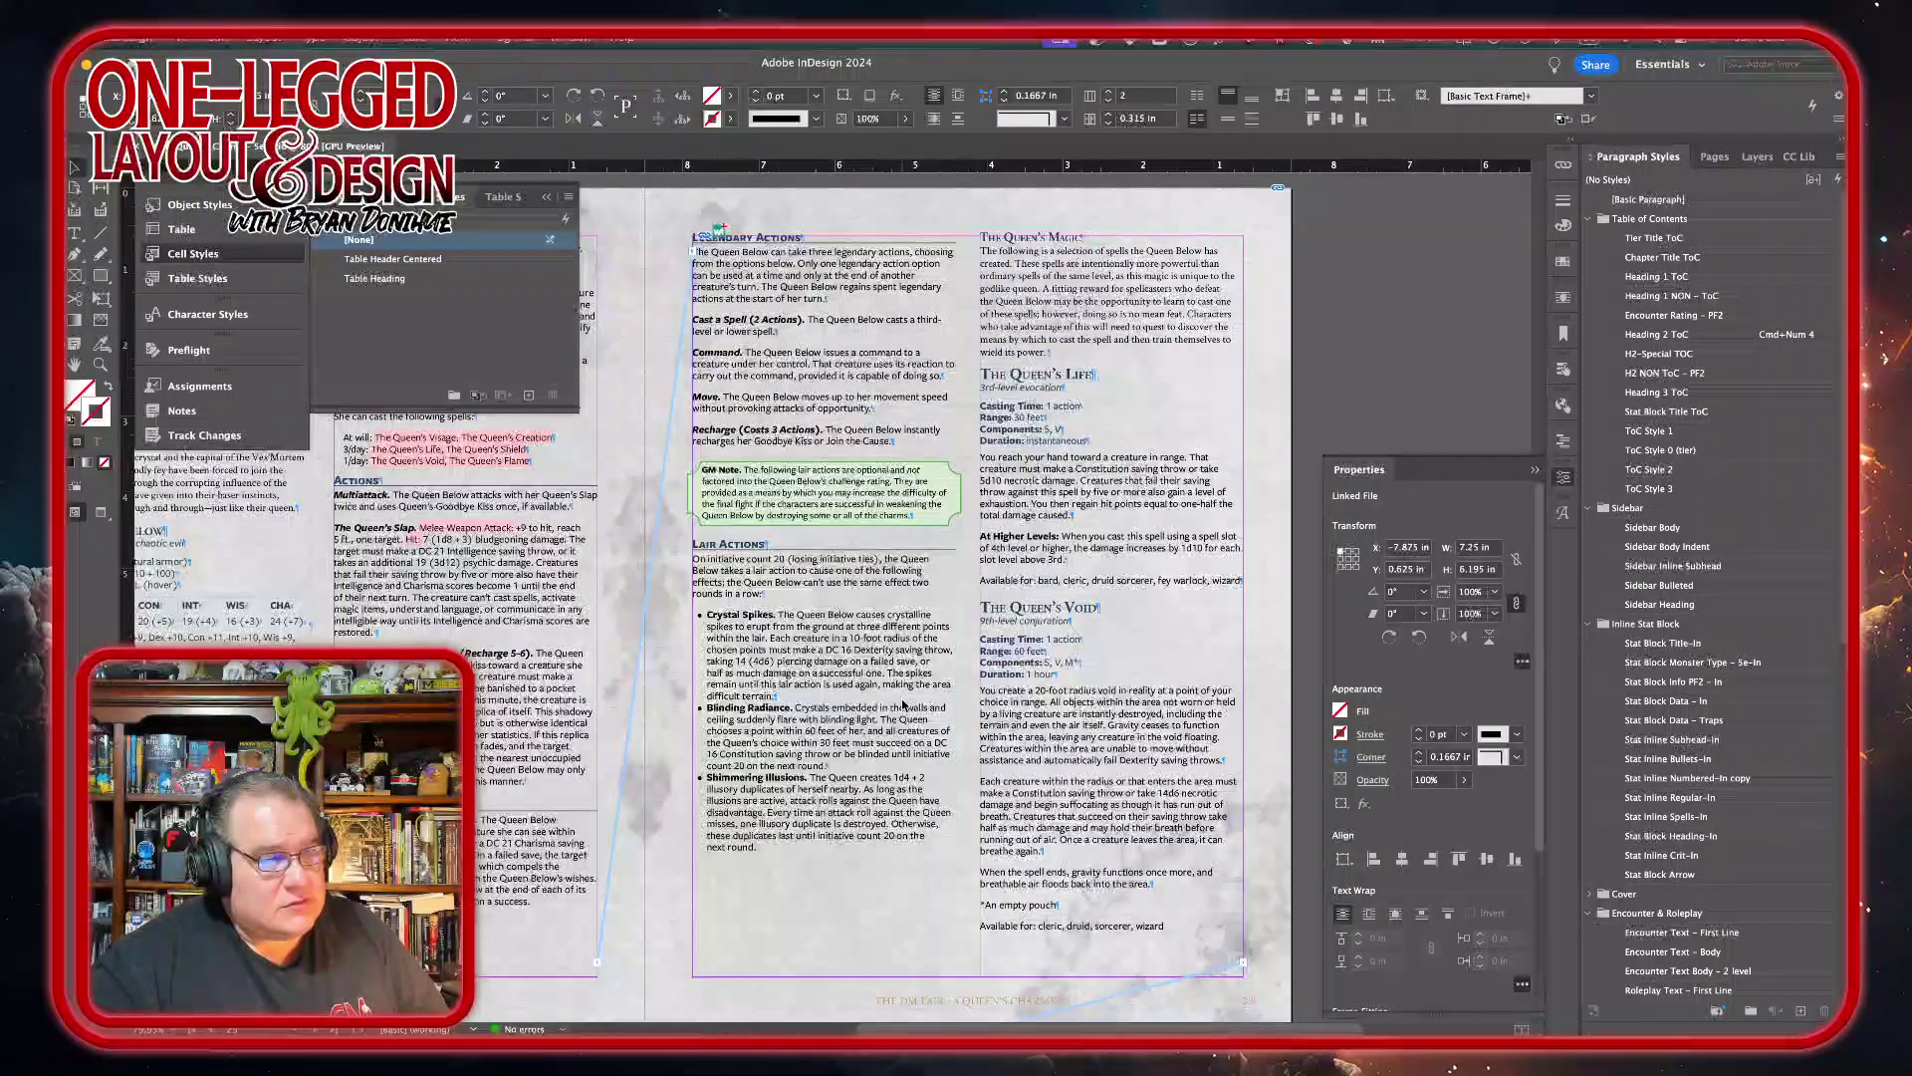
scroll(902, 707, down, 10)
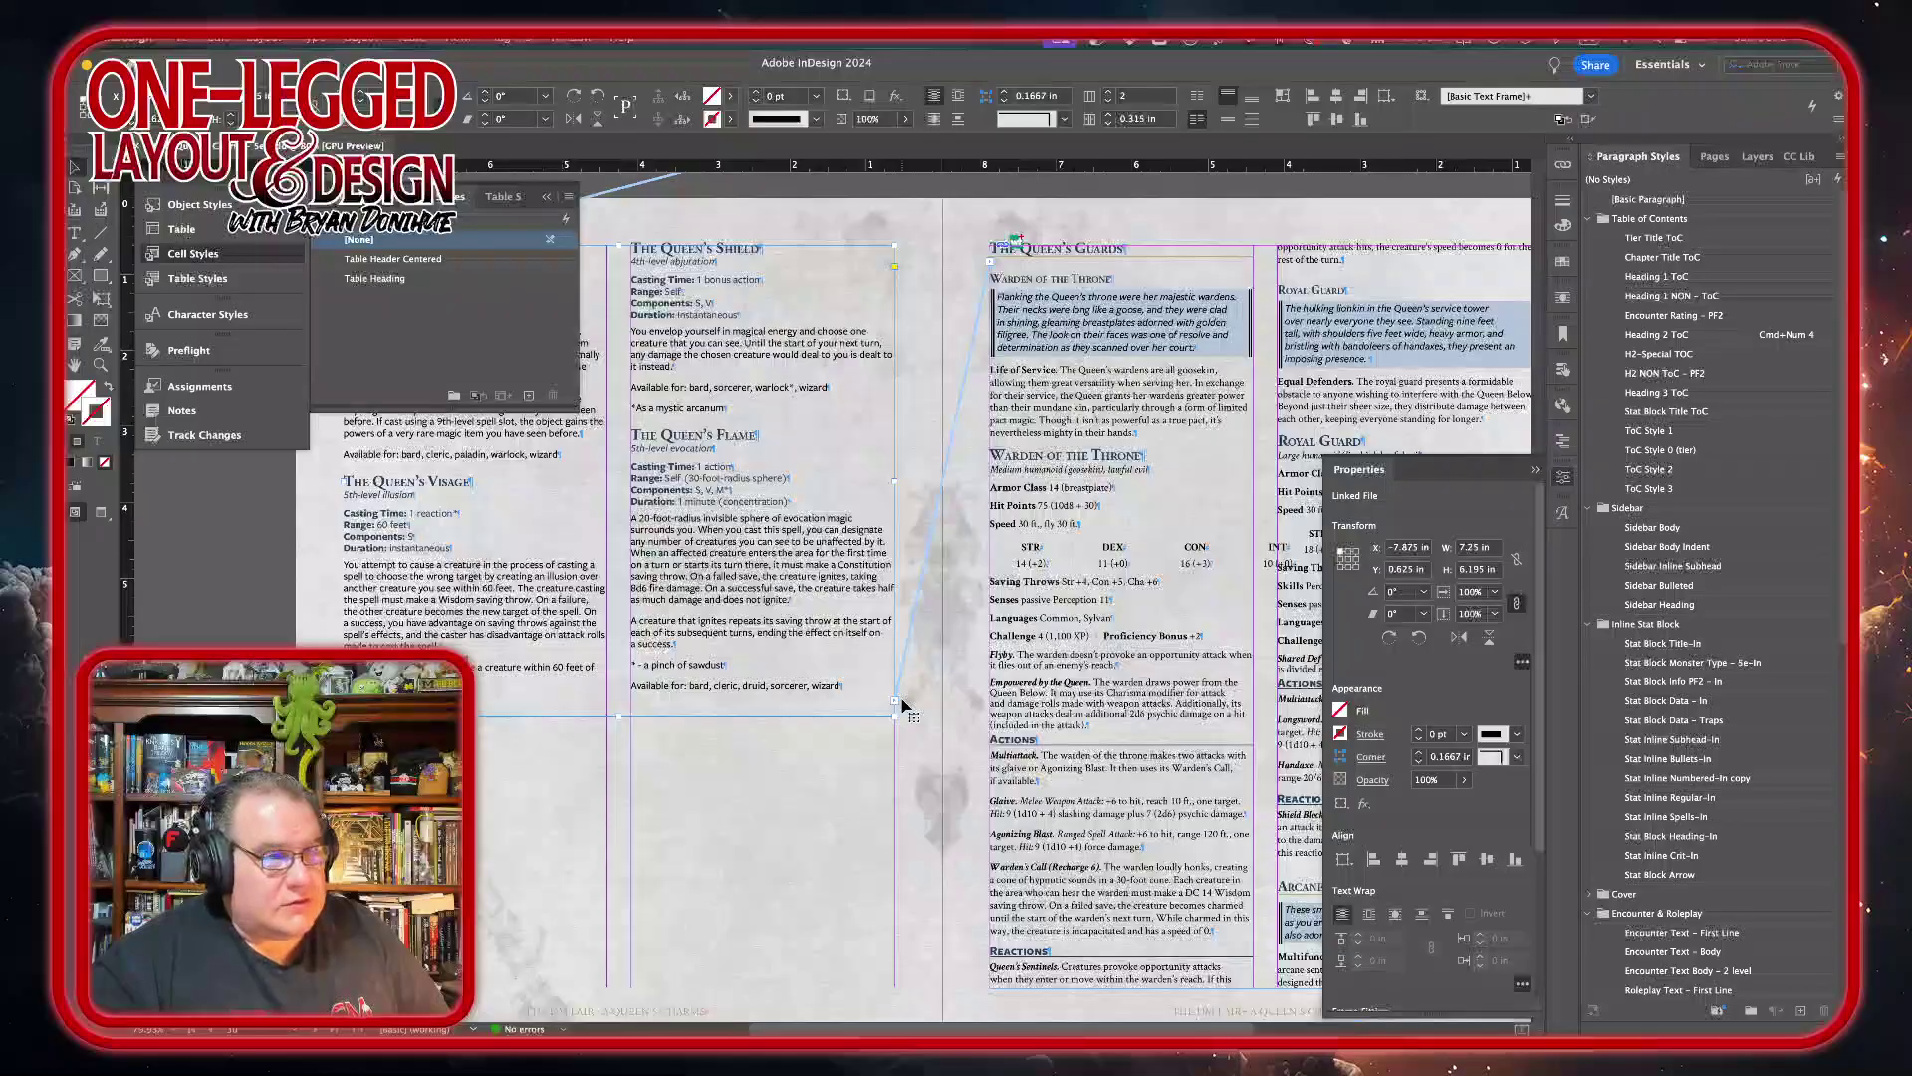
scroll(876, 727, down, 2)
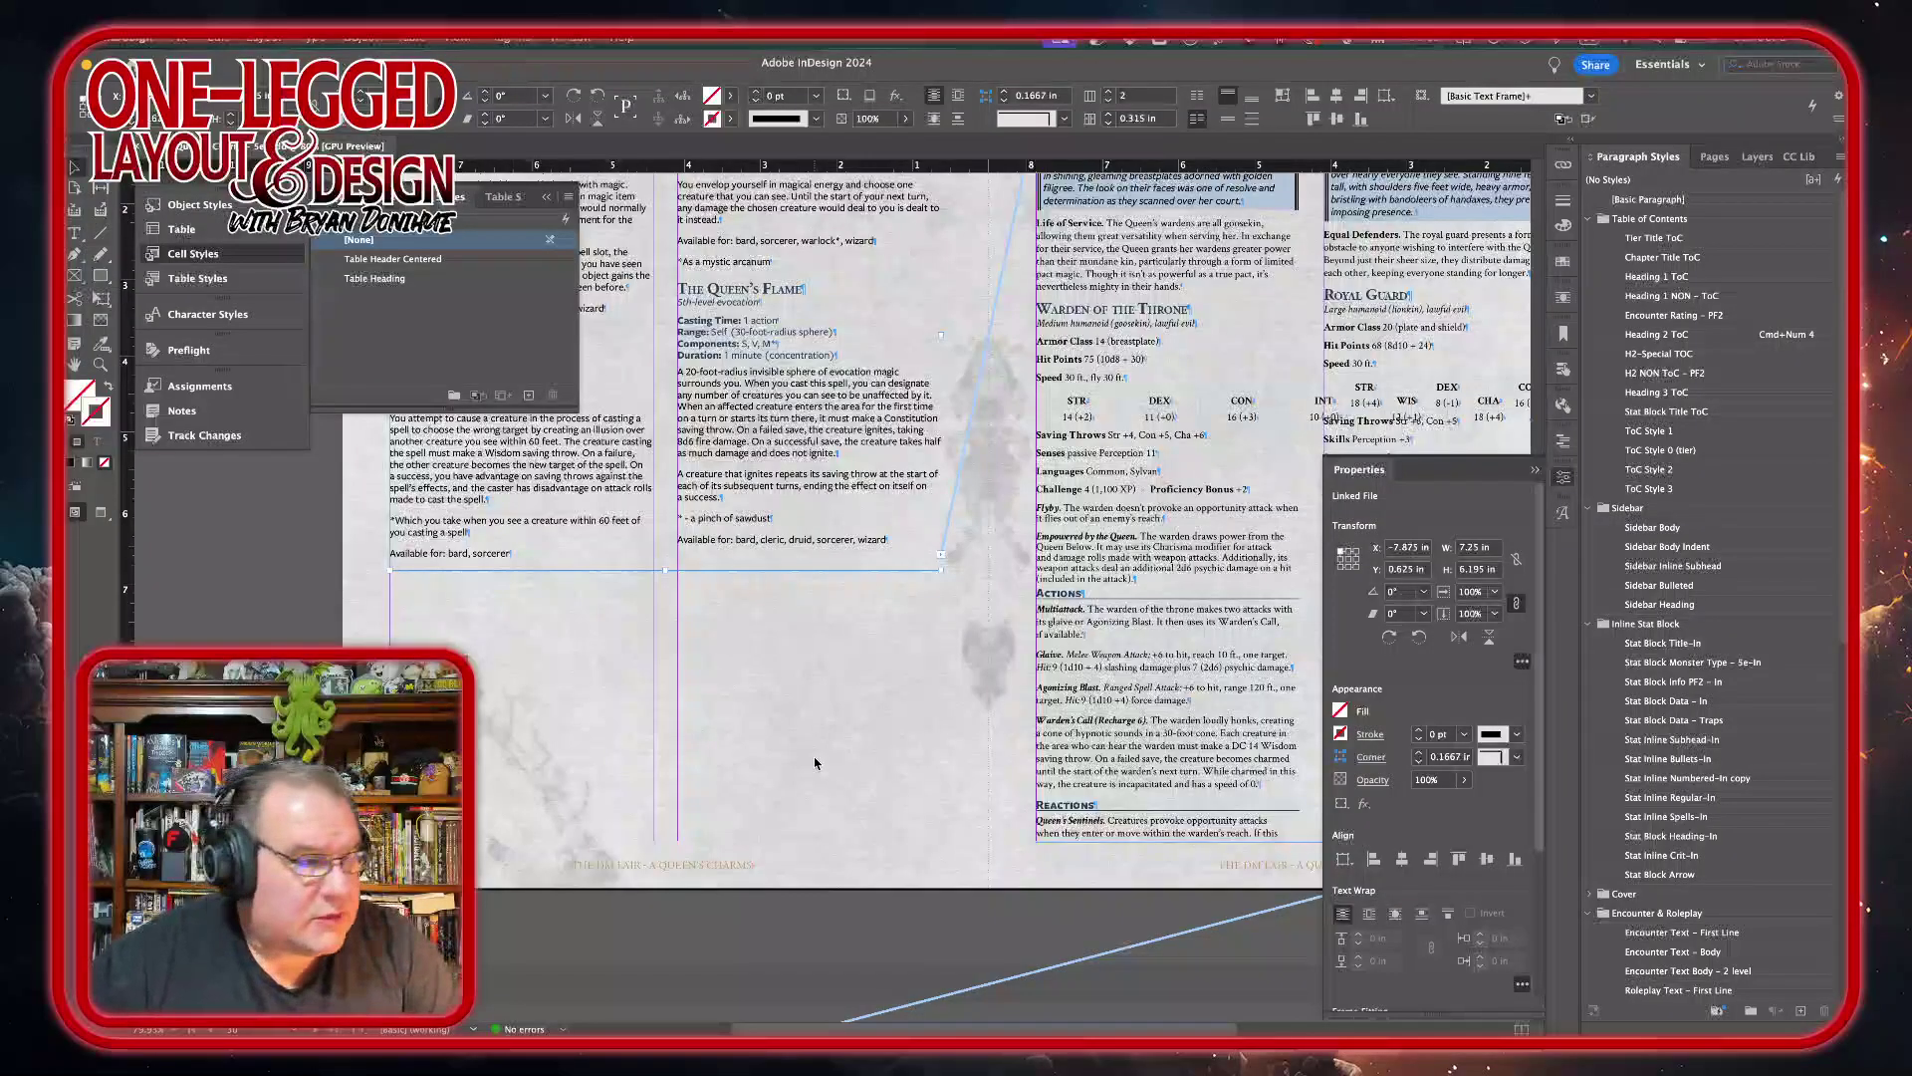
- Switch to the browser with Adobe Stock and license the Evil Queen on the throne image from the series under the standard license
mouse_move(491, 1033)
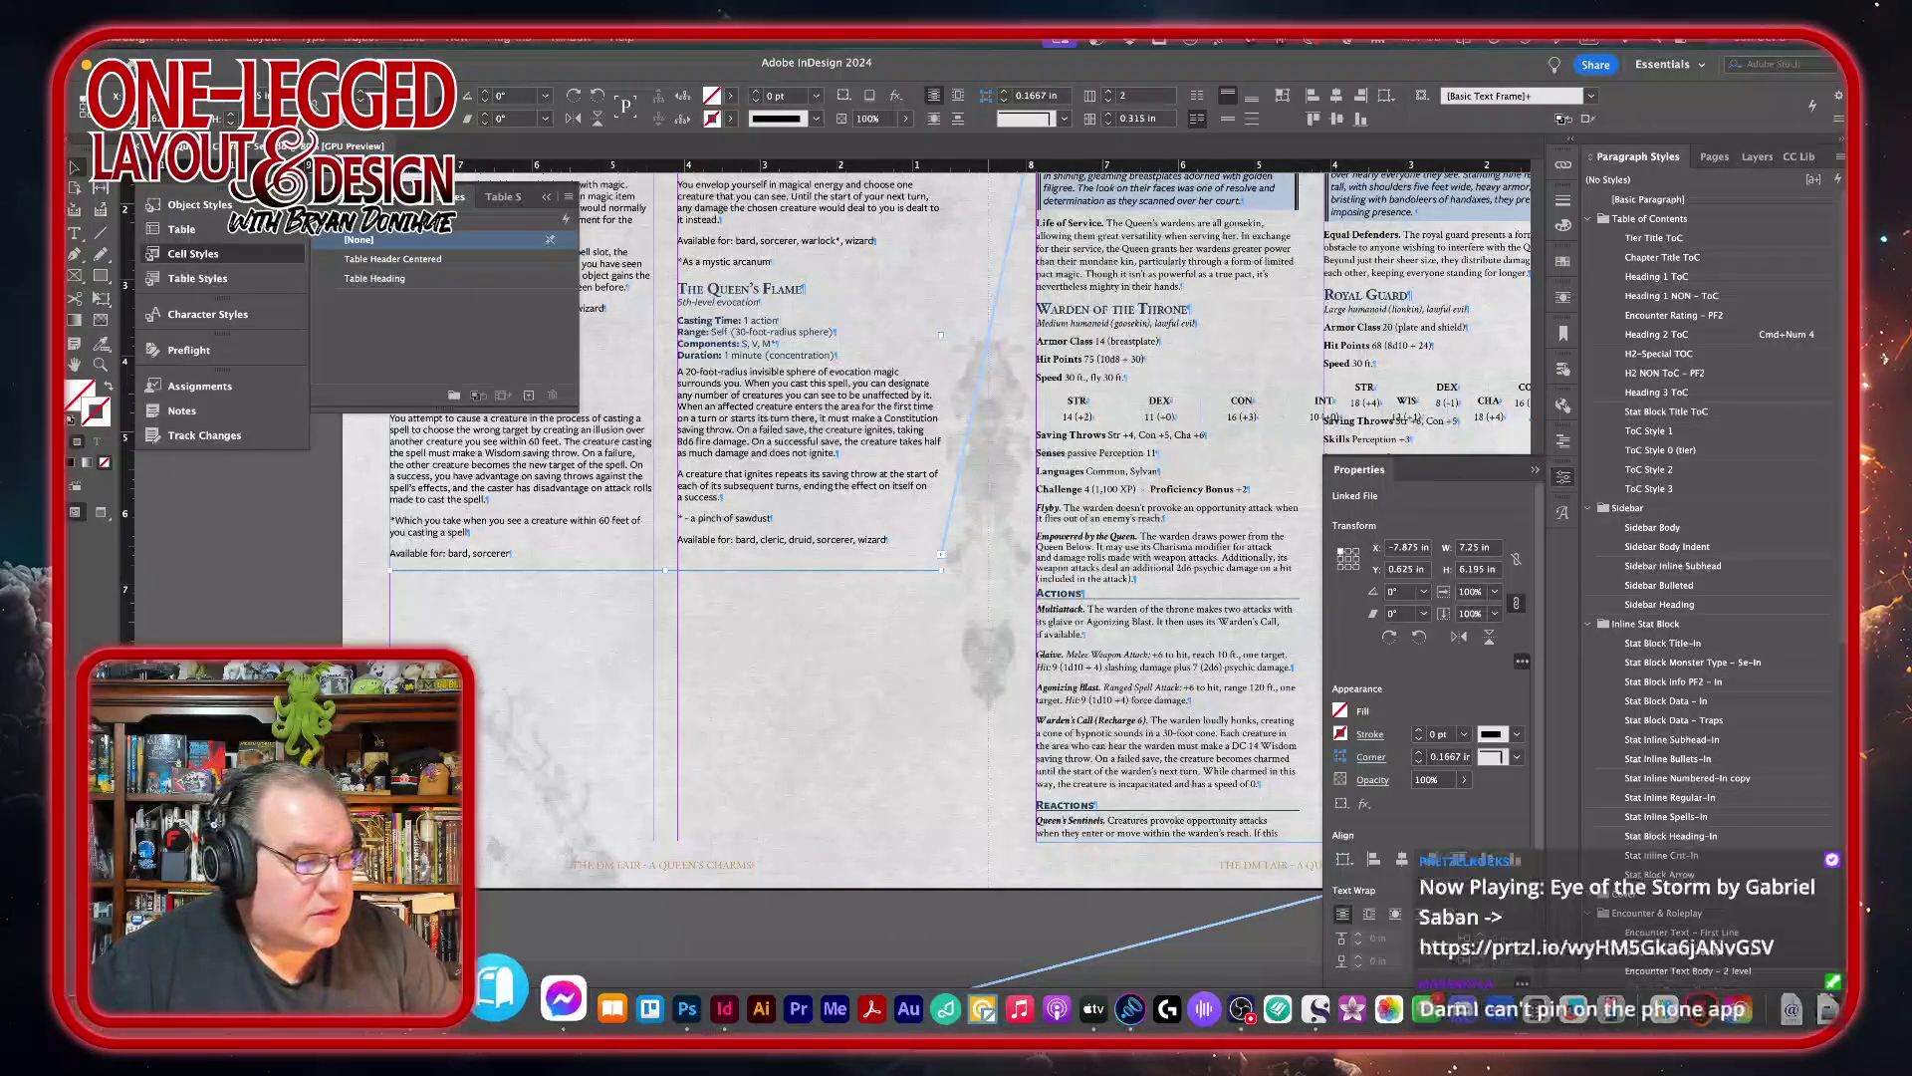
click(433, 999)
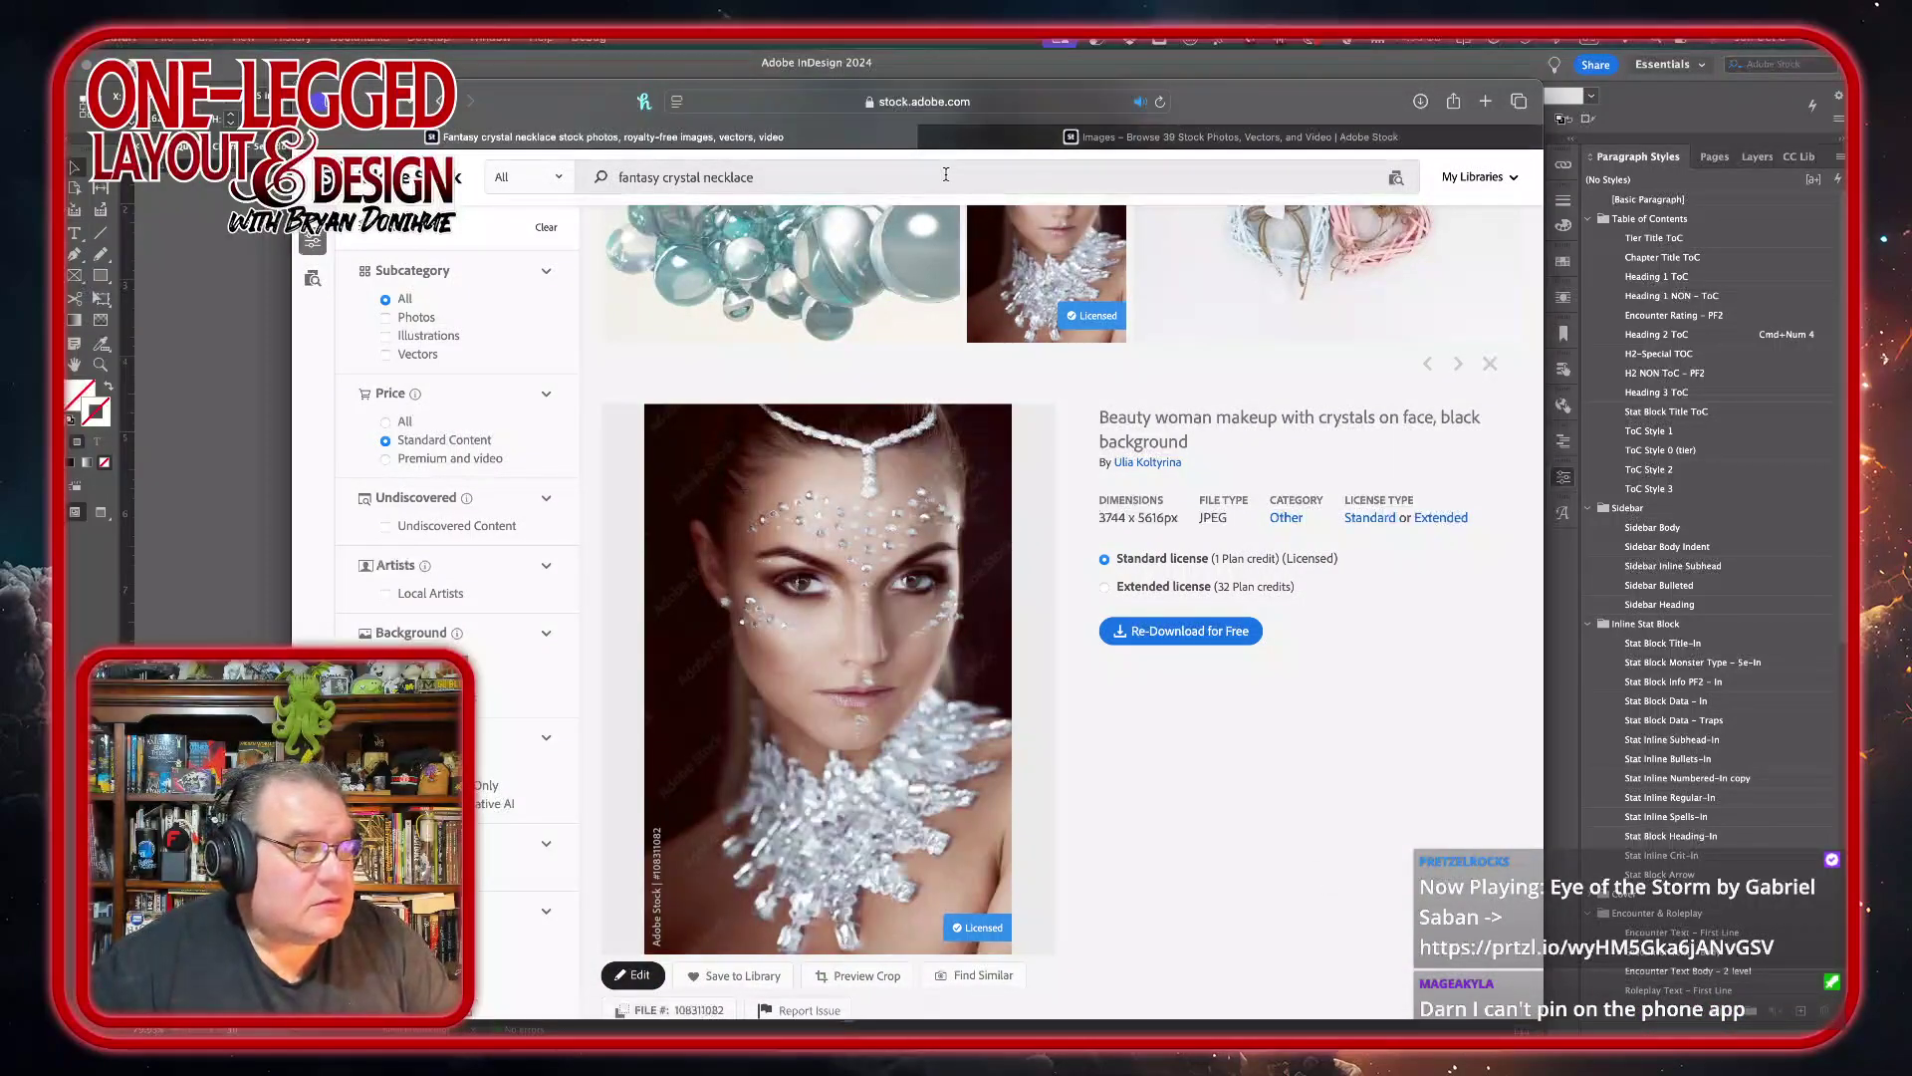
click(1098, 136)
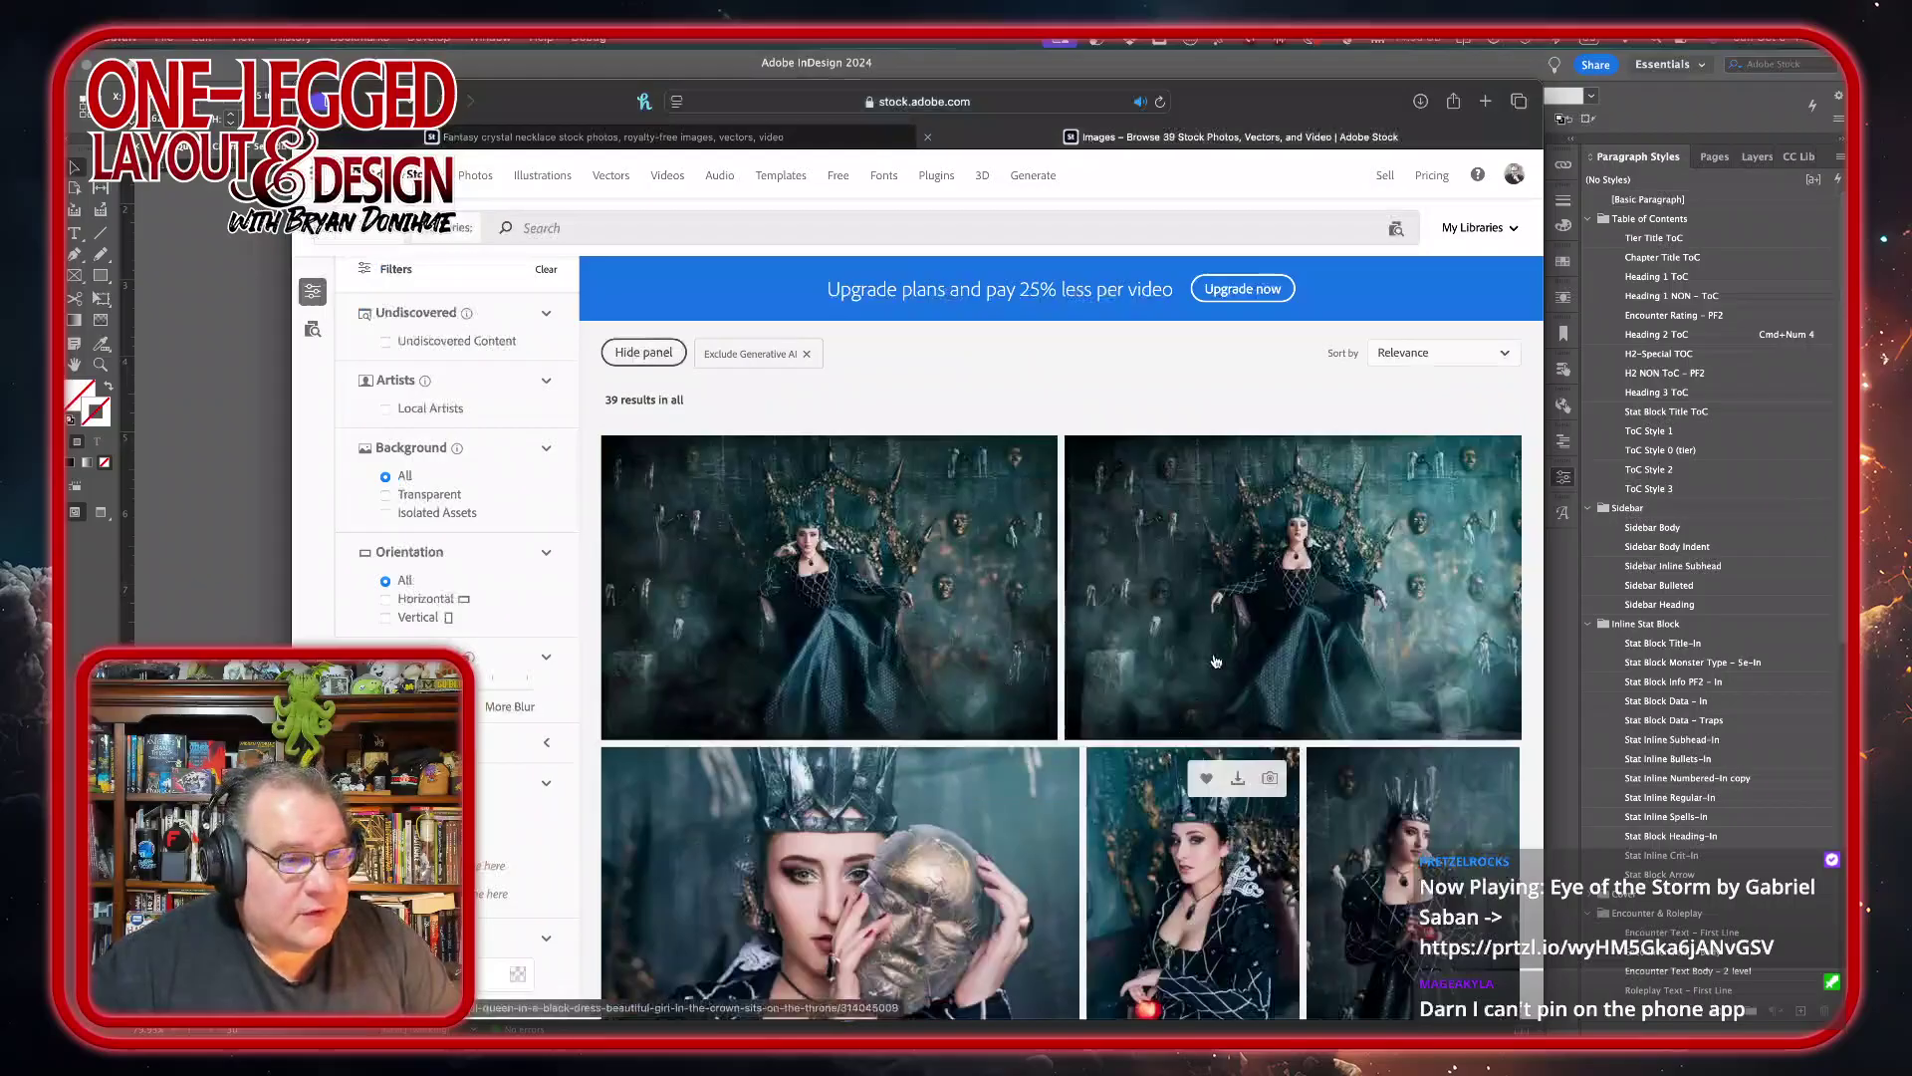
scroll(1215, 660, down, 3)
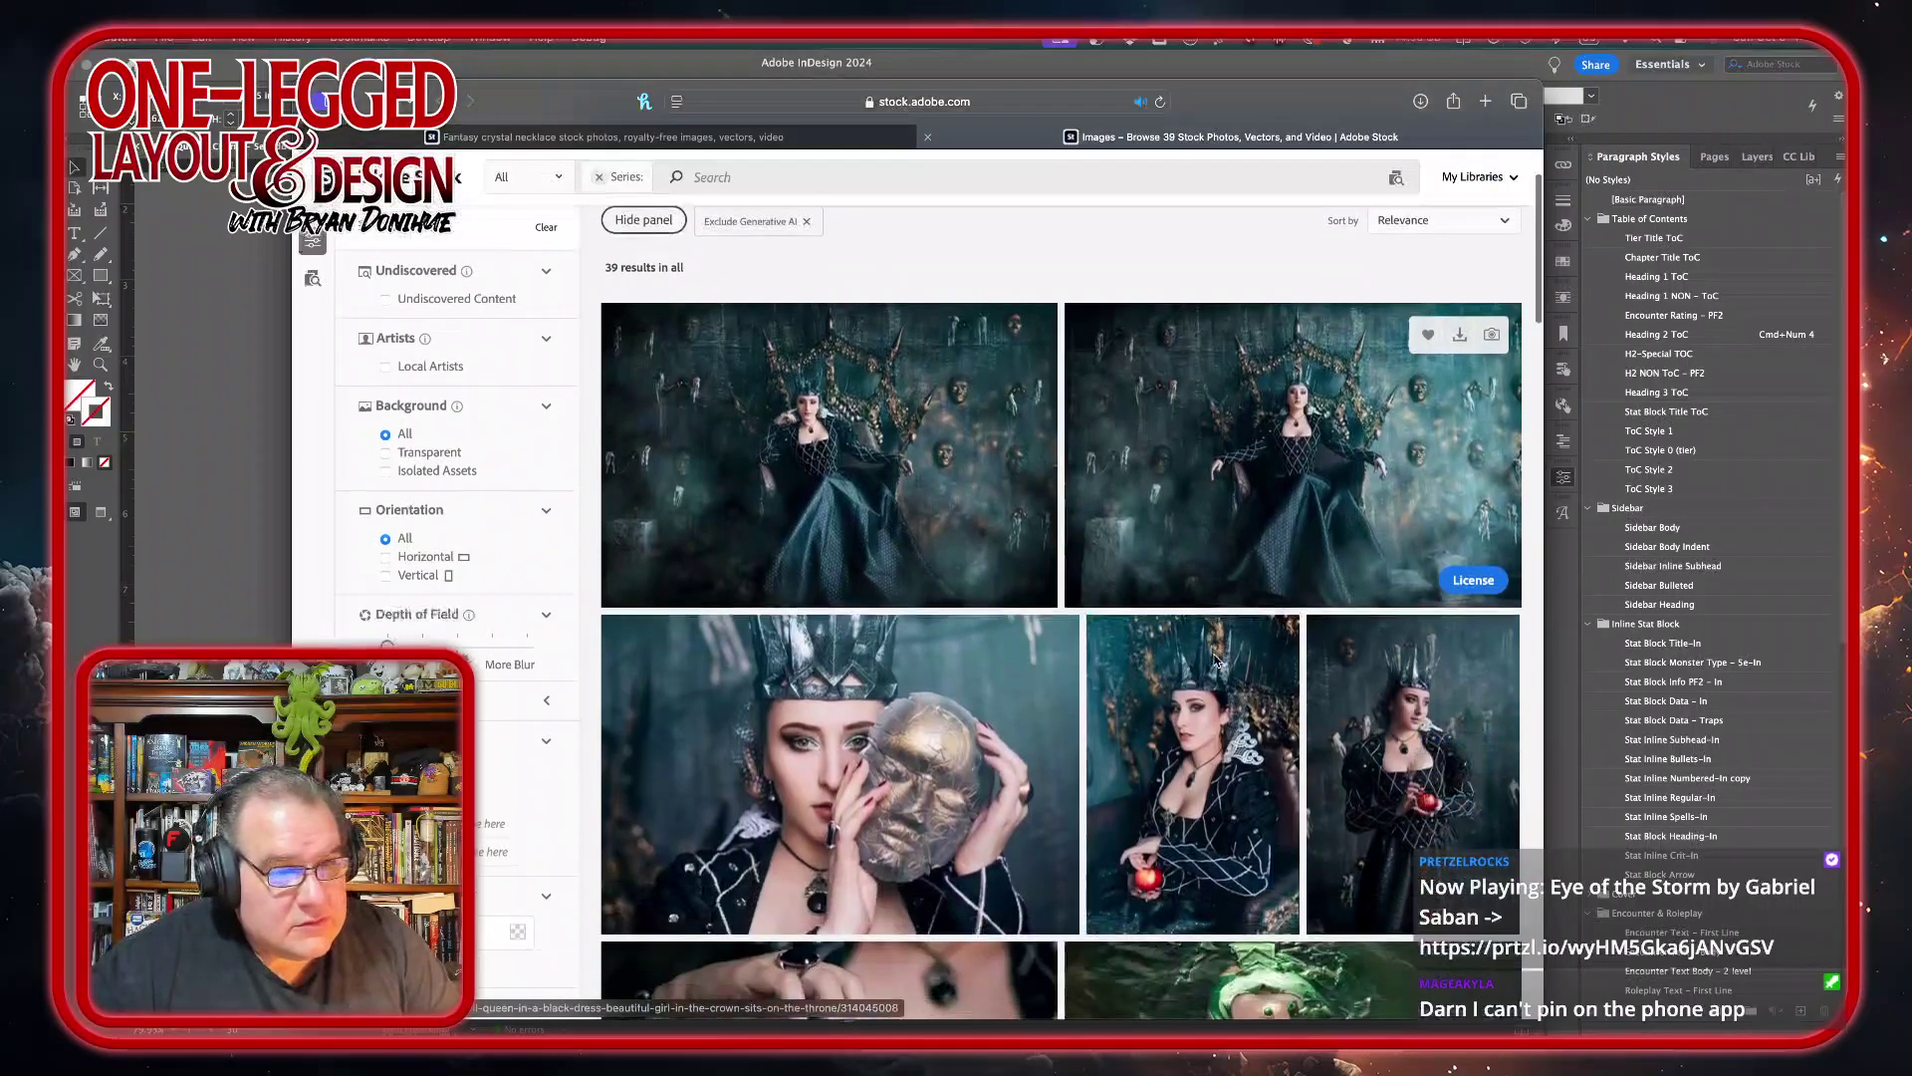
scroll(1215, 660, down, 2)
scroll(1215, 660, down, 10)
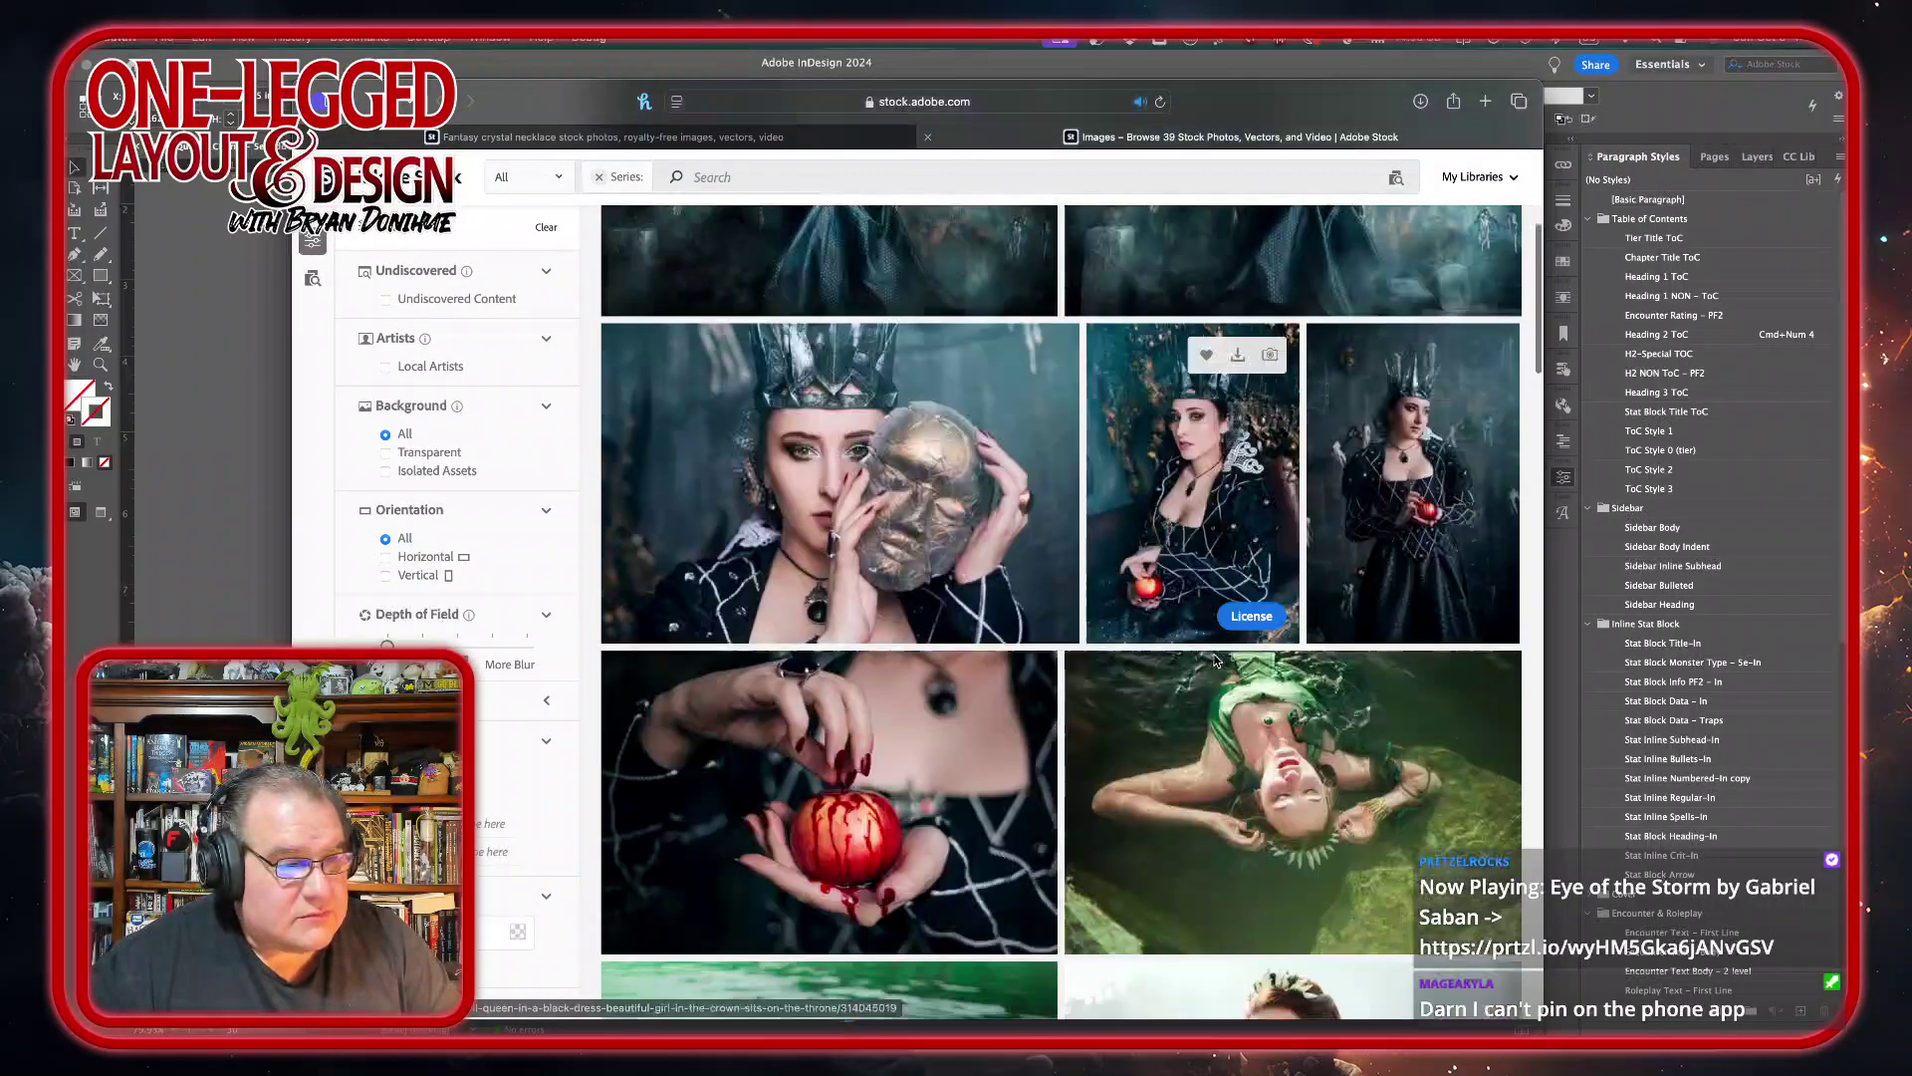
scroll(1215, 660, up, 10)
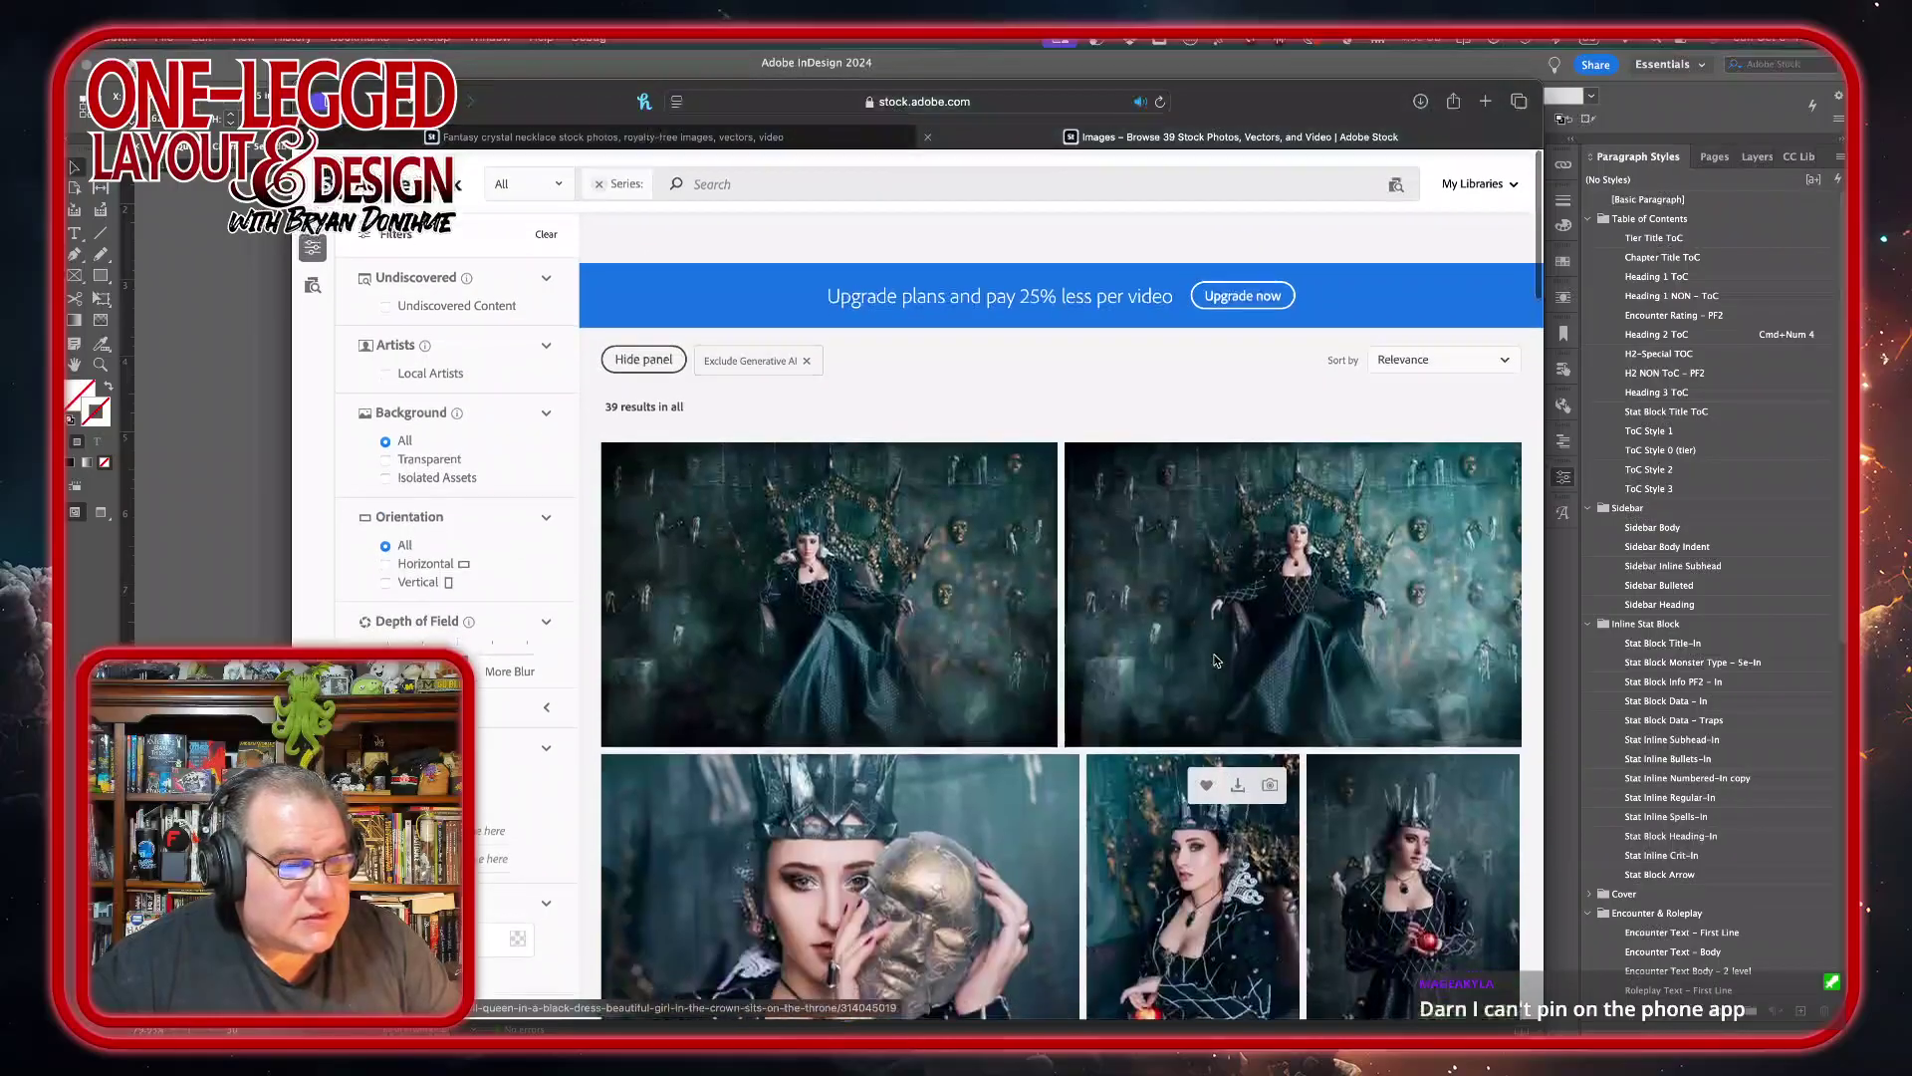
scroll(1300, 709, down, 3)
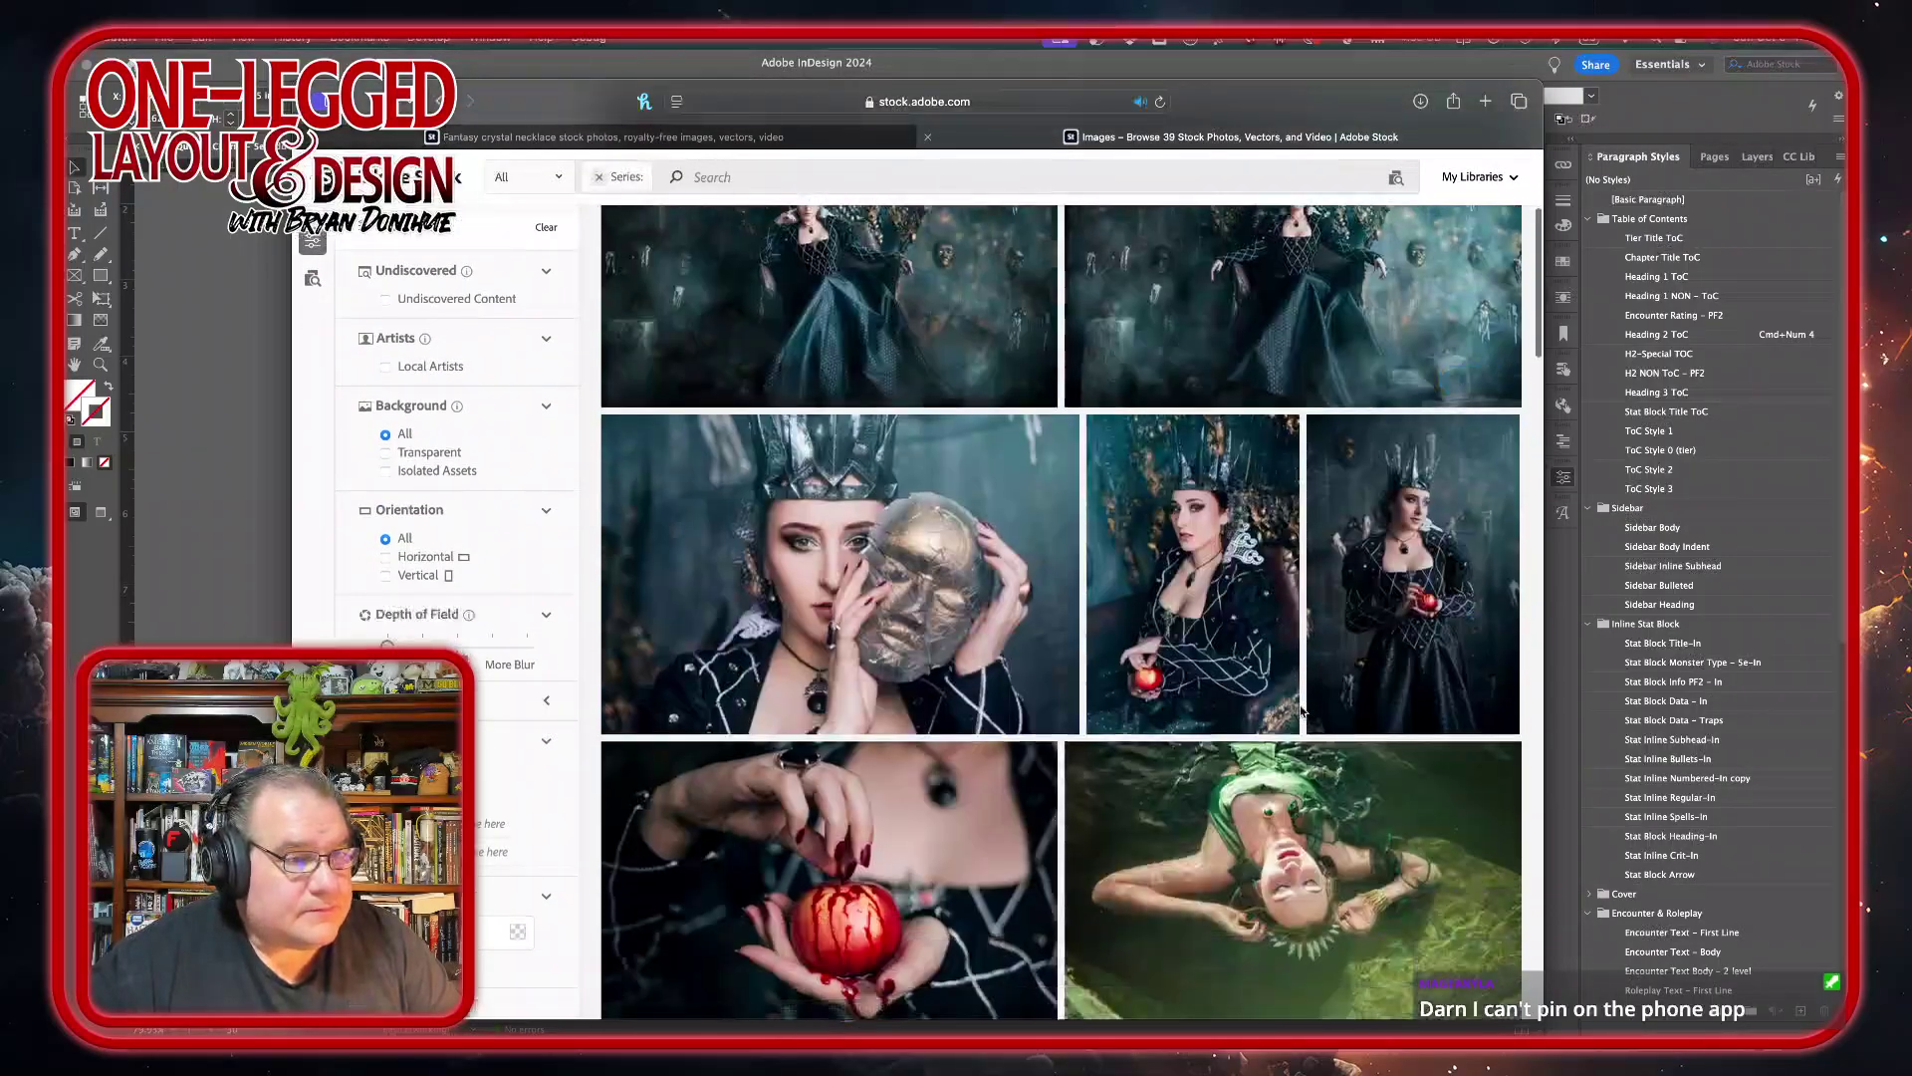
click(1300, 709)
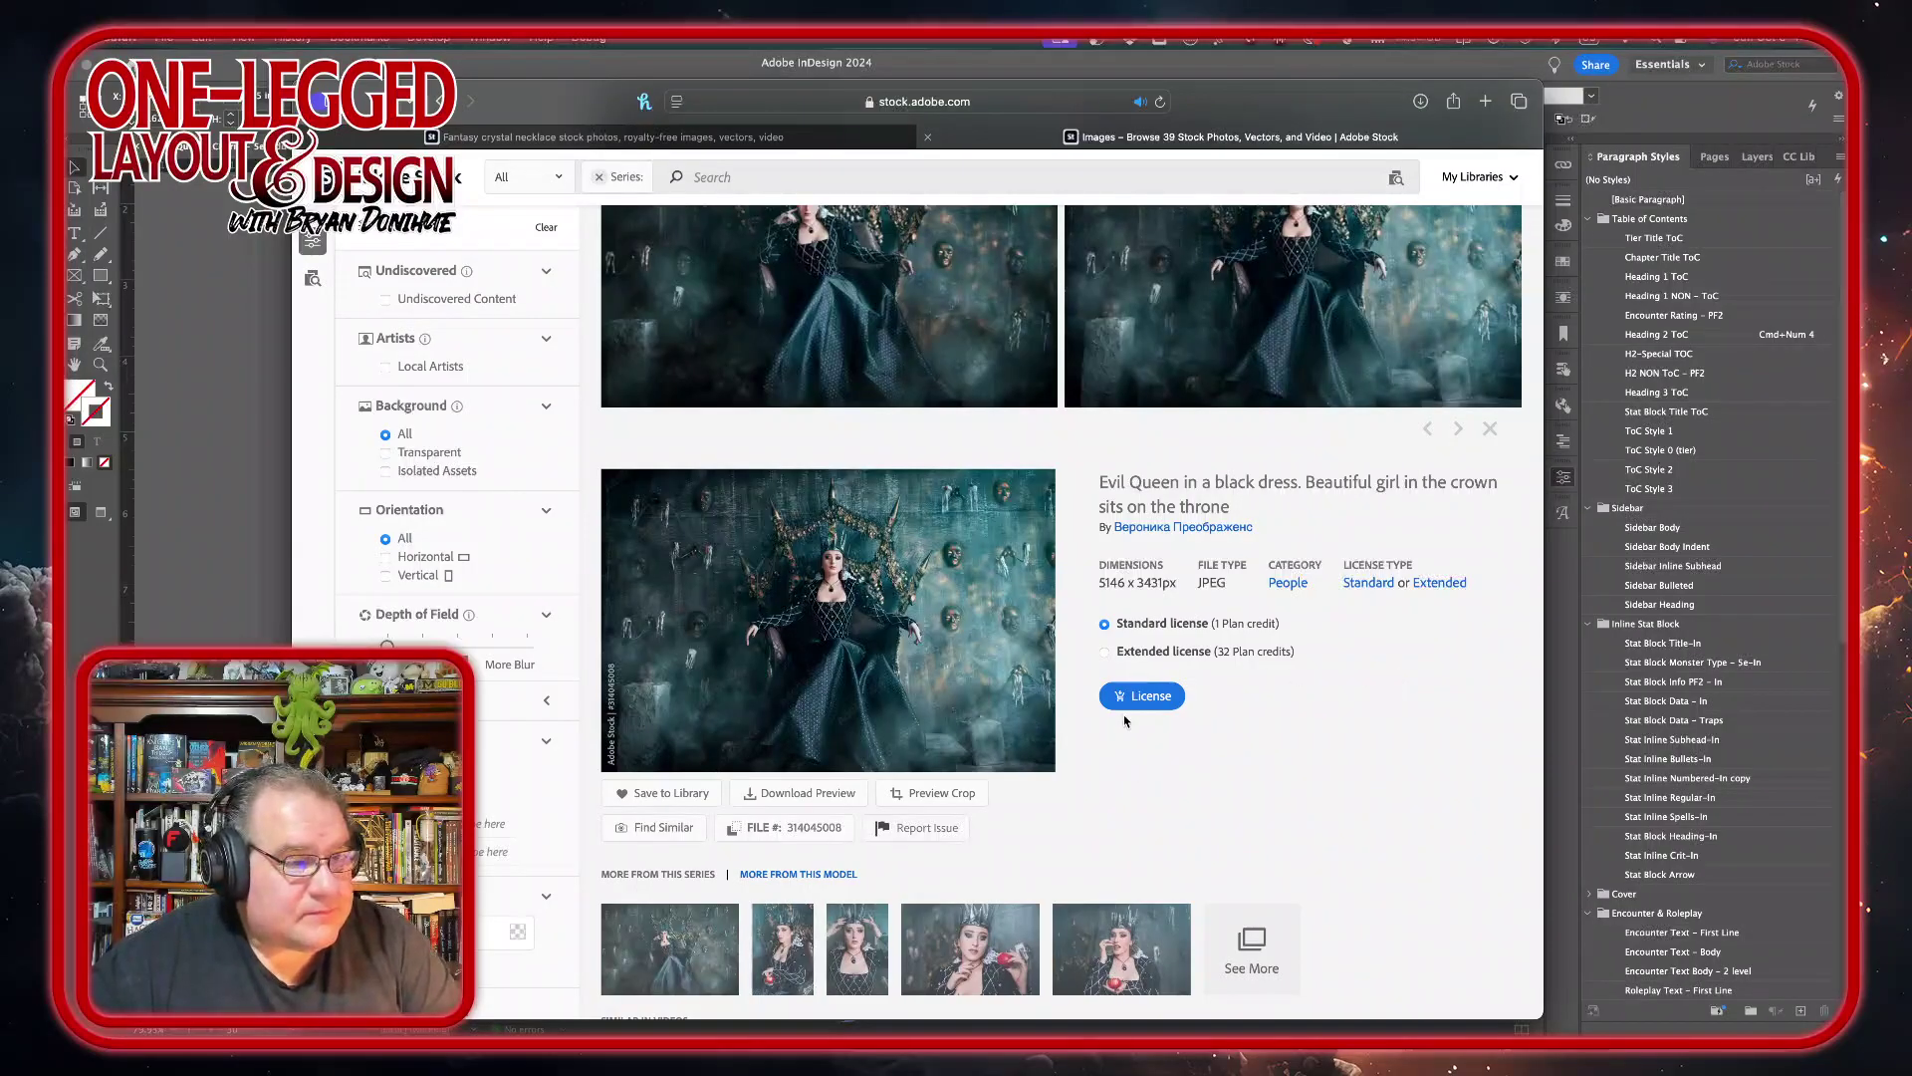
click(1151, 697)
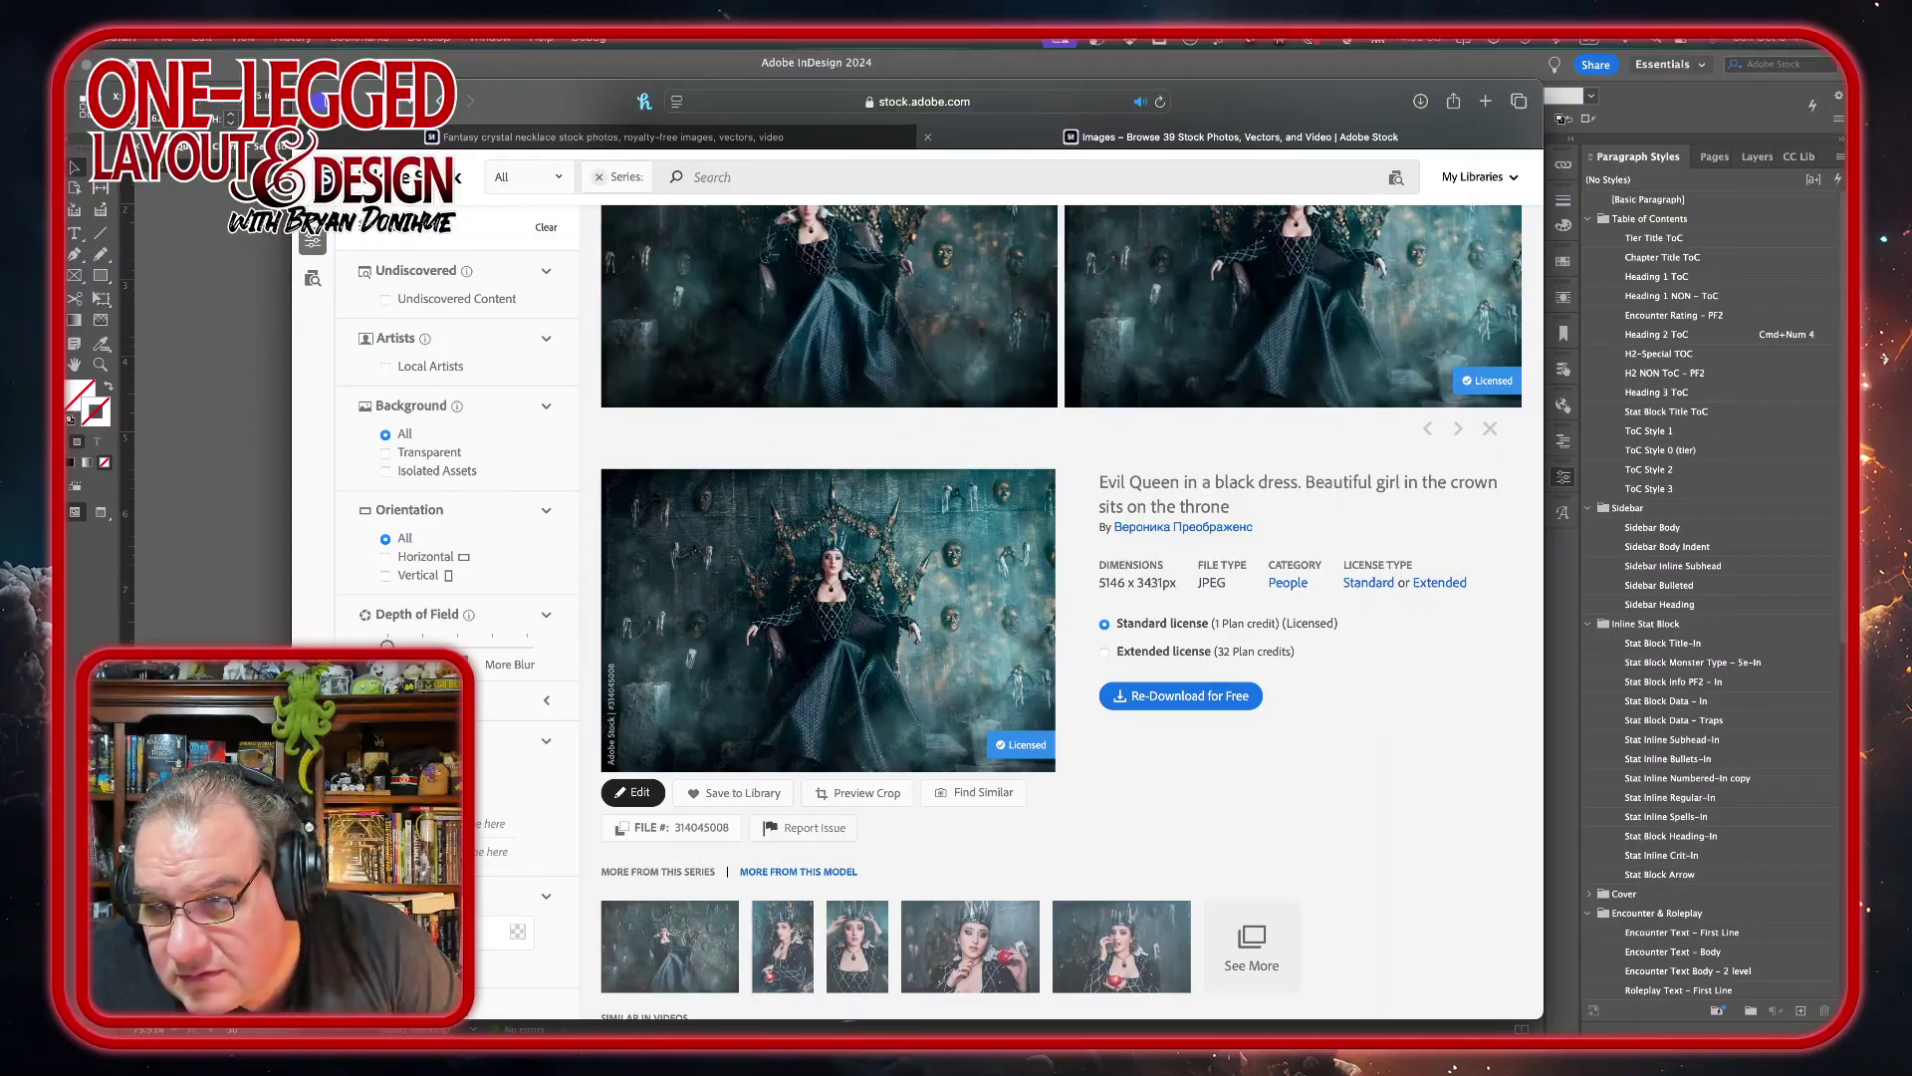
- Locate the downloaded AdobeStock_314045008.jpeg and bring it up in Photoshop
key(super+Tab)
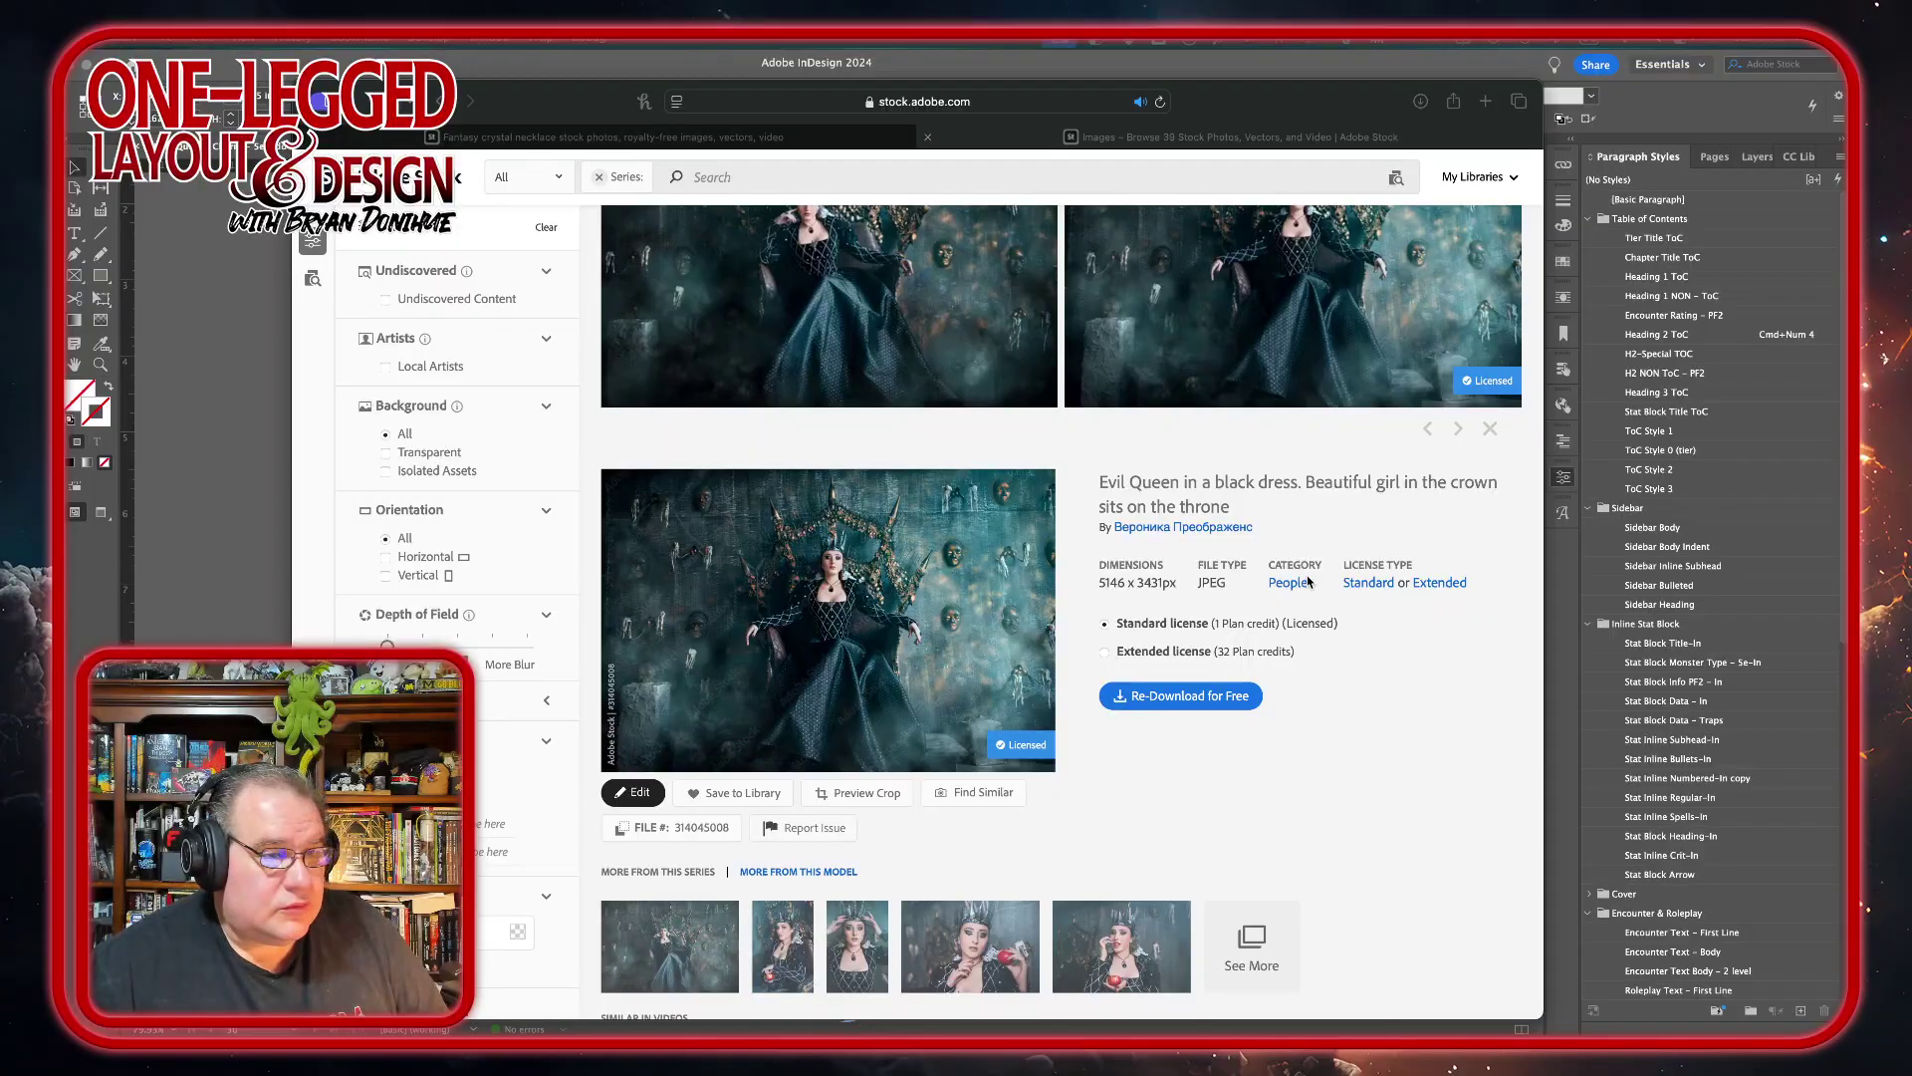
click(1410, 749)
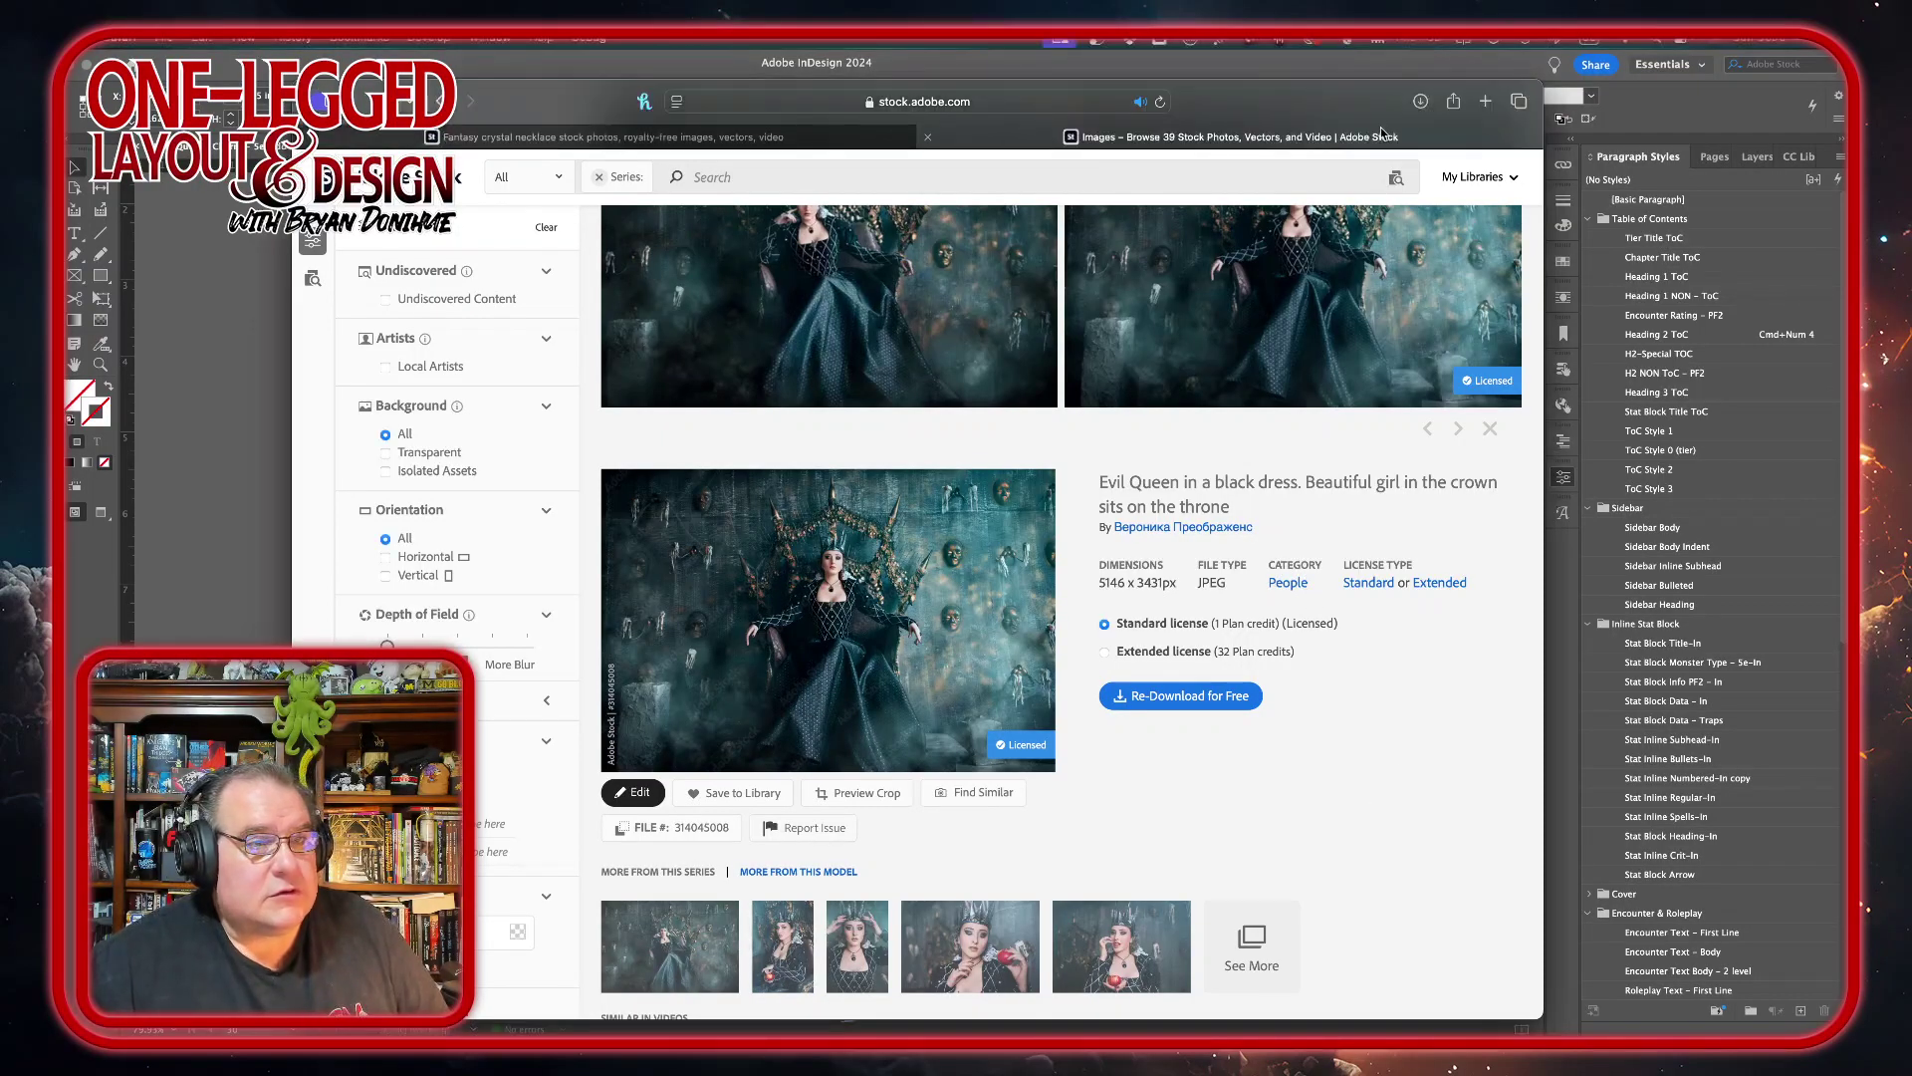
click(1420, 102)
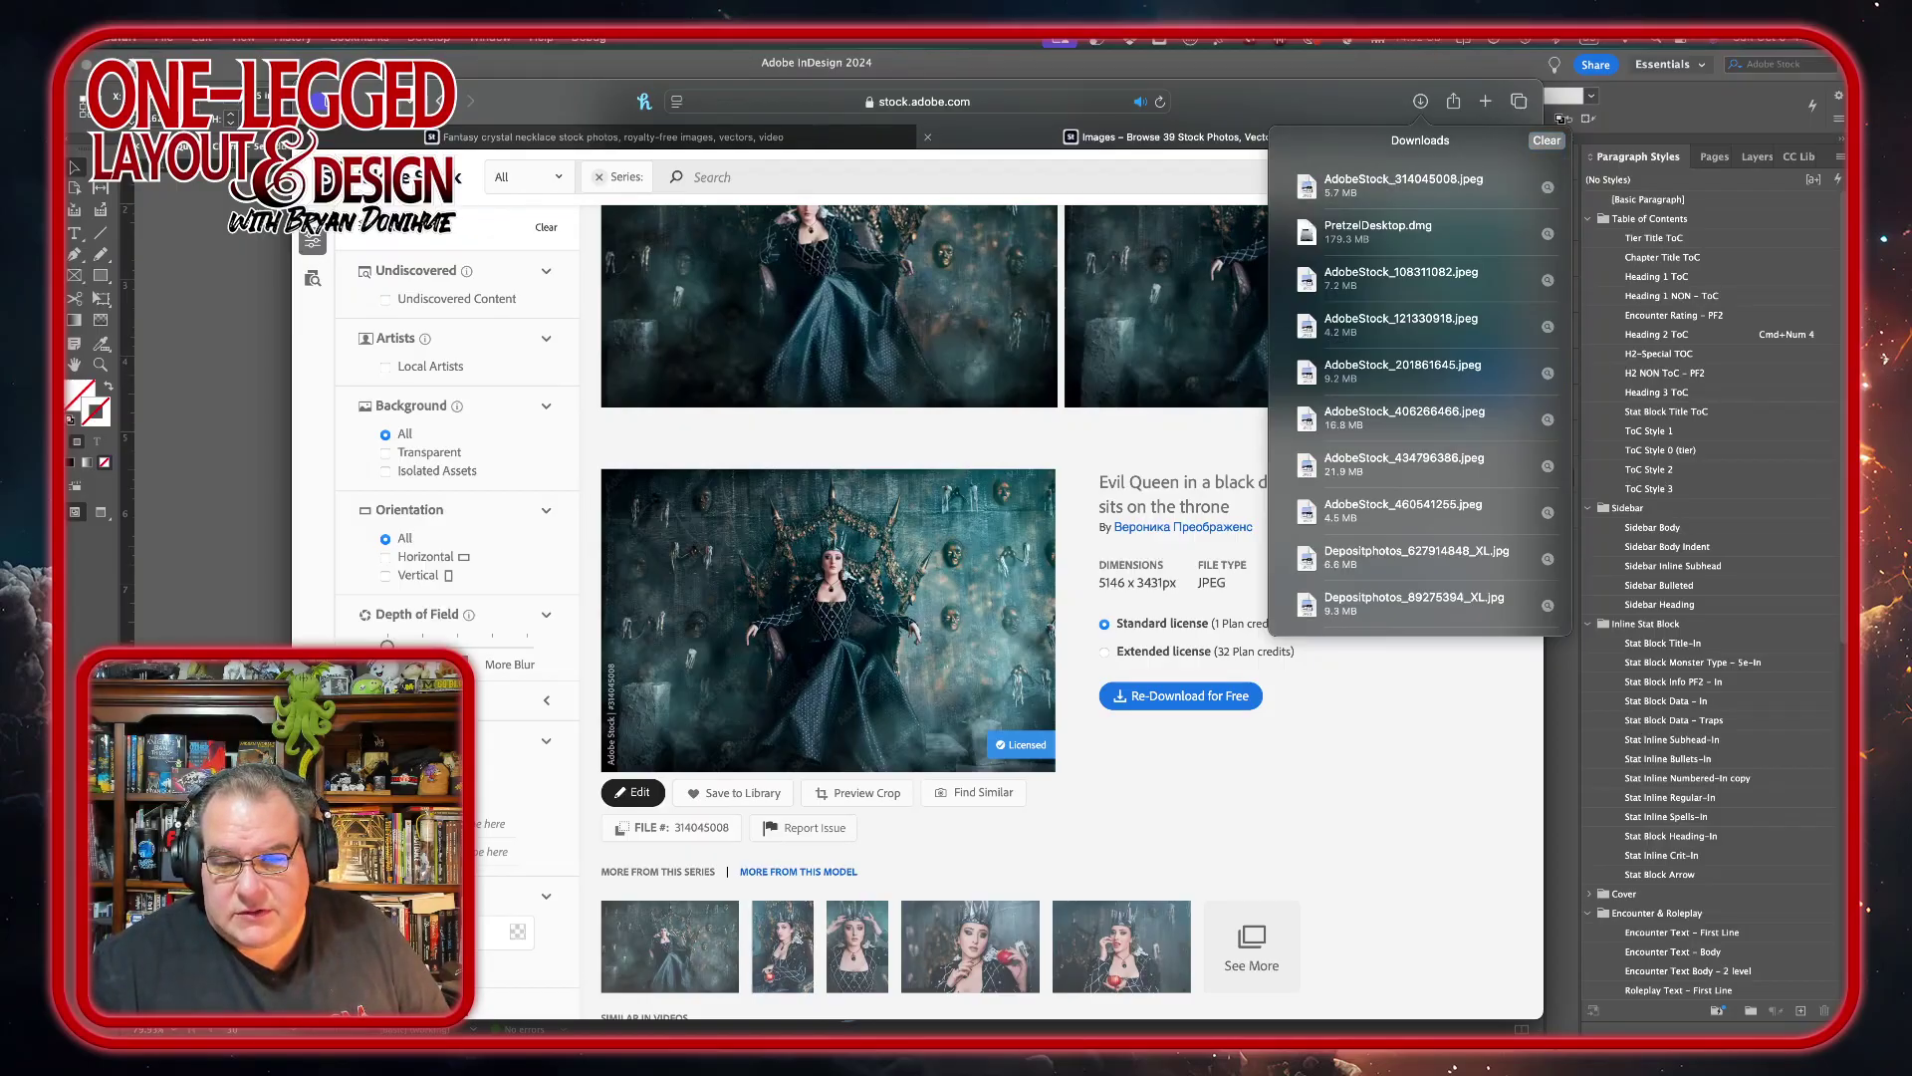
key(super+Tab)
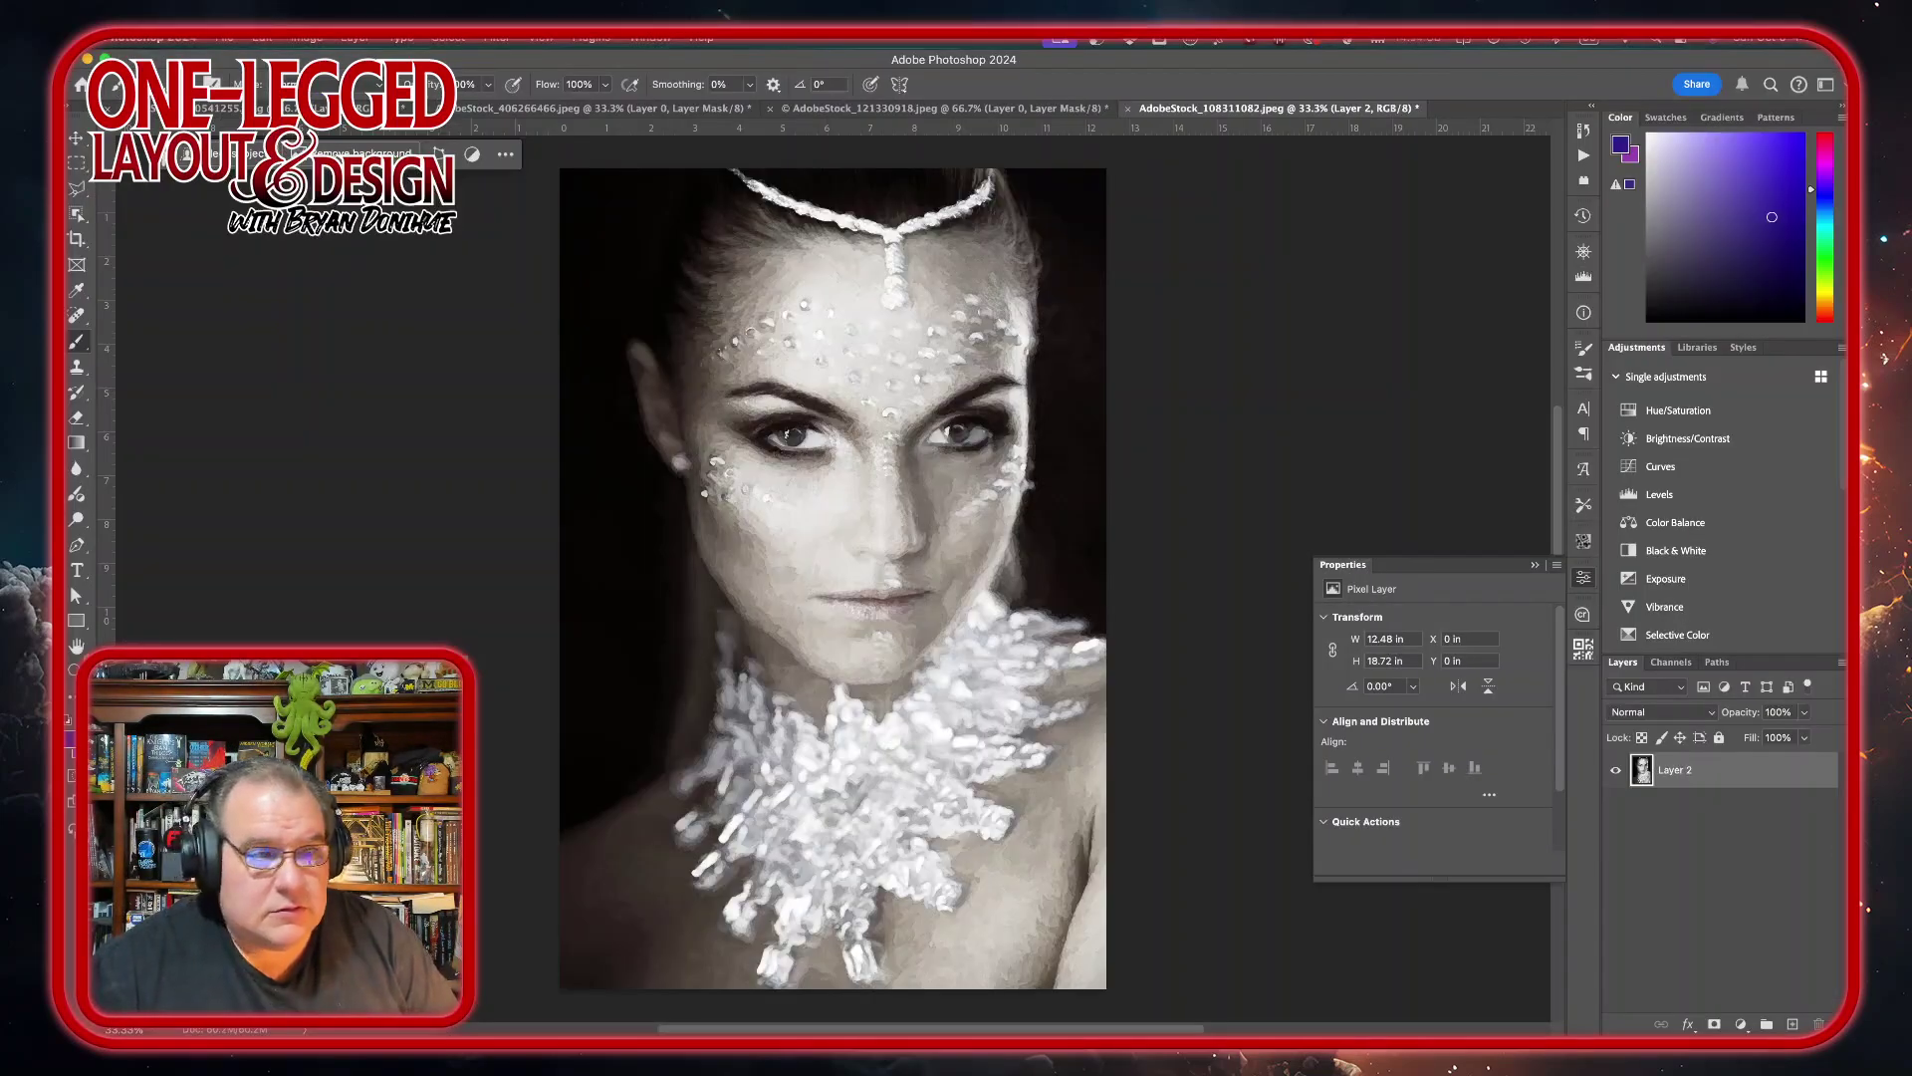
key(ctrl+Tab)
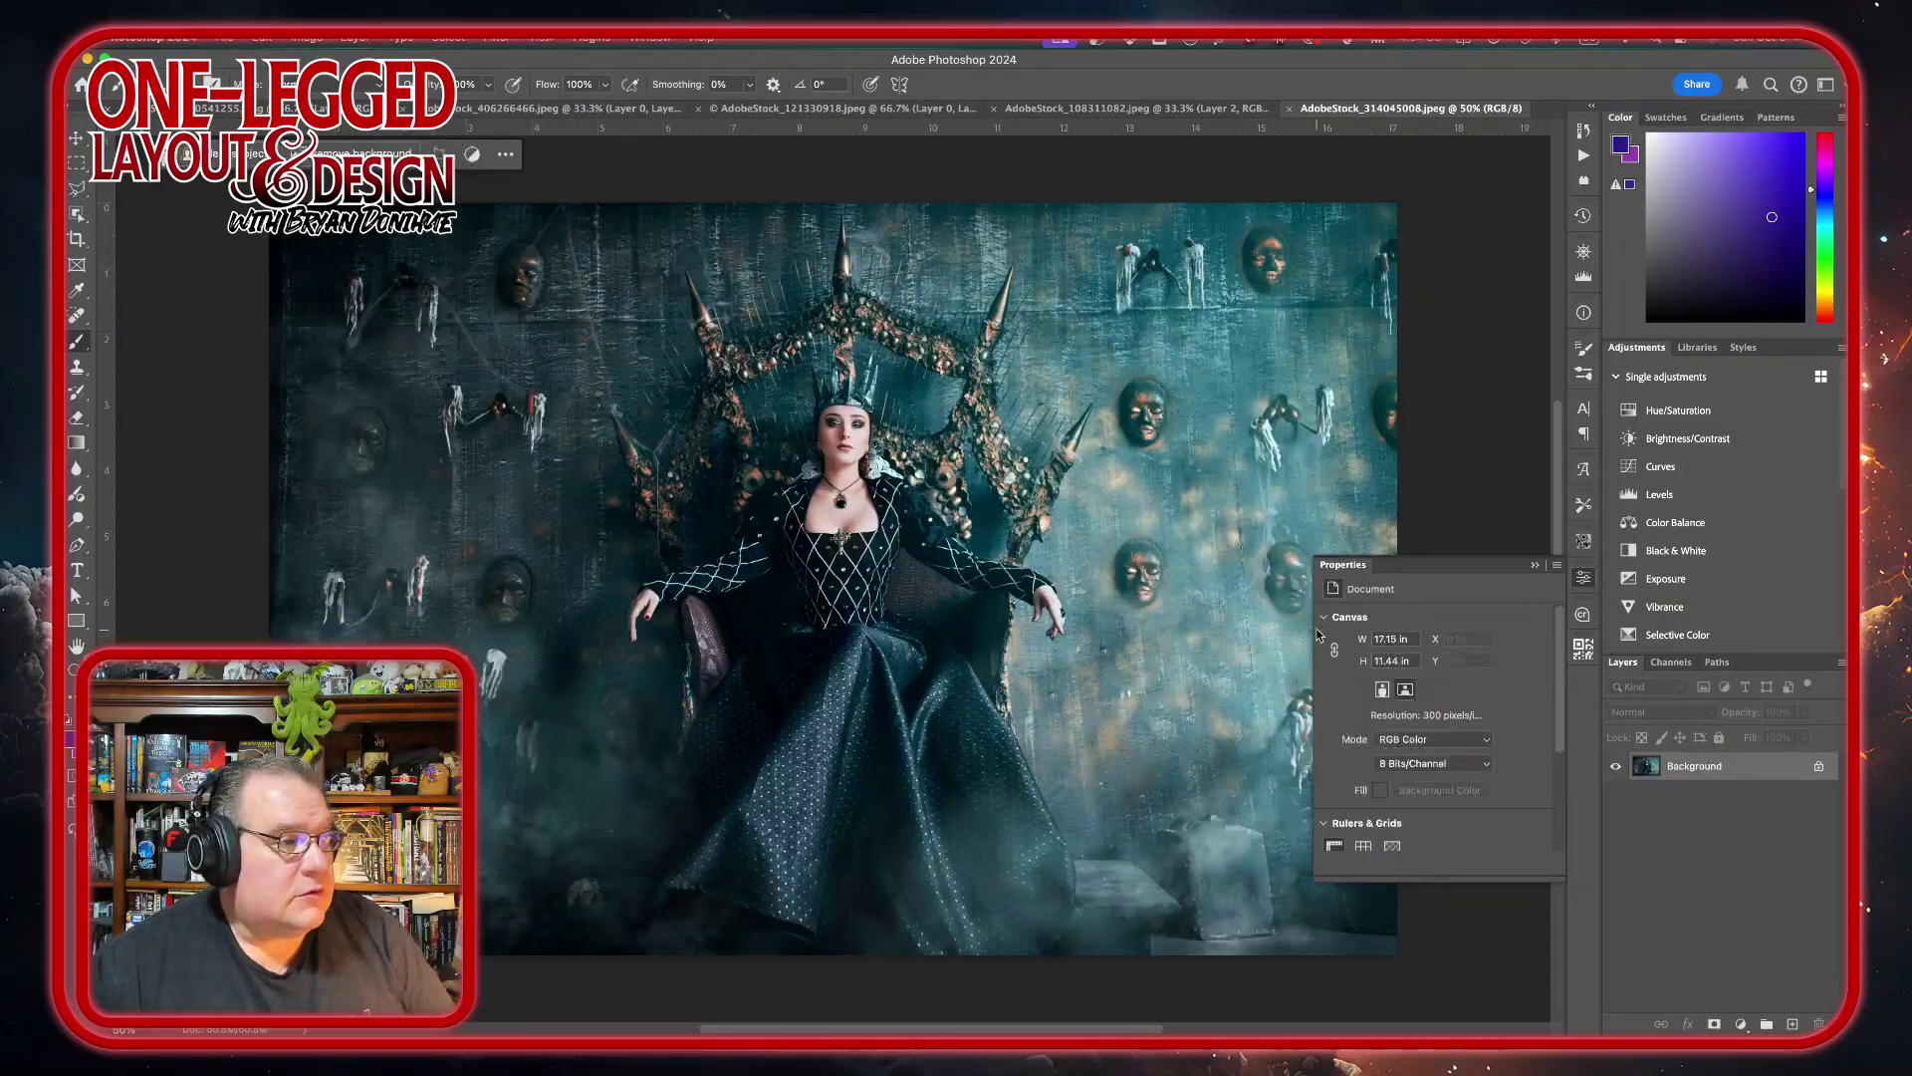
- Unlock the throne image's Background layer and open it in the Topaz Studio 2 filter
click(1818, 767)
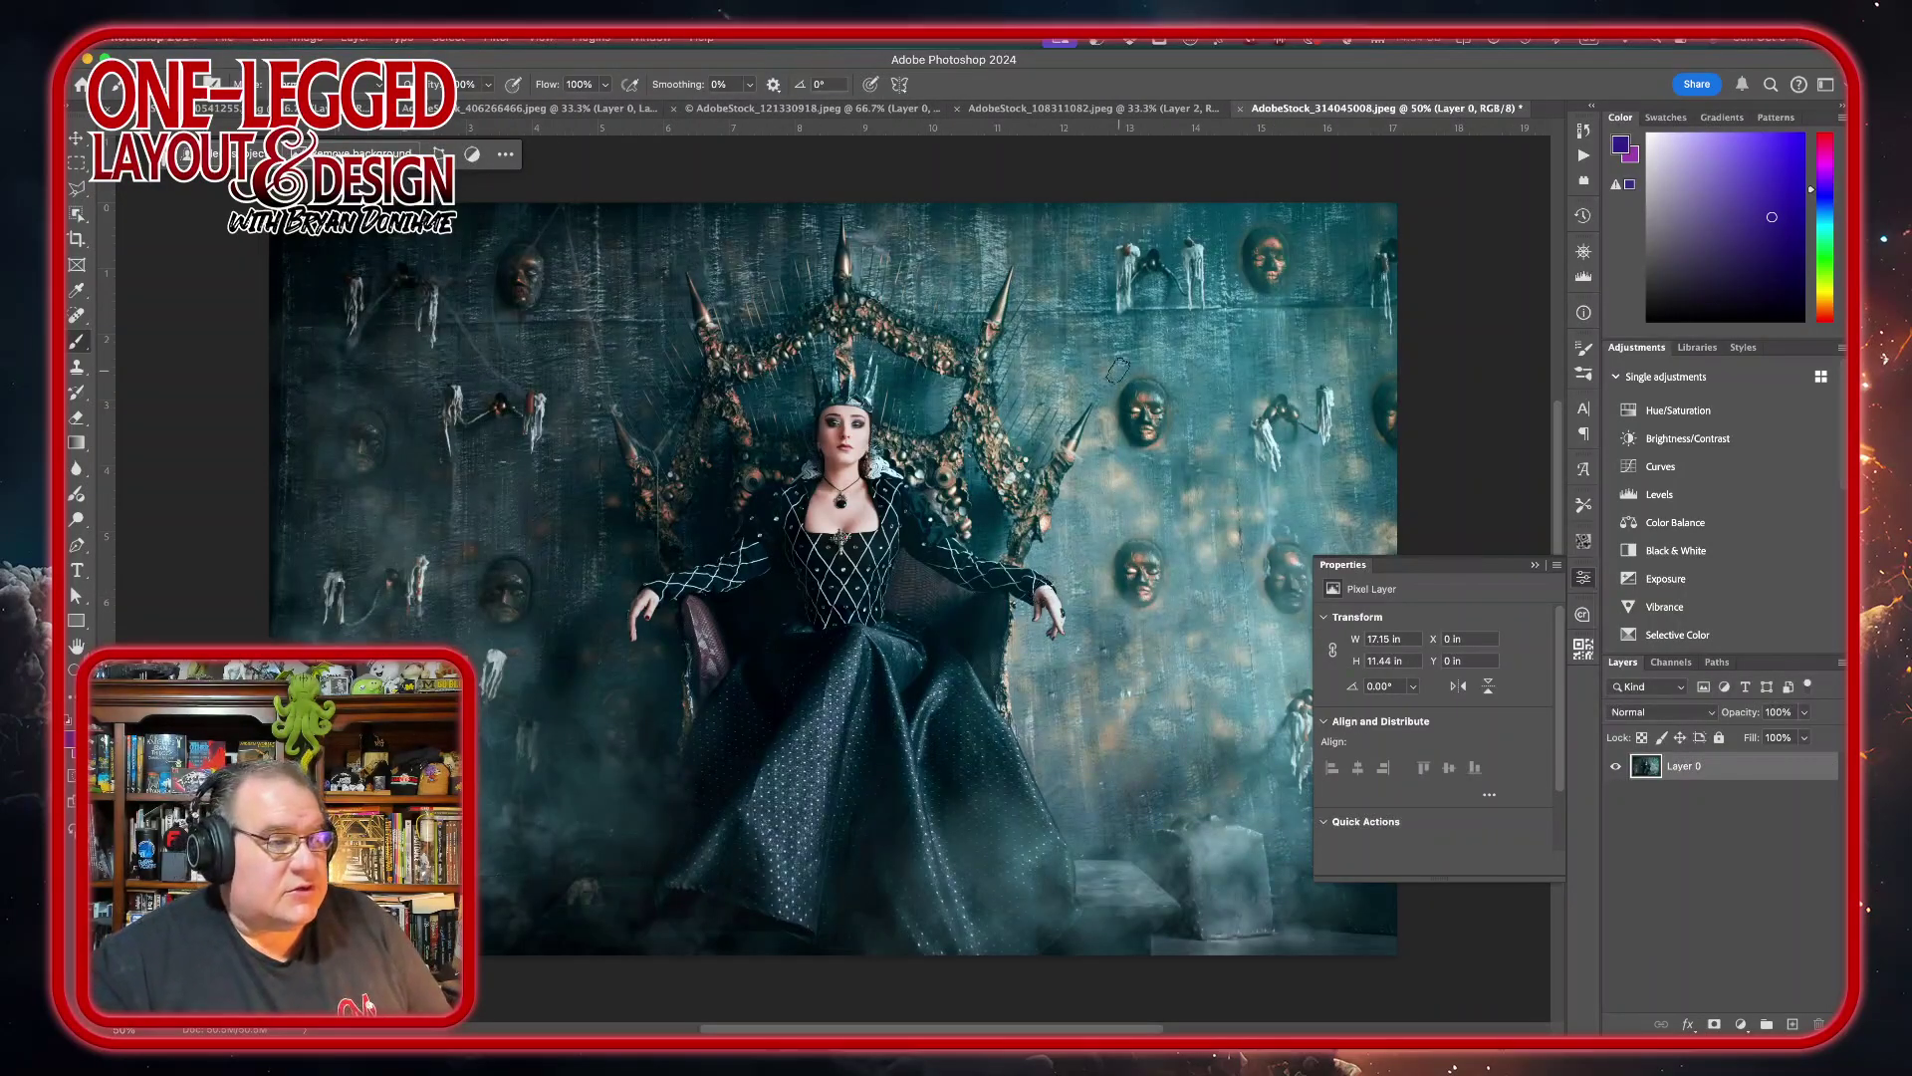
click(78, 138)
click(498, 40)
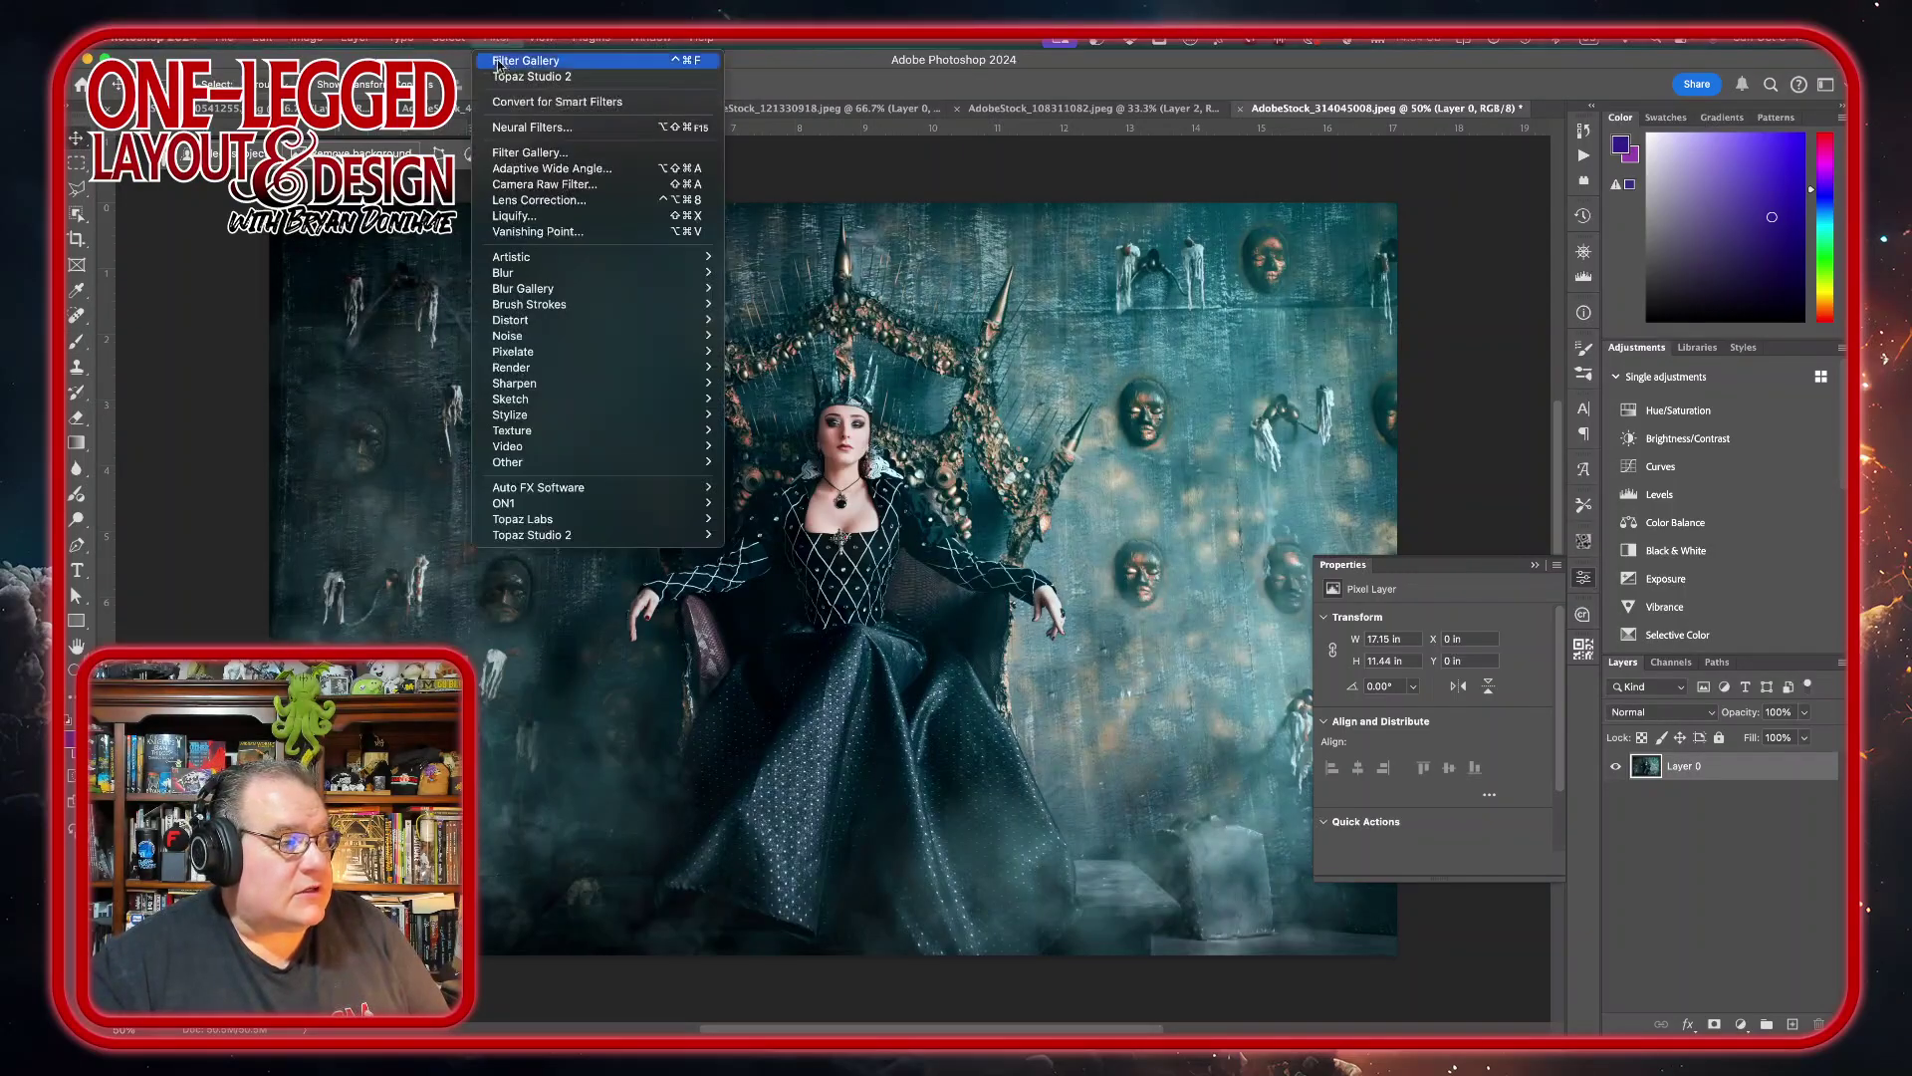
mouse_move(598, 535)
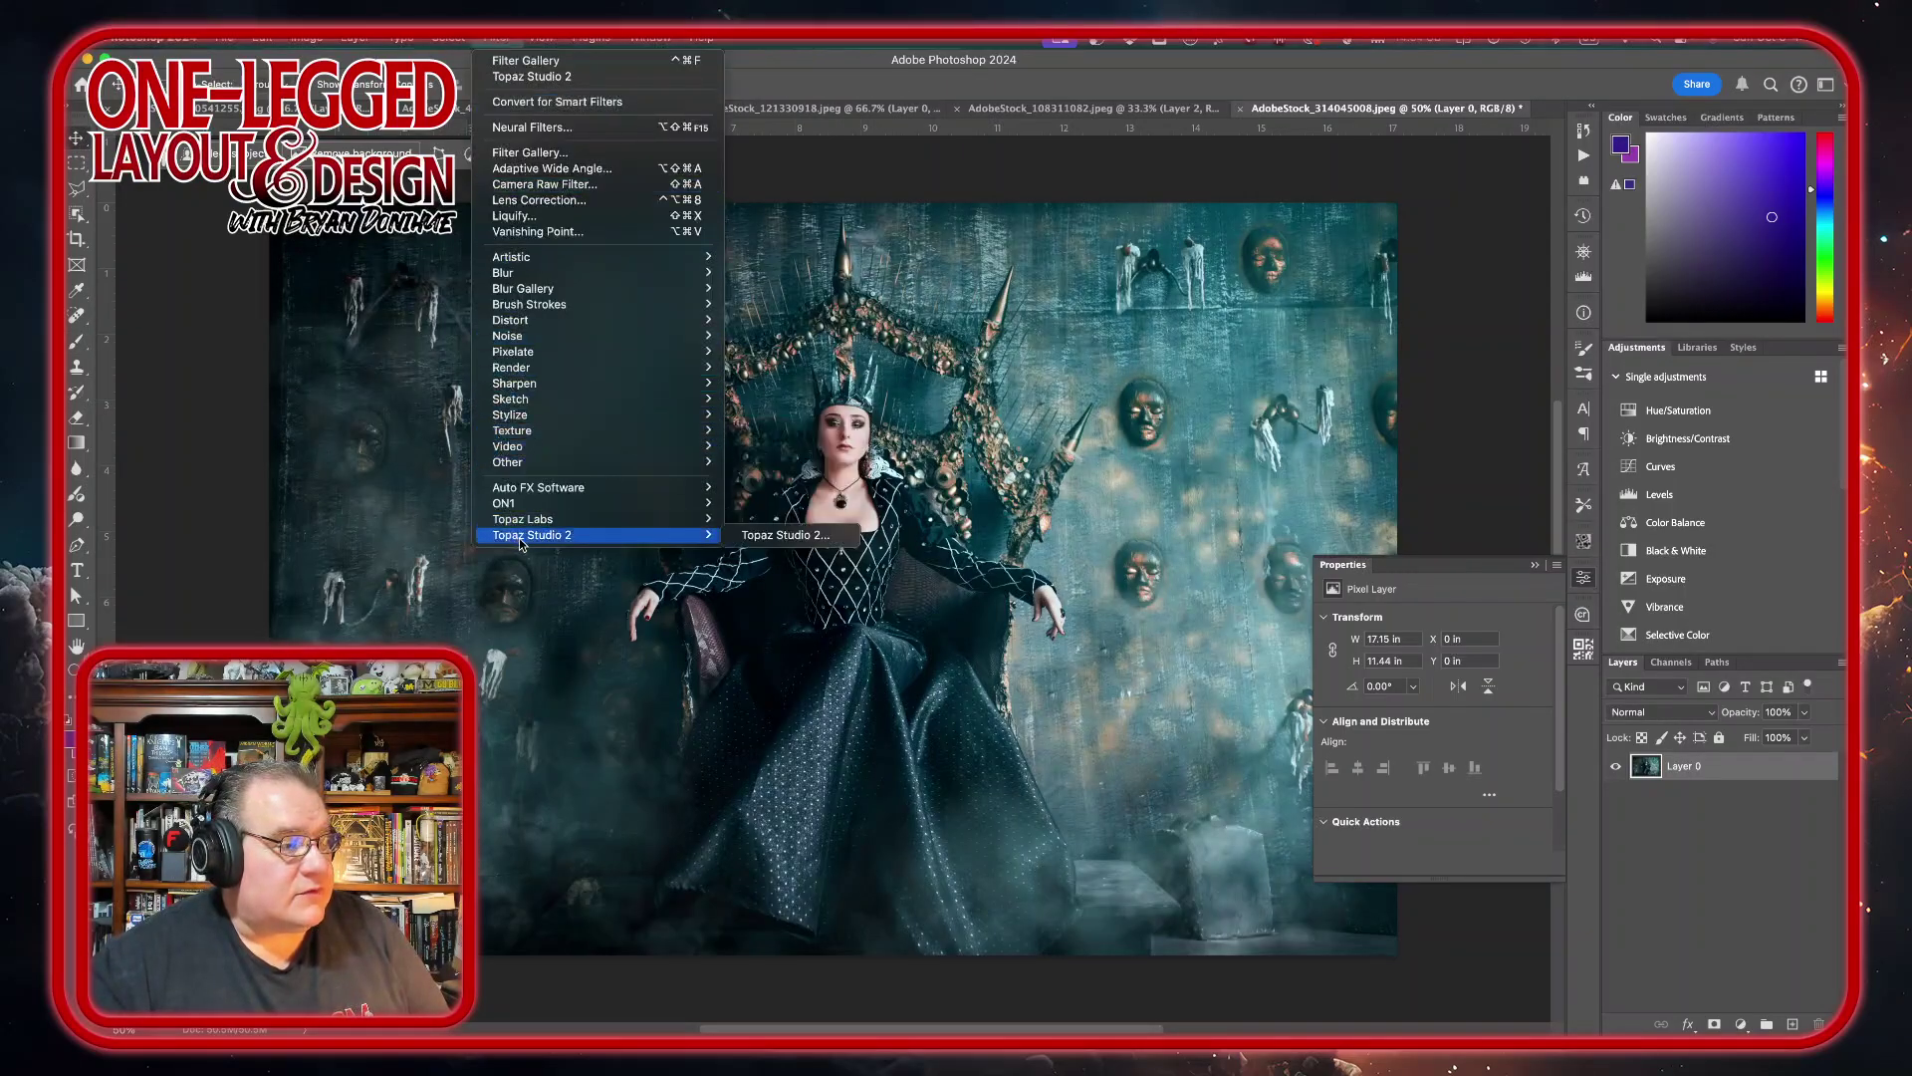
click(834, 536)
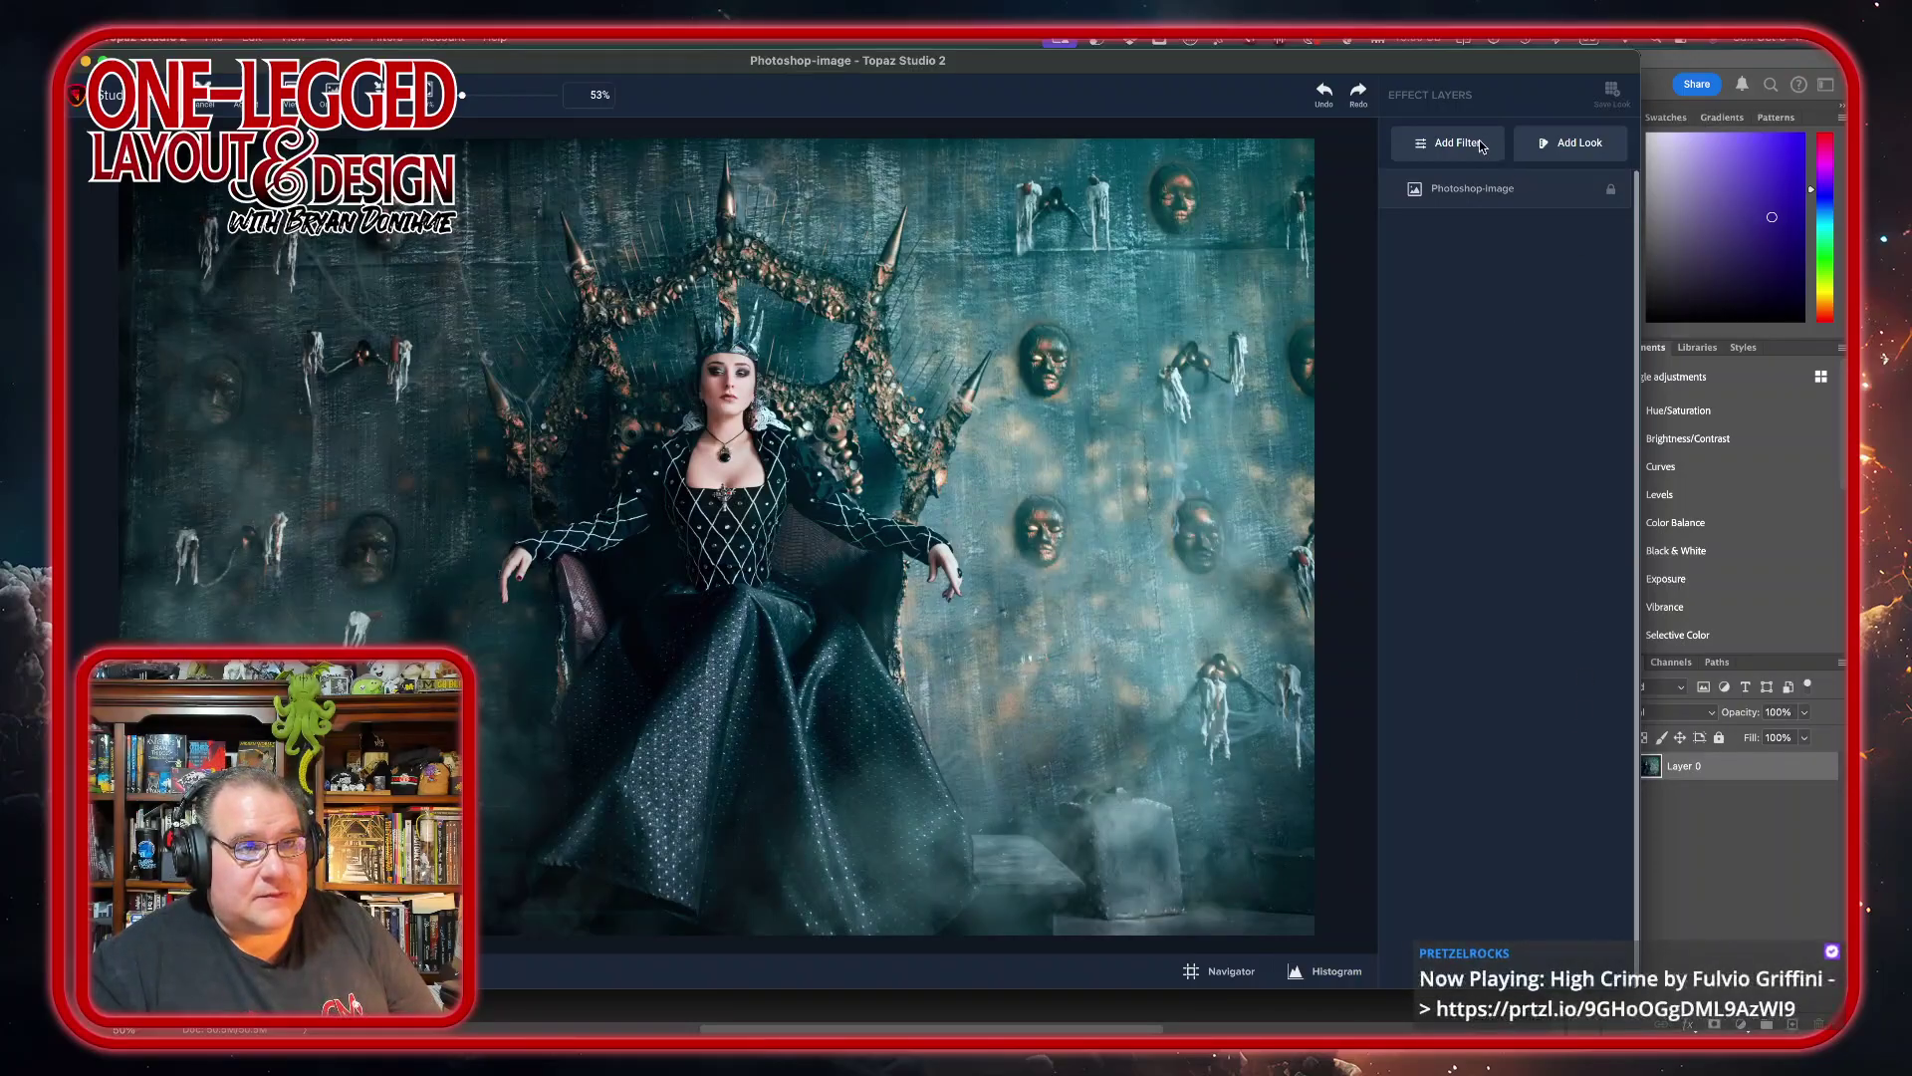
- Preview the Cartoon III look from the Favorites looks, browse the remaining ones, and apply the Van Gogh look at amount 100
click(1584, 141)
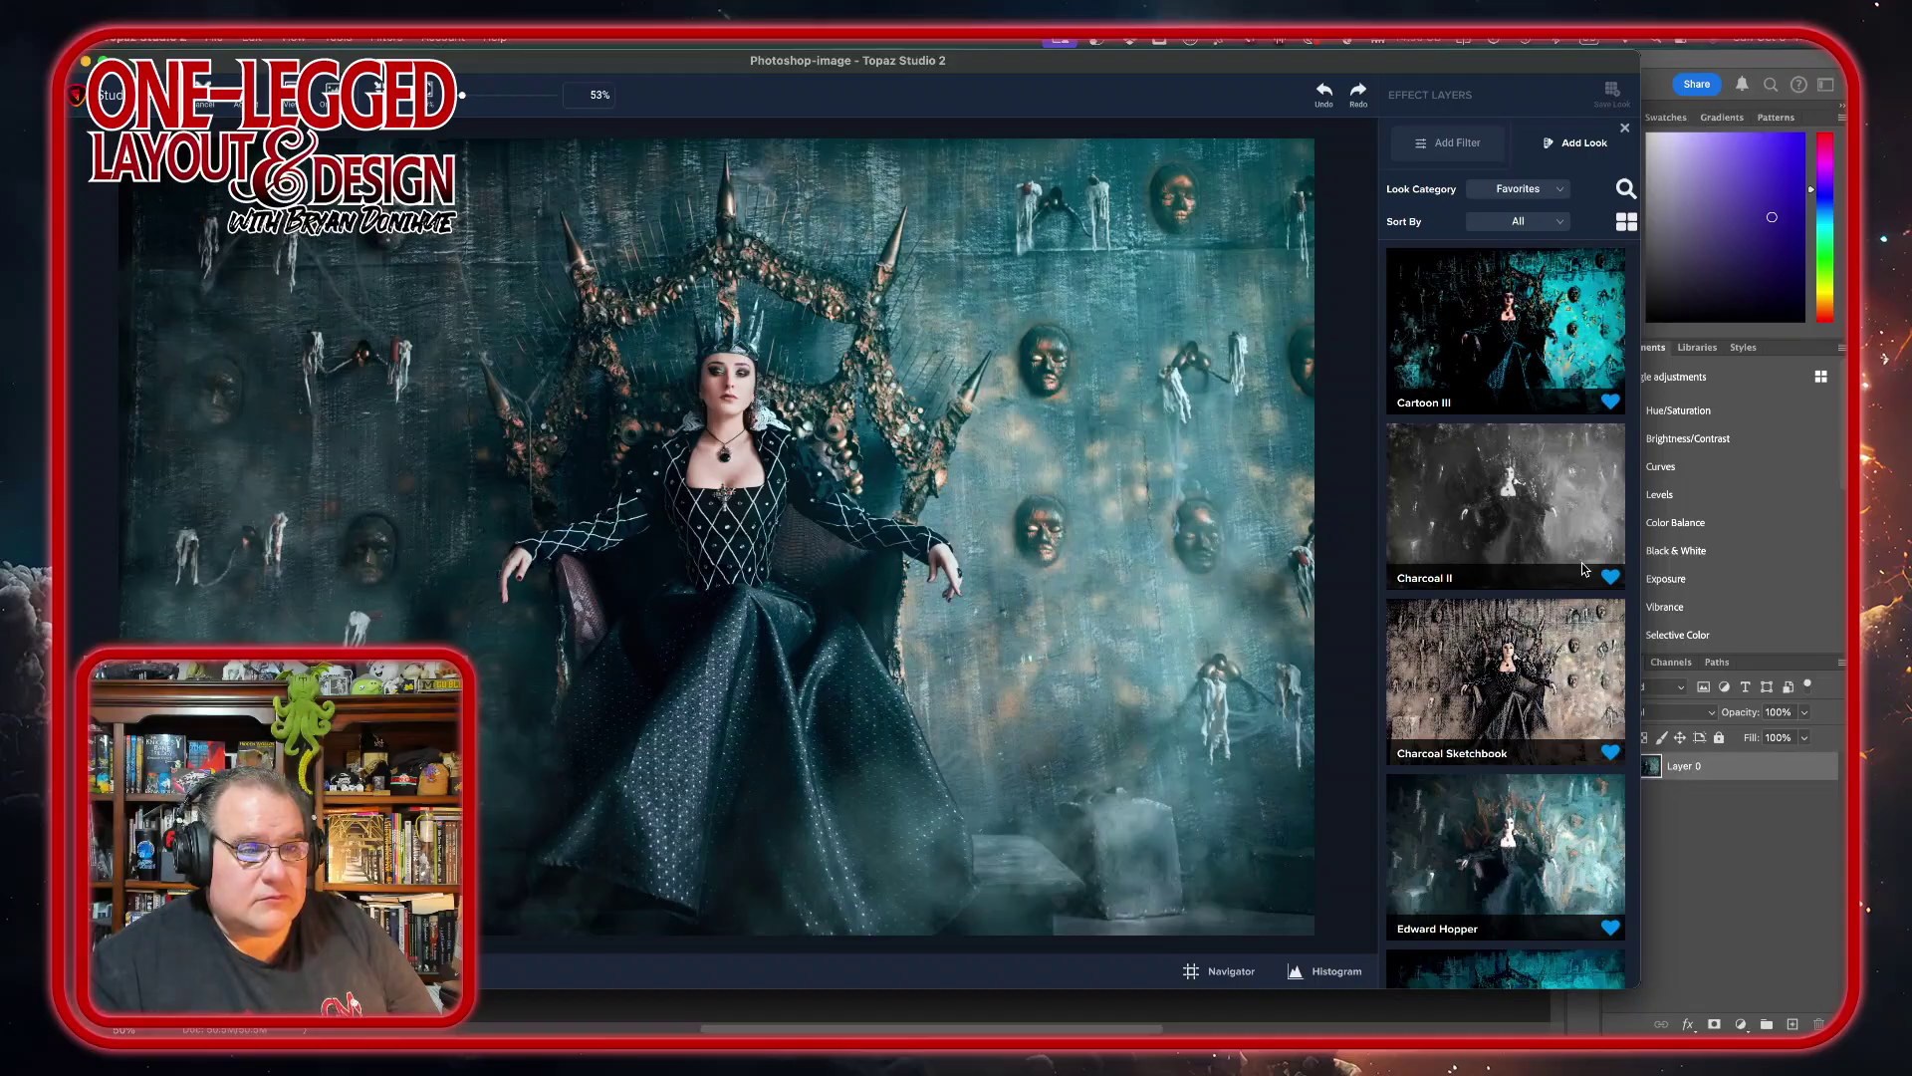
click(1578, 332)
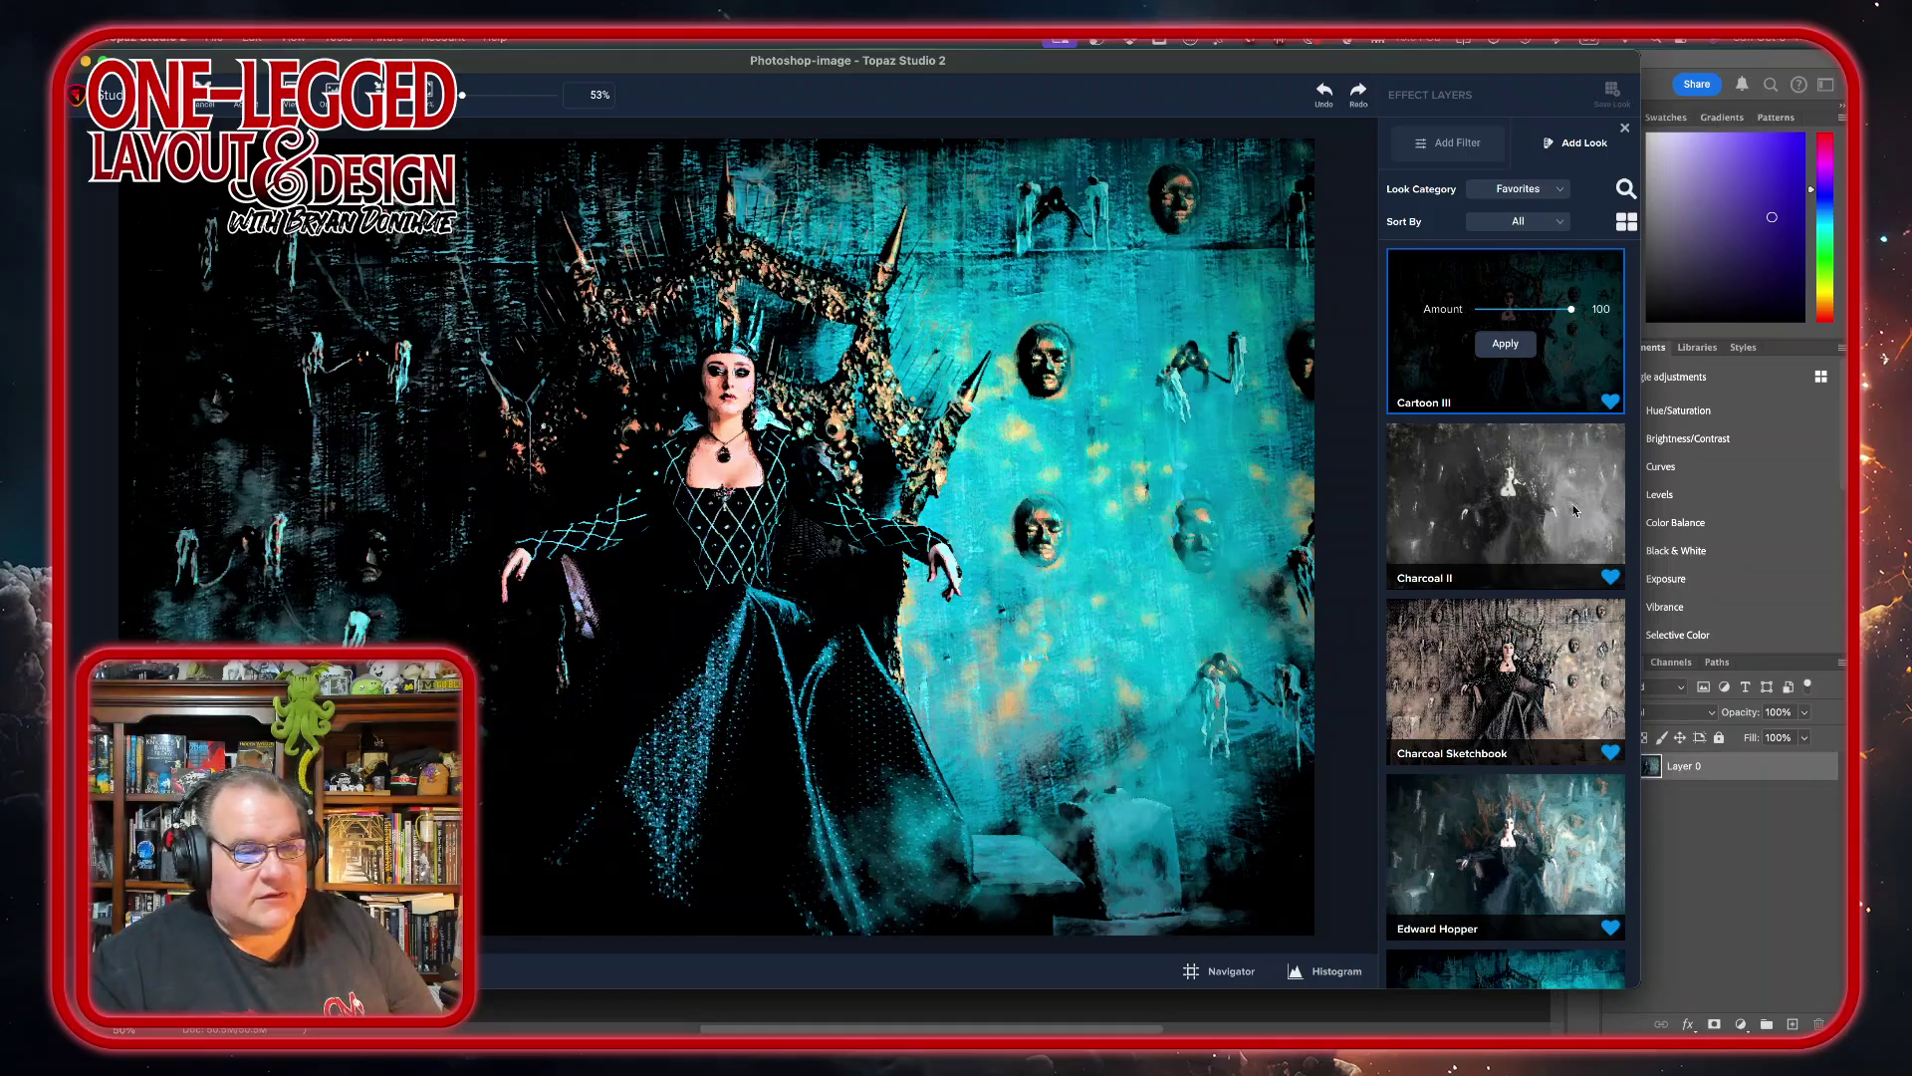
scroll(1573, 680, down, 3)
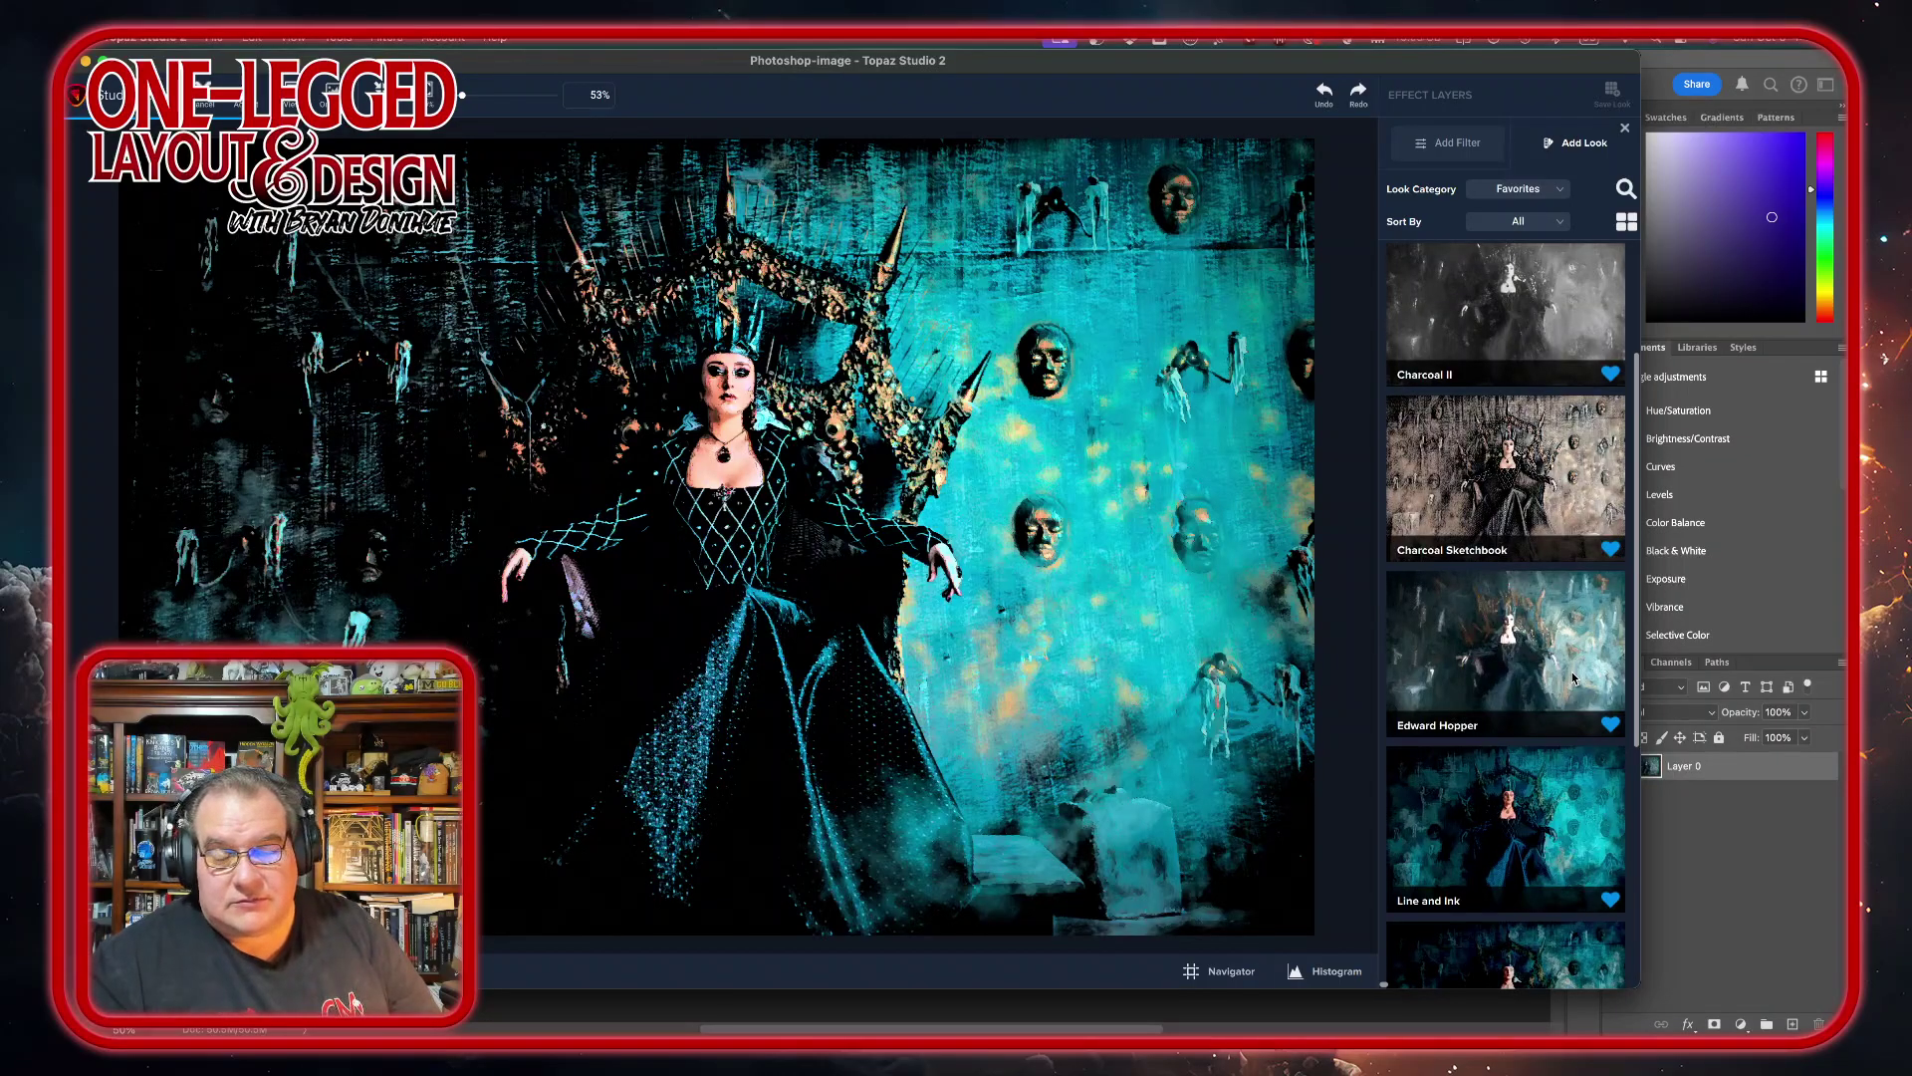
scroll(1573, 680, down, 1)
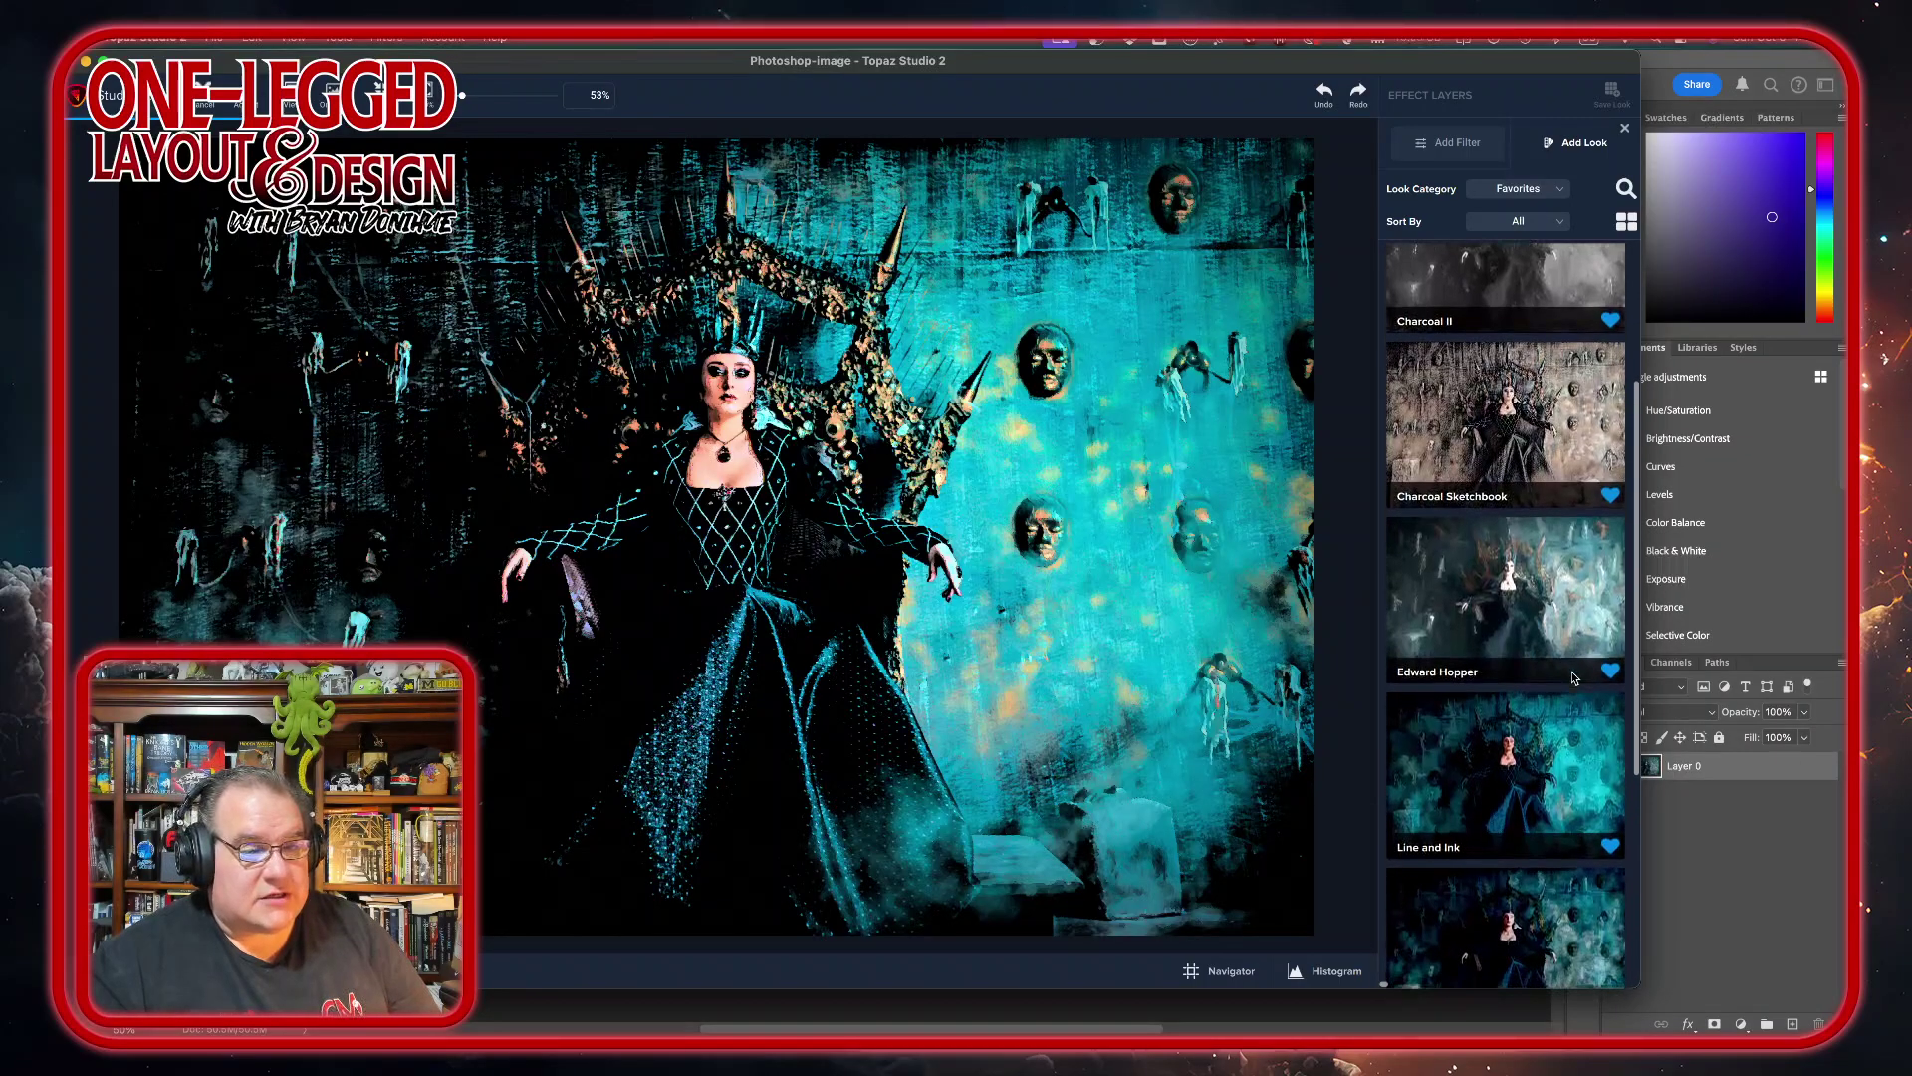
scroll(1571, 671, down, 1)
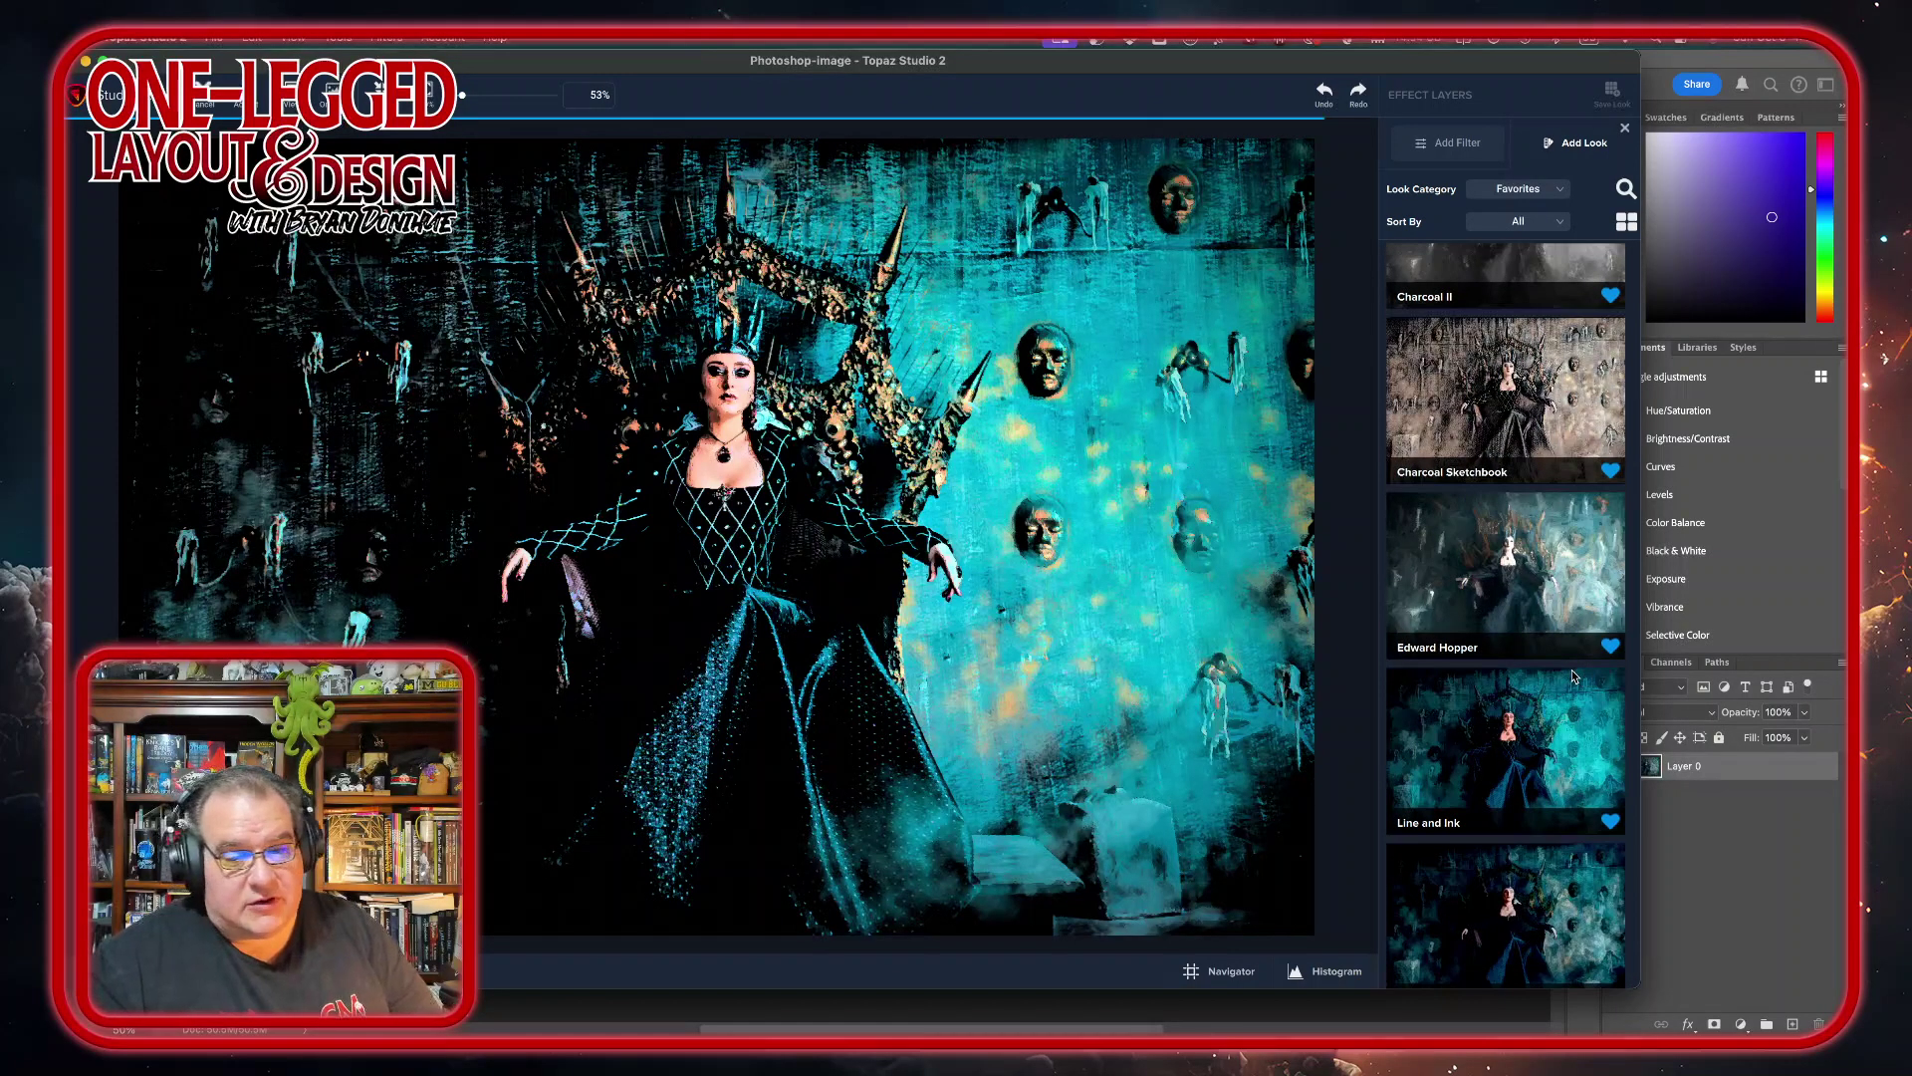
scroll(1572, 675, down, 5)
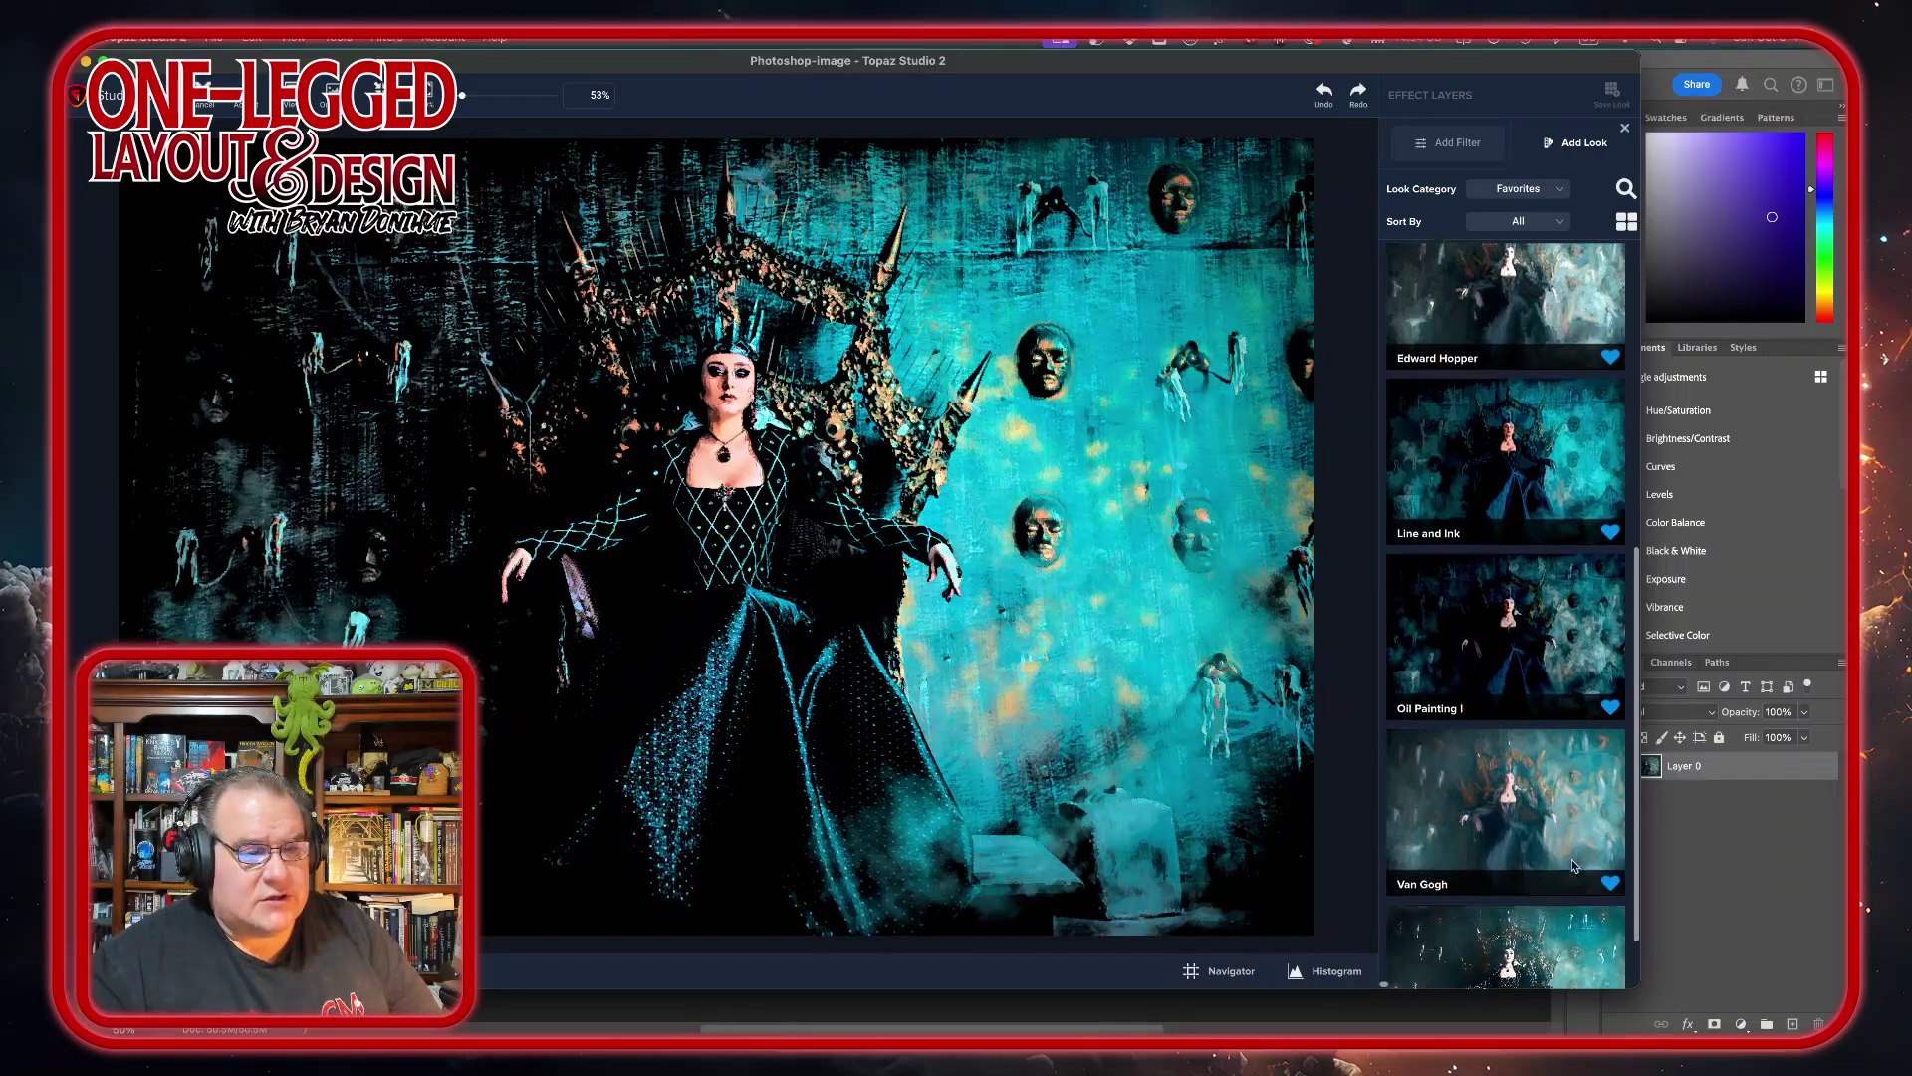
scroll(1573, 866, down, 2)
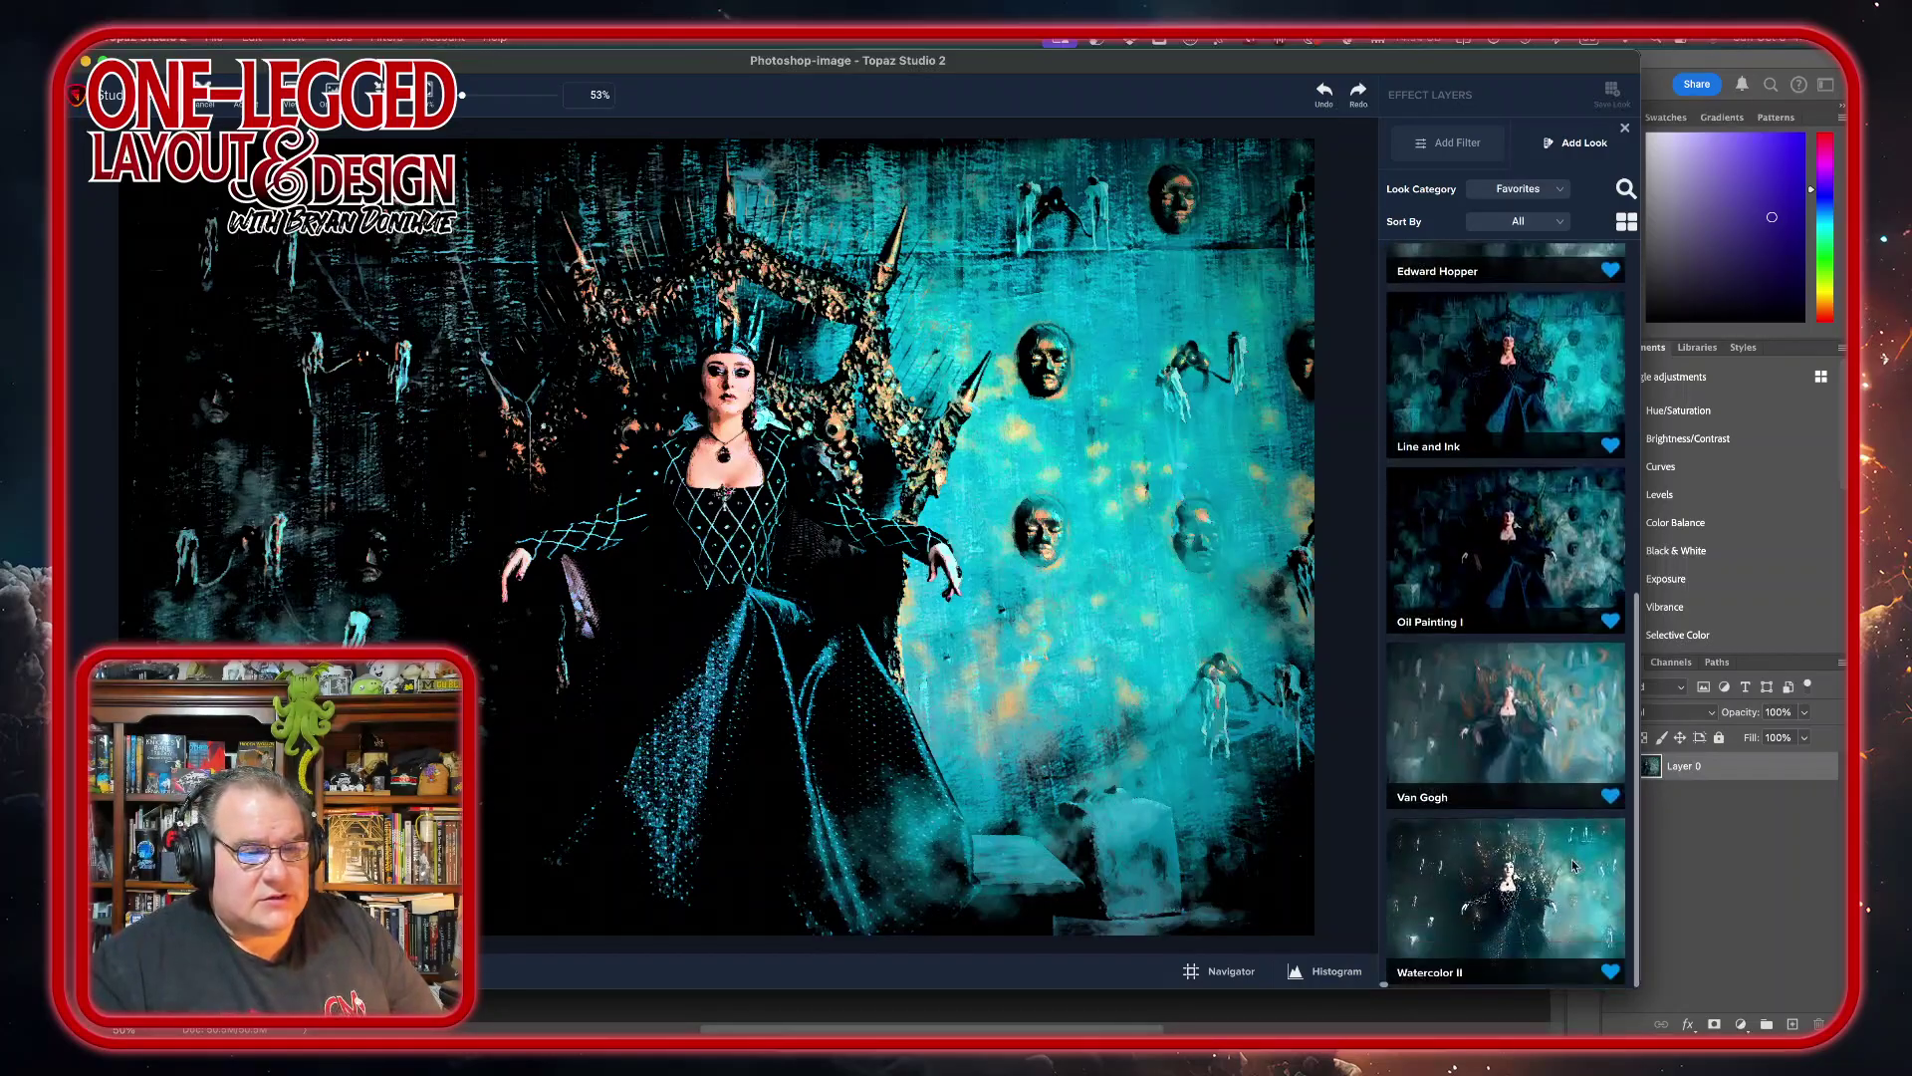
click(1575, 710)
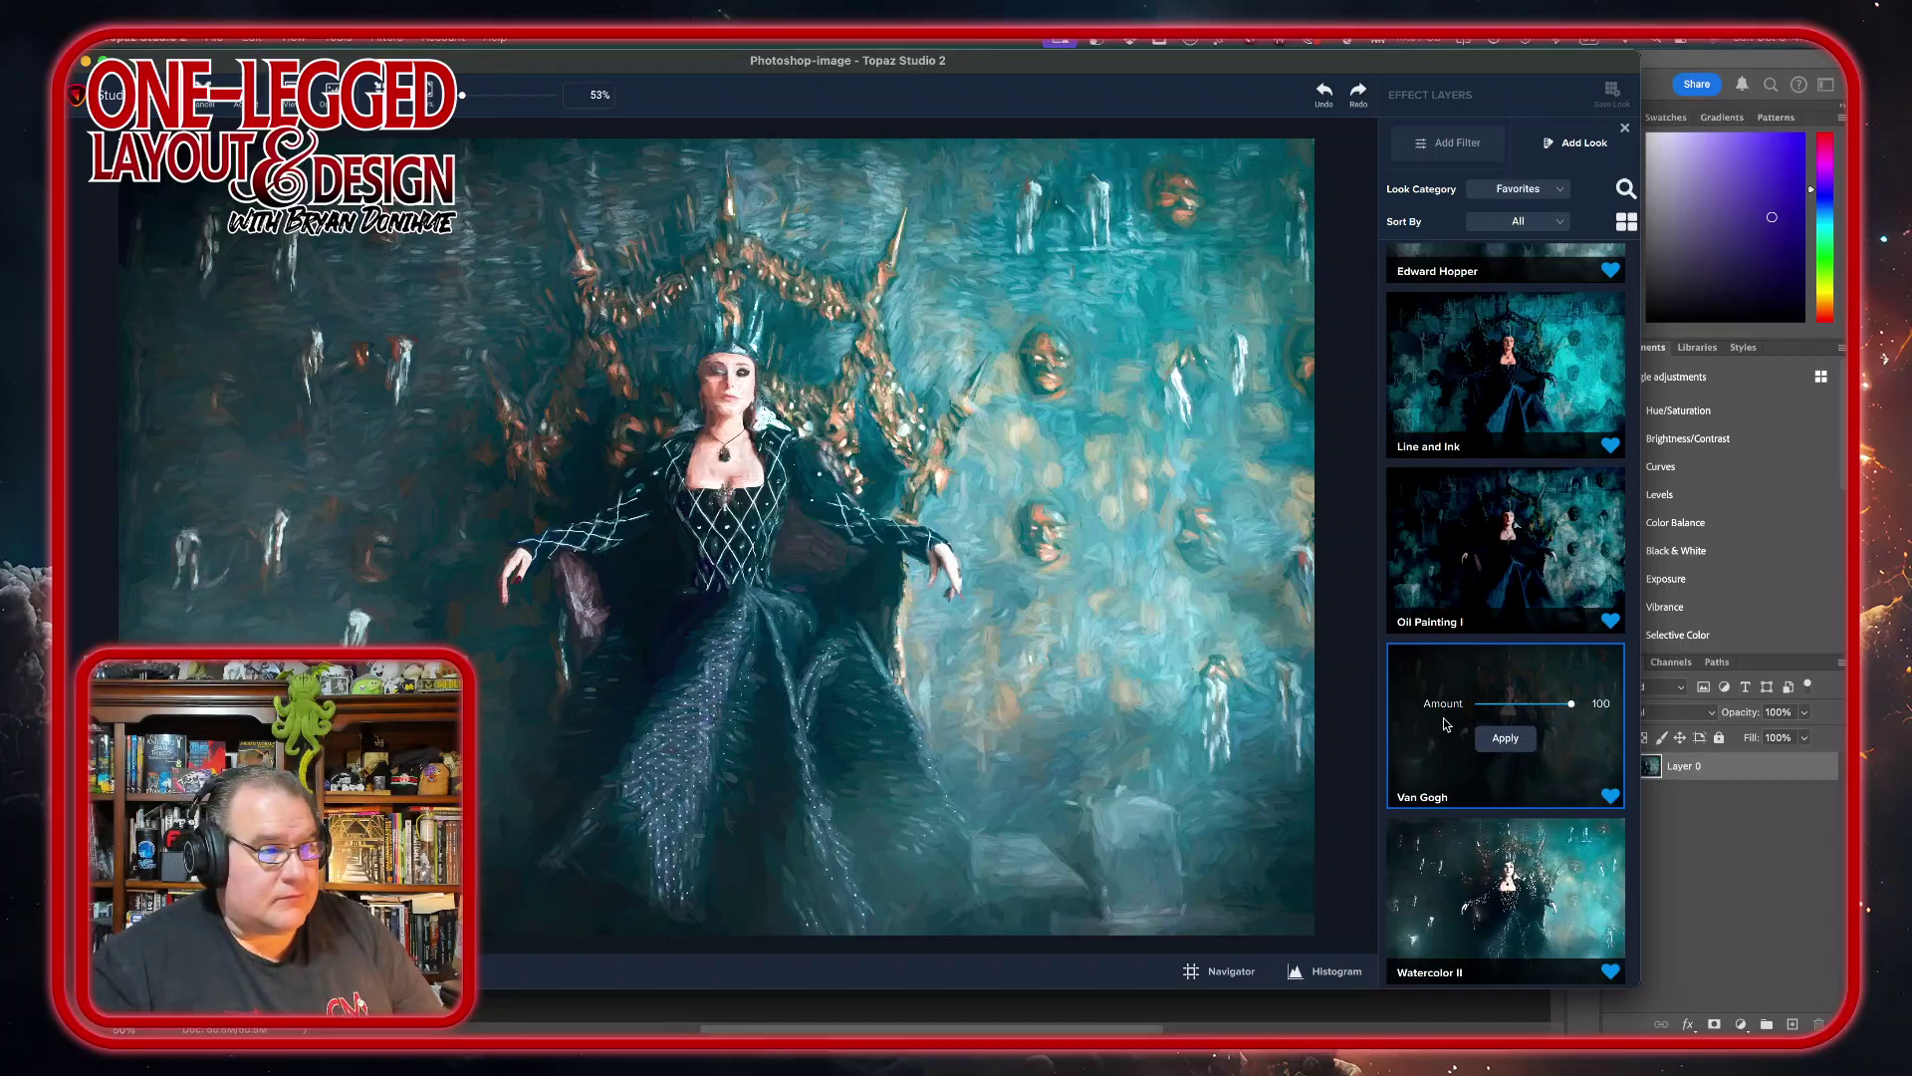
click(1506, 739)
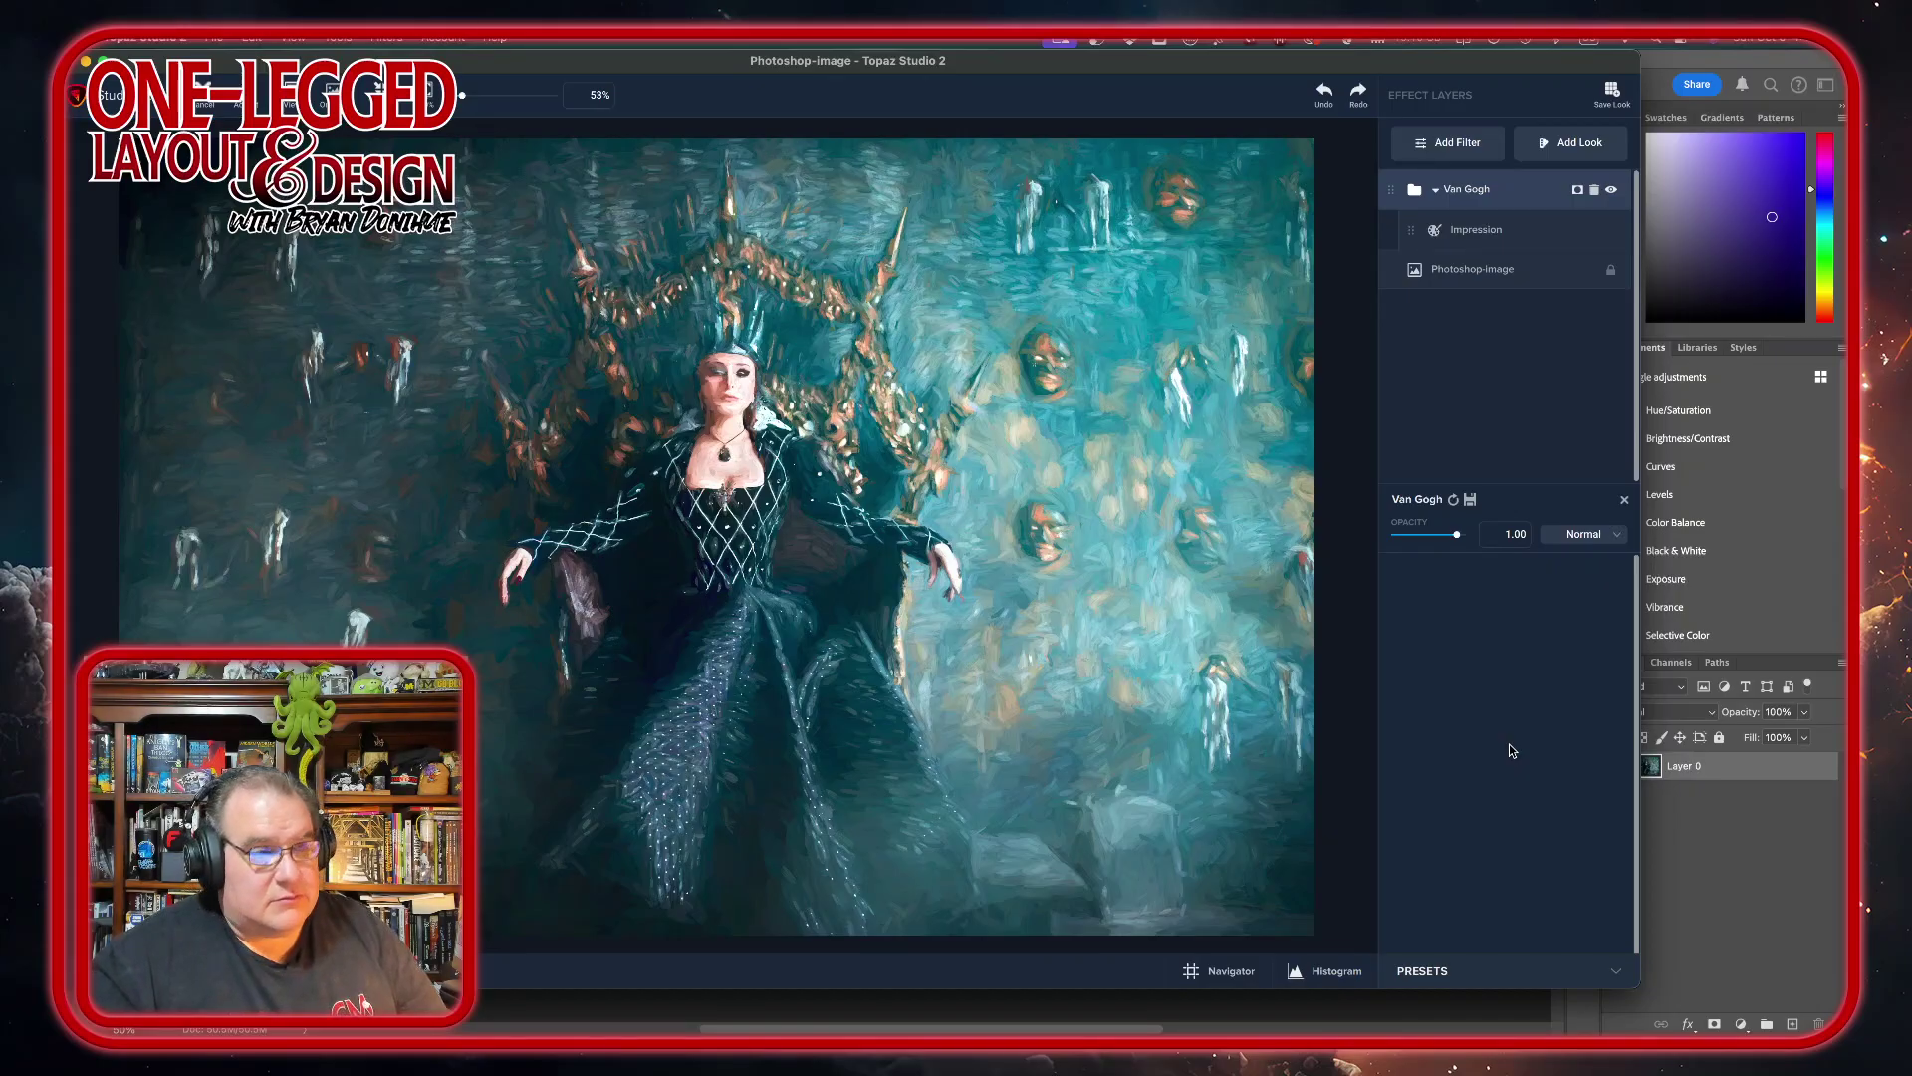
- Give the Van Gogh look's Impression filter the leafy, splayed brush stroke with a High number of strokes, and return the result to Photoshop
click(1545, 236)
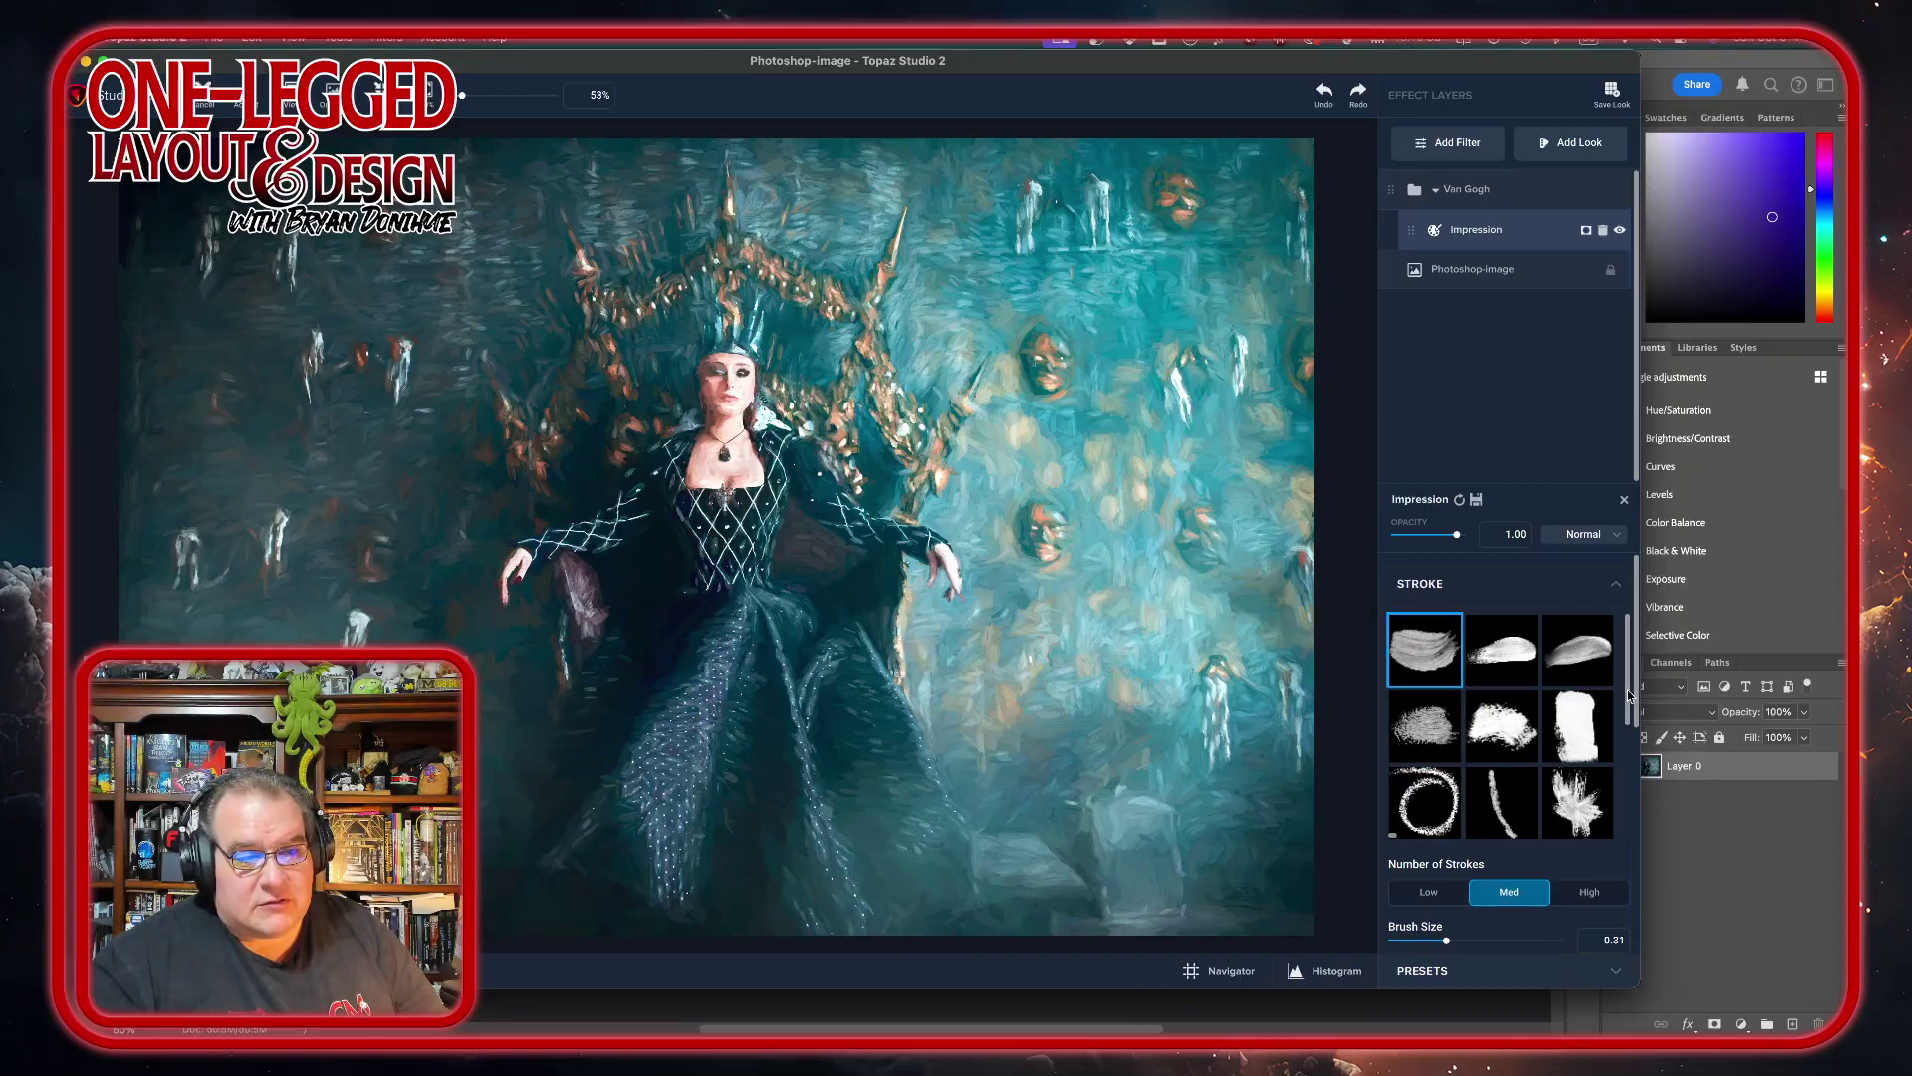
mouse_move(1628, 689)
mouse_down()
mouse_move(1634, 767)
mouse_move(1645, 732)
mouse_up()
scroll(1633, 734, down, 4)
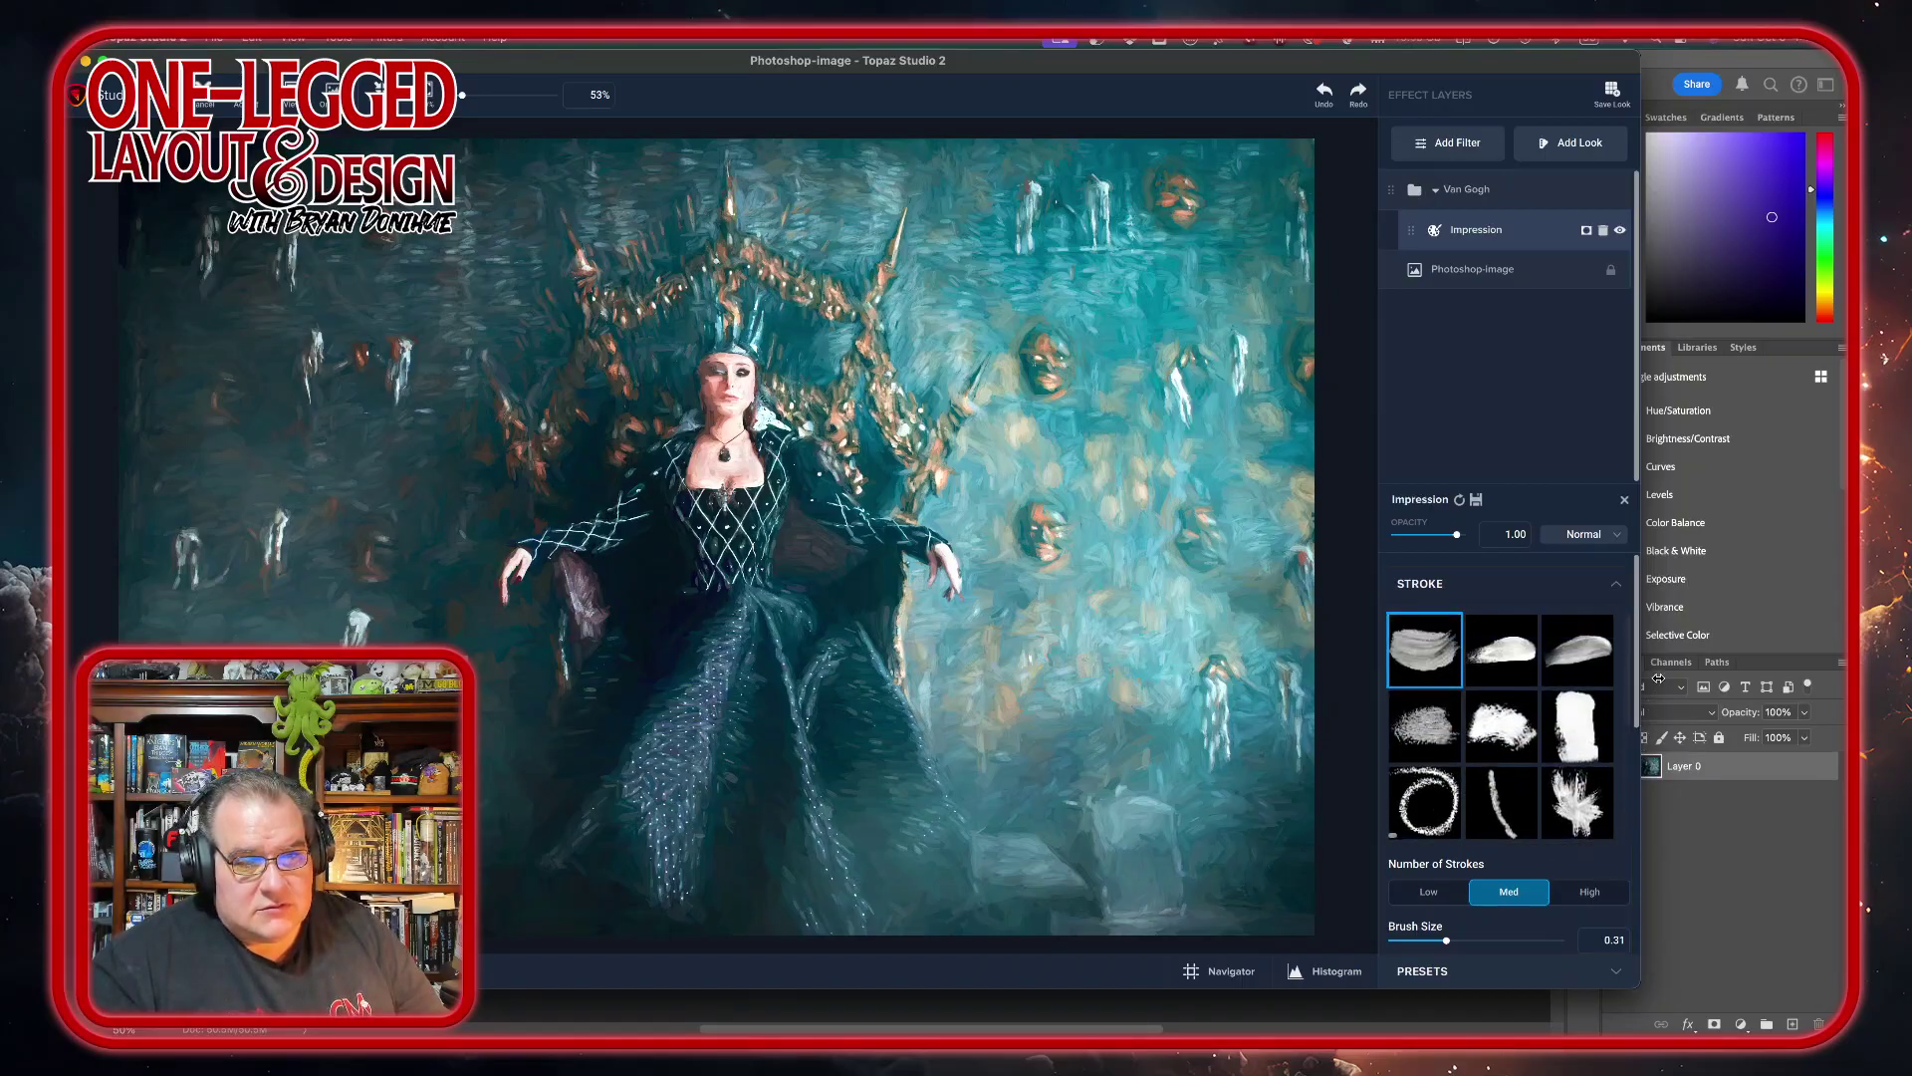
drag(1641, 848, 1675, 666)
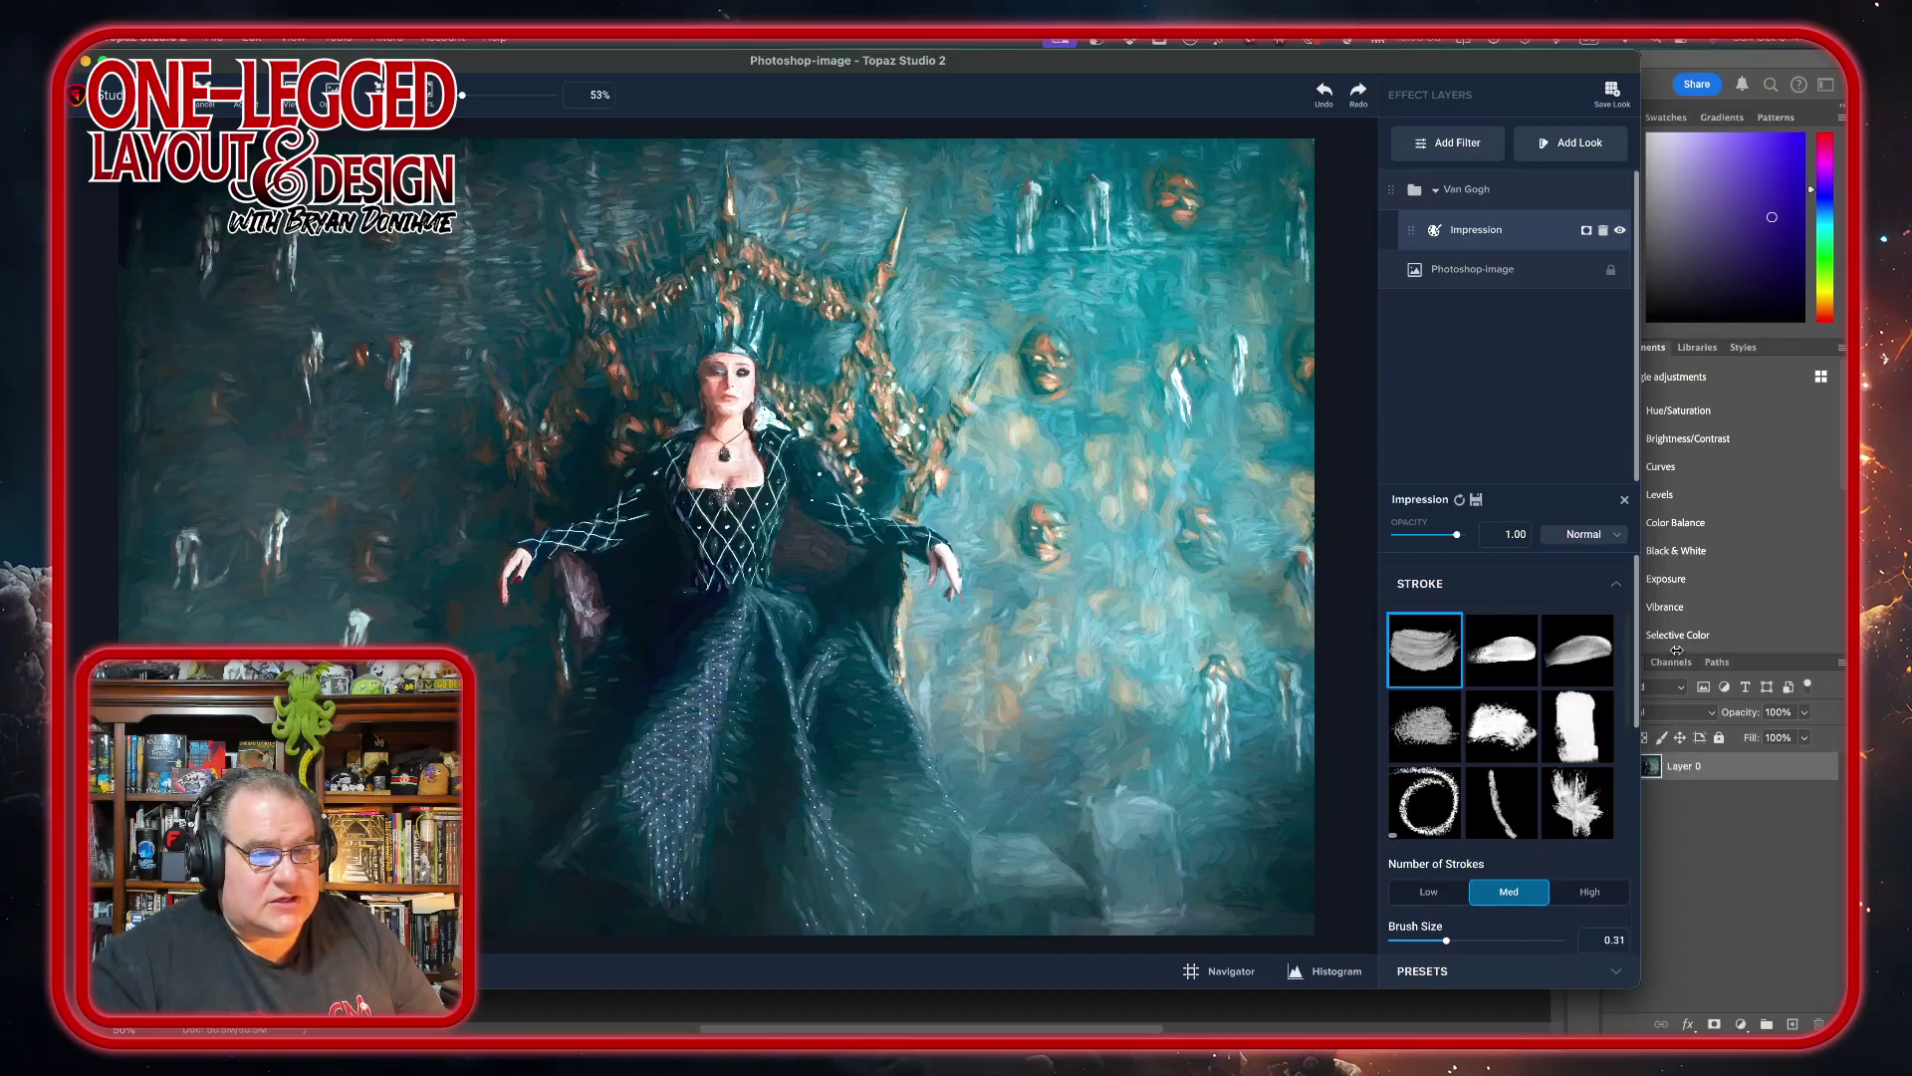
click(1585, 805)
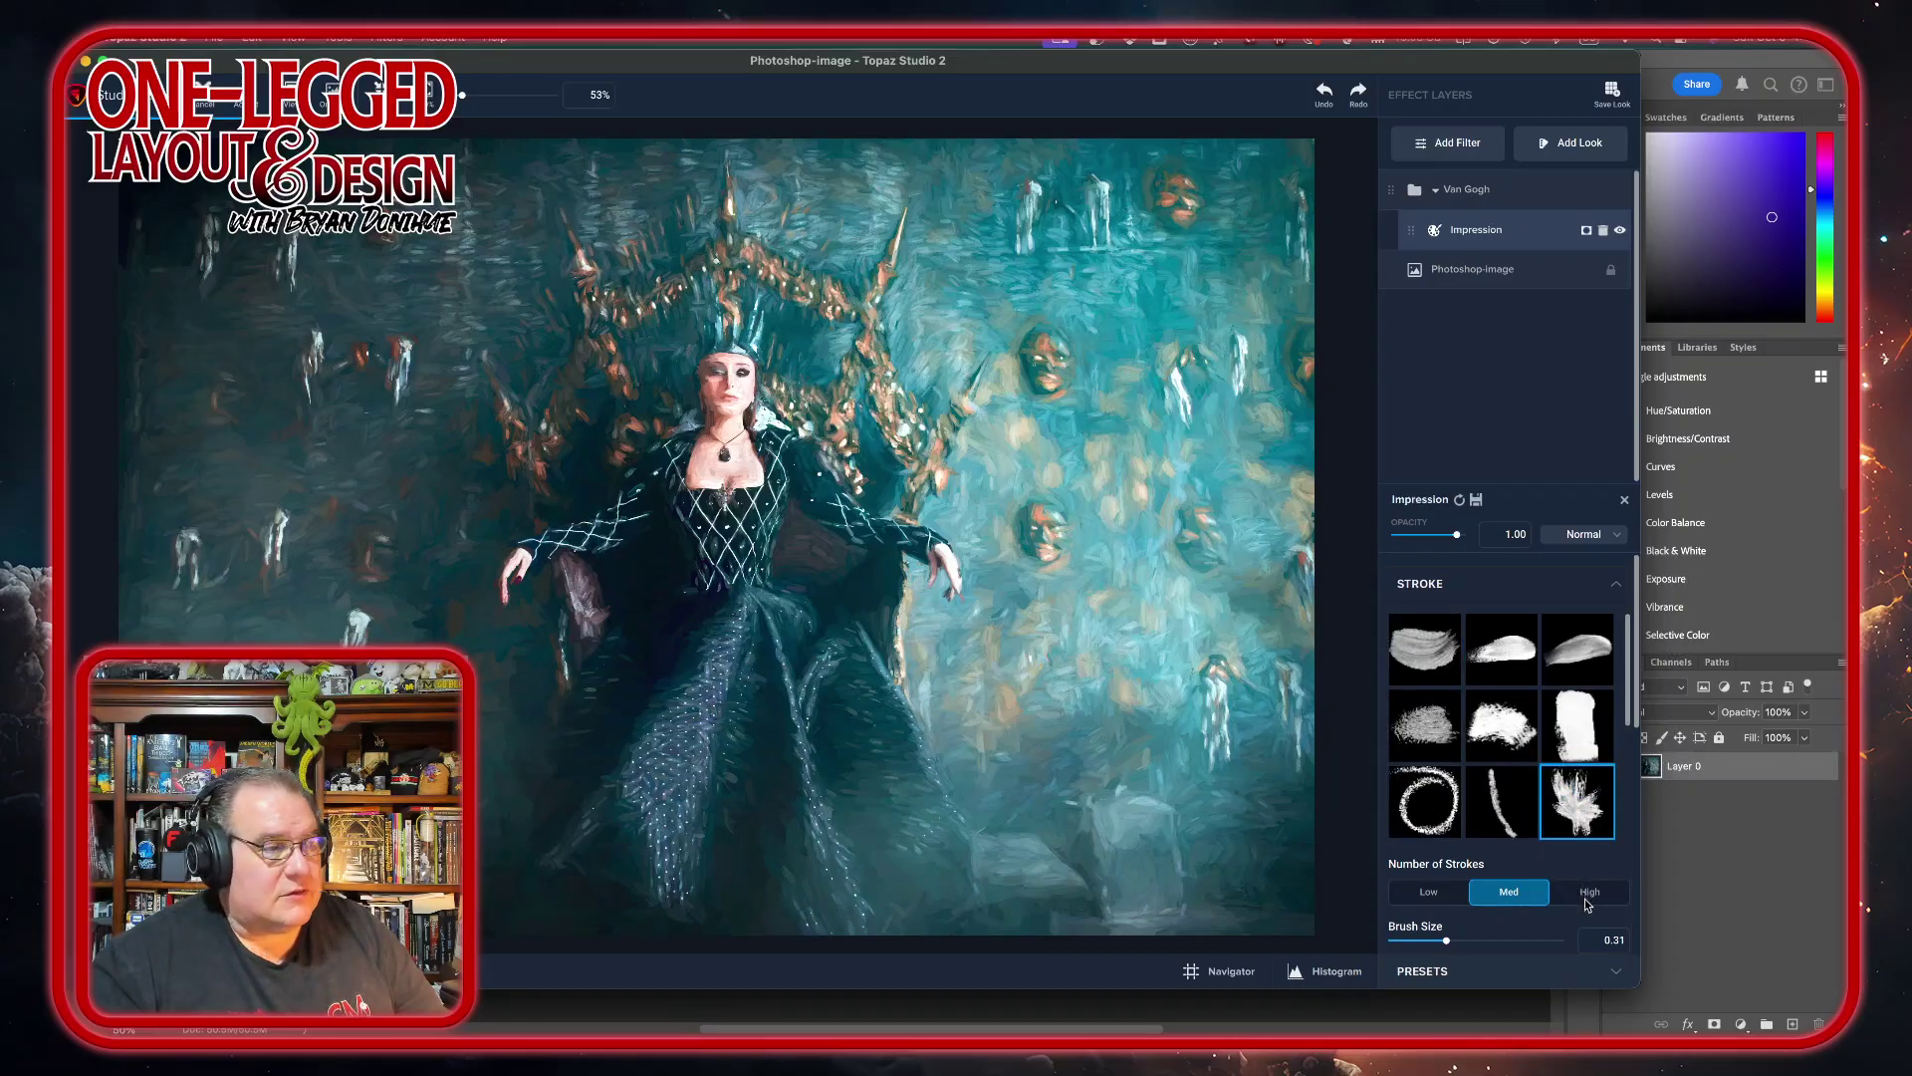
click(1588, 899)
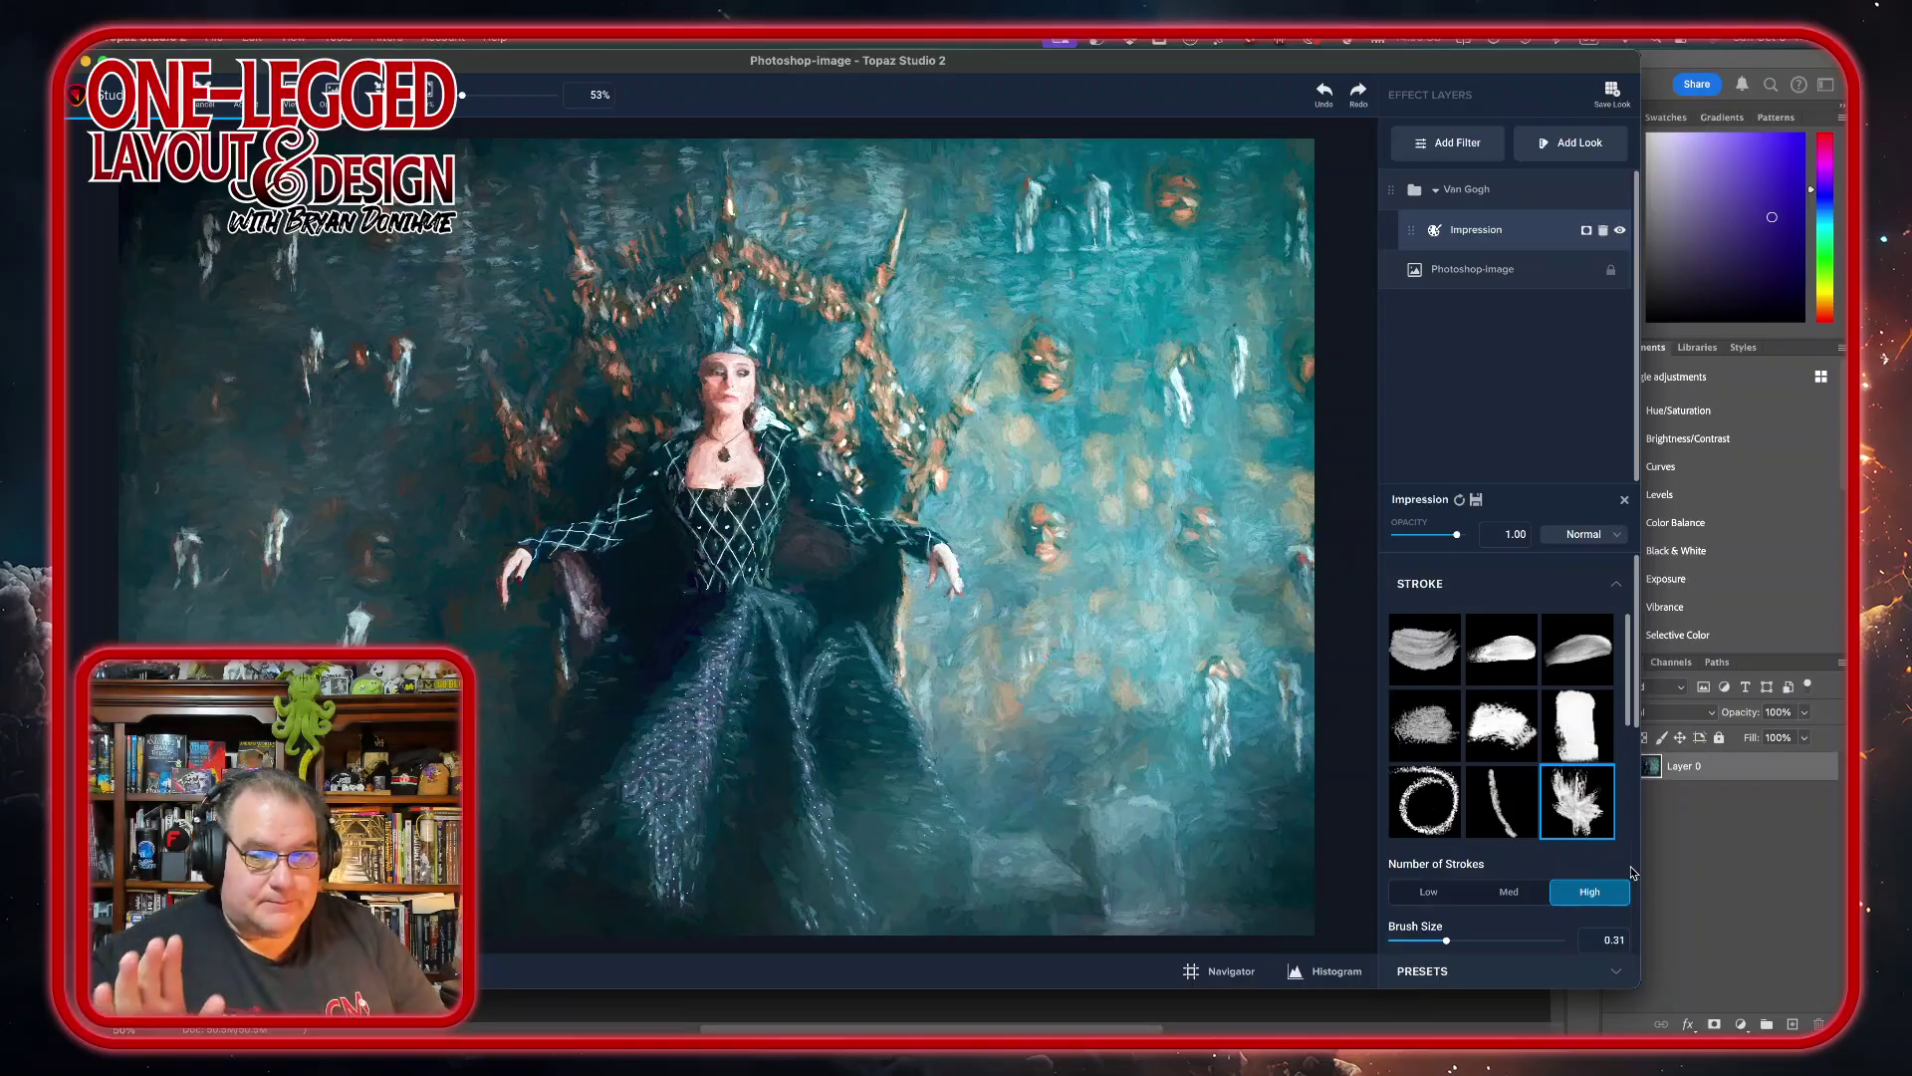
click(1750, 879)
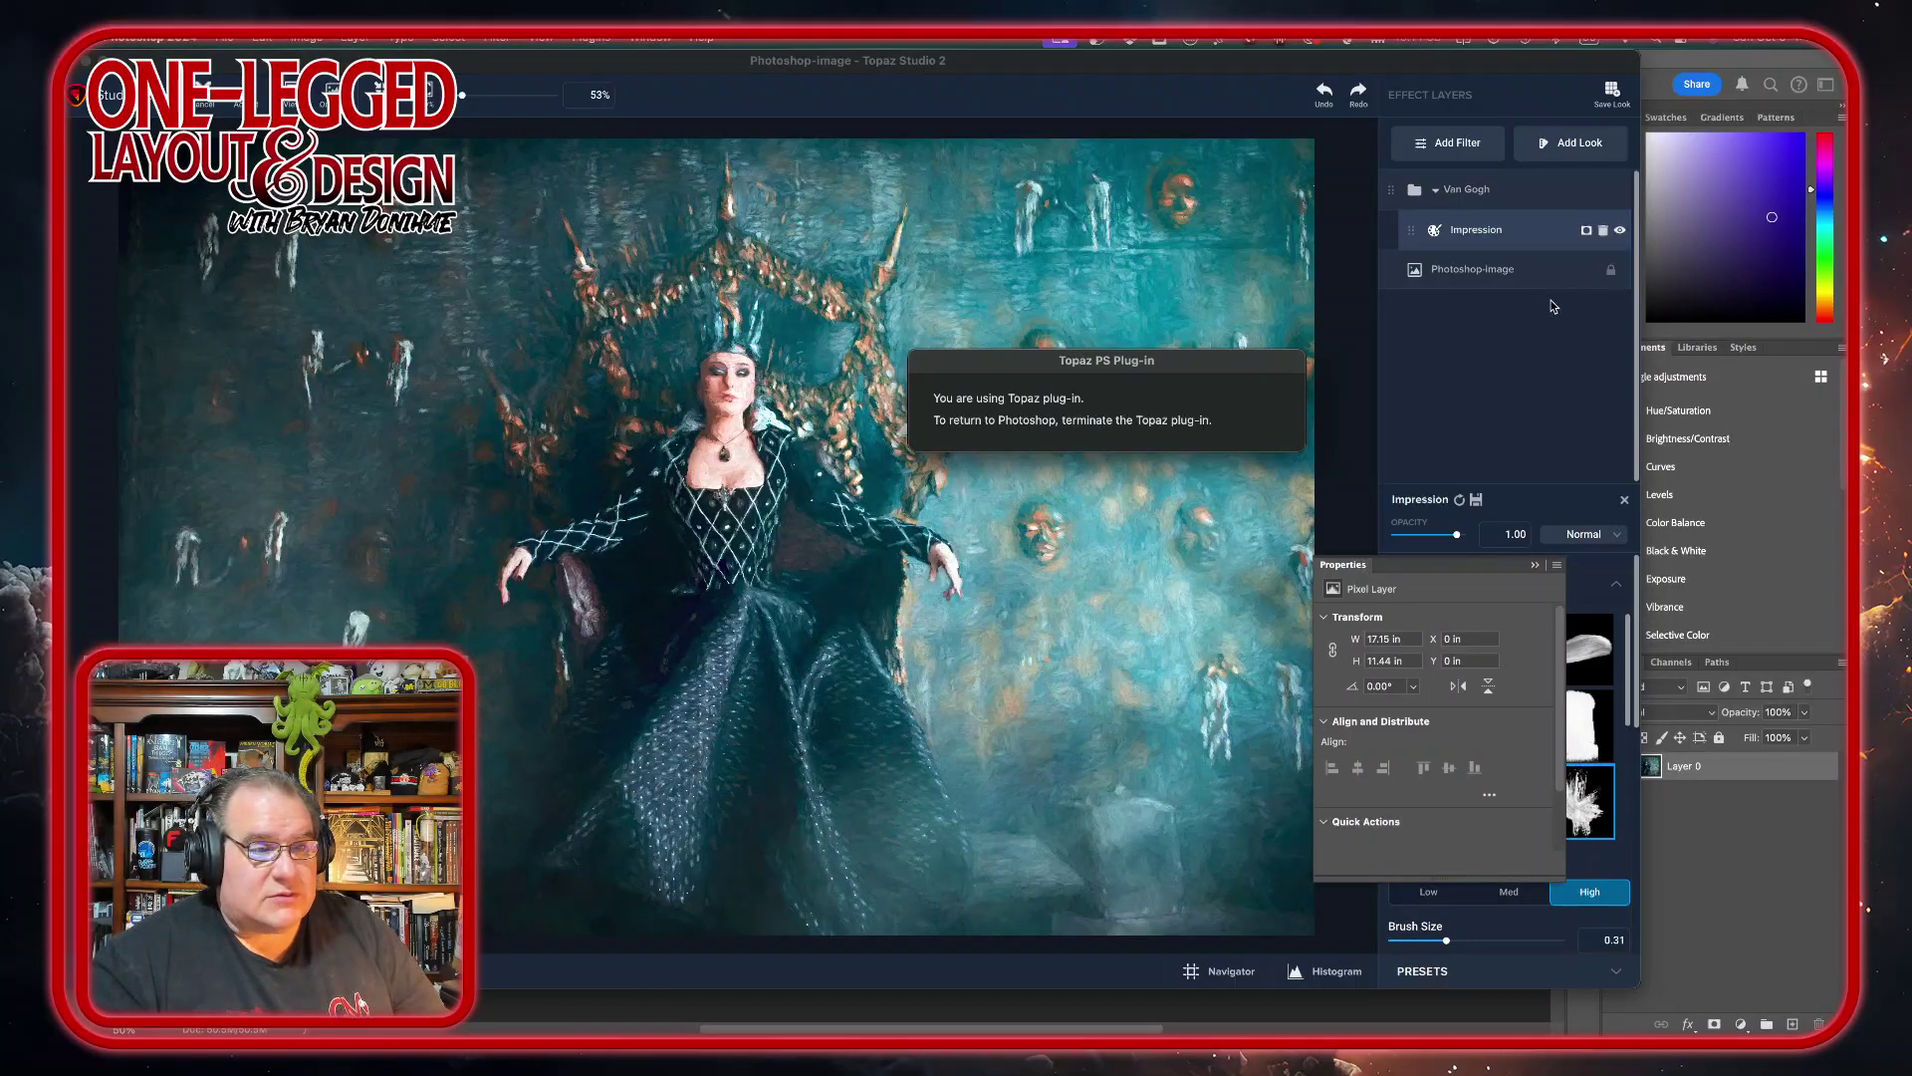
click(1502, 371)
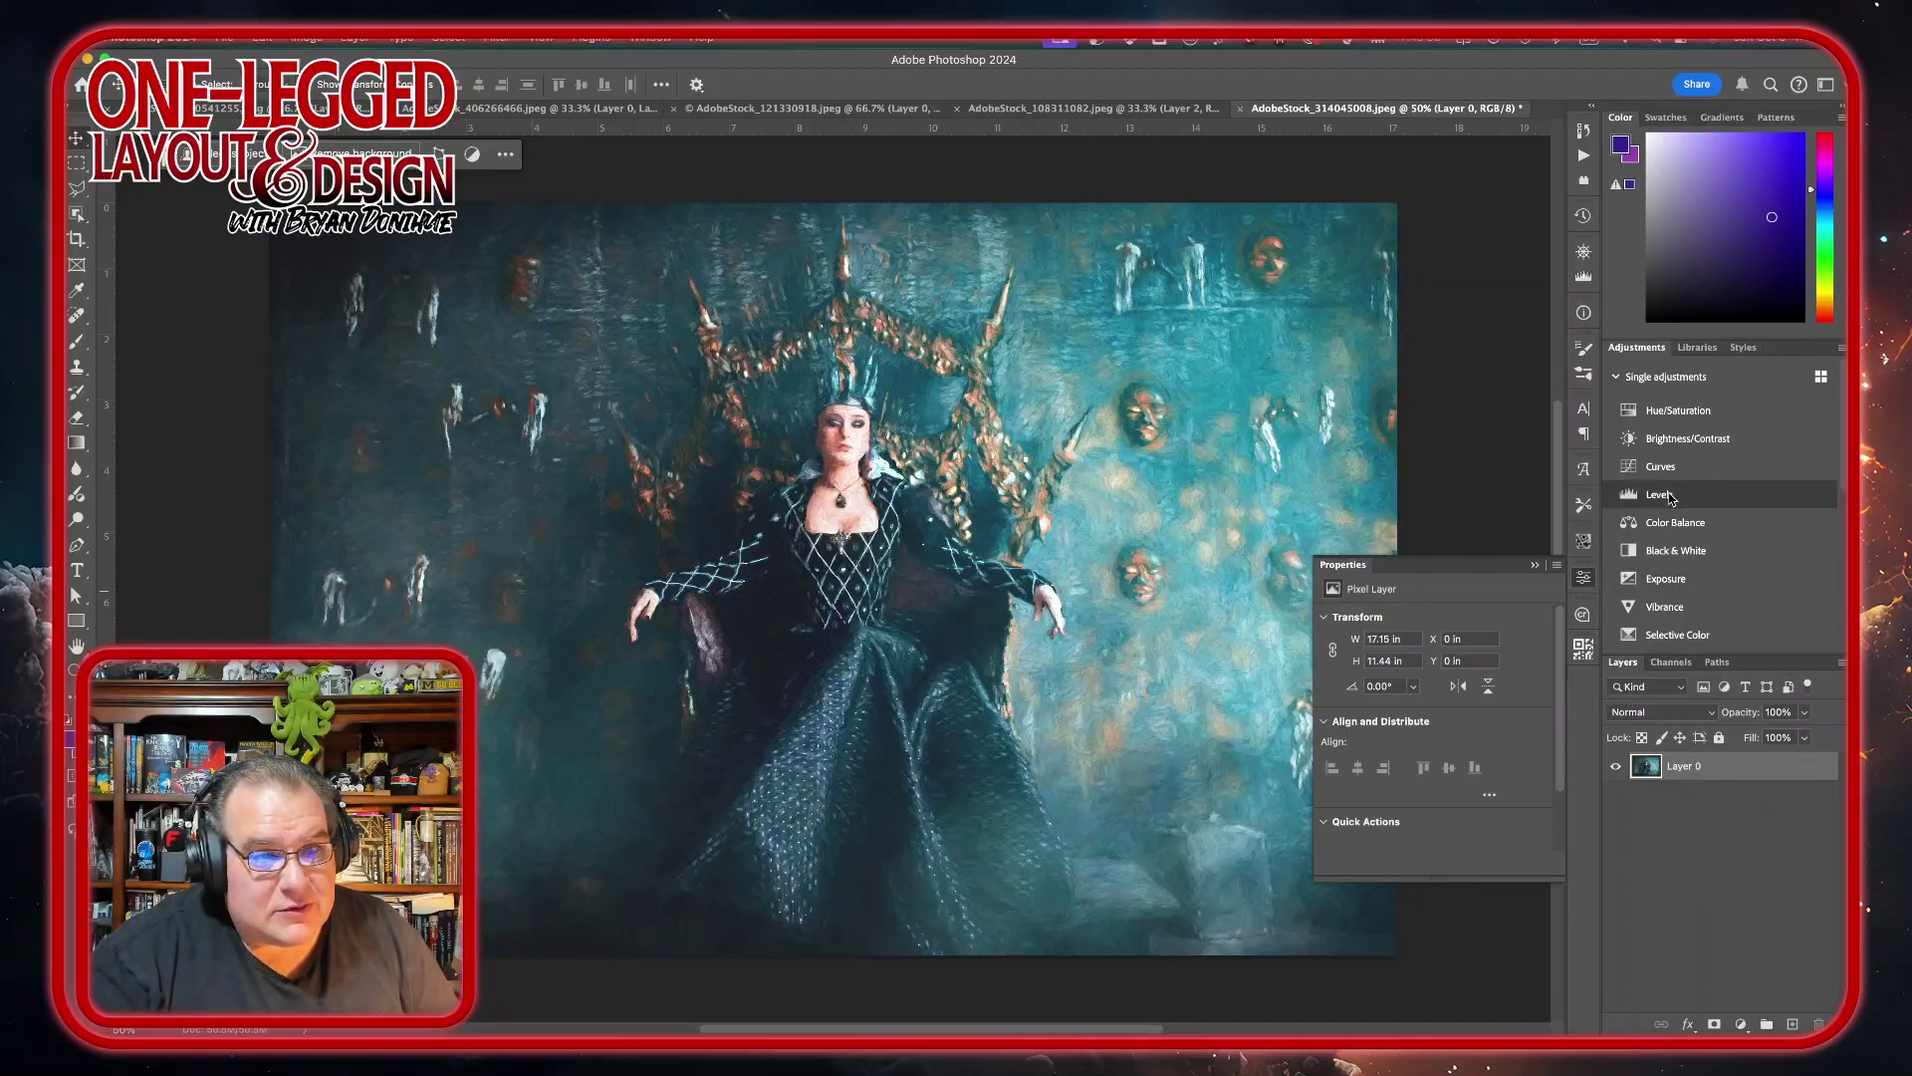
- Add a Levels adjustment above the throne image with input levels 24, 0.88 and 230
click(1670, 498)
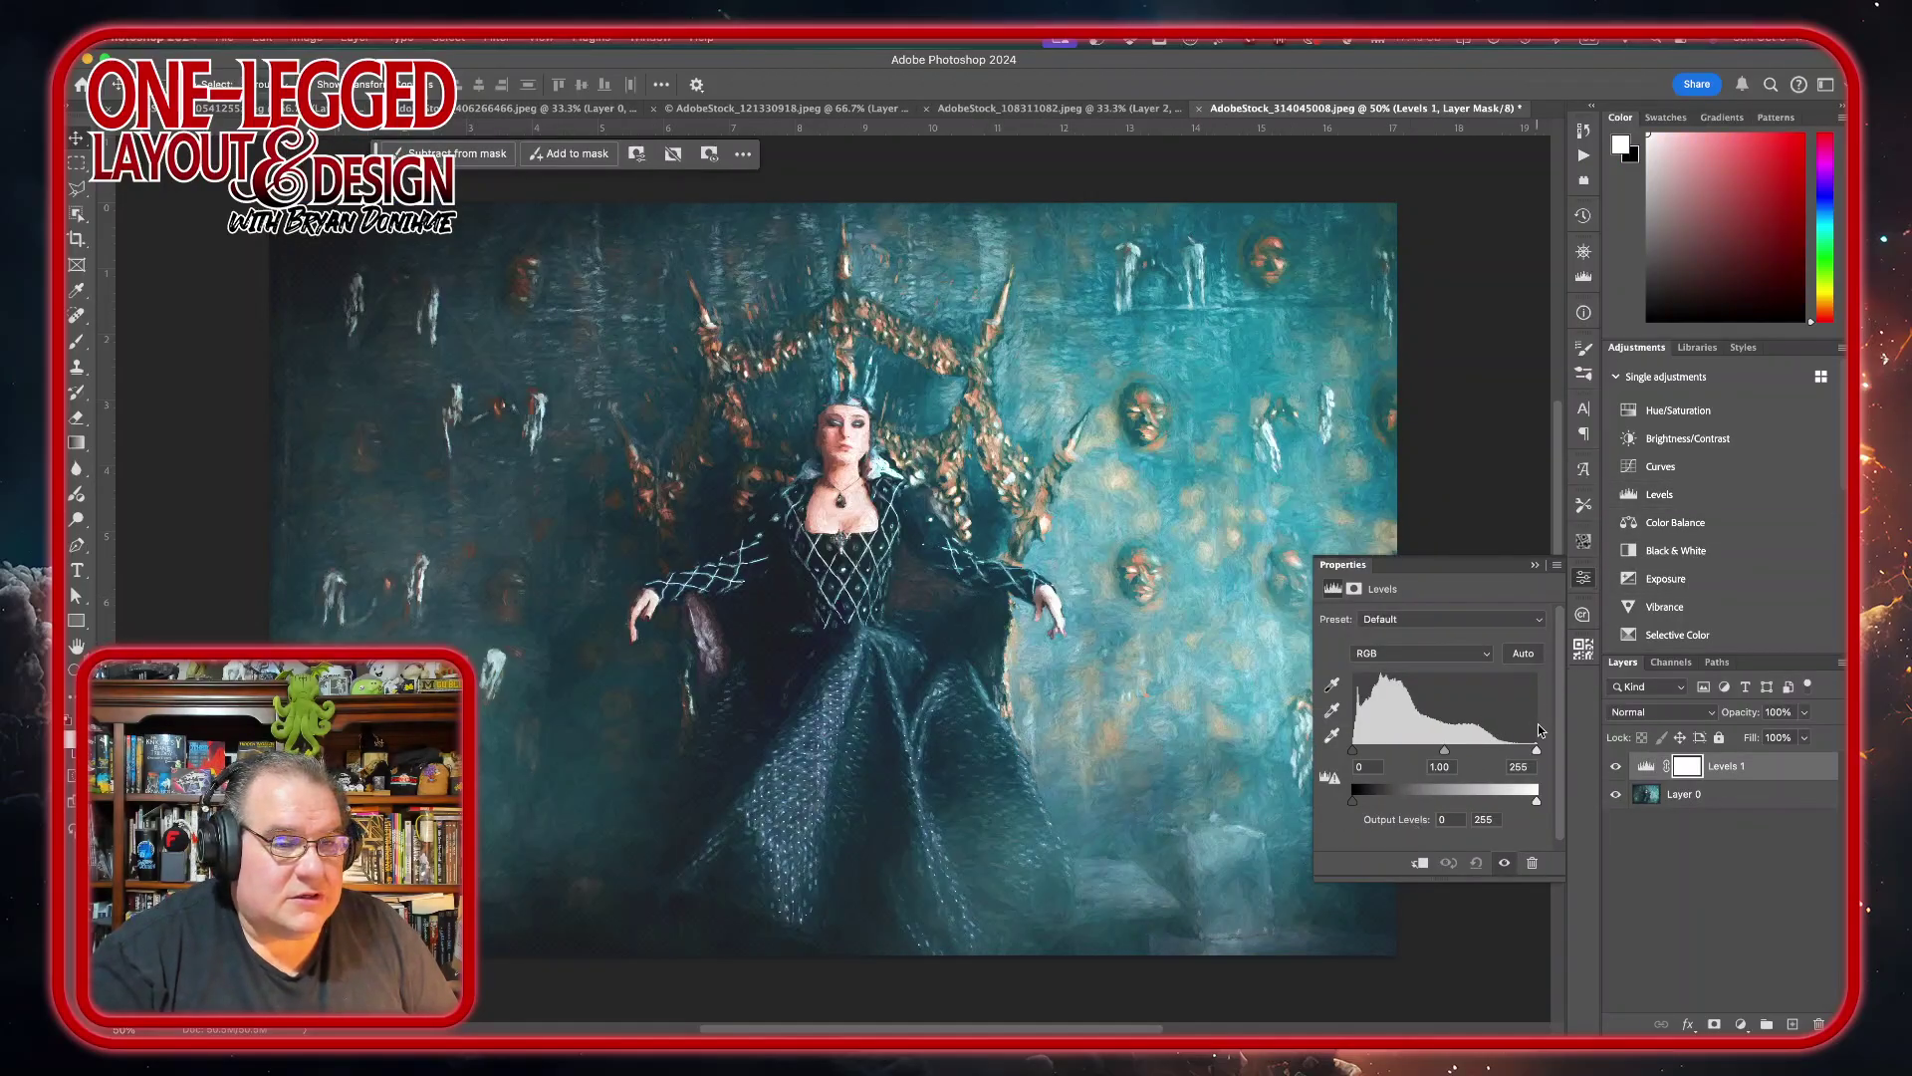
drag(1536, 749, 1519, 754)
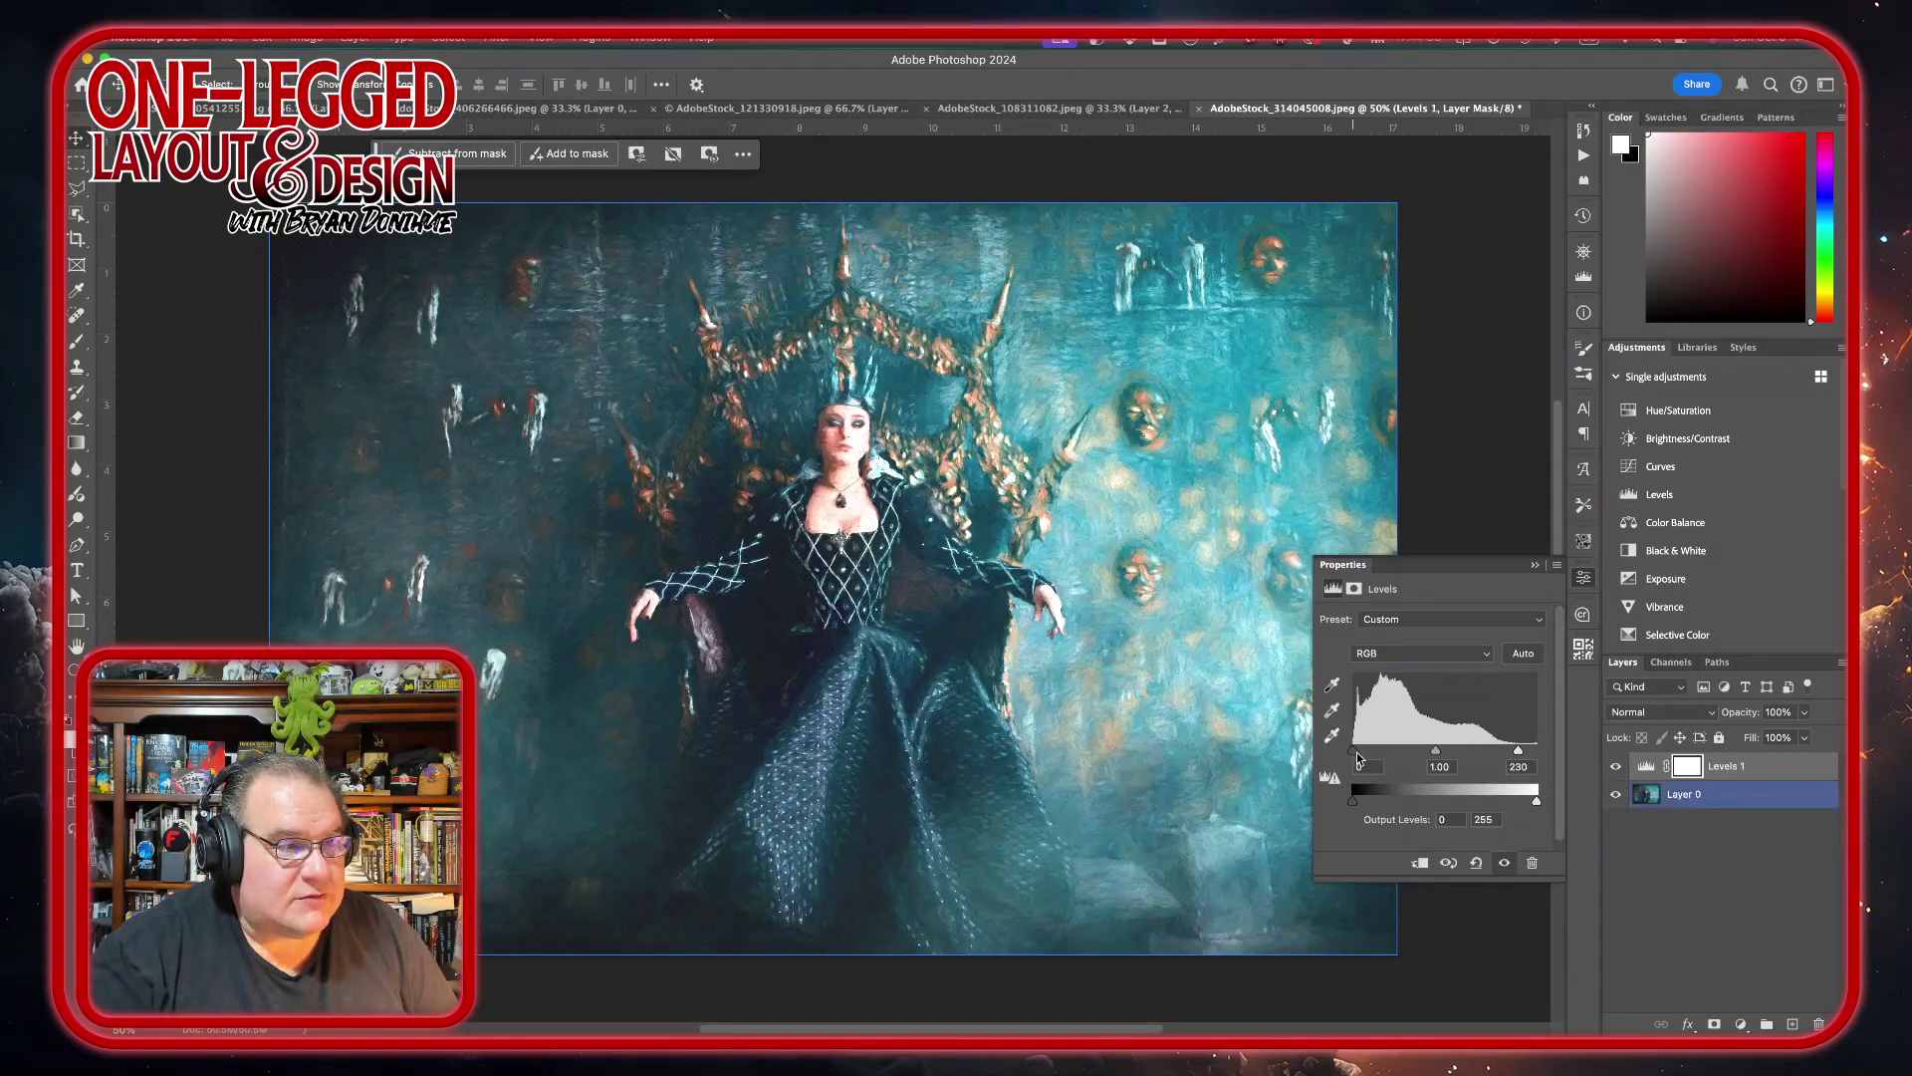
drag(1355, 752, 1370, 759)
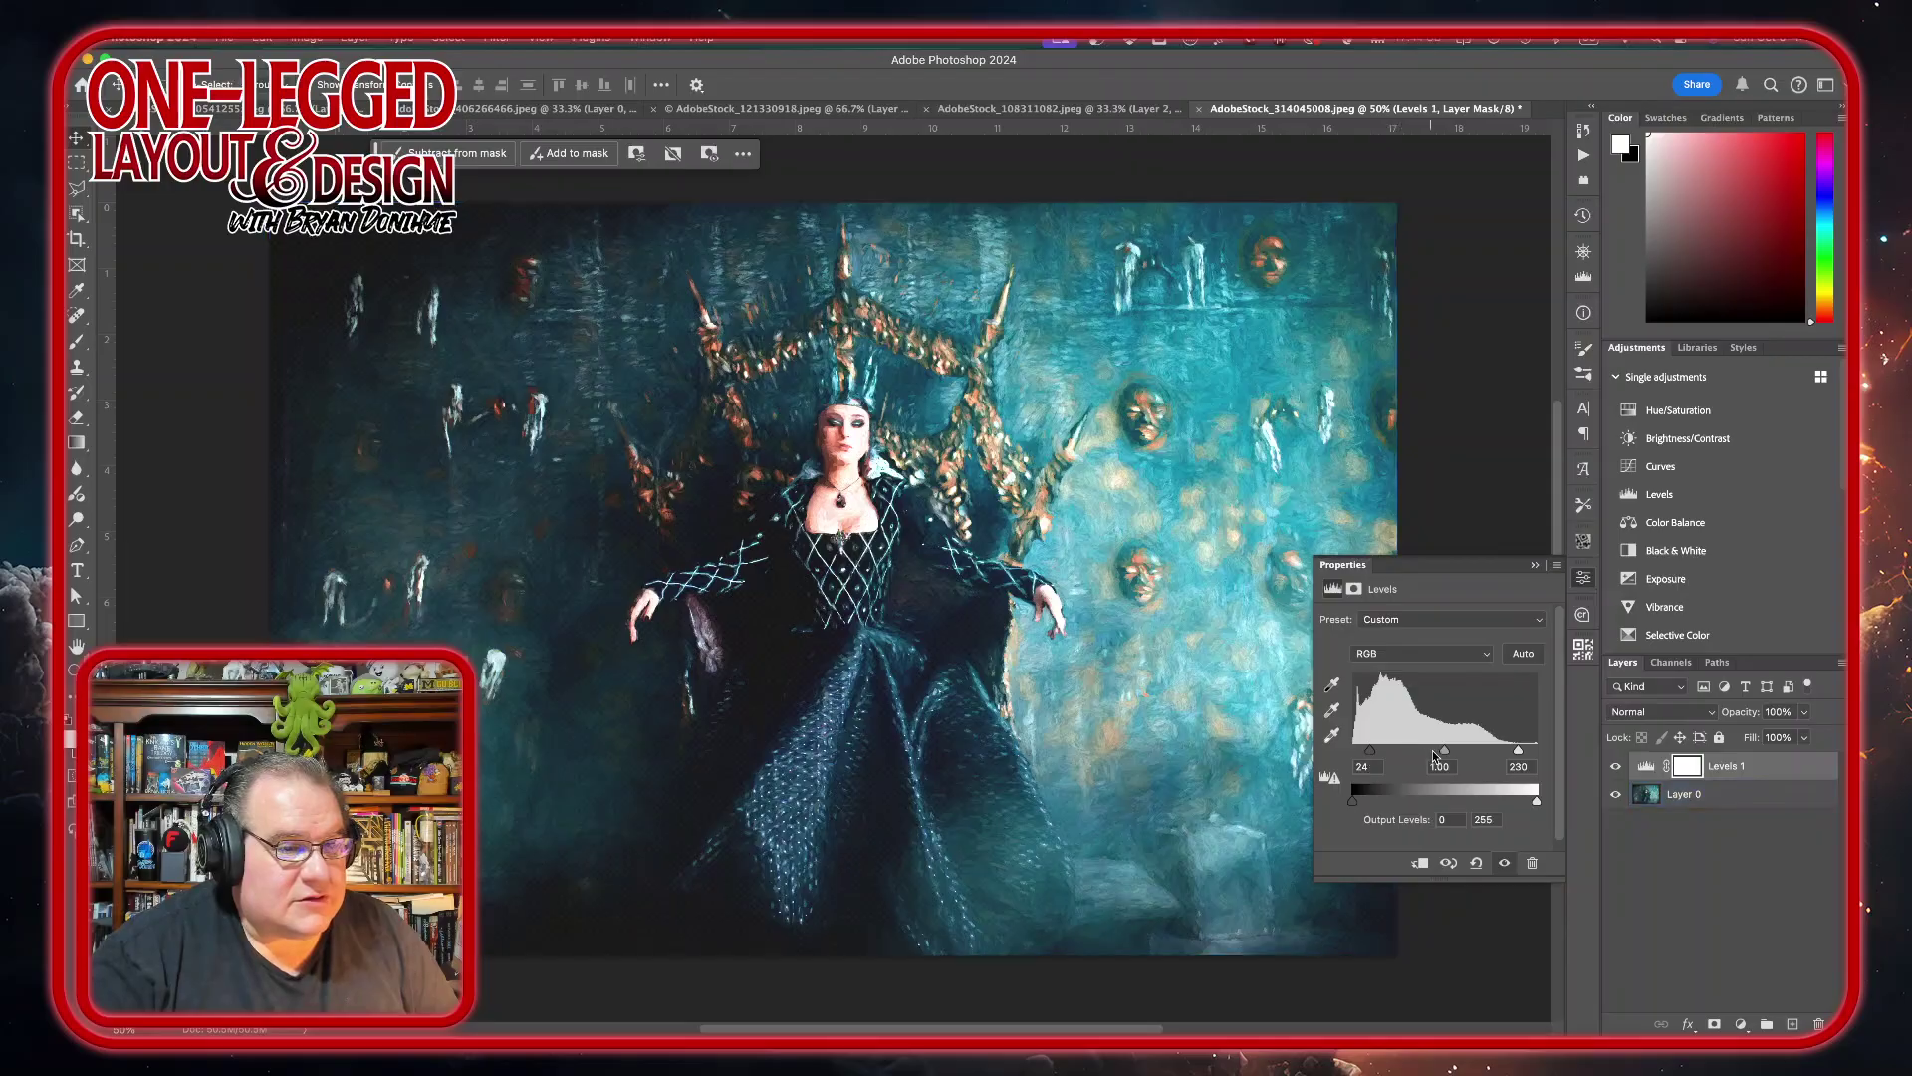
drag(1446, 751, 1451, 752)
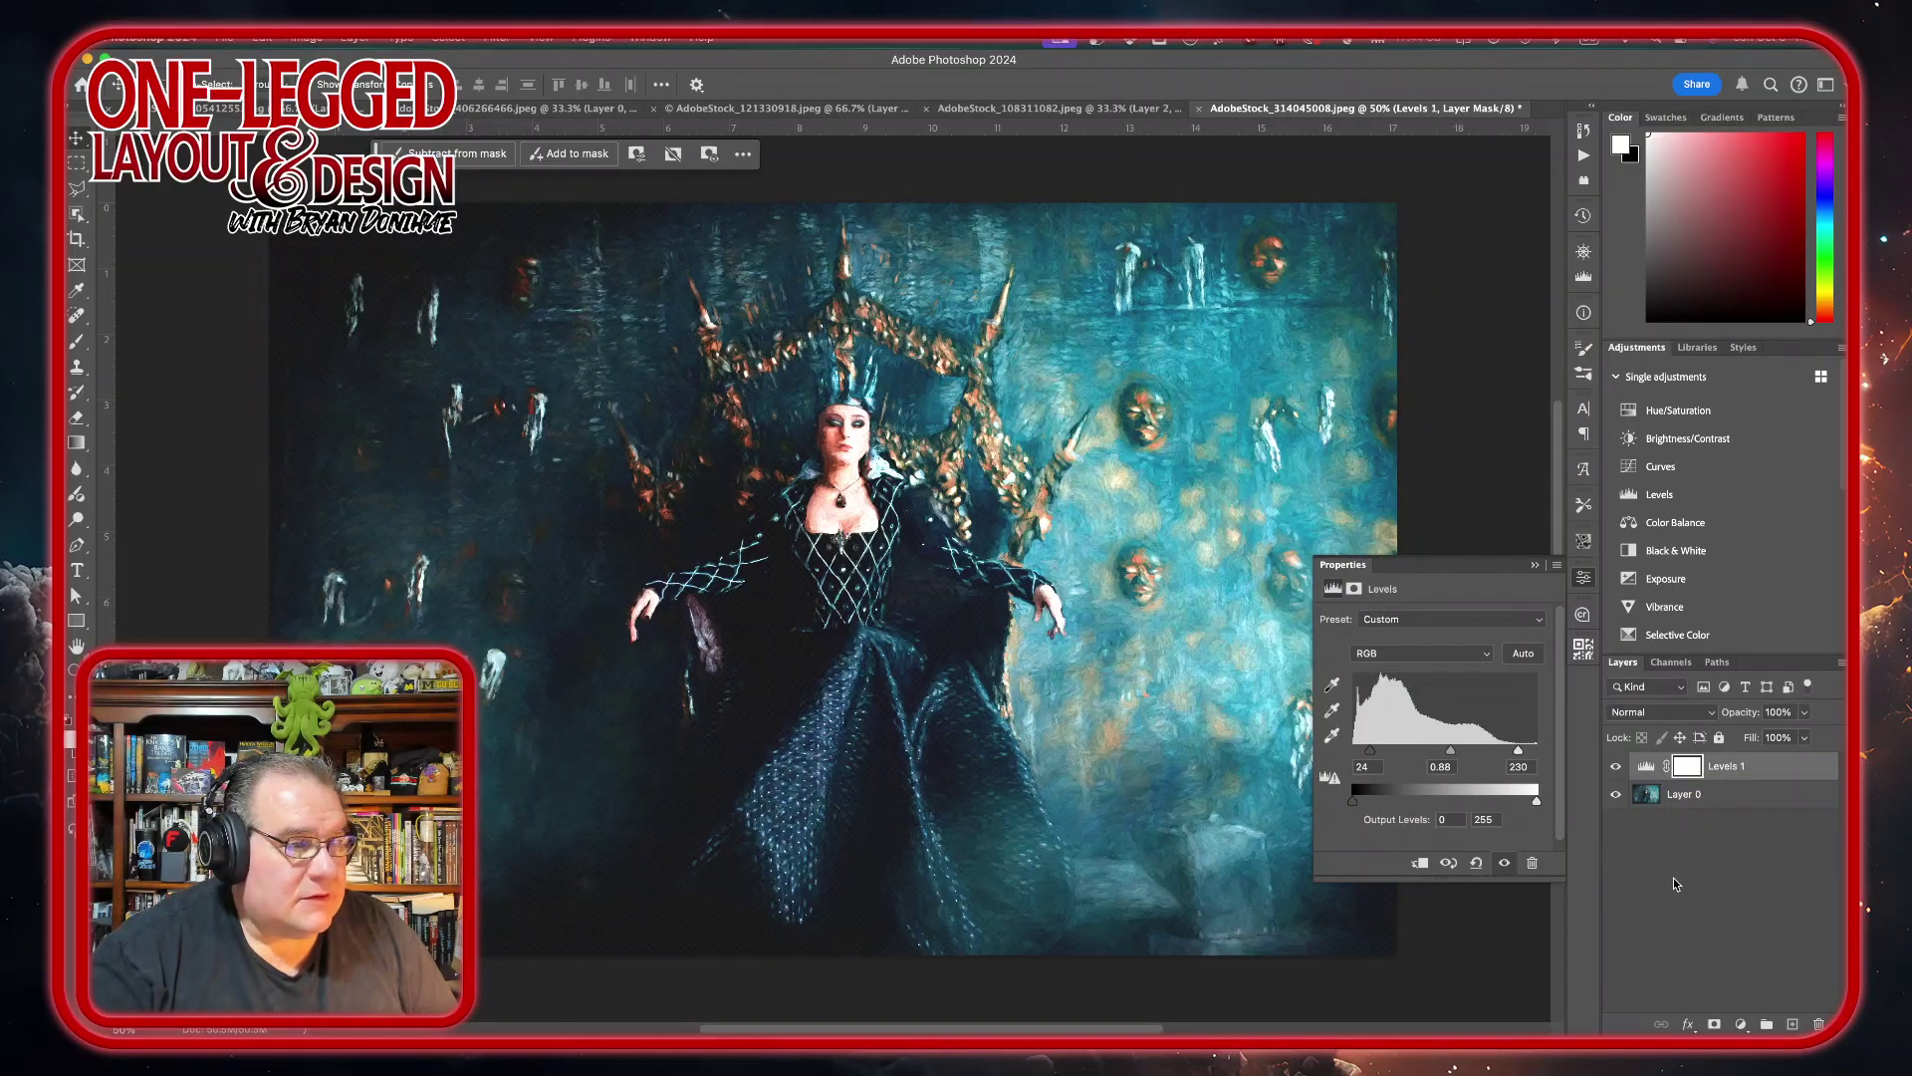
click(1716, 878)
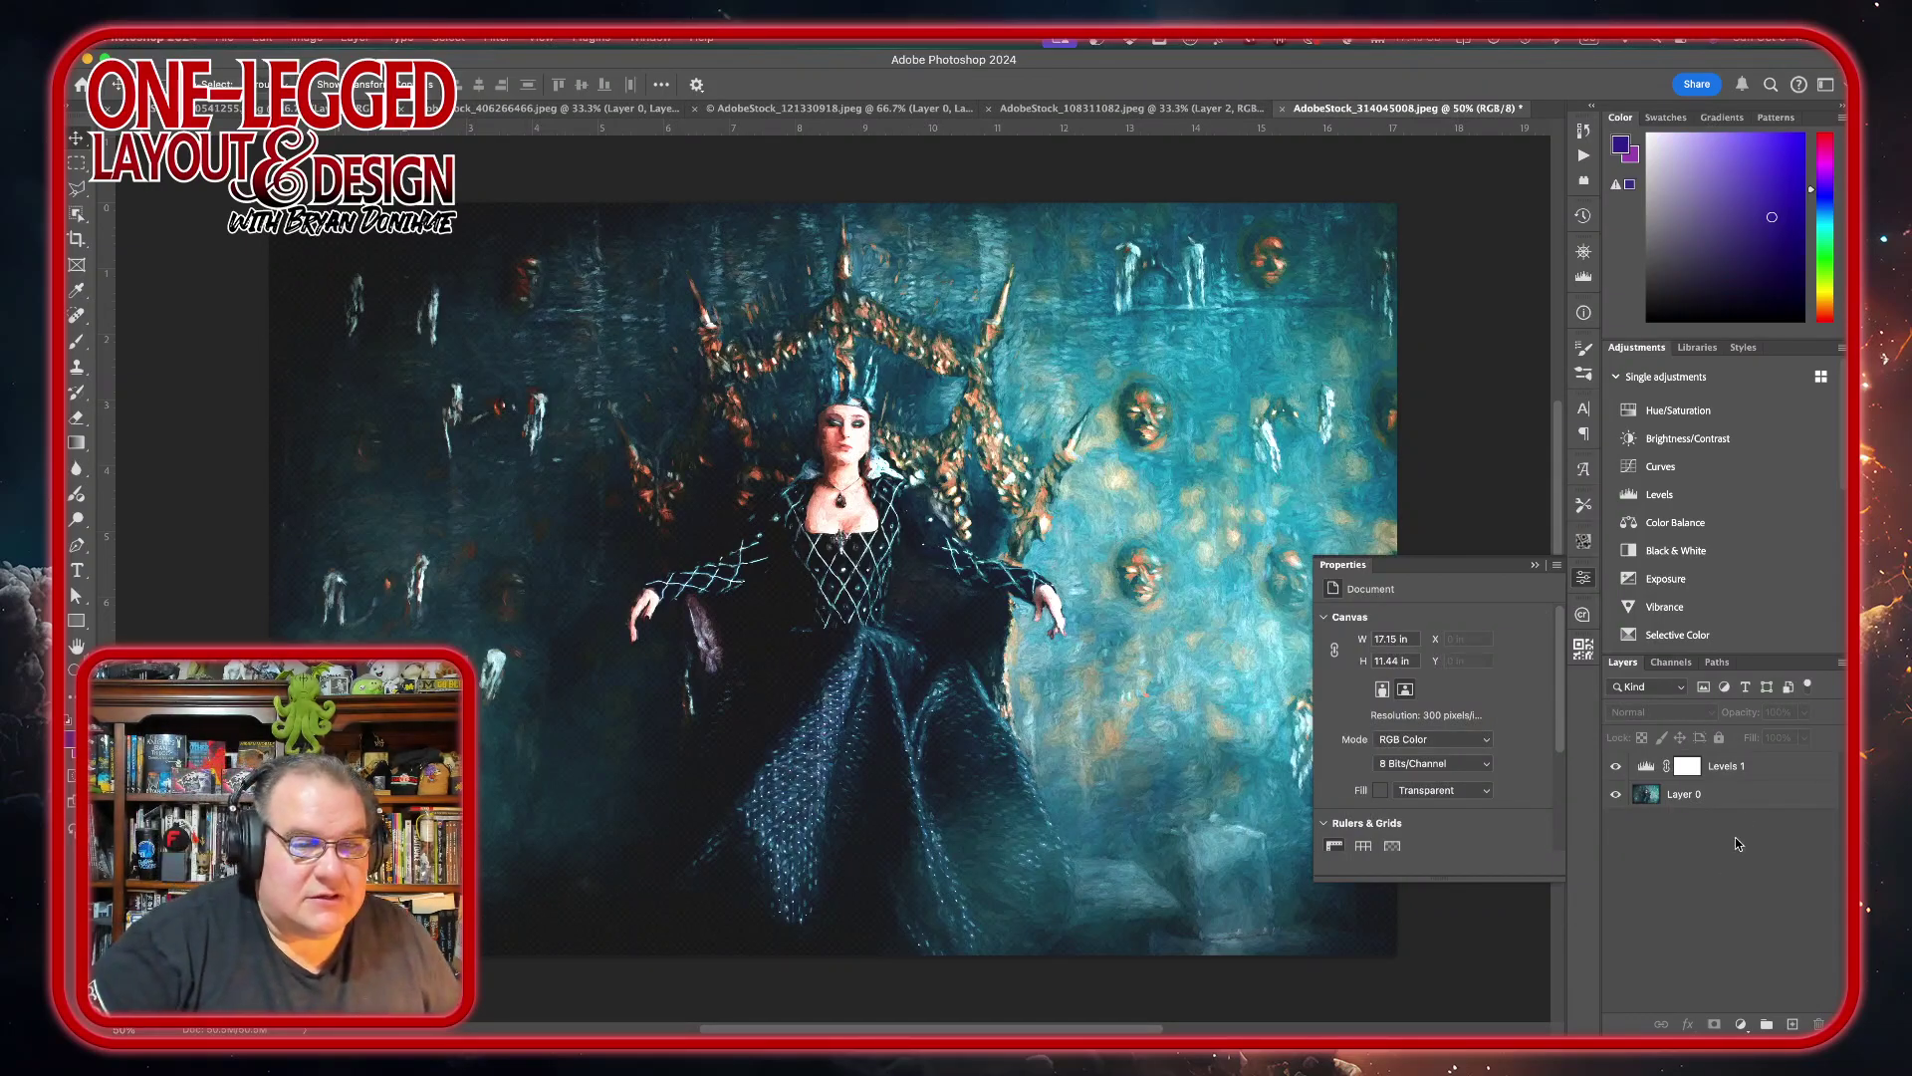
- Add a Hue/Saturation adjustment above the Levels layer and lower the saturation to -55
click(1803, 765)
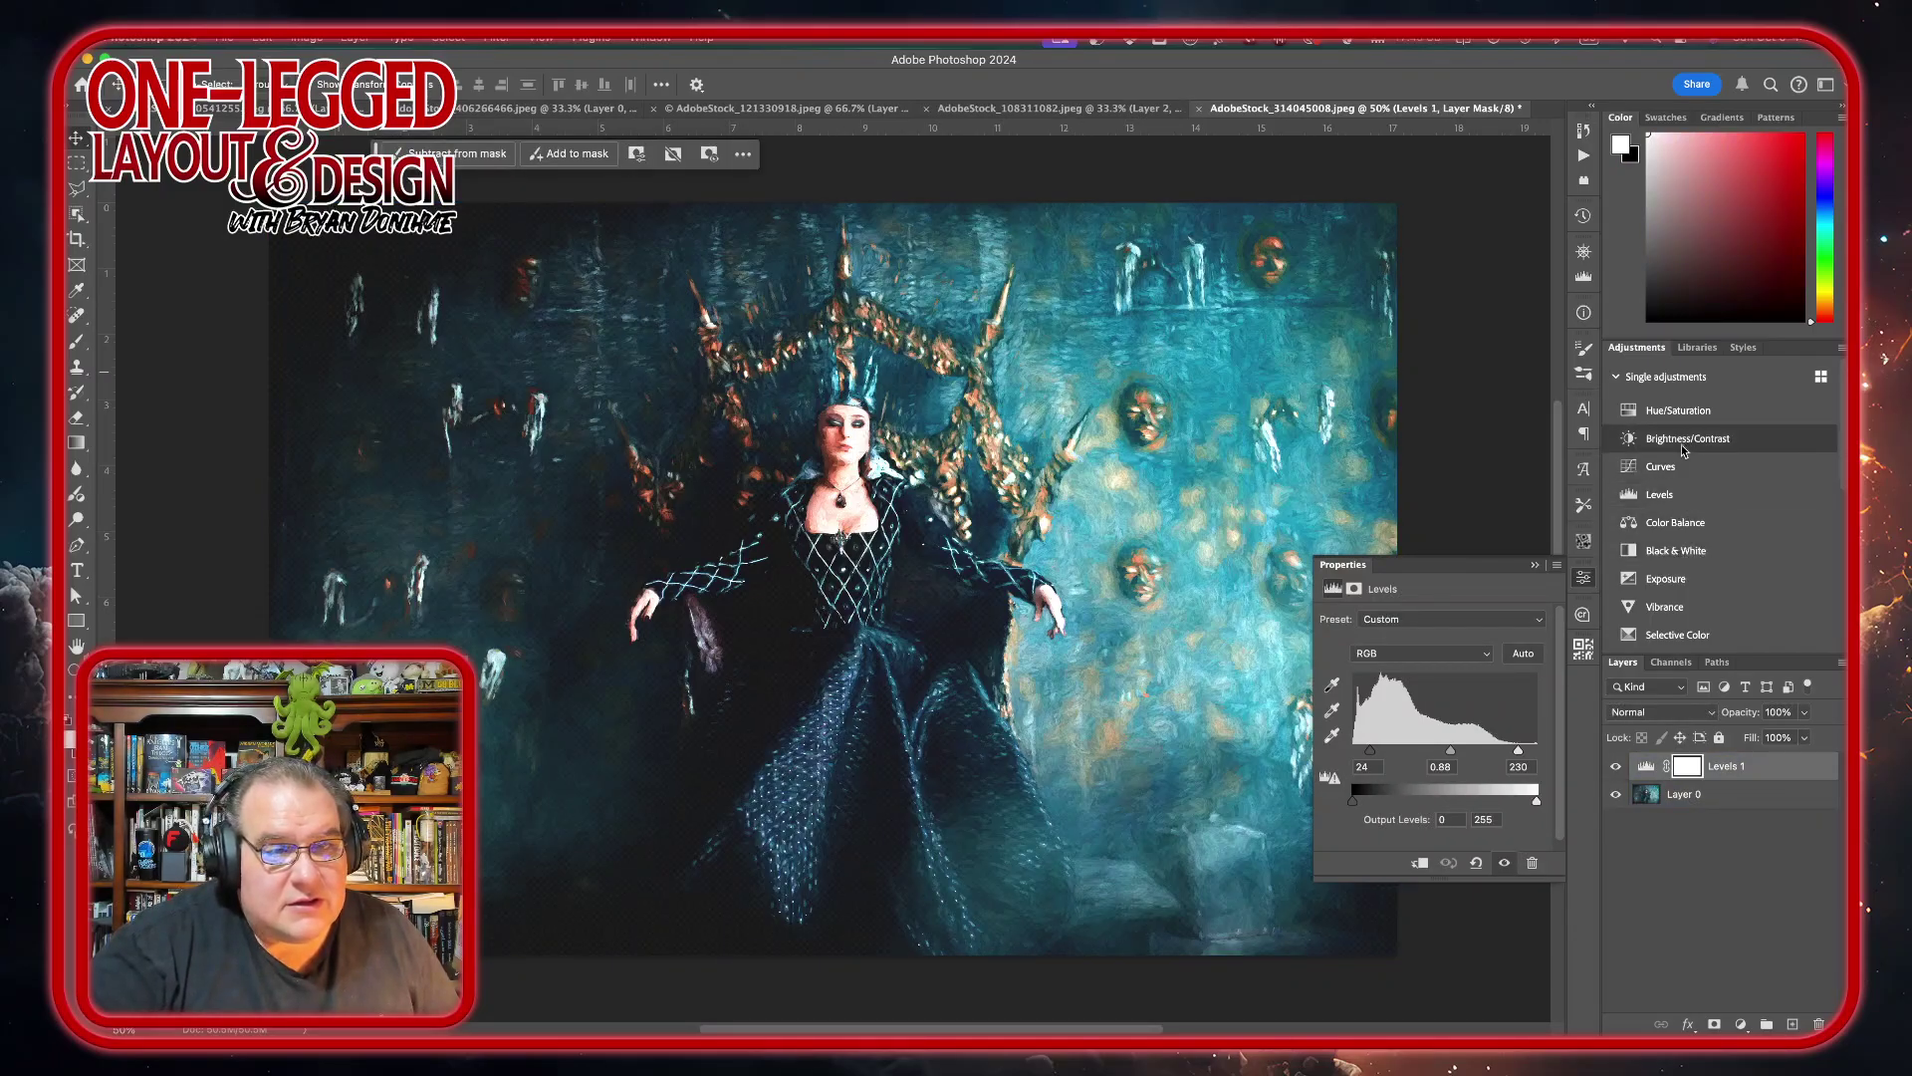
click(1689, 416)
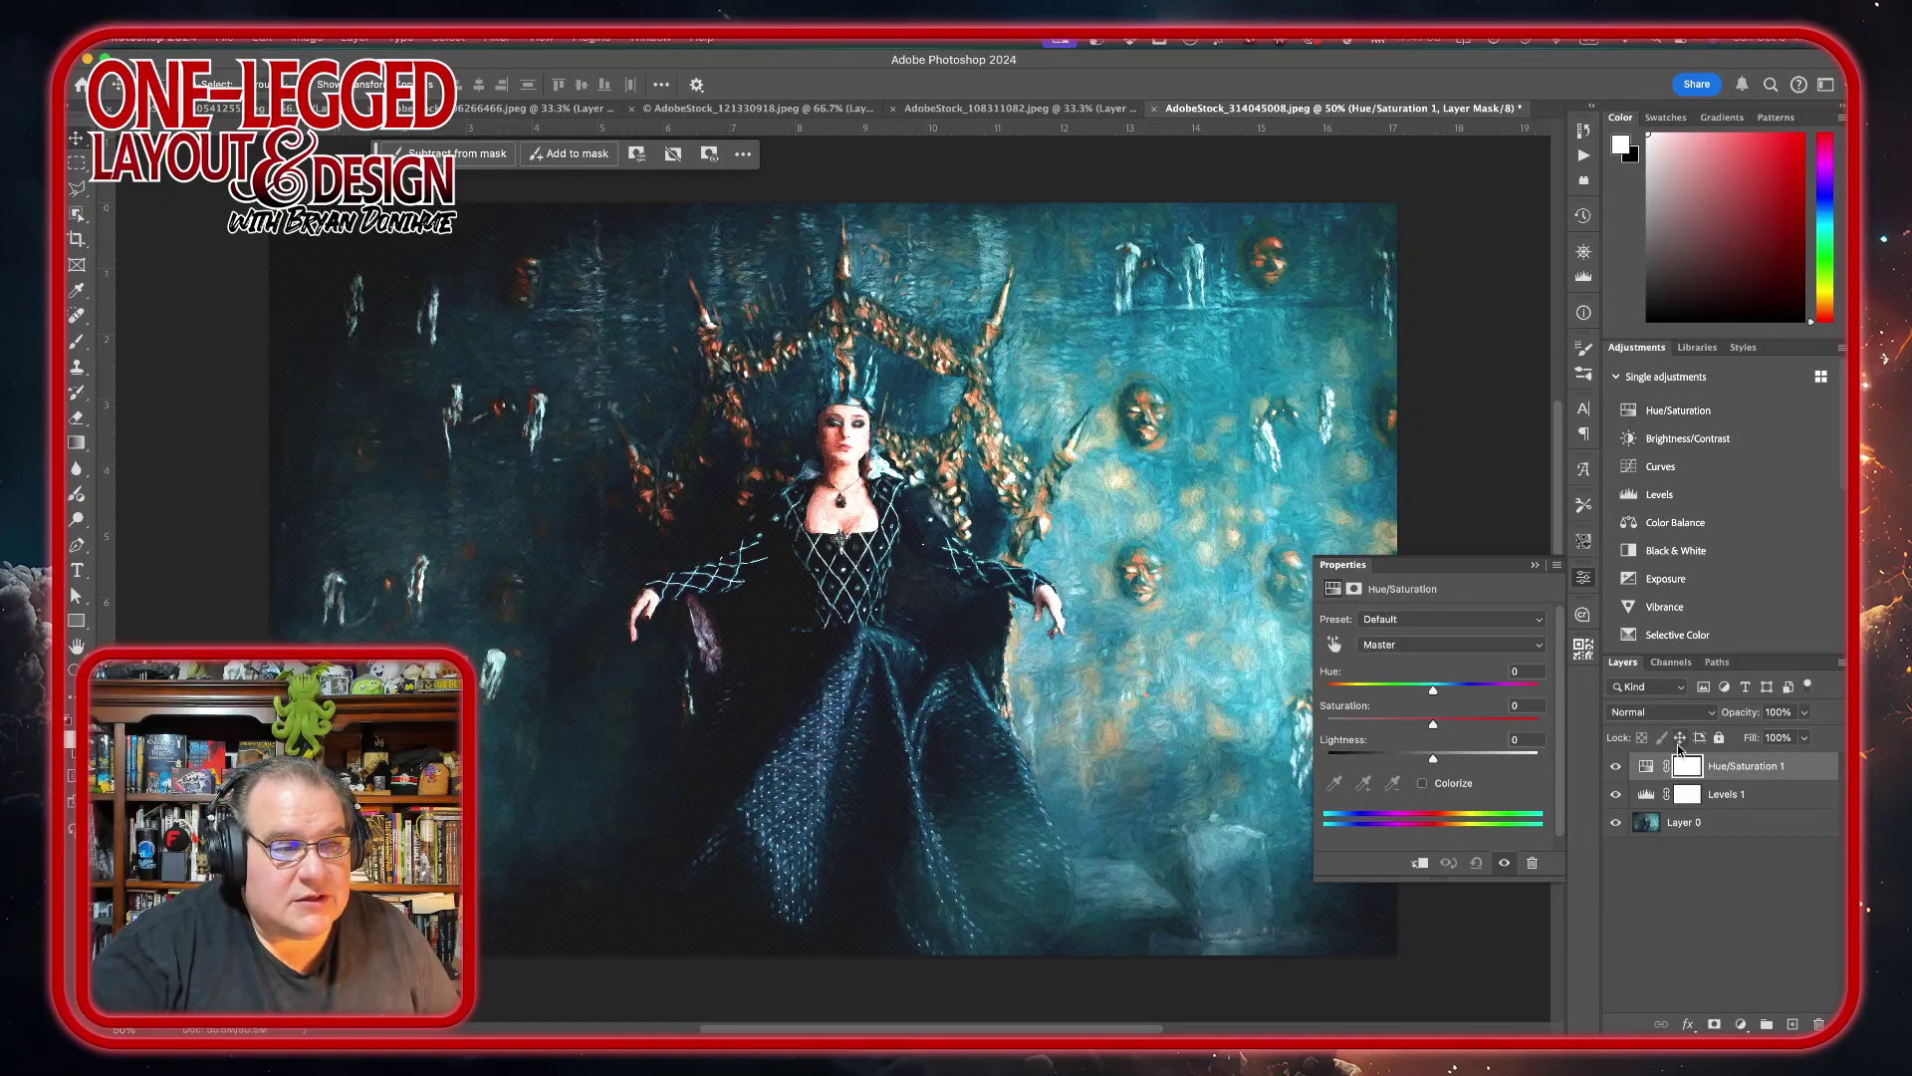
drag(1432, 727, 1368, 734)
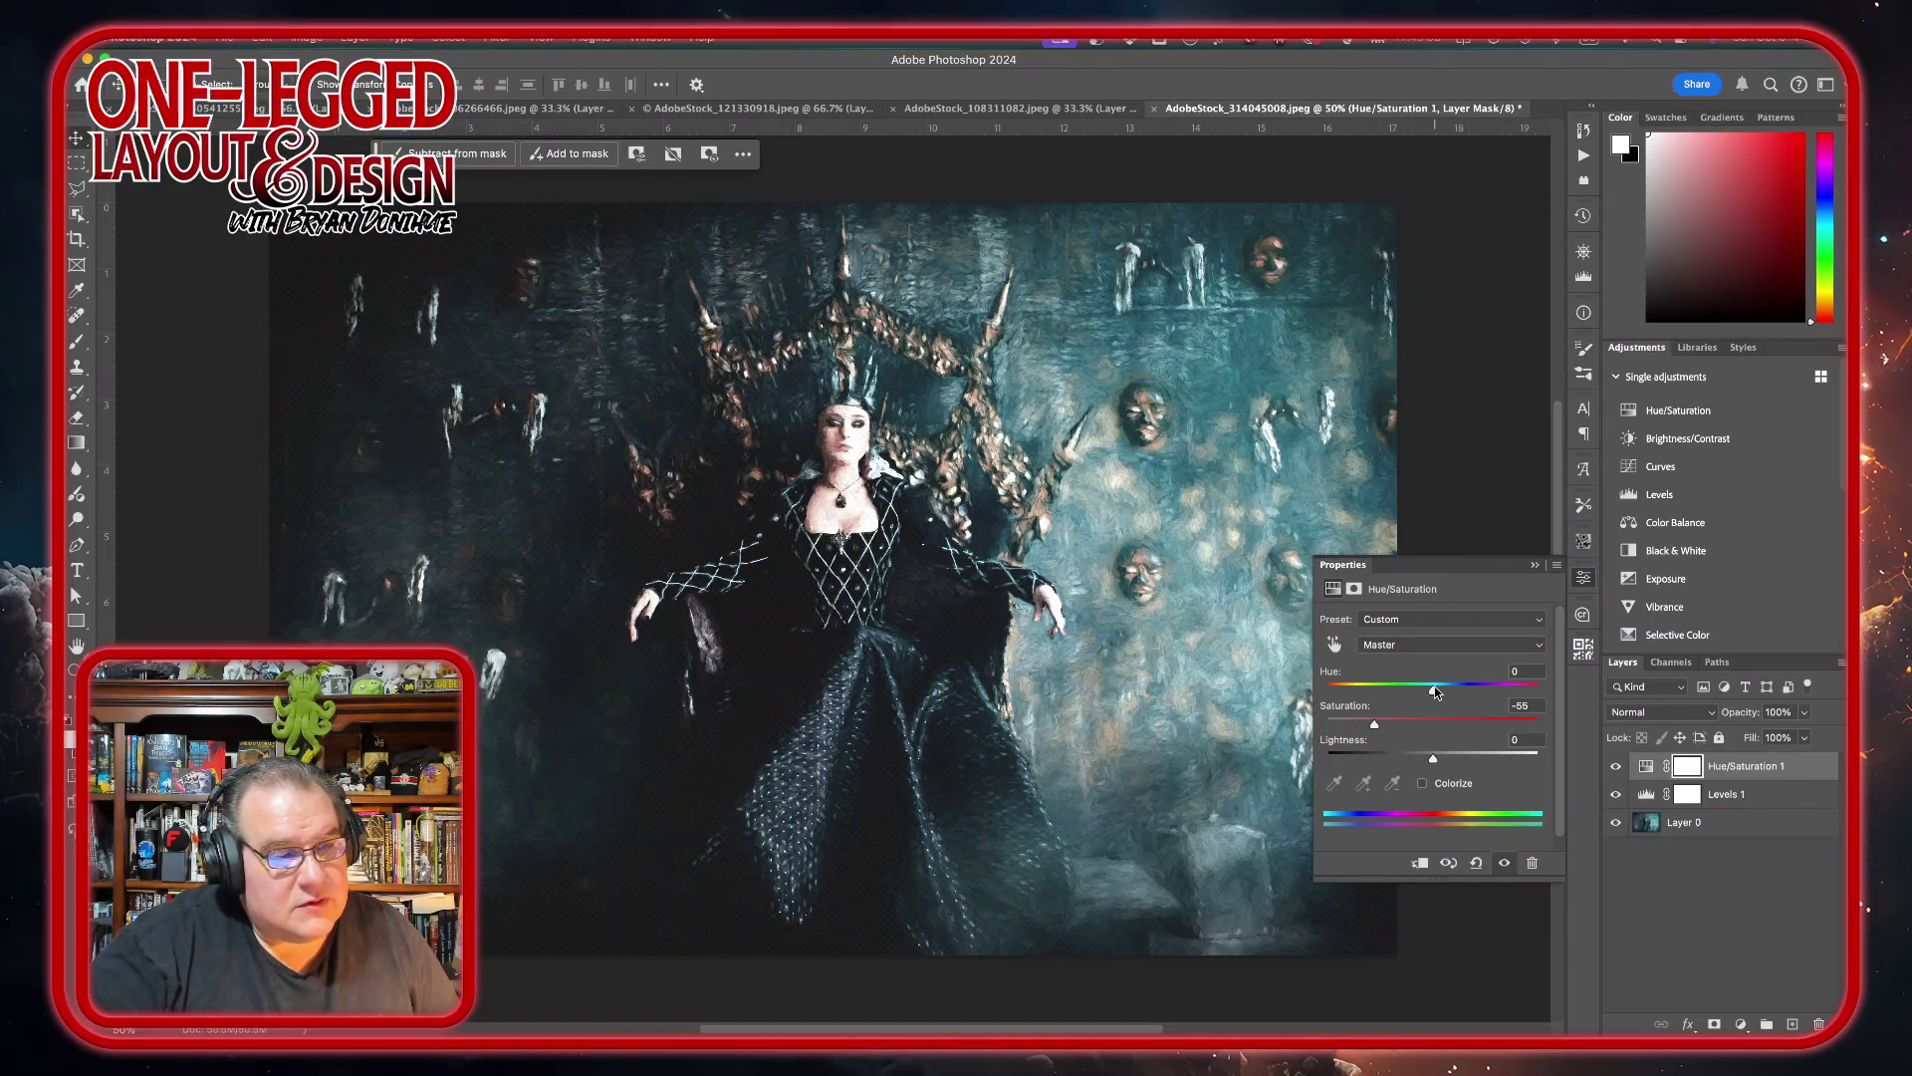
mouse_move(1434, 691)
mouse_down()
mouse_move(1456, 691)
mouse_move(1305, 700)
mouse_move(1550, 693)
mouse_move(1434, 695)
mouse_up()
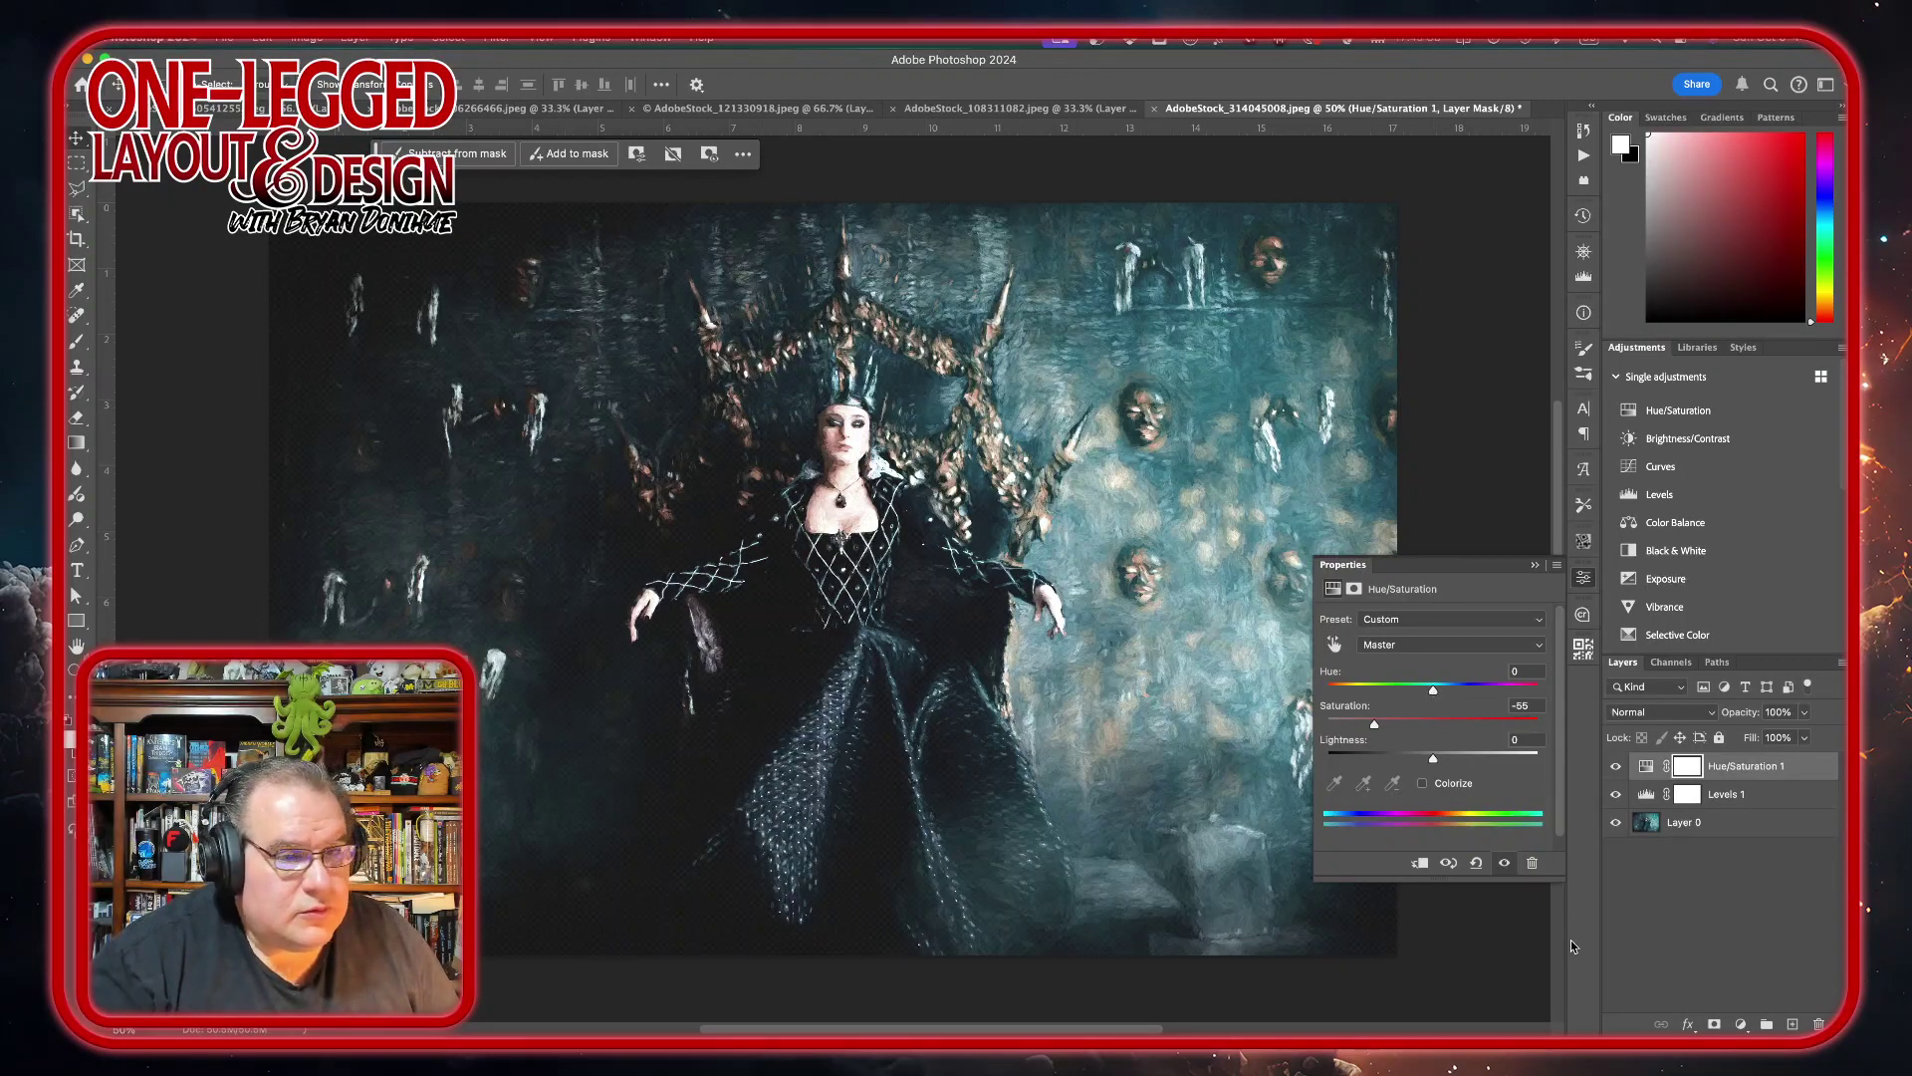
- Open Layer 0 in the Filter Gallery and bring the queen's face and throne into the preview
click(1772, 822)
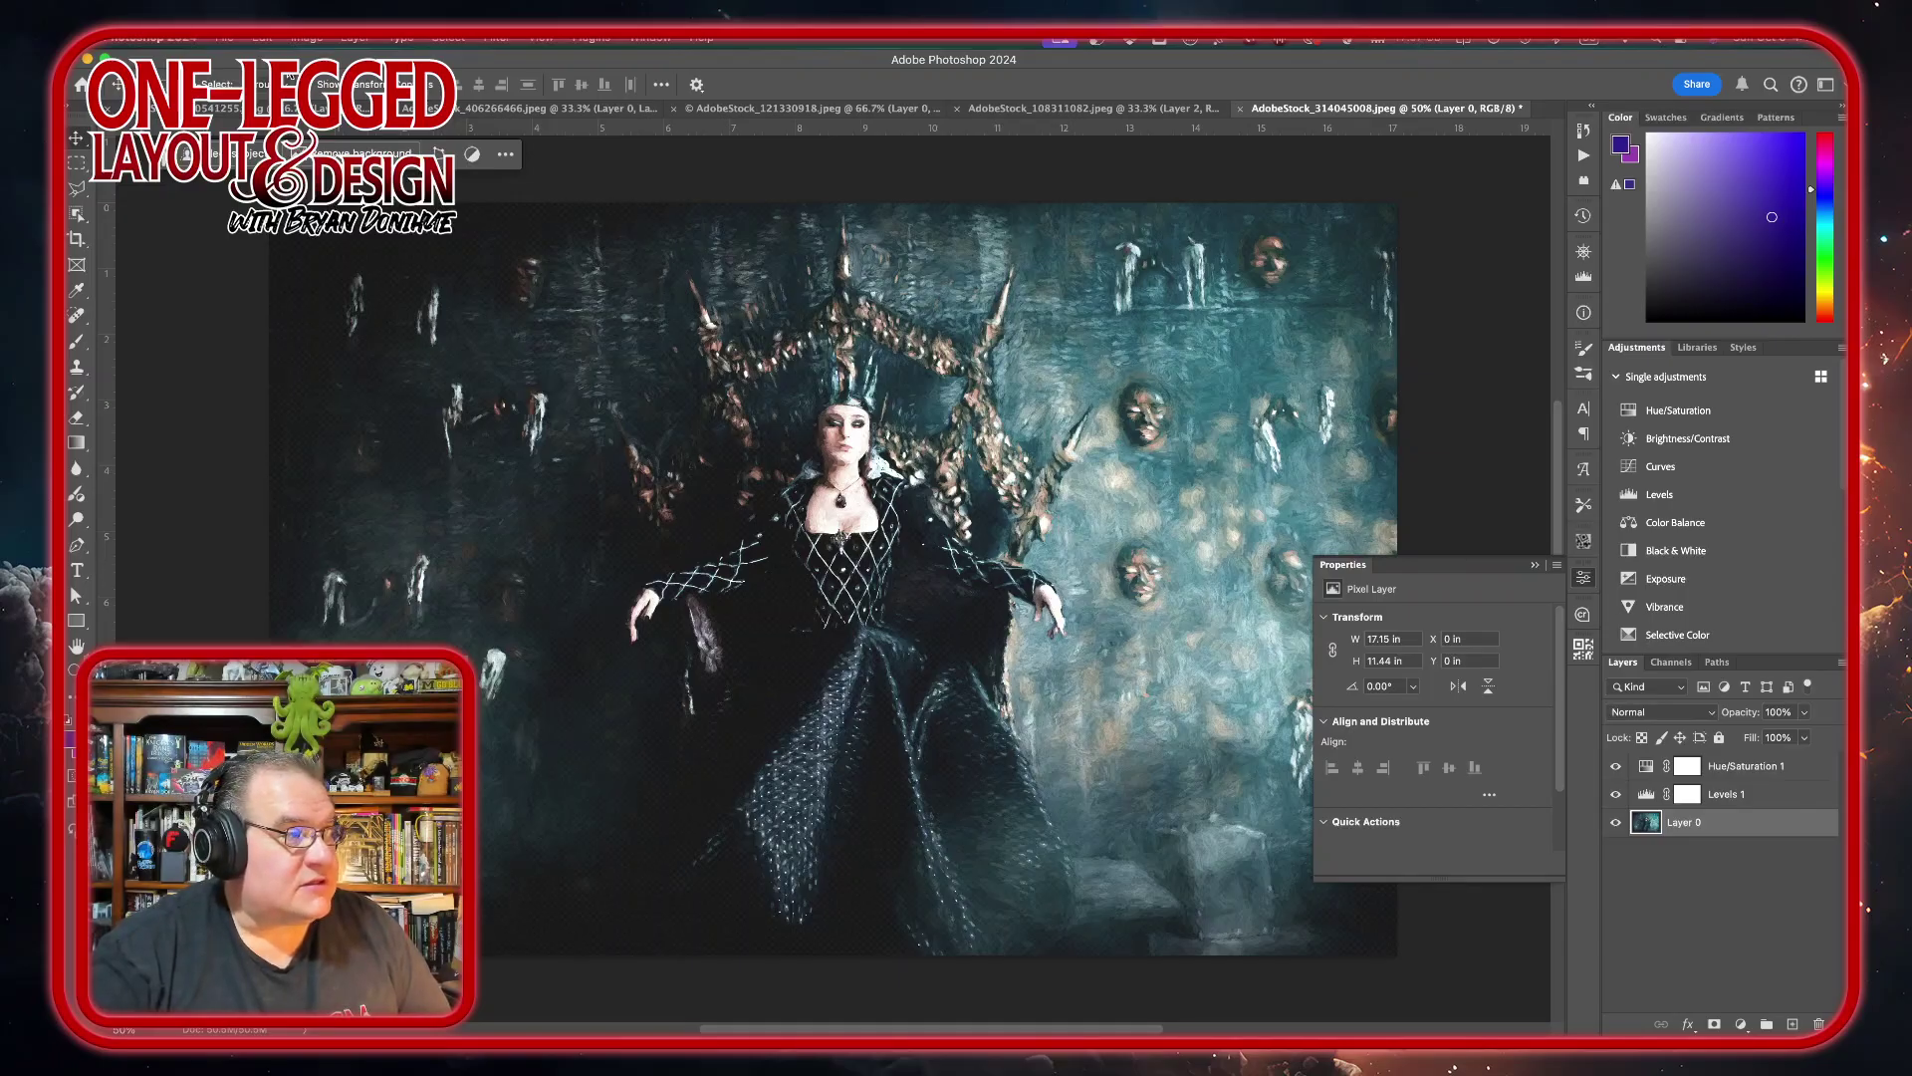
click(226, 40)
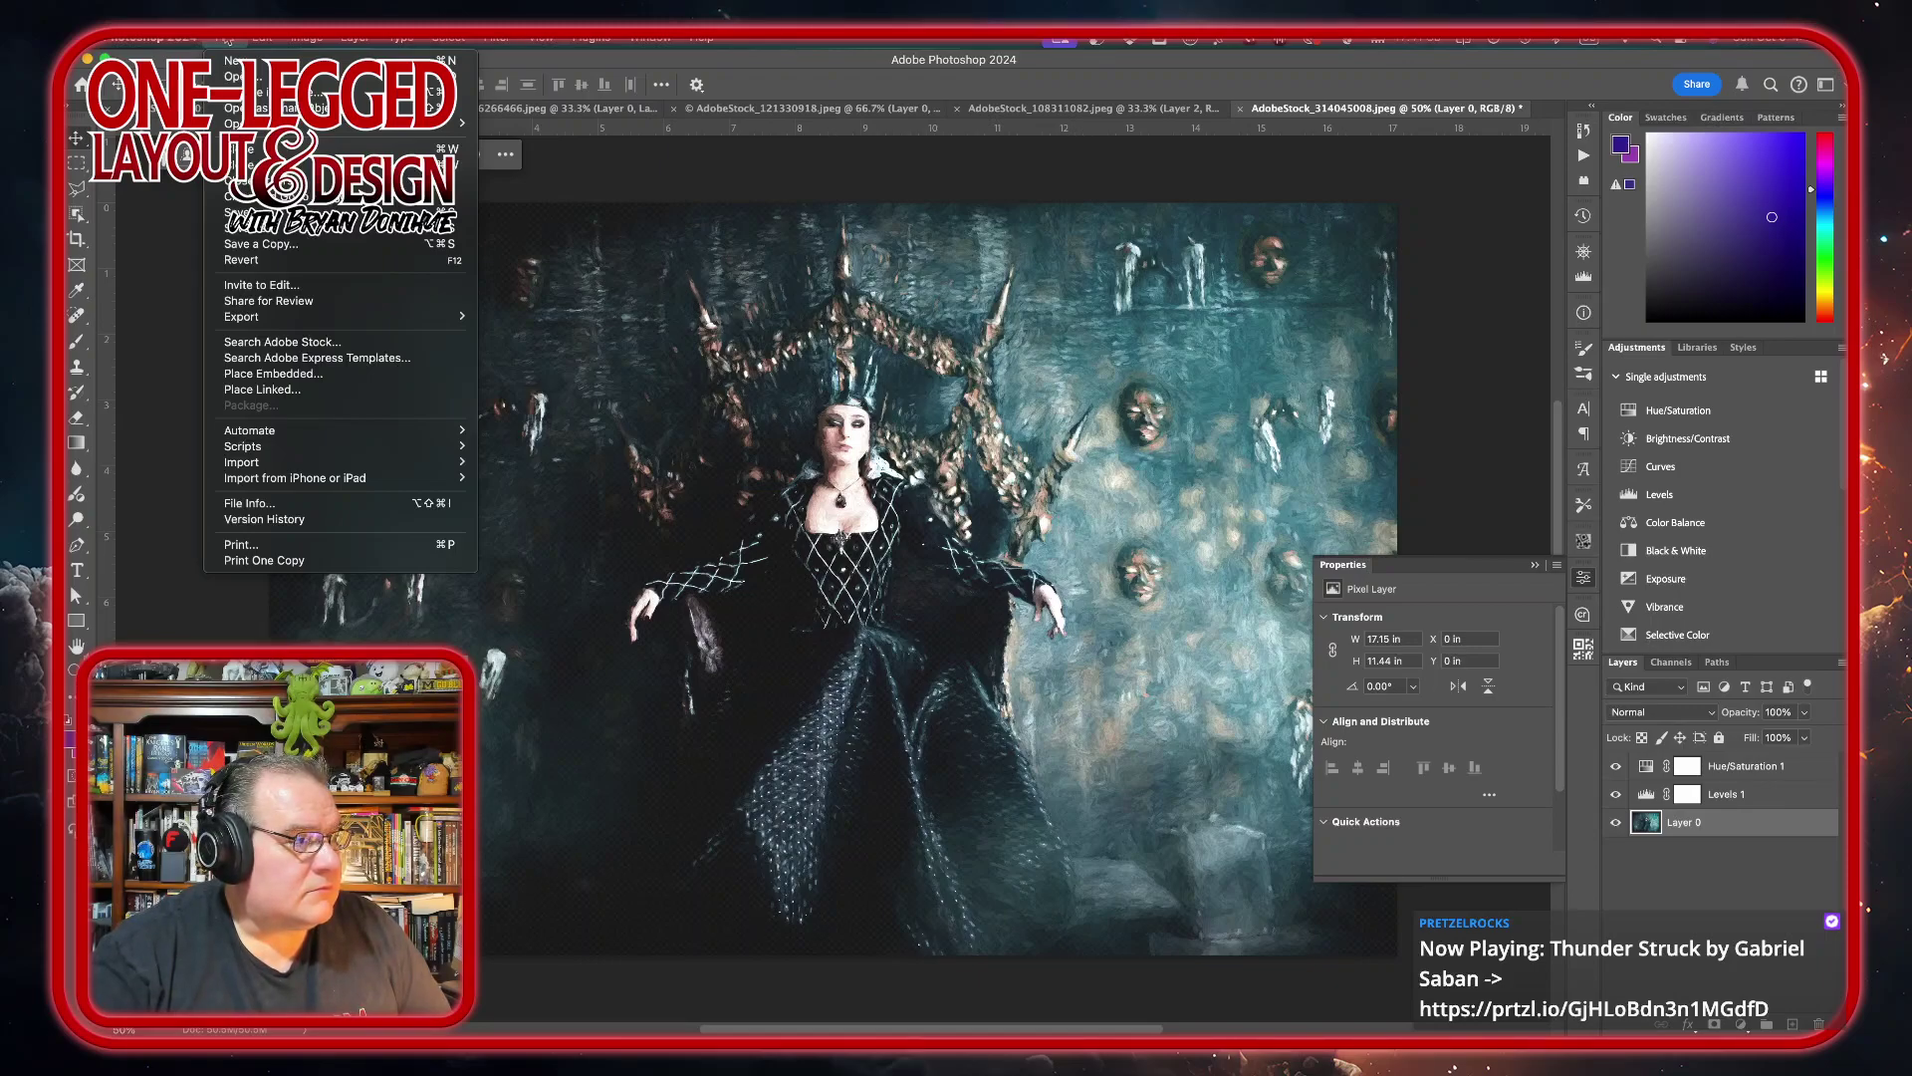
mouse_move(498, 42)
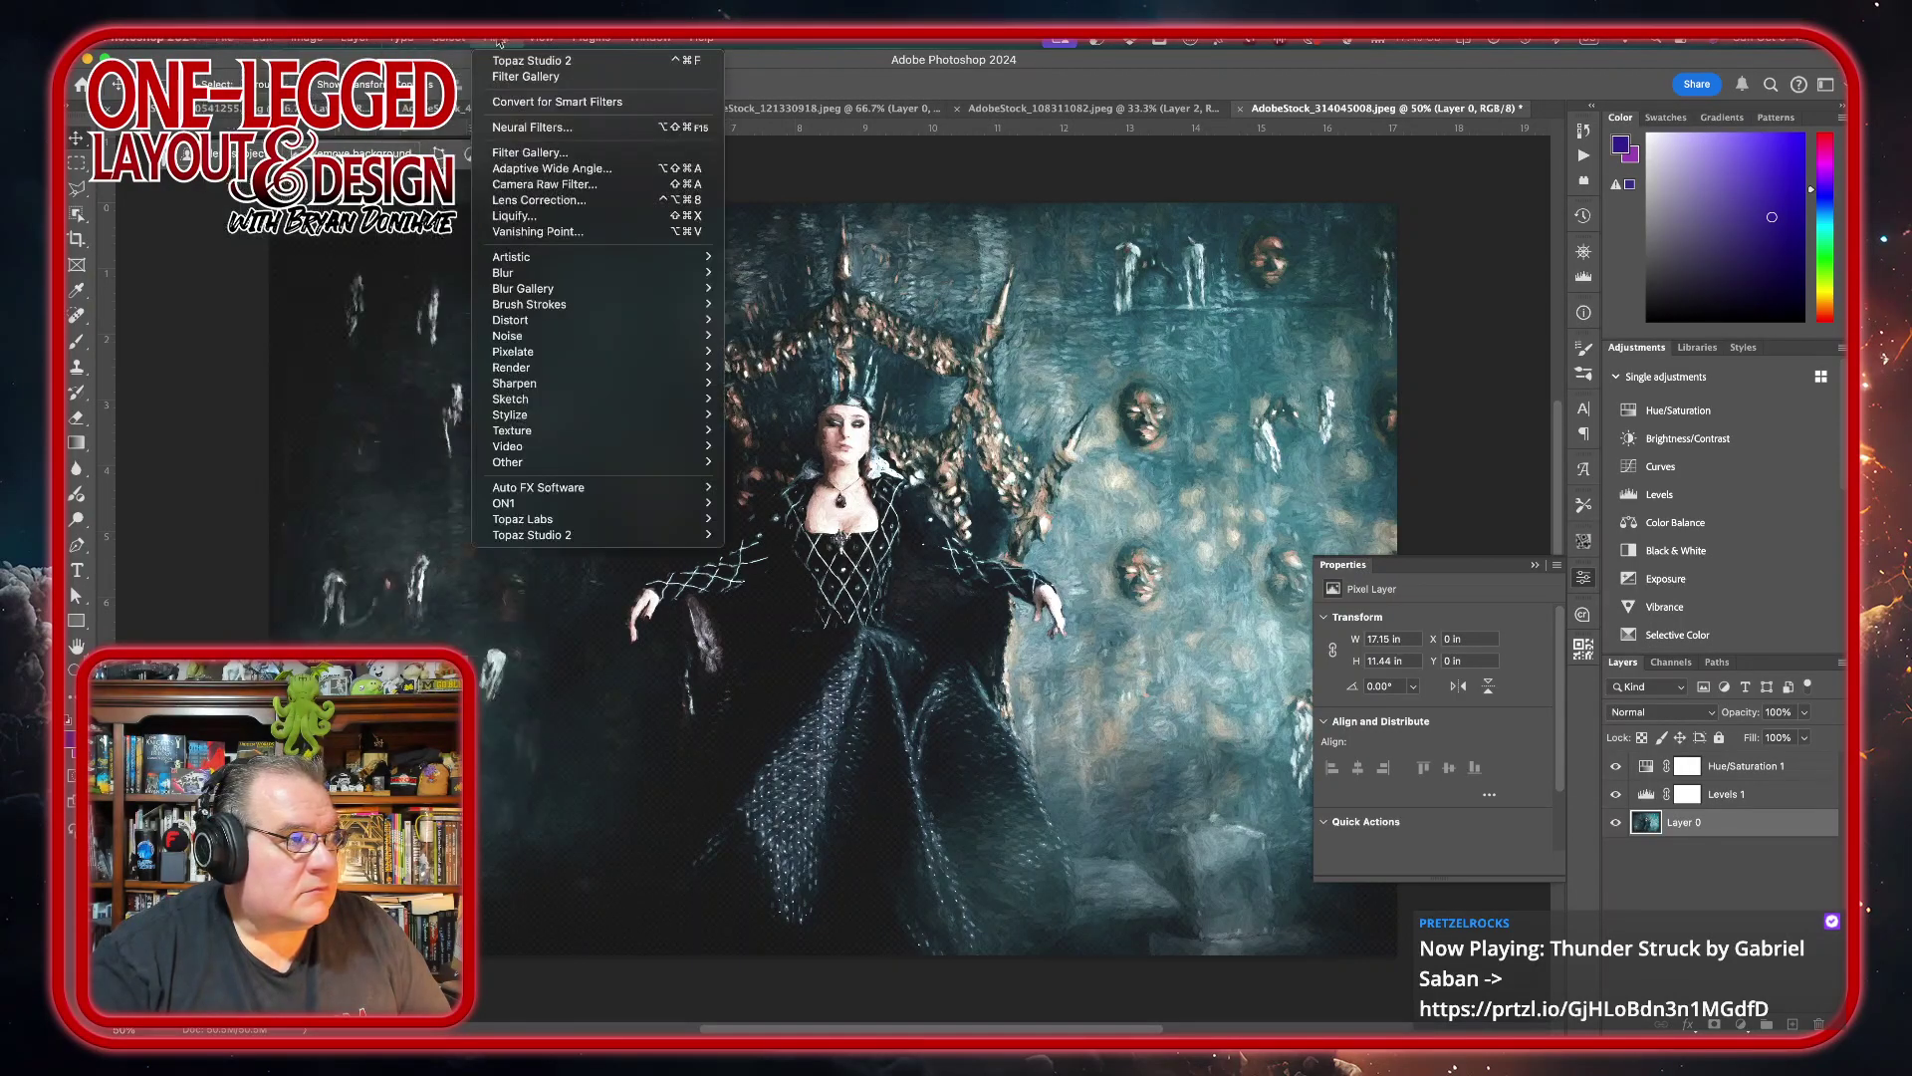
mouse_move(571, 303)
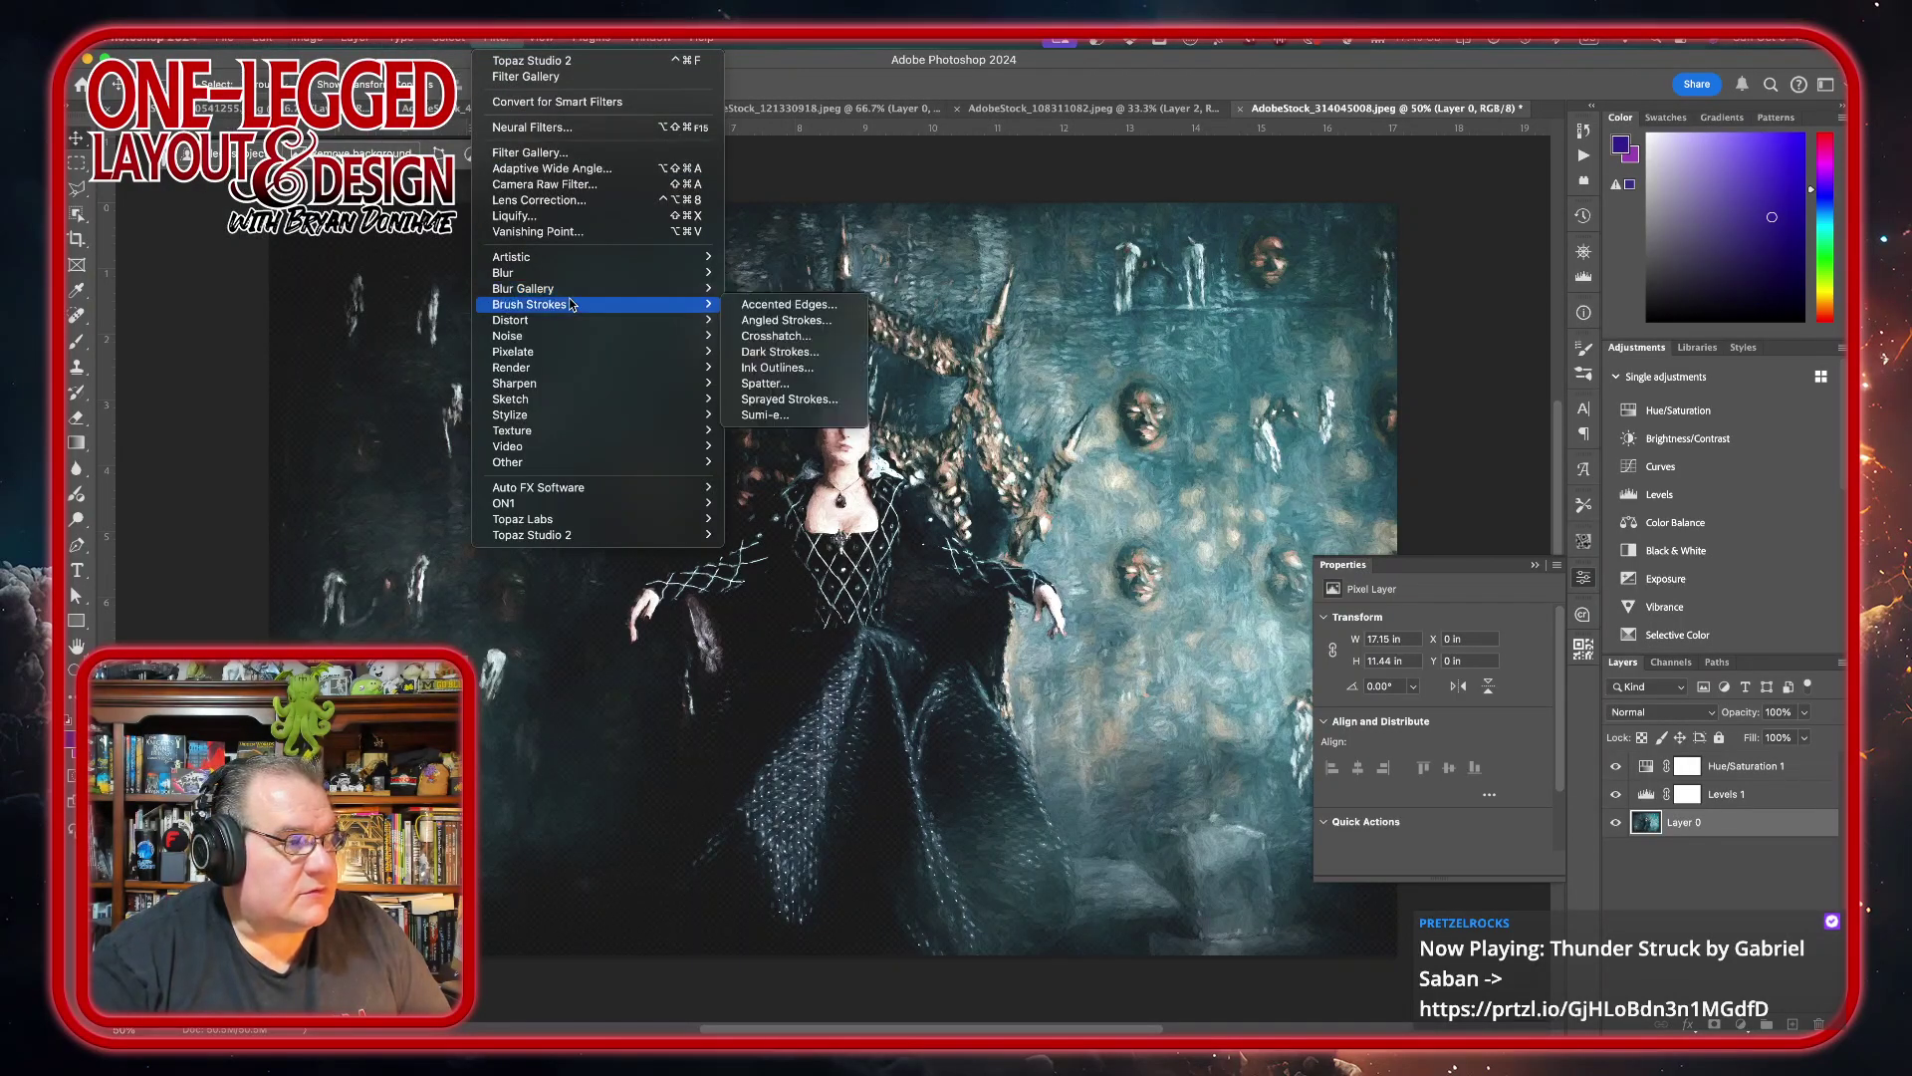
click(583, 156)
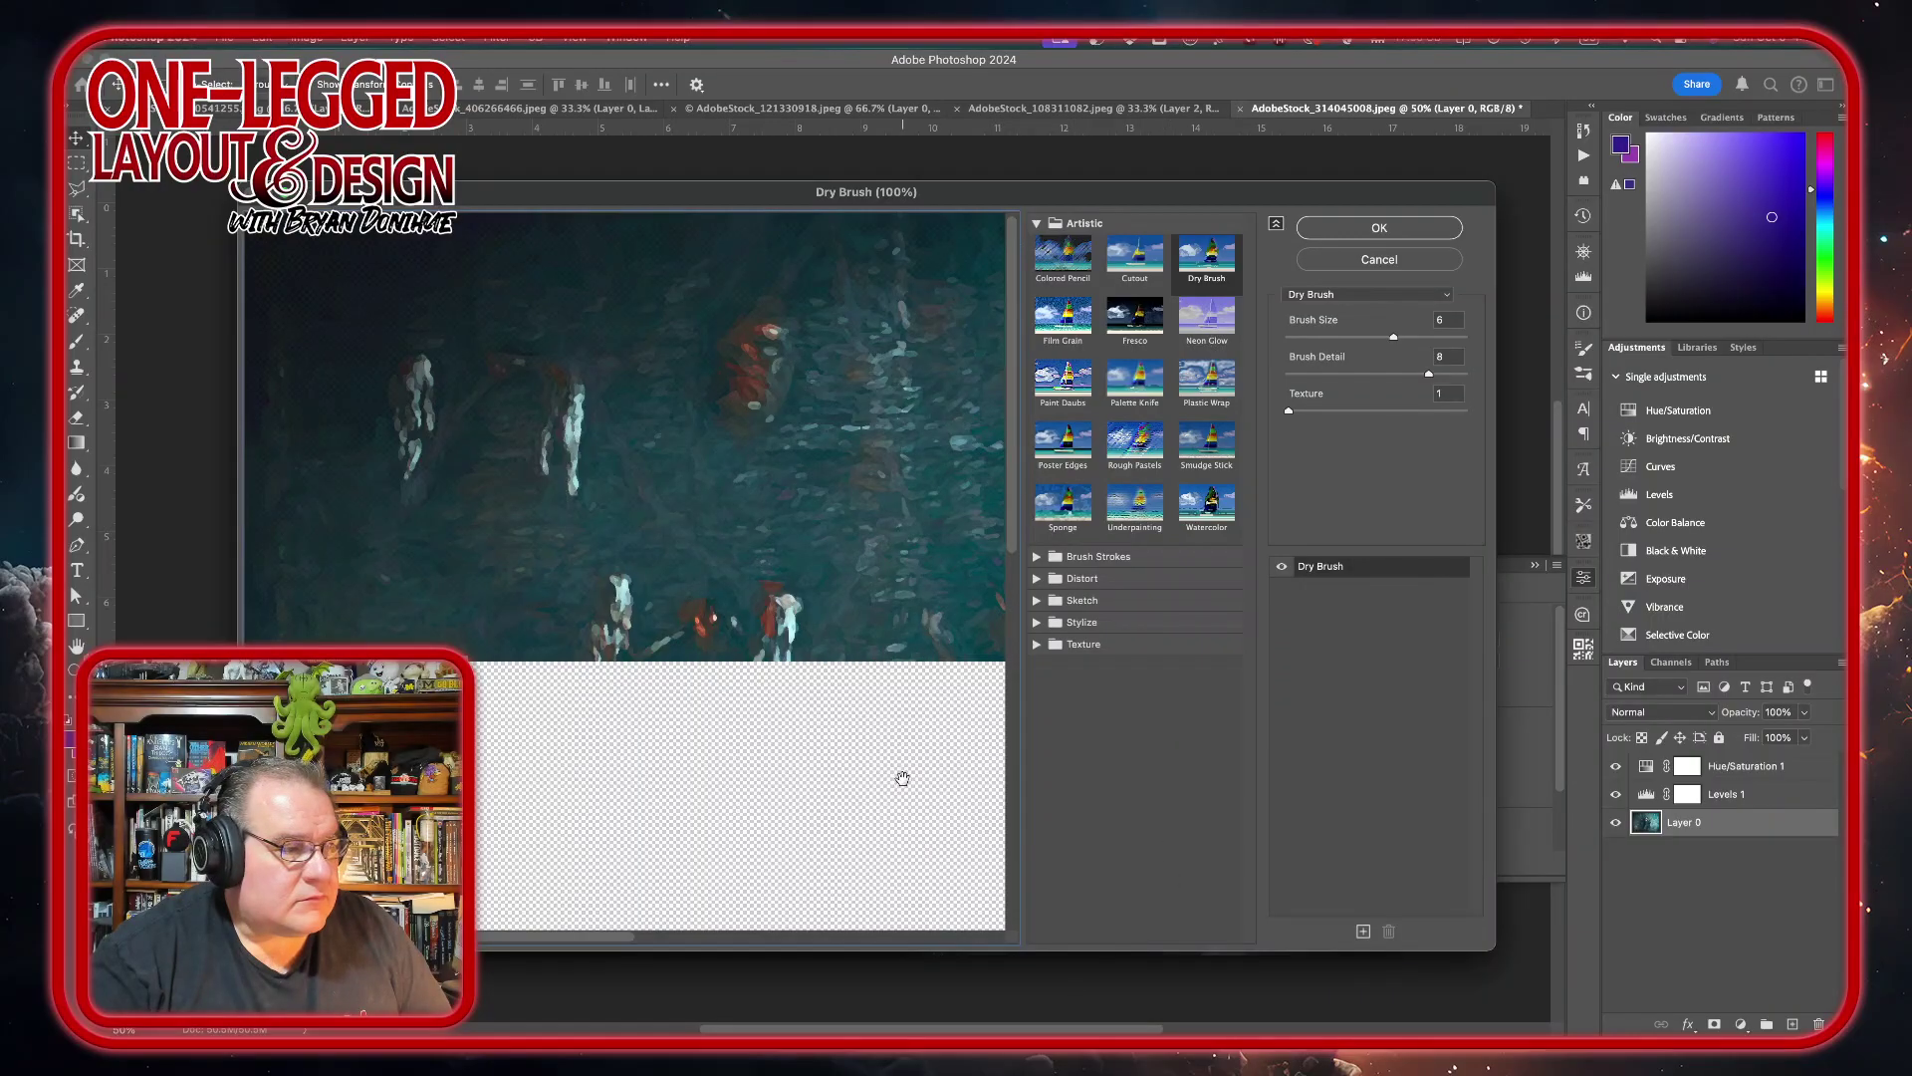
drag(865, 694, 602, 550)
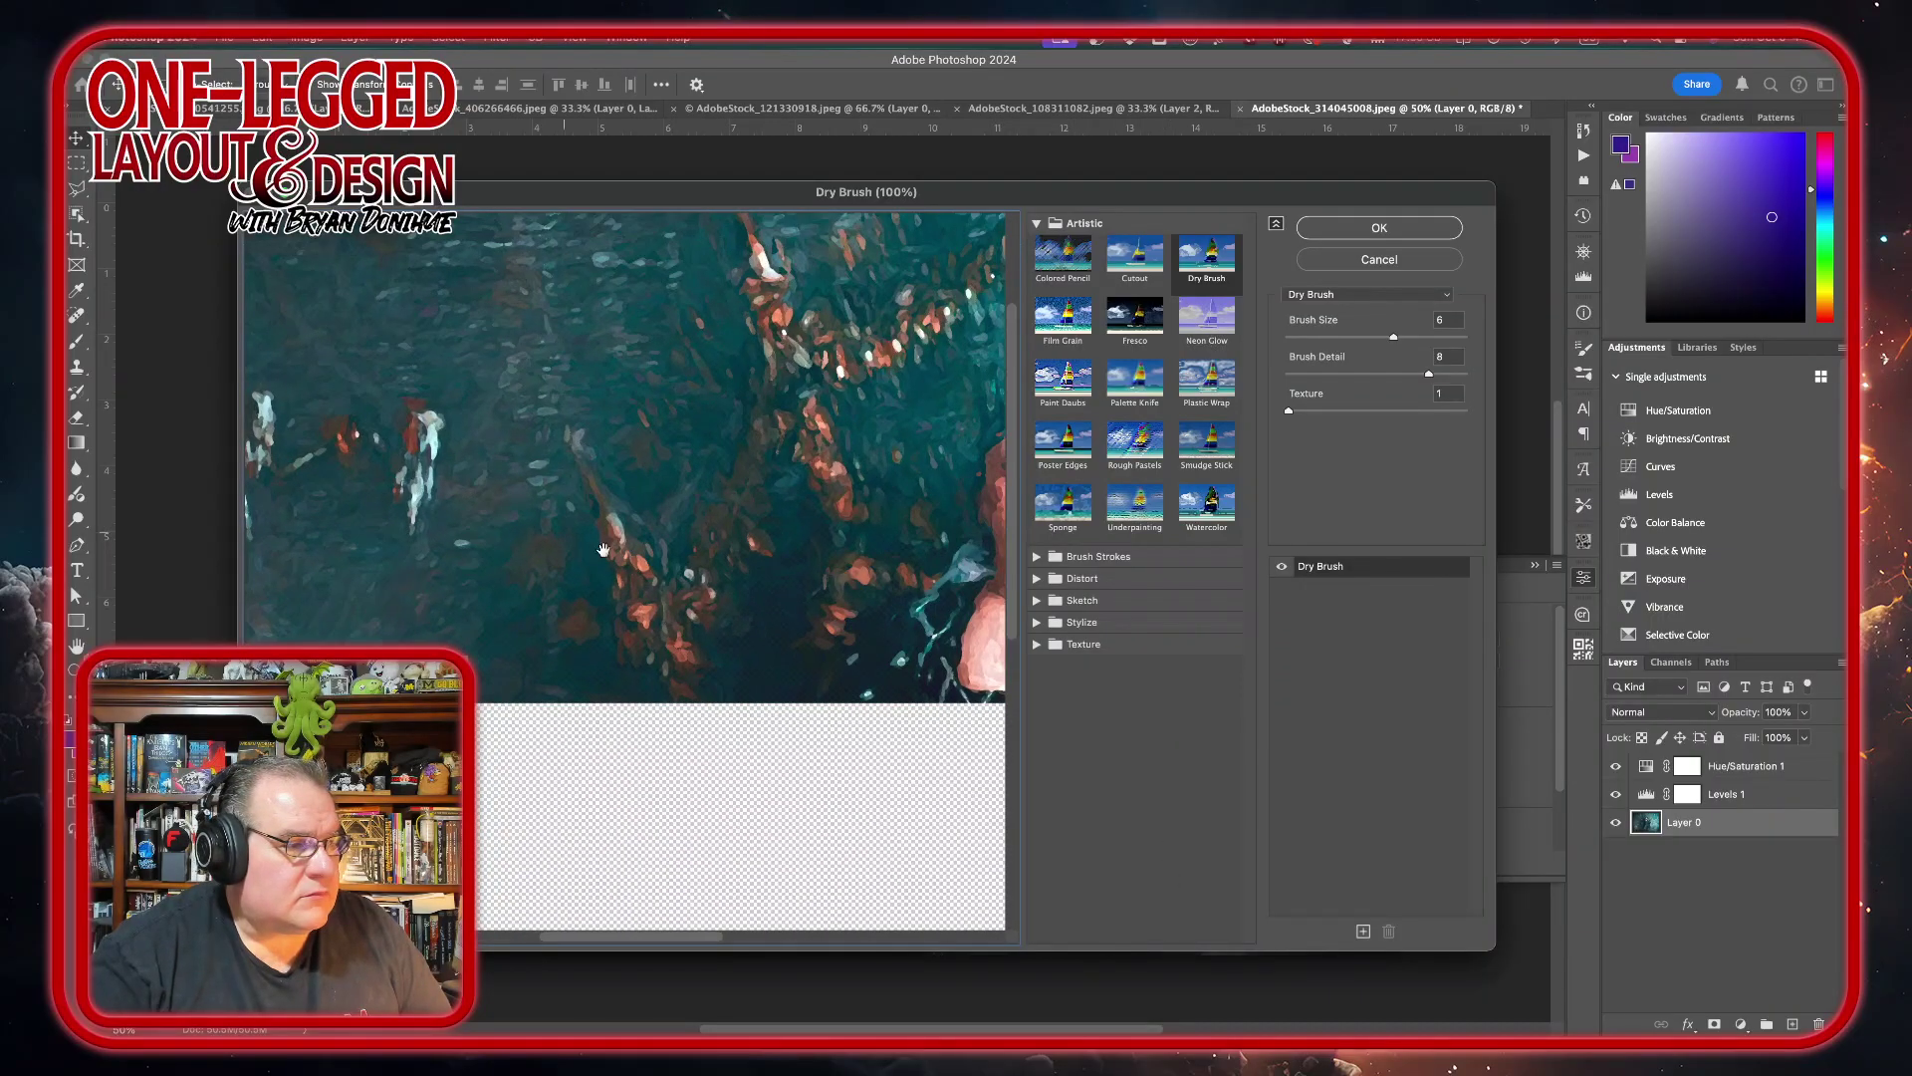
drag(885, 554, 562, 685)
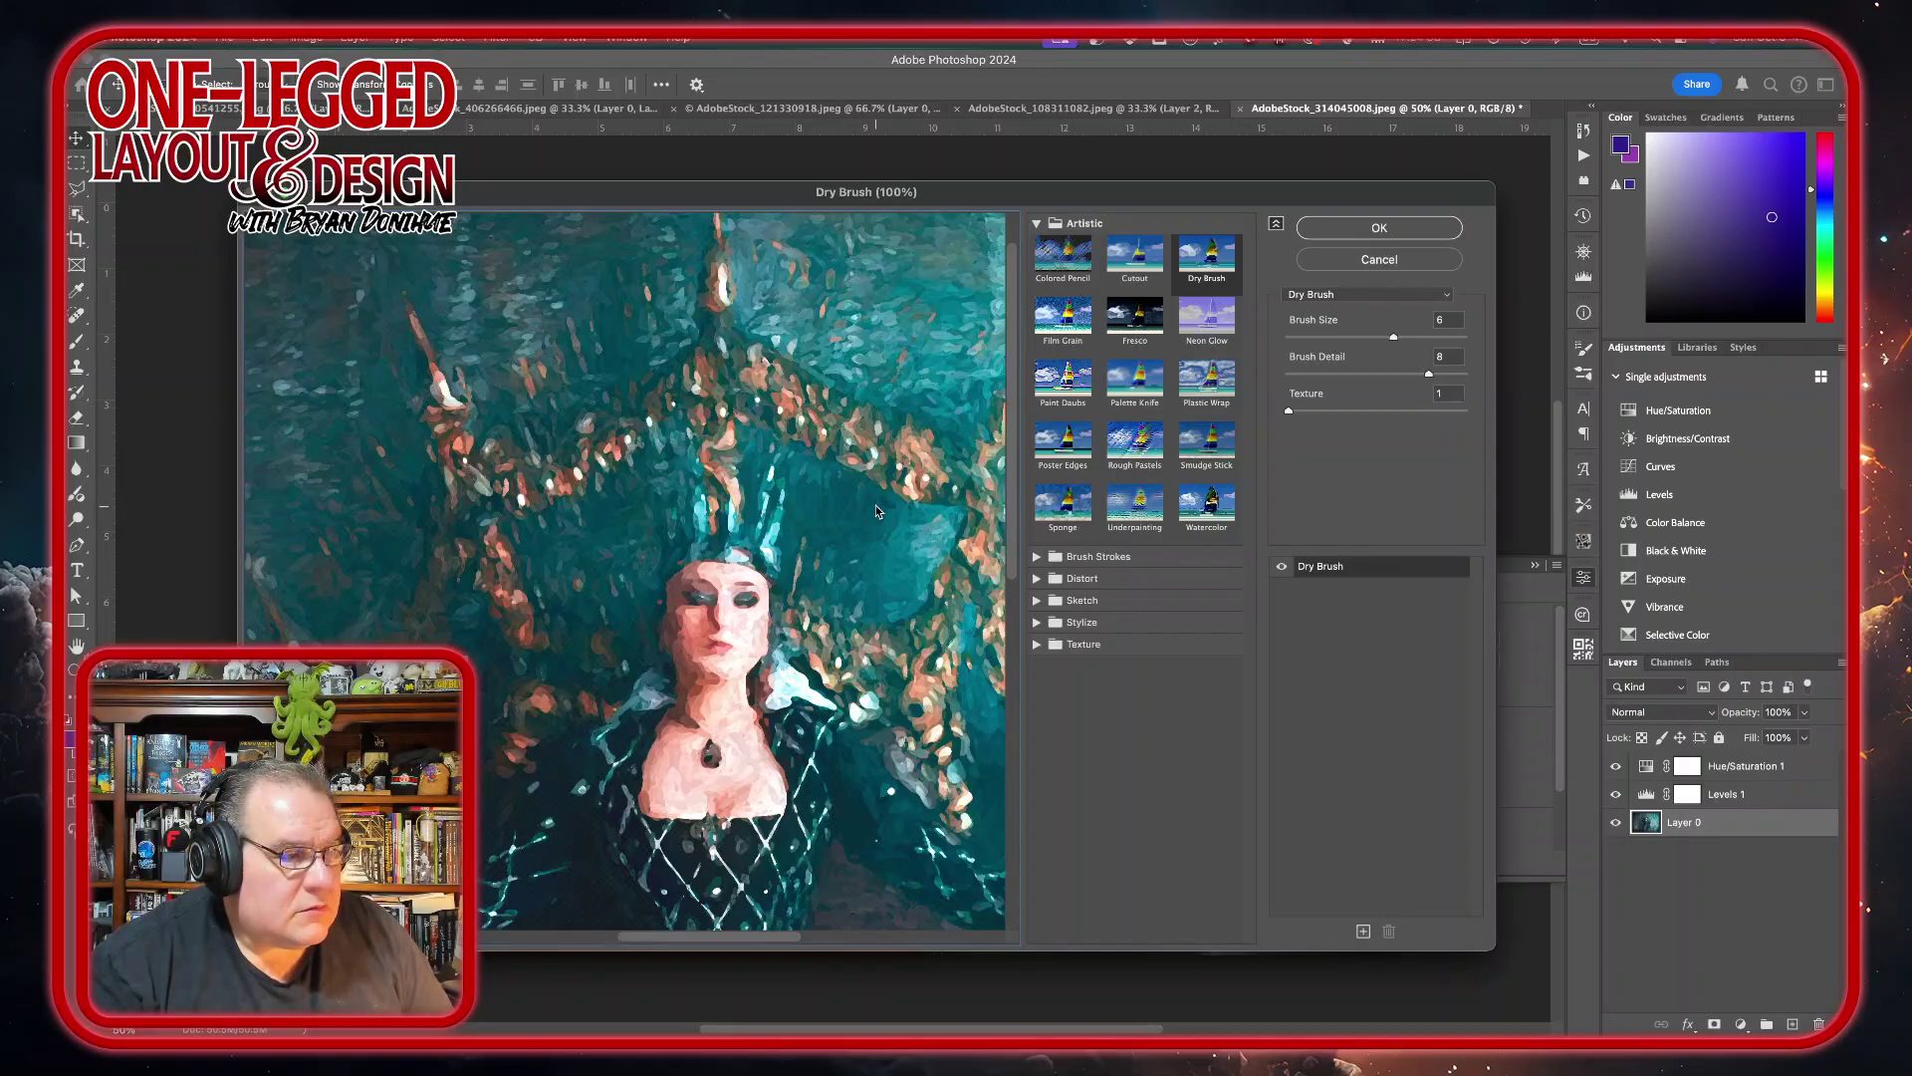
- Compare Dry Brush and Colored Pencil, then apply Watercolor to Layer 0 with Brush Detail 14, Shadow Intensity 1 and Texture 3
click(1466, 375)
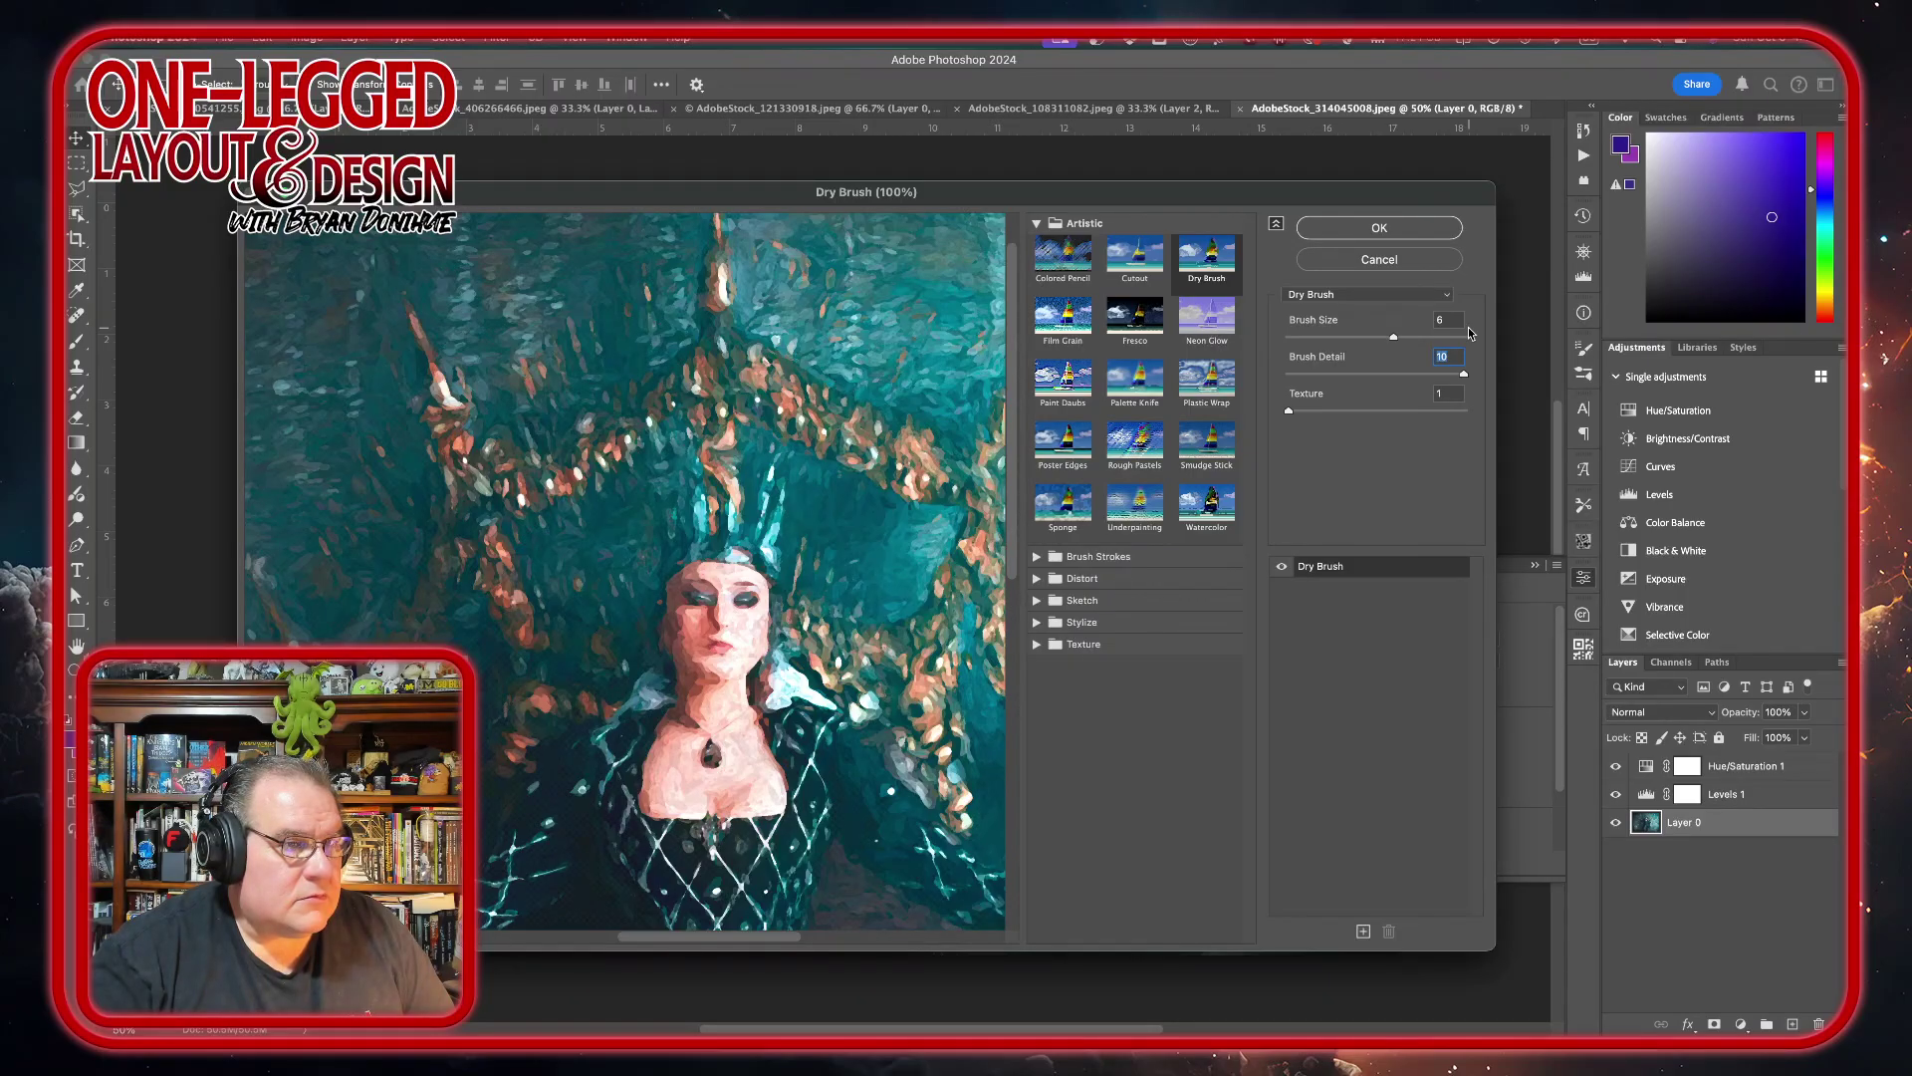
click(1053, 251)
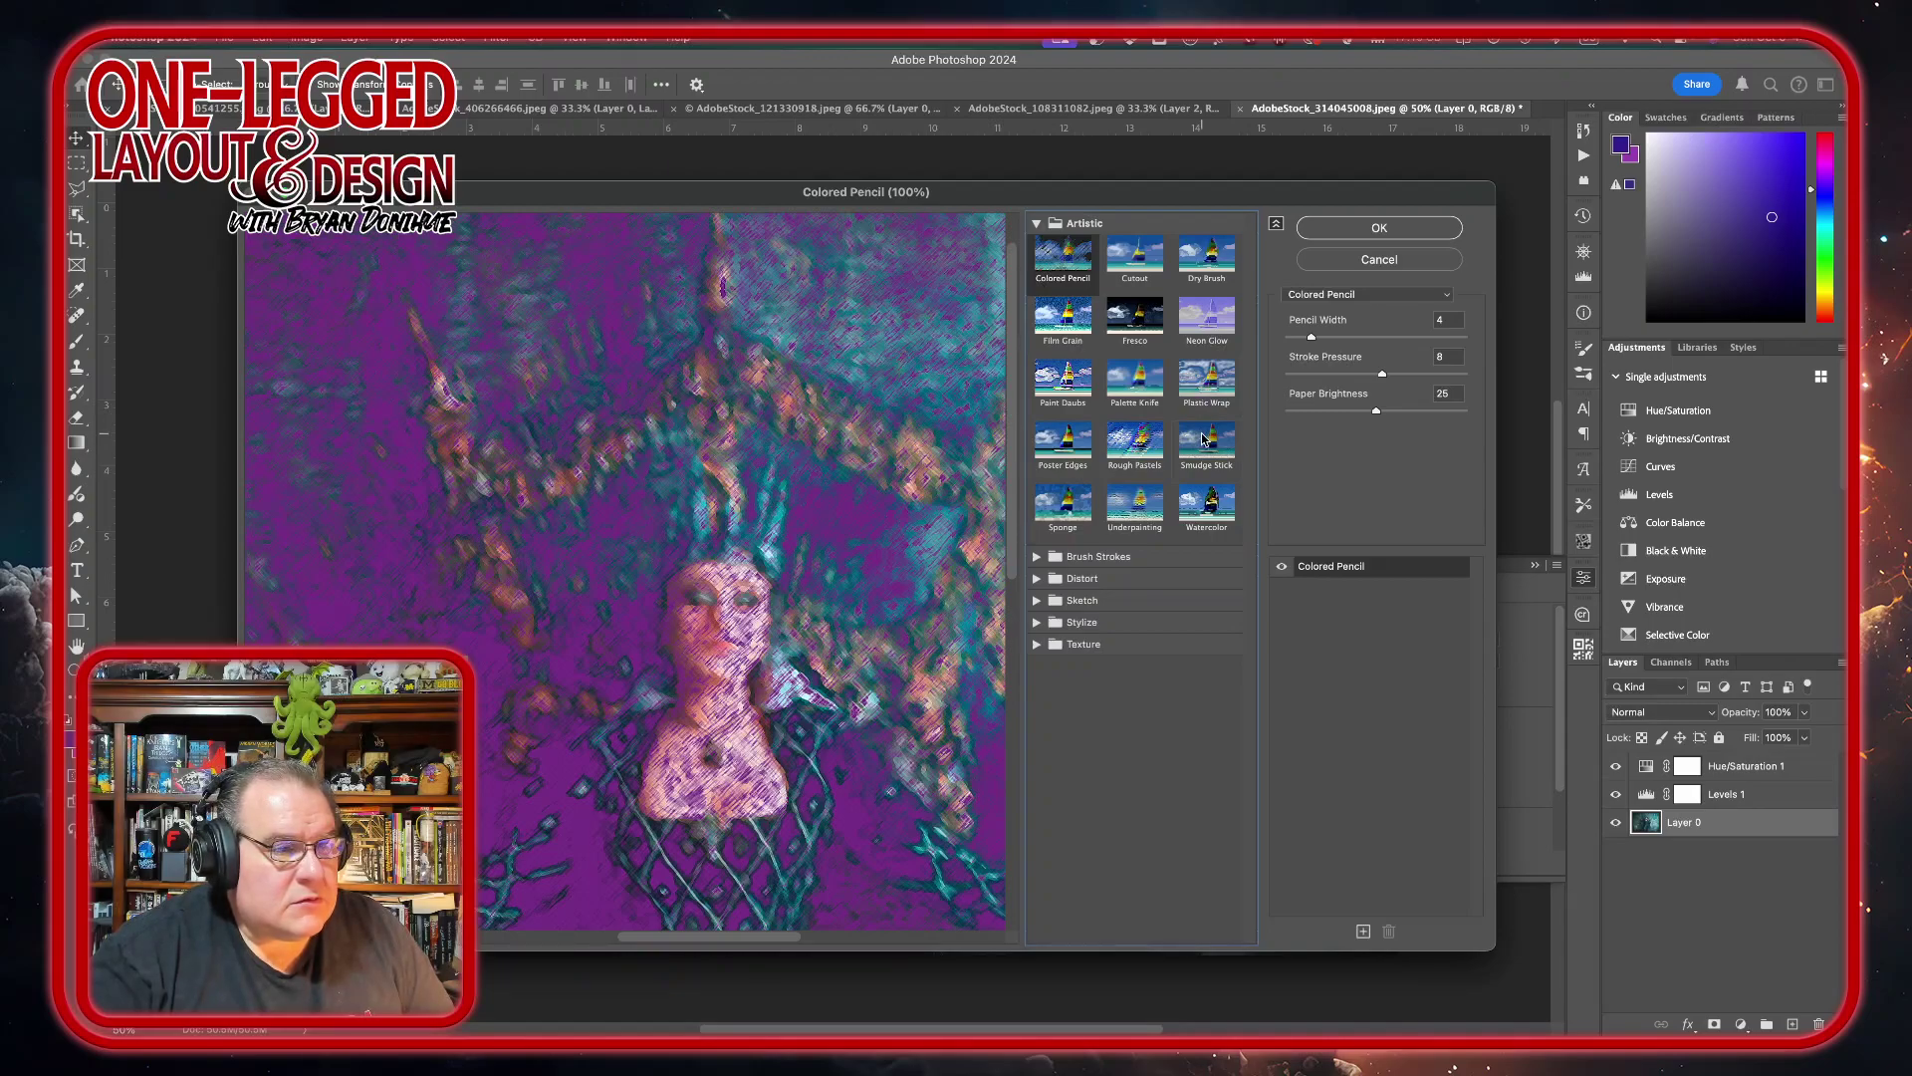
click(1198, 508)
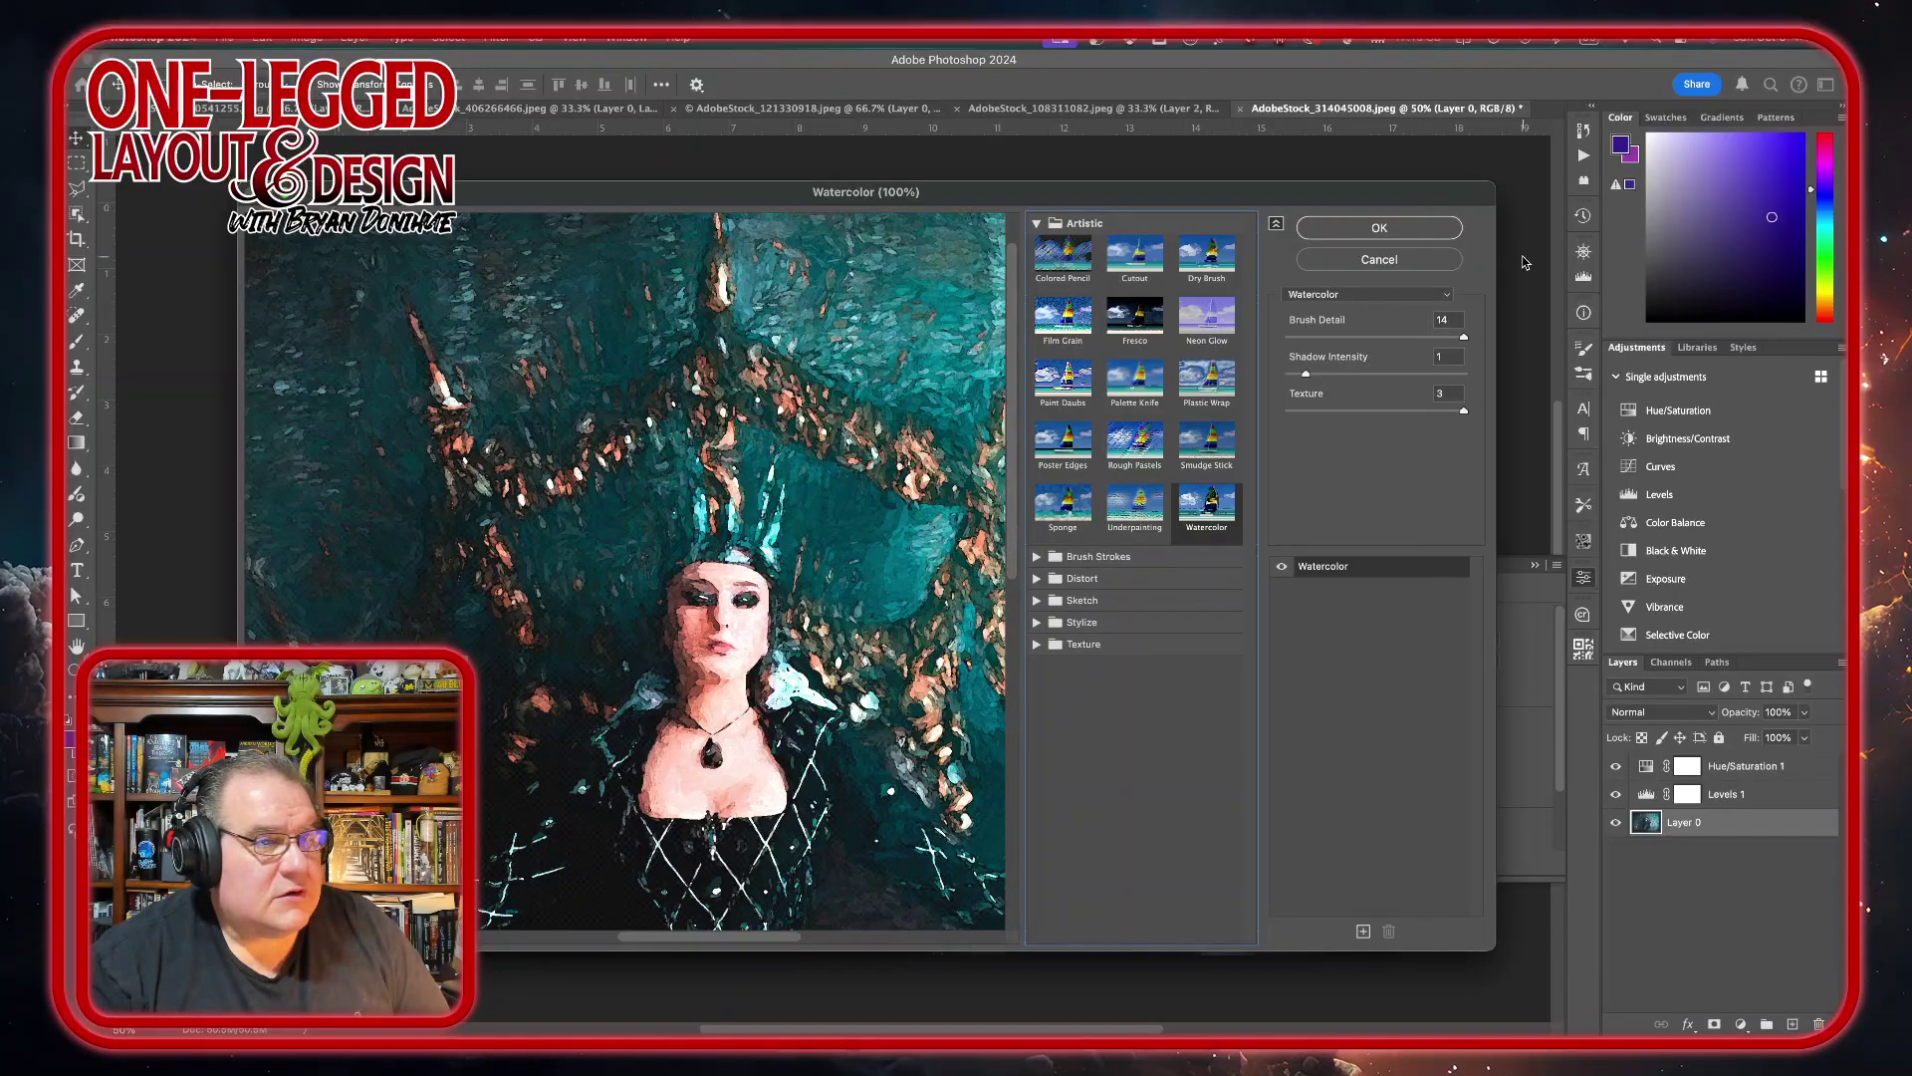
click(1381, 229)
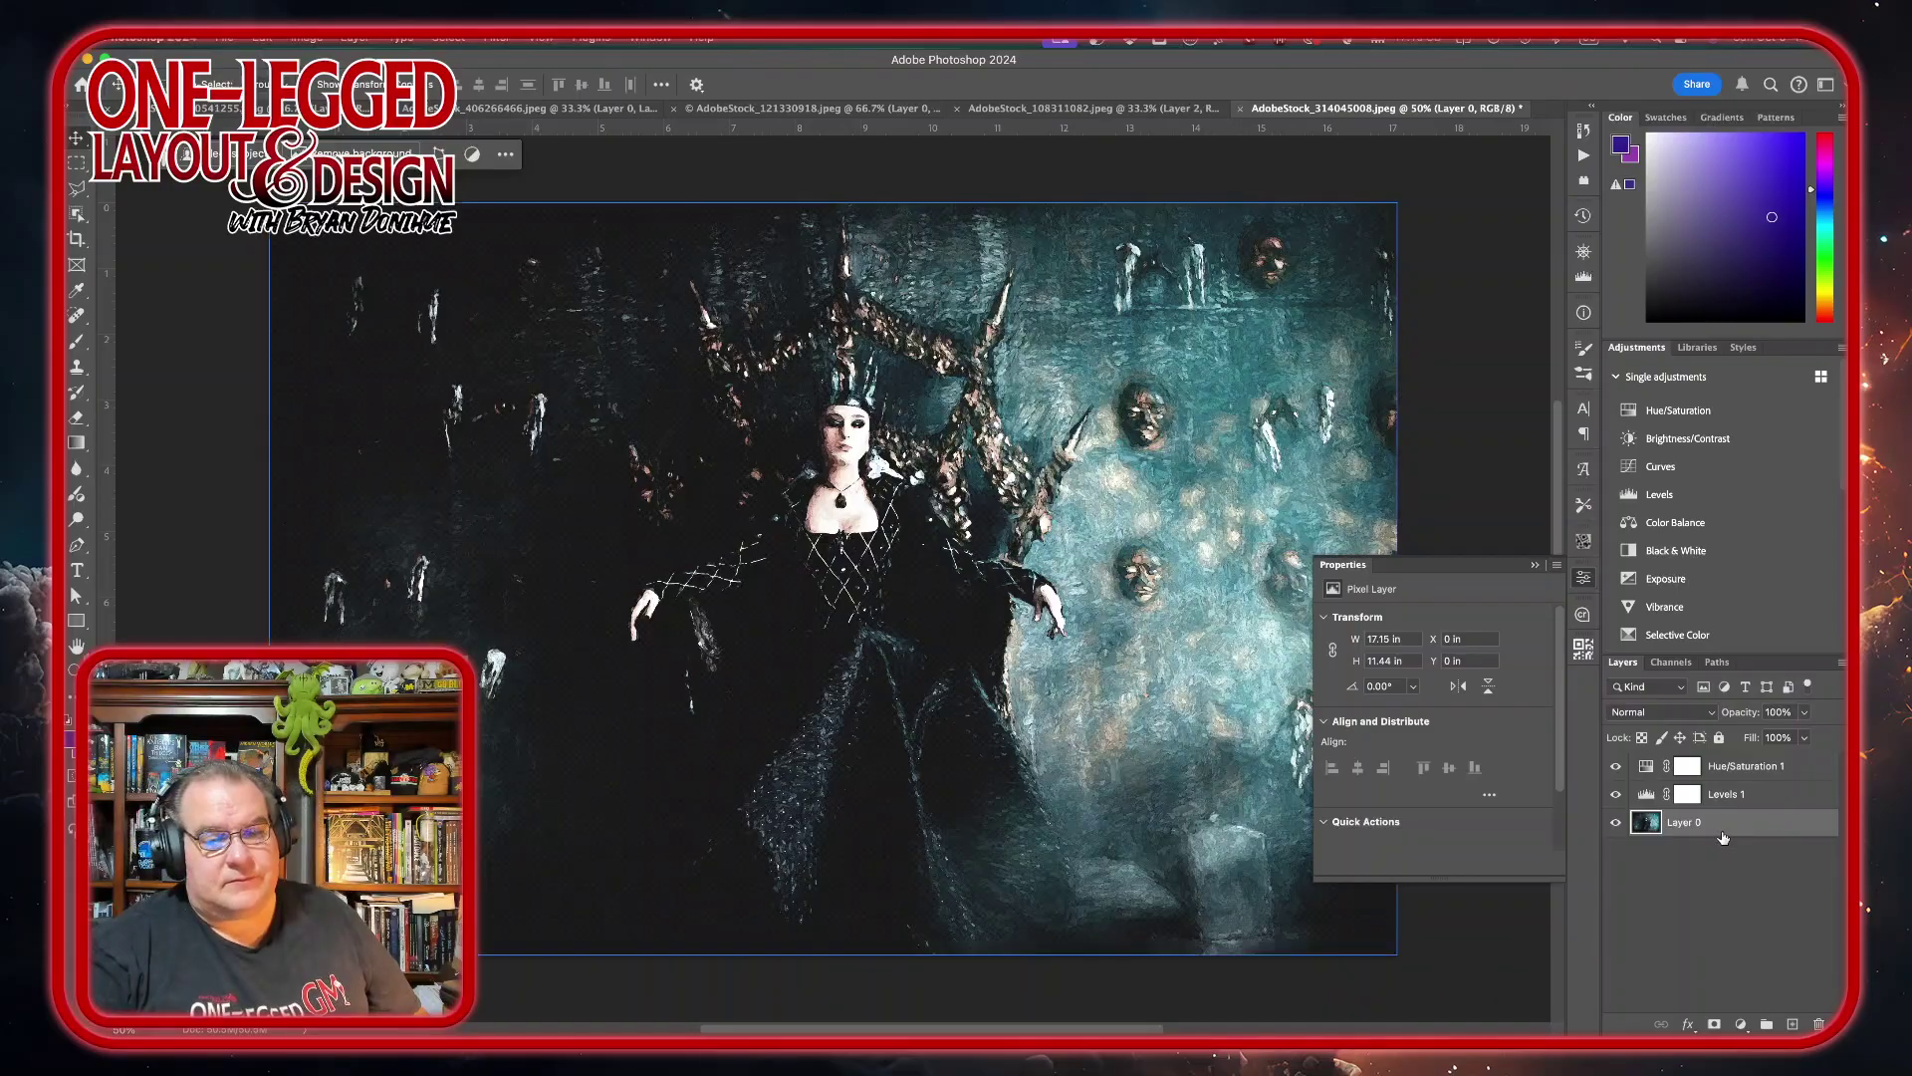
- Add a layer mask to Layer 0, check the spell page layout in InDesign, and return to Photoshop
click(1714, 1024)
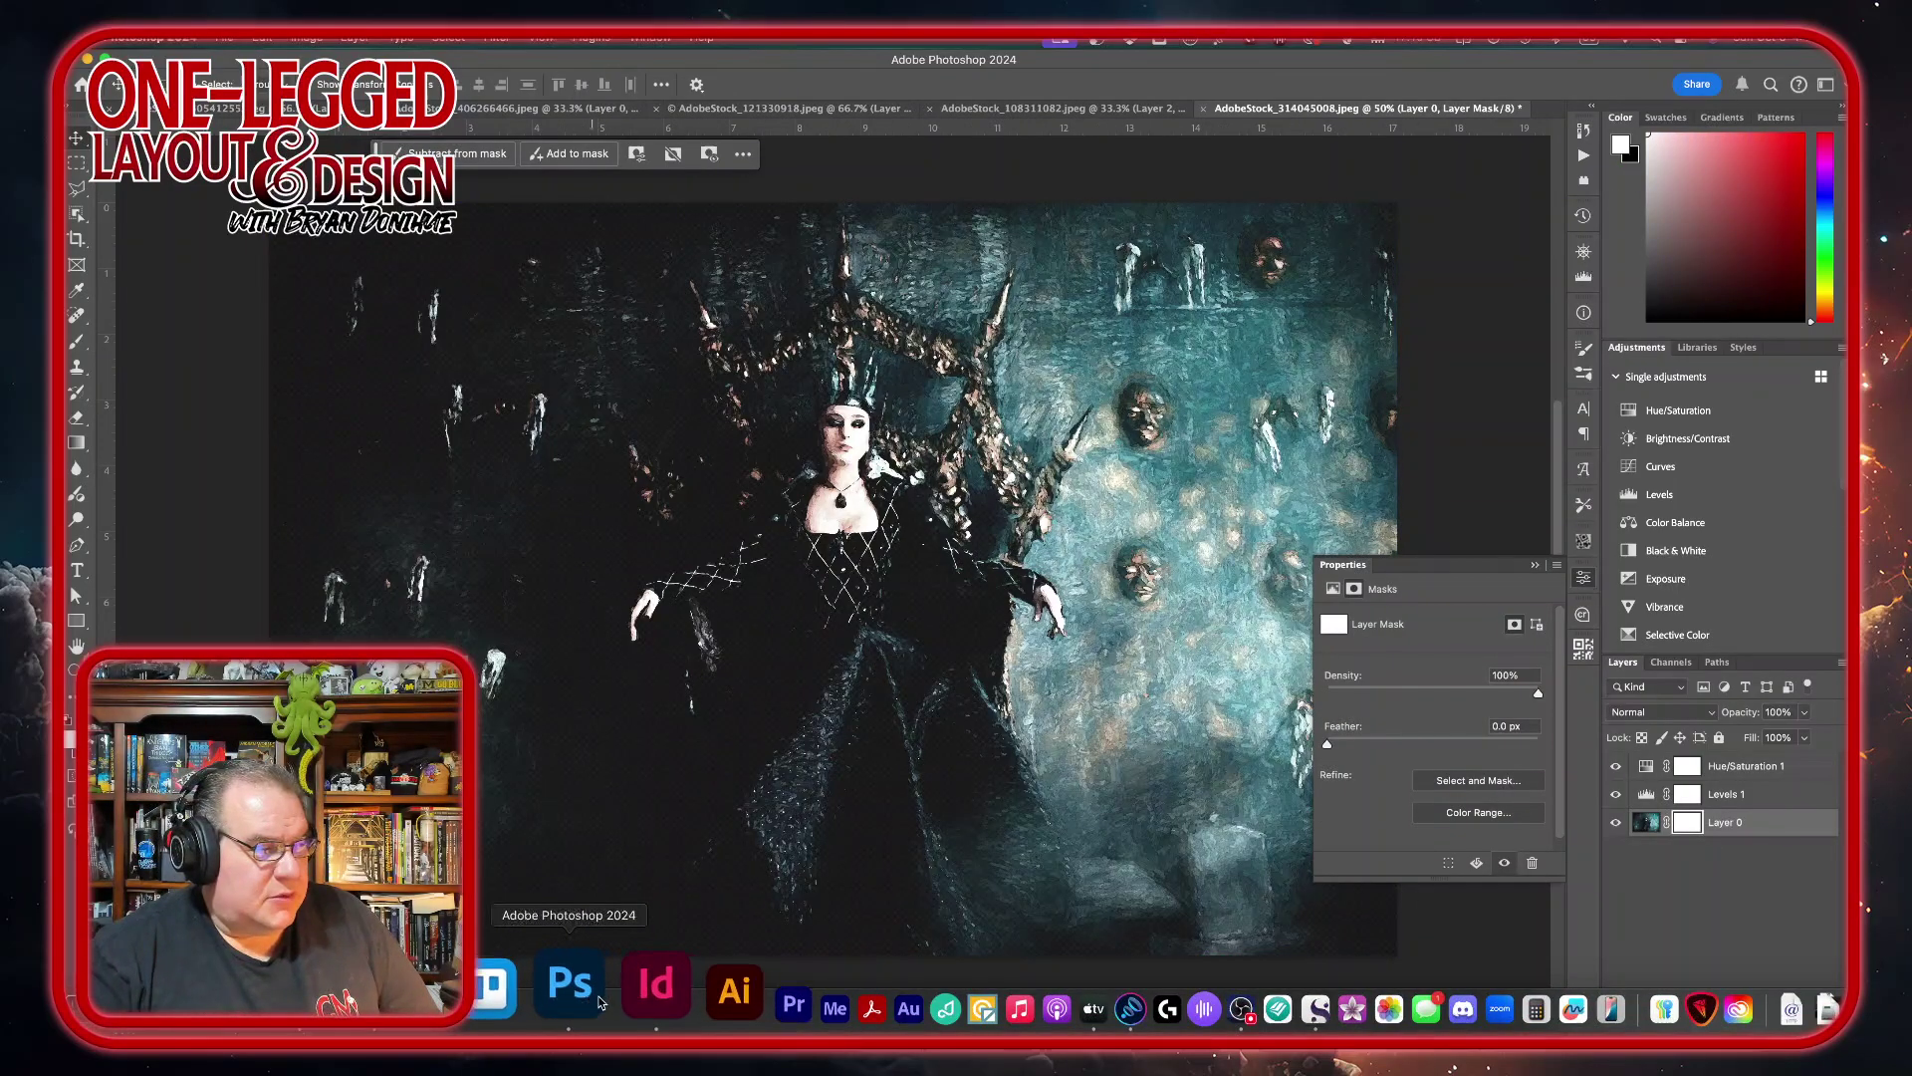
click(624, 1000)
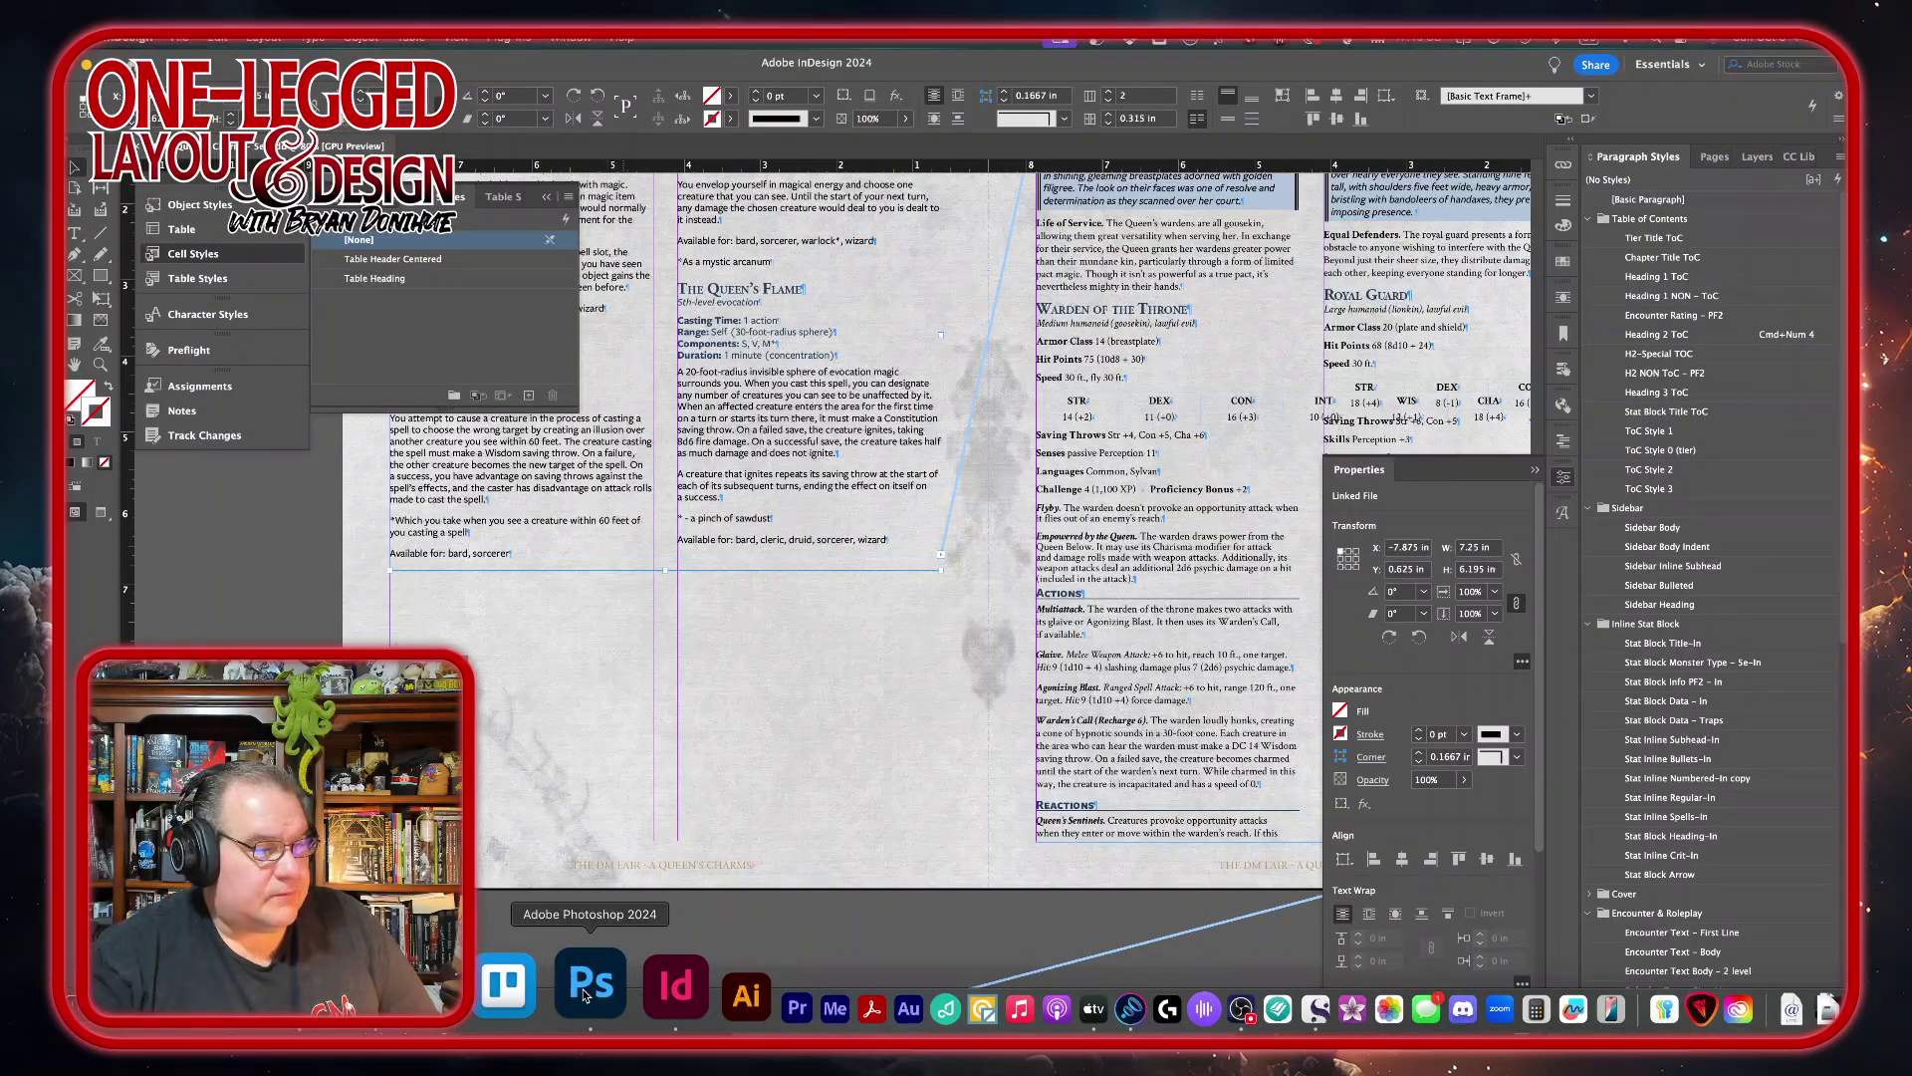
click(588, 991)
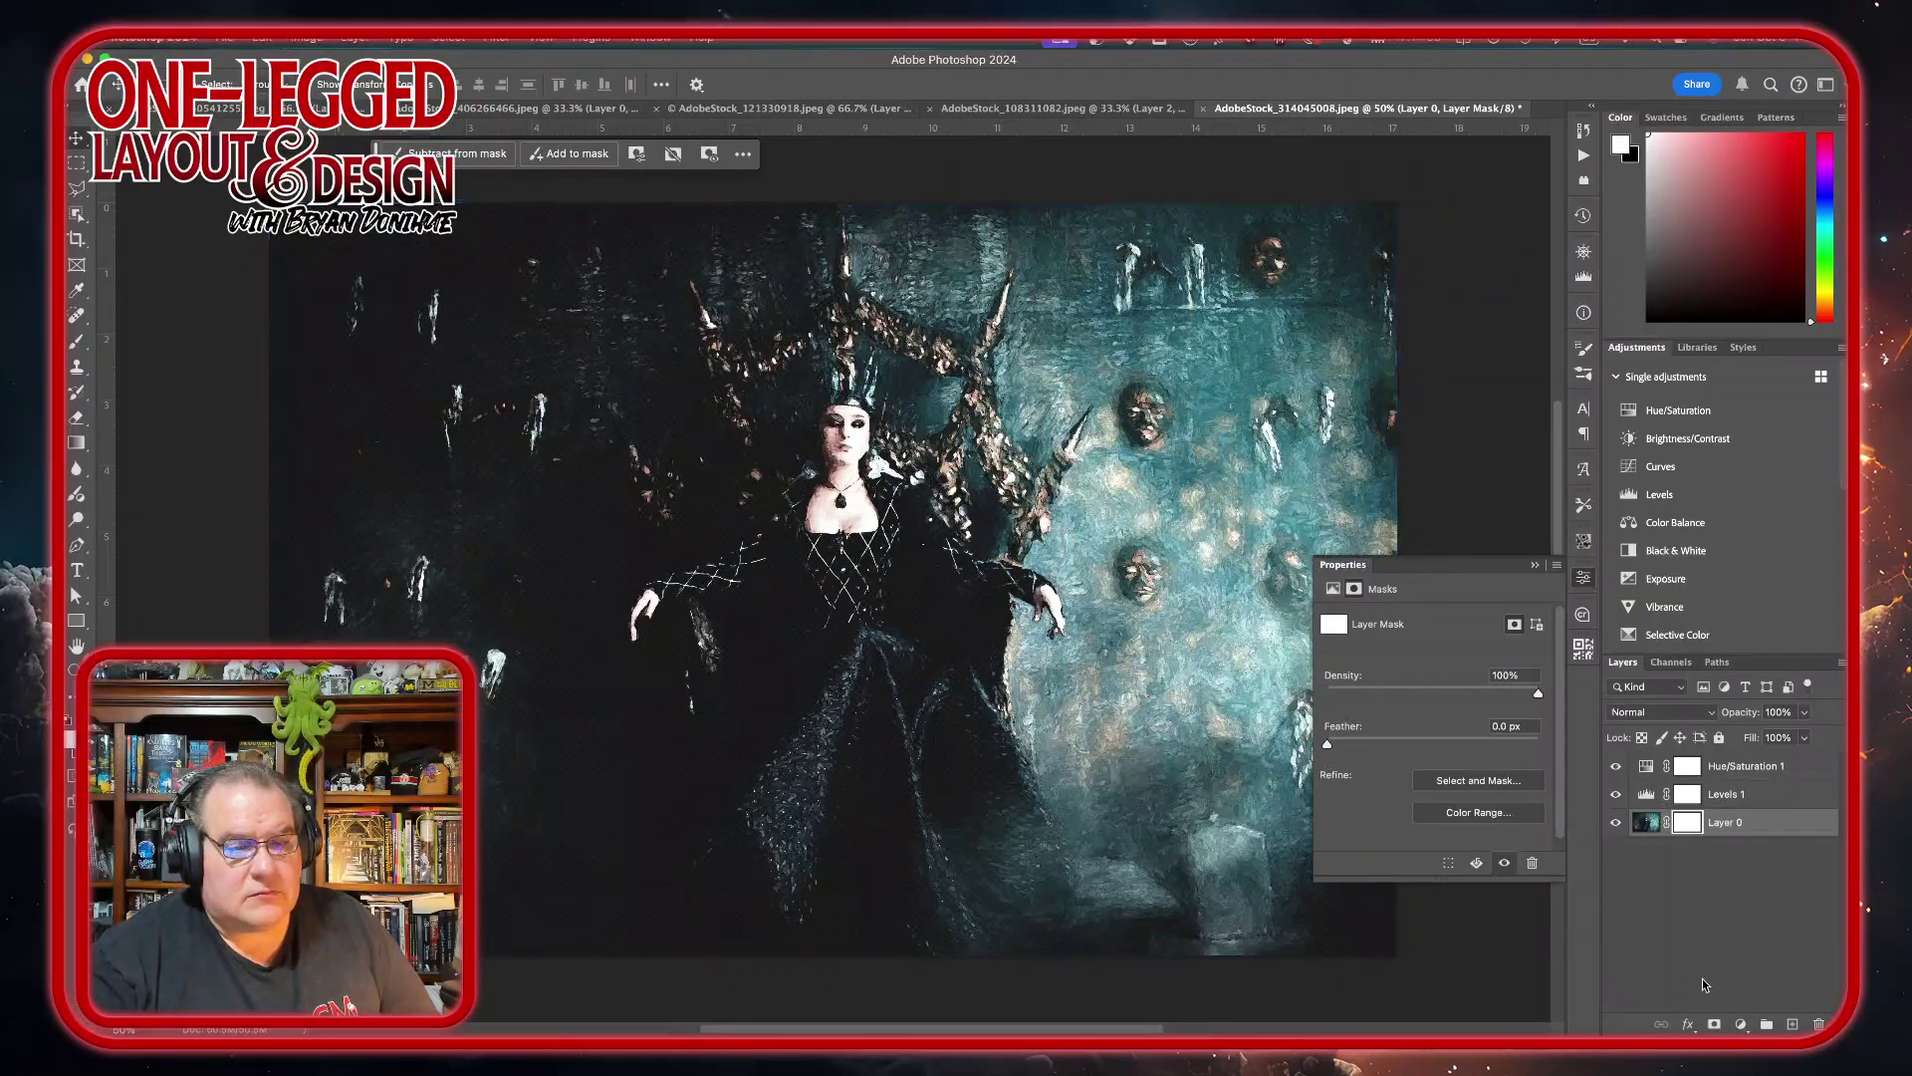
- Paint black with the Brush on Layer 0's mask to hide a ragged strip along the throne image's entire upper edge
click(1645, 822)
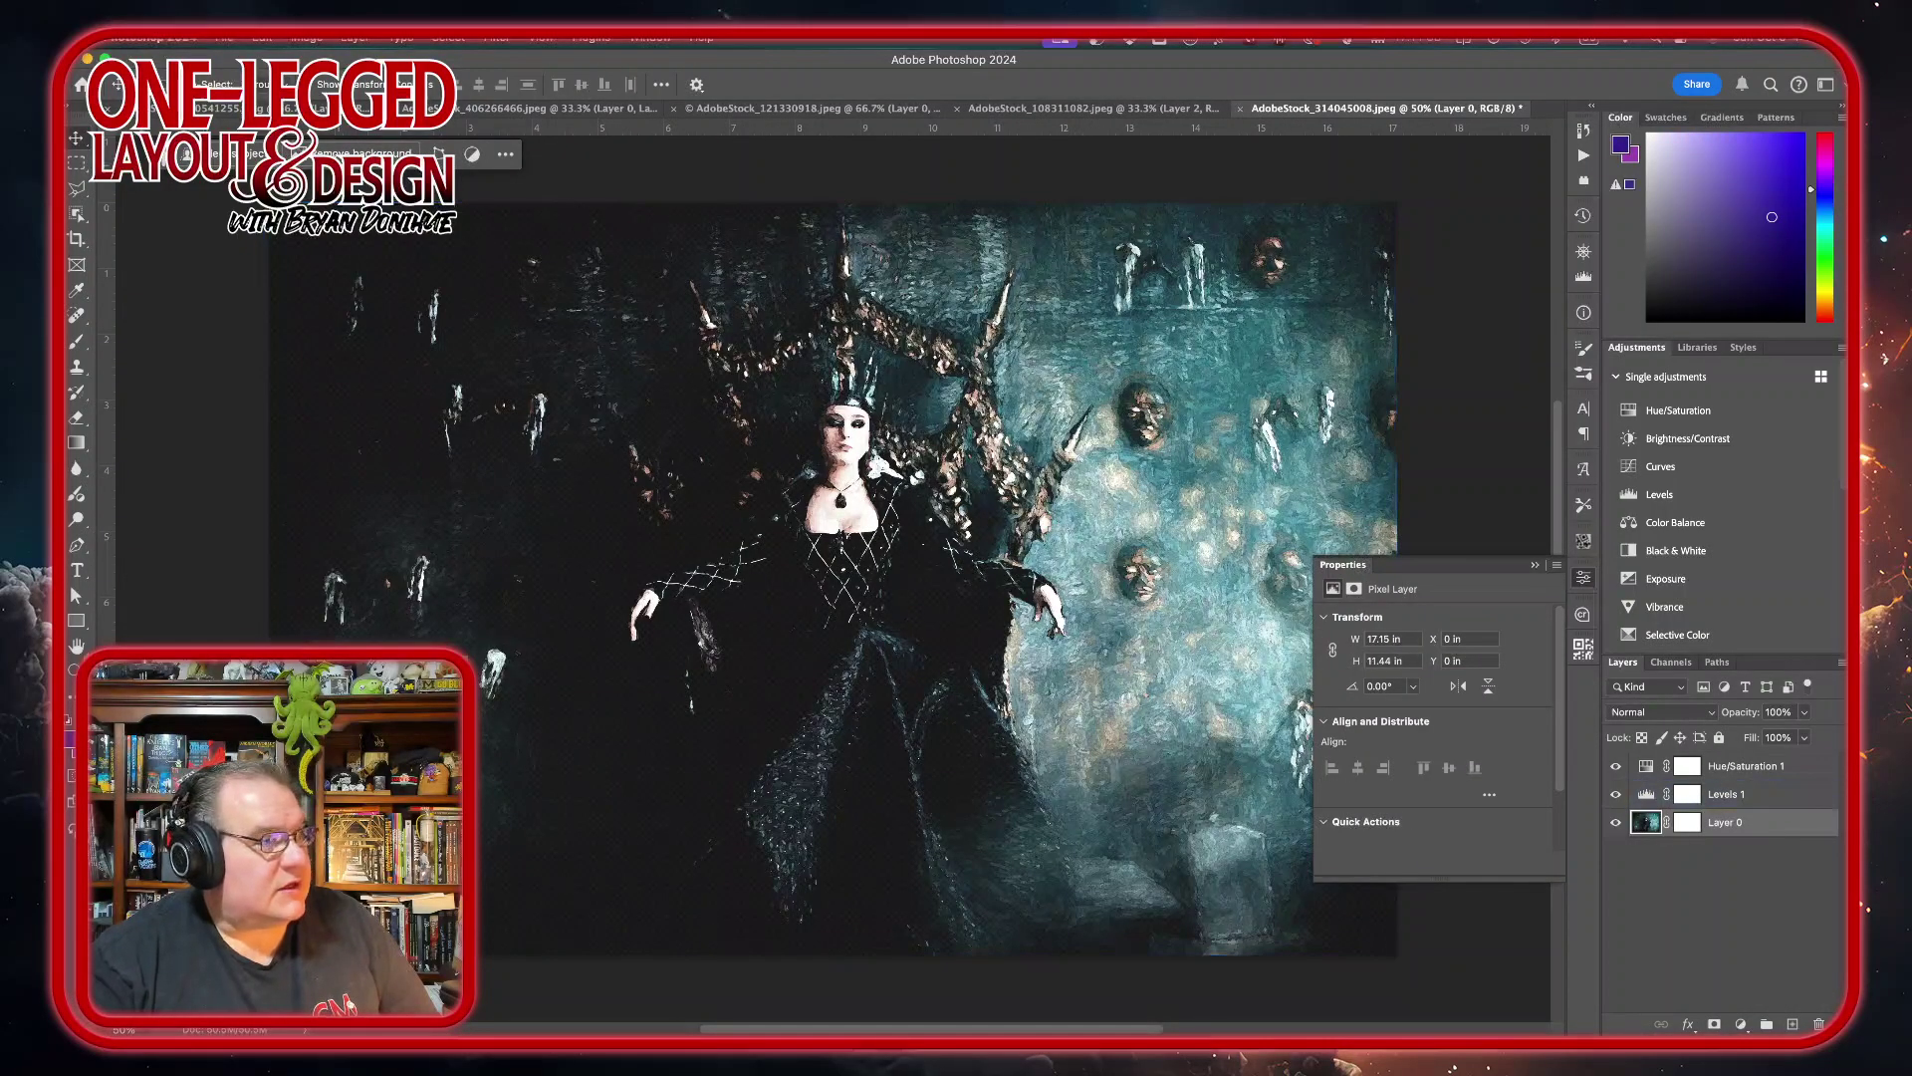
click(77, 341)
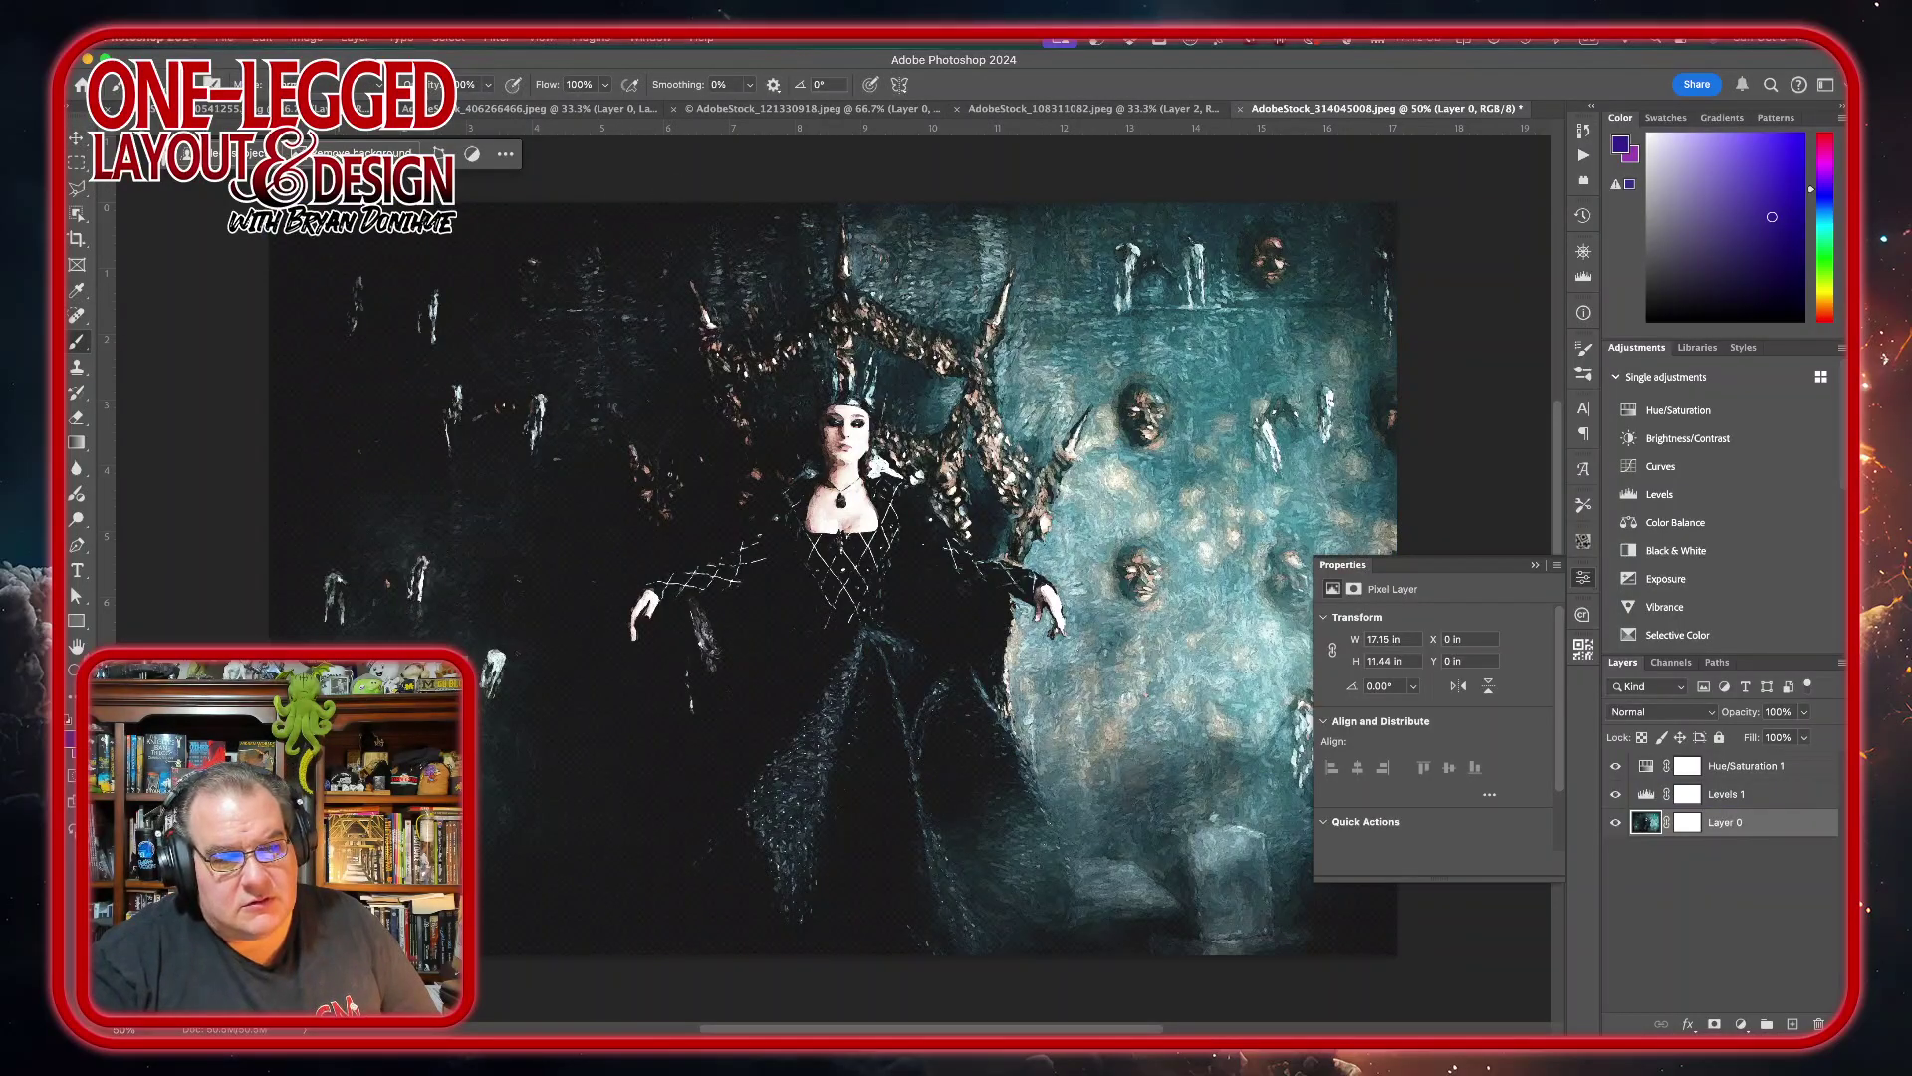
click(1686, 825)
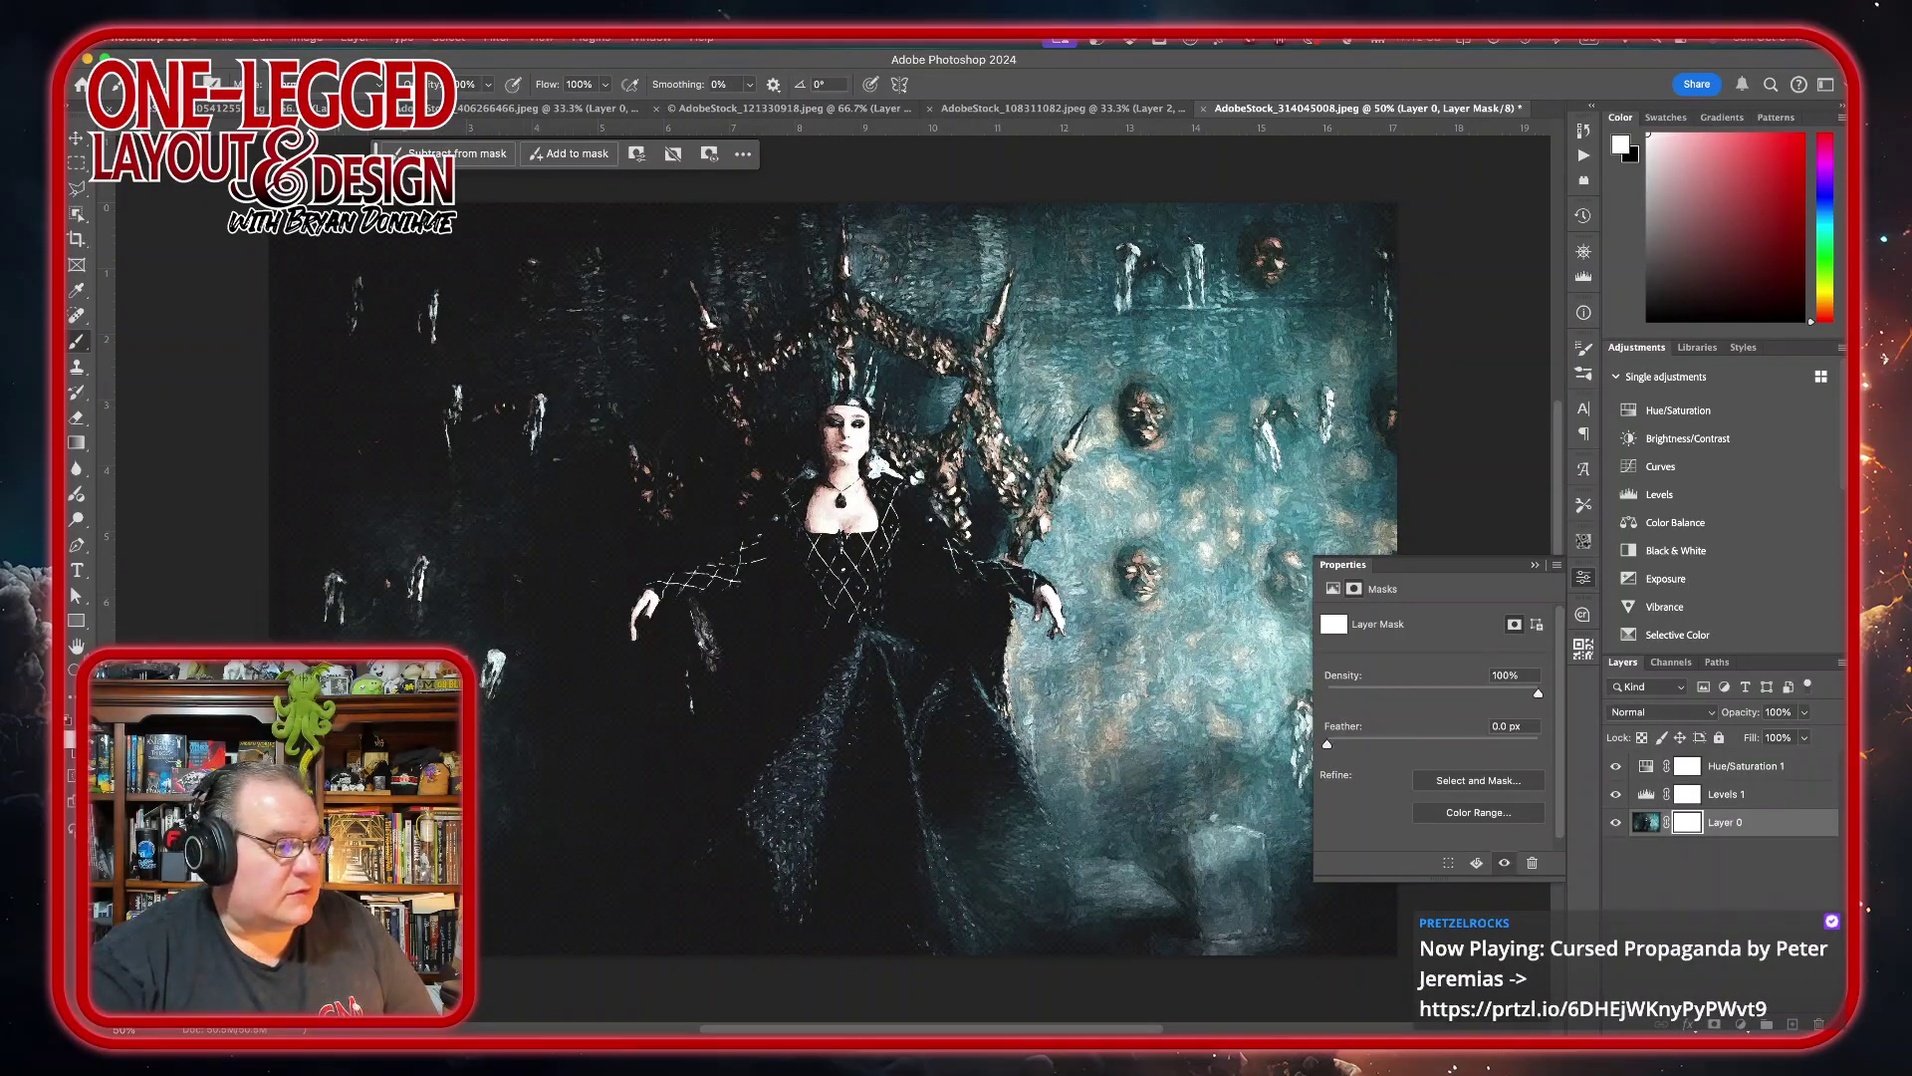
key(x)
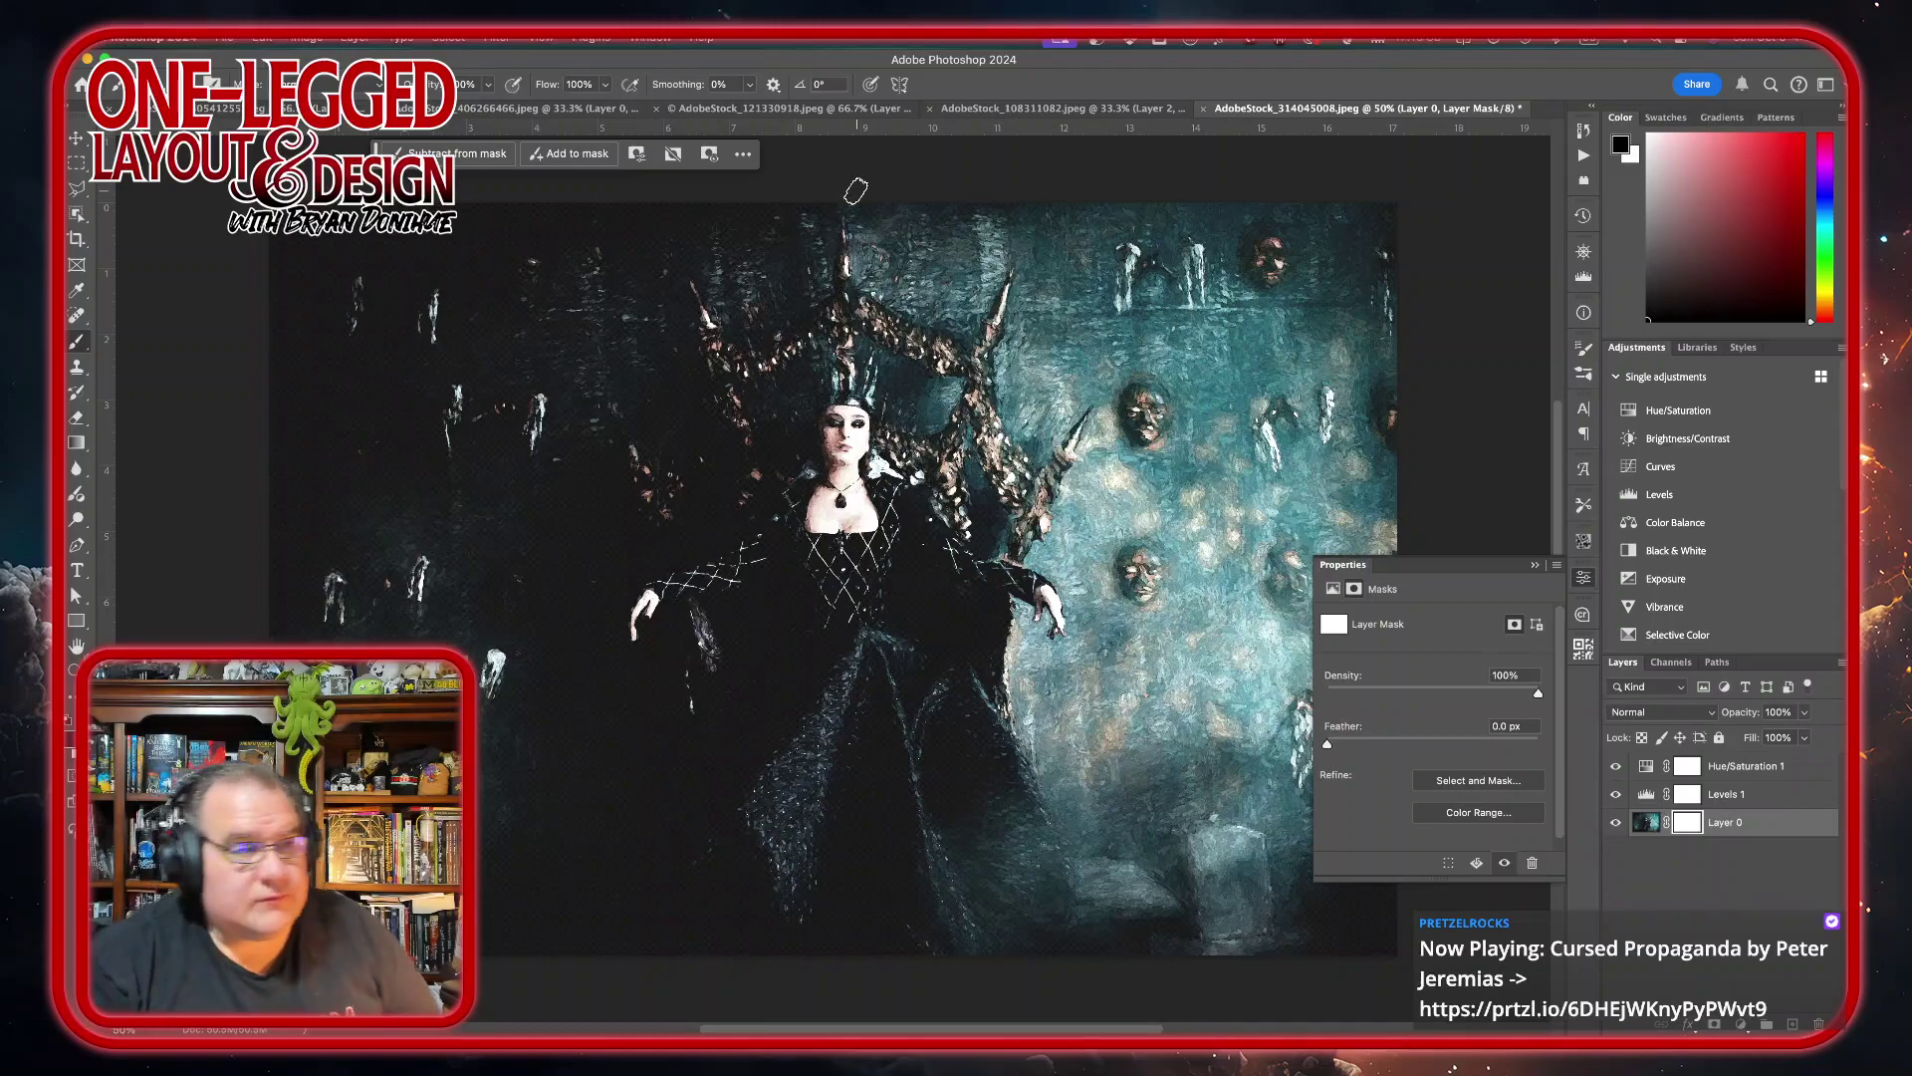
mouse_move(747, 211)
mouse_down()
mouse_move(944, 208)
mouse_move(677, 221)
mouse_move(1394, 219)
mouse_move(1265, 249)
mouse_move(1006, 254)
mouse_move(528, 225)
mouse_move(677, 209)
mouse_move(896, 259)
mouse_move(732, 261)
mouse_move(319, 249)
mouse_move(329, 215)
mouse_move(299, 209)
mouse_move(269, 239)
mouse_move(284, 254)
mouse_move(448, 277)
mouse_move(229, 263)
mouse_move(279, 288)
mouse_up()
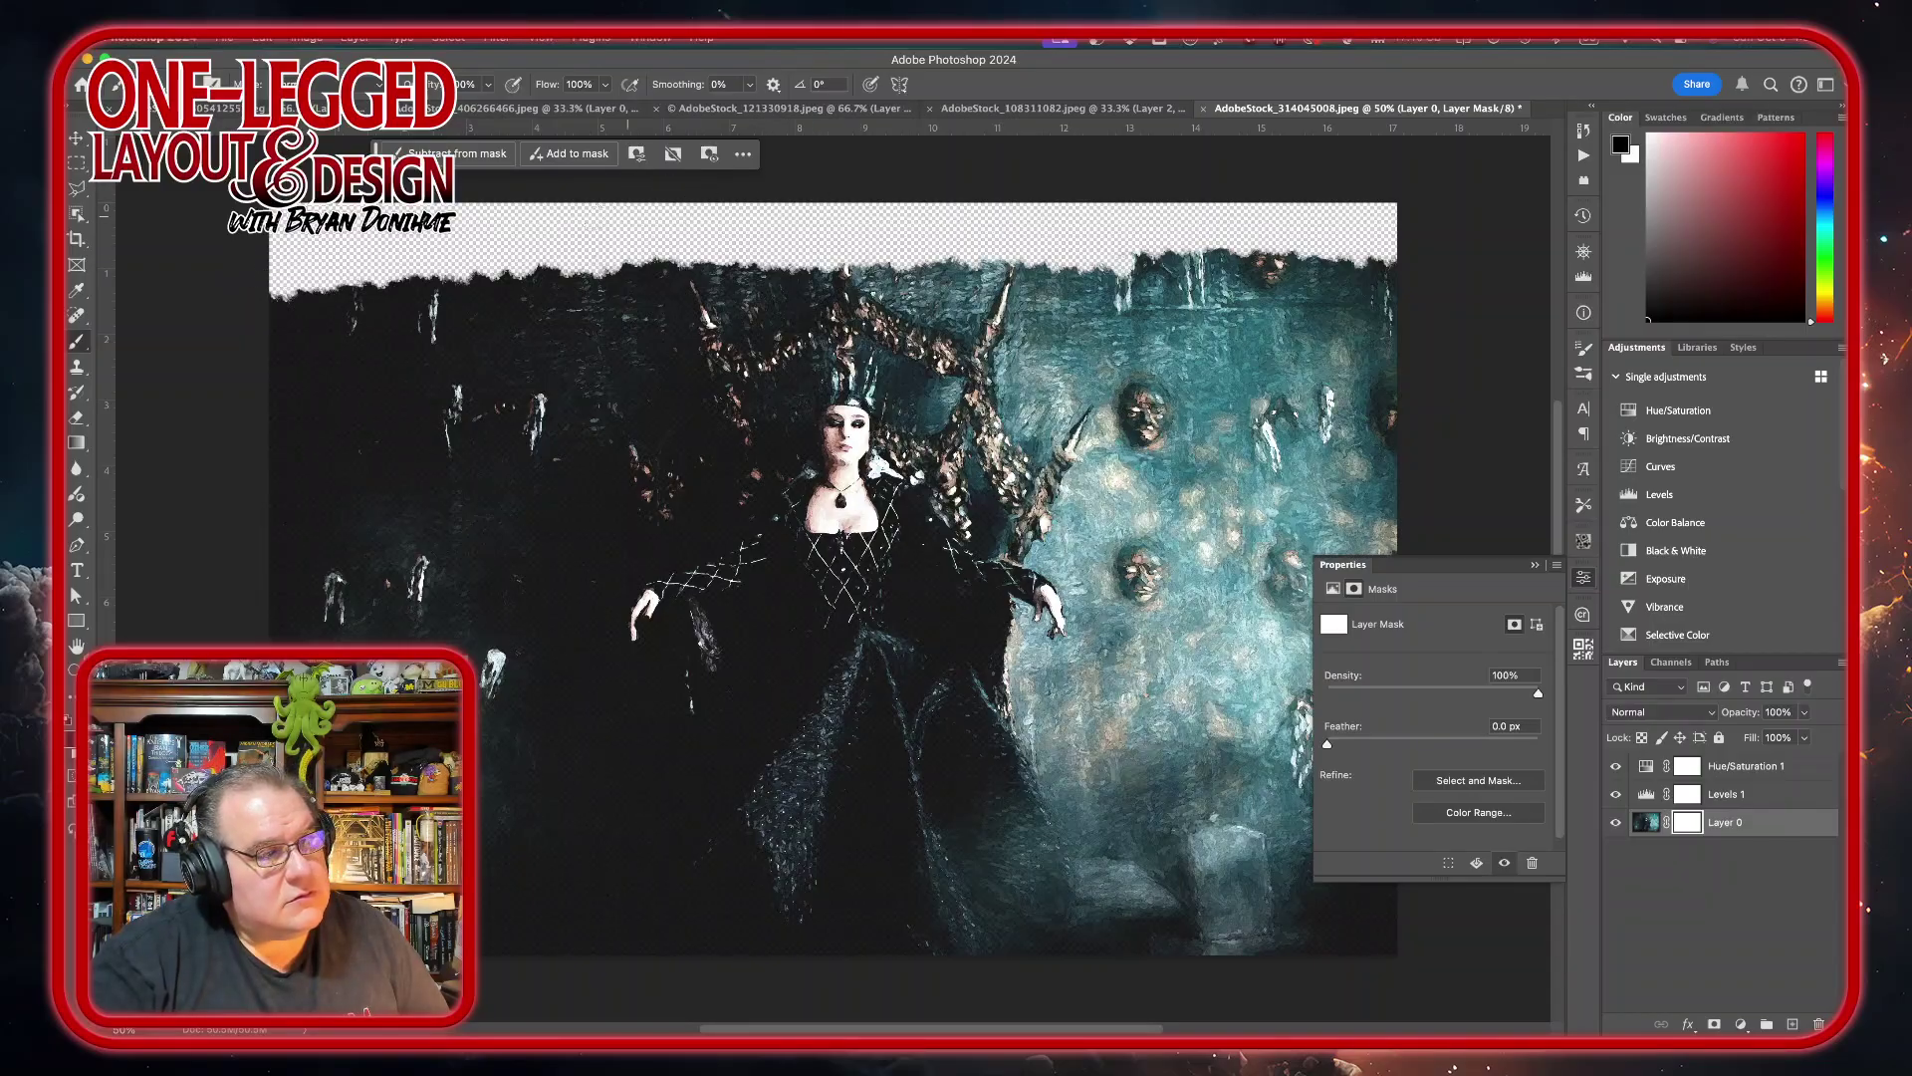
mouse_move(459, 275)
mouse_down()
mouse_move(727, 271)
mouse_move(754, 245)
mouse_up()
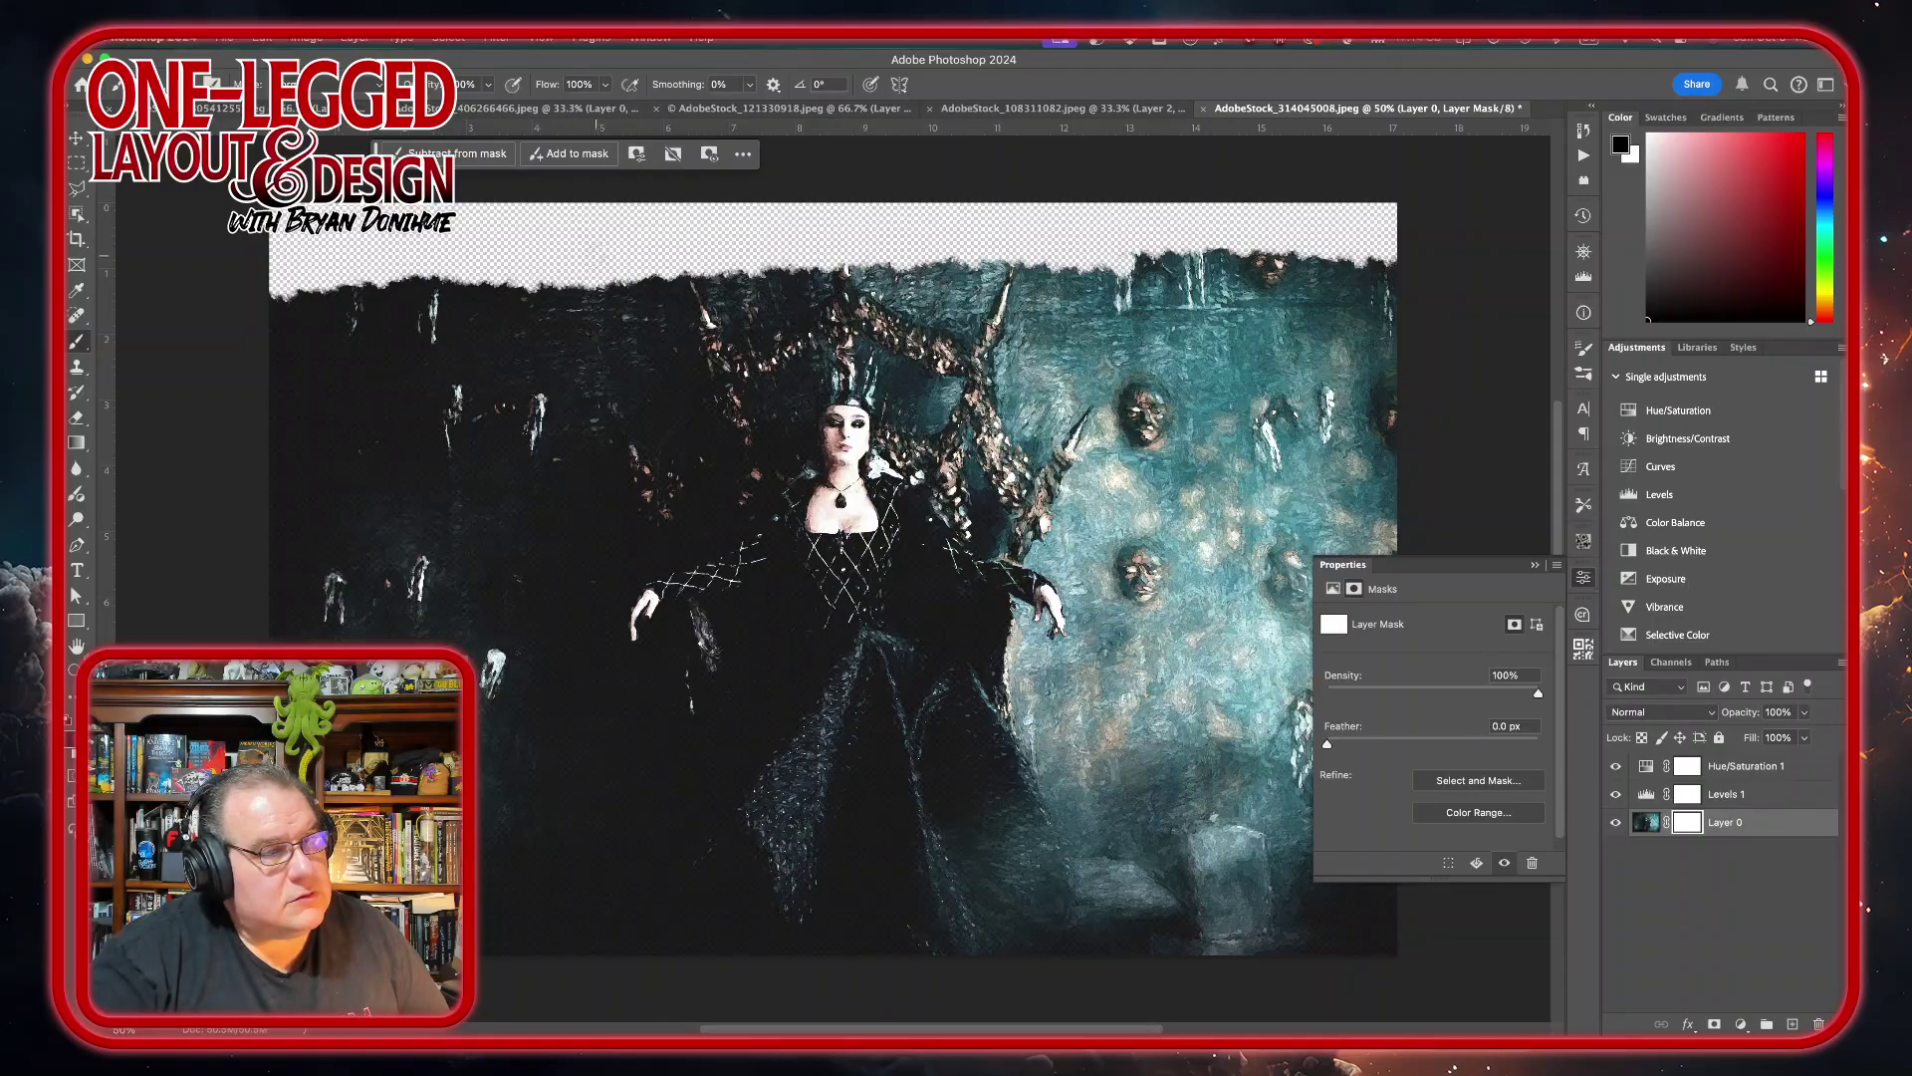
mouse_move(1238, 235)
mouse_down()
mouse_move(1250, 246)
mouse_move(1156, 235)
mouse_move(1398, 235)
mouse_up()
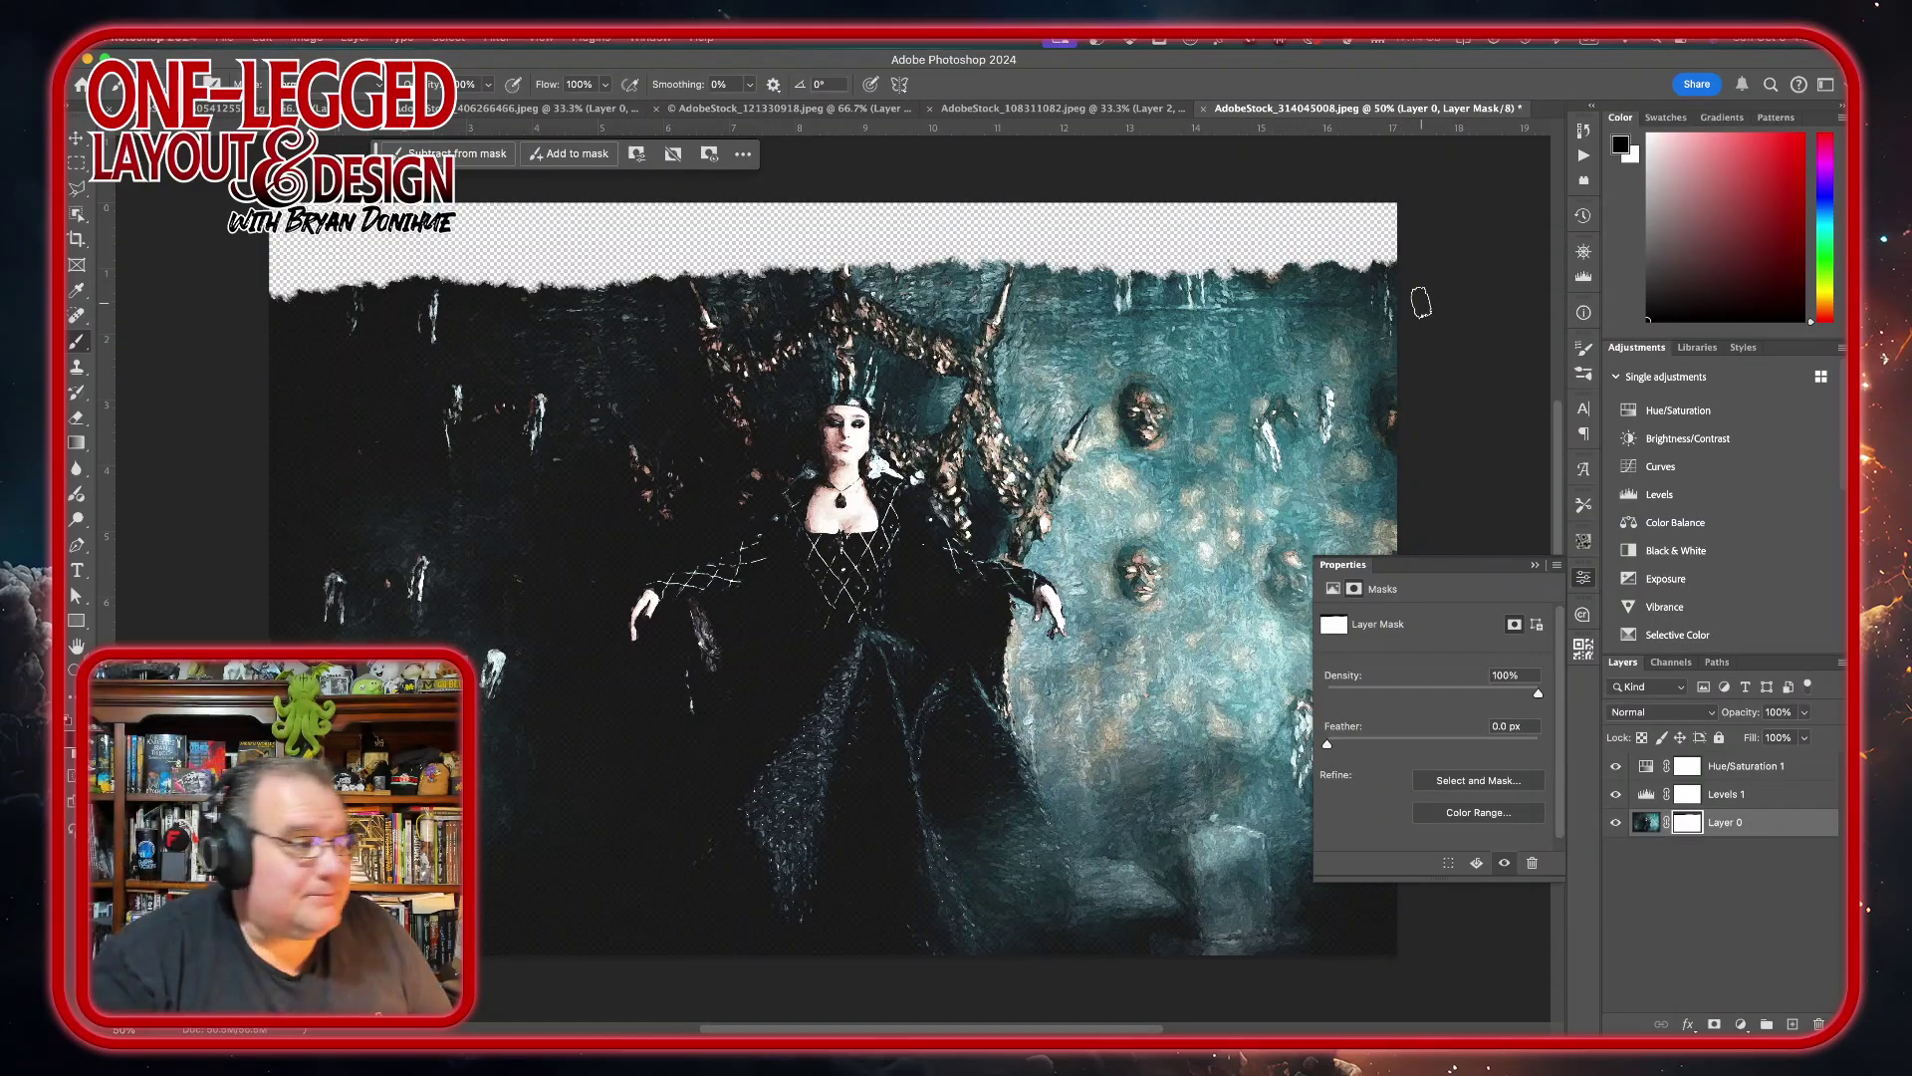
- Set up an export of the masked image as a transparent PNG scaled to 50%
click(224, 38)
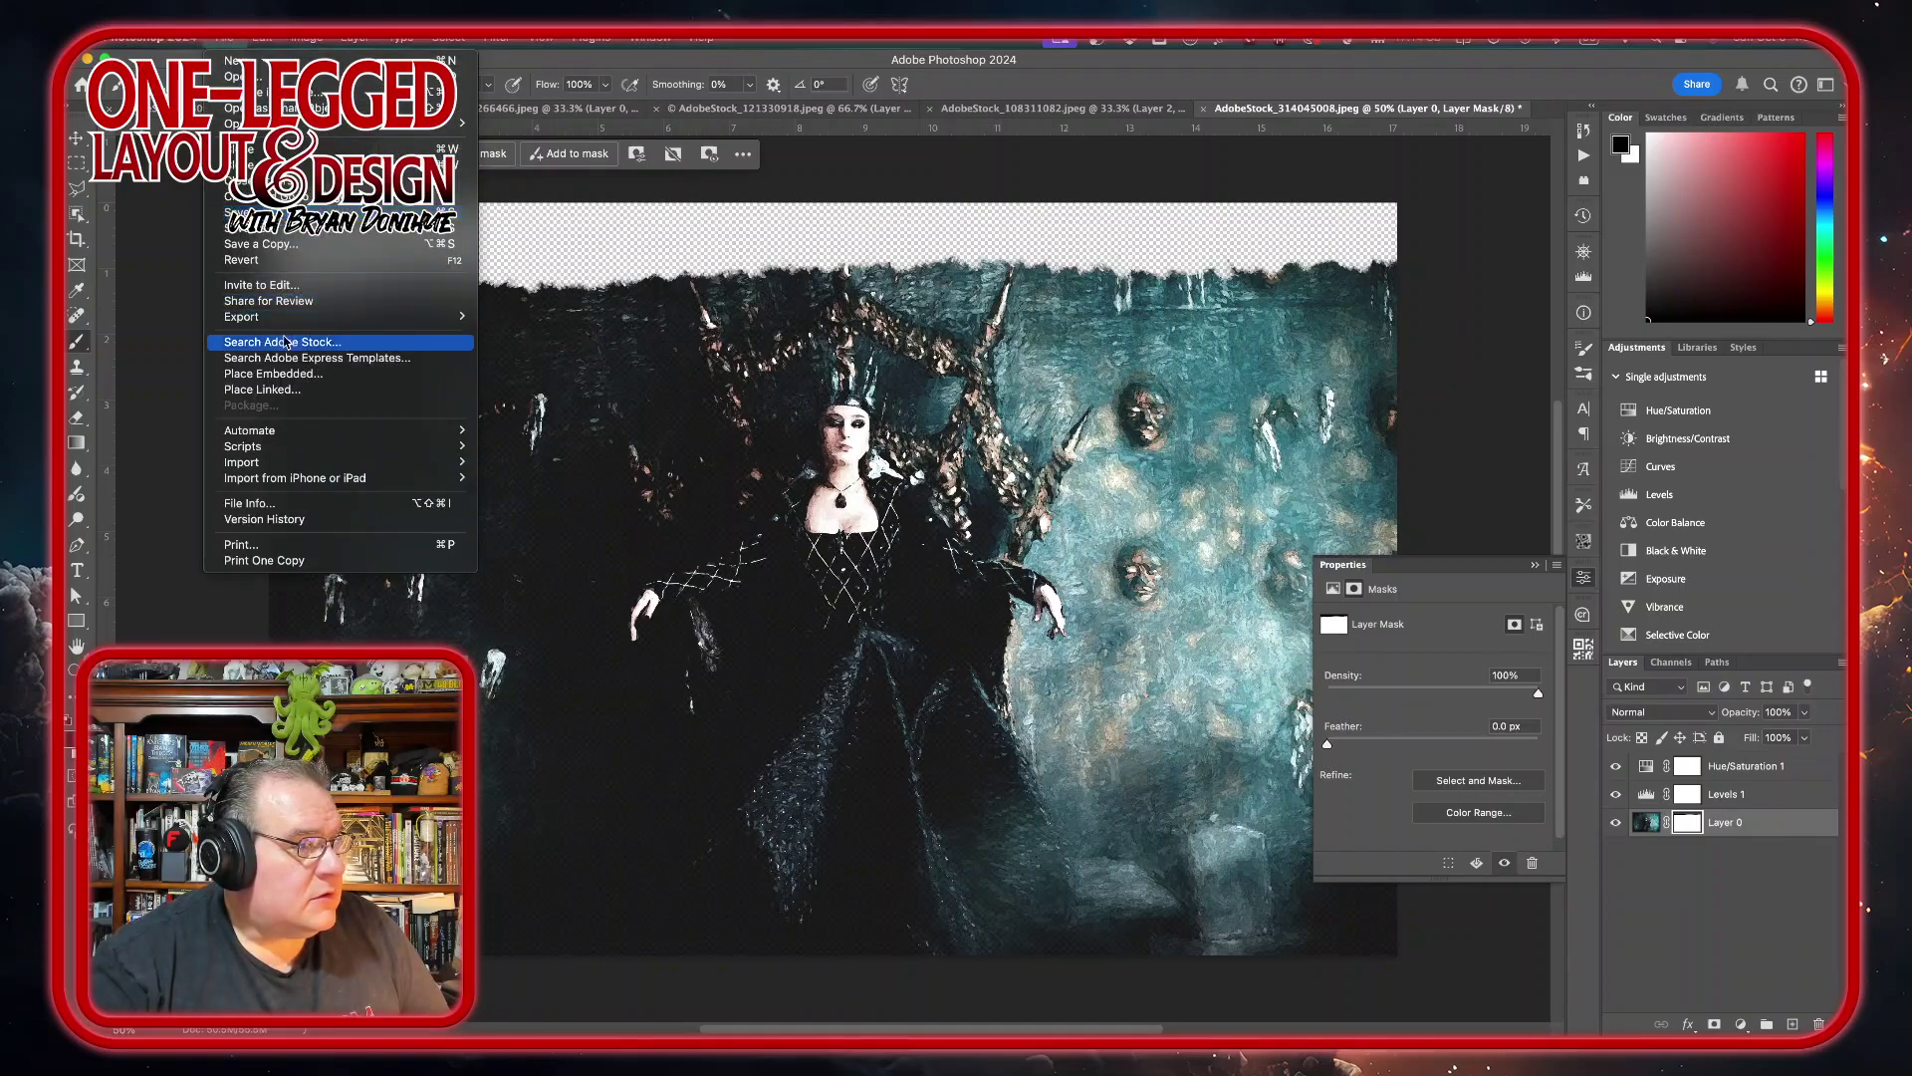
mouse_move(333, 316)
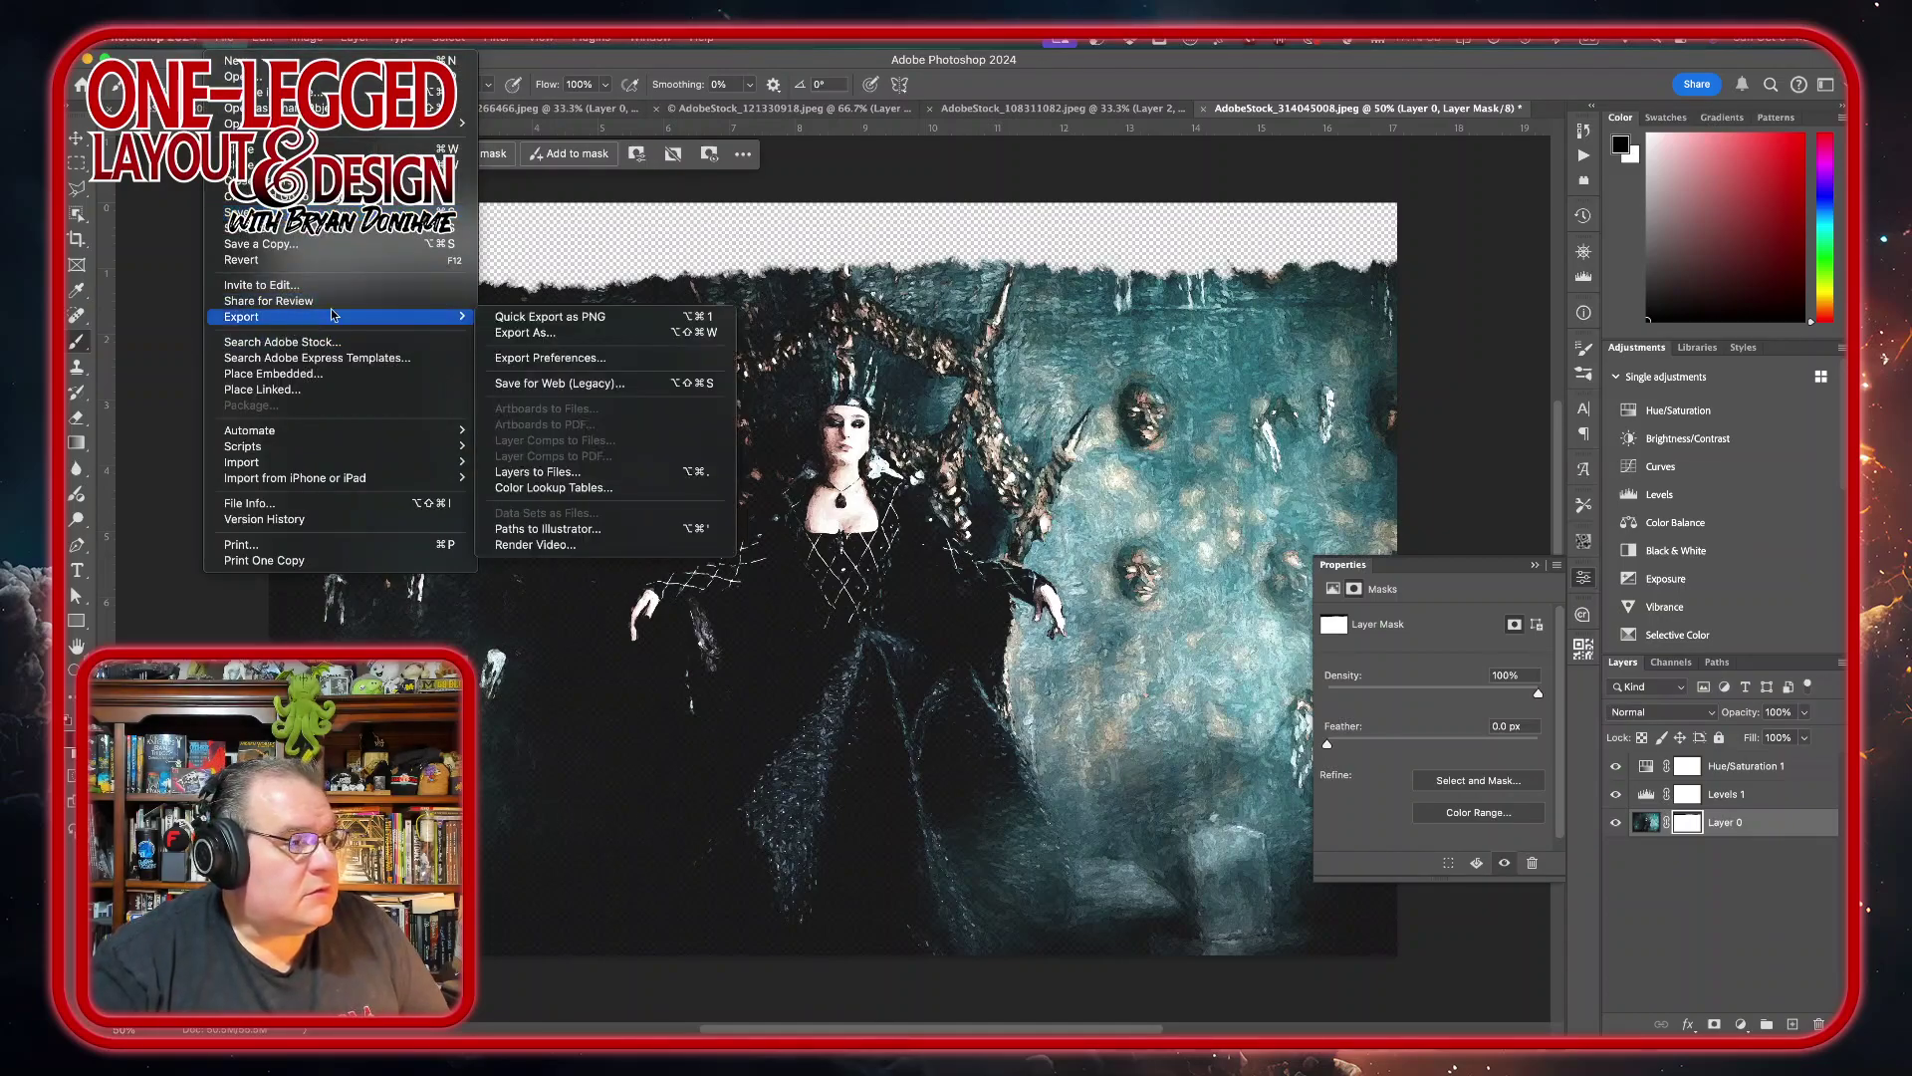
click(541, 335)
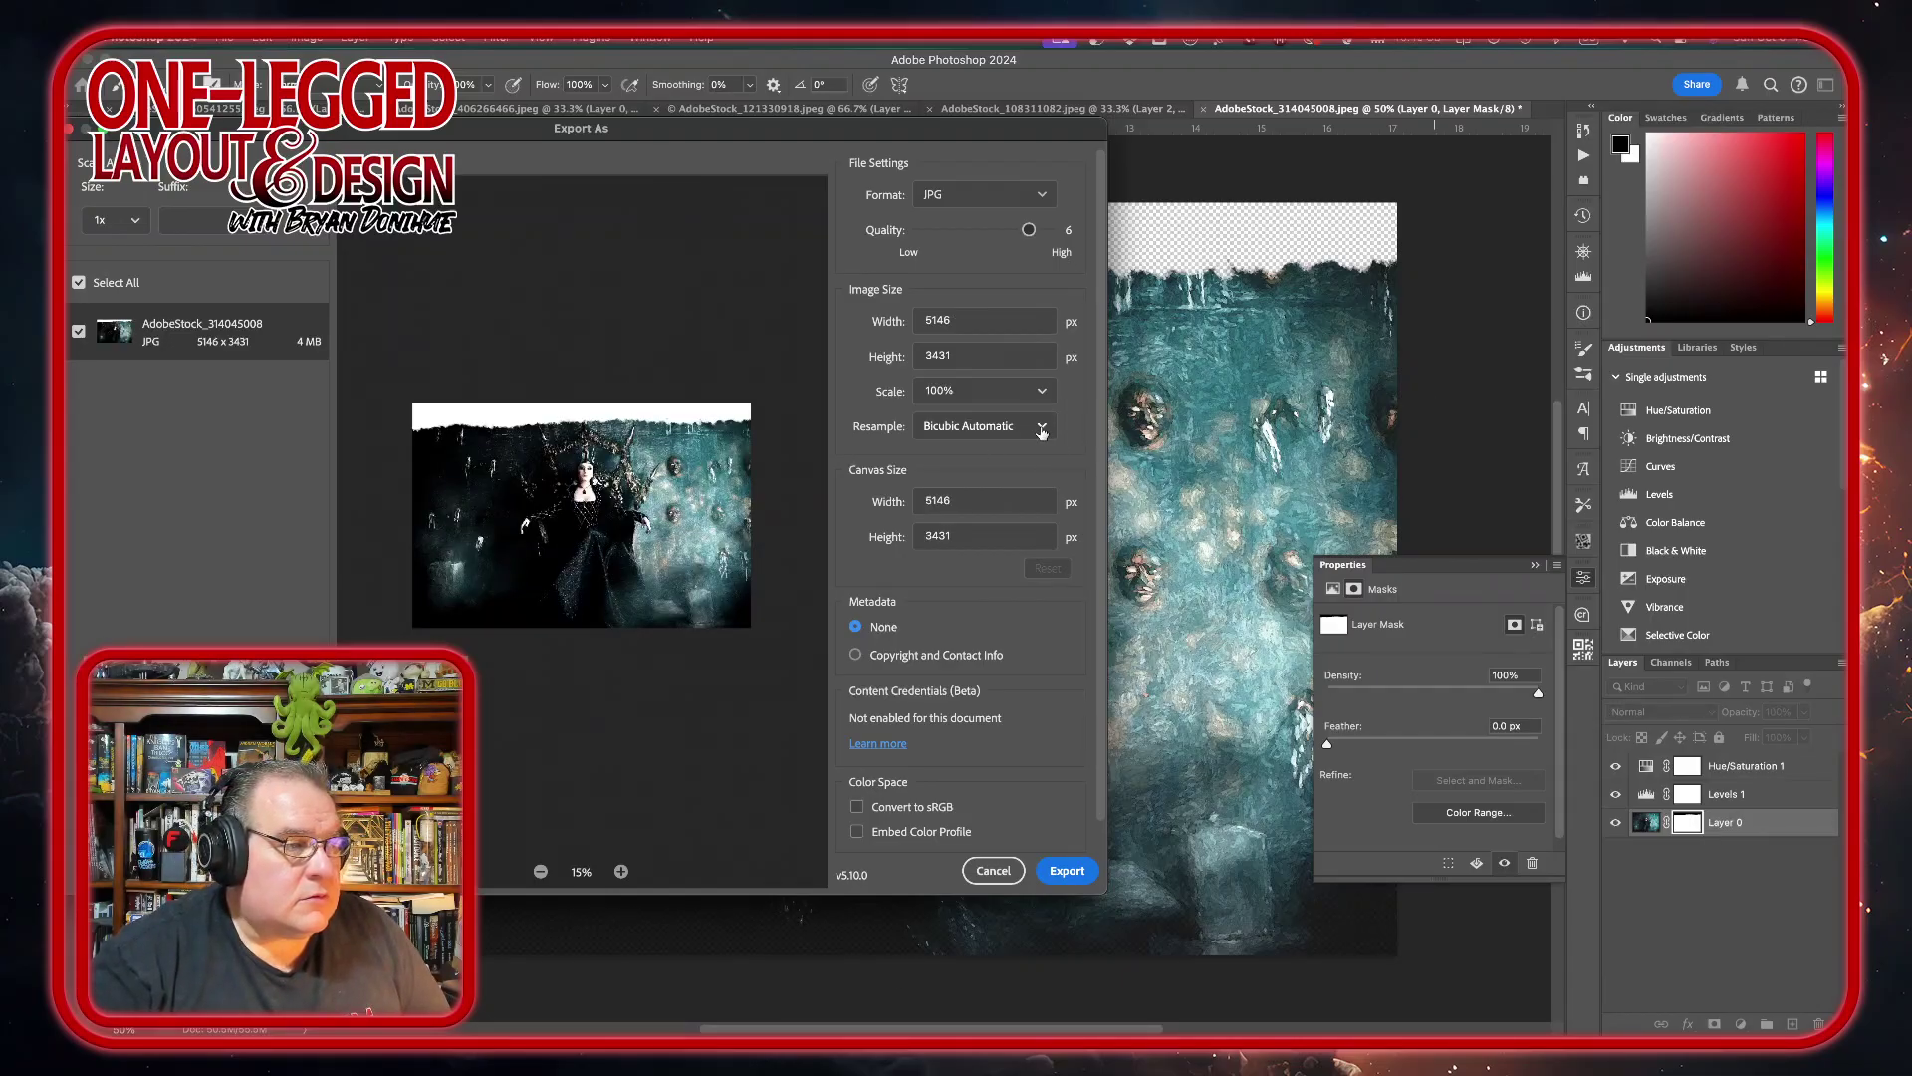
click(1045, 195)
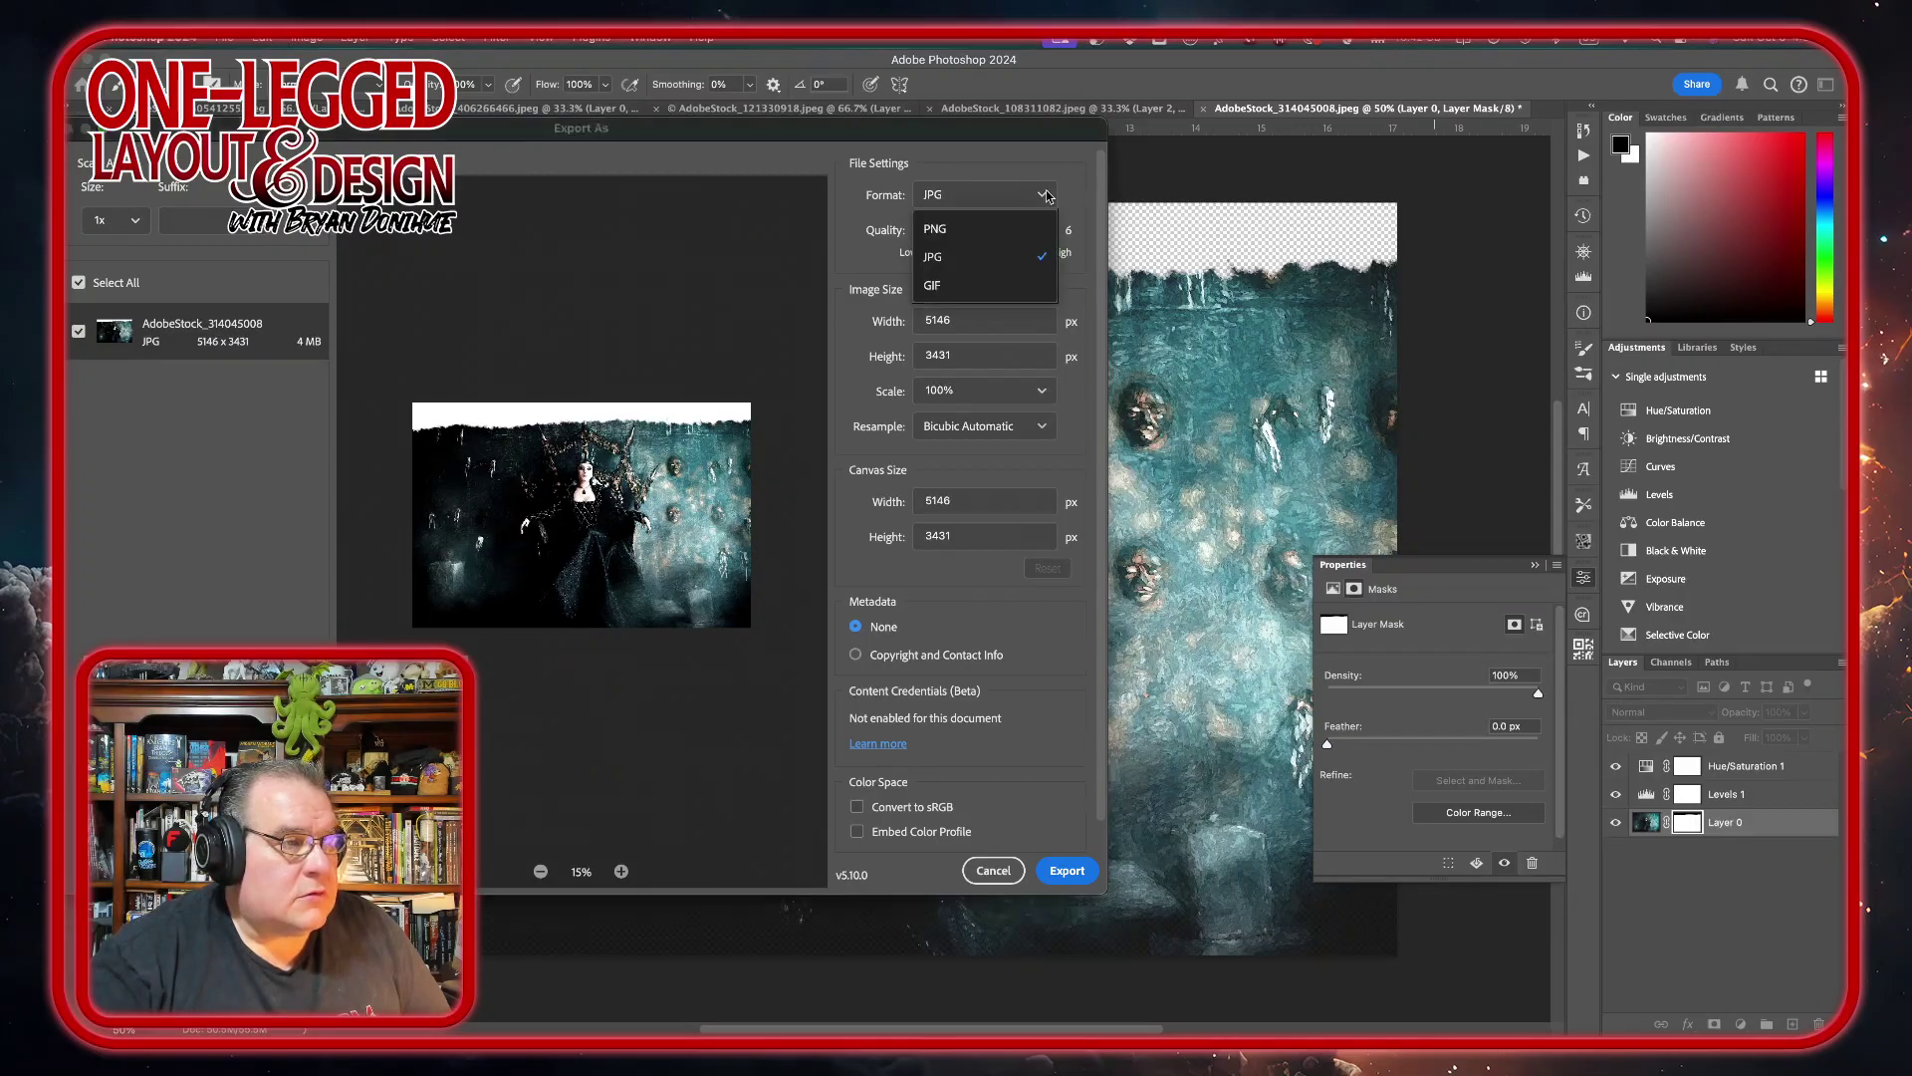
click(988, 230)
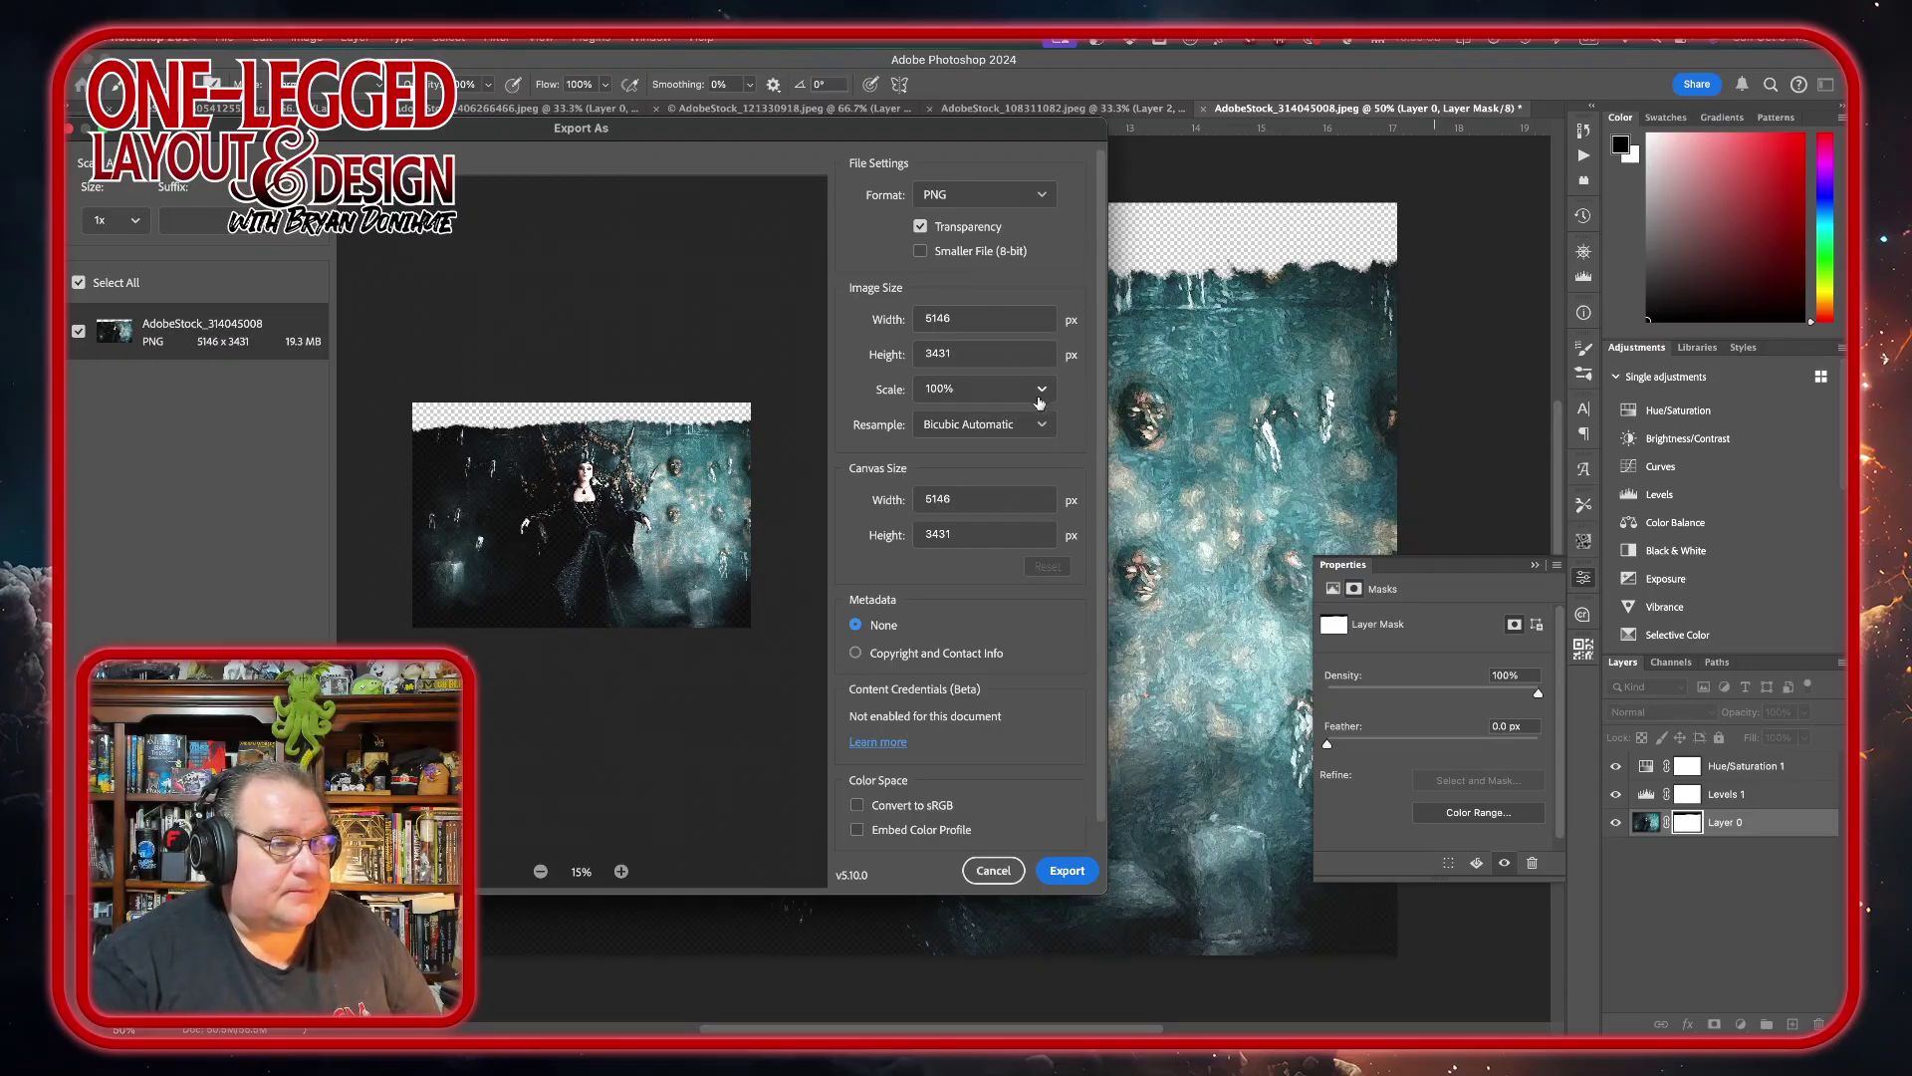
click(1037, 397)
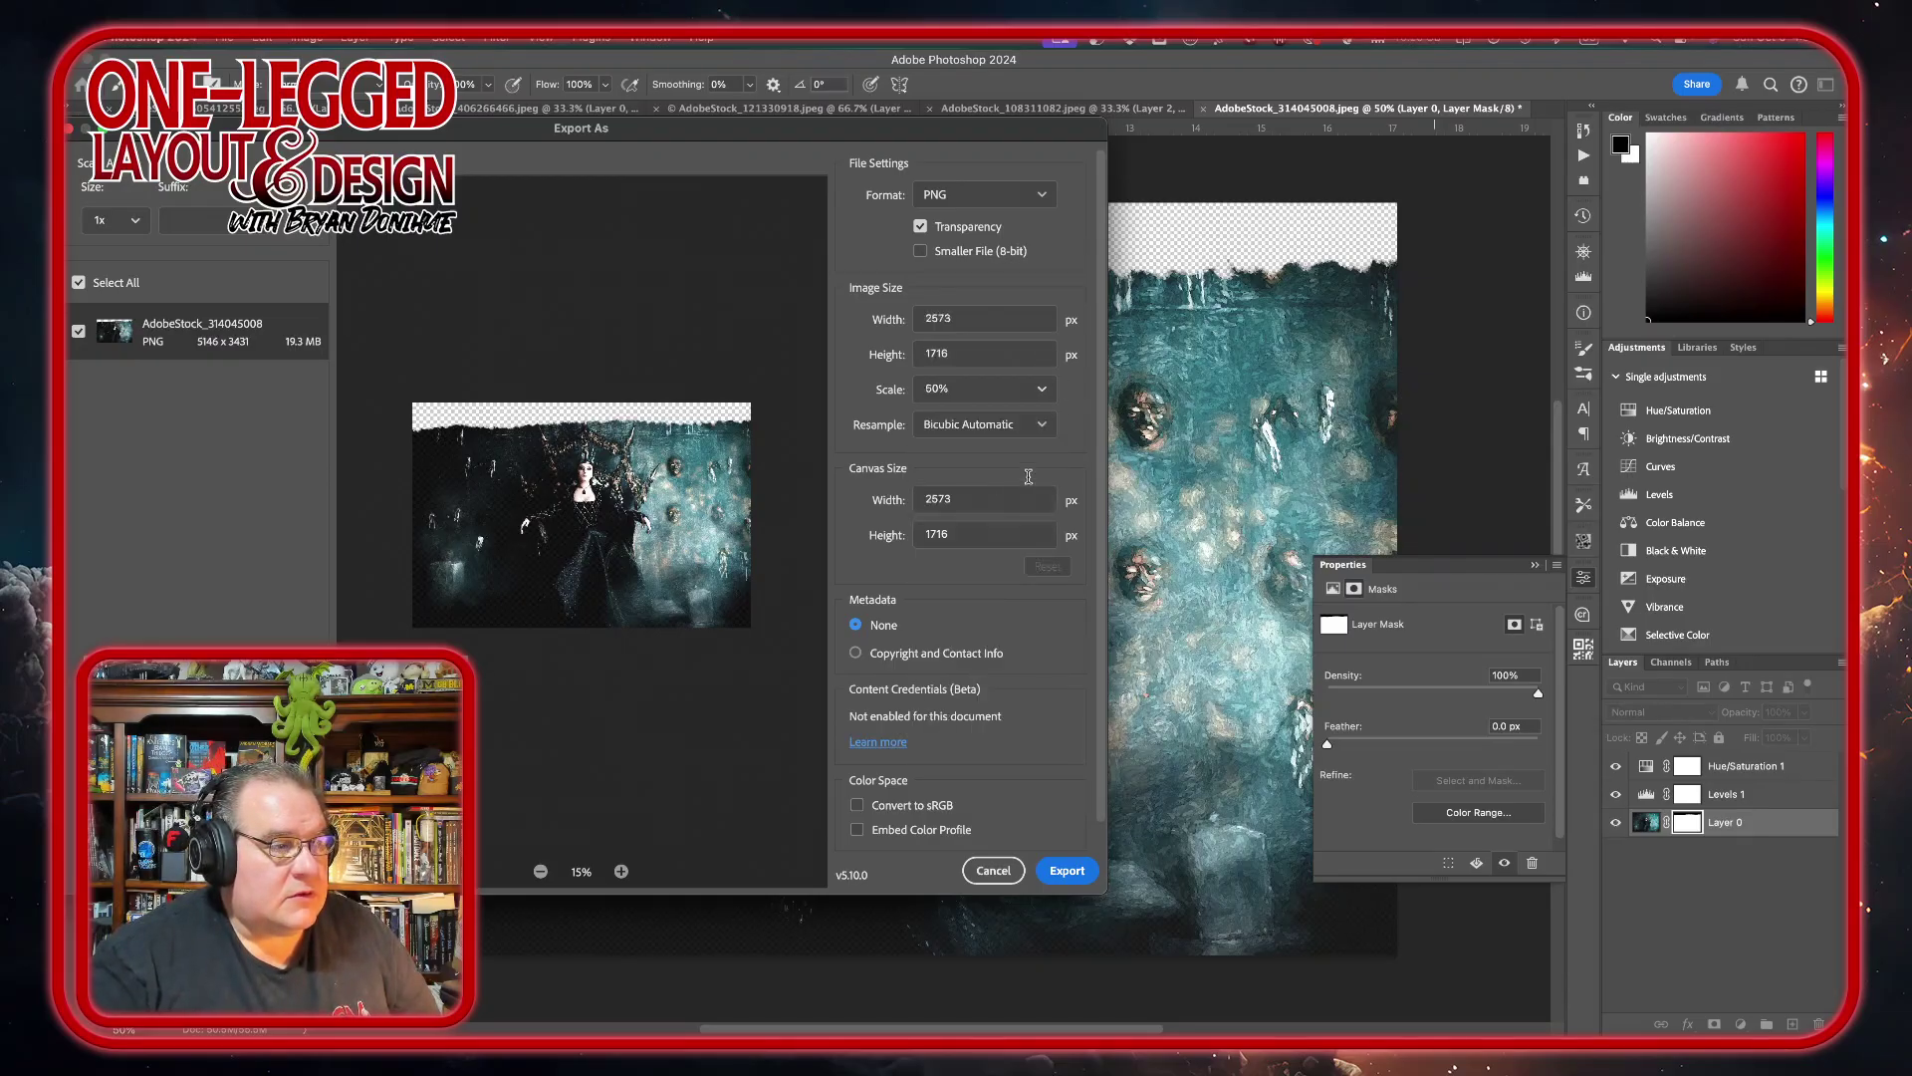
click(971, 507)
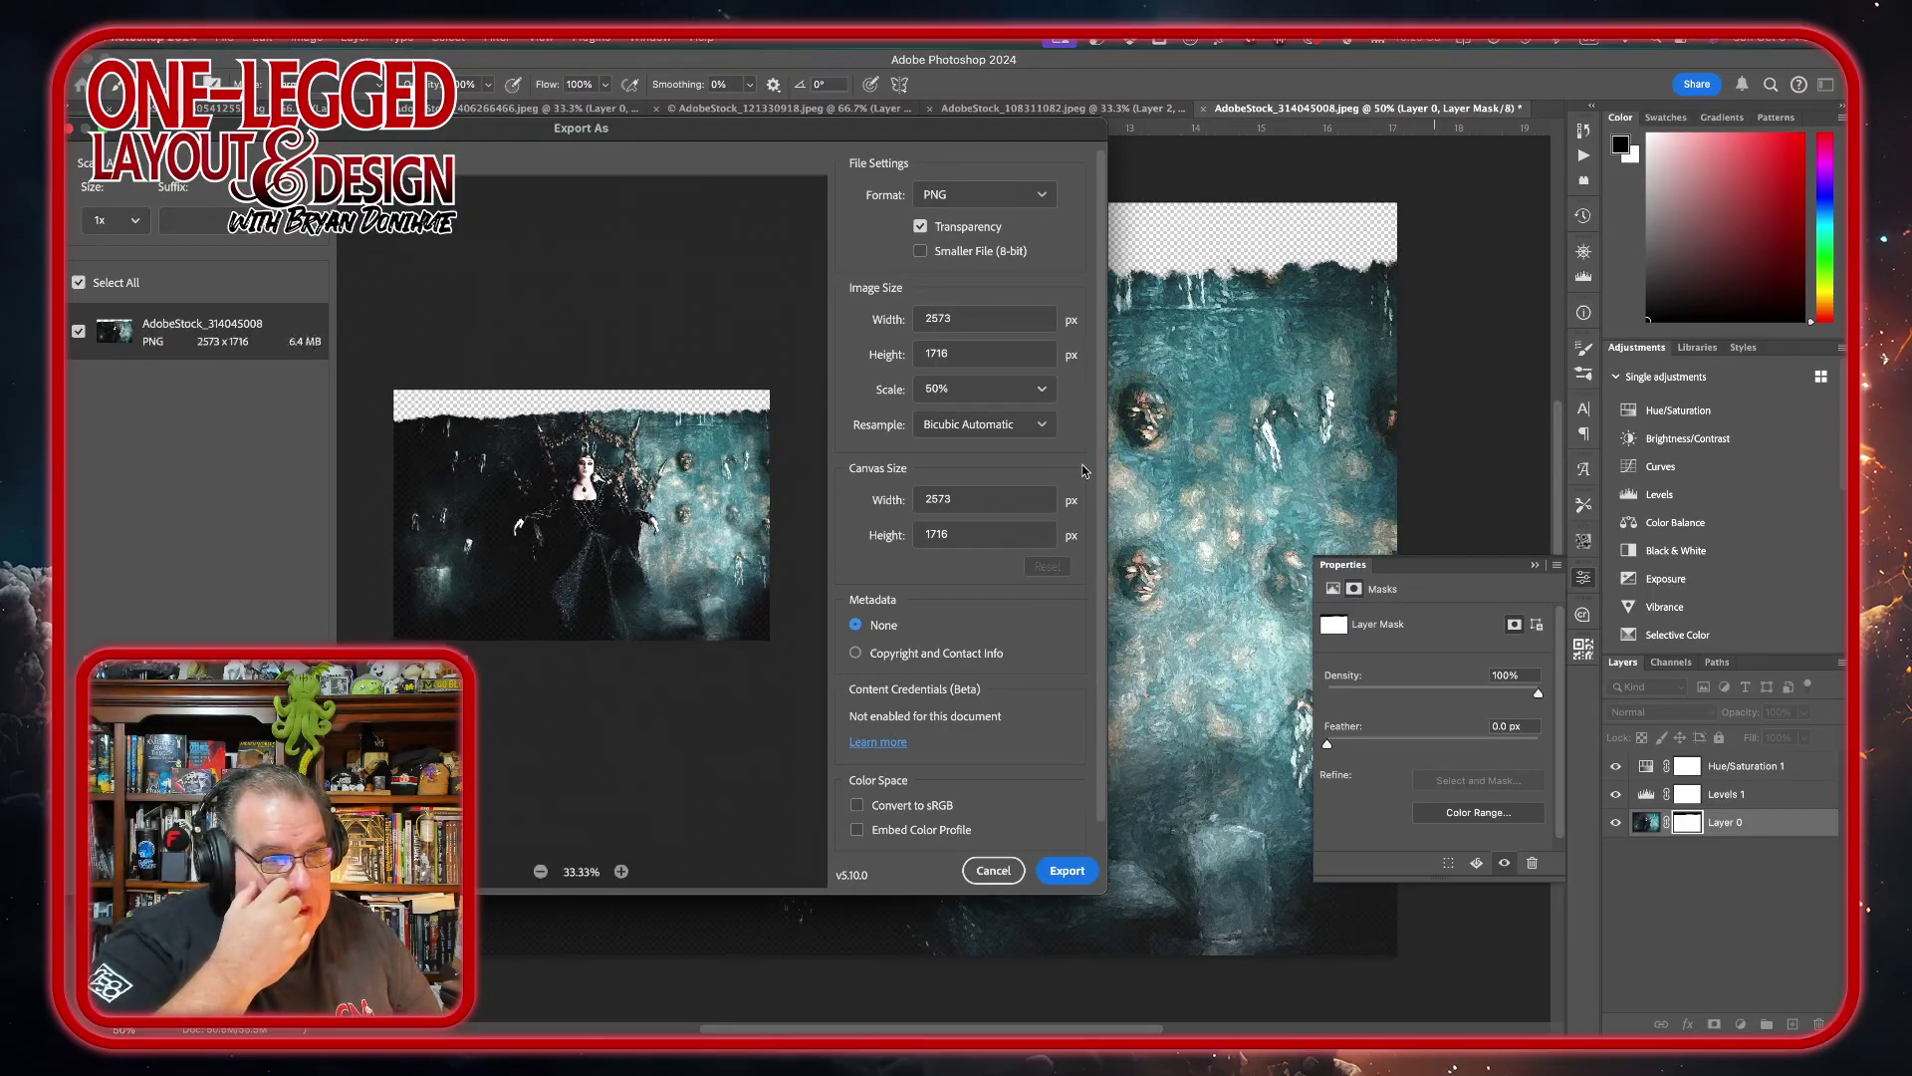
- Export the image to the Artwork folder as masked-AdobeStock_314045008.png
click(1061, 873)
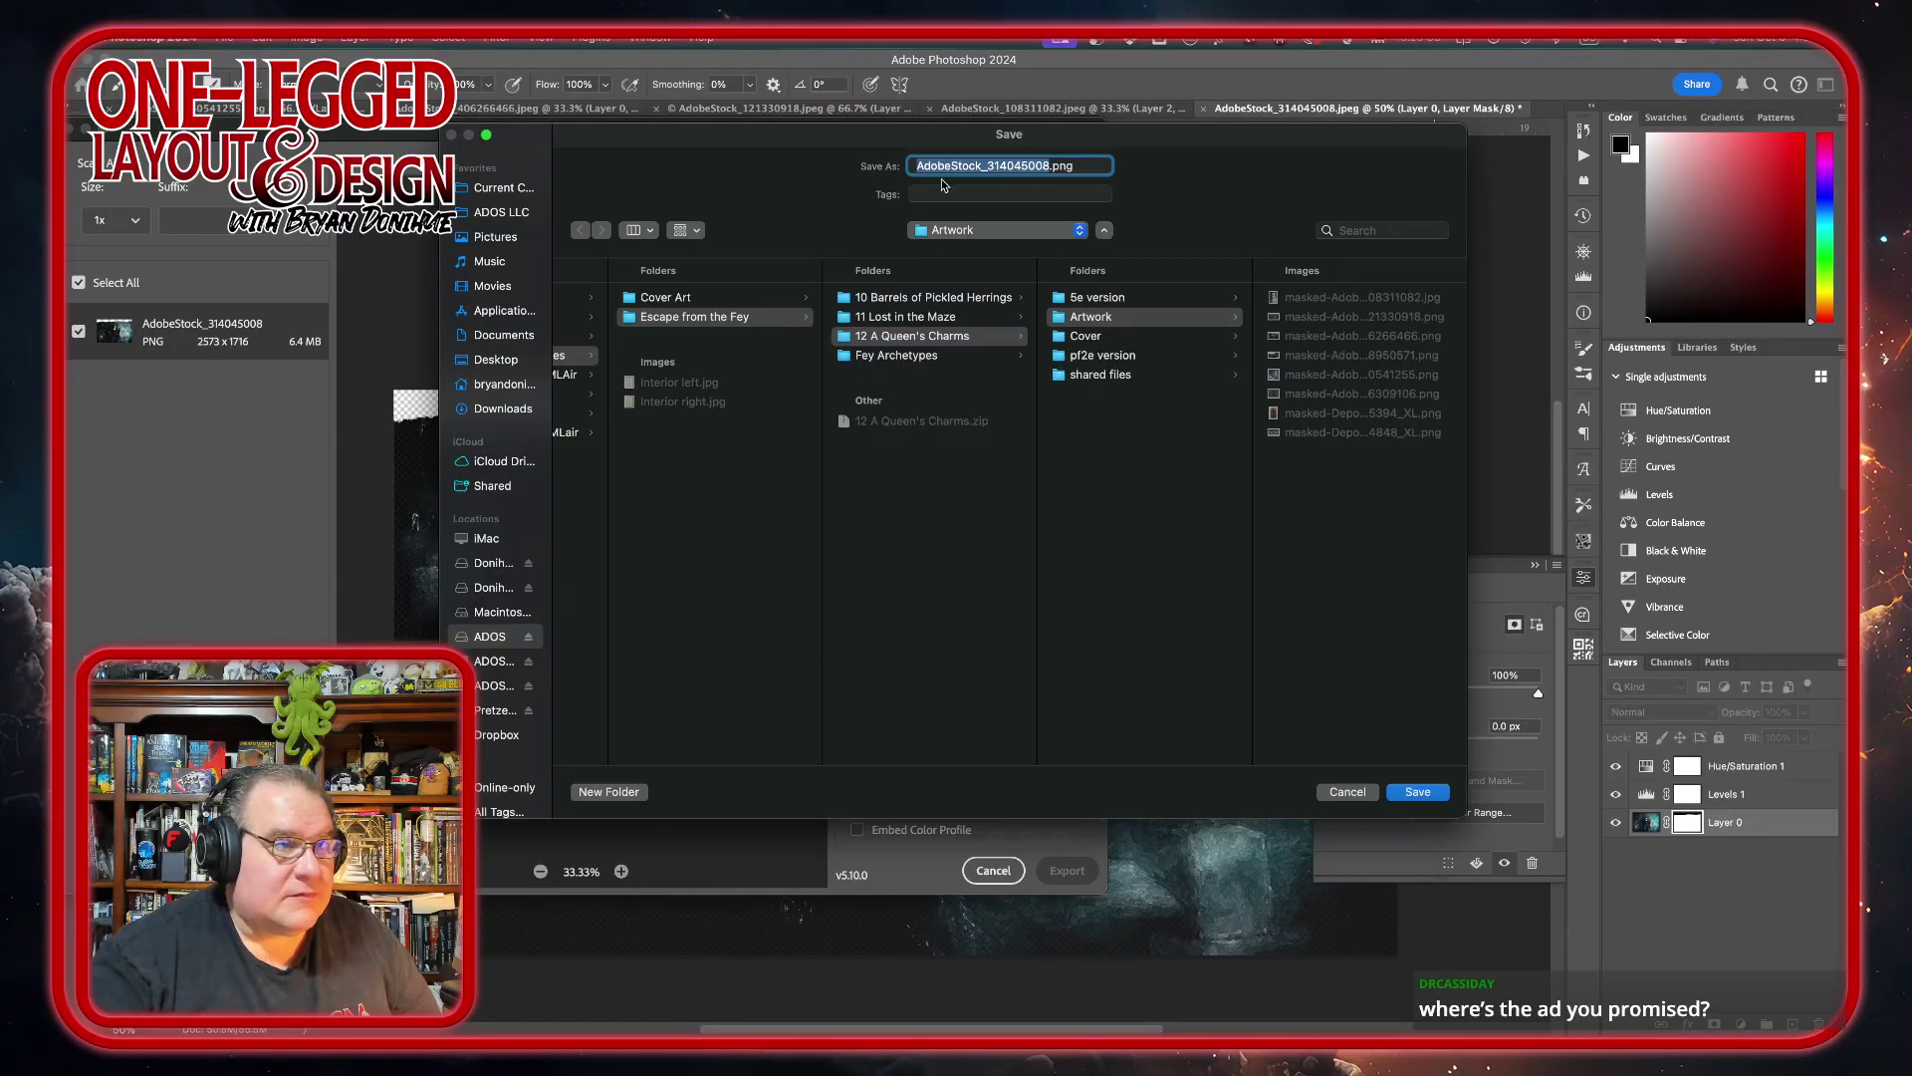
click(914, 165)
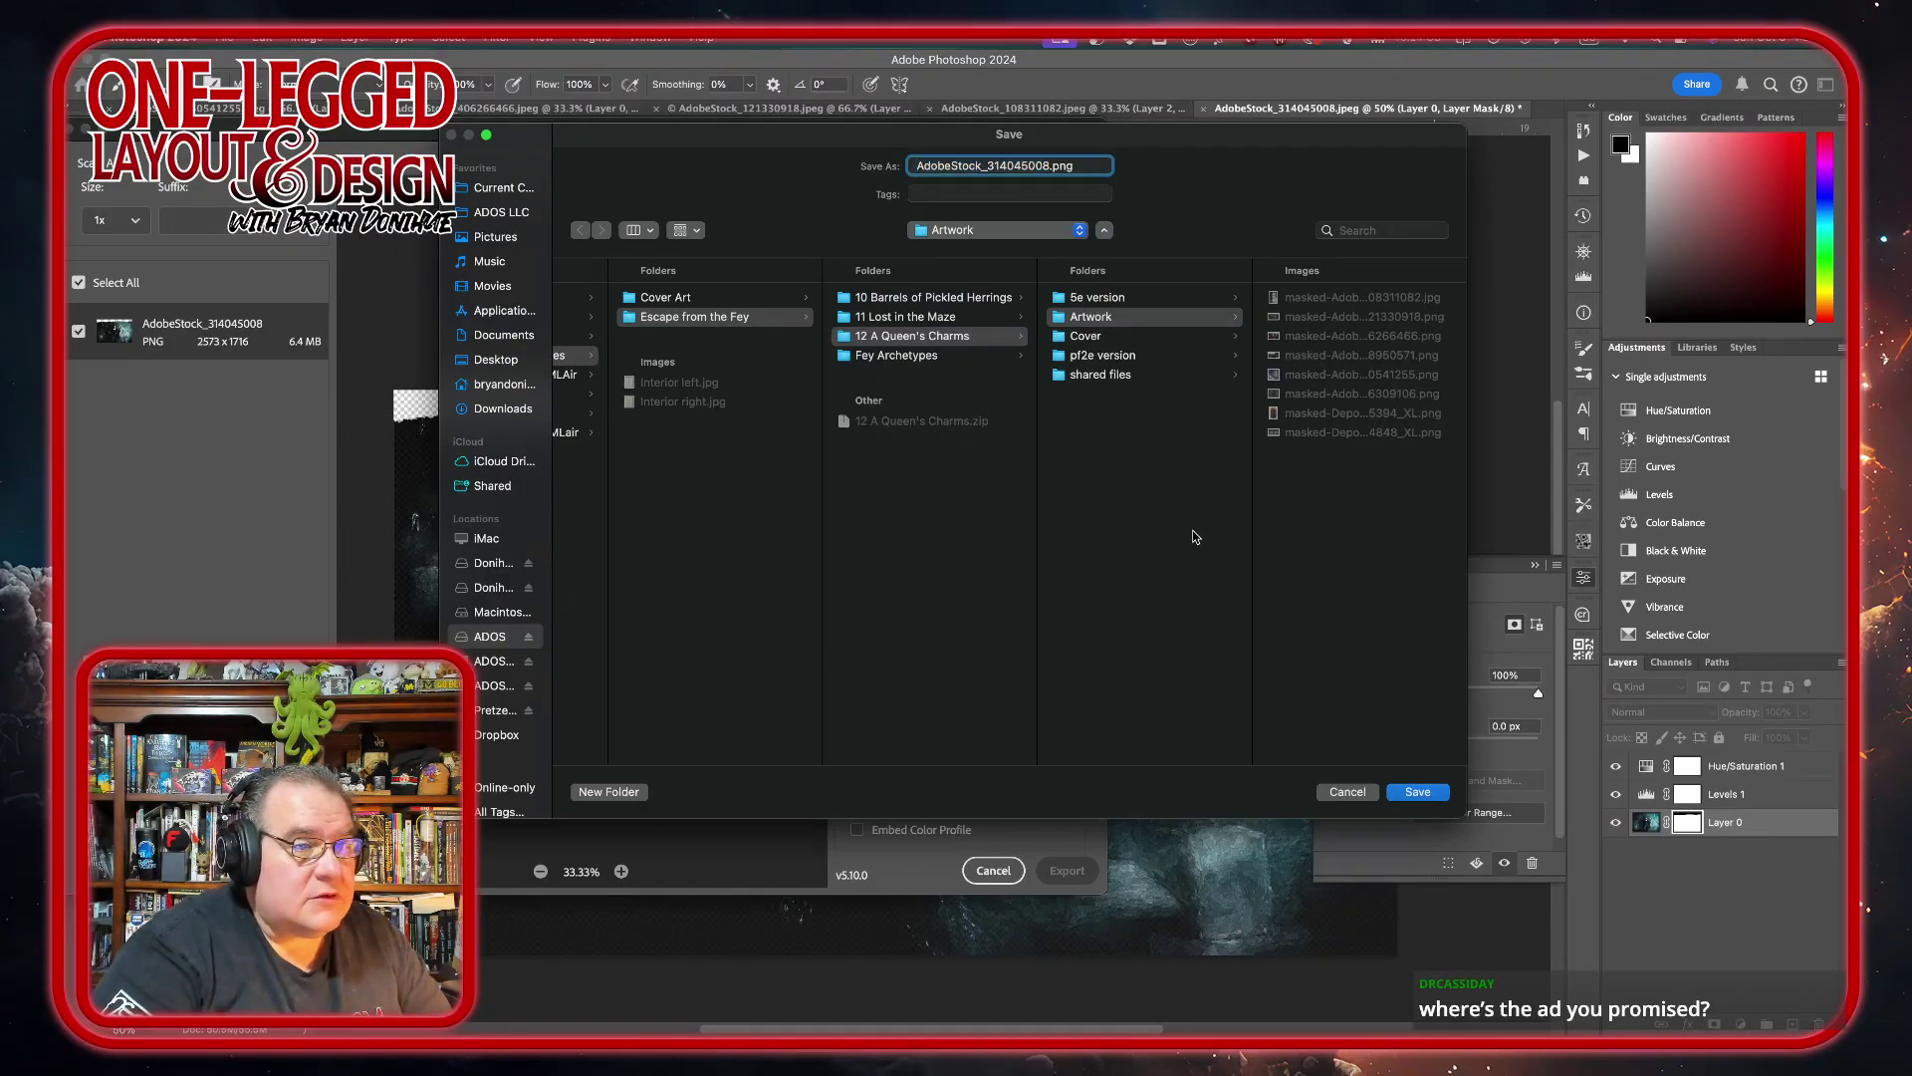
text(masked-)
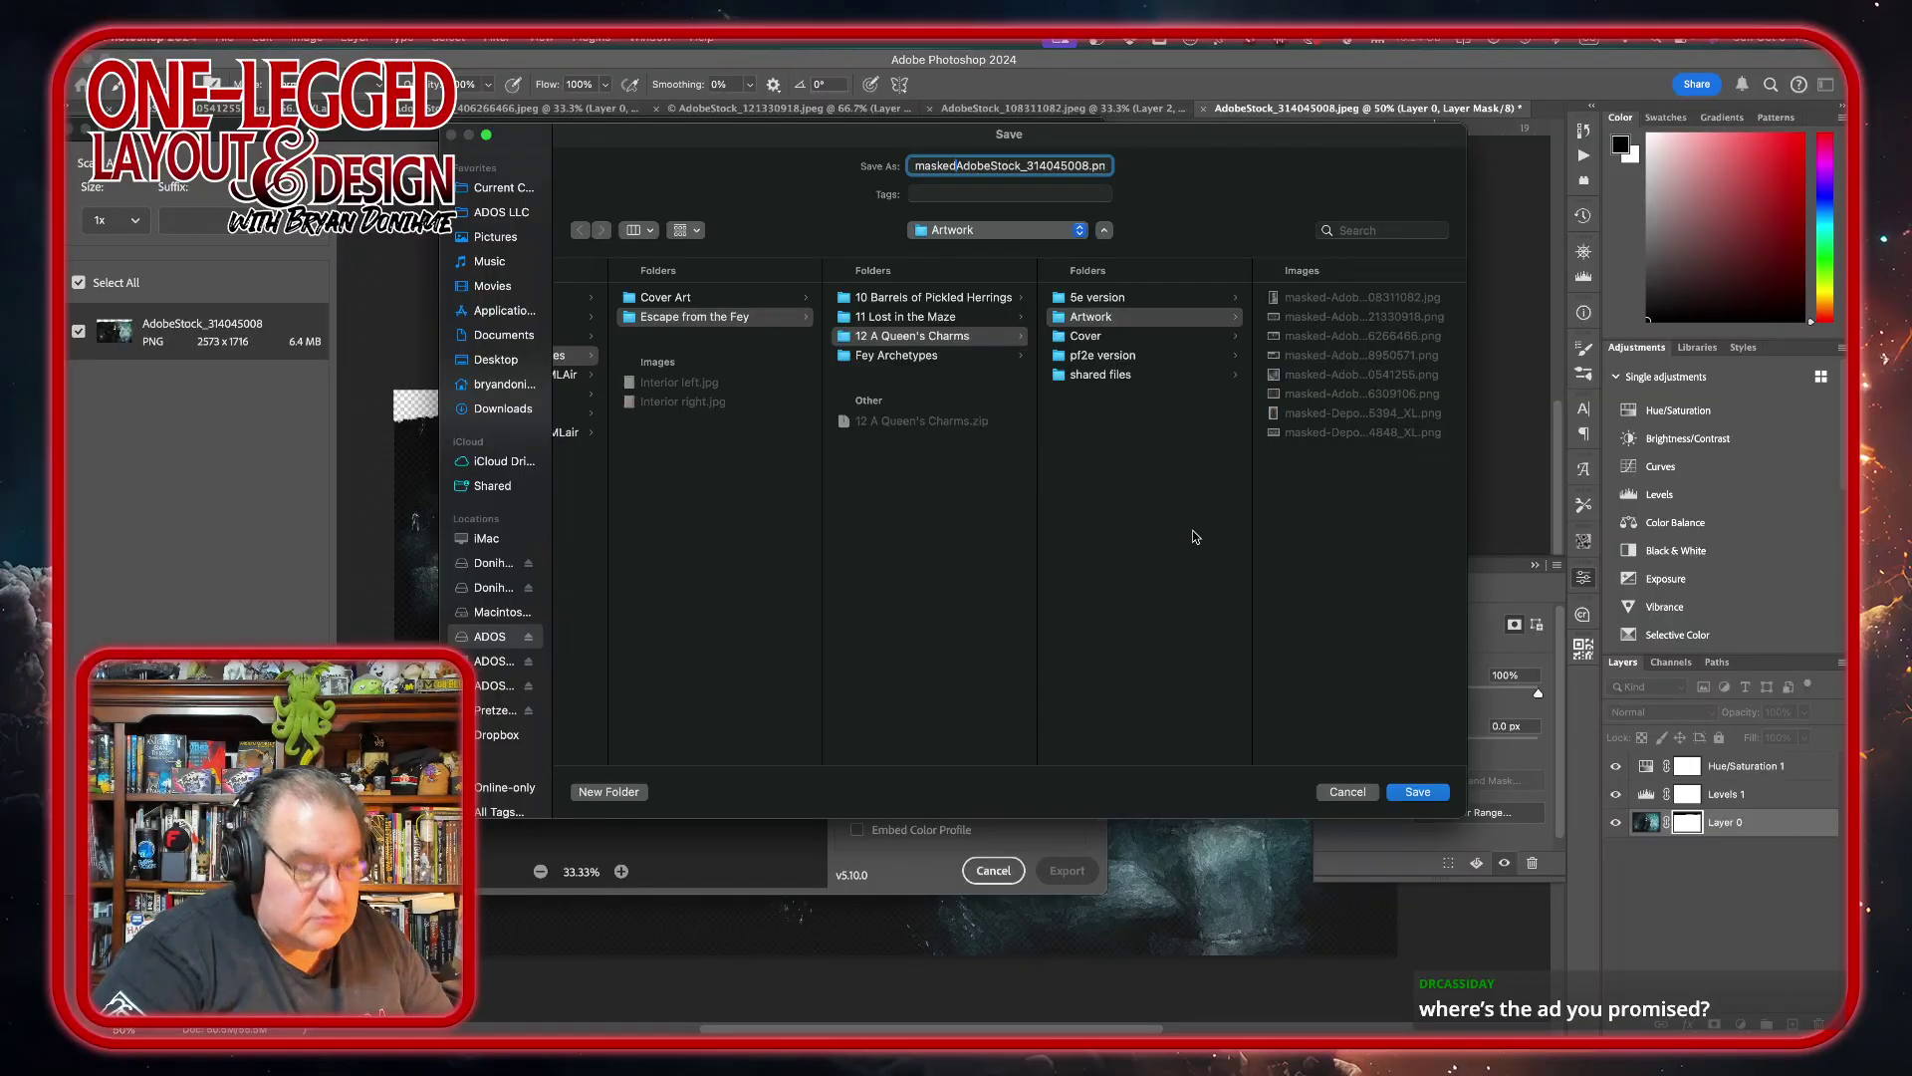
click(1418, 792)
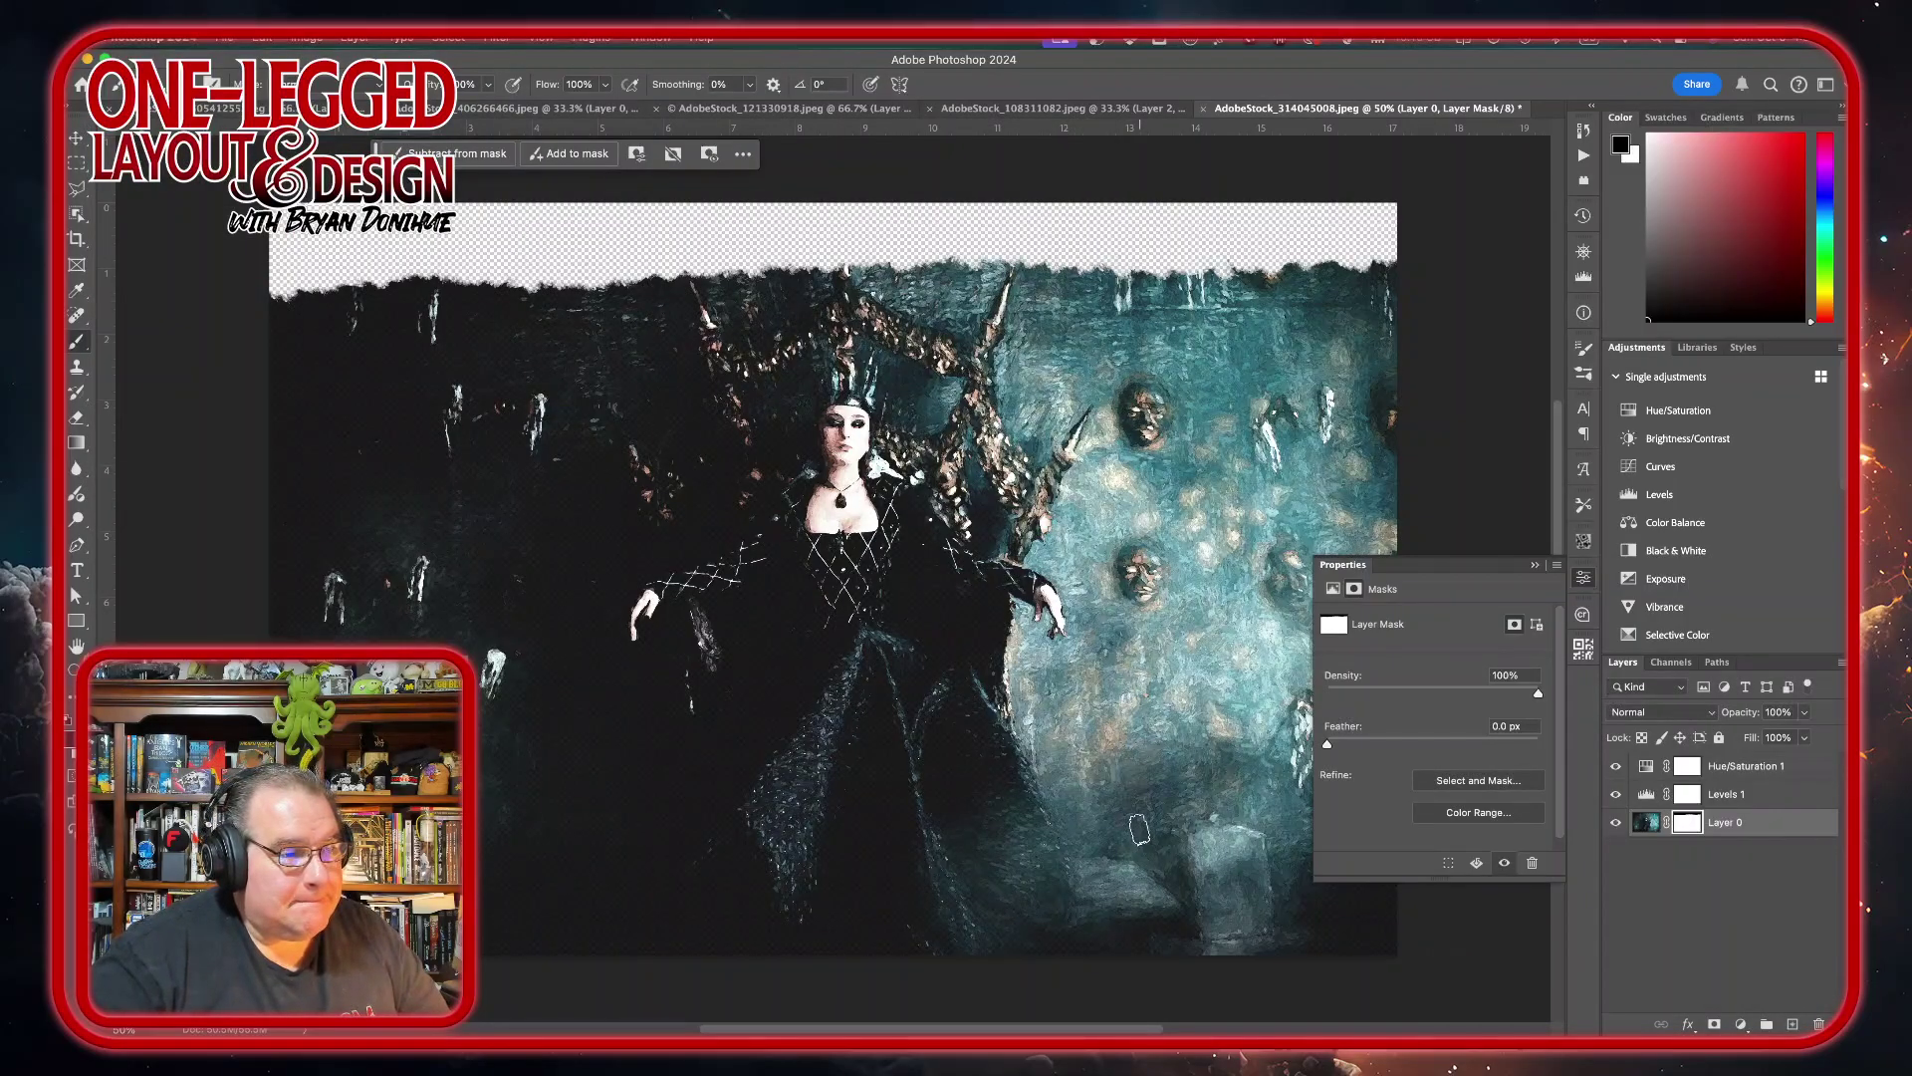
- Make Layer 0's image the active target instead of its mask
click(1745, 889)
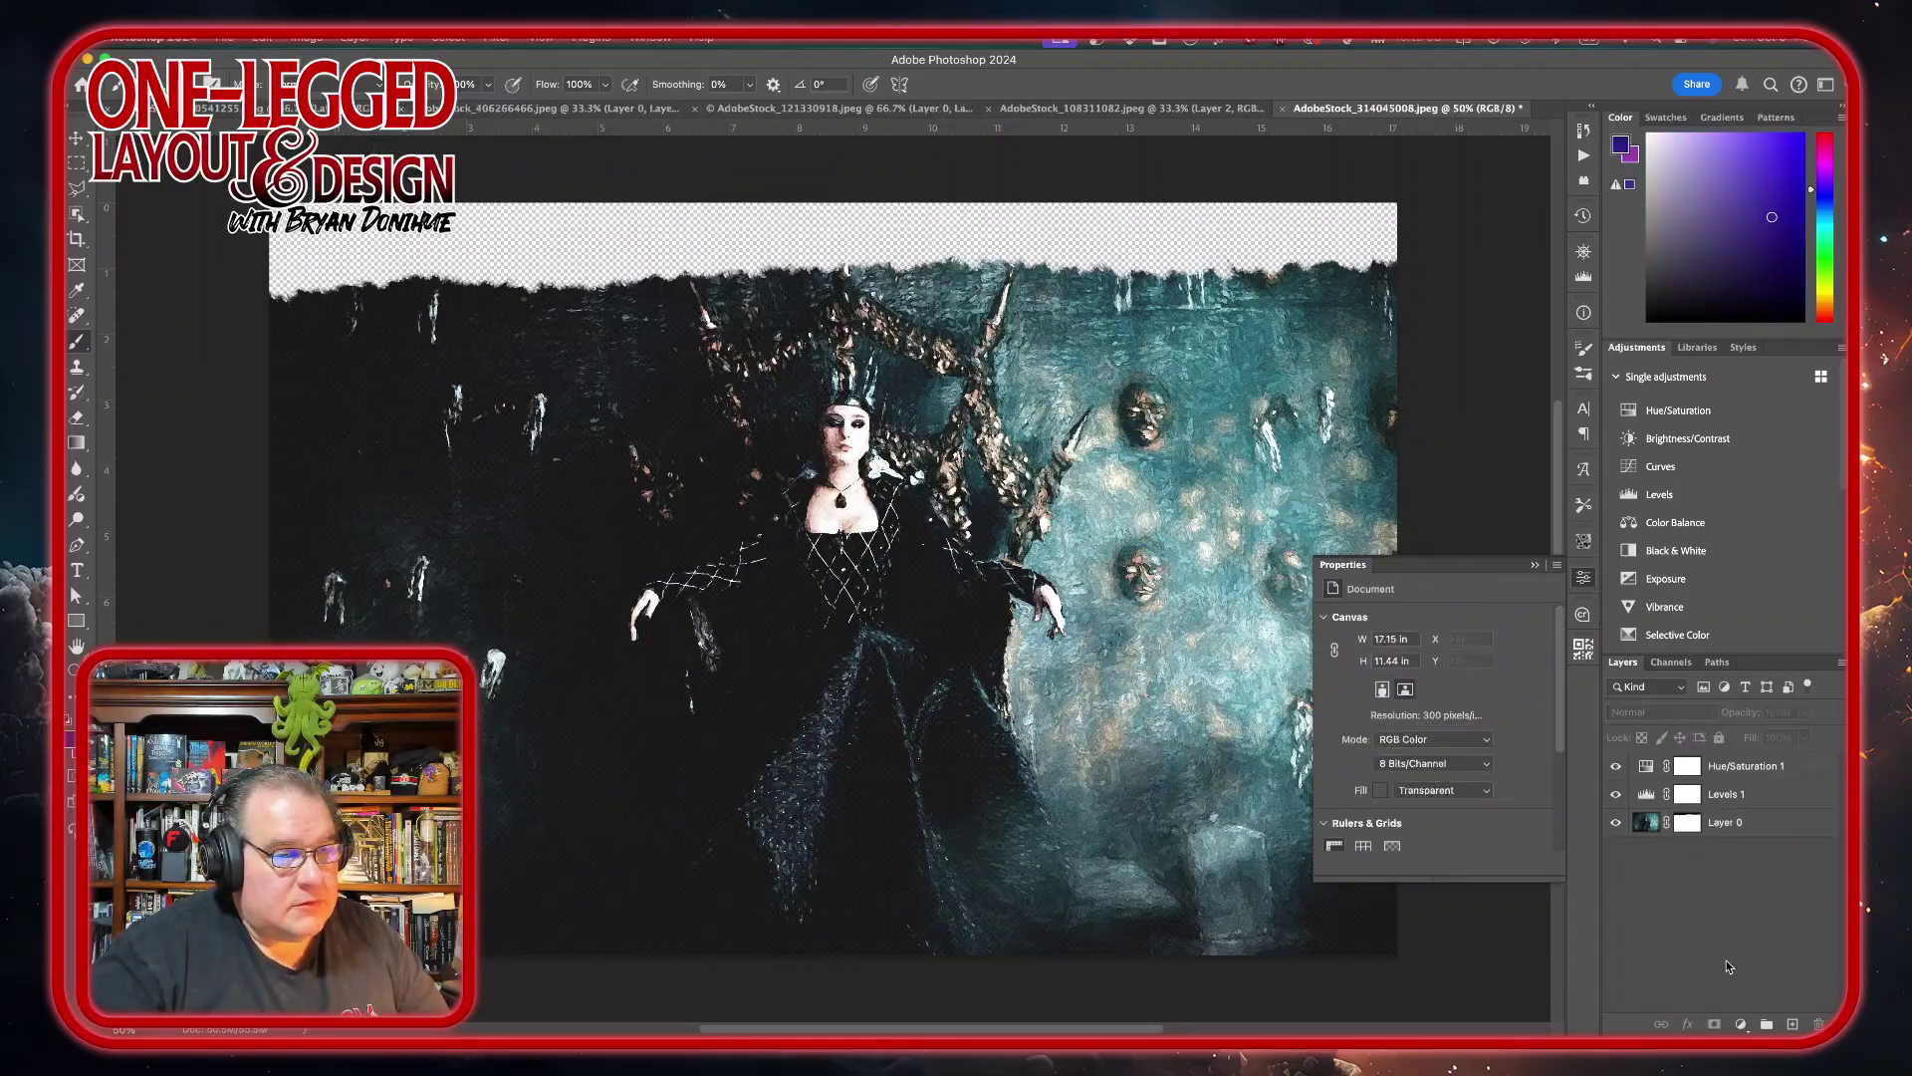
click(1800, 825)
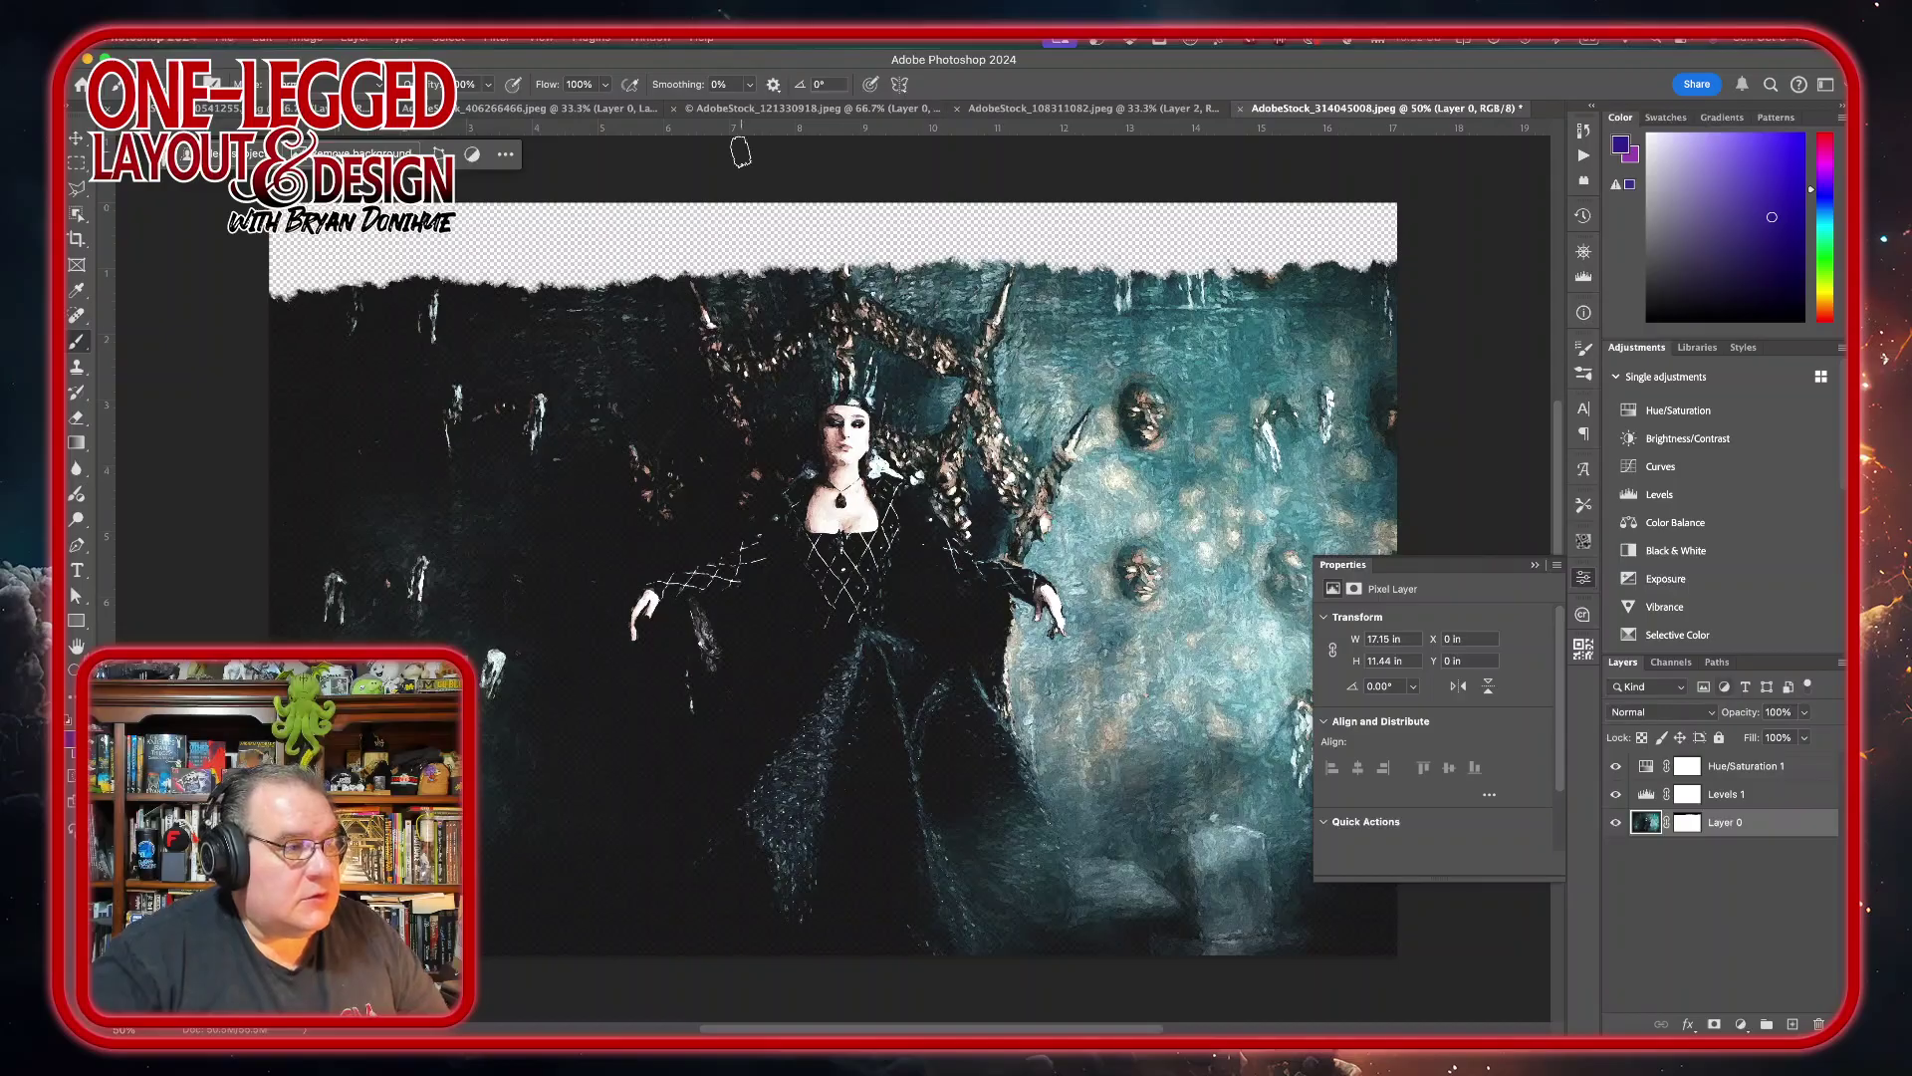
- Switch to InDesign and place masked-AdobeStock_314045008.png from the Artwork folder across the lower part of the spells page, about 8.5 in wide
click(623, 986)
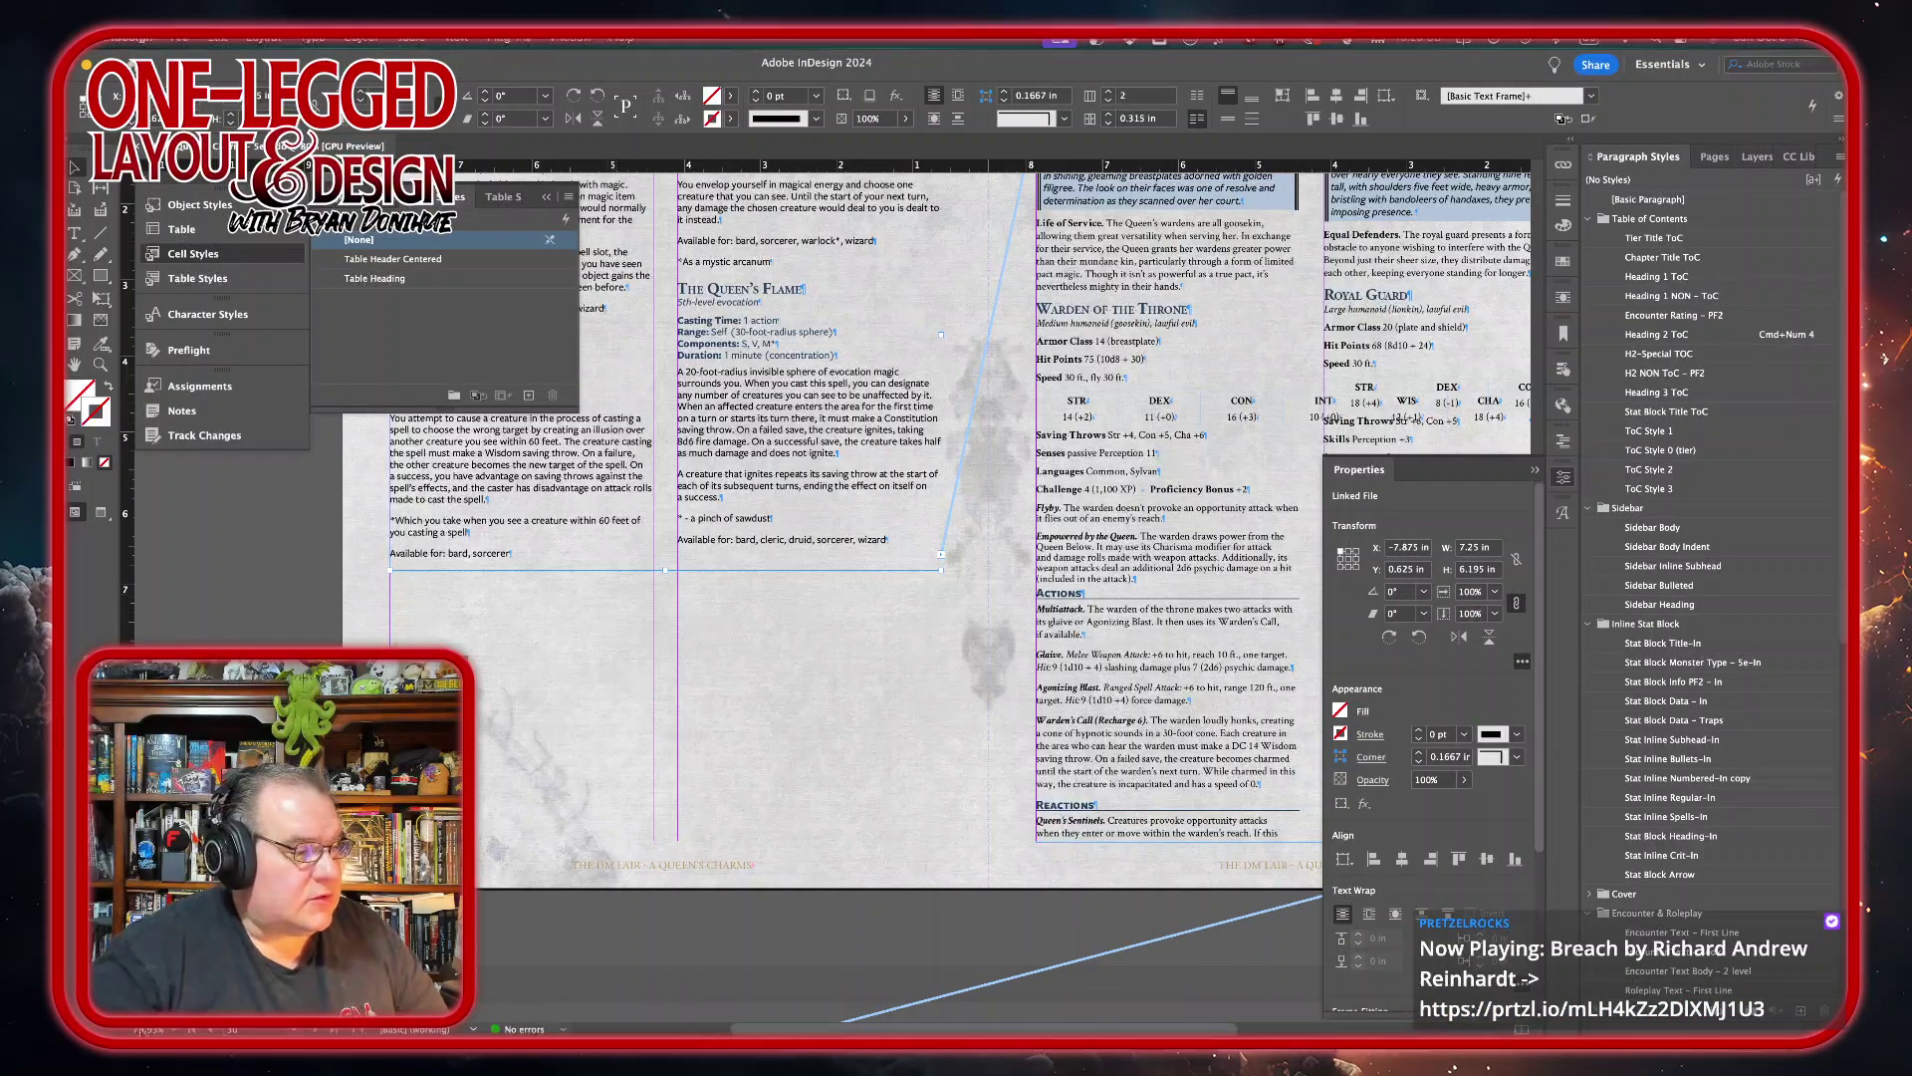
mouse_move(996, 1025)
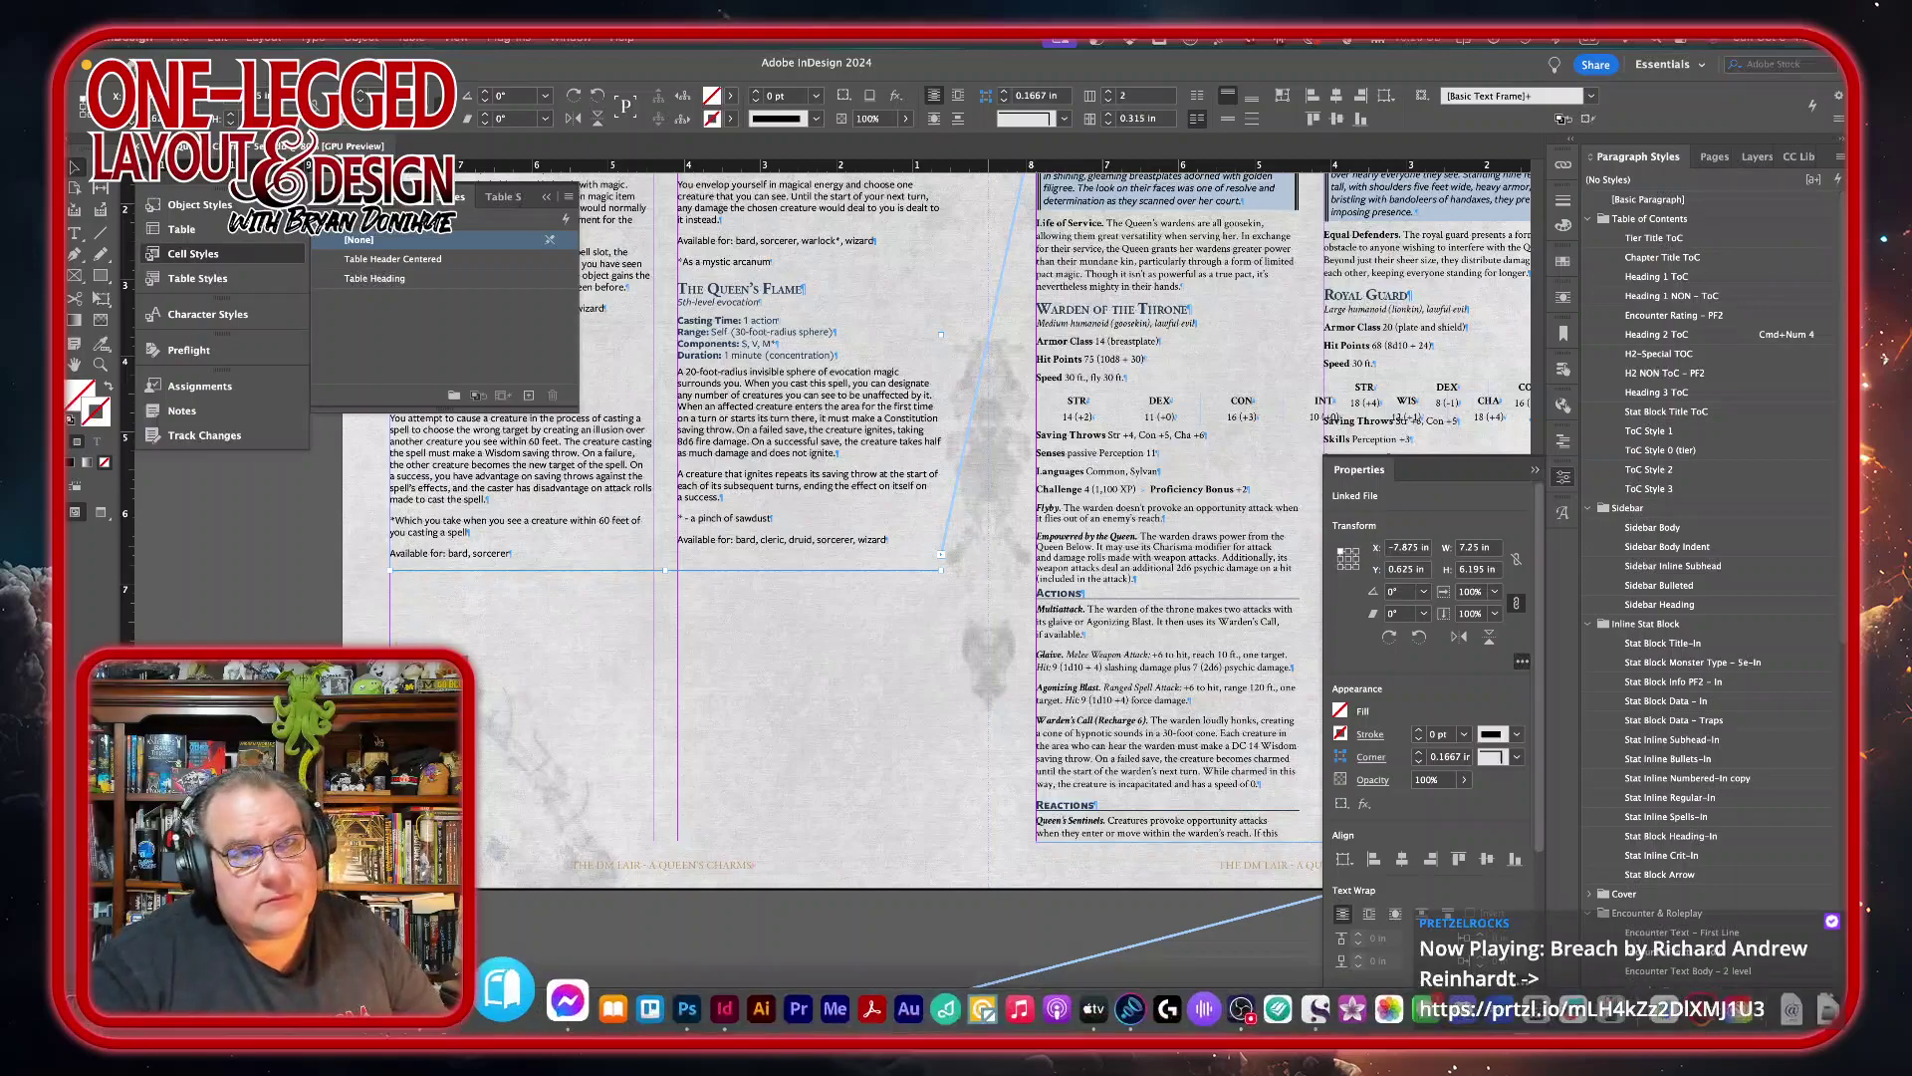
click(503, 989)
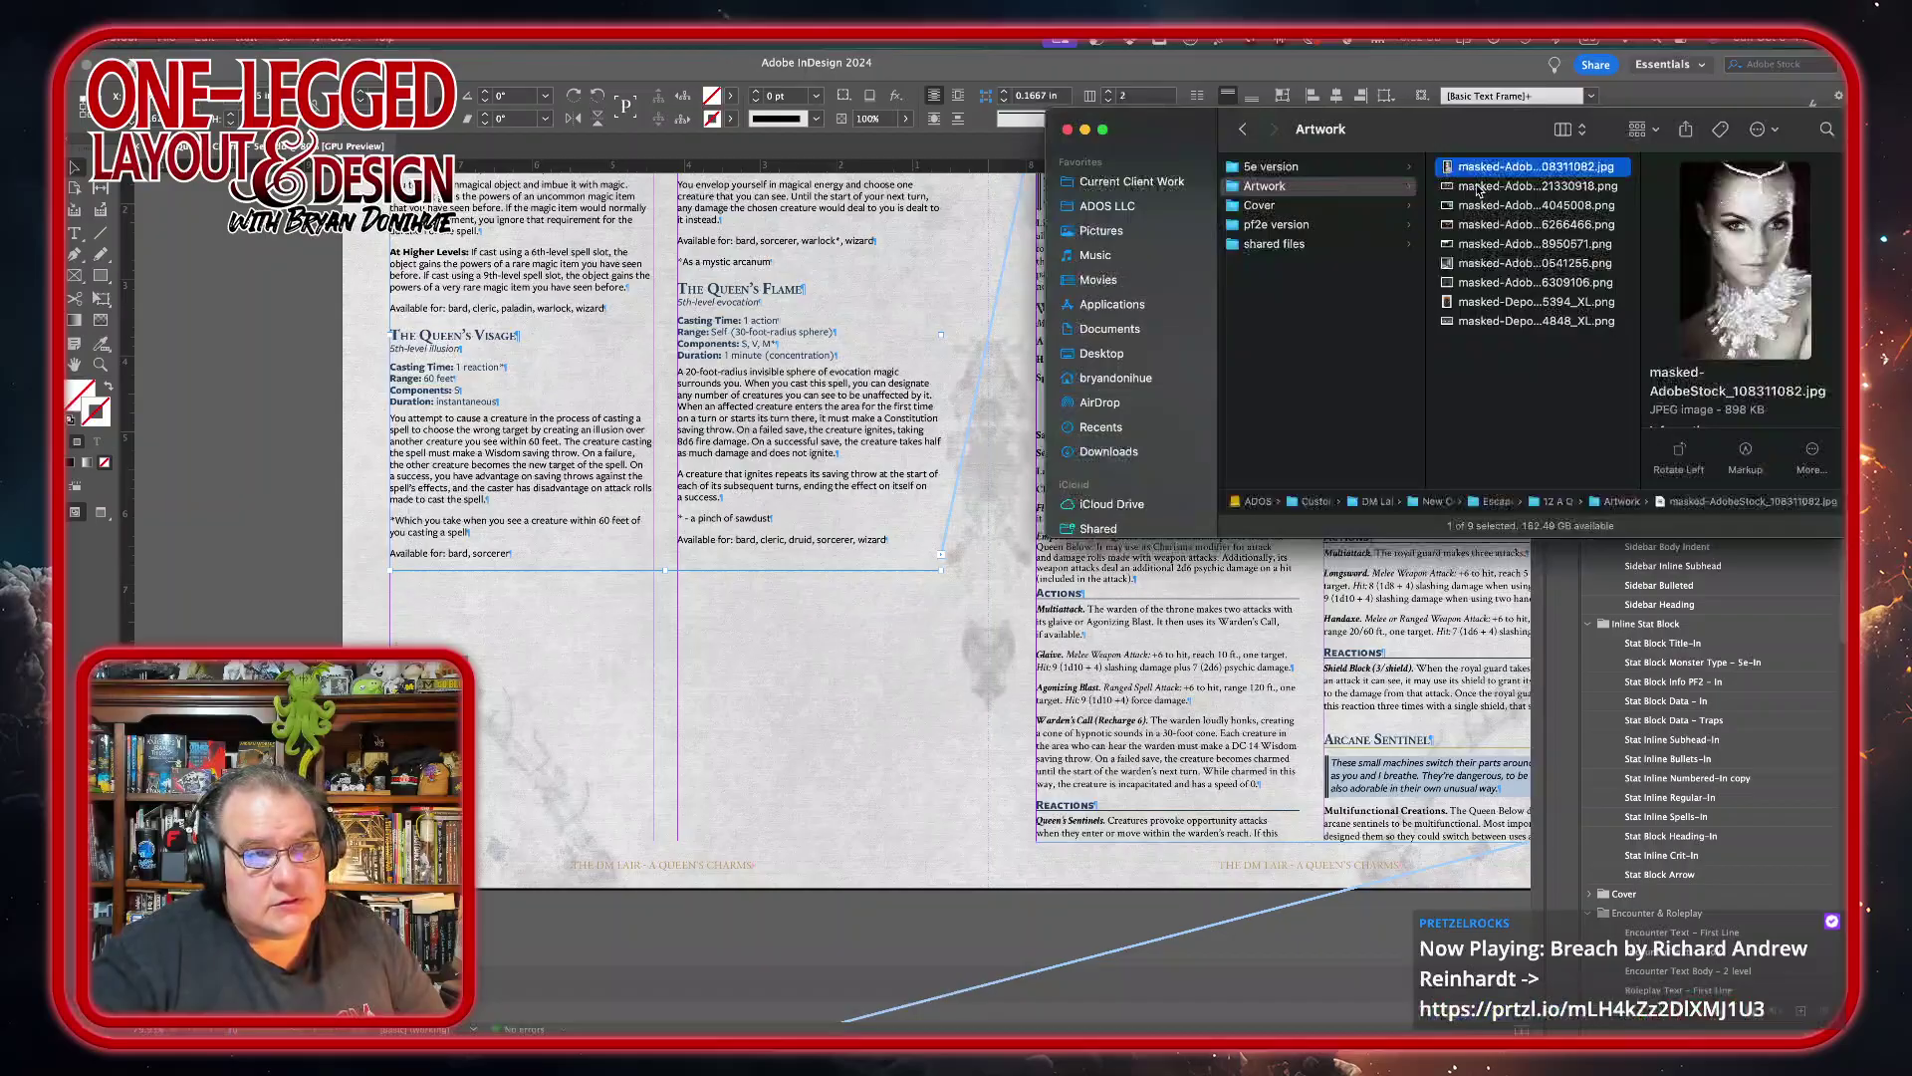
click(1478, 187)
click(1478, 206)
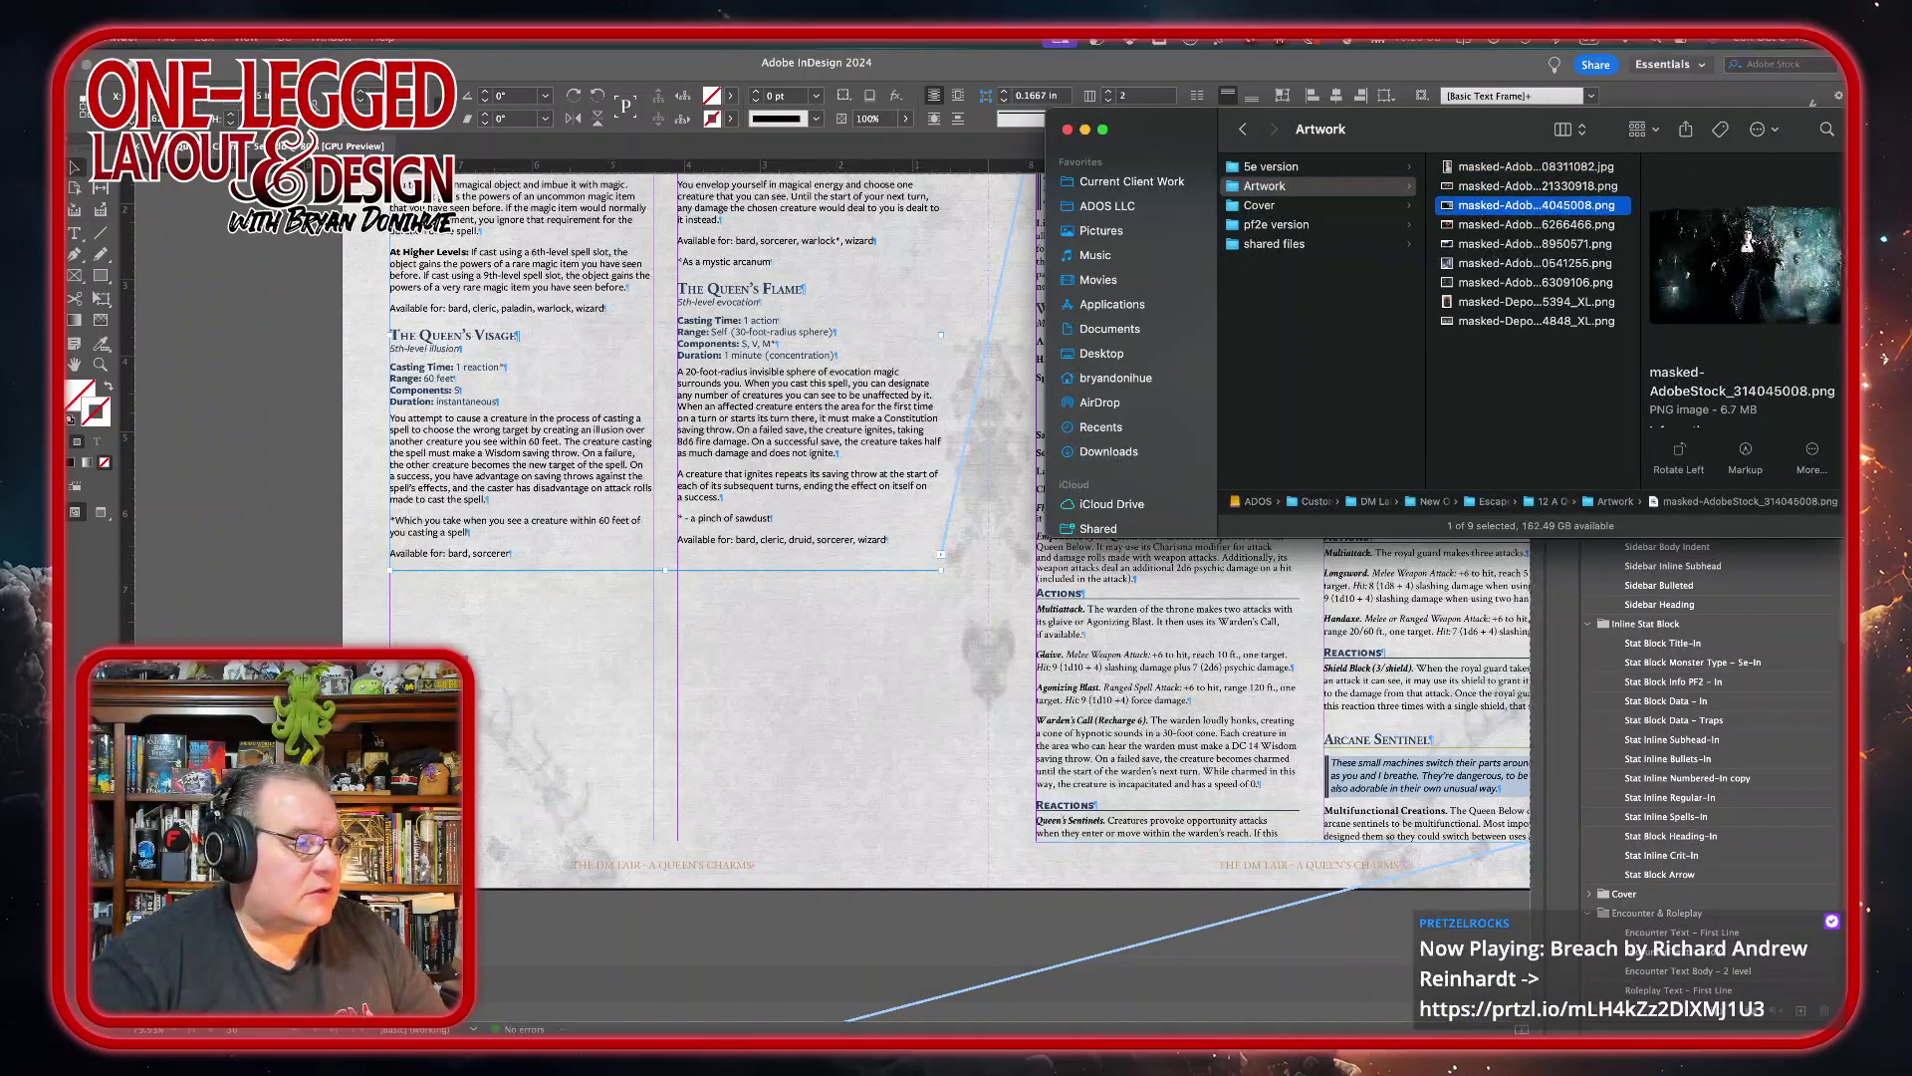
drag(1478, 207, 257, 637)
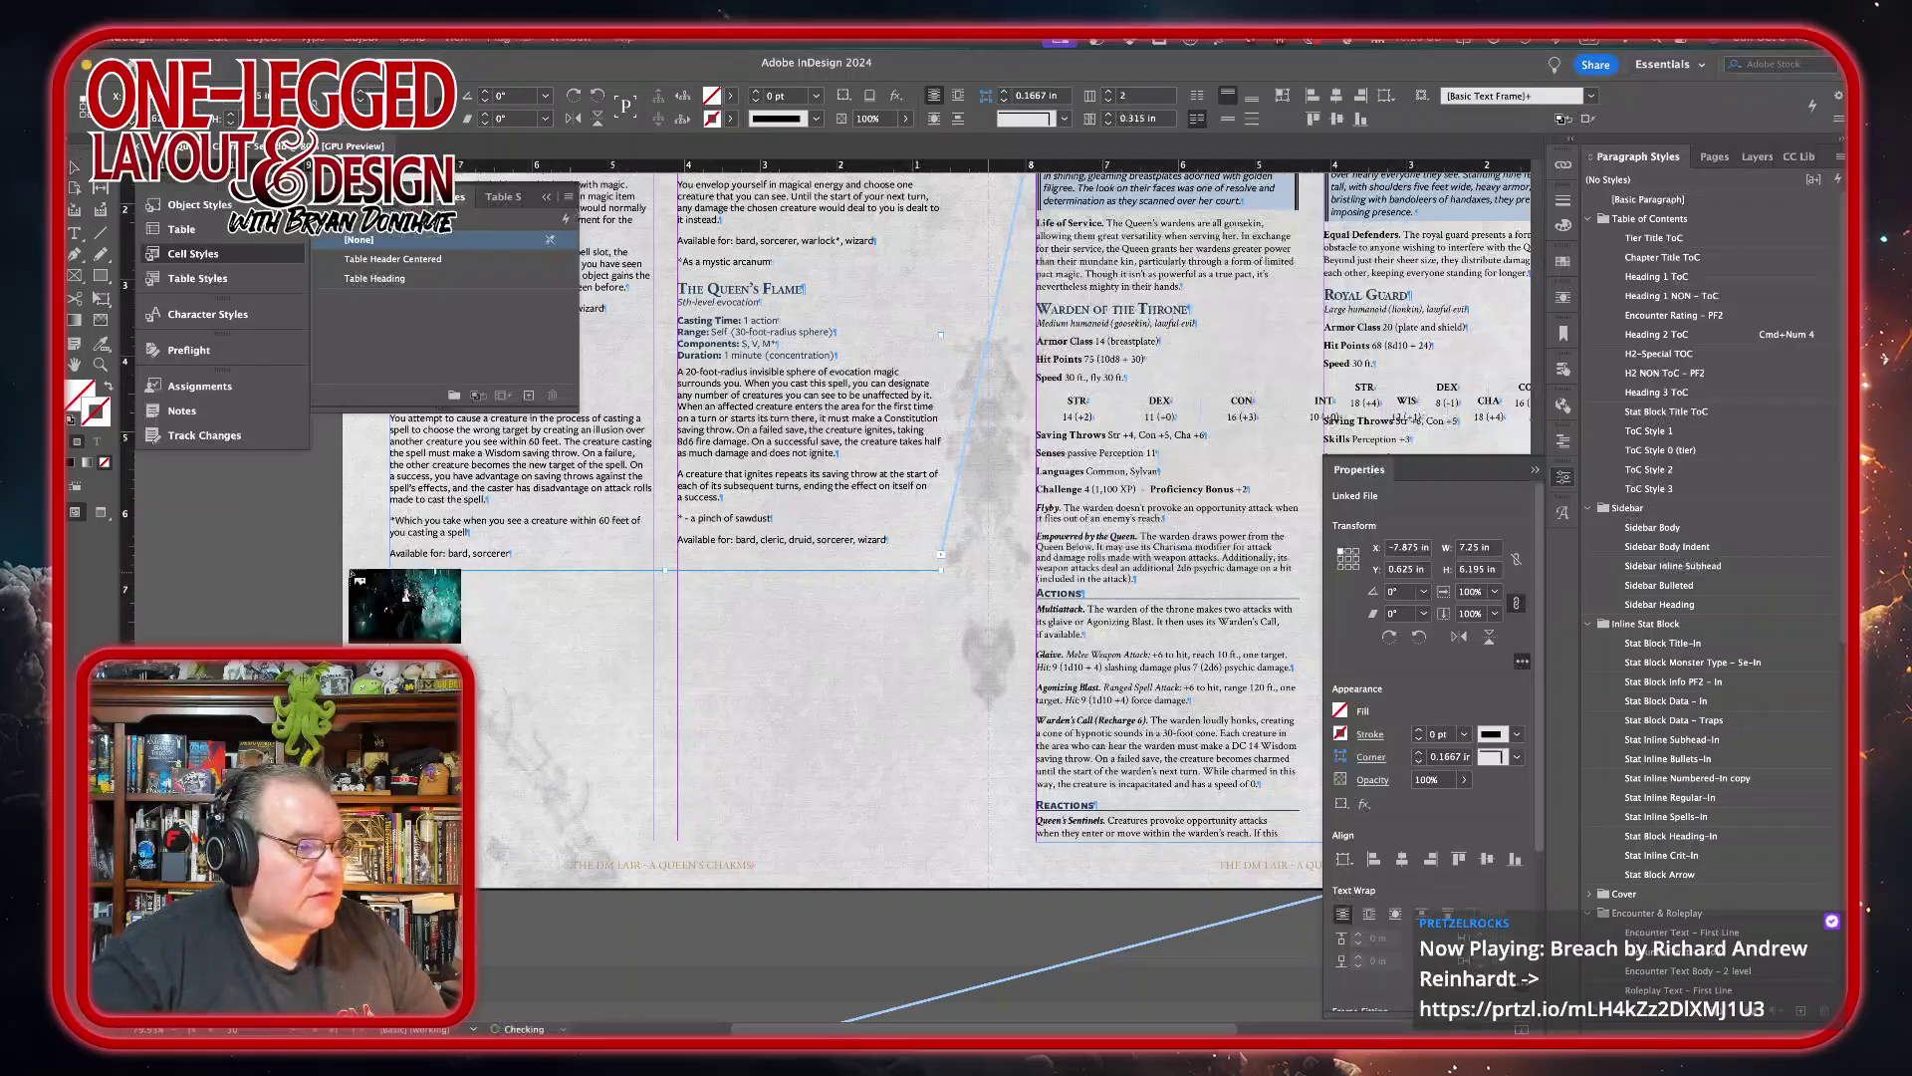
drag(350, 575, 989, 760)
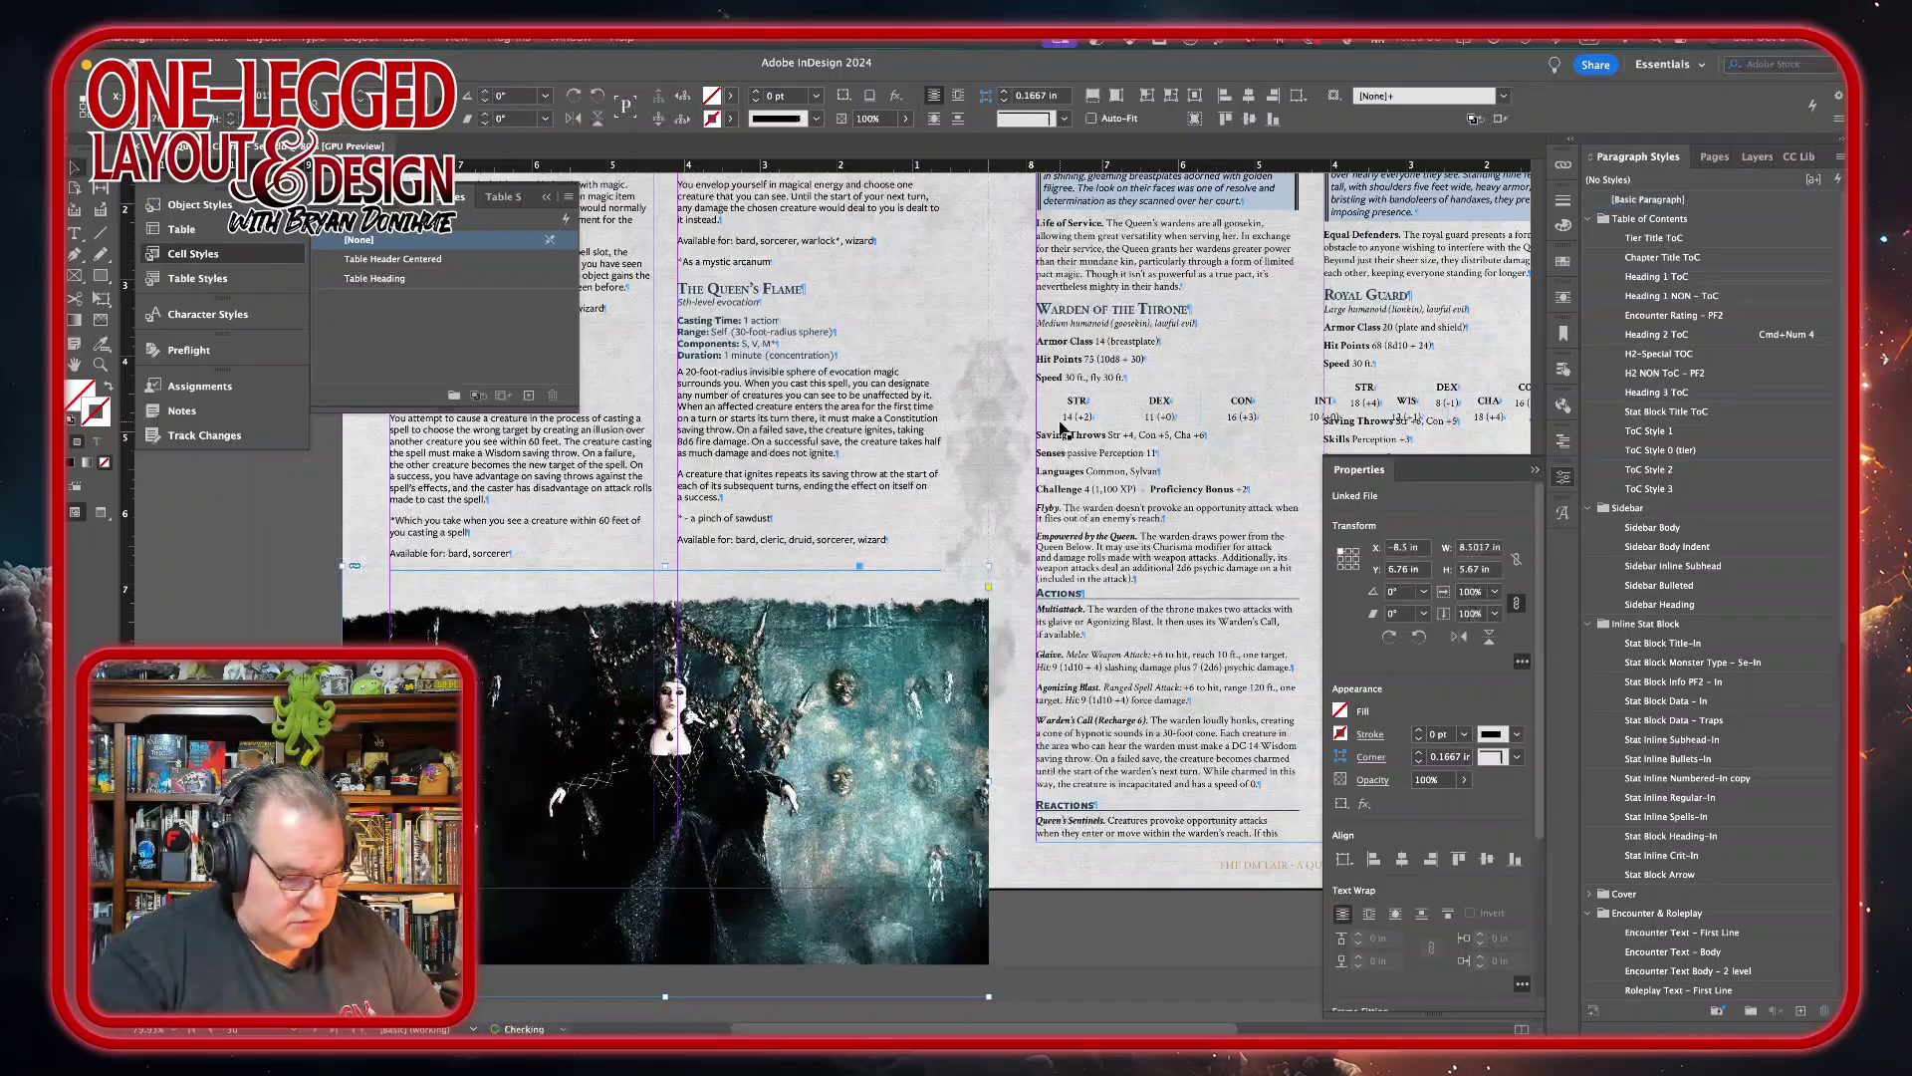
- Nudge the placed queen image up beneath the spell text and crop its frame's lower edge to the page edge, about 4.73 in high
key(shift+Up)
key(shift+Up)
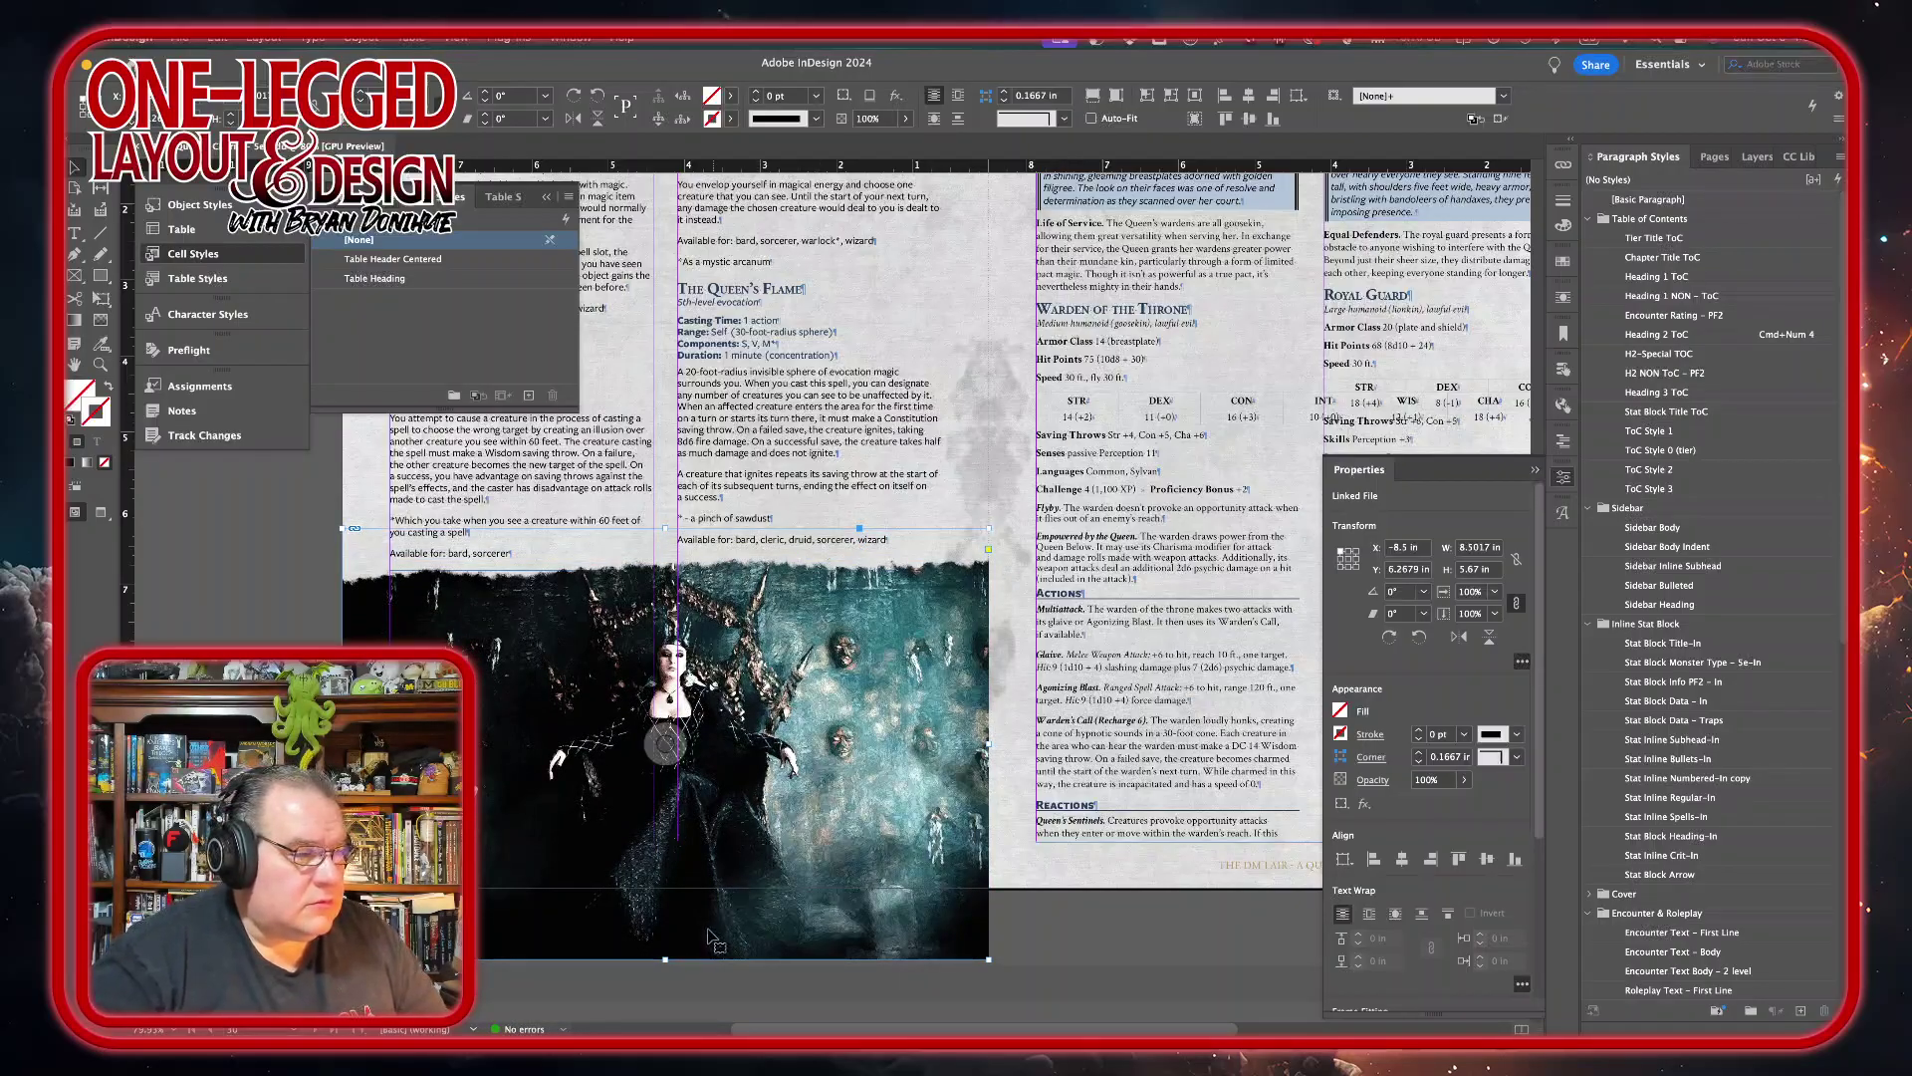
drag(667, 960, 666, 887)
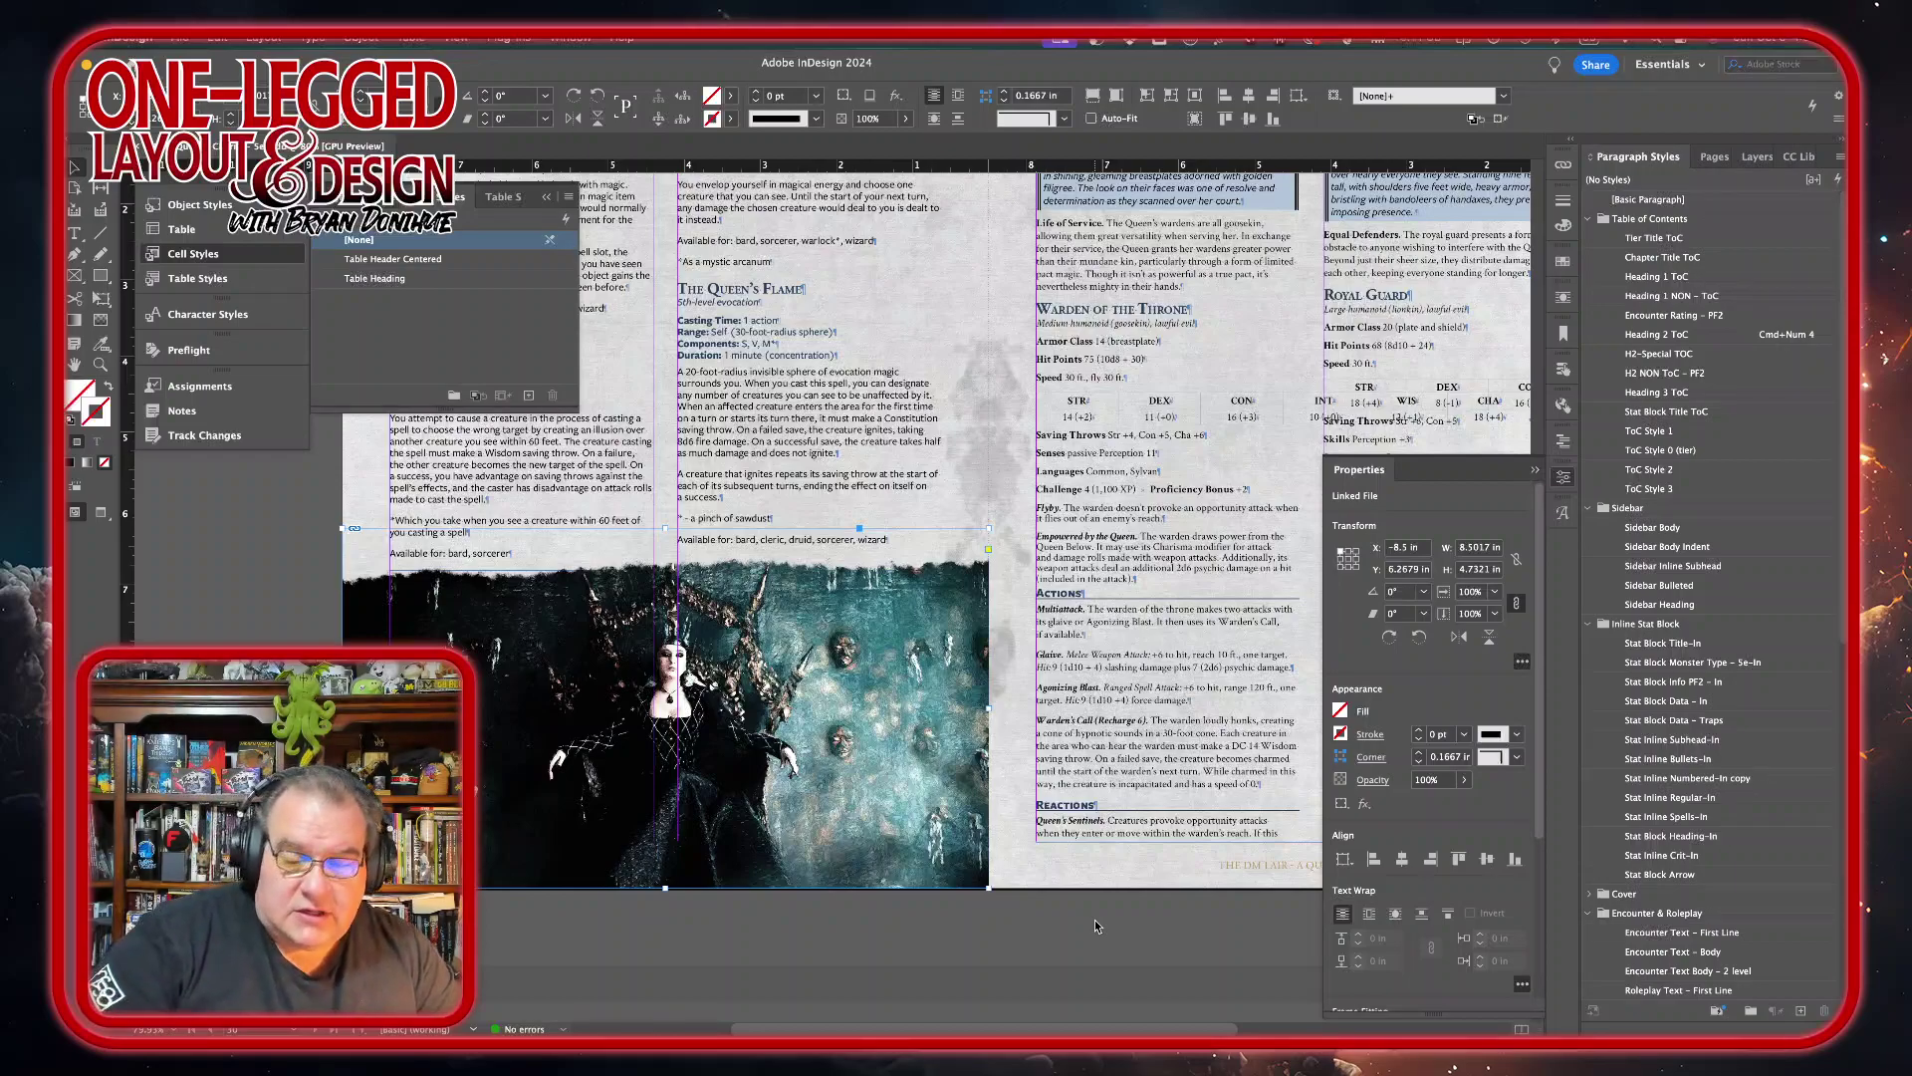
click(1093, 924)
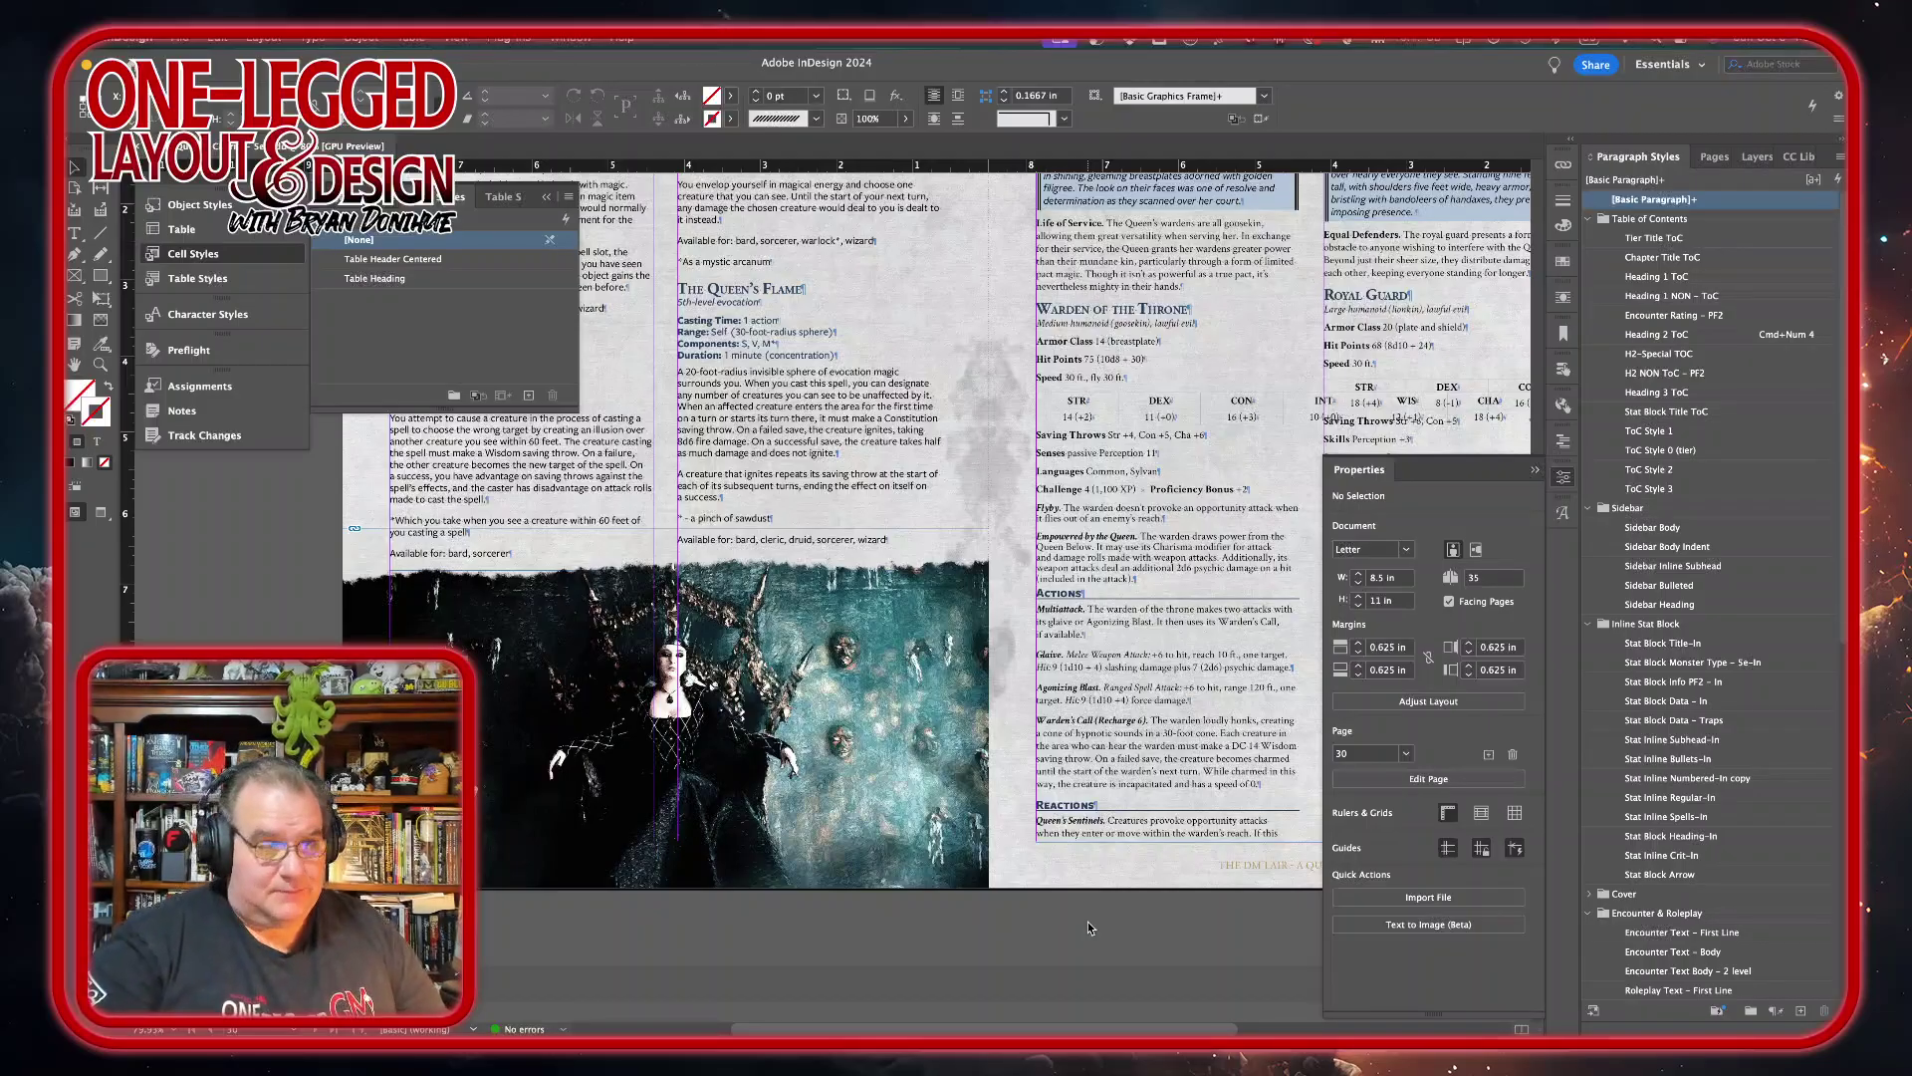
- Apply the Stat Block Monster Type – Se-In style to the creature-type line under the Warden of the Throne stat block title, with Medium Italic font style
scroll(1045, 685, right, 5)
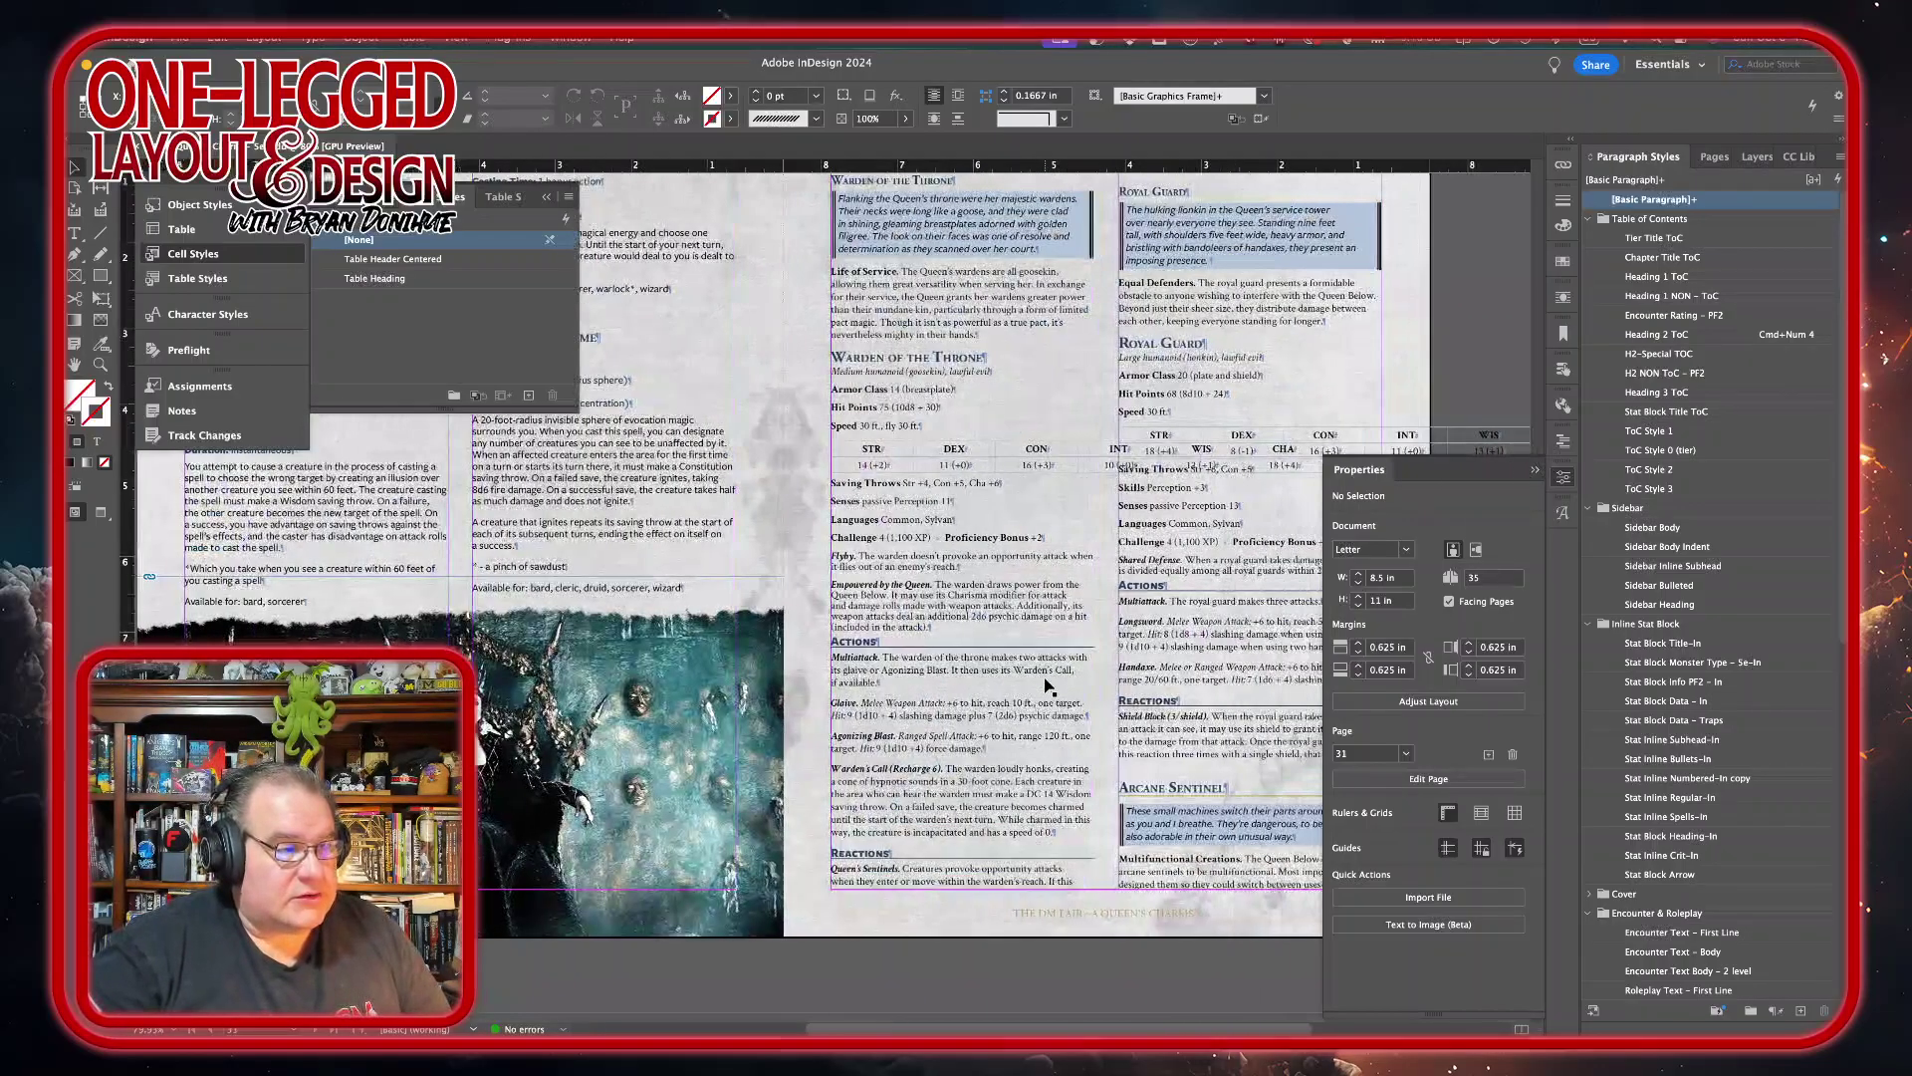
scroll(1045, 685, right, 3)
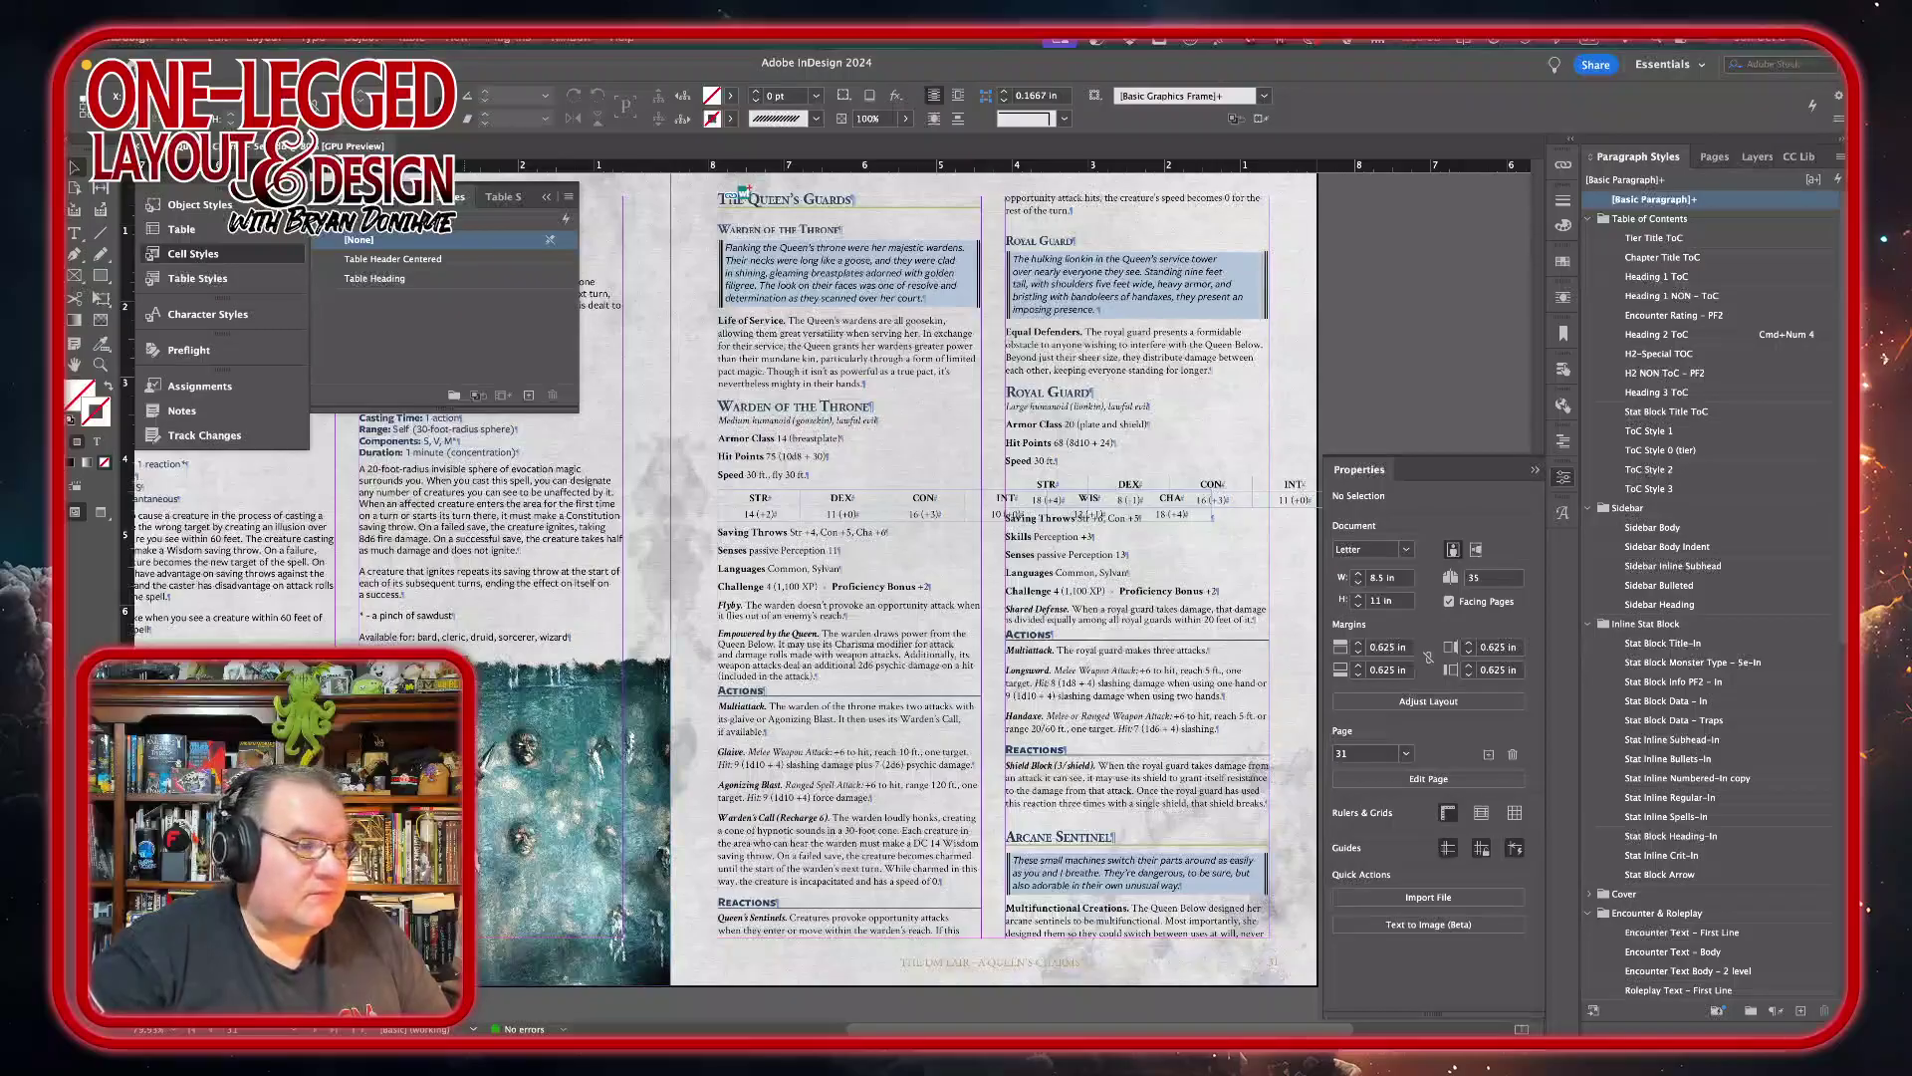
scroll(991, 573, up, 1)
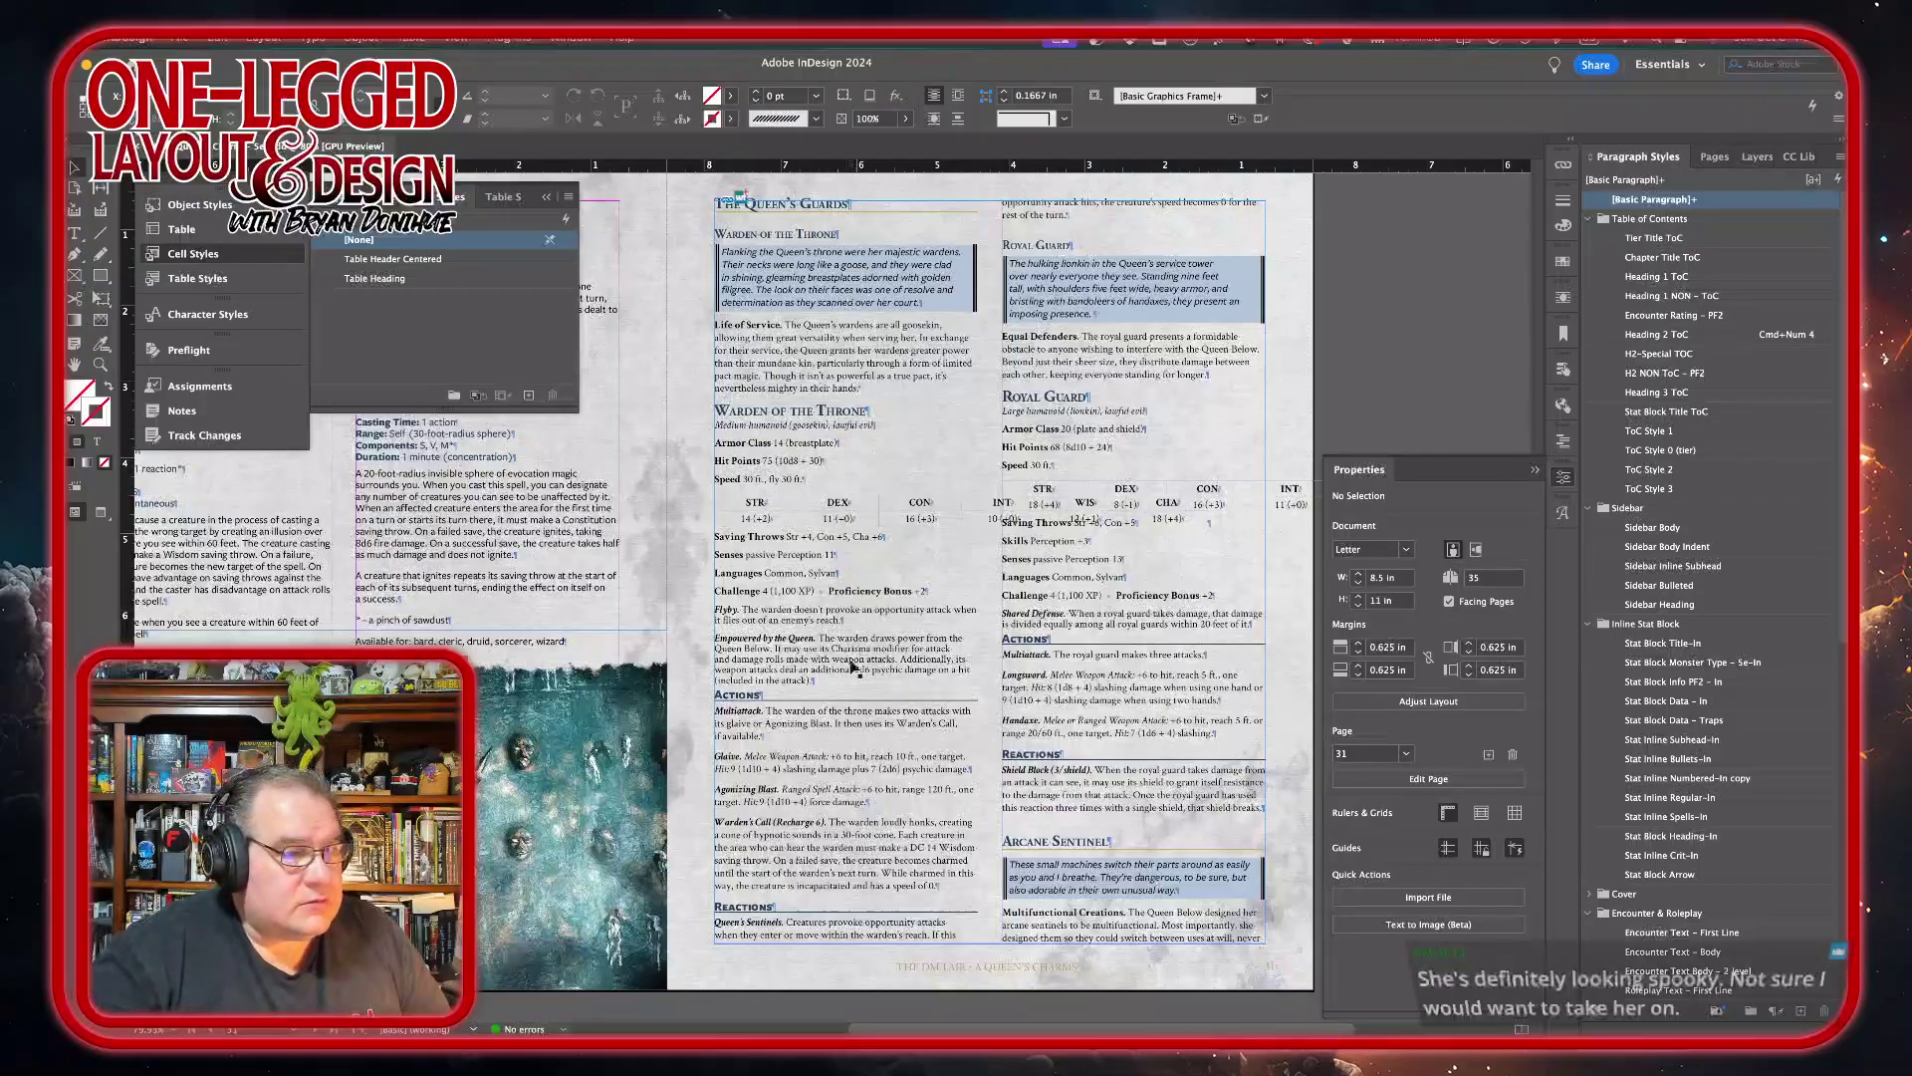
double_click(783, 417)
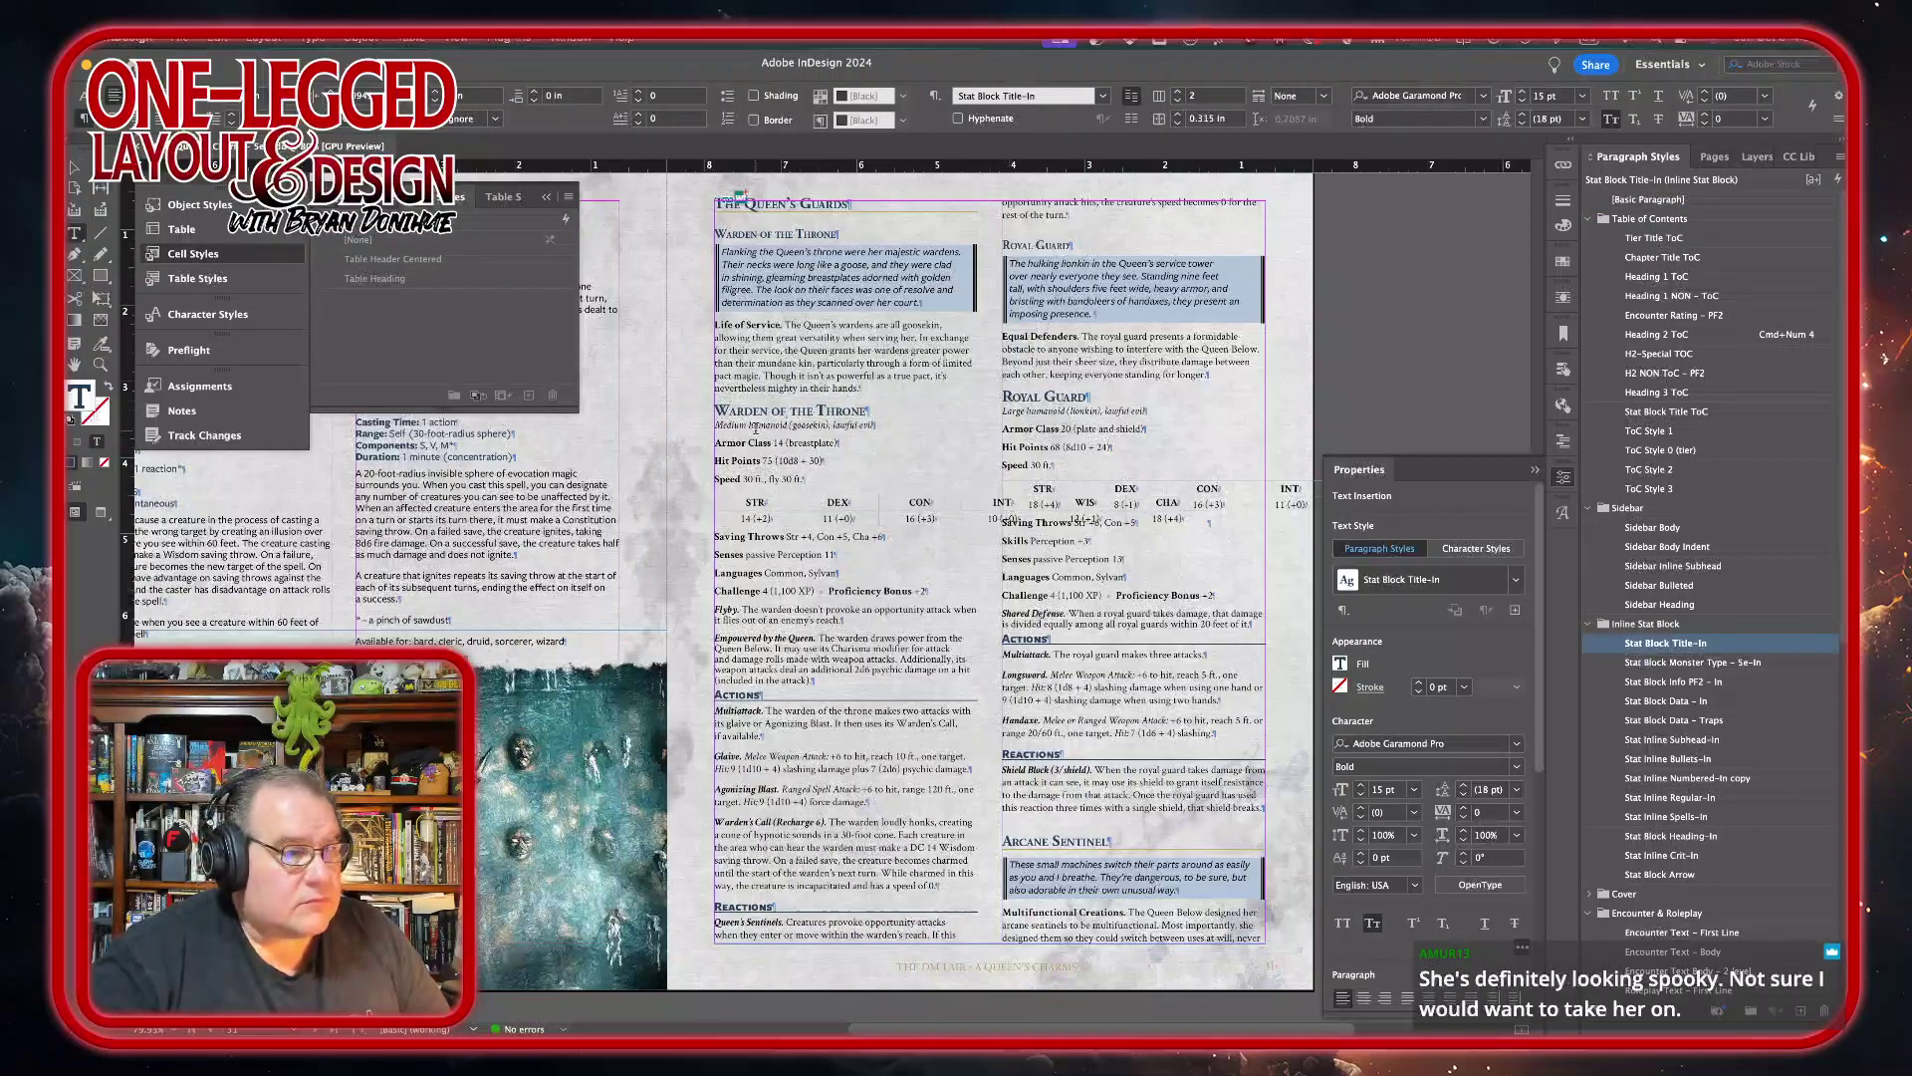
triple_click(793, 427)
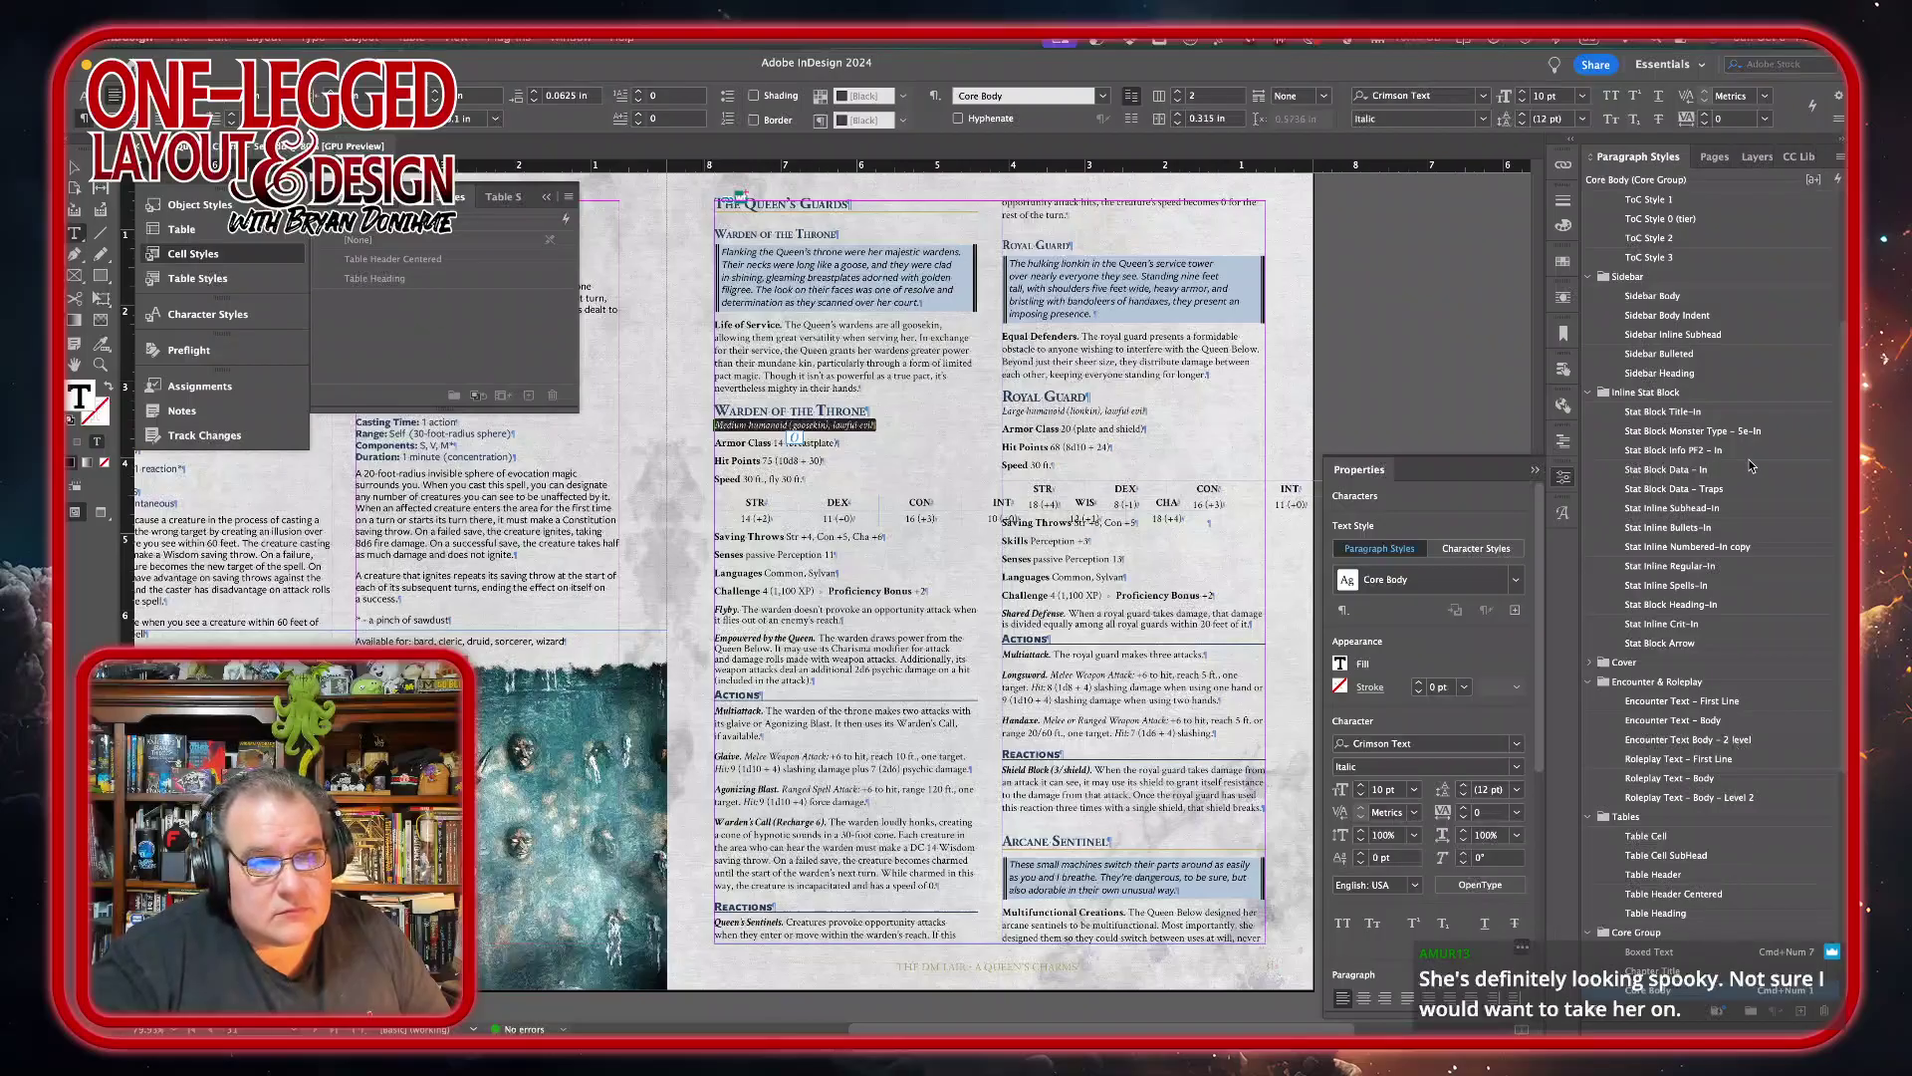
click(1723, 432)
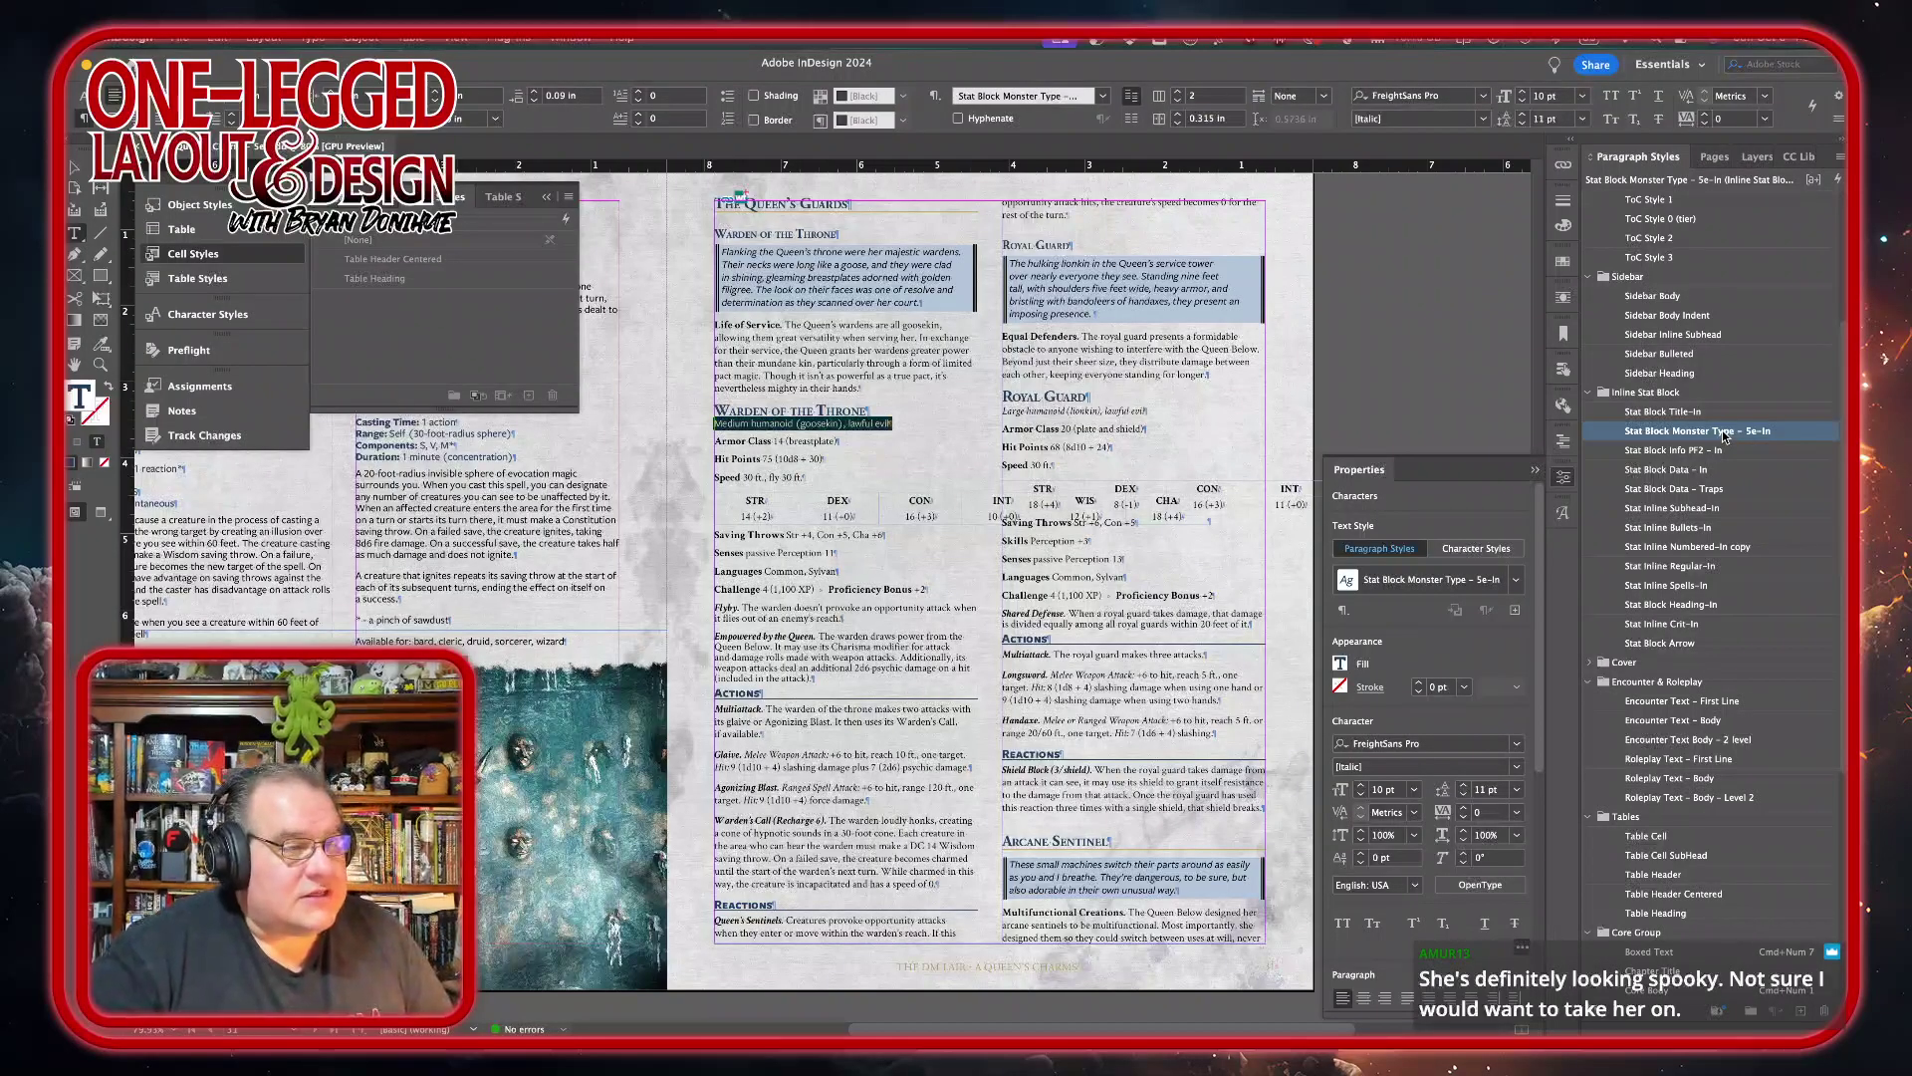
click(1518, 766)
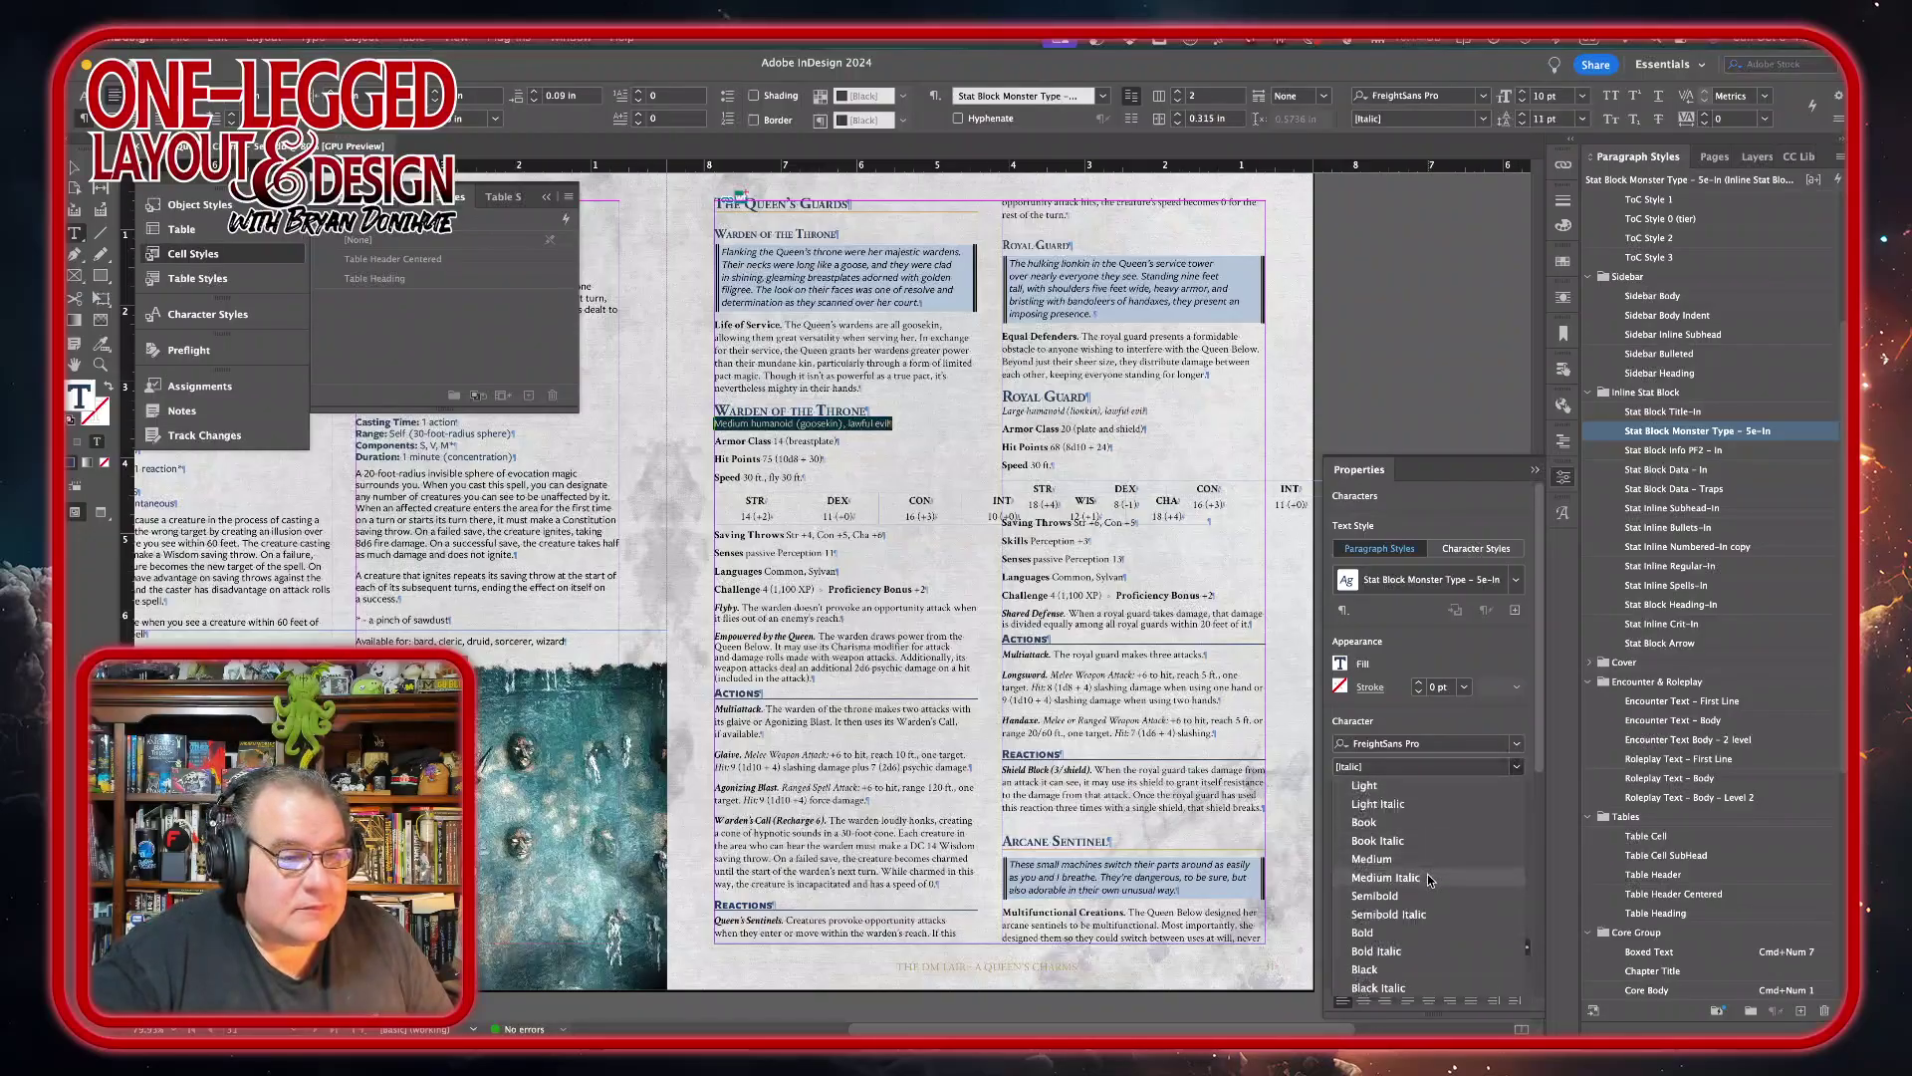
click(1385, 878)
click(776, 422)
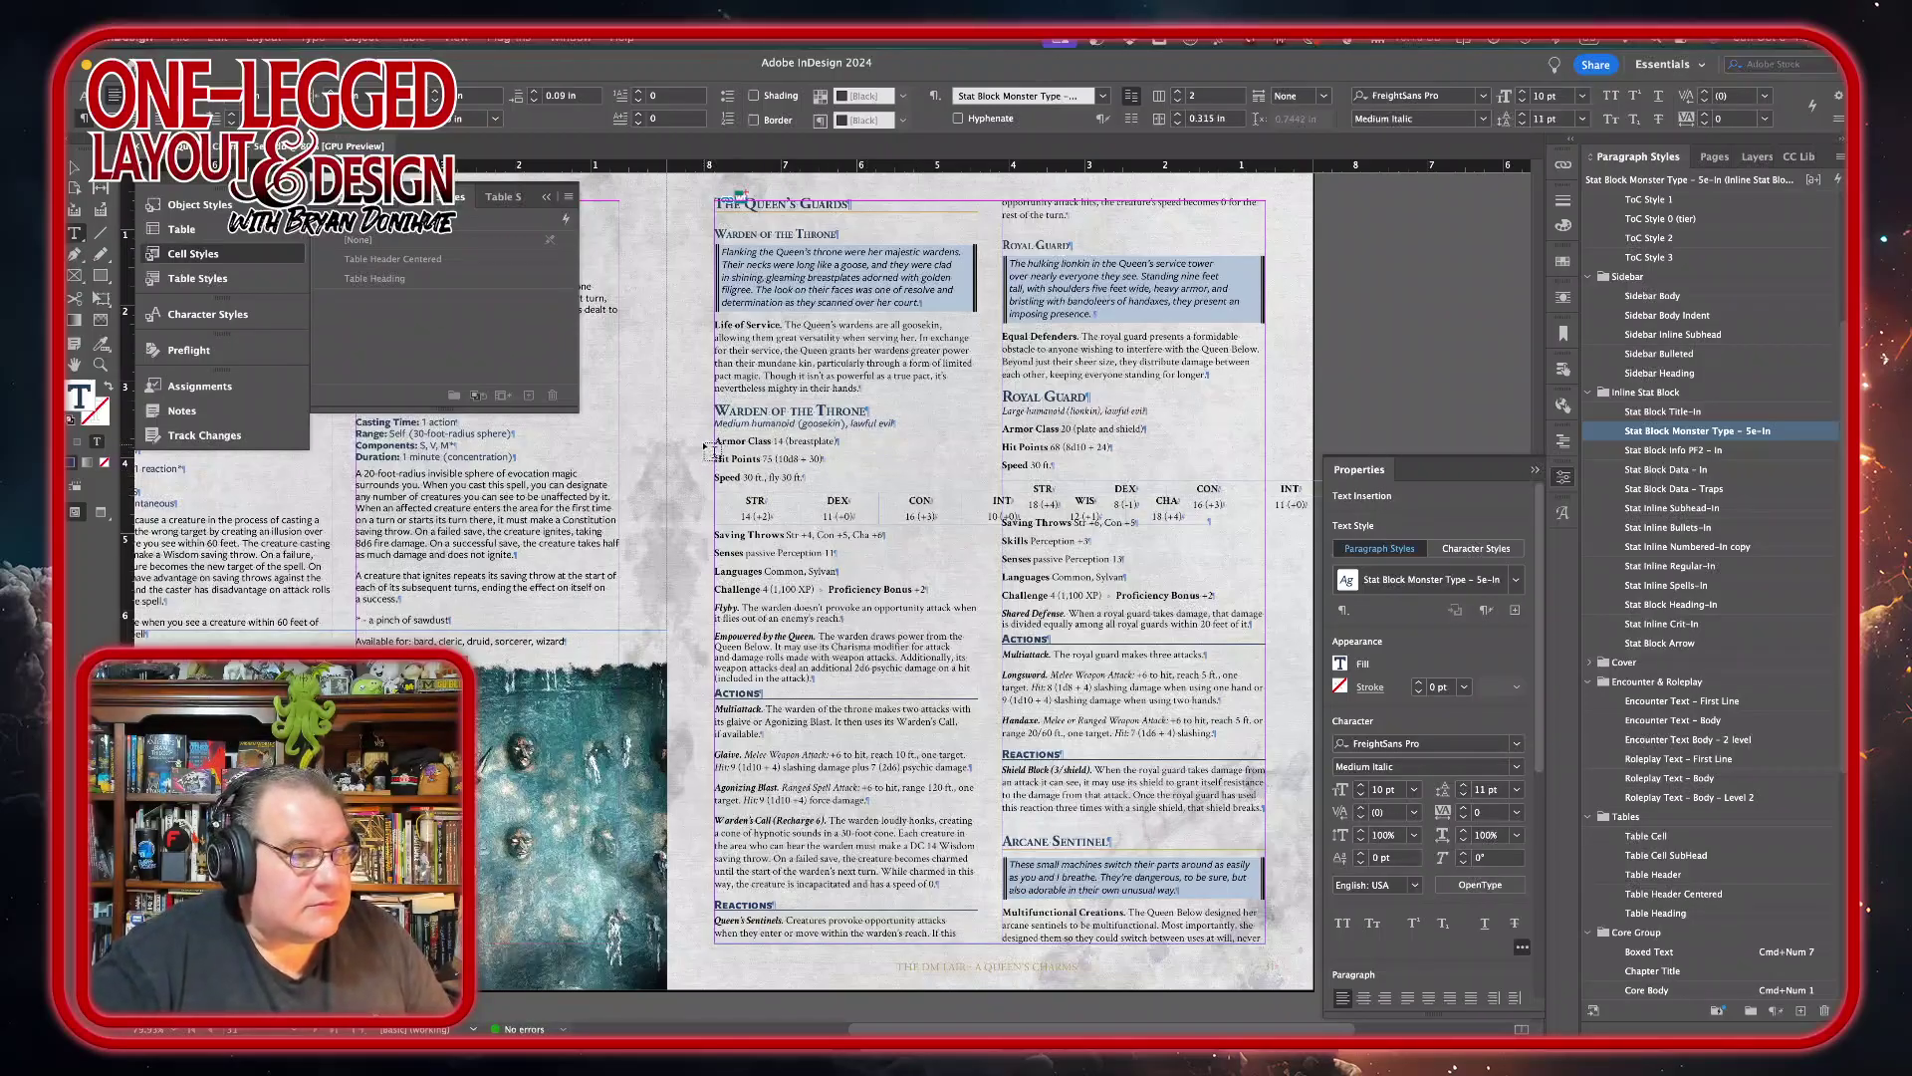
- Apply the Stat Block Data – In style to the Warden of the Throne's Armor Class, Hit Points and Speed lines
drag(716, 438, 846, 476)
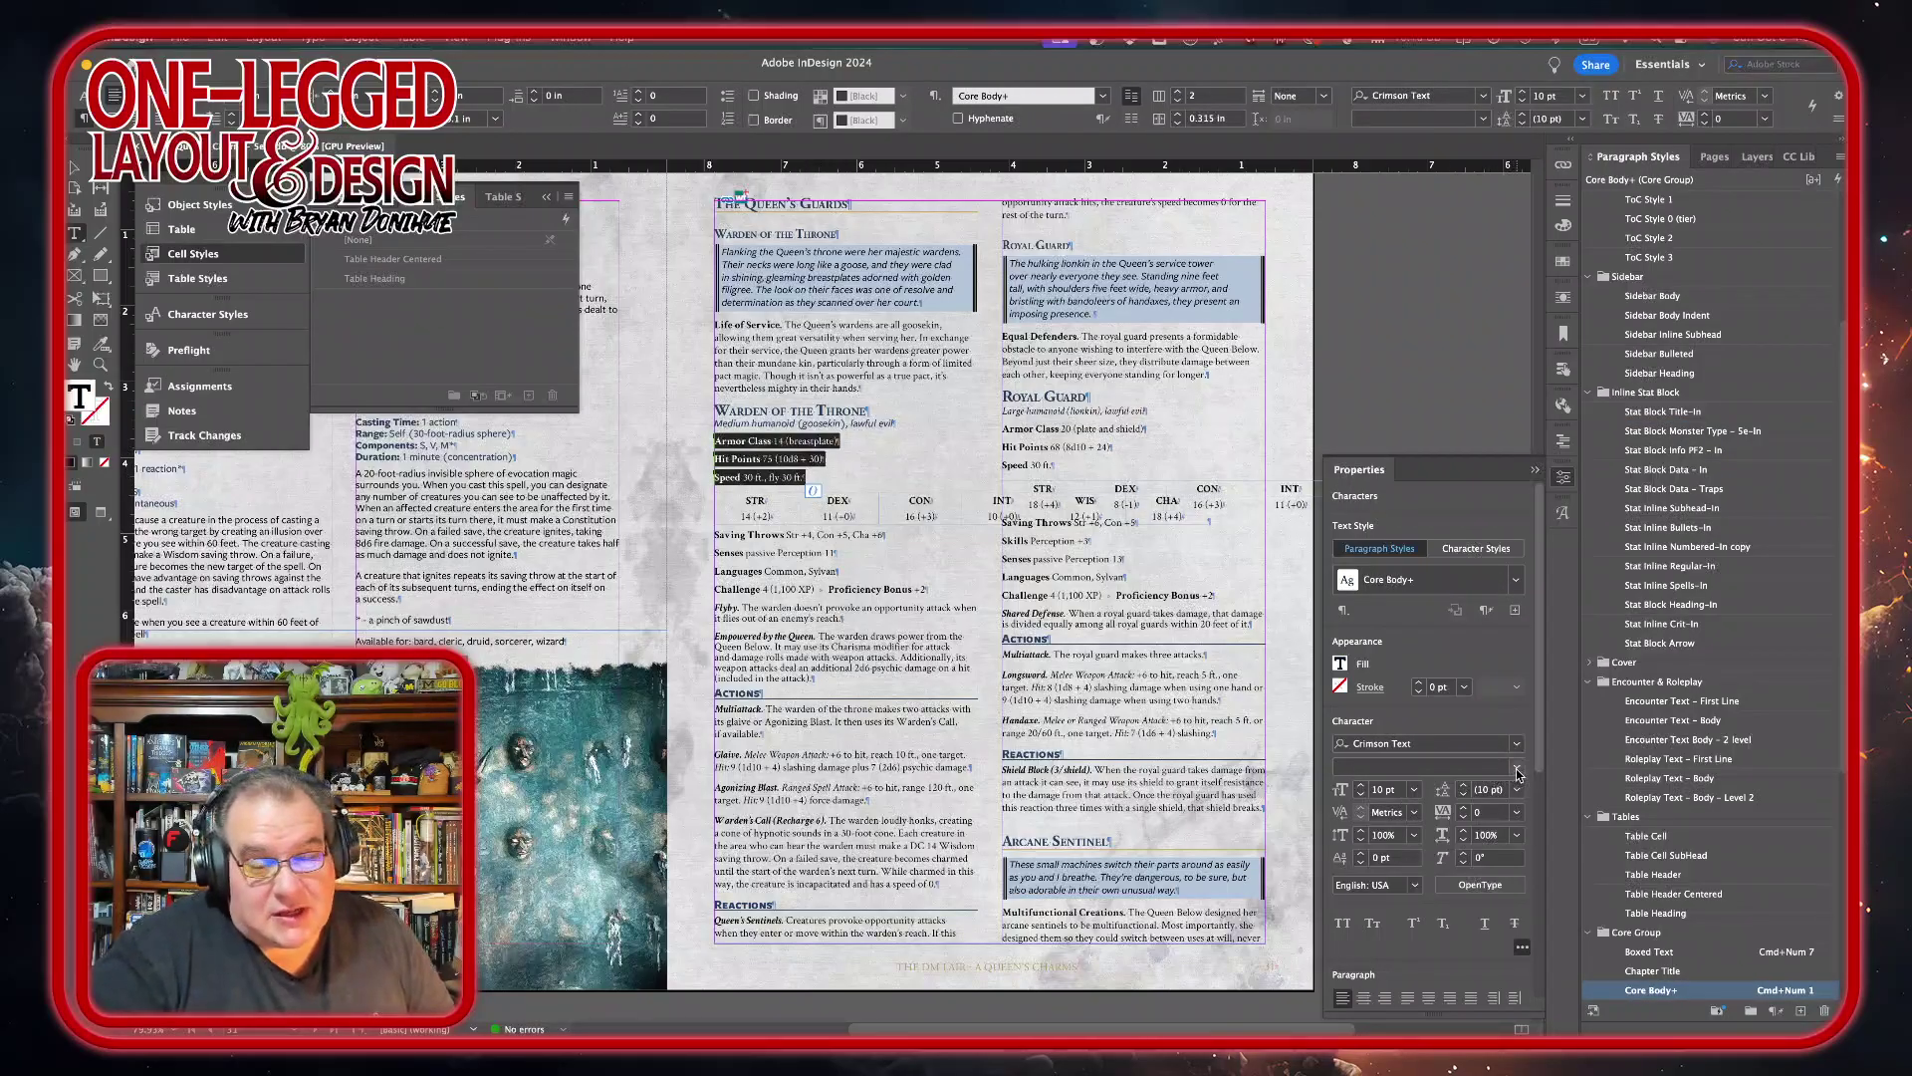
click(1676, 468)
click(735, 487)
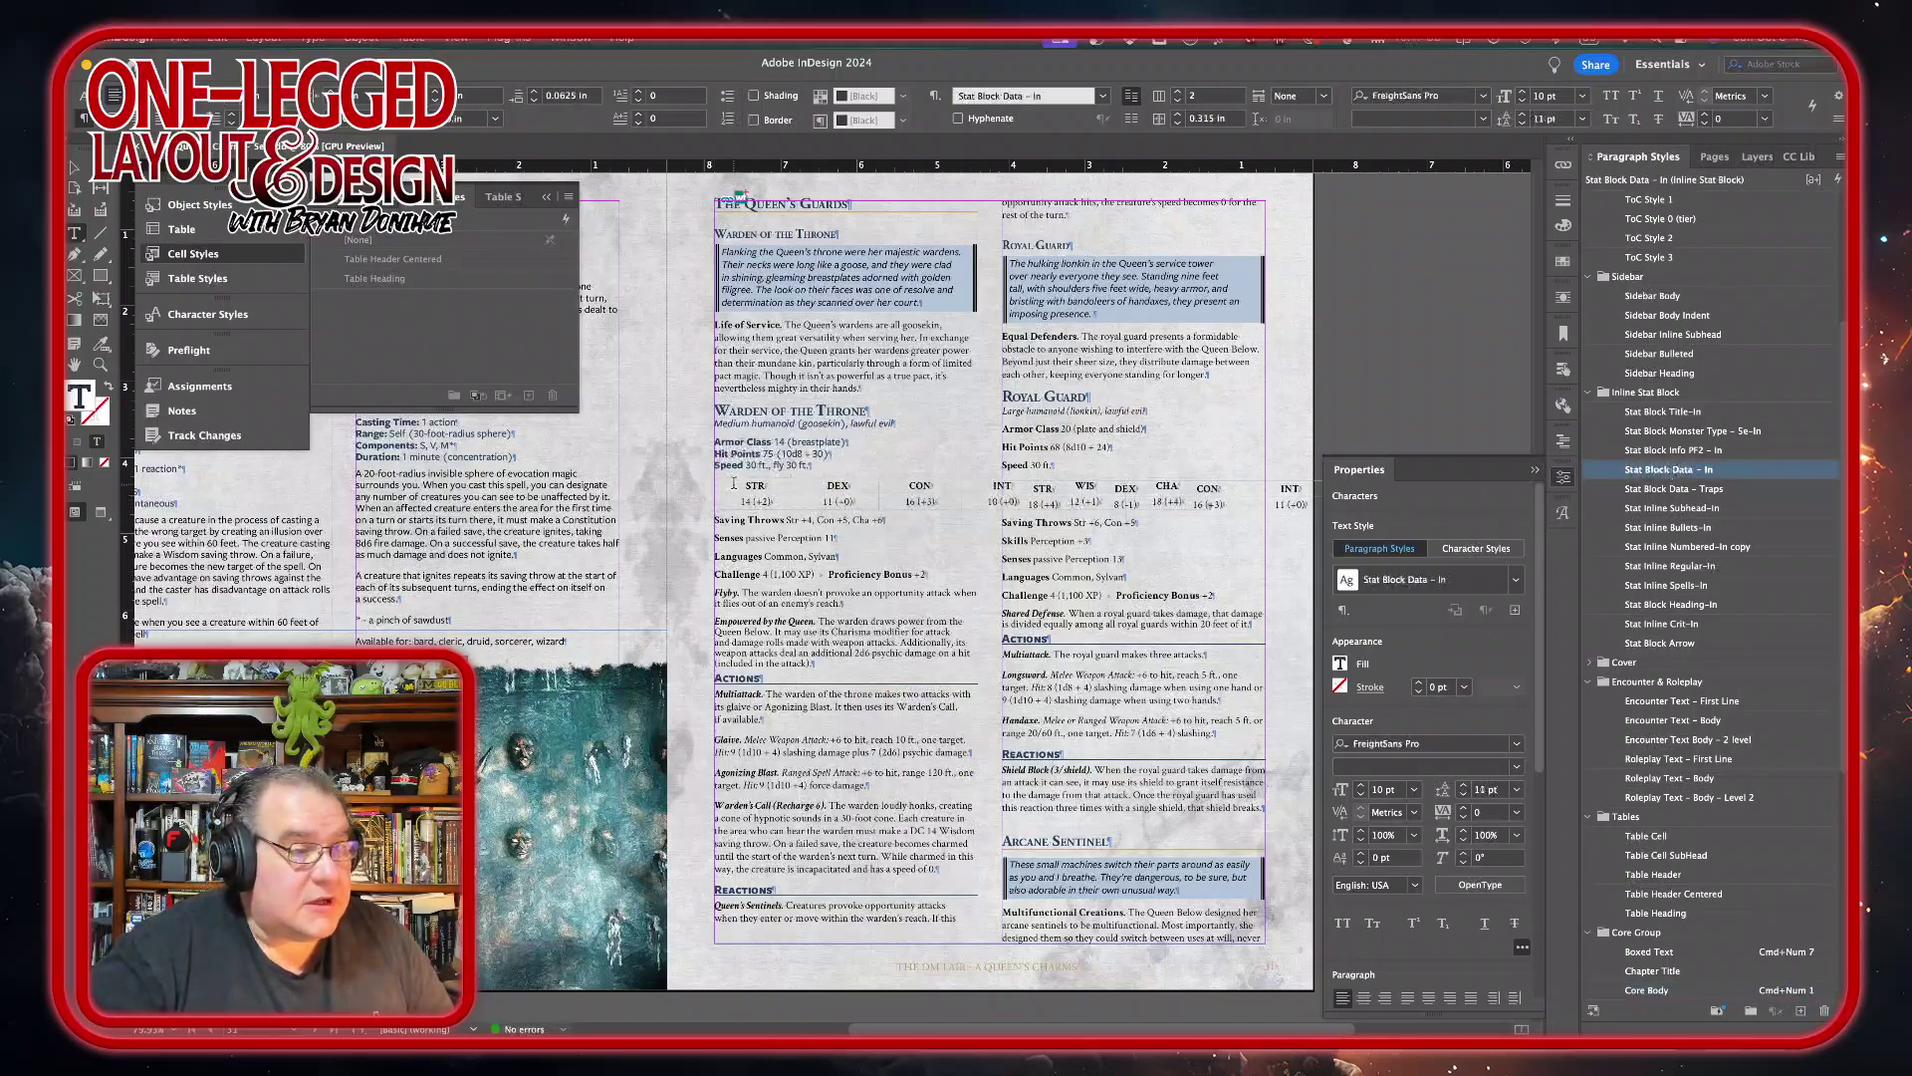
- Apply Stat Block Data – In to the Warden's ability score table and narrow it to the text column with evenly distributed columns
drag(735, 487, 1200, 525)
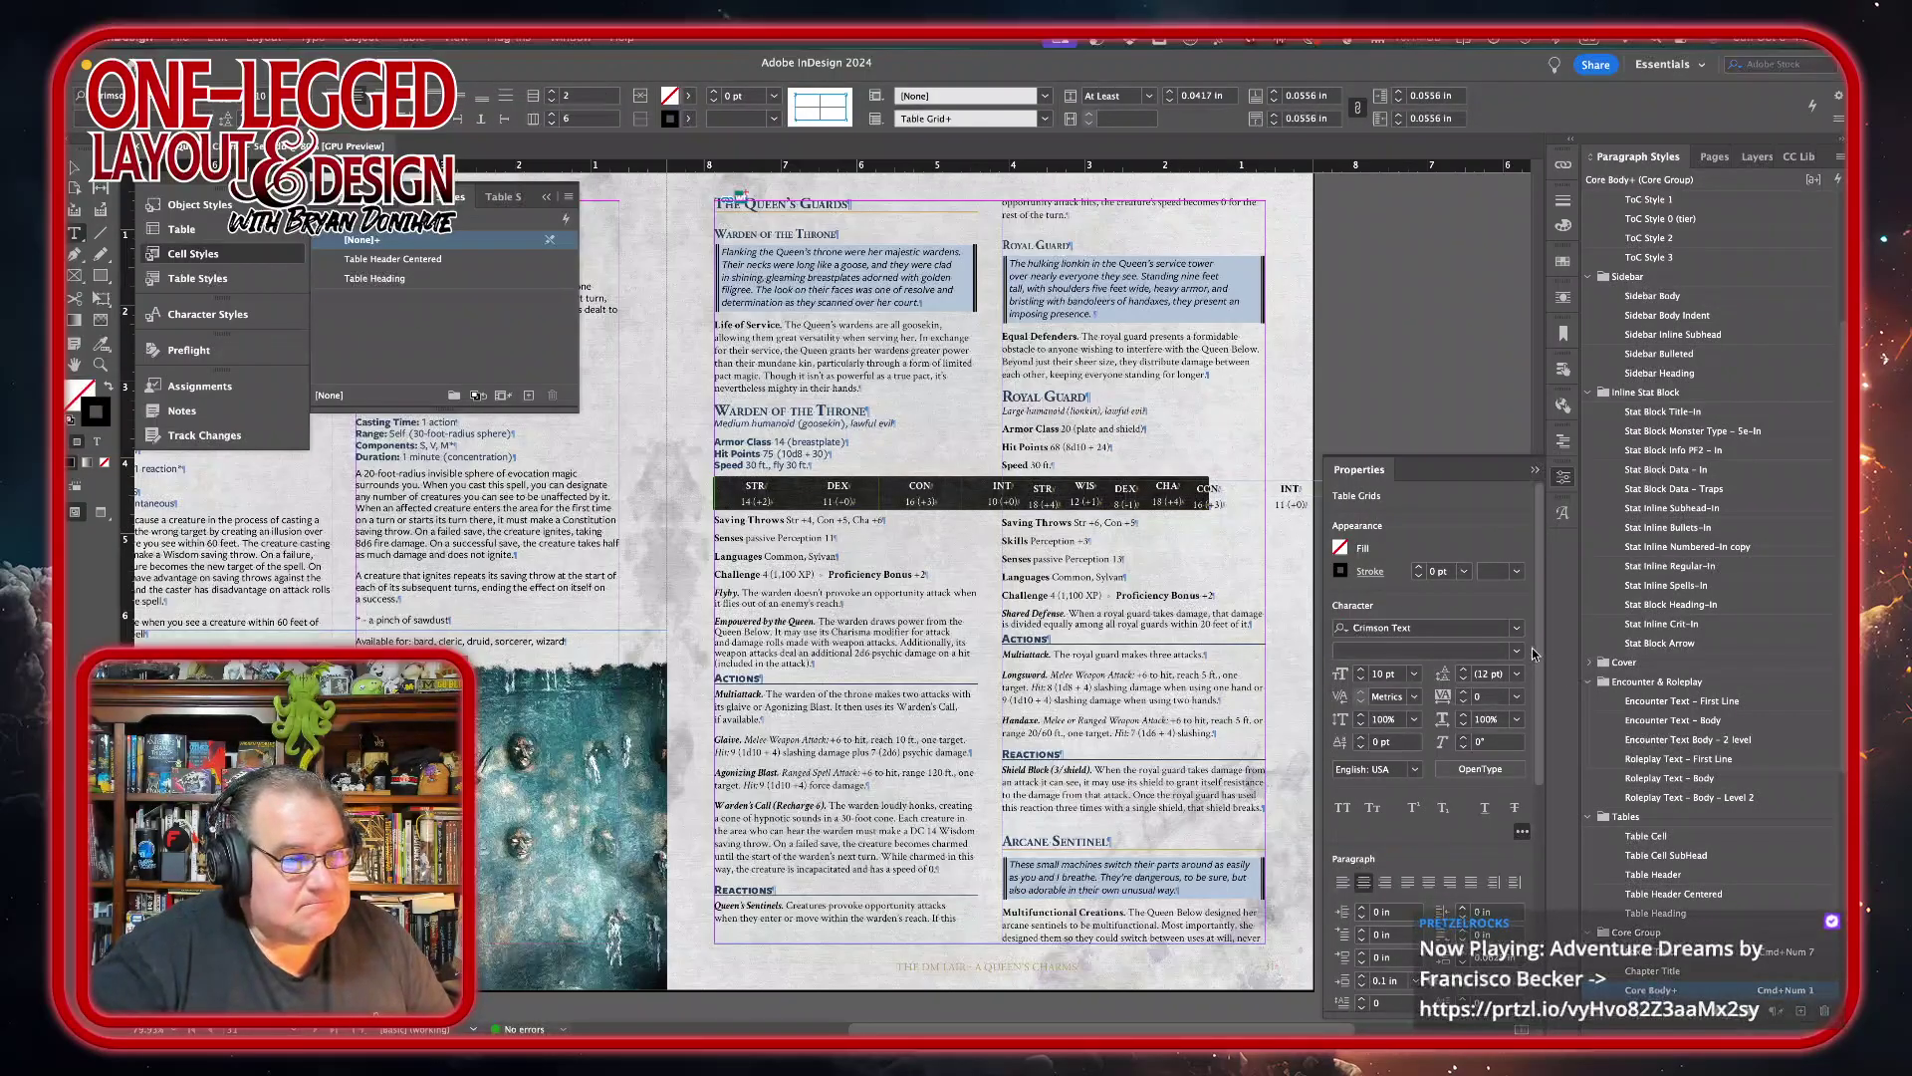
click(1665, 470)
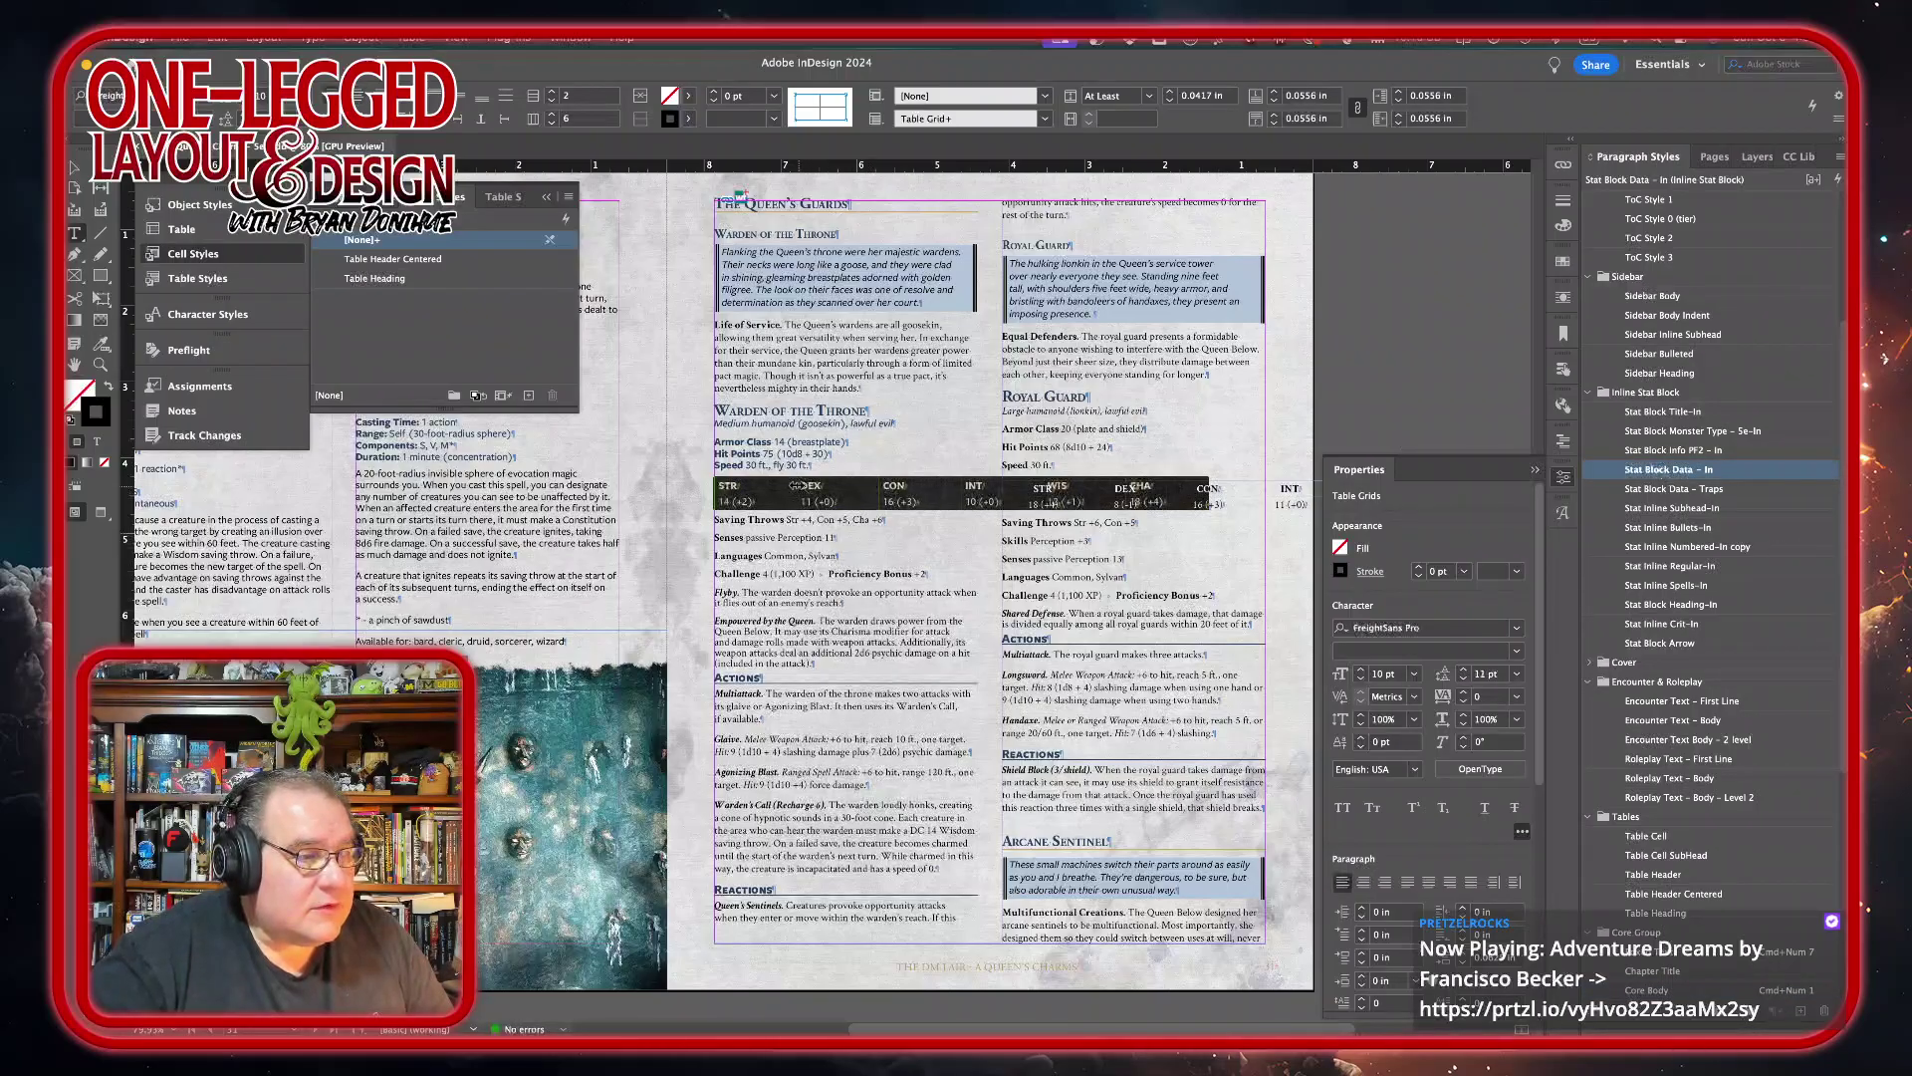
drag(794, 485, 979, 488)
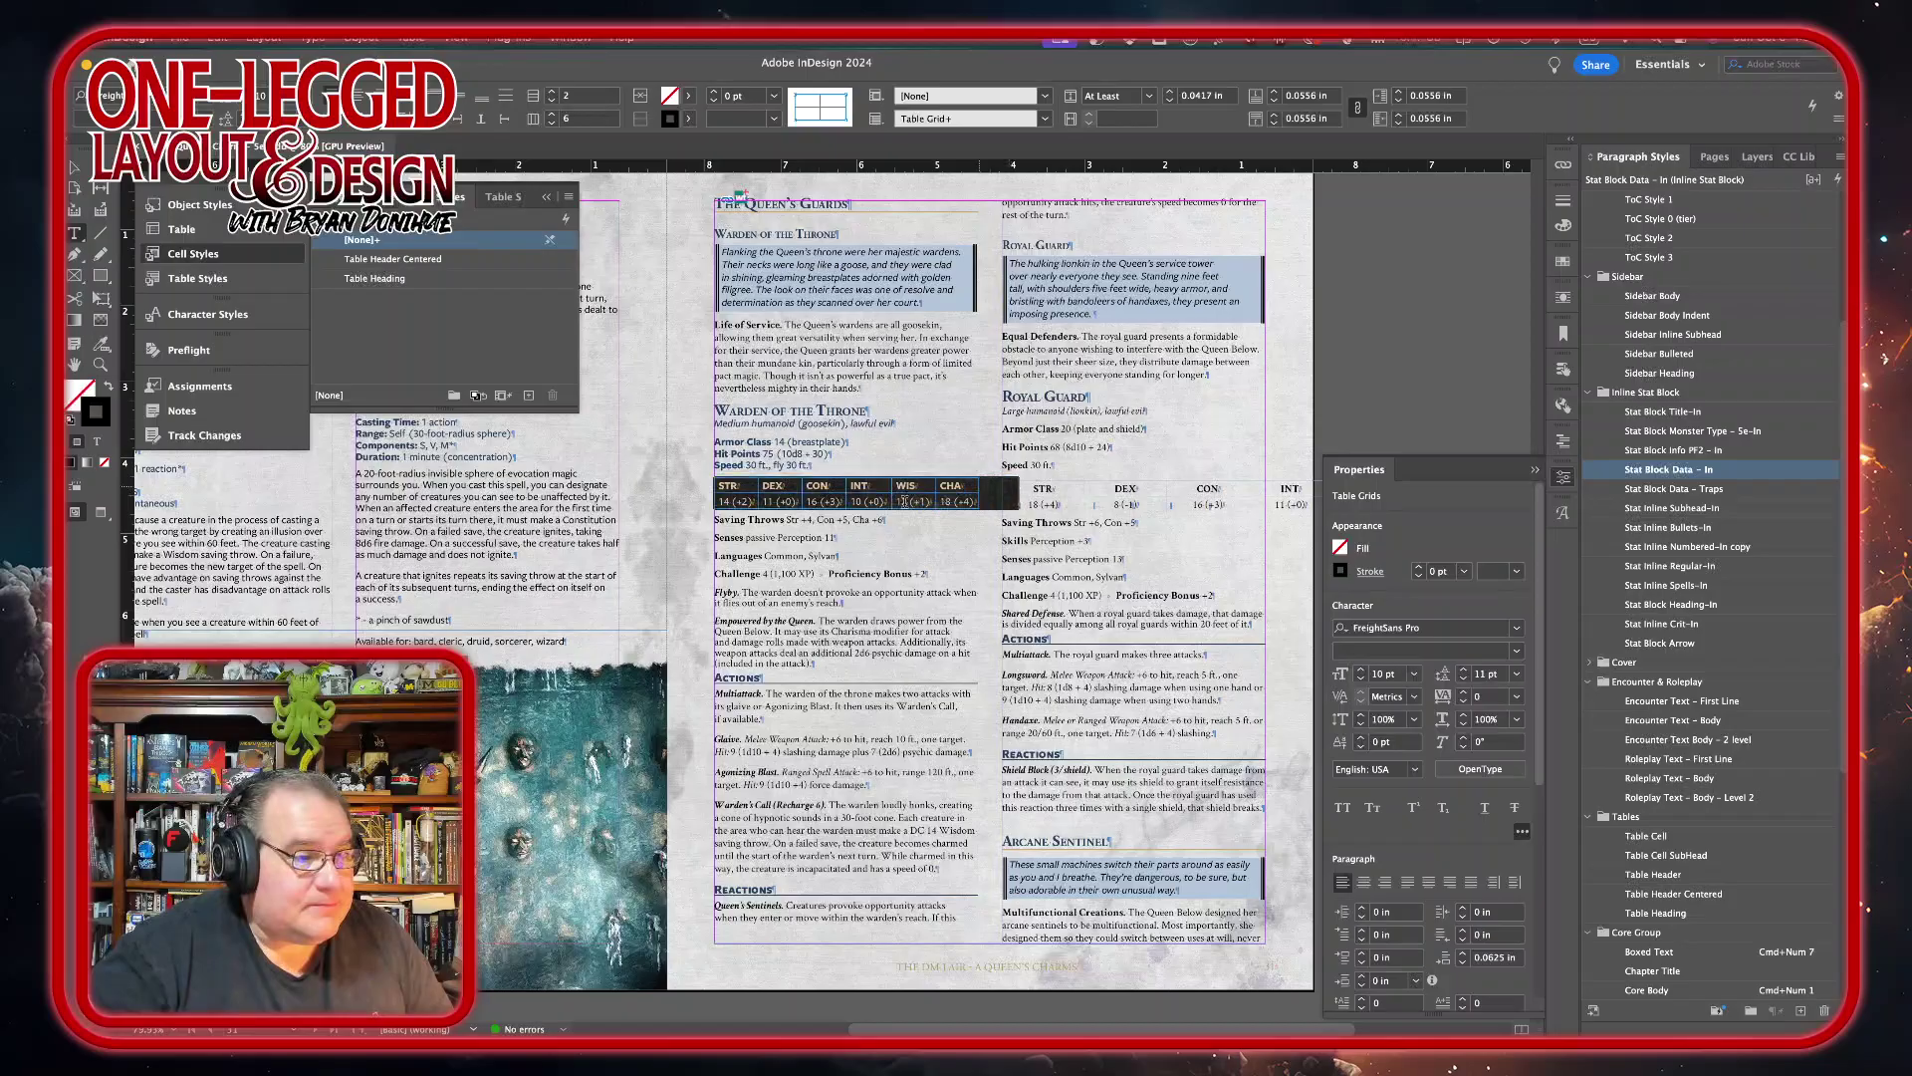
right_click(878, 503)
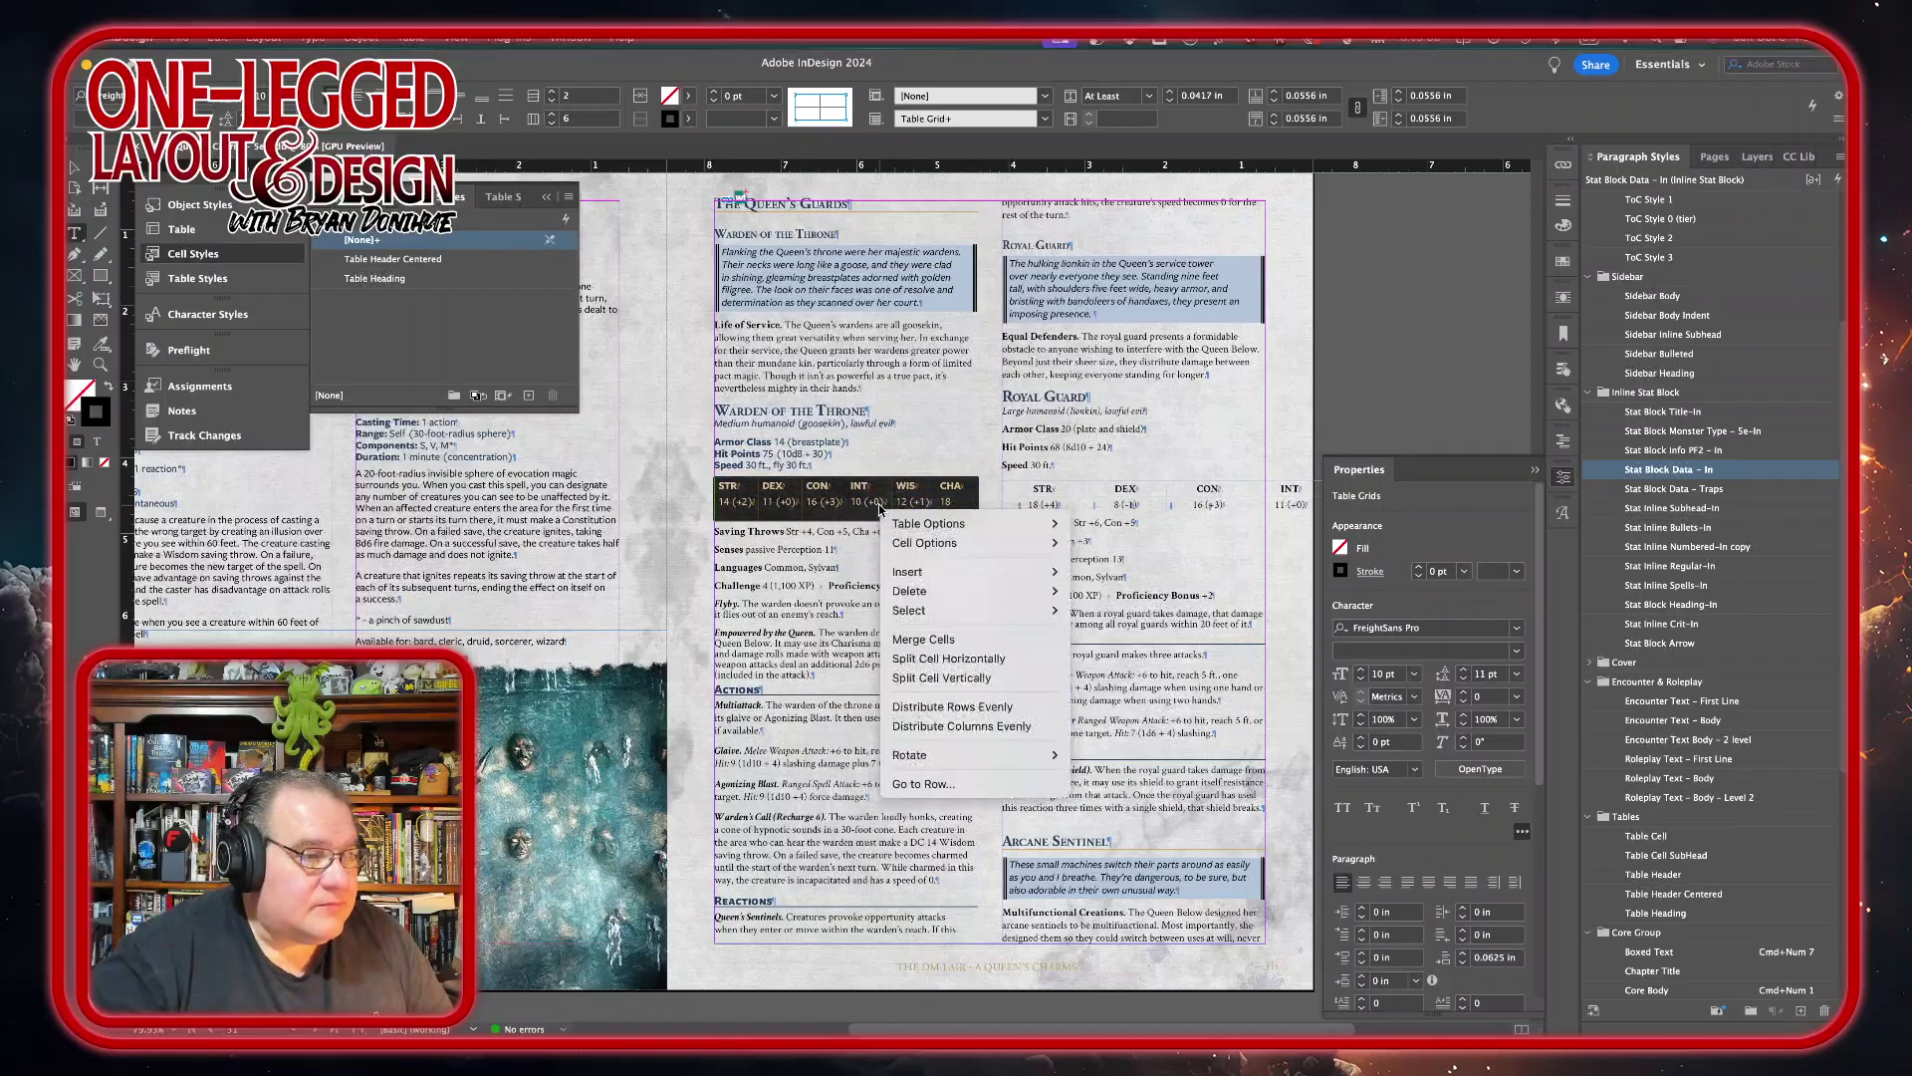
click(925, 726)
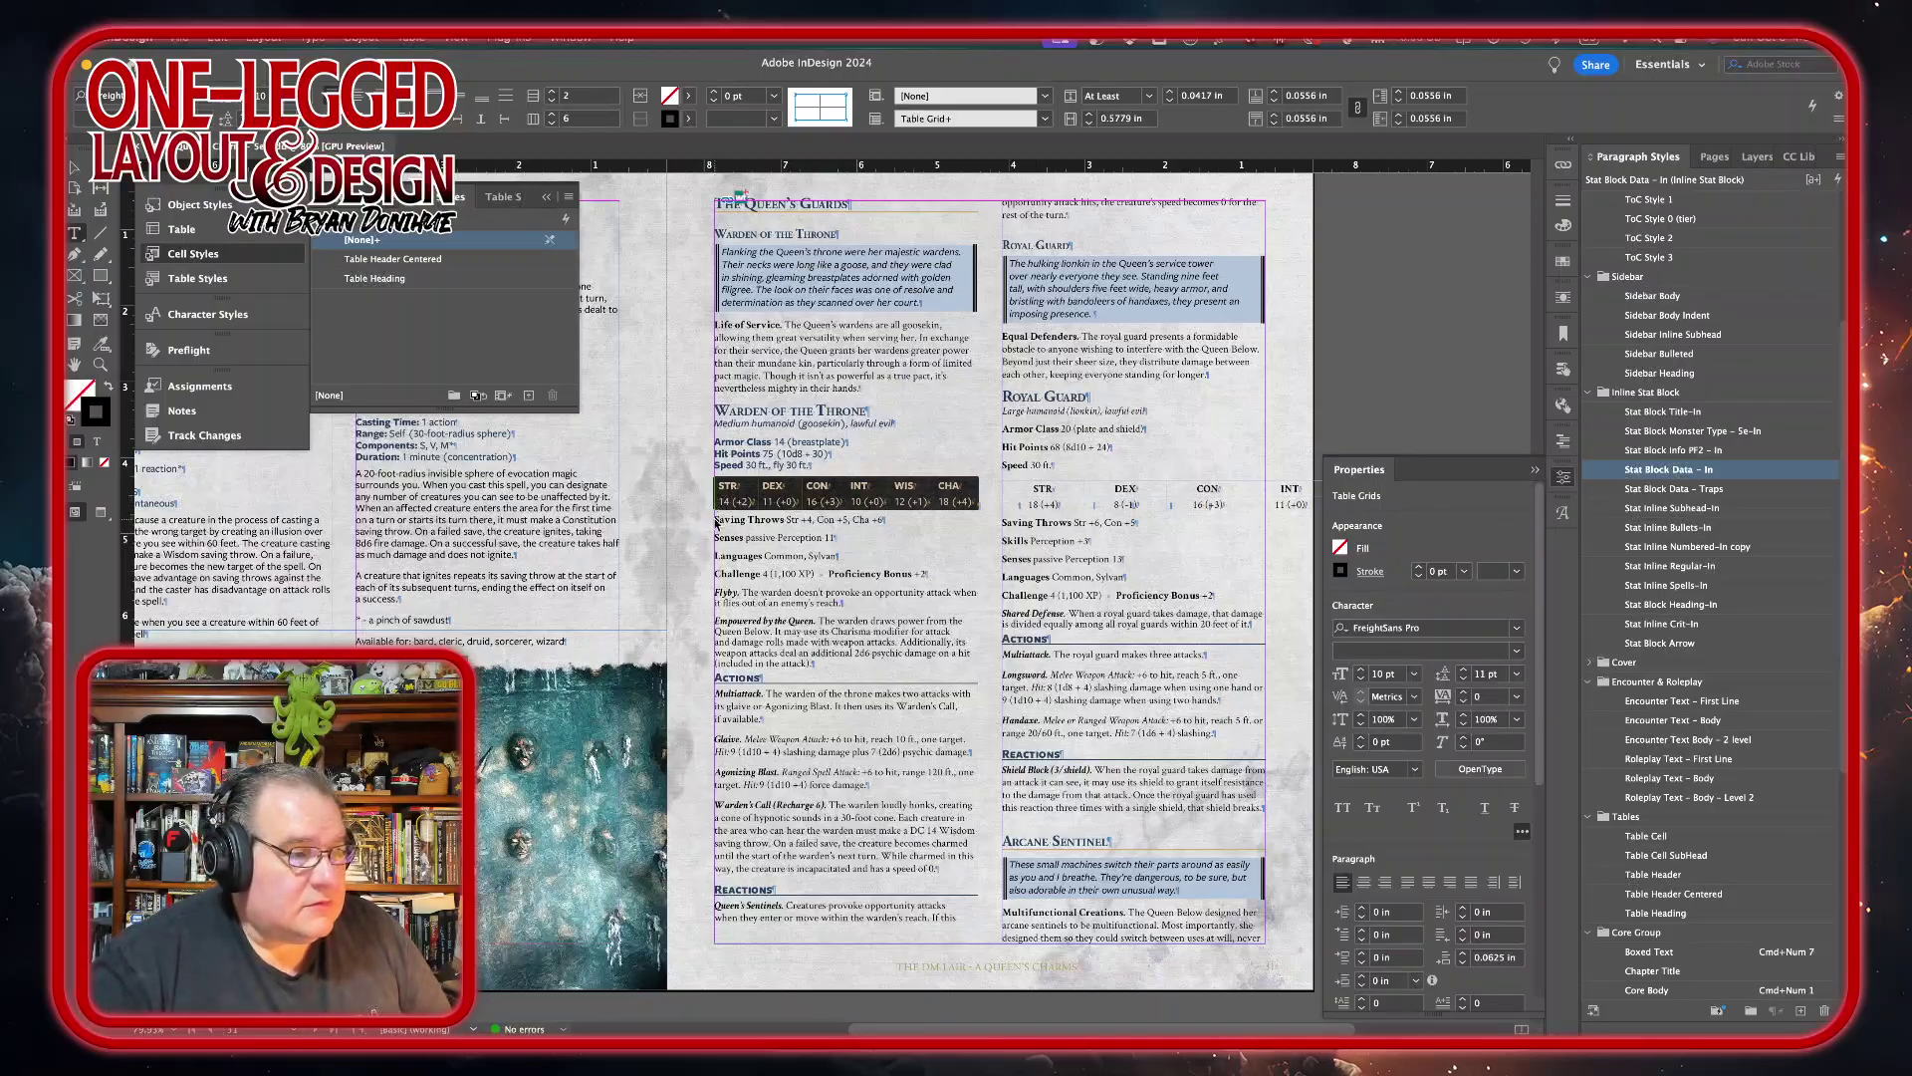
- Apply Stat Block Data – In to the Warden's Saving Throws through Challenge lines and push Proficiency Bonus to the column's right edge with a right-indent tab
drag(715, 515, 989, 568)
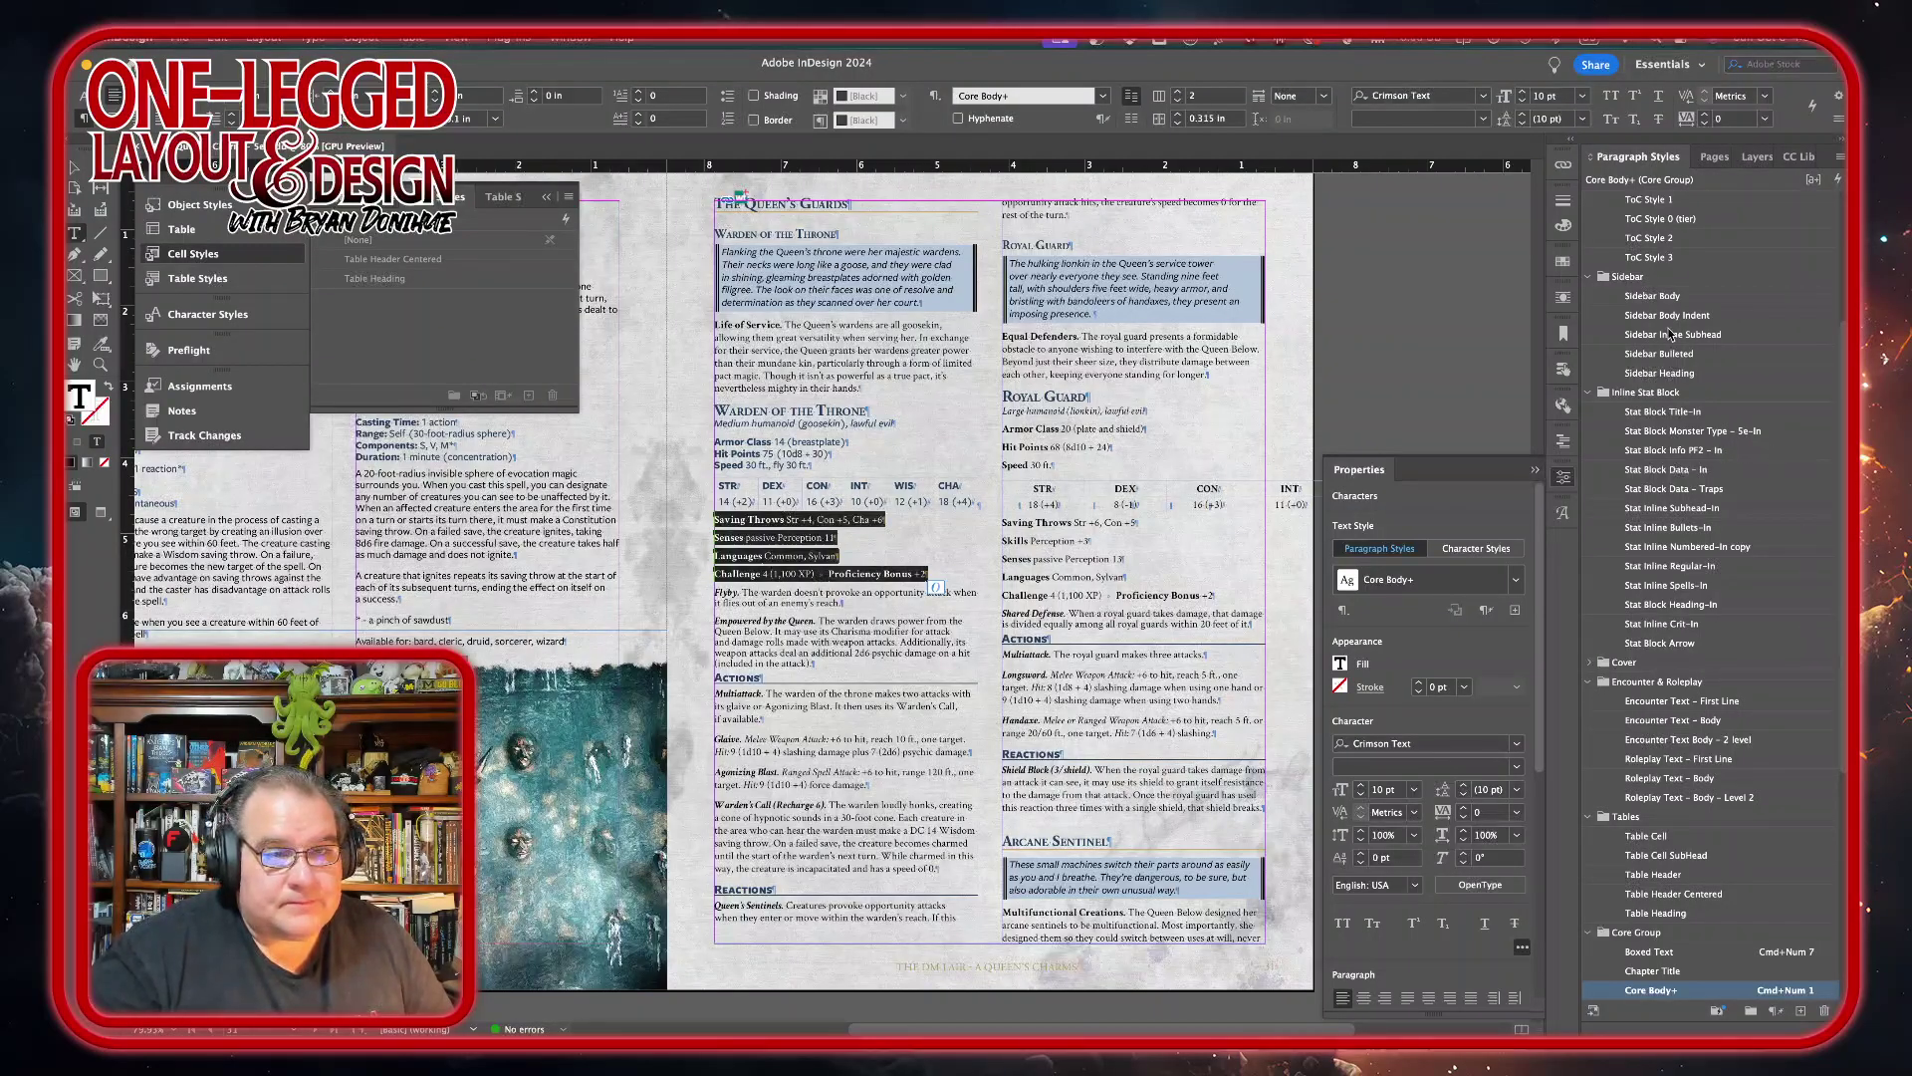
click(1668, 469)
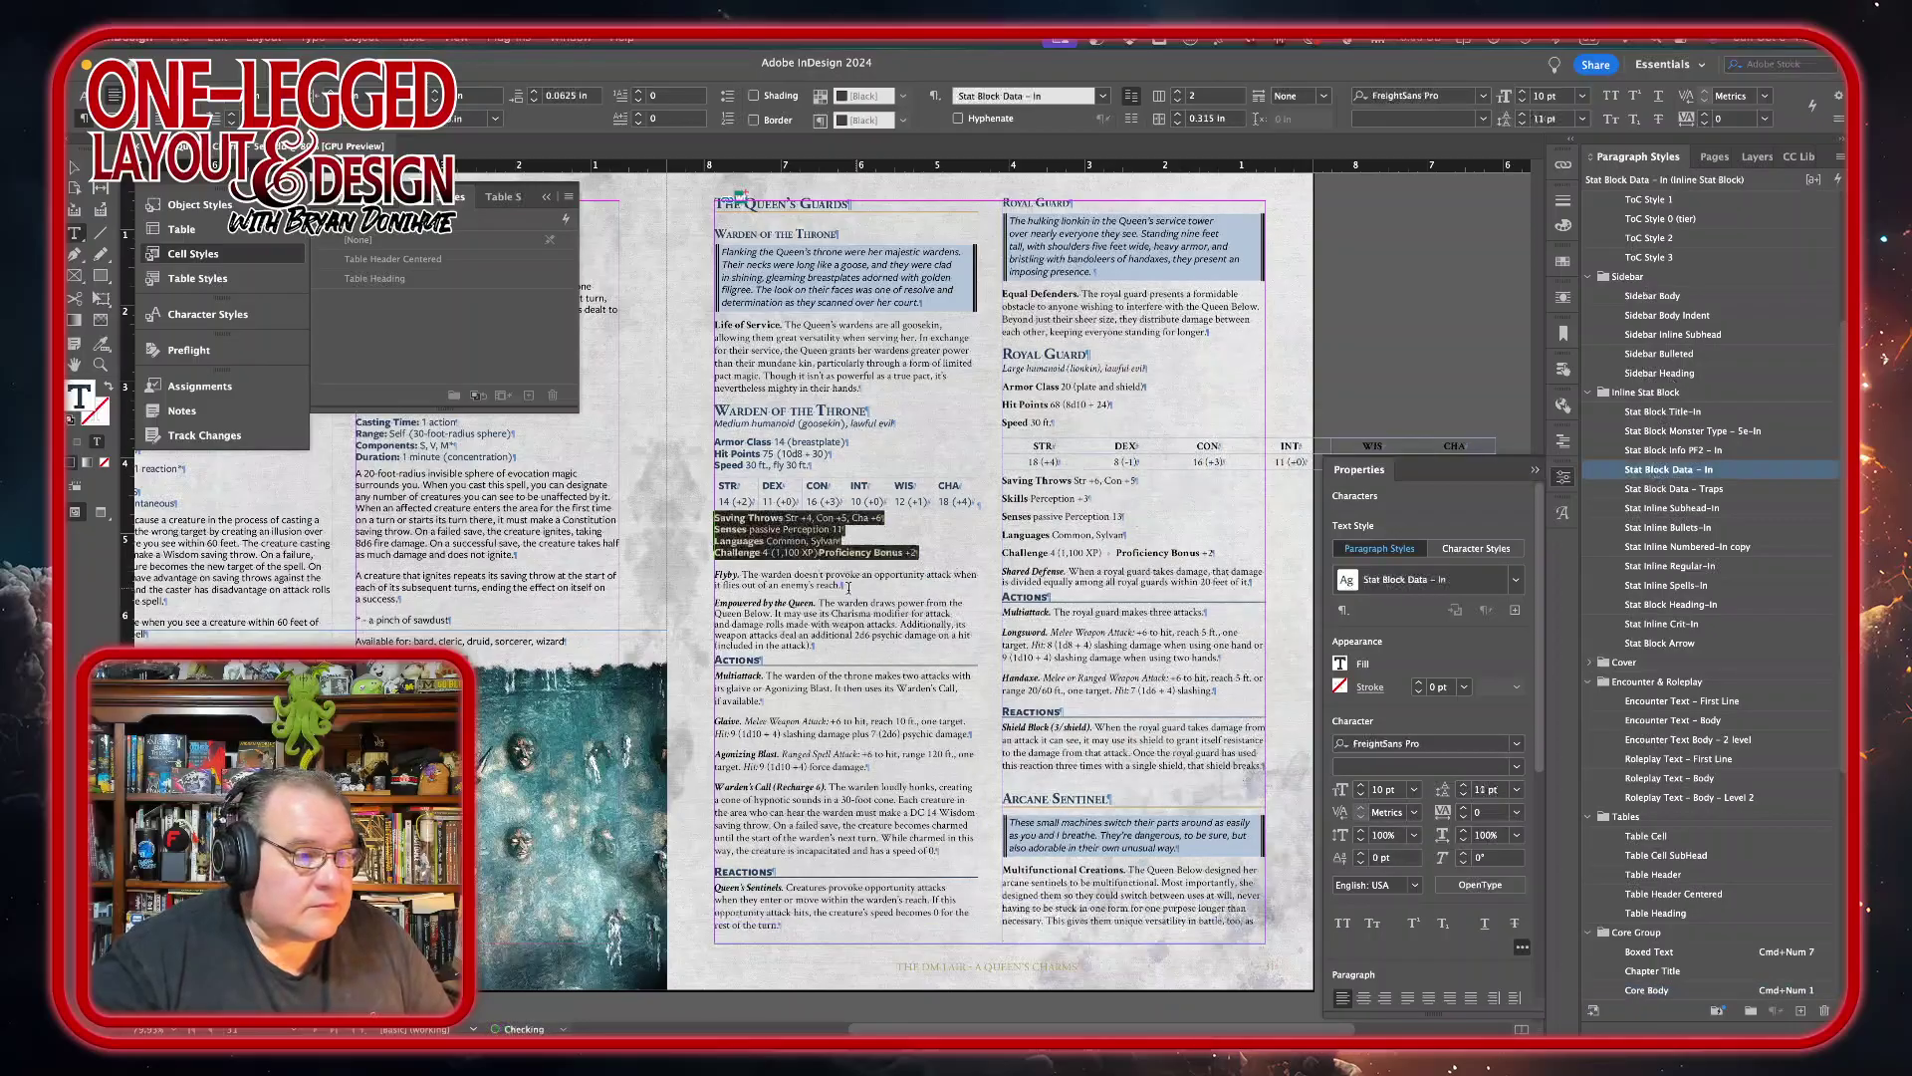
click(821, 550)
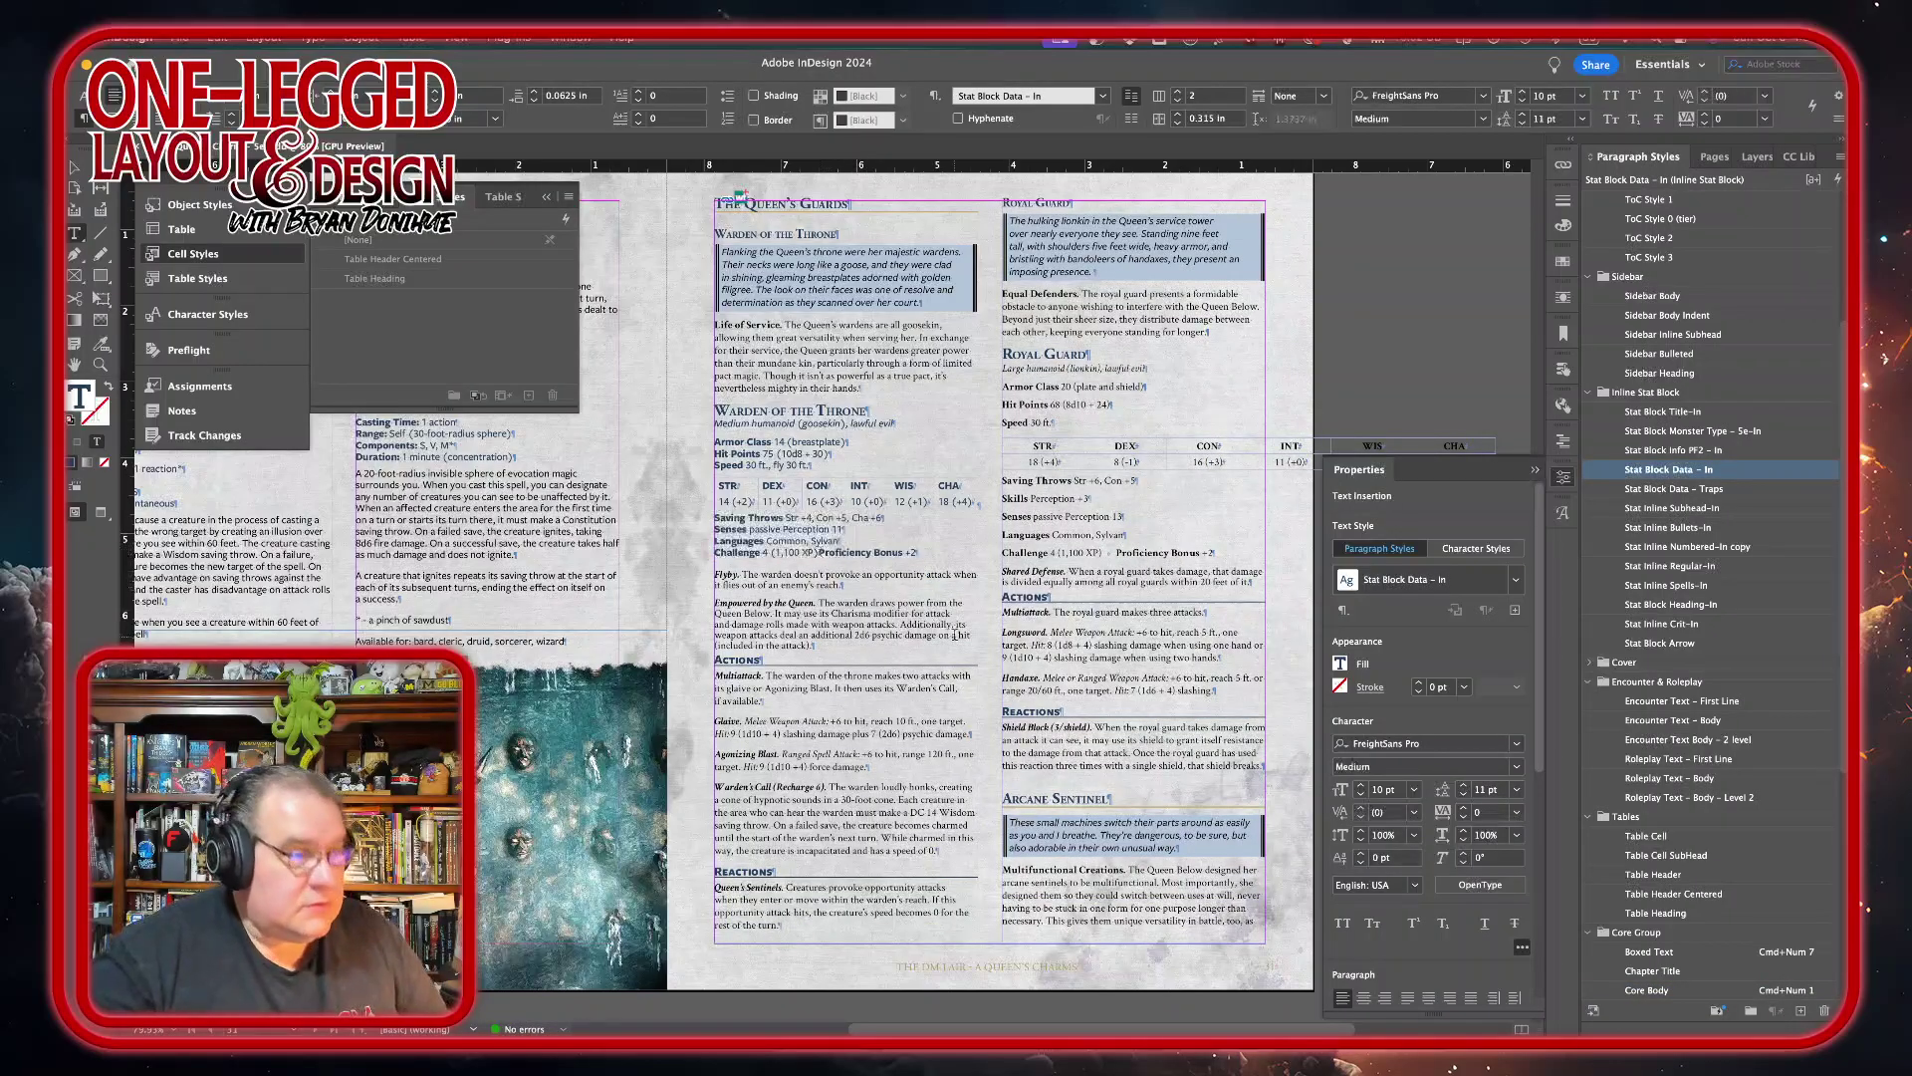
key(Tab)
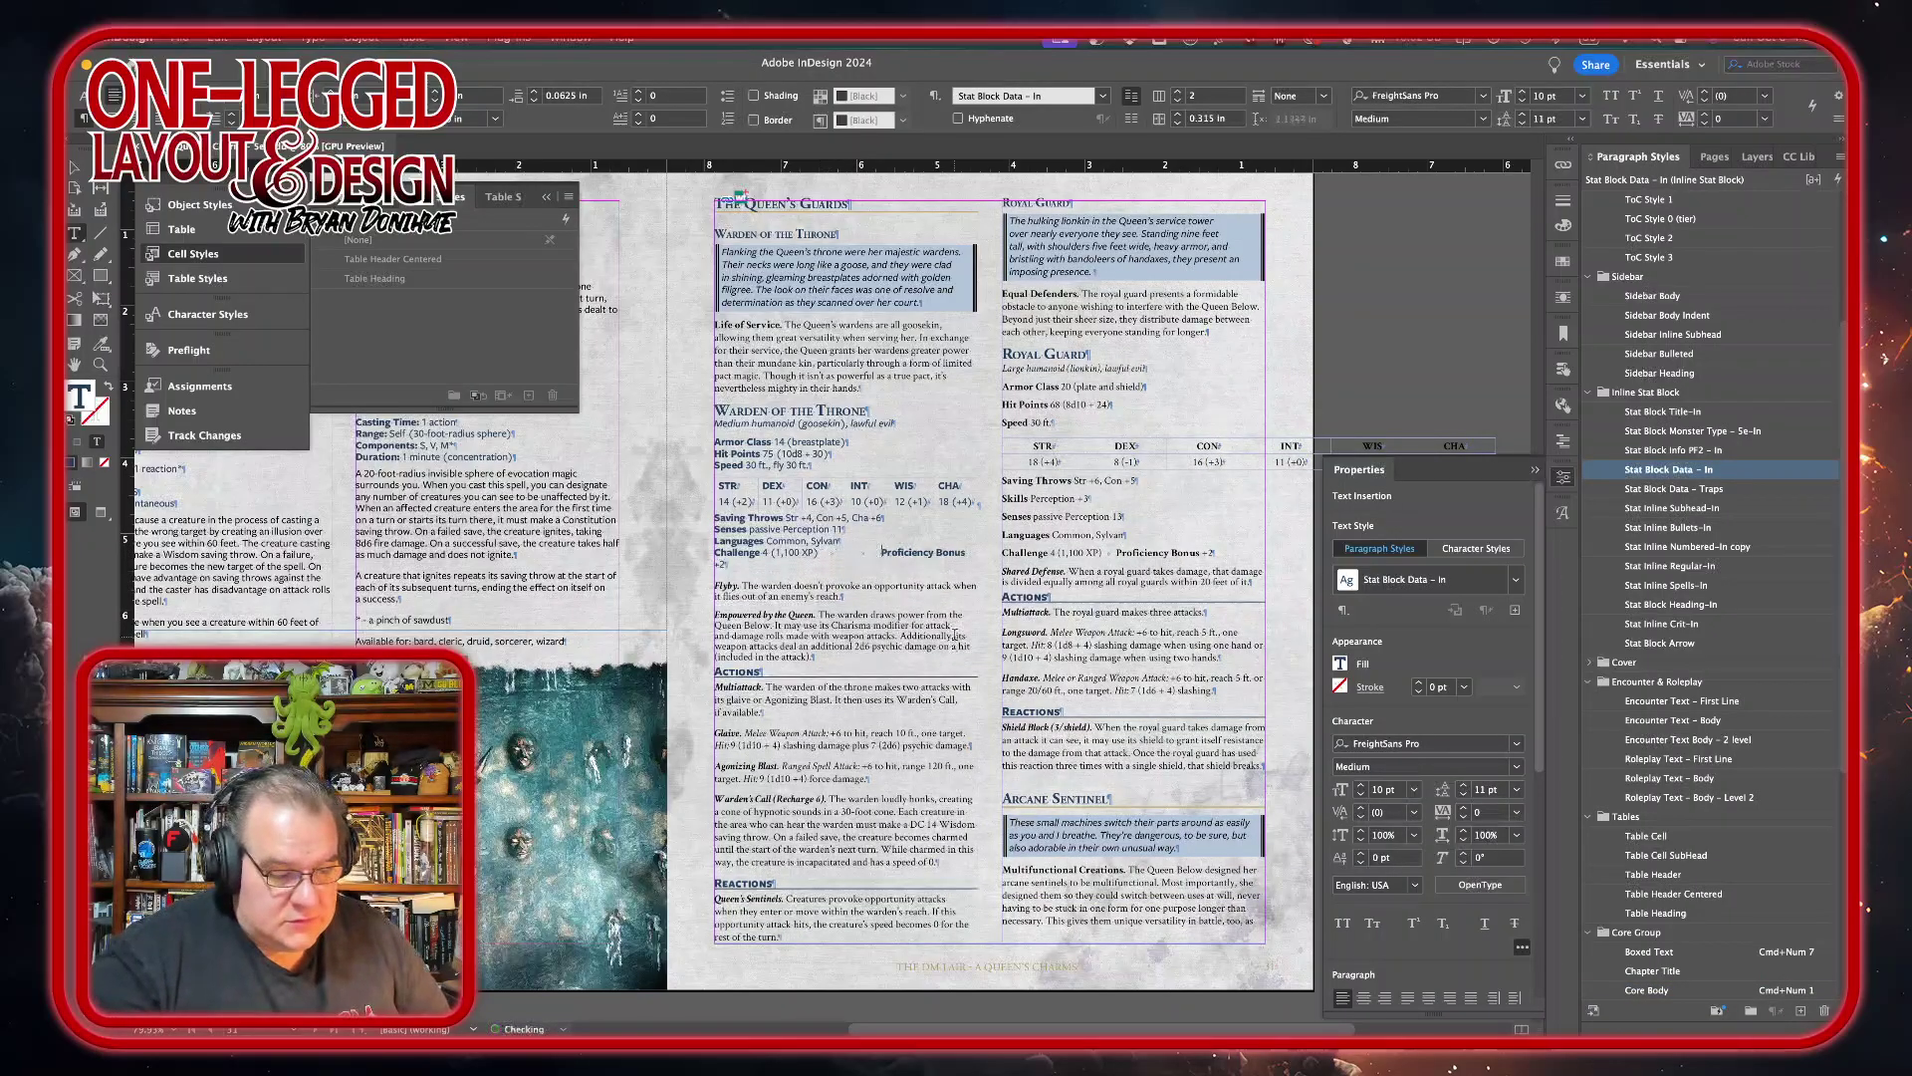
key(shift+Tab)
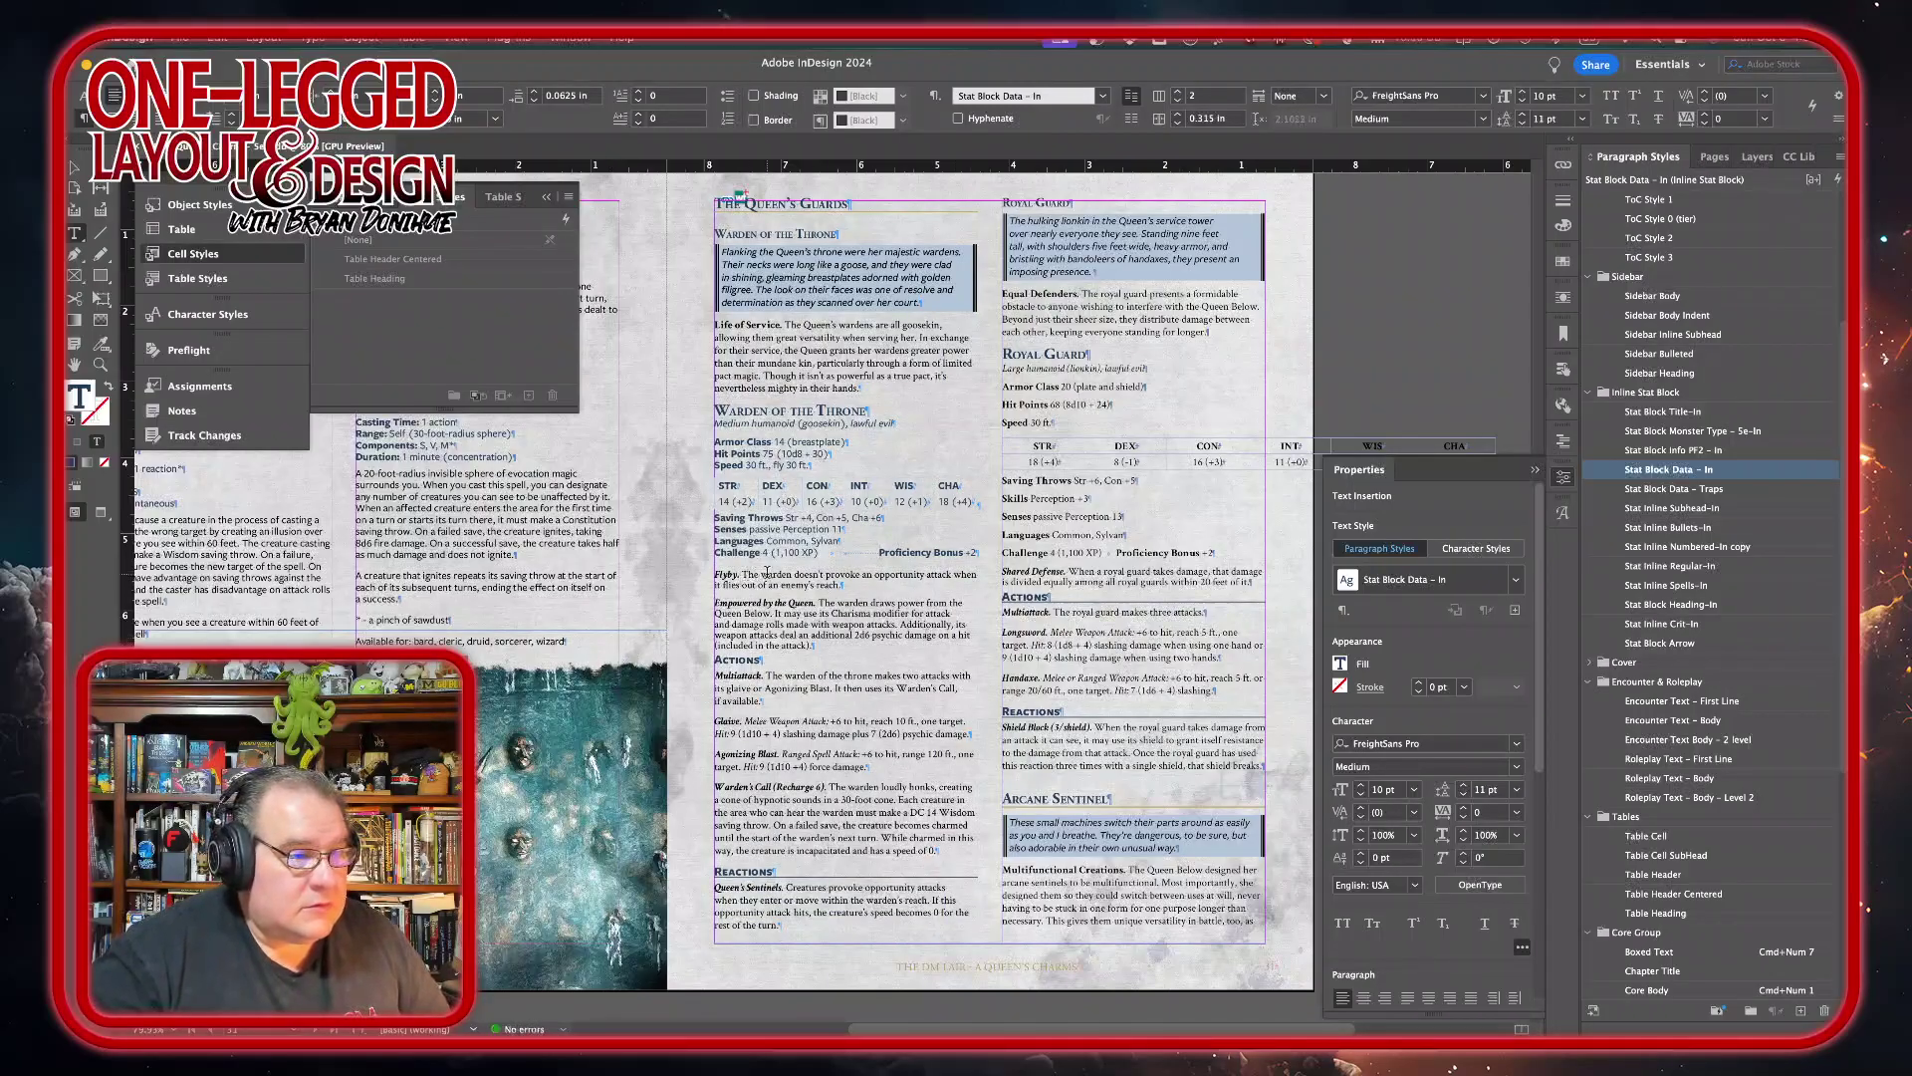
- Apply the Stat Inline Regular-In style to the Warden's Flyby and Empowered by the Queen paragraphs
drag(714, 574, 762, 636)
key(super+KP_1)
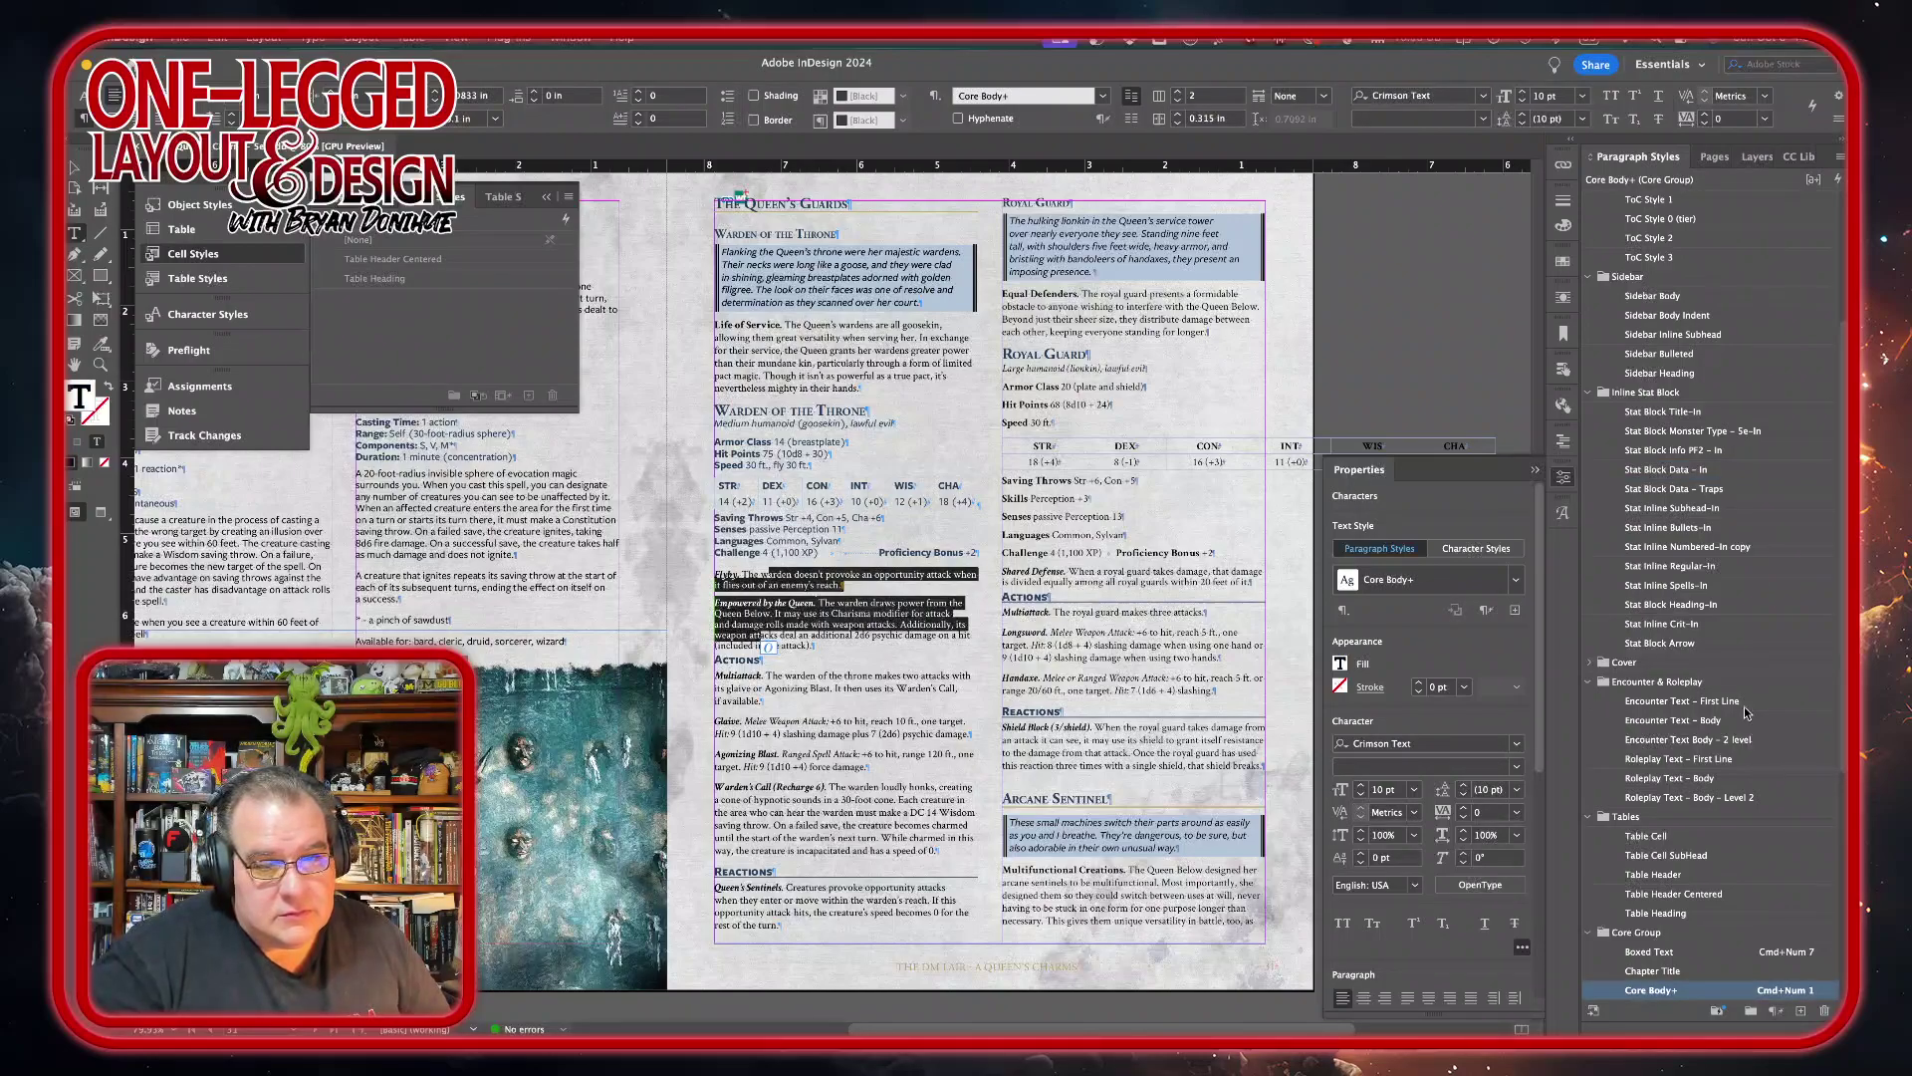
click(1661, 566)
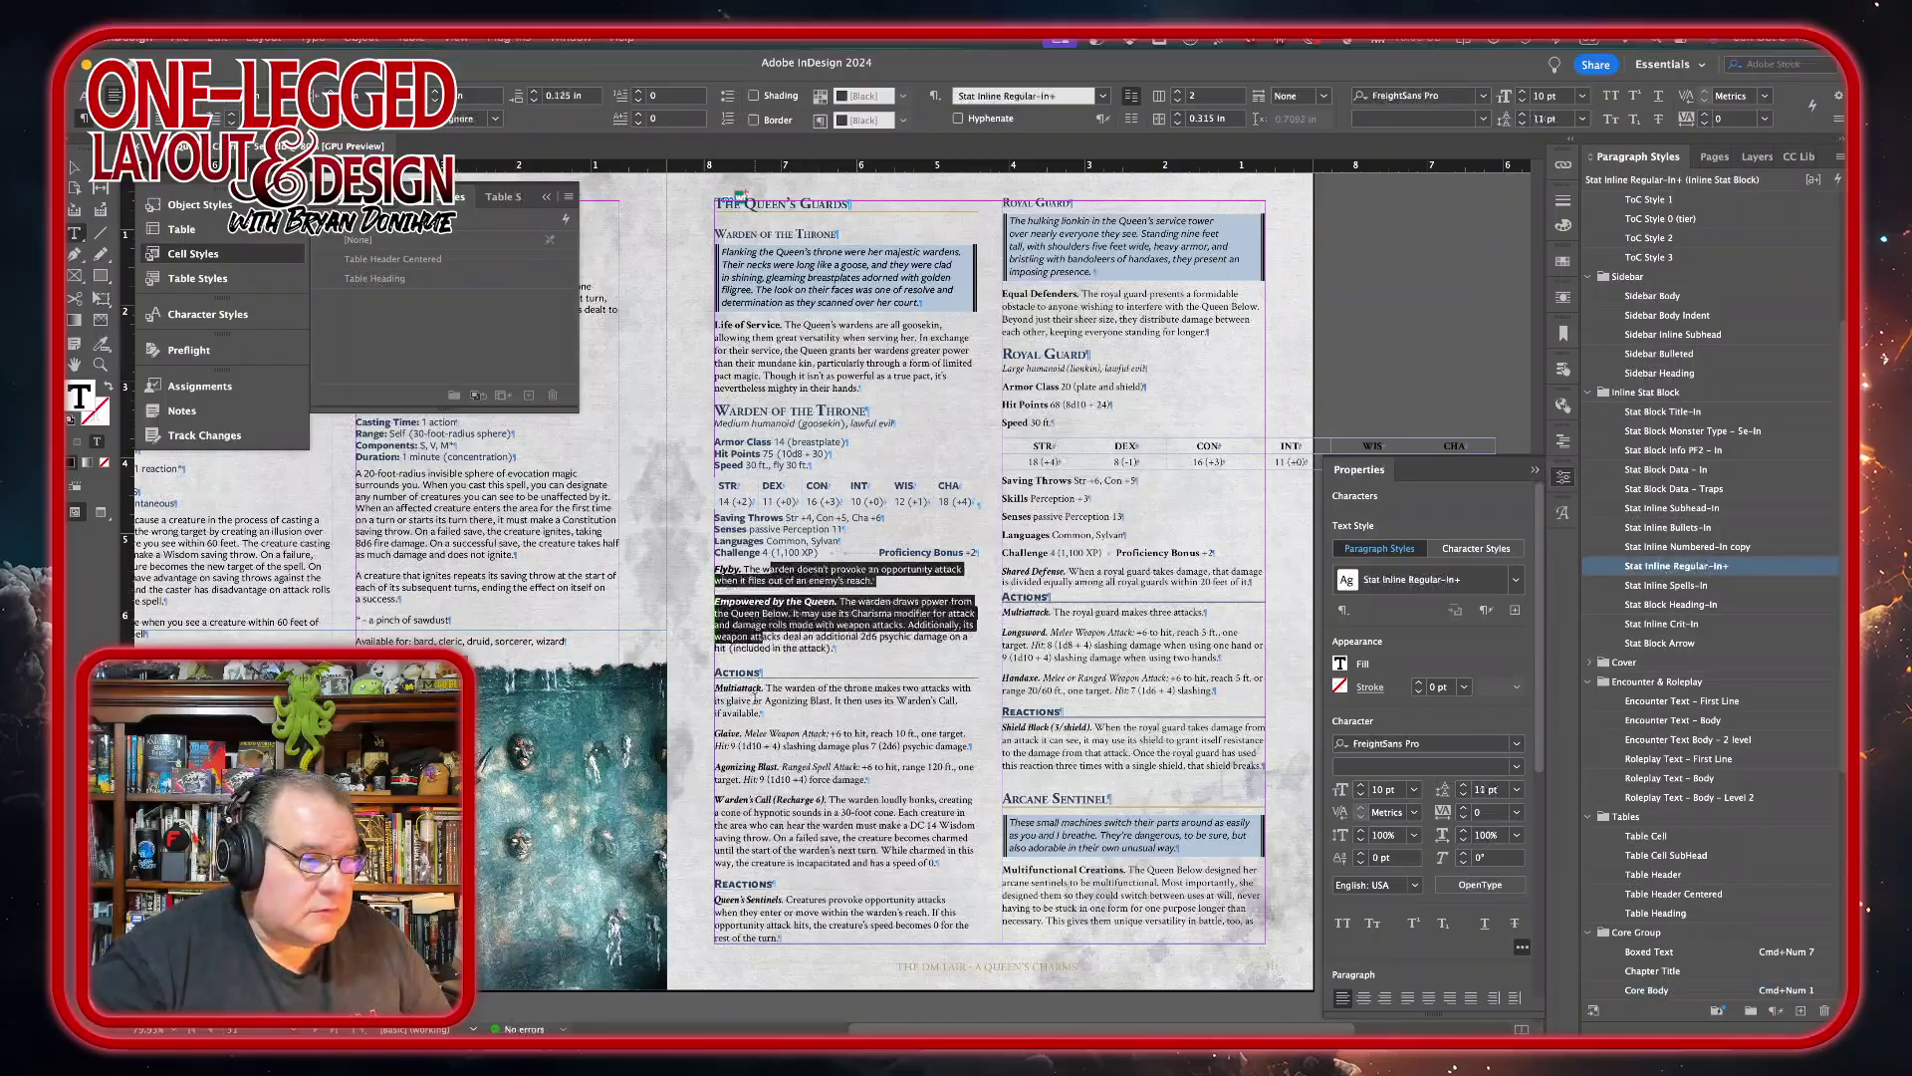
- Apply the Stat Inline Regular-In style to the Warden's four action paragraphs and the Queen's Sentinels reaction, clearing the reaction's overrides
drag(753, 697, 754, 851)
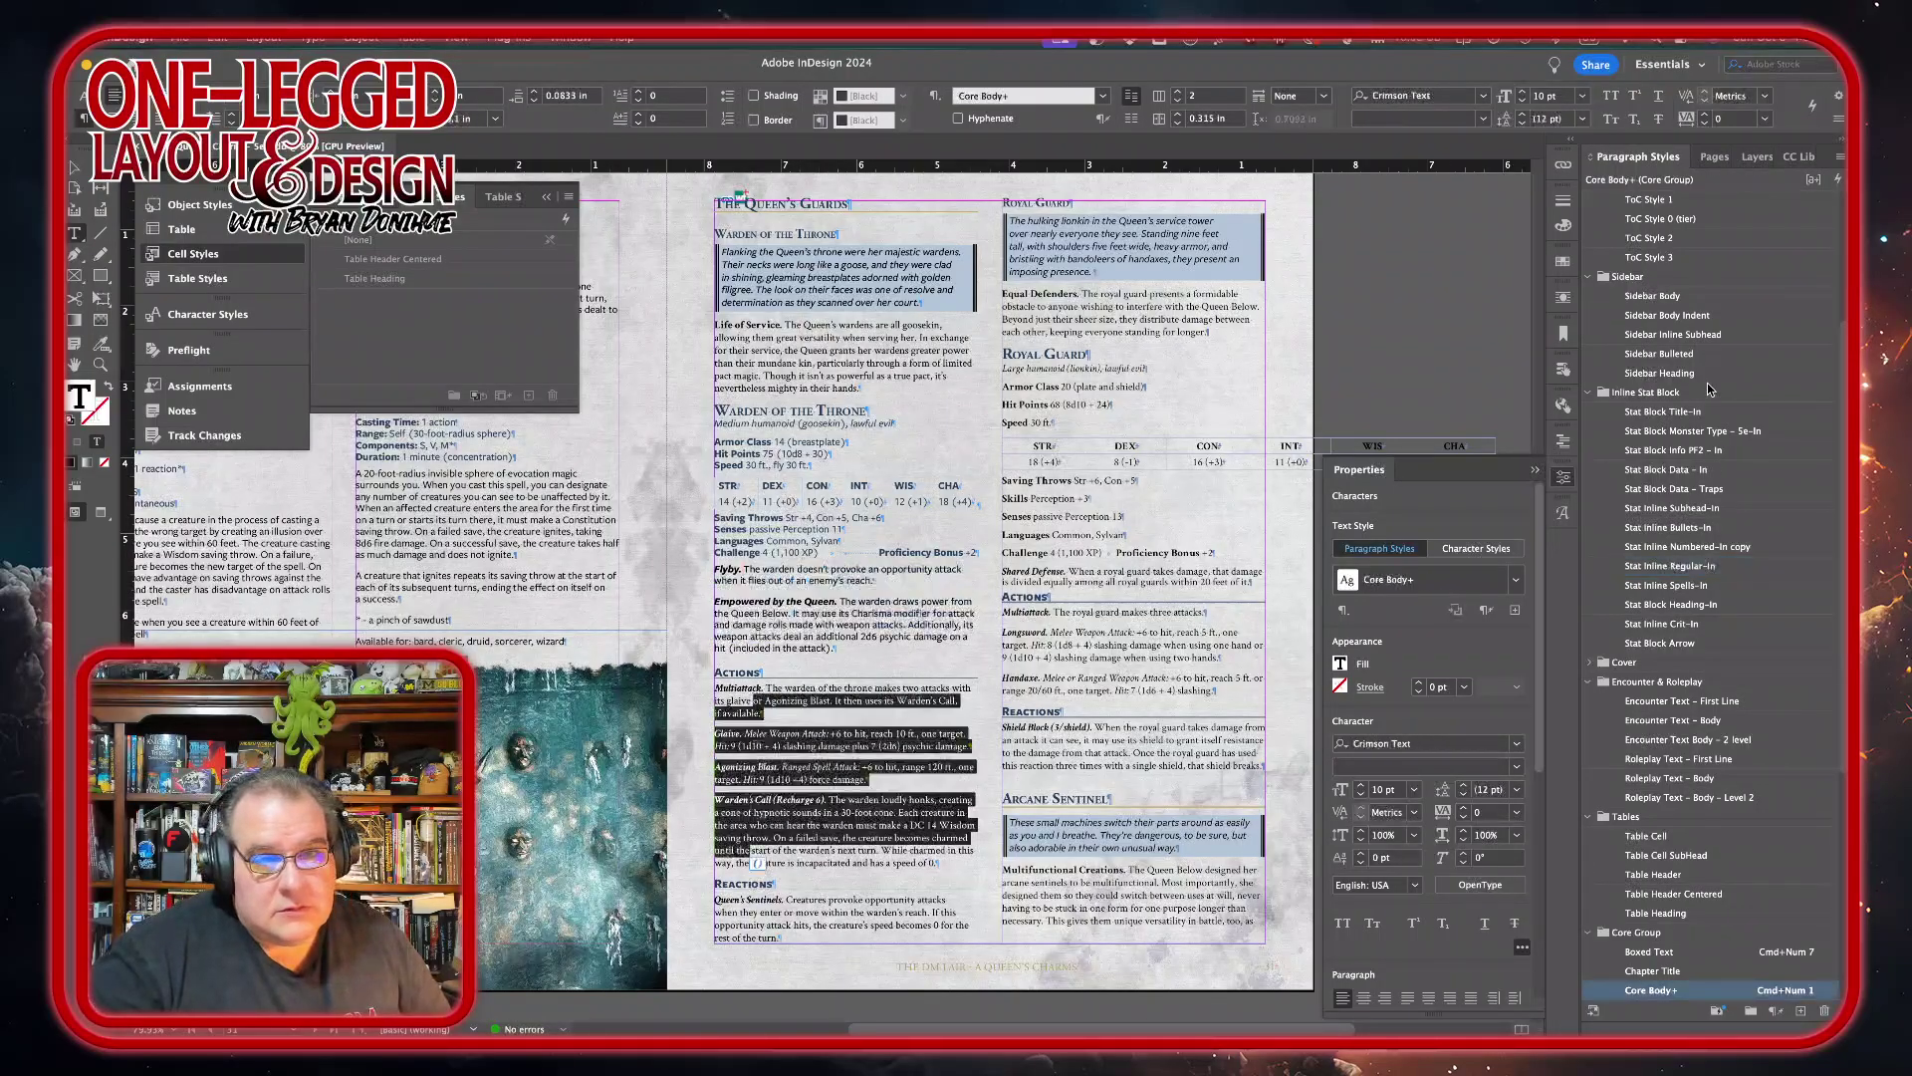
click(1681, 565)
click(823, 922)
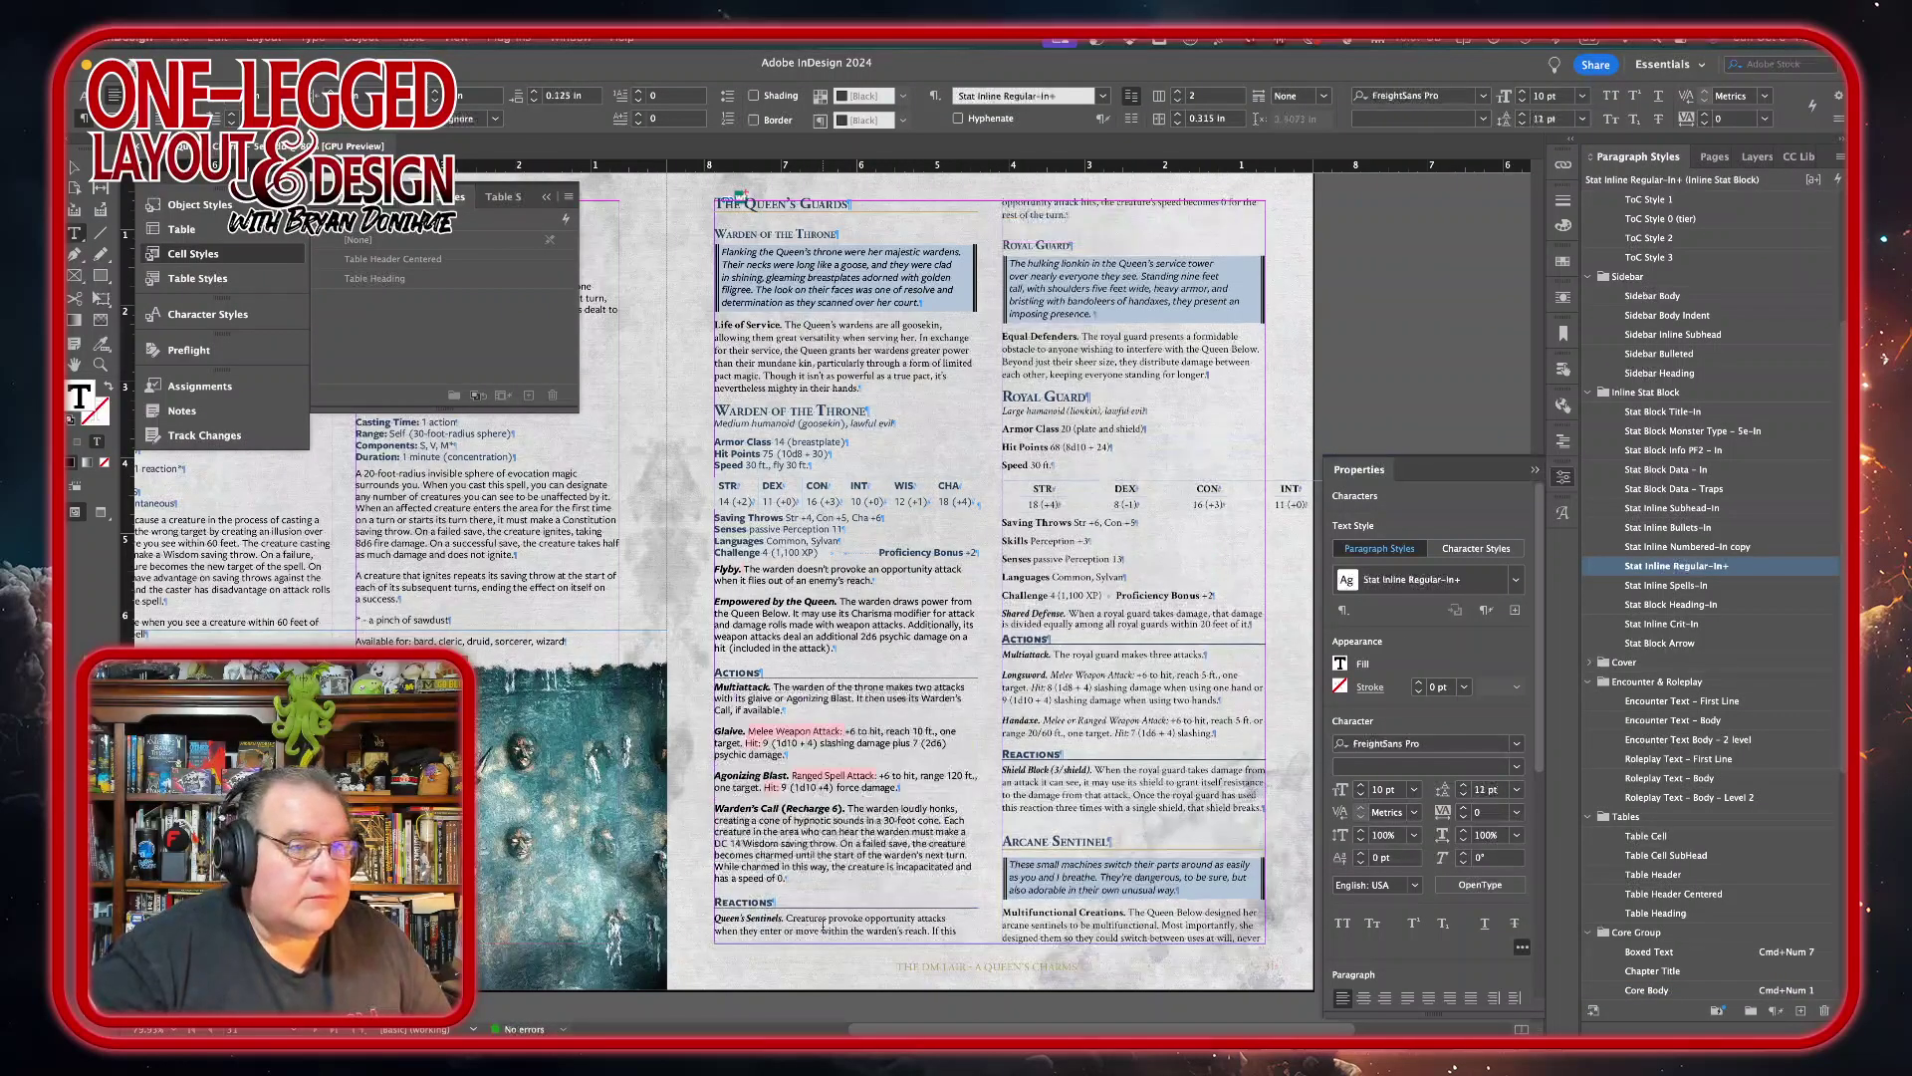
key(super+KP_1)
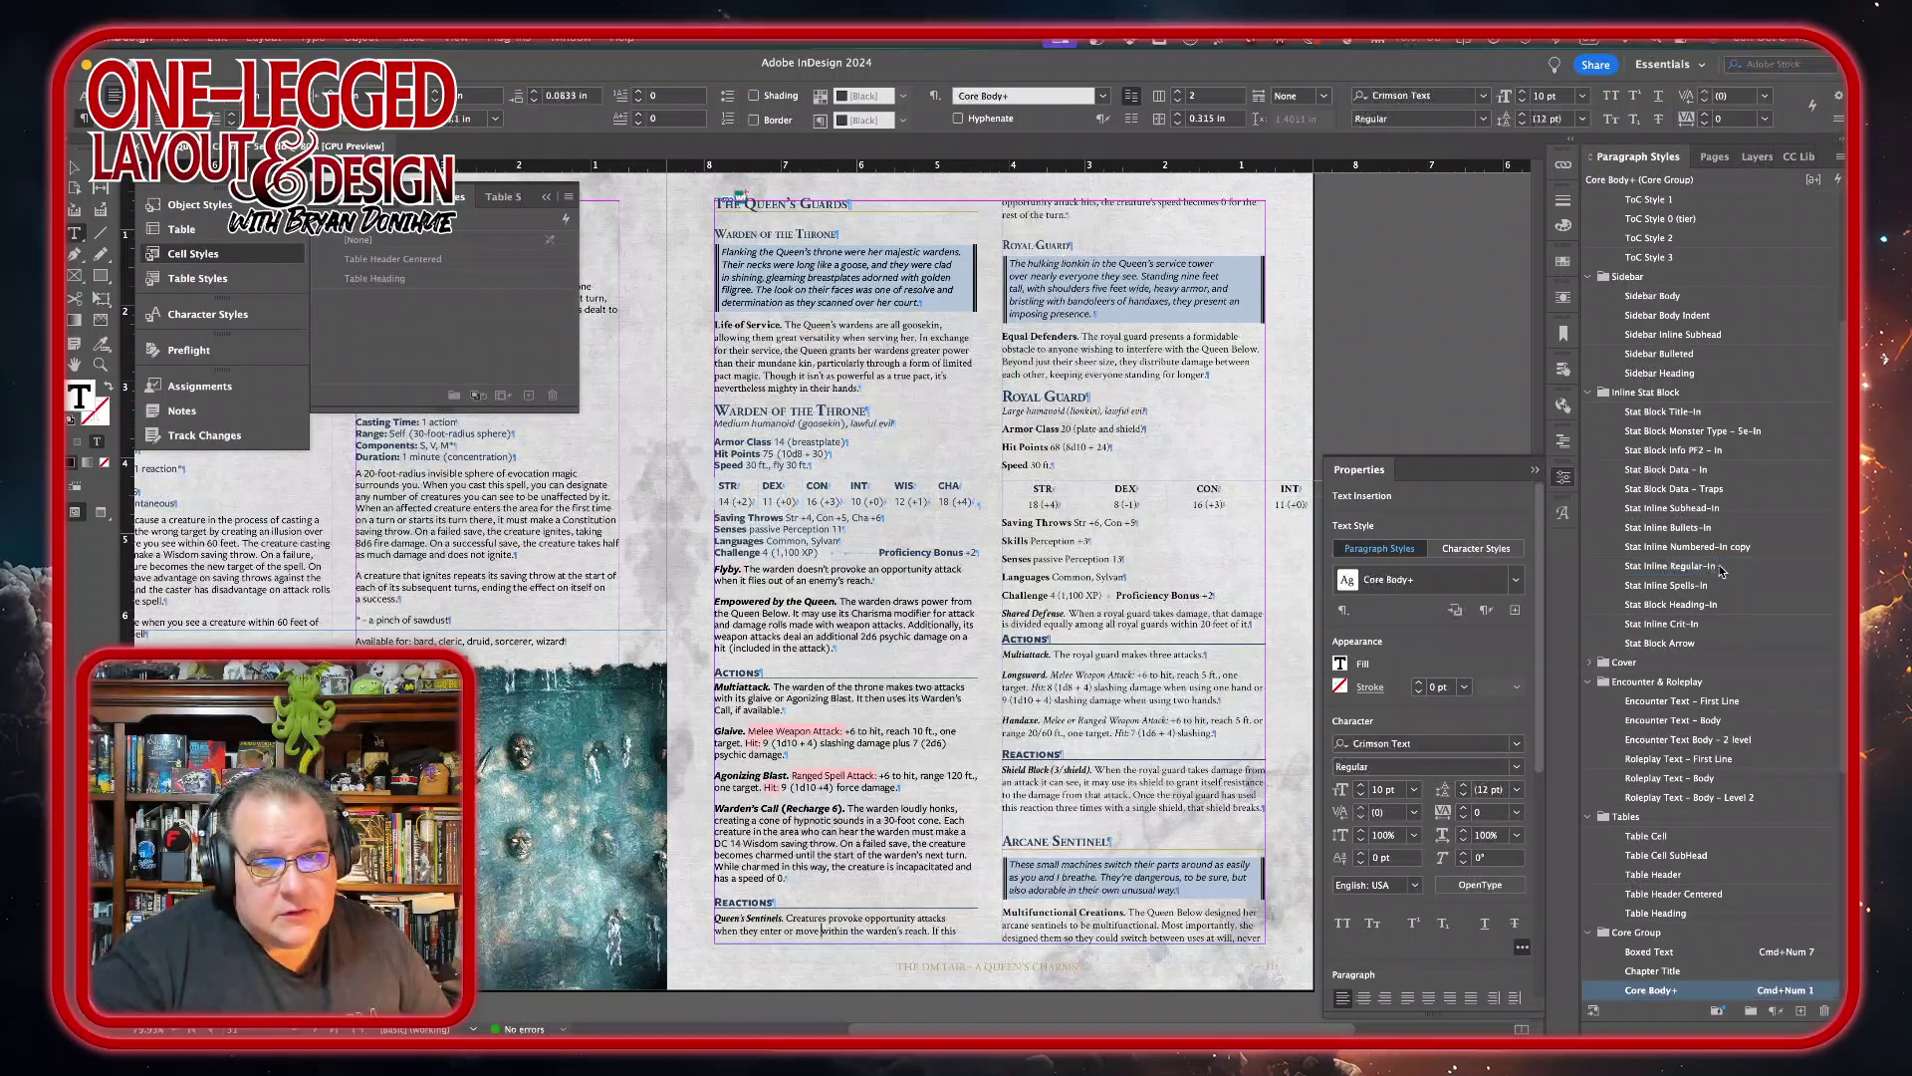
click(1681, 566)
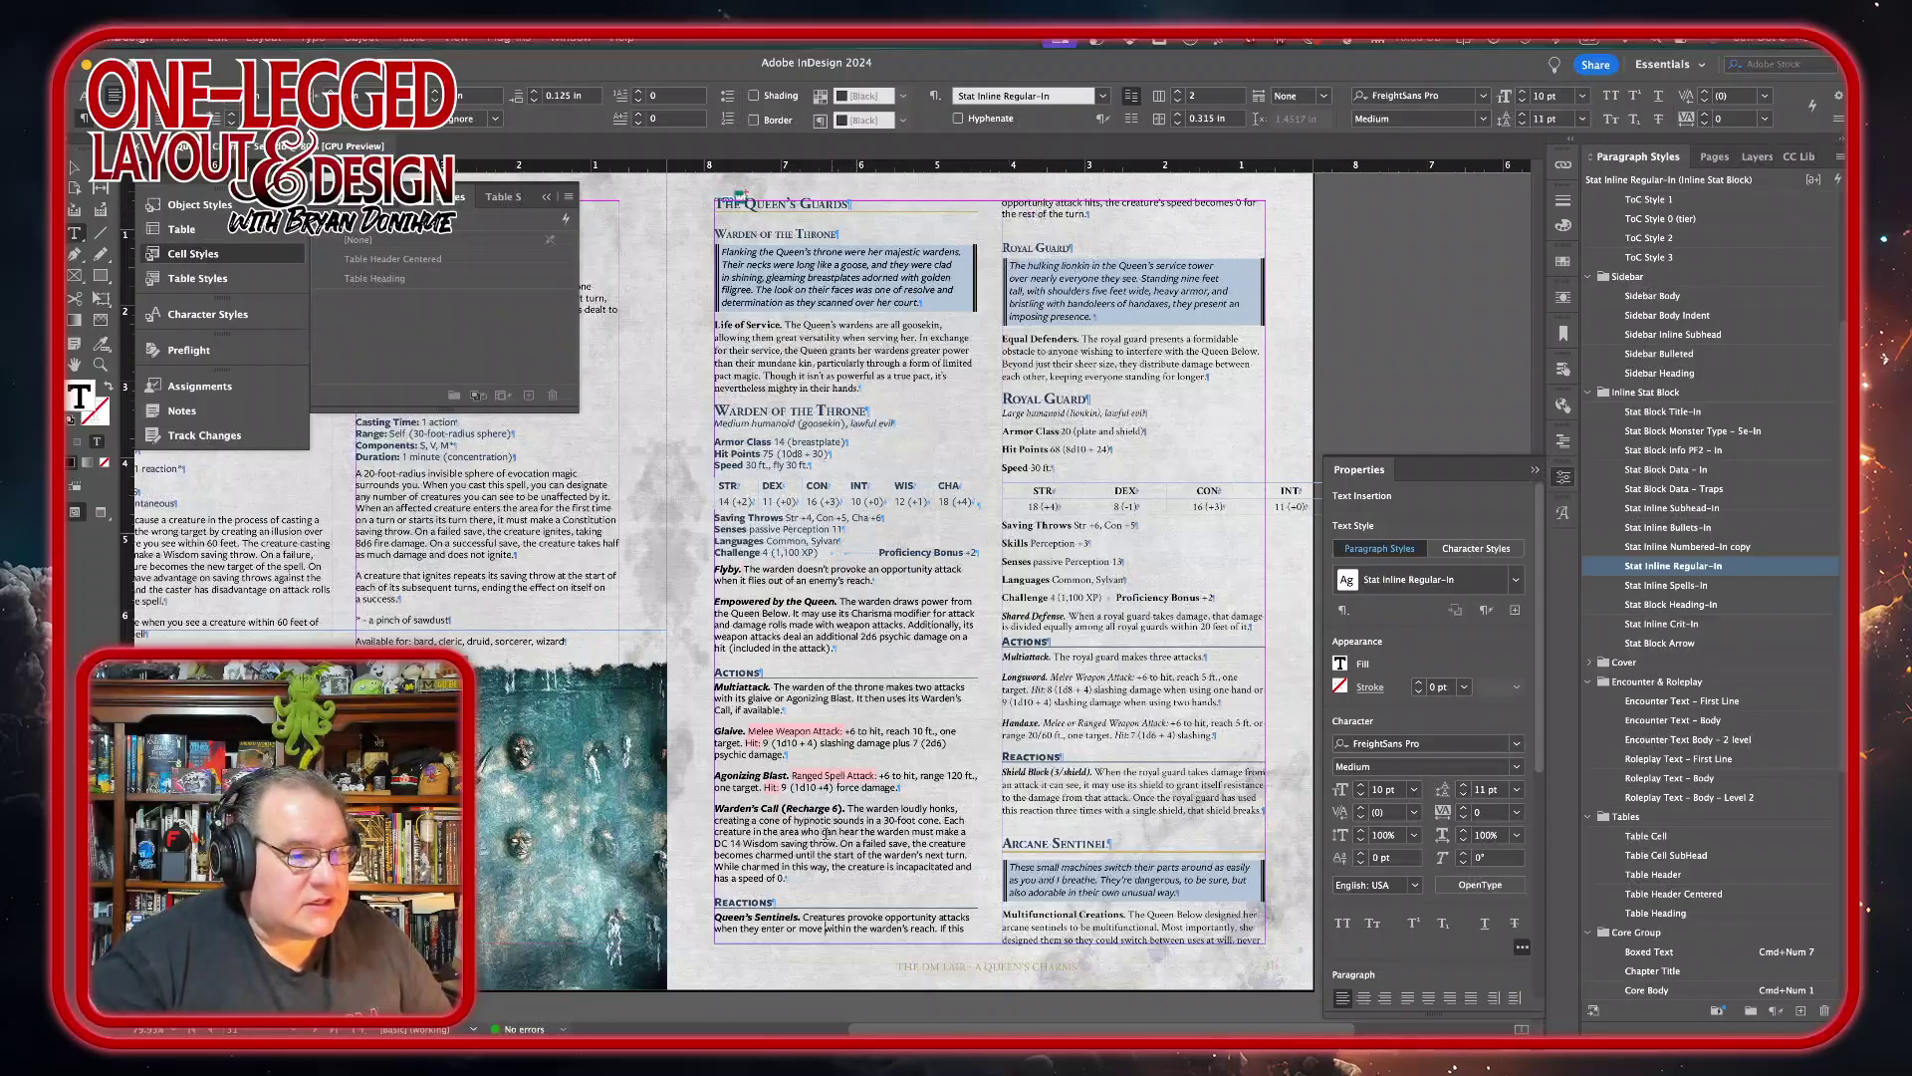
- Try to tighten the Warden's reaction kerning to -5 and the space after its action paragraphs to 0.0625 in
key(alt+Left)
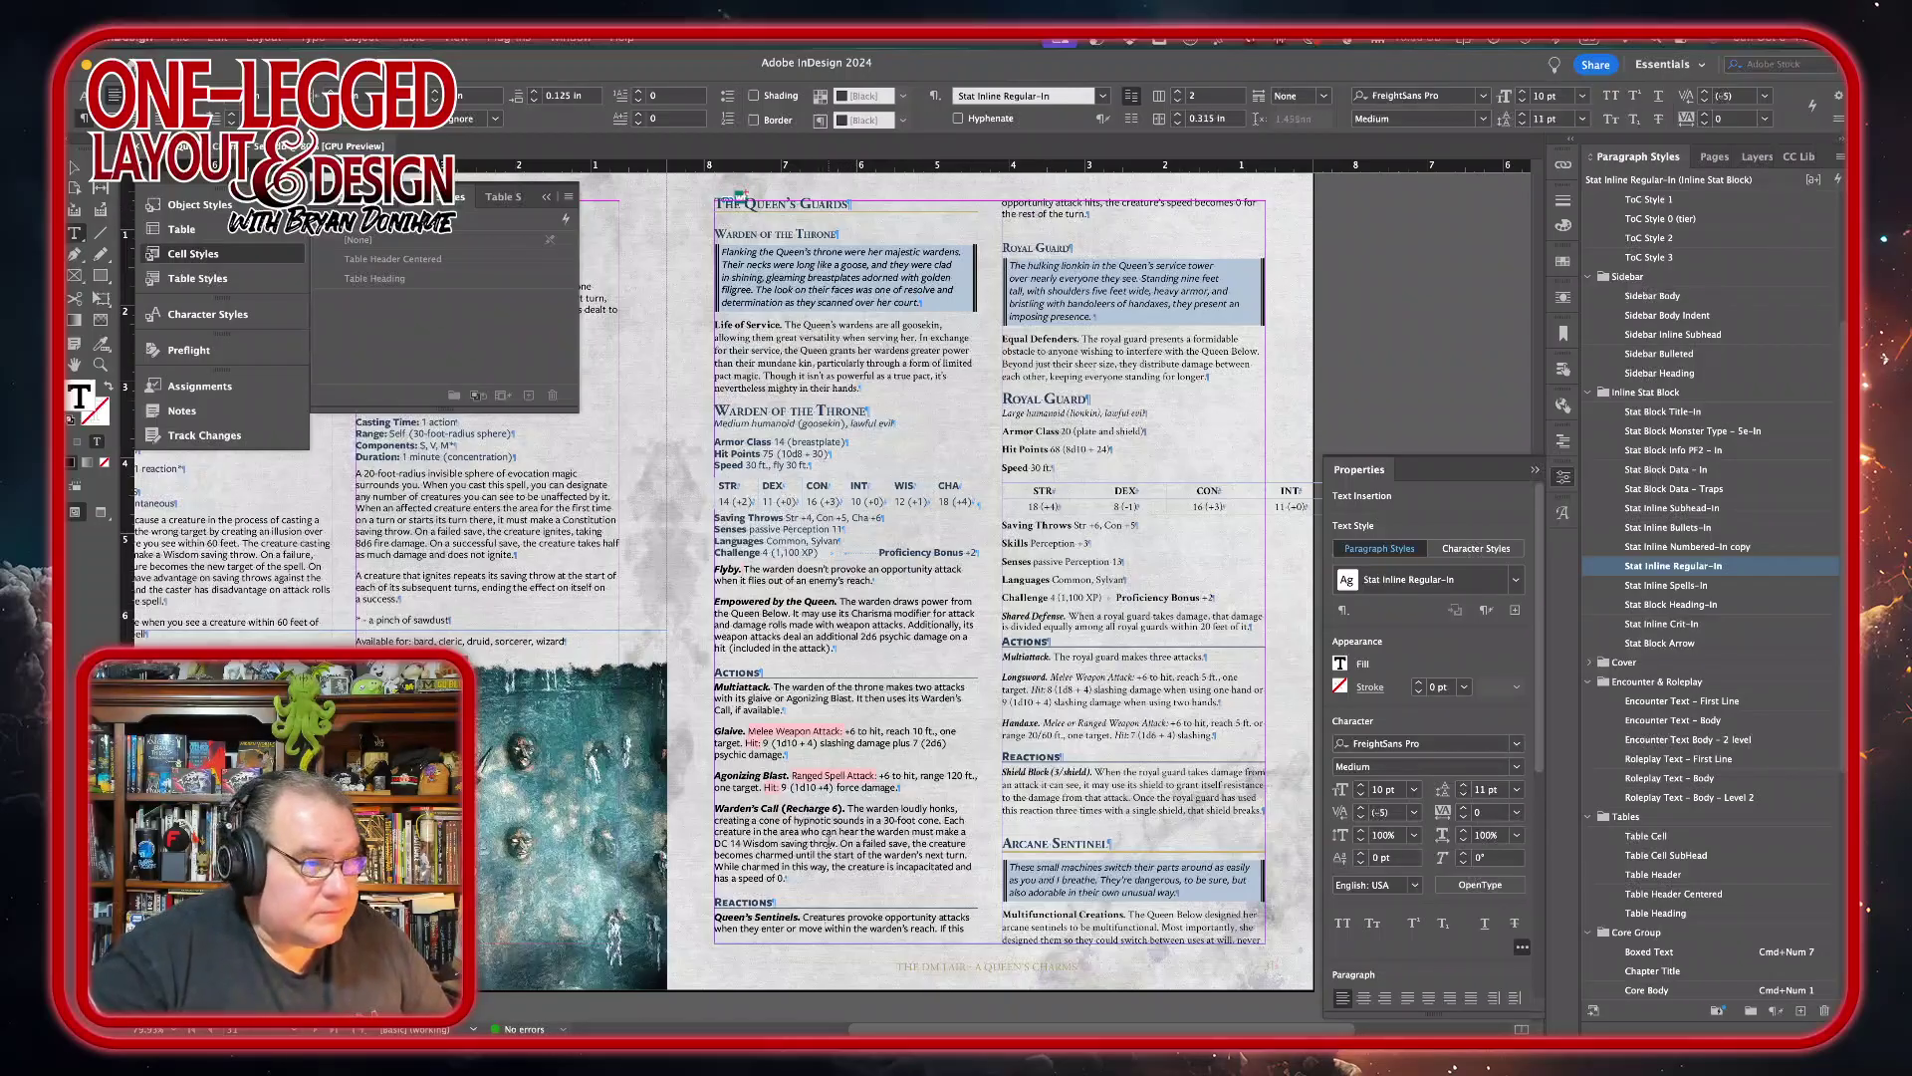
drag(774, 691, 765, 834)
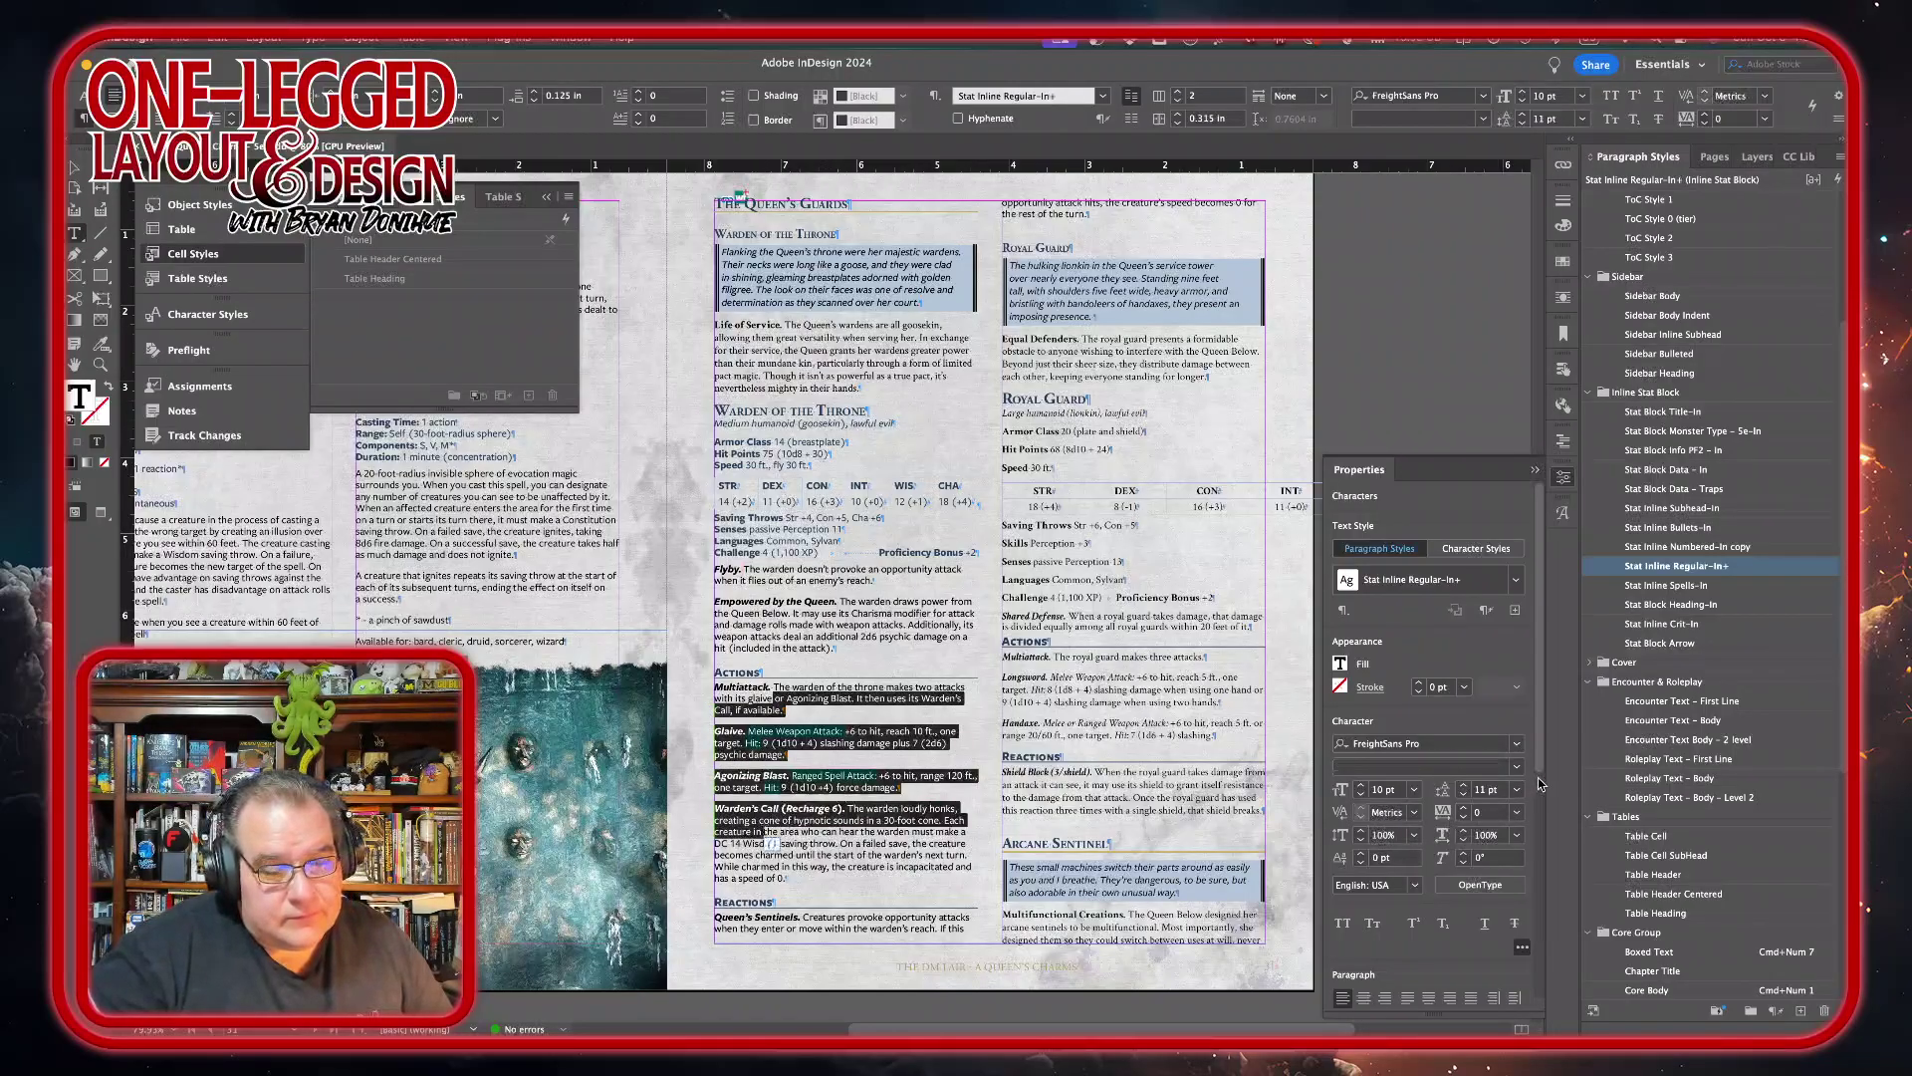
scroll(1540, 783, down, 5)
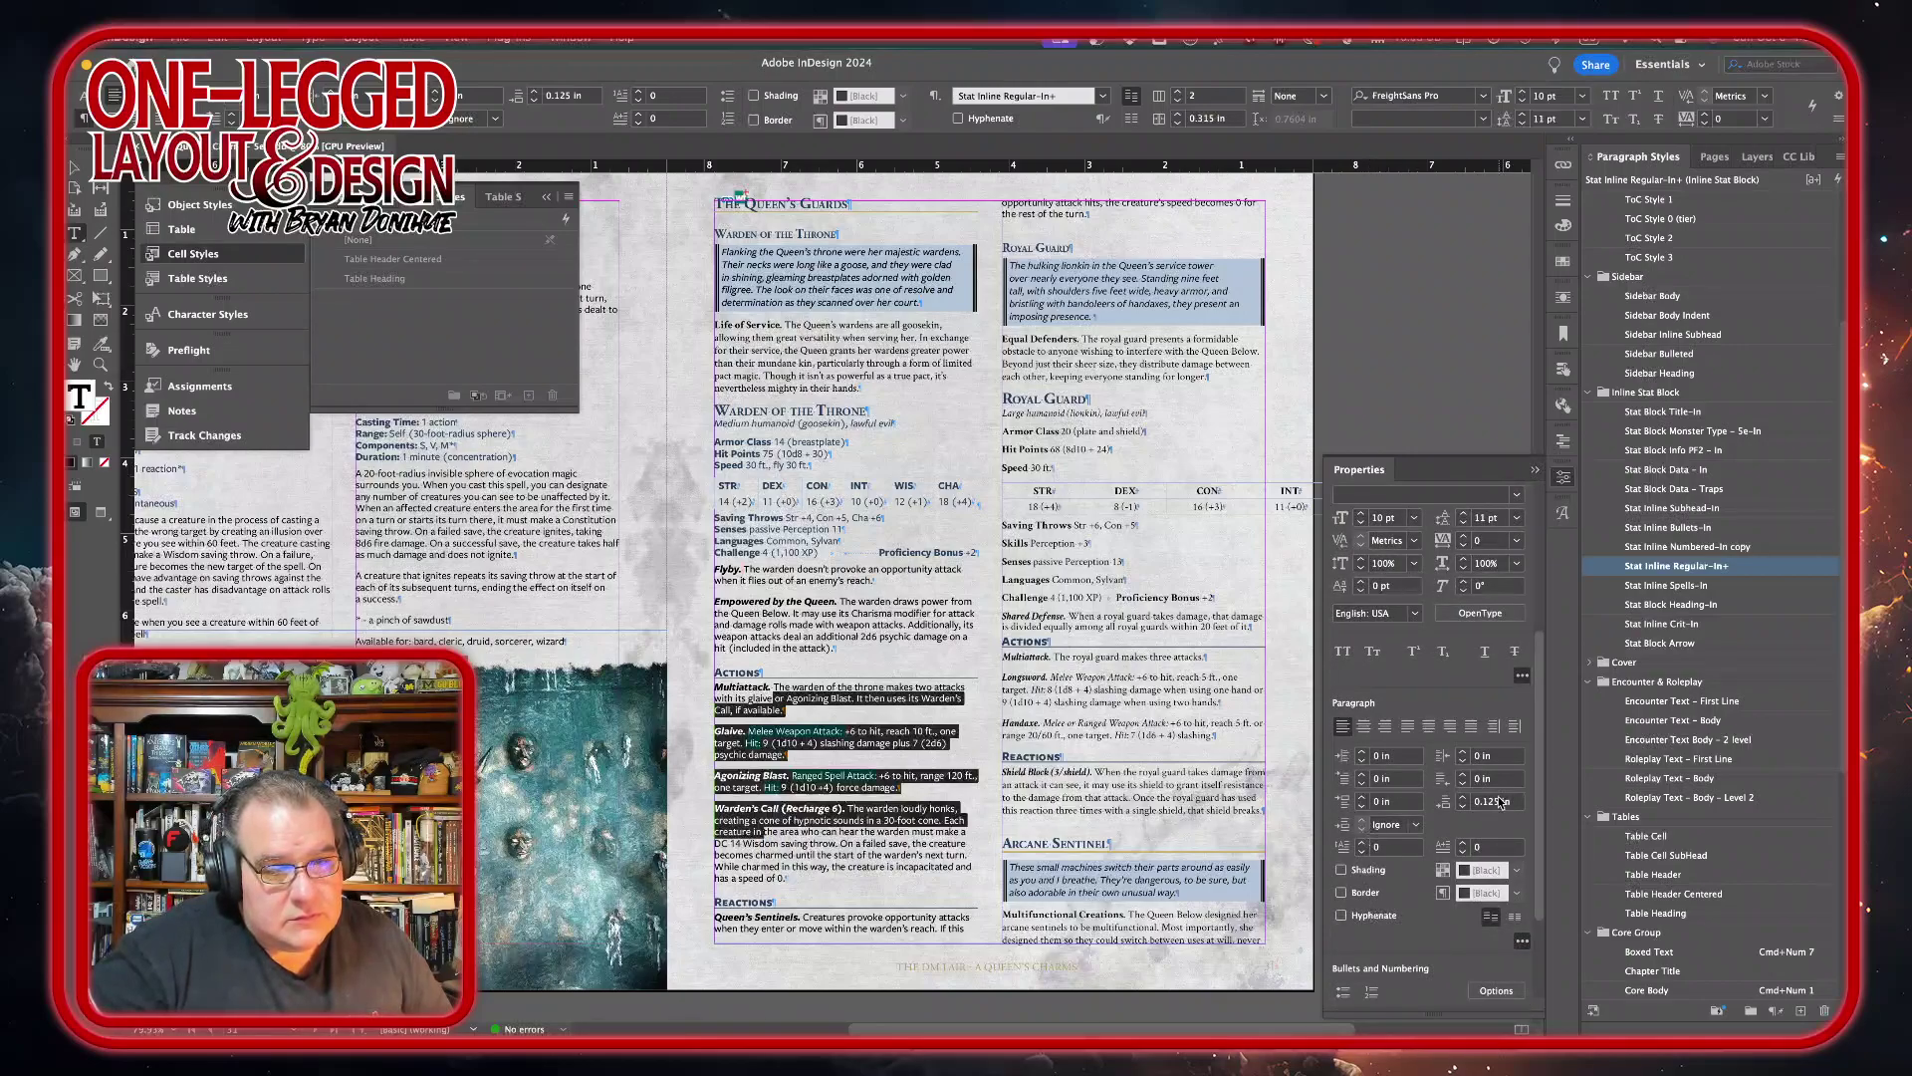
click(1462, 806)
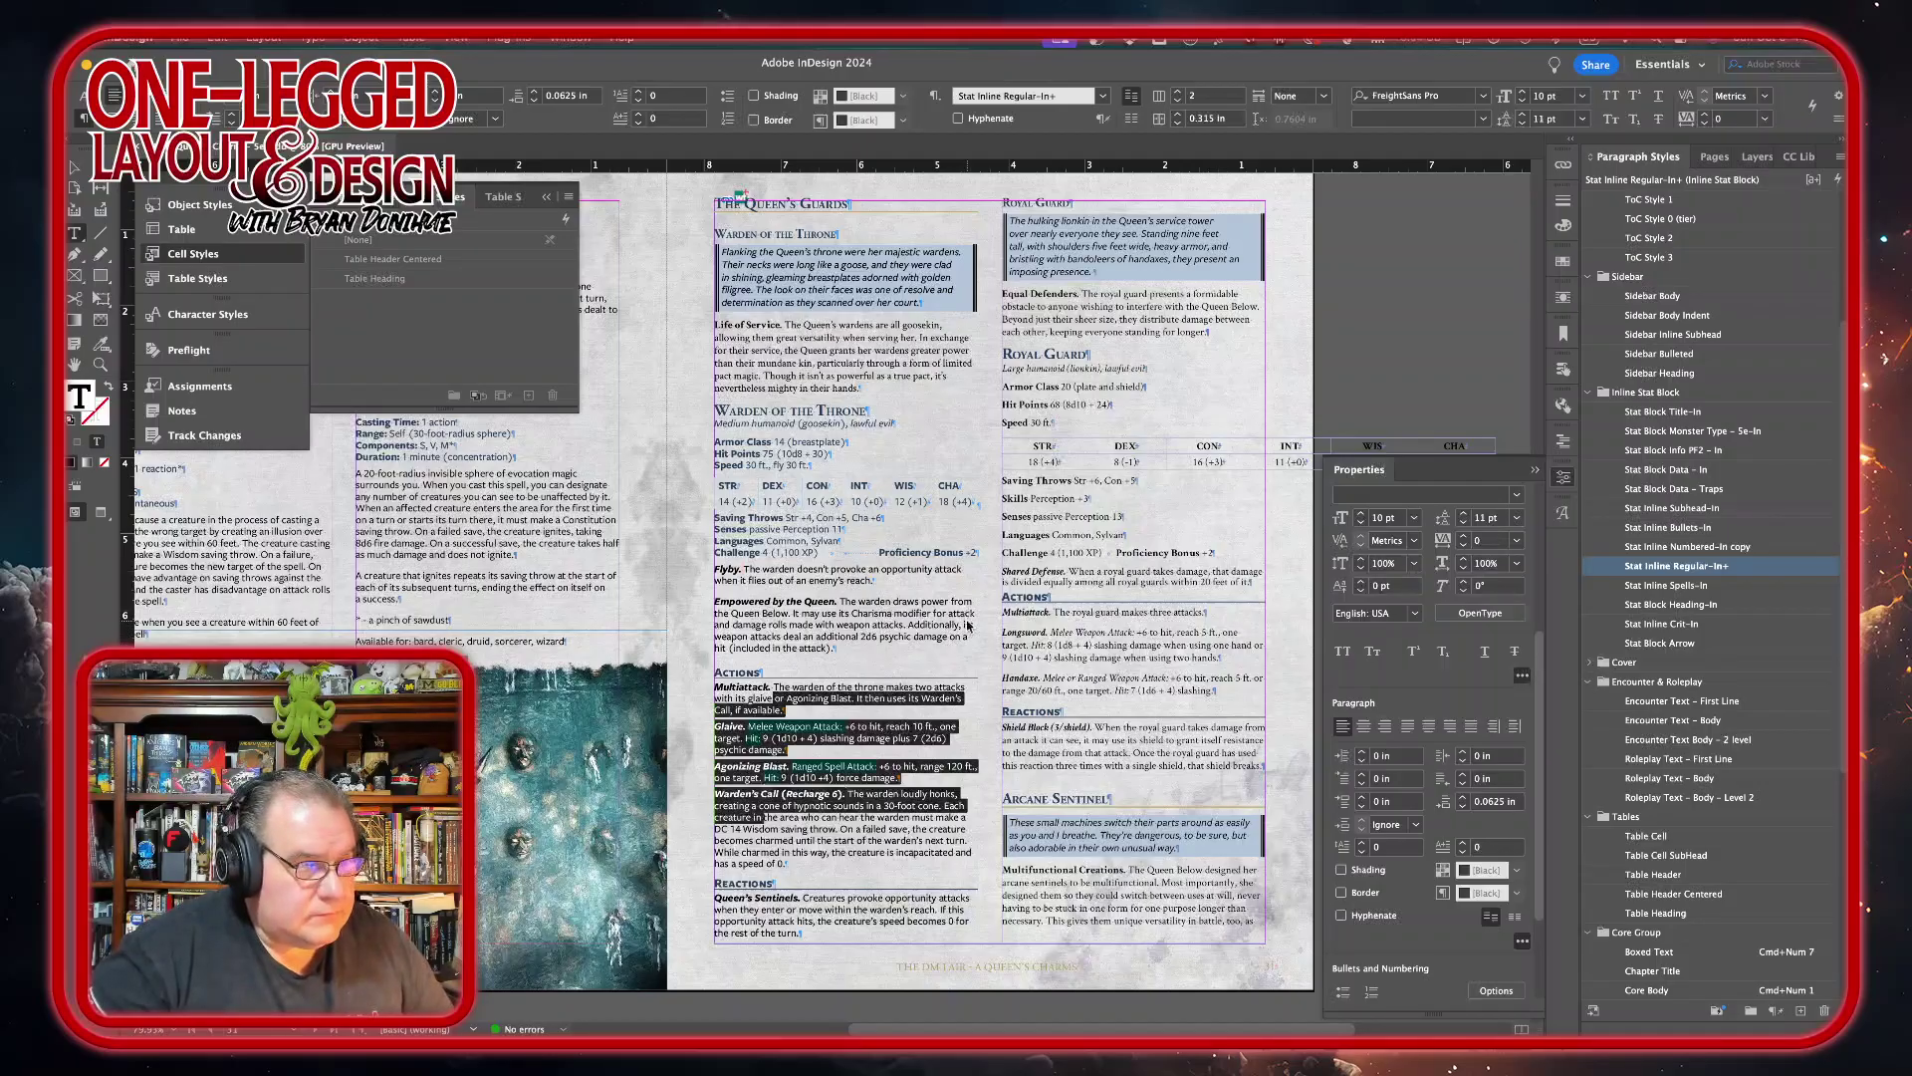
key(super+z)
- Set the space after the Warden's Flyby and Empowered by the Queen paragraphs to 0.0625 in and extend the page's text frame to 9.875 in high
click(742, 575)
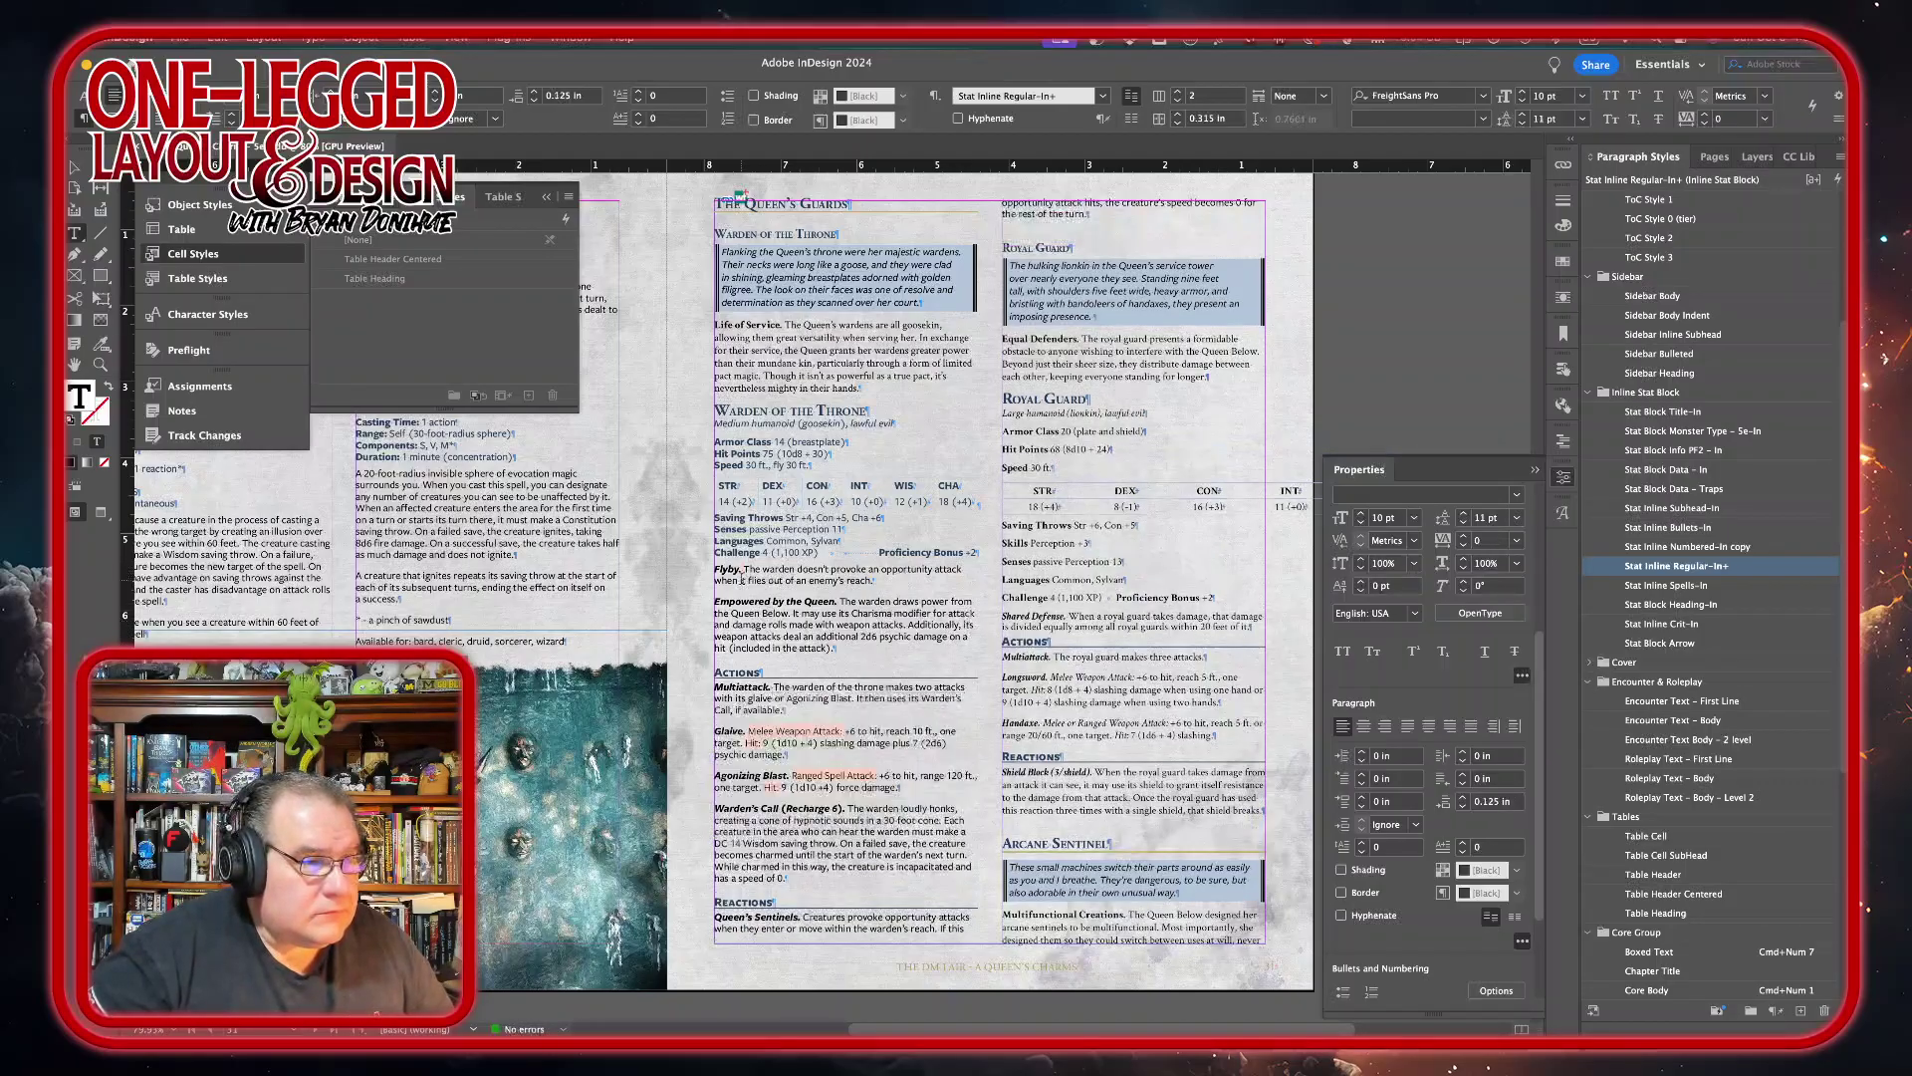
drag(742, 580, 740, 626)
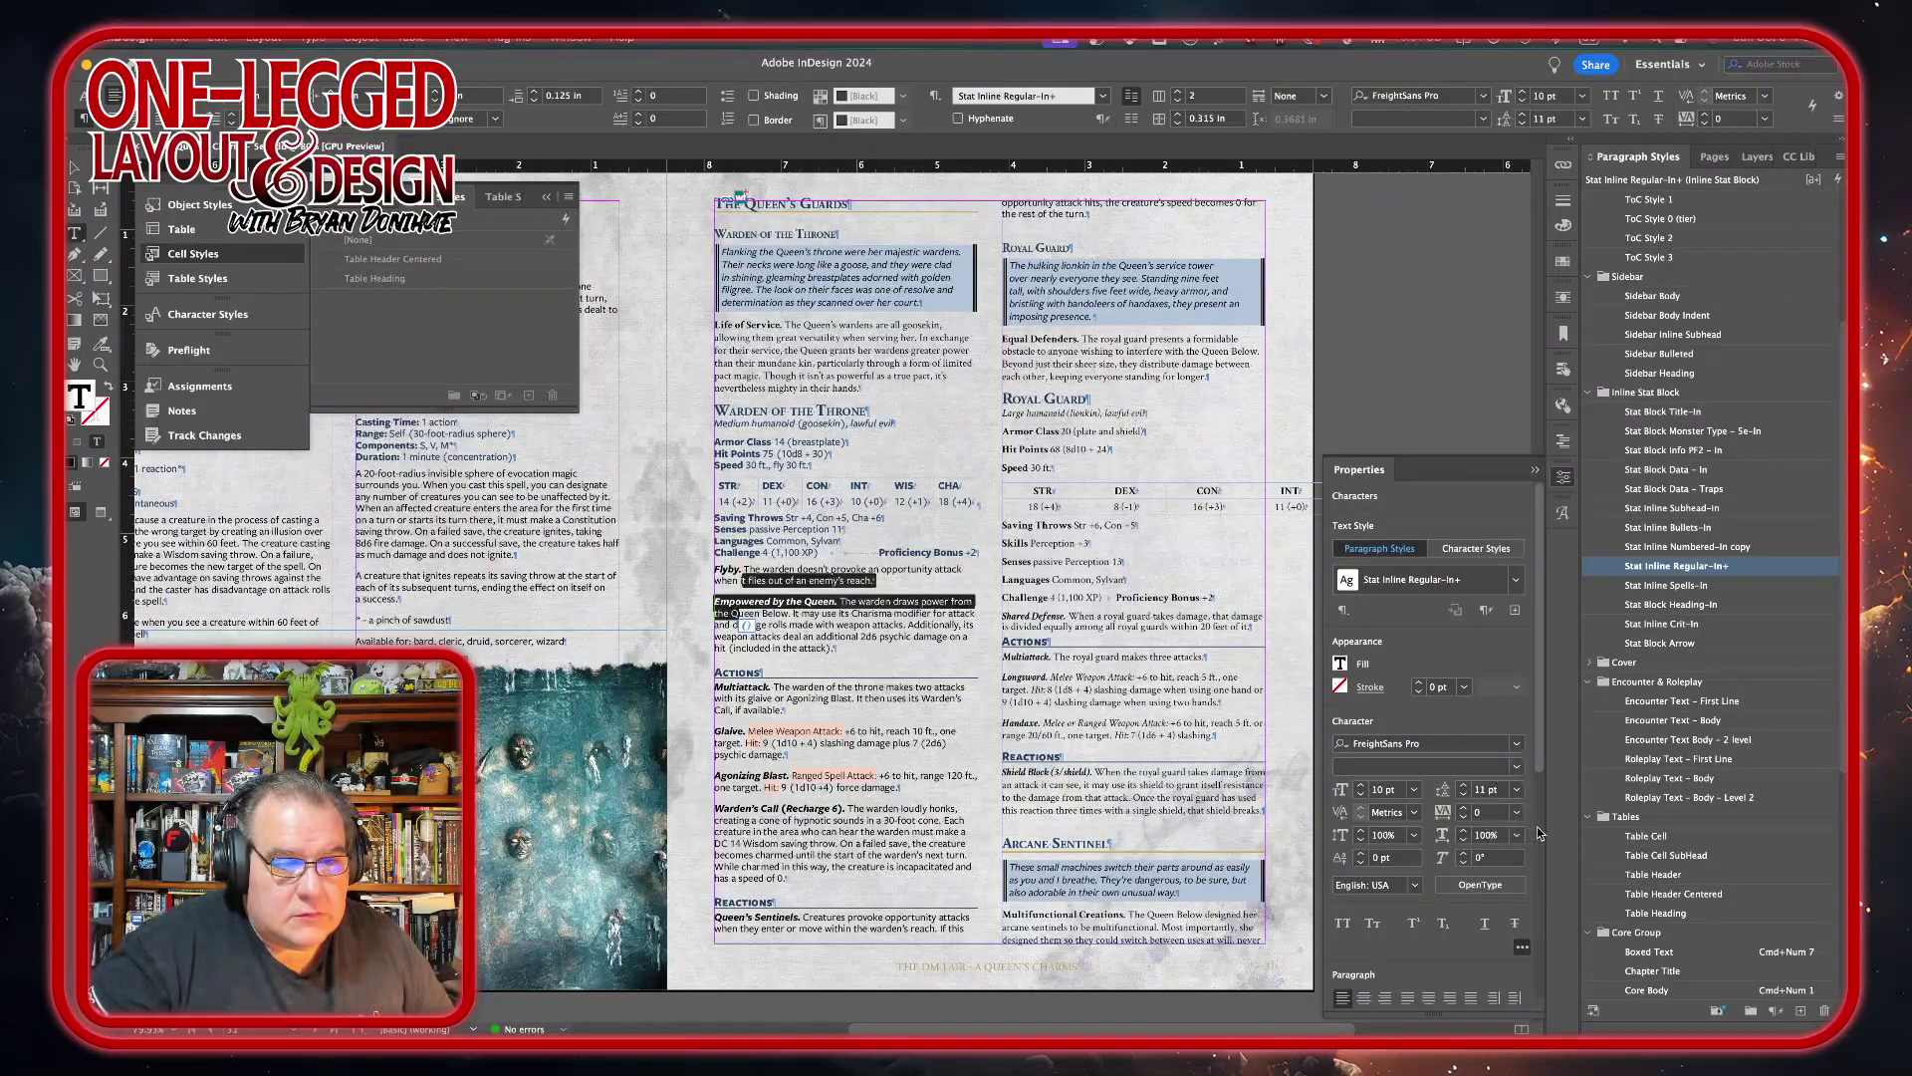
scroll(1537, 835, down, 5)
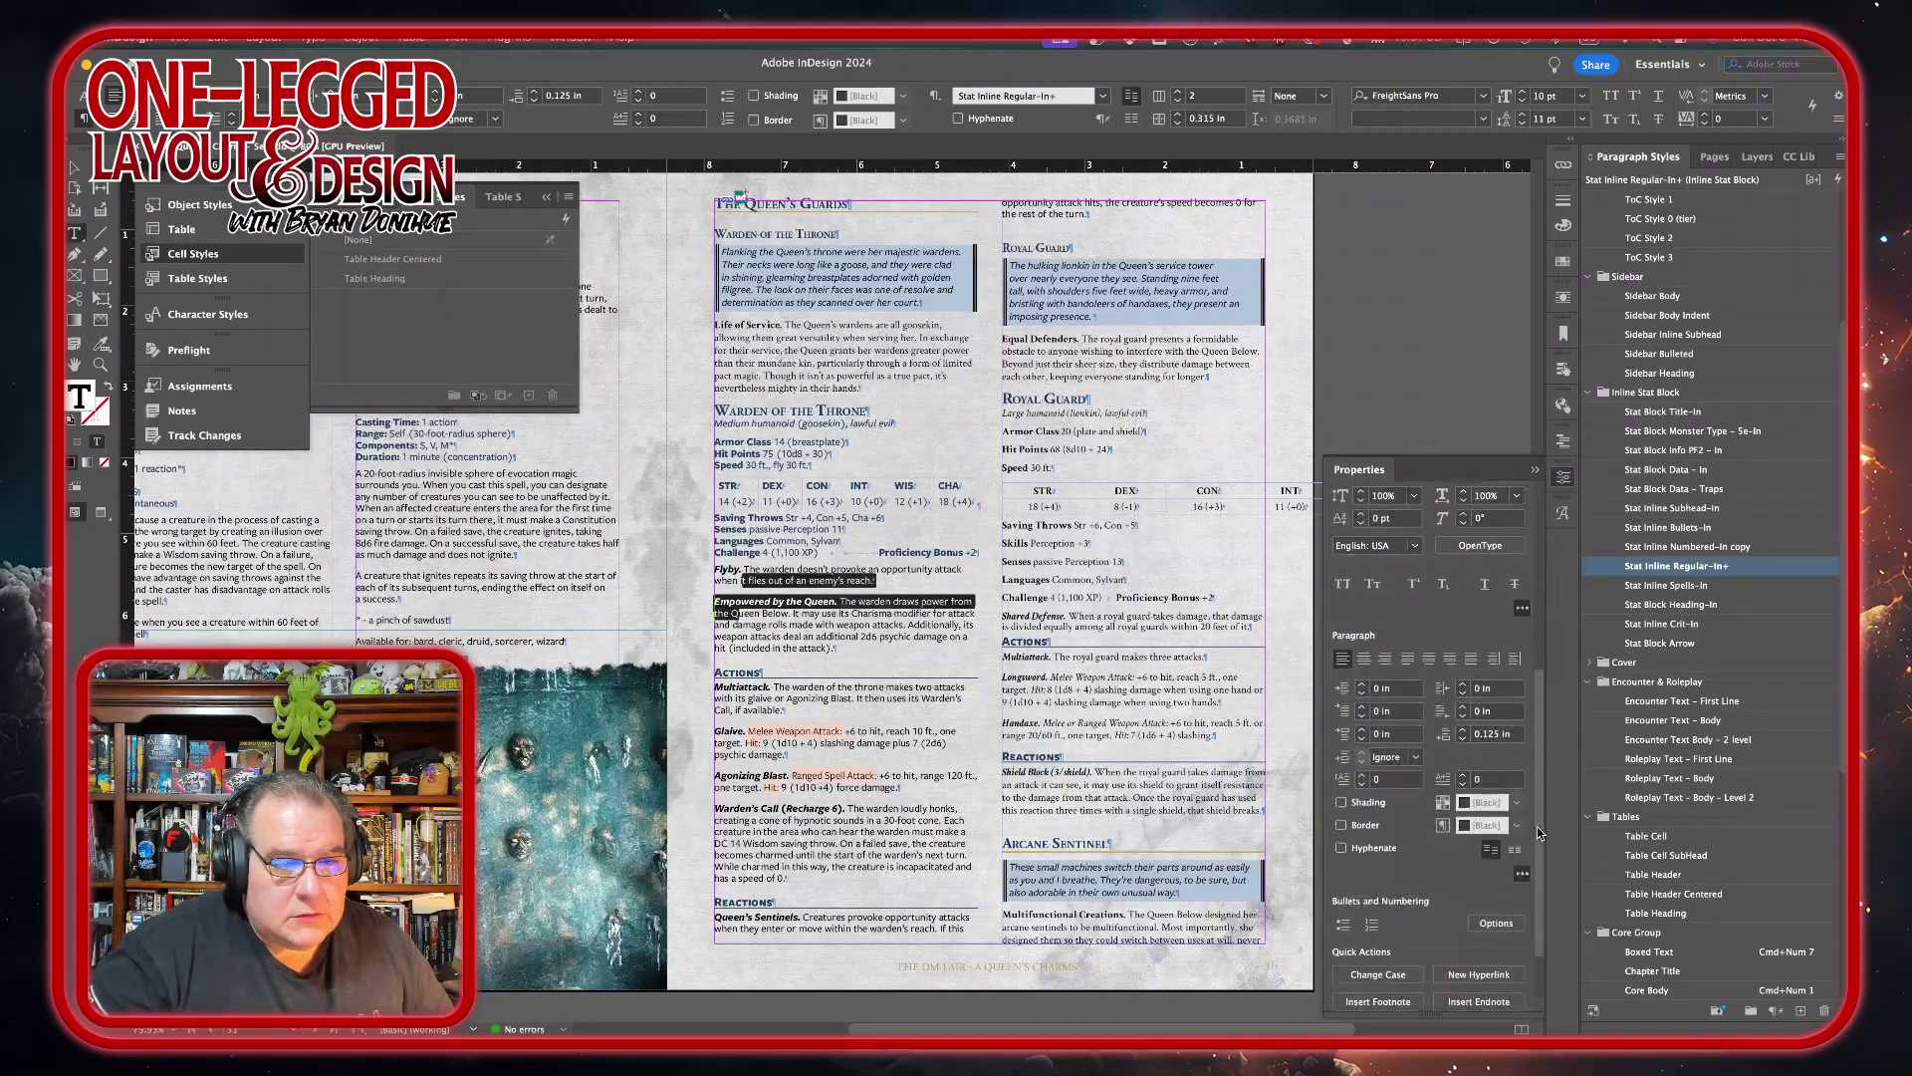
click(1462, 741)
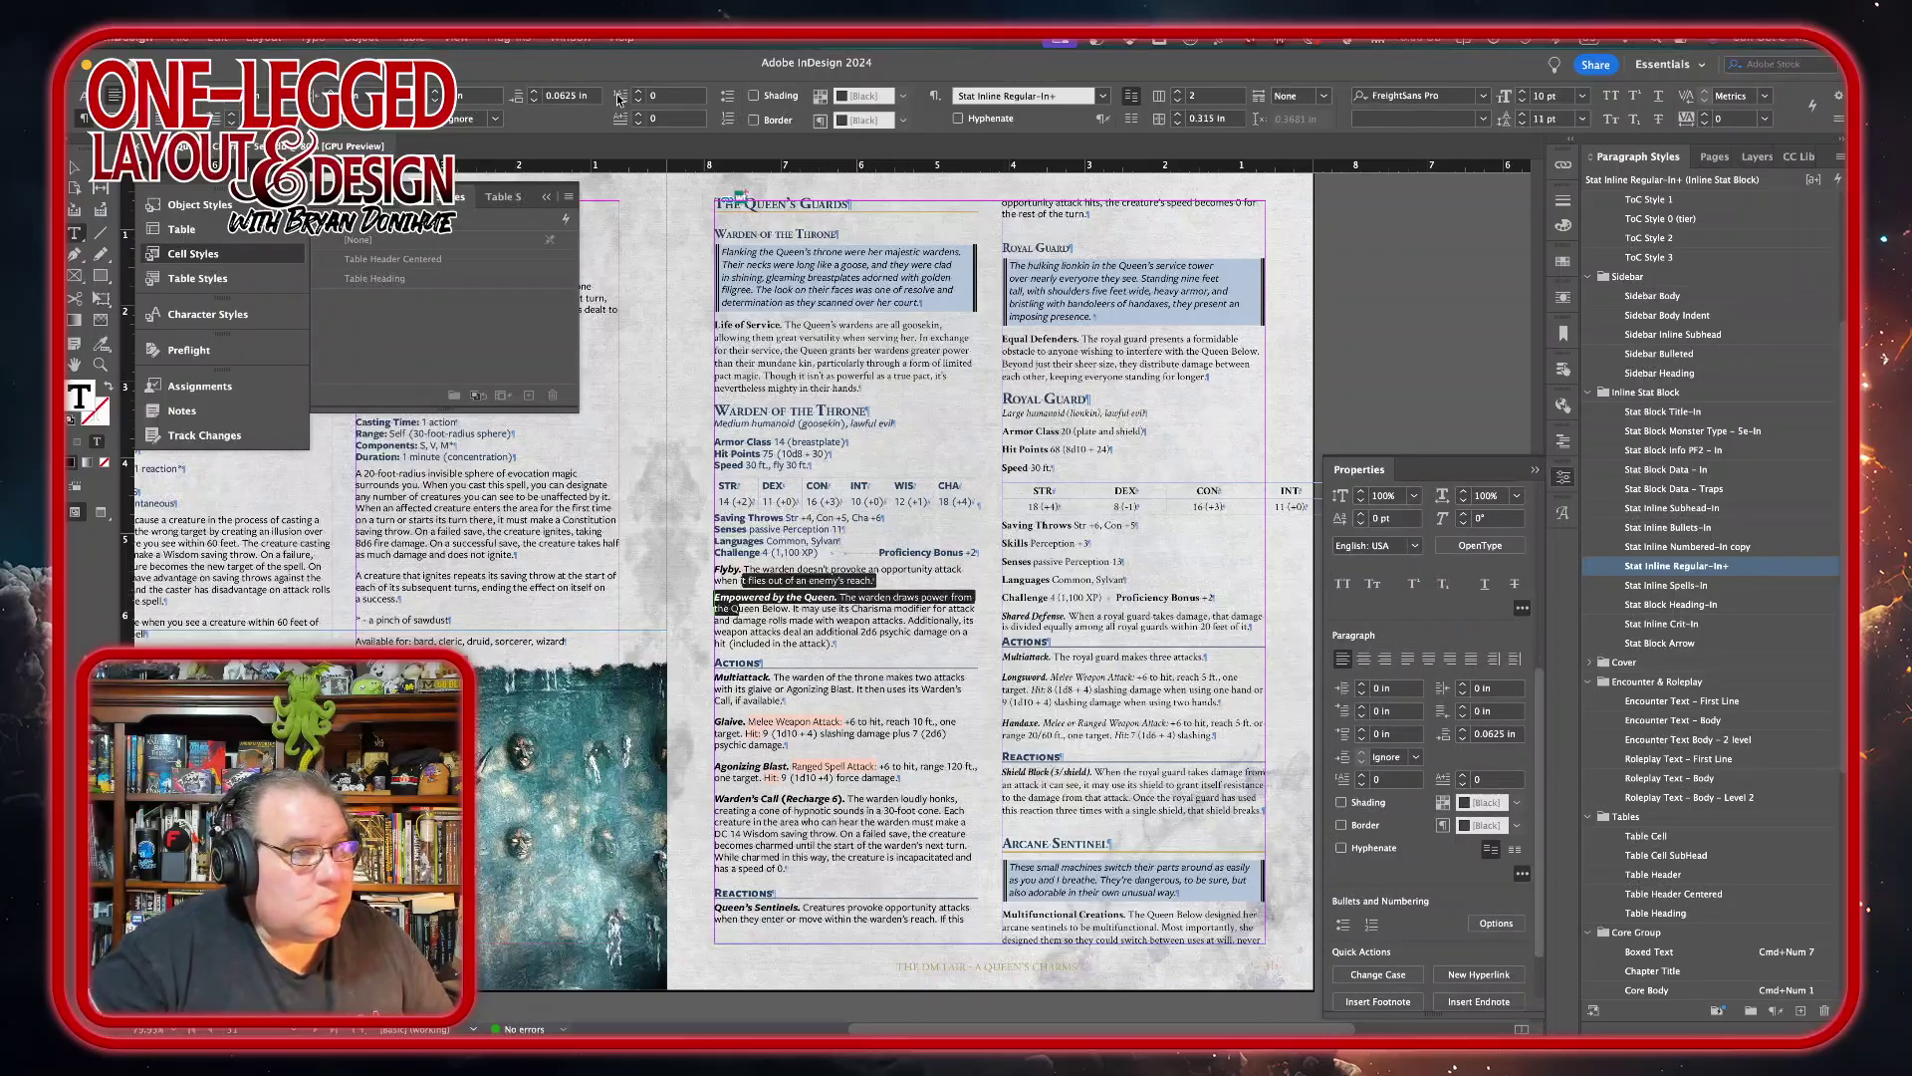
click(72, 166)
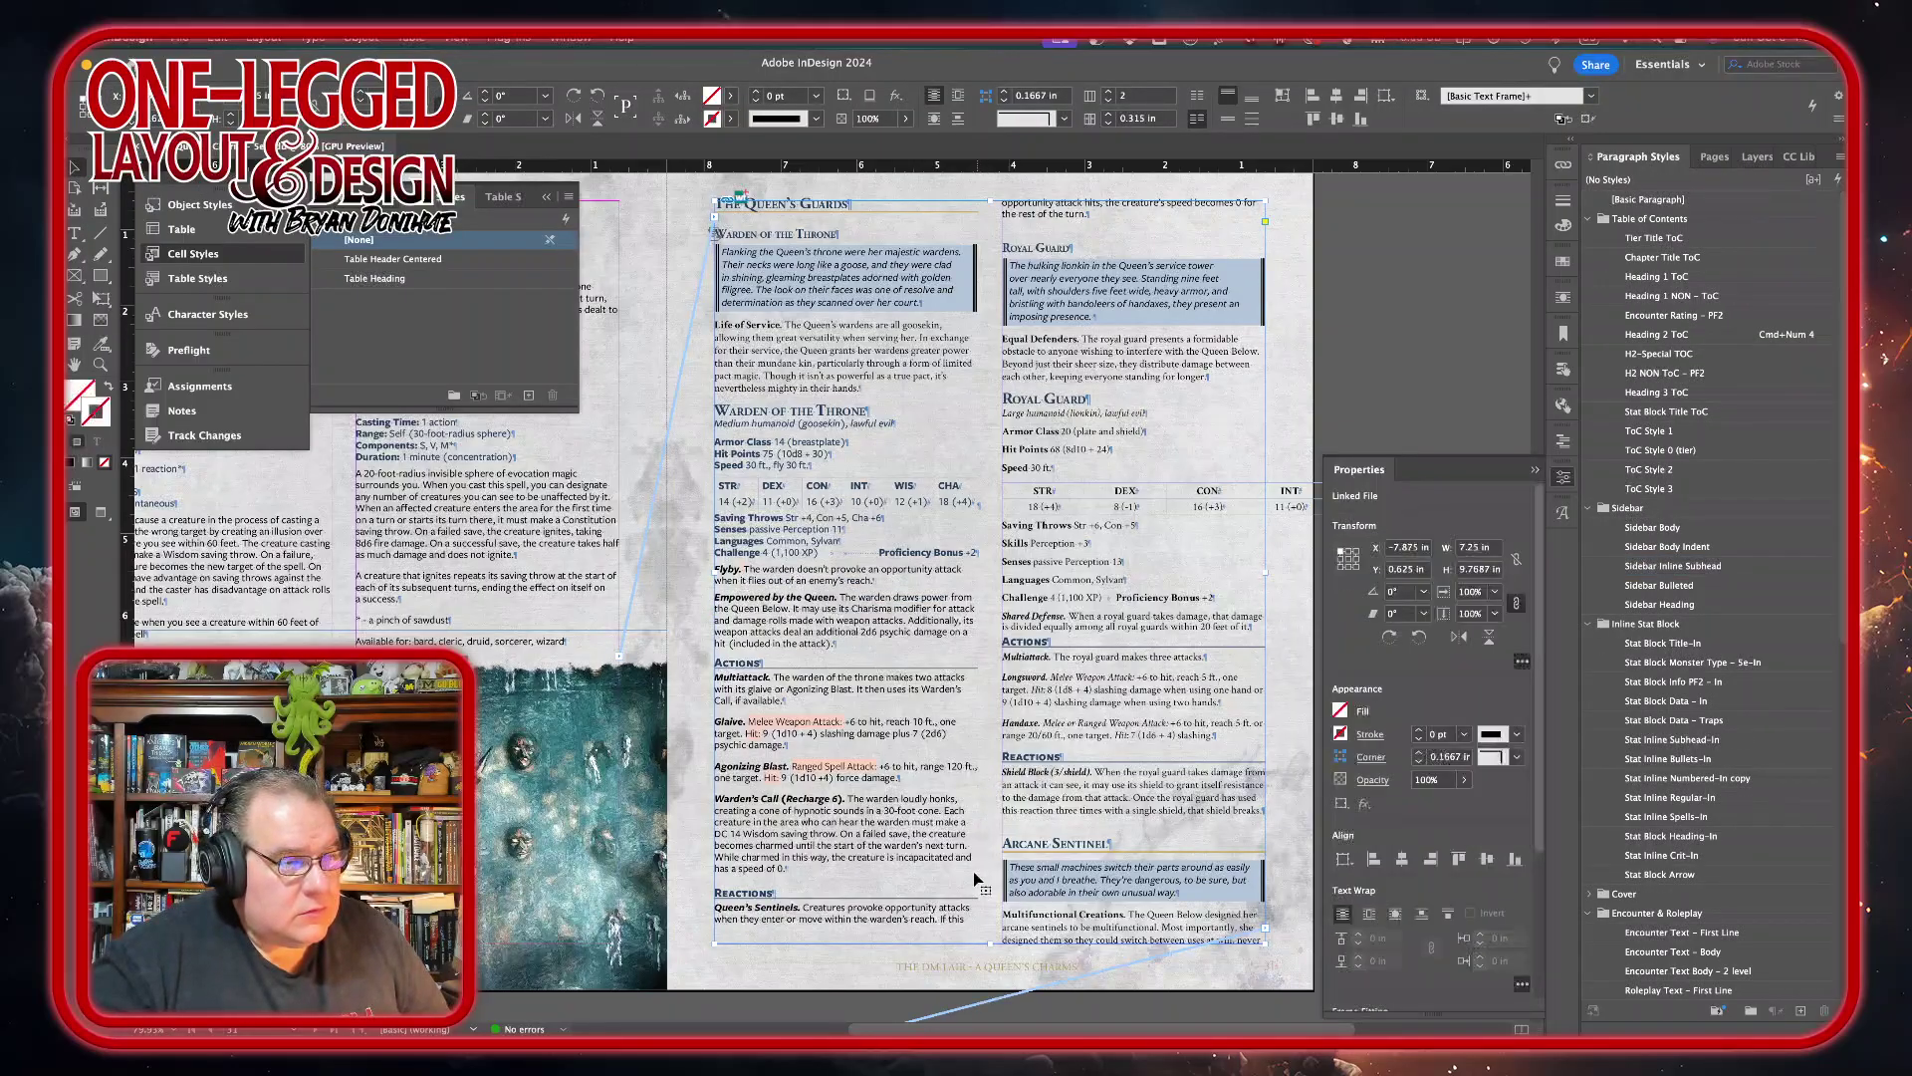
drag(989, 944, 989, 951)
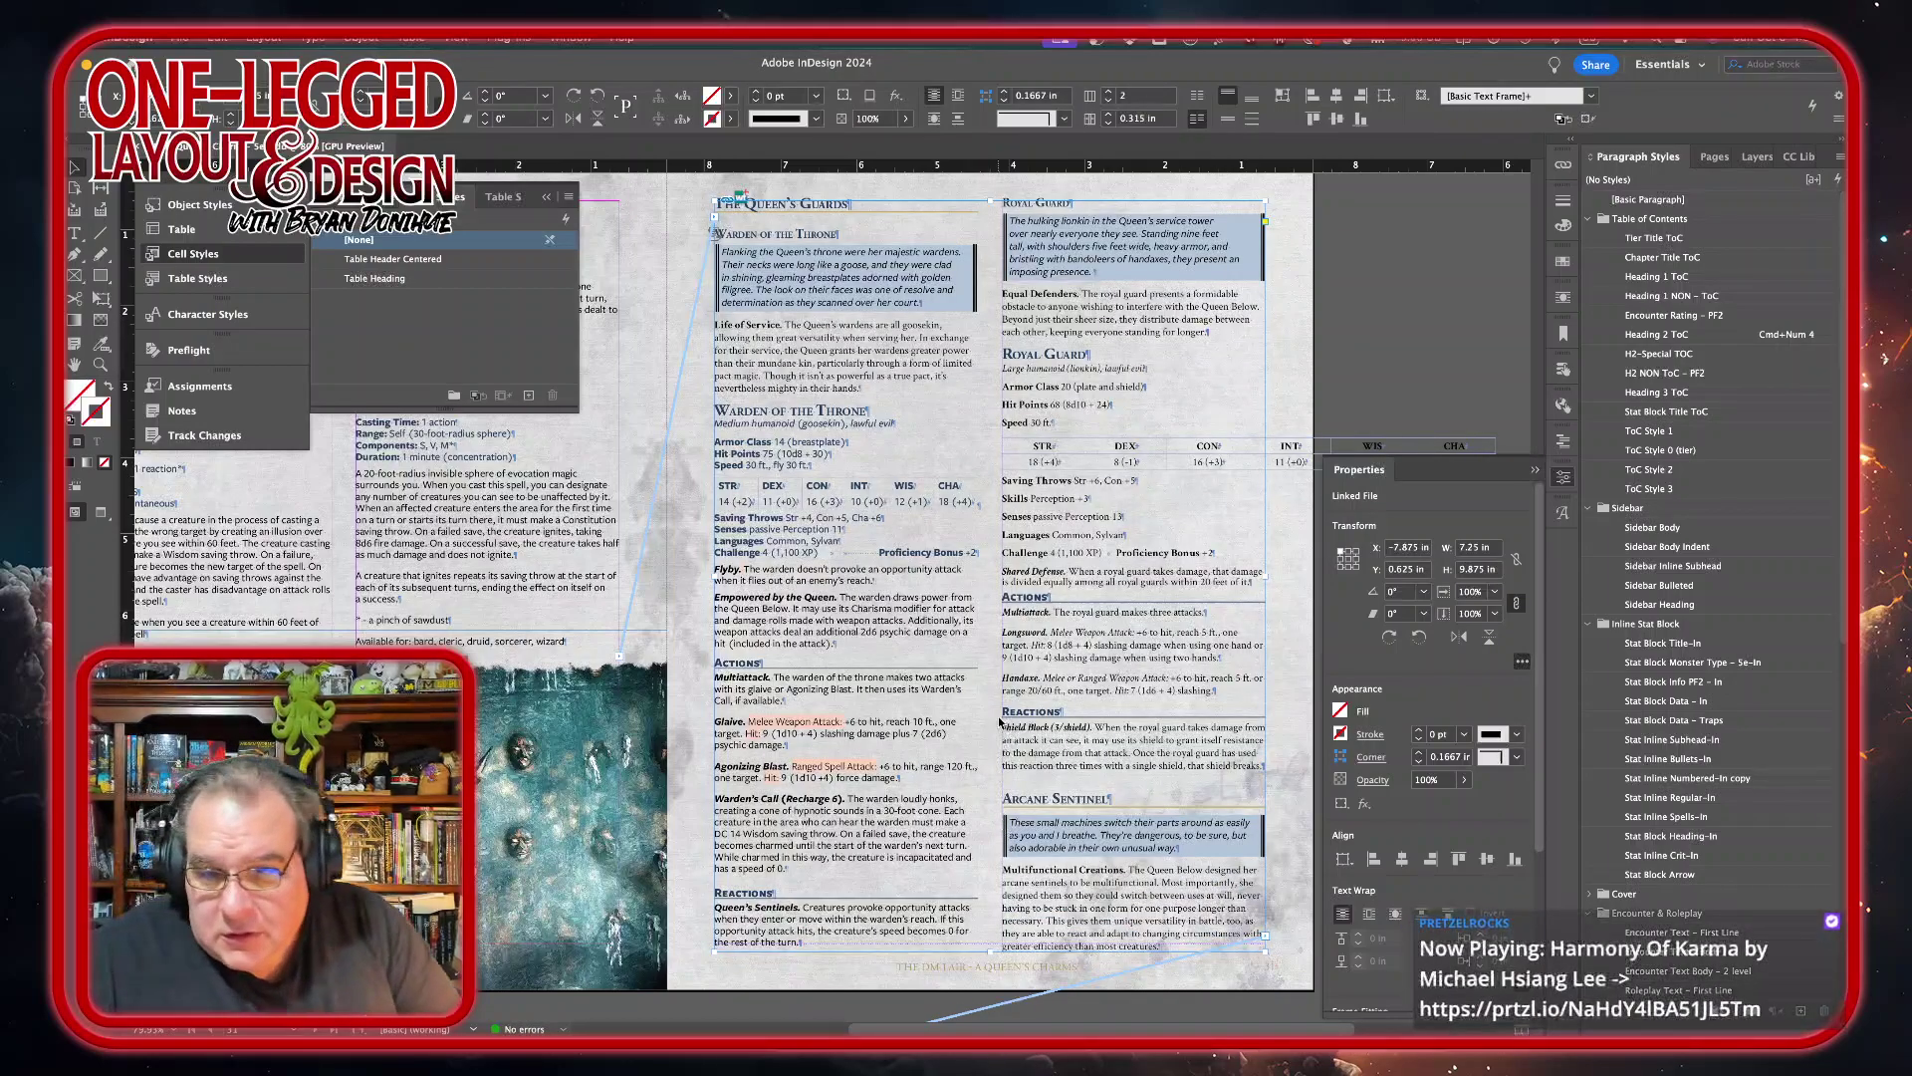
- Apply Stat Block Monster Type – Se-In to the Royal Guard's creature type line and set its font style to Medium Italic
scroll(931, 638, up, 4)
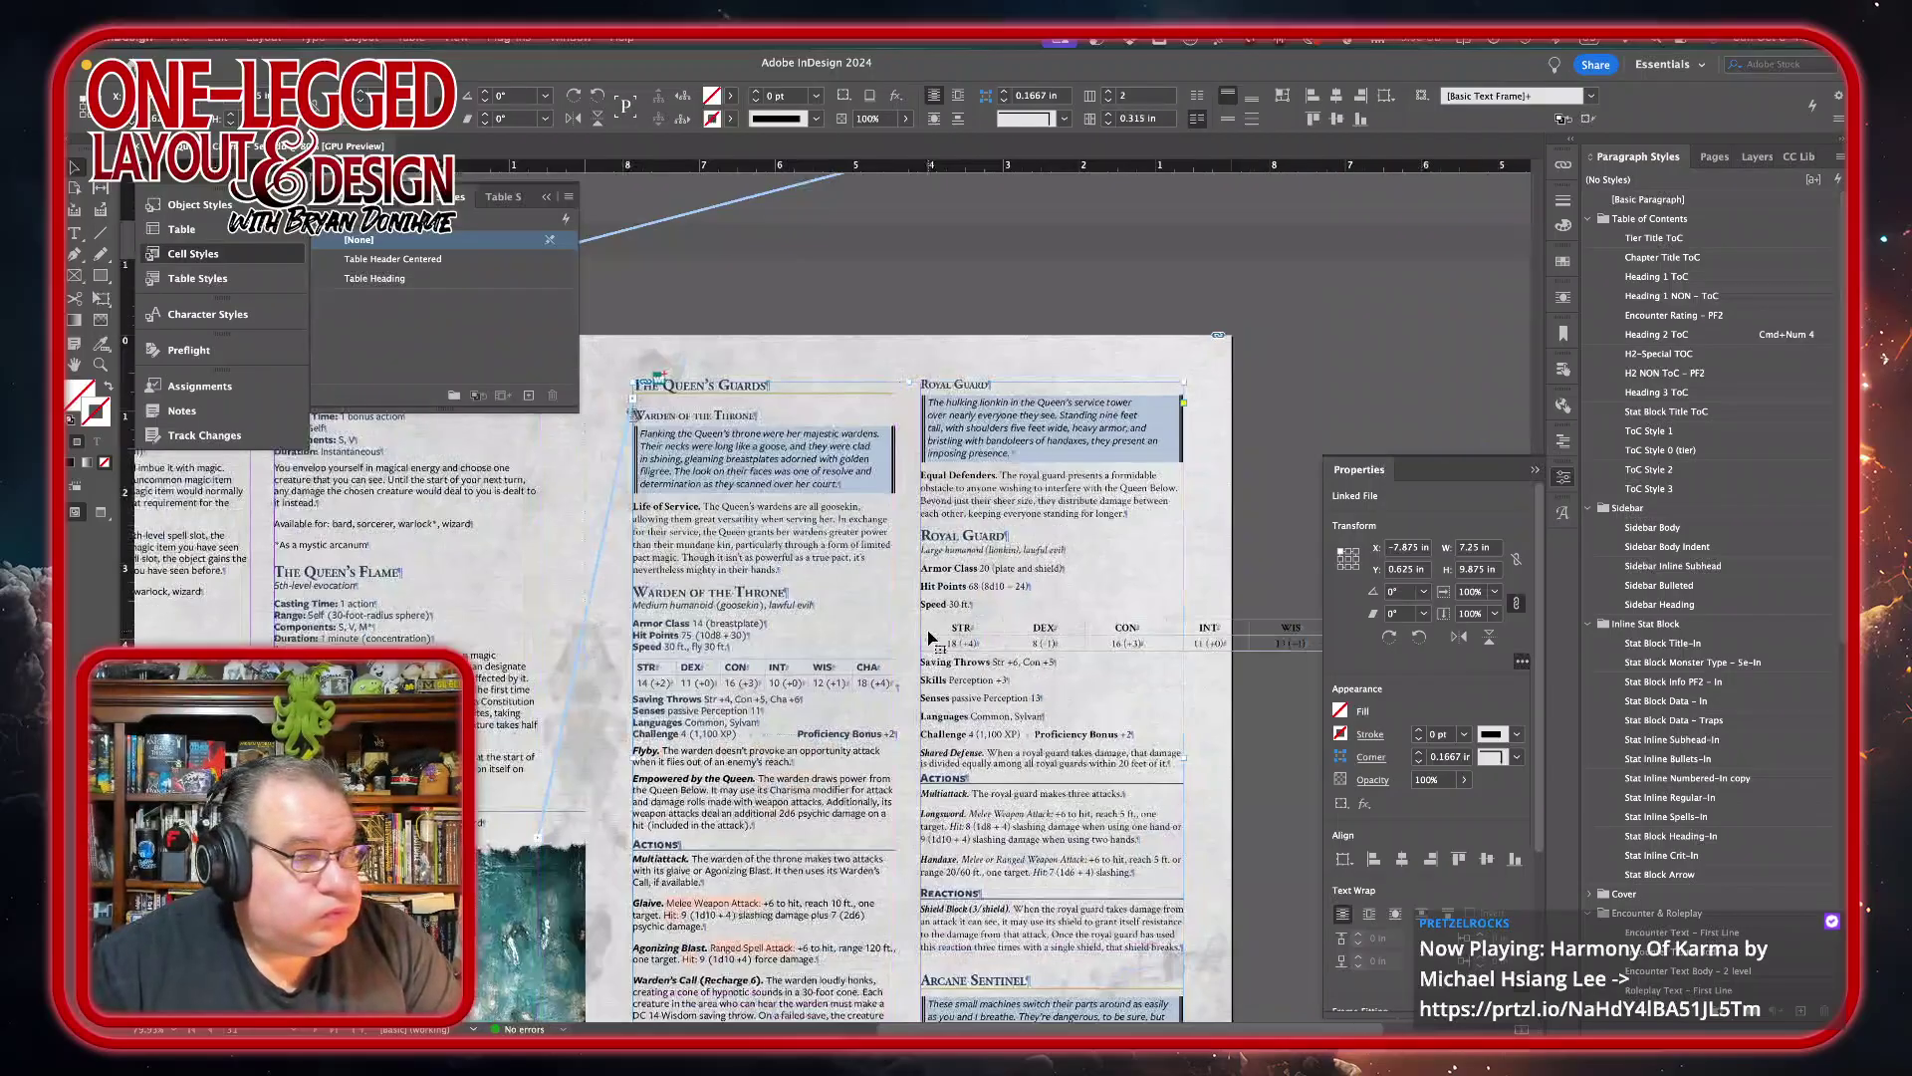
scroll(931, 637, down, 3)
scroll(931, 637, right, 3)
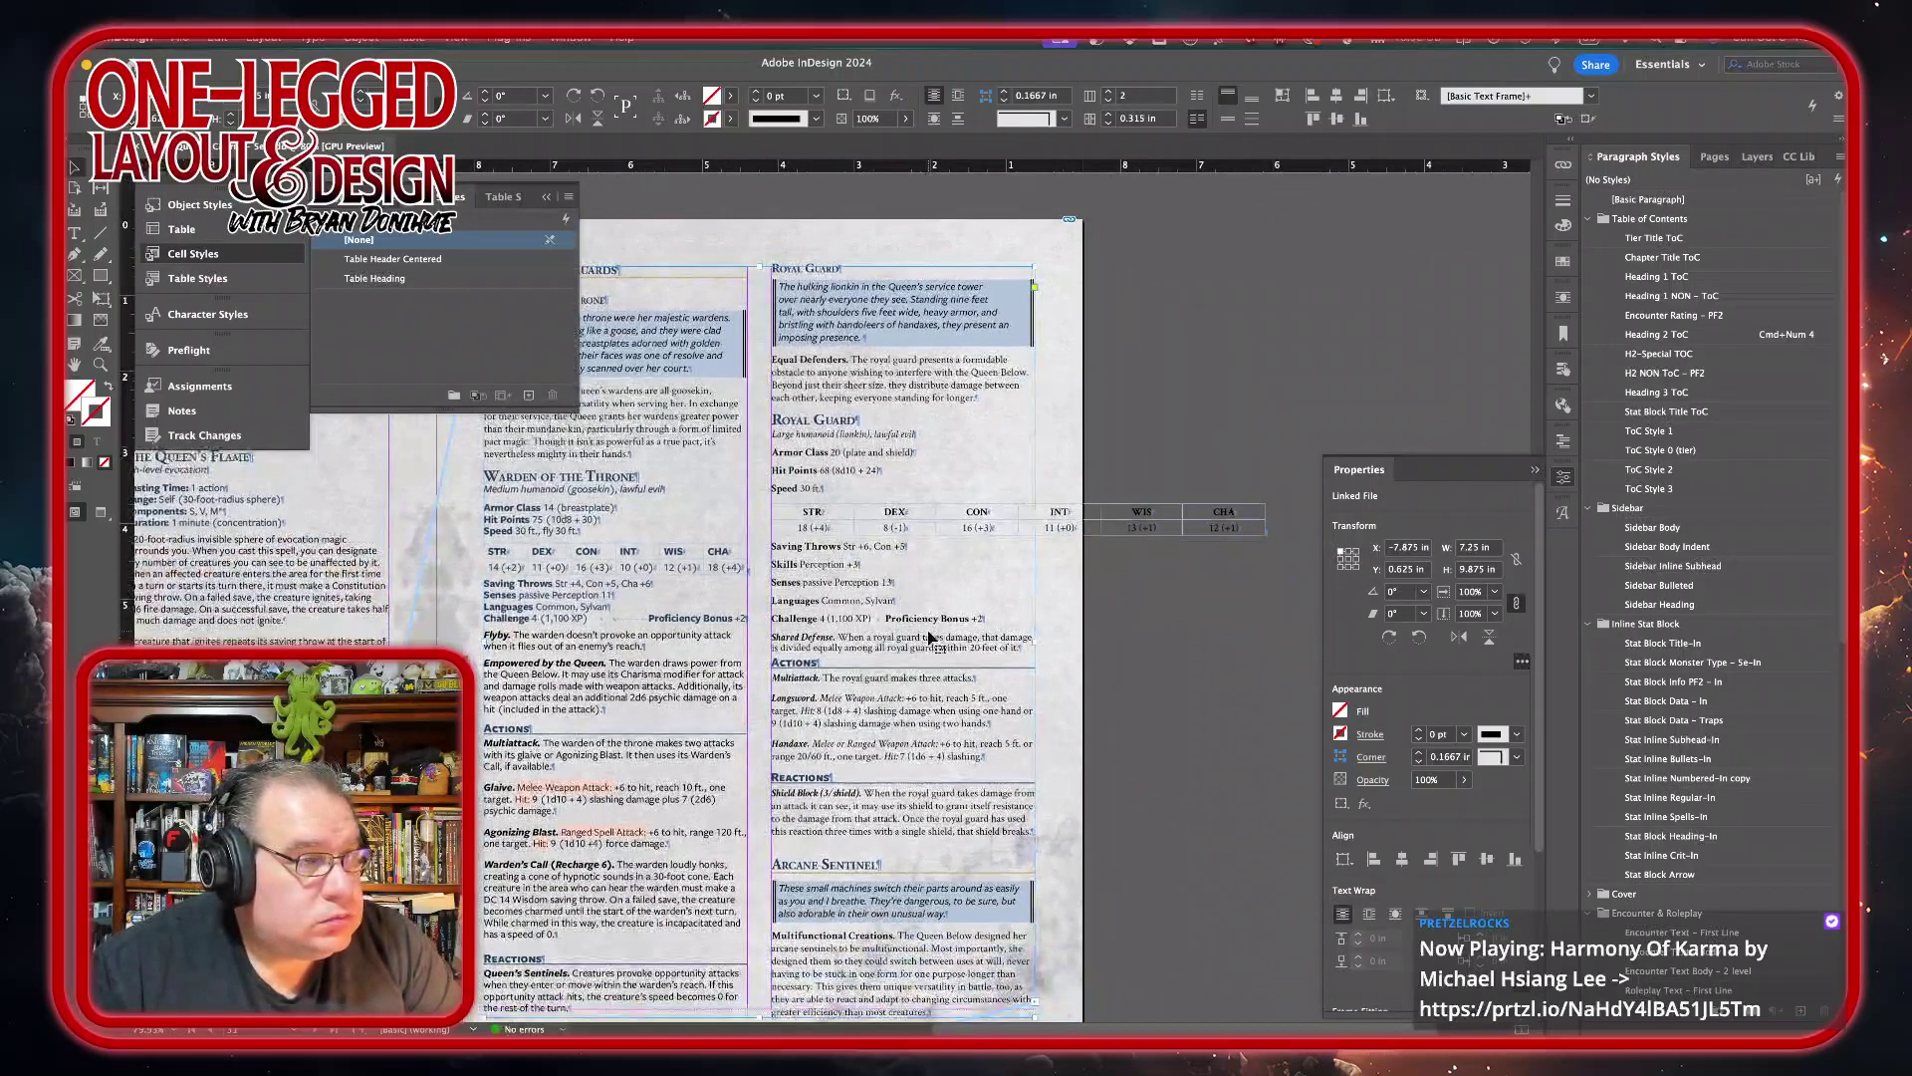
scroll(931, 637, up, 1)
scroll(931, 637, left, 2)
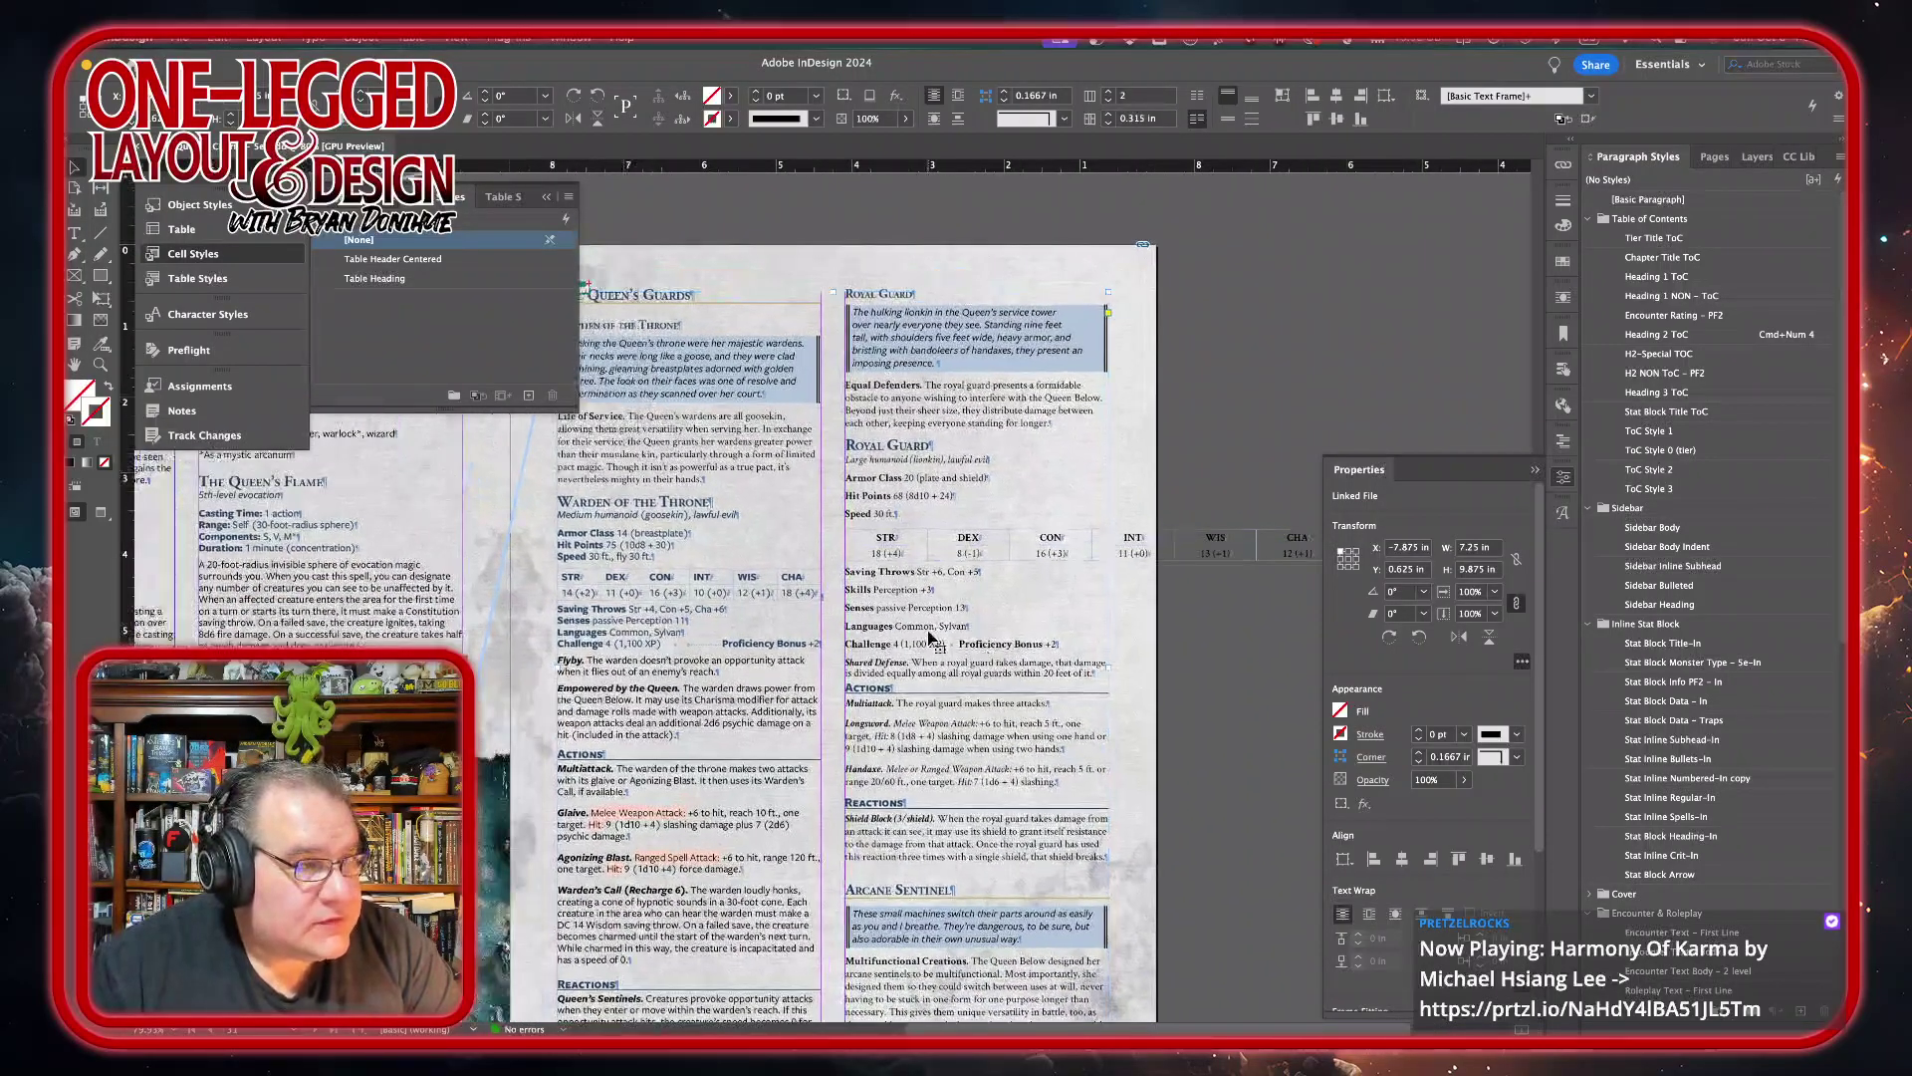
scroll(931, 637, right, 2)
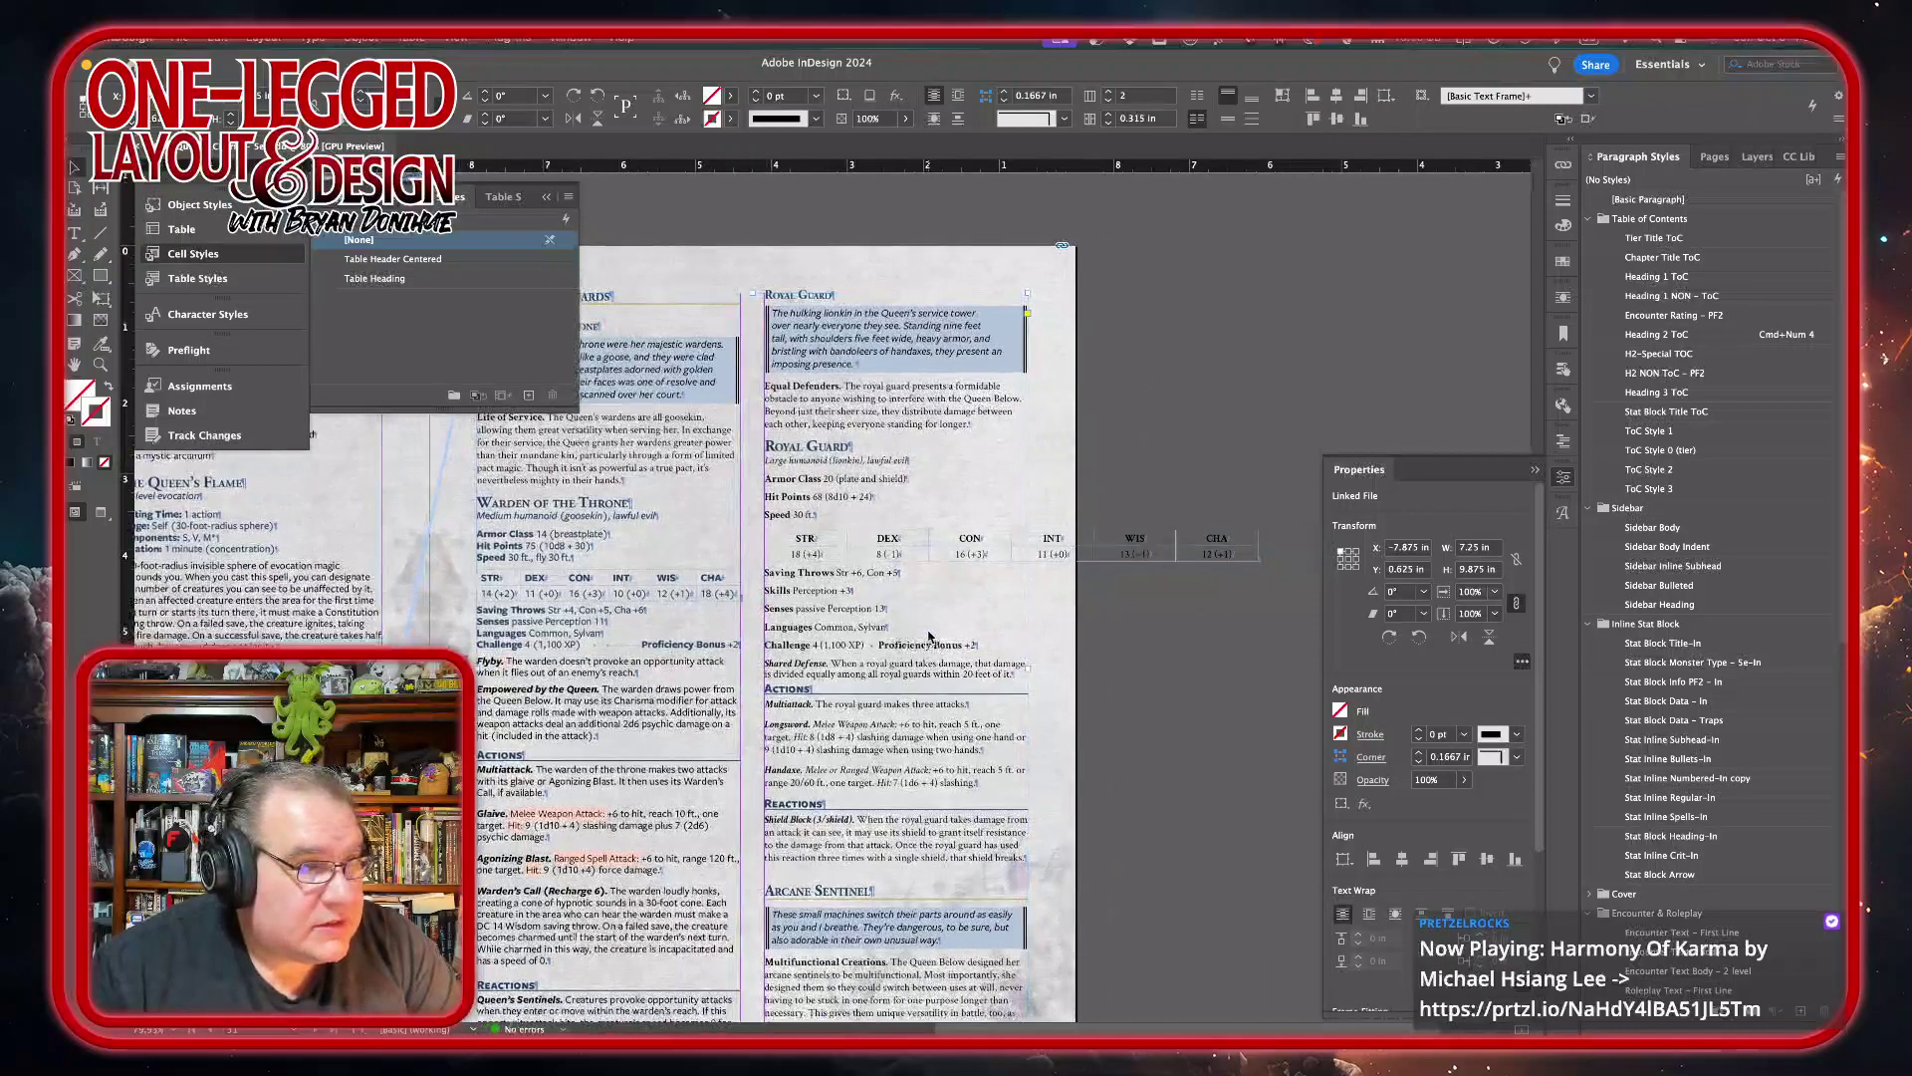
double_click(808, 460)
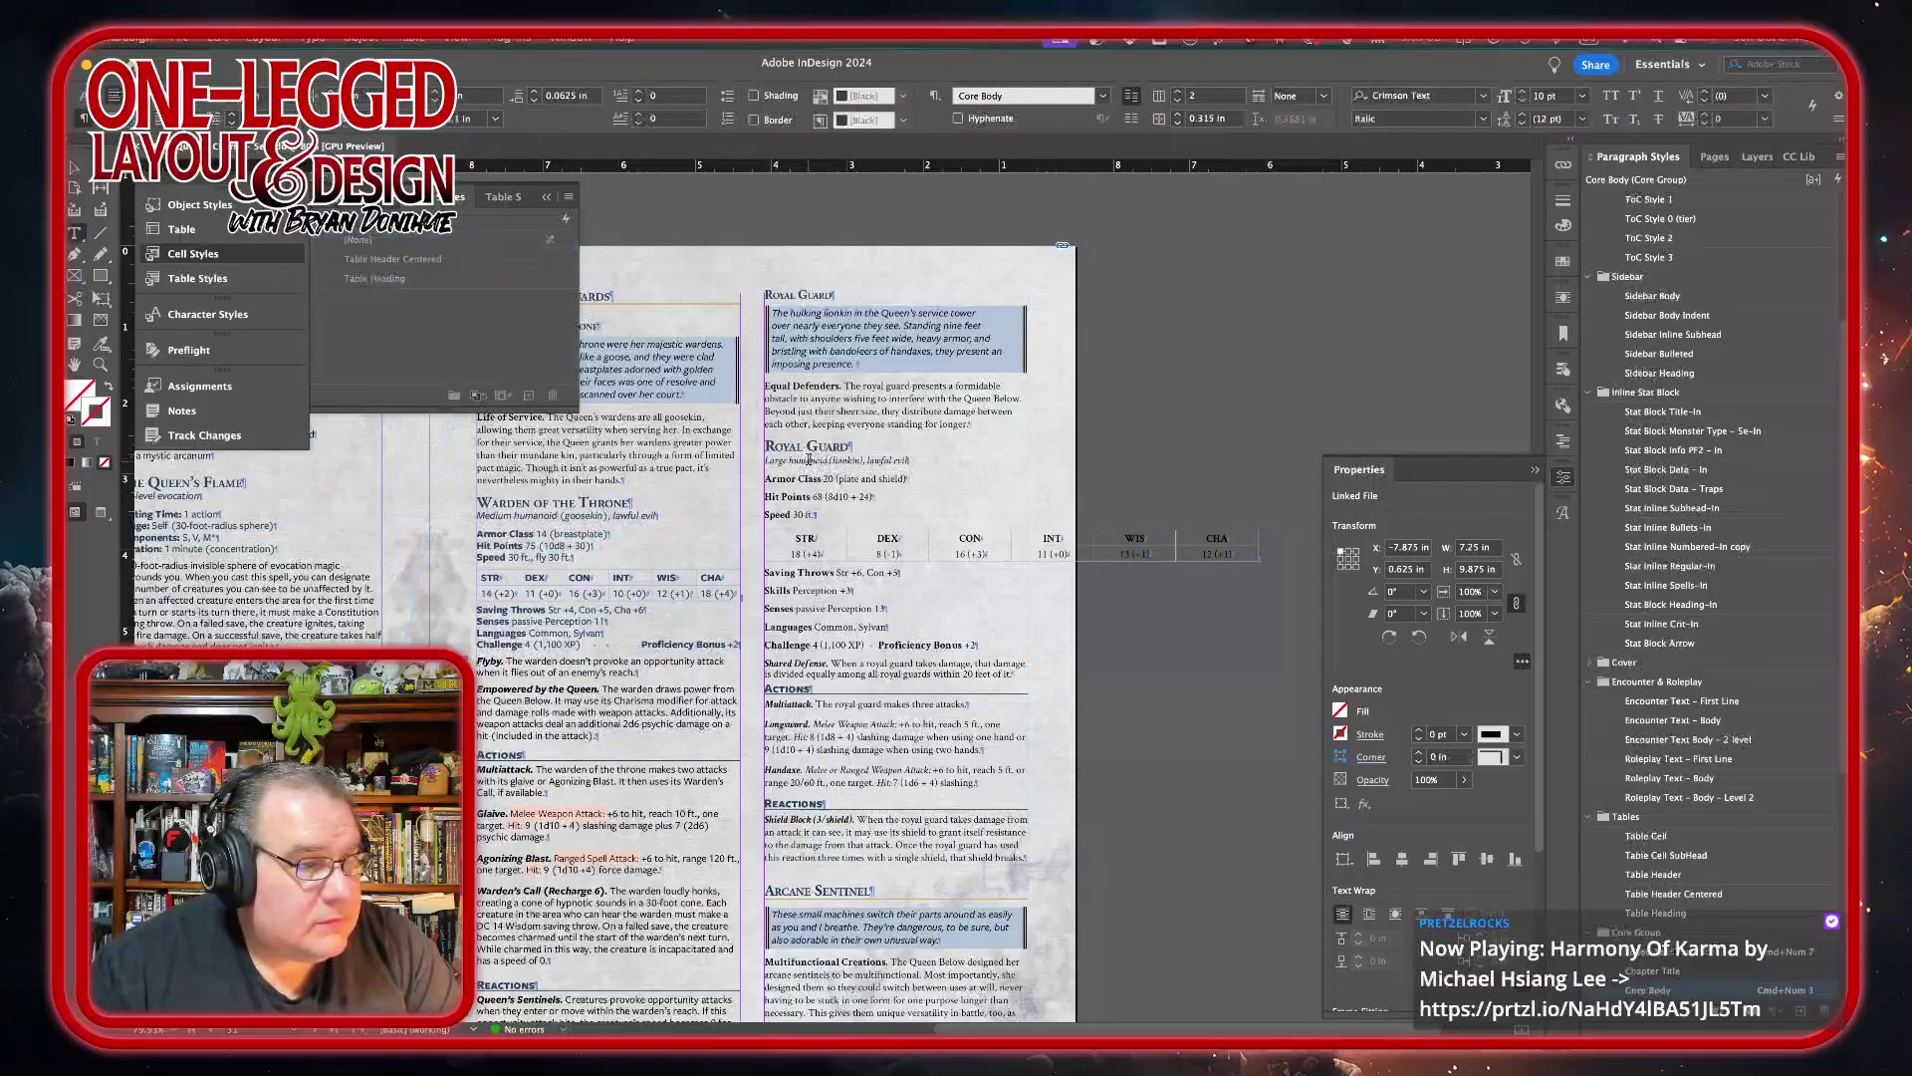
triple_click(809, 460)
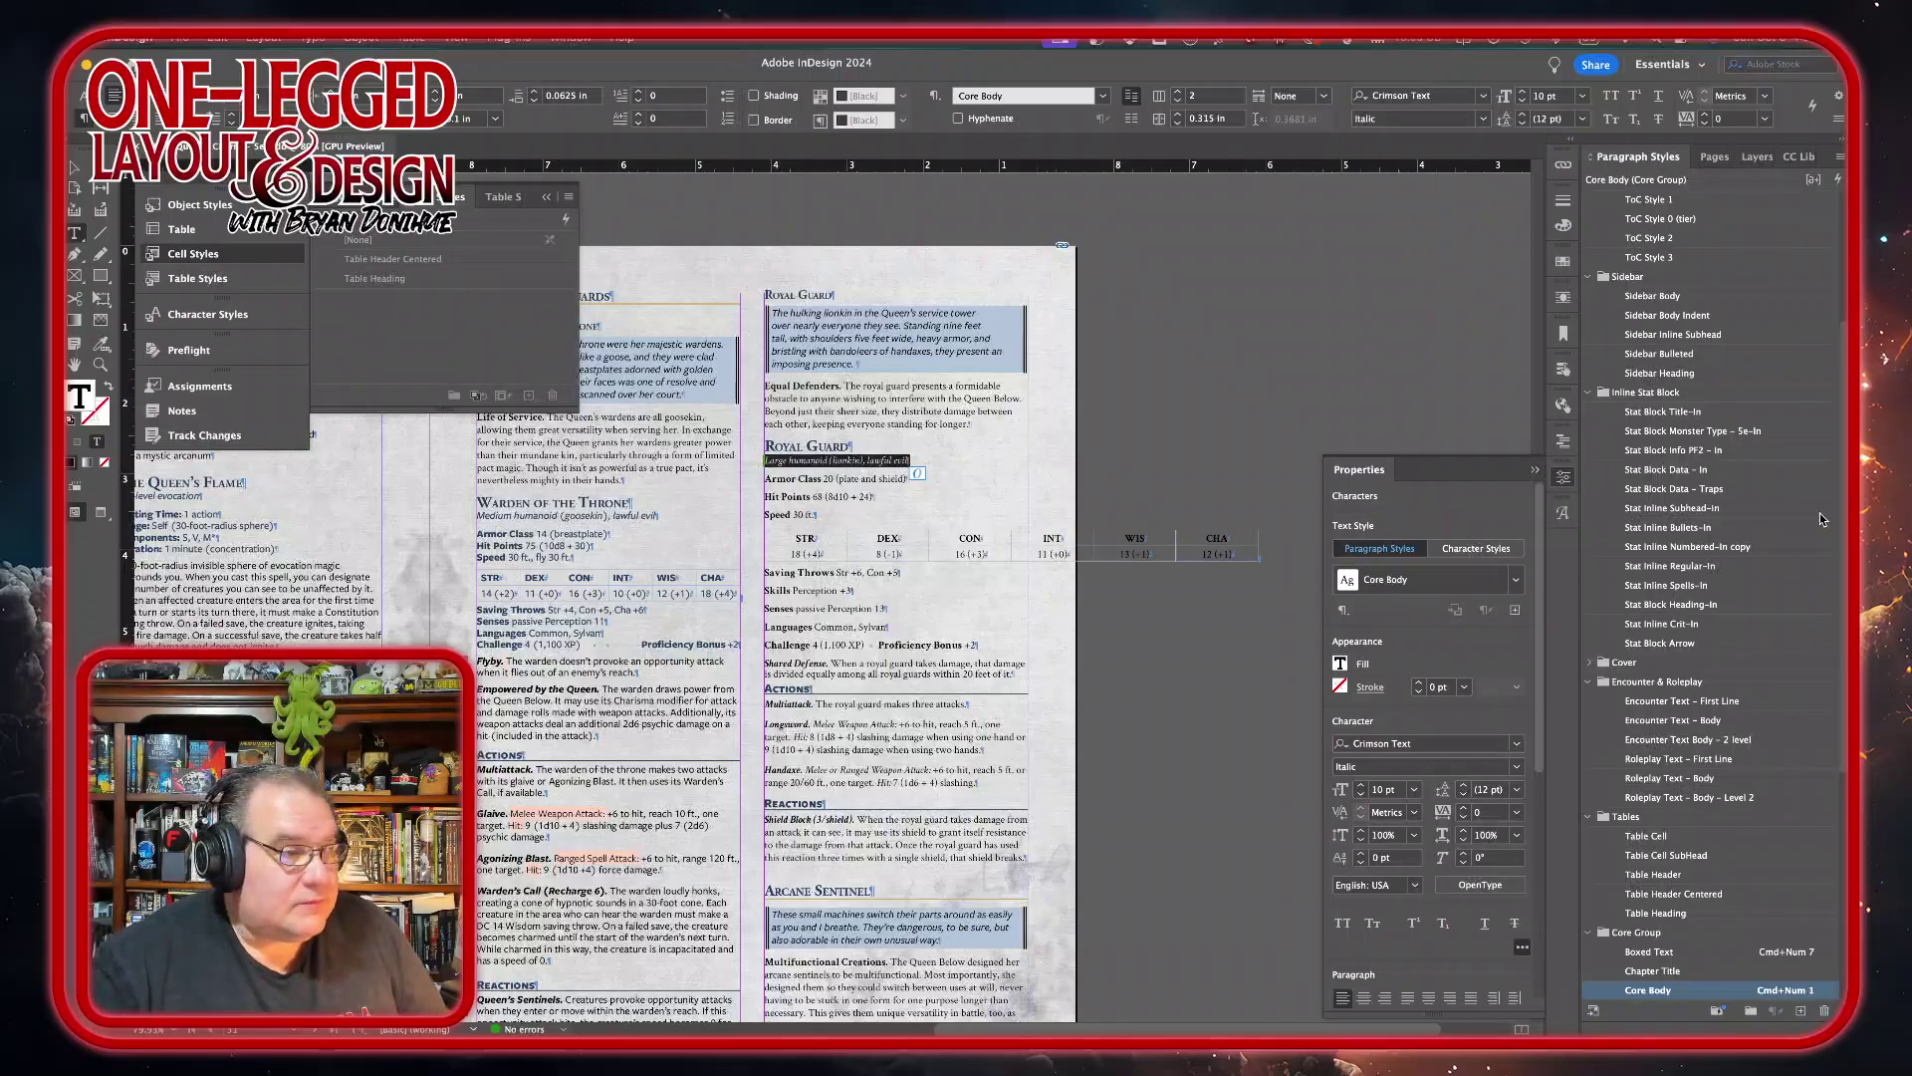
click(1701, 433)
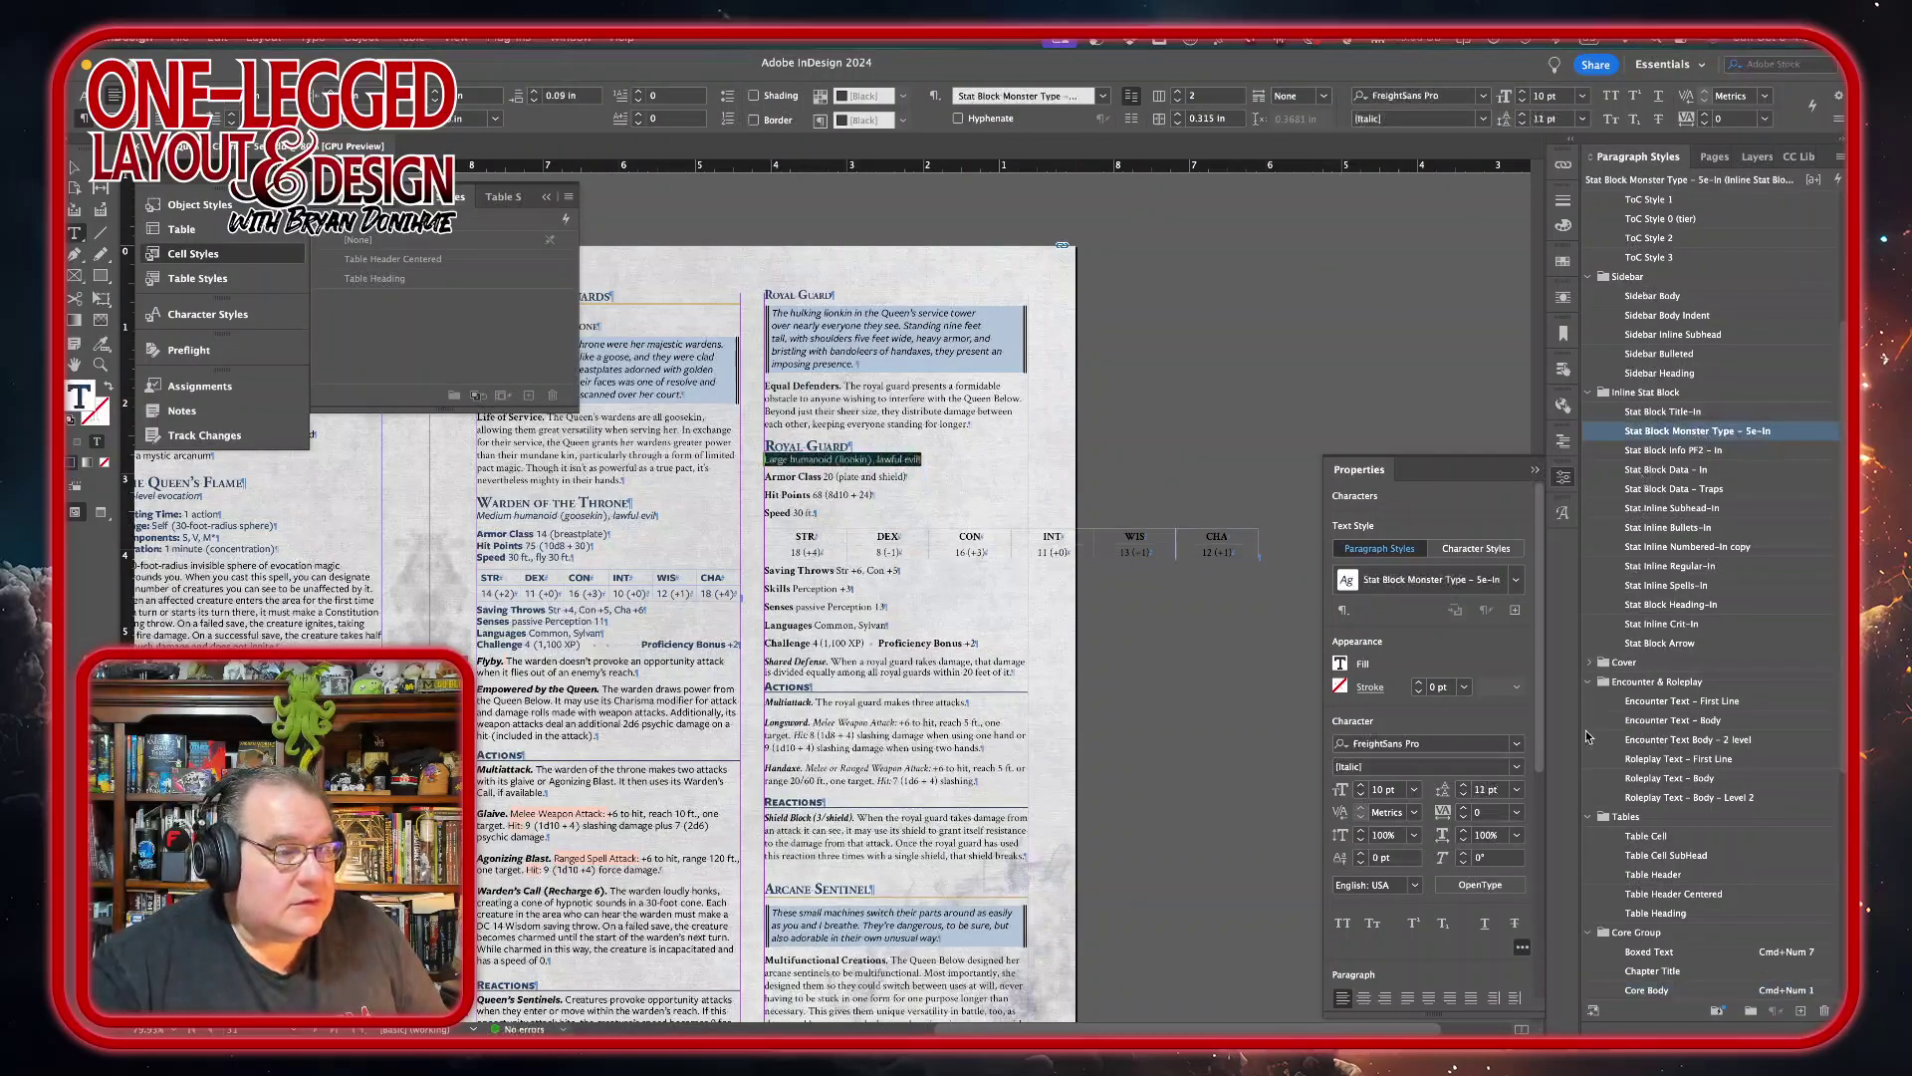
click(1516, 767)
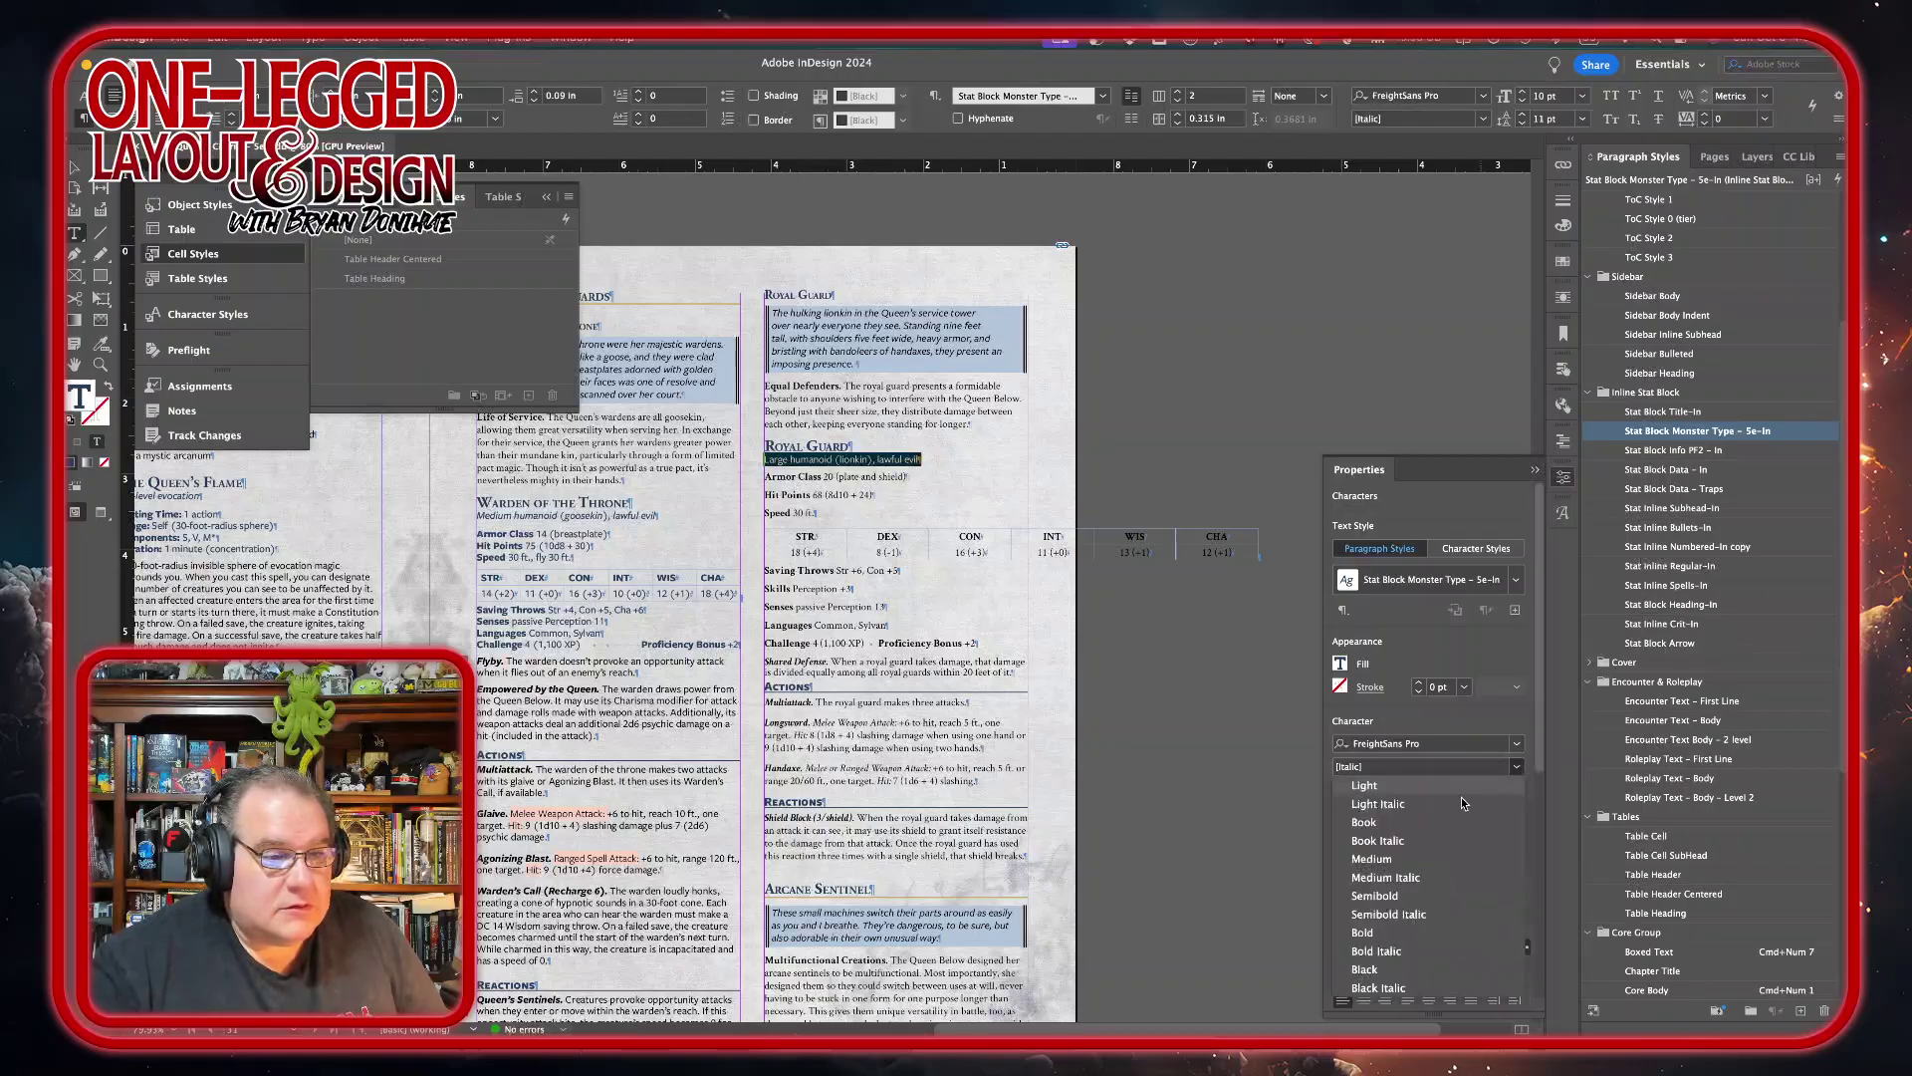
click(1405, 882)
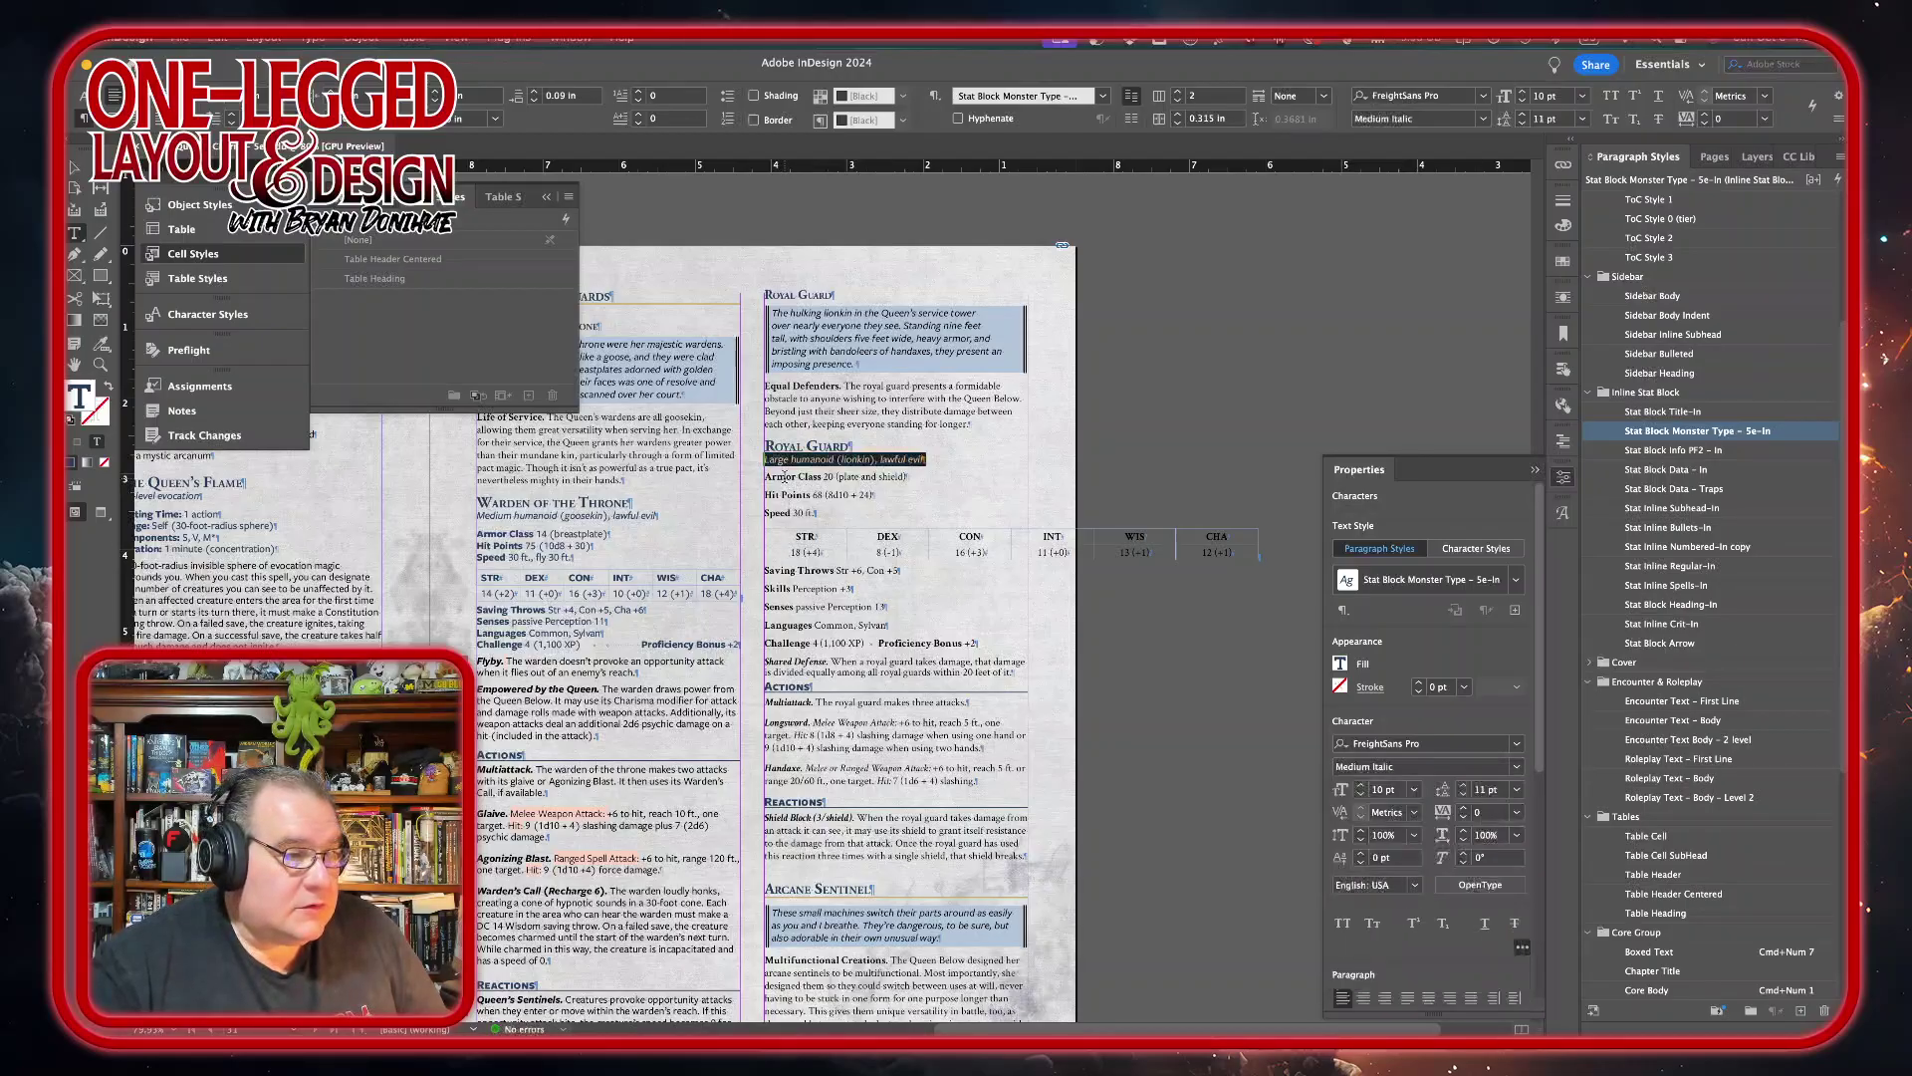
- Apply Stat Block Data – In to the Royal Guard's Armor Class, Hit Points and Speed lines
drag(785, 476, 775, 513)
key(super+KP_1)
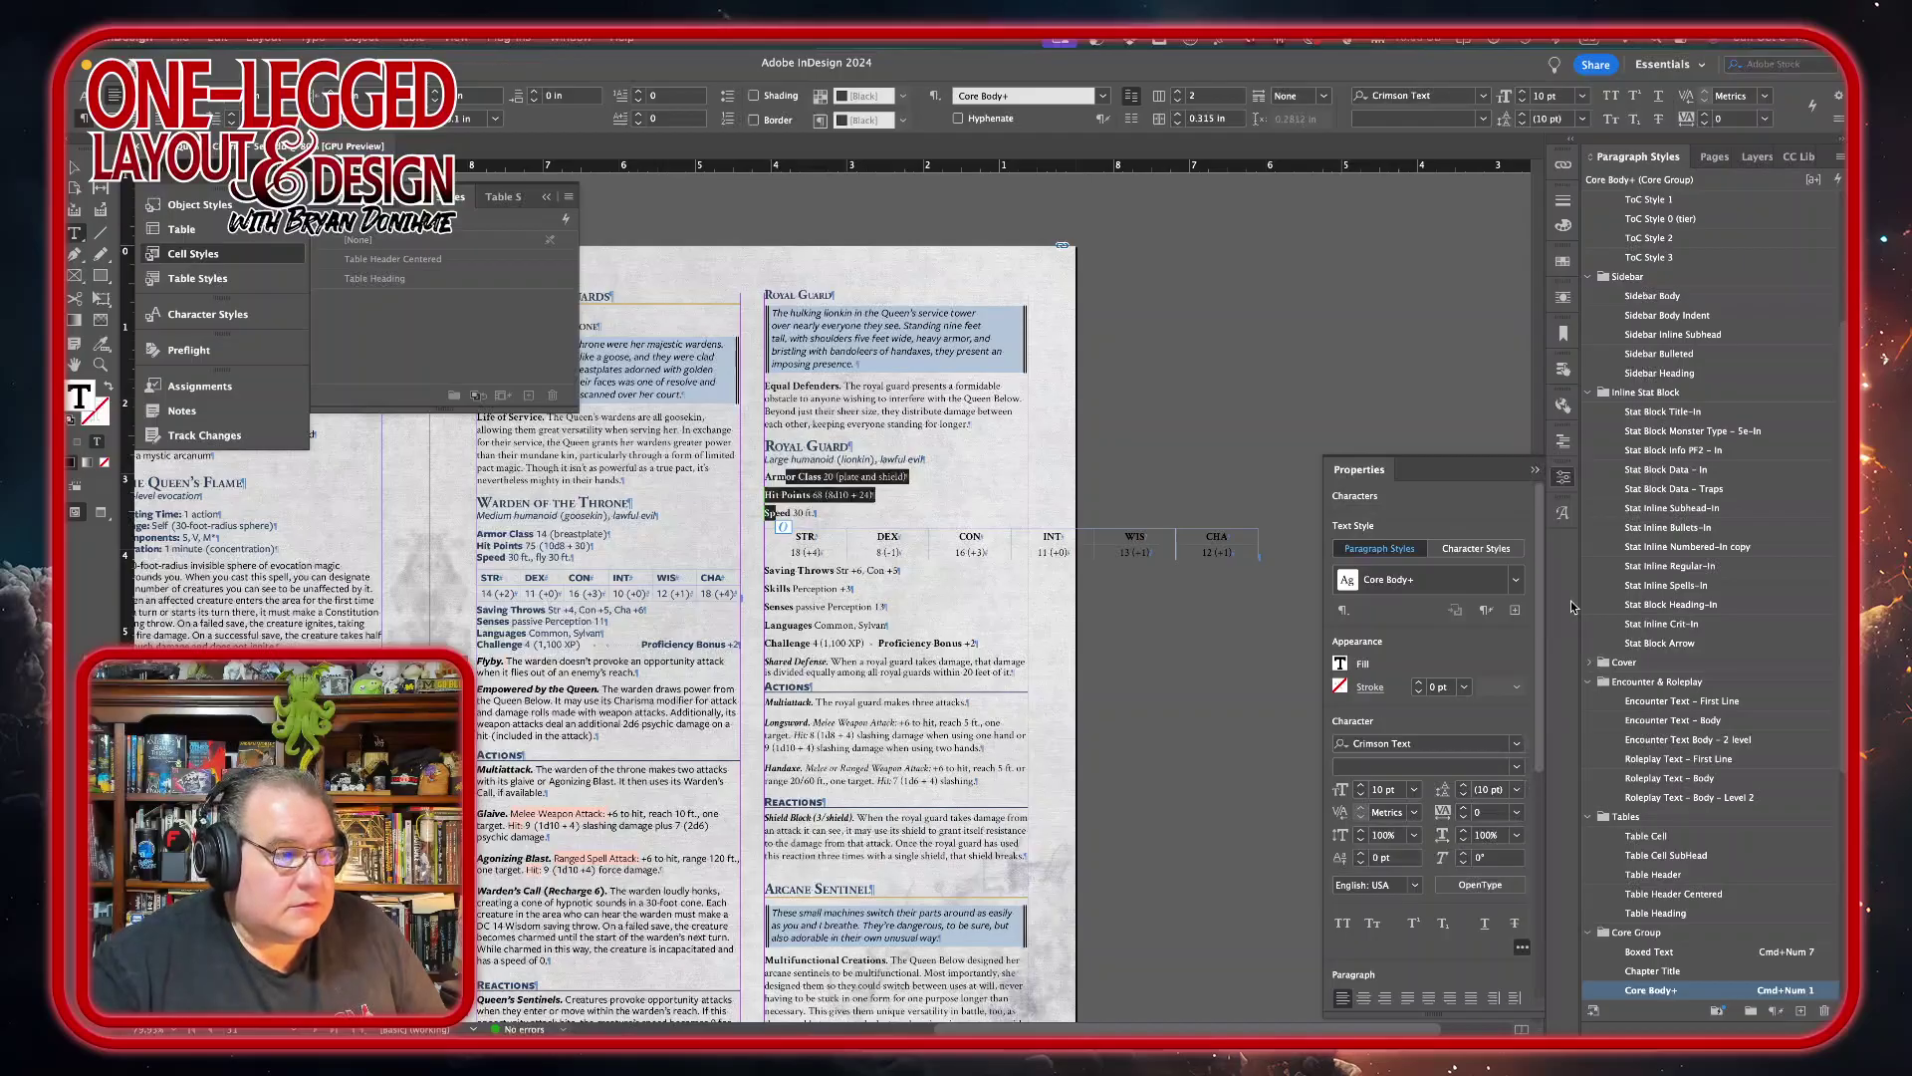
click(1679, 472)
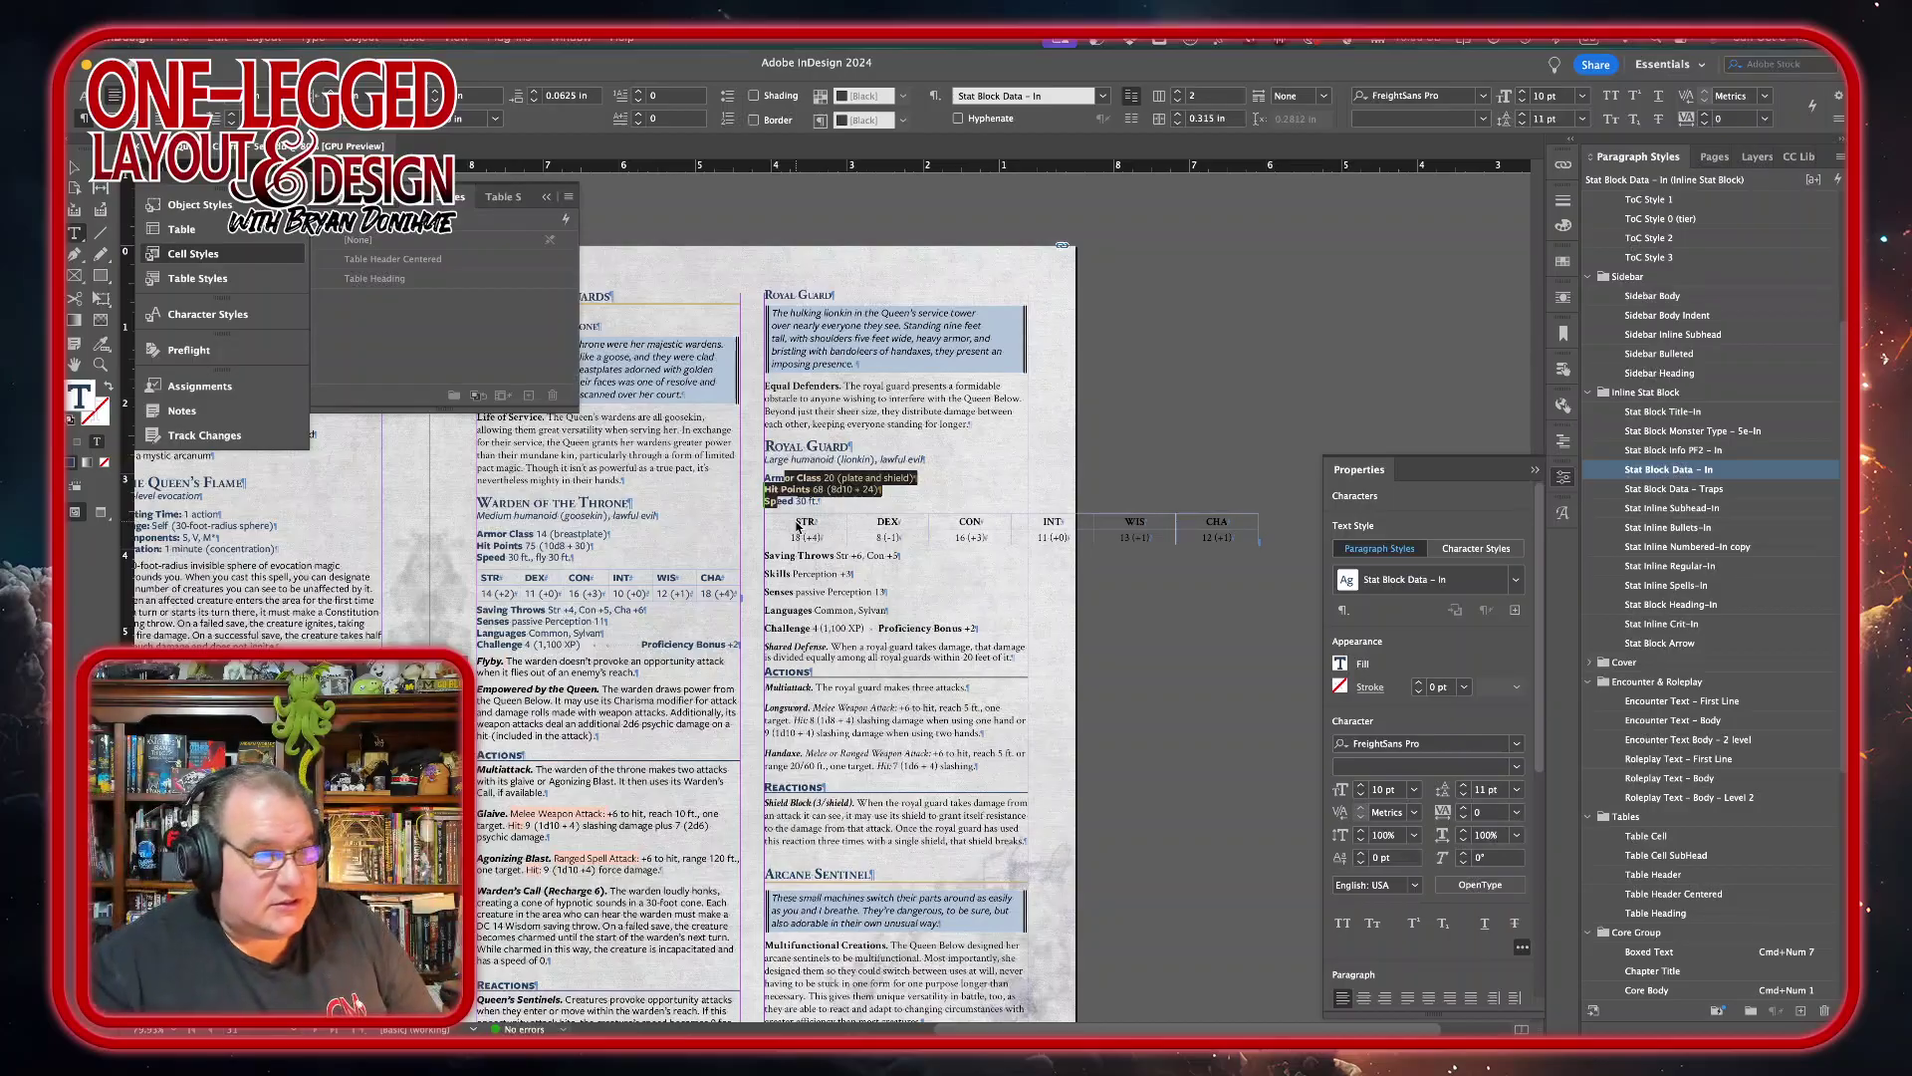
- Apply Stat Block Data – In to the Royal Guard's ability score table and narrow it to the text column with evenly distributed columns
click(798, 523)
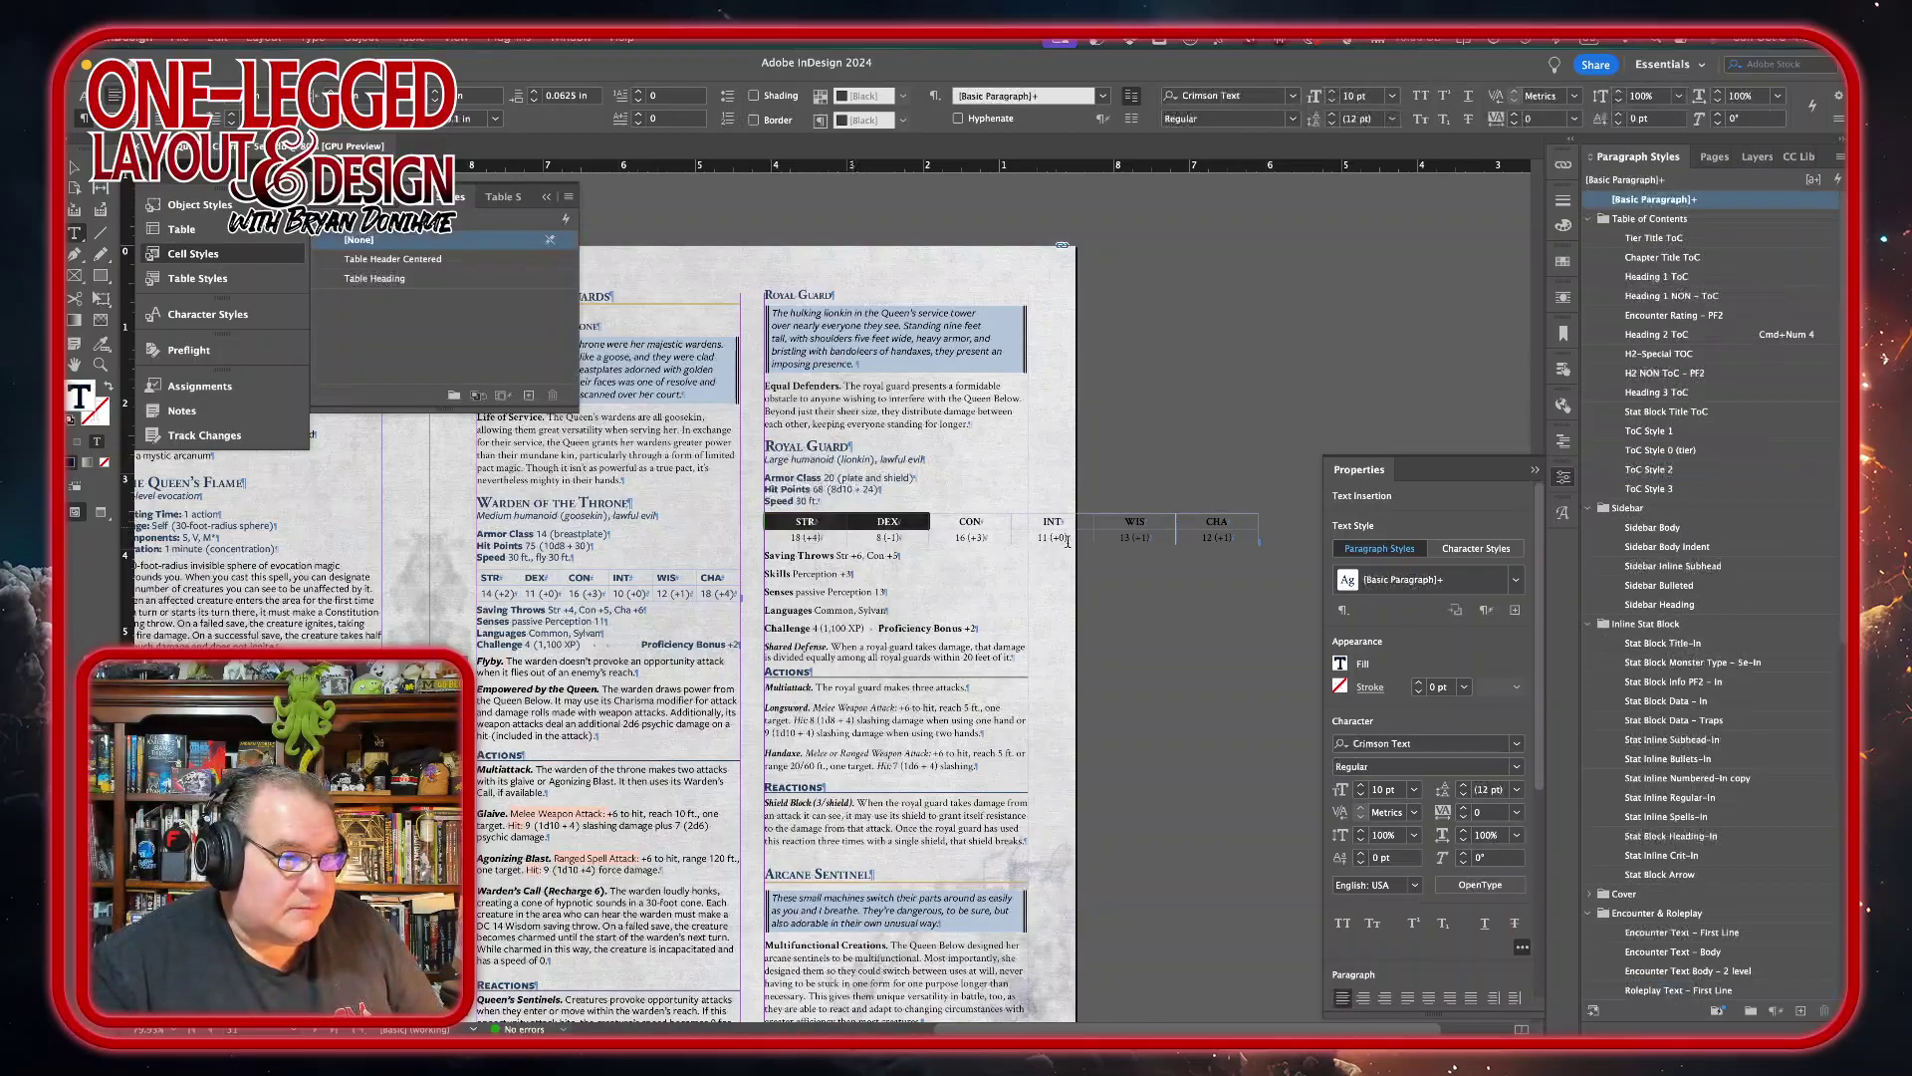
drag(798, 523, 1056, 543)
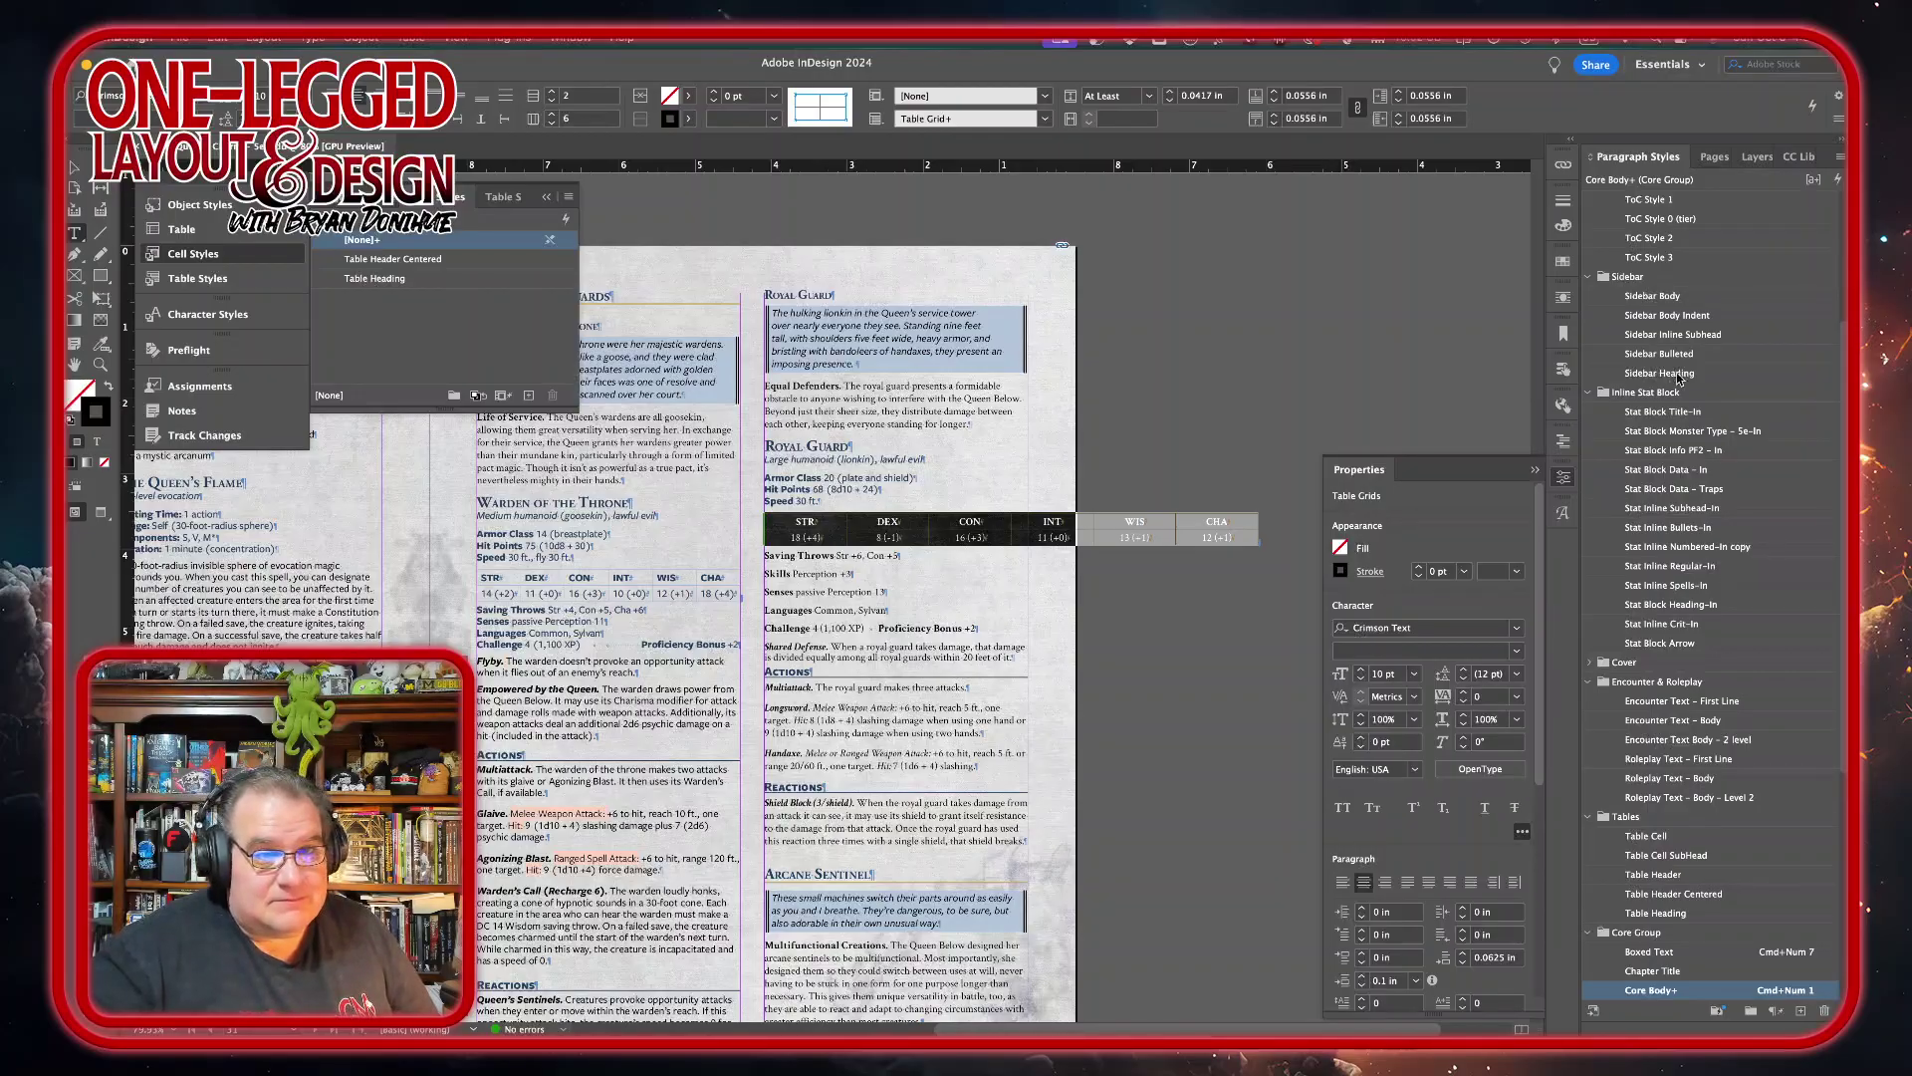
click(1653, 470)
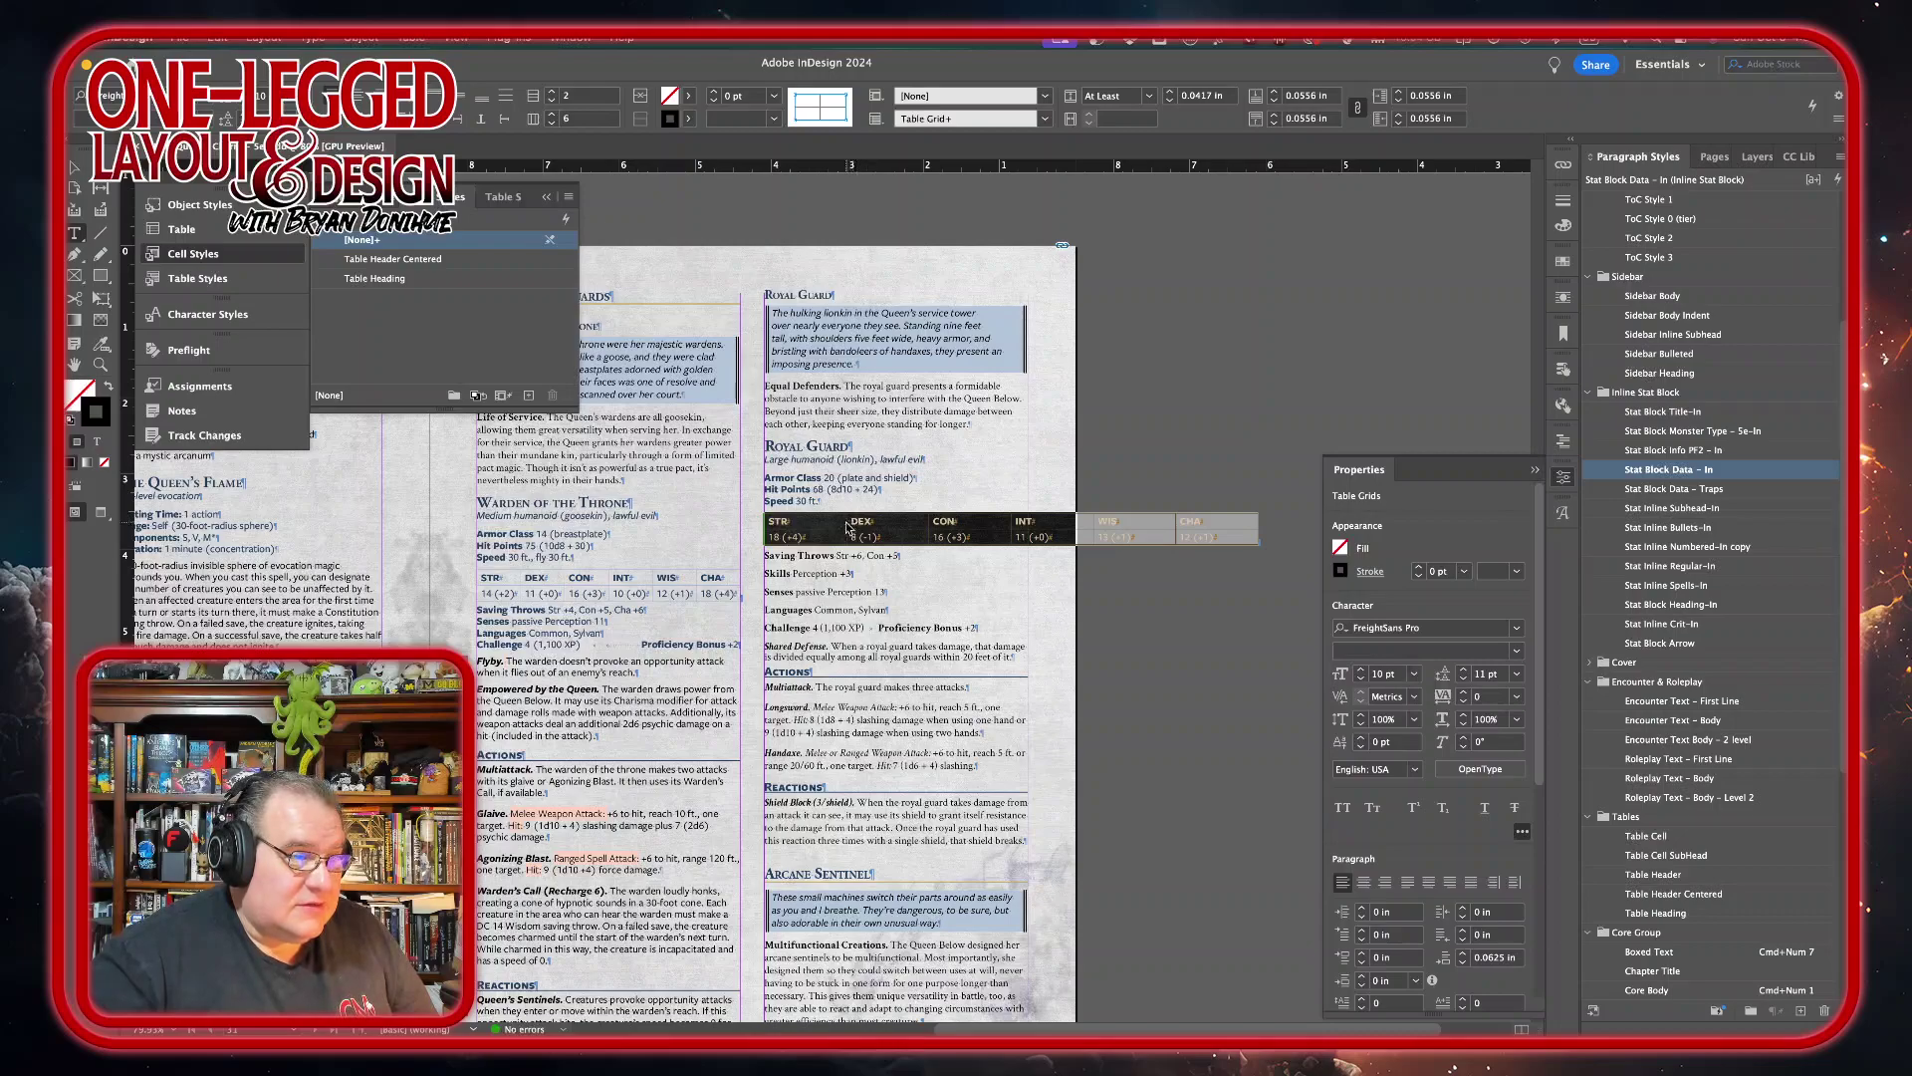
drag(808, 522, 1028, 518)
right_click(998, 549)
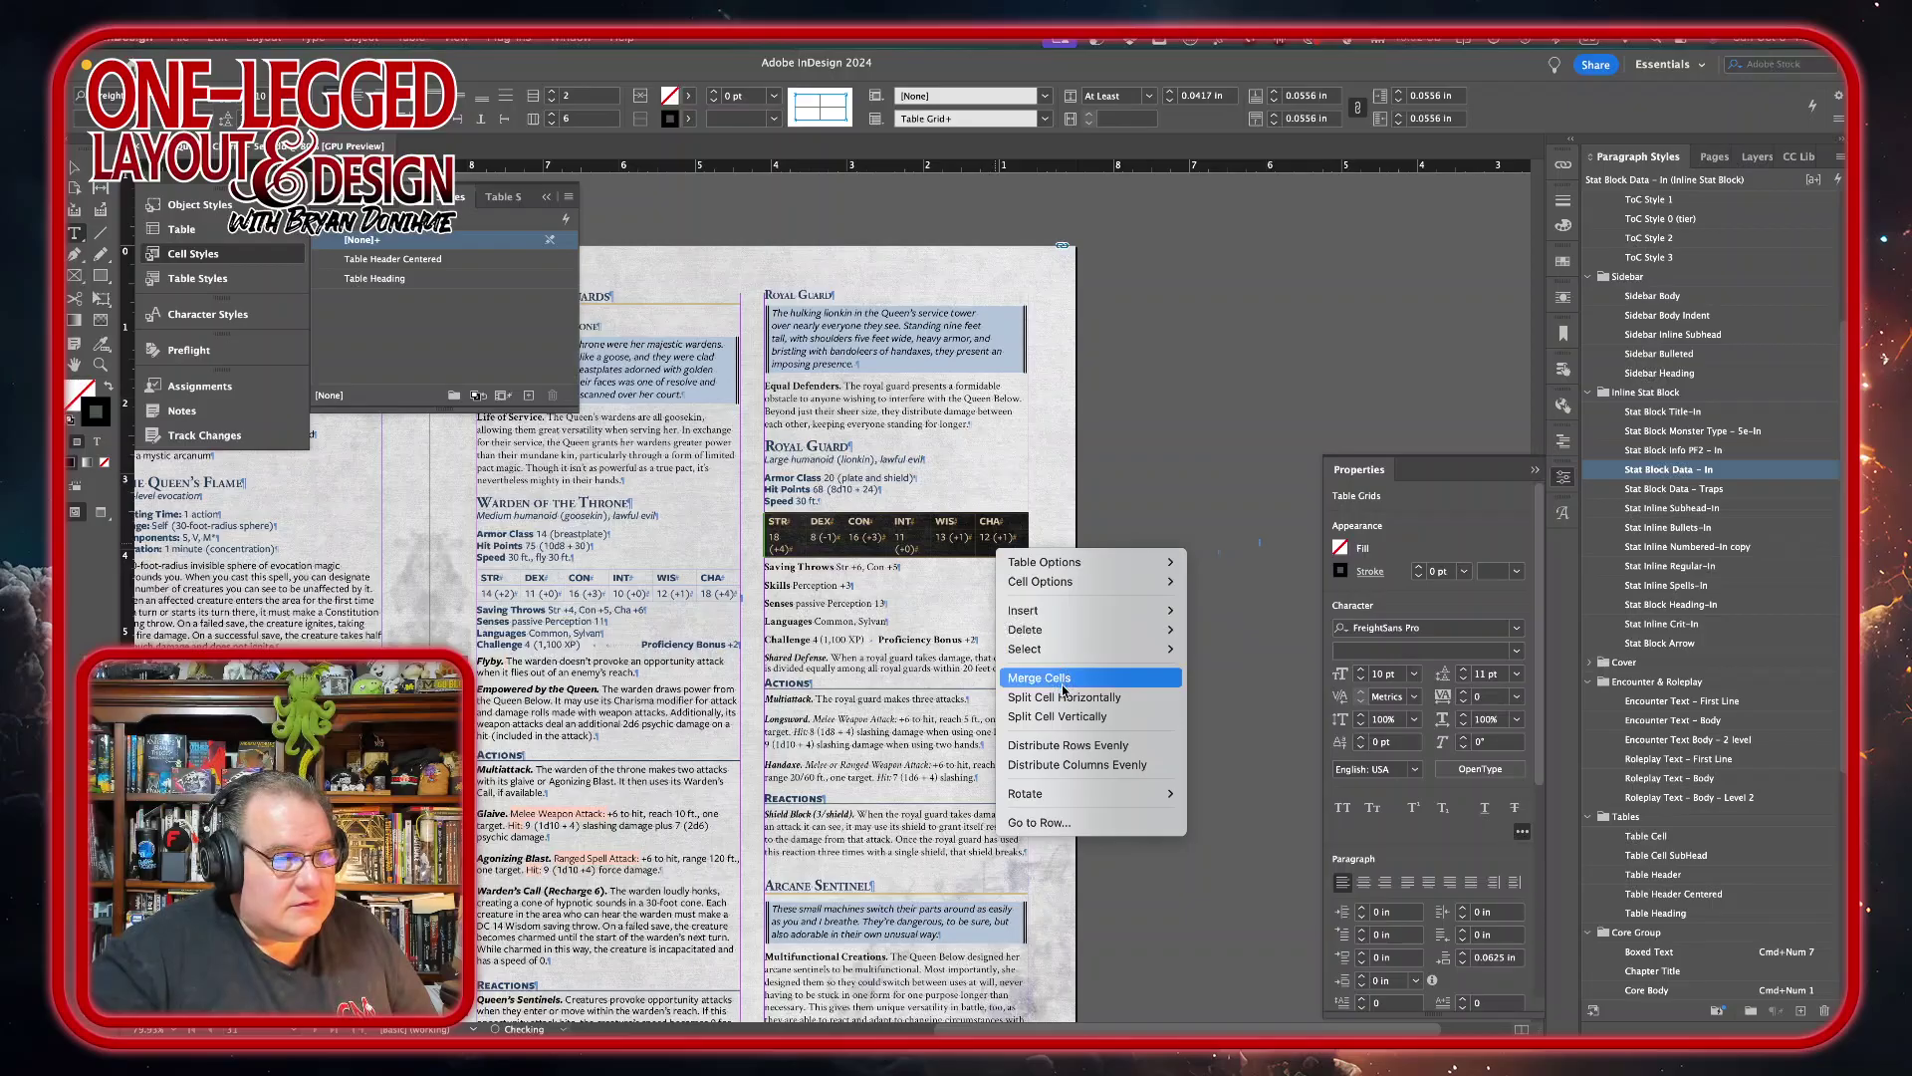
click(1056, 764)
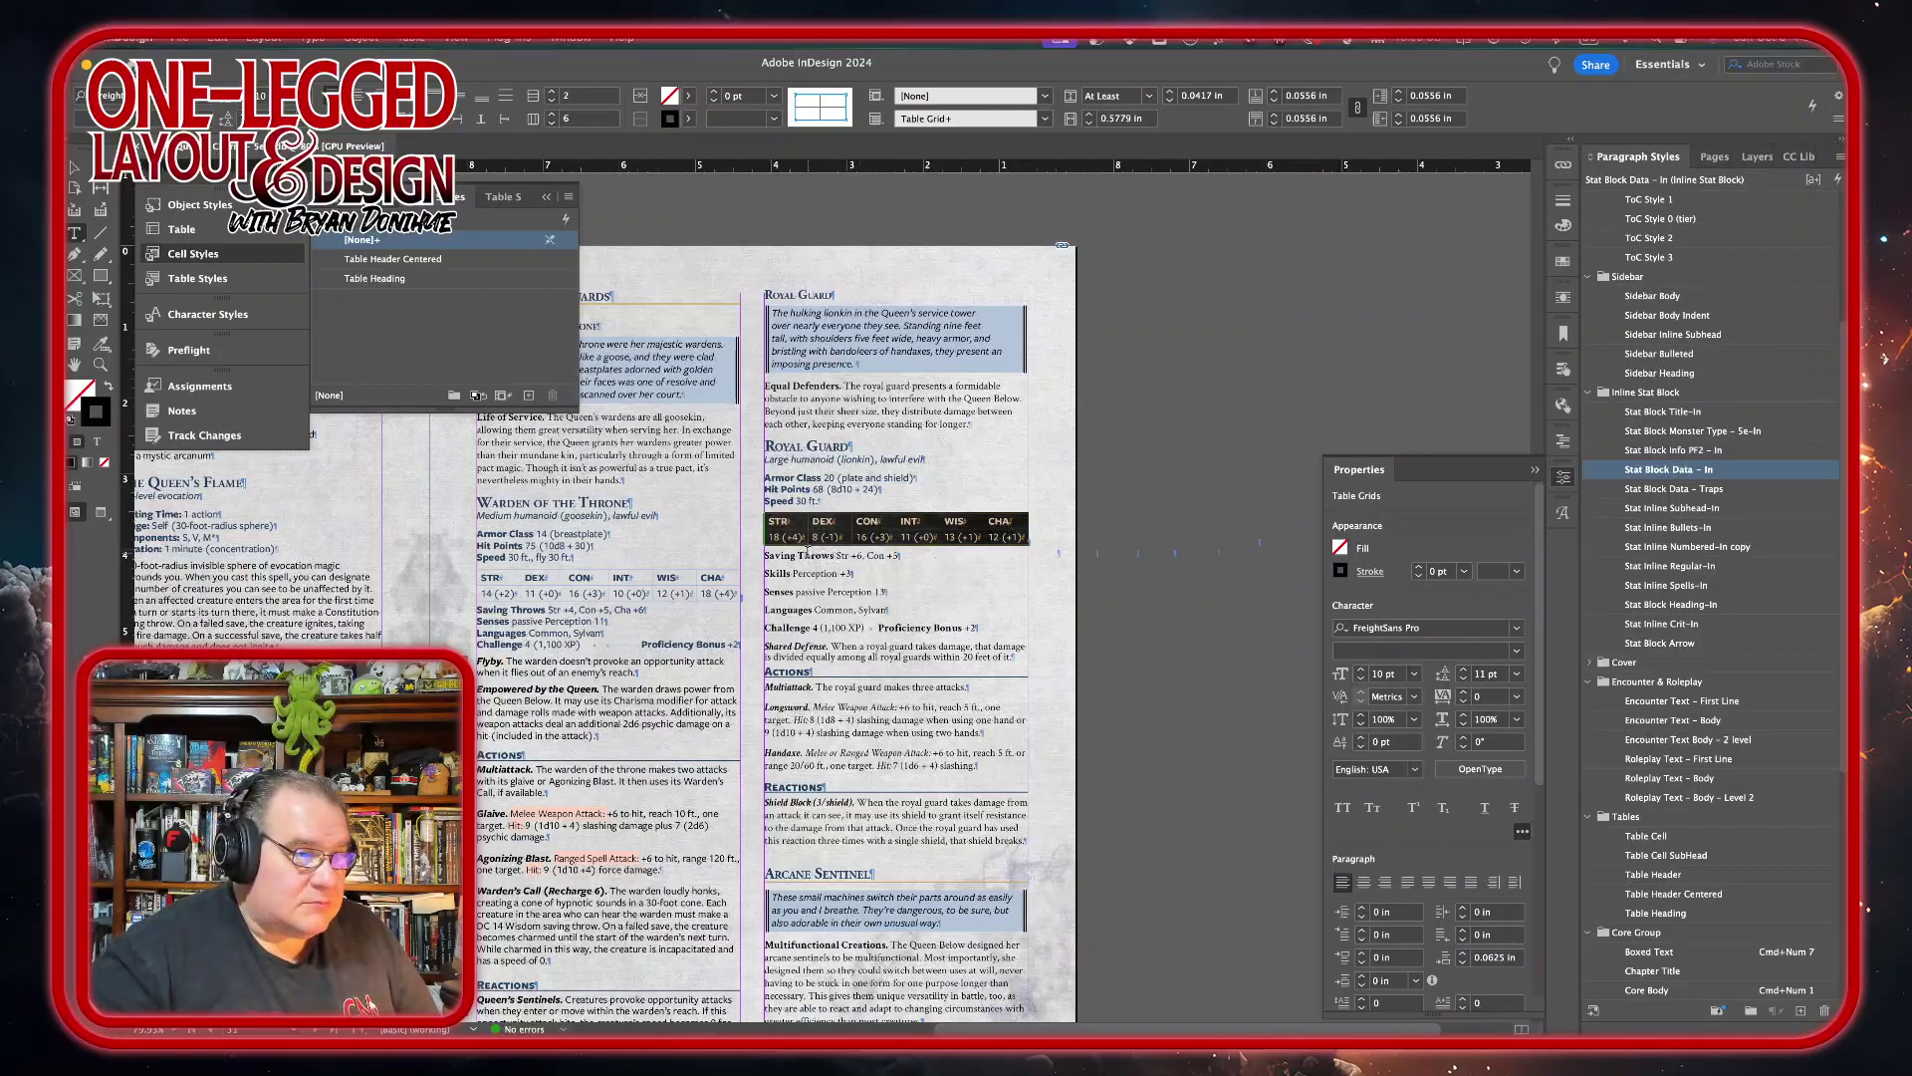
- Apply Stat Block Data – In to the Royal Guard's Saving Throws through Challenge lines and Stat Inline Regular-In to the Shared Defense paragraph
drag(809, 555, 973, 627)
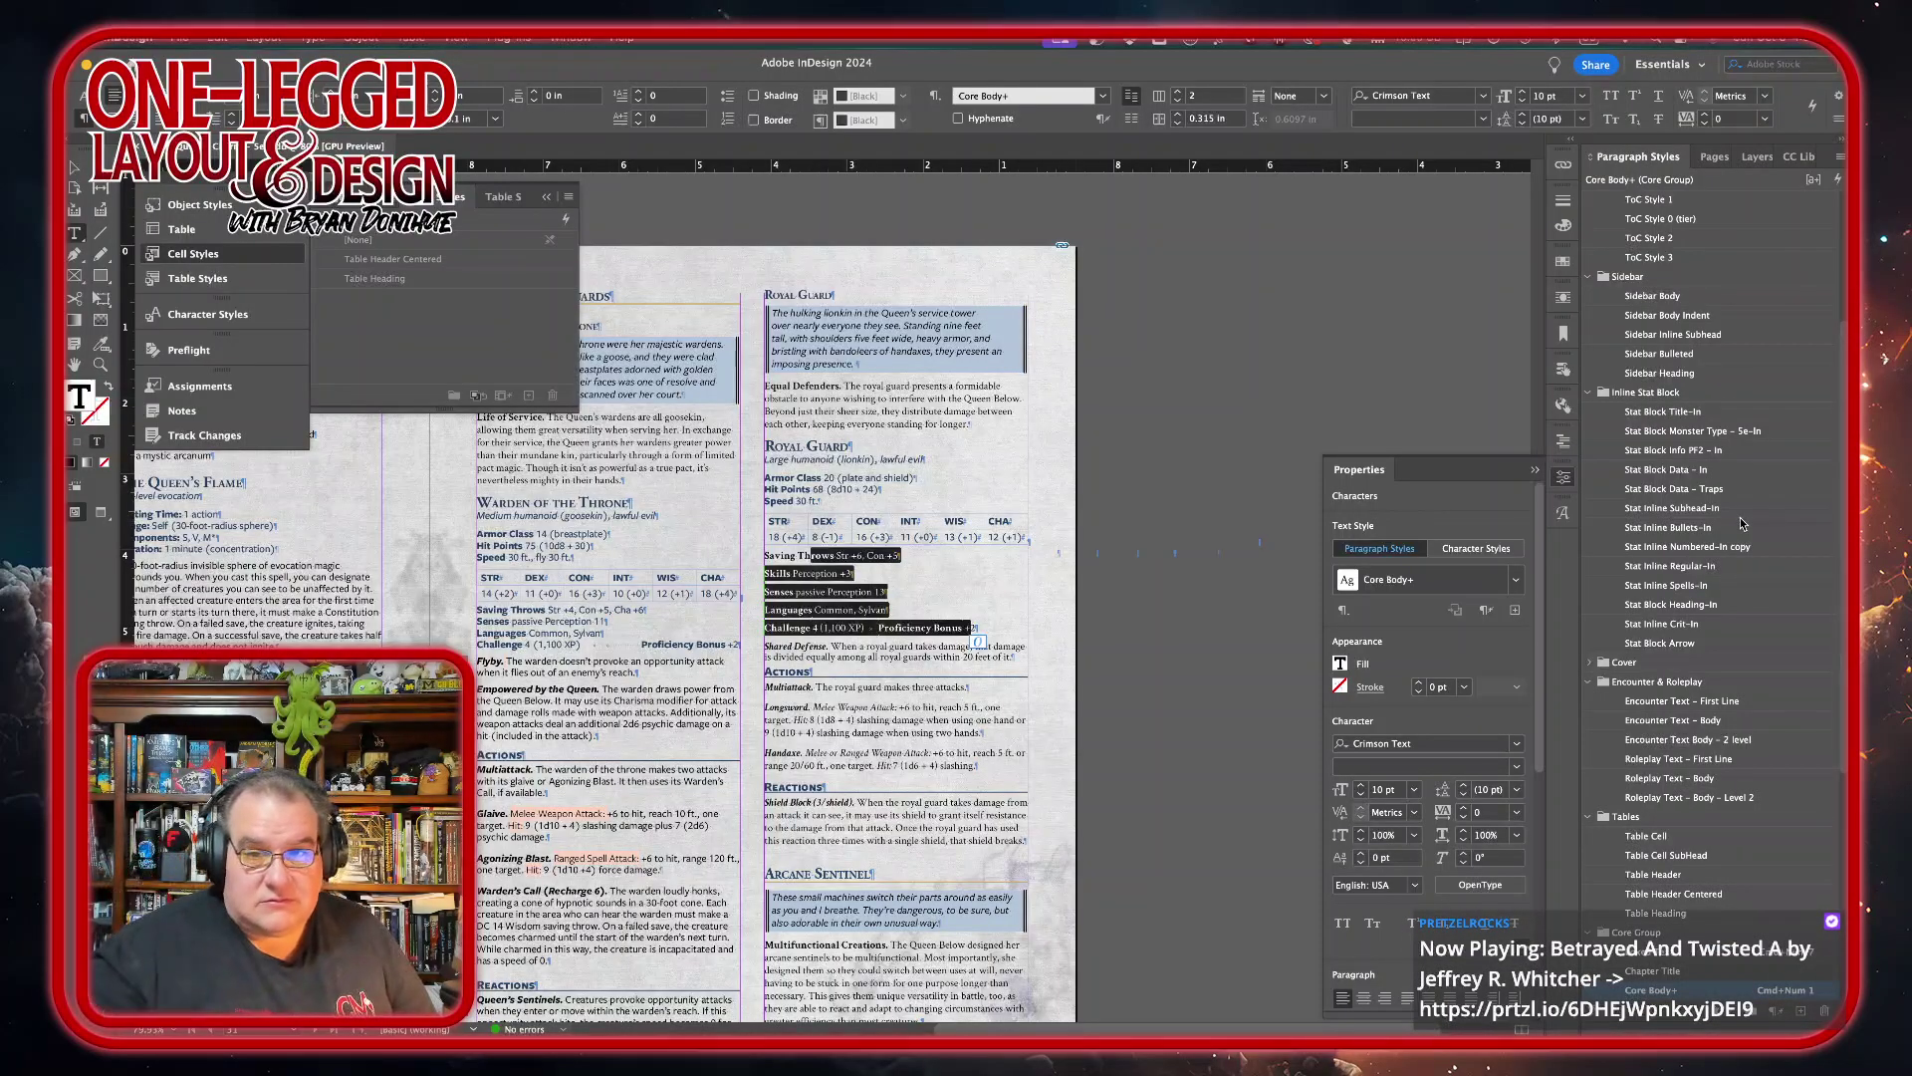
click(1681, 468)
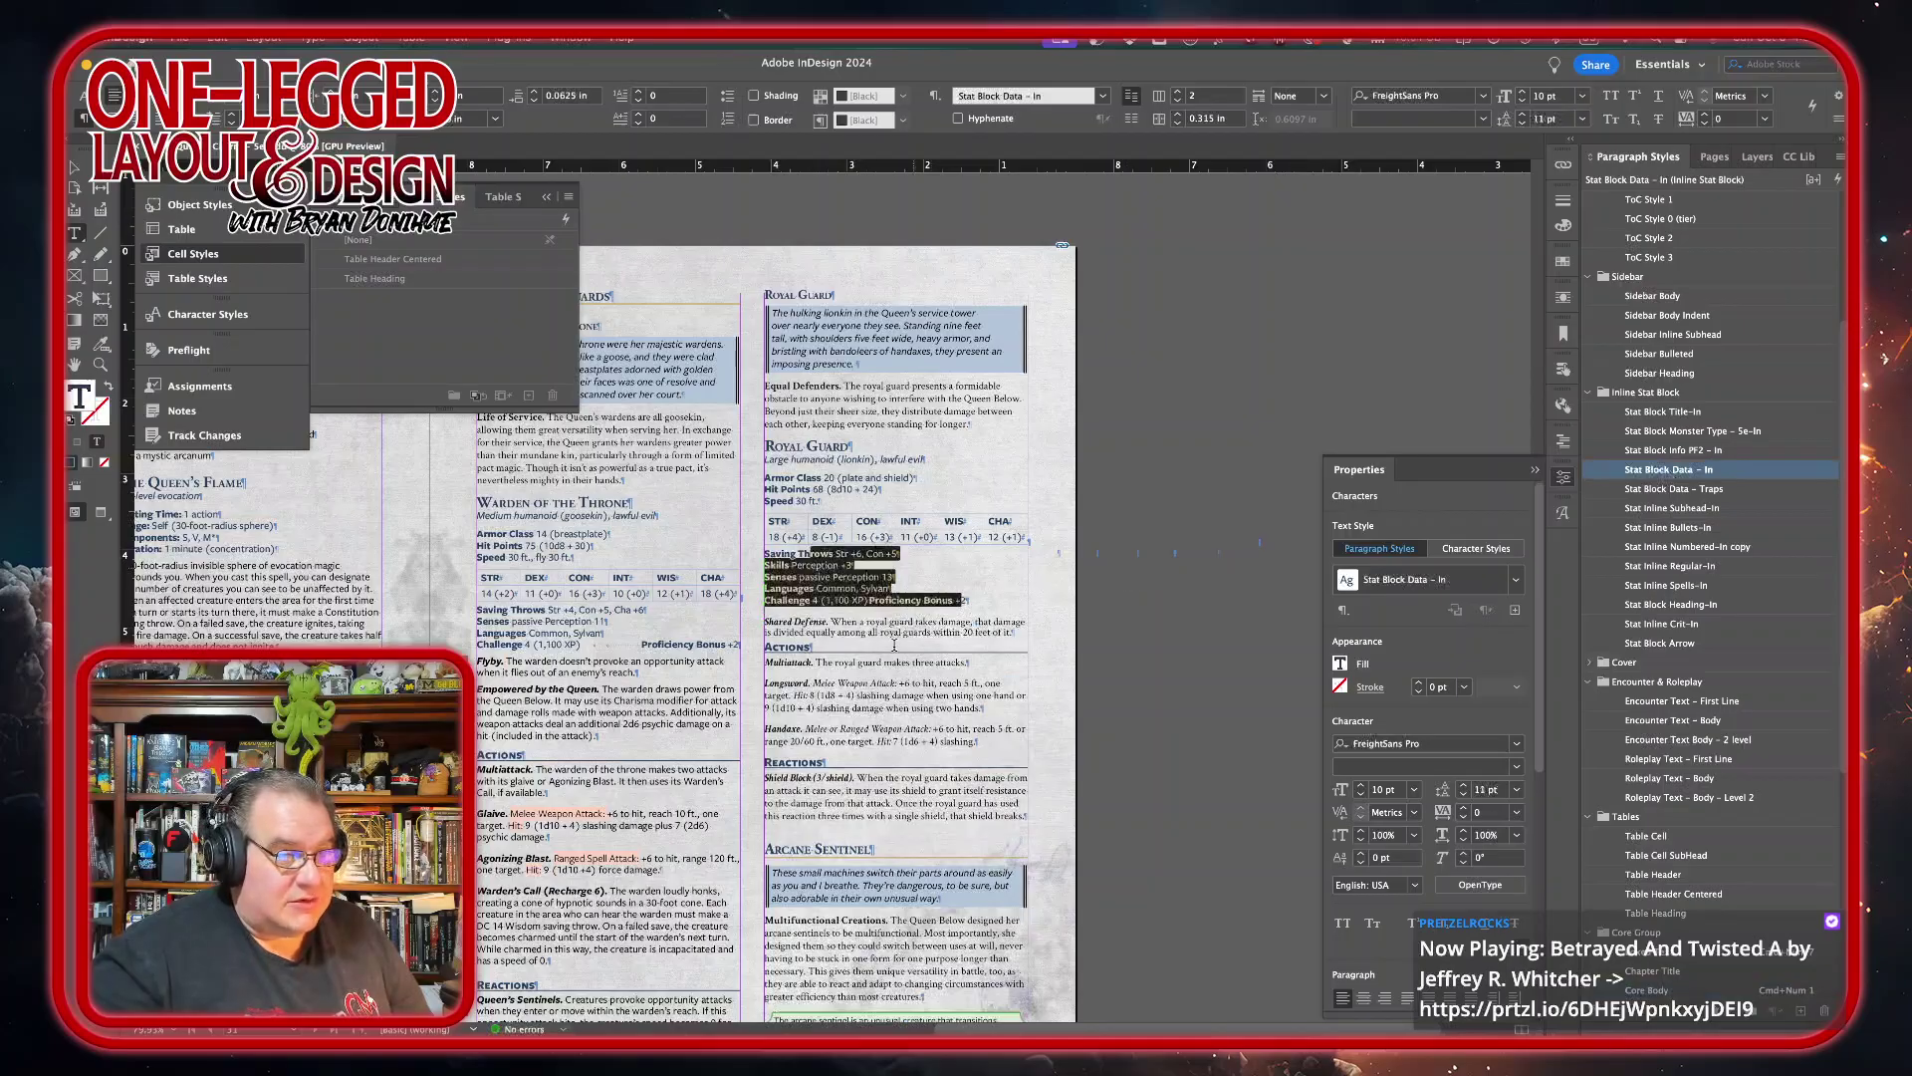
click(864, 631)
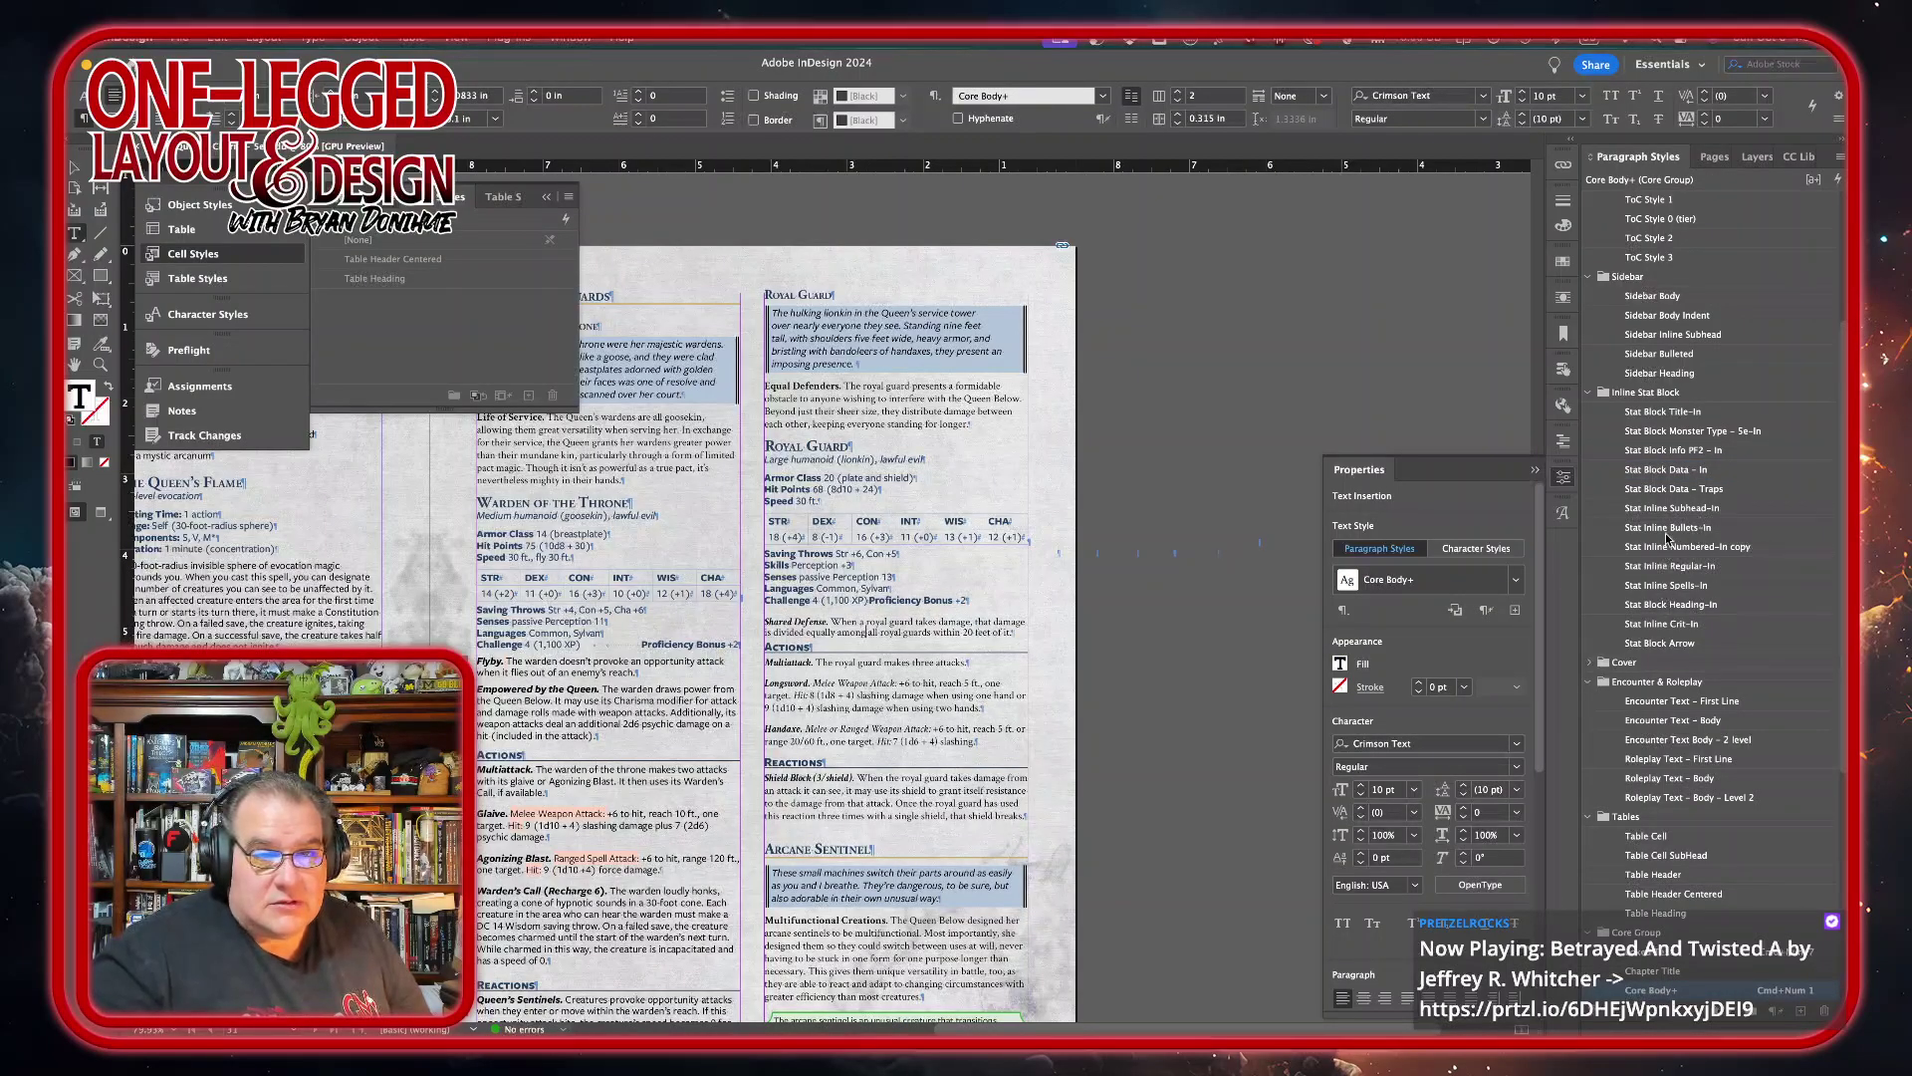
click(1658, 566)
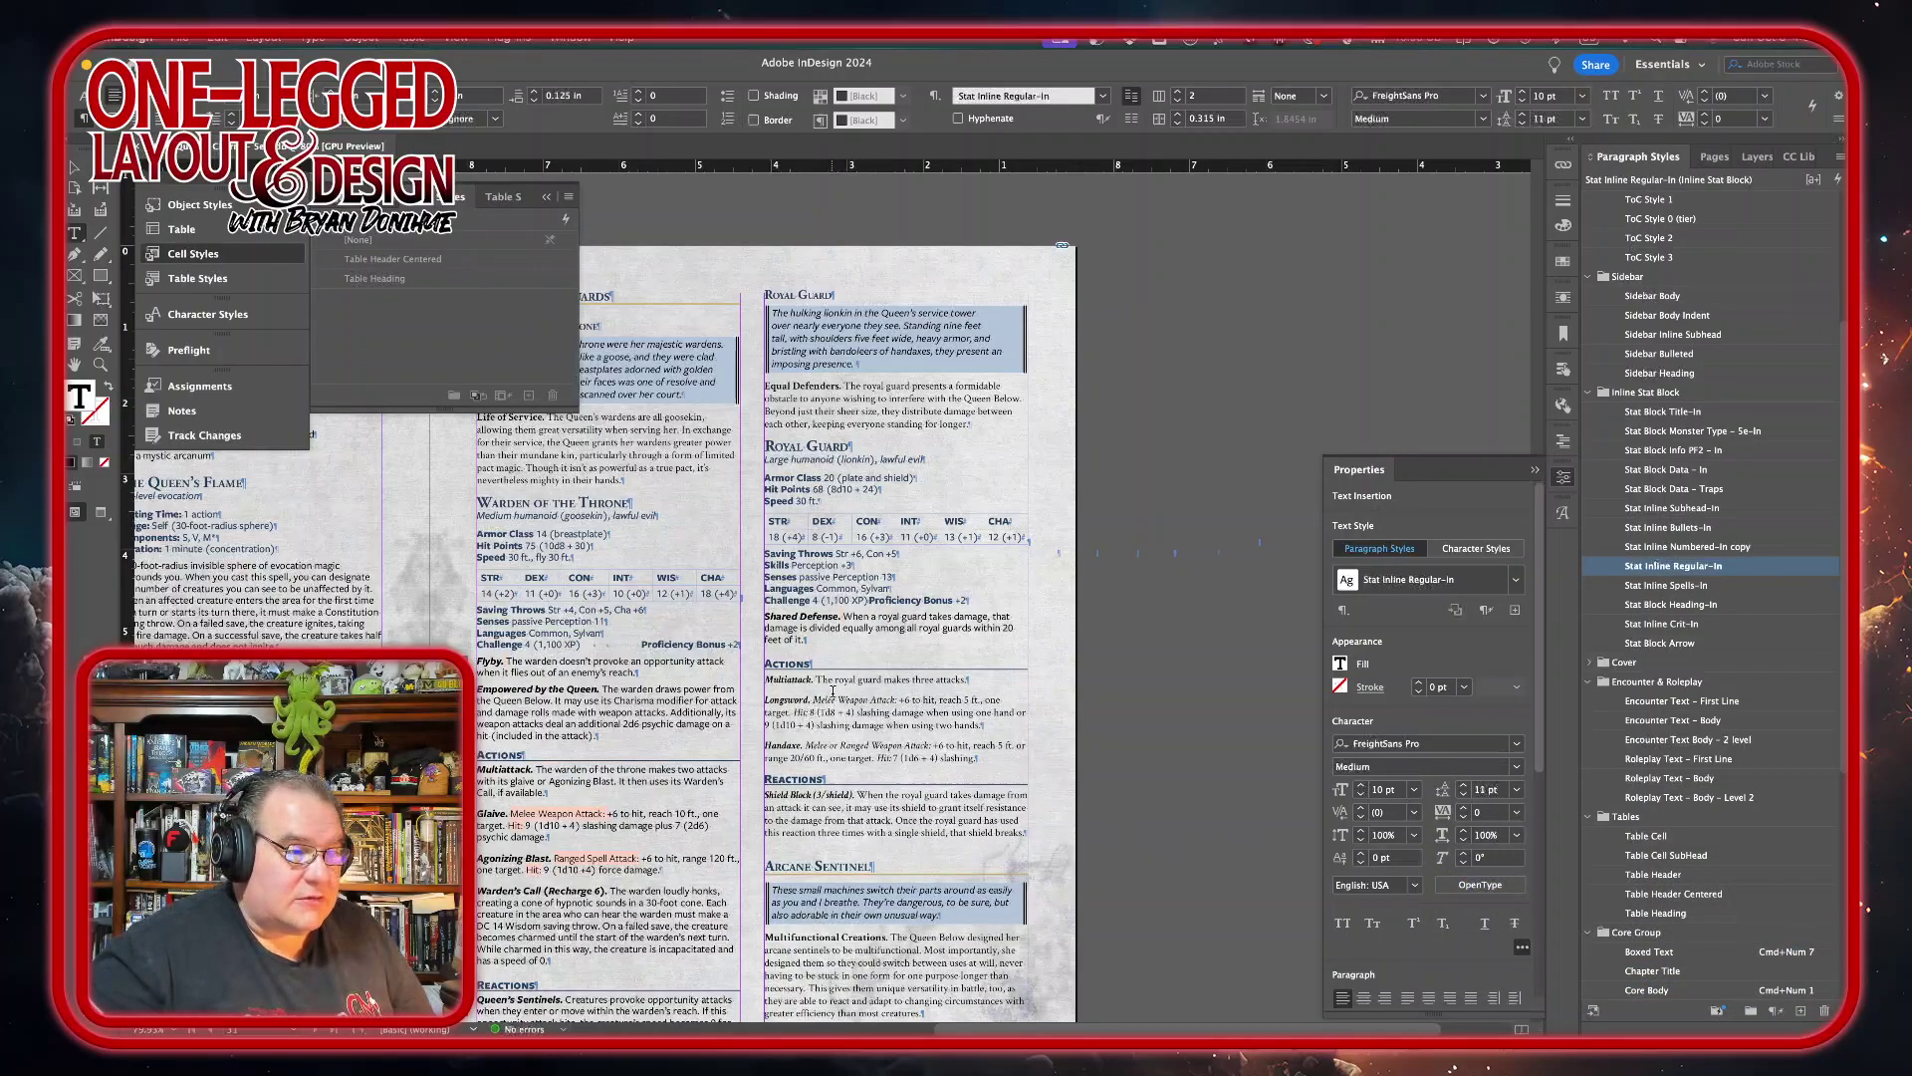
- Apply Stat Inline Regular-In to the Royal Guard's Multiattack, Longsword and Handaxe actions and the Shield Block reaction
drag(848, 679, 843, 747)
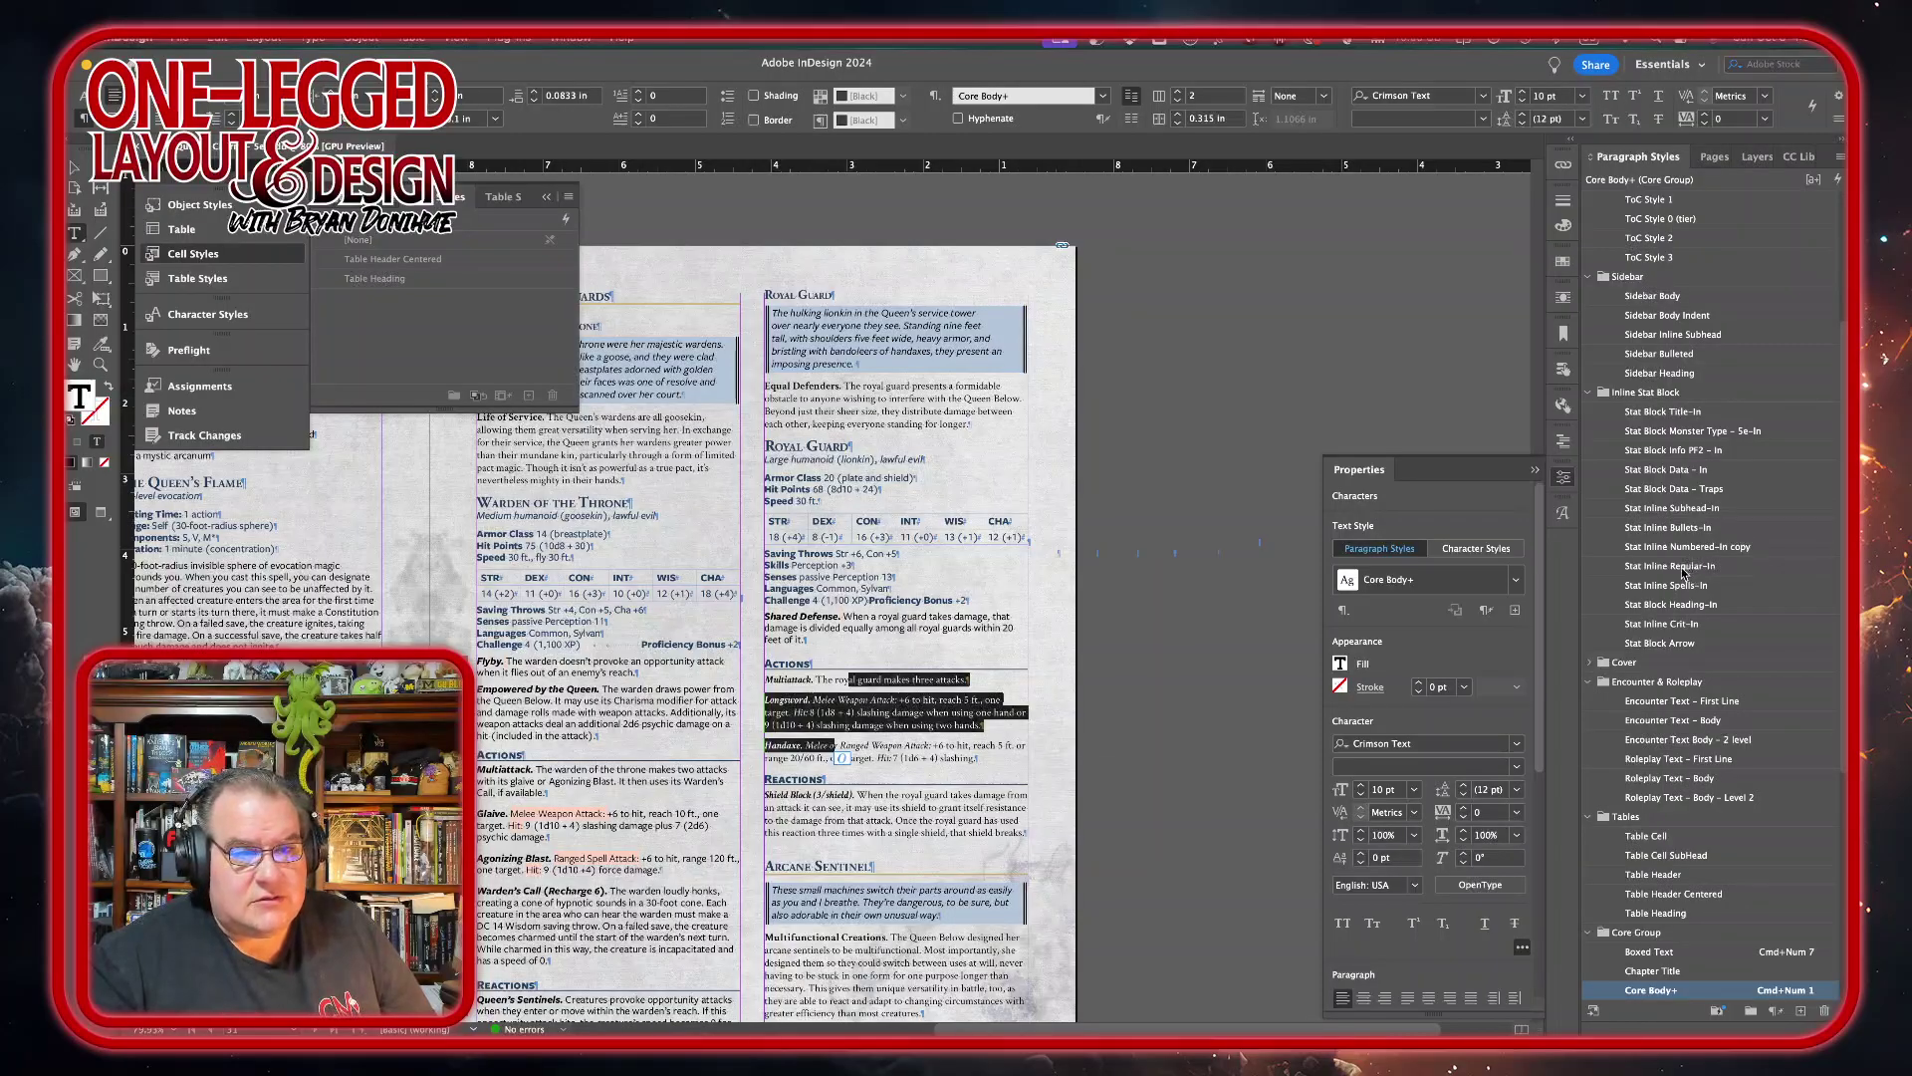
click(1683, 566)
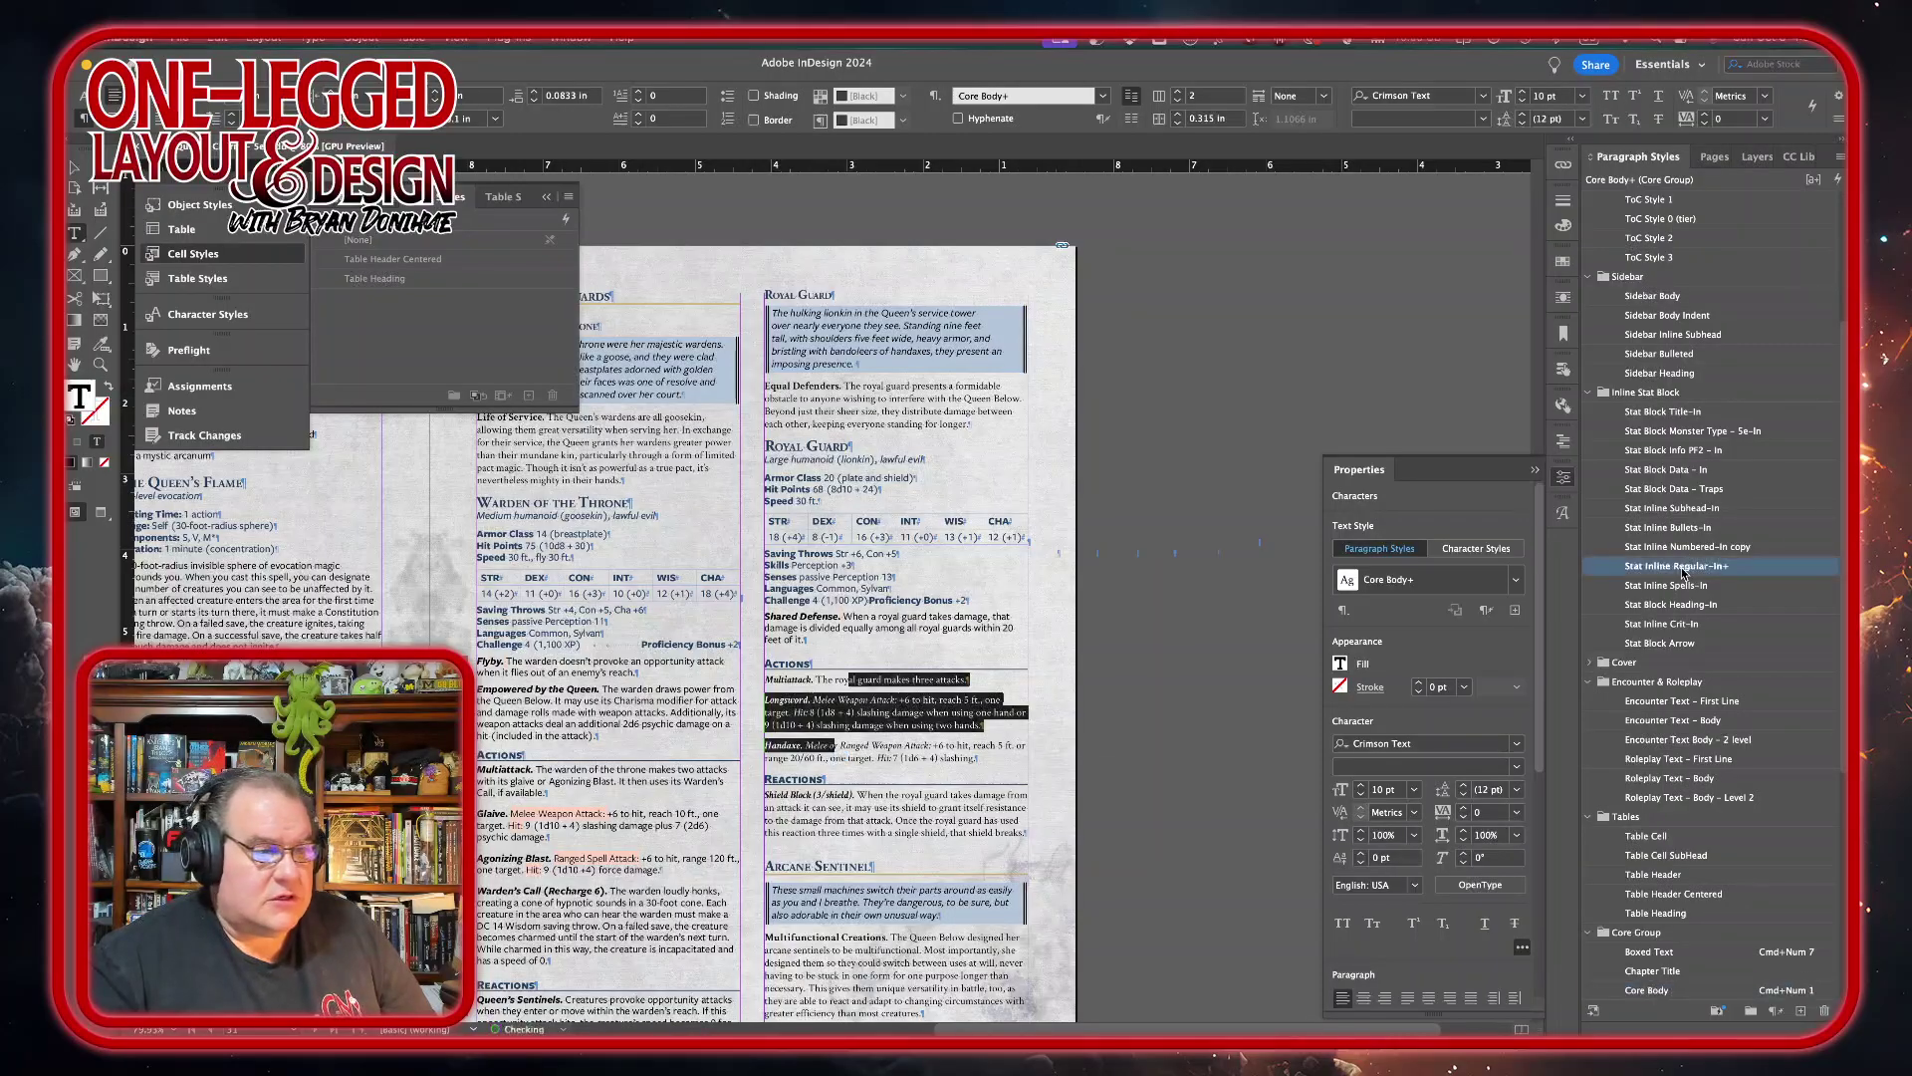
click(833, 804)
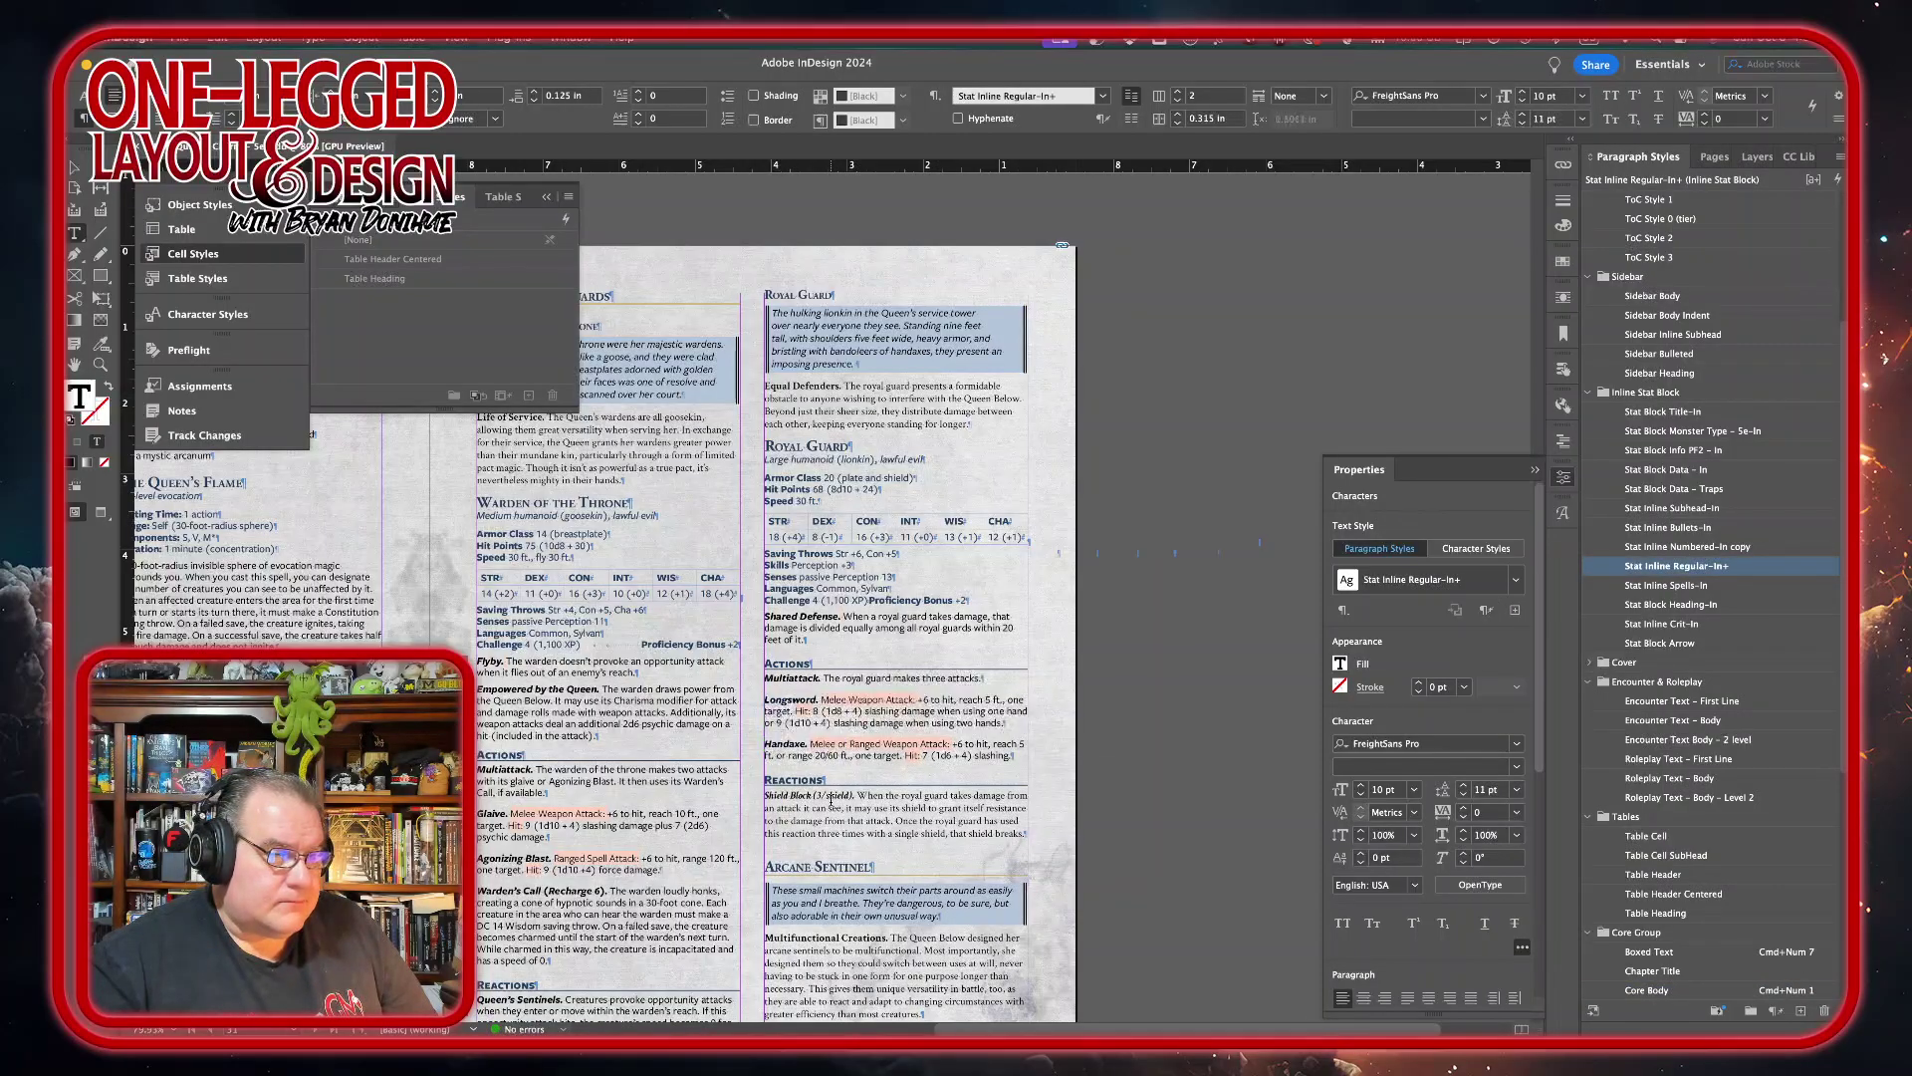
click(1693, 565)
- Bring the Arcane Sentinel and Court Sorcerer stat blocks on the following spread into view
scroll(875, 697, down, 5)
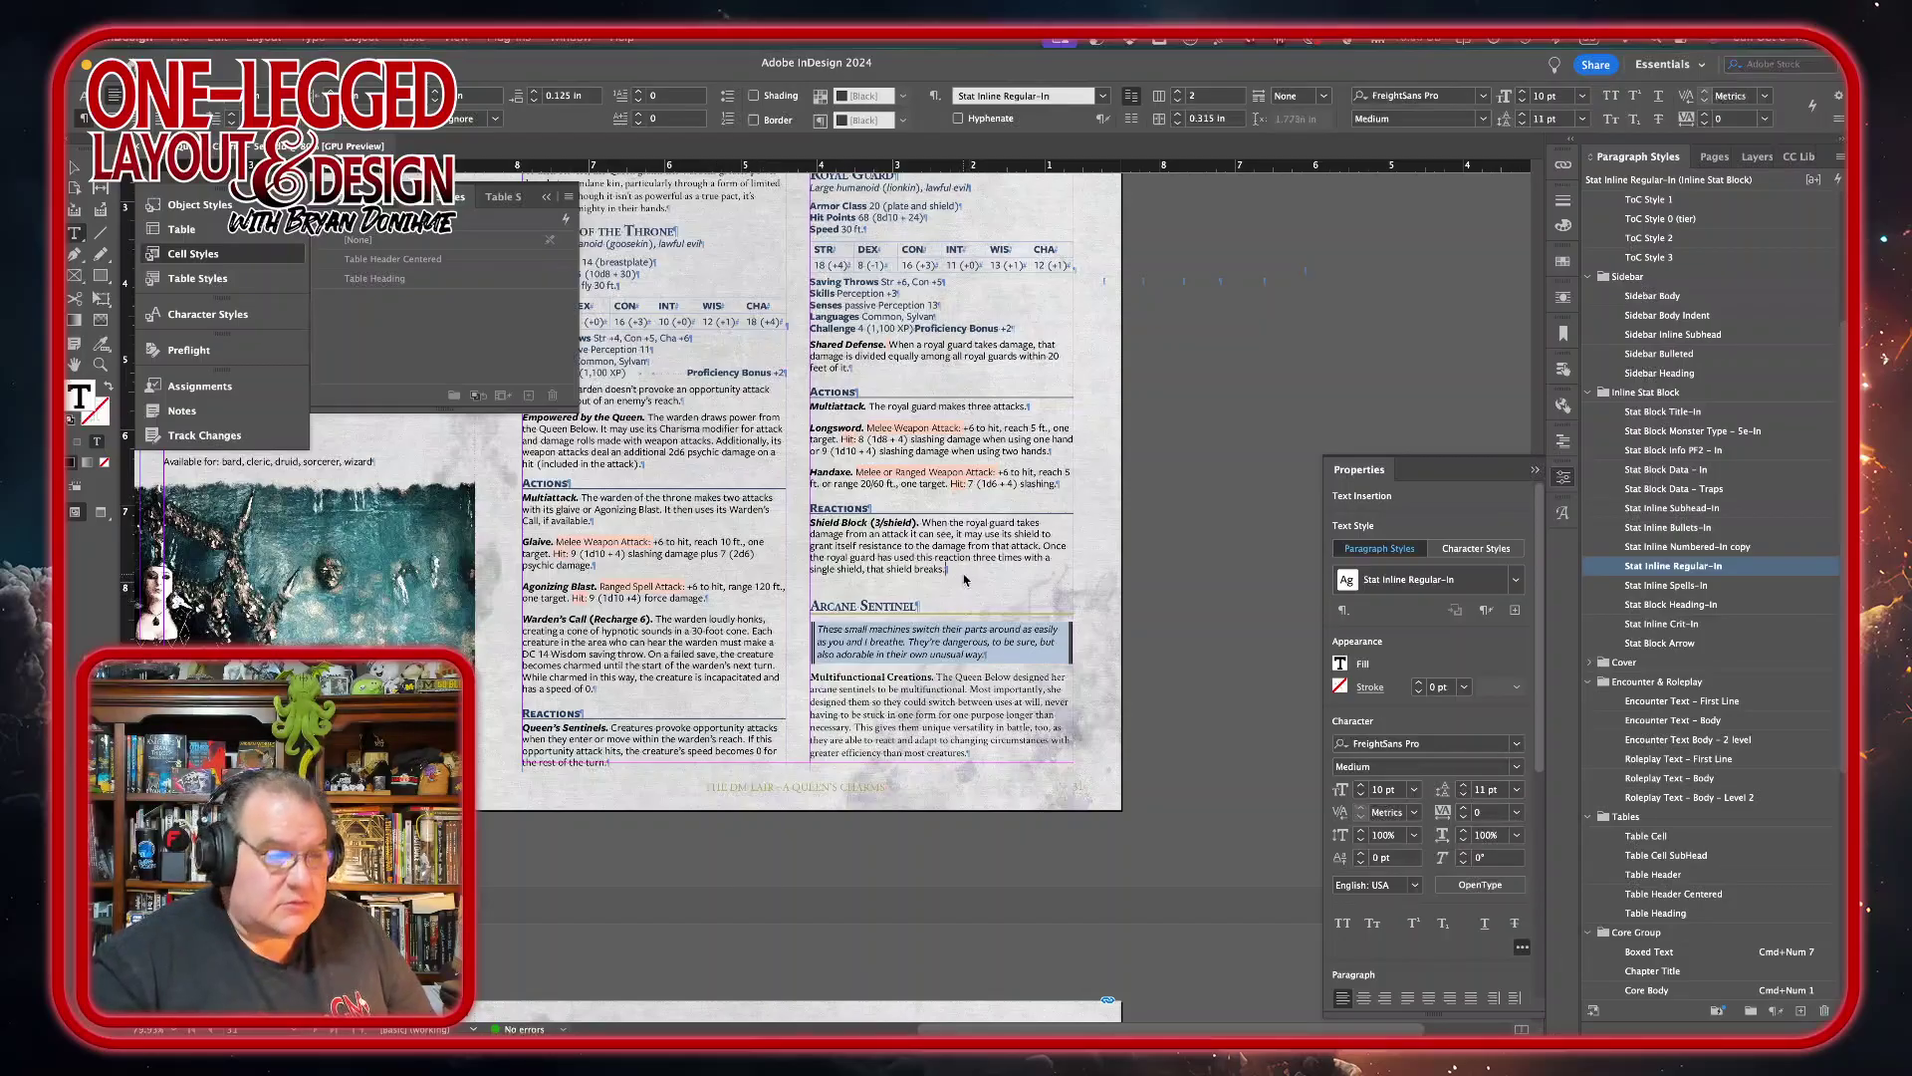
scroll(705, 717, left, 5)
scroll(705, 717, down, 2)
scroll(705, 717, down, 5)
scroll(705, 717, left, 1)
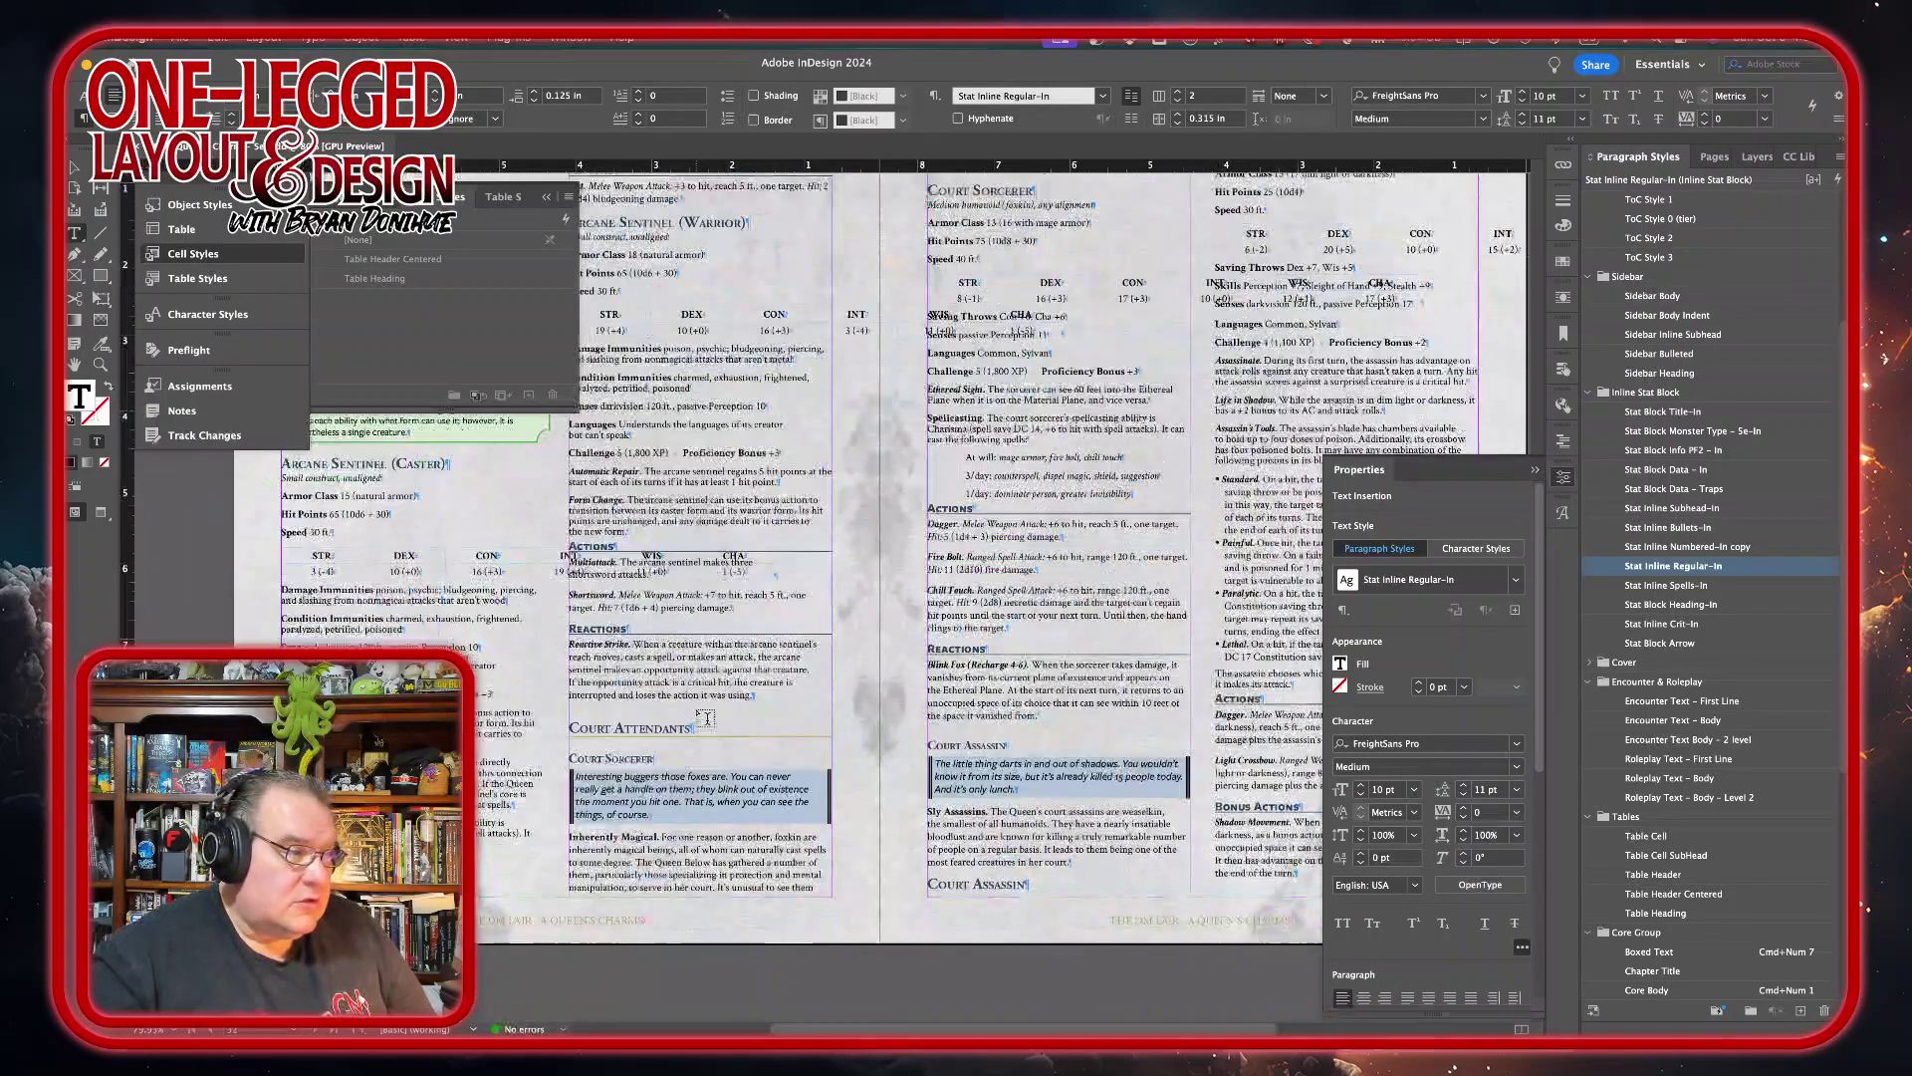
- Remove the empty line above the Arcane Sentinel heading so it starts at the top of its column
key(Delete)
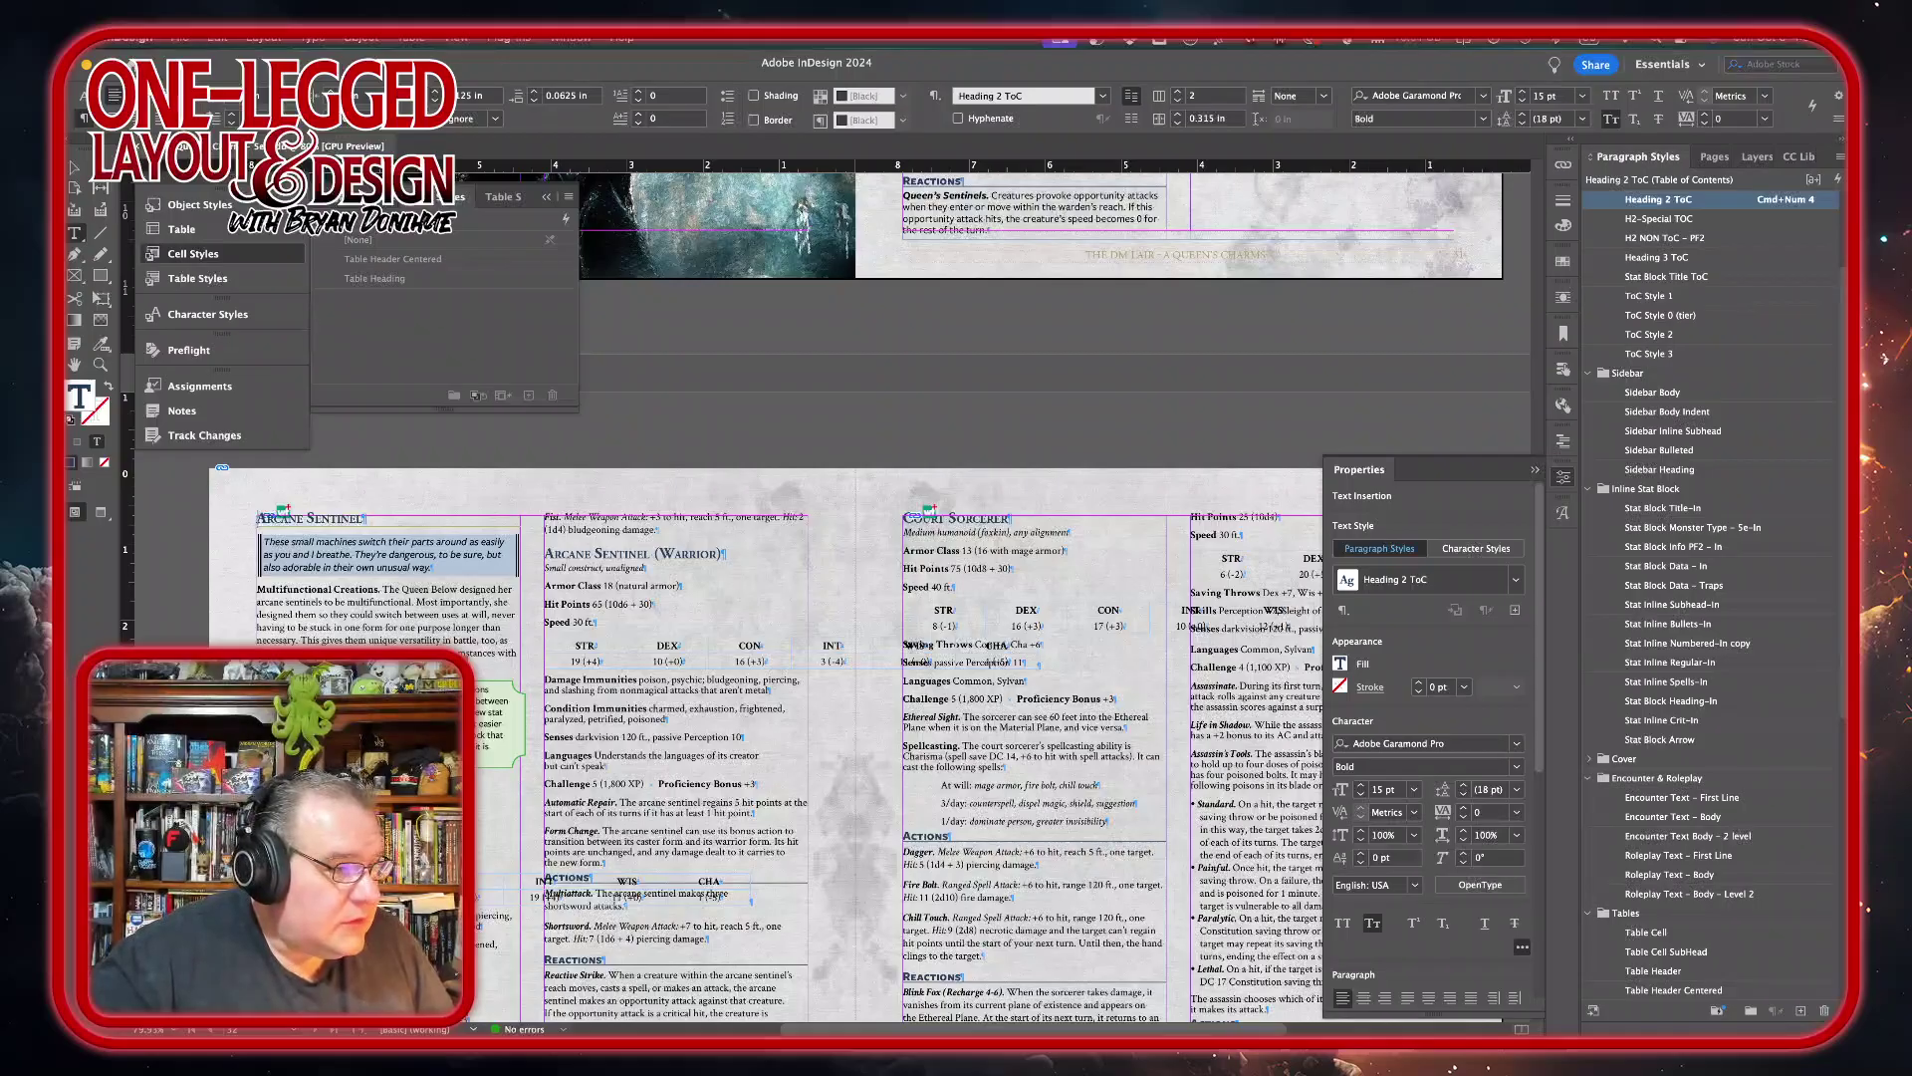
scroll(896, 597, down, 5)
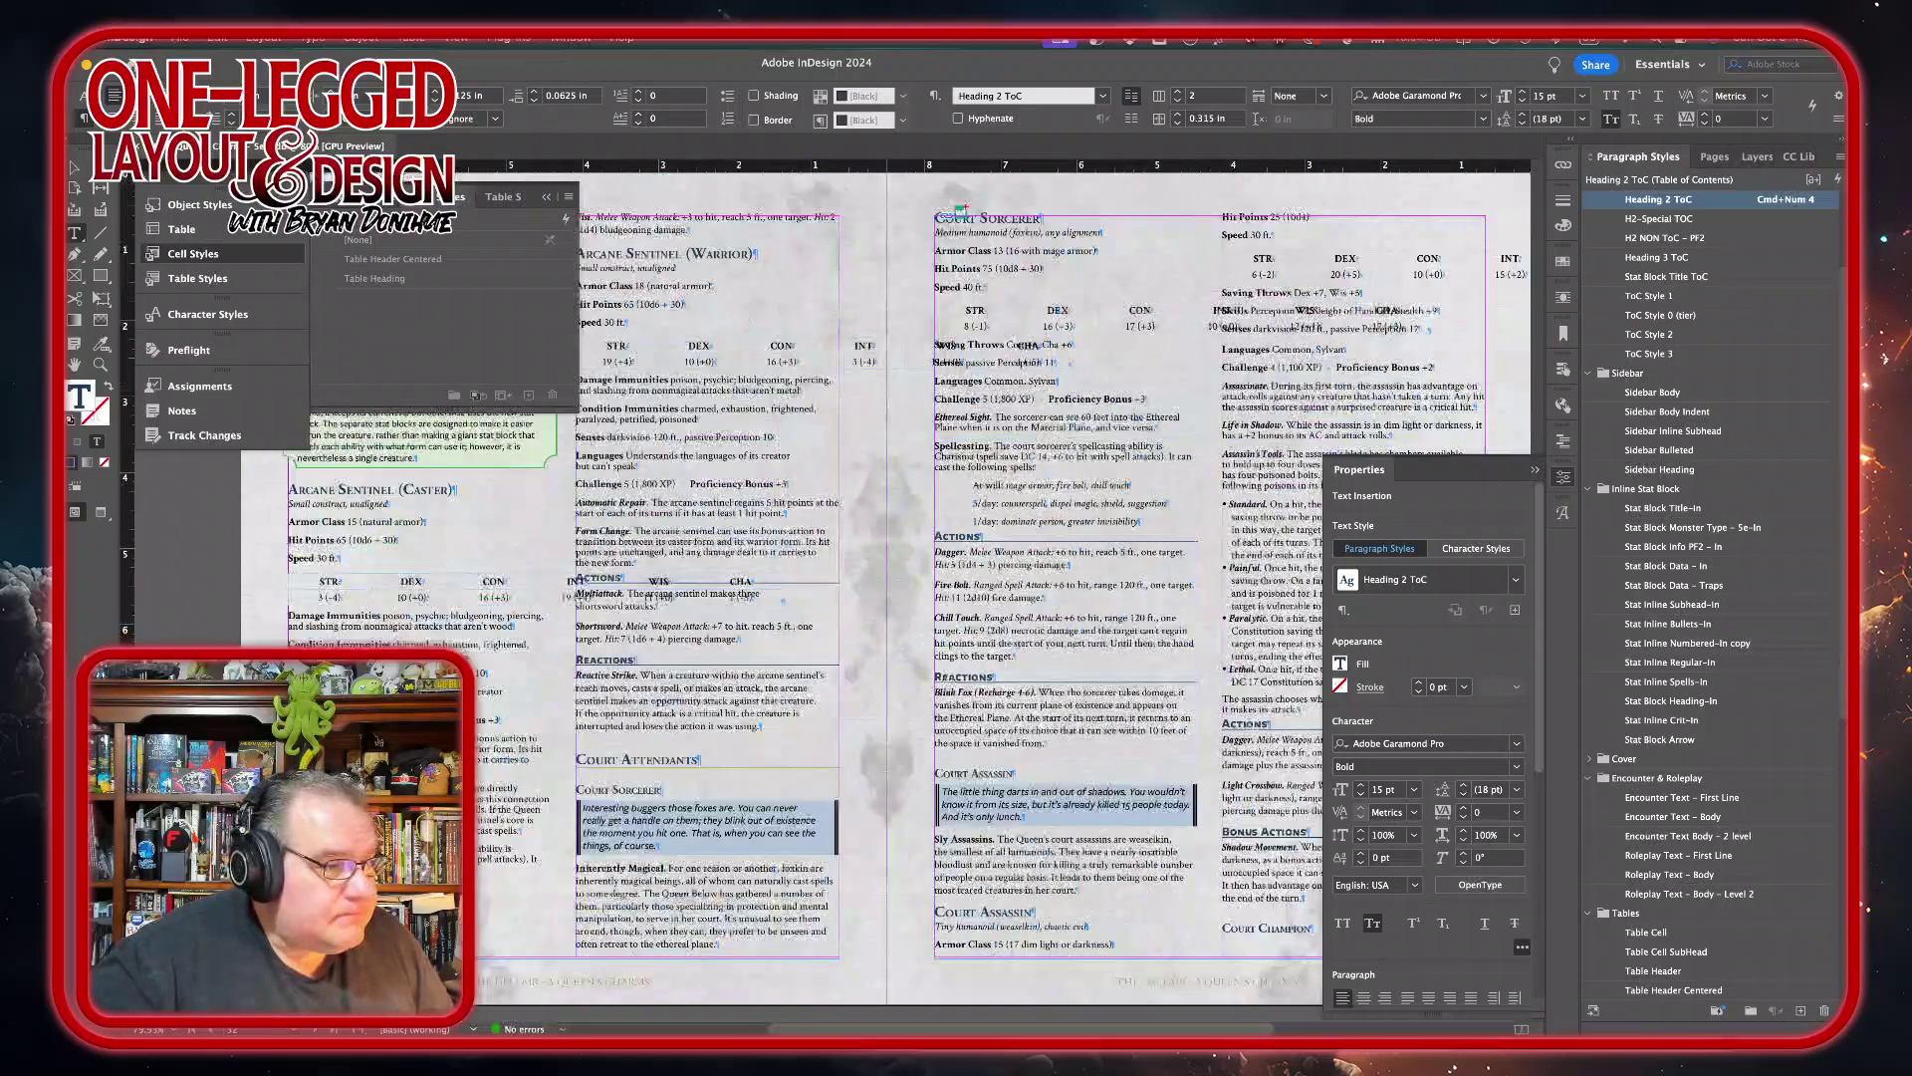
scroll(897, 597, up, 3)
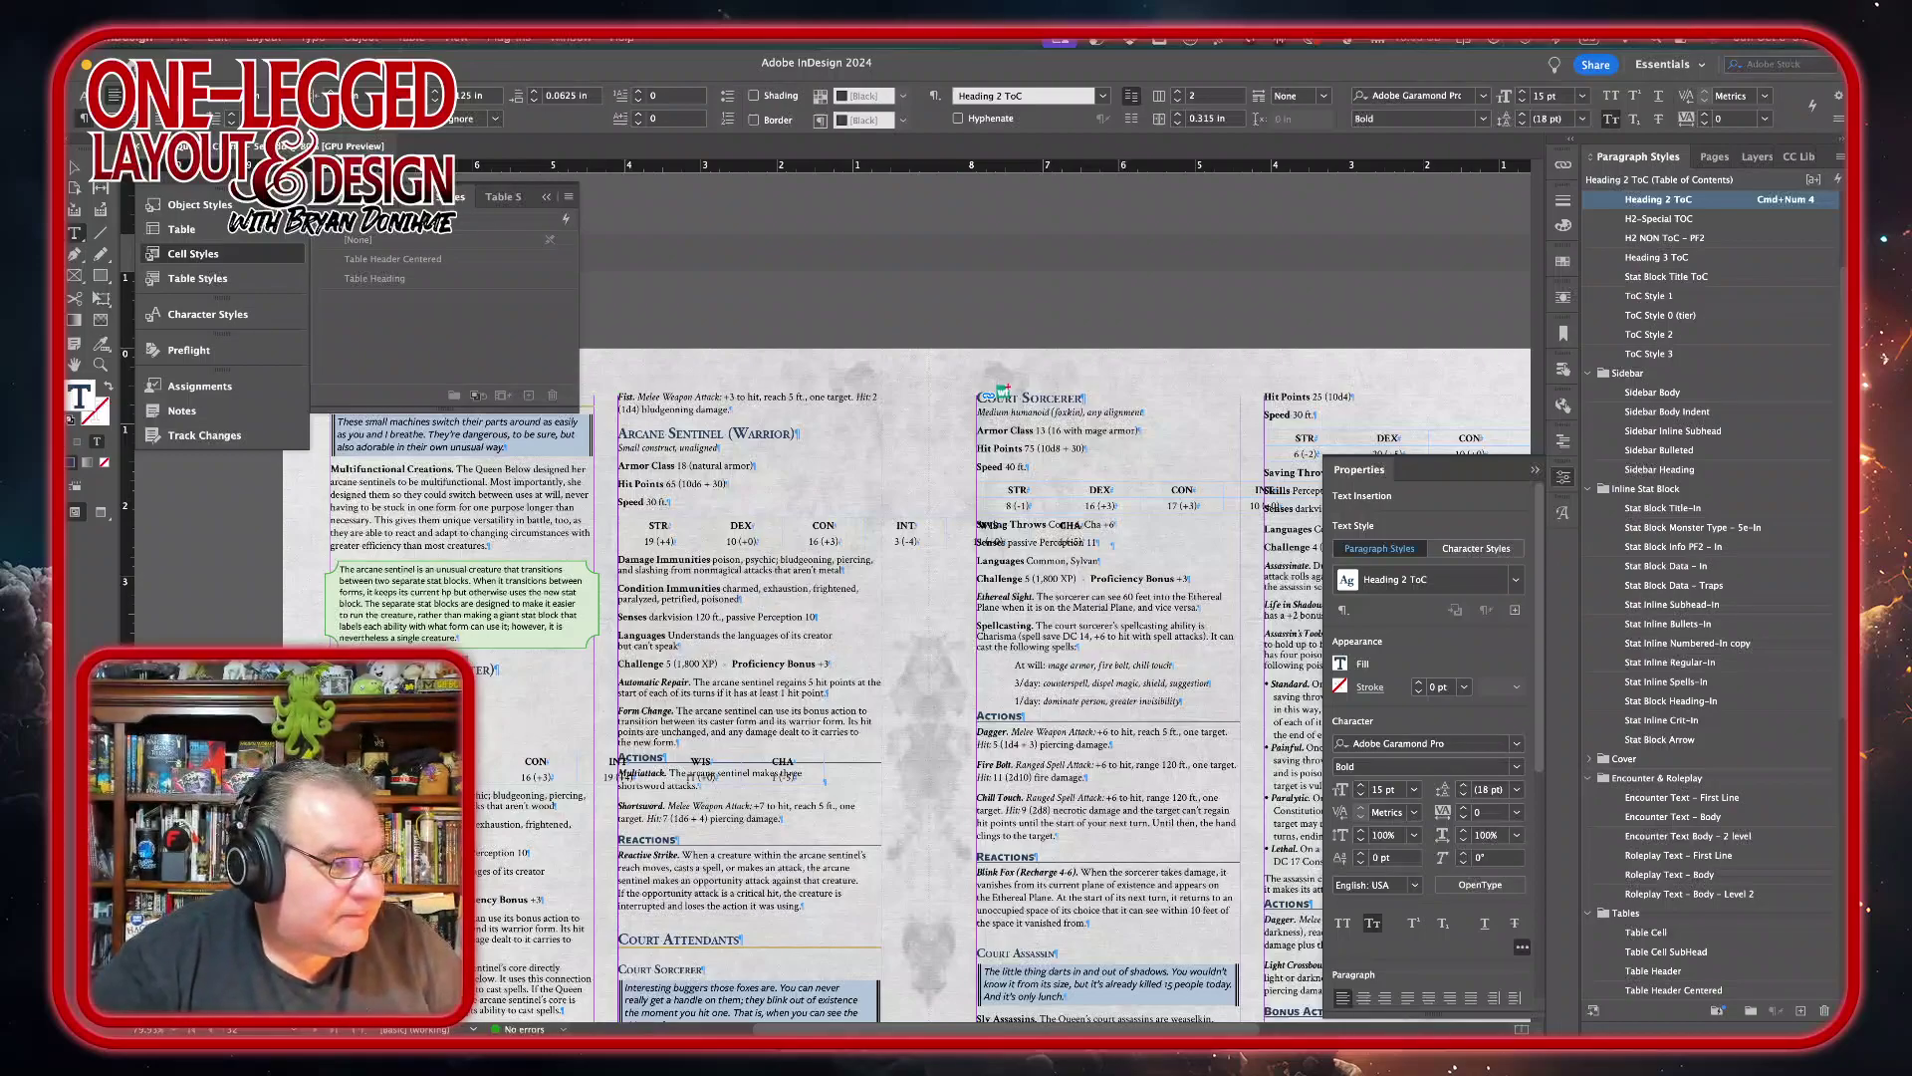
click(1050, 397)
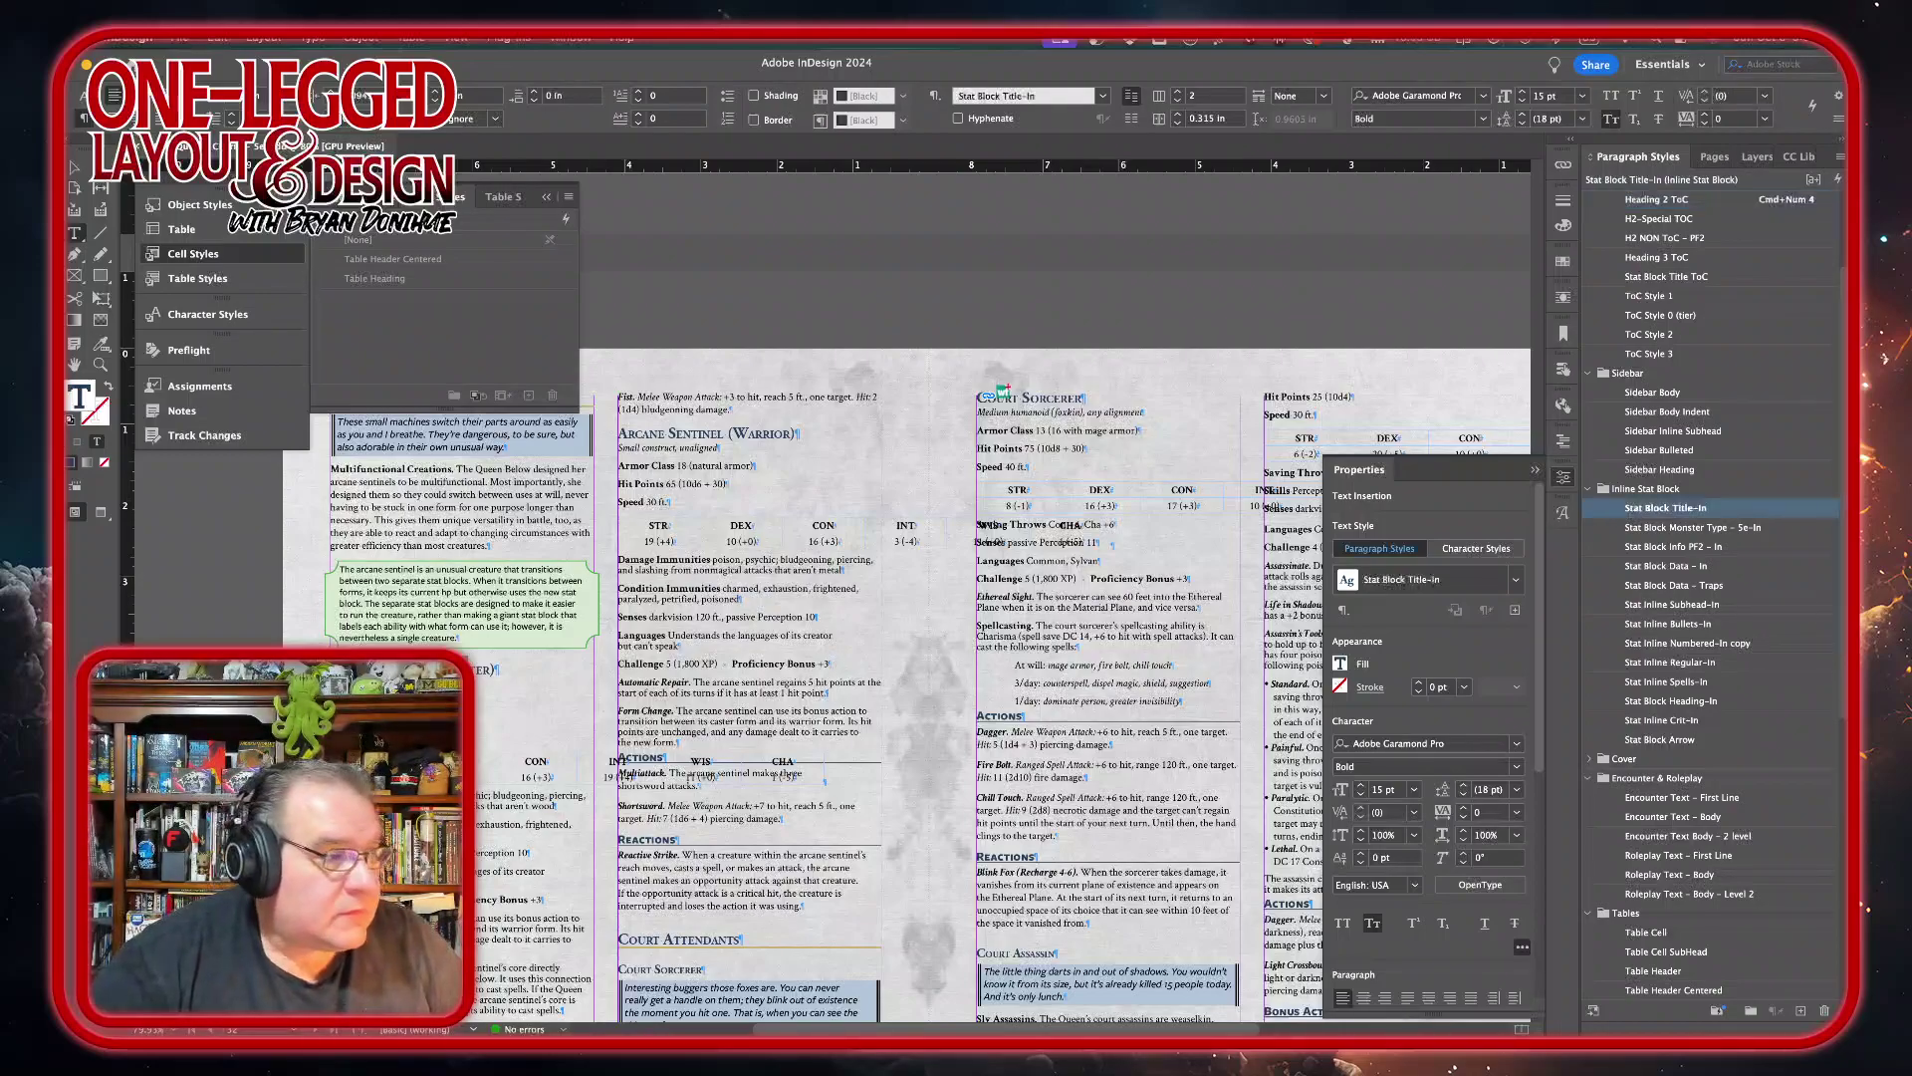
click(652, 726)
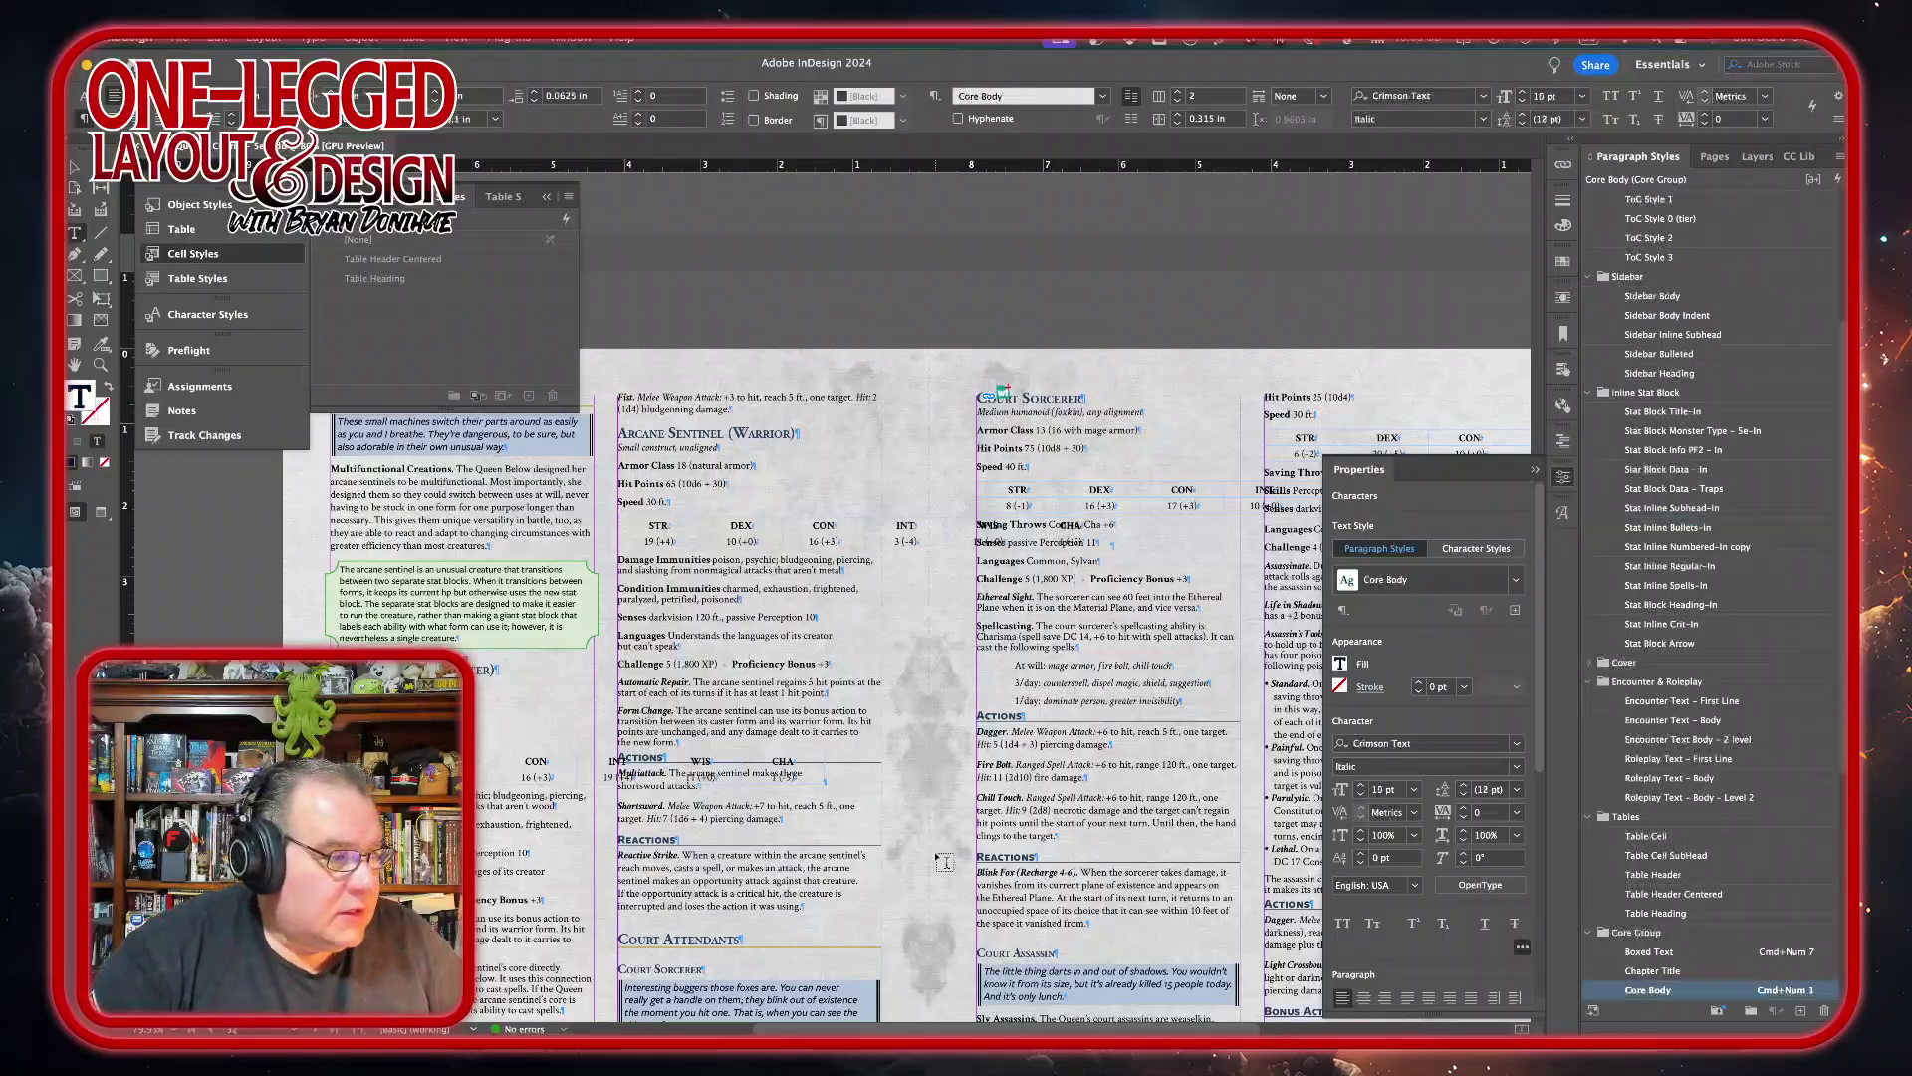
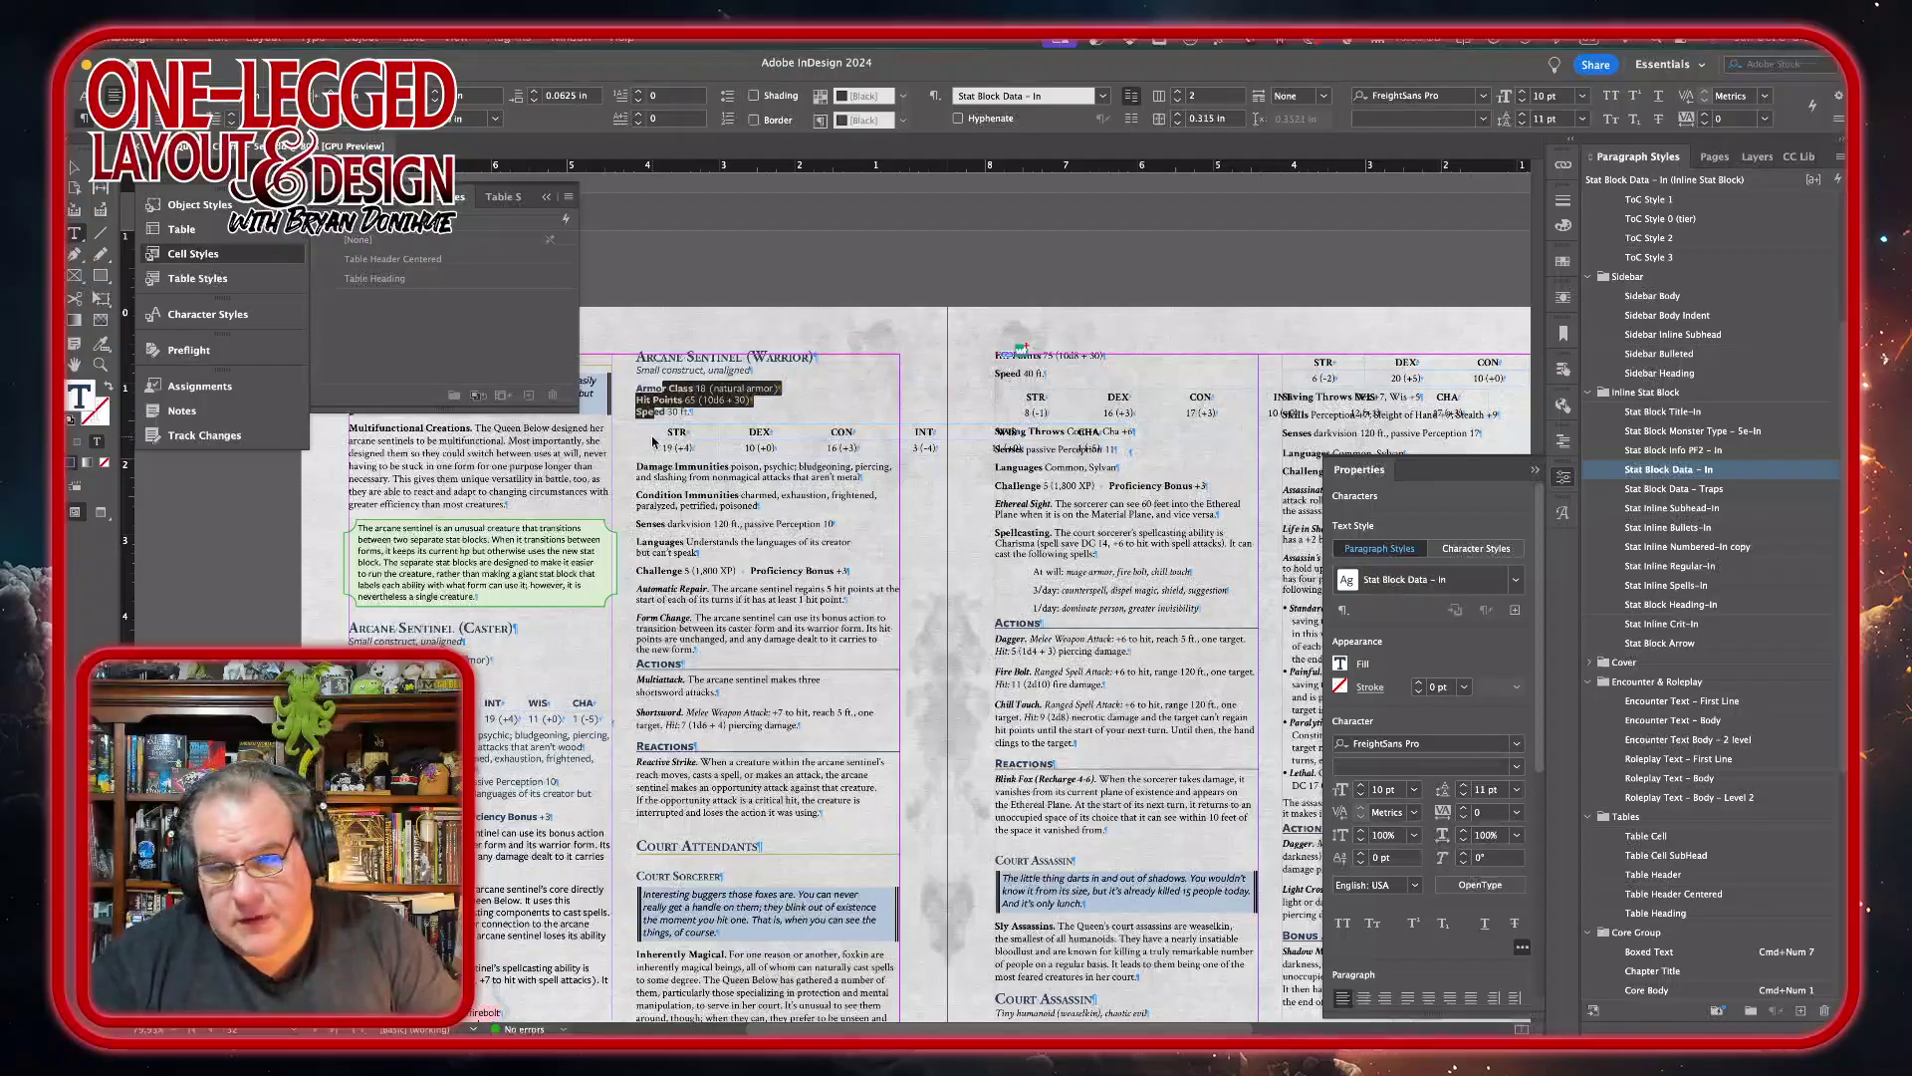
- Apply Stat Block Data – In to the Arcane Sentinel (Warrior) ability score table and narrow it to the text column with evenly distributed columns
drag(654, 441, 1106, 469)
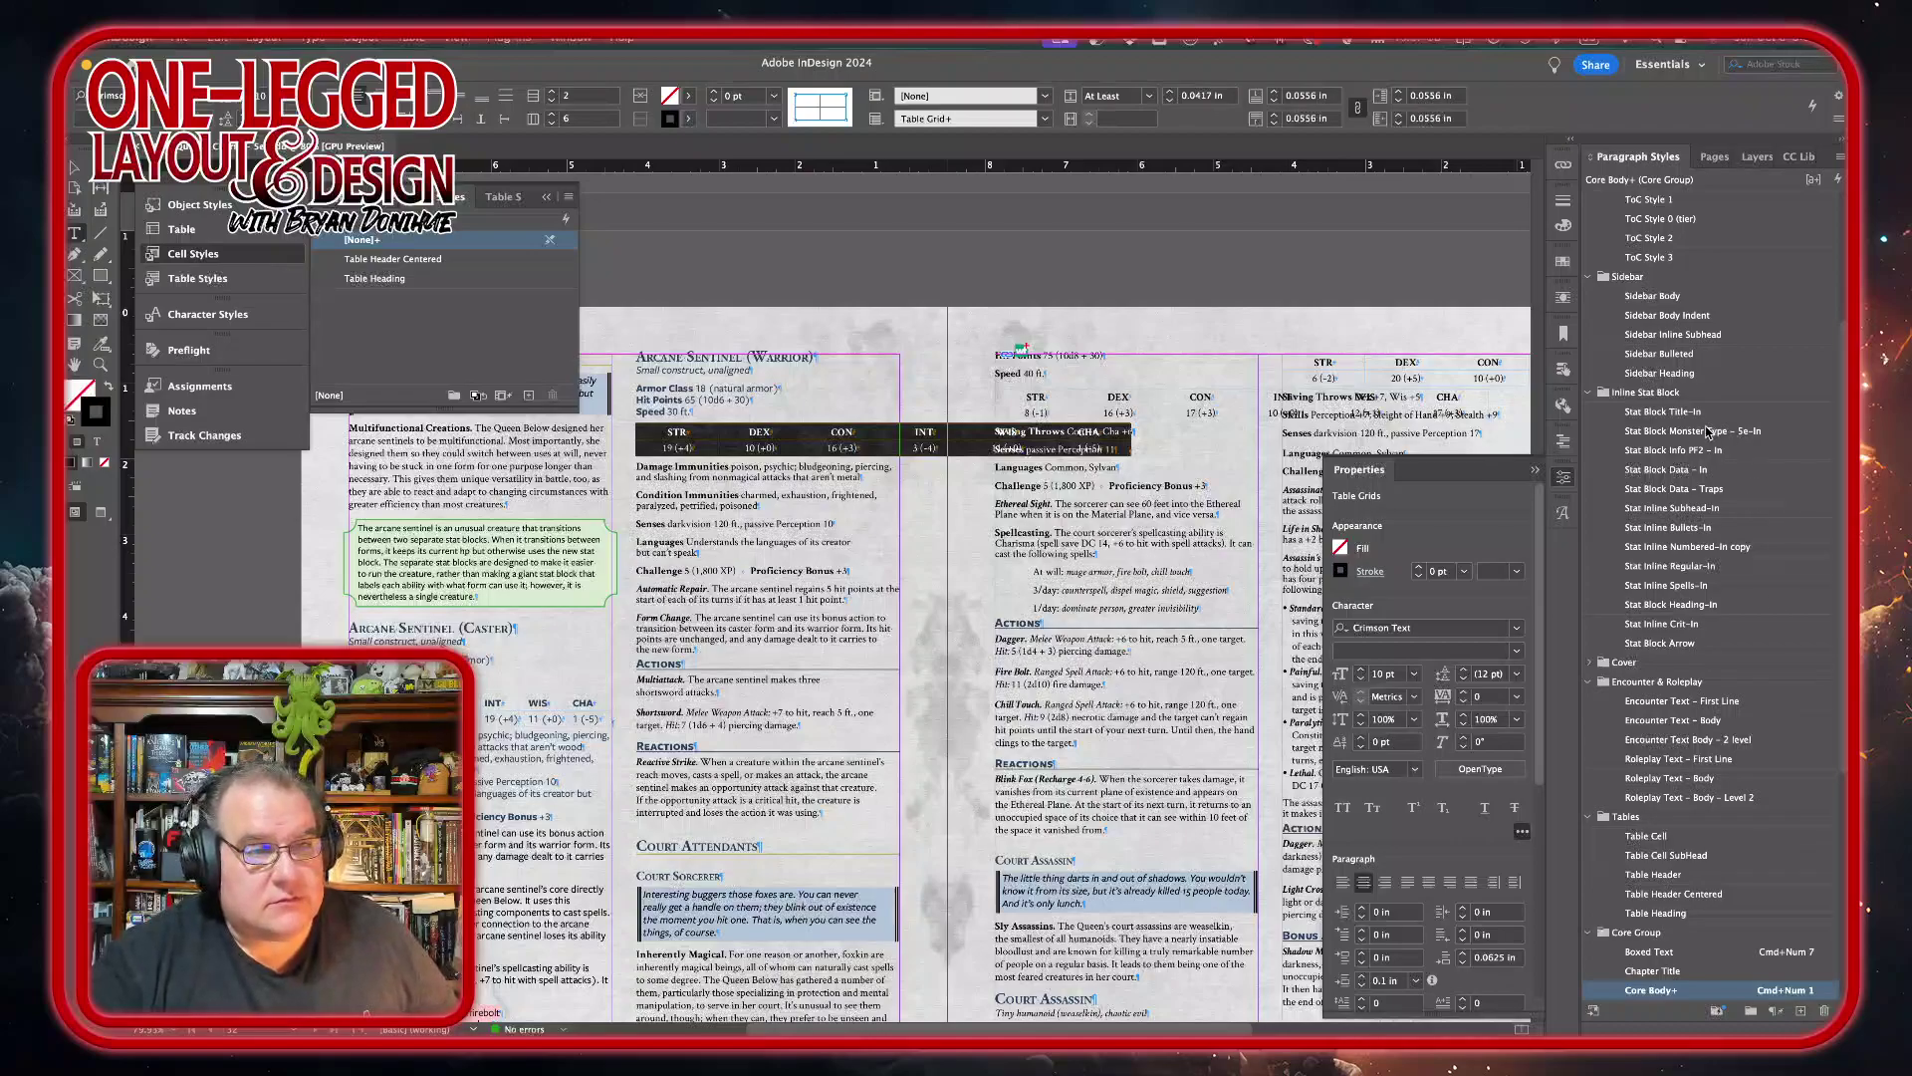
click(1679, 469)
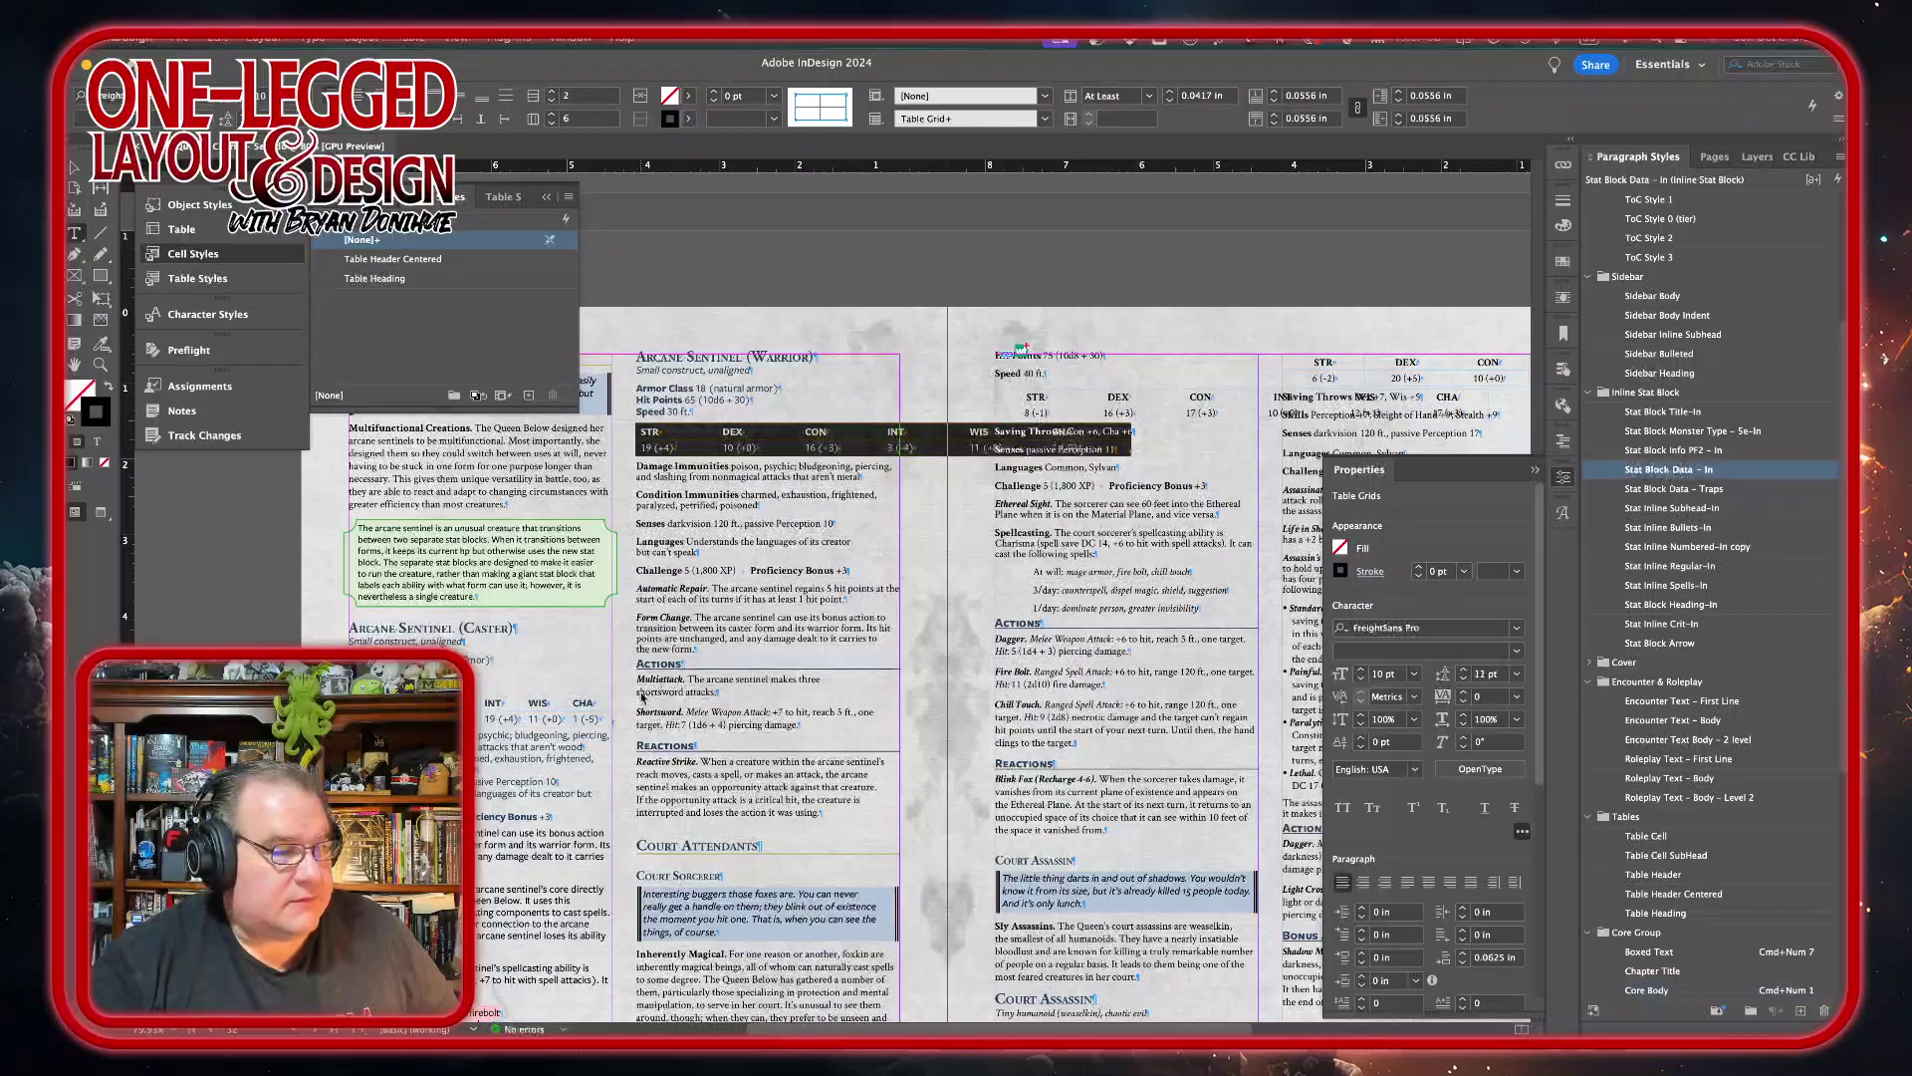
scroll(643, 697, down, 3)
scroll(642, 697, left, 2)
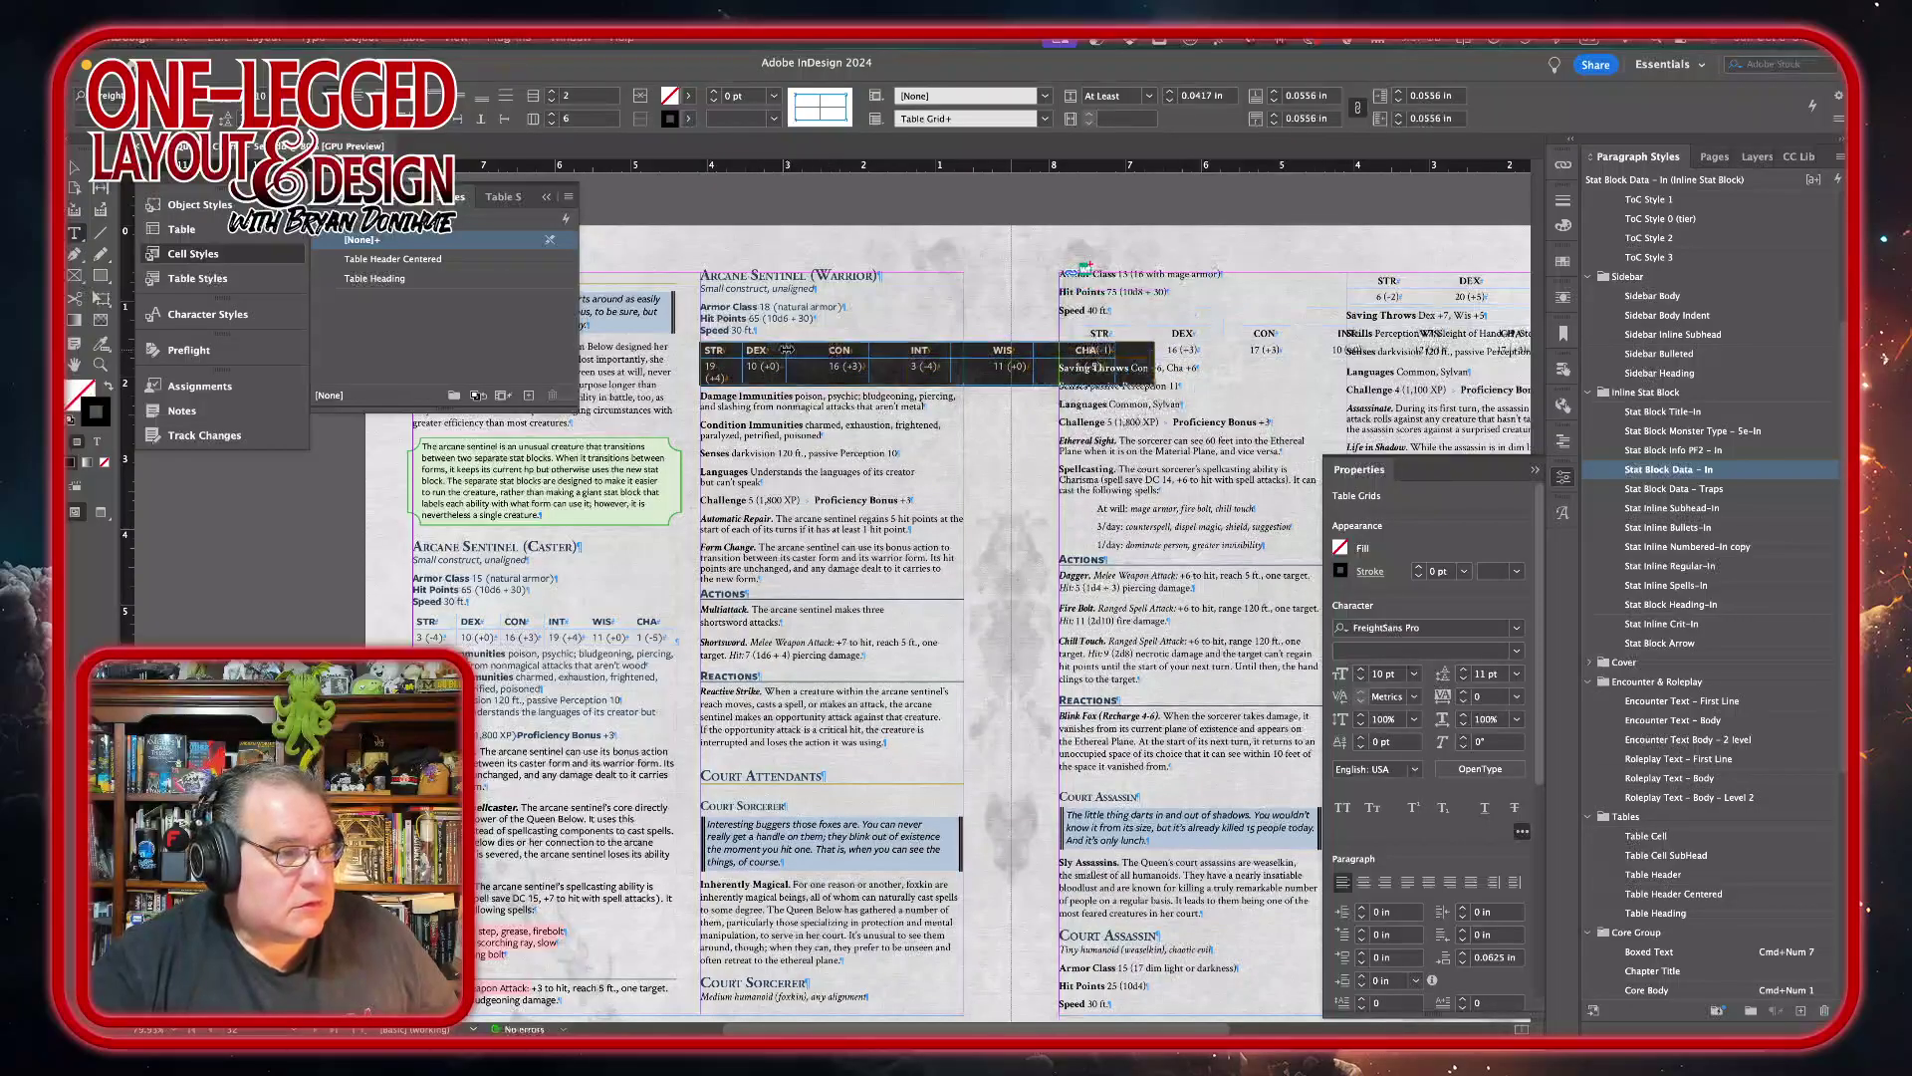
drag(866, 350, 962, 349)
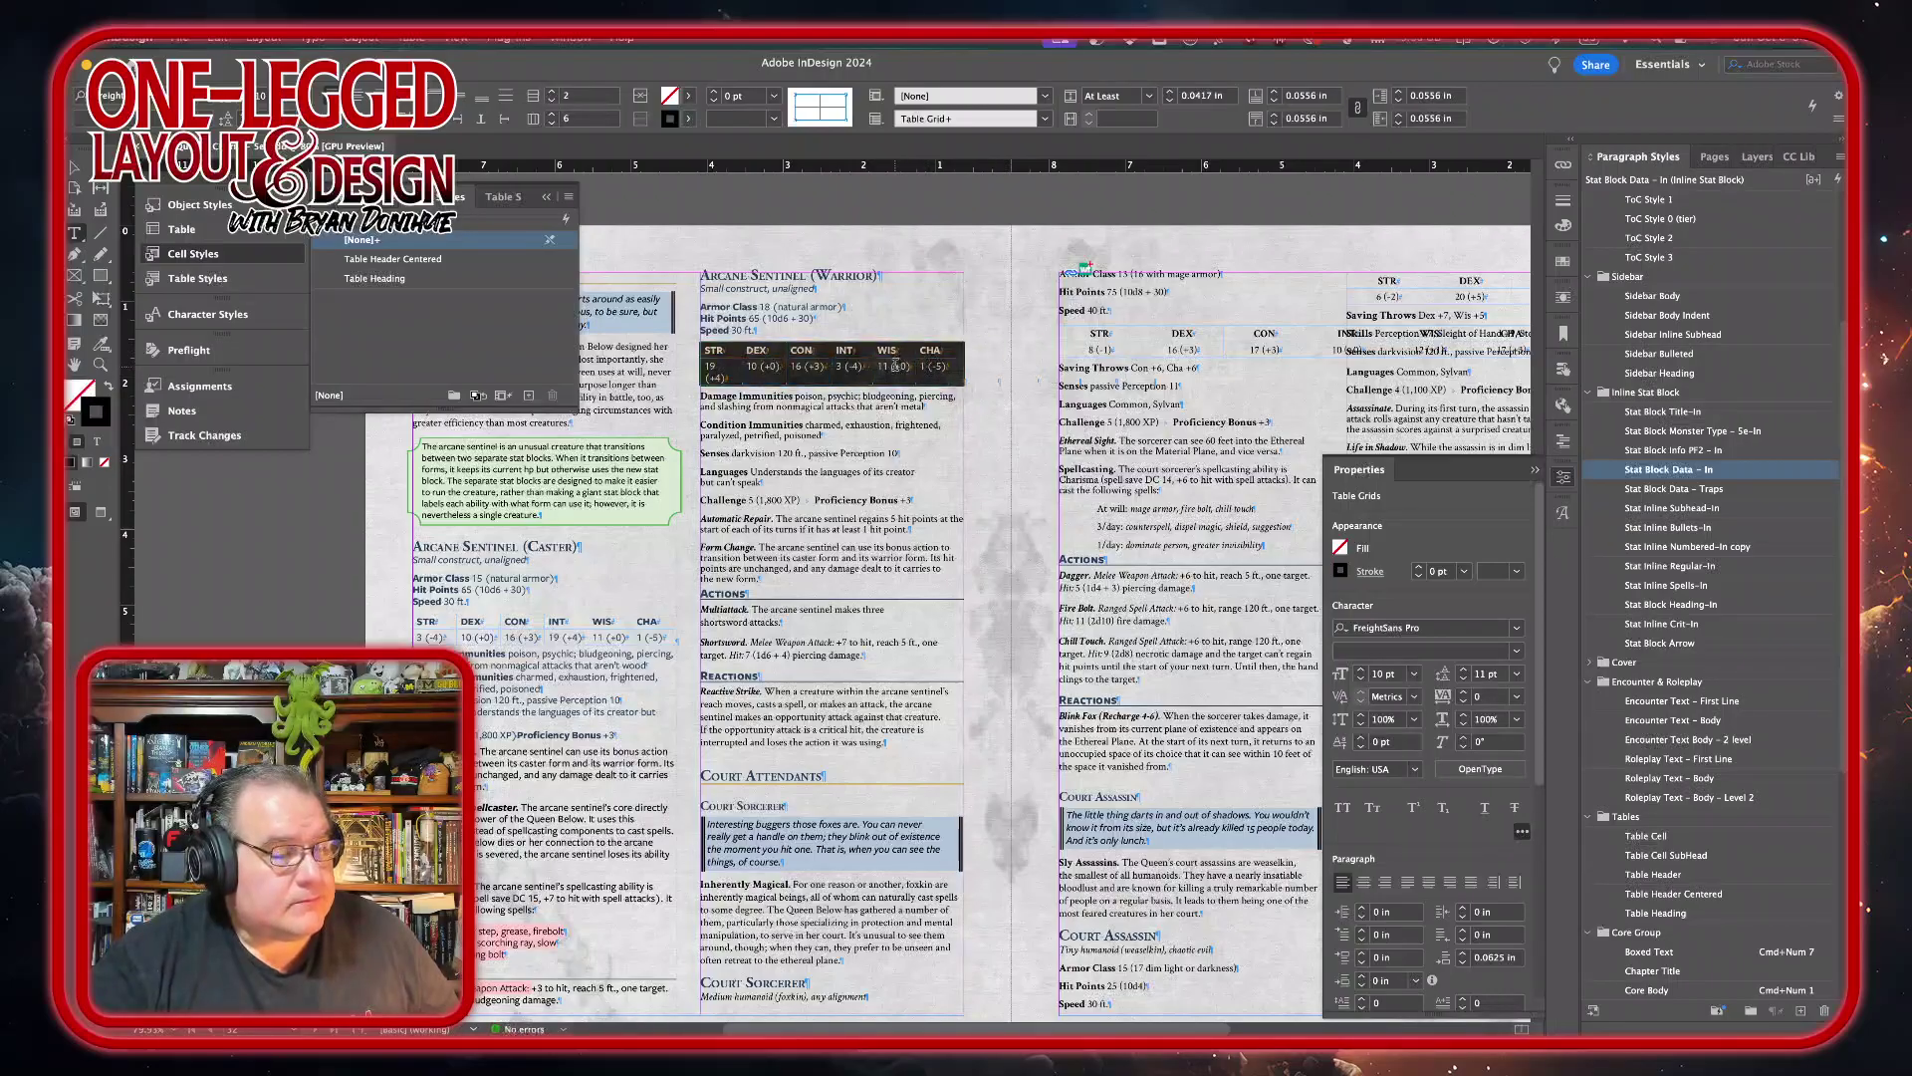
right_click(897, 374)
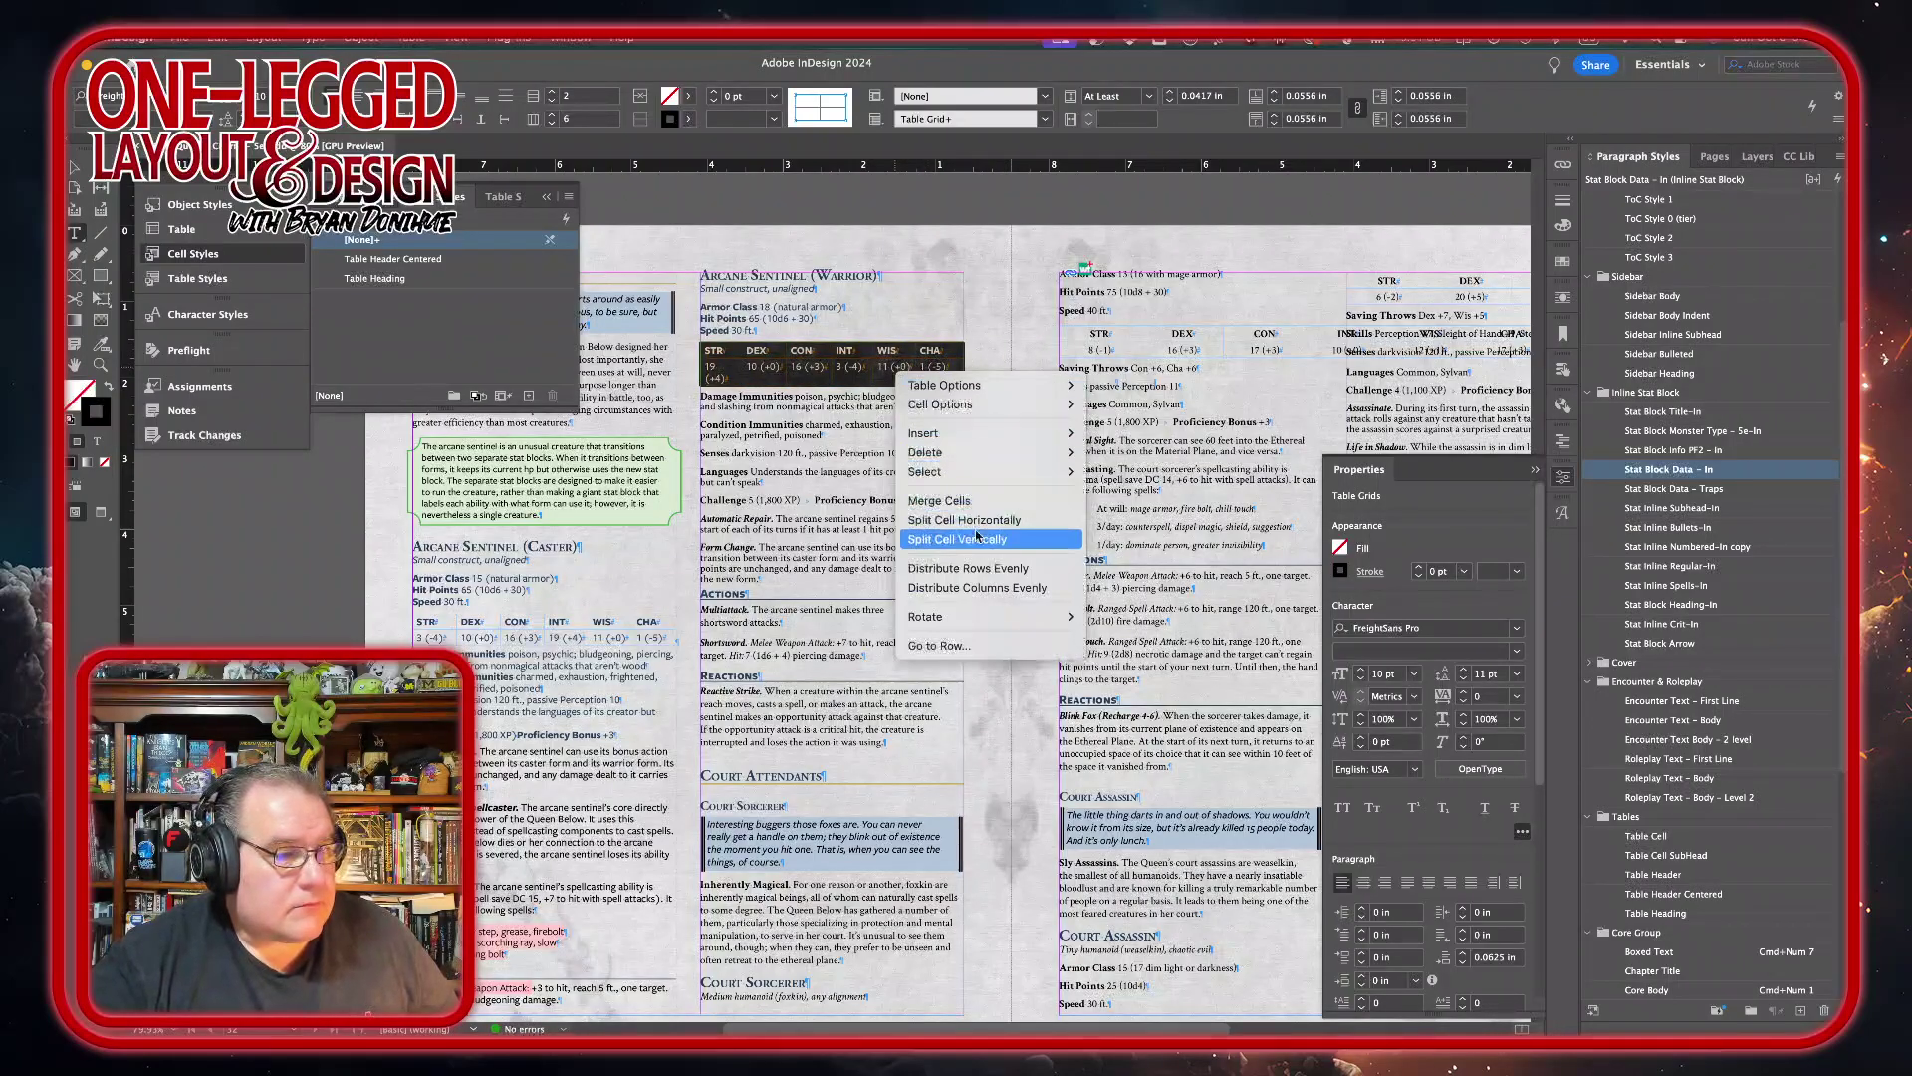
click(971, 588)
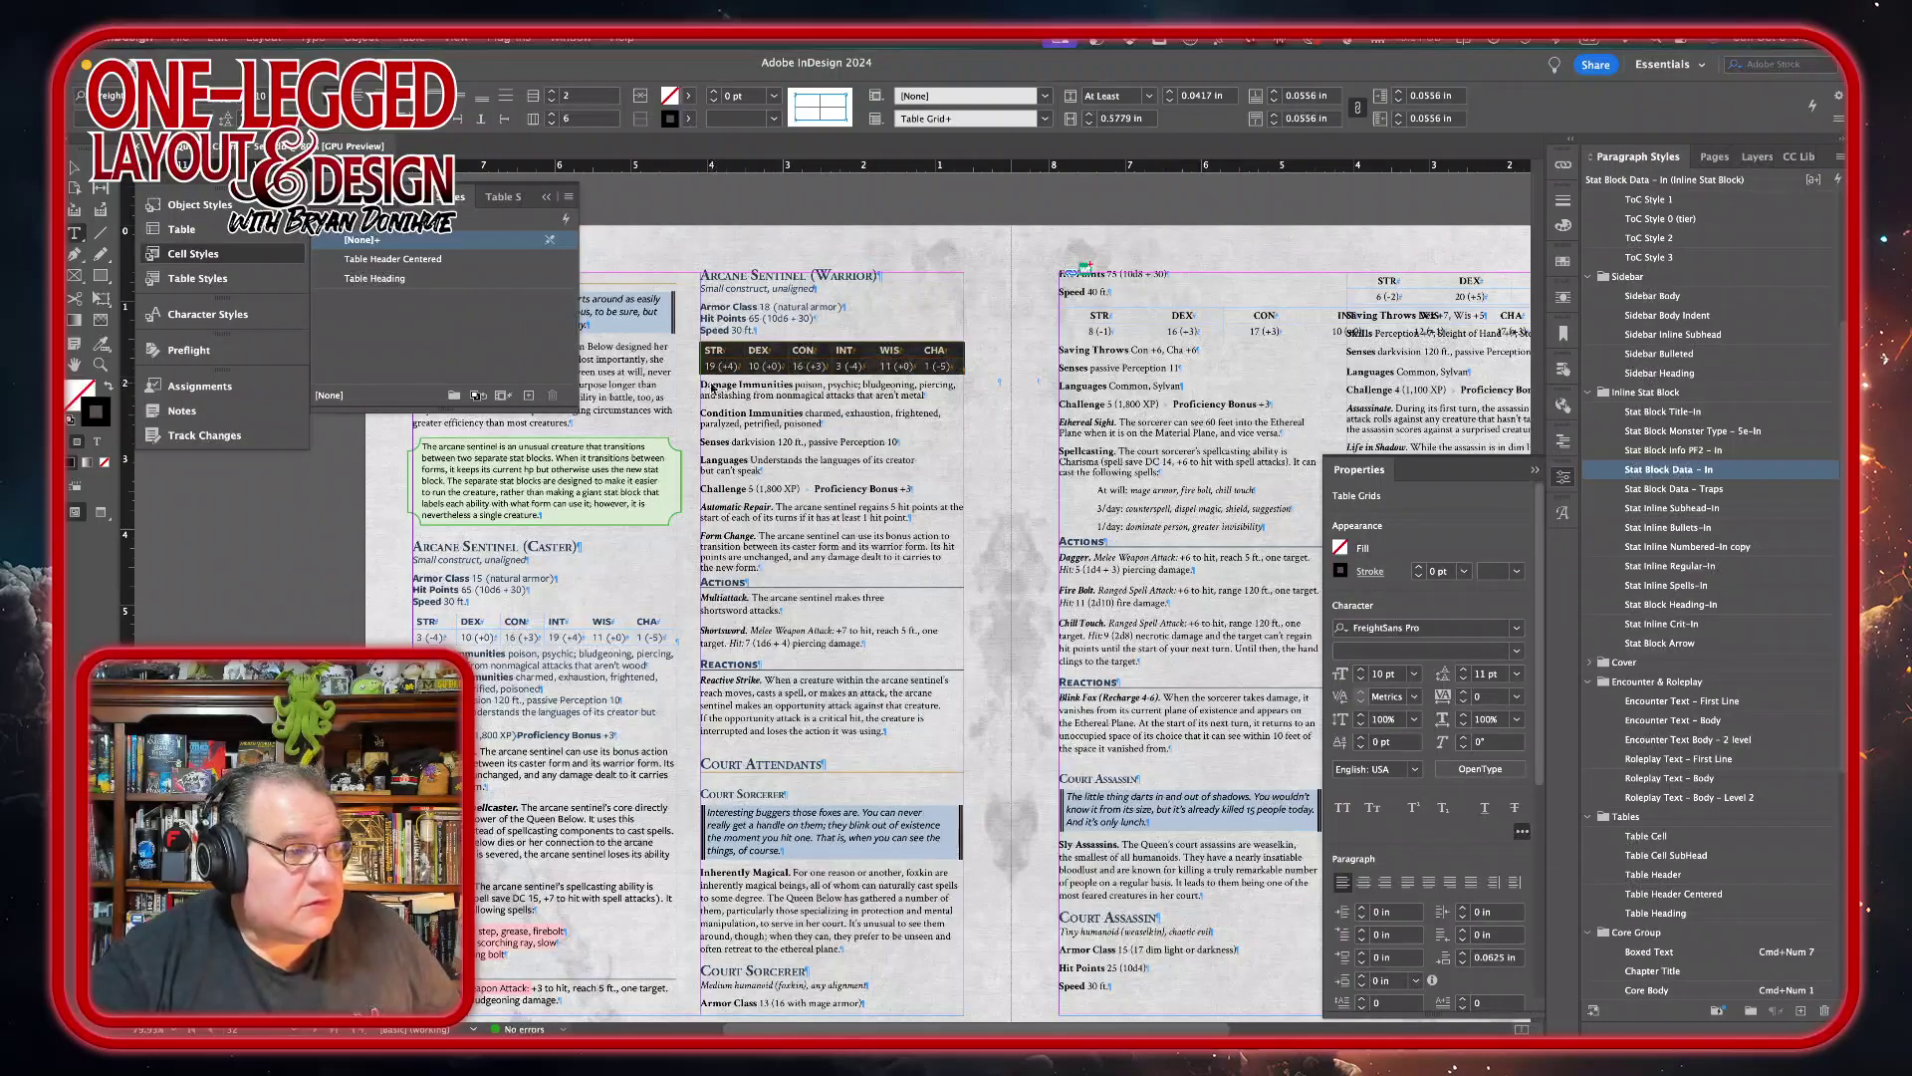
- Apply Stat Block Data – In to the Warrior's Damage Immunities through Challenge lines and insert a tab before Proficiency Bonus
drag(711, 388, 921, 504)
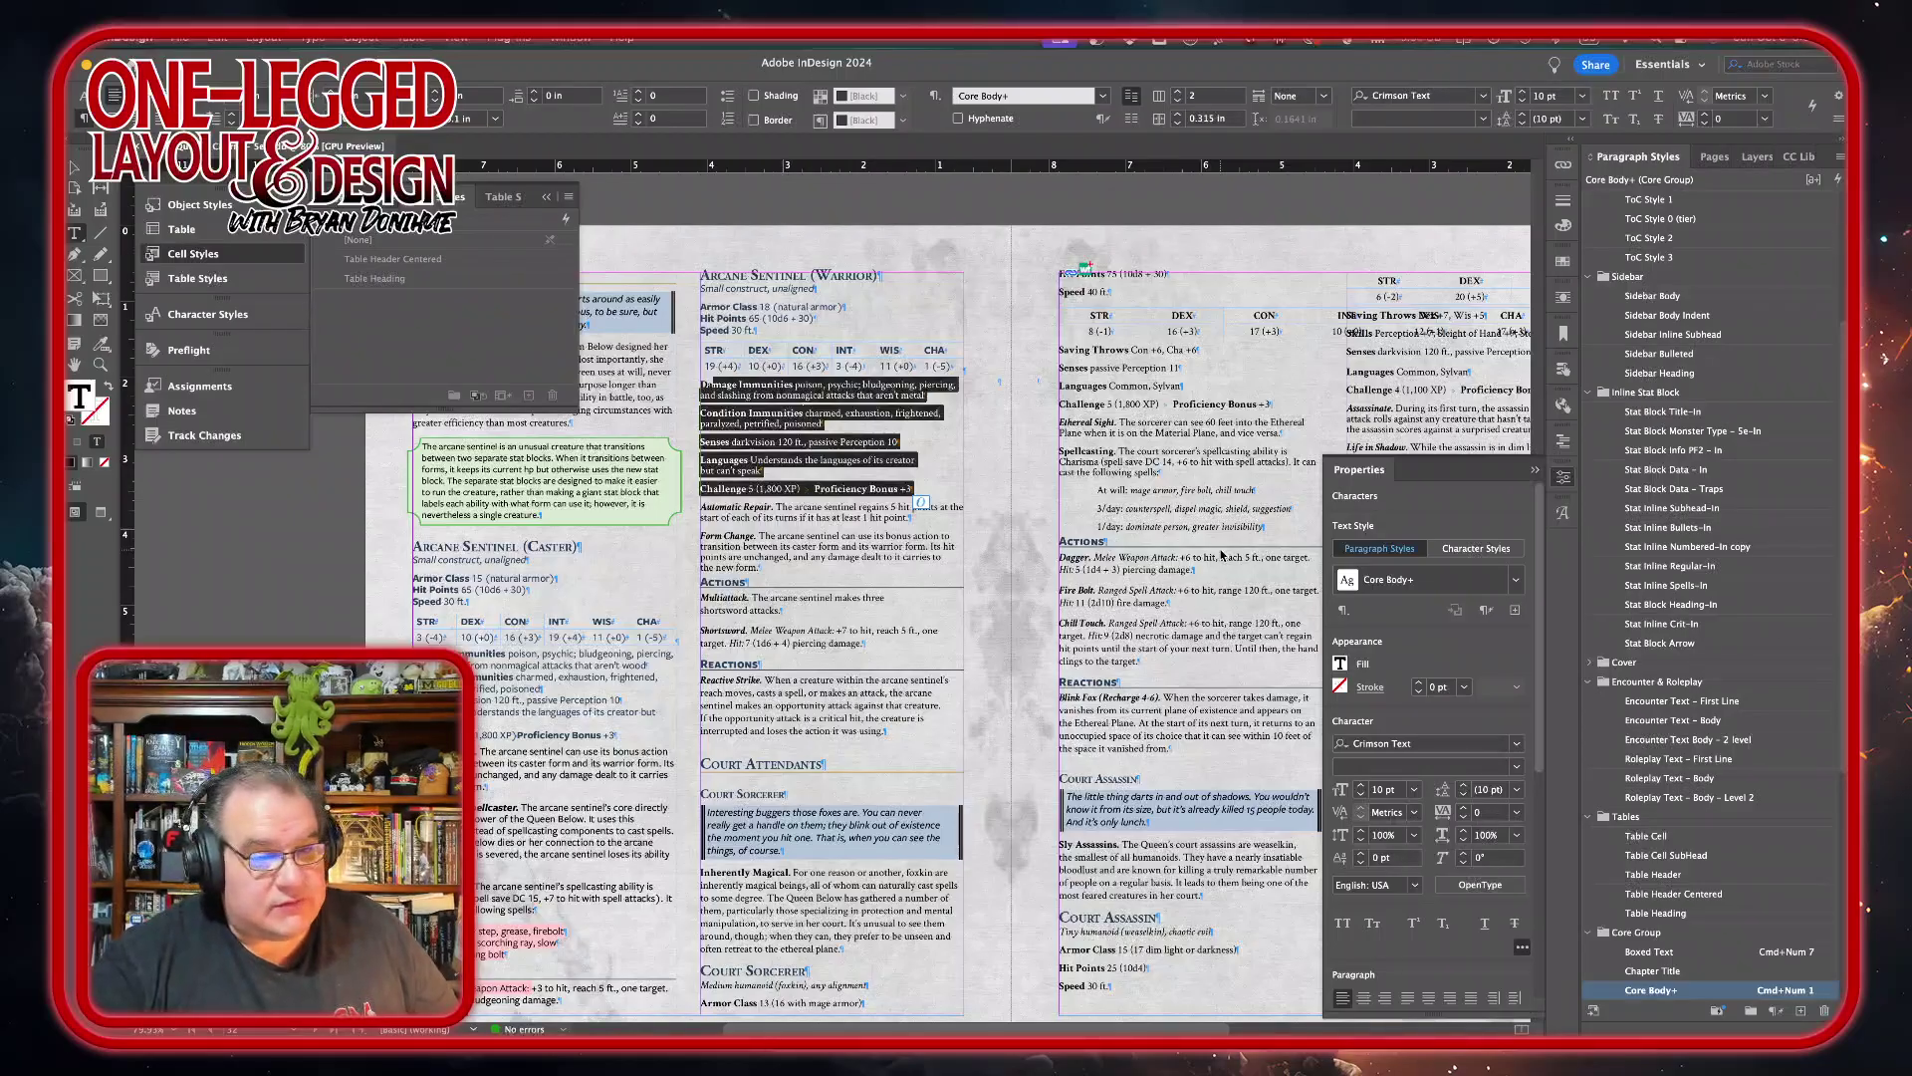
click(1685, 477)
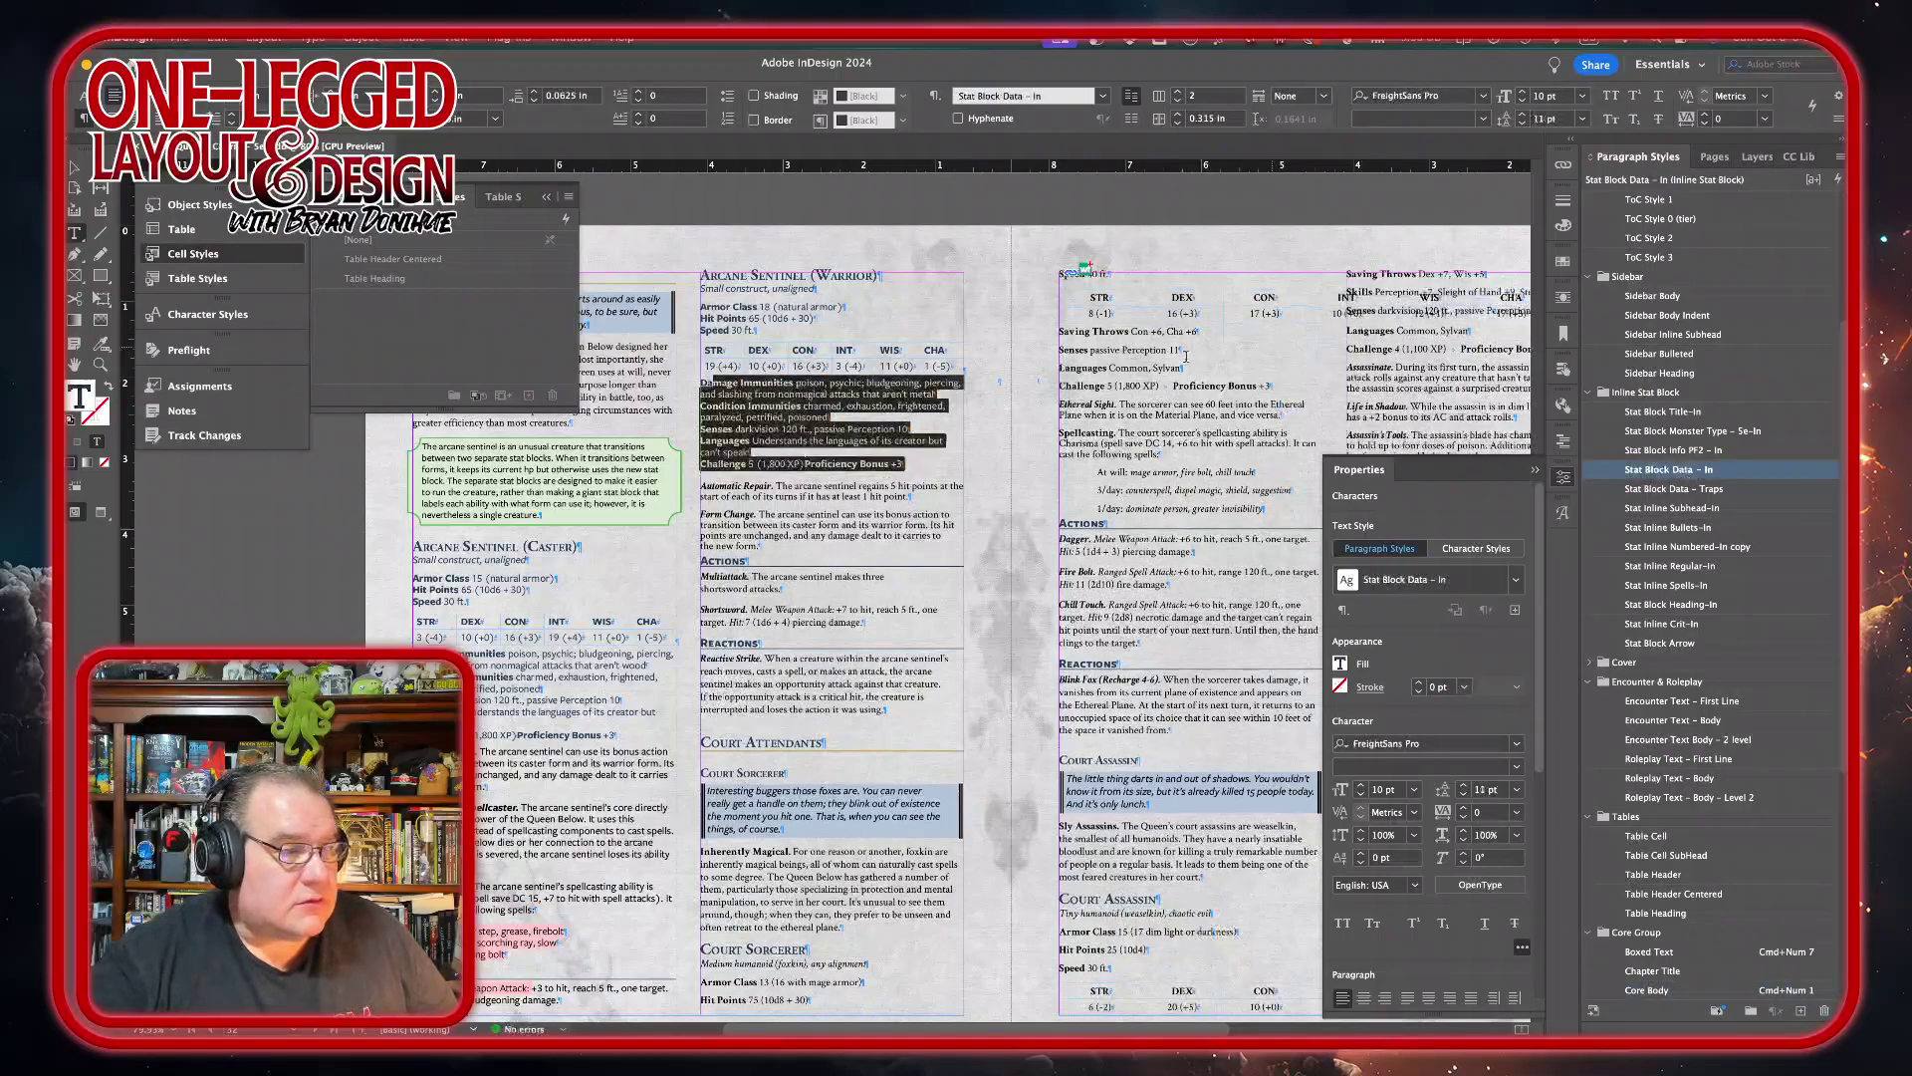
click(808, 463)
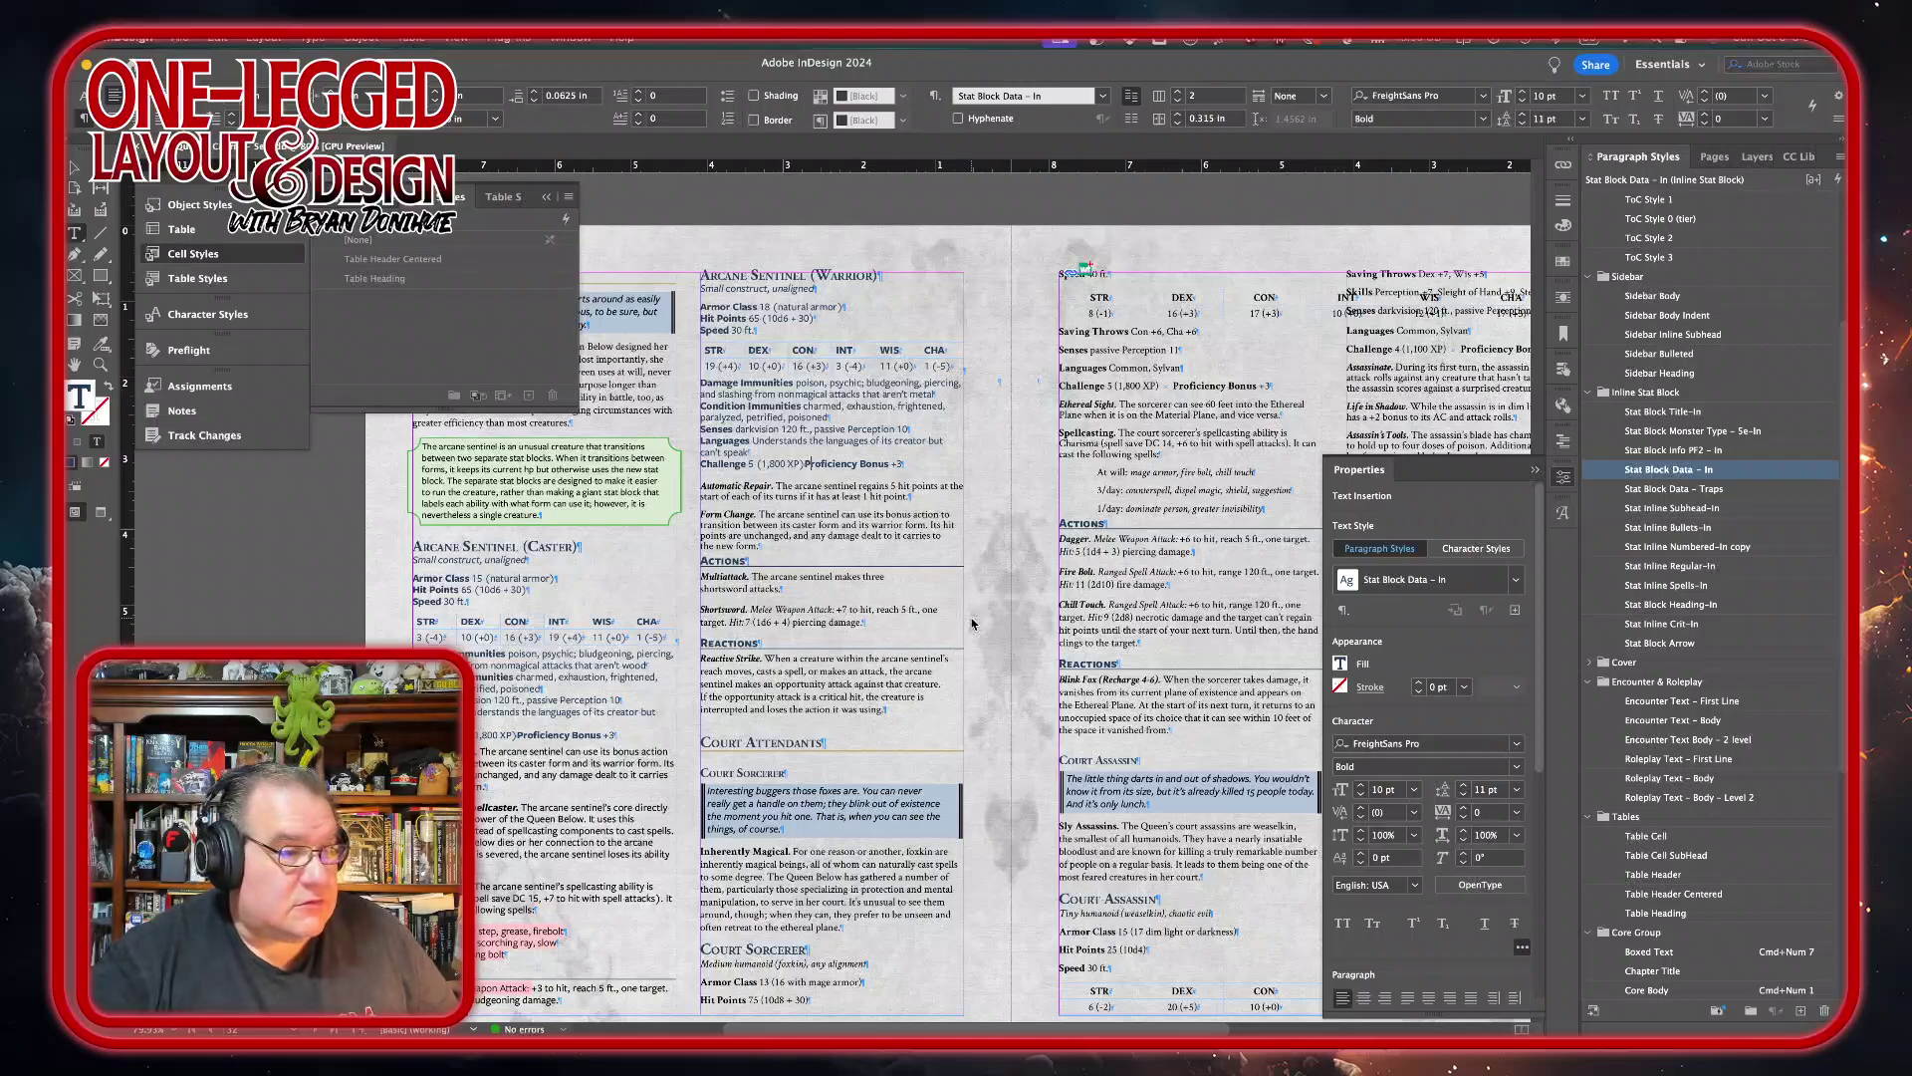
key(Tab)
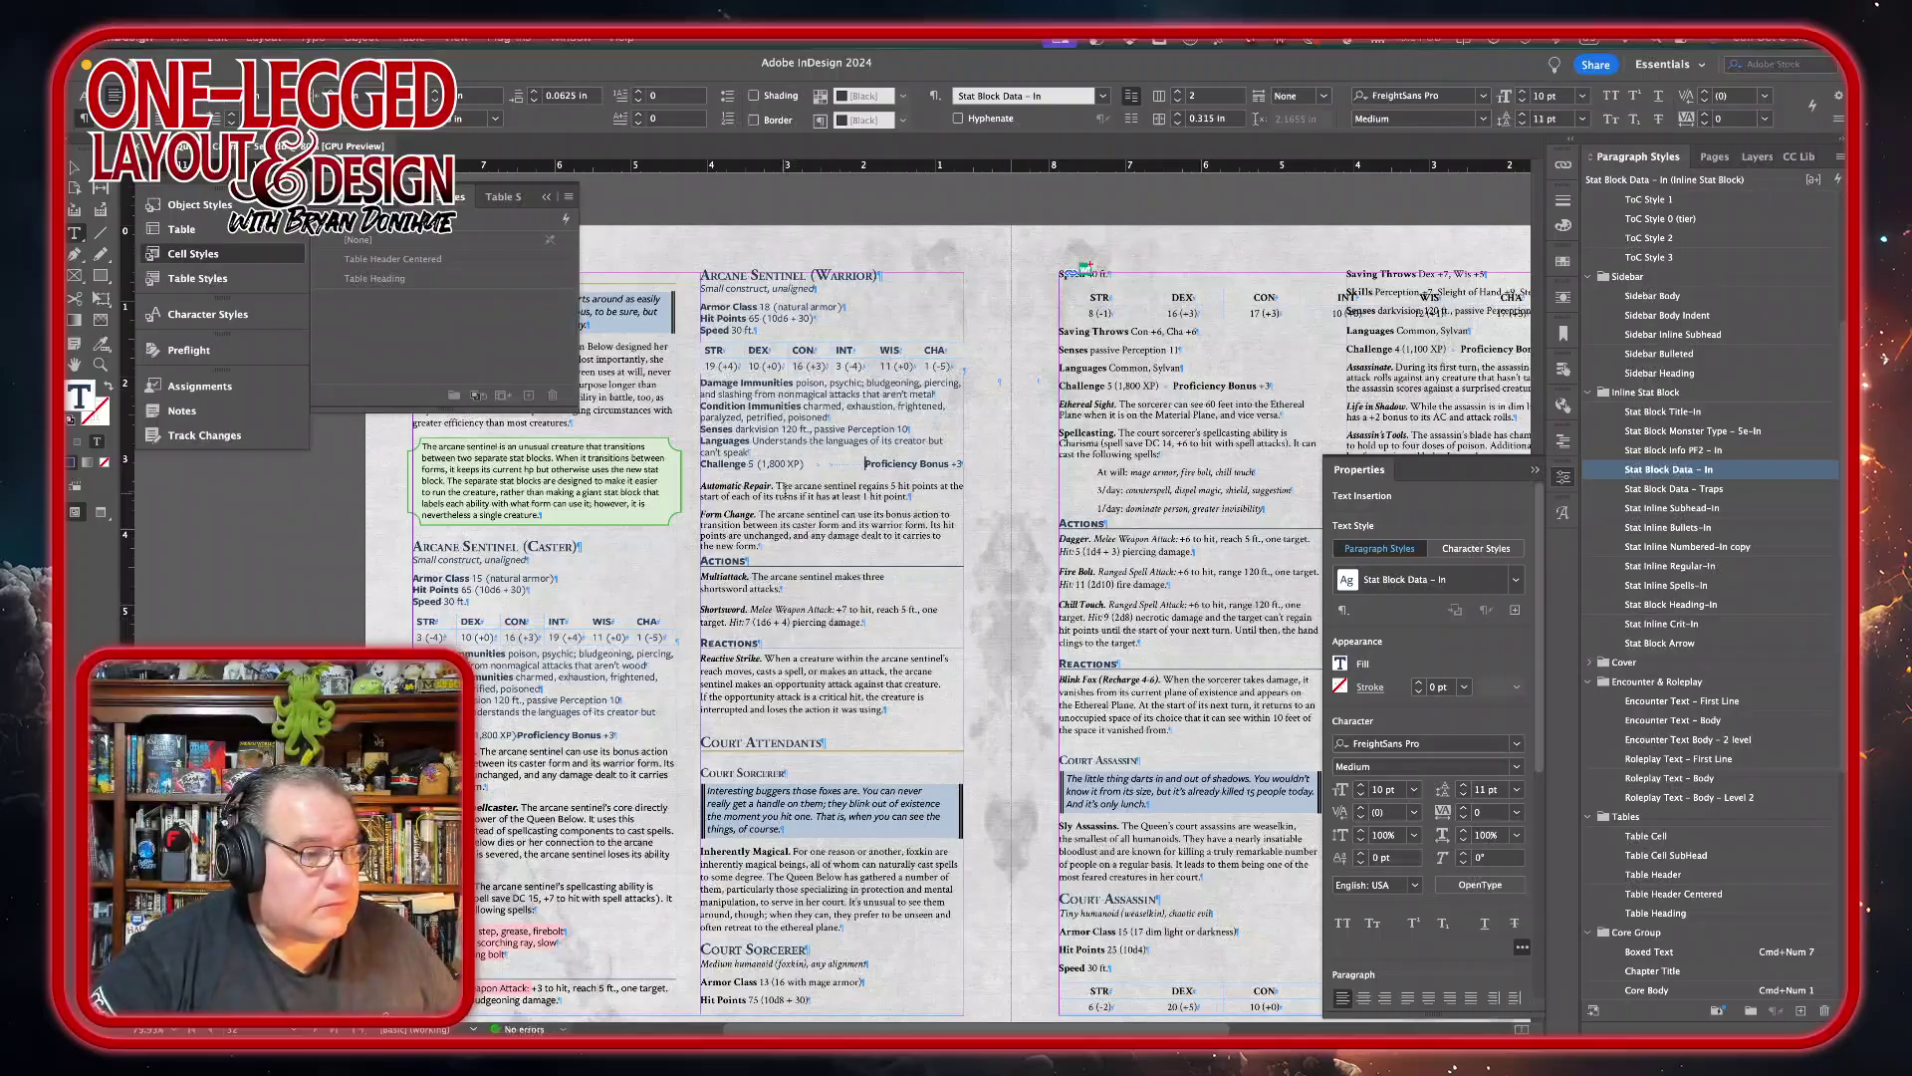
- Apply Stat Inline Regular-In to the Warrior's Automatic Repair, Form Change, Multiattack, Shortsword and Reactive Strike paragraphs
drag(786, 495, 759, 547)
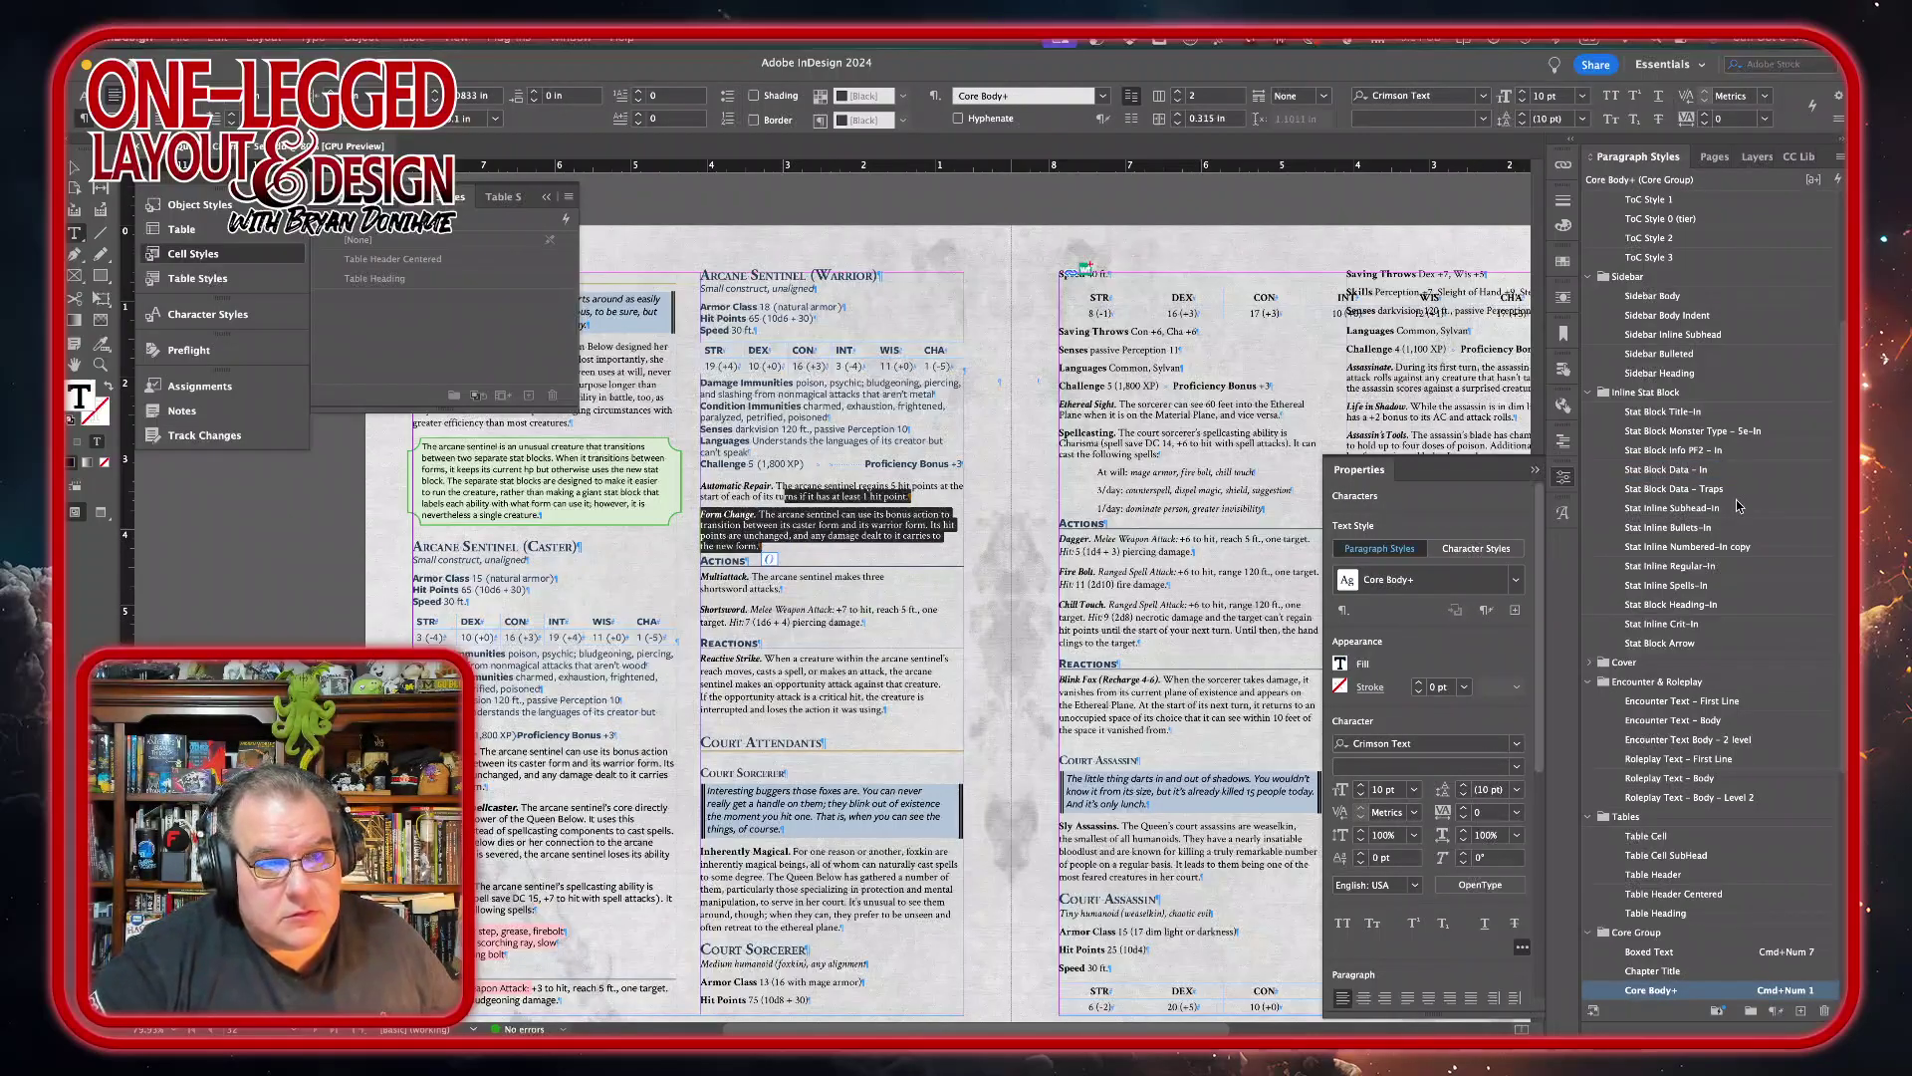
click(1745, 568)
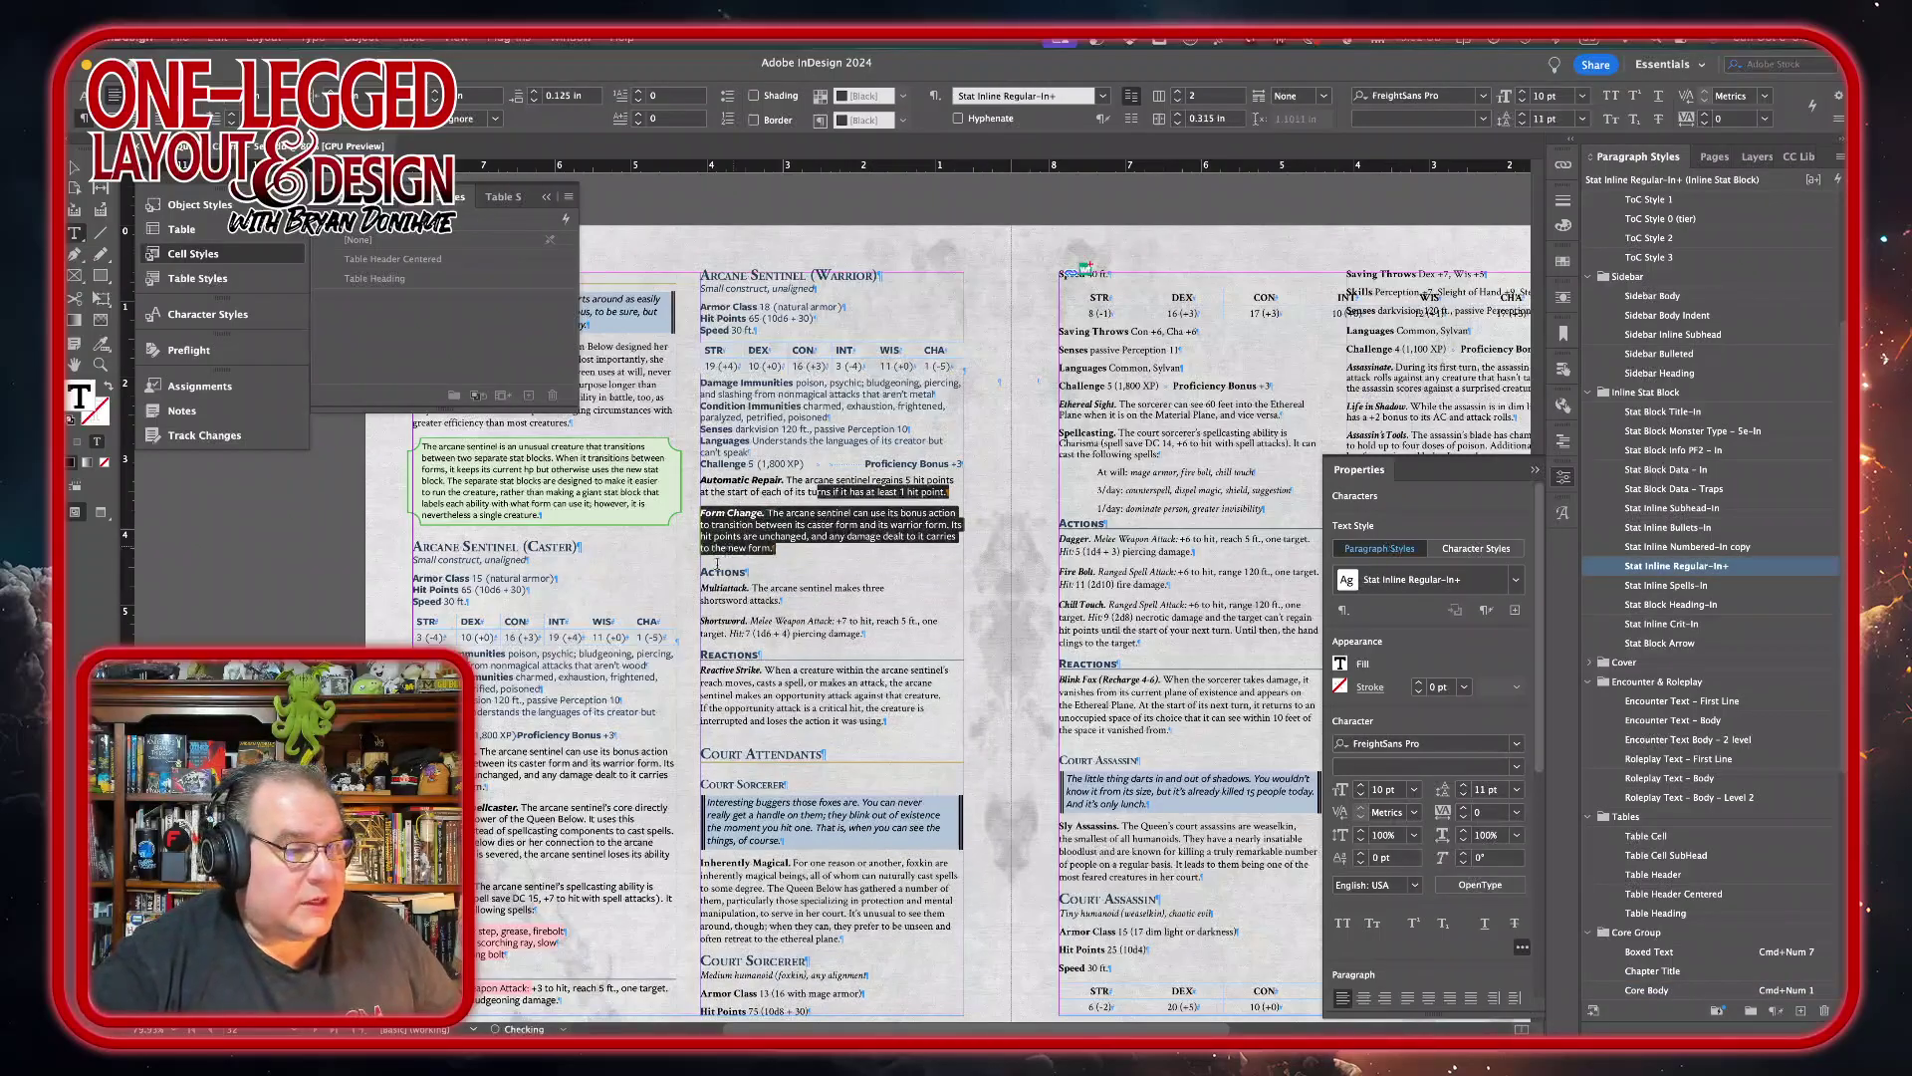
mouse_move(716, 602)
mouse_down()
mouse_move(940, 622)
mouse_move(716, 634)
mouse_up()
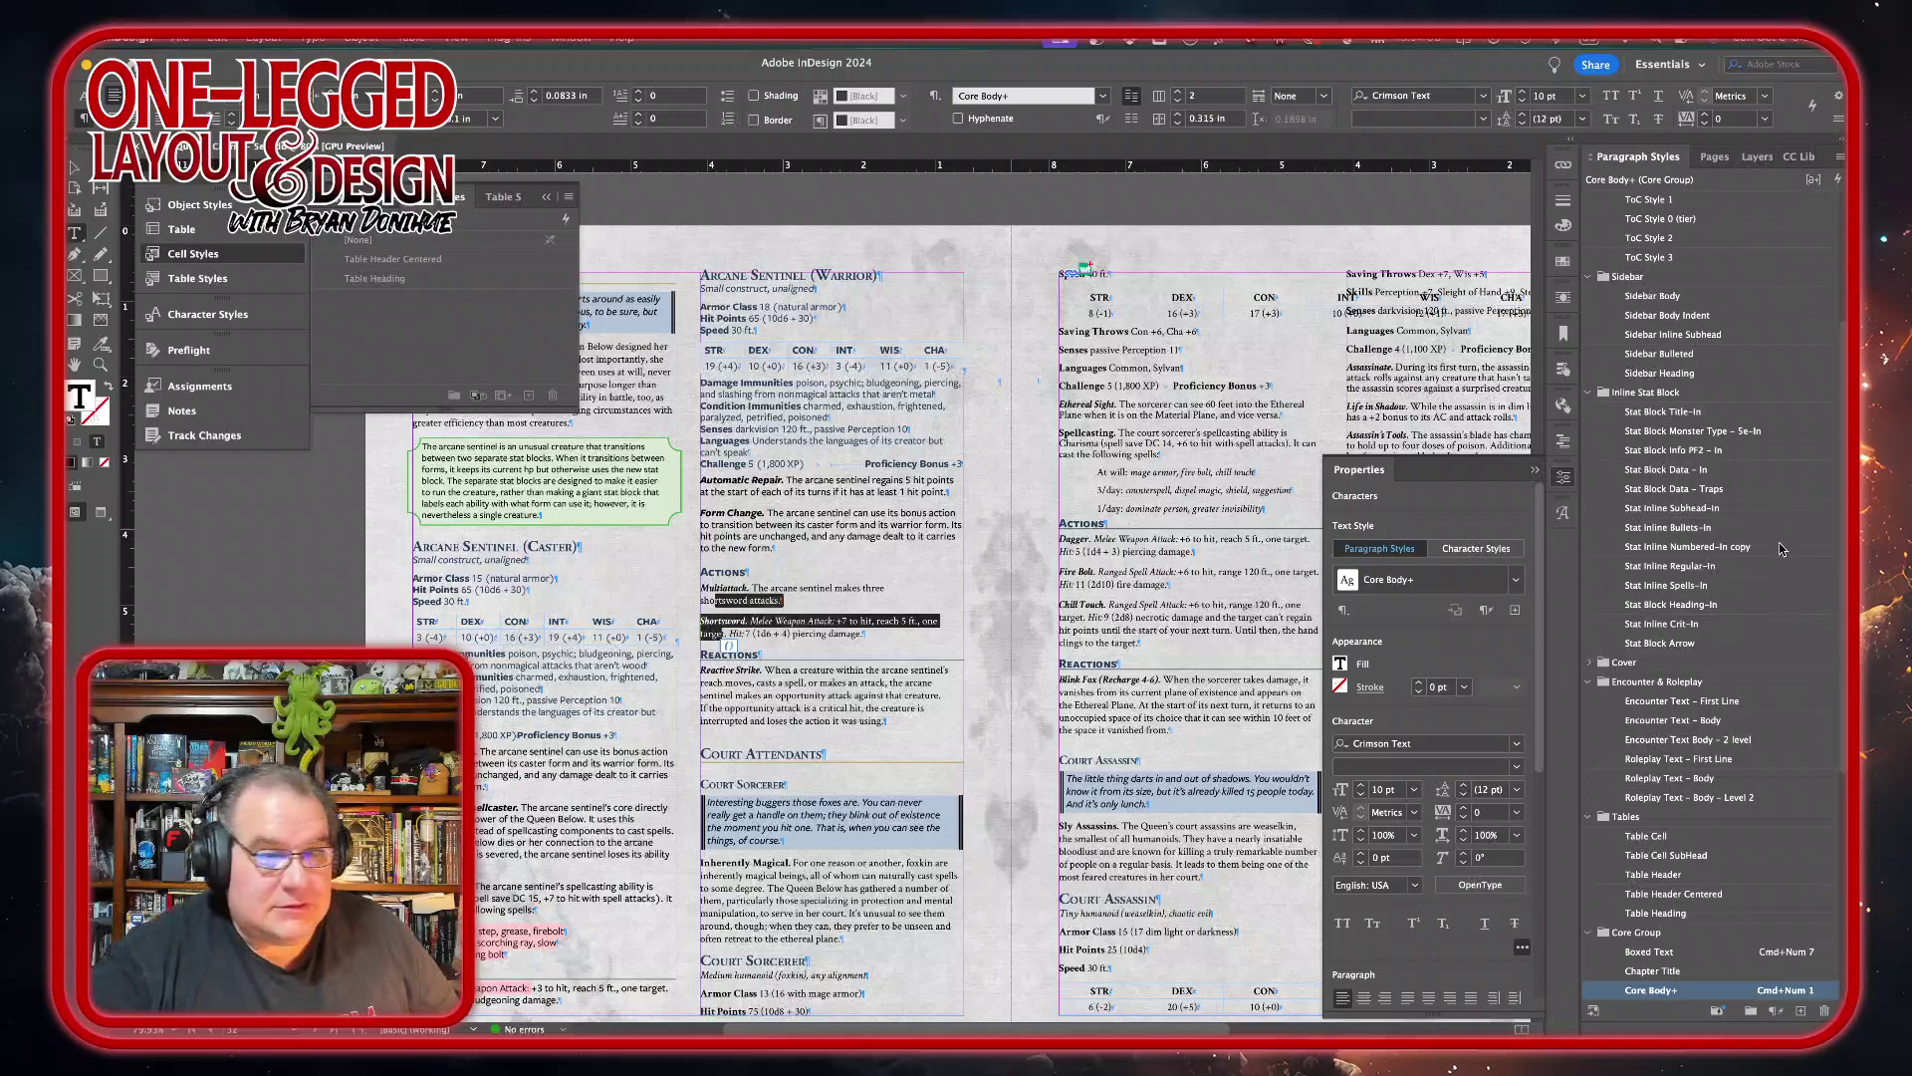
click(1690, 566)
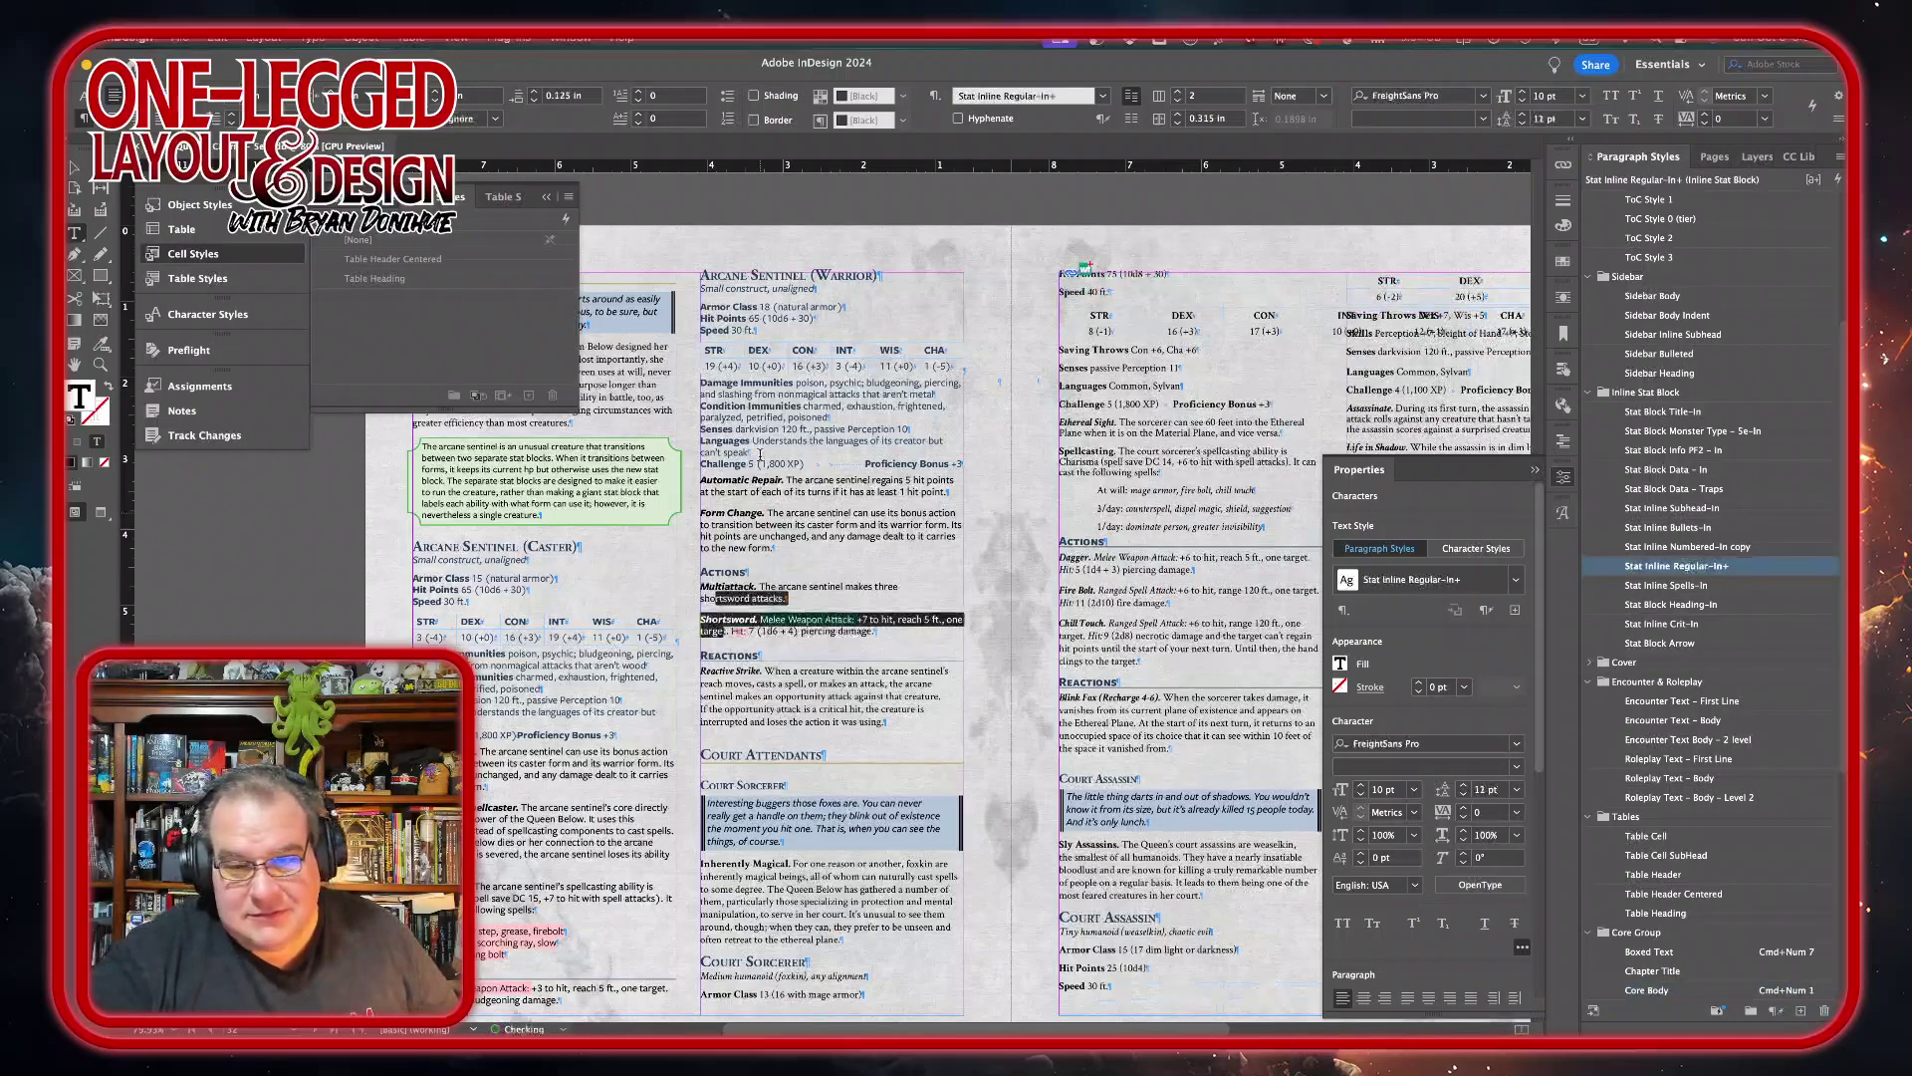
click(757, 672)
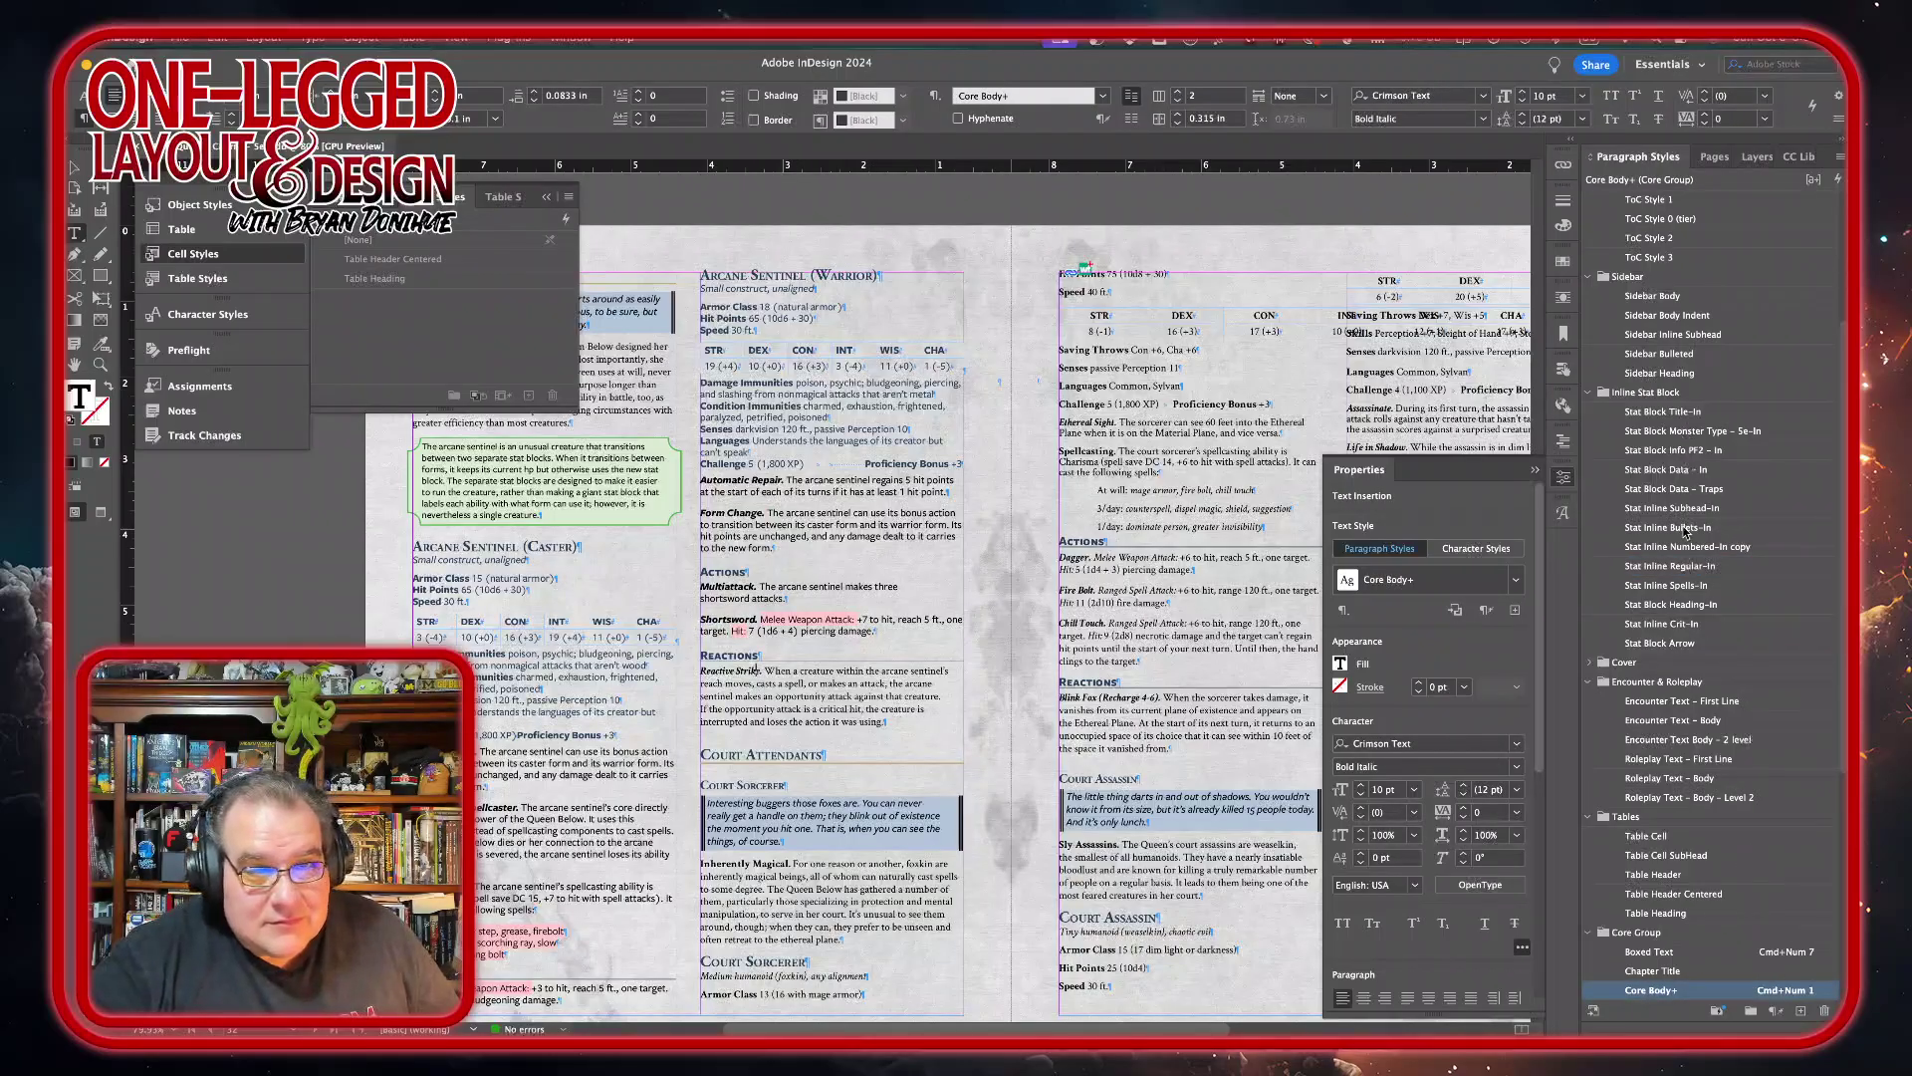
click(1674, 566)
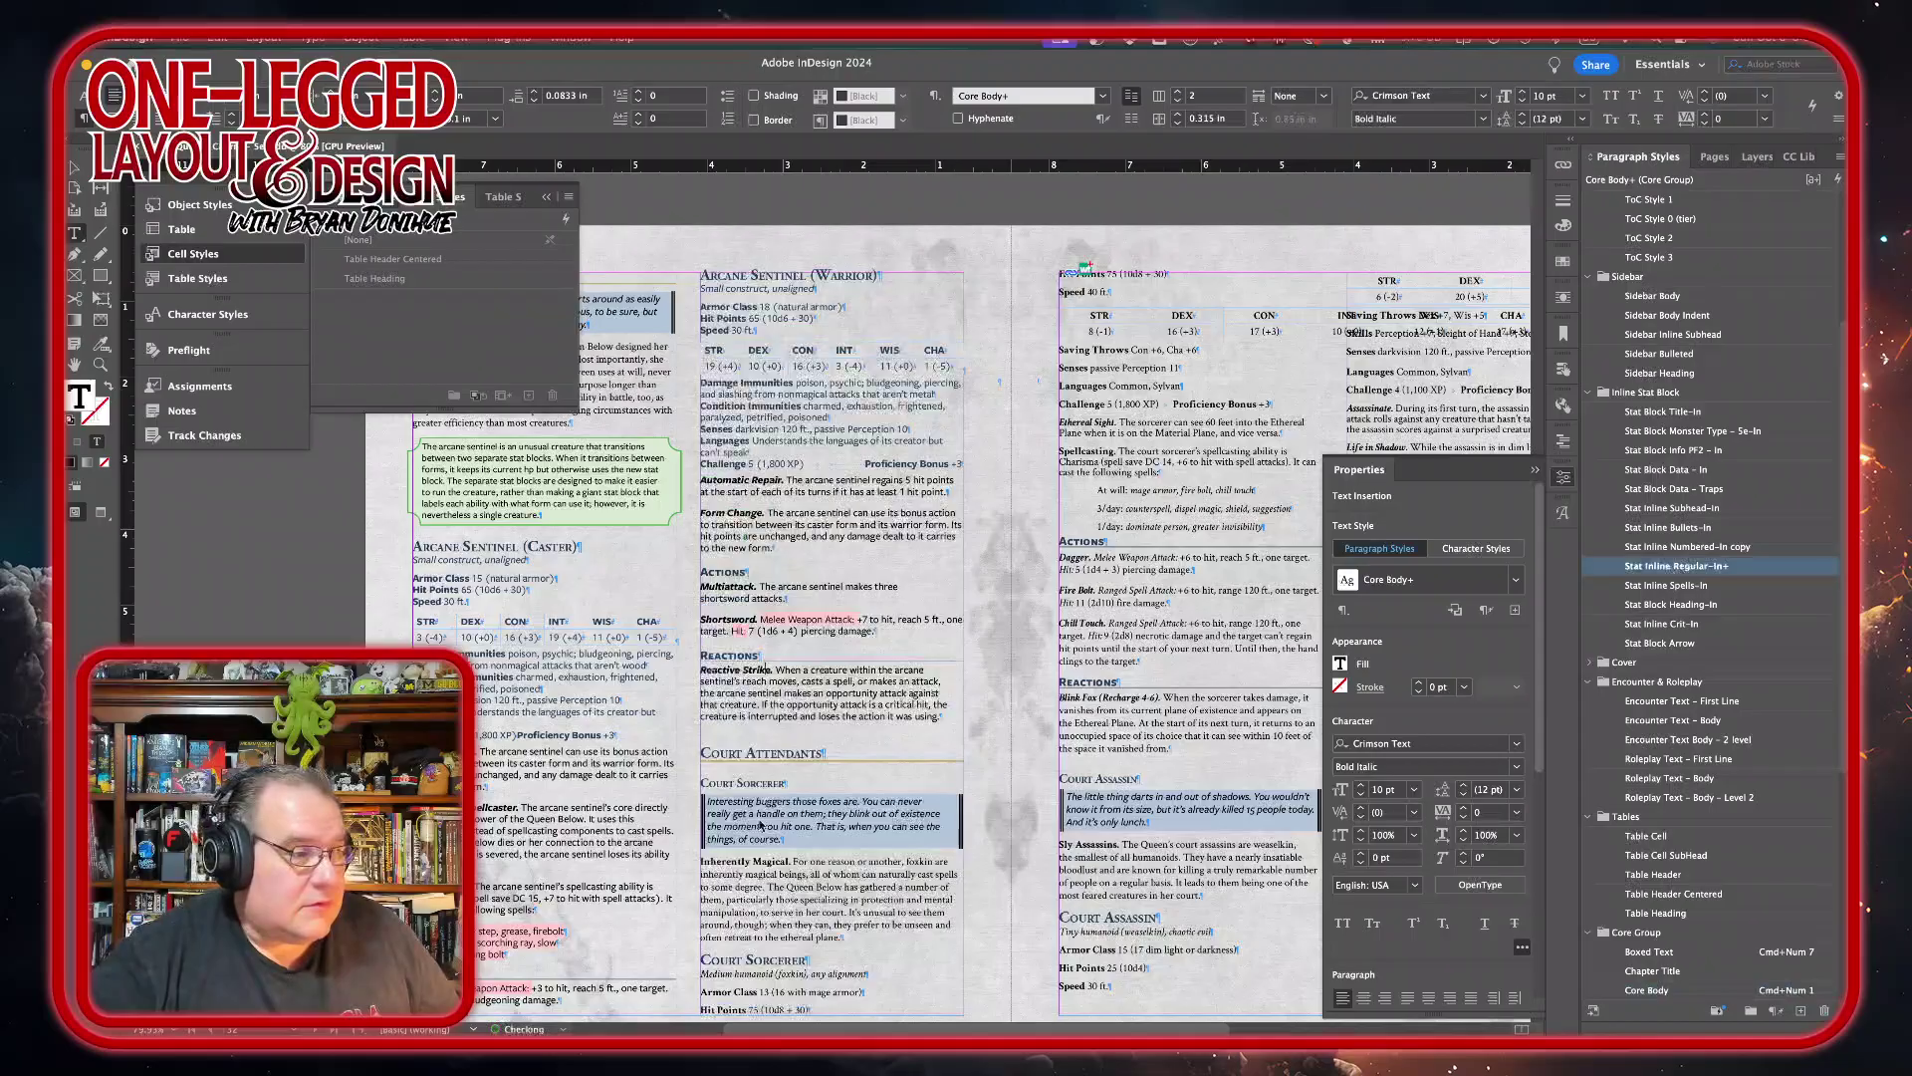
- Insert a column break after Reactive Strike so Court Attendants starts at the top of the next page in Heading 2 ToC
scroll(747, 687, down, 2)
scroll(749, 687, down, 5)
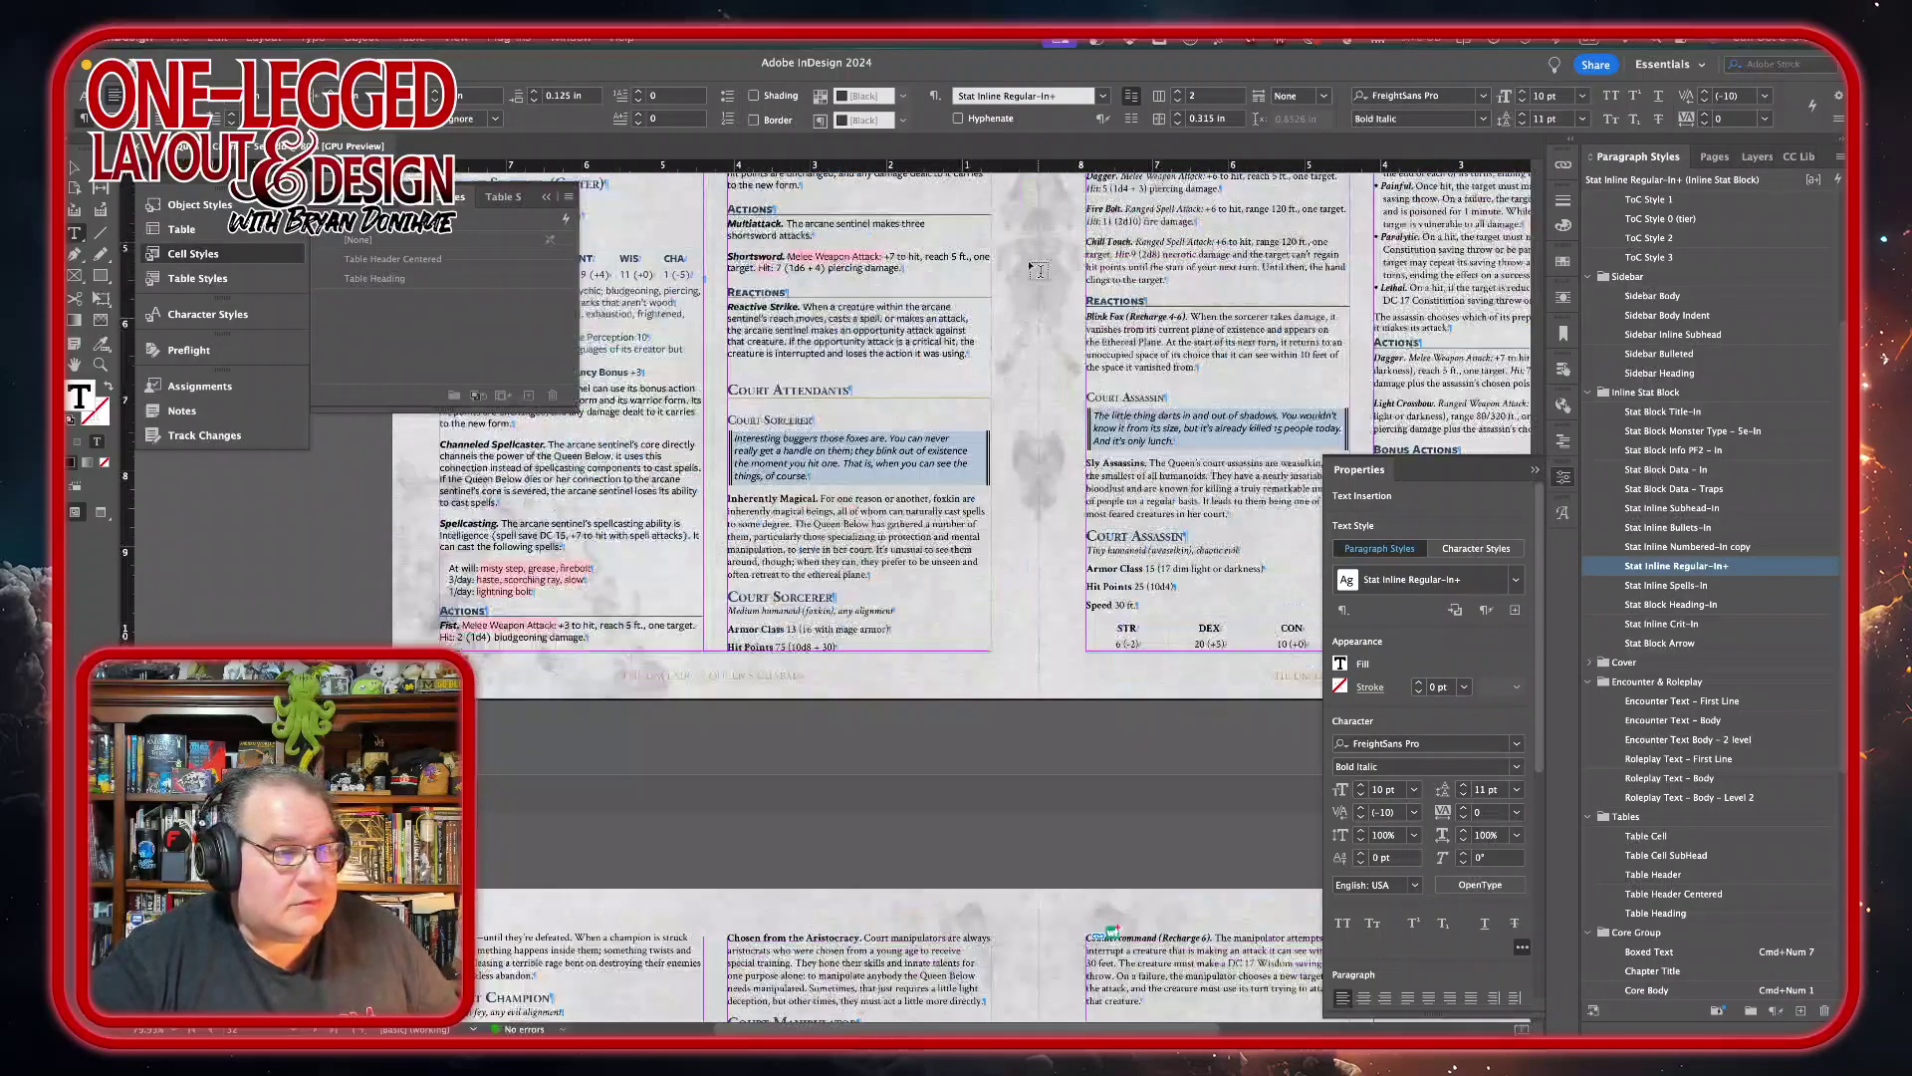
click(1112, 604)
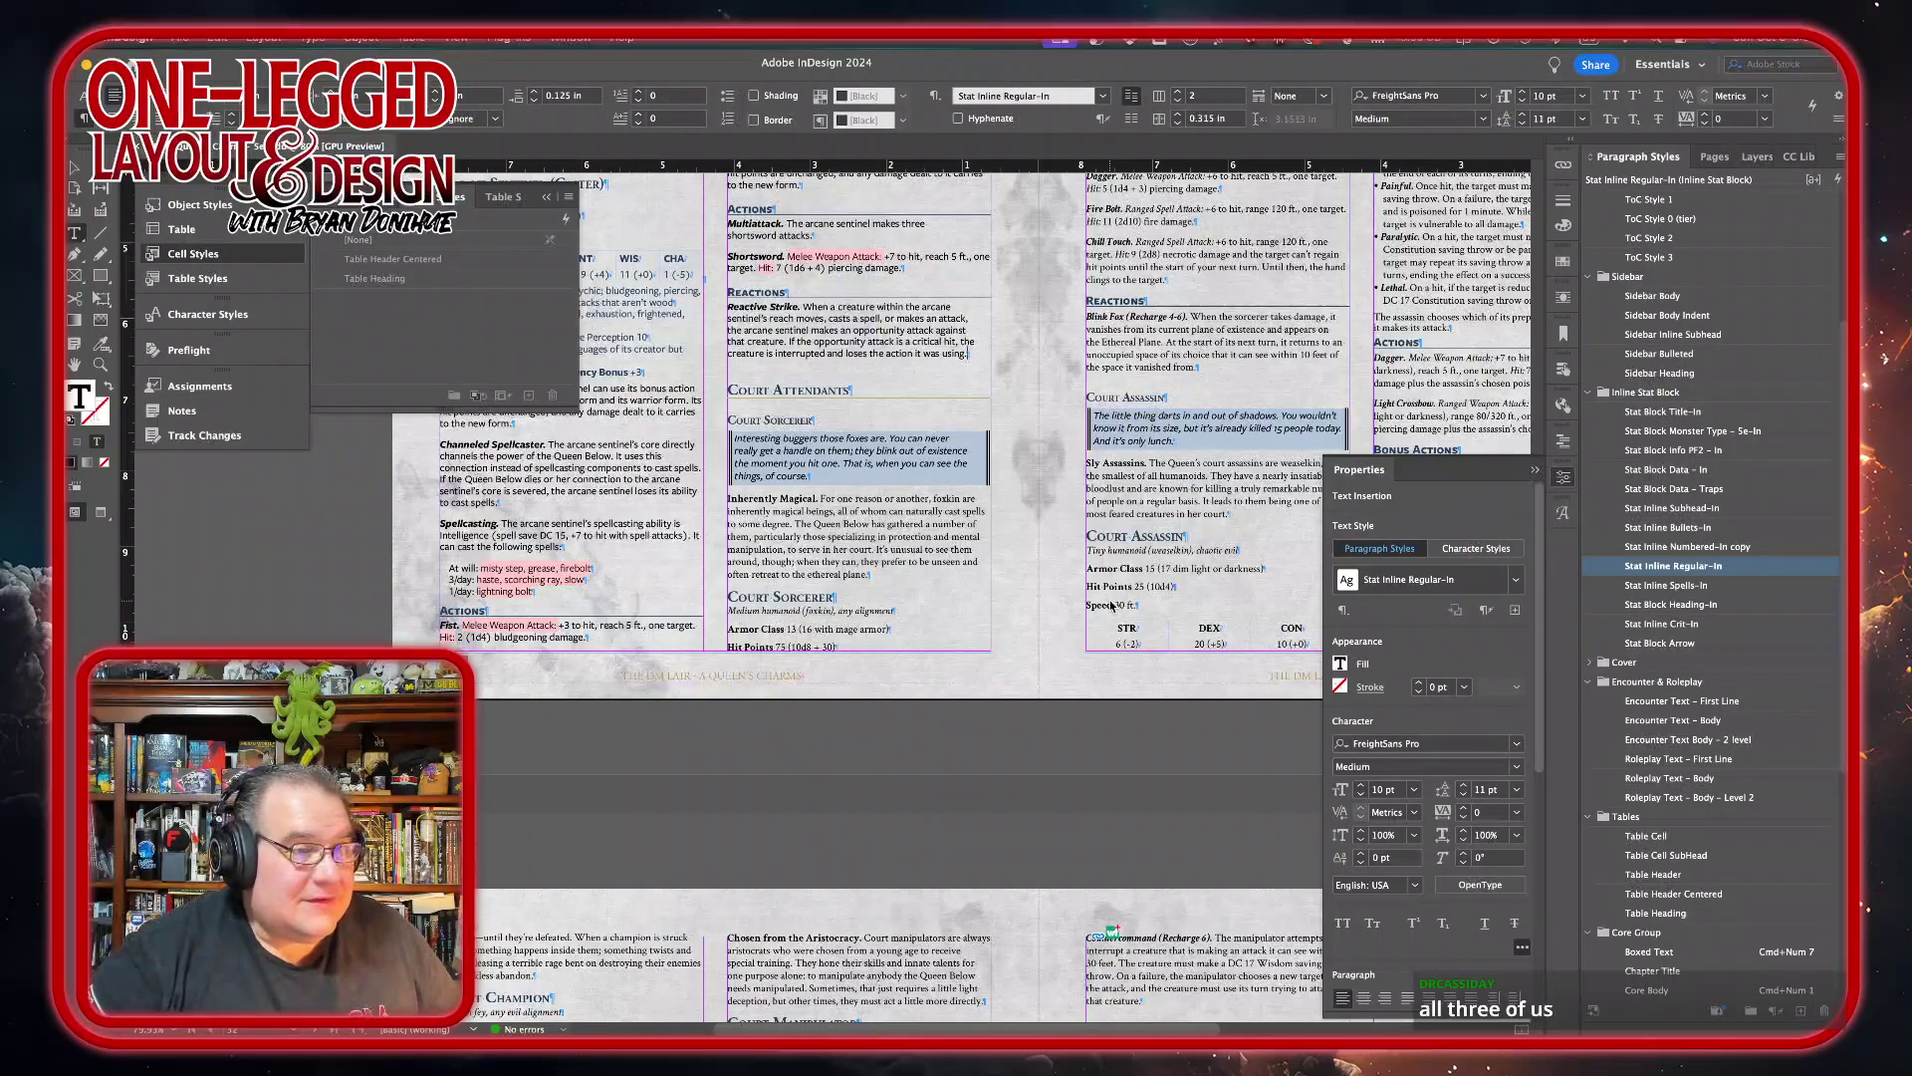
key(KP_Enter)
scroll(950, 683, up, 5)
scroll(949, 683, right, 2)
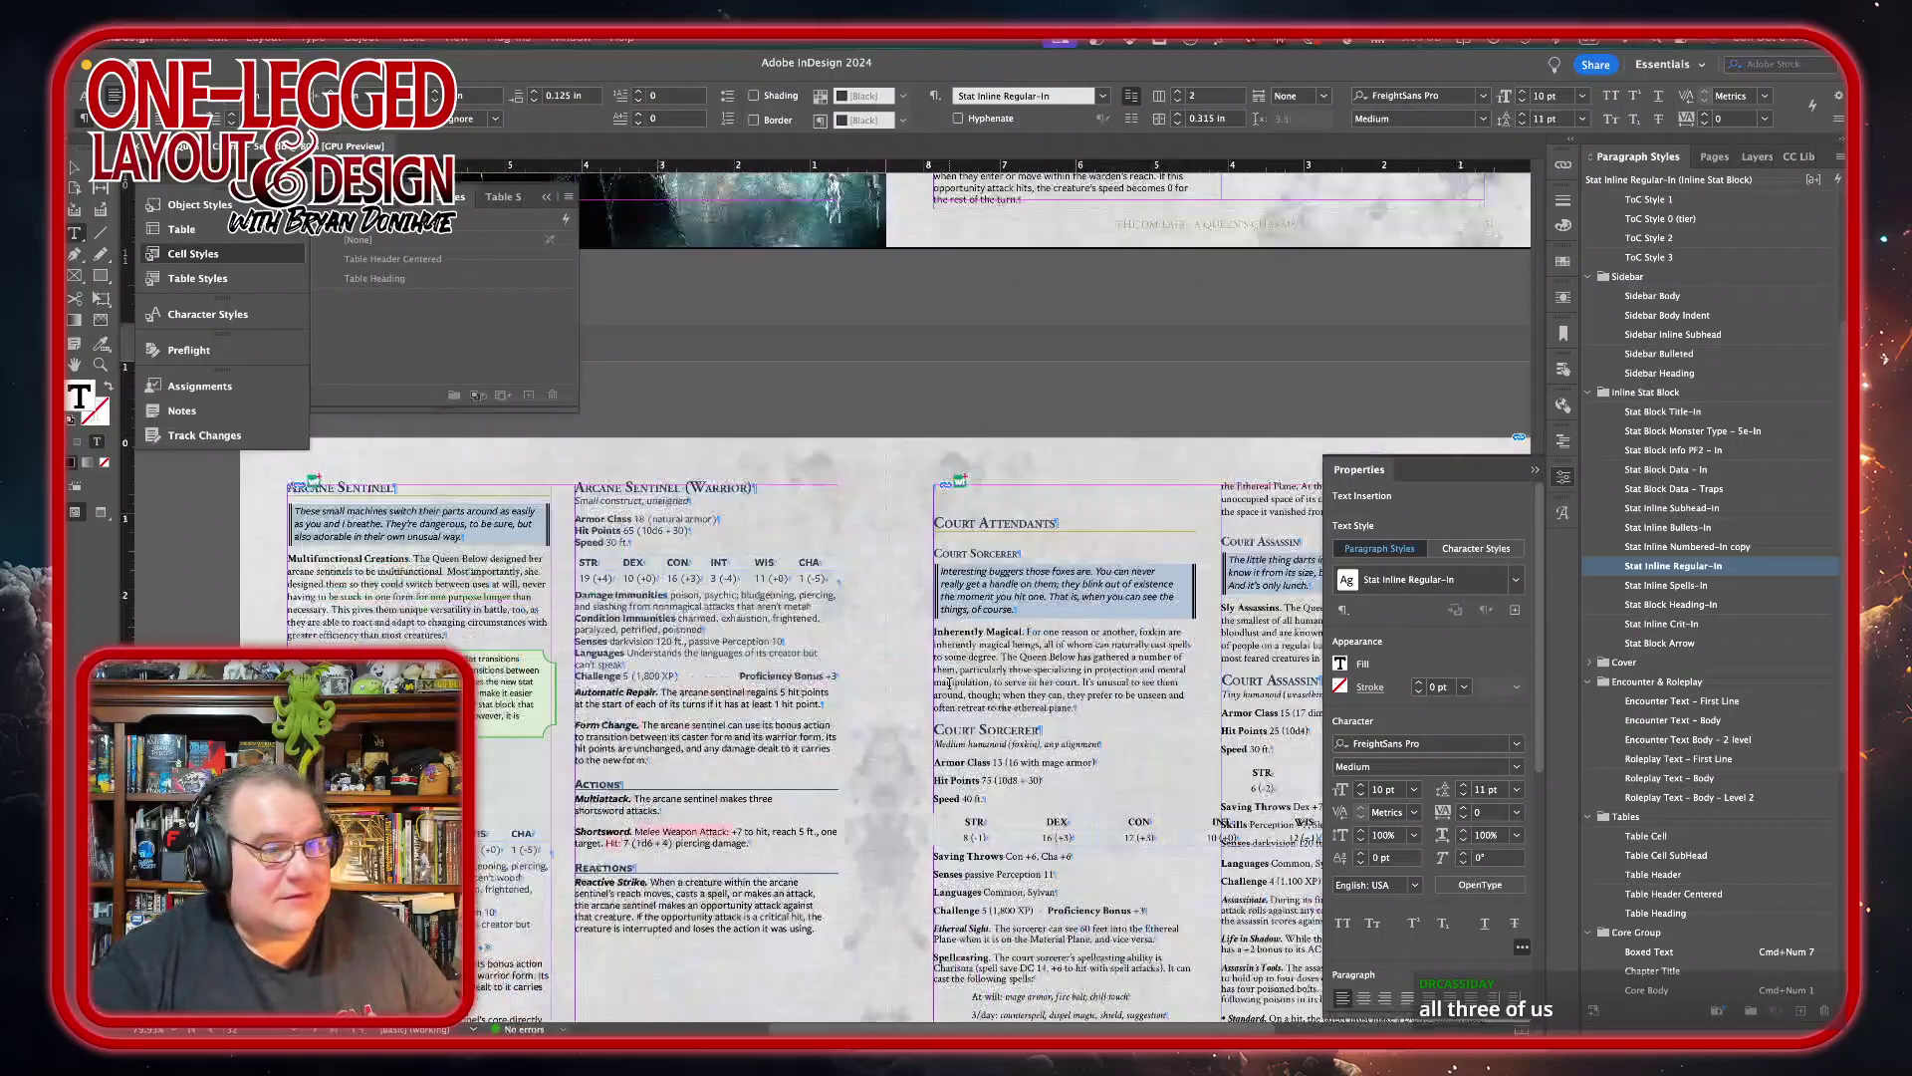
key(super+KP_4)
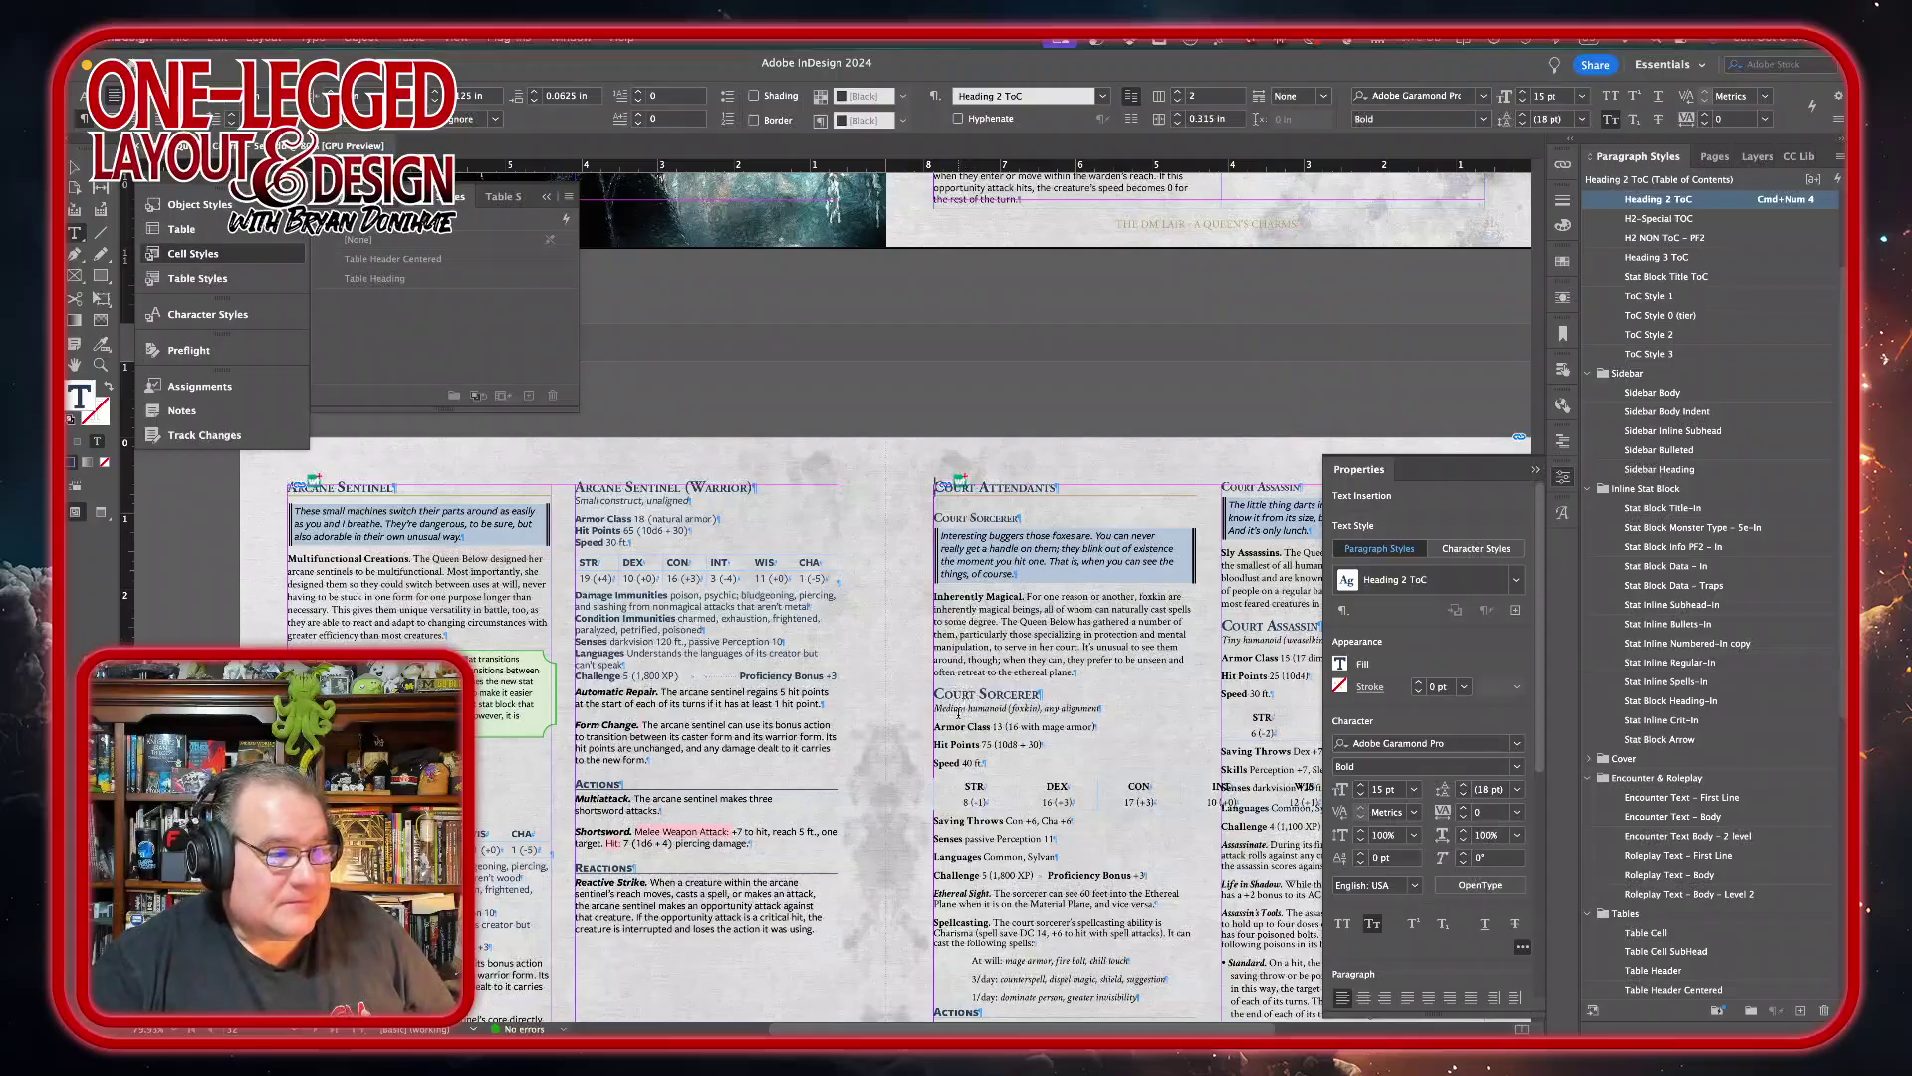
- Apply Stat Block Monster Type – 5e-In to the Court Sorcerer's creature type line and Stat Block Data – In to its Armor Class, Hit Points and Speed
triple_click(954, 707)
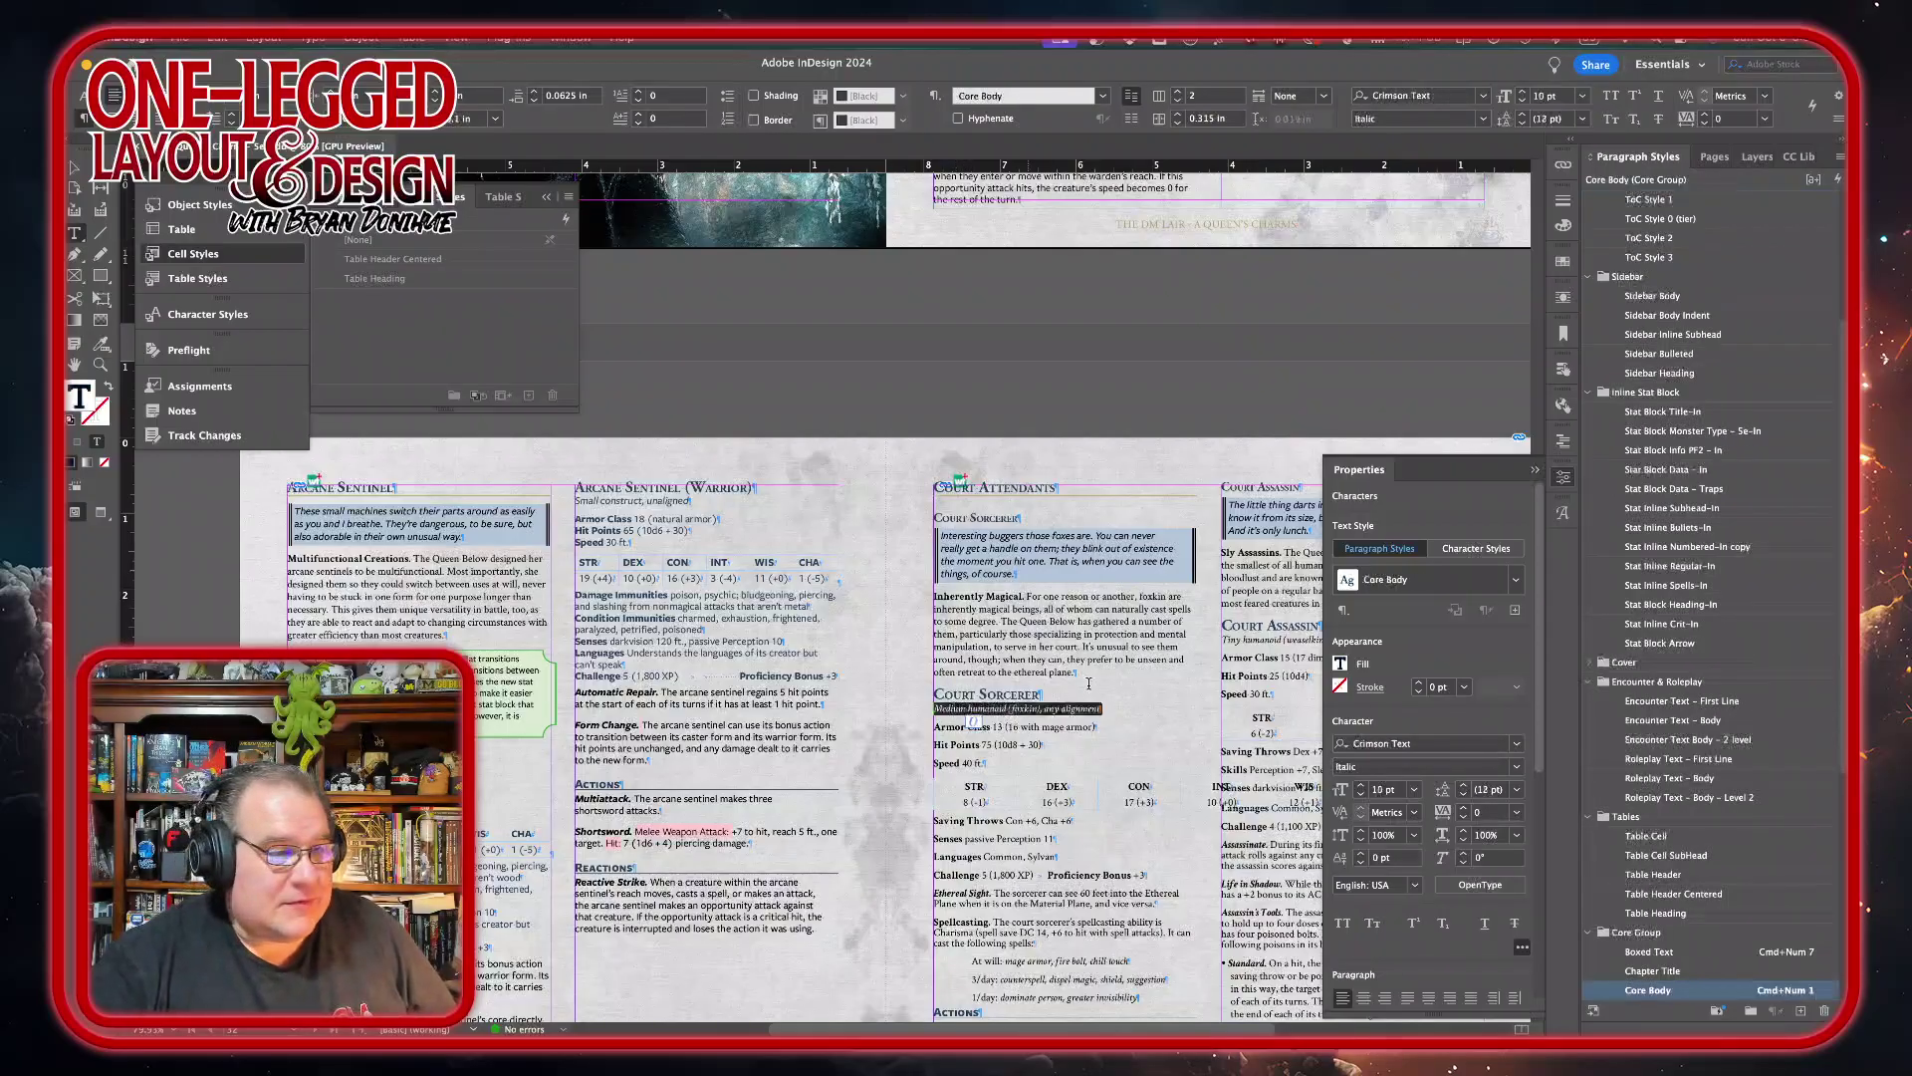
scroll(1090, 679, down, 5)
scroll(1091, 679, right, 3)
scroll(1091, 678, down, 3)
scroll(1091, 677, right, 3)
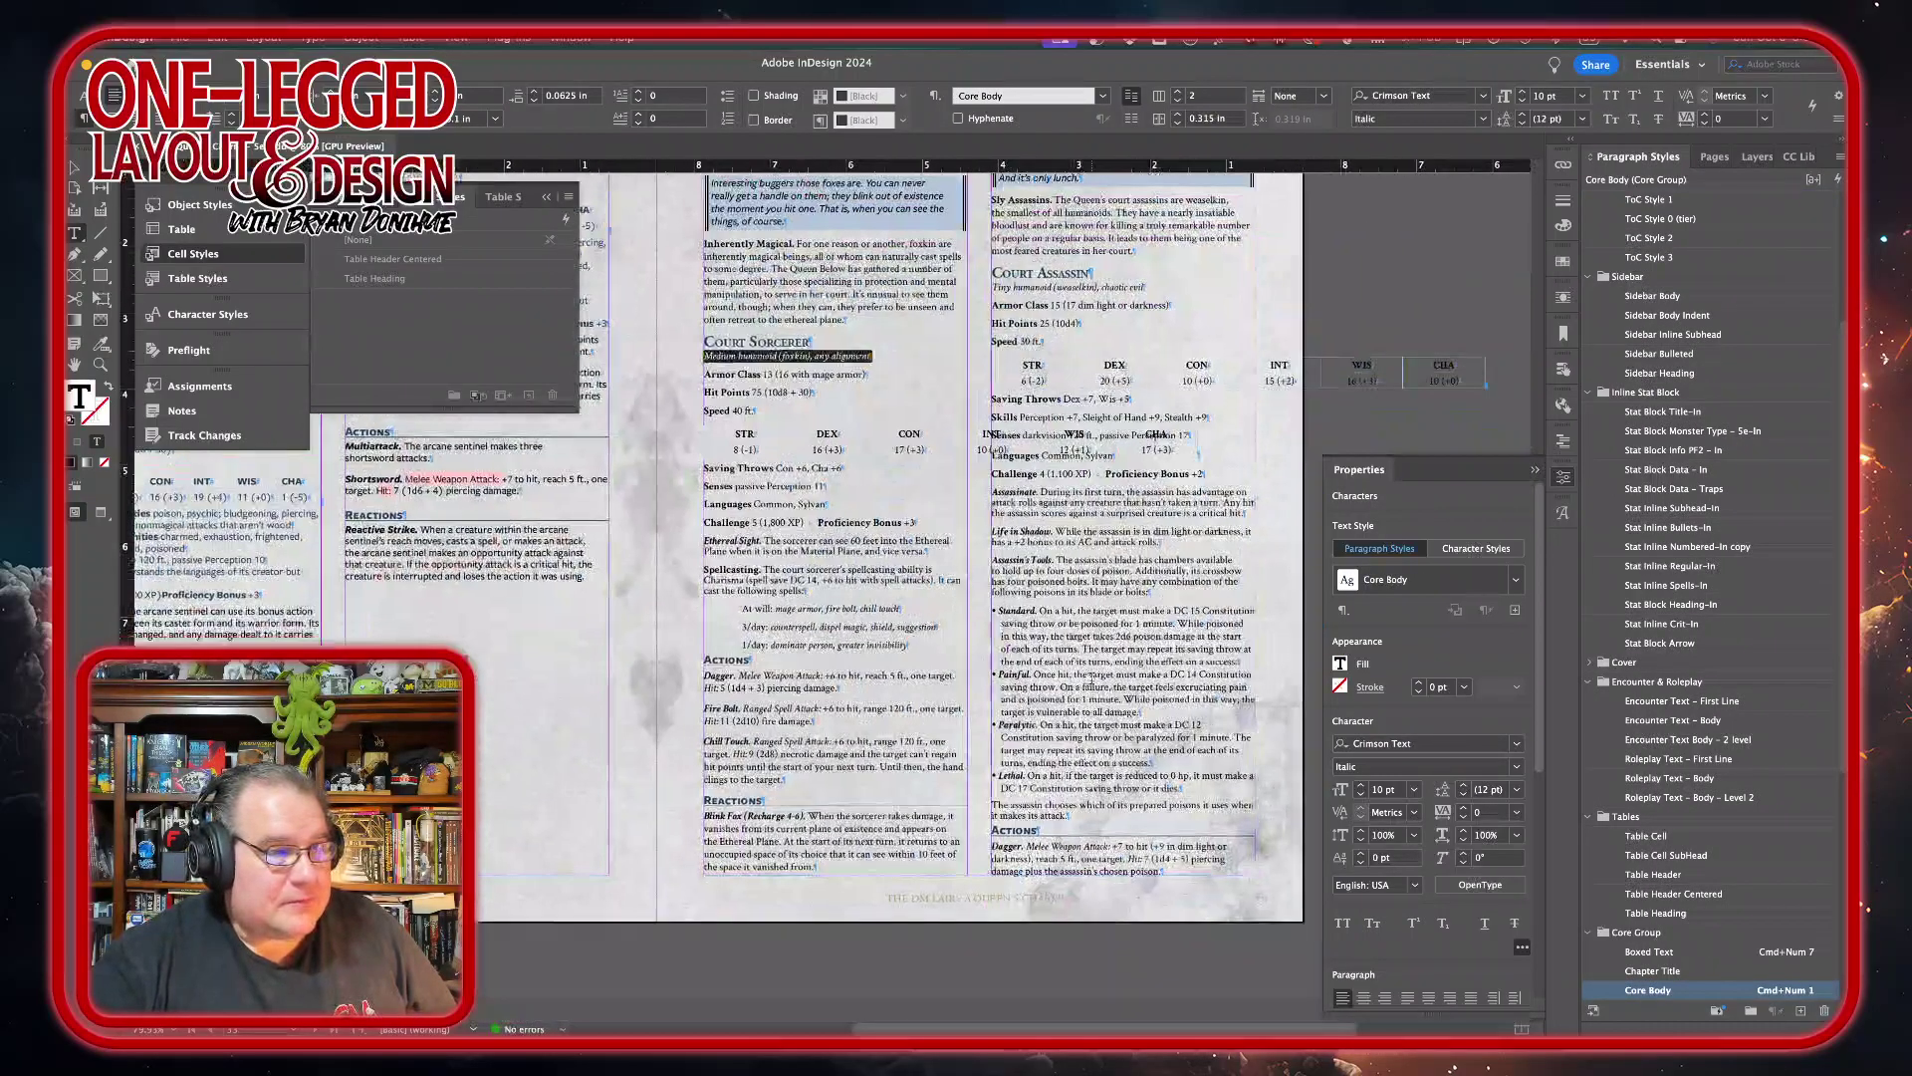
scroll(1091, 680, up, 1)
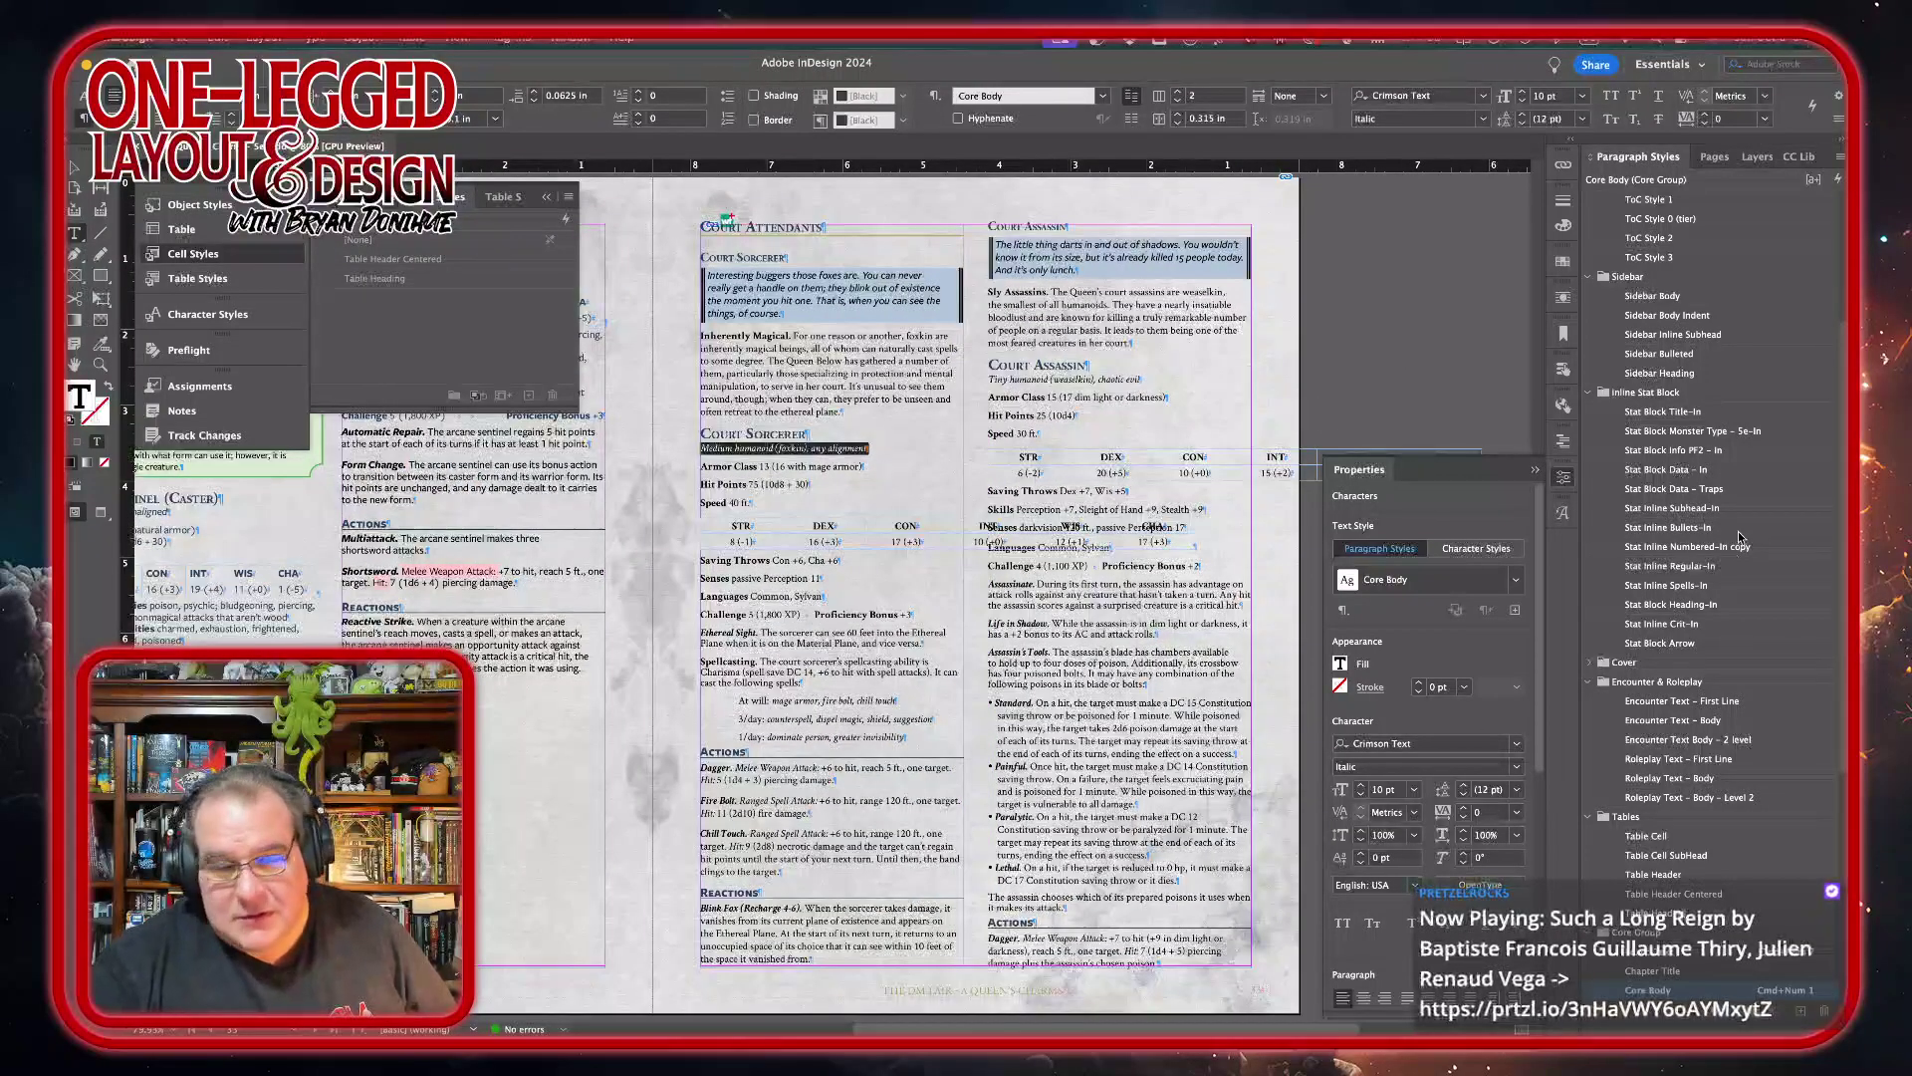
click(1698, 431)
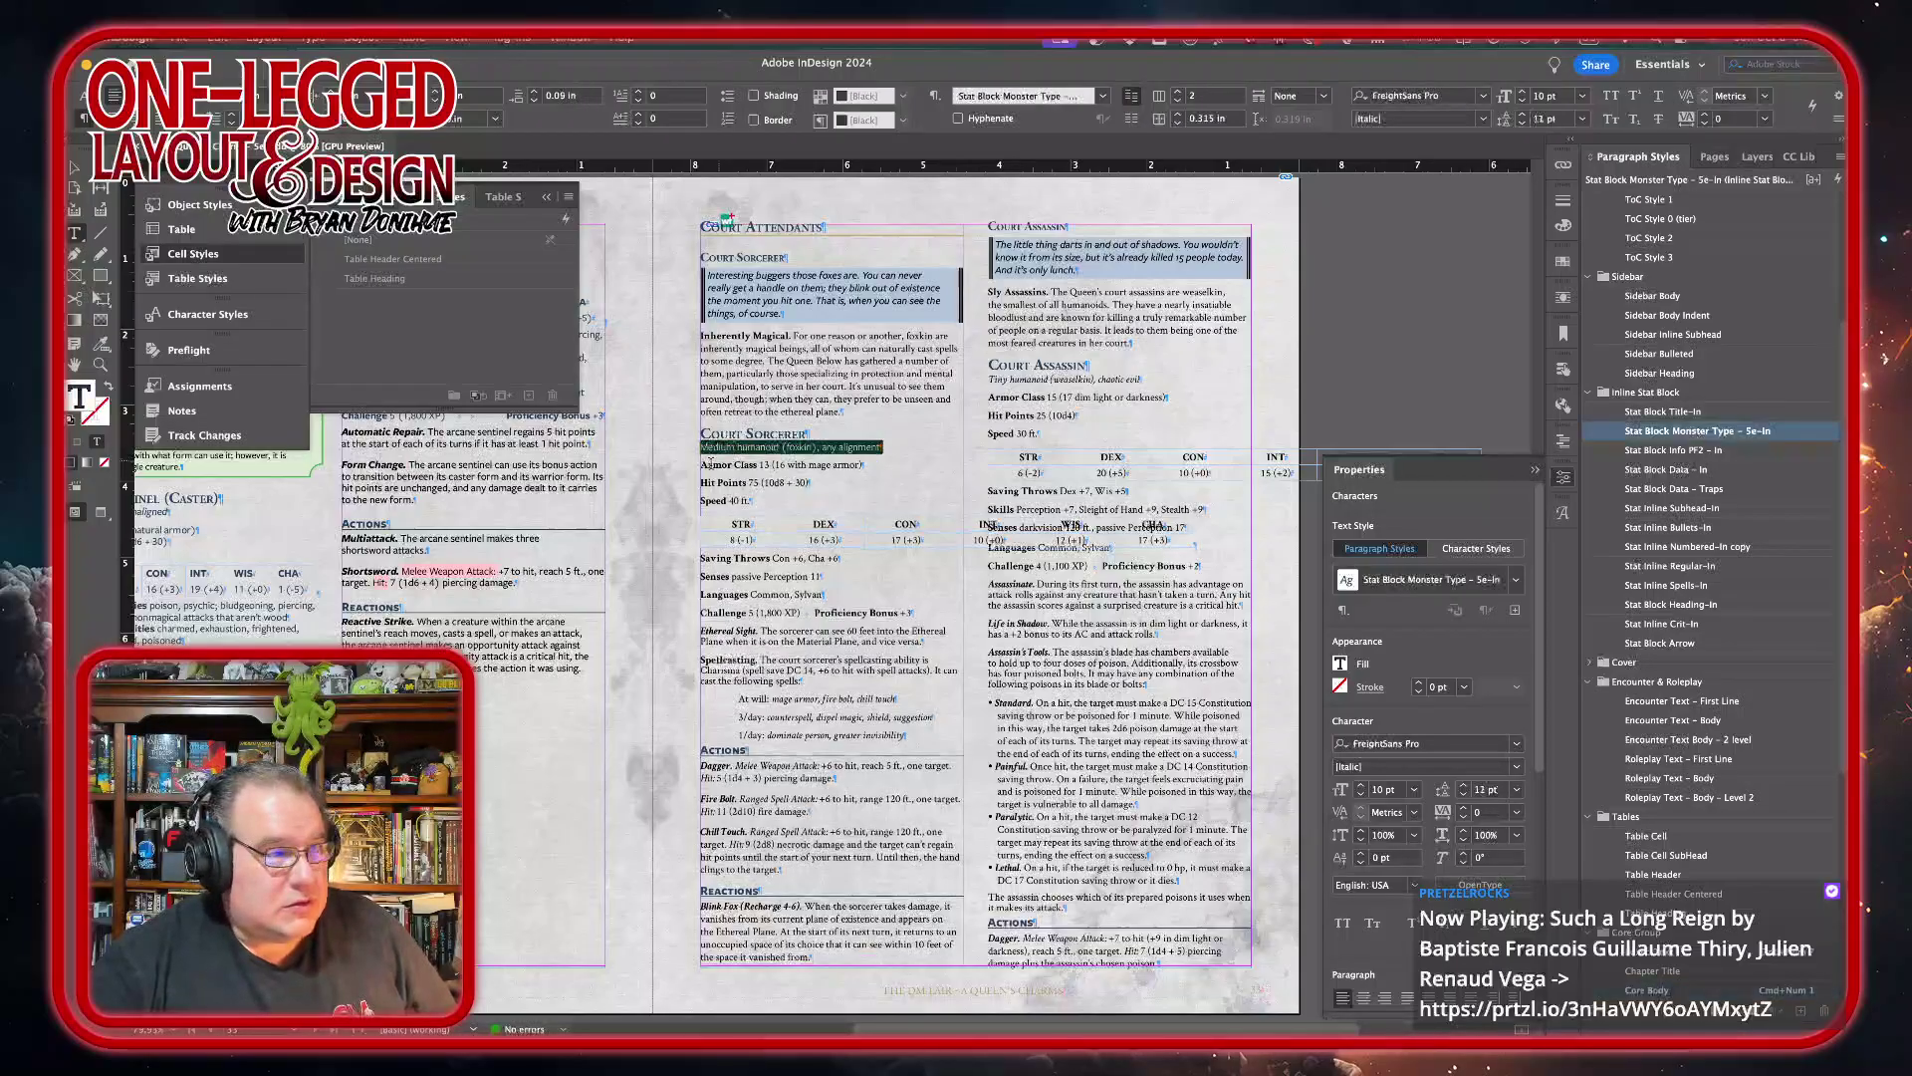
drag(701, 465, 713, 502)
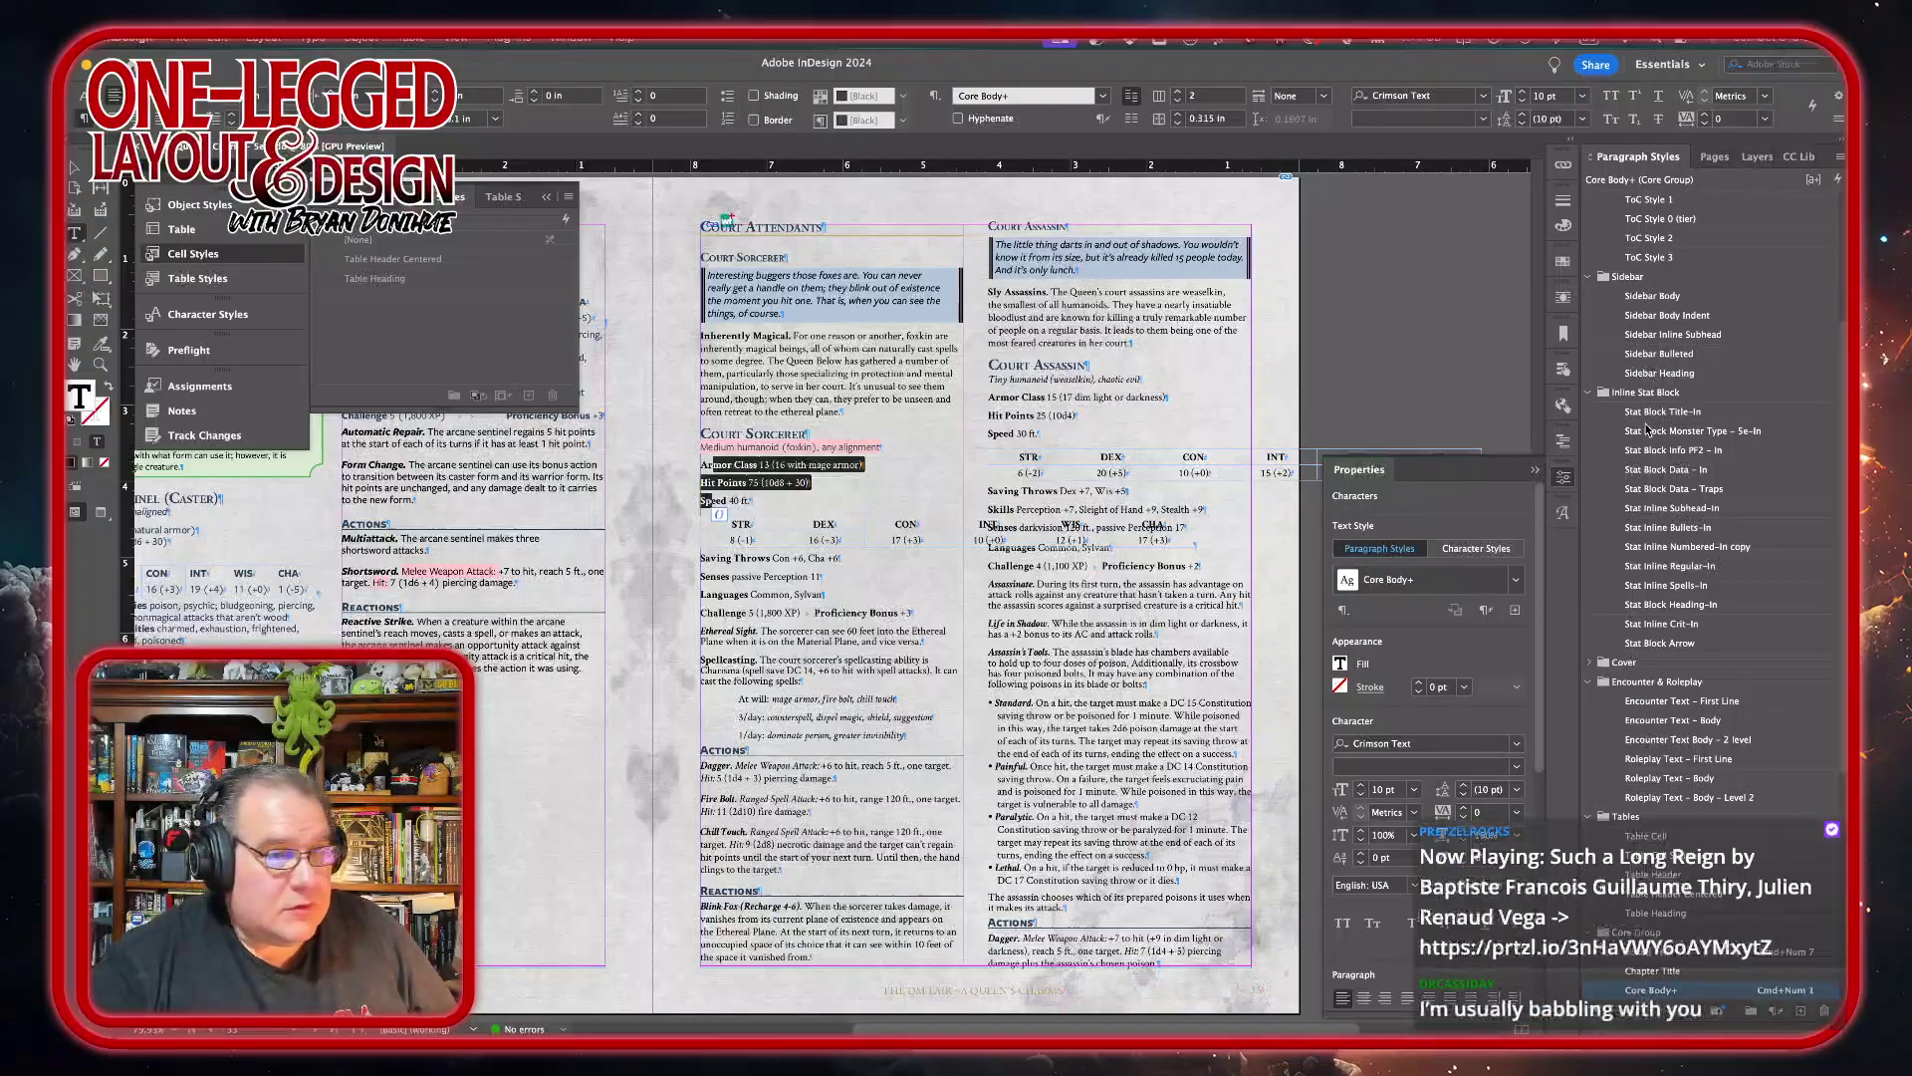
click(1661, 471)
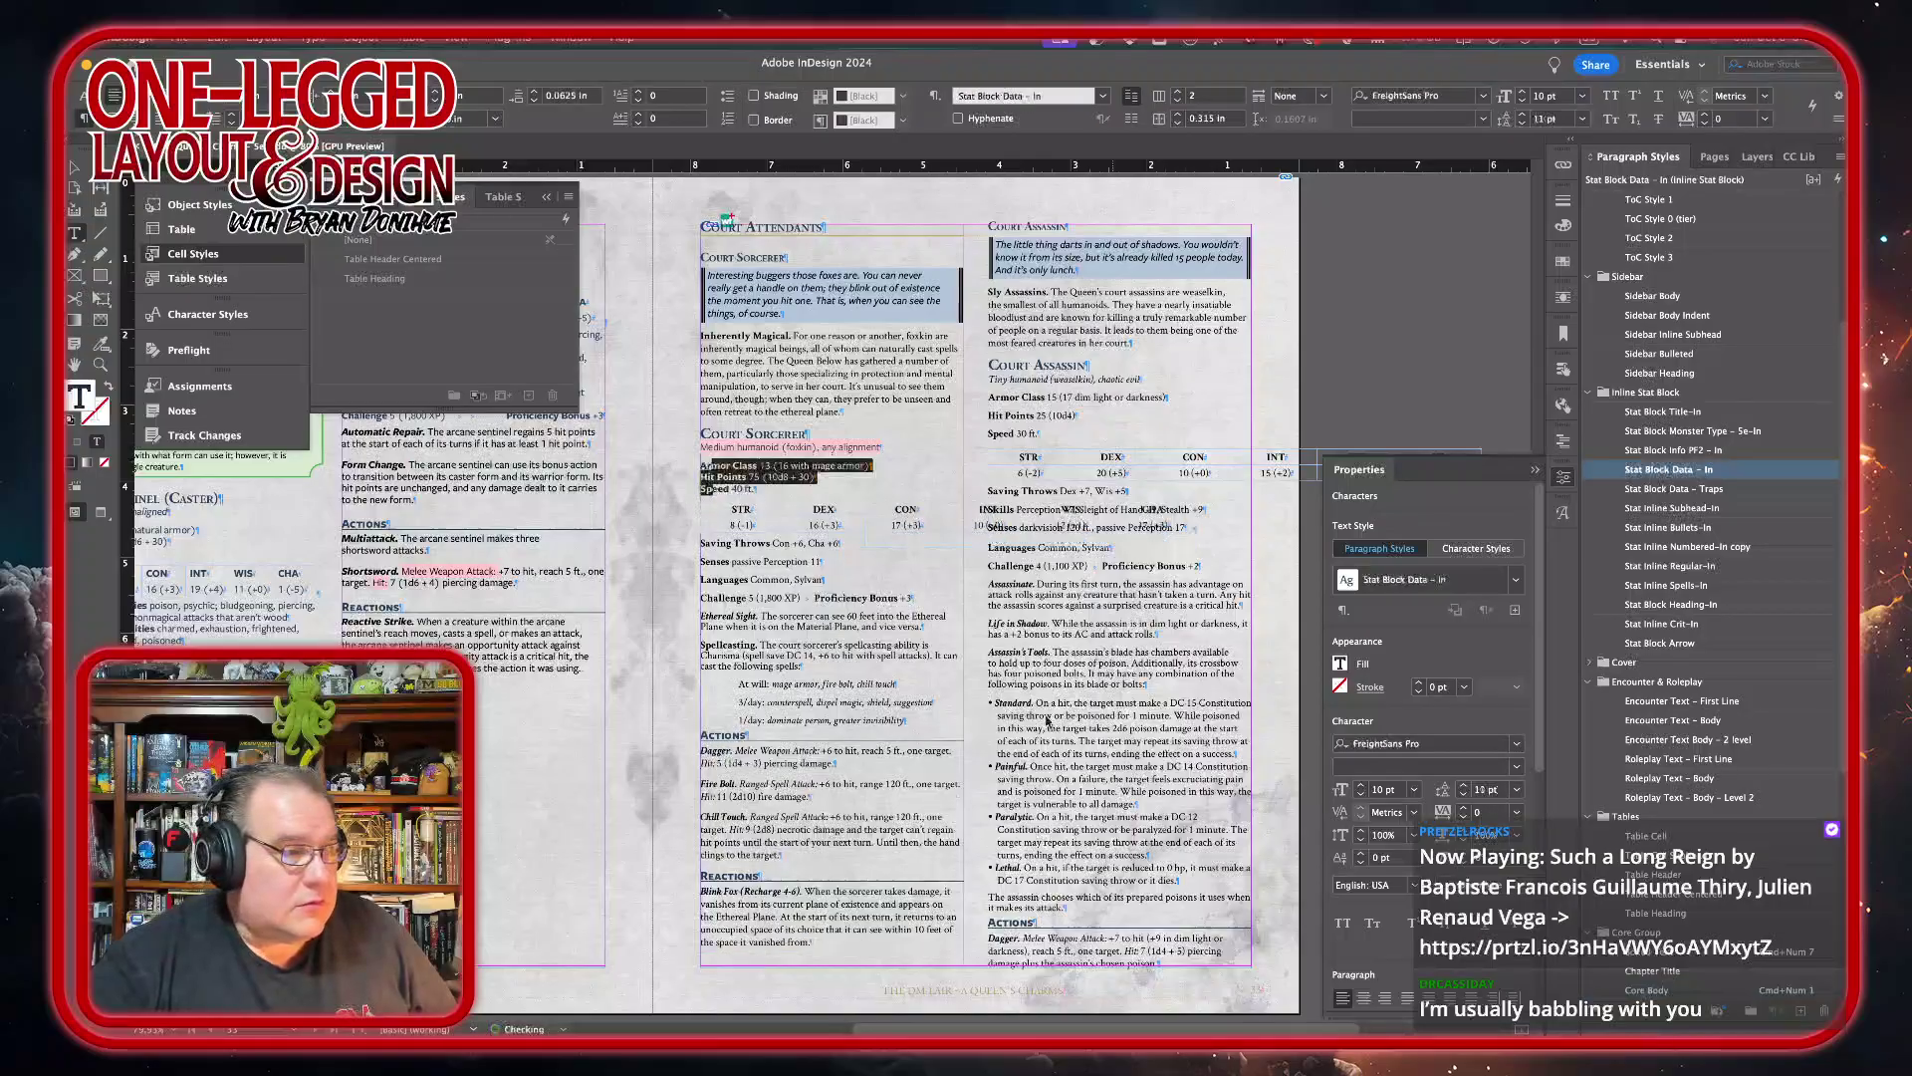
- Set the font style of the Court Sorcerer's creature type line to Medium Italic
triple_click(742, 447)
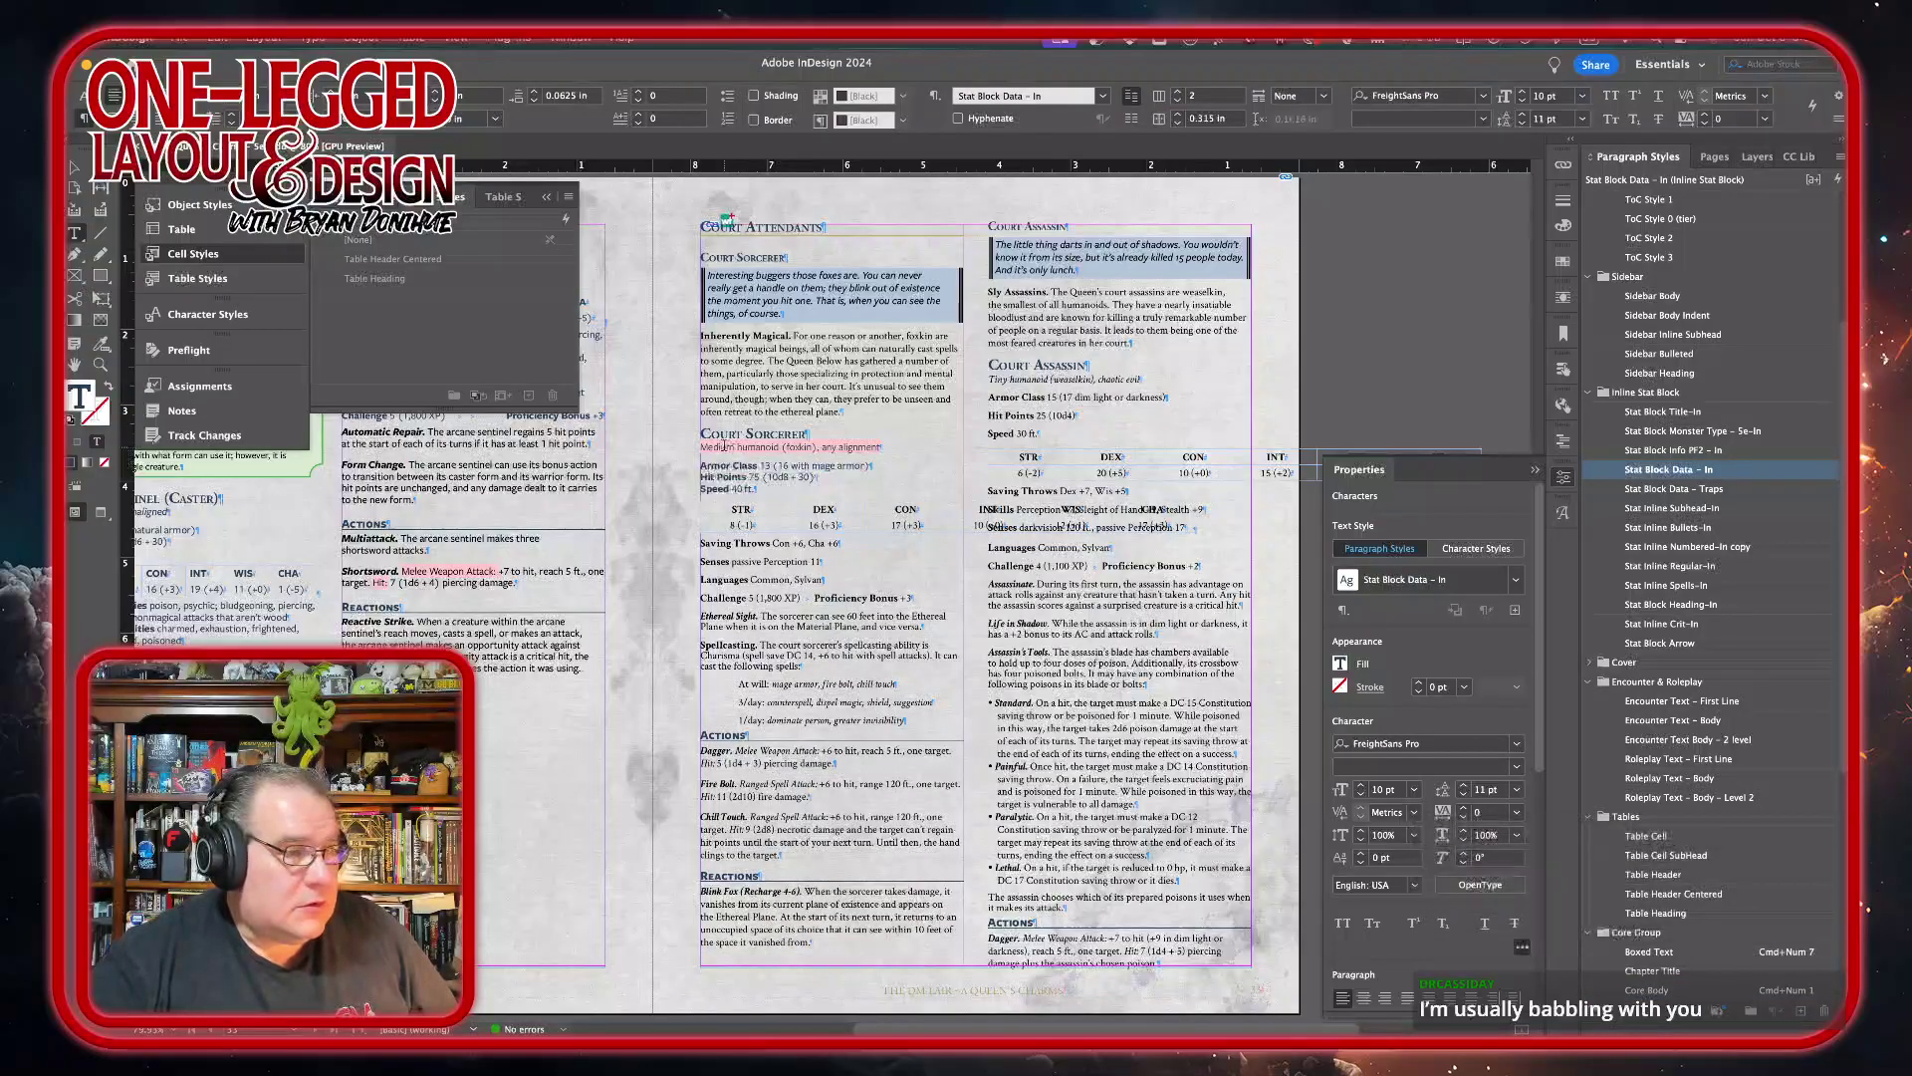
click(1516, 766)
click(1390, 876)
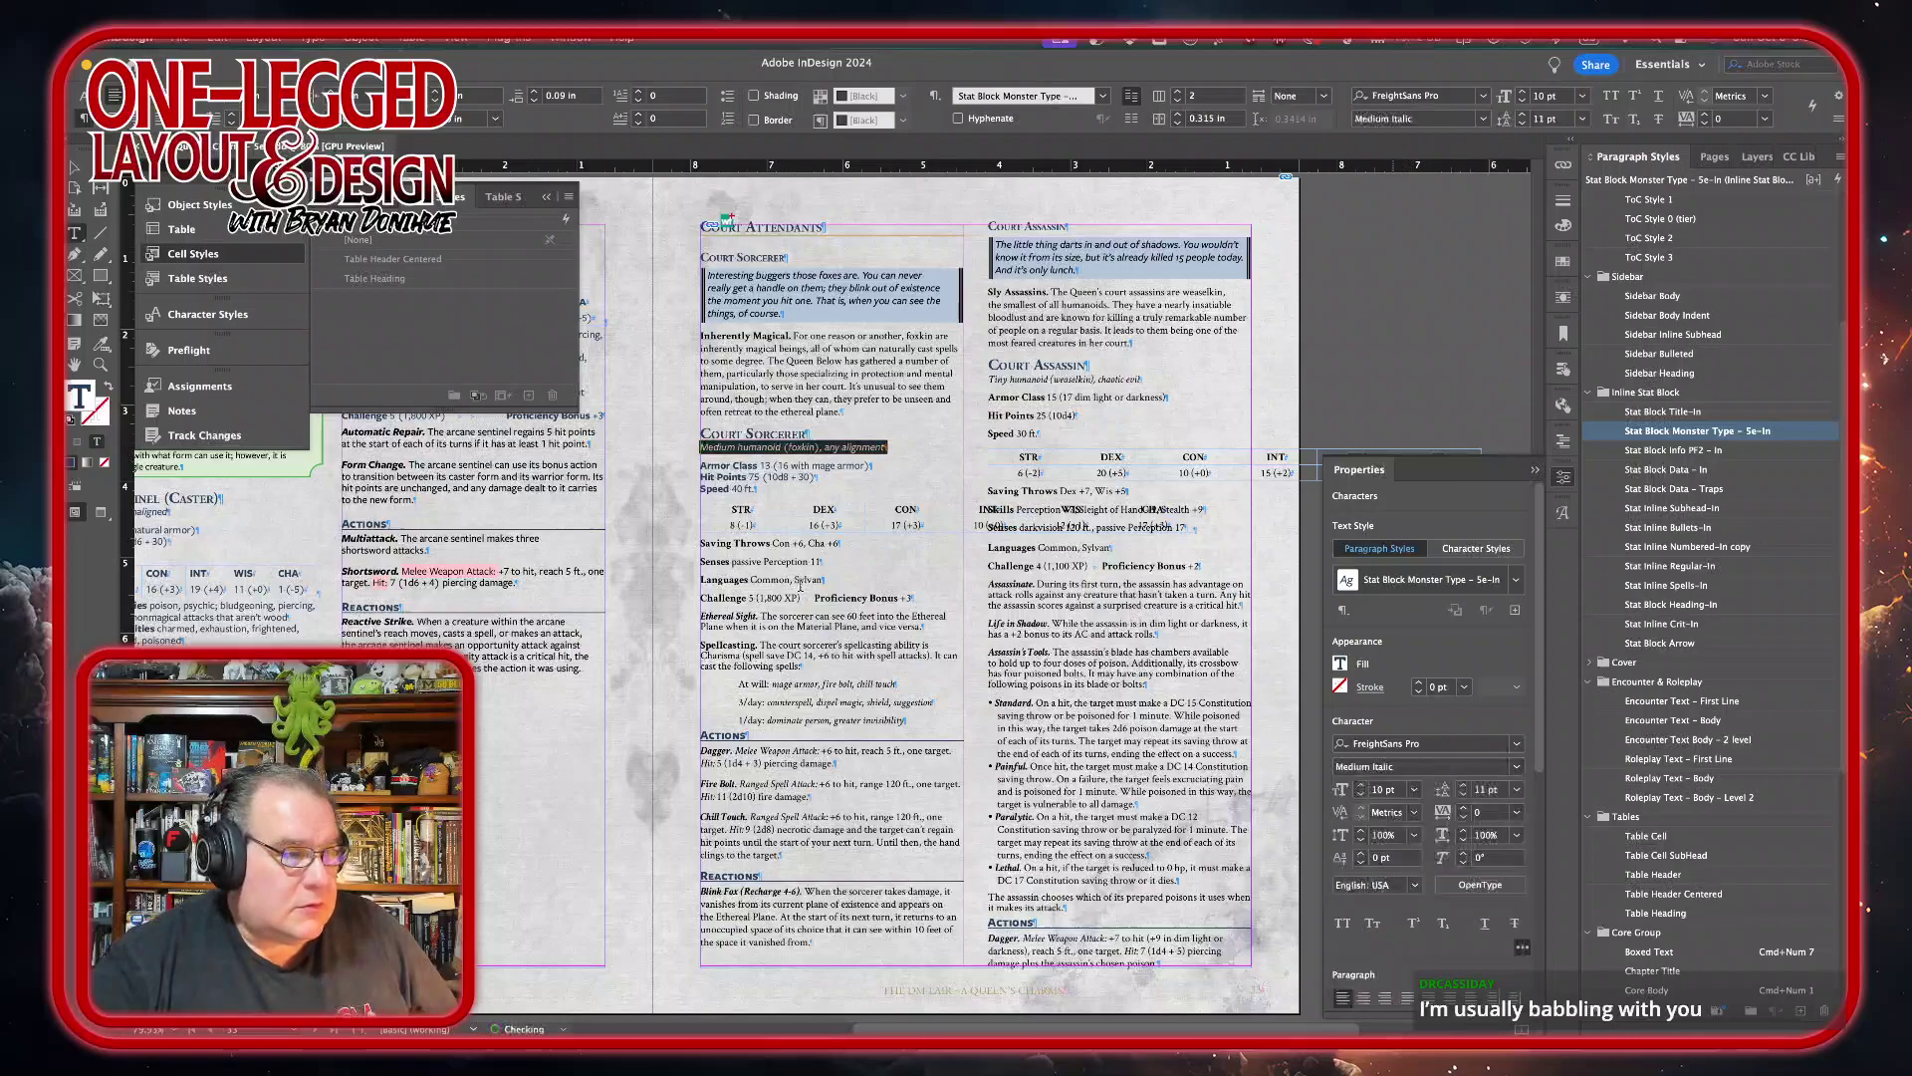
- Apply Stat Block Data – In to the Court Sorcerer's ability score table and fit its columns evenly within the text column
drag(720, 510, 1211, 544)
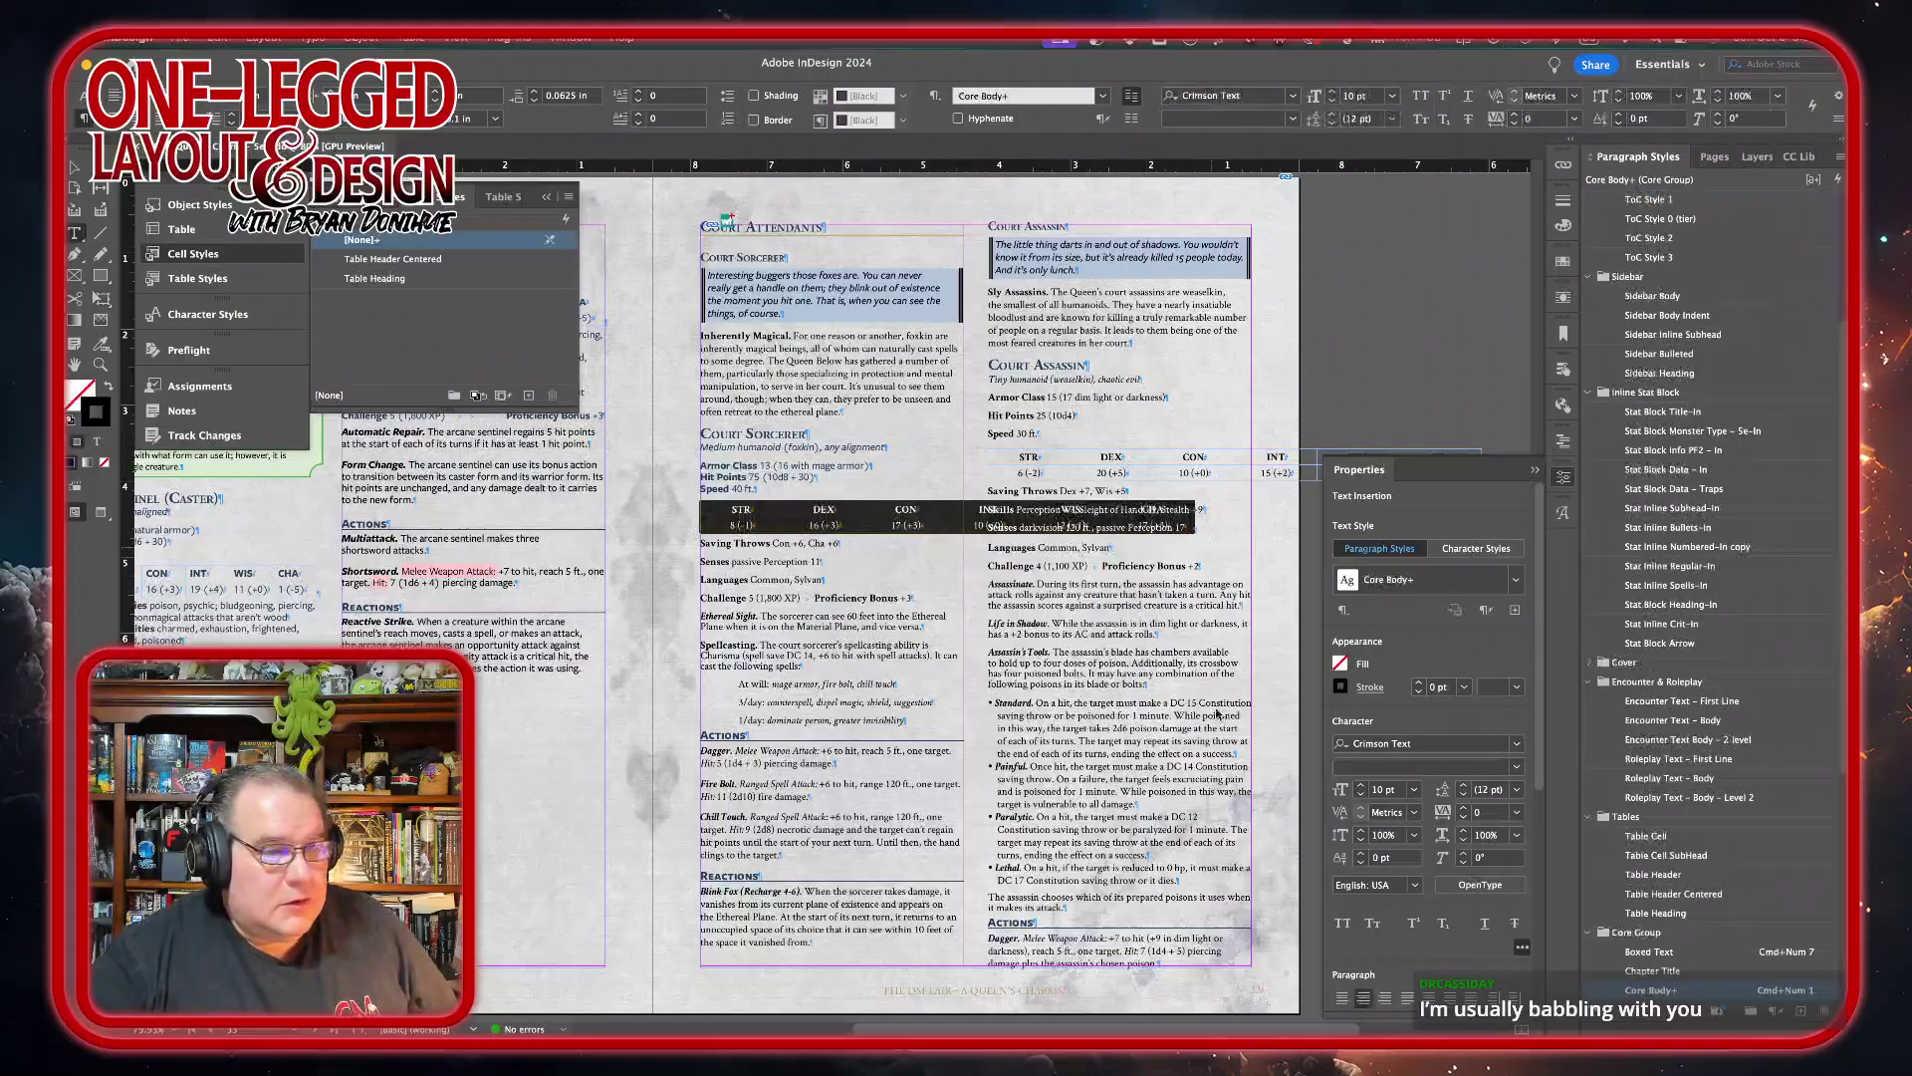
click(1690, 471)
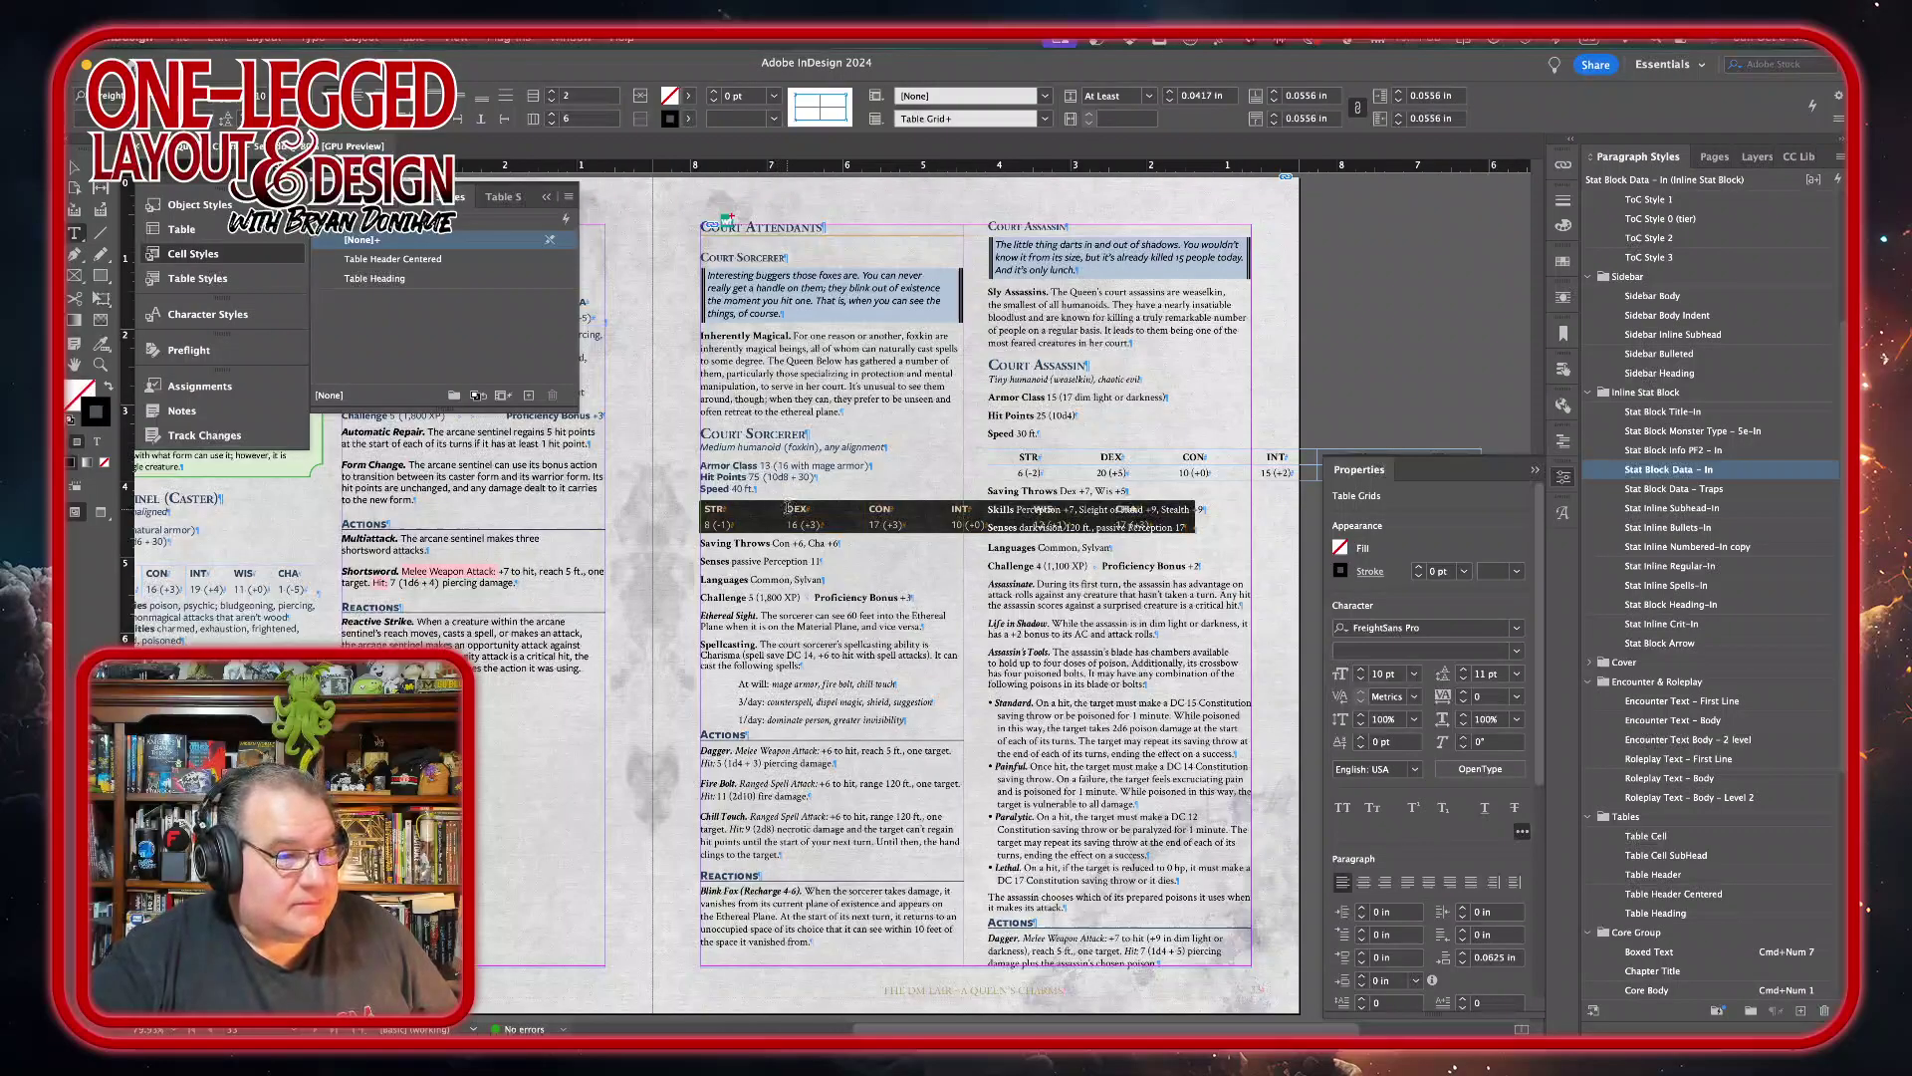
drag(786, 515, 735, 515)
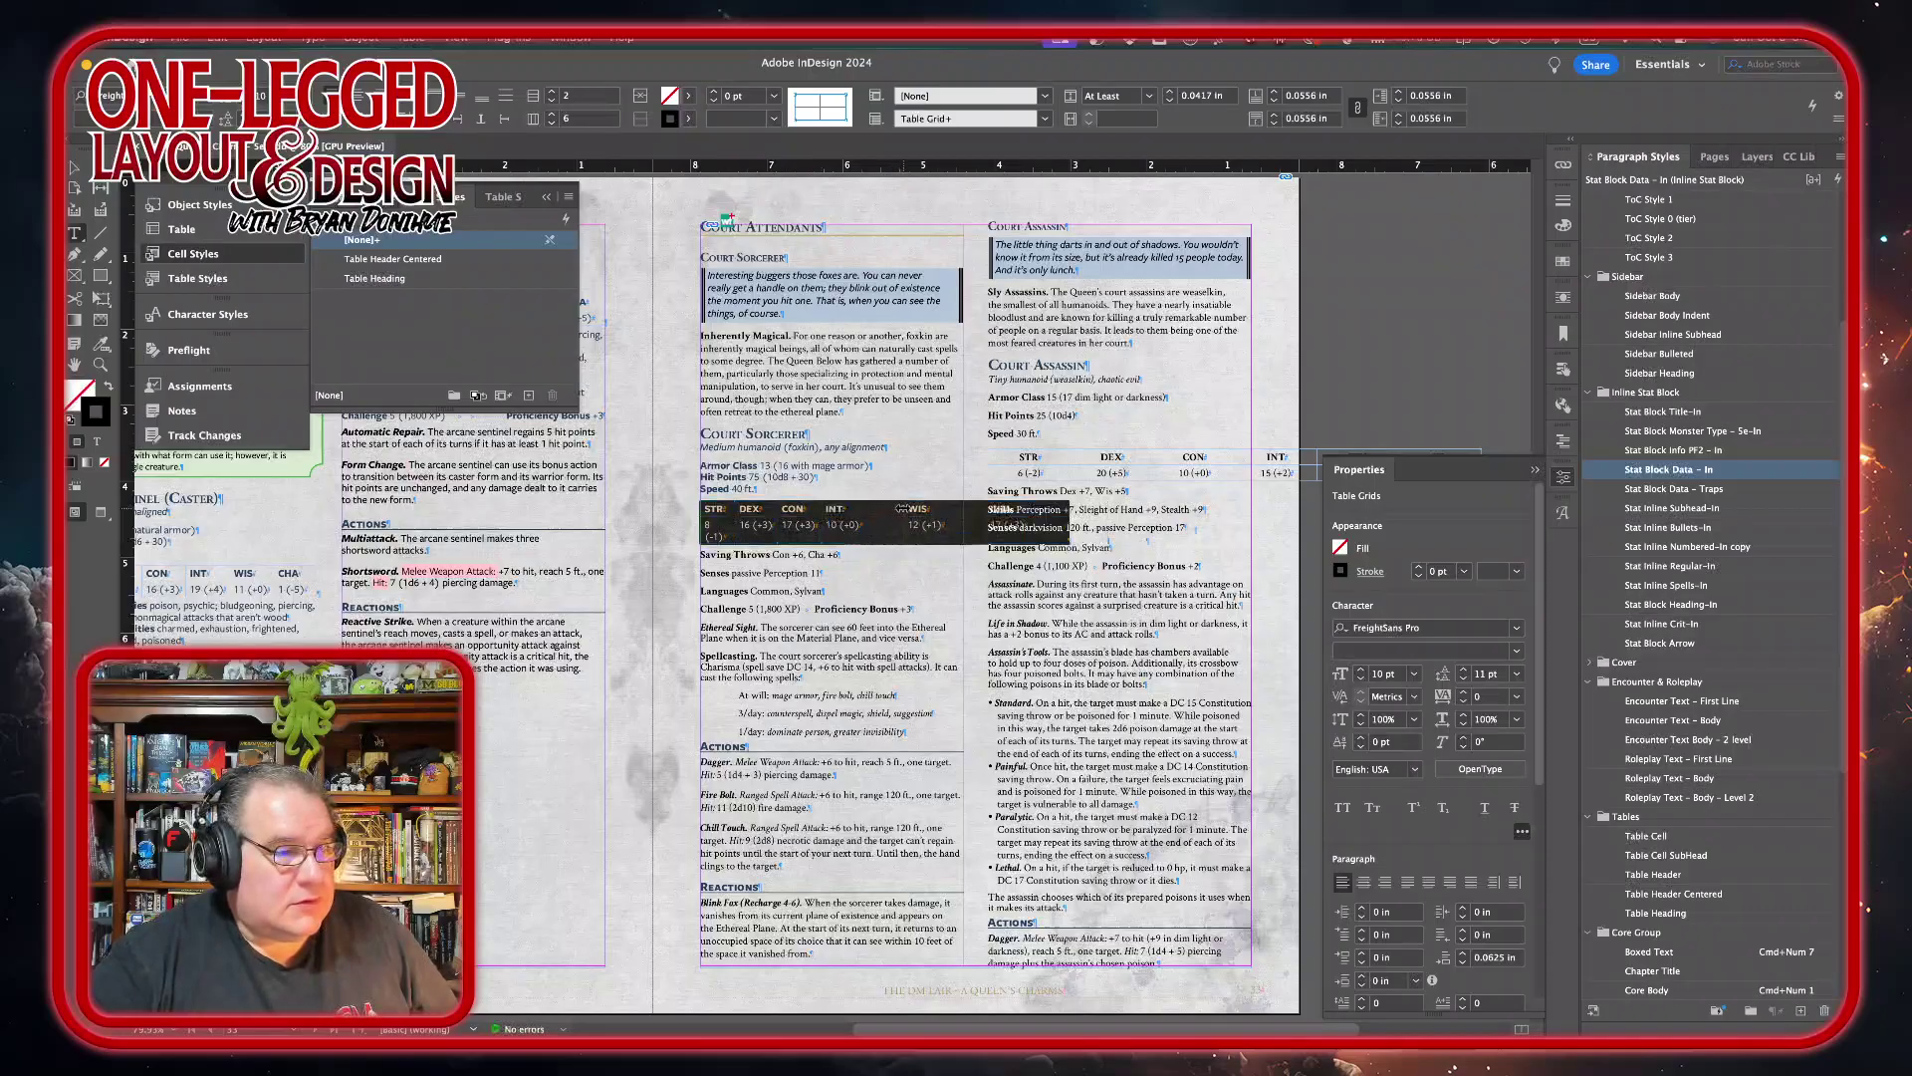
drag(863, 509, 961, 511)
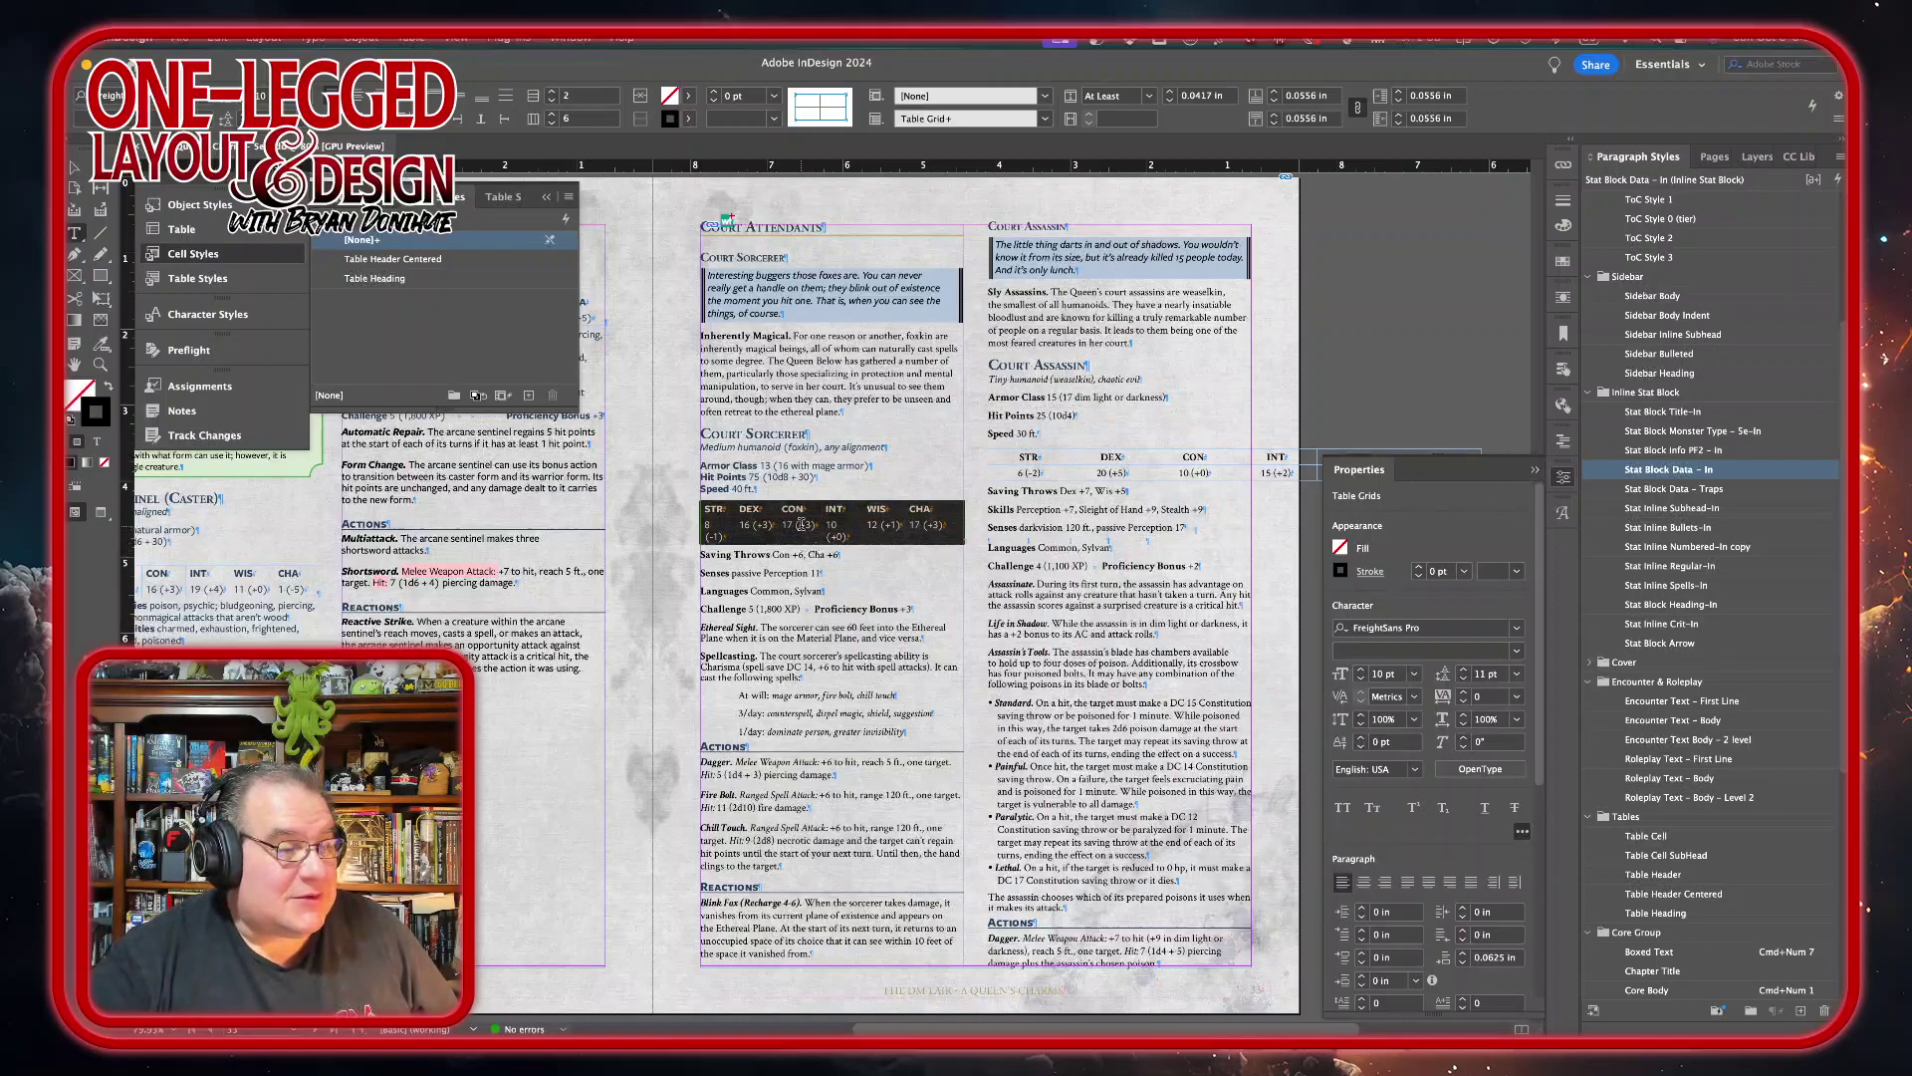
right_click(802, 525)
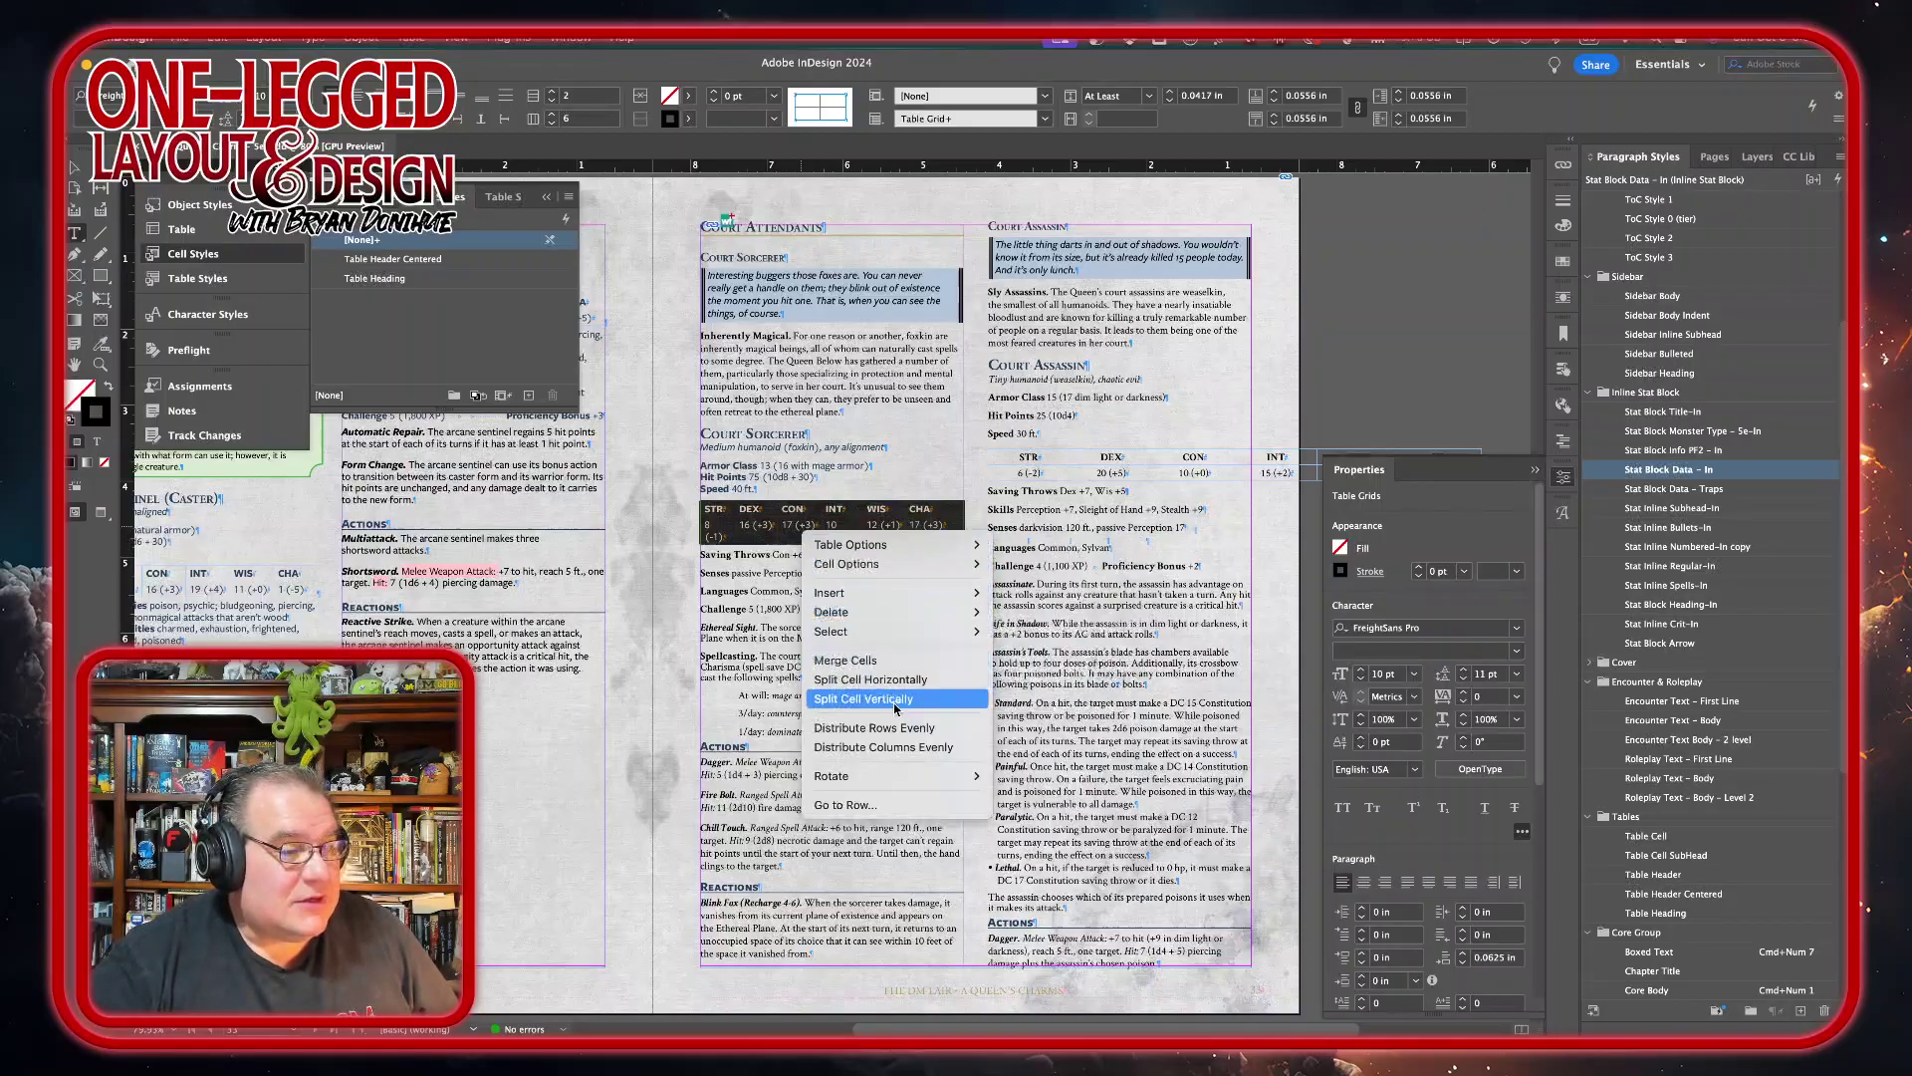
click(883, 747)
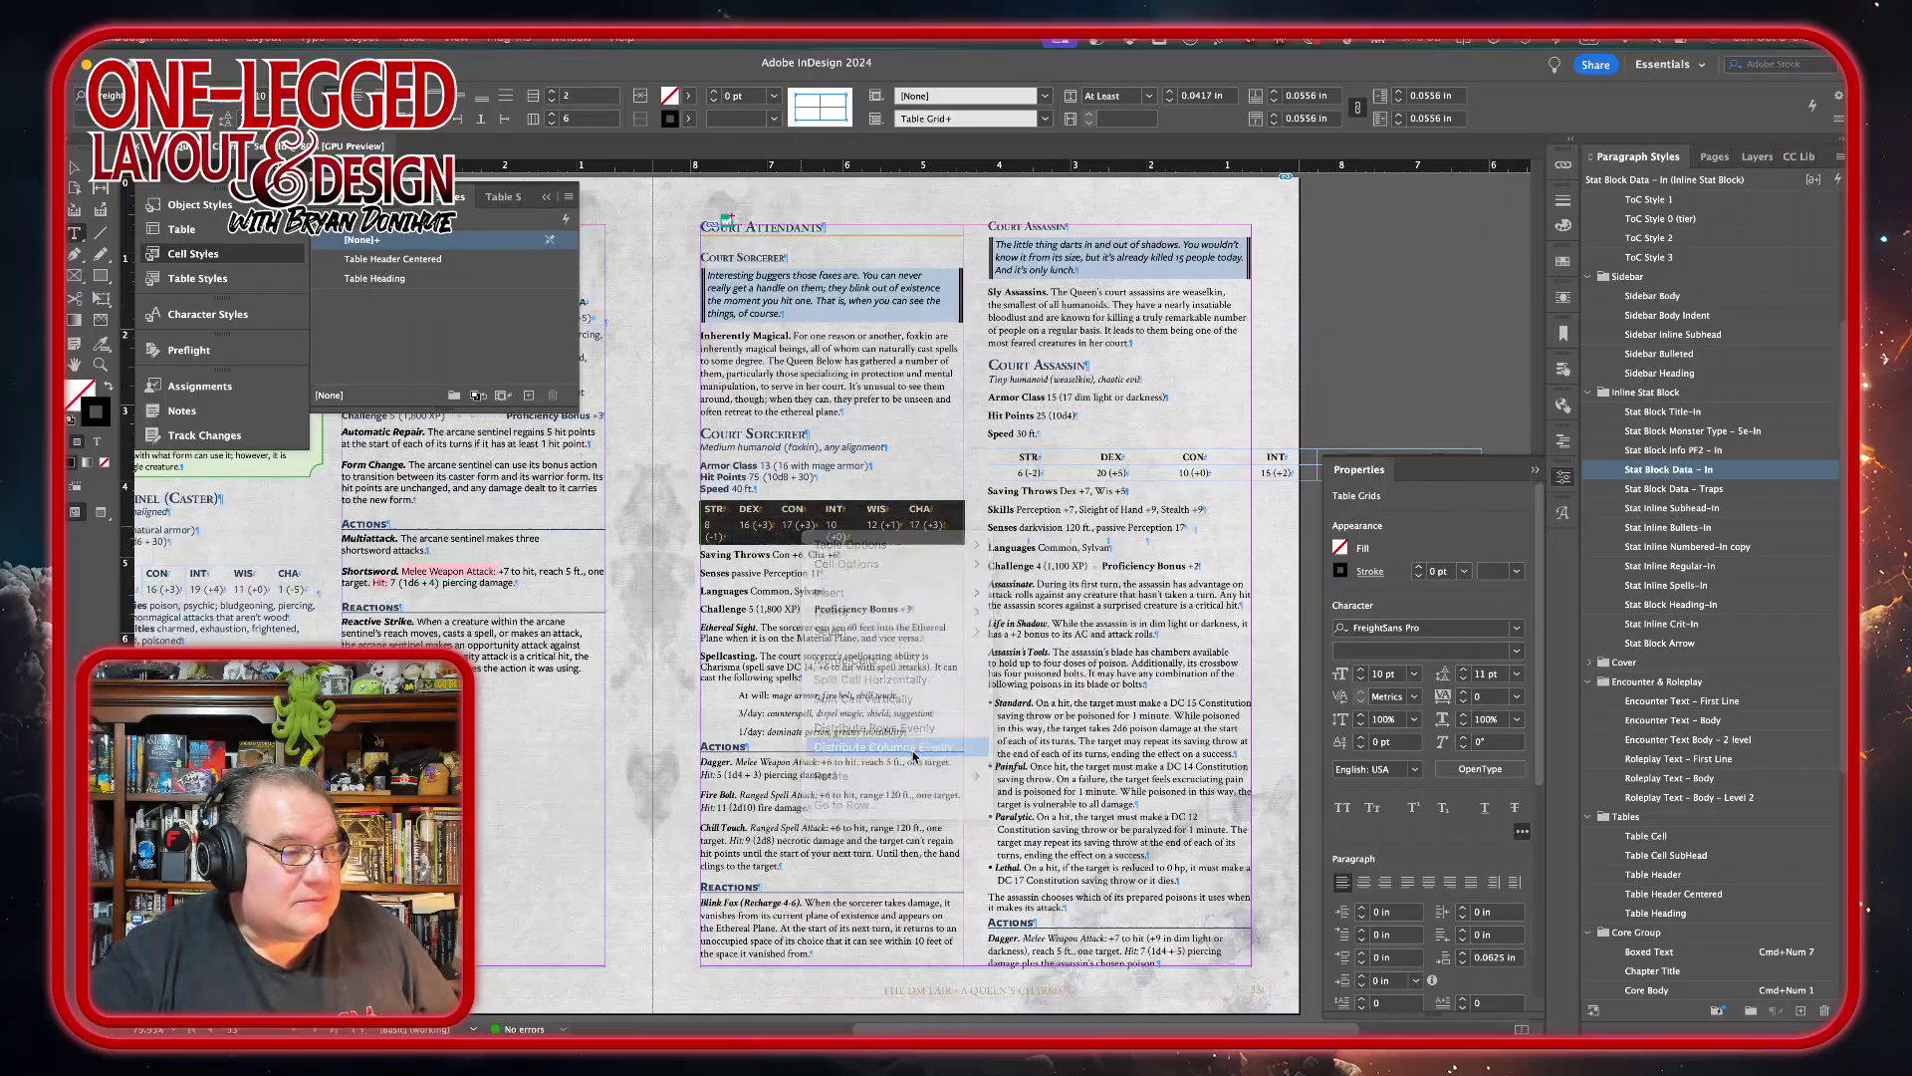
- Apply Stat Block Data – In to the Court Sorcerer's Saving Throws through Challenge lines and insert a tab before Proficiency Bonus
click(725, 543)
drag(932, 605, 932, 590)
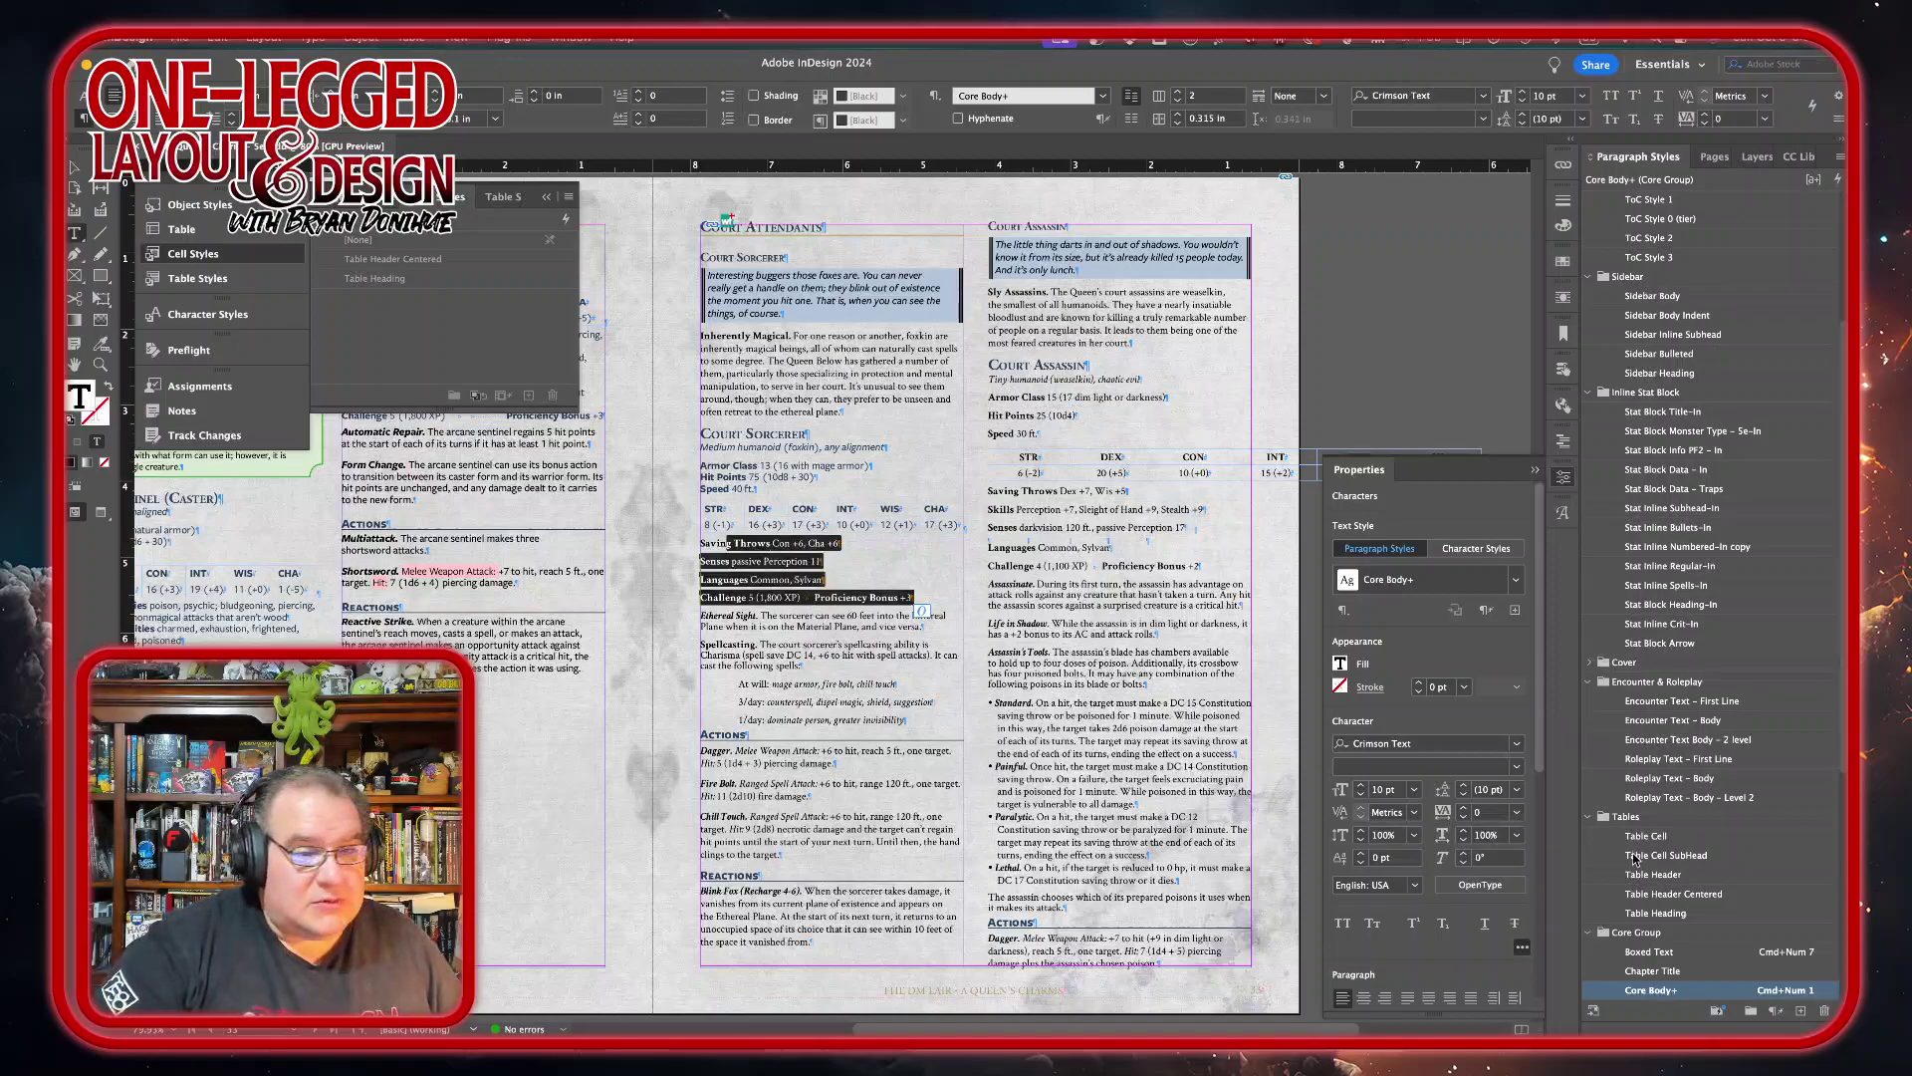
click(1677, 471)
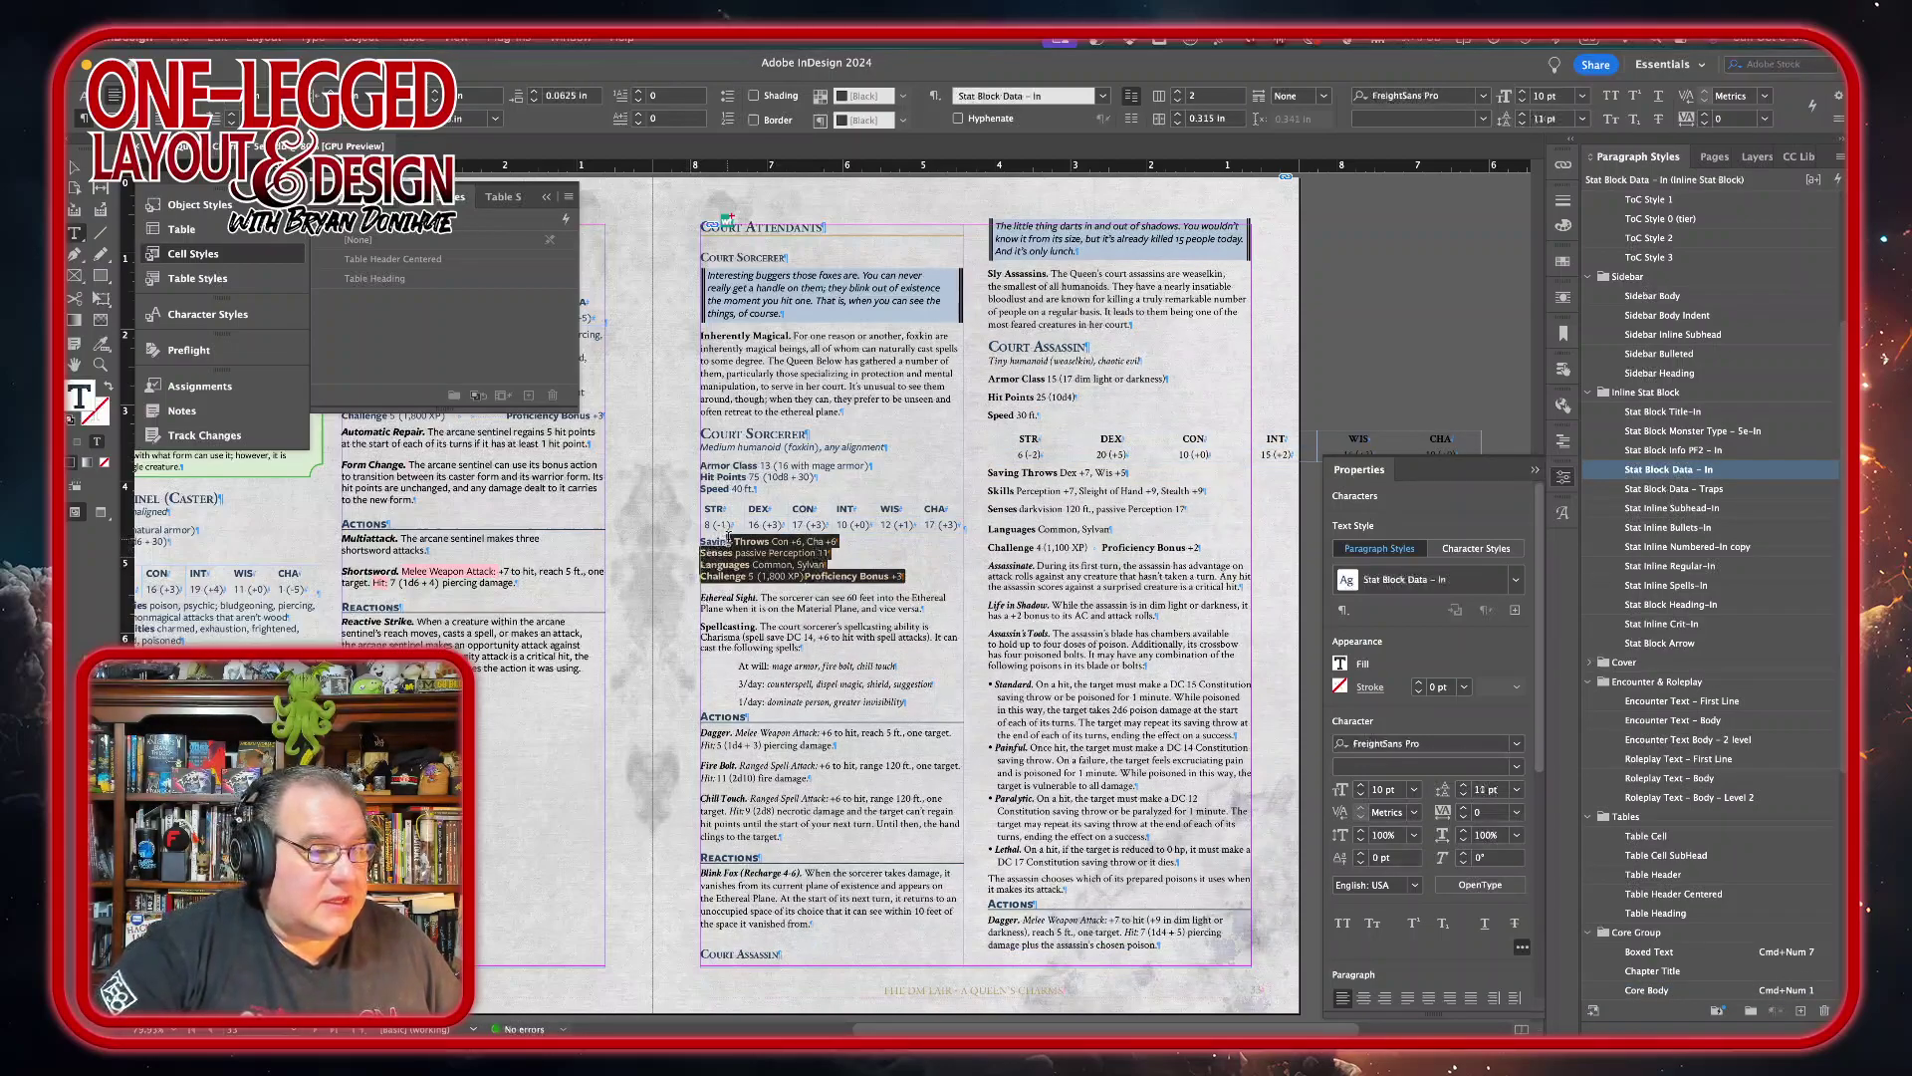
click(806, 580)
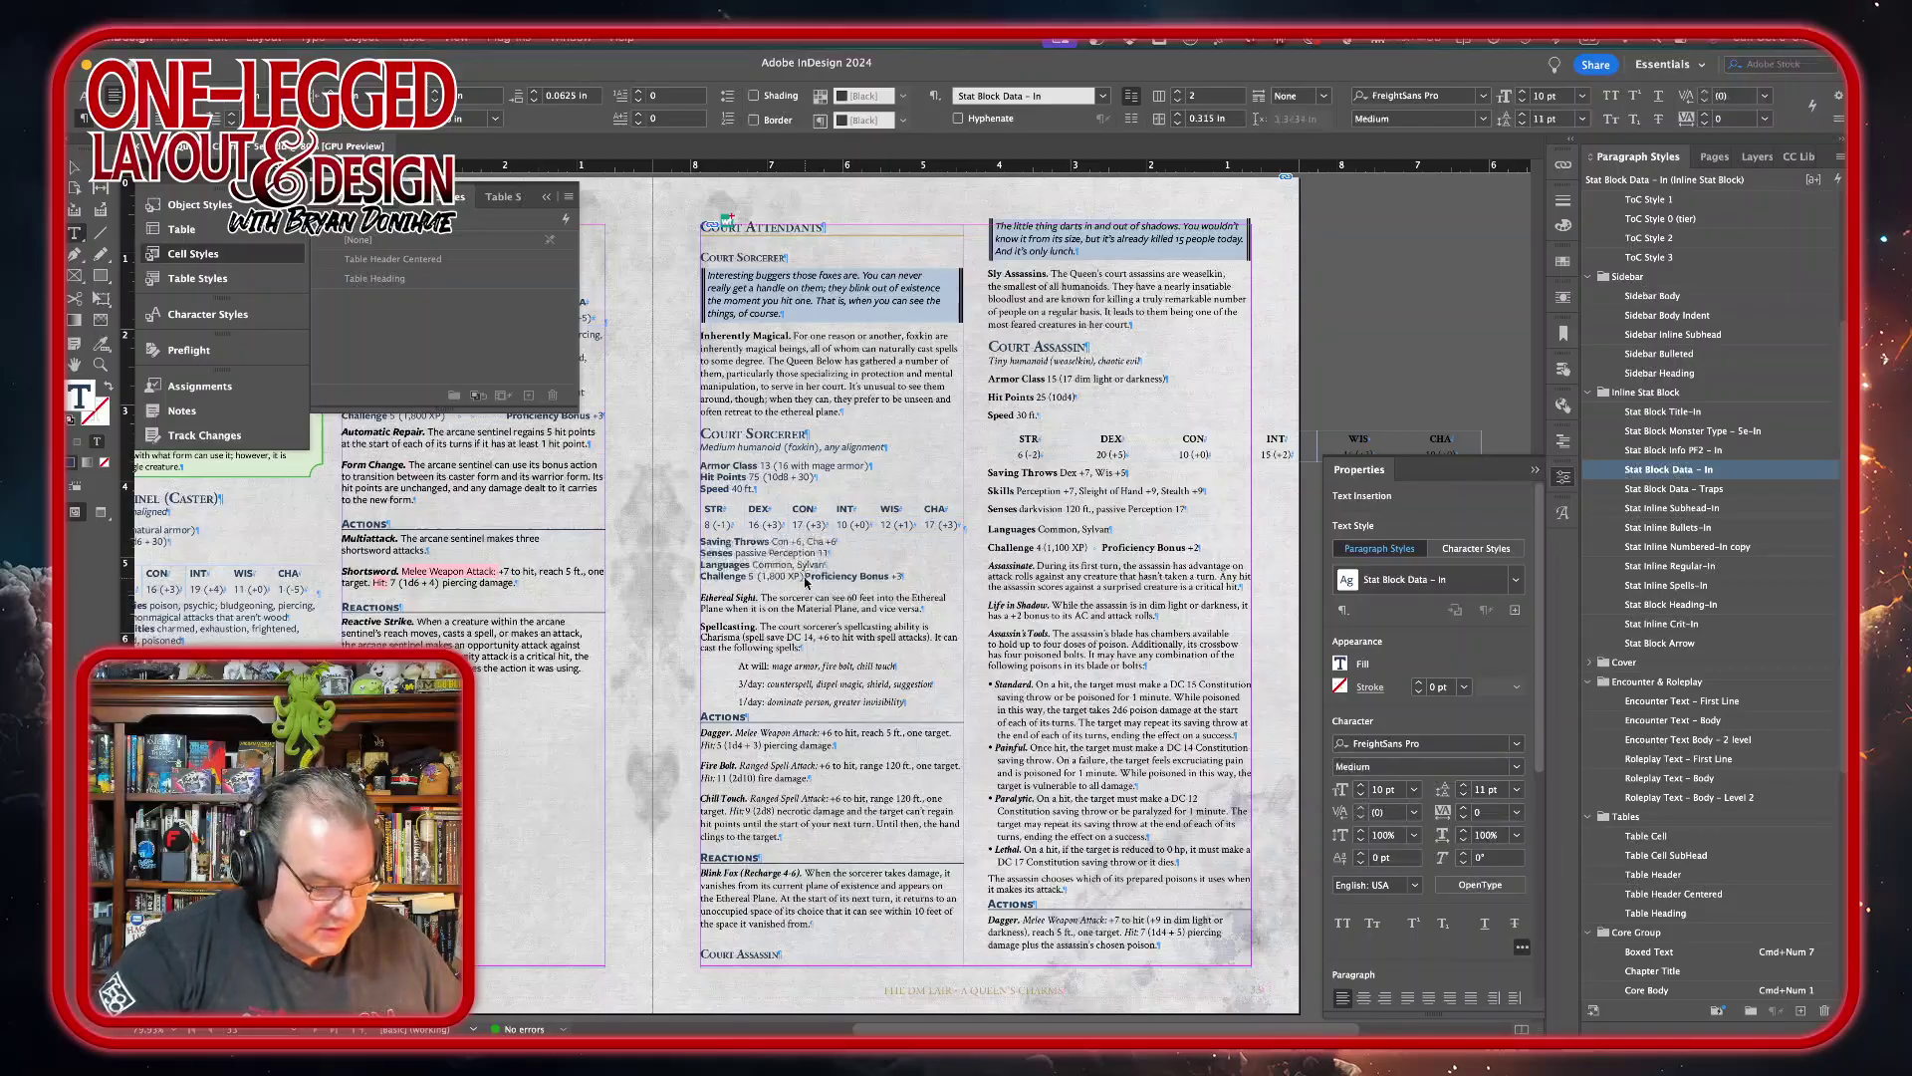
key(Tab)
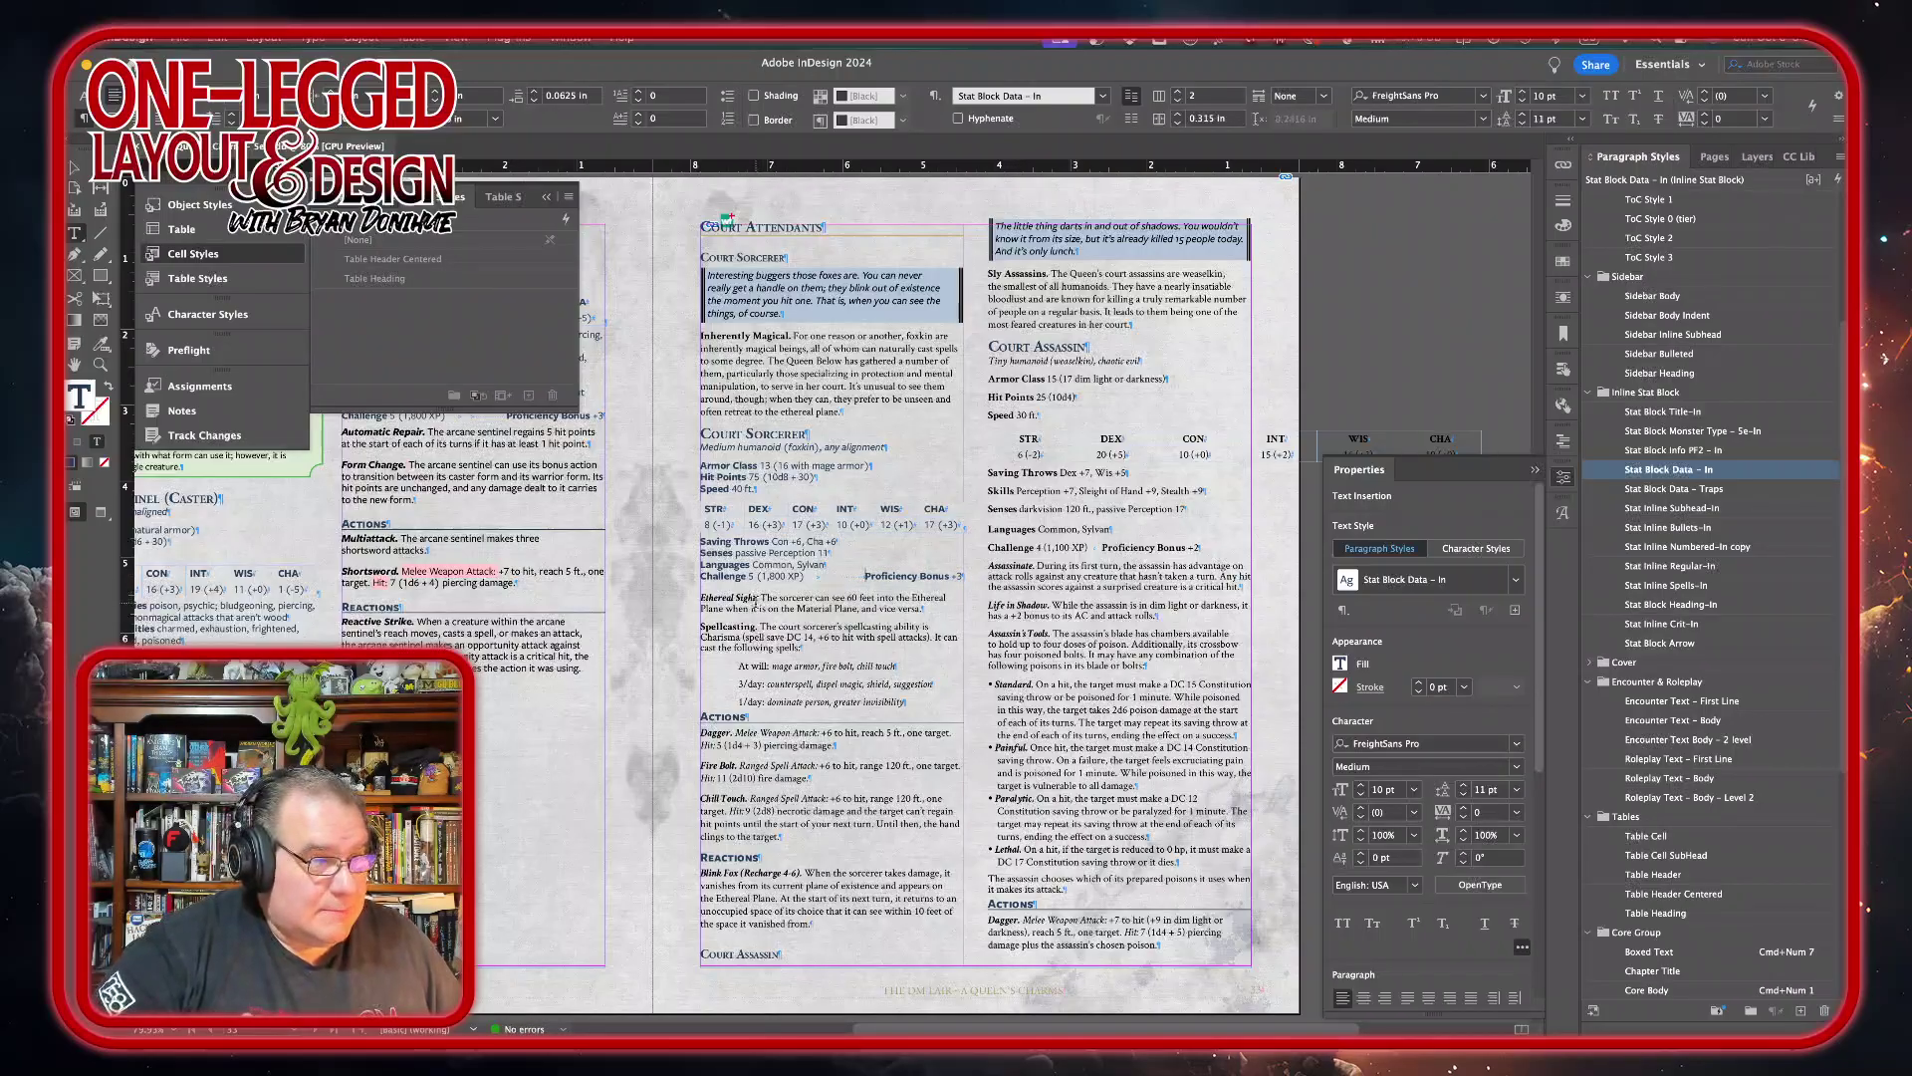
- Apply Stat Inline Regular-In to the Court Sorcerer's Ethereal Sight and Spellcasting paragraphs and Stat Inline Spells-In to the three spell list lines
drag(754, 605, 763, 647)
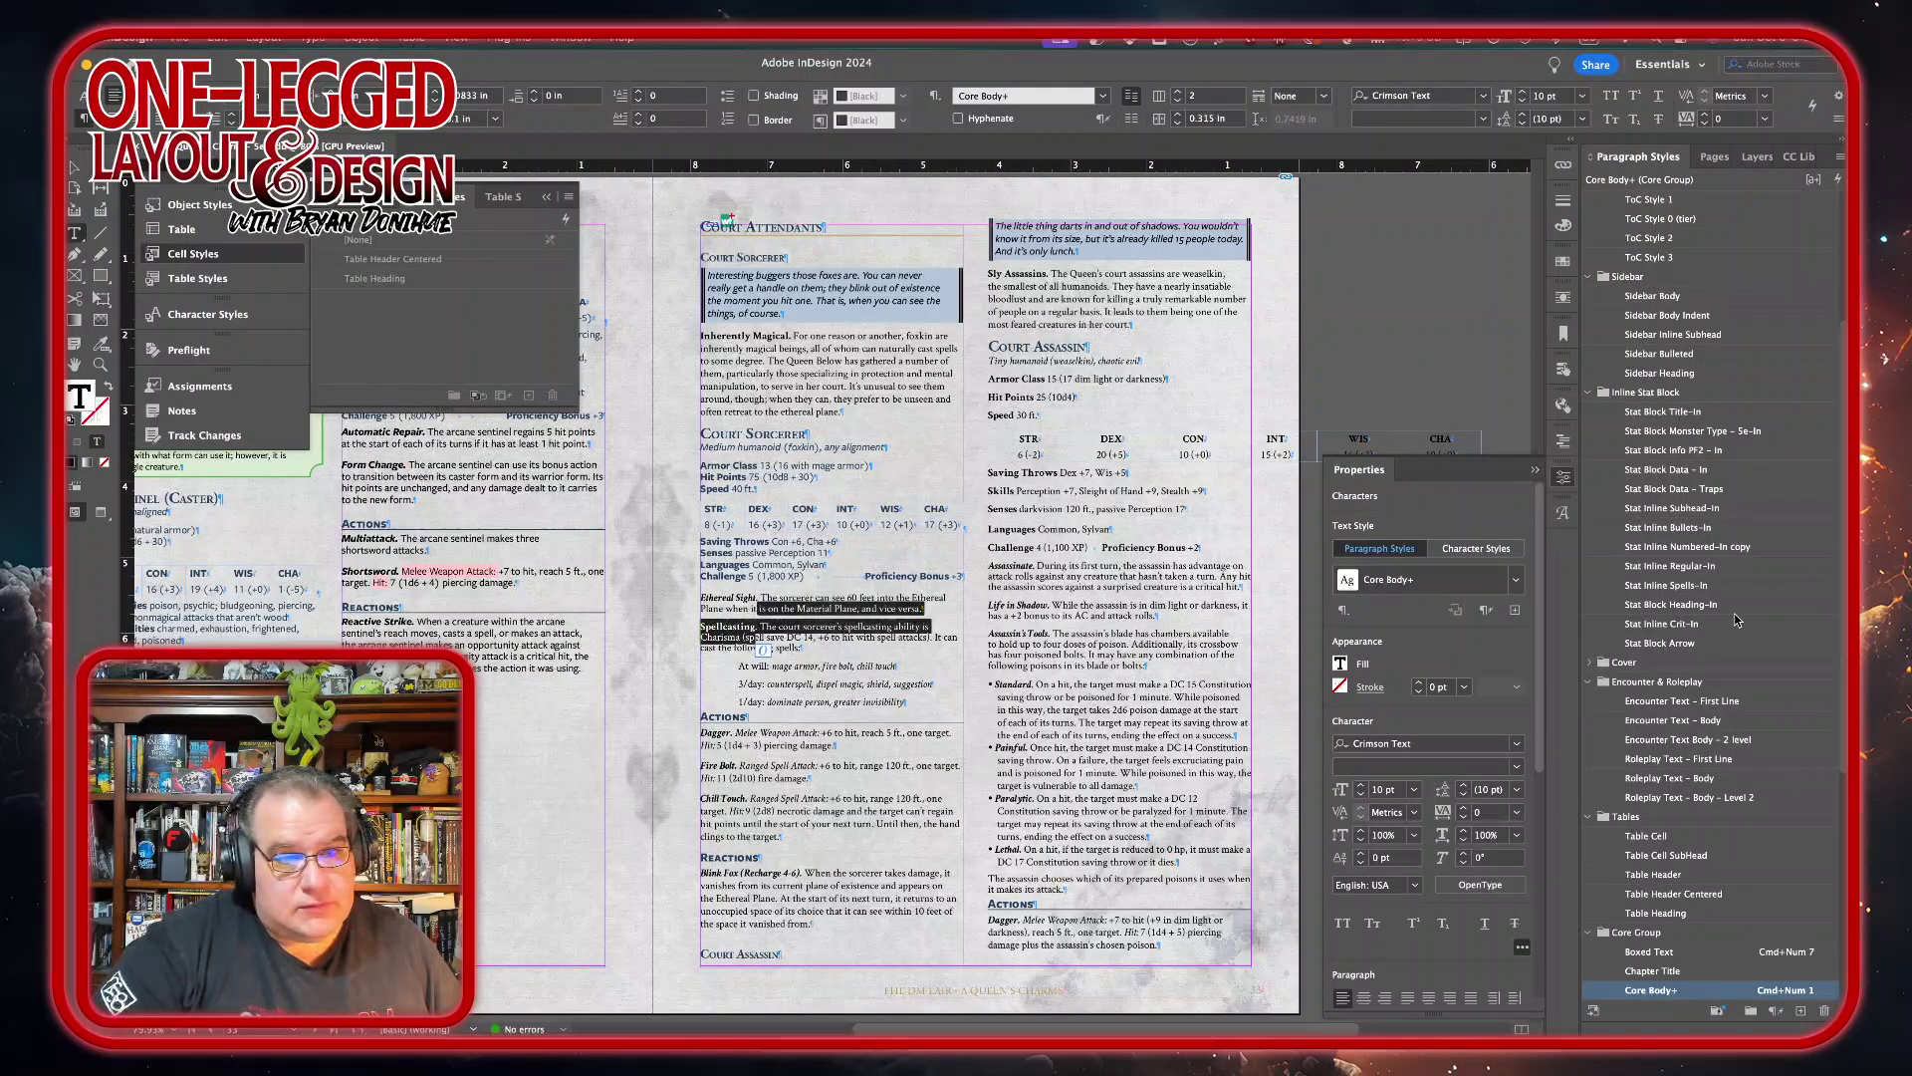
click(1667, 567)
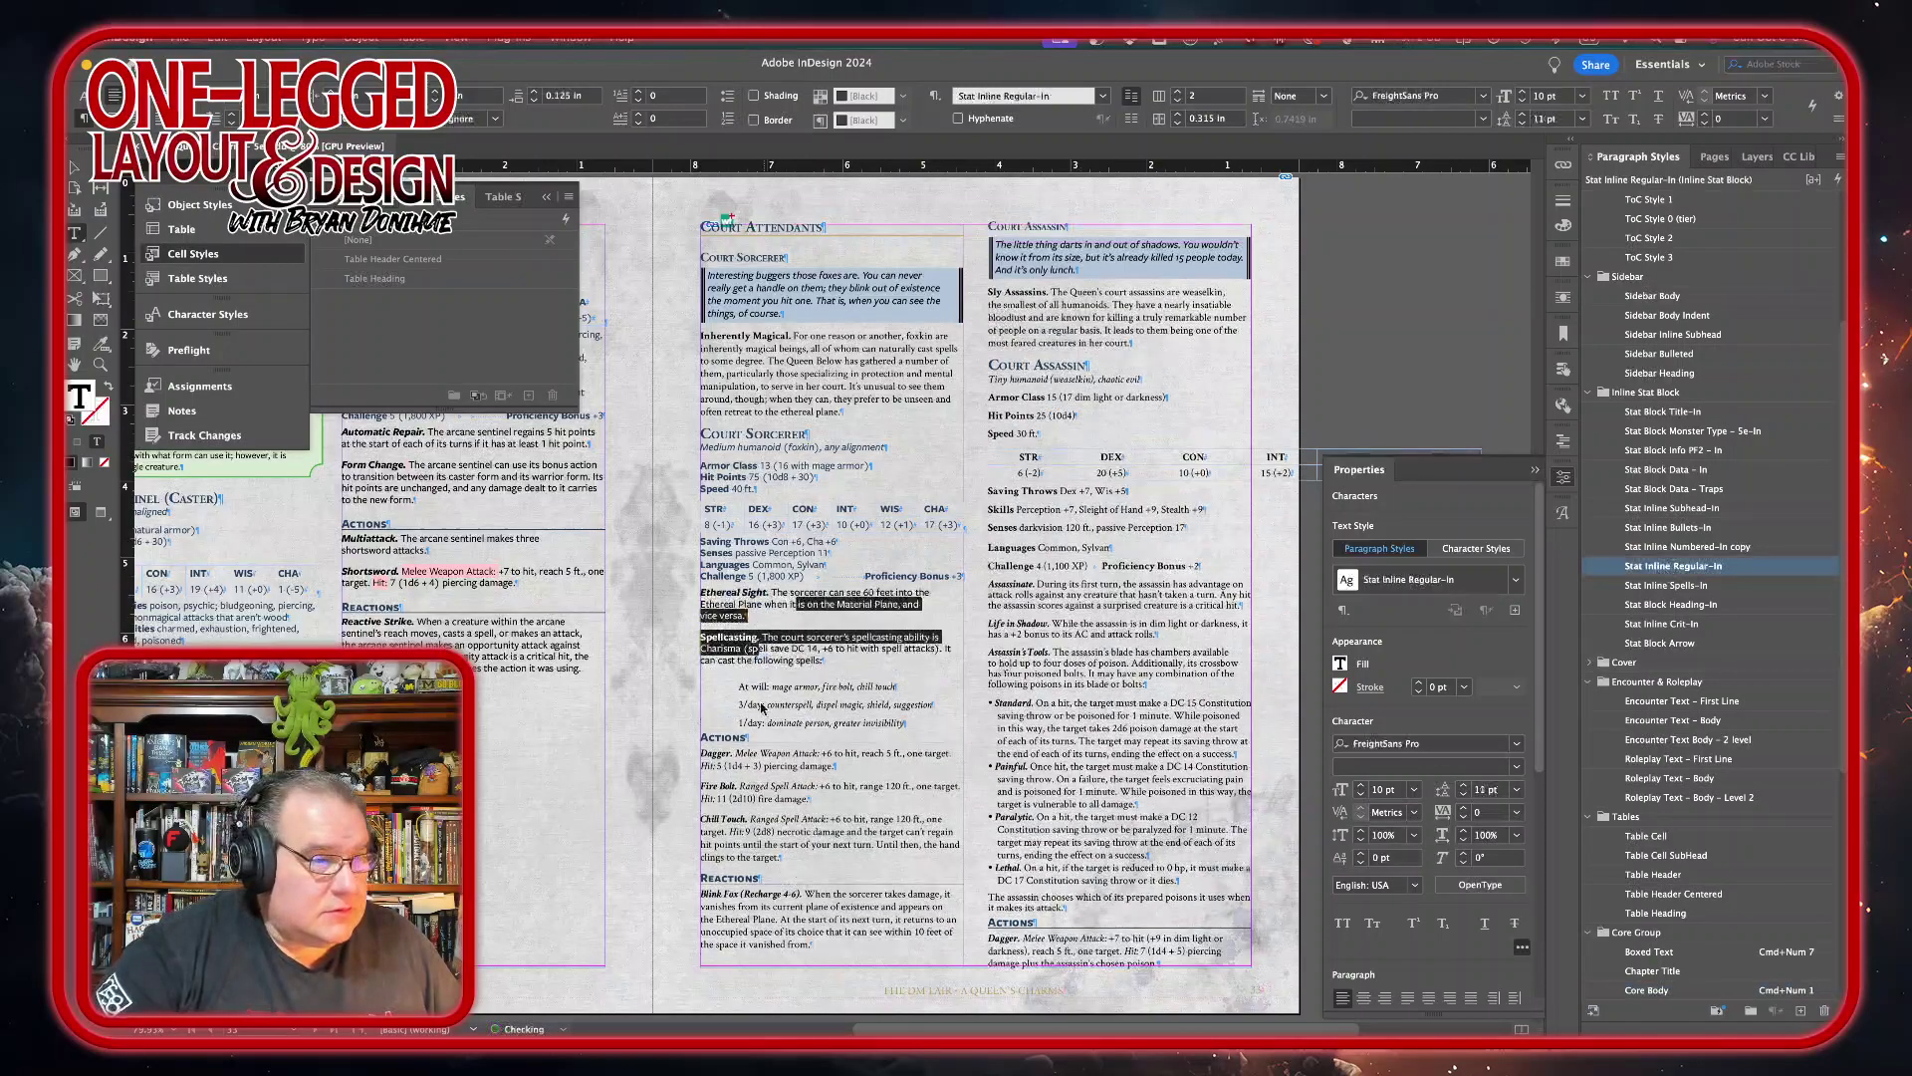
drag(758, 687, 760, 721)
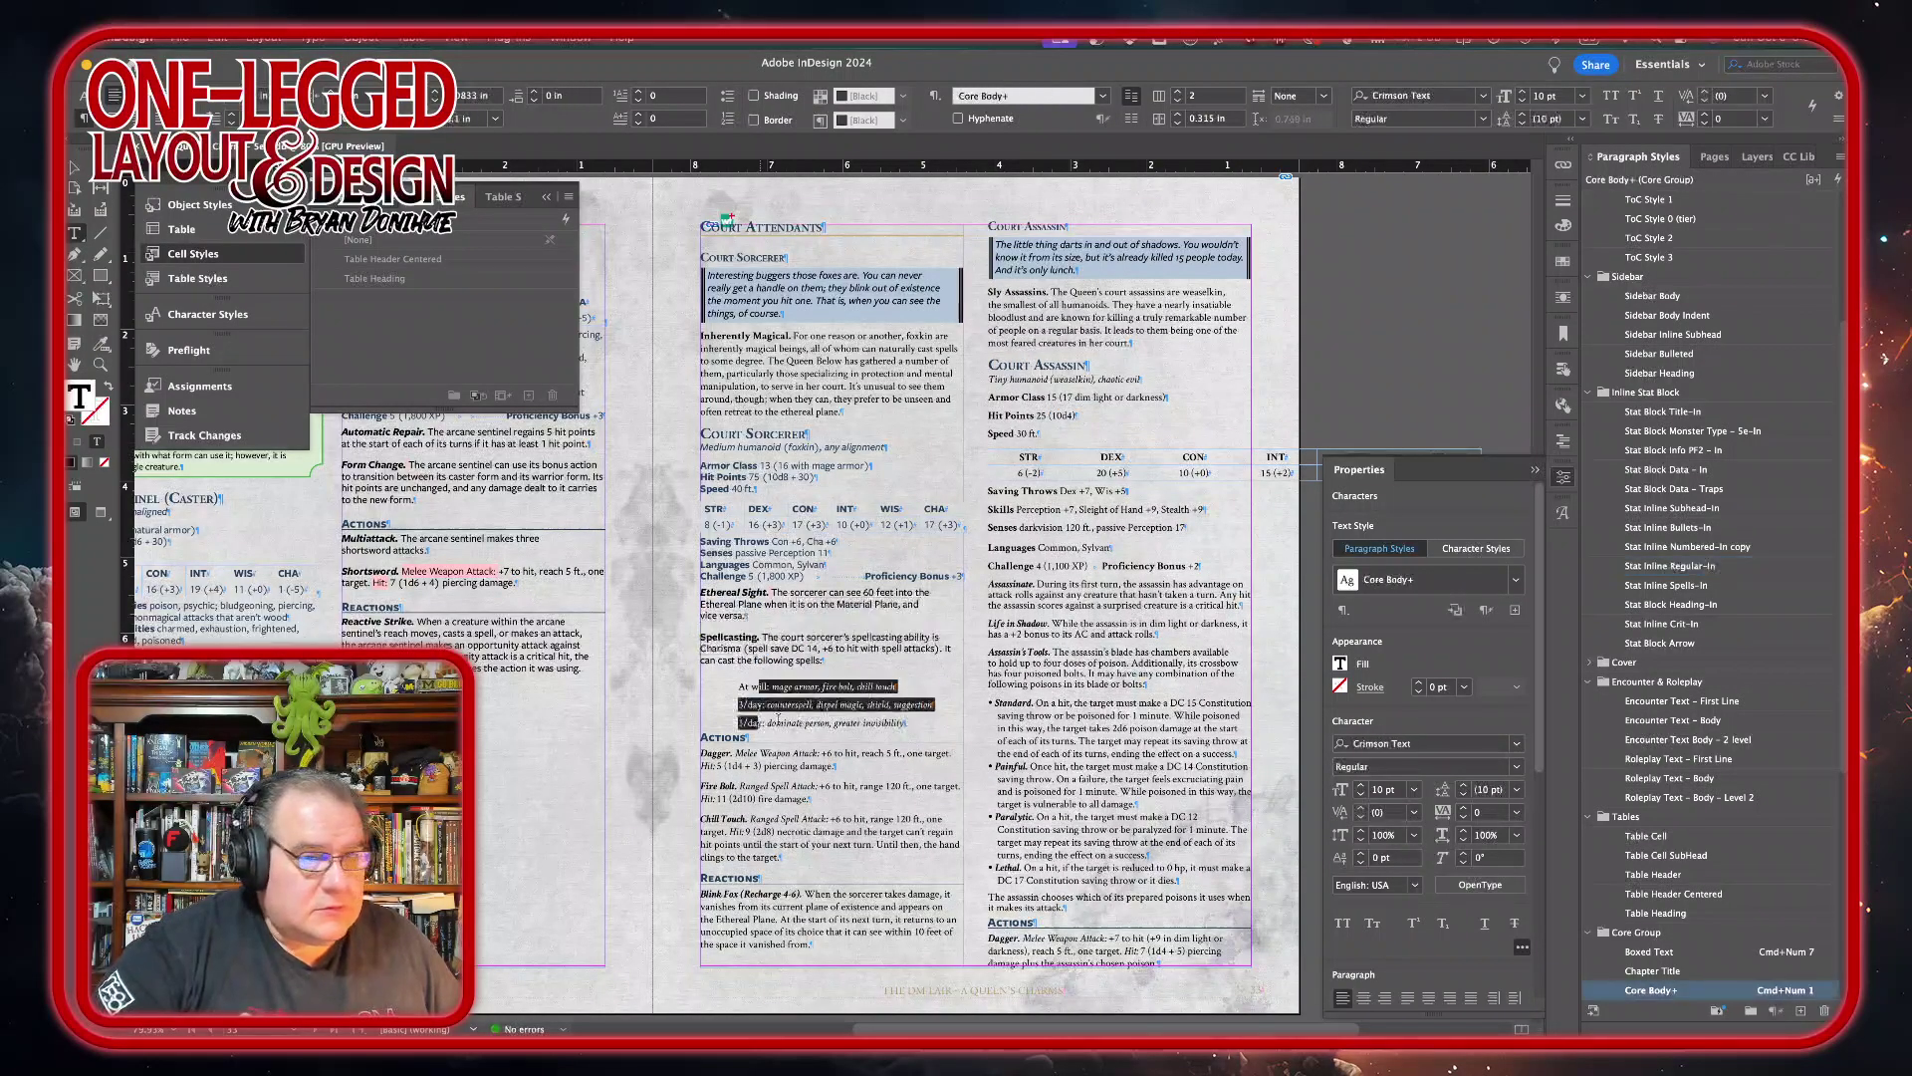
click(1672, 588)
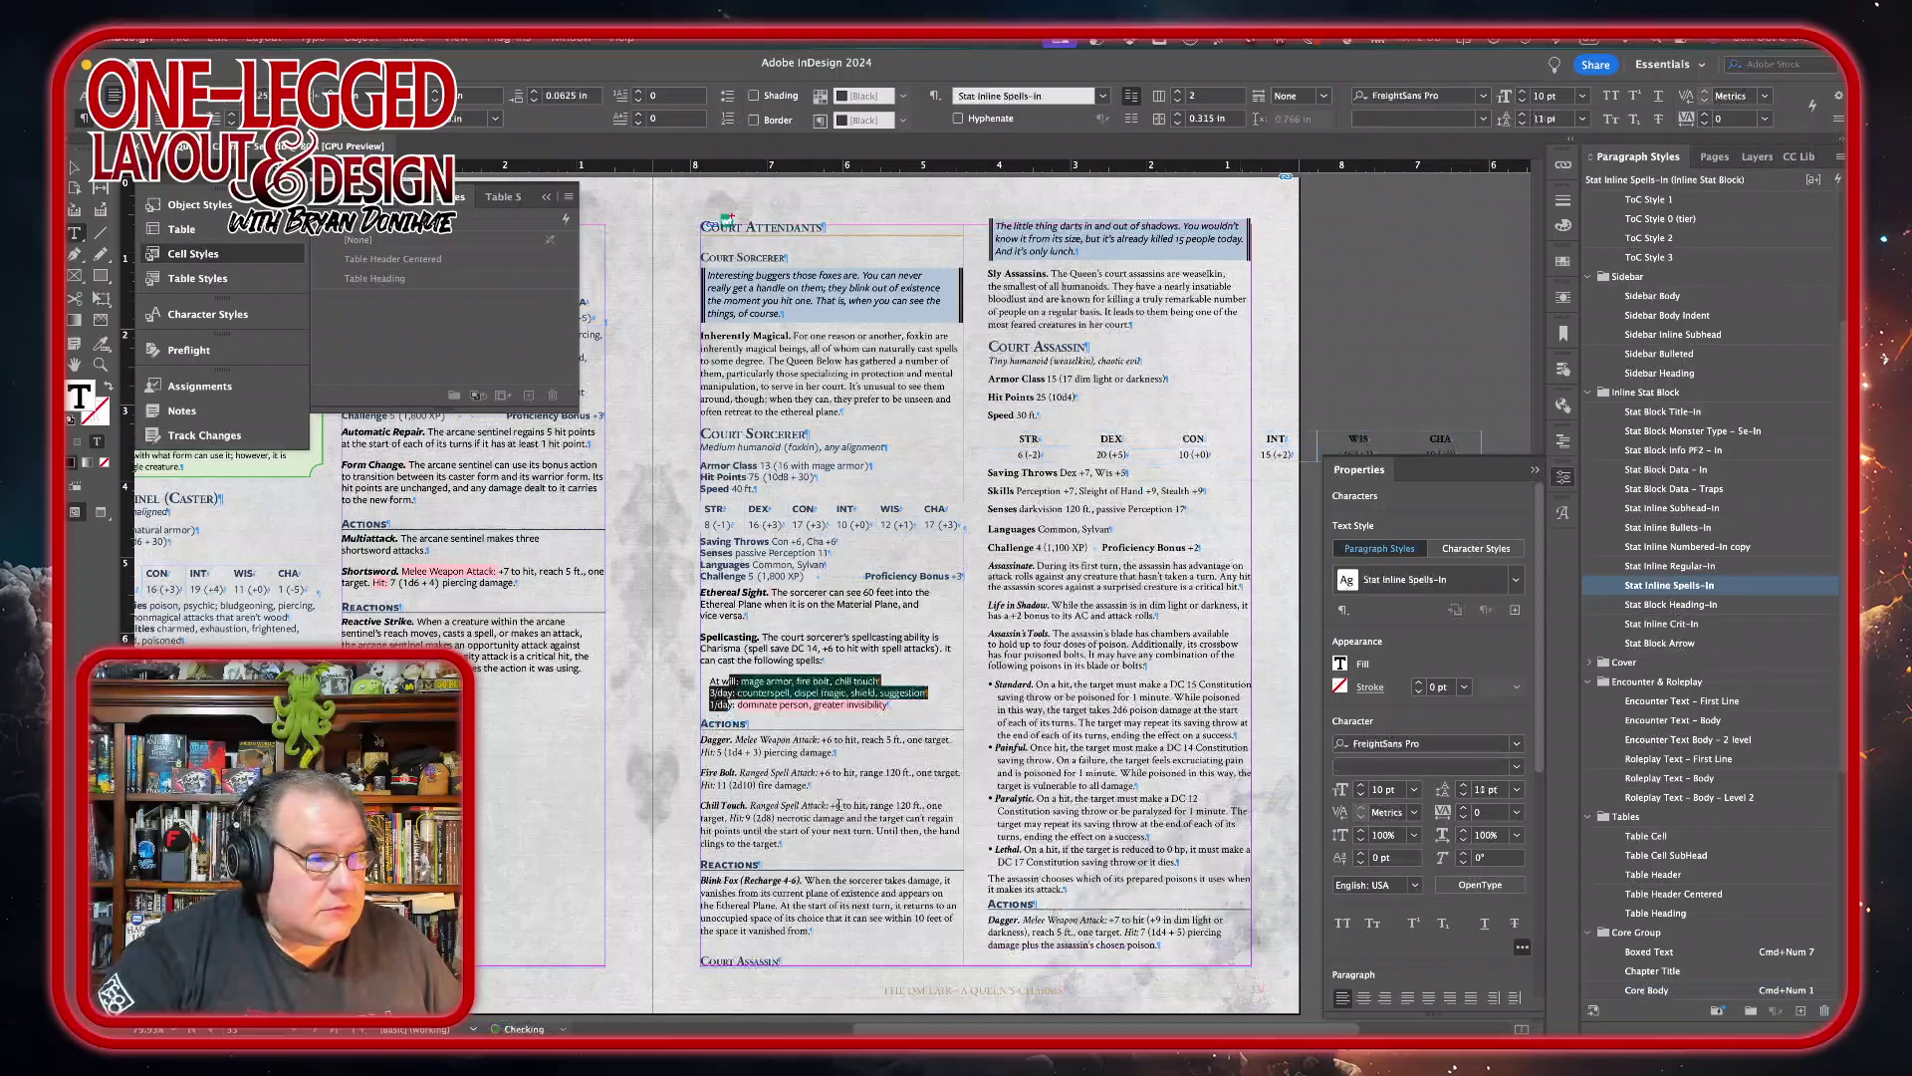
- Apply Stat Inline Regular-In to the Court Sorcerer's Dagger, Fire Bolt, Chill Touch and Blink Fox paragraphs
drag(760, 754, 766, 831)
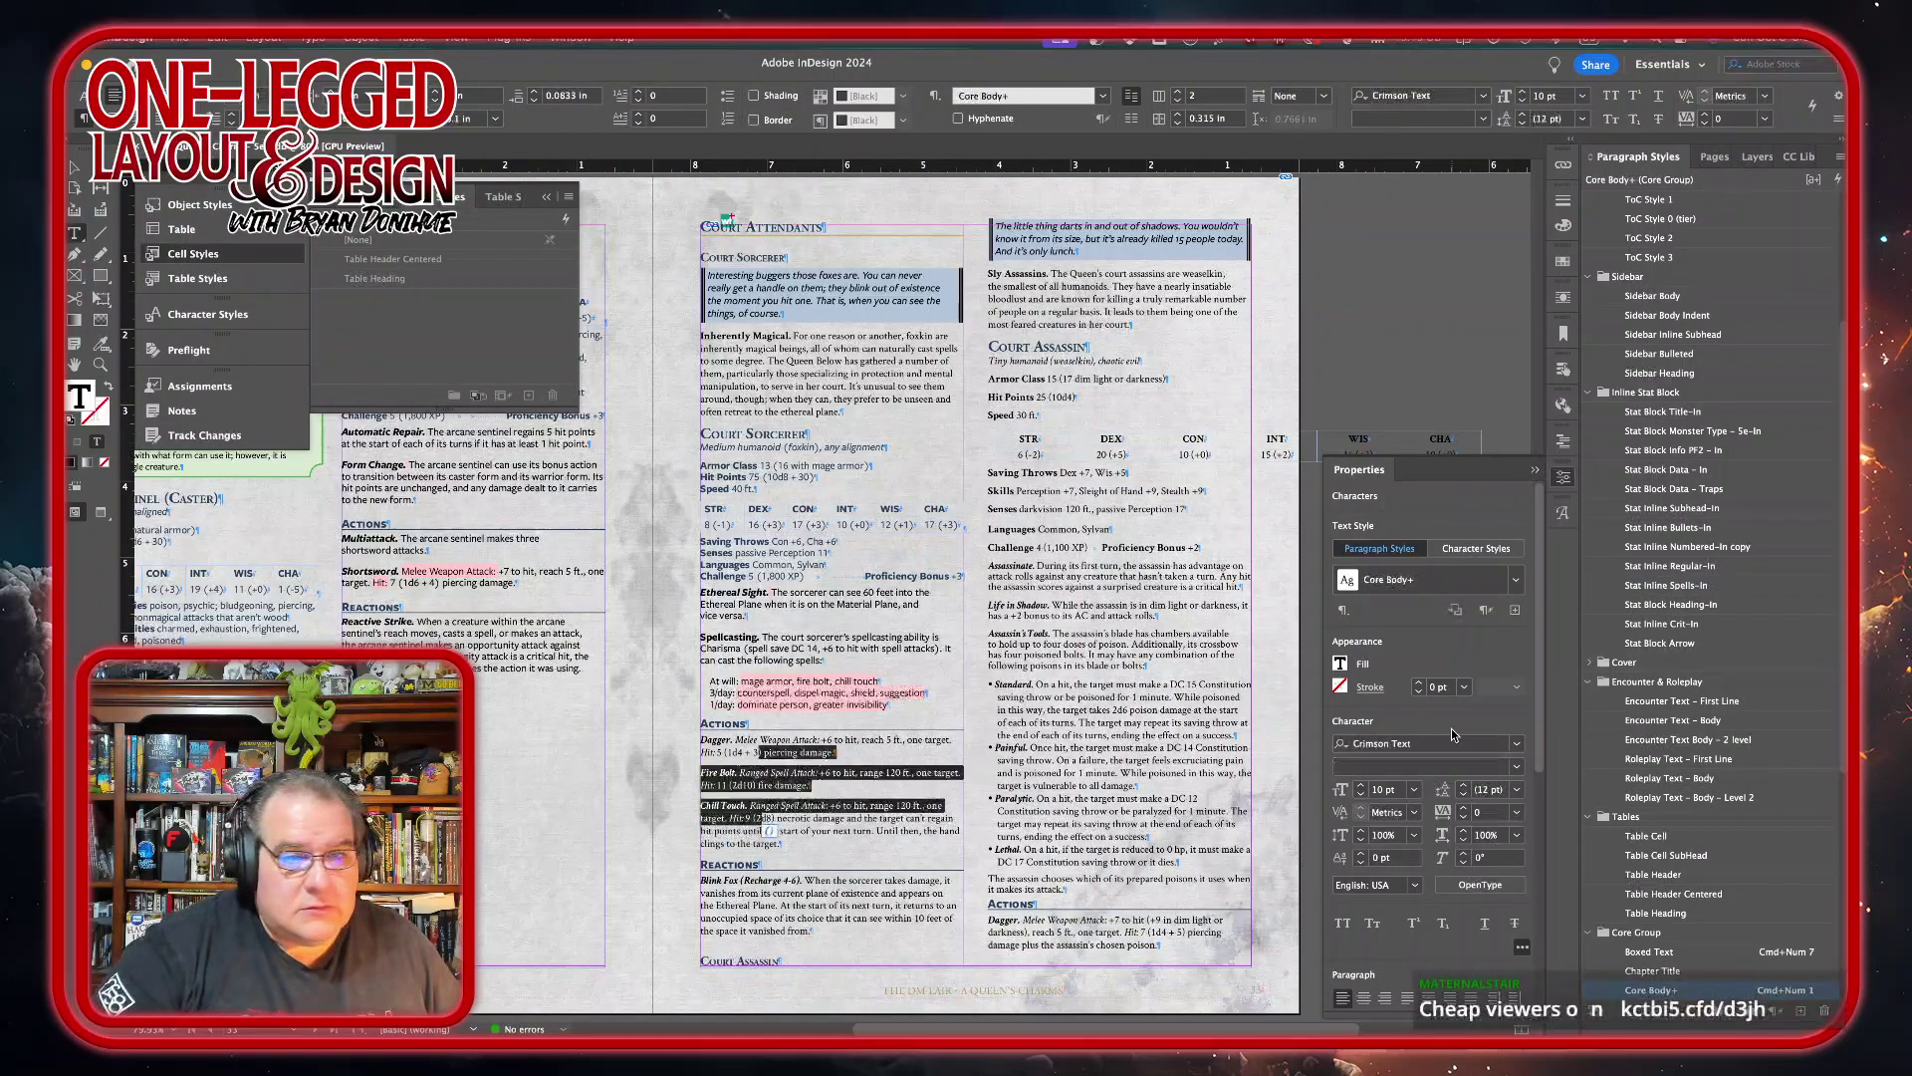
click(1688, 565)
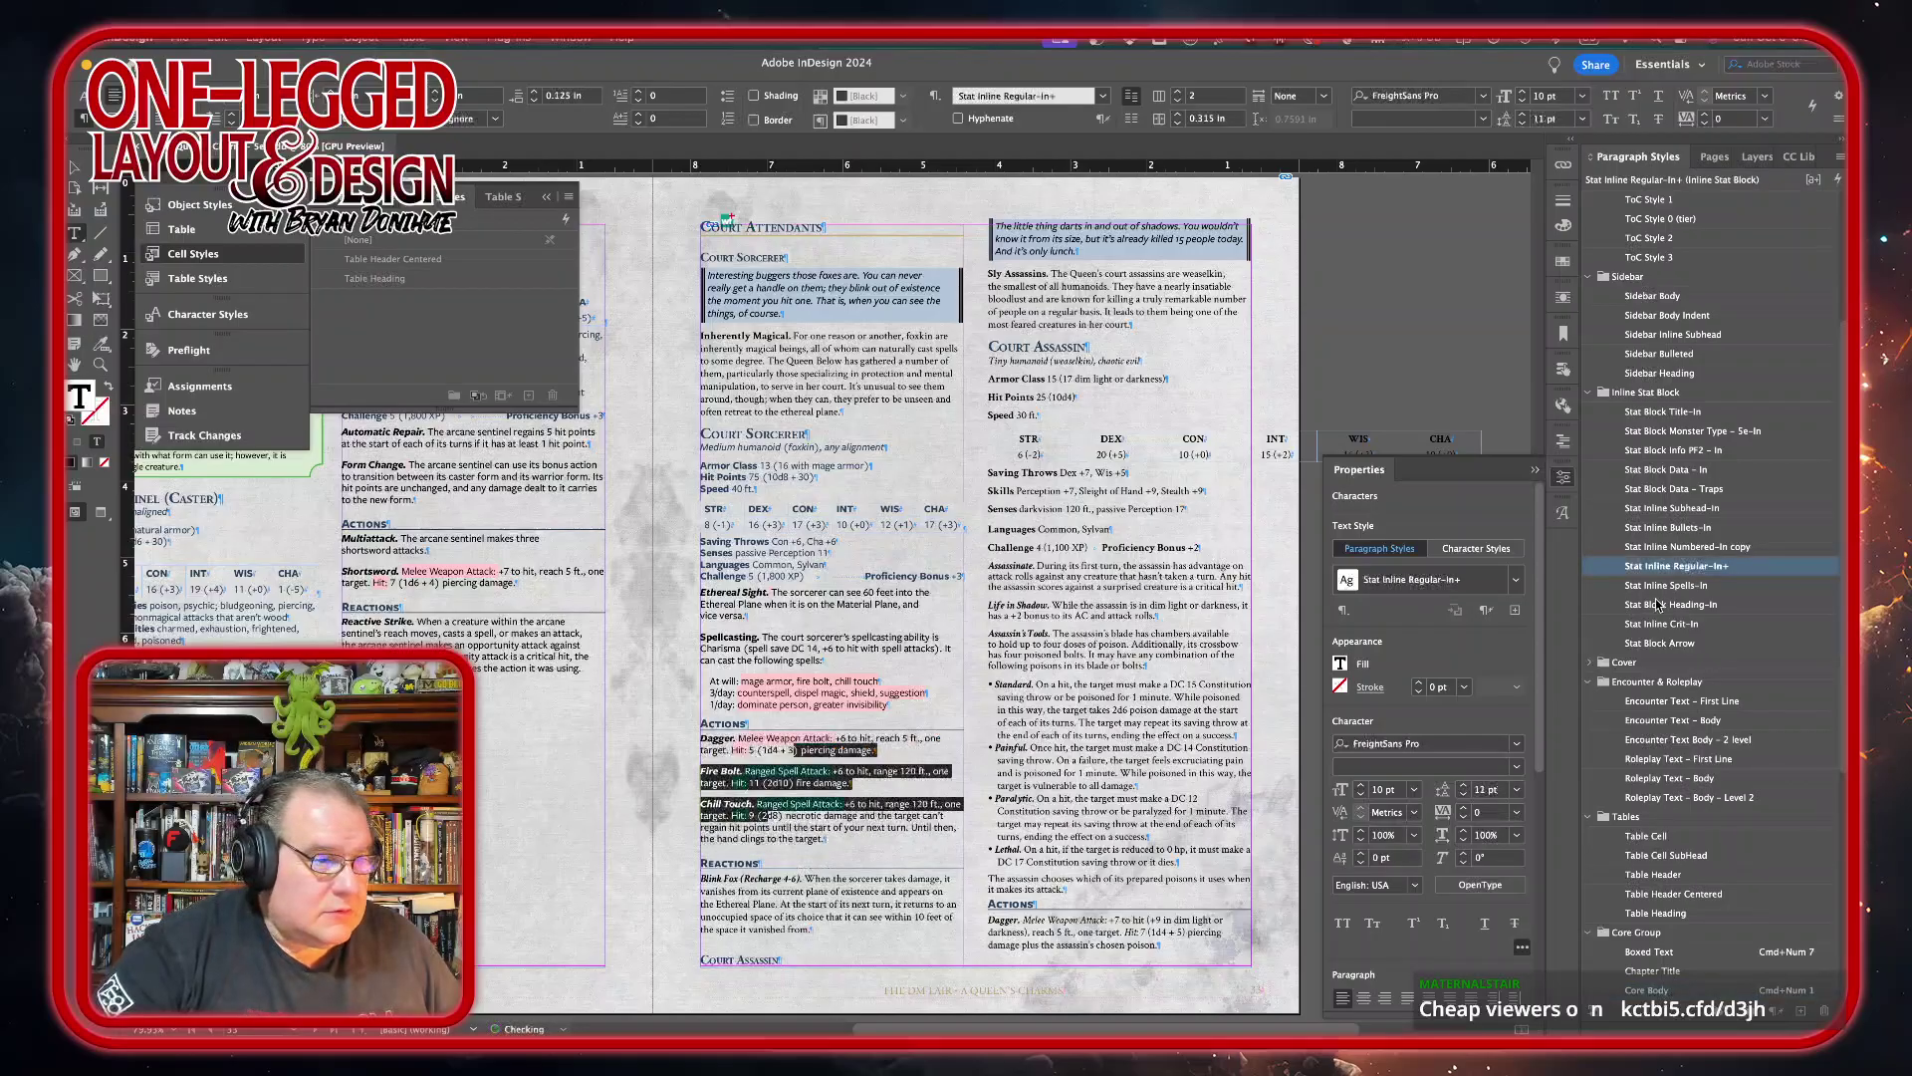
click(833, 895)
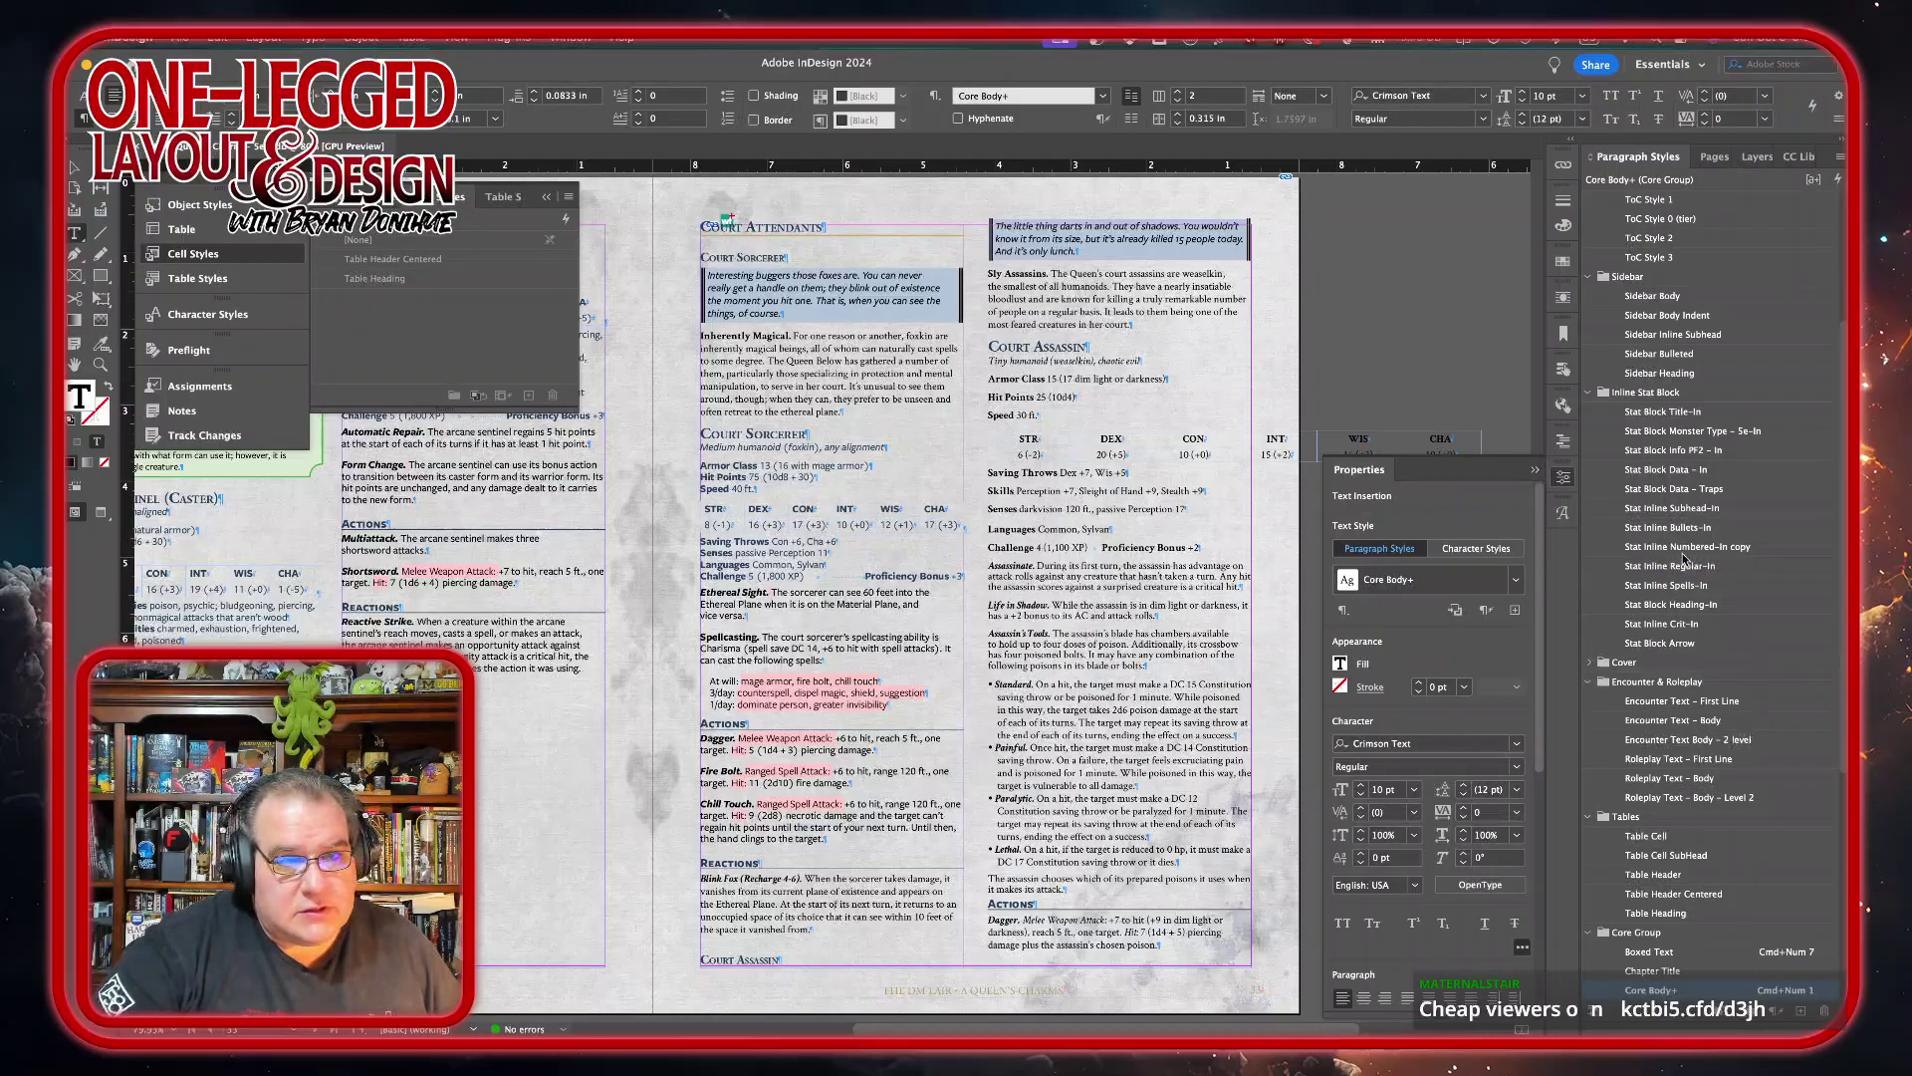
click(1669, 566)
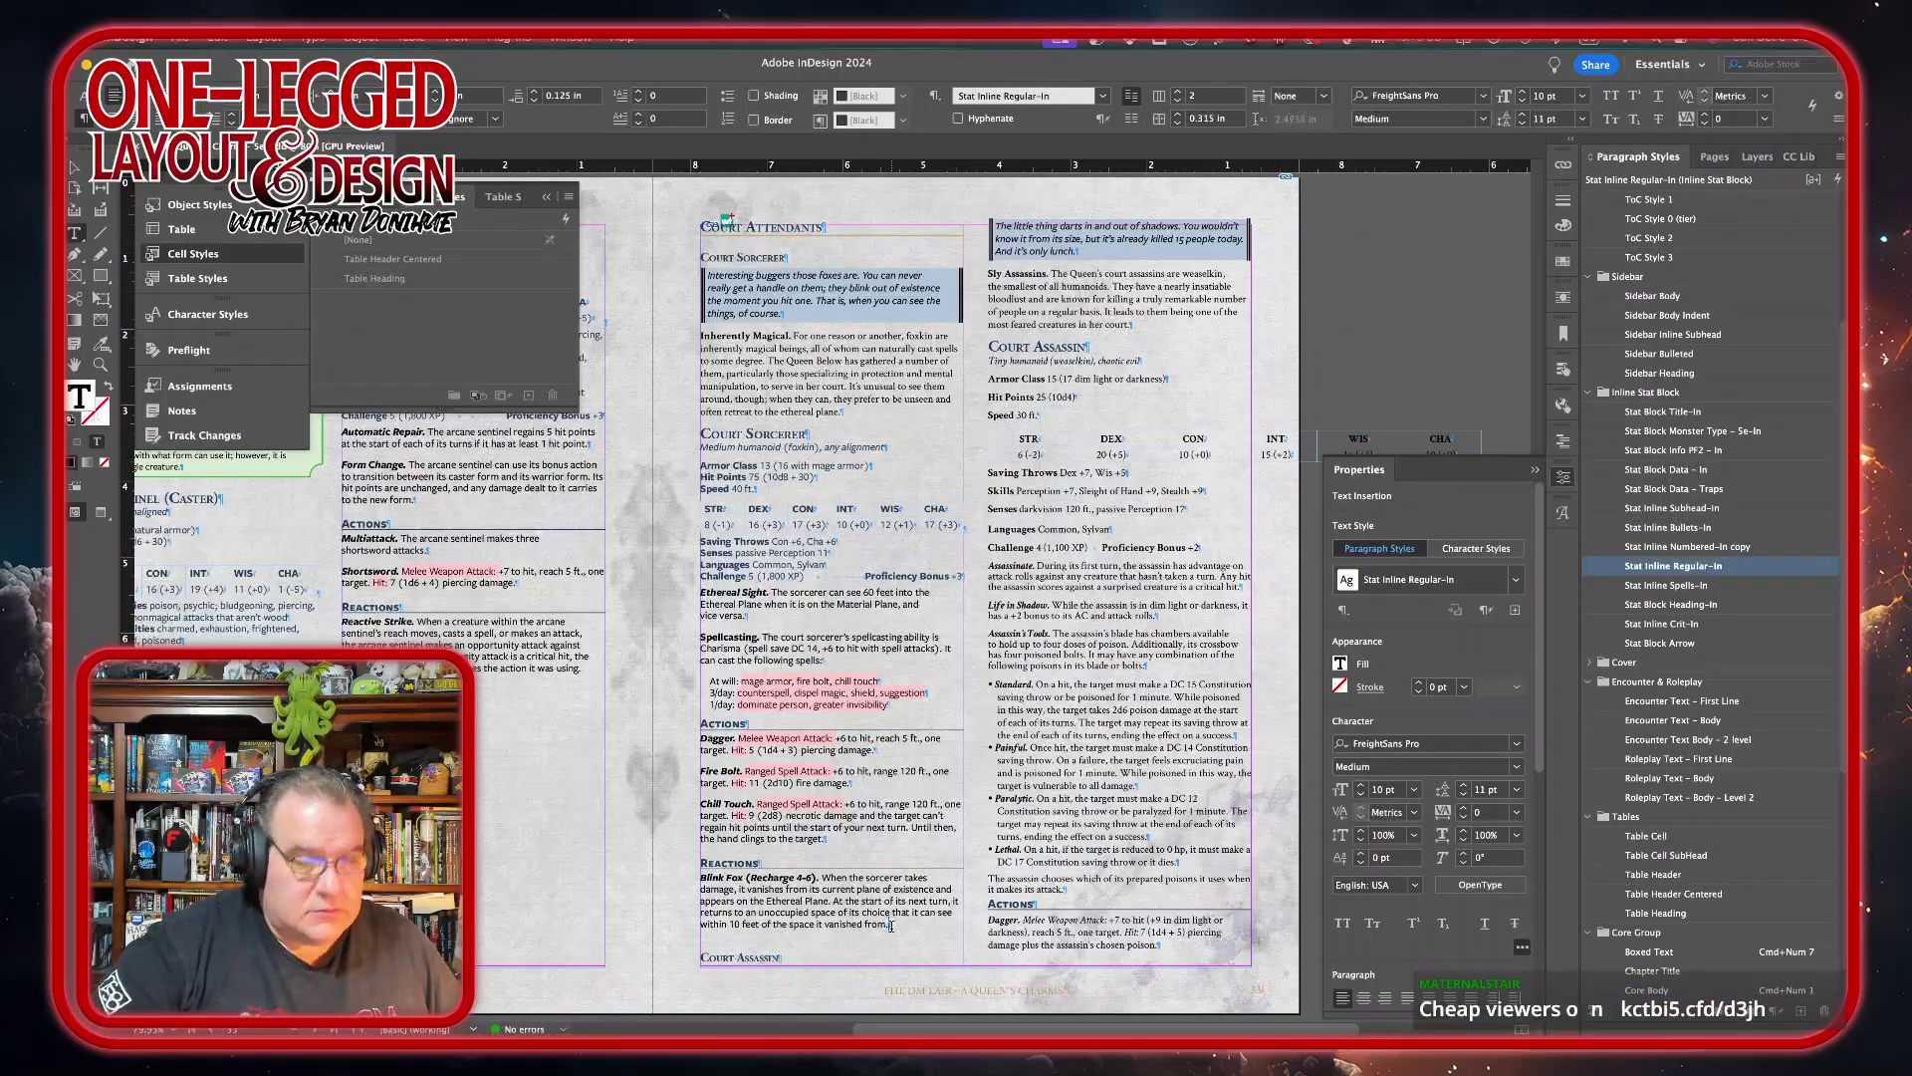
- Insert a column break after the Blink Fox paragraph and remove the empty paragraphs so Court Assassin starts at the top of the next column
key(Return)
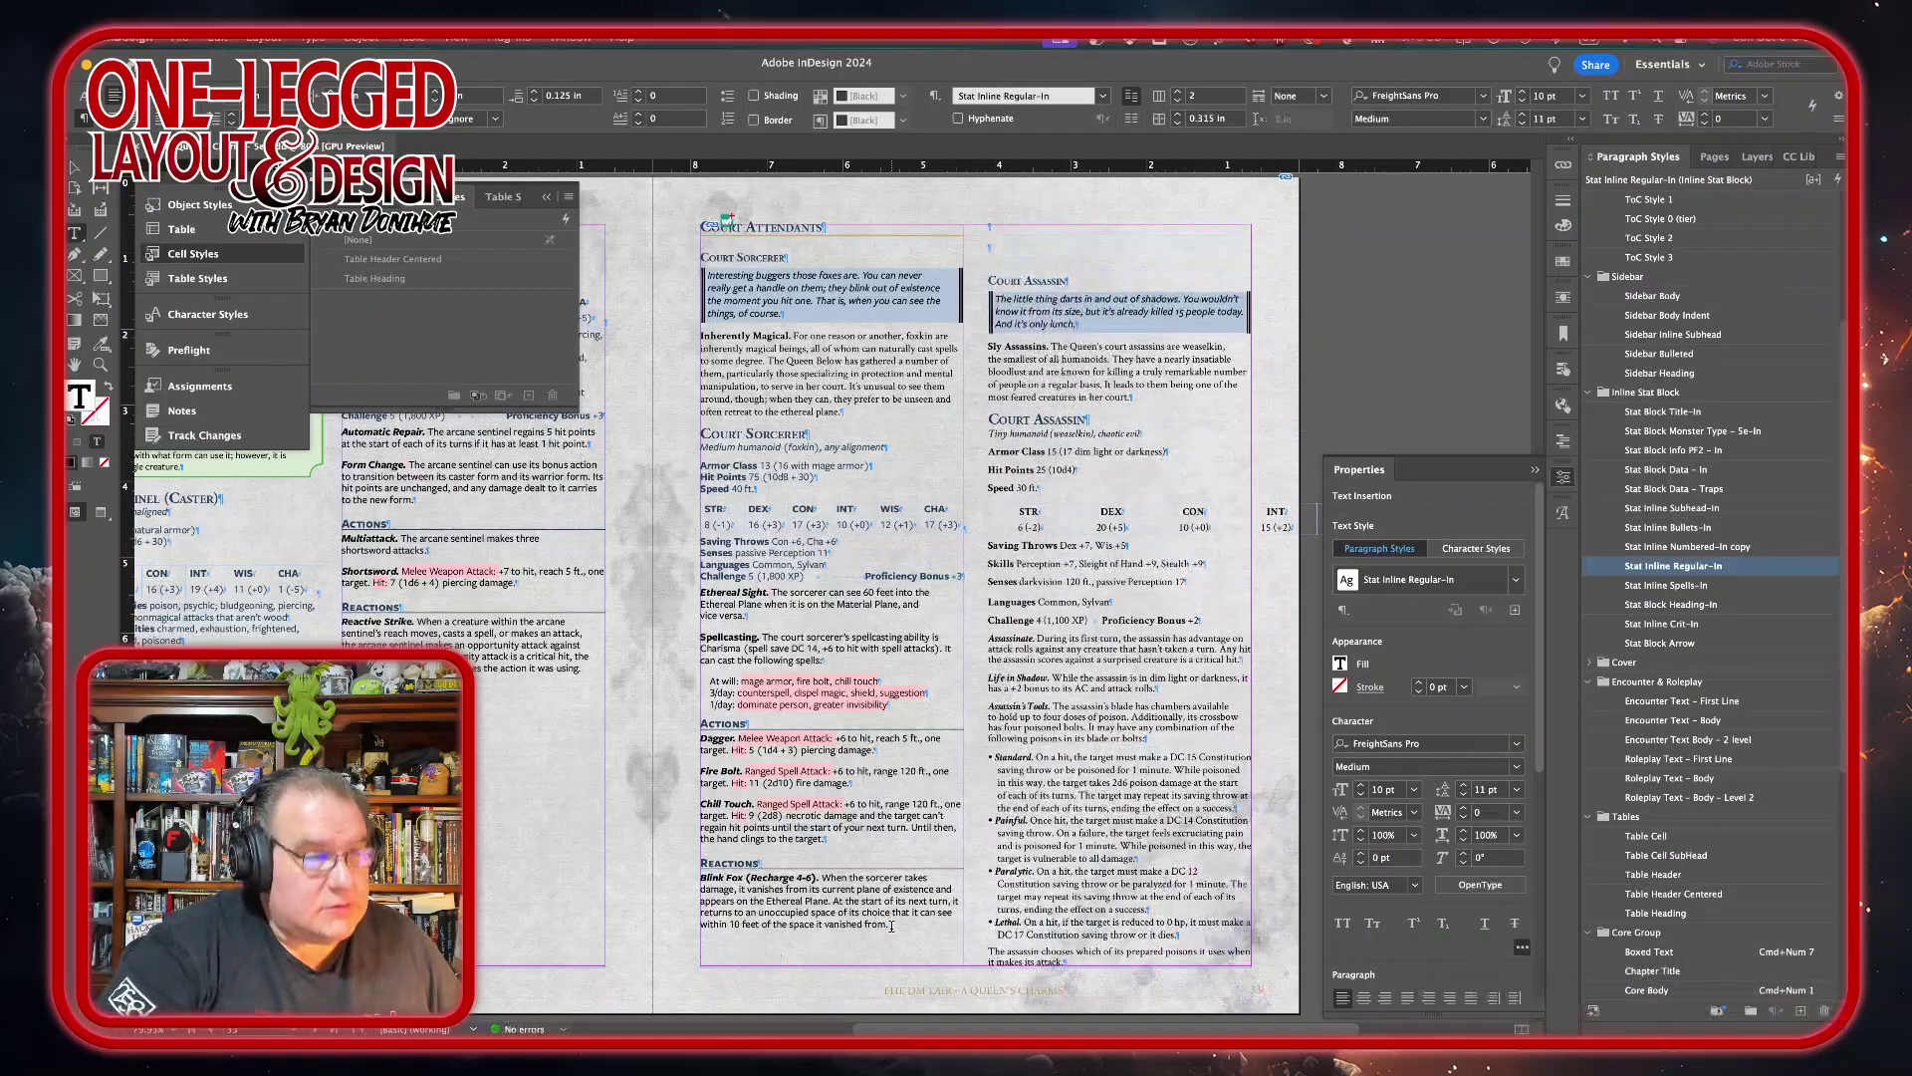
key(BackSpace)
key(BackSpace)
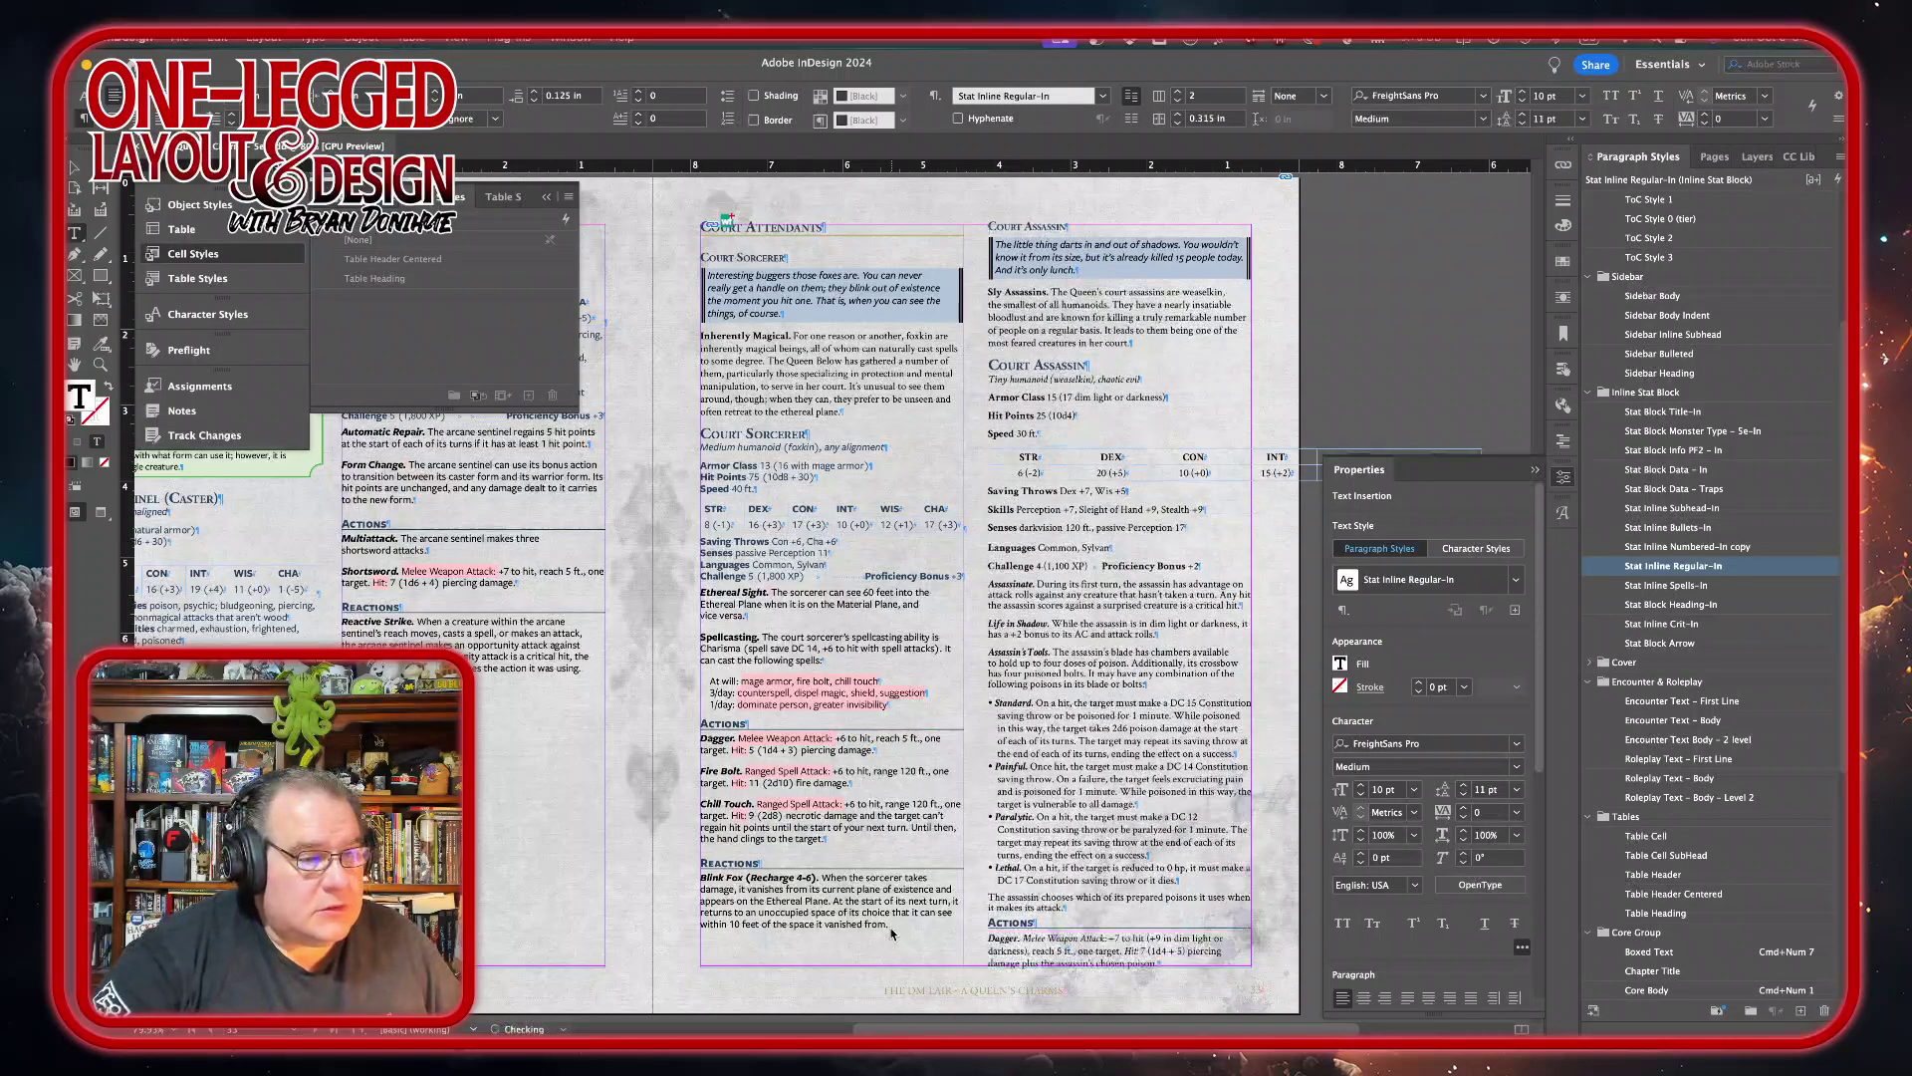
- Switch to Adobe Stock in the browser and search for "fantasy automaton"
scroll(823, 847, down, 3)
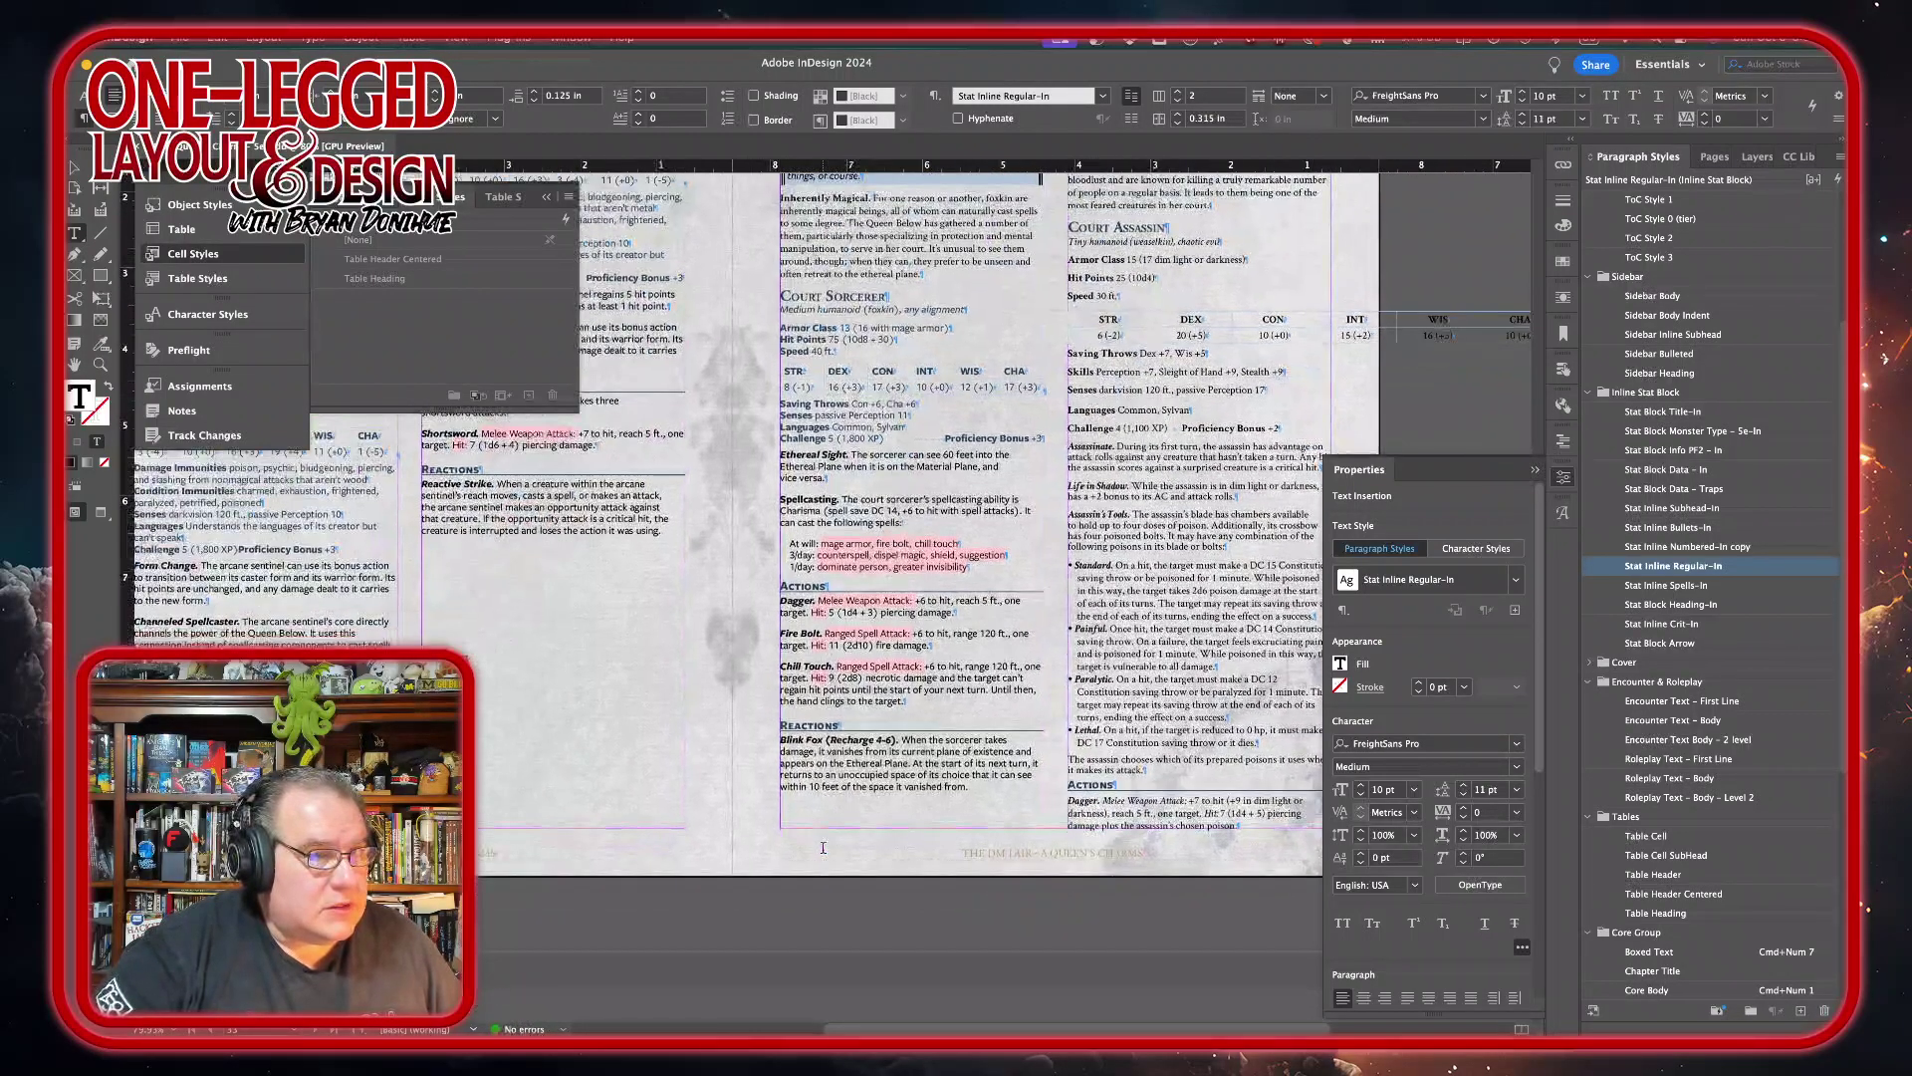
scroll(667, 476, up, 5)
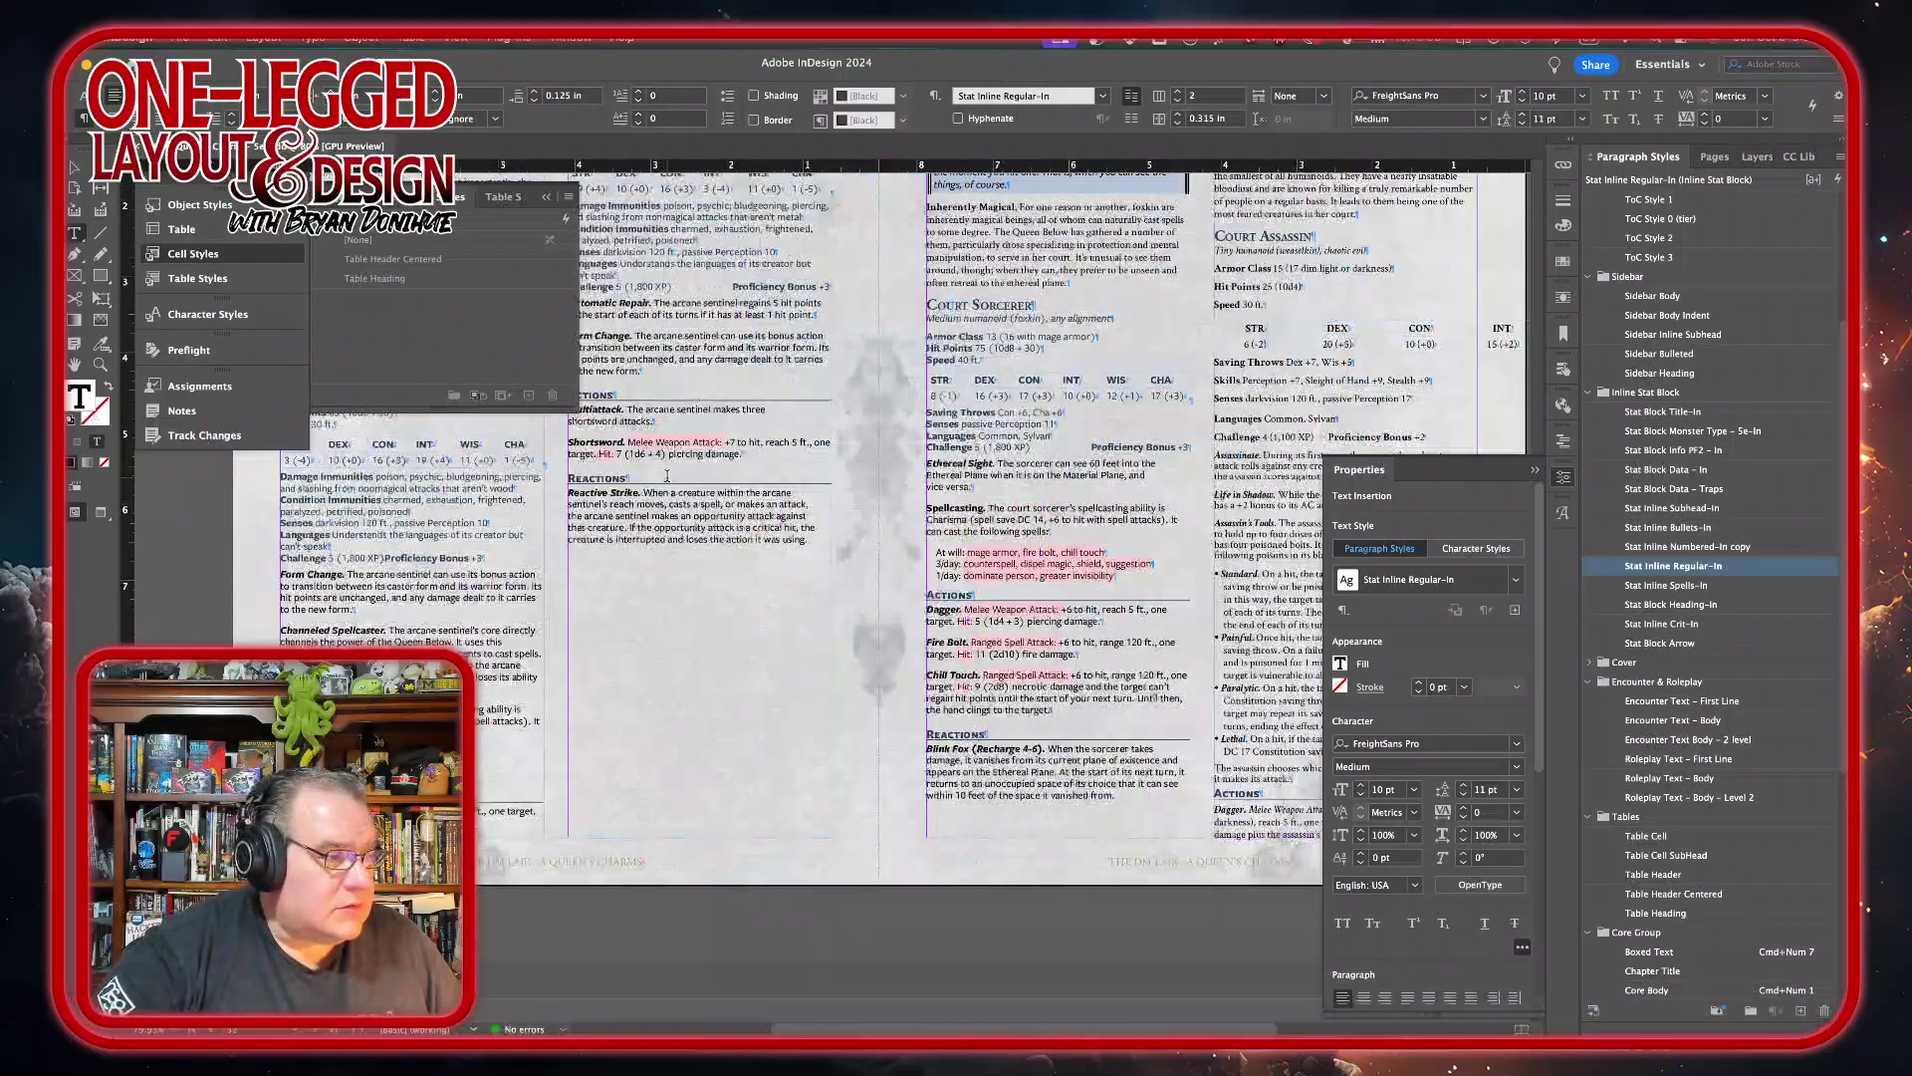
scroll(667, 476, down, 2)
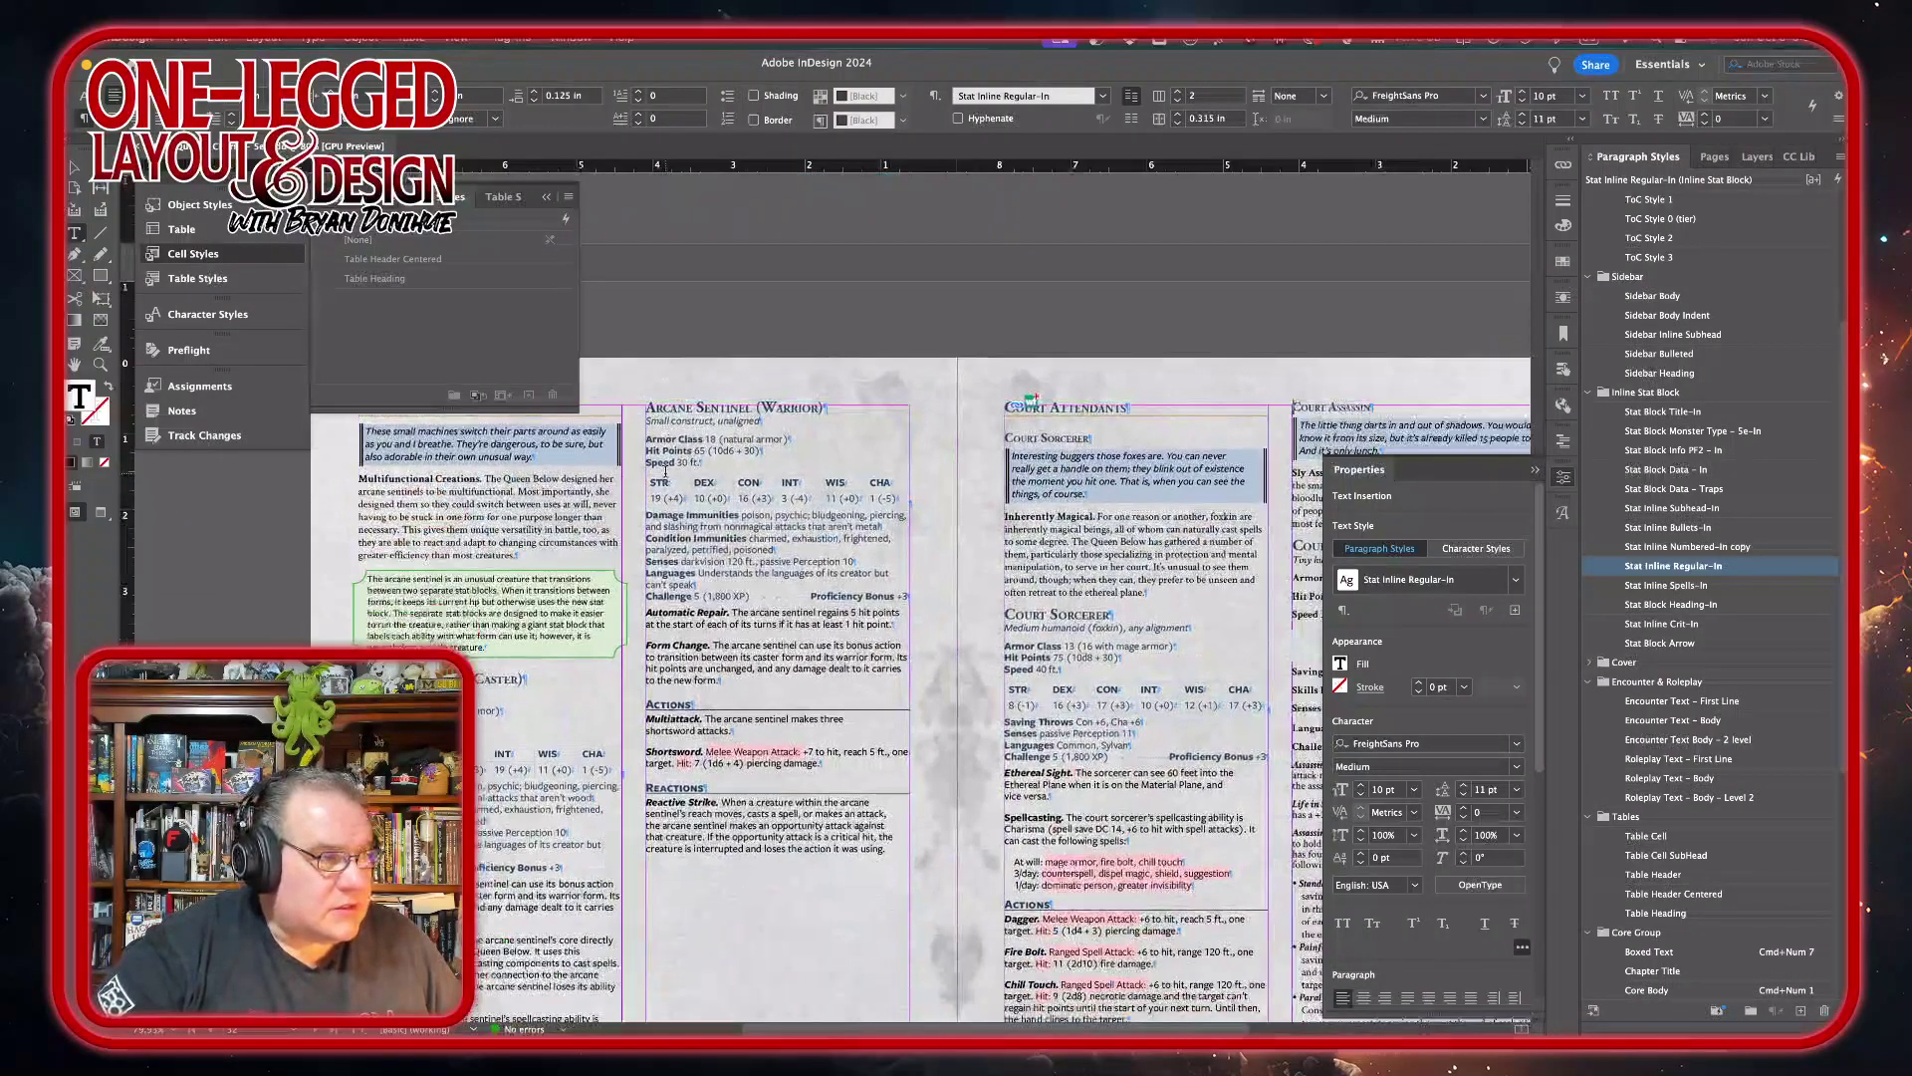
scroll(665, 471, up, 1)
mouse_move(518, 1036)
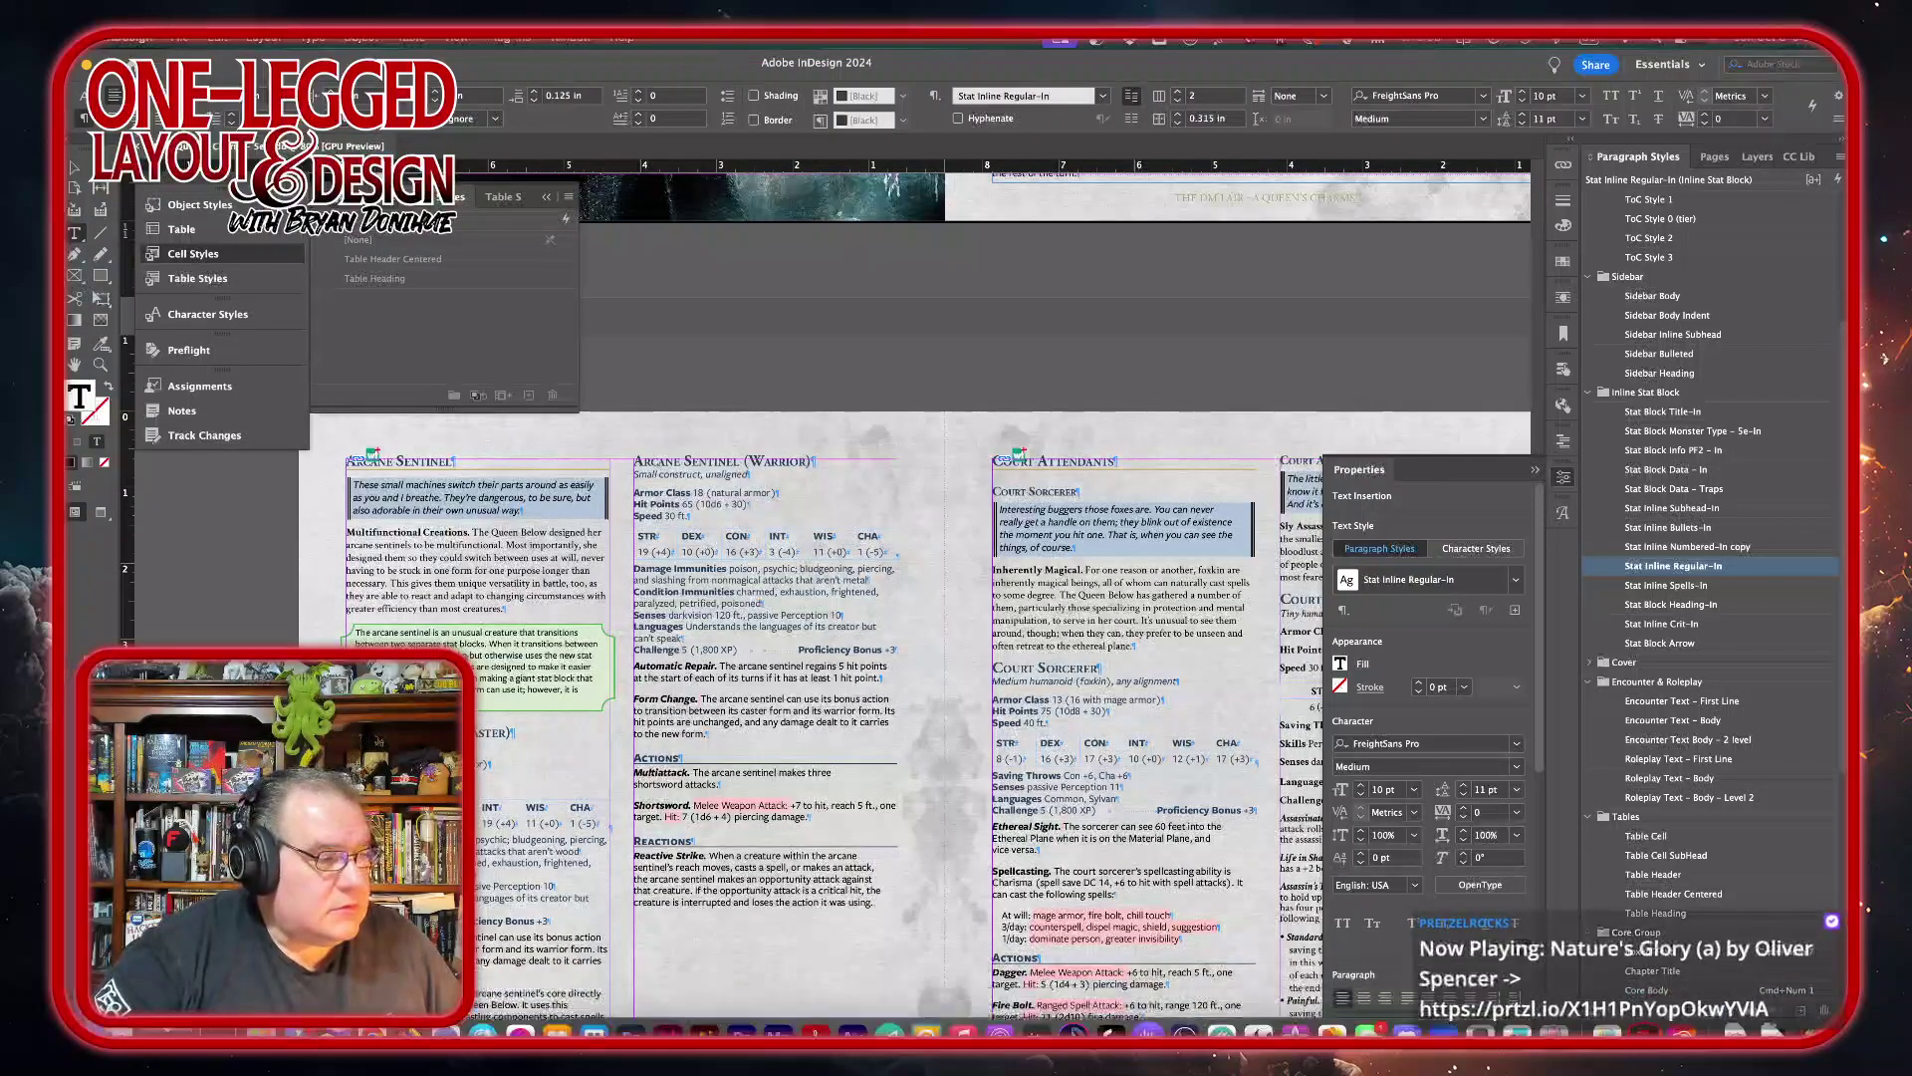
click(498, 991)
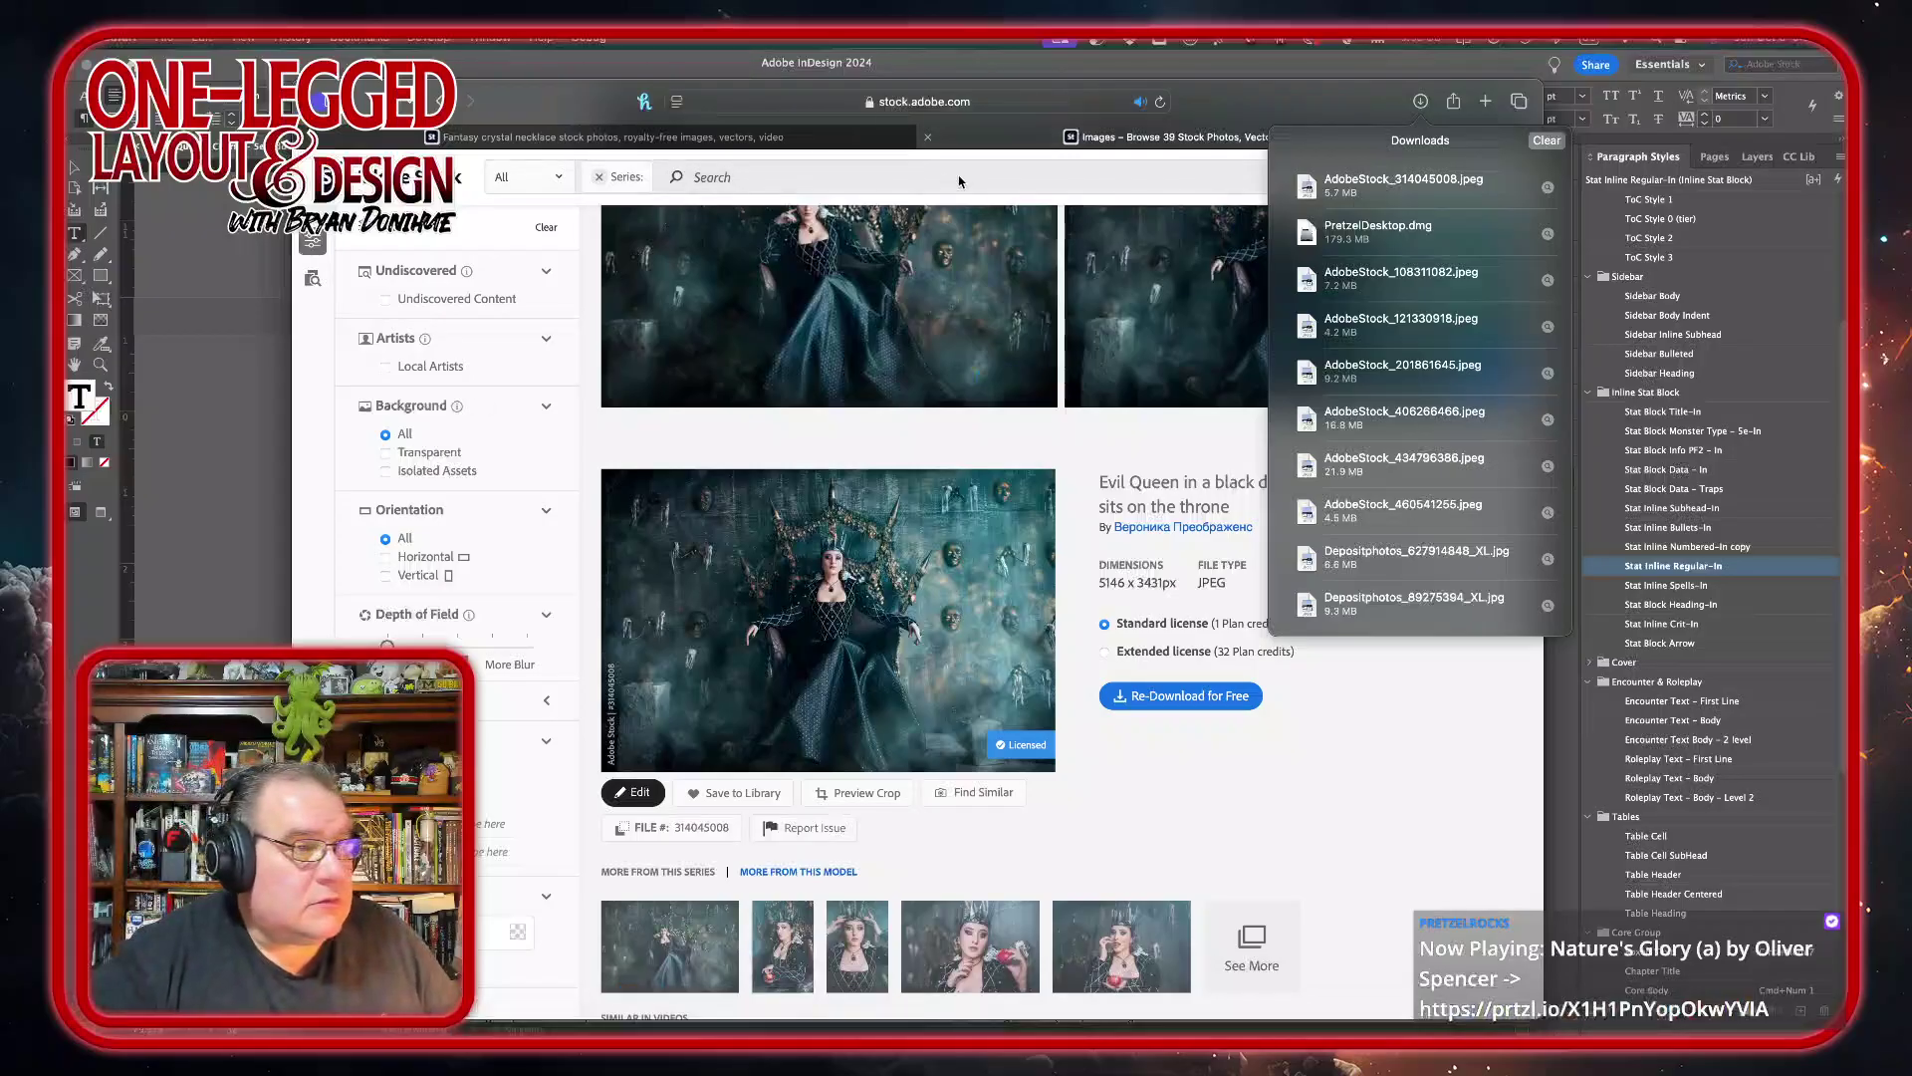
click(926, 138)
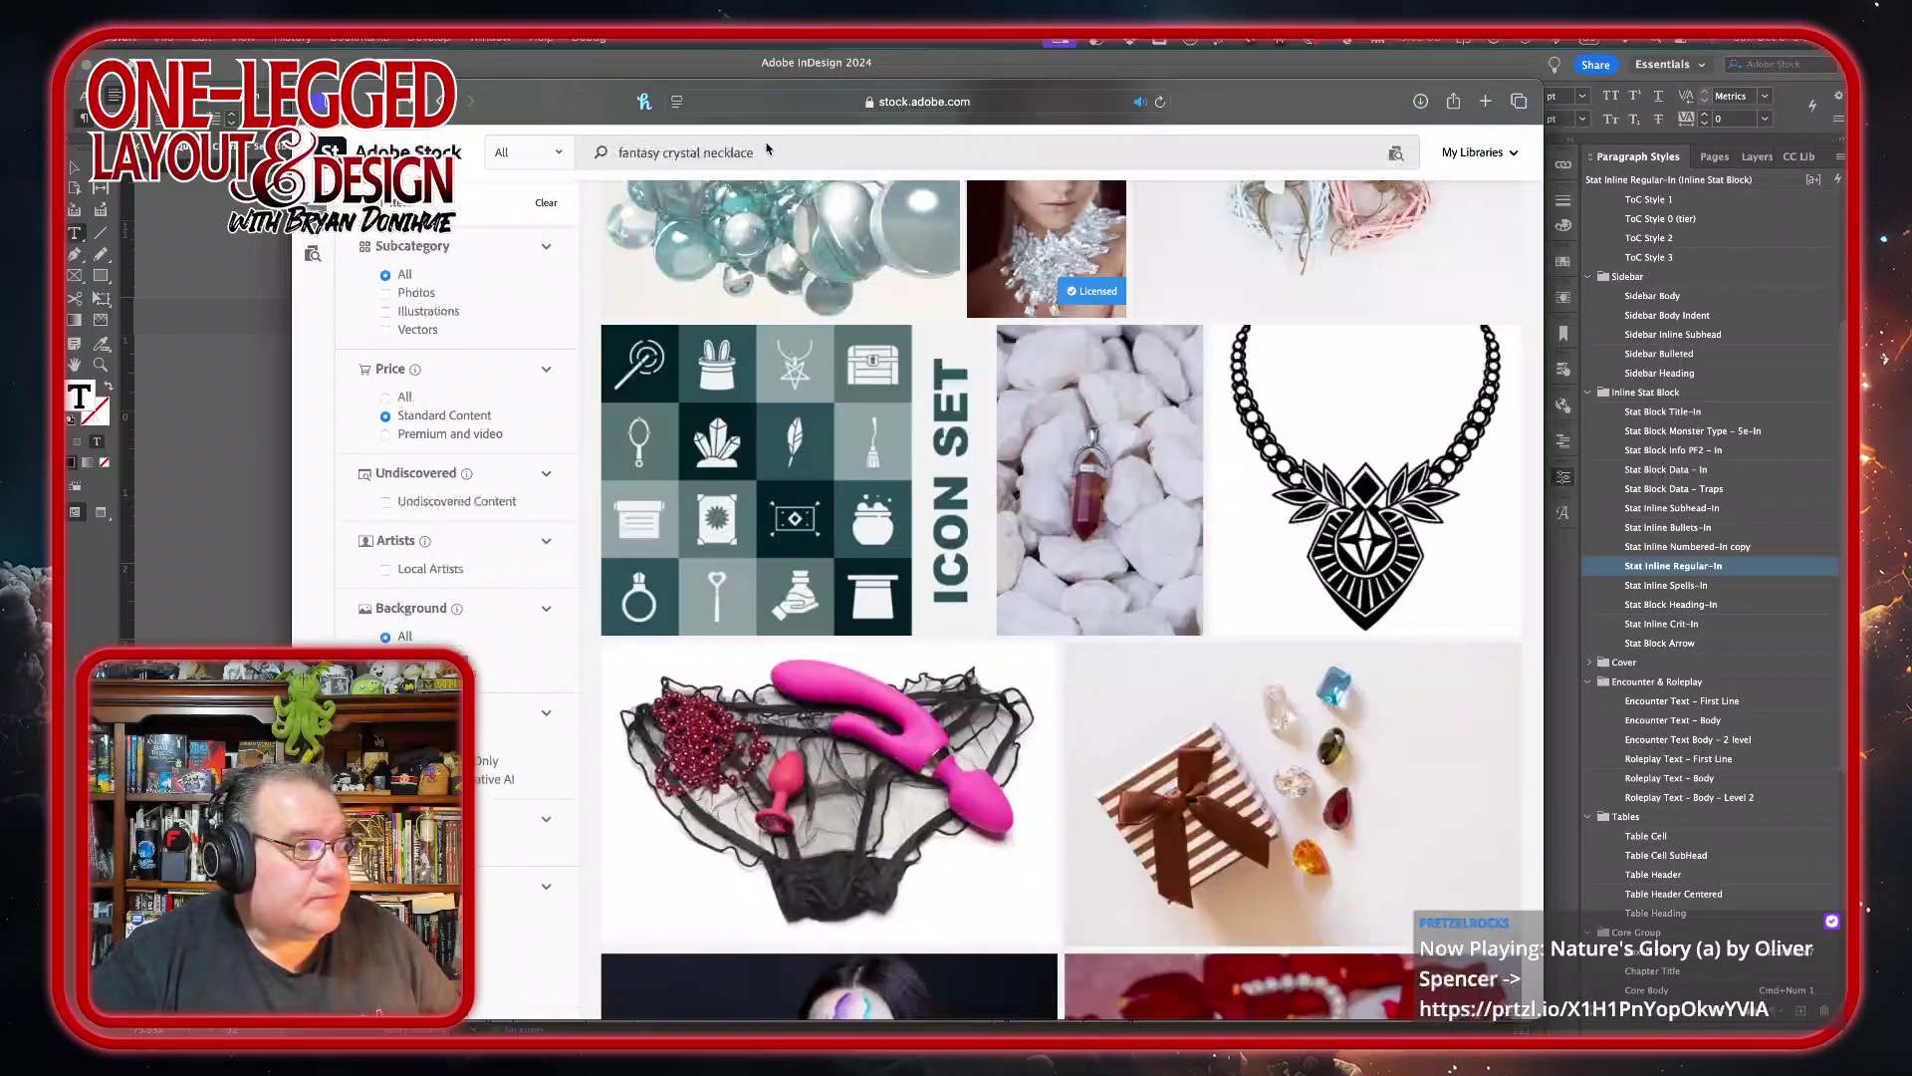
click(790, 161)
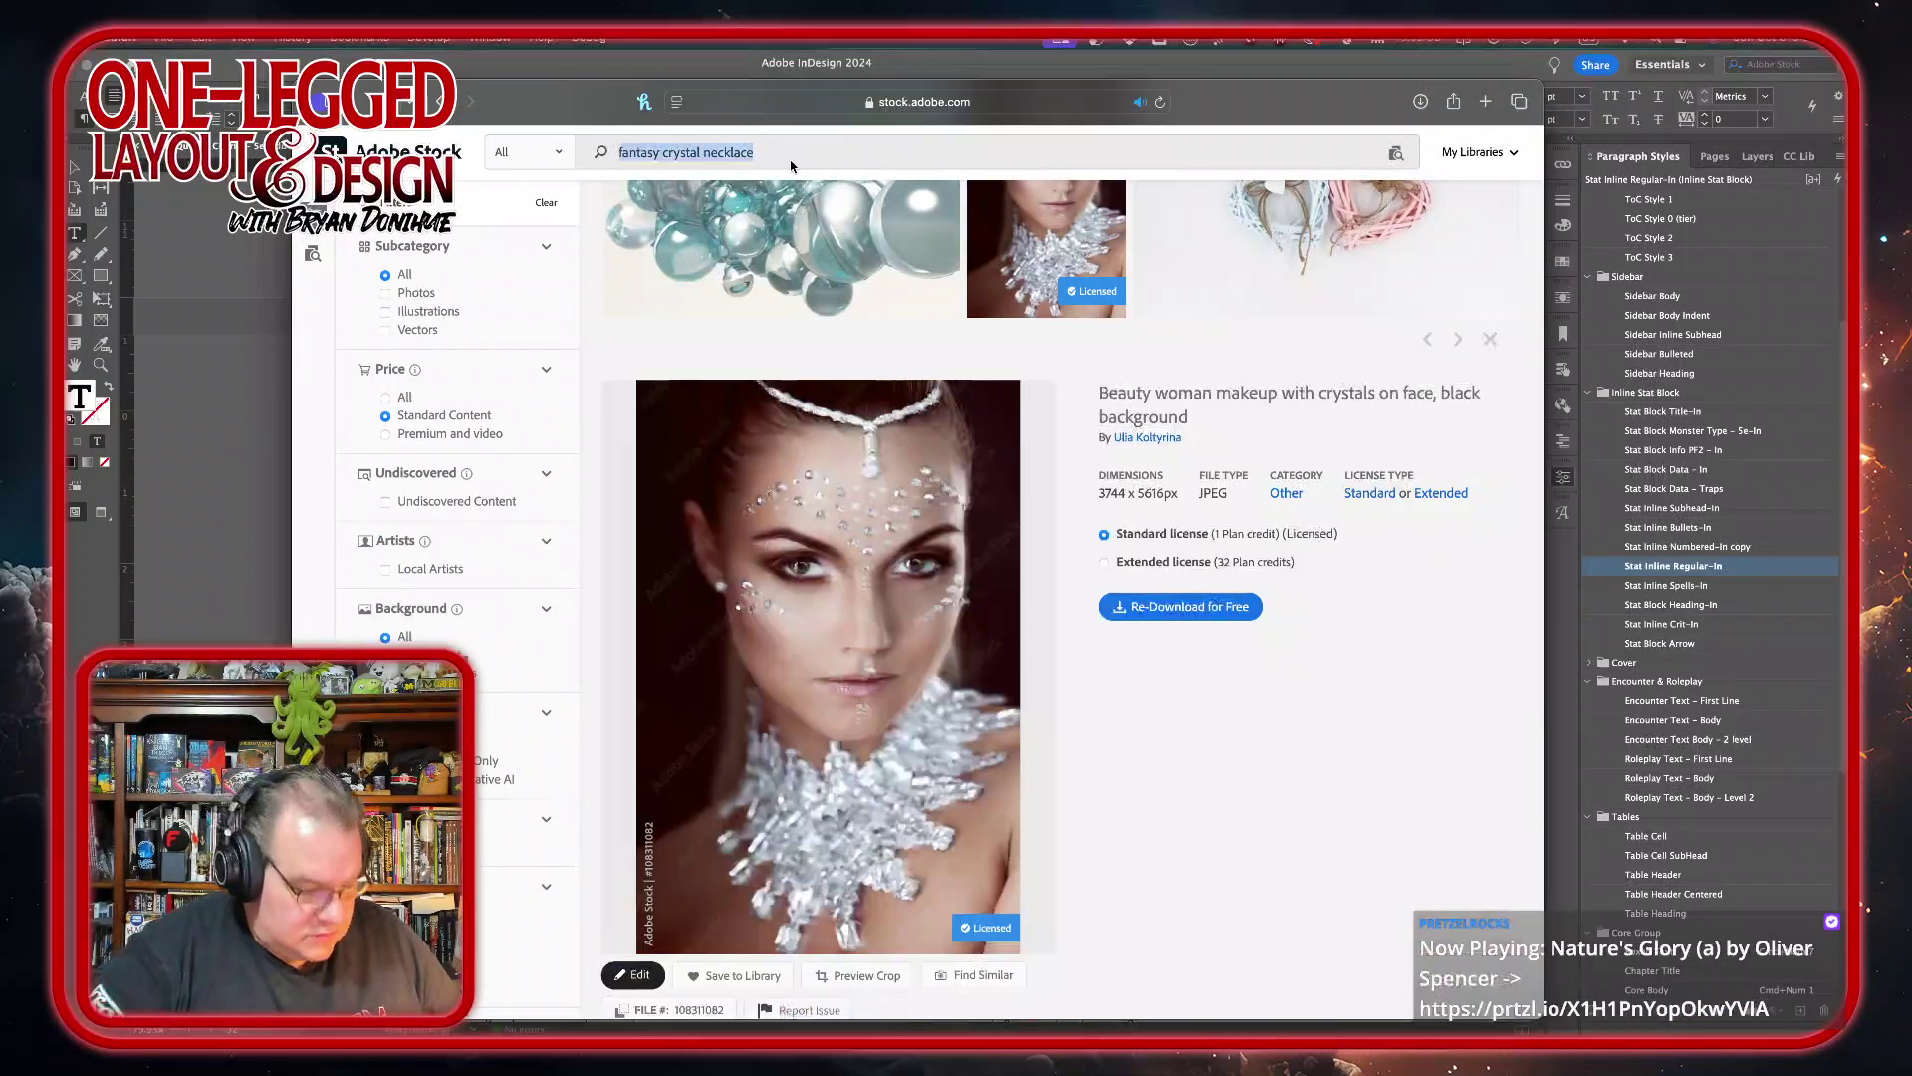
text(fantasy automaton)
key(Return)
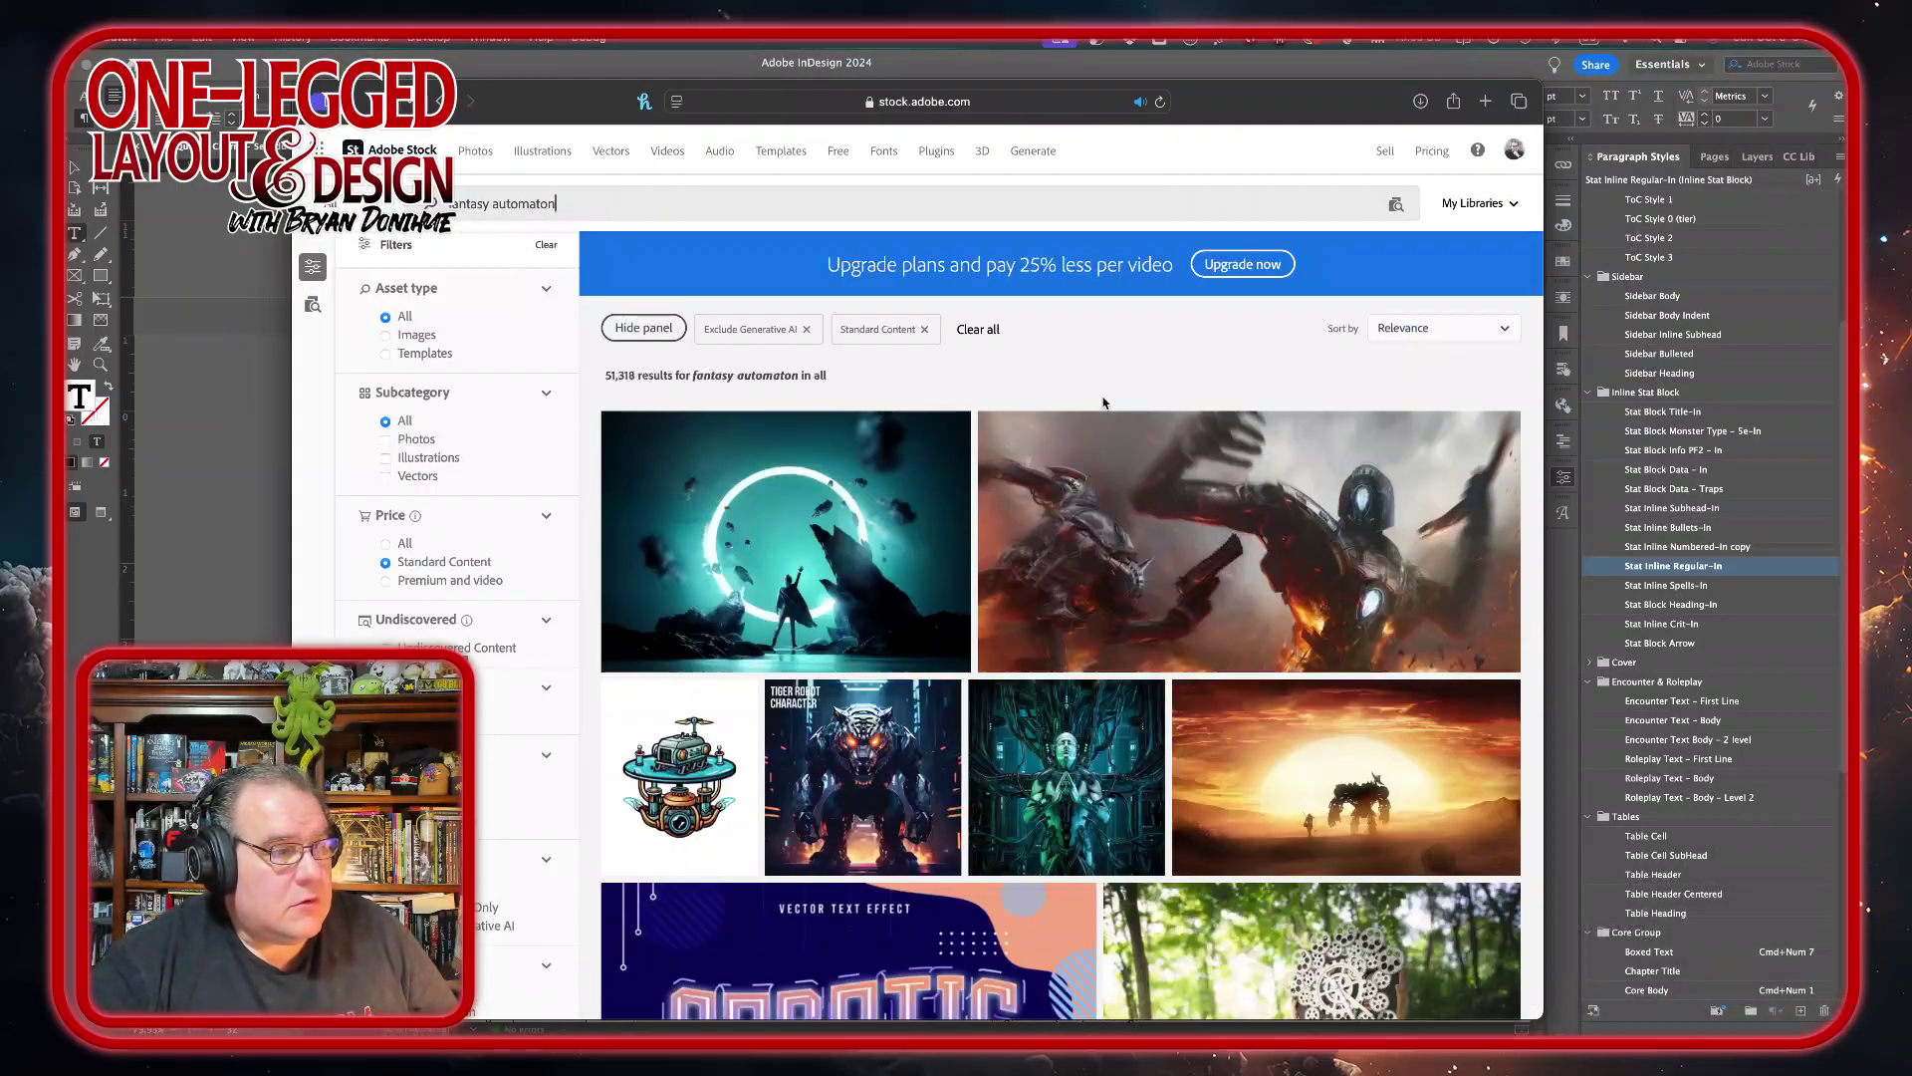
- Look through the first page of "fantasy automaton" results for artwork that could fill the empty space in the layout
mouse_move(1148, 540)
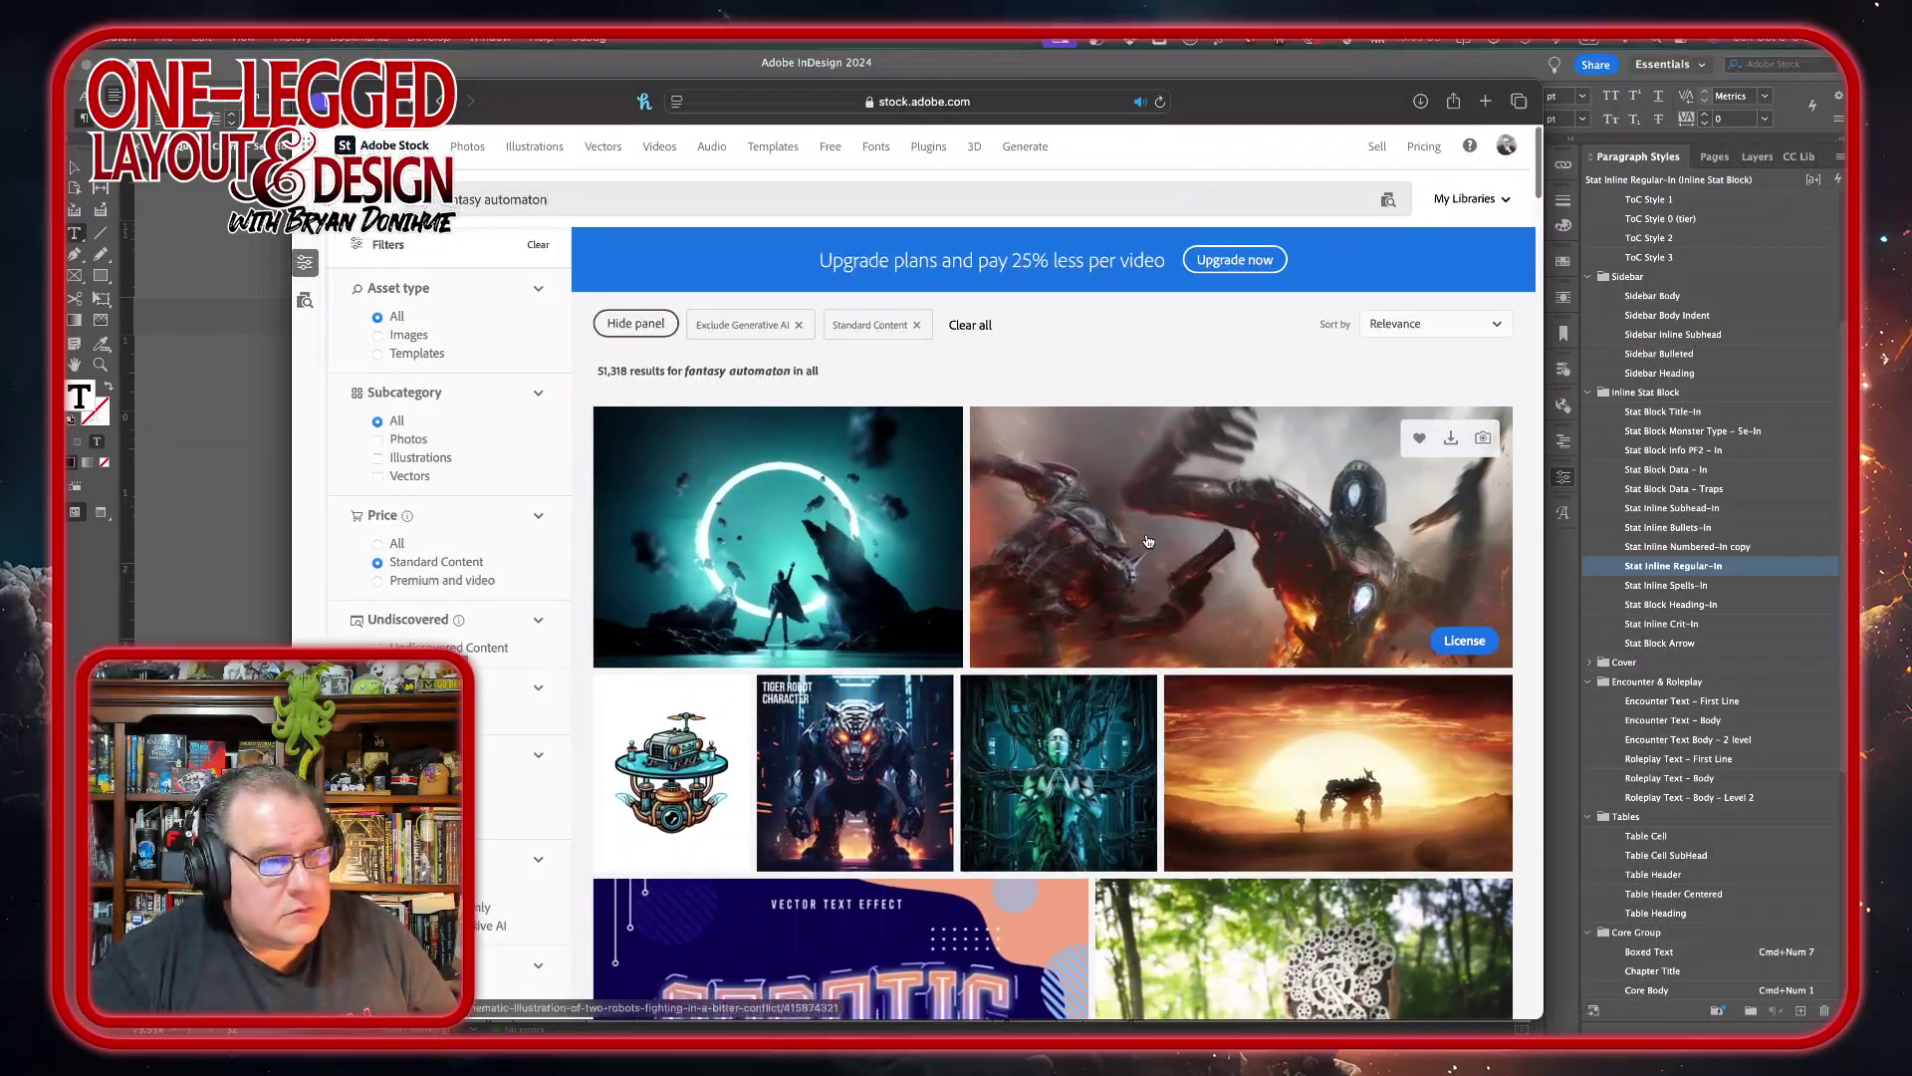
scroll(1149, 541, down, 3)
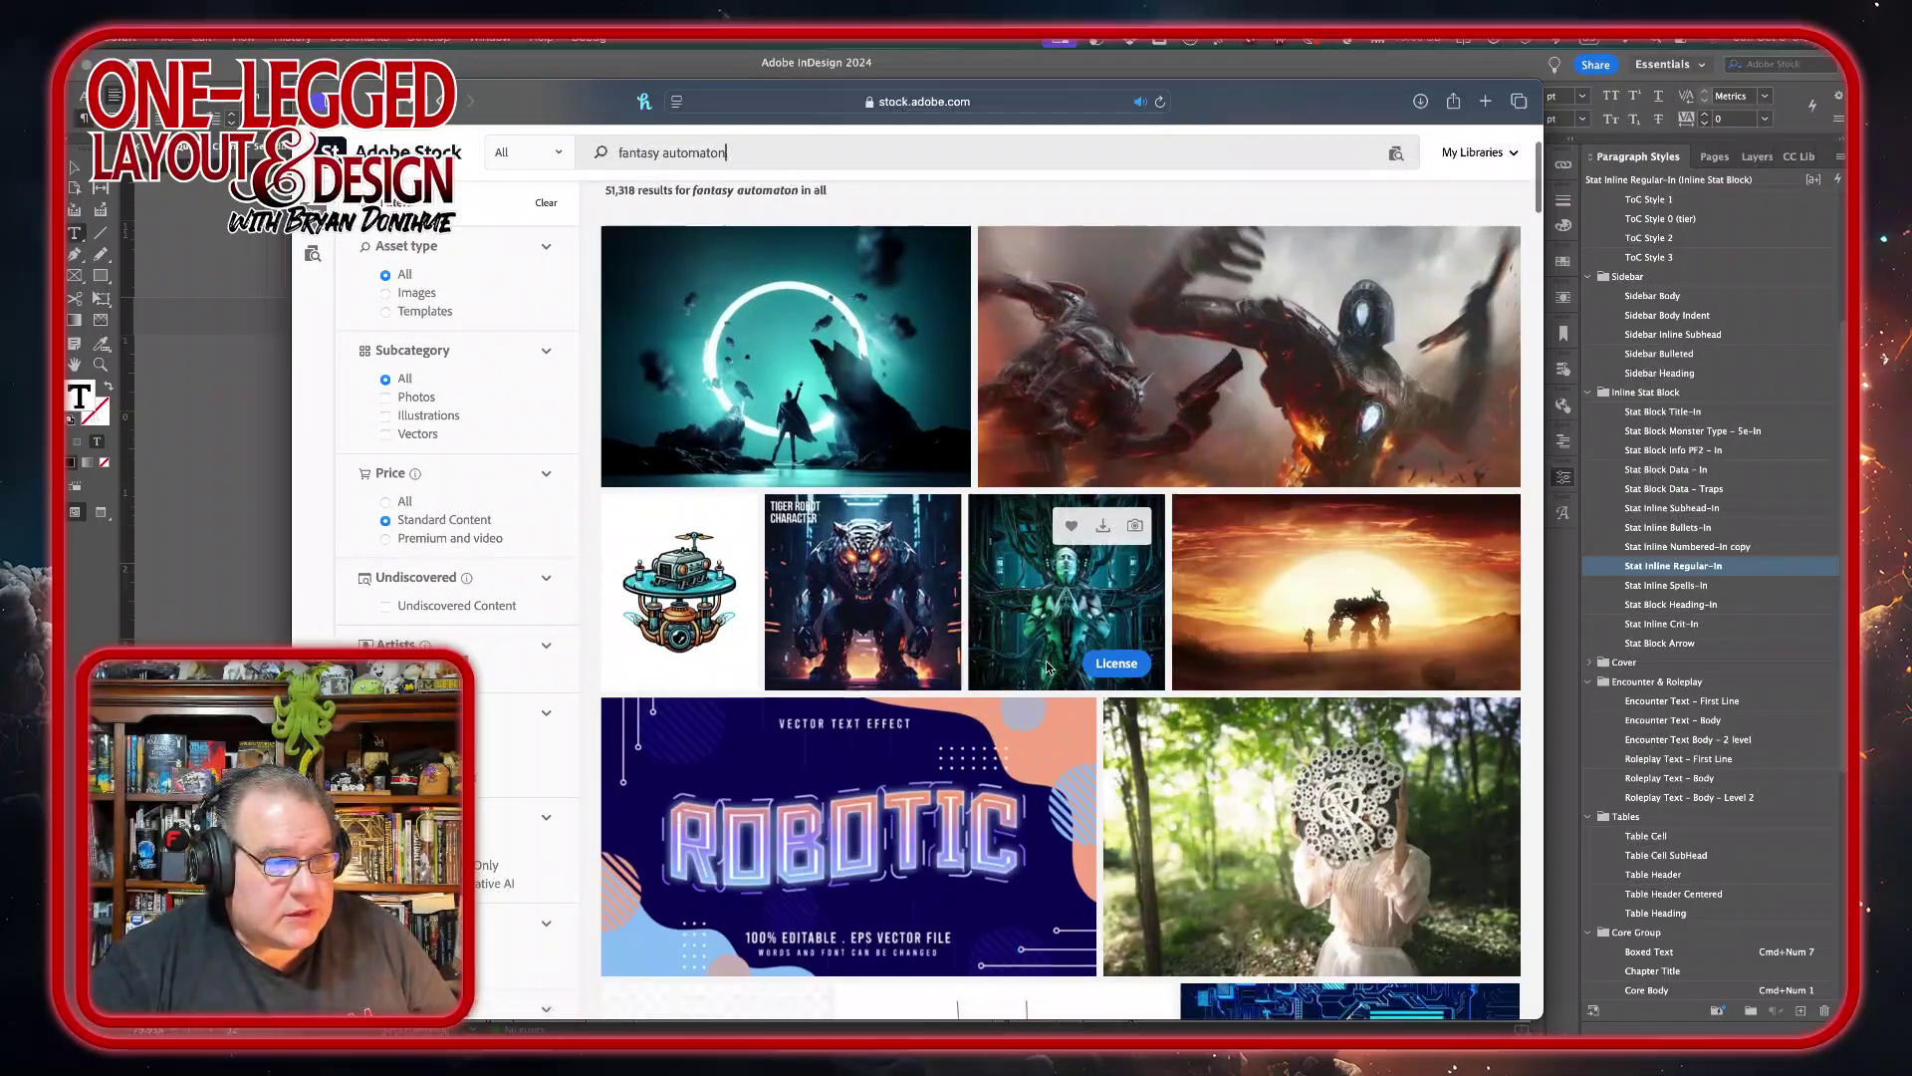
scroll(1048, 667, down, 2)
scroll(1047, 667, down, 5)
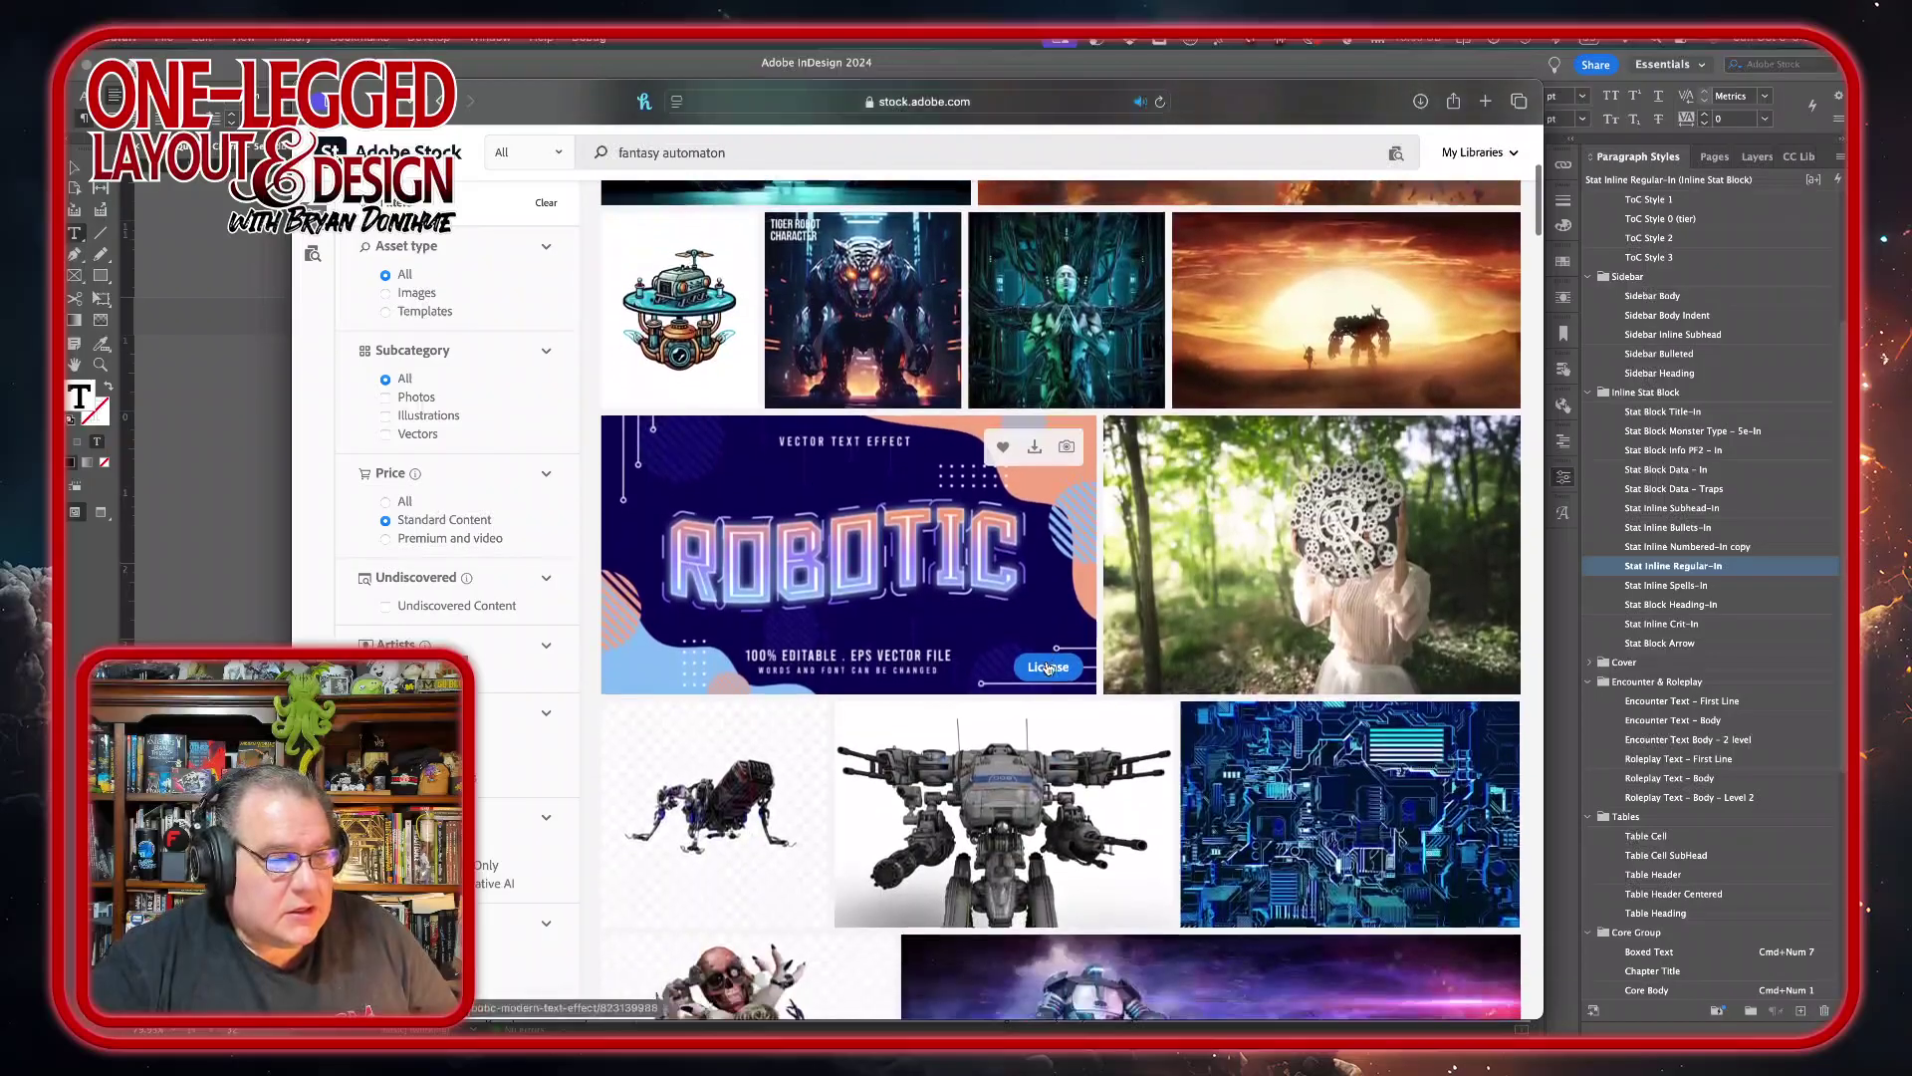
scroll(1048, 667, down, 2)
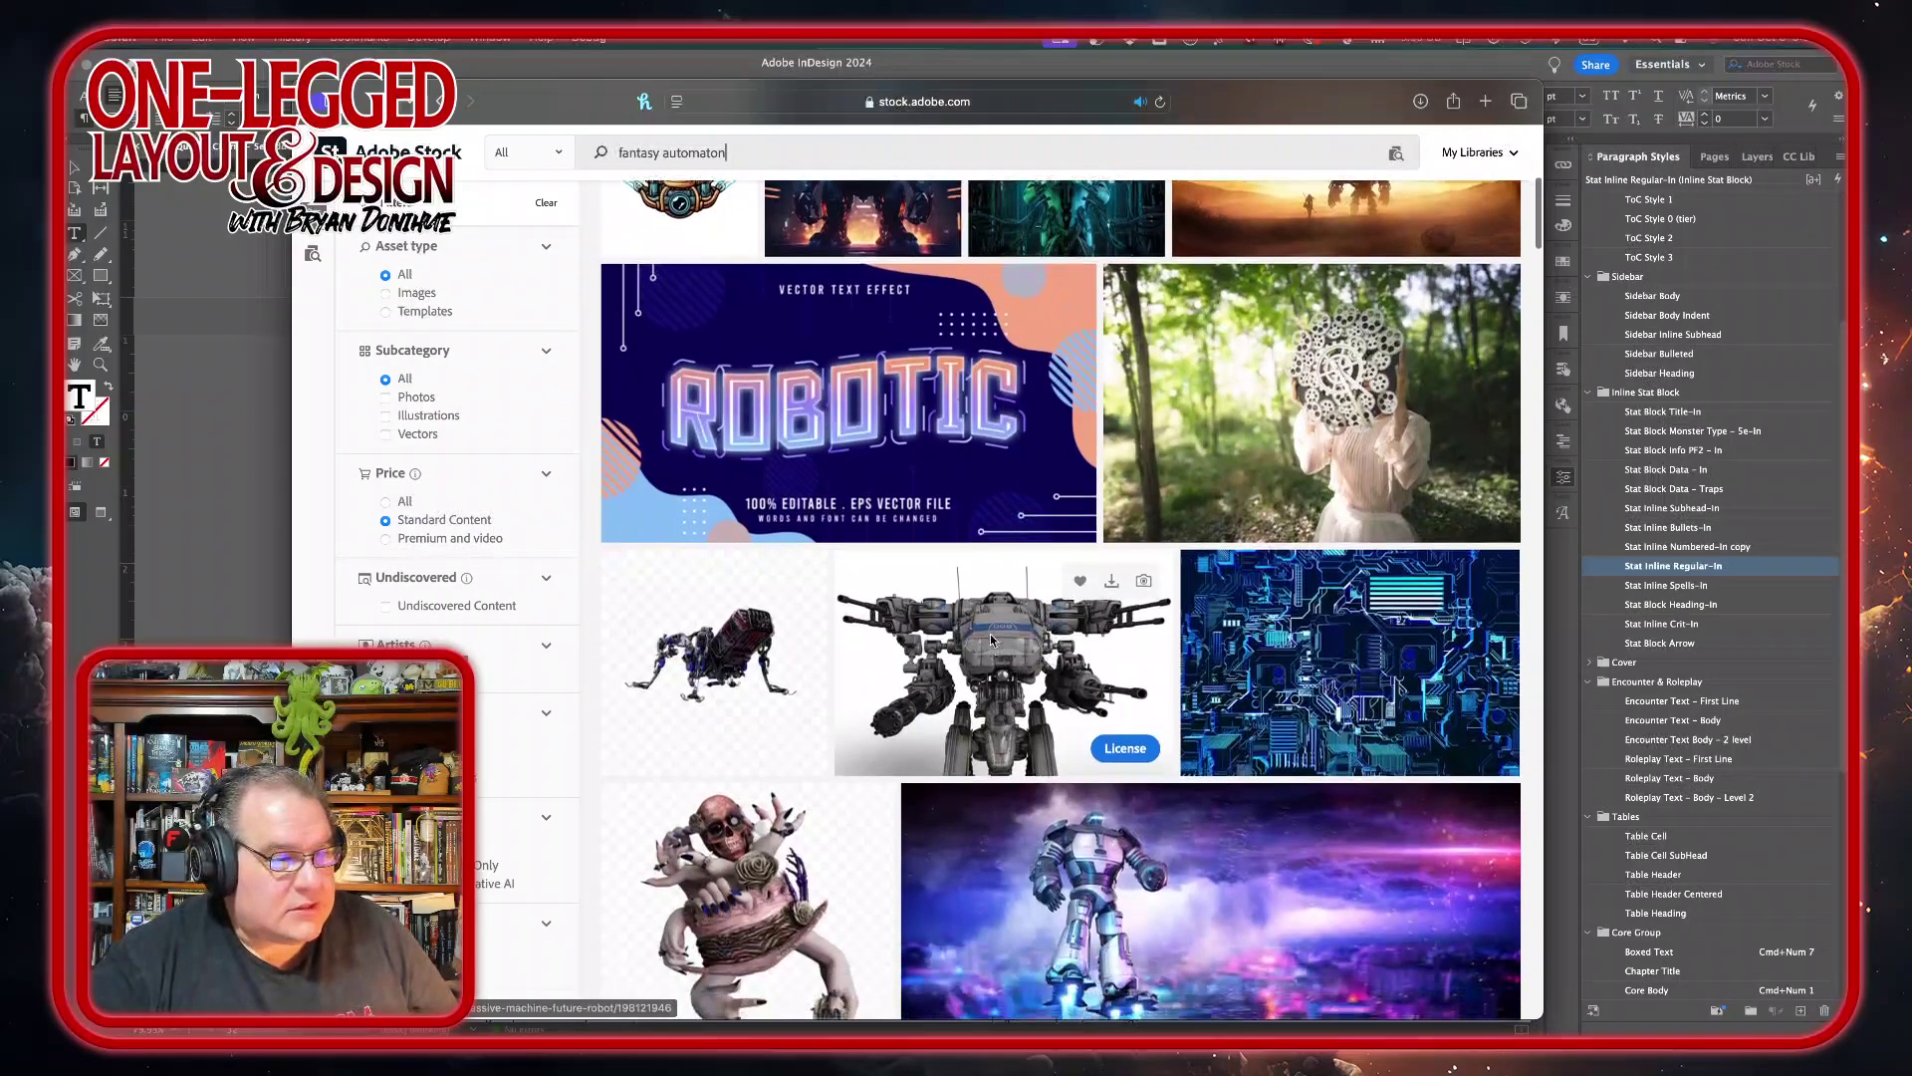
scroll(1001, 692, down, 4)
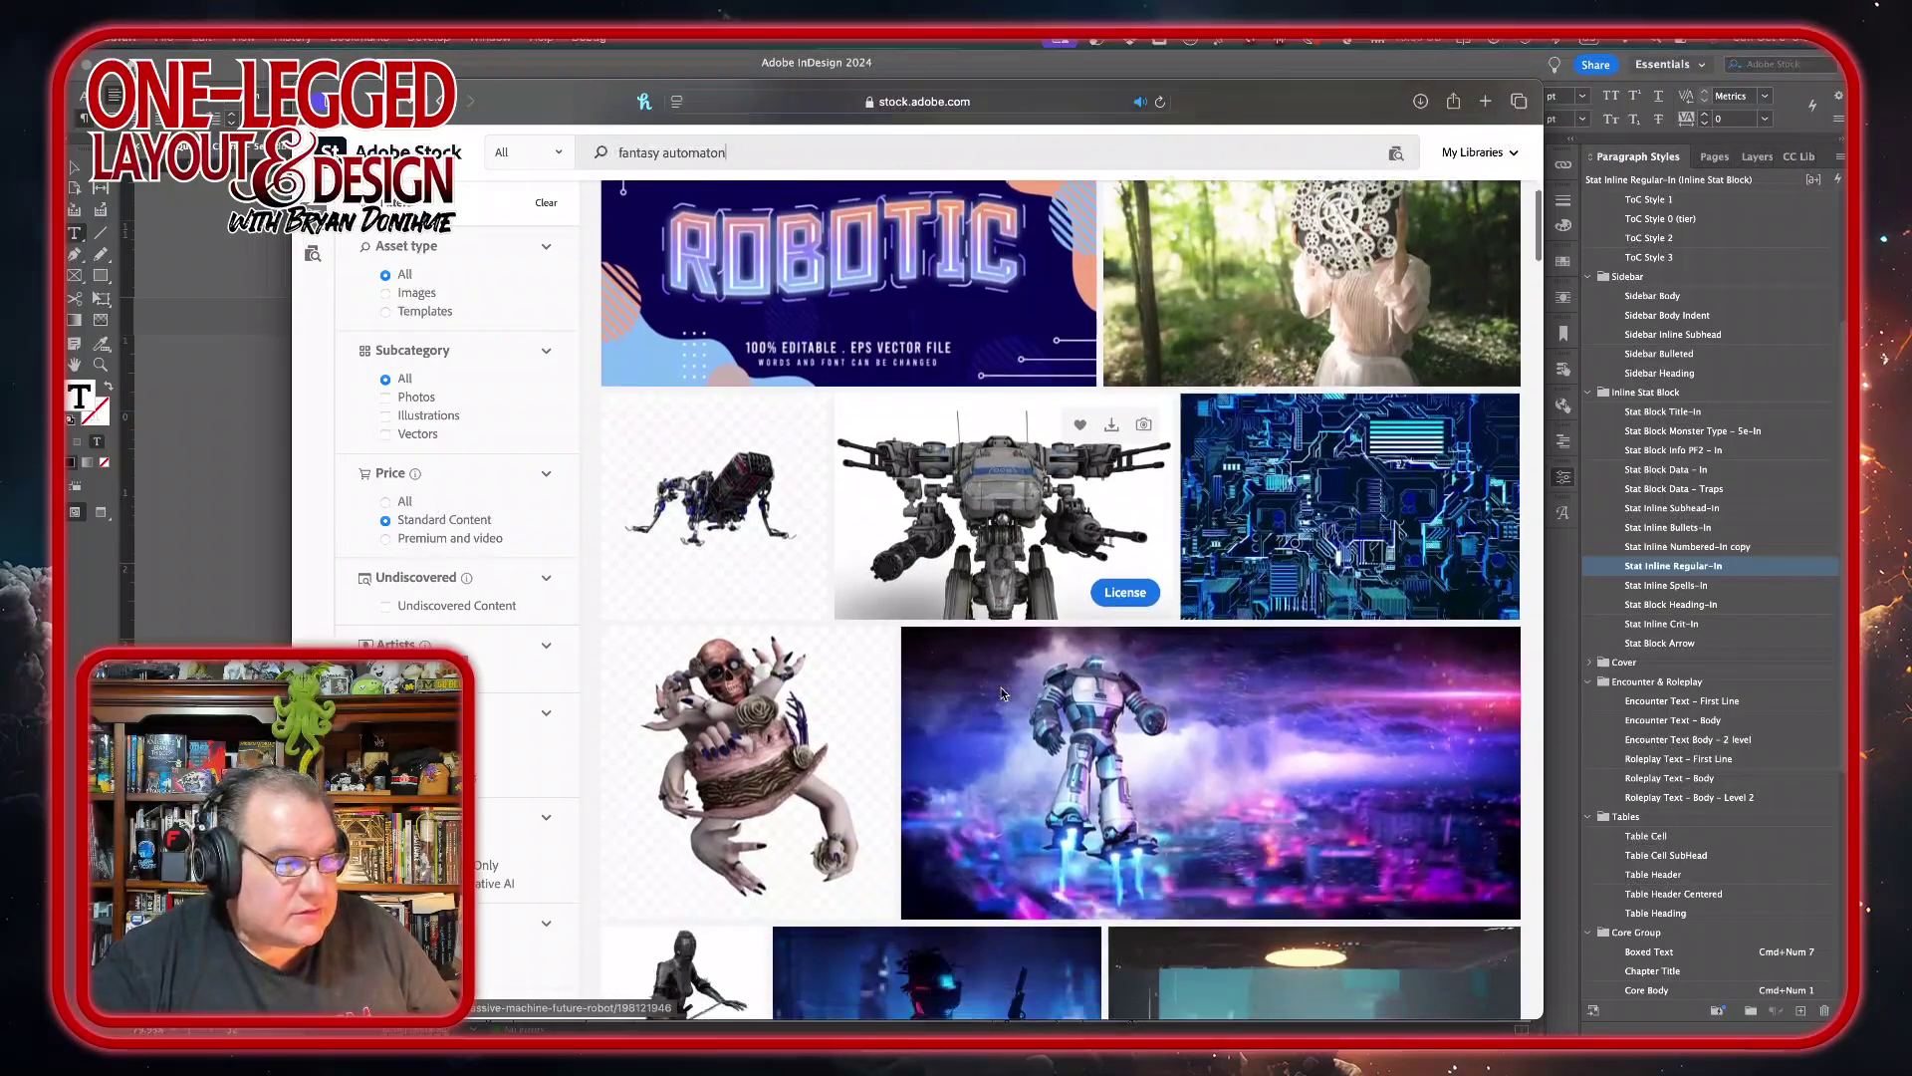
scroll(1002, 694, down, 2)
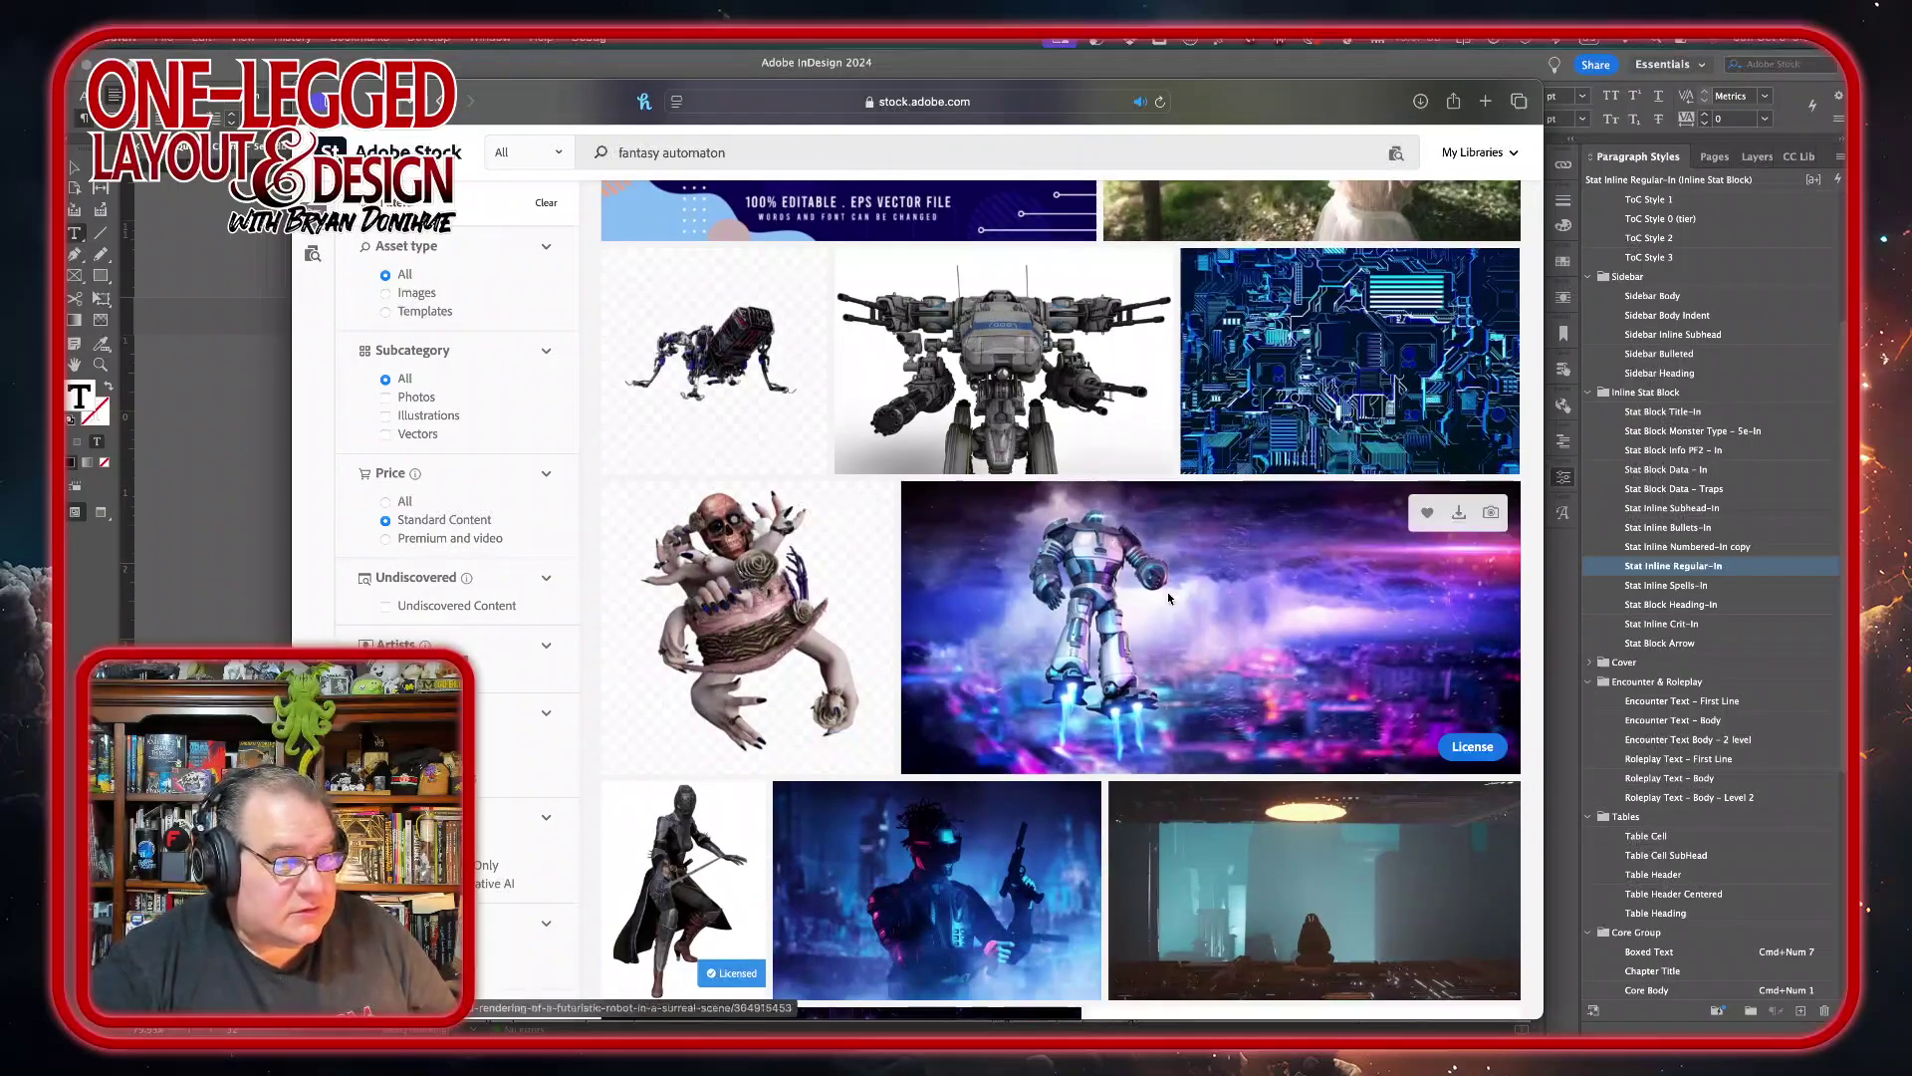
scroll(1180, 581, down, 10)
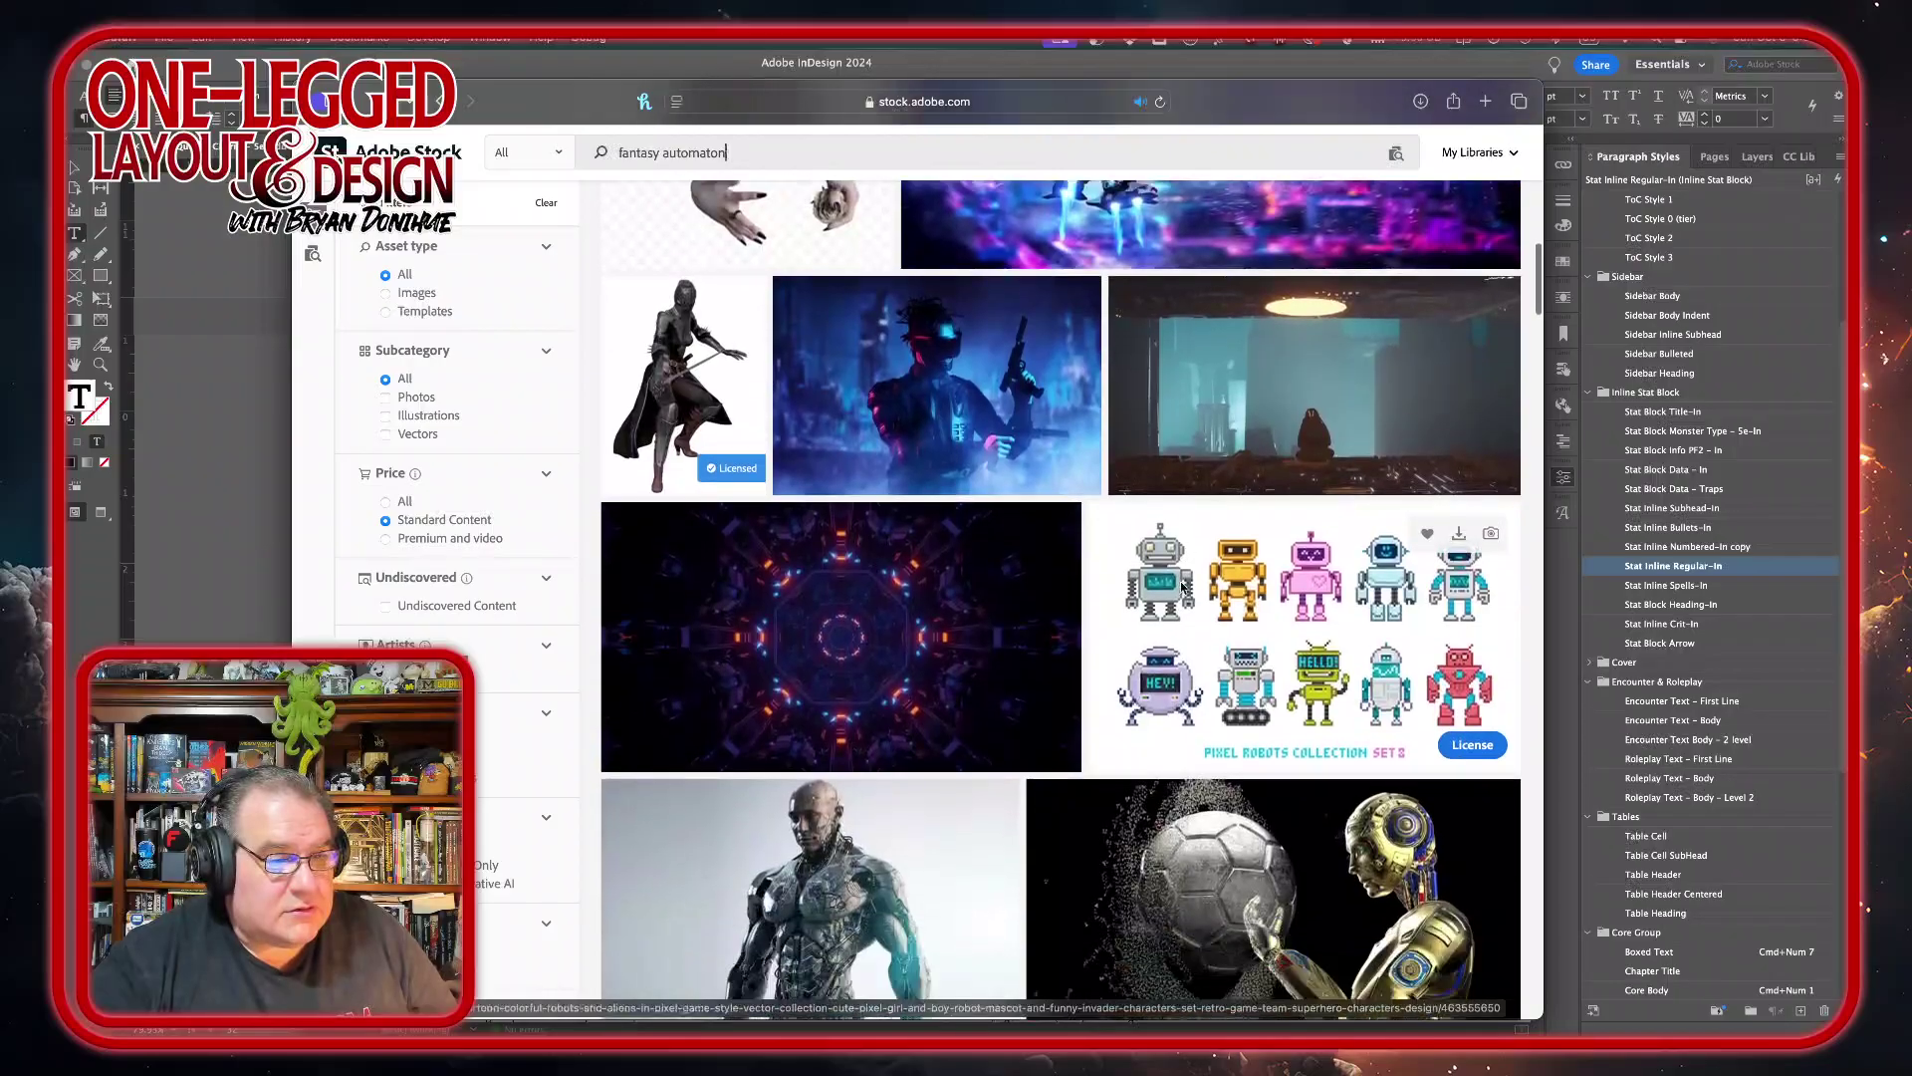
scroll(1181, 587, down, 15)
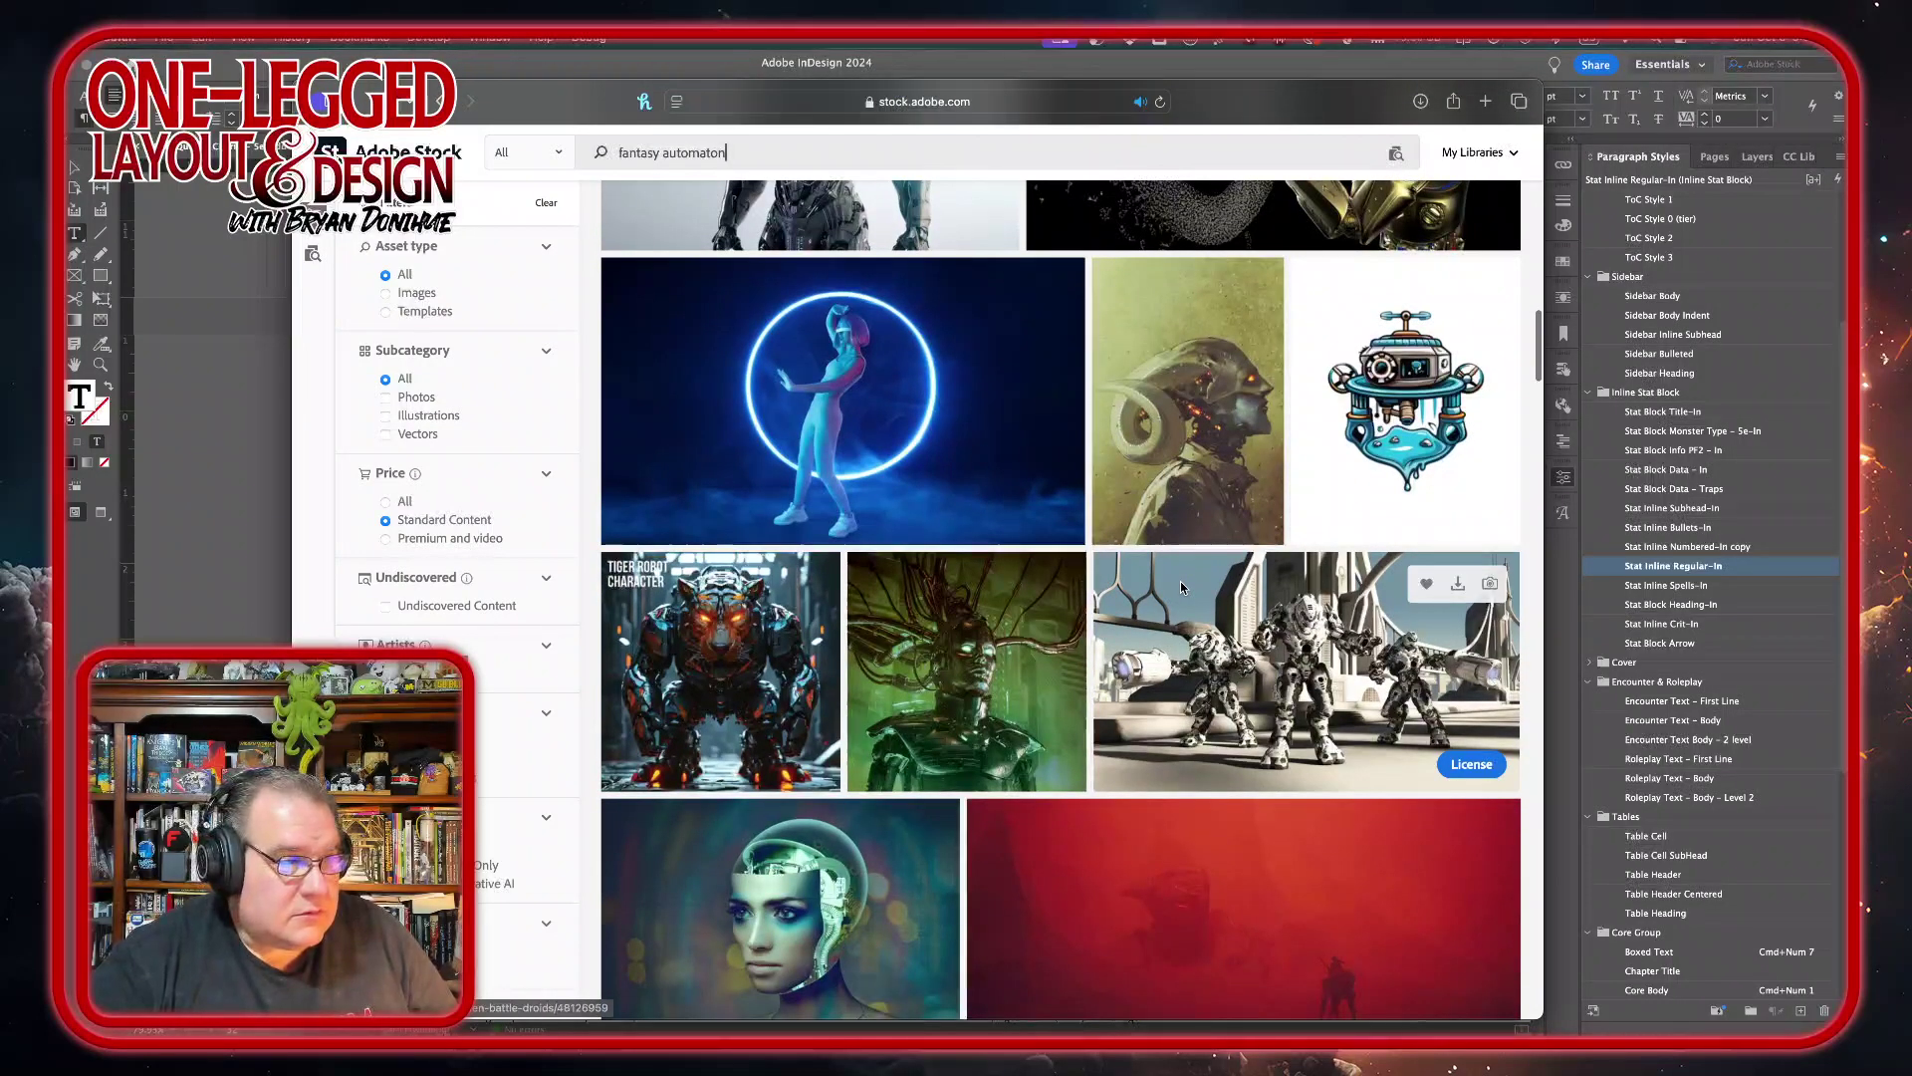
scroll(1181, 588, down, 2)
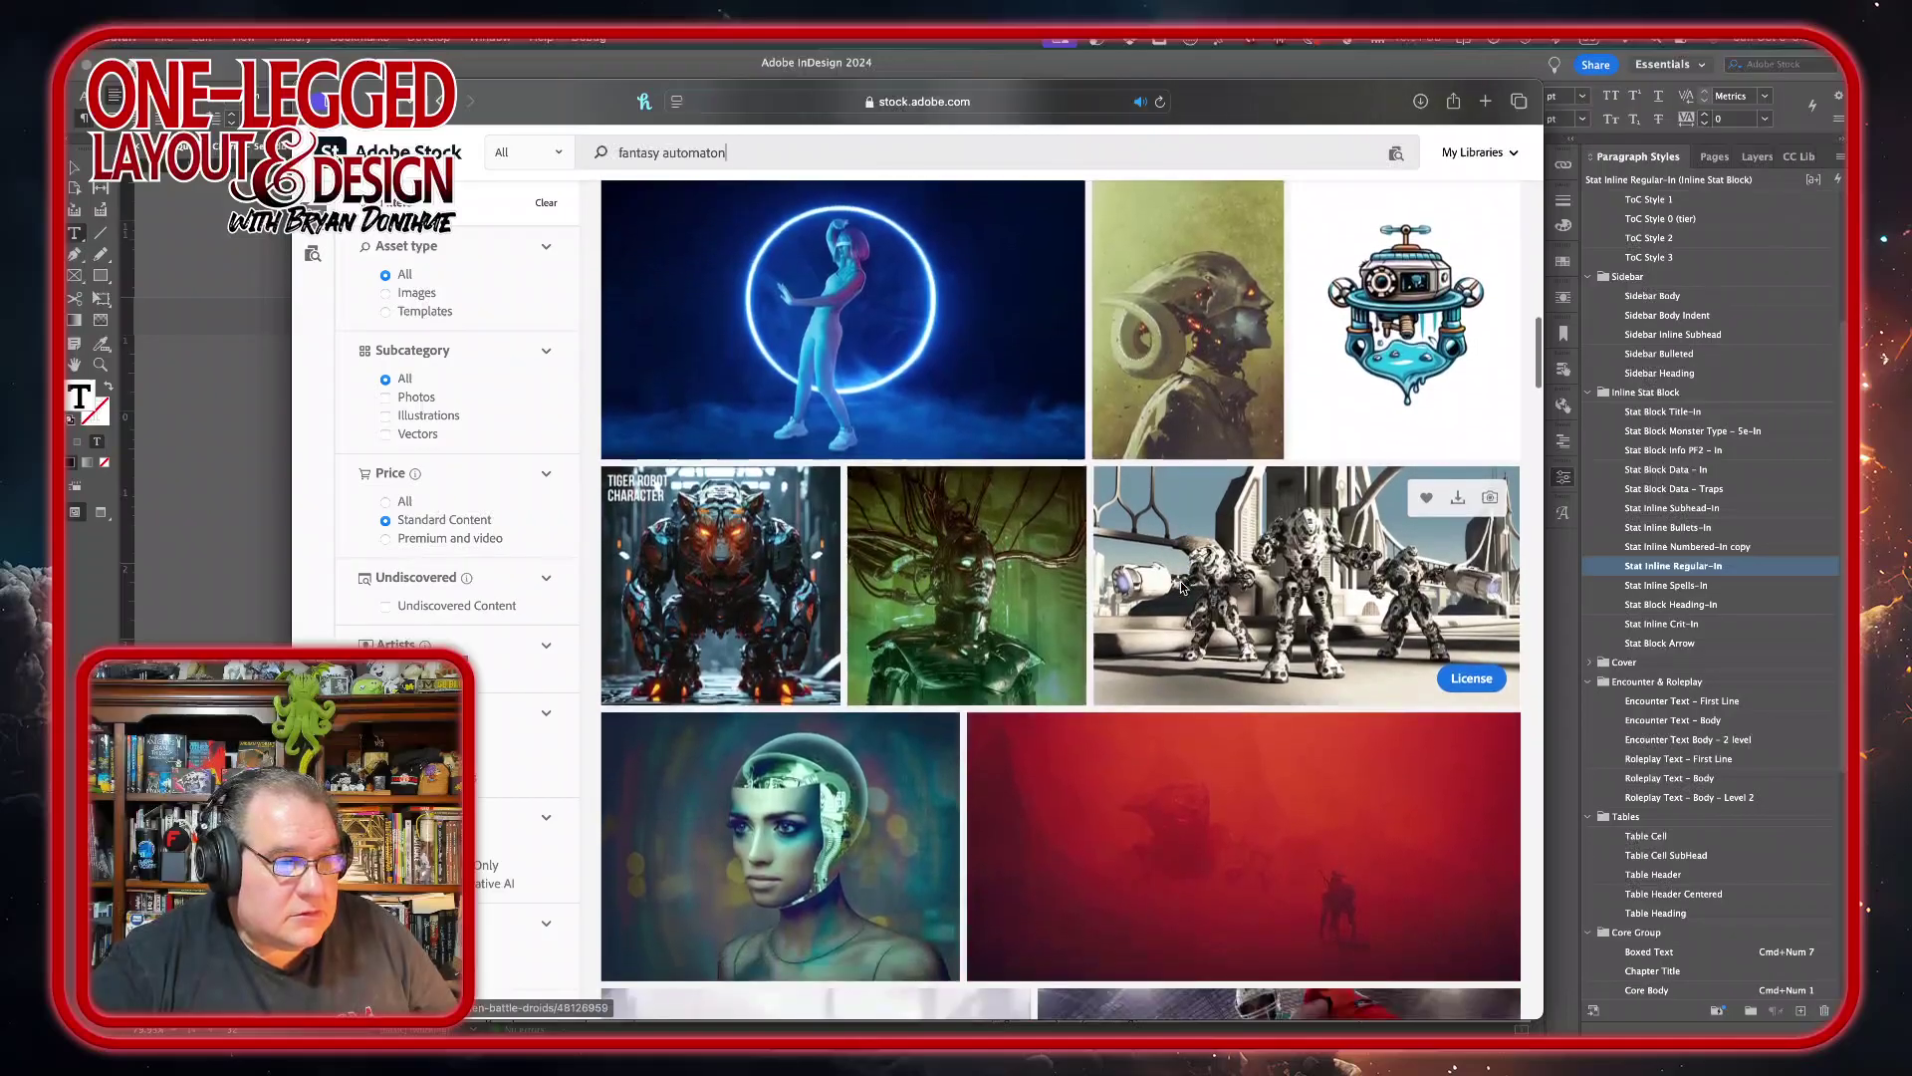
scroll(1181, 587, down, 2)
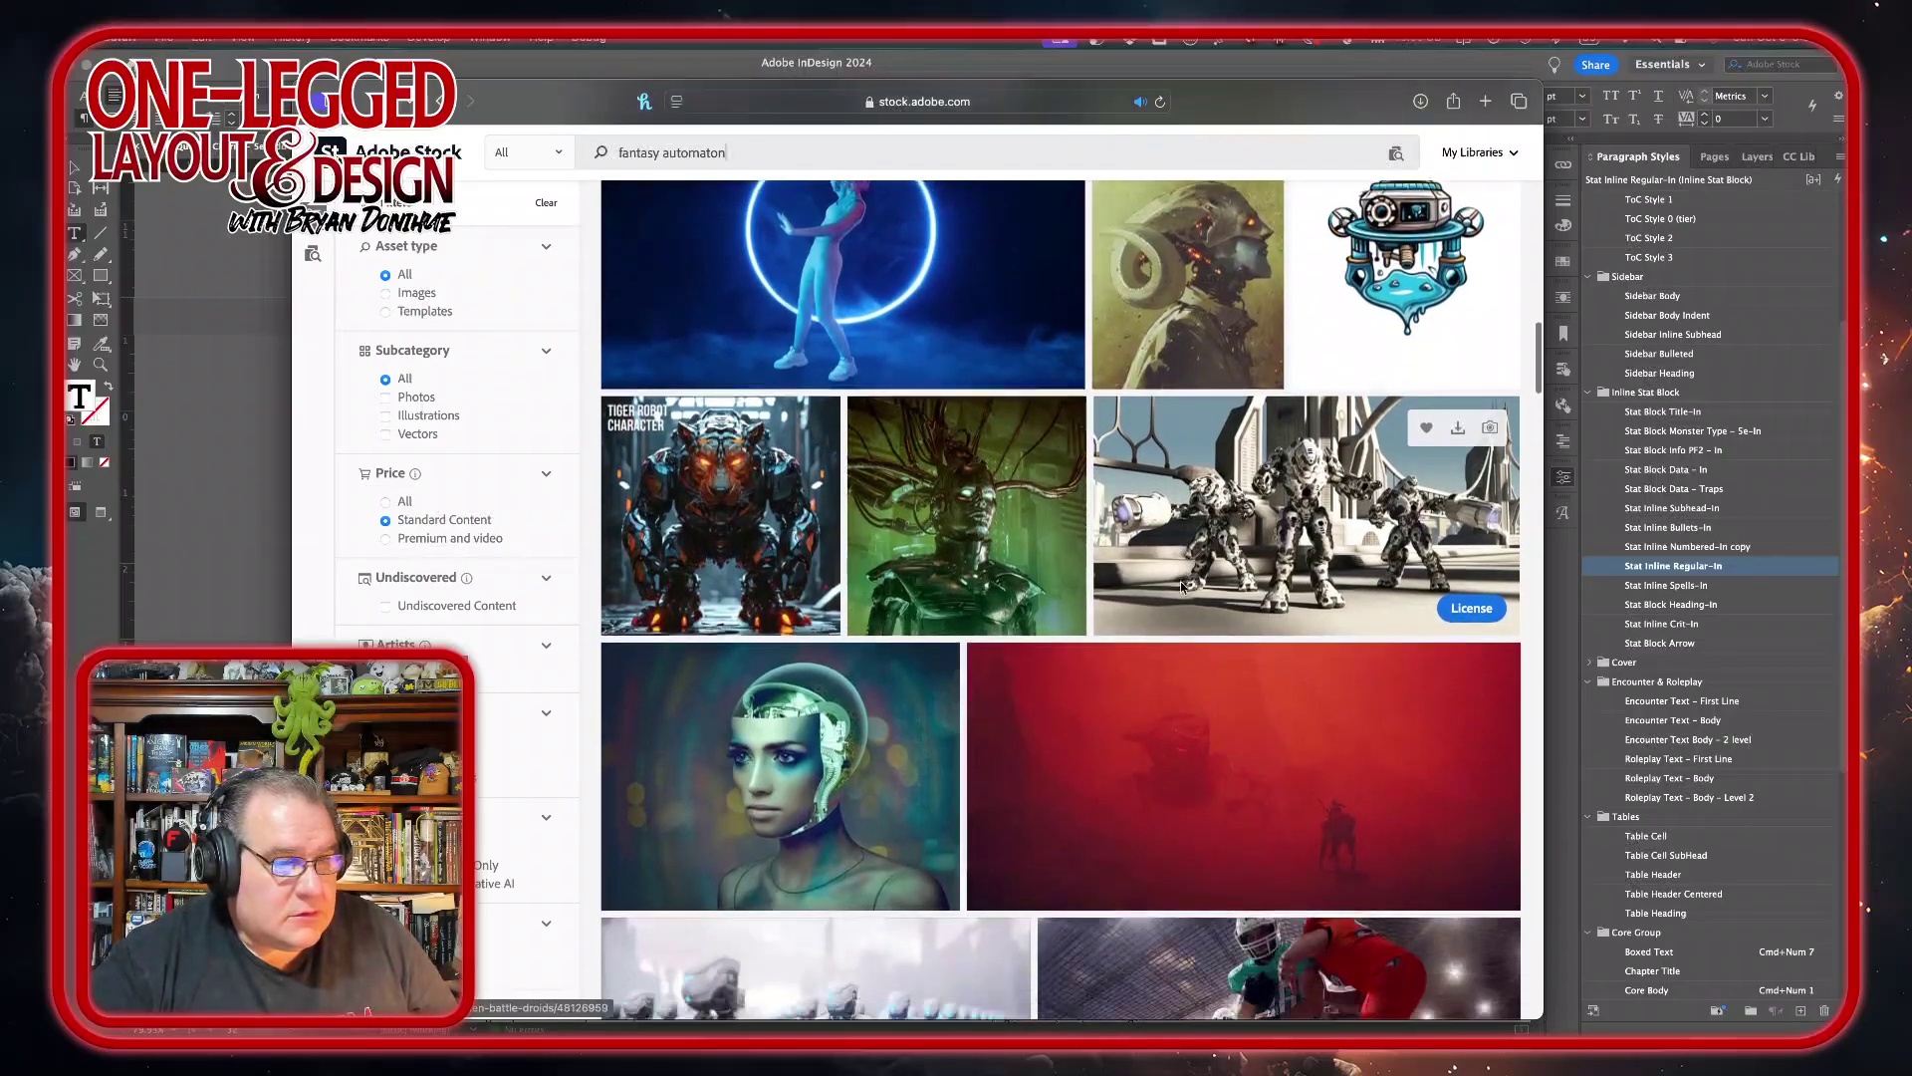
scroll(1180, 585, down, 4)
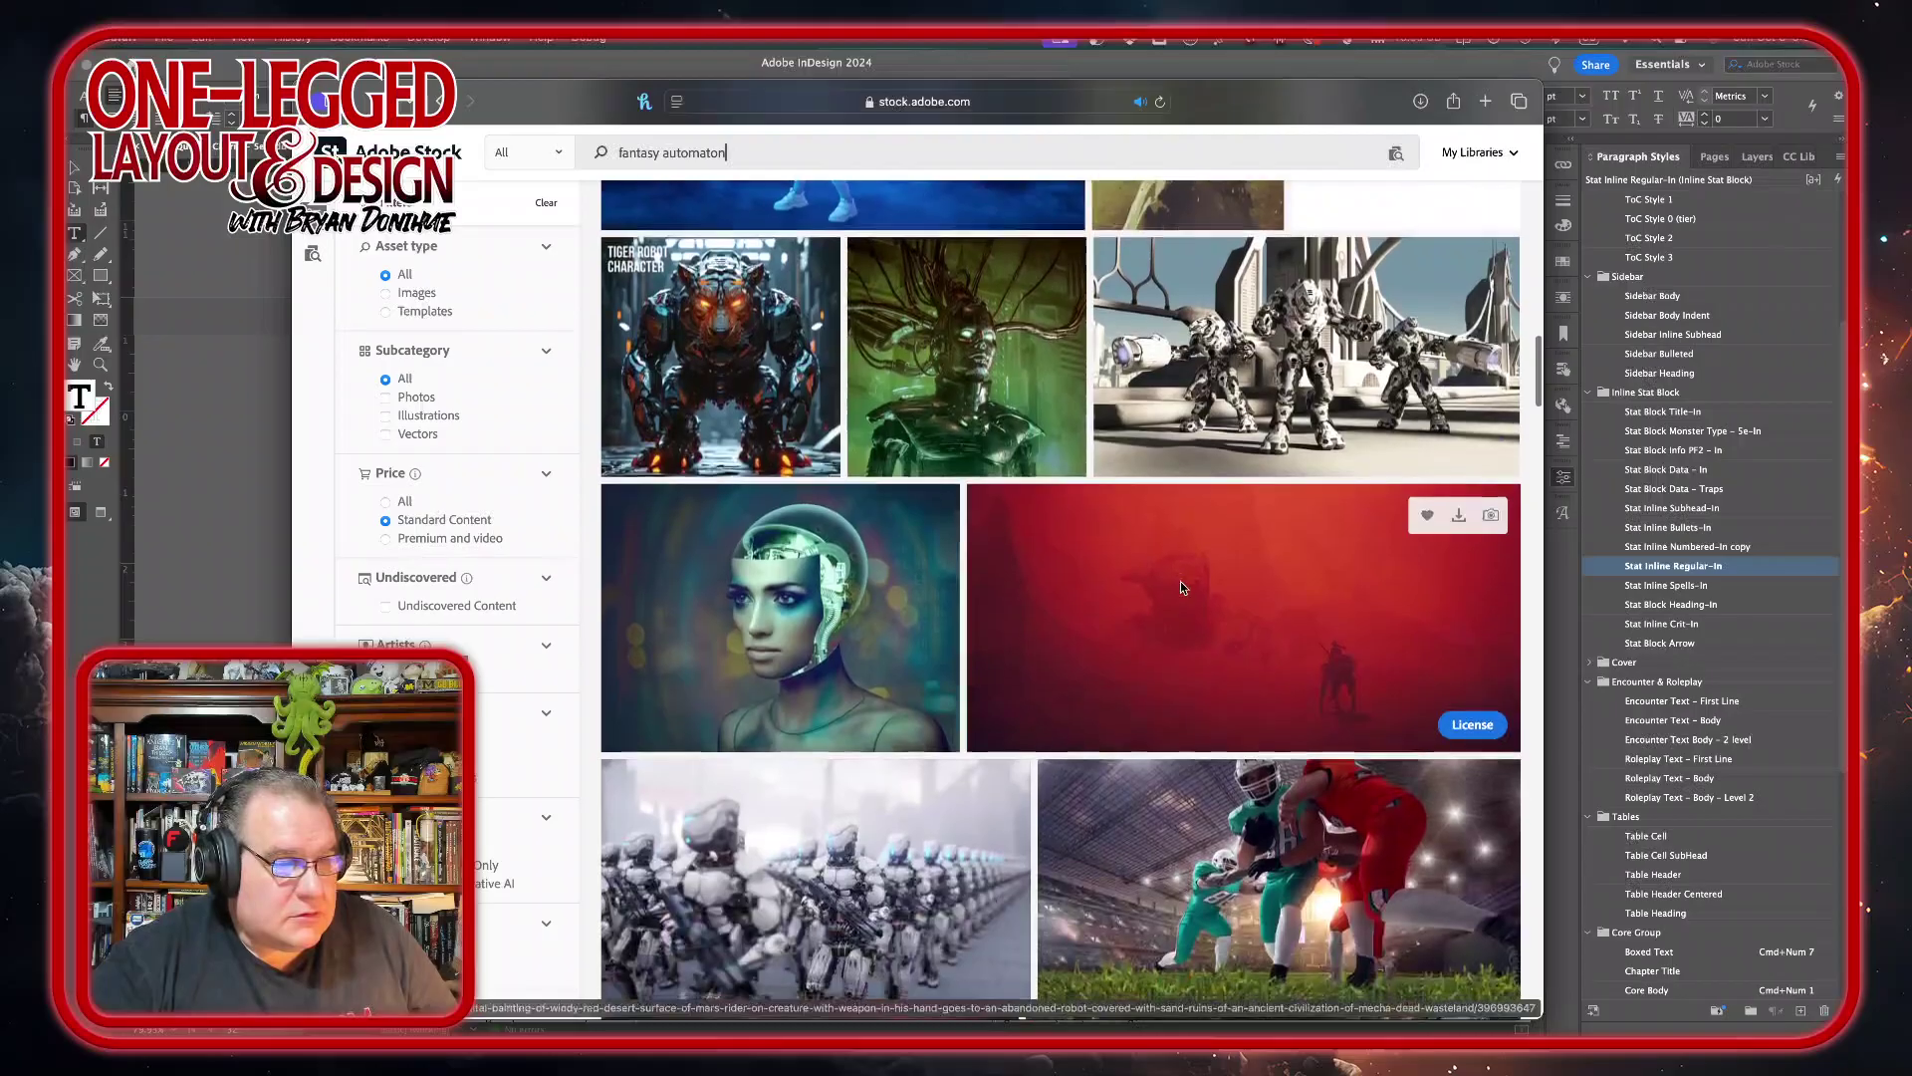
scroll(1180, 587, down, 8)
scroll(1181, 586, down, 2)
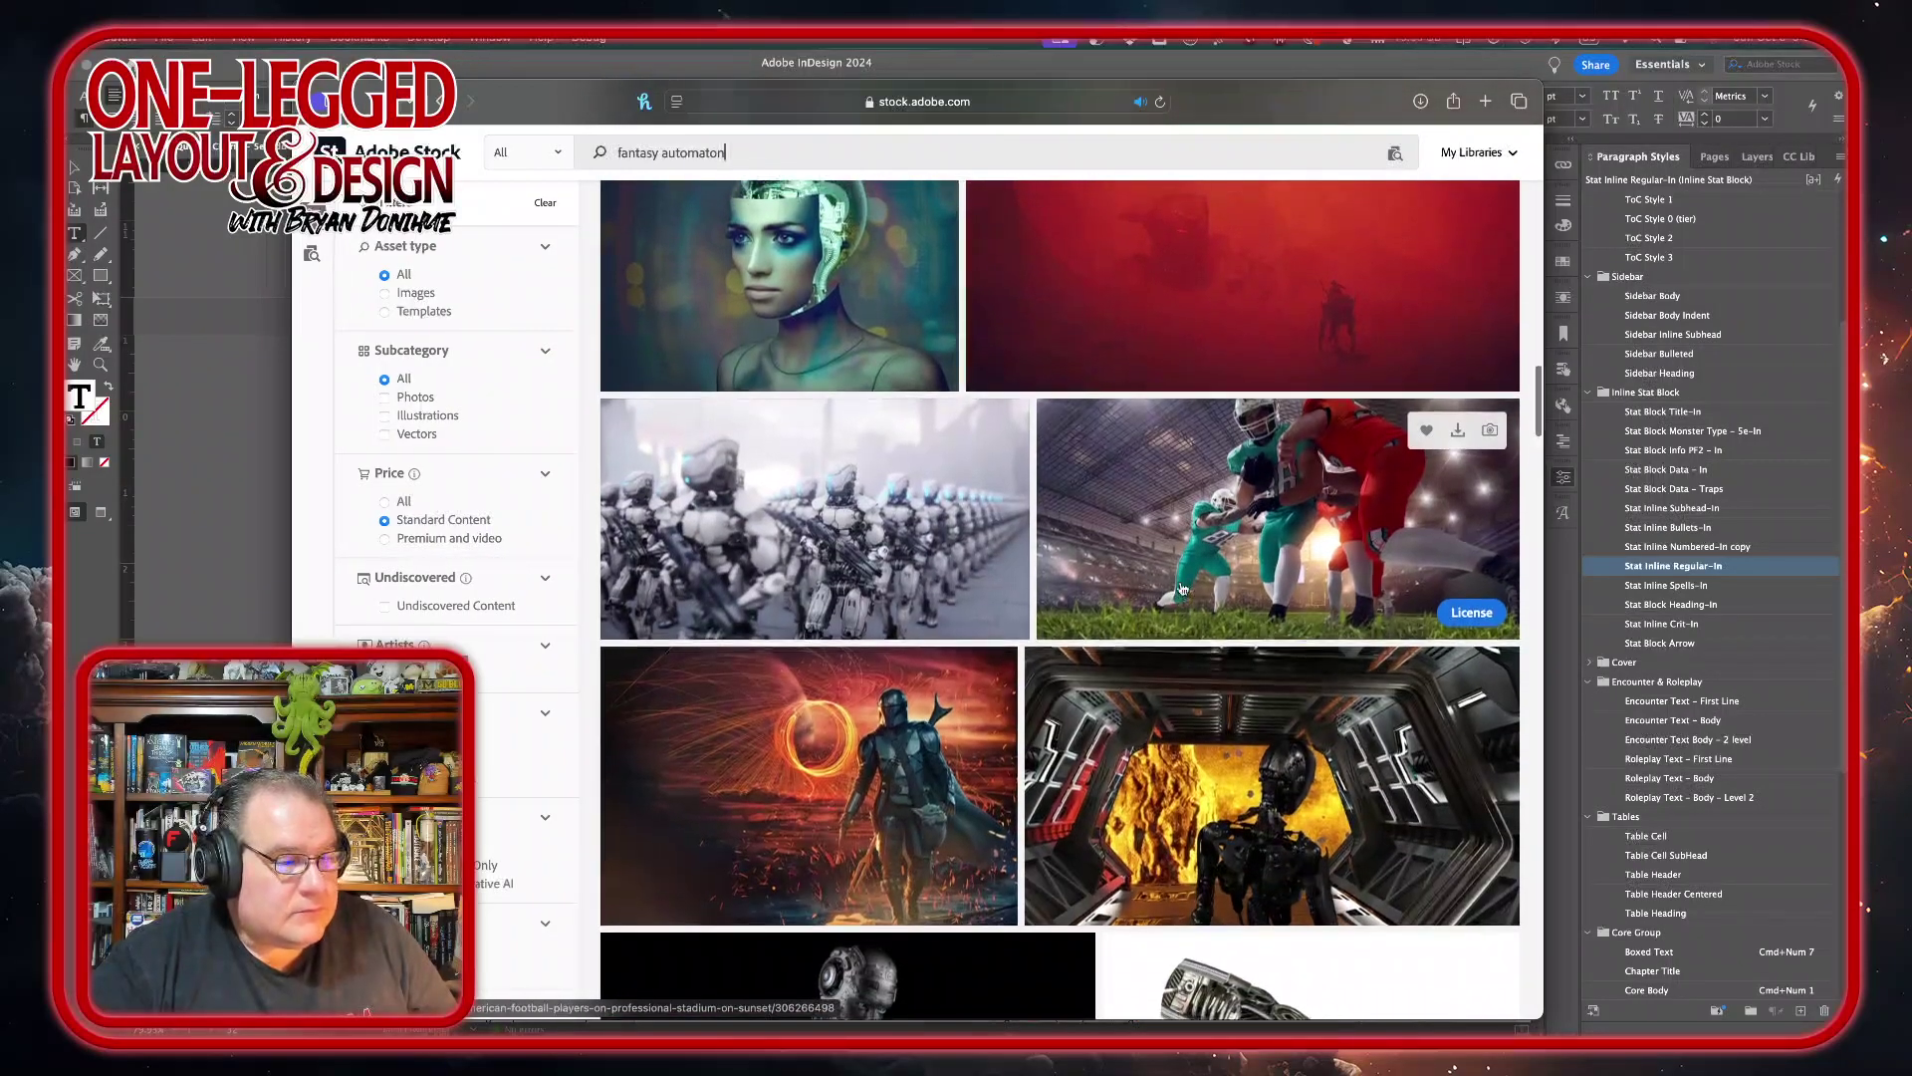
scroll(1181, 588, down, 9)
scroll(1182, 588, down, 10)
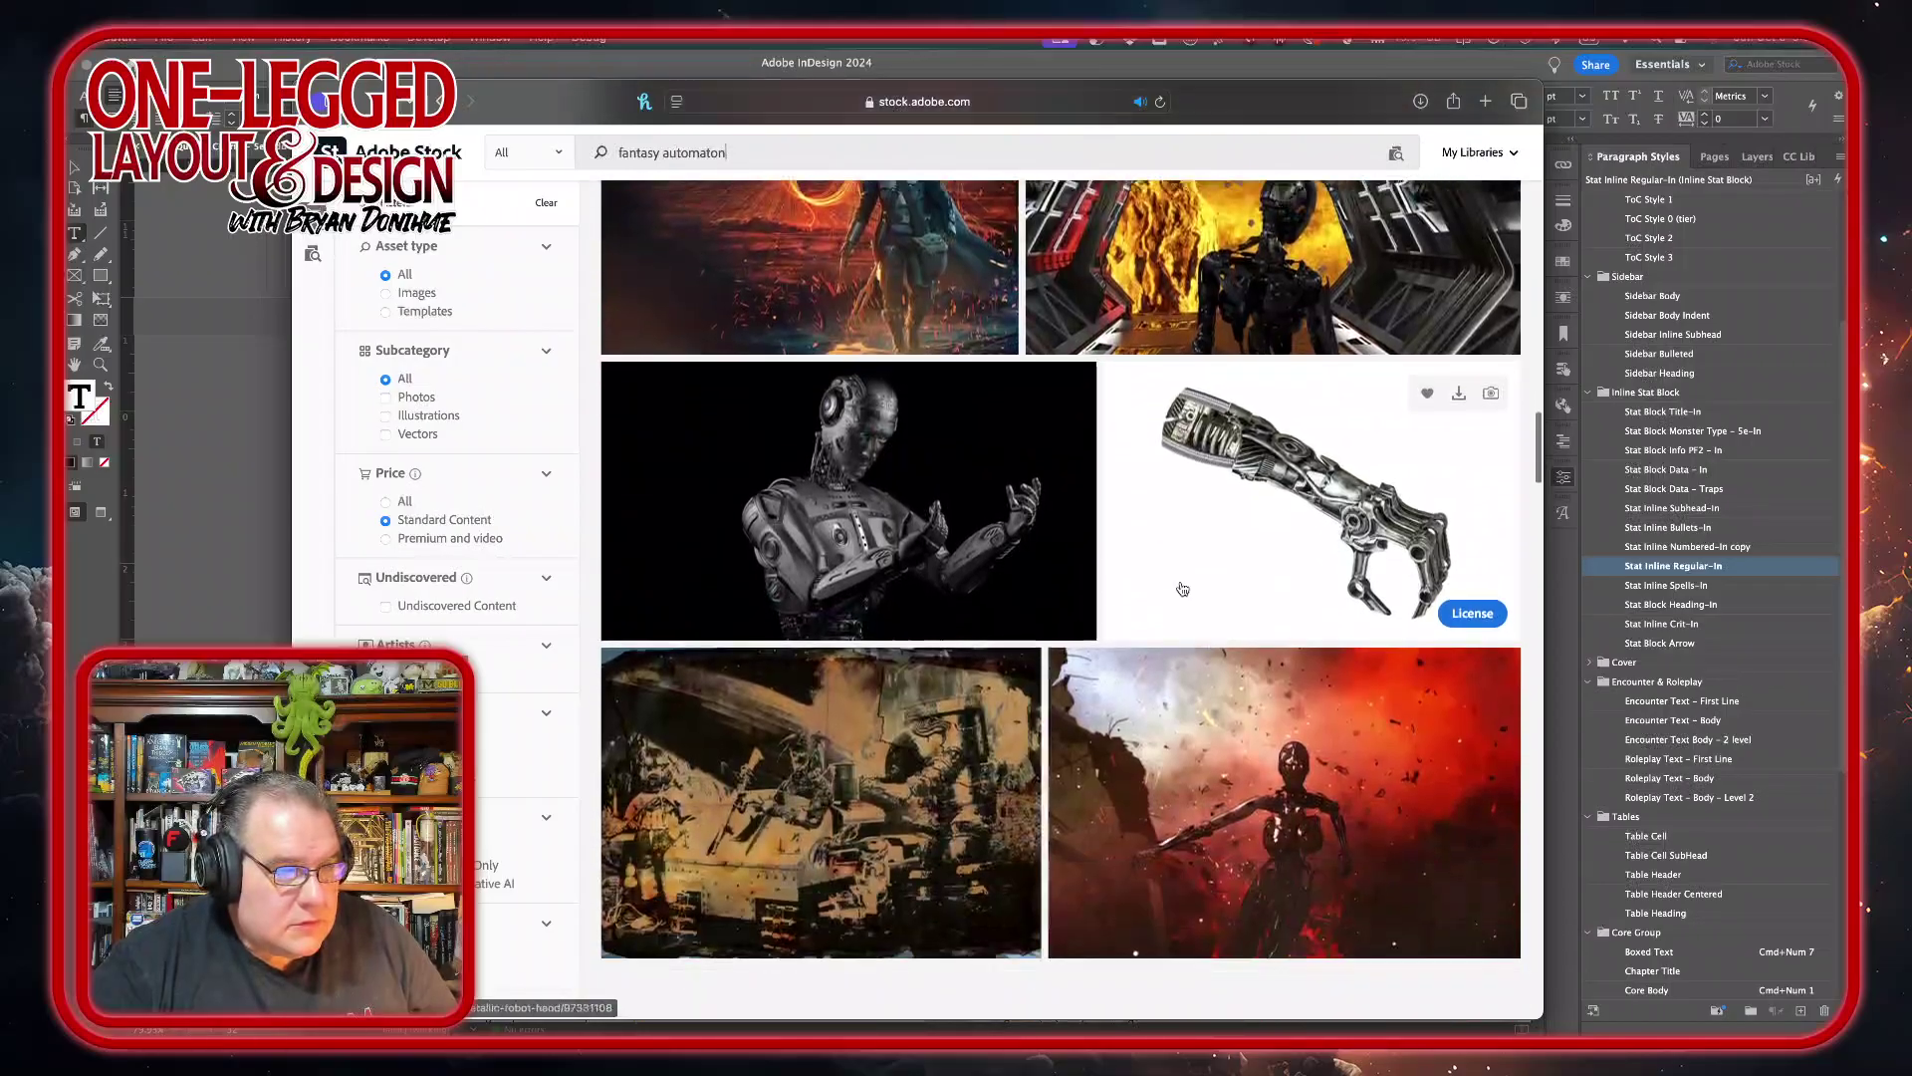
scroll(1180, 587, down, 7)
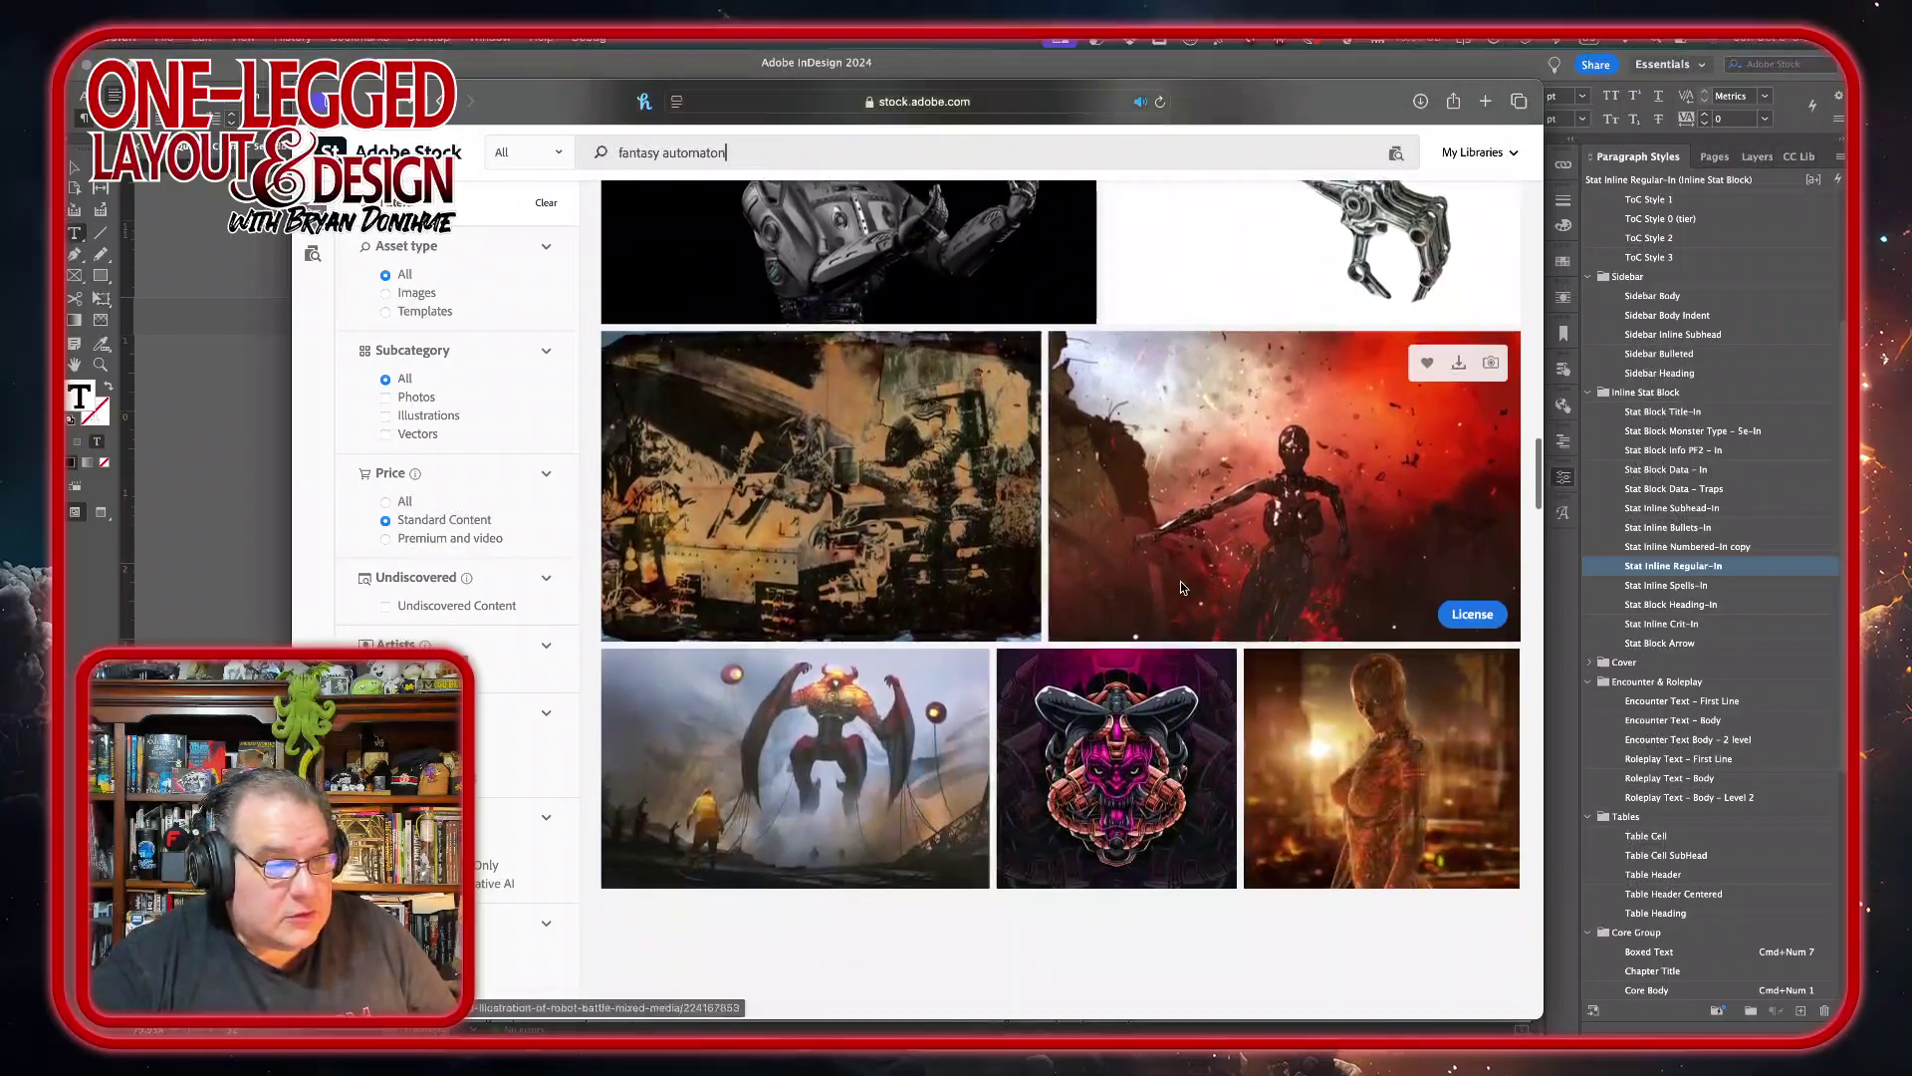
scroll(1181, 586, down, 14)
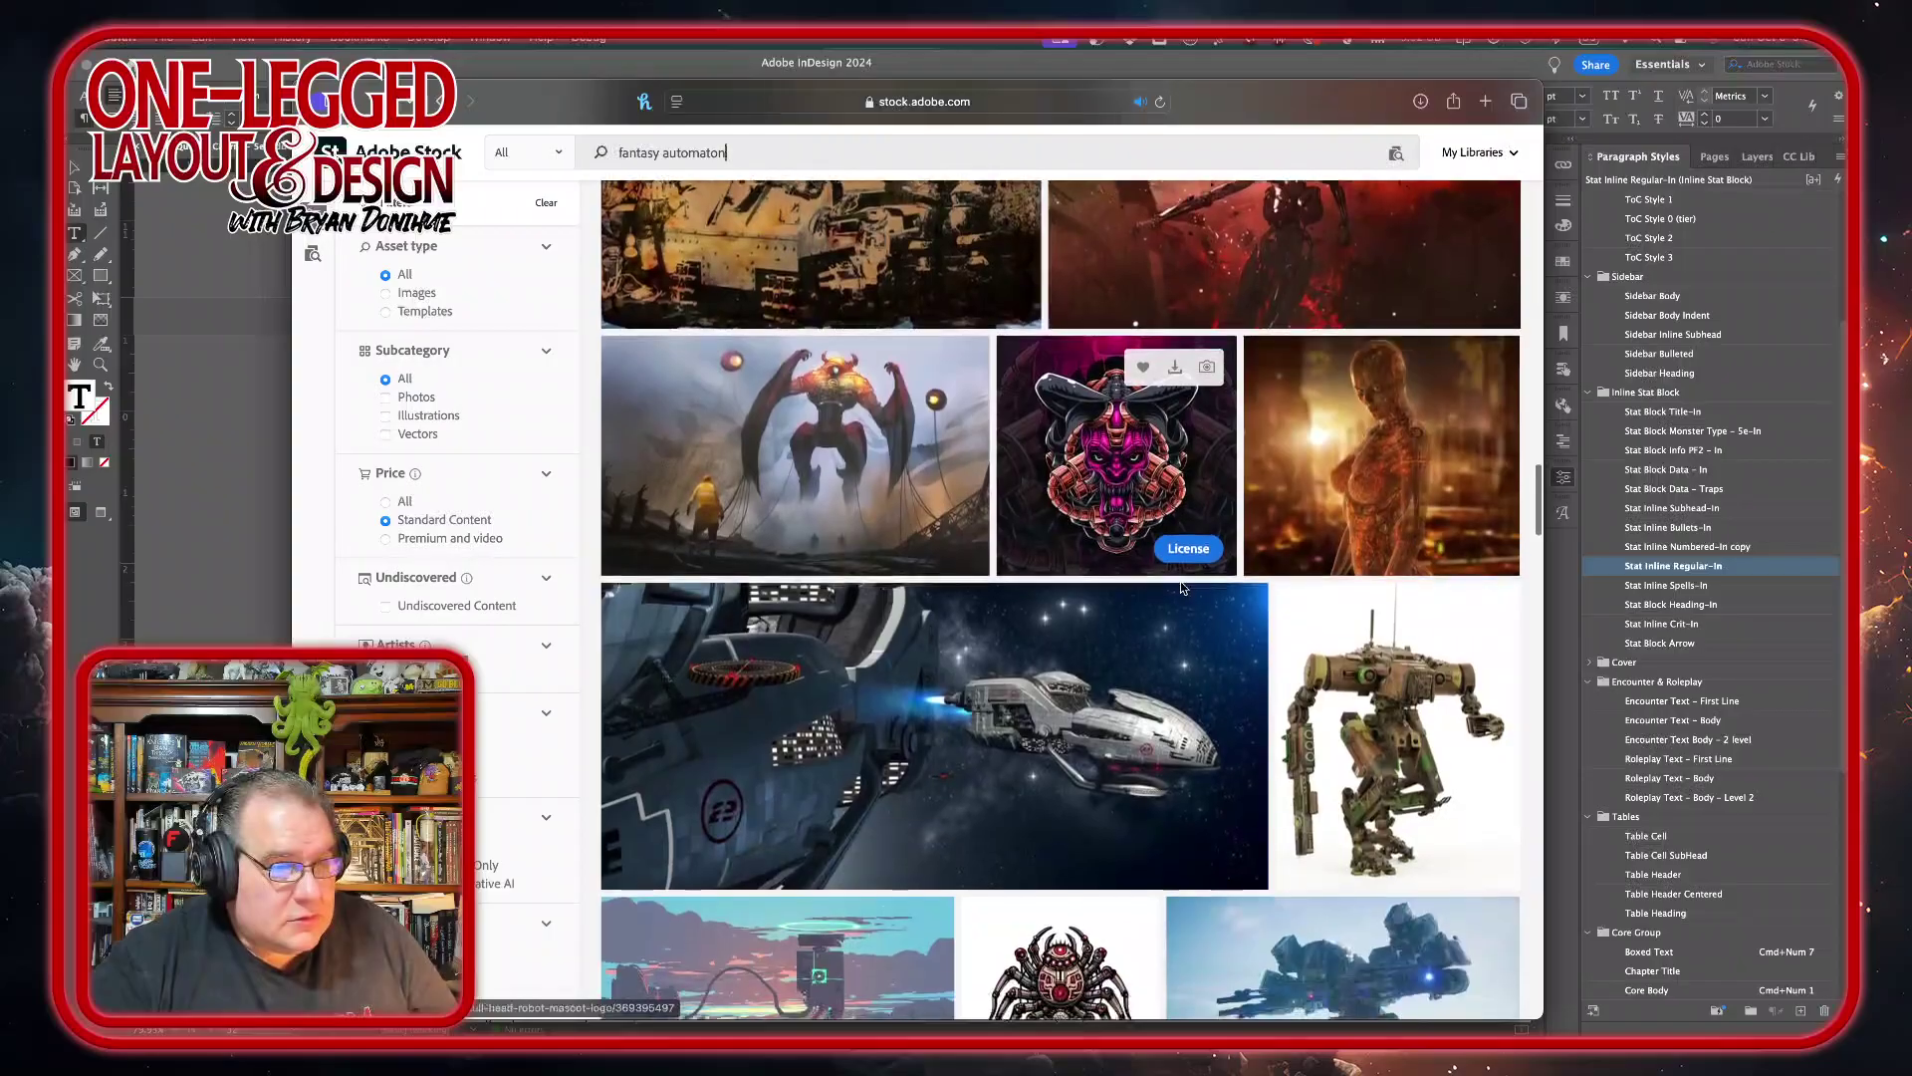
scroll(1180, 586, down, 7)
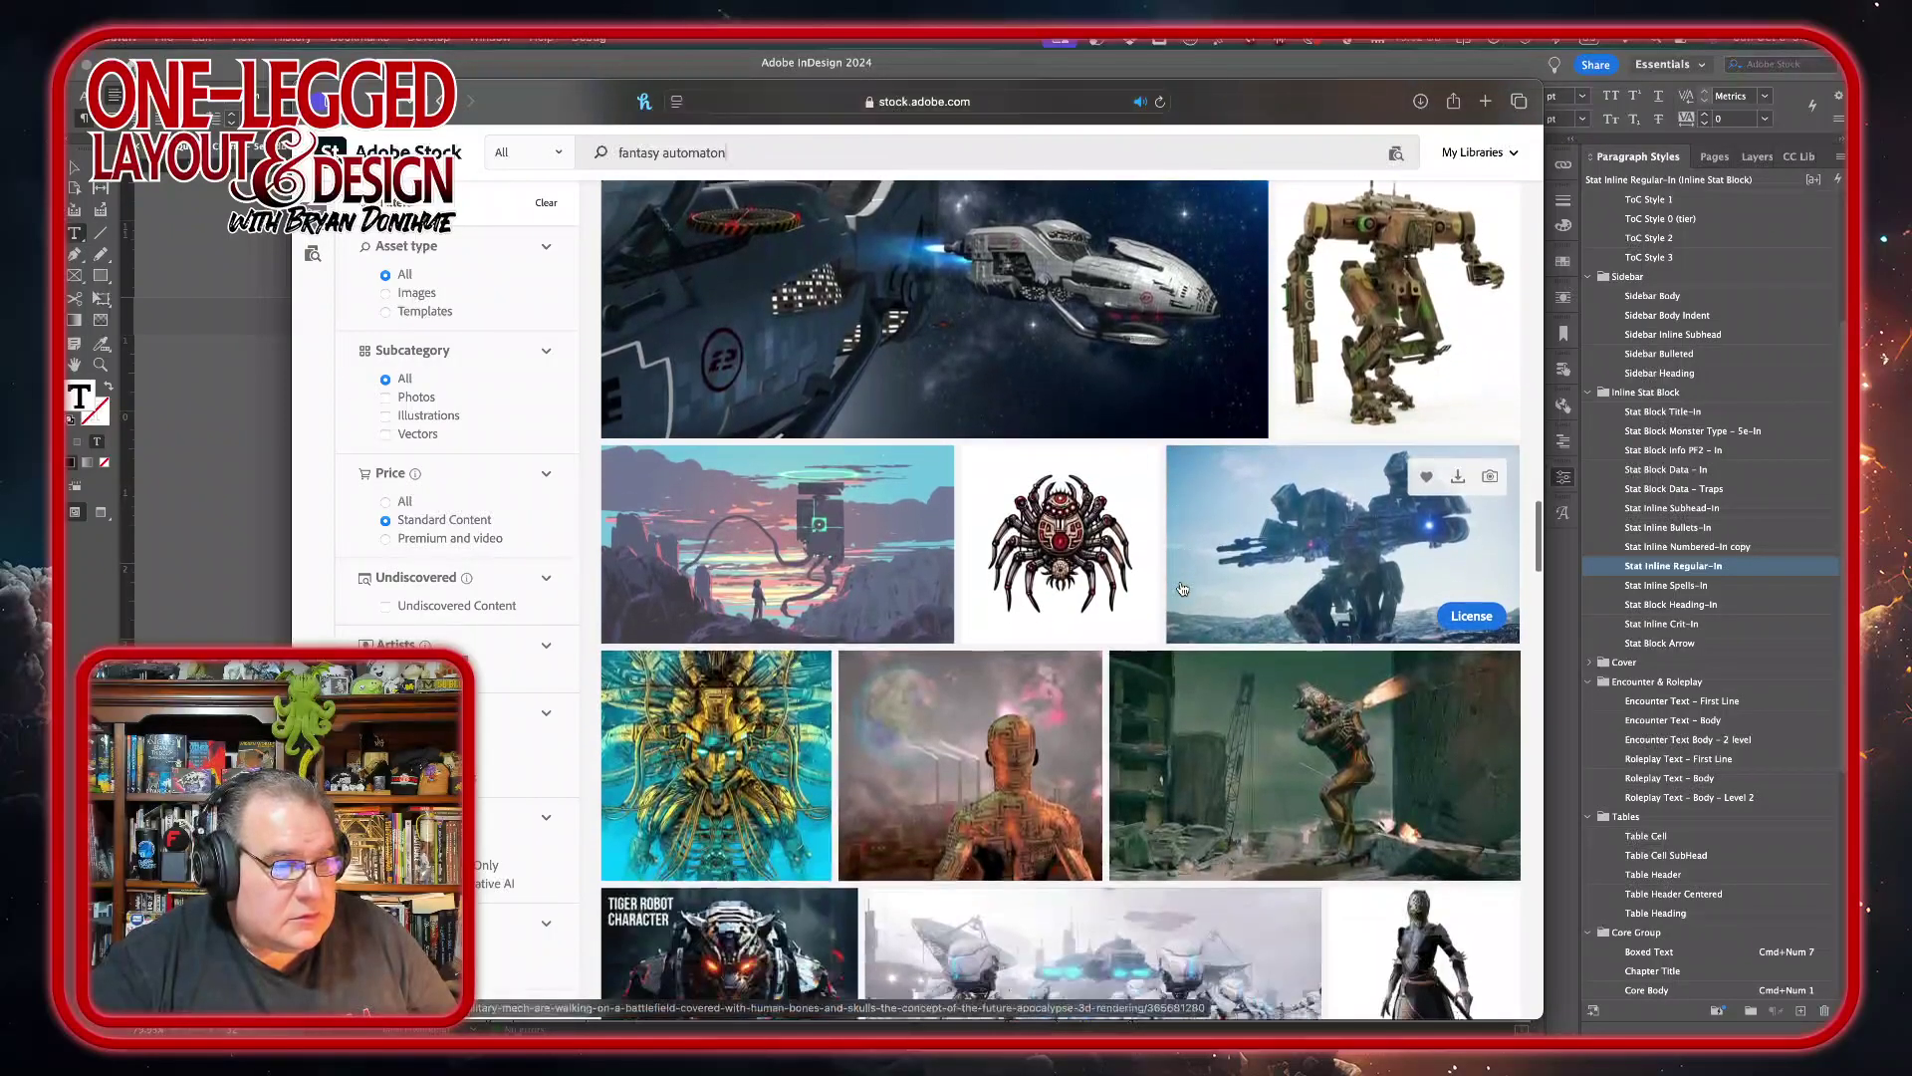
scroll(1180, 587, down, 10)
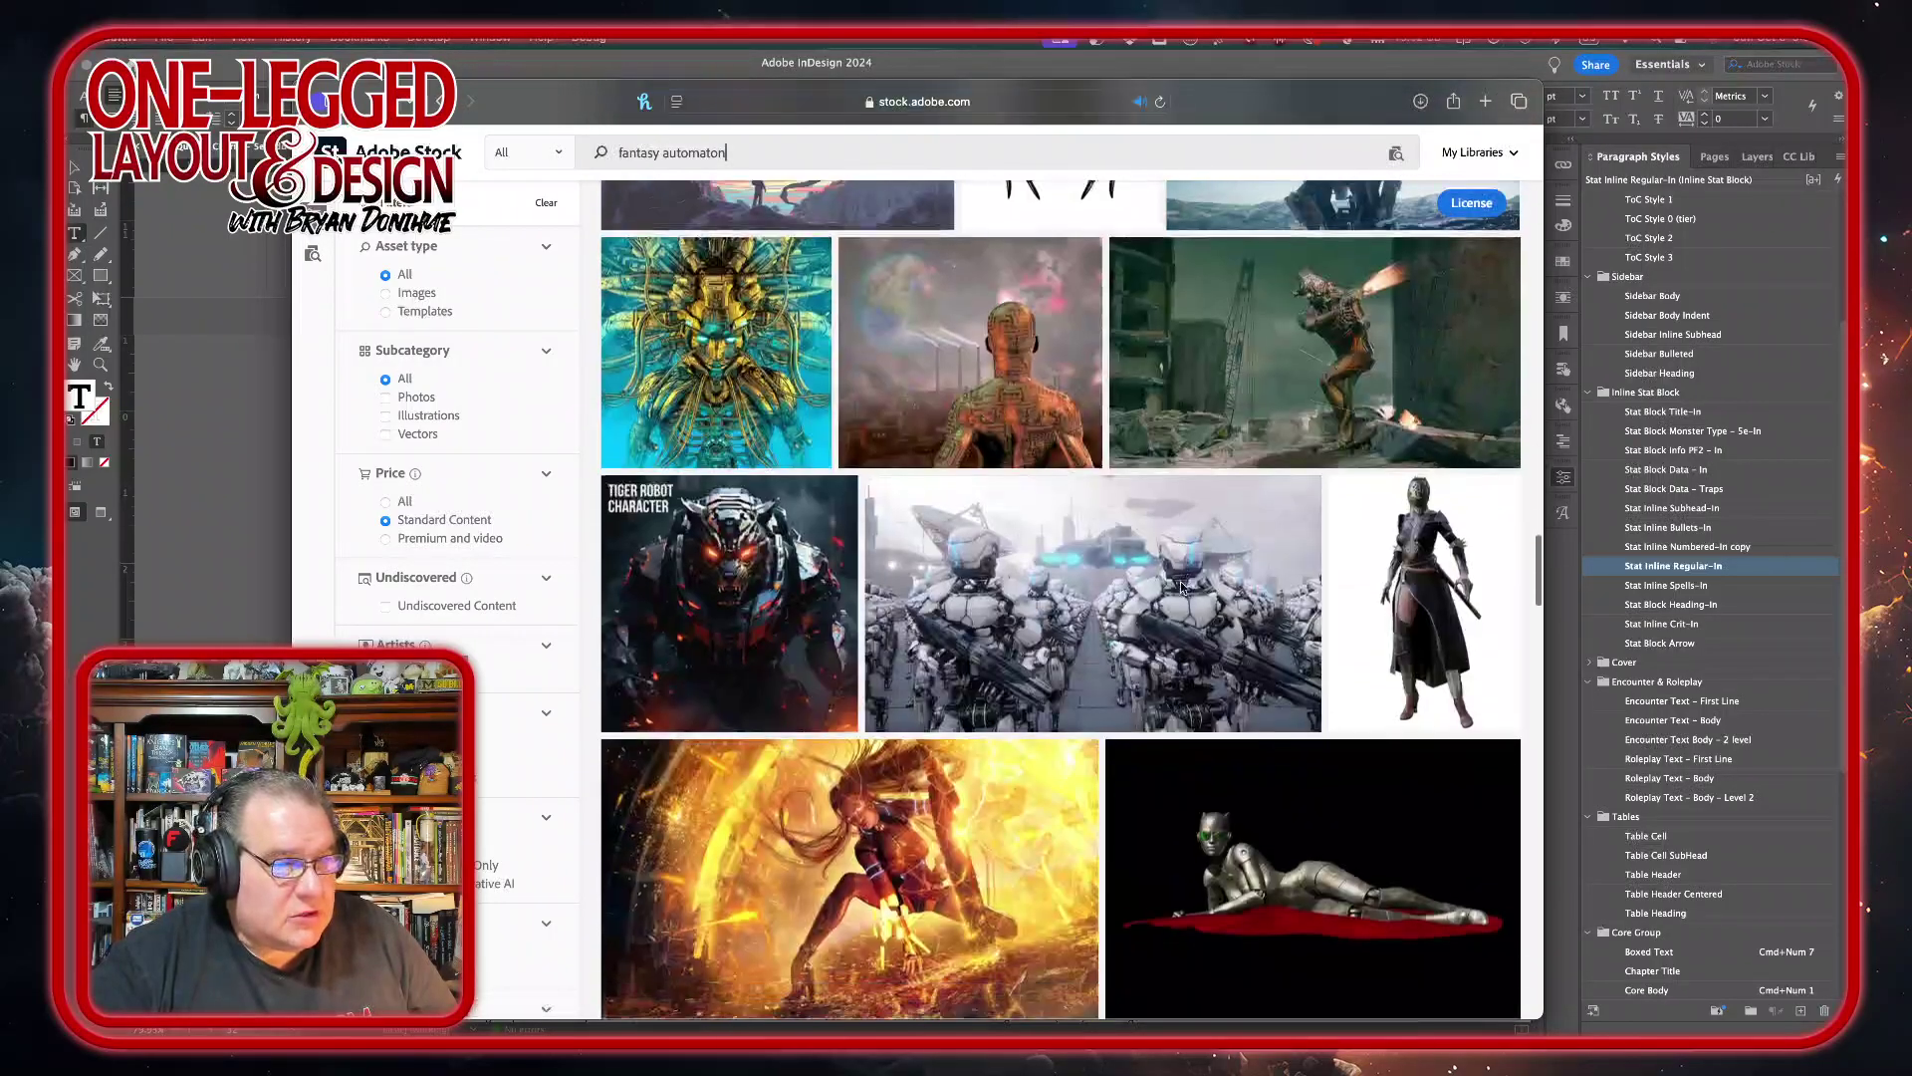
scroll(1180, 586, down, 5)
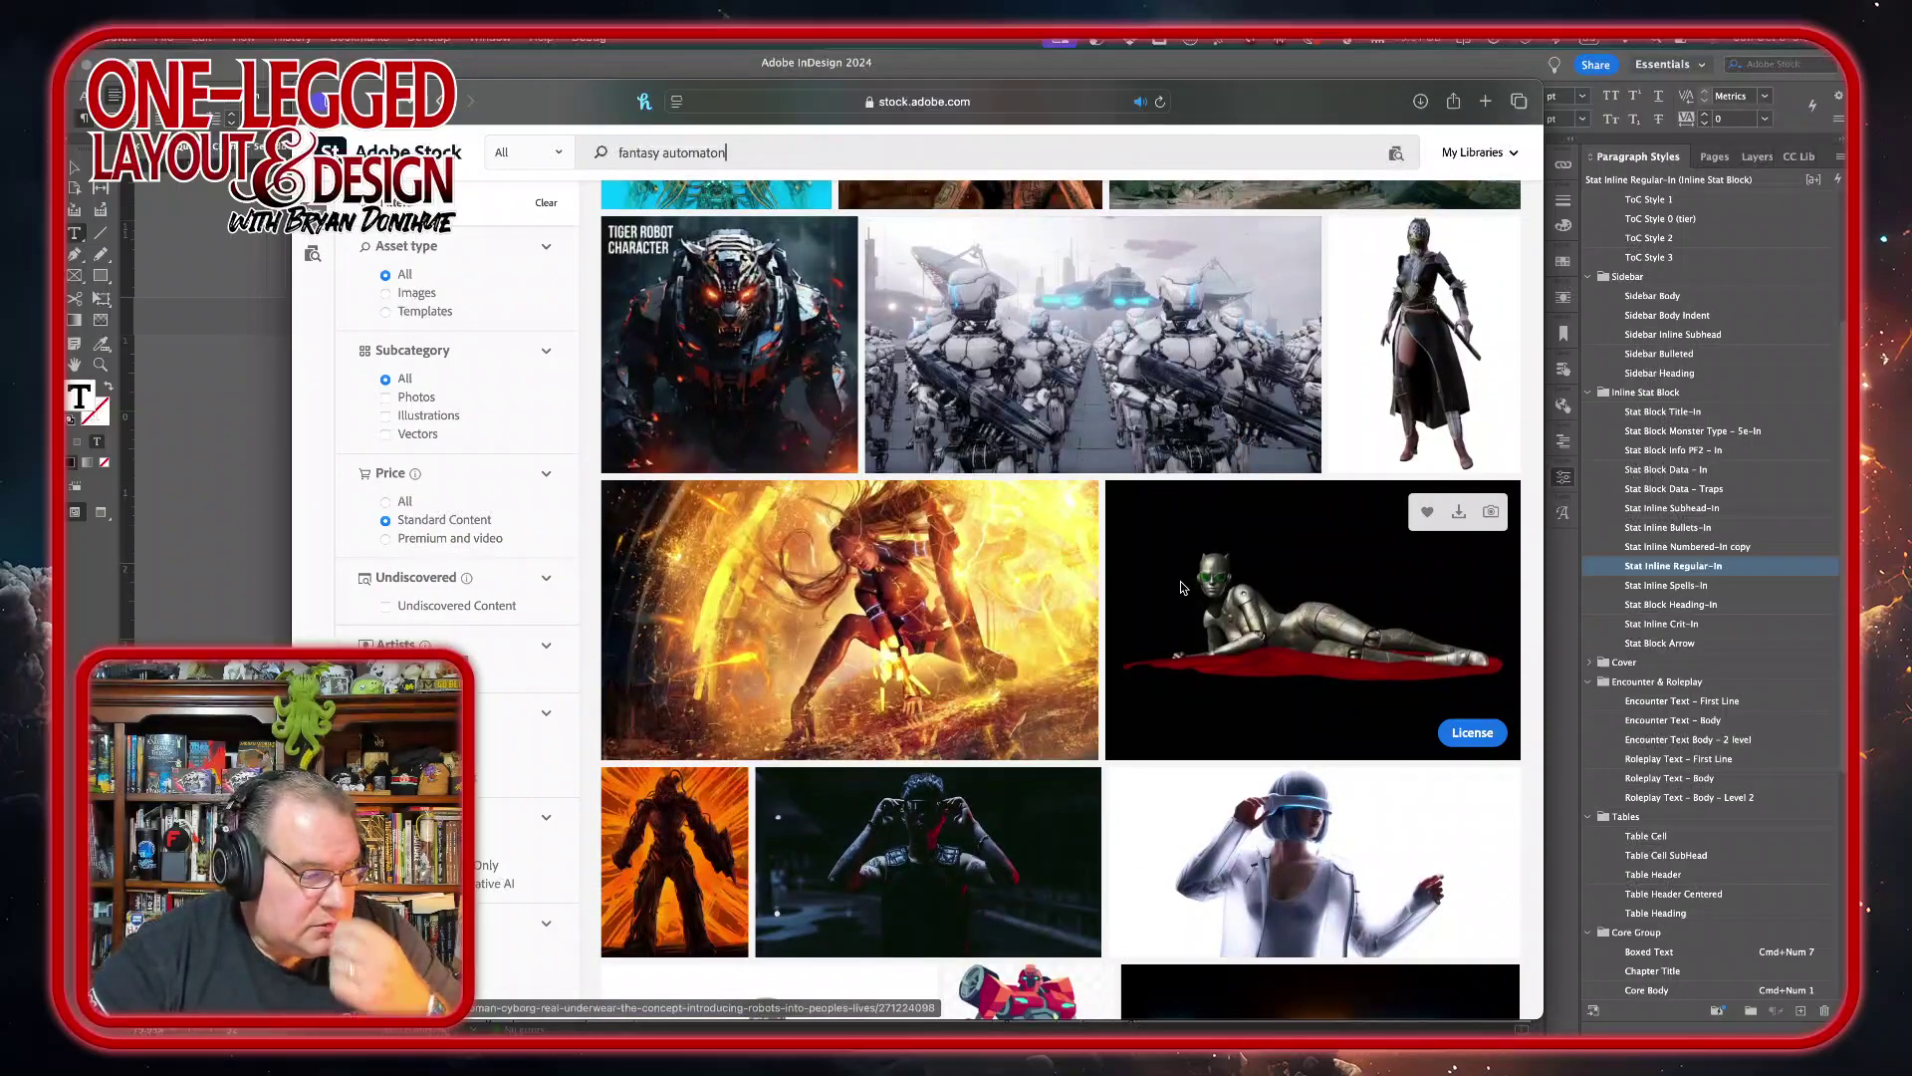
scroll(1180, 587, down, 6)
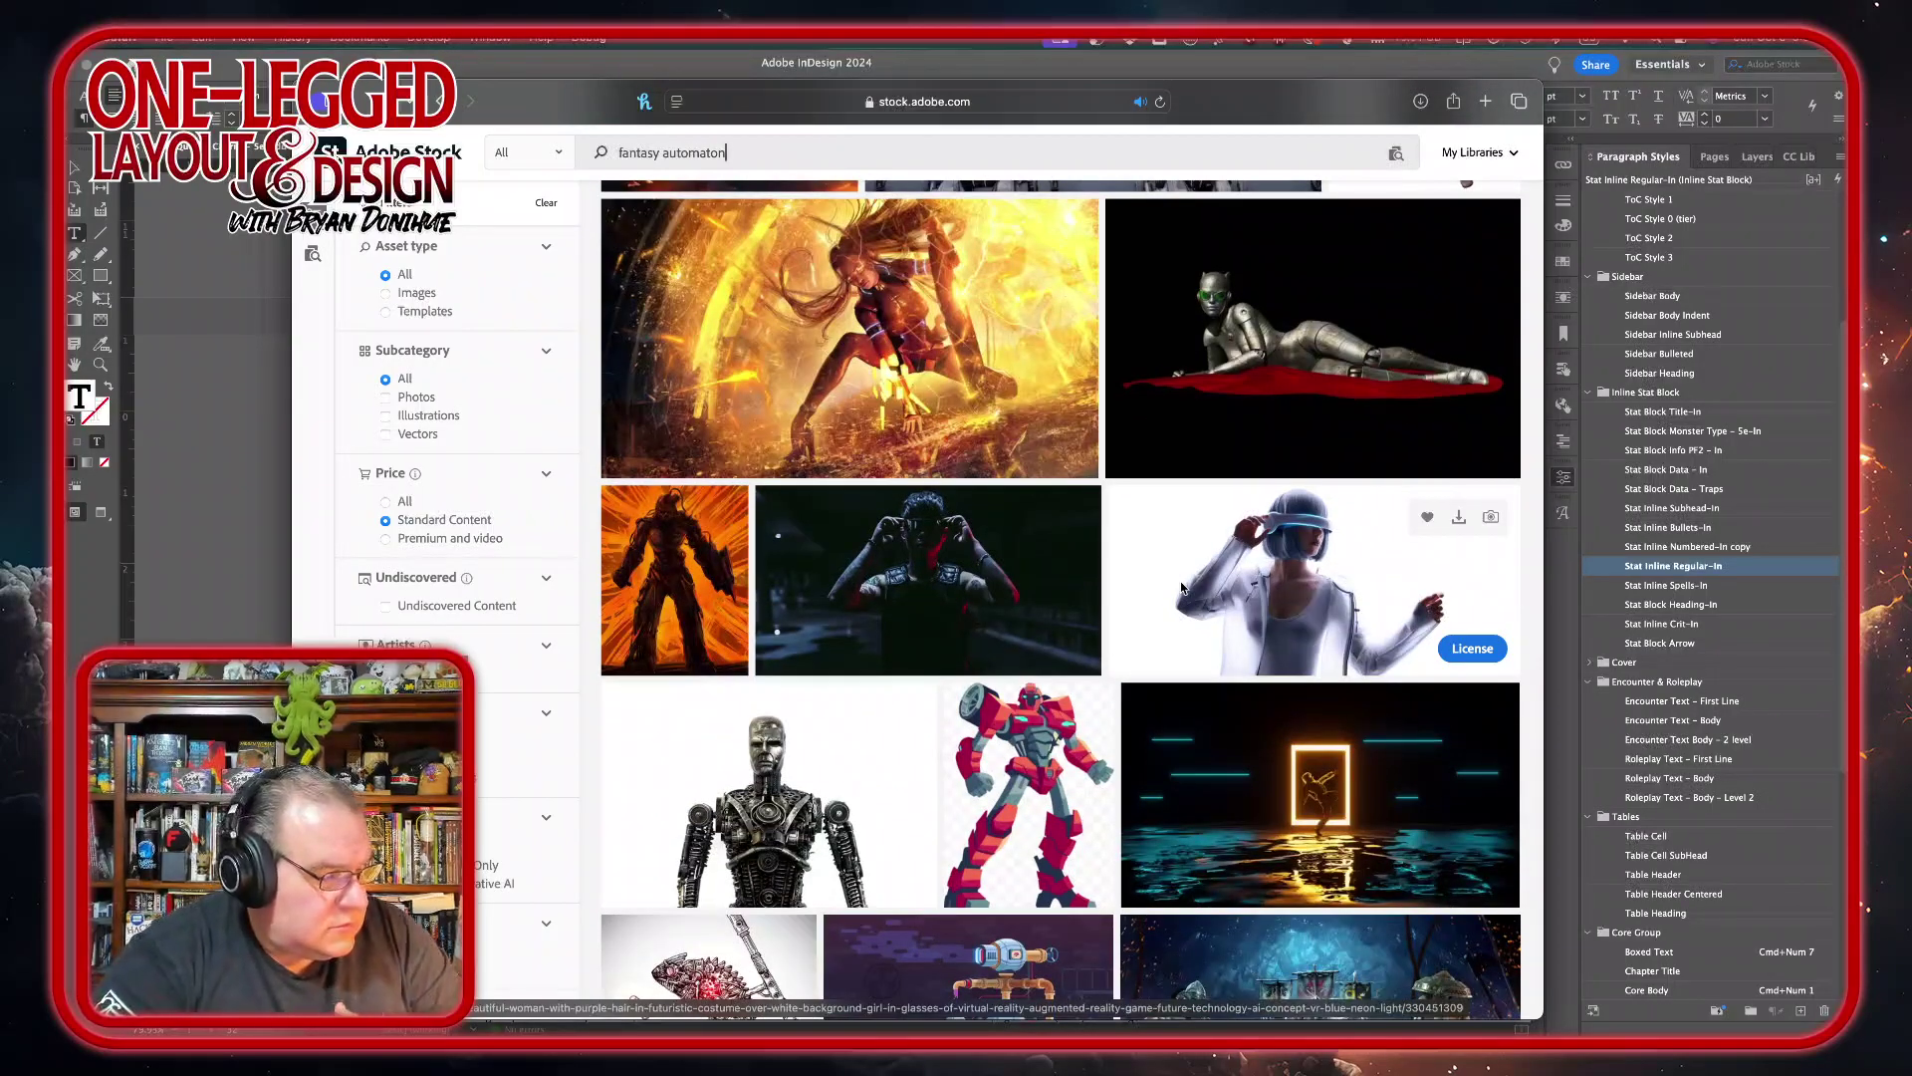
scroll(1180, 587, down, 5)
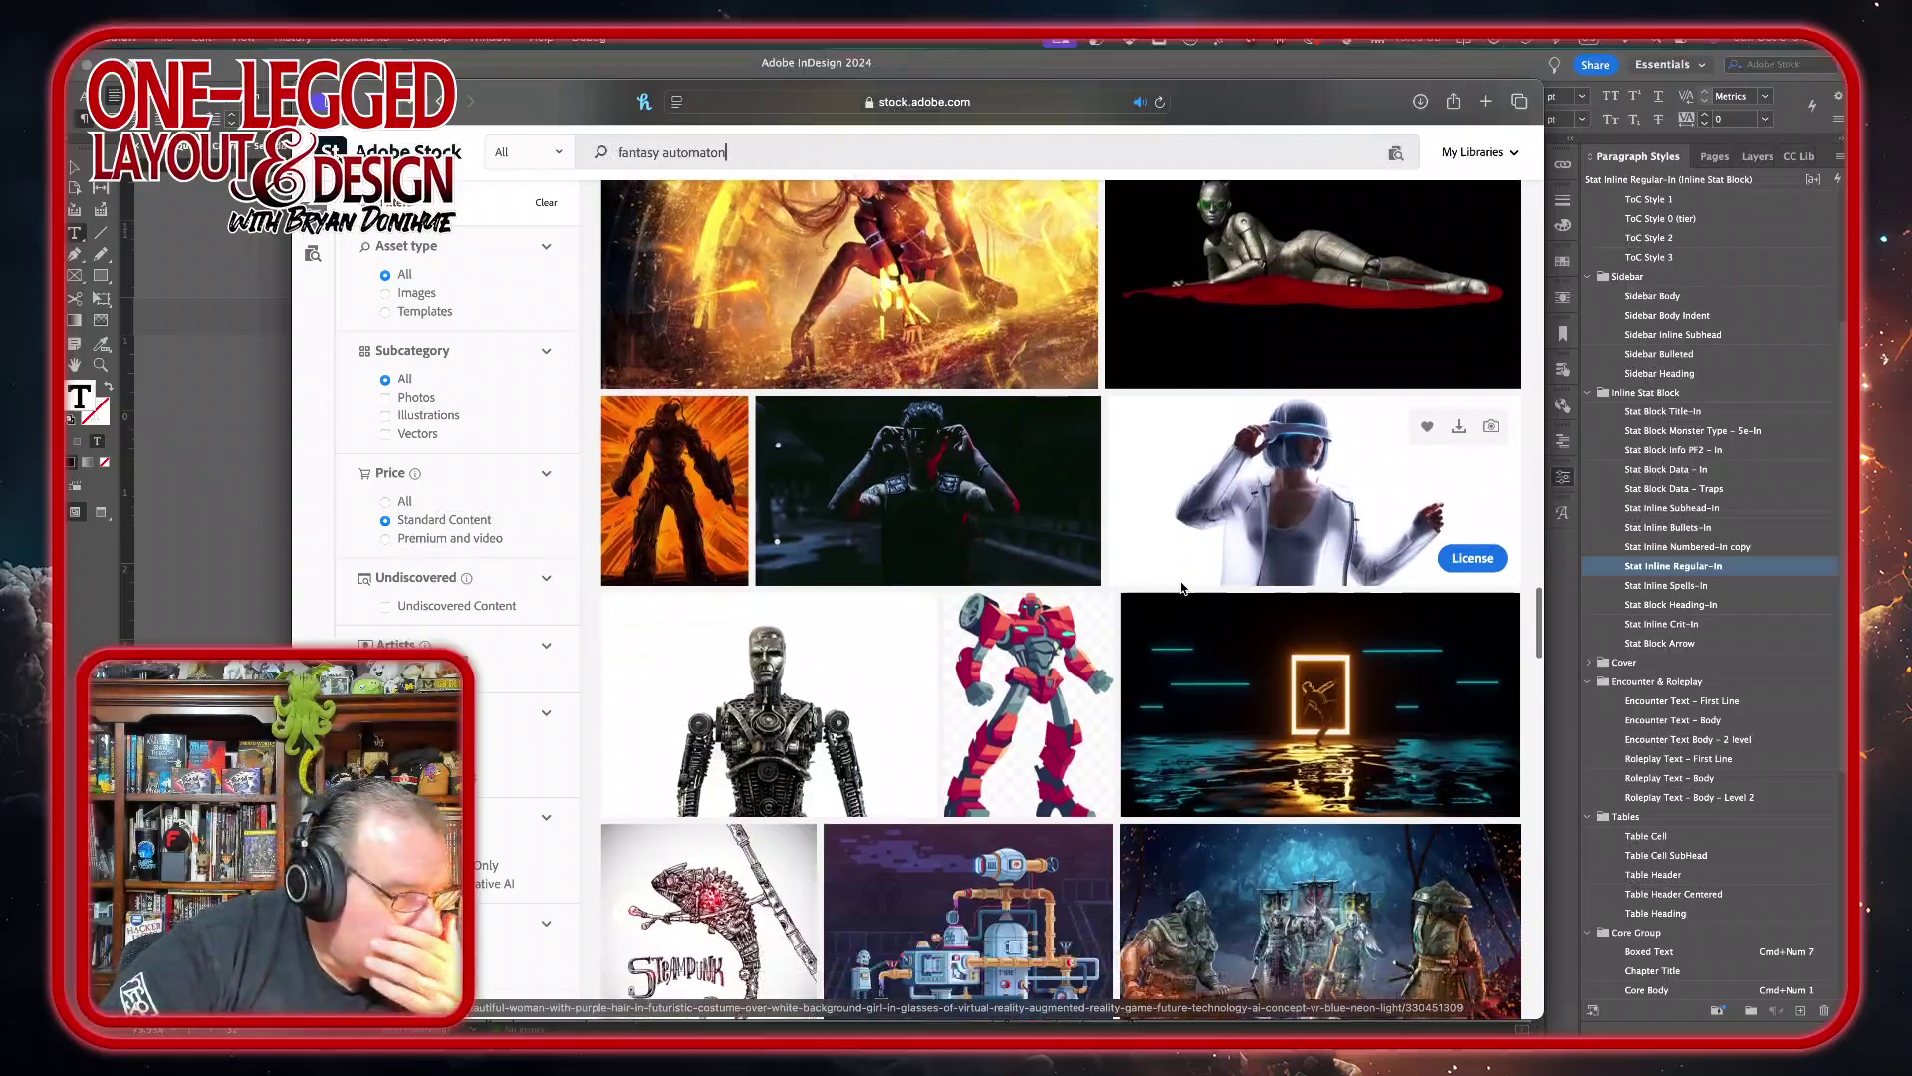
scroll(1180, 588, down, 8)
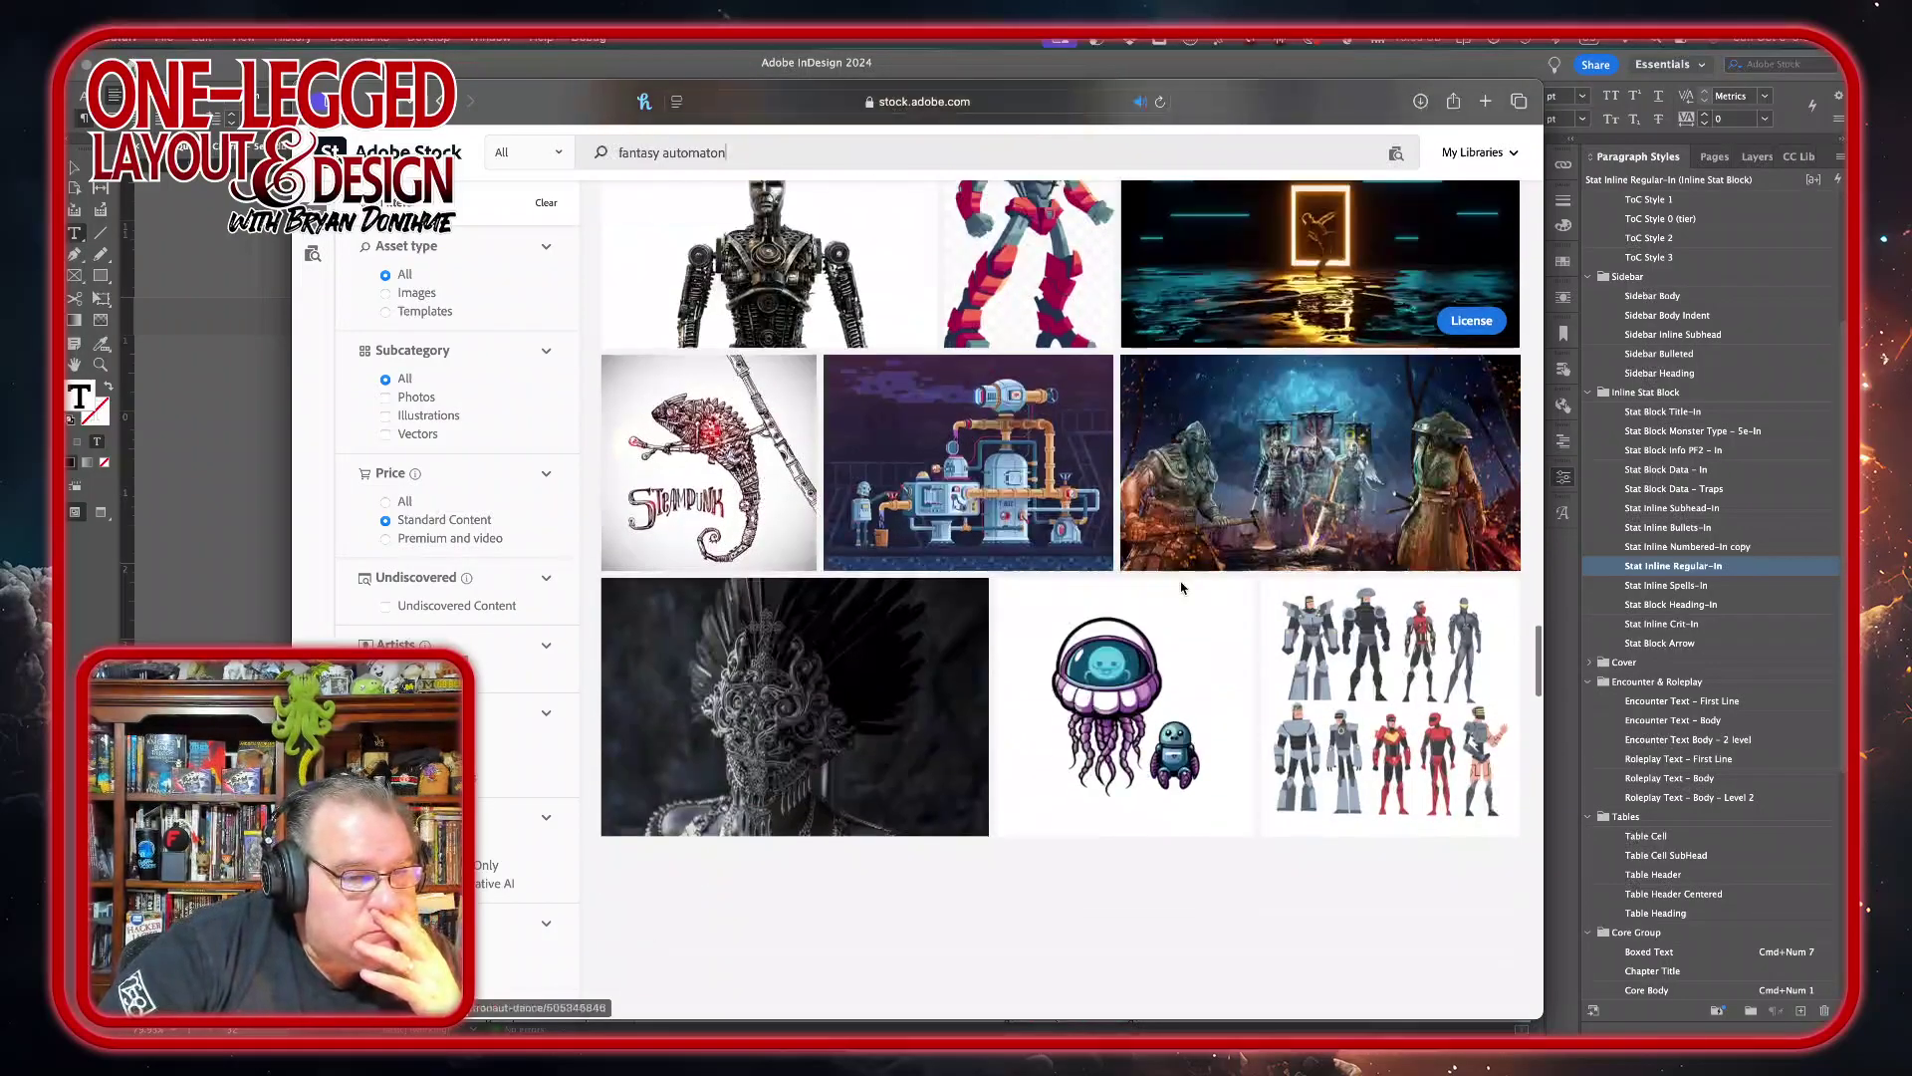
scroll(1180, 587, down, 6)
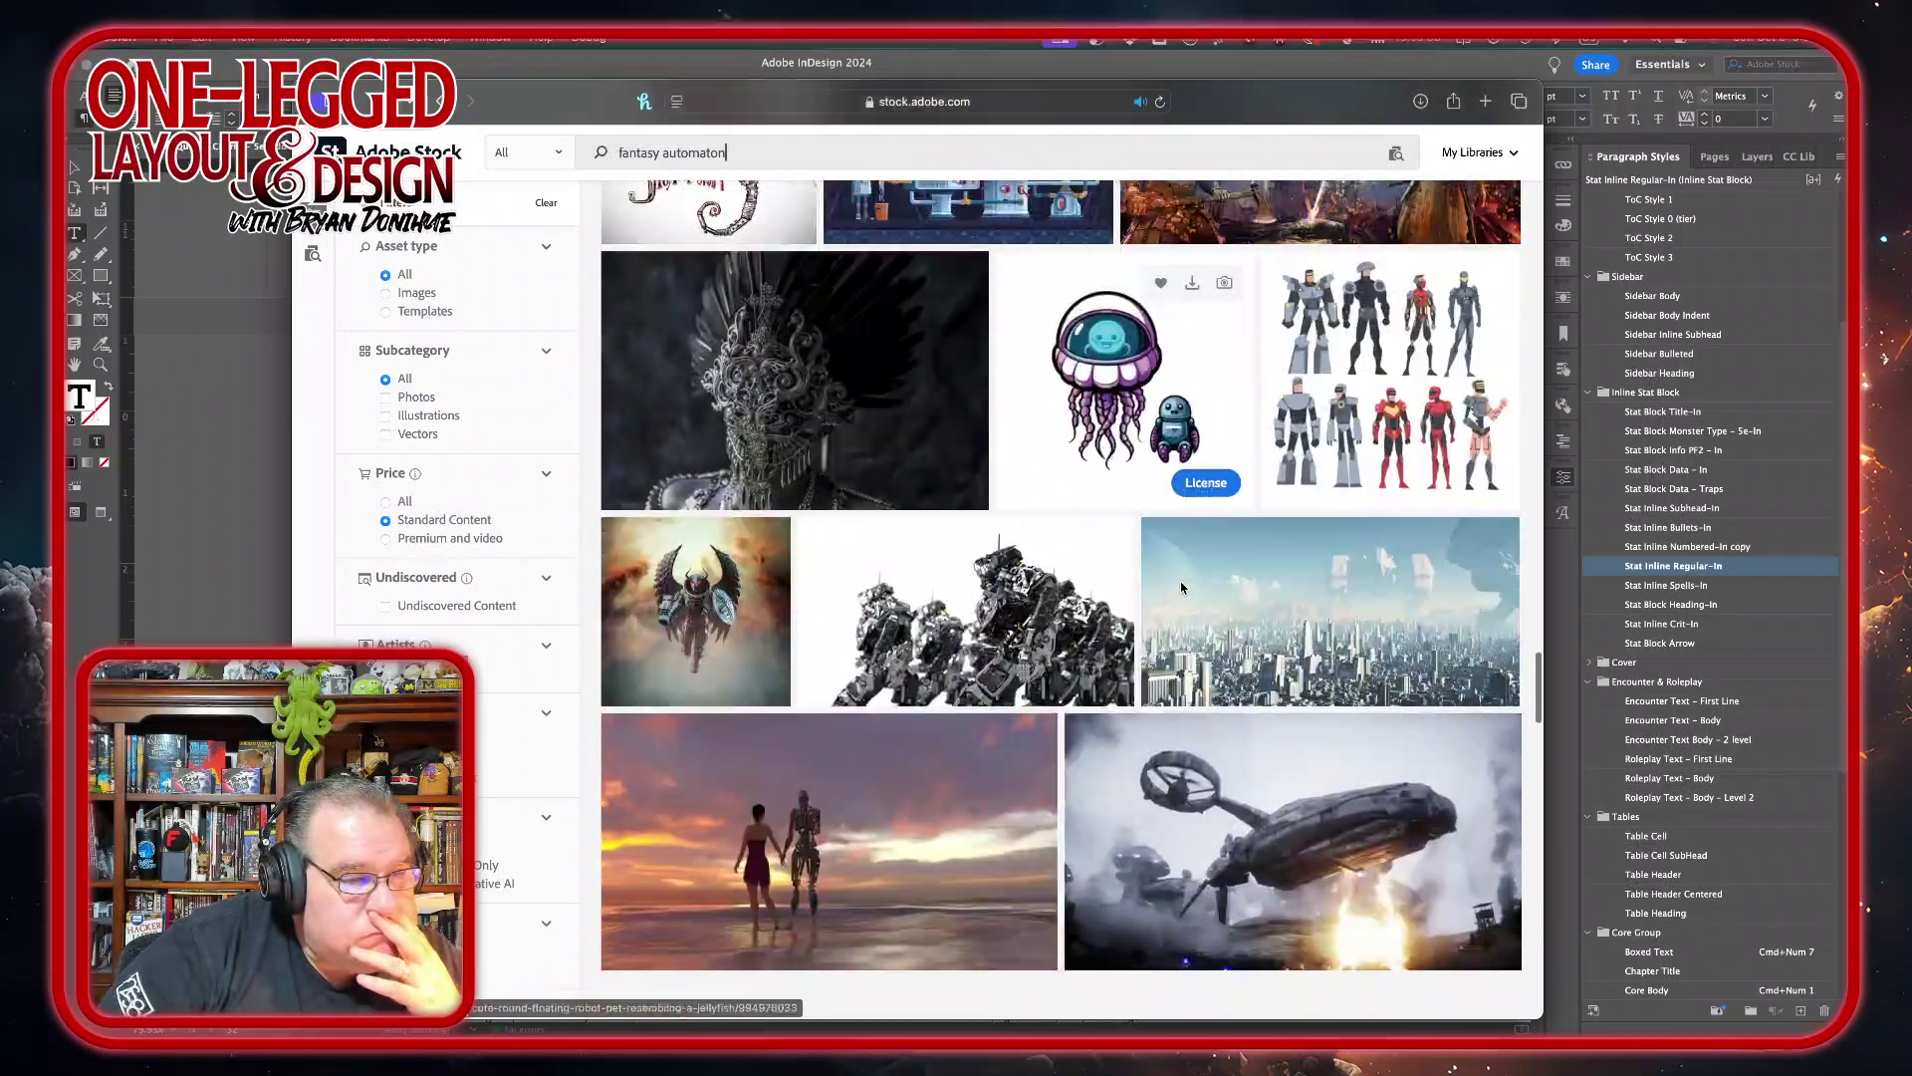
scroll(1181, 586, down, 10)
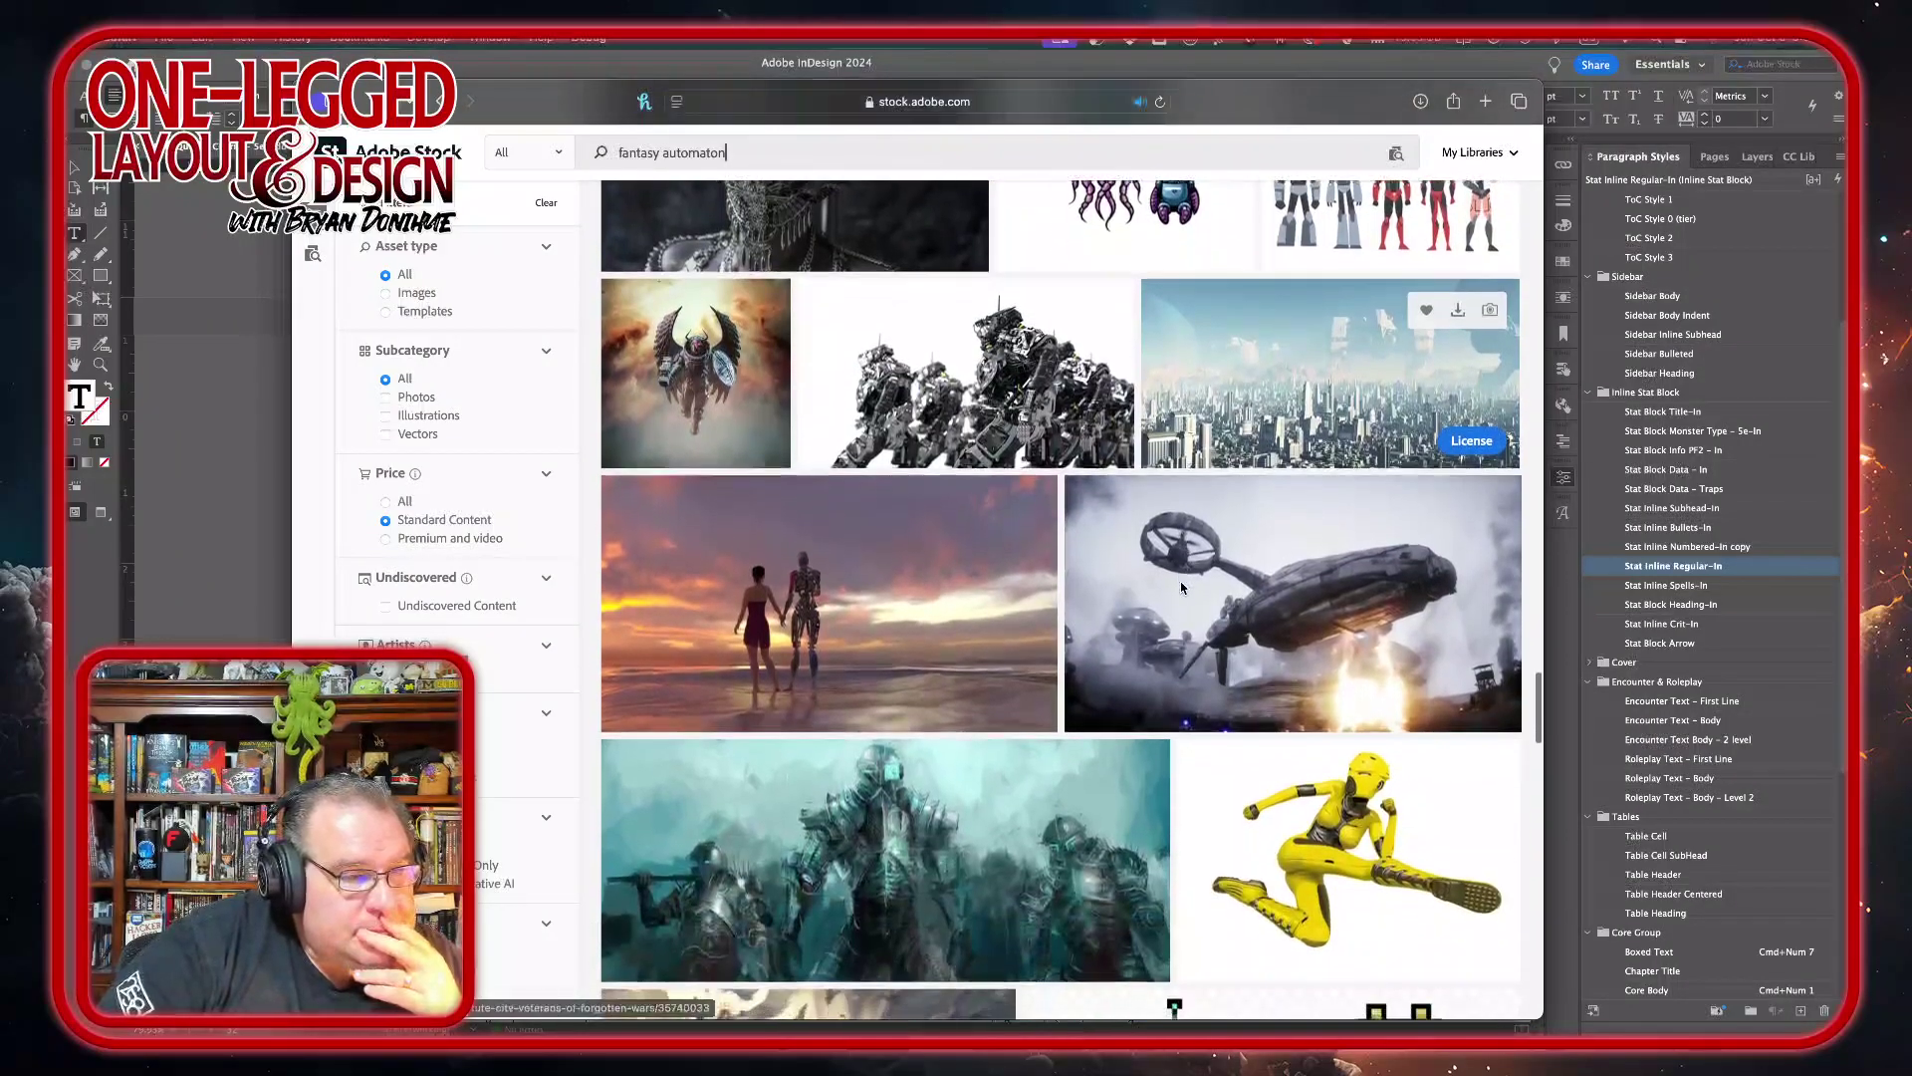
scroll(1181, 587, down, 8)
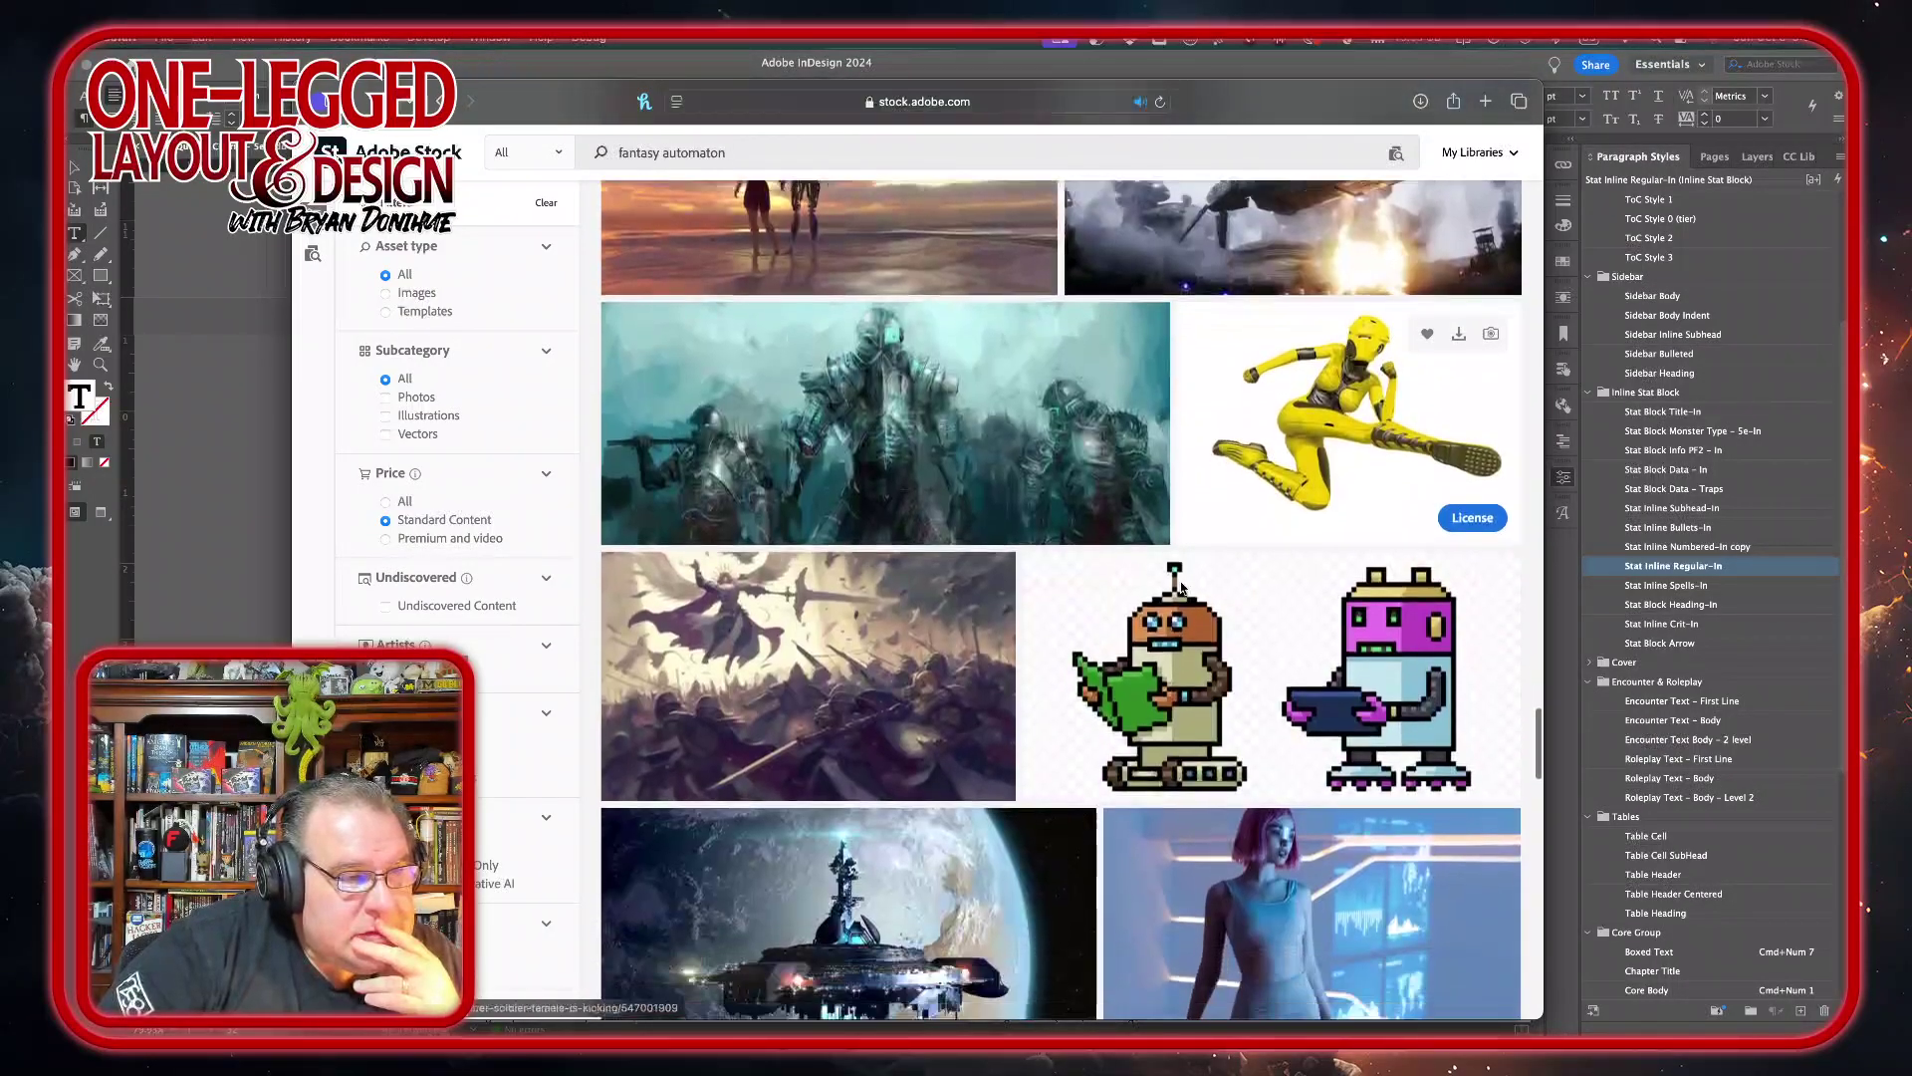
scroll(1180, 588, down, 10)
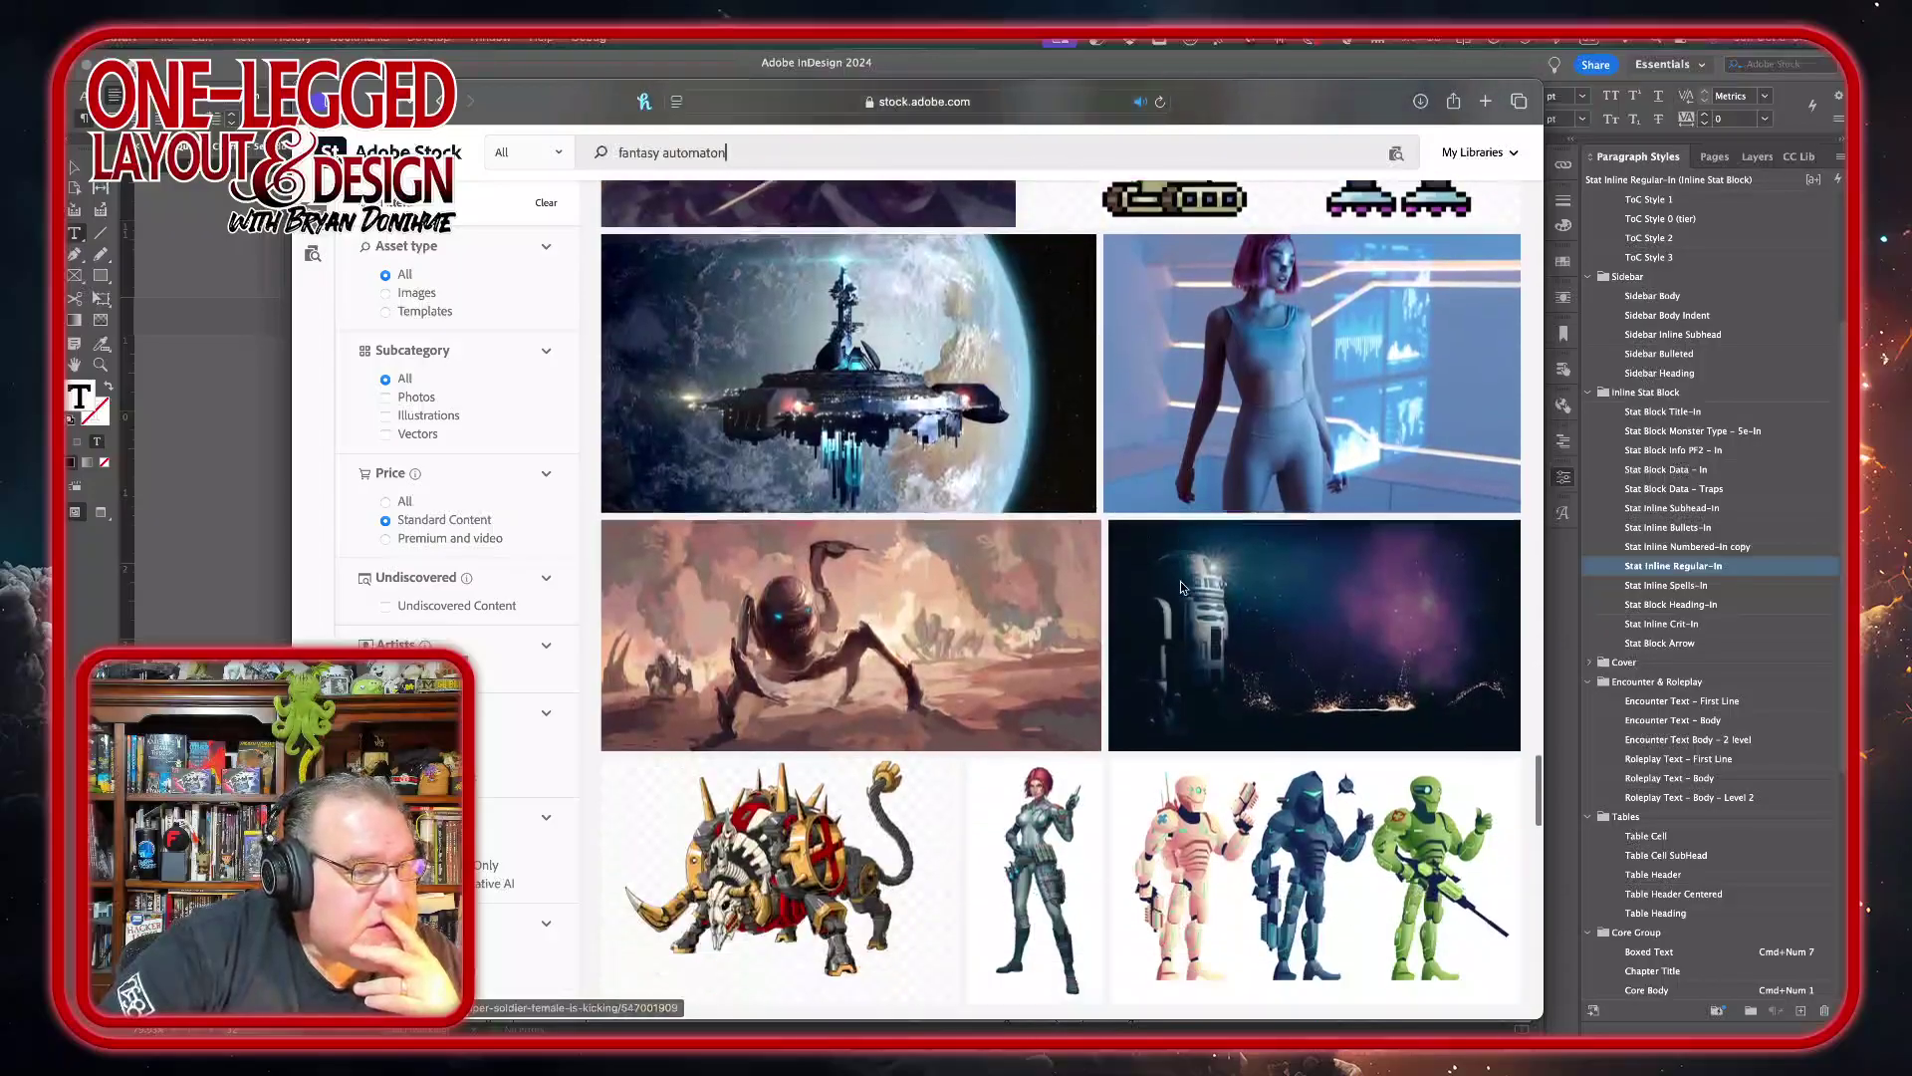
scroll(1183, 588, down, 4)
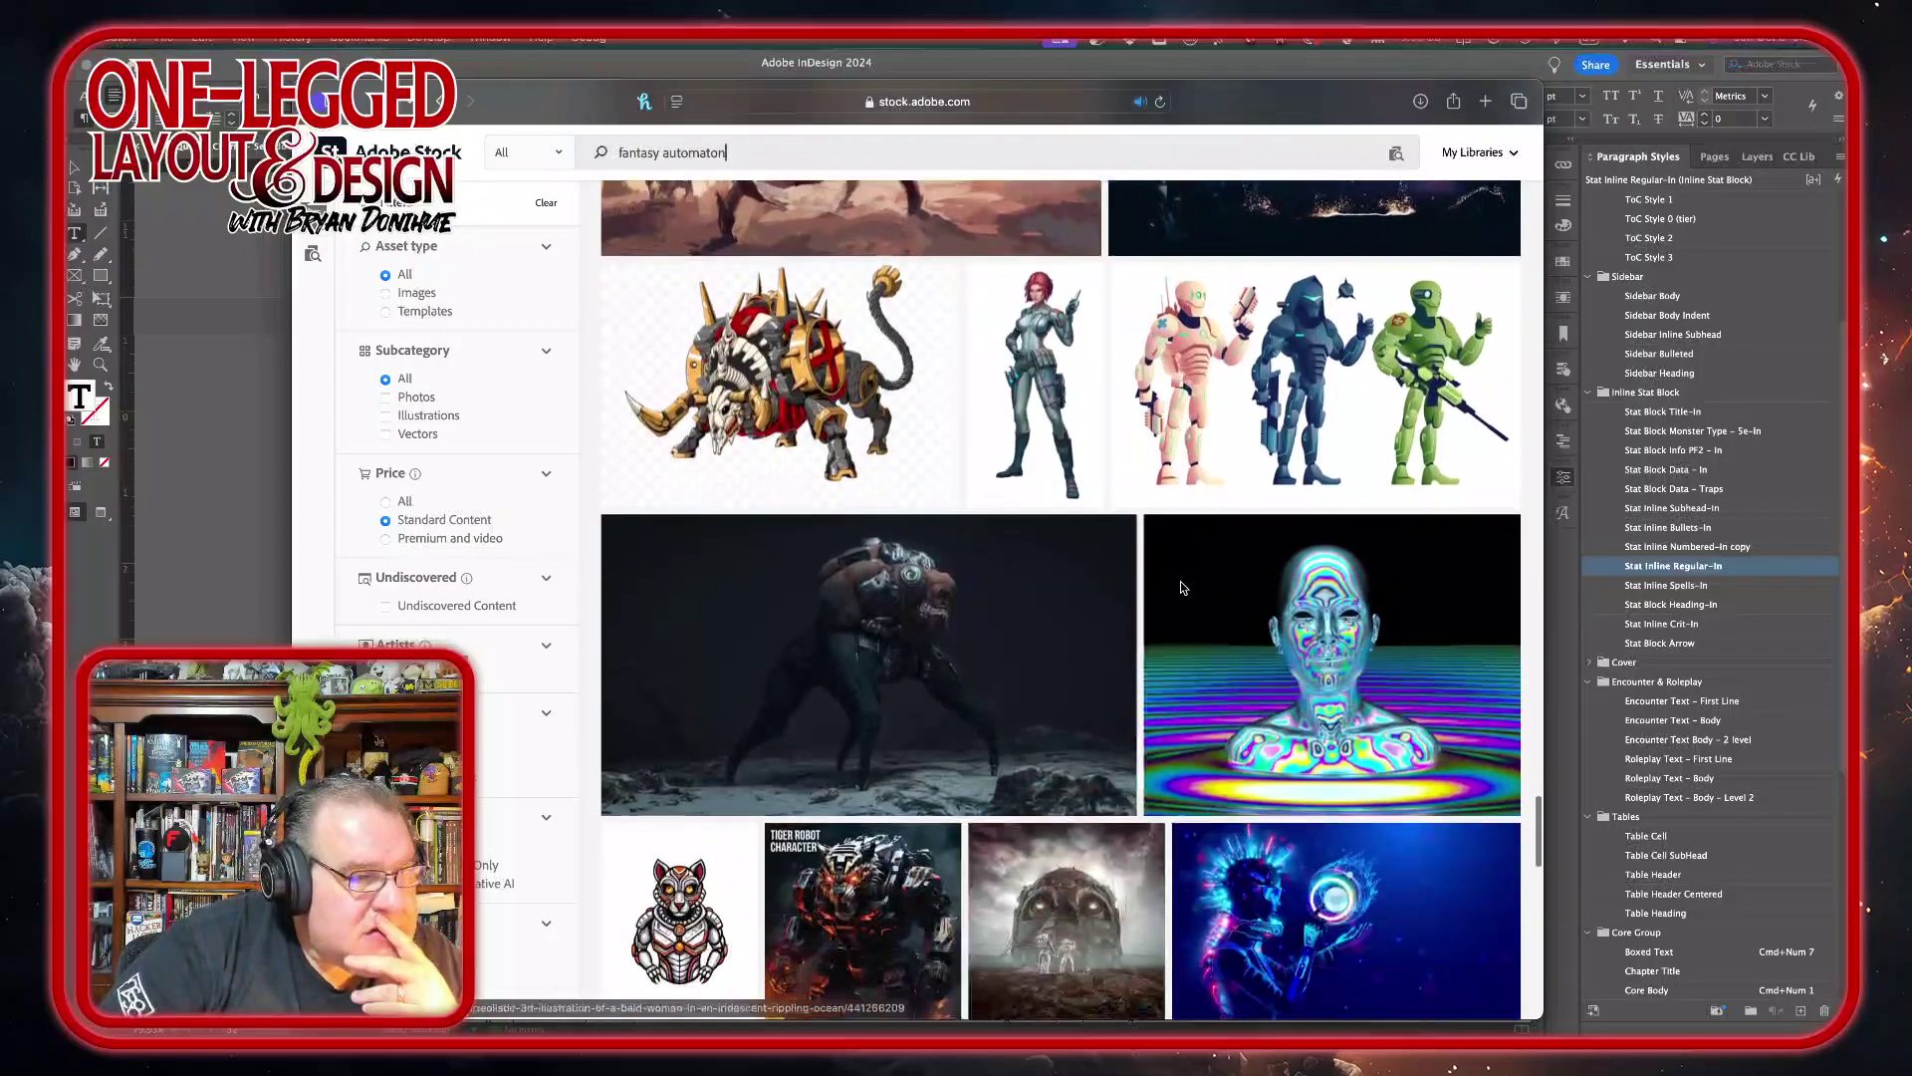
scroll(1180, 588, down, 11)
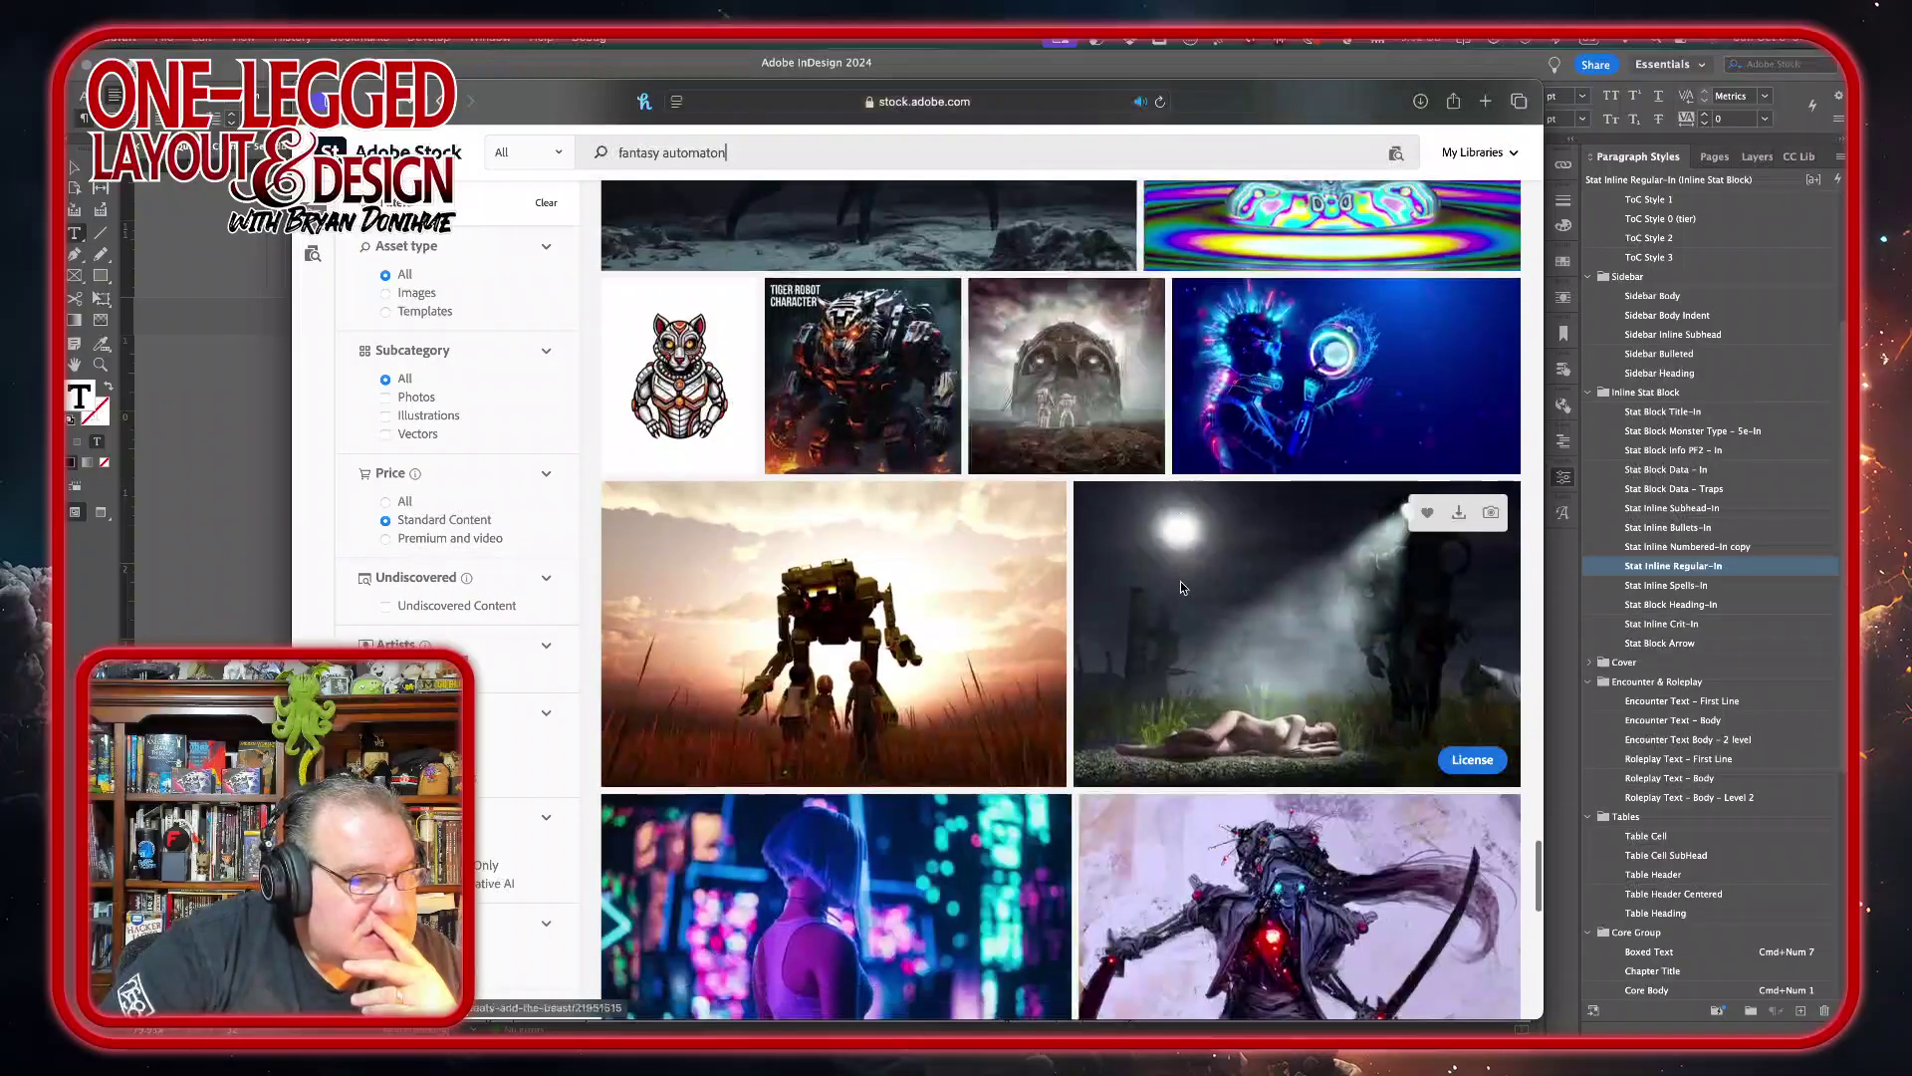
scroll(1182, 588, down, 14)
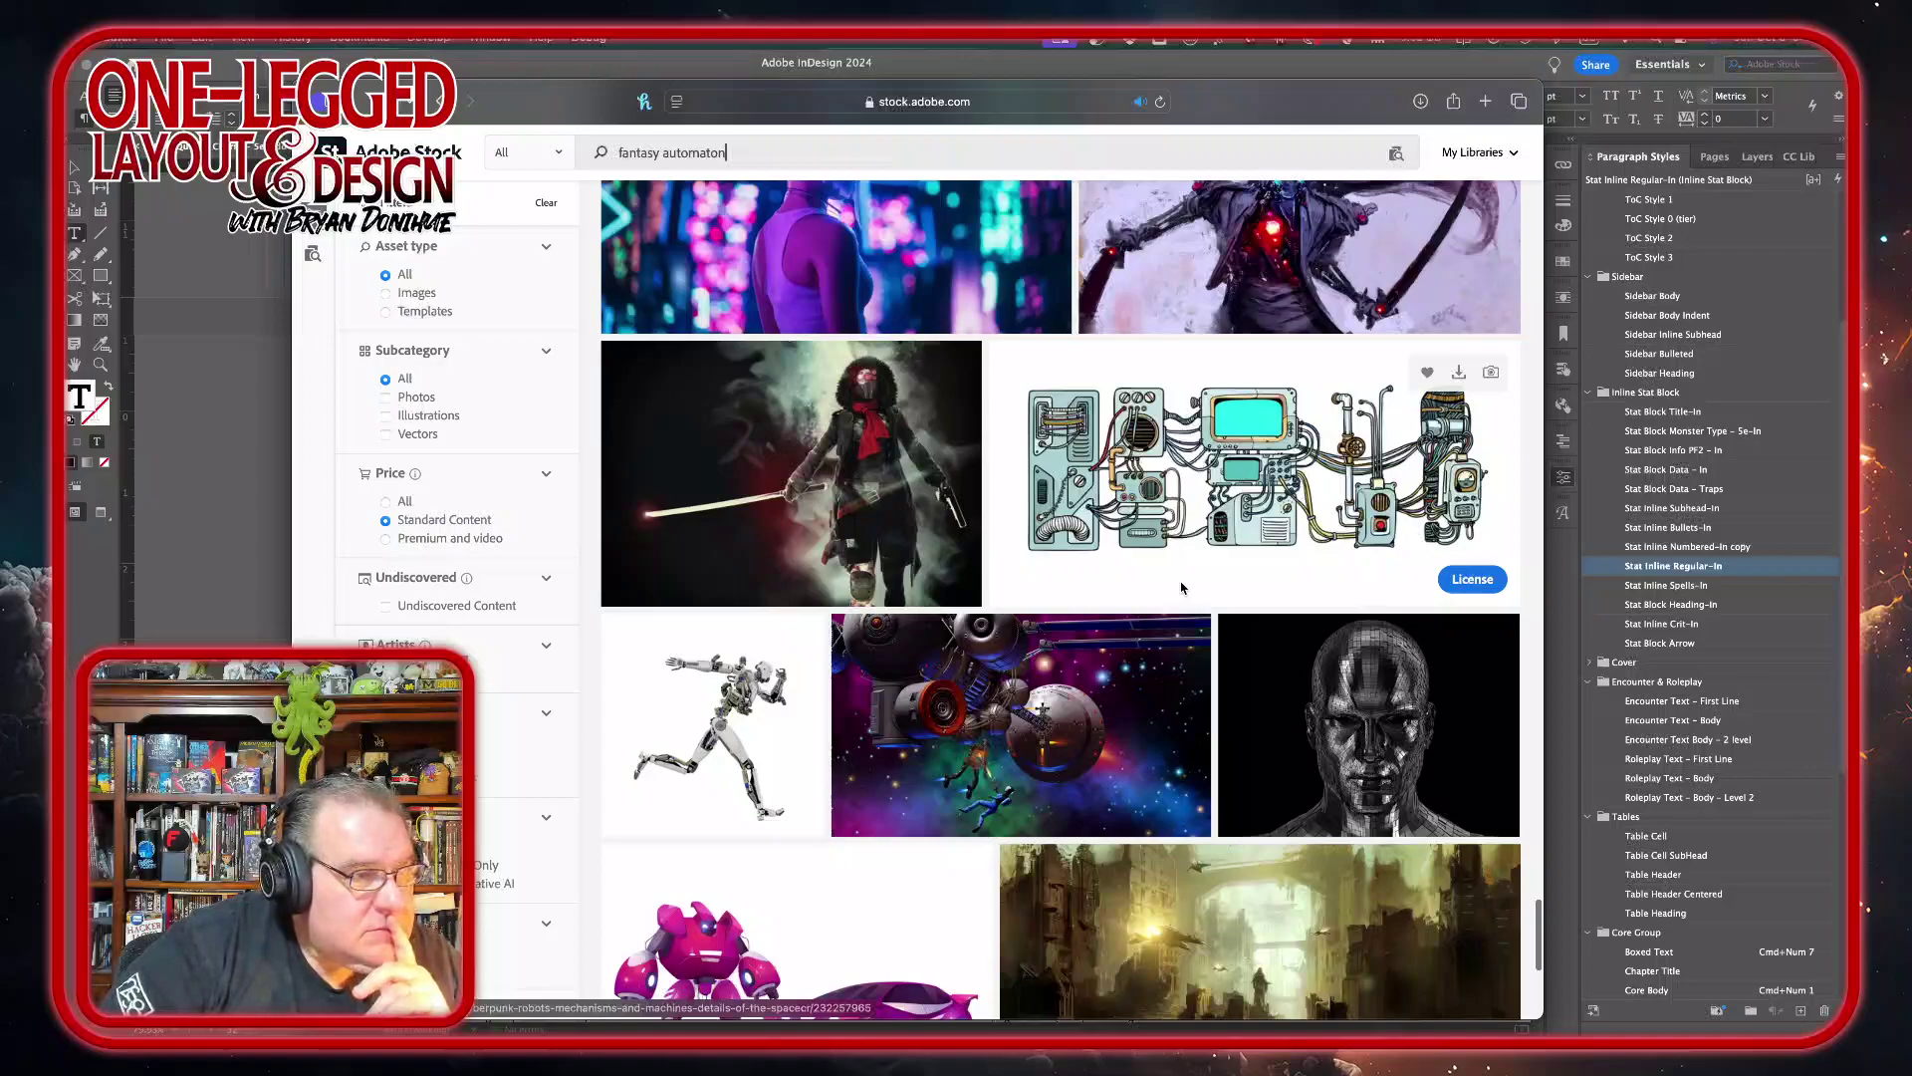
scroll(1182, 587, down, 11)
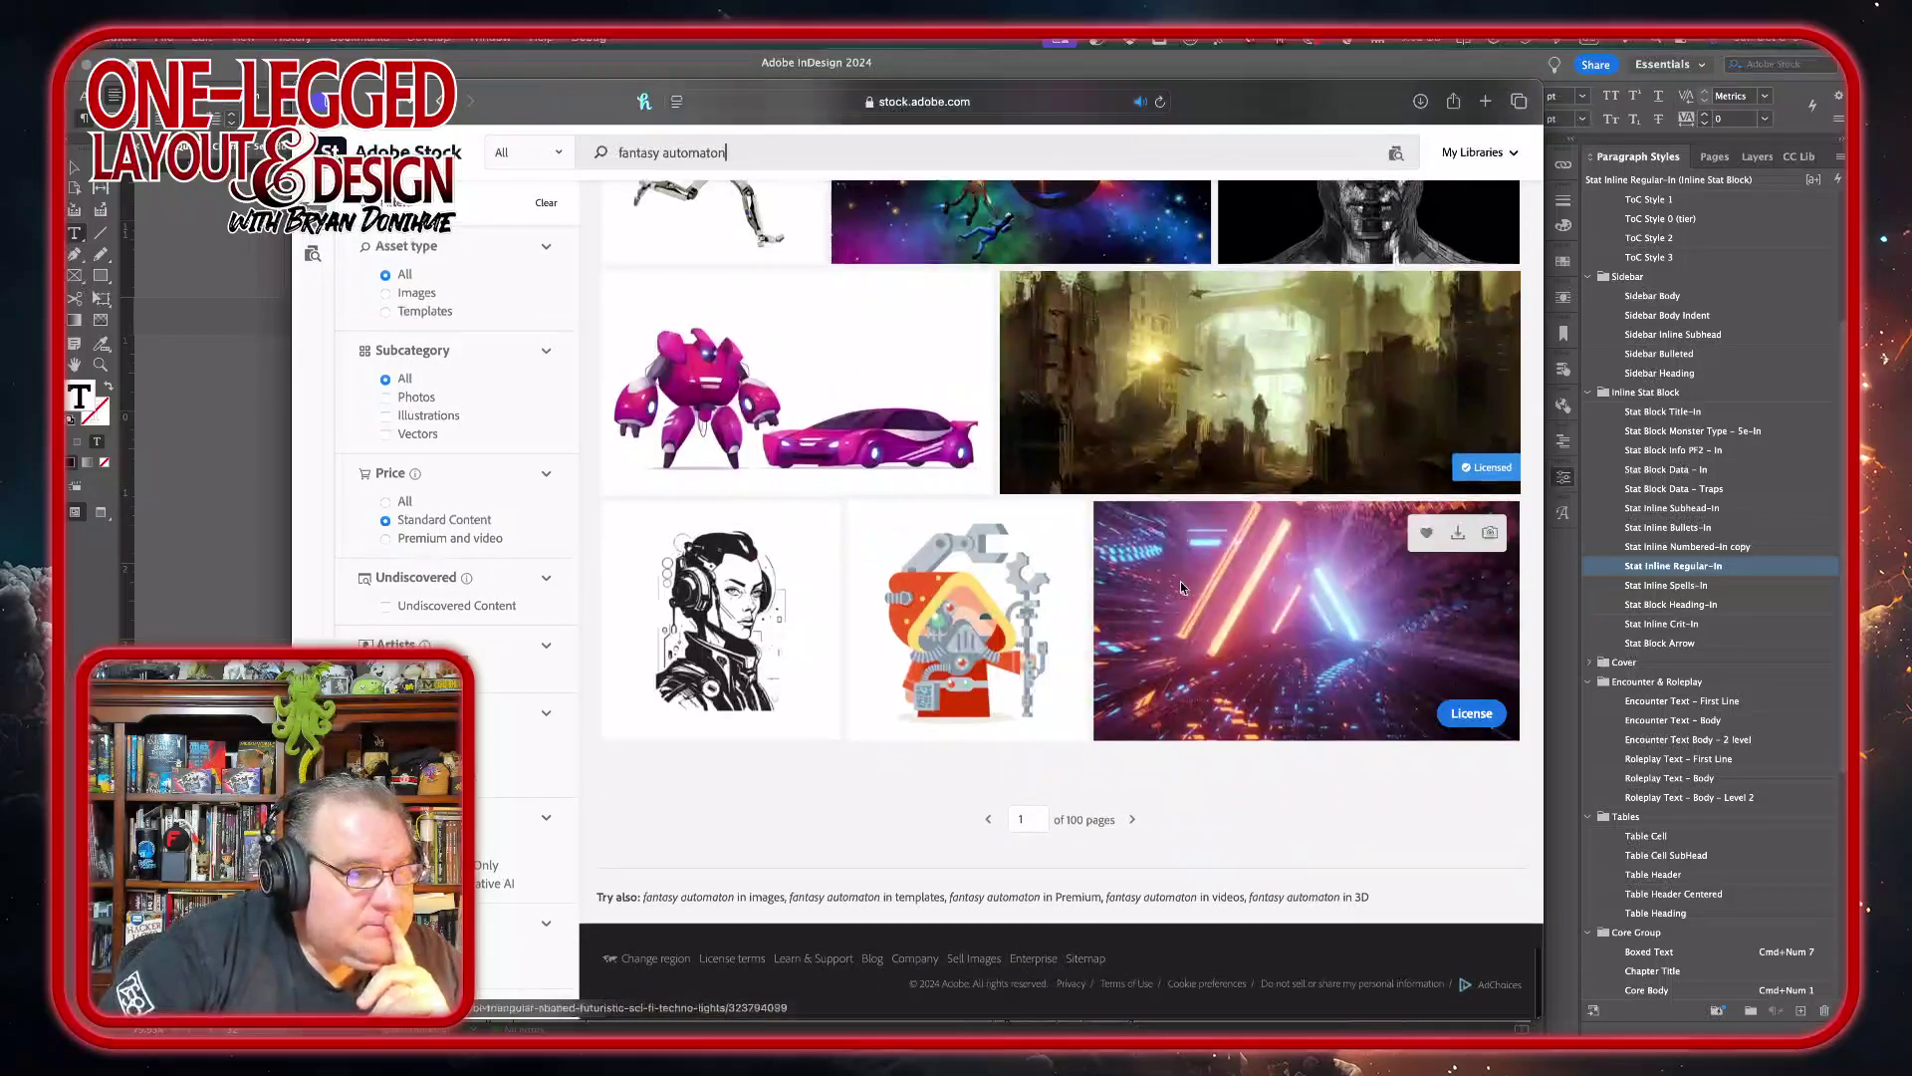
- Change the stock search from automatons to "fantasy golem"
scroll(1180, 587, up, 20)
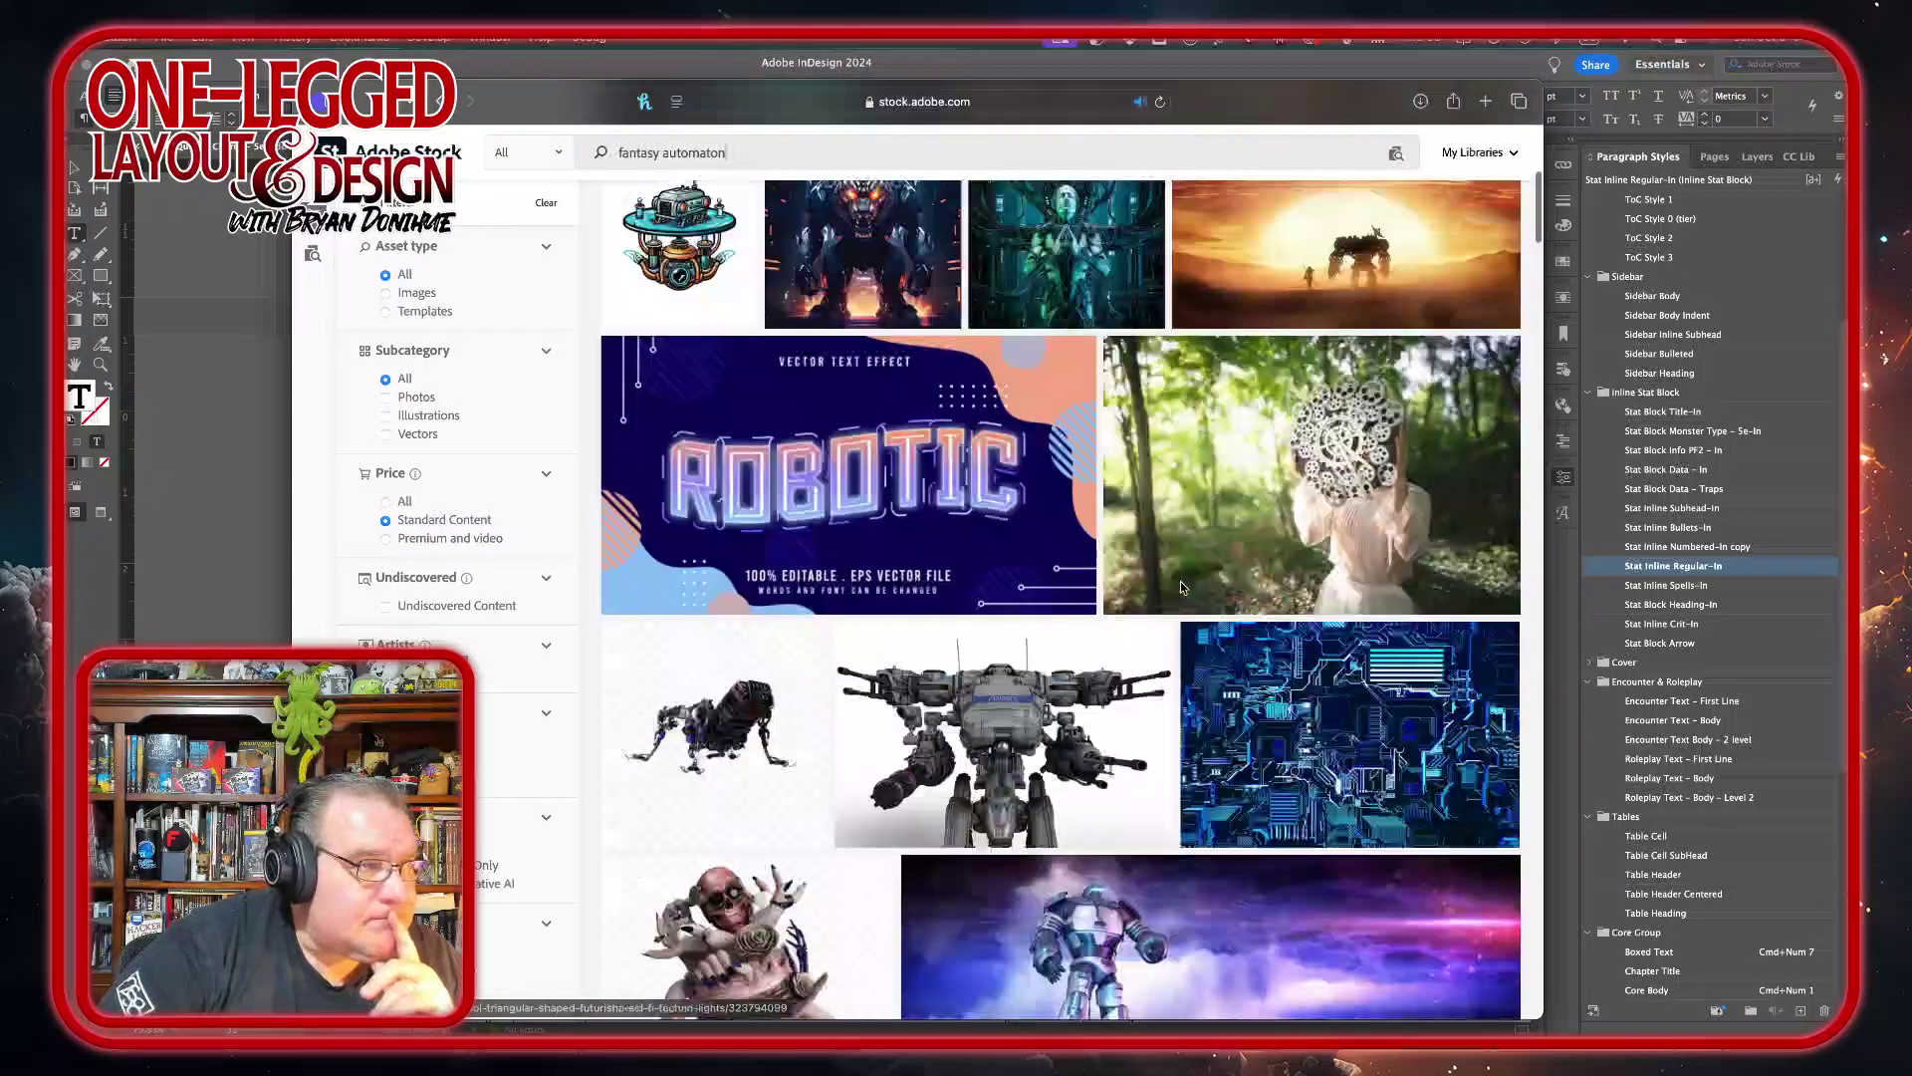
scroll(1182, 588, up, 3)
double_click(563, 204)
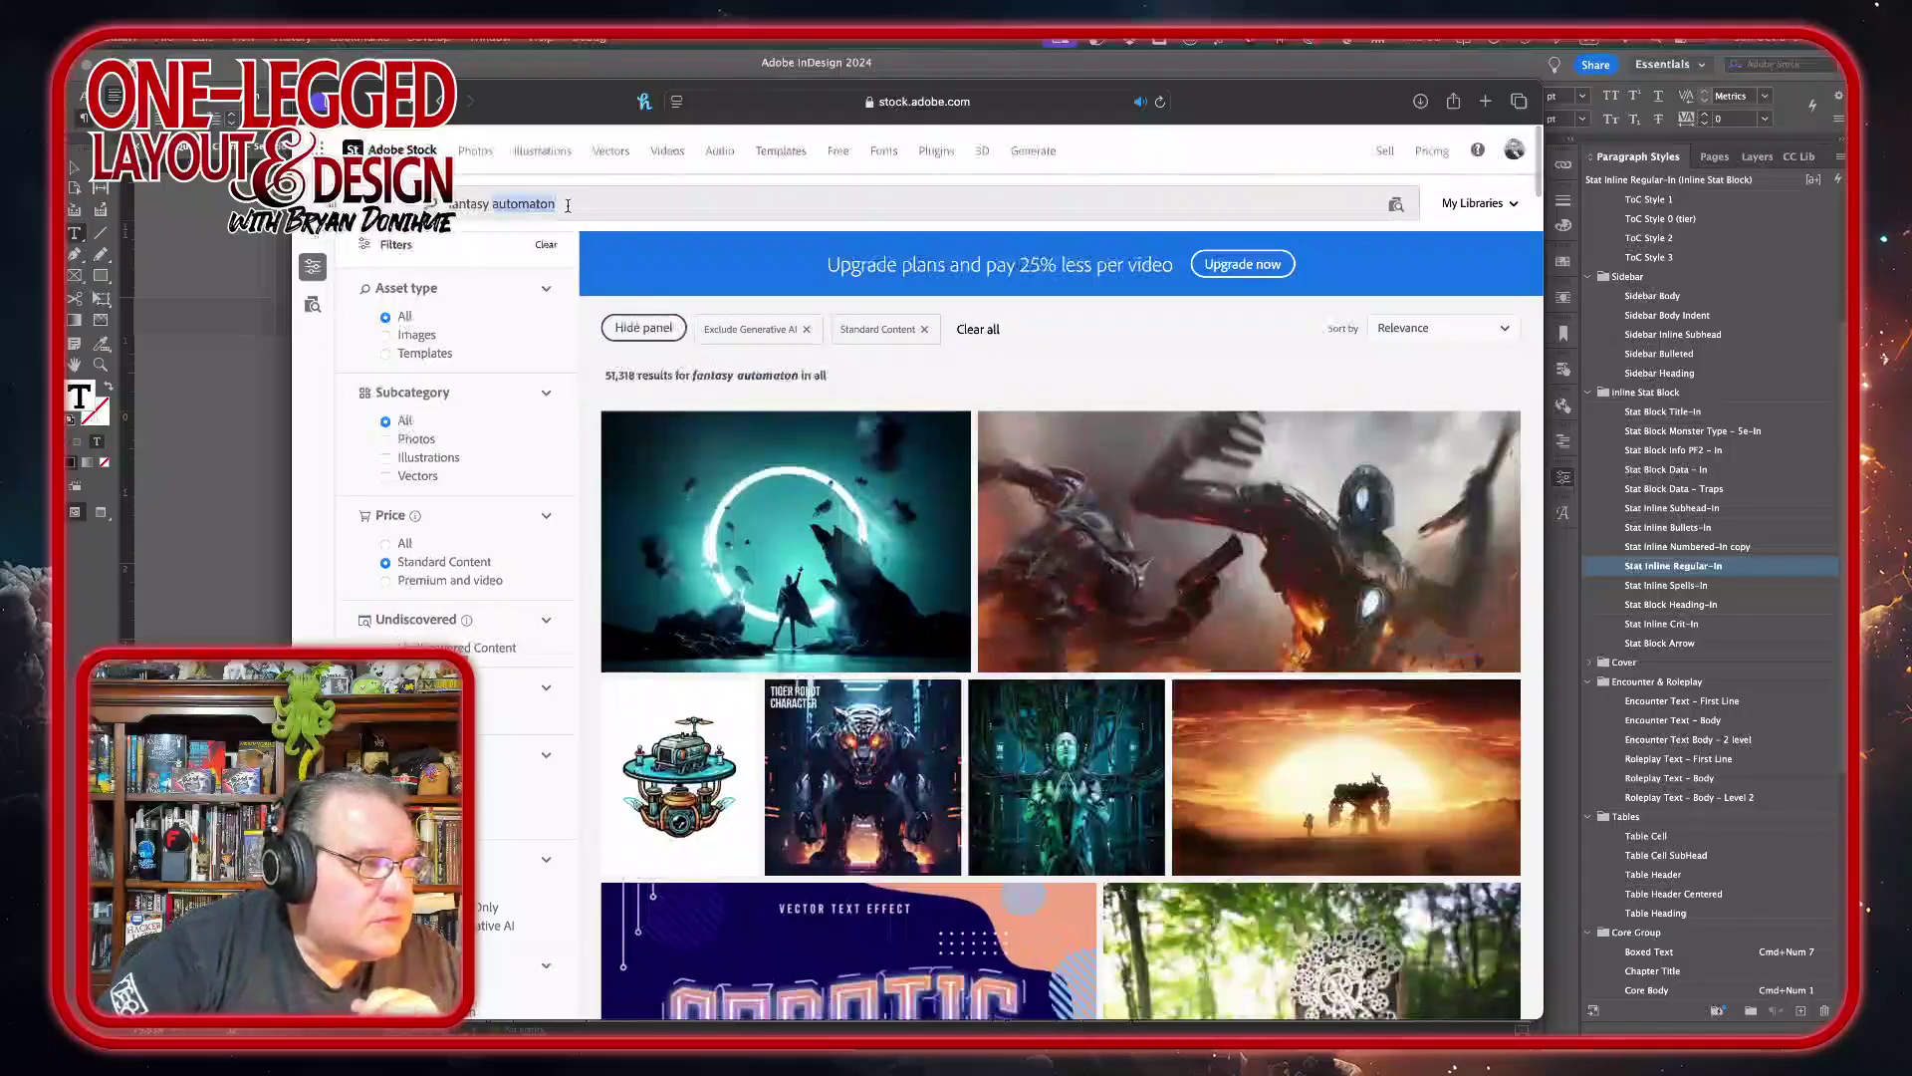
text(g)
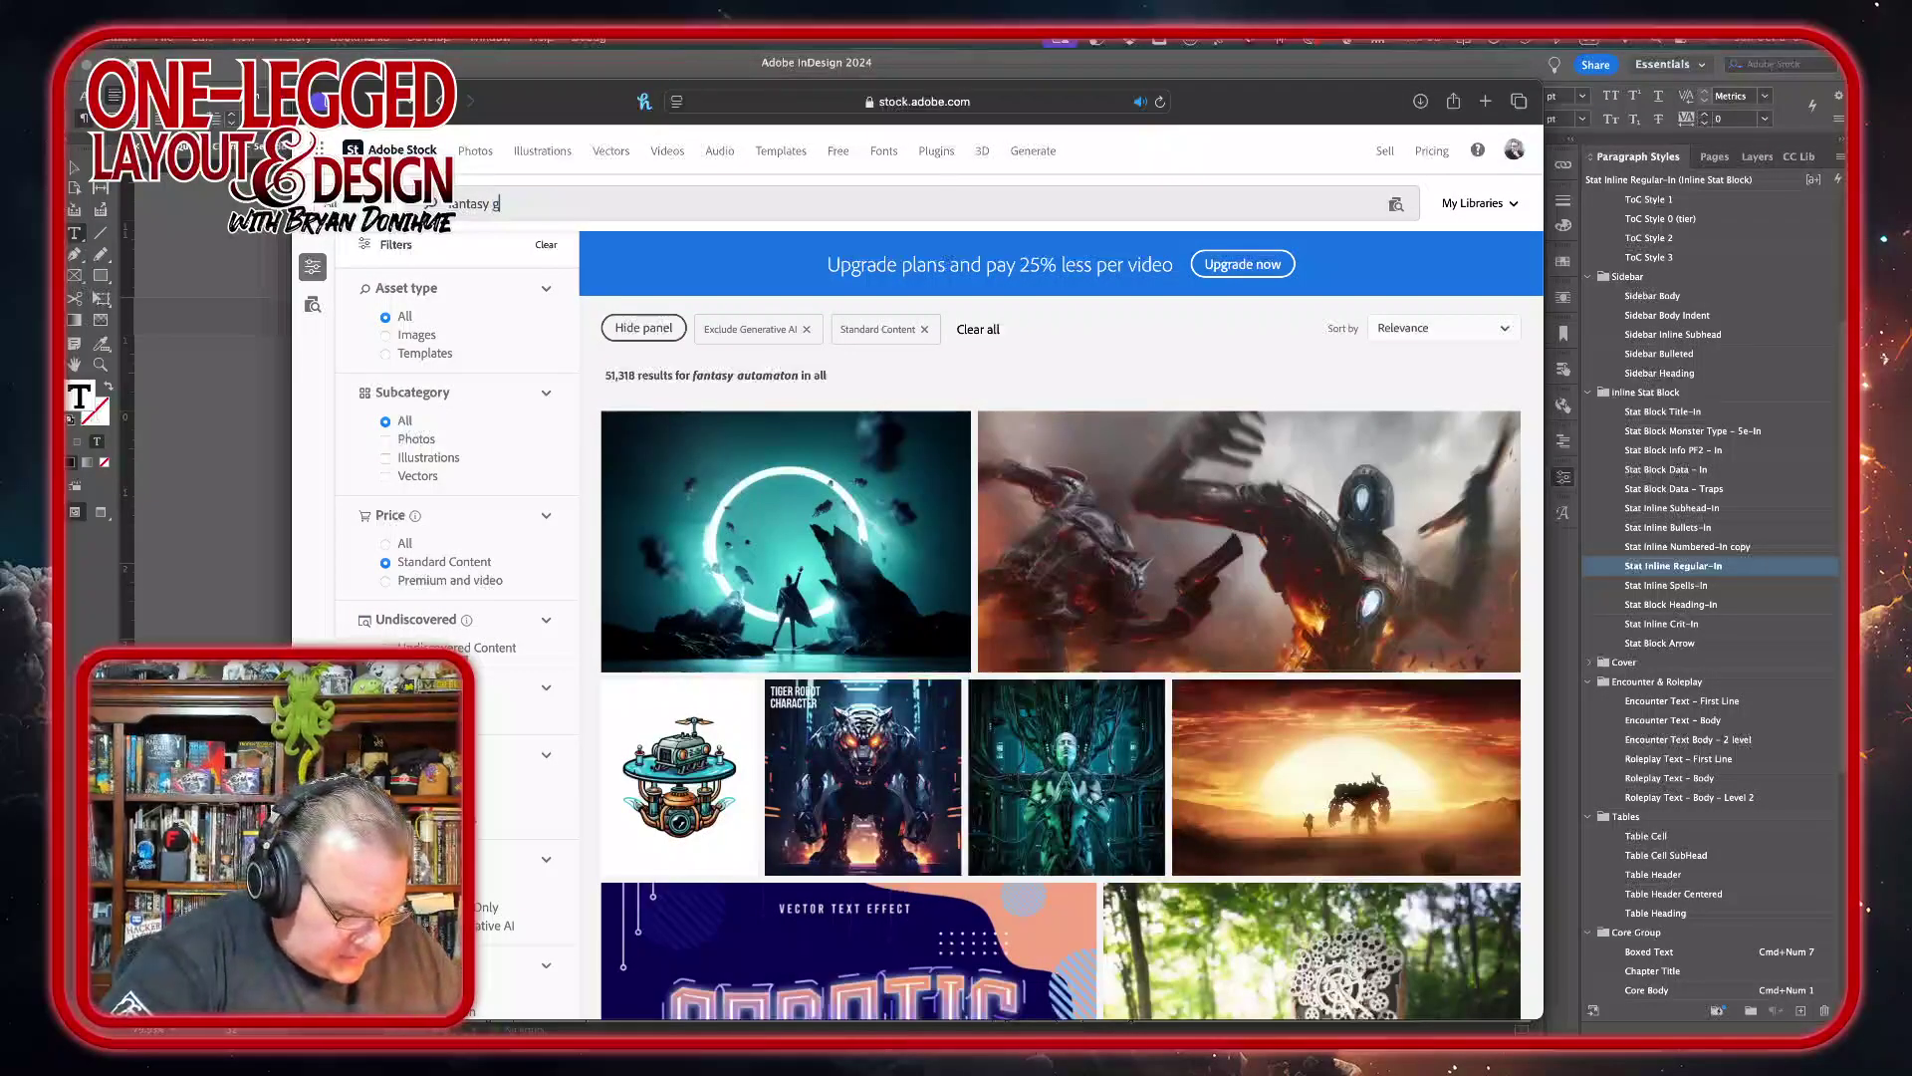
text(olem)
key(Return)
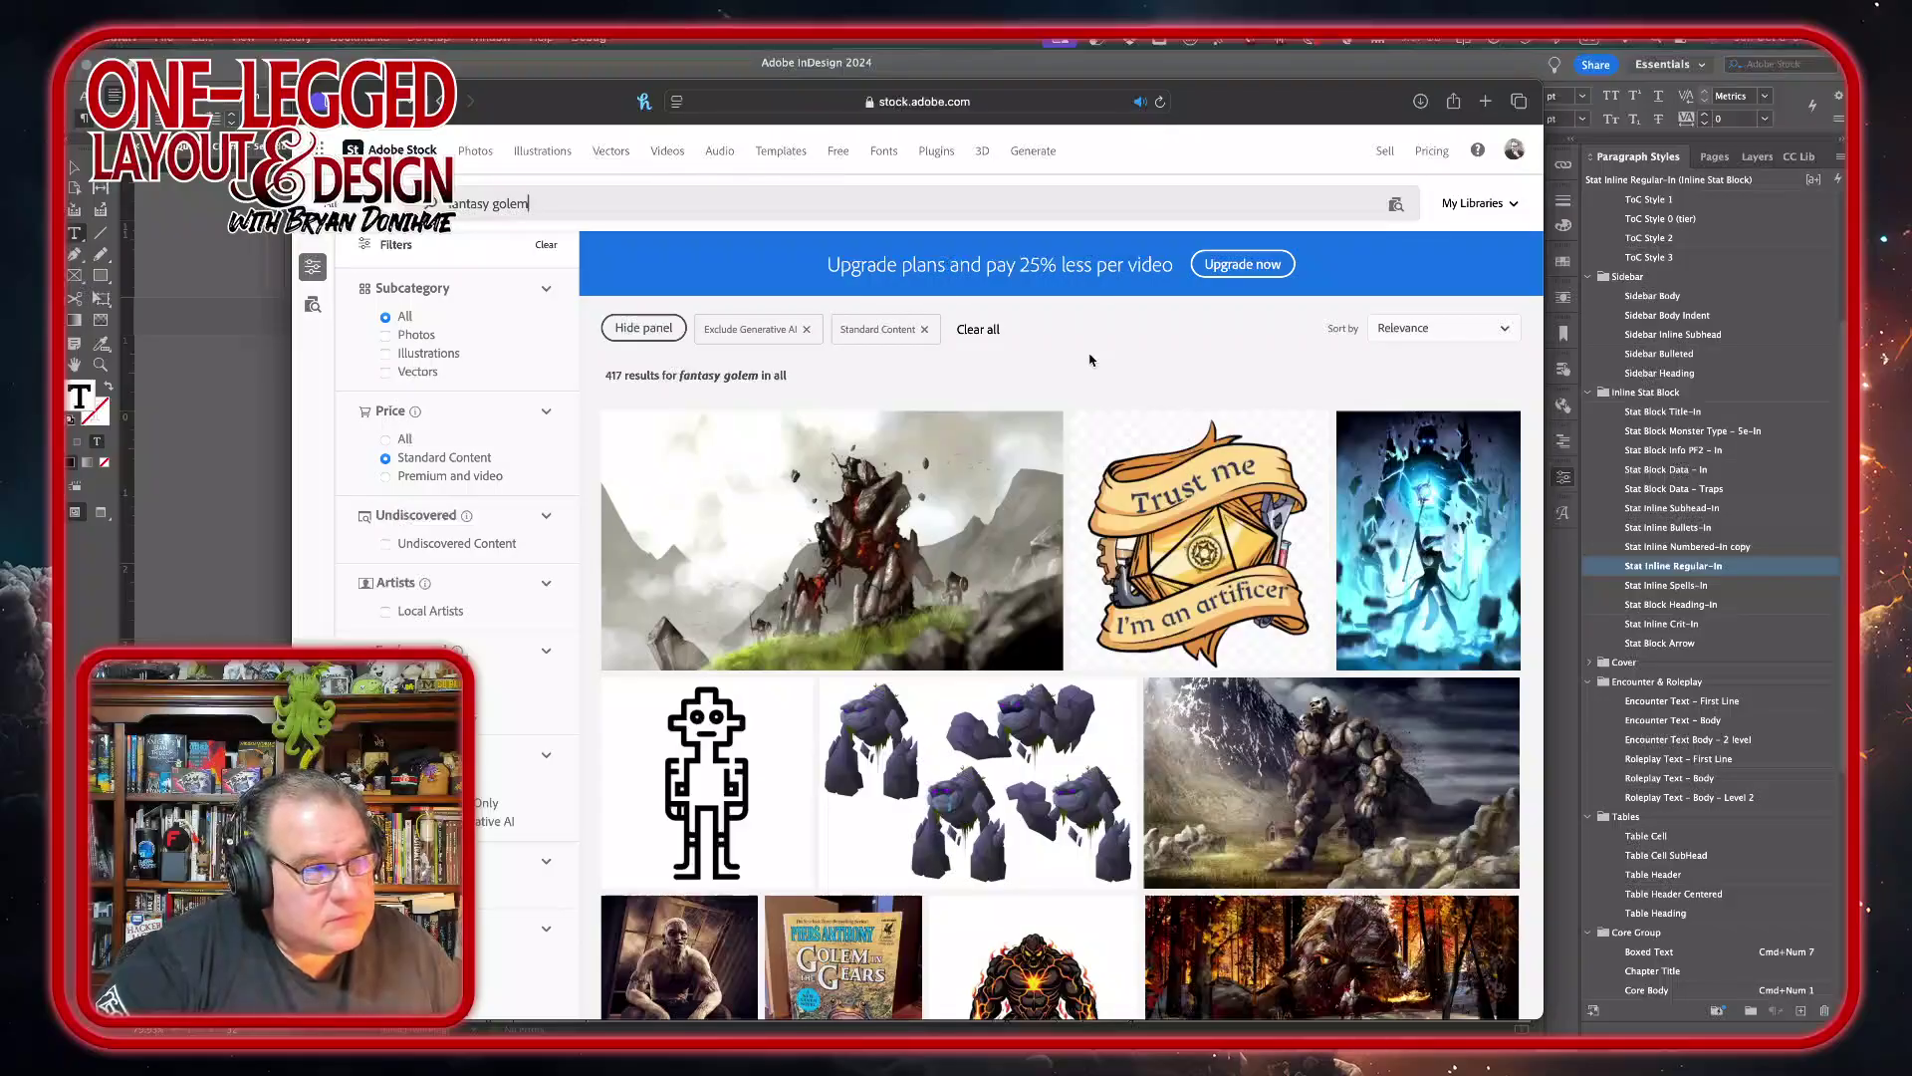
- Look through the first rows of the "fantasy golem" results for creature artwork that could fill the empty space in the layout
scroll(1106, 557, down, 3)
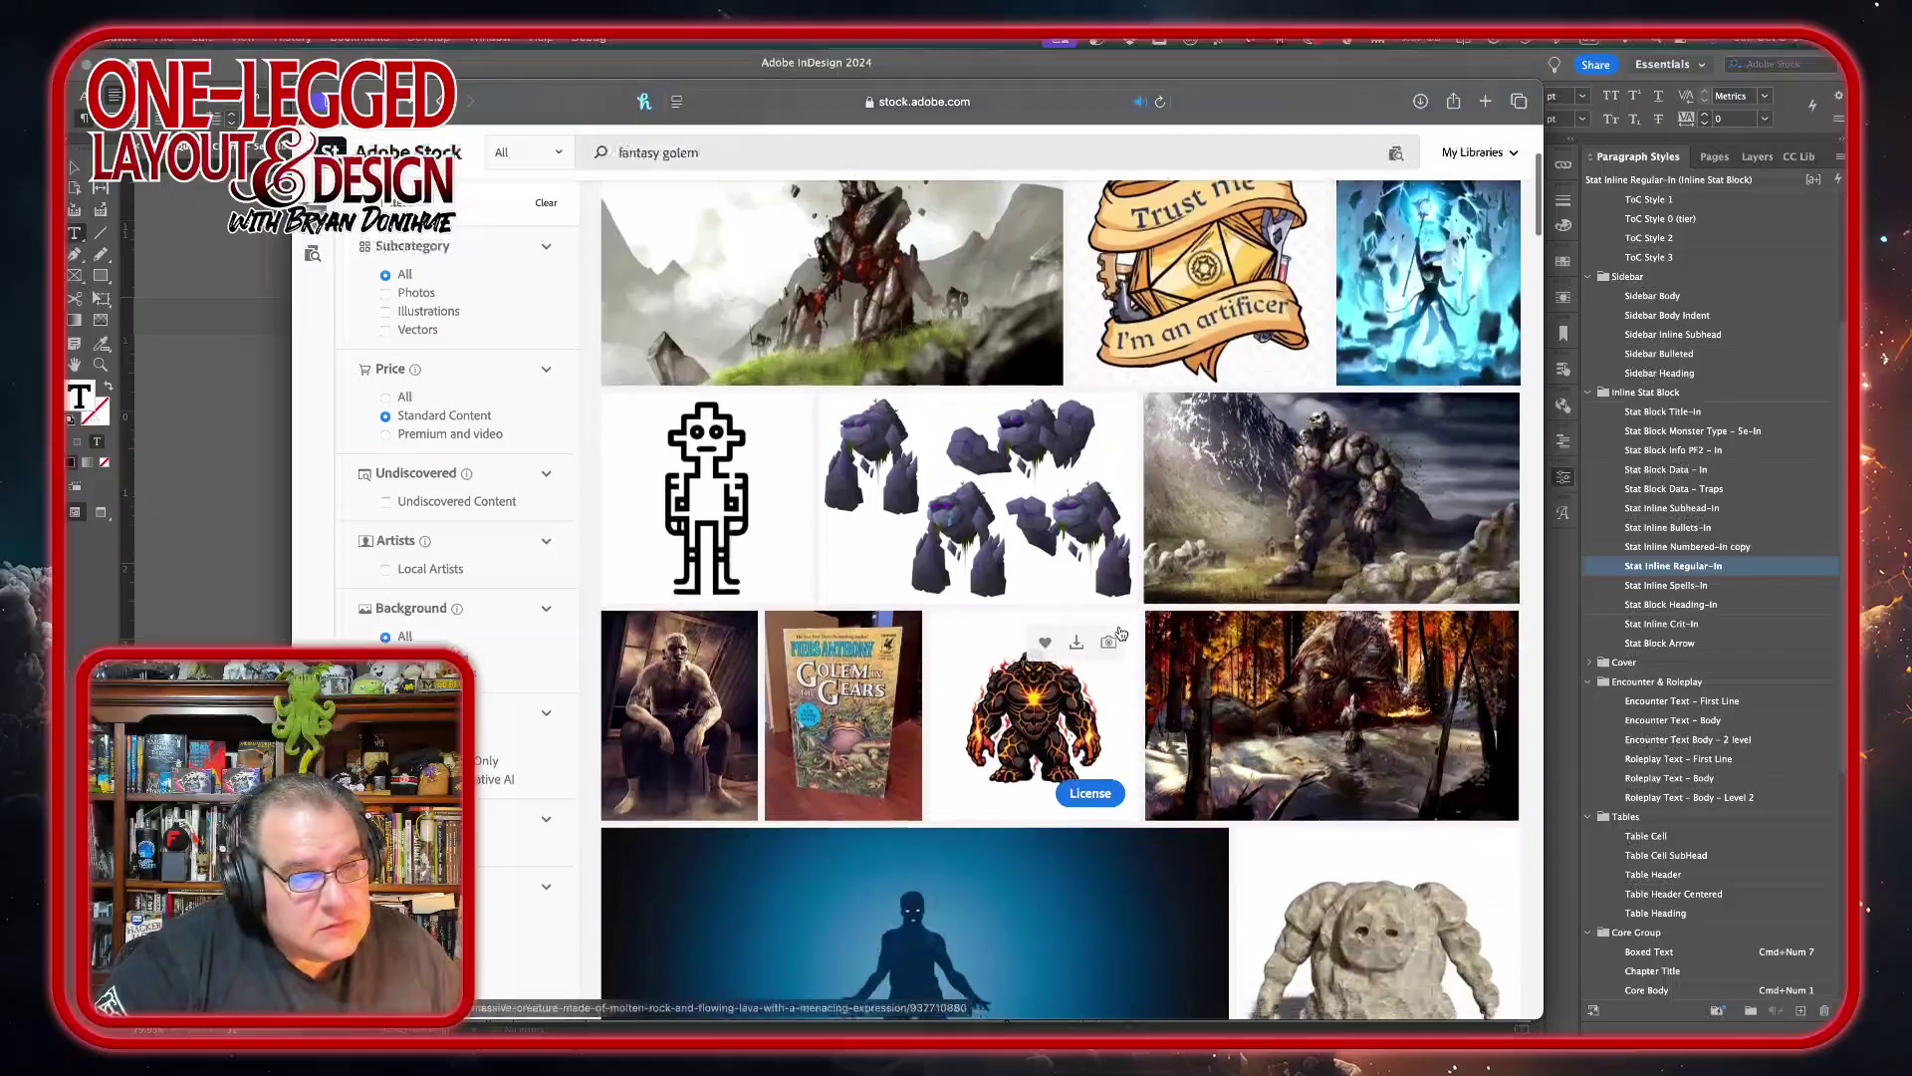
scroll(1119, 631, down, 5)
scroll(1119, 631, down, 4)
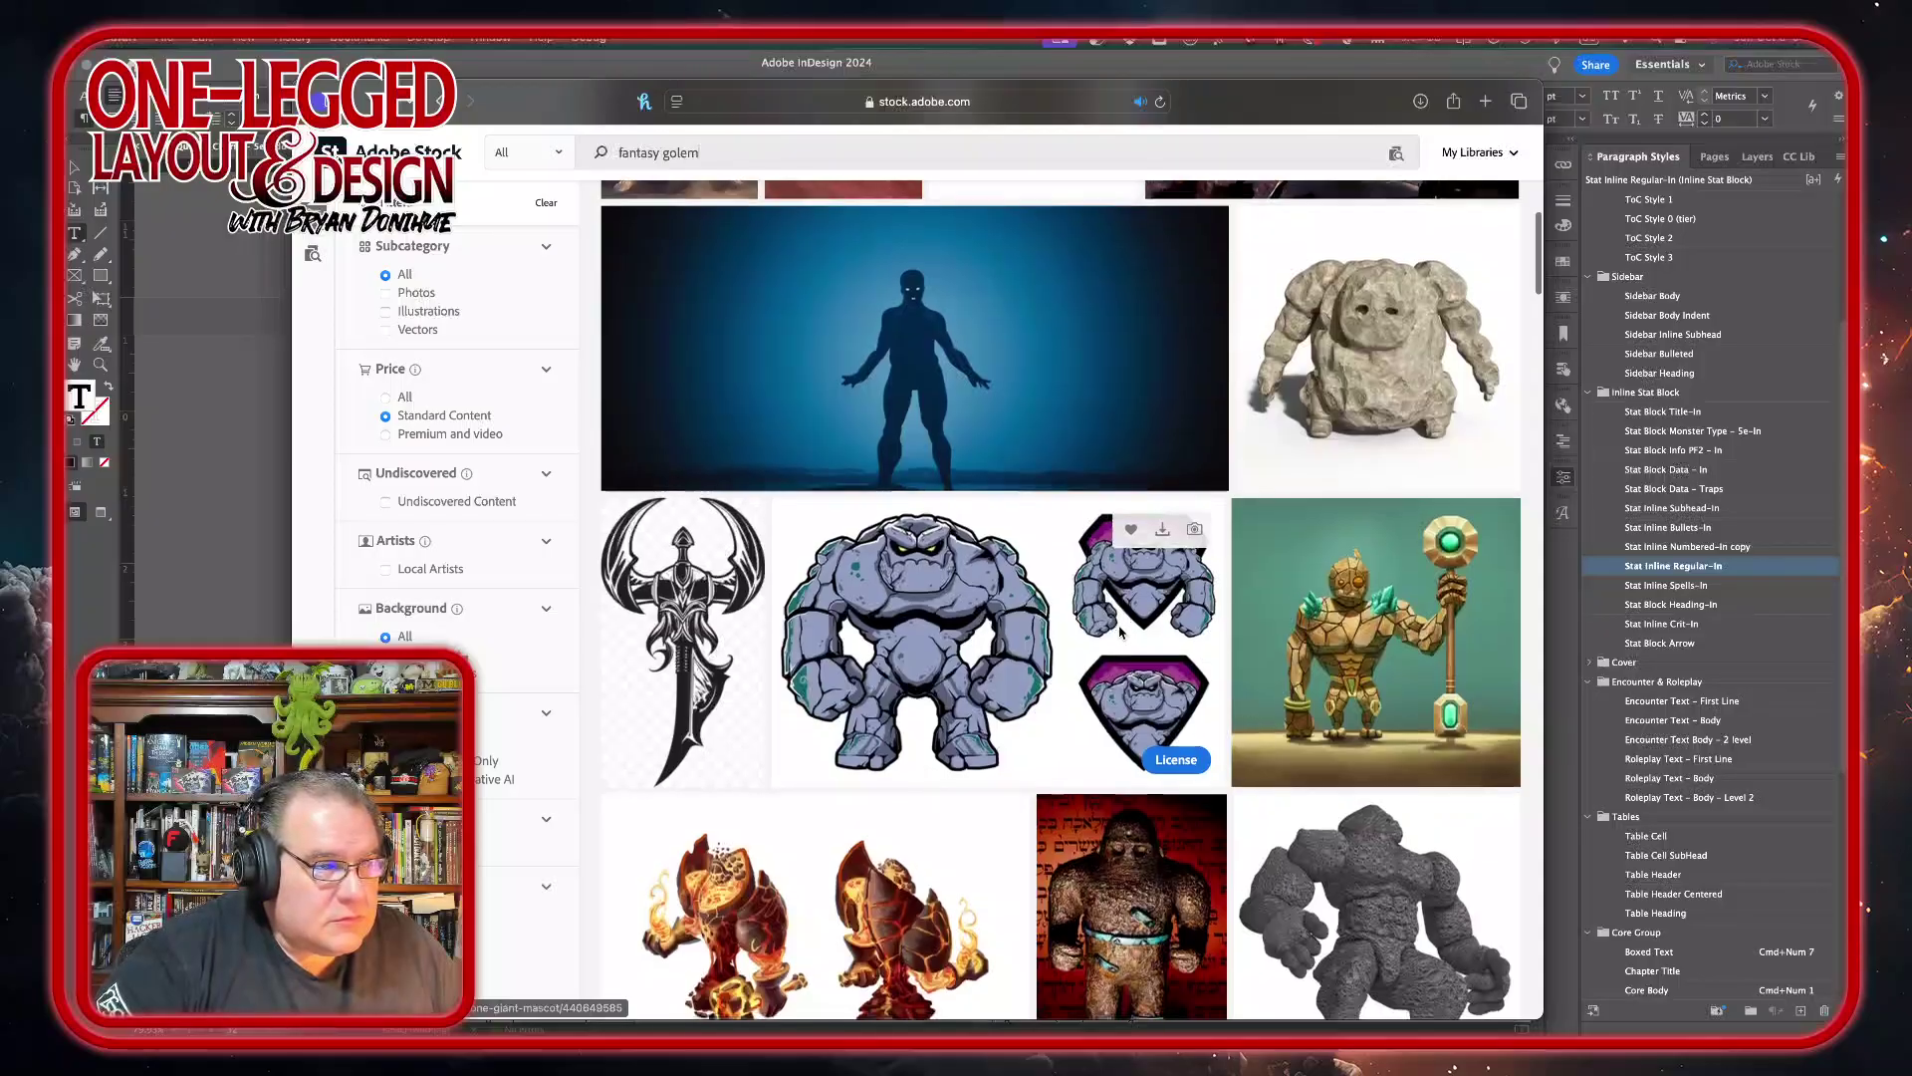
scroll(1119, 631, down, 4)
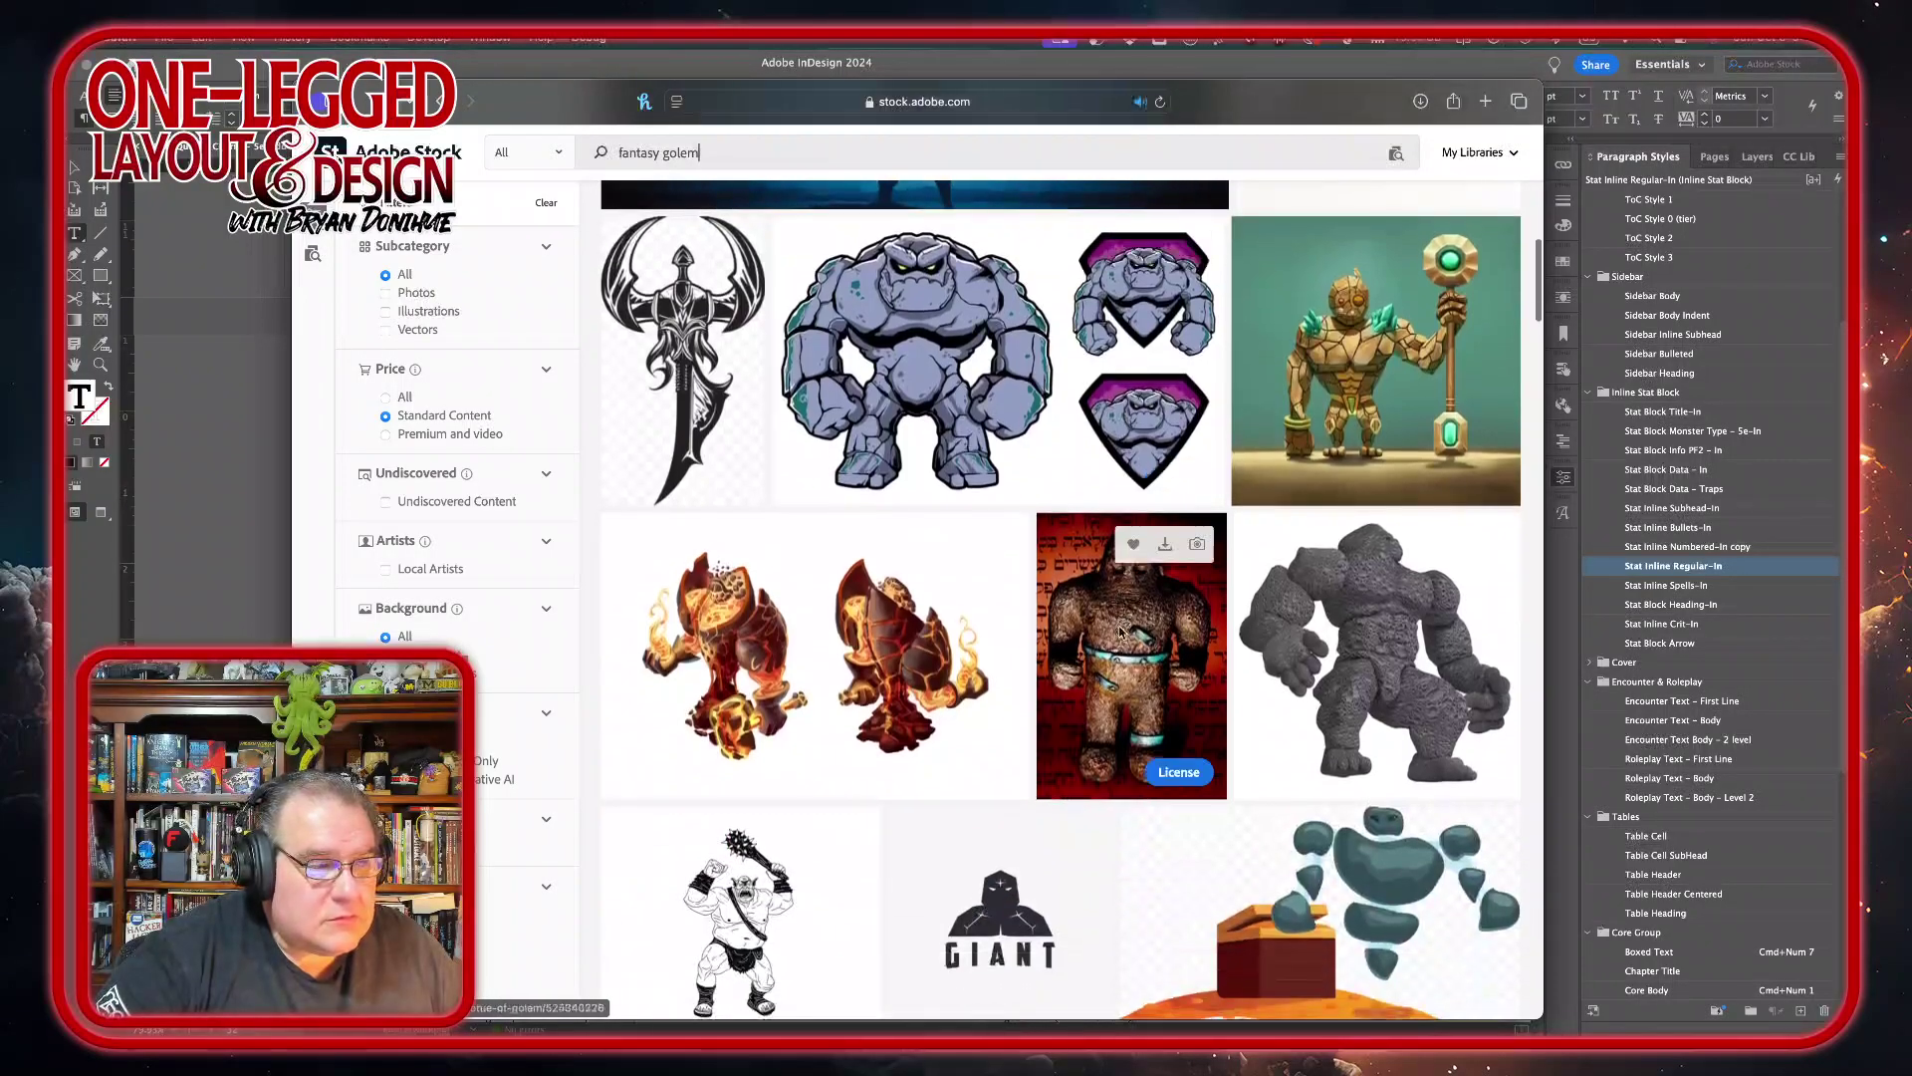
scroll(1119, 632, down, 1)
scroll(1119, 632, up, 4)
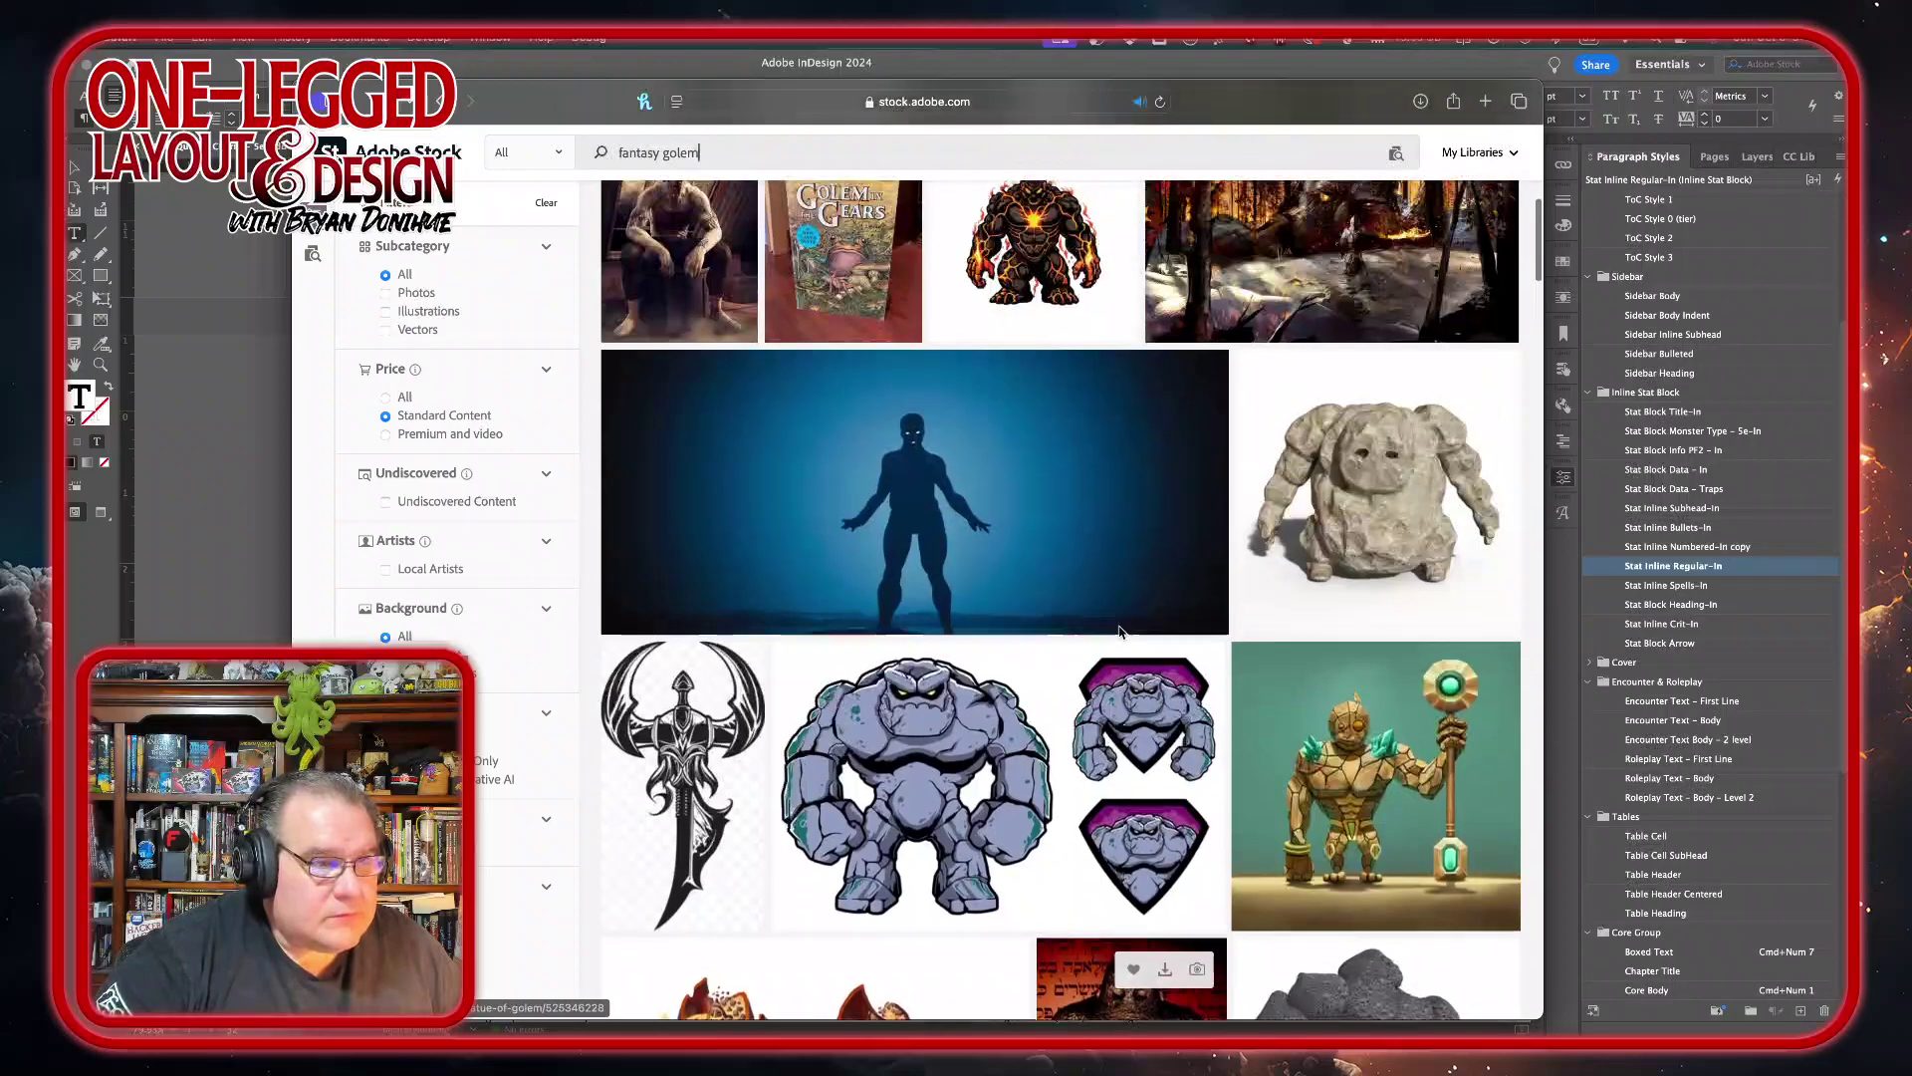
scroll(977, 803, down, 1)
right_click(977, 803)
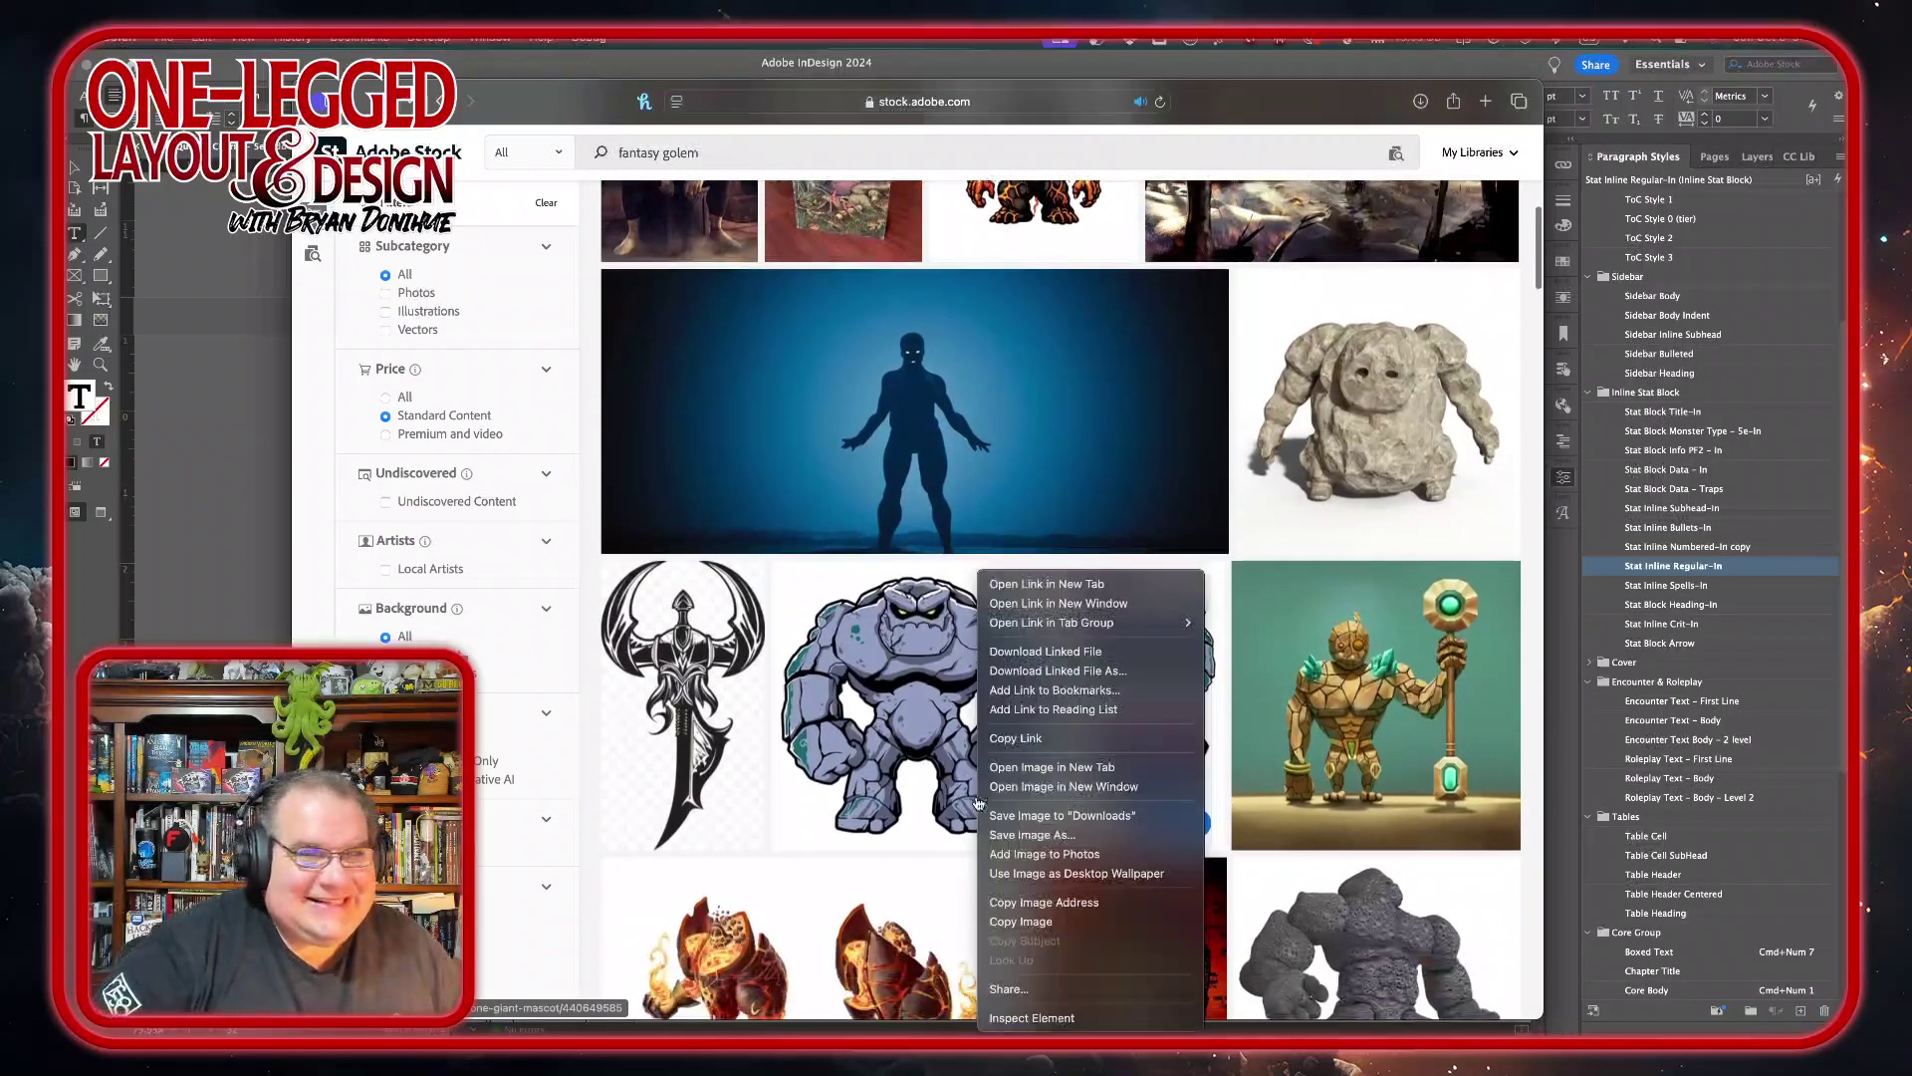
click(926, 747)
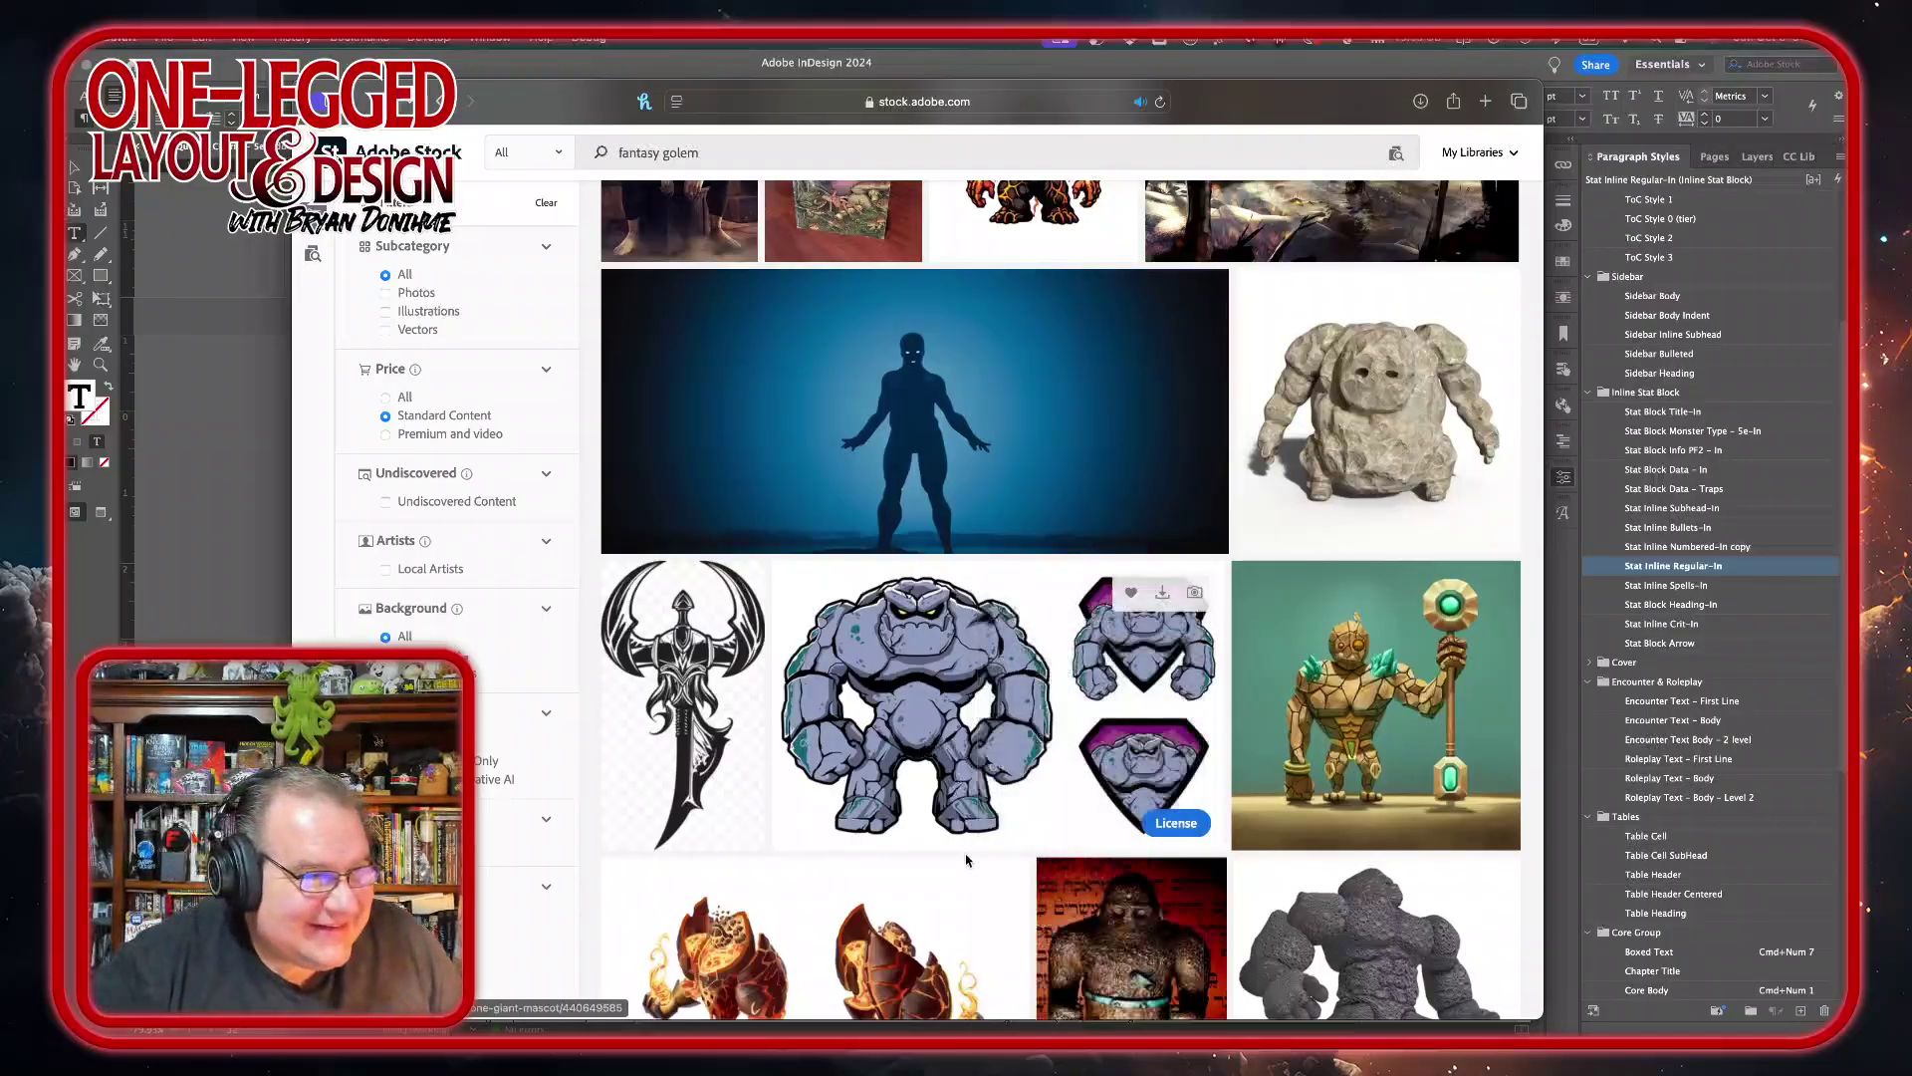
scroll(996, 751, down, 1)
scroll(1033, 753, down, 1)
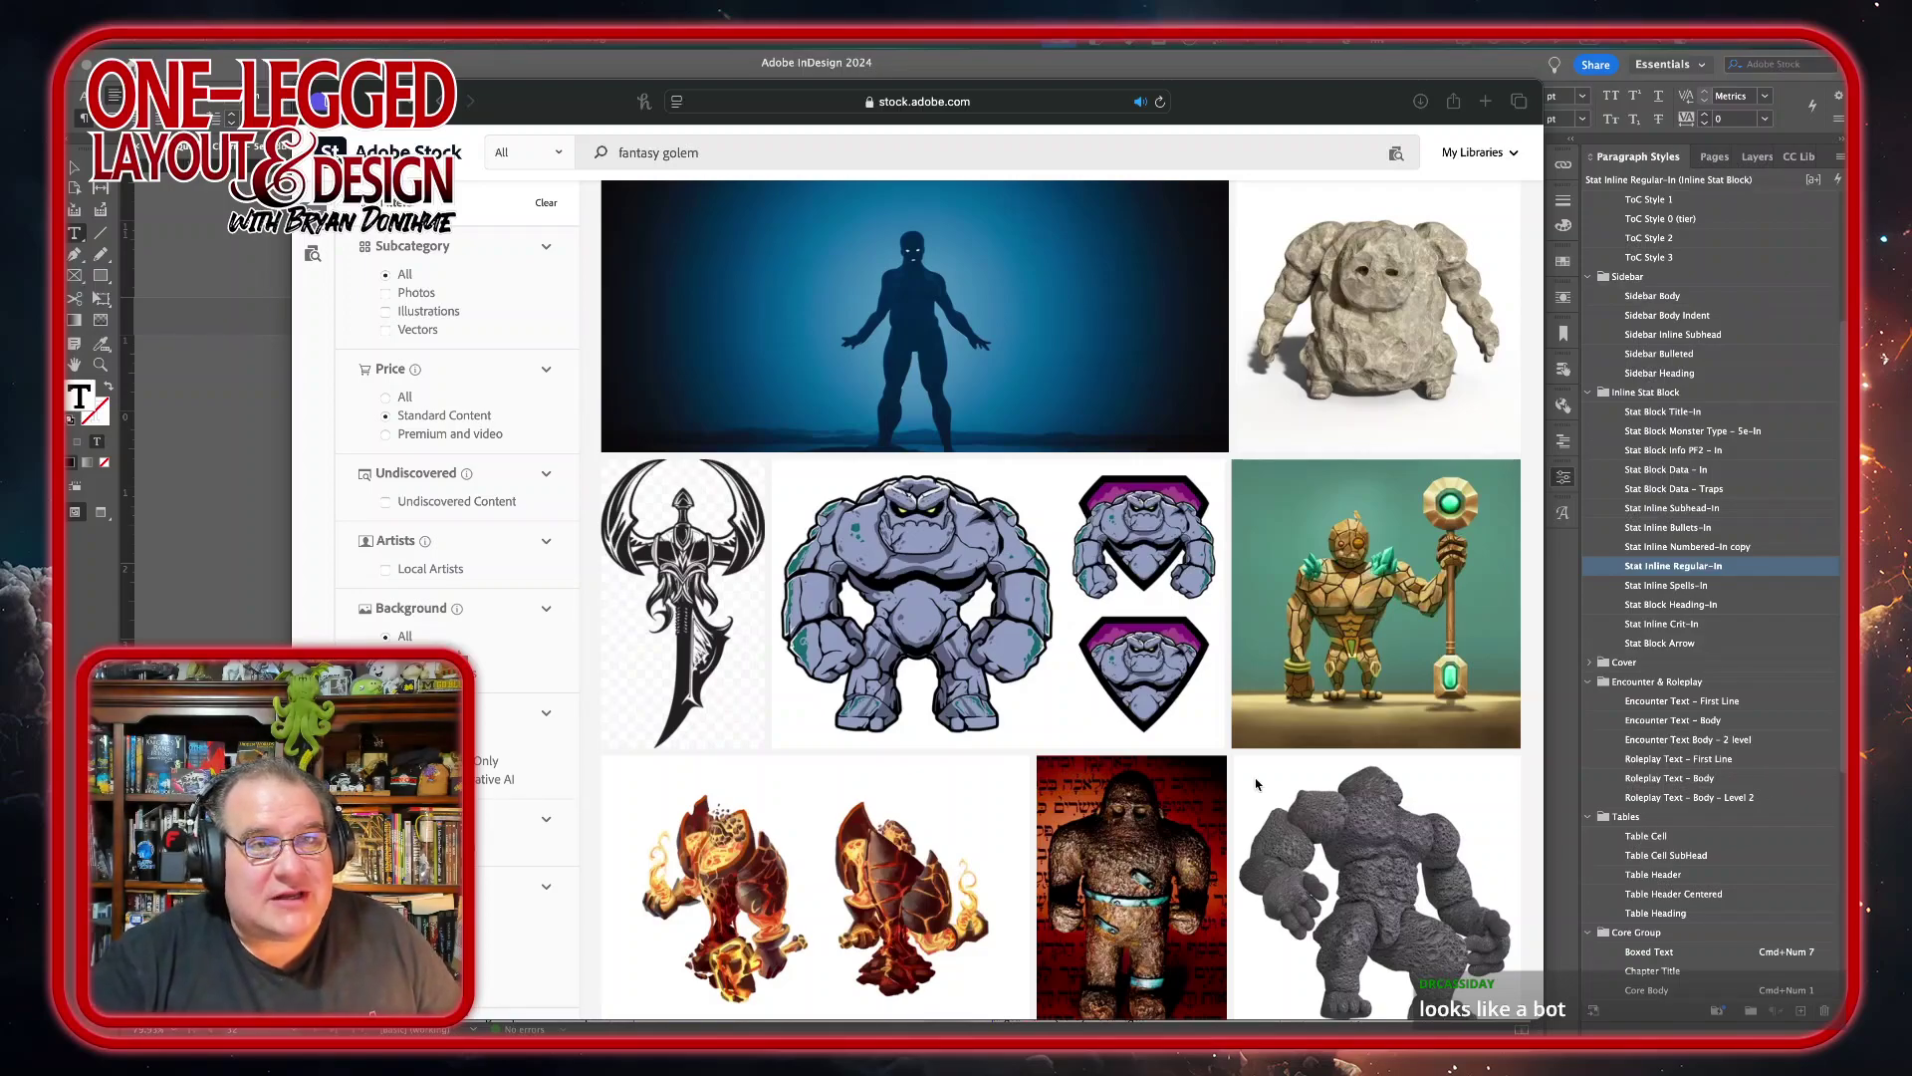
- Save the glowing blue ice golem artwork from the "fantasy golem" results to the default client library
scroll(1255, 784, down, 5)
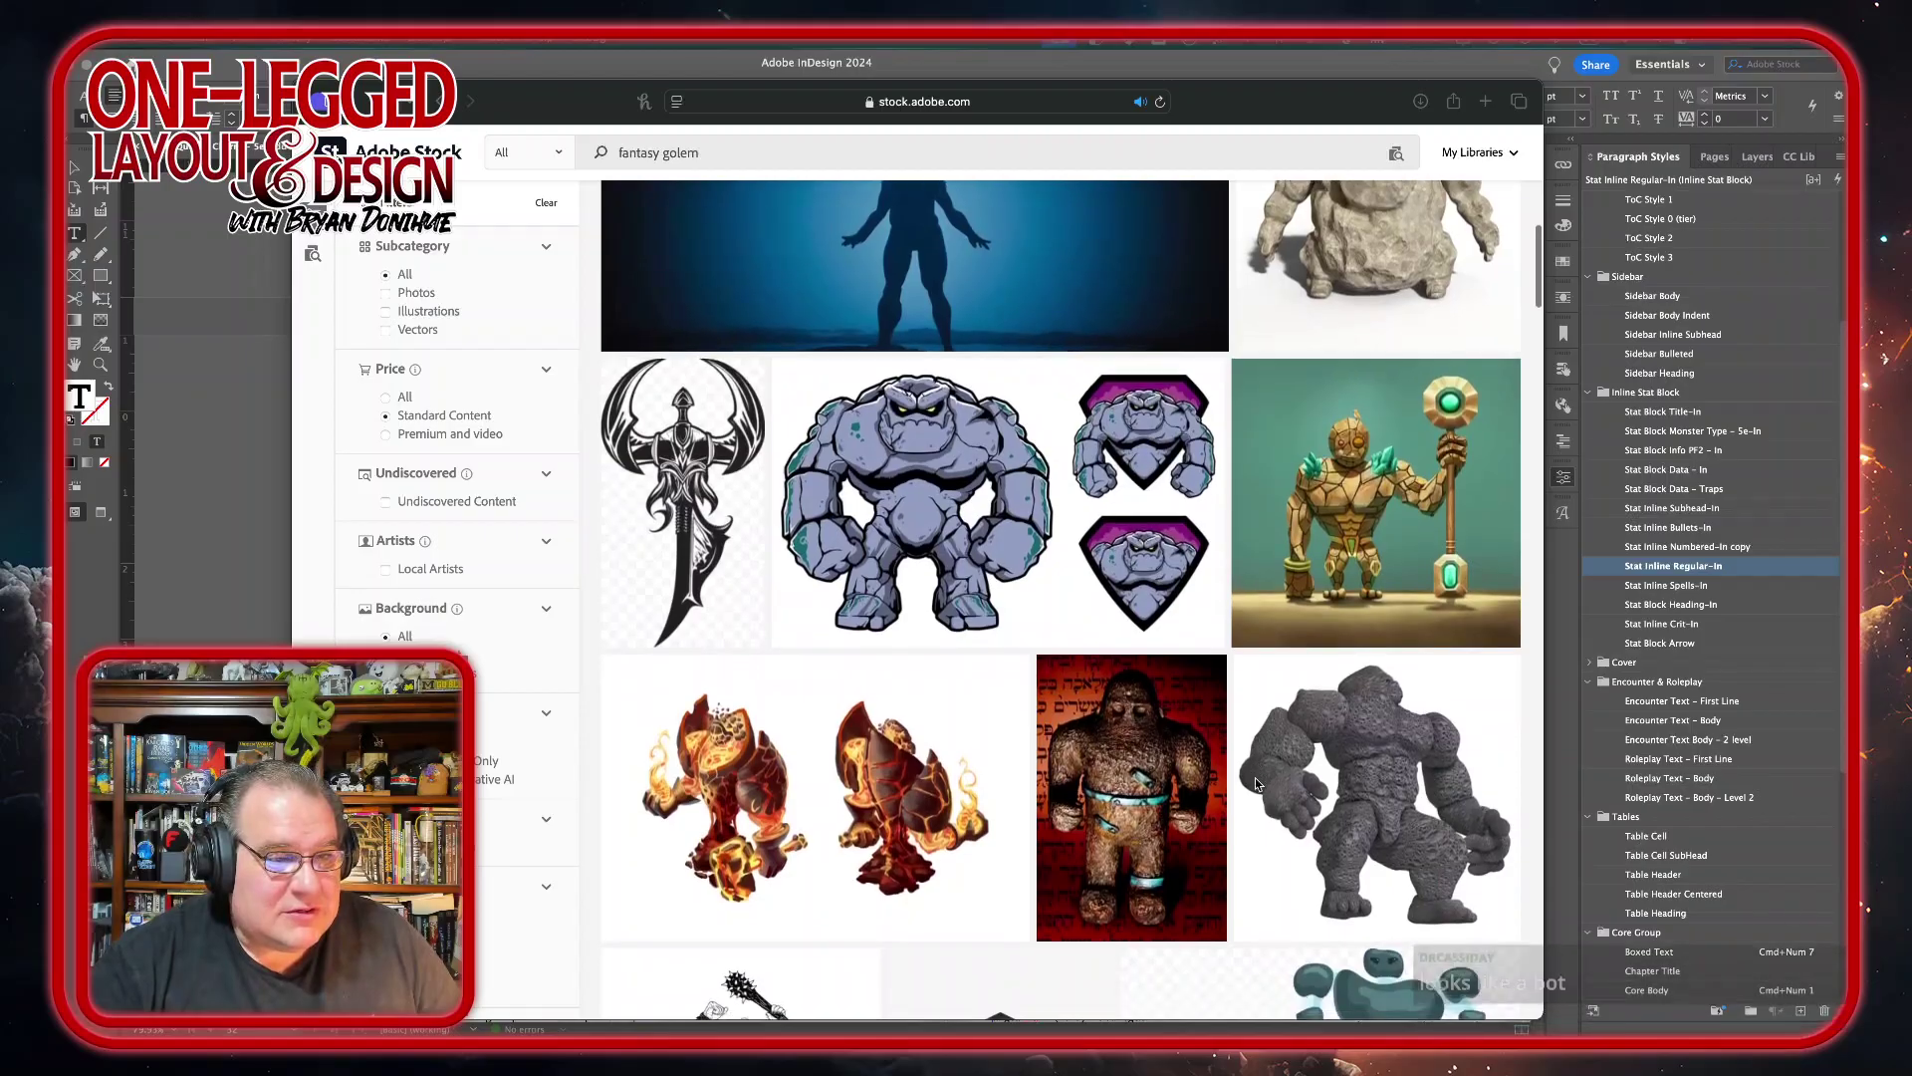
scroll(1255, 784, down, 5)
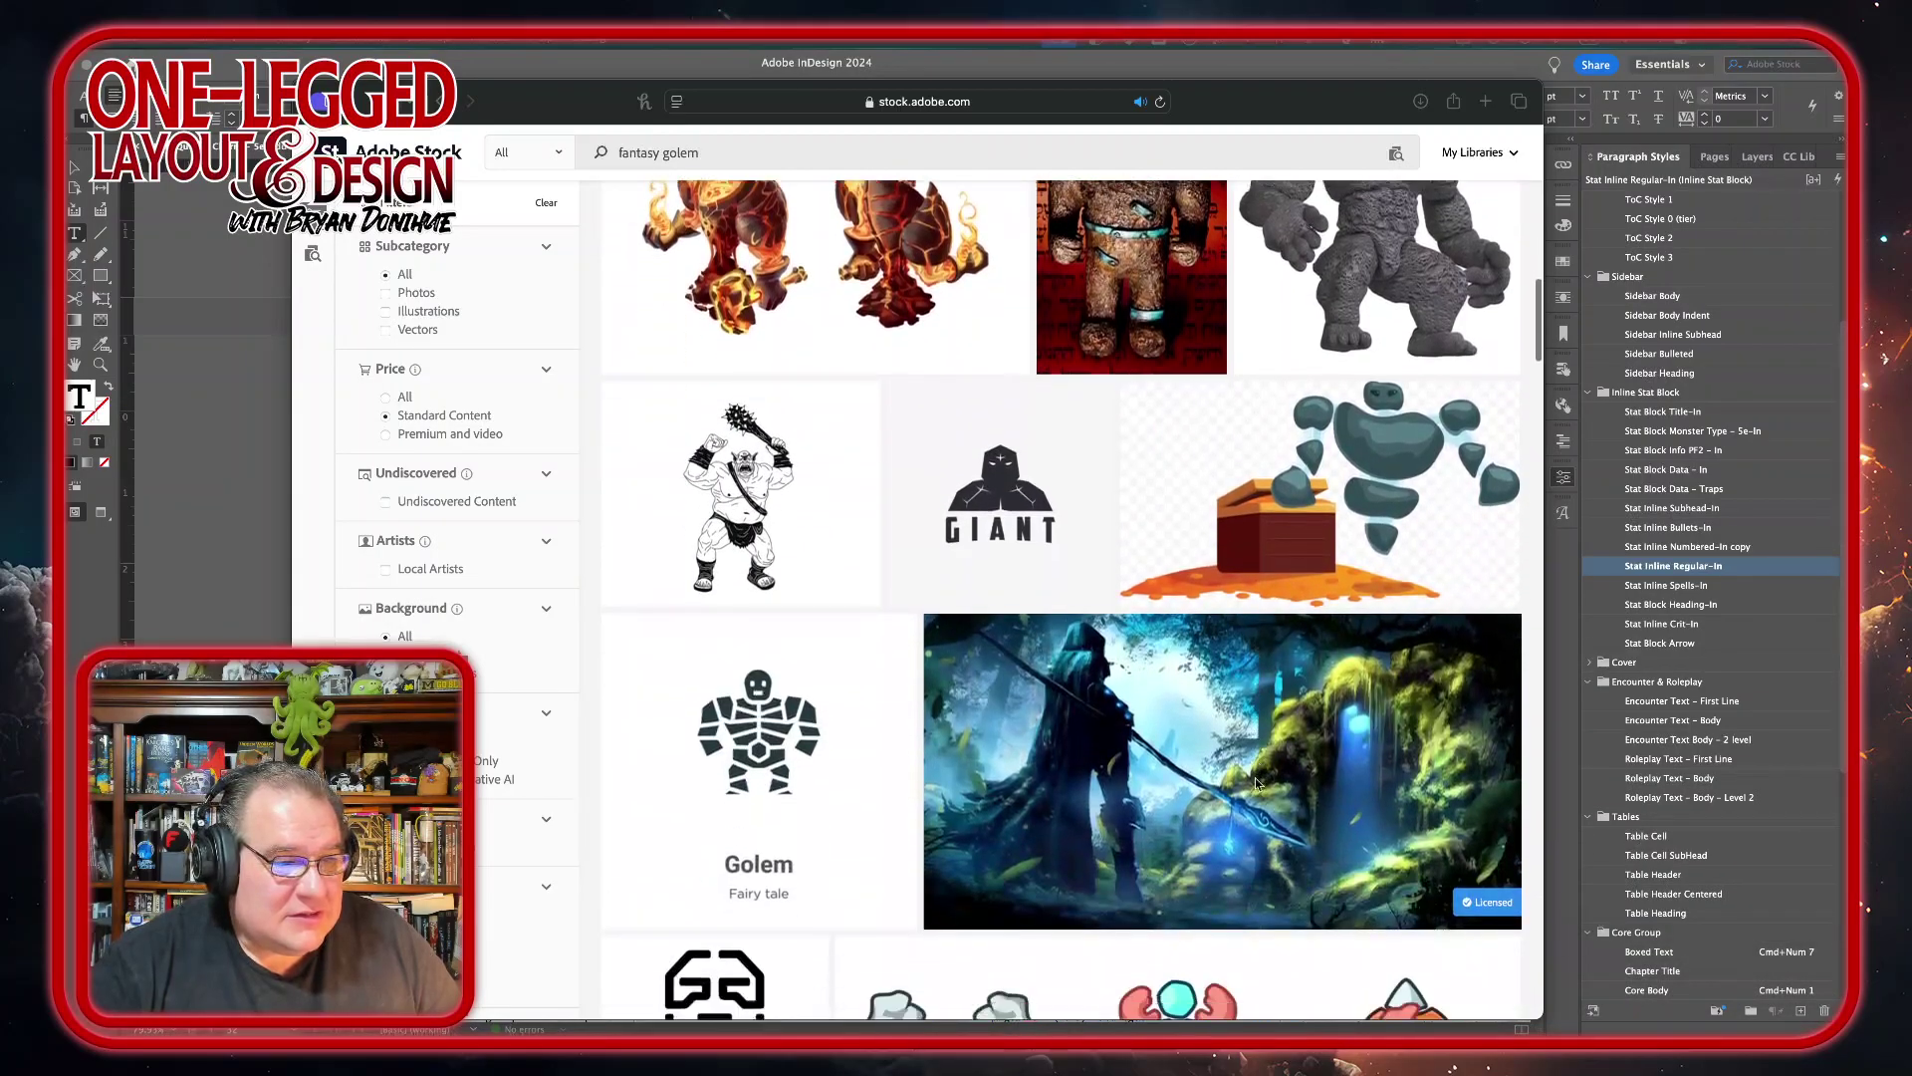
scroll(1255, 784, up, 2)
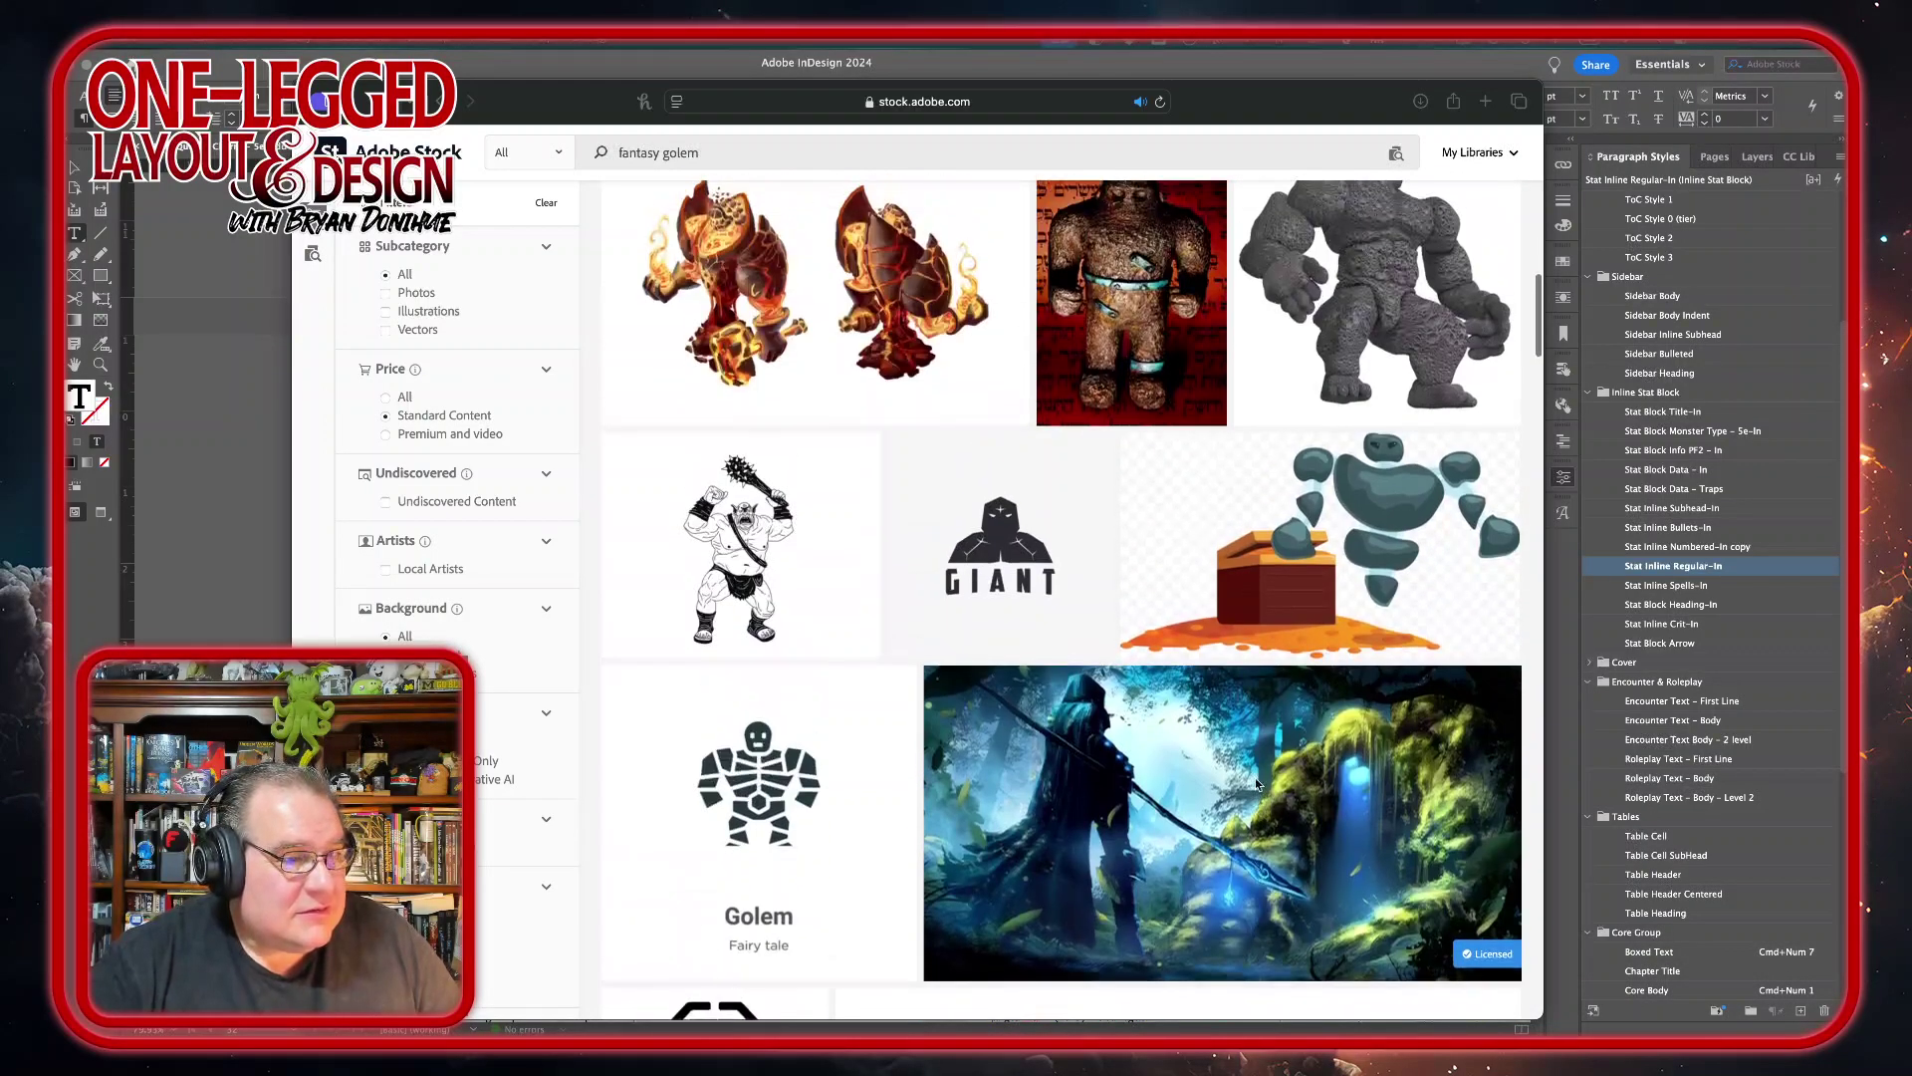
scroll(1257, 784, down, 7)
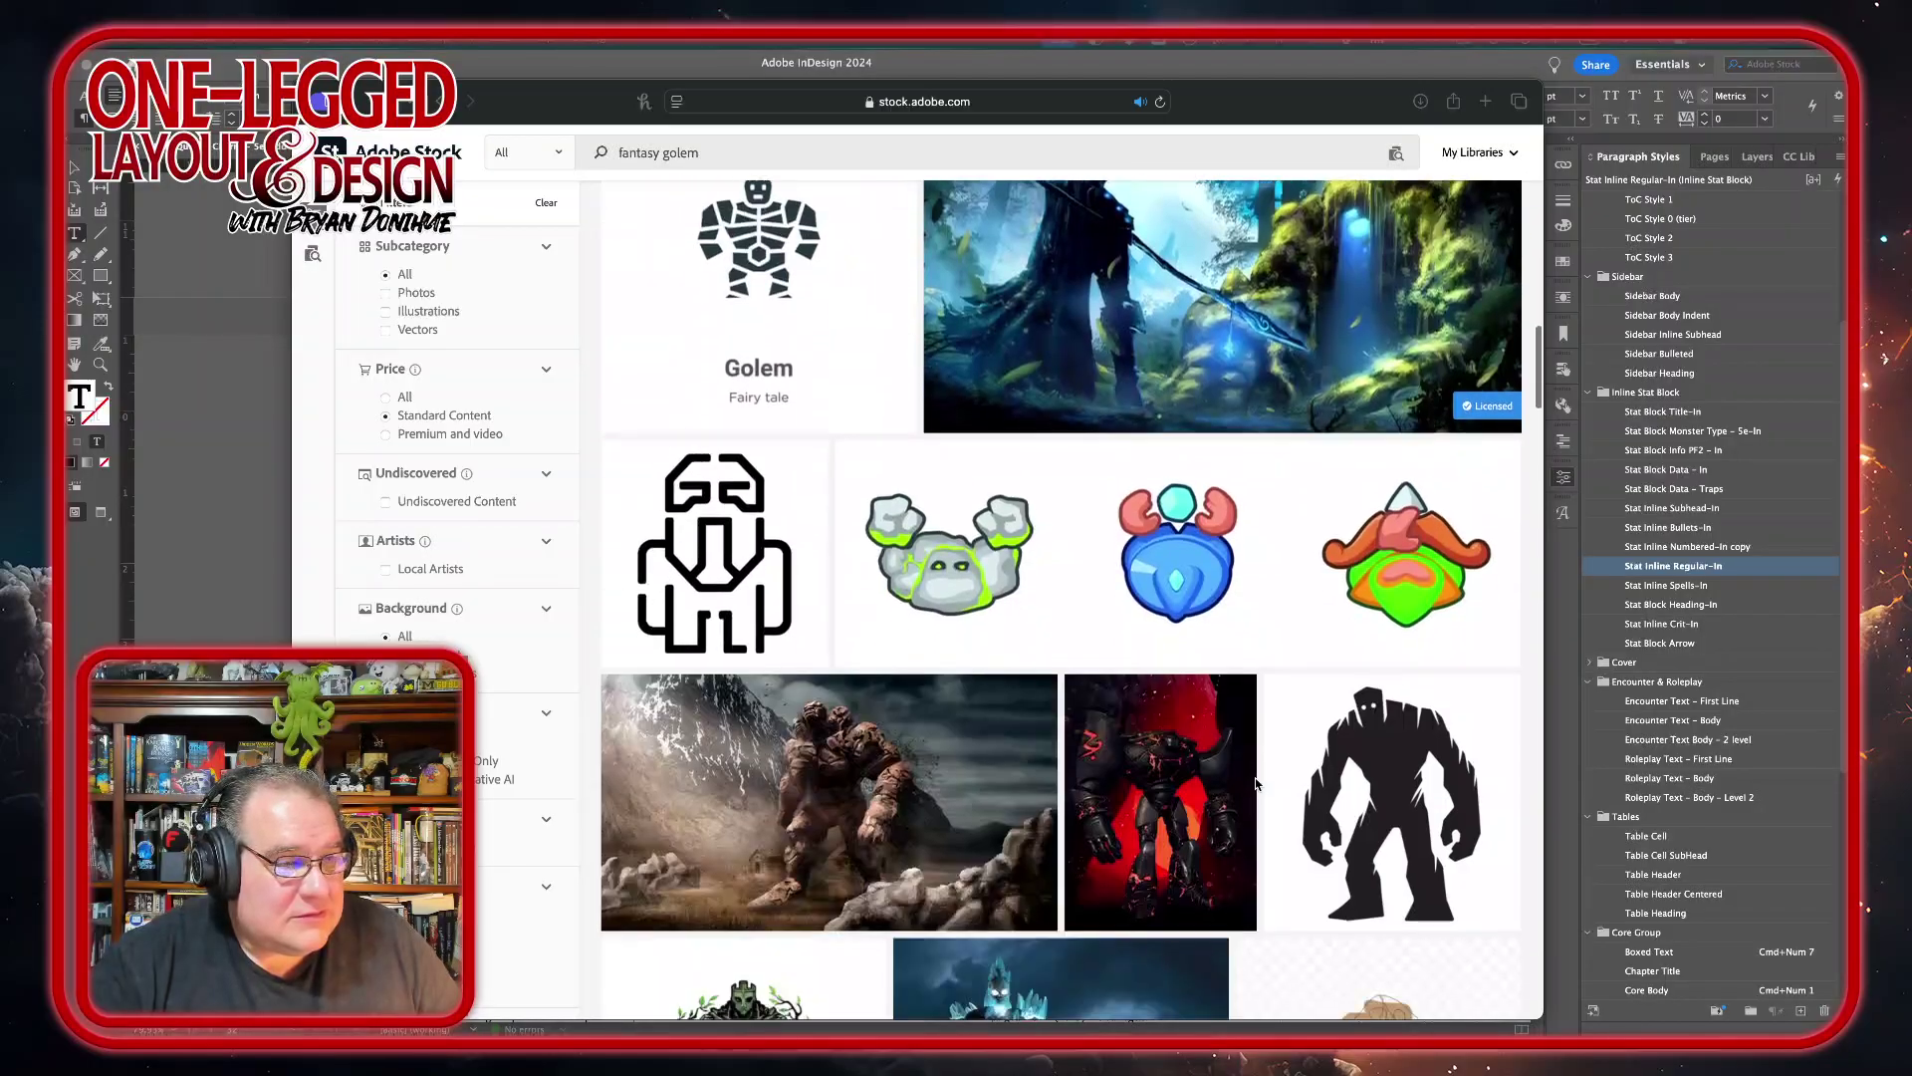
scroll(1255, 783, down, 3)
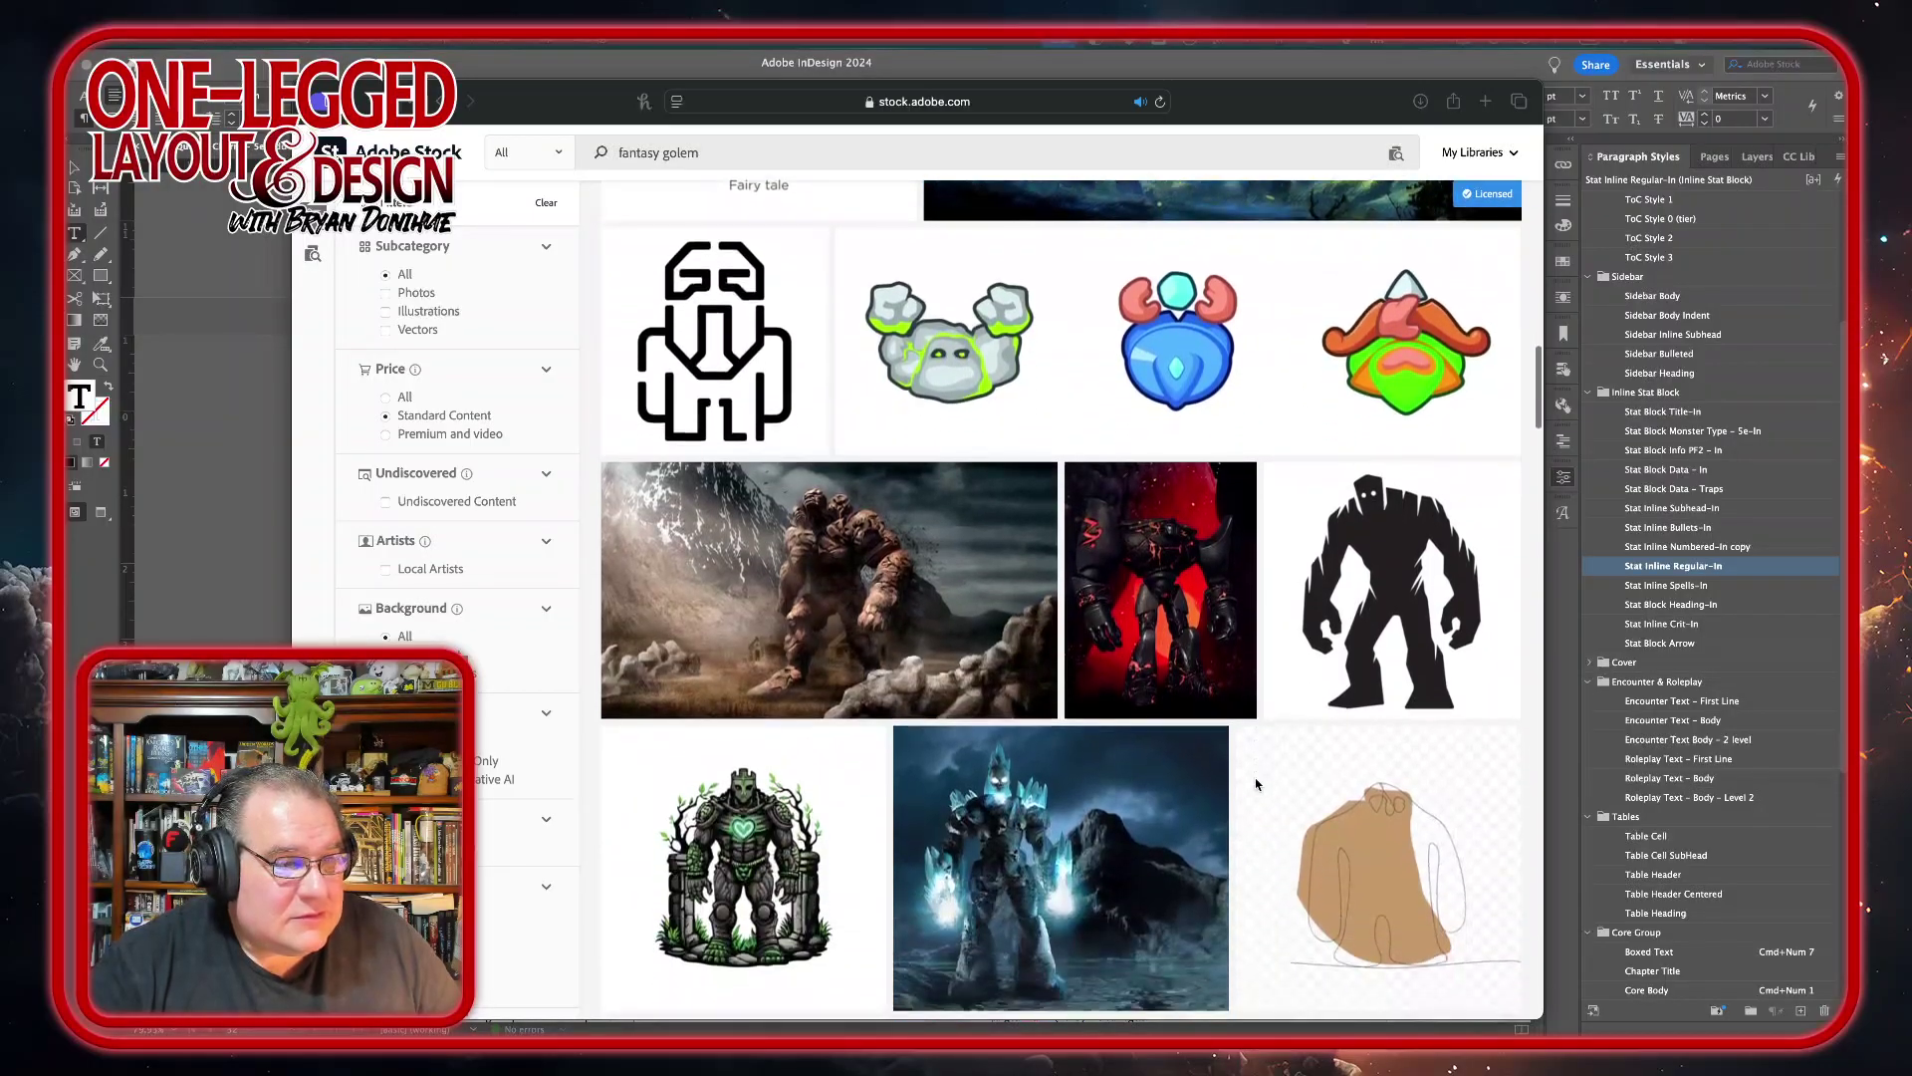
scroll(1256, 783, down, 4)
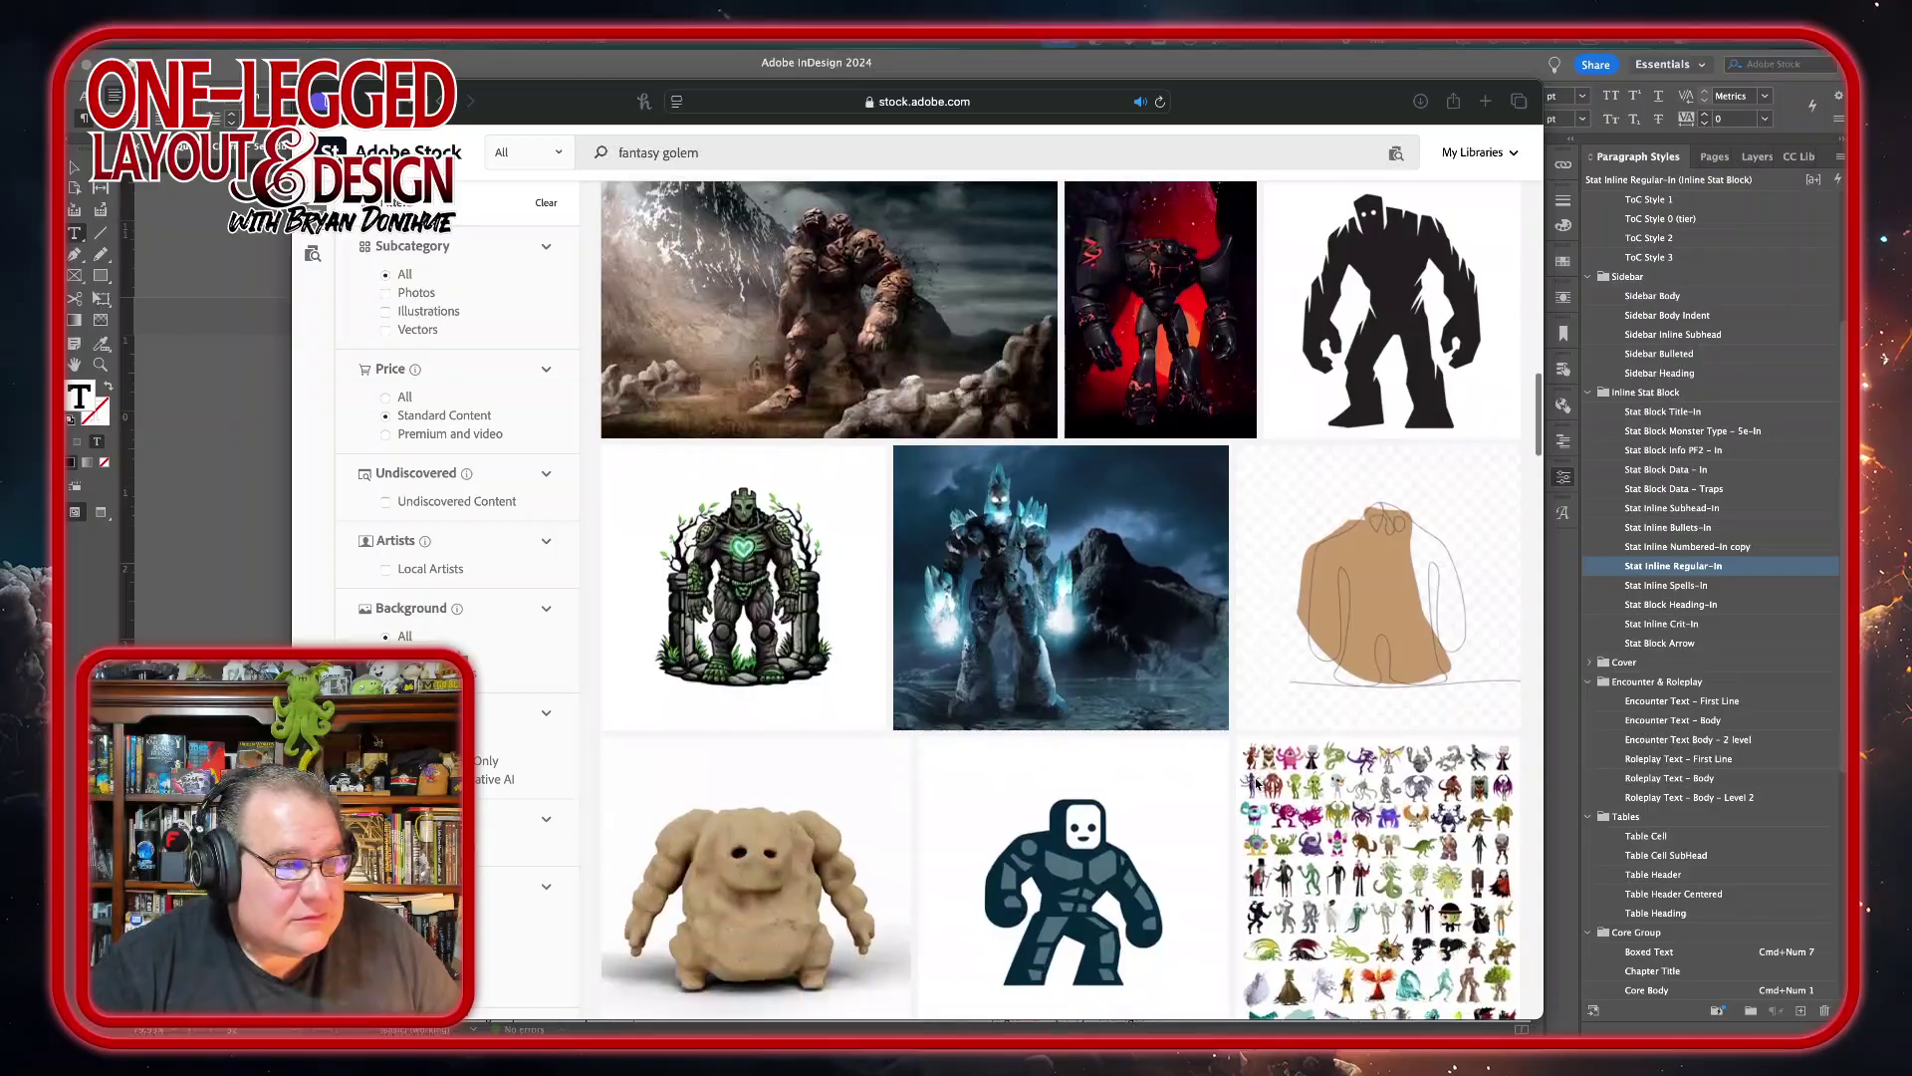
click(1157, 548)
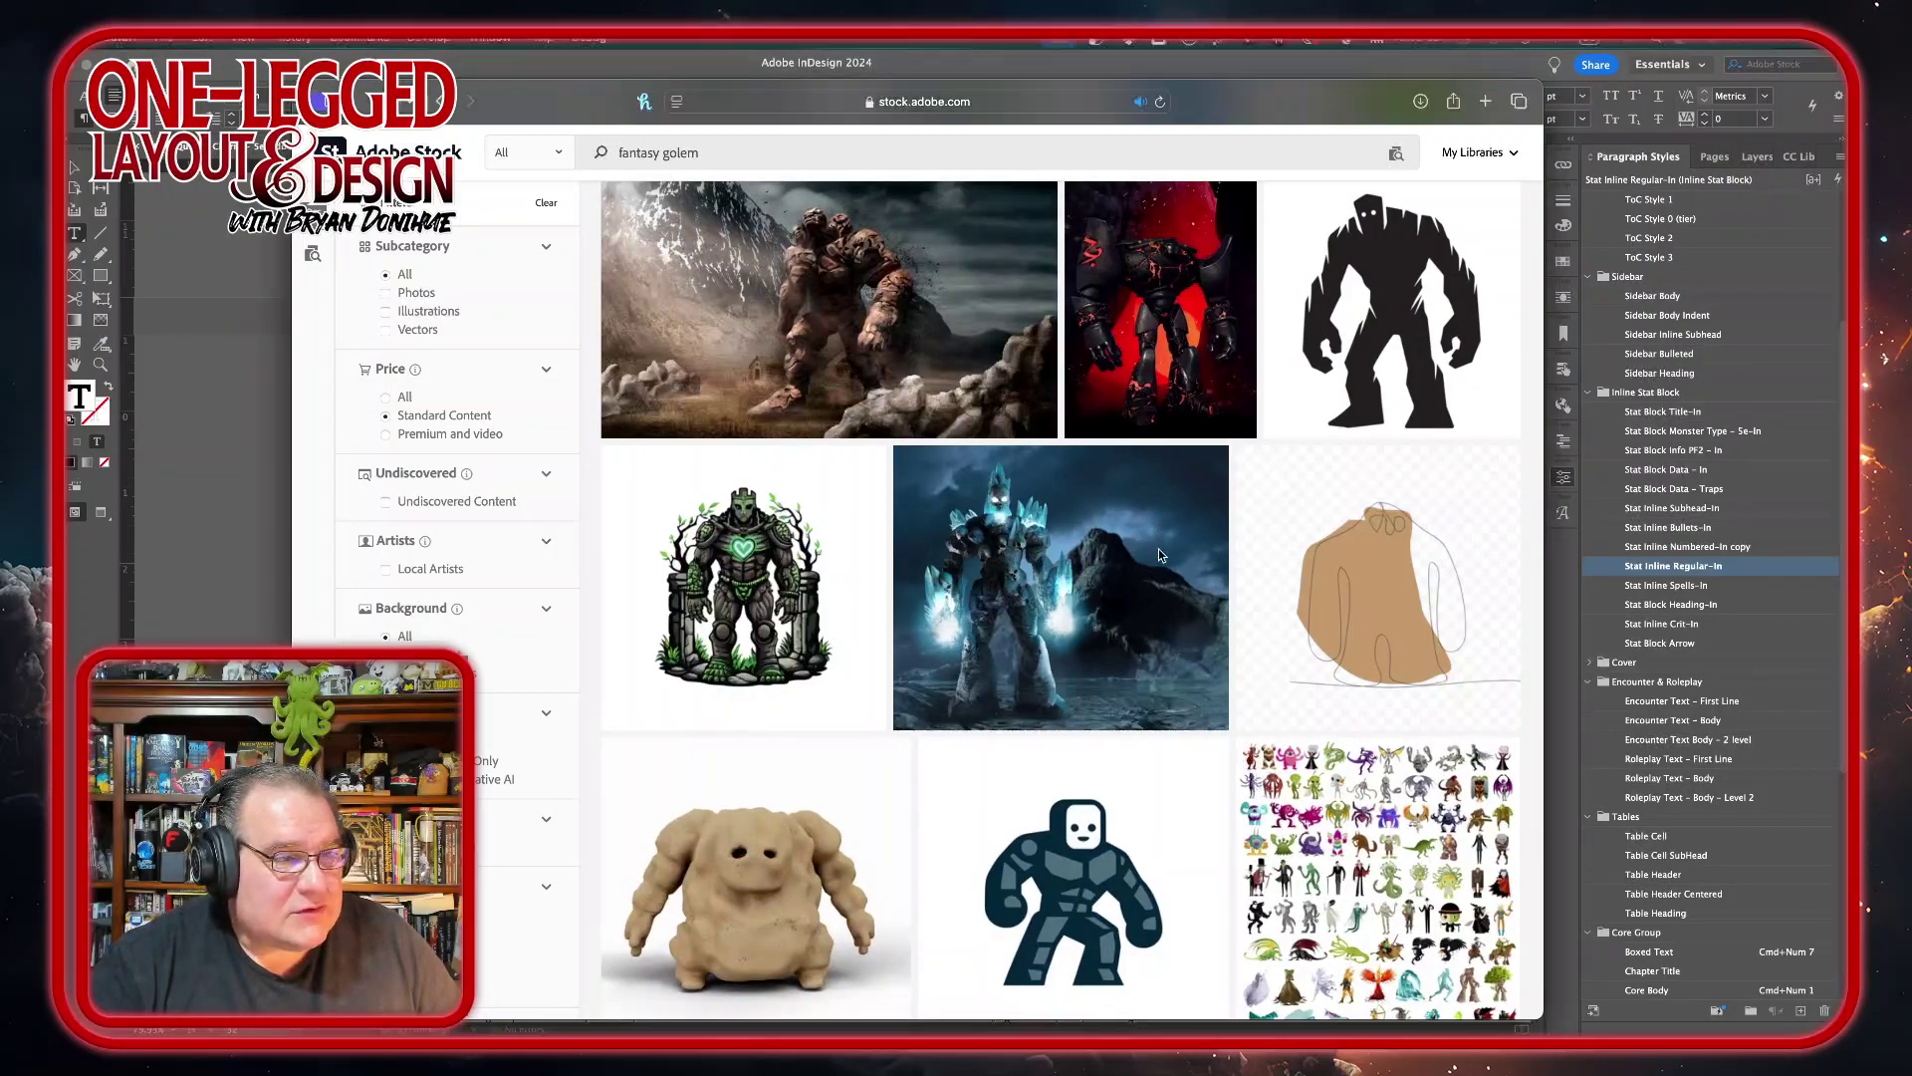
click(1135, 476)
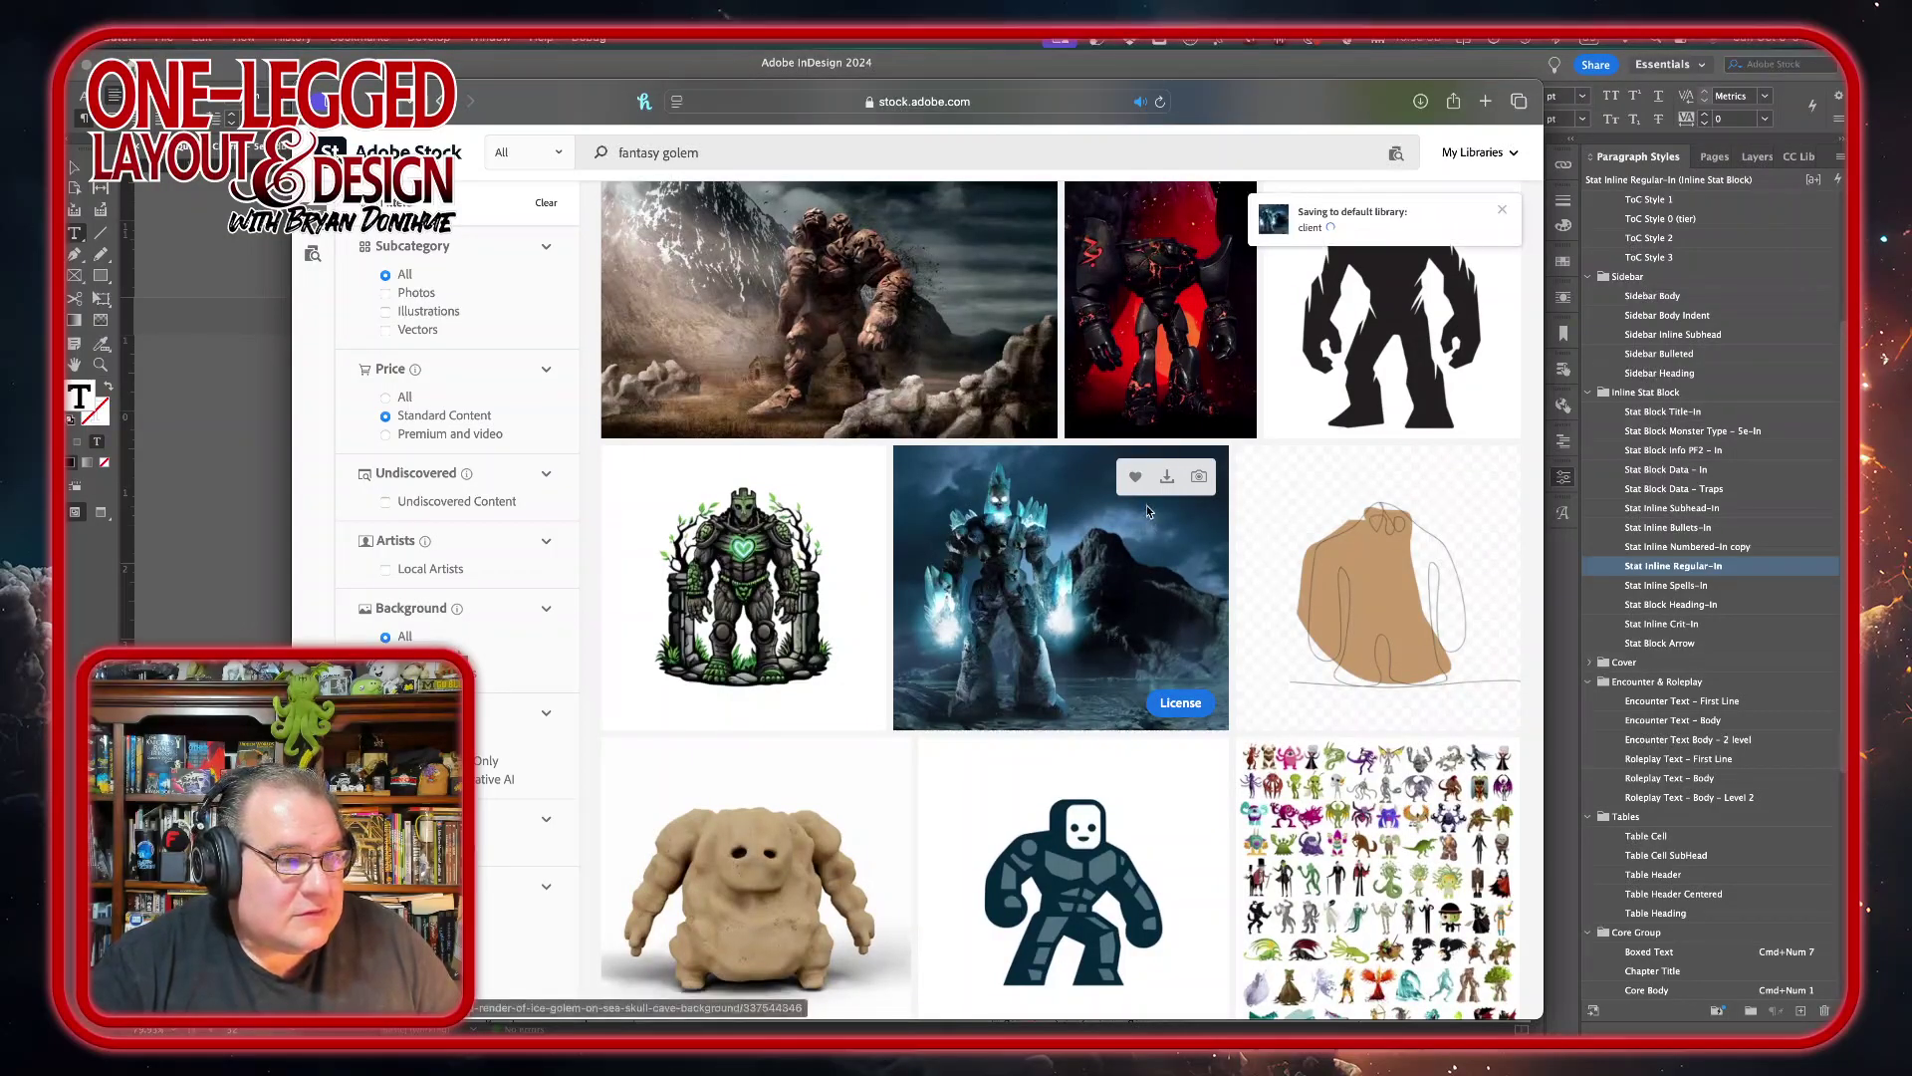
- Open the licensed illustration of the armored village knight golem from the search results and re-download it
scroll(1061, 665, down, 1)
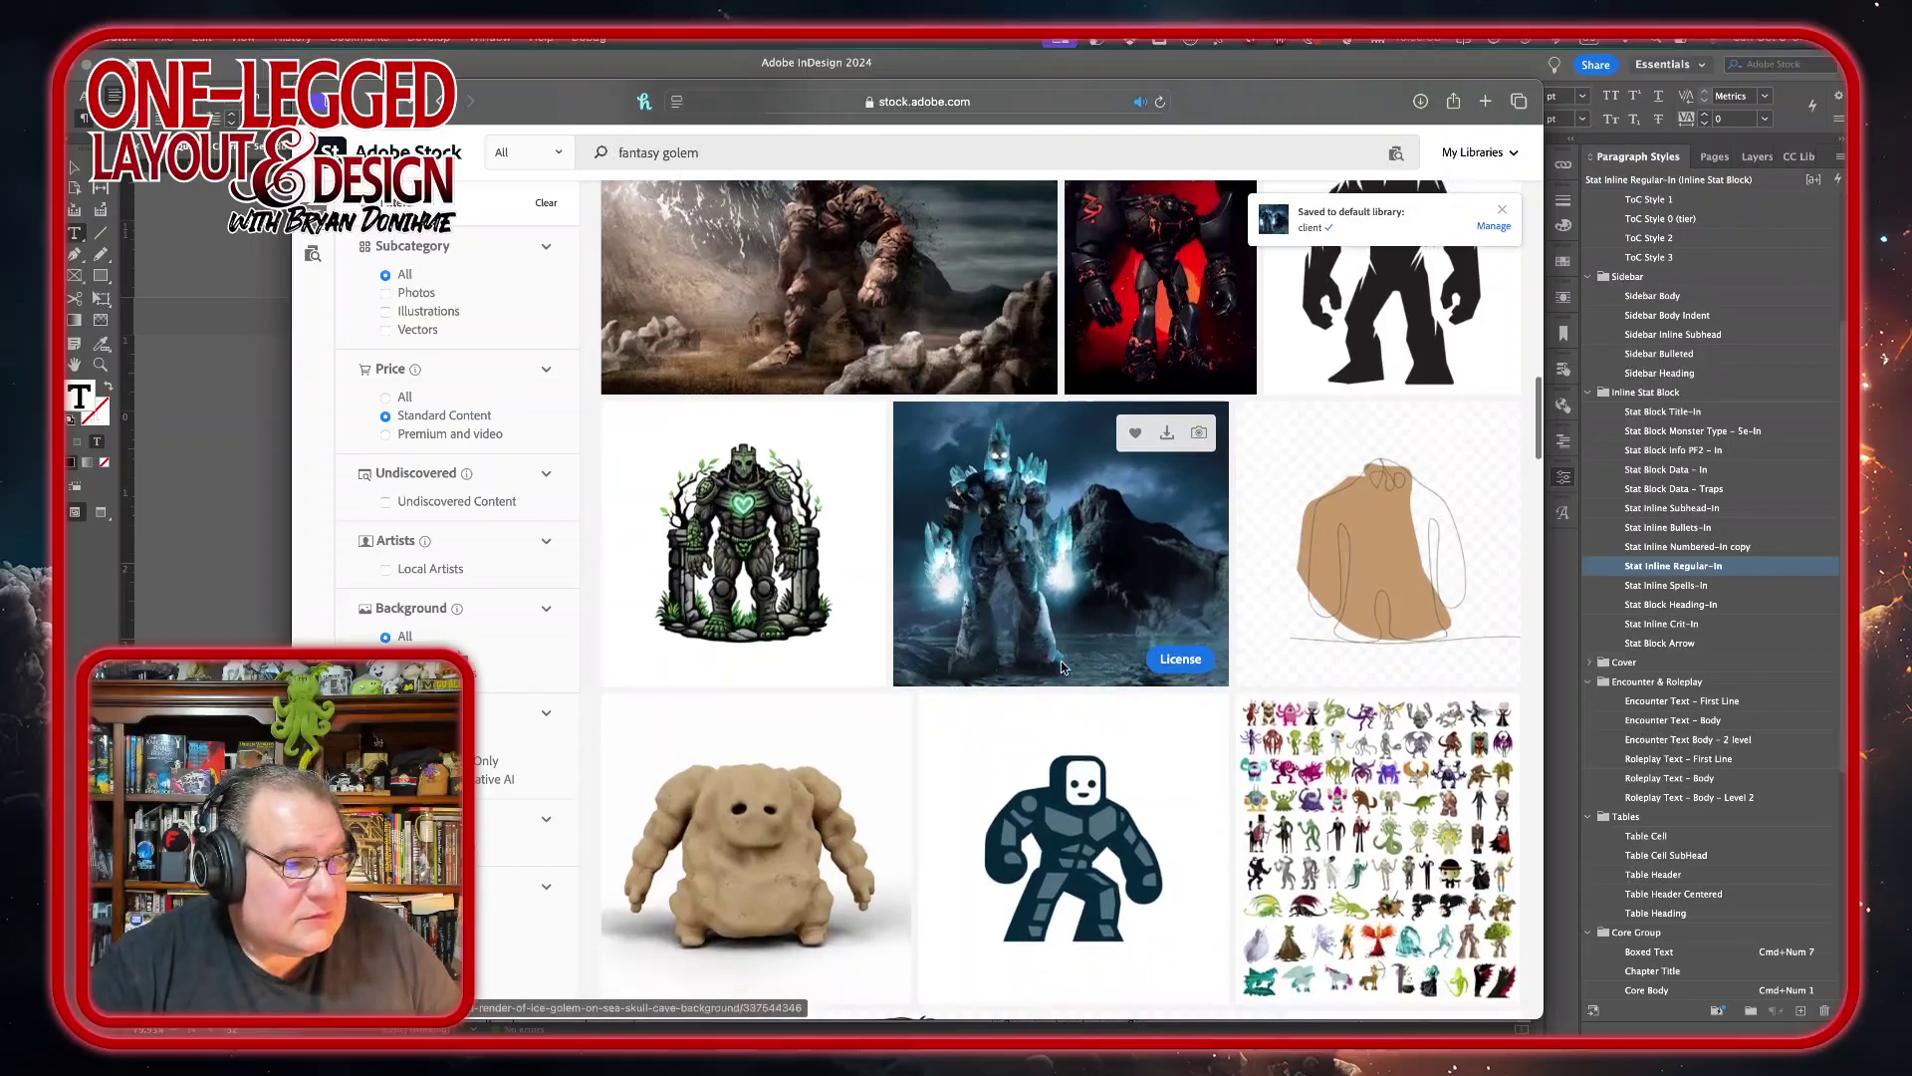
scroll(1060, 665, down, 10)
scroll(1064, 668, down, 6)
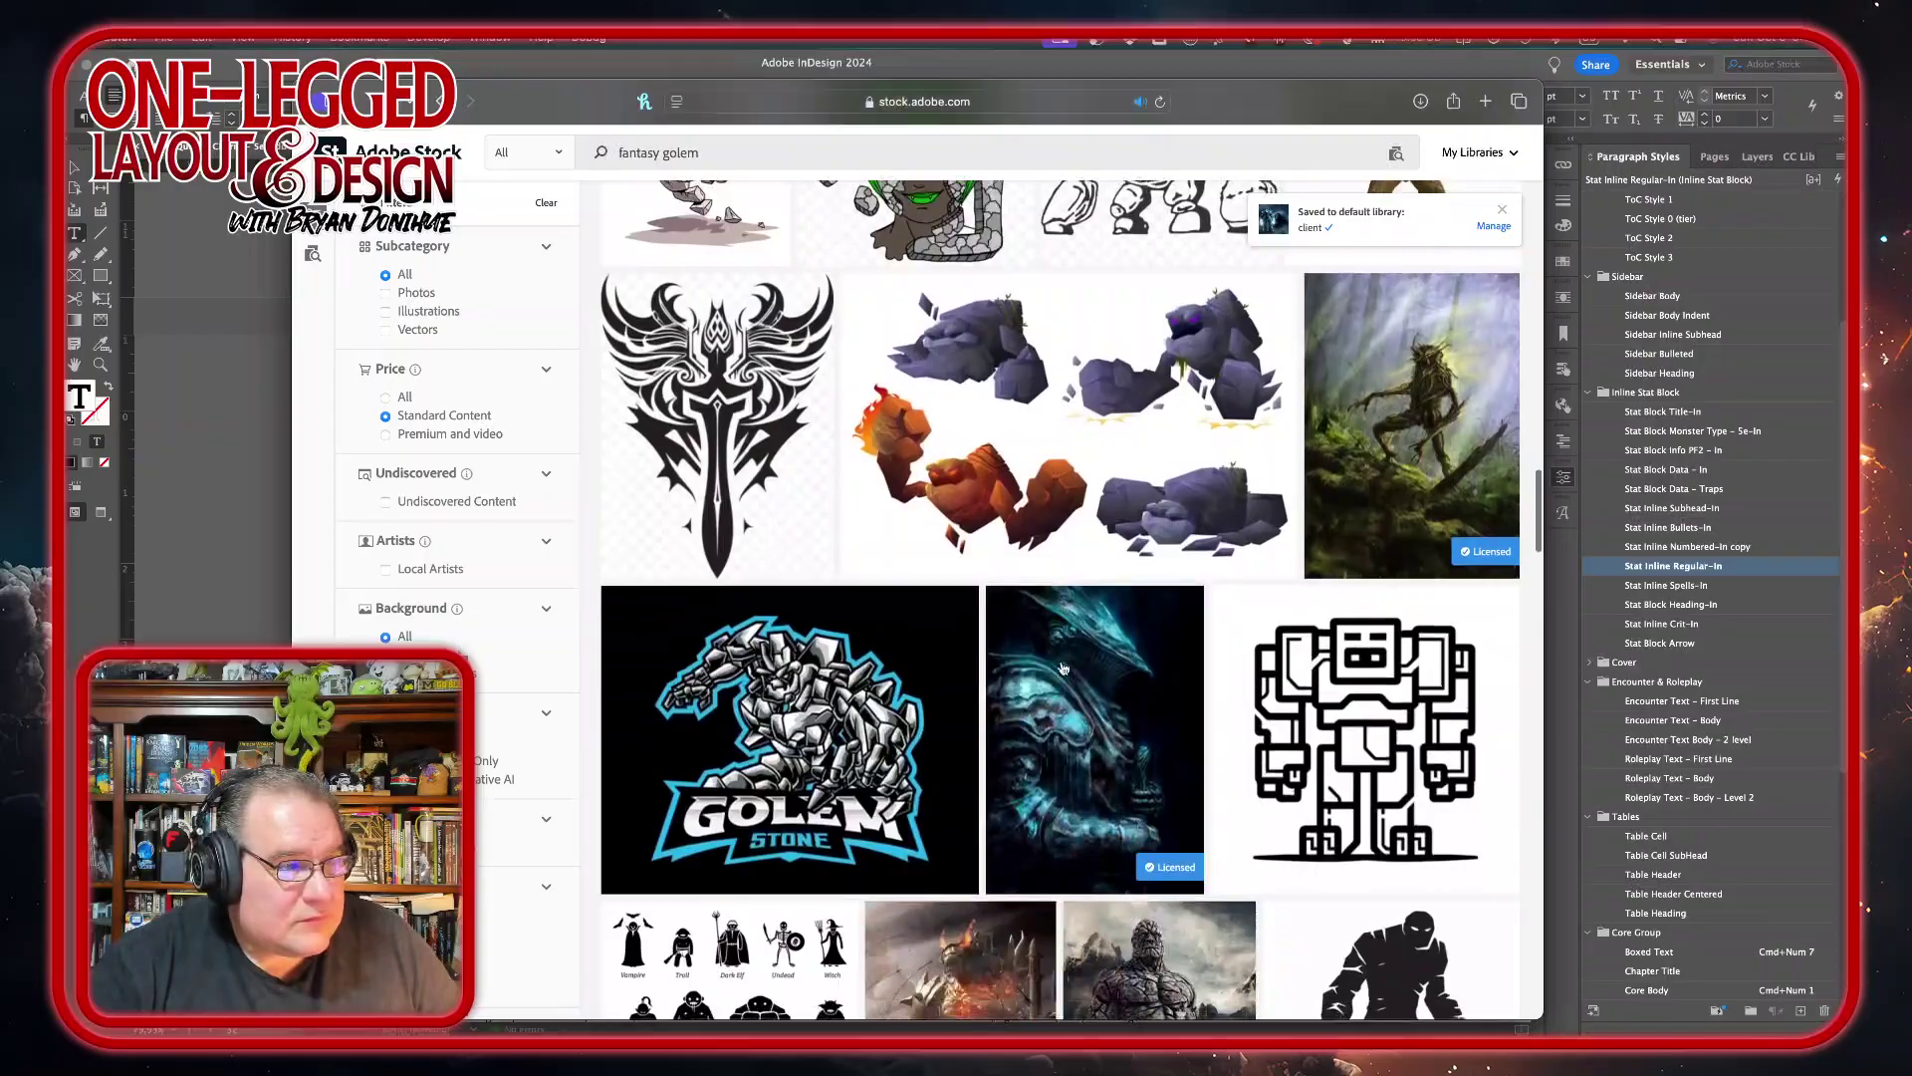
scroll(1064, 668, down, 5)
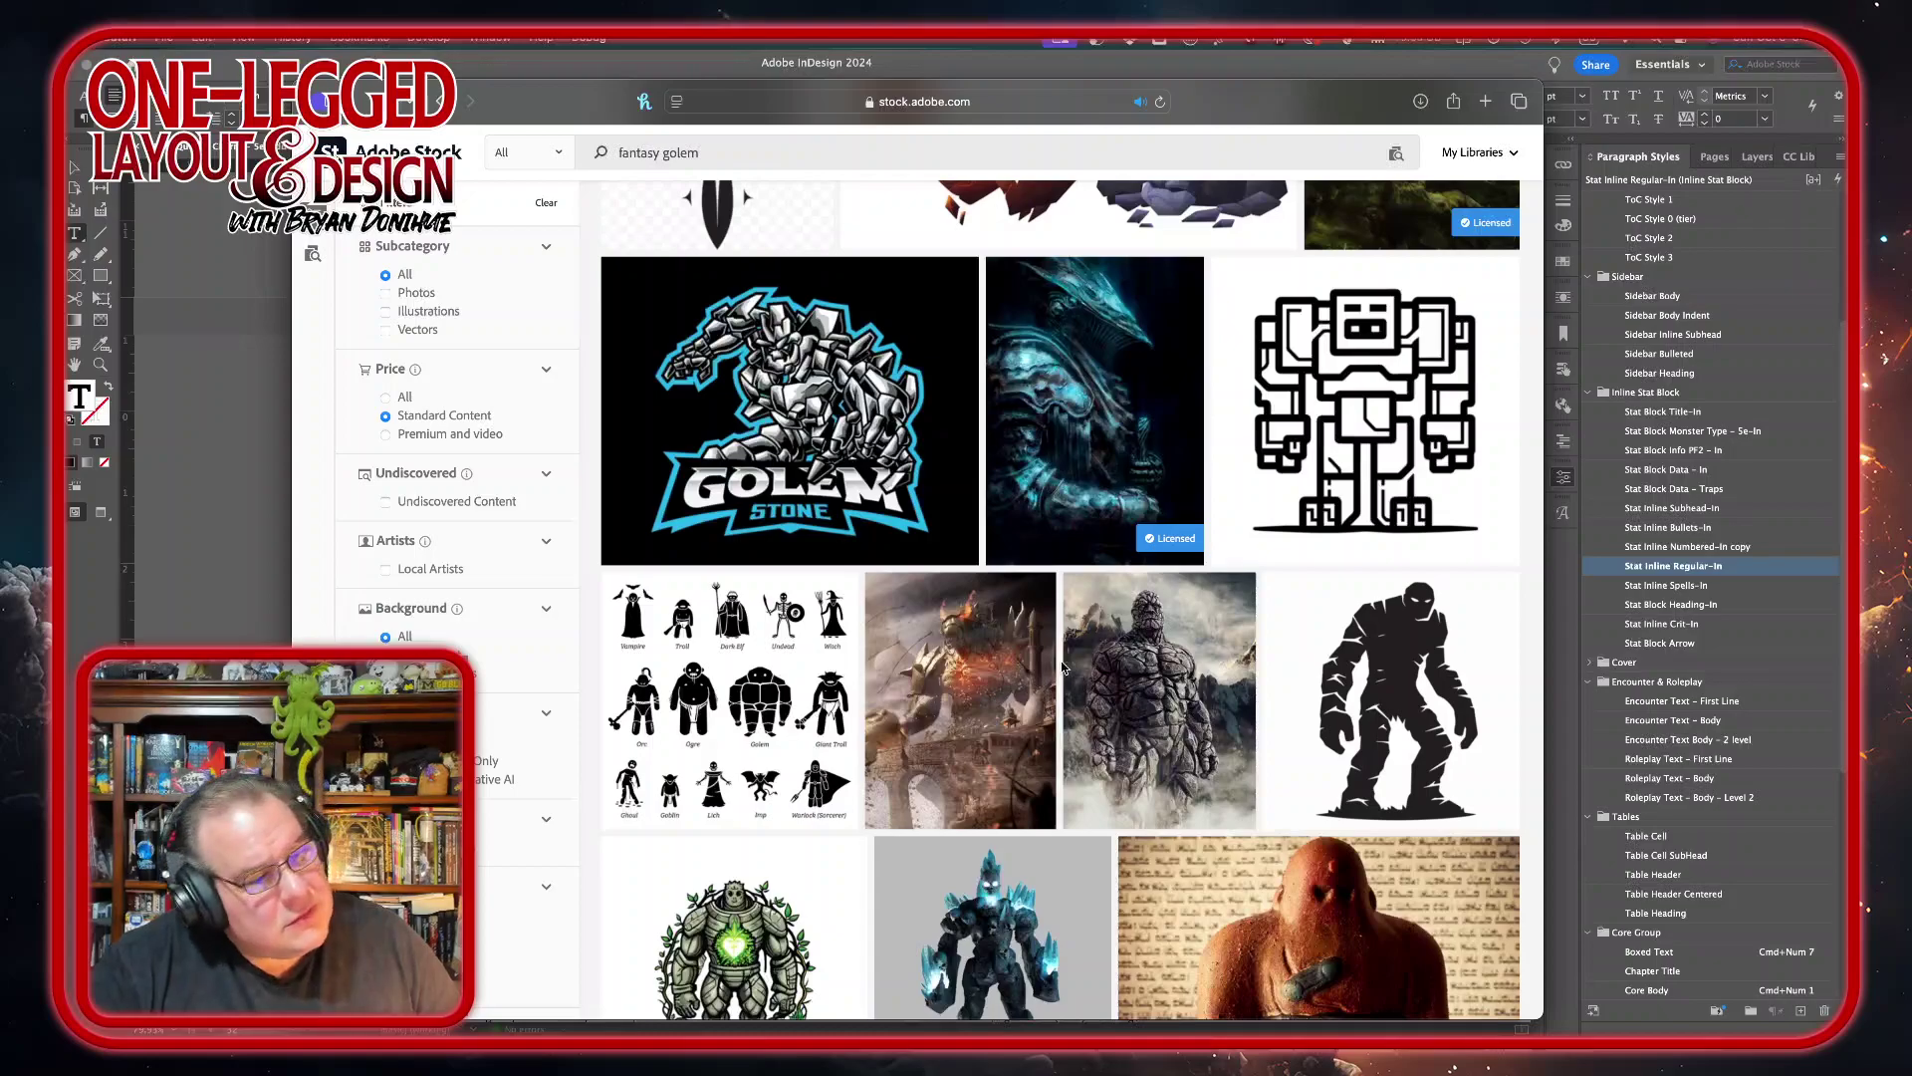
click(1123, 374)
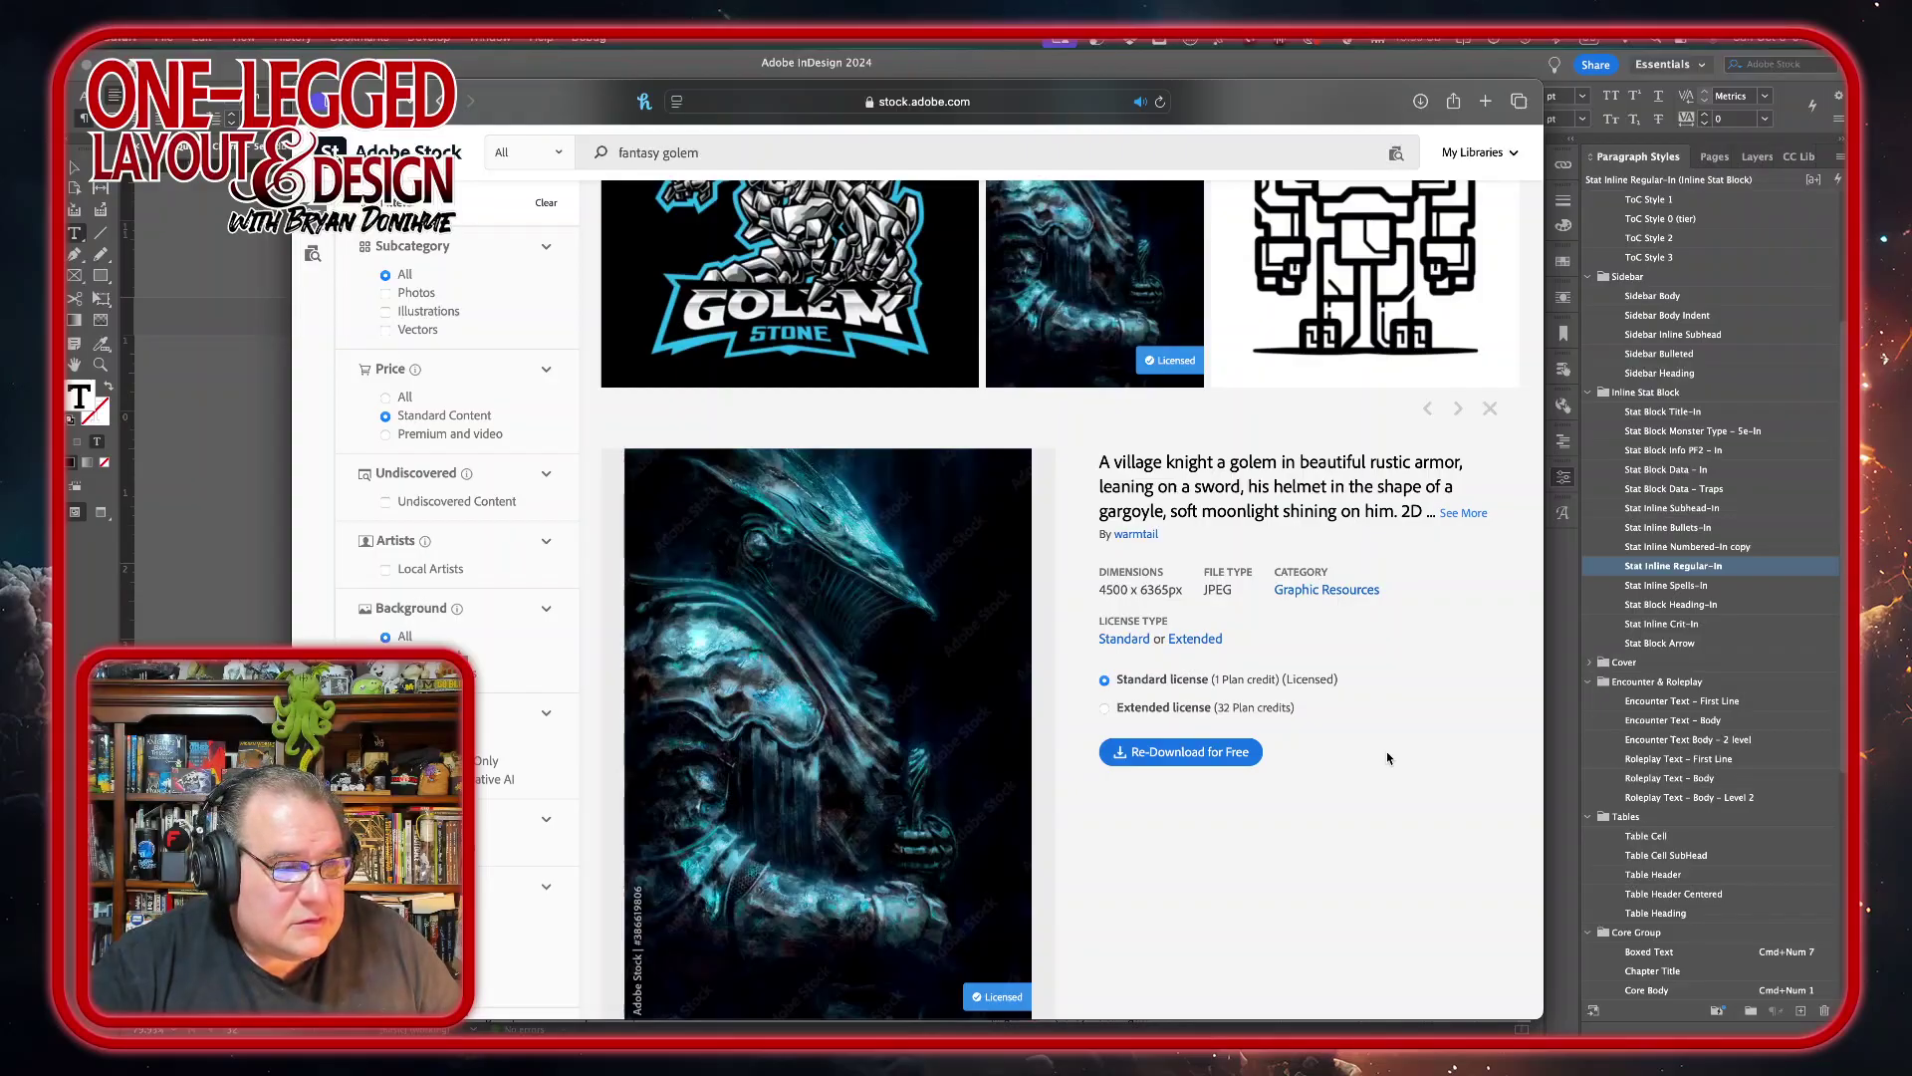
click(1197, 753)
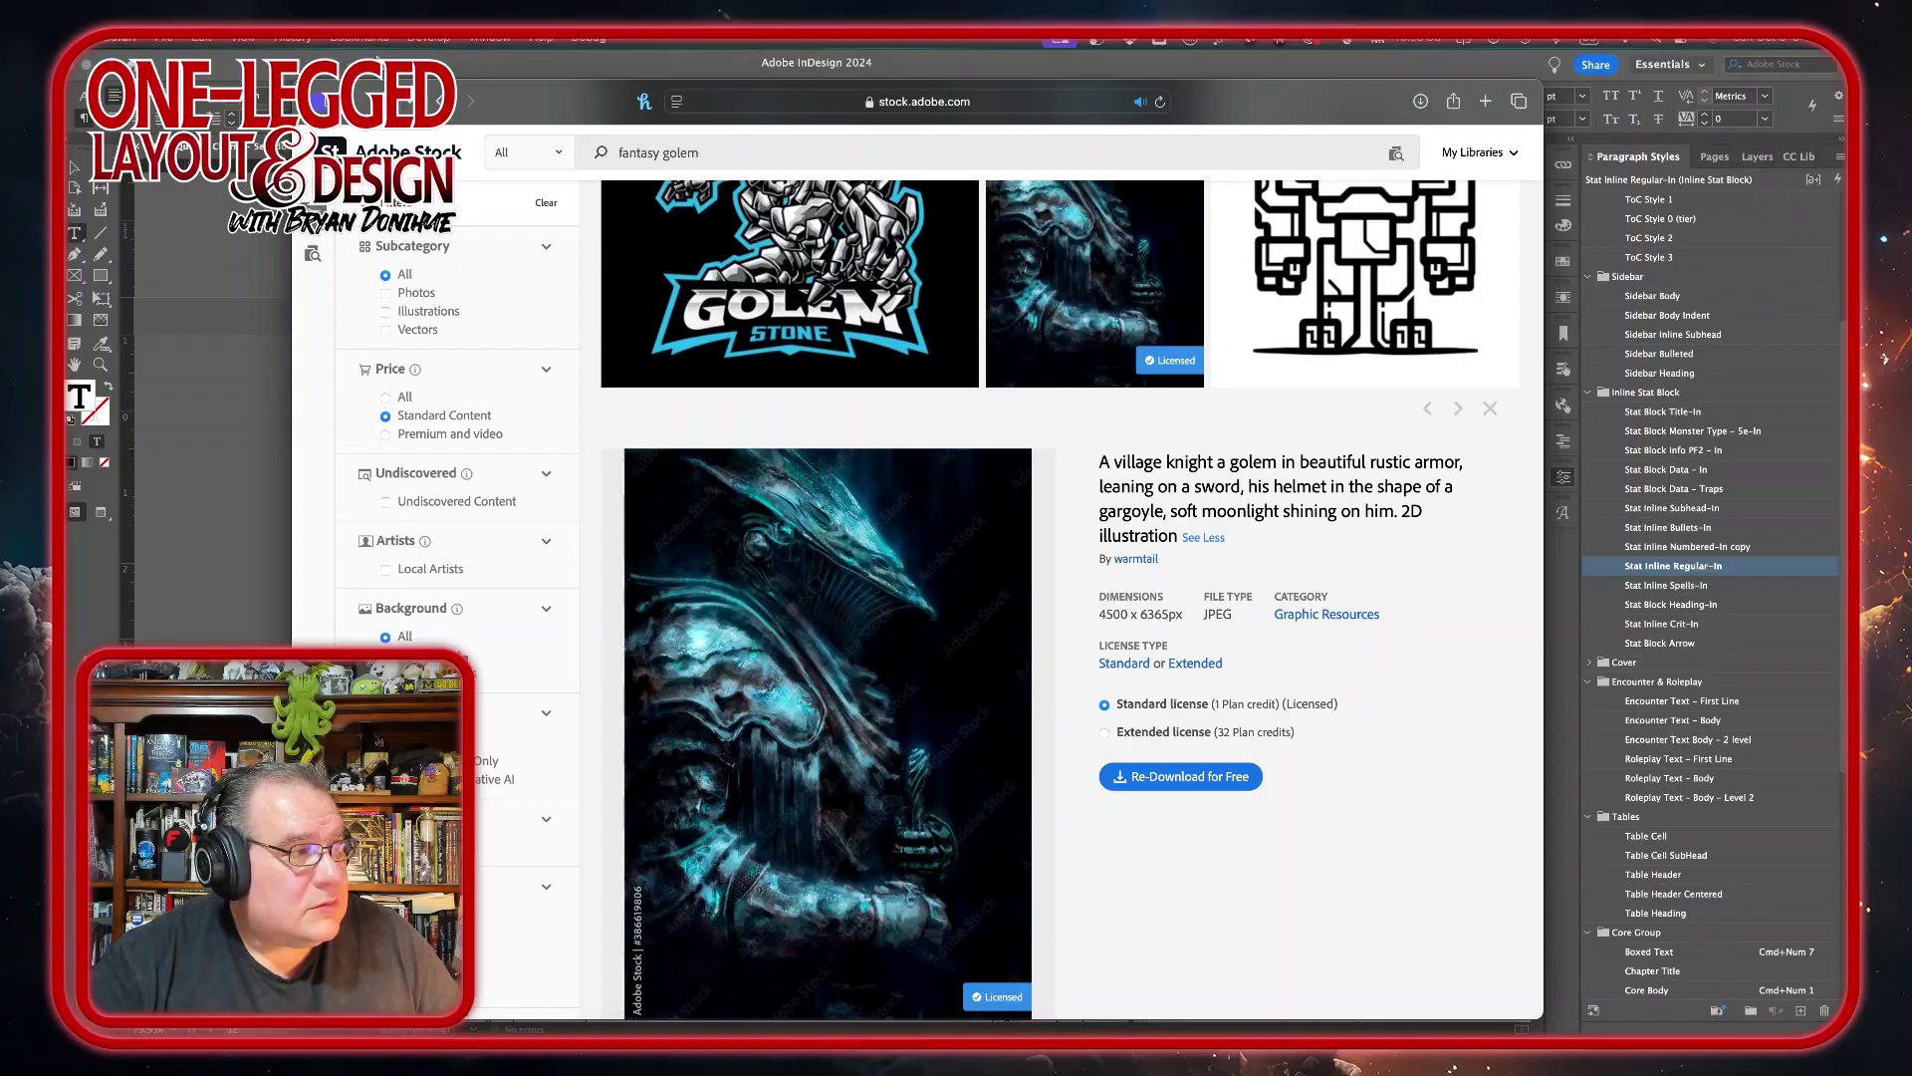
- Check the stat block pages in InDesign, return to the browser, and open the downloaded AdobeStock_386619806.jpeg in Photoshop
key(super+Tab)
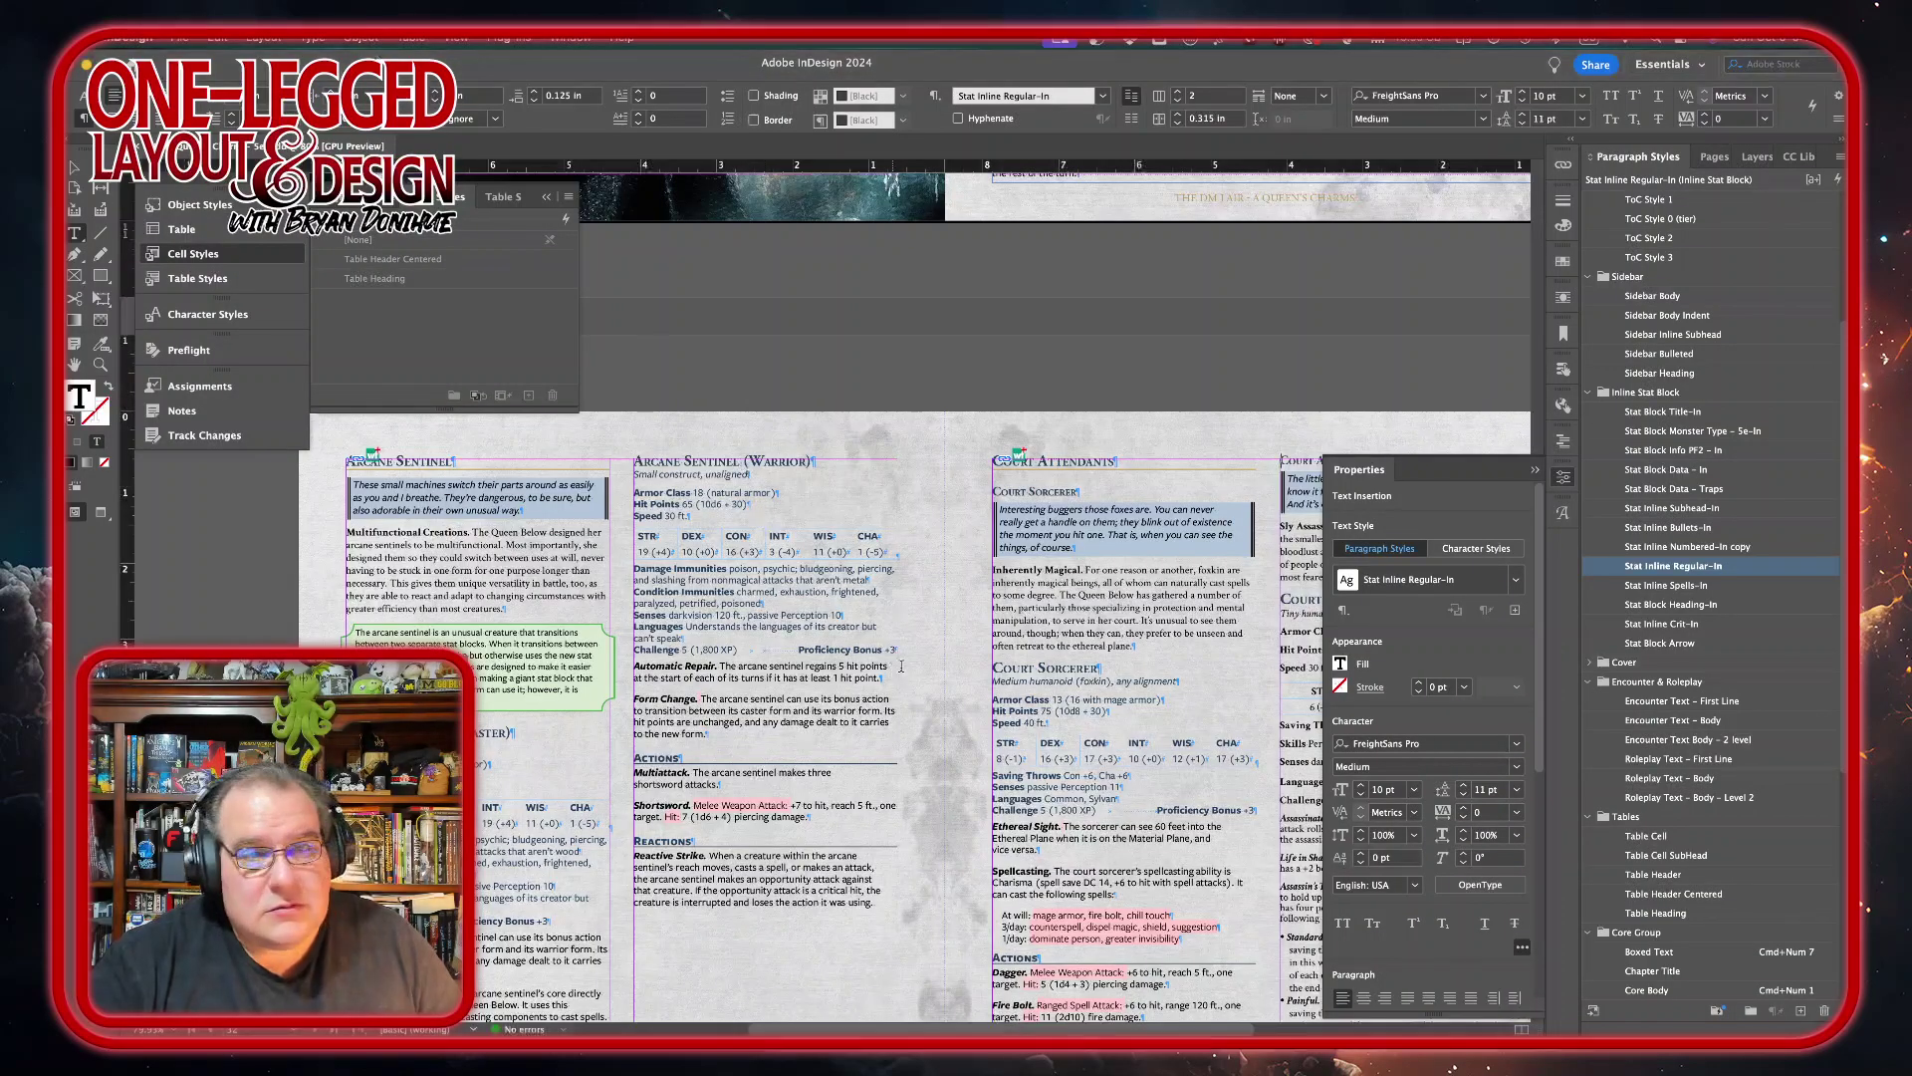
mouse_move(939, 996)
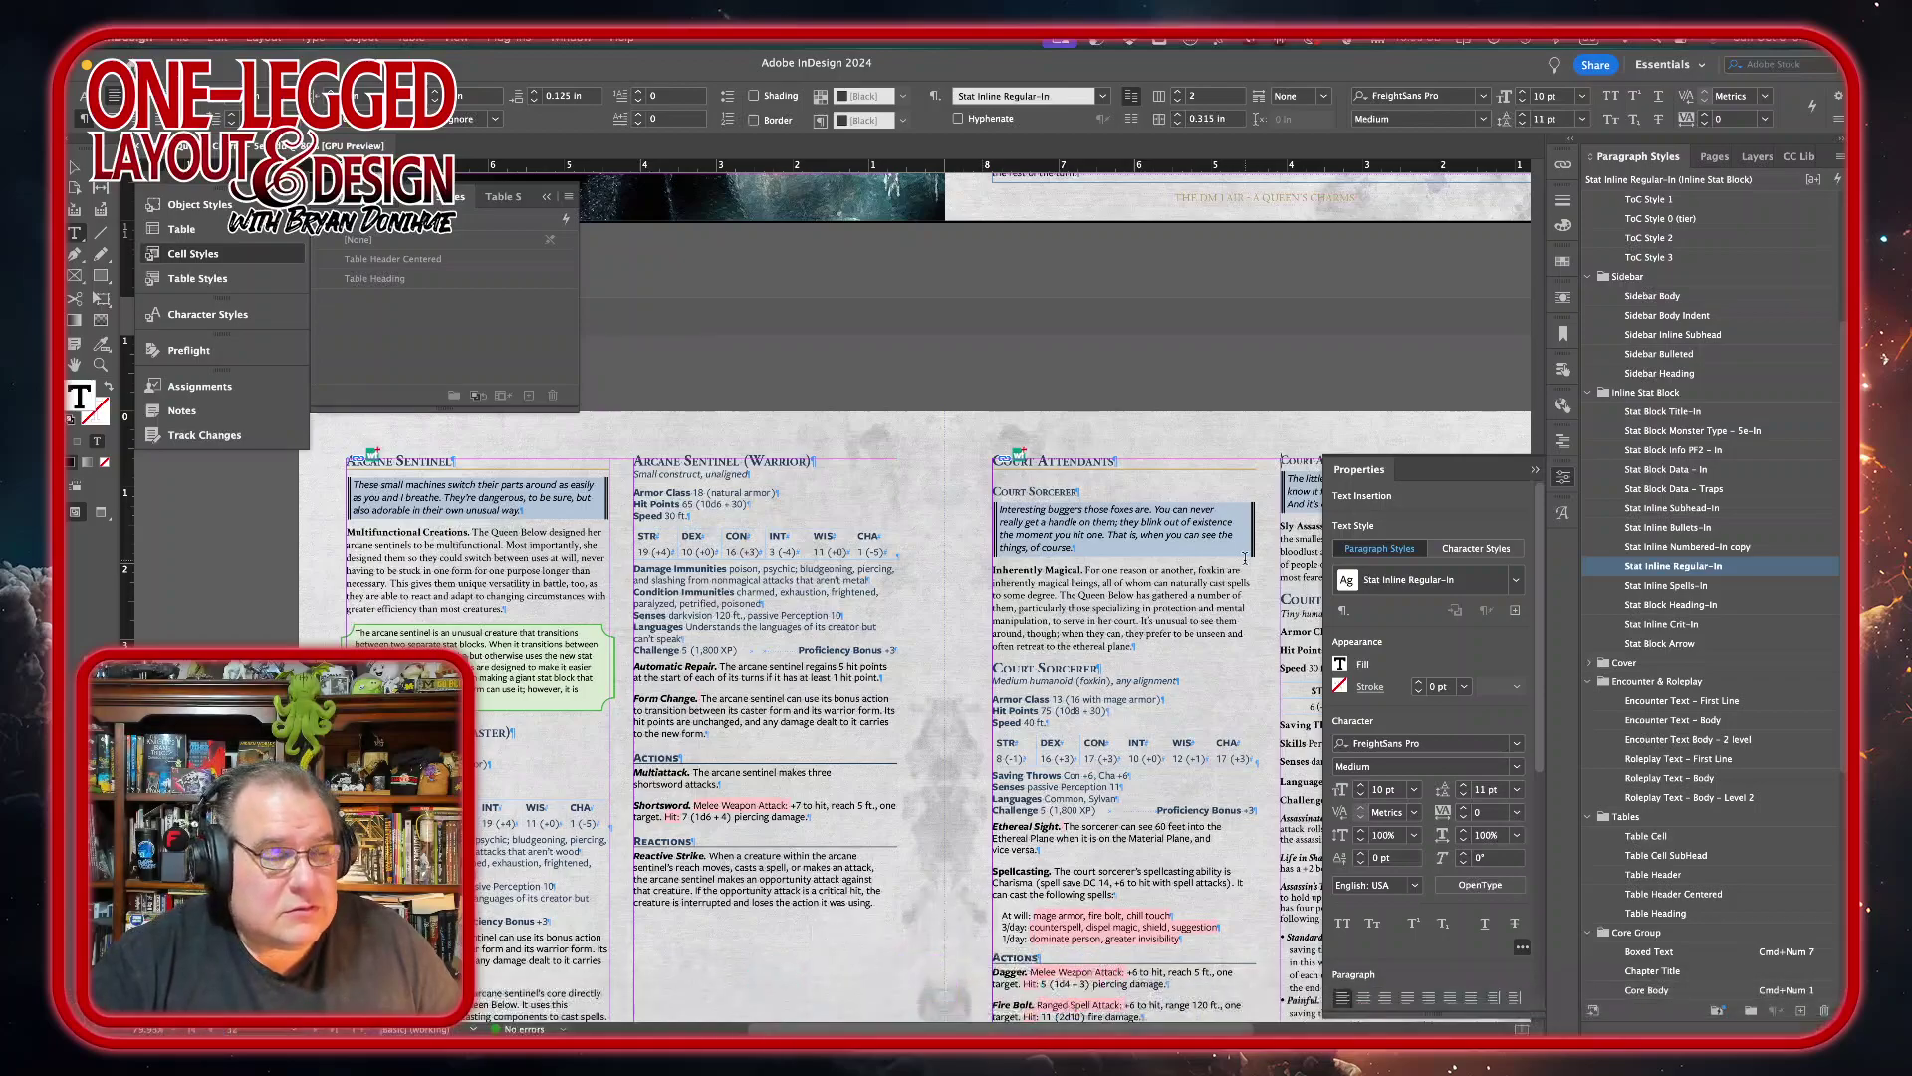
click(491, 986)
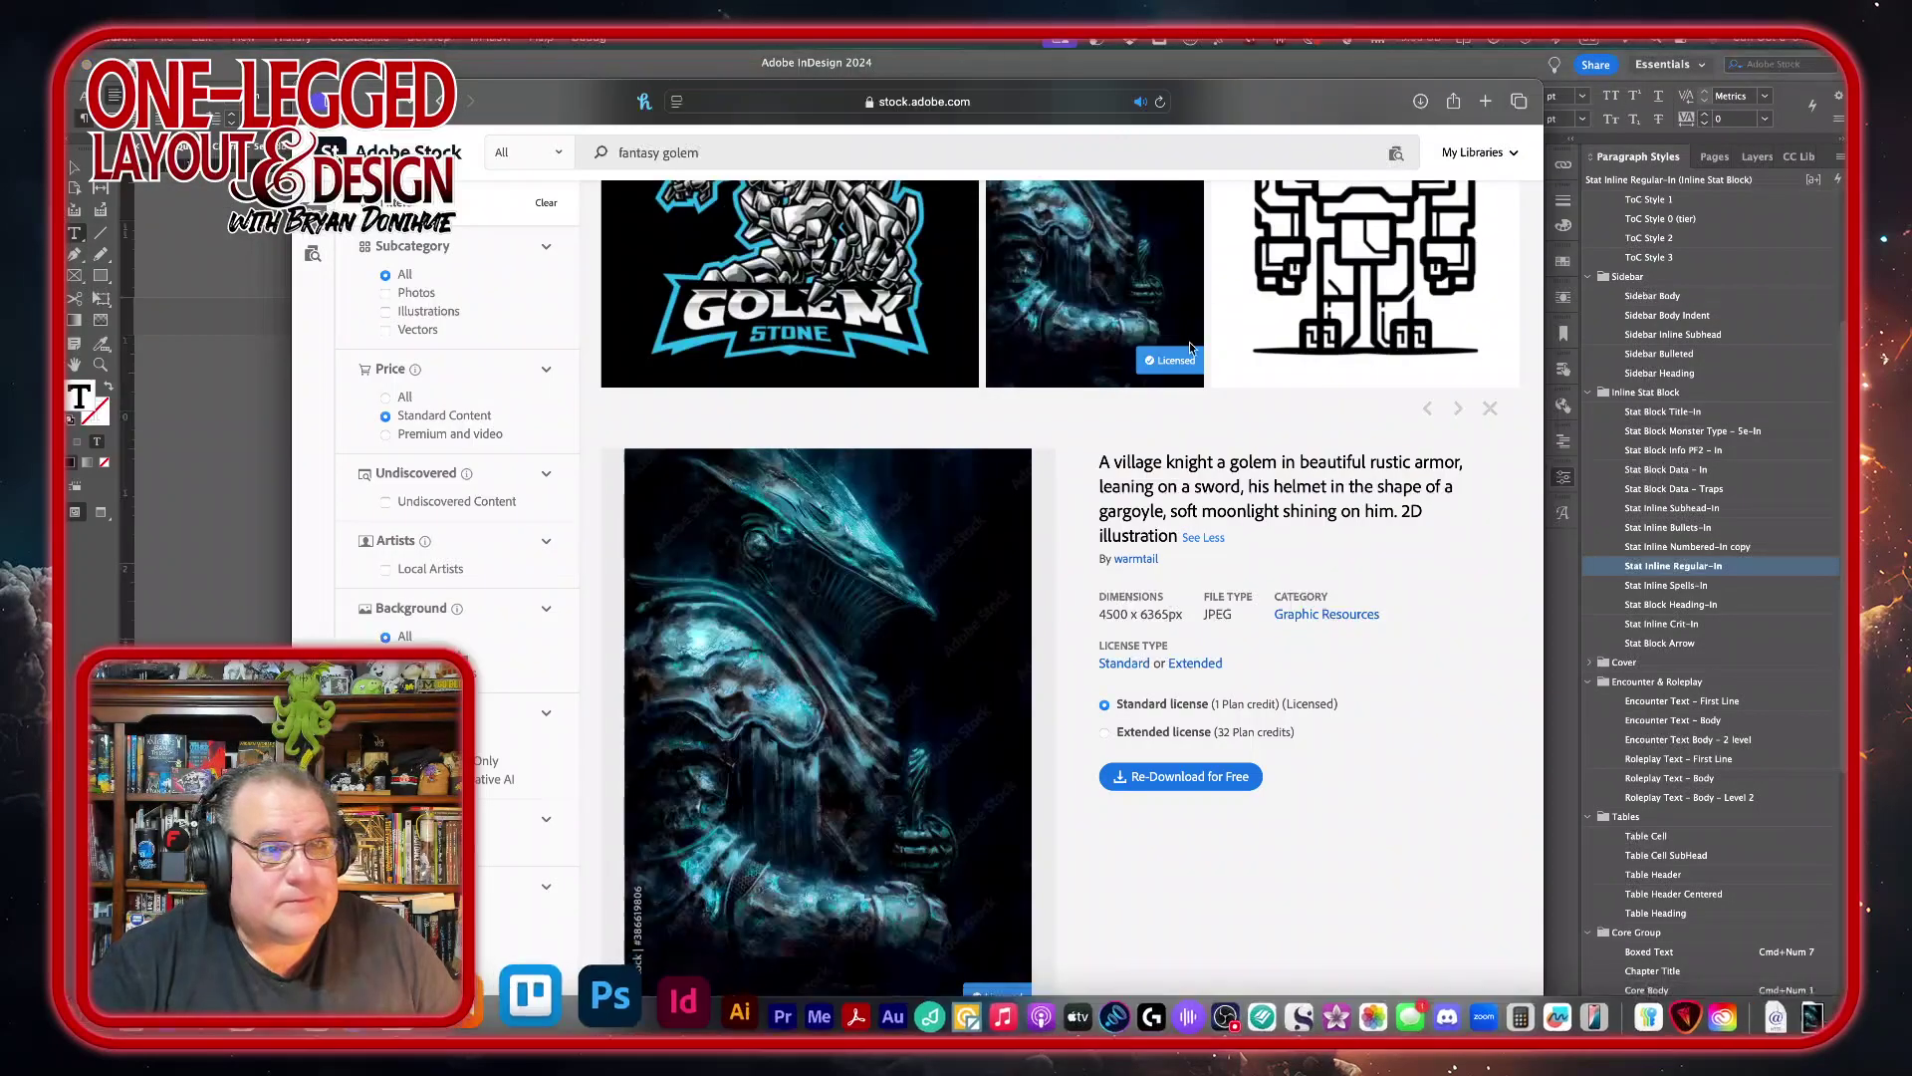
click(1422, 102)
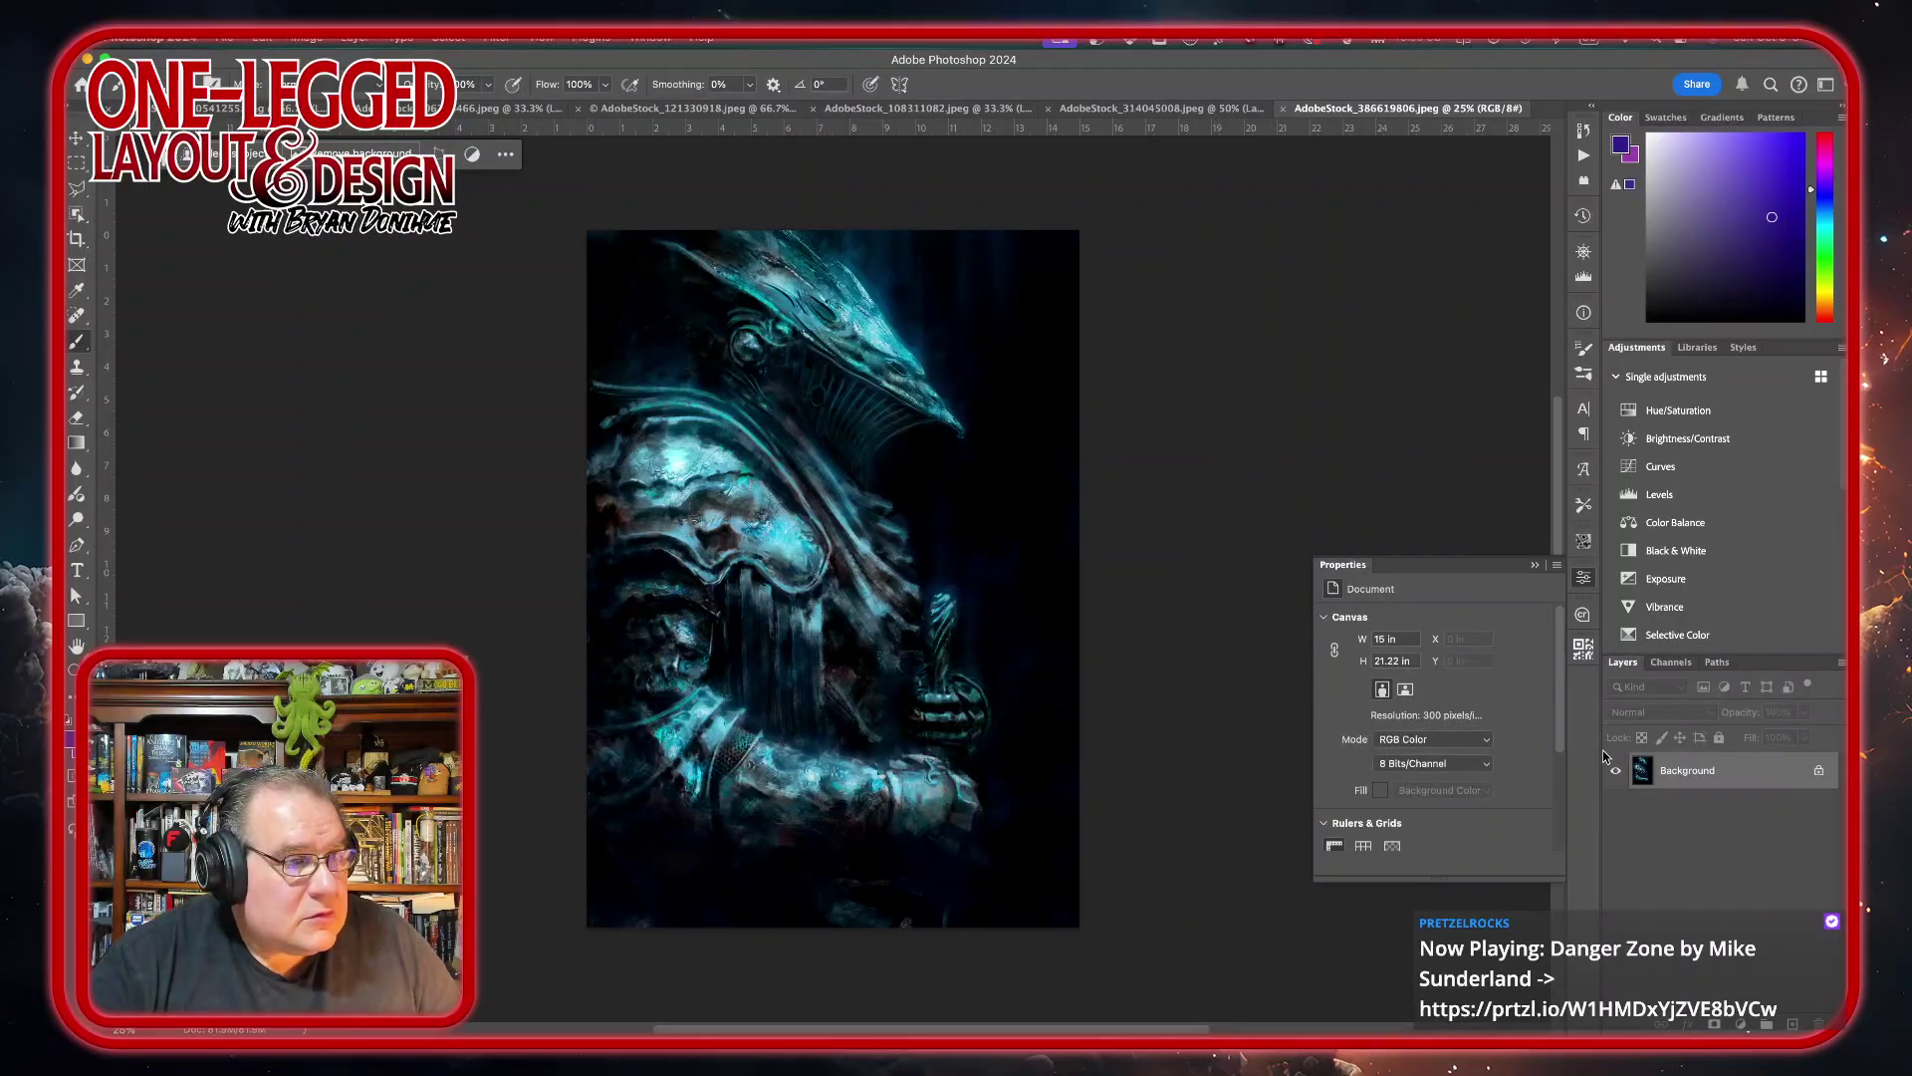
- Unlock the Background layer of the knight image, try removing the image's background, and undo the removal
click(1819, 770)
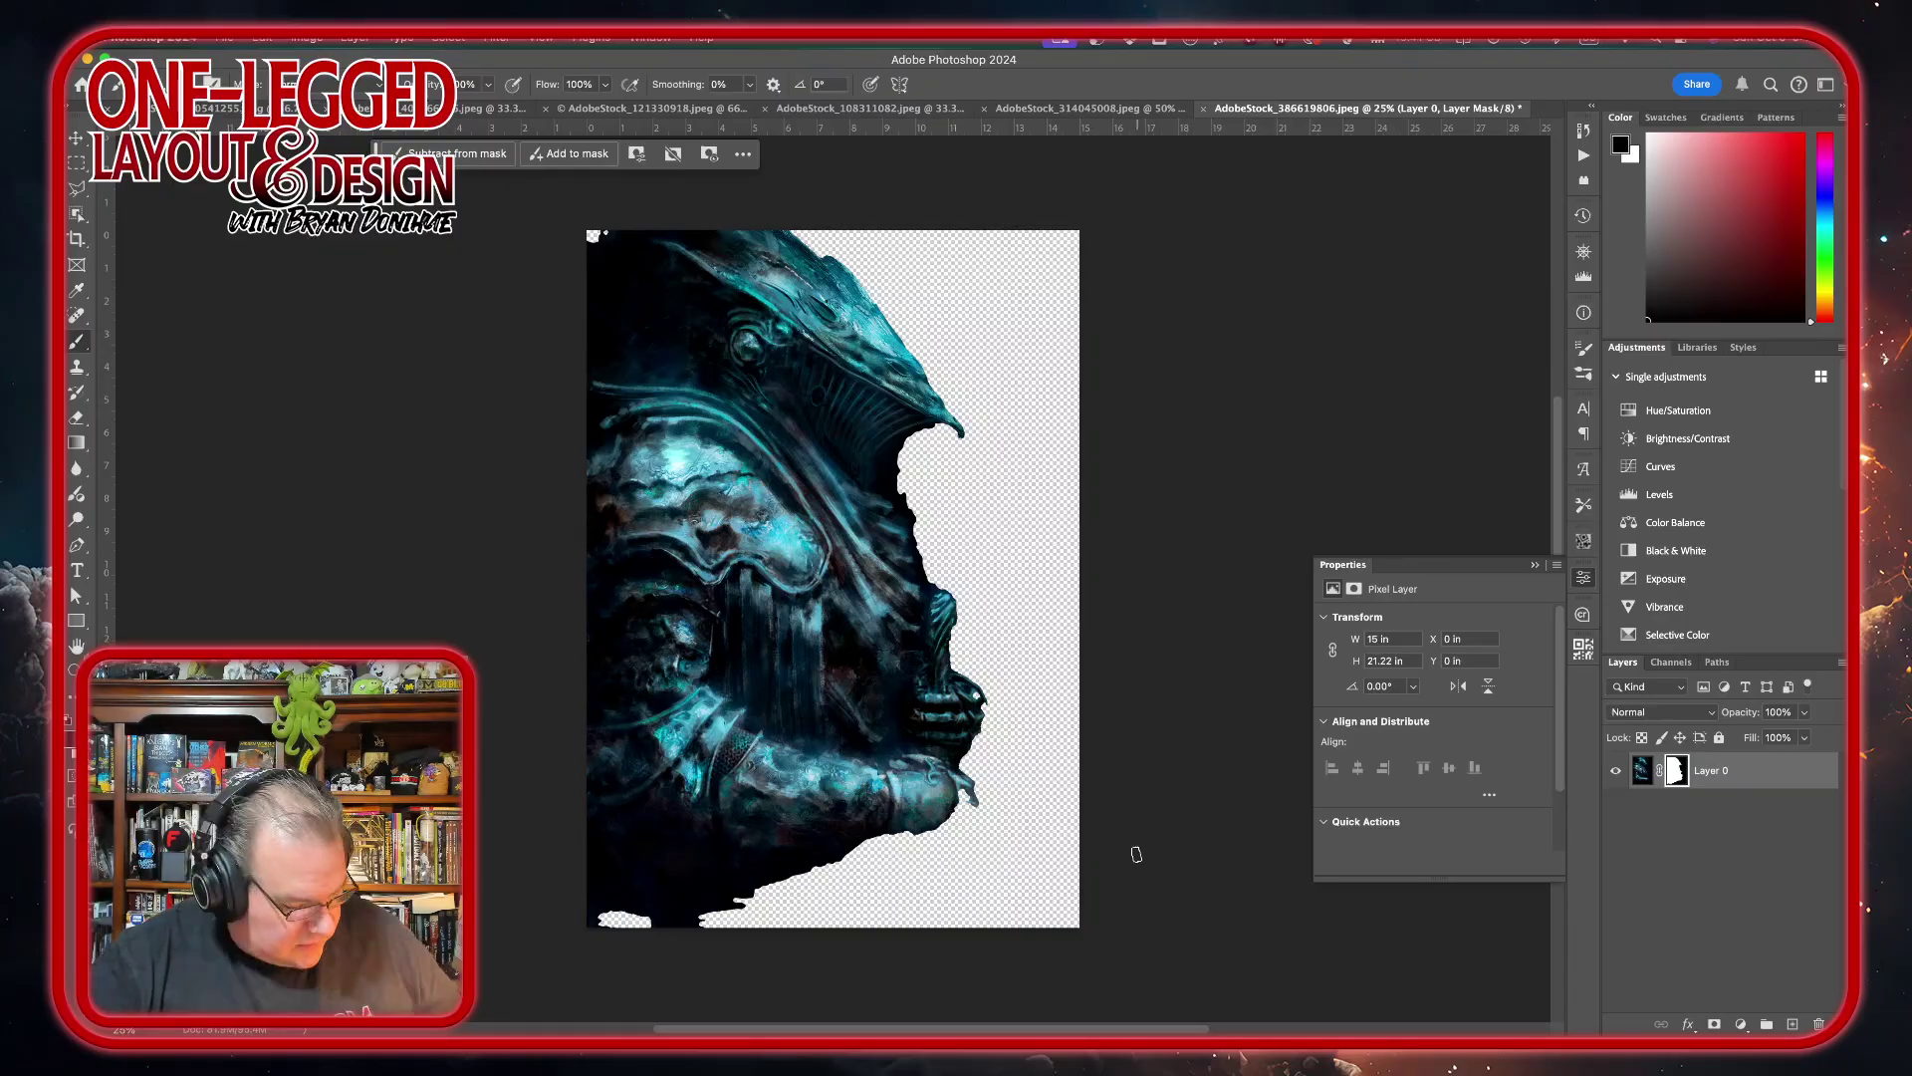
key(ctrl+z)
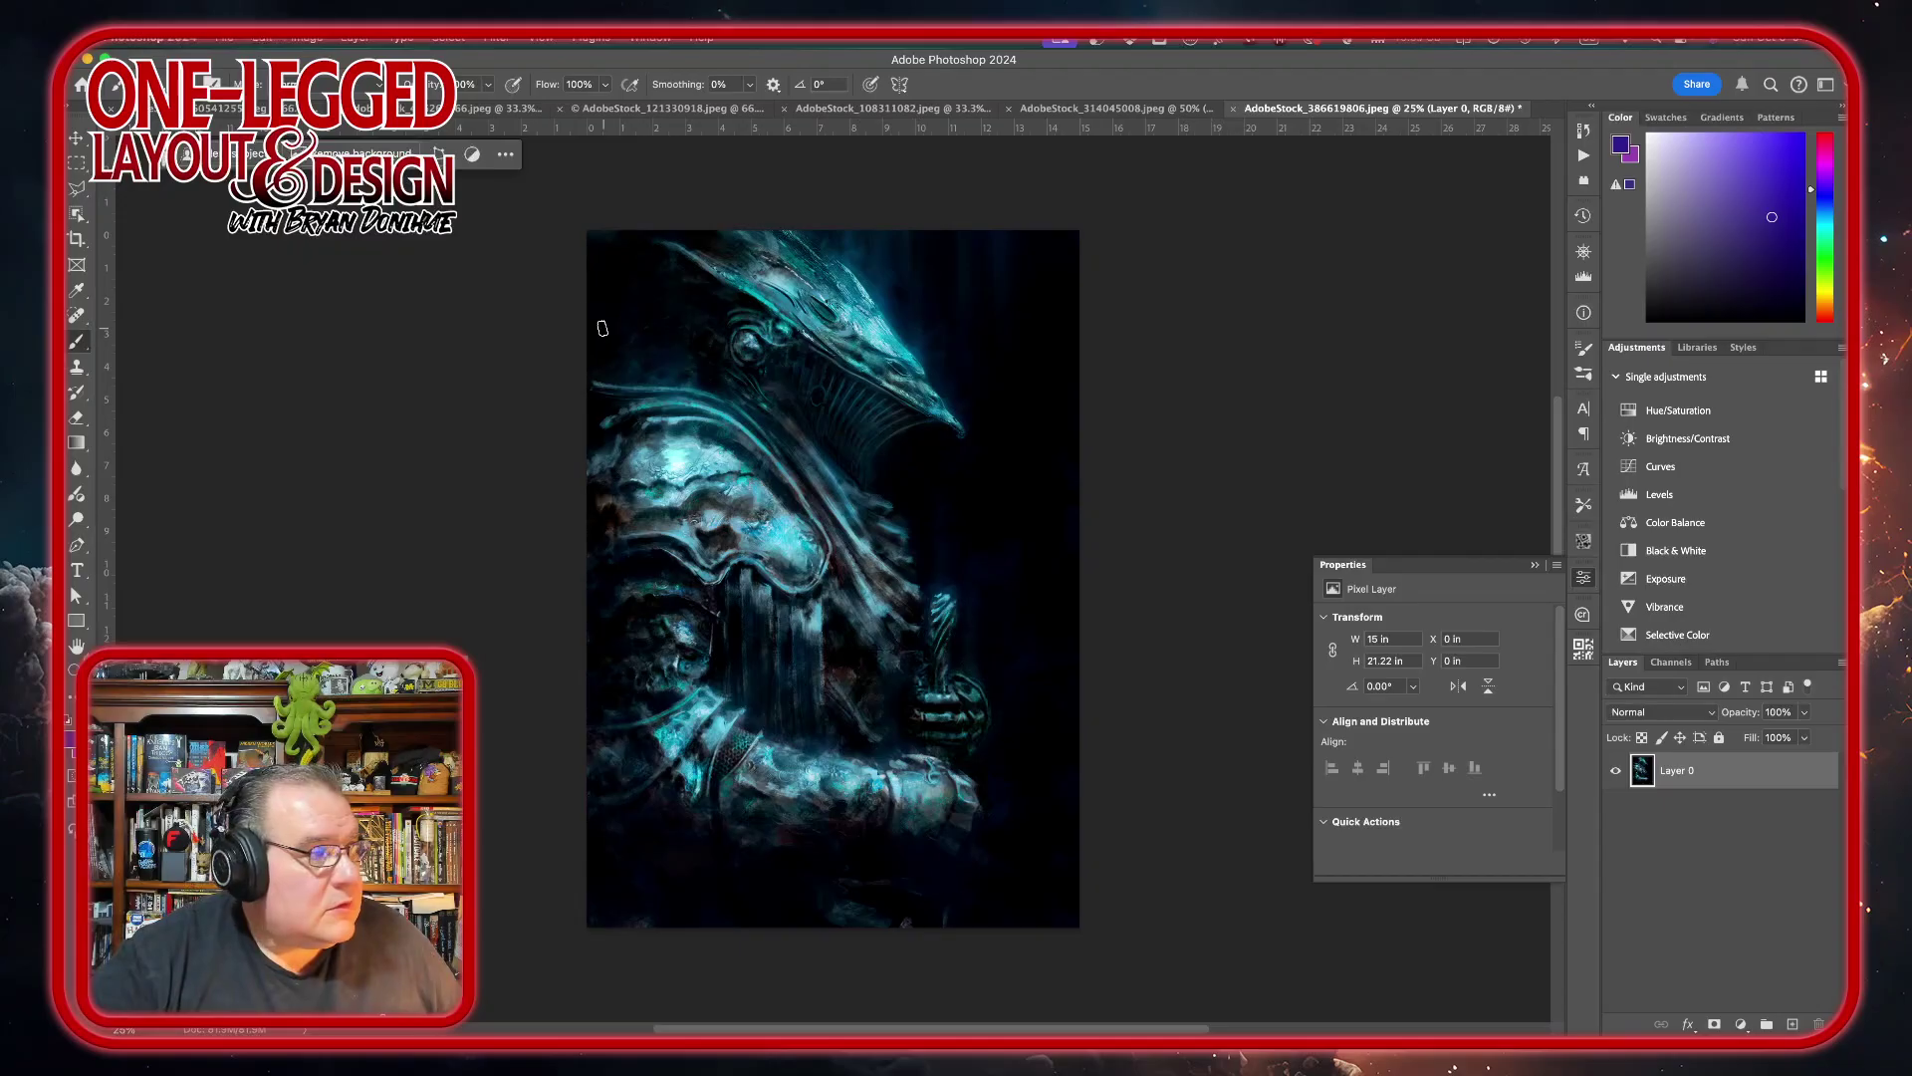
- Try selecting the knight with a rectangular Object Selection around the figure, inspect it in Quick Mask mode, and deselect it
click(78, 215)
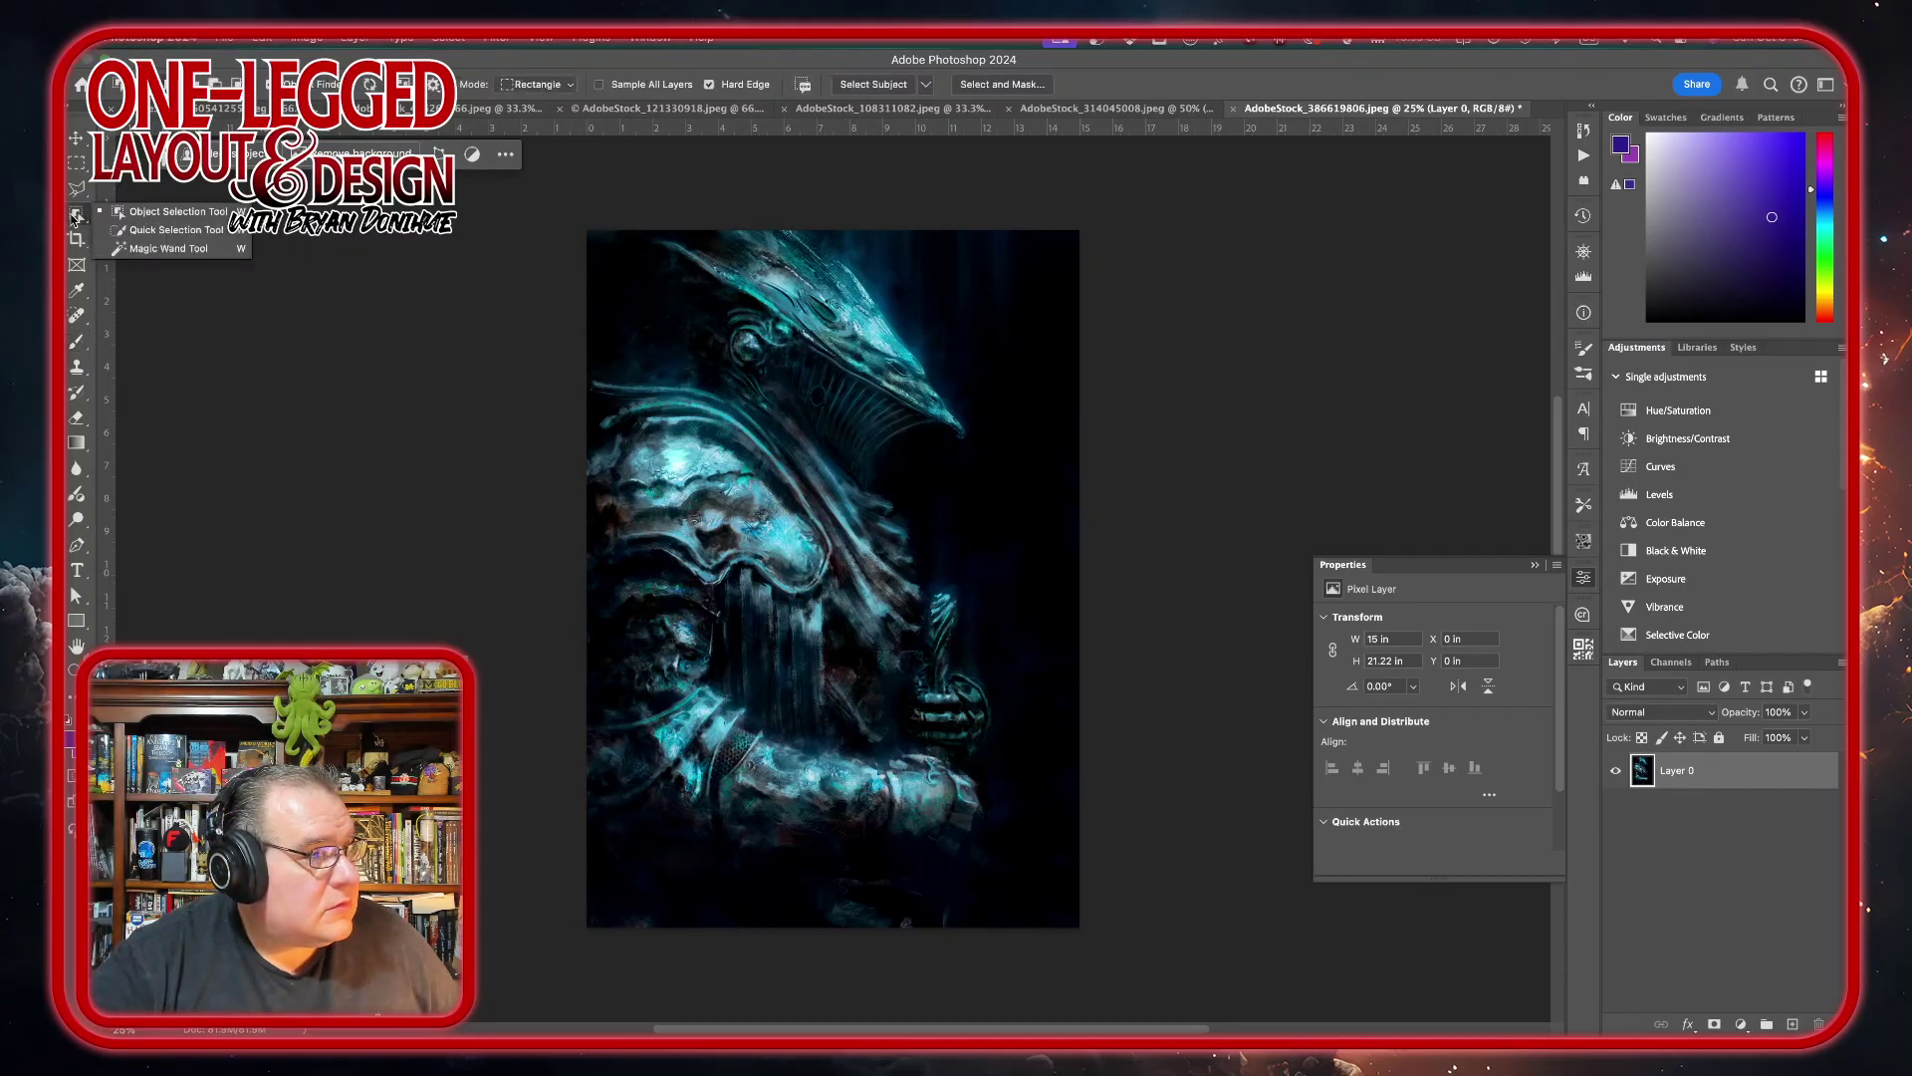
click(141, 213)
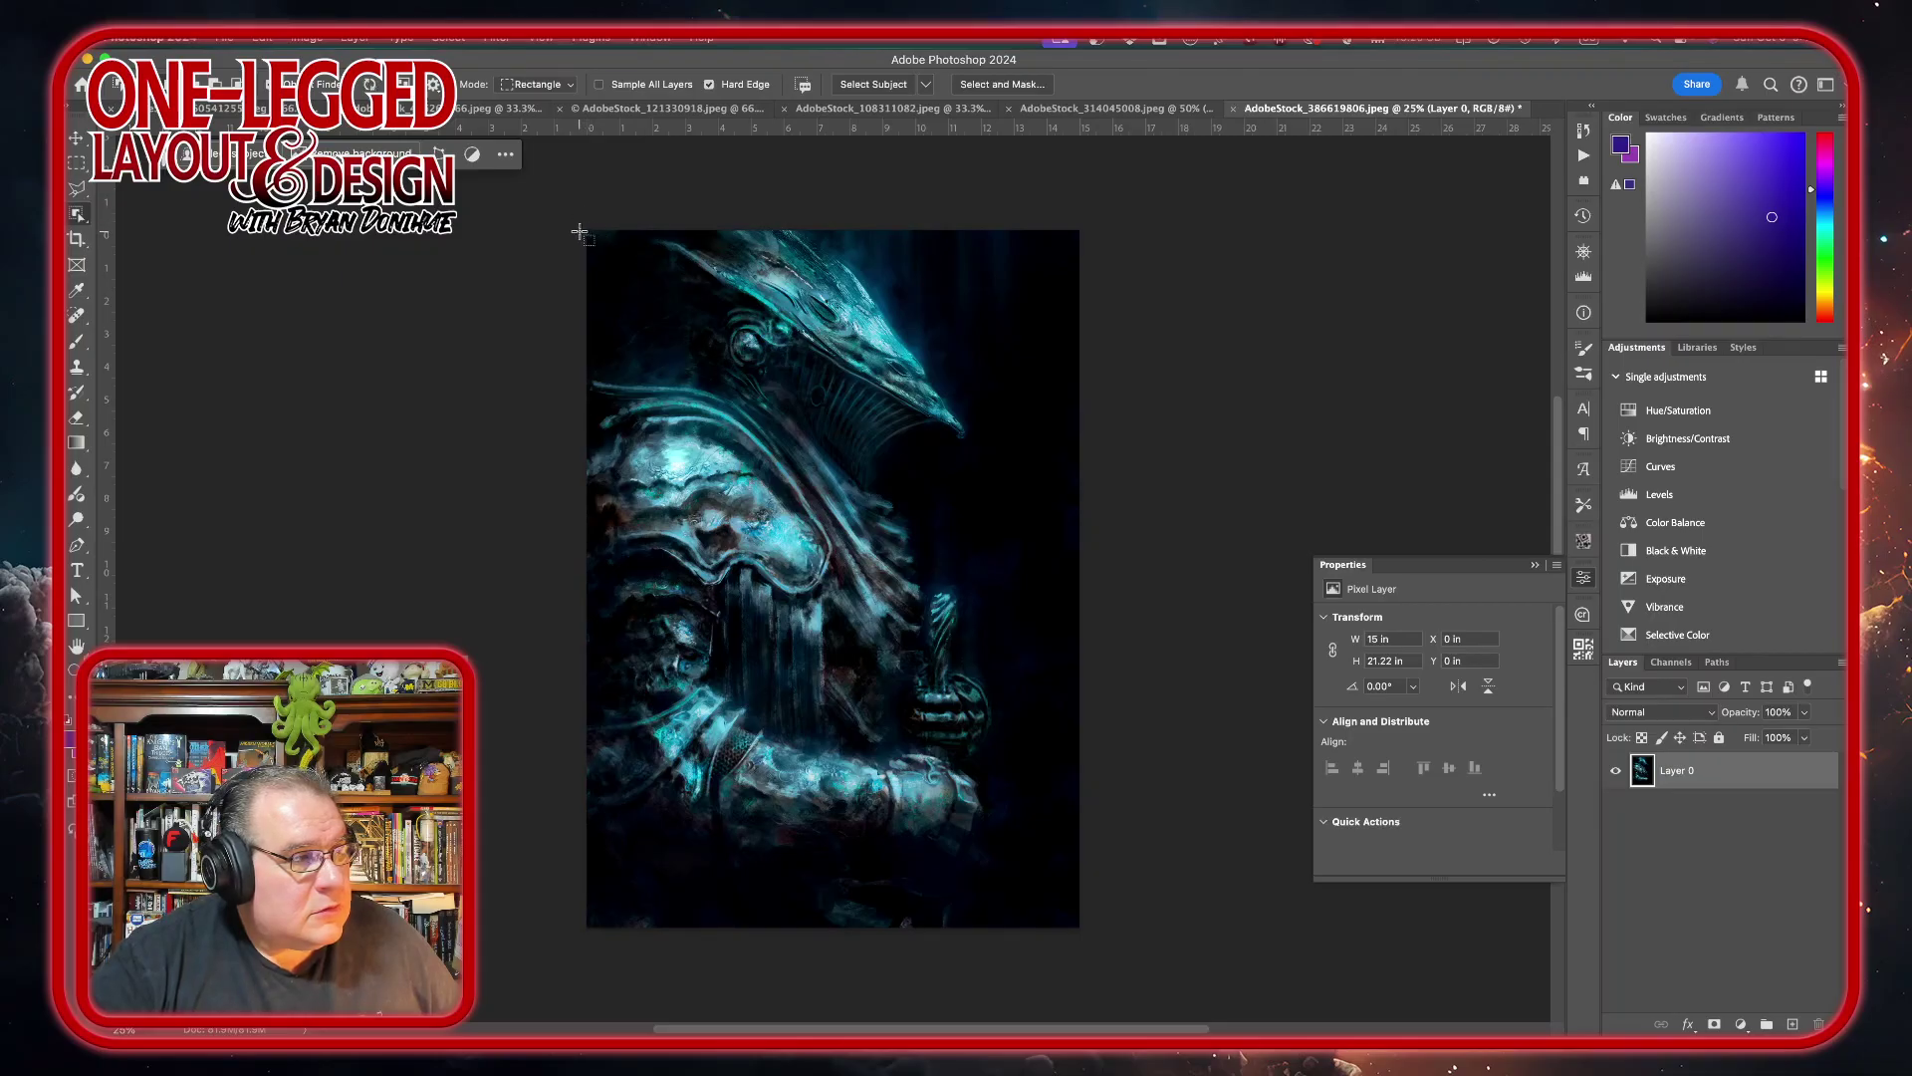
drag(580, 232, 1004, 959)
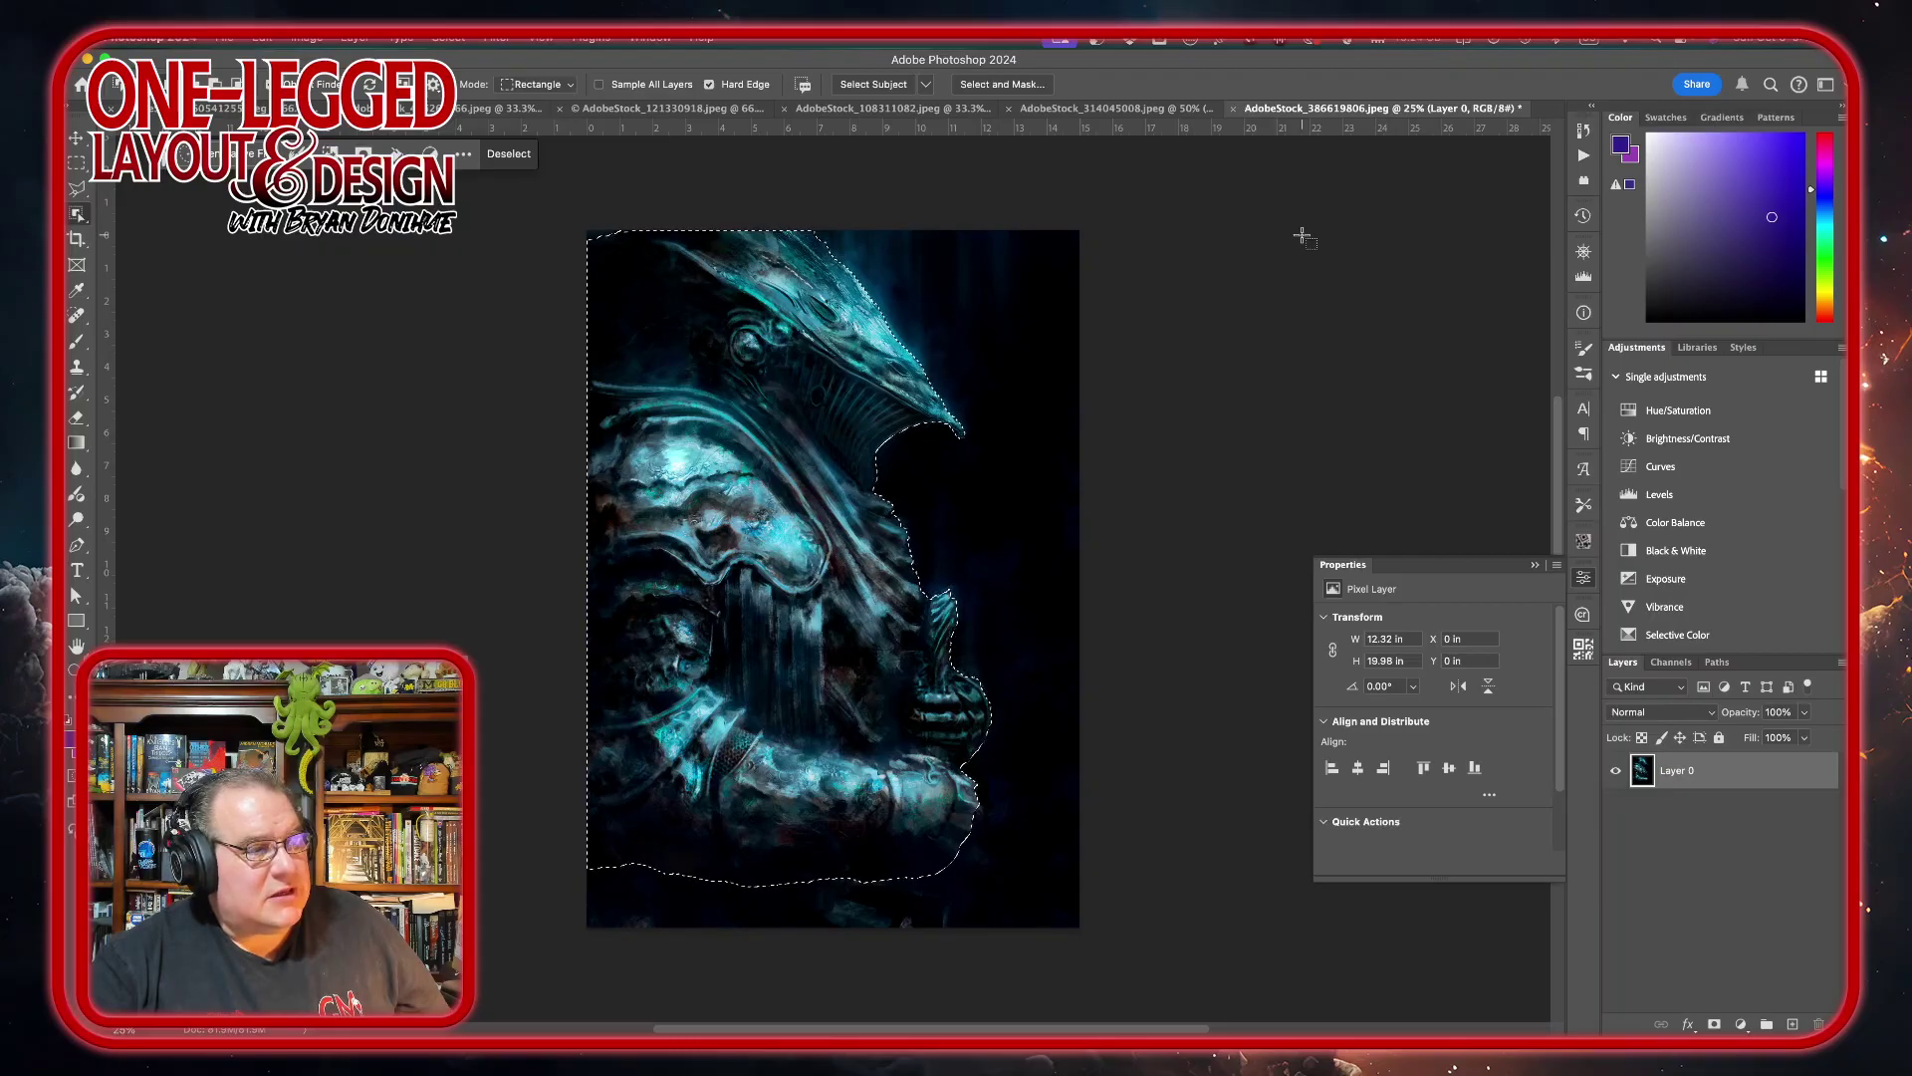
key(q)
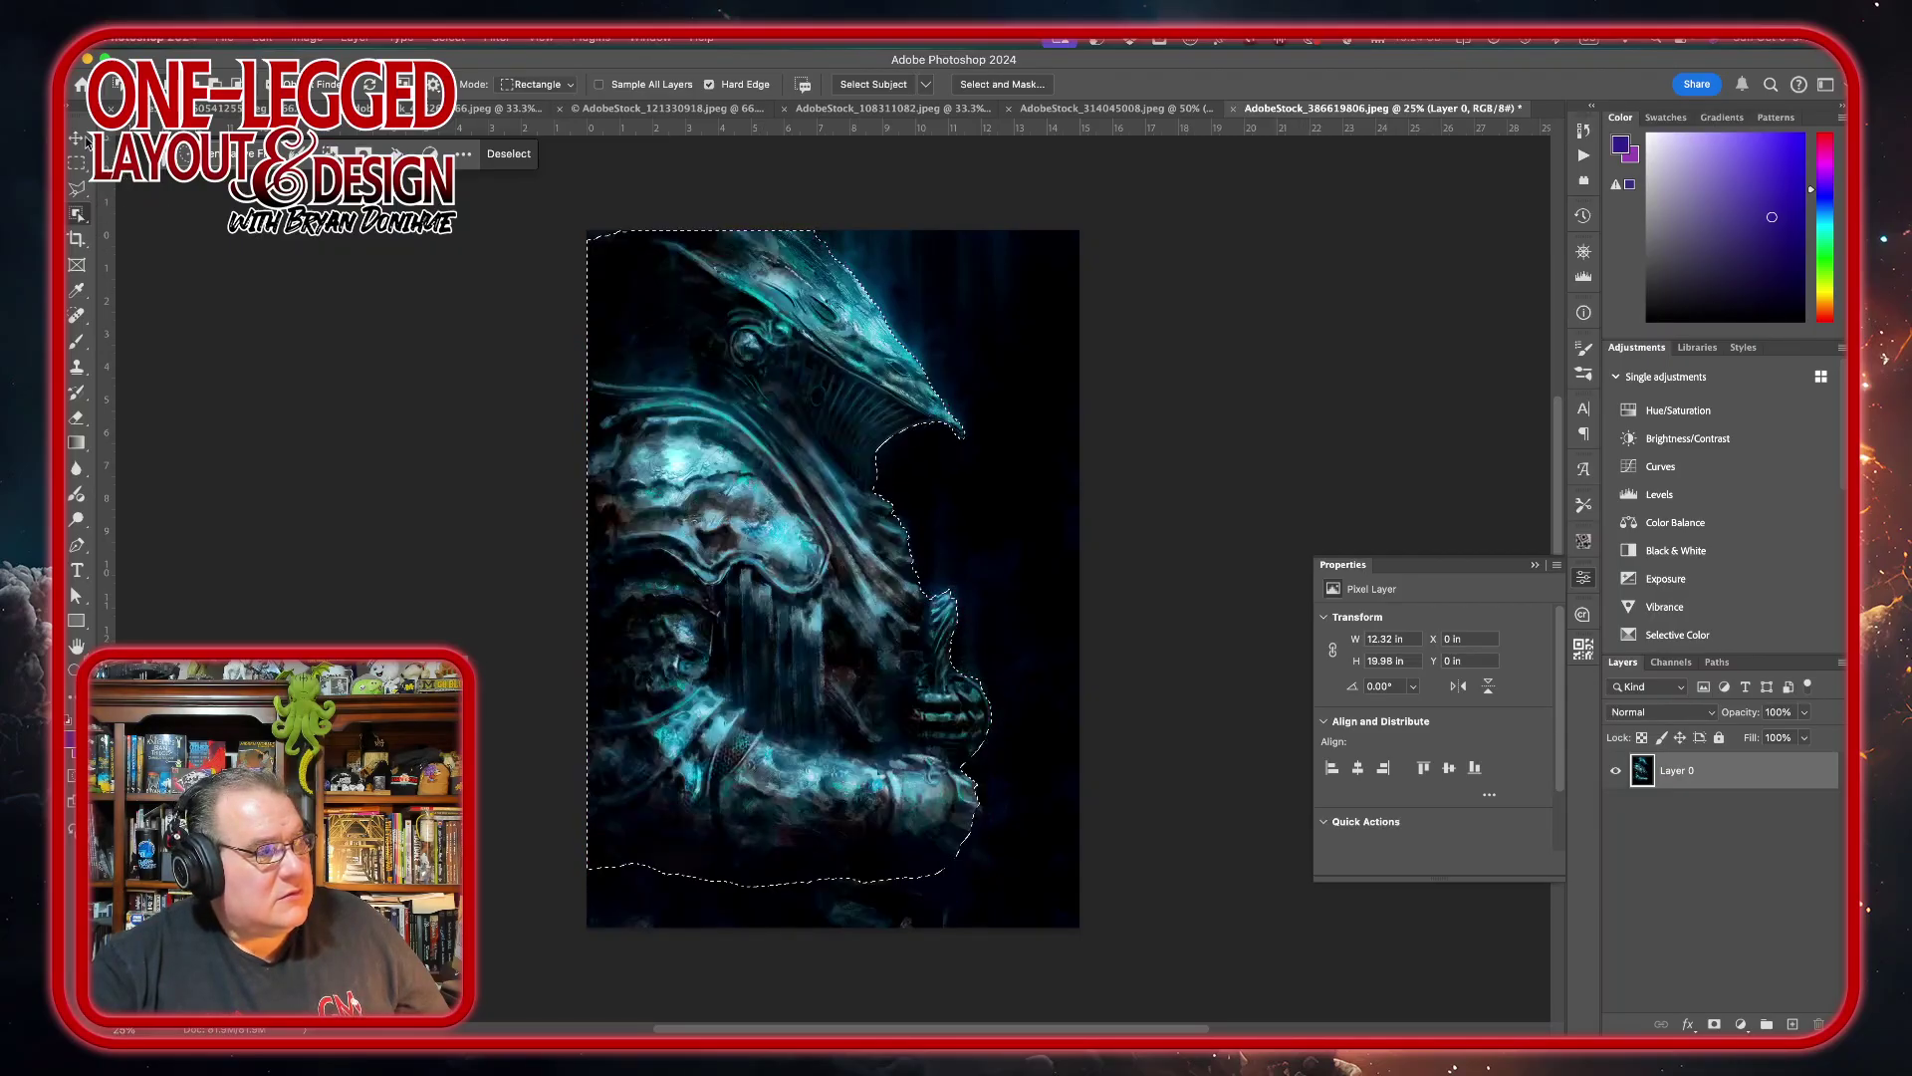
key(q)
key(super+d)
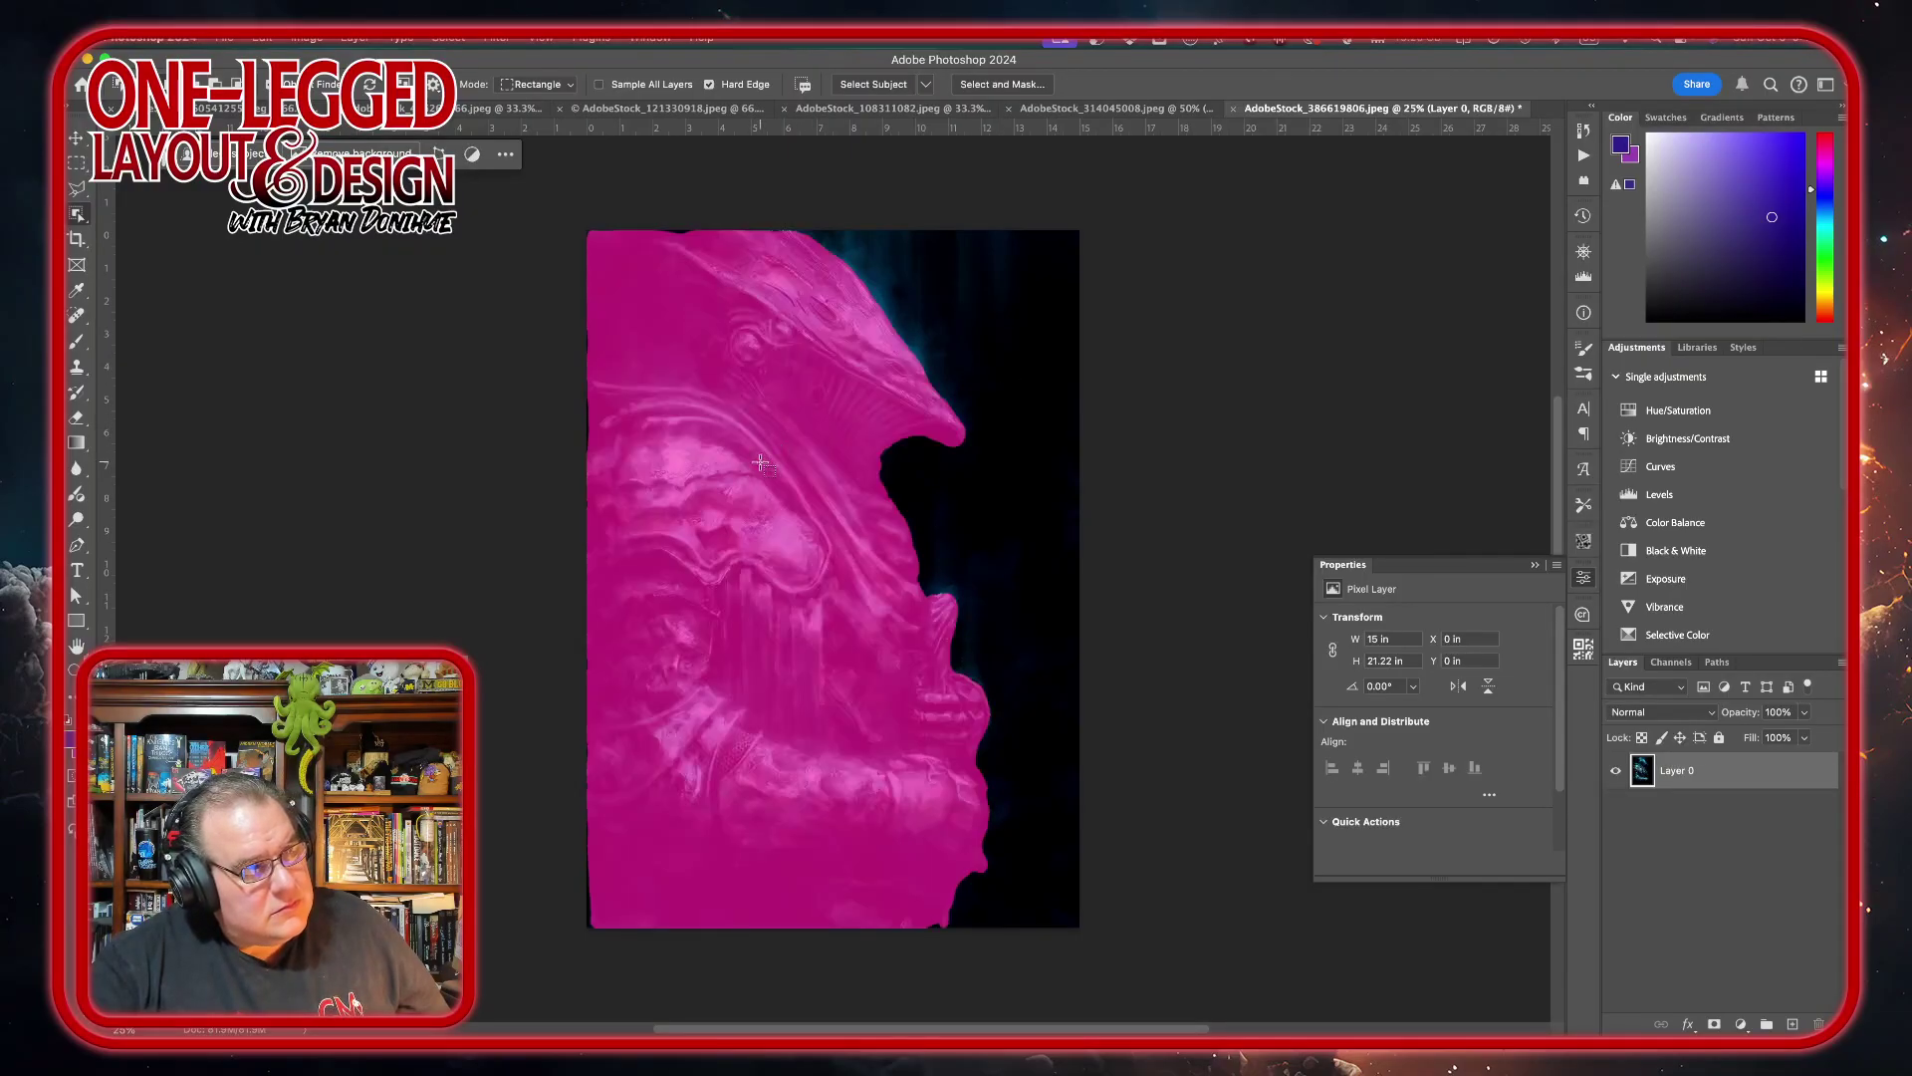
- Try masking out the background from the automatically detected knight selection, undo the layer mask, and clear the selection
click(760, 463)
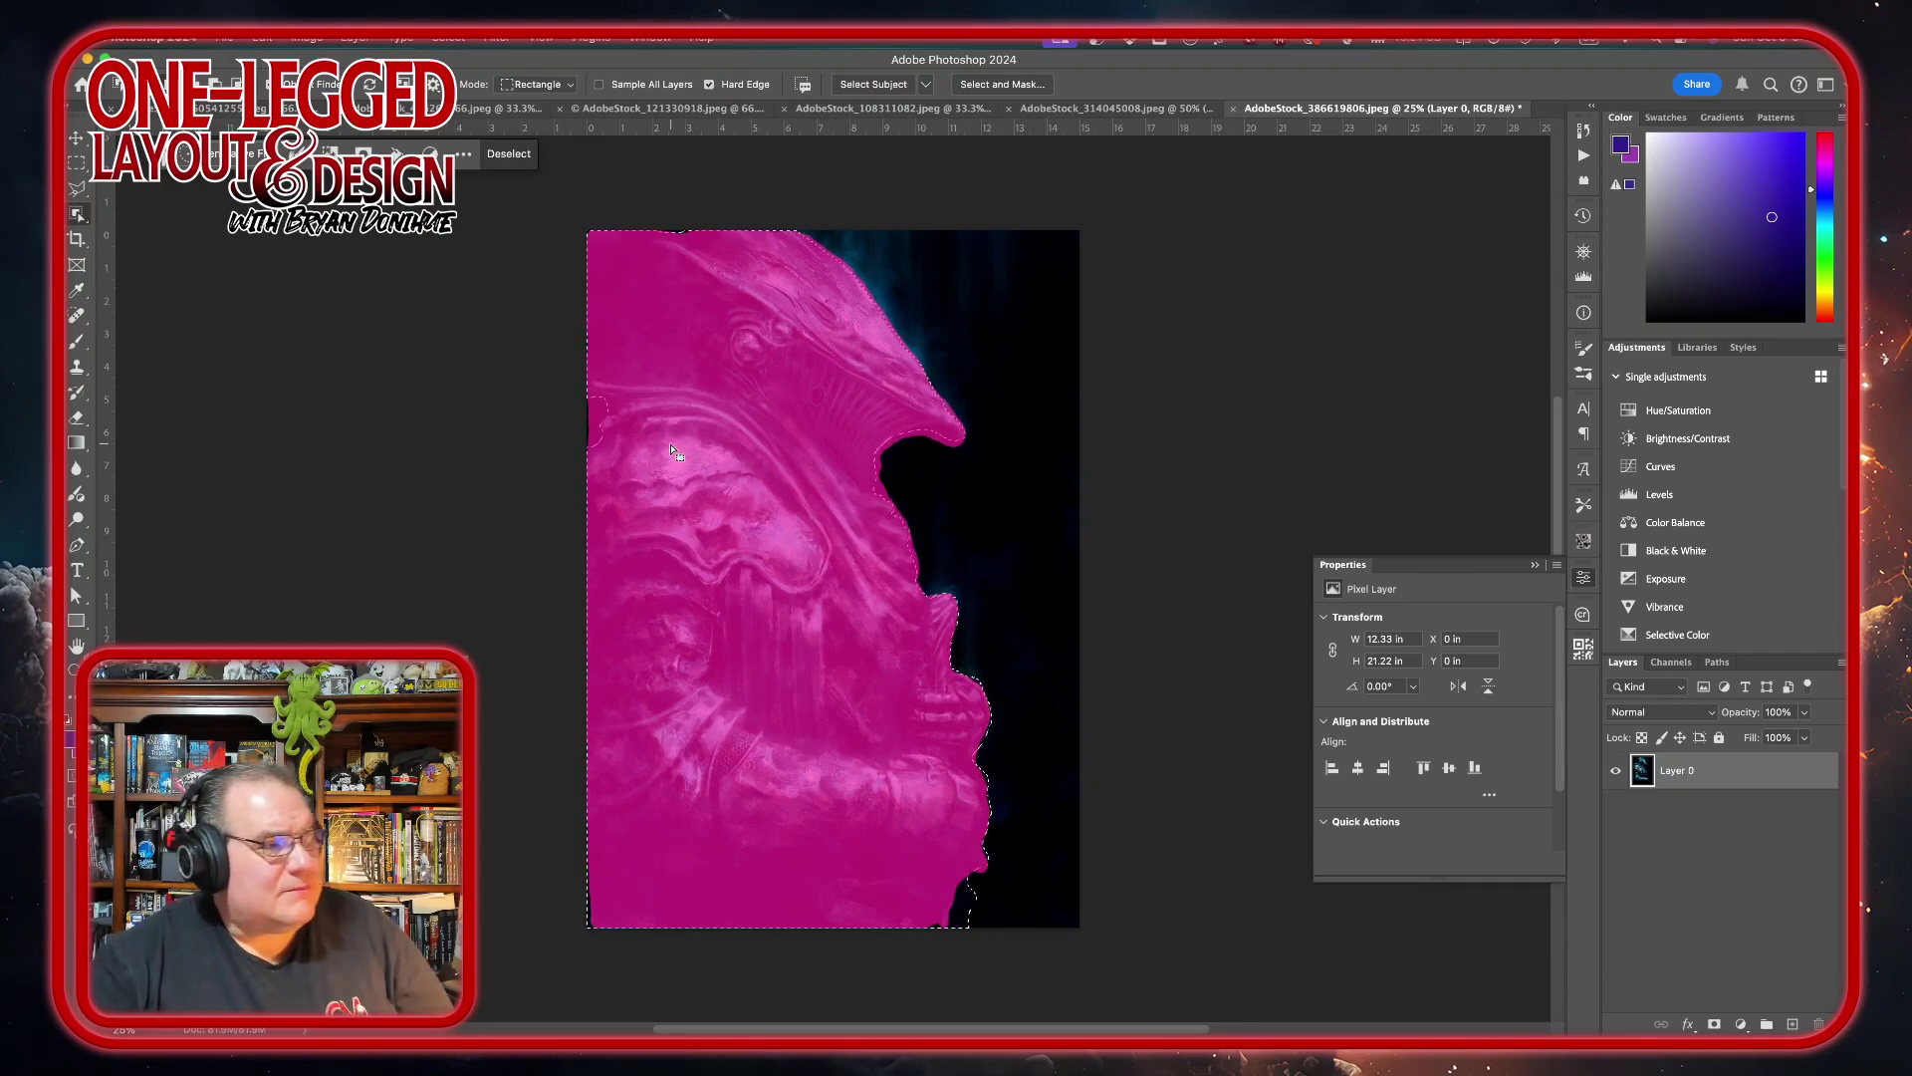
click(1713, 1024)
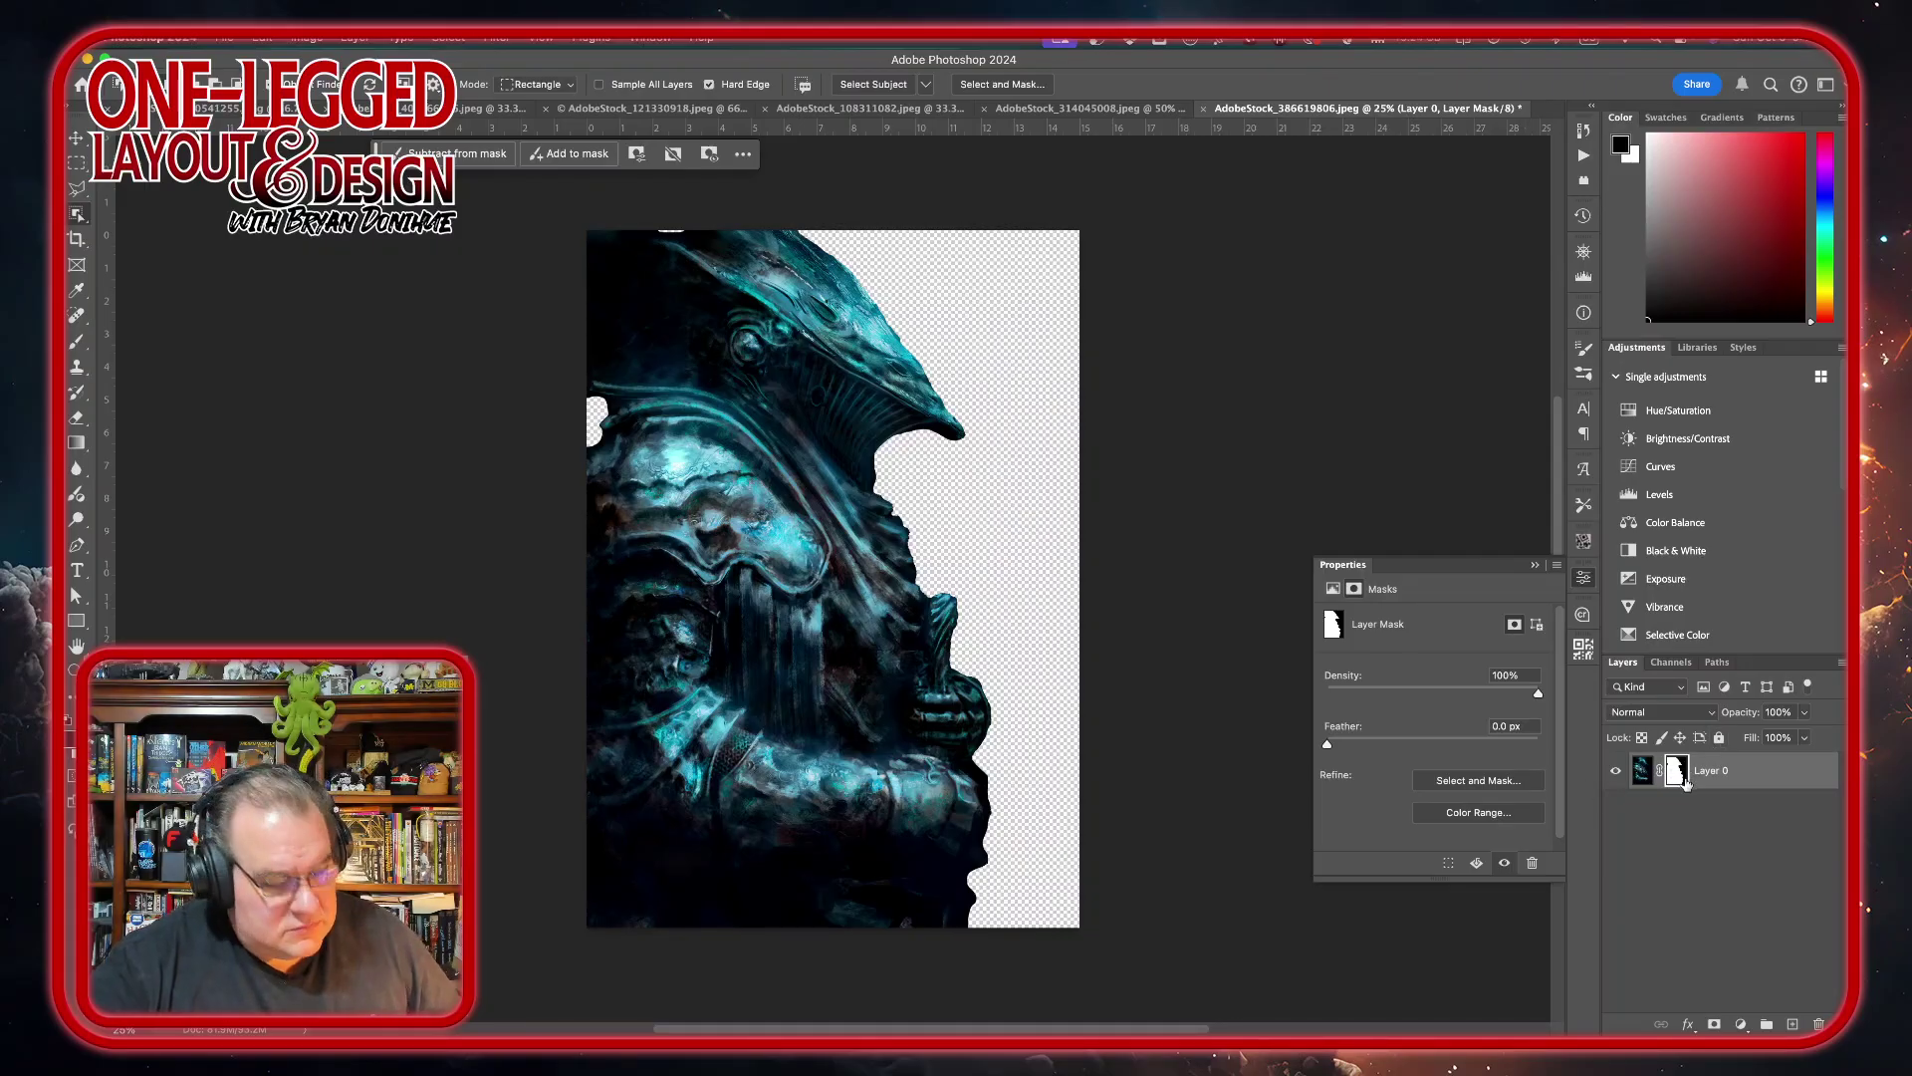
key(ctrl+z)
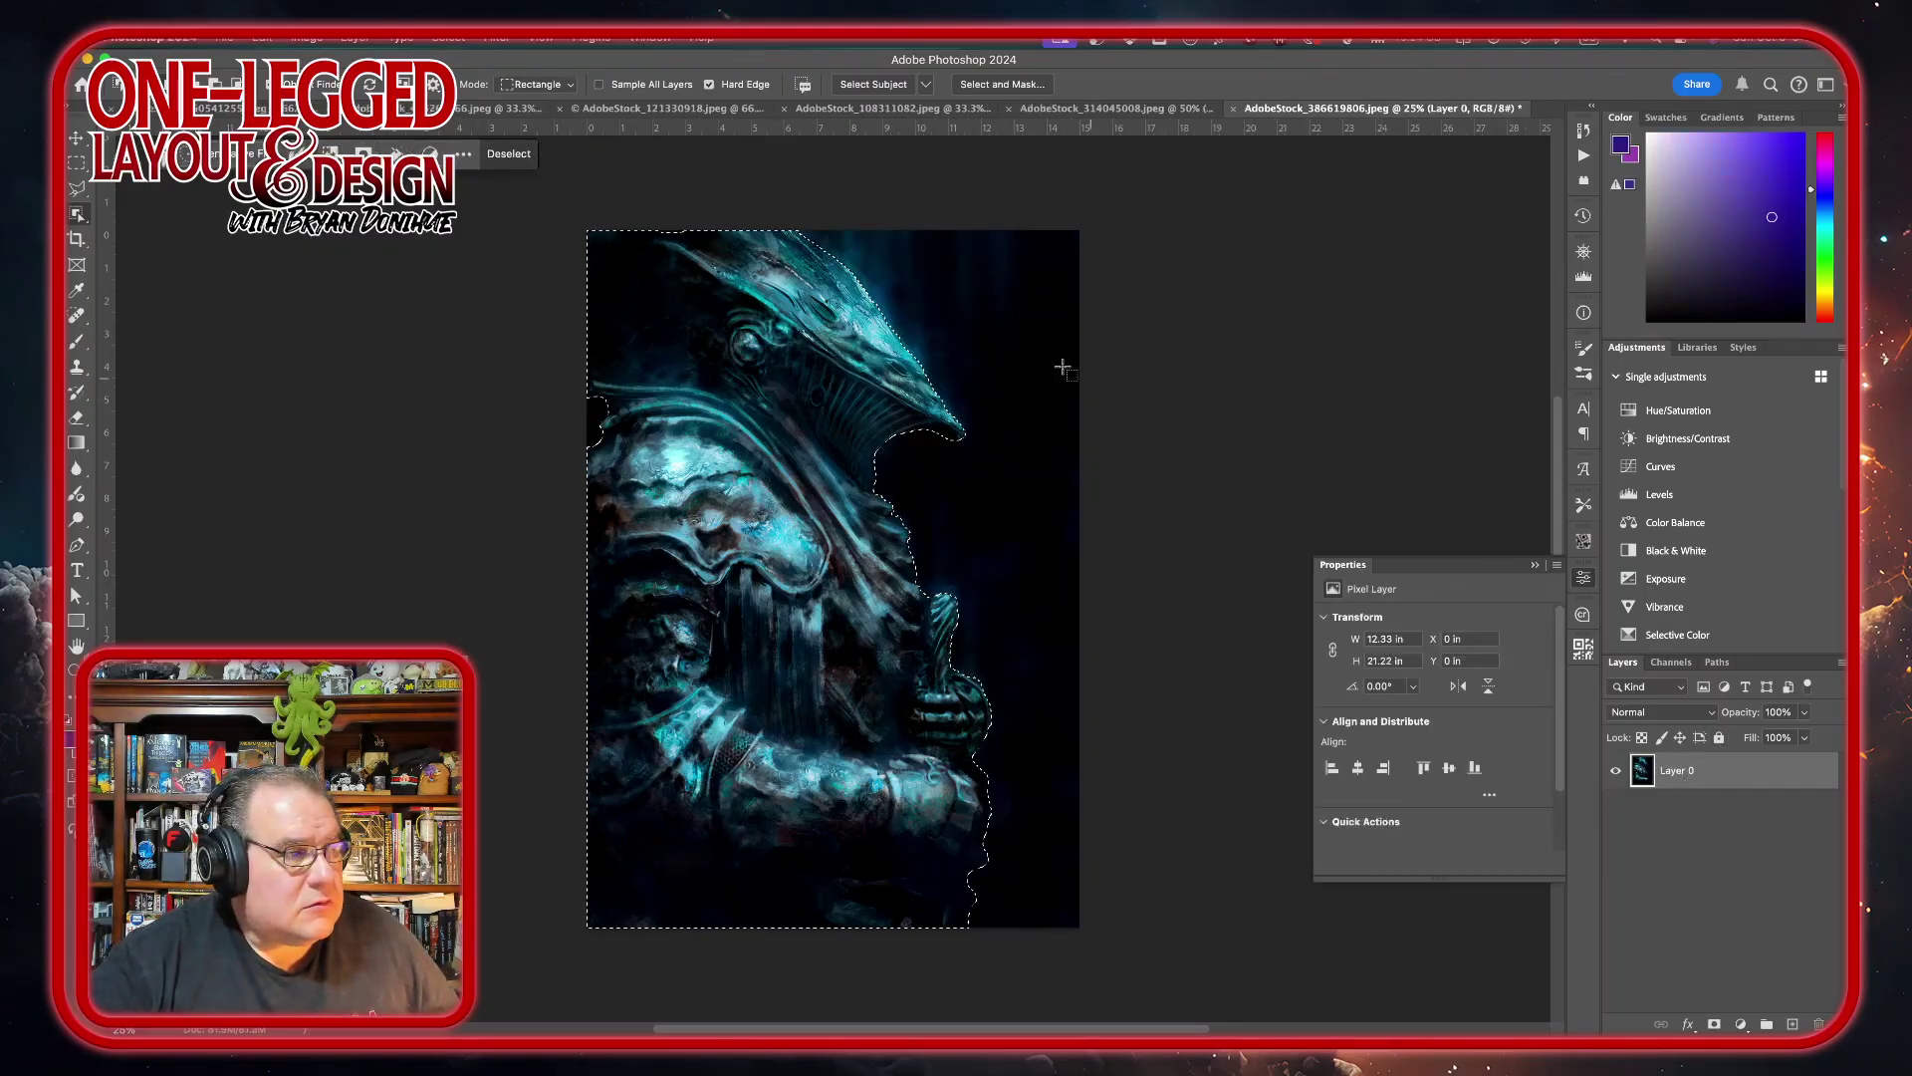
key(q)
key(q)
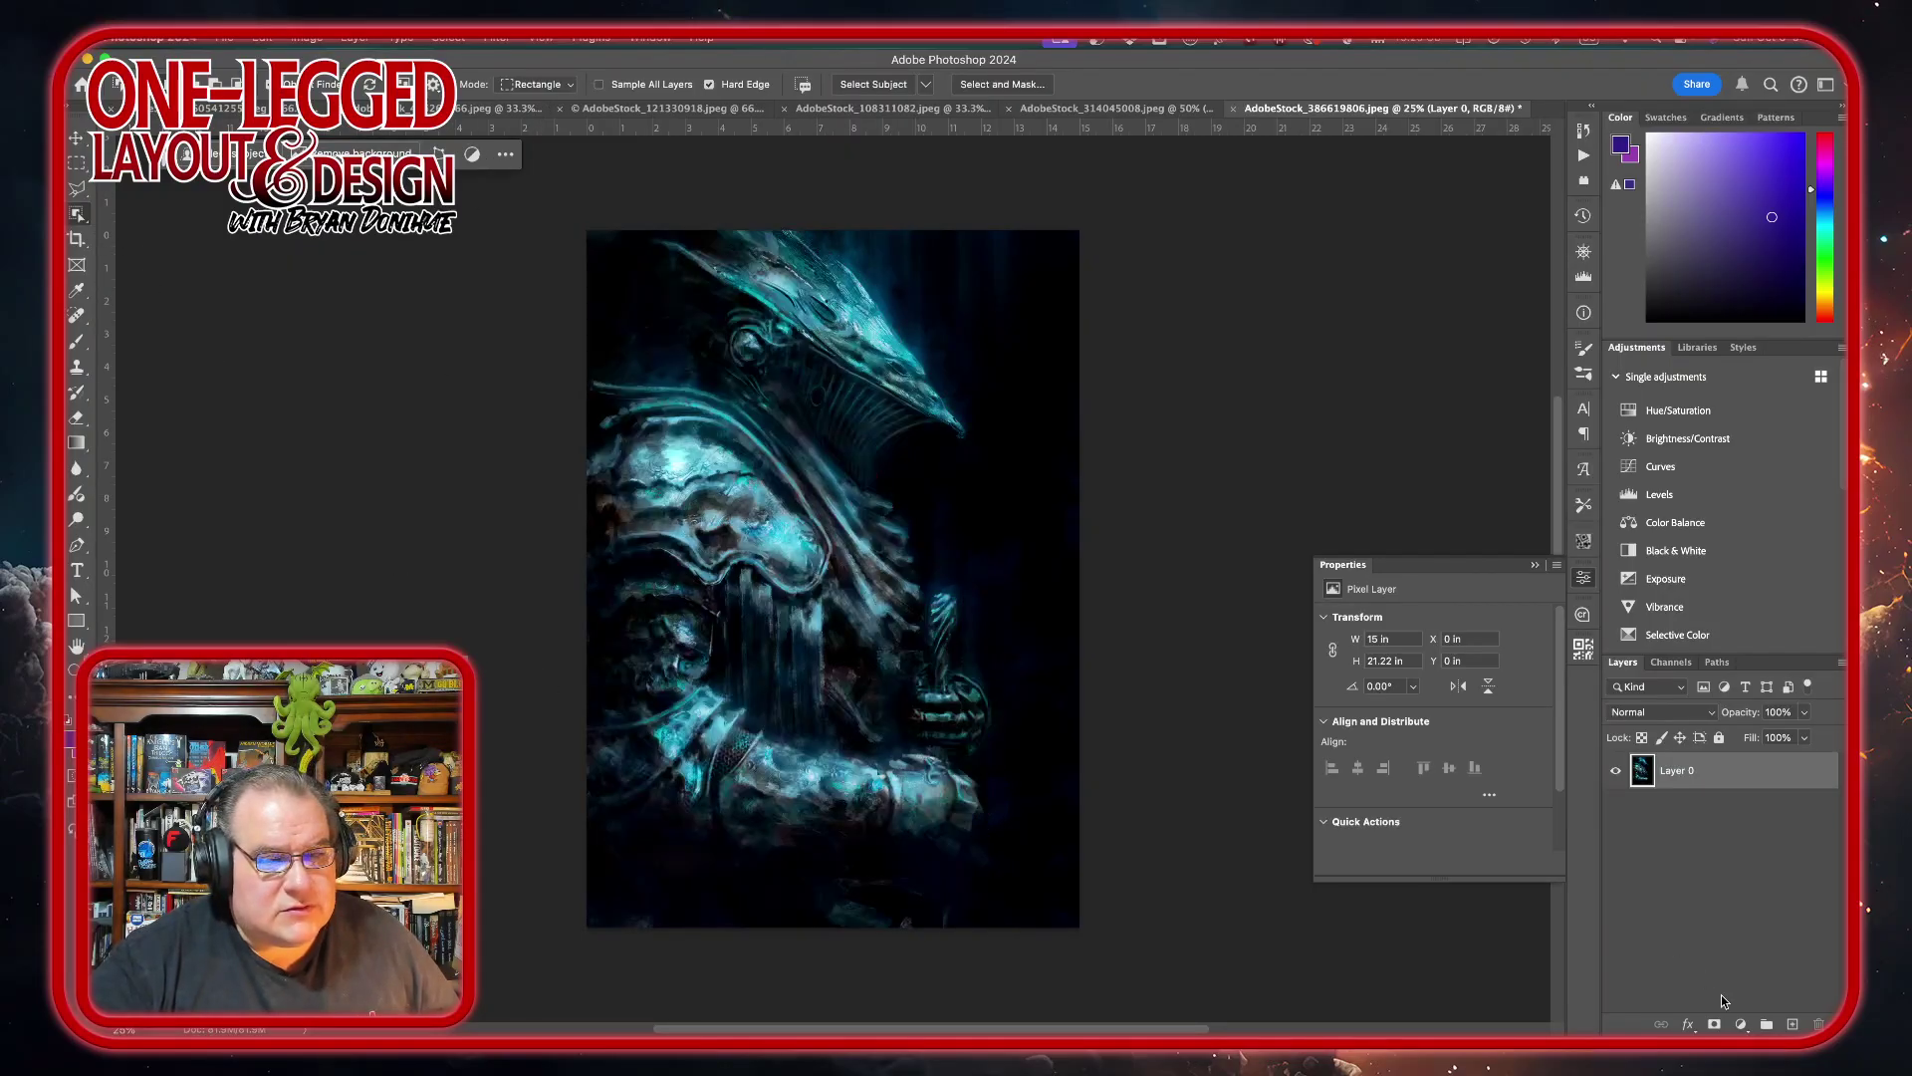
- Add a layer mask to the knight layer, try a brush stroke over the dark background, and undo it
click(1714, 1023)
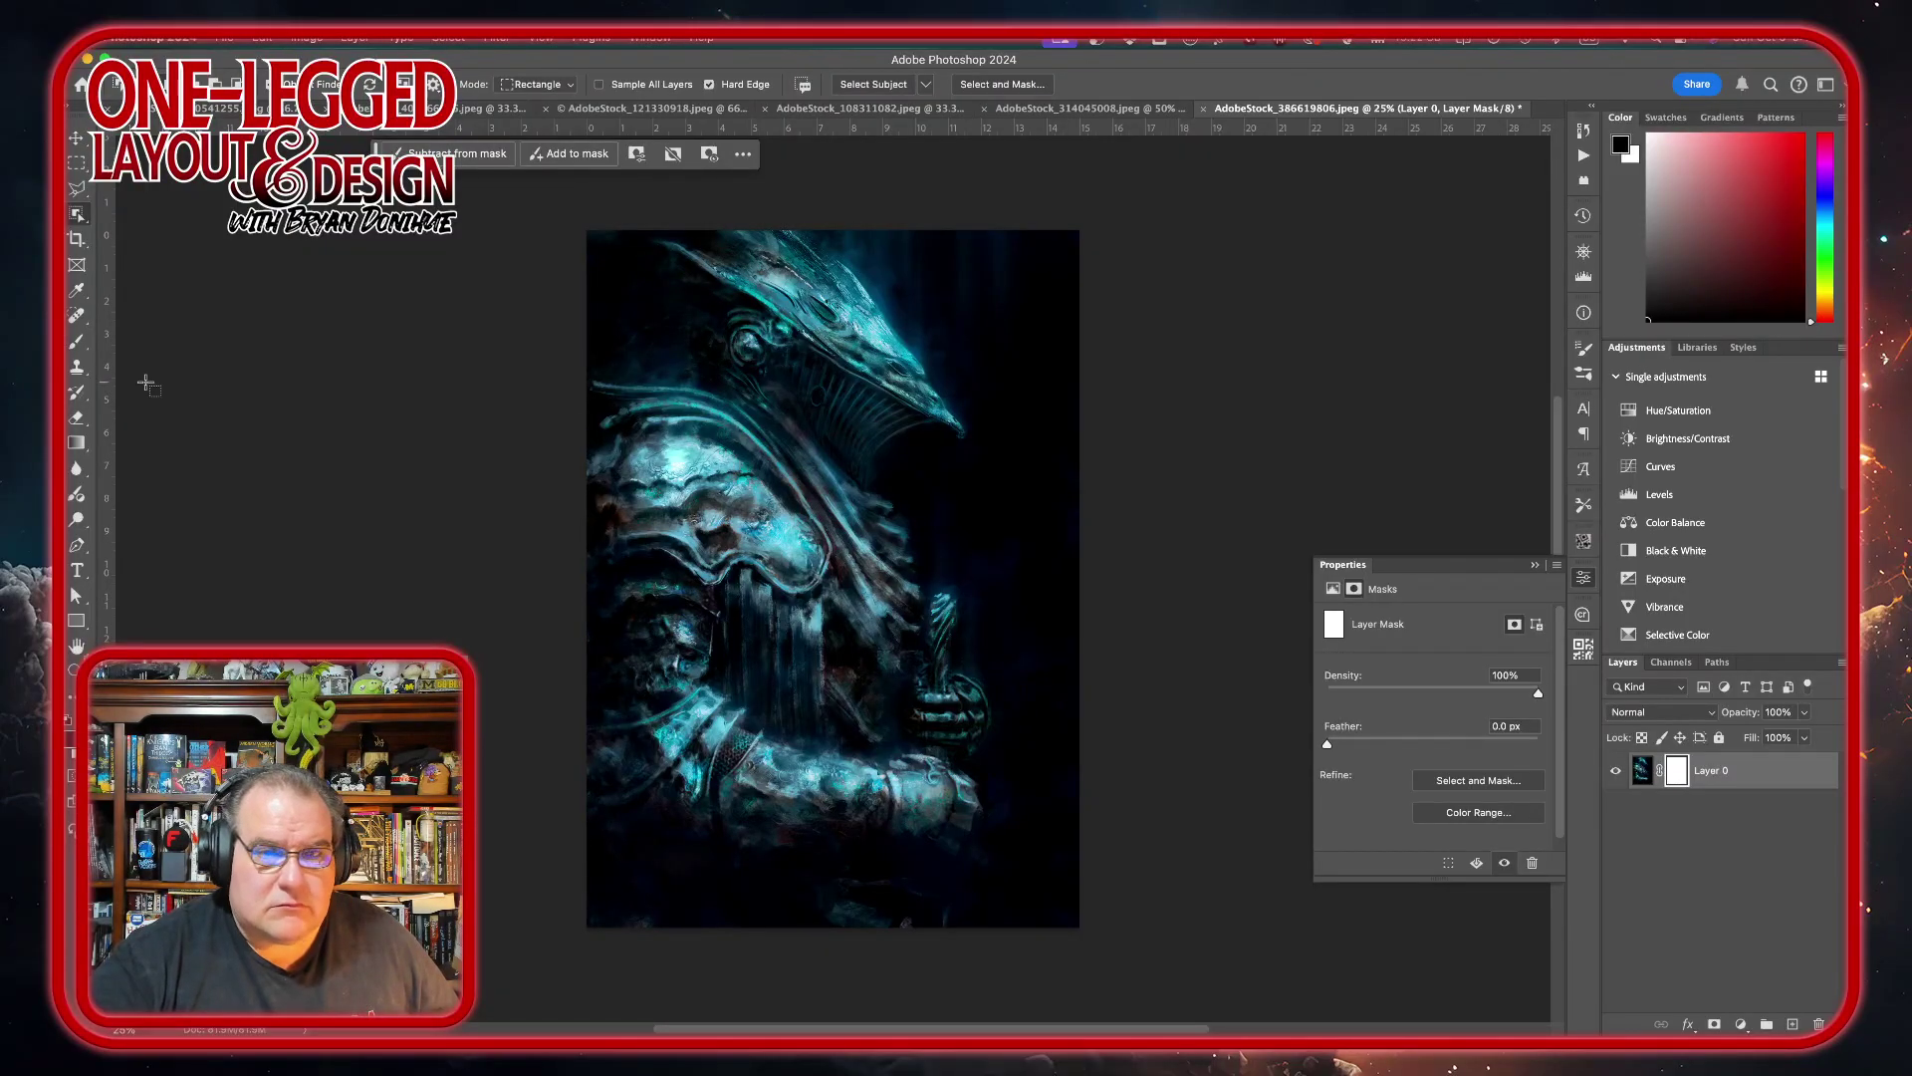
click(77, 341)
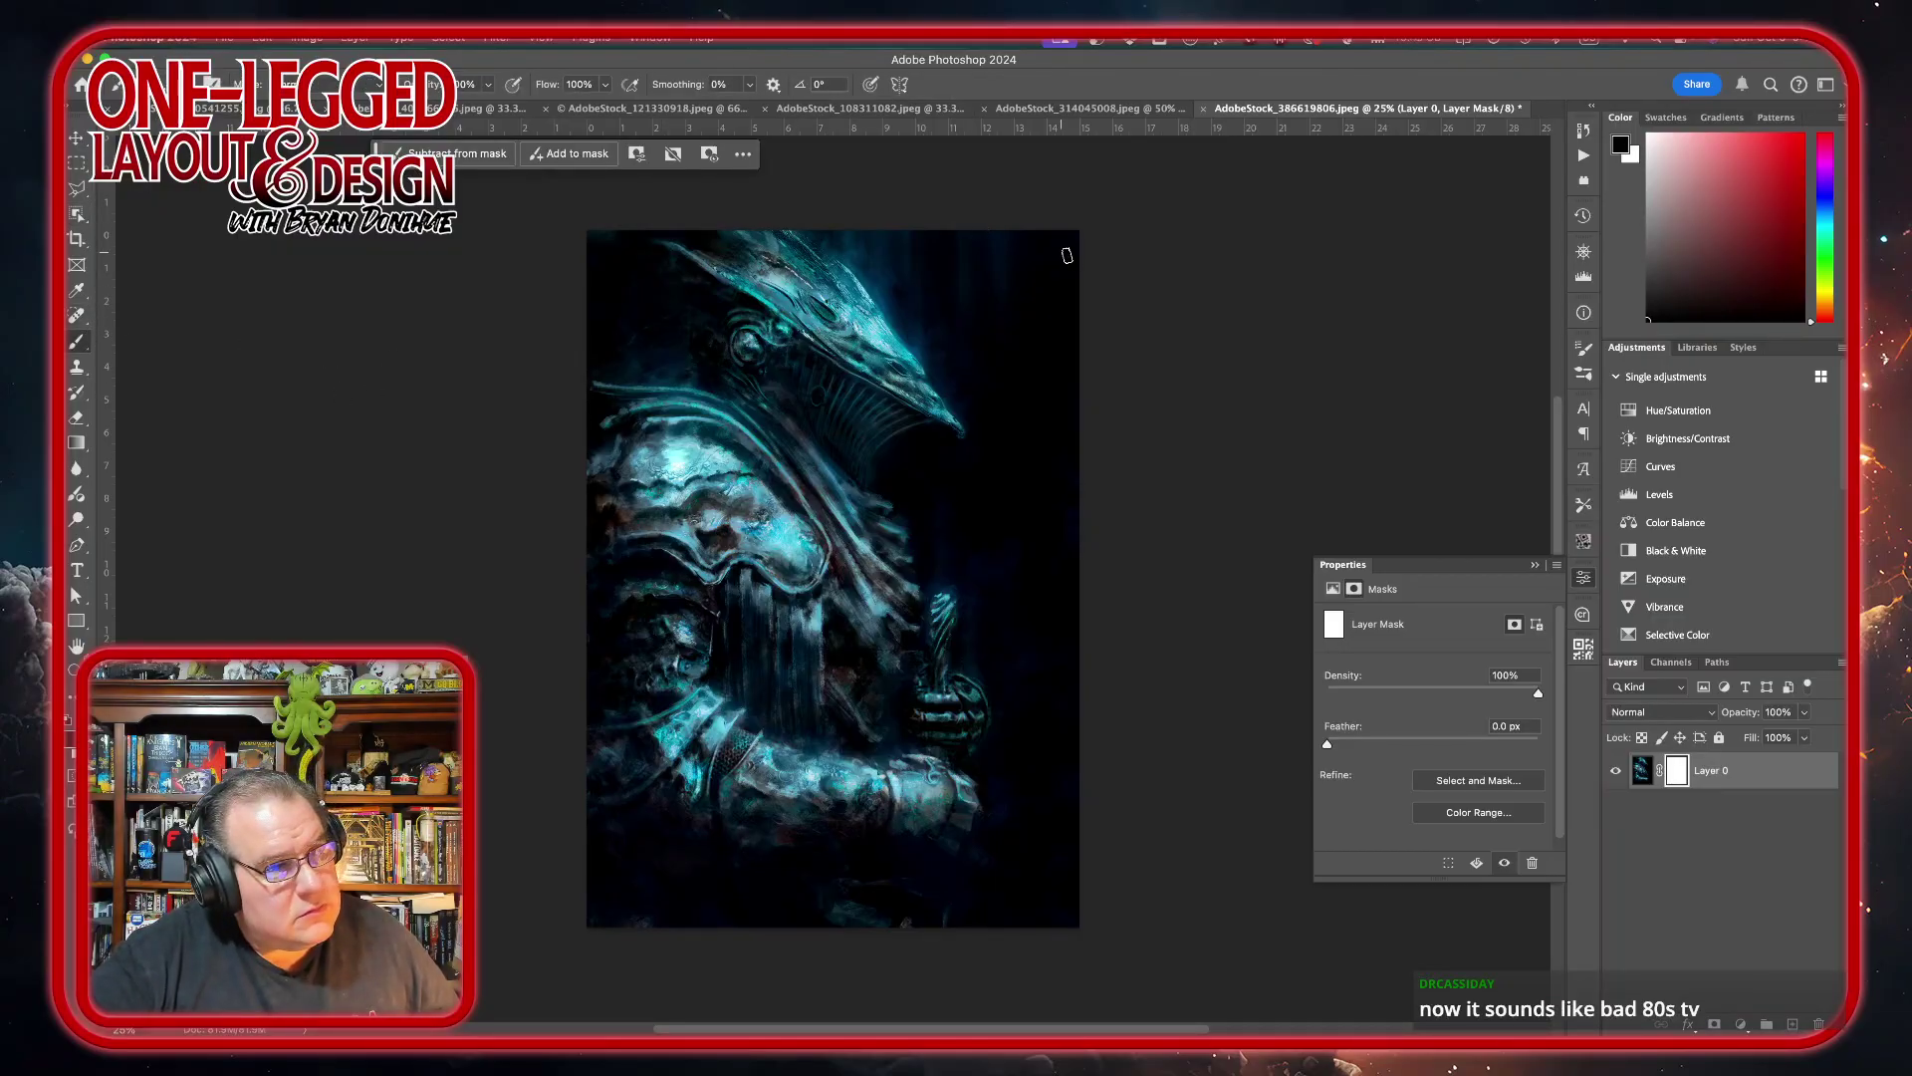
mouse_move(1060, 196)
mouse_down()
mouse_move(1096, 275)
mouse_move(1091, 354)
mouse_move(1024, 225)
mouse_move(1055, 345)
mouse_move(1081, 299)
mouse_move(1087, 399)
mouse_move(1034, 413)
mouse_move(1014, 354)
mouse_up()
key(super+z)
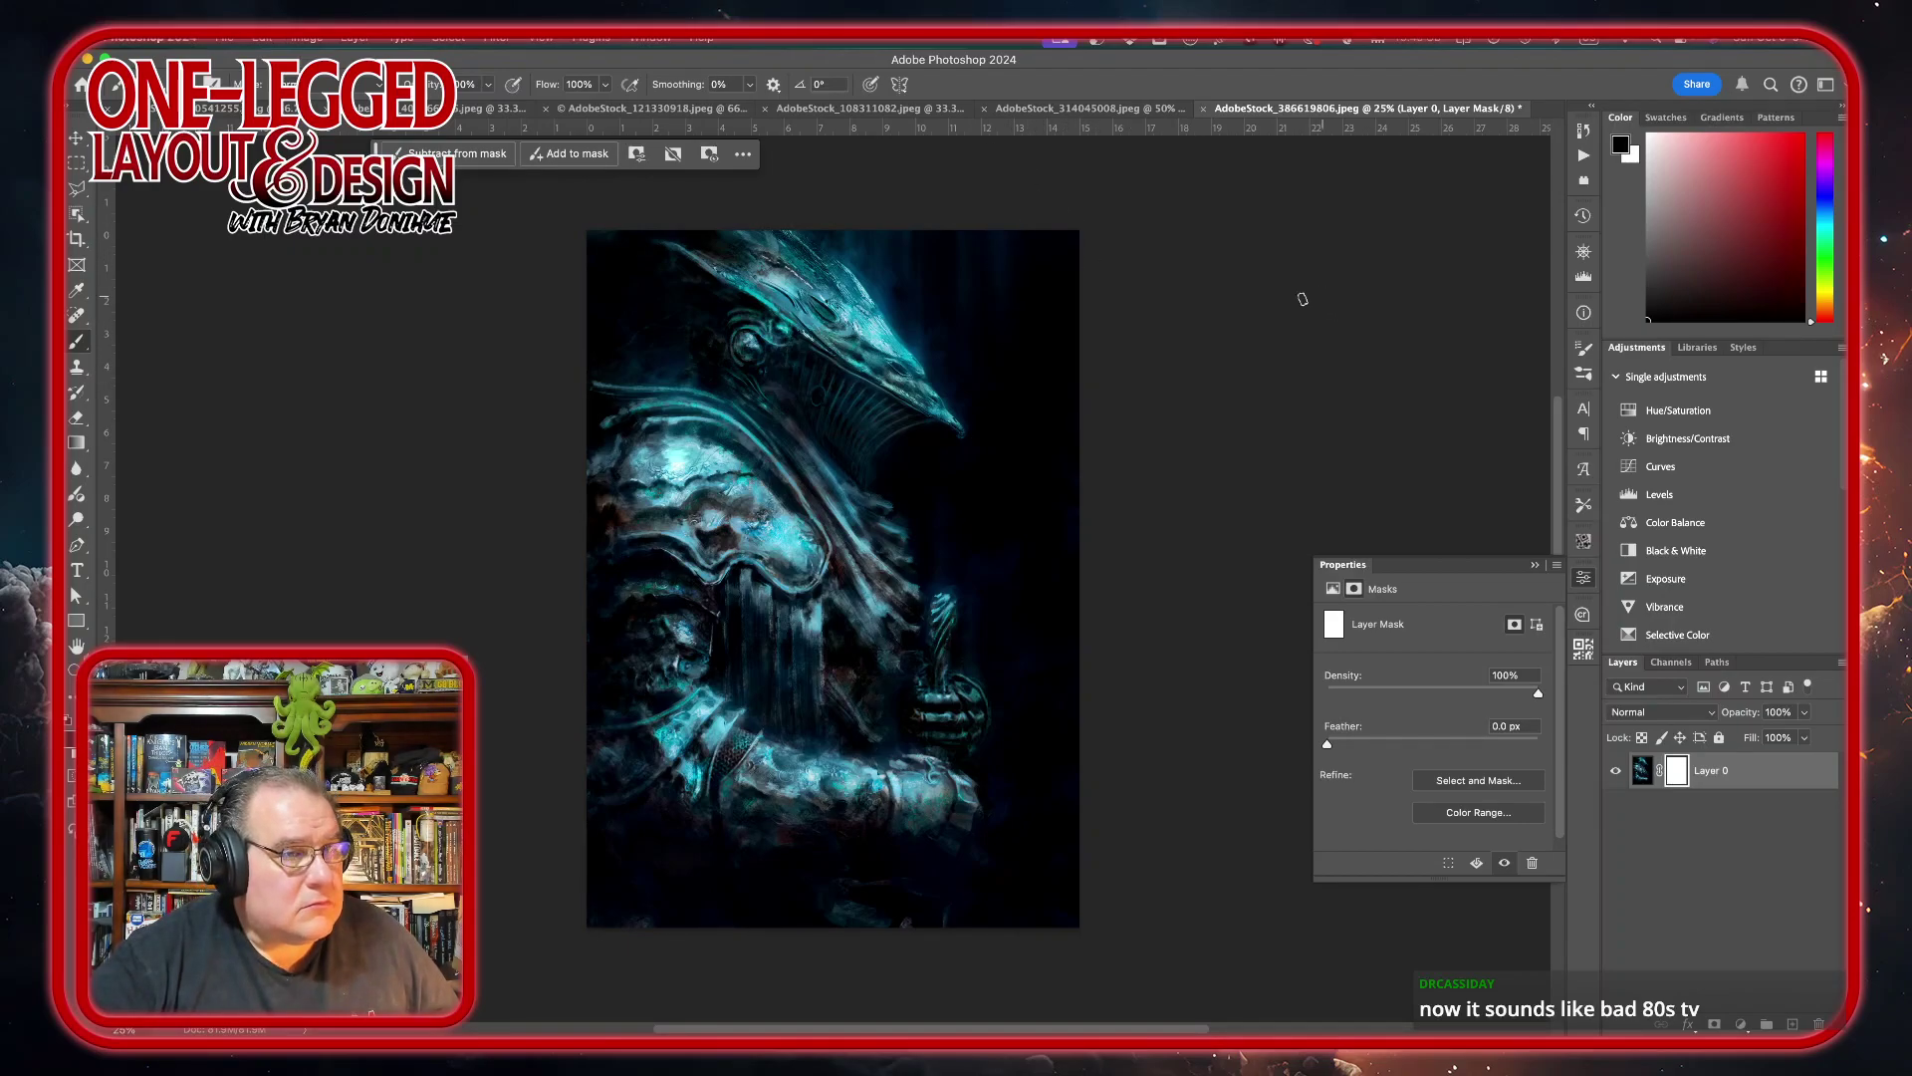
- Try masking away the background beside and above the knight with an enlarged, rough-edged splatter brush
click(242, 84)
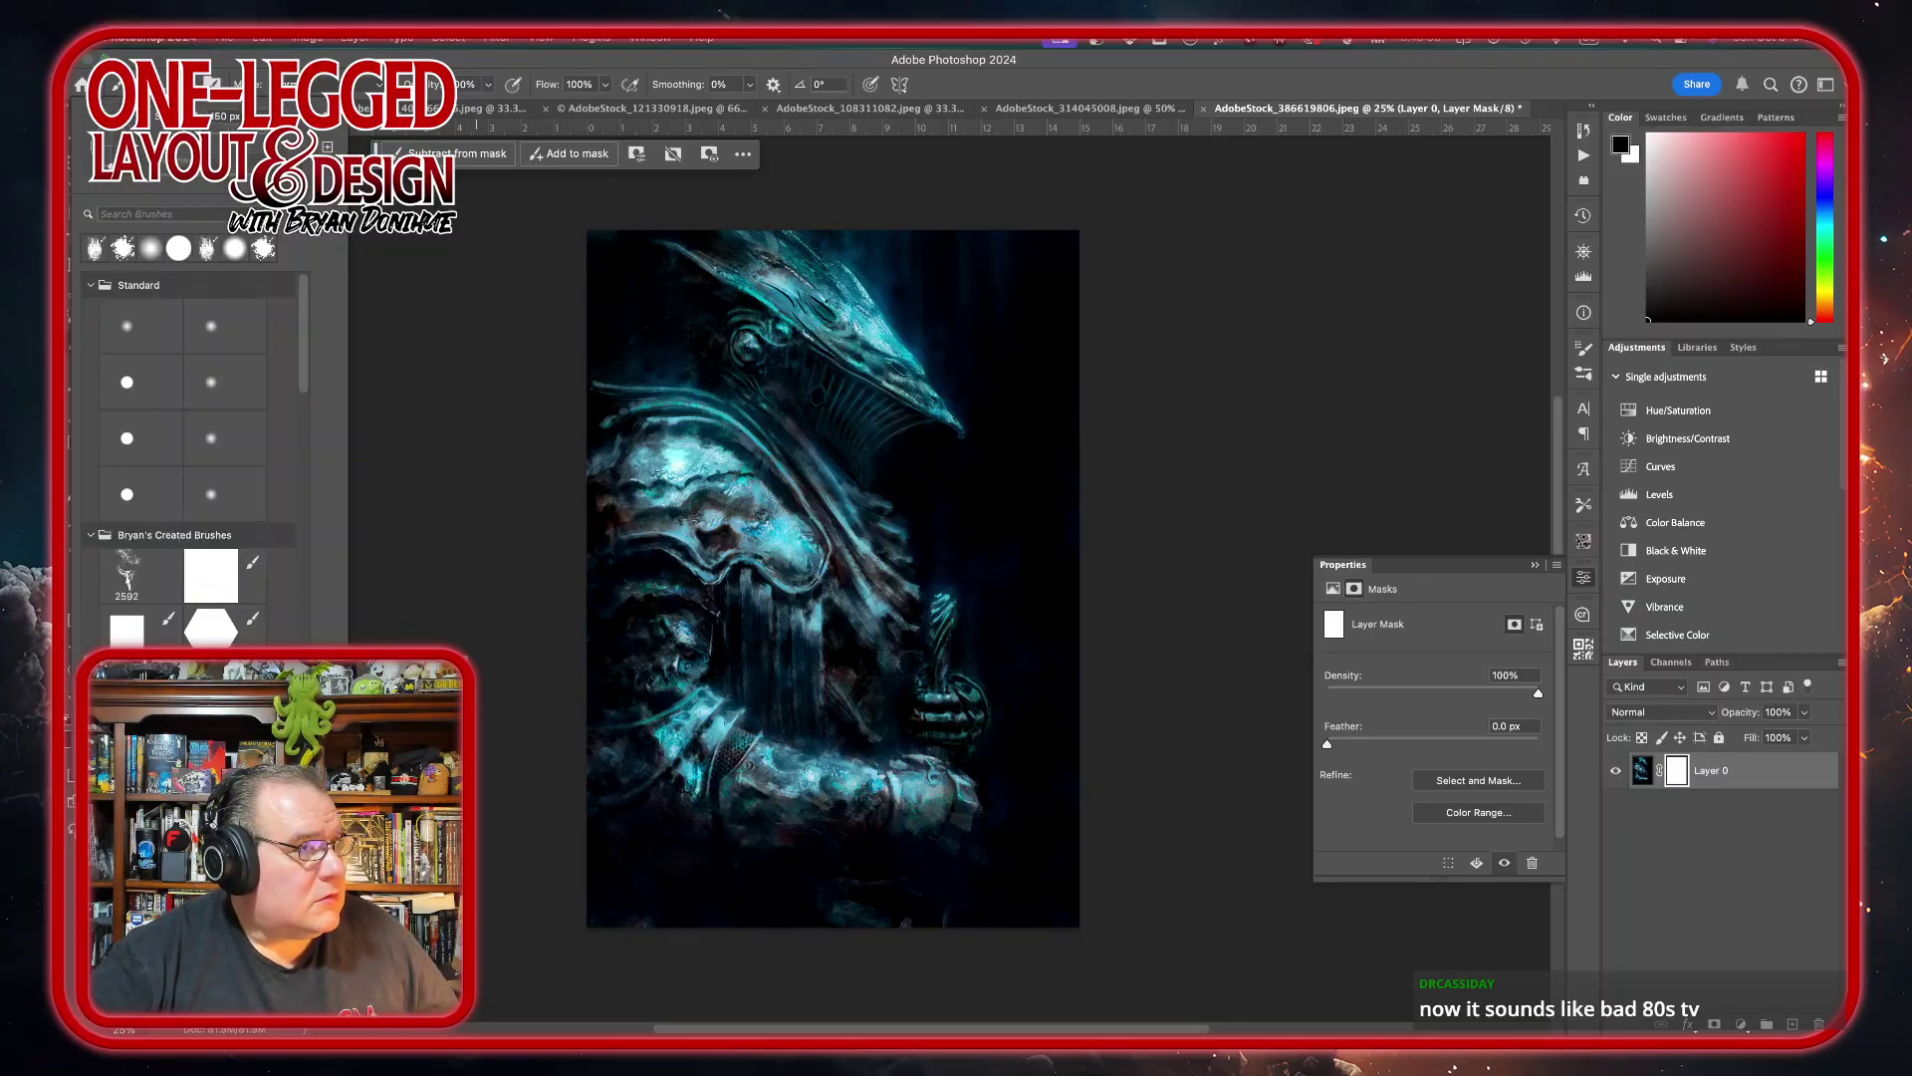
click(95, 247)
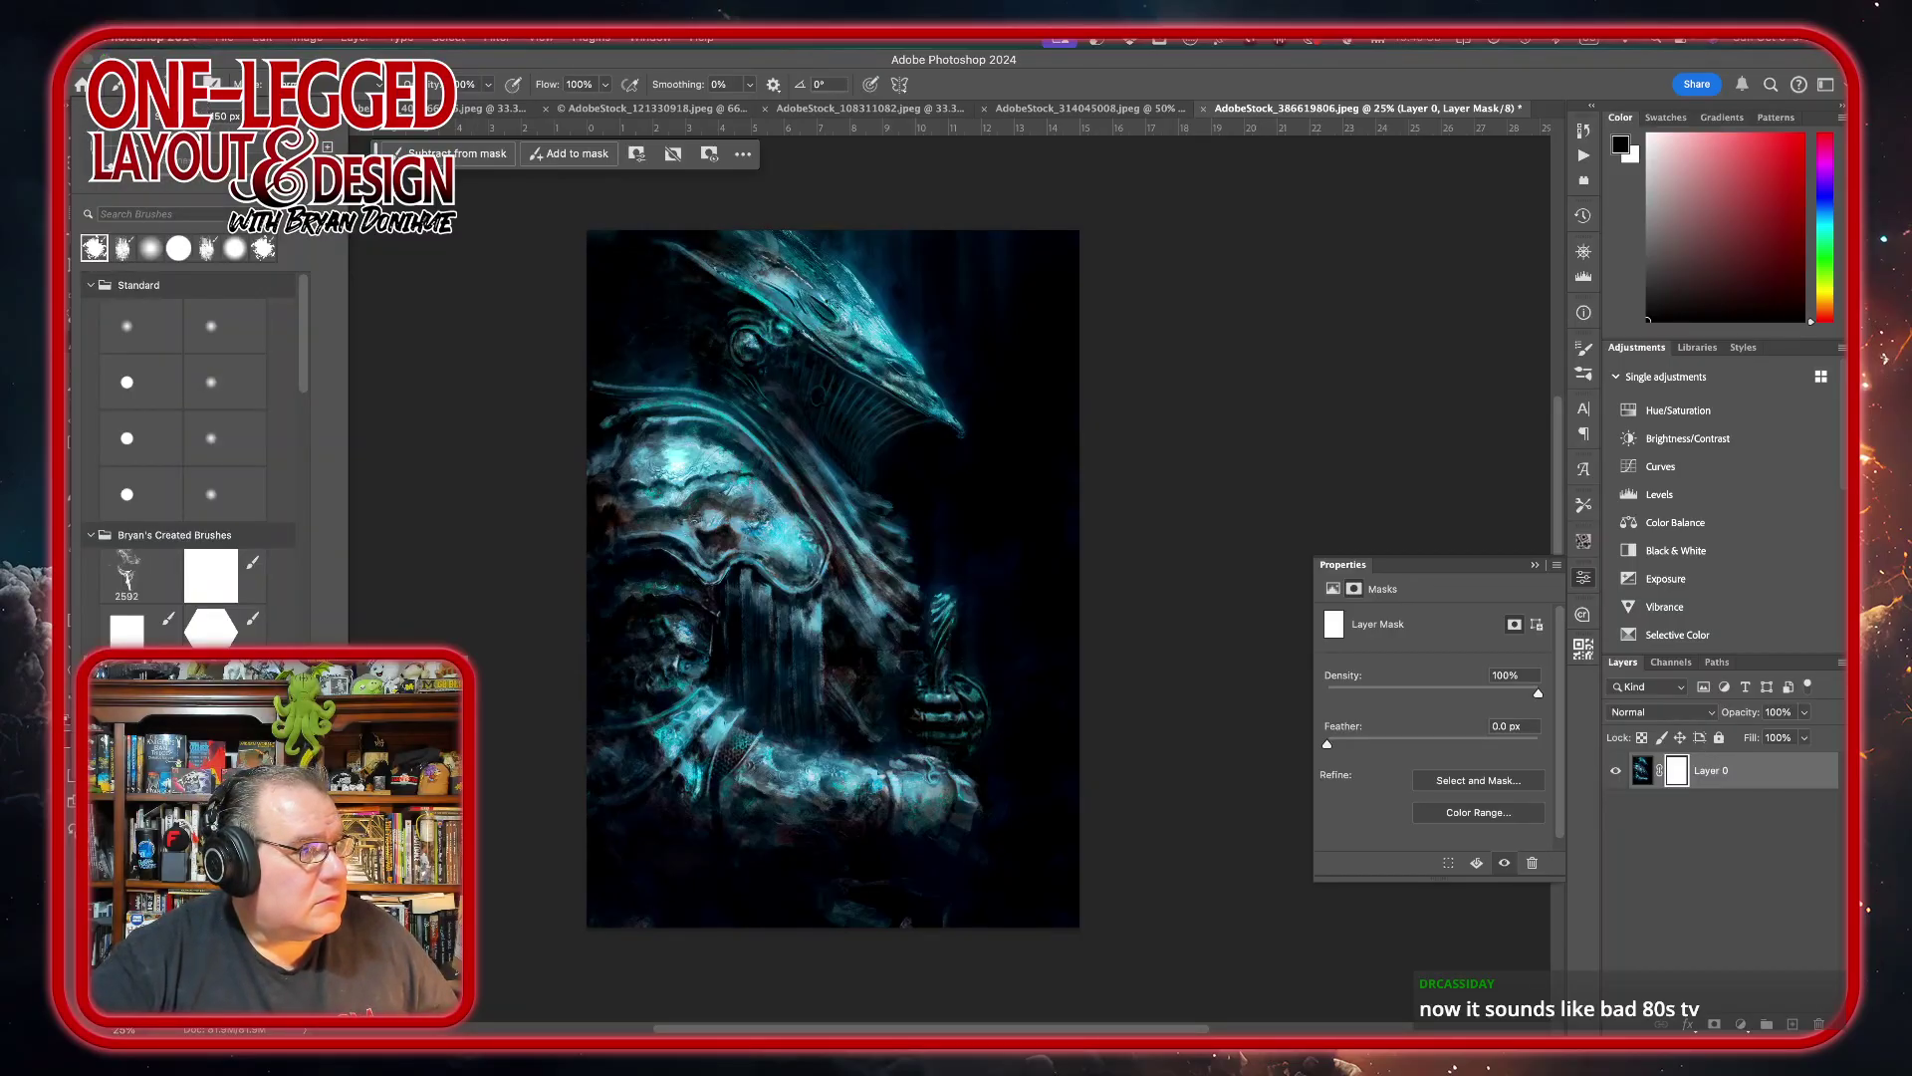
key(Return)
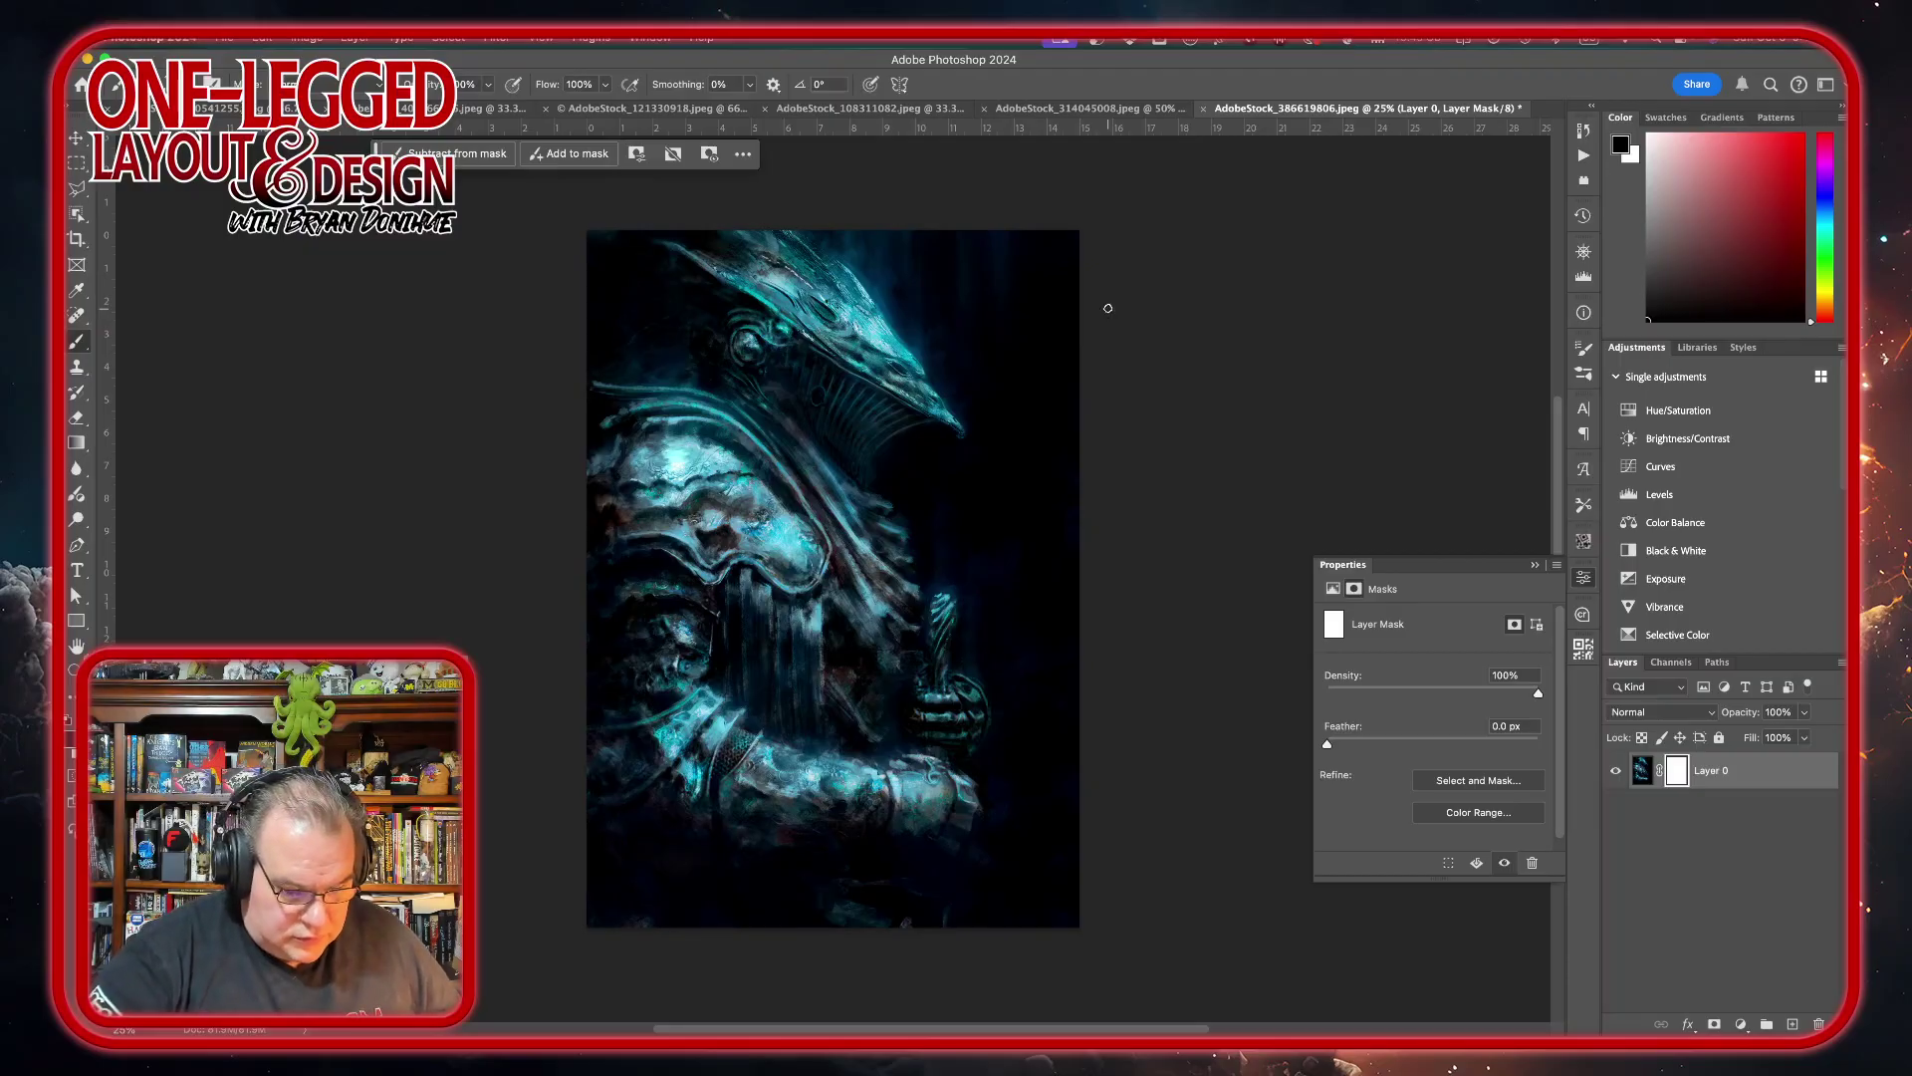
key(bracketright)
key(bracketright)
key(bracketright)
key(bracketright)
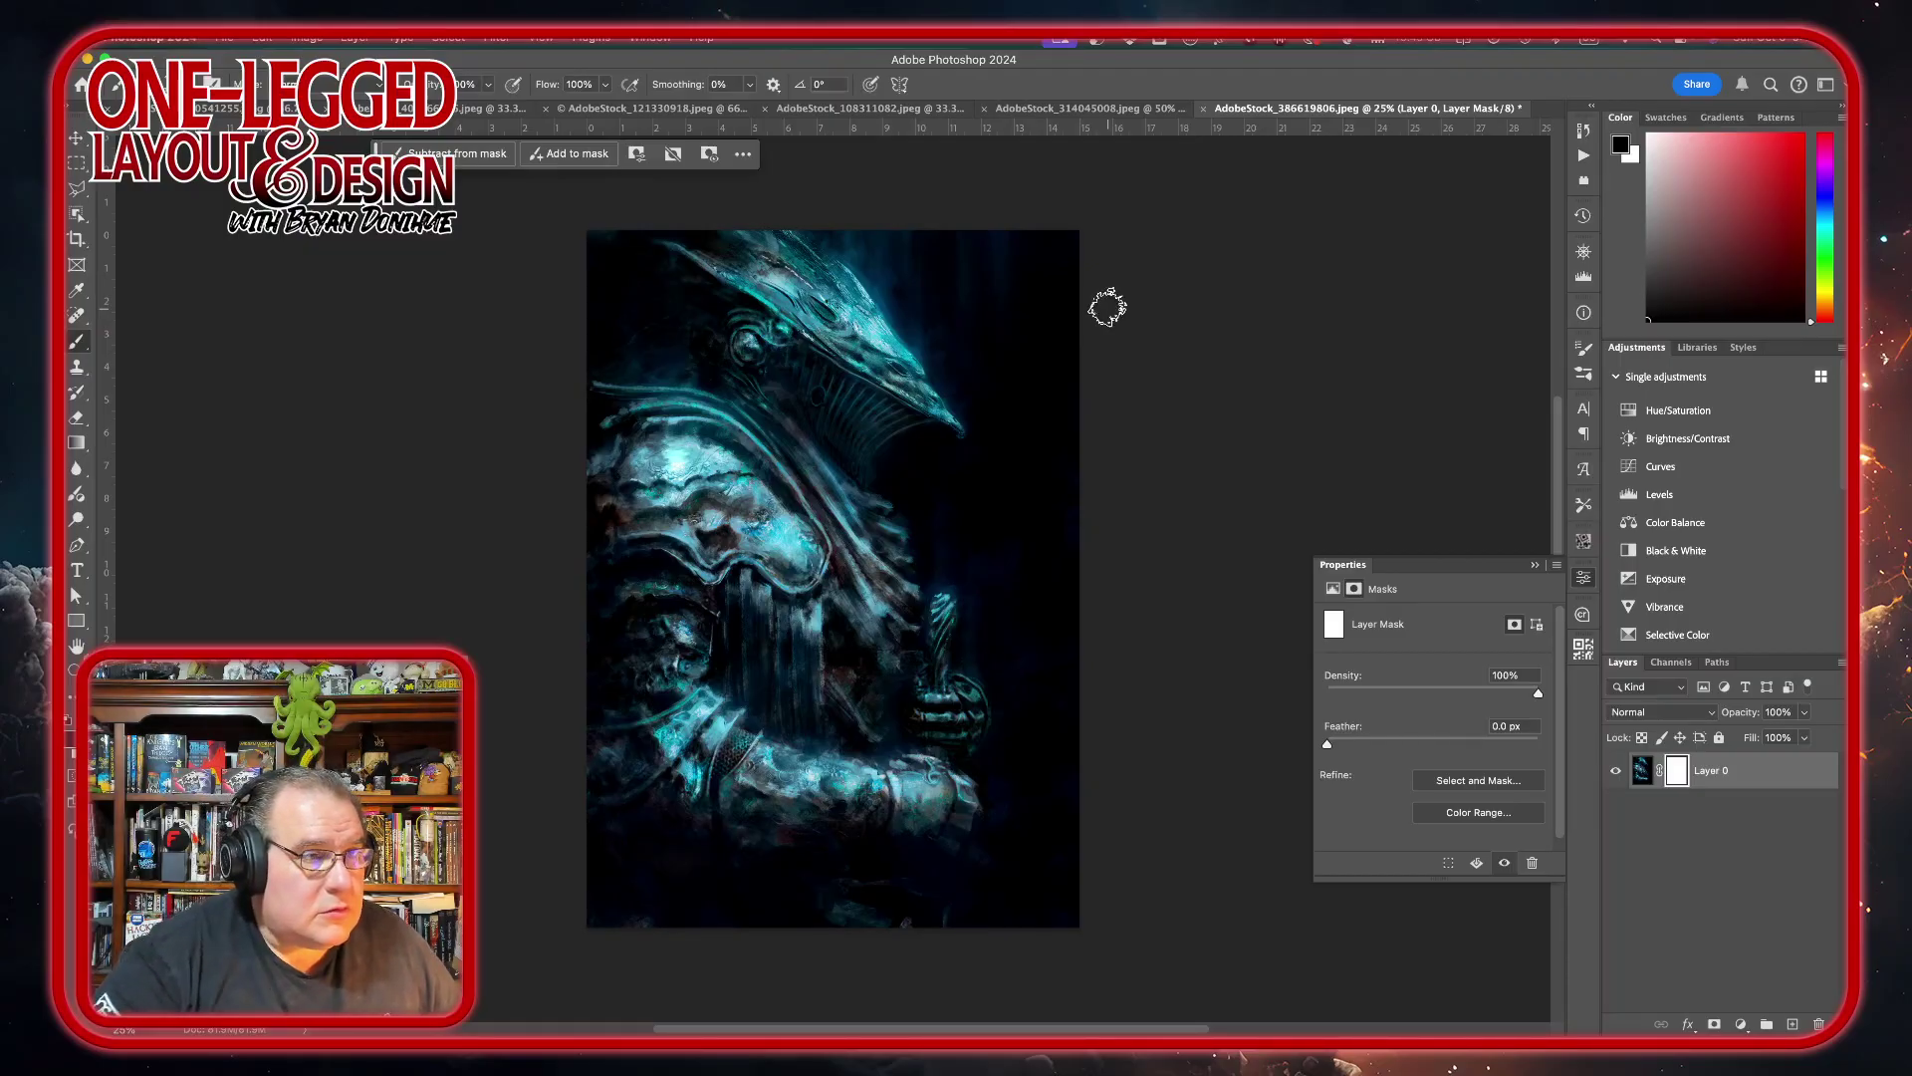
mouse_move(1016, 247)
mouse_down()
mouse_move(1090, 389)
mouse_move(1029, 210)
mouse_move(1097, 330)
mouse_move(1084, 456)
mouse_move(1020, 224)
mouse_move(1082, 432)
mouse_move(1011, 308)
mouse_move(1071, 430)
mouse_move(1011, 479)
mouse_move(1009, 550)
mouse_move(1011, 511)
mouse_move(1078, 572)
mouse_move(1085, 696)
mouse_move(1096, 658)
mouse_move(1075, 521)
mouse_move(1068, 841)
mouse_move(1038, 883)
mouse_move(1052, 929)
mouse_up()
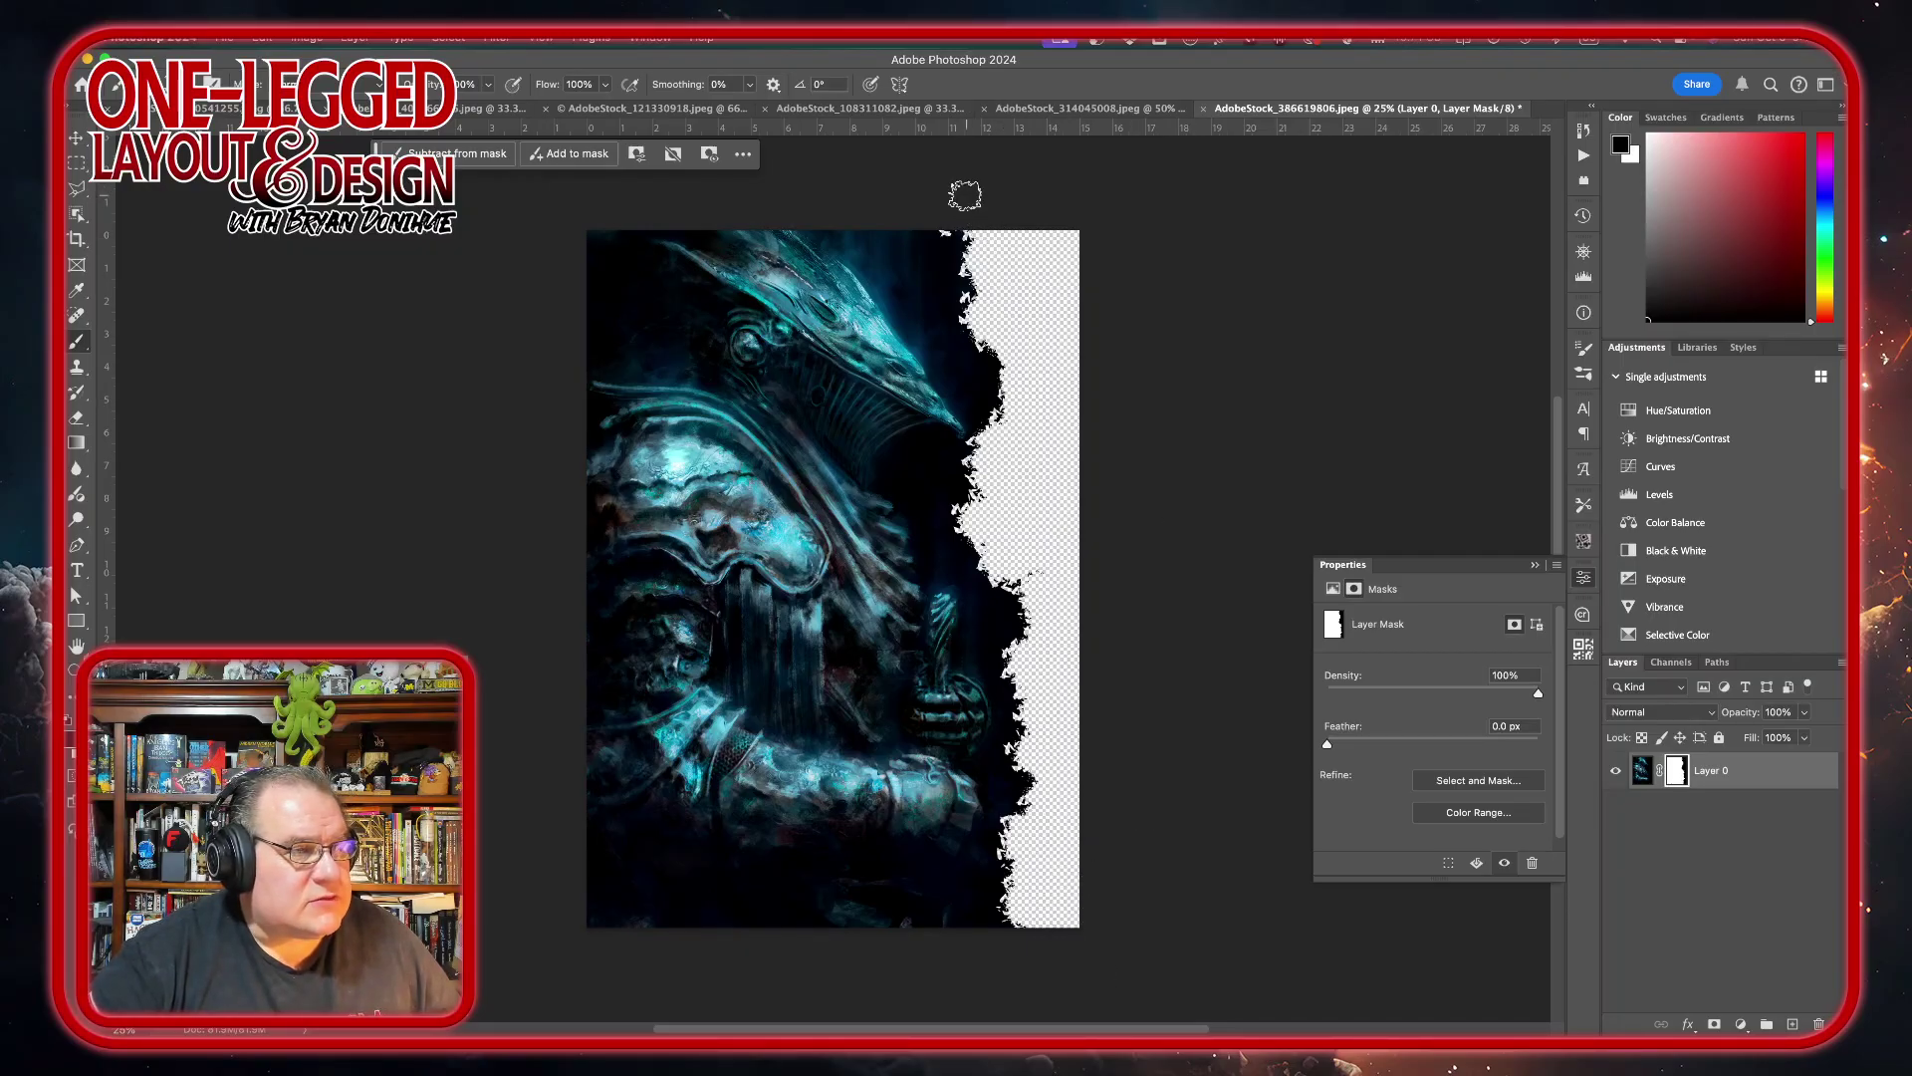
mouse_move(852, 171)
mouse_down()
mouse_move(931, 212)
mouse_move(696, 161)
mouse_move(738, 159)
mouse_move(690, 197)
mouse_move(776, 188)
mouse_move(585, 203)
mouse_move(807, 184)
mouse_up()
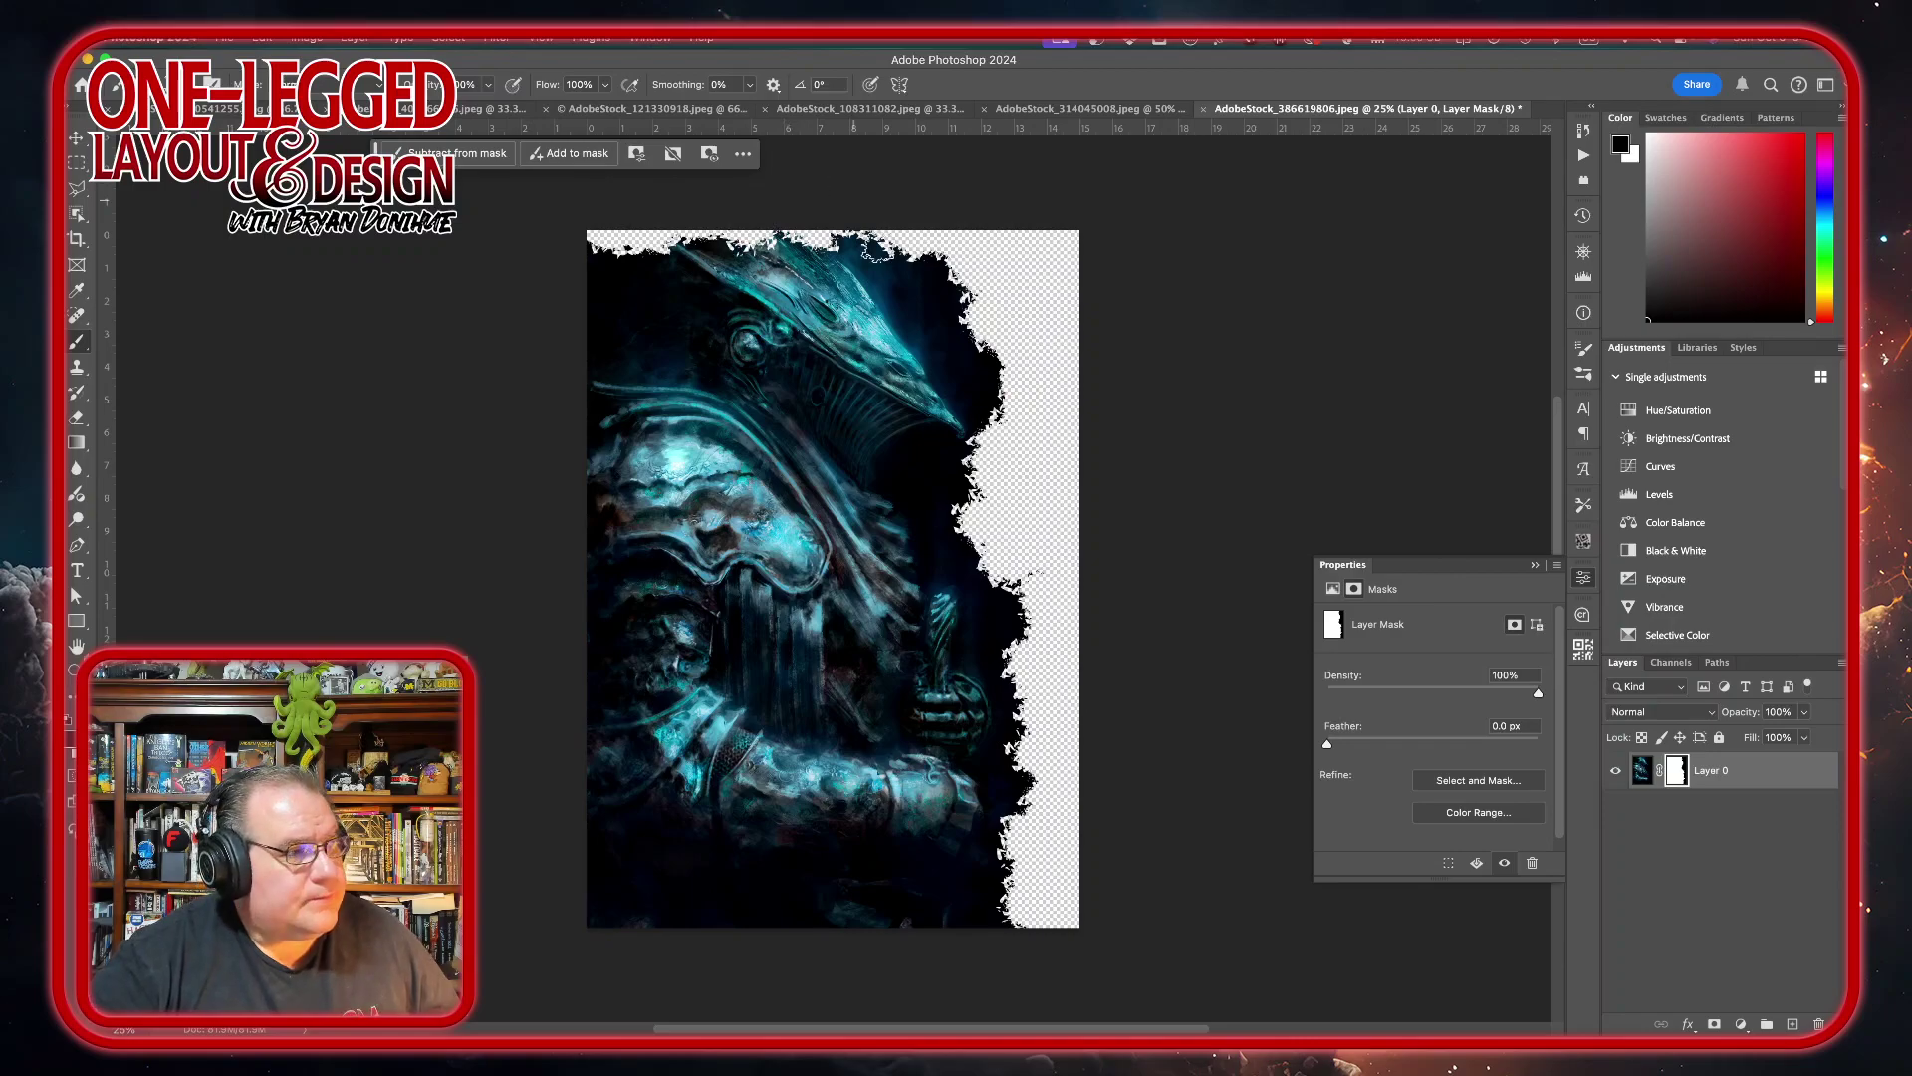
- Delete the painted layer mask from Layer 0
click(75, 135)
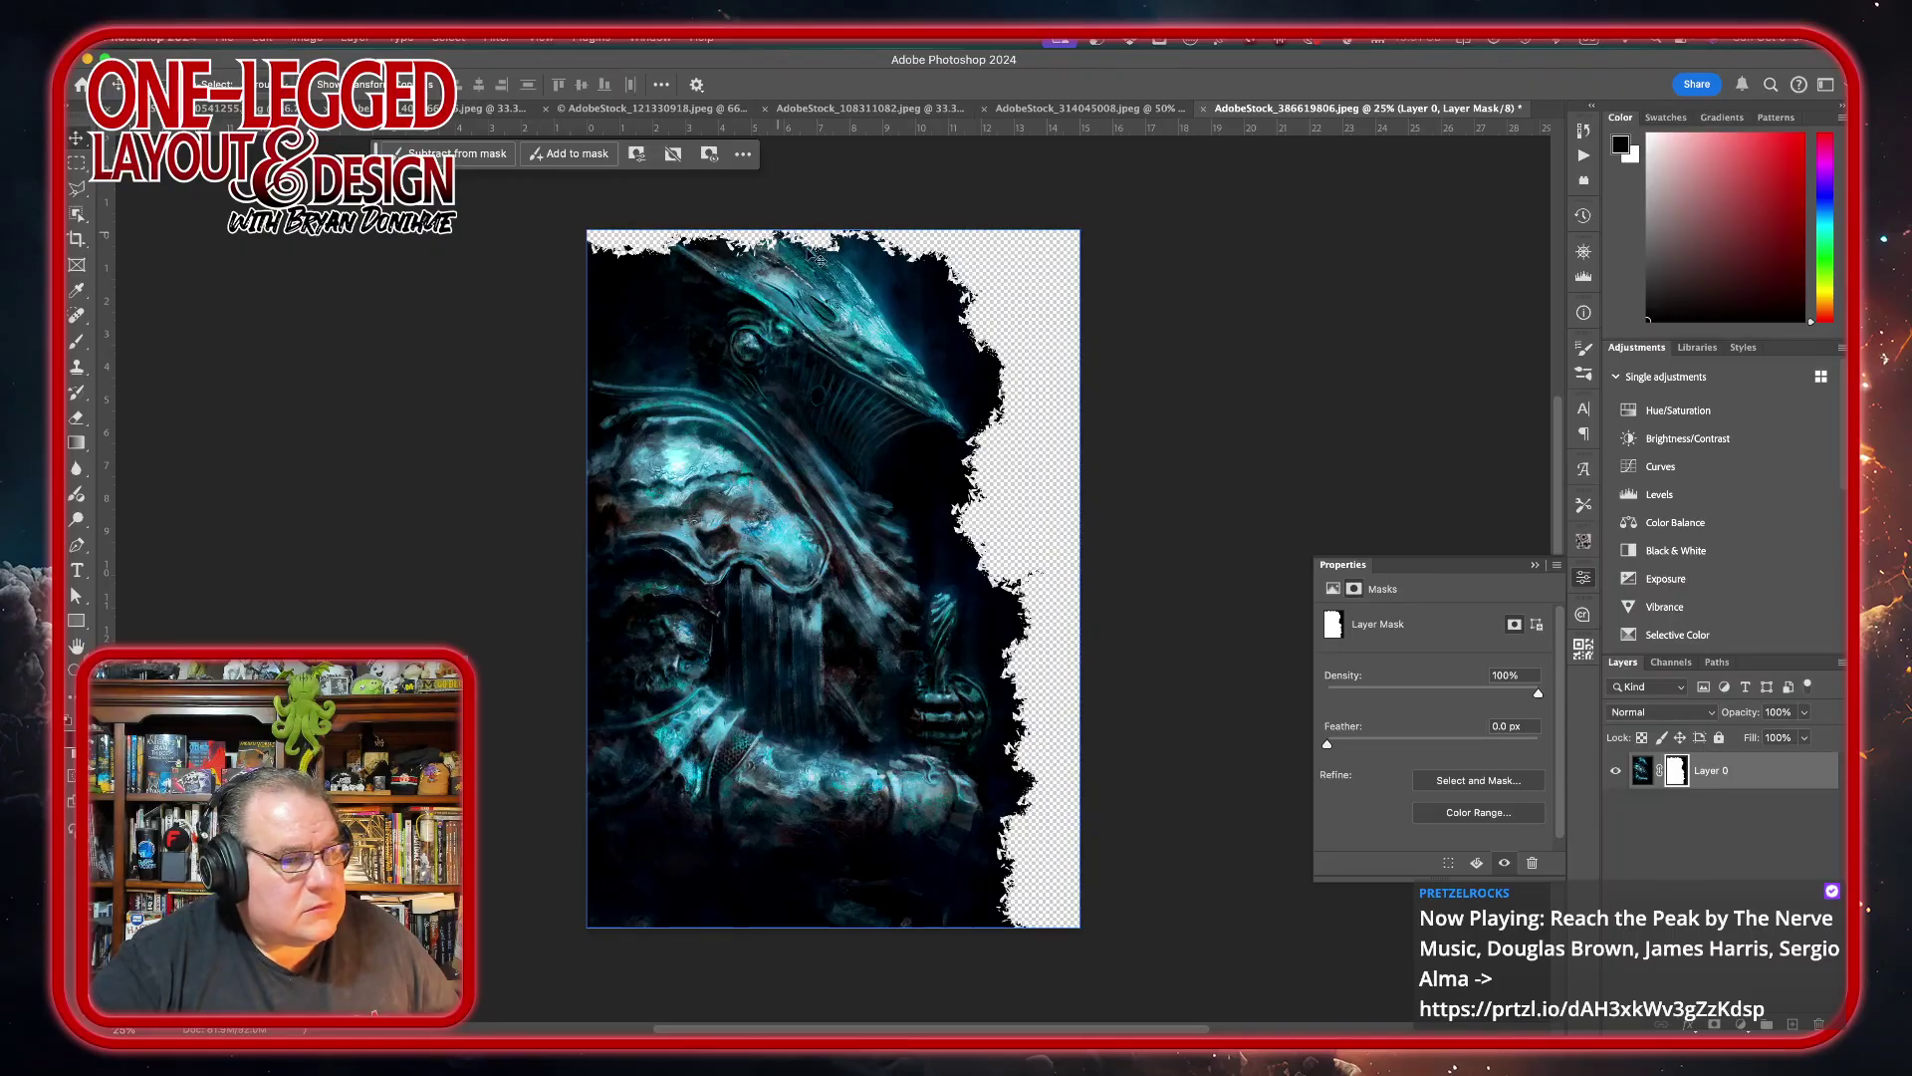
right_click(1683, 773)
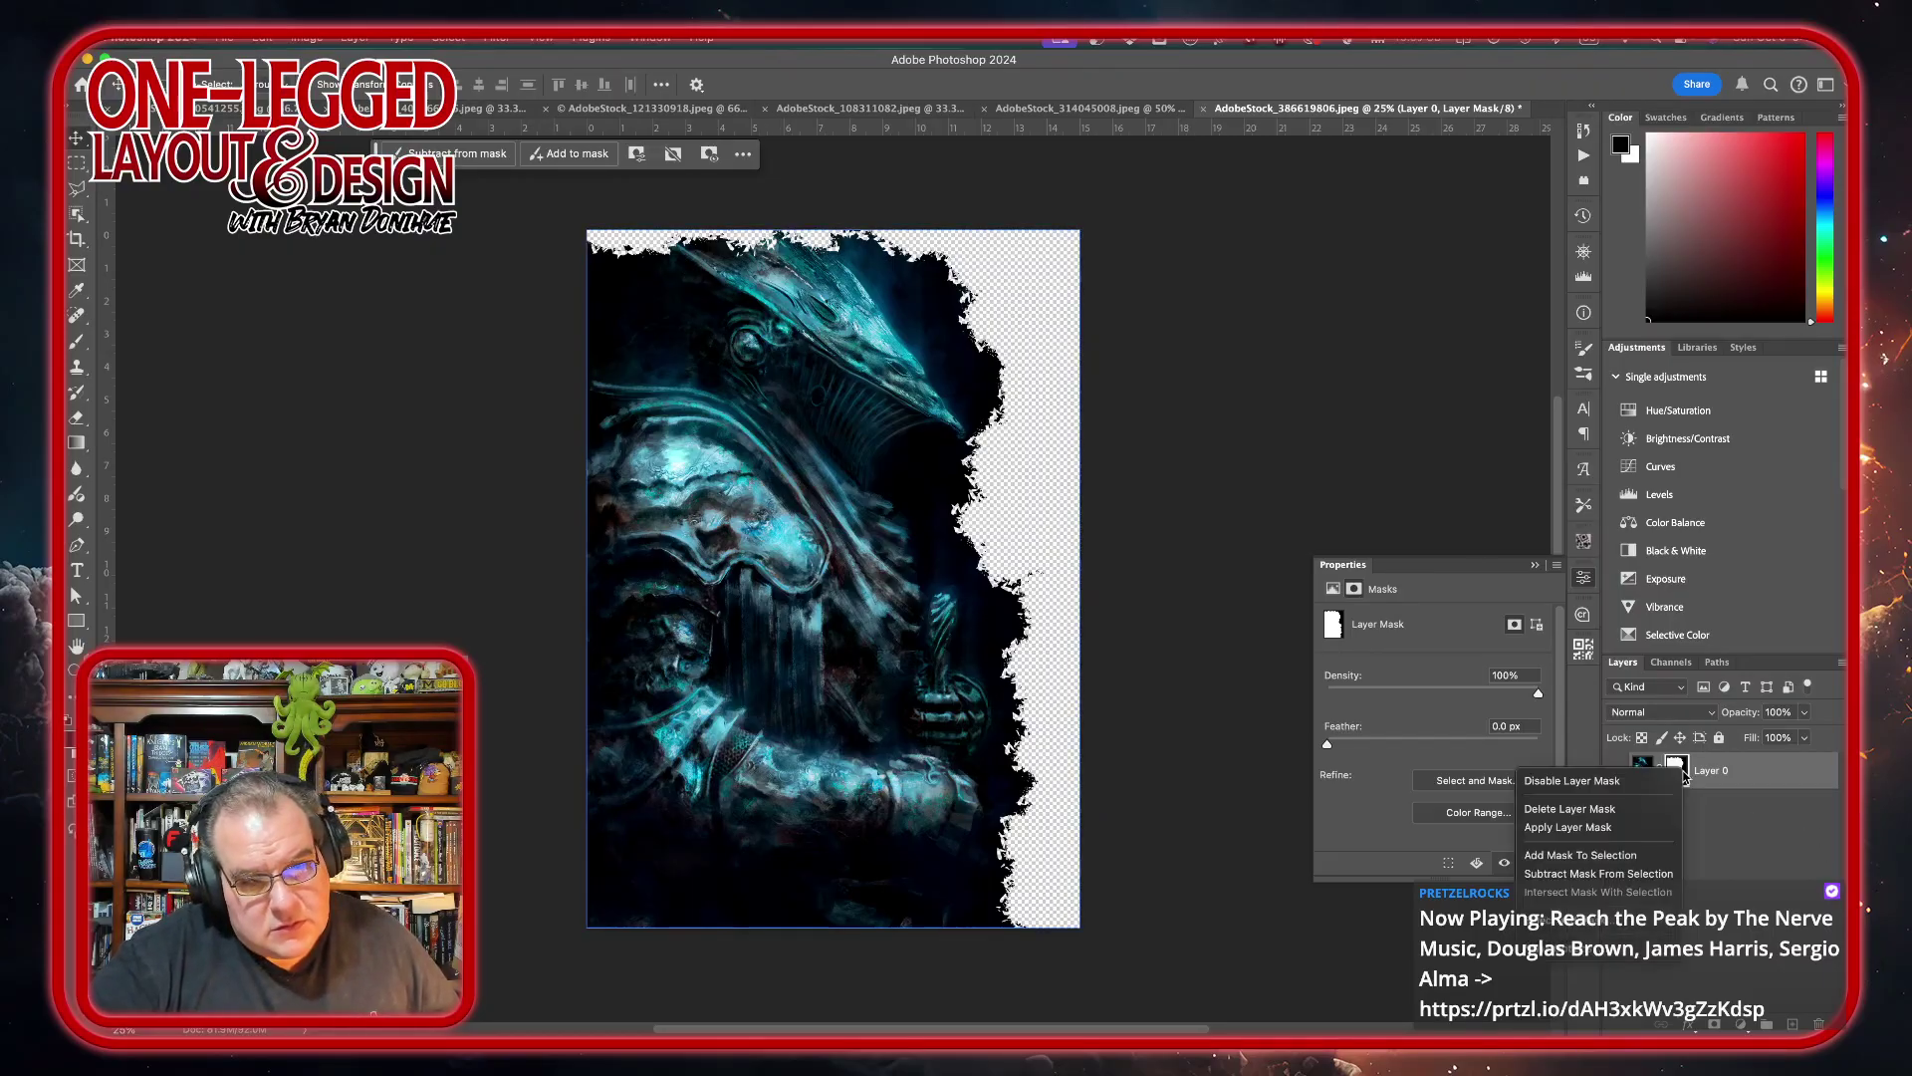
click(1646, 810)
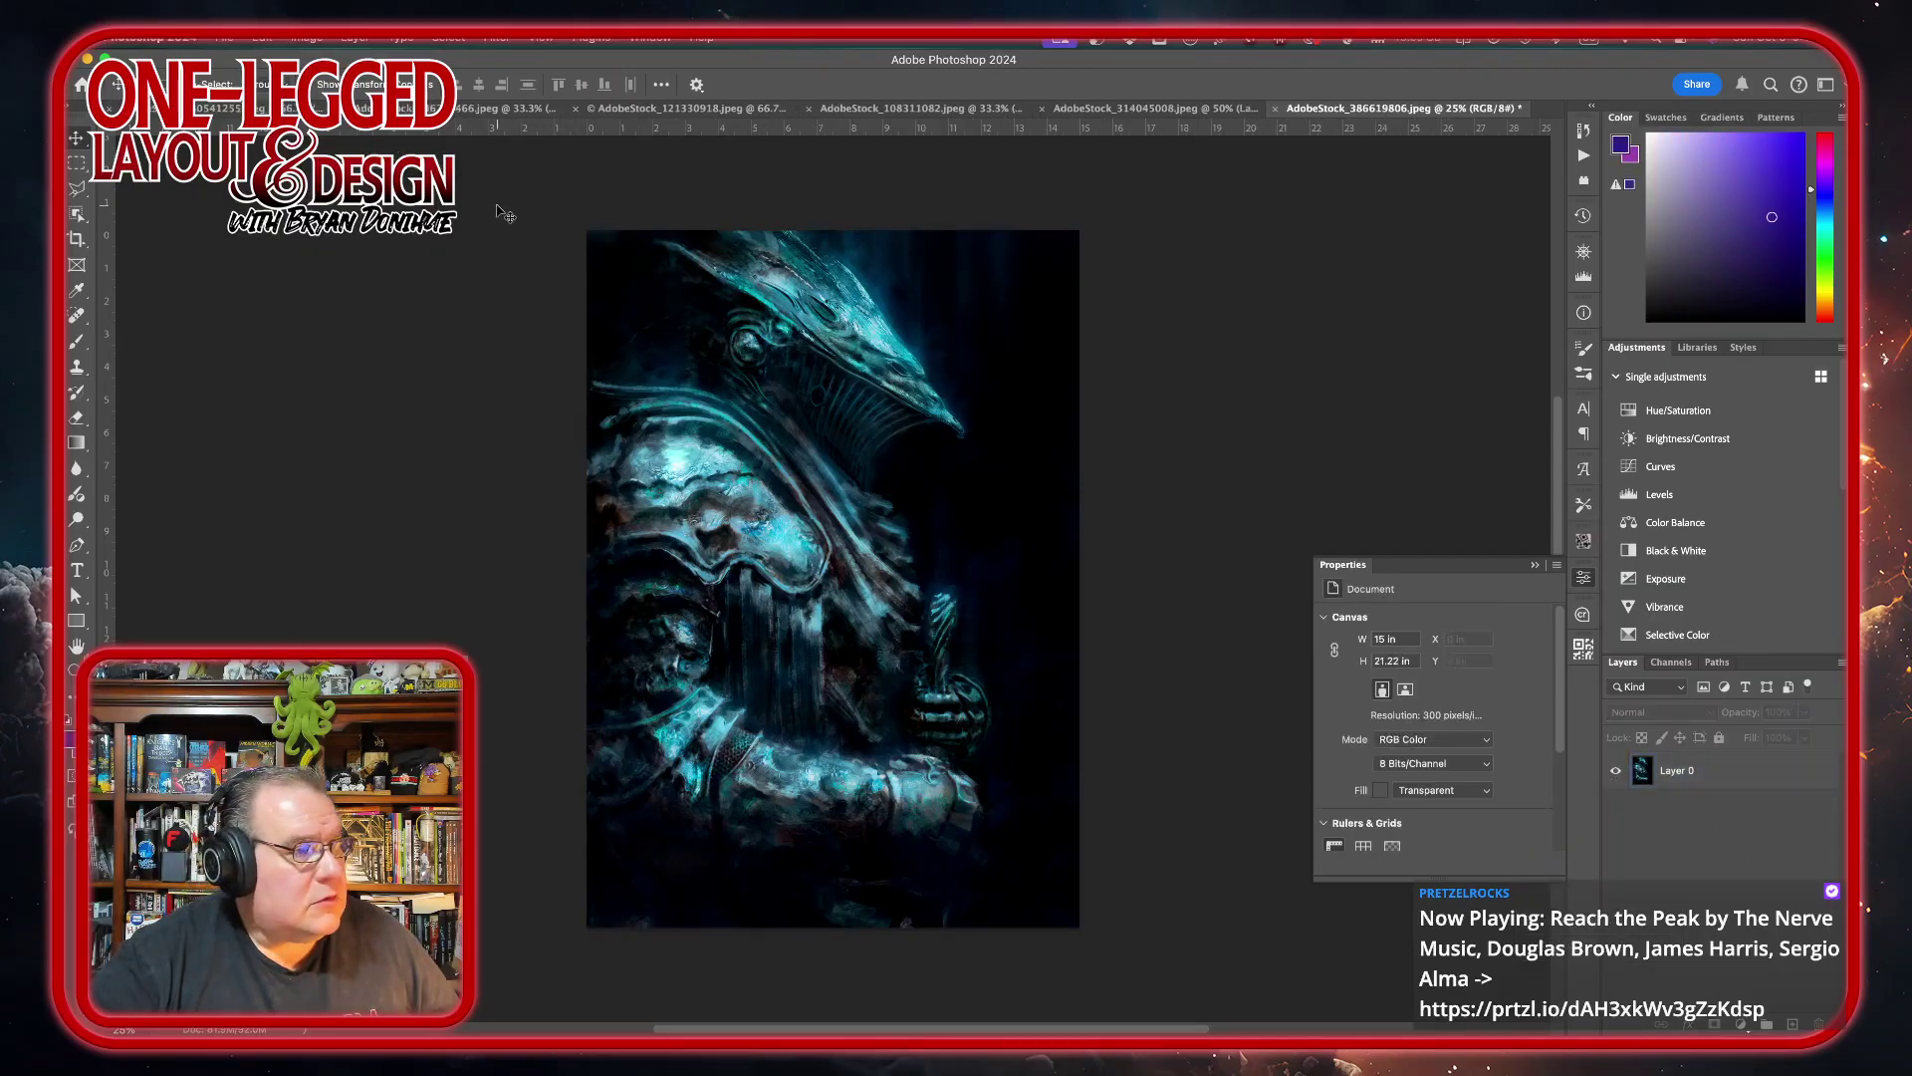
- Set up an Export As of the full knight image with JPG format and 50% scale
click(222, 40)
mouse_move(254, 319)
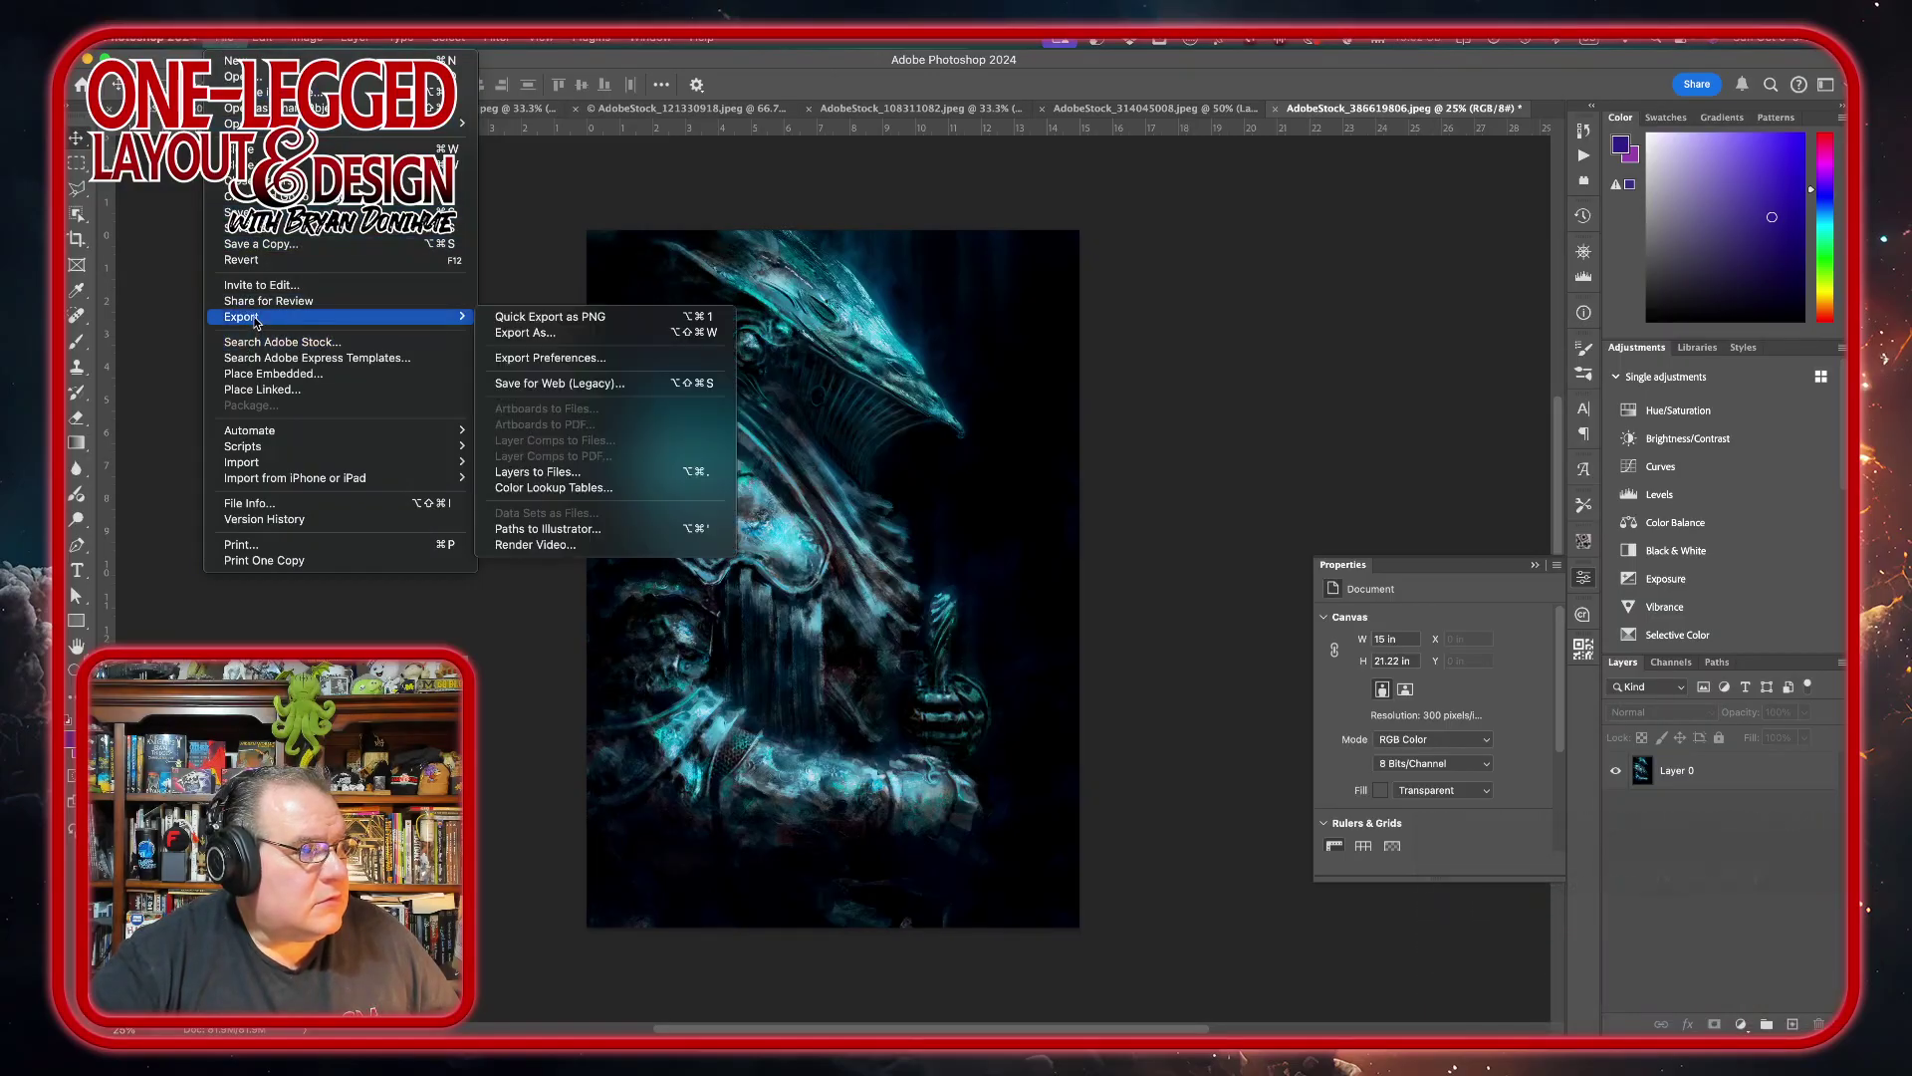
click(528, 333)
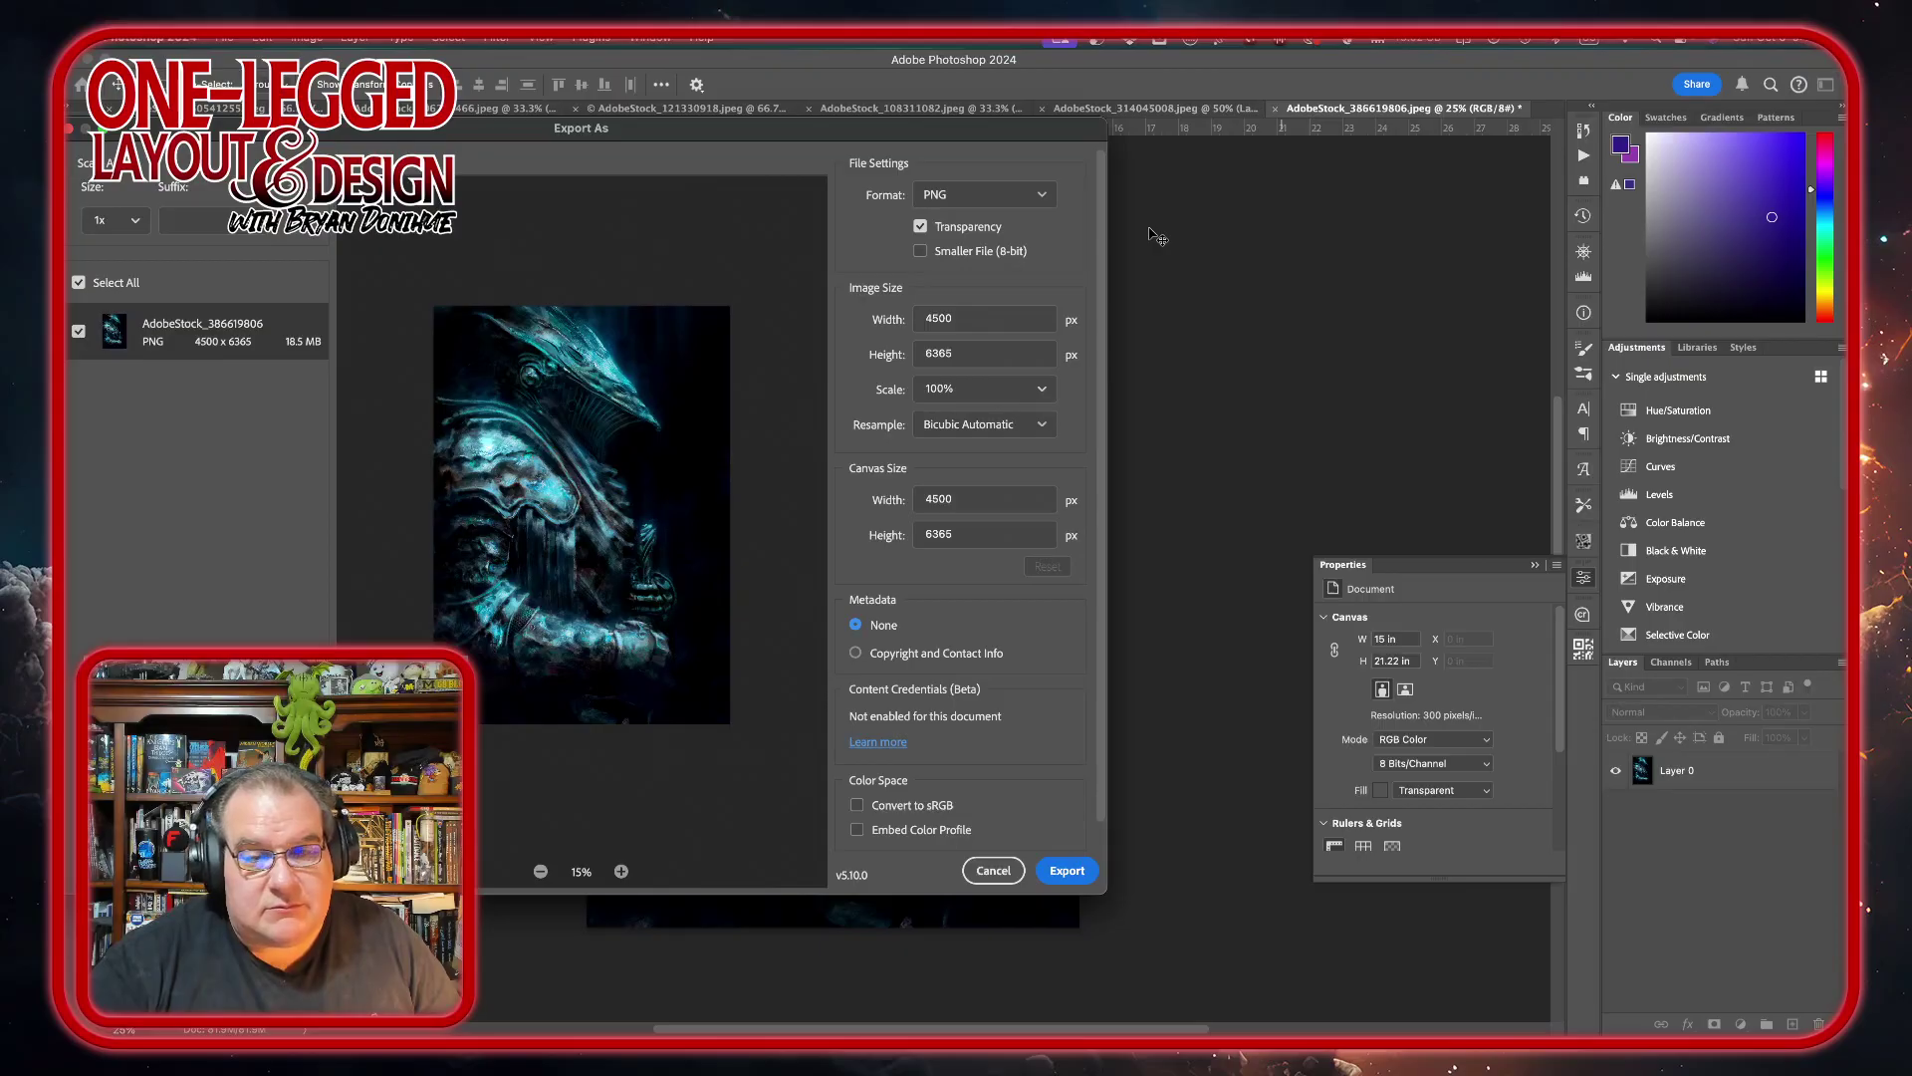
click(1044, 202)
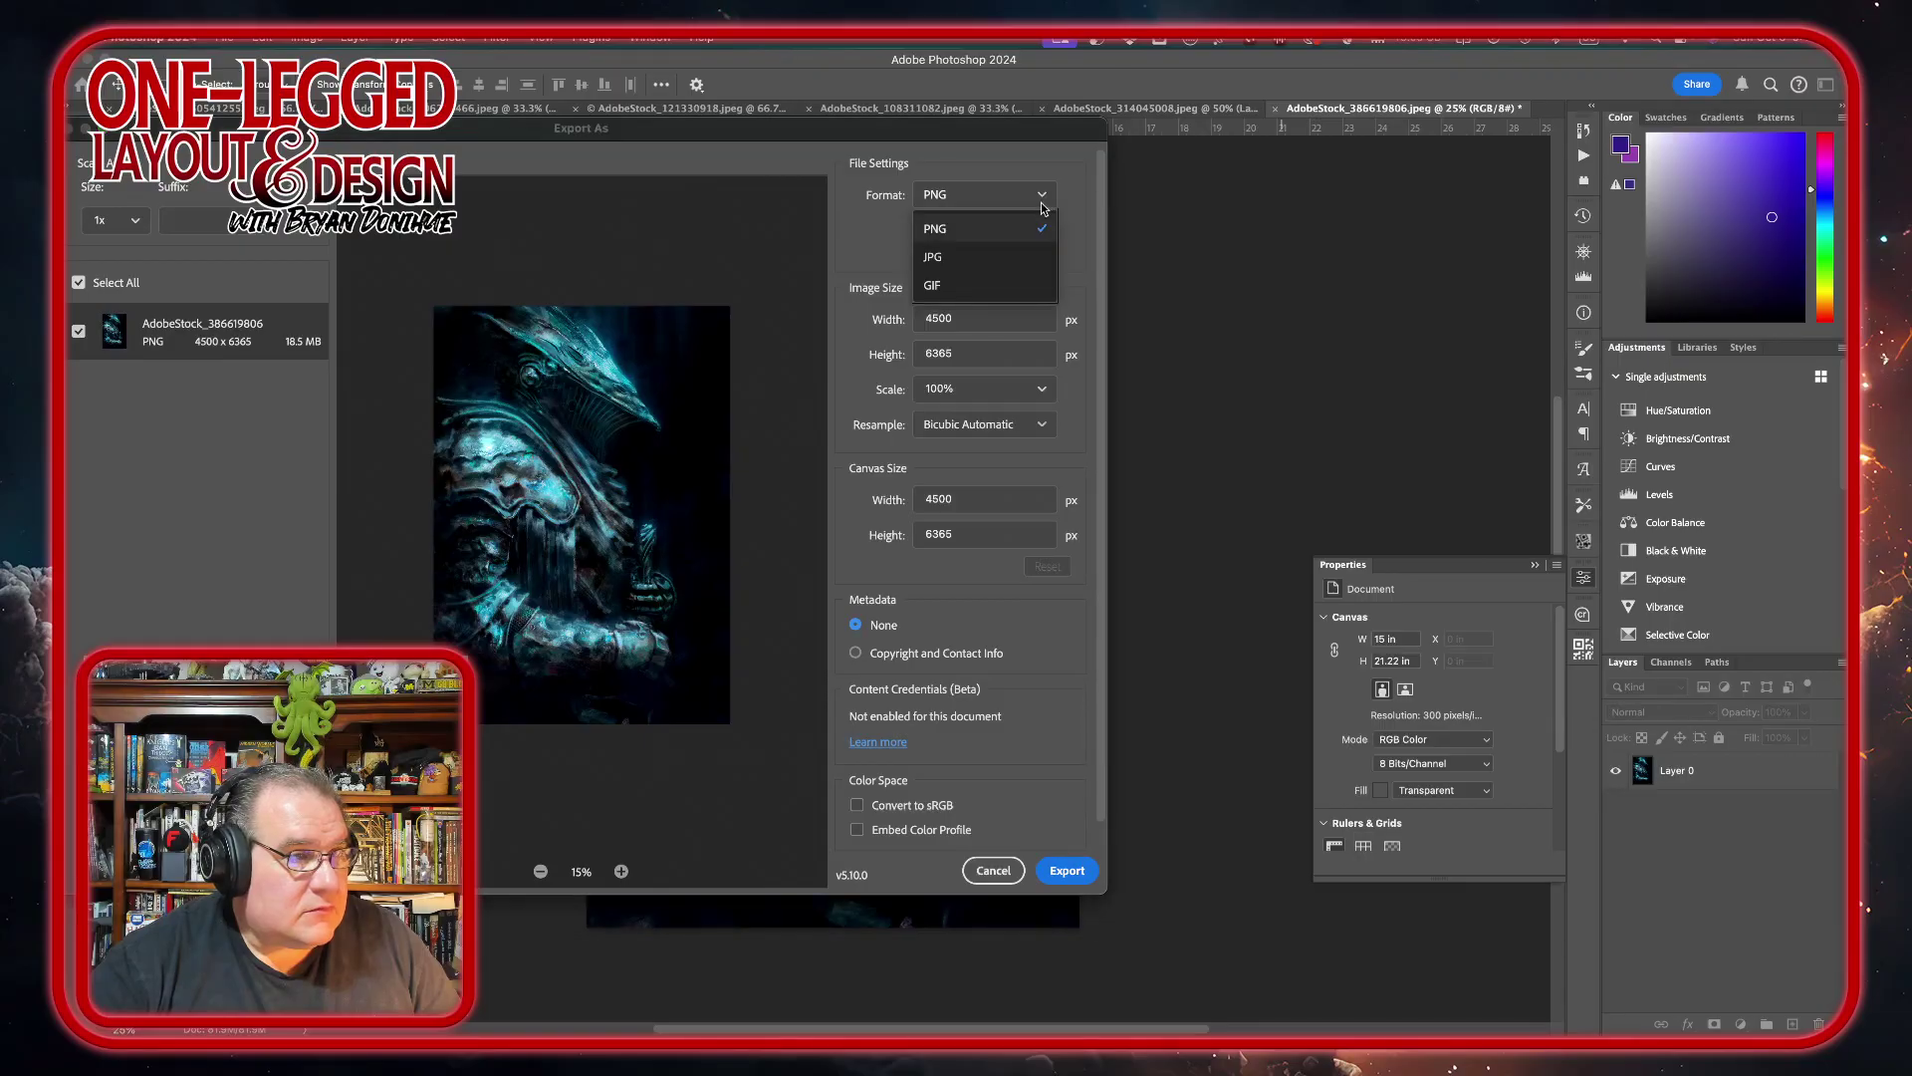
click(976, 260)
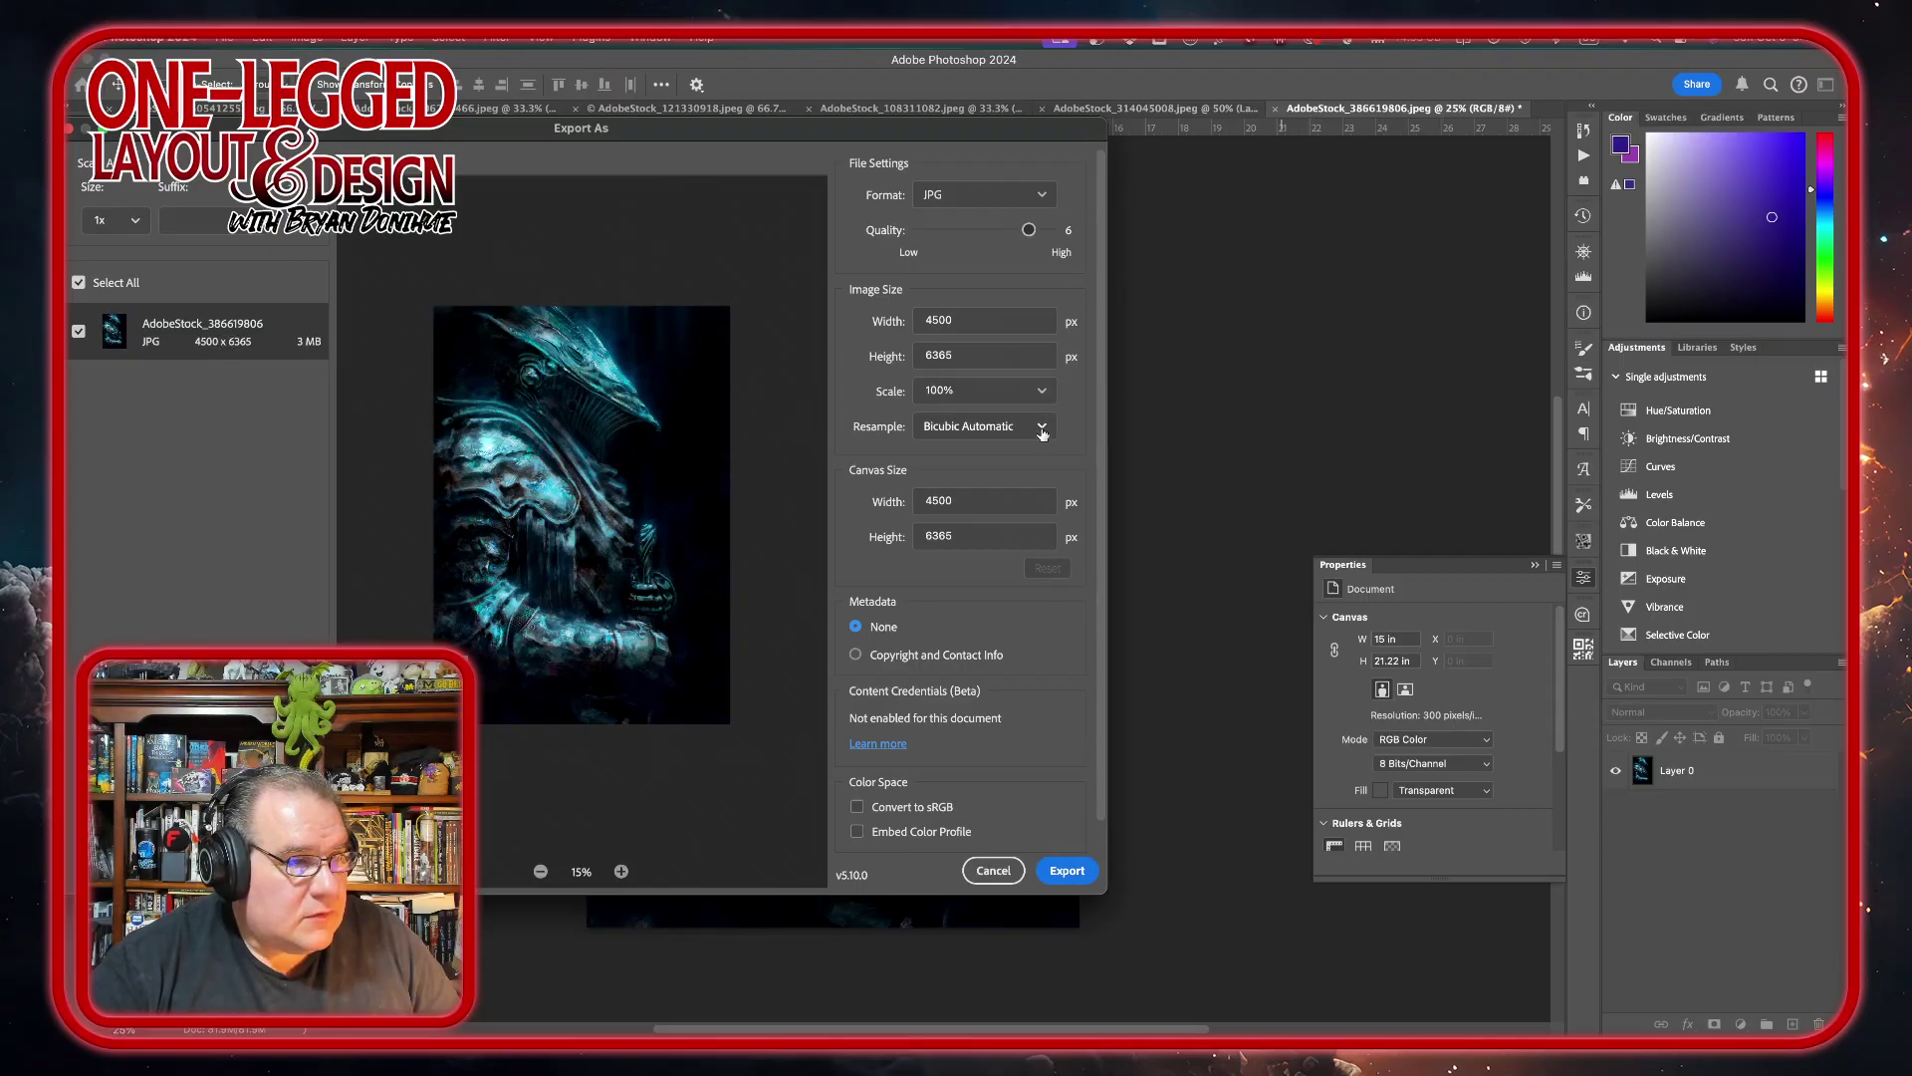
click(1041, 391)
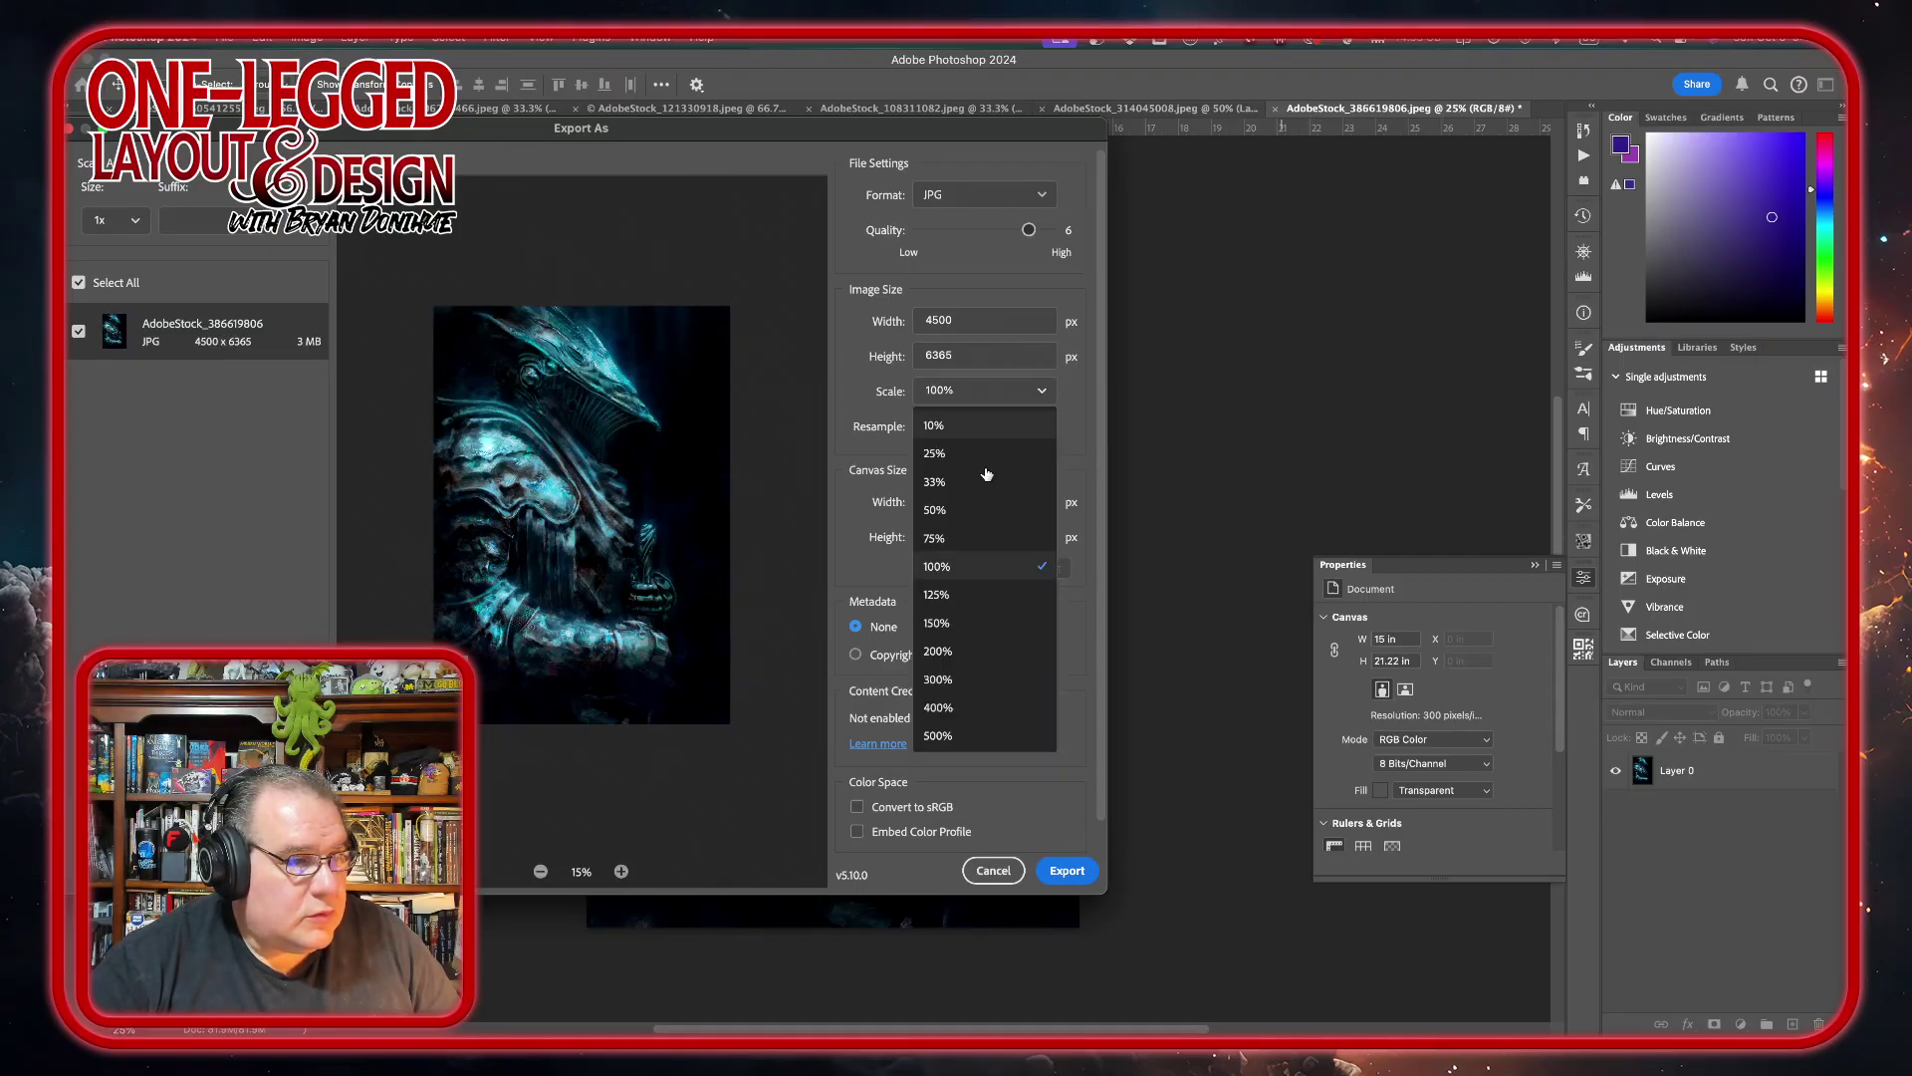
click(979, 505)
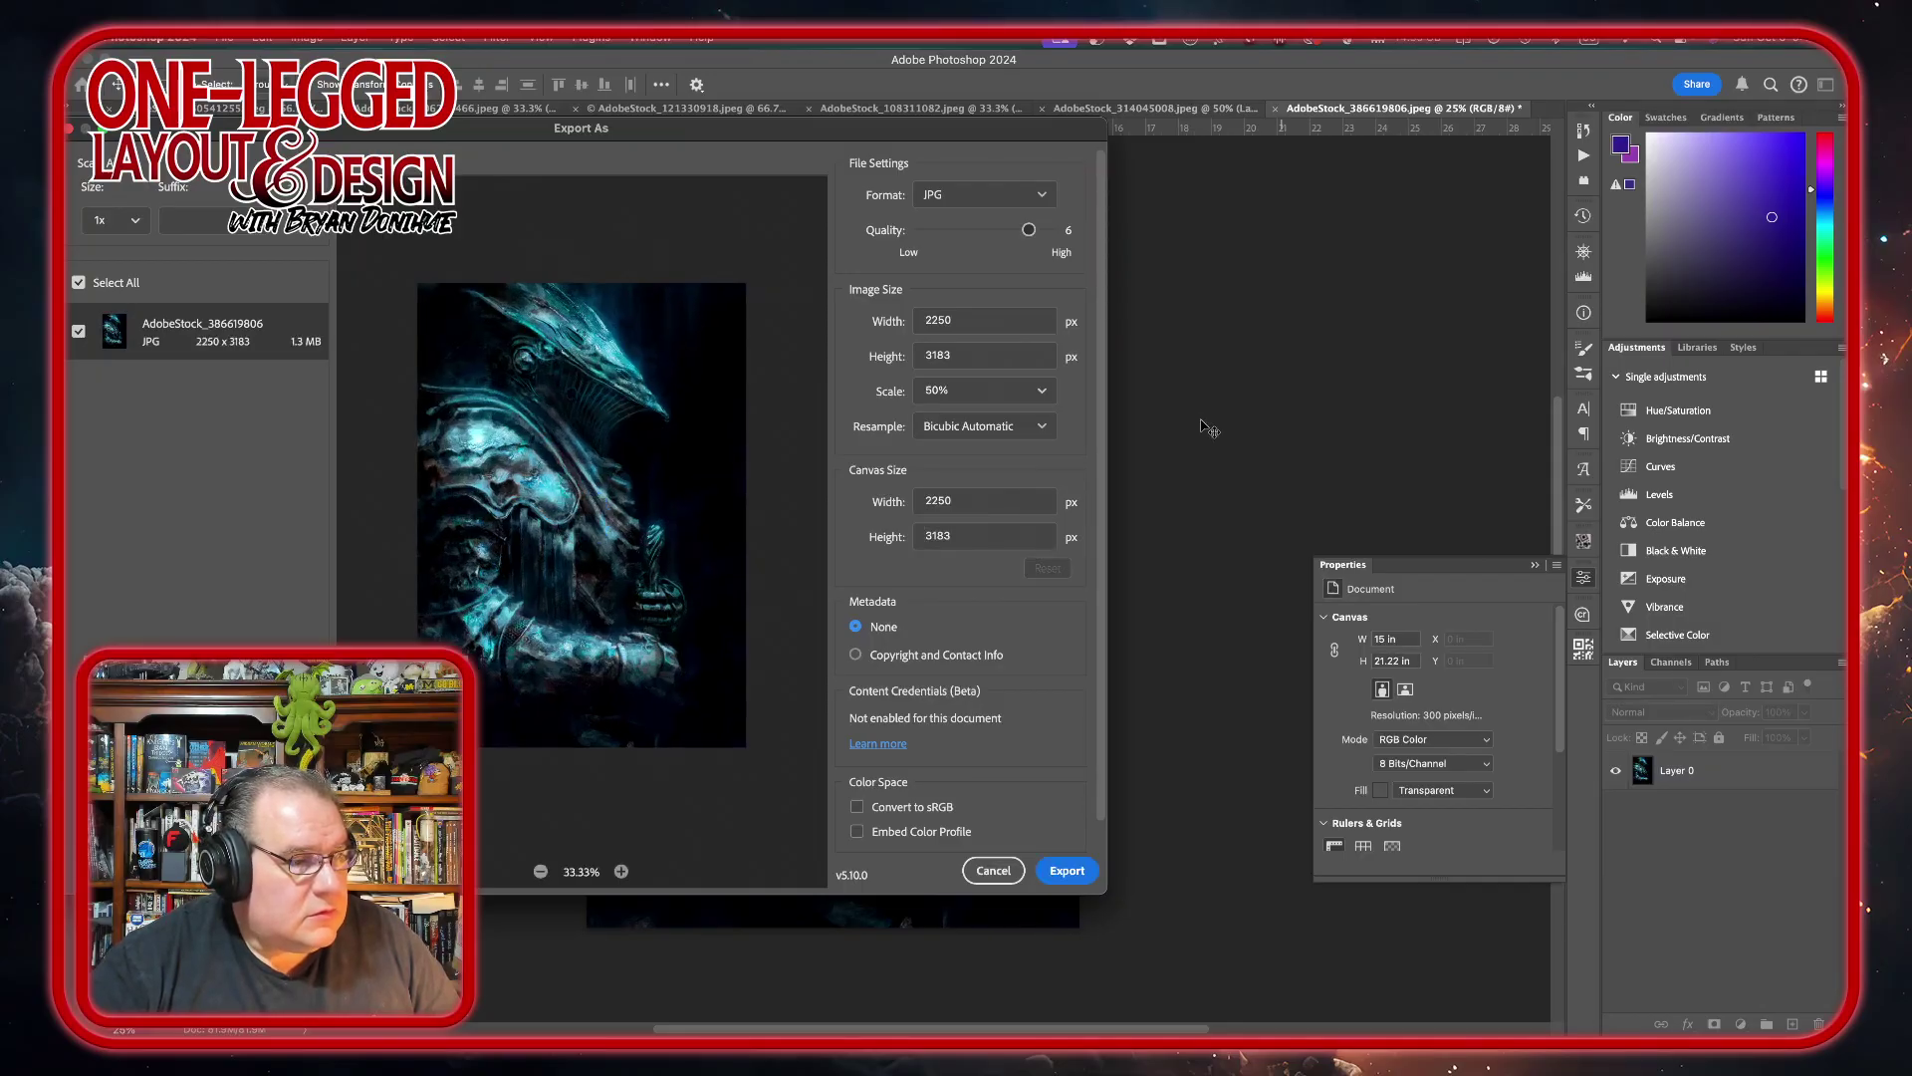
- Export the knight image to the Artwork folder as masked-AdobeStock_386619806.jpg
click(1064, 872)
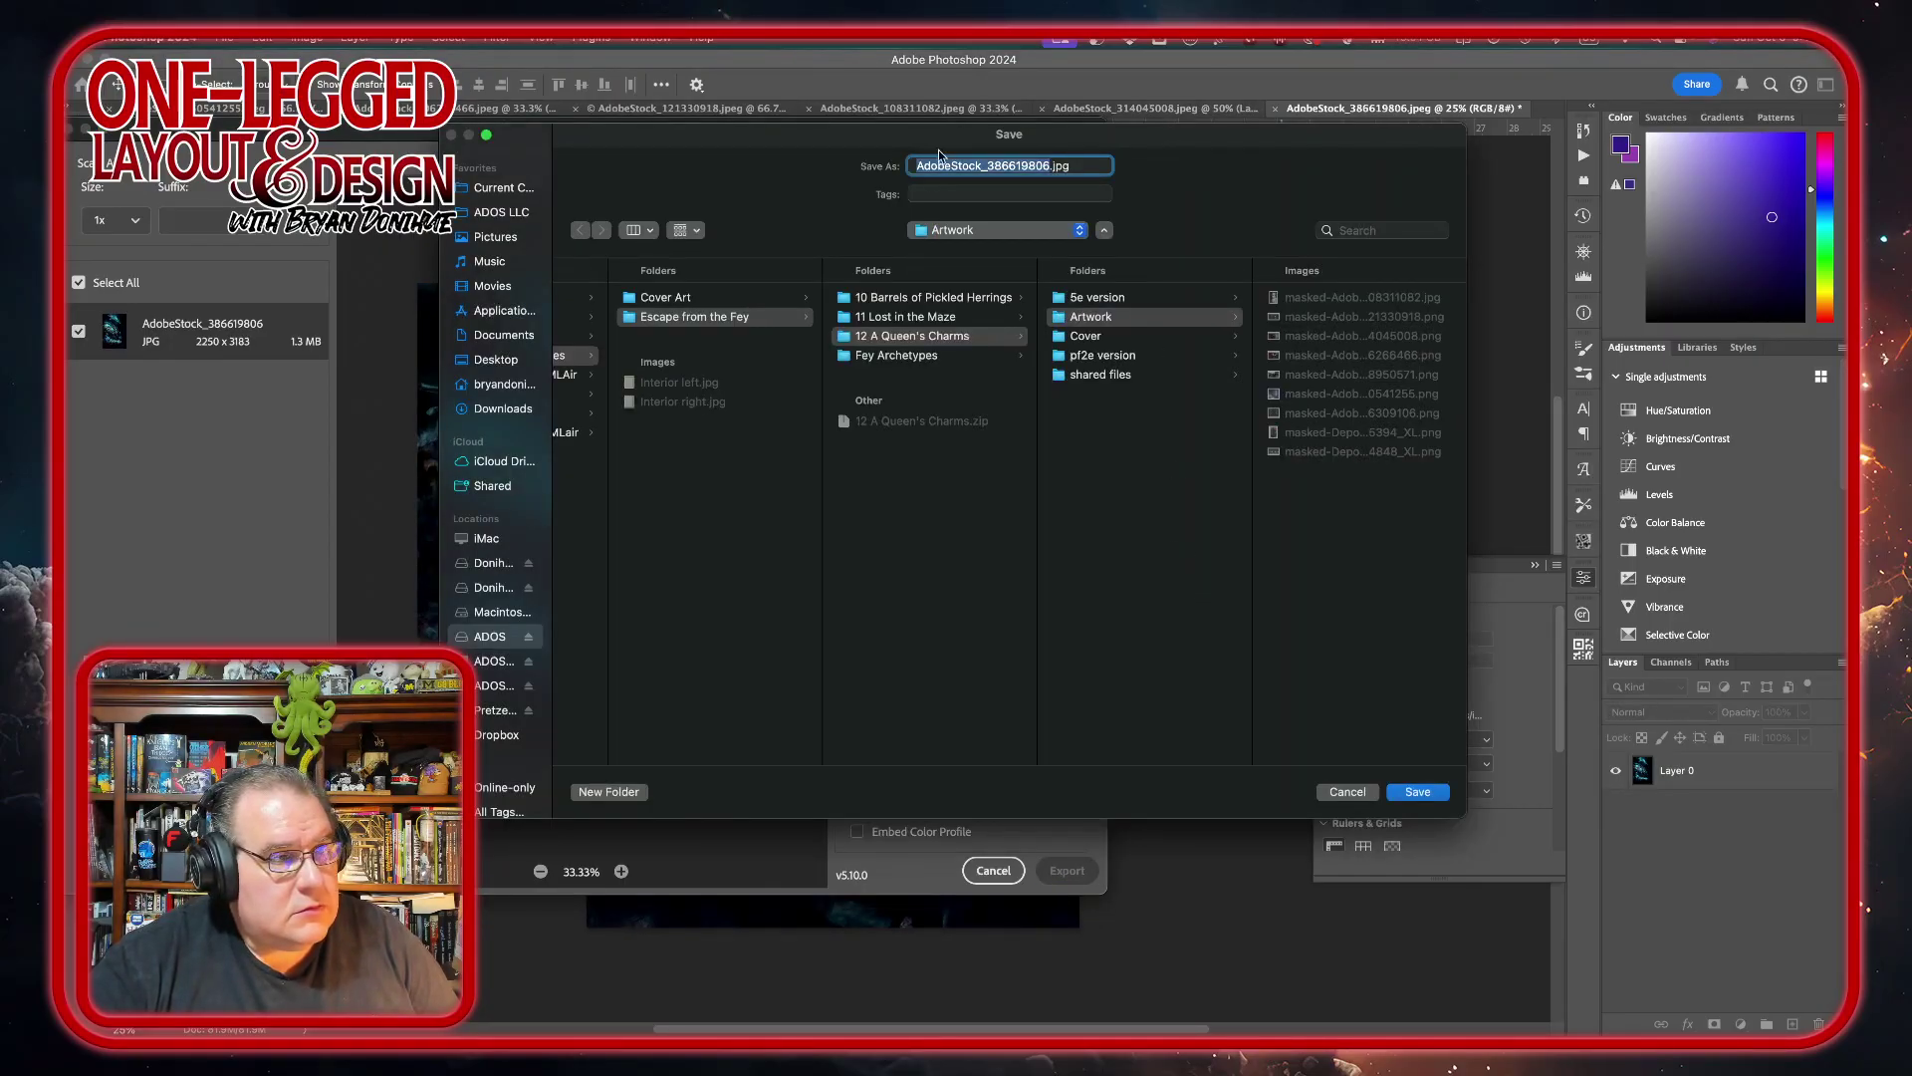
click(914, 170)
text(masked-)
key(Return)
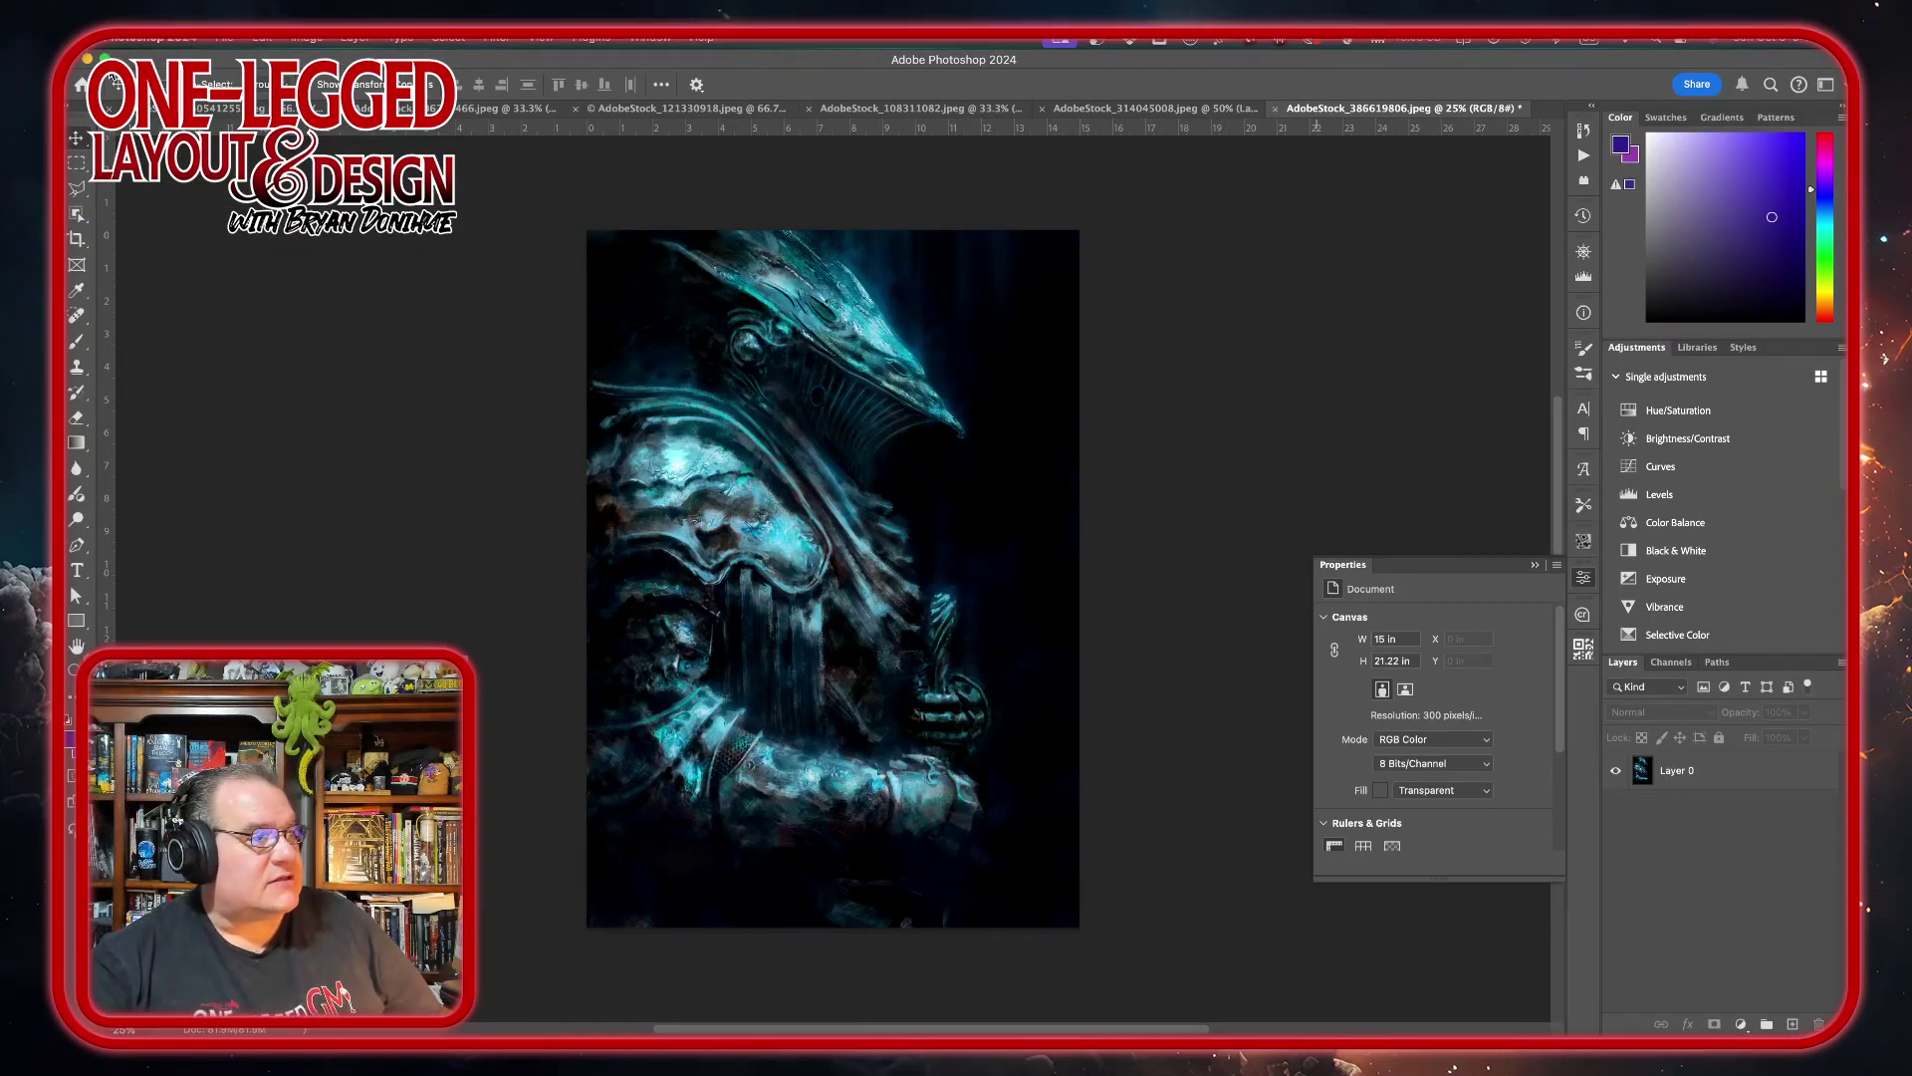
- Switch to InDesign and place the exported knight JPG from the Artwork folder below Reactive Strike, about 3.3 in wide
click(85, 60)
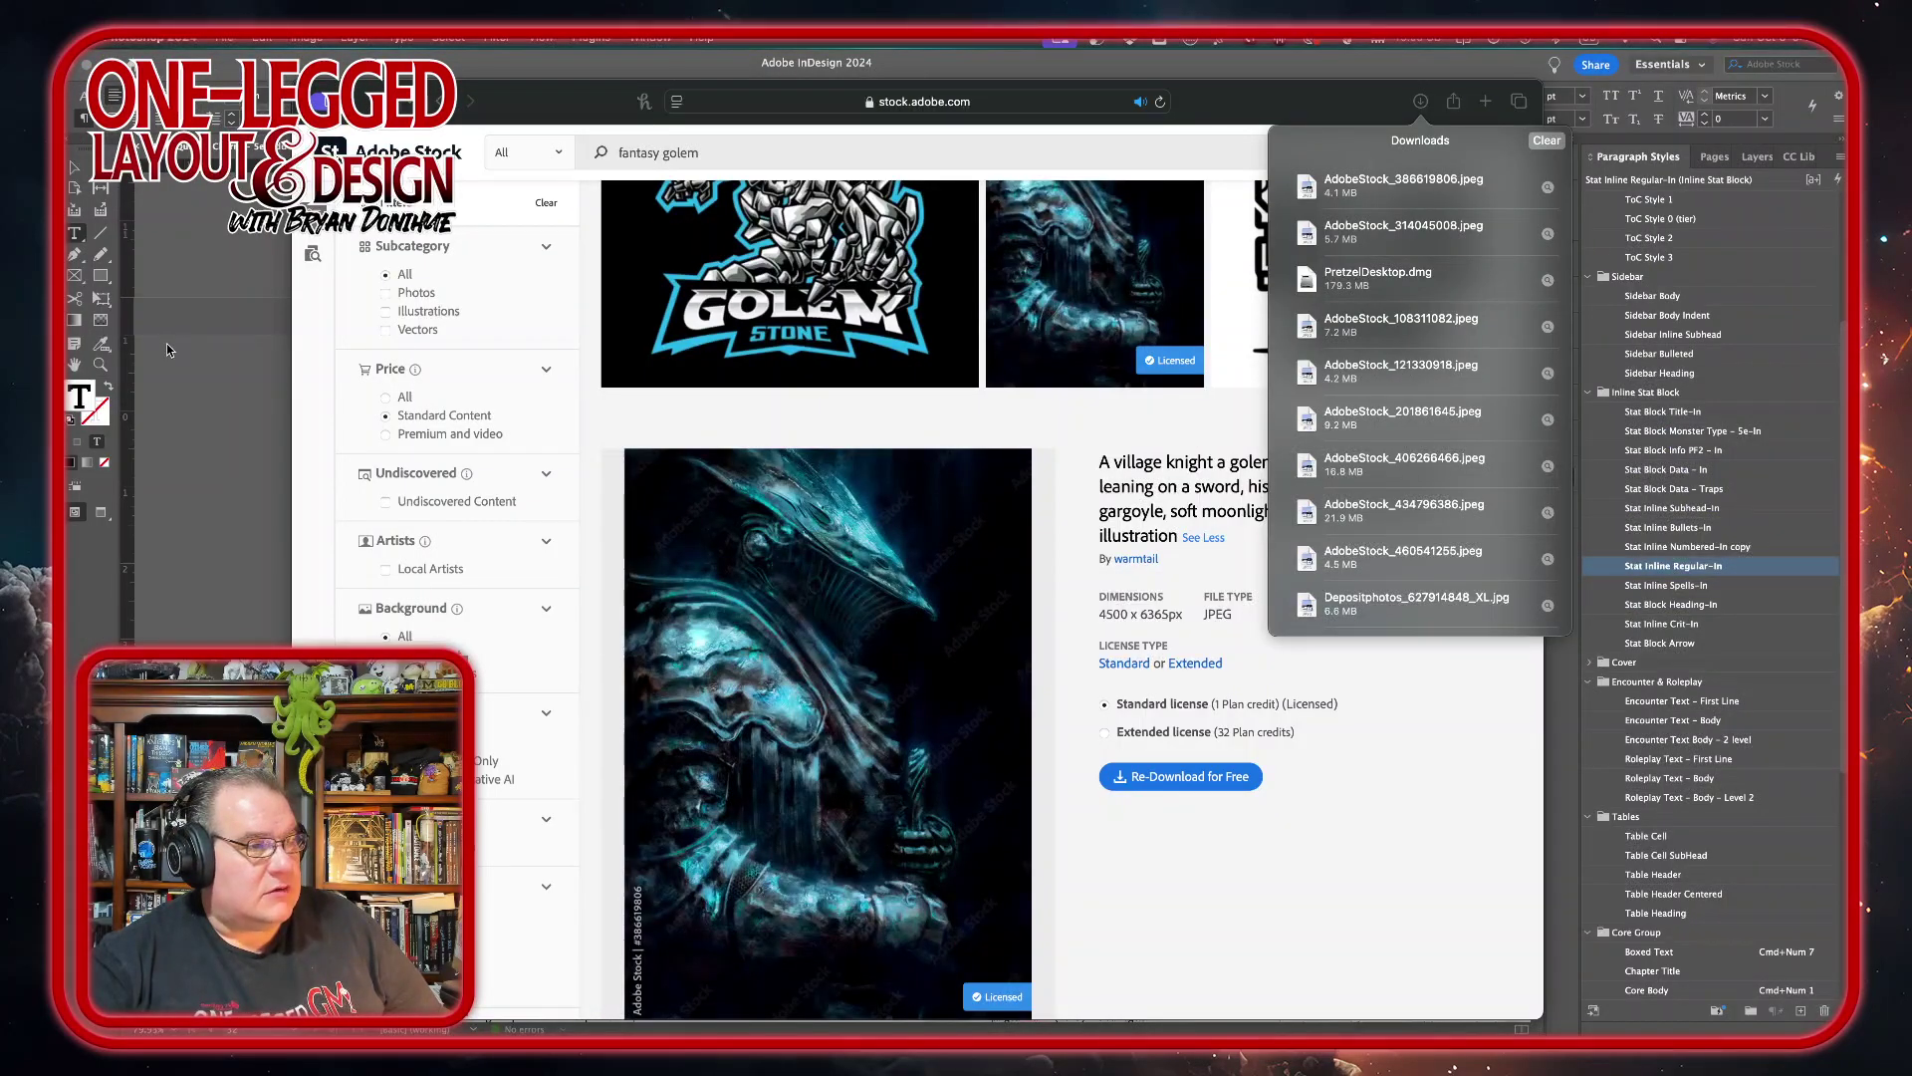
click(203, 321)
scroll(928, 492, down, 5)
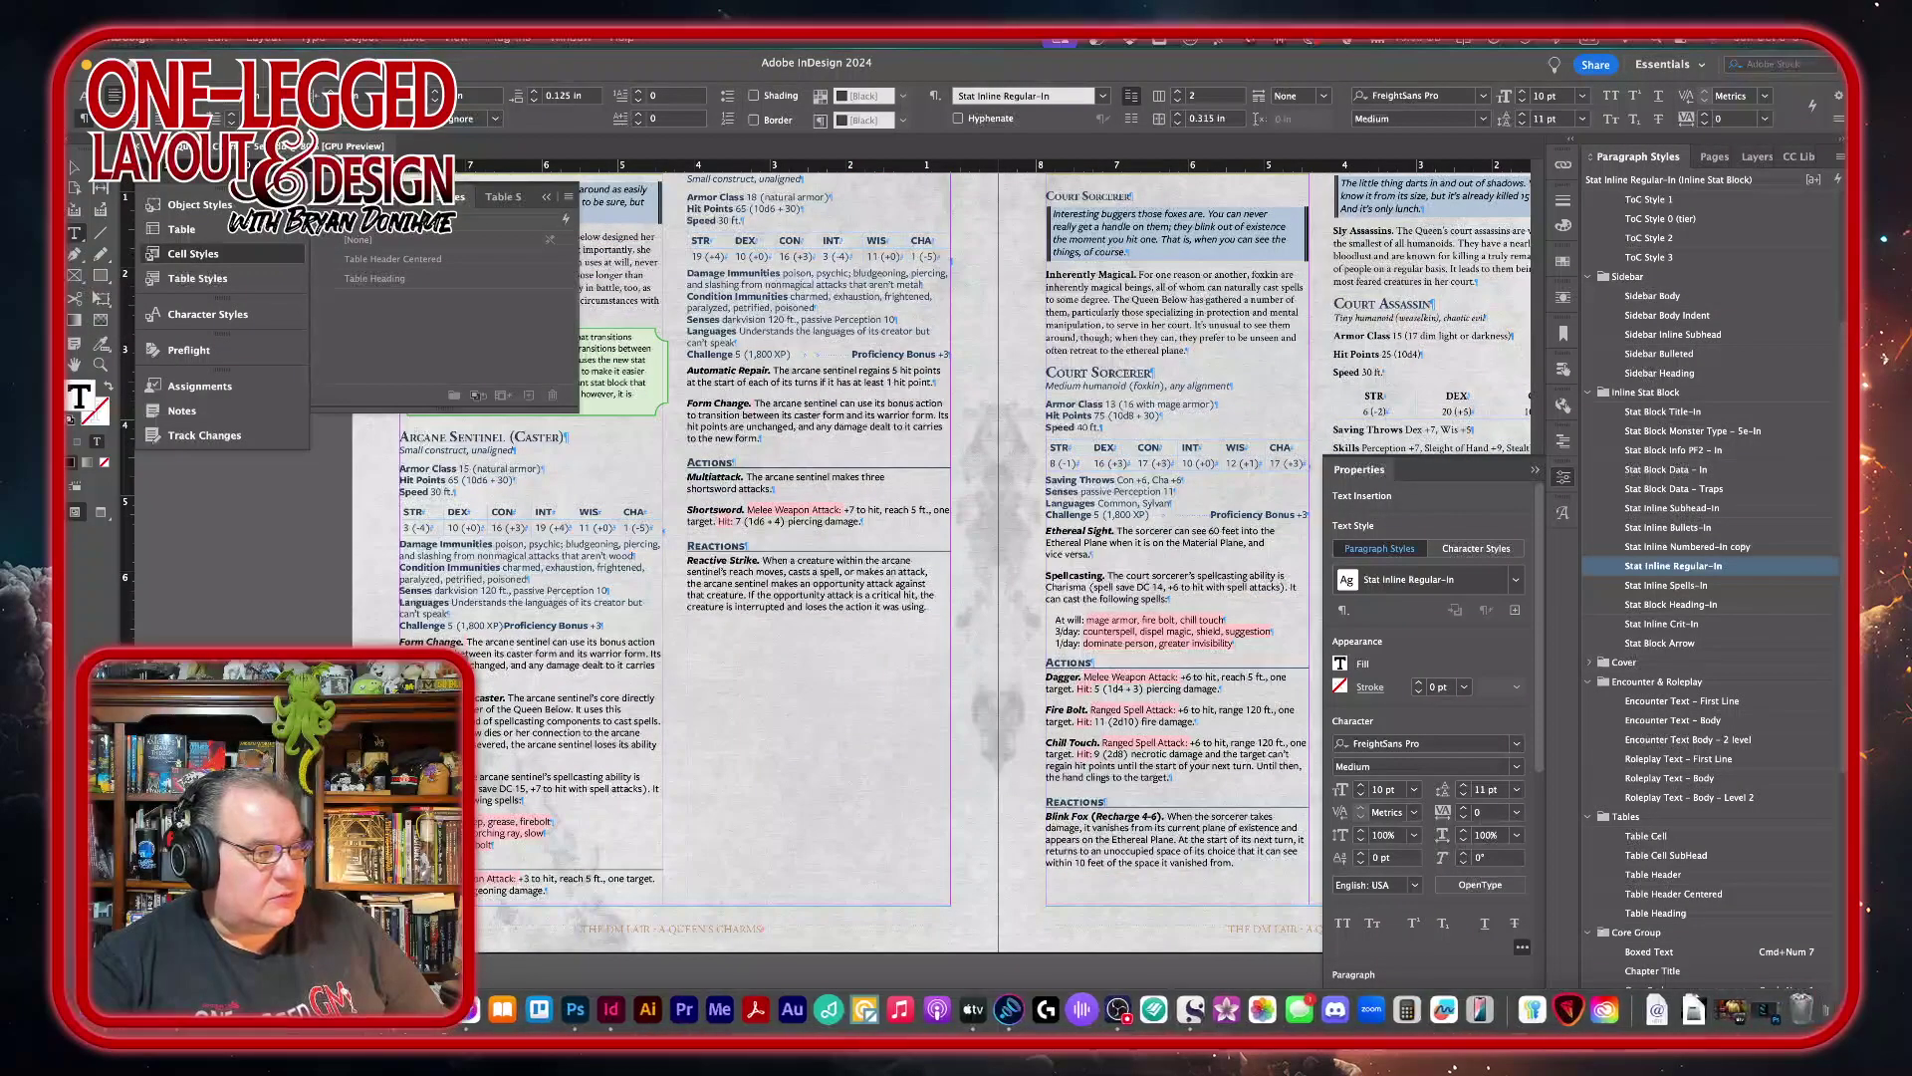
click(97, 1011)
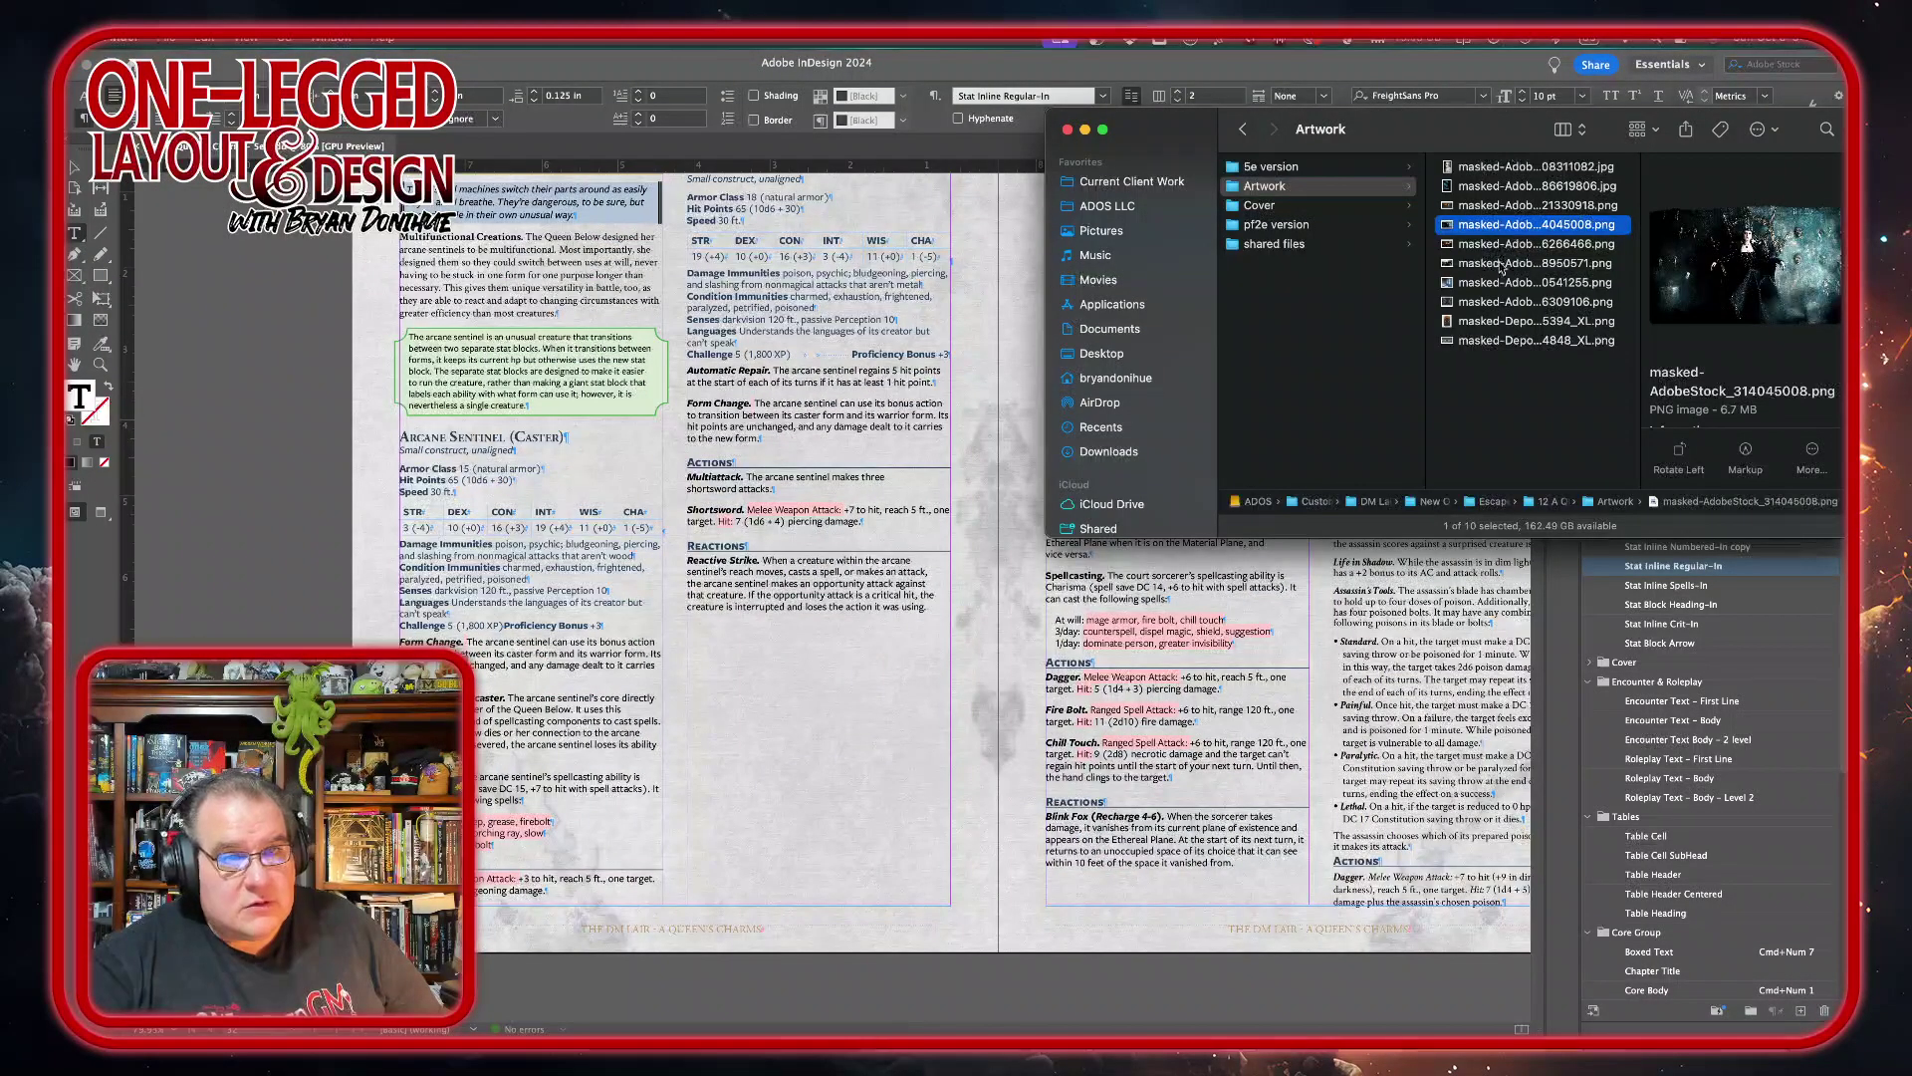
drag(1483, 187, 742, 698)
drag(699, 620, 951, 818)
key(Escape)
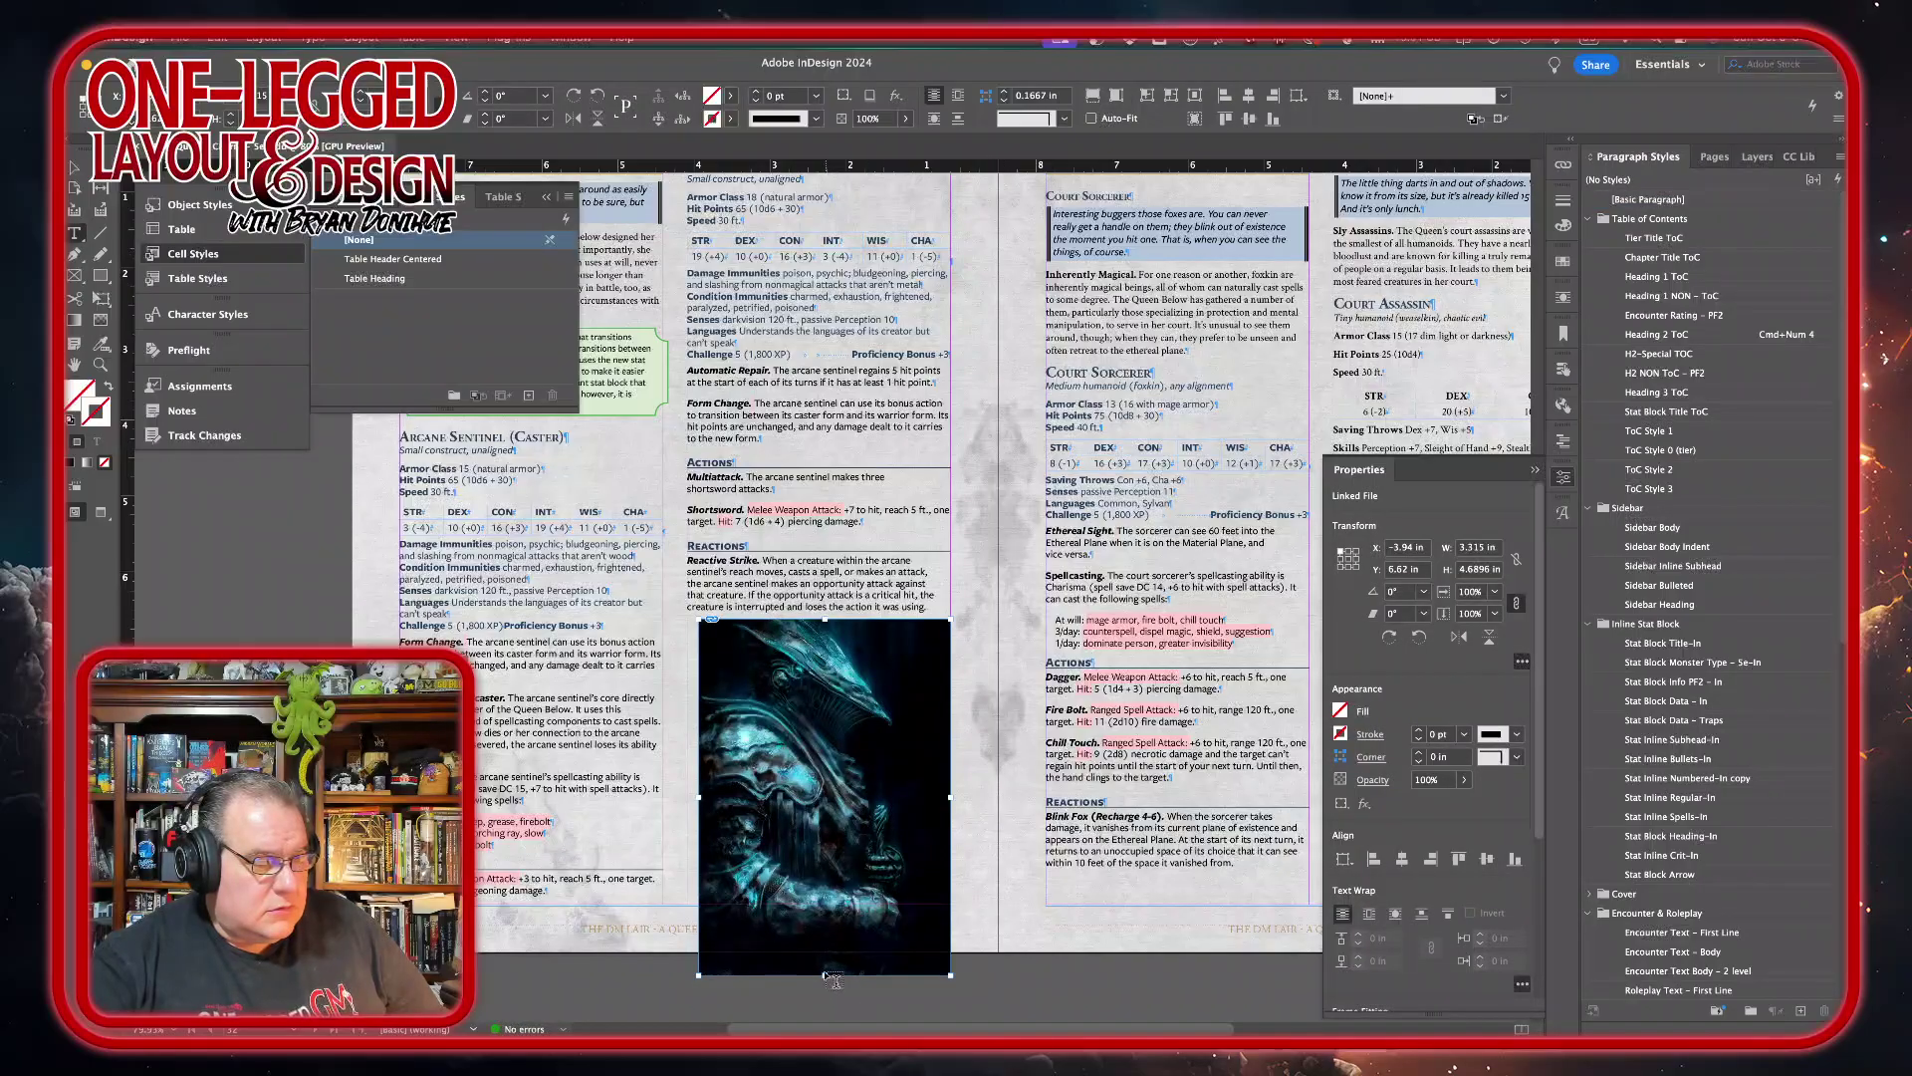
- Crop the knight frame from below to about 3.77 in high and flip it horizontally, repositioned in the column's empty space
click(77, 167)
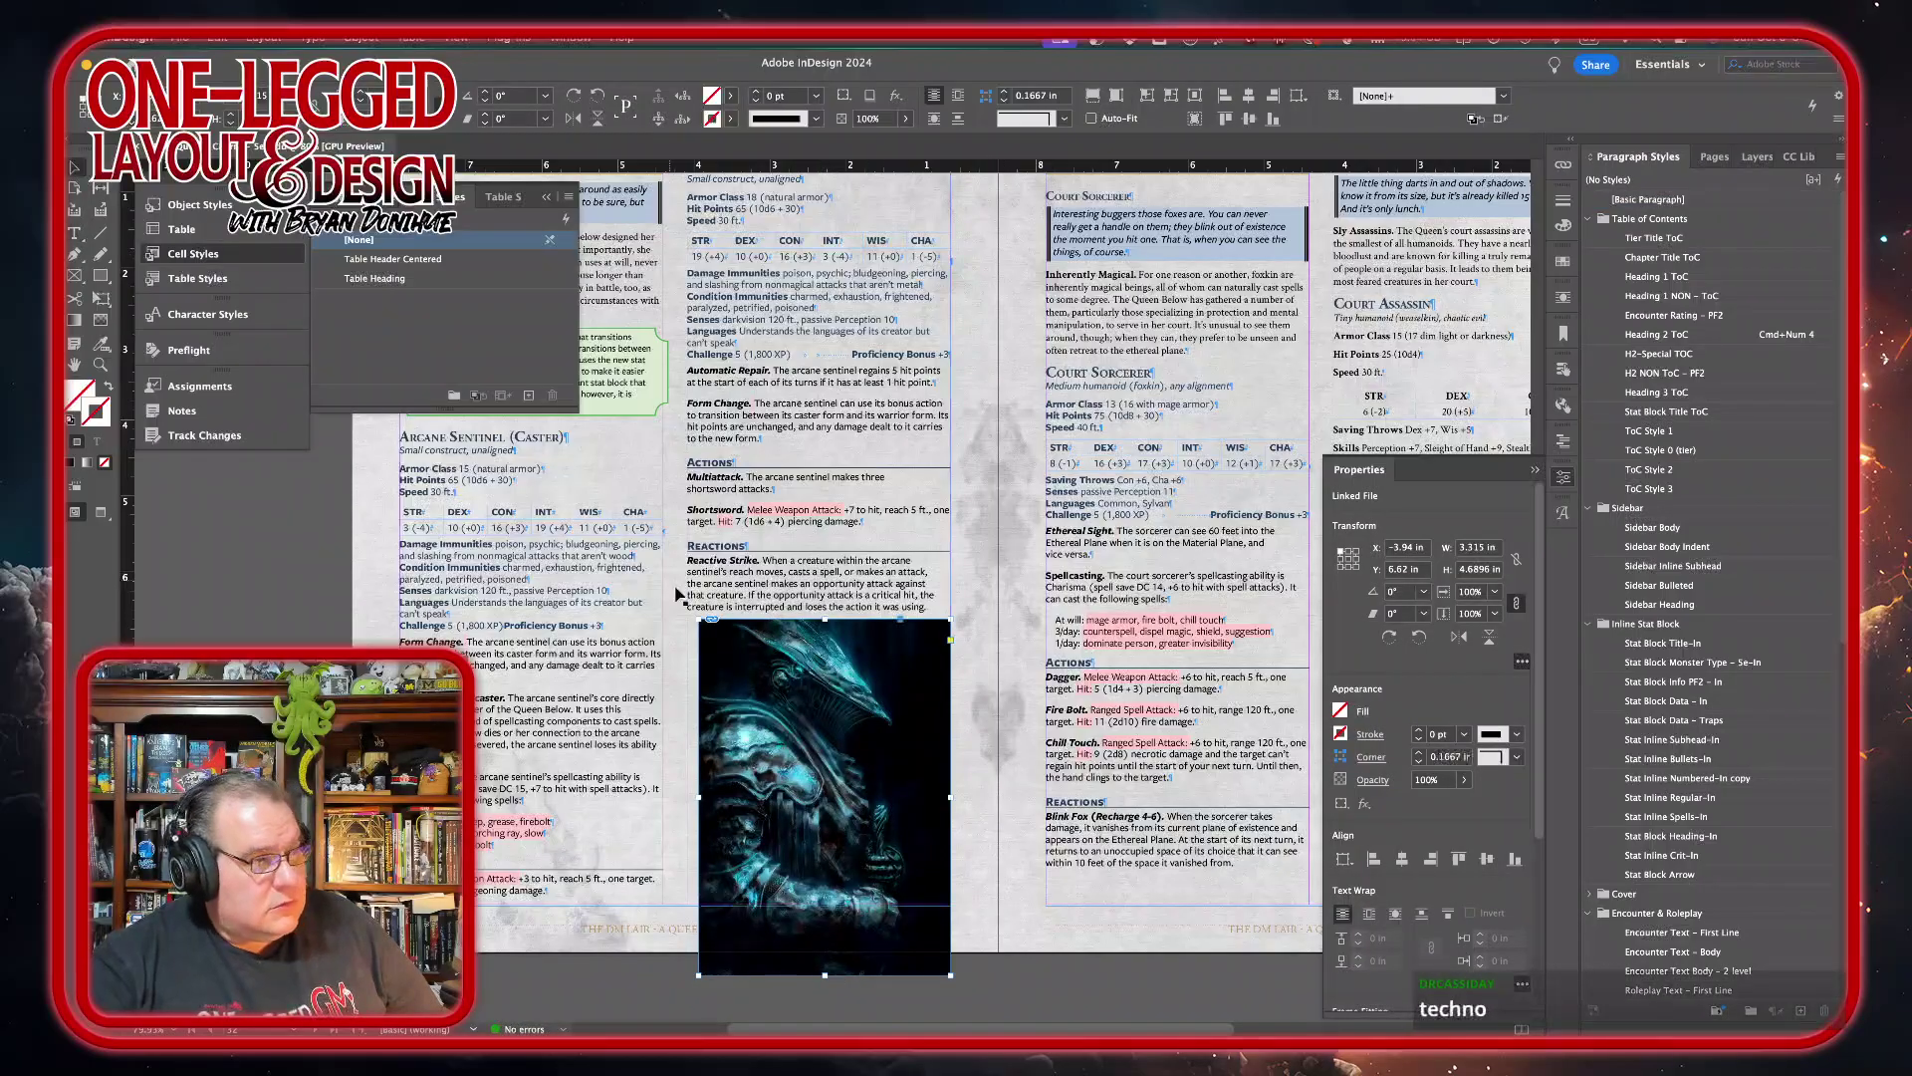
drag(825, 973, 1002, 897)
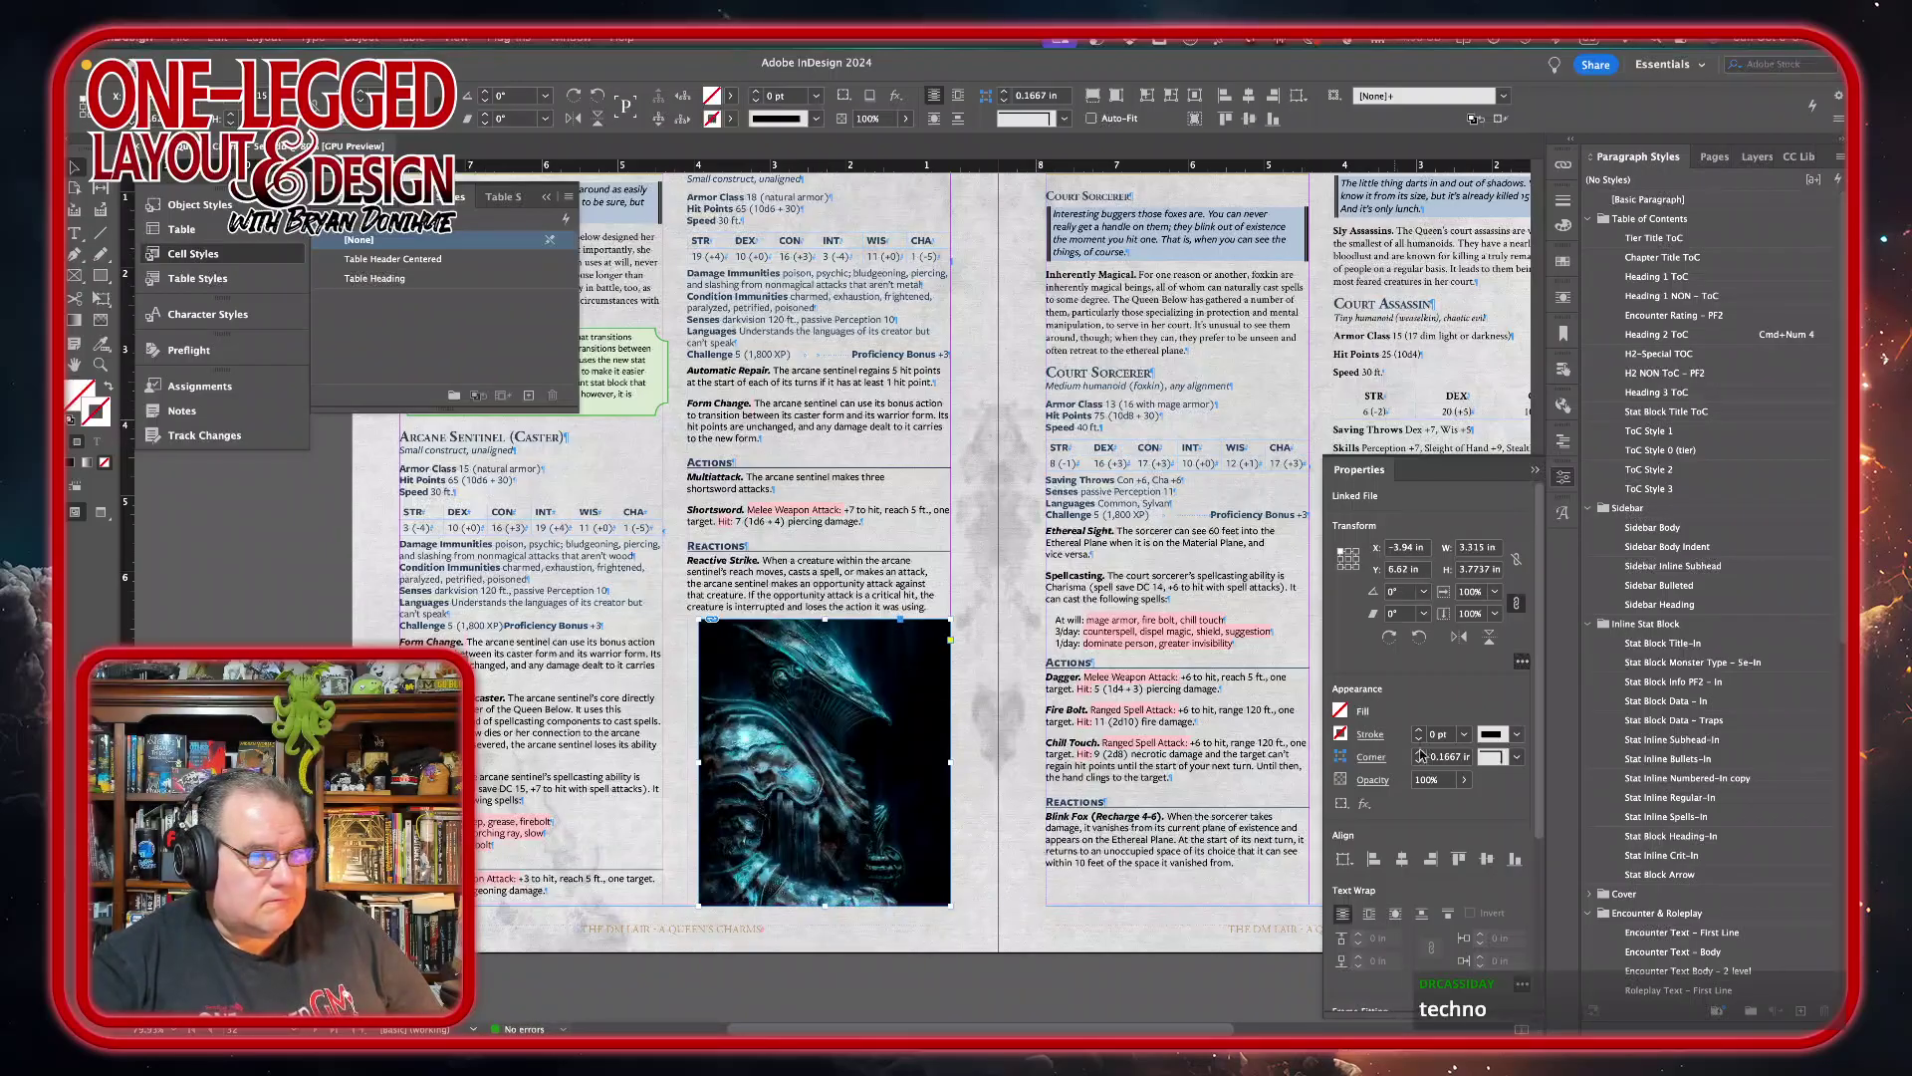
click(1459, 636)
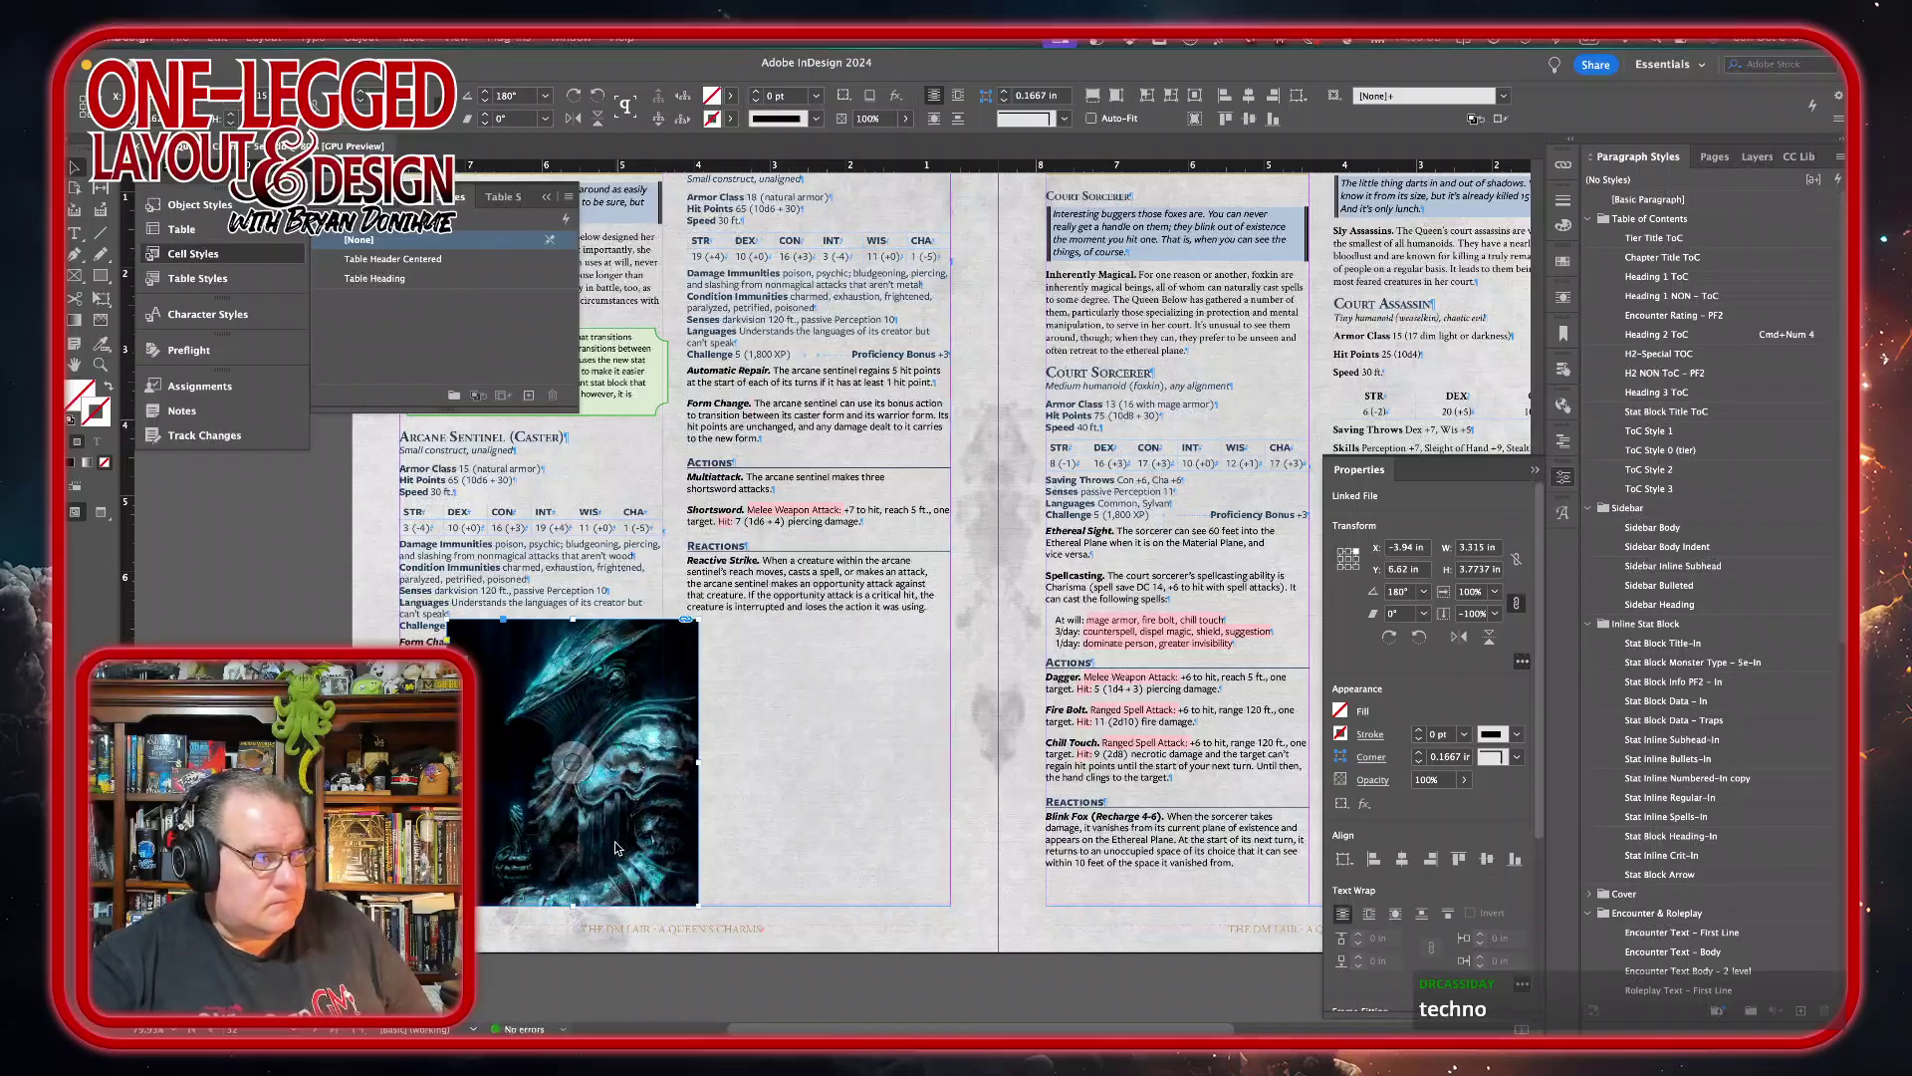
drag(603, 872, 850, 876)
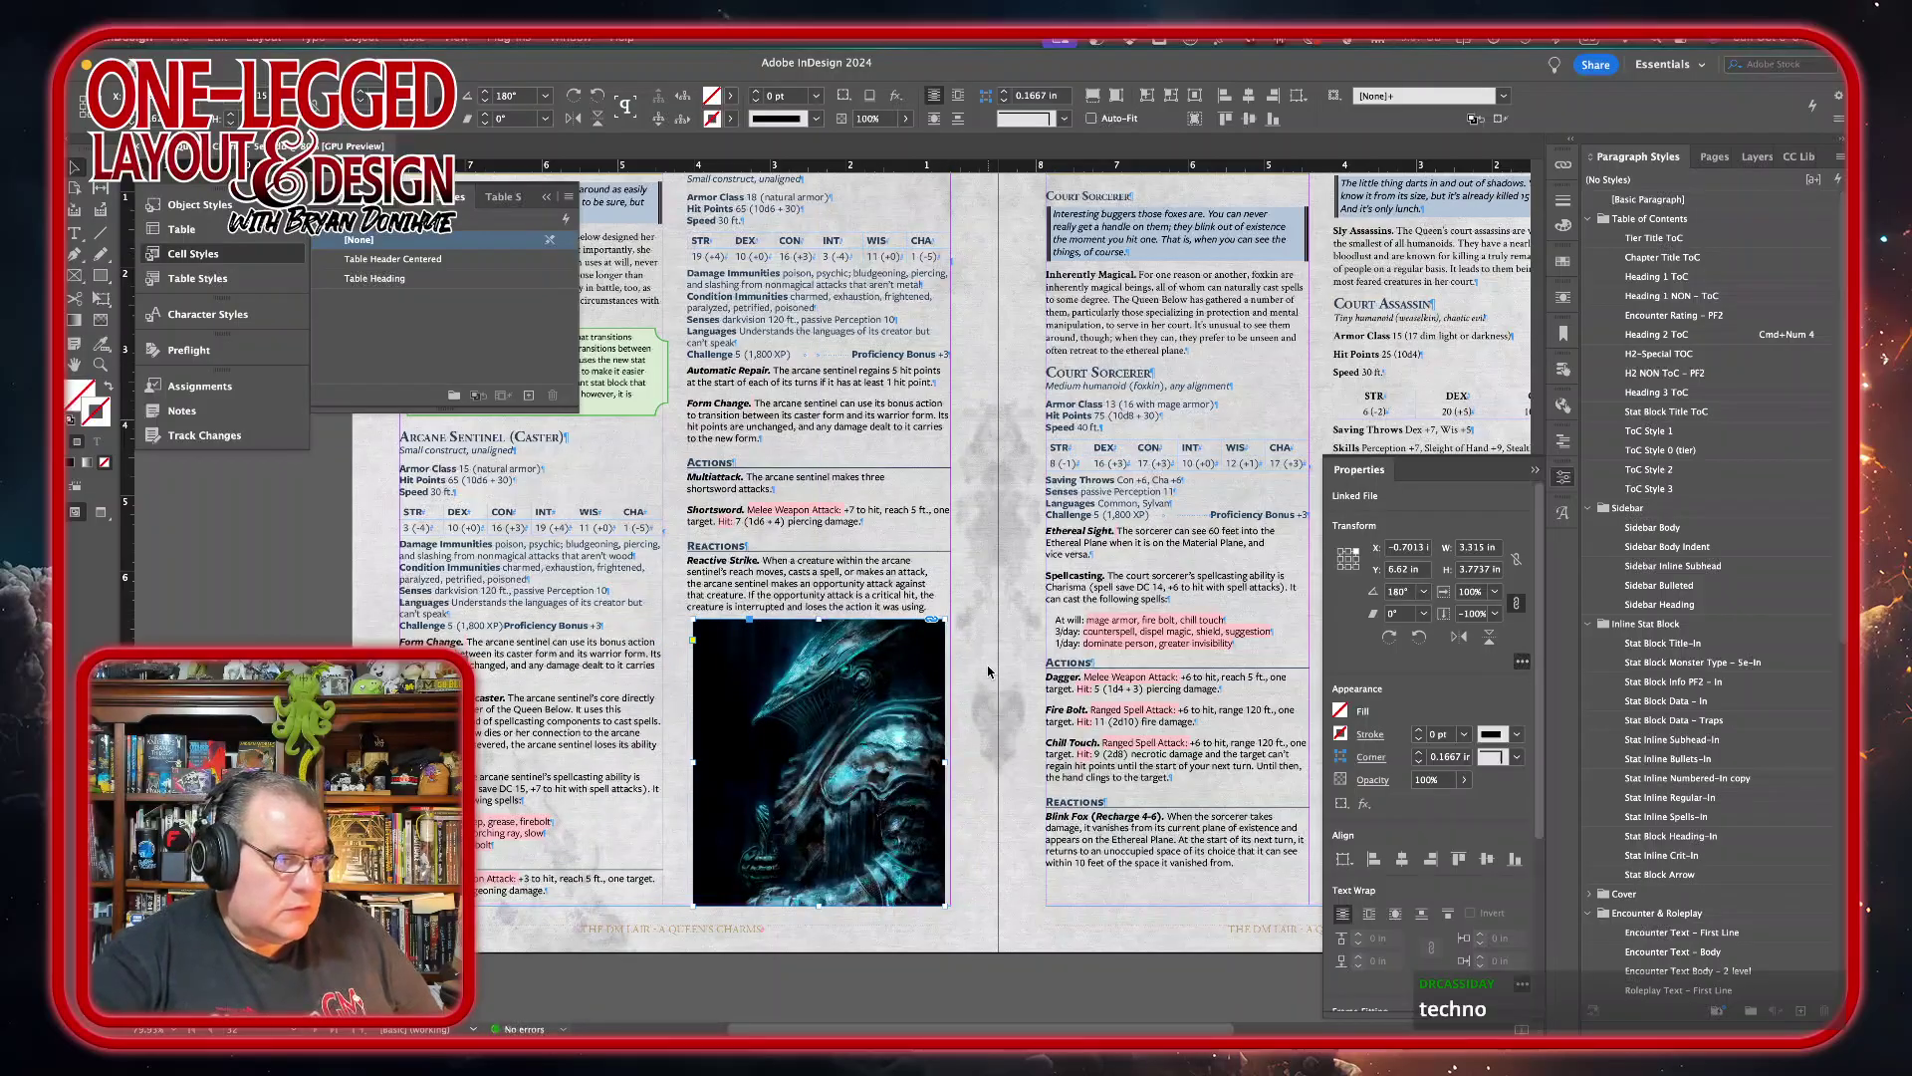
key(Down)
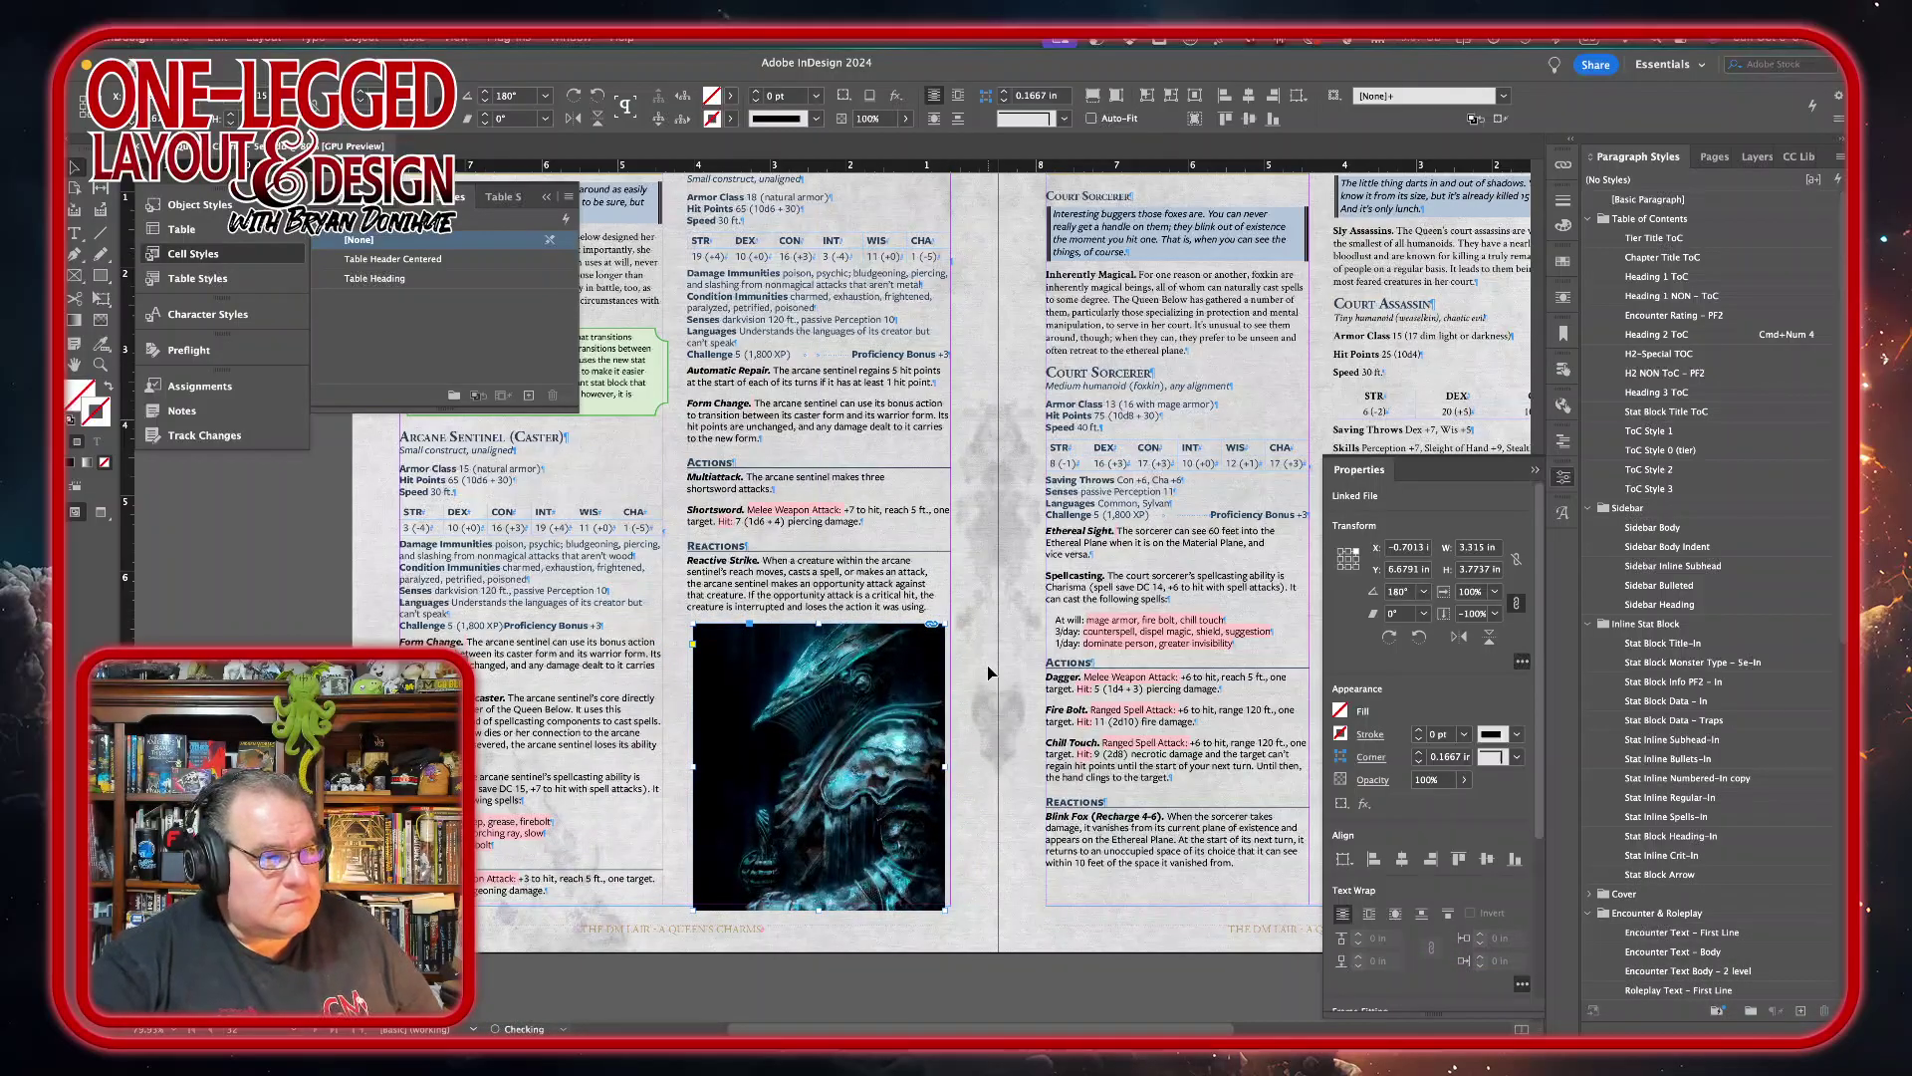
- Apply Inverse Rounded corners to the knight image frame and deselect it
click(1063, 118)
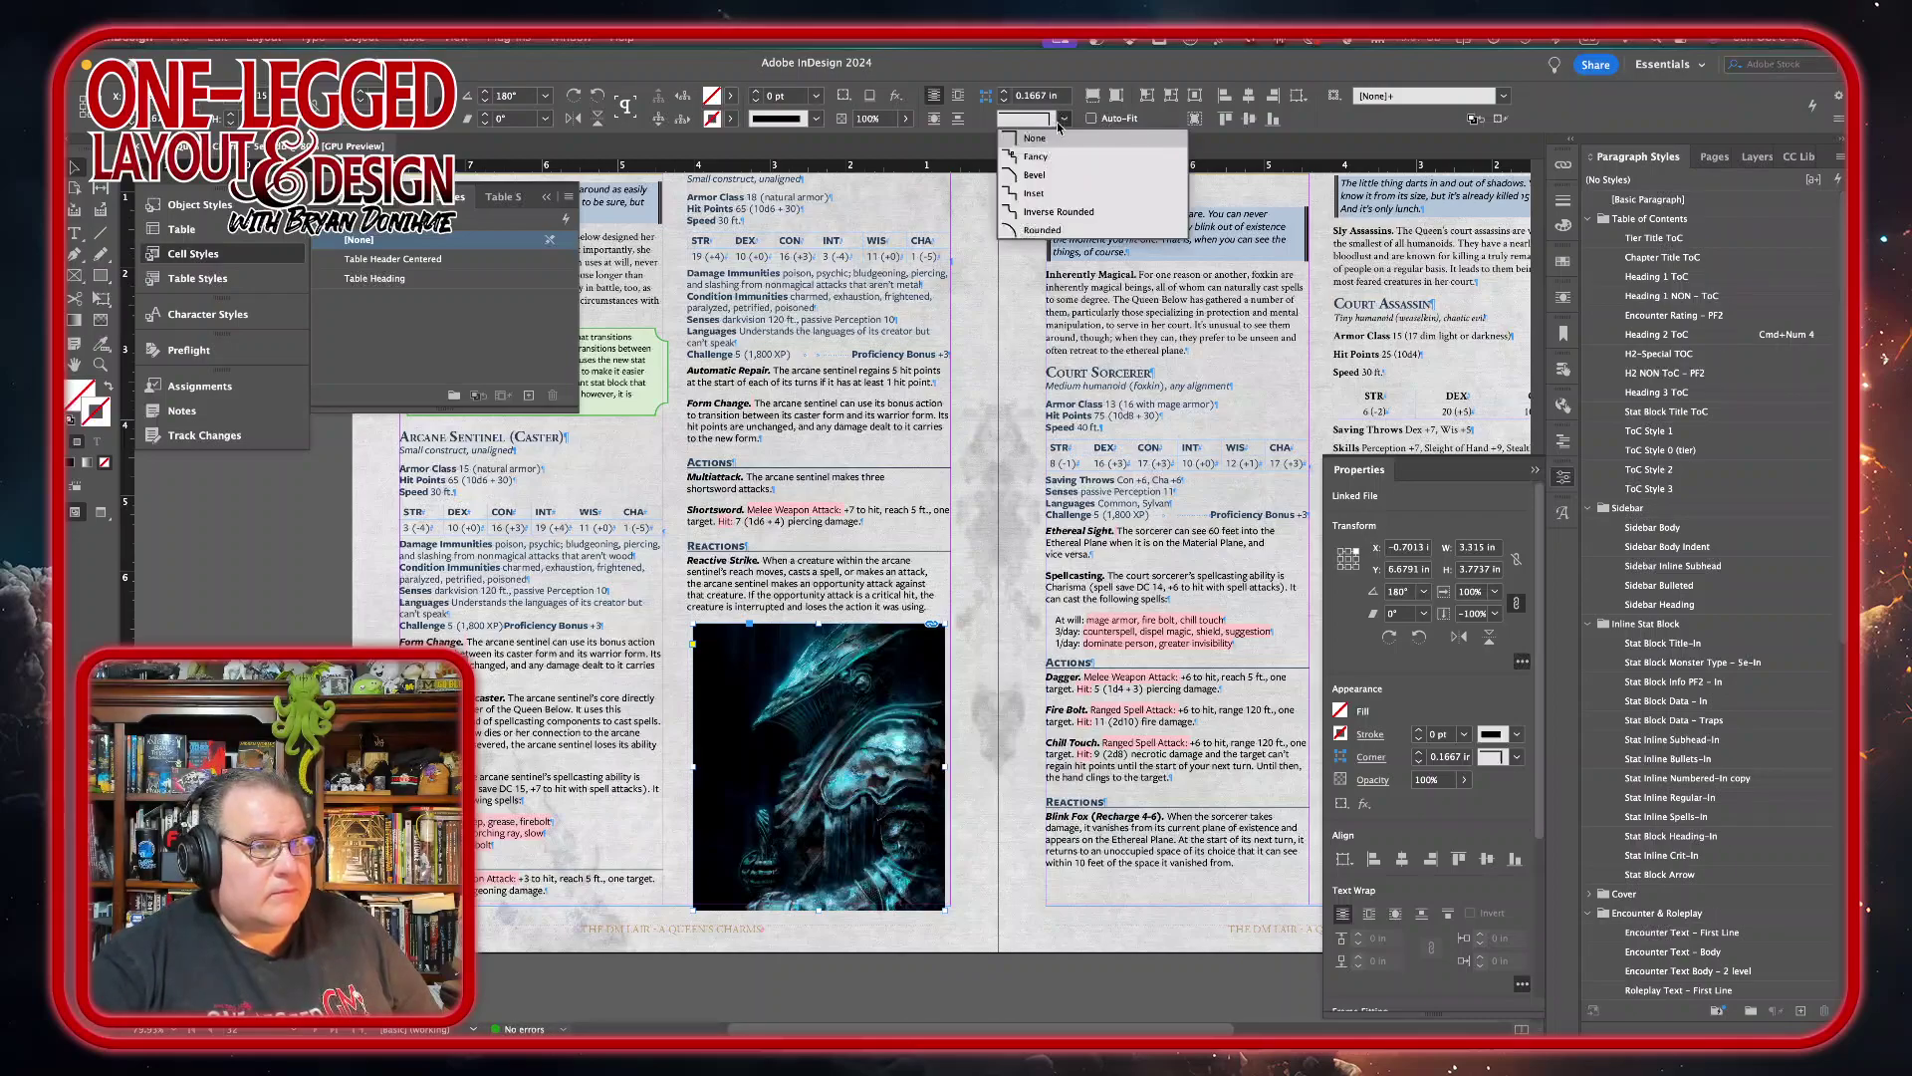
click(1034, 212)
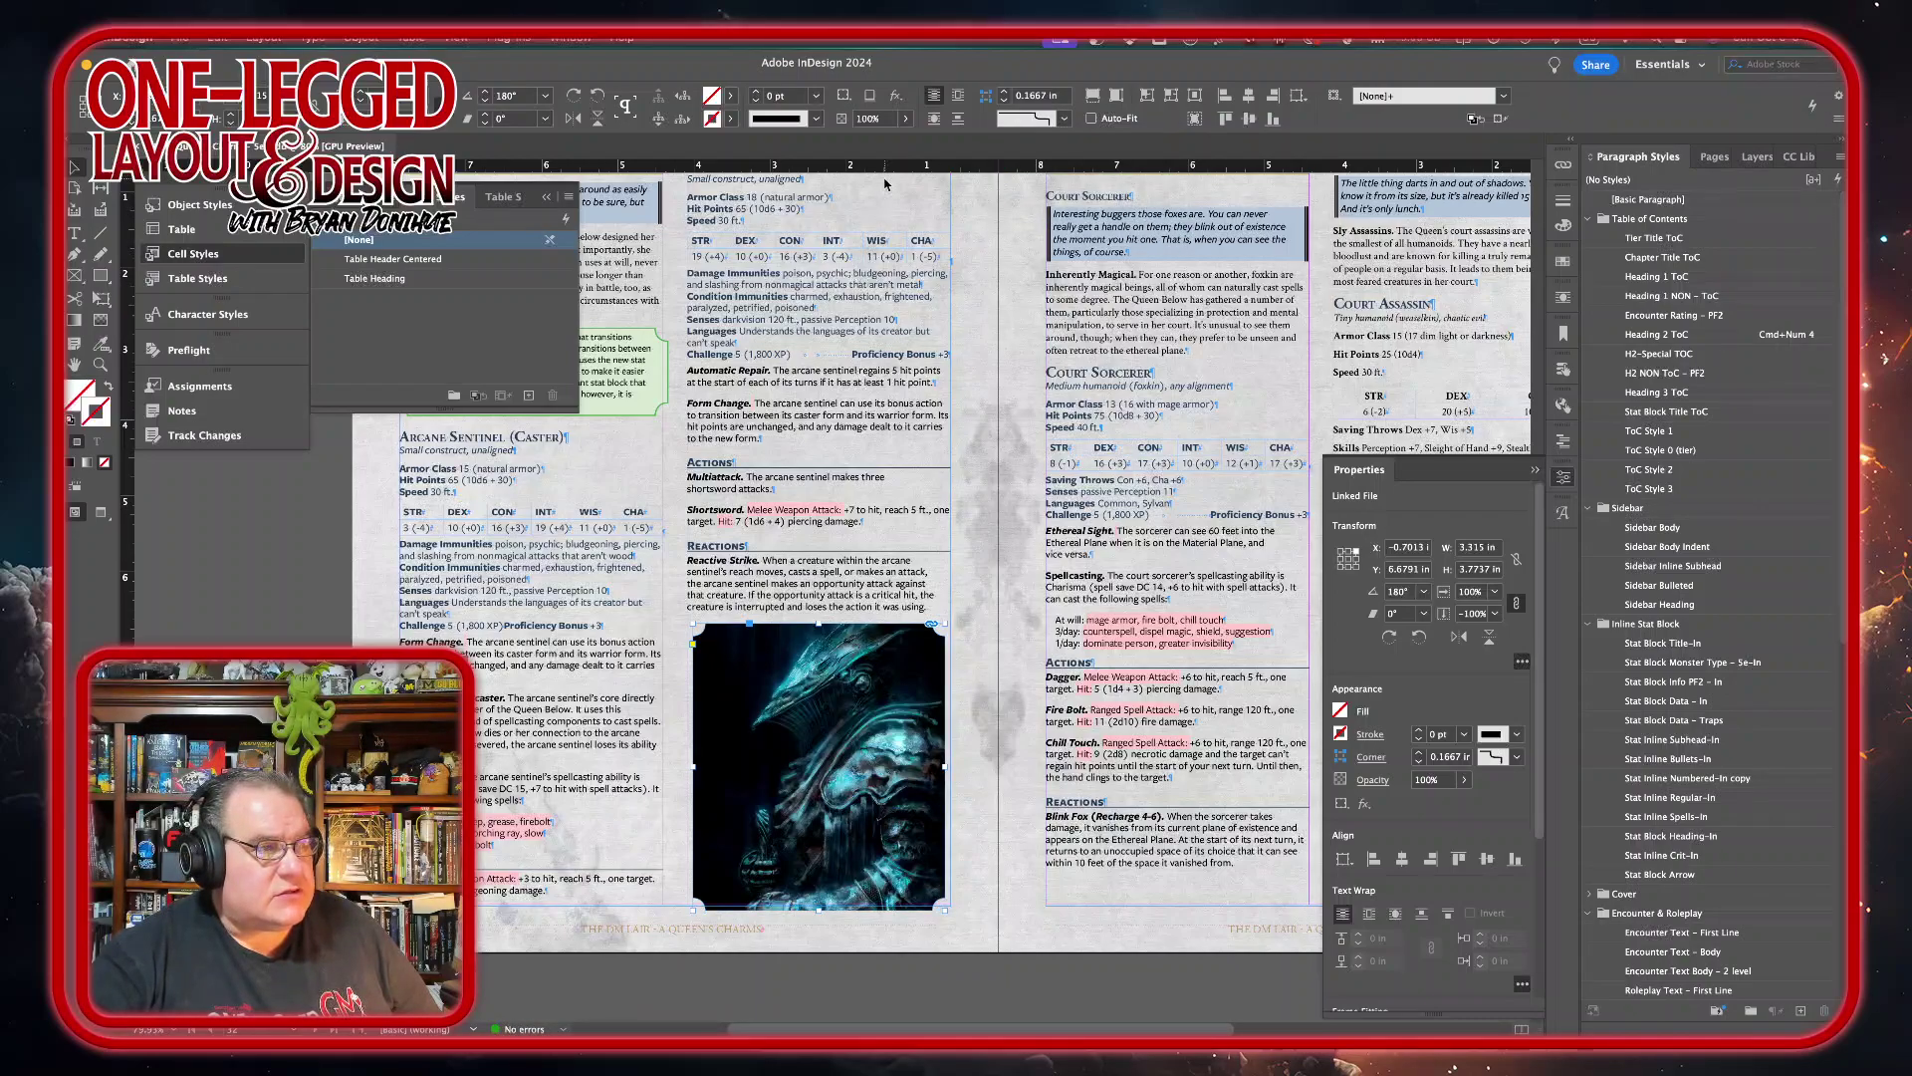
click(755, 91)
click(963, 694)
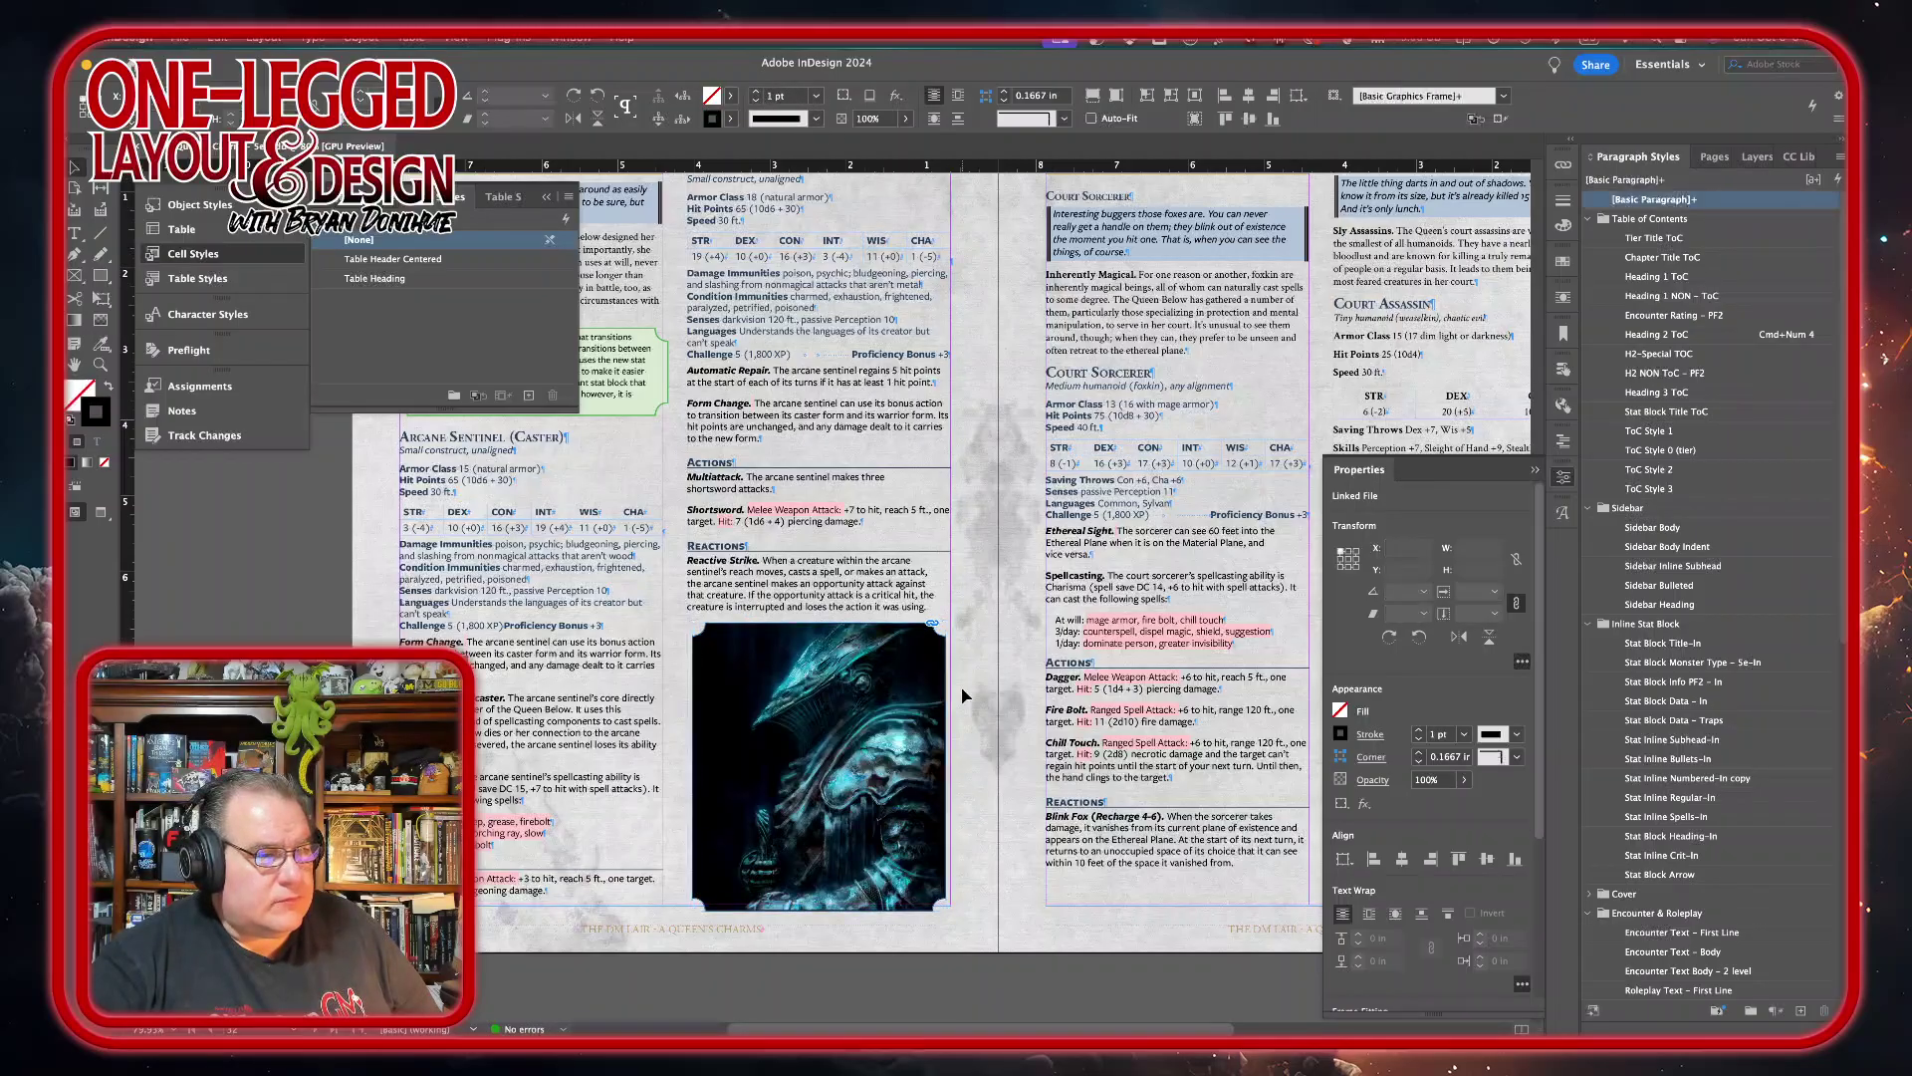
- Examine the stat block pages around Court Attendants, checking the layout, remaining empty space and unformatted stat blocks
scroll(981, 854, left, 3)
scroll(981, 853, up, 1)
scroll(980, 853, right, 2)
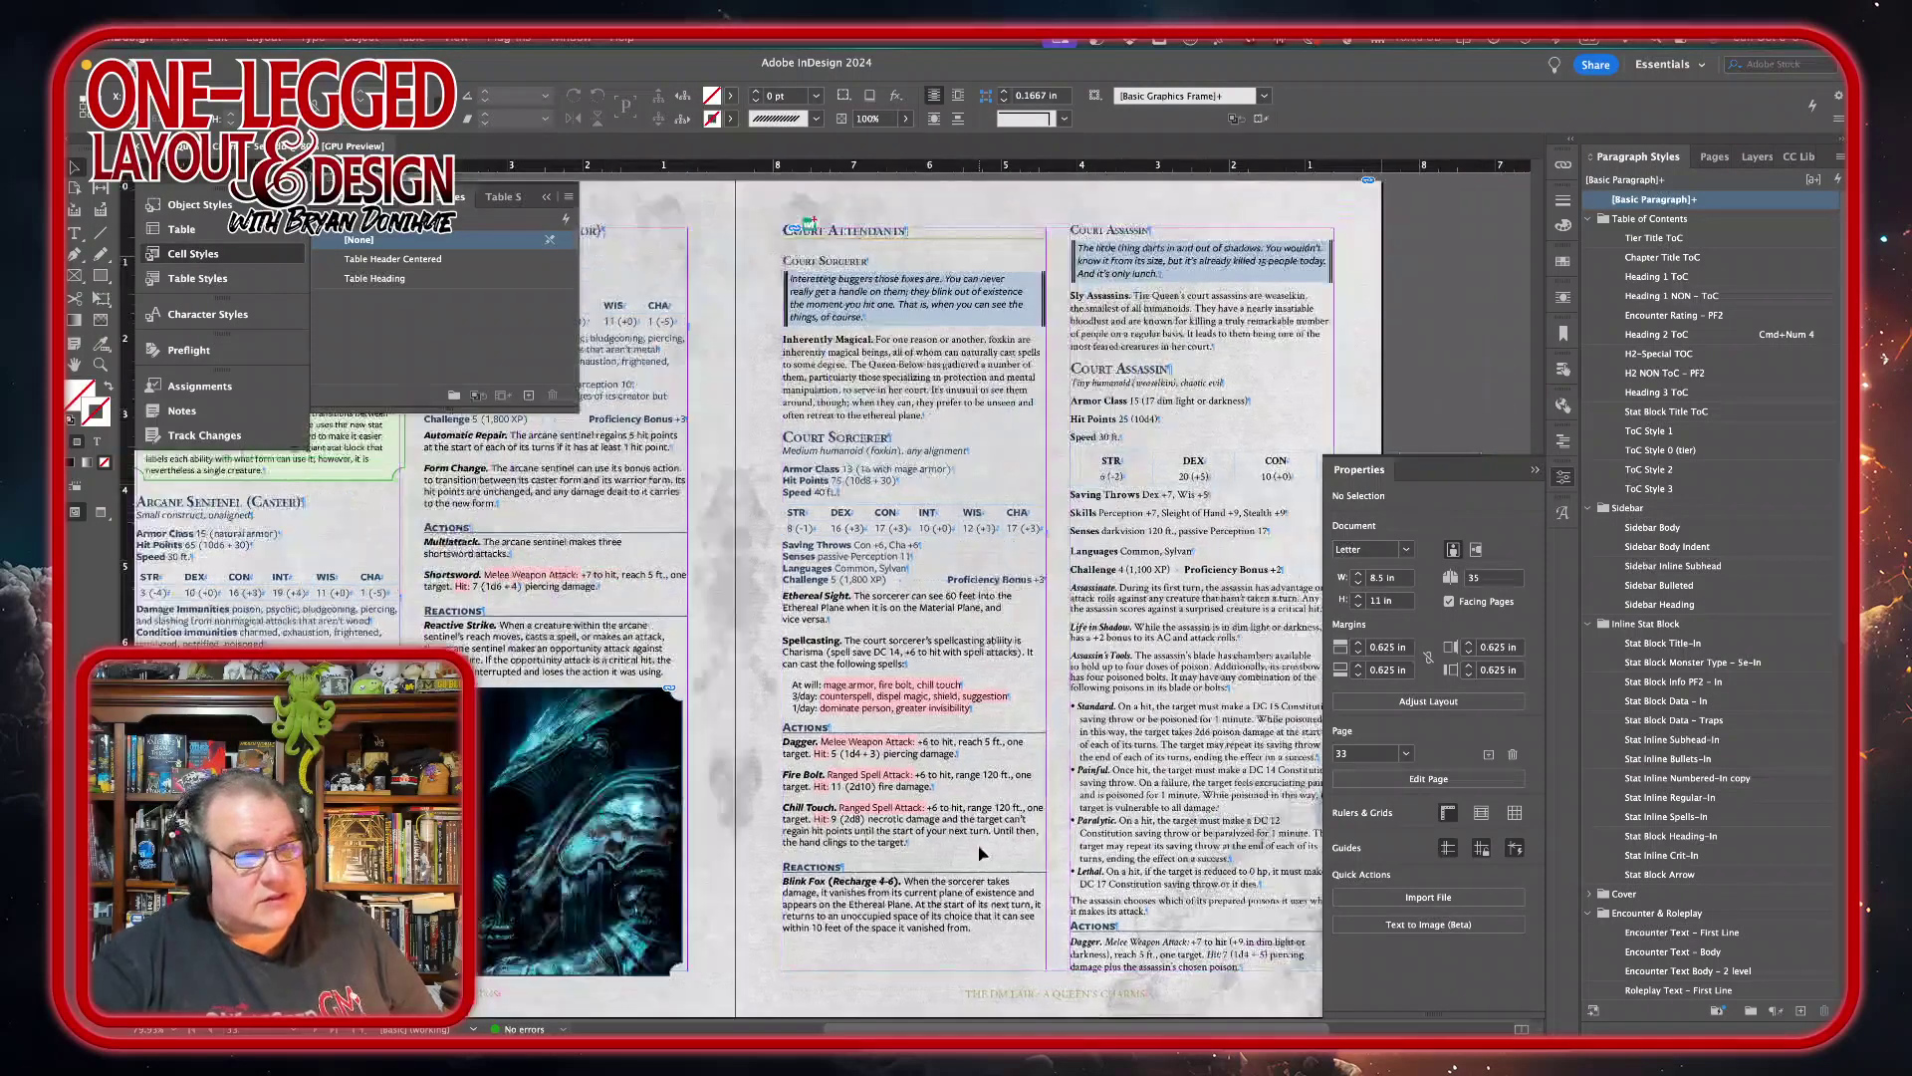
scroll(986, 790, right, 2)
scroll(985, 790, right, 2)
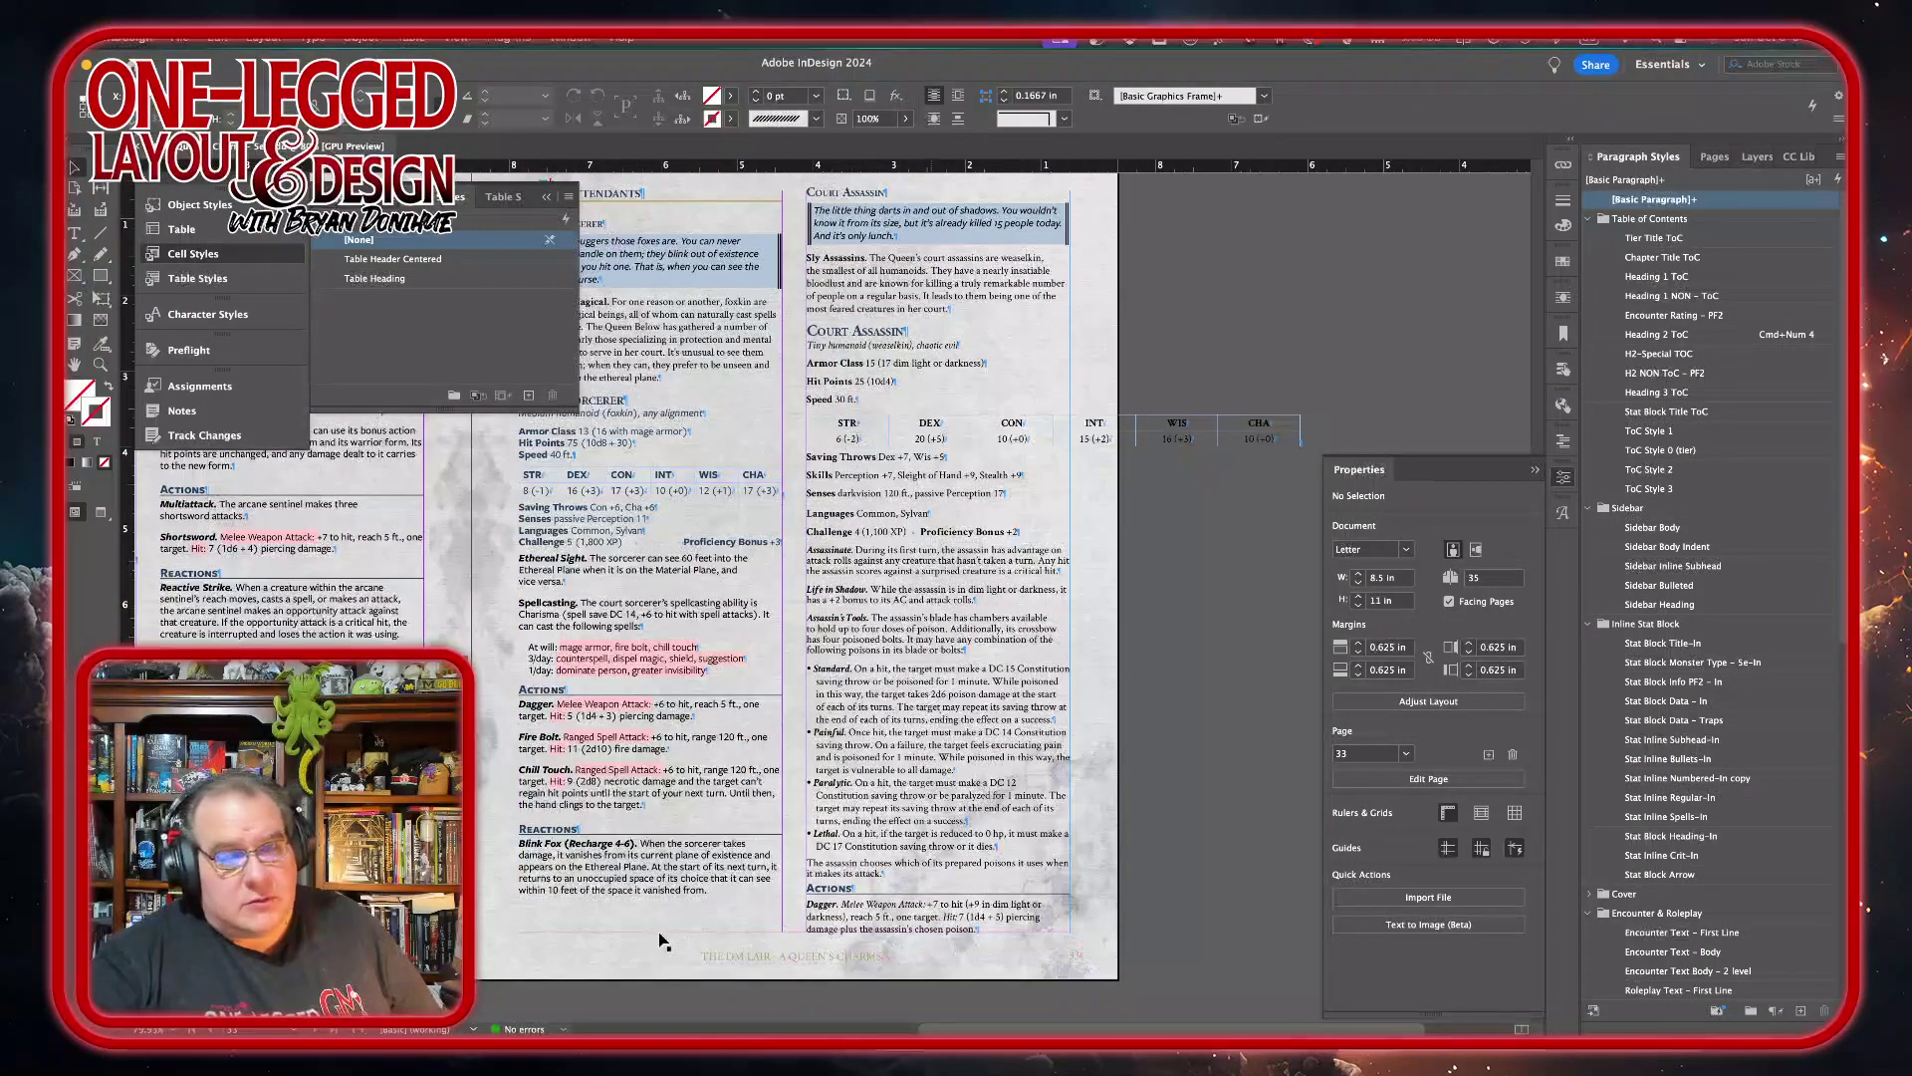
mouse_move(553, 991)
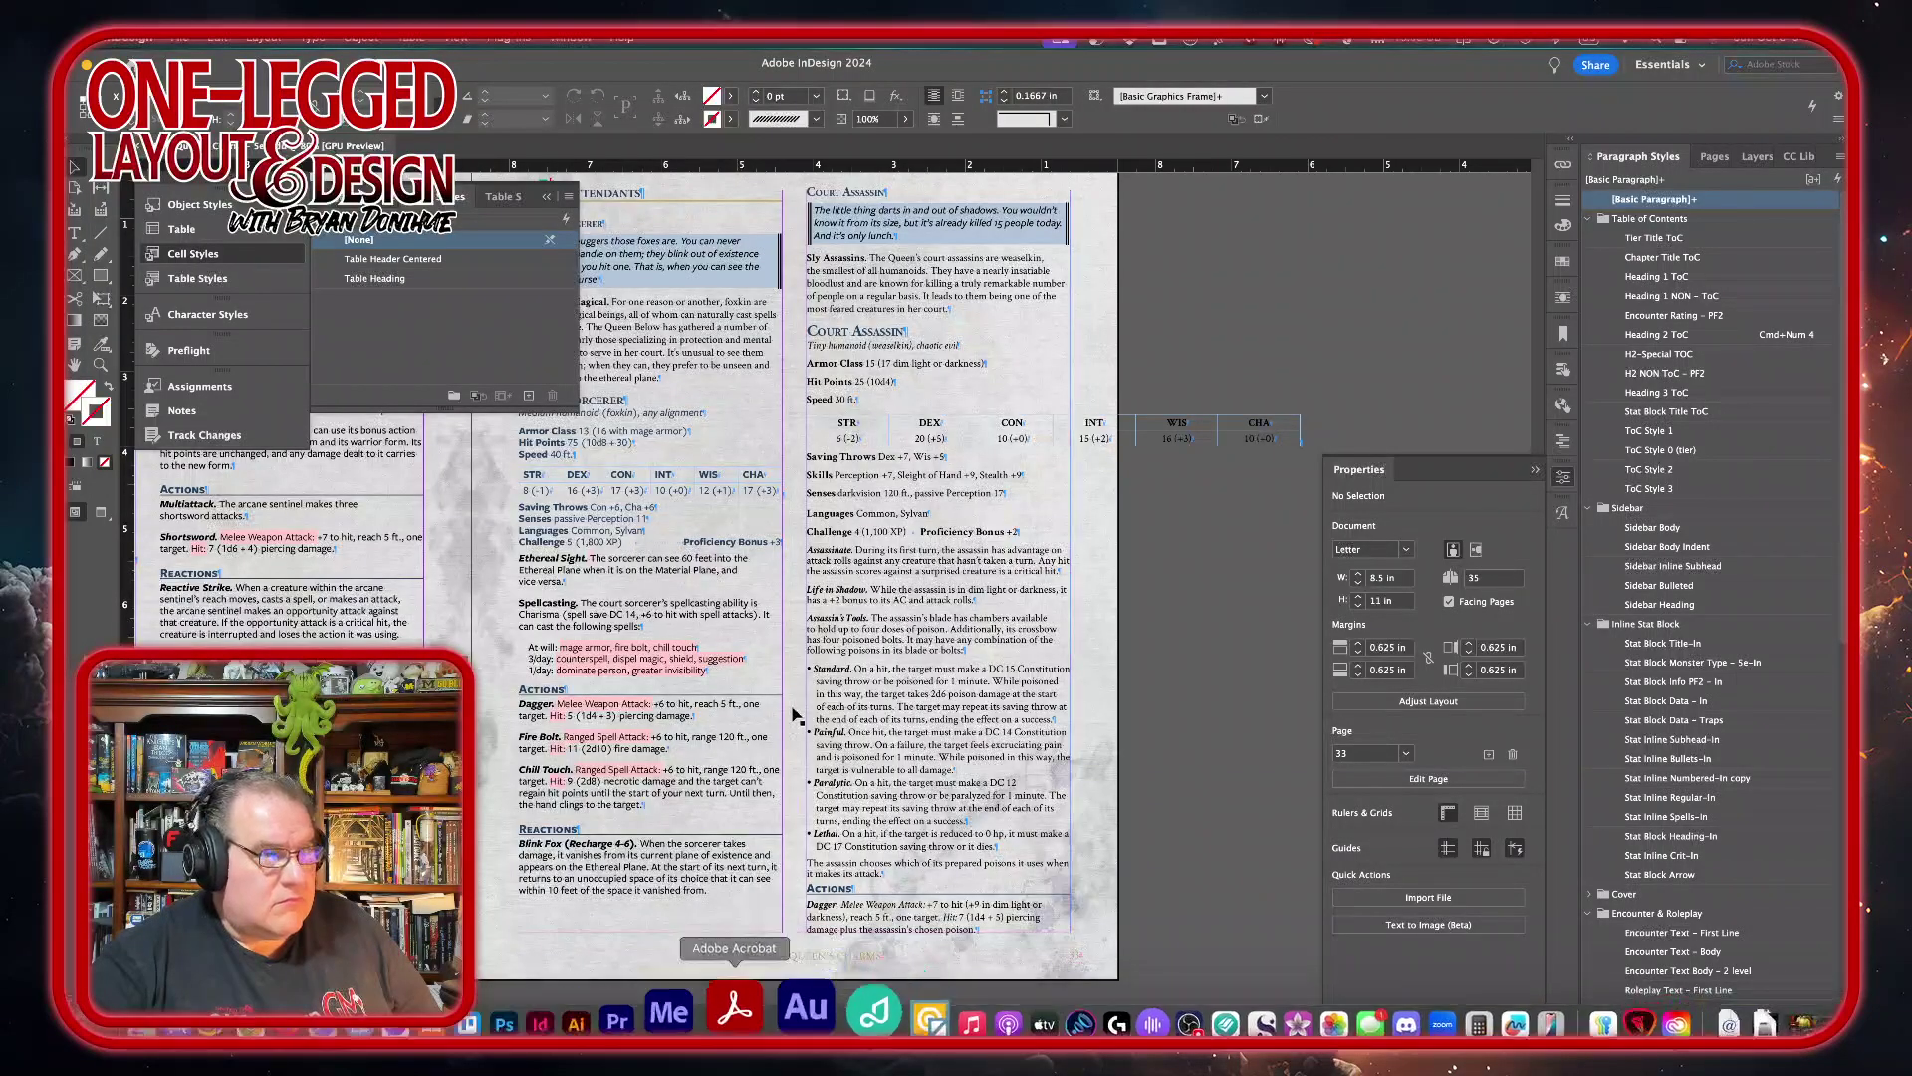
scroll(794, 685, down, 10)
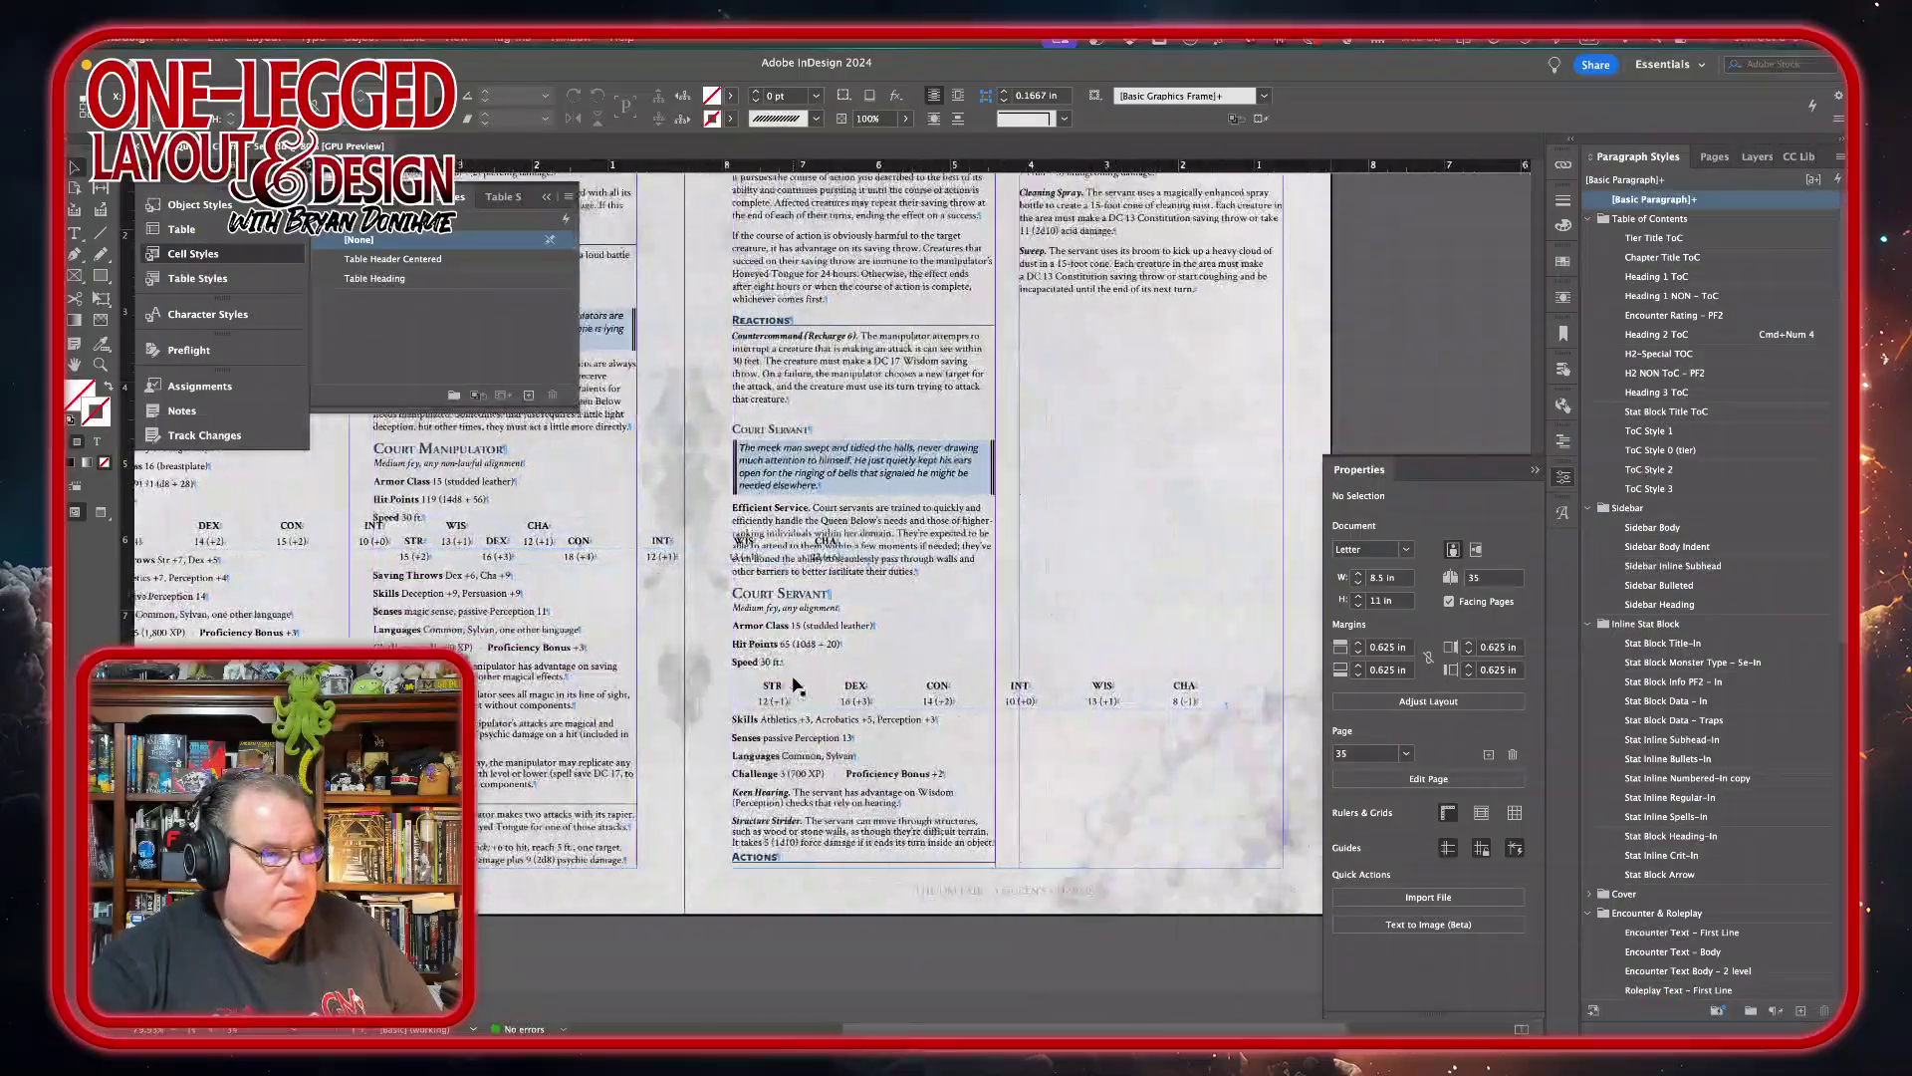
scroll(794, 685, up, 10)
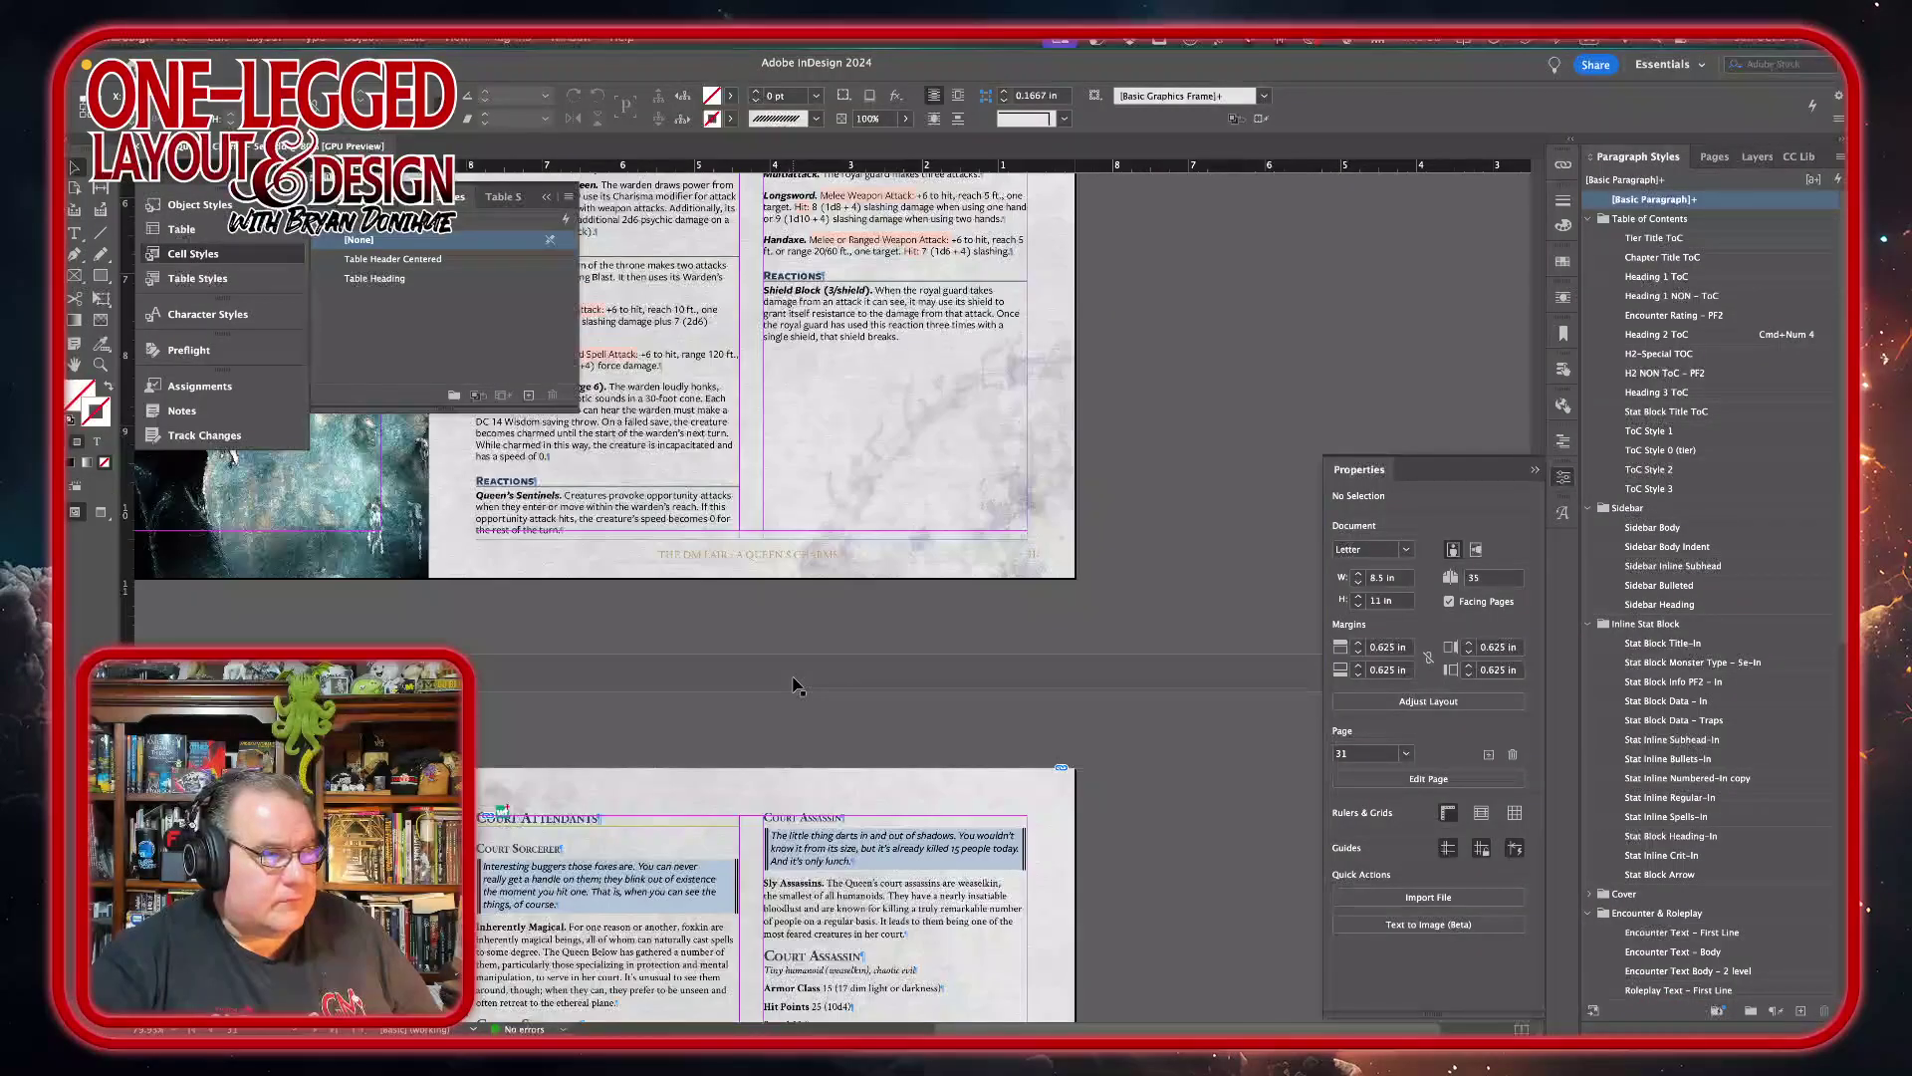
scroll(794, 685, up, 3)
scroll(794, 685, down, 4)
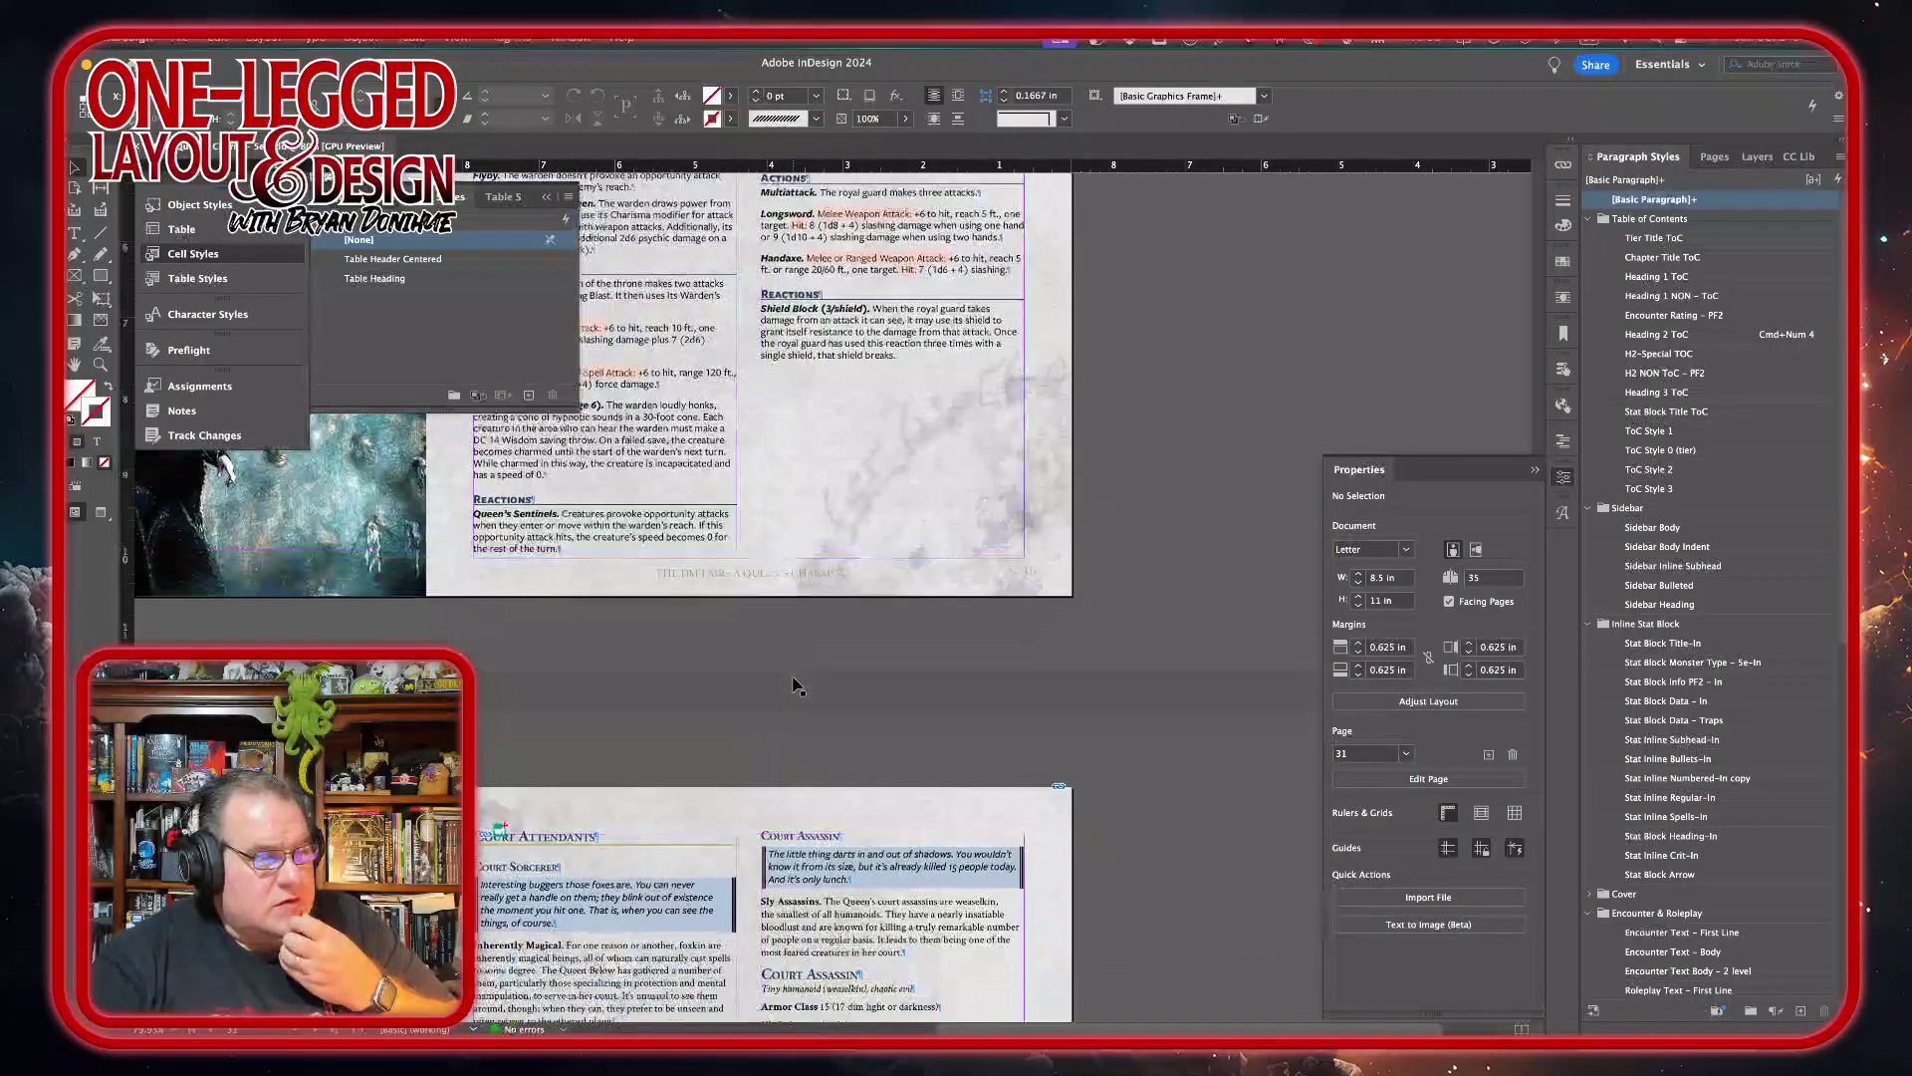
scroll(794, 685, down, 7)
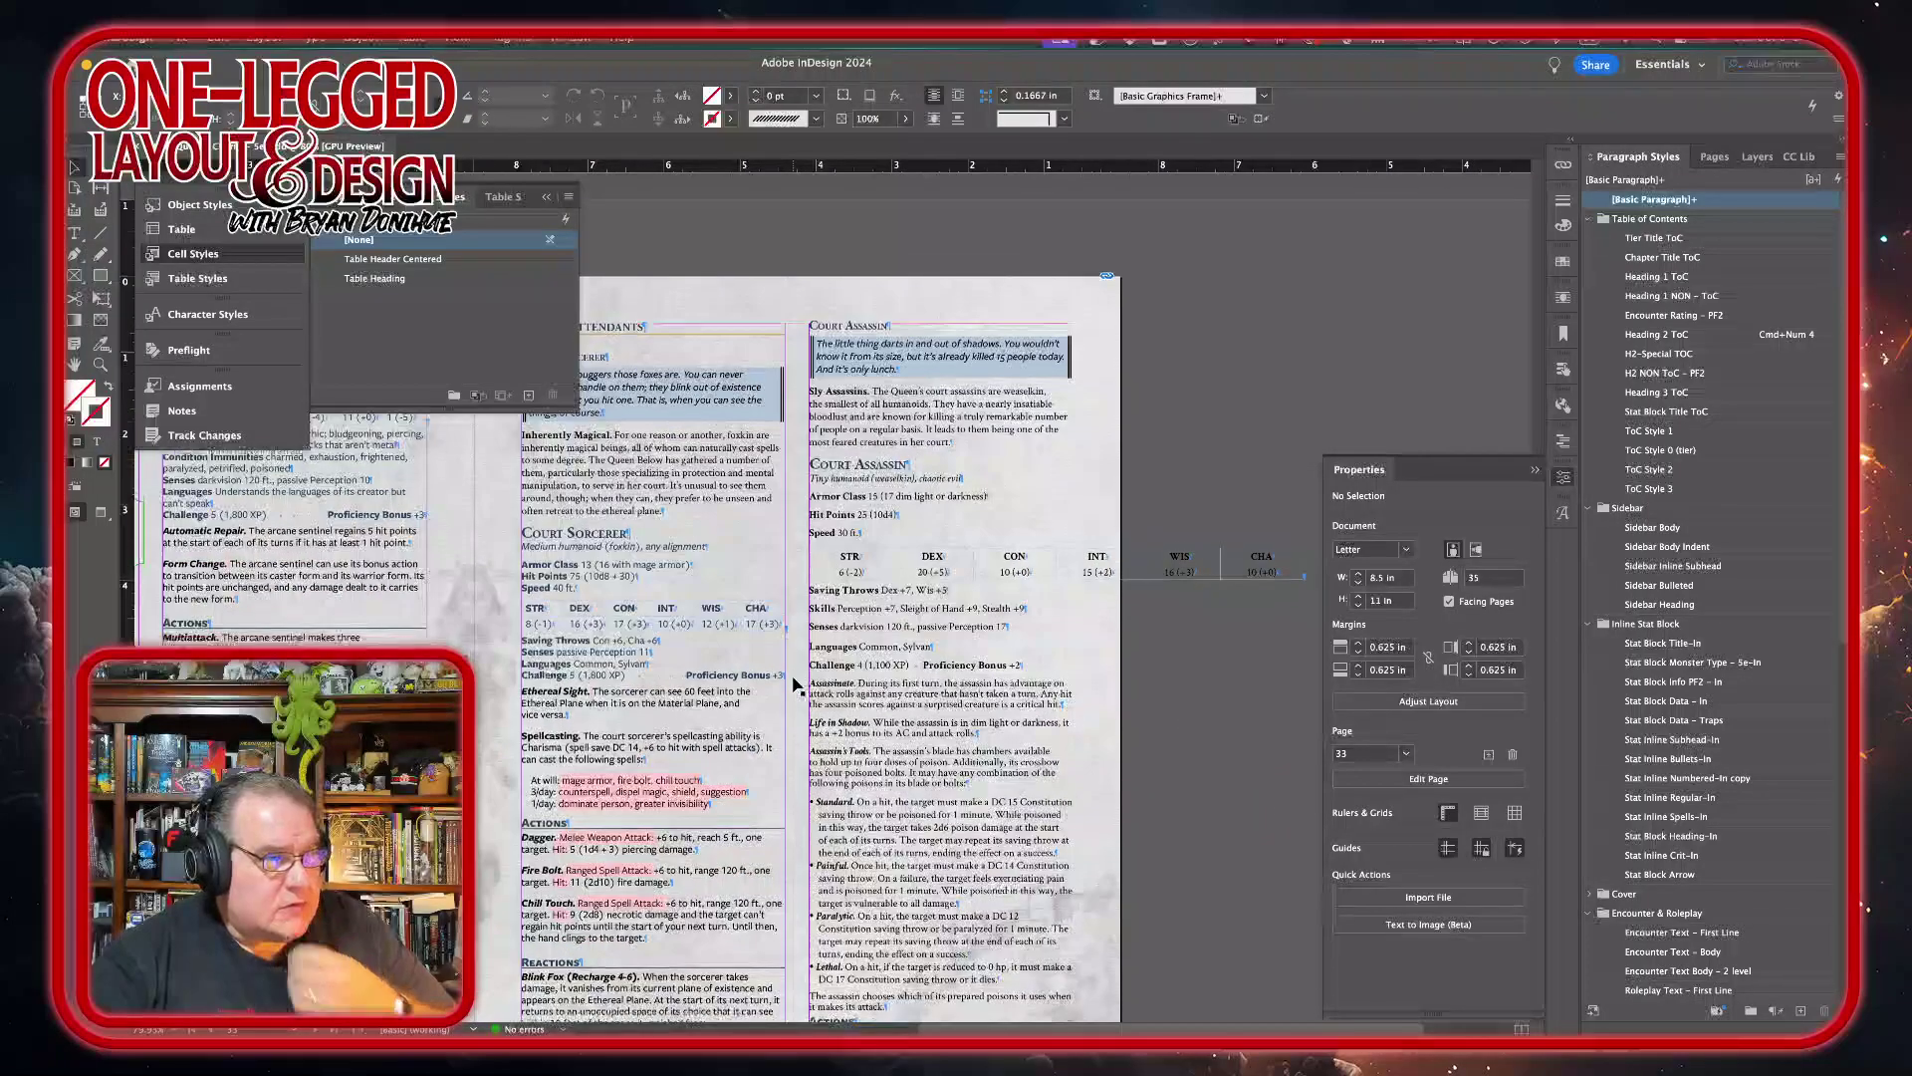
- Apply the Stat Block Monster Type – 5e-In paragraph style to the Court Assassin's creature type line and set its font style to Medium Italic
double_click(872, 468)
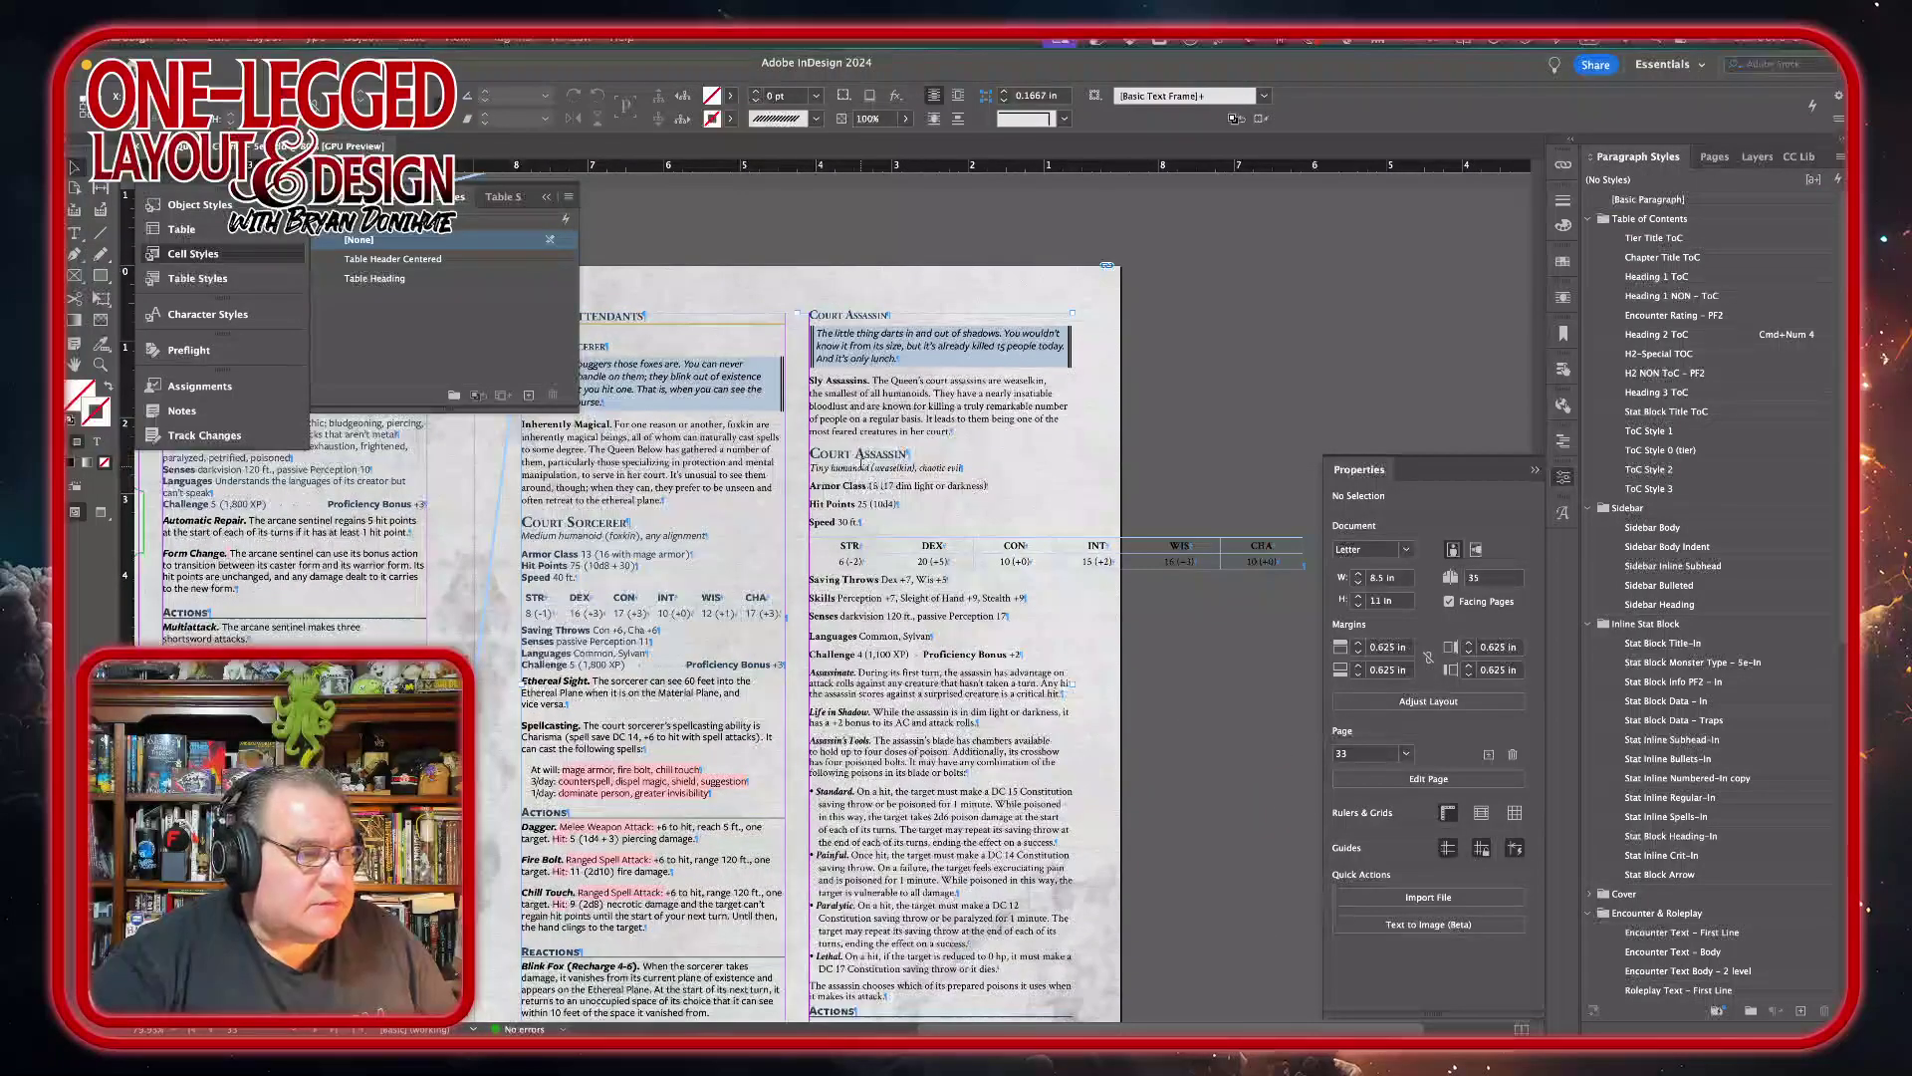
triple_click(872, 468)
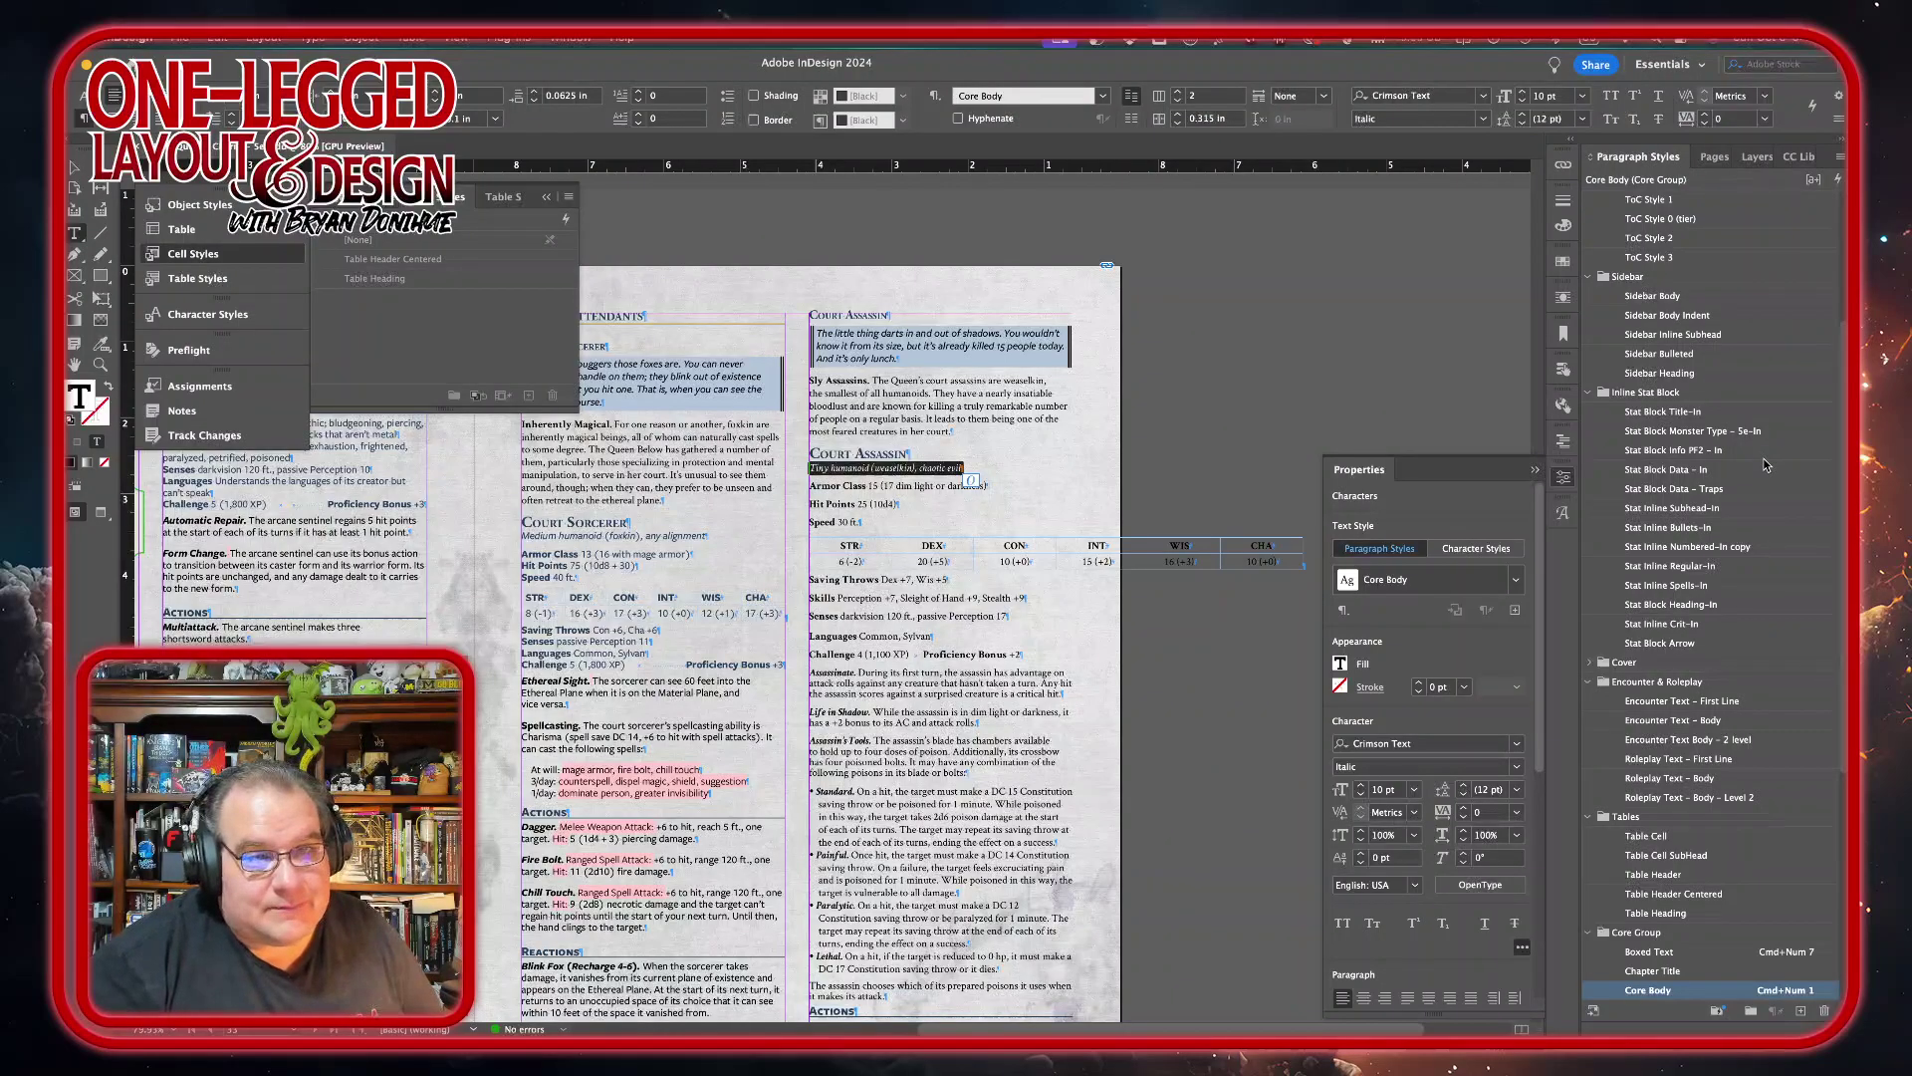
click(1722, 437)
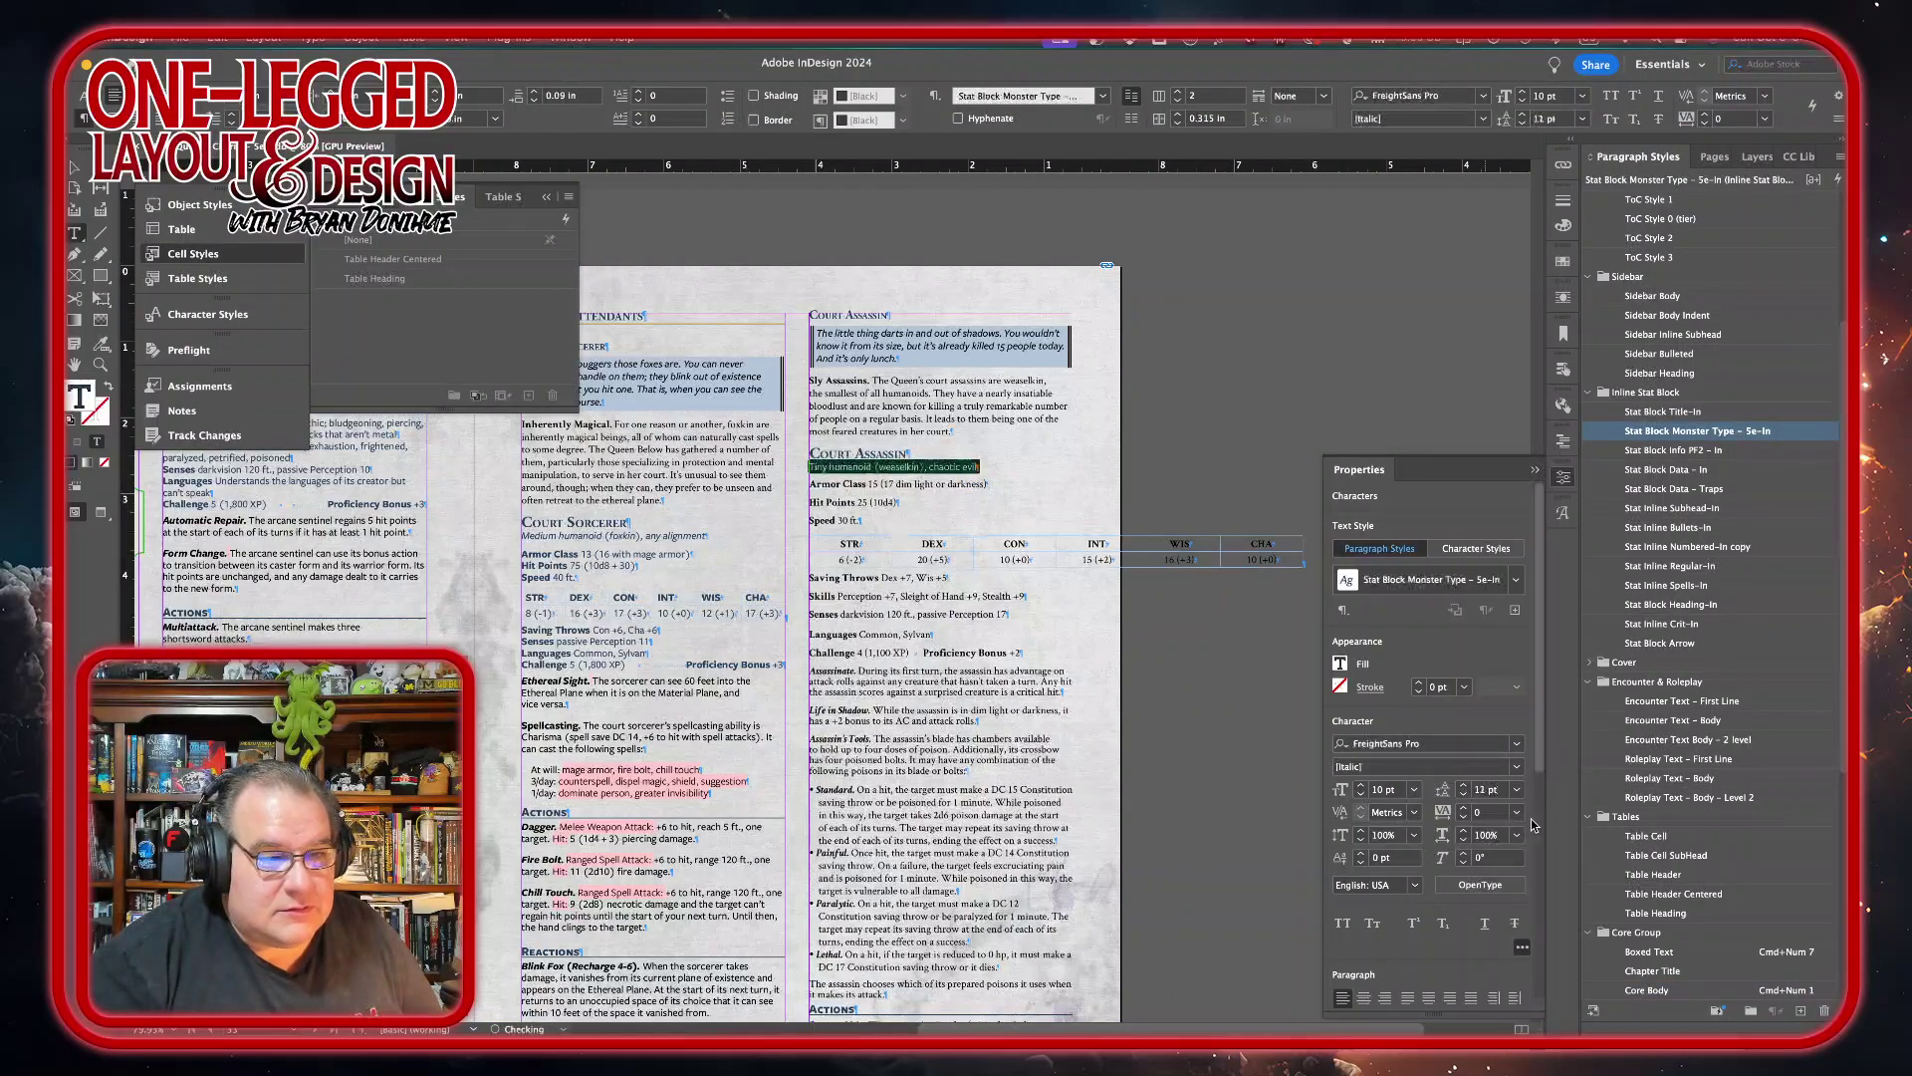
click(1516, 767)
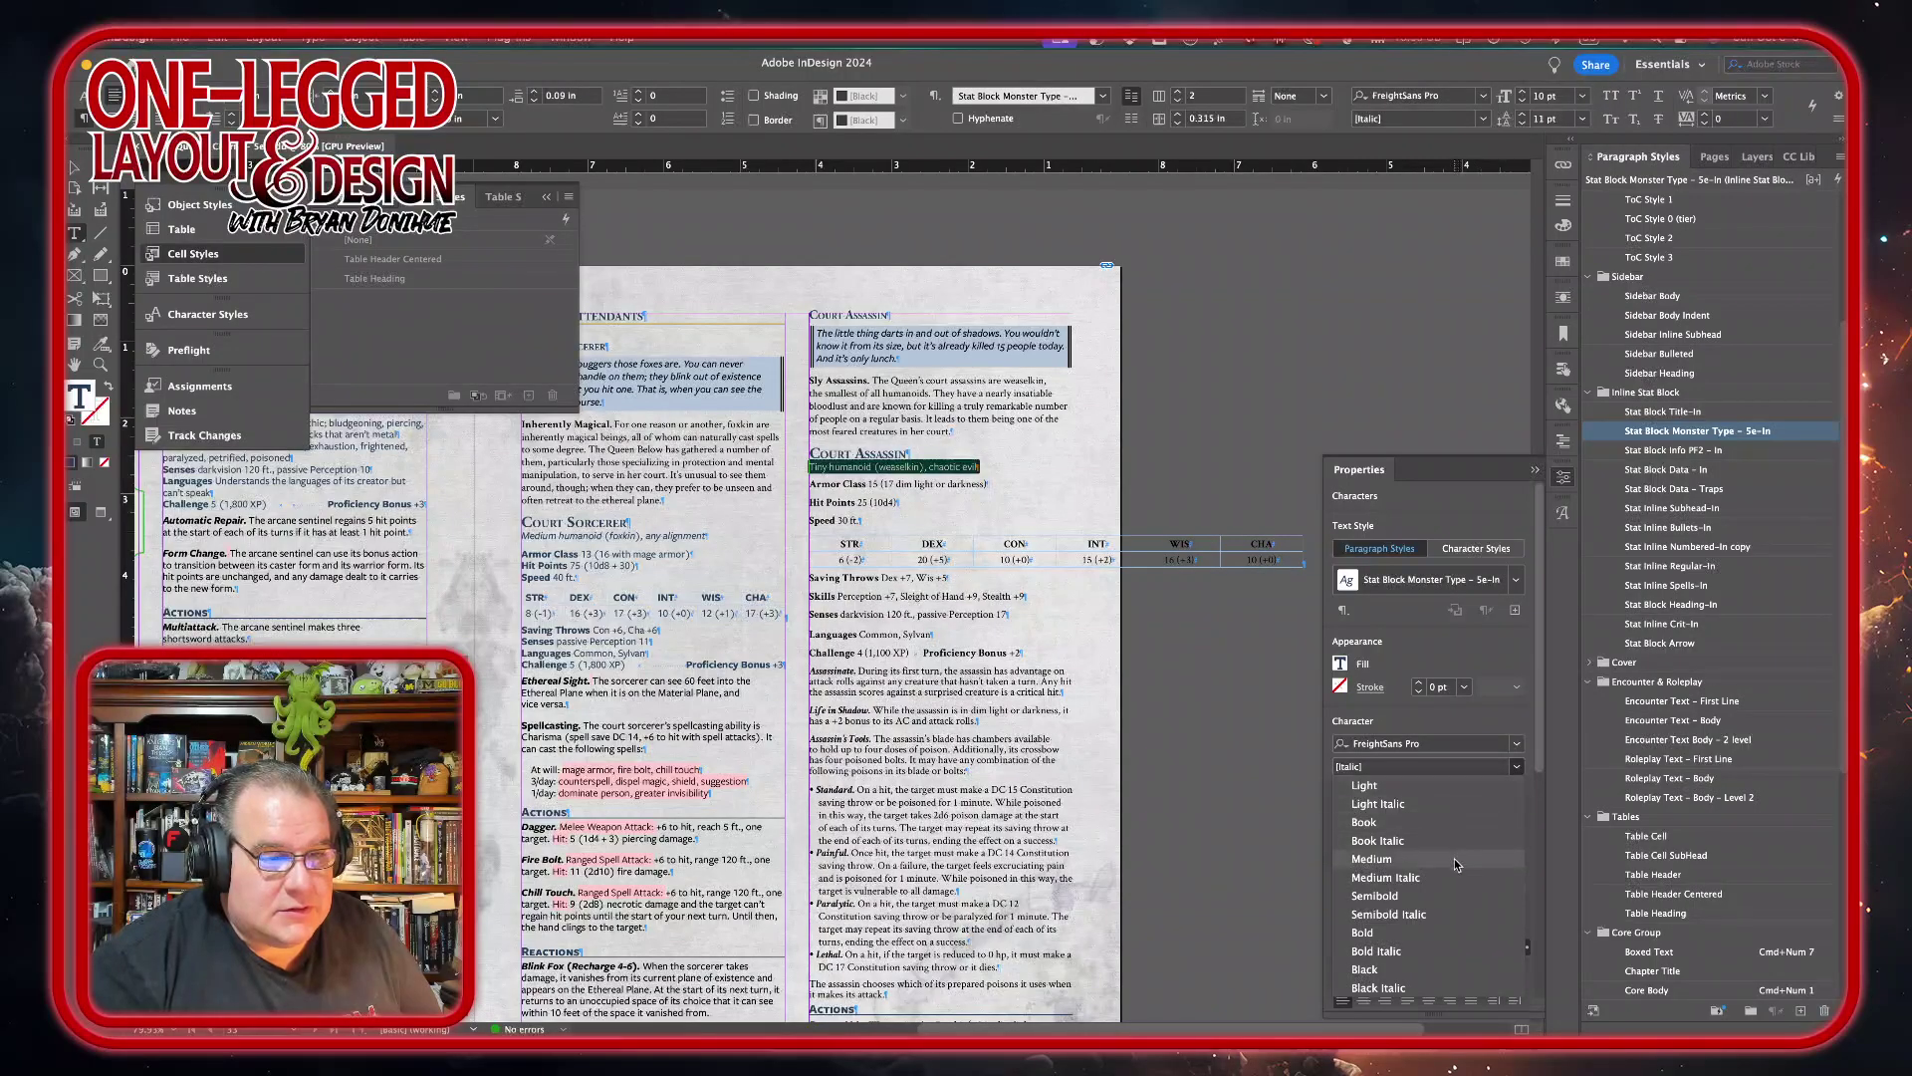
click(1454, 876)
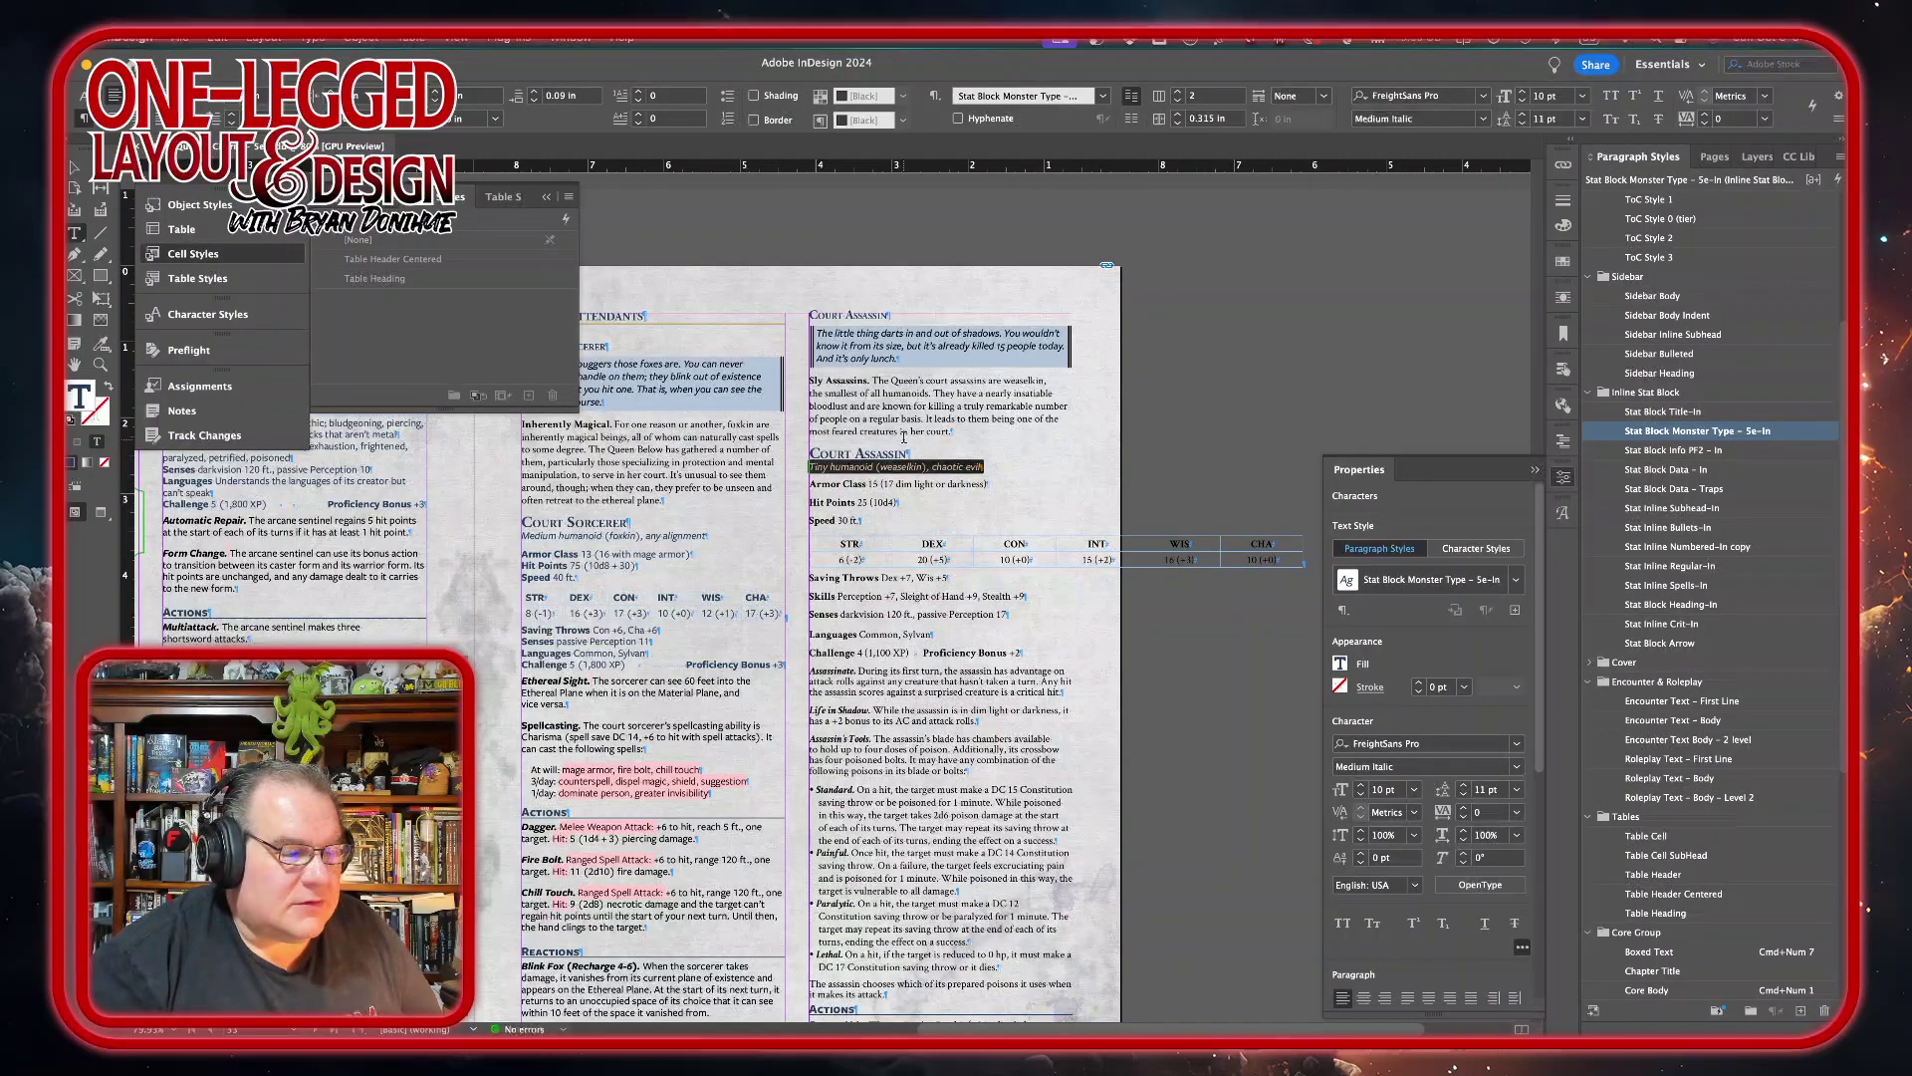
- Apply the Stat Block Data – In paragraph style to the Court Assassin's Armor Class, Hit Points and Speed lines
click(821, 487)
drag(821, 487, 862, 522)
key(super+KP_1)
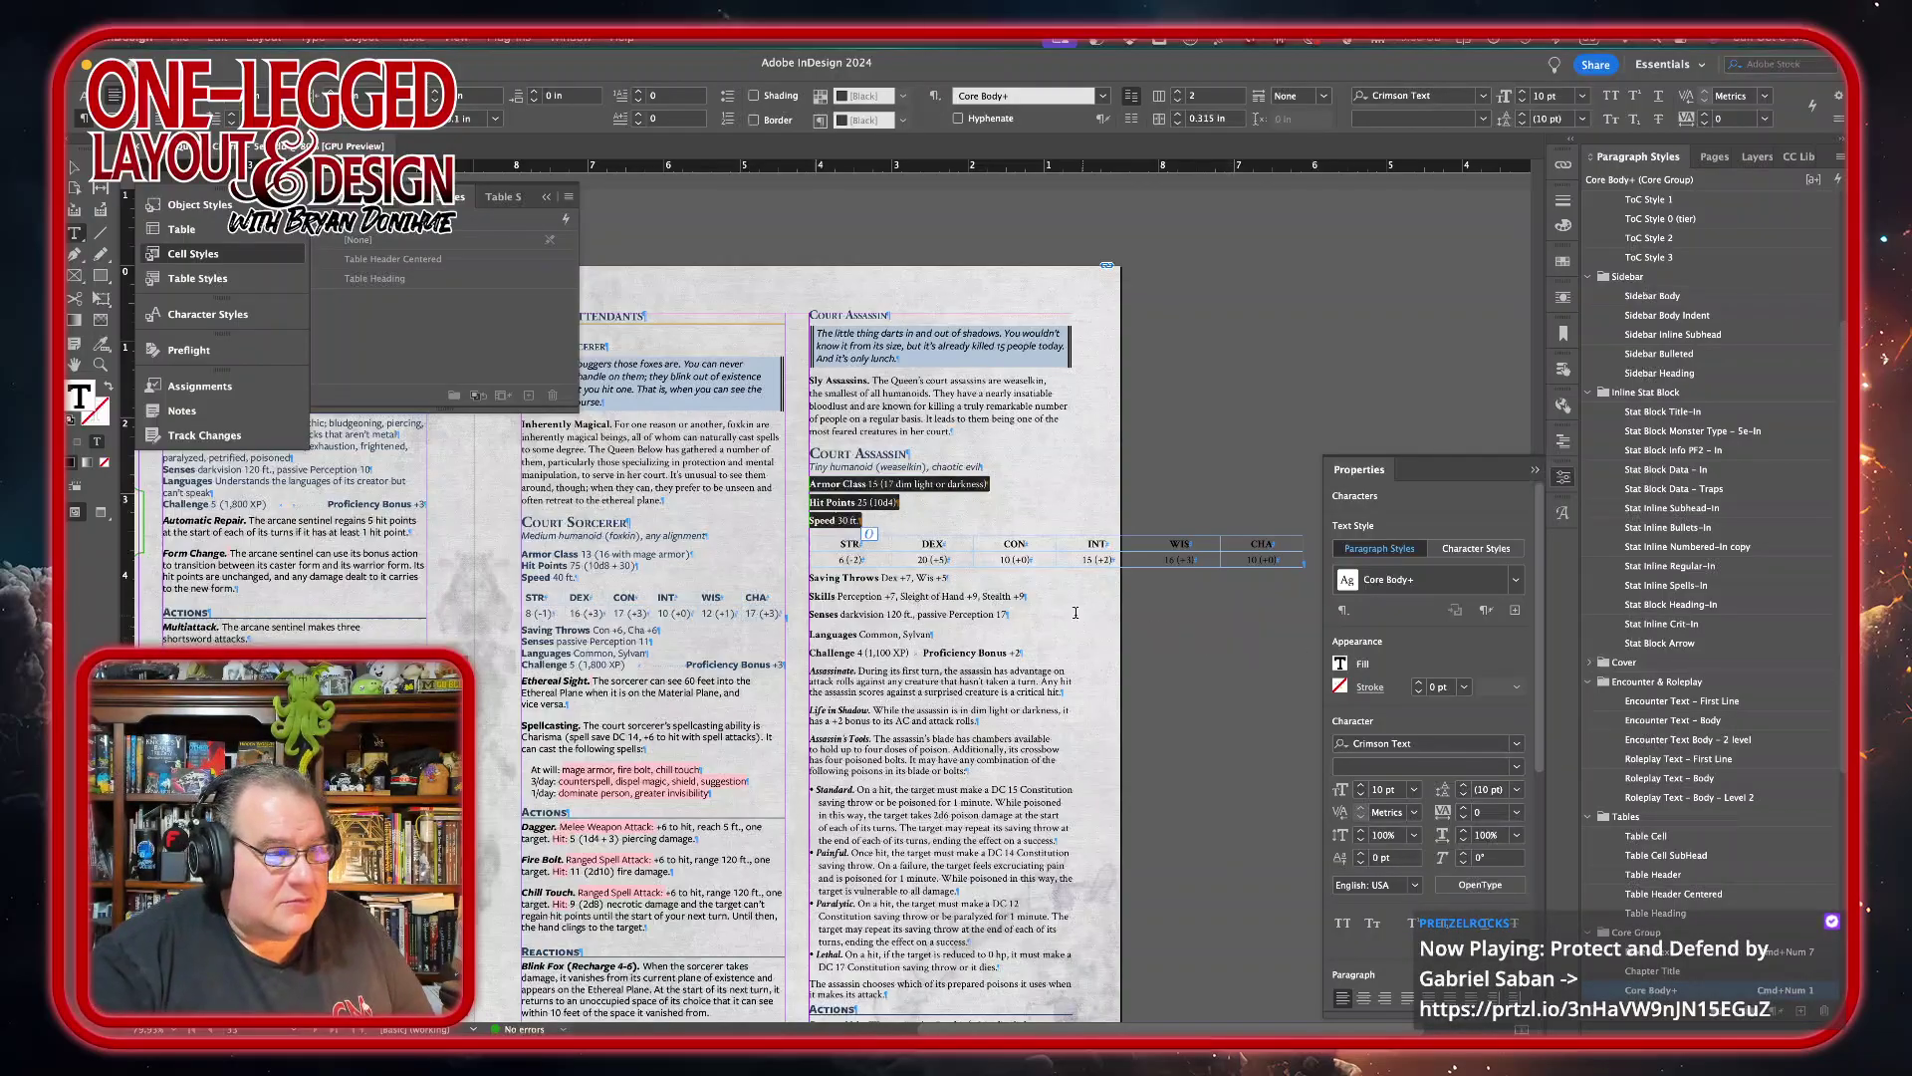
click(1732, 475)
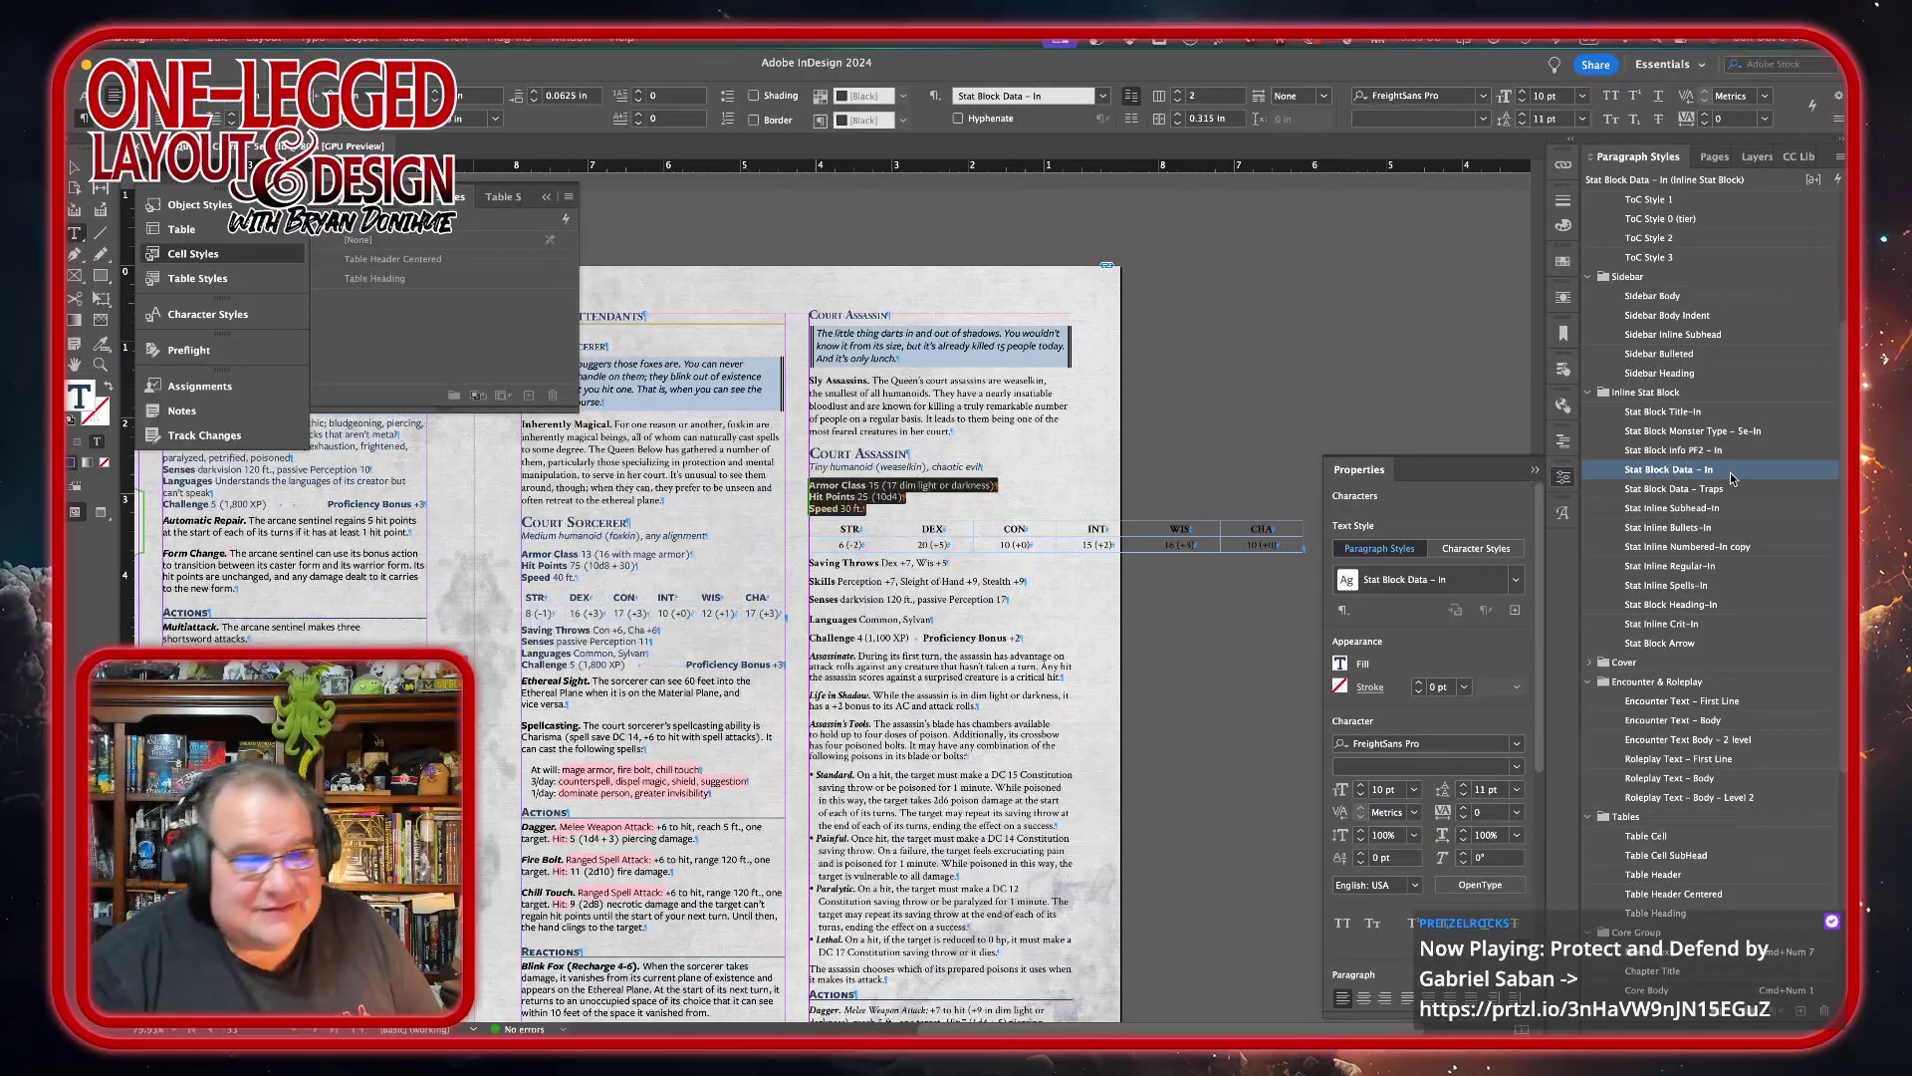
- Apply the Stat Block Data – In paragraph style to all cells of the Court Assassin's ability score table
click(826, 526)
drag(825, 526, 1297, 546)
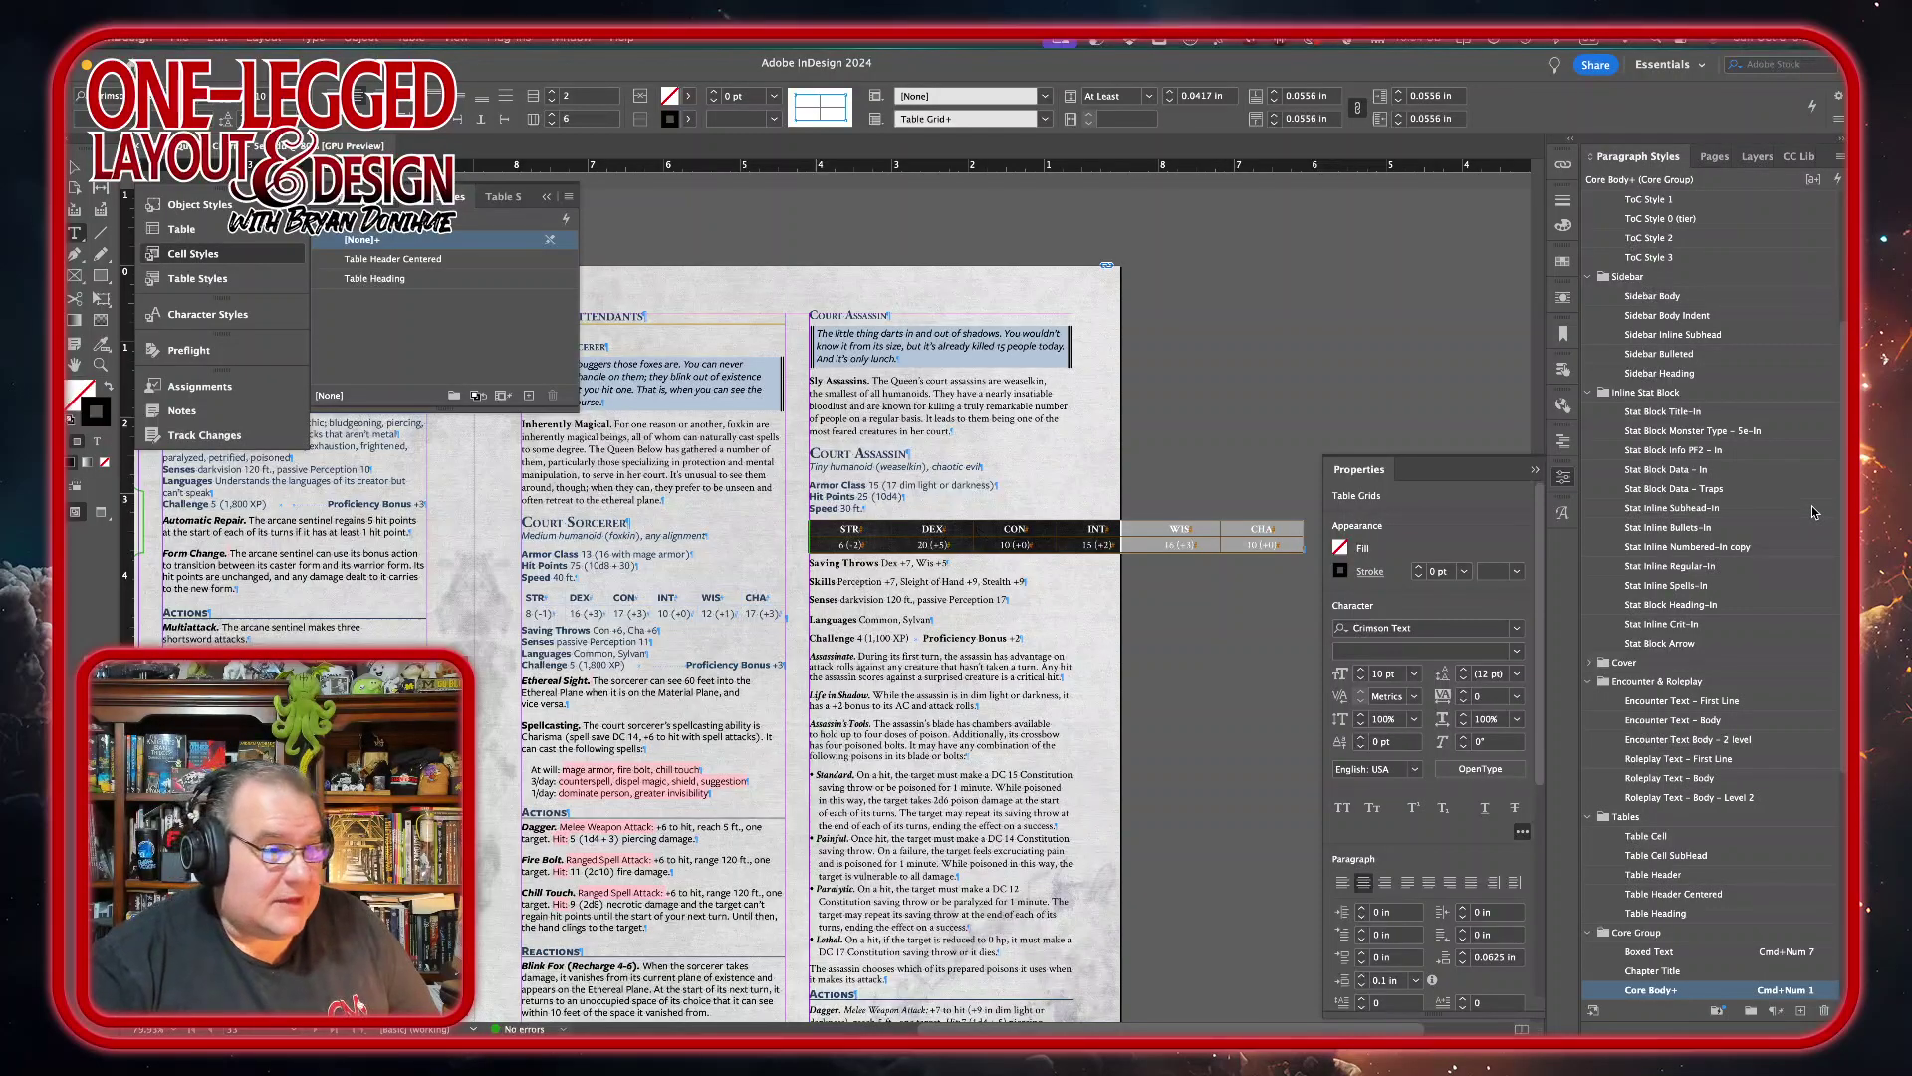
click(1661, 473)
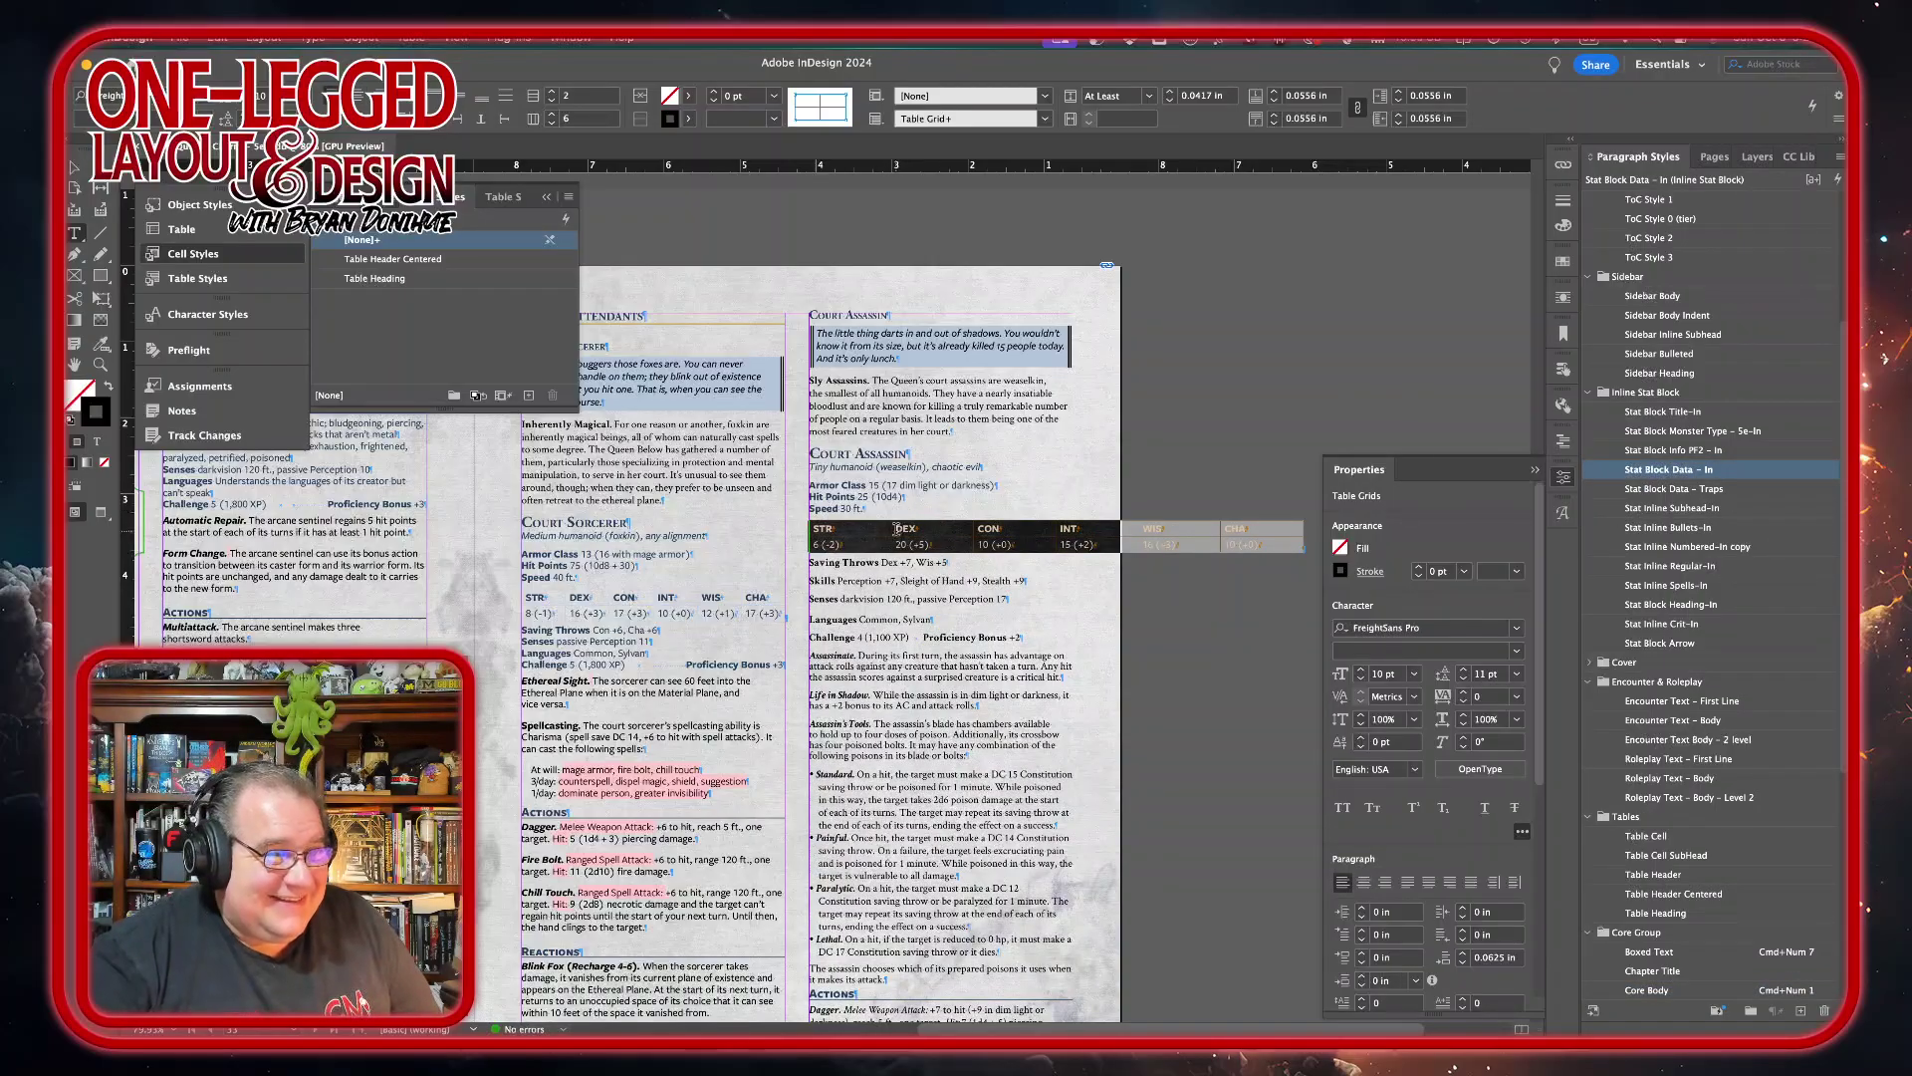
- Narrow the Court Assassin's ability score table to fit the text column and distribute its columns evenly
drag(890, 529, 846, 529)
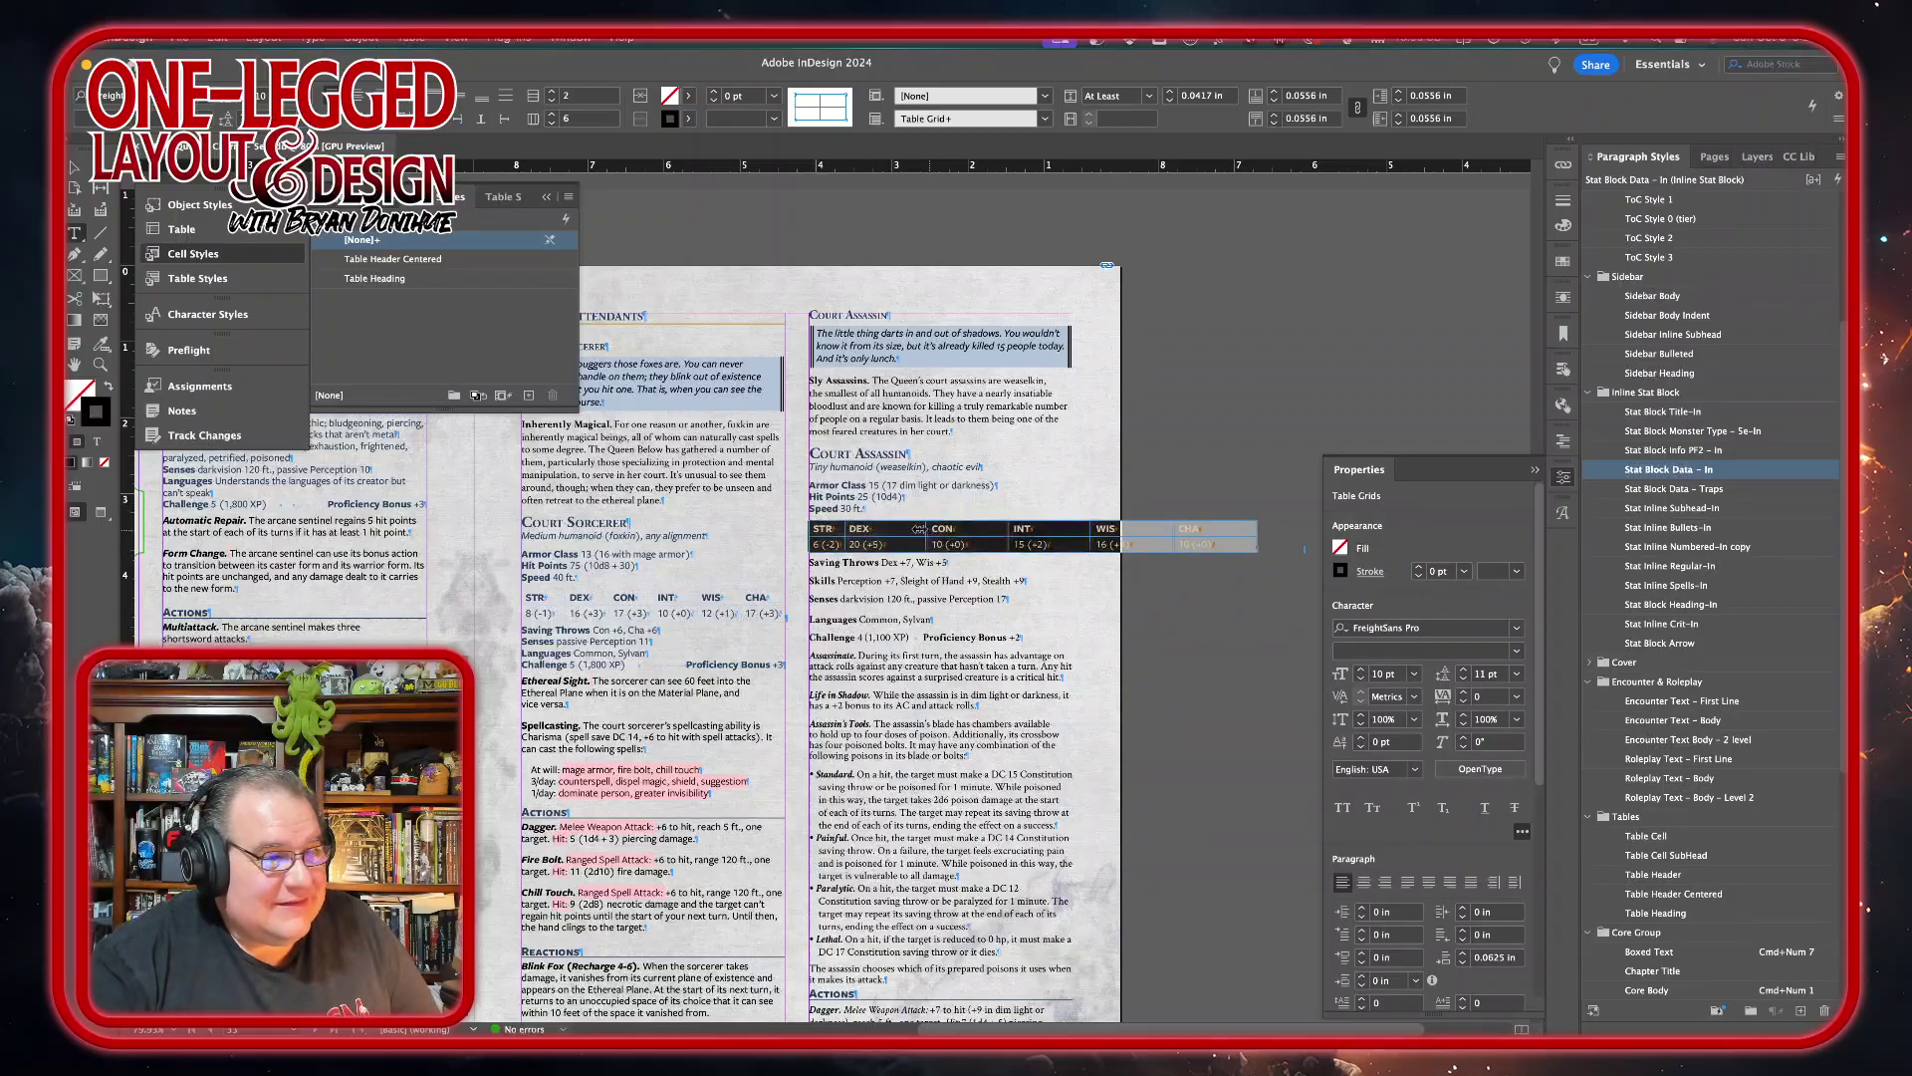
drag(897, 529, 941, 532)
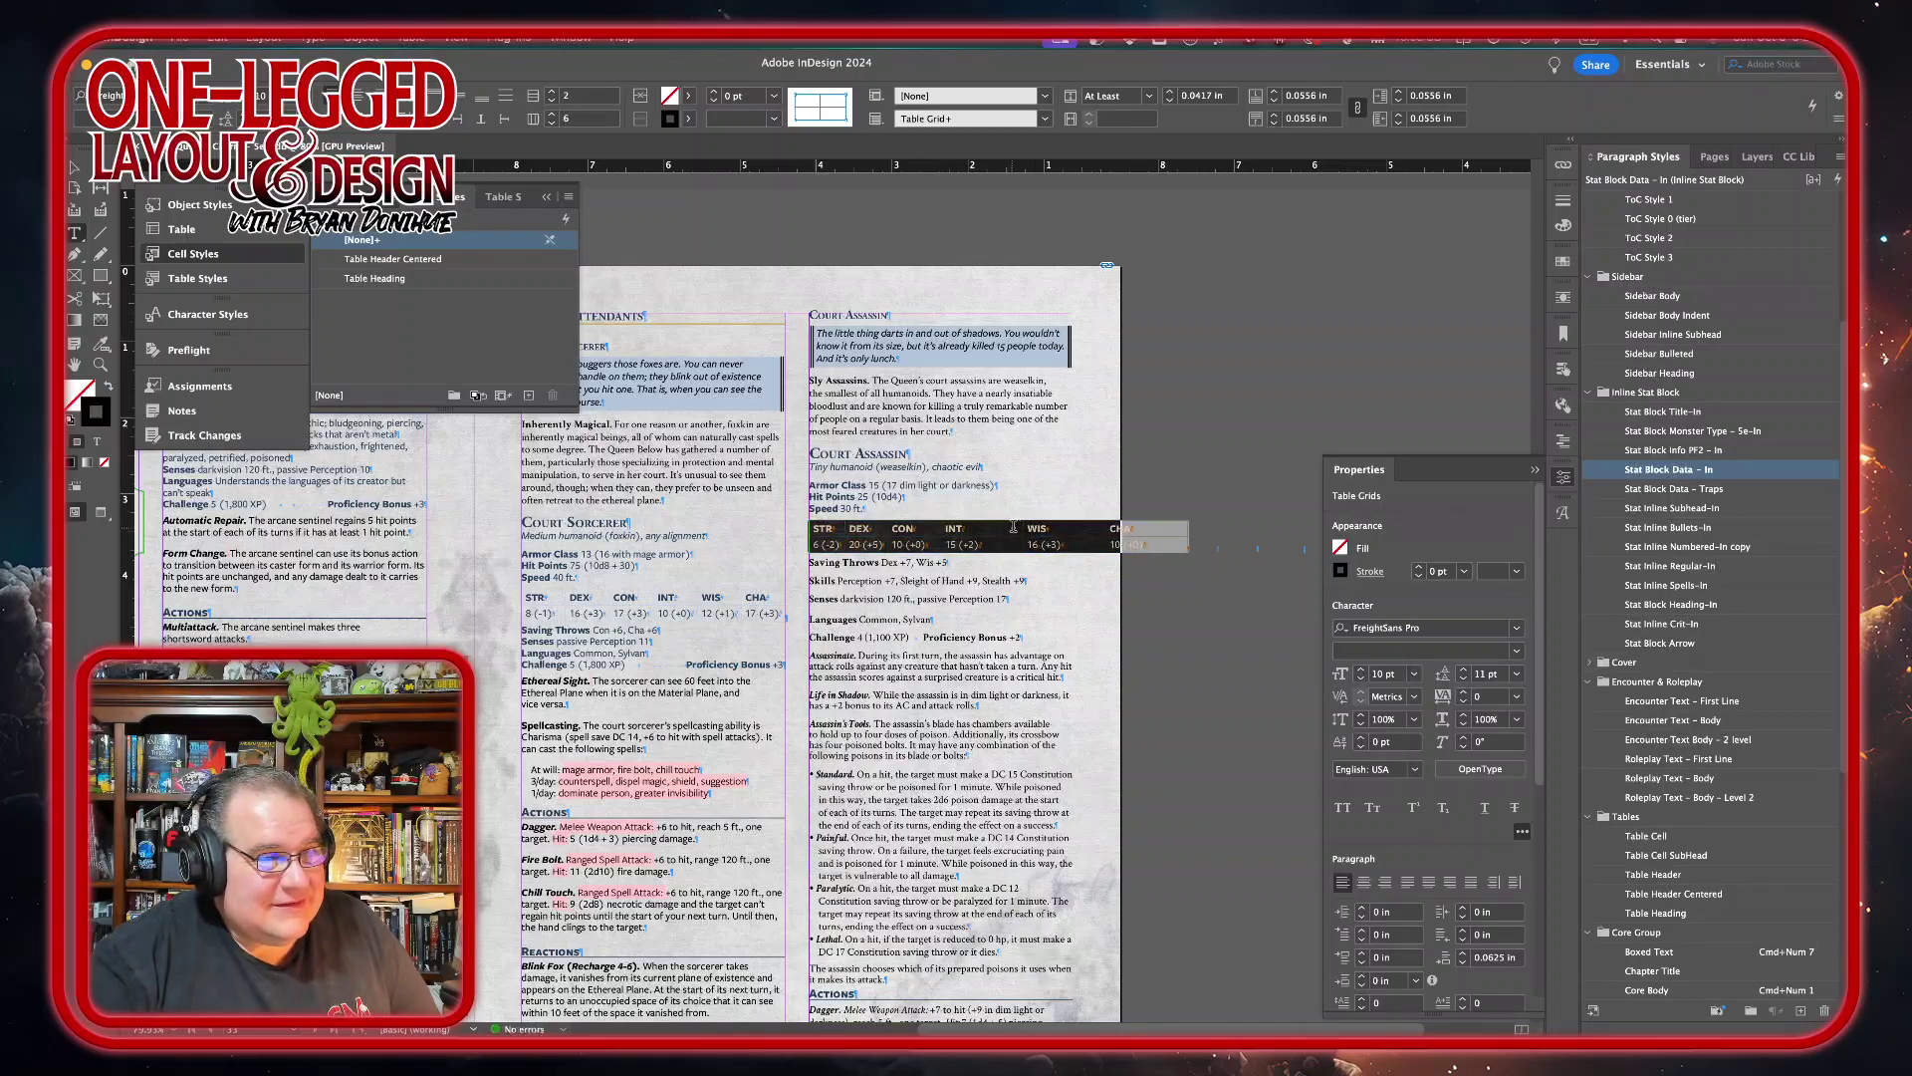
drag(1021, 529, 981, 529)
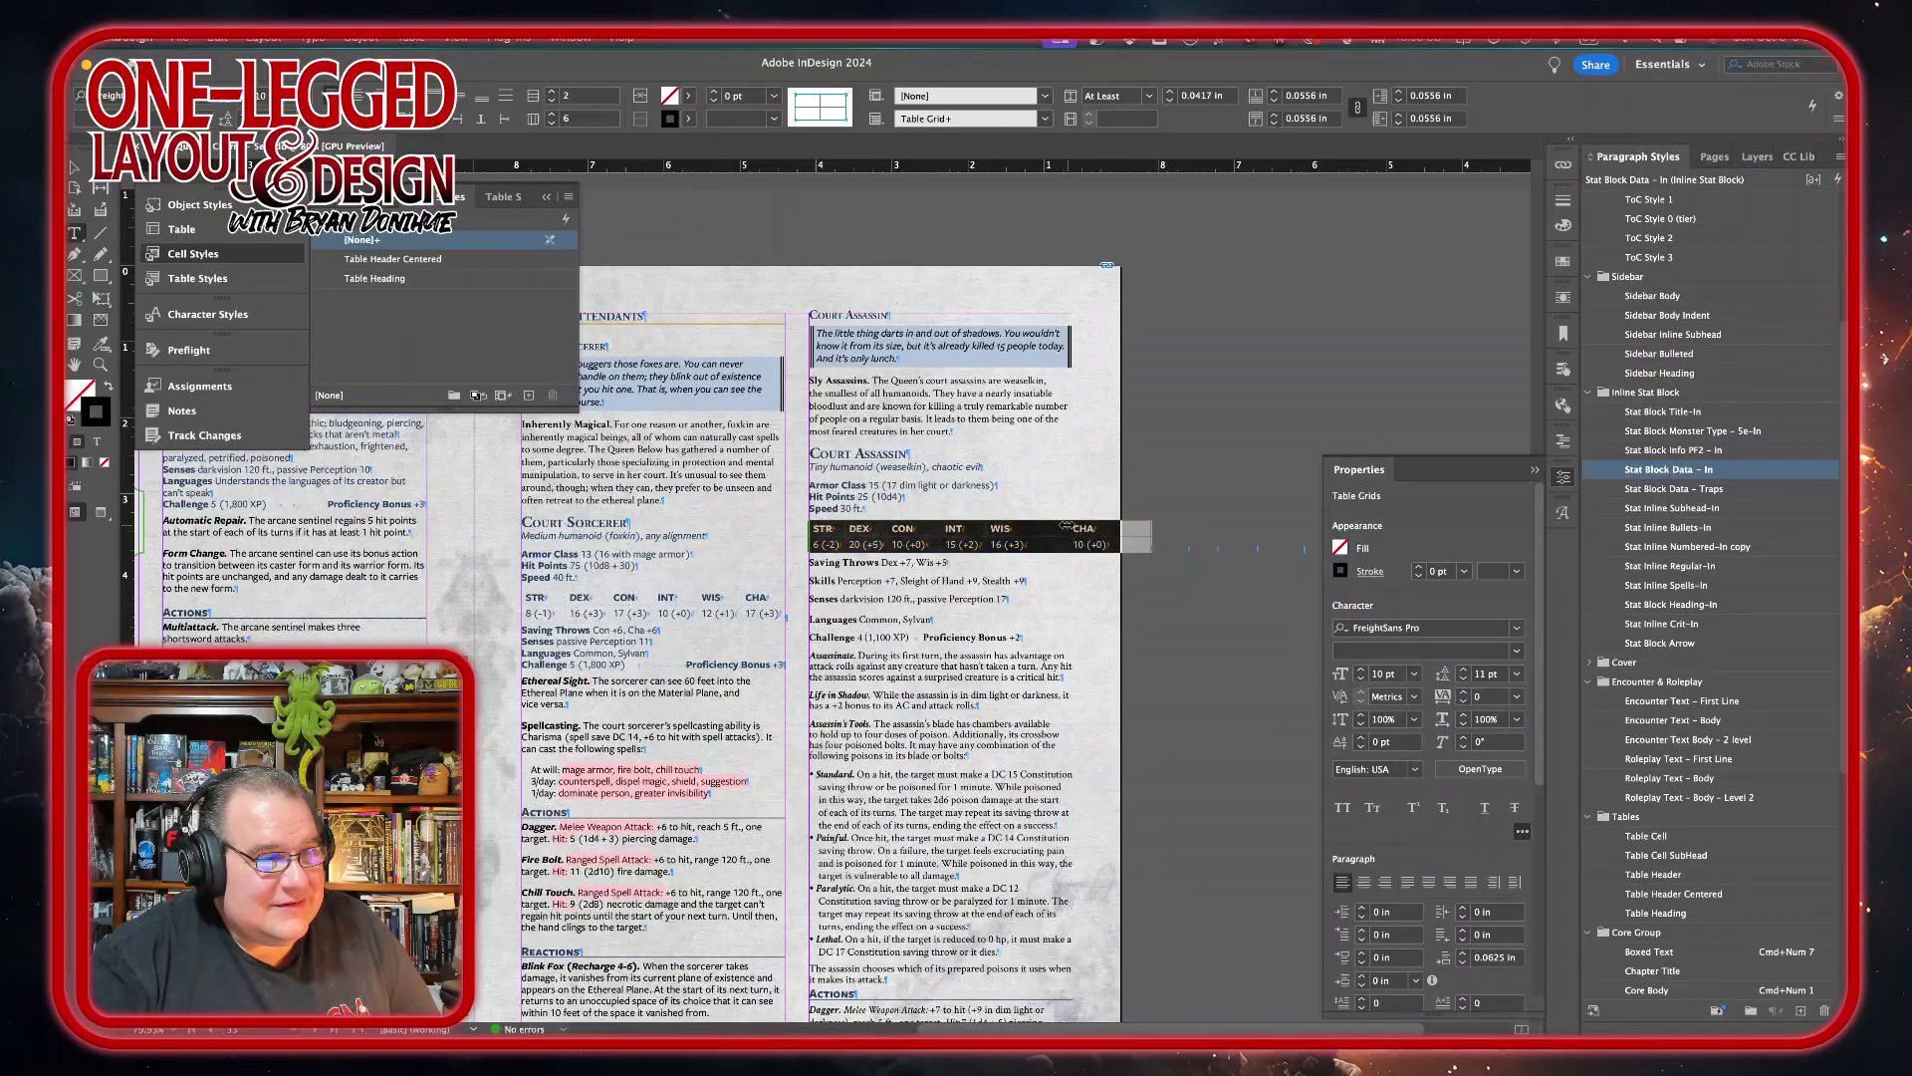
mouse_move(1066, 524)
mouse_down()
mouse_move(1030, 525)
mouse_move(1073, 527)
mouse_up()
right_click(995, 554)
mouse_move(1065, 654)
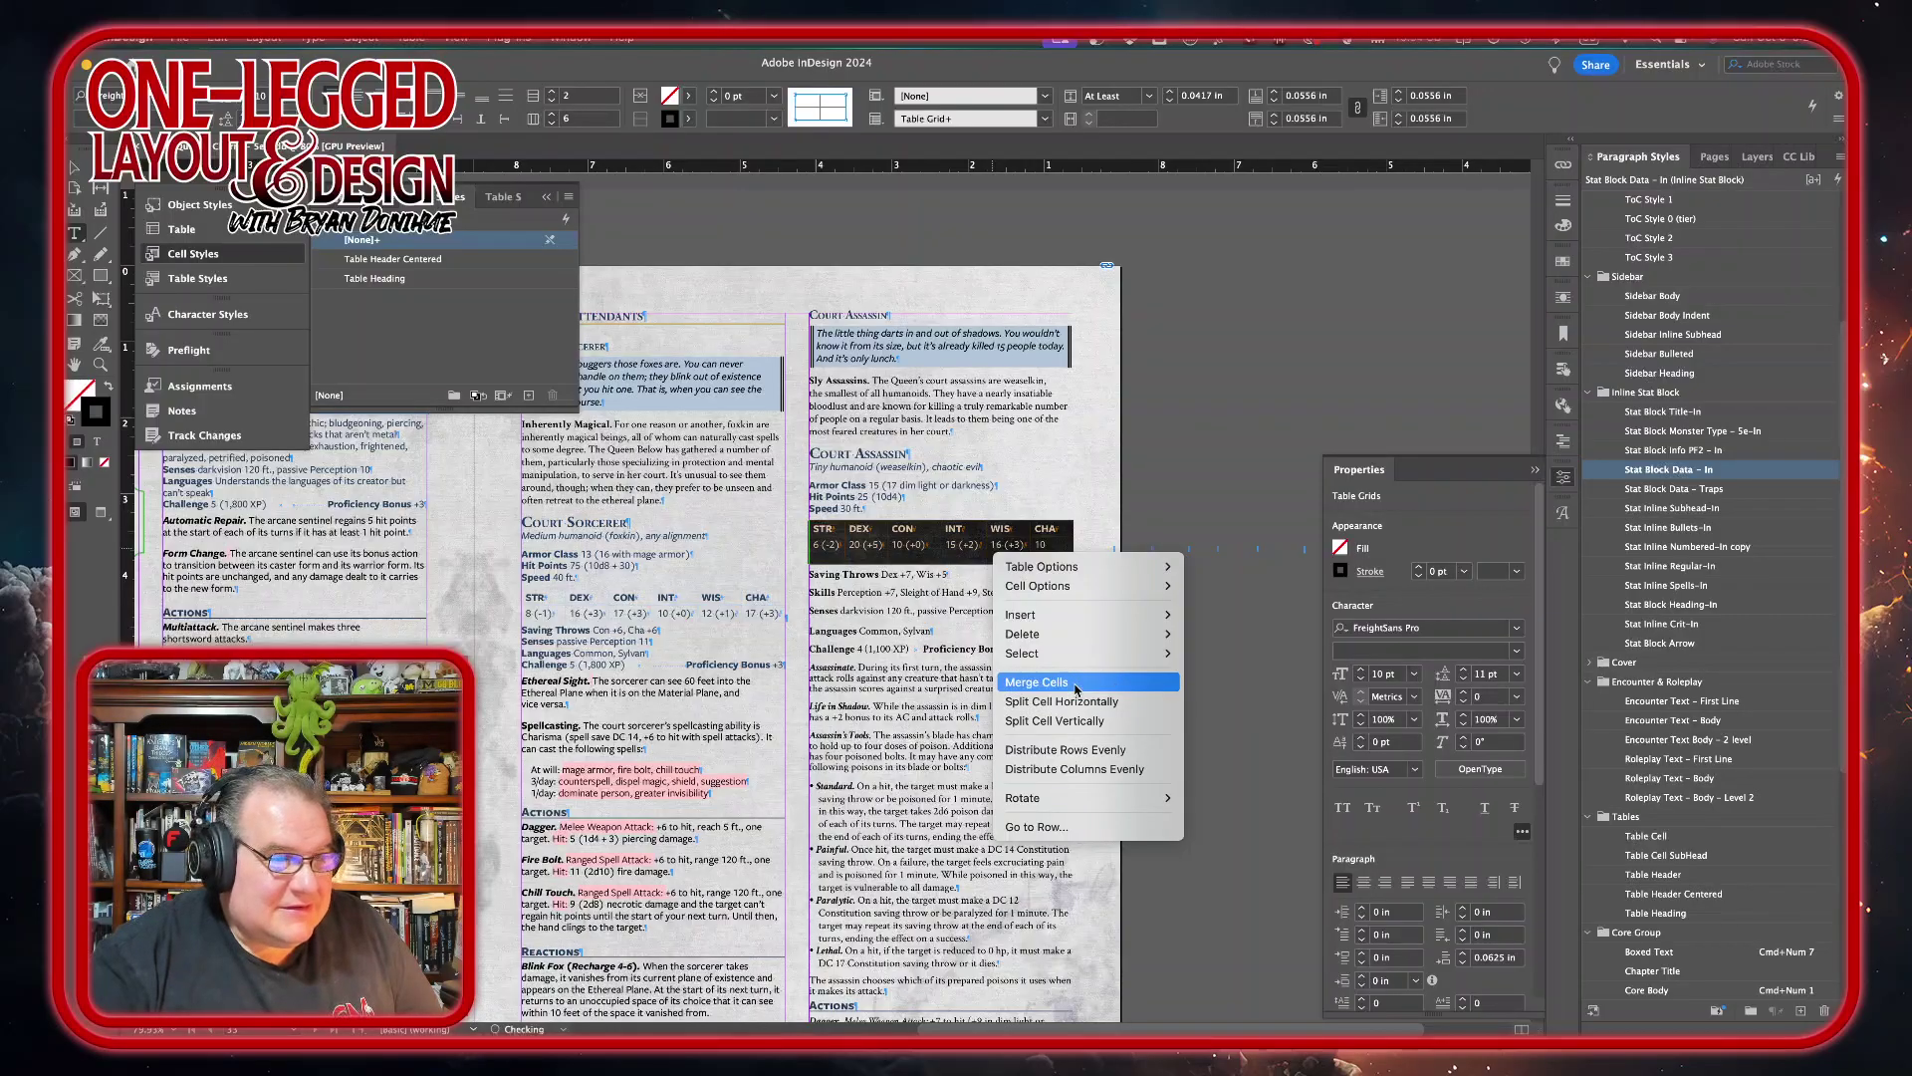
click(1071, 769)
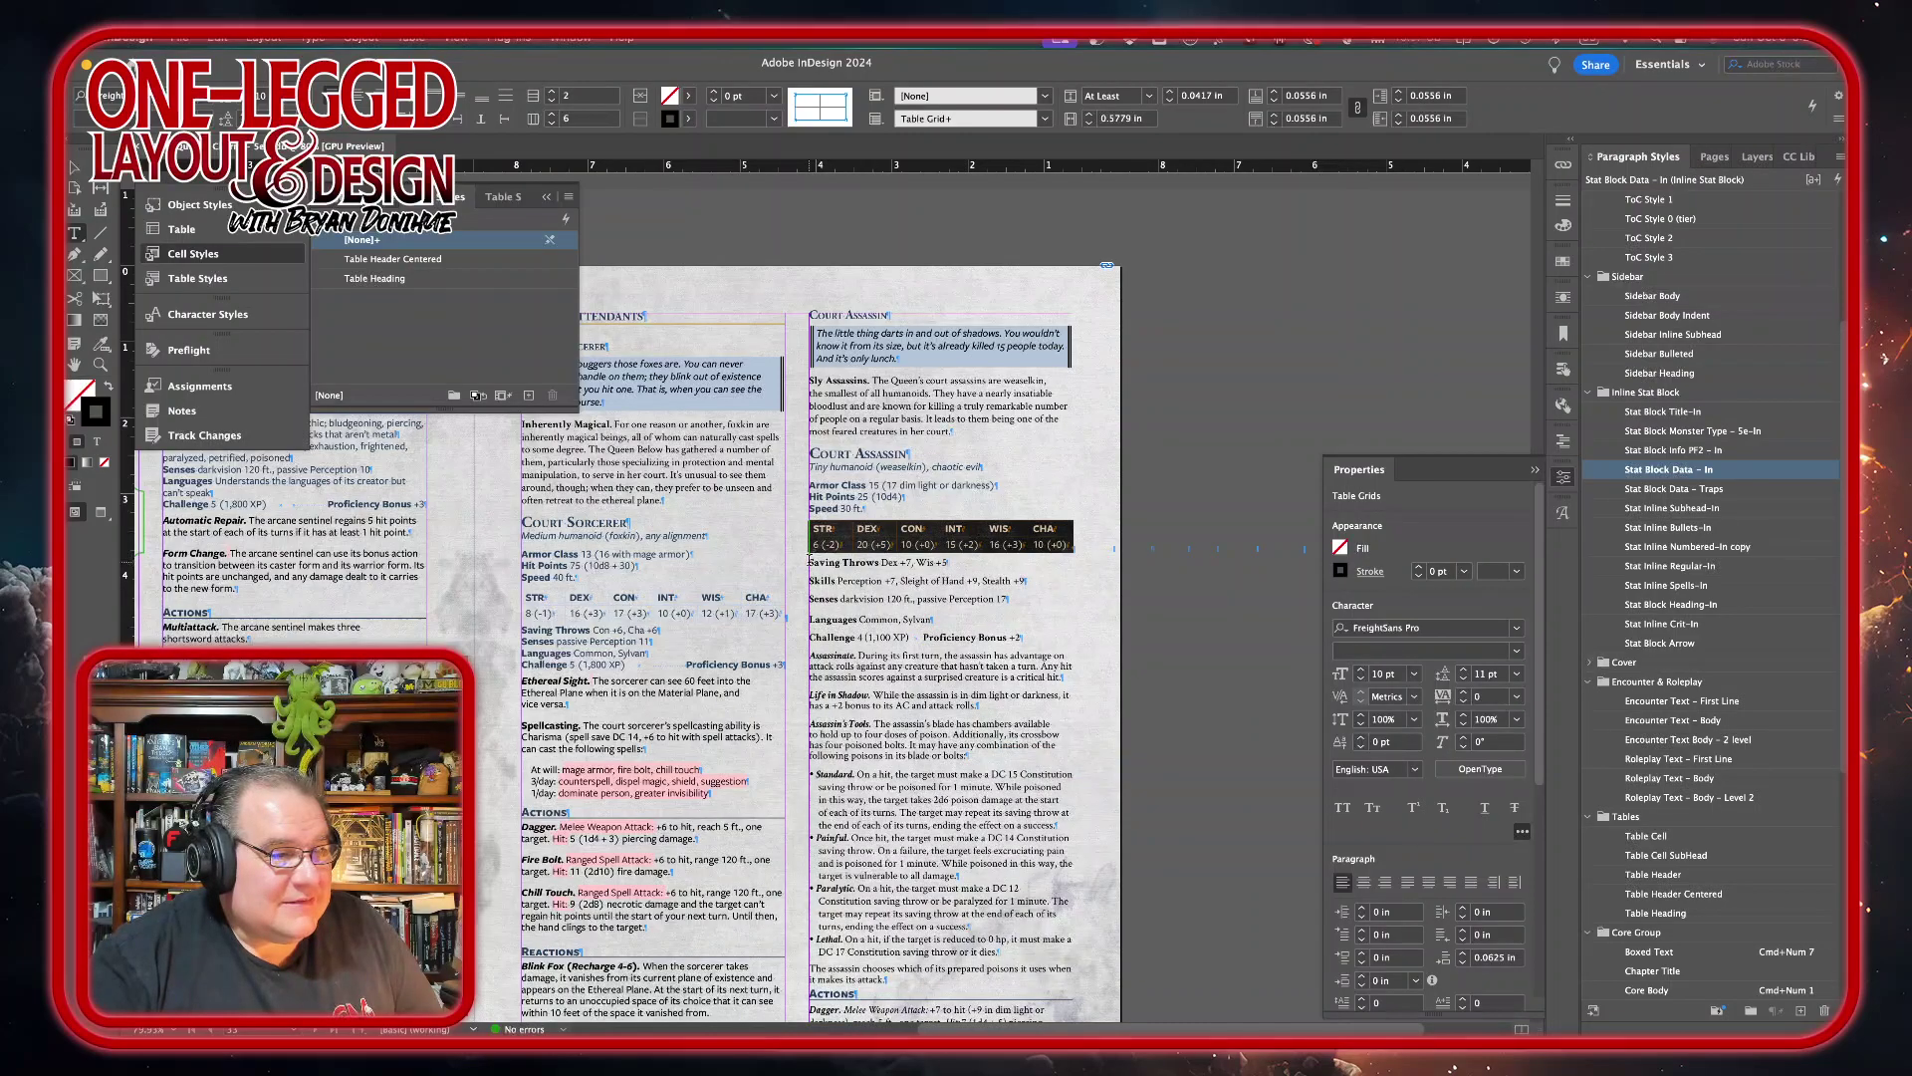
- Apply Stat Block Data – In to the Court Assassin's Saving Throws through Challenge lines and push Proficiency Bonus to the column's right edge
drag(810, 562, 1058, 633)
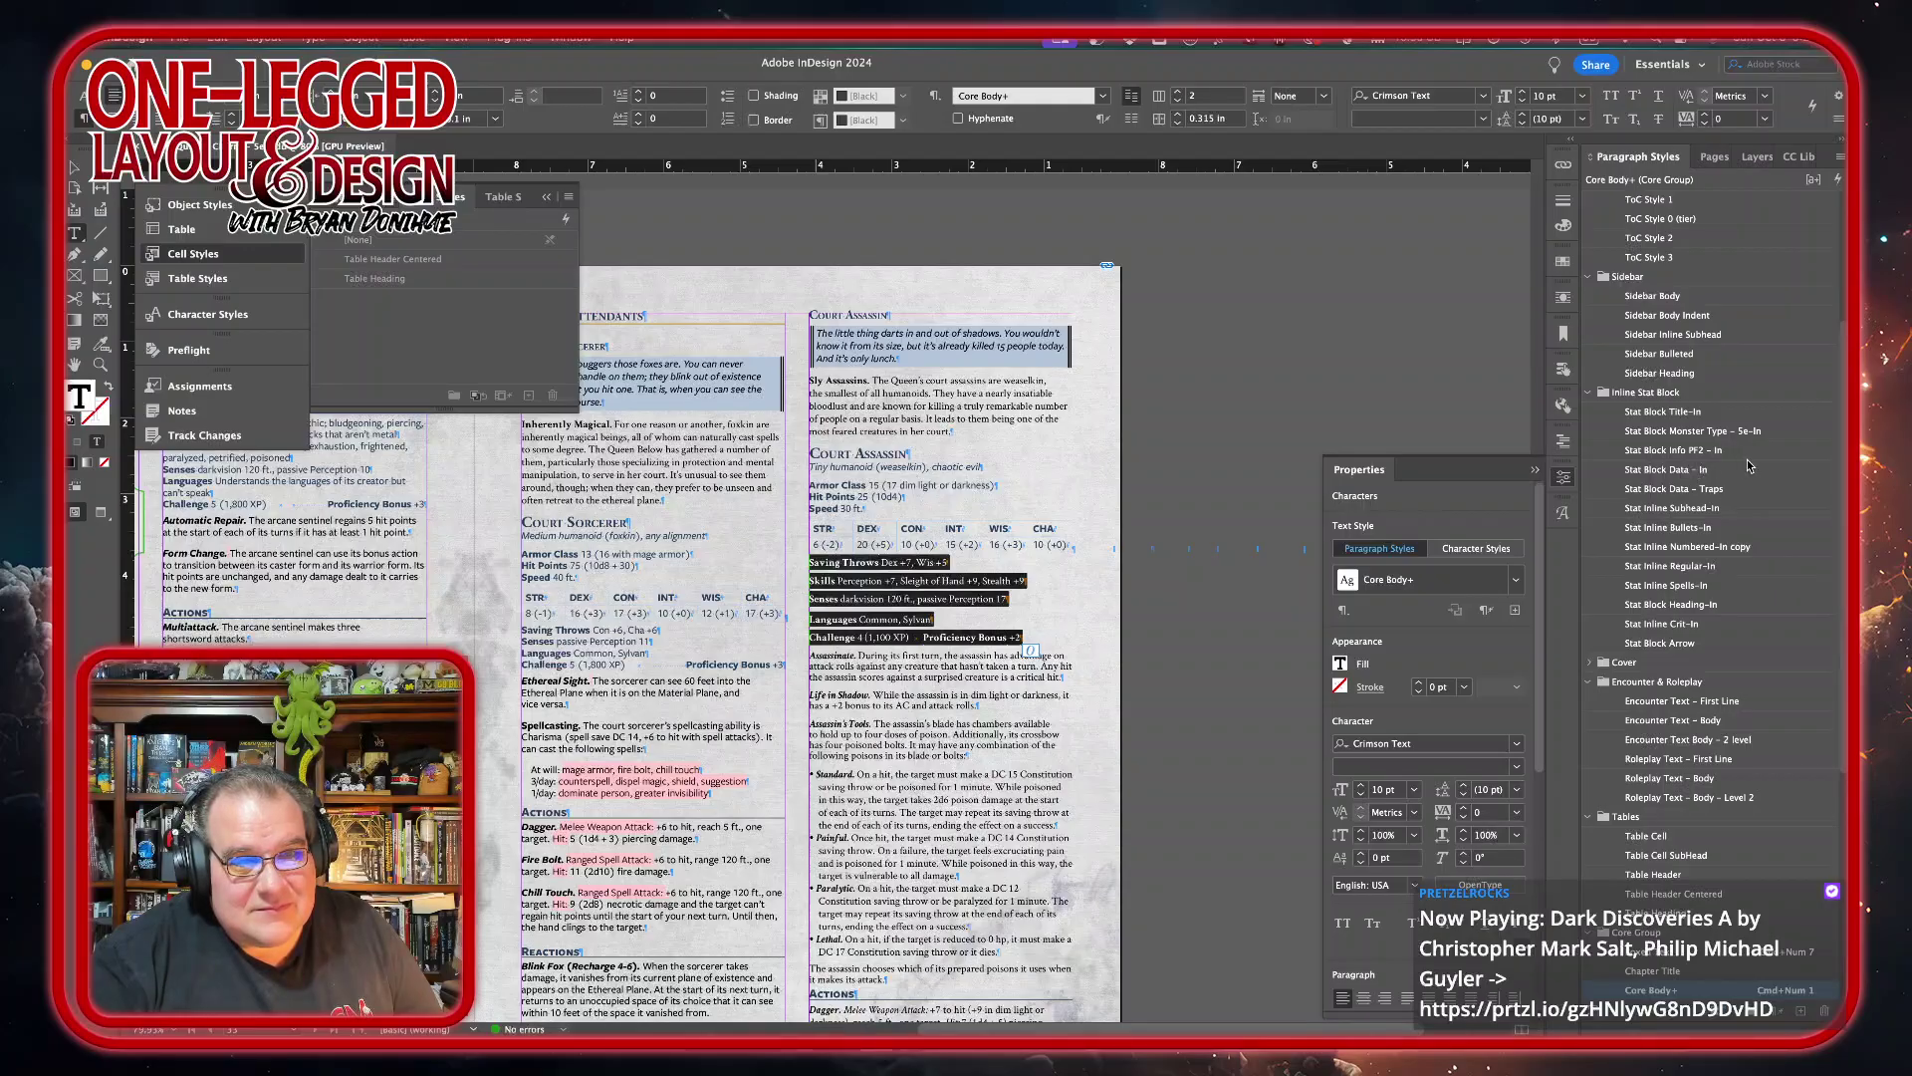
click(1678, 472)
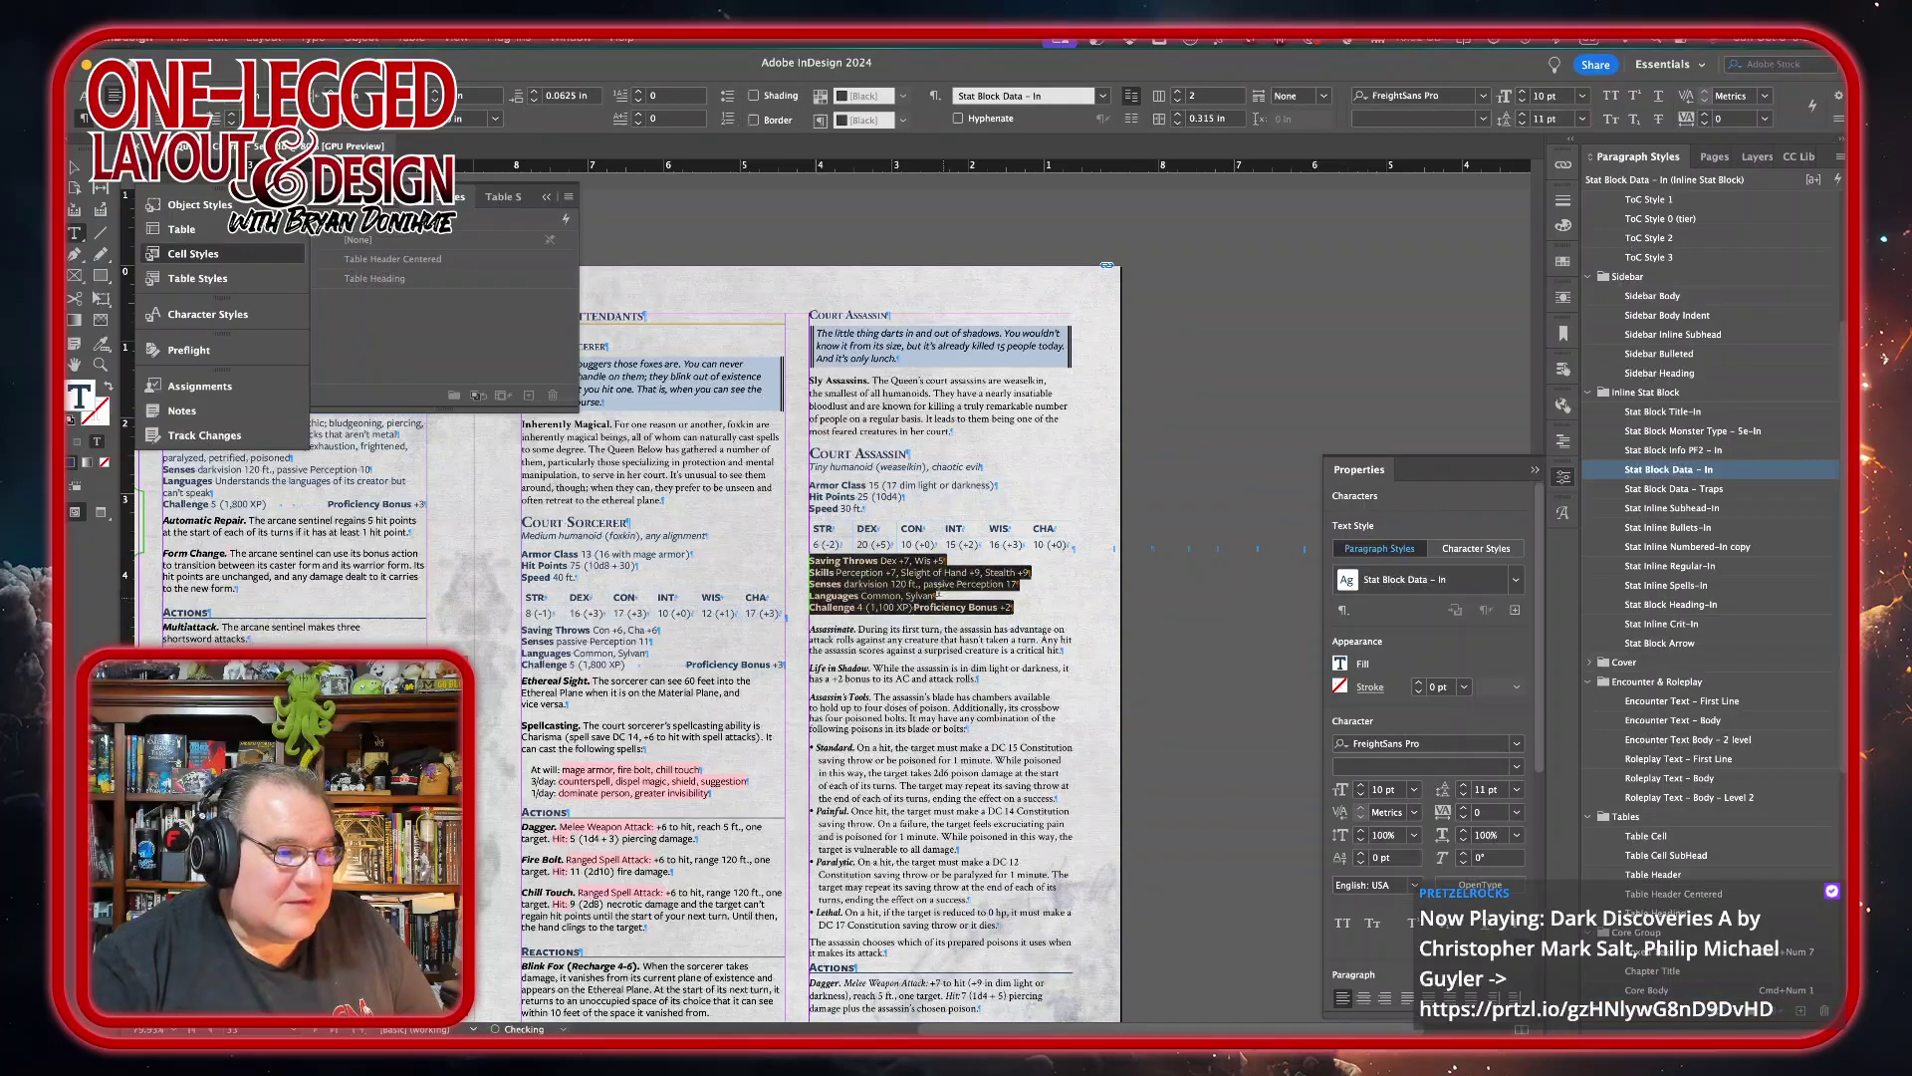
click(913, 606)
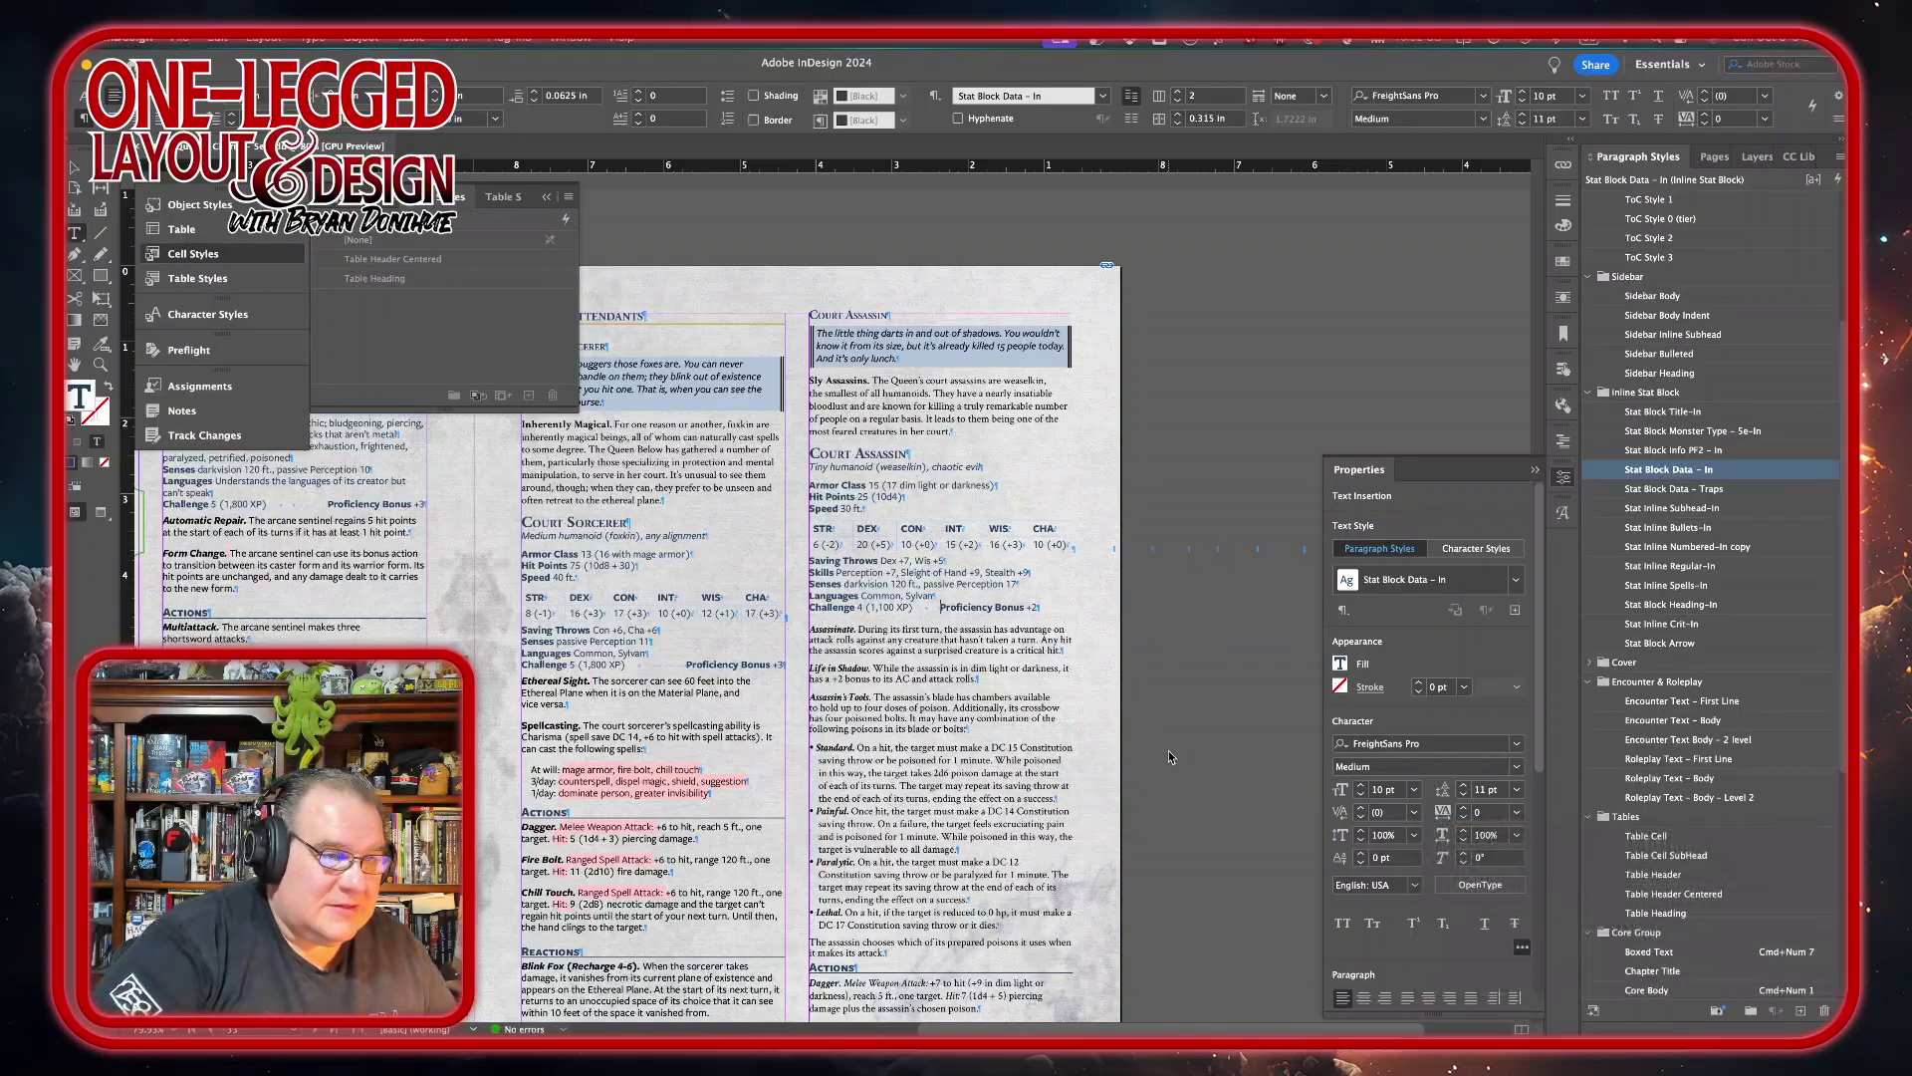
key(Tab)
key(BackSpace)
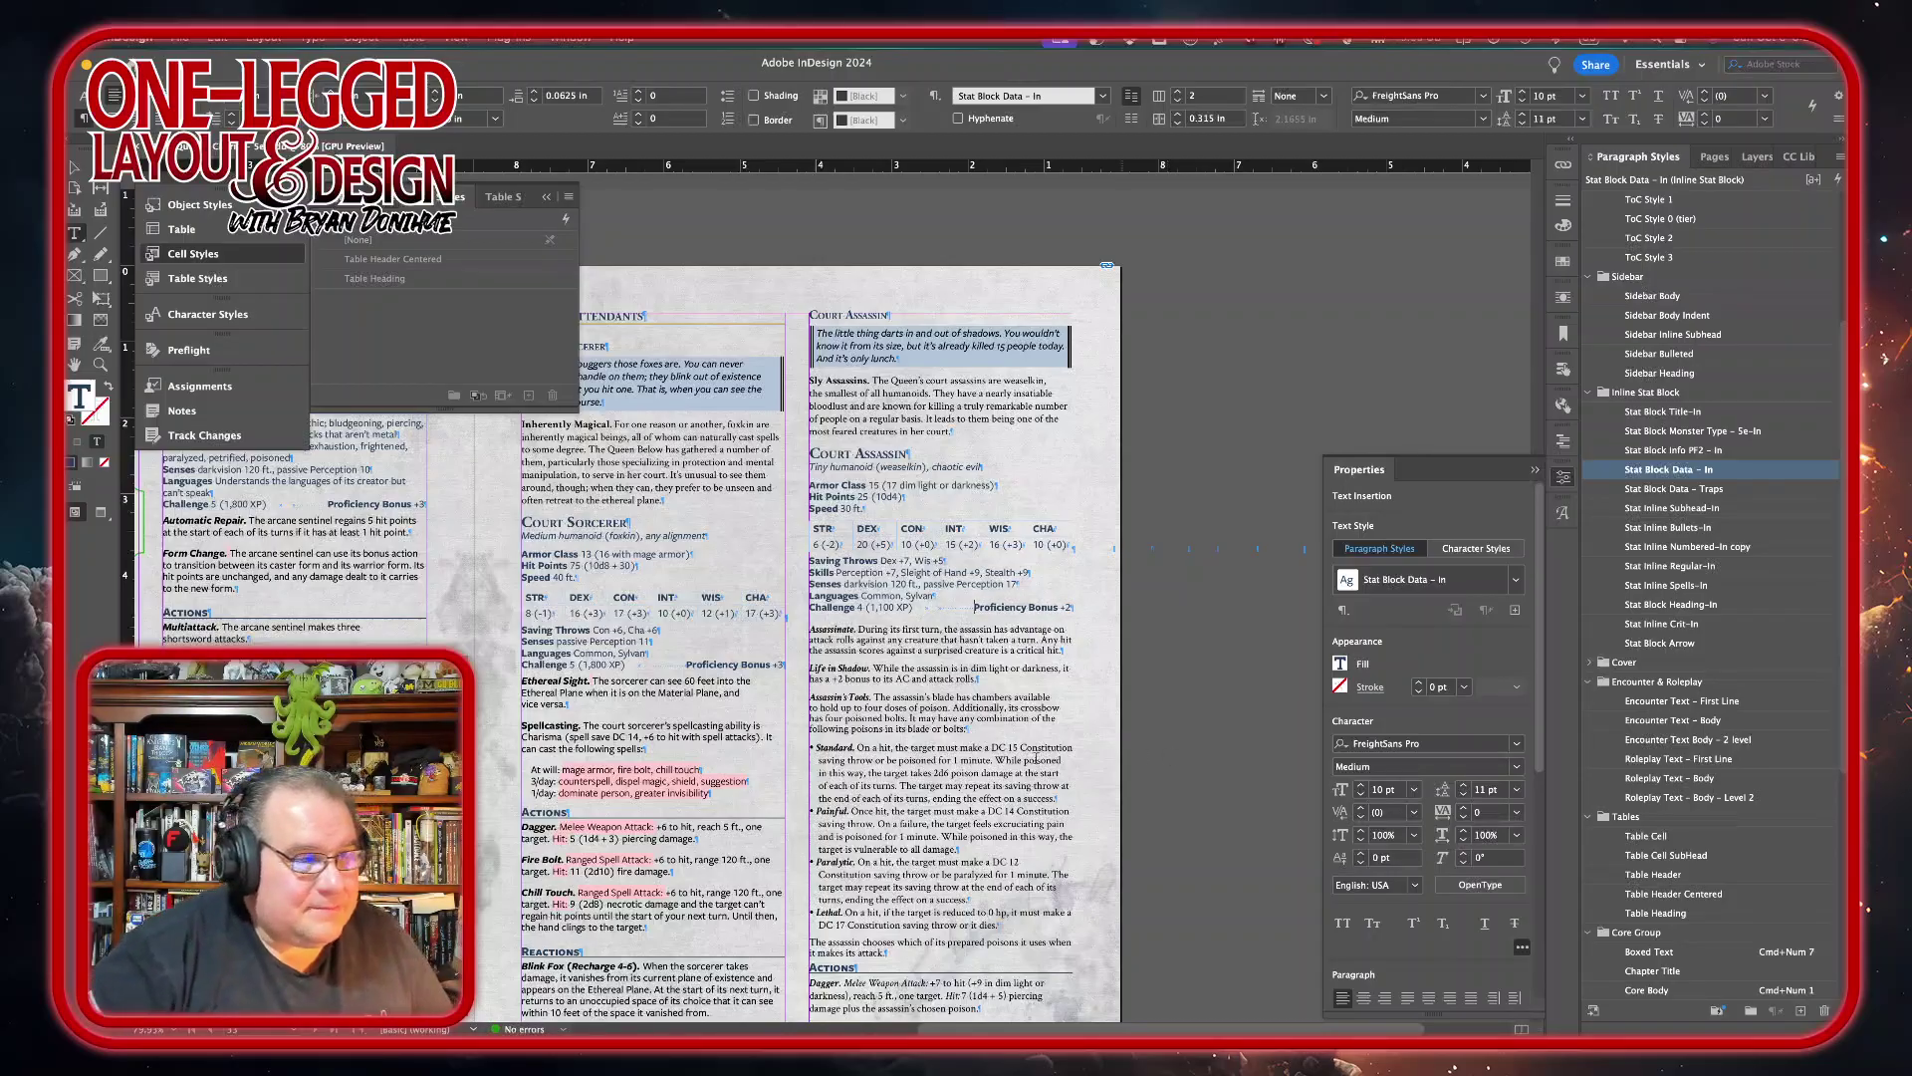
- Apply Stat Inline Regular-In to the Assassinate, Life in Shadow and Assassin's Tools paragraphs, and Stat Inline Bullets-In to the Standard through Lethal poison bullets
click(940, 640)
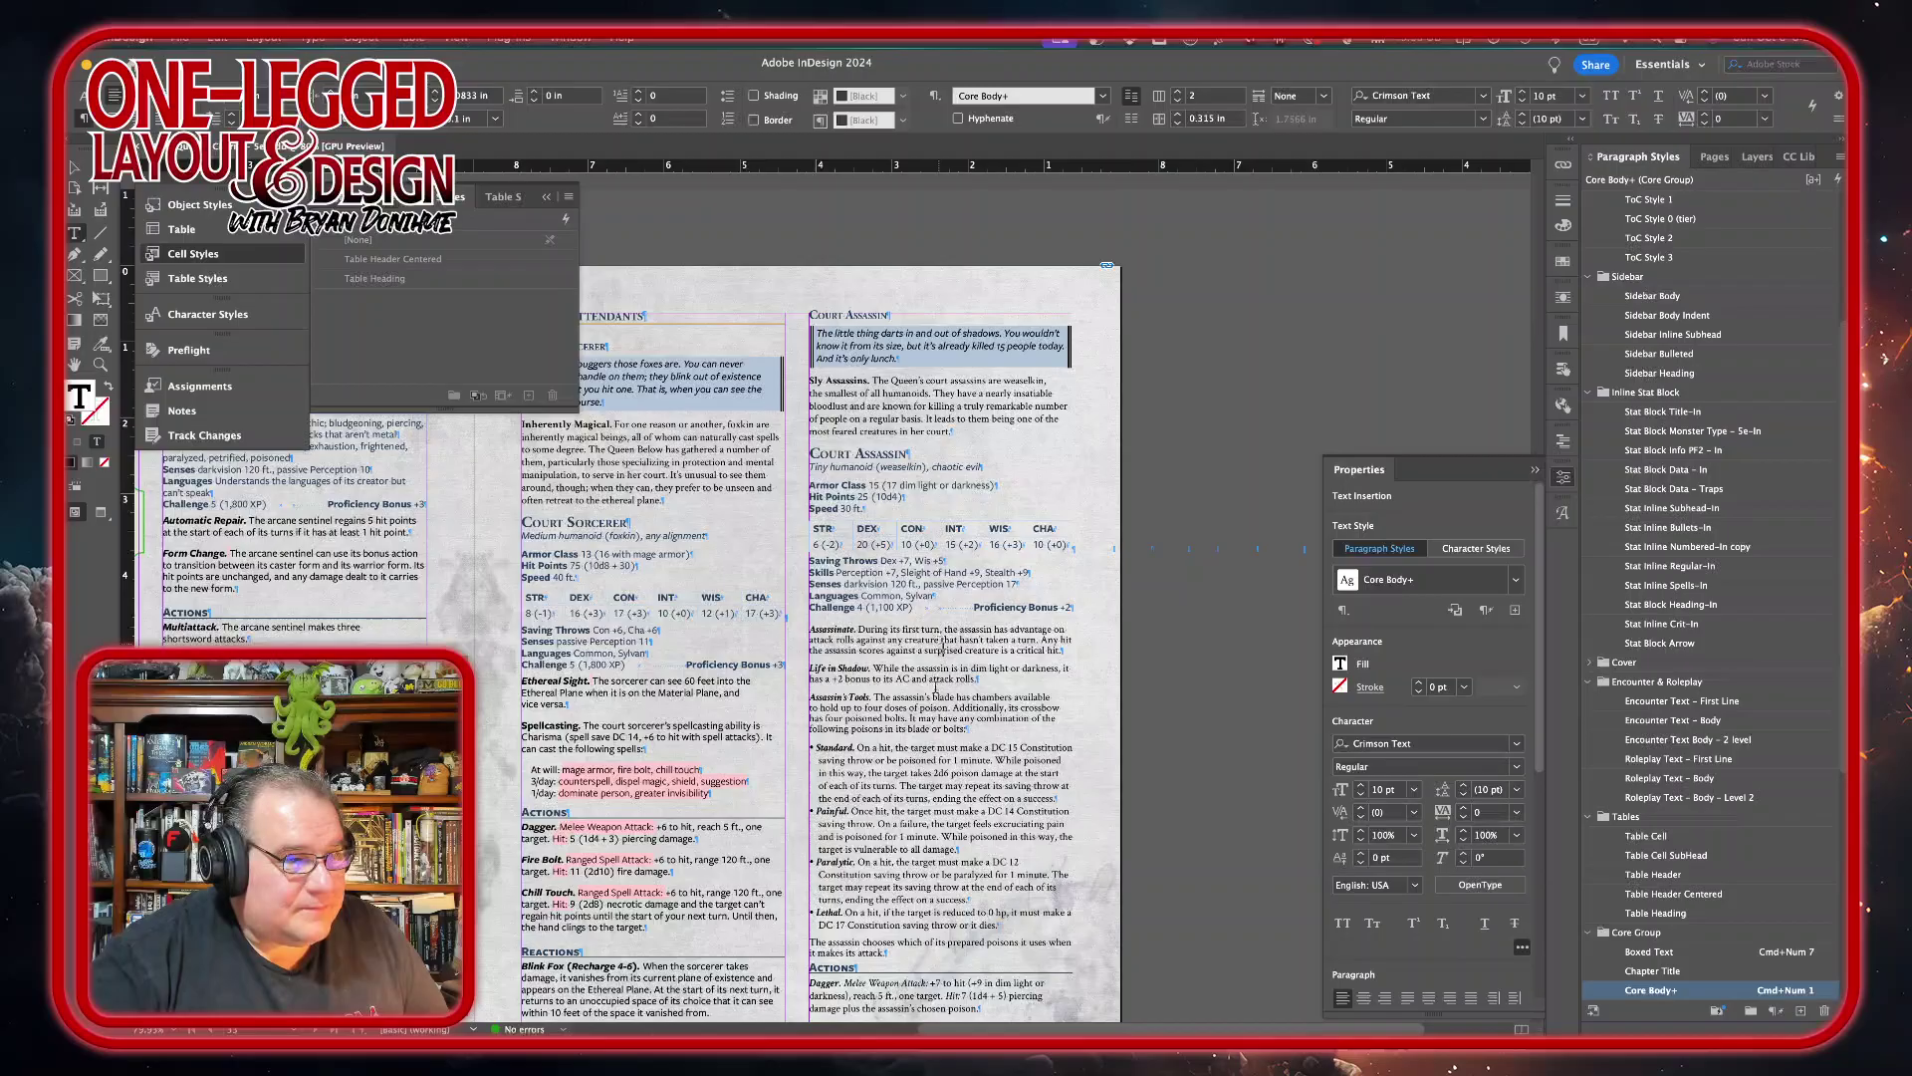
drag(943, 649, 932, 728)
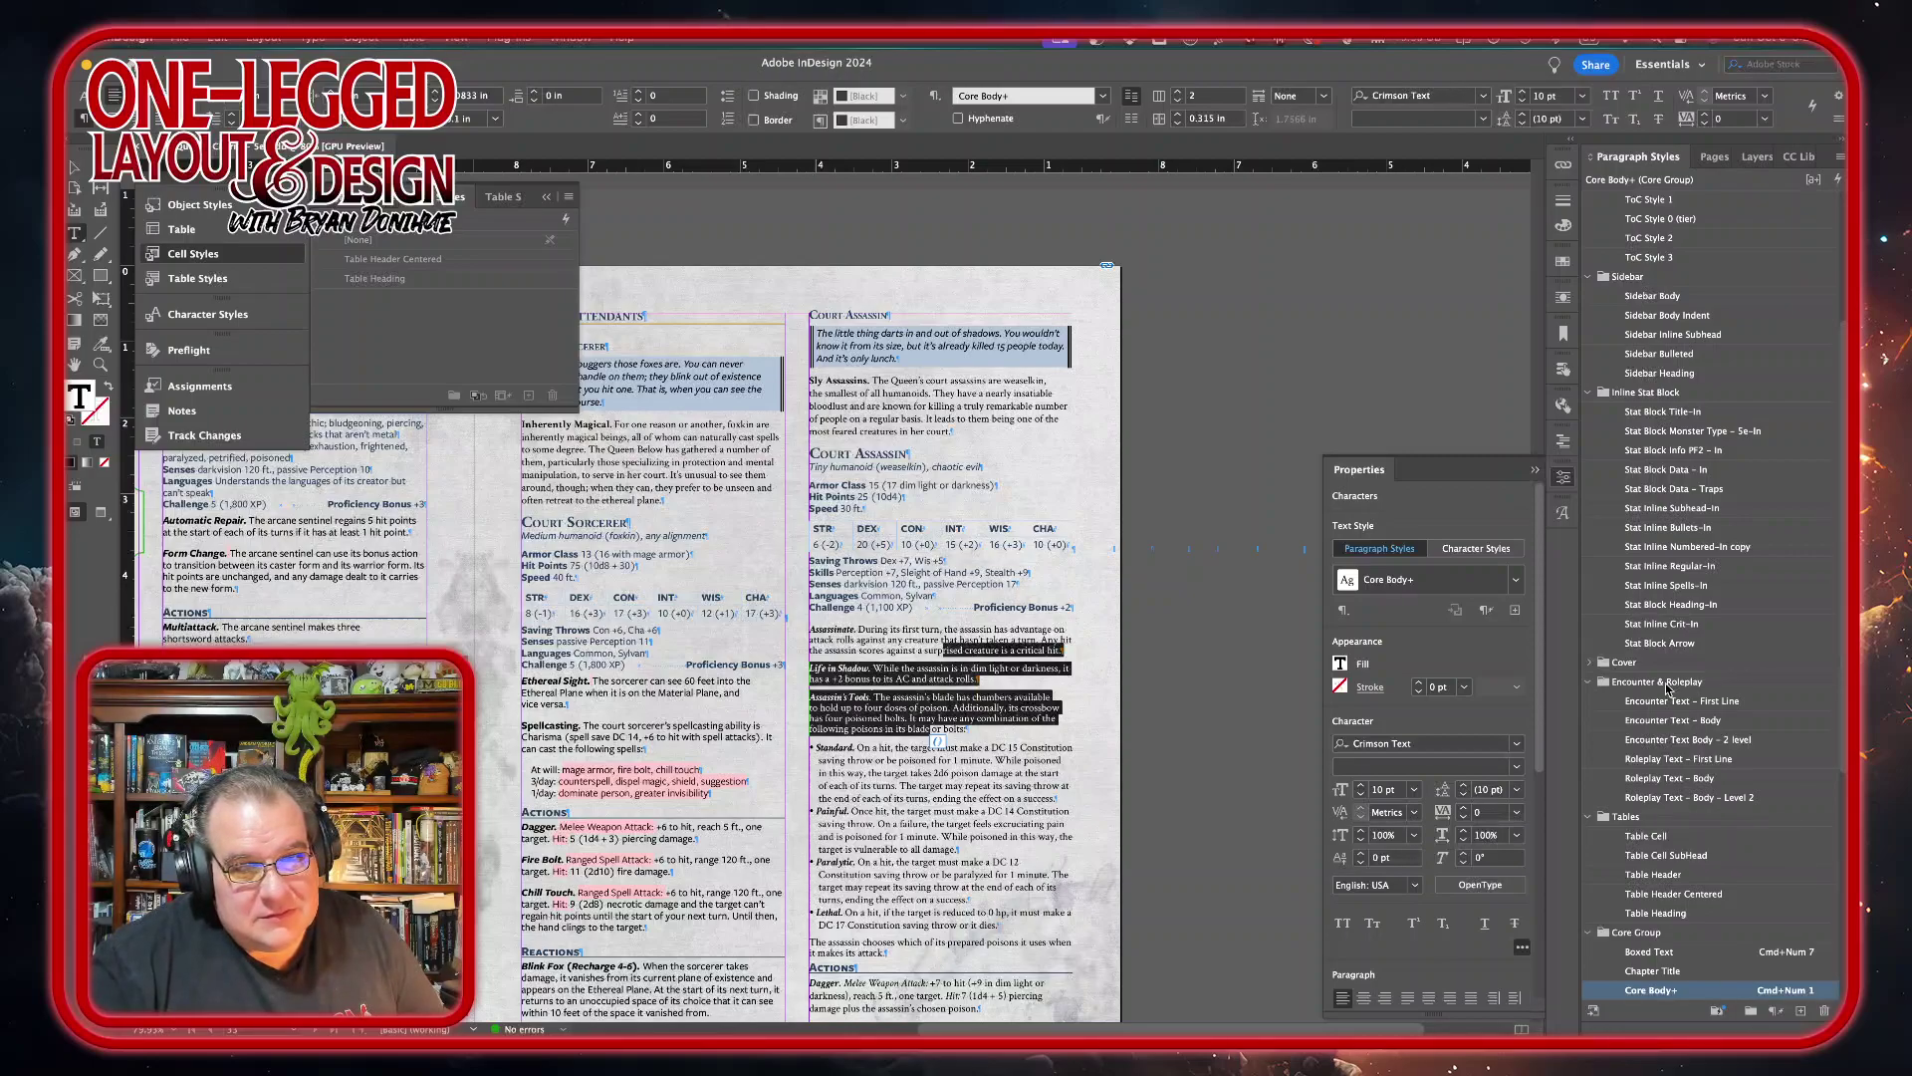
click(1680, 571)
drag(919, 800, 896, 953)
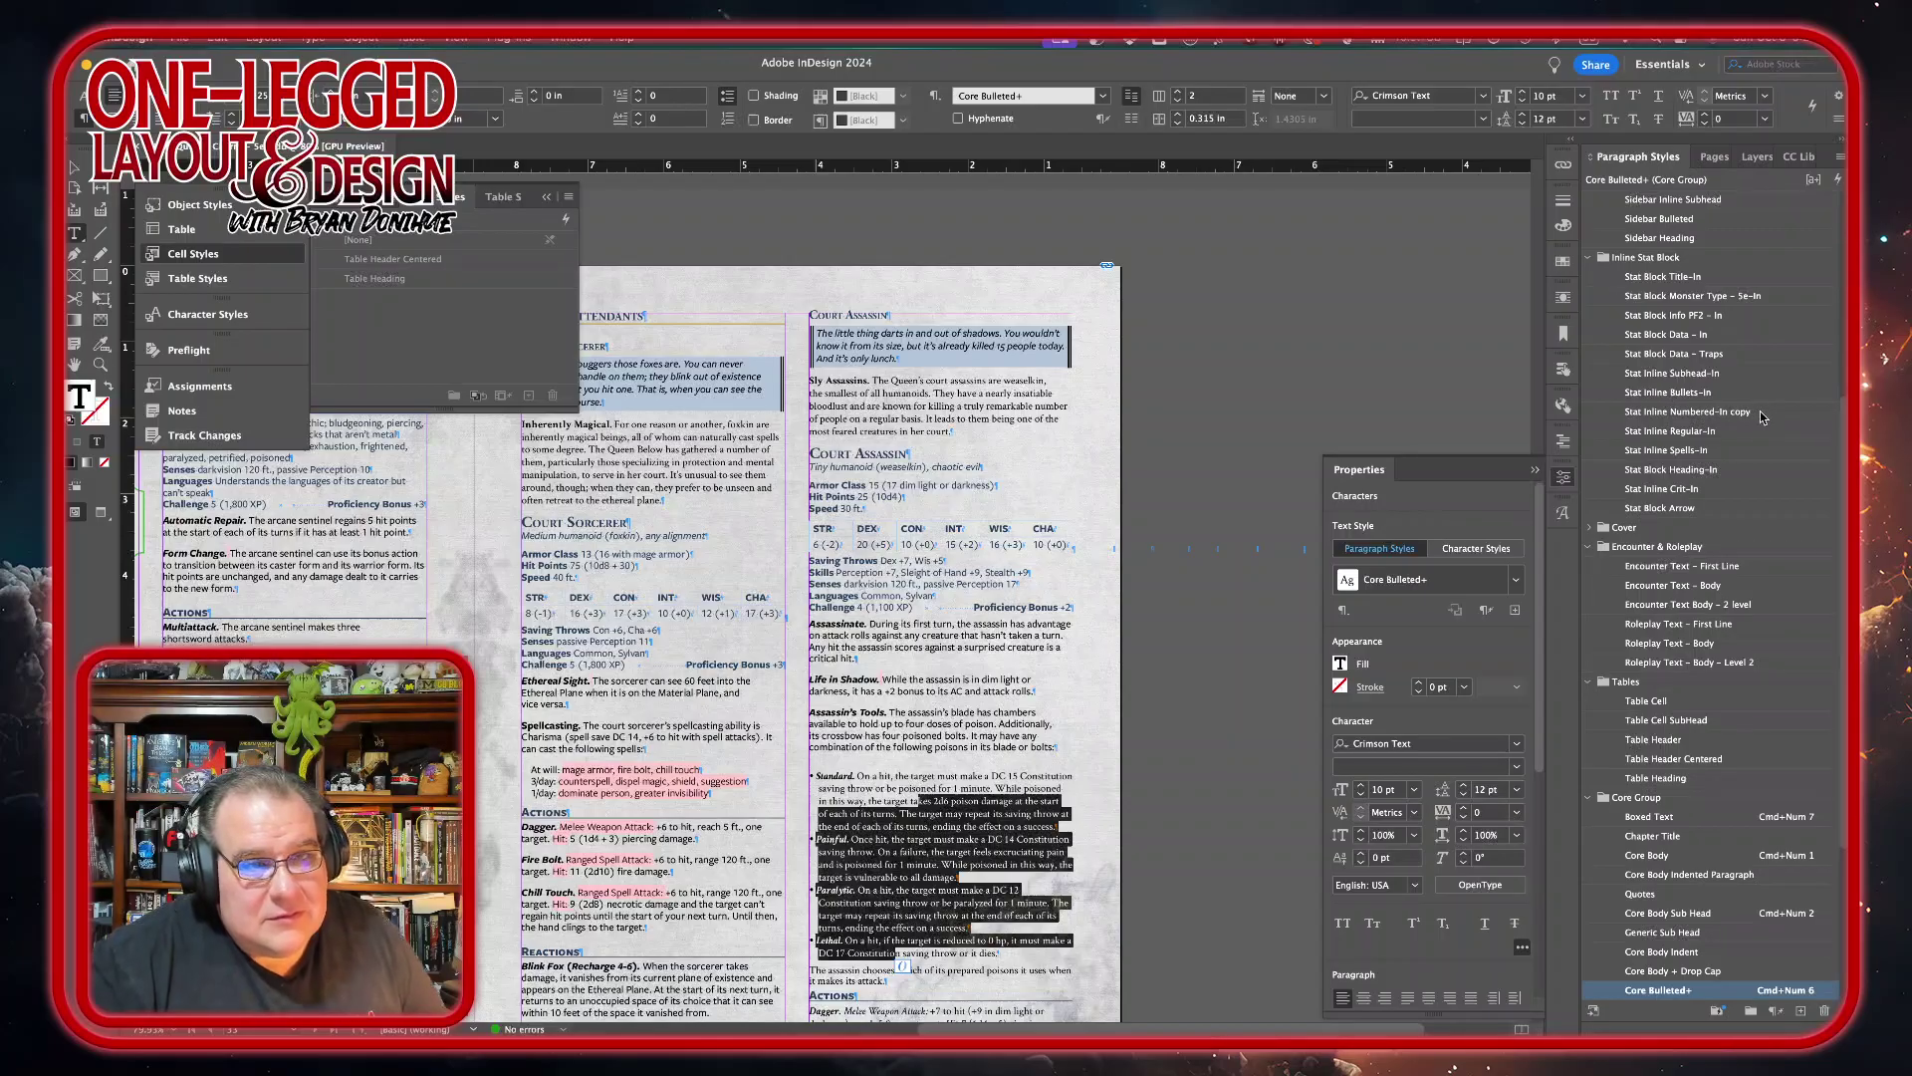
click(1674, 394)
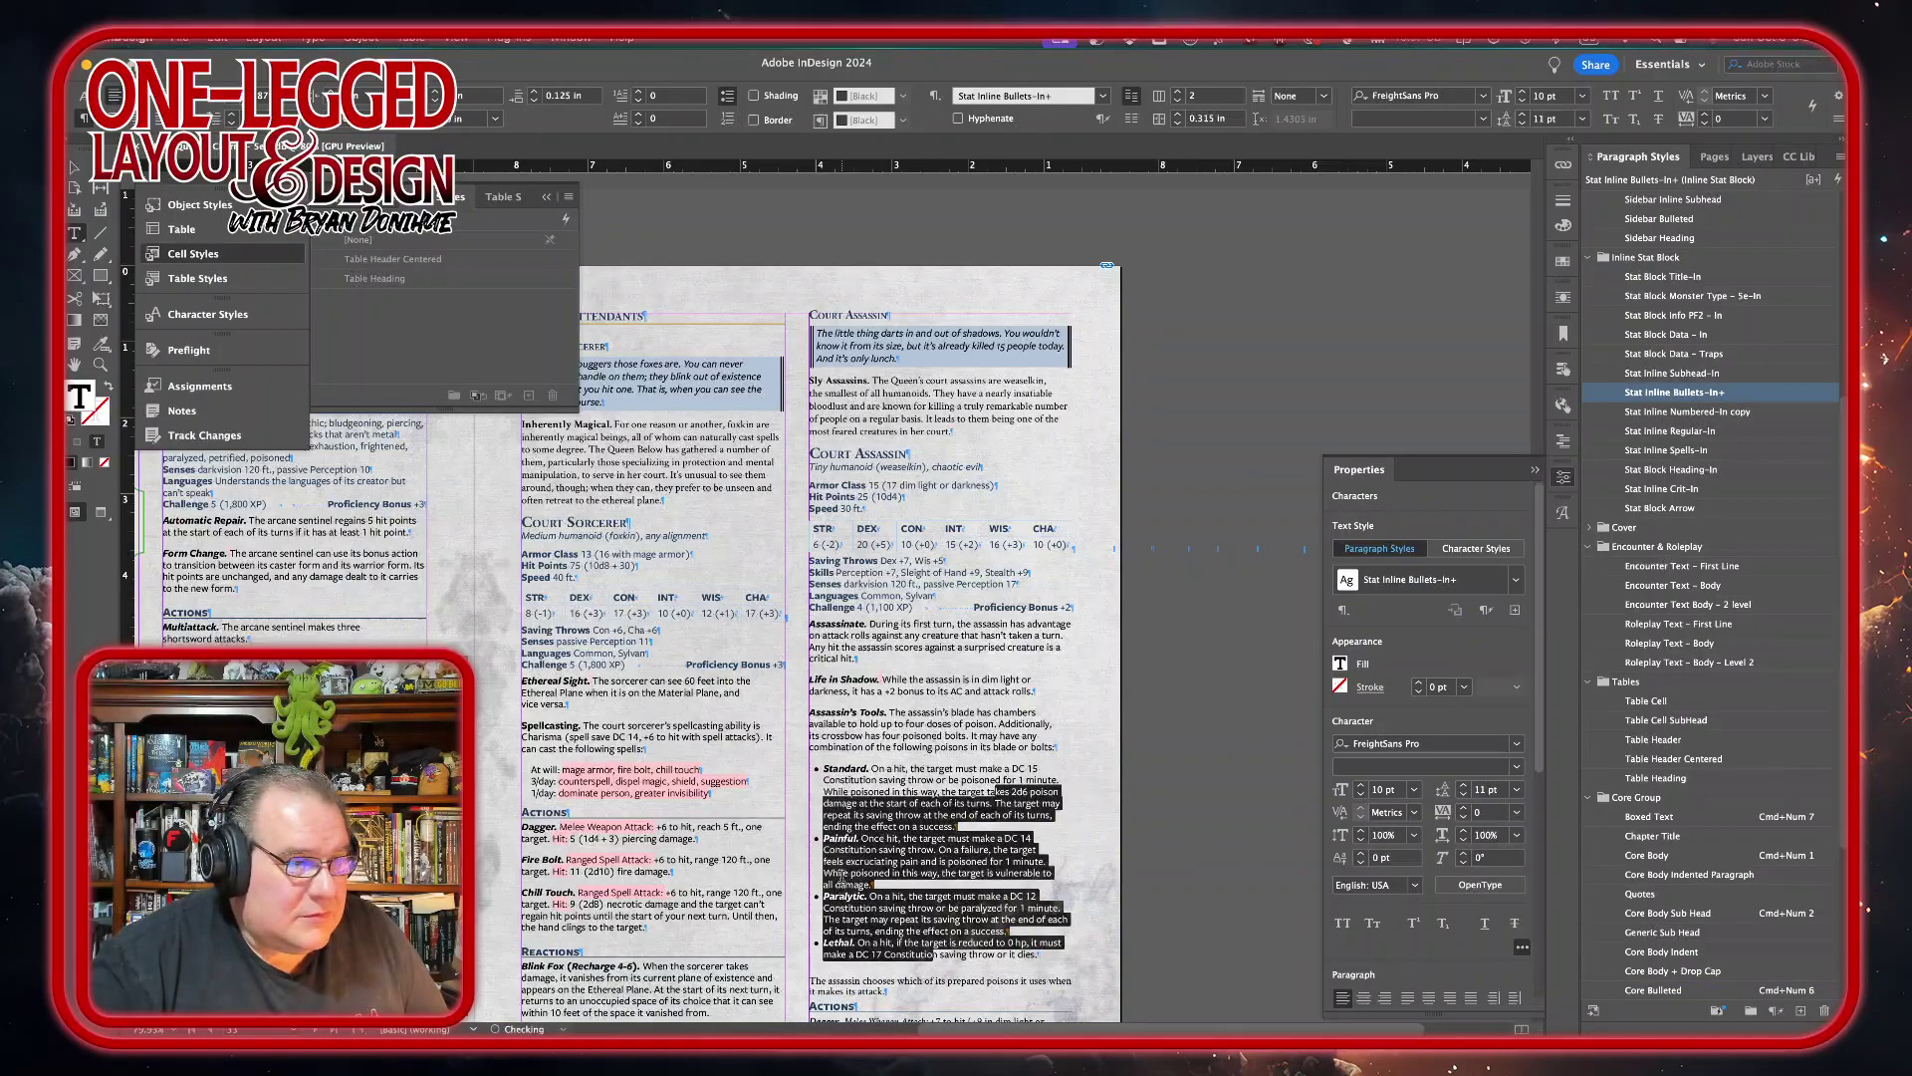
- Switch to the browser showing the Adobe Stock results for fantasy golem
scroll(841, 877, down, 5)
scroll(841, 876, down, 10)
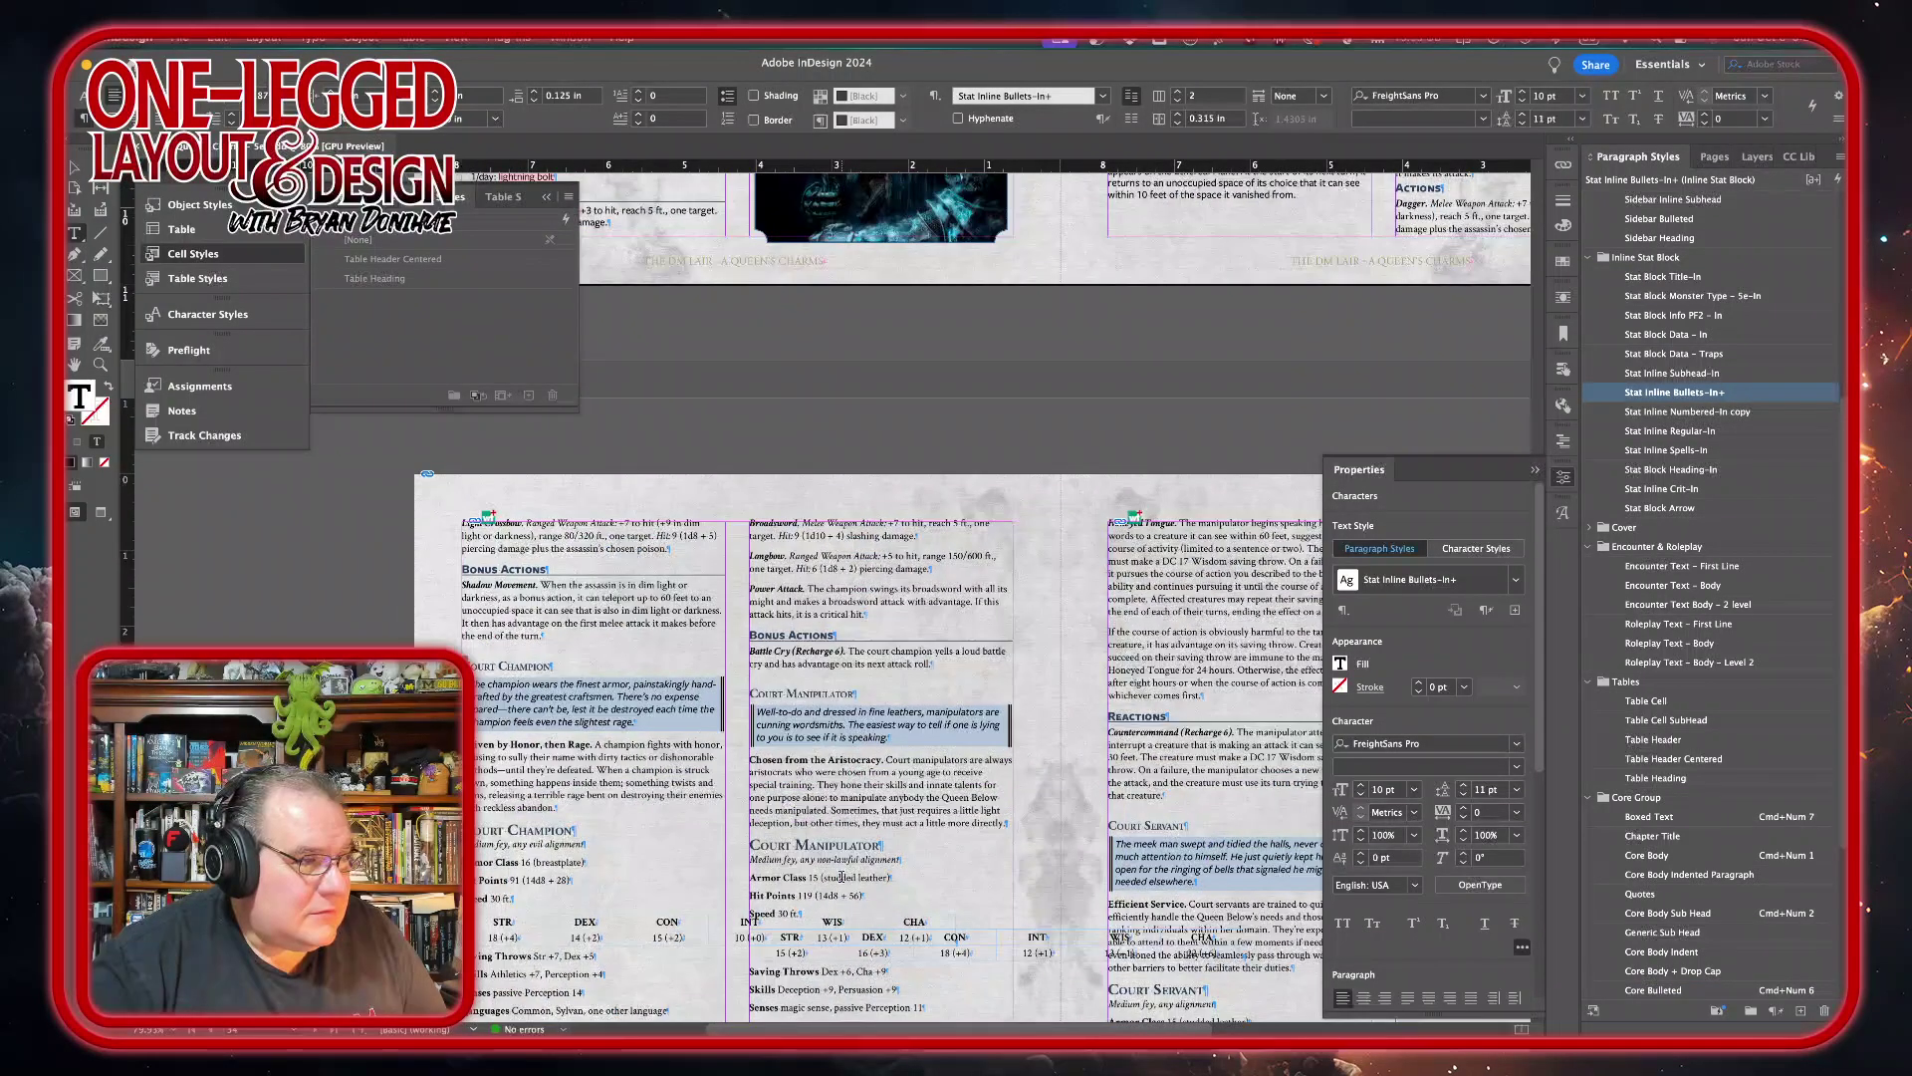
scroll(842, 881, down, 10)
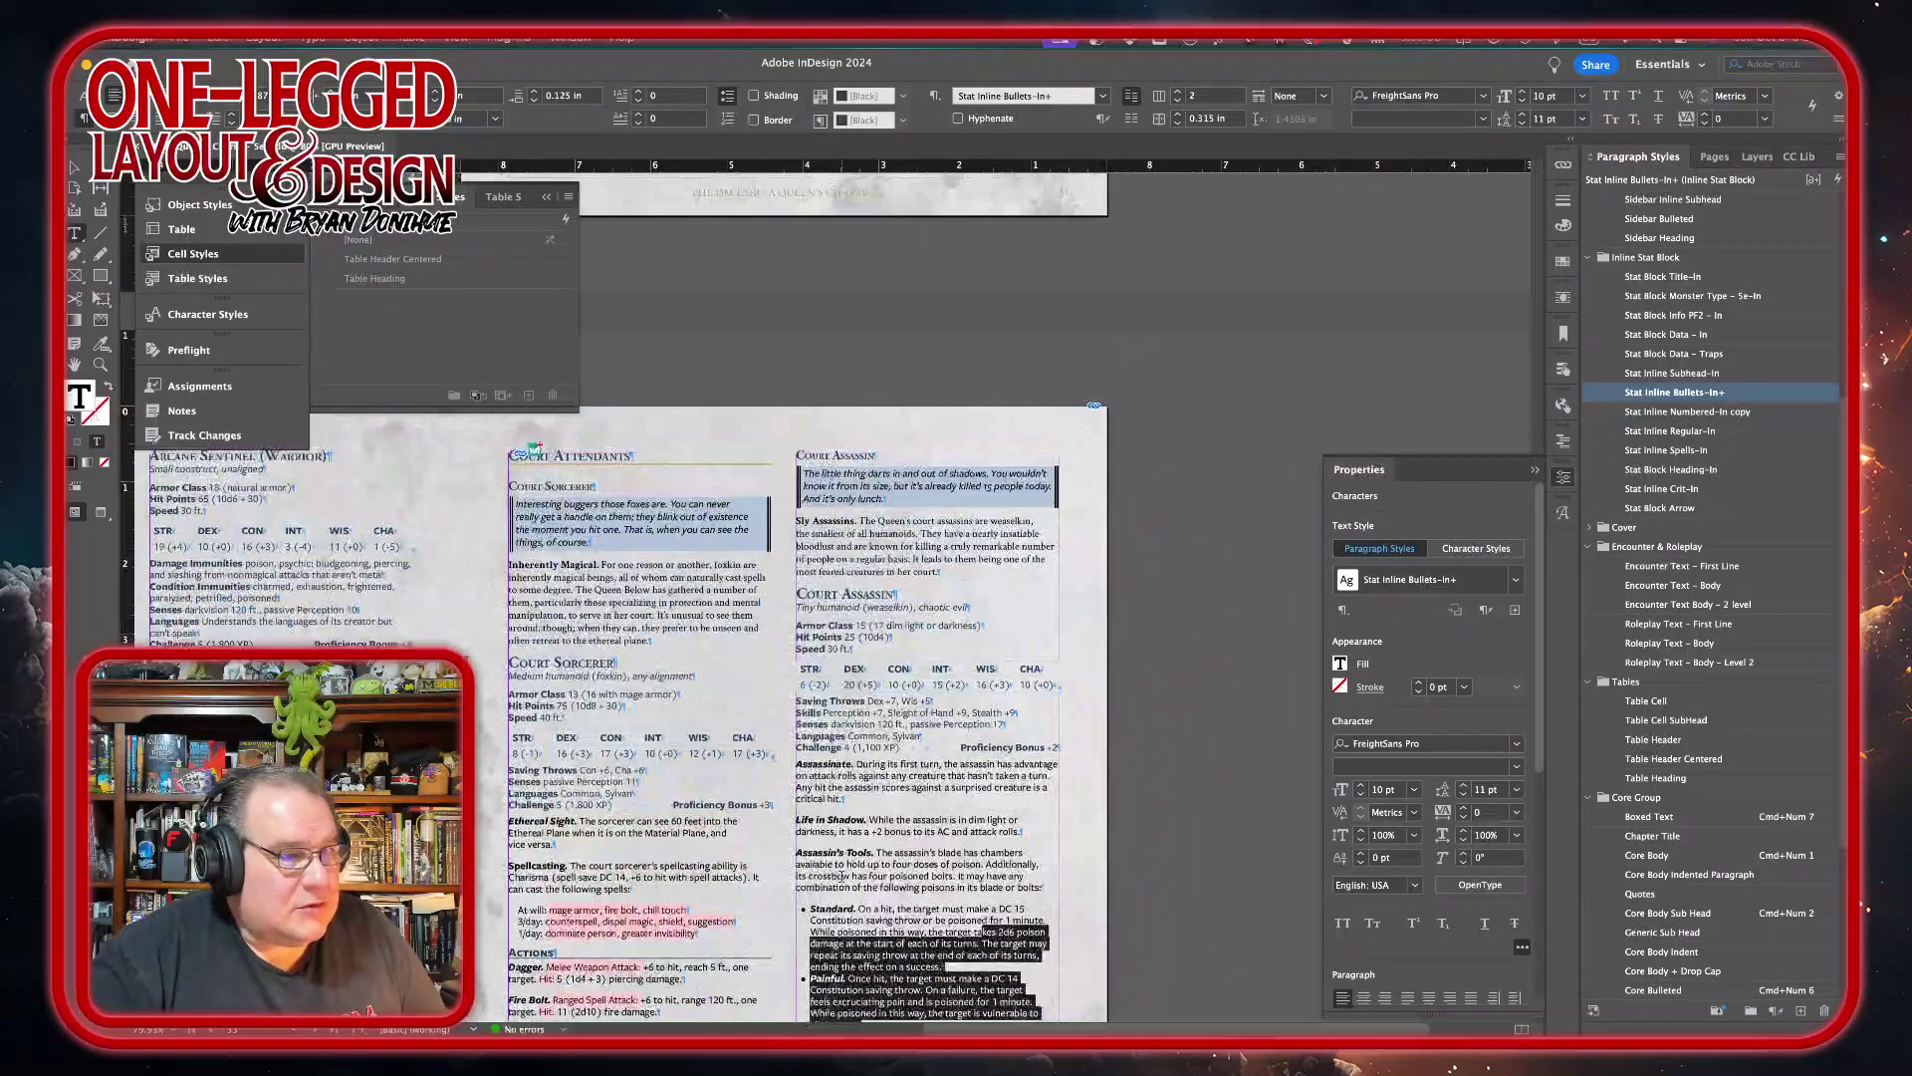
scroll(841, 877, down, 2)
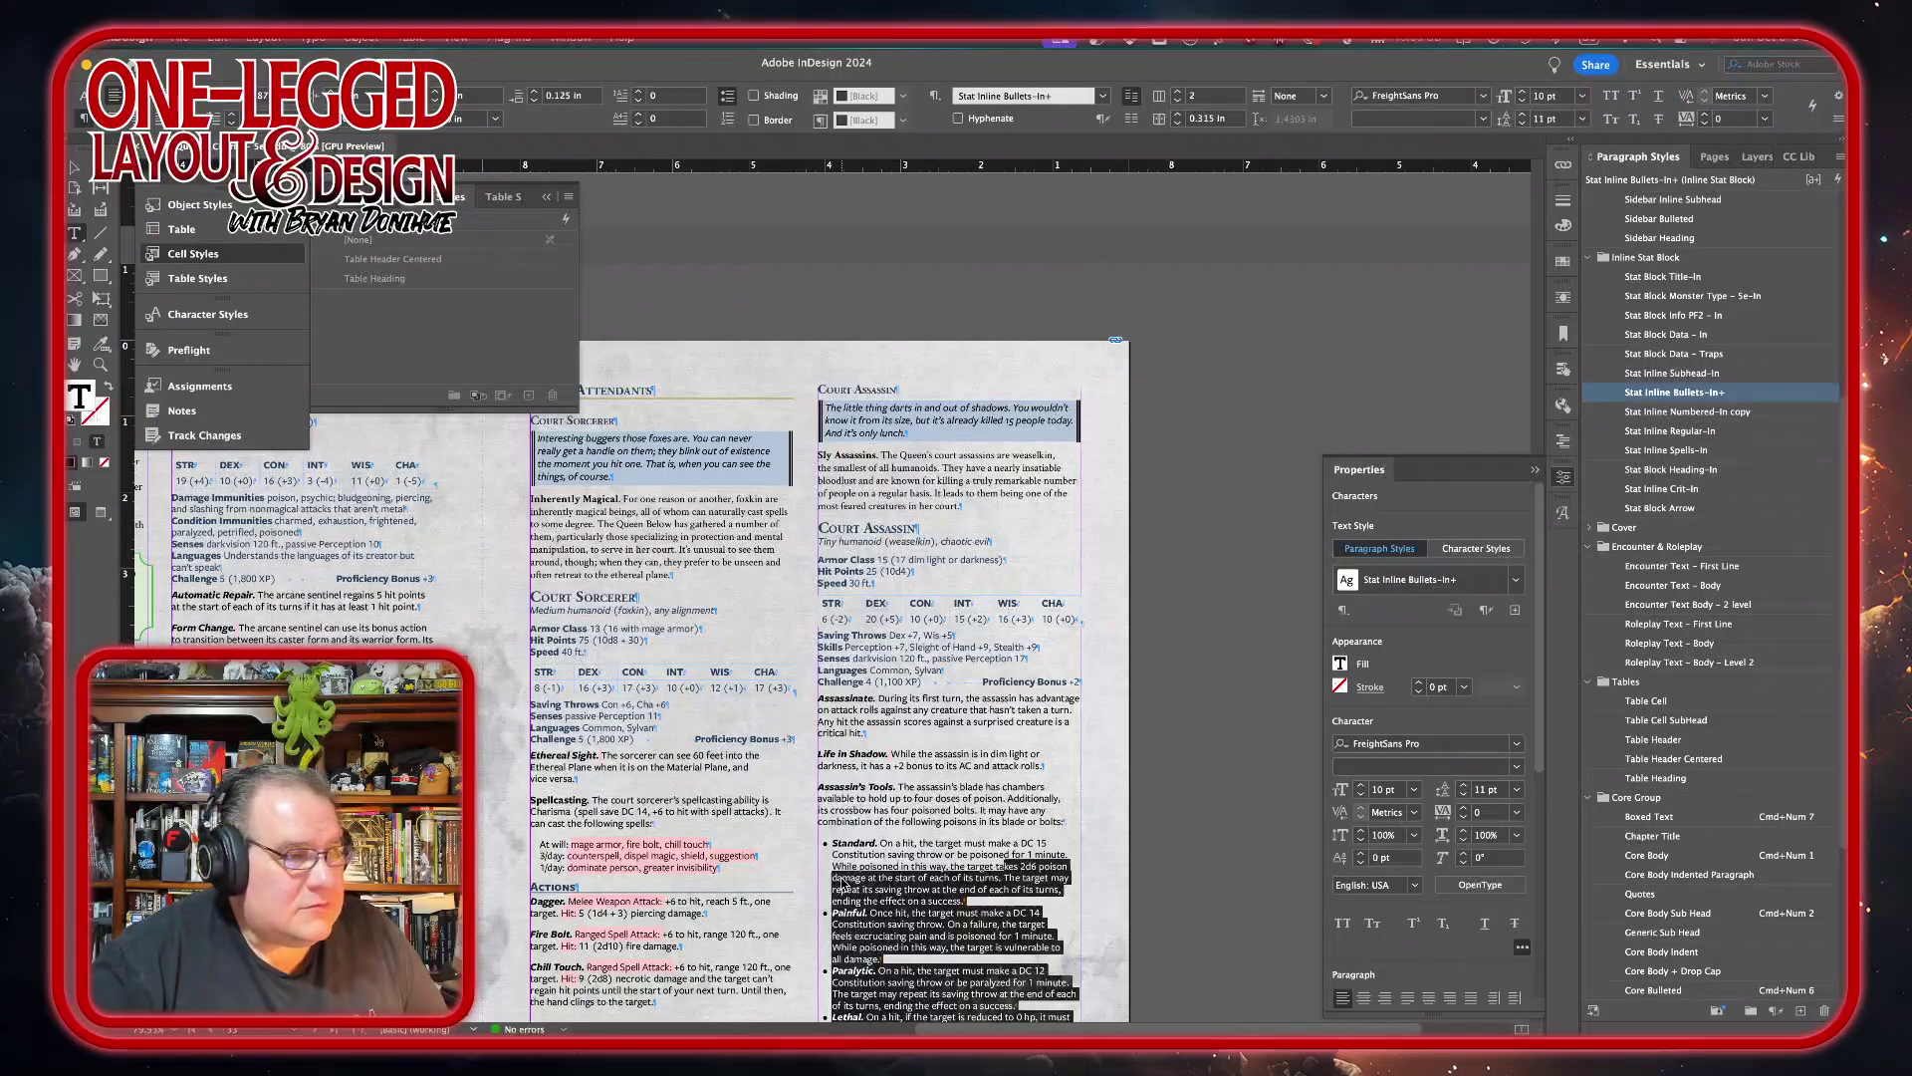
mouse_move(897, 1050)
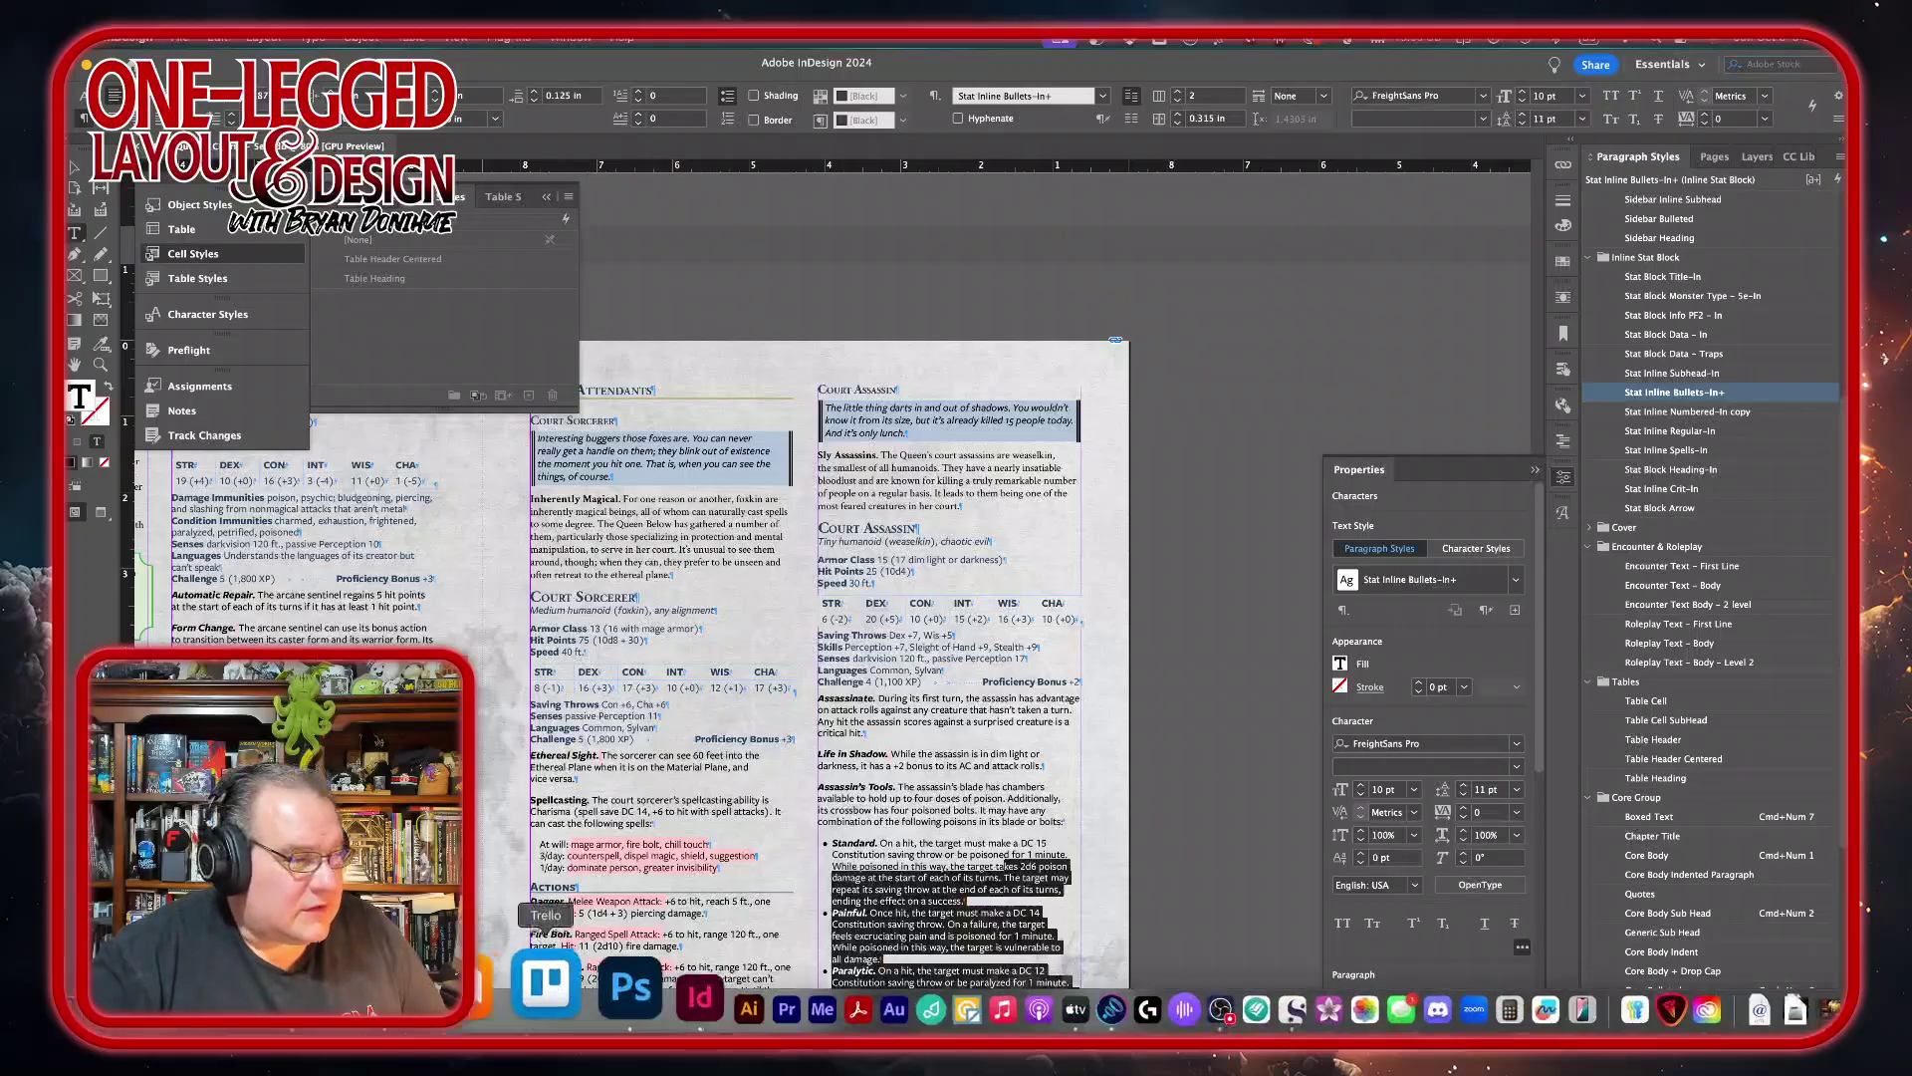
key(super+Tab)
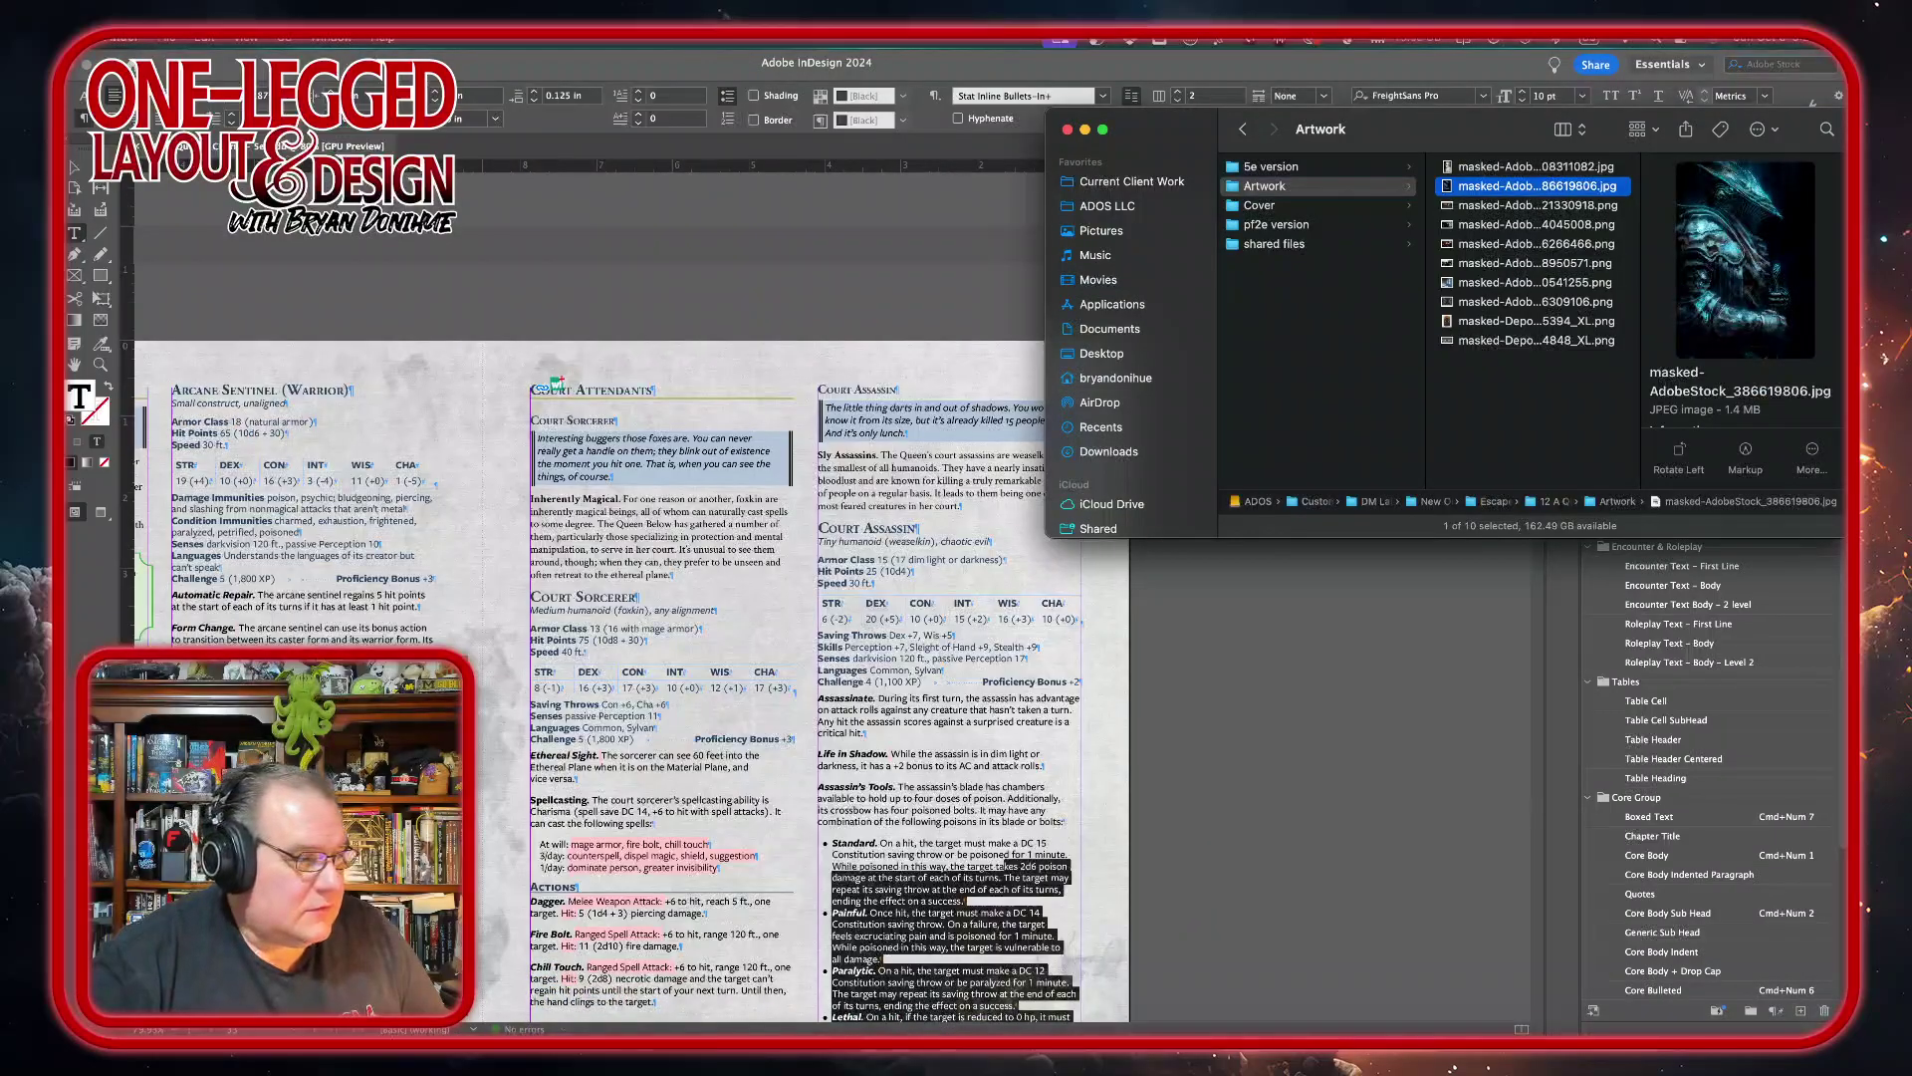
key(super+Tab)
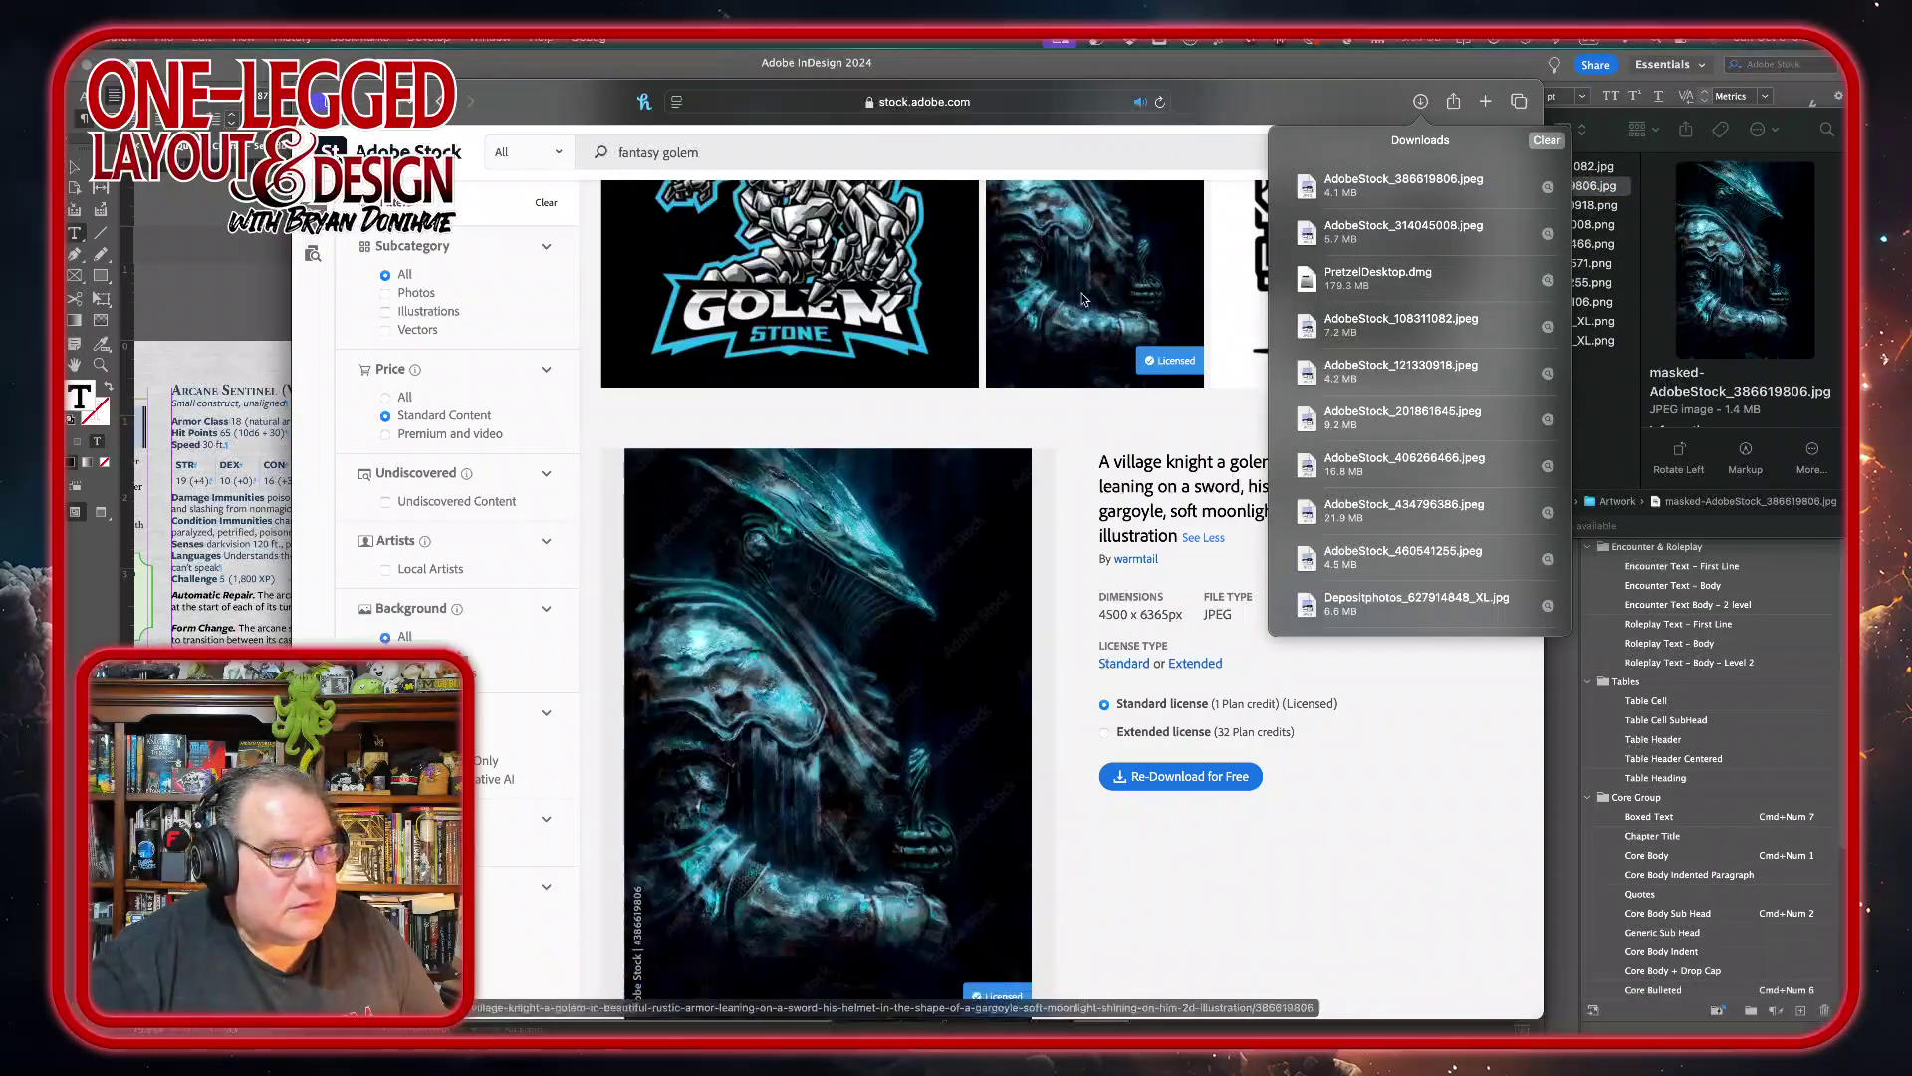
- Search Adobe Stock for "fantasy fox kin wizard"
click(772, 179)
double_click(730, 159)
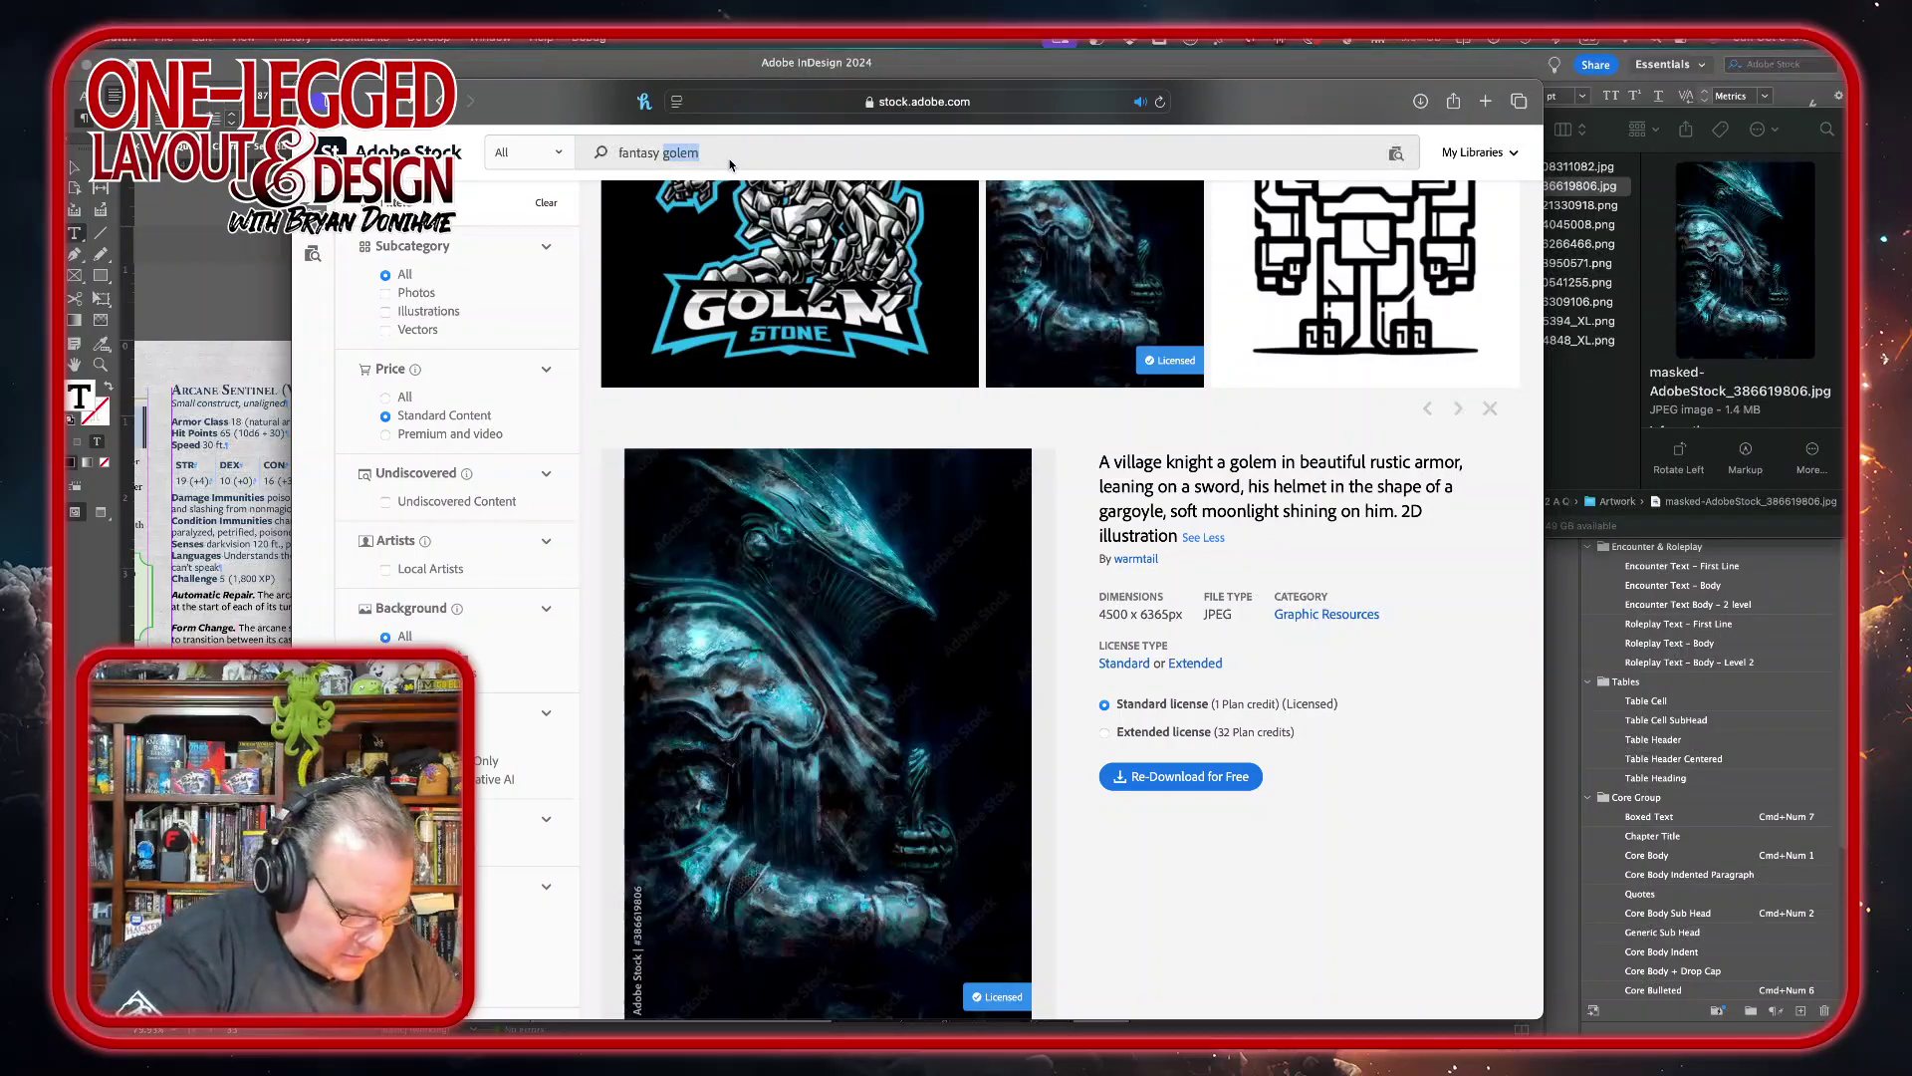
text(foxkin)
key(BackSpace)
key(BackSpace)
key(BackSpace)
text(kin wizard)
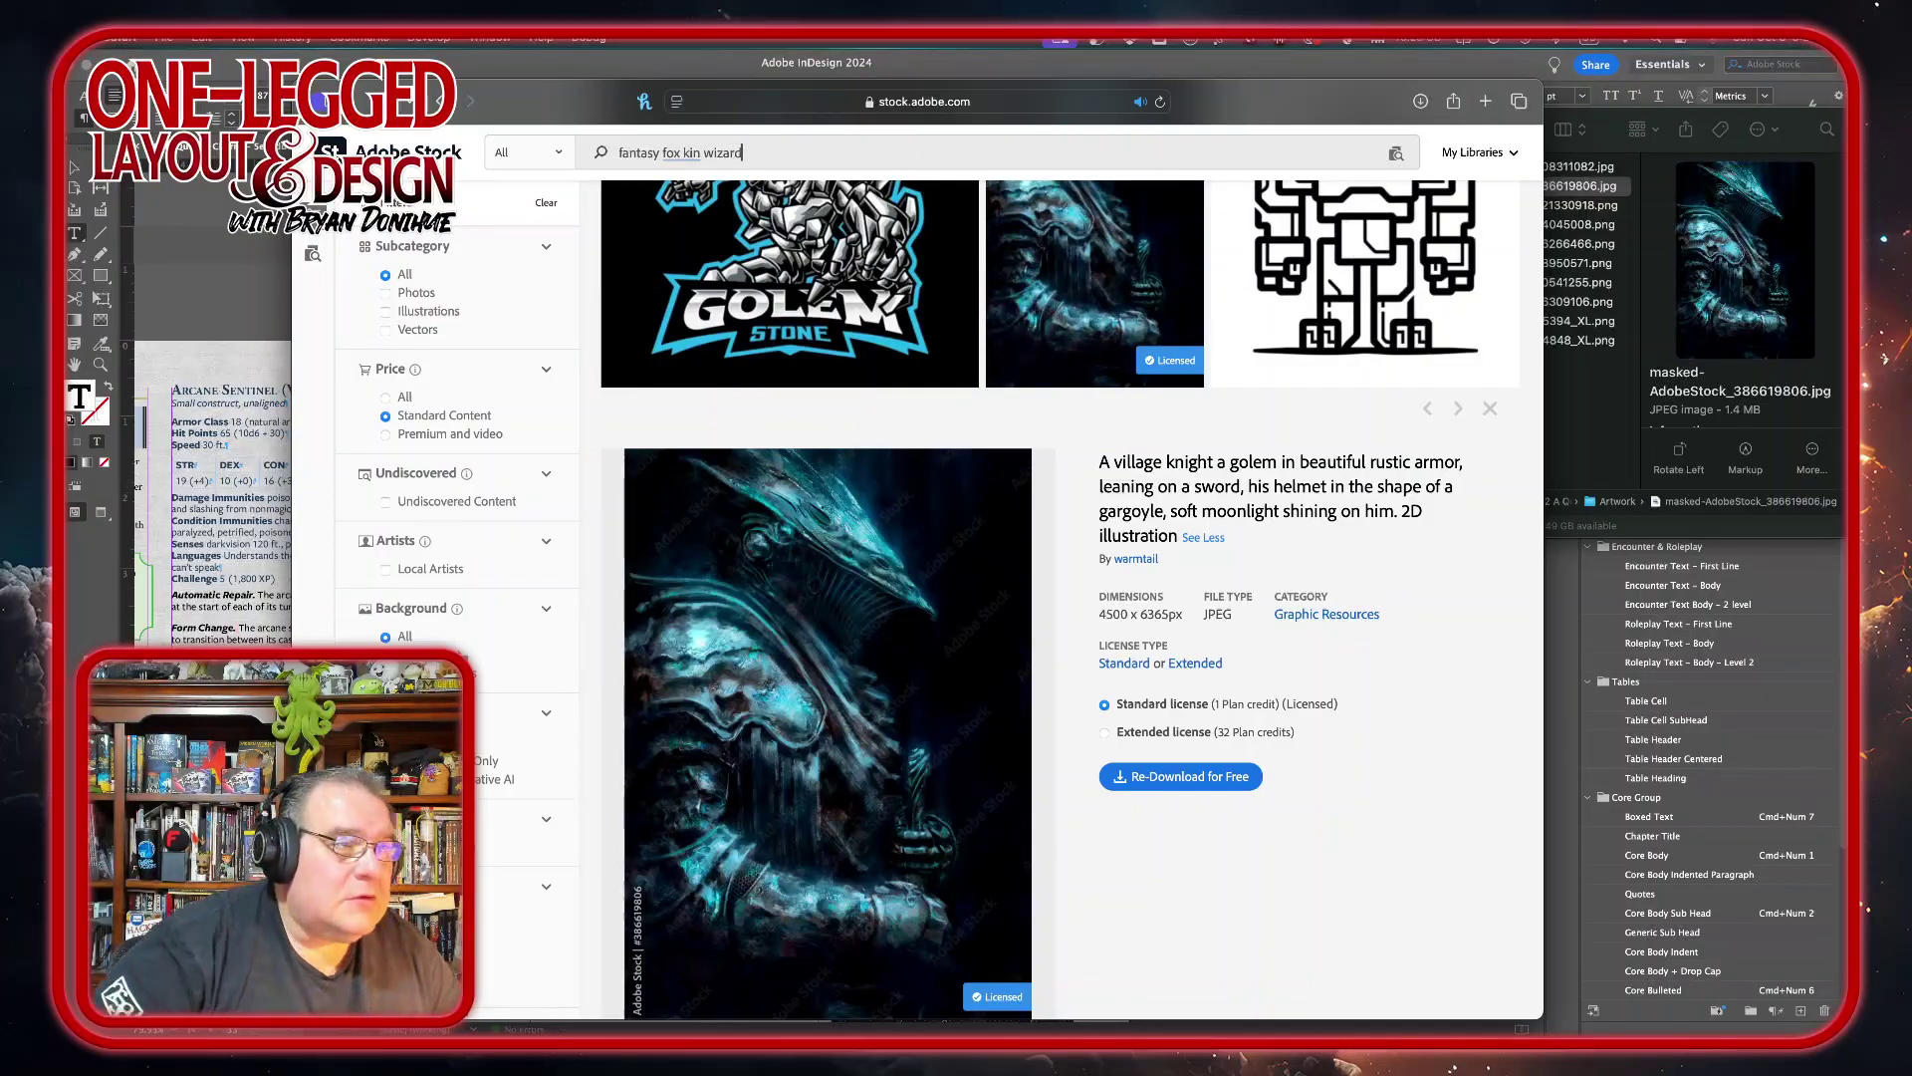
key(Return)
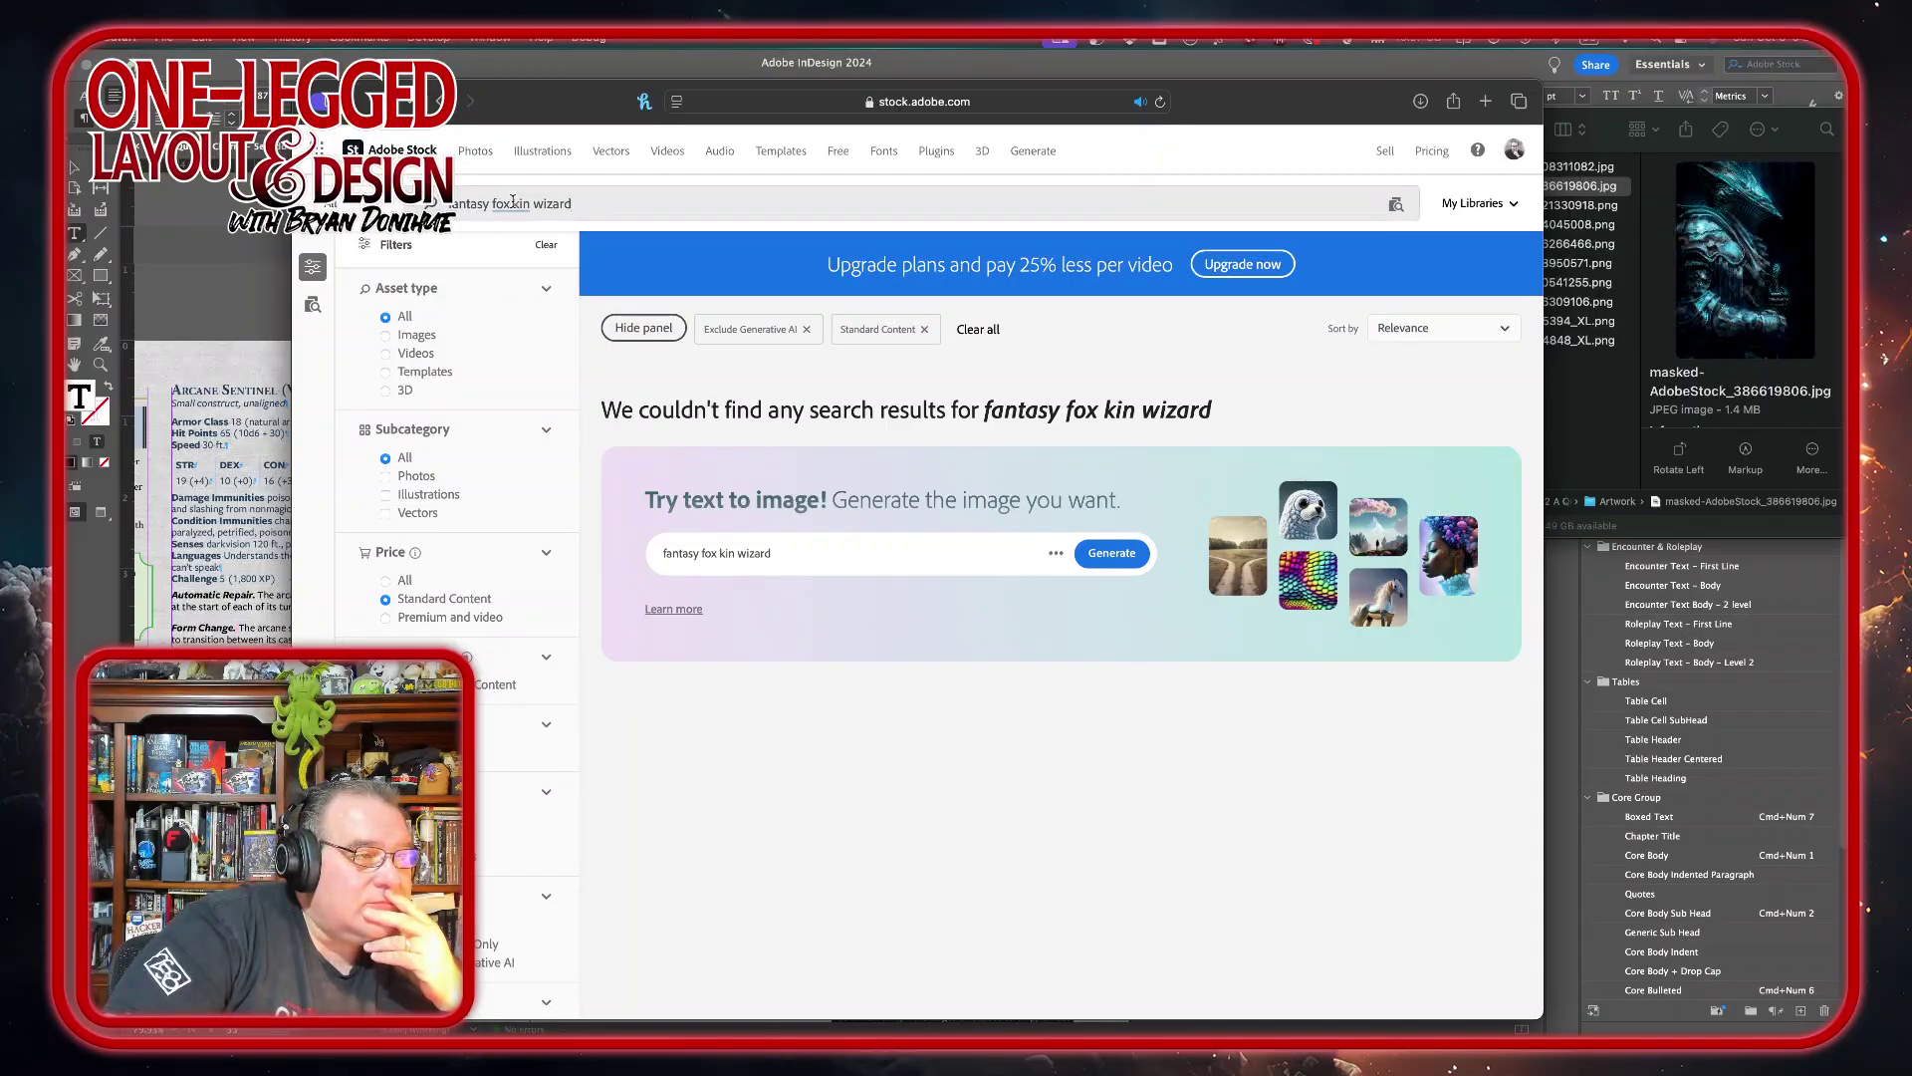
- Change the stock search to "fantasy foxkin wizard" and look through the results
key(BackSpace)
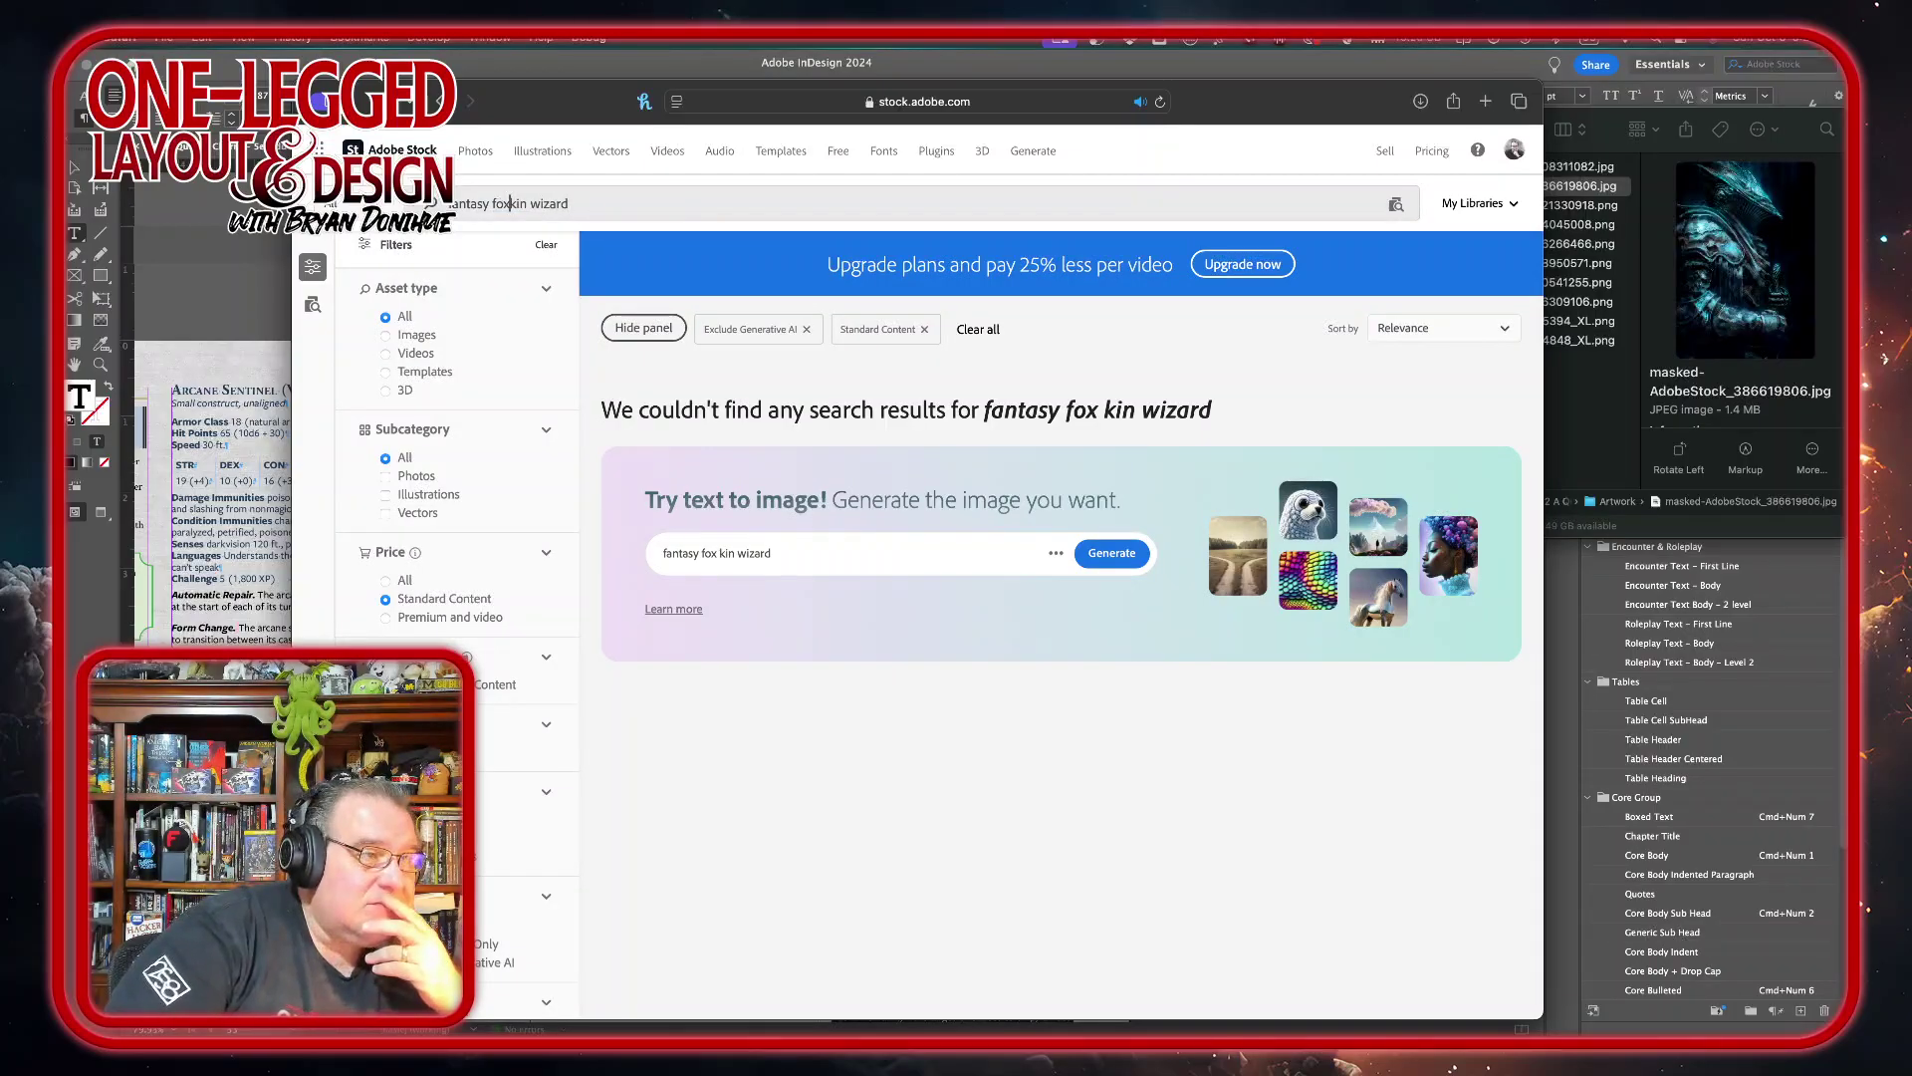
key(Return)
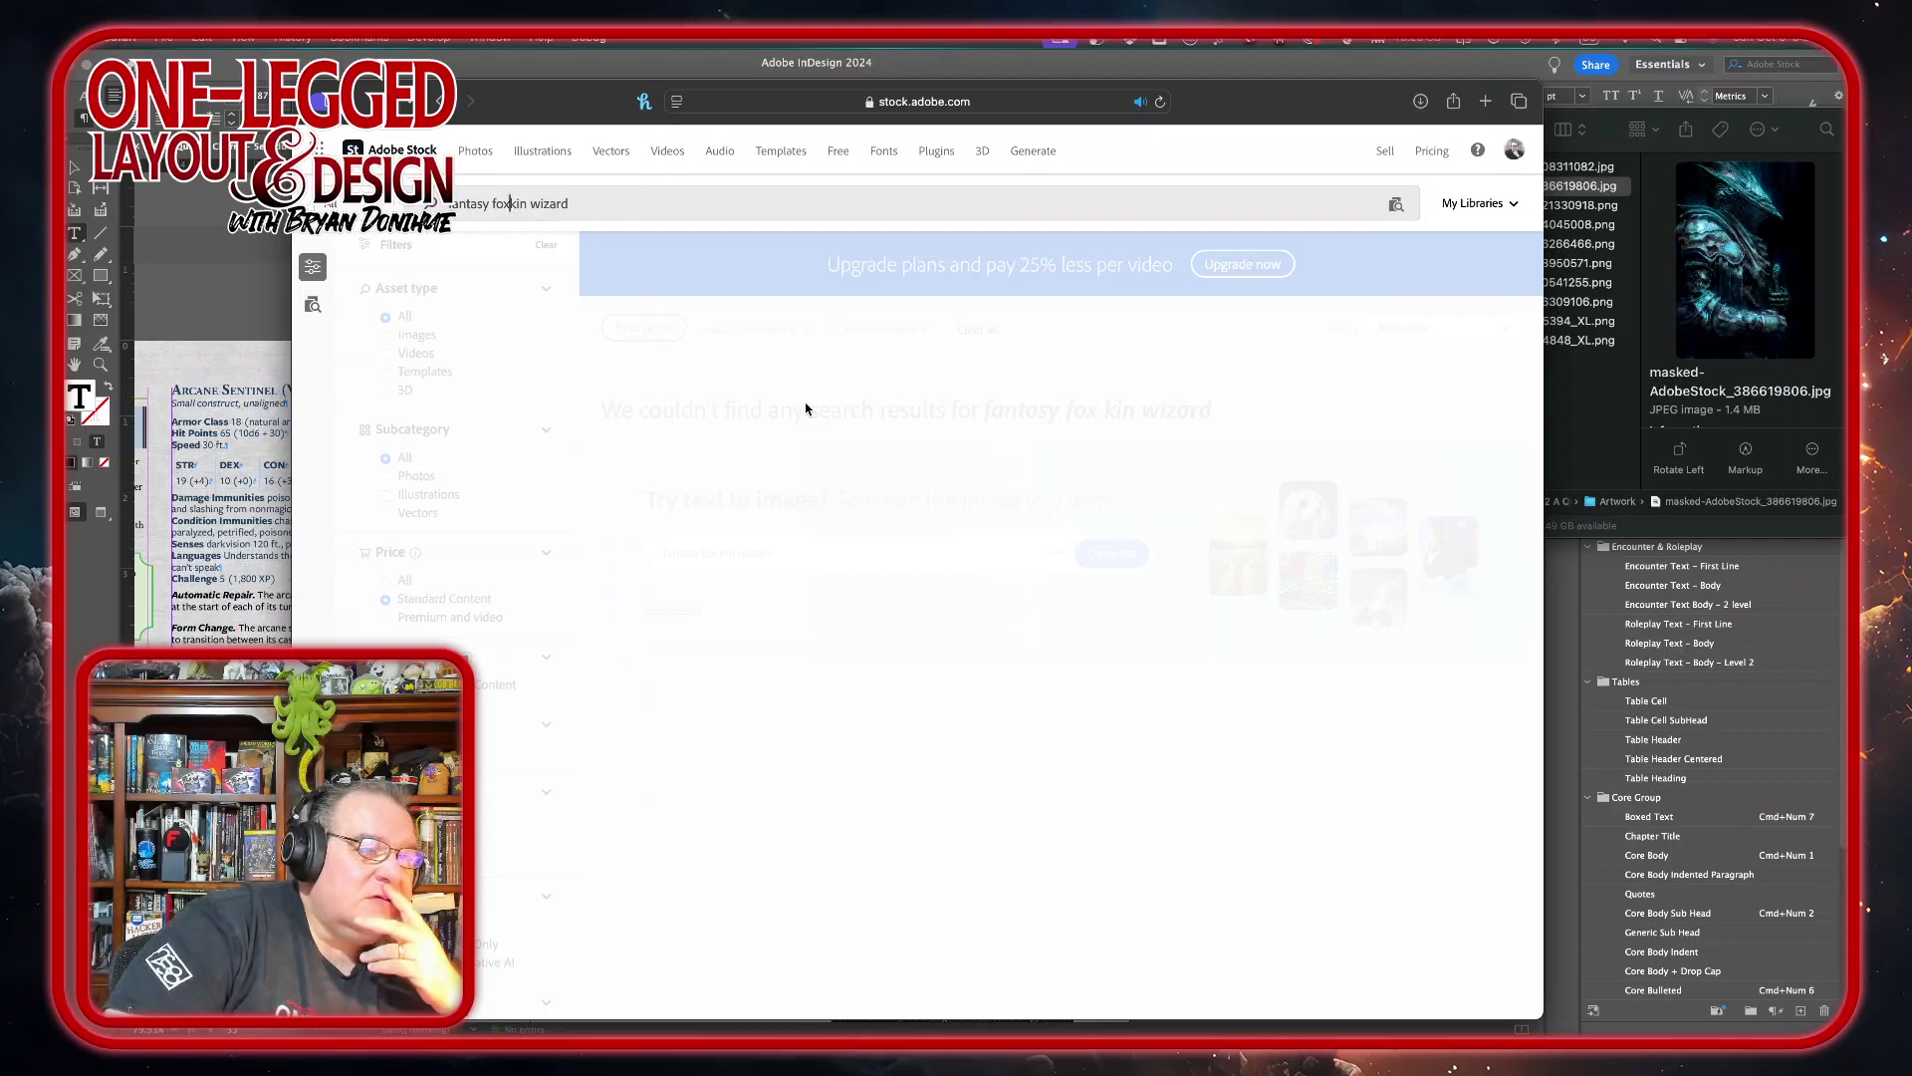
scroll(926, 498, down, 10)
scroll(948, 475, down, 9)
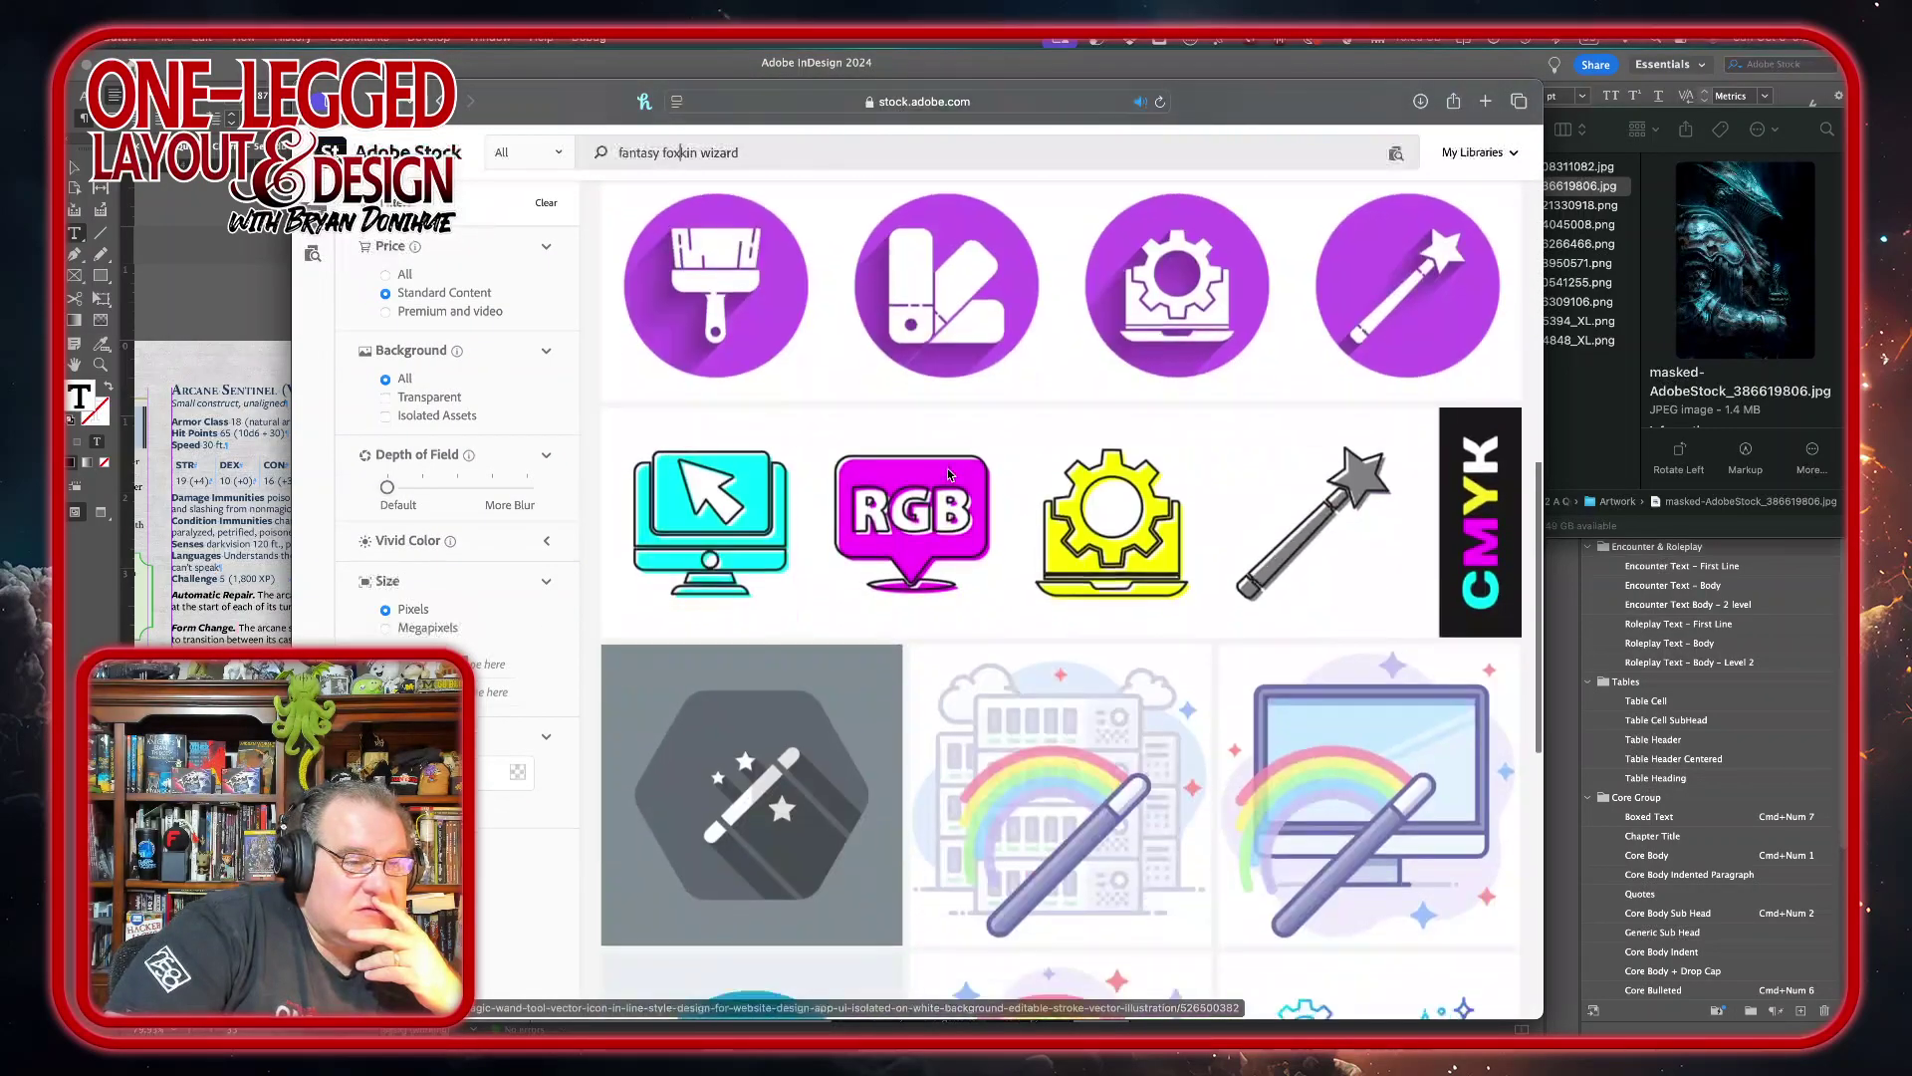
scroll(947, 474, up, 10)
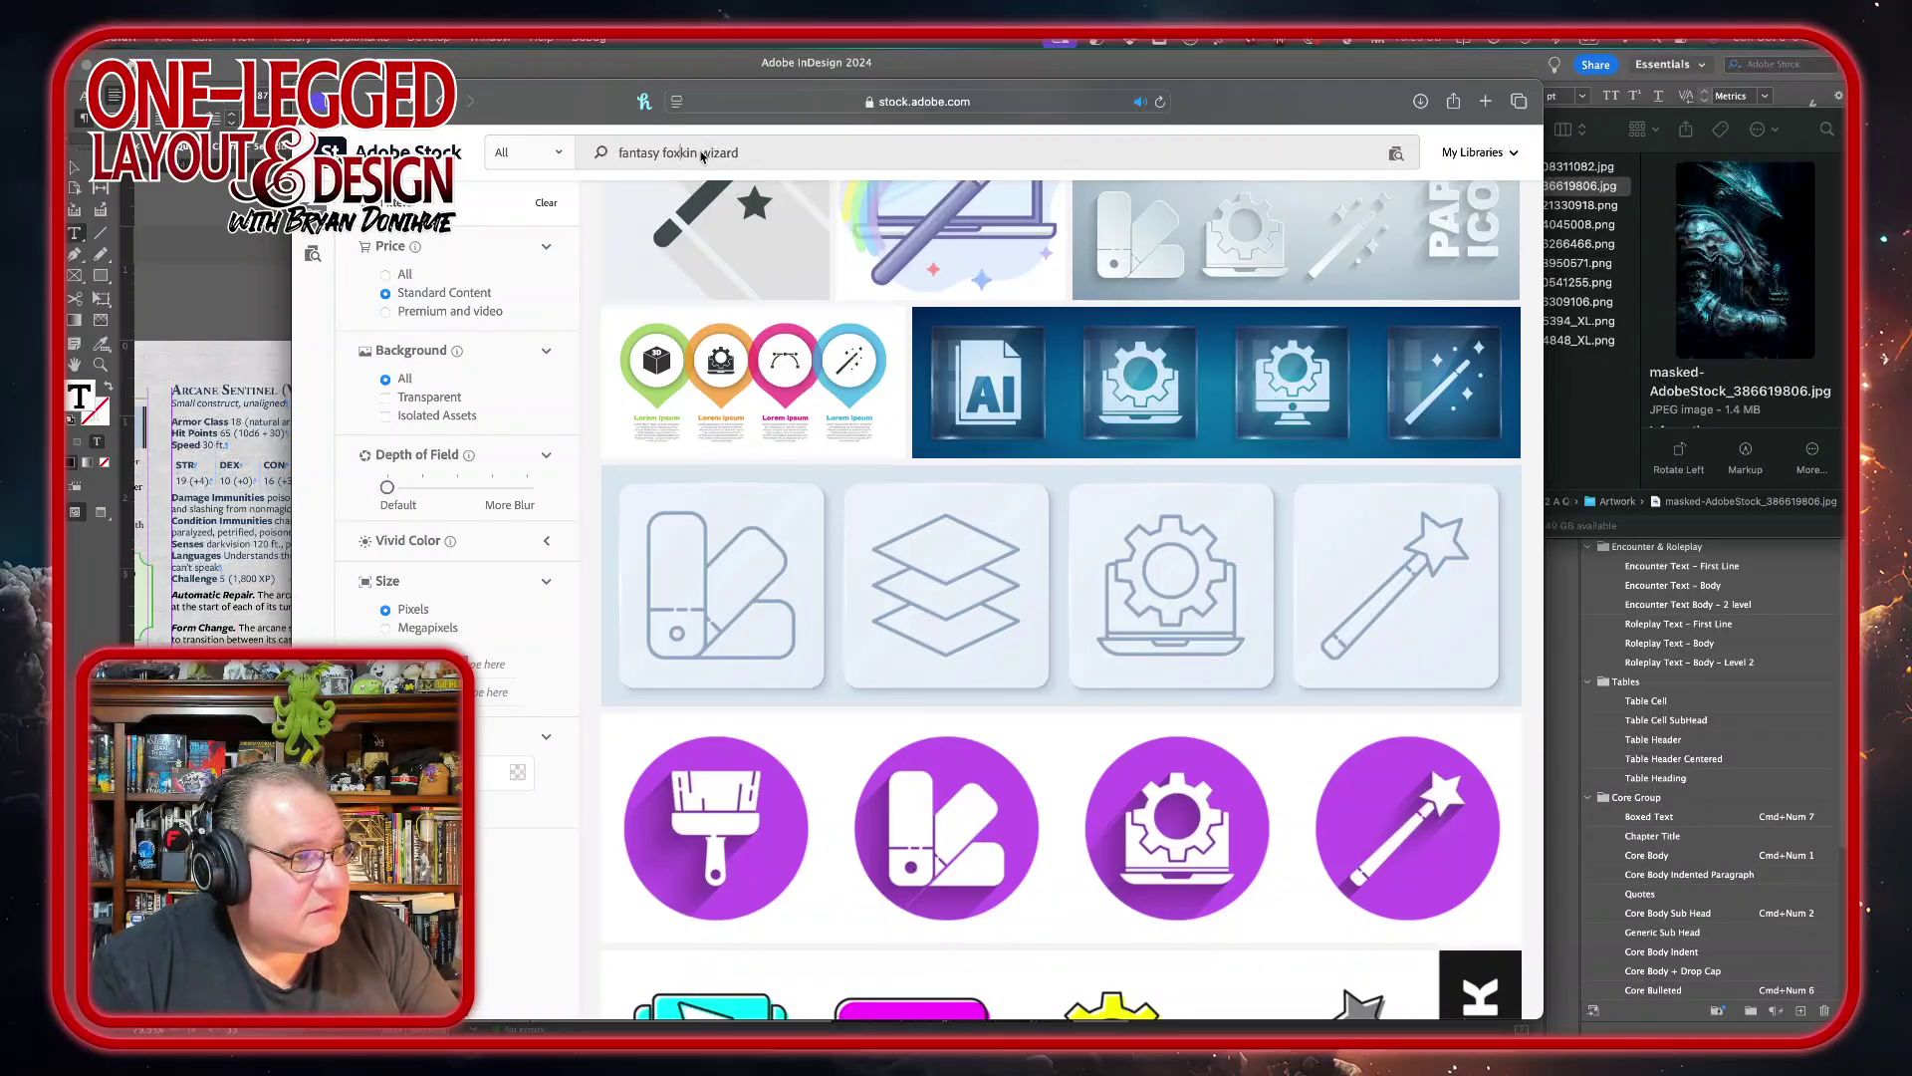
- Shorten the stock search to "fantasy foxkin" and look through the results for suitable character art
click(776, 151)
drag(776, 151, 684, 154)
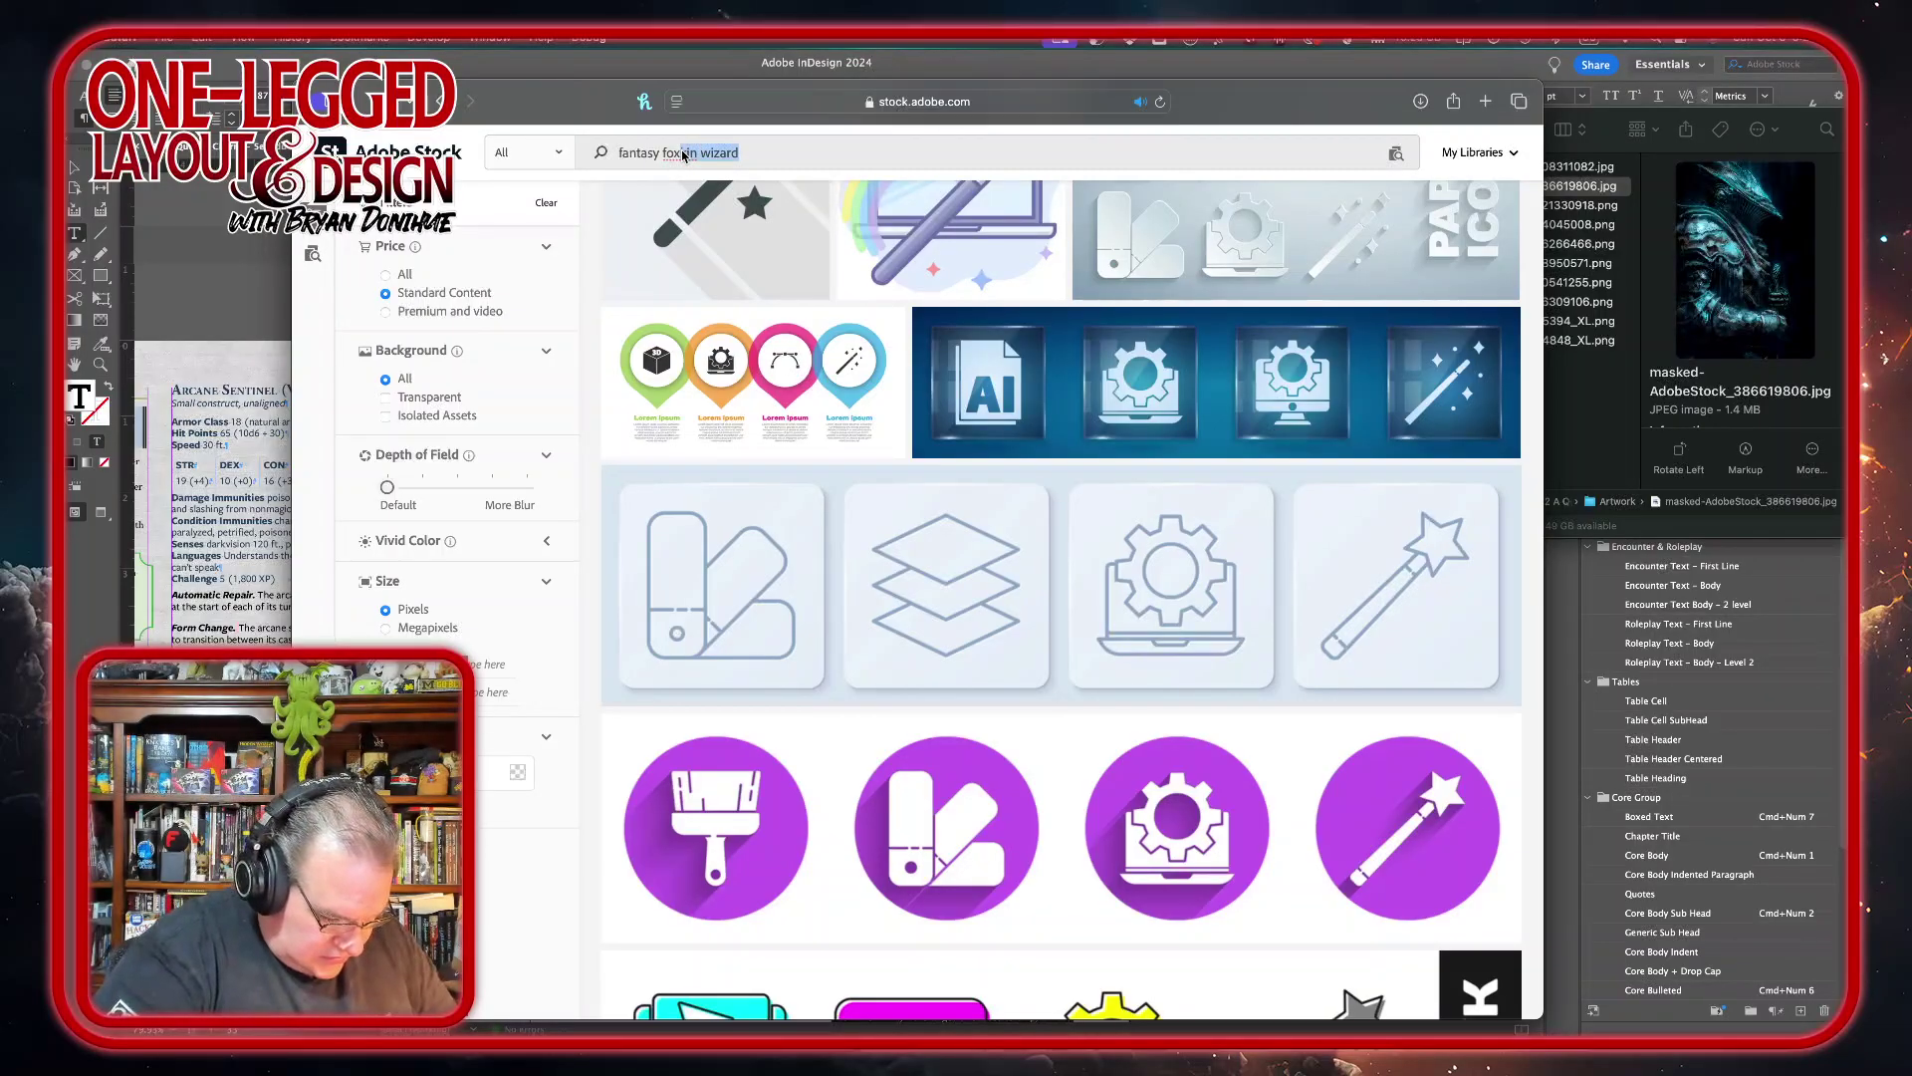
text(in)
key(Return)
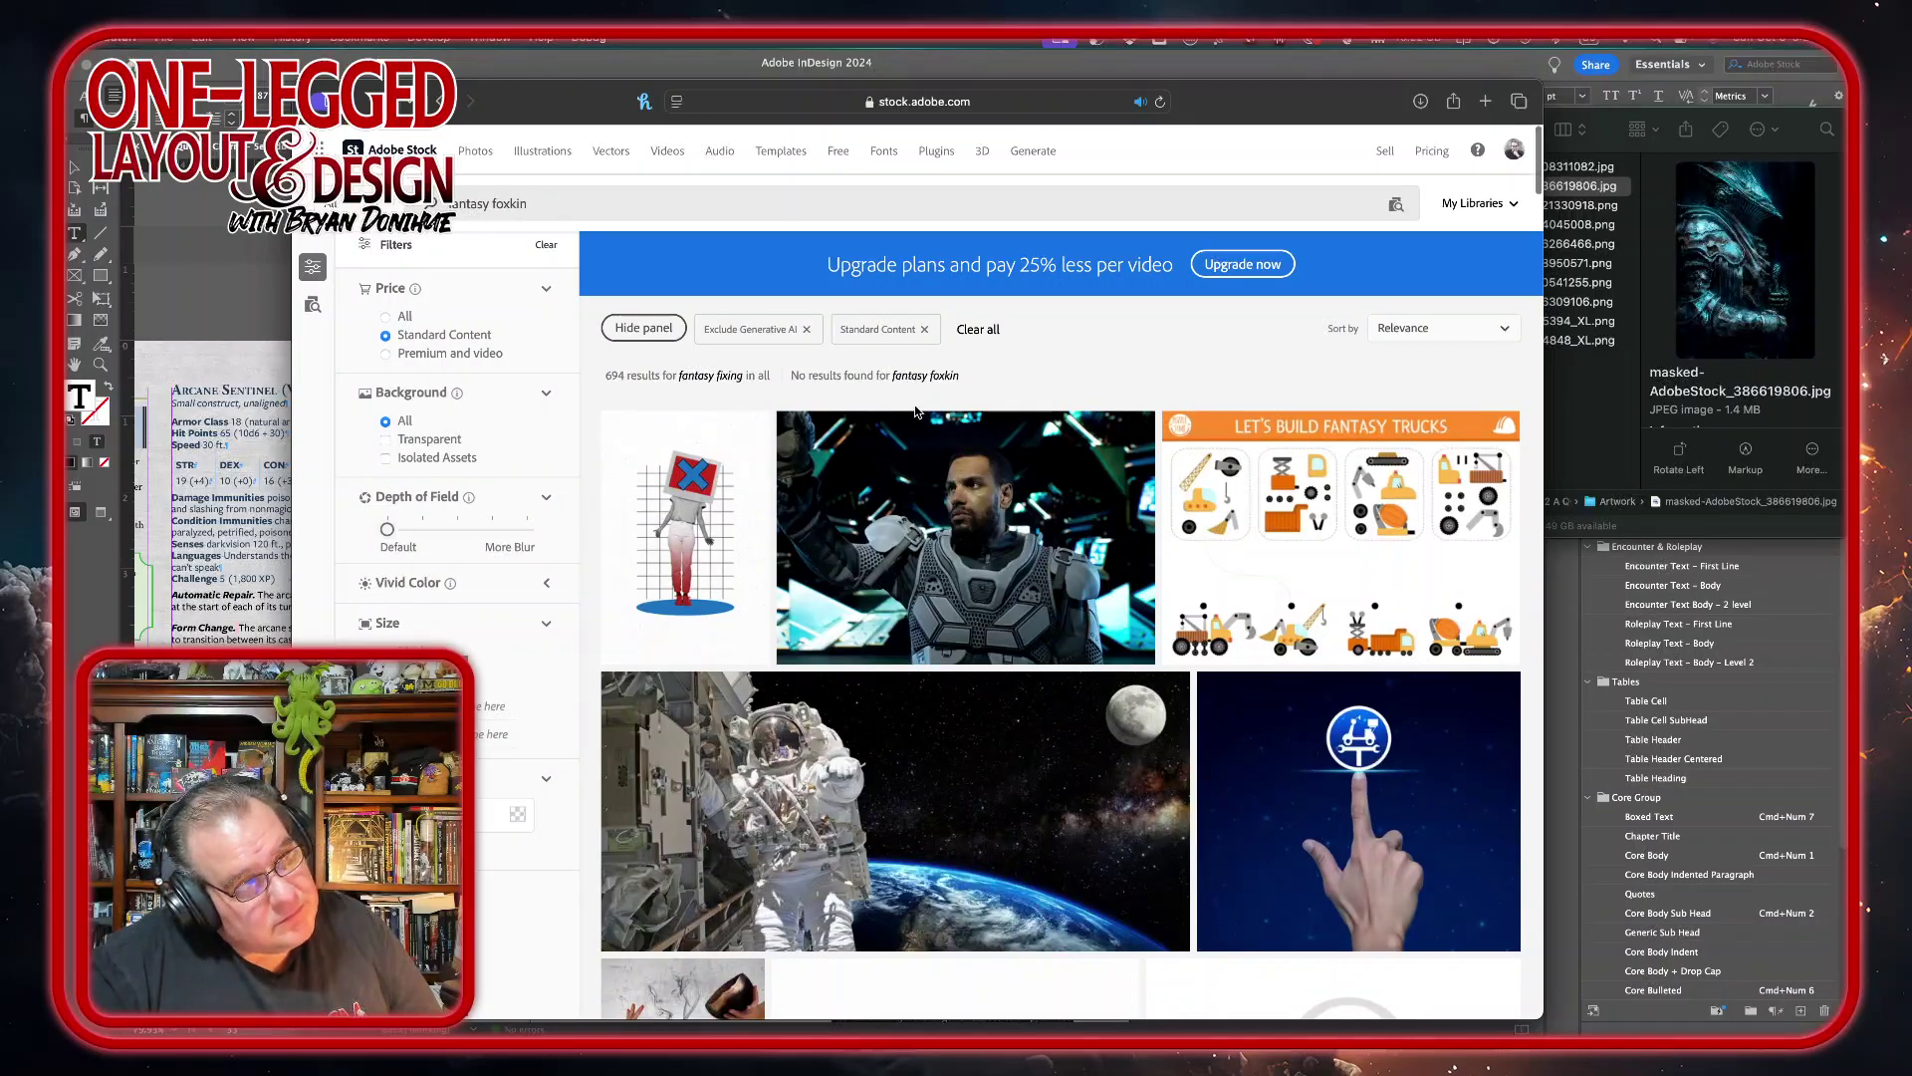
scroll(915, 411, down, 4)
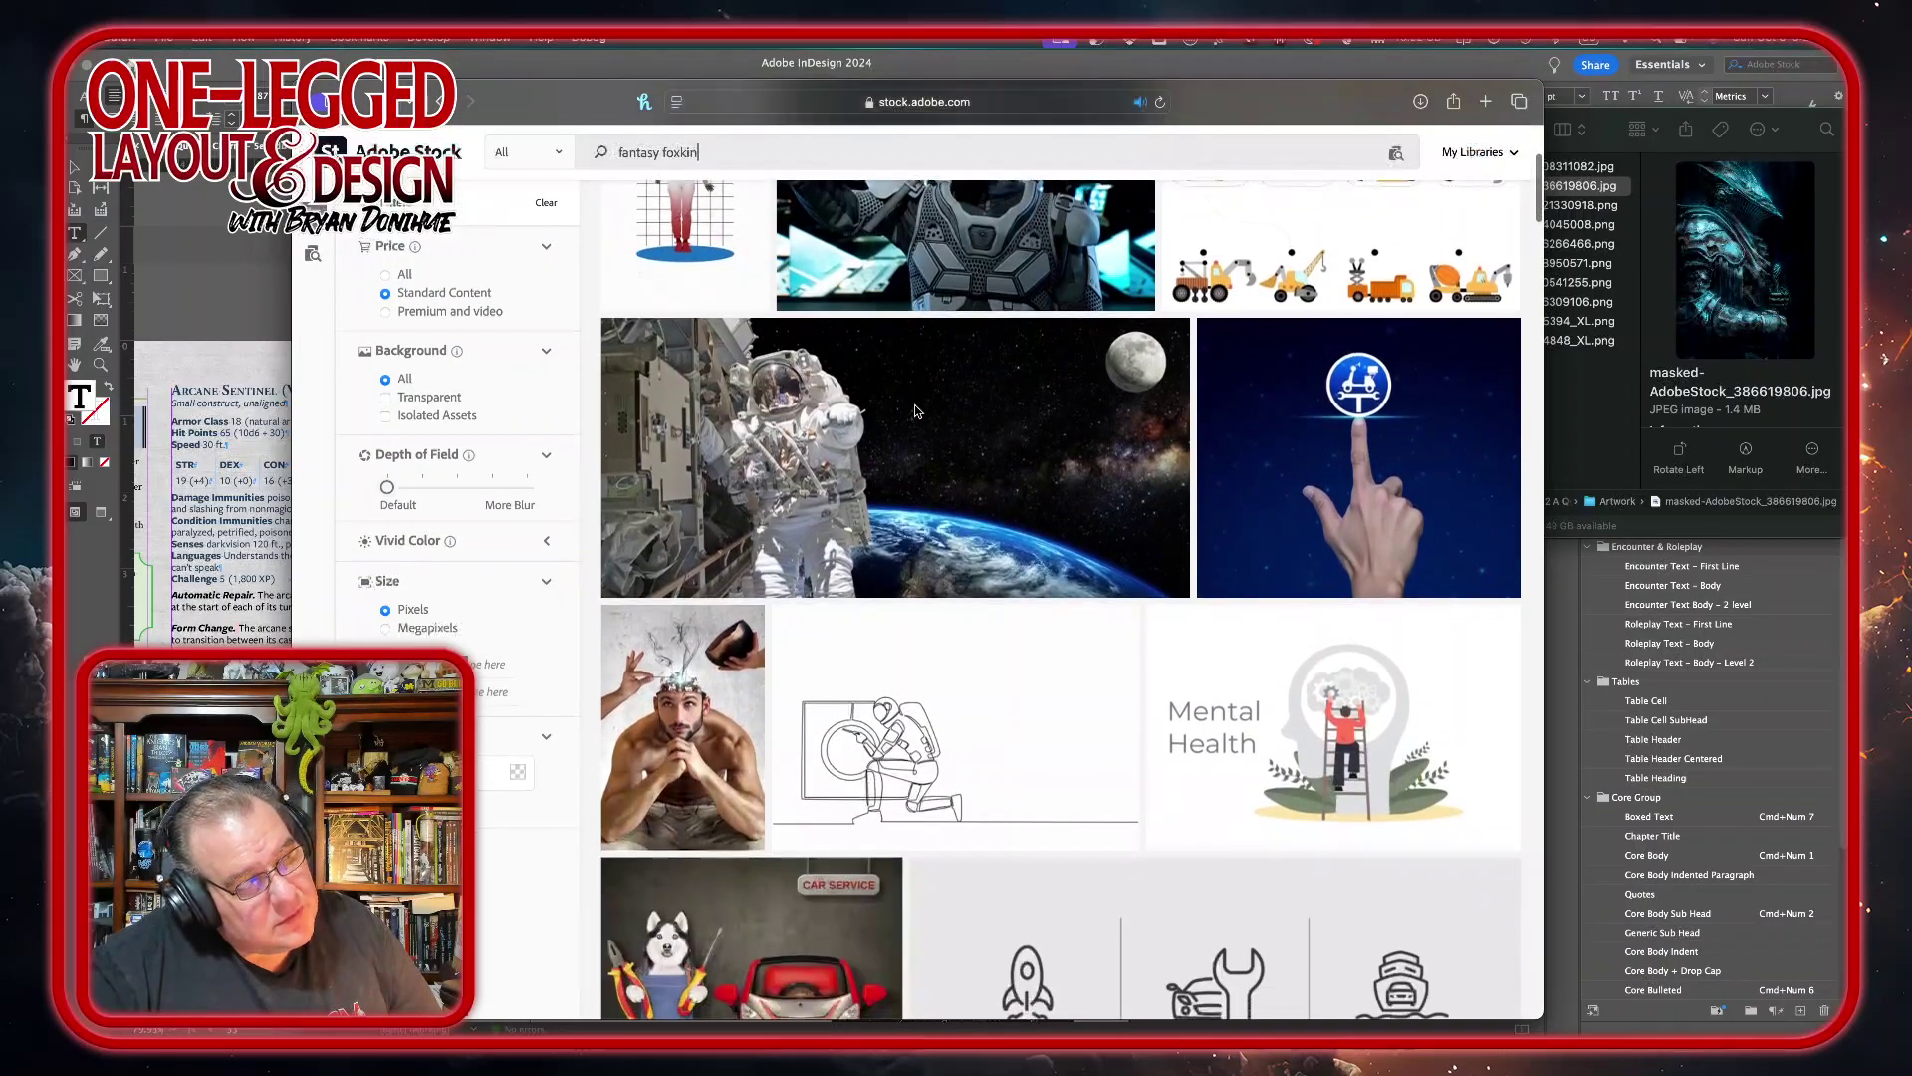
scroll(915, 410, down, 5)
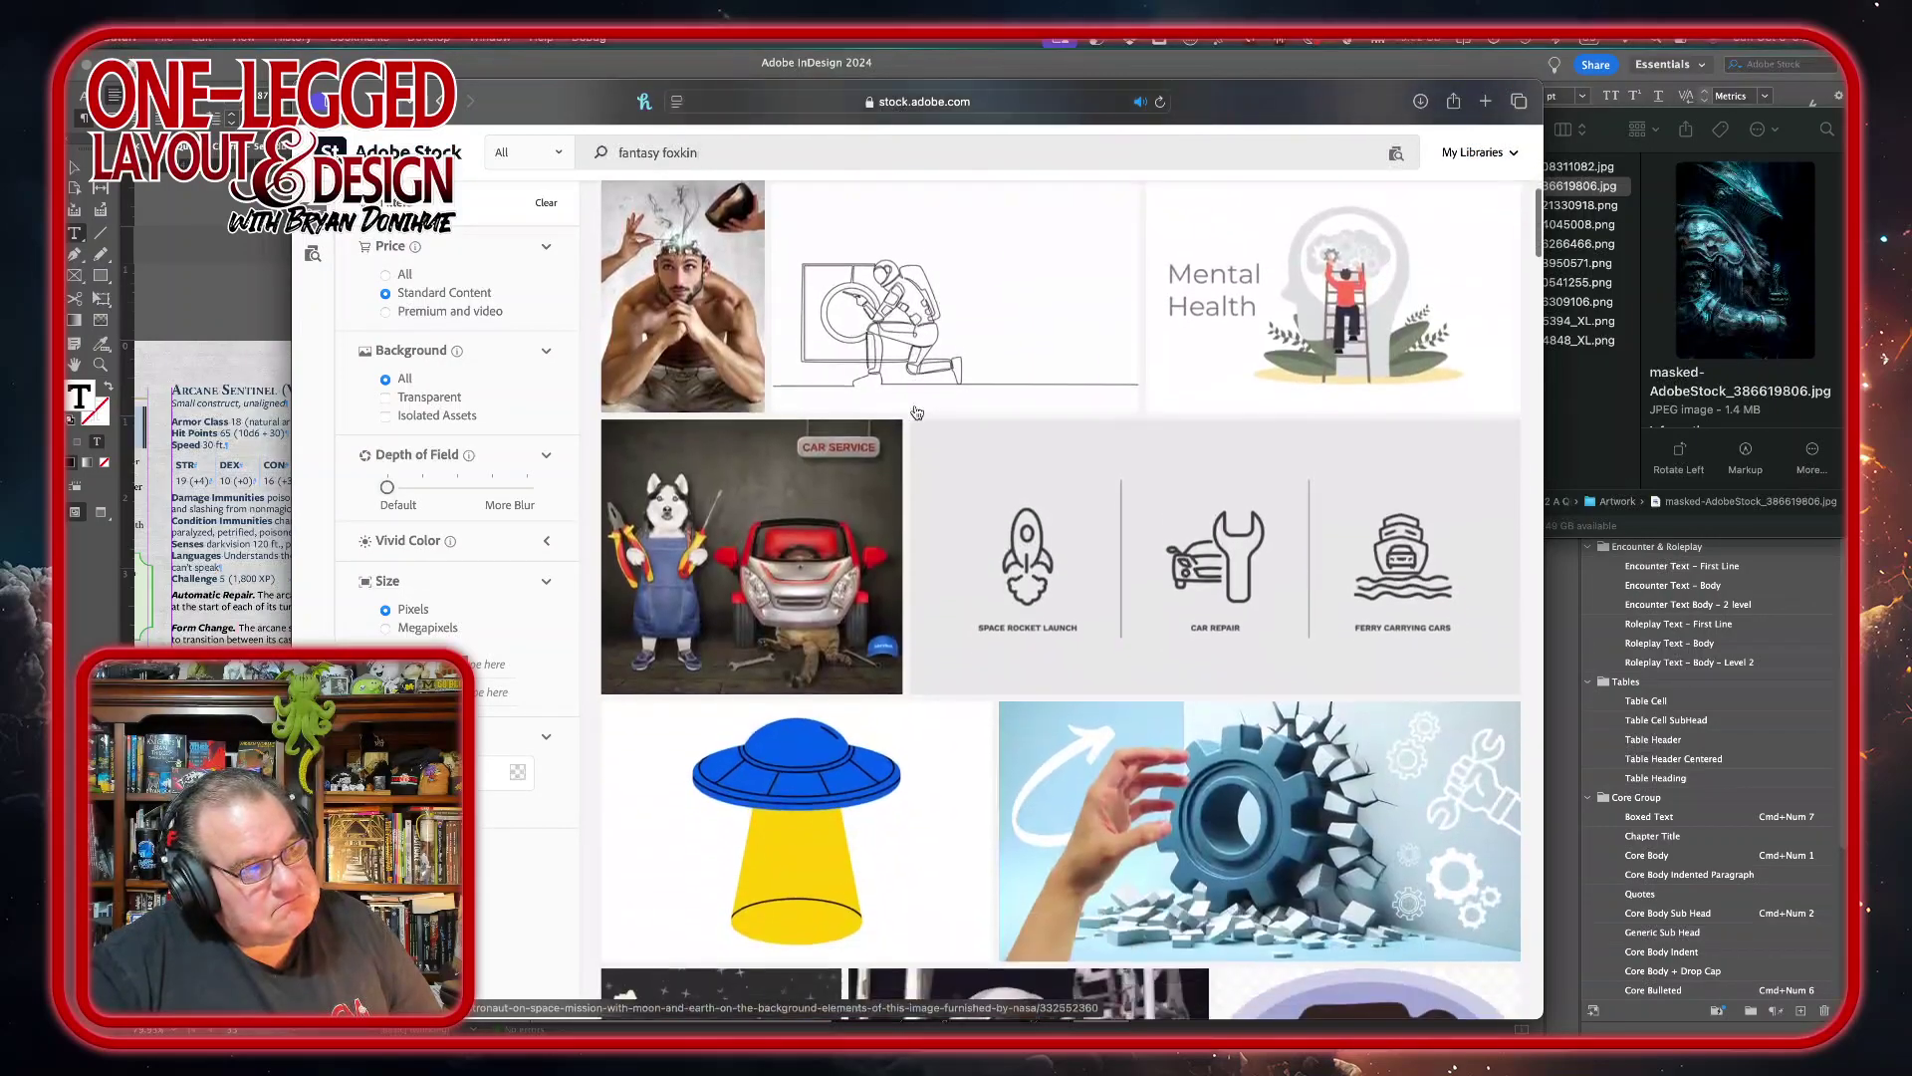
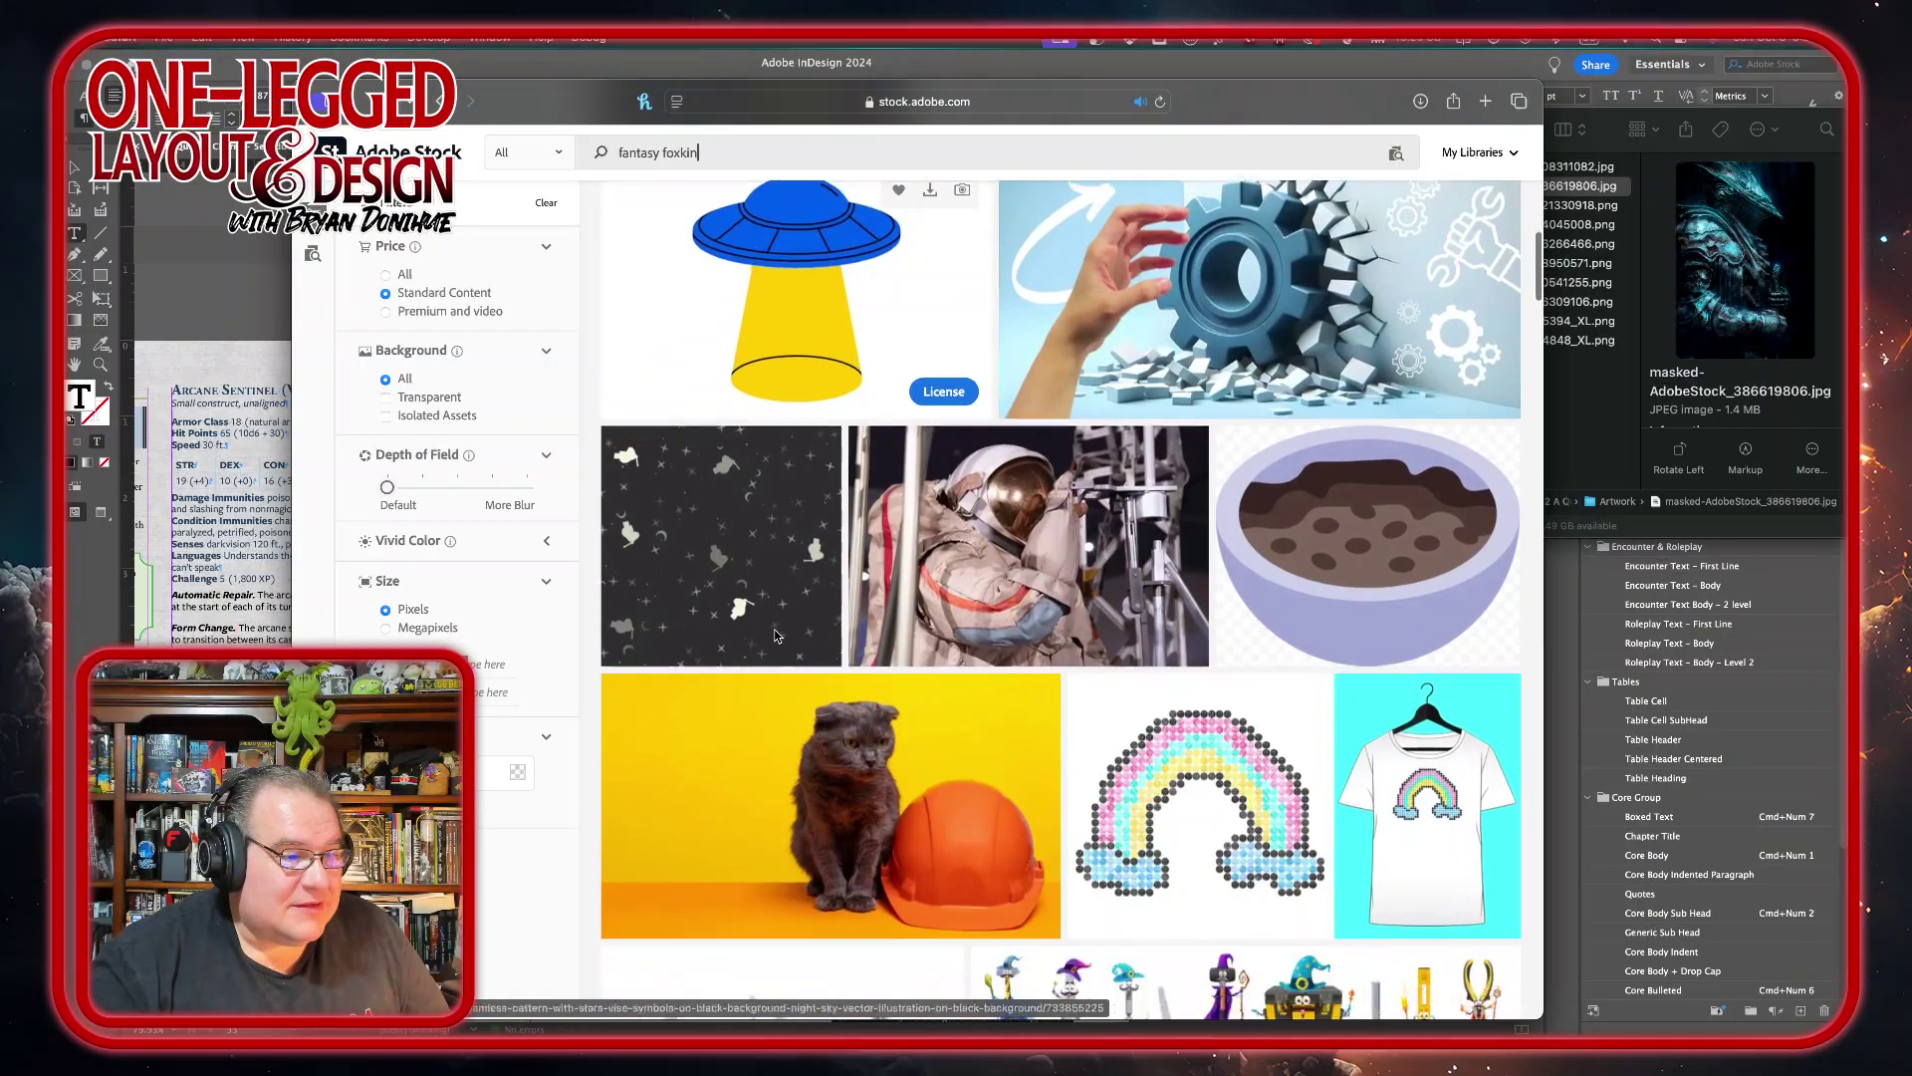
scroll(775, 634, down, 10)
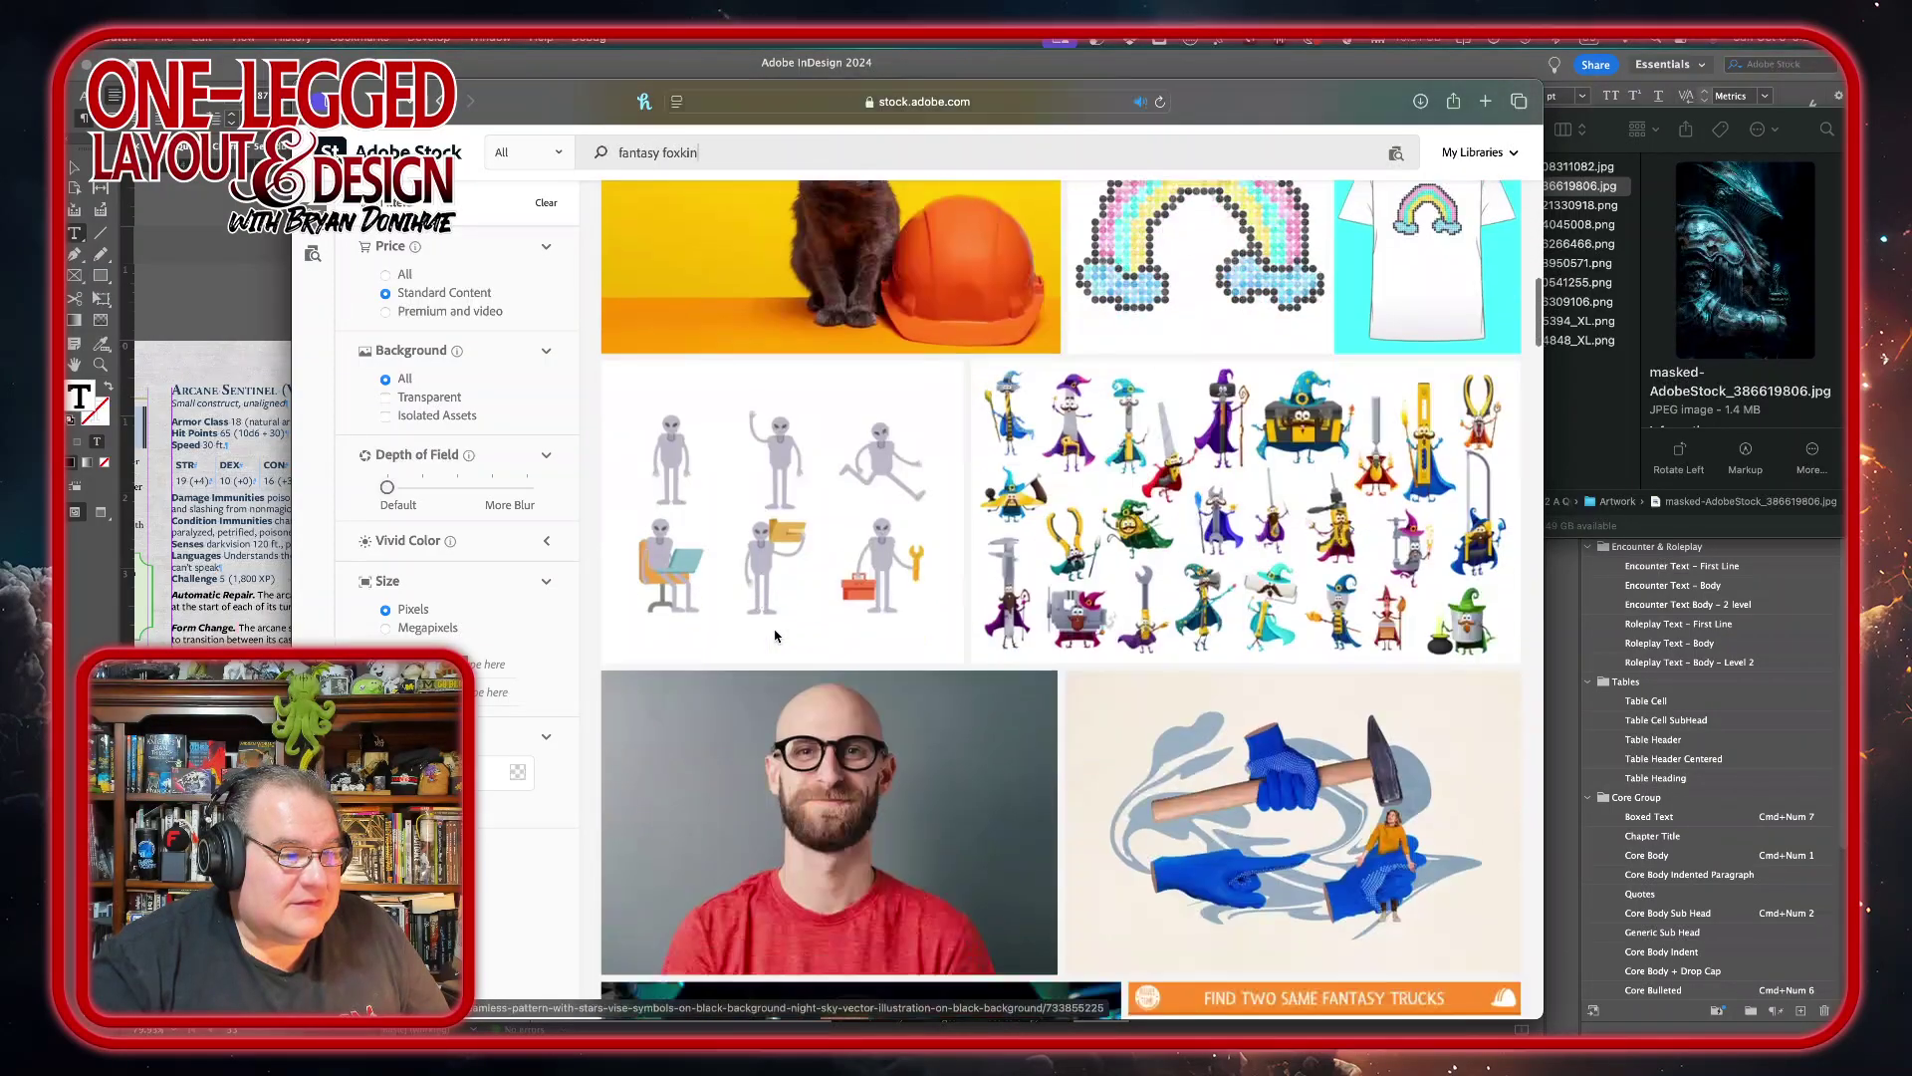
scroll(774, 630, up, 15)
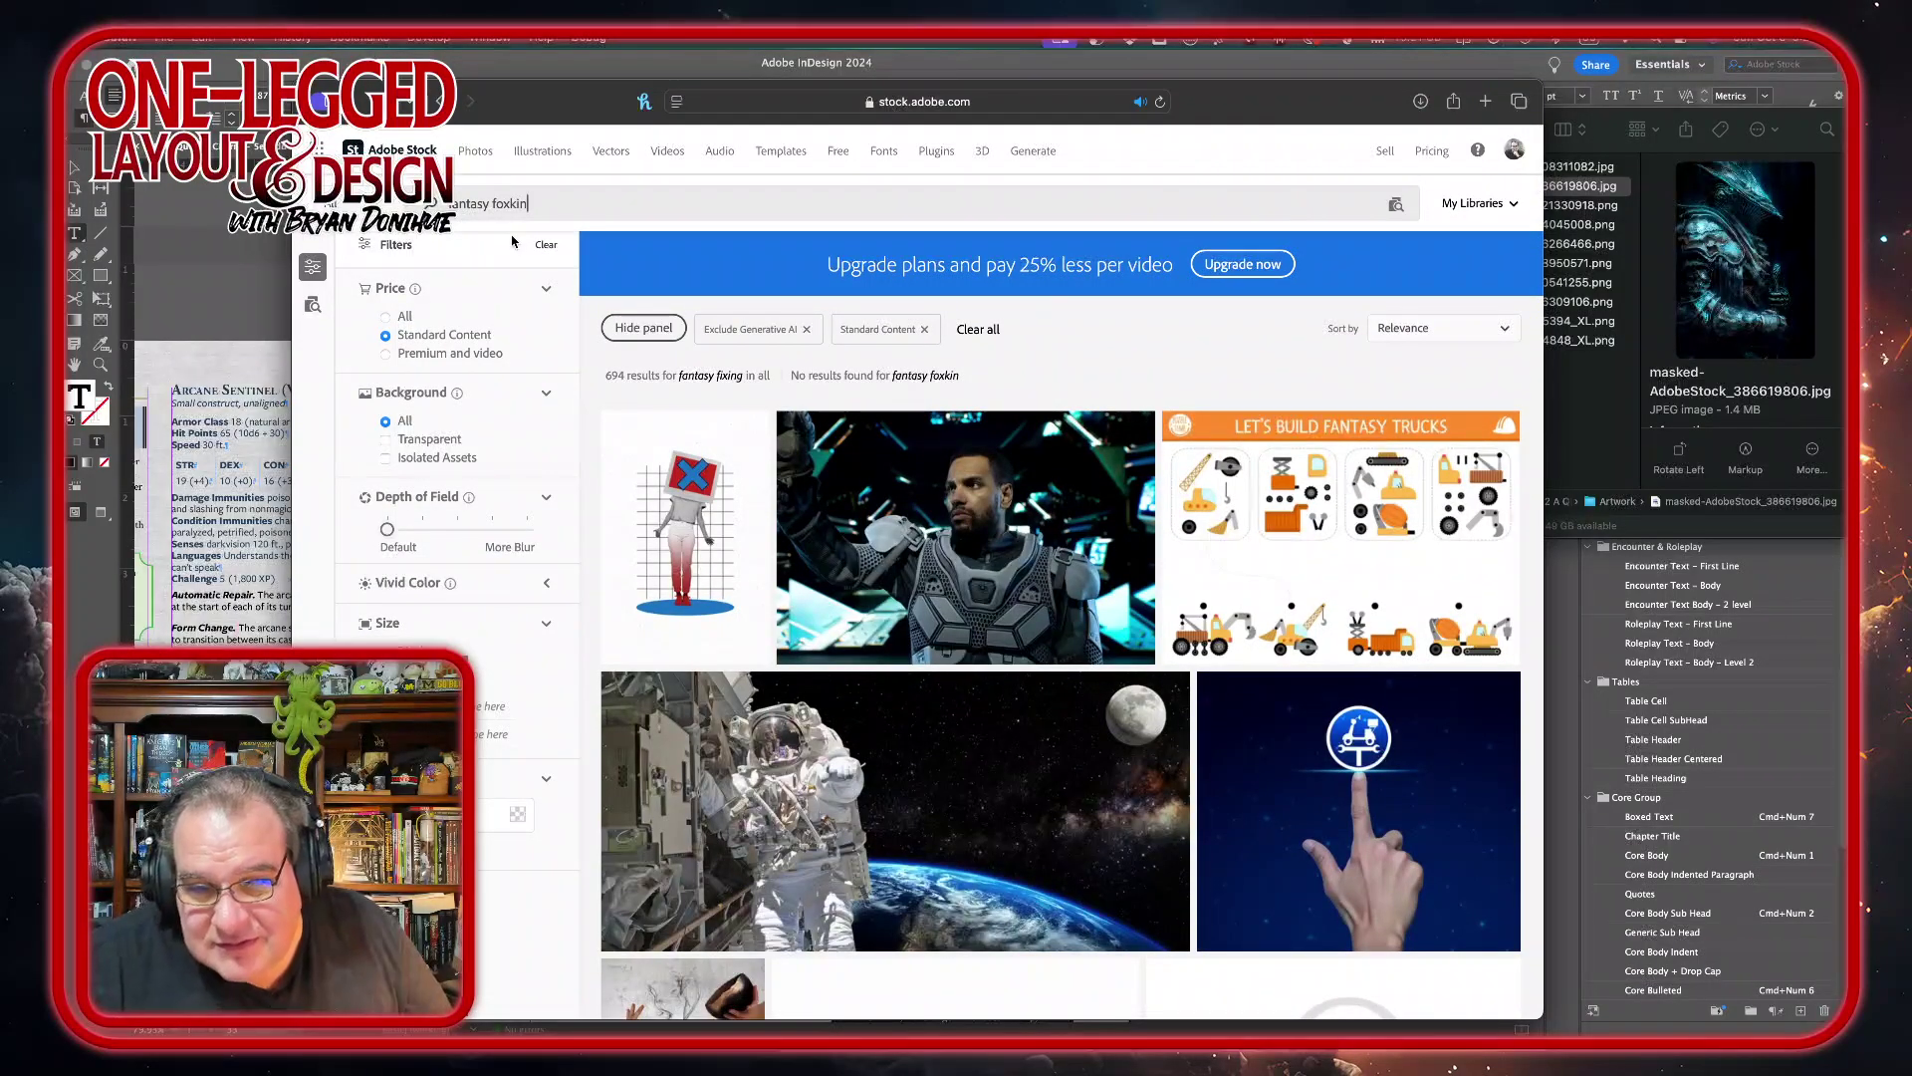
- Search the stock library for "fantasy fox"
triple_click(584, 205)
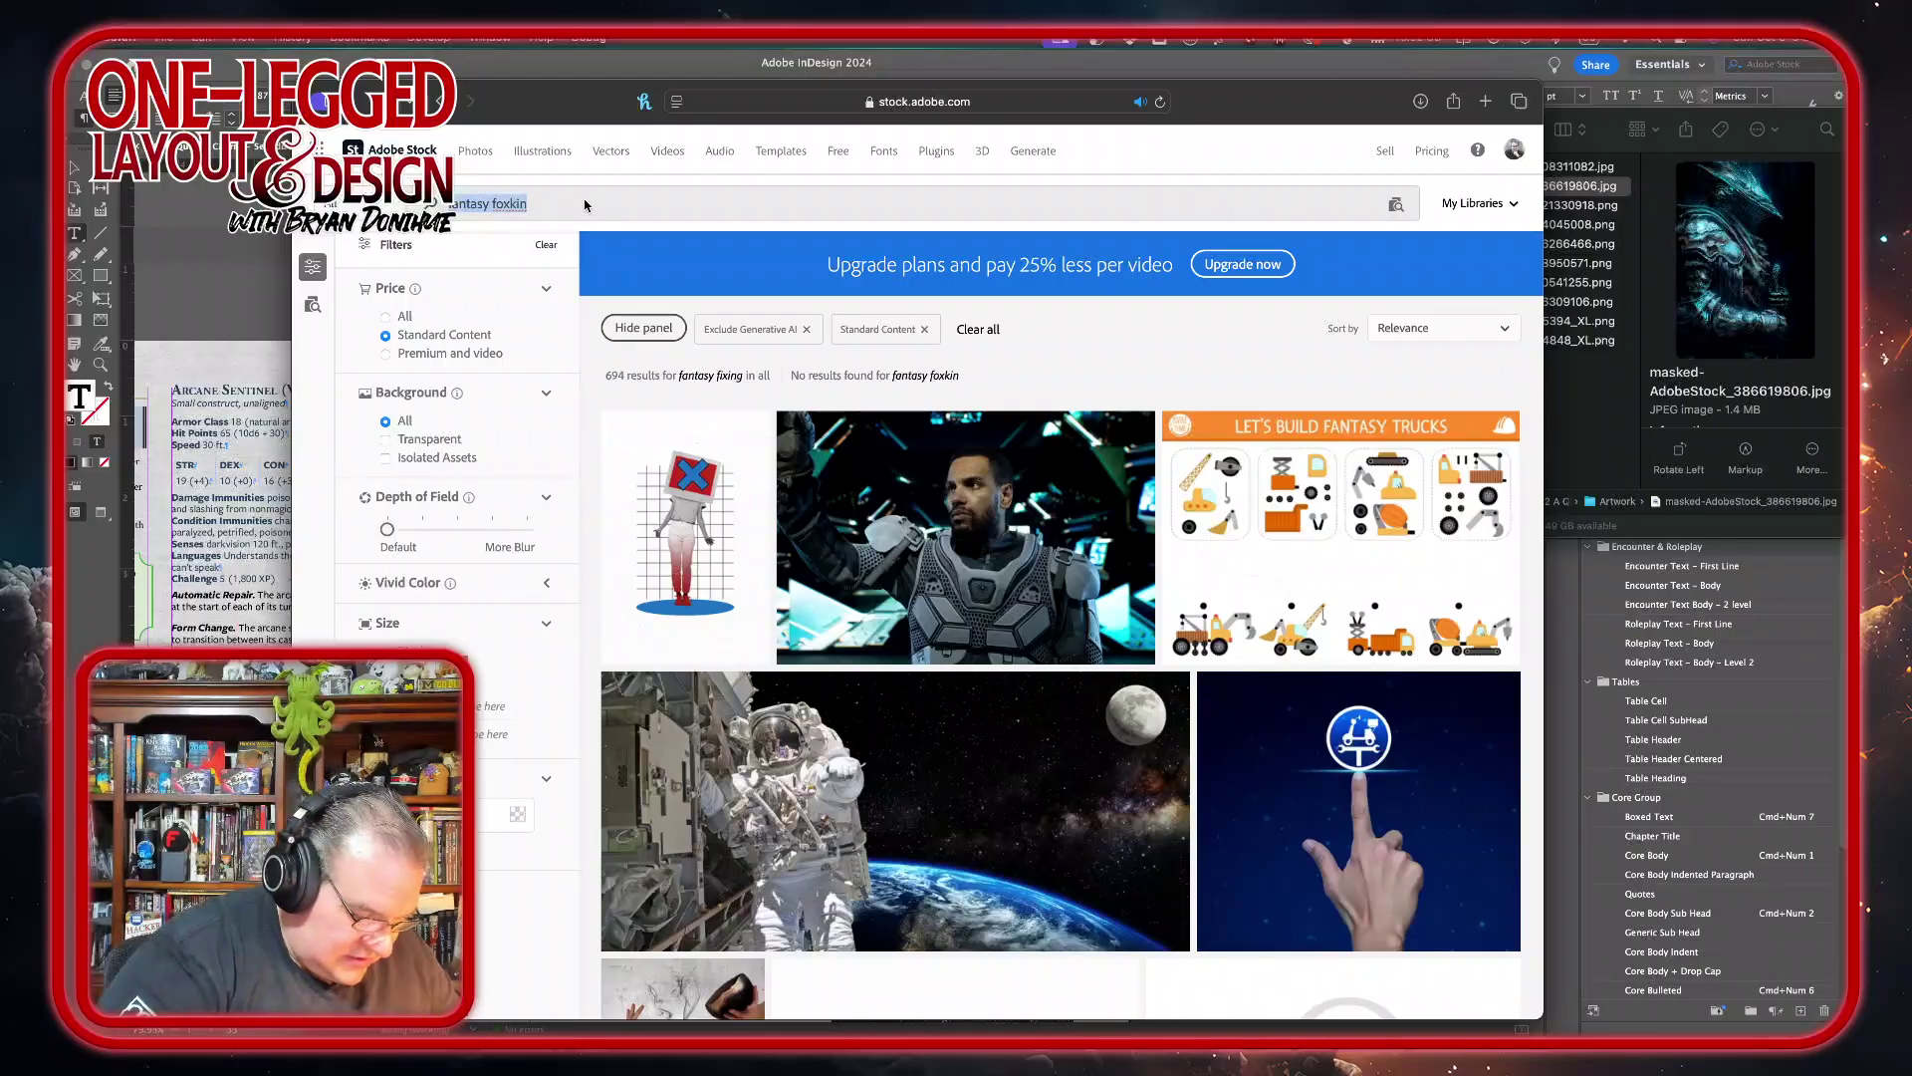
text(fan)
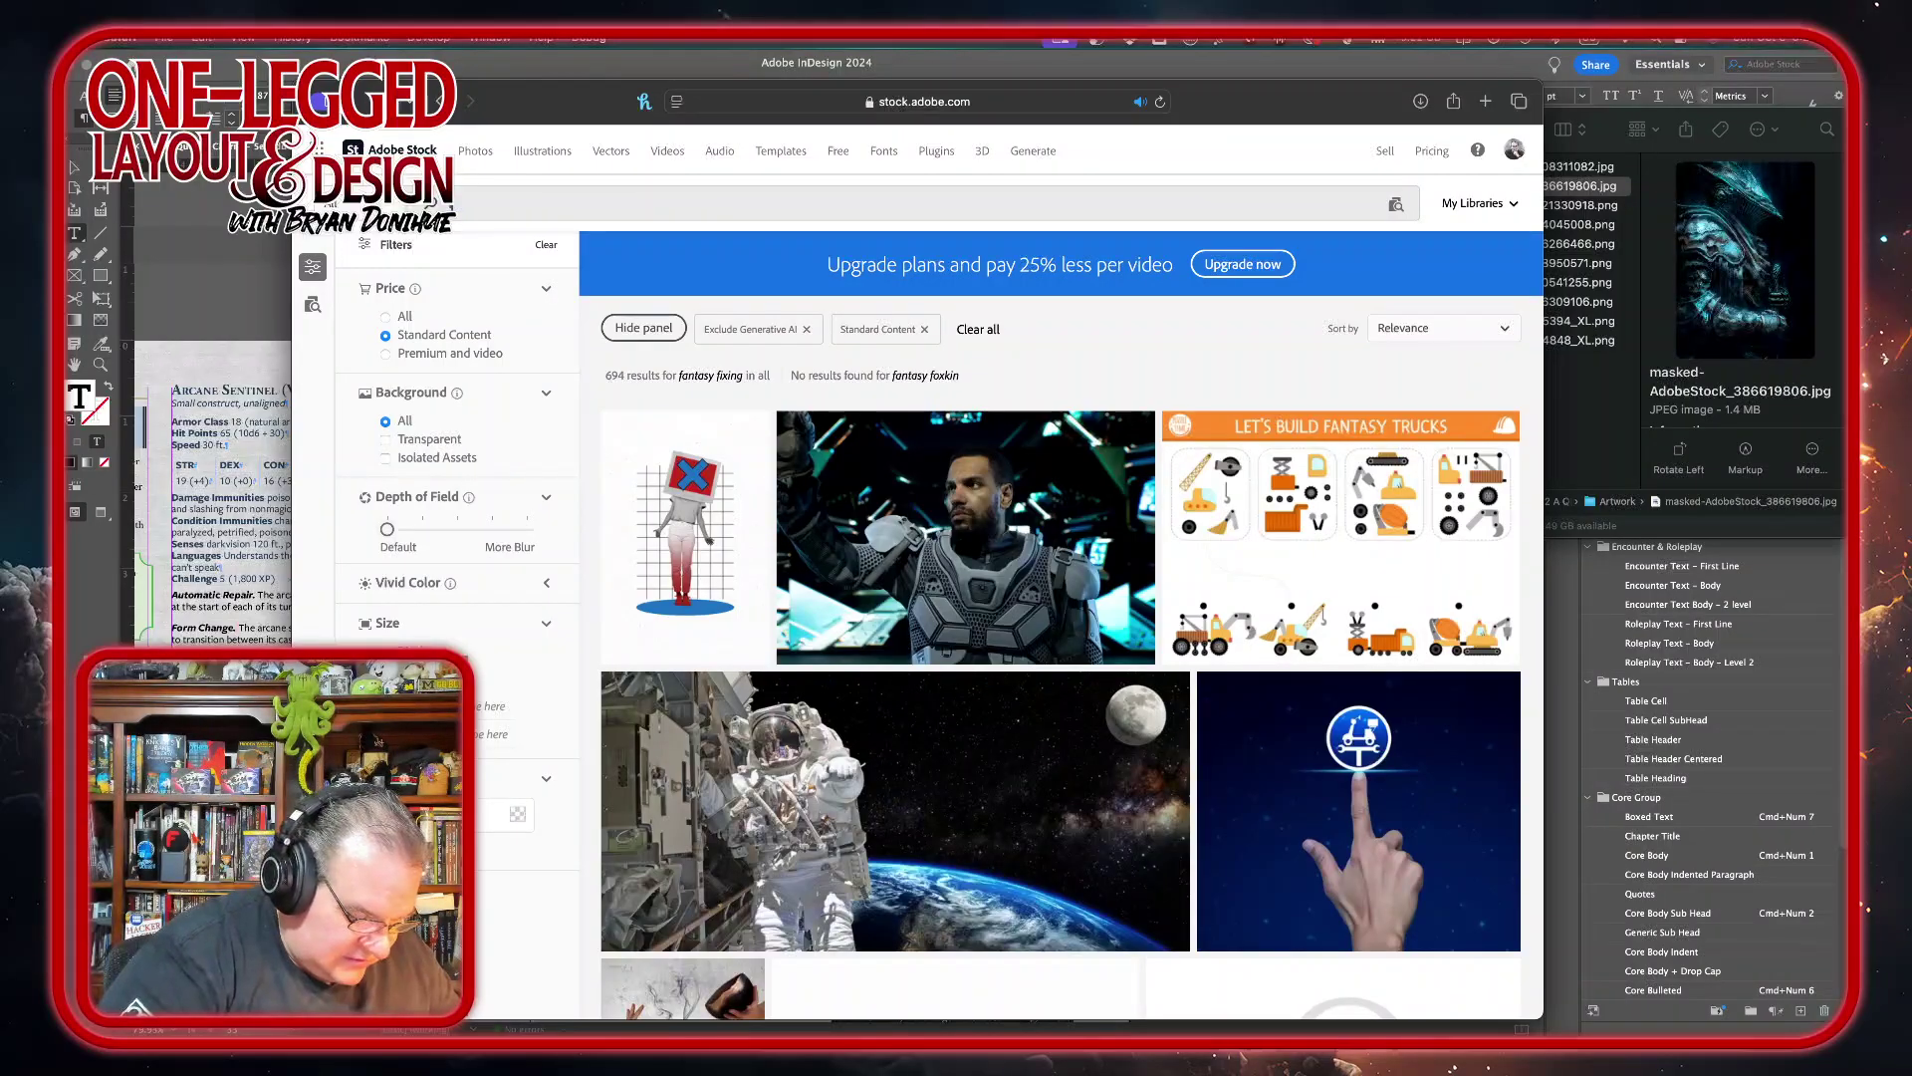
text(tasy fox)
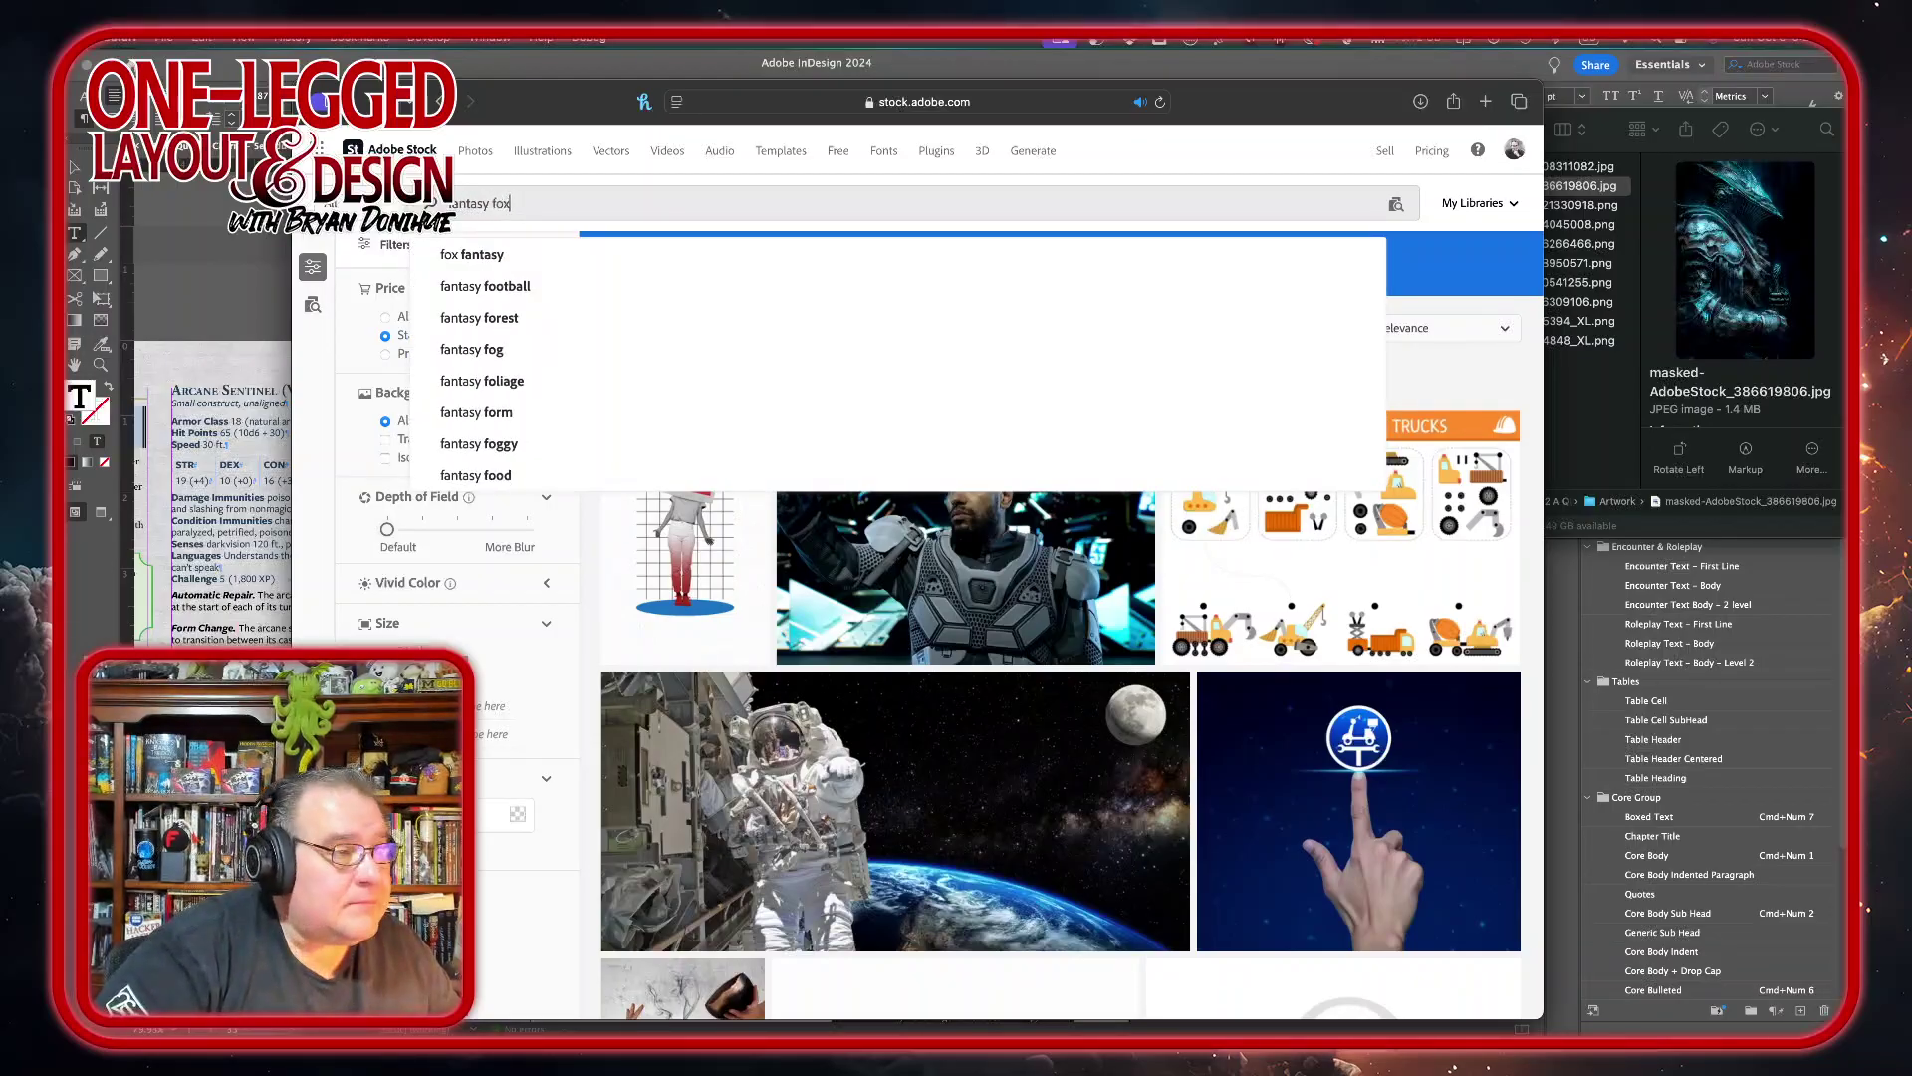
key(Return)
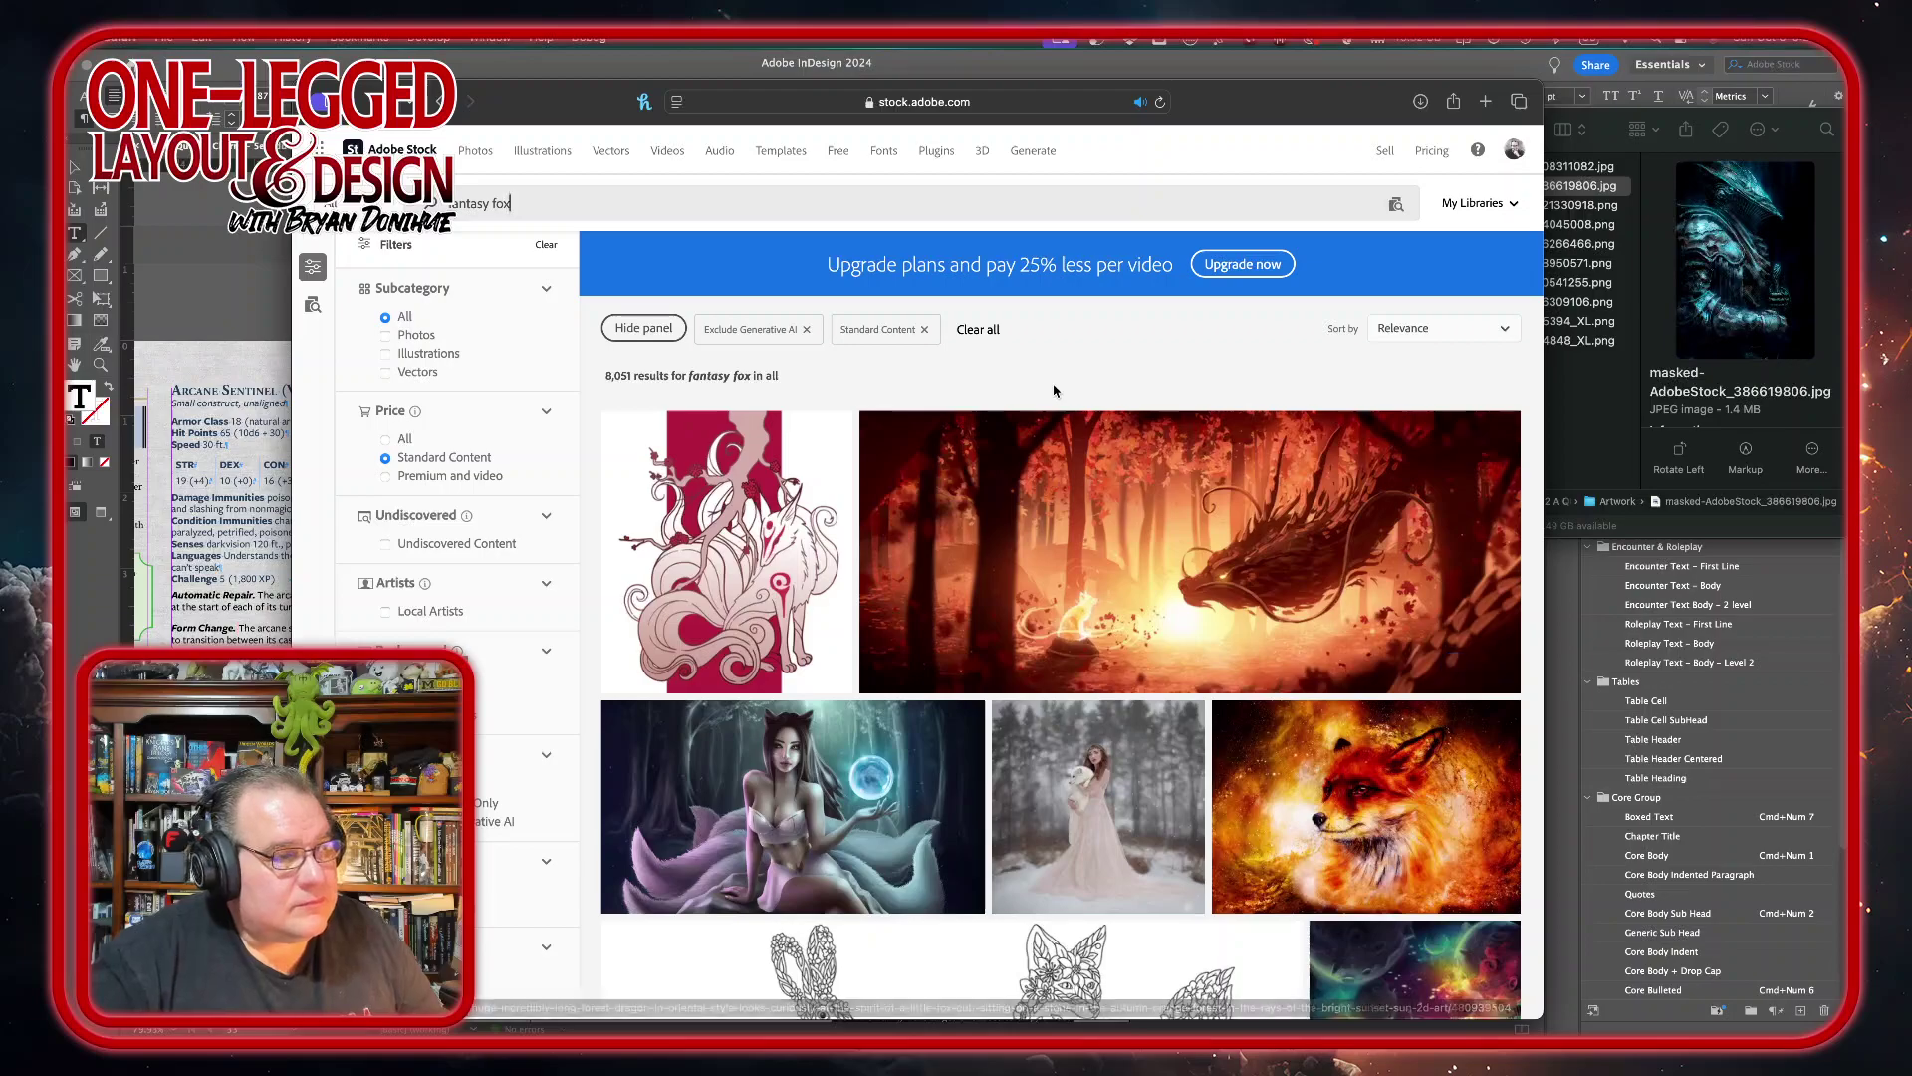
- Look through the fantasy fox results and open the details of the green half-human, half-fox girl with the katana
scroll(1197, 516, down, 5)
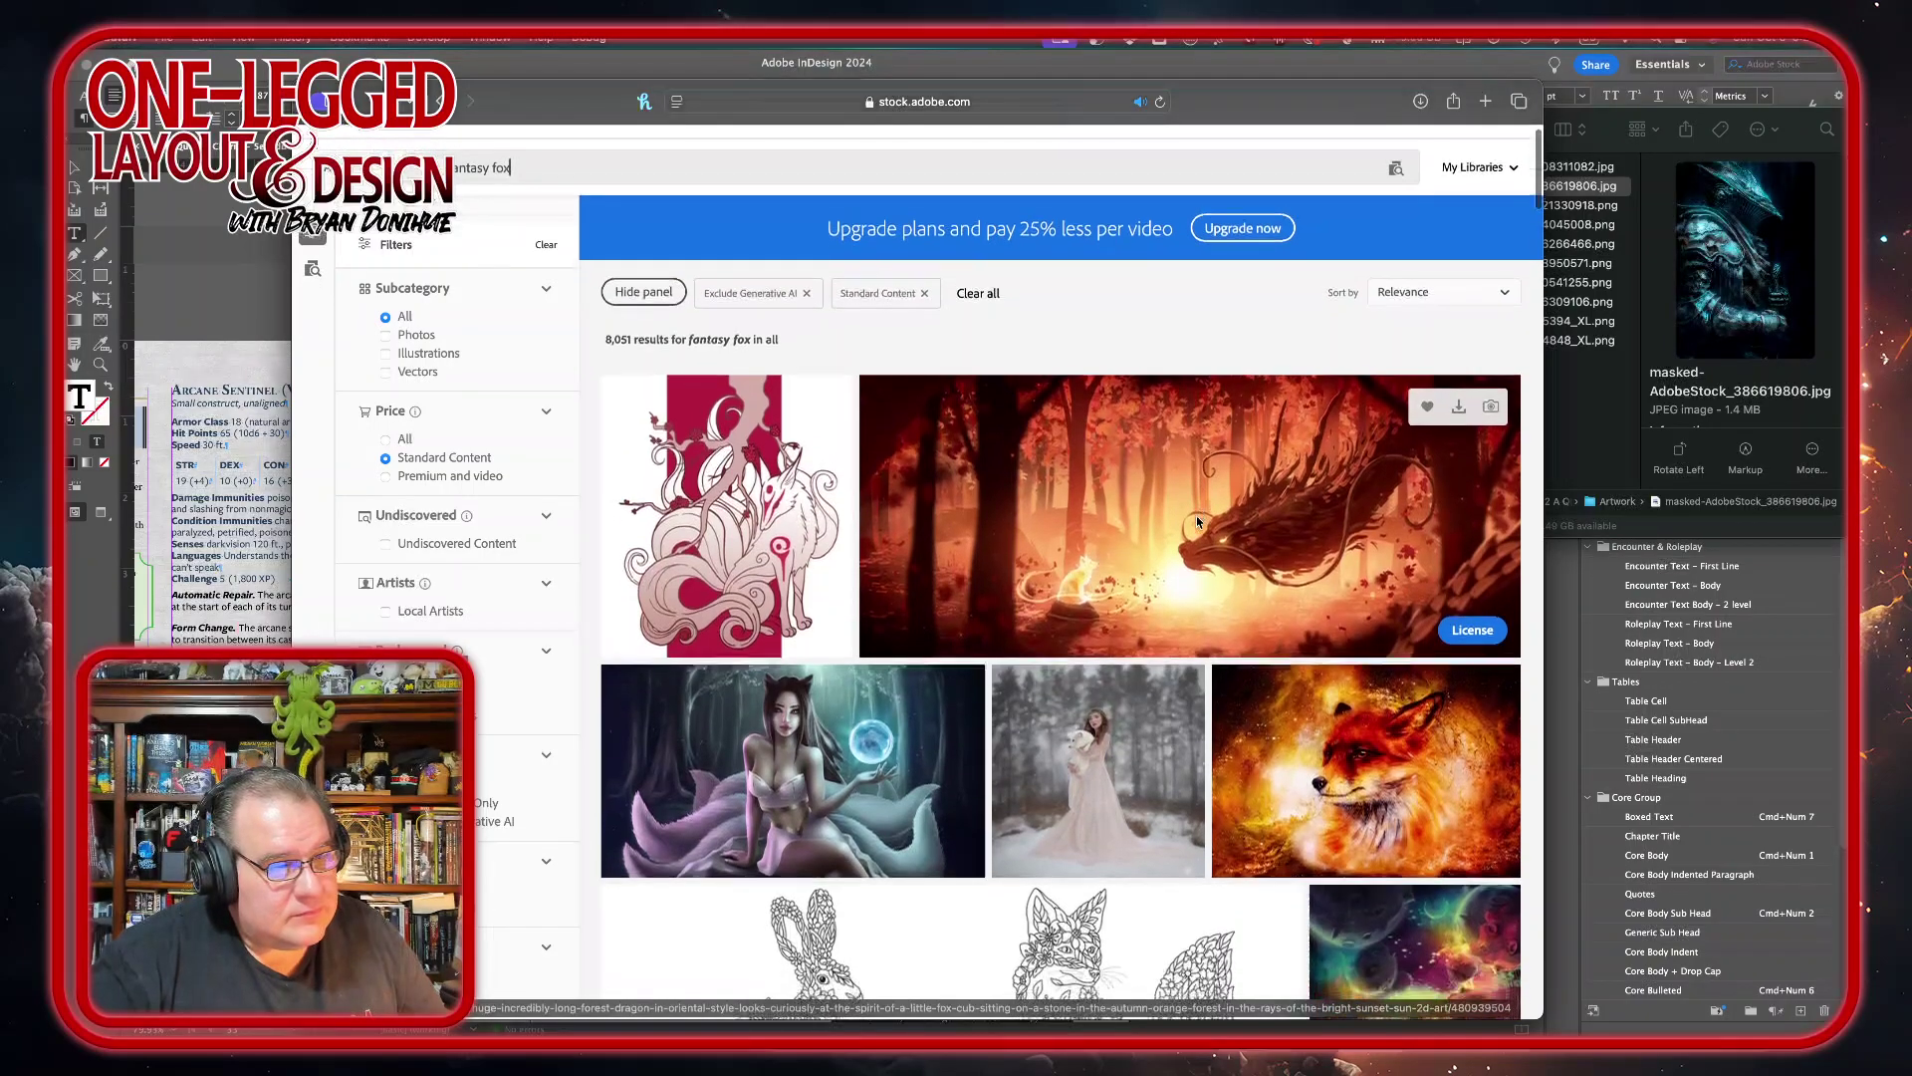
scroll(1197, 516, down, 6)
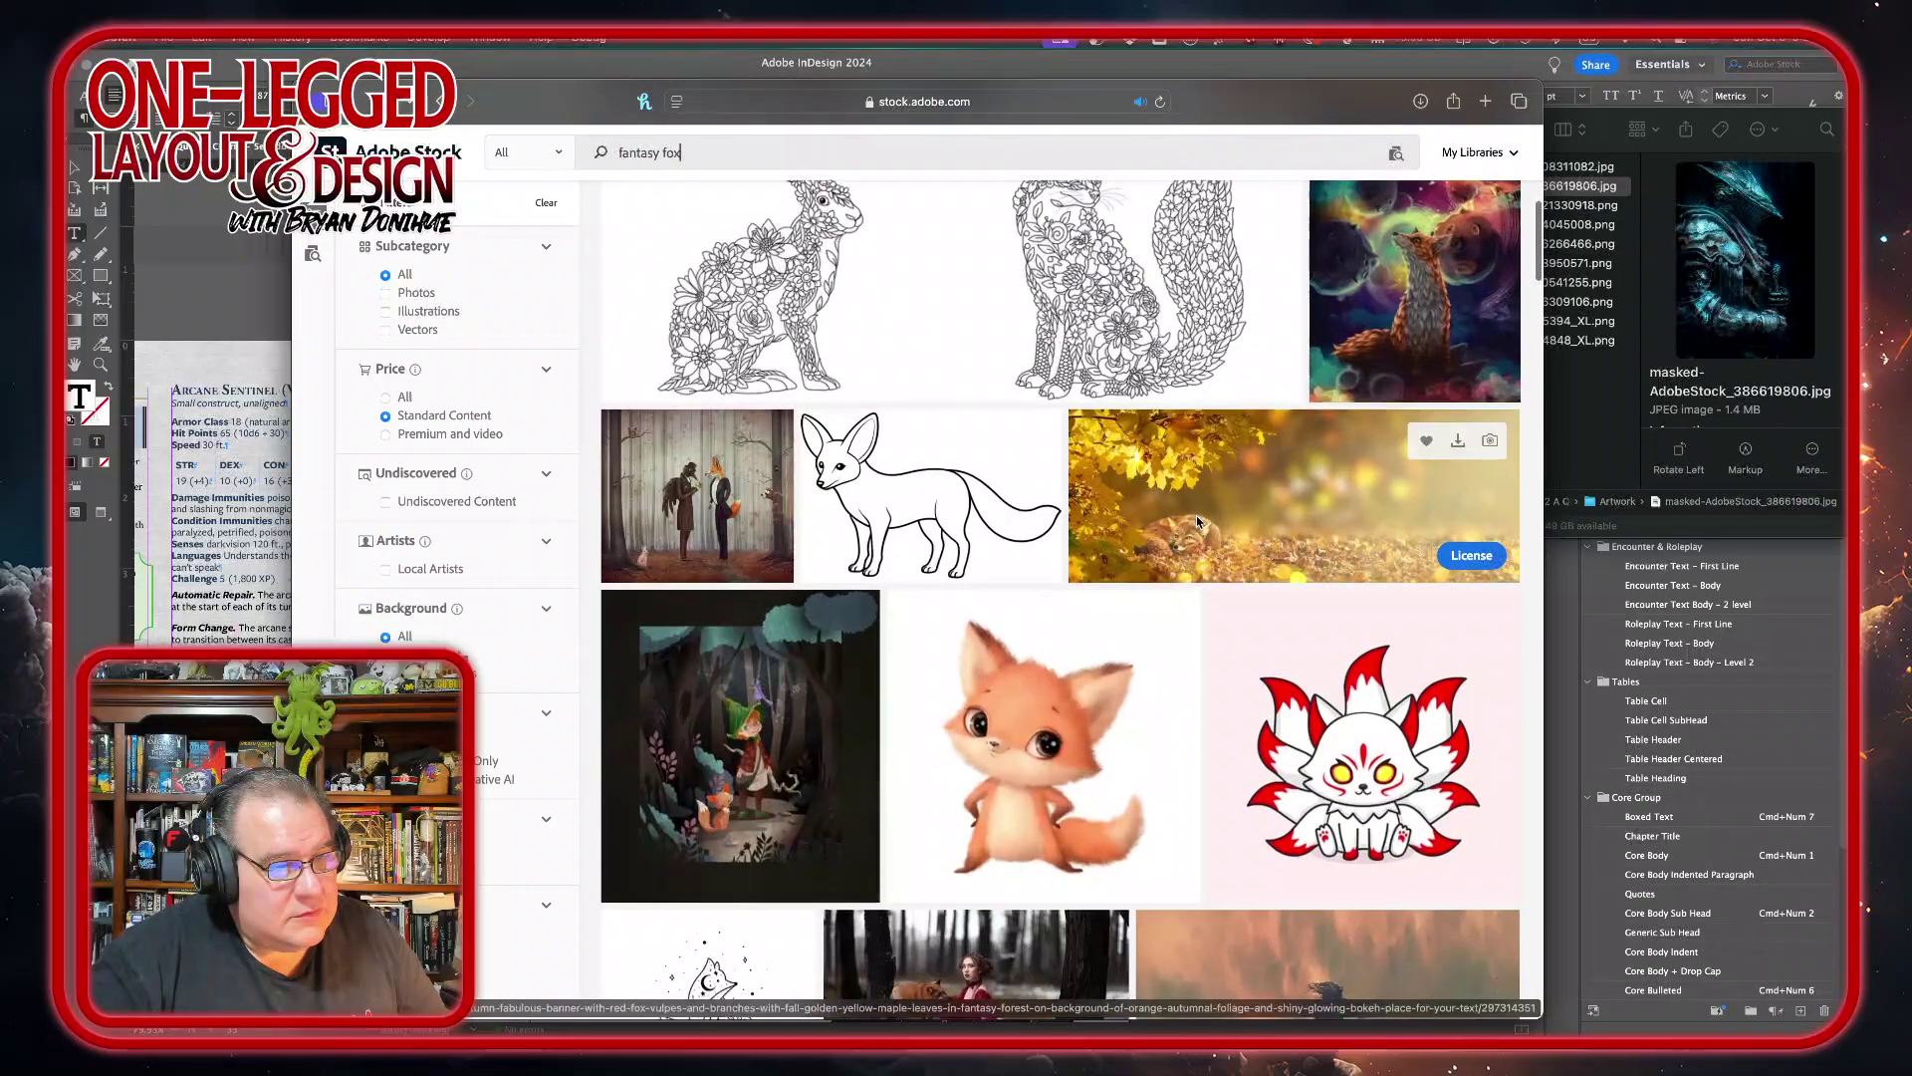
scroll(1197, 516, down, 7)
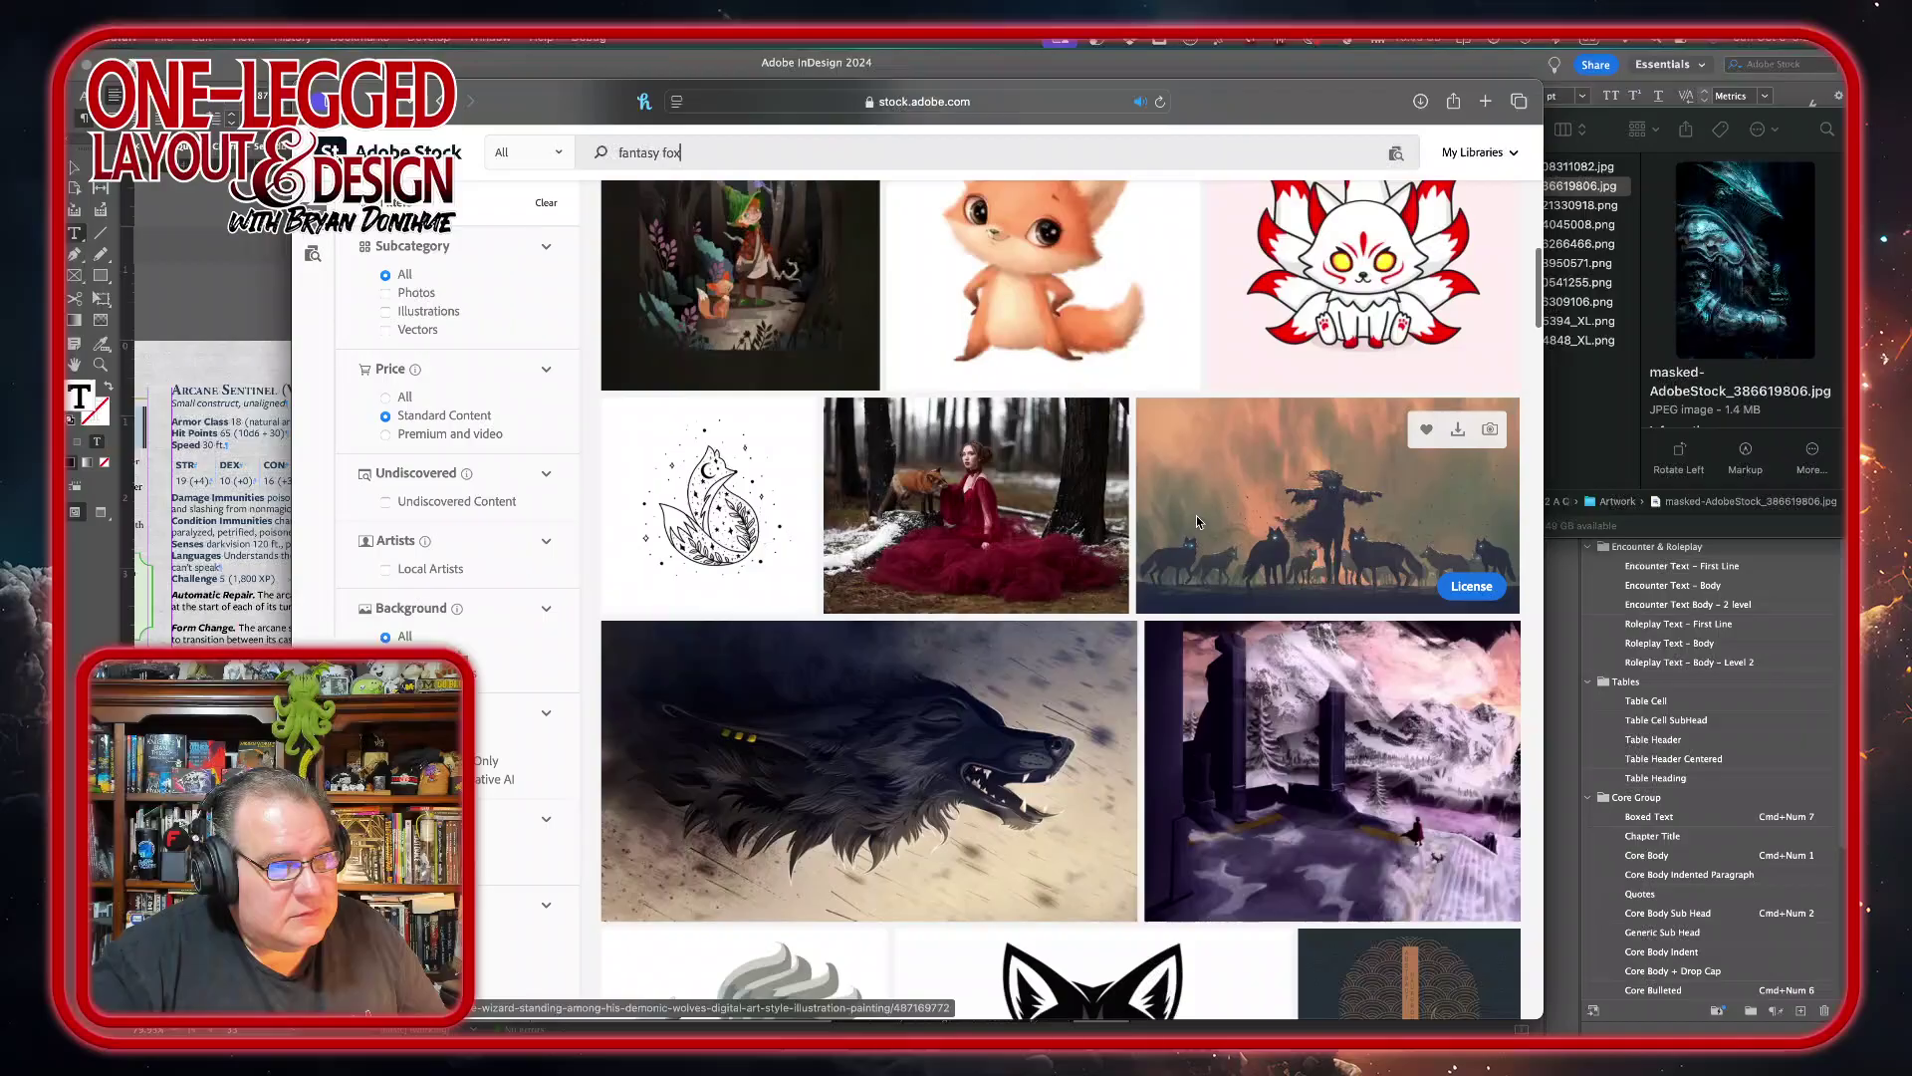
scroll(1197, 521, down, 2)
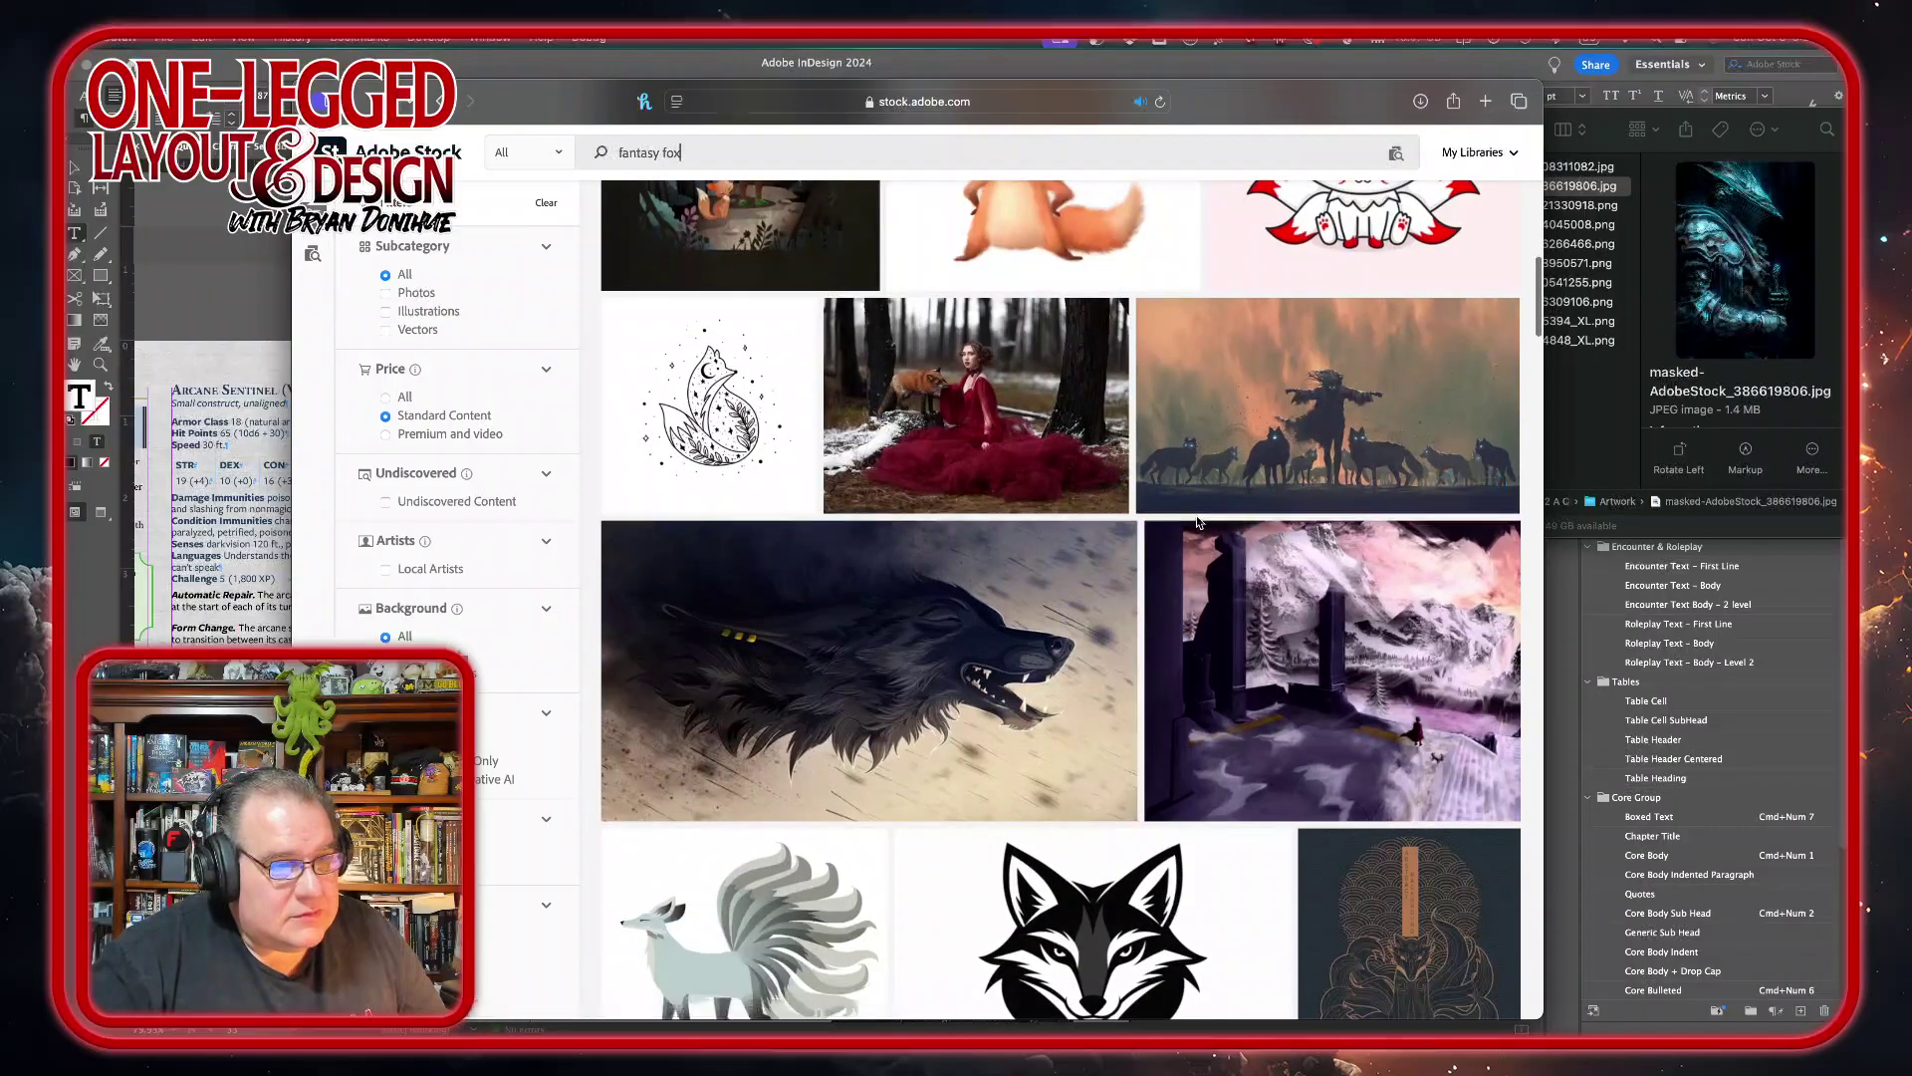
scroll(1197, 521, down, 7)
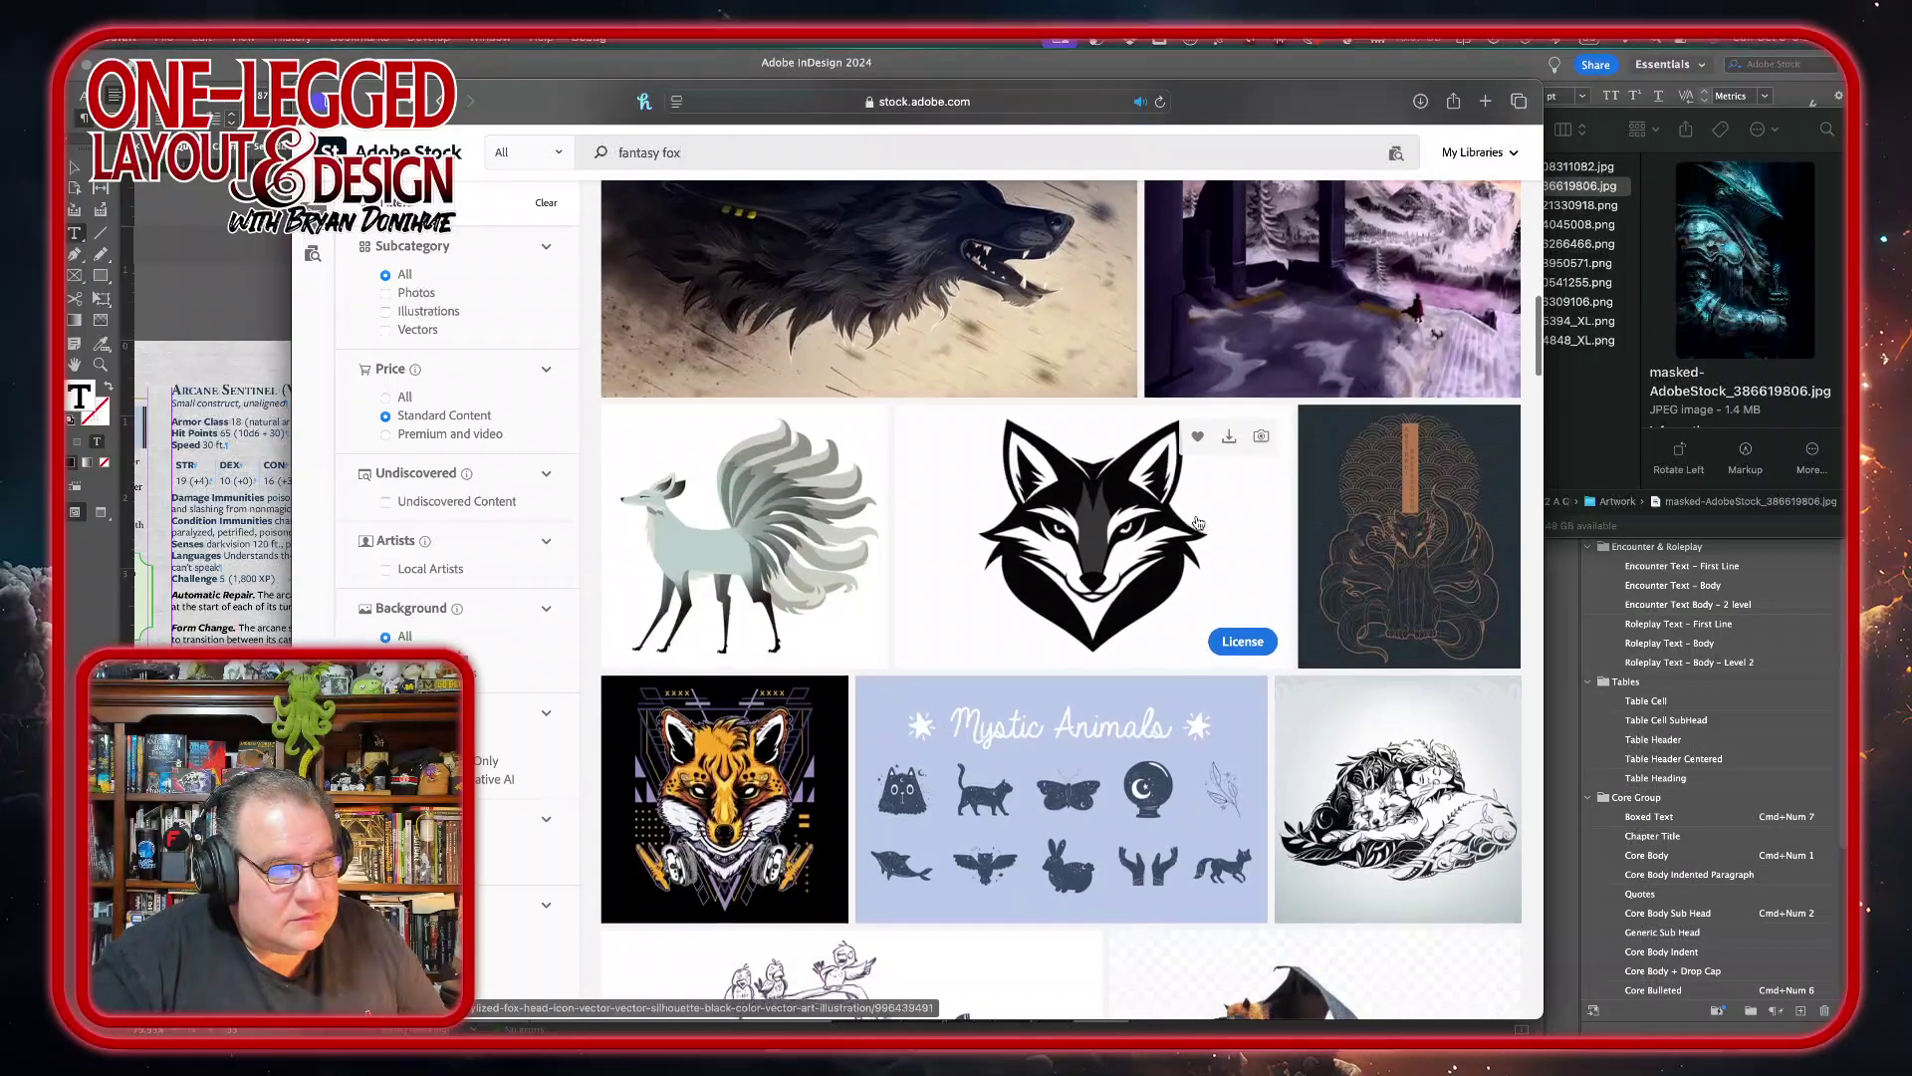
scroll(1197, 521, down, 5)
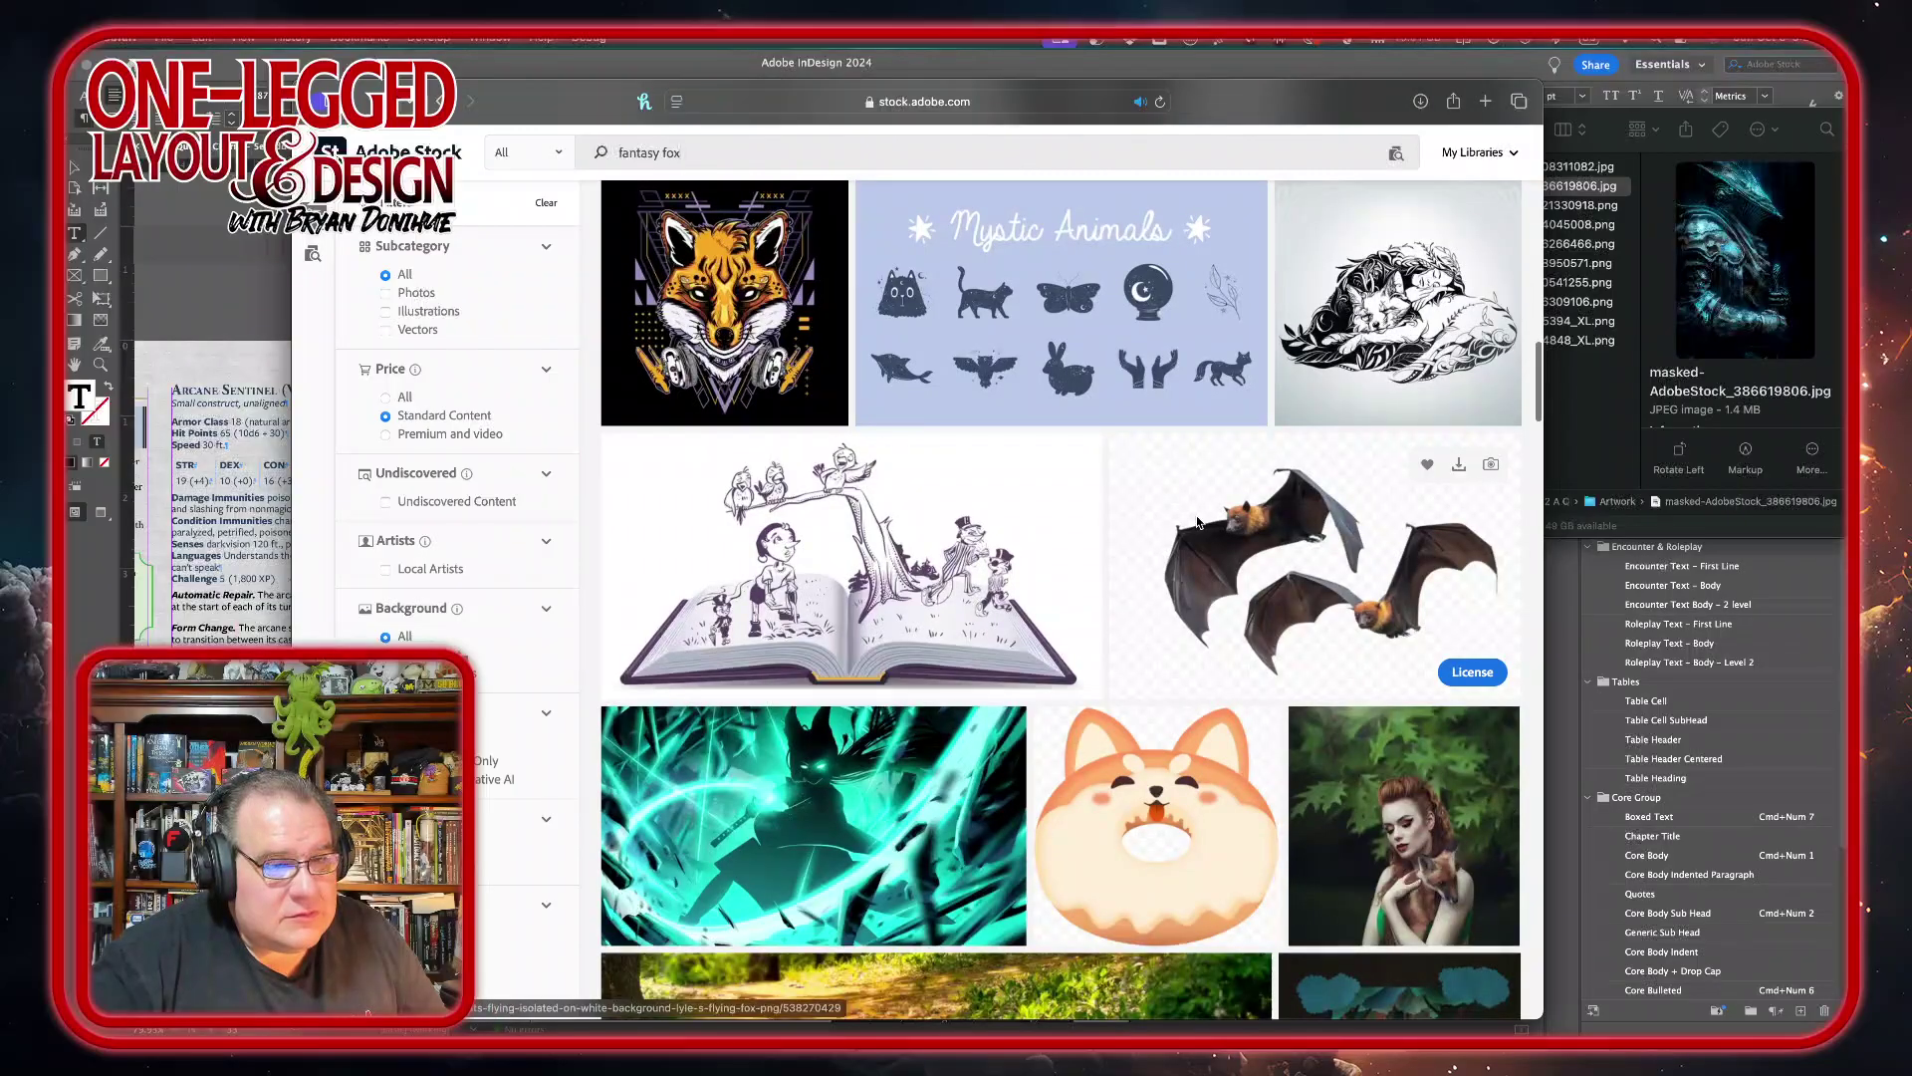
scroll(1197, 521, down, 5)
scroll(1197, 521, down, 3)
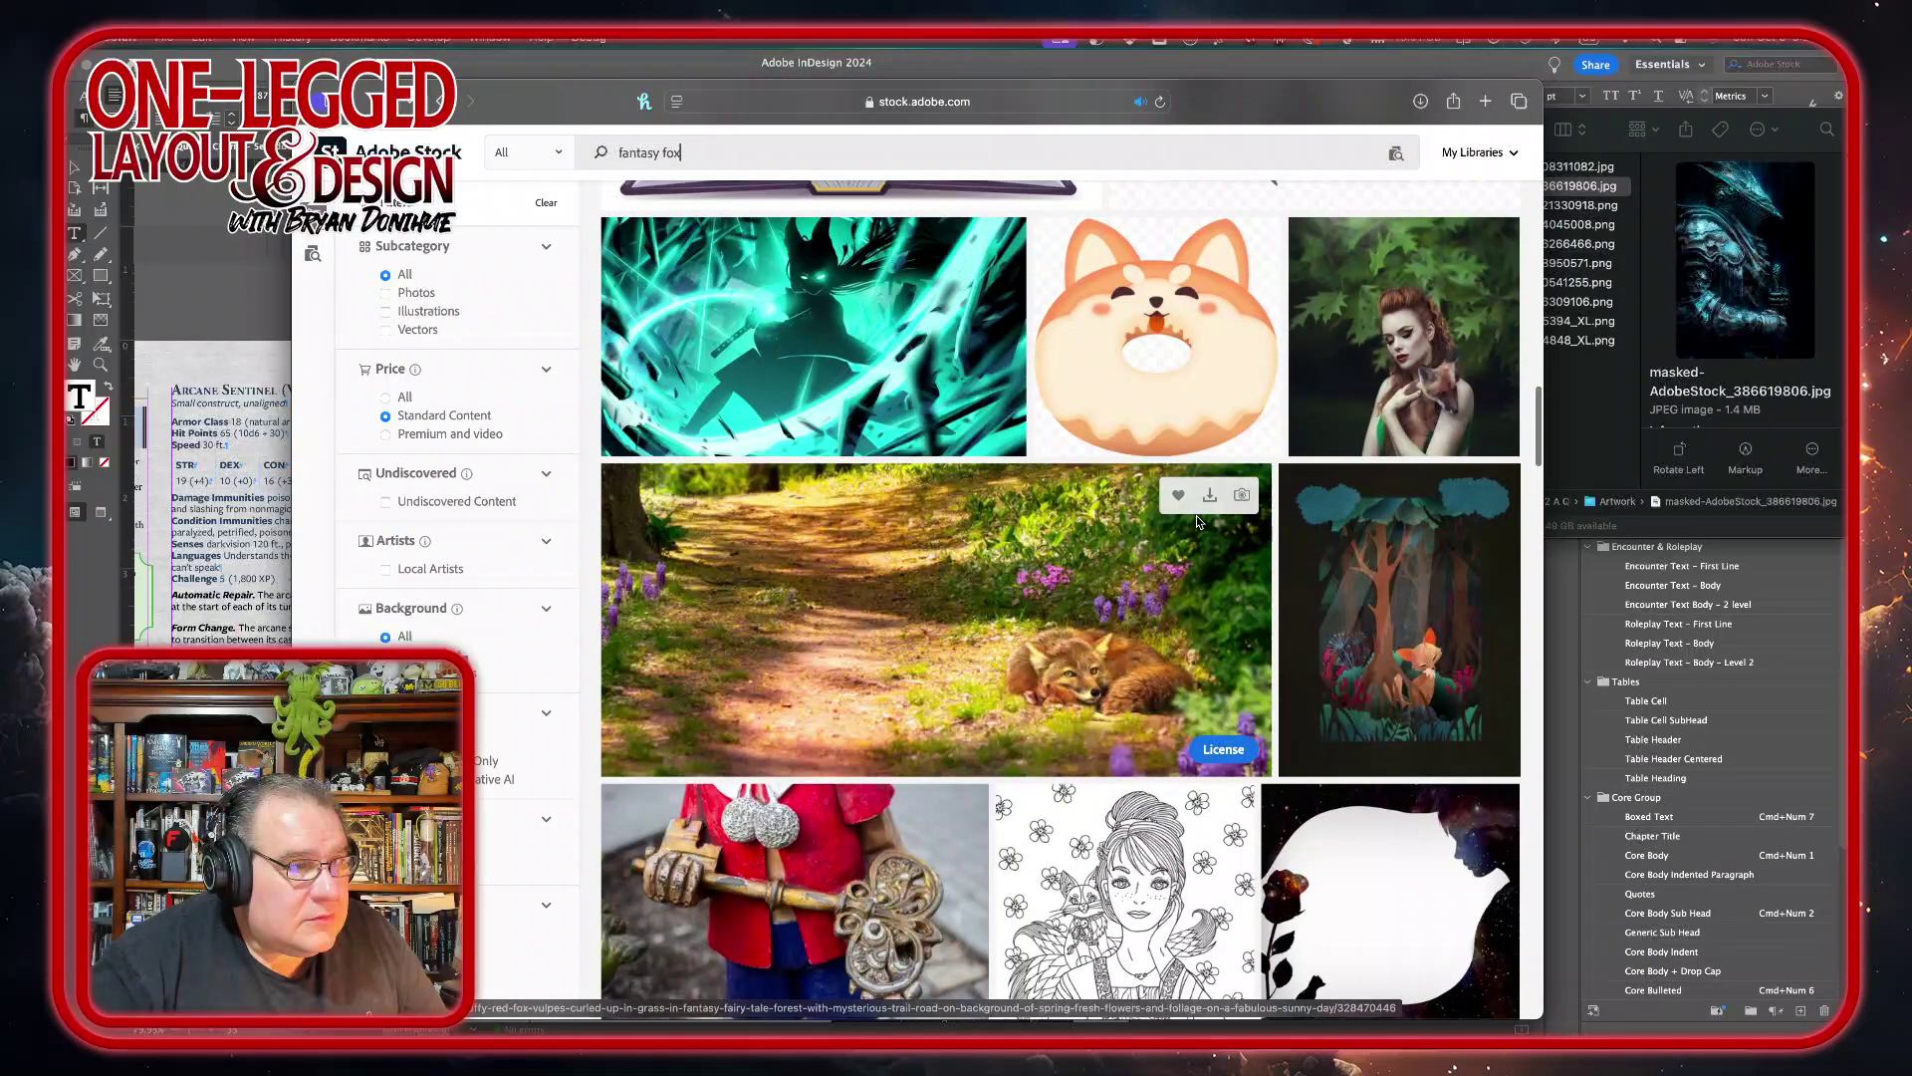
scroll(841, 348, down, 1)
click(840, 348)
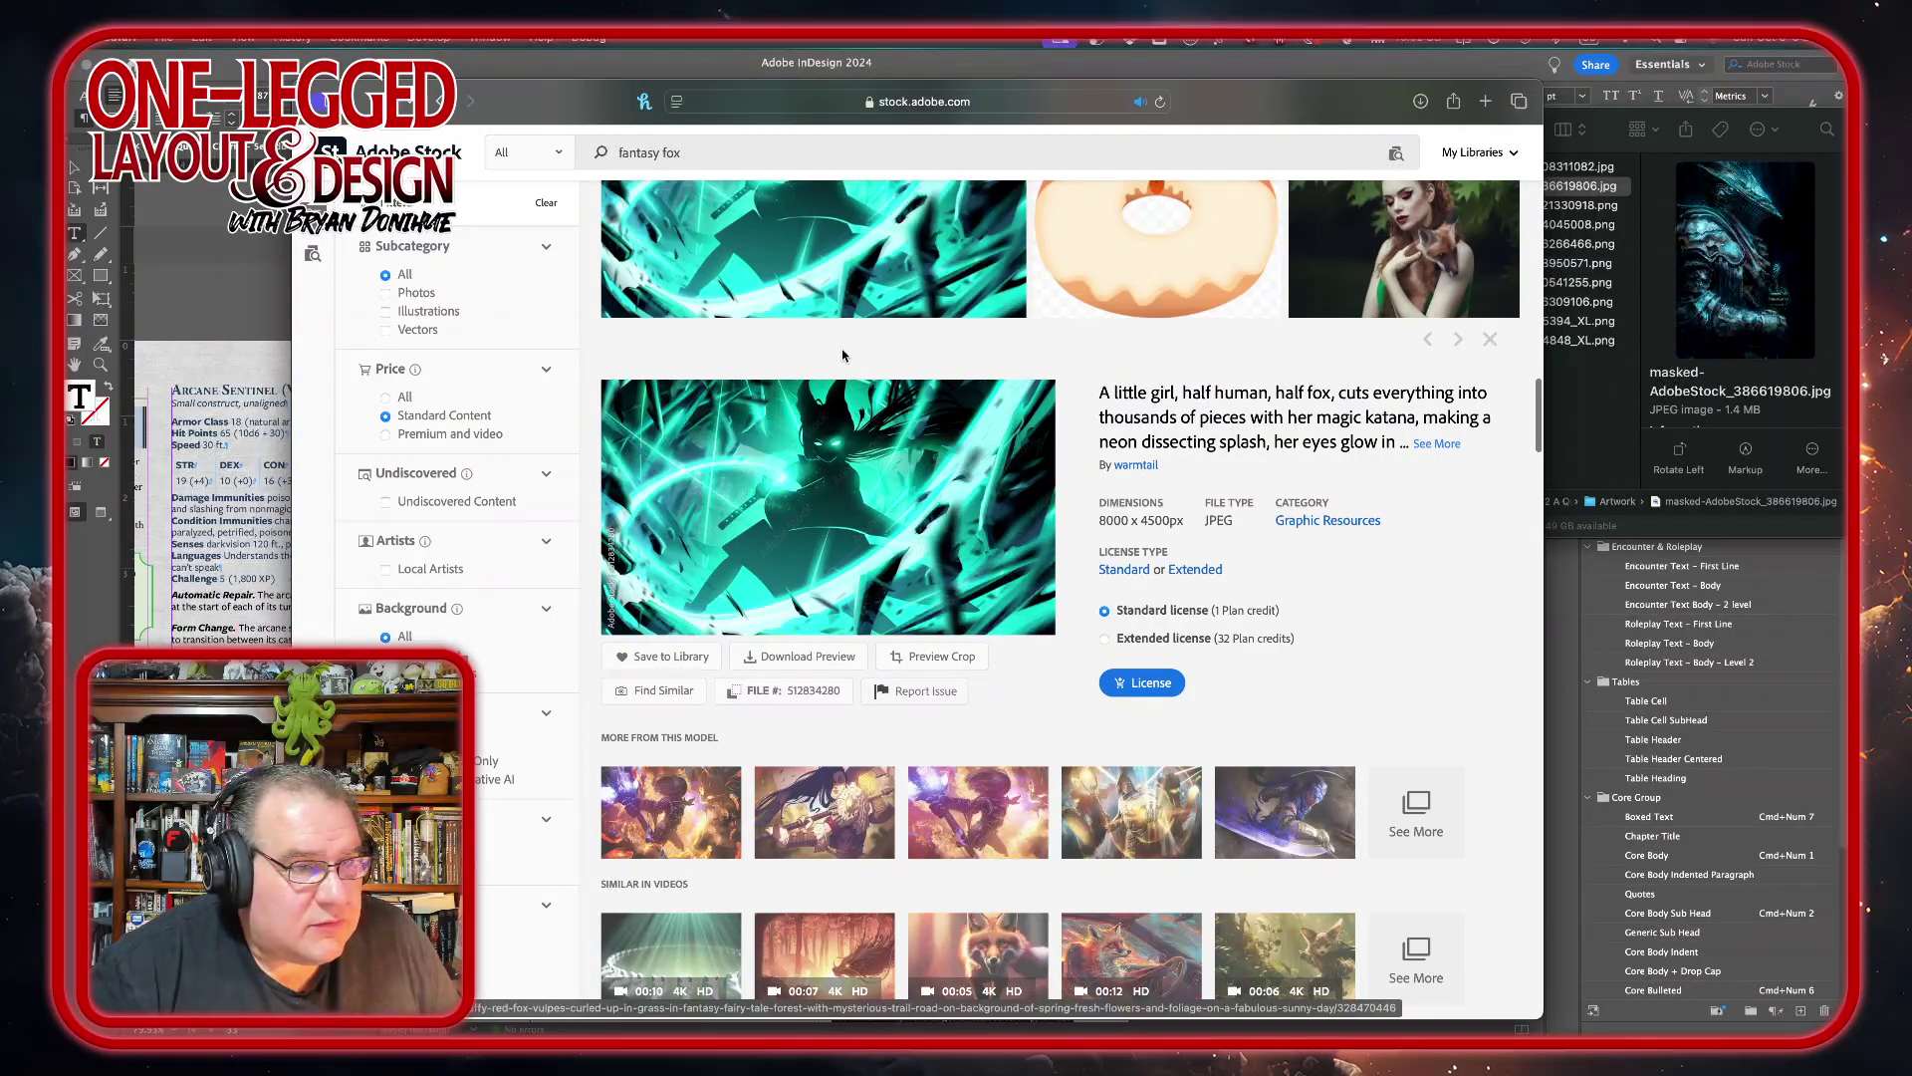
- Show all artwork from the same model as the half-fox girl and look through the images
click(1373, 847)
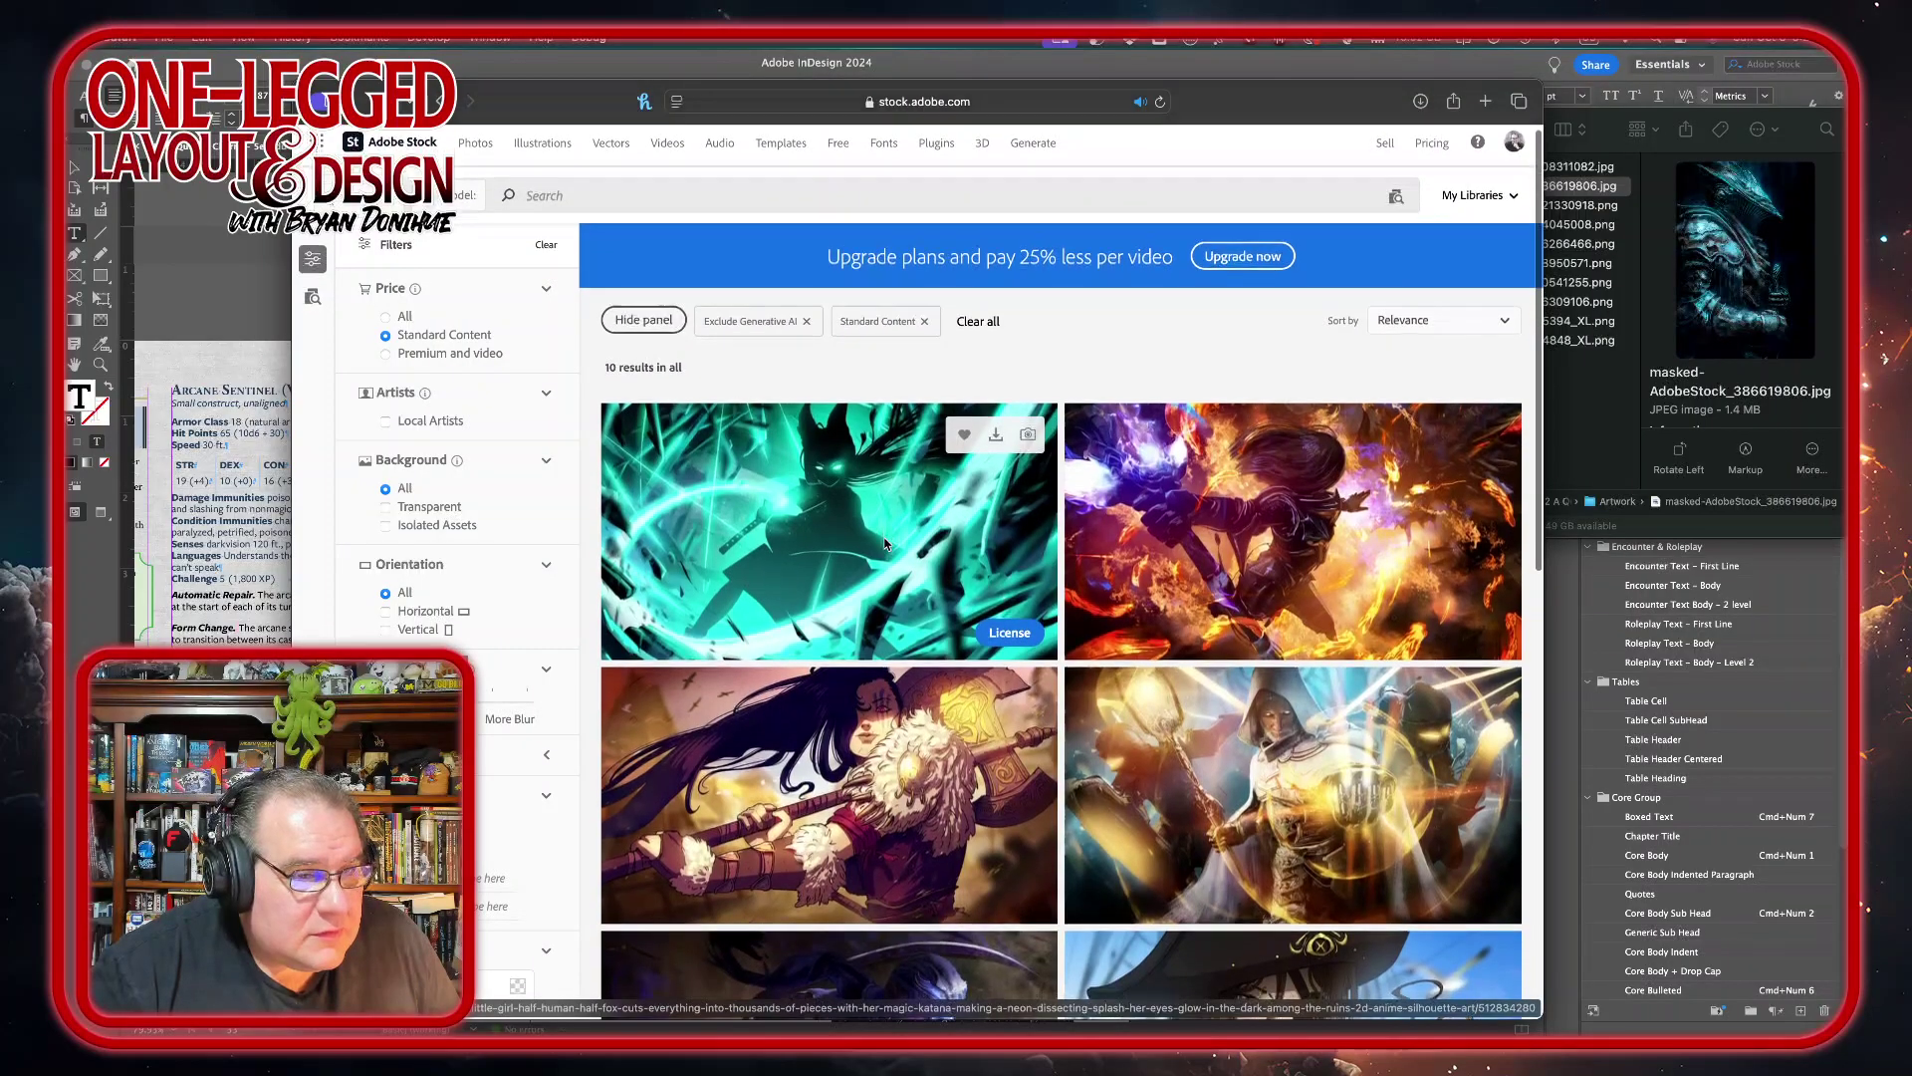
scroll(886, 543, down, 3)
scroll(886, 543, down, 3)
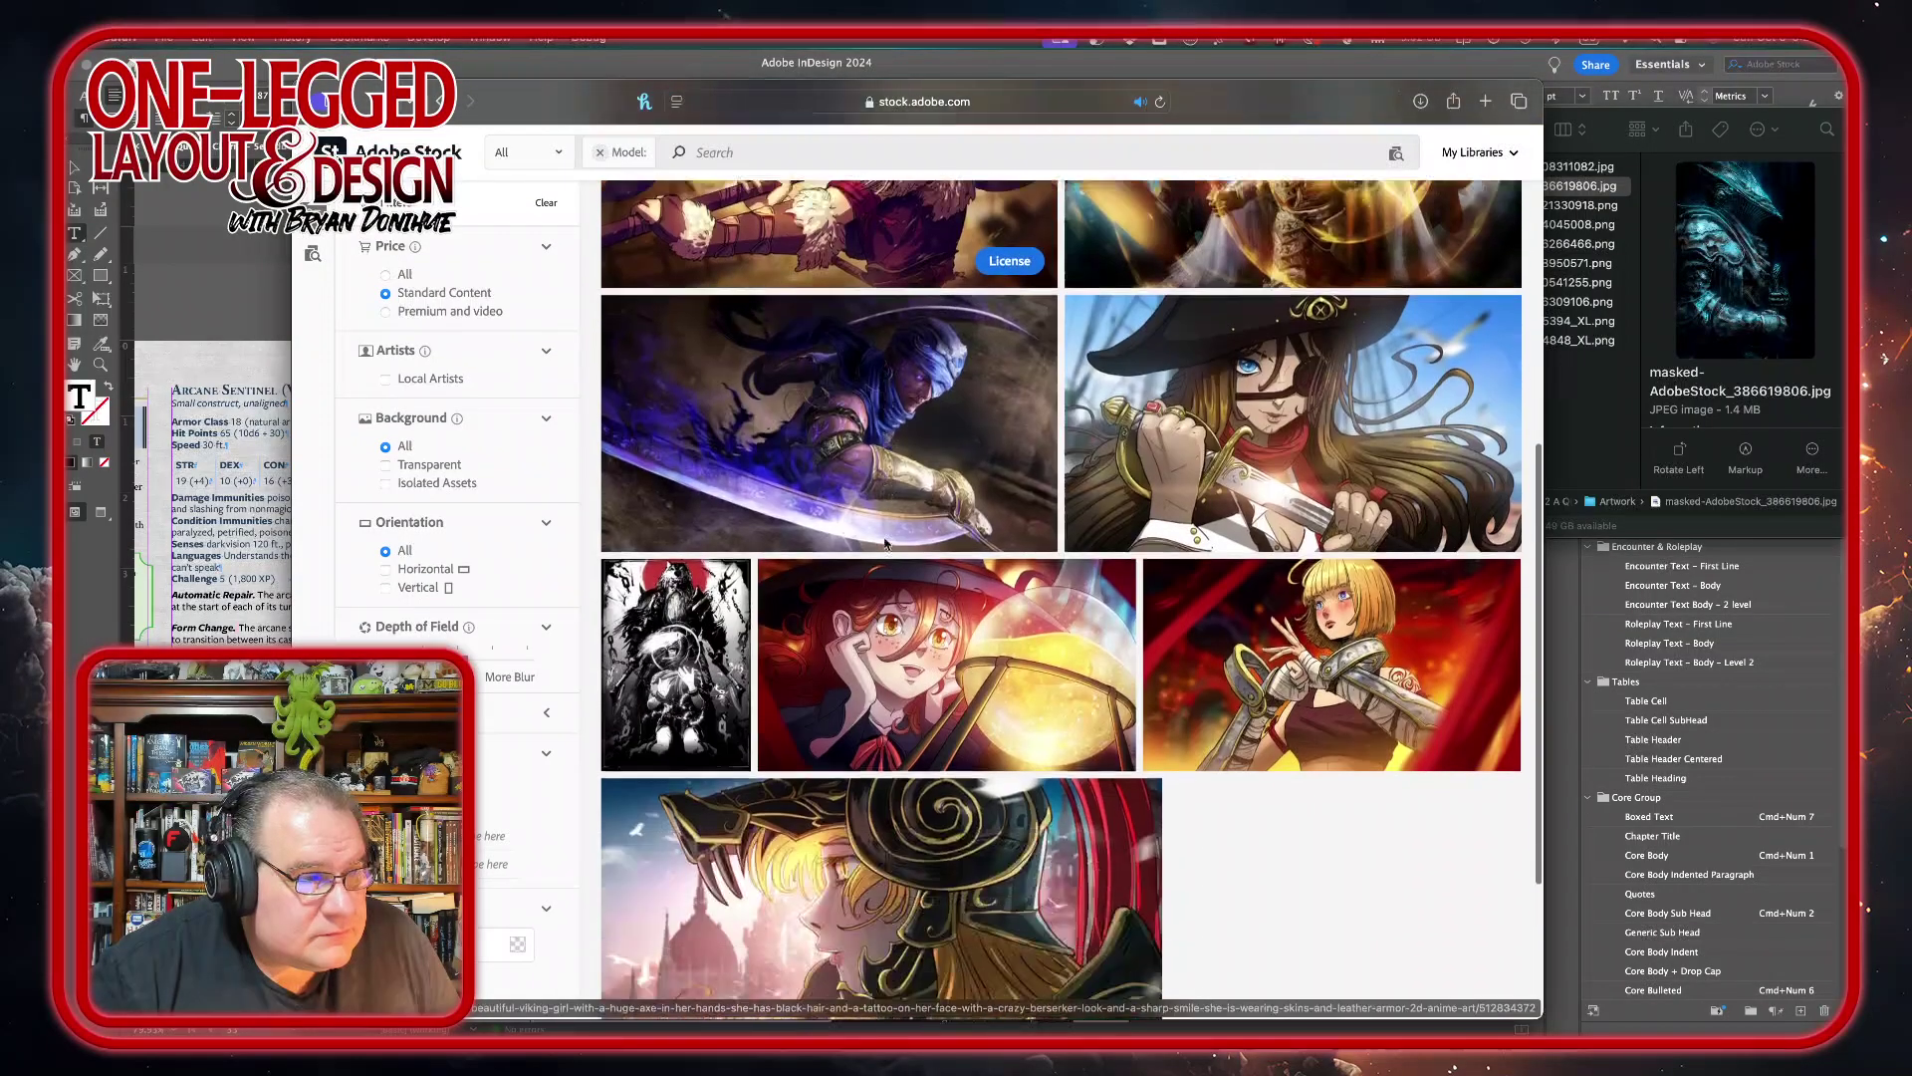
scroll(886, 543, down, 3)
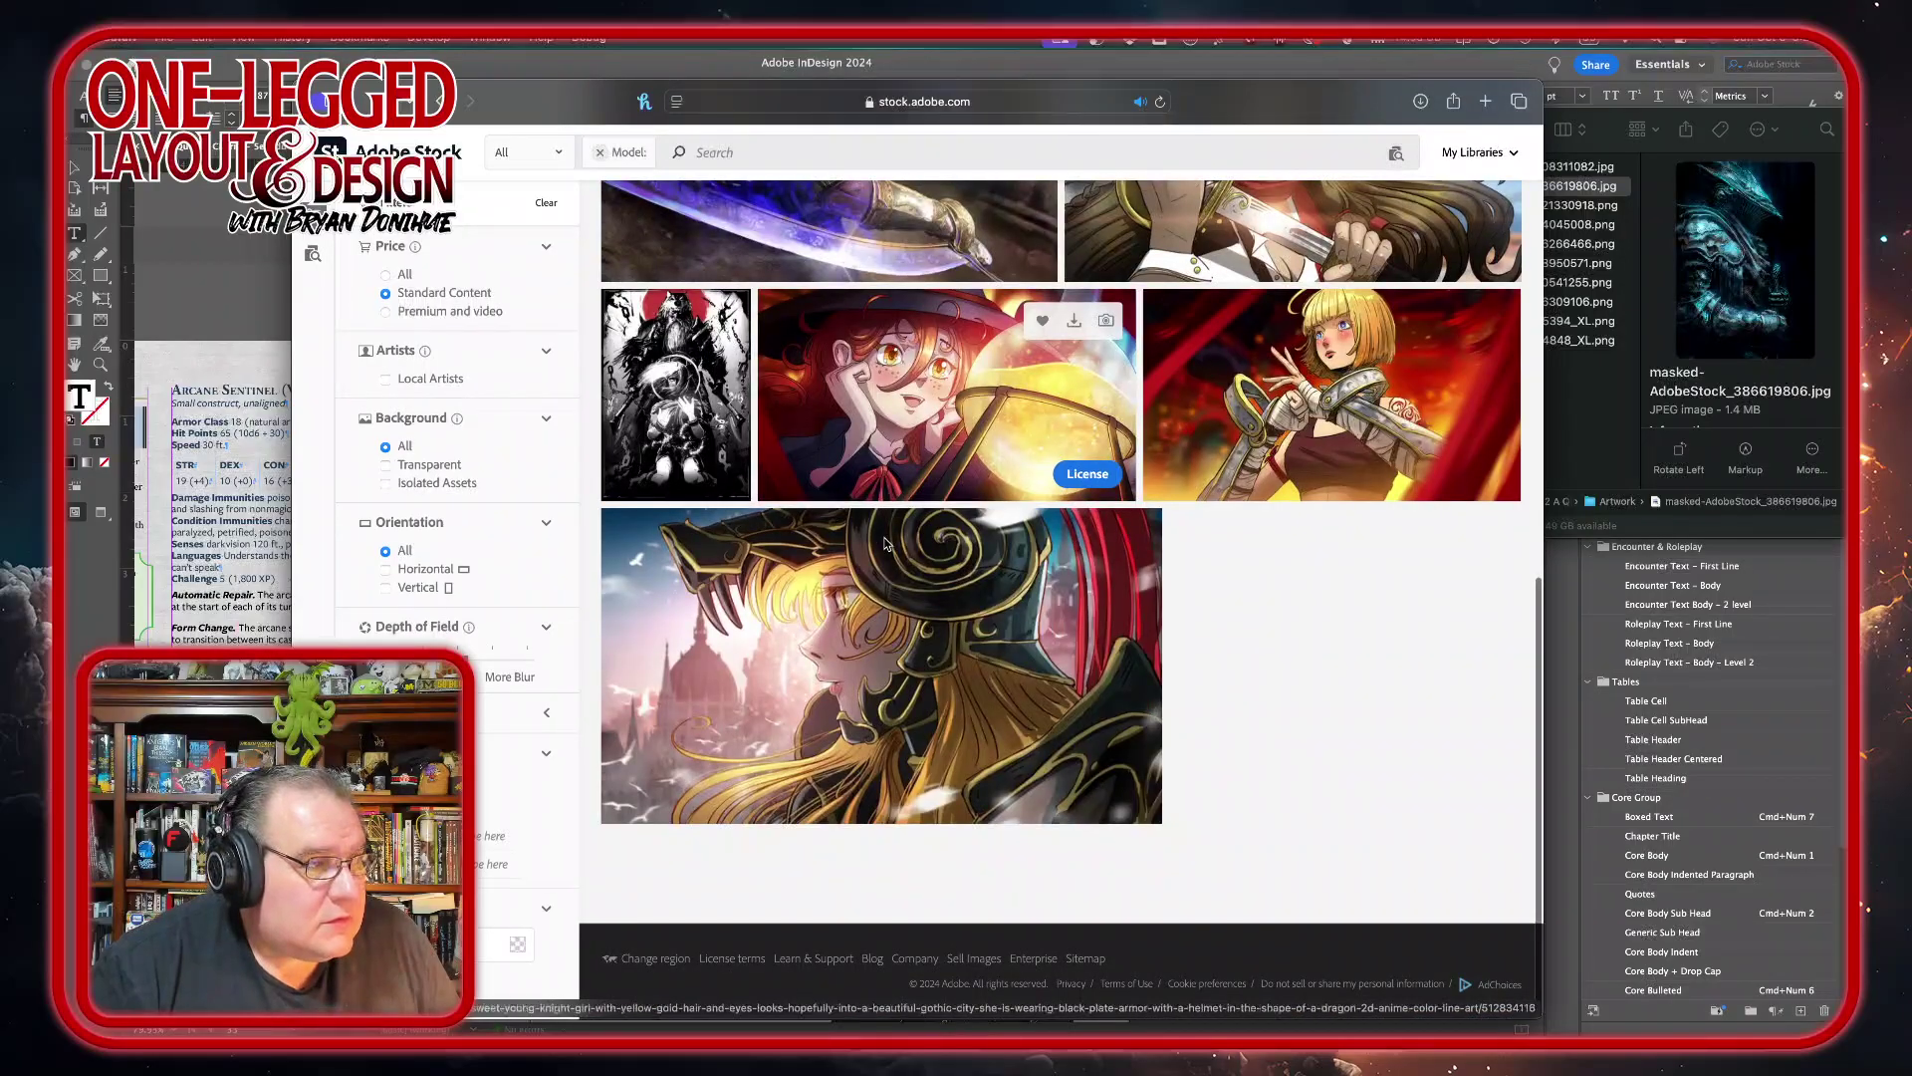
scroll(885, 543, up, 5)
scroll(886, 543, down, 3)
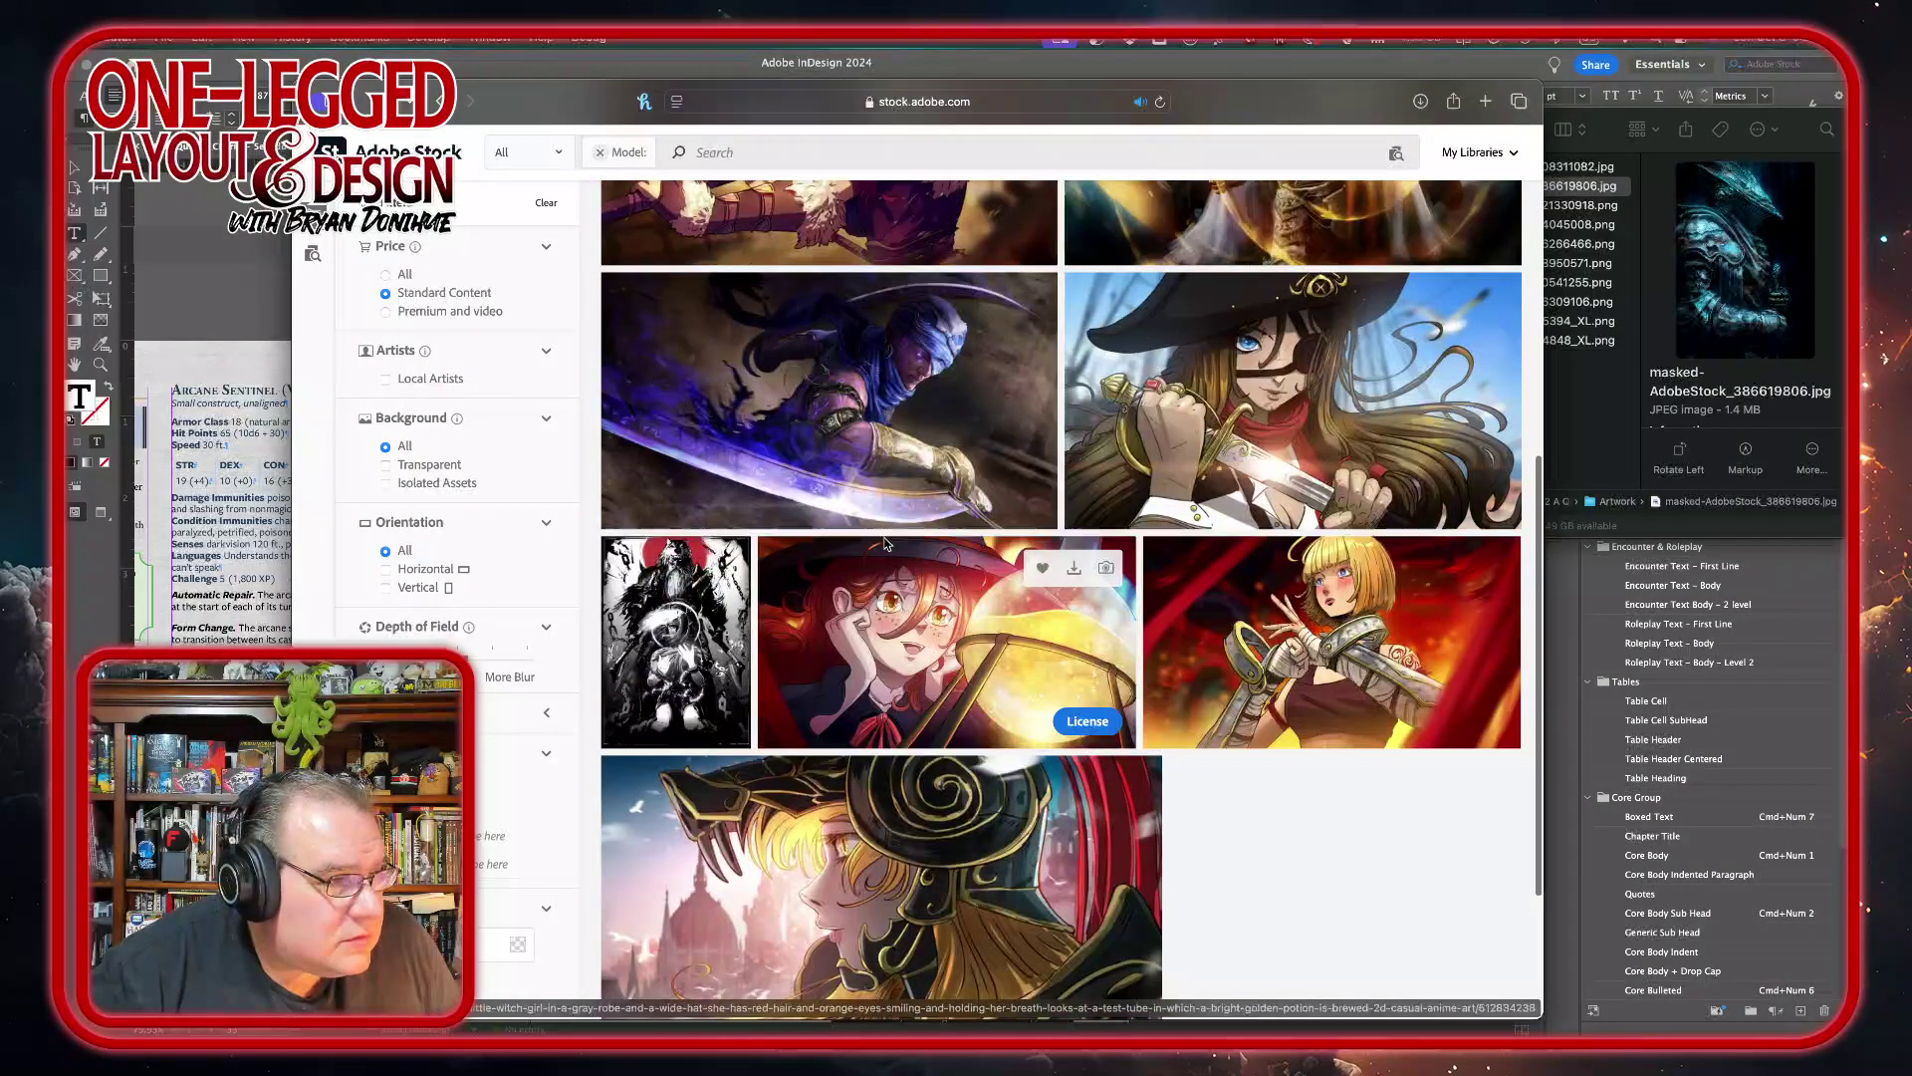
scroll(885, 542, up, 10)
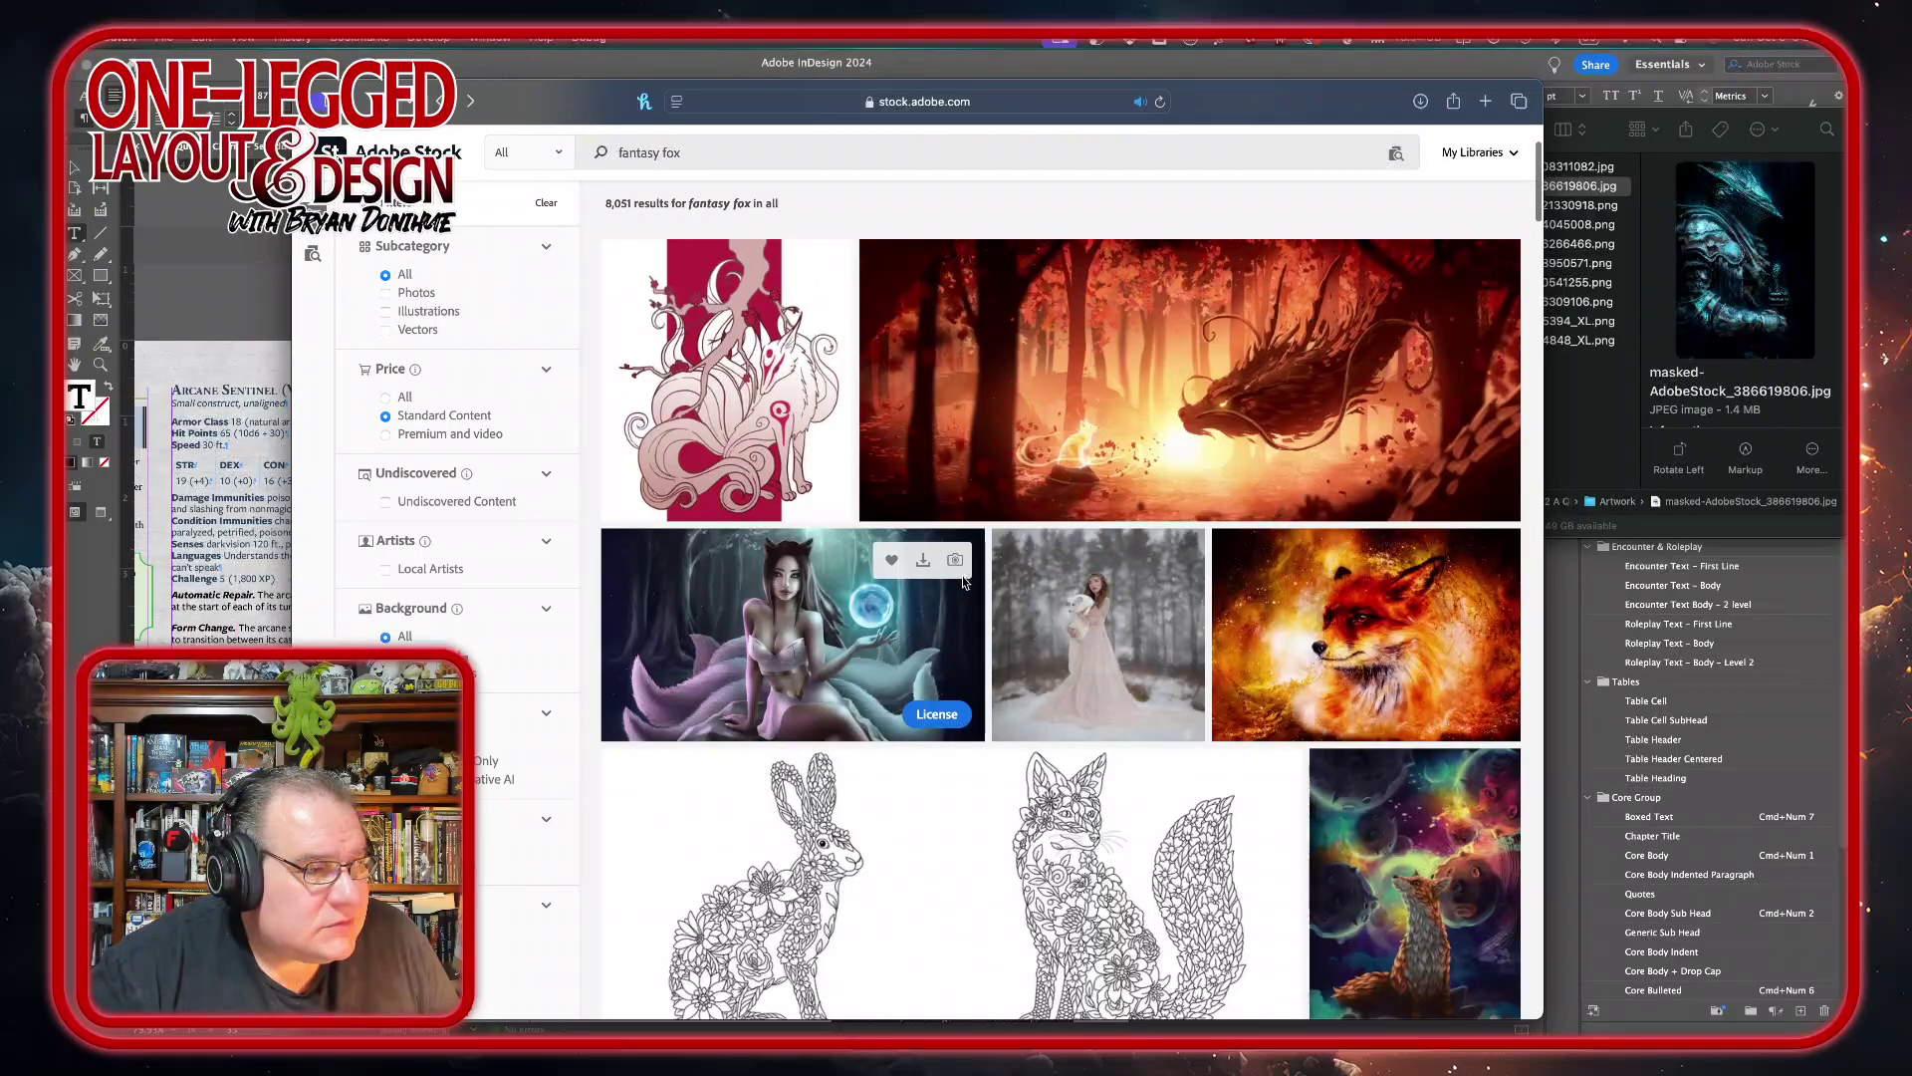
- Find the green half-fox girl artwork in the fantasy fox results and save it to the default library
scroll(964, 582, down, 6)
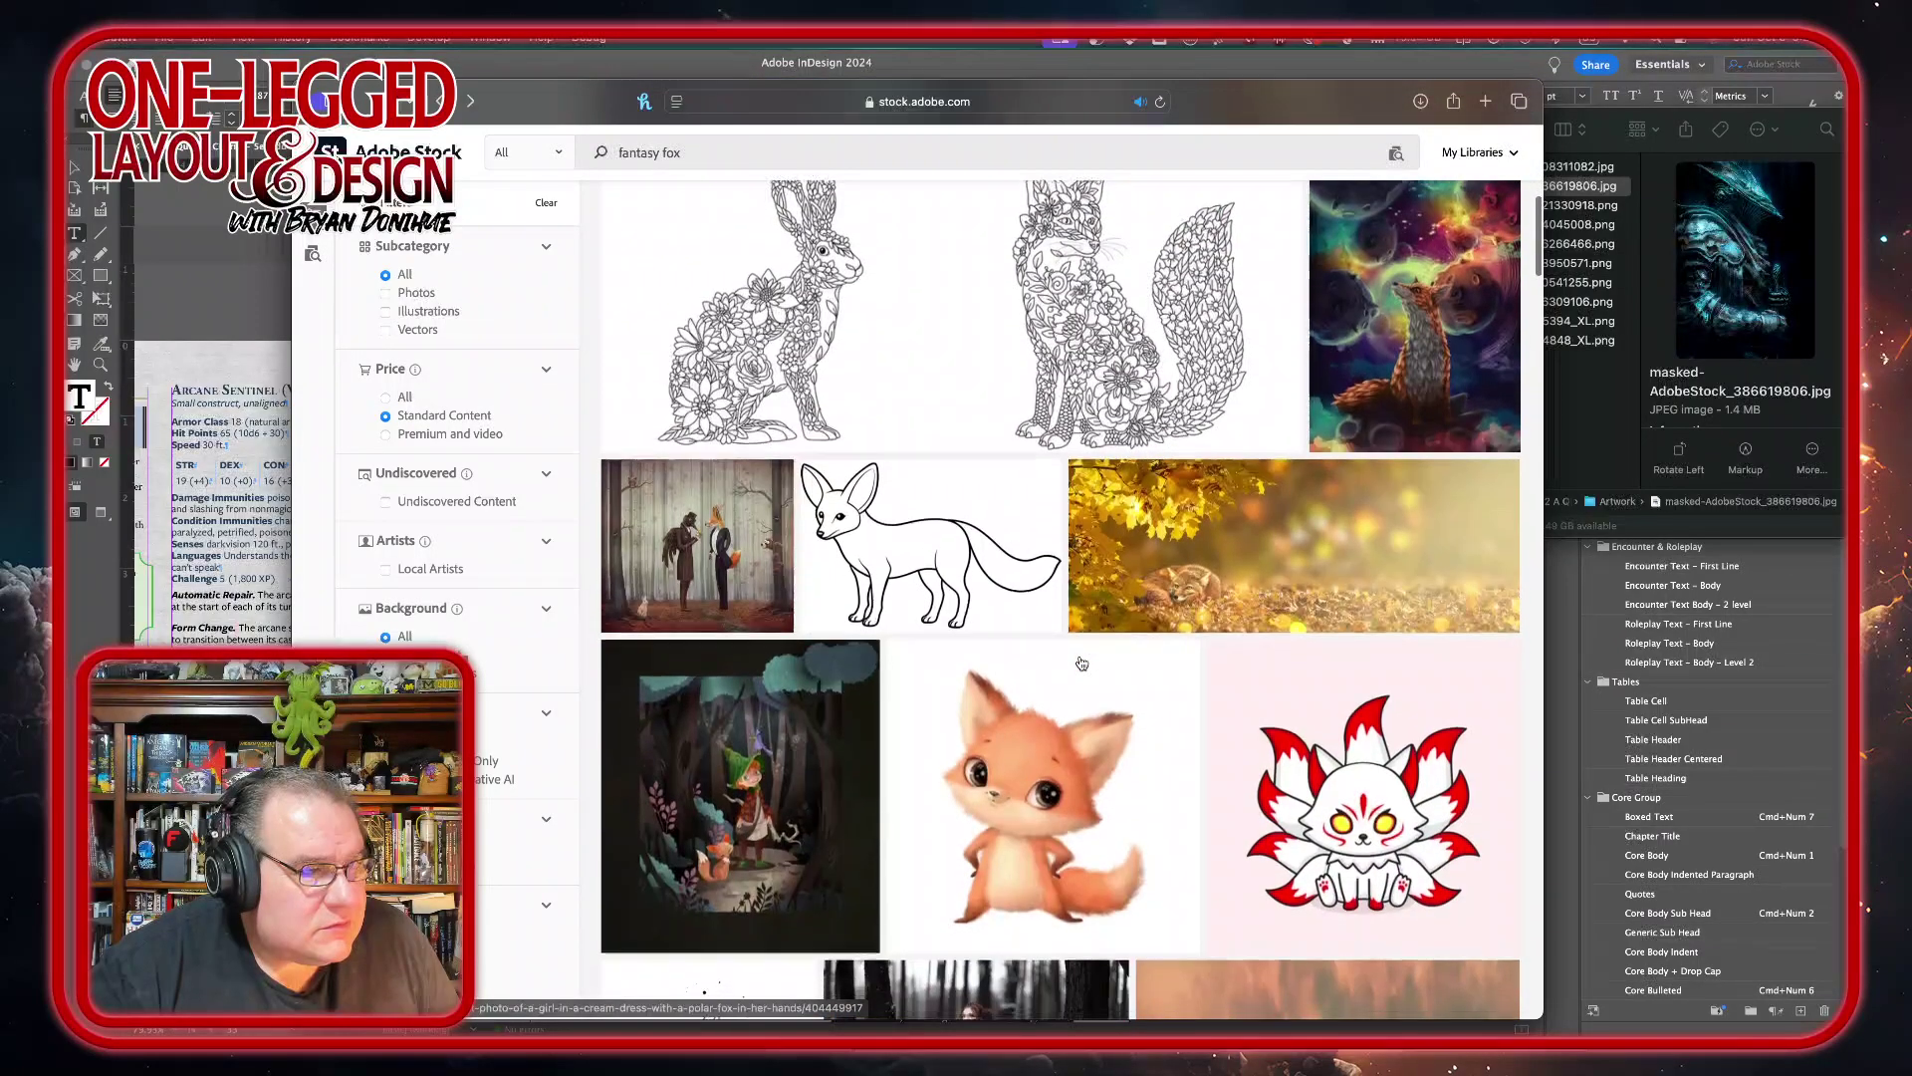
scroll(1081, 663, down, 7)
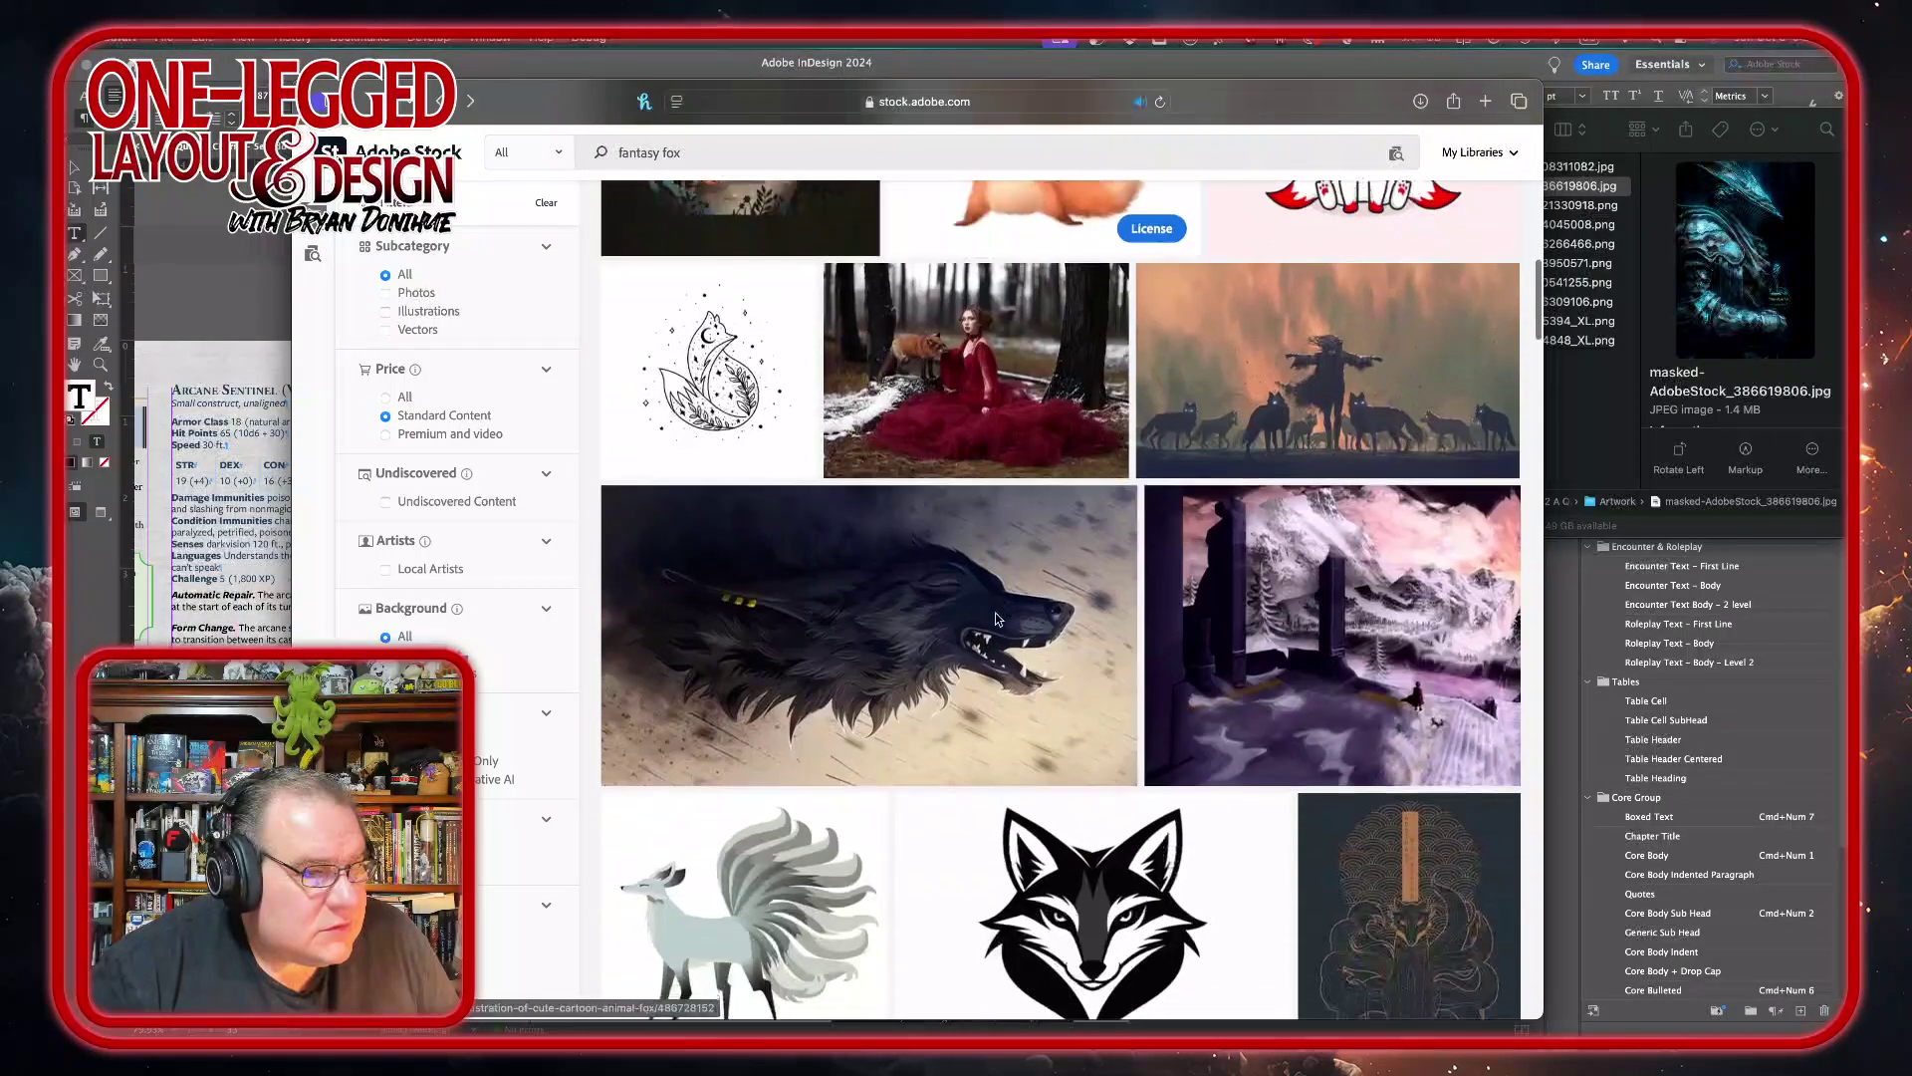
scroll(994, 615, down, 10)
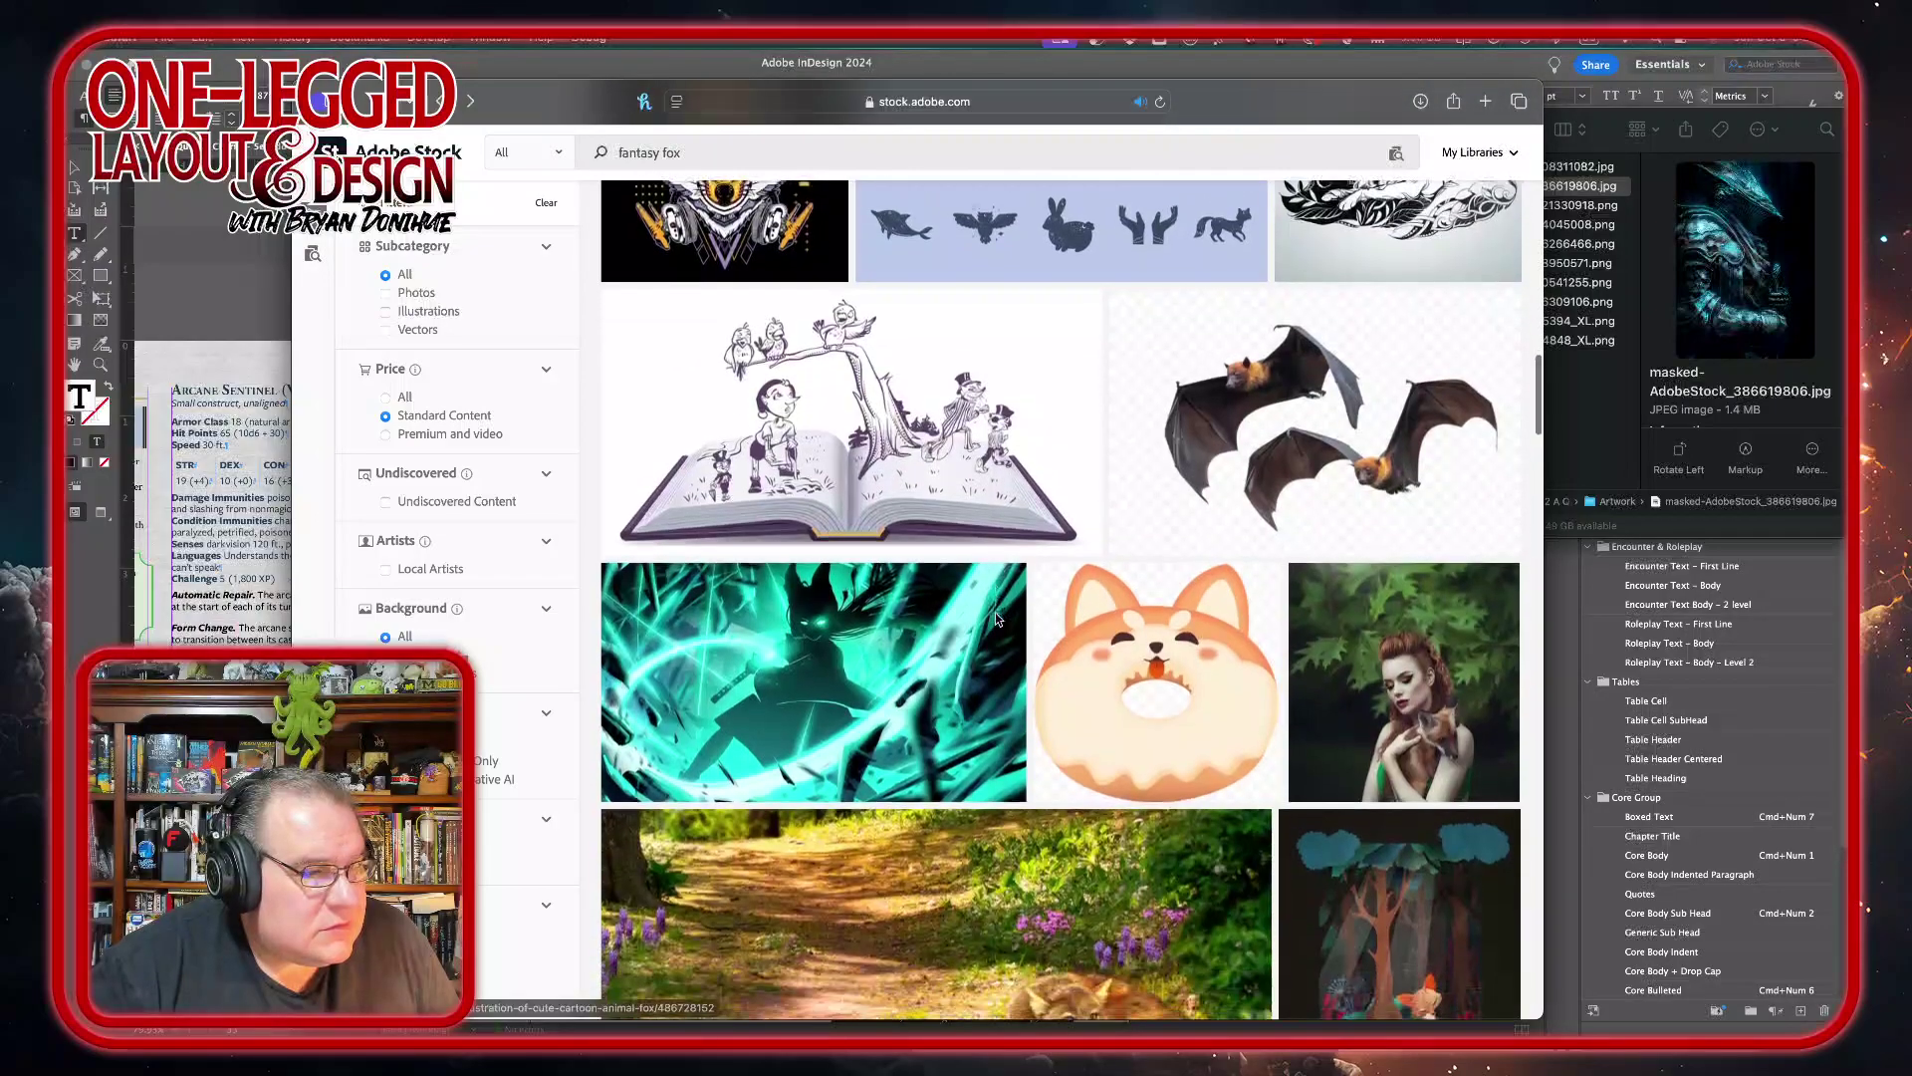
click(933, 598)
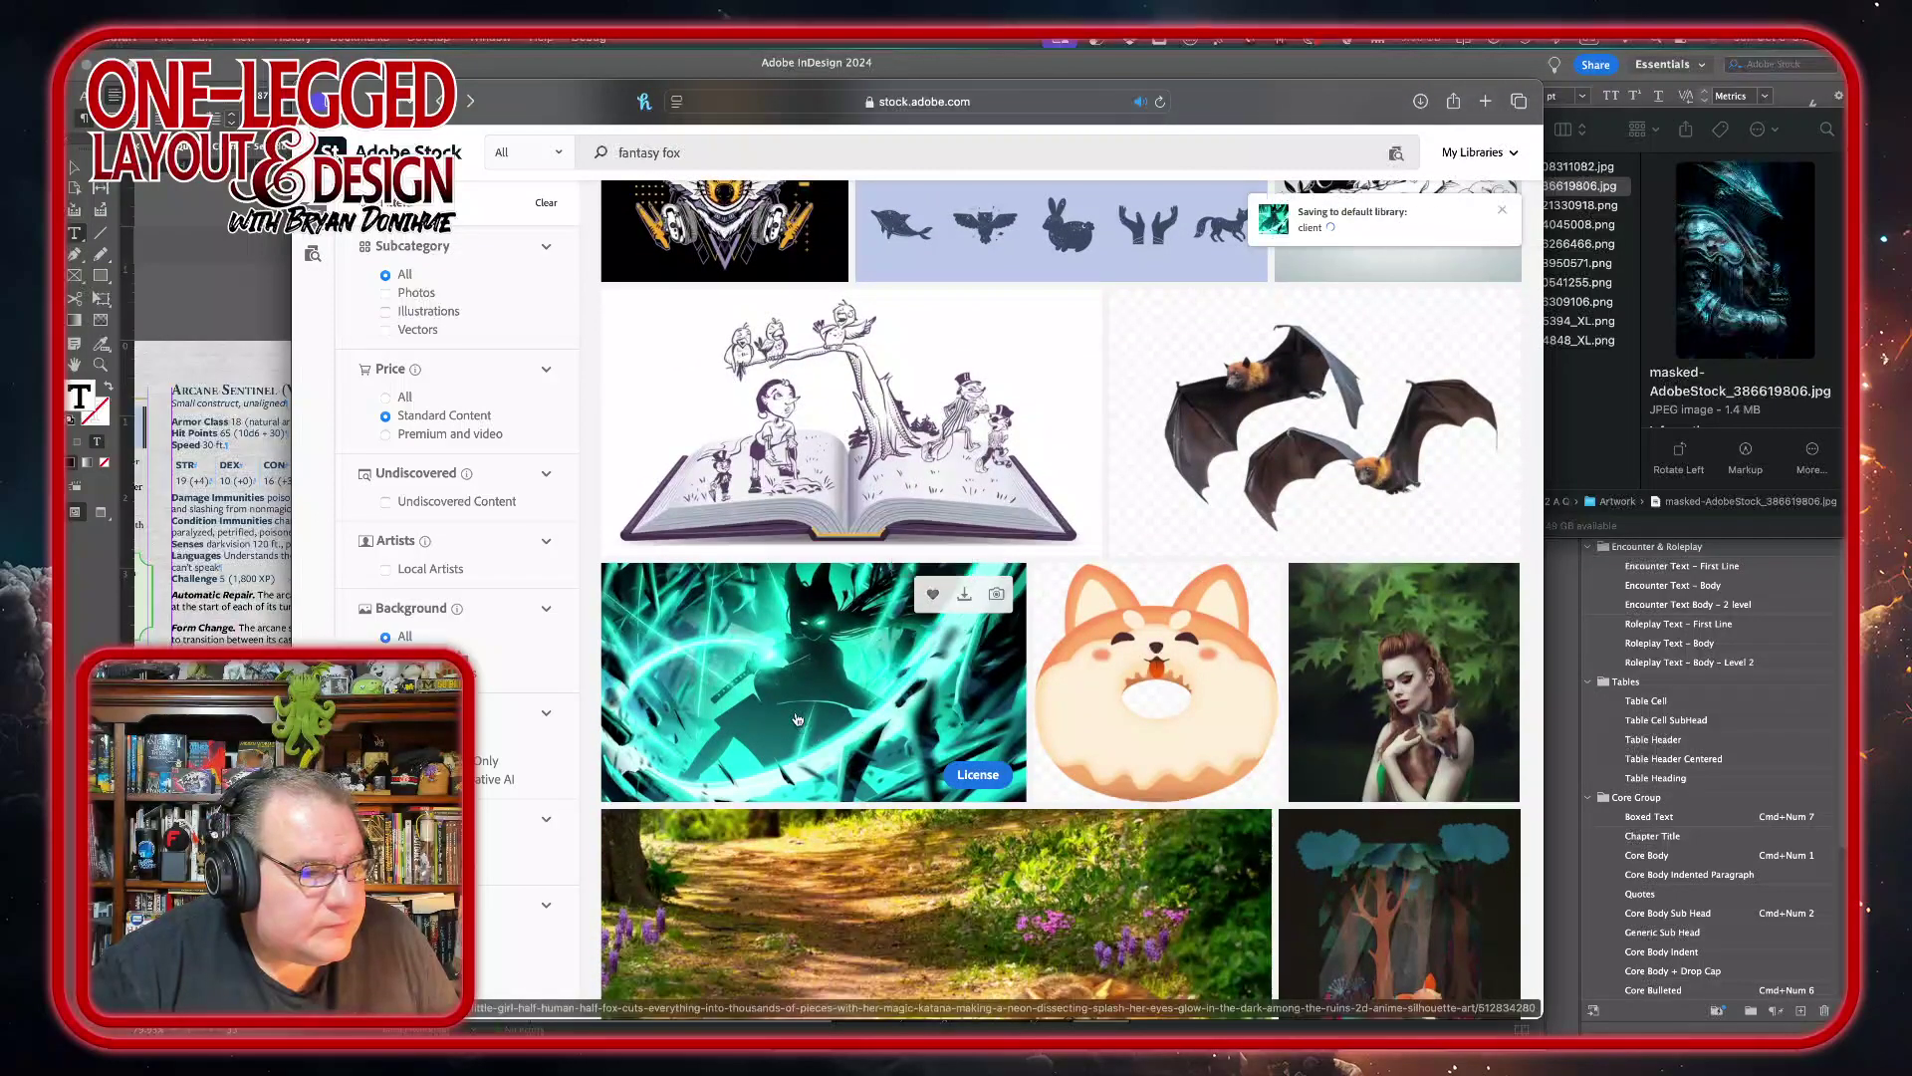
- Look through the remaining fantasy fox results for artwork that could suit the foxkin character
scroll(797, 719, down, 6)
scroll(797, 719, down, 4)
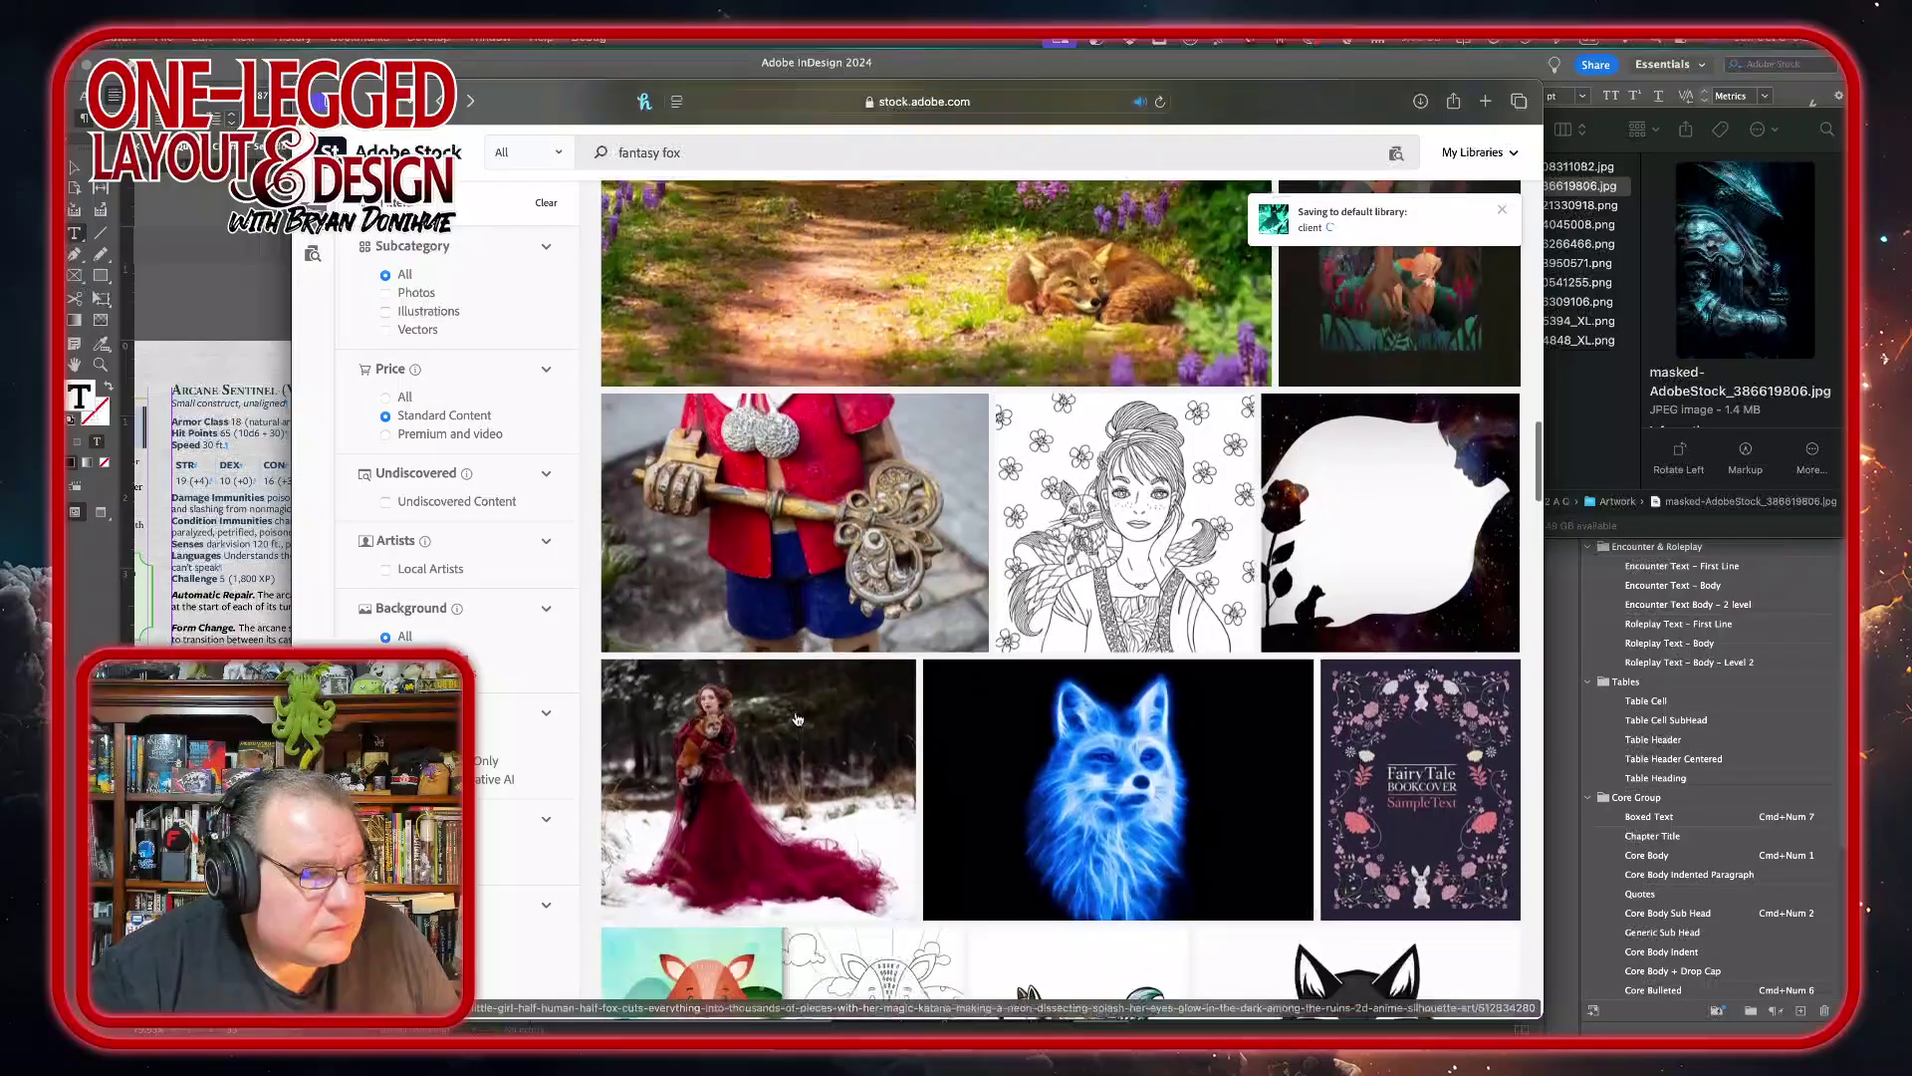
scroll(796, 719, down, 3)
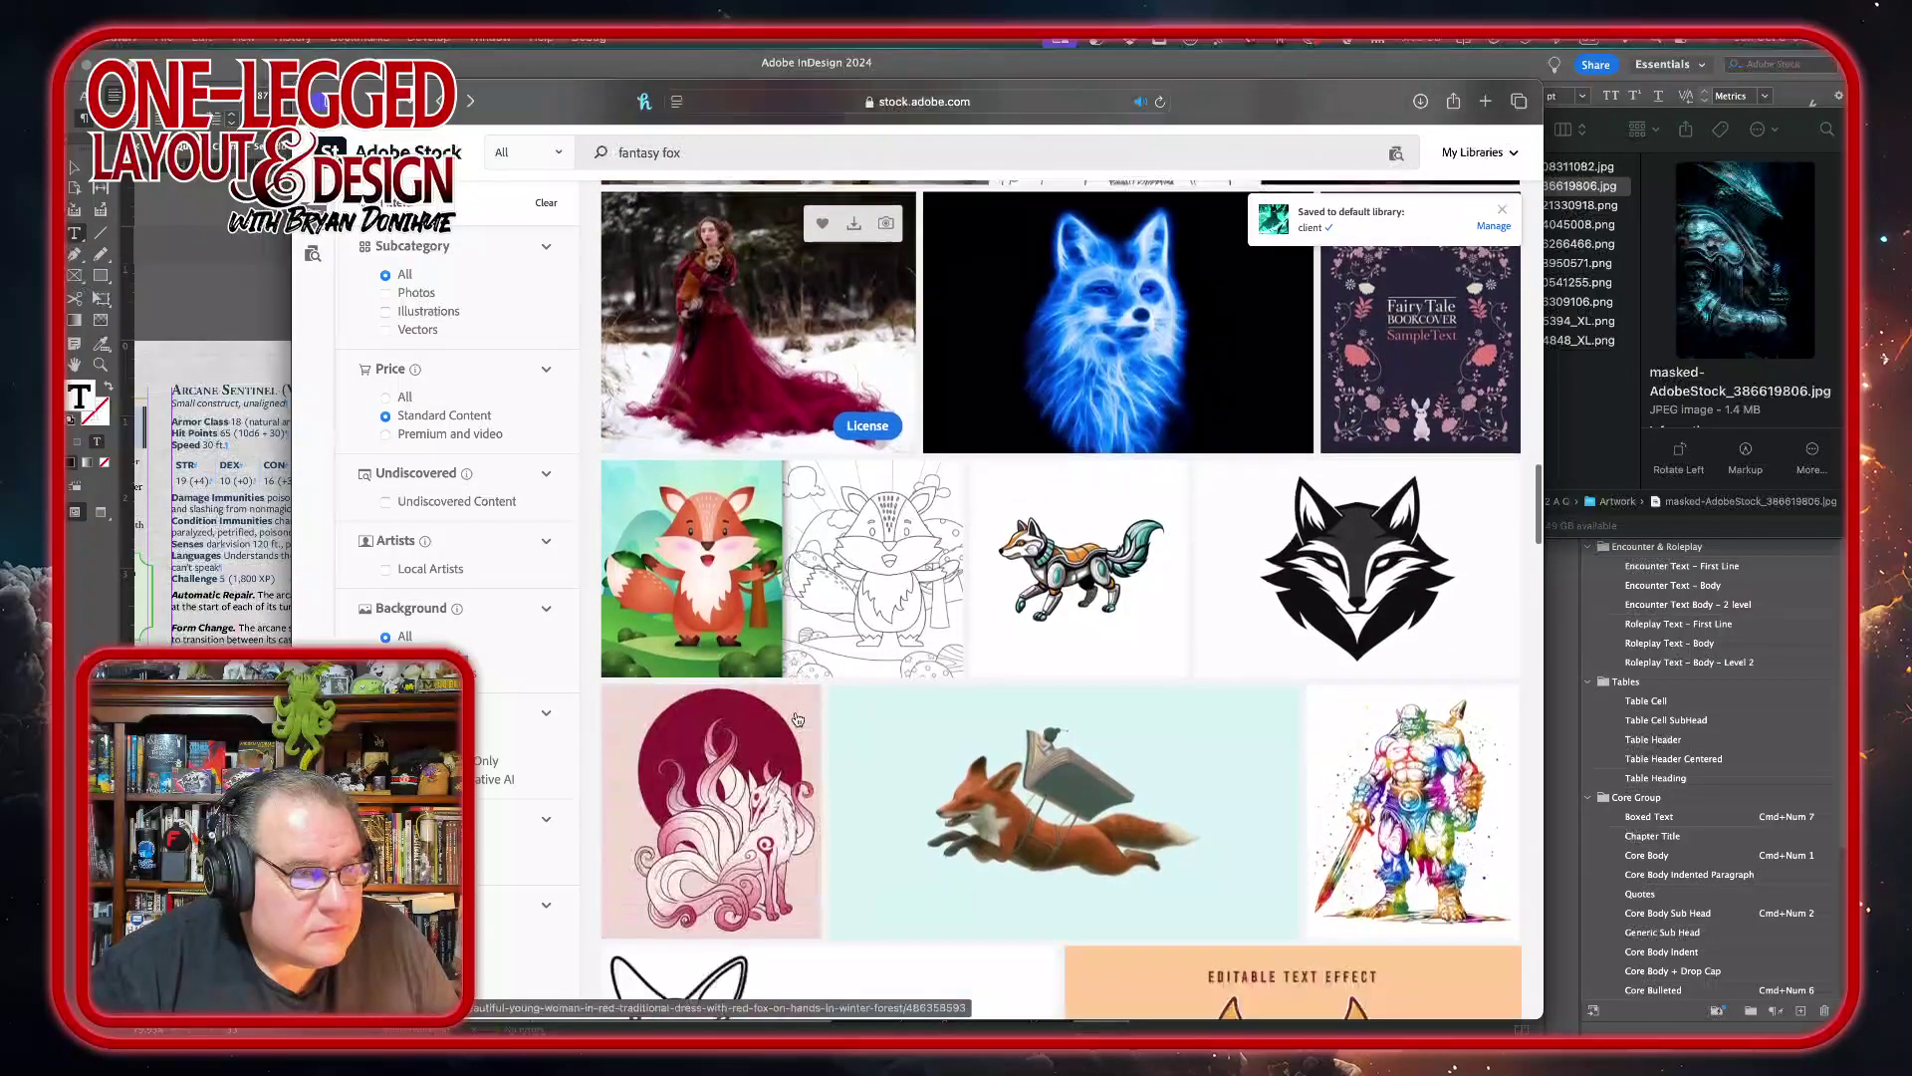
scroll(796, 717, down, 6)
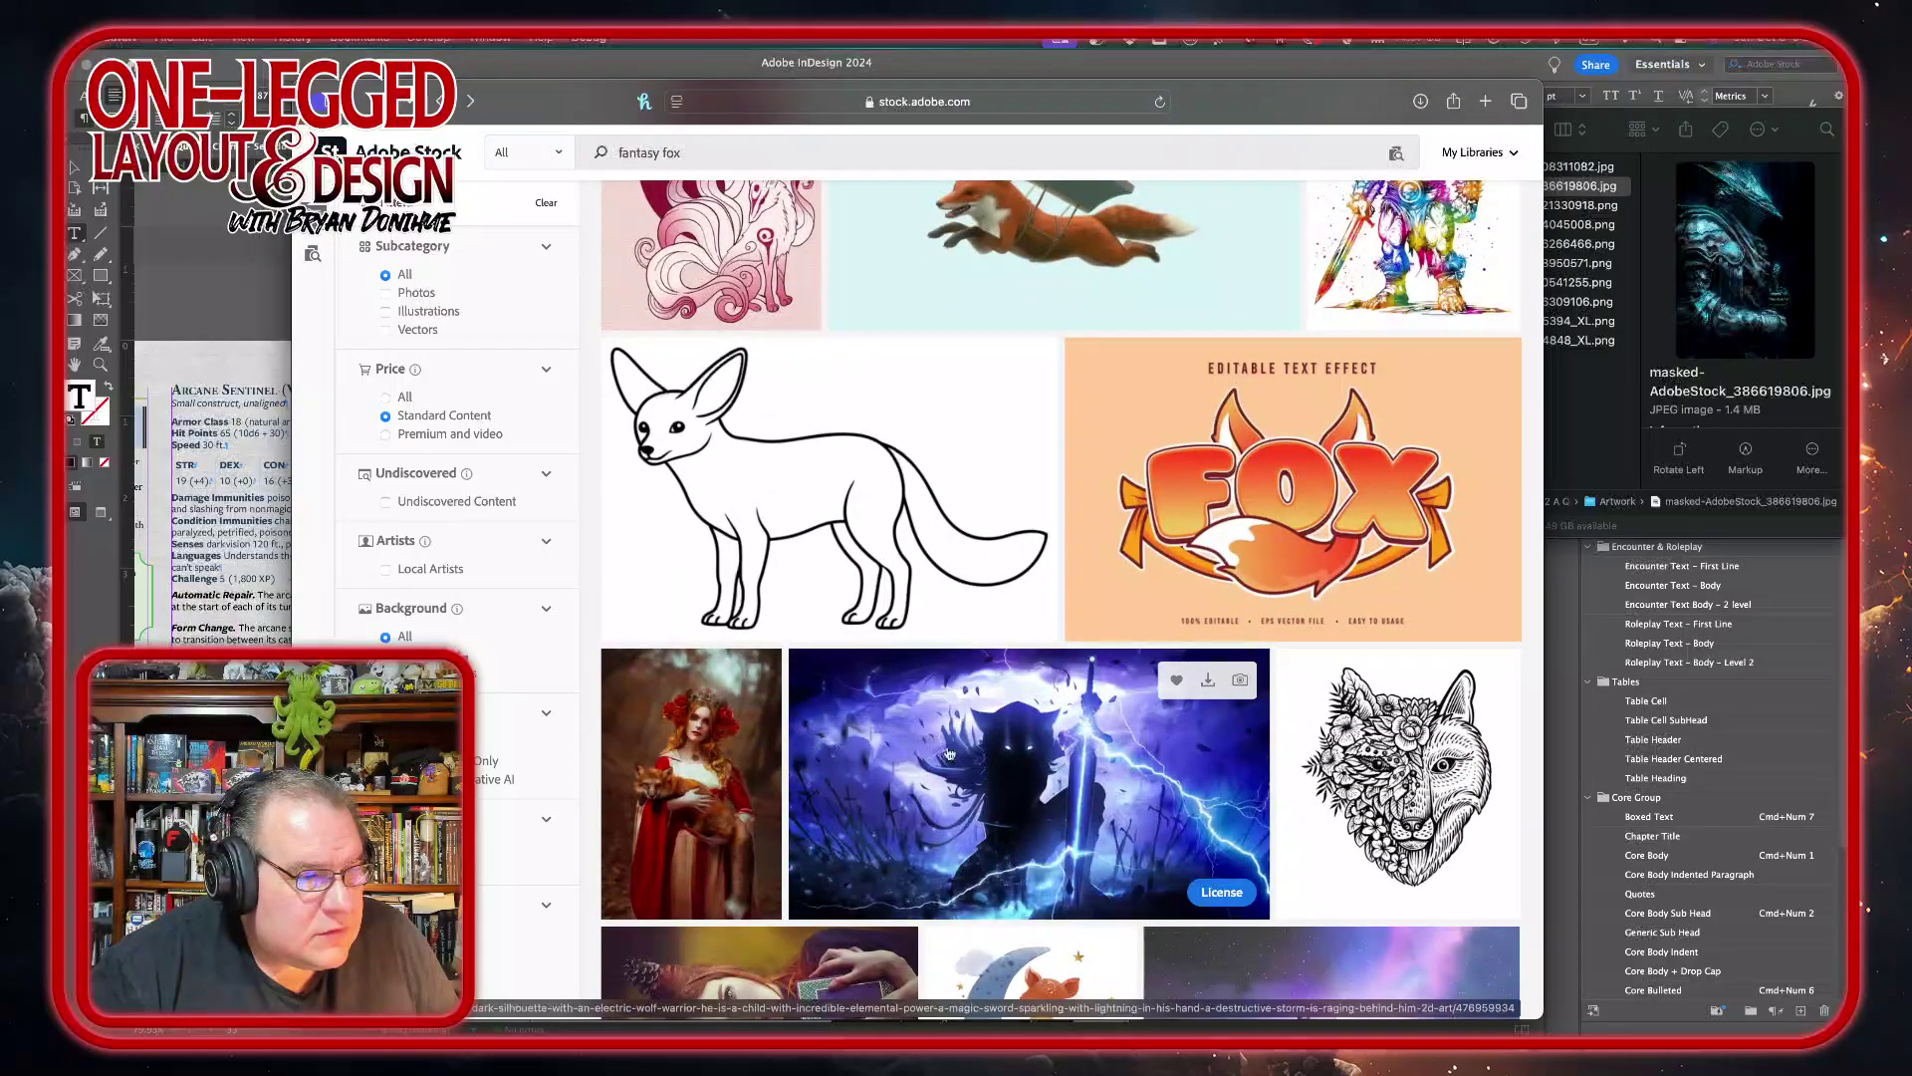
scroll(989, 723, down, 2)
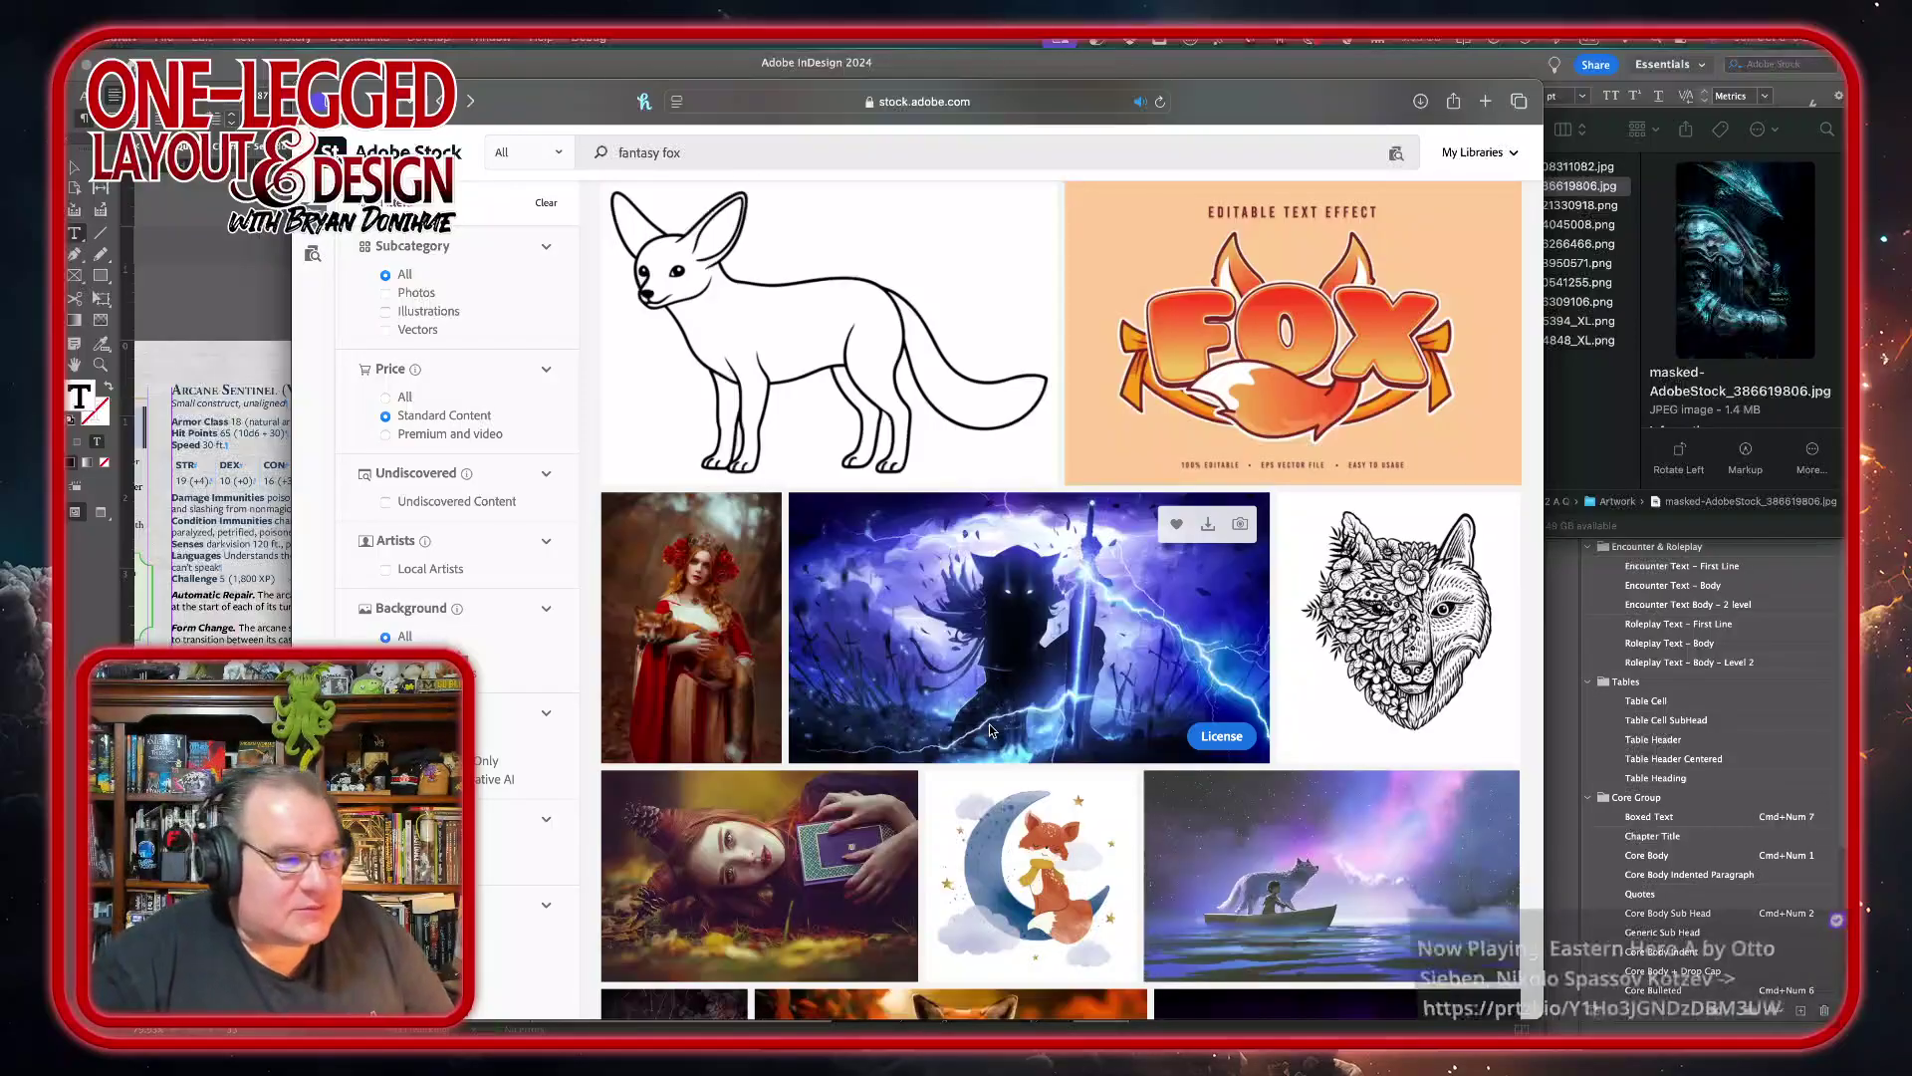
scroll(990, 730, down, 4)
scroll(989, 730, down, 5)
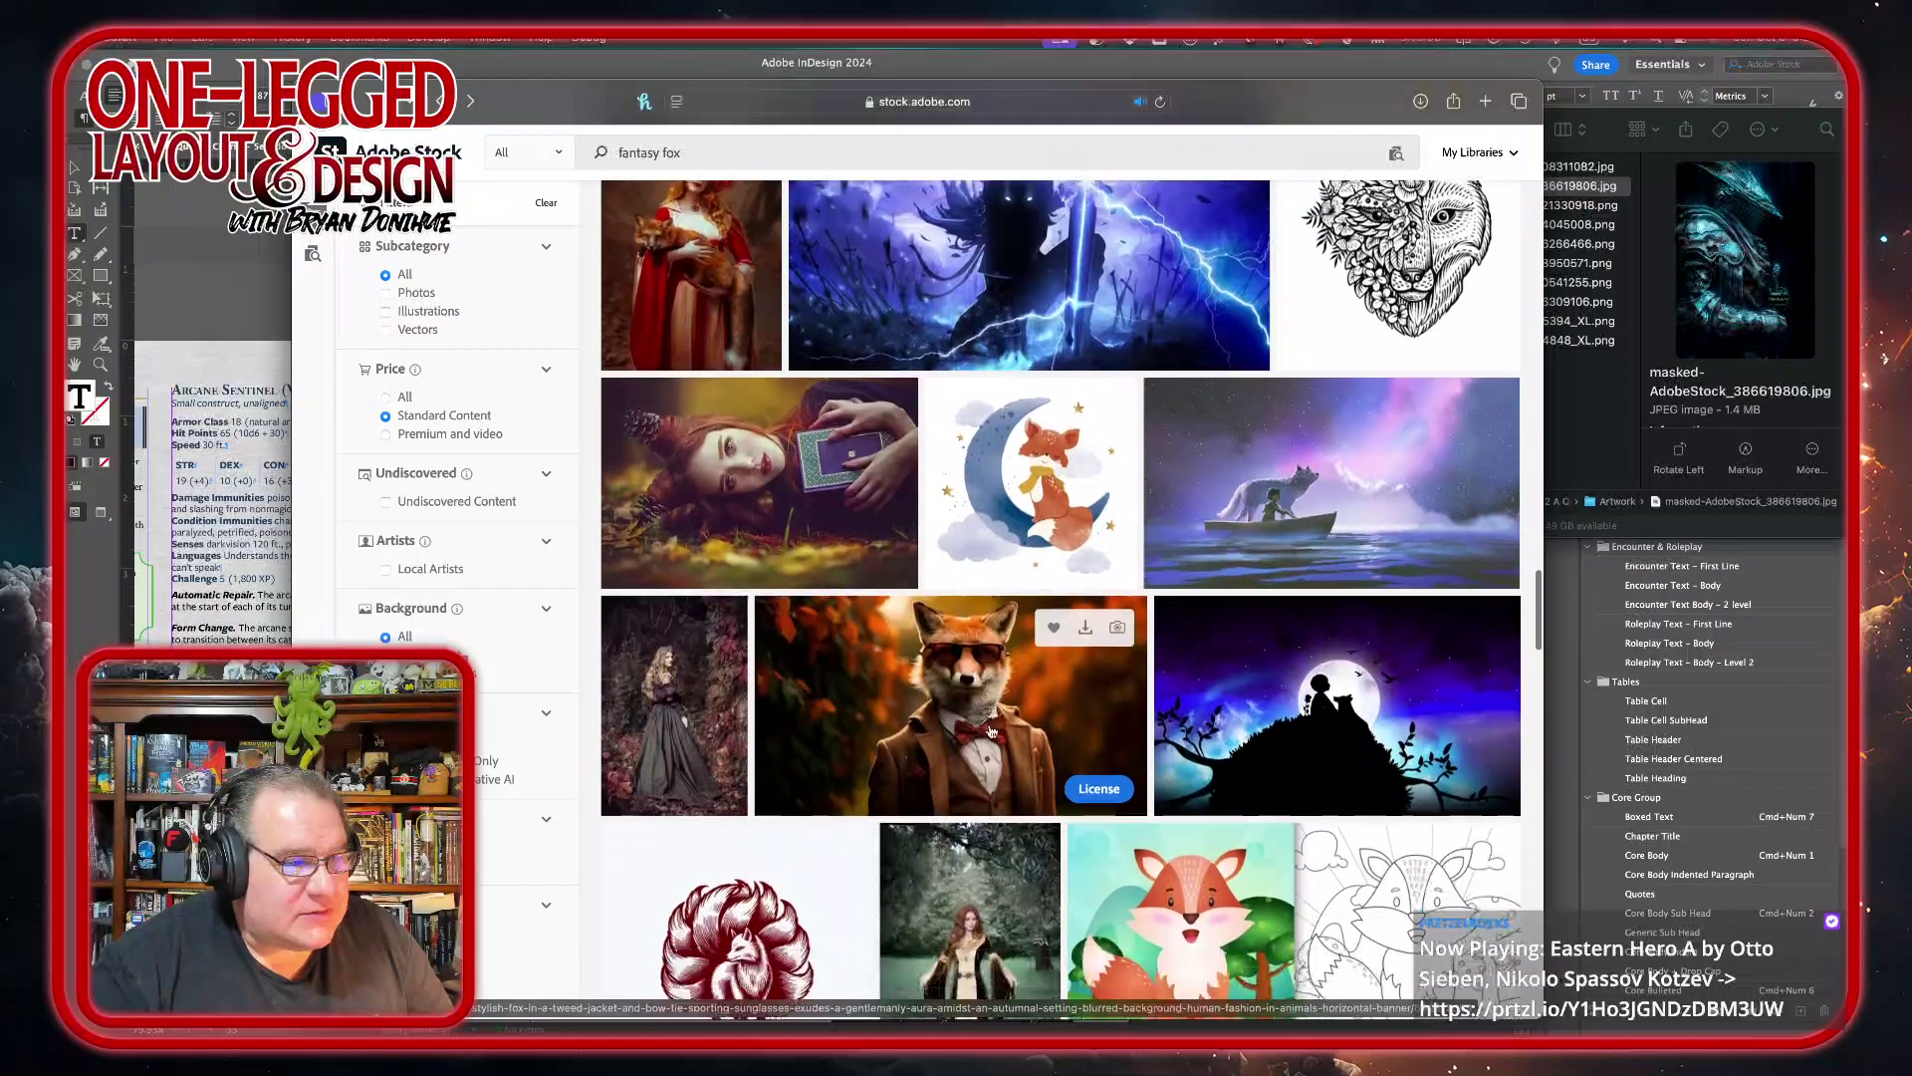
scroll(990, 730, down, 6)
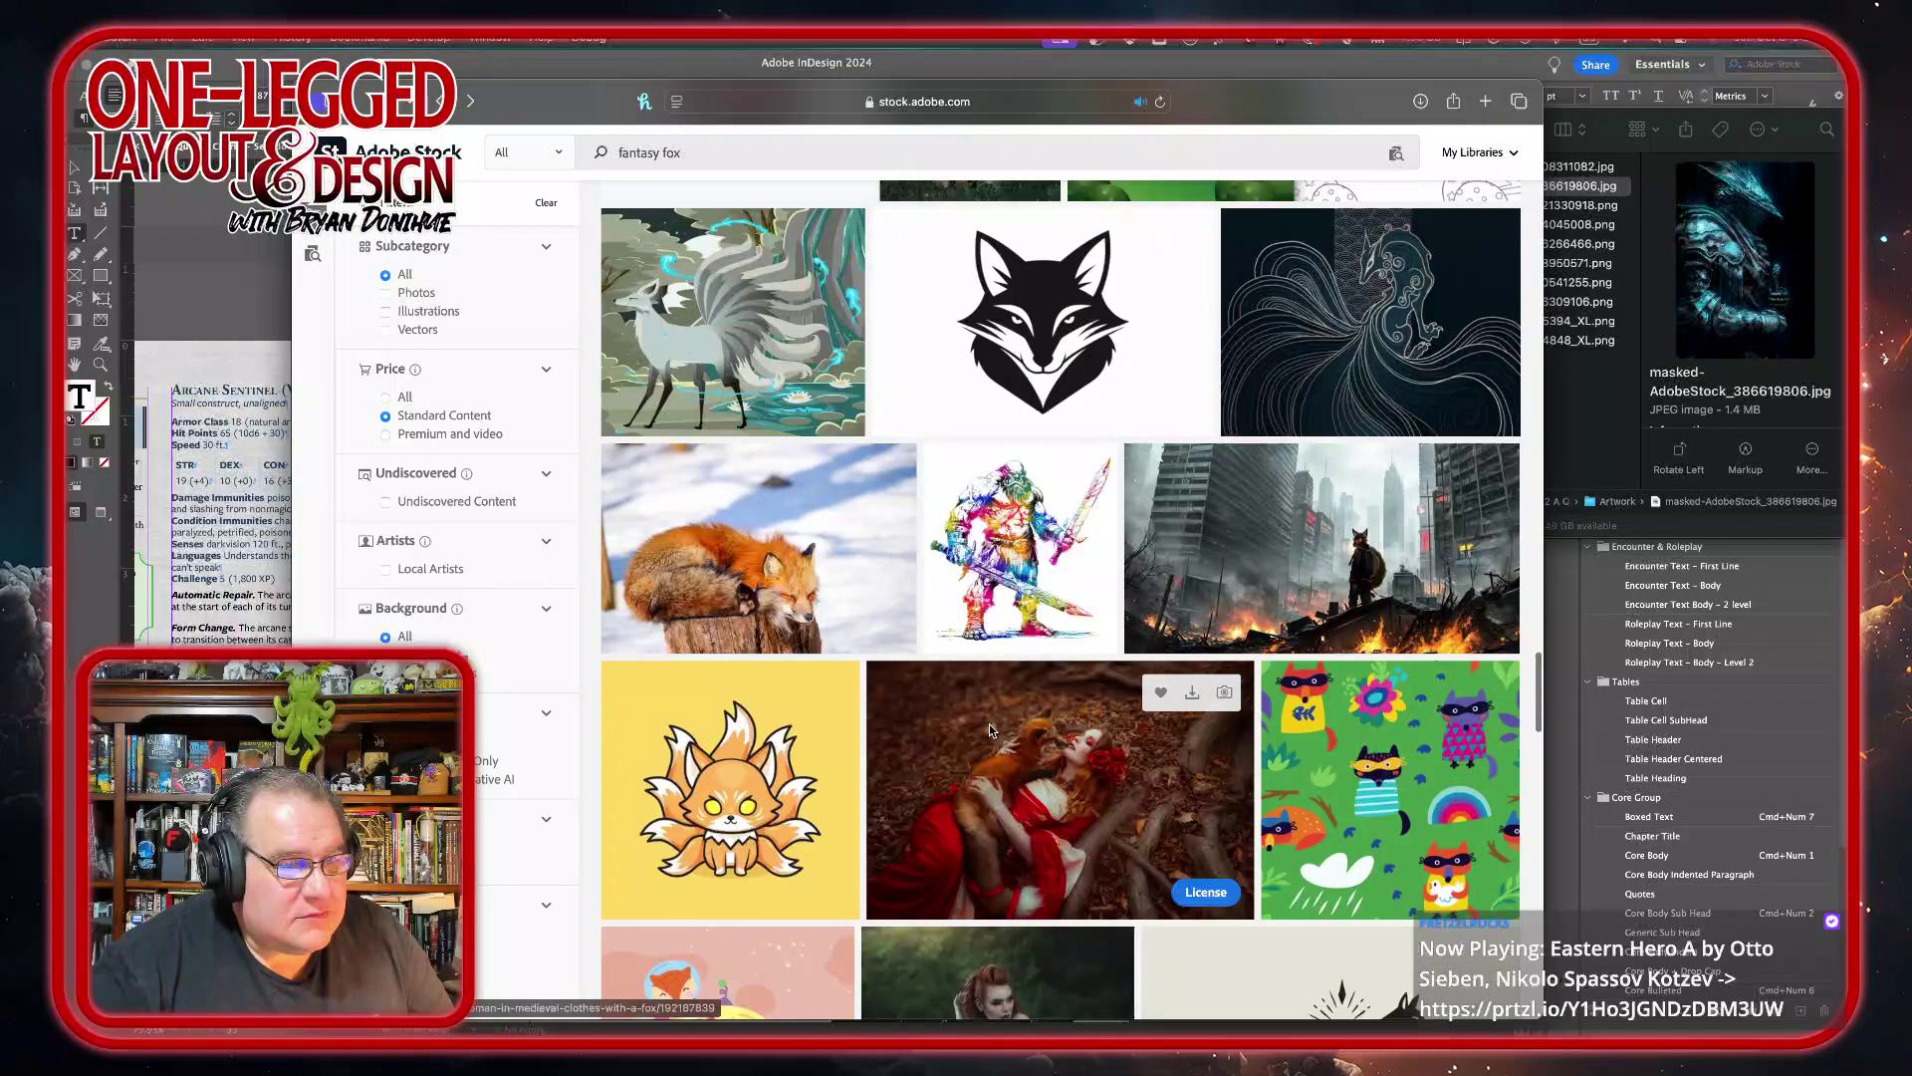
scroll(989, 730, down, 5)
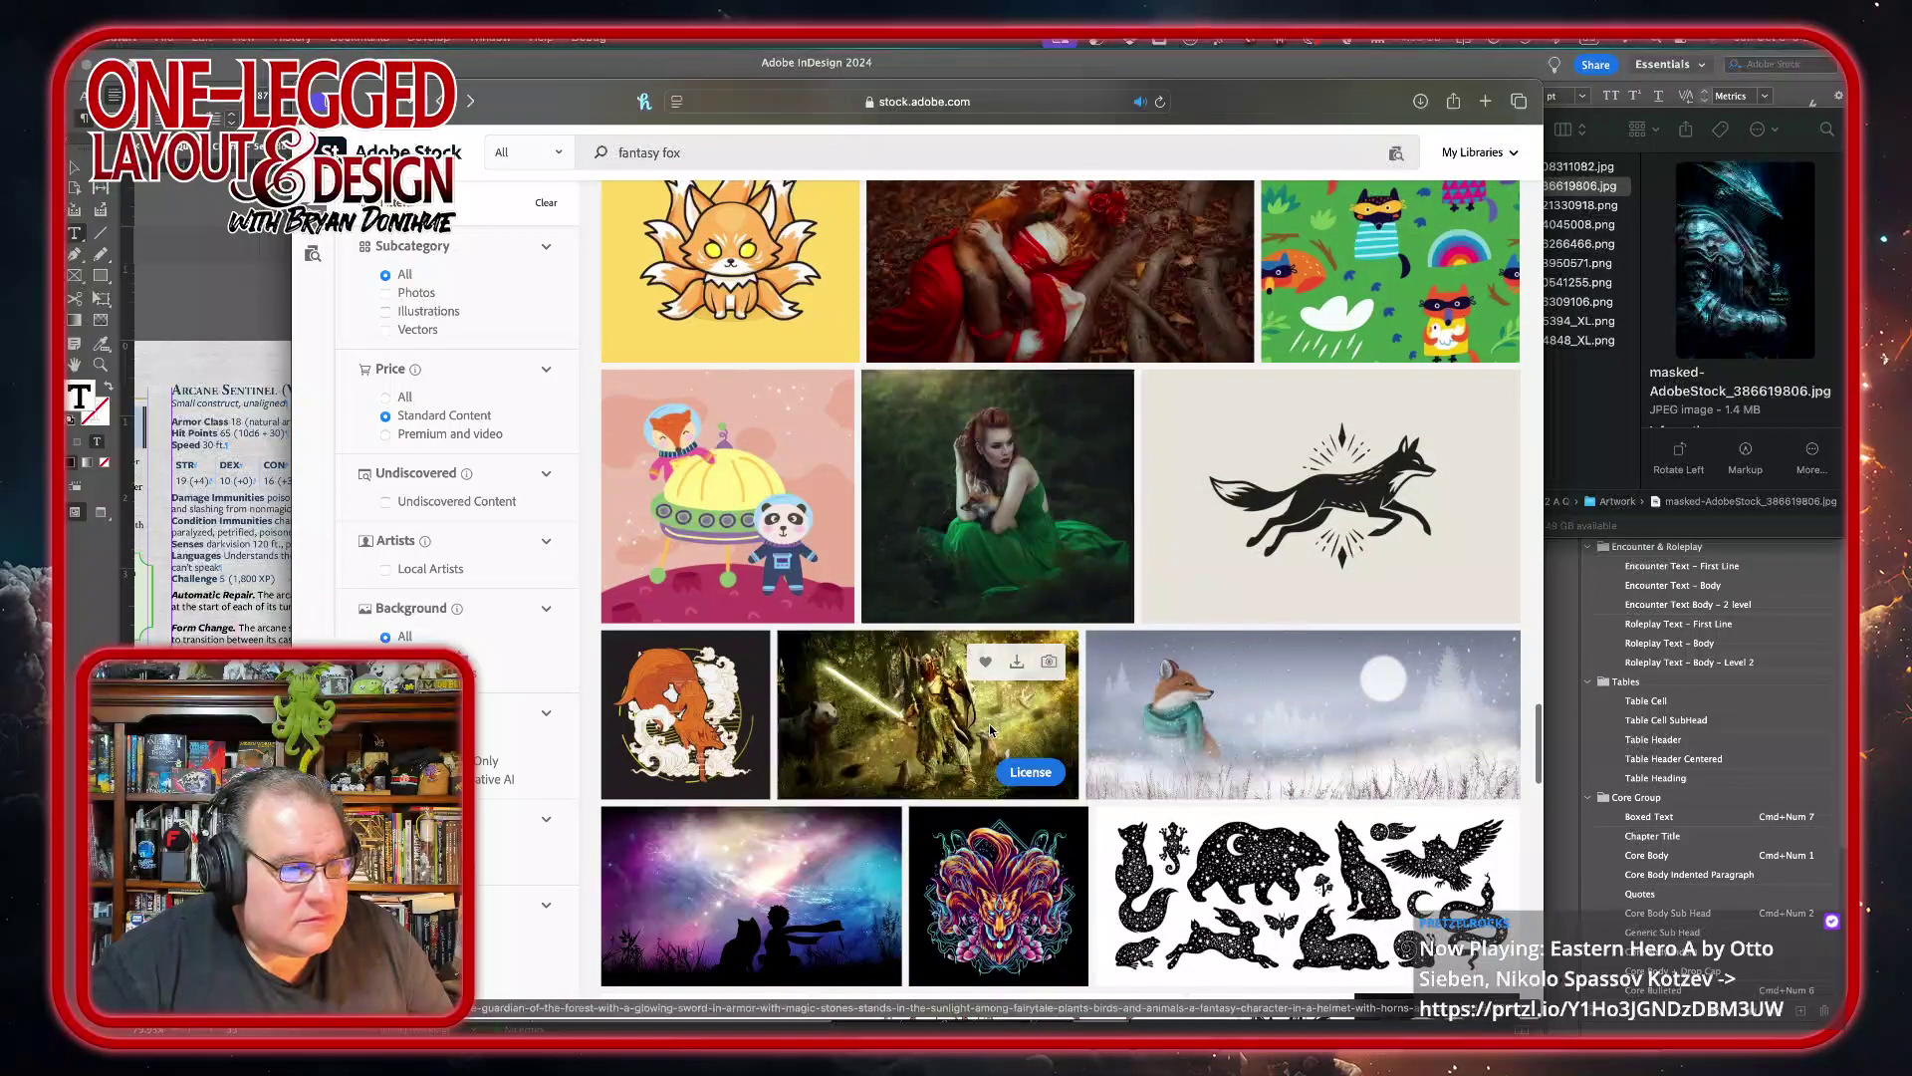
scroll(989, 730, down, 4)
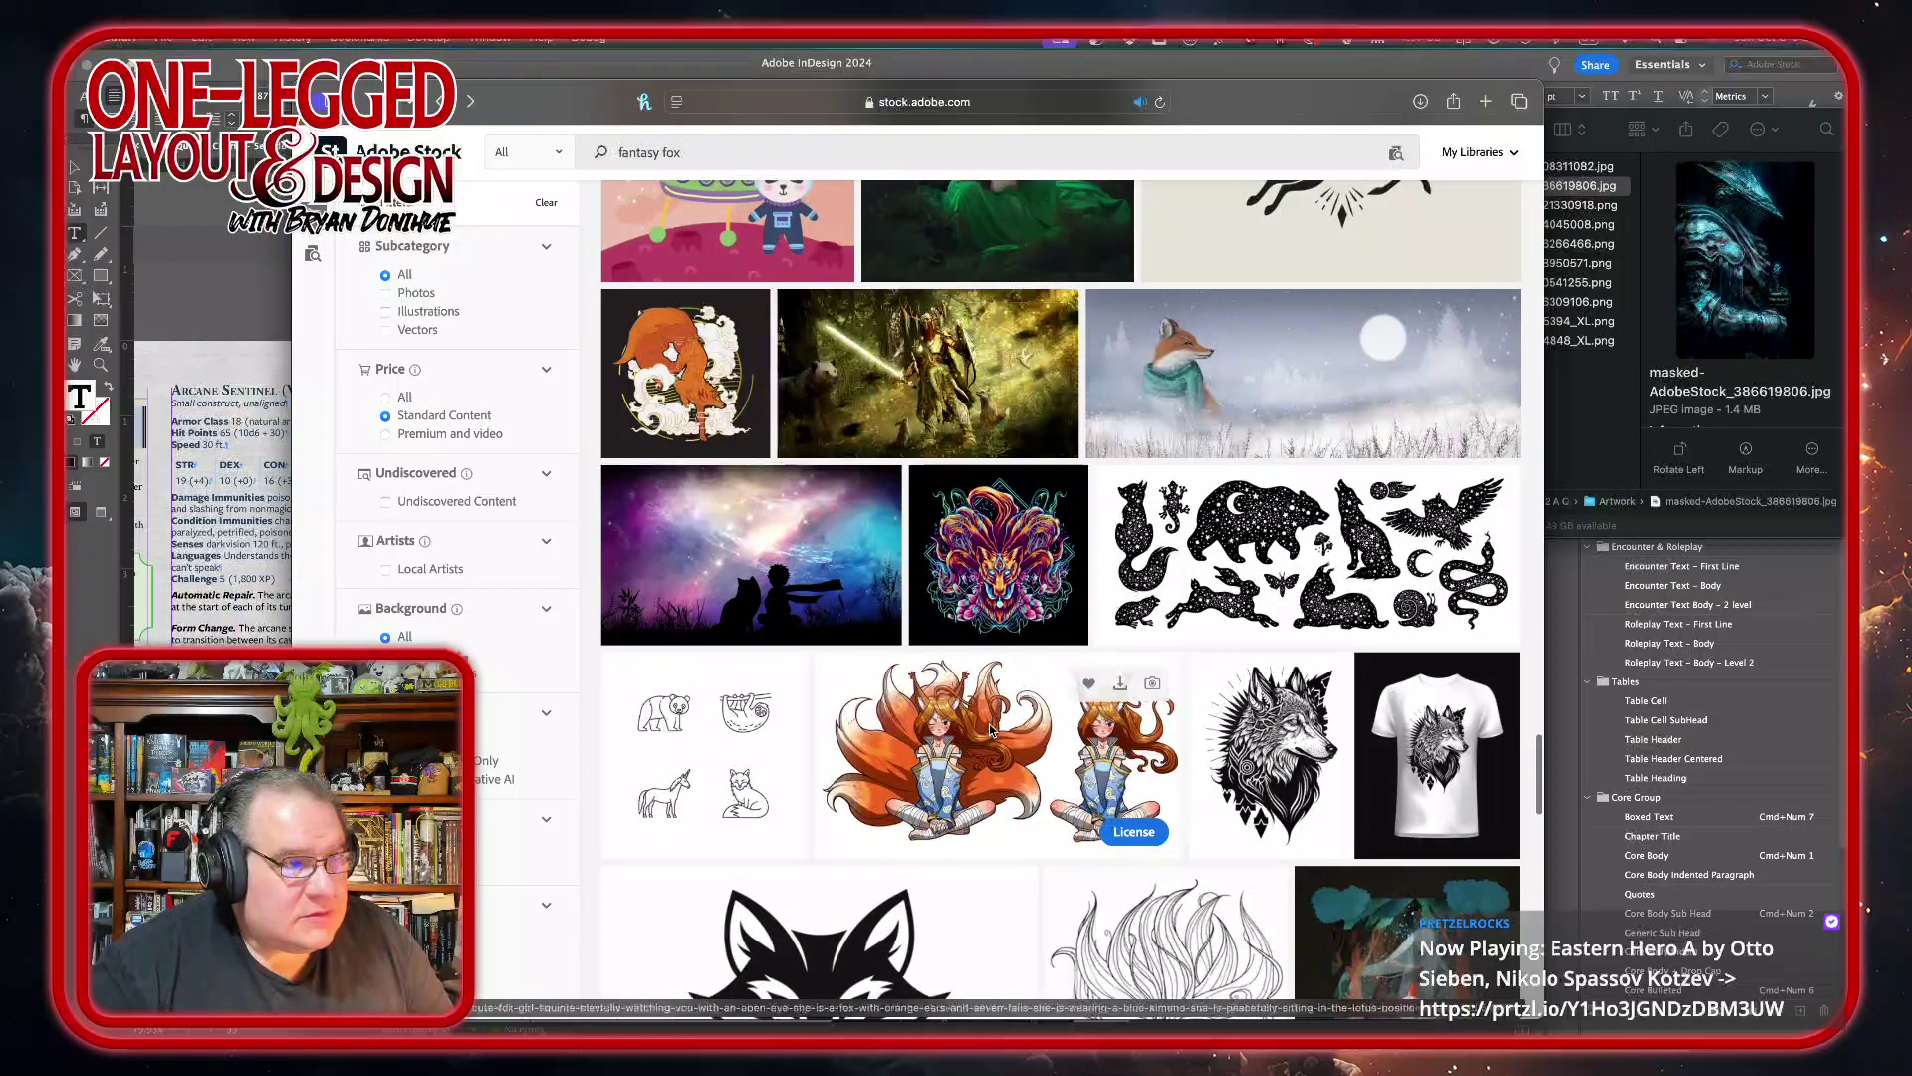
scroll(990, 730, down, 8)
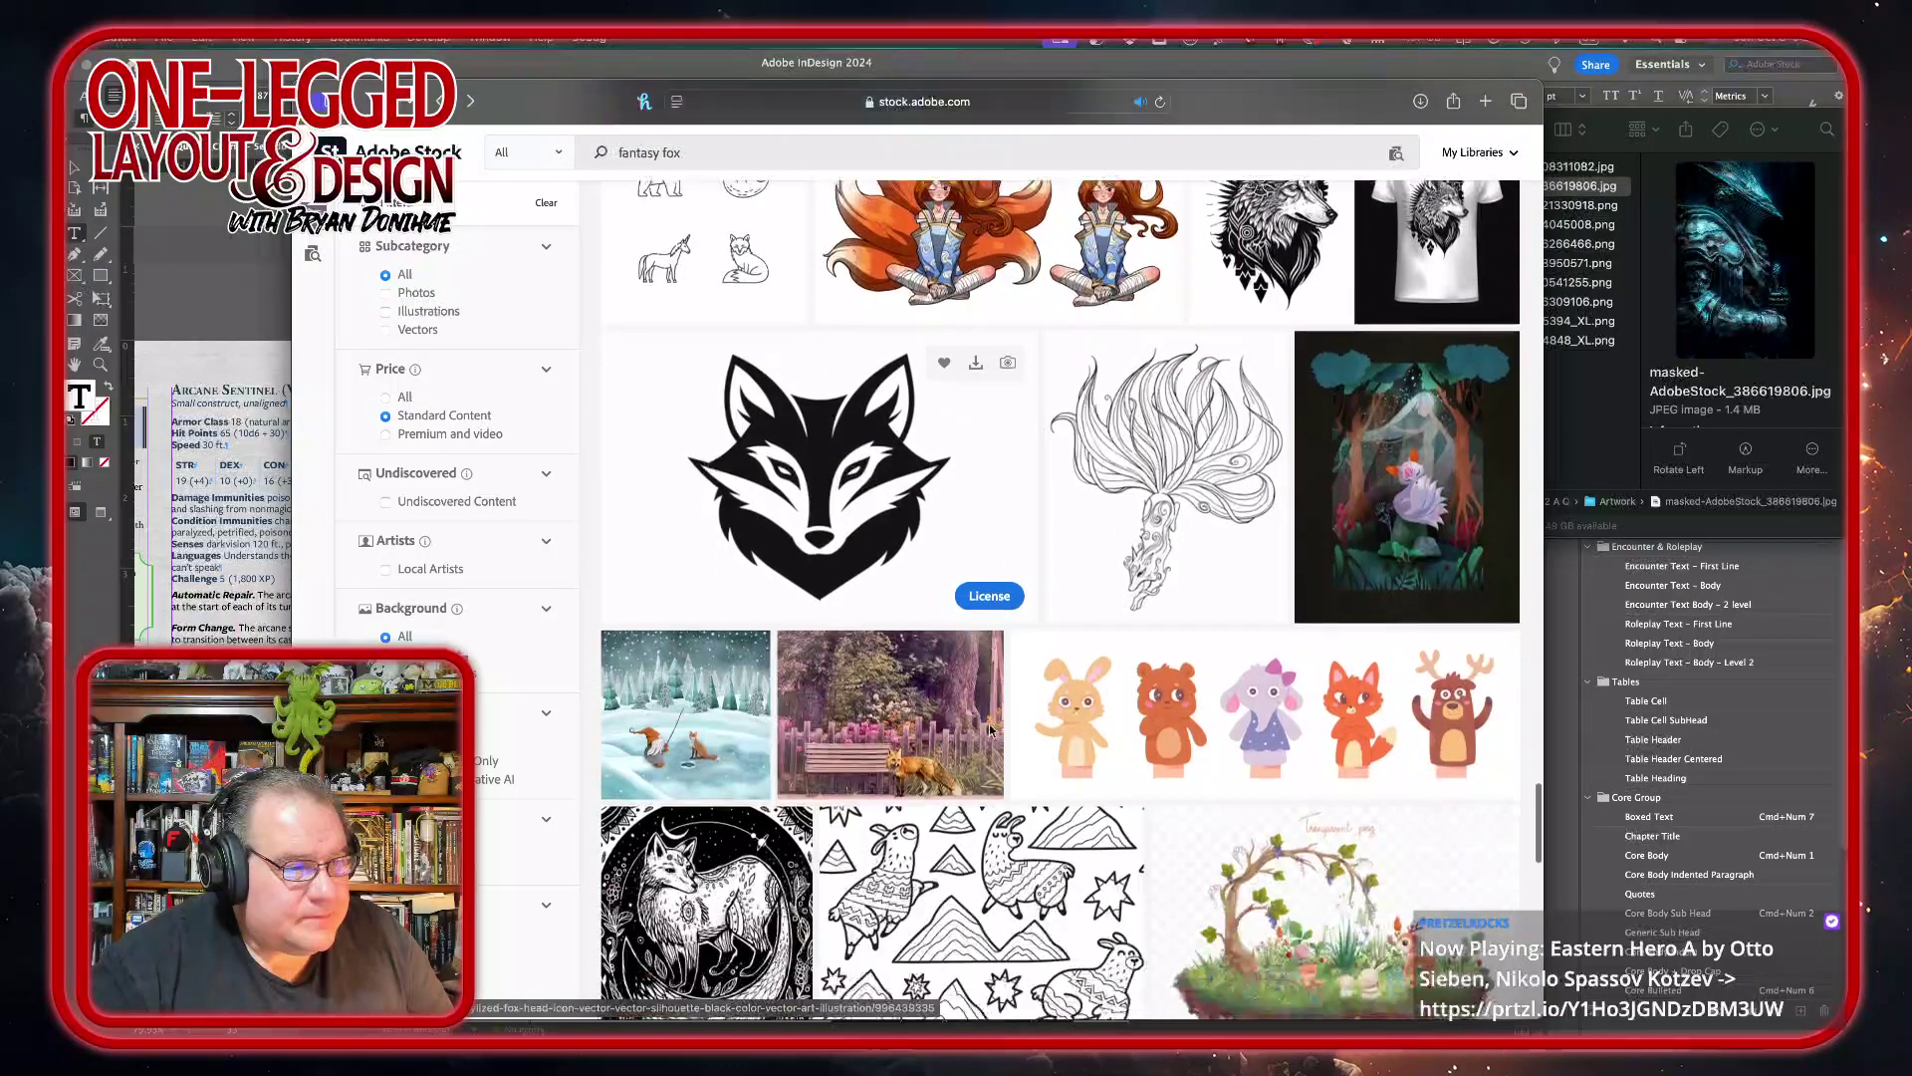
scroll(989, 730, down, 10)
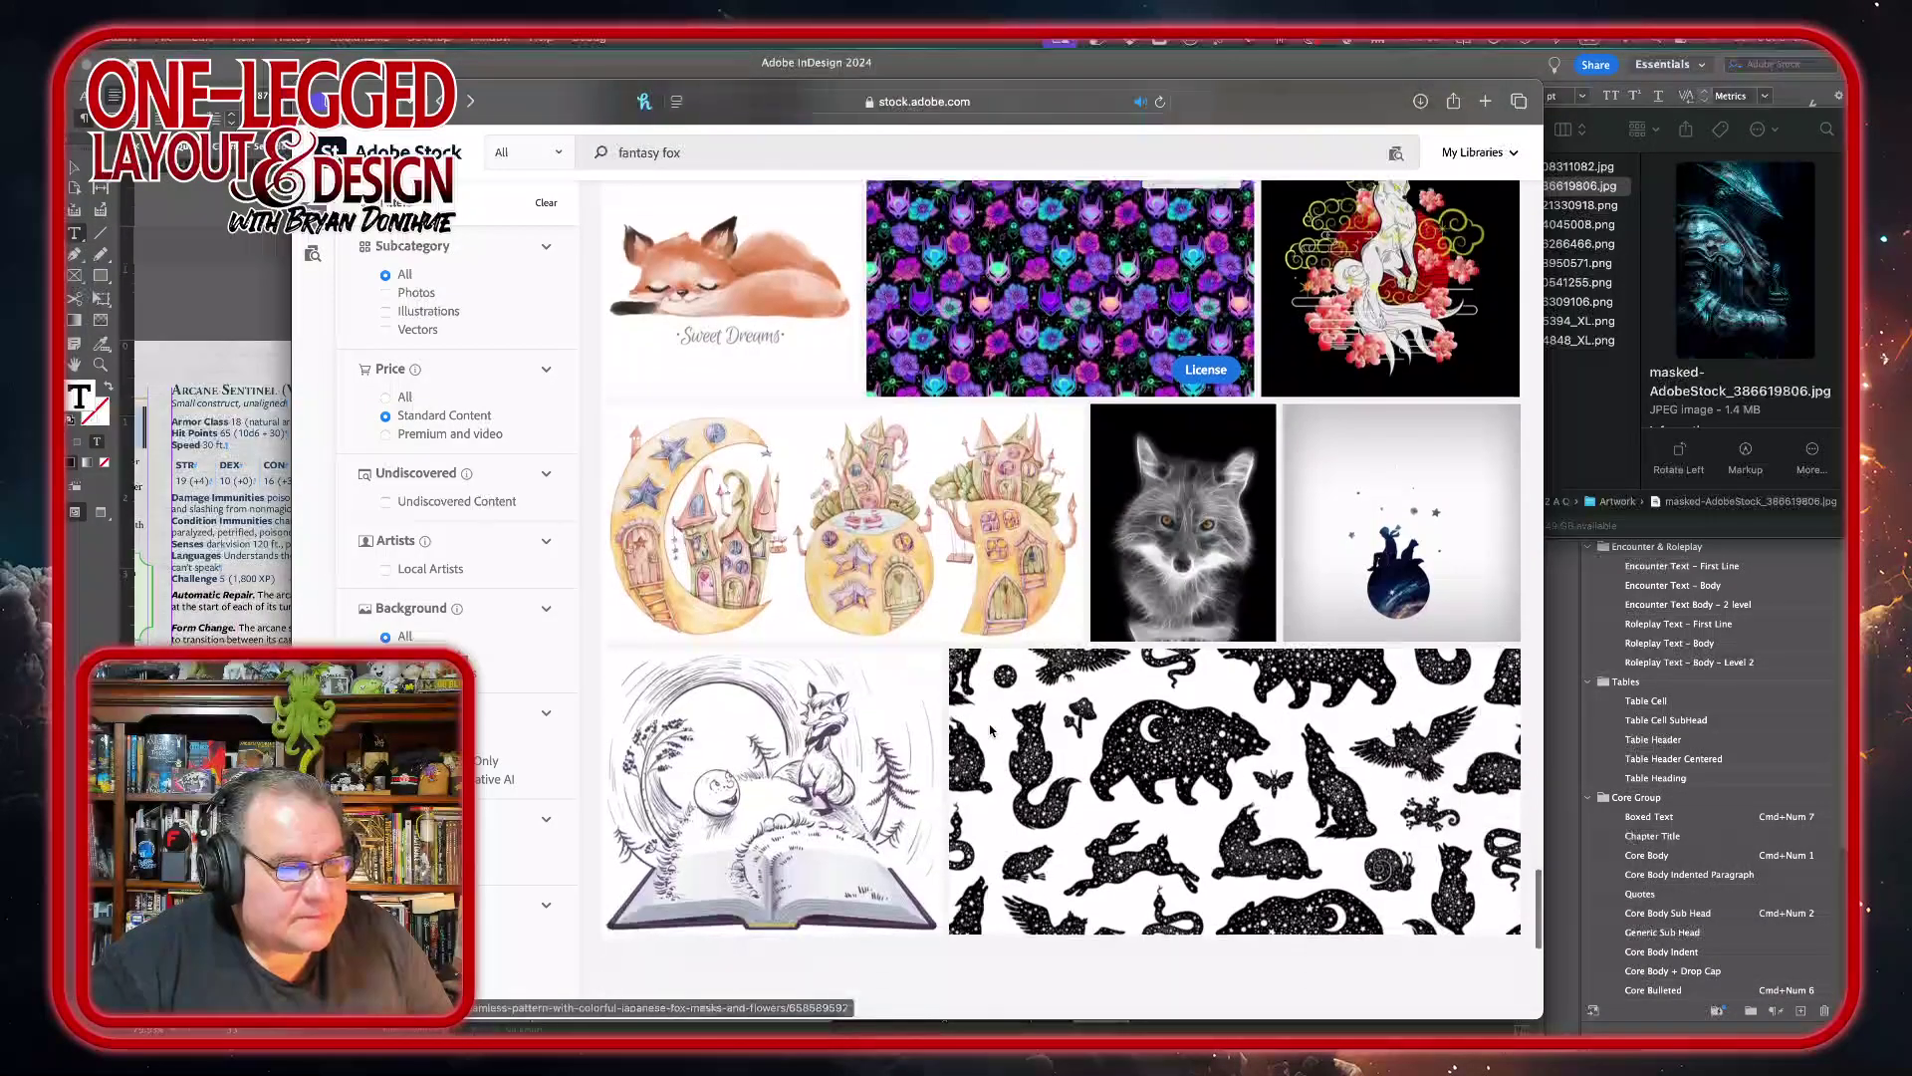
scroll(989, 730, down, 5)
- Find the dark electric wolf warrior artwork in the results, license it with the standard license, and open the downloaded file in Photoshop
scroll(990, 731, up, 3)
scroll(990, 730, up, 8)
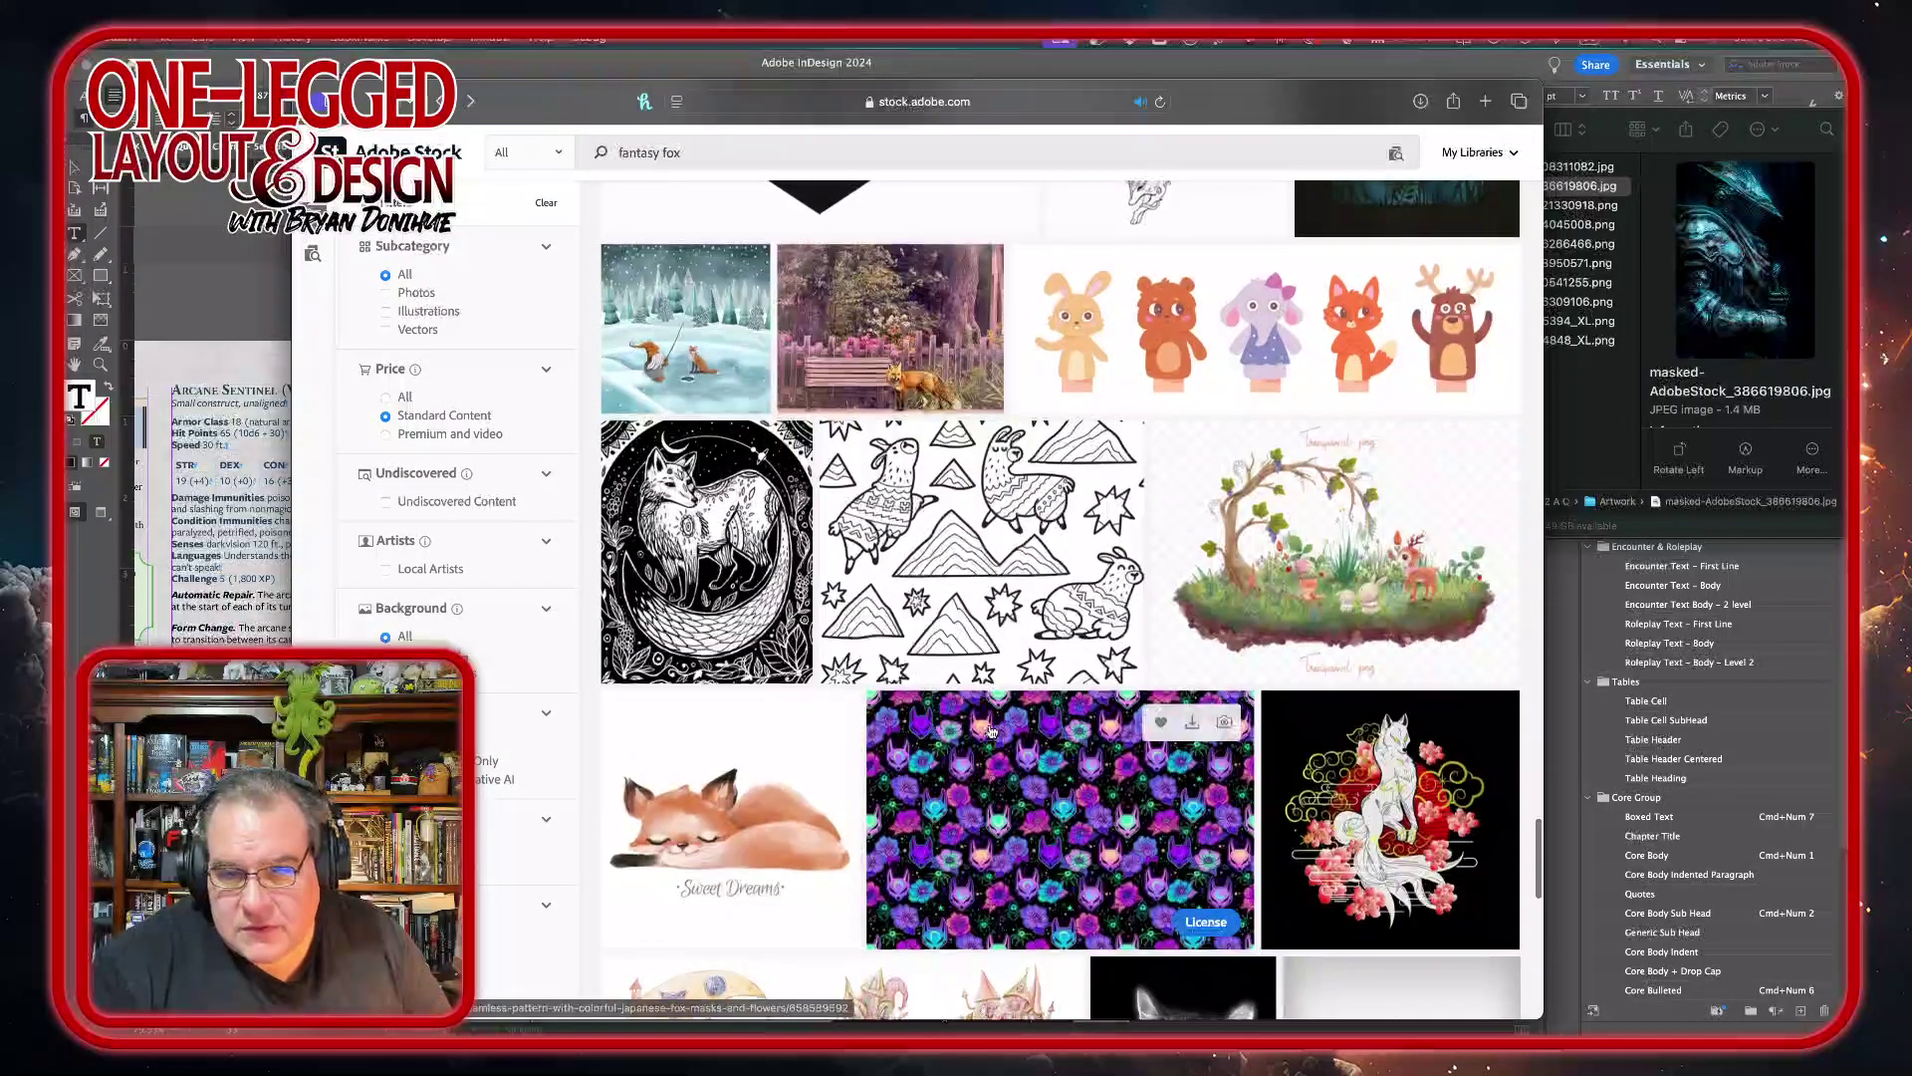
scroll(991, 732, up, 7)
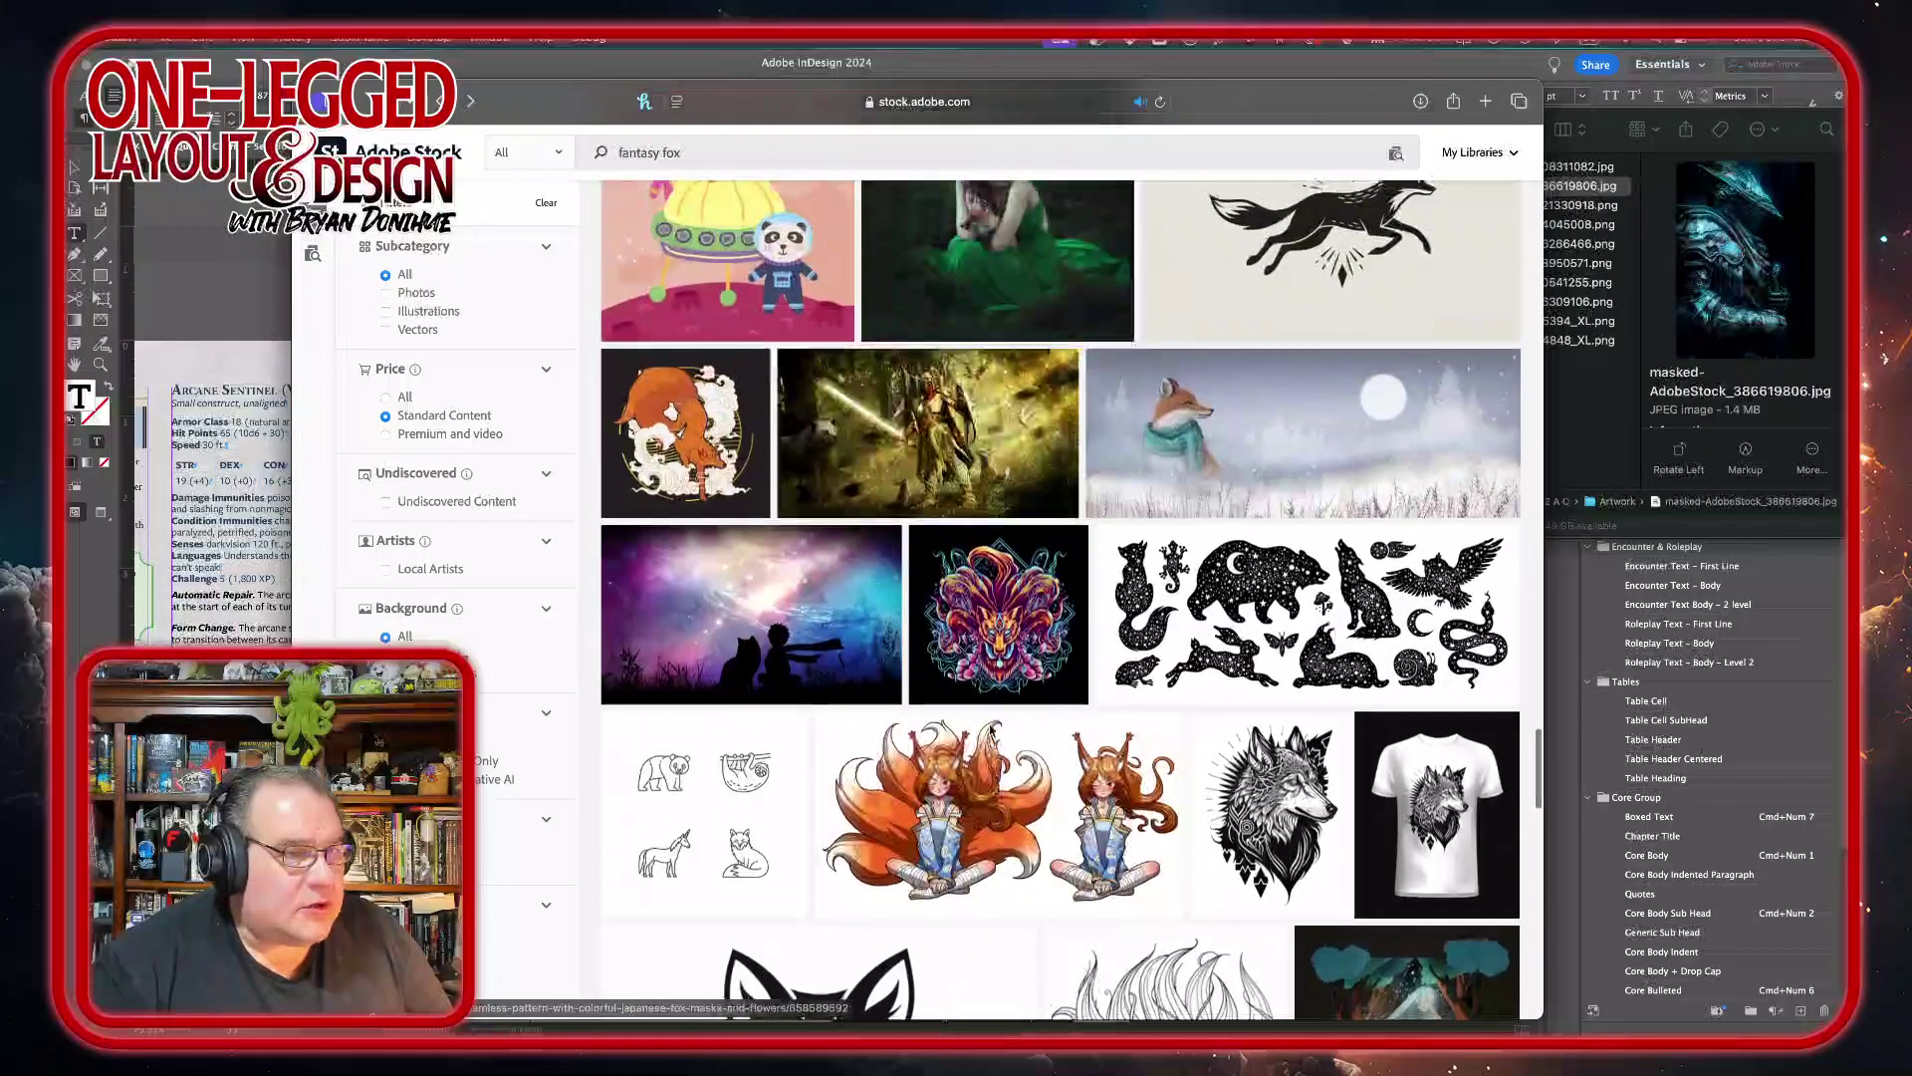
mouse_move(991, 730)
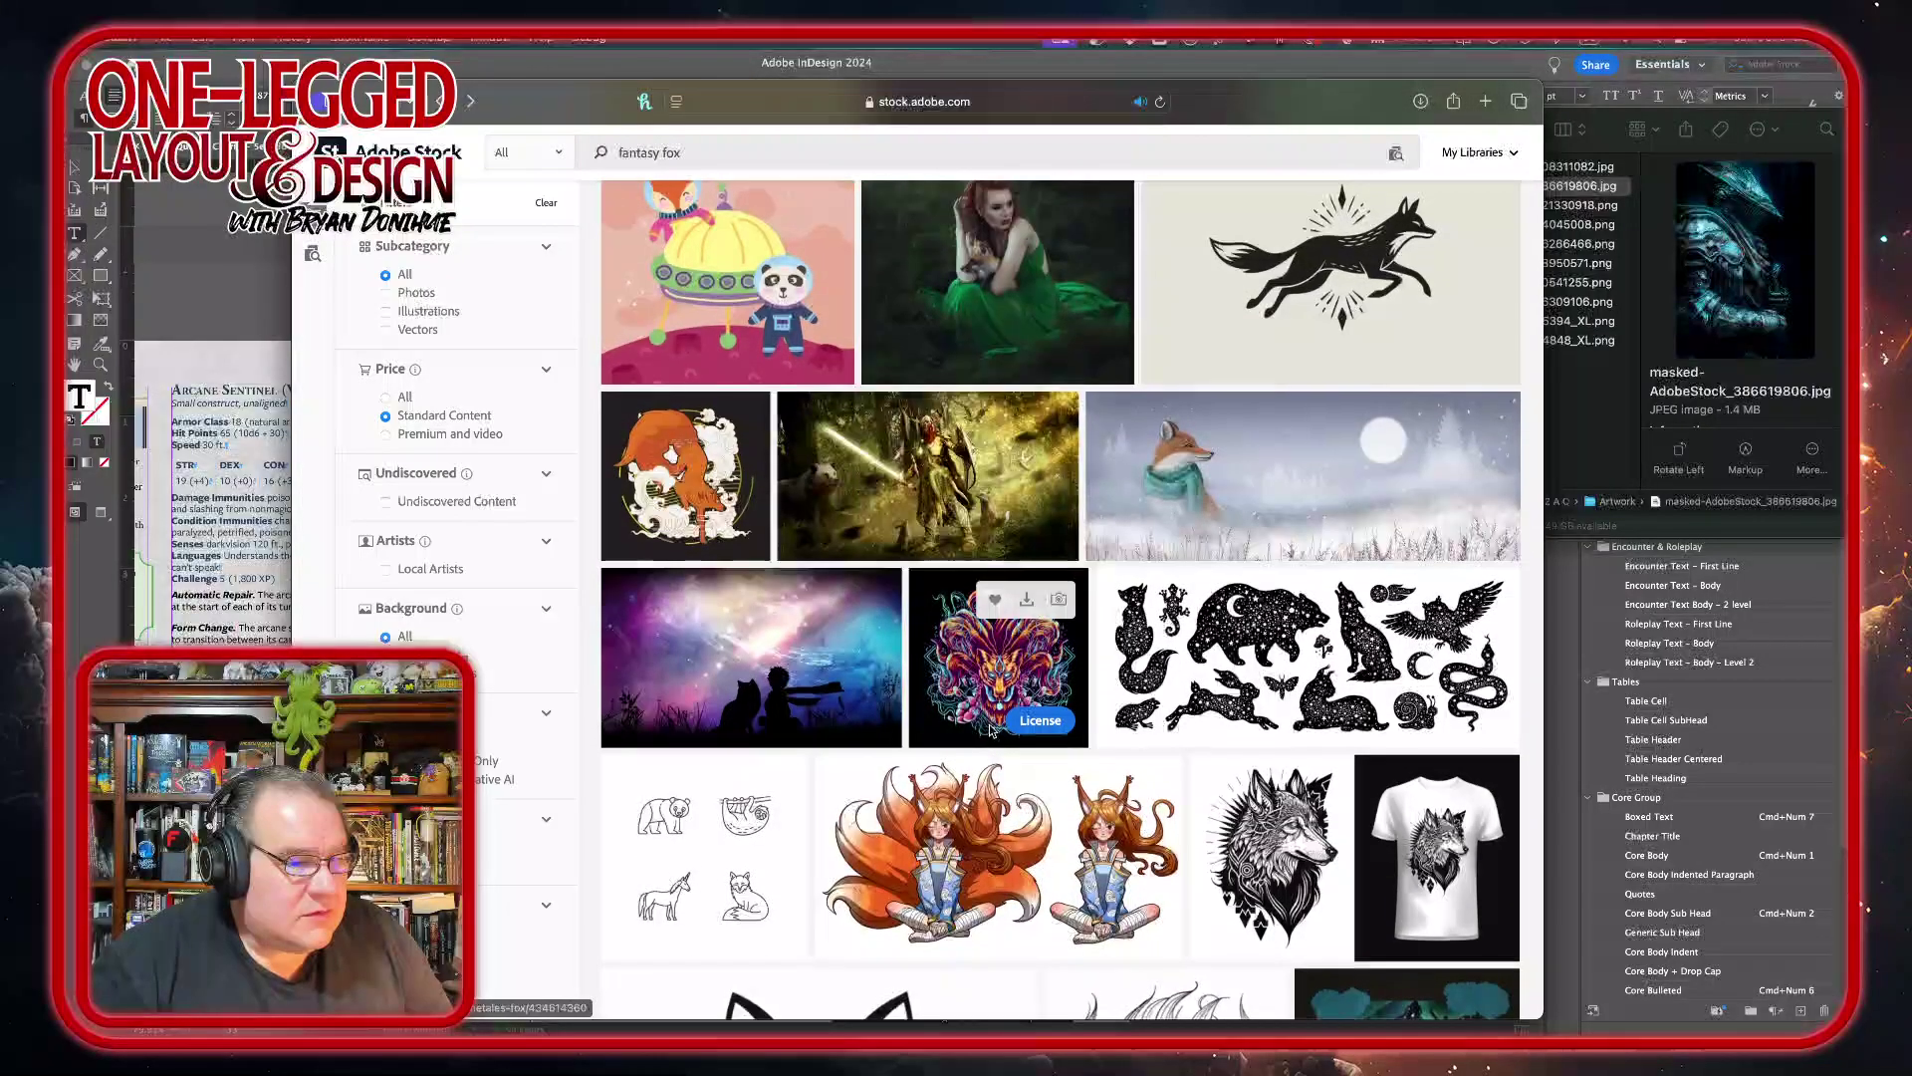
scroll(991, 730, up, 5)
scroll(989, 730, up, 12)
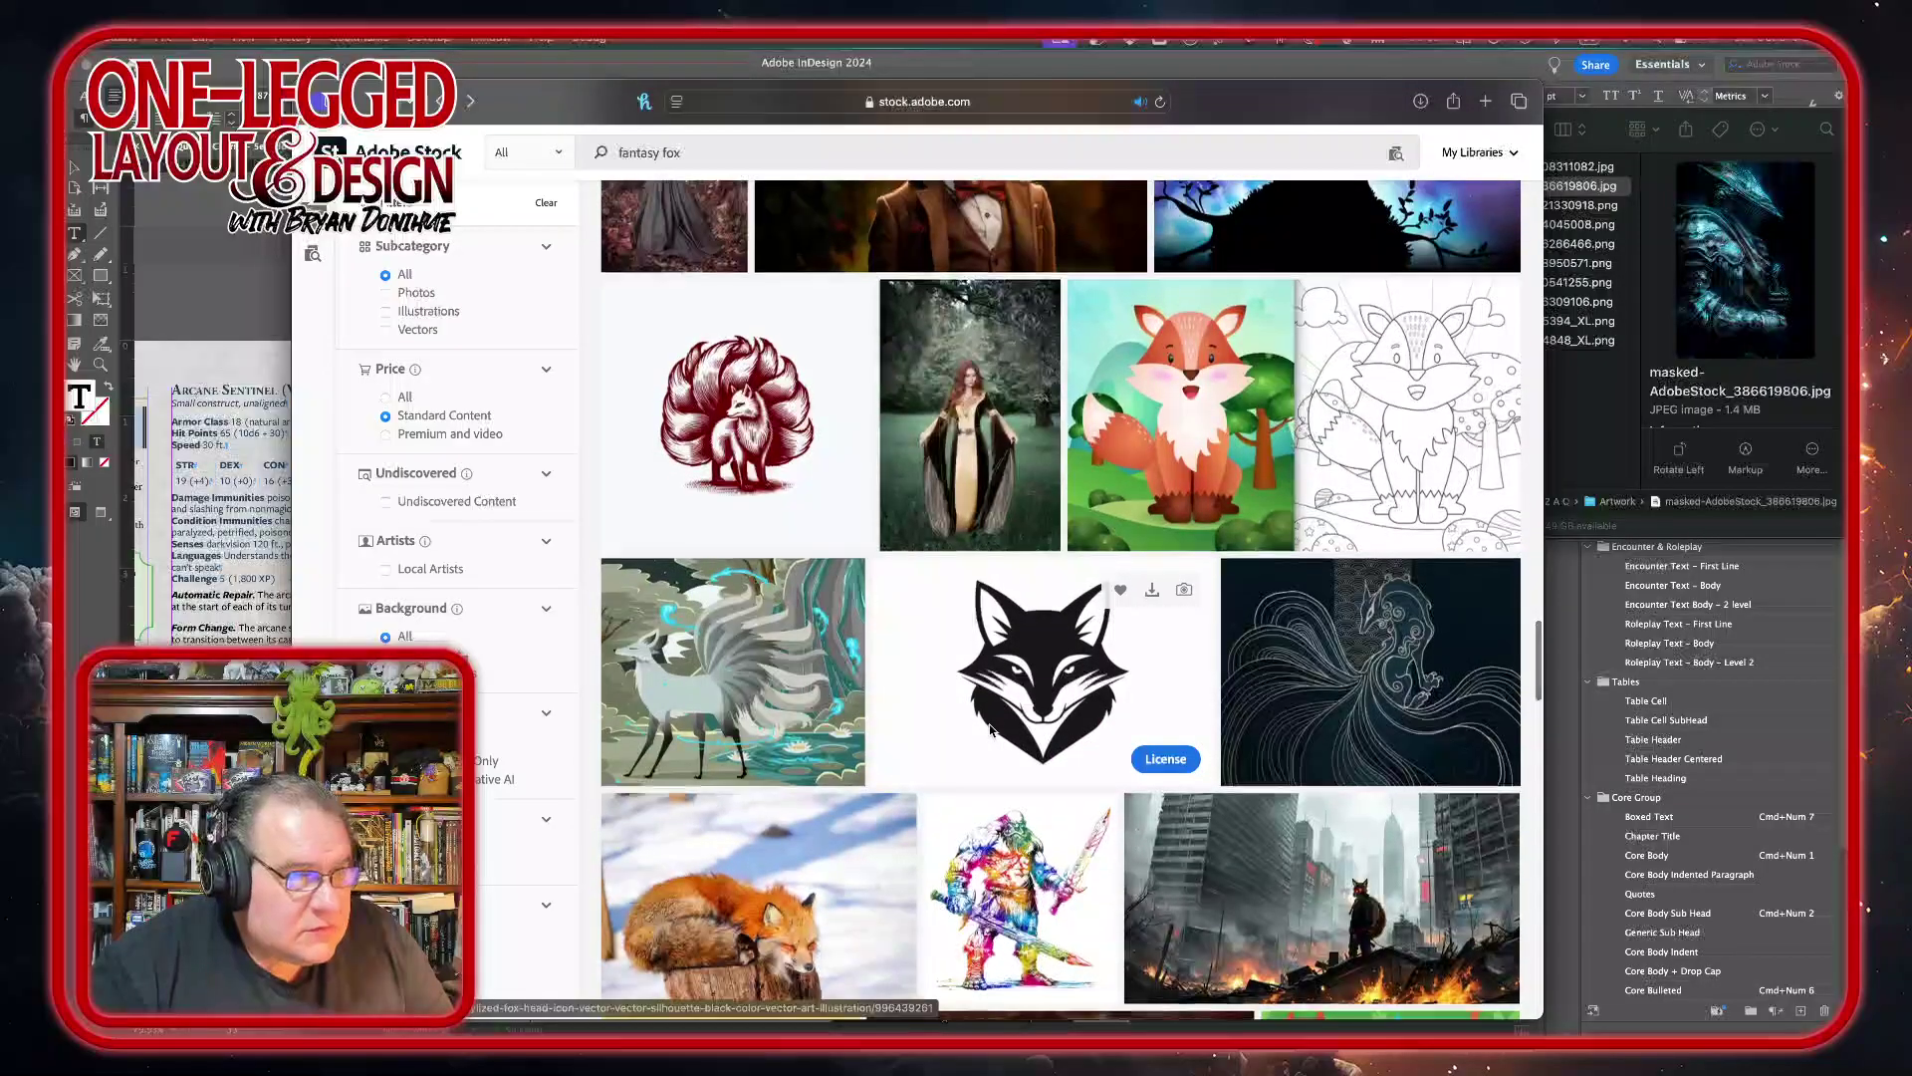
scroll(991, 730, up, 8)
scroll(989, 730, up, 3)
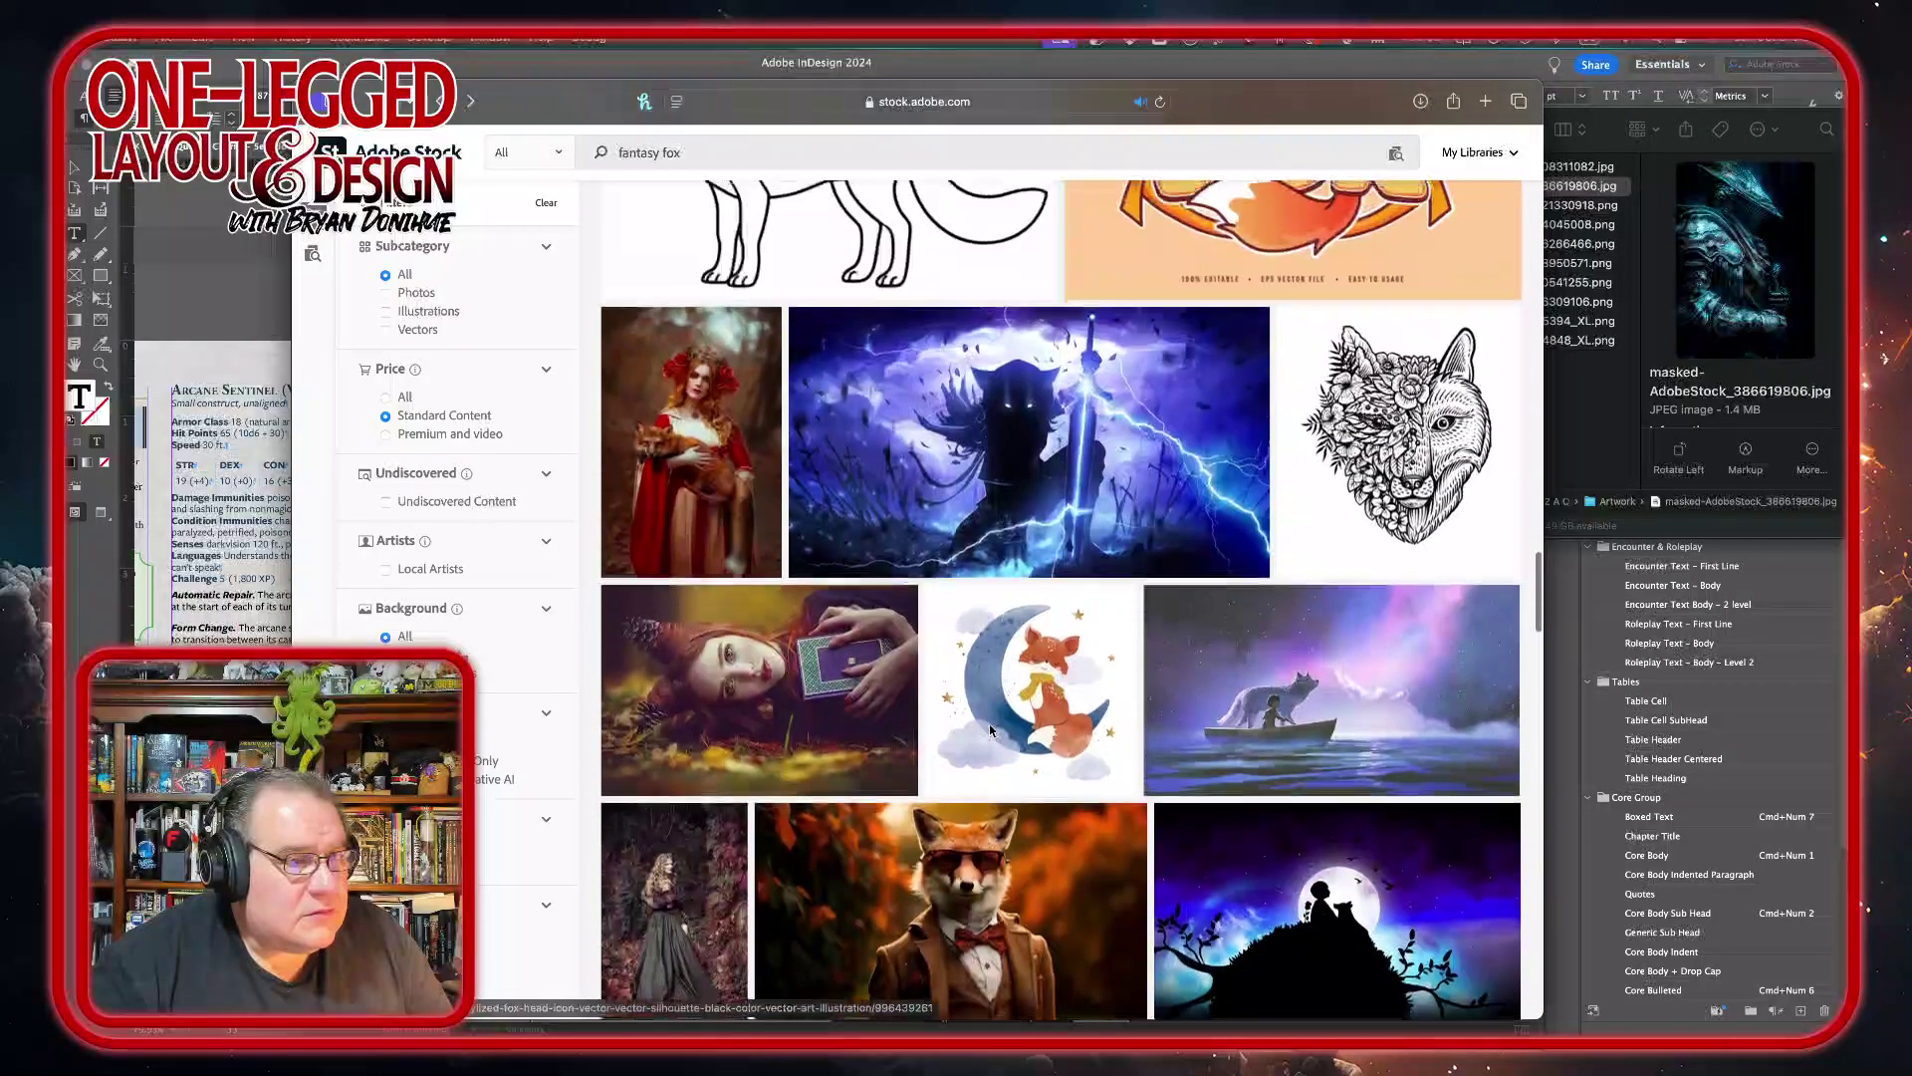
scroll(1076, 454, down, 1)
click(1076, 455)
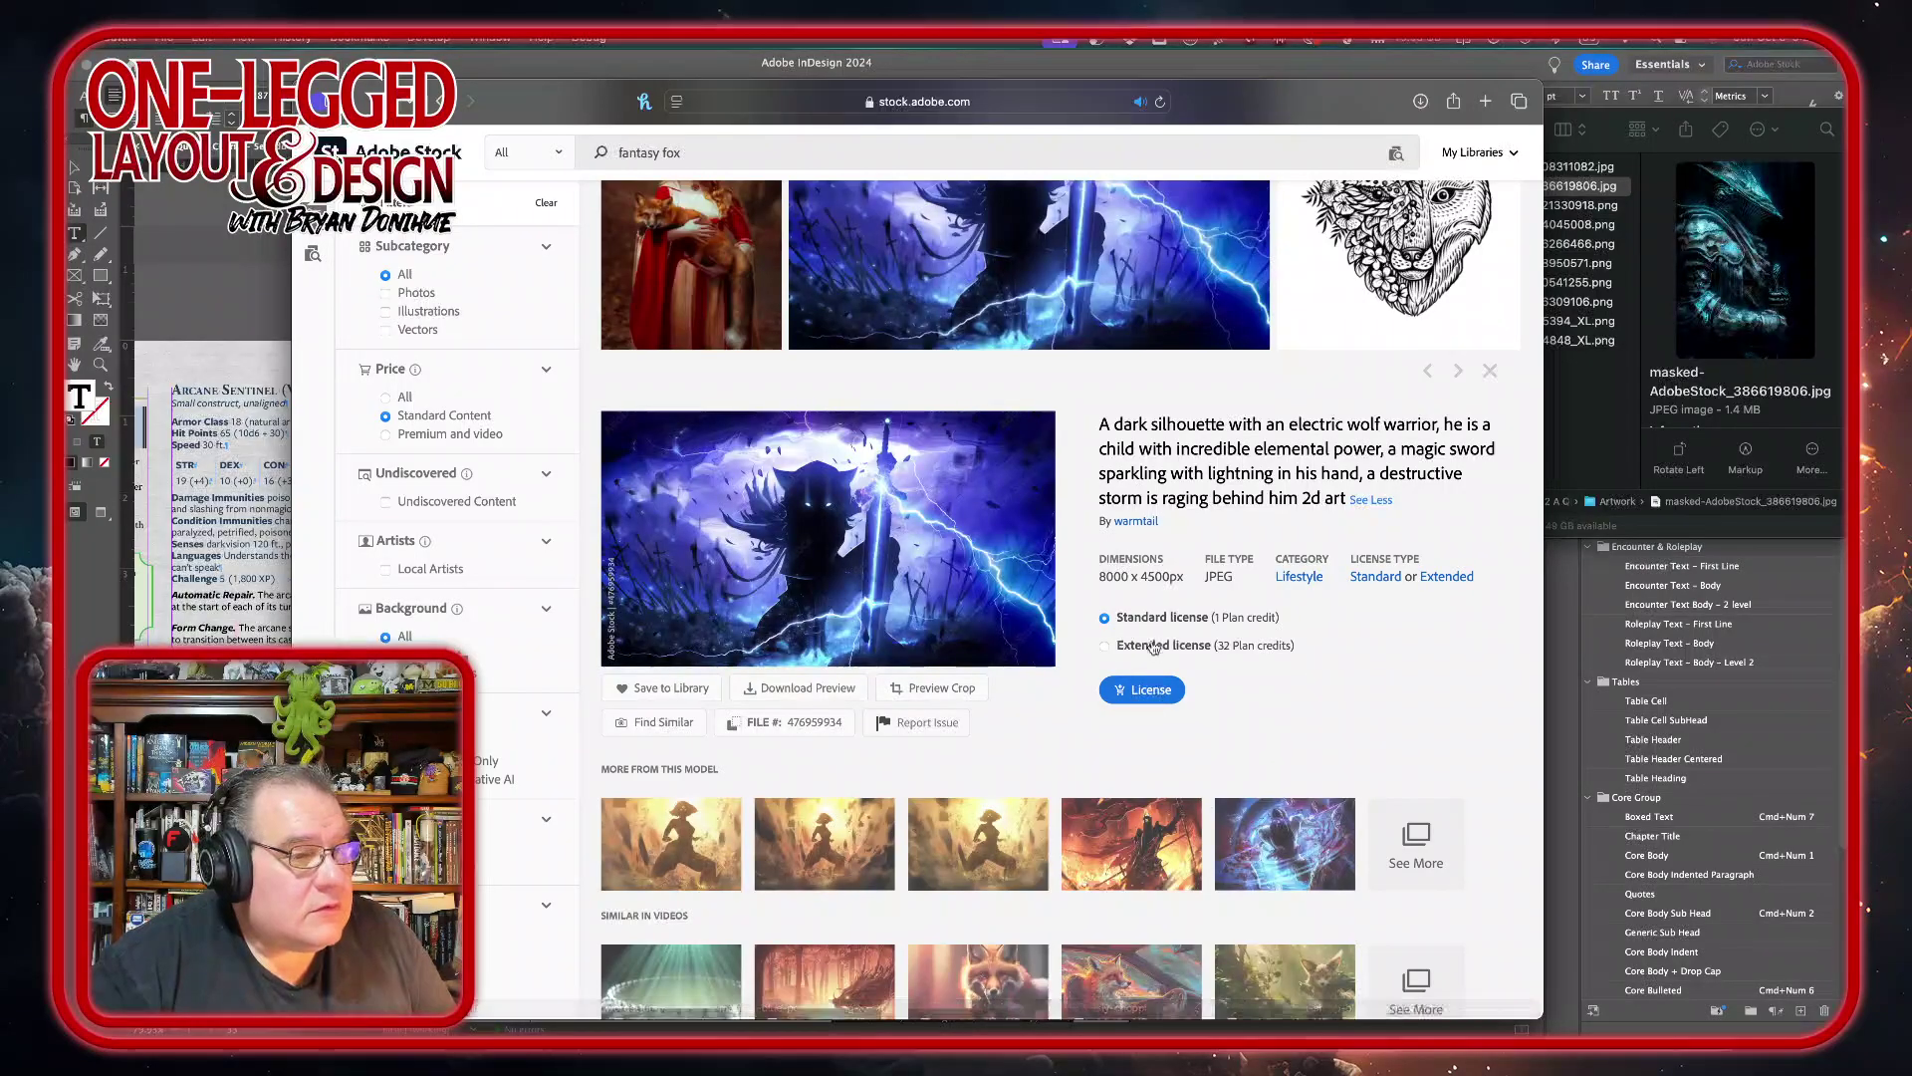
click(1155, 690)
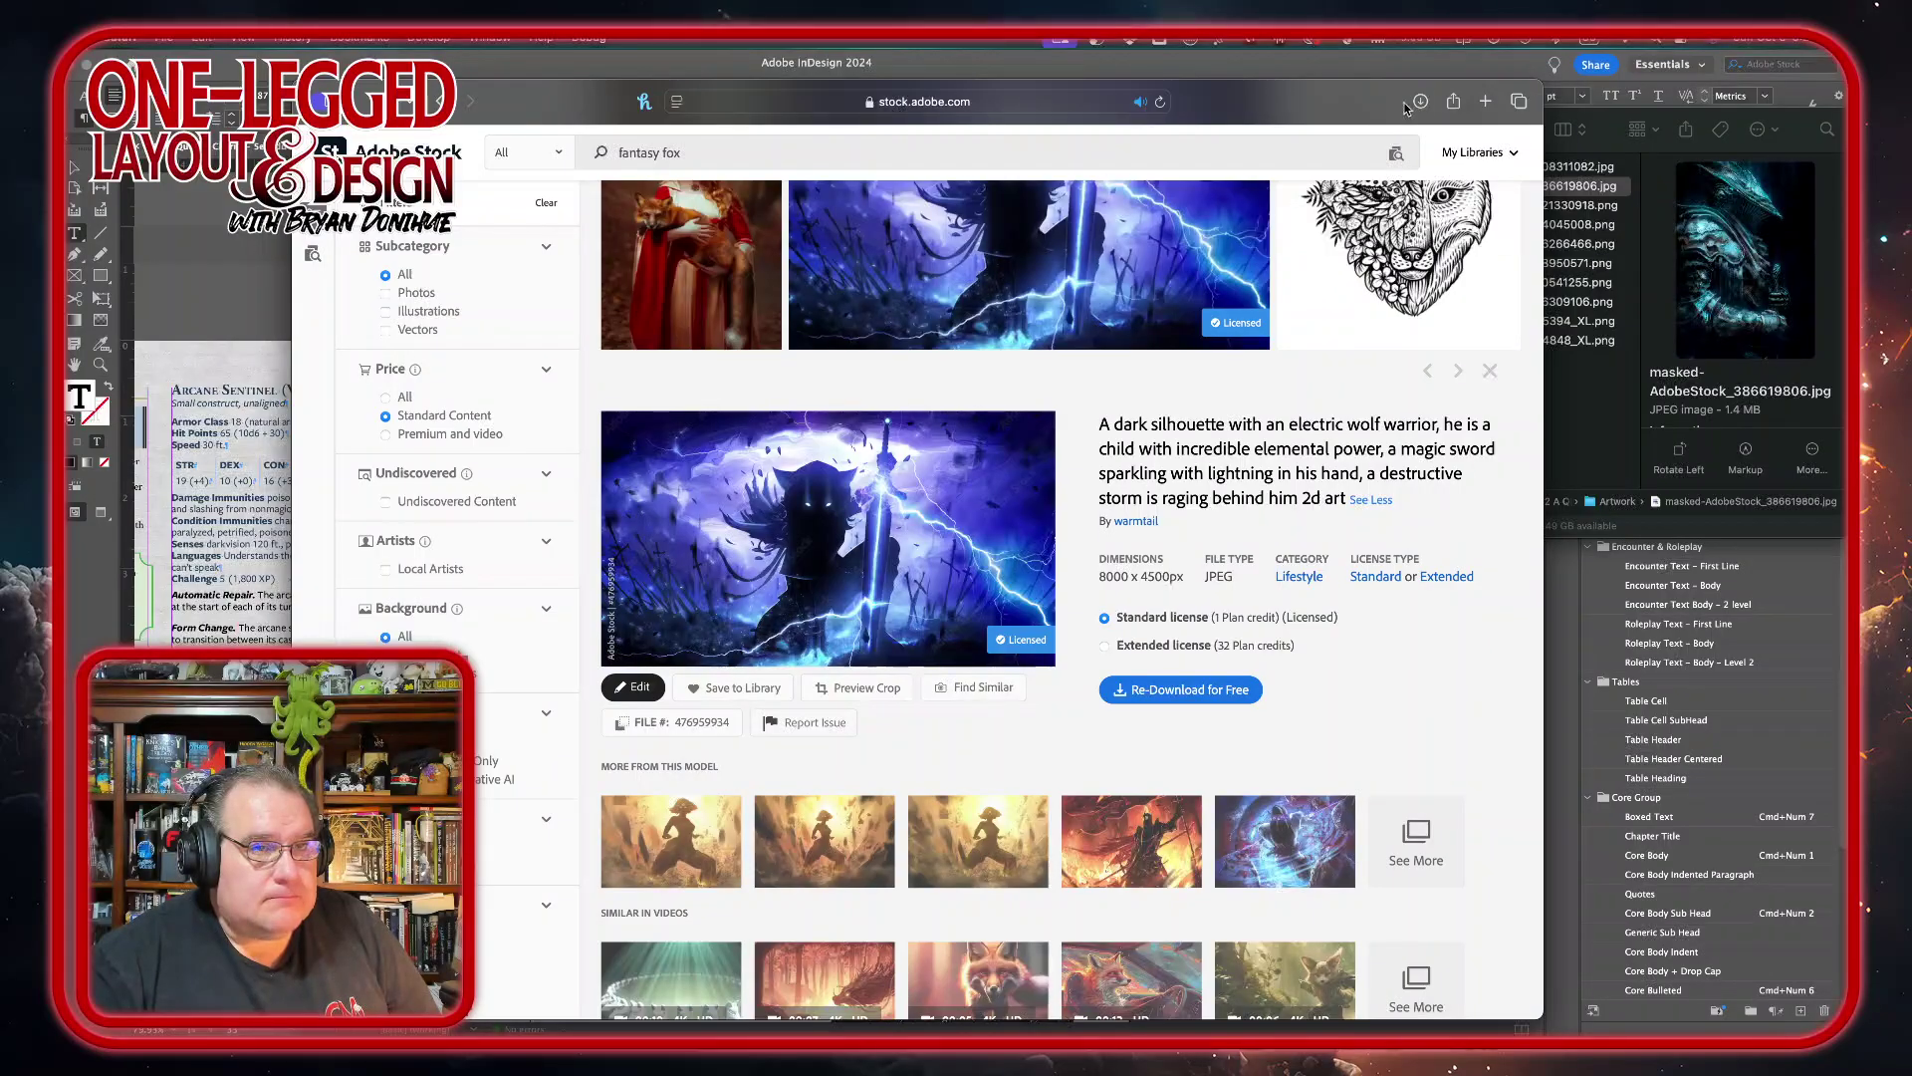
click(1422, 102)
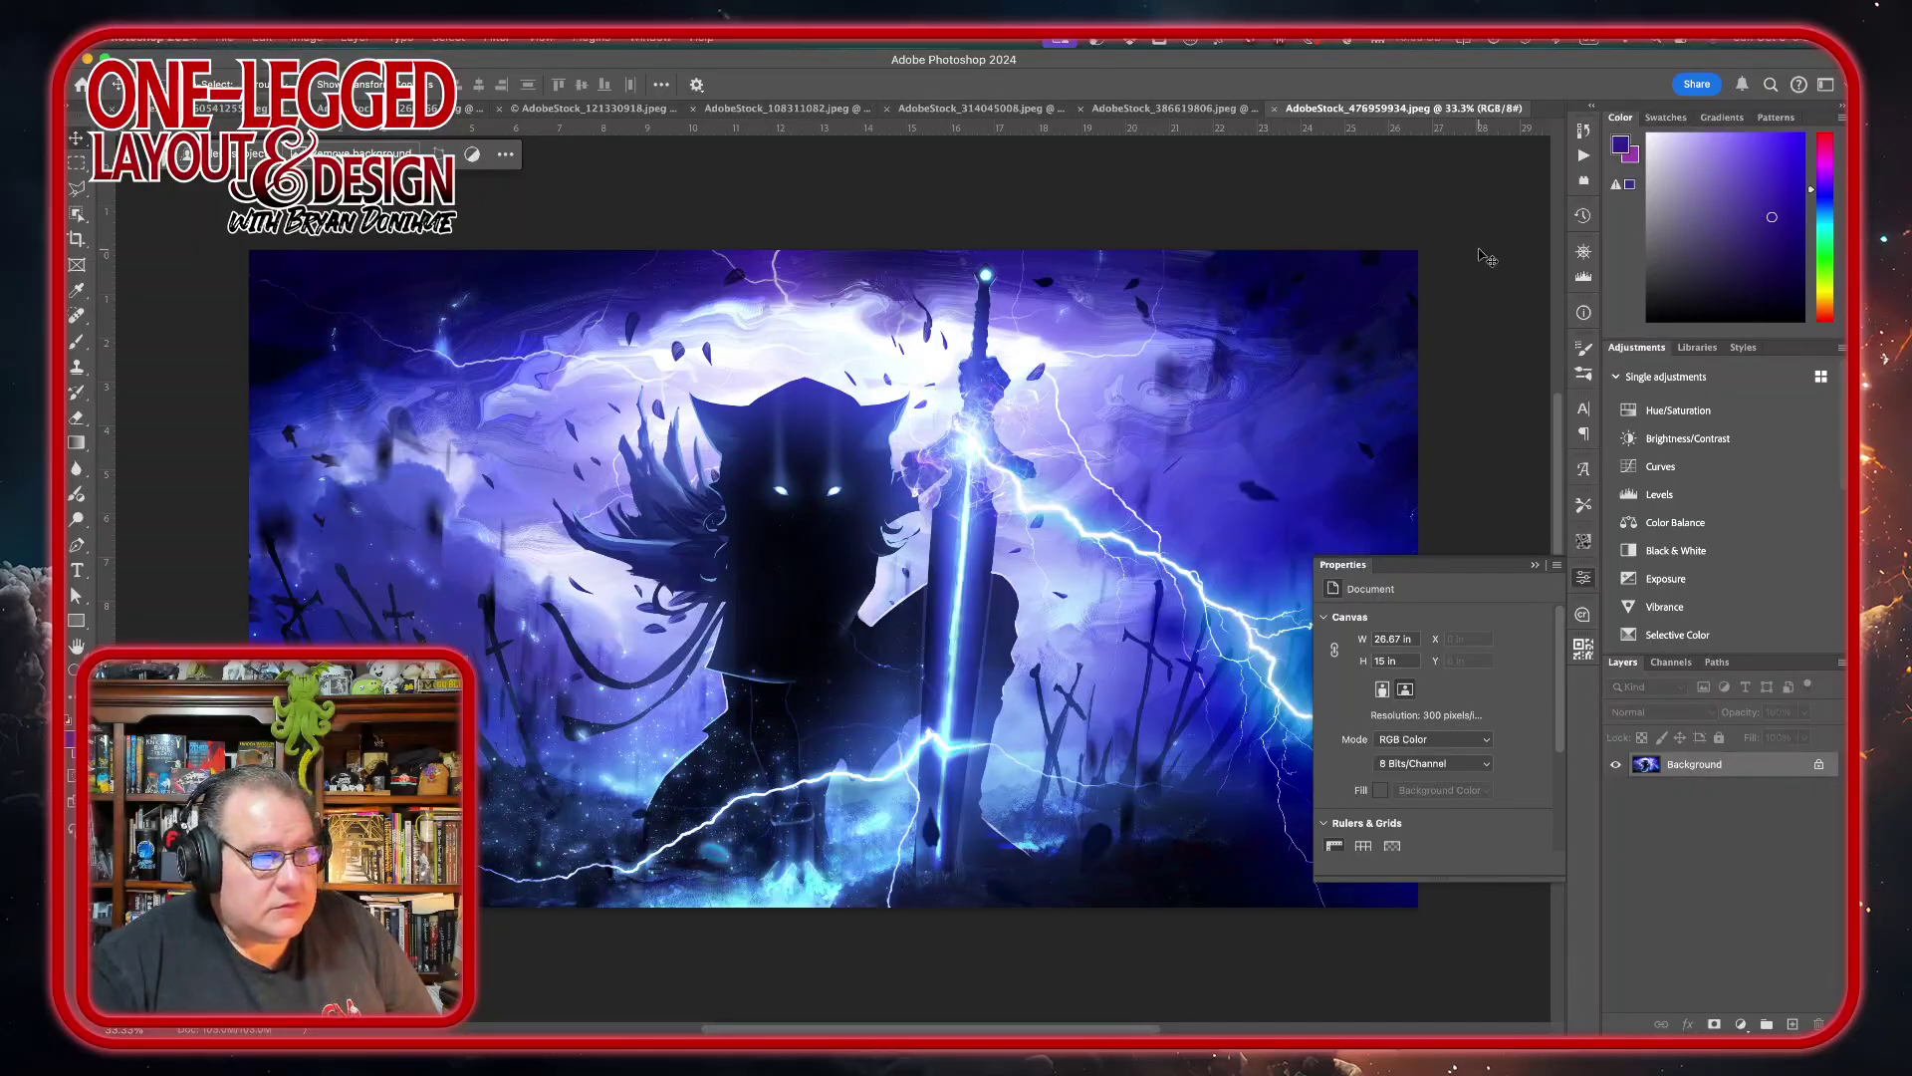
- Unlock the wolf warrior image's background layer and add a layer mask to it
click(1819, 764)
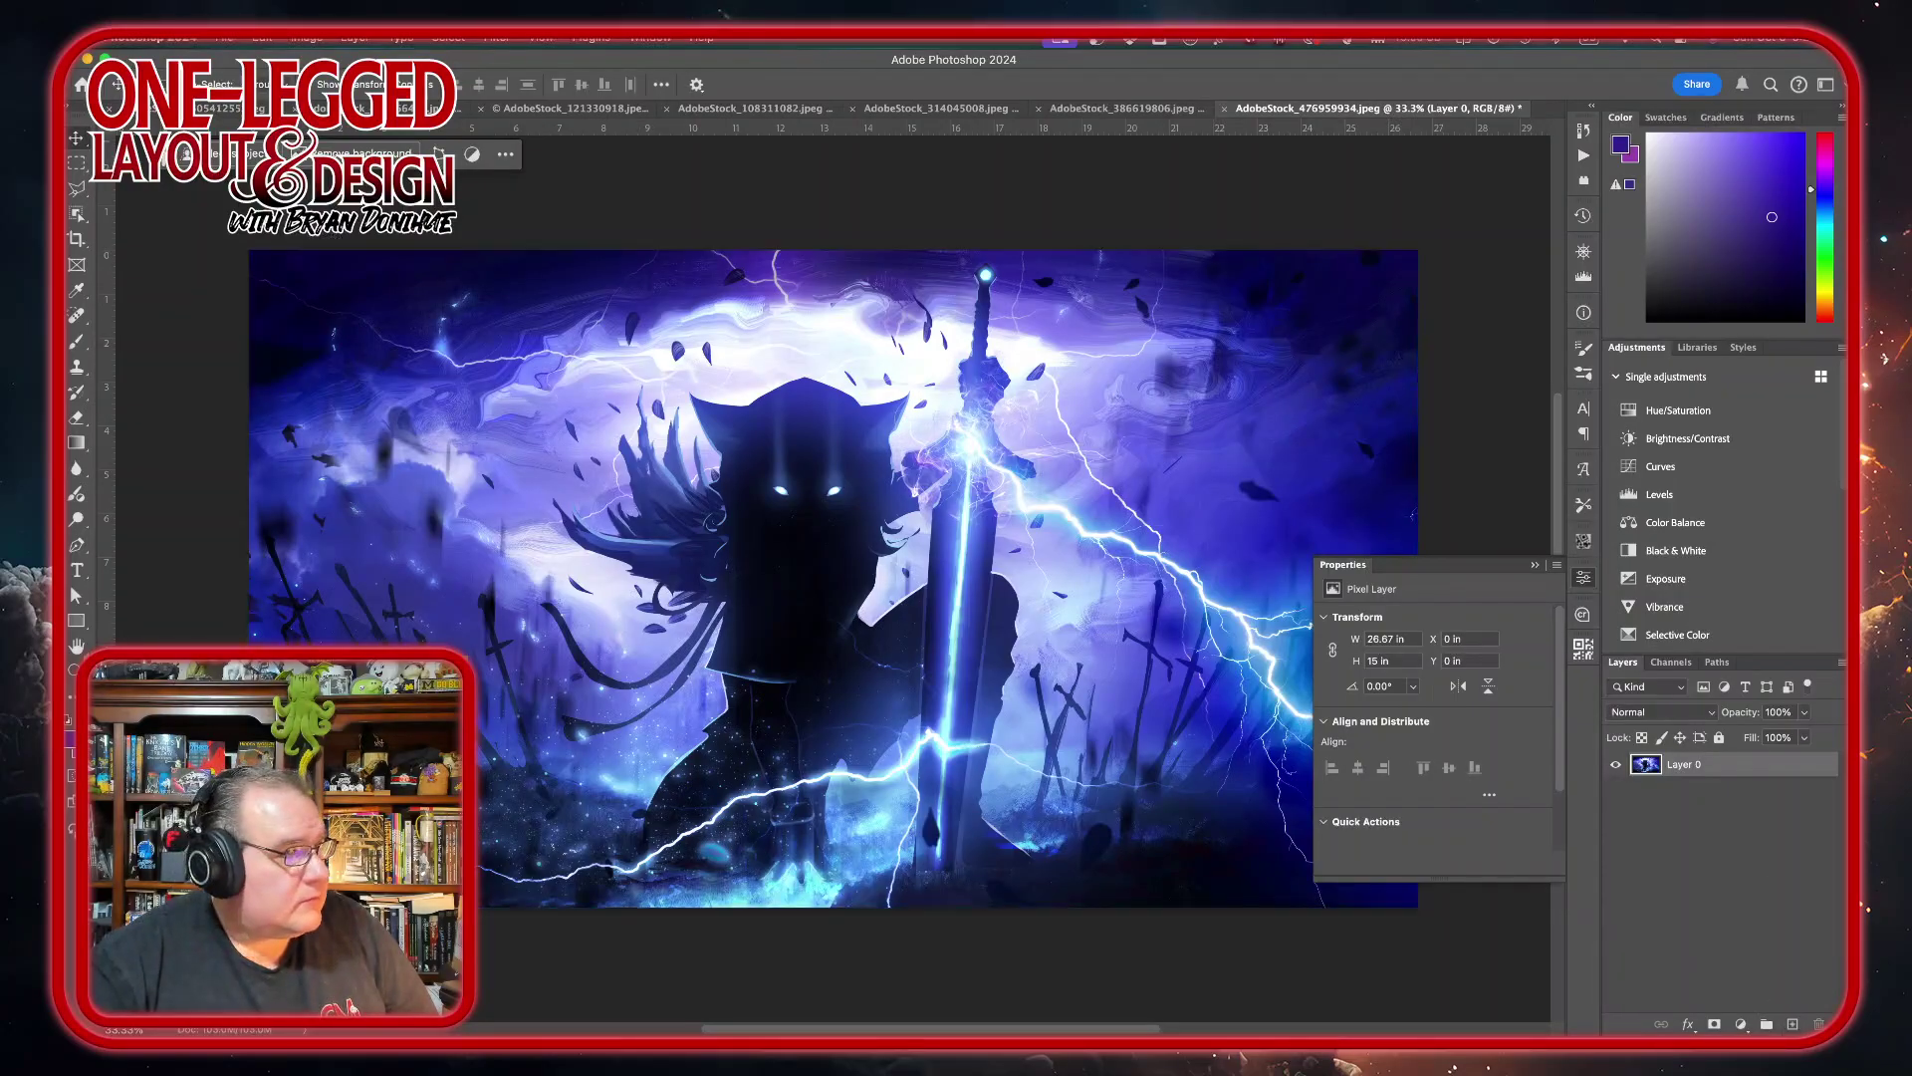
click(77, 341)
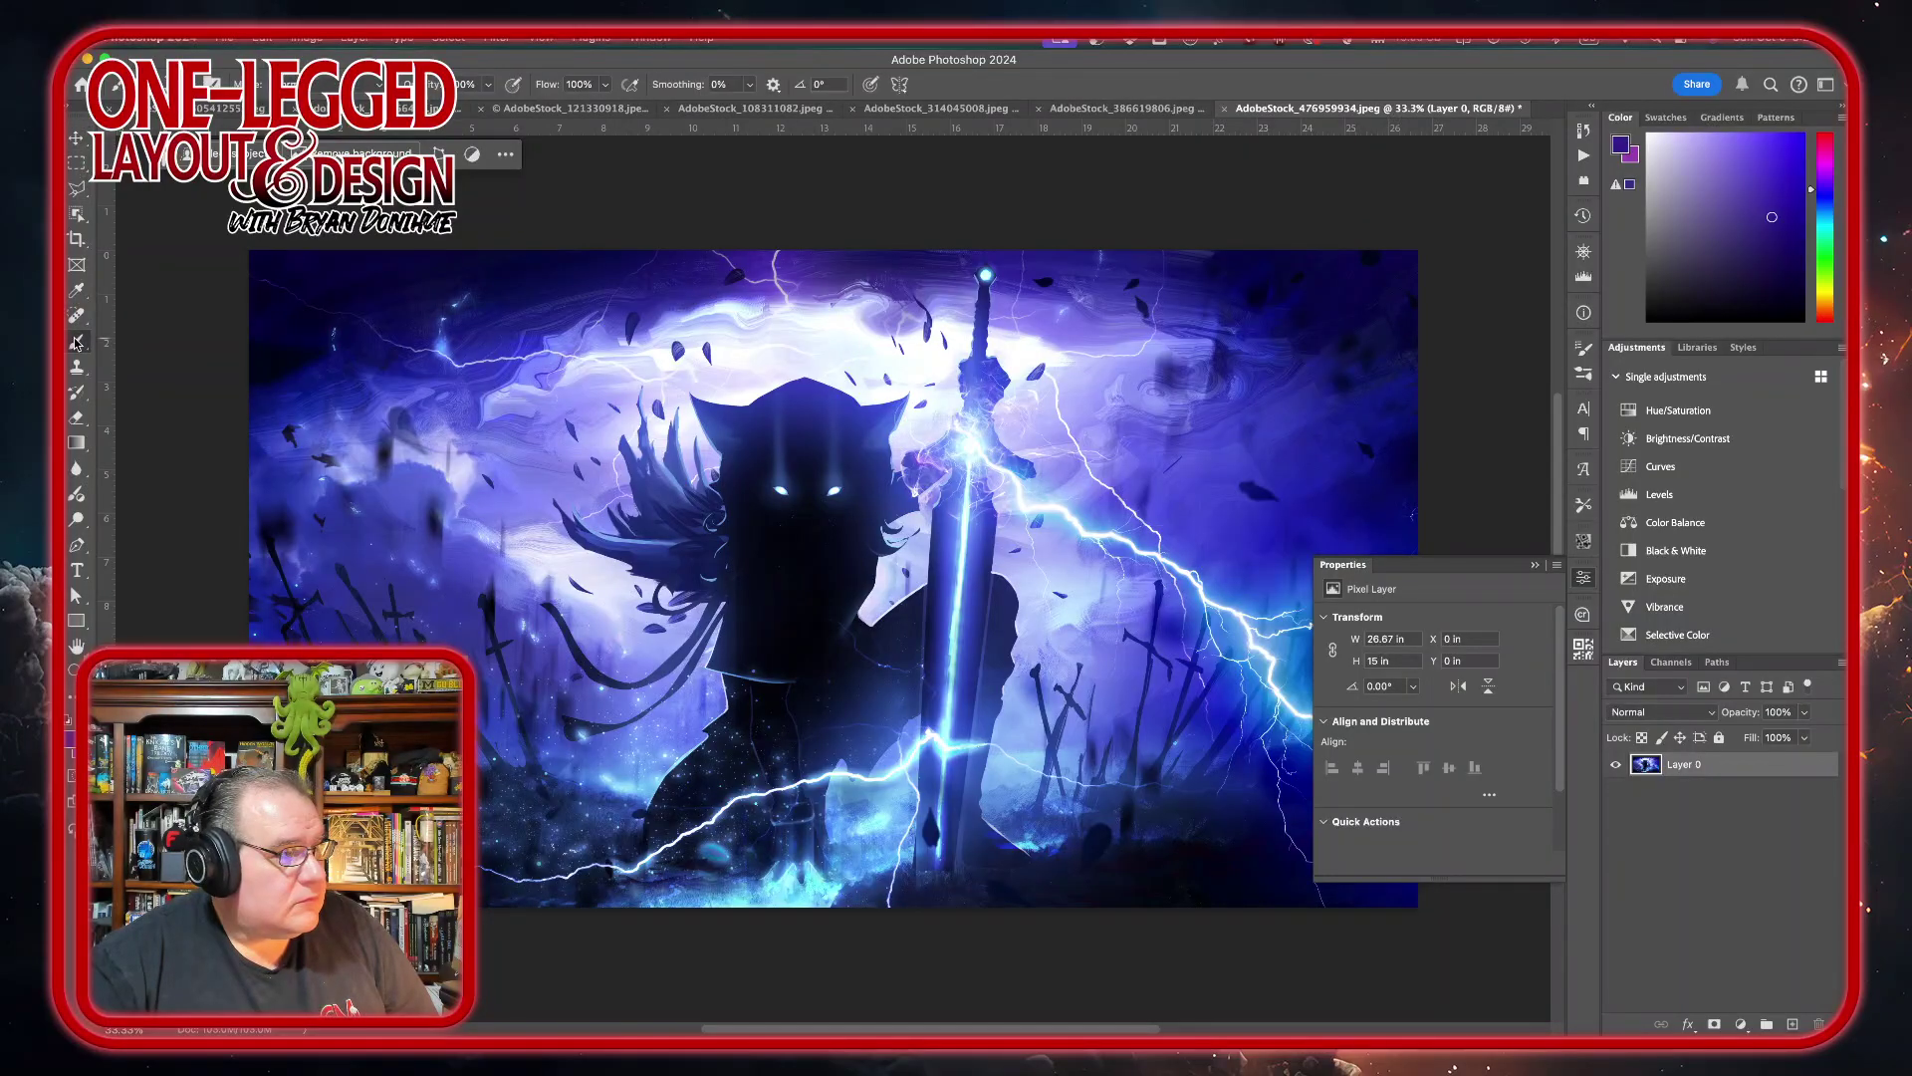
click(1715, 1026)
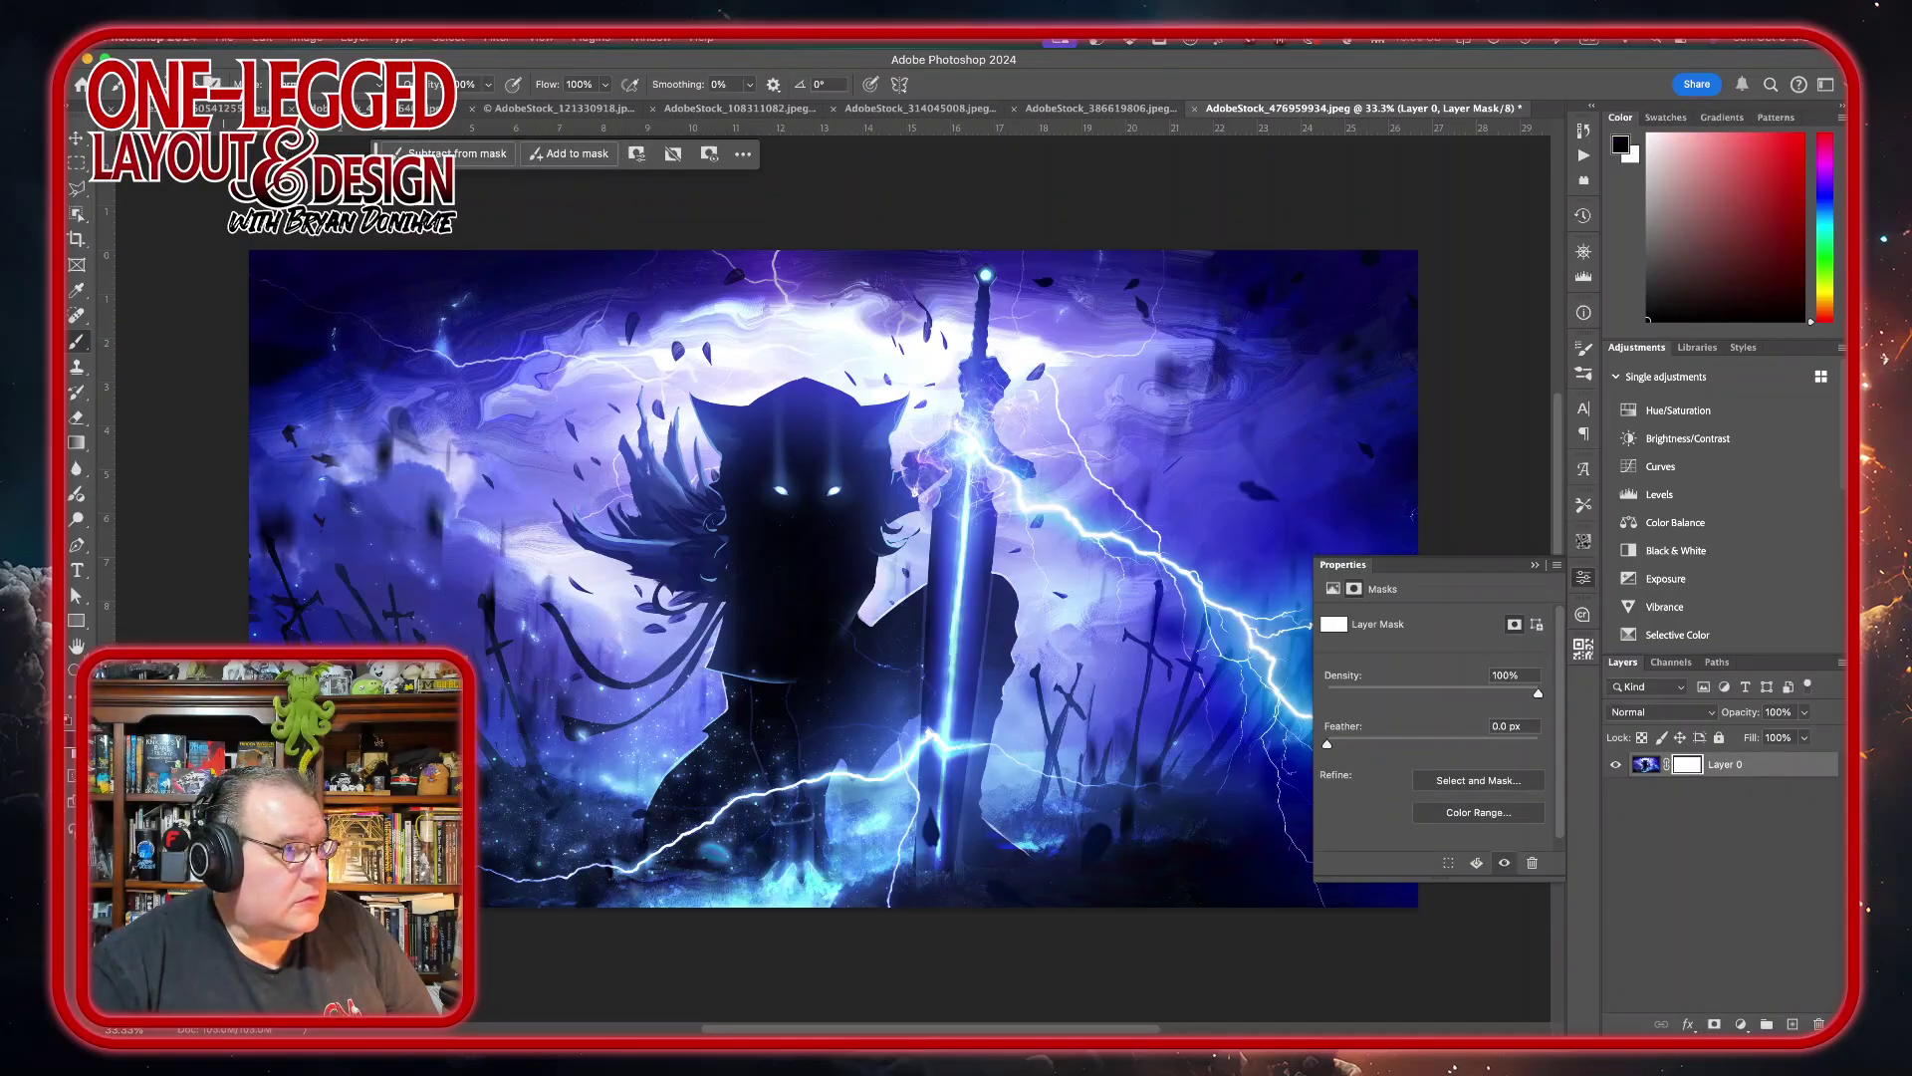
- Mask out a full-height vertical strip of the background beside the warrior's hair with a reduced, rough-edged preset brush
click(183, 85)
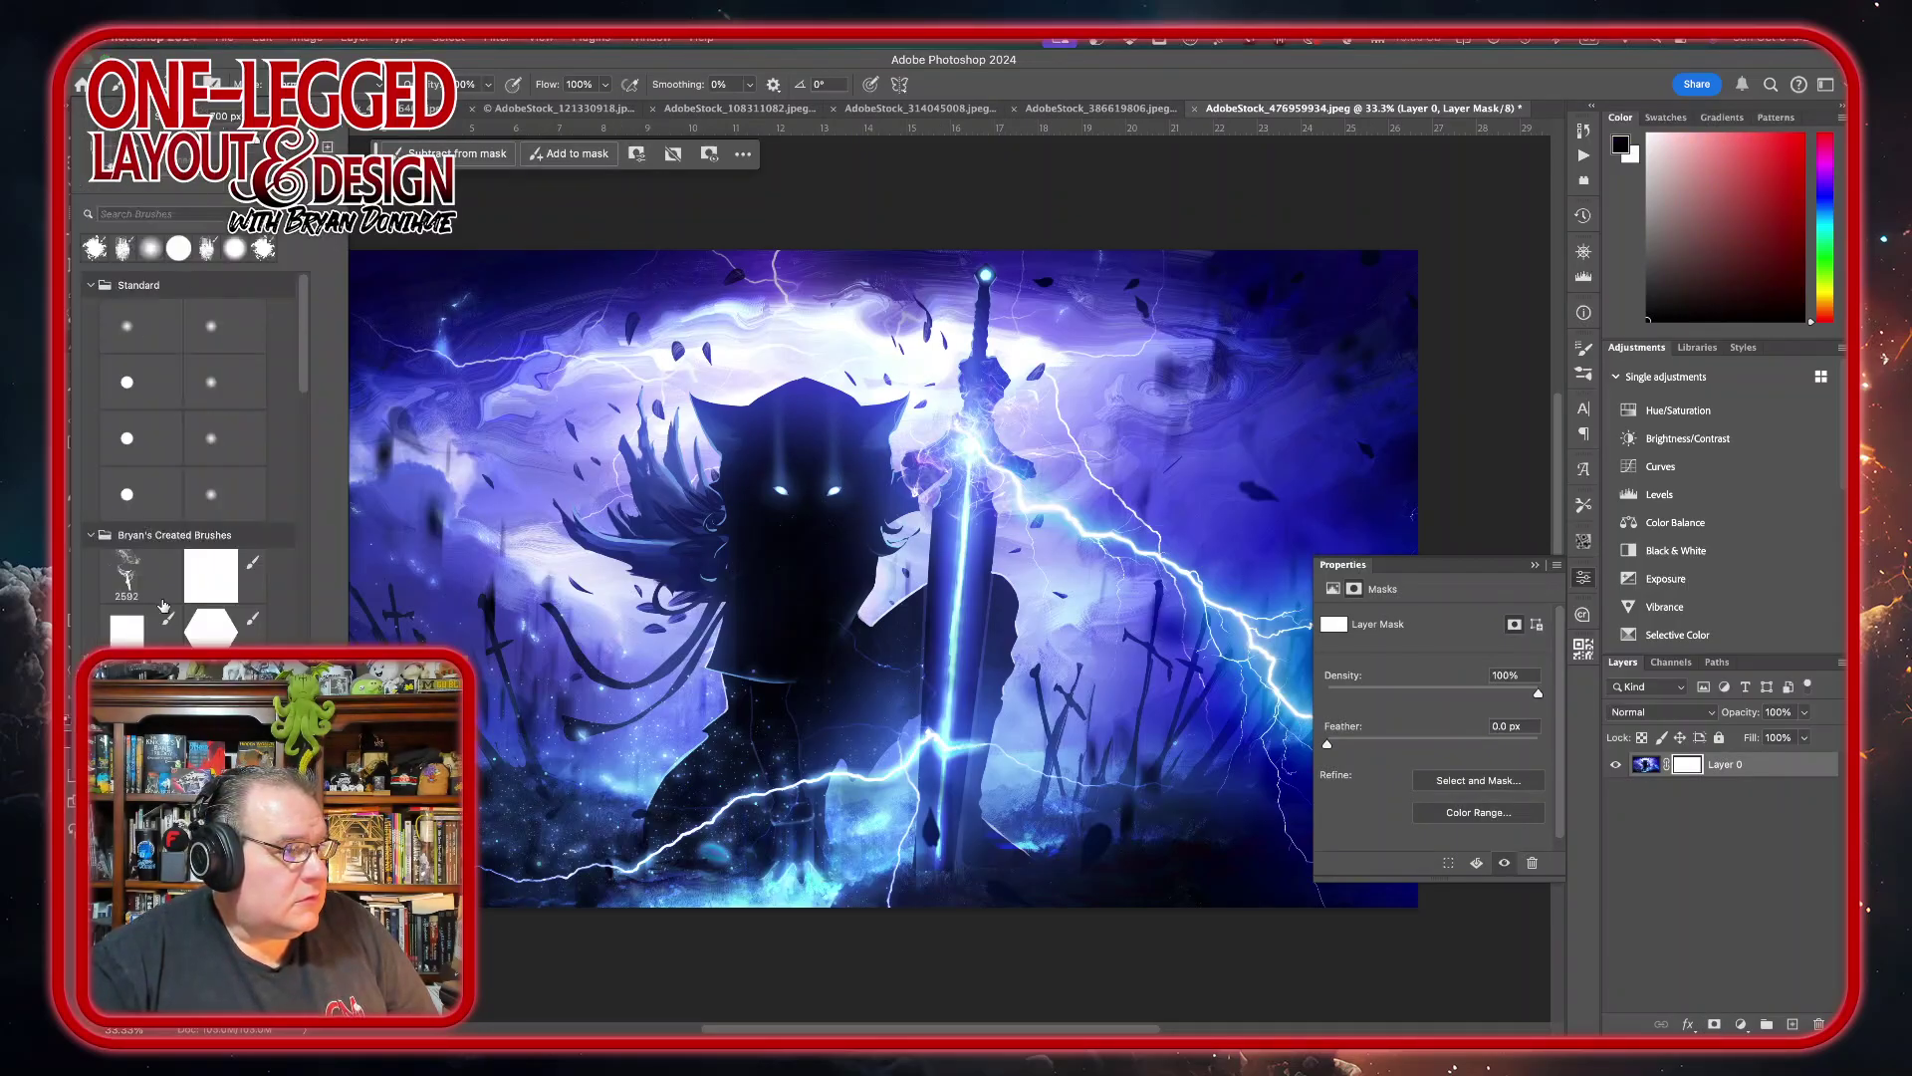
click(117, 251)
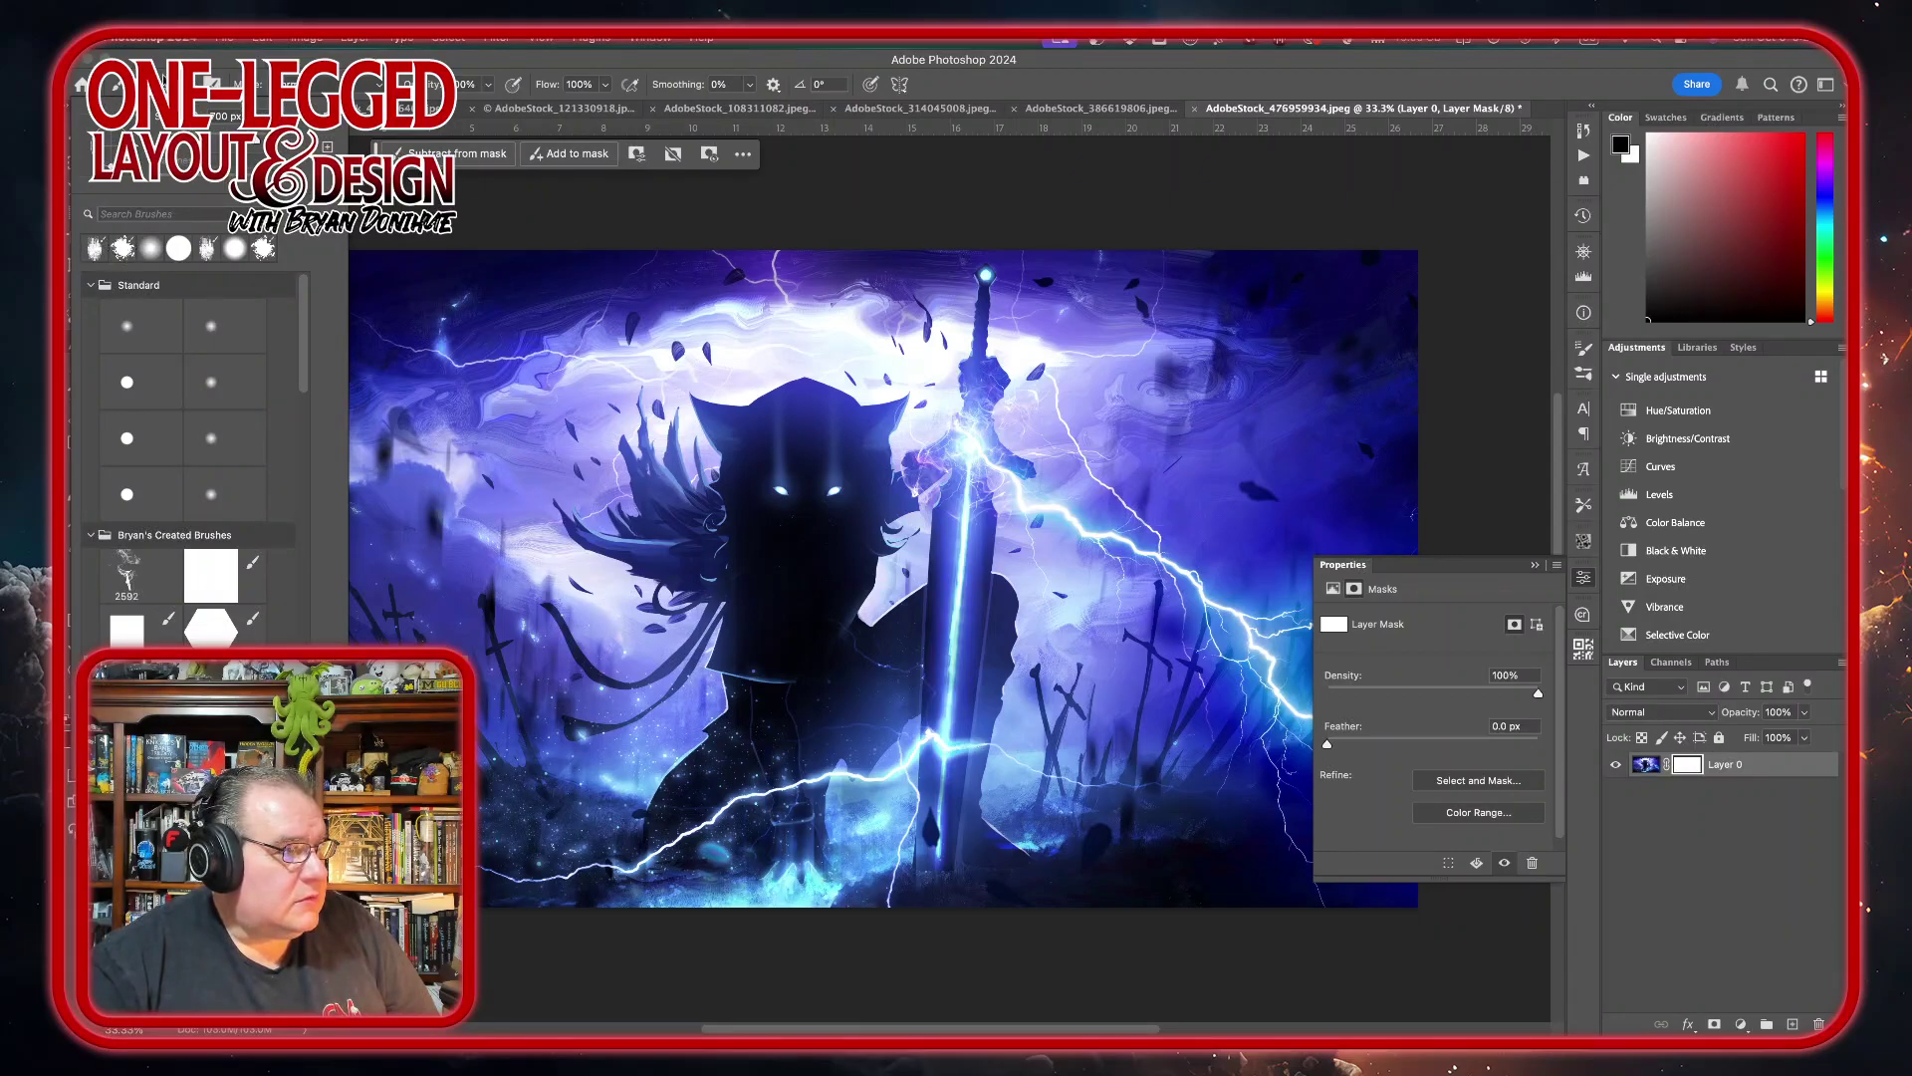
key(Return)
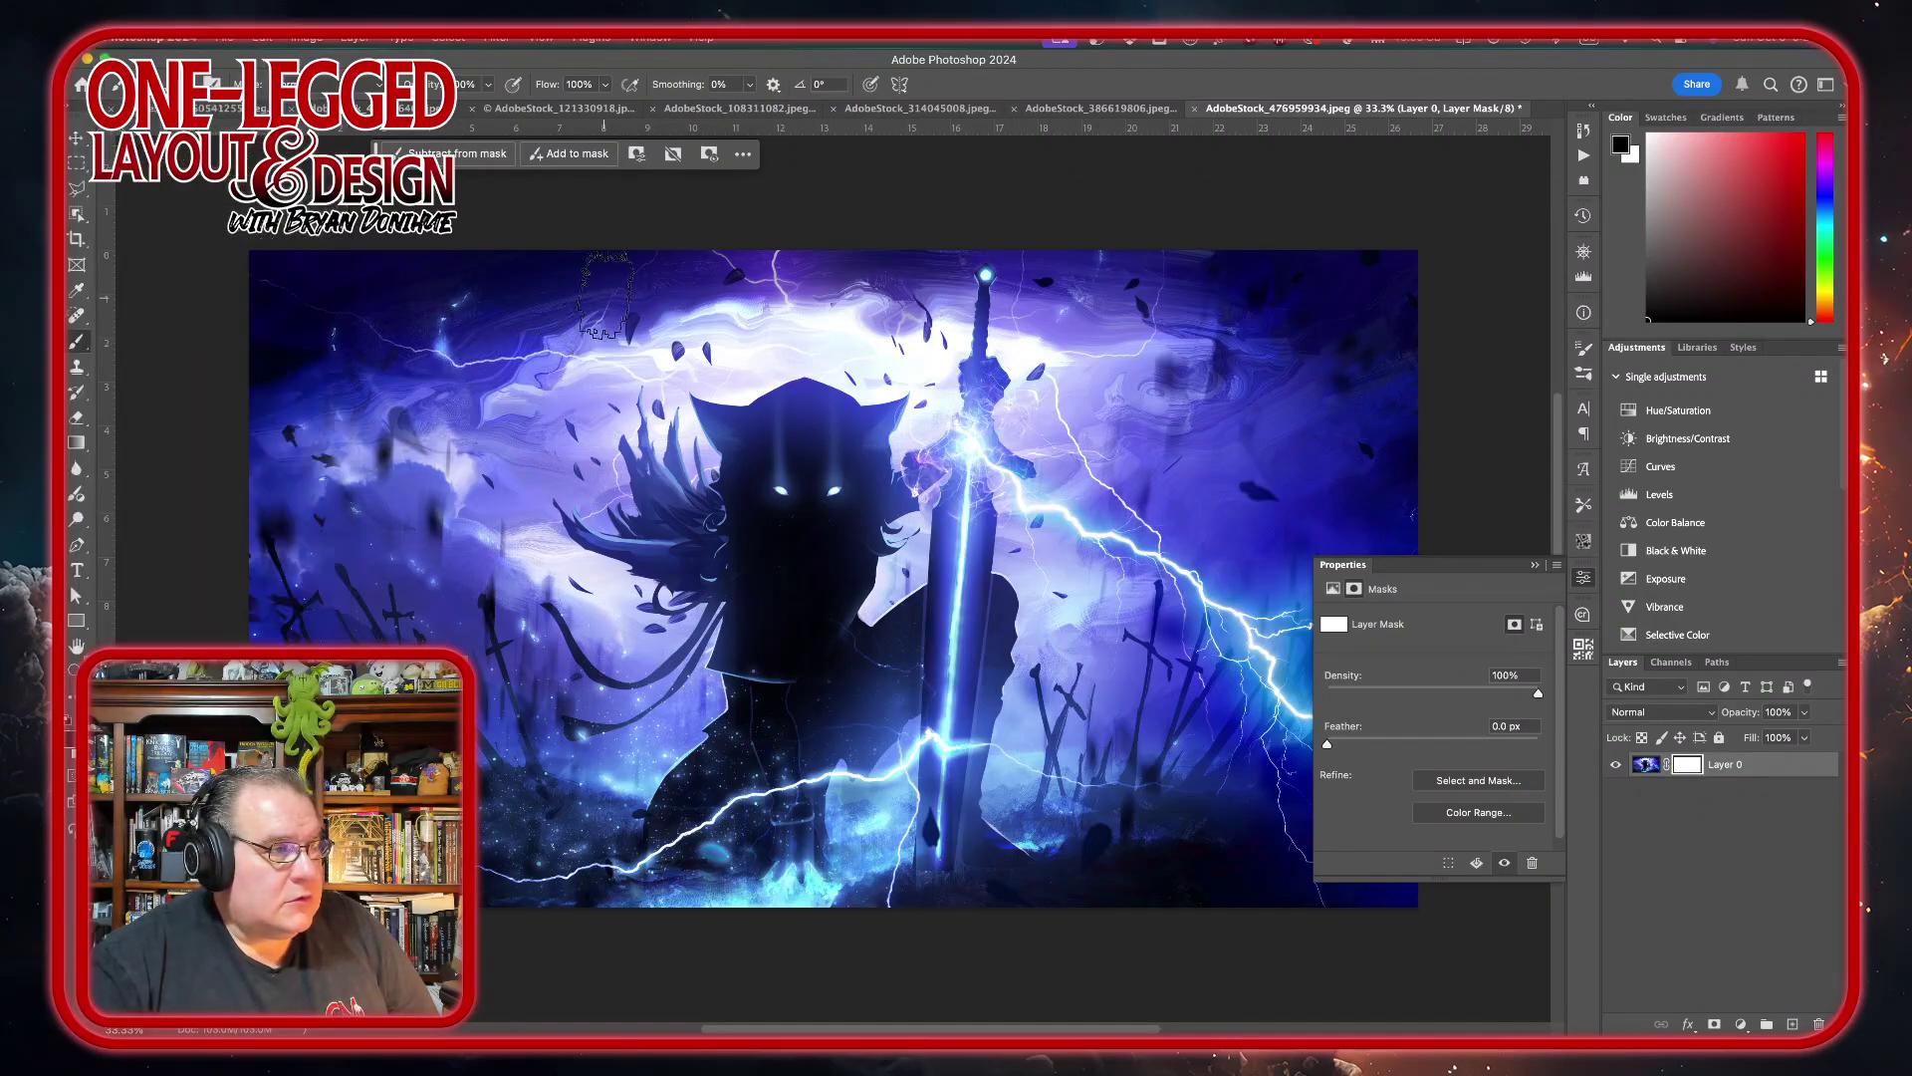
key(bracketleft)
key(bracketleft)
key(bracketleft)
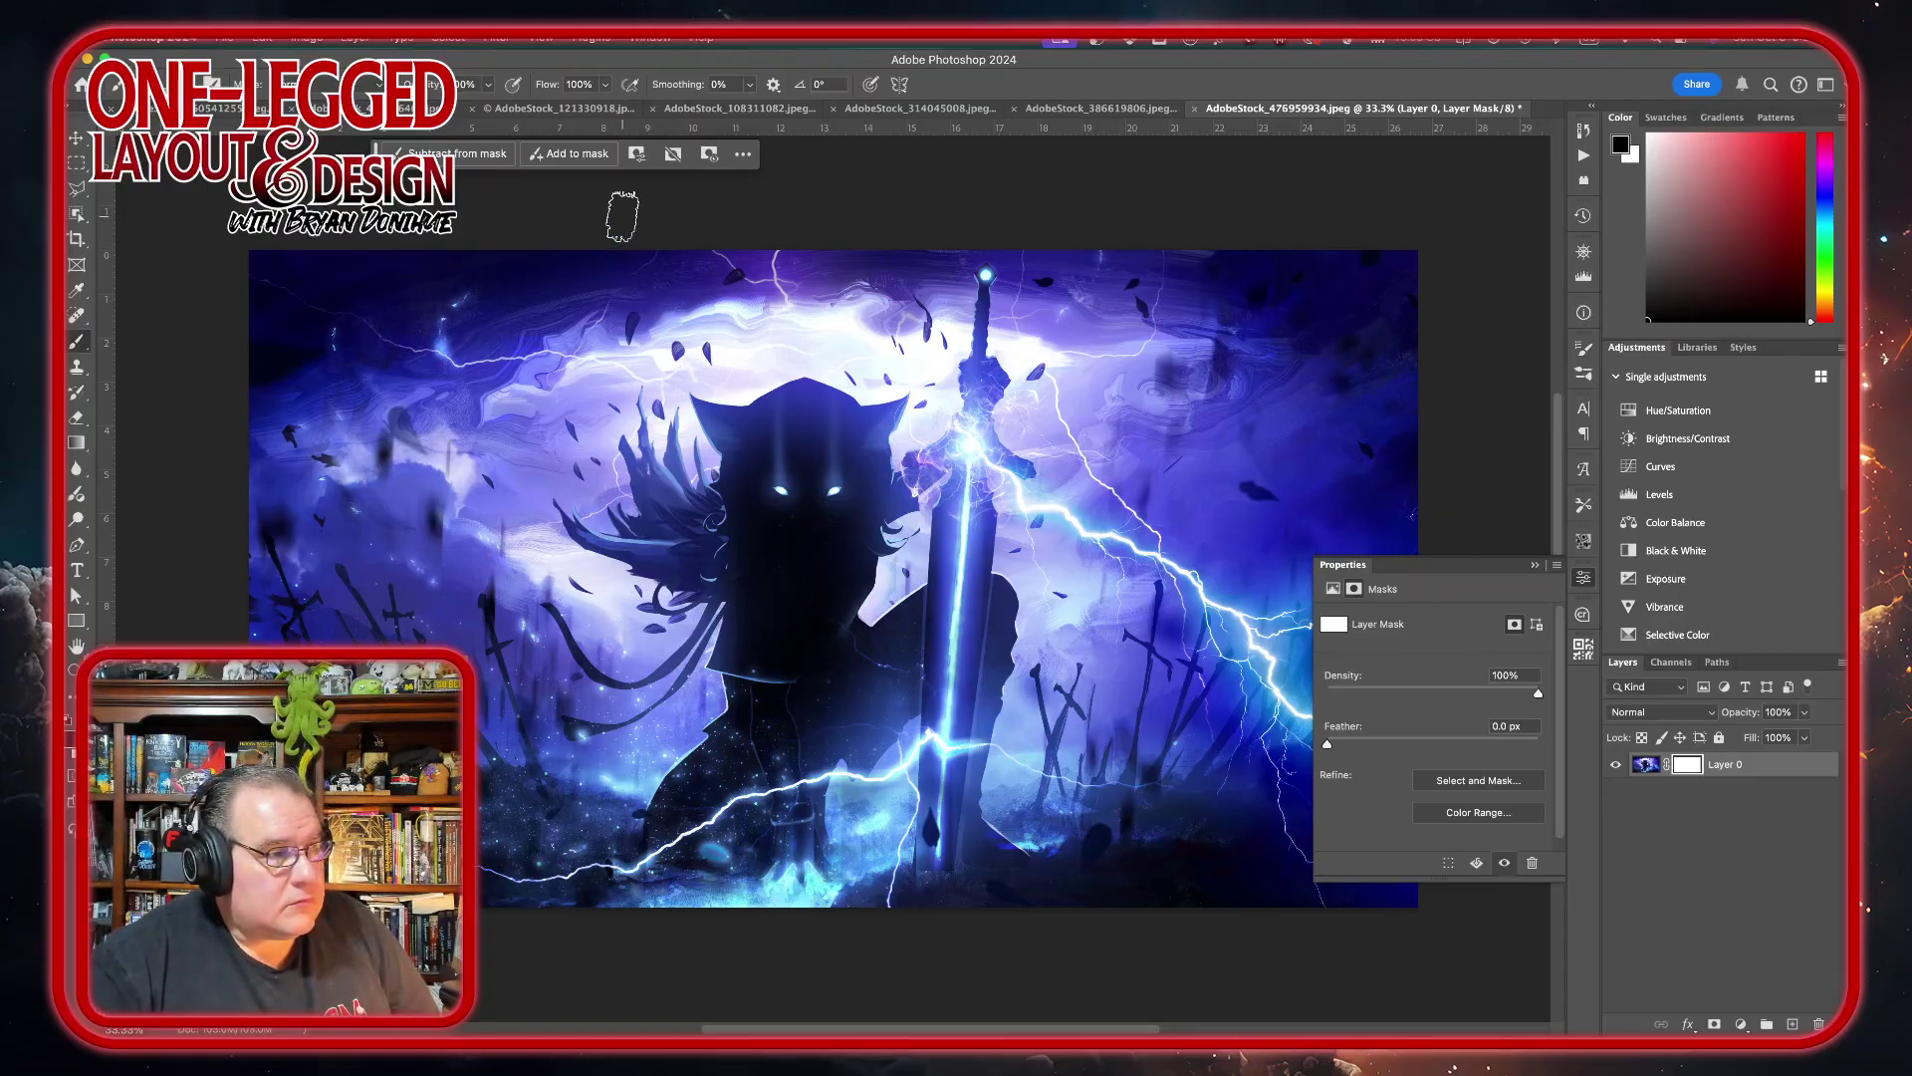
mouse_move(604, 515)
mouse_down()
mouse_move(583, 557)
mouse_move(578, 259)
mouse_move(647, 558)
mouse_move(587, 896)
mouse_move(548, 468)
mouse_move(558, 328)
mouse_move(552, 901)
mouse_move(588, 225)
mouse_up()
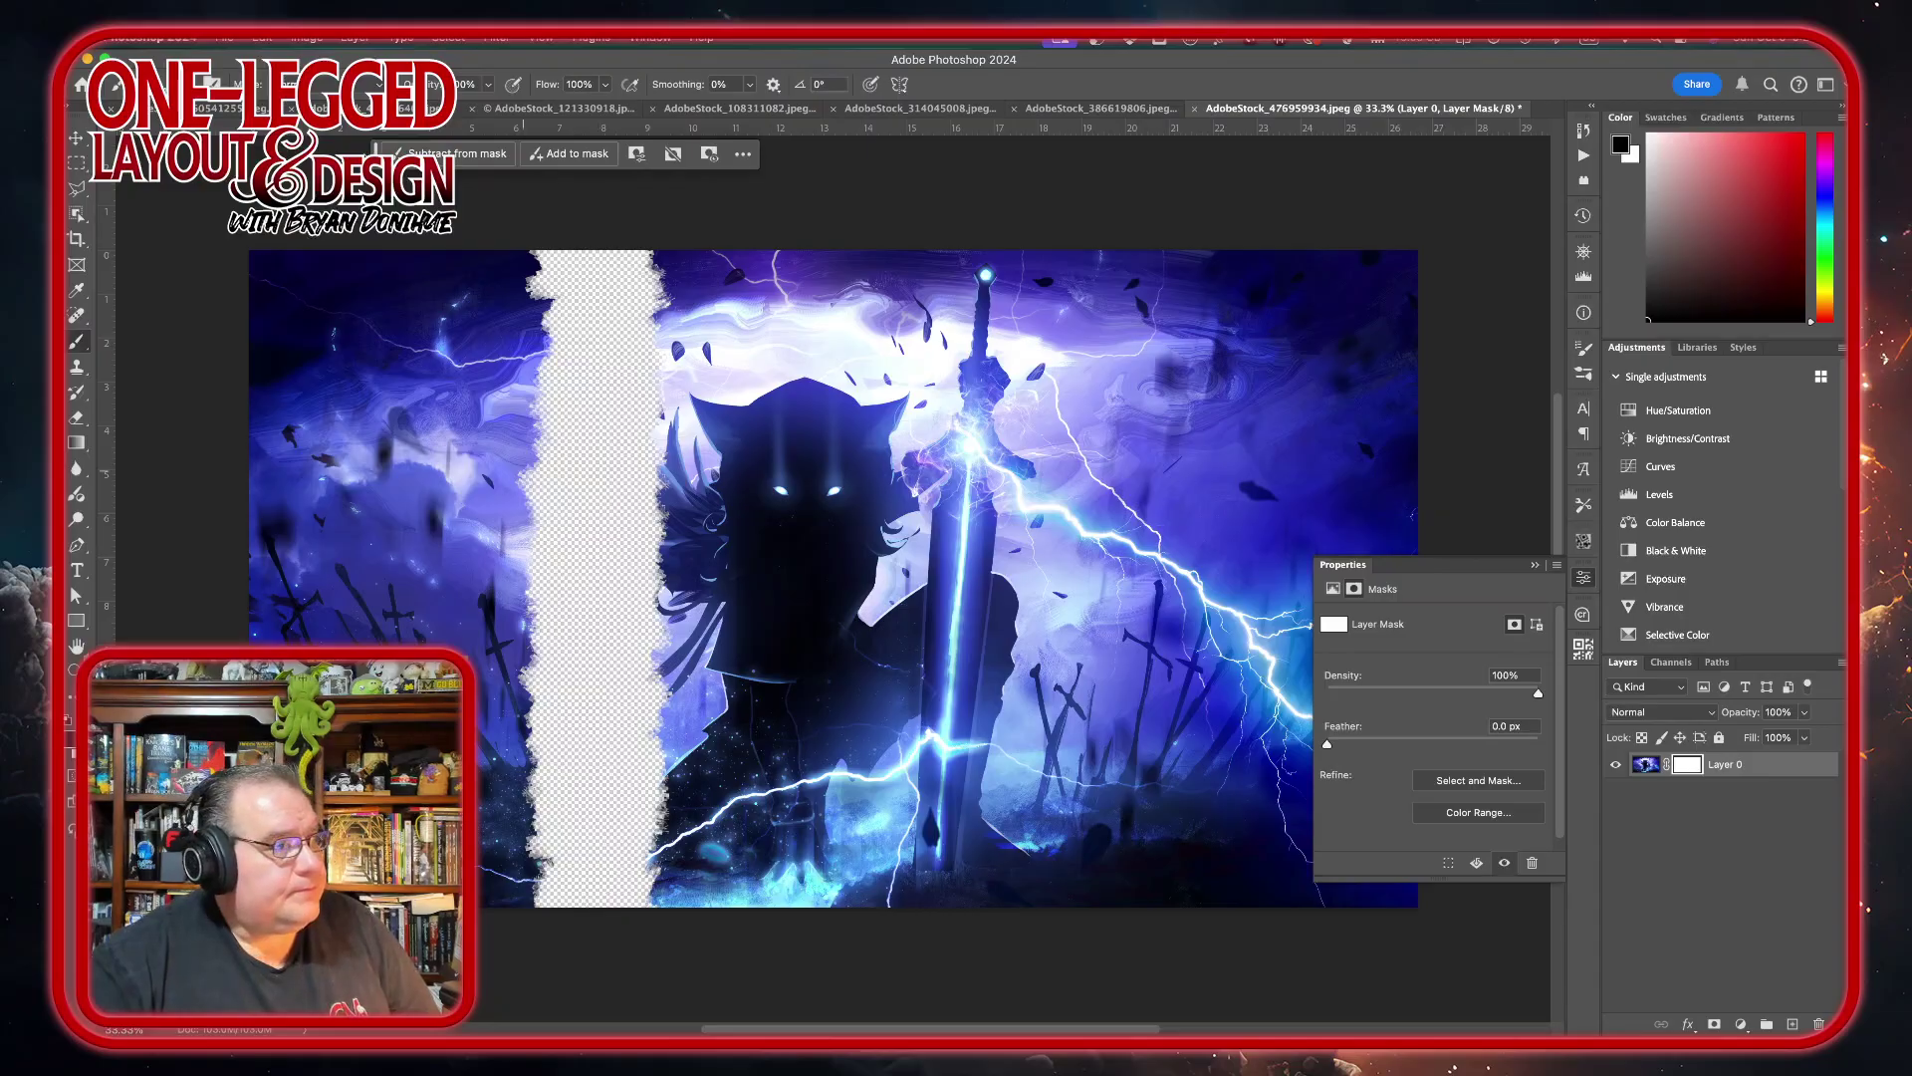
- Crop the masked artwork around the dark figure and sword to about 11.13 by 15 inches, cutting off the outer background
click(77, 238)
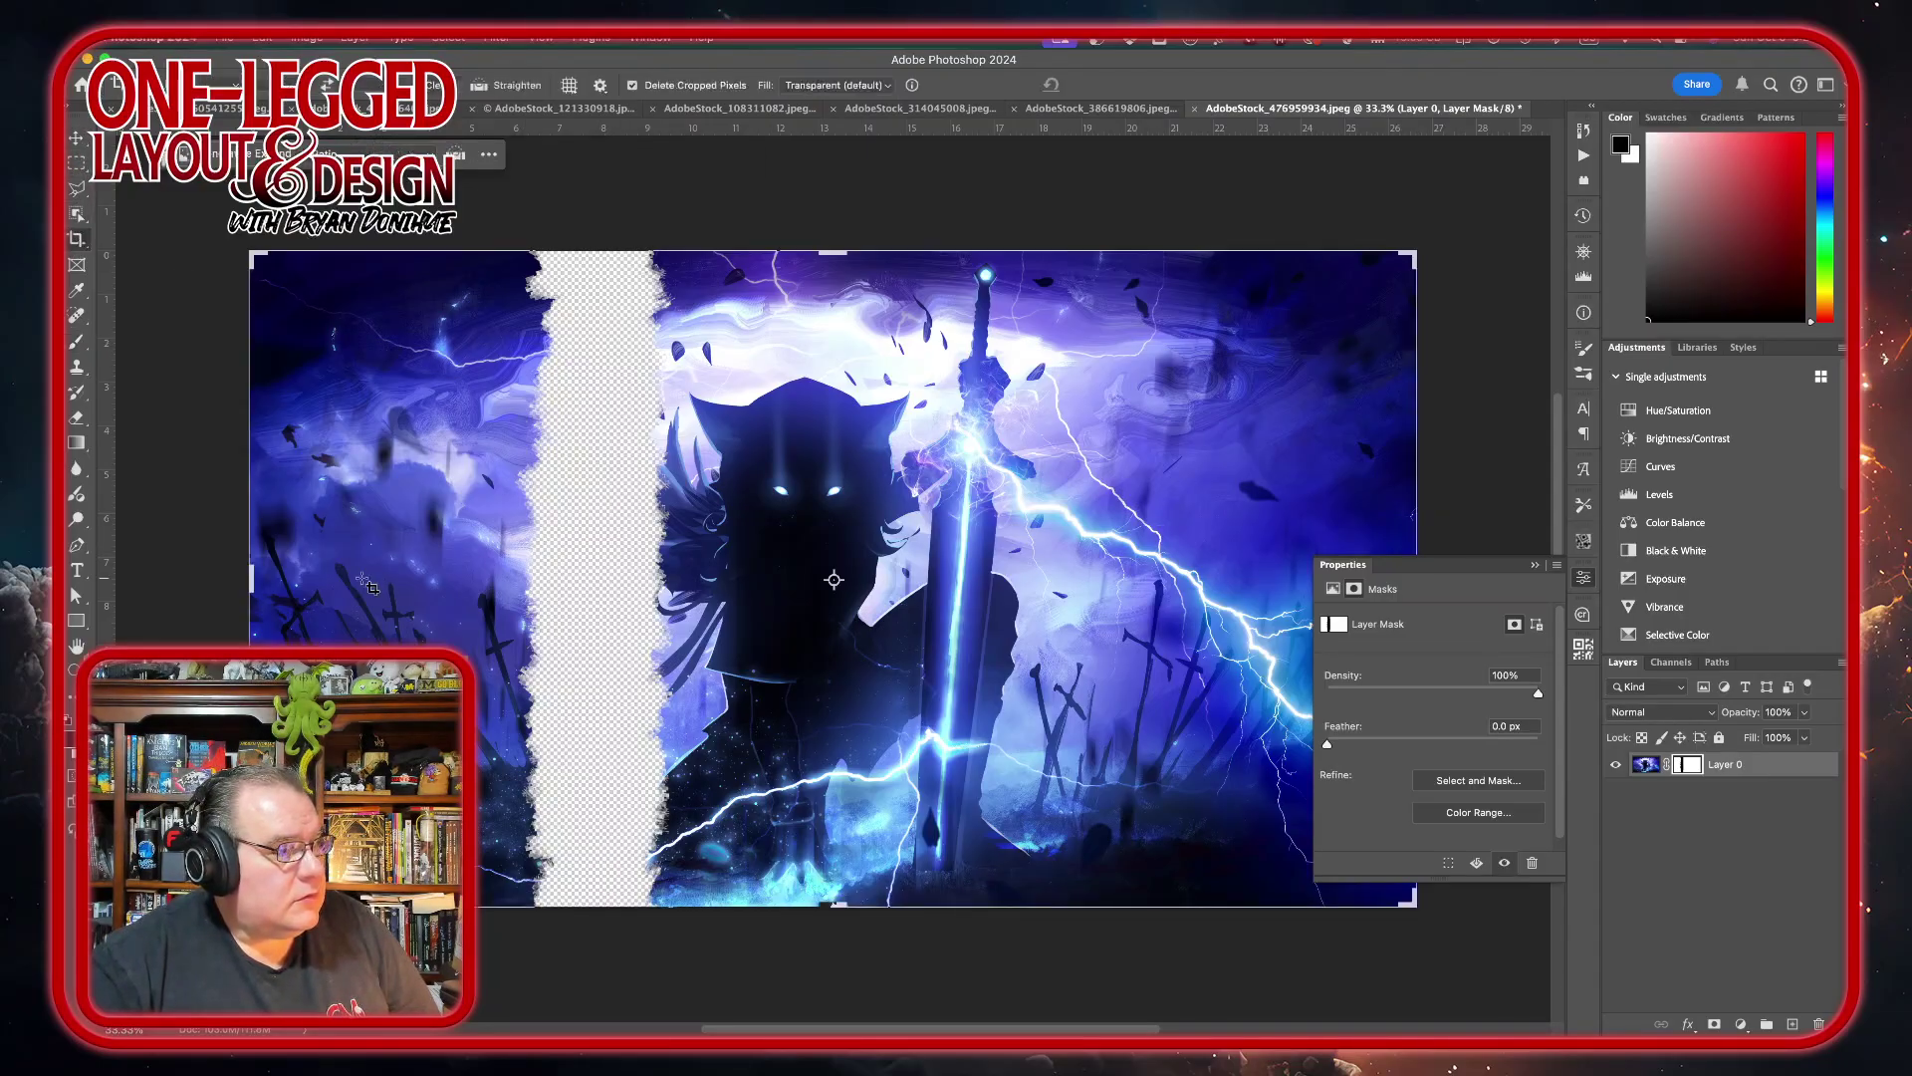
drag(243, 578, 486, 609)
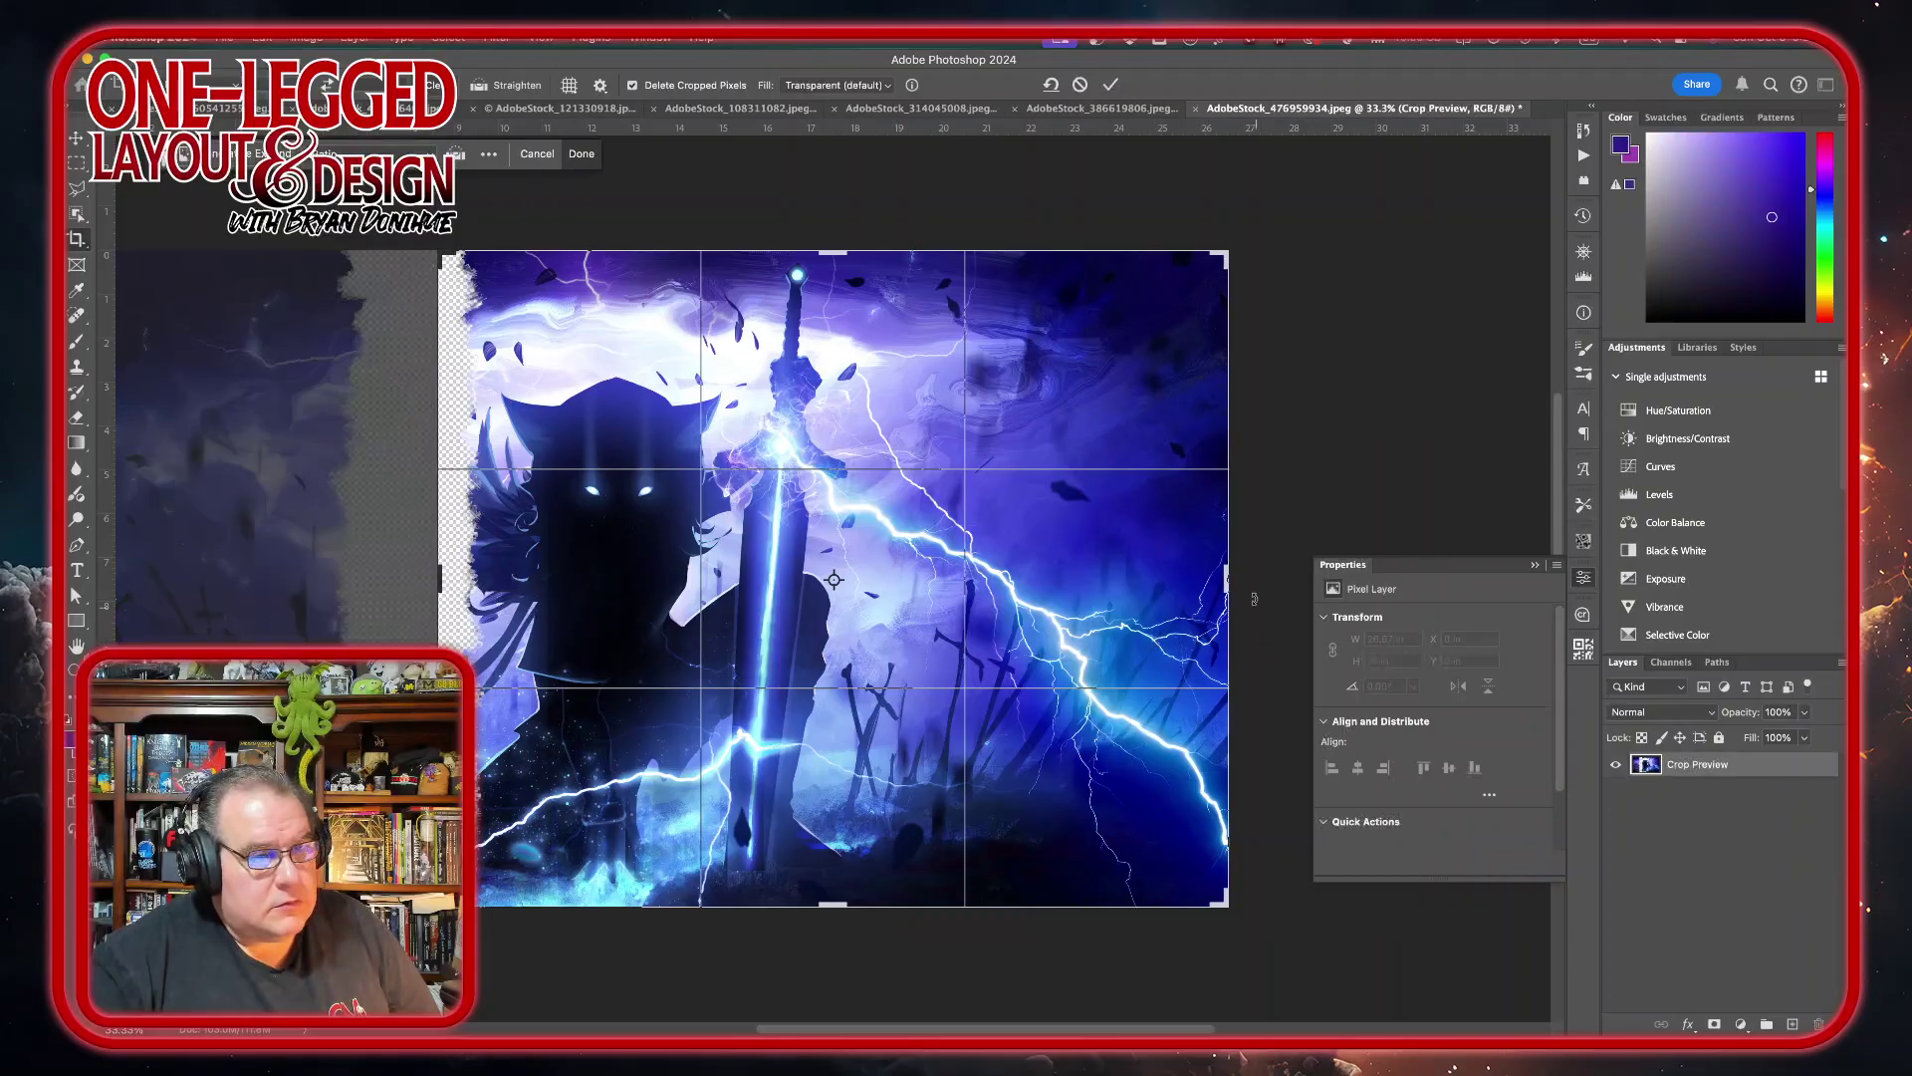
drag(1233, 576, 1089, 575)
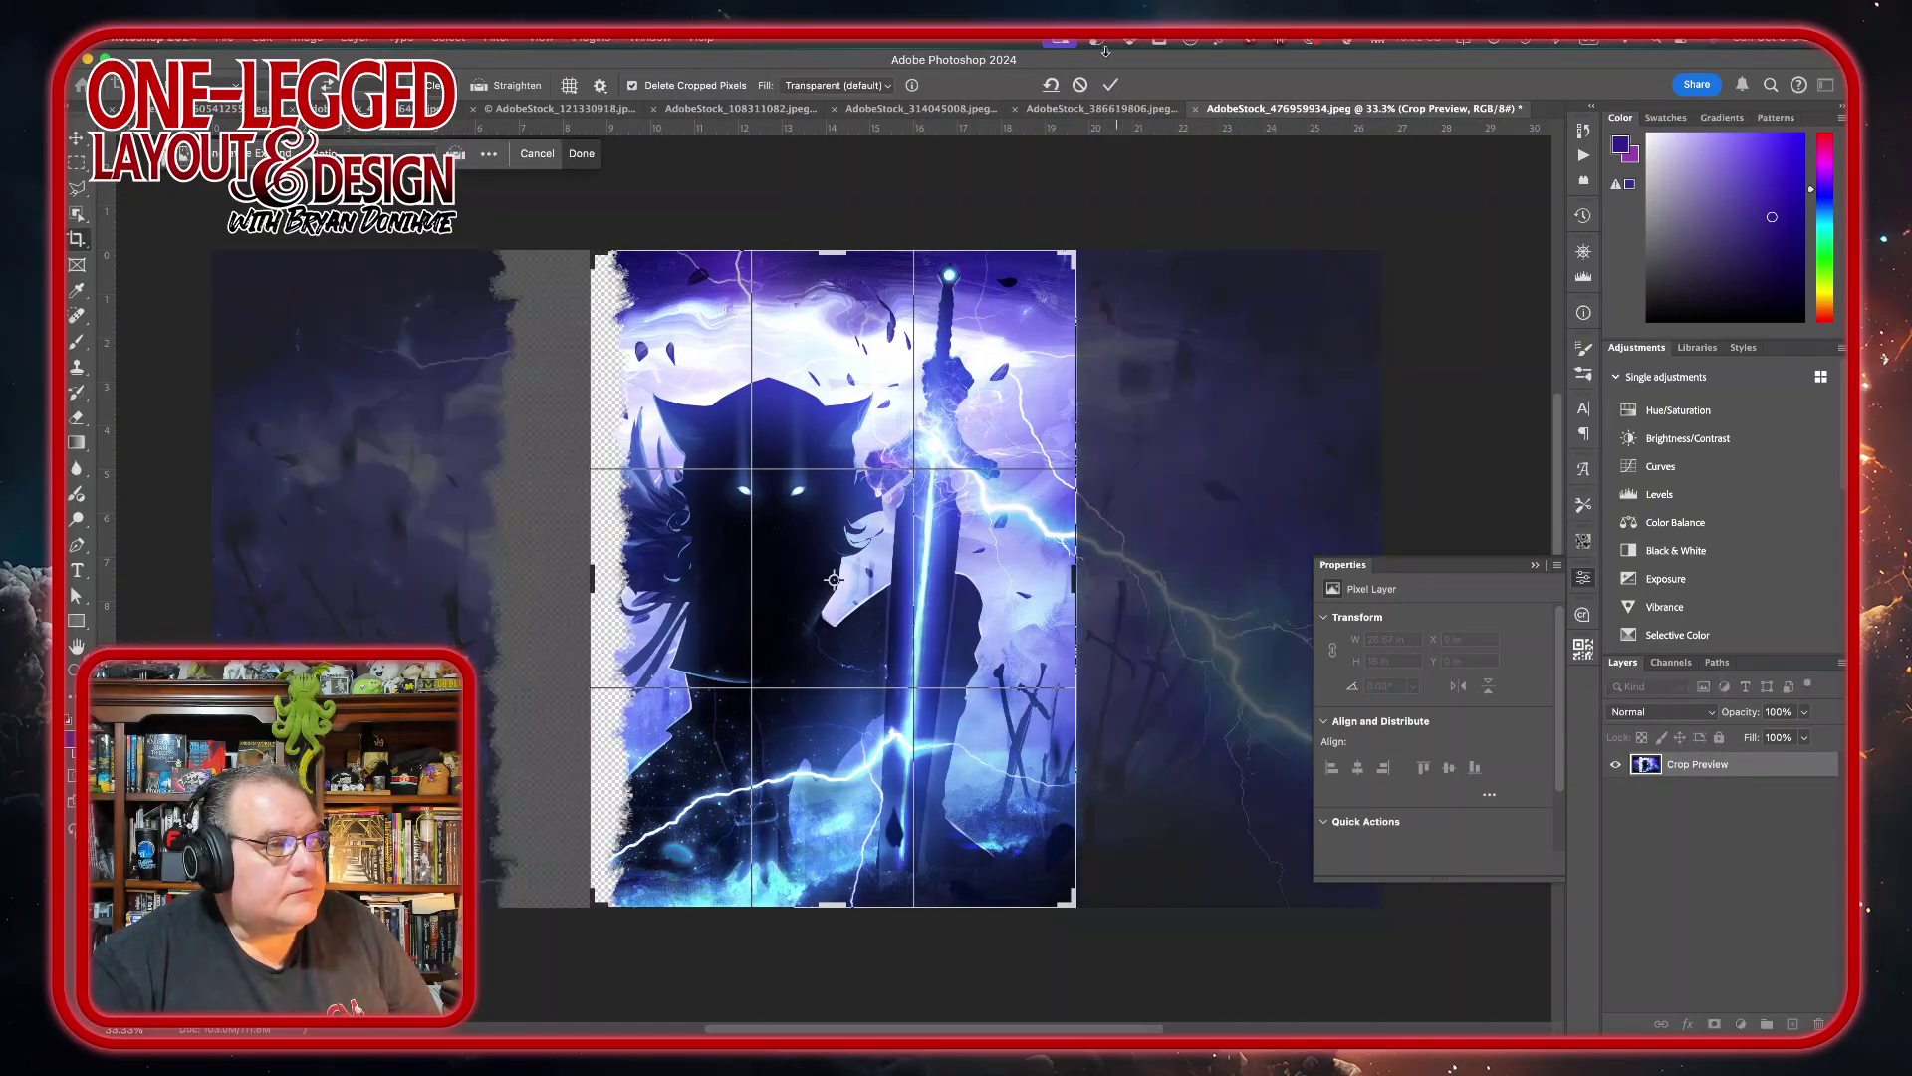
click(1113, 85)
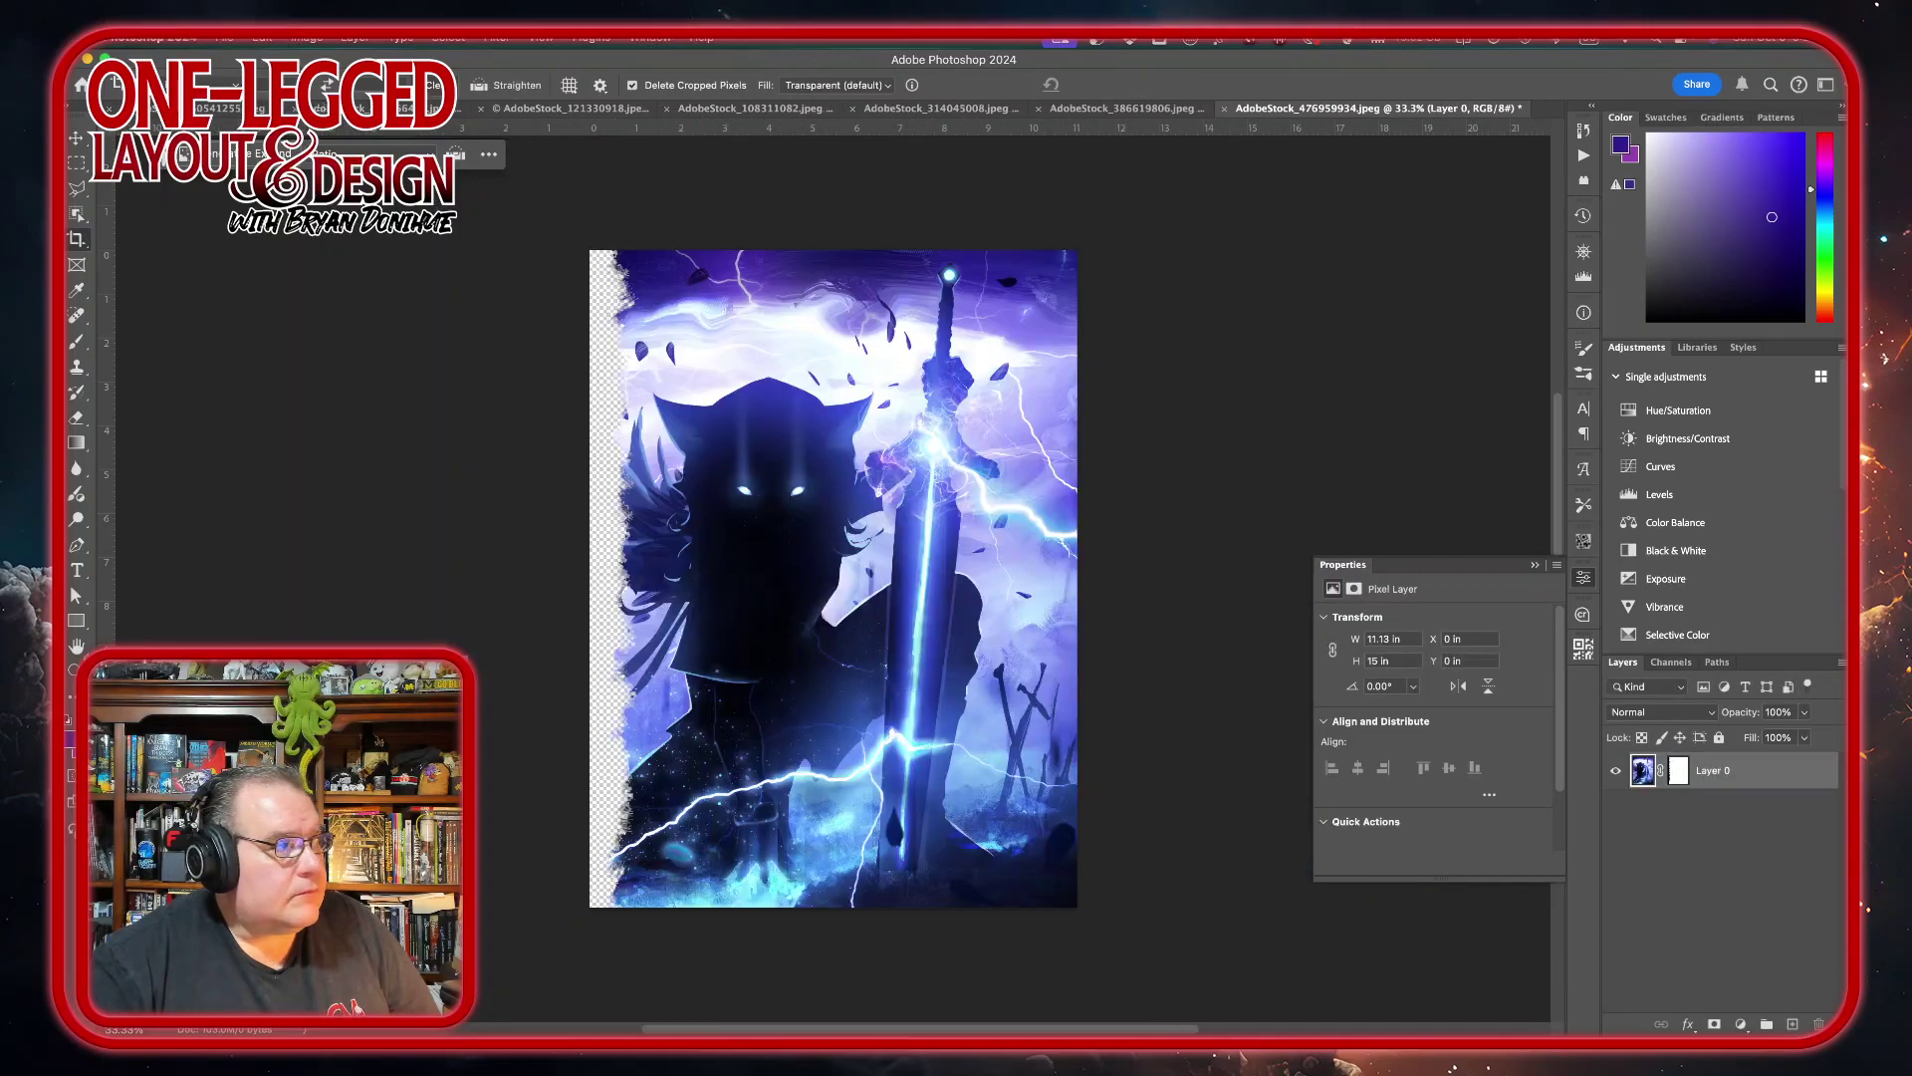
- Set up an Export As of the cropped artwork in PNG format with transparency at 33% scale
click(214, 40)
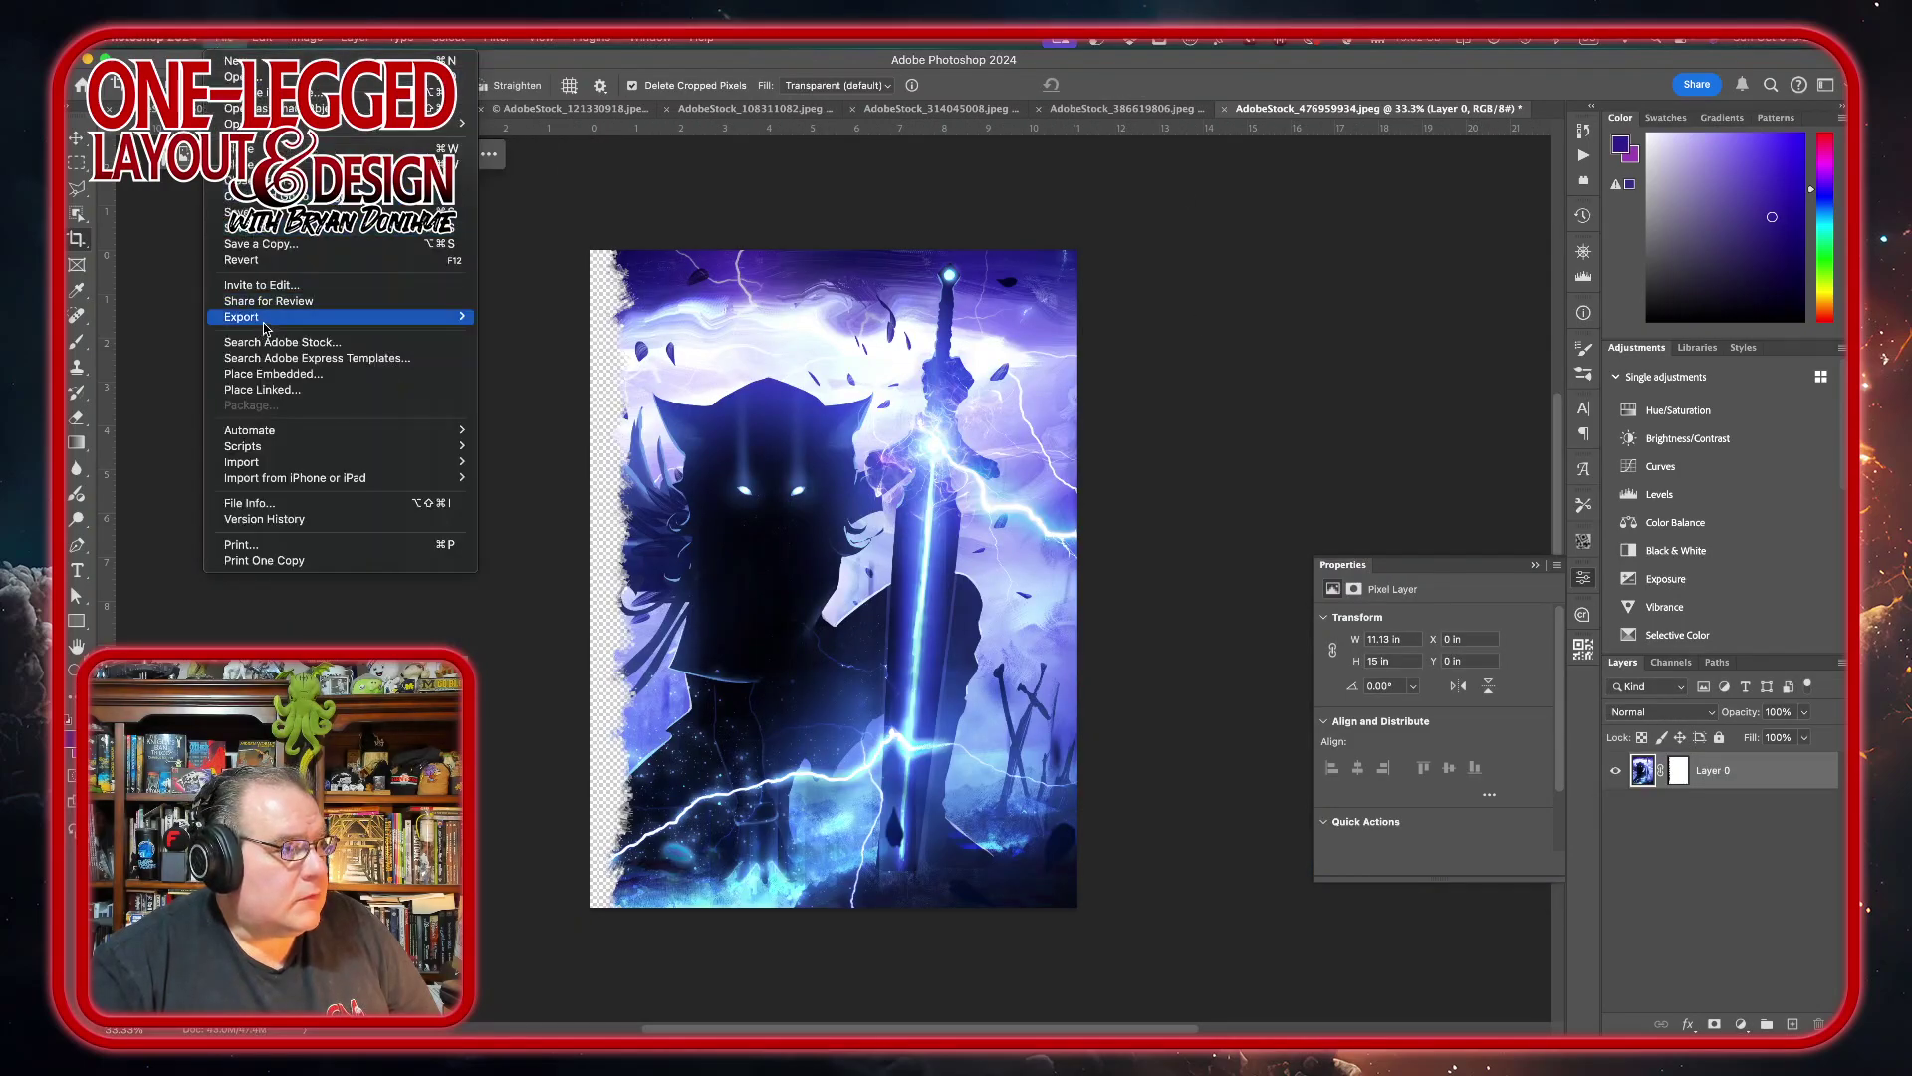
mouse_move(398, 317)
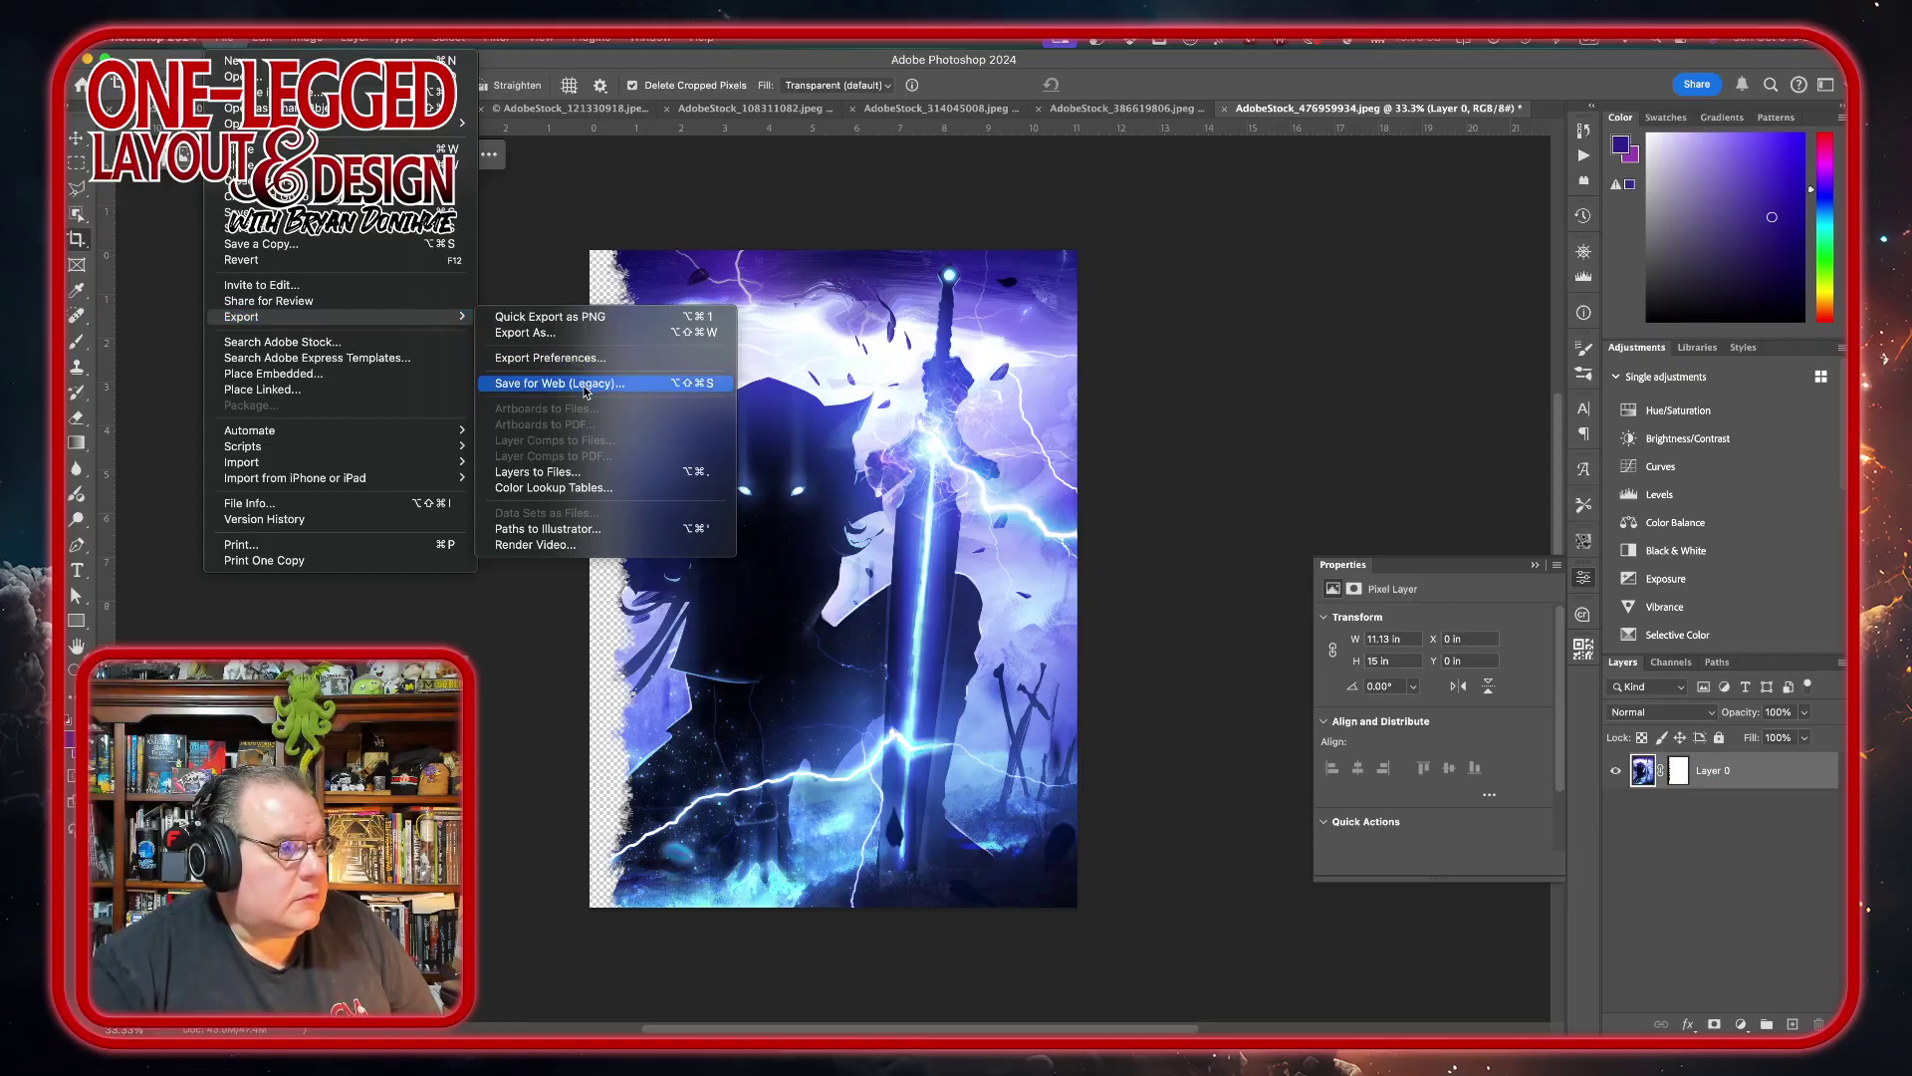
click(602, 333)
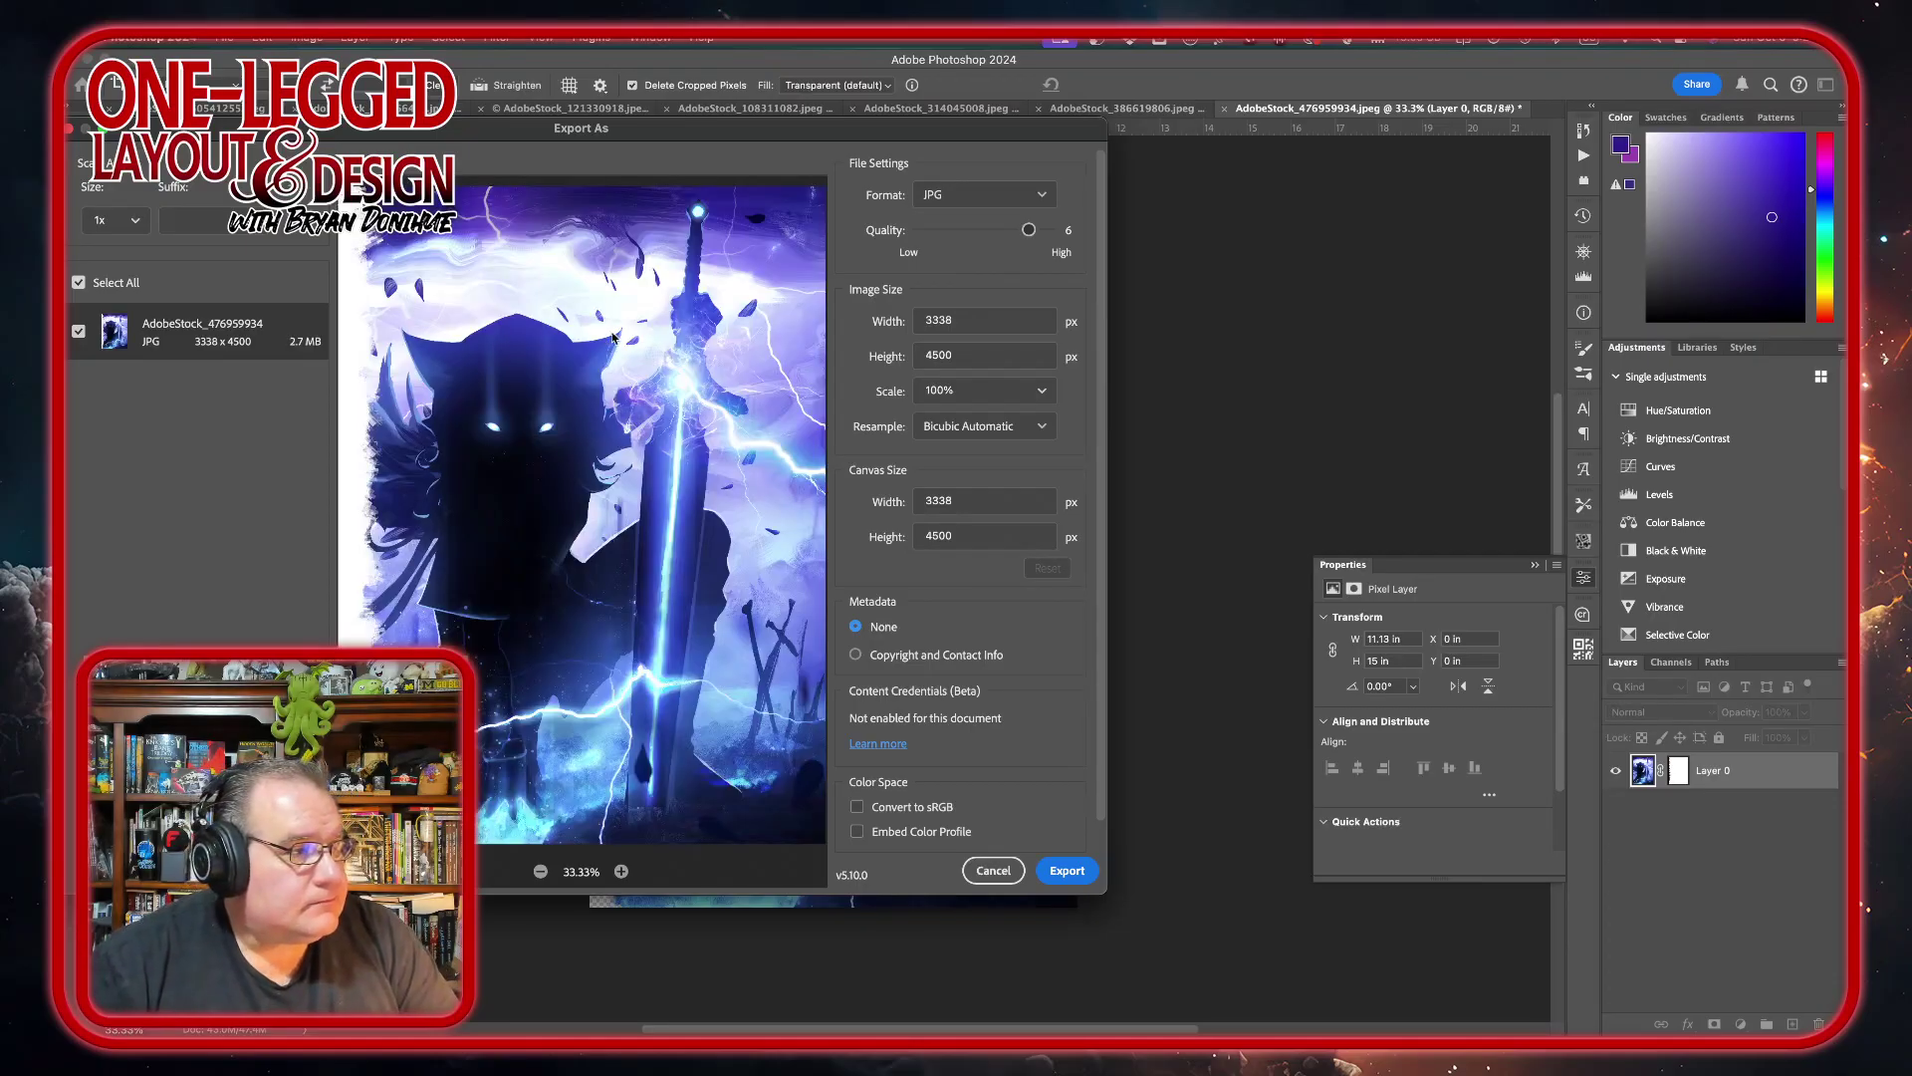
click(1042, 198)
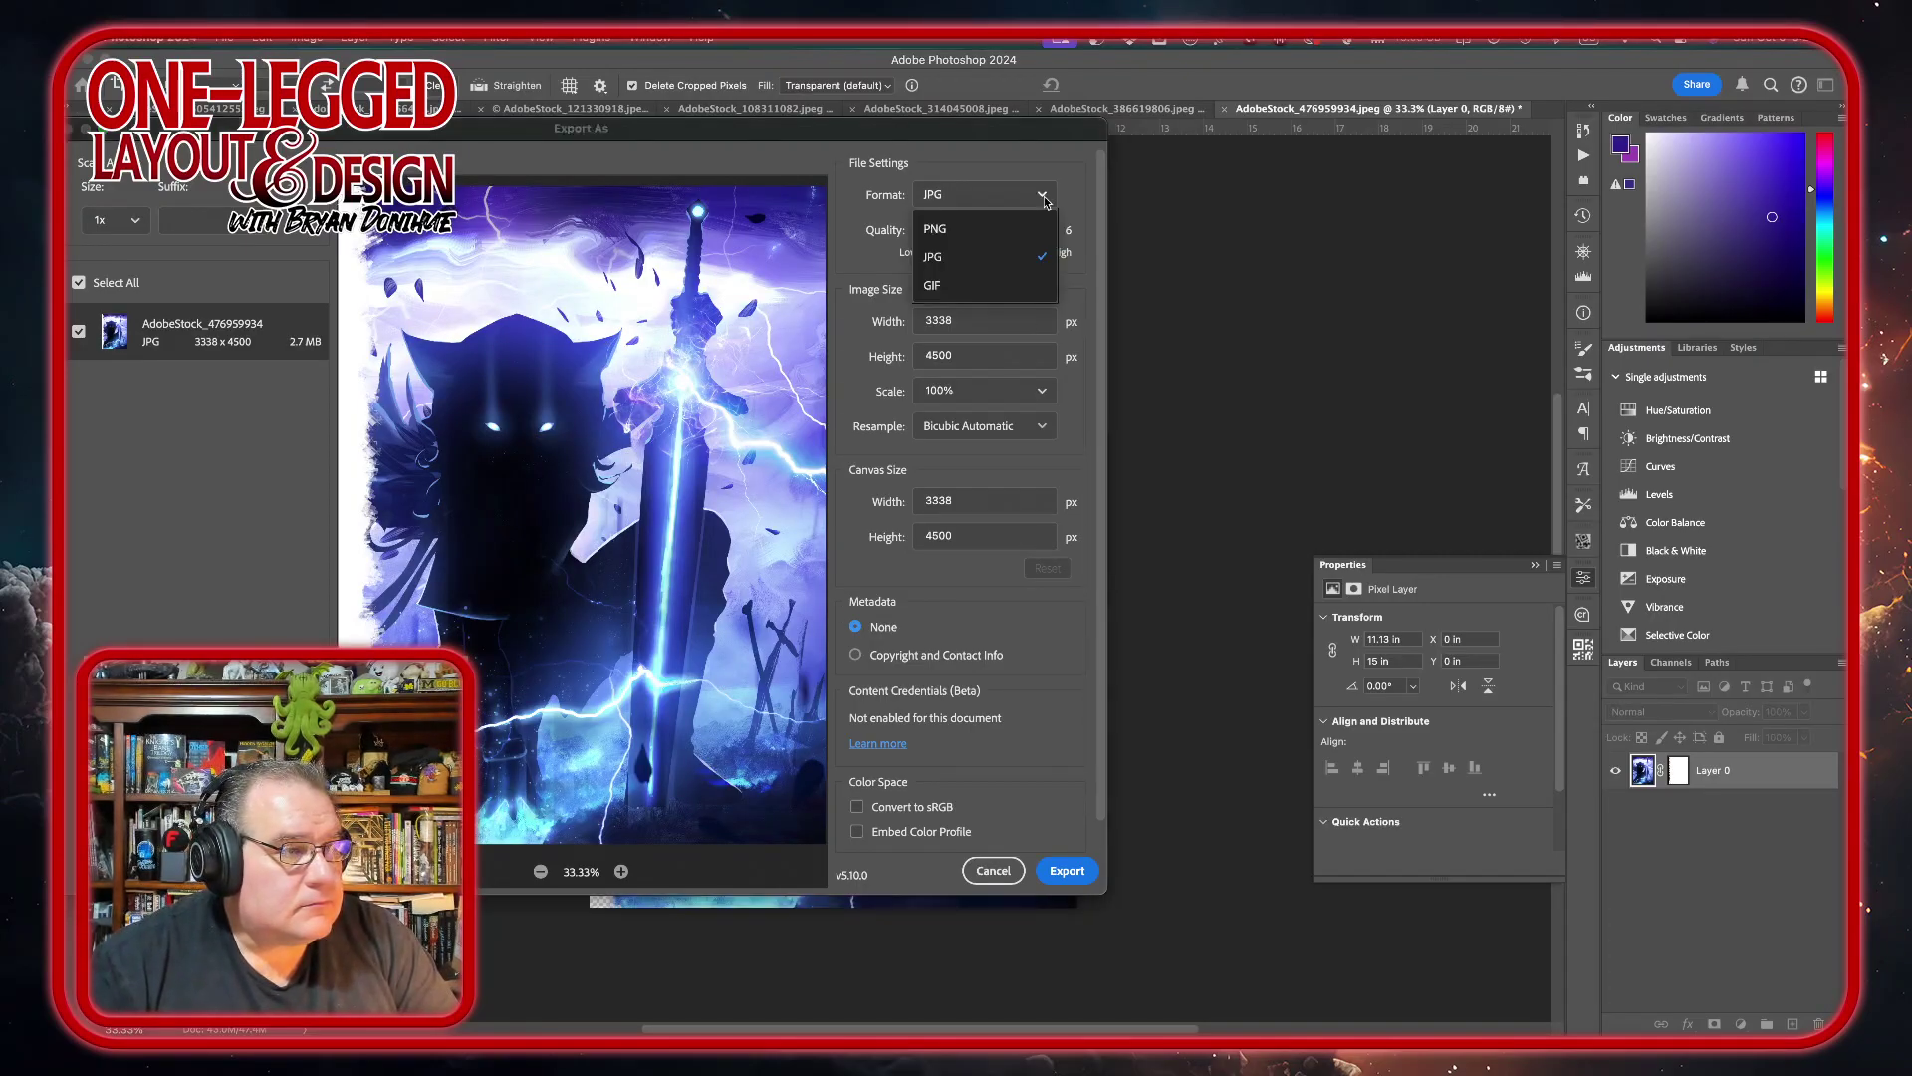
click(990, 228)
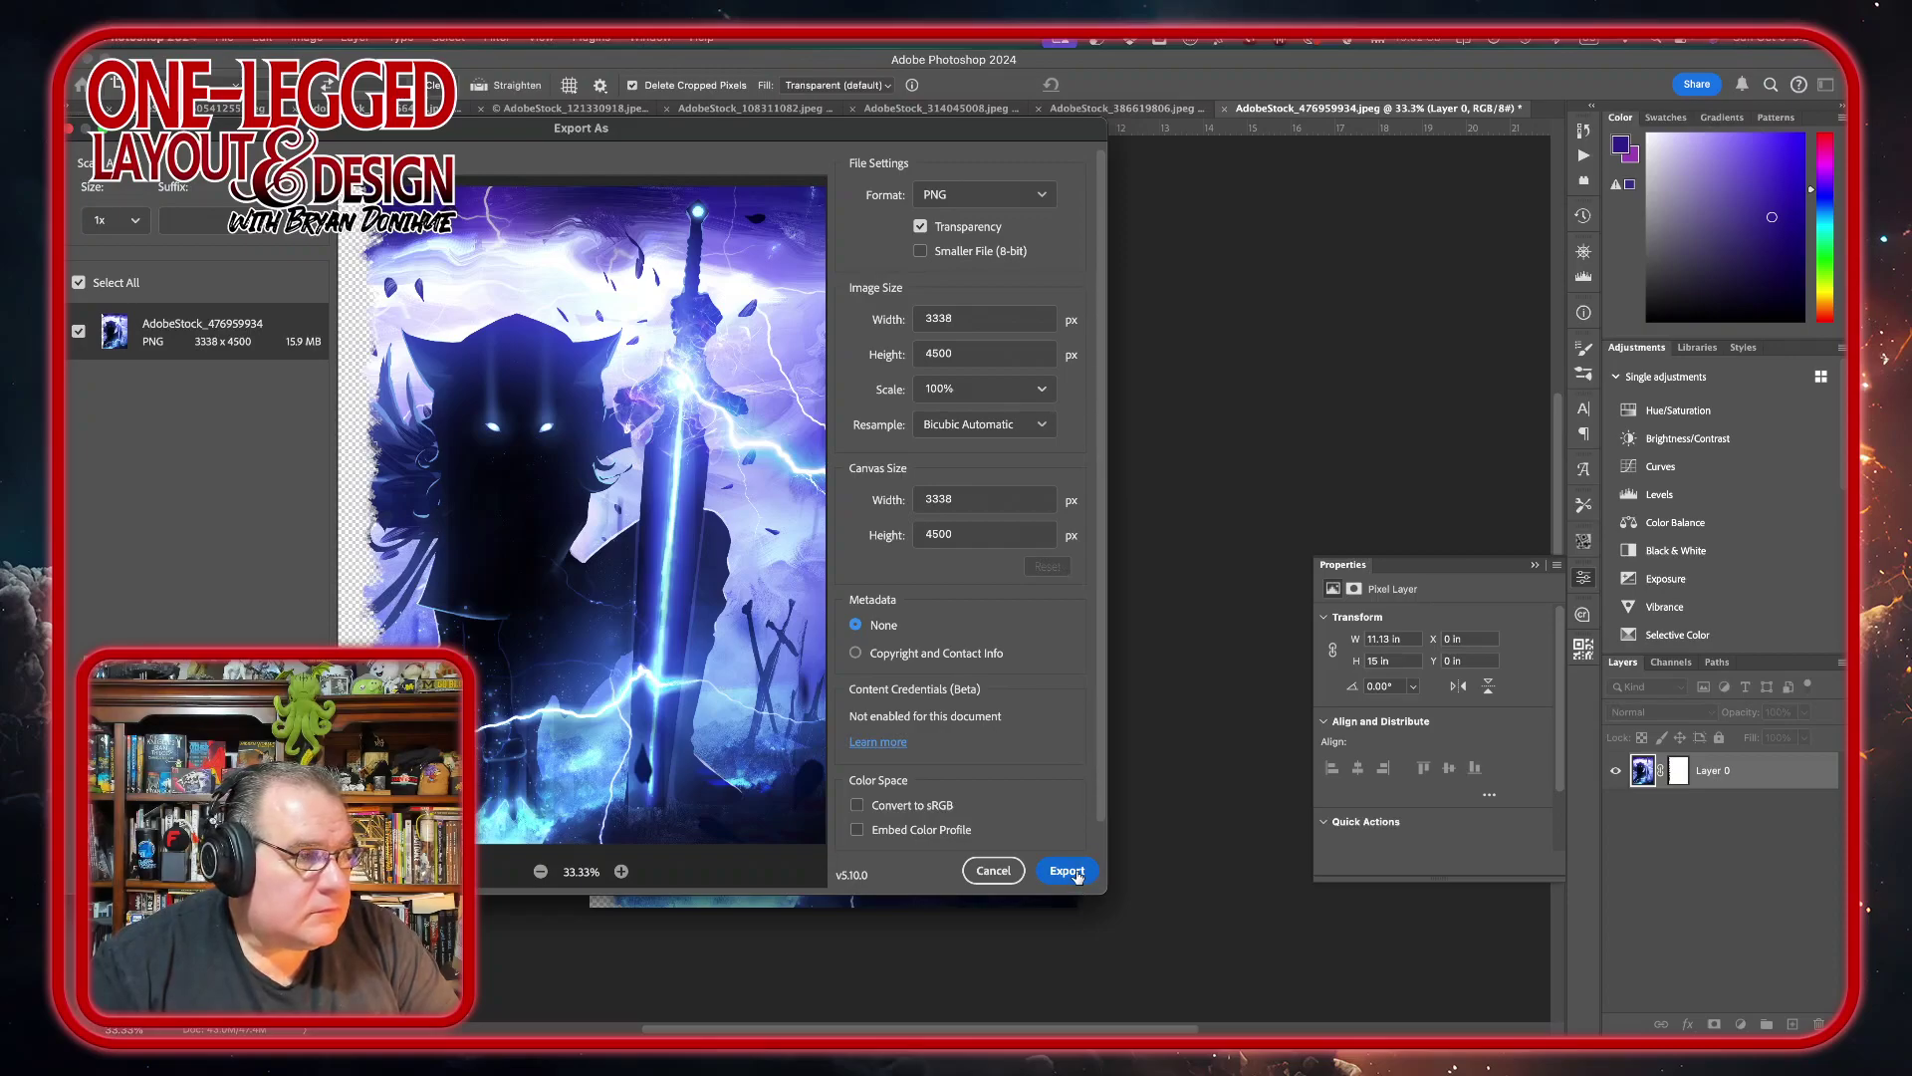
click(1043, 389)
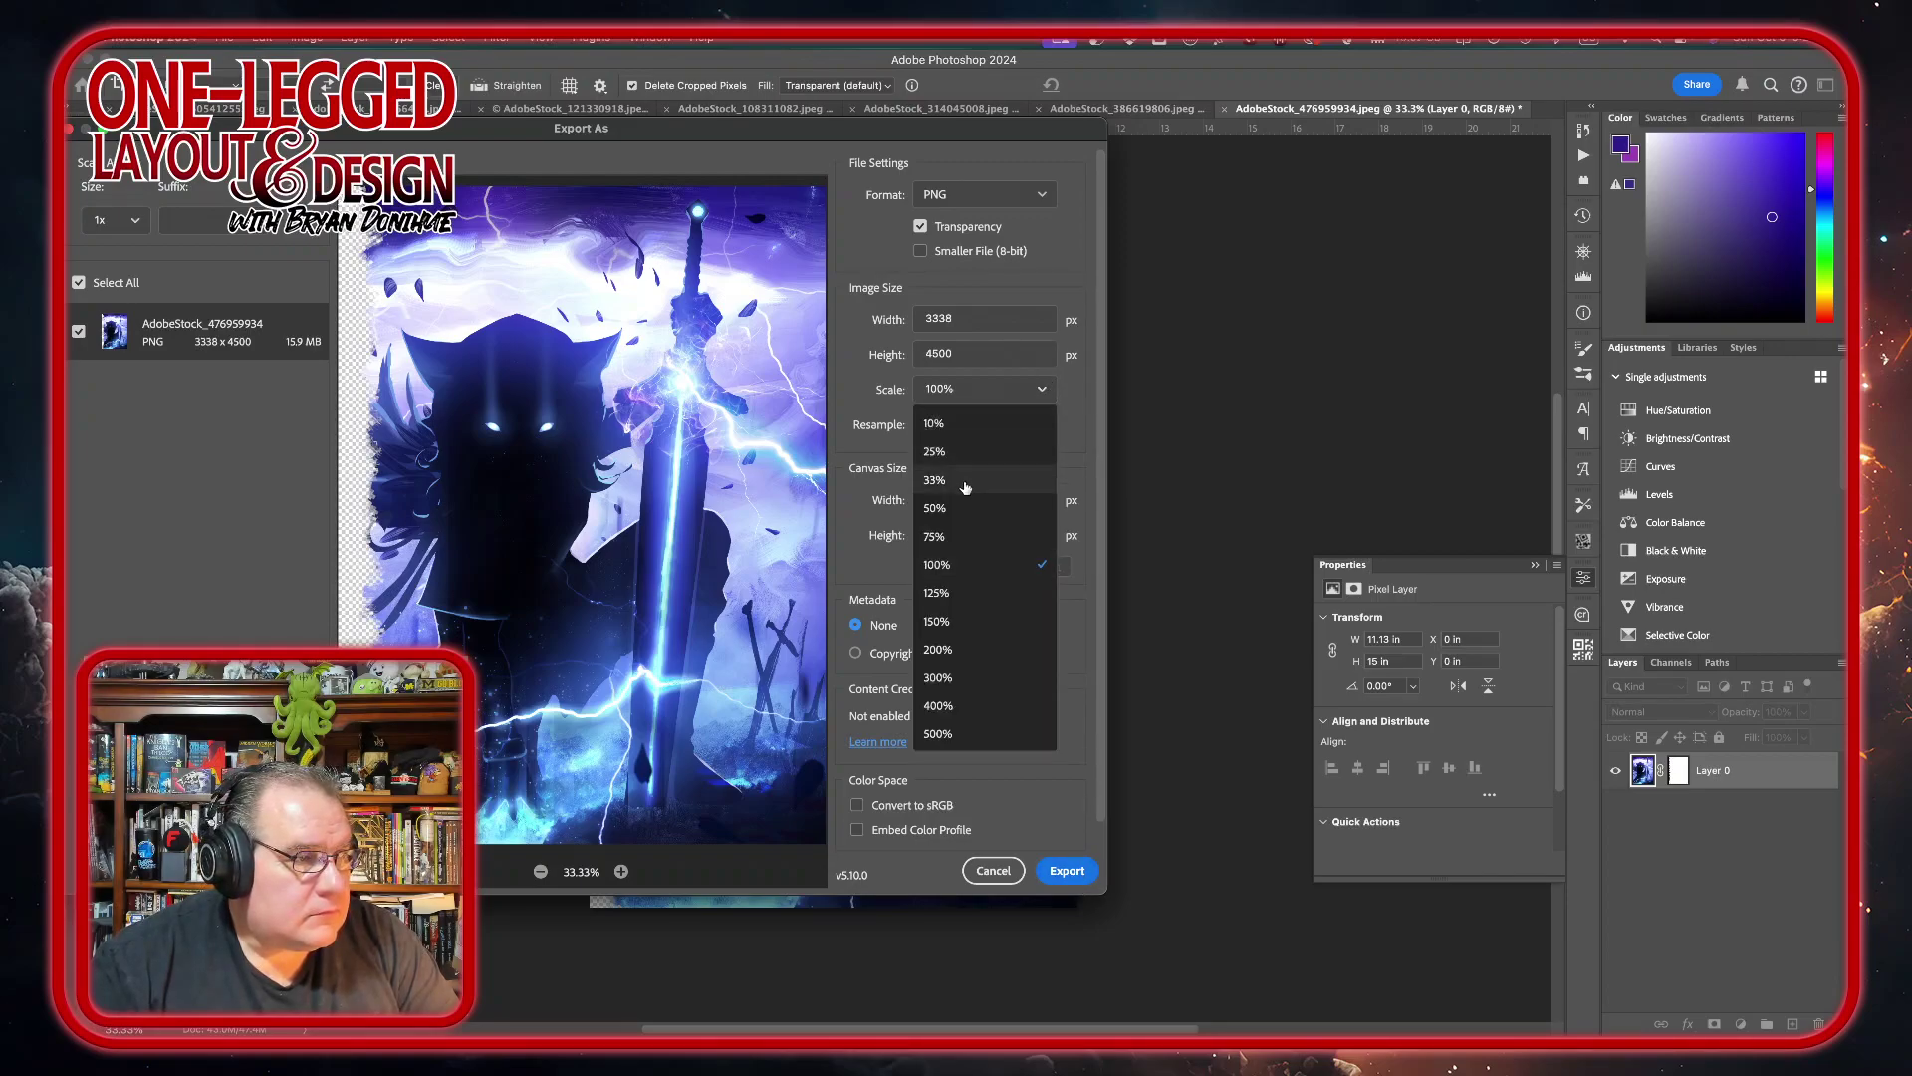
click(965, 482)
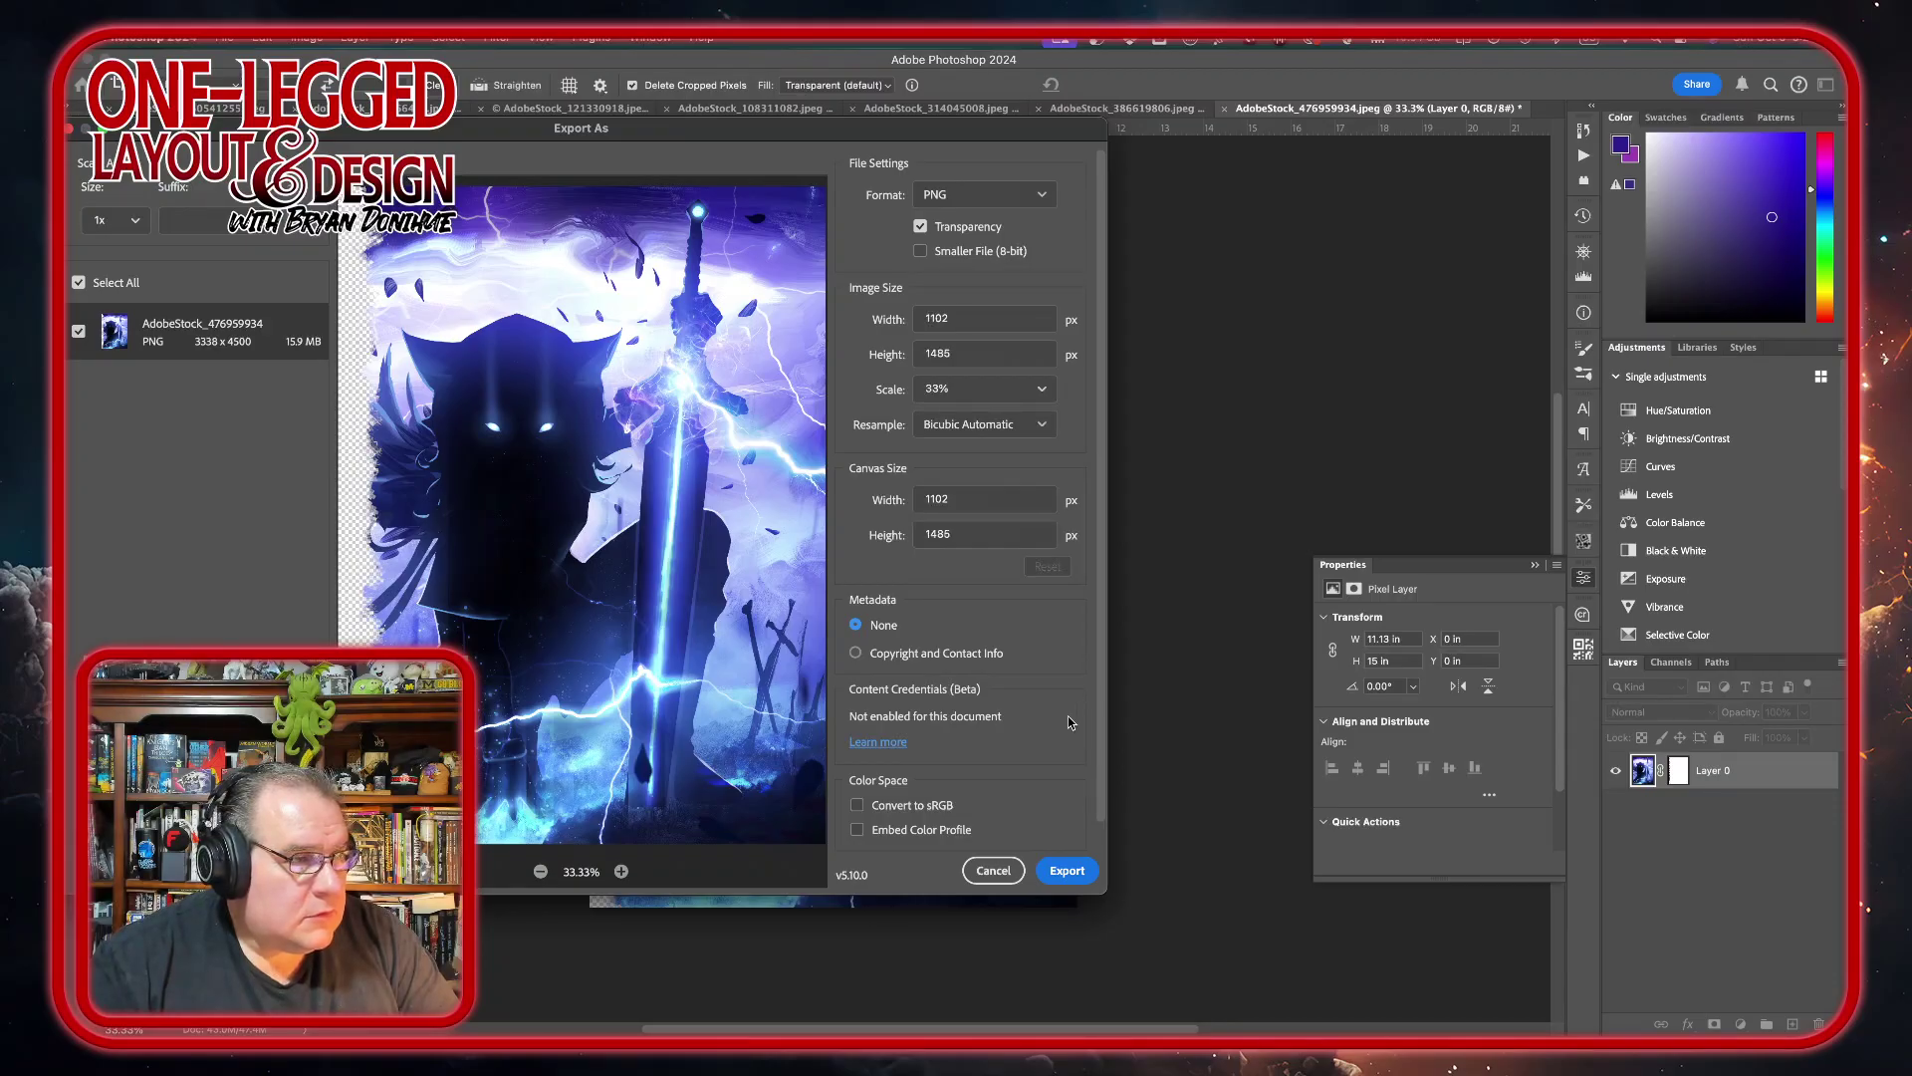
- Export the image to the Artwork folder as masked-AdobeStock_476959934.png
click(1063, 872)
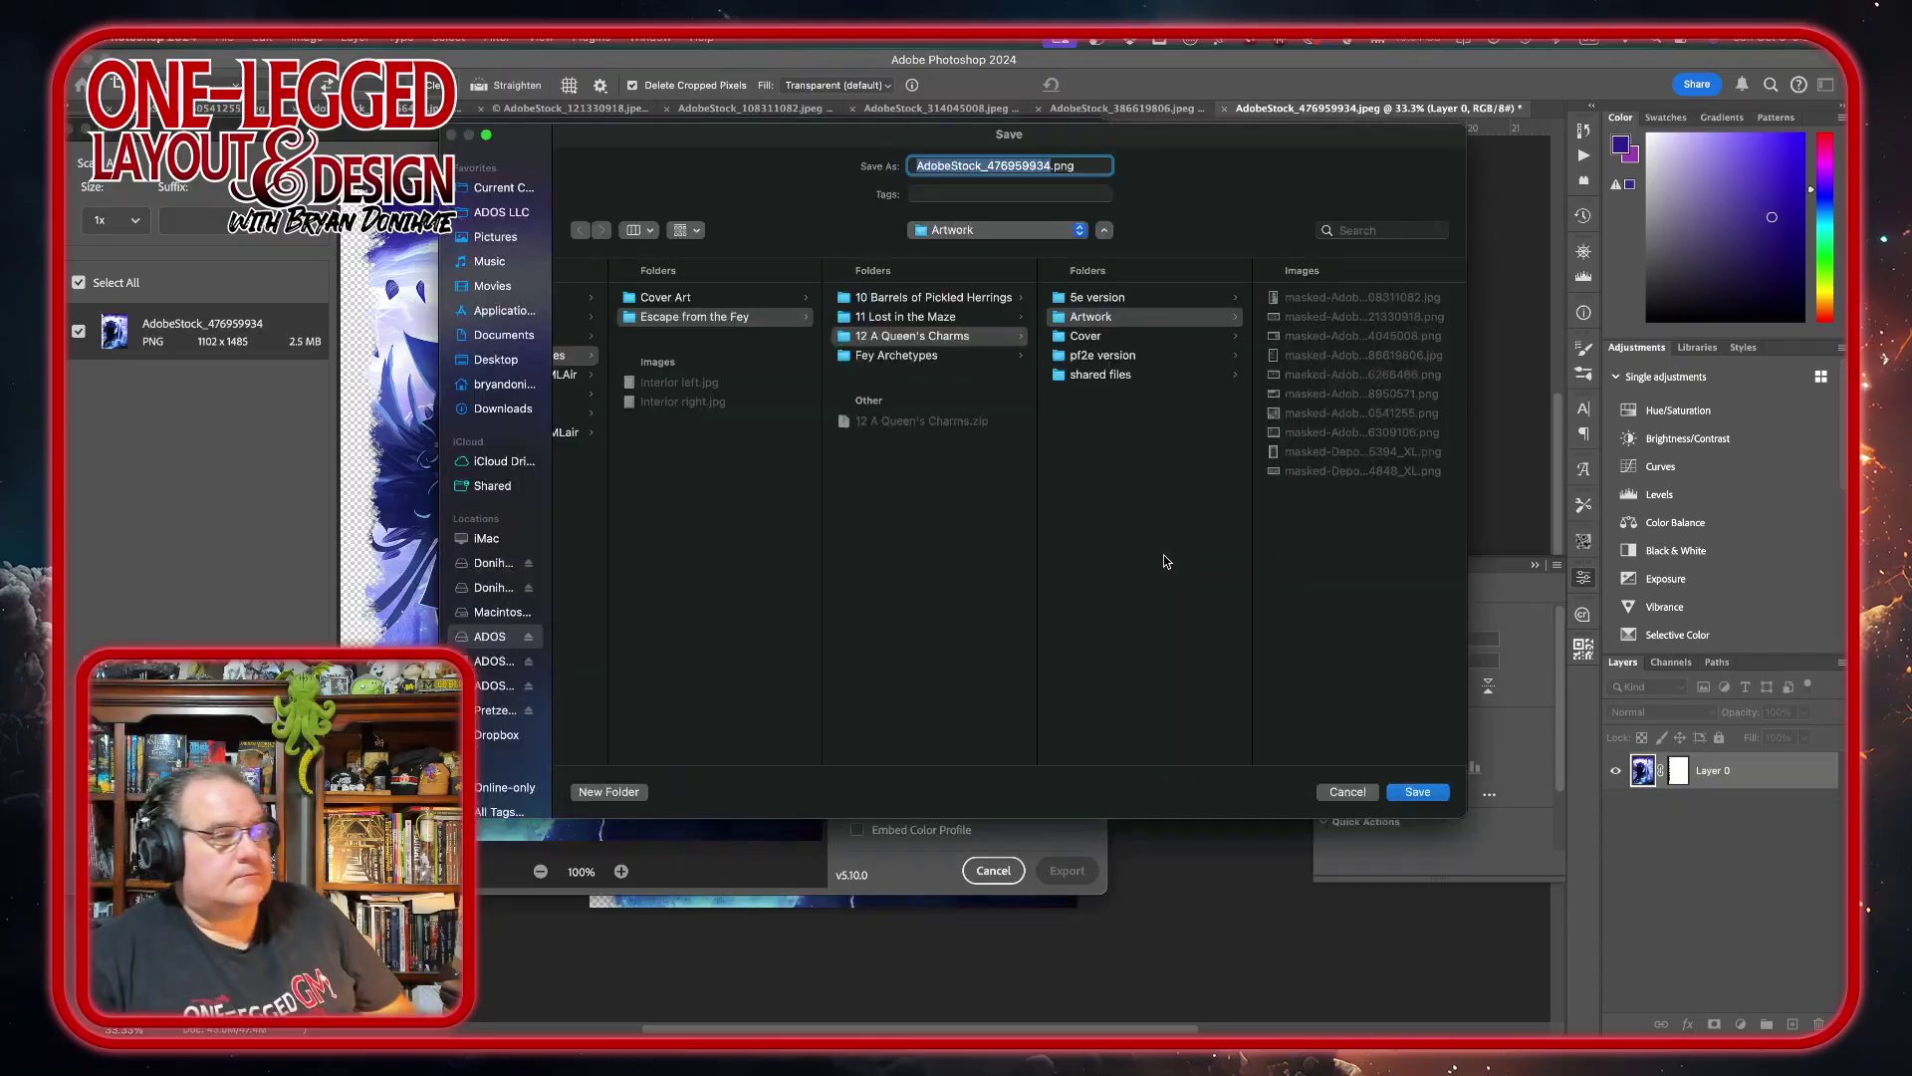
click(916, 166)
text(masked-)
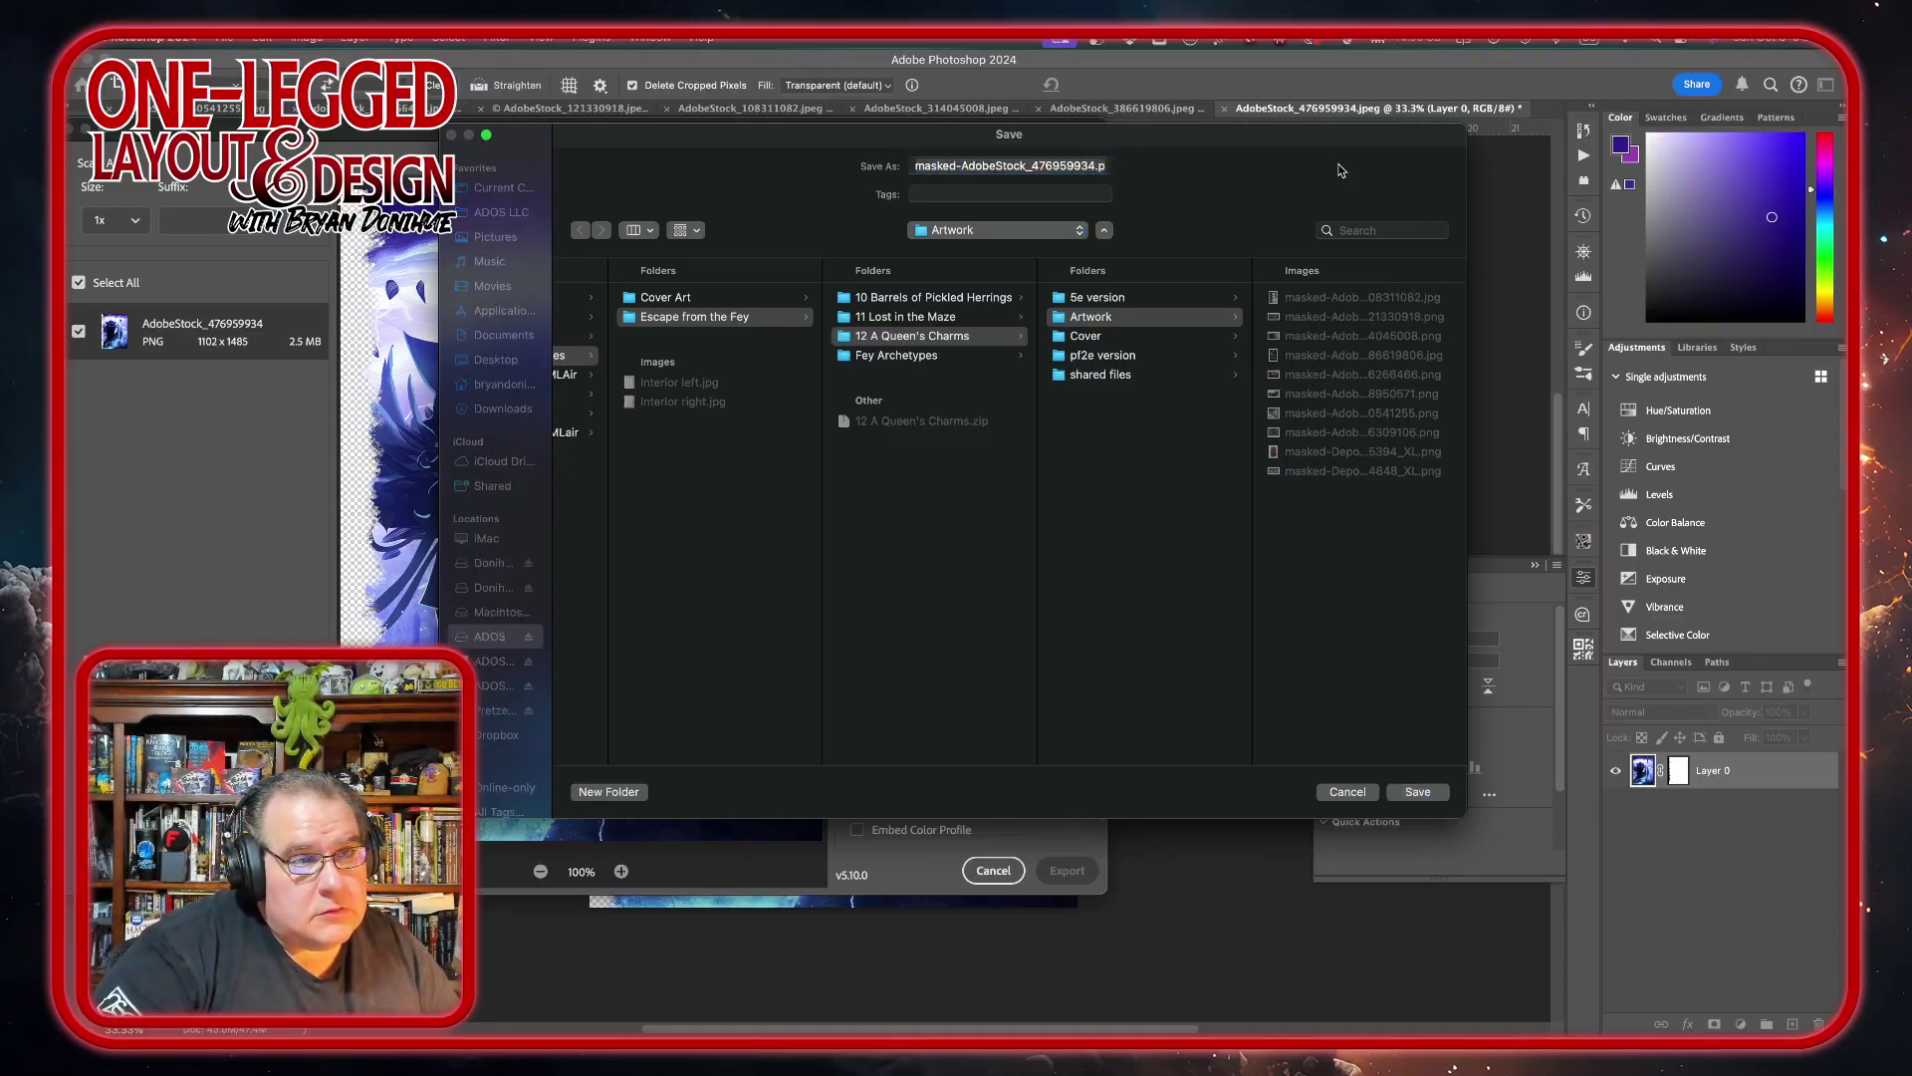
key(Return)
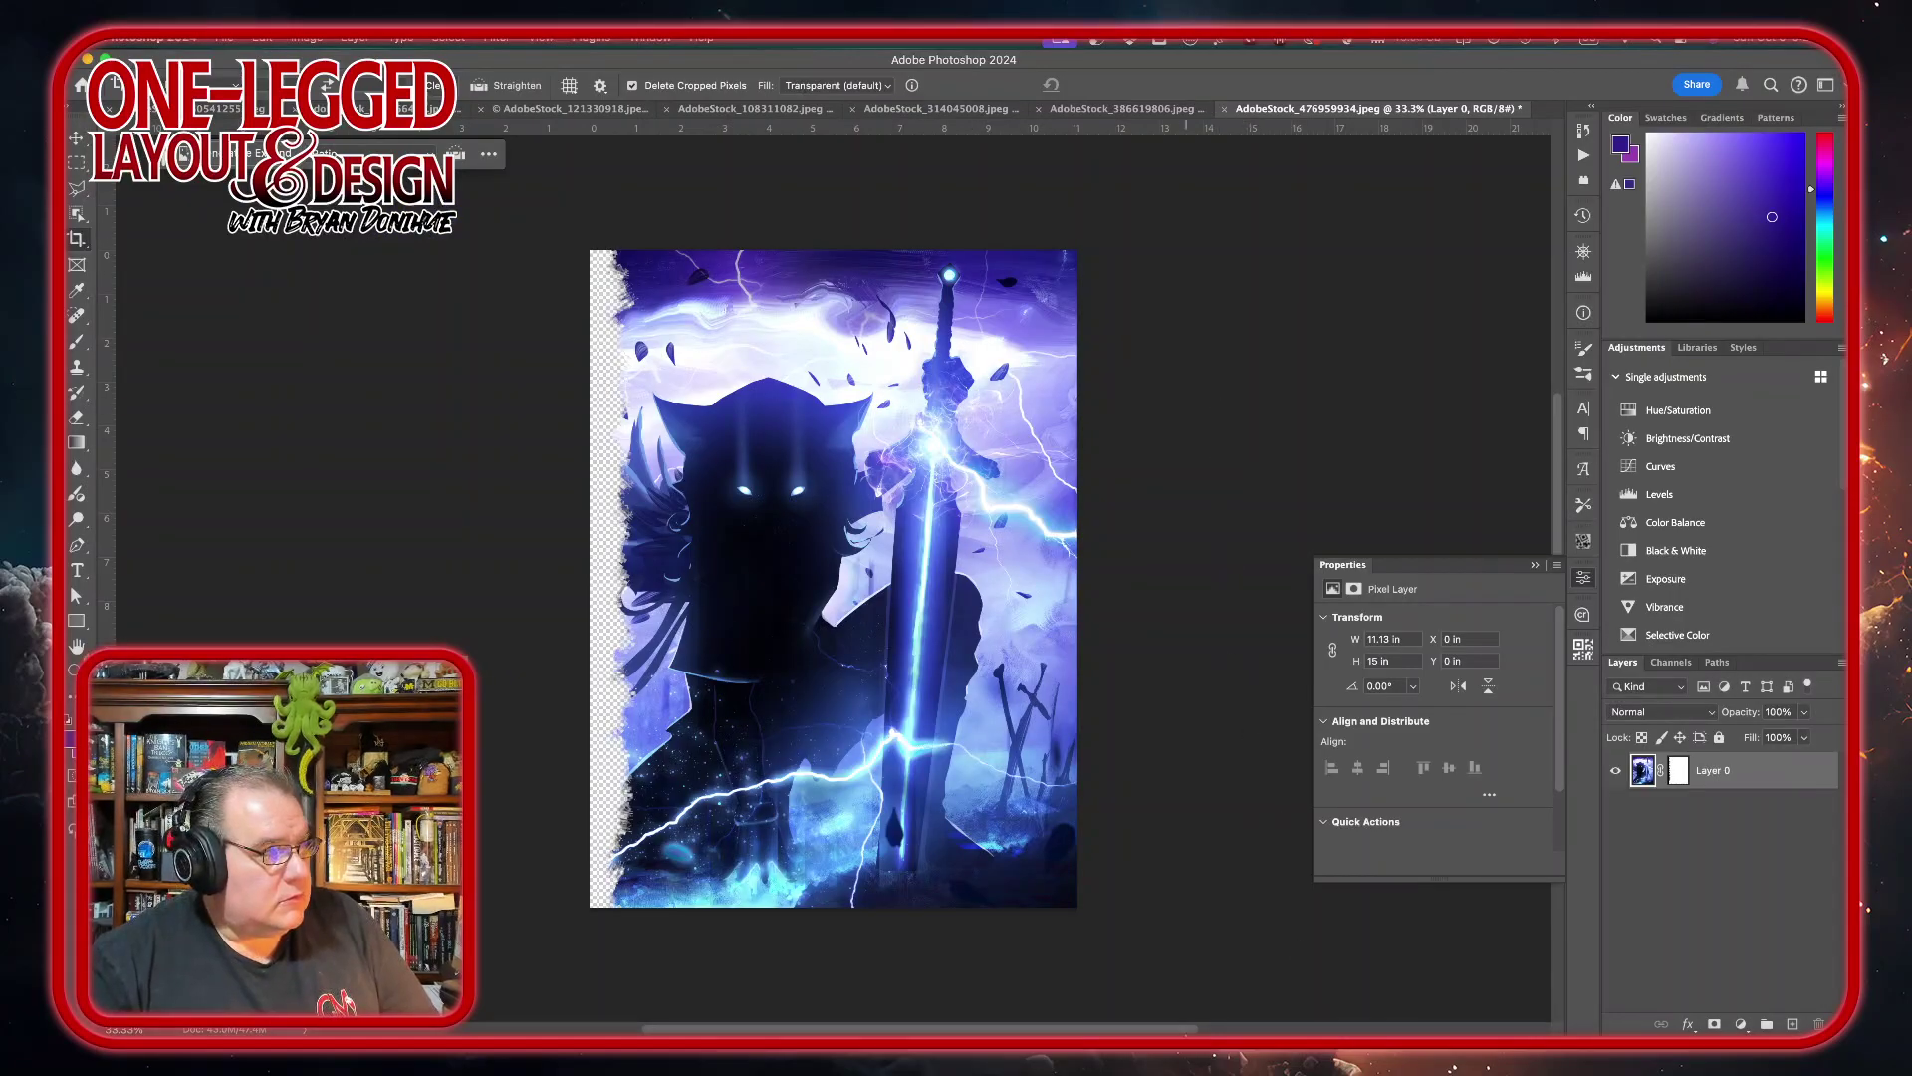
- Switch to InDesign and push the Court Assassin text to the following page, emptying the second column beside Court Sorcerer
mouse_move(1249, 1031)
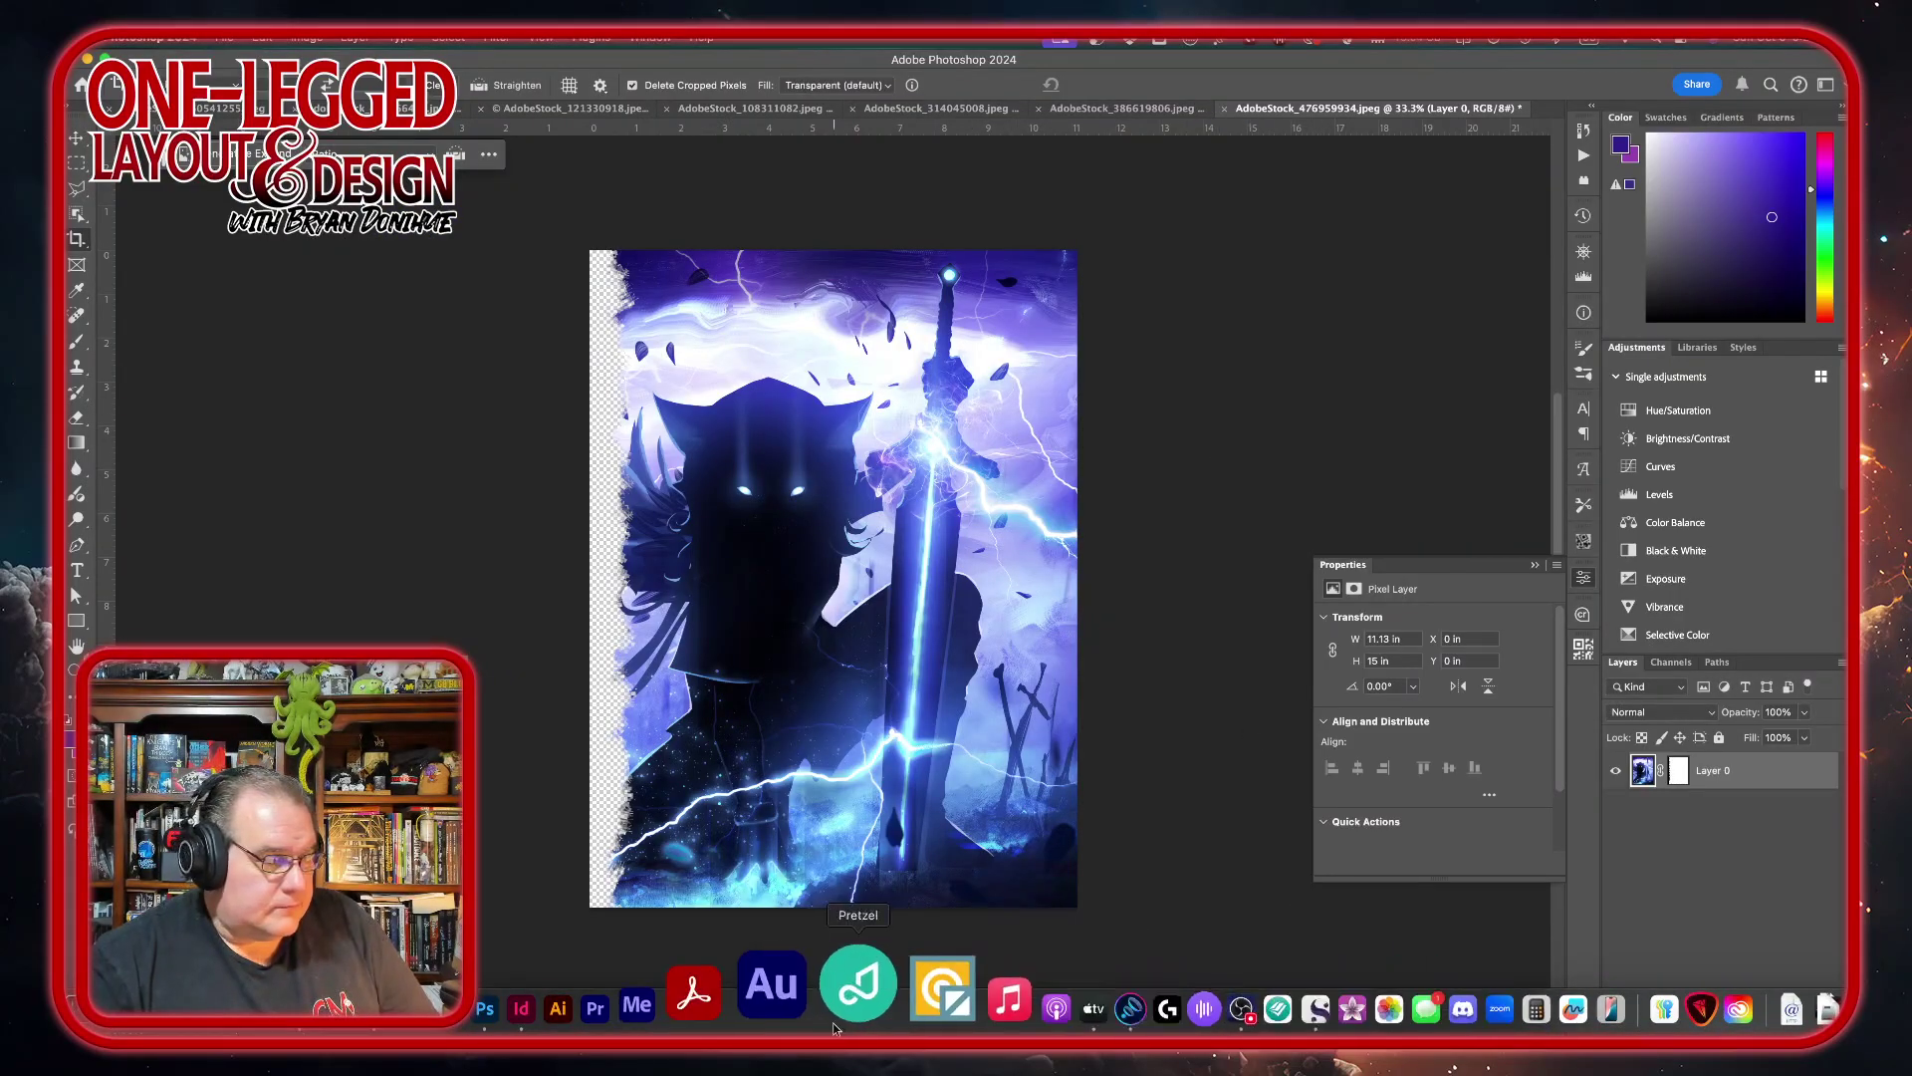
click(623, 1004)
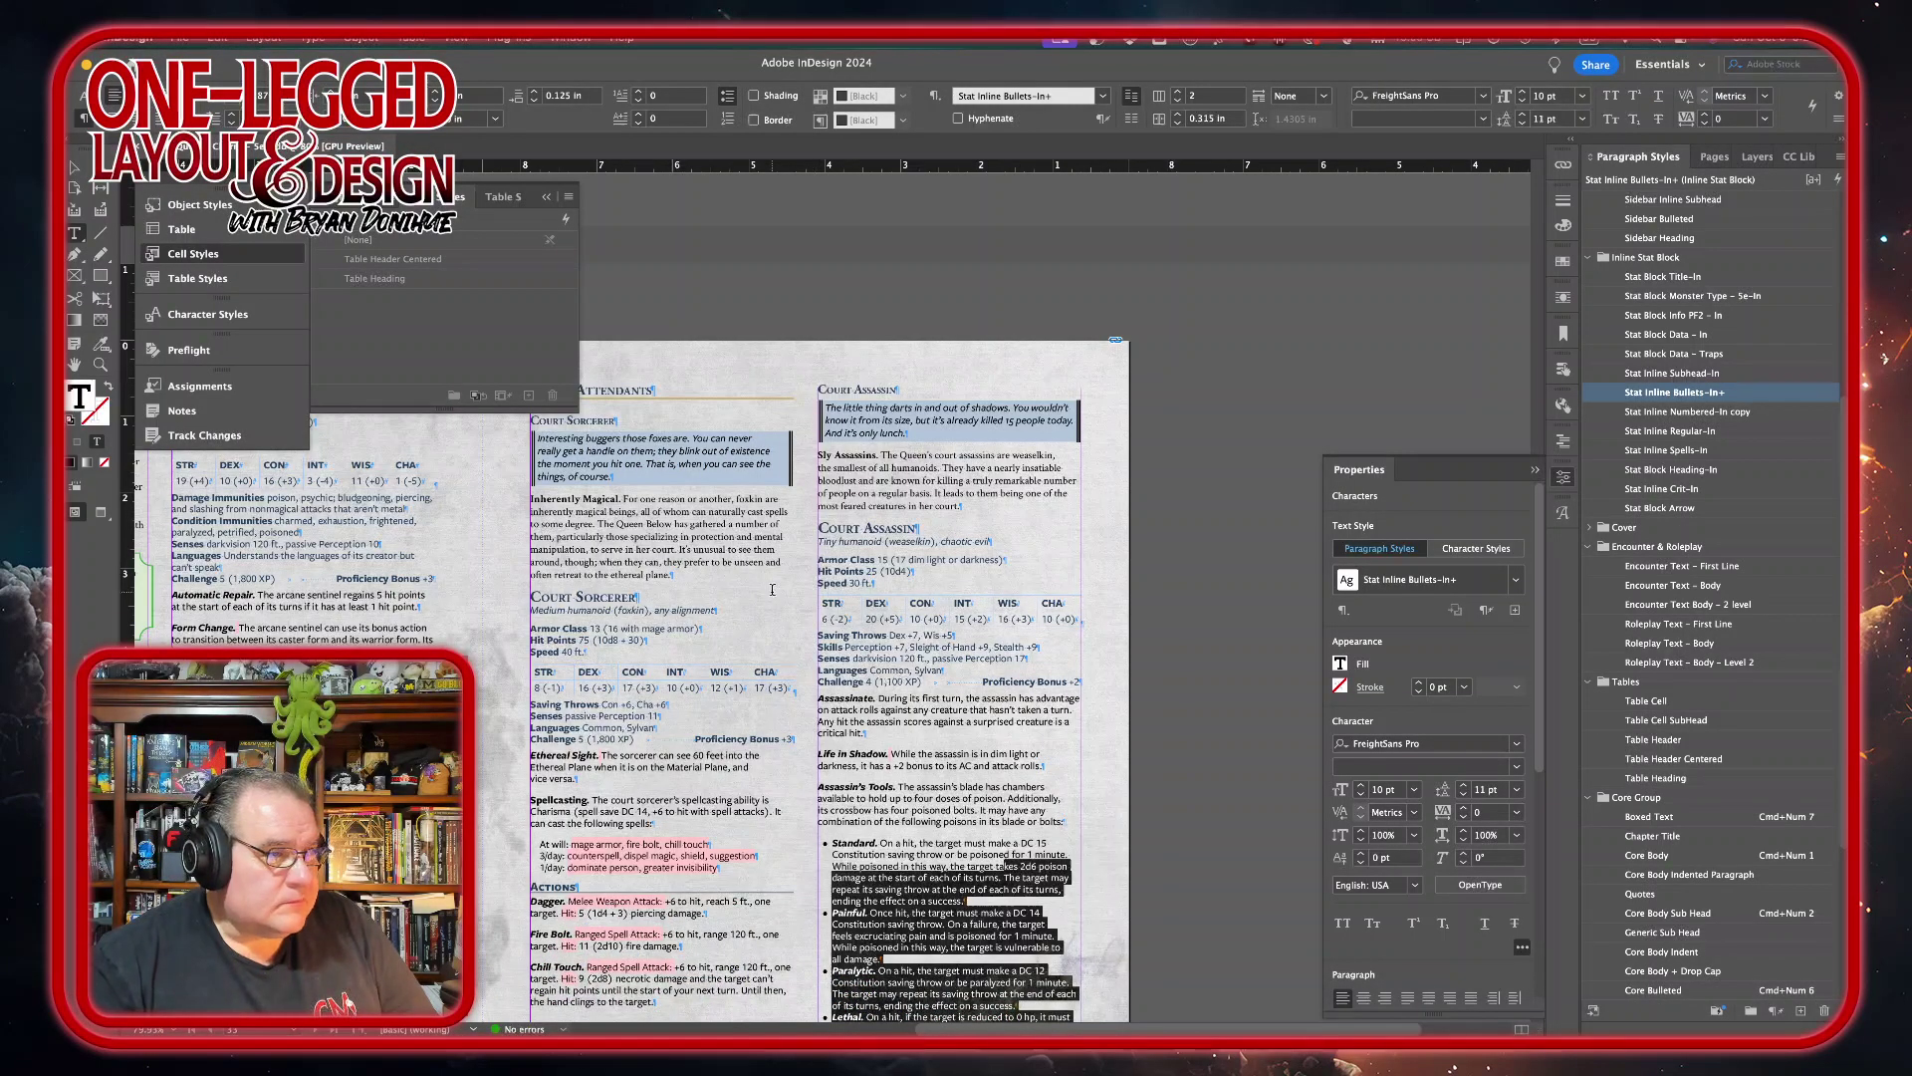
scroll(738, 713, down, 5)
scroll(738, 707, up, 6)
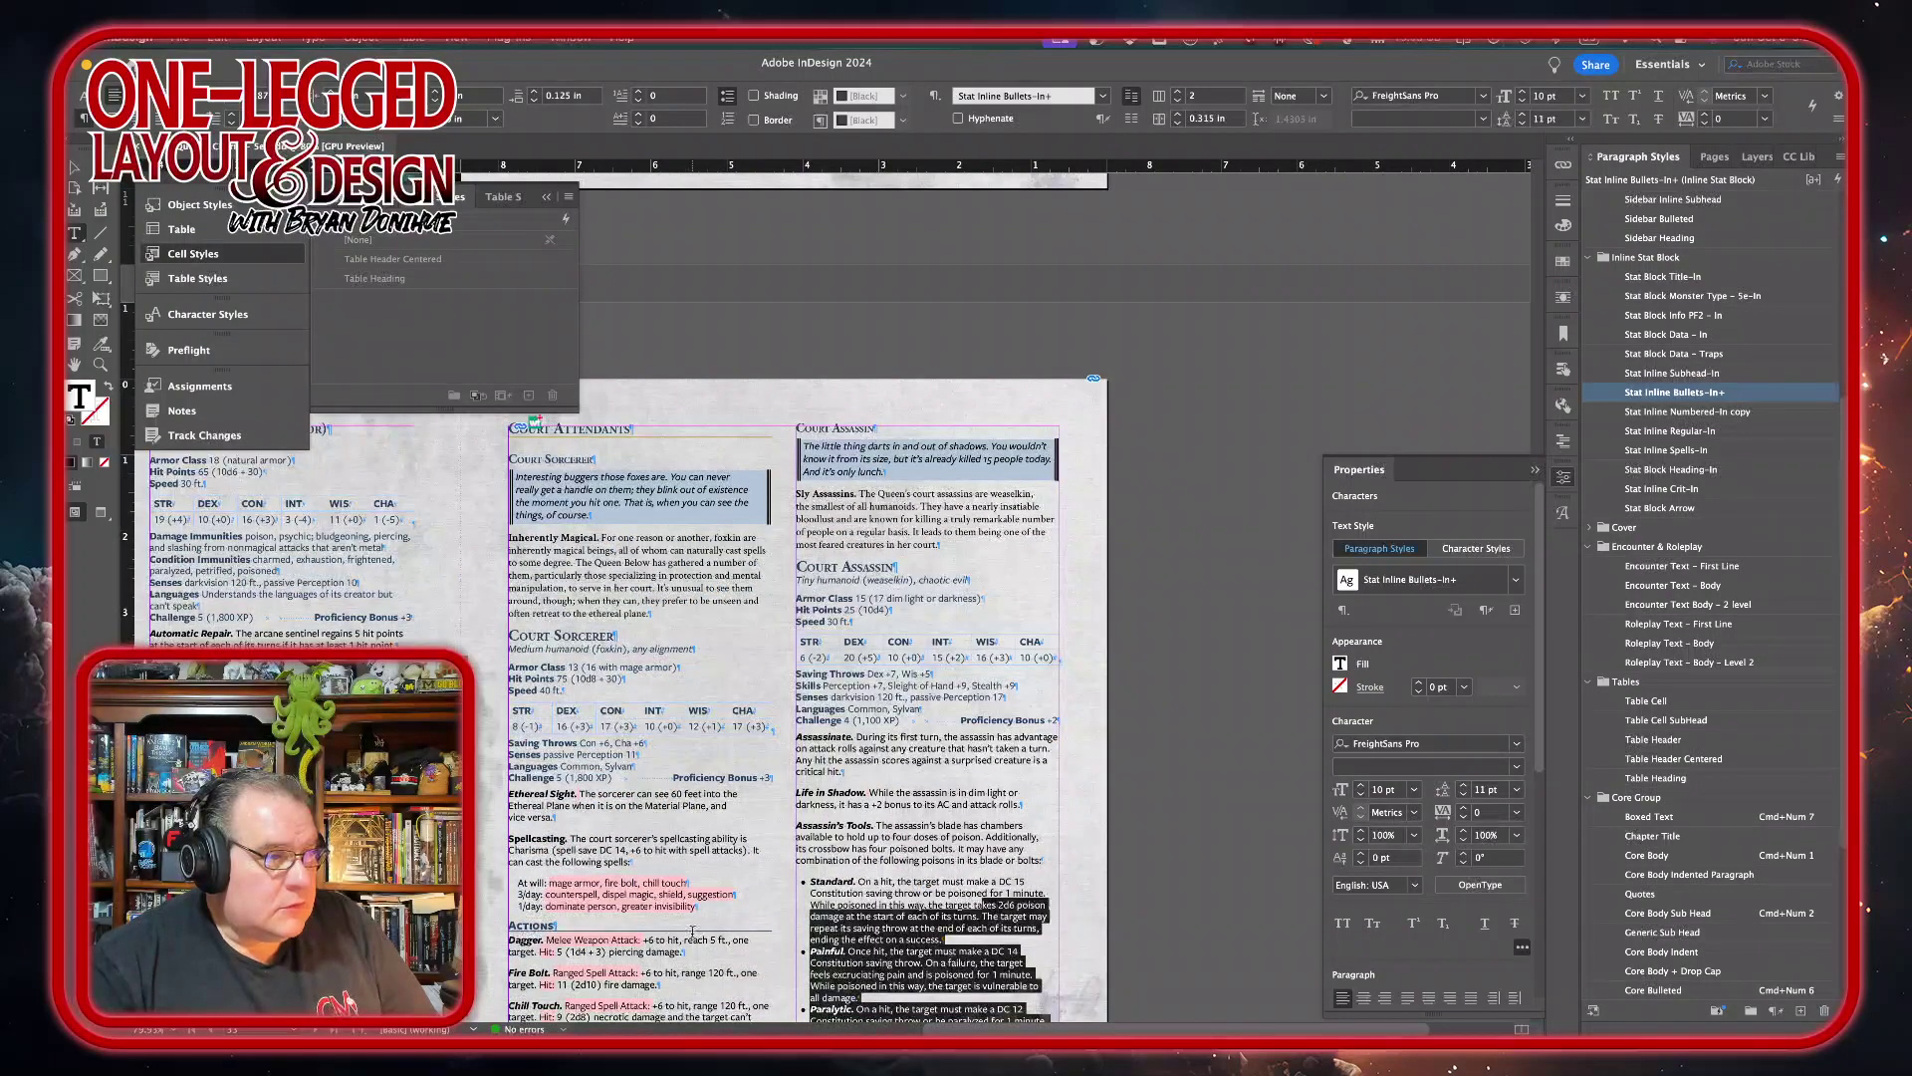
scroll(692, 931, down, 5)
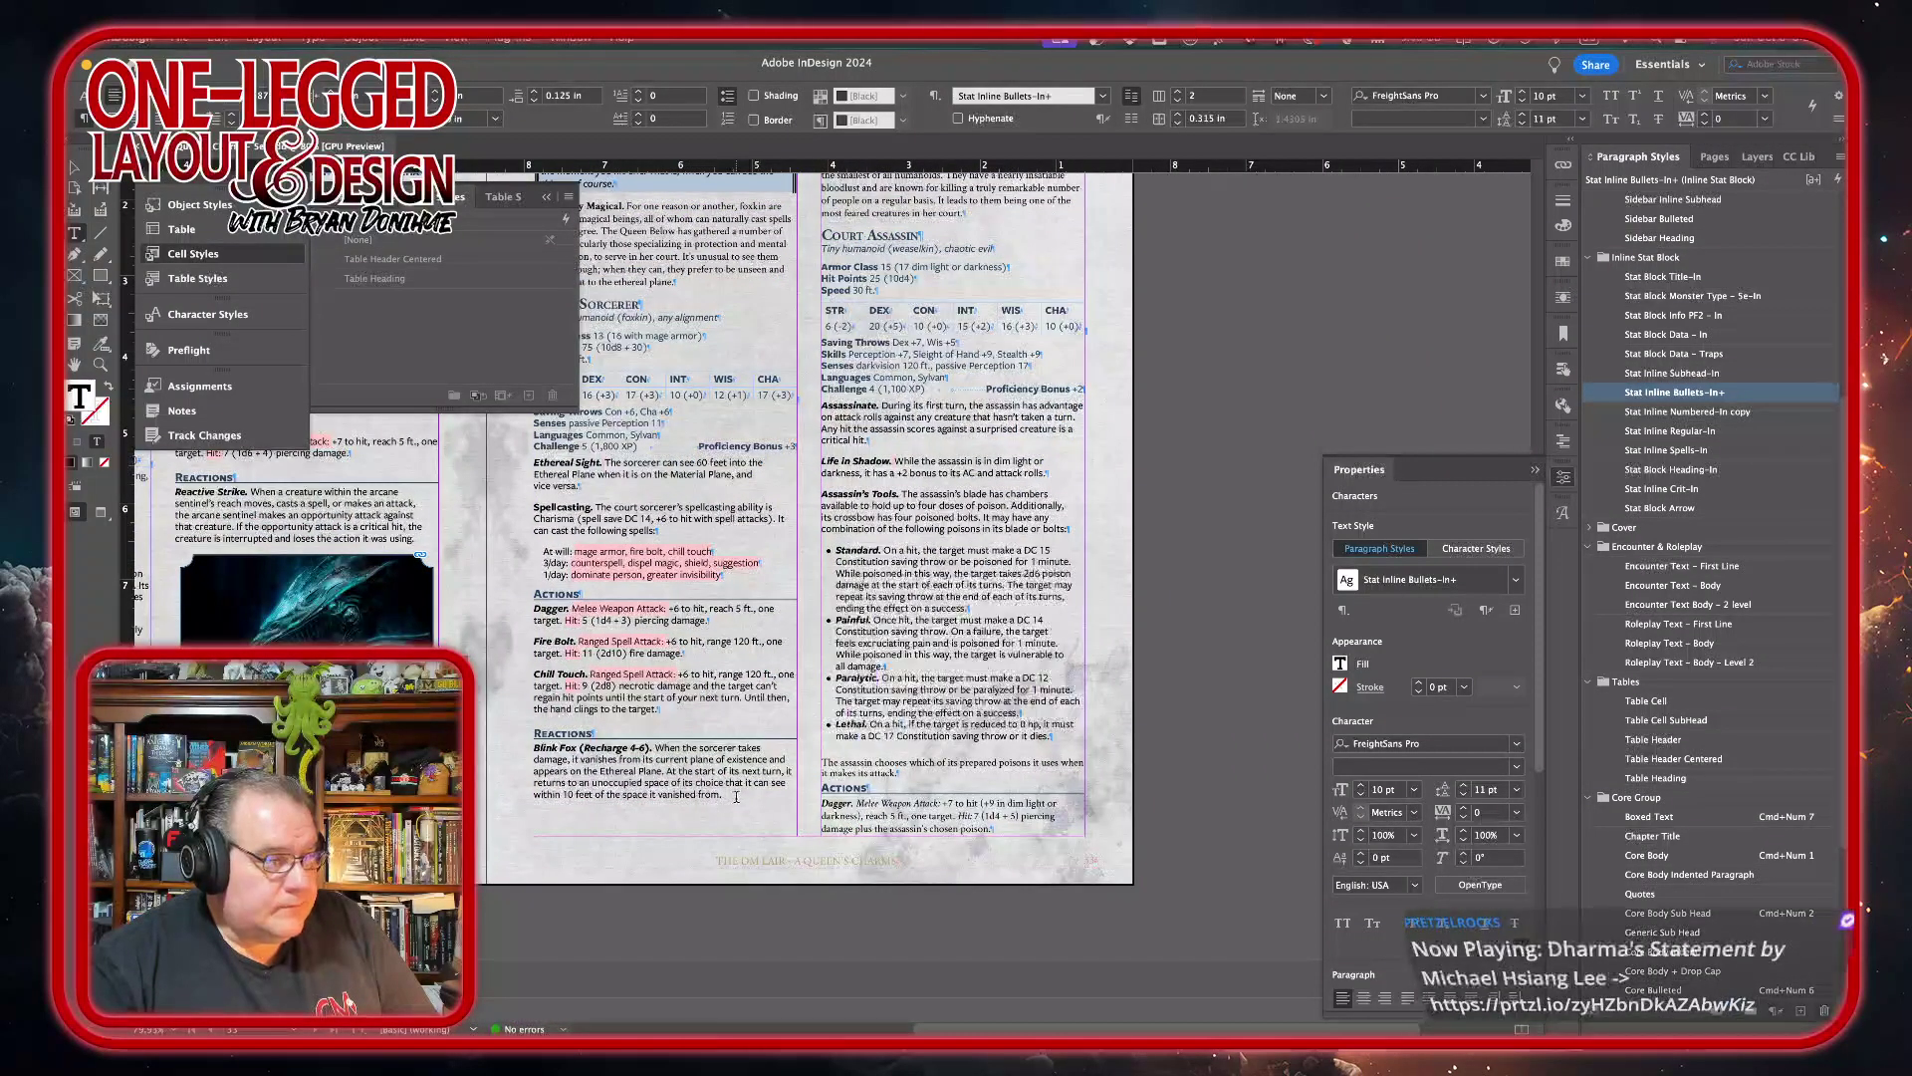
key(super+z)
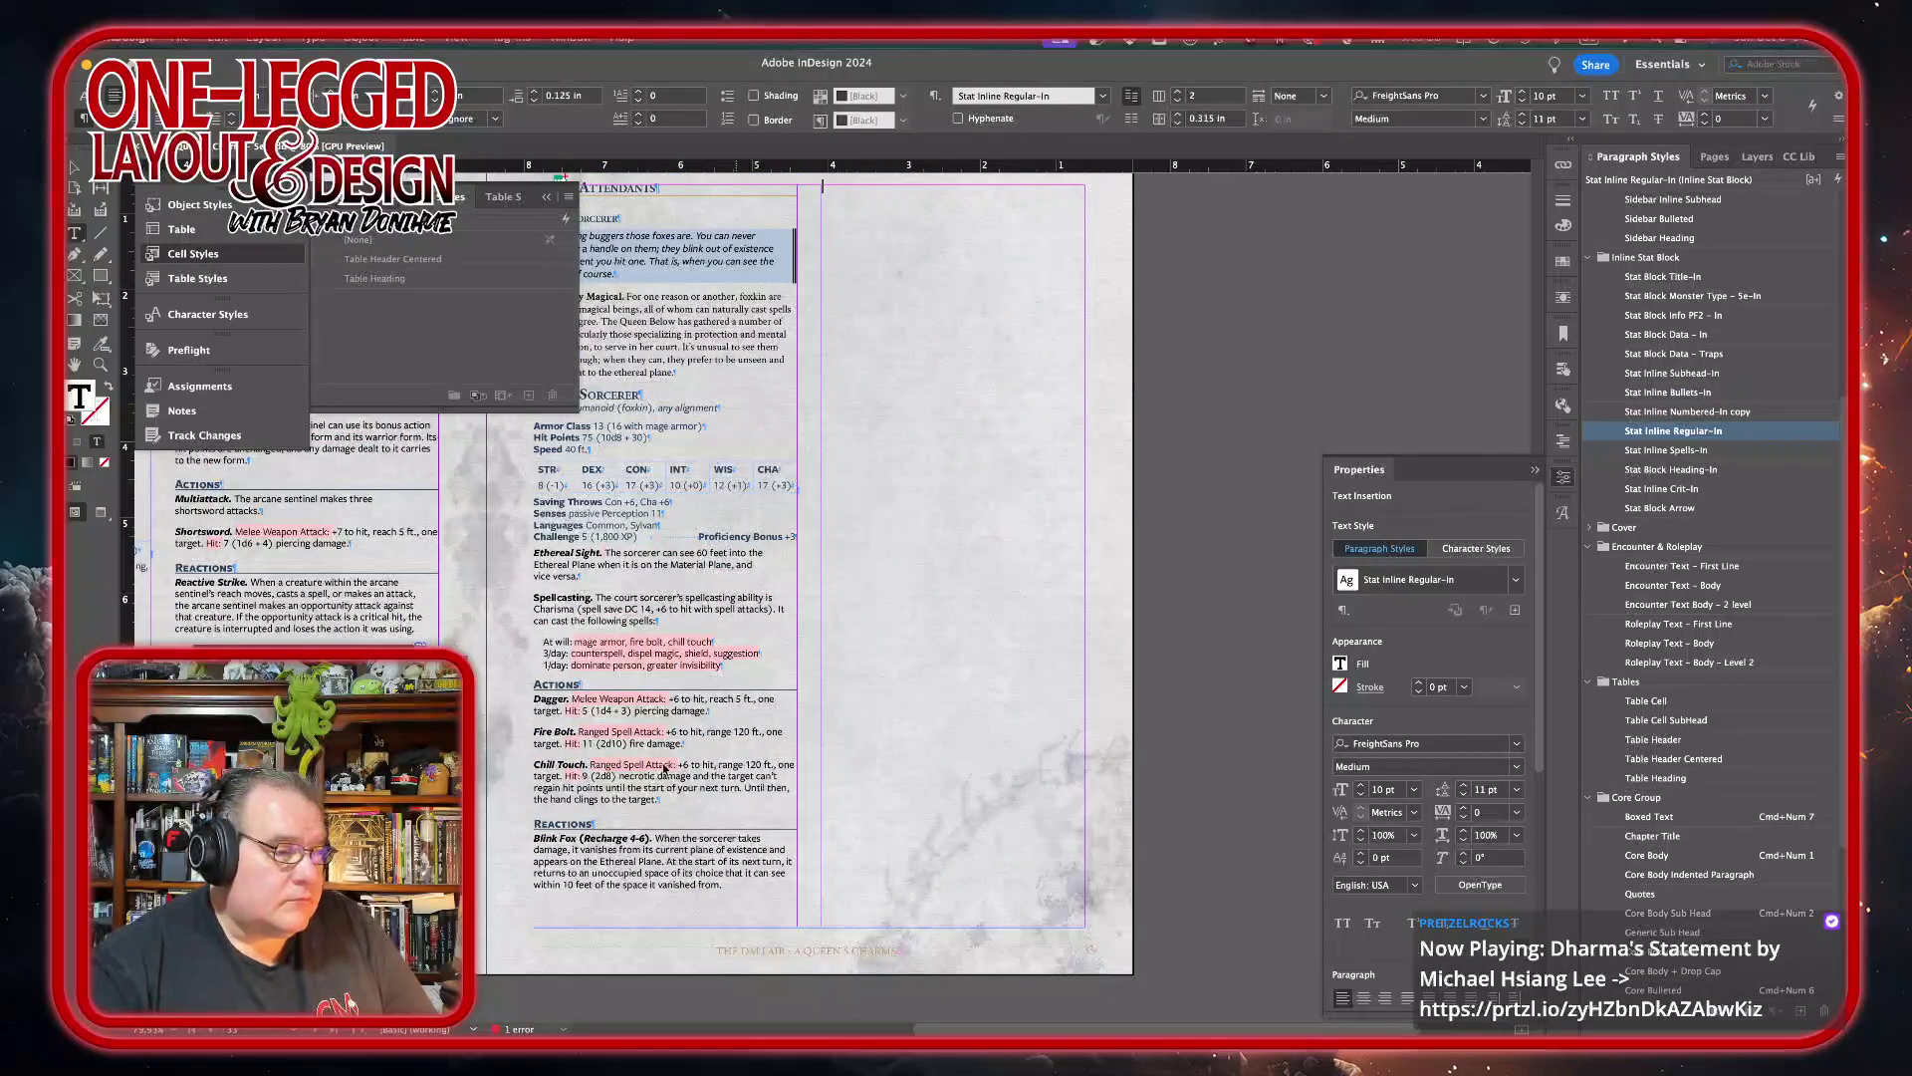
scroll(660, 769, down, 12)
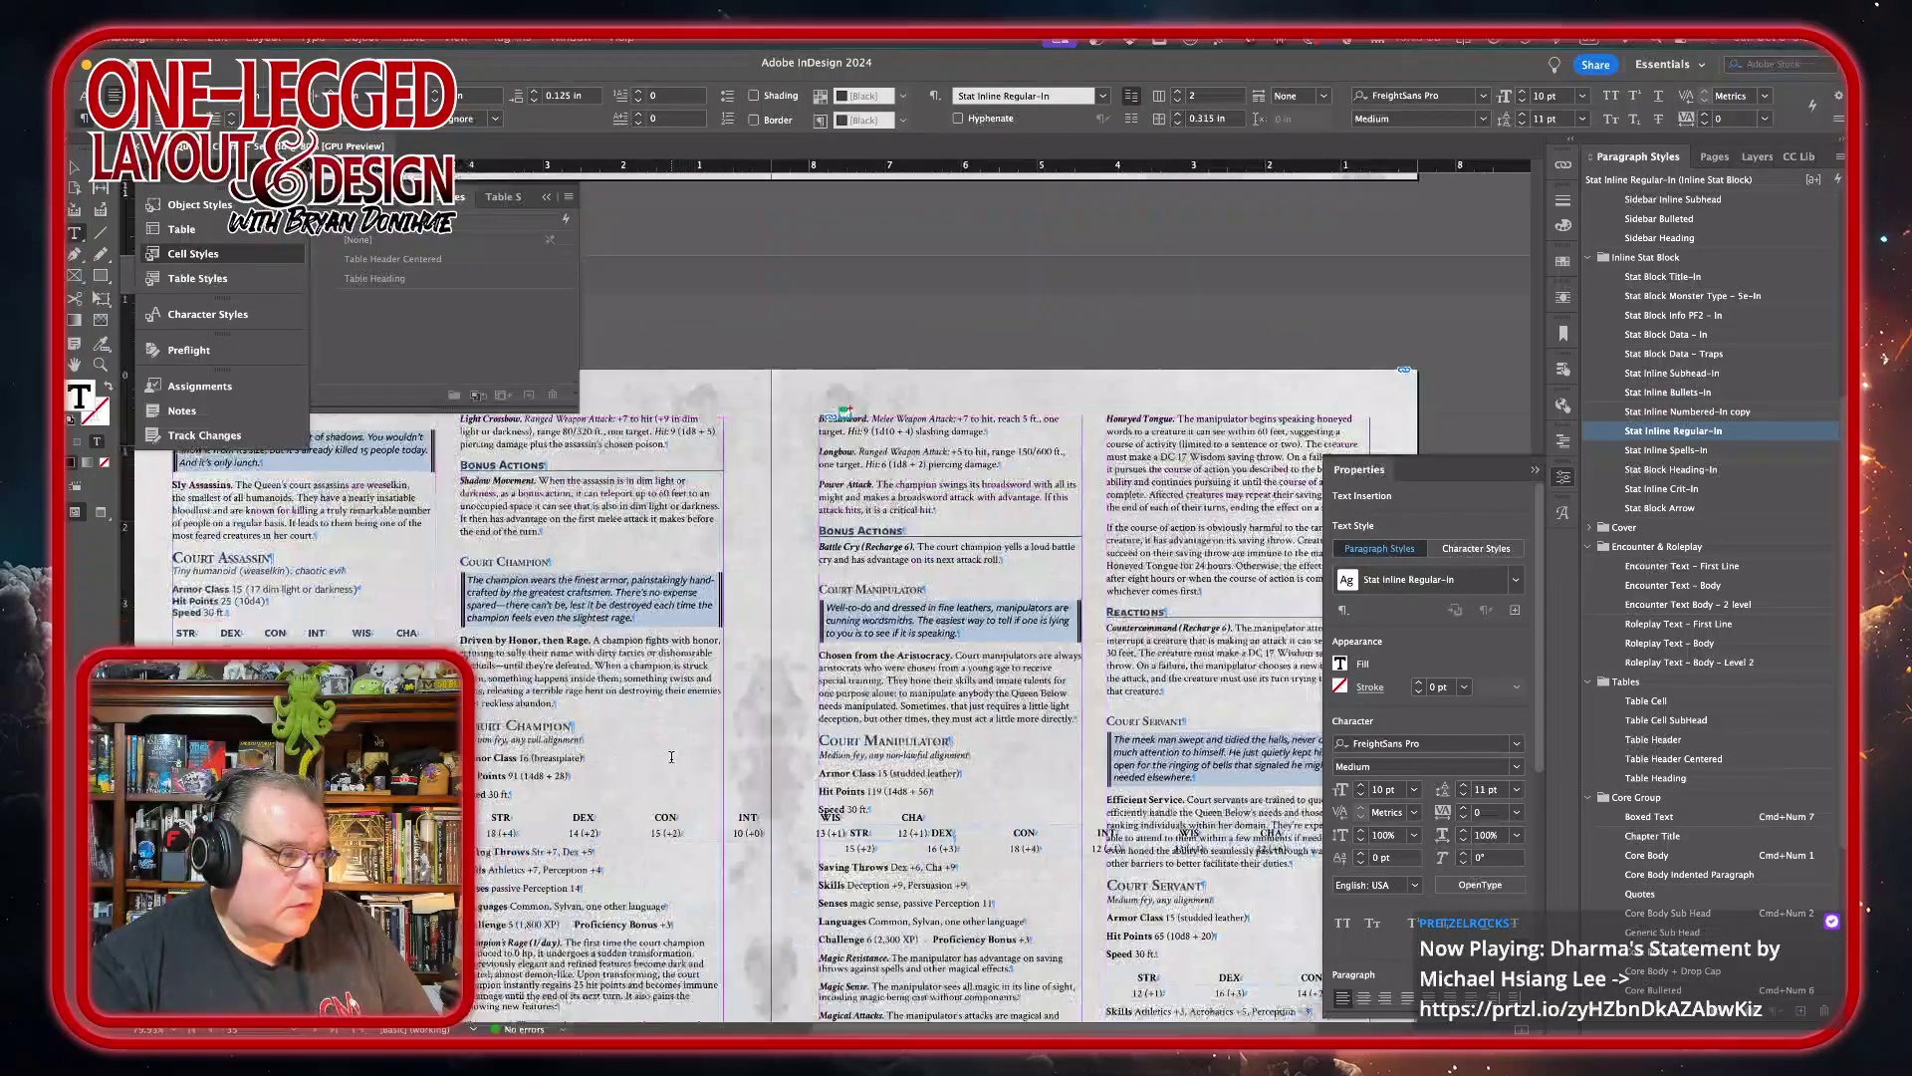
scroll(671, 757, up, 5)
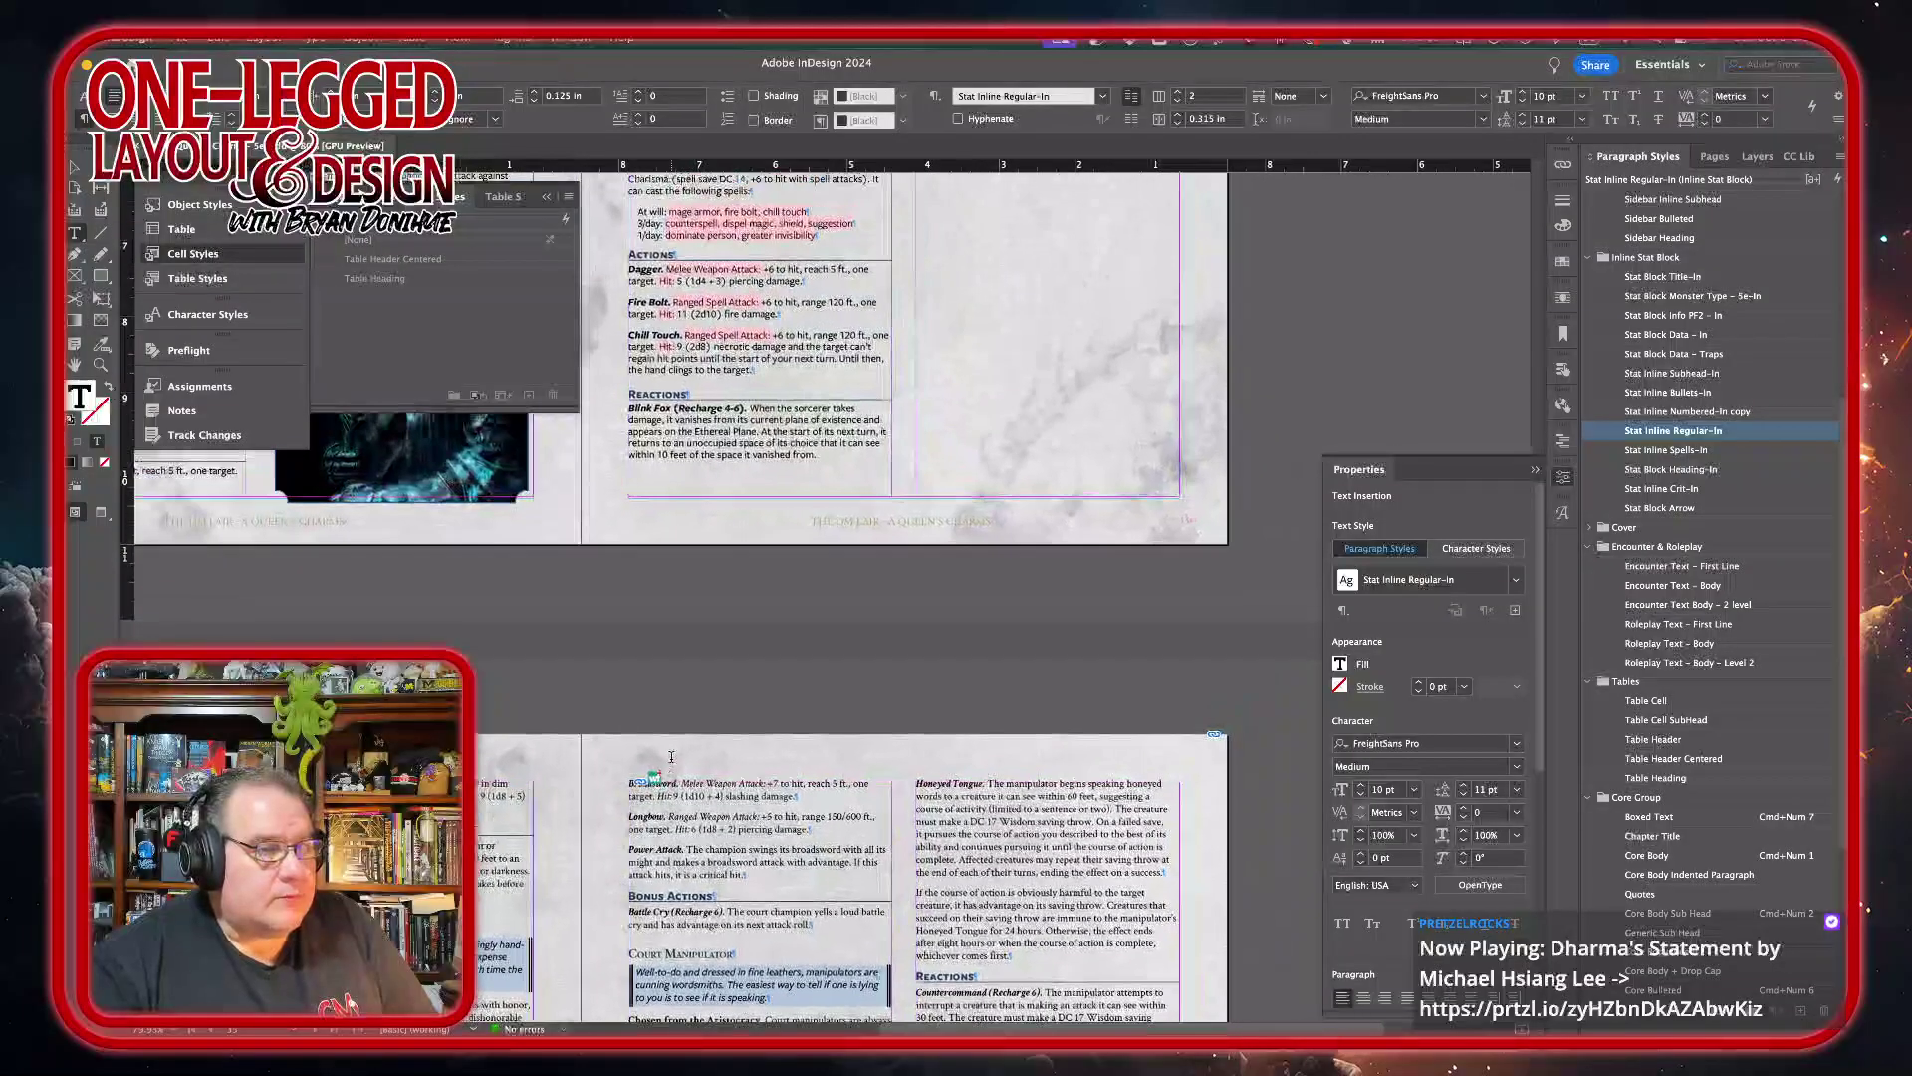
scroll(672, 757, up, 5)
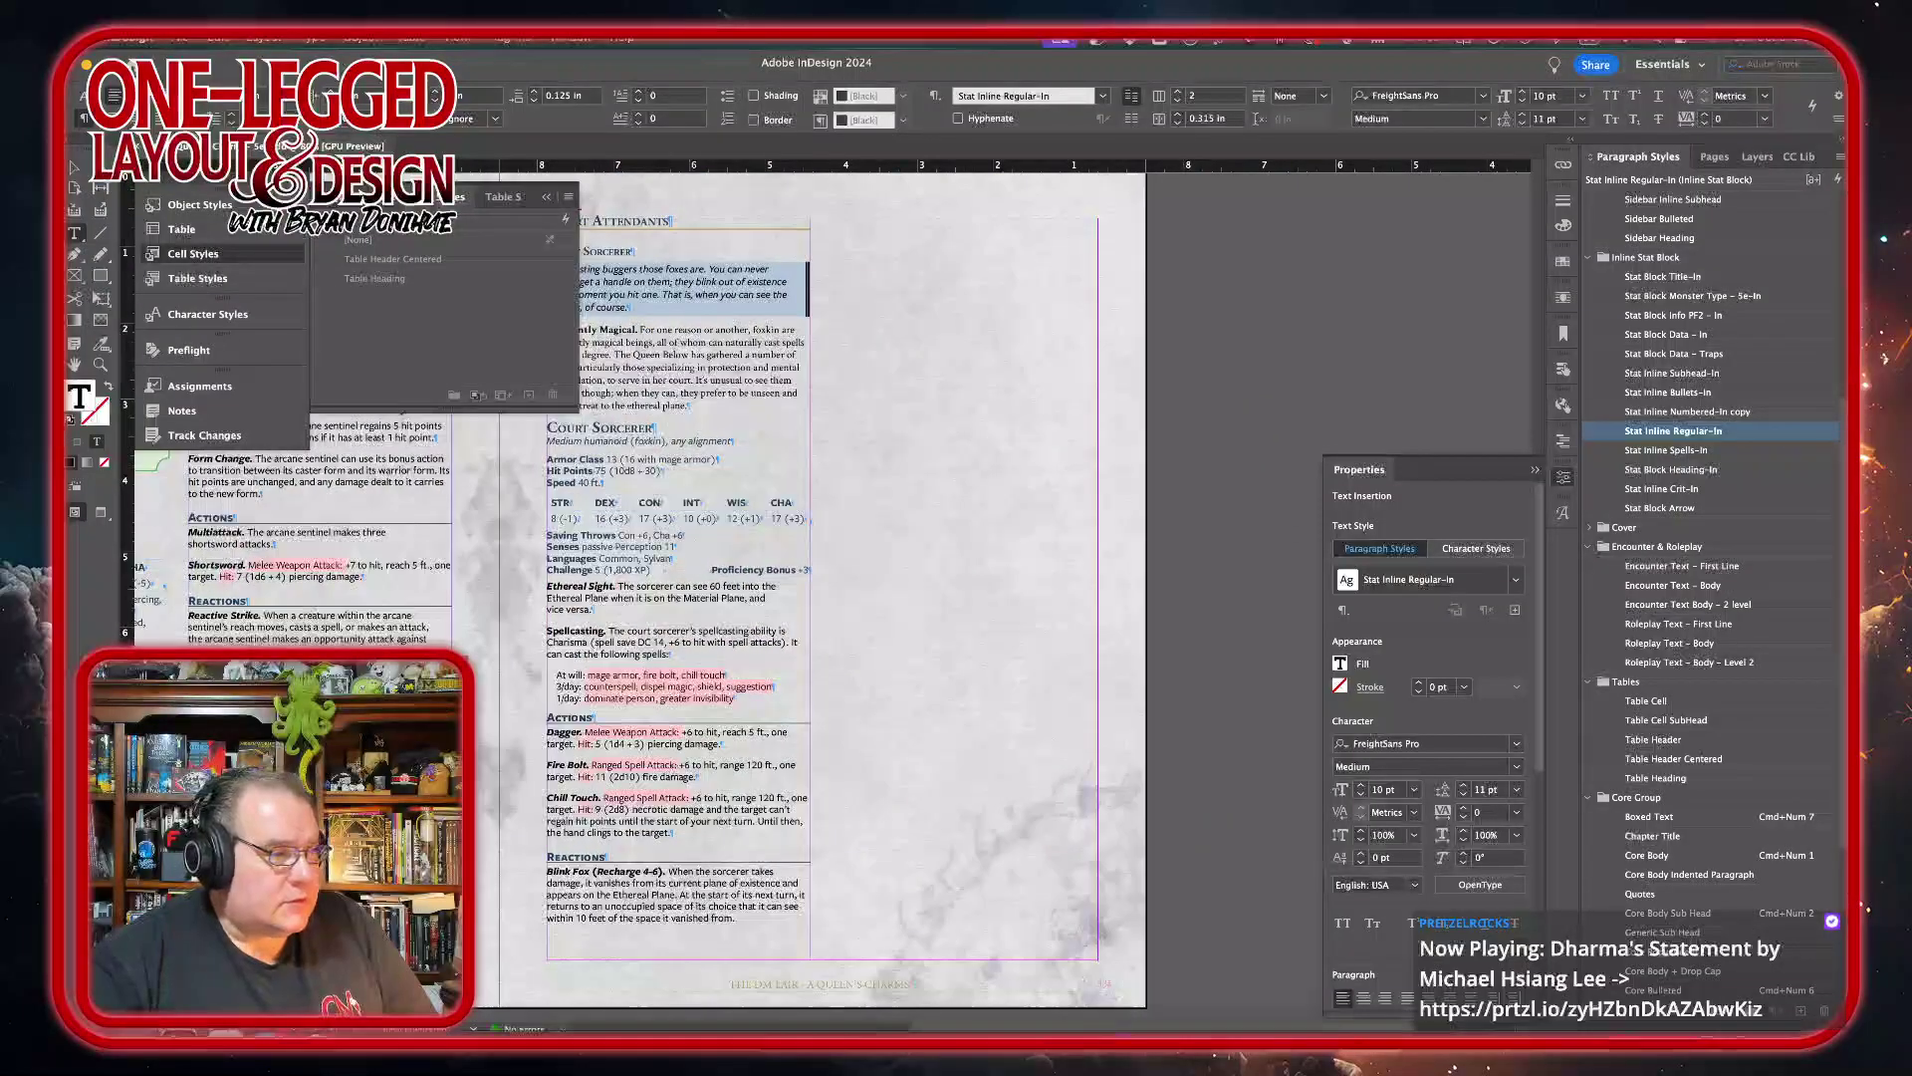
- Place masked-AdobeStock_476959934.png from Finder's Artwork folder over the empty column beside Court Sorcerer, about 8.16 by 11 inches
key(super+Tab)
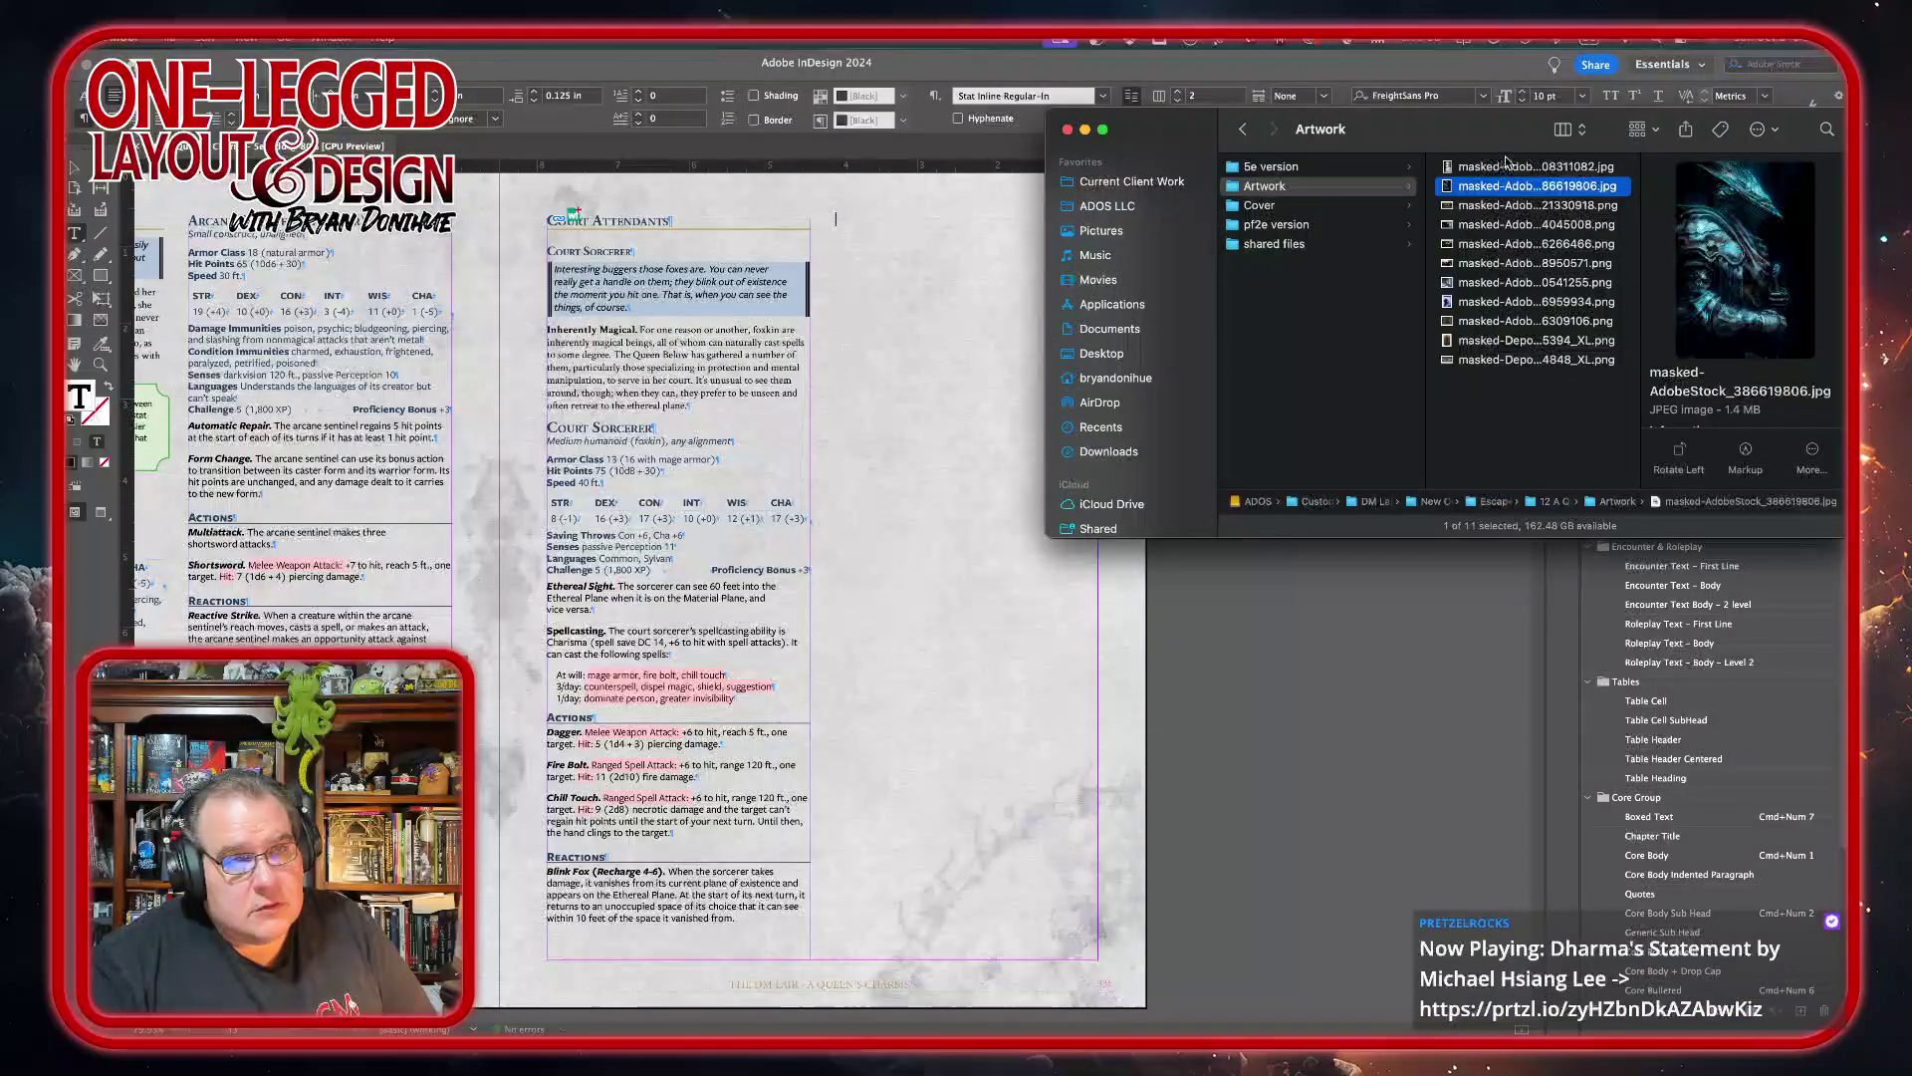
click(1478, 286)
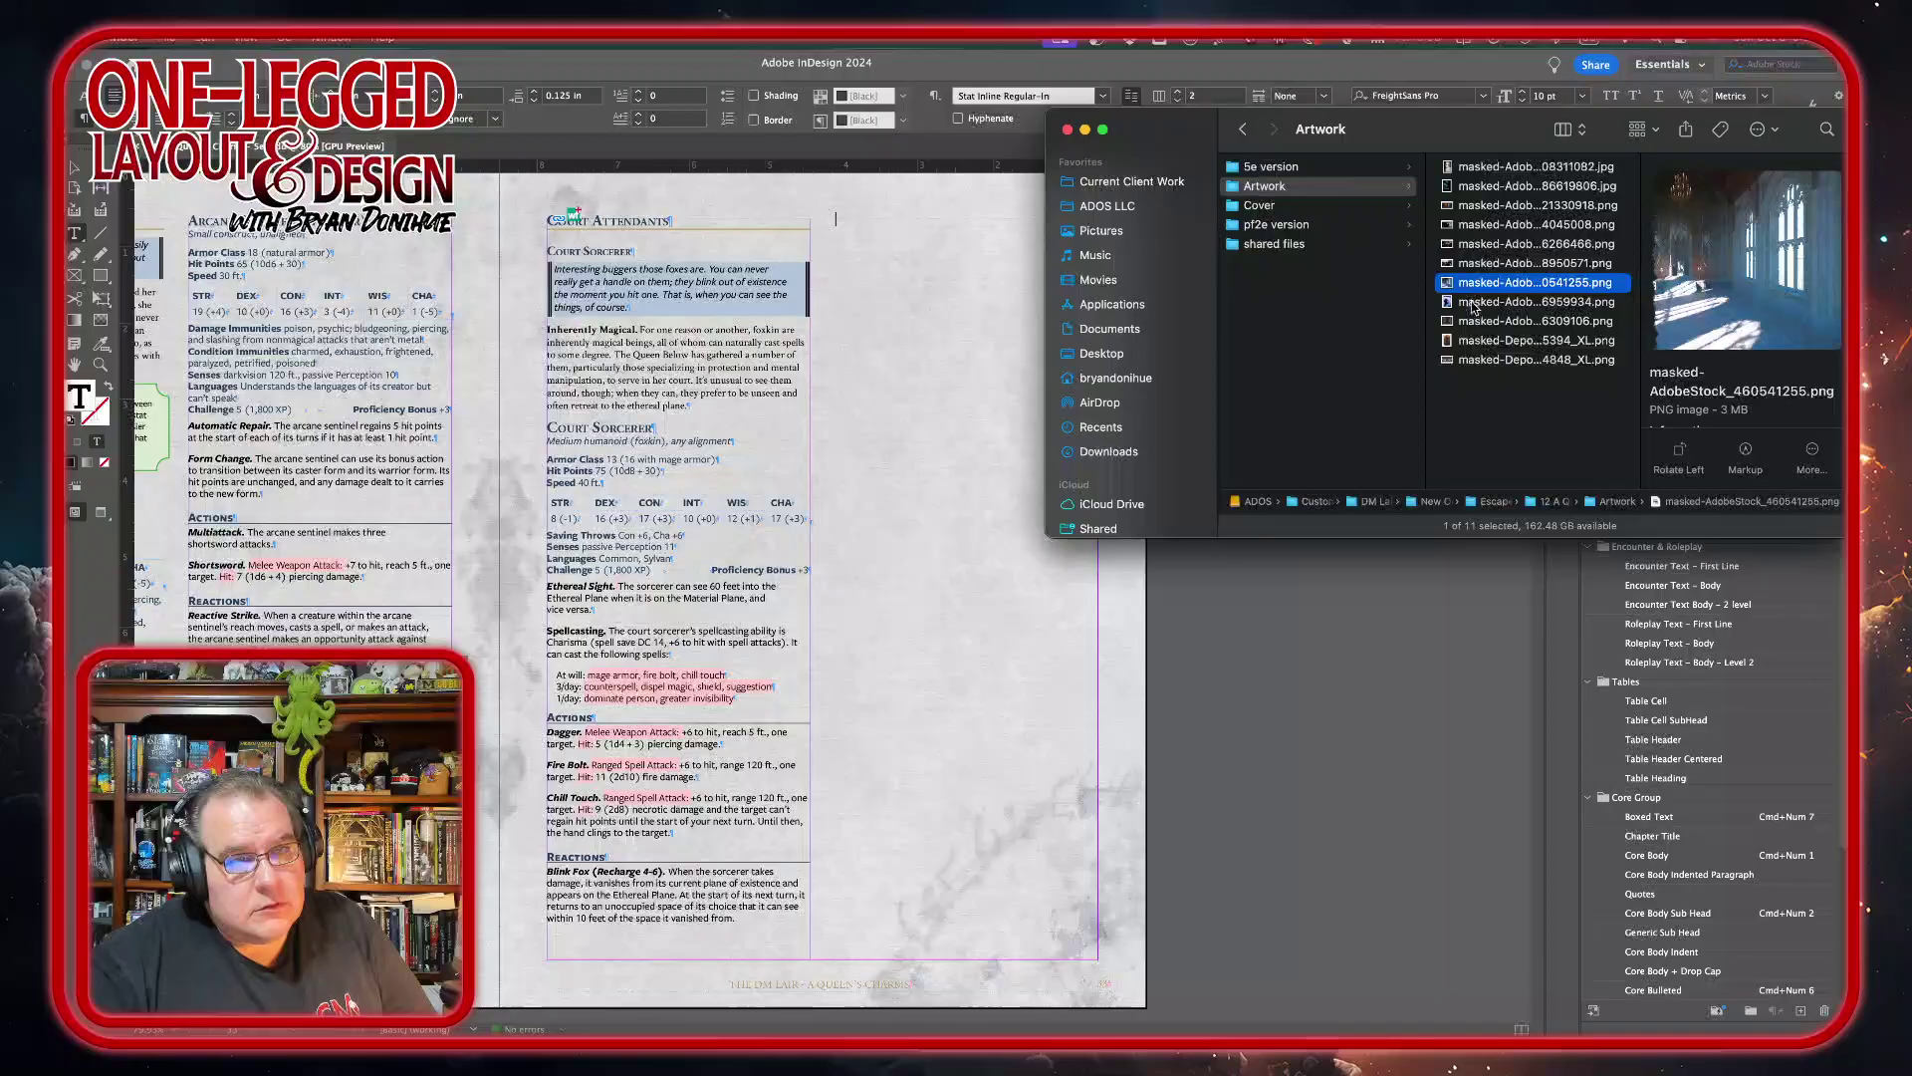
click(1474, 303)
drag(1322, 765, 807, 182)
key(super+z)
scroll(1181, 966, down, 2)
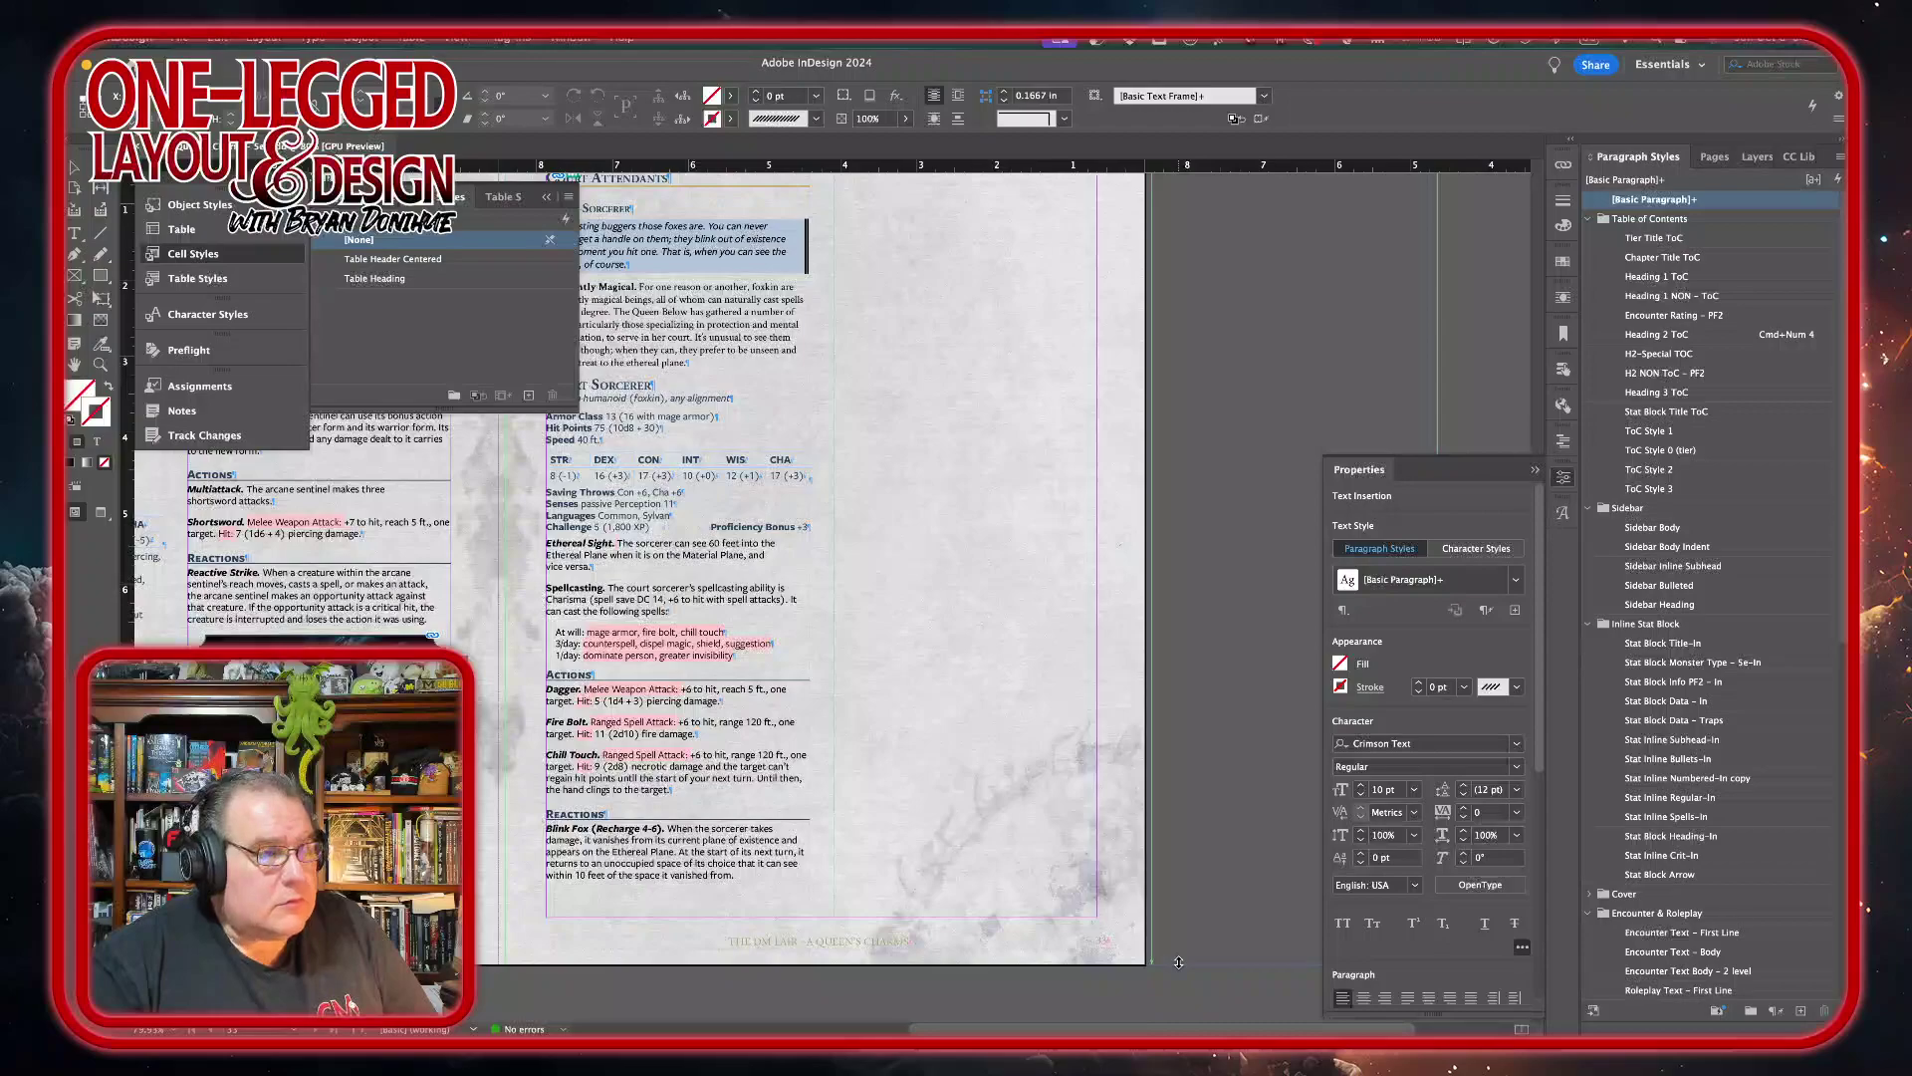
key(super+shift+z)
scroll(1188, 721, up, 5)
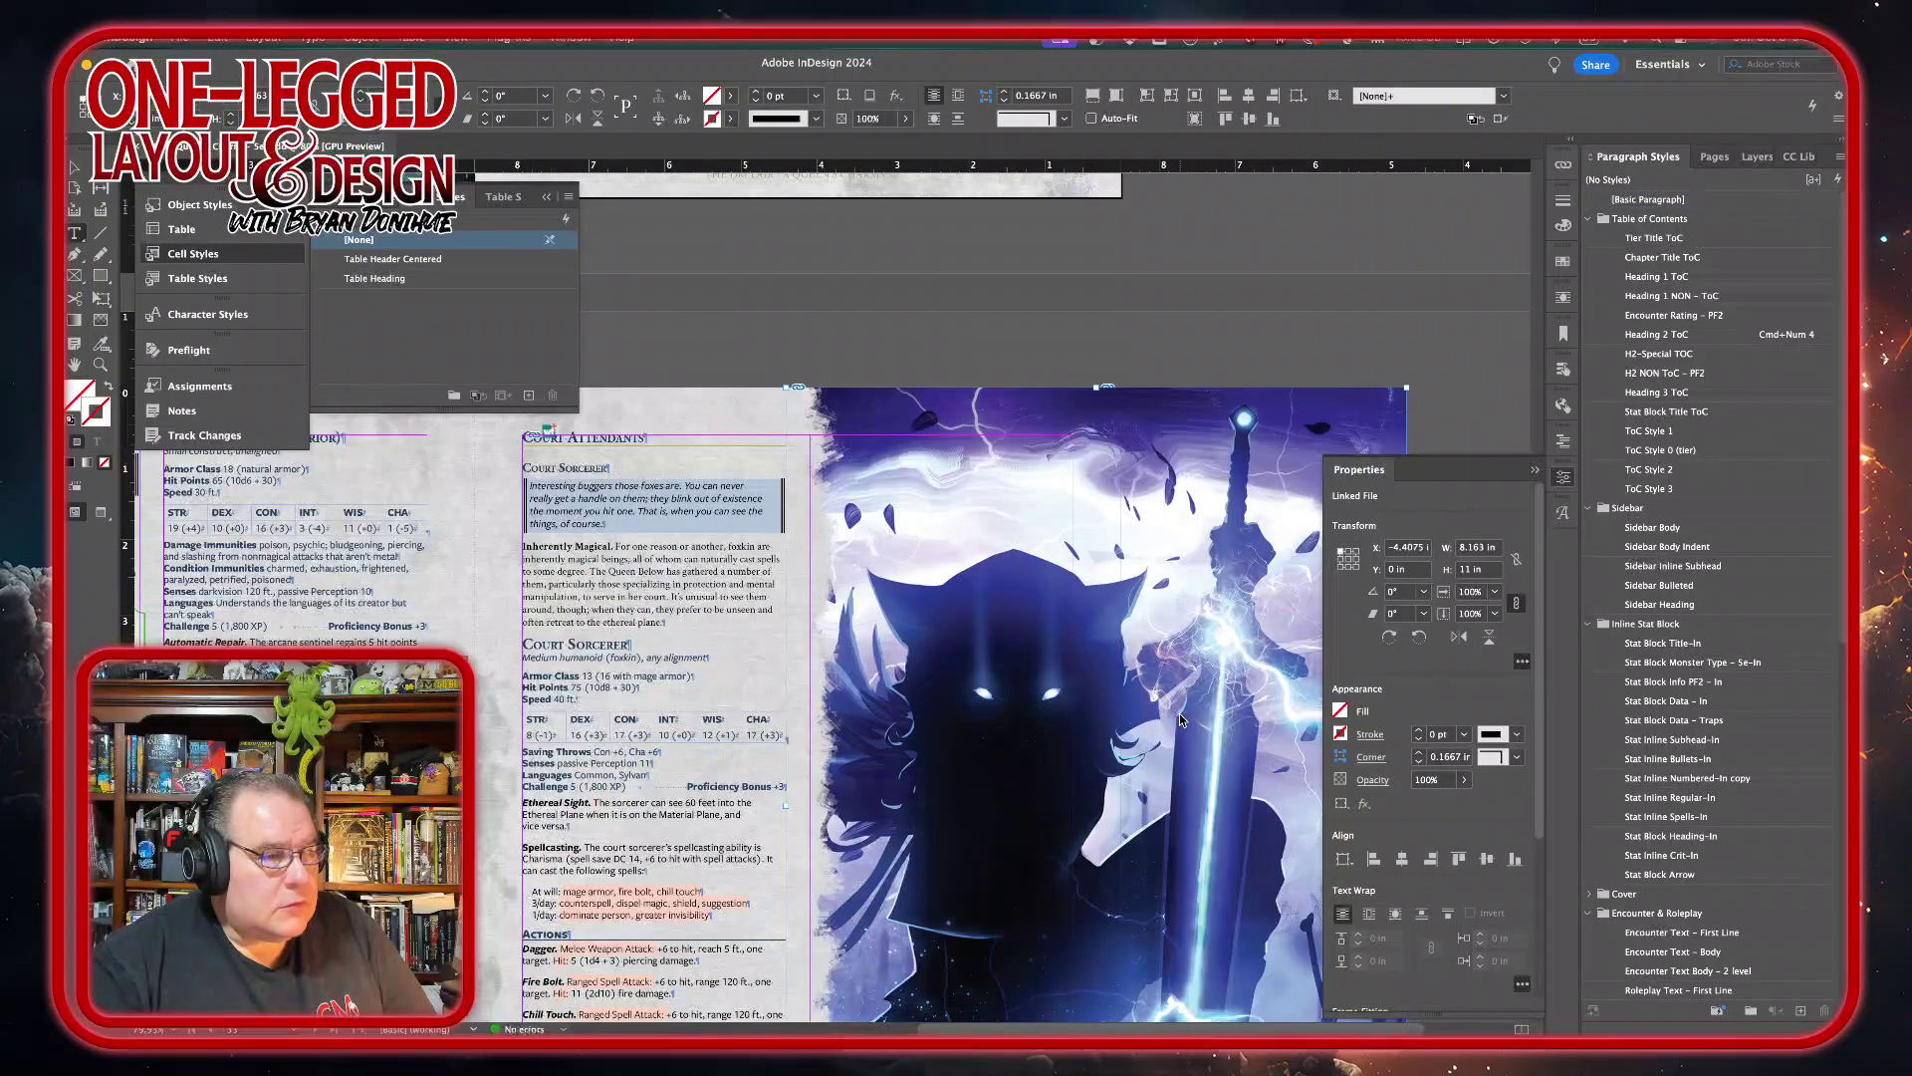
- Nudge the placed artwork left toward the Court Sorcerer column, to an X position of about -4.70 in
scroll(1295, 264, left, 2)
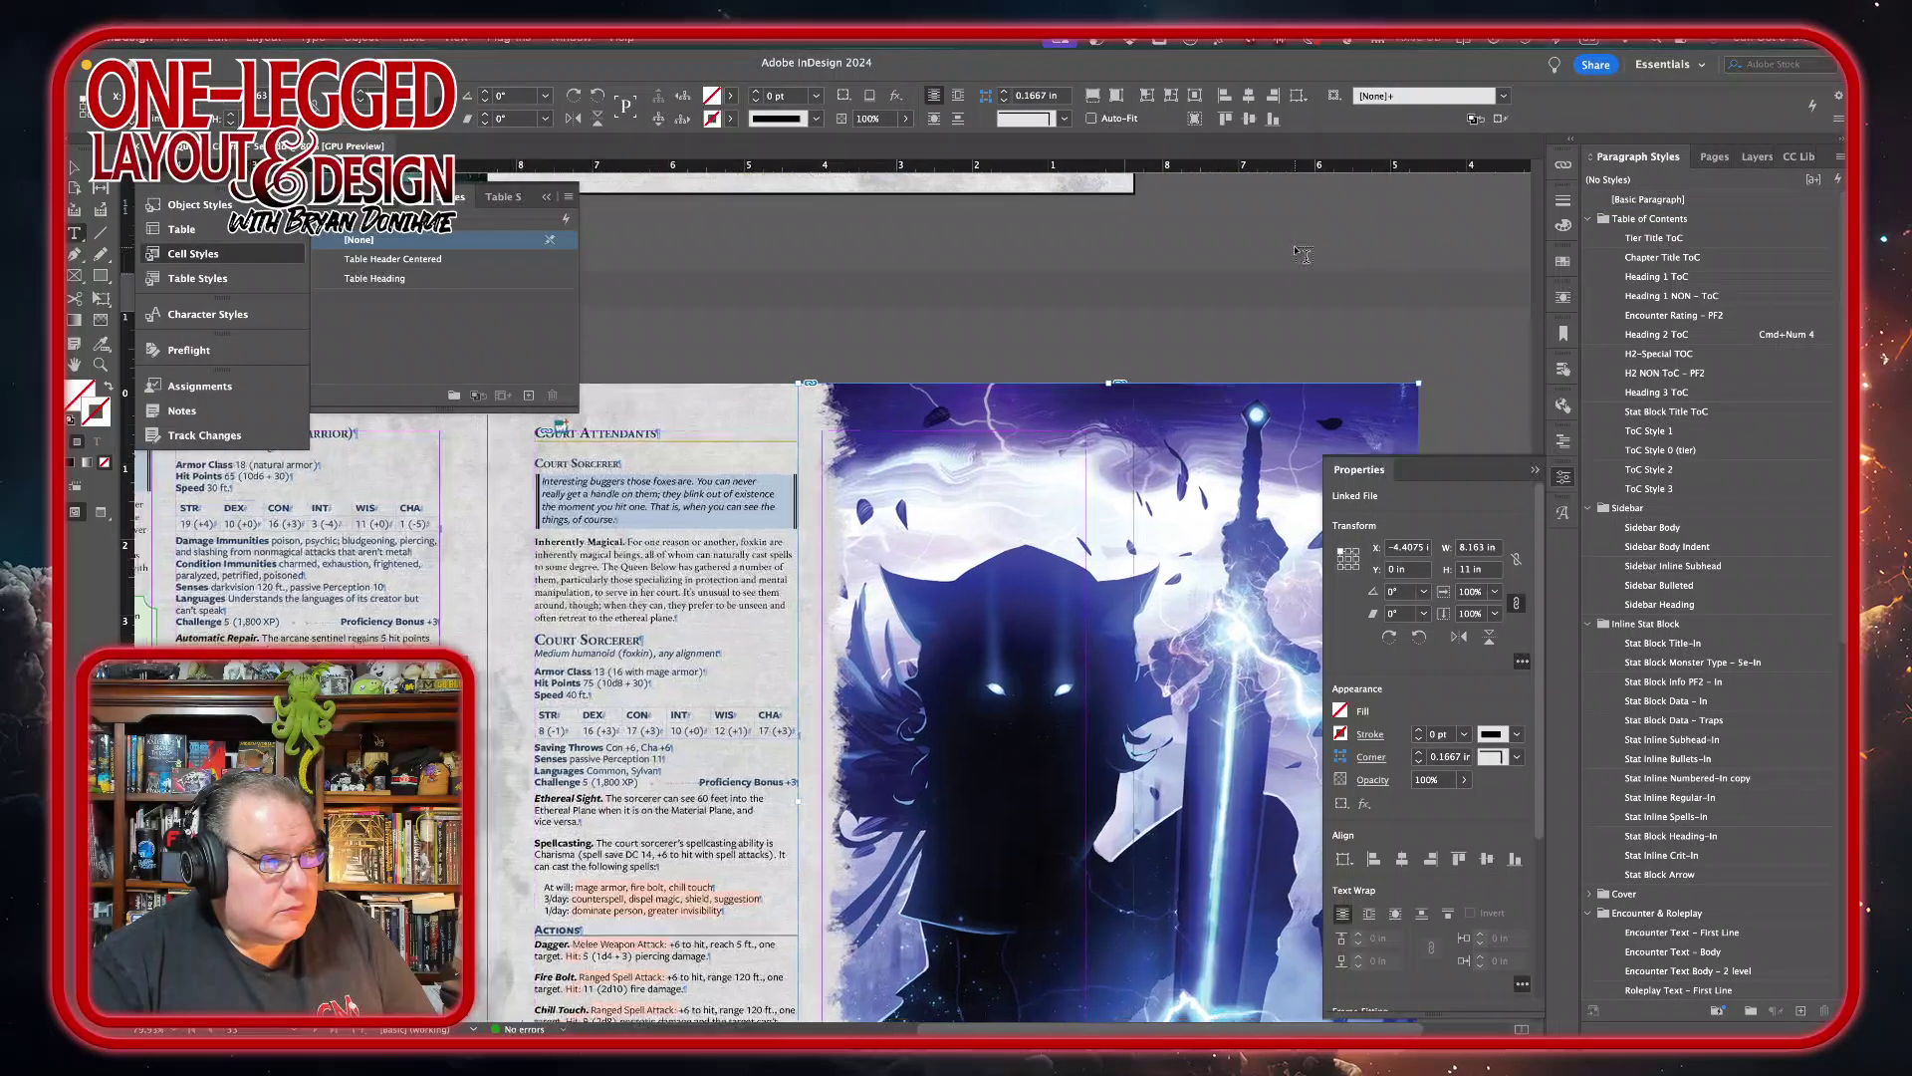
key(Left)
key(Left)
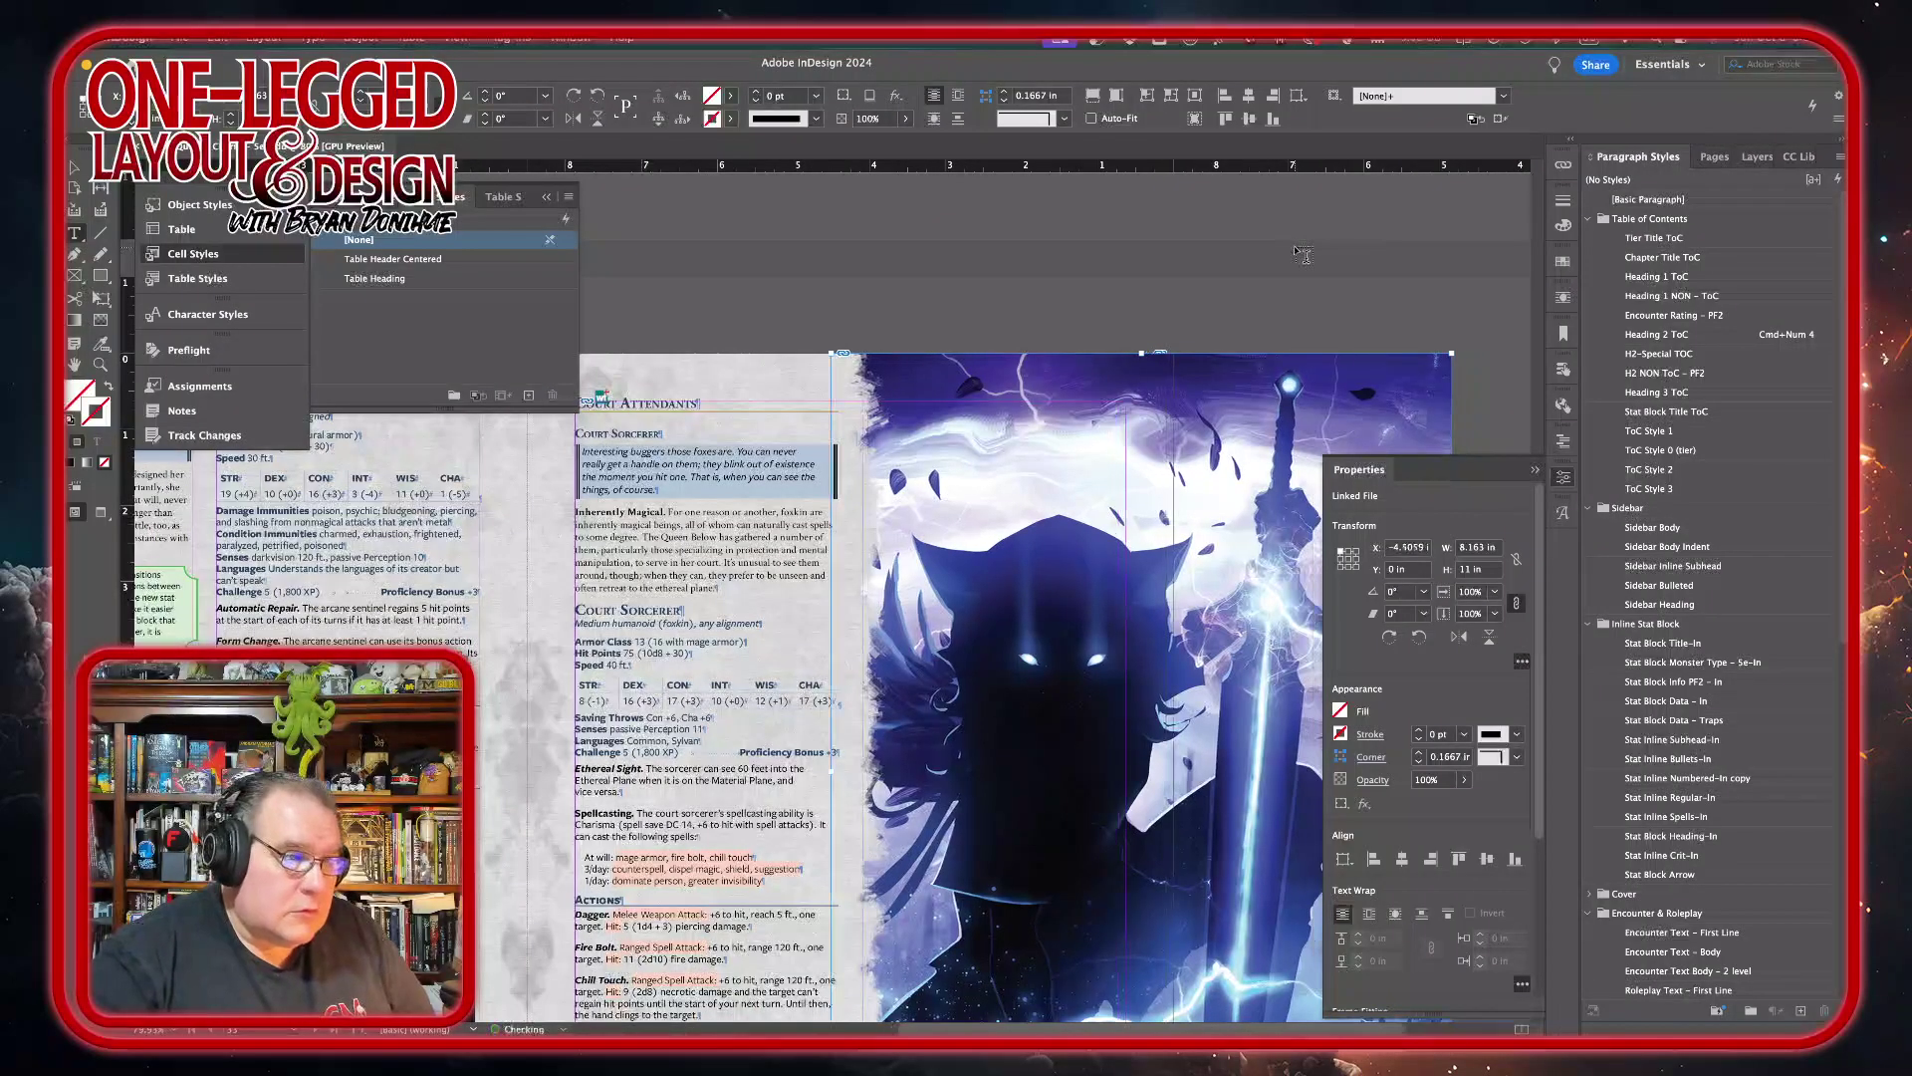
key(Left)
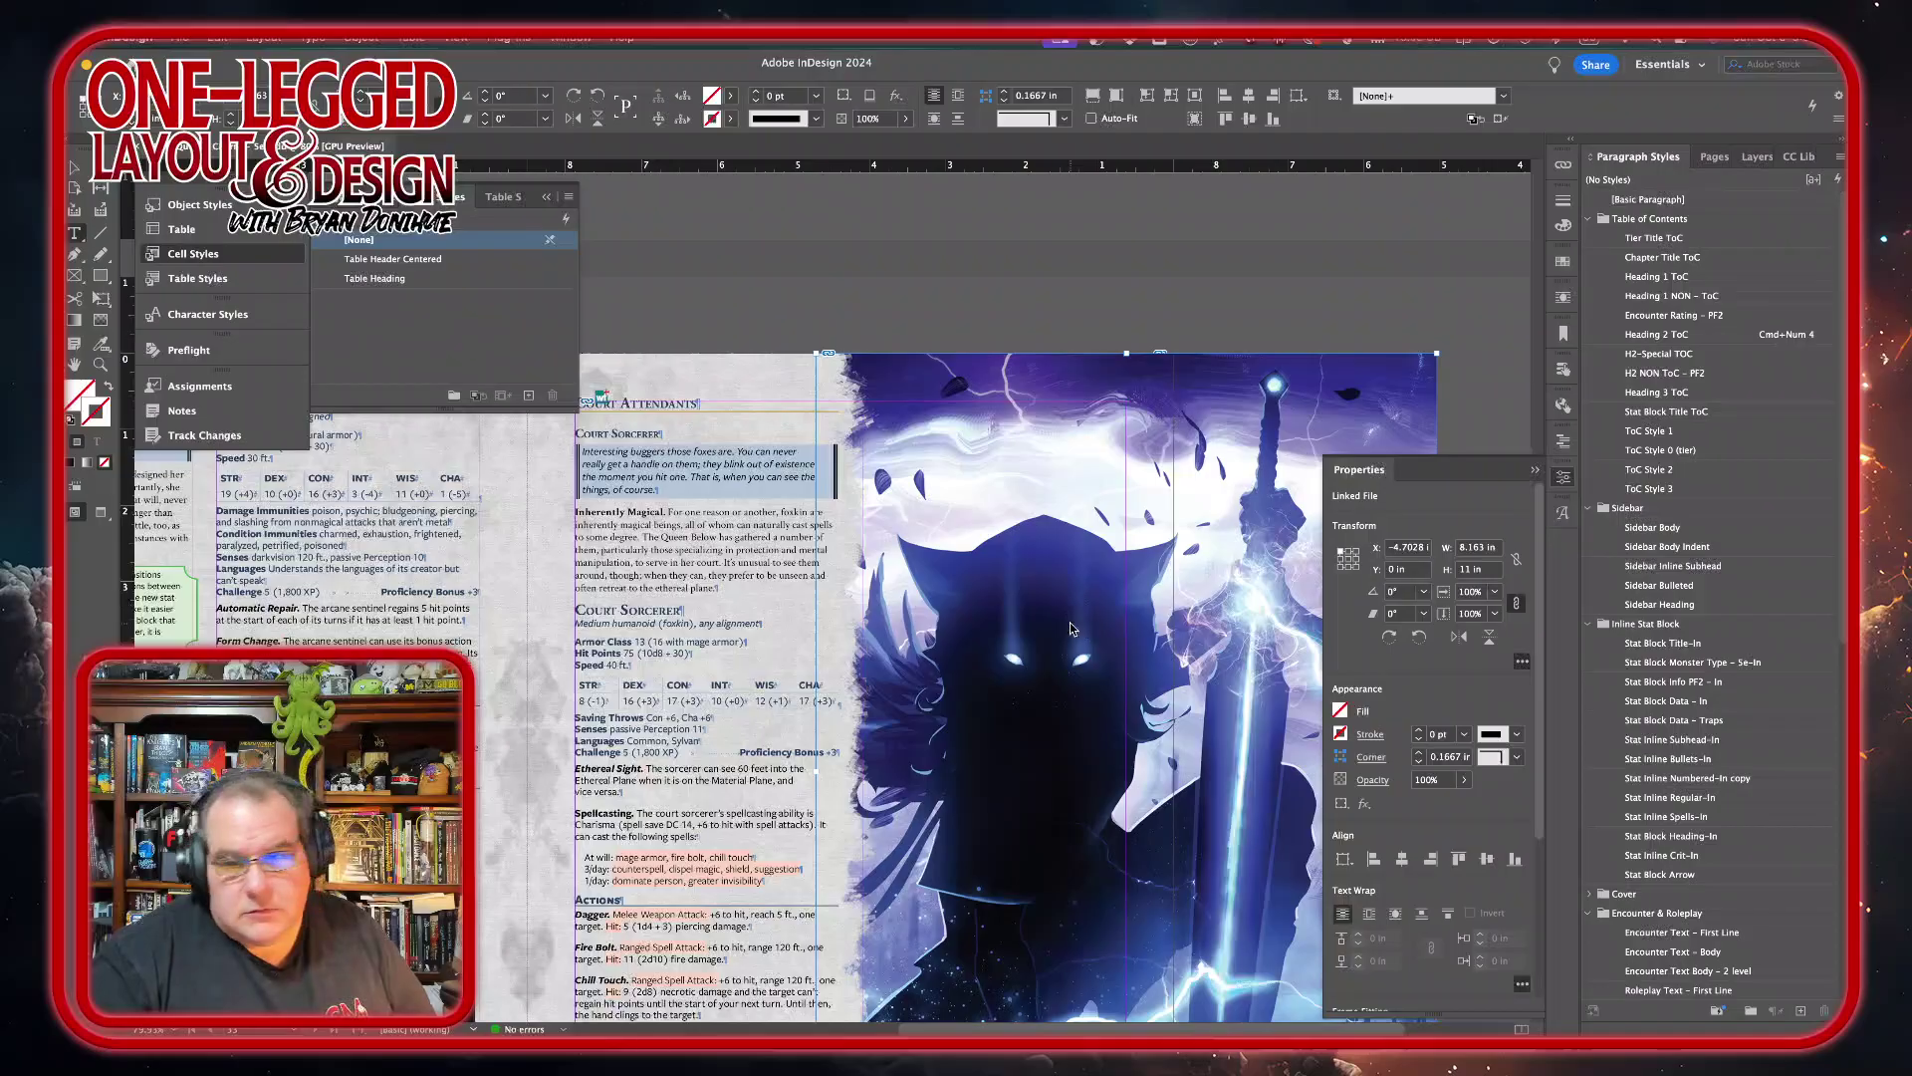
- Trim the right side of the artwork's frame to the page's outer edge, making it about 4.70 inches wide
scroll(1036, 811, down, 5)
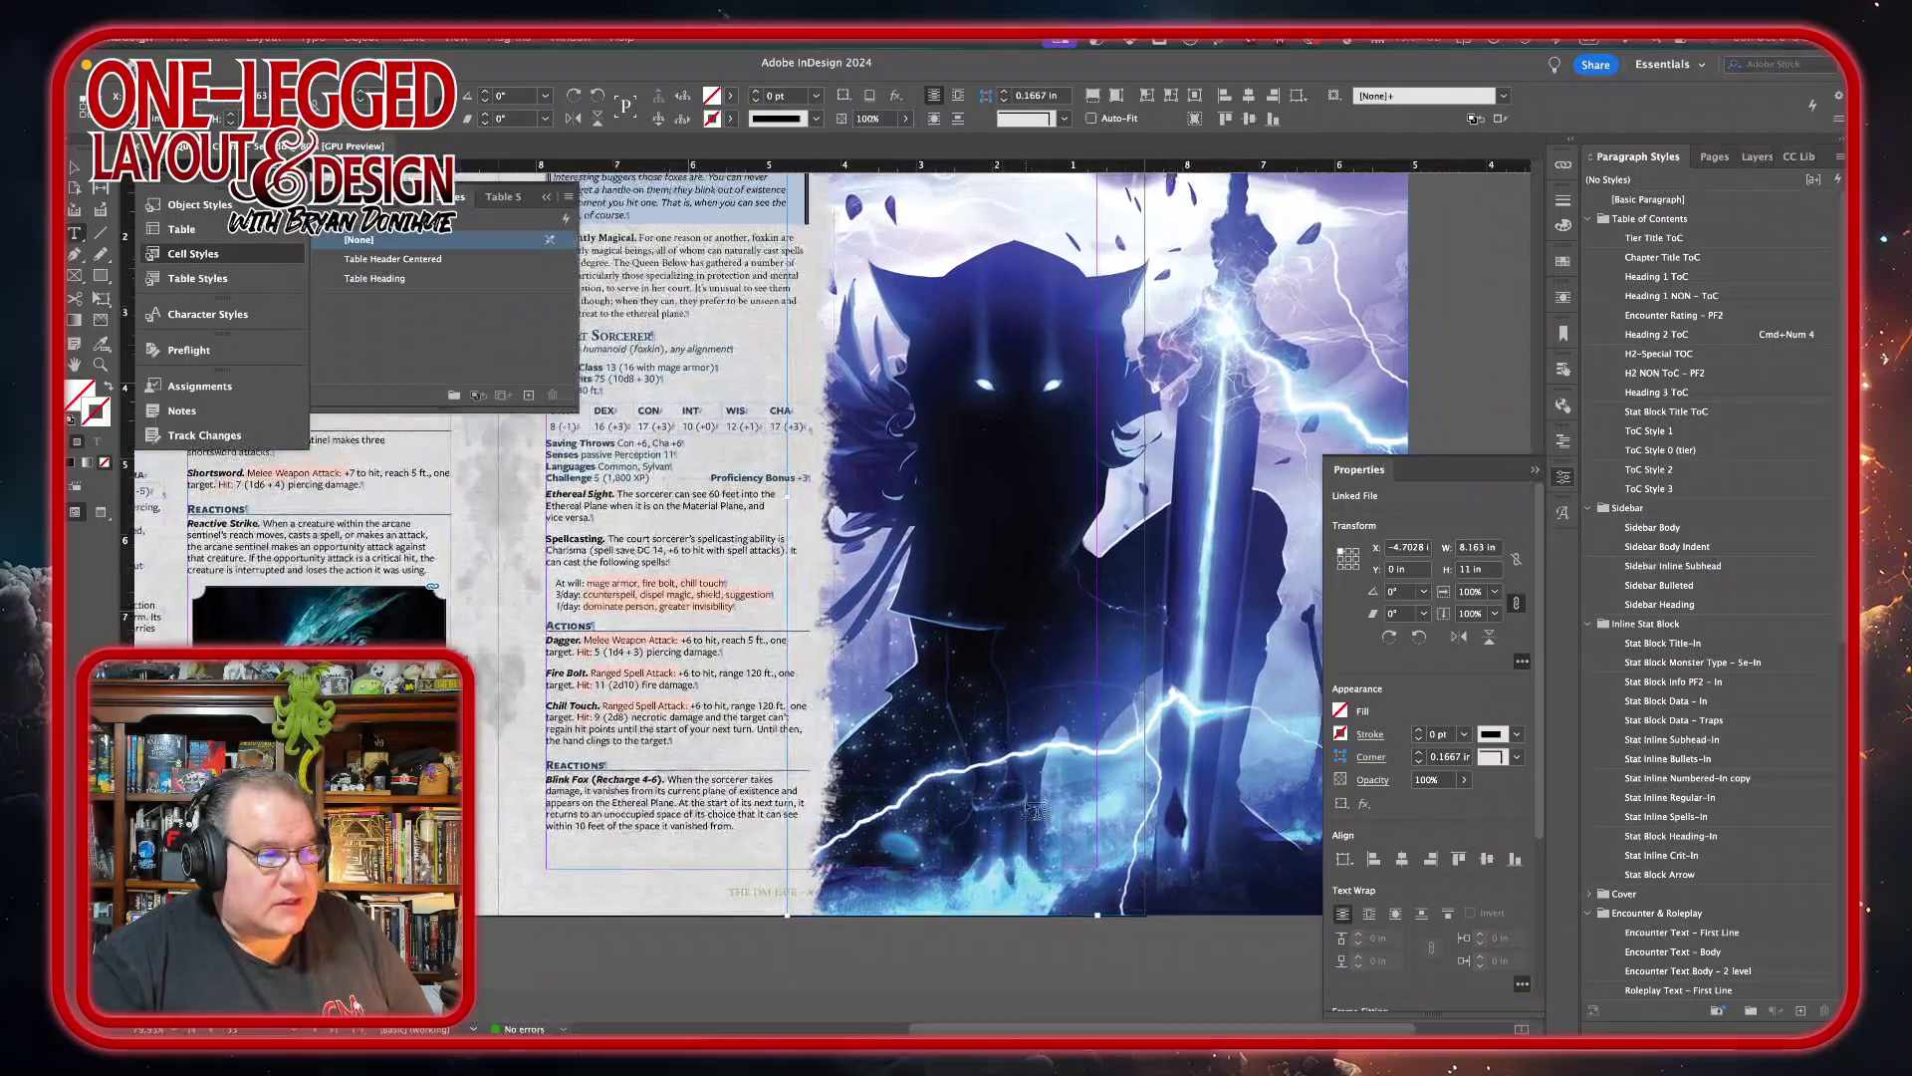
scroll(1036, 811, right, 4)
scroll(1036, 812, up, 2)
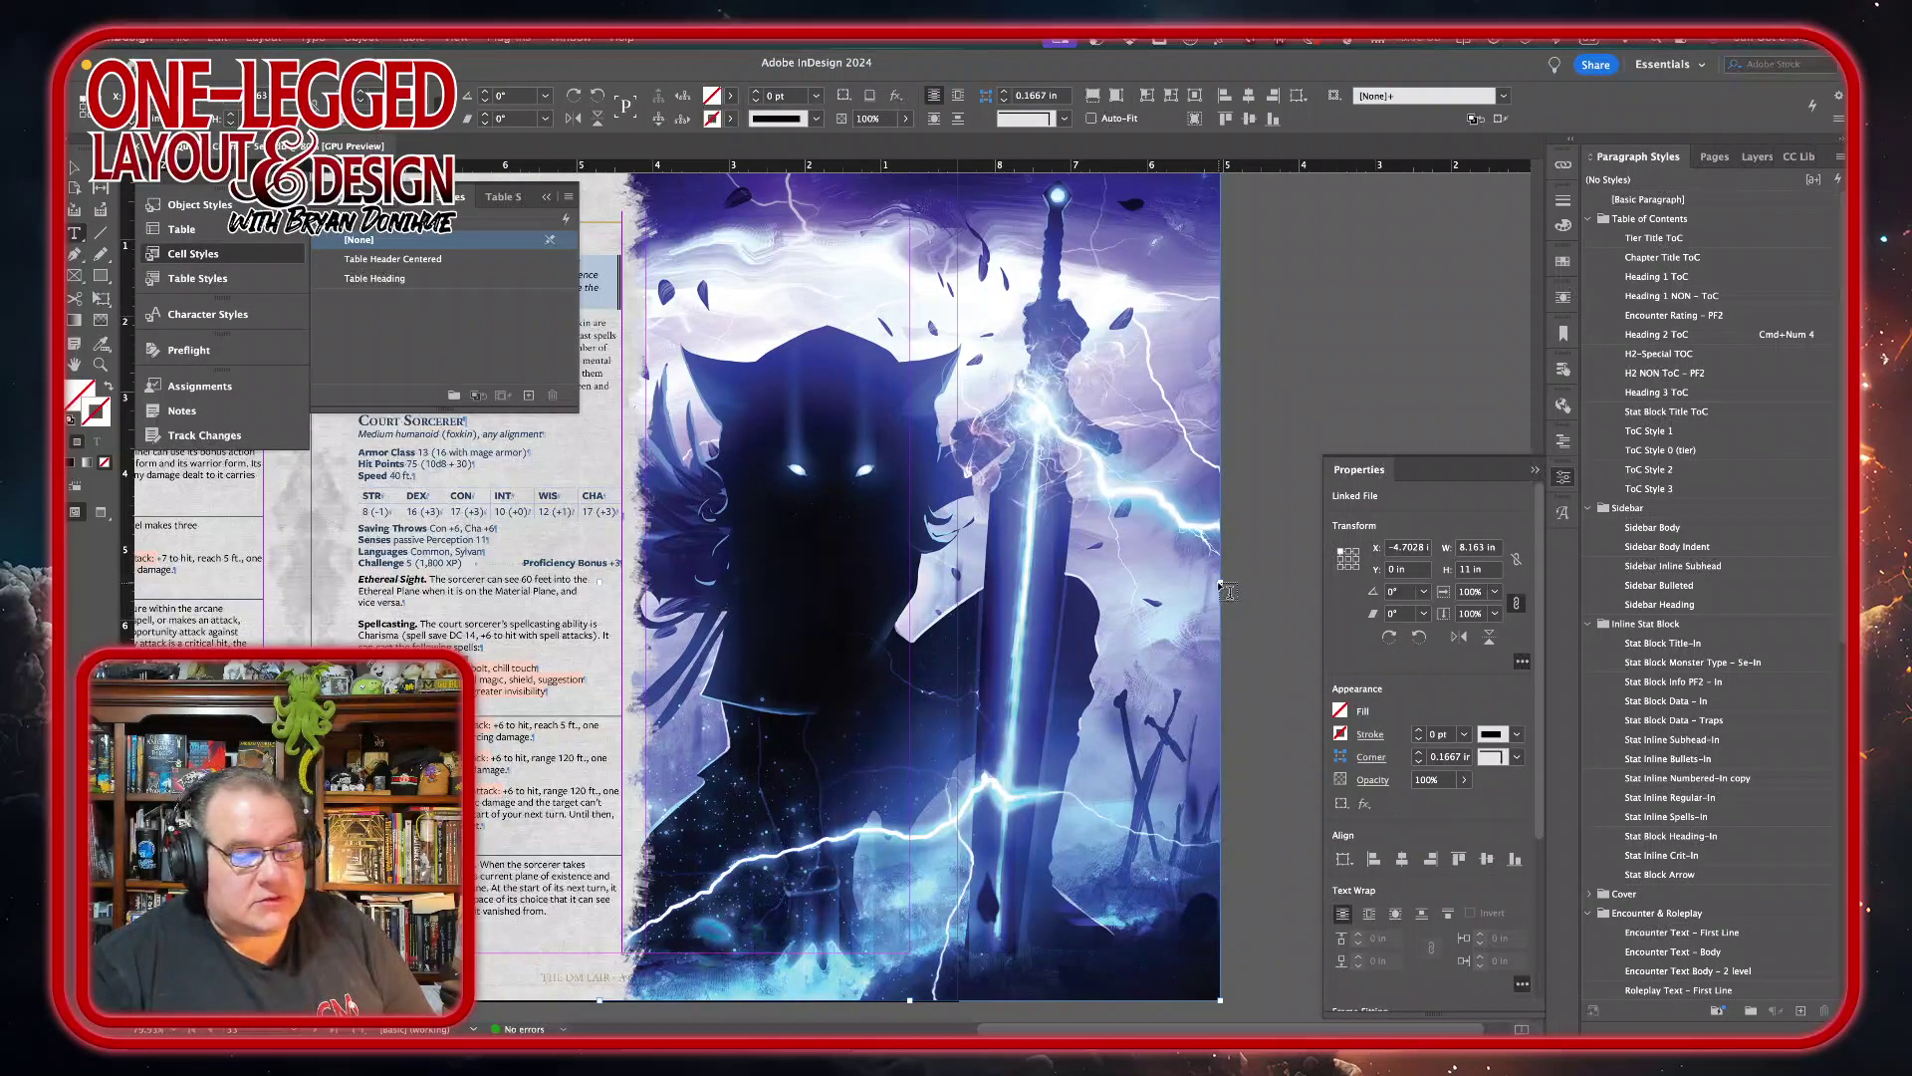
click(76, 165)
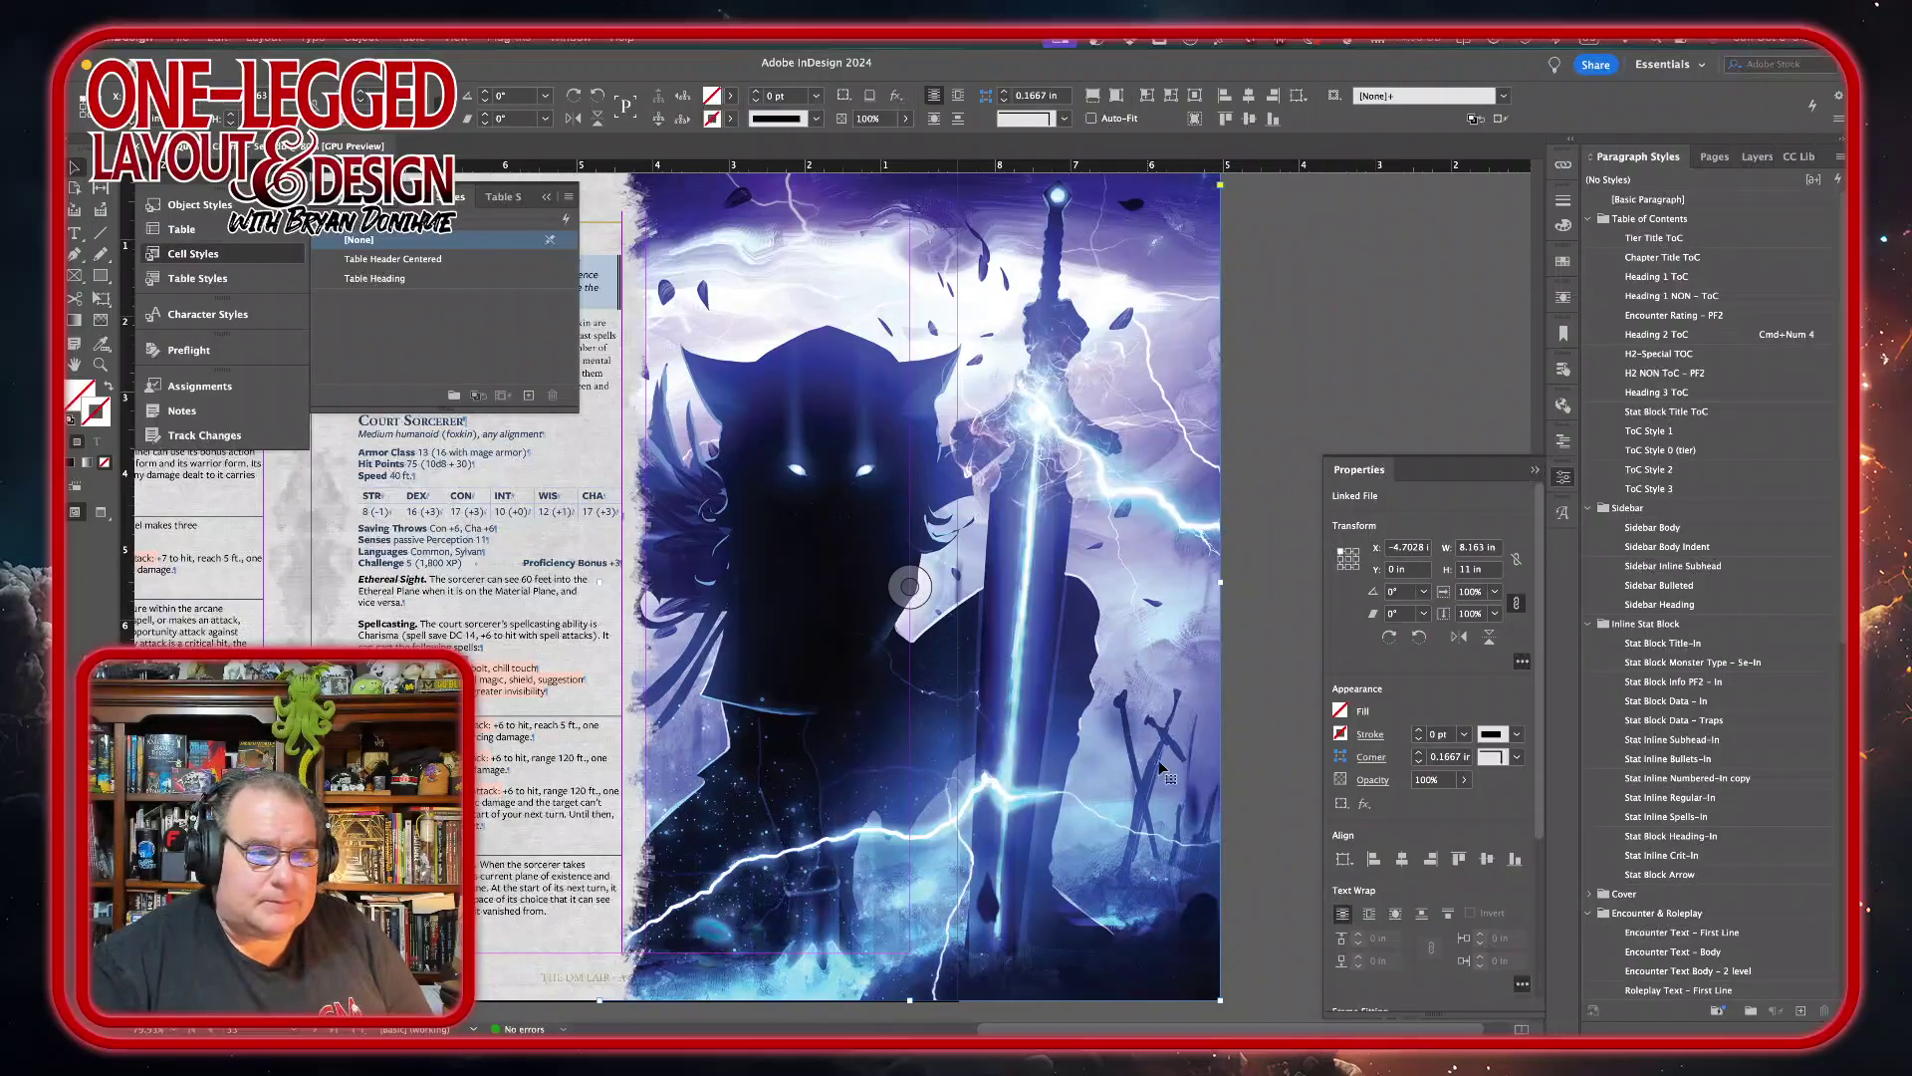
drag(1220, 583, 958, 585)
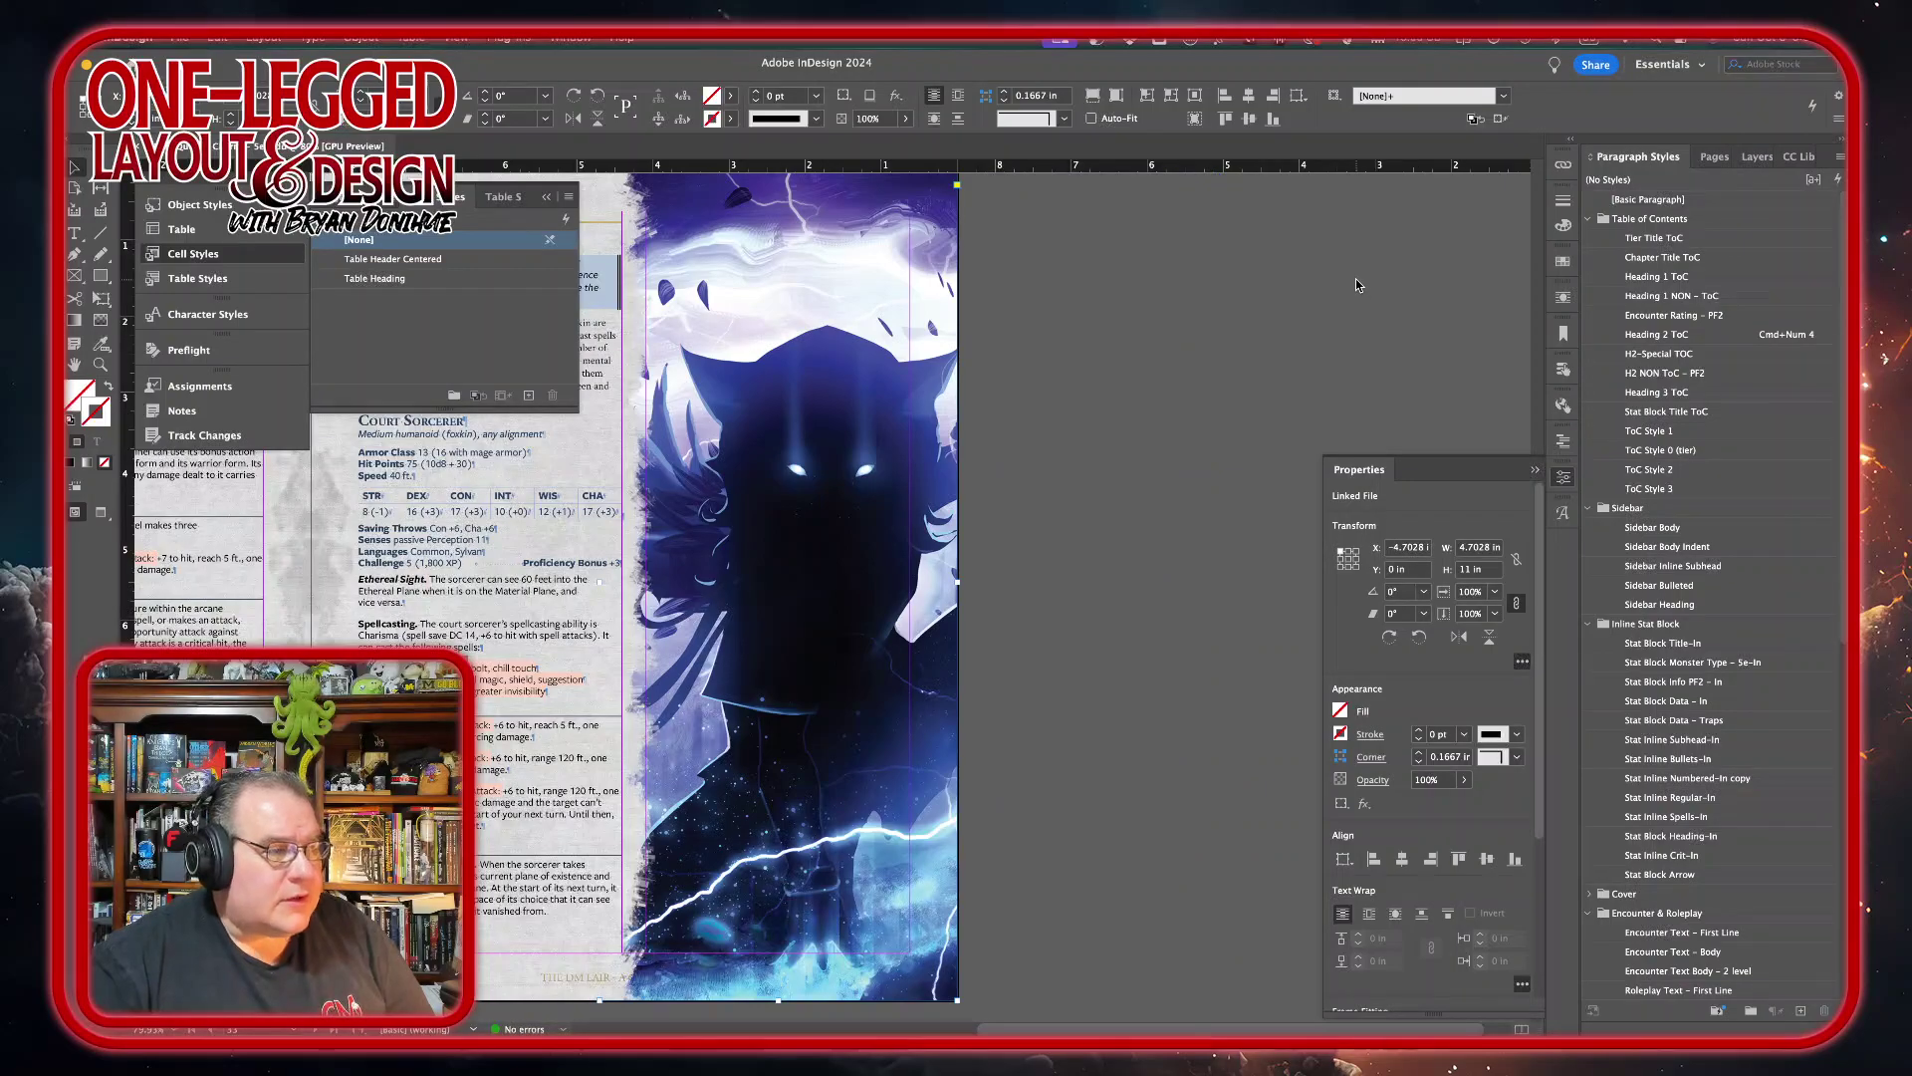
scroll(1356, 284, down, 10)
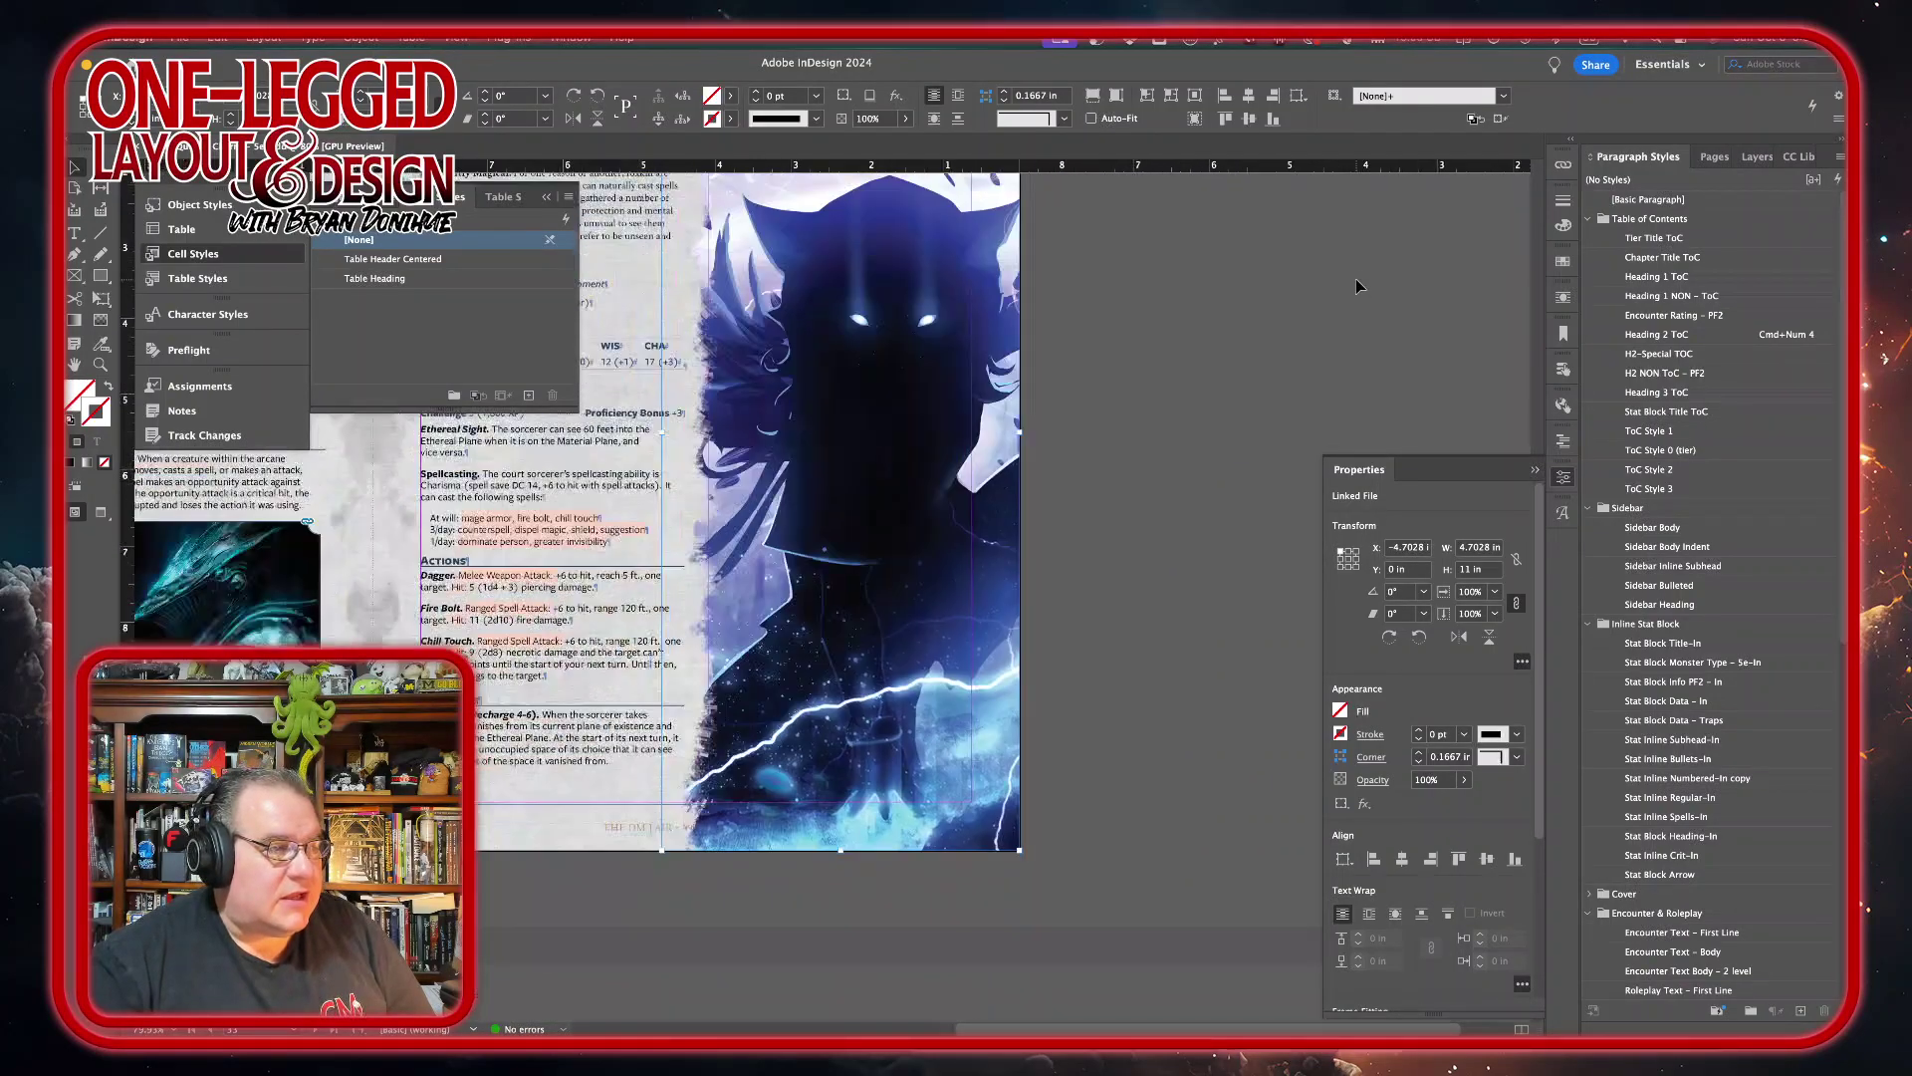
scroll(1357, 282, left, 3)
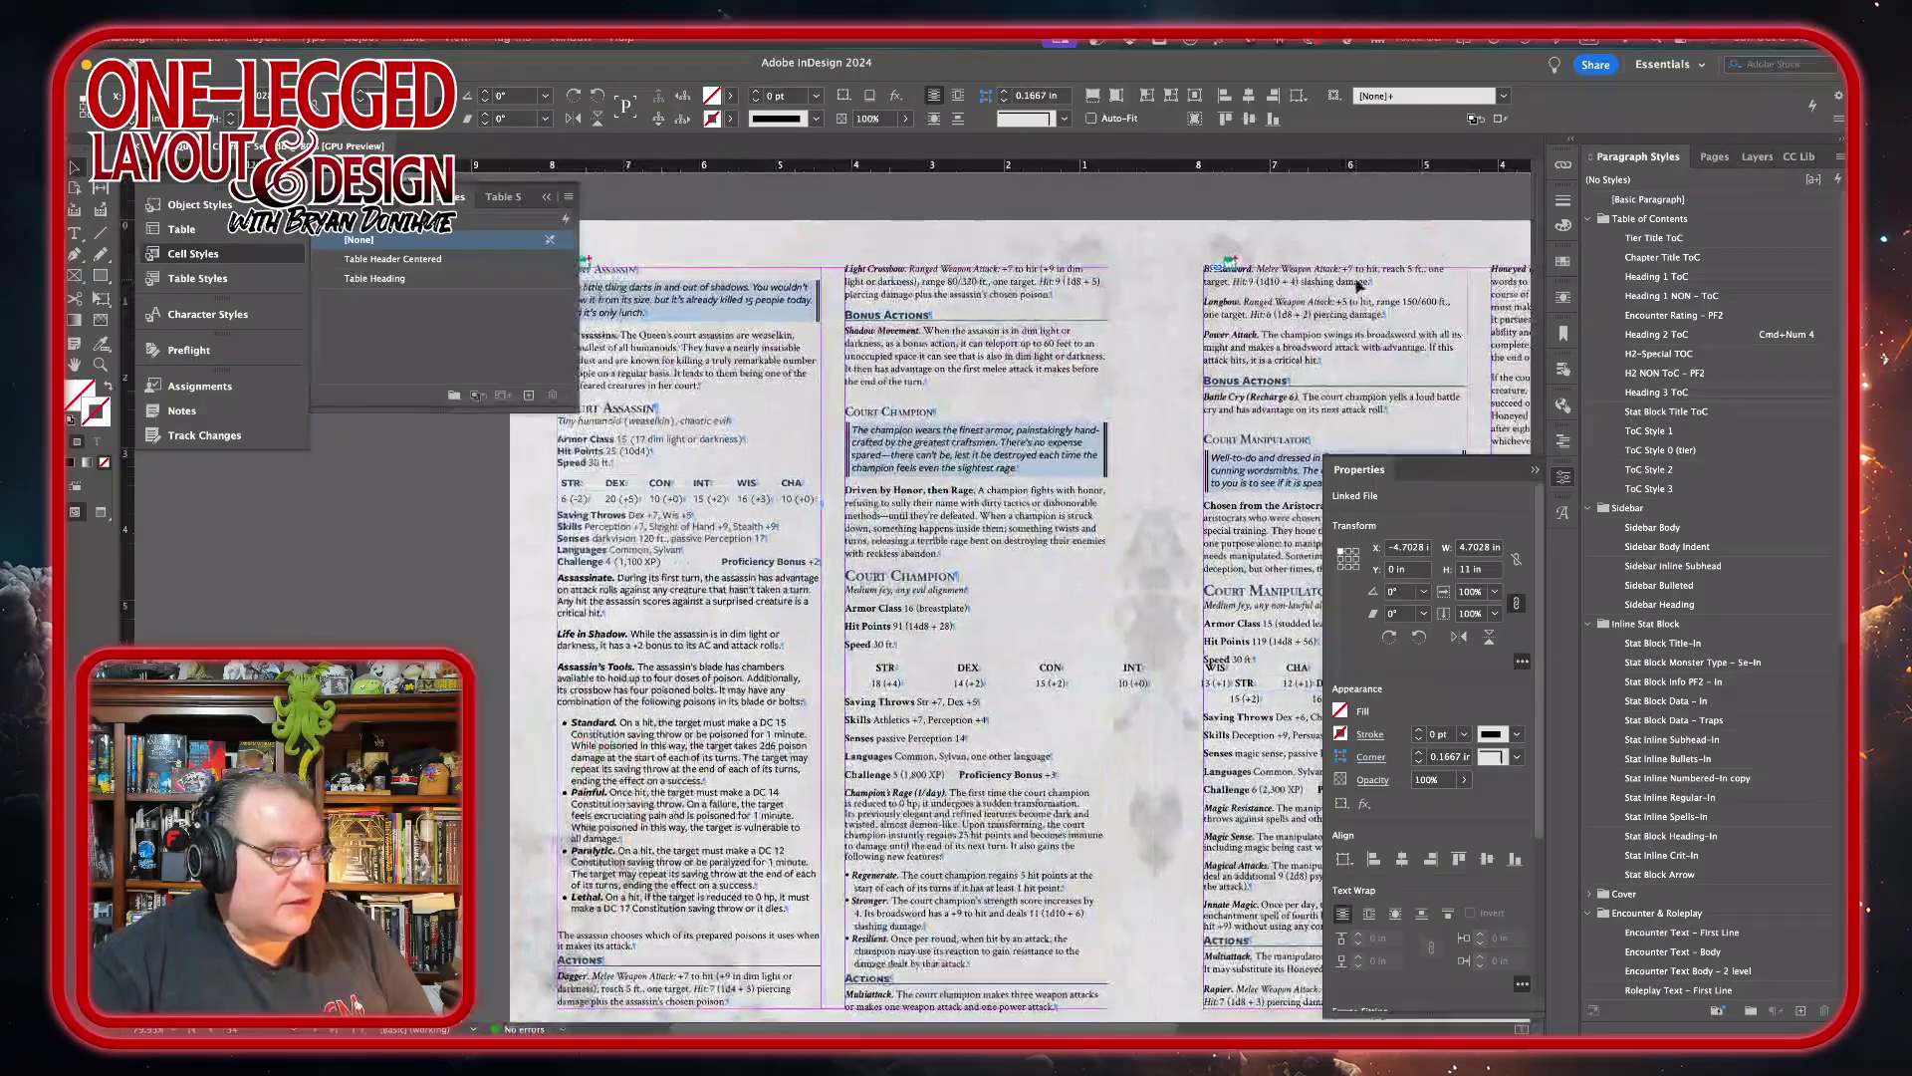
- Style the Court Assassin's poison-choice paragraph as Stat Inline Regular-In, and move the Actions heading below it to the second column as Stat Block Heading-In
scroll(1359, 285, down, 3)
scroll(1360, 285, left, 1)
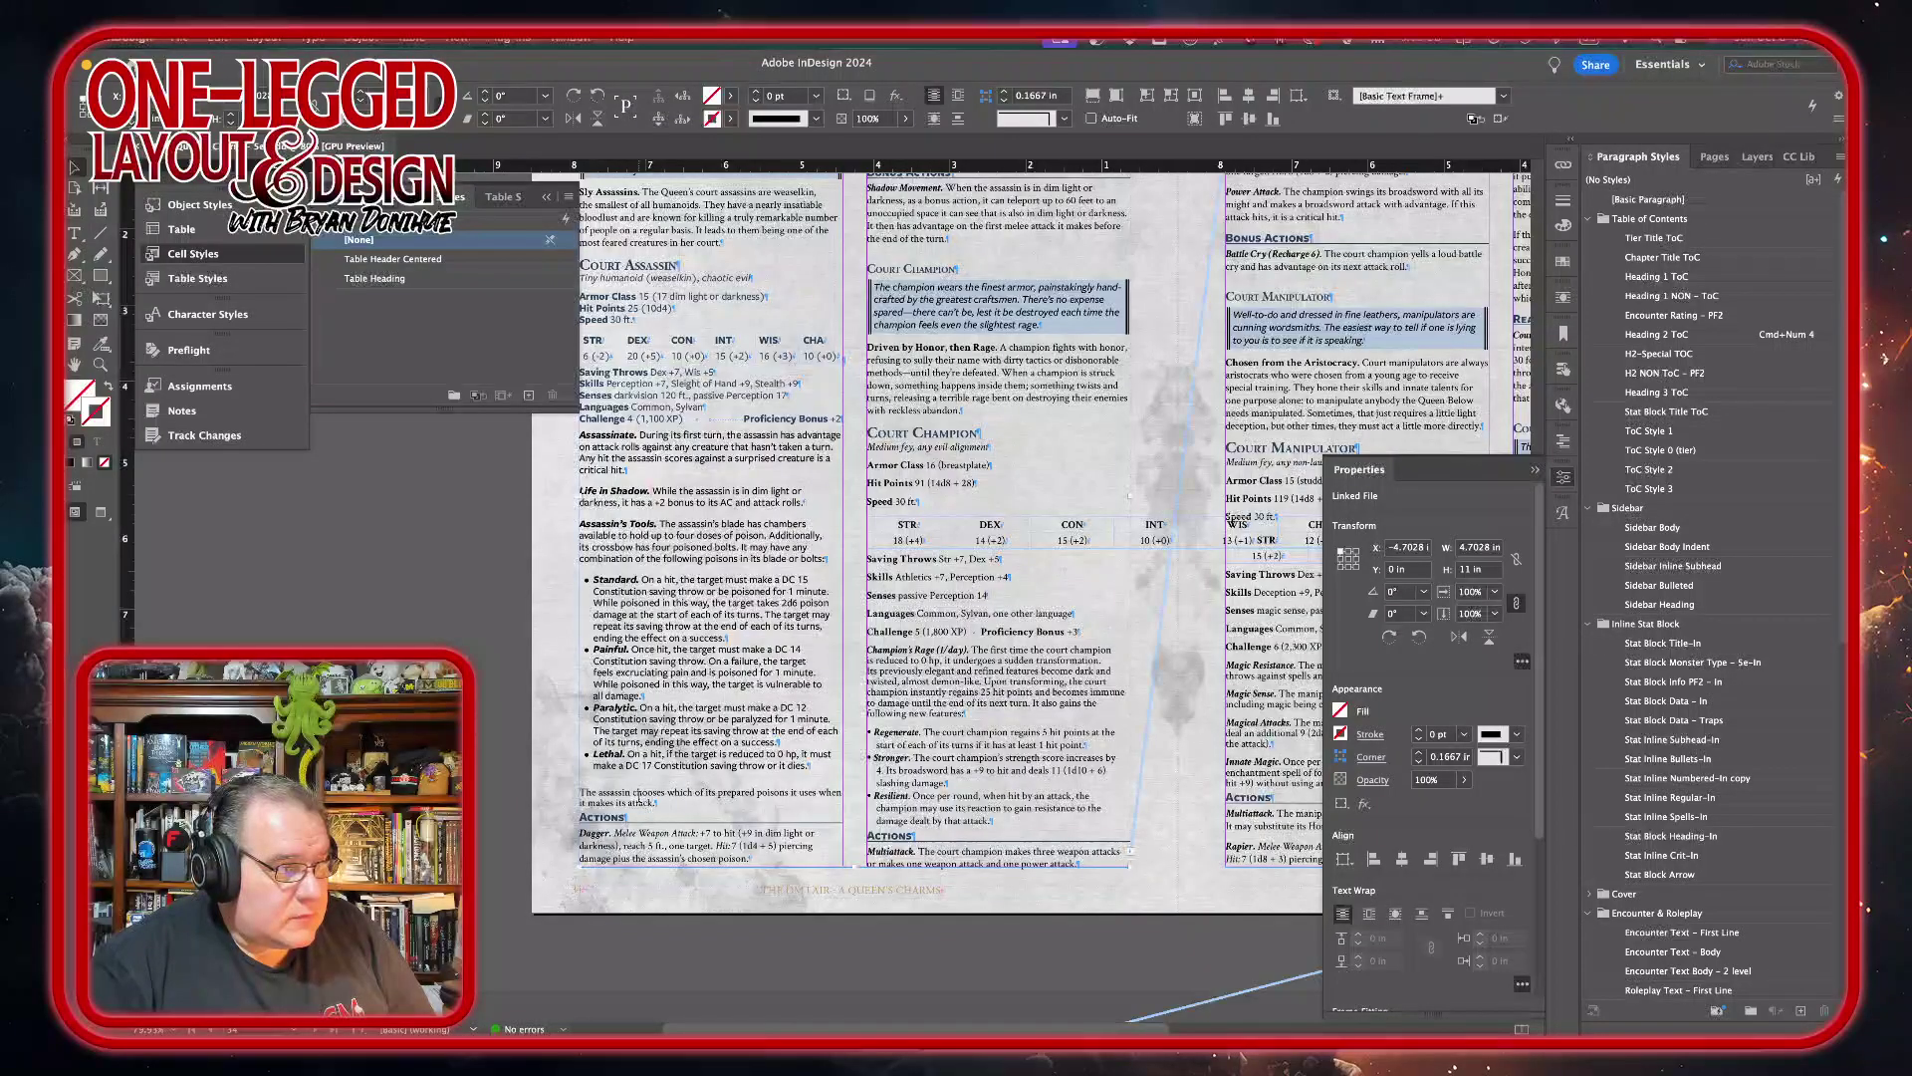
double_click(735, 797)
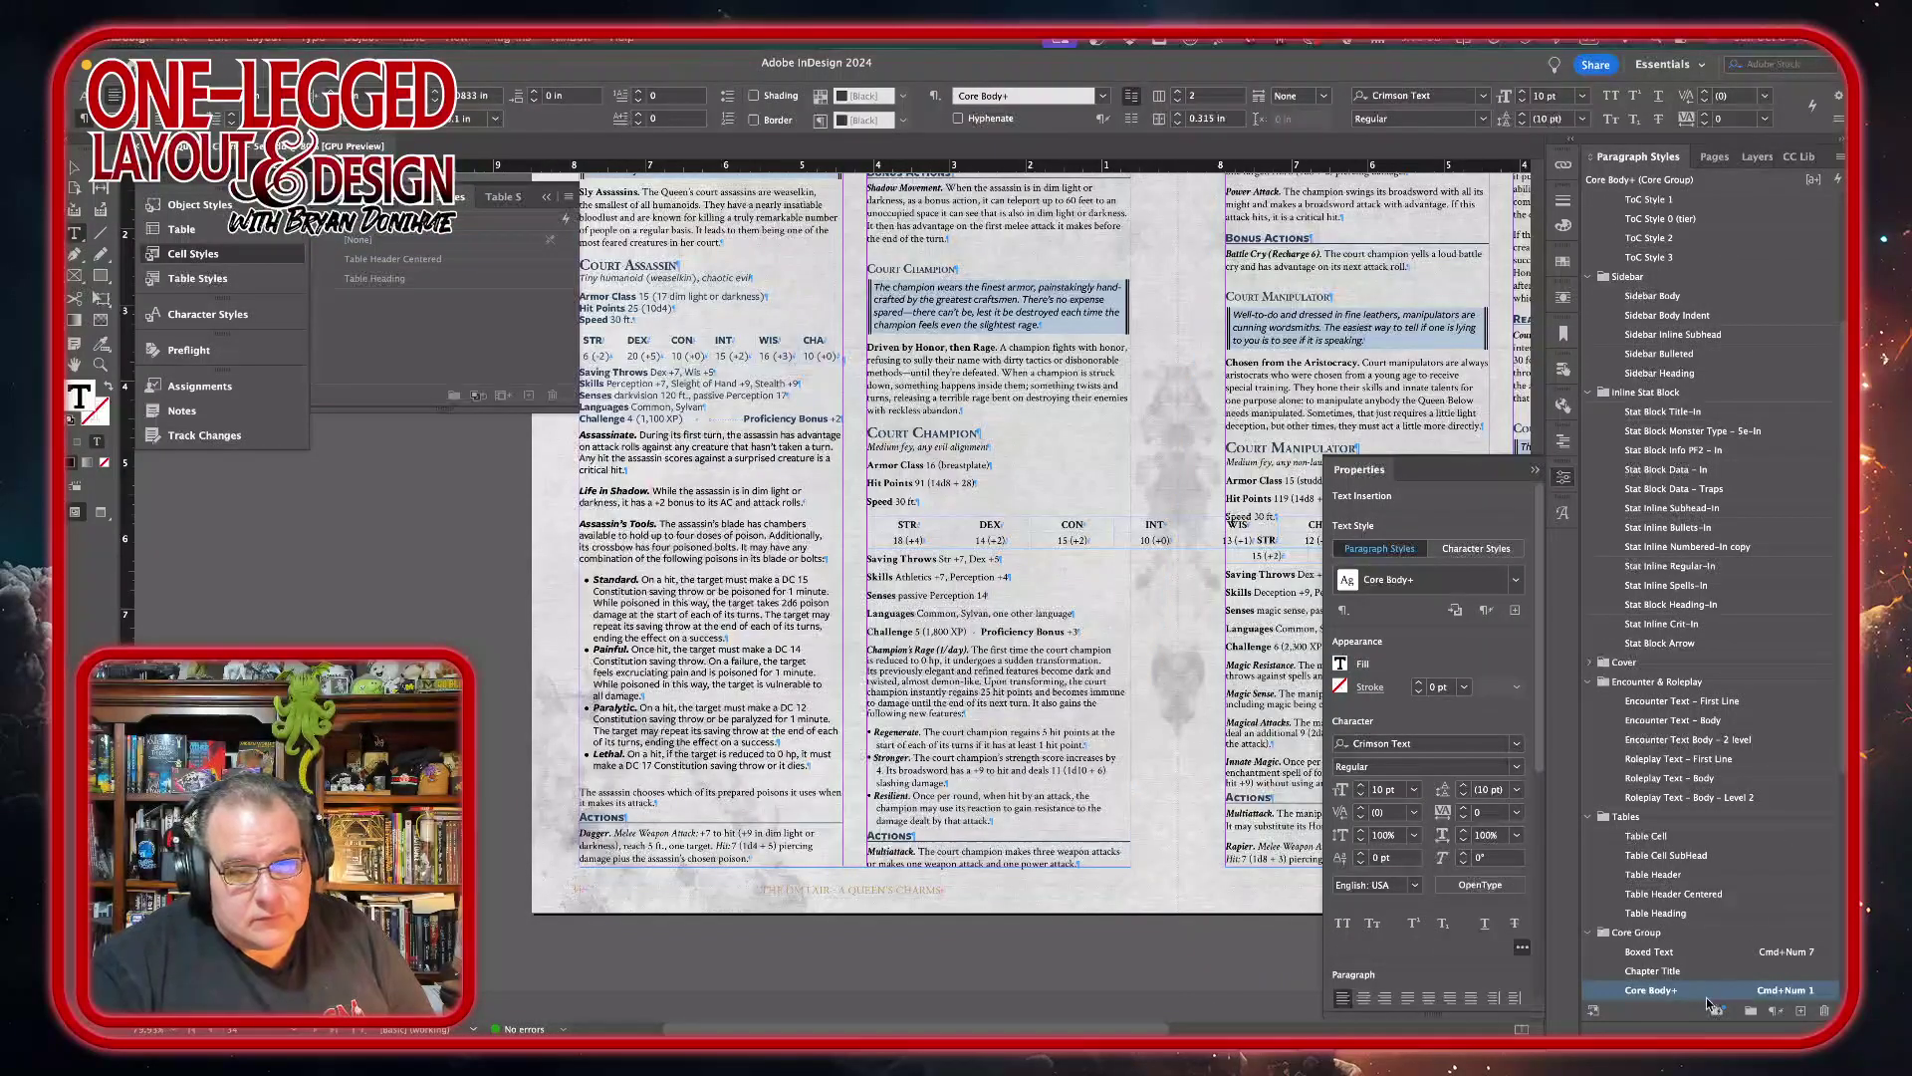
click(1690, 569)
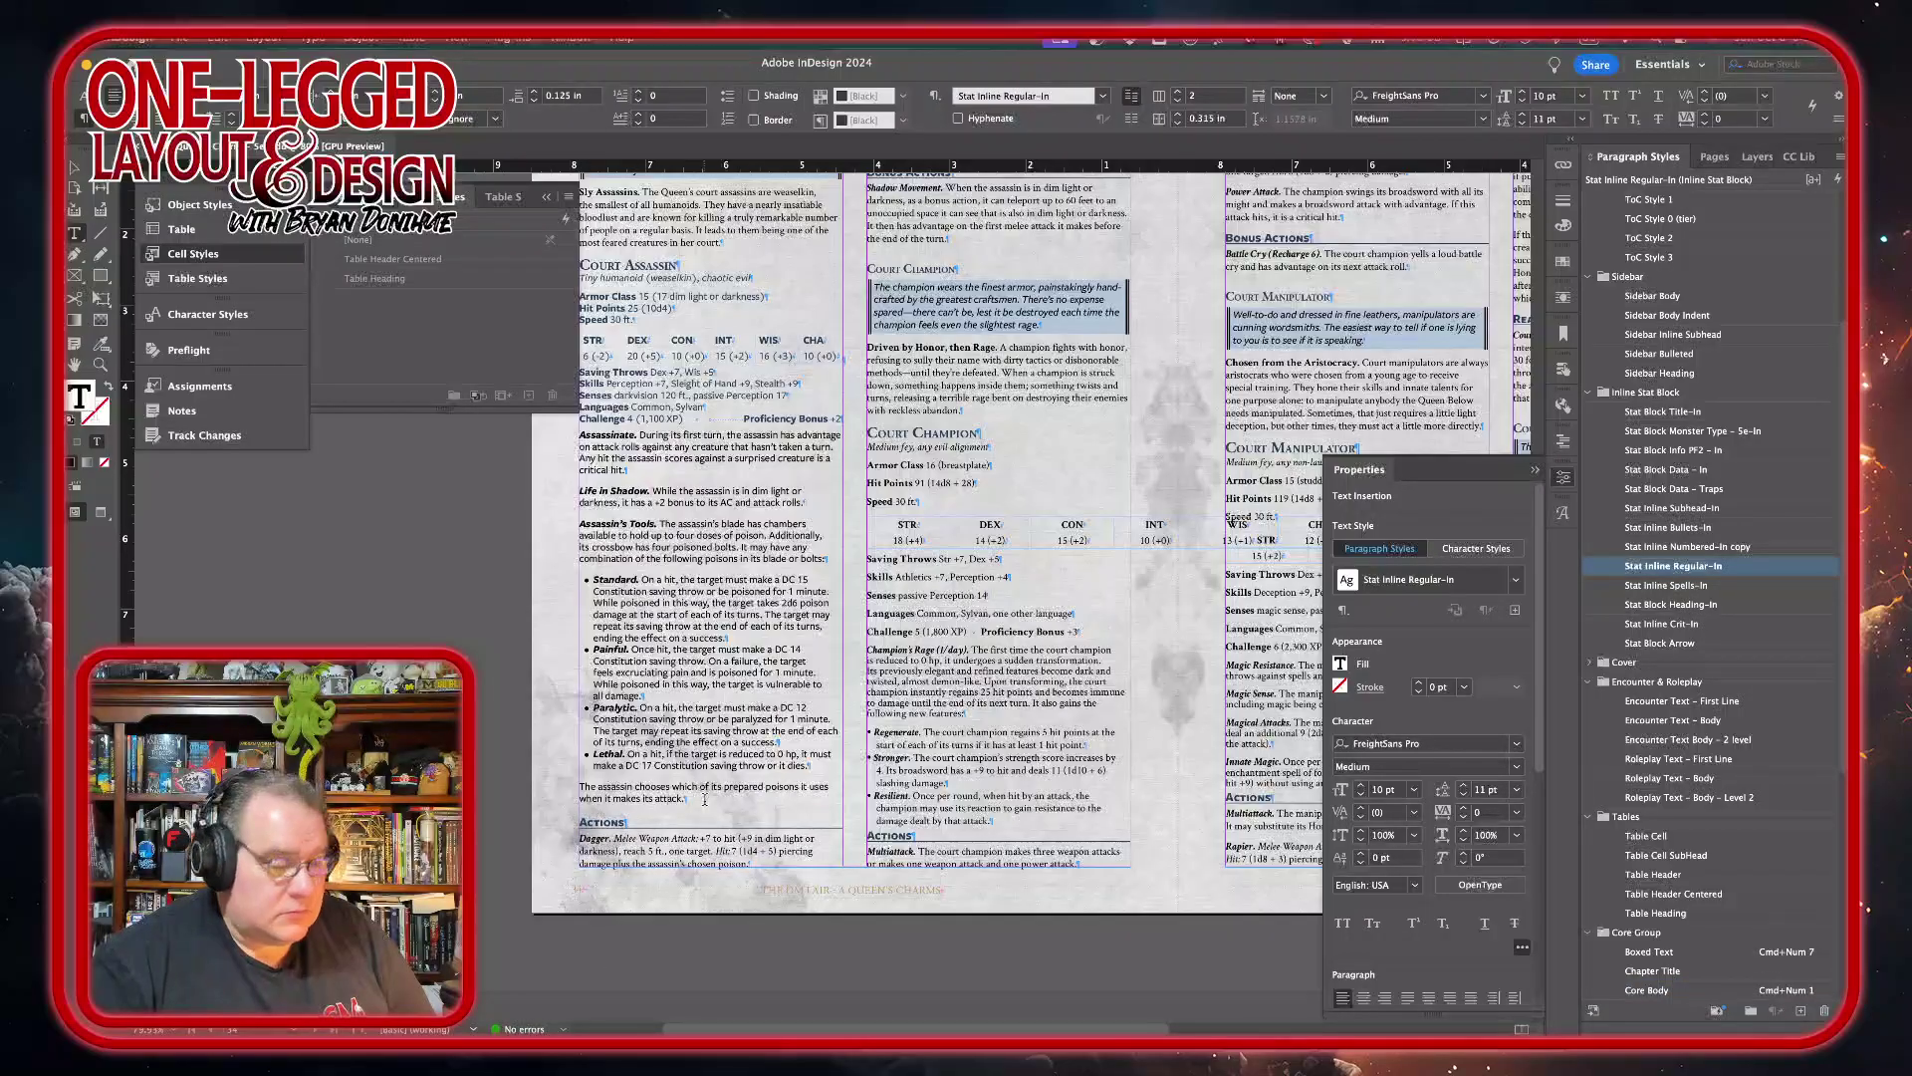
scroll(707, 804, up, 1)
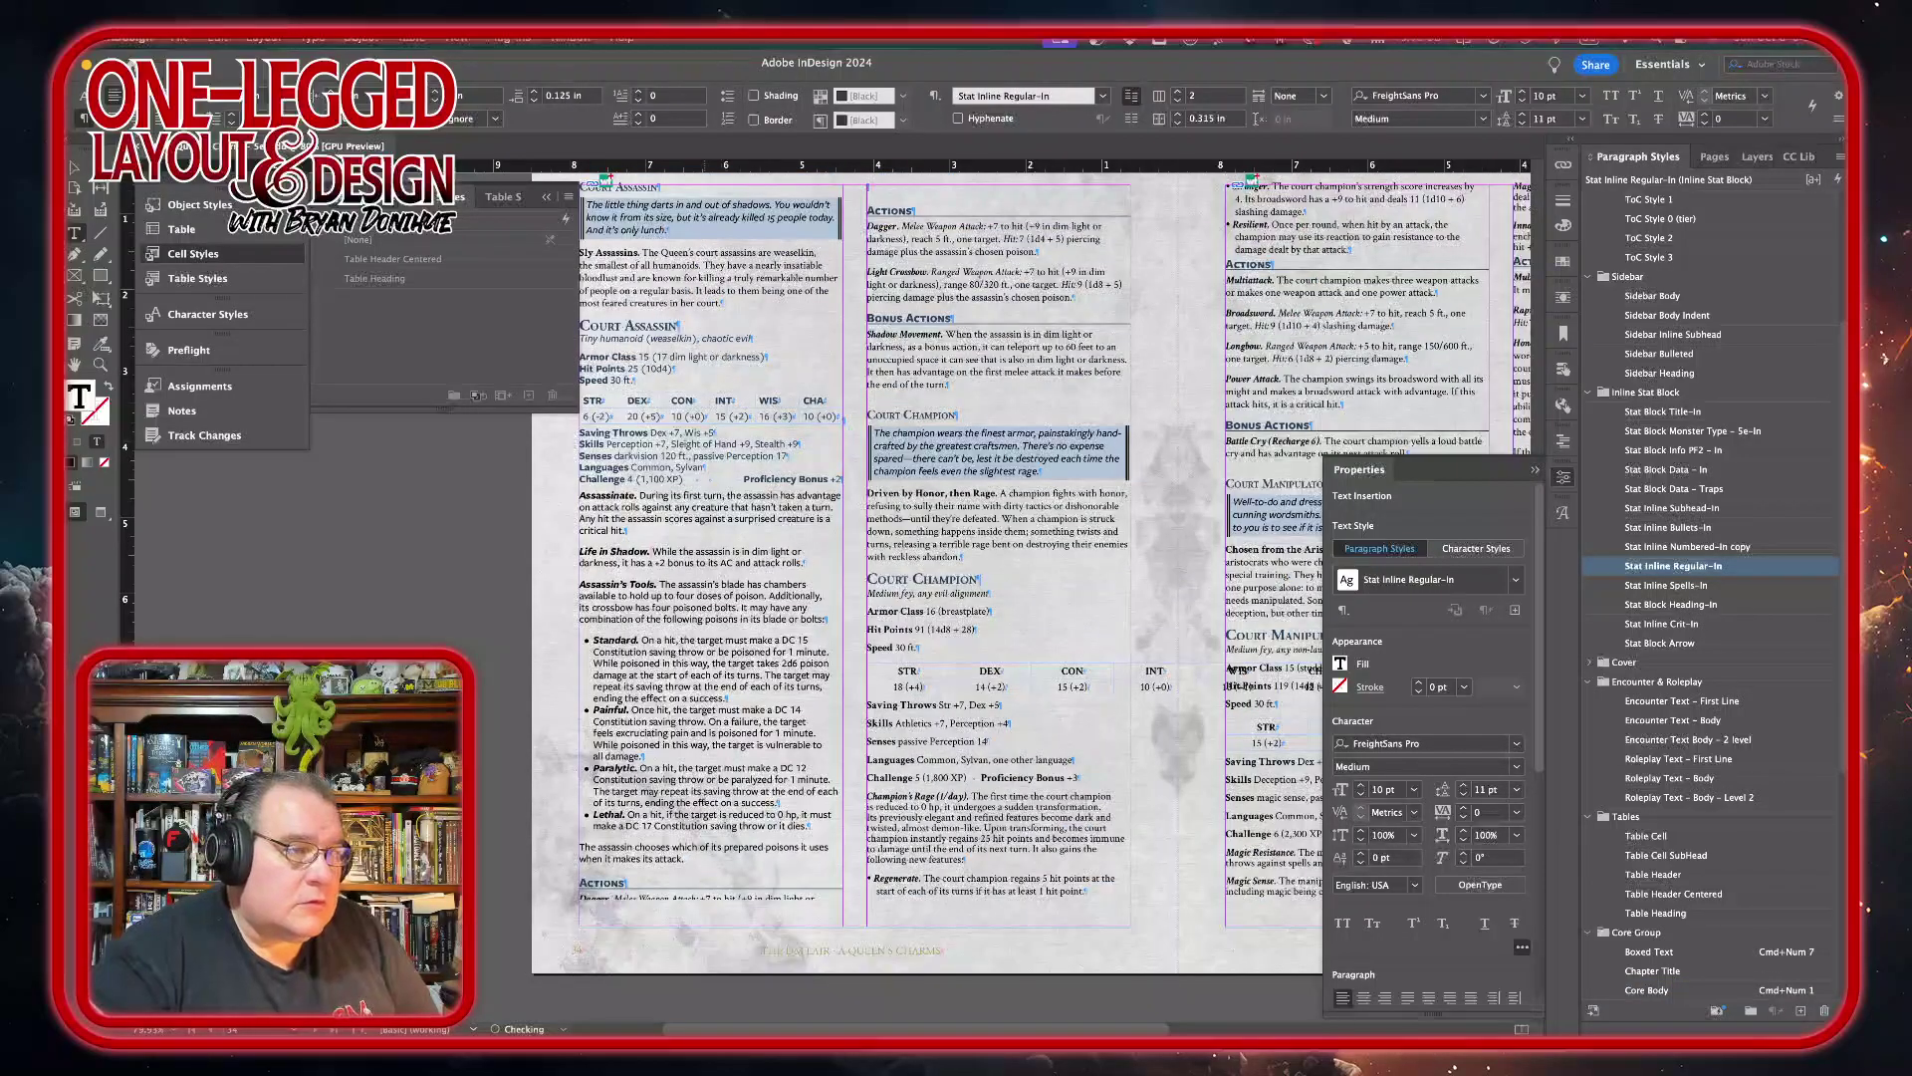
click(1674, 603)
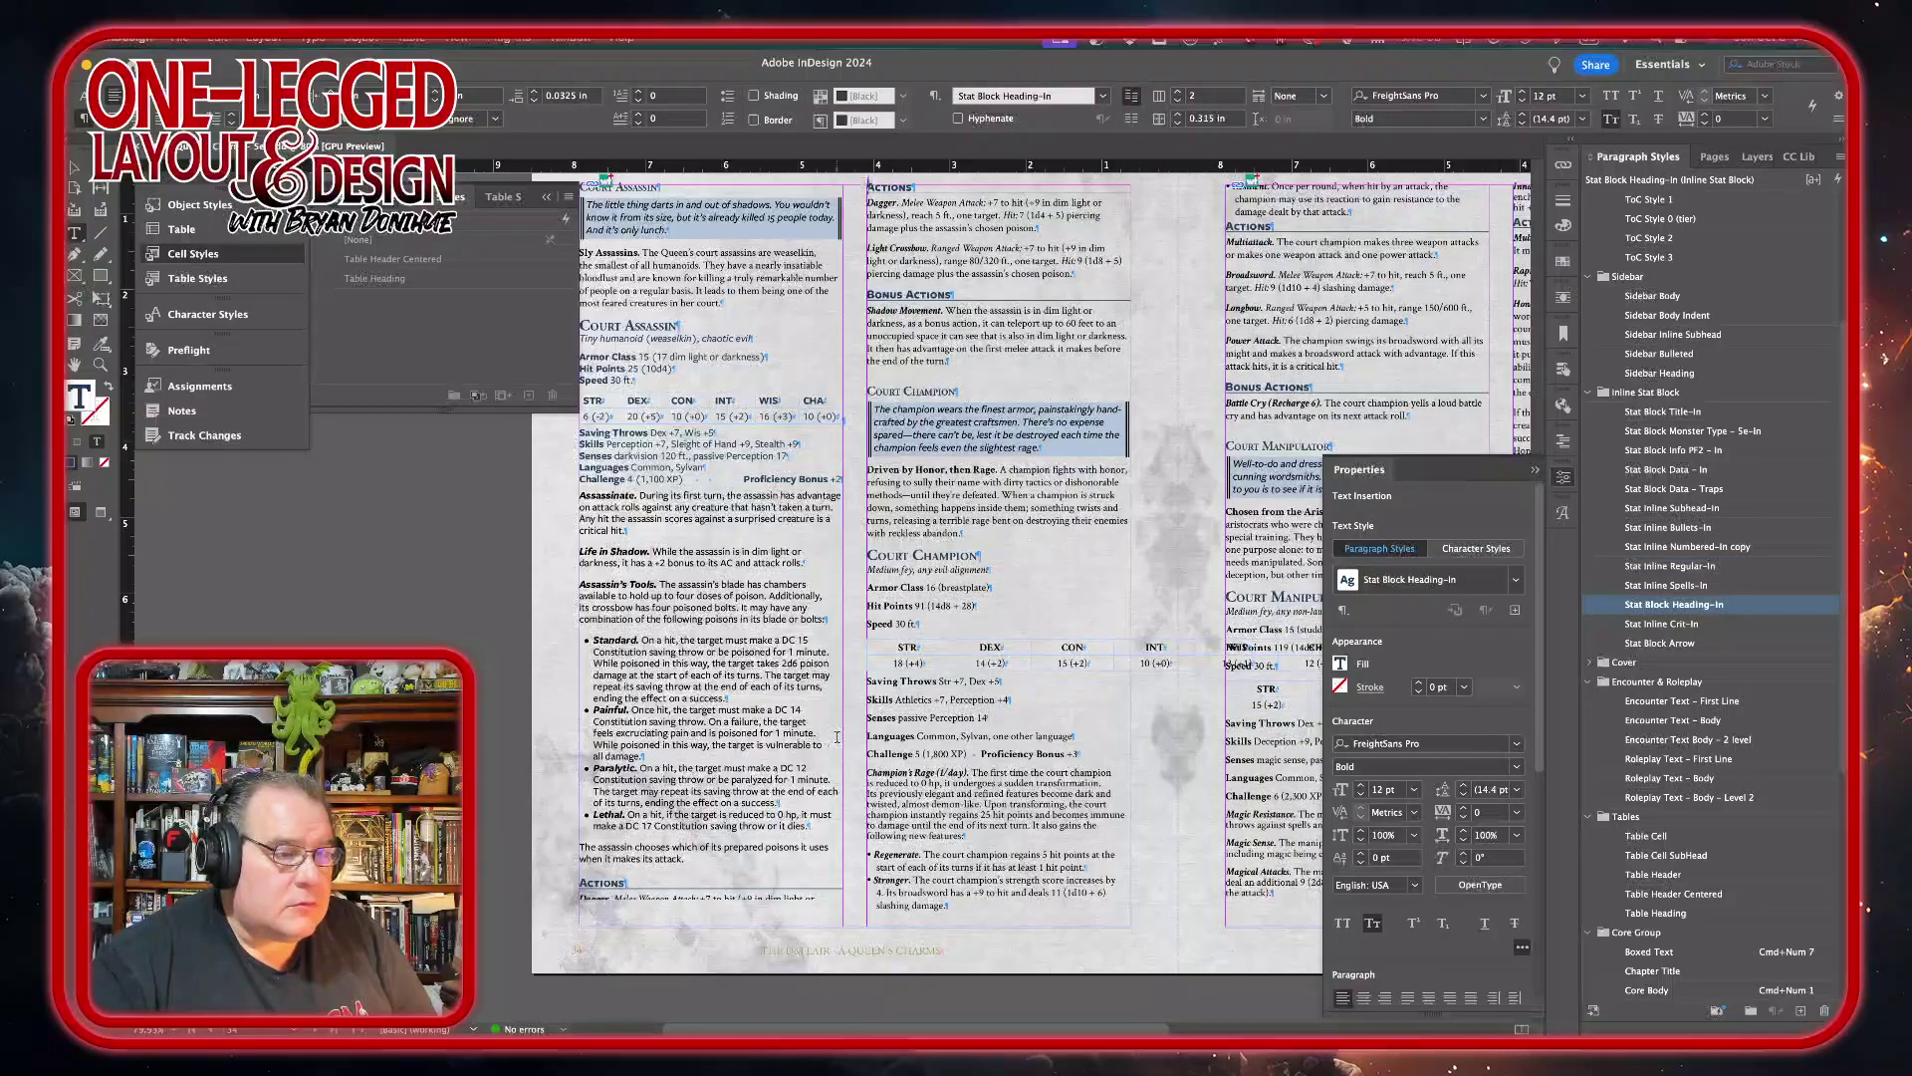
- Apply the Stat Inline Regular-In style to the Court Assassin's Dagger, Light Crossbow and Shadow Movement paragraphs
scroll(837, 737, right, 3)
scroll(837, 737, up, 2)
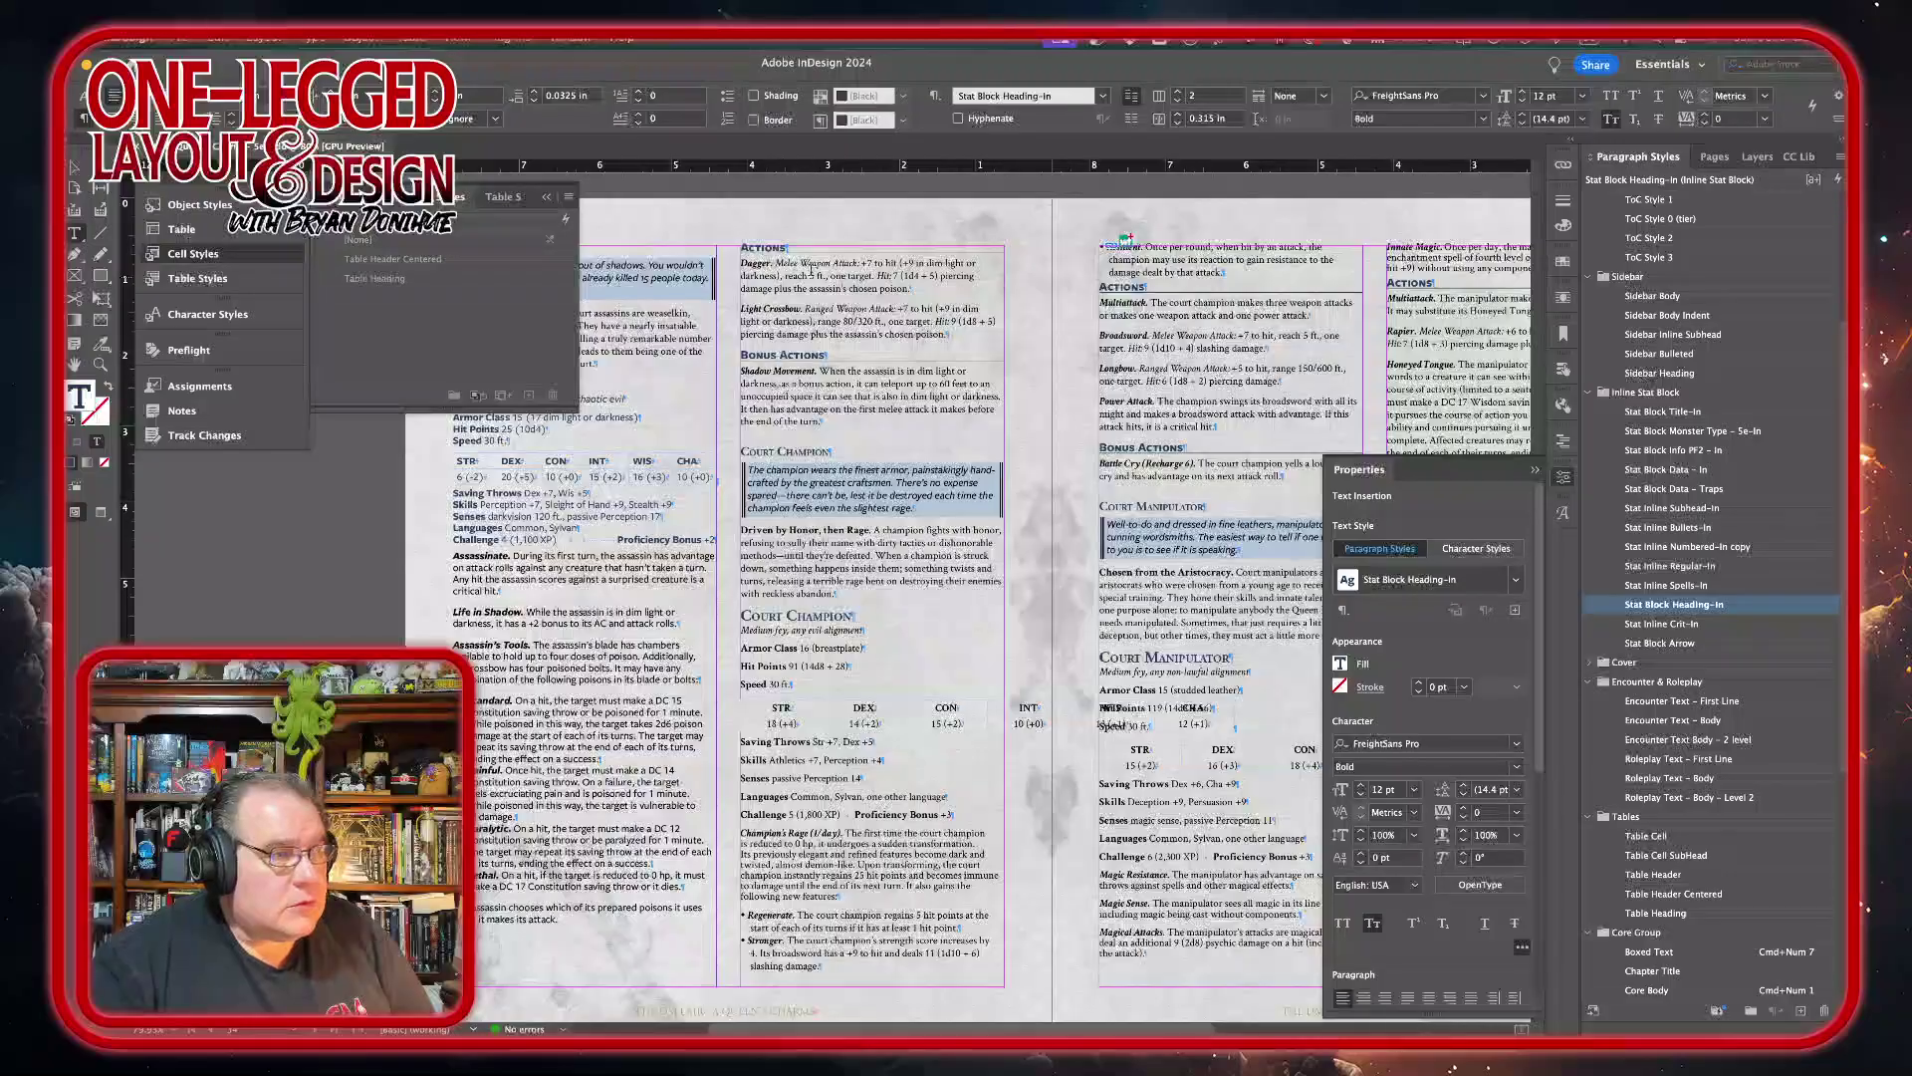
drag(740, 262, 803, 310)
key(super+KP_1)
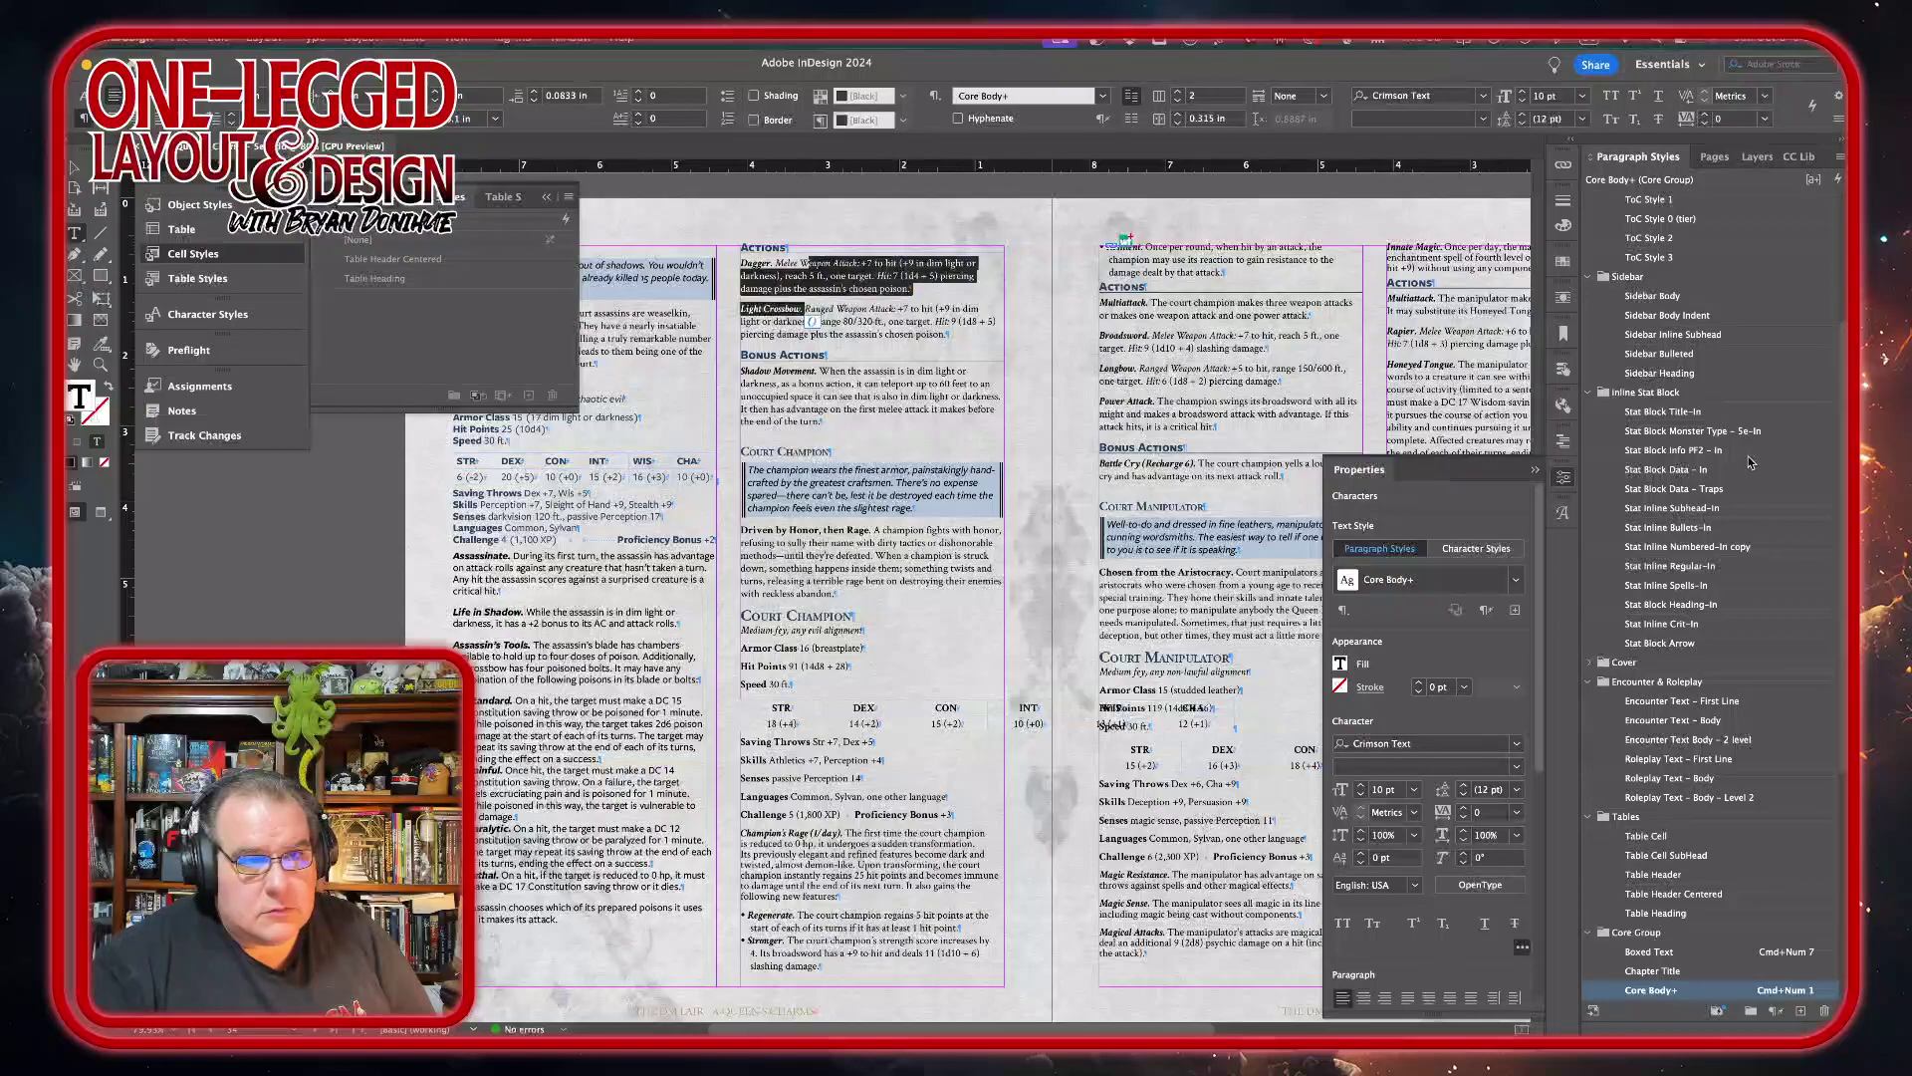
click(1733, 563)
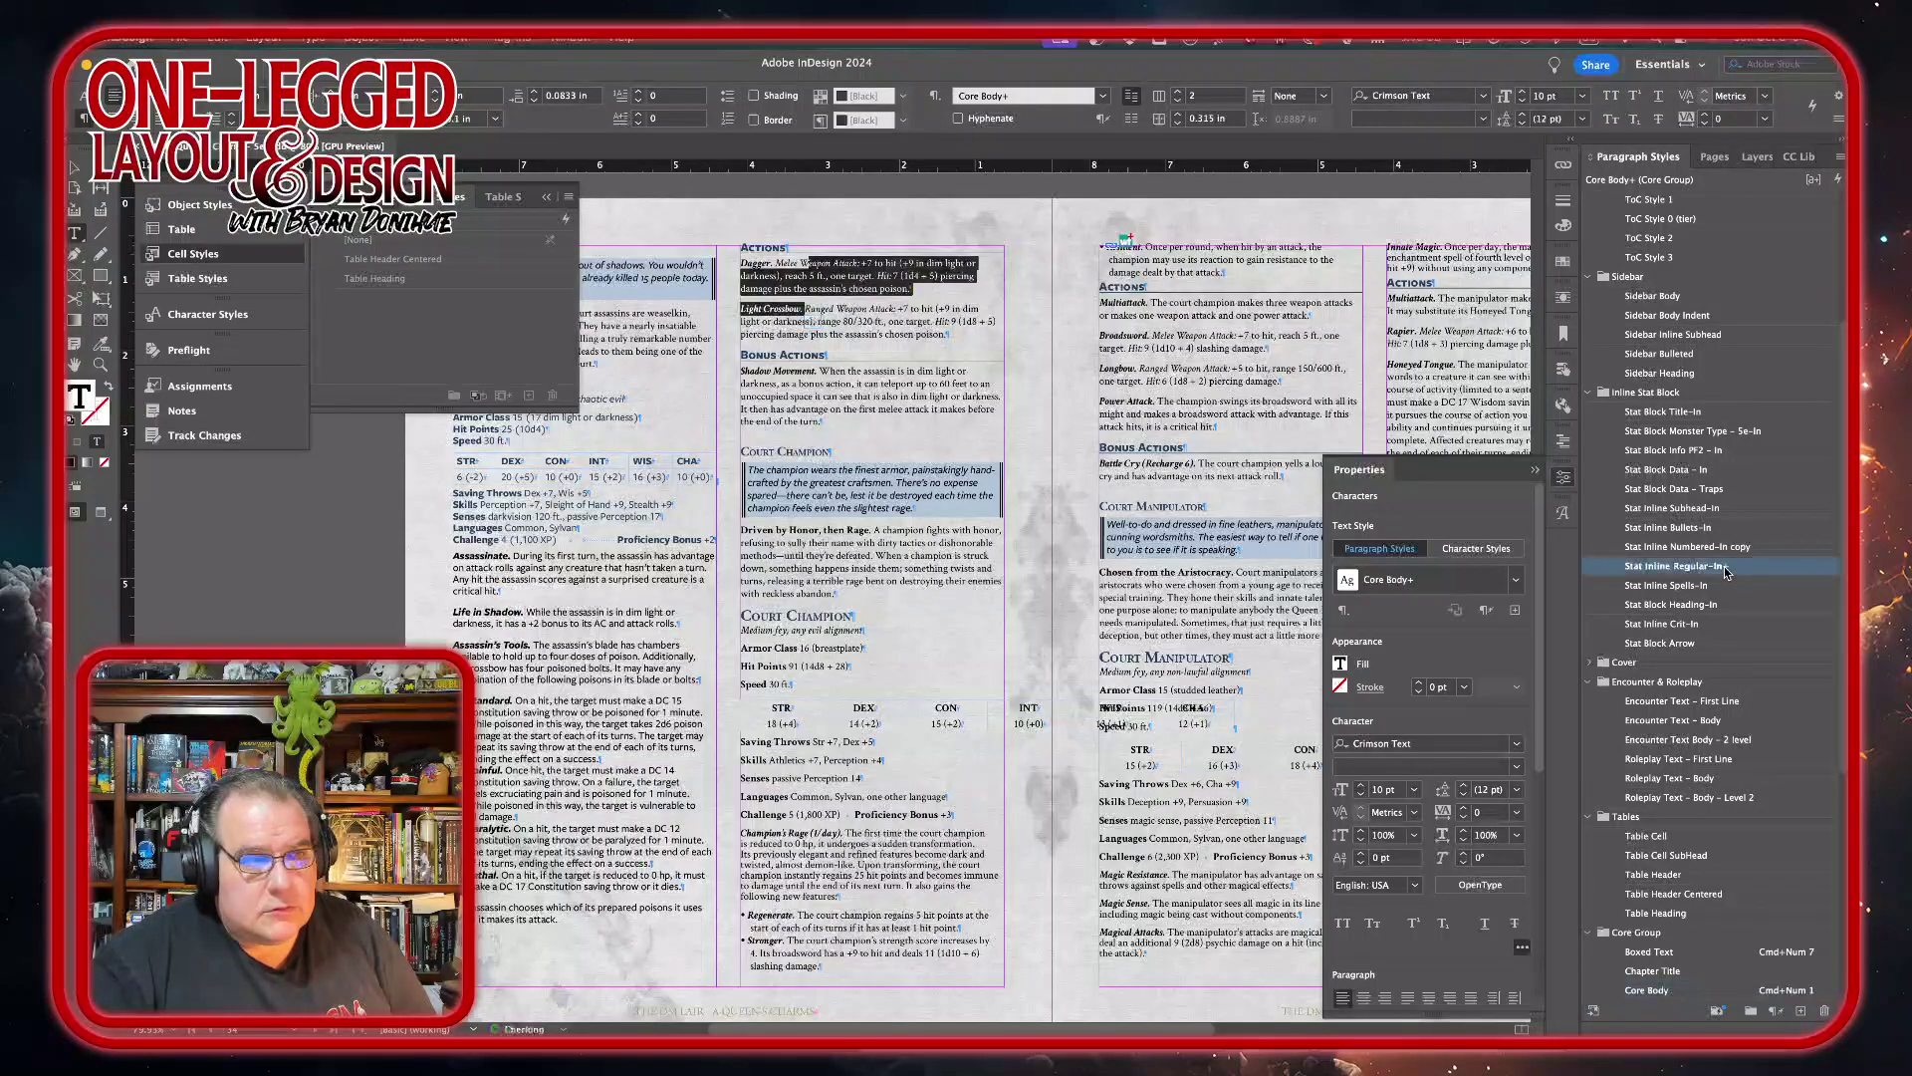
click(780, 389)
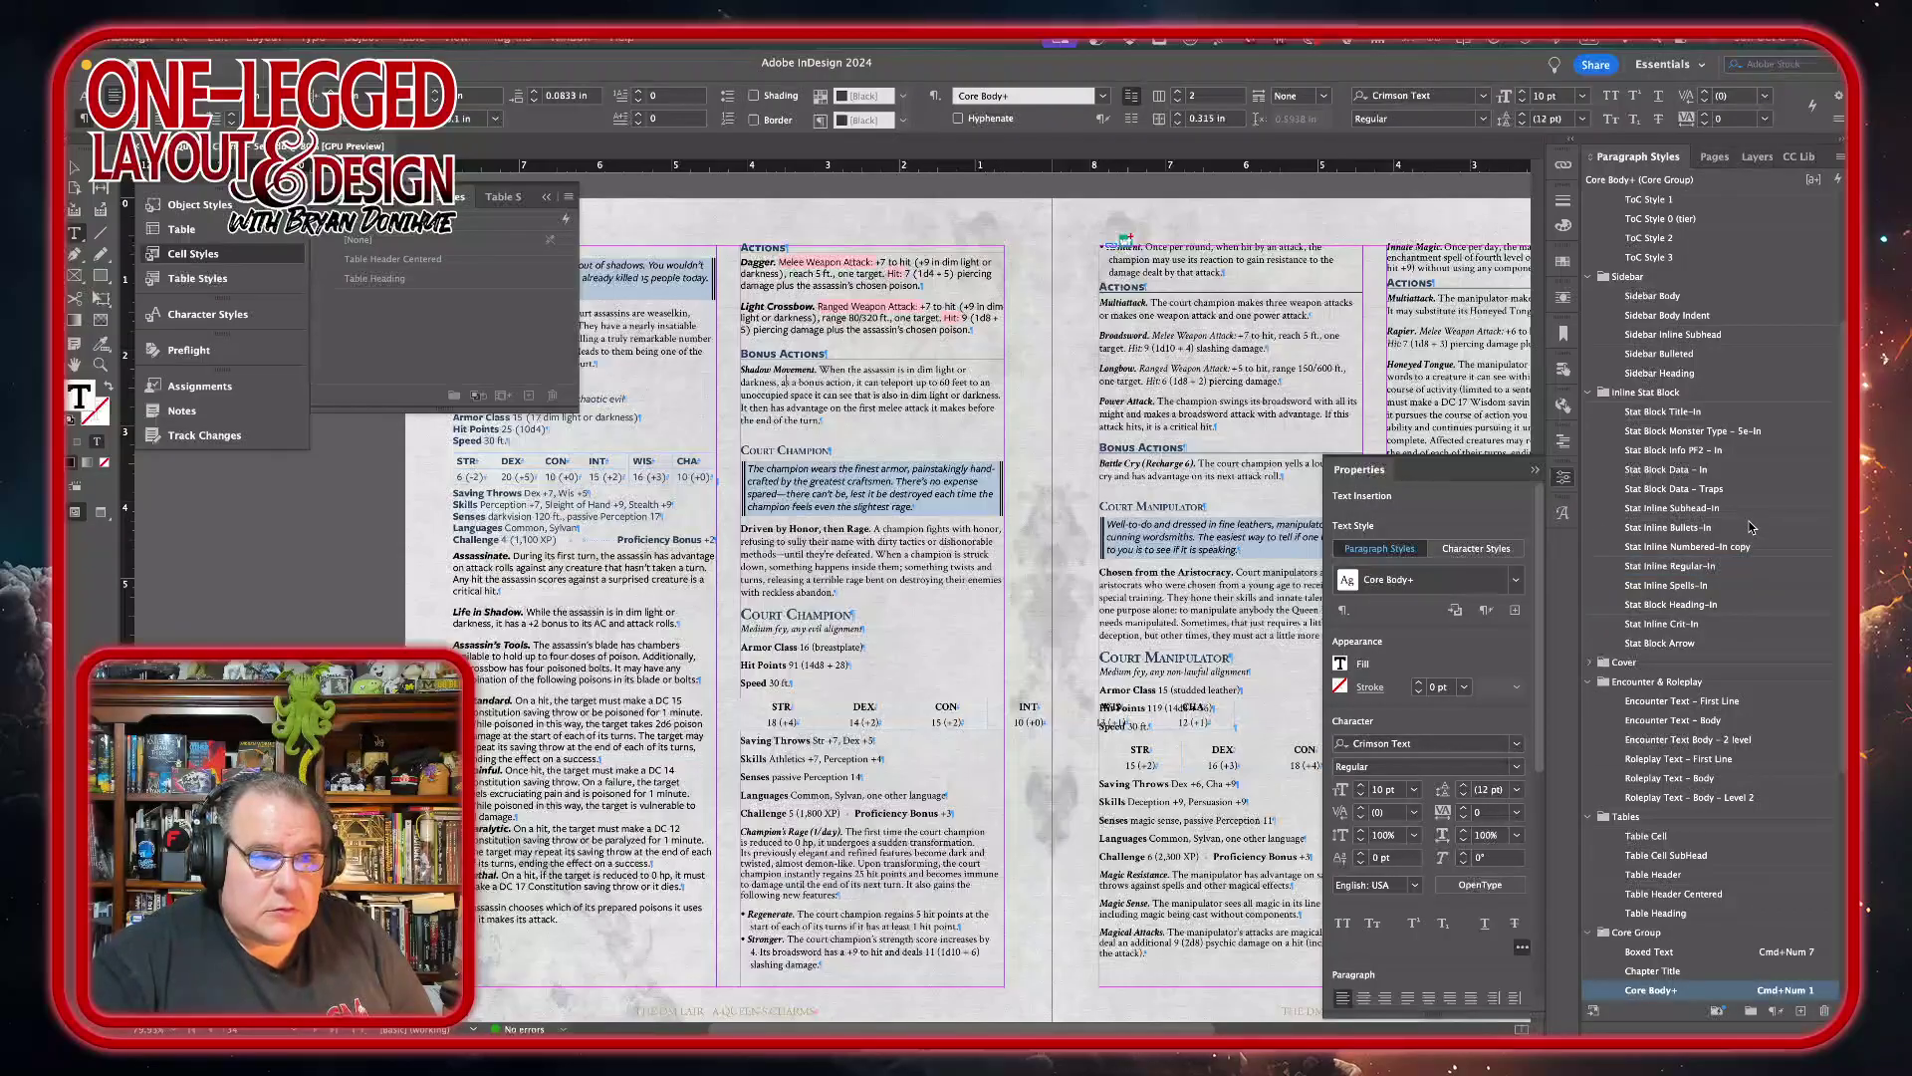
click(1718, 568)
- Apply Stat Block Monster Type – 5e-In to the Court Champion's "Medium fey, any evil alignment" line and set its font style to Medium Italic
click(857, 626)
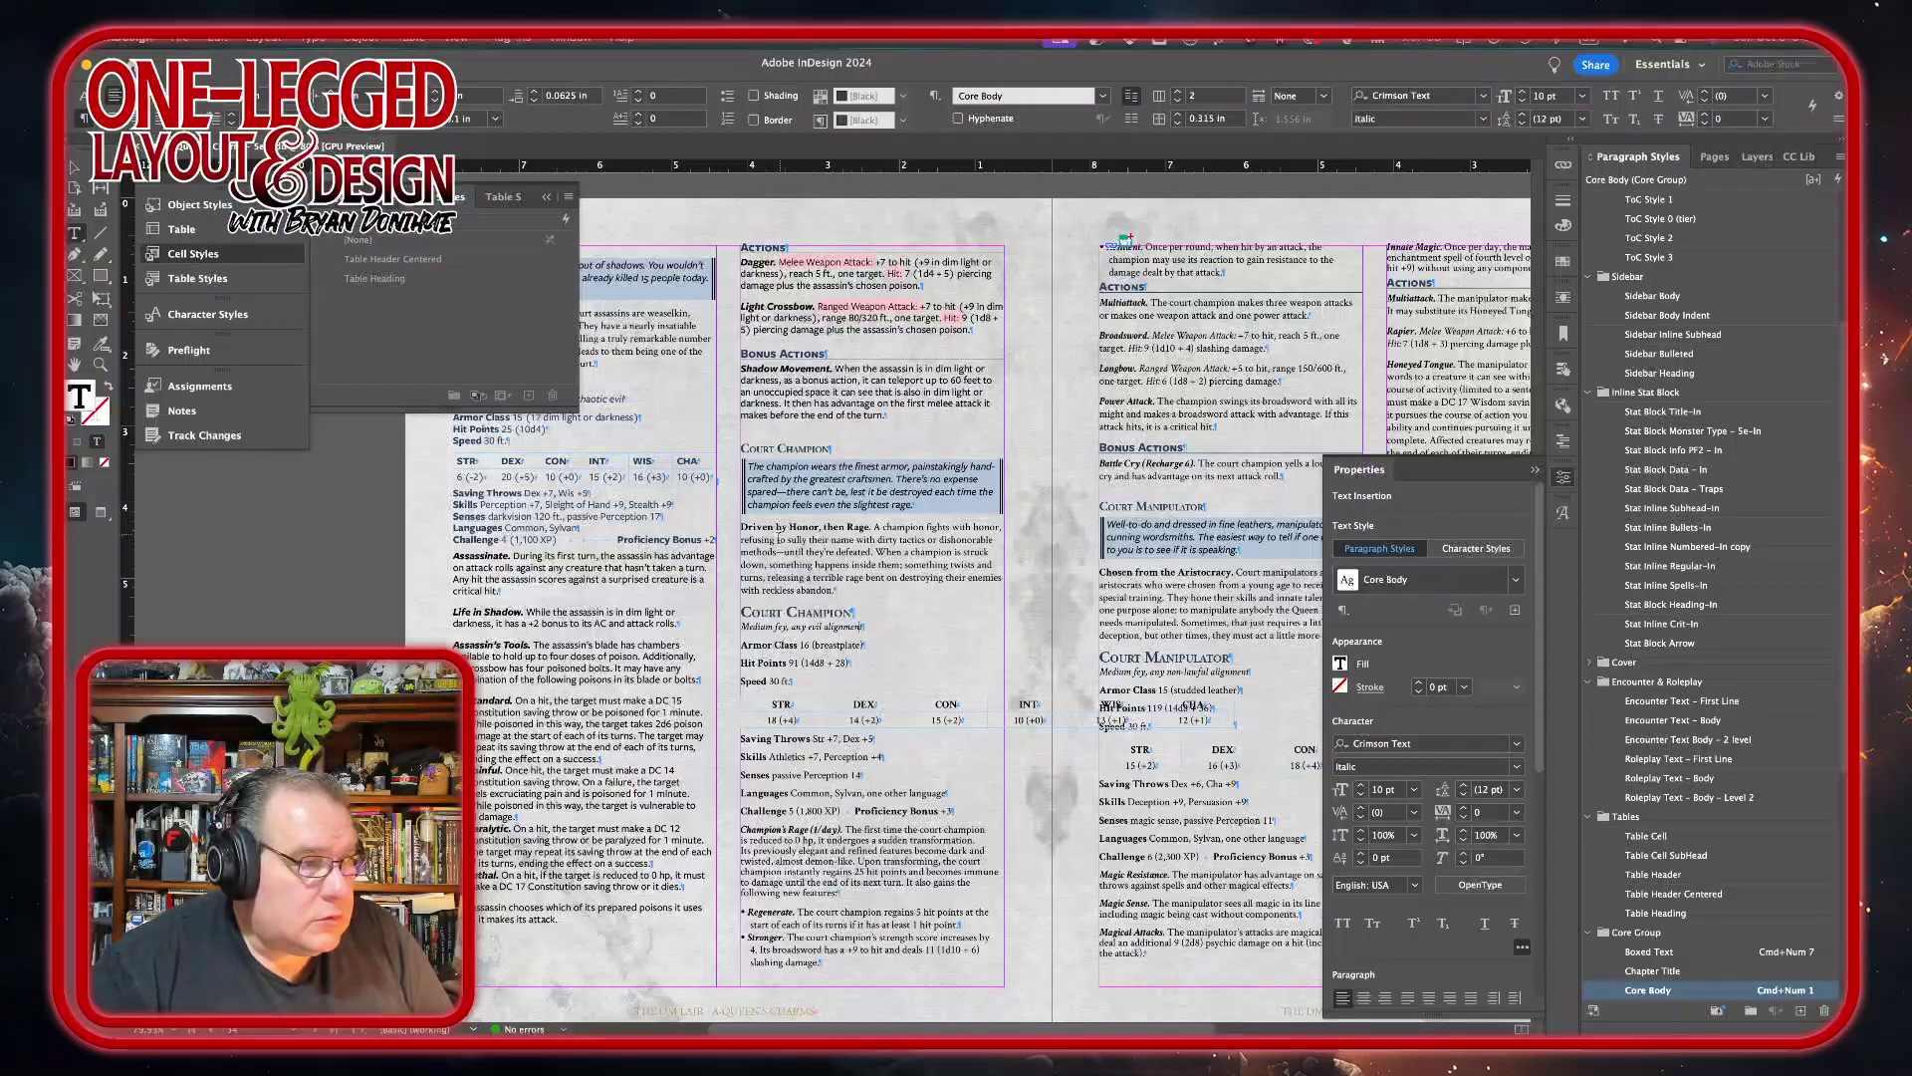
drag(741, 627, 864, 627)
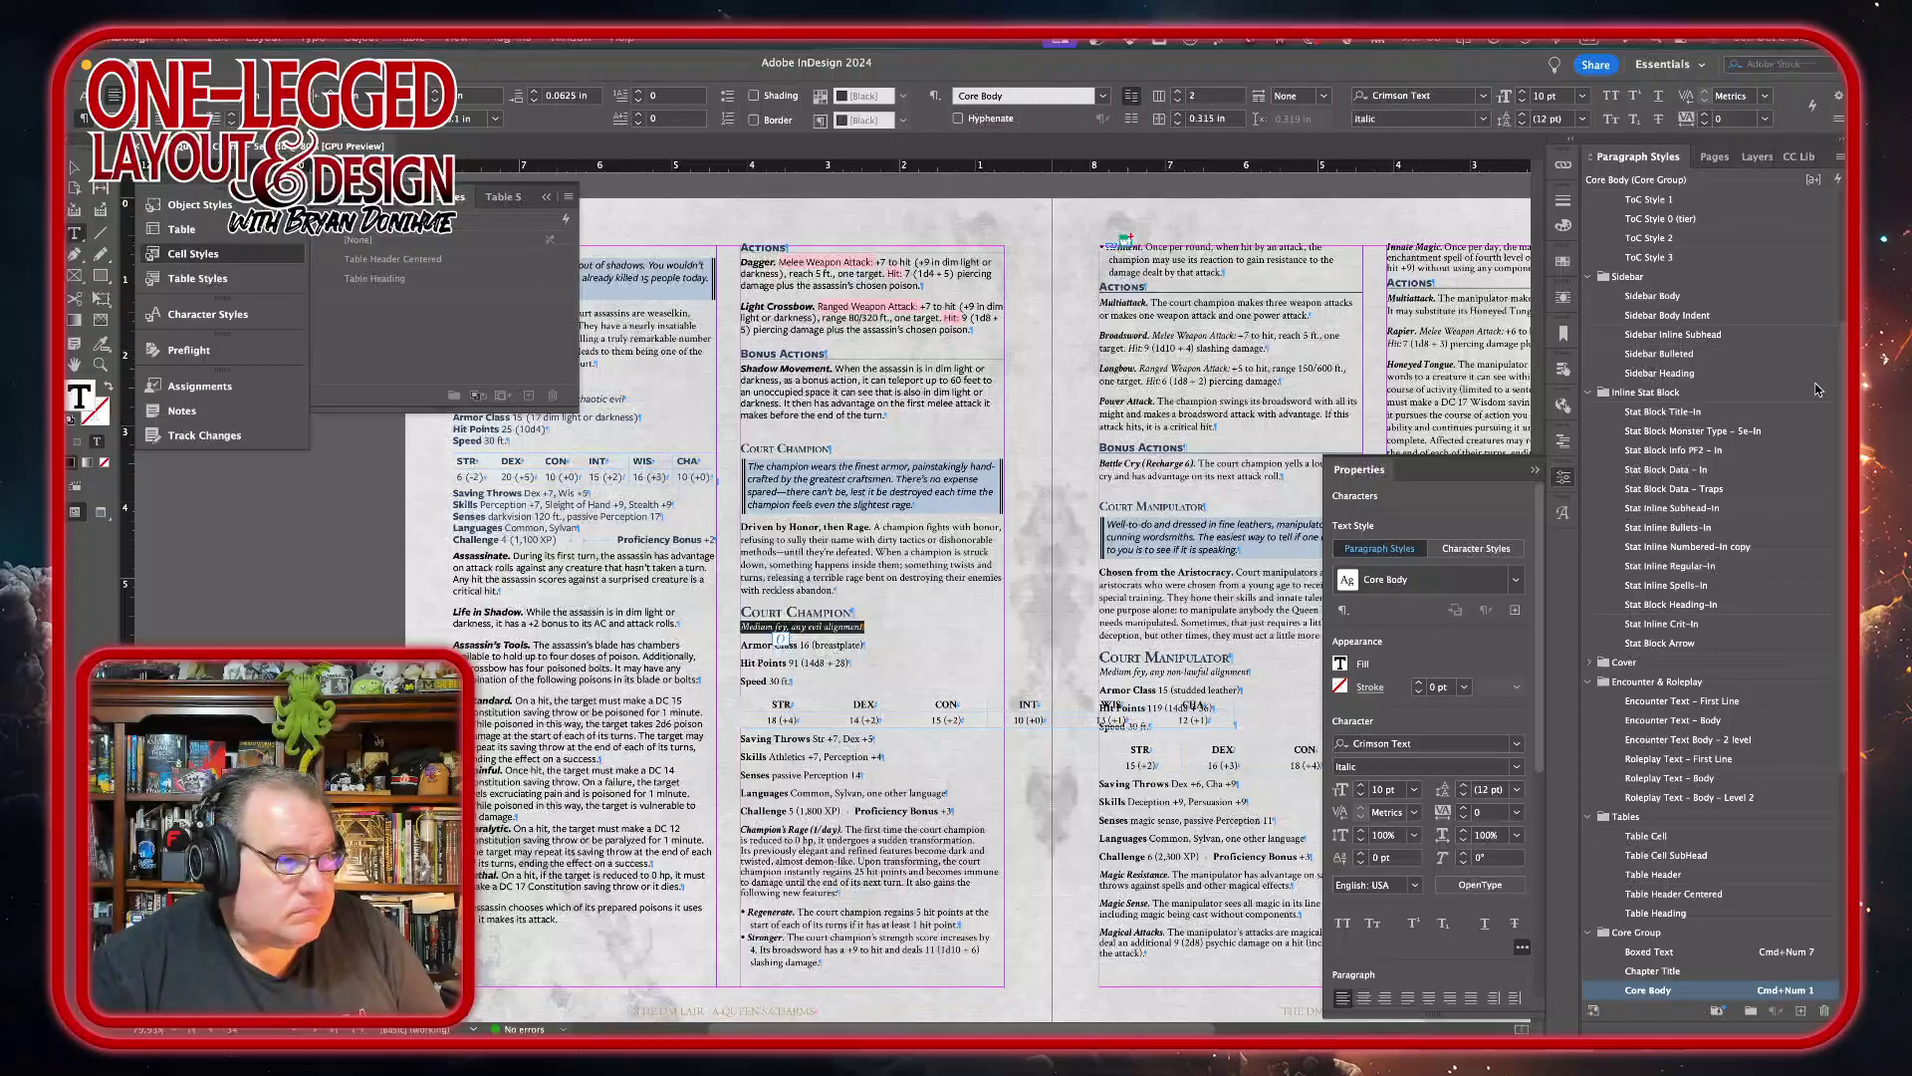
click(1684, 431)
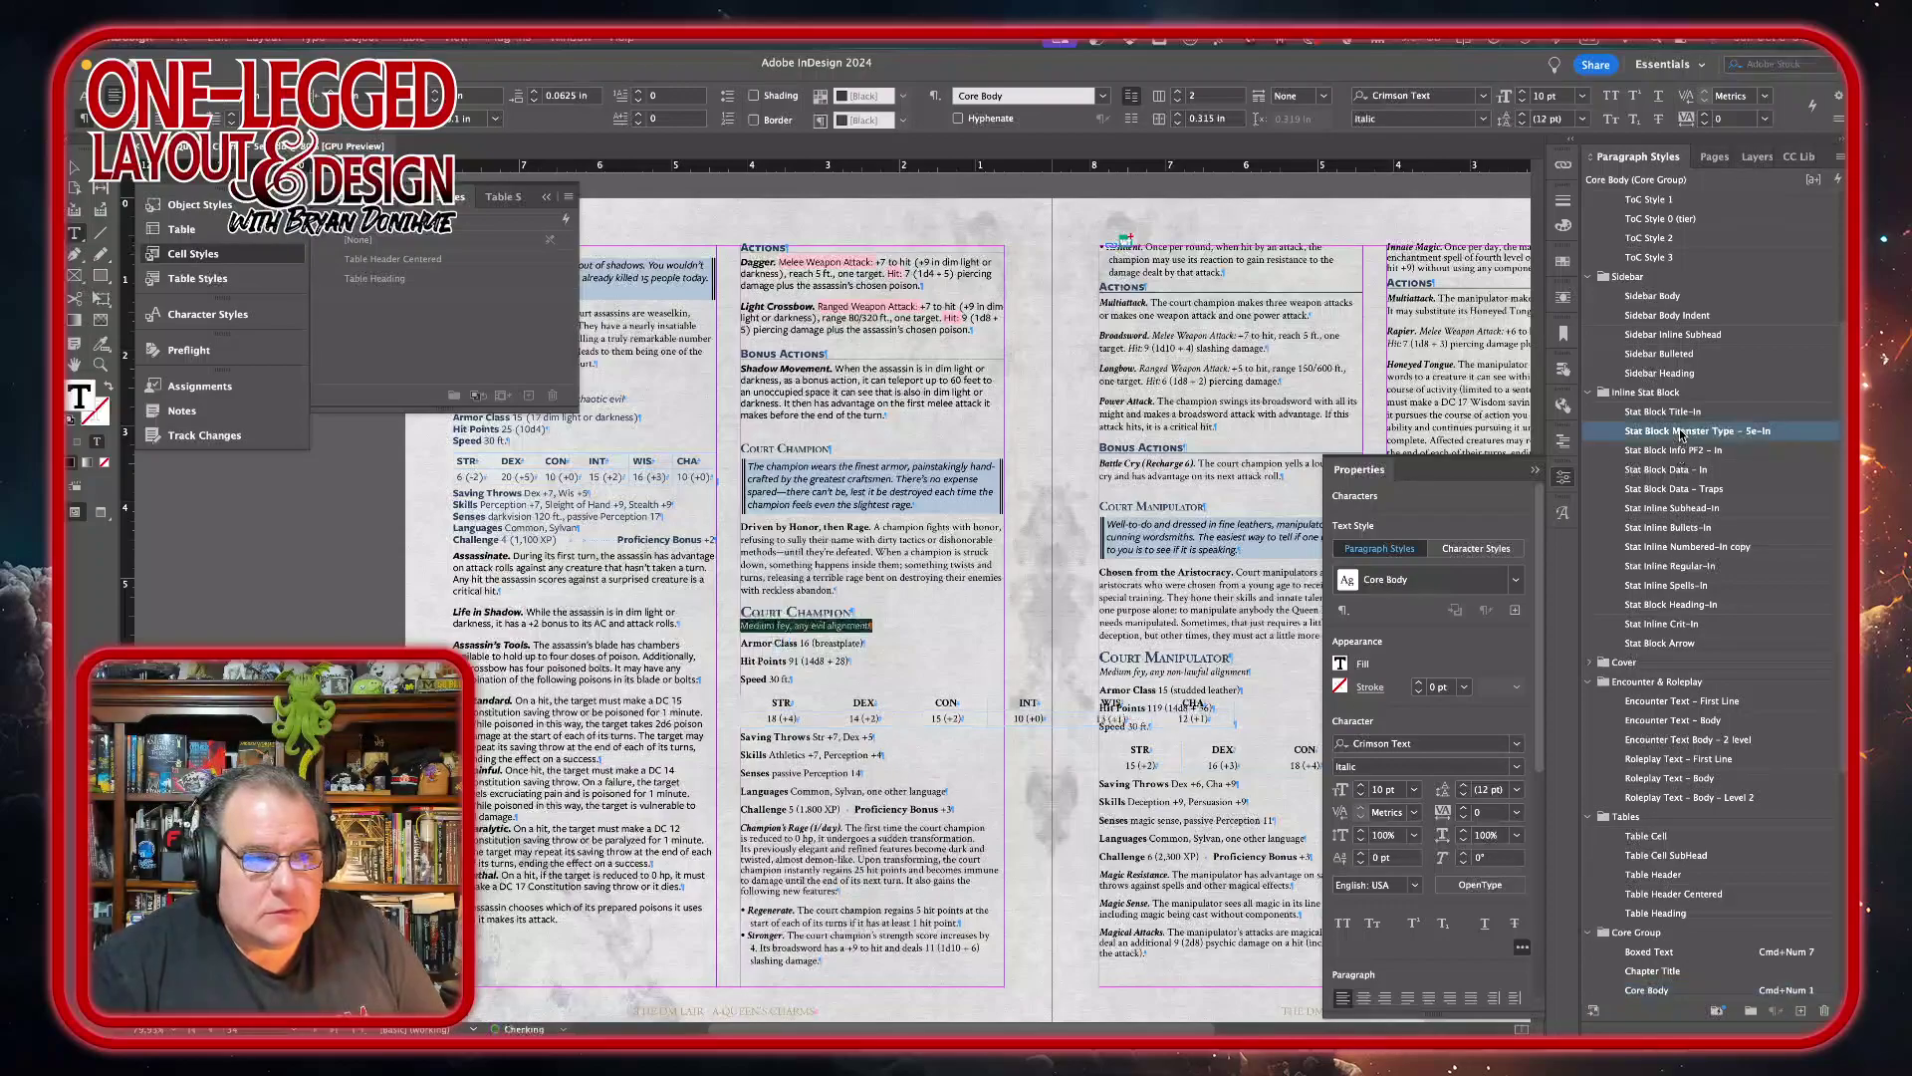
click(1516, 767)
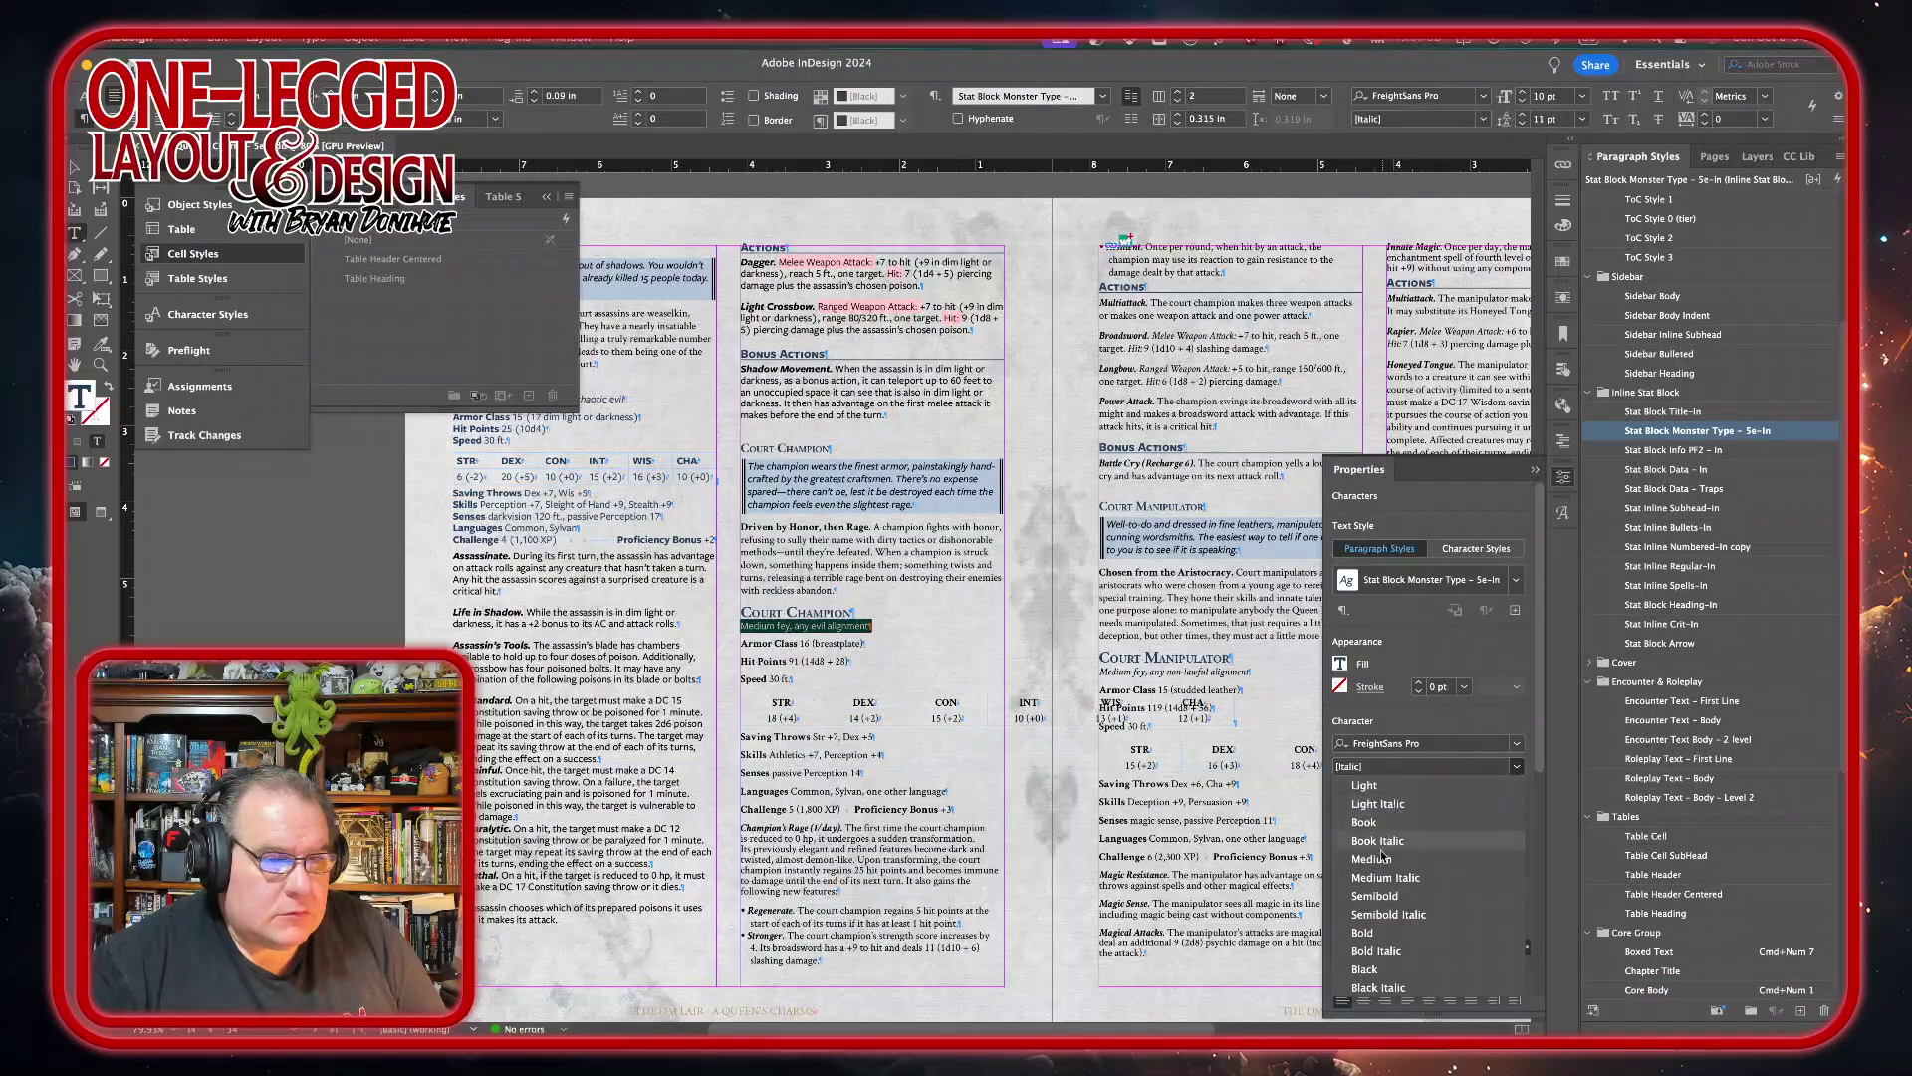
click(1372, 896)
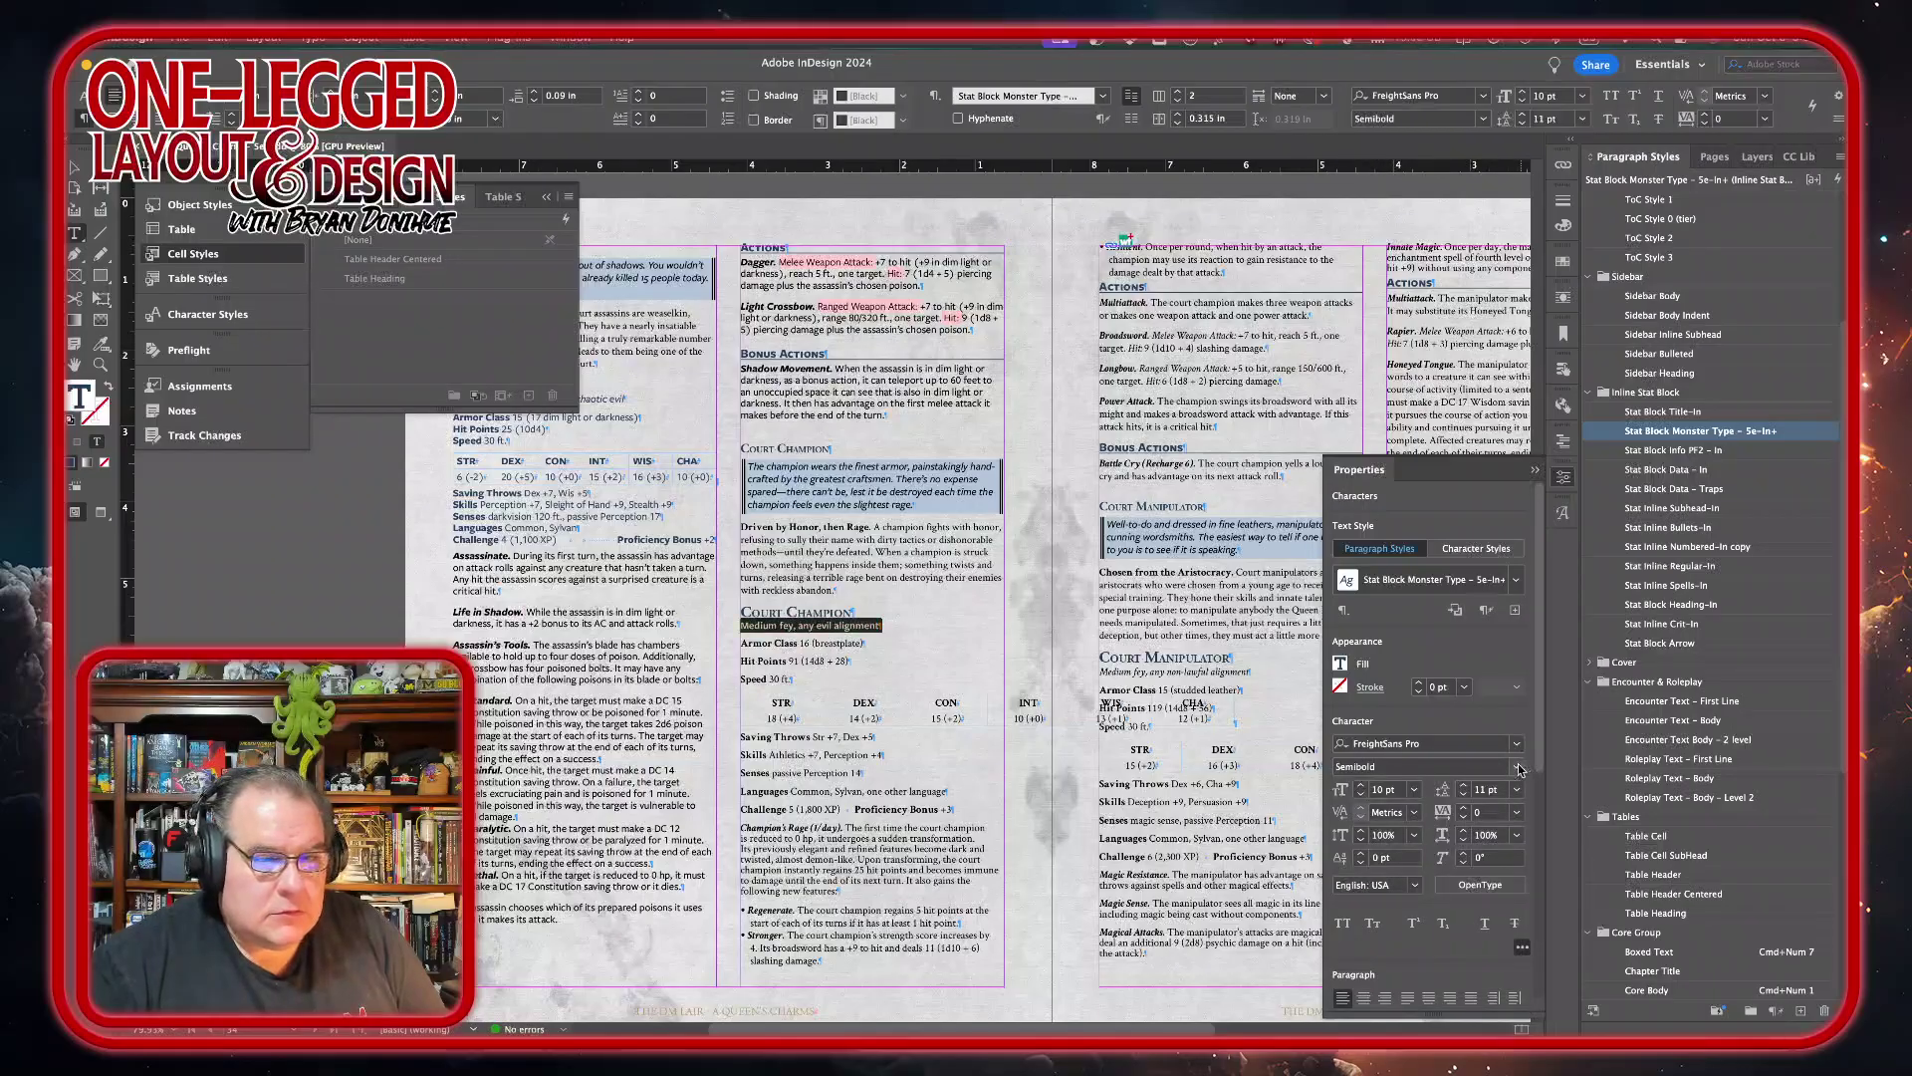
click(1517, 767)
click(1385, 877)
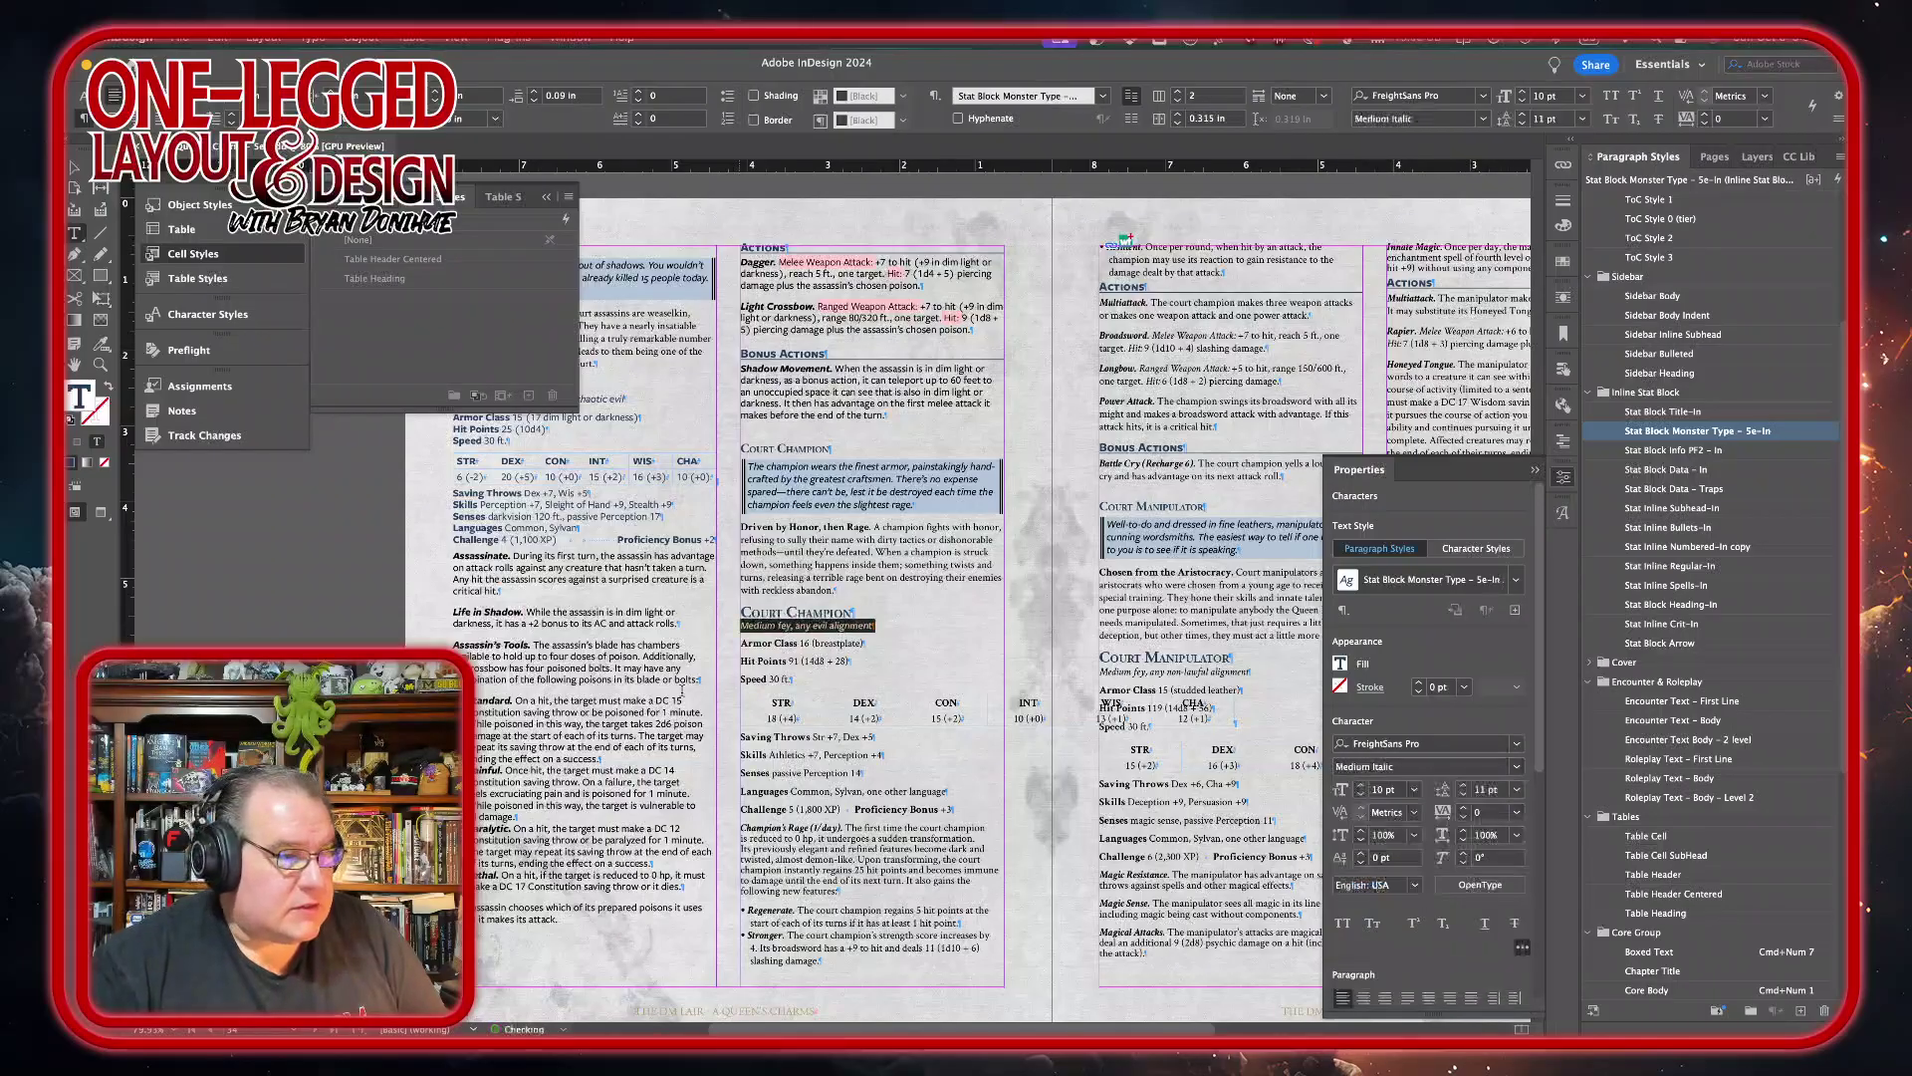
- Apply the Stat Block Data – In style to the Court Champion's Armor Class, Hit Points and Speed lines and ability score table
drag(739, 640, 826, 674)
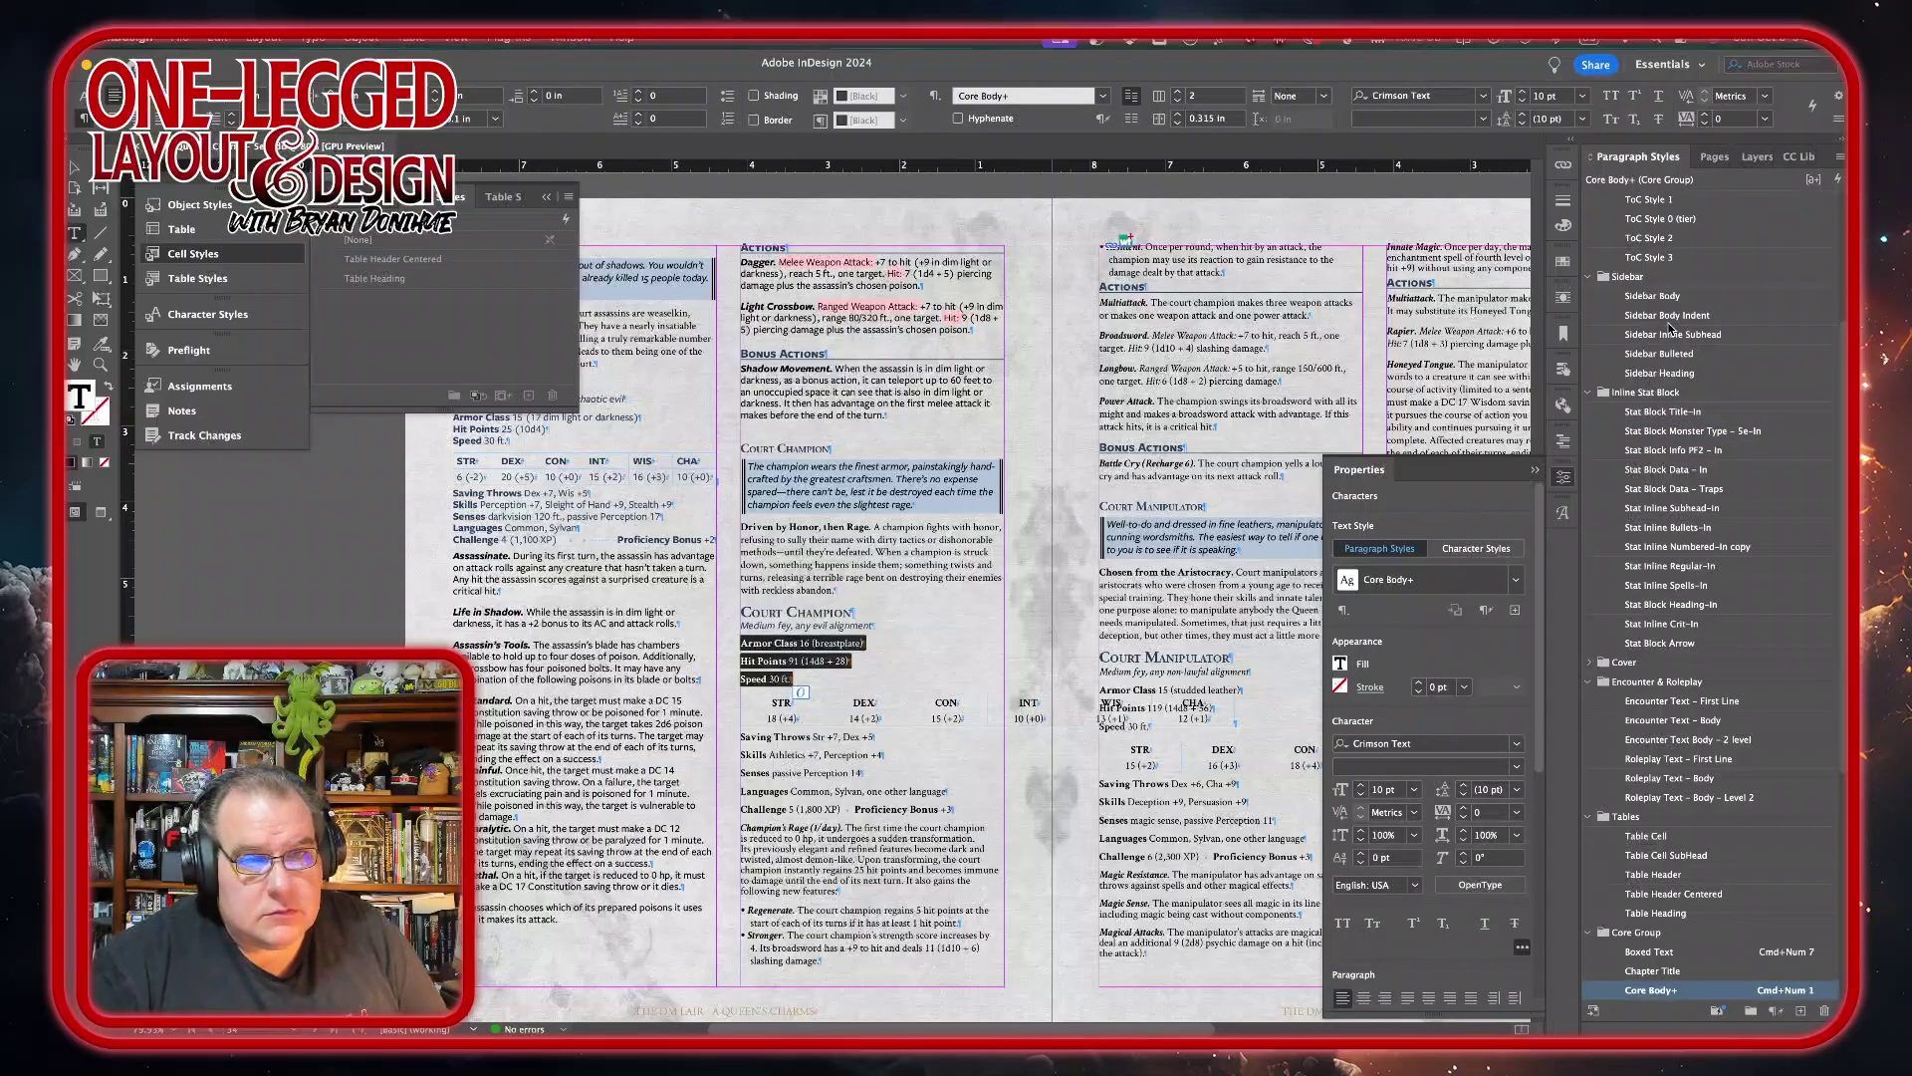
click(1660, 472)
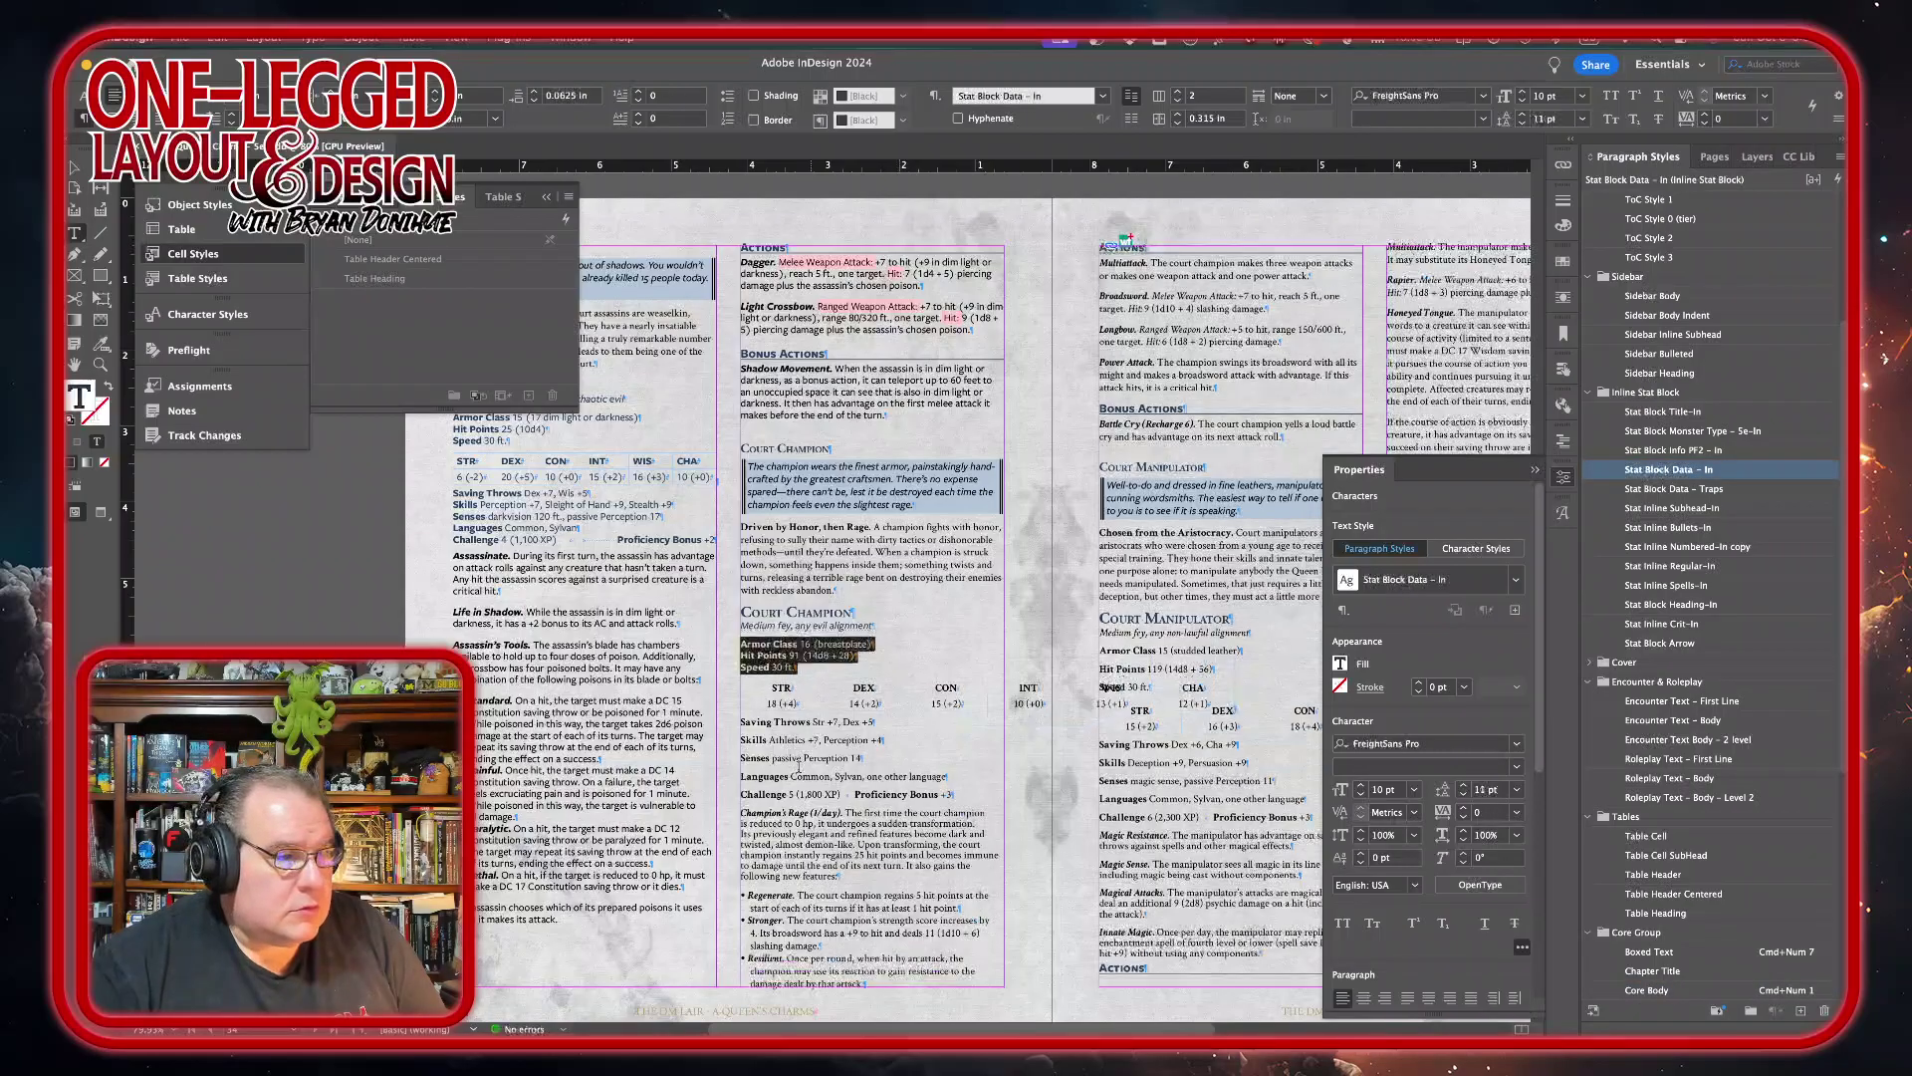
drag(774, 686, 1224, 711)
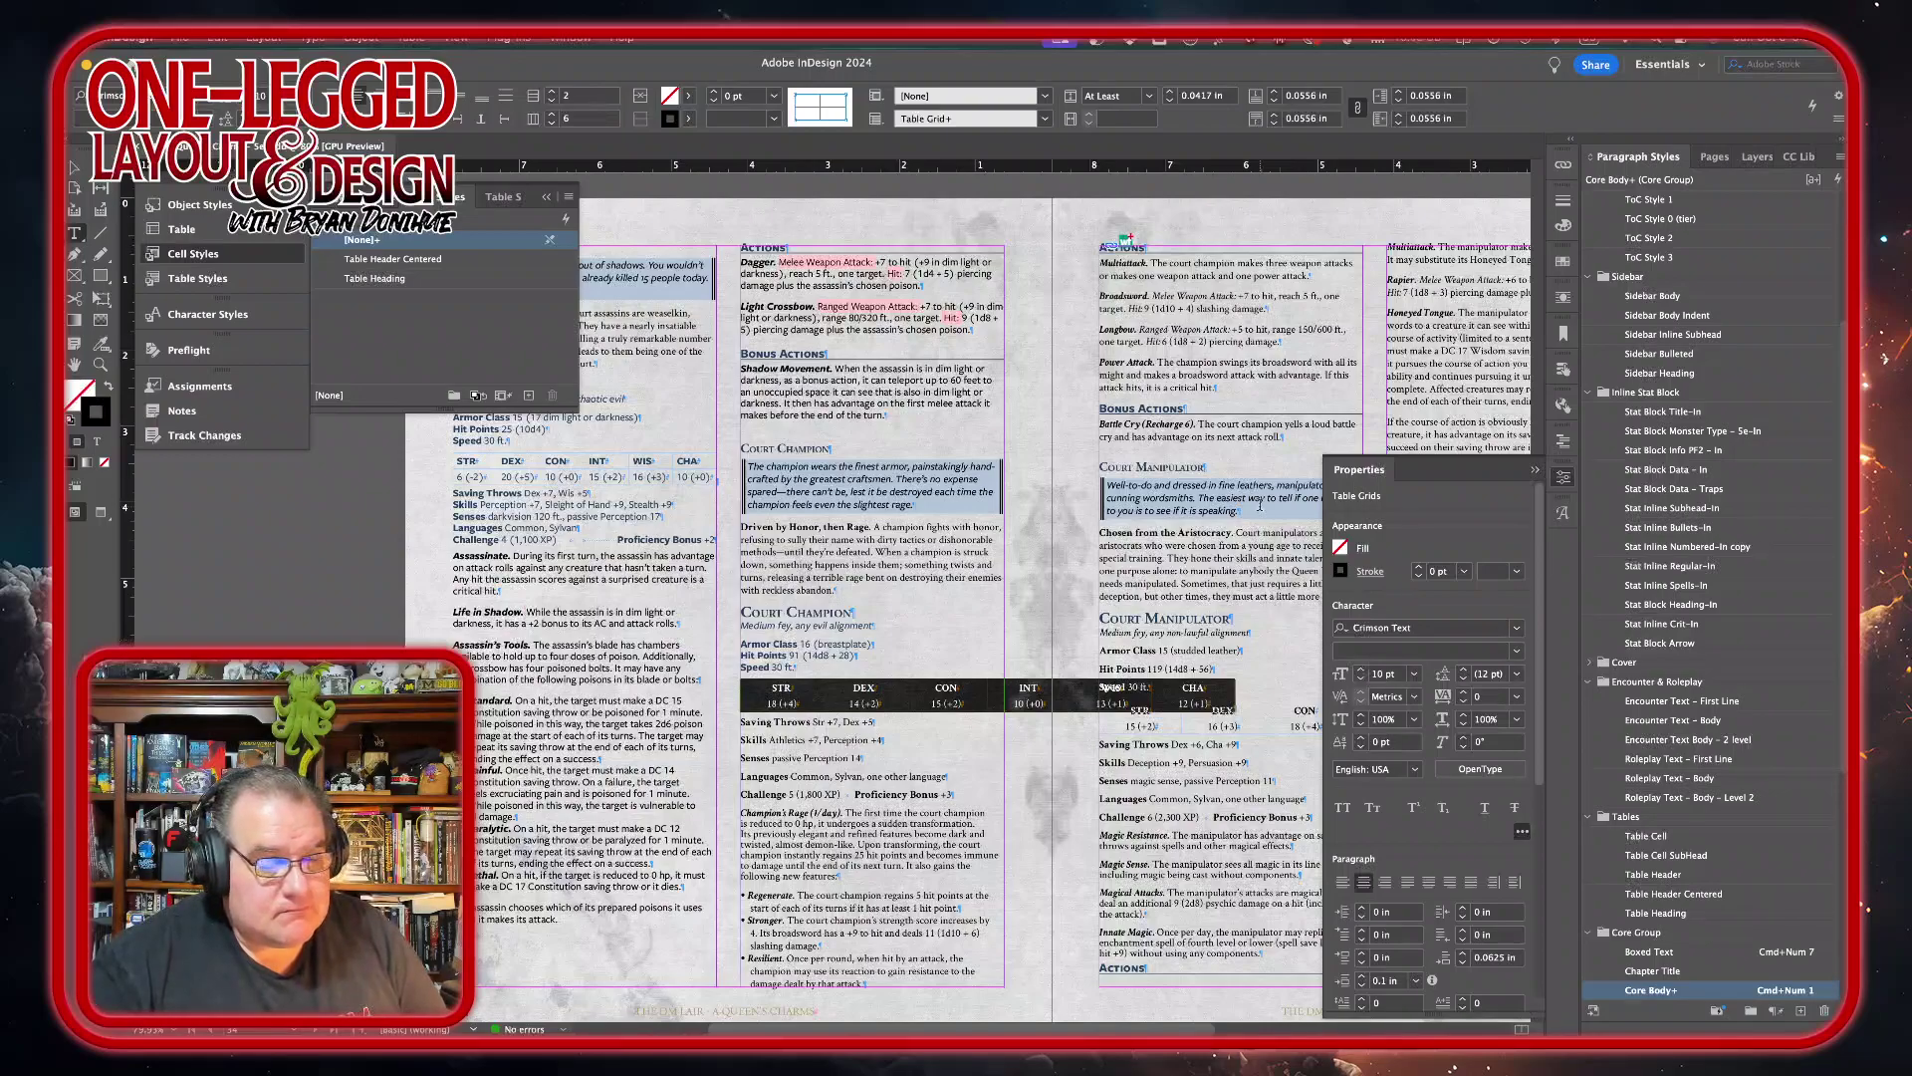
scroll(1730, 291, down, 3)
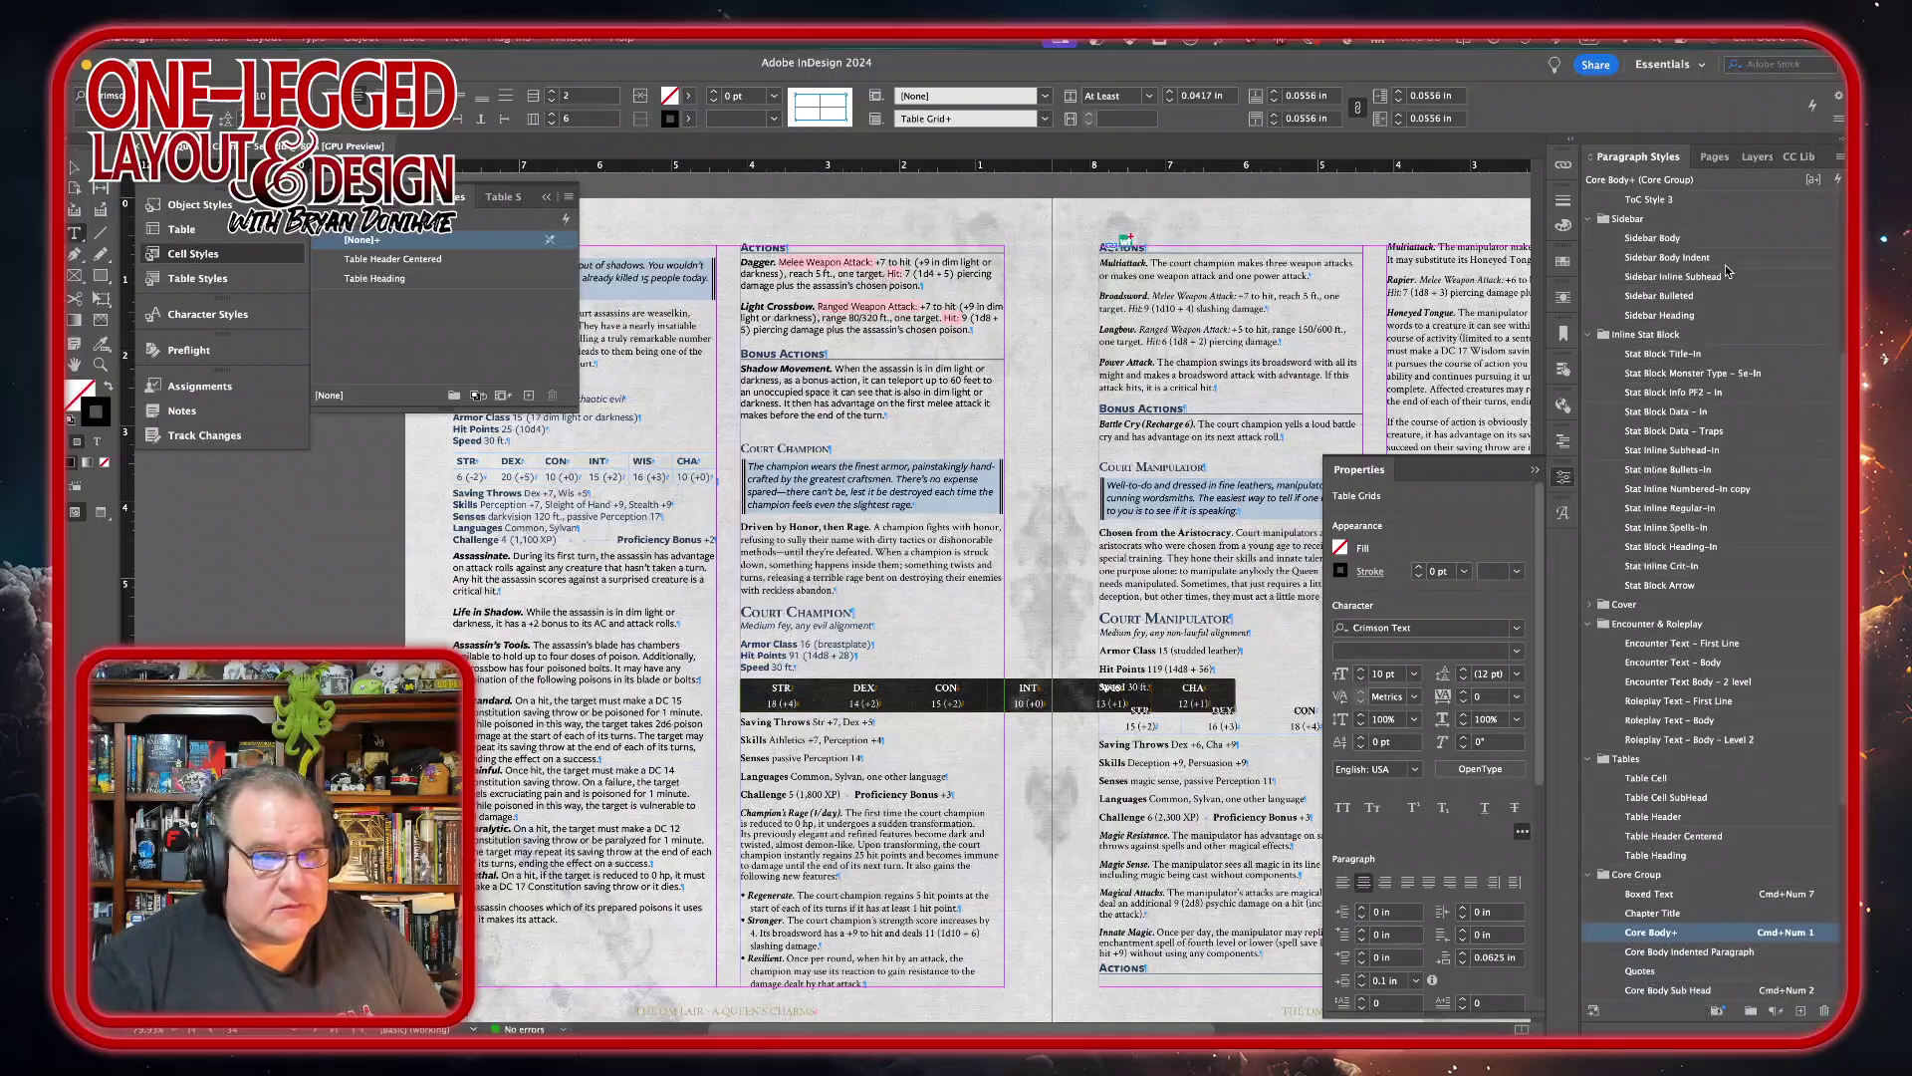
scroll(1760, 557, up, 7)
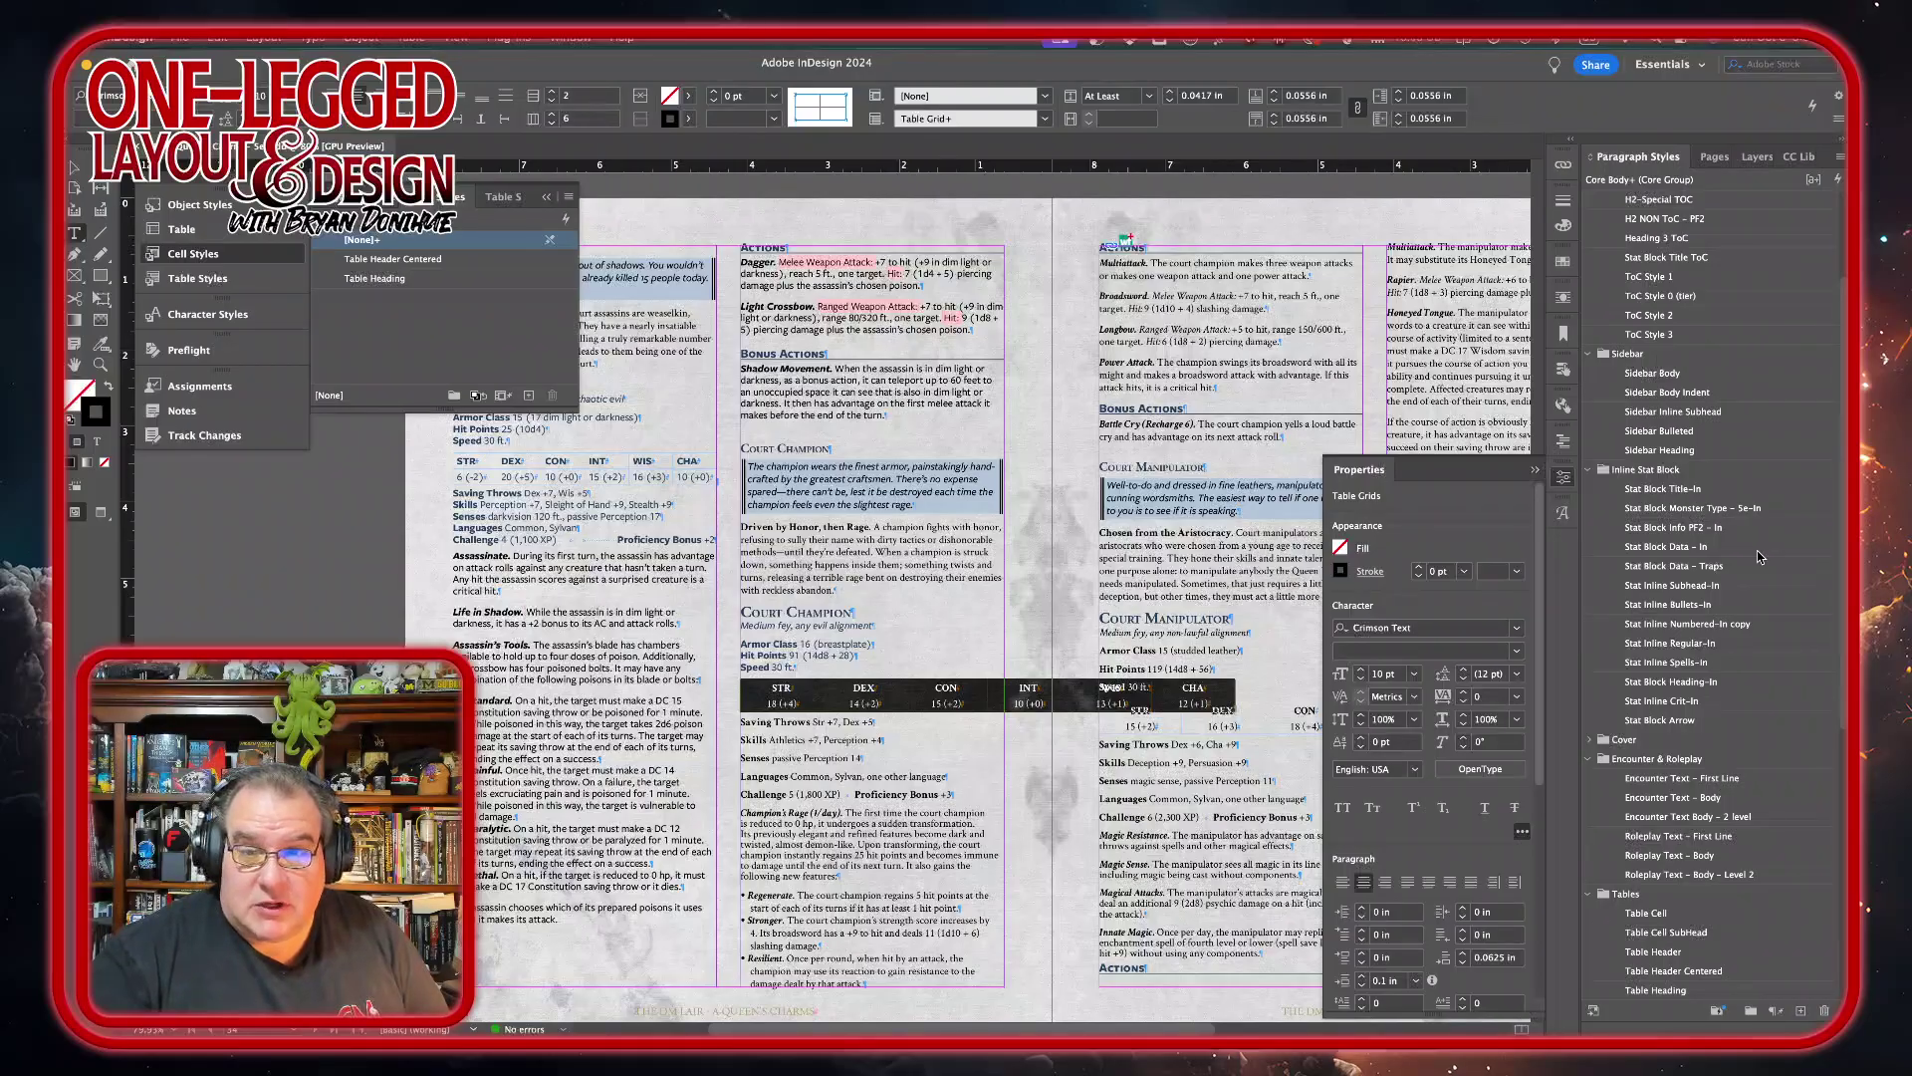
click(1661, 547)
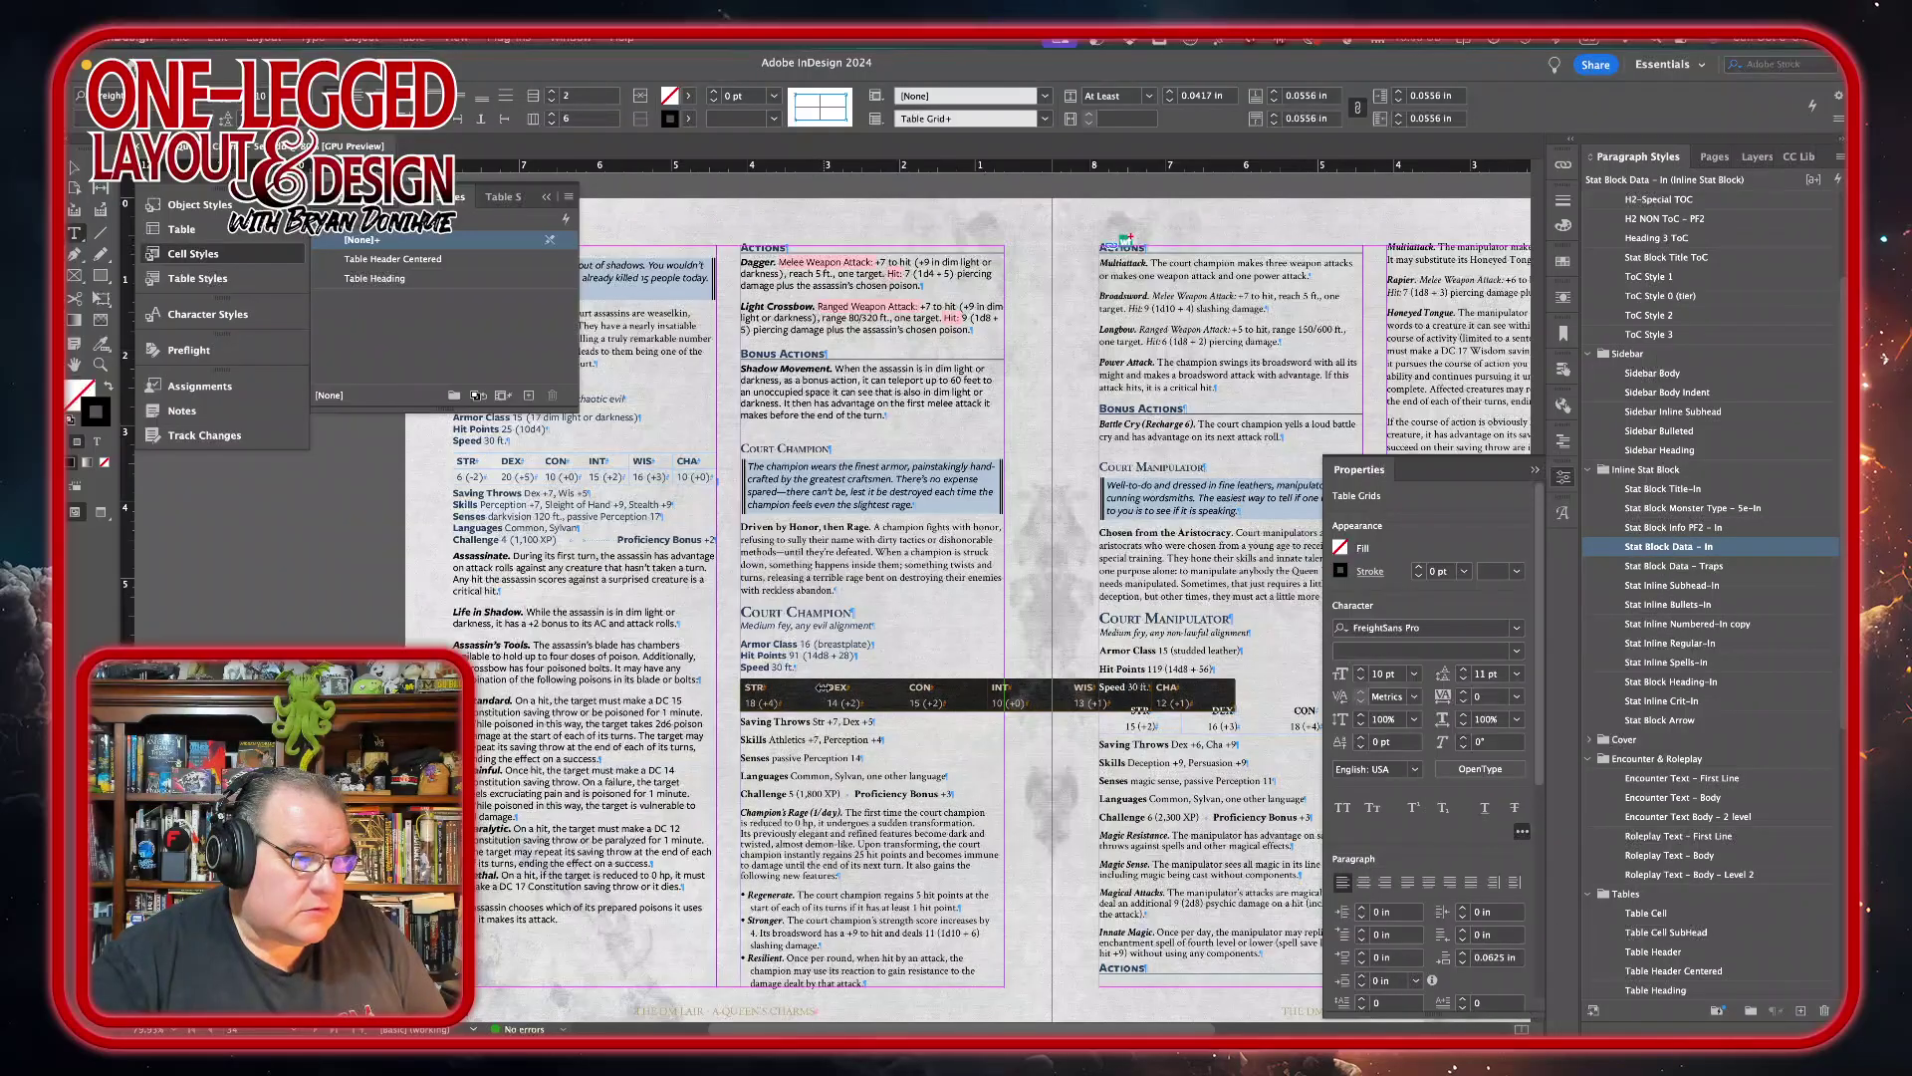
- Narrow the Court Champion's ability score table to the text column's width and distribute its columns evenly
drag(823, 687, 870, 687)
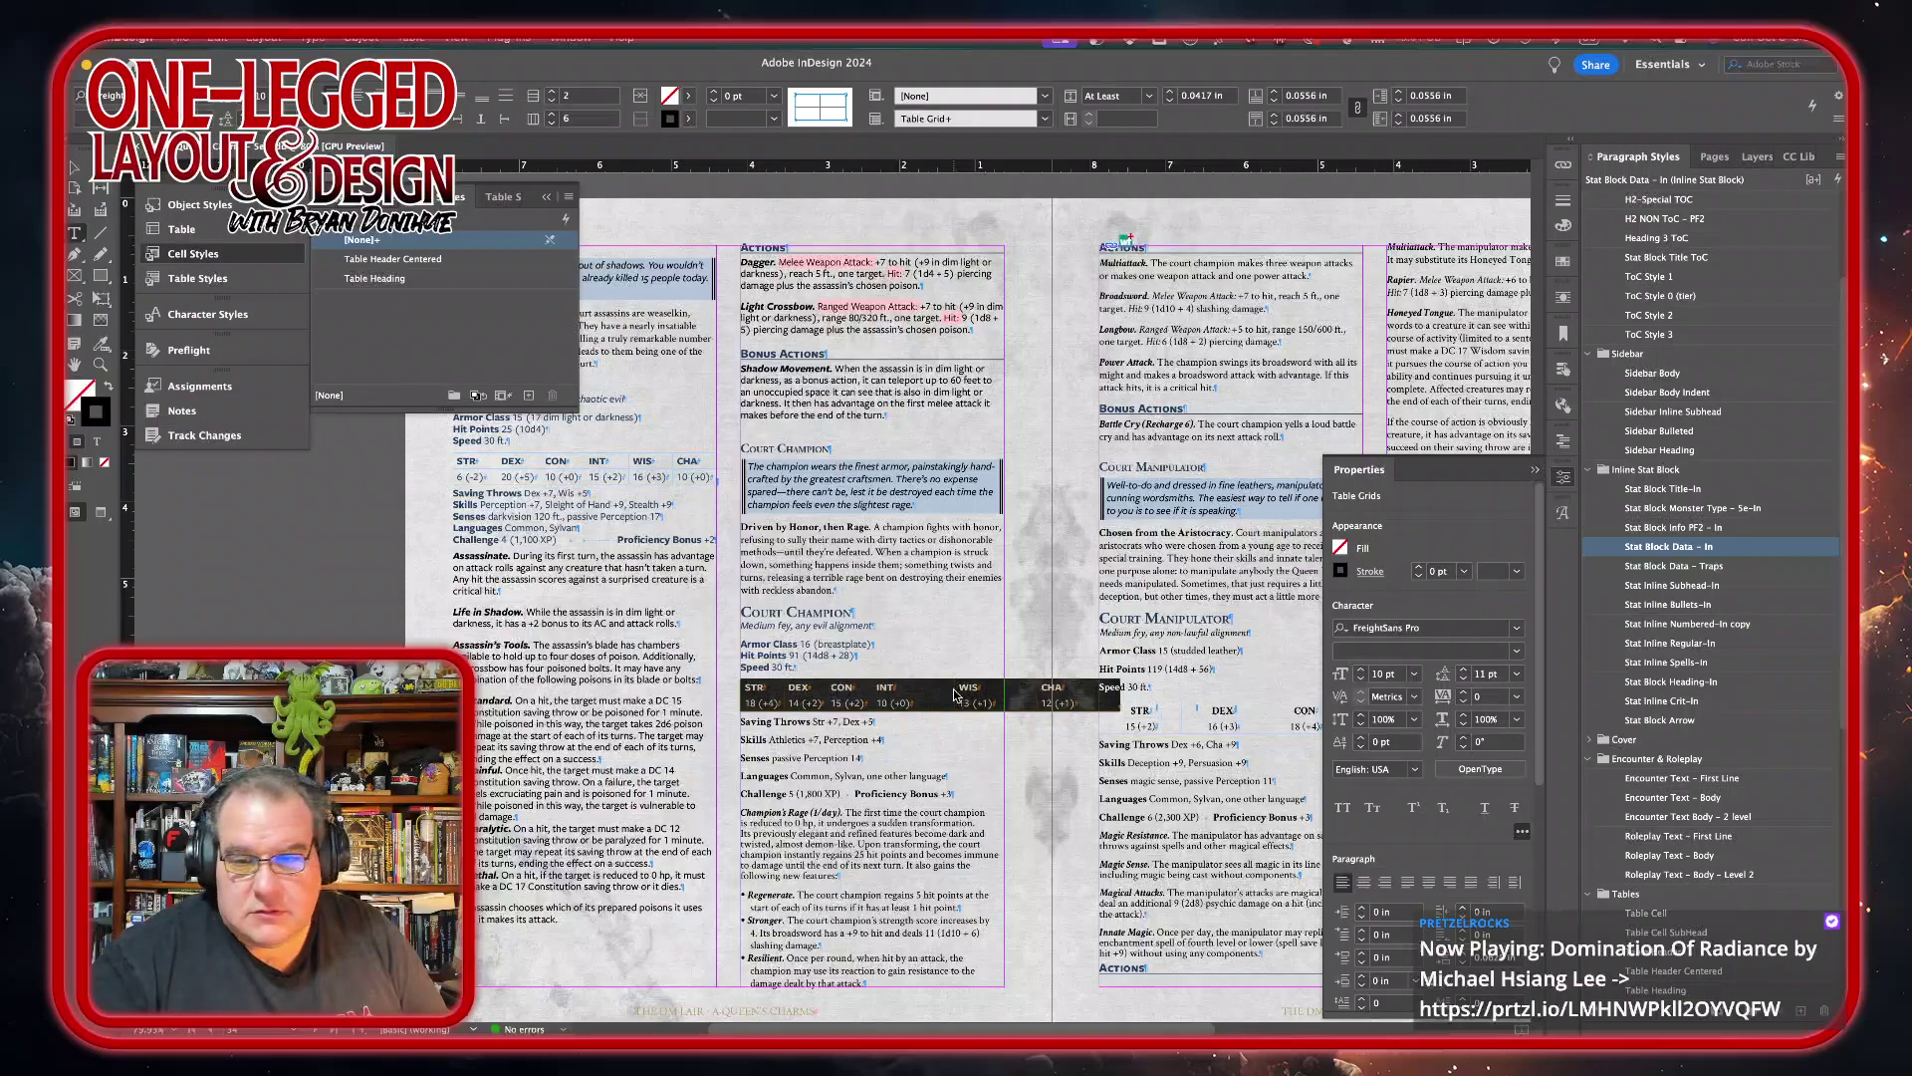
mouse_move(951, 687)
mouse_down()
mouse_move(914, 688)
mouse_move(959, 683)
mouse_up()
drag(1081, 687, 1004, 684)
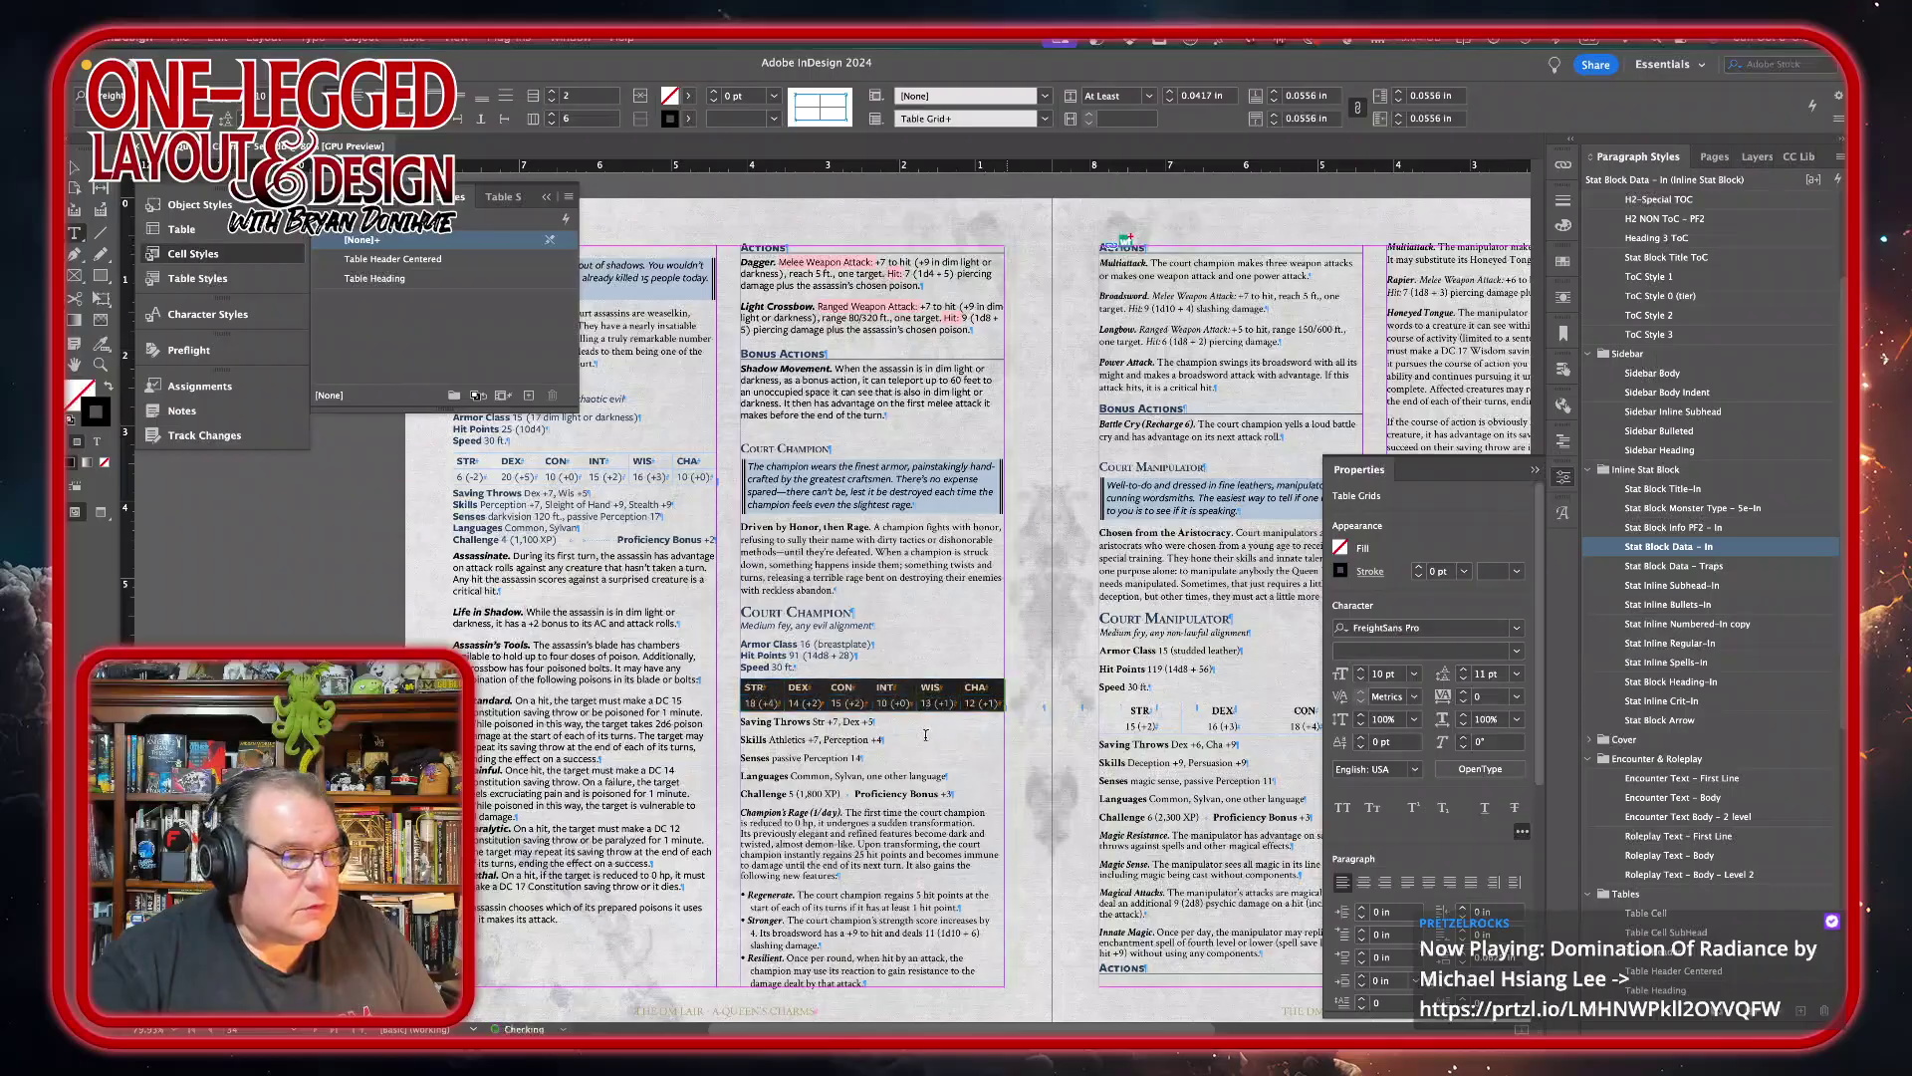
right_click(909, 711)
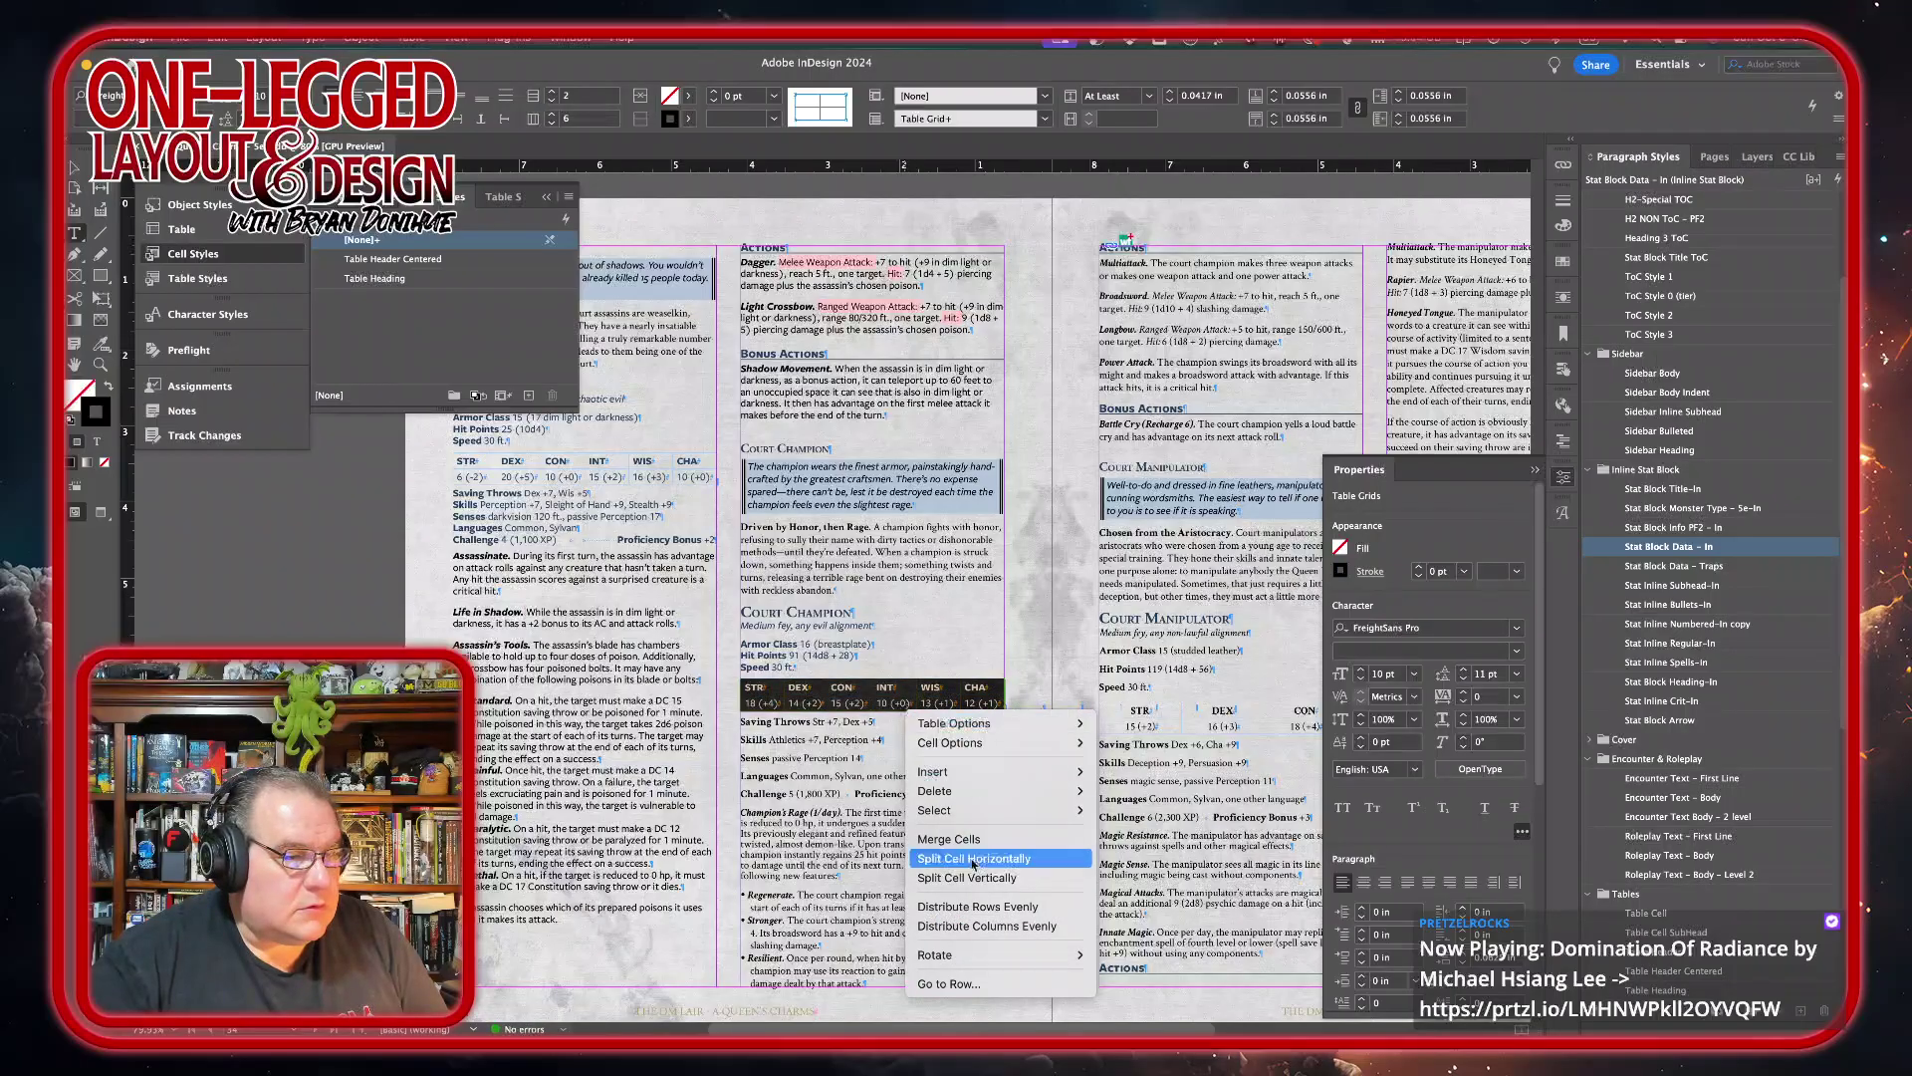
click(976, 927)
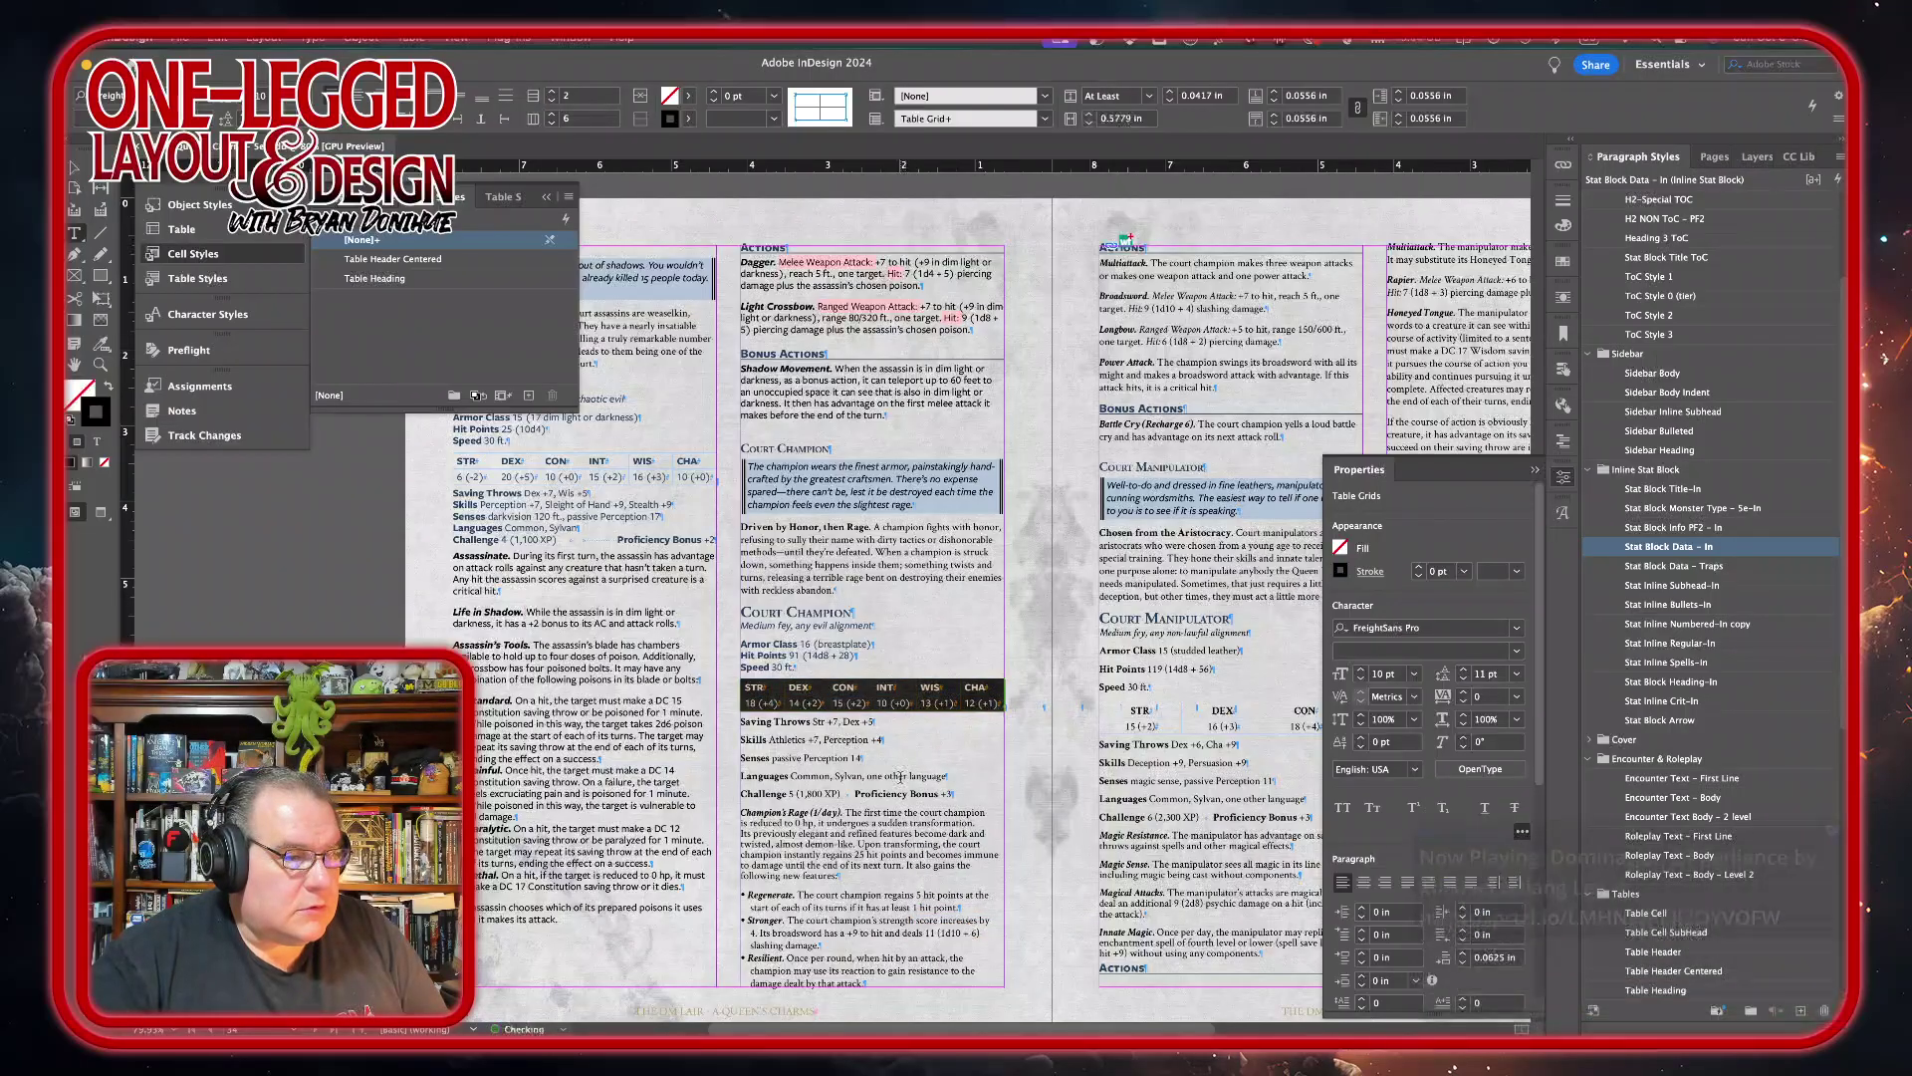
- Apply Stat Block Data – In to the Court Champion's Saving Throws through Challenge lines and align Proficiency Bonus to the right edge
drag(775, 721, 949, 794)
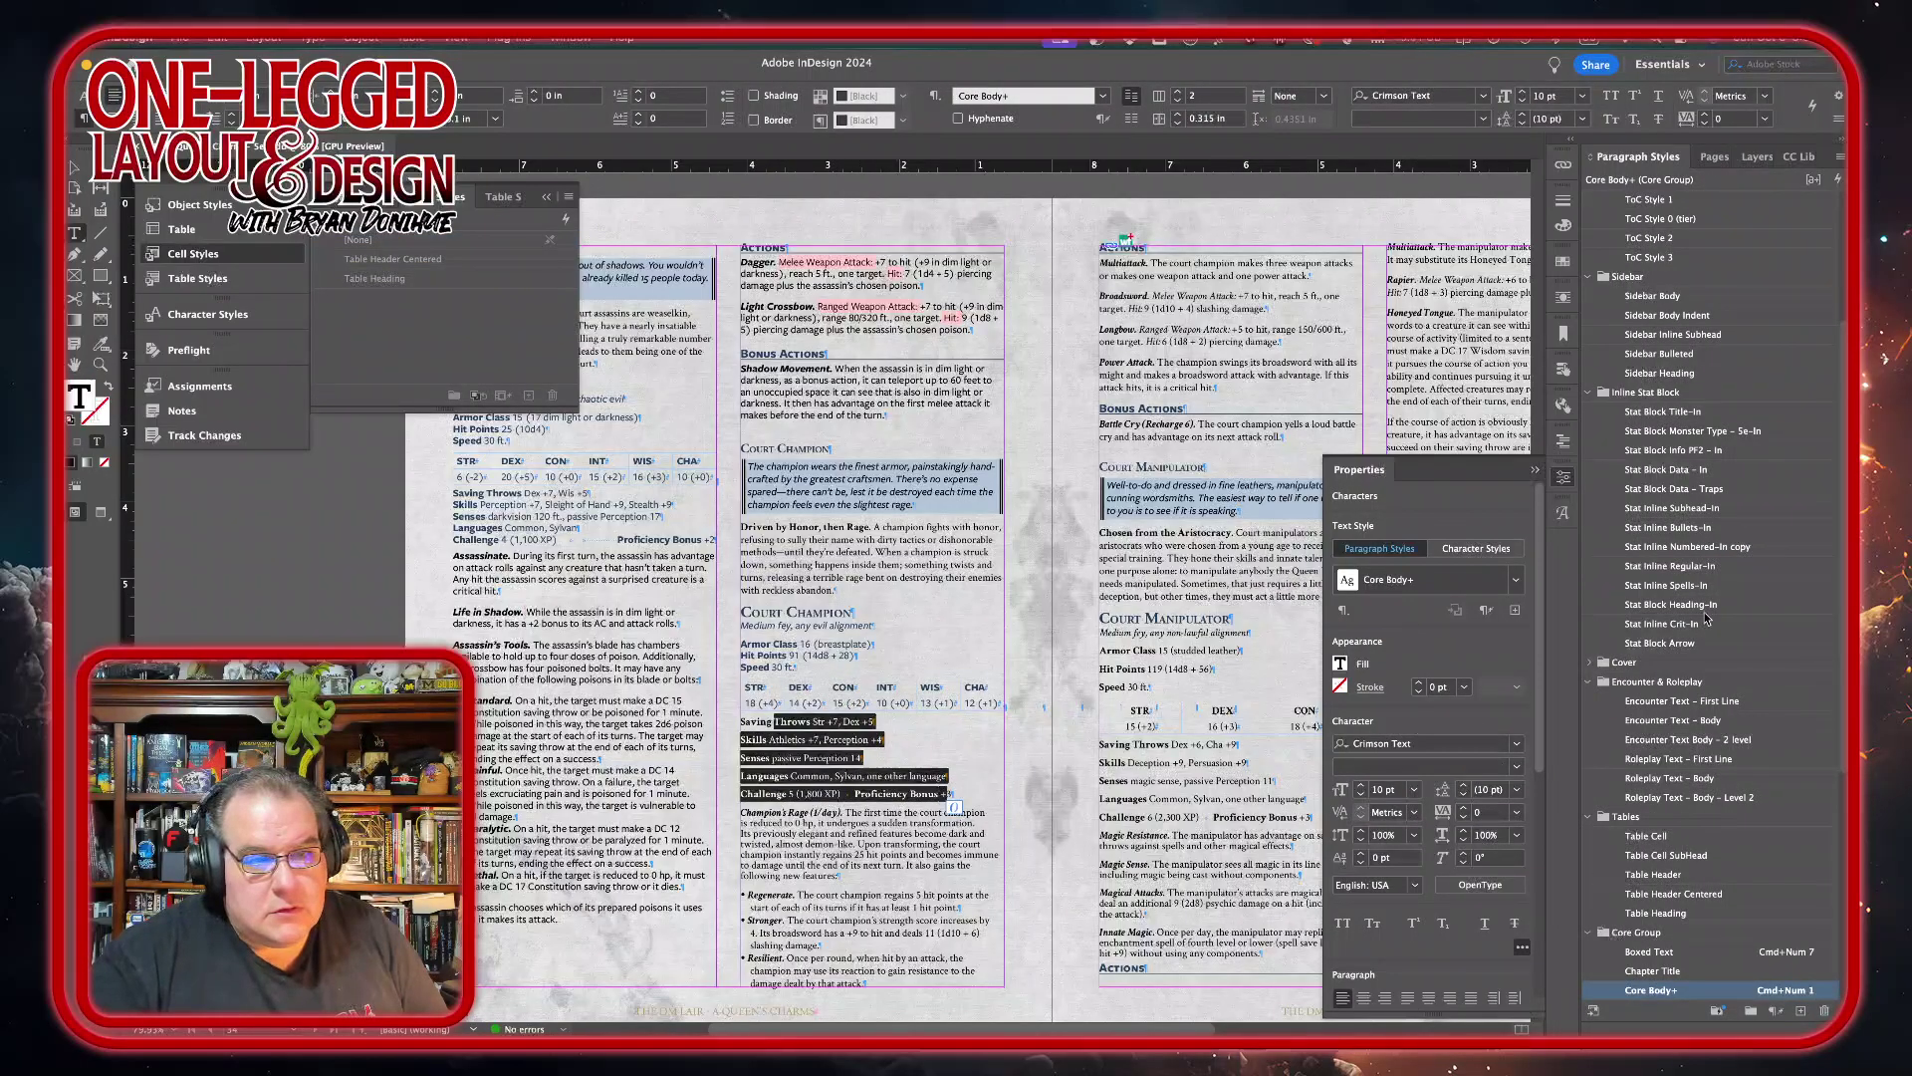
click(1683, 472)
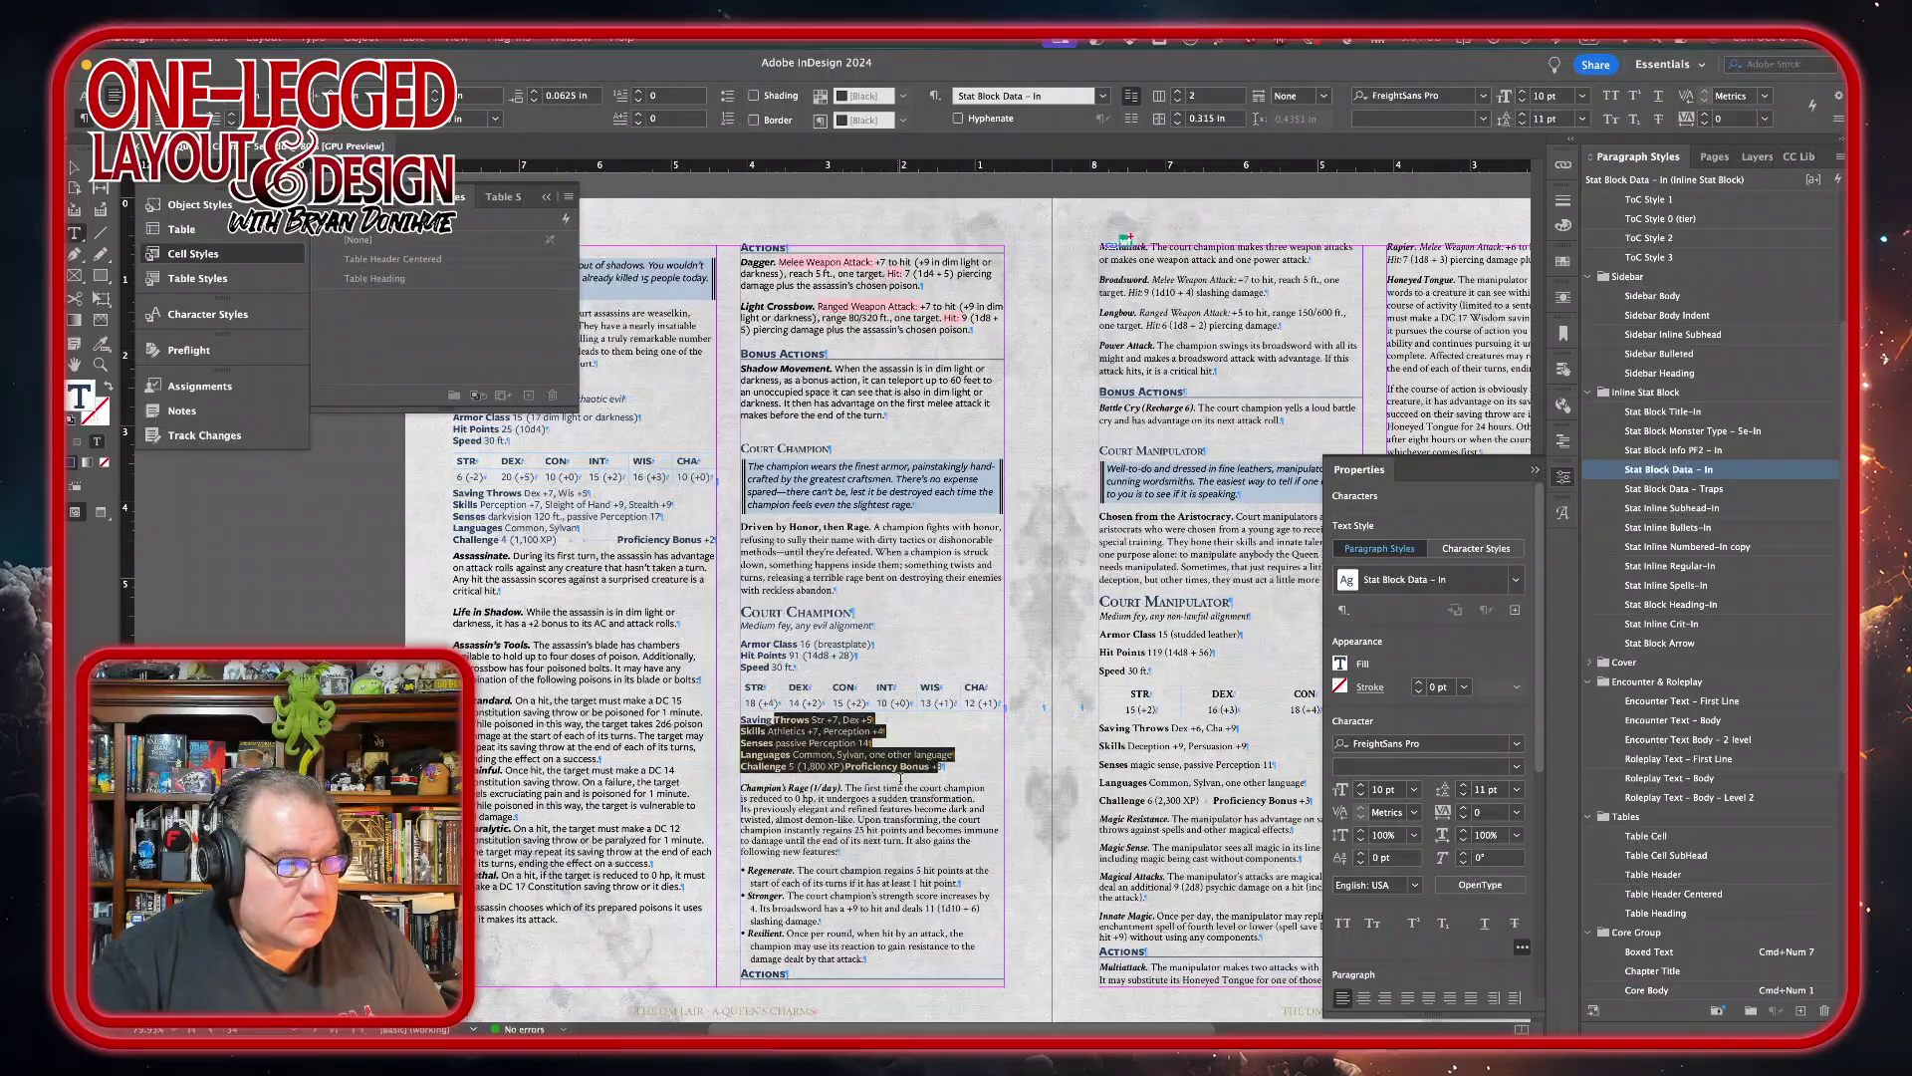
click(847, 767)
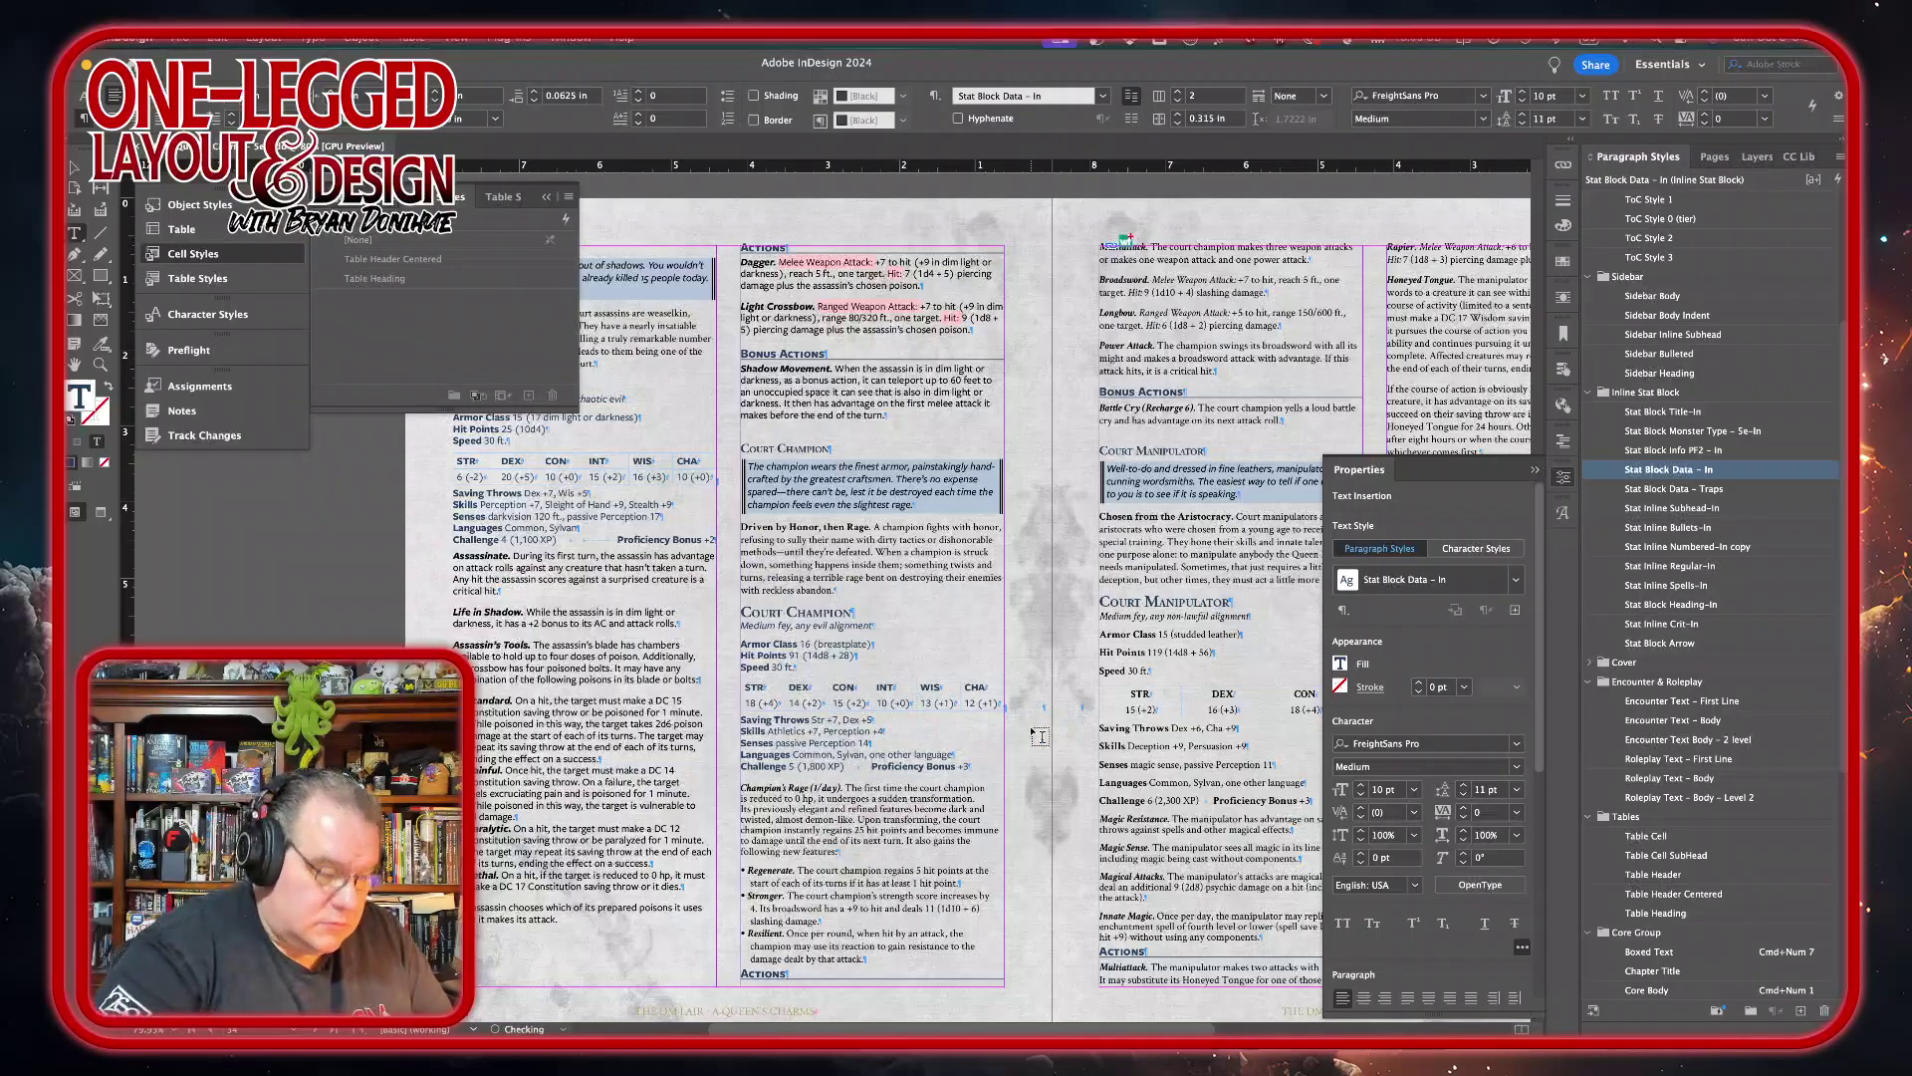
key(shift+Tab)
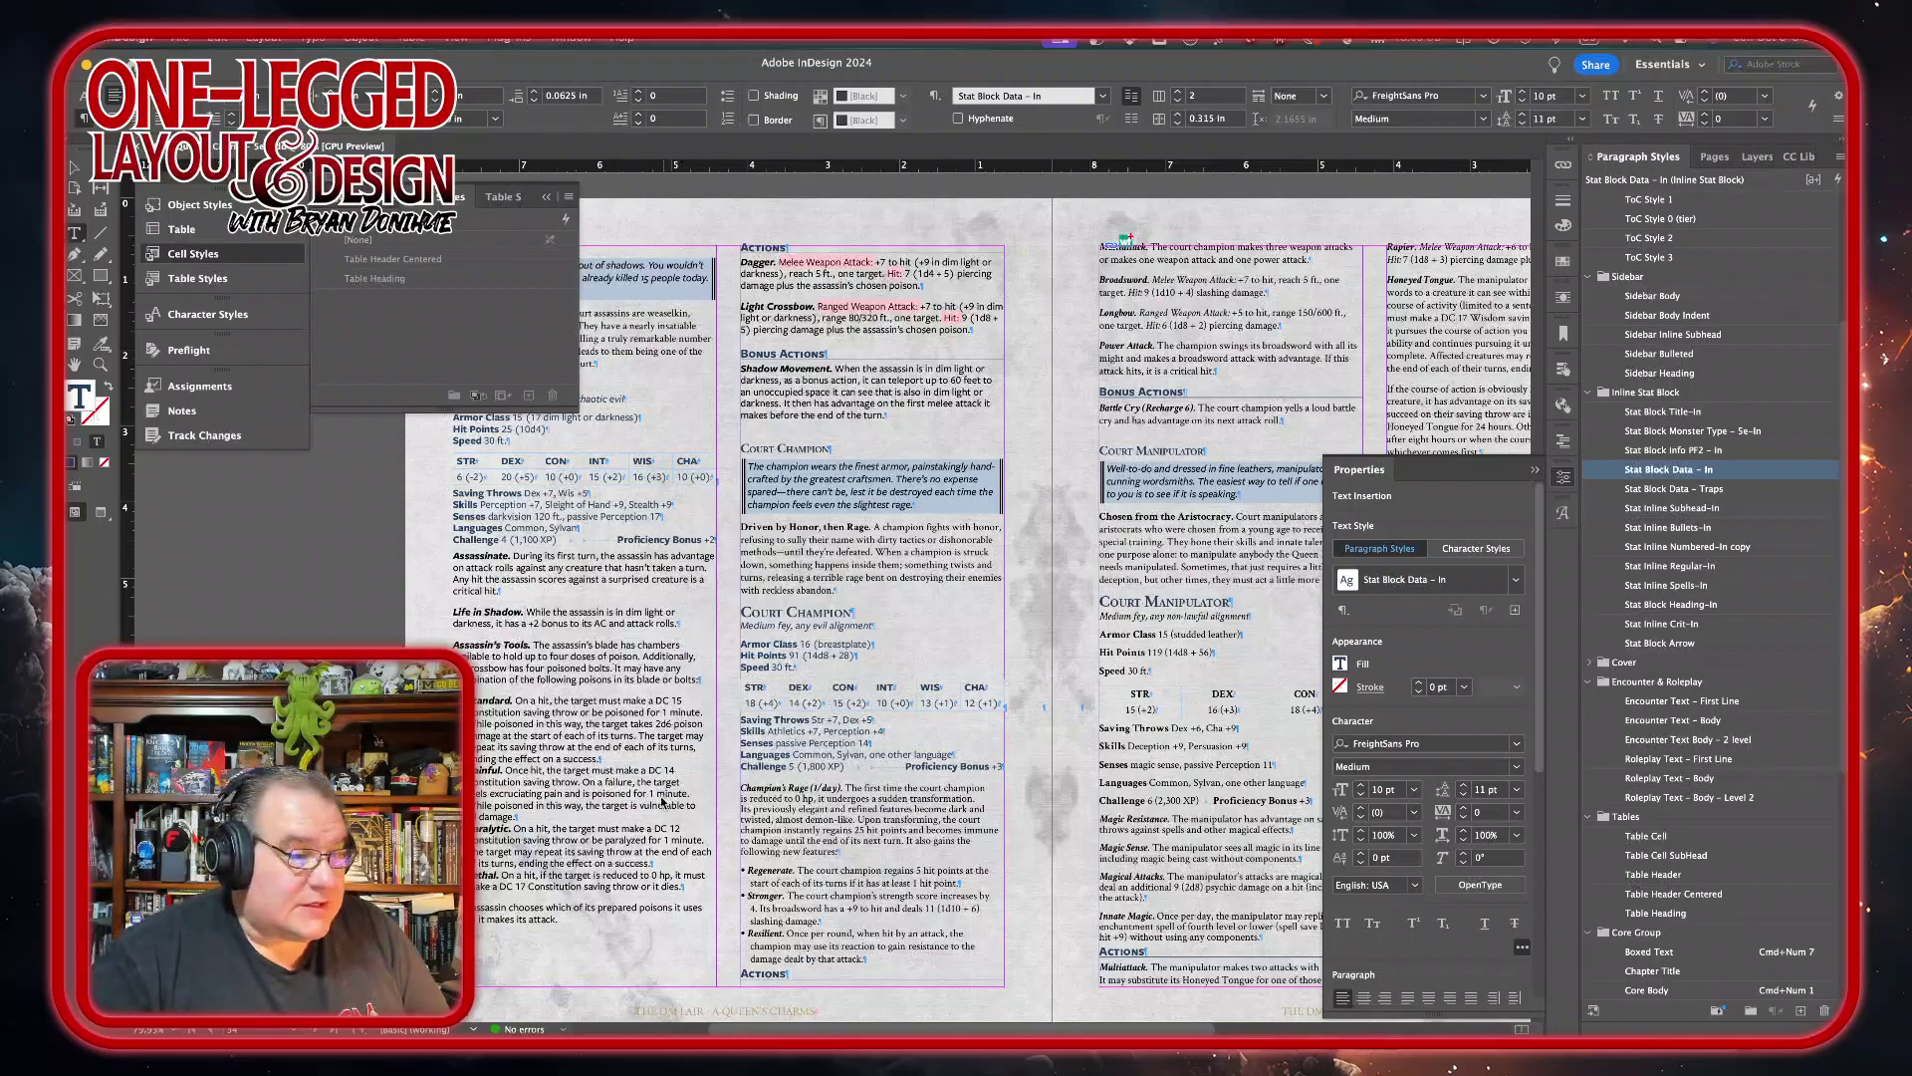
- Style the Champion's Rage paragraph as Stat Inline Regular-In and its Regenerate, Stronger and Resilient bullets as Stat Inline Bullets-In
click(842, 817)
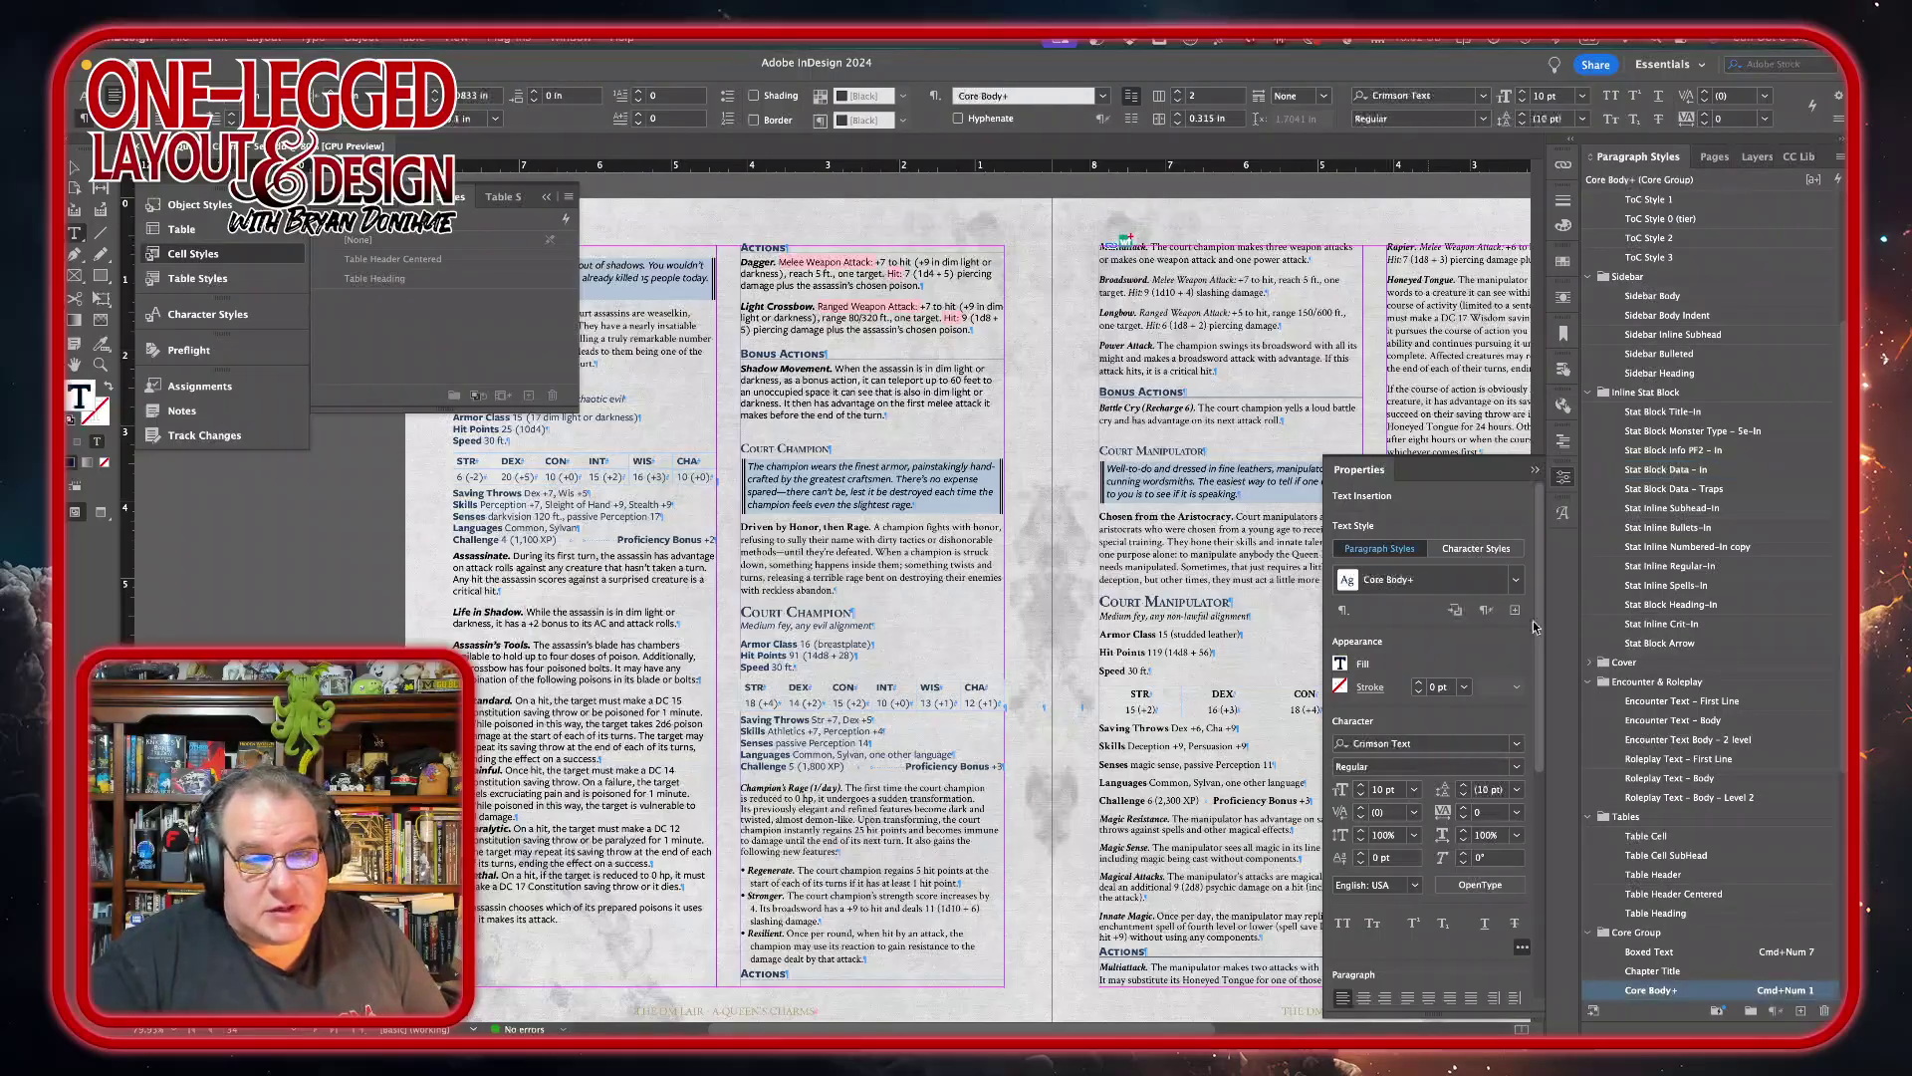
click(1666, 564)
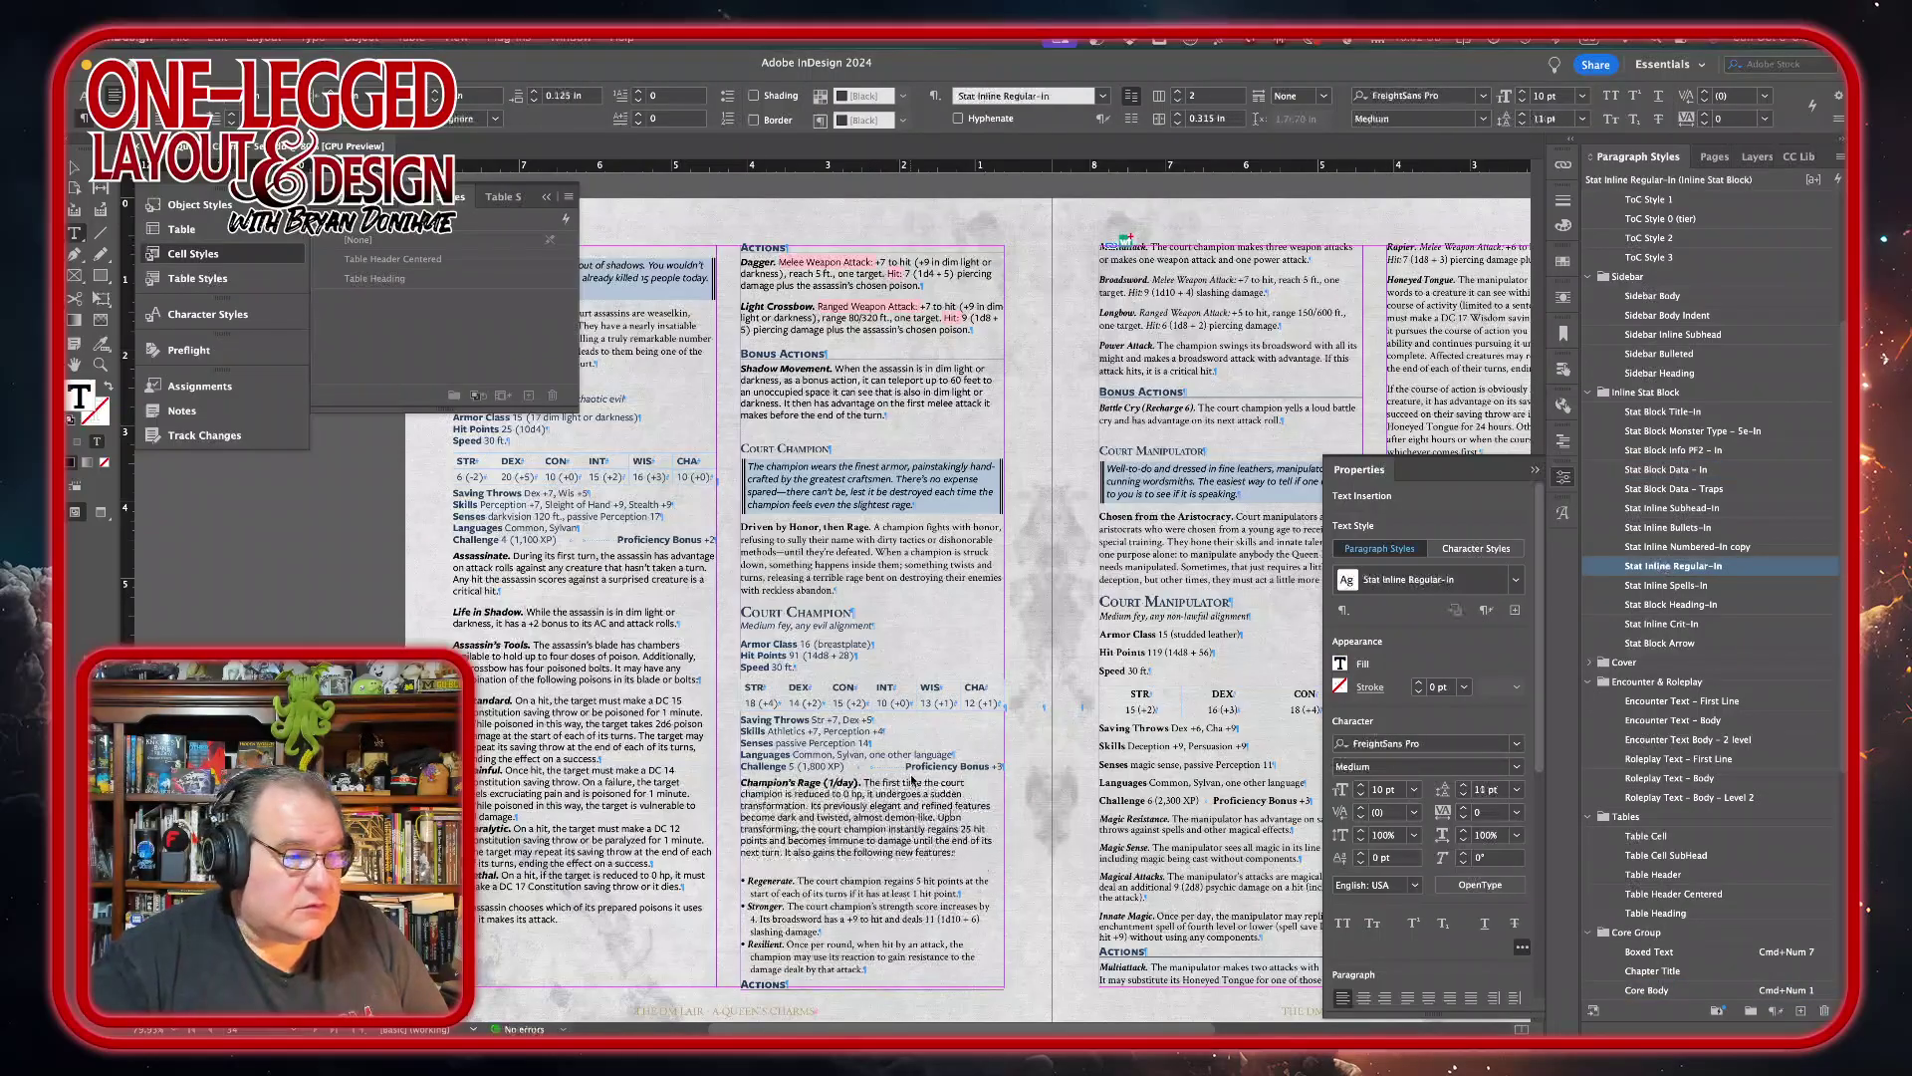
drag(831, 880, 819, 957)
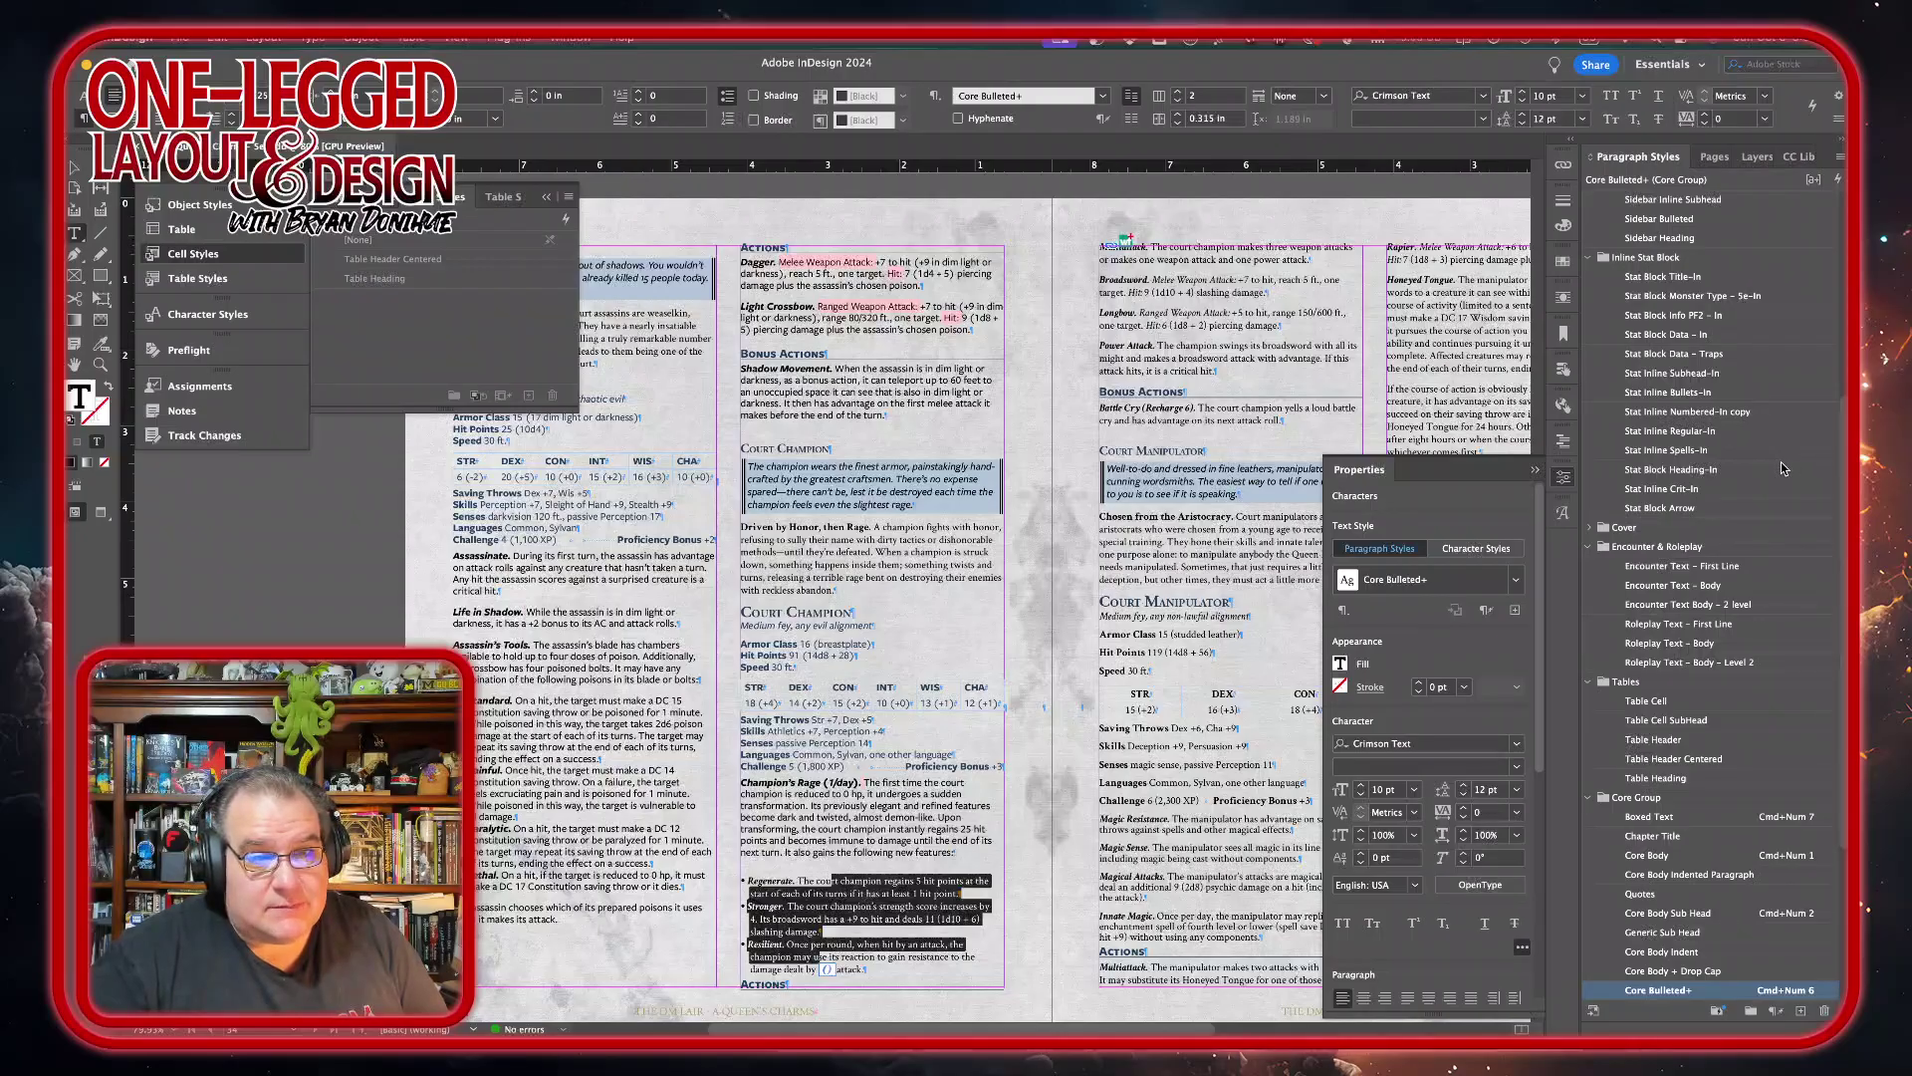
click(1700, 393)
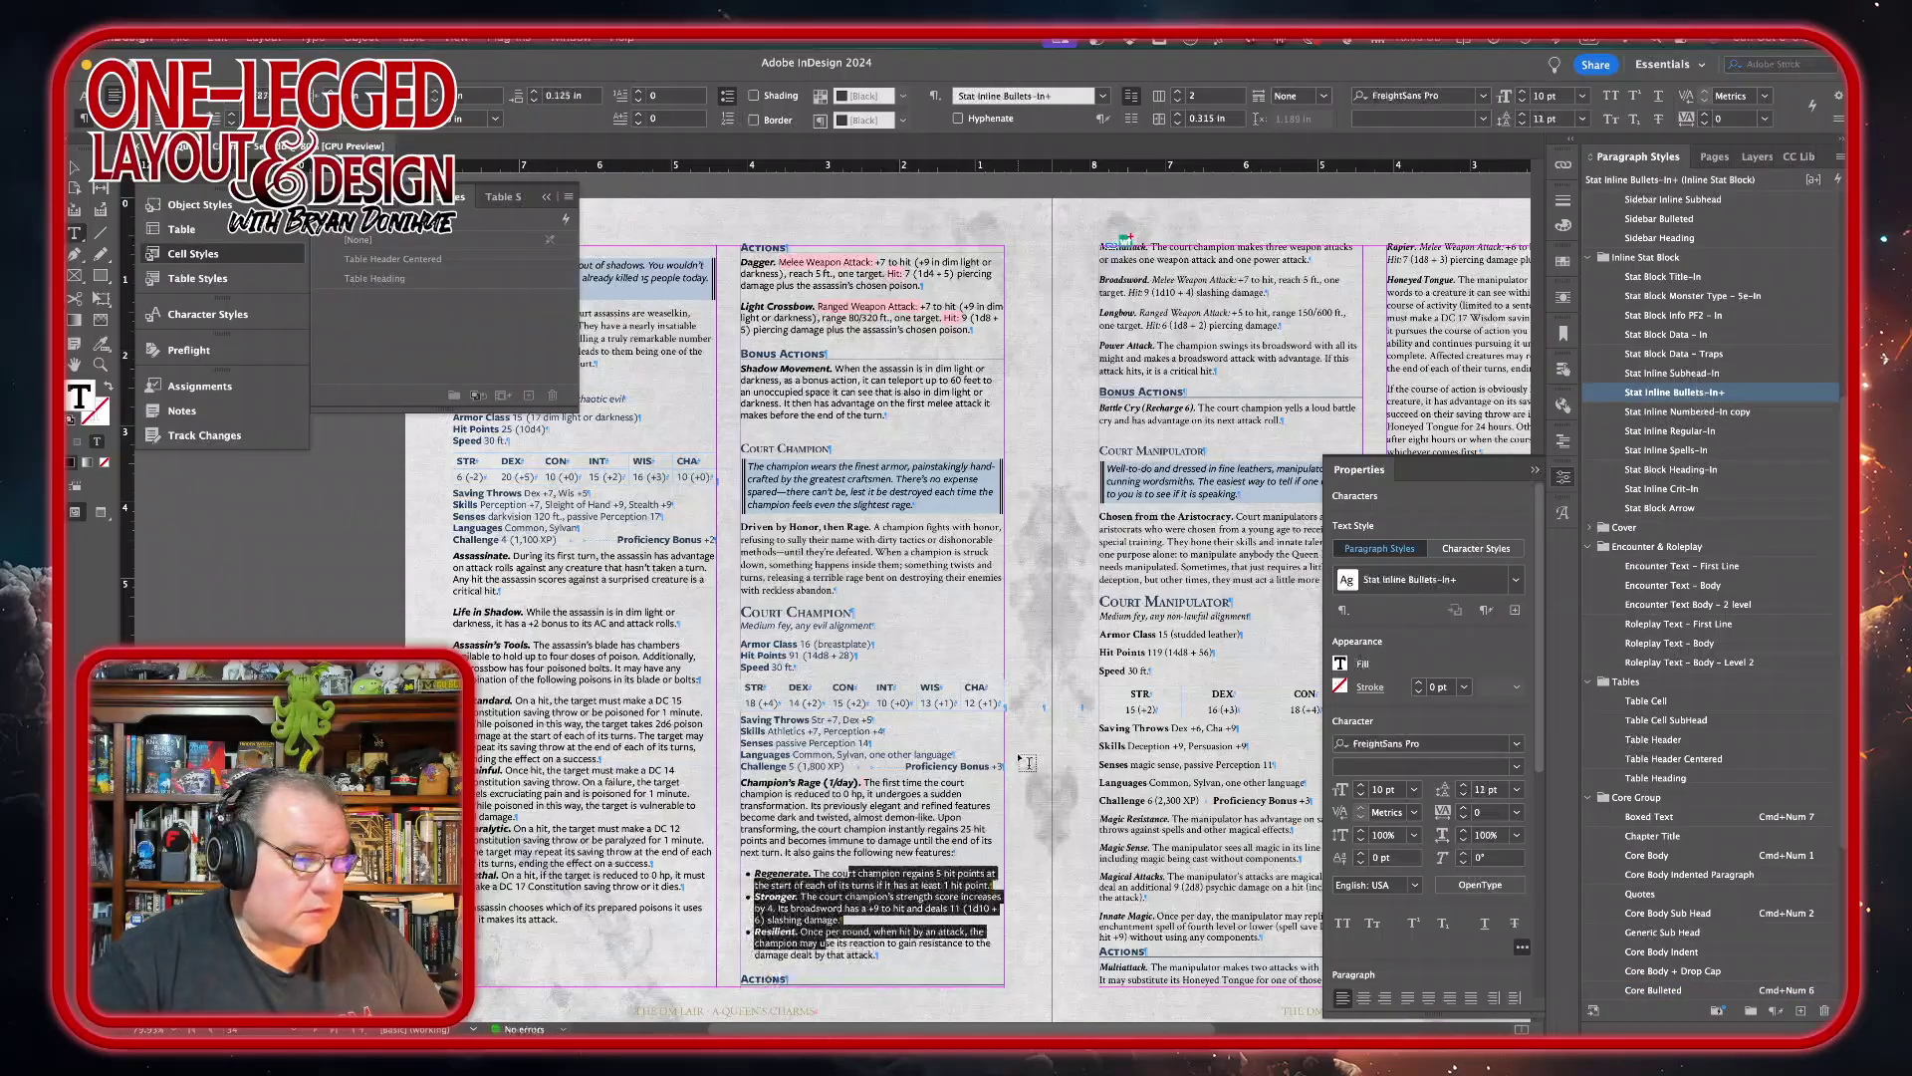
- Push the Court Champion's Actions heading to the top of the following page, after the Resilient bullet
click(894, 958)
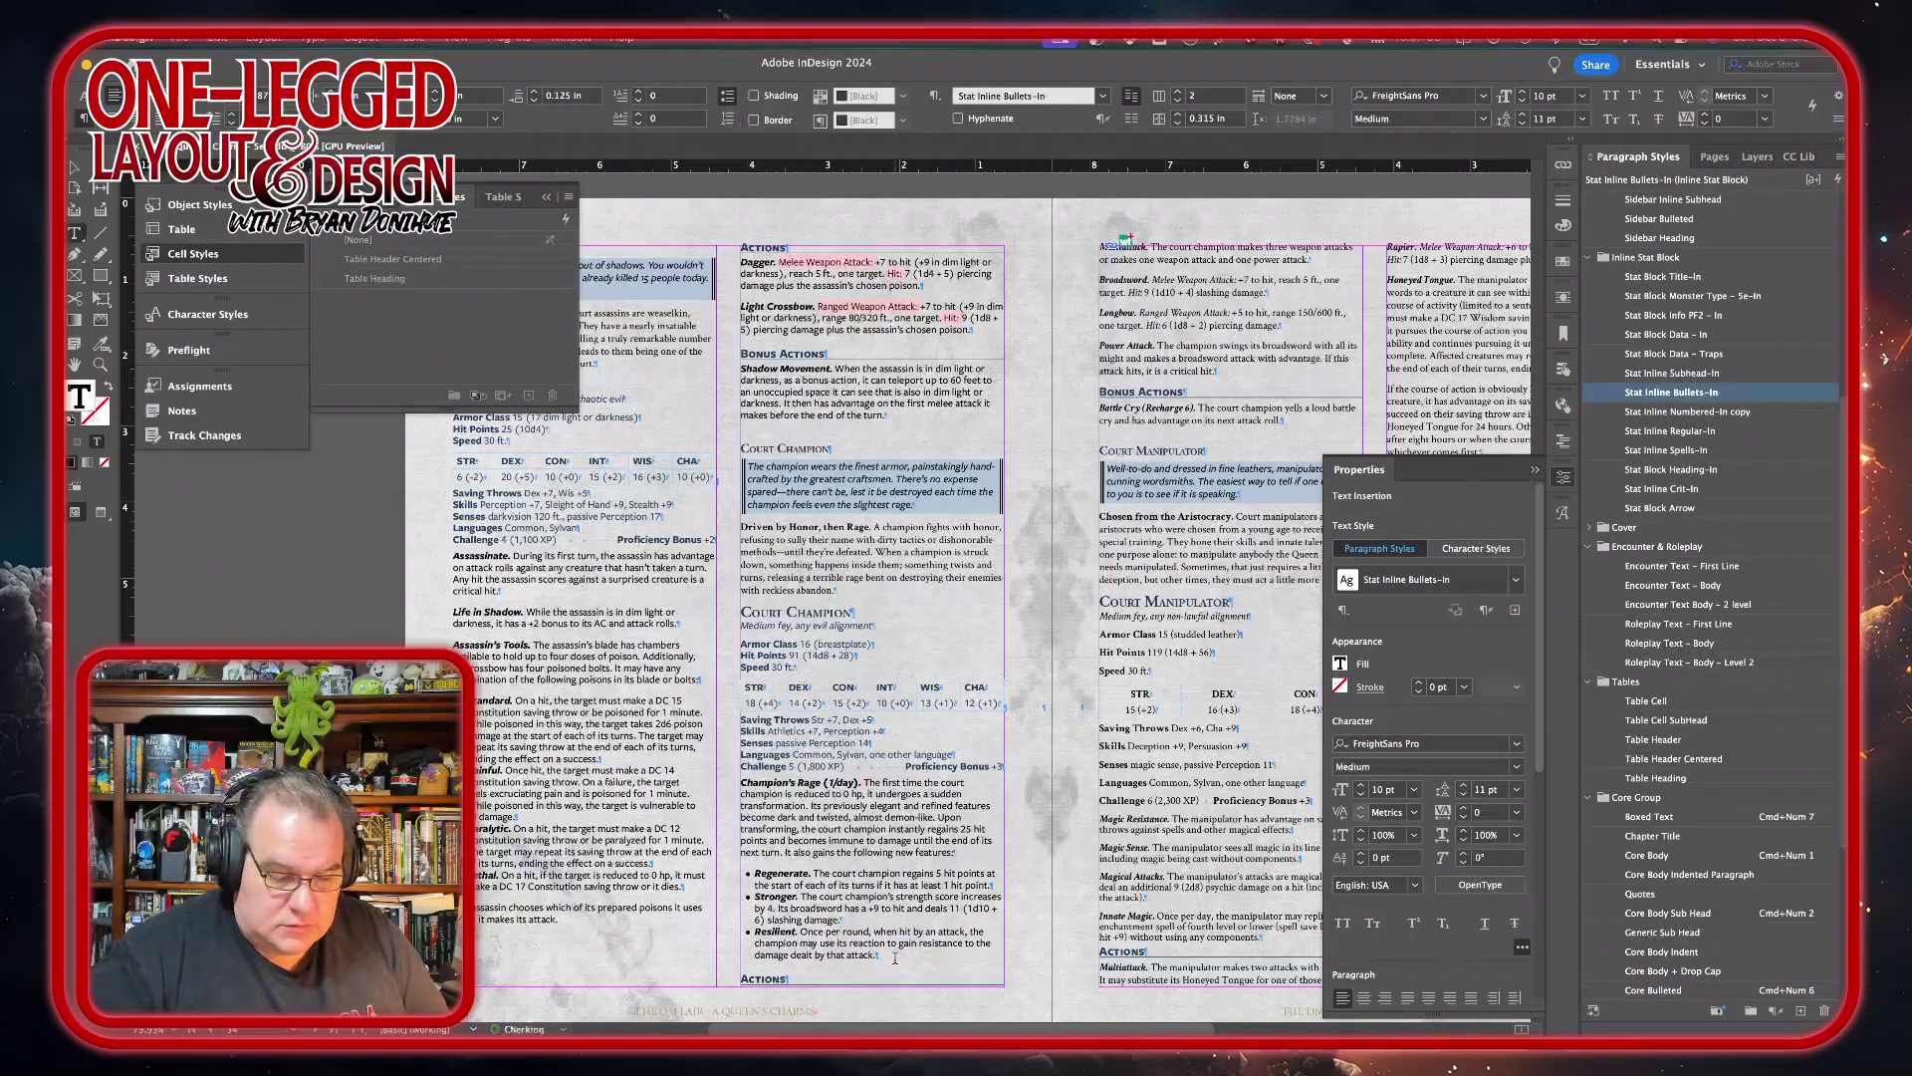
click(1122, 242)
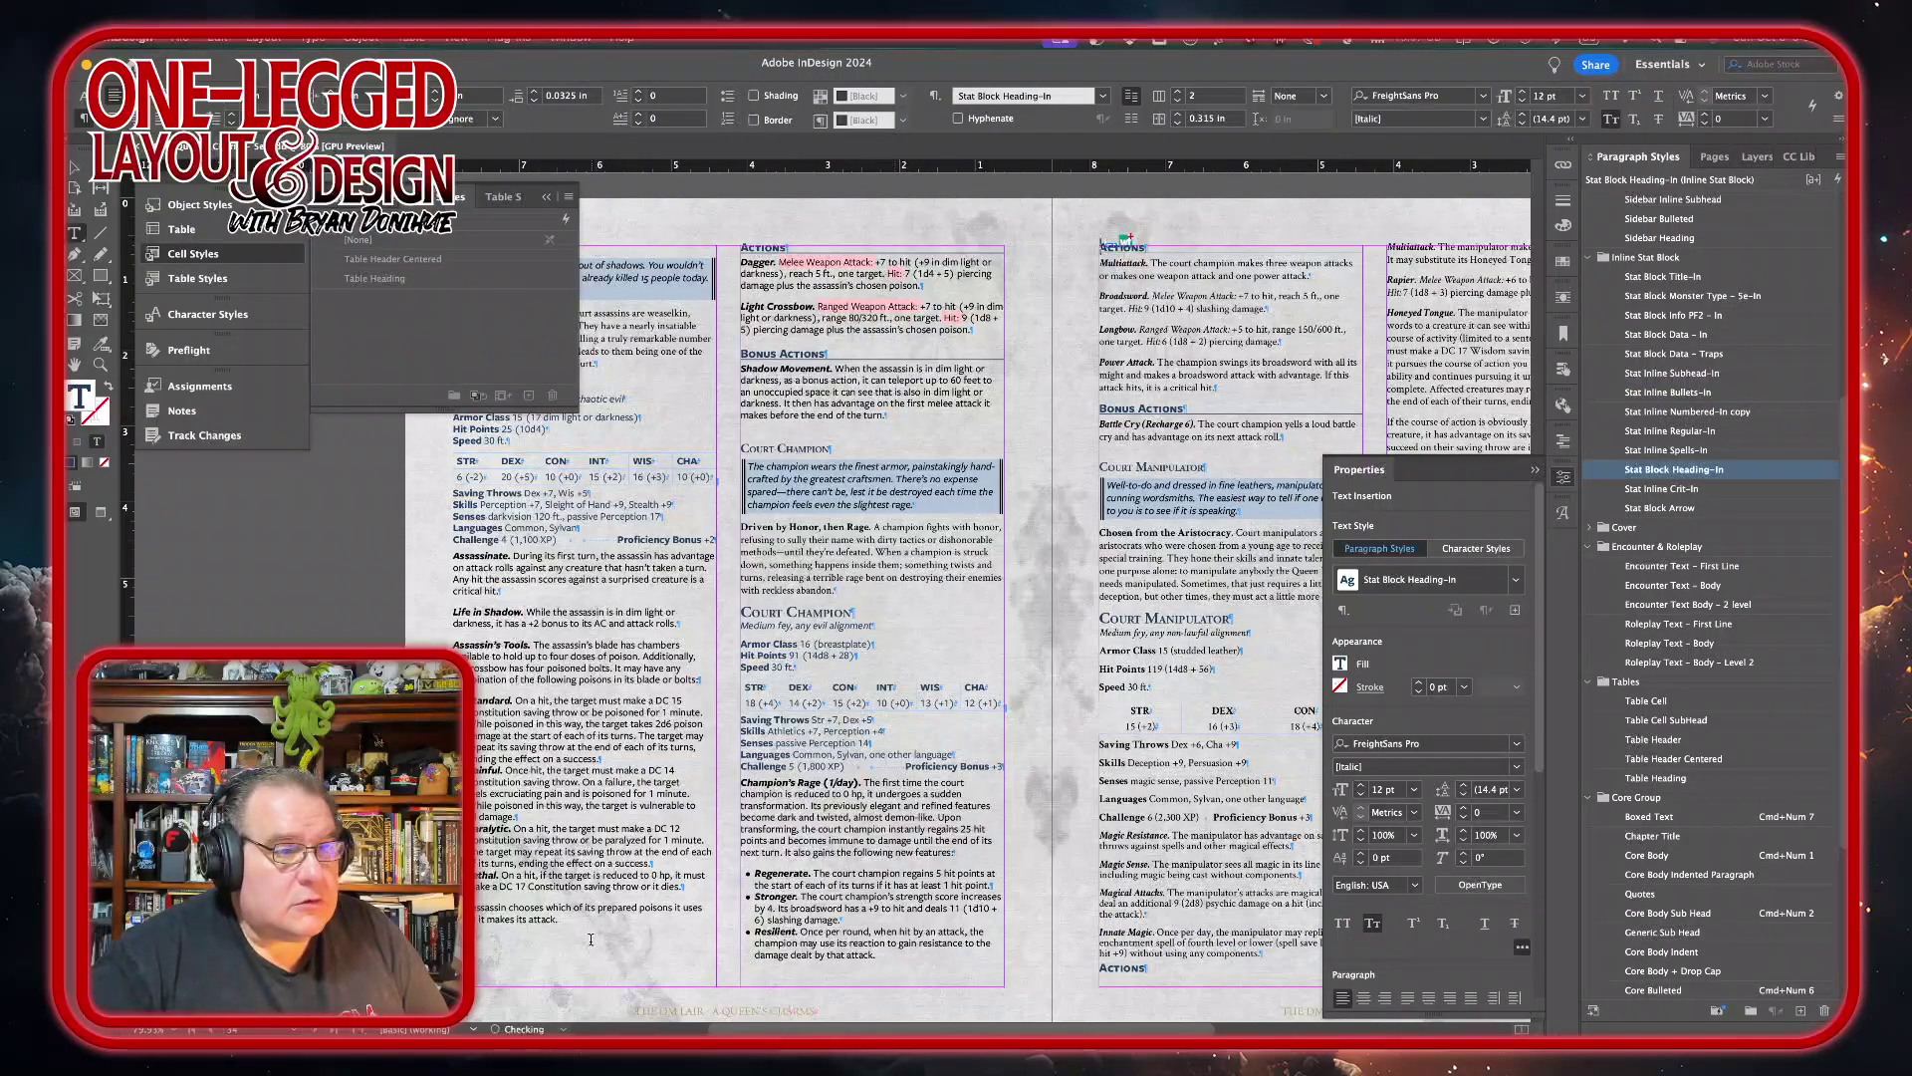
- Apply Stat Inline Regular-In to the Court Champion's Multiattack through Power Attack paragraphs and the Battle Cry bonus action
scroll(590, 949, right, 10)
scroll(591, 948, down, 3)
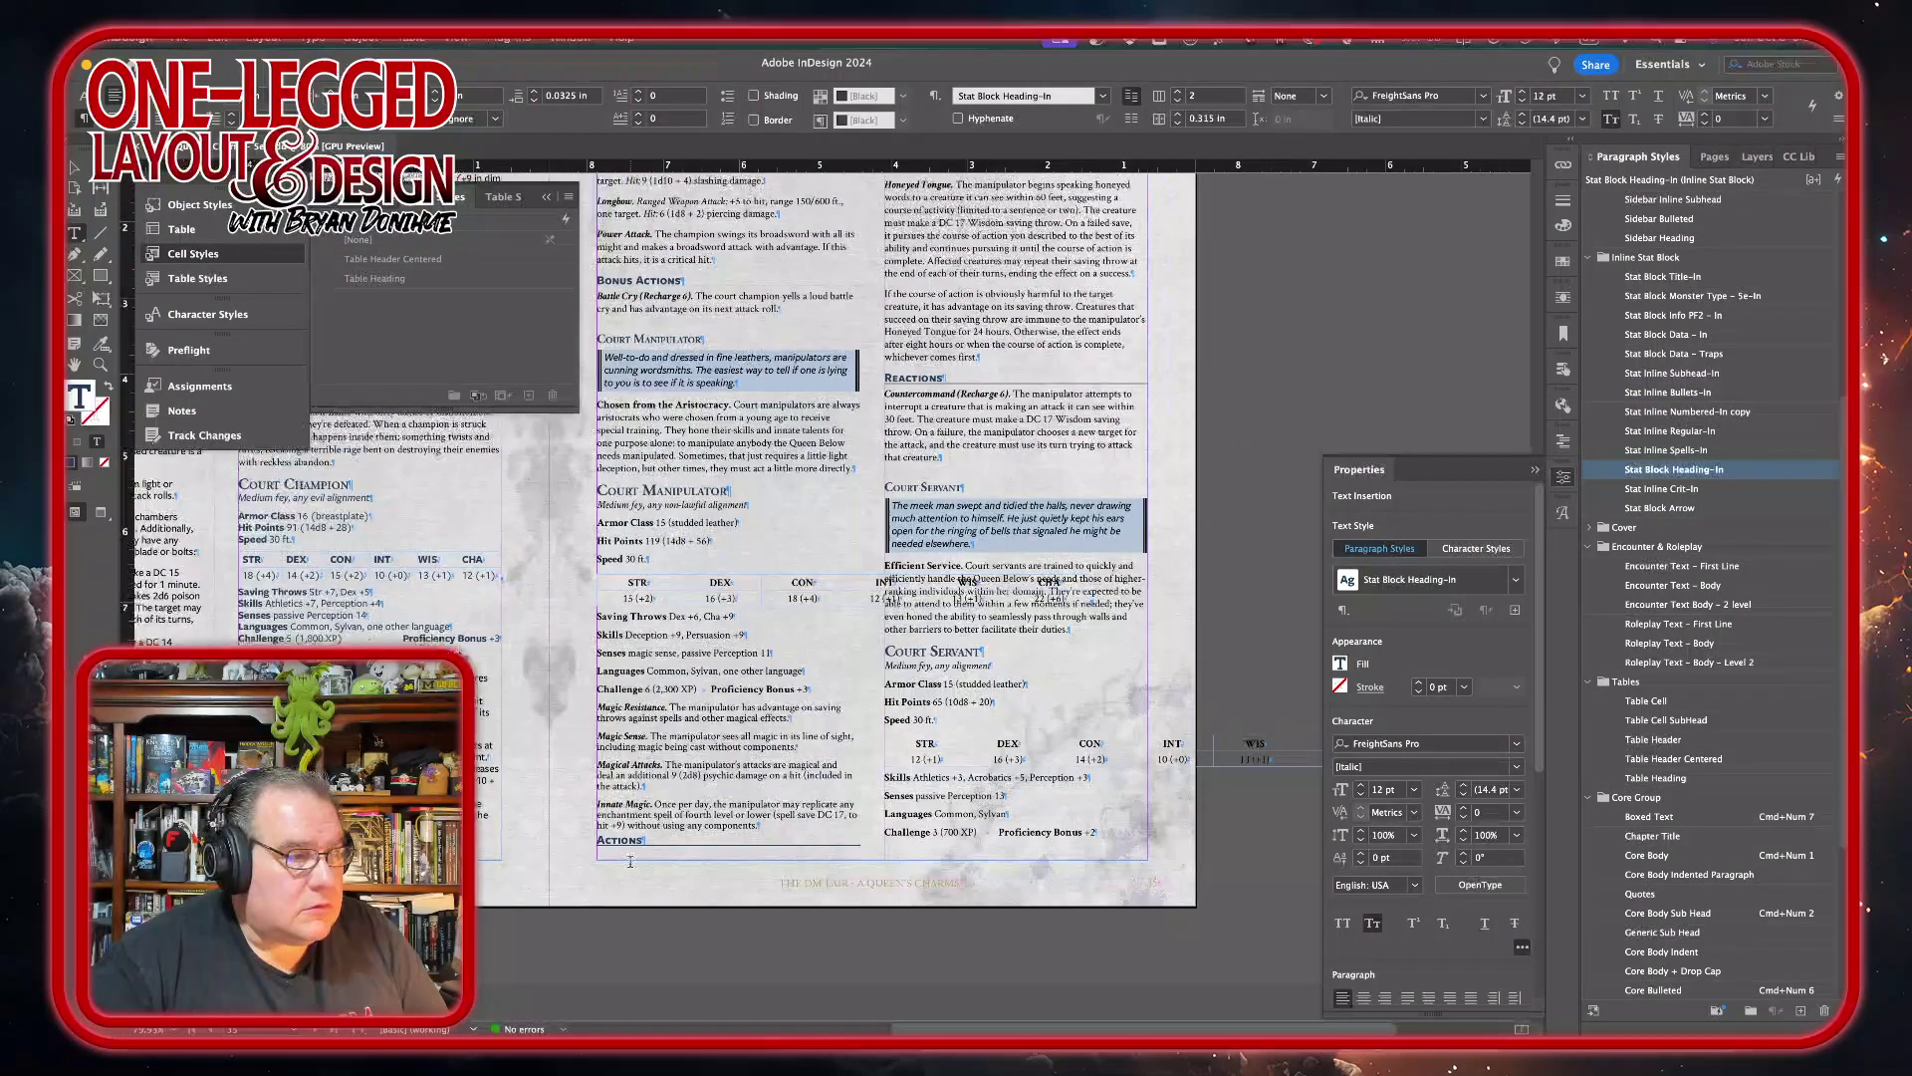
scroll(629, 862, up, 2)
scroll(629, 863, left, 1)
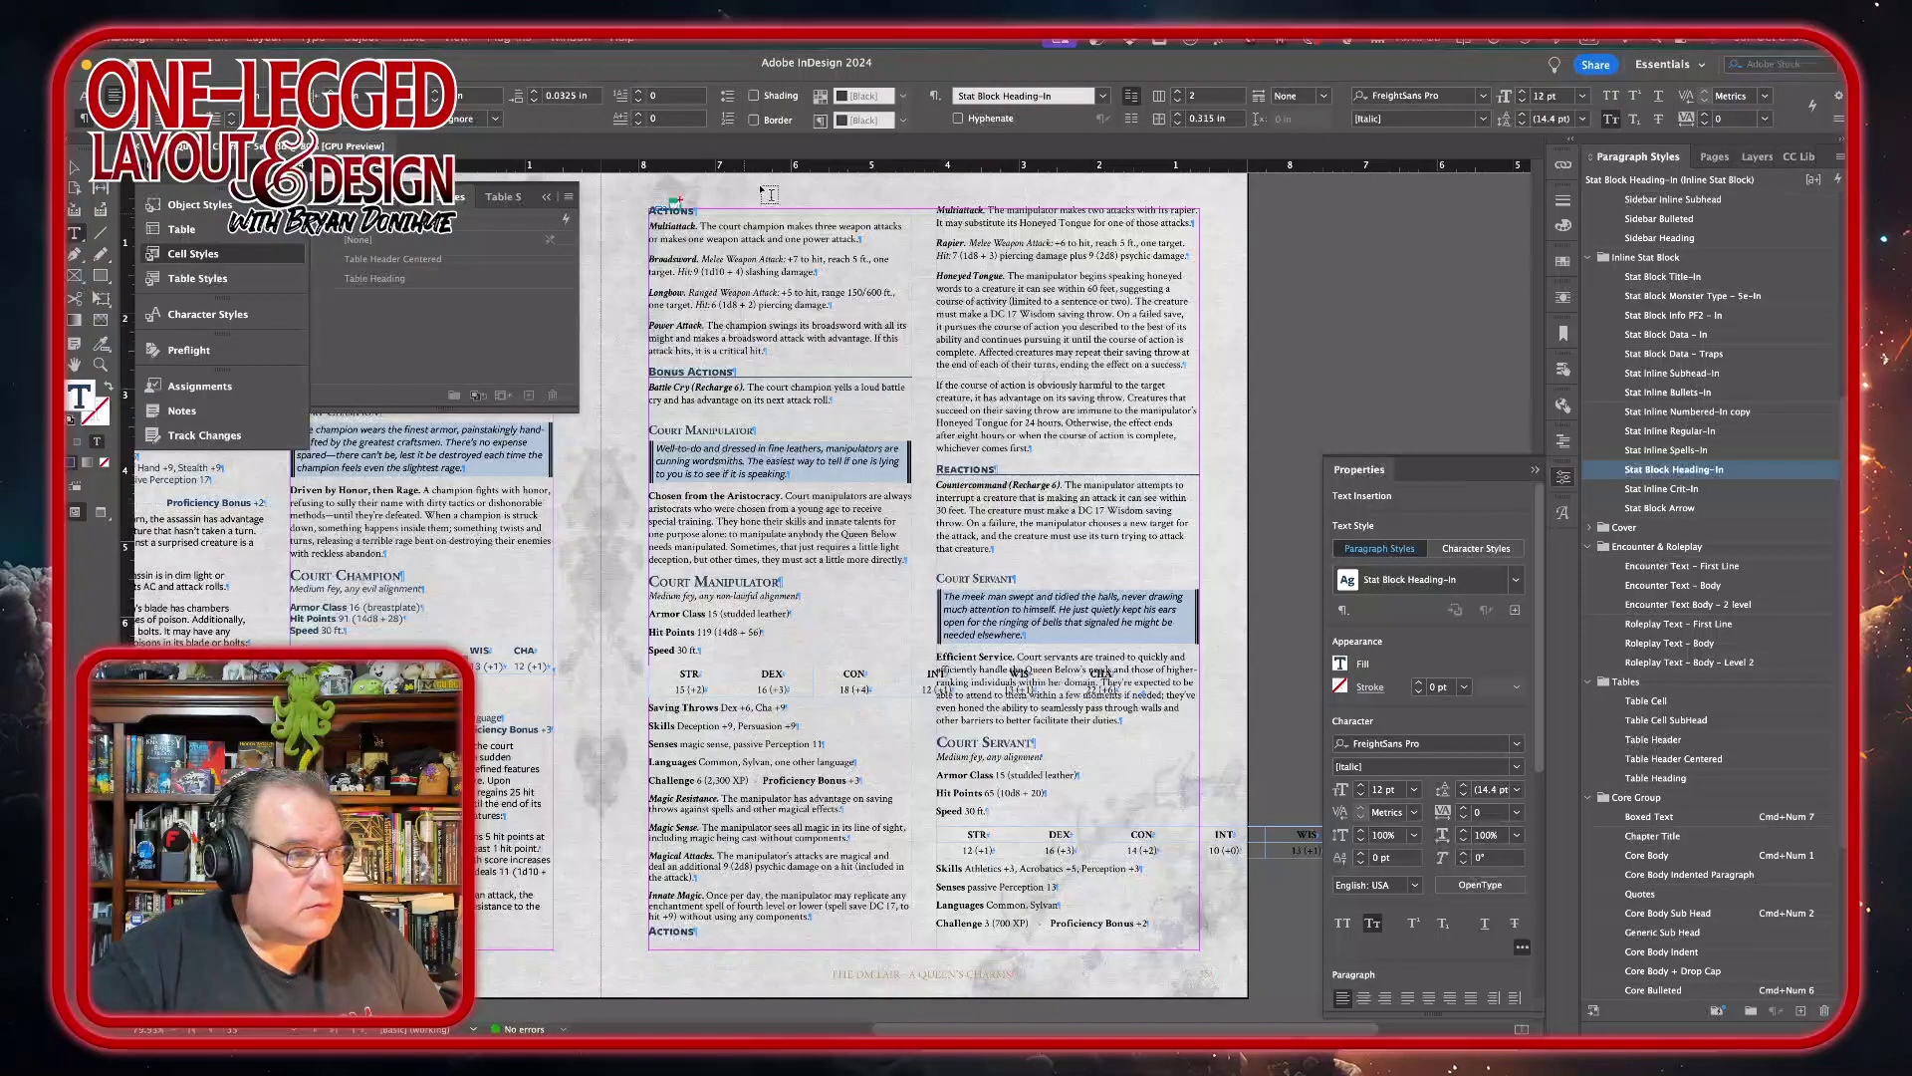
drag(735, 237, 727, 339)
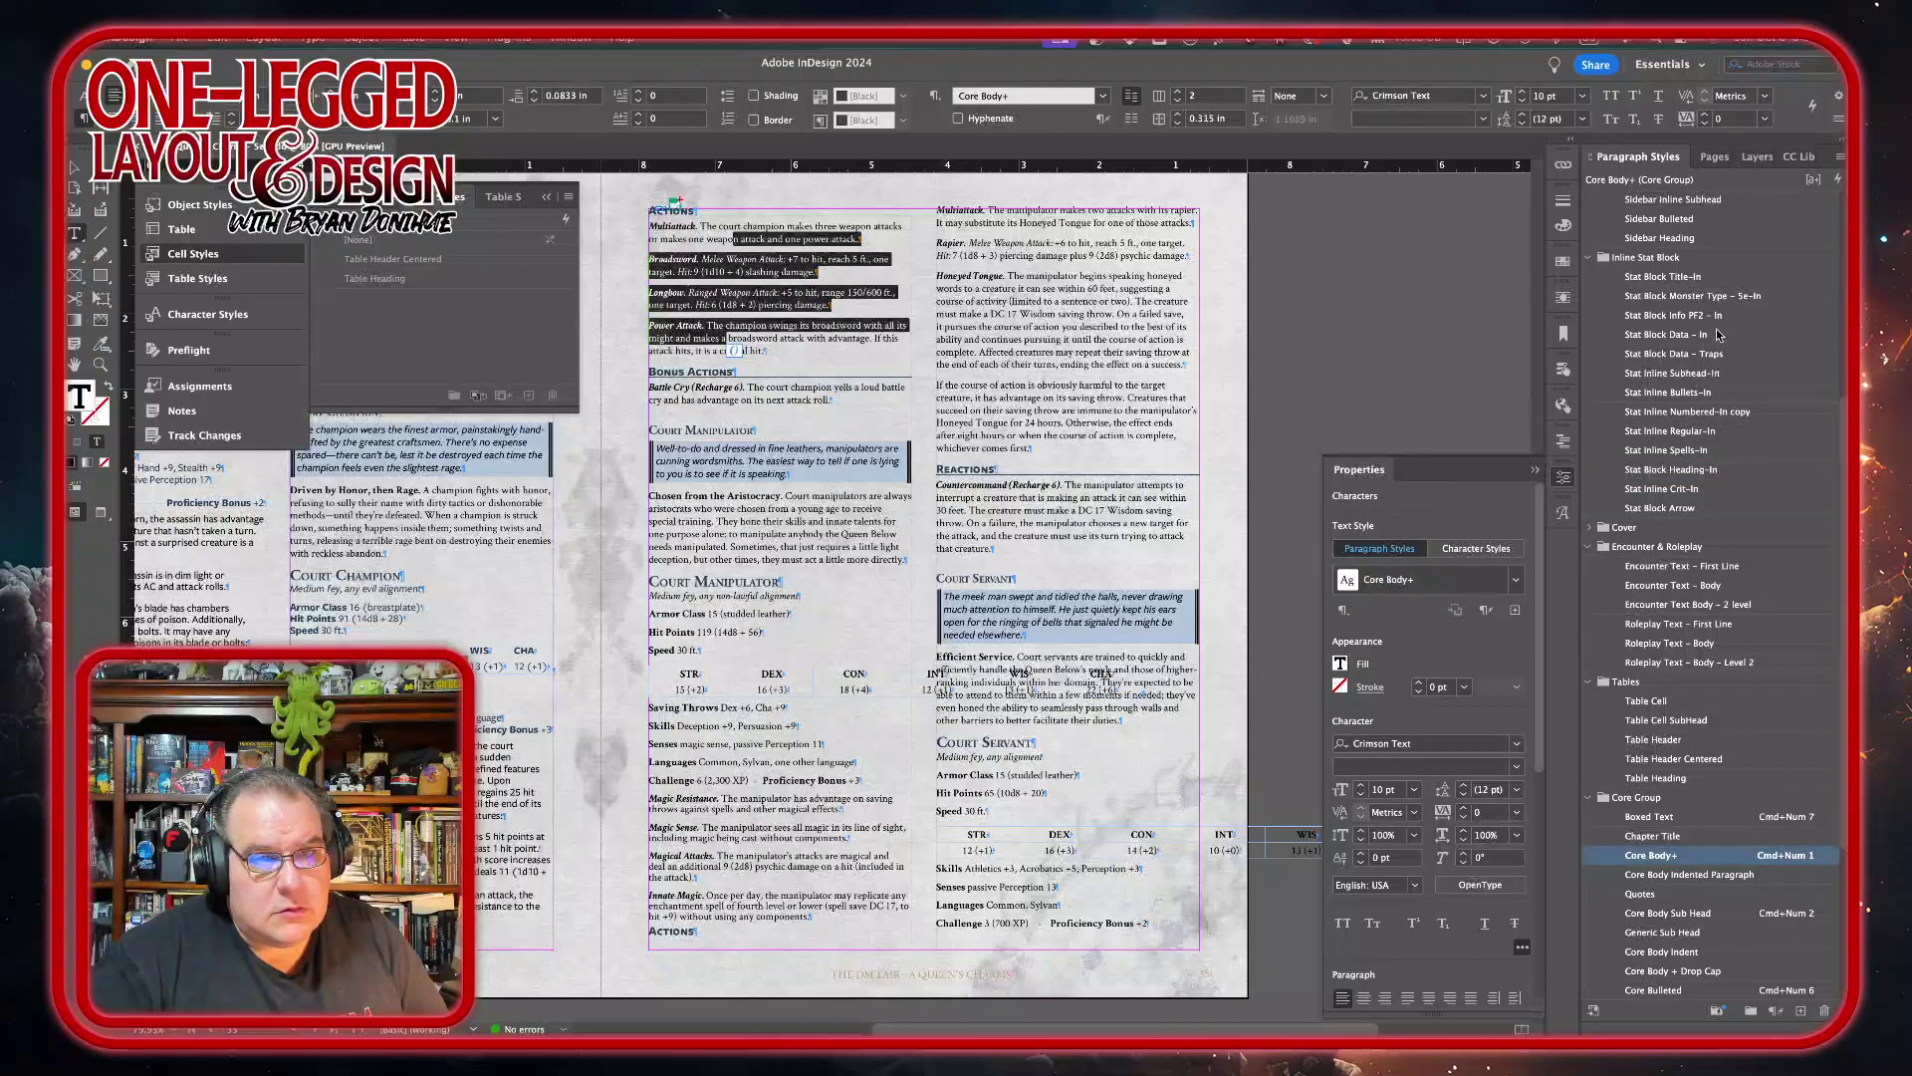
click(1715, 431)
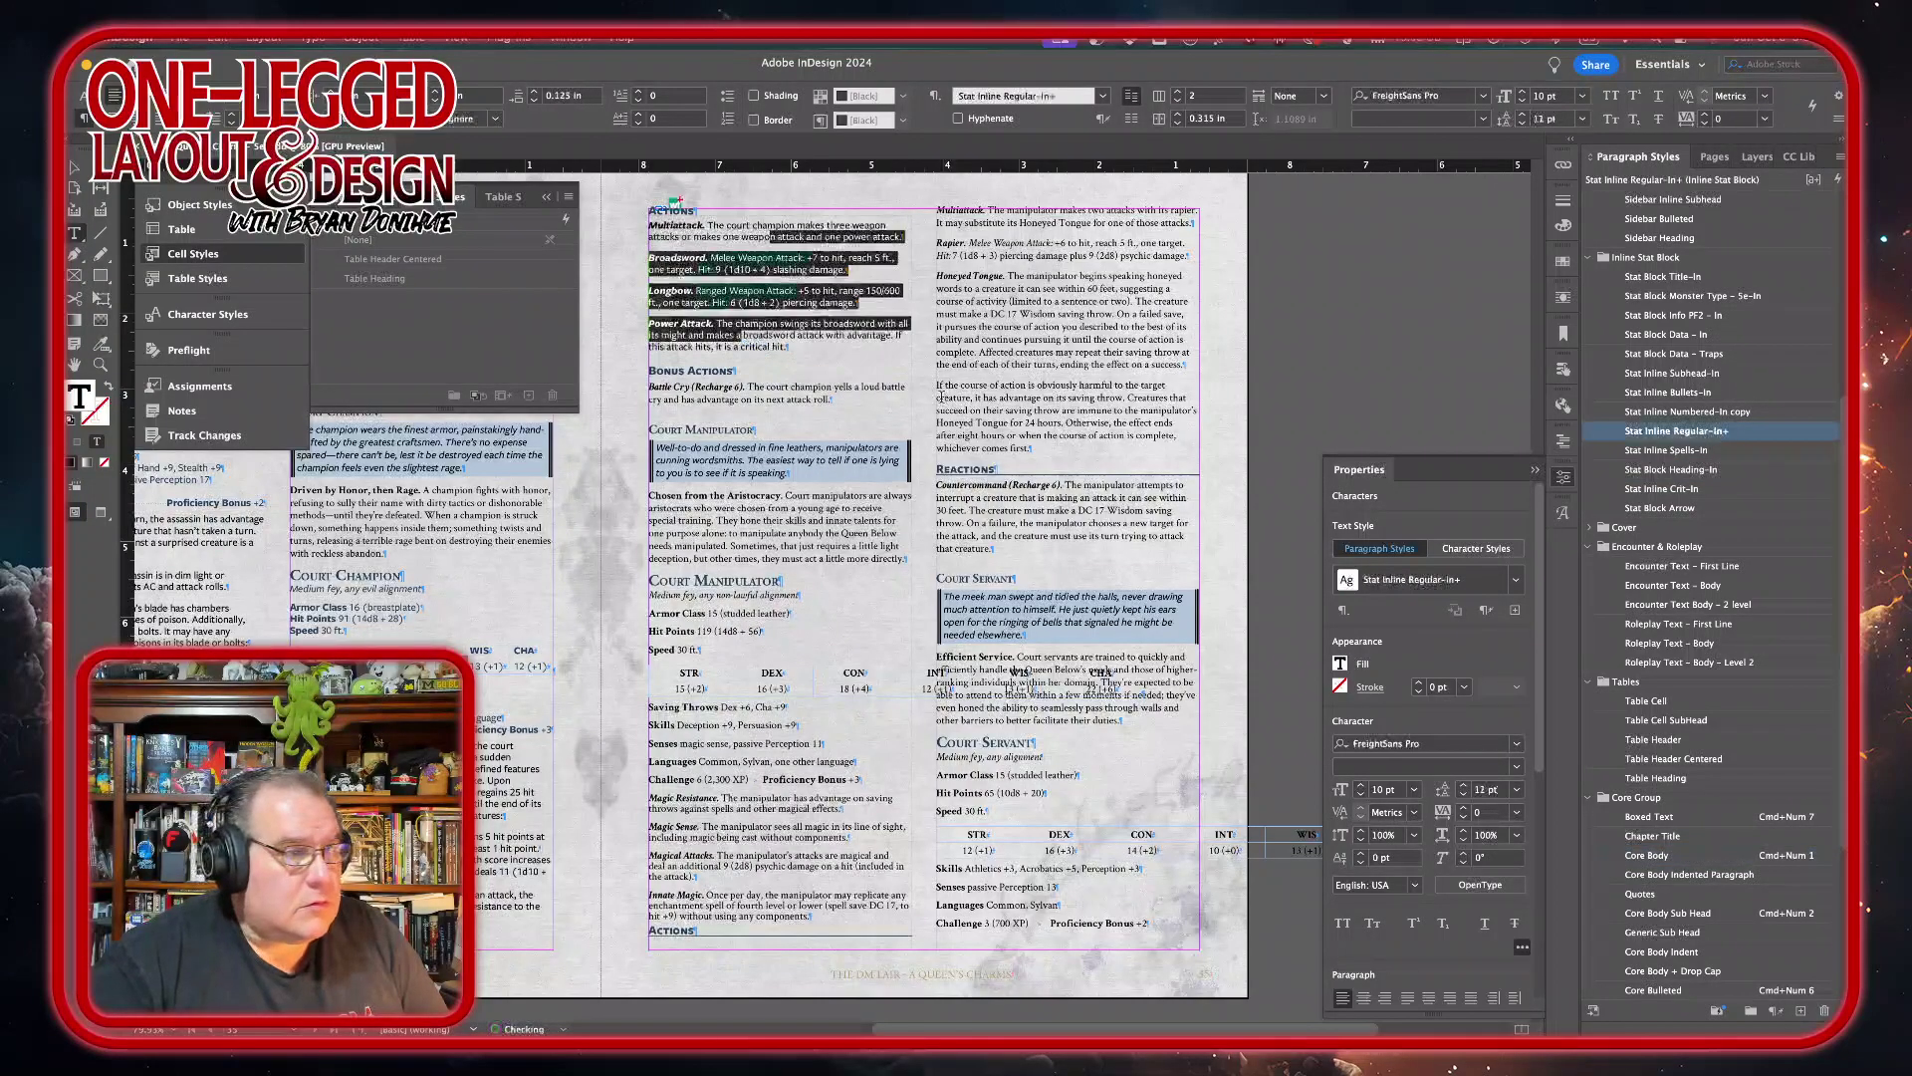
click(787, 386)
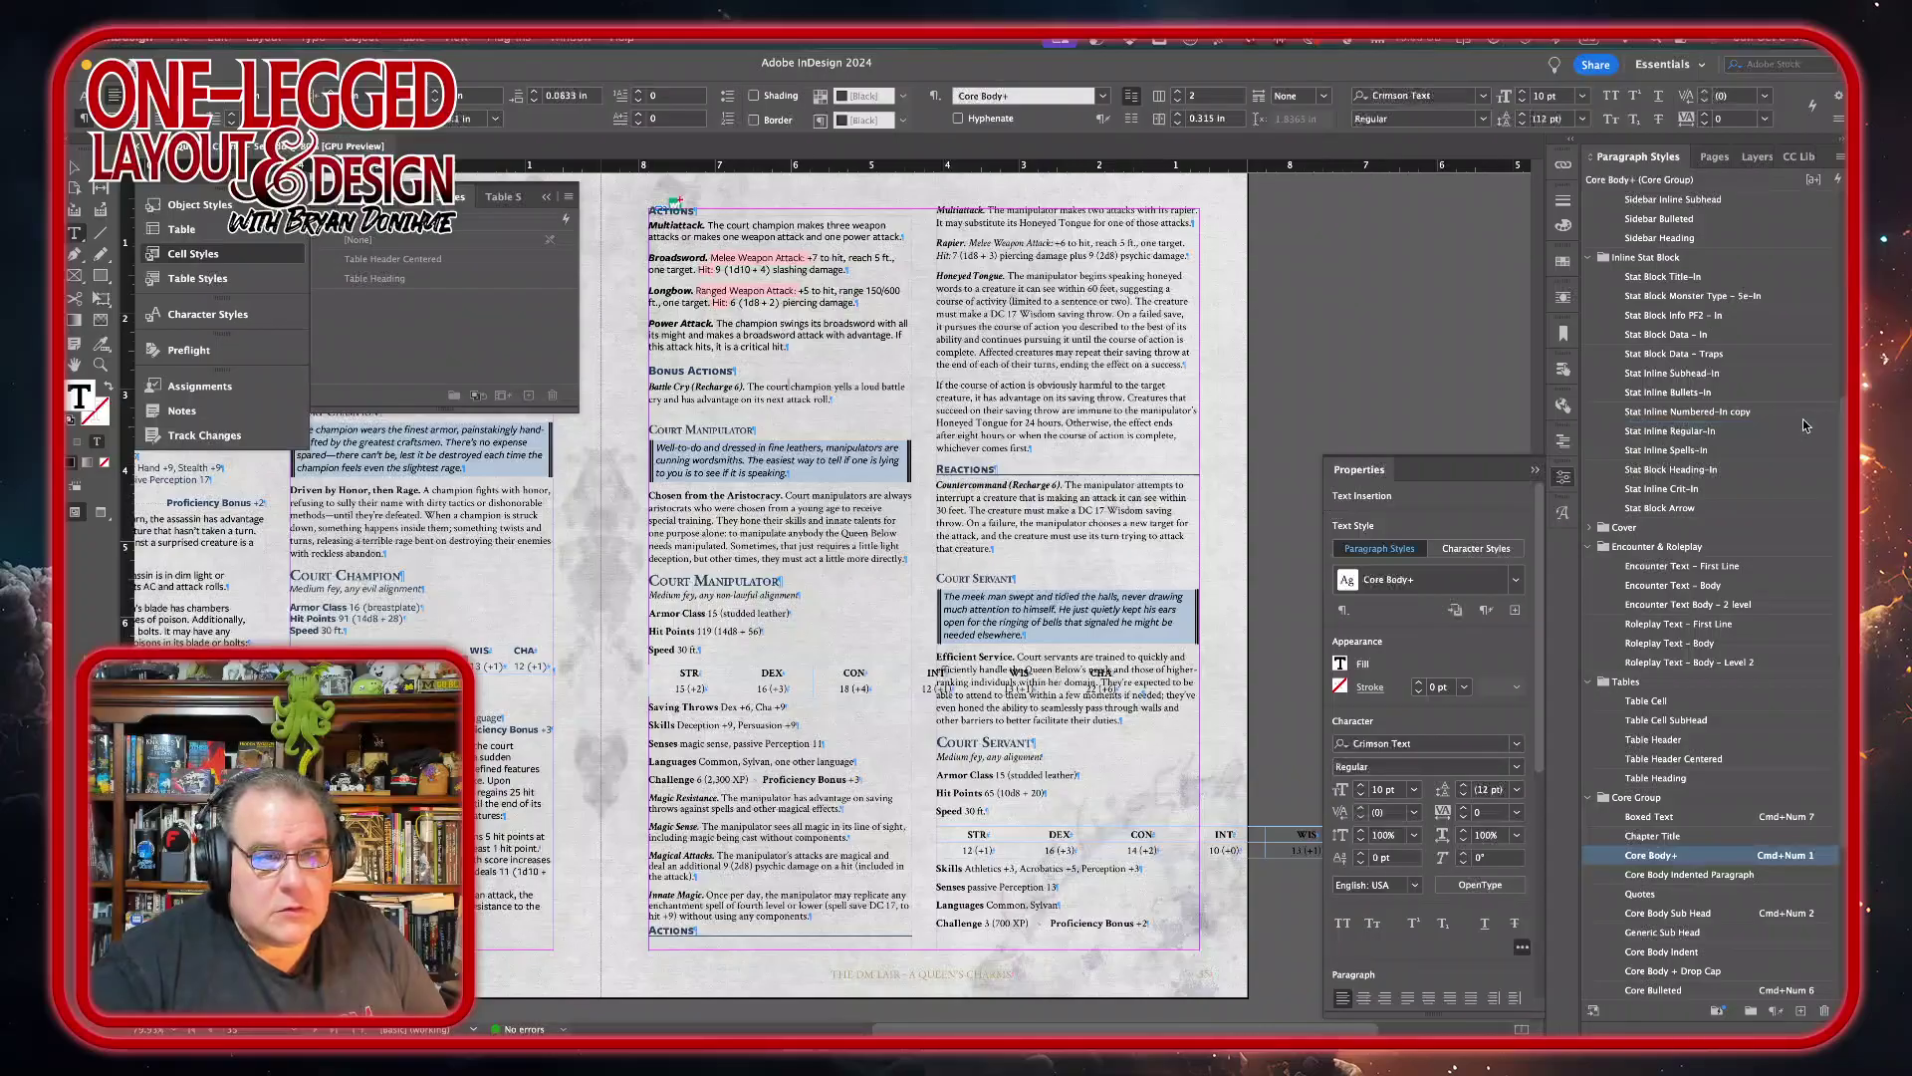
click(1760, 433)
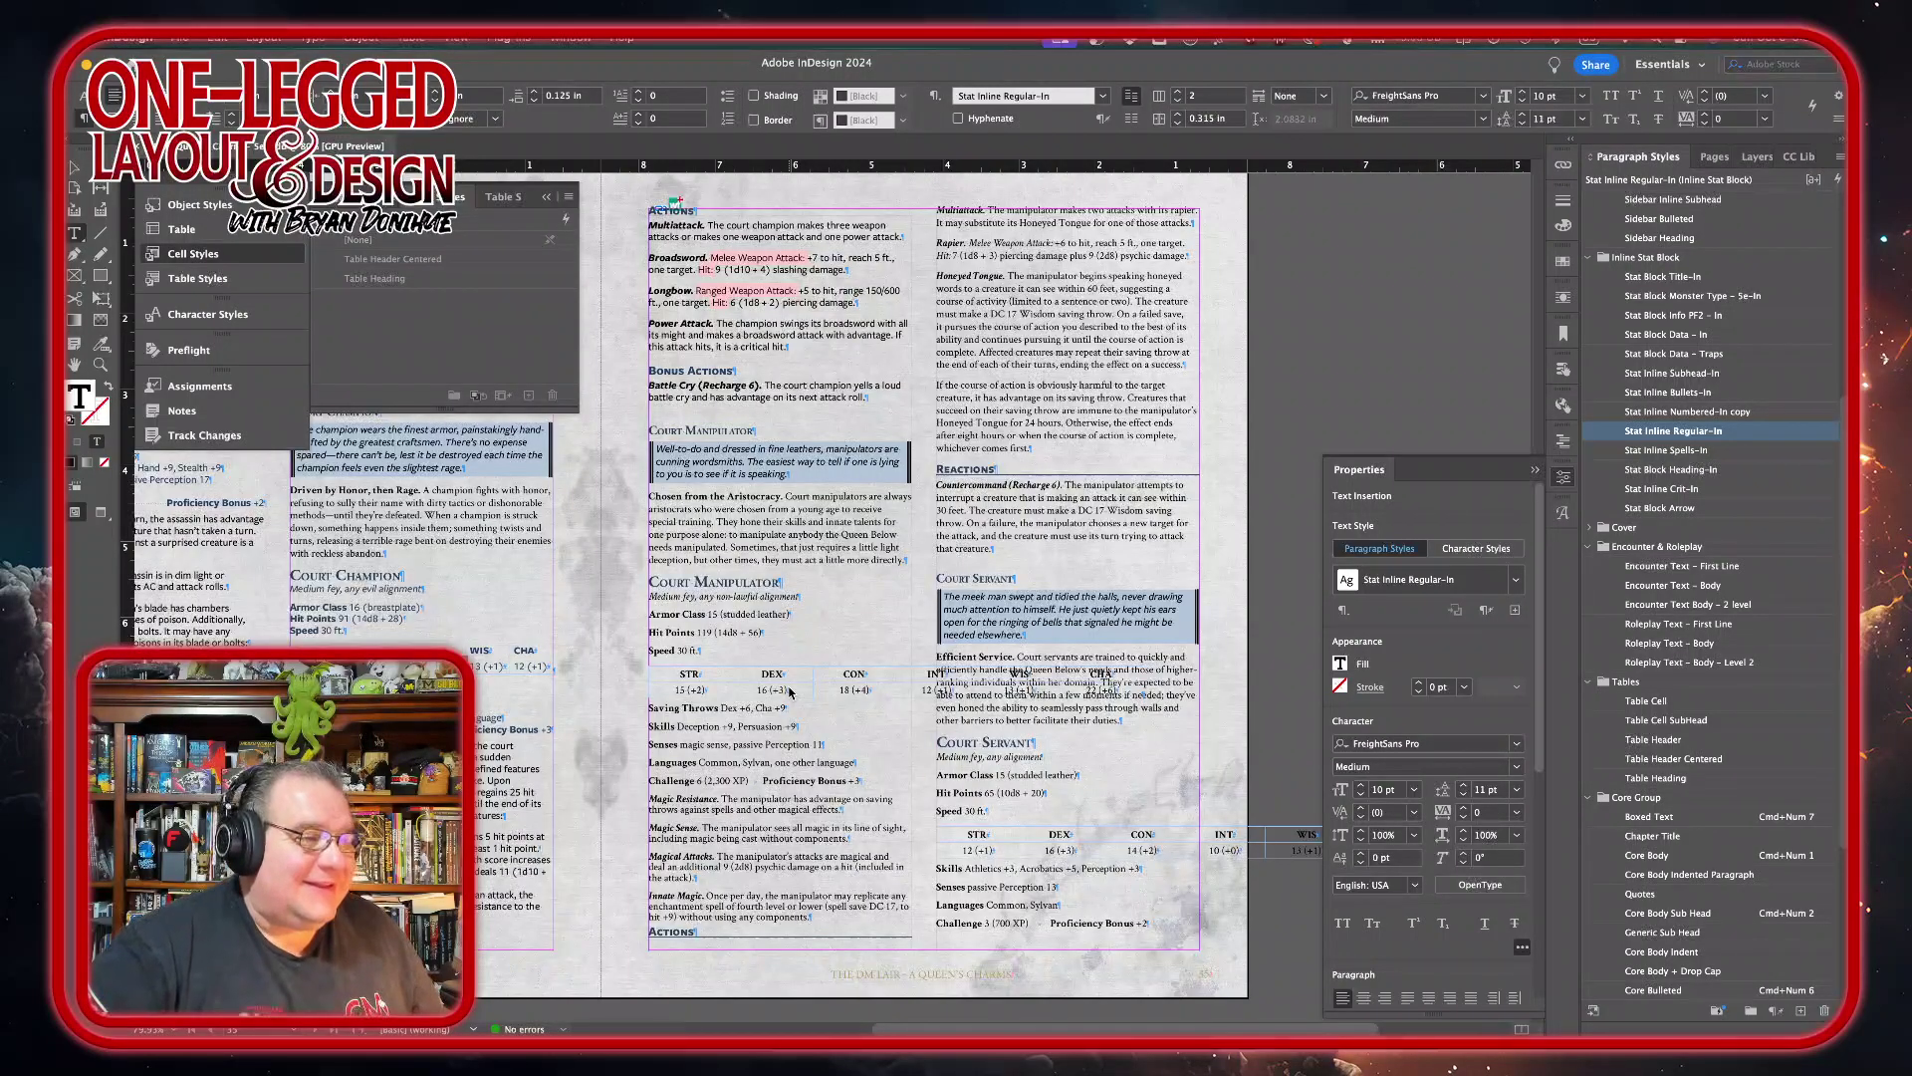
- Examine the Court Manipulator's introduction and stat block up close and within the full page
key(super+KP_1)
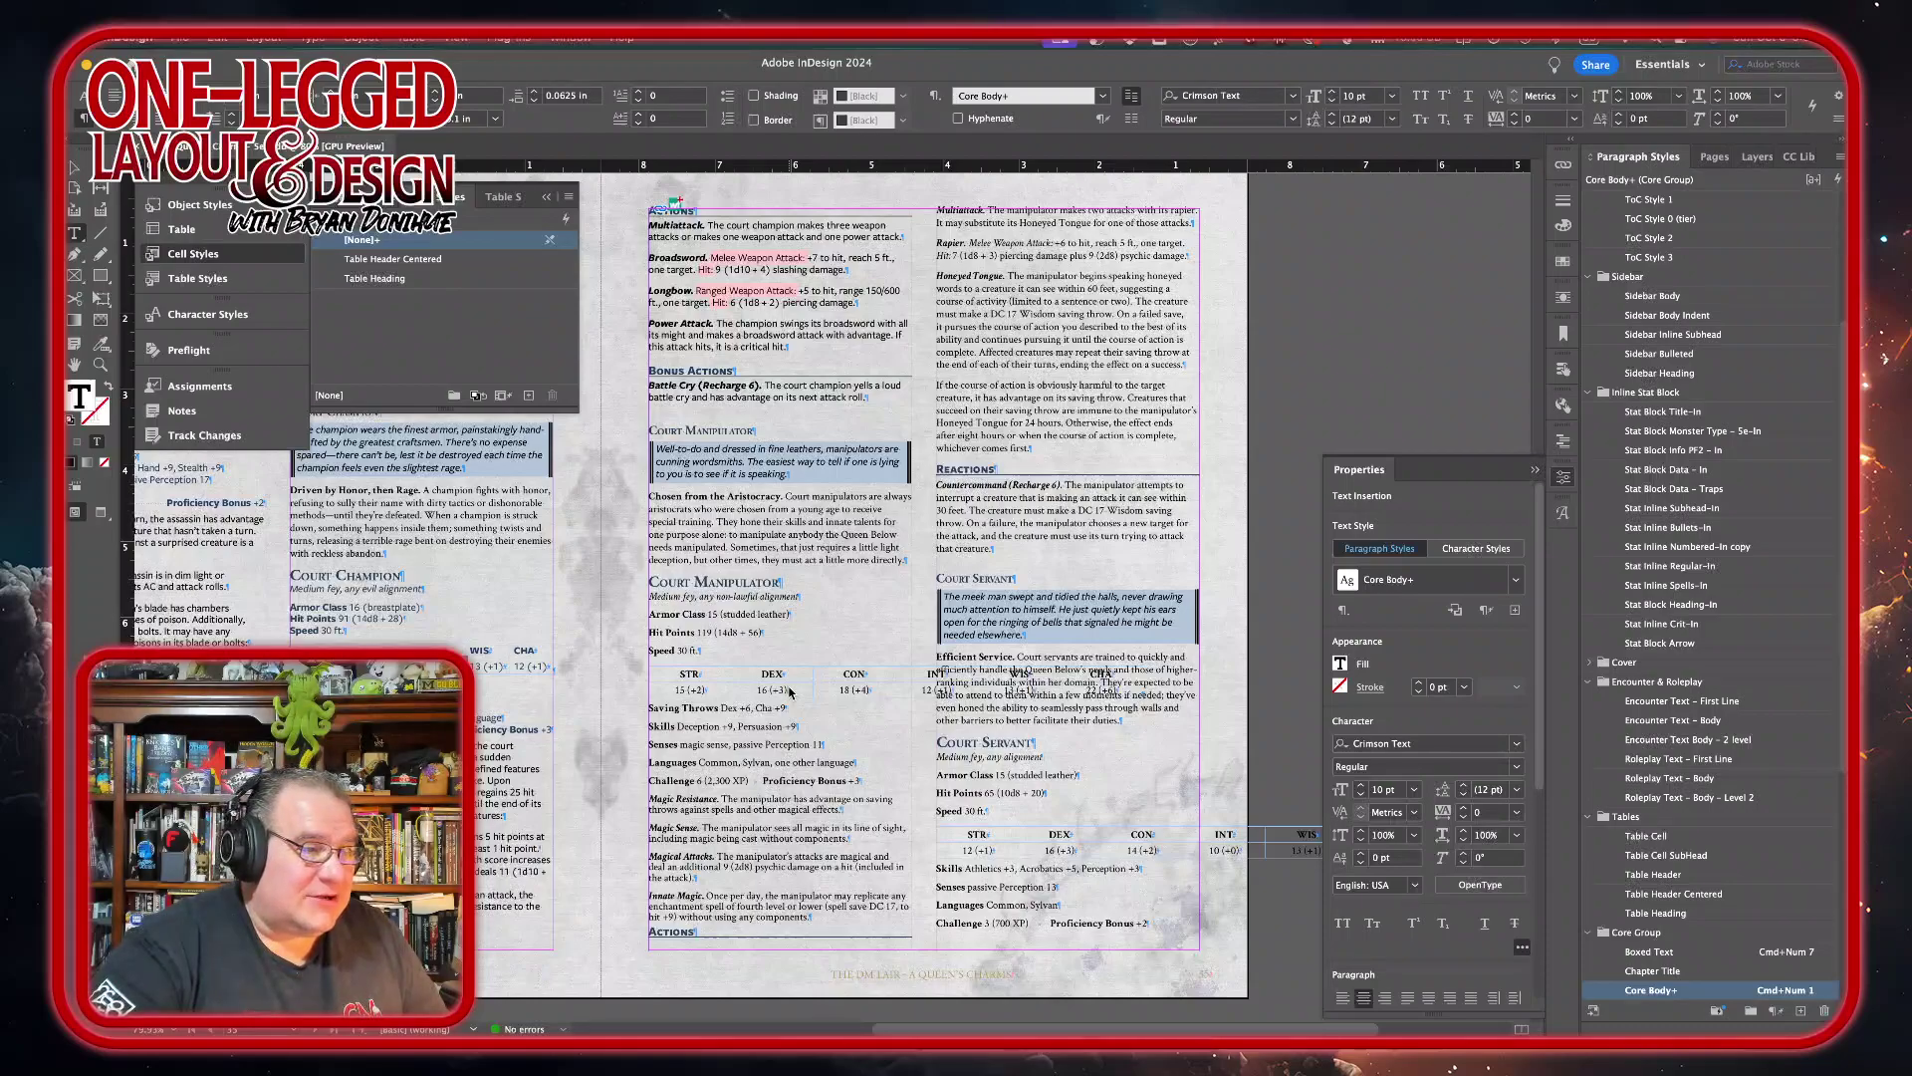
click(784, 519)
key(super+equal)
key(super+equal)
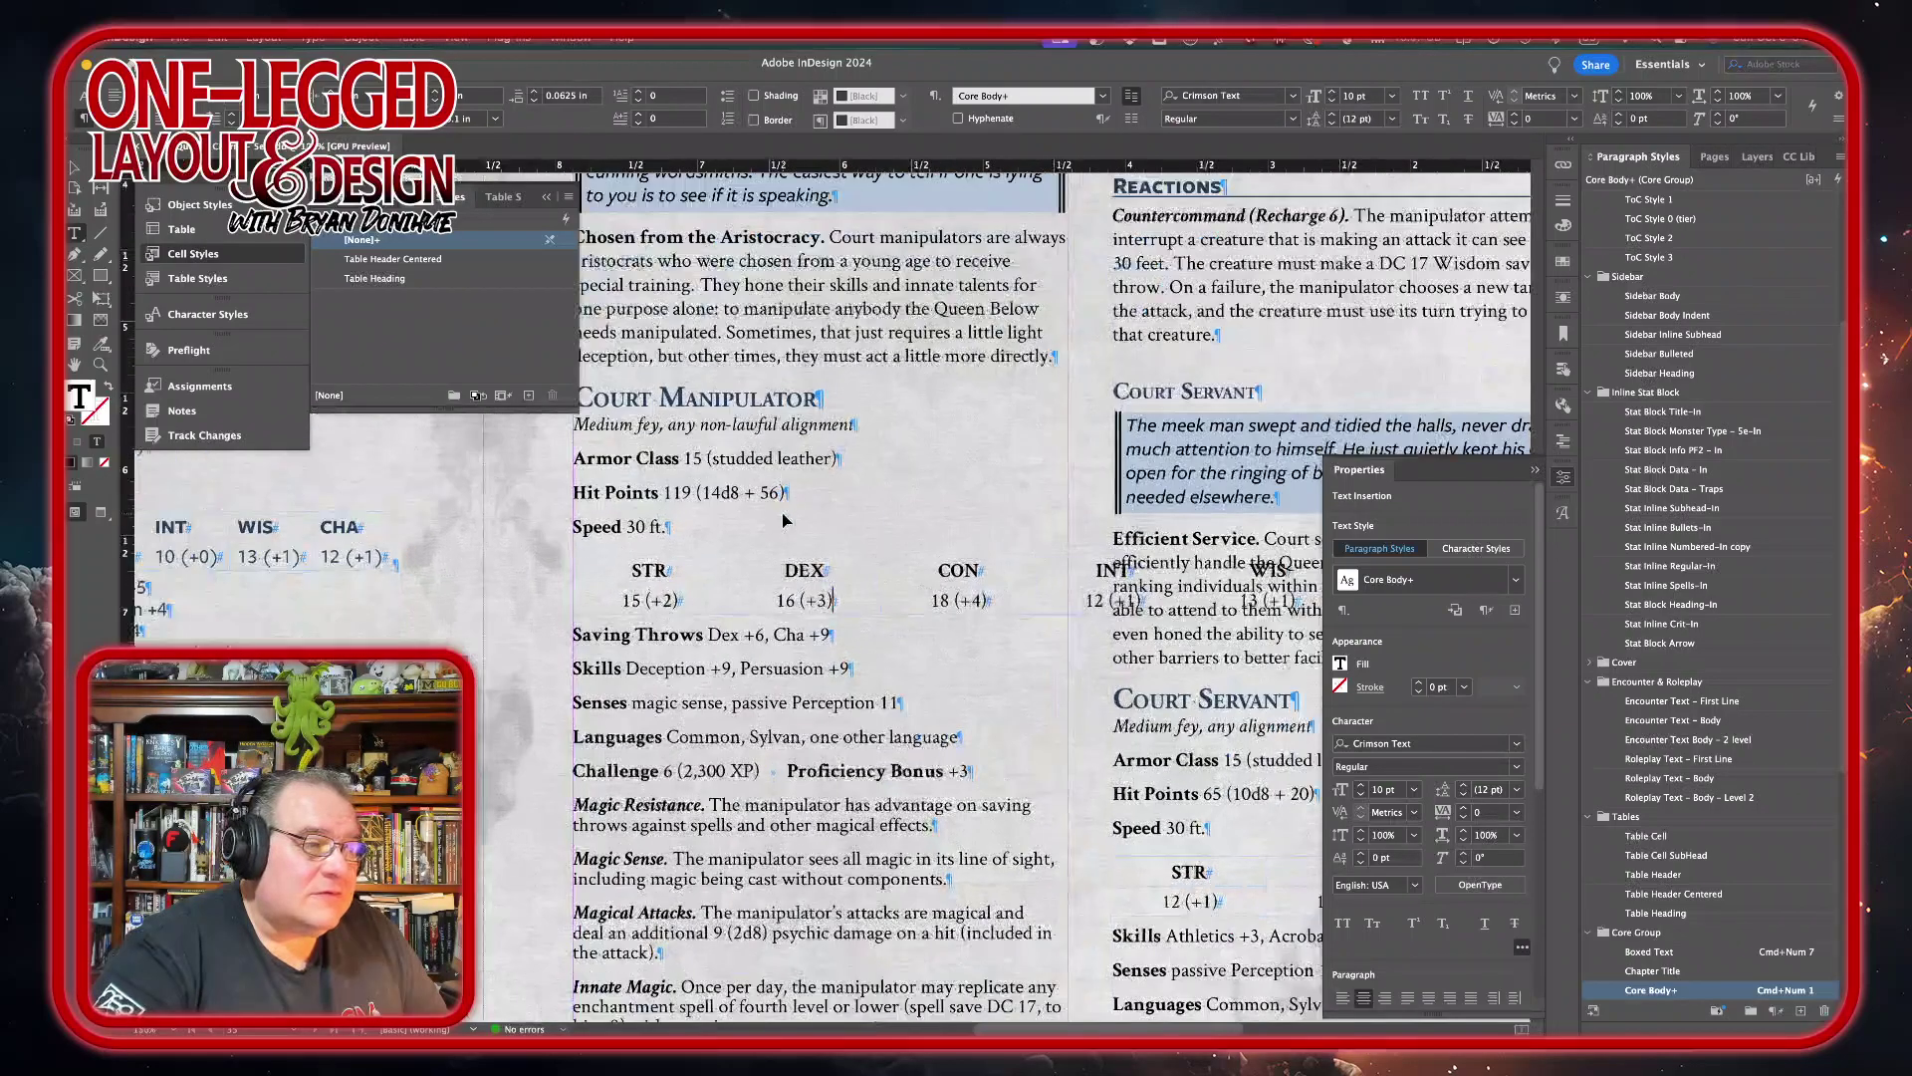
scroll(783, 512, up, 5)
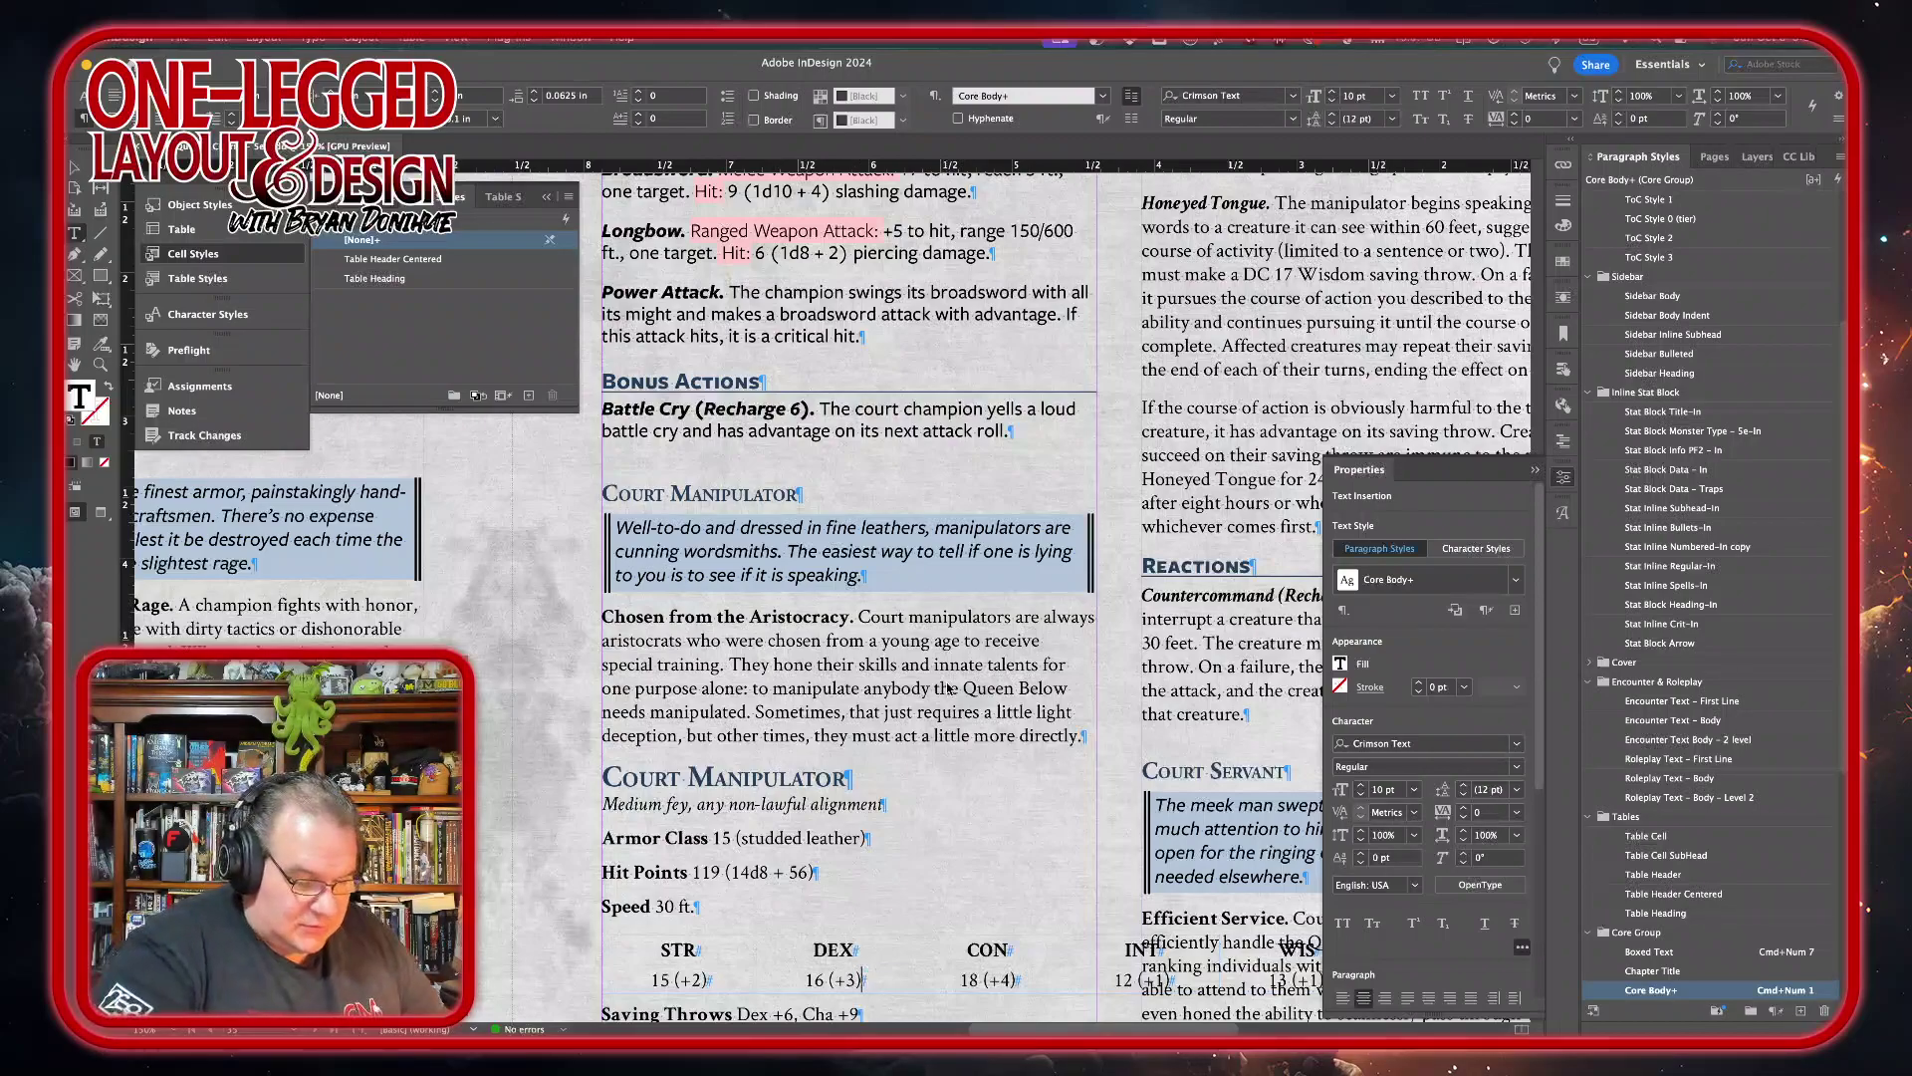
key(super+minus)
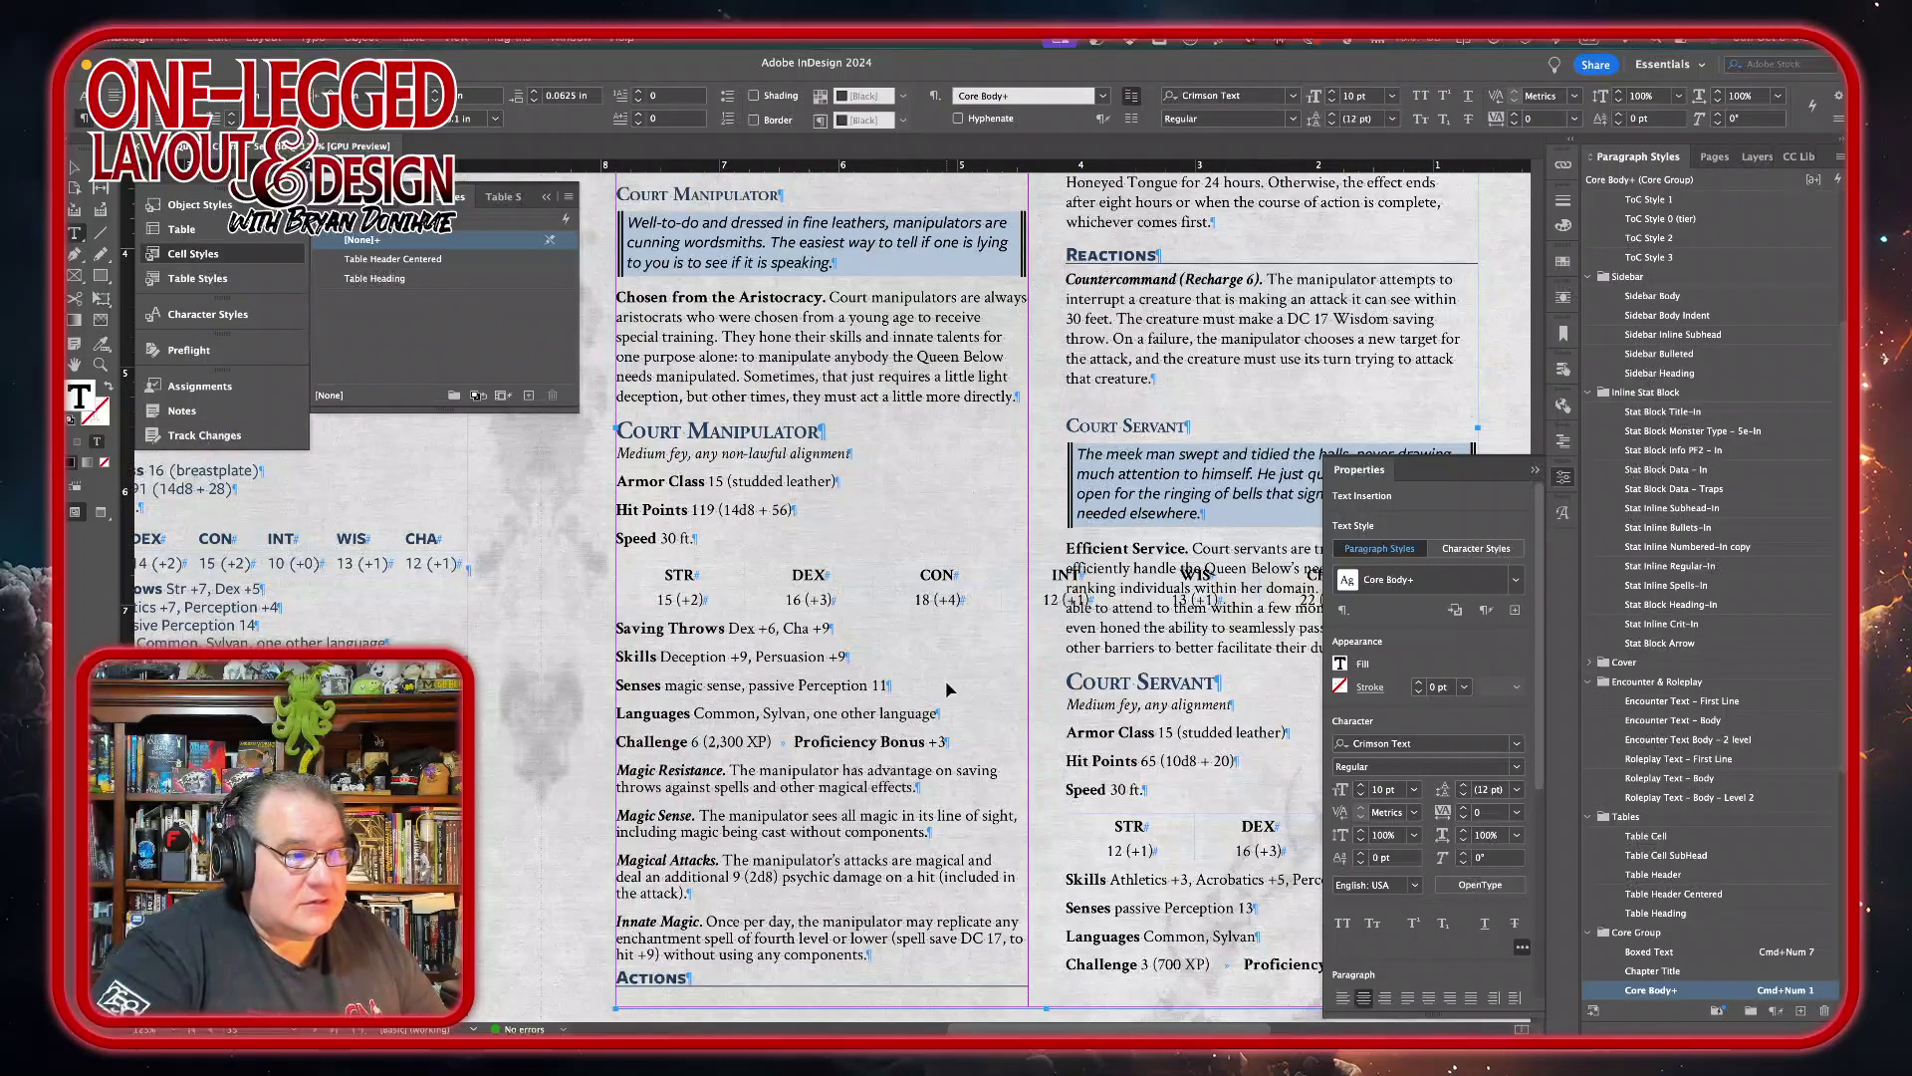
key(super+minus)
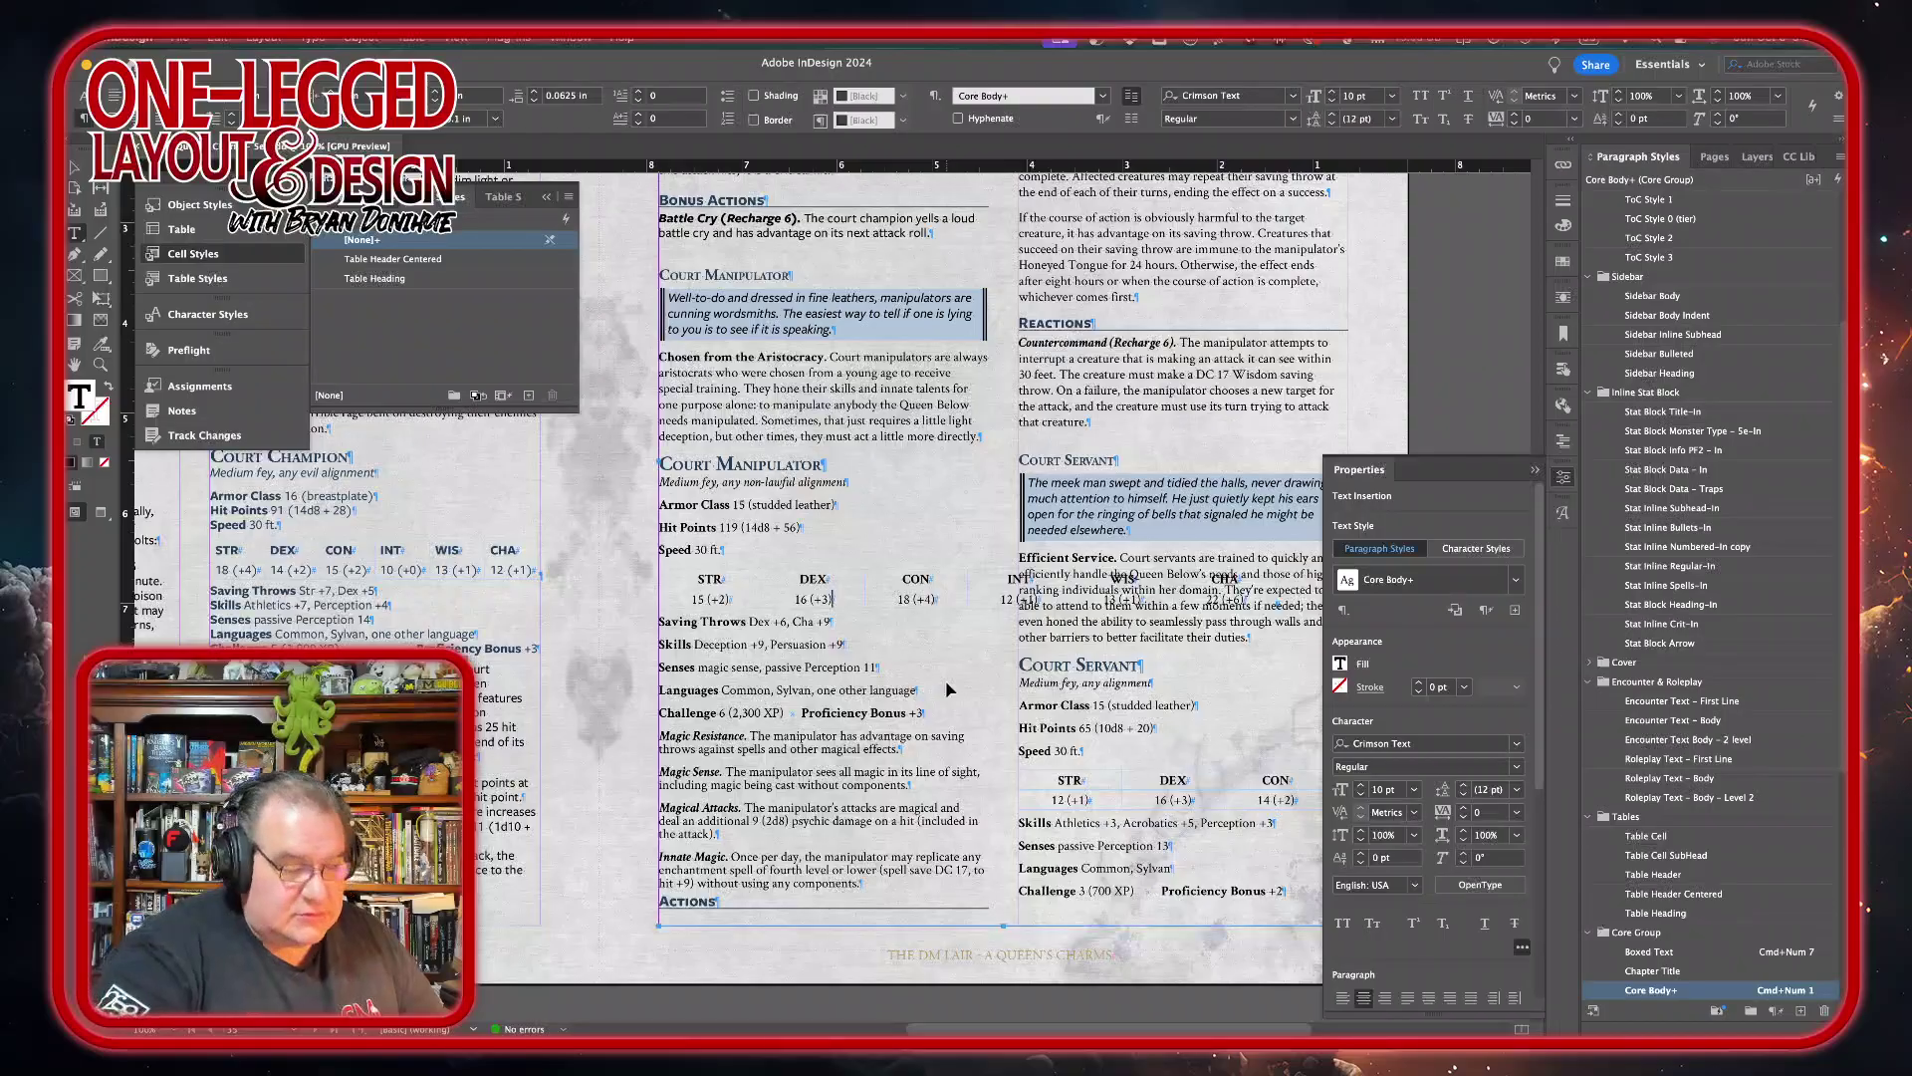
key(super+minus)
scroll(947, 688, up, 3)
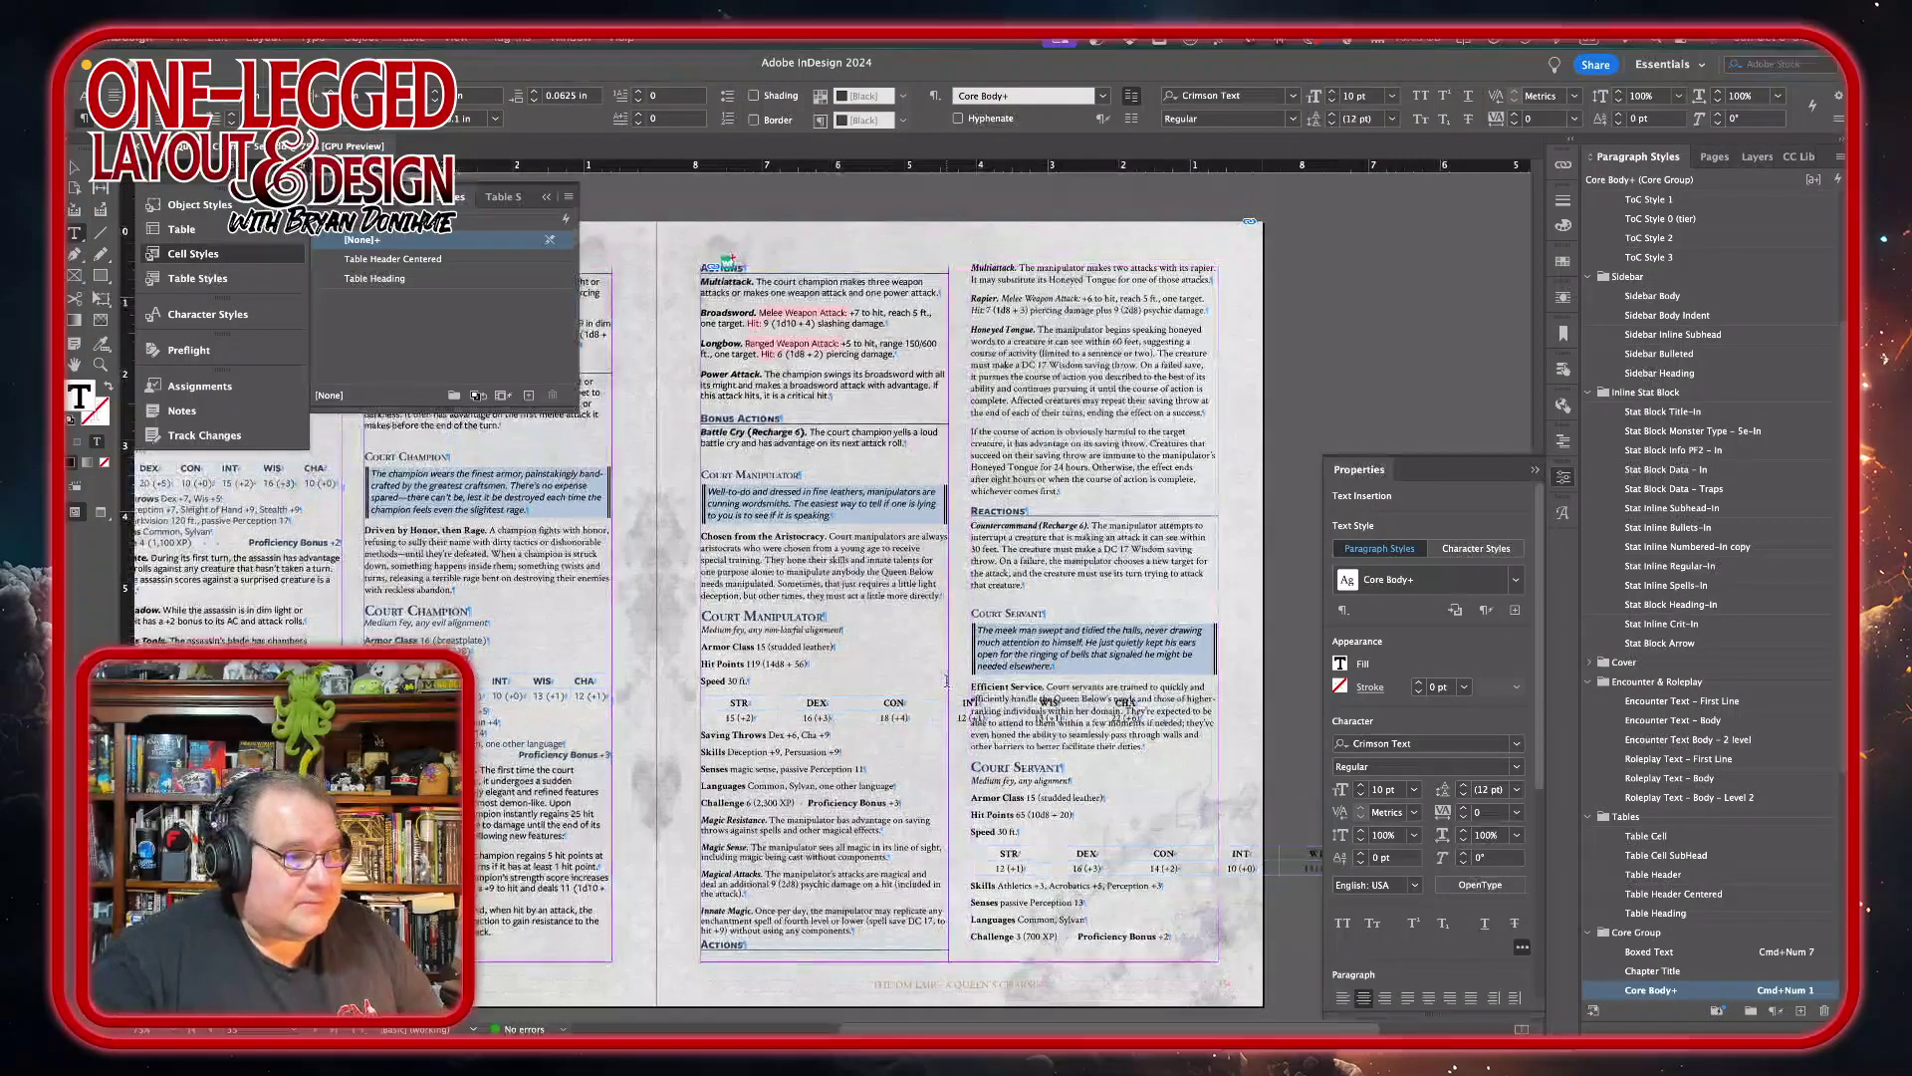
- Style the Court Manipulator's creature type line as Stat Block Monster Type – 5e-In and set its font style to Medium Italic
triple_click(770, 629)
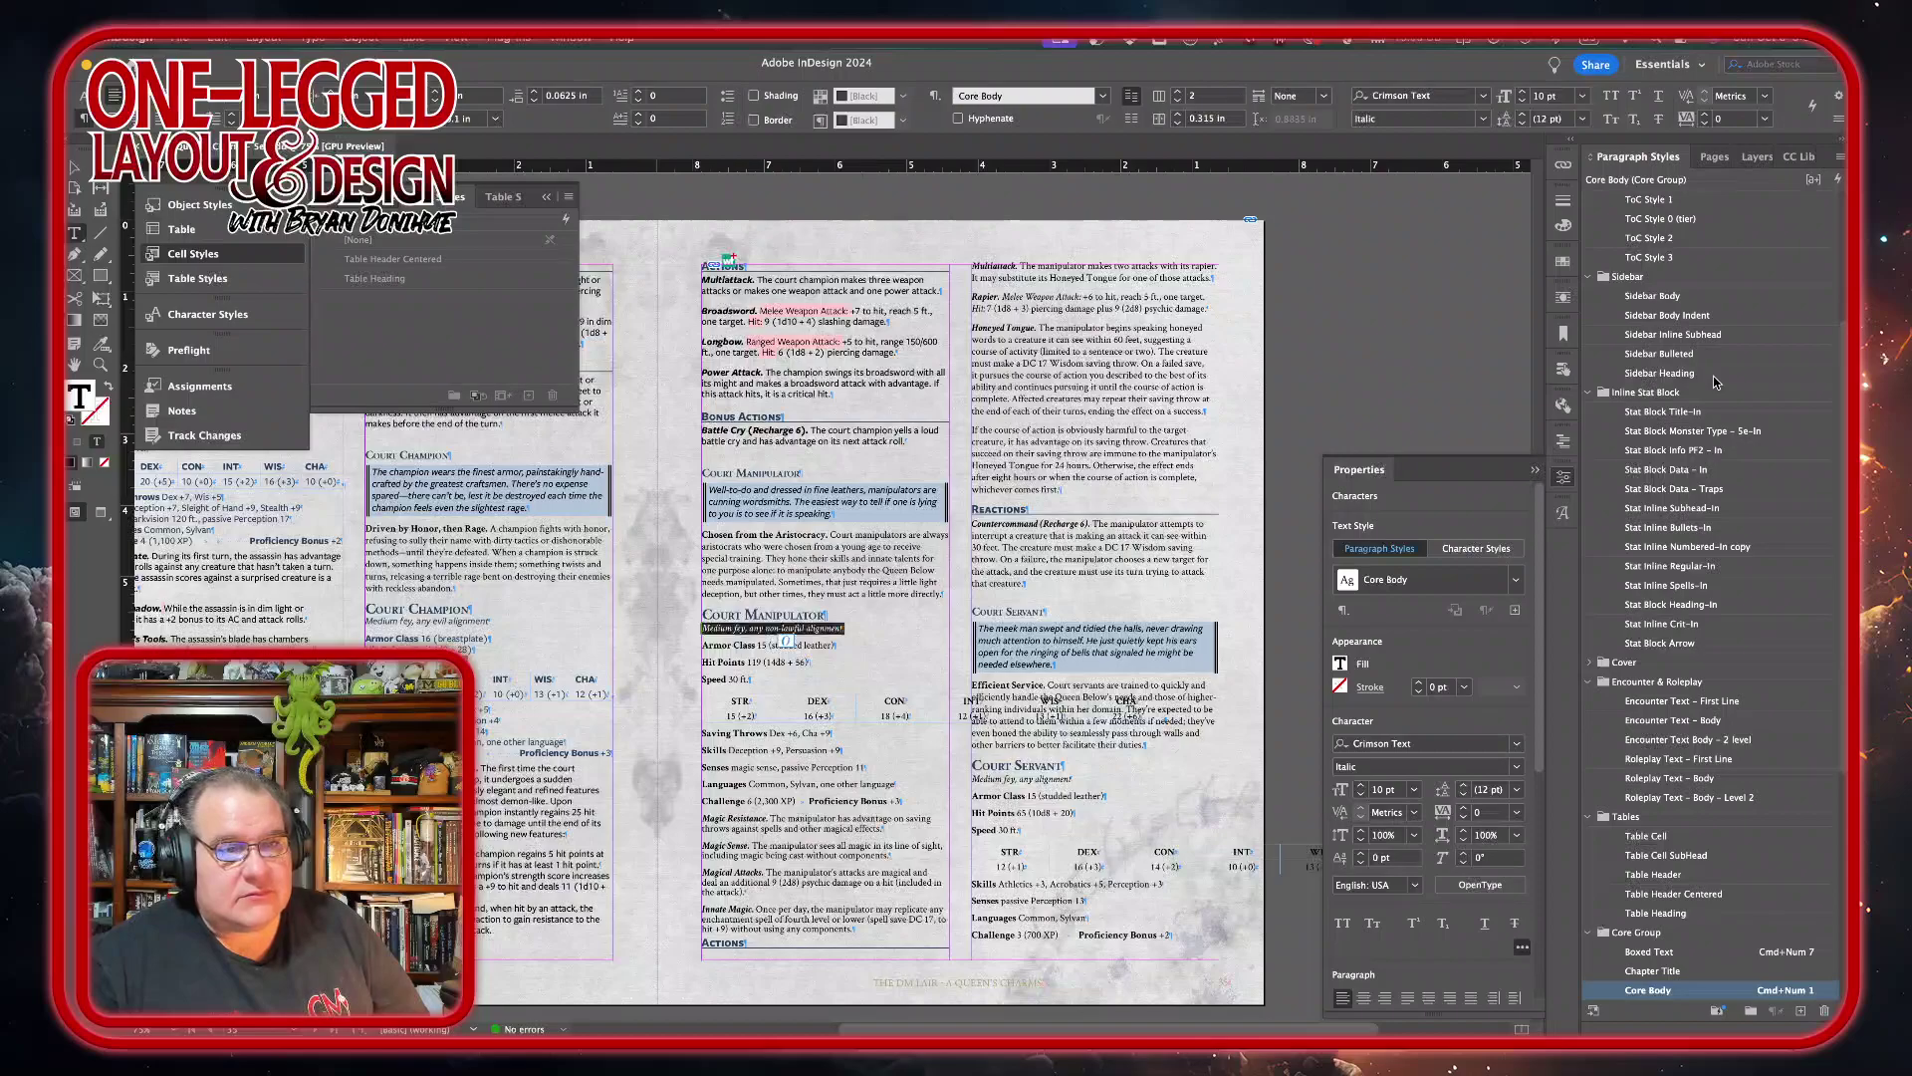
click(1692, 433)
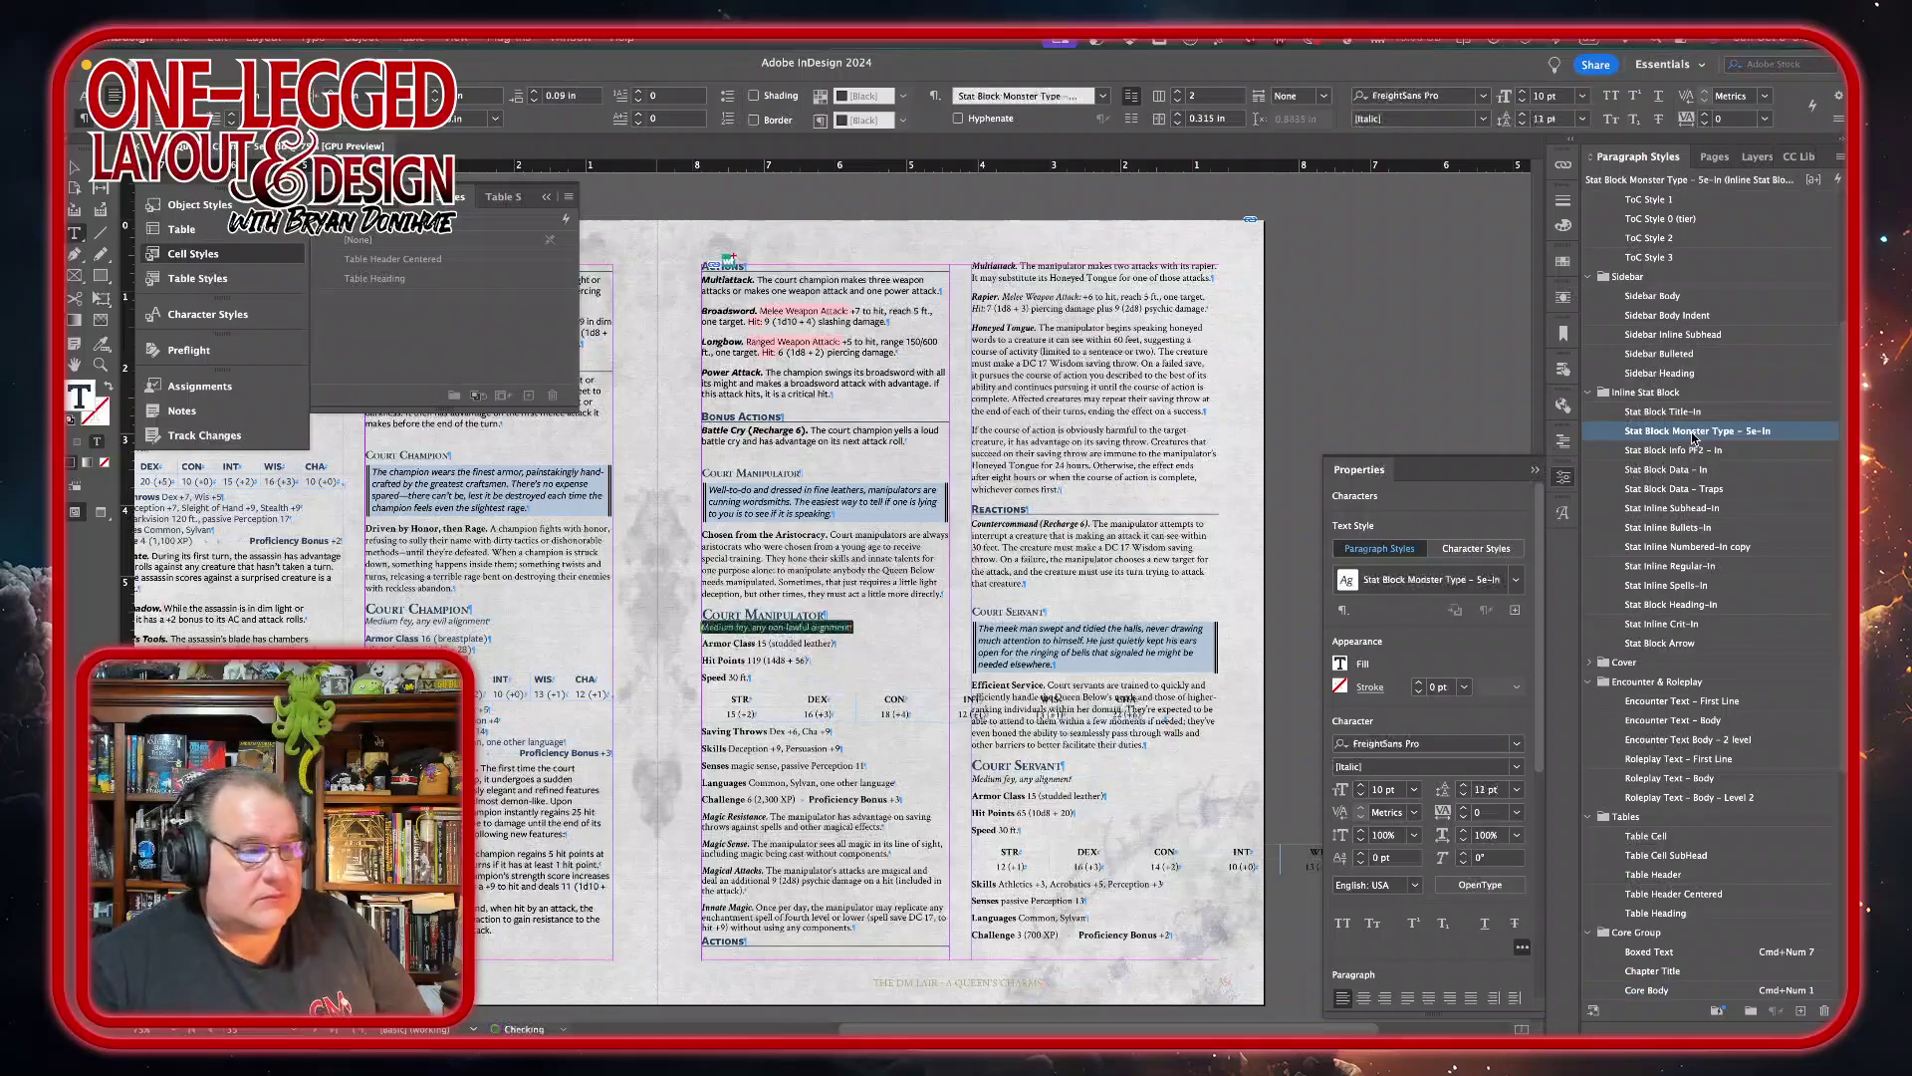
click(1516, 767)
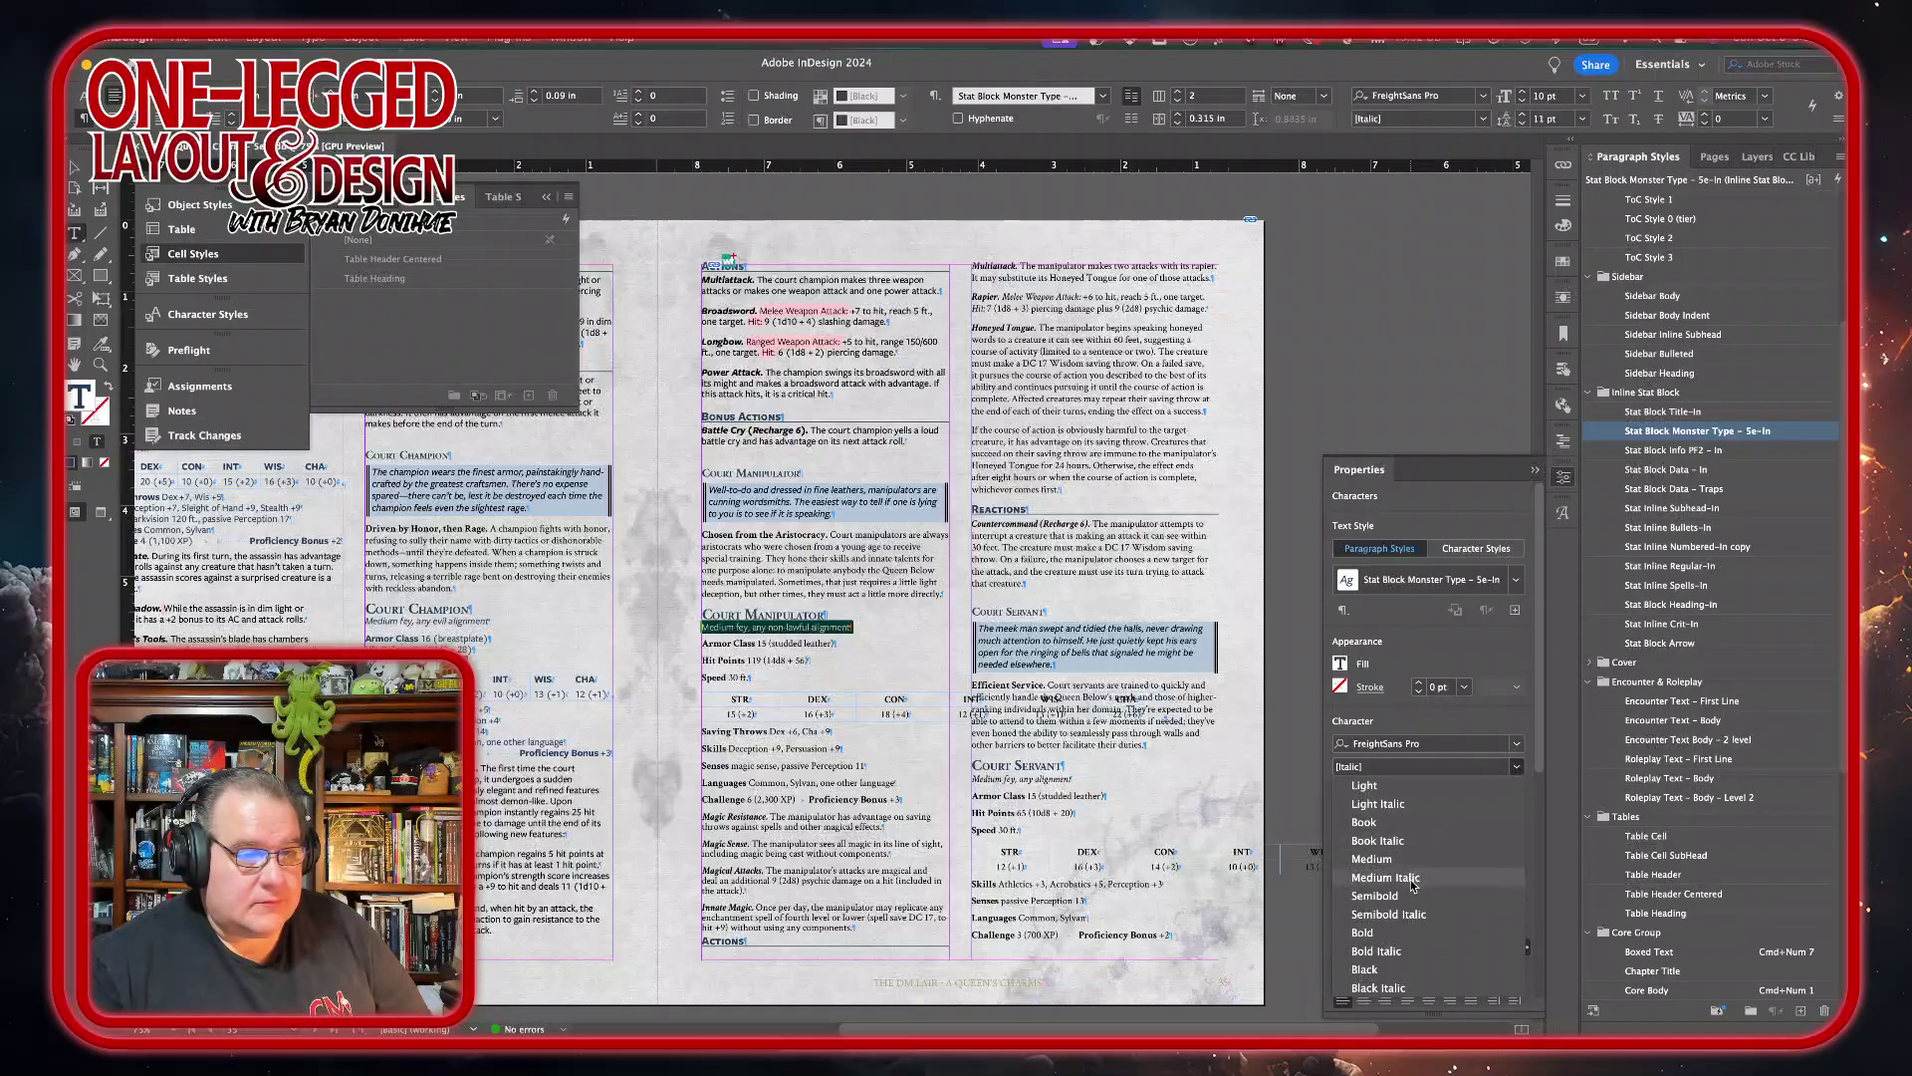
click(1410, 877)
- Apply Stat Block Data – In to the Court Manipulator's Armor Class, Hit Points and Speed lines and its ability score table
drag(700, 643, 707, 677)
key(super+KP_1)
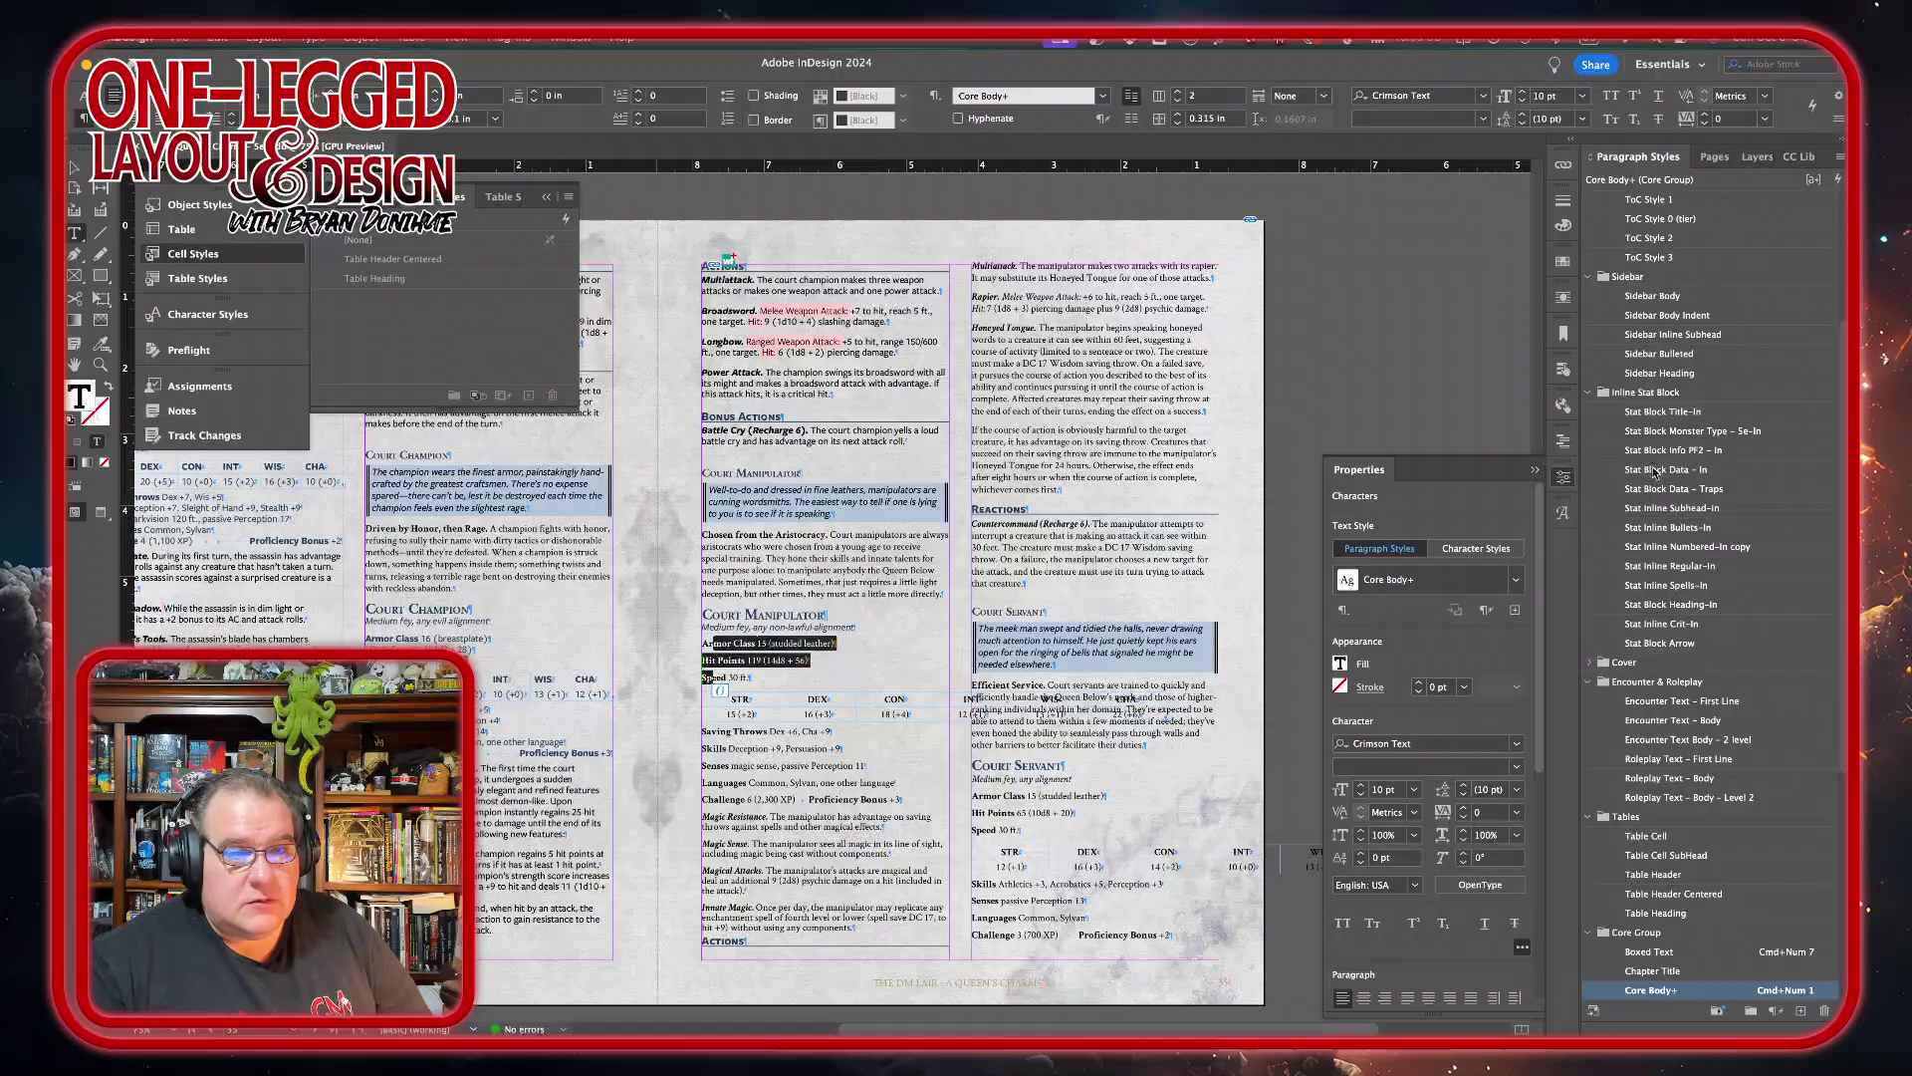
click(1653, 469)
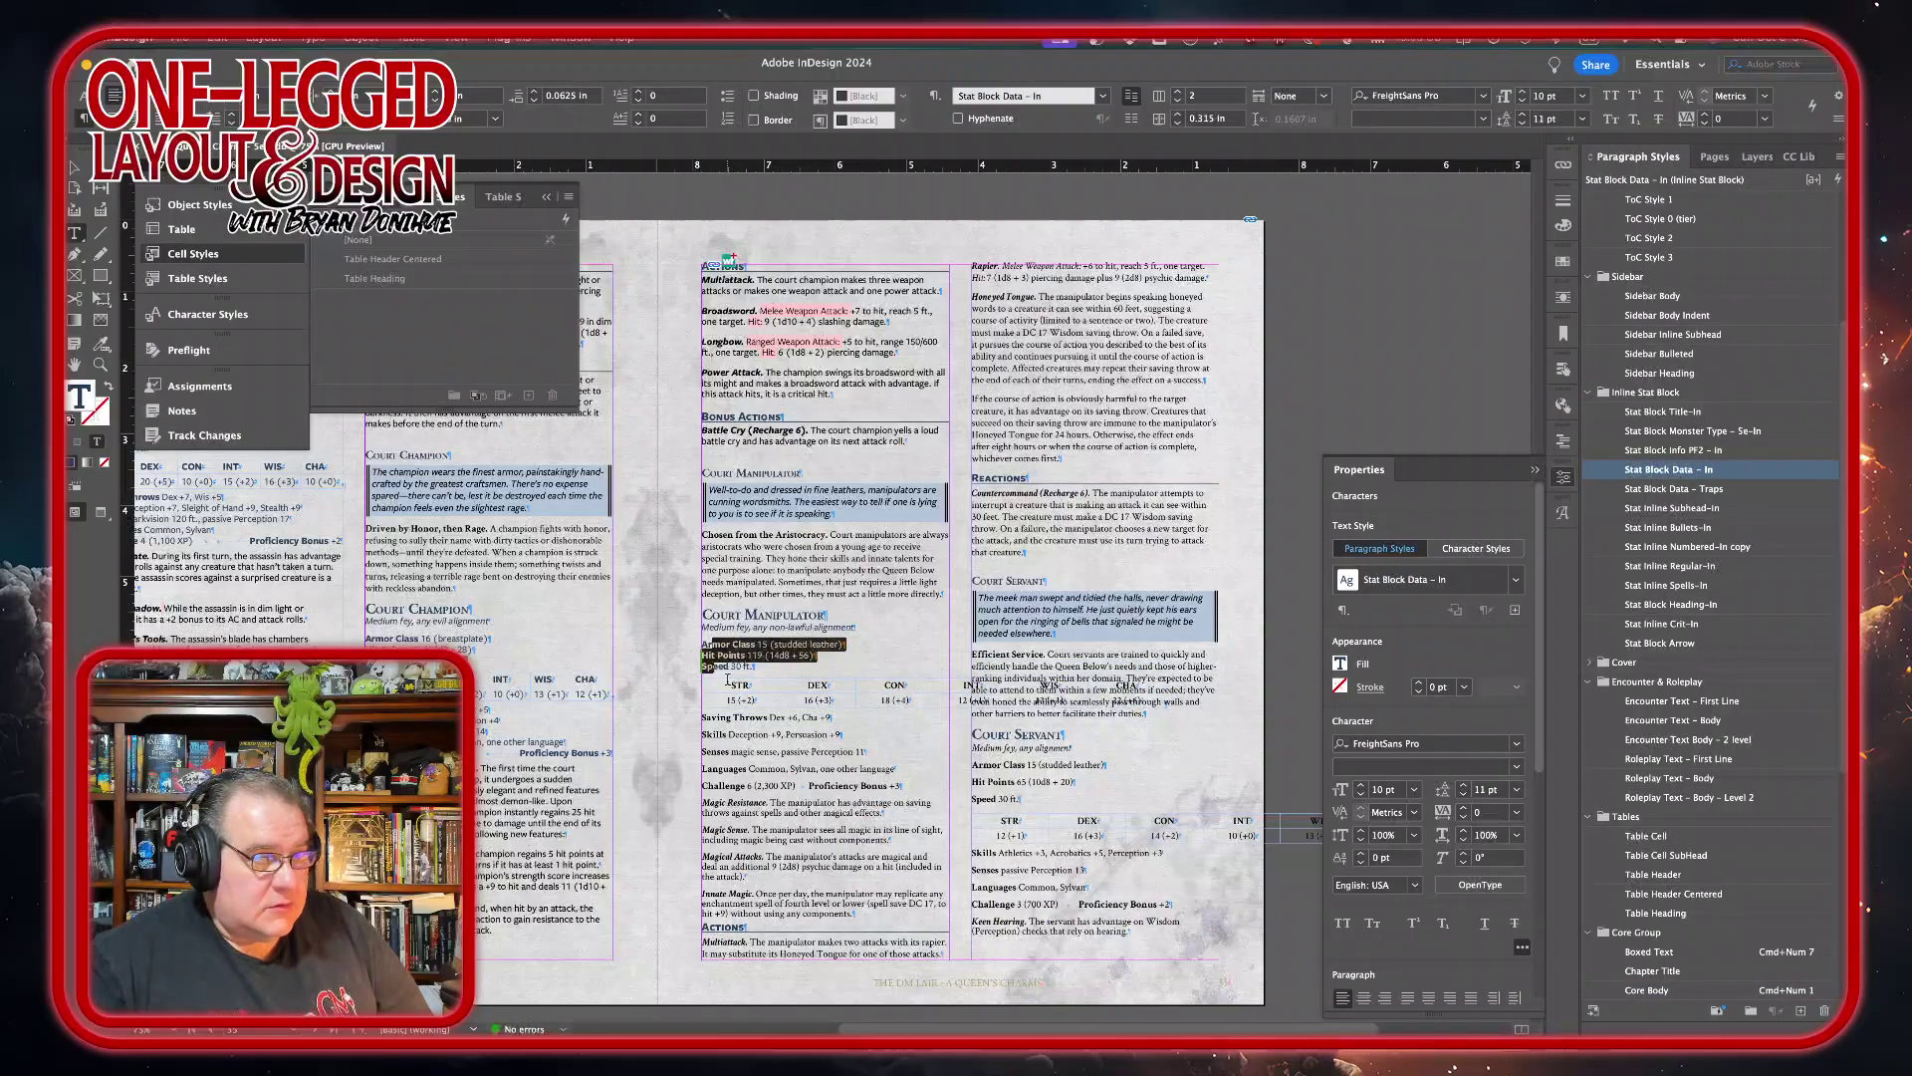
drag(727, 689, 926, 697)
key(super+KP_1)
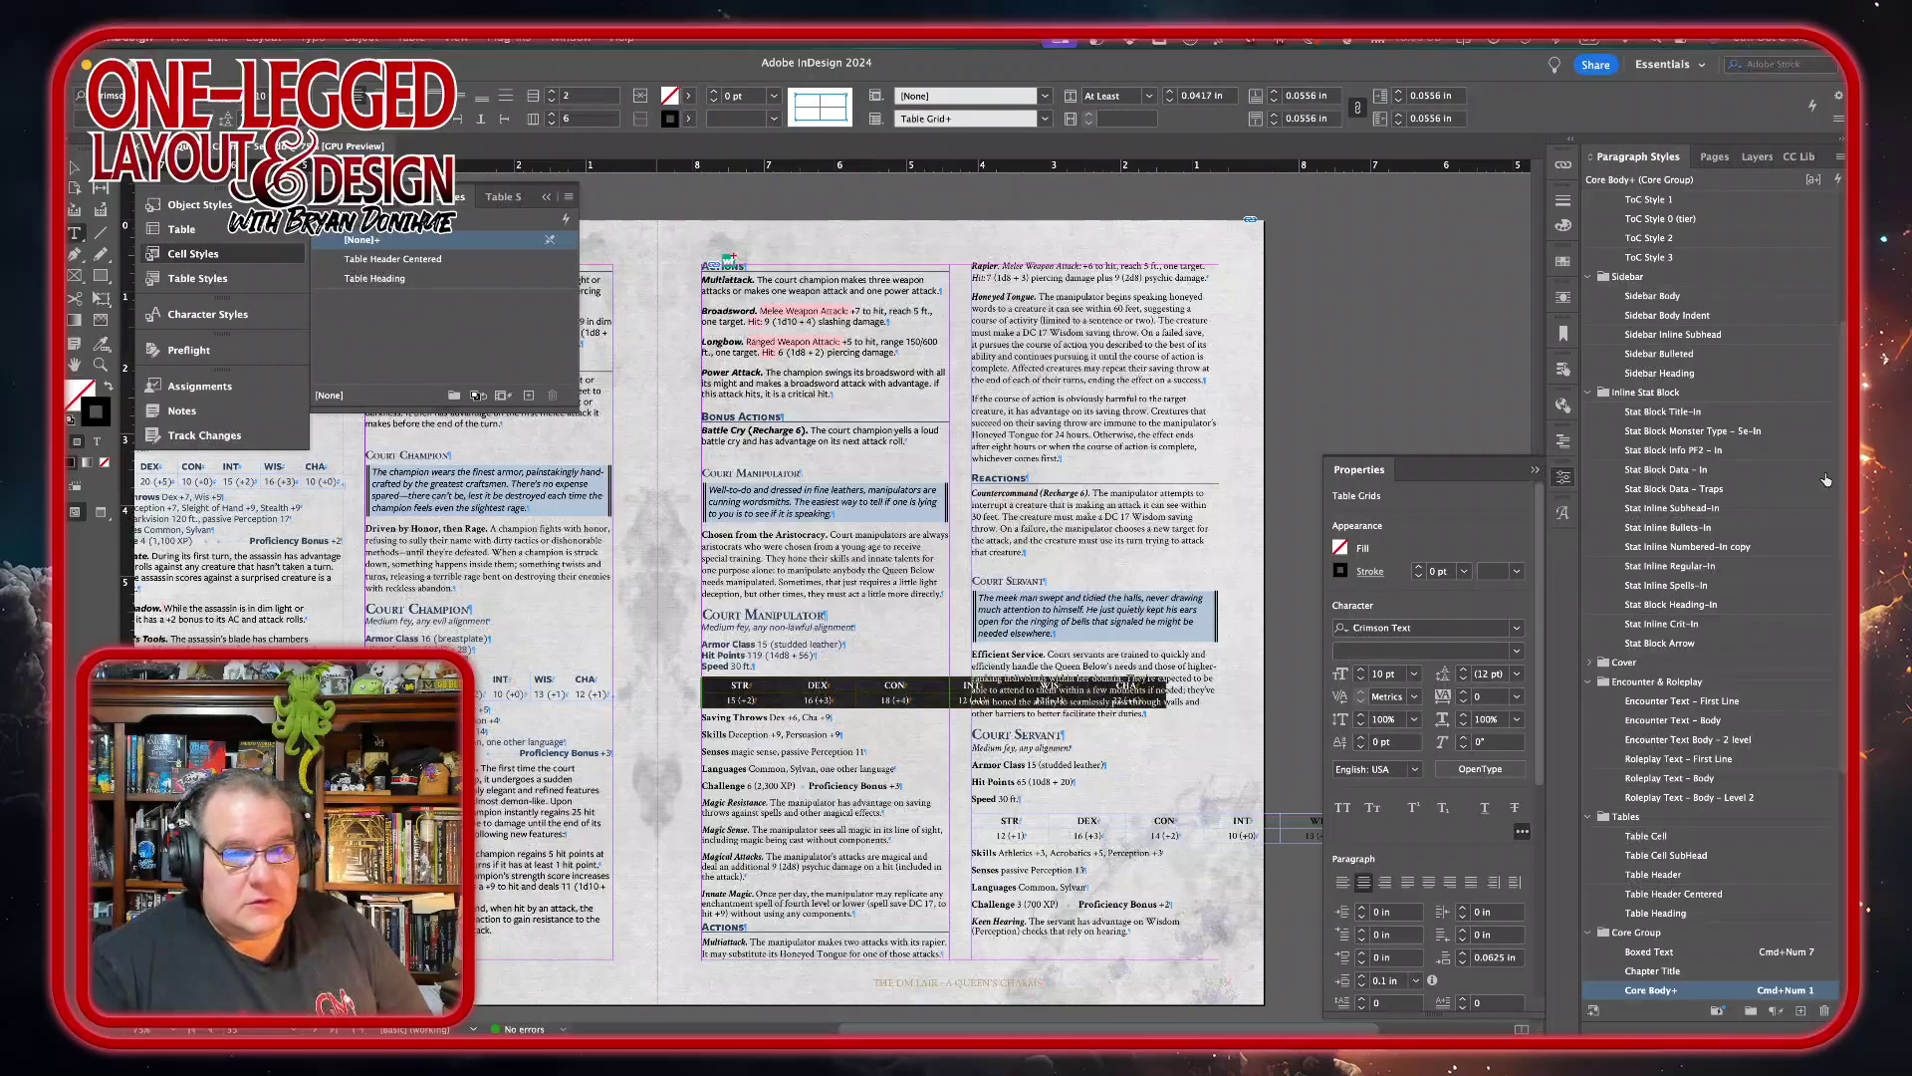
click(1648, 472)
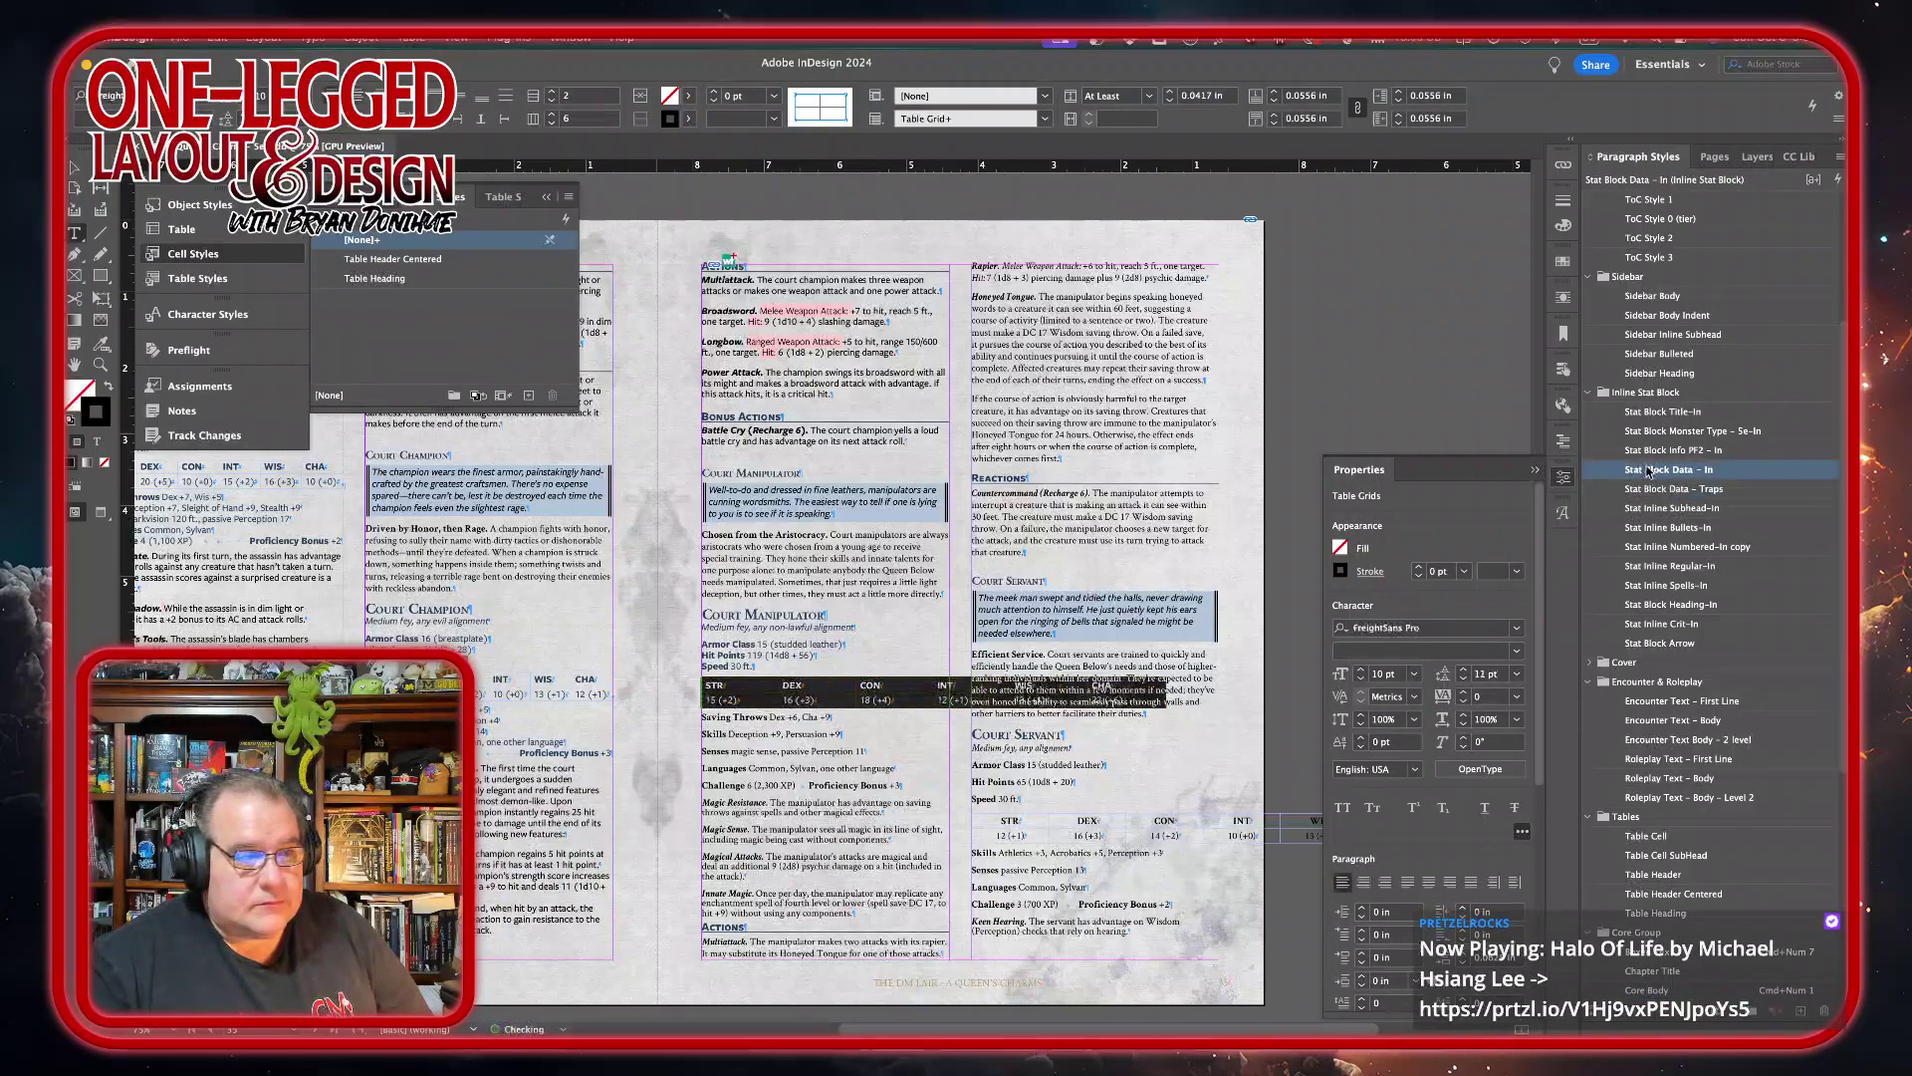
- Narrow the Court Manipulator's ability score table to fit the text column and distribute its columns evenly
click(767, 685)
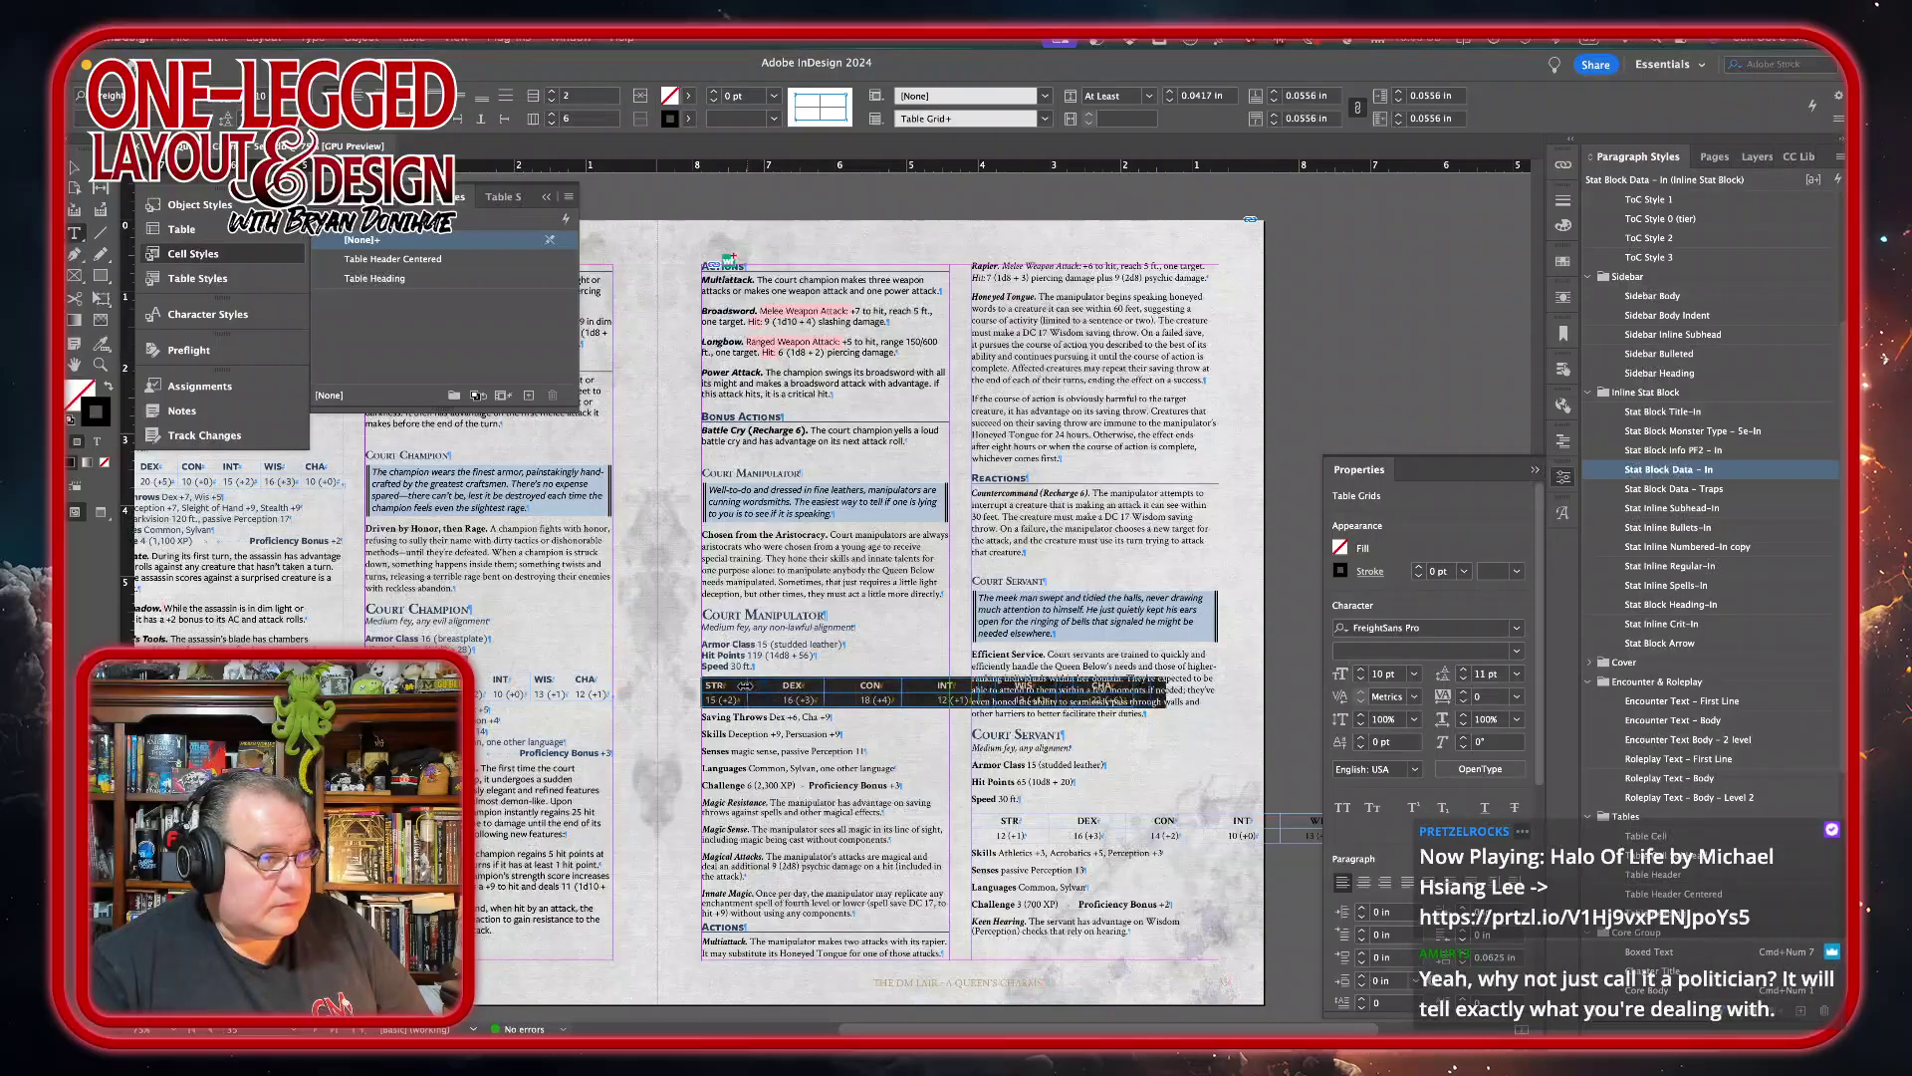
drag(742, 685, 745, 689)
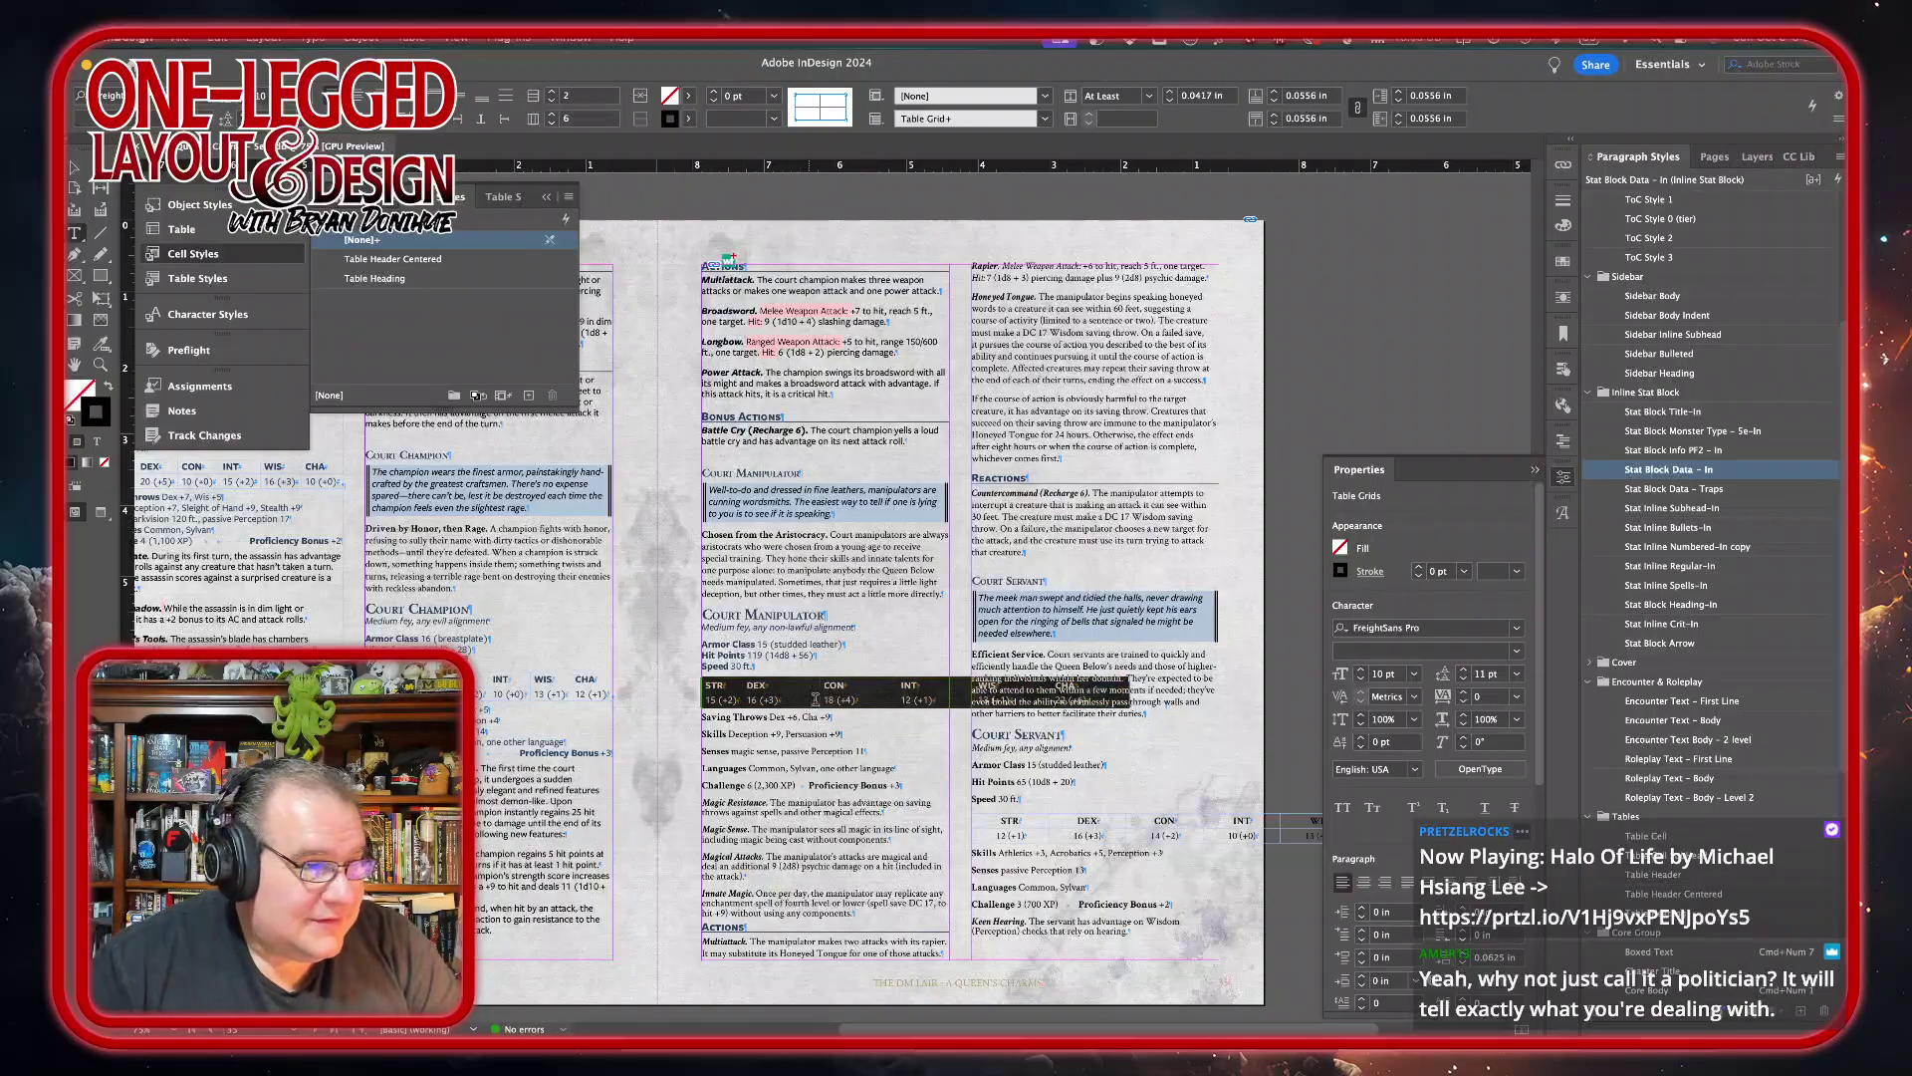
drag(817, 685, 795, 687)
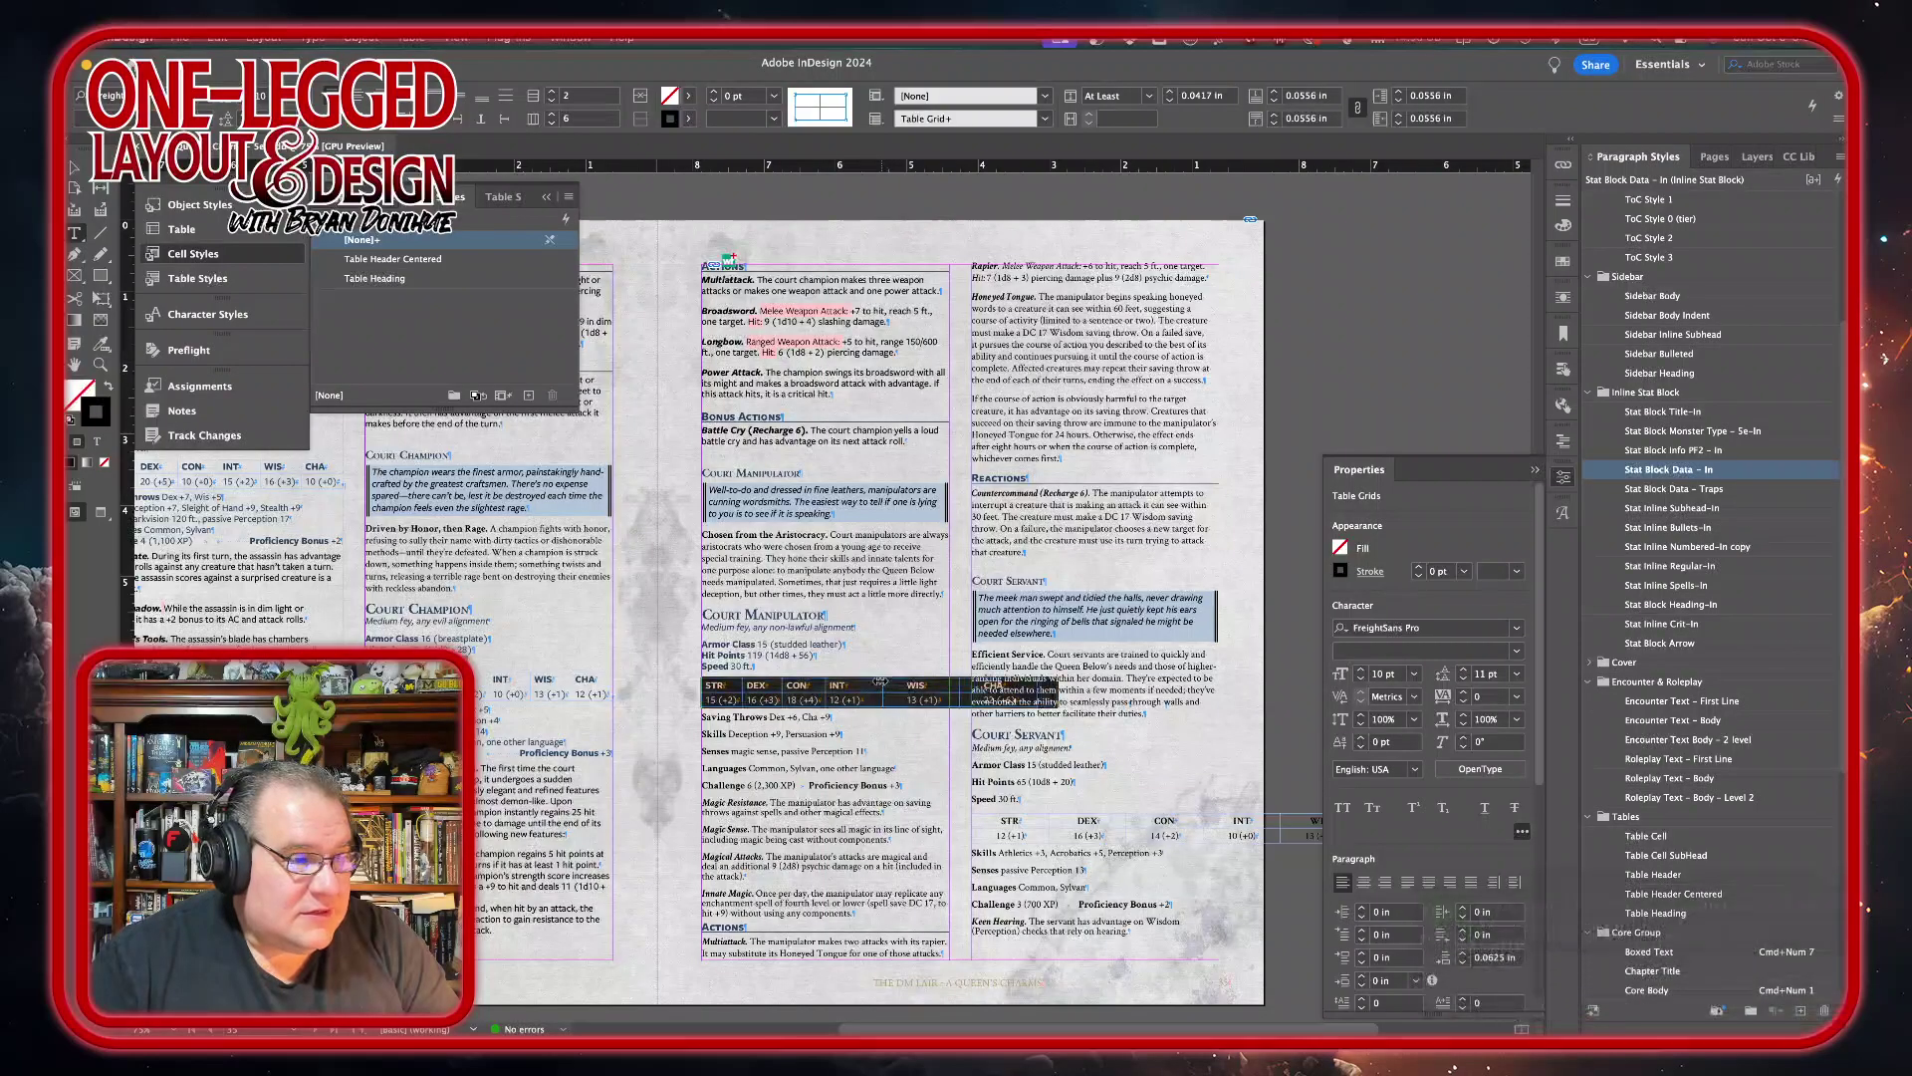
drag(863, 682, 902, 685)
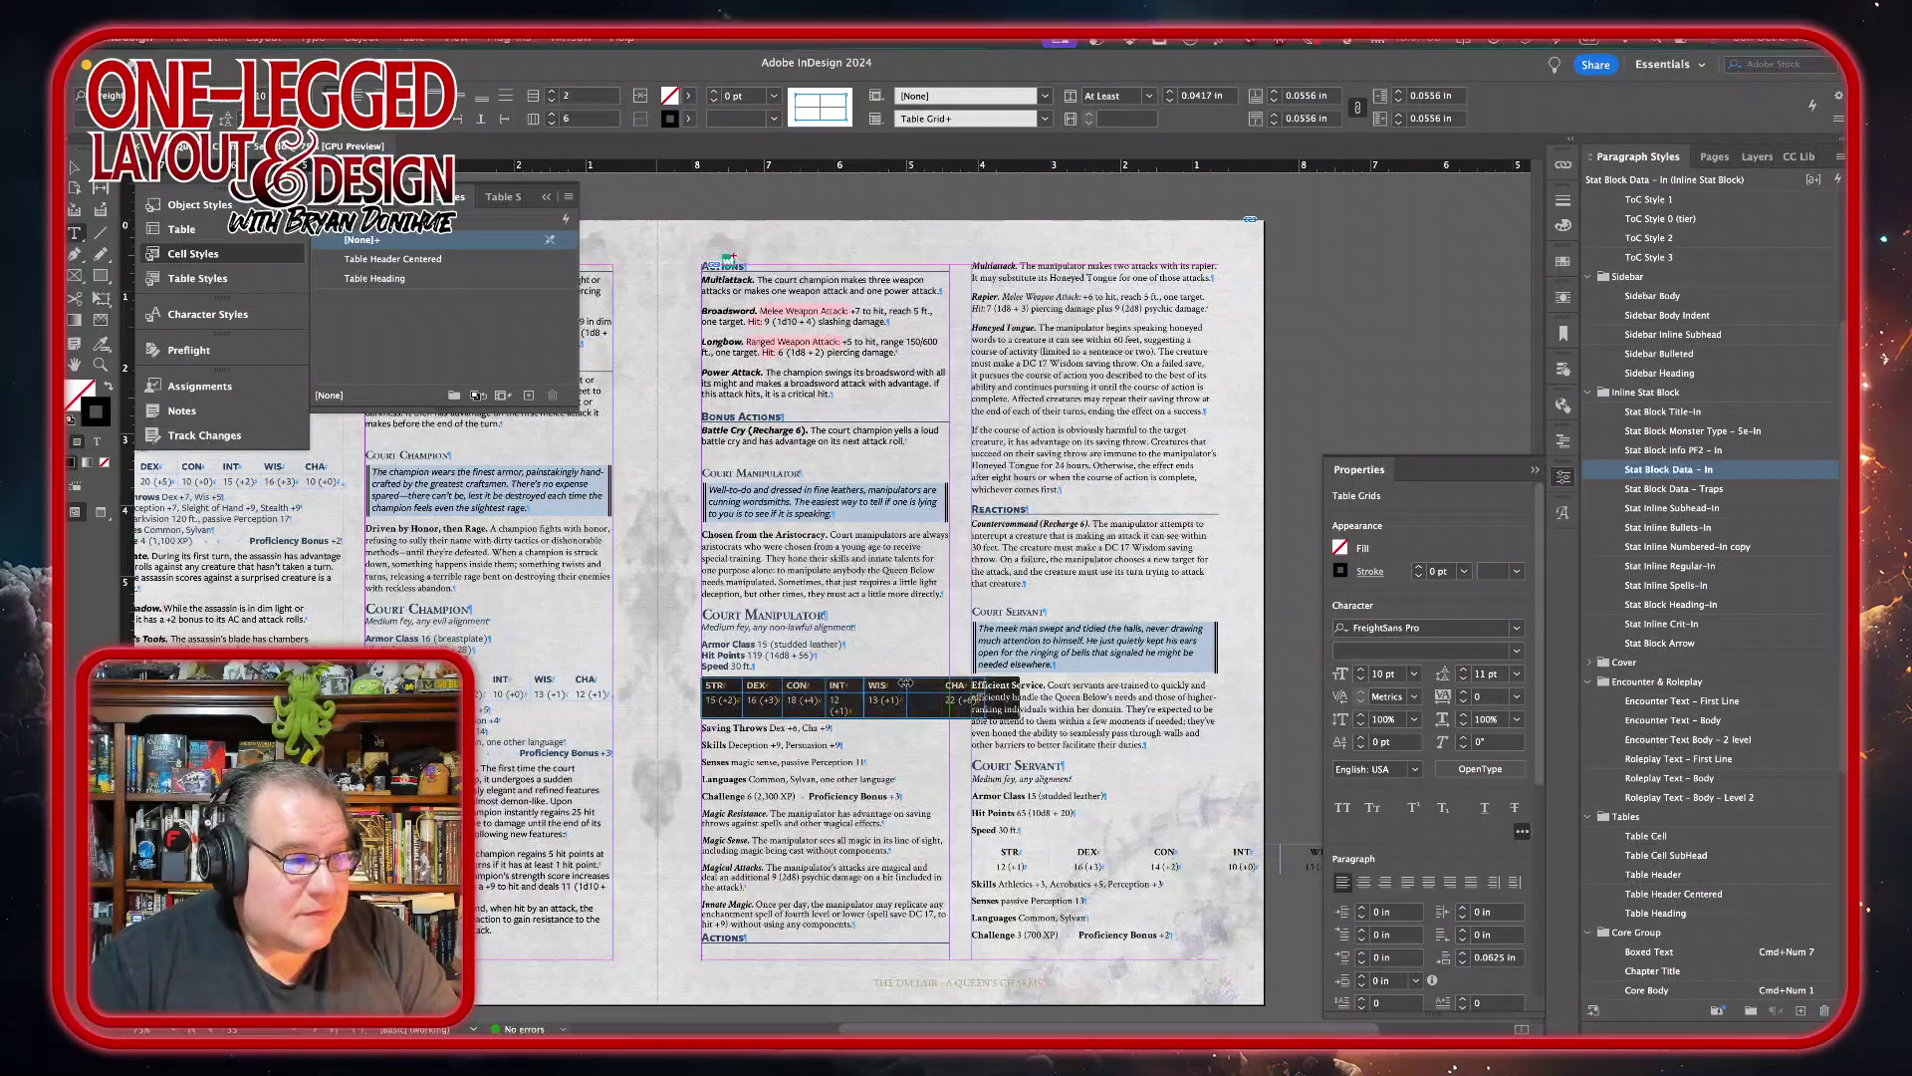
drag(979, 686, 949, 682)
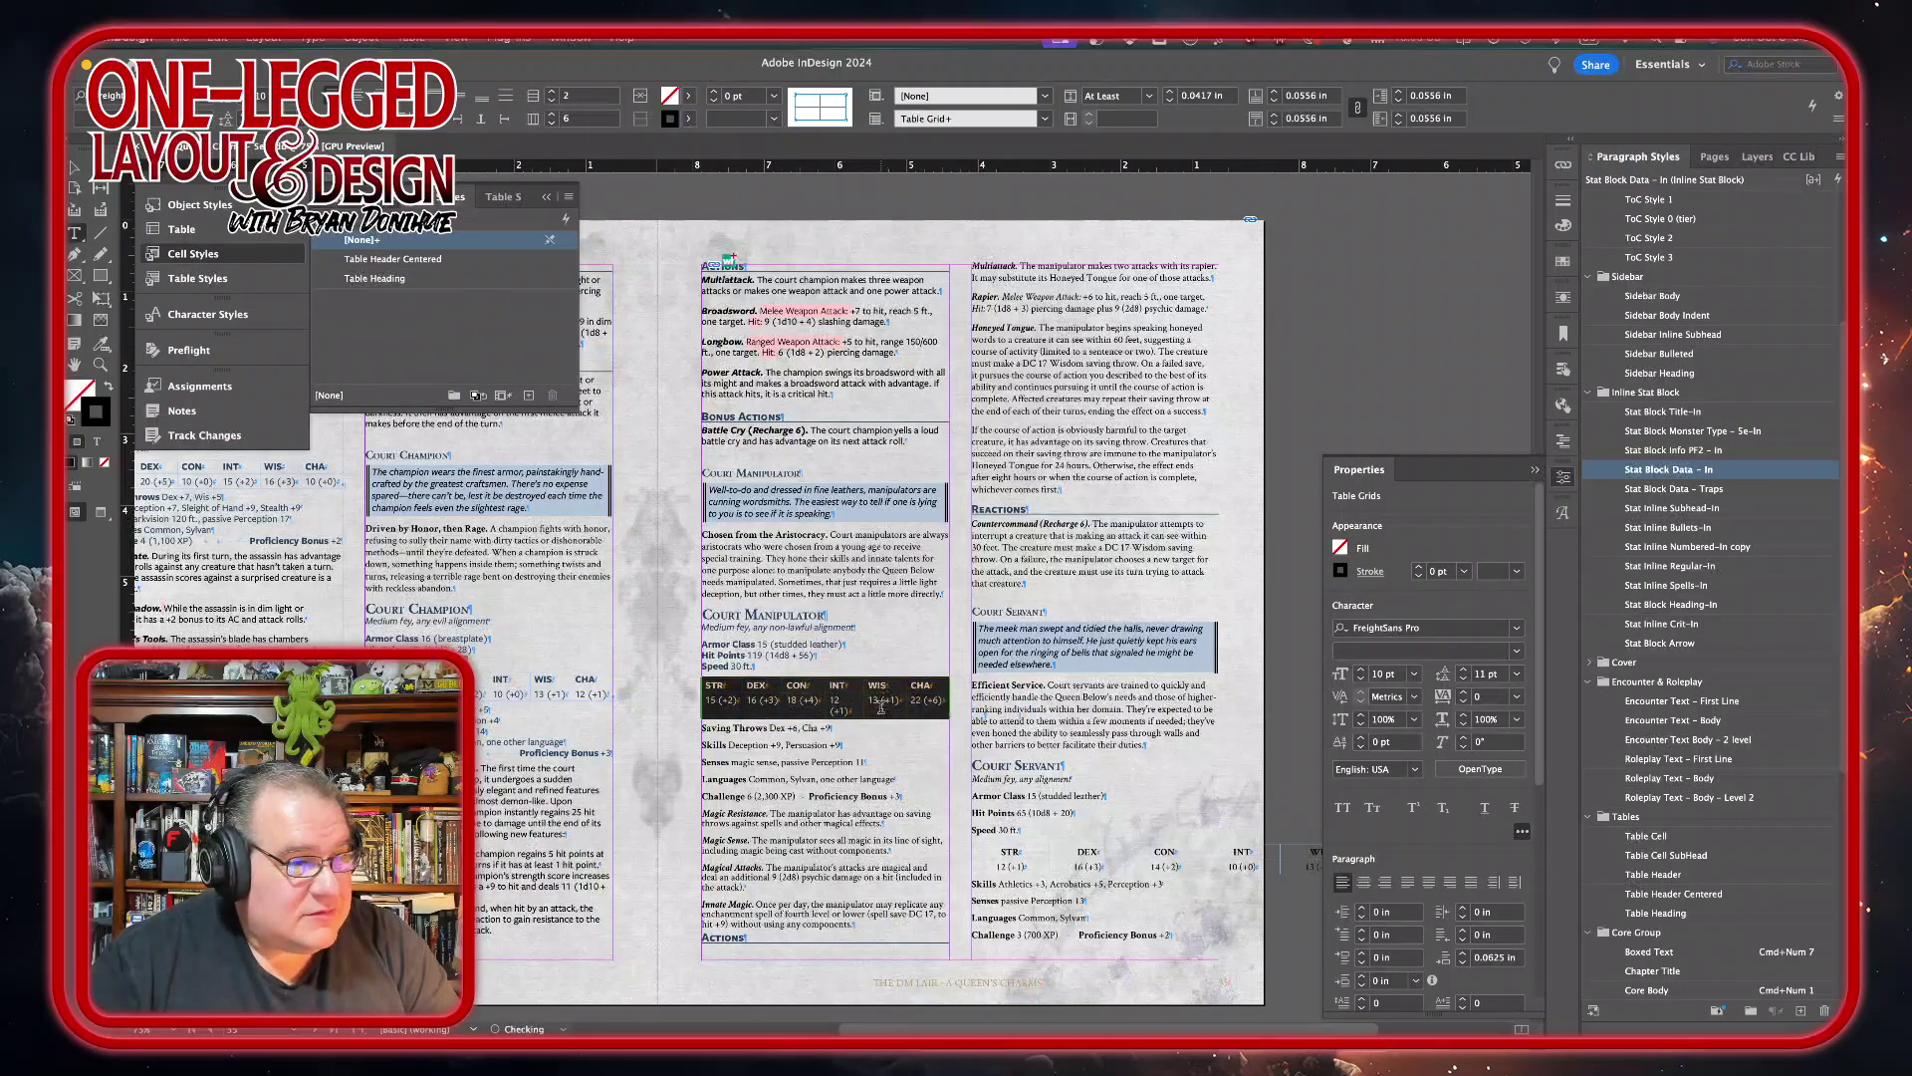
right_click(882, 709)
mouse_move(983, 816)
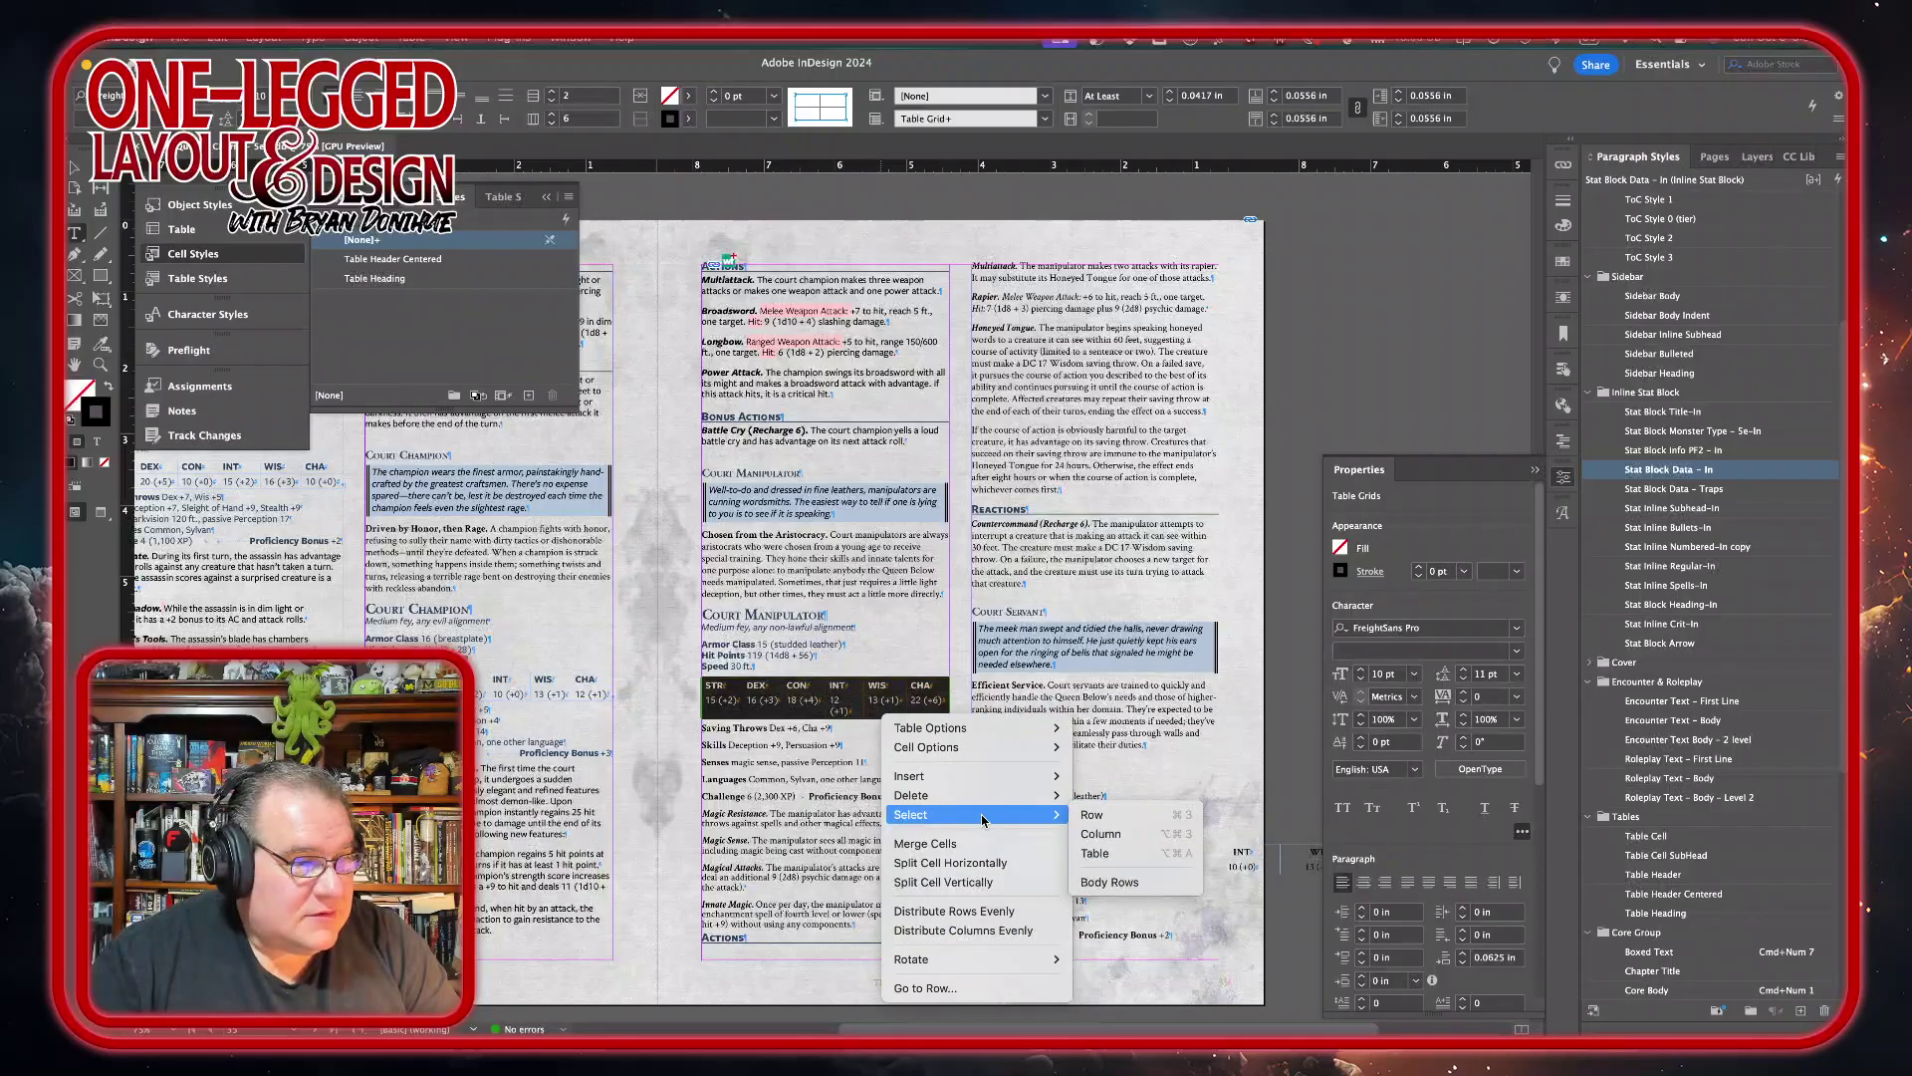
click(963, 929)
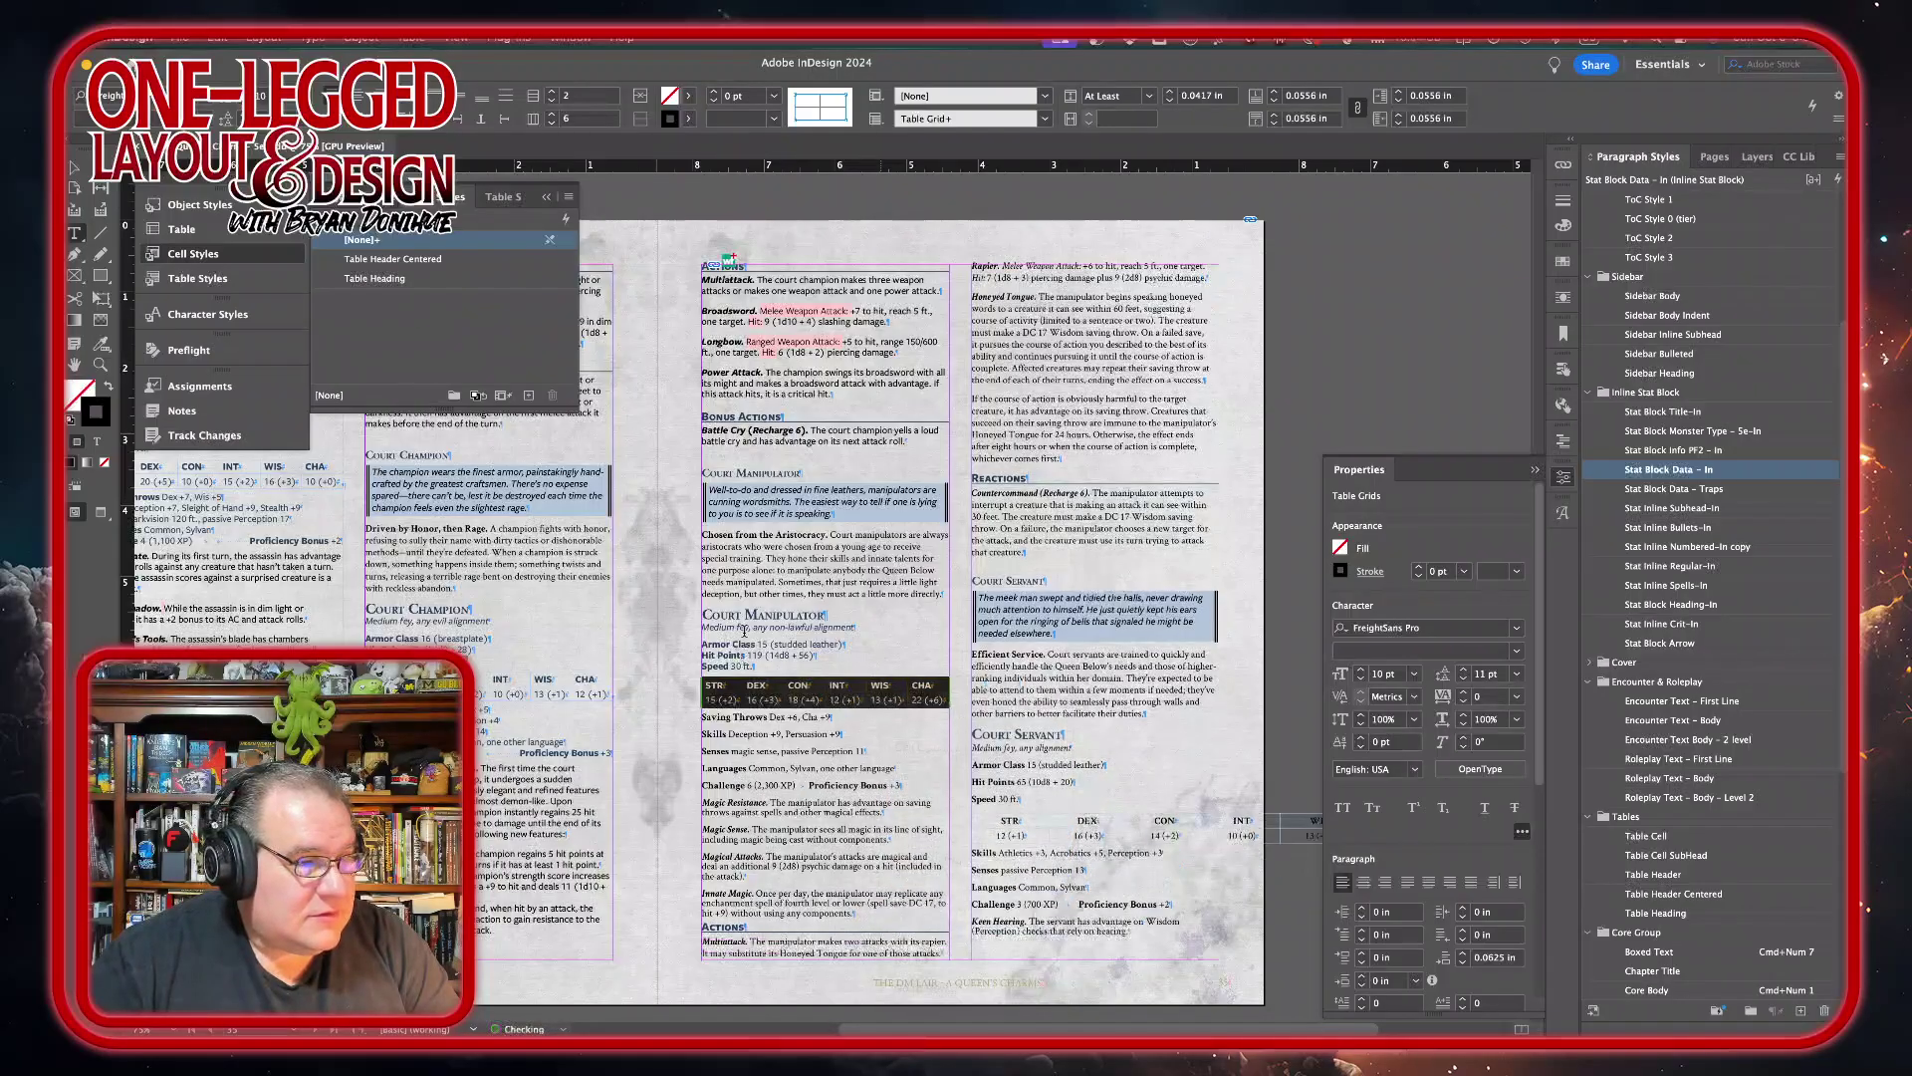
- Apply Stat Block Data – In to the Court Manipulator's Saving Throws through Challenge lines and align Proficiency Bonus to the column's right edge
drag(724, 717, 904, 784)
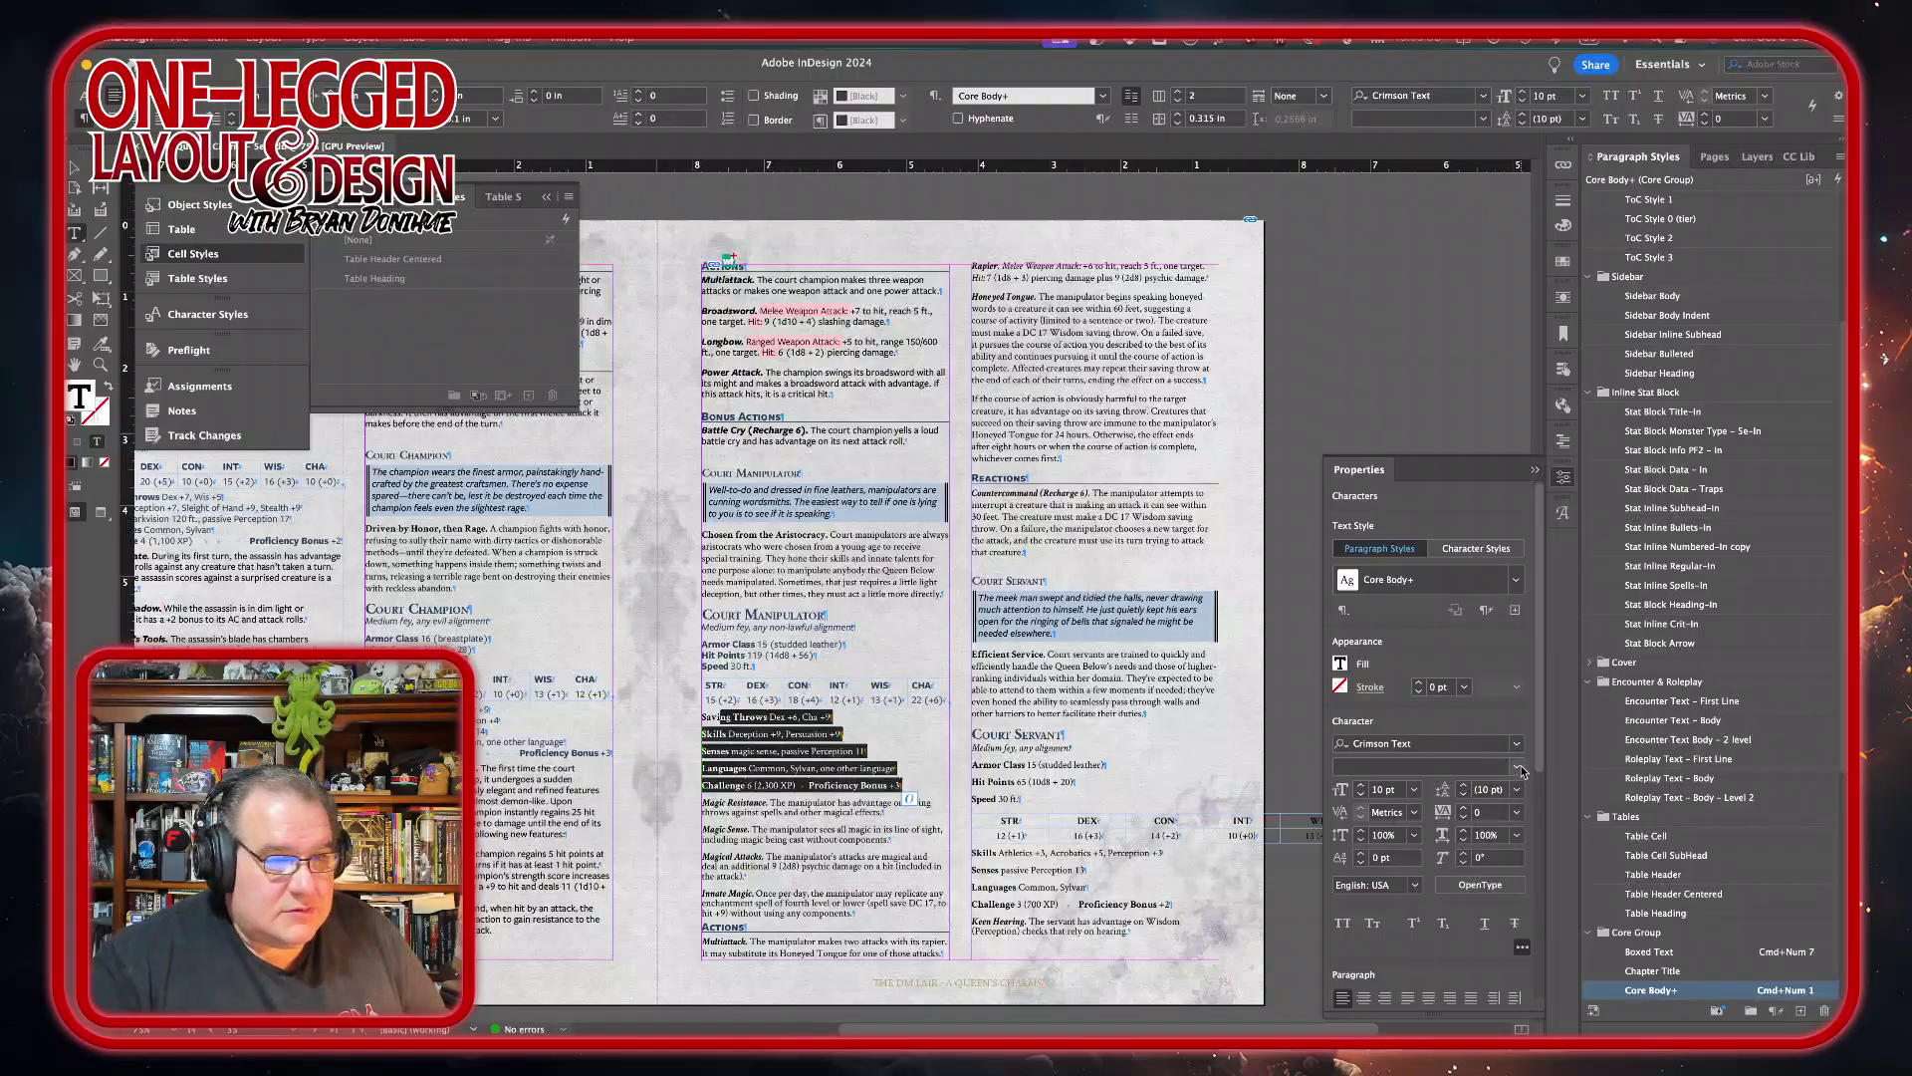
click(1665, 469)
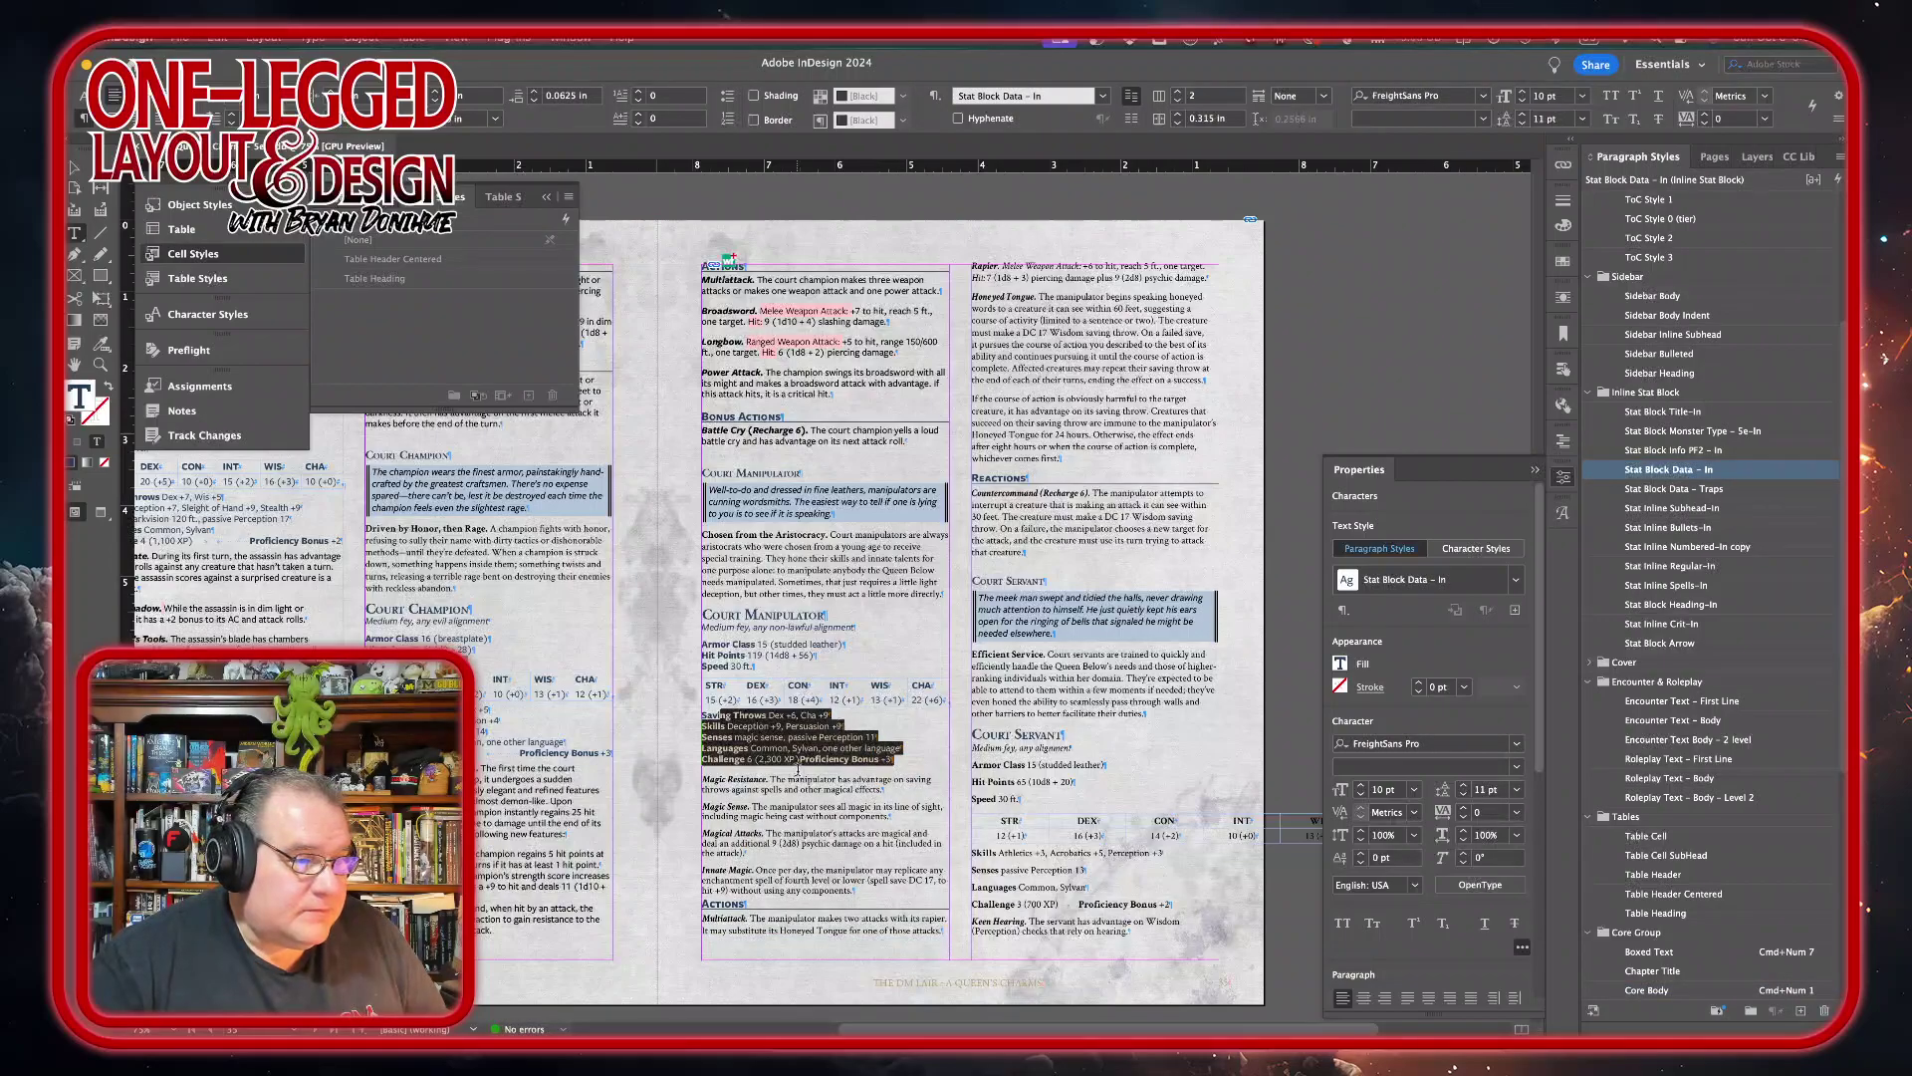
click(925, 862)
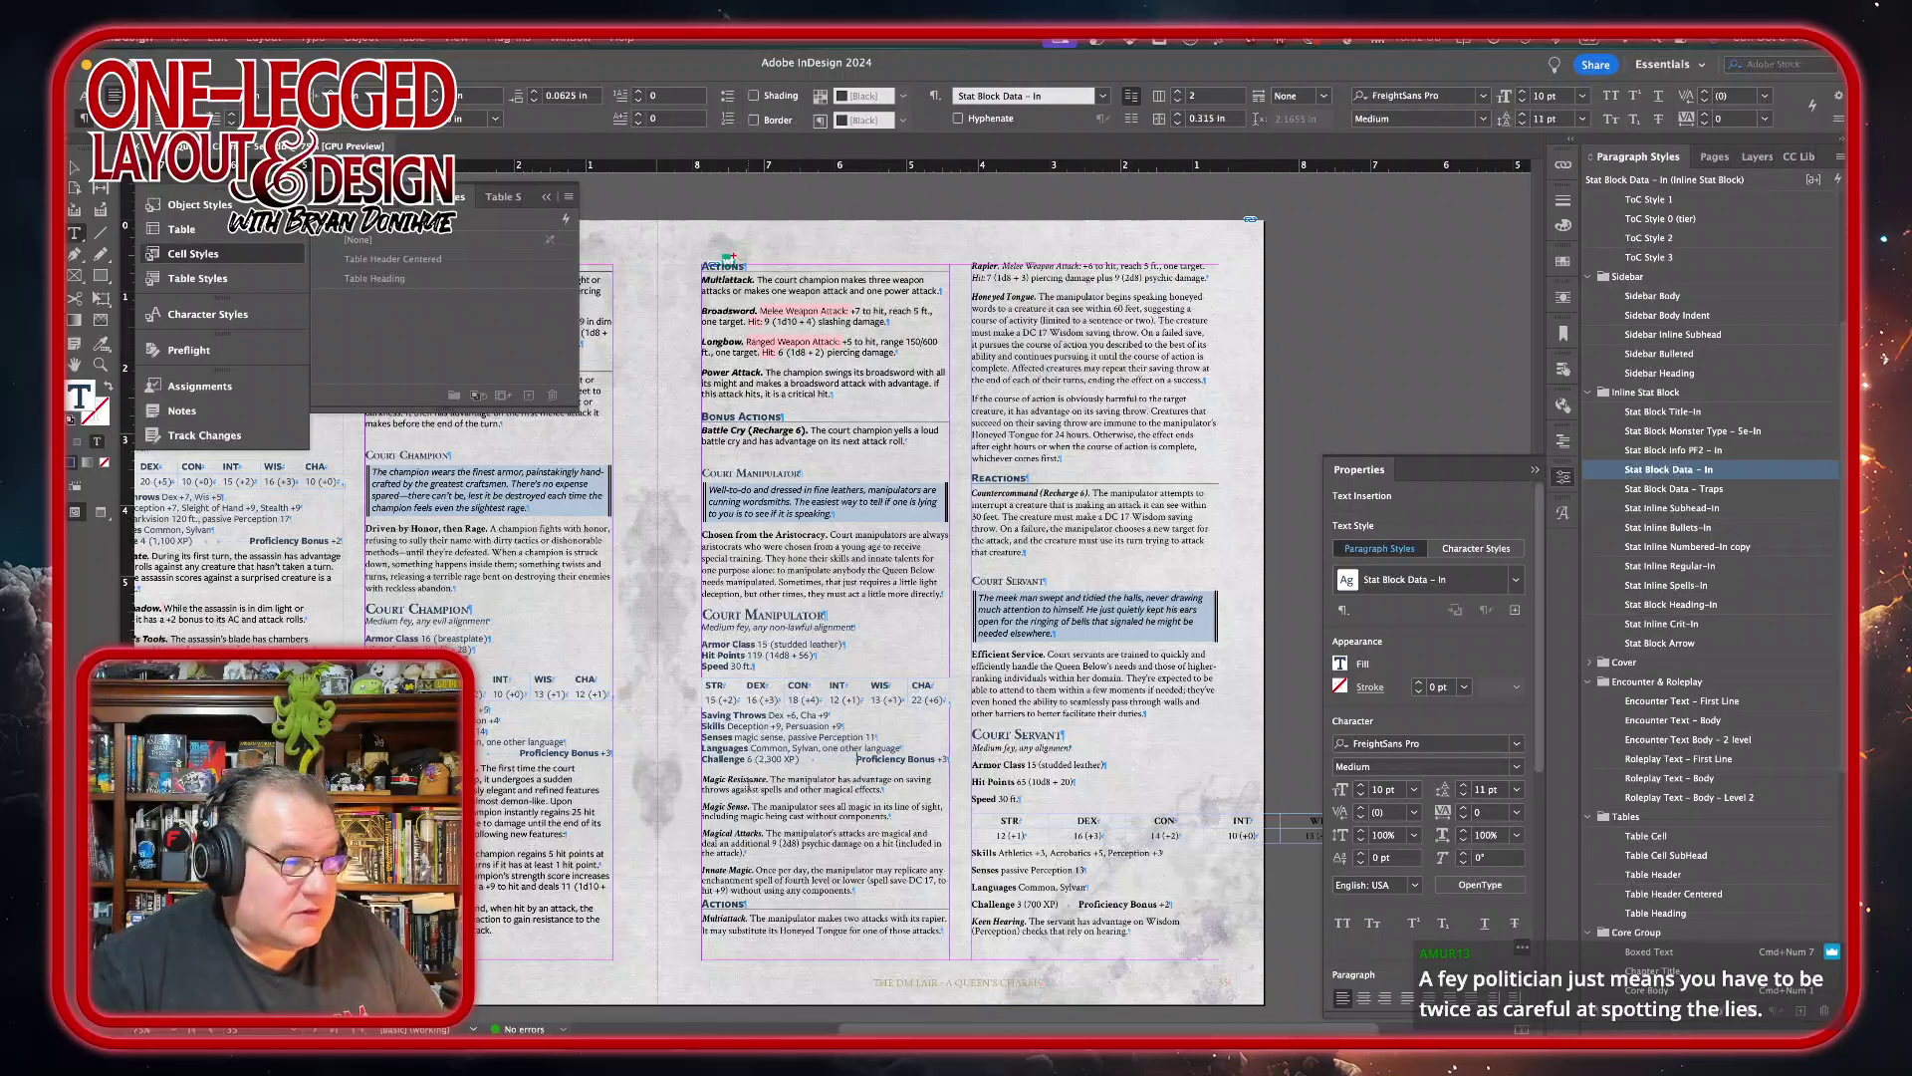
- Style the Court Manipulator's Magic Resistance through Innate Magic traits as Stat Inline Regular-In and push its Actions heading to the next column
drag(749, 789, 754, 891)
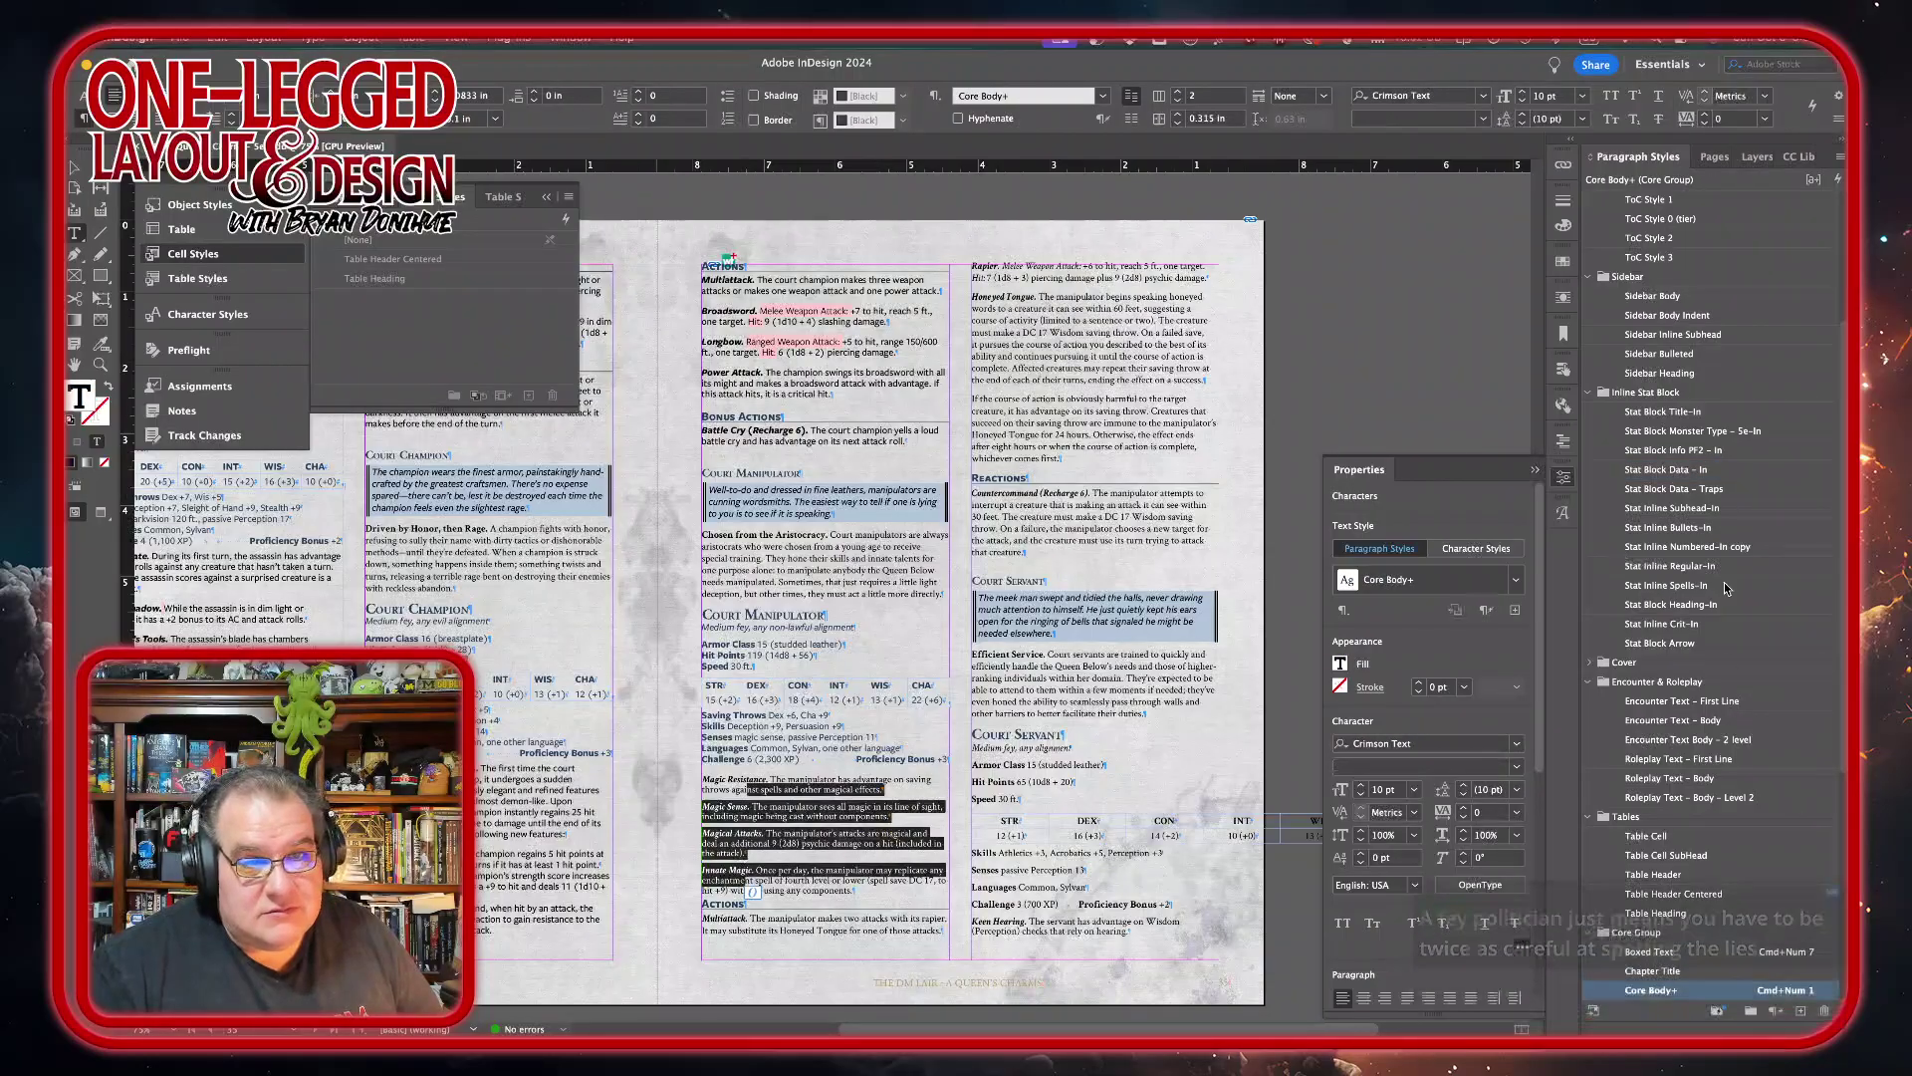
click(1669, 566)
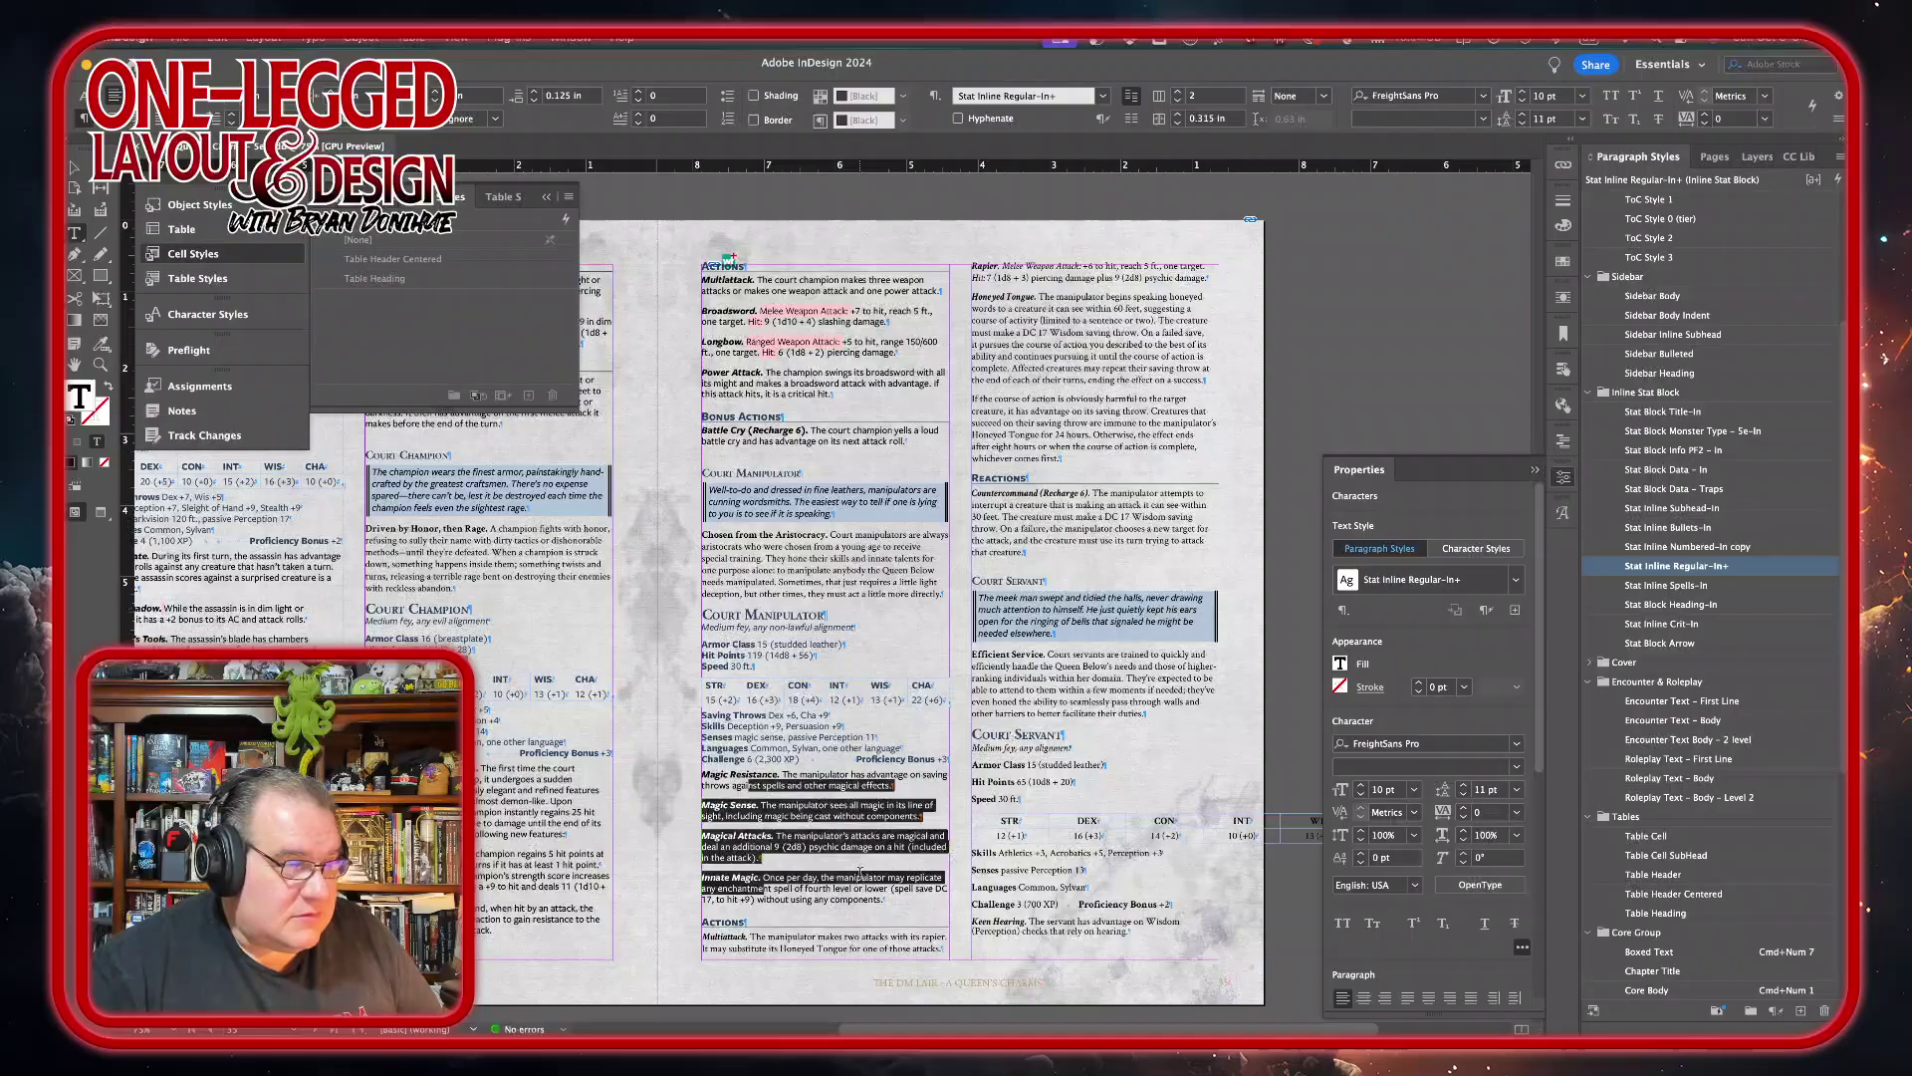
click(901, 899)
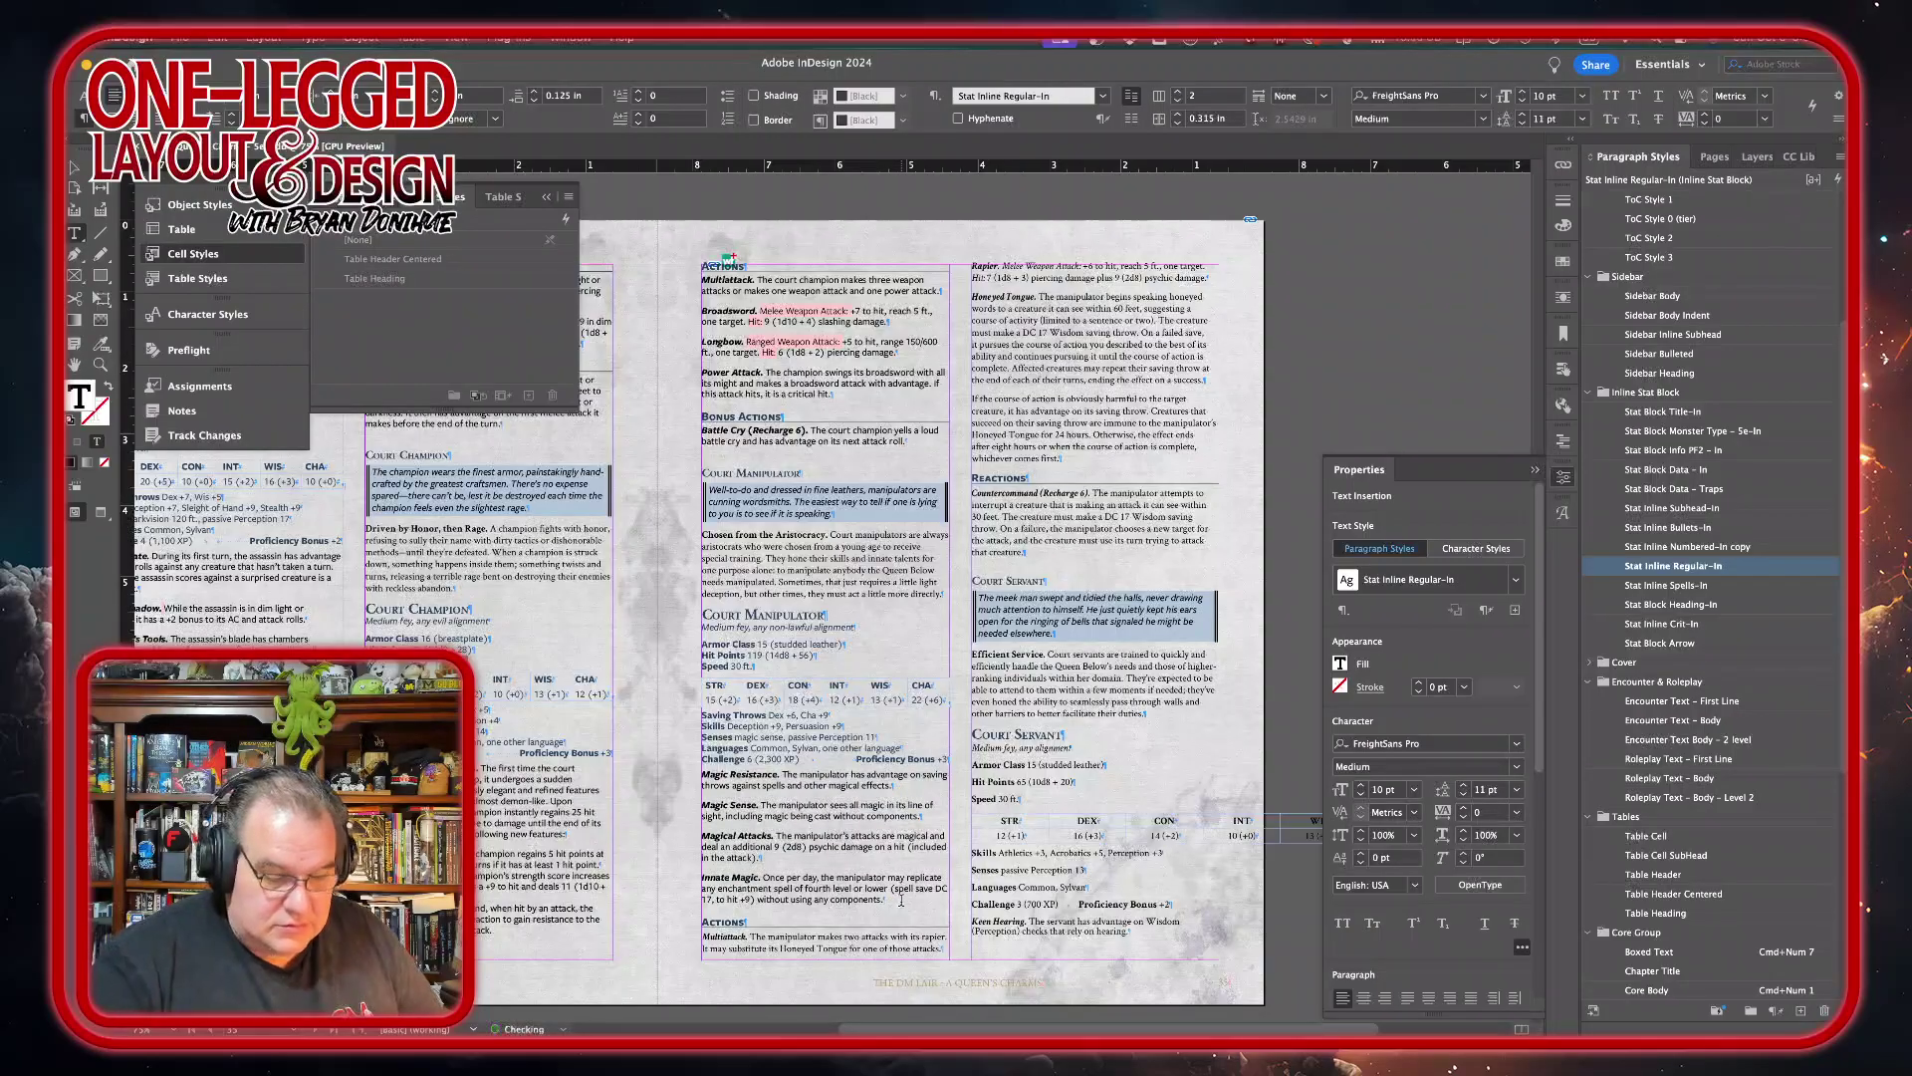
key(KP_Enter)
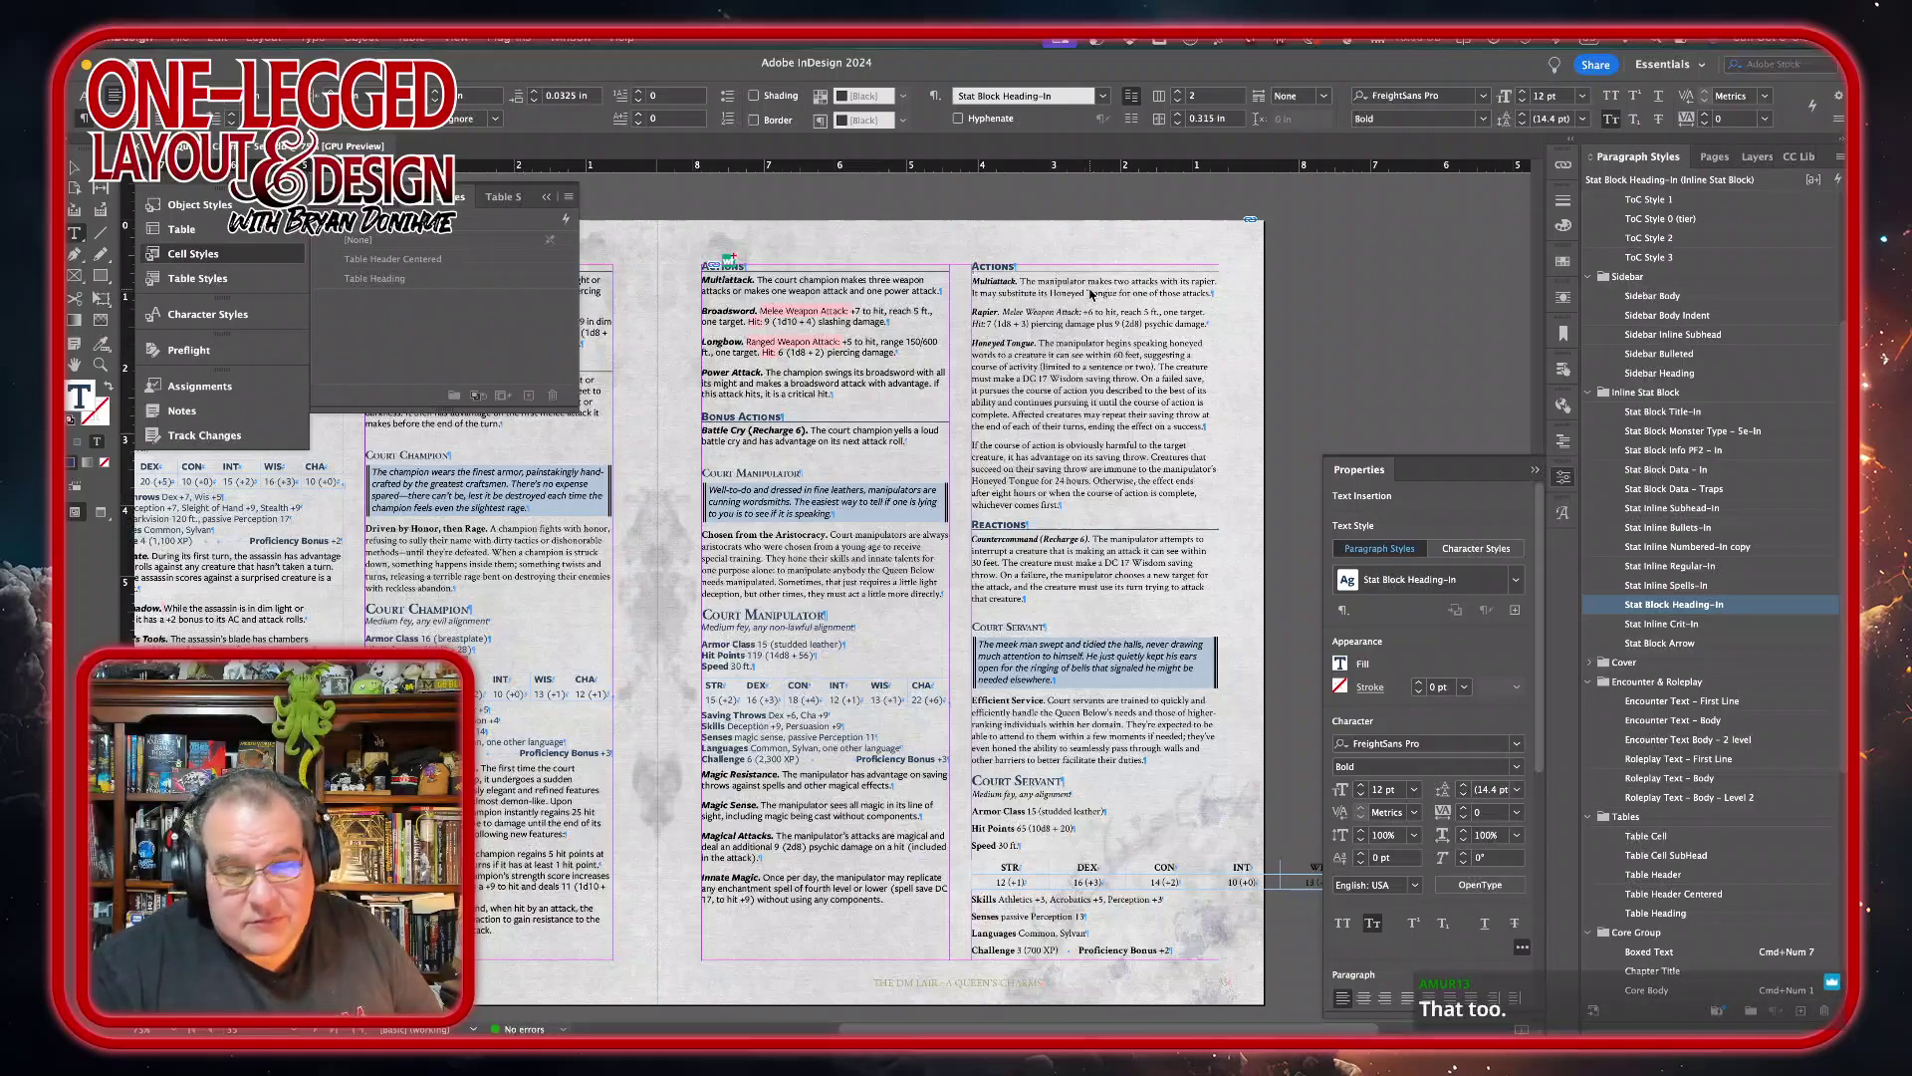
- Apply Stat Inline Regular-In to the Court Manipulator's Multiattack, Rapier and Honeyed Tongue action paragraphs
drag(996, 291, 996, 476)
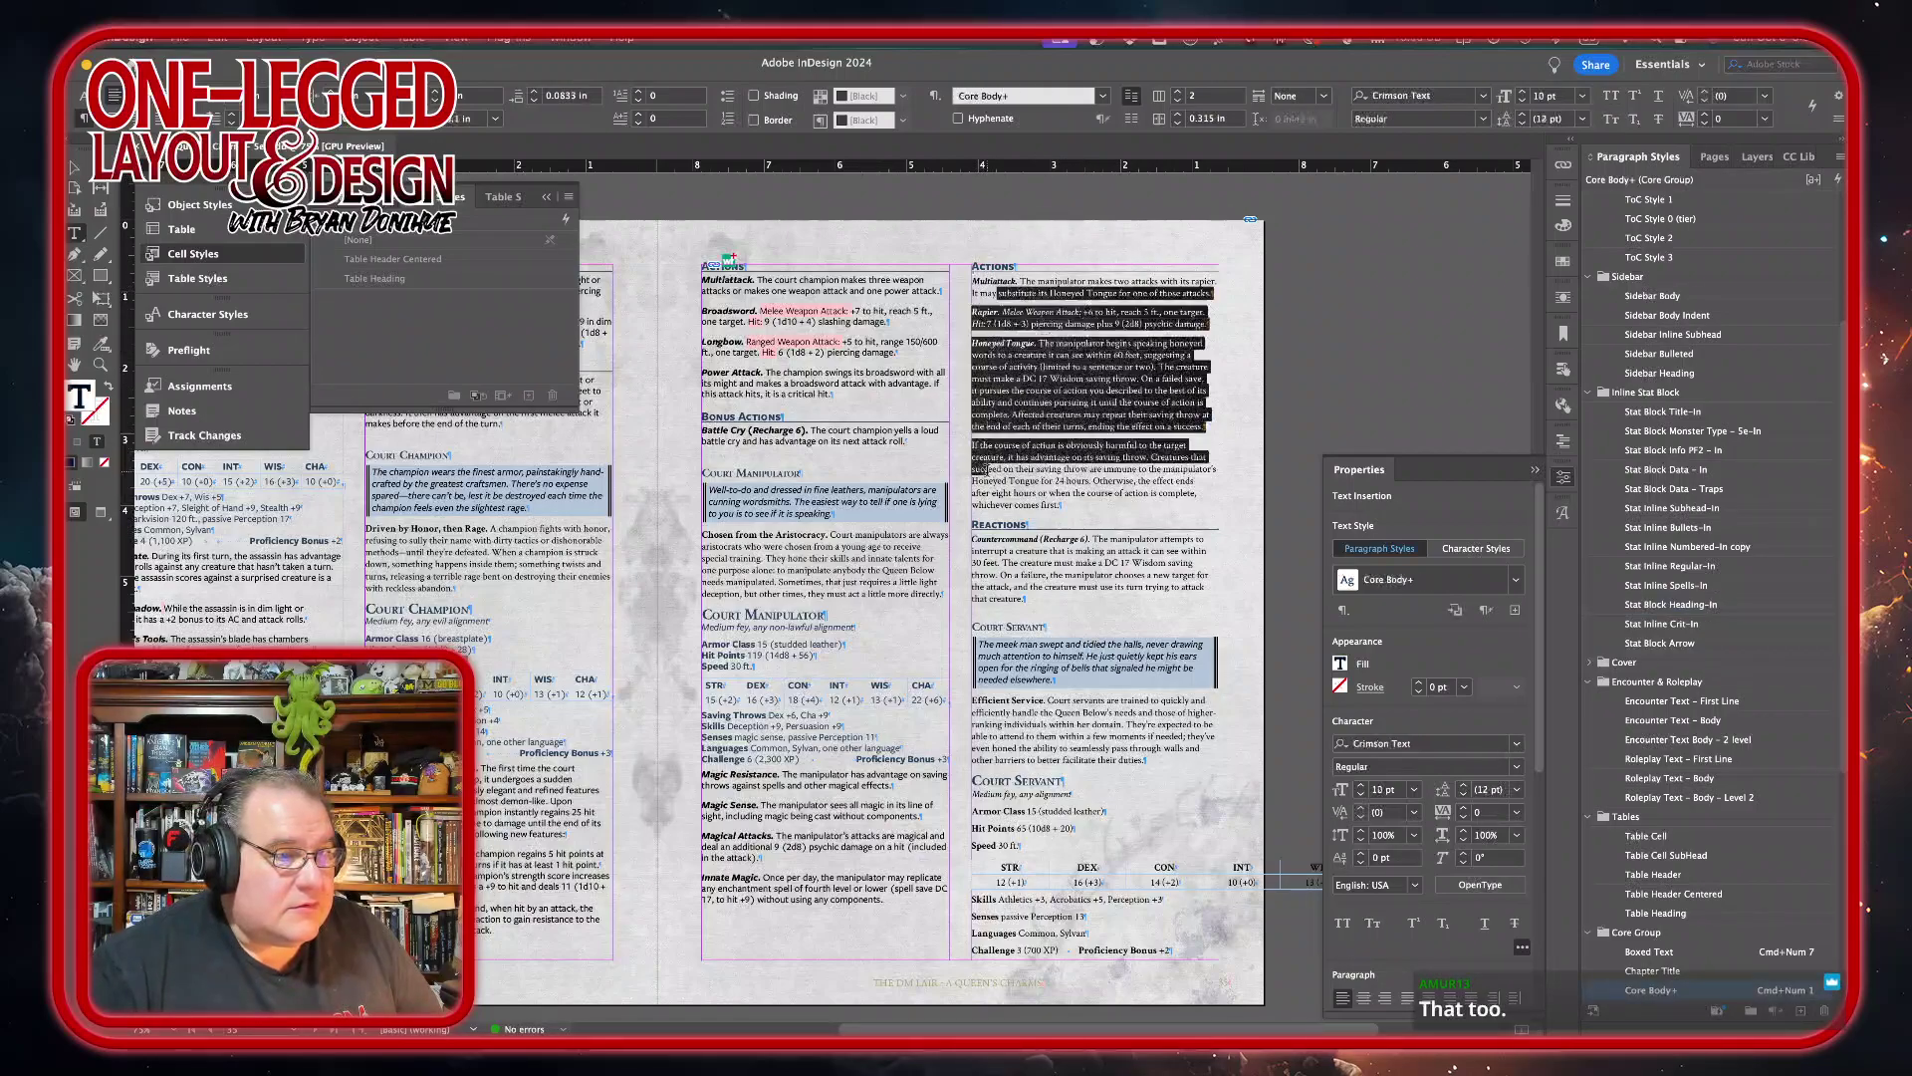
click(1702, 567)
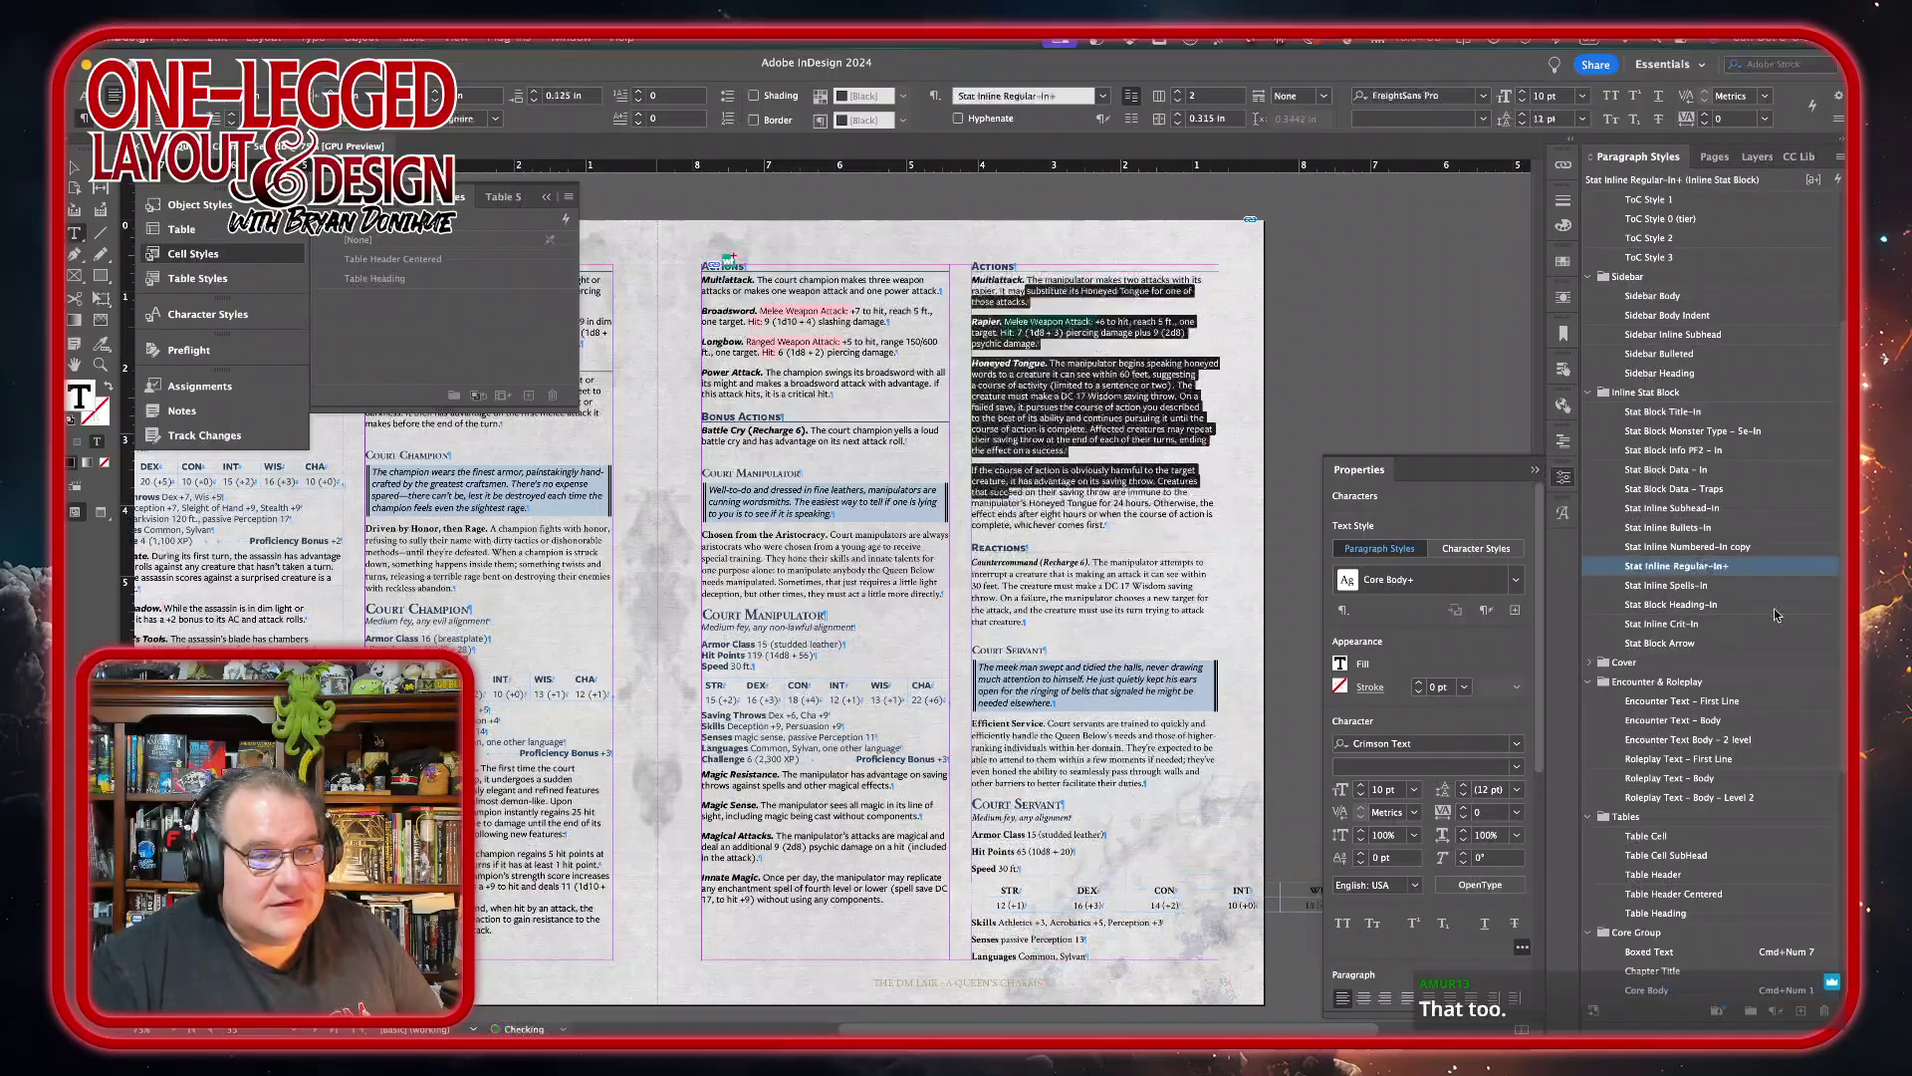
- Apply Stat Inline Regular-In to the Court Manipulator's Countercommand reaction and push the Court Servant heading onto the next page
click(1060, 570)
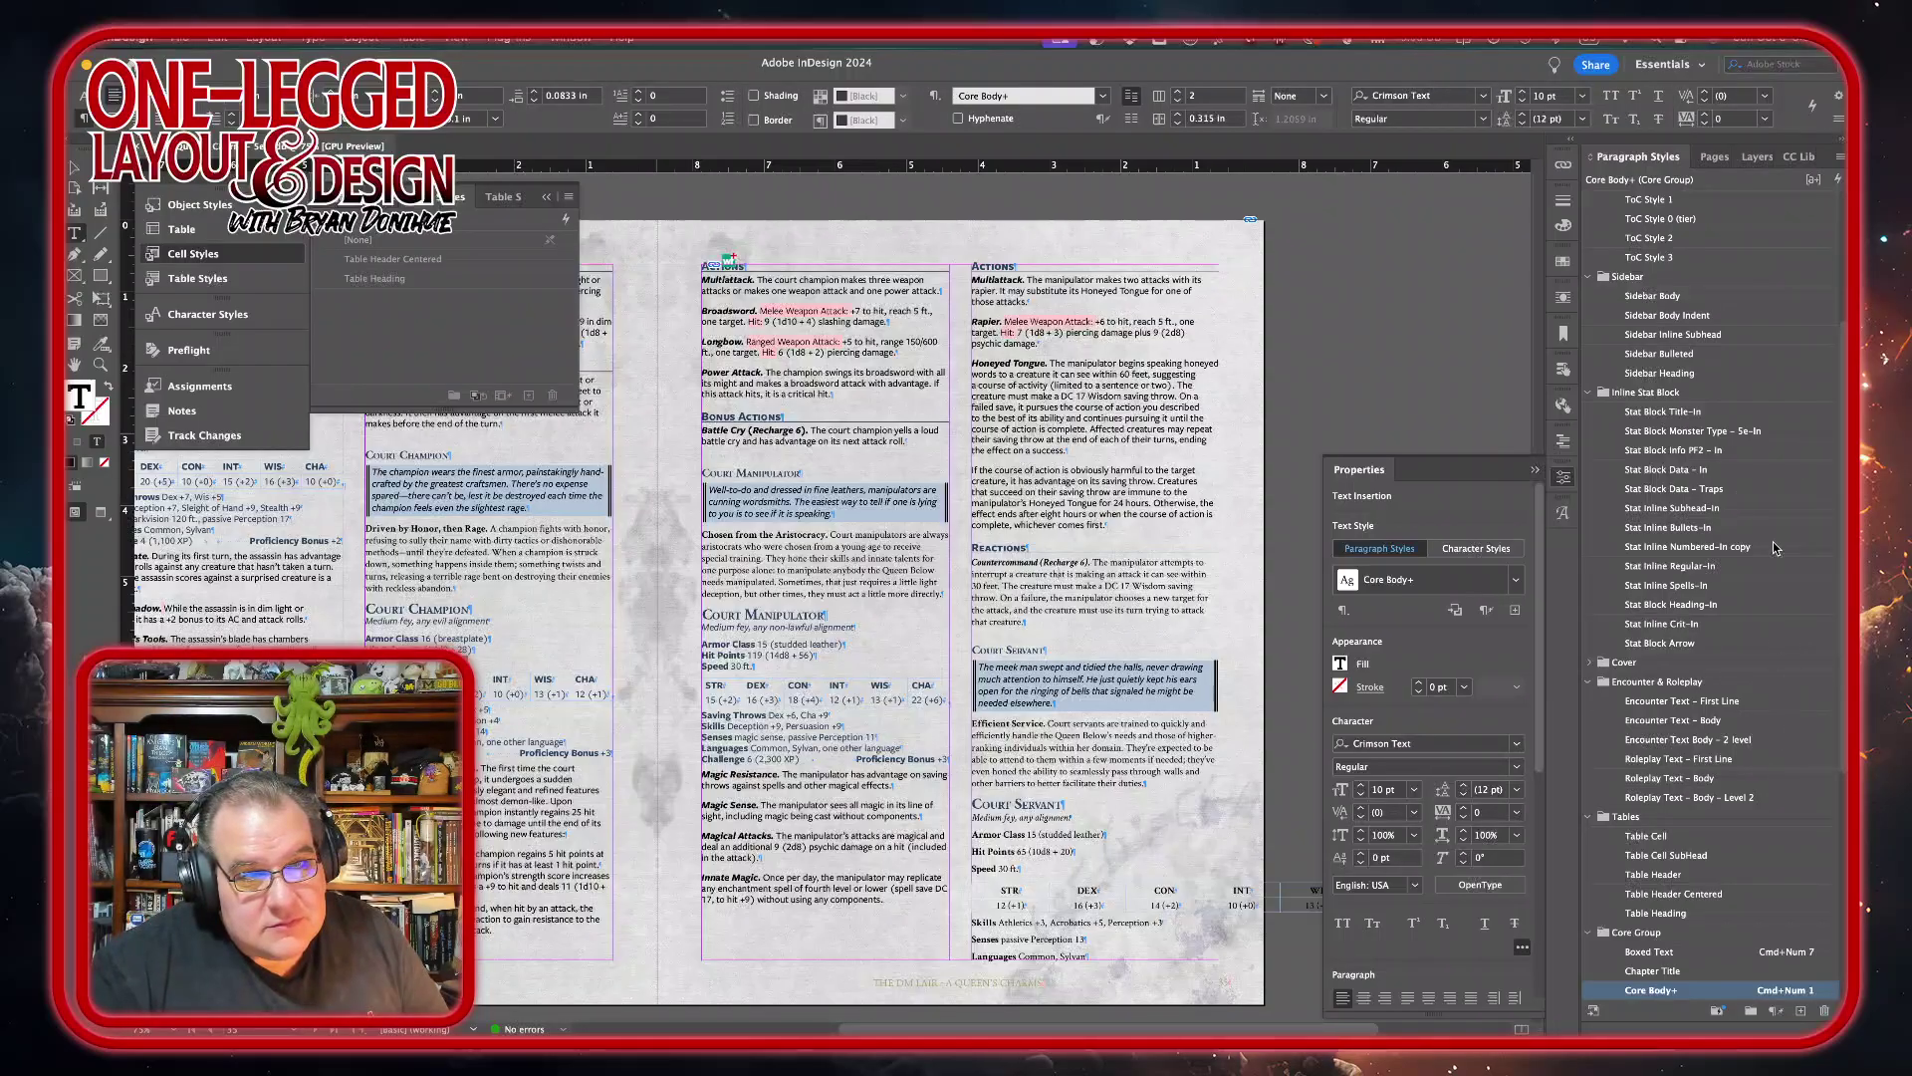
click(1687, 574)
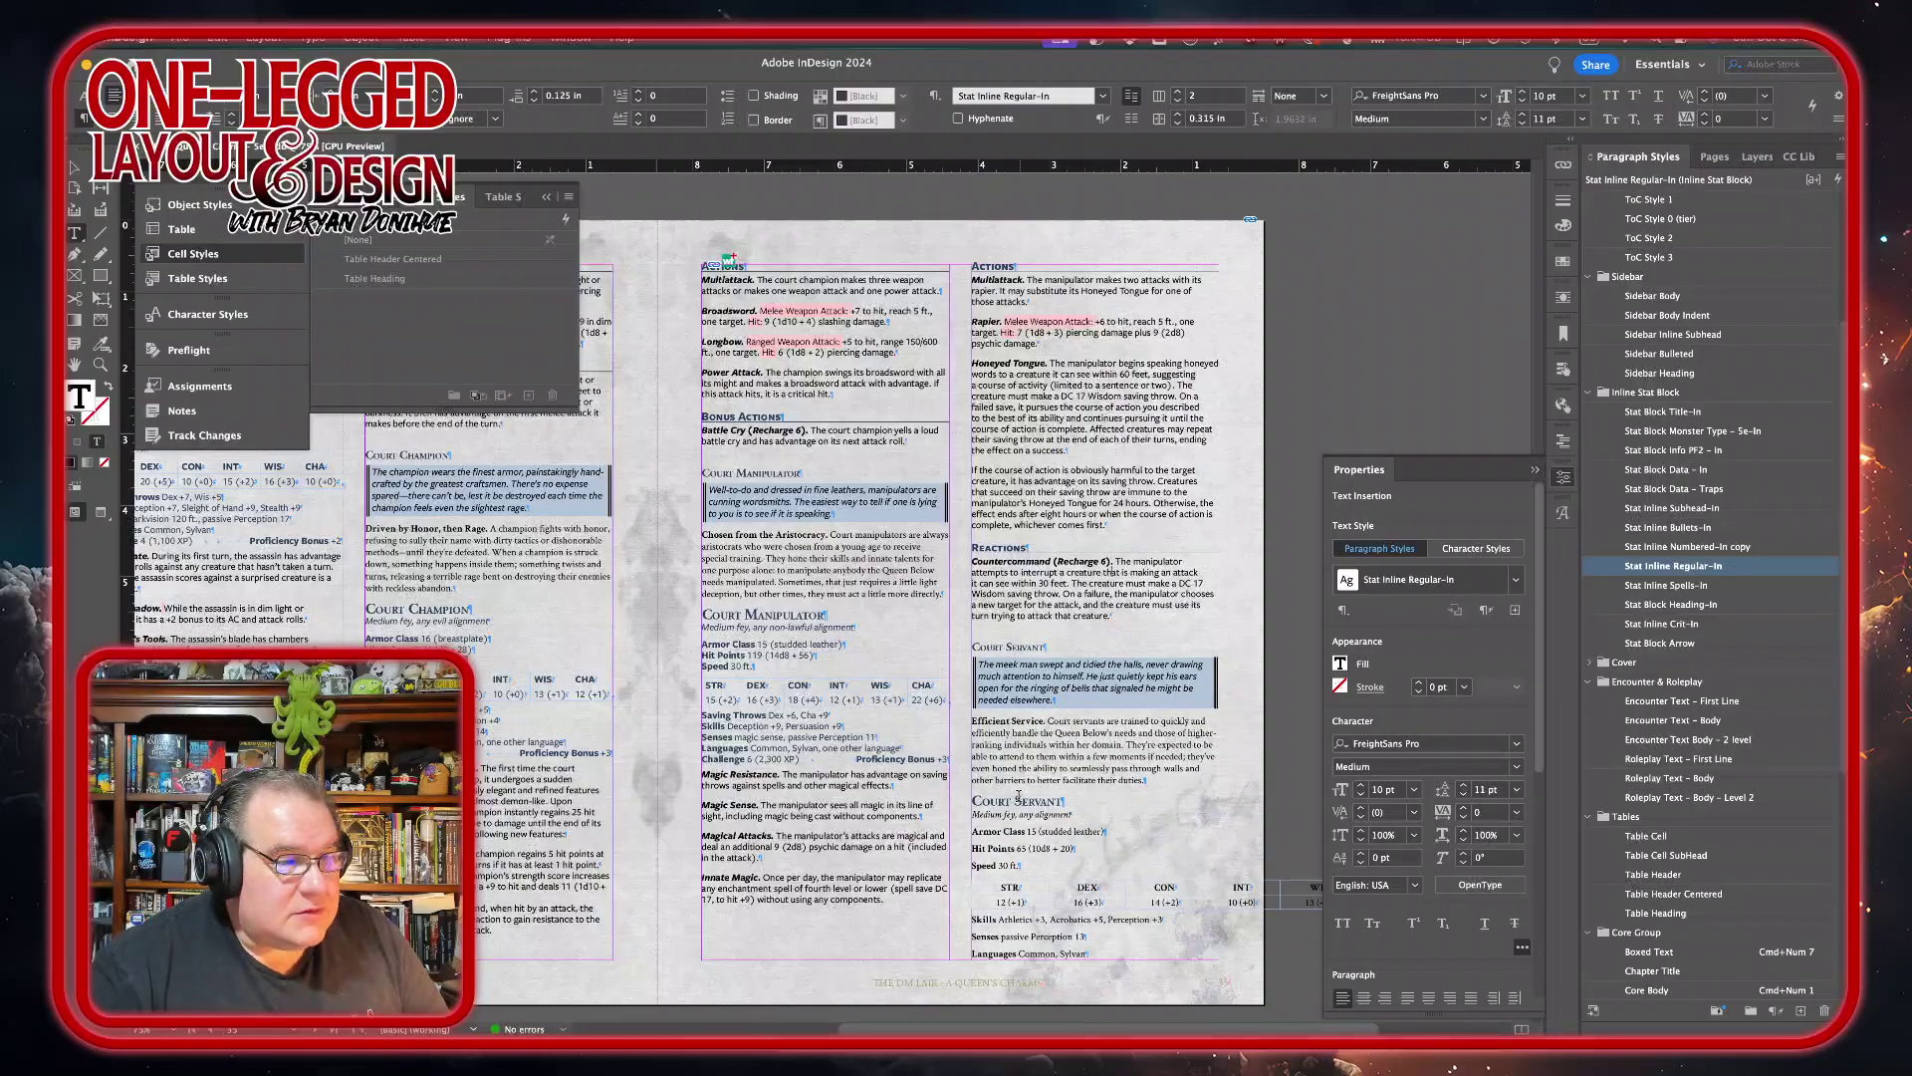
click(1126, 615)
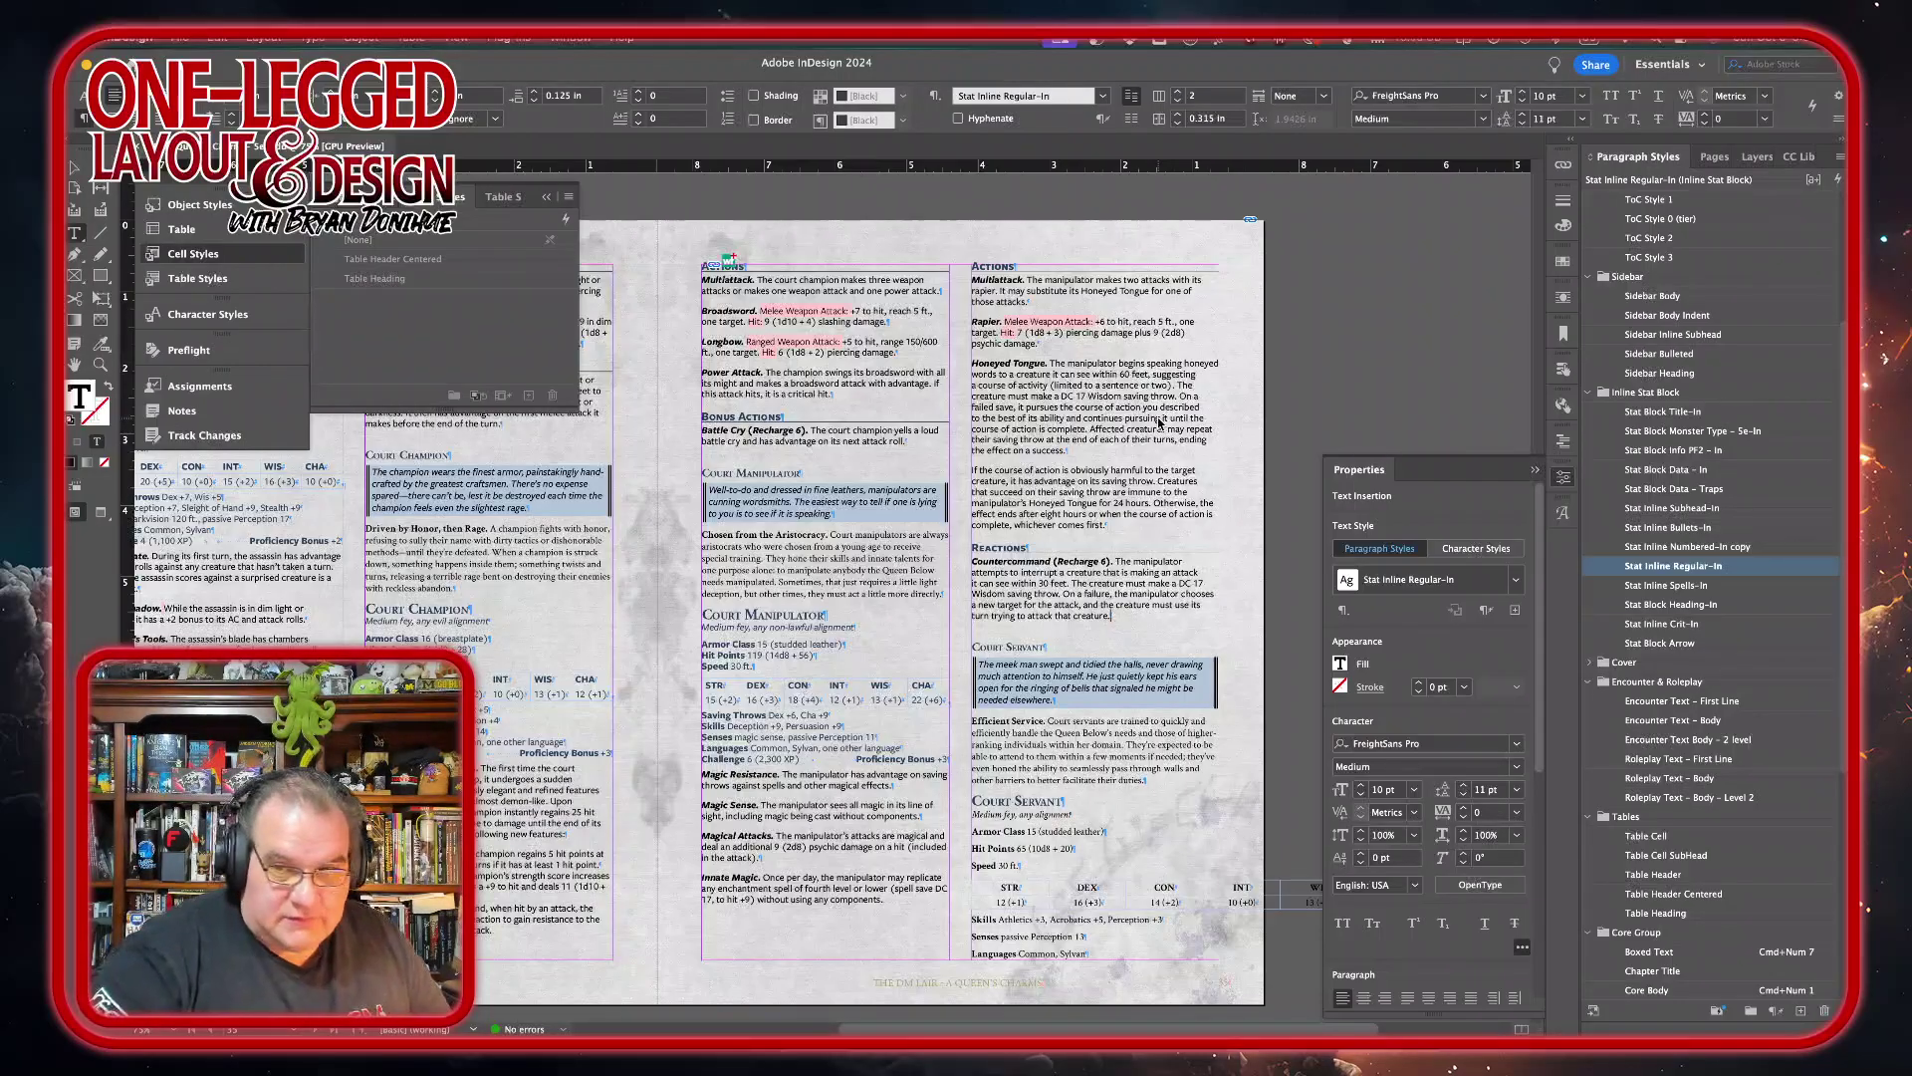
scroll(1158, 423, down, 3)
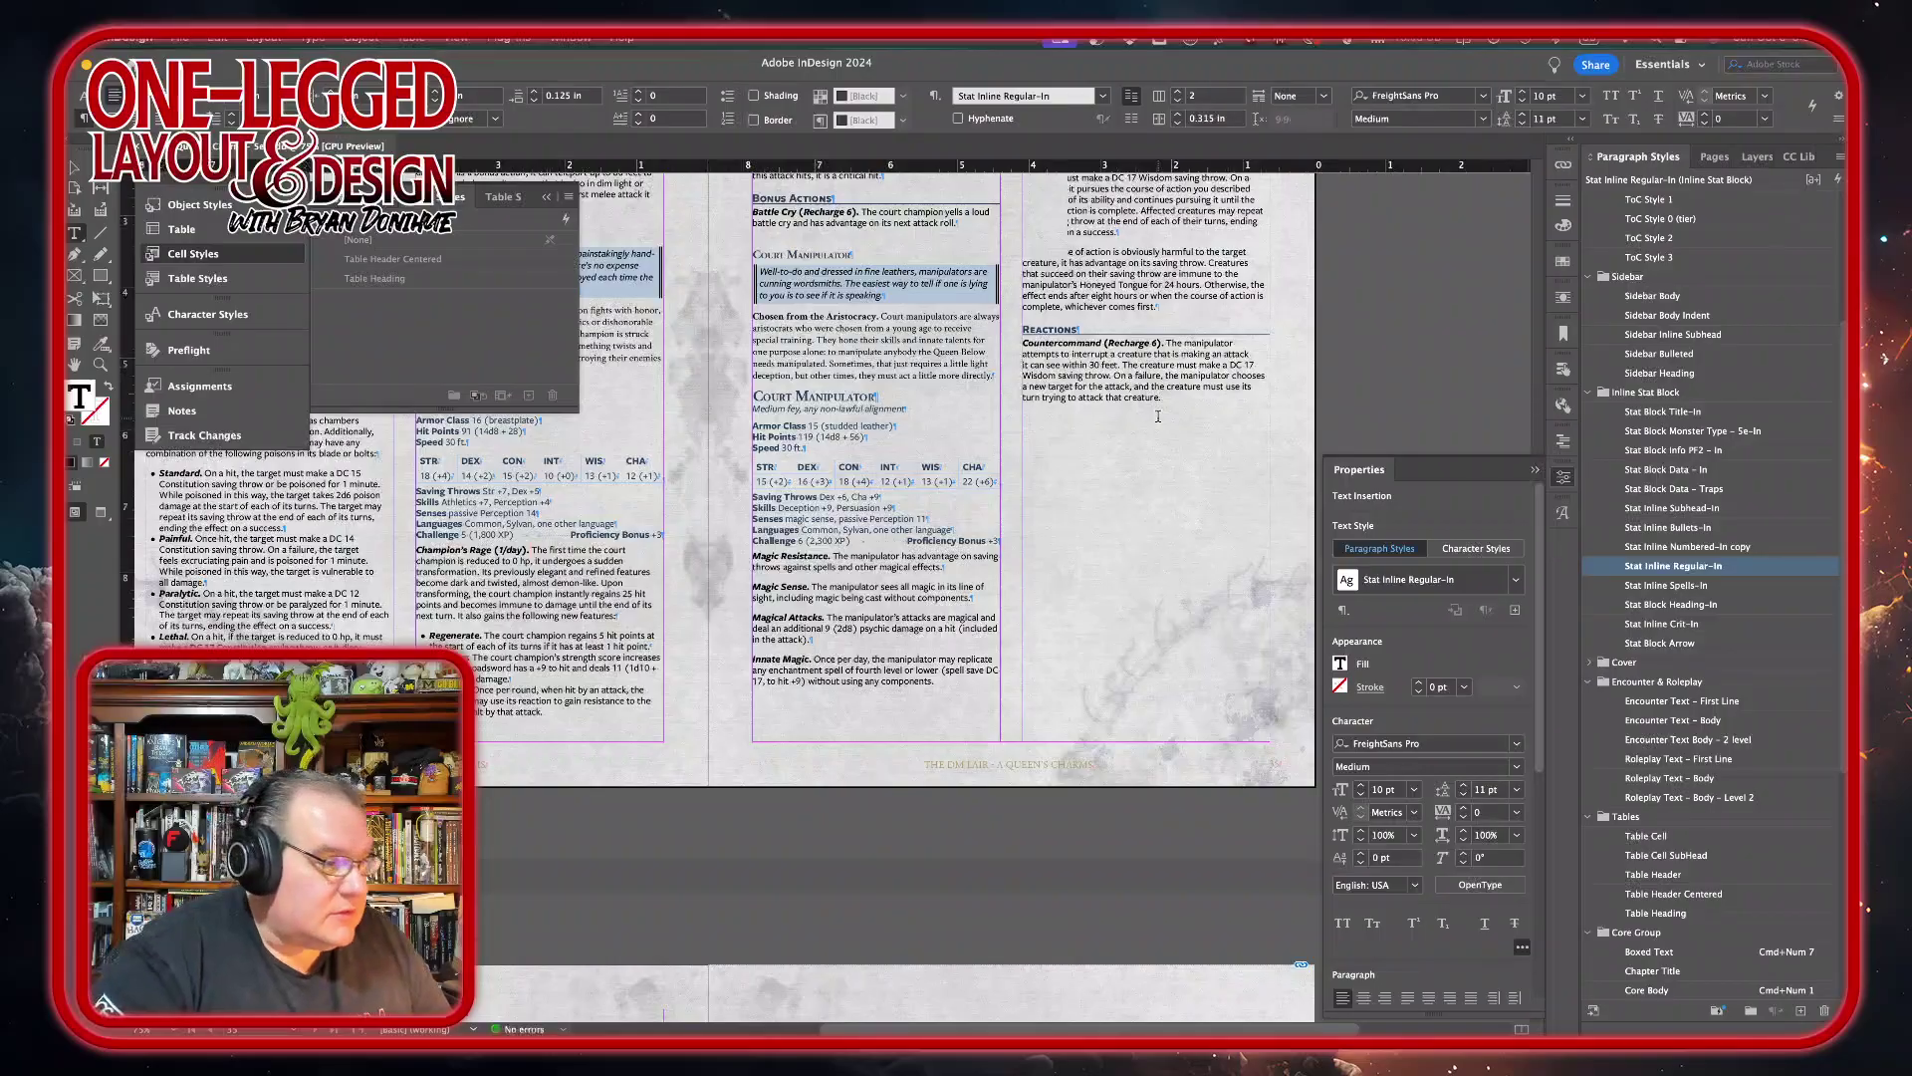
click(819, 255)
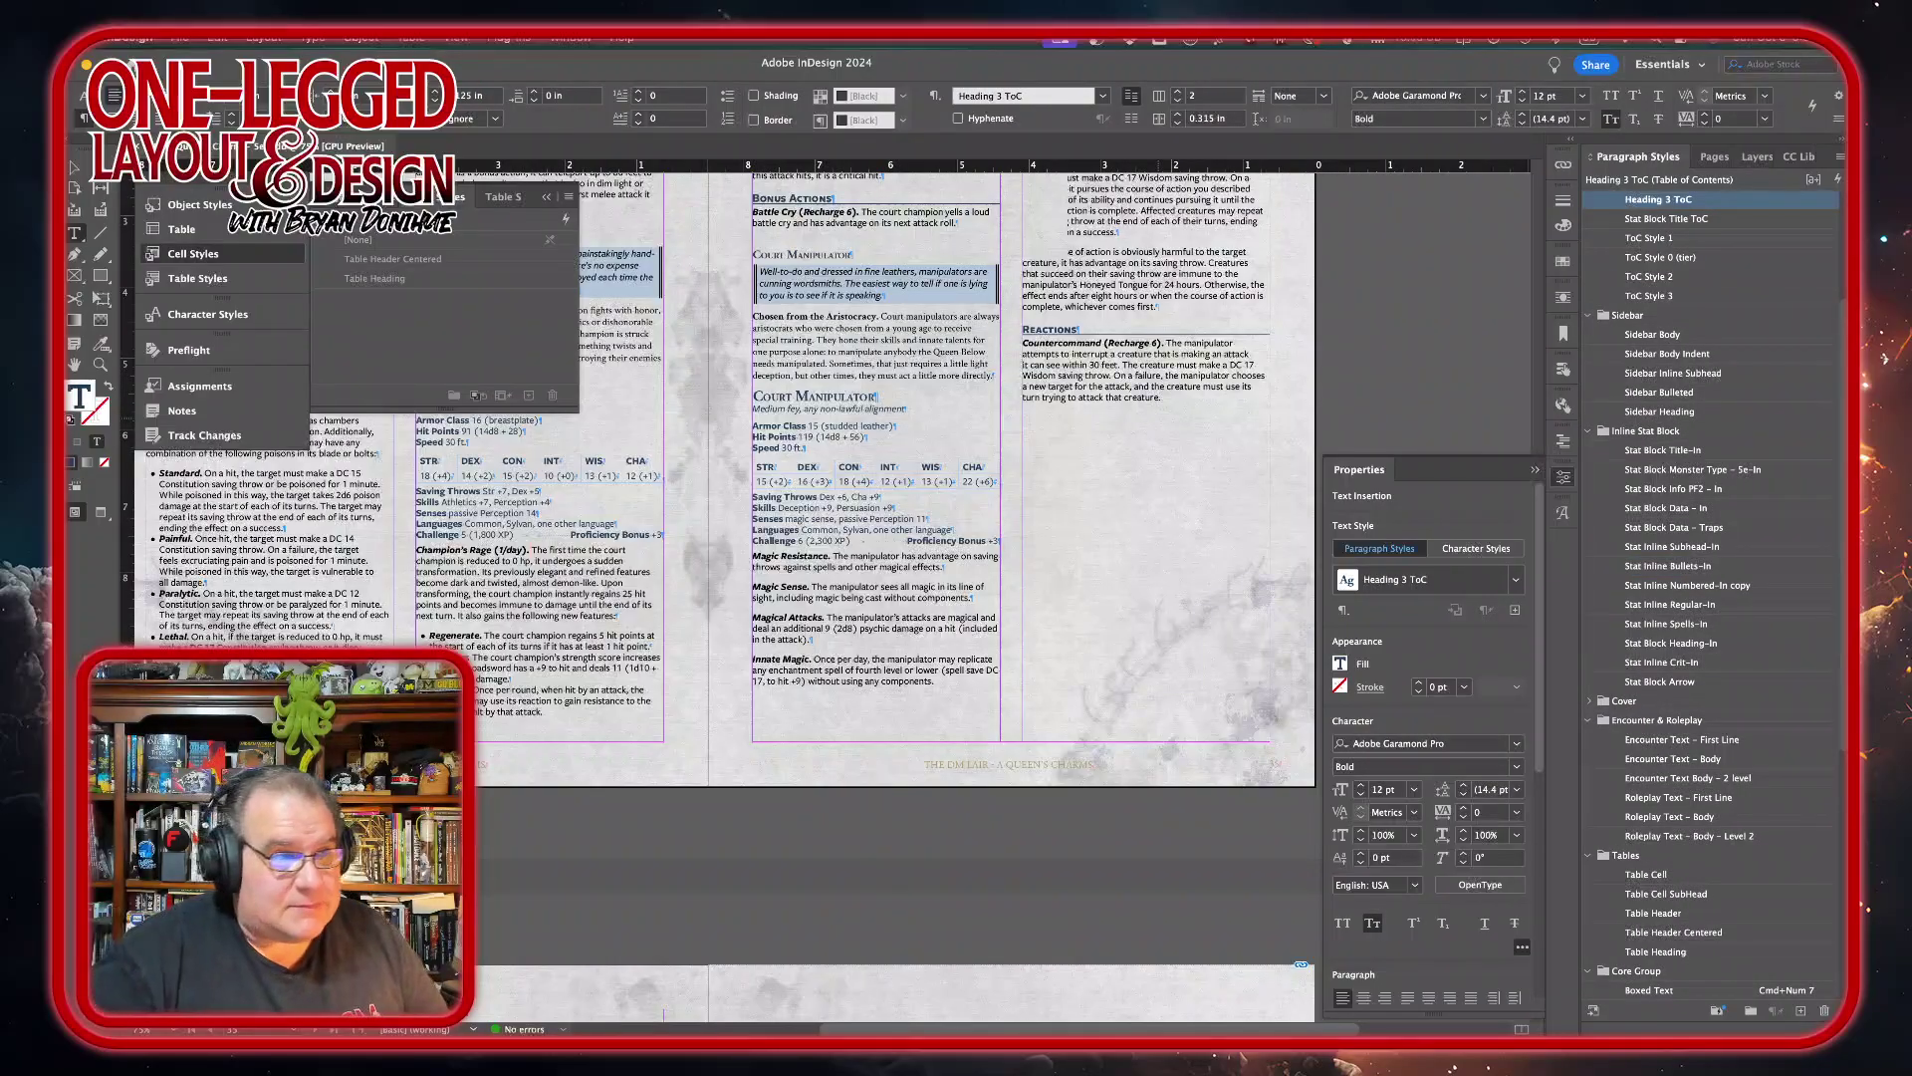
- Examine how the text flows across the Court Manipulator spread and the following Court Servant page
scroll(1048, 377, up, 3)
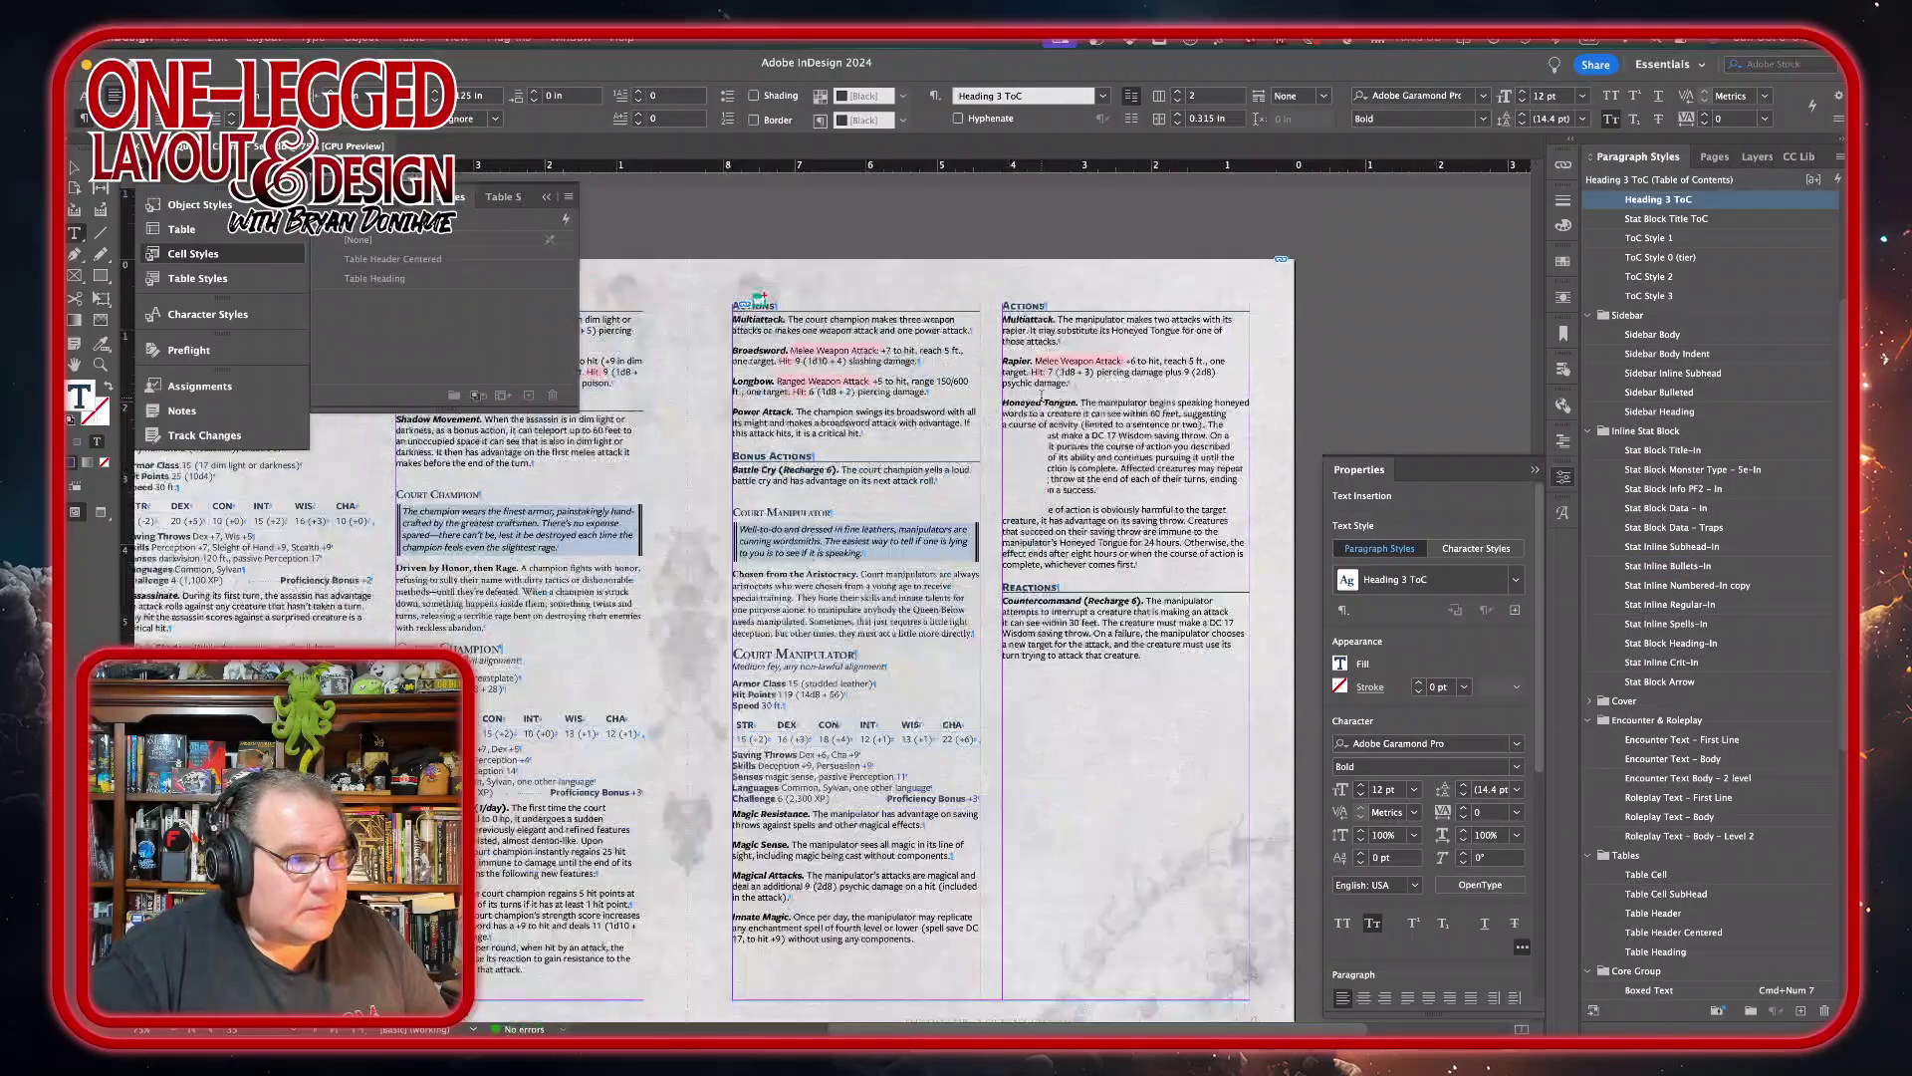
scroll(1042, 395, down, 3)
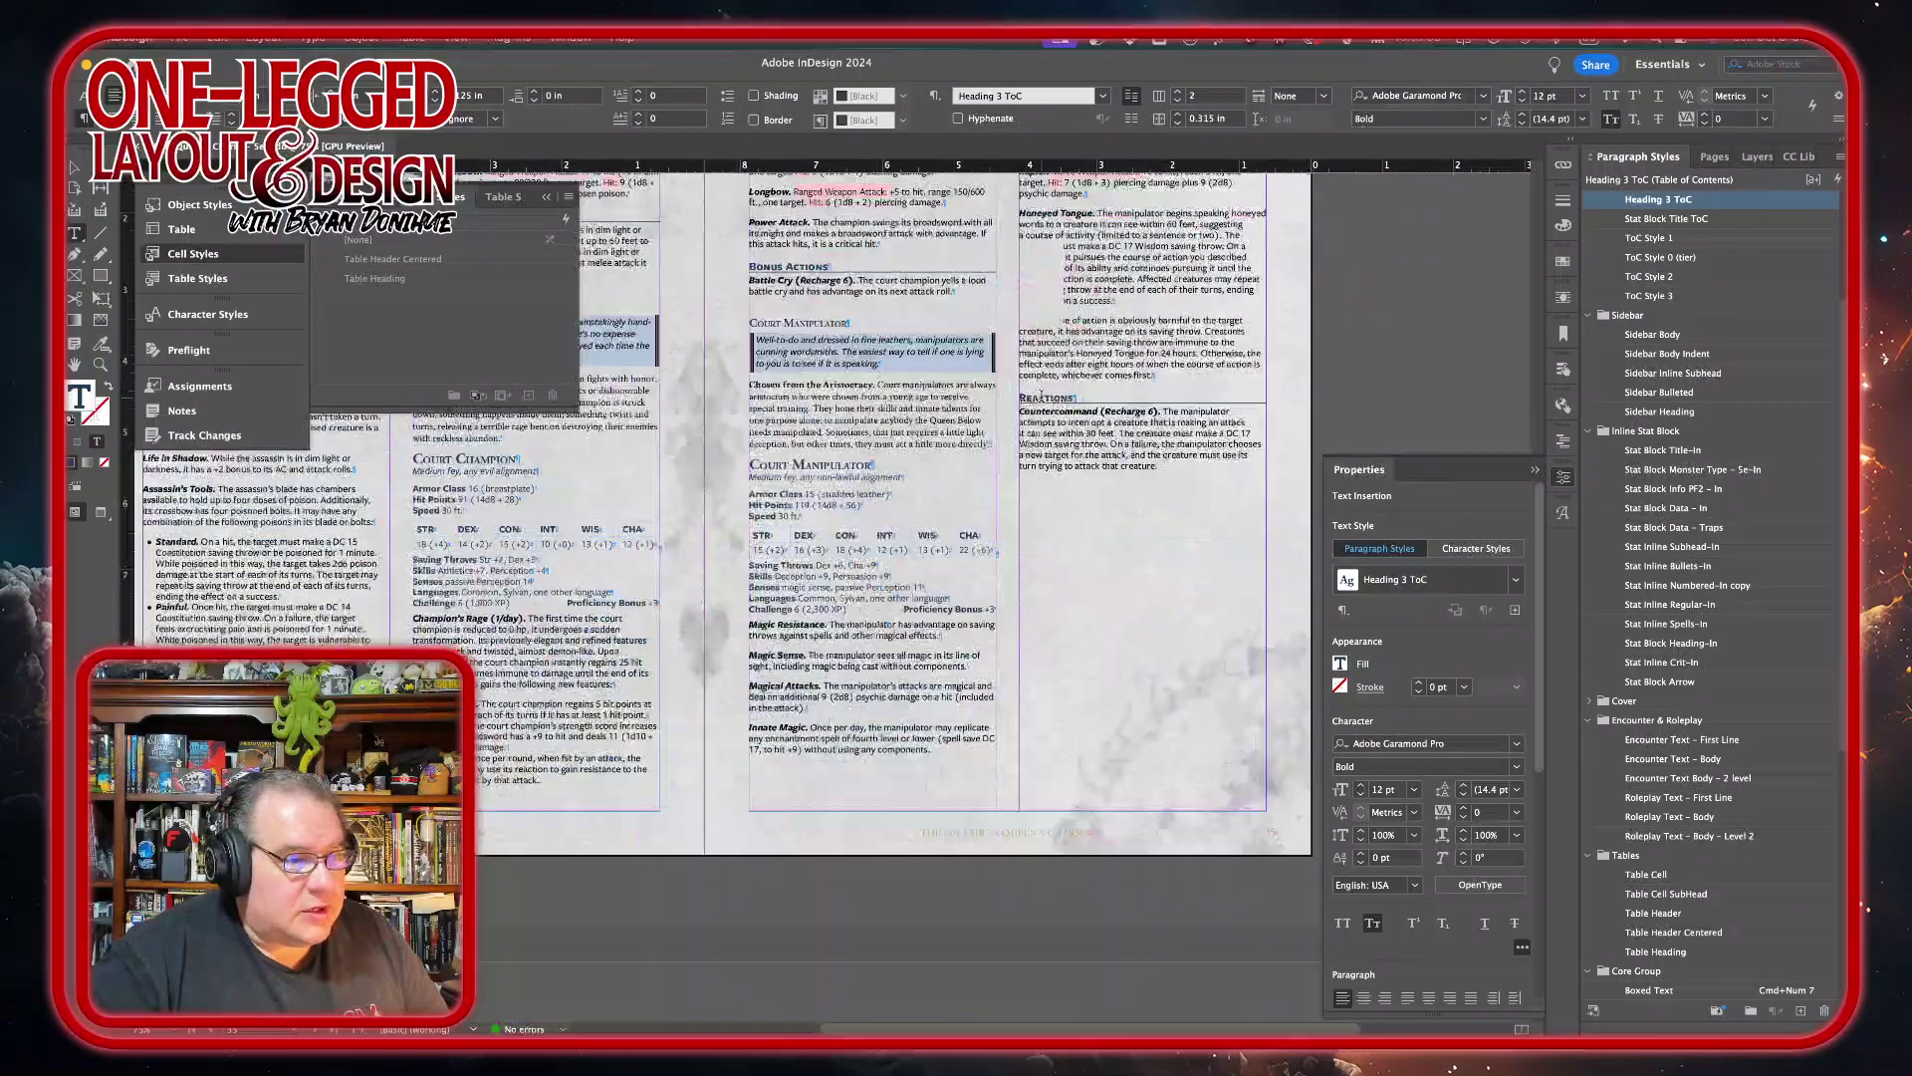
scroll(1042, 395, down, 6)
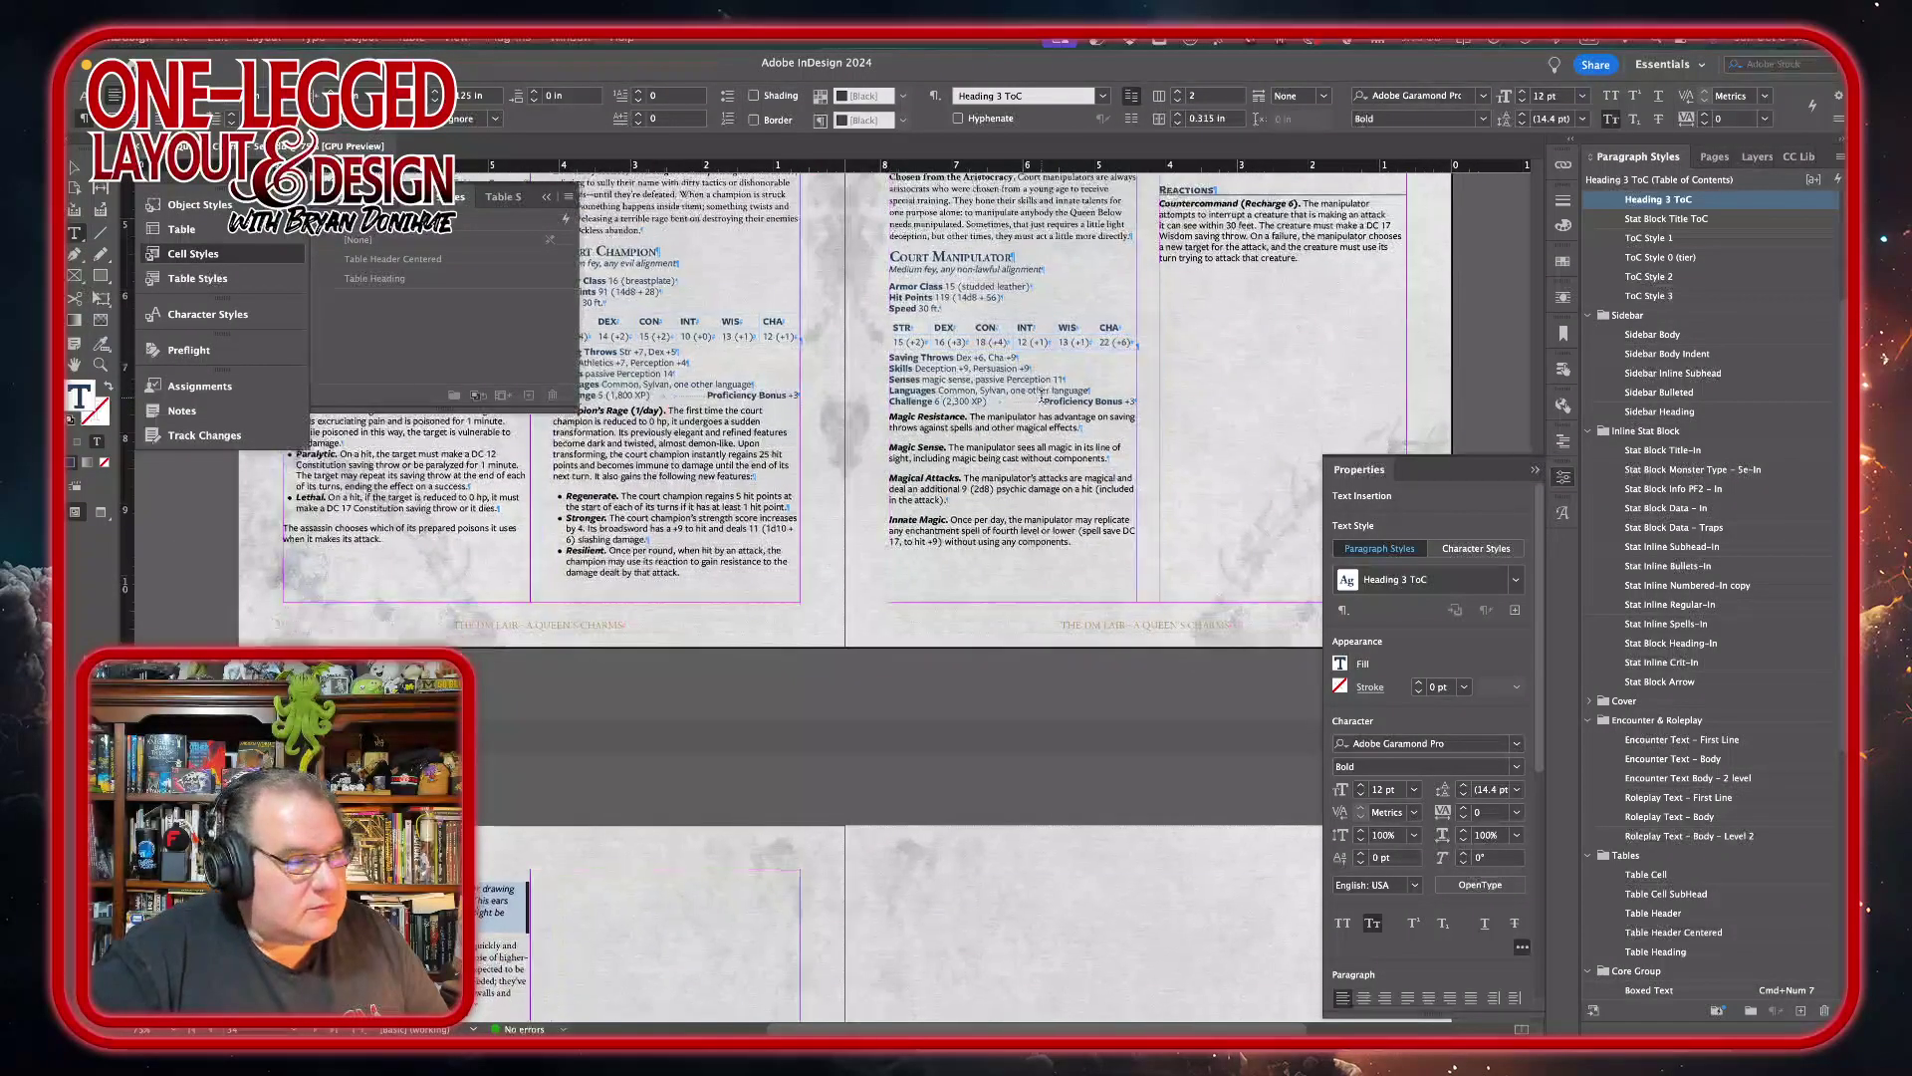
scroll(1041, 395, right, 2)
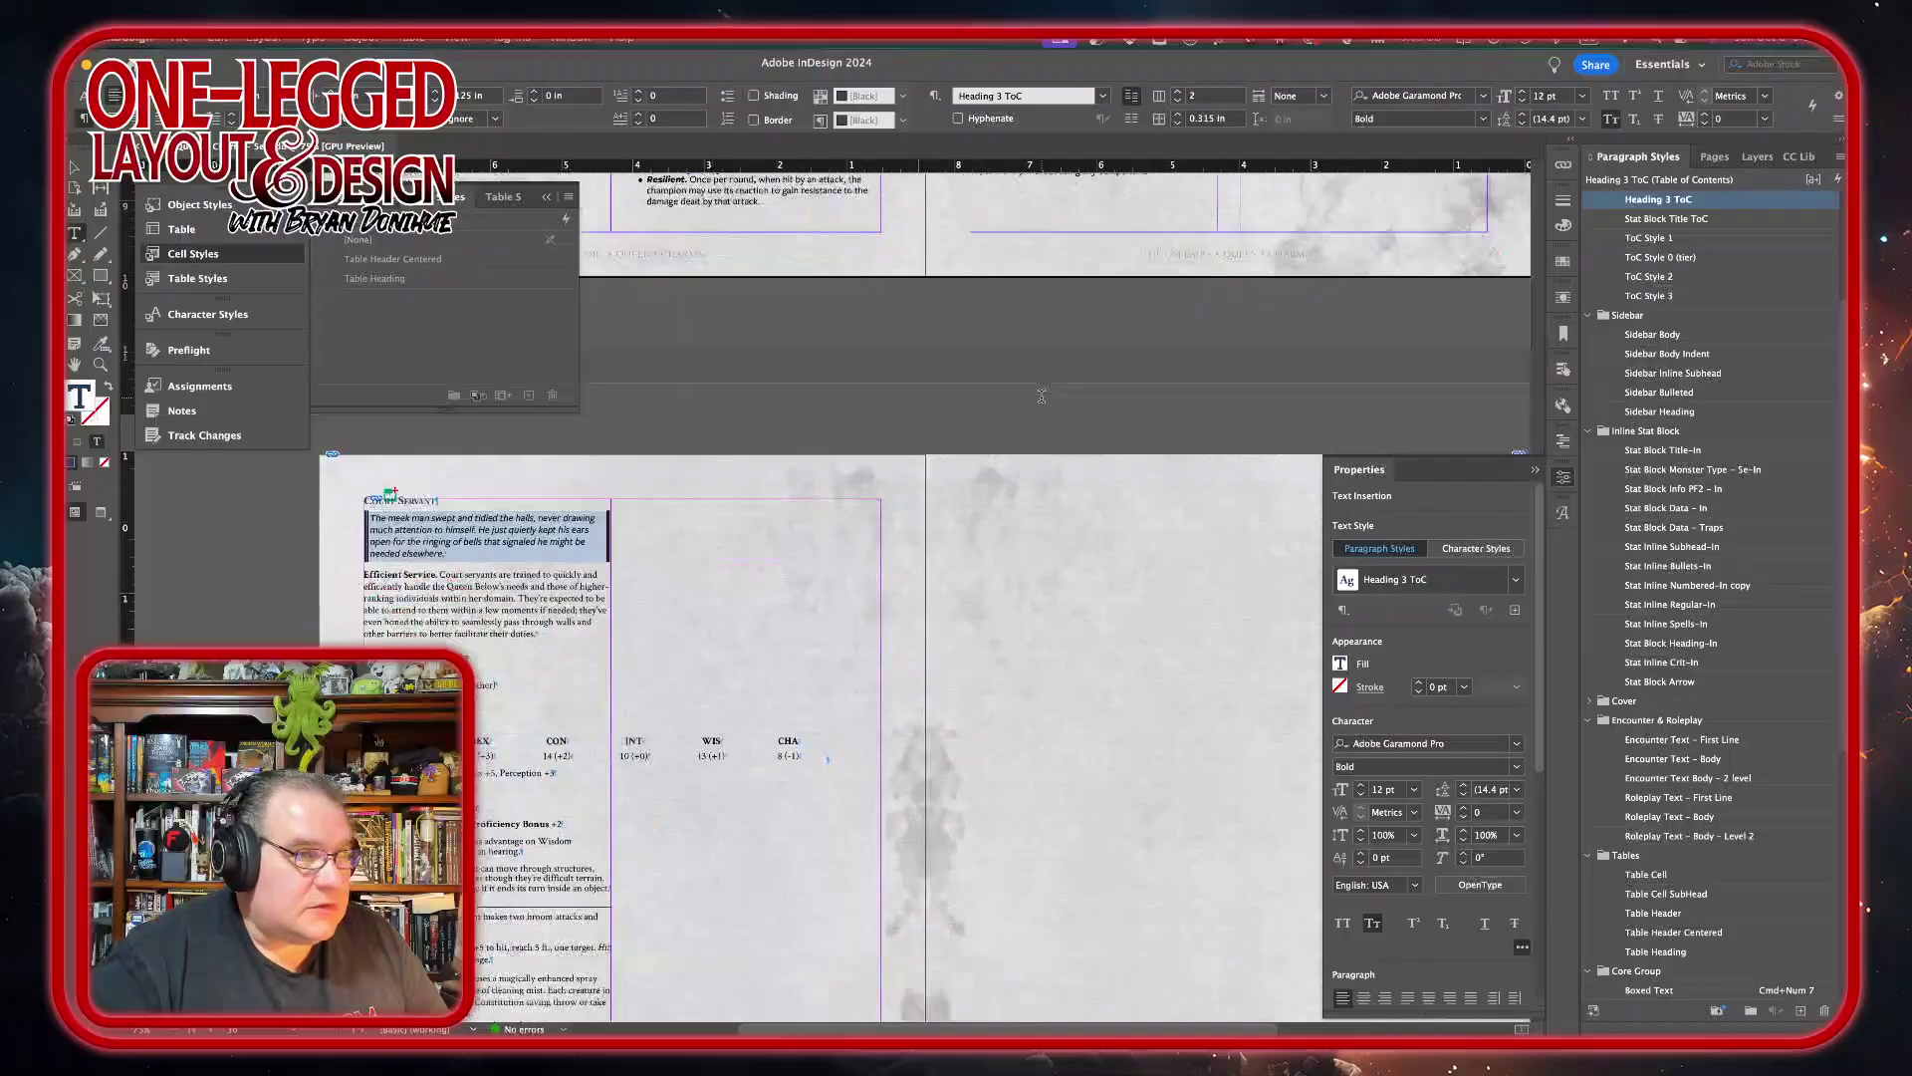
scroll(1041, 395, down, 5)
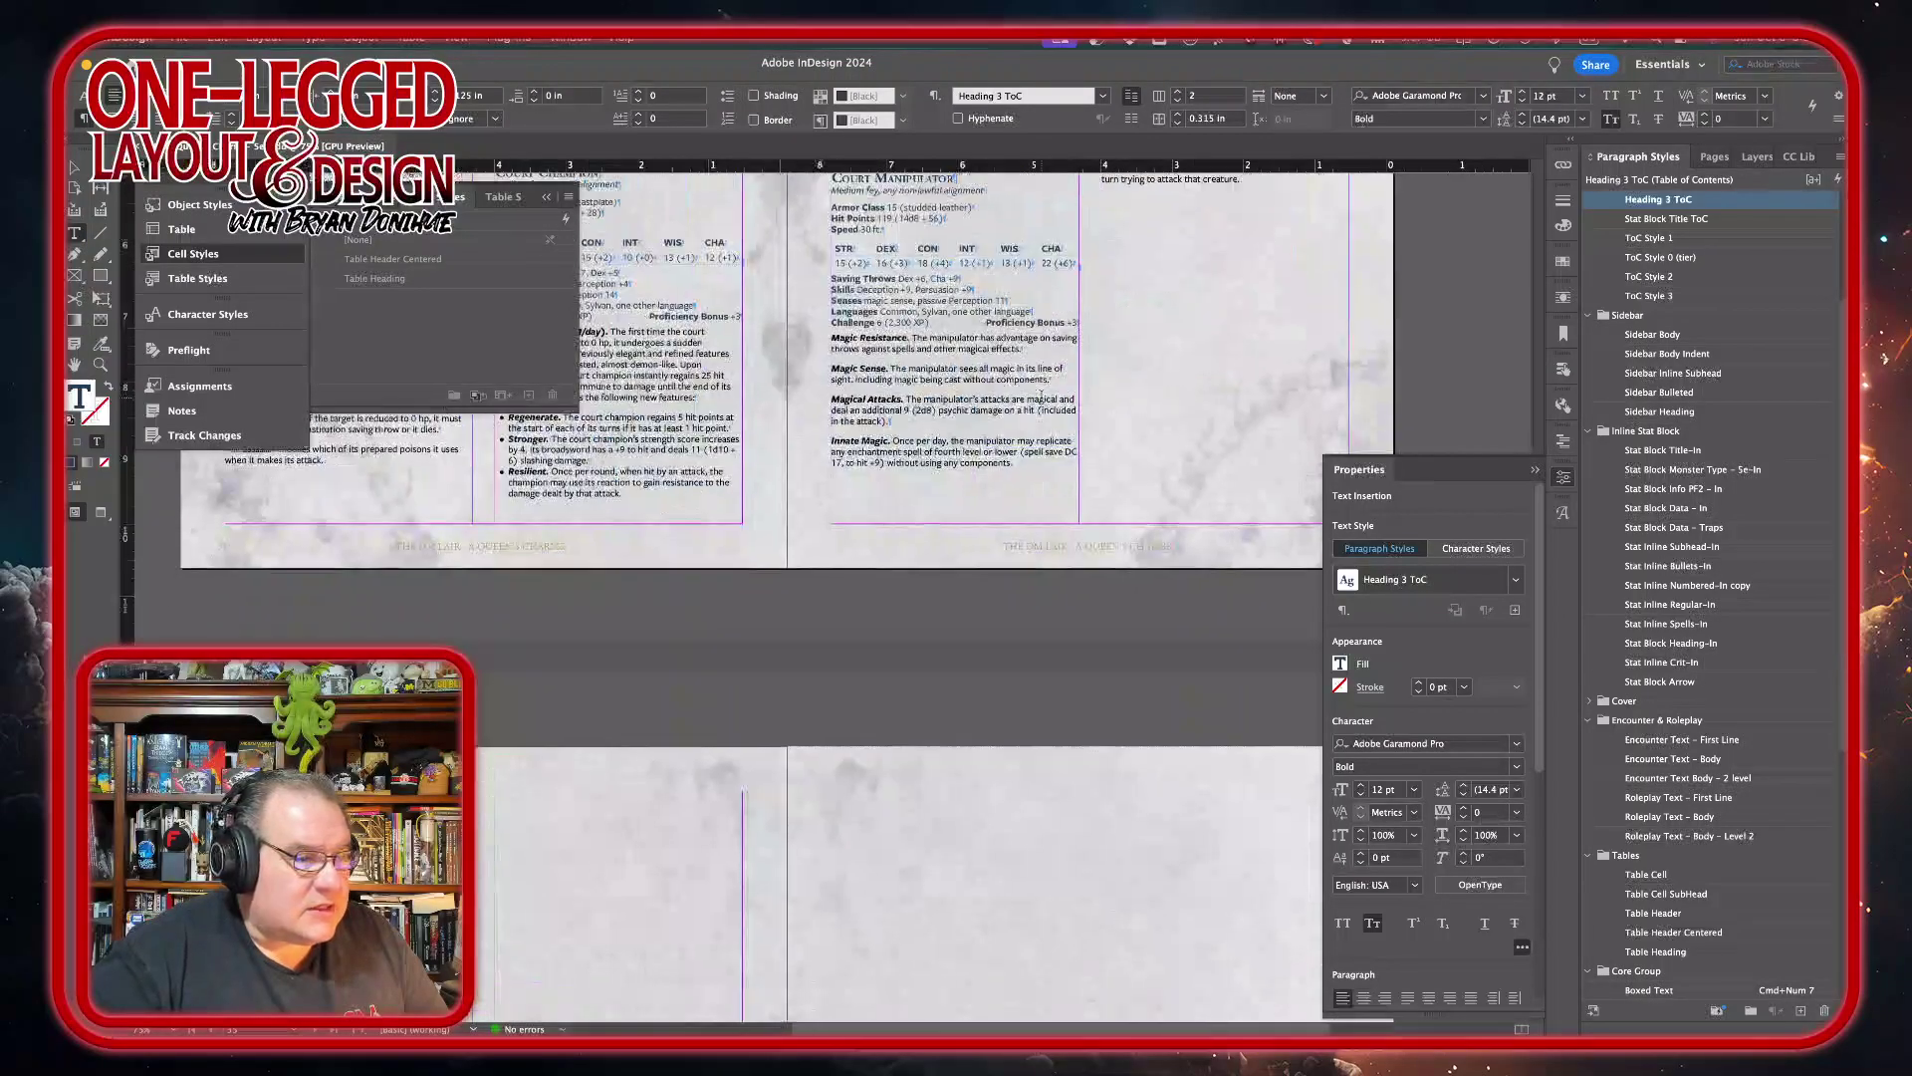
scroll(1041, 395, down, 3)
scroll(1041, 396, up, 4)
scroll(1041, 395, left, 3)
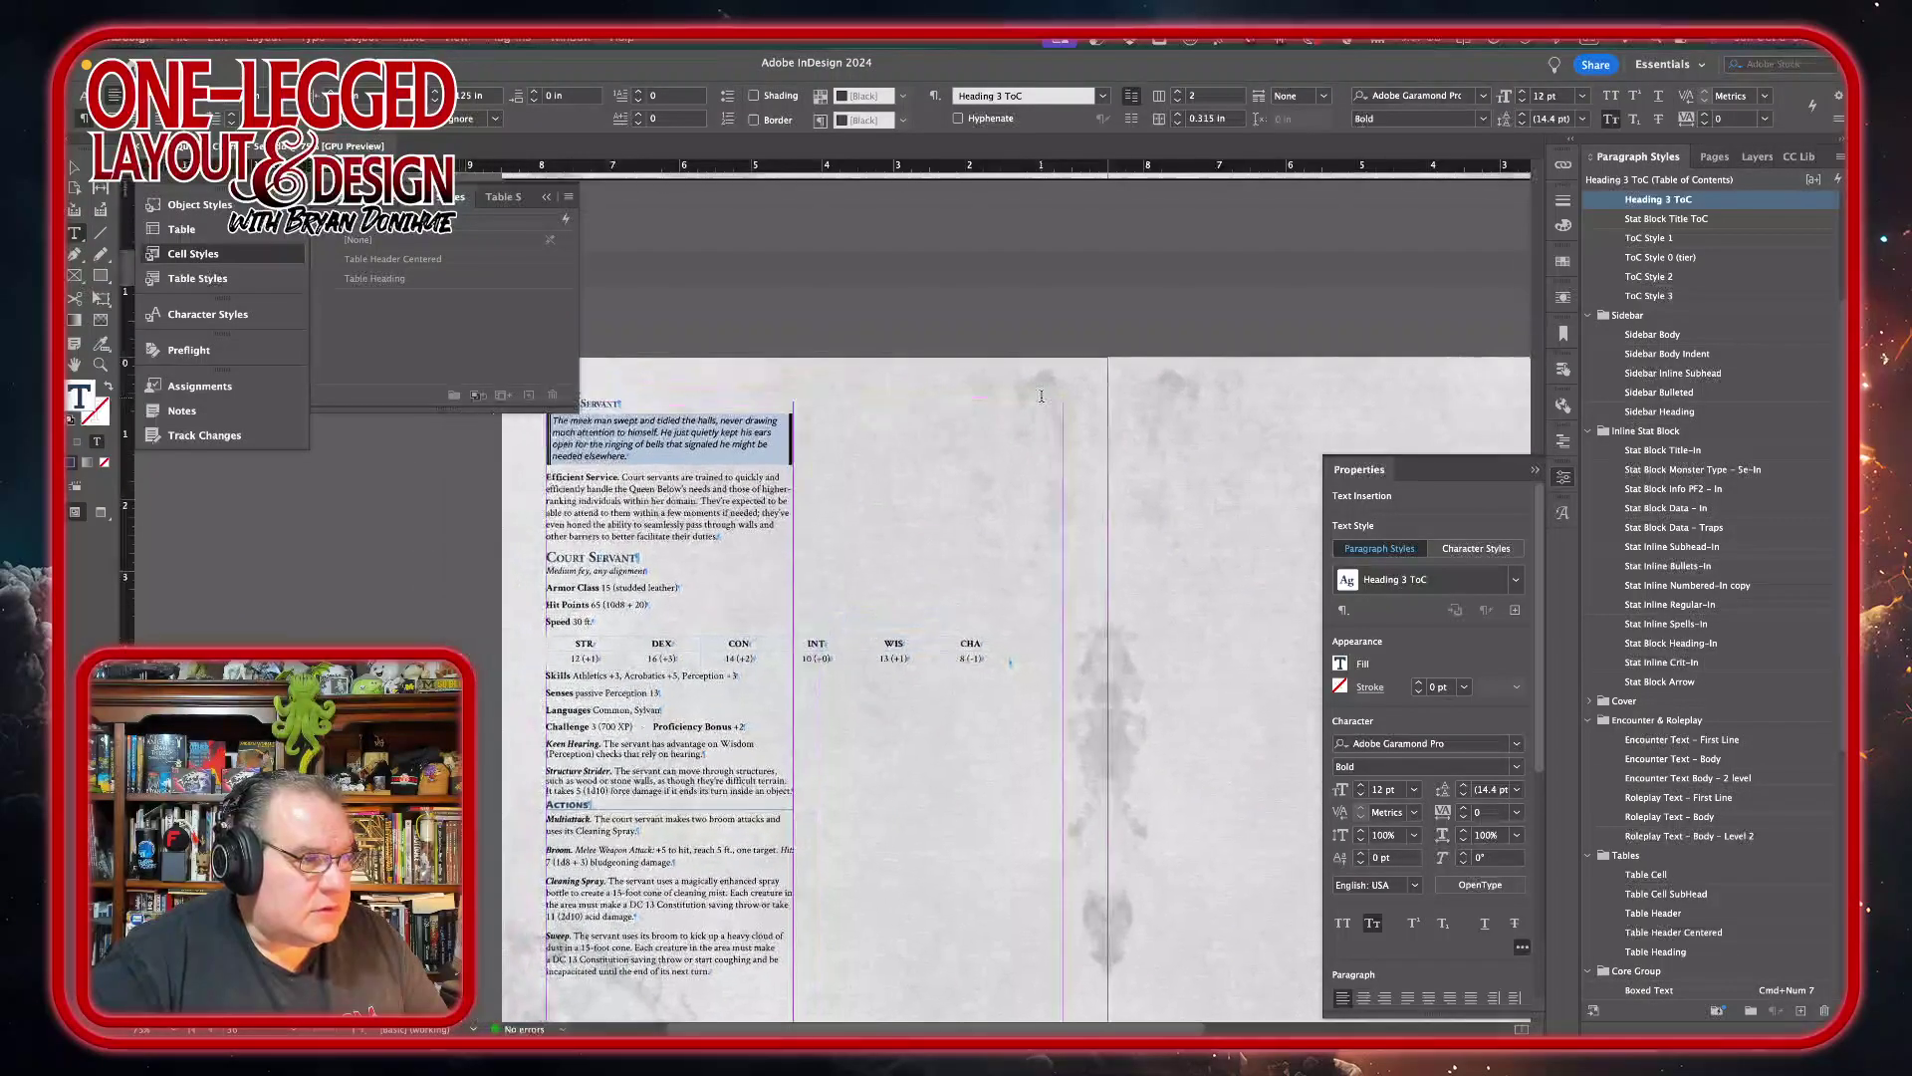
scroll(1042, 395, up, 9)
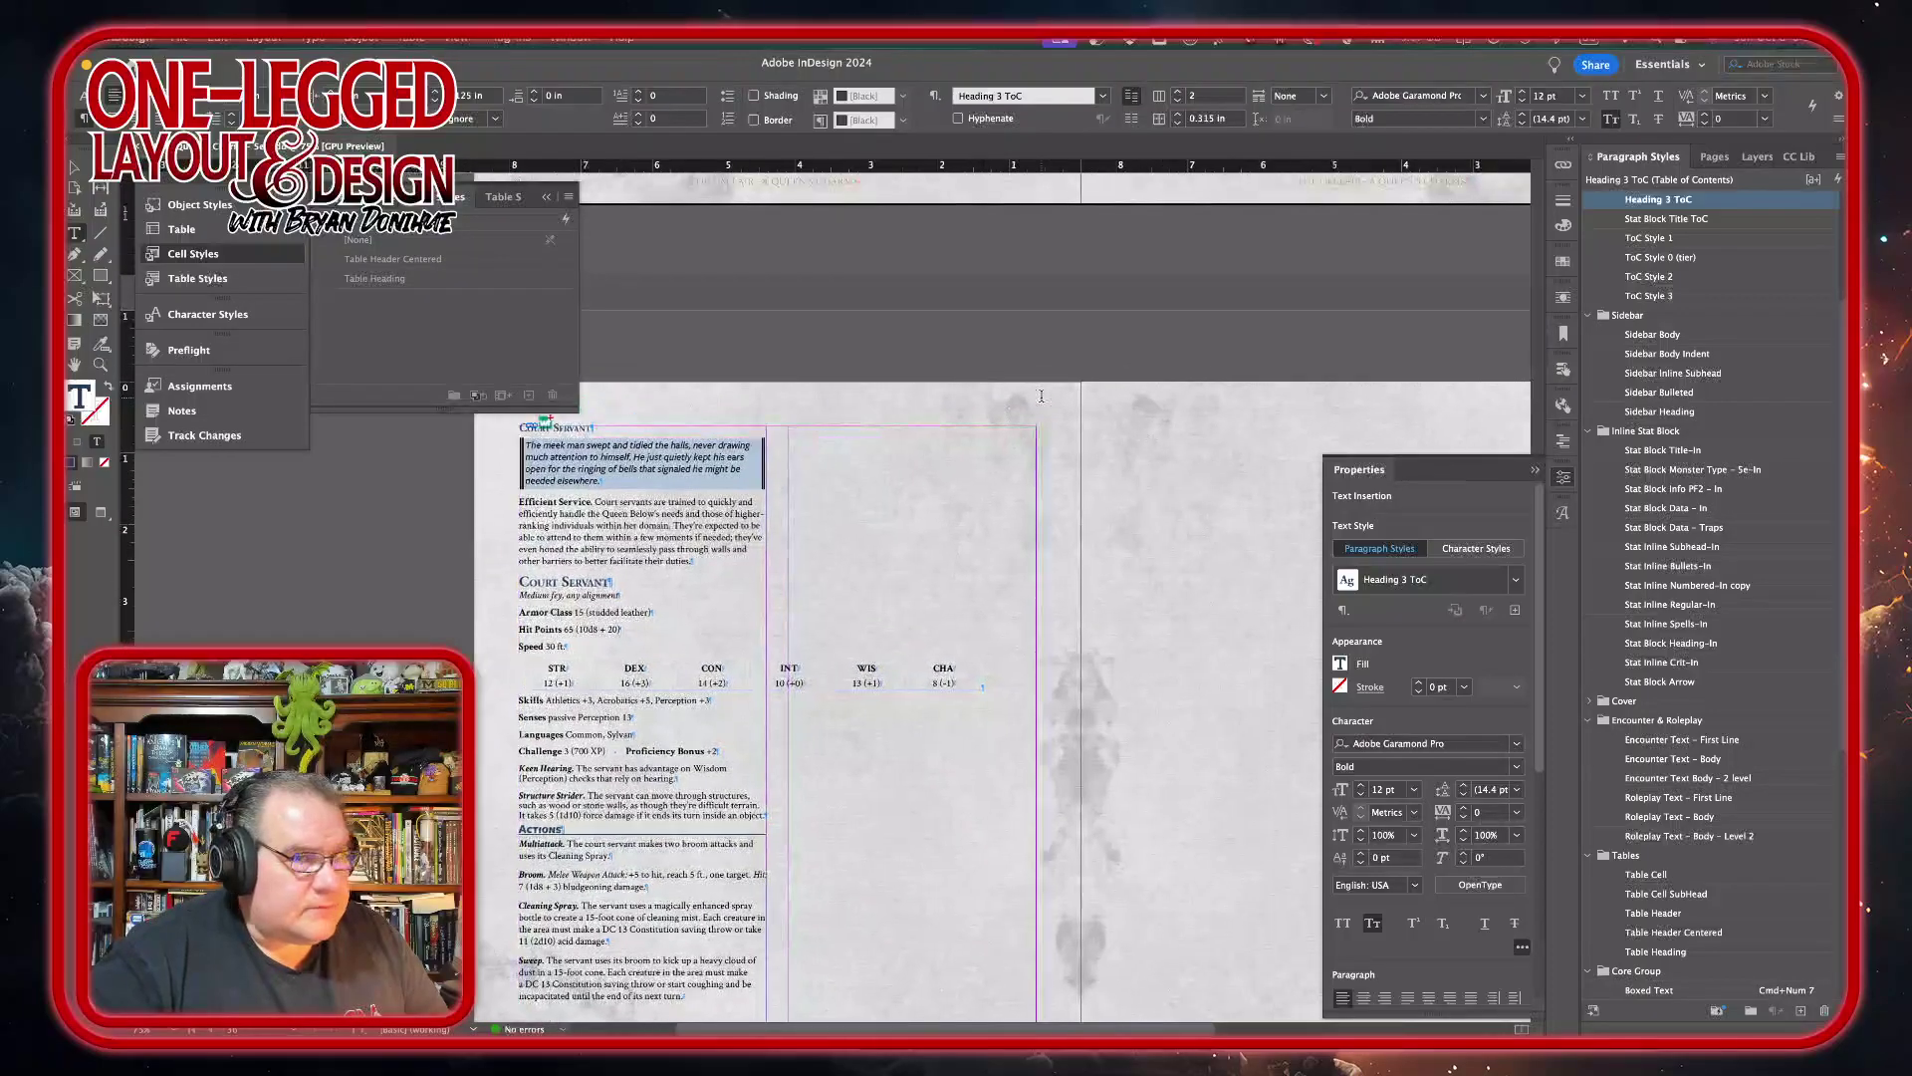
scroll(1042, 396, down, 5)
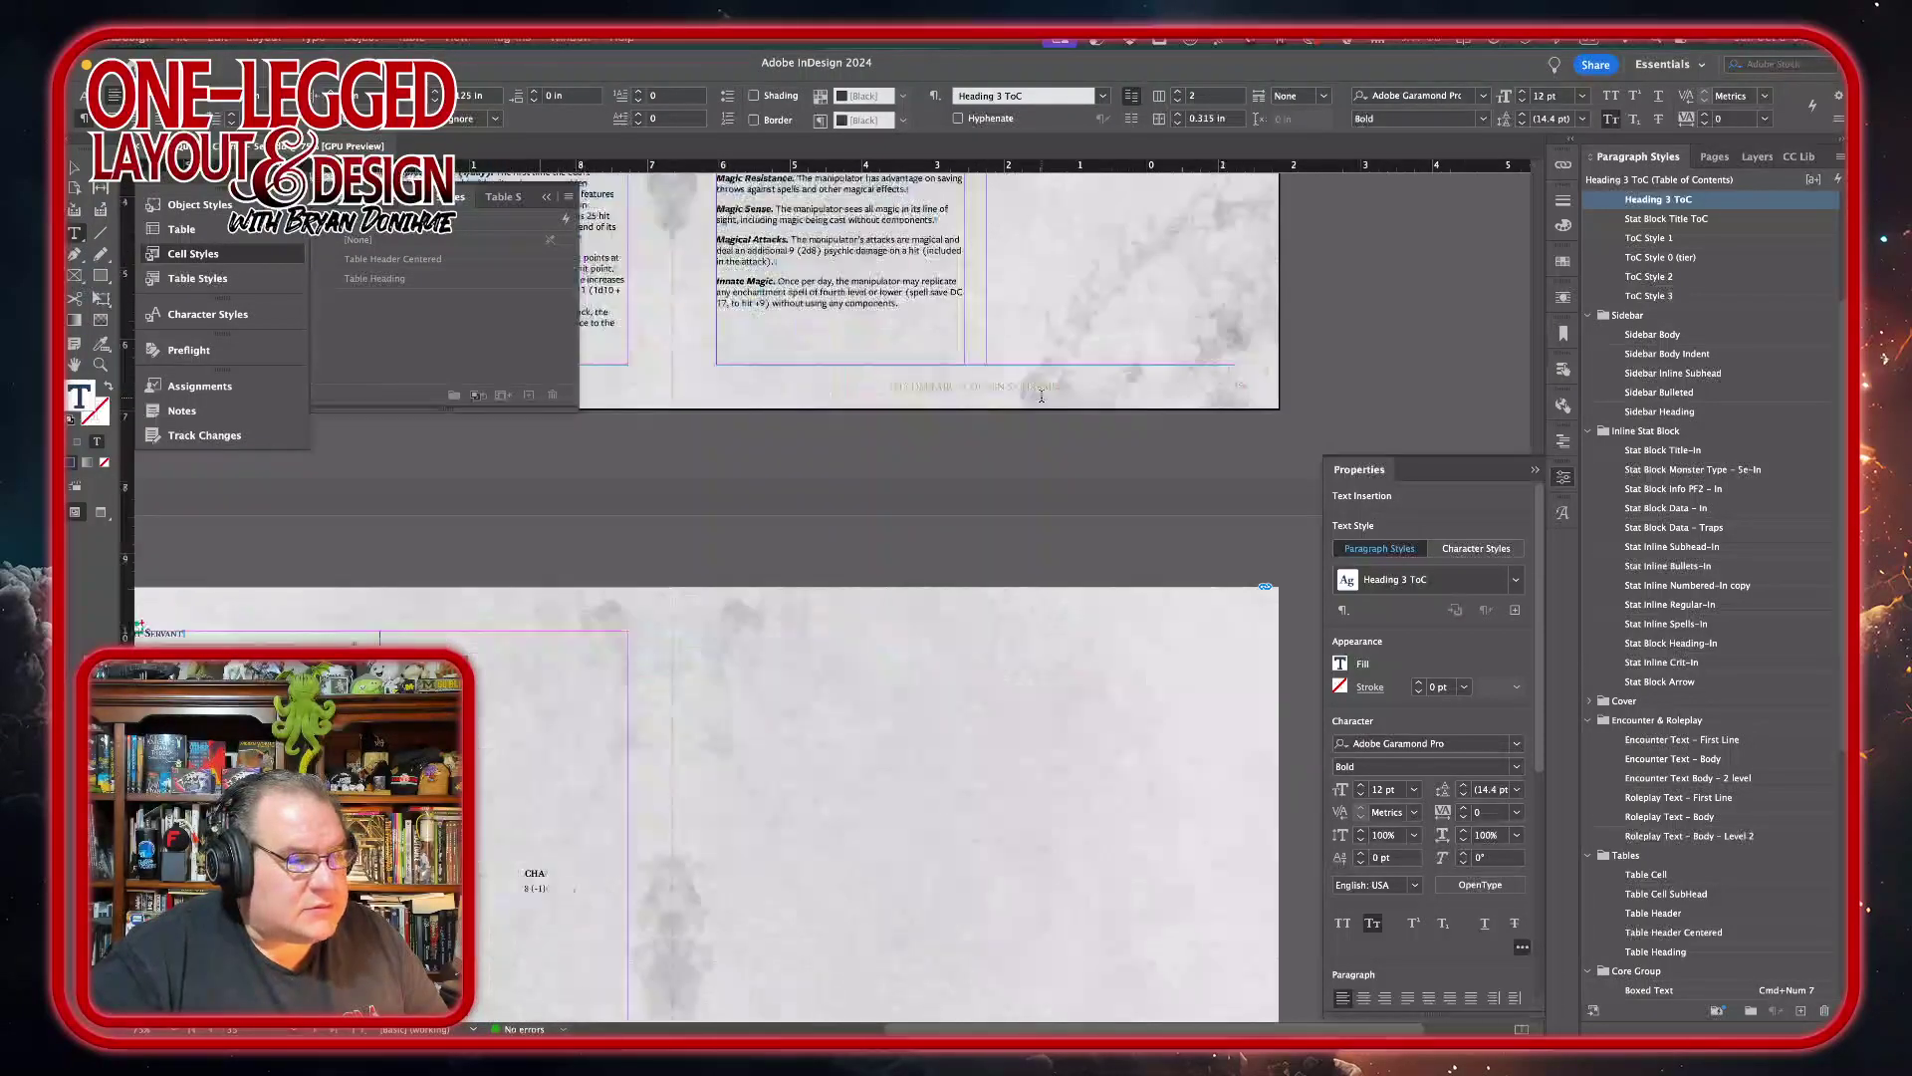
scroll(1042, 395, up, 2)
scroll(1042, 395, up, 2)
scroll(1042, 396, left, 4)
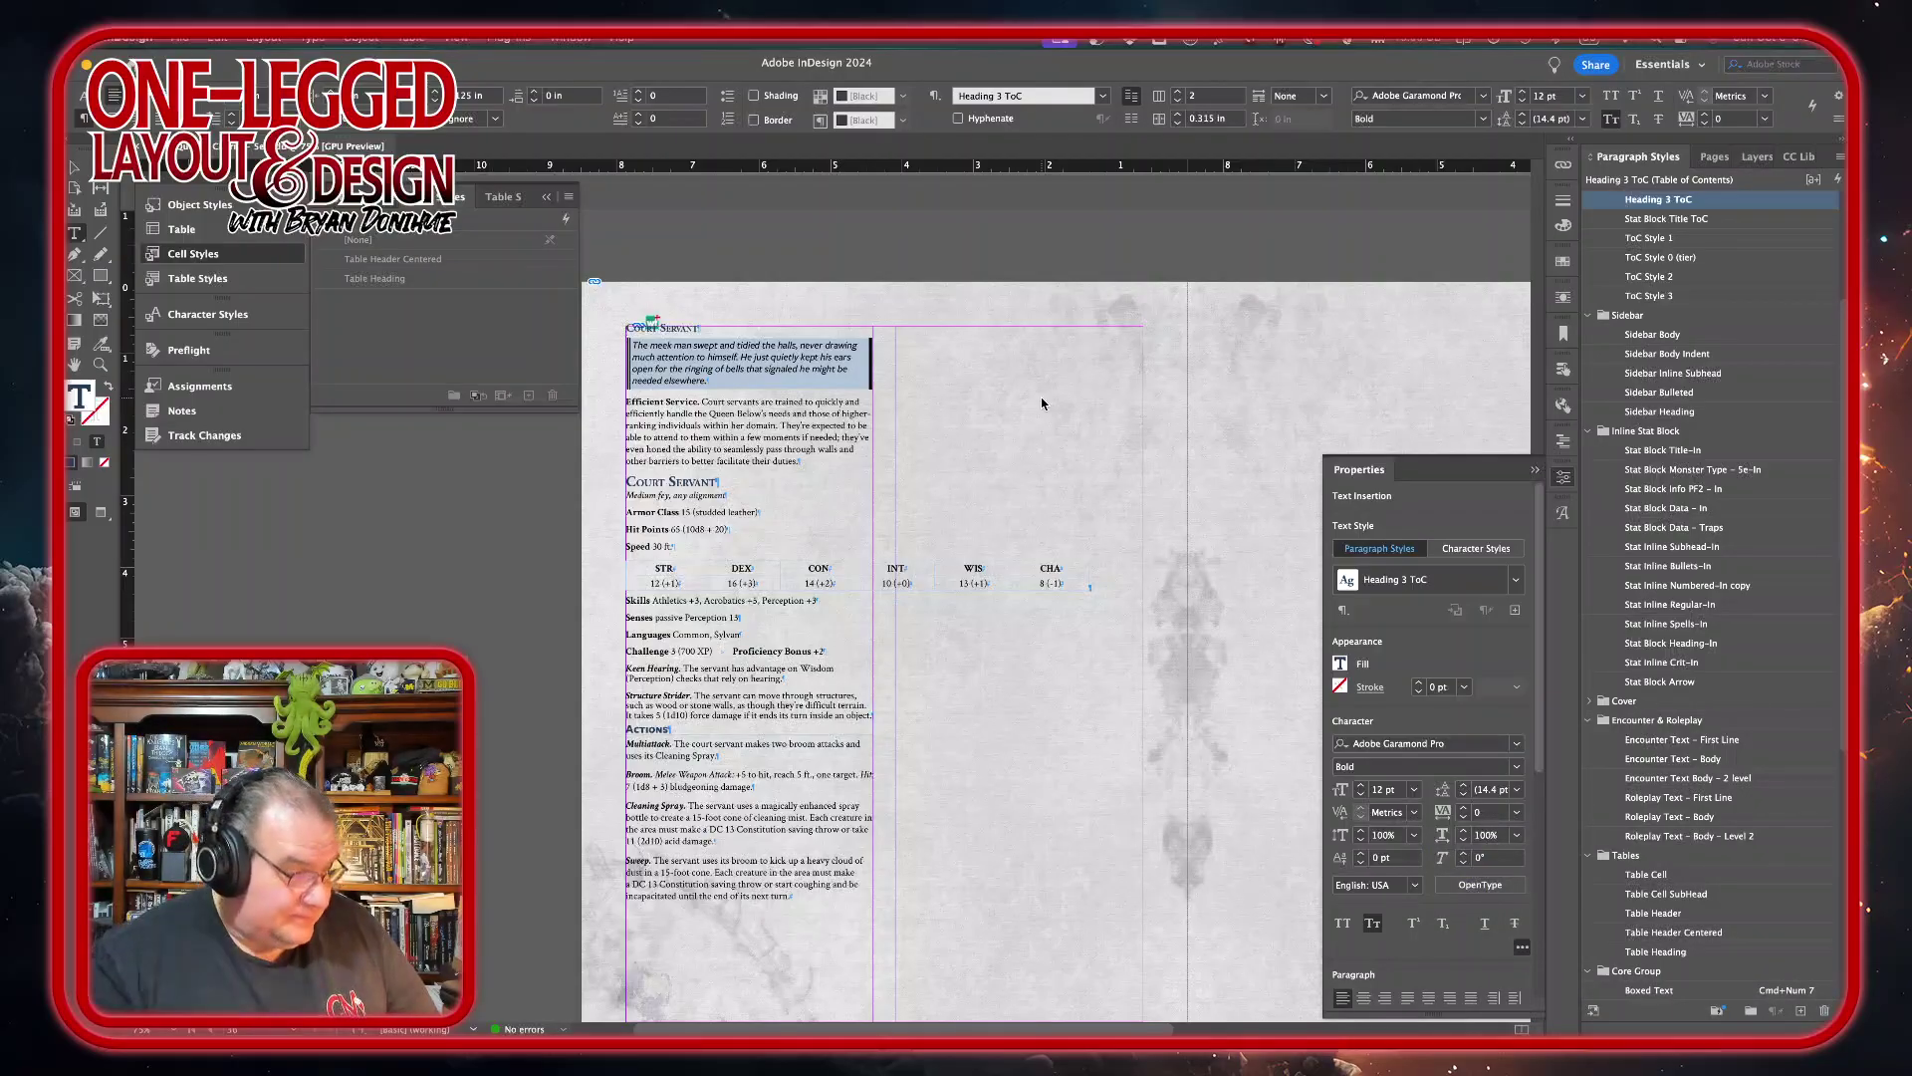
- Apply Stat Block Monster Type – Se-In to the Court Servant's "Medium fey, any alignment" line and set its font style to Medium Italic
triple_click(676, 495)
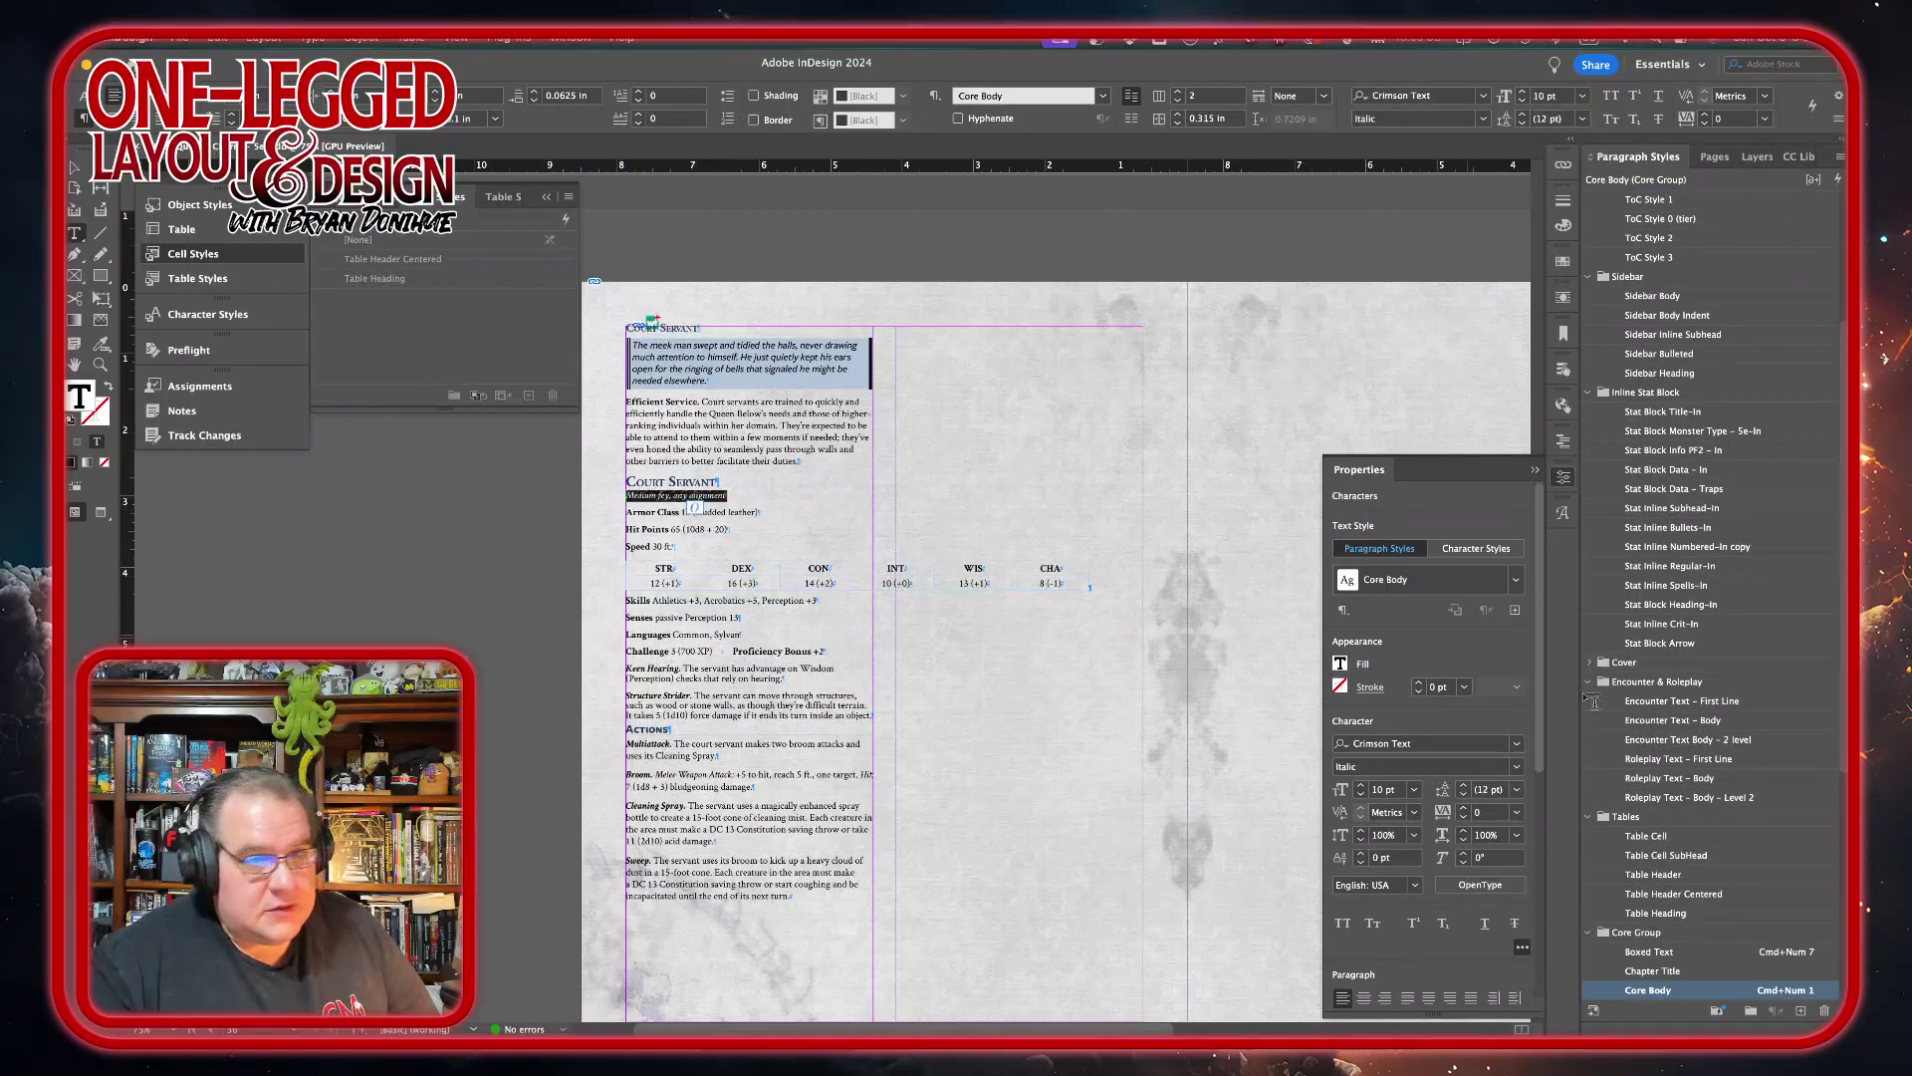
click(1745, 435)
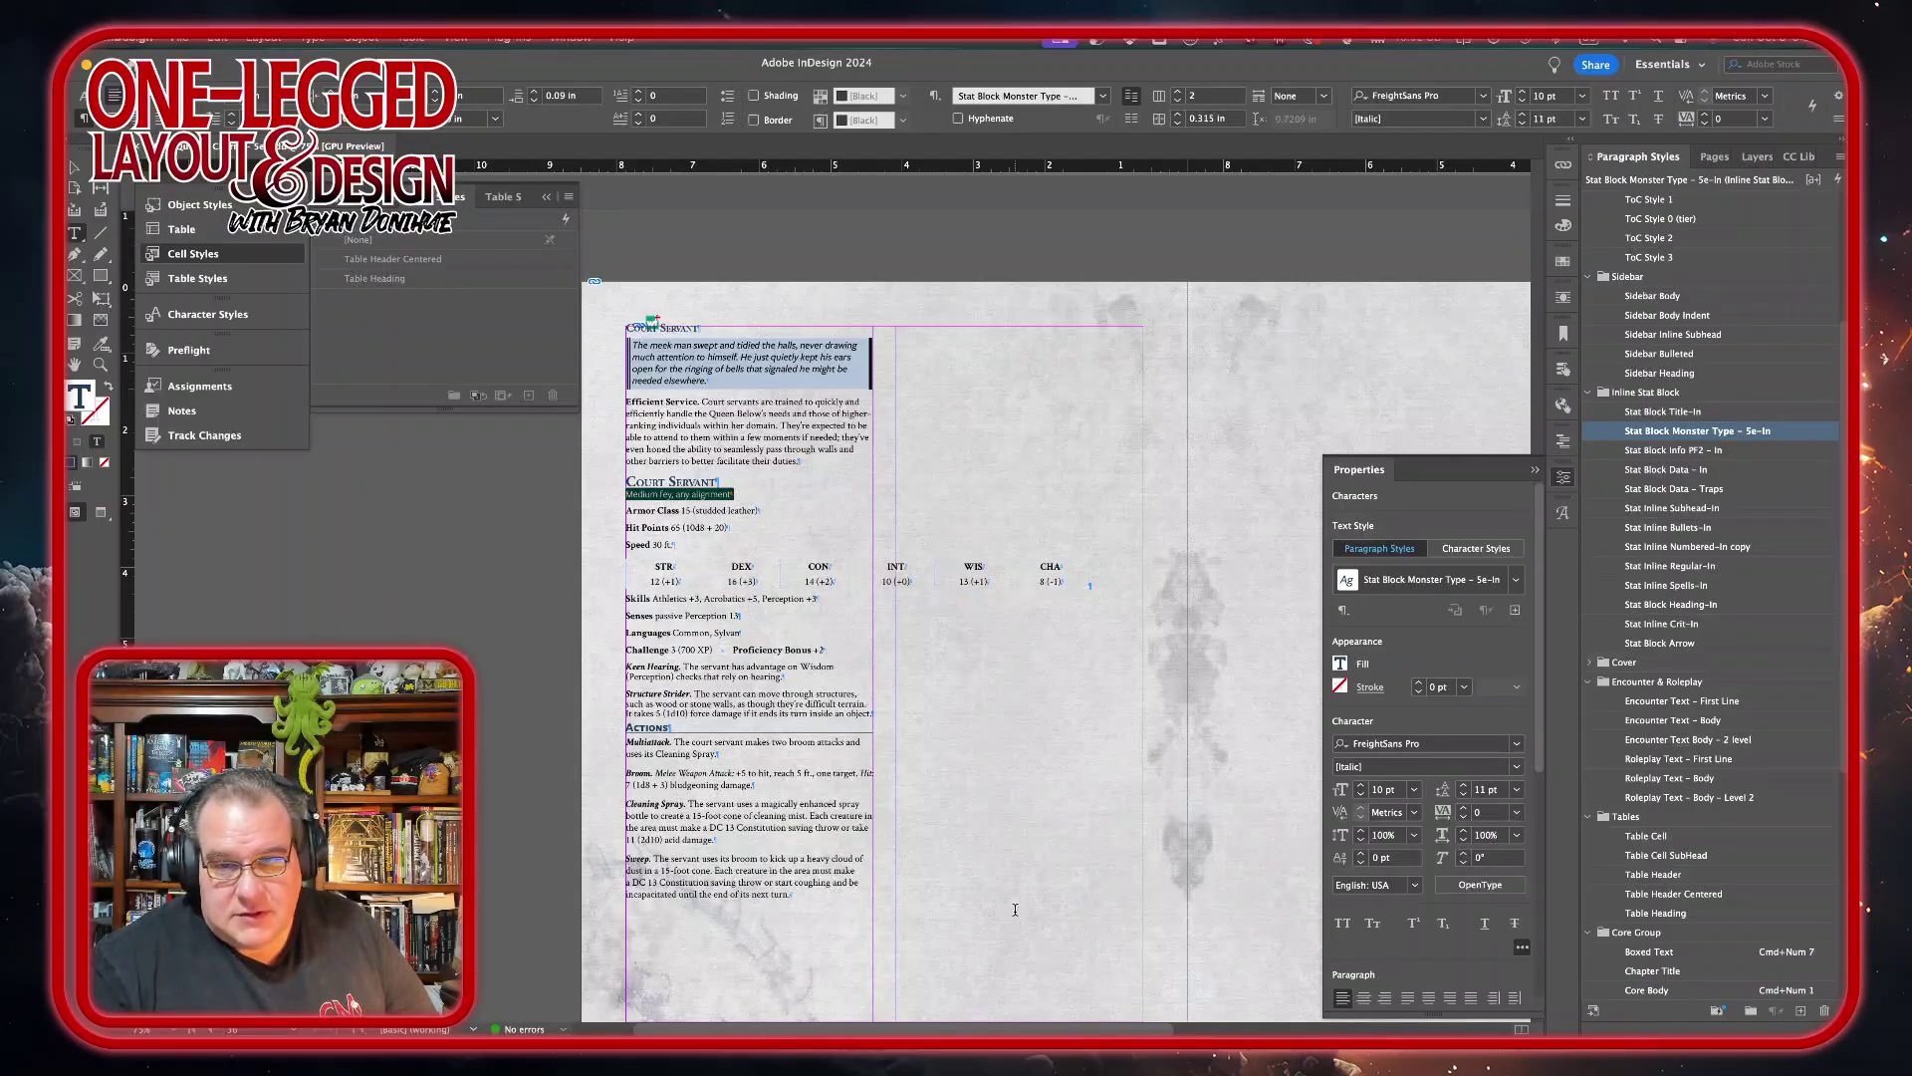
click(1516, 766)
click(1414, 875)
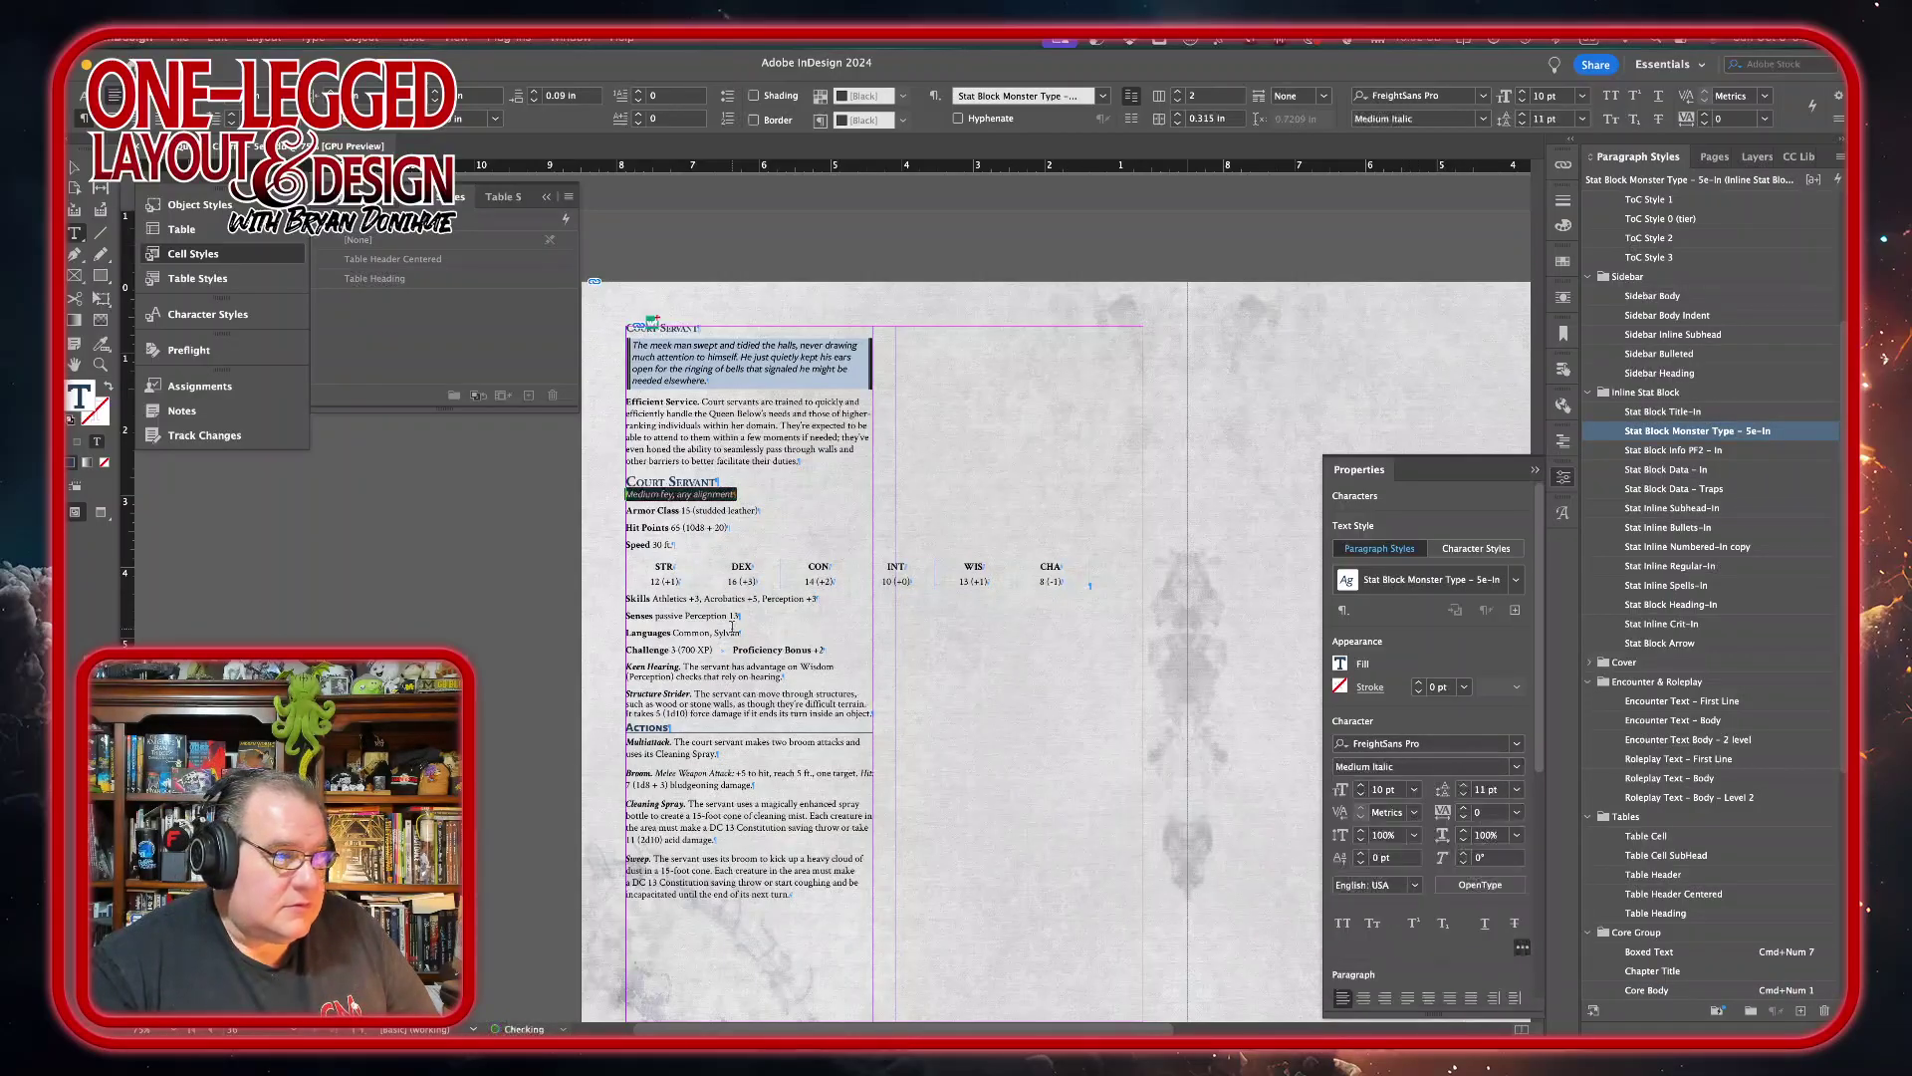
- Apply Stat Block Data – In to the Court Servant's Armor Class, Hit Points and Speed lines and to its ability score table
drag(646, 510, 631, 545)
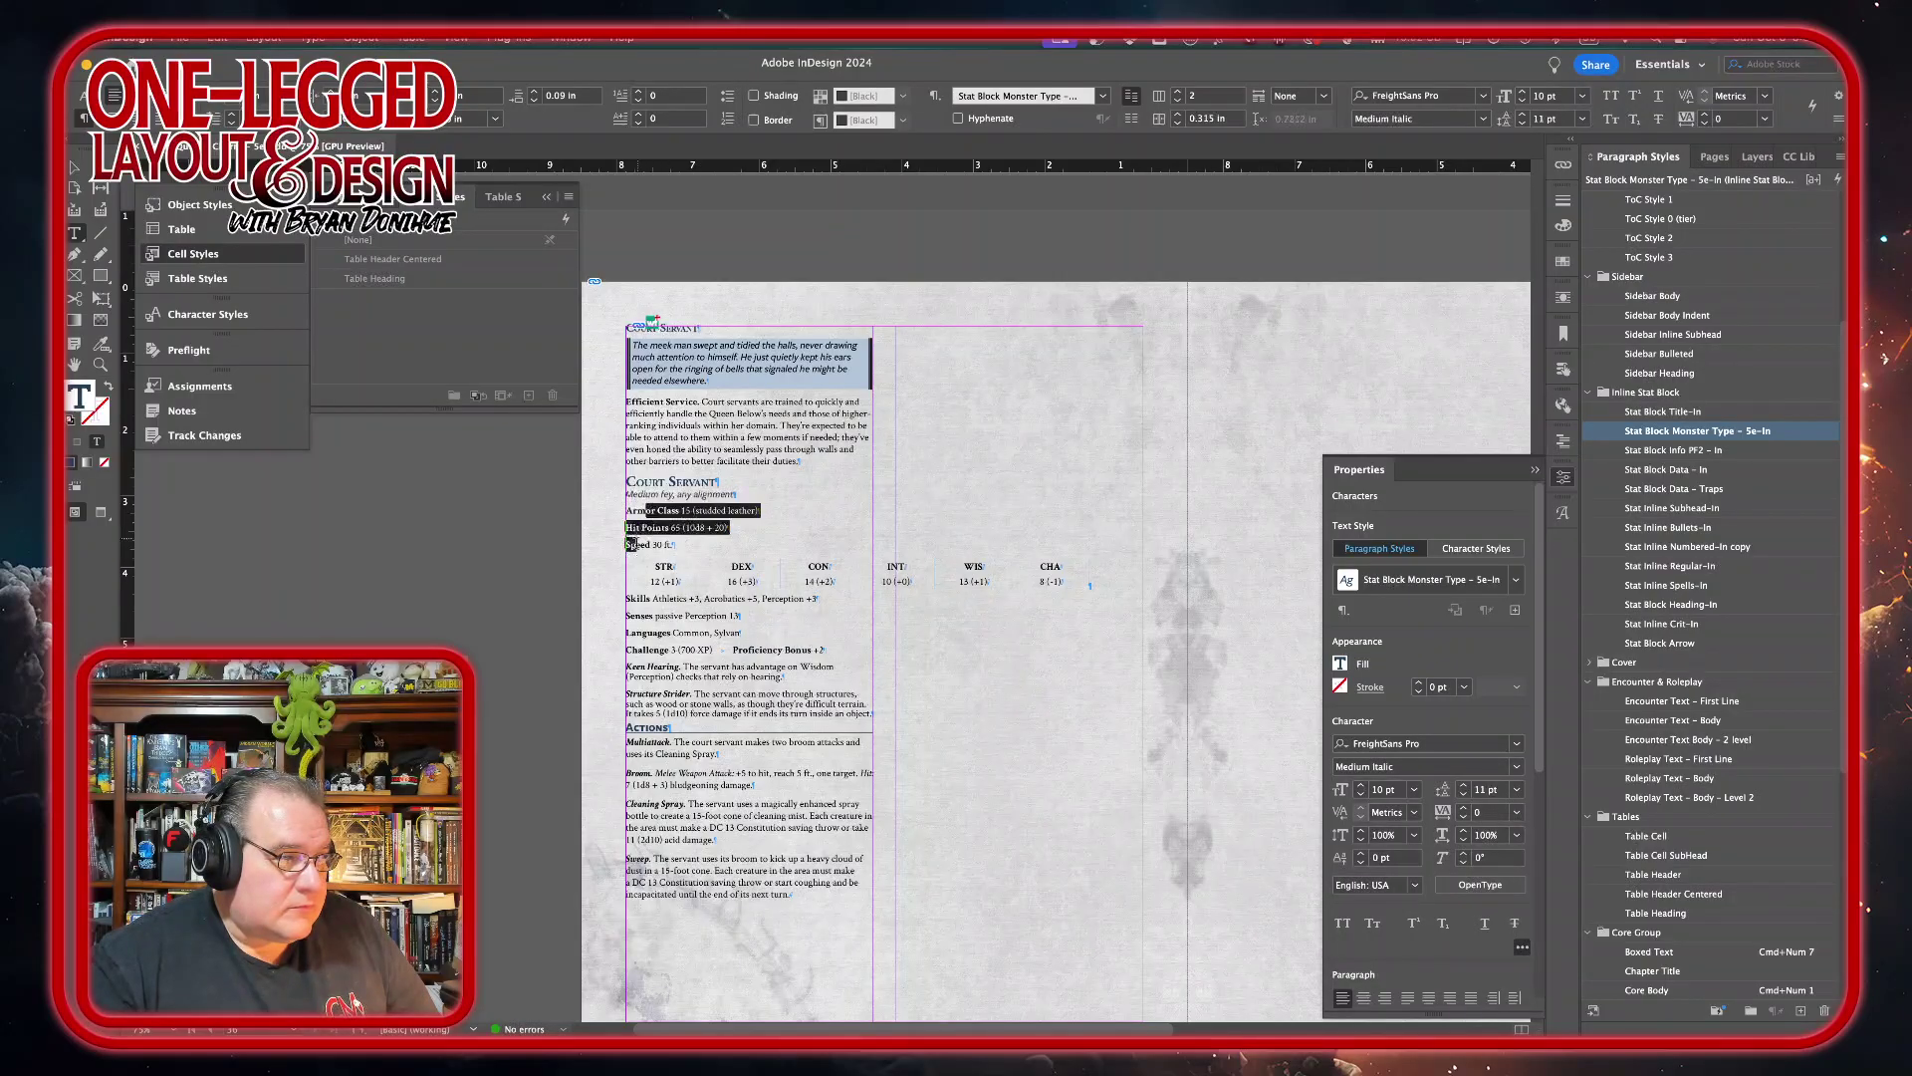
key(super+KP_1)
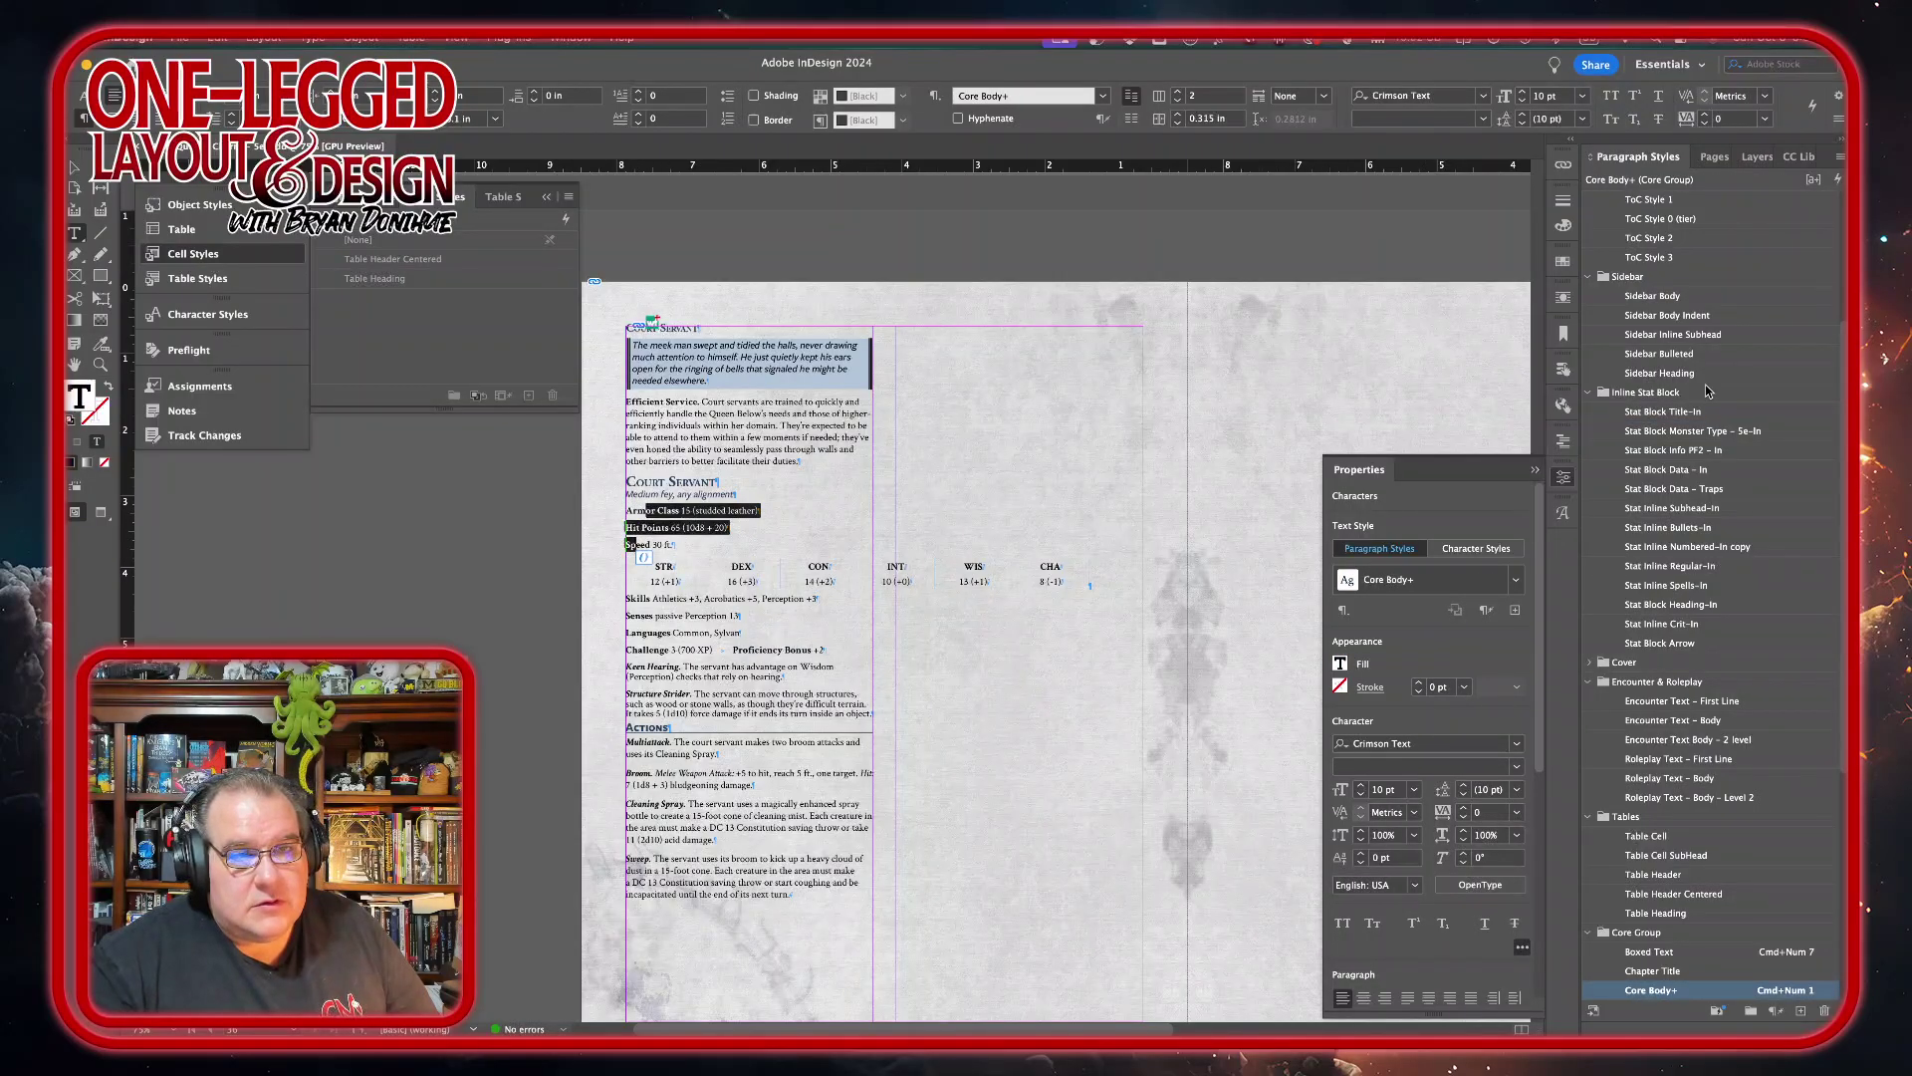
click(1690, 470)
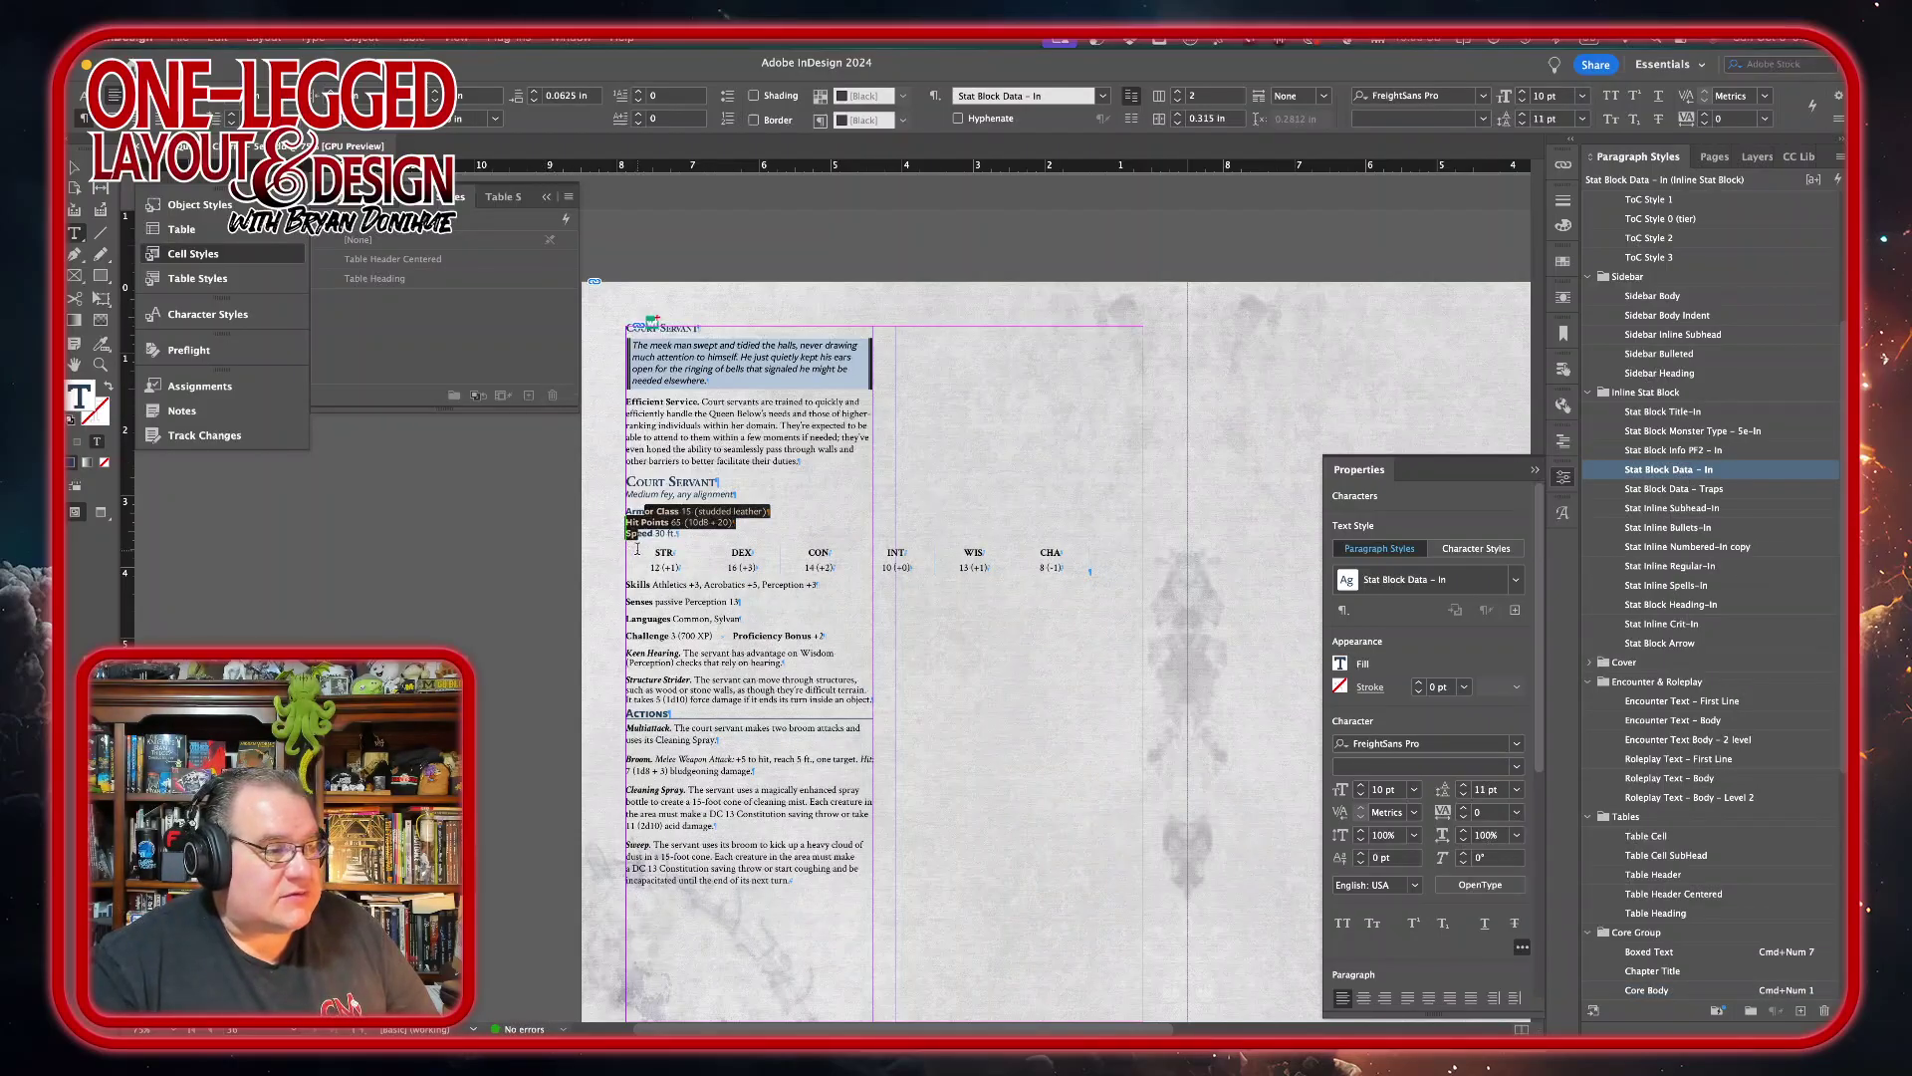
drag(638, 547, 1063, 582)
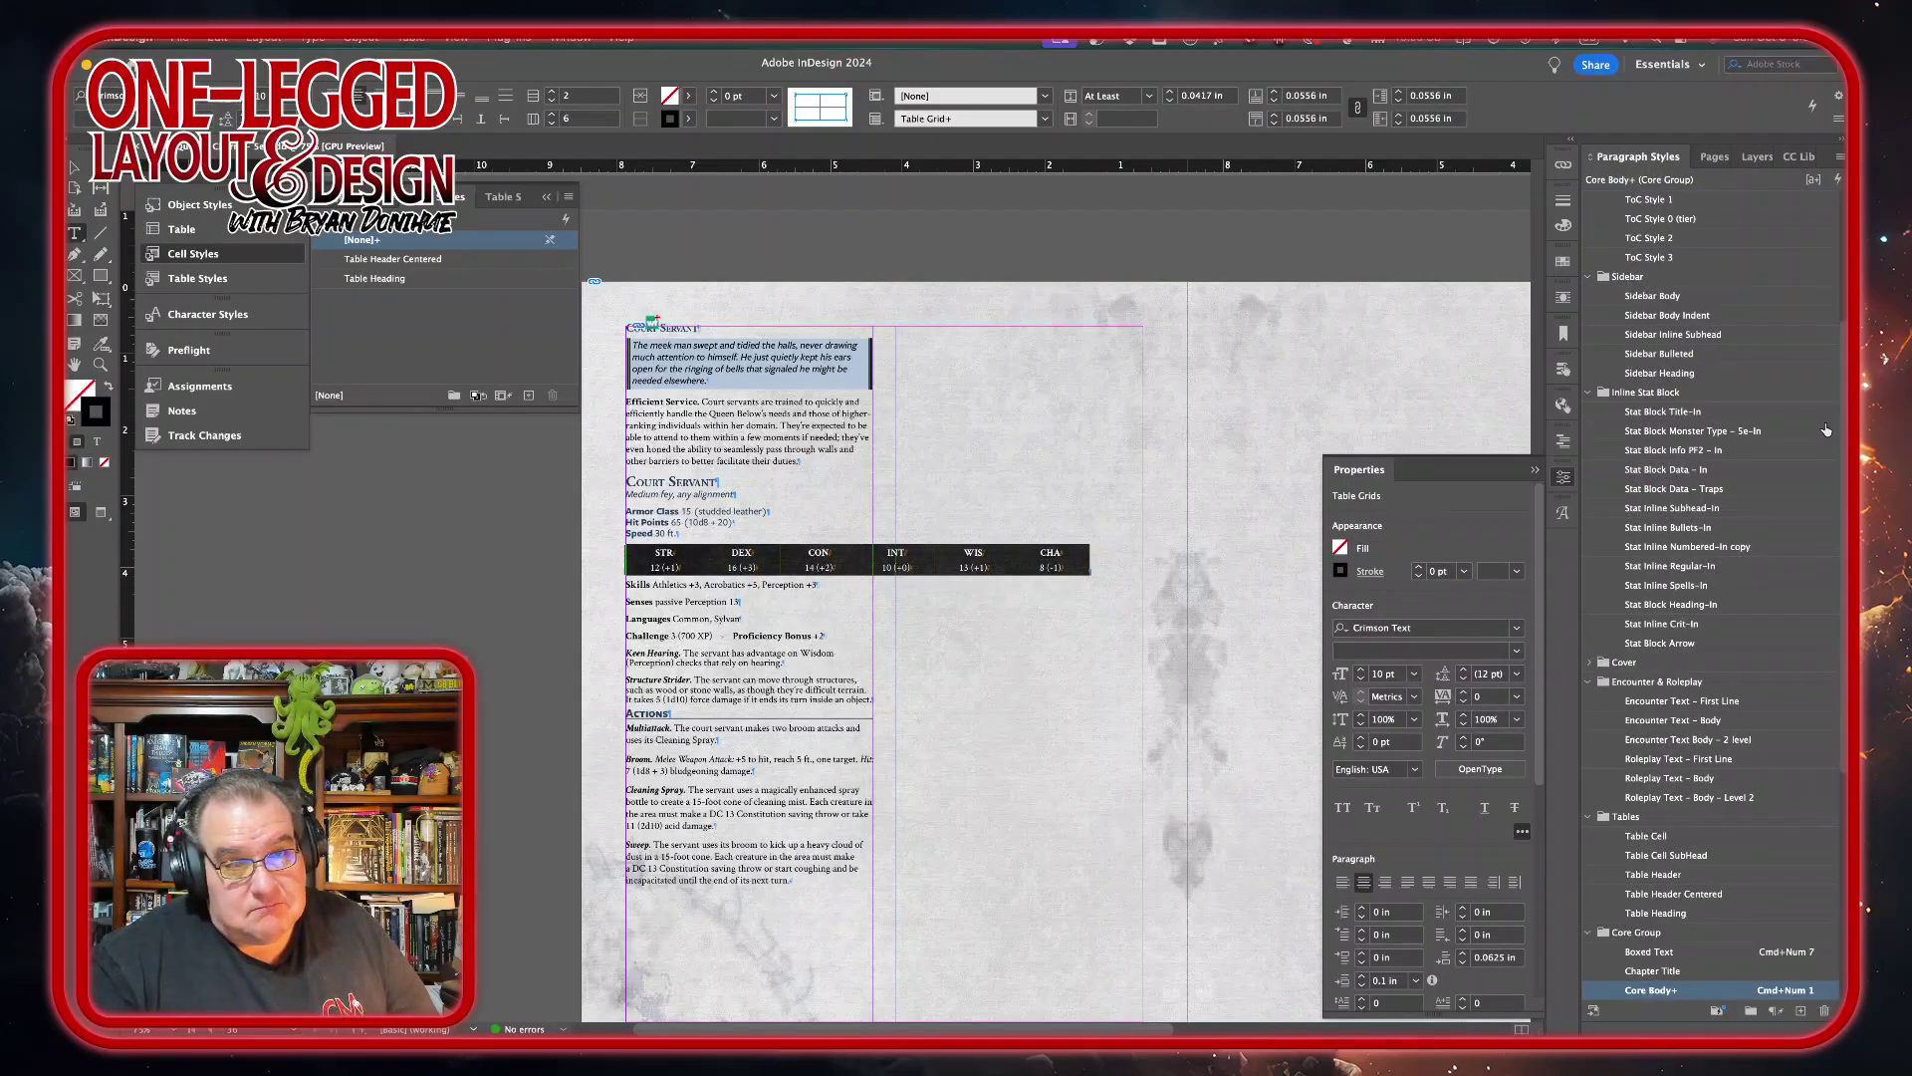
click(1671, 470)
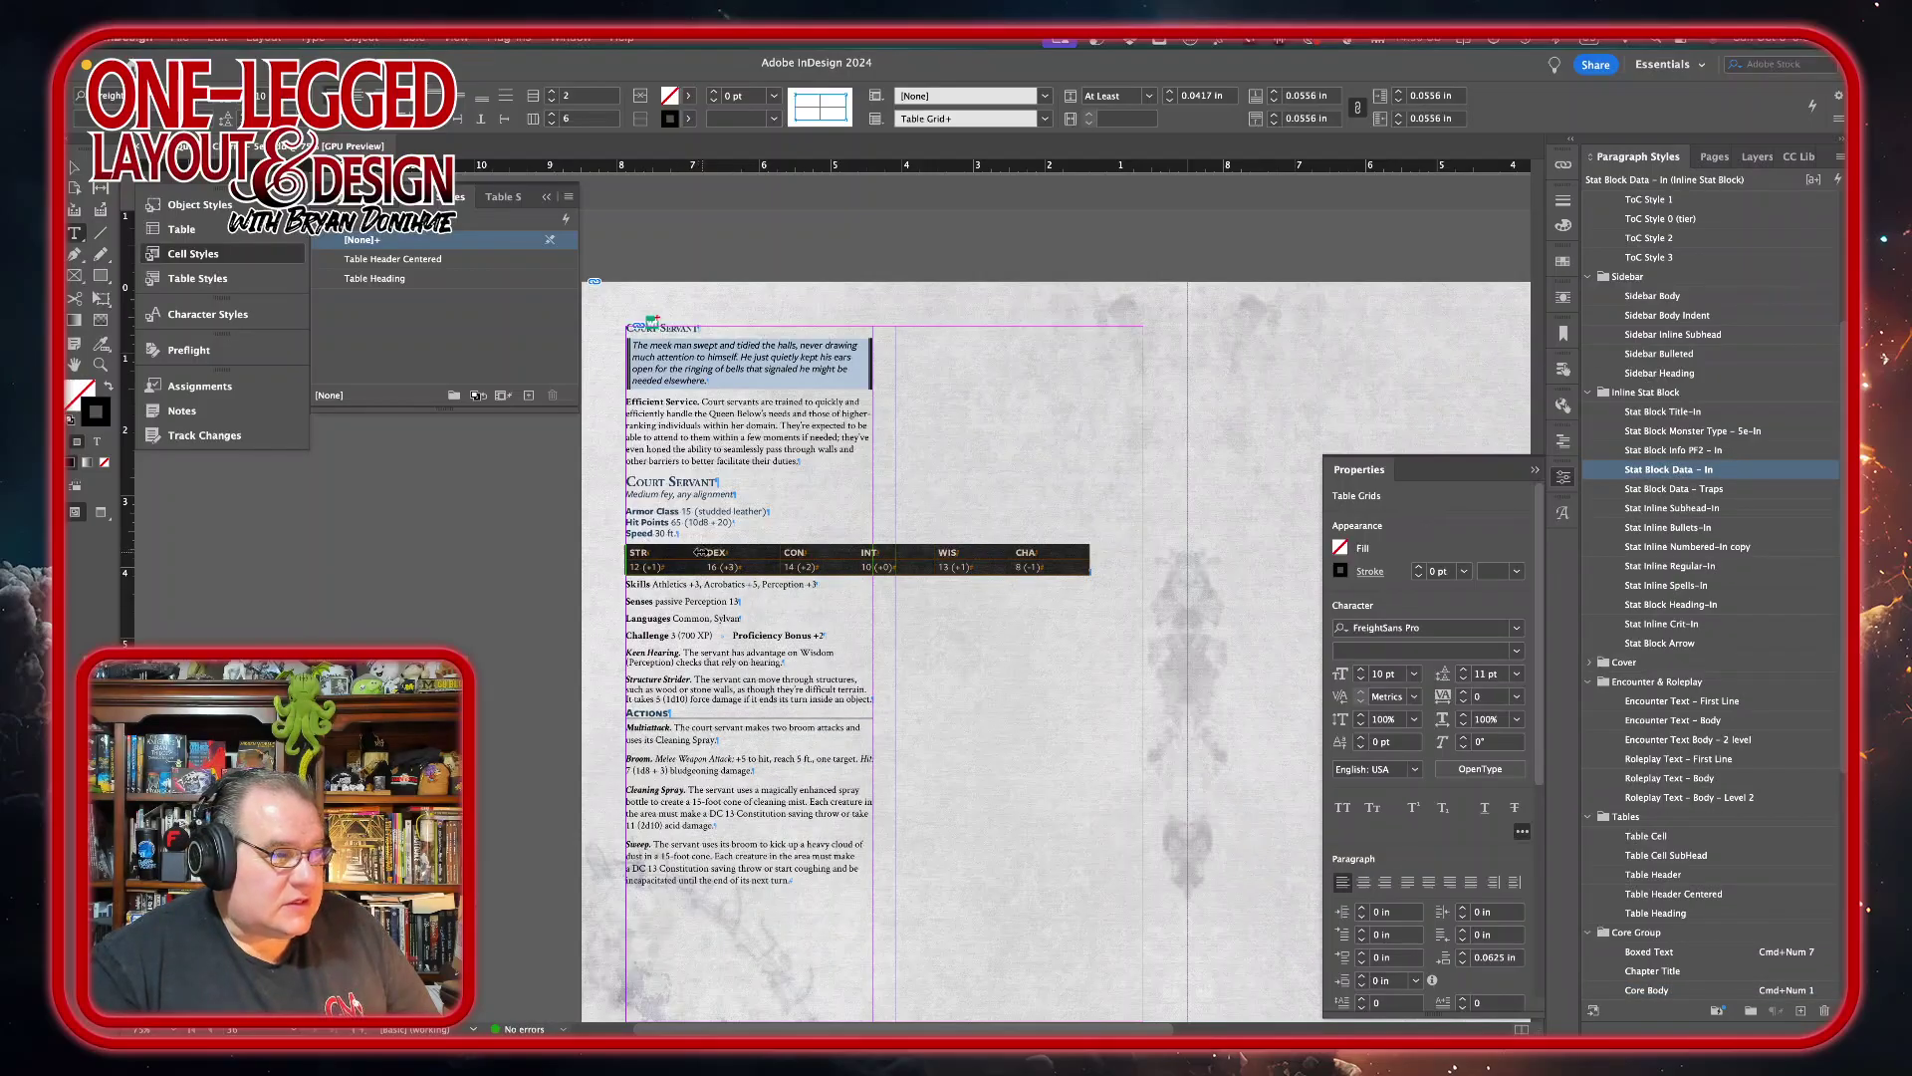
- Narrow the Court Servant's ability score table to fit the text column and distribute its columns evenly
mouse_move(704, 558)
mouse_down()
mouse_move(667, 558)
mouse_move(707, 550)
mouse_up()
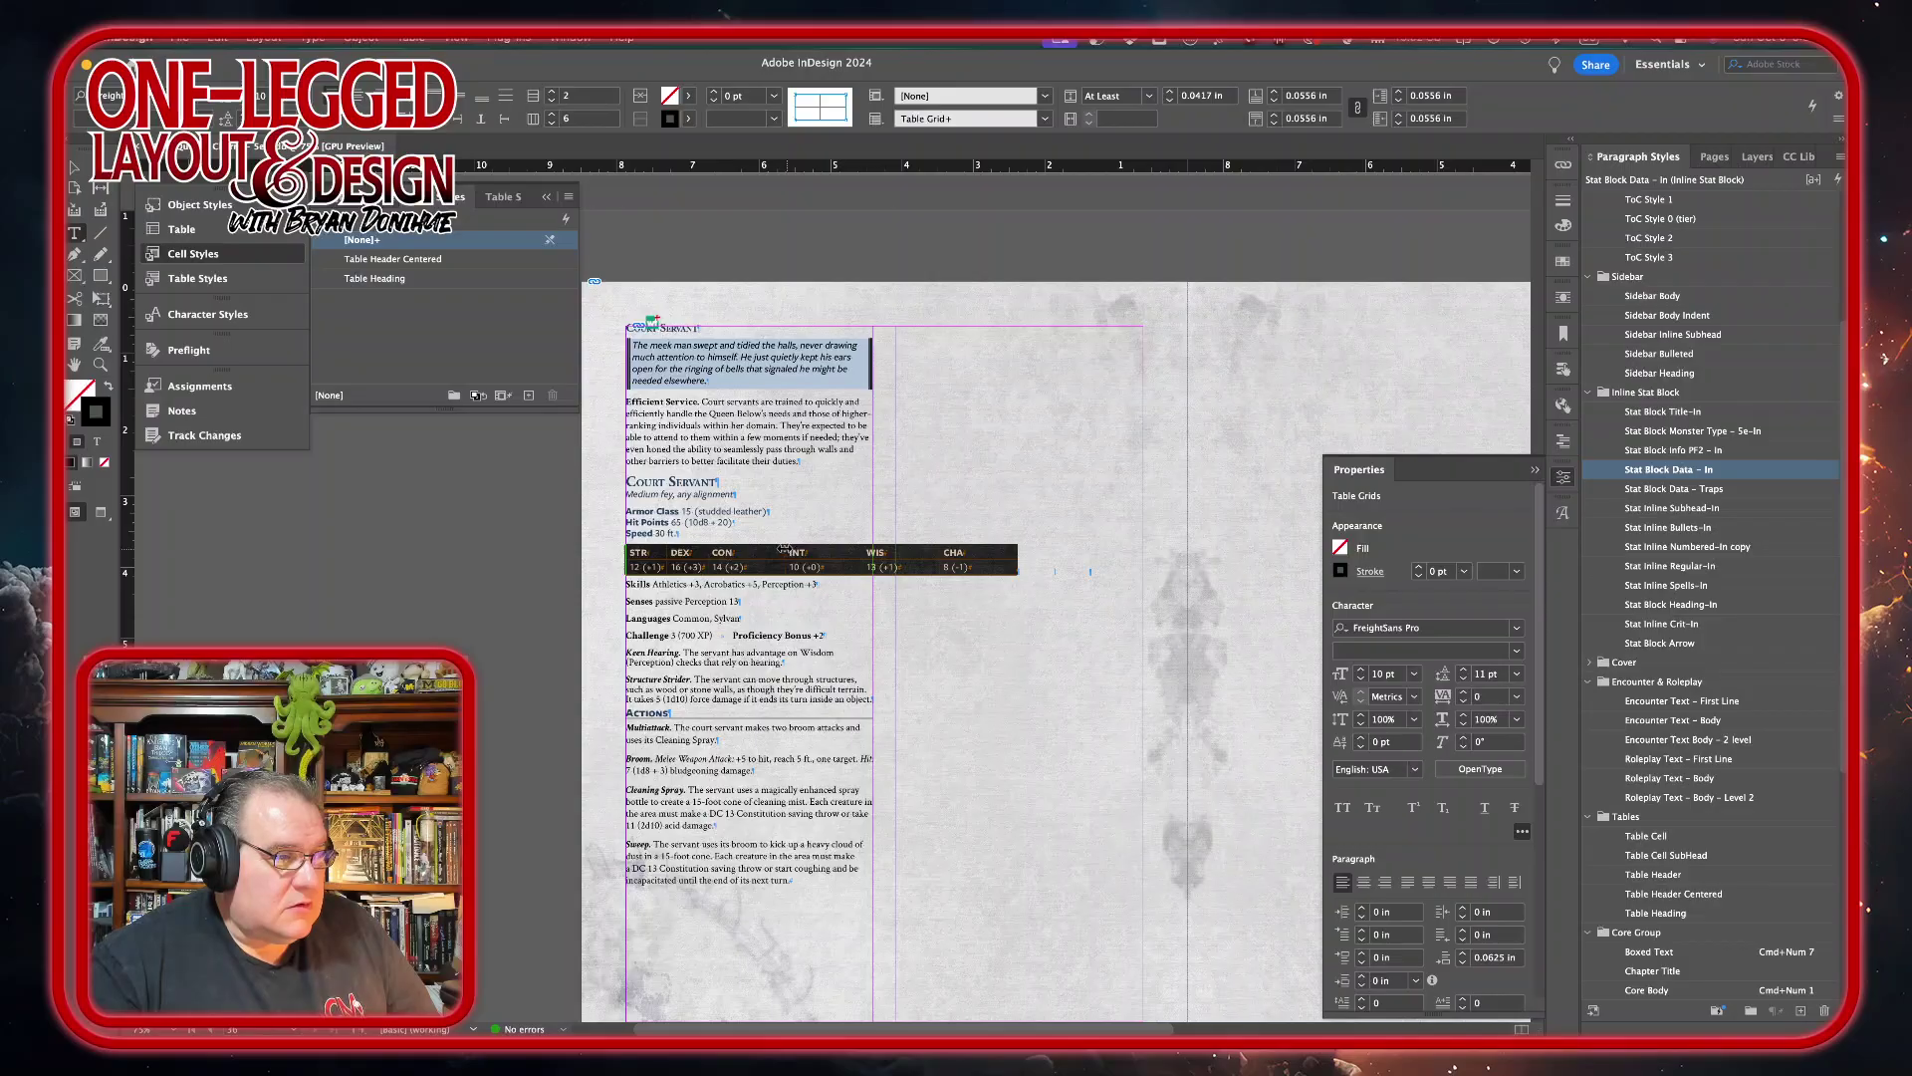
drag(783, 550, 748, 550)
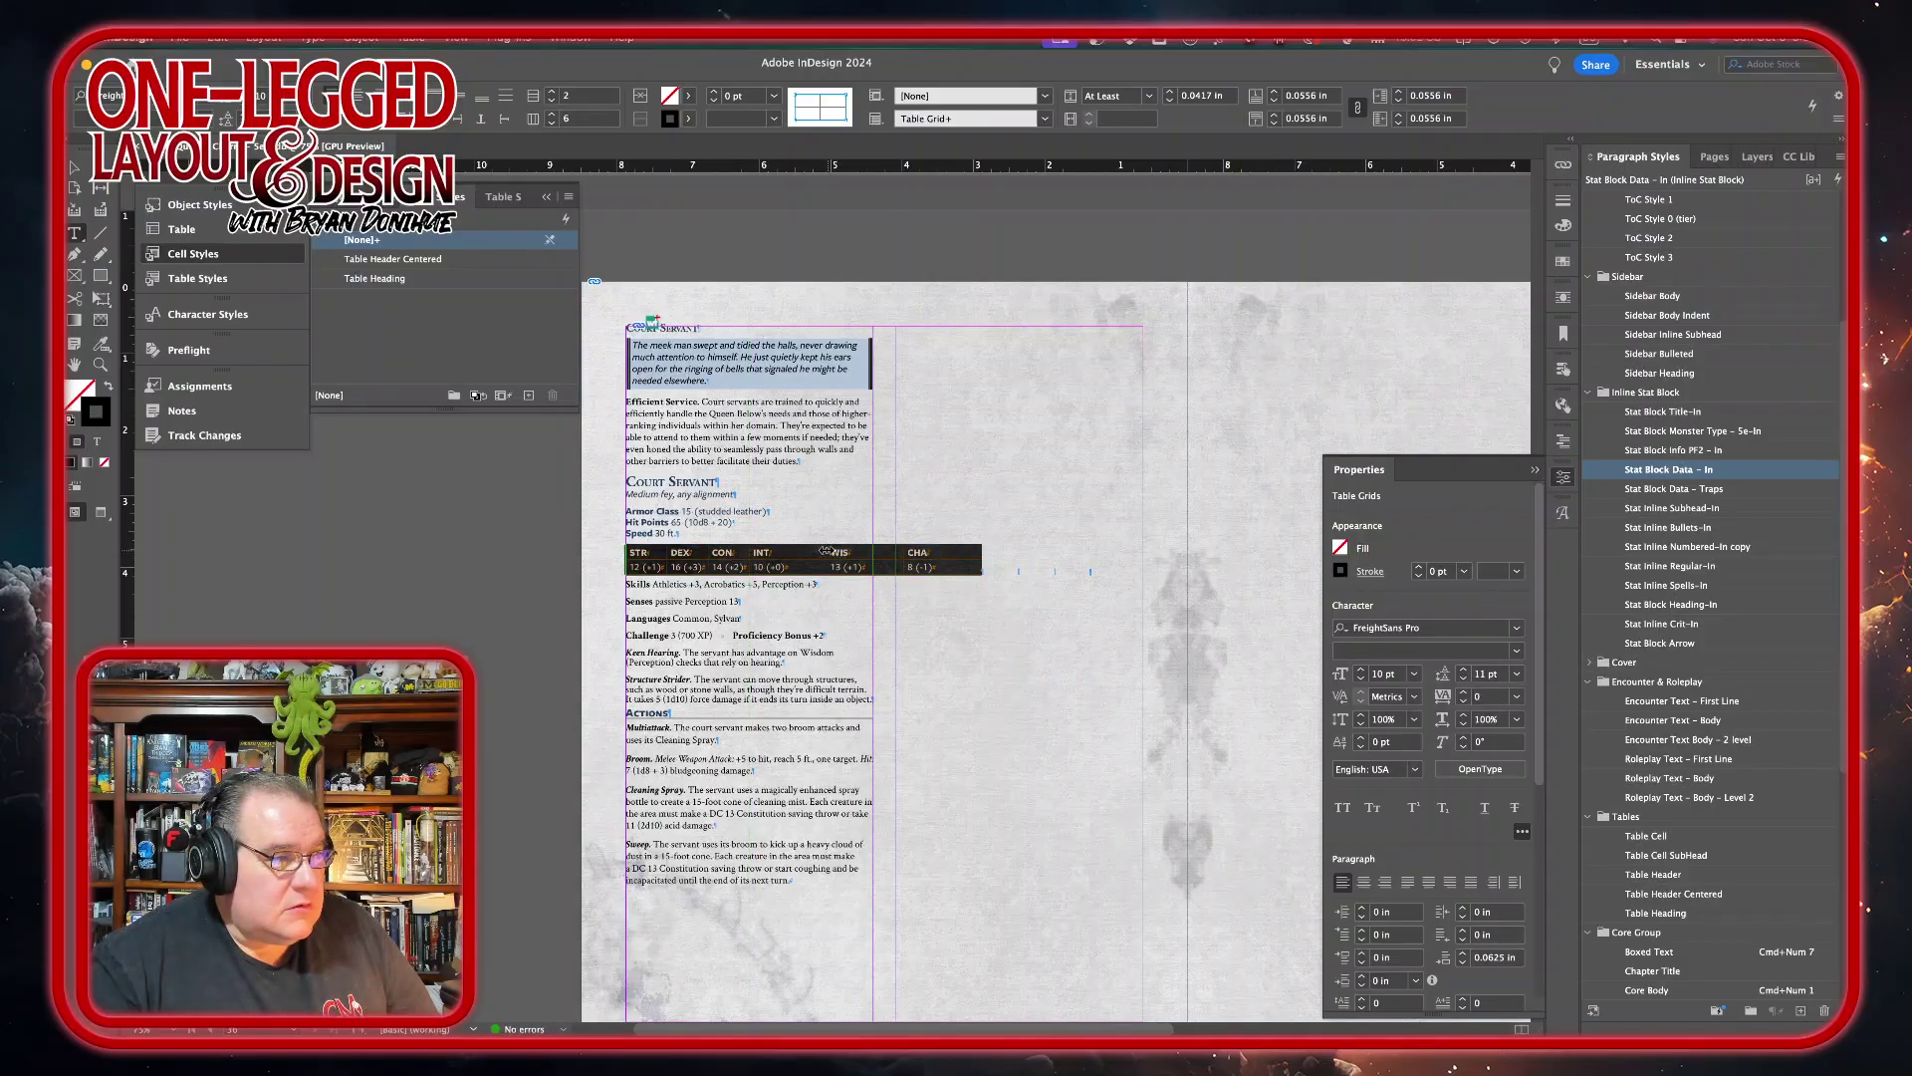
drag(825, 550, 873, 552)
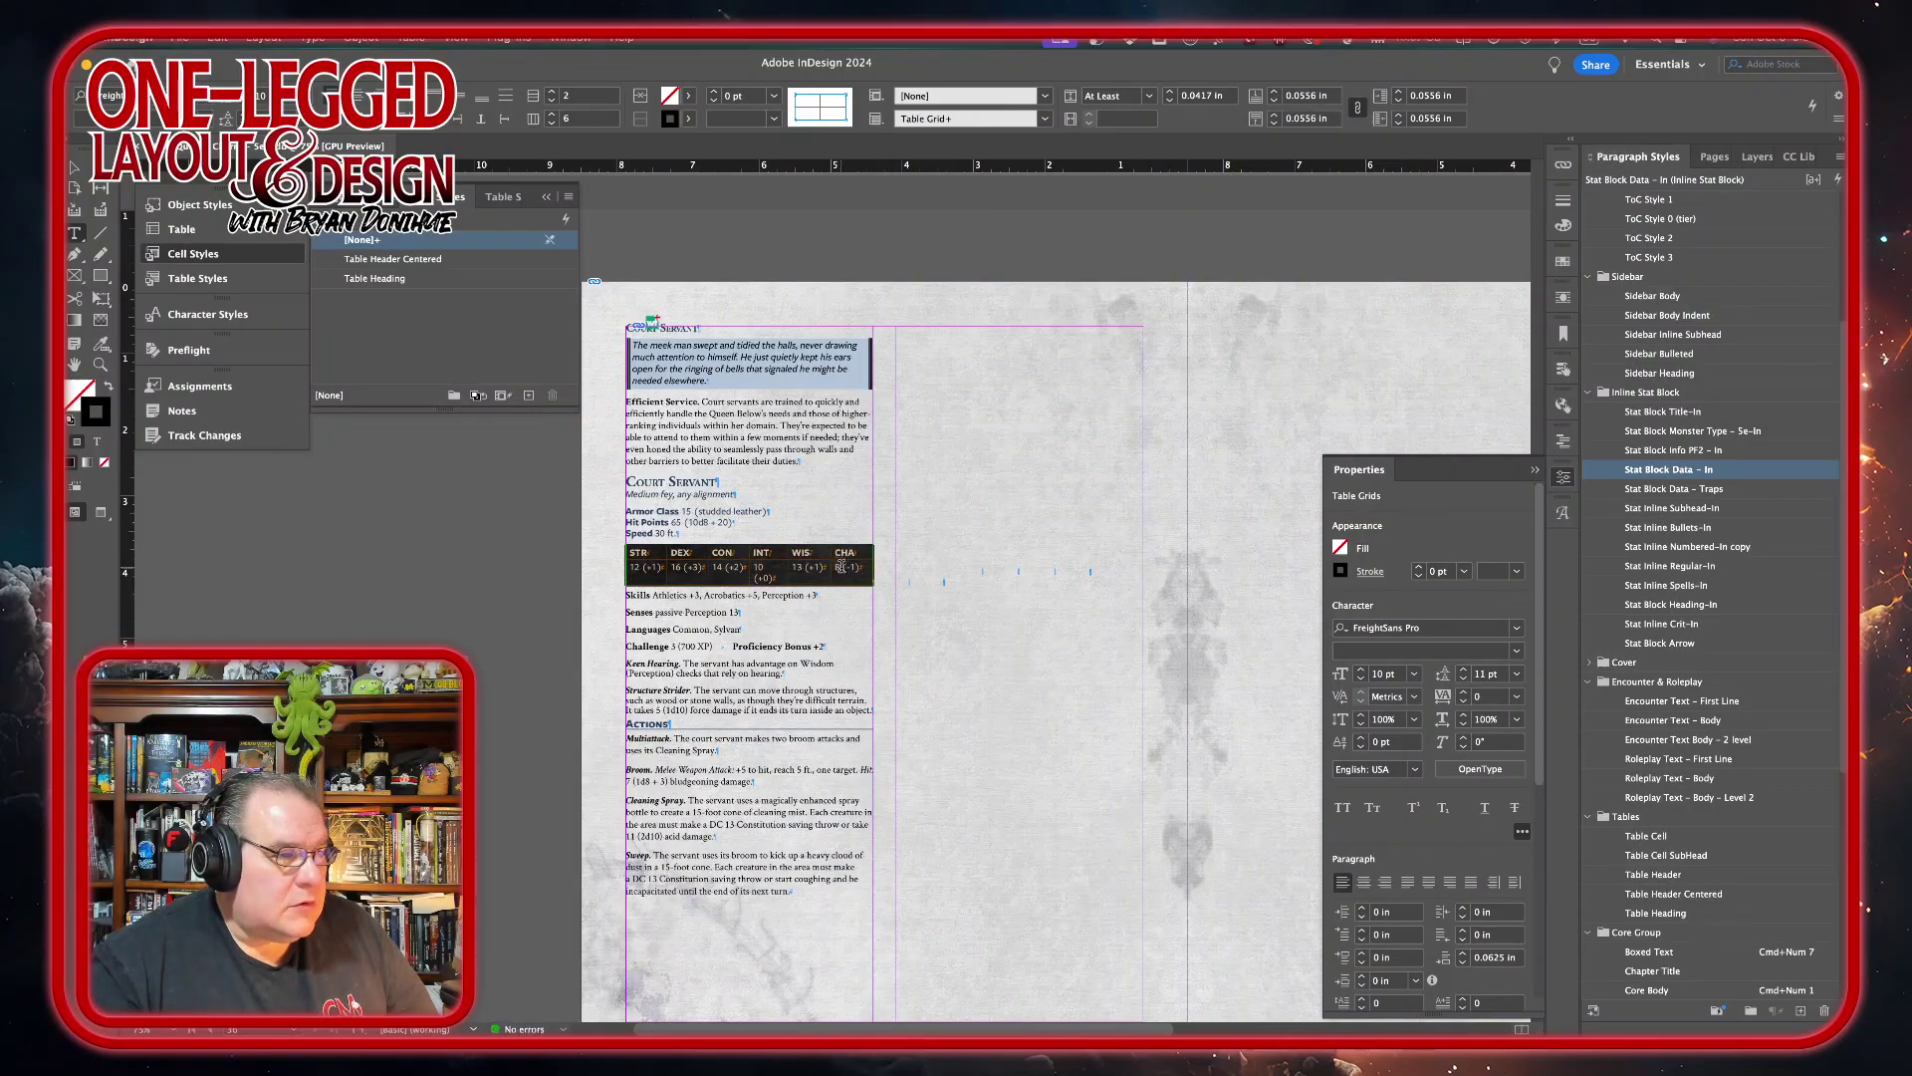
right_click(841, 566)
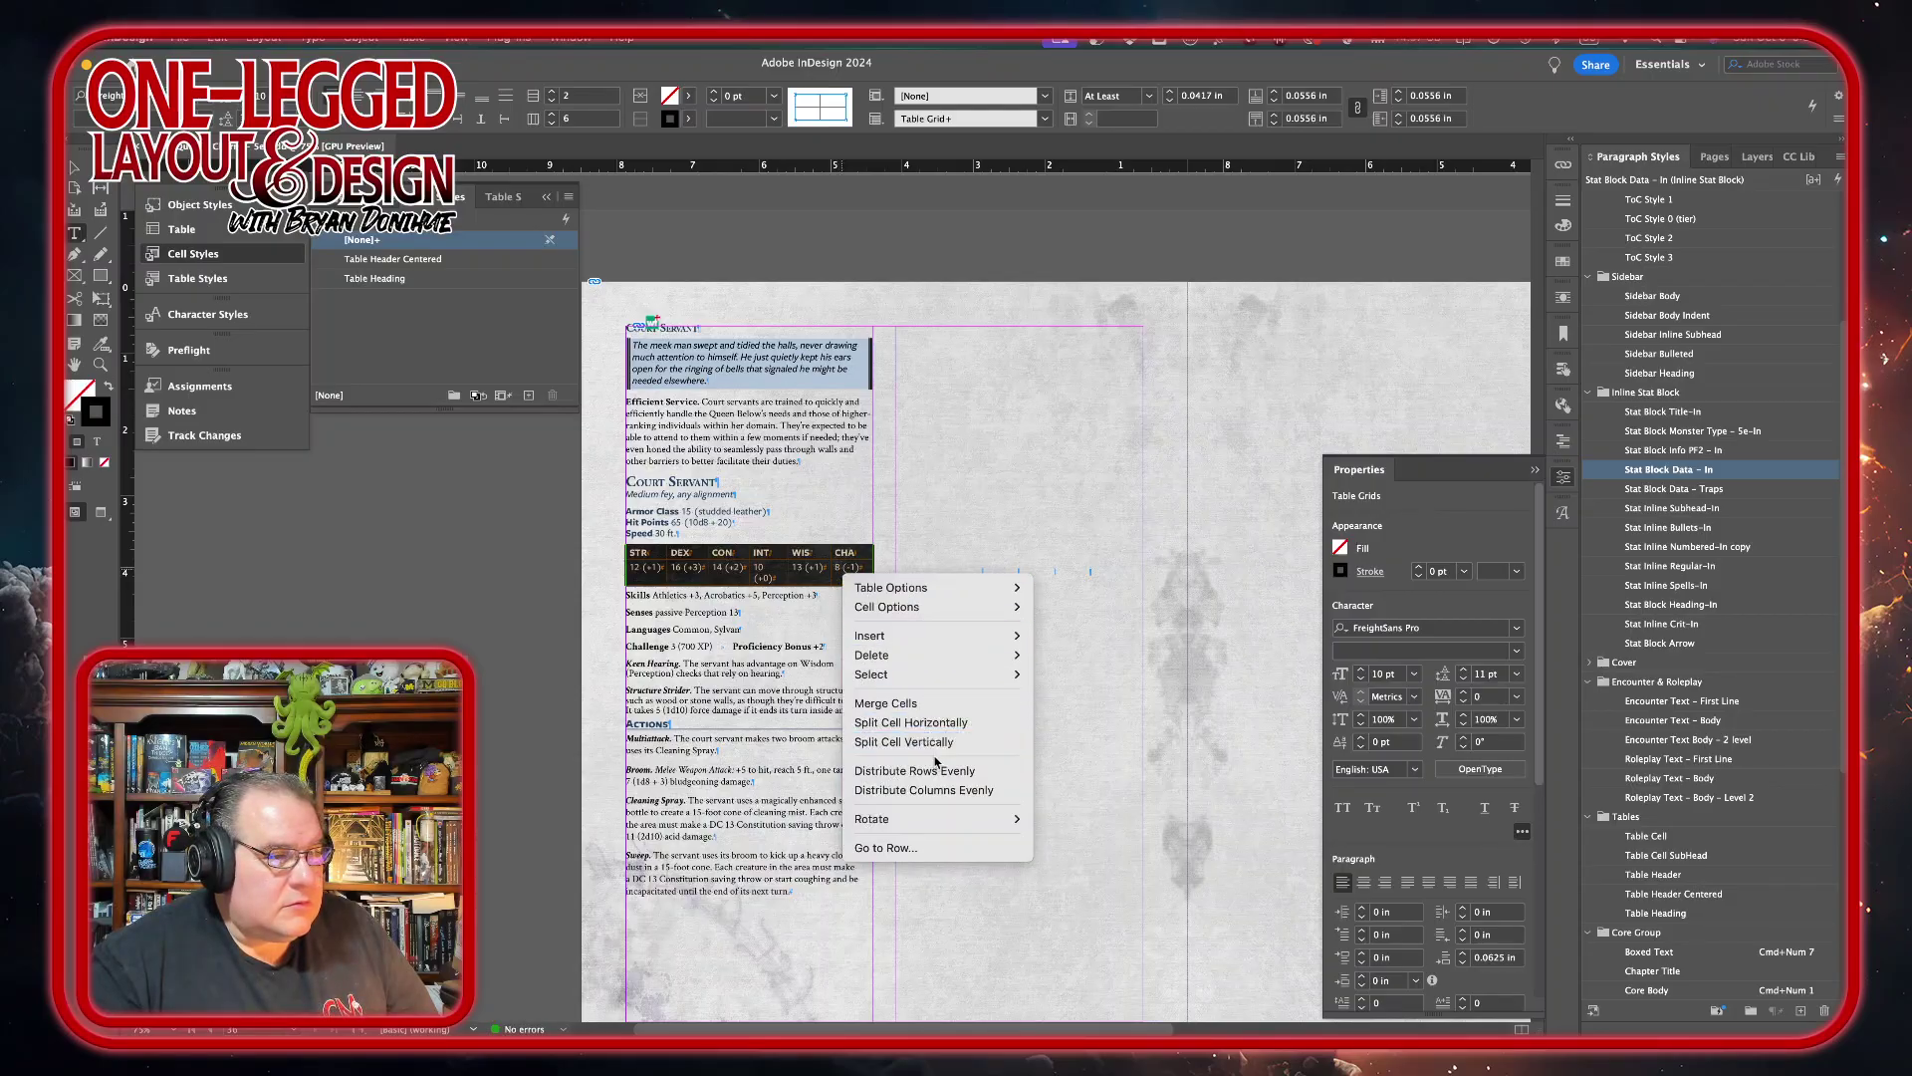
click(926, 790)
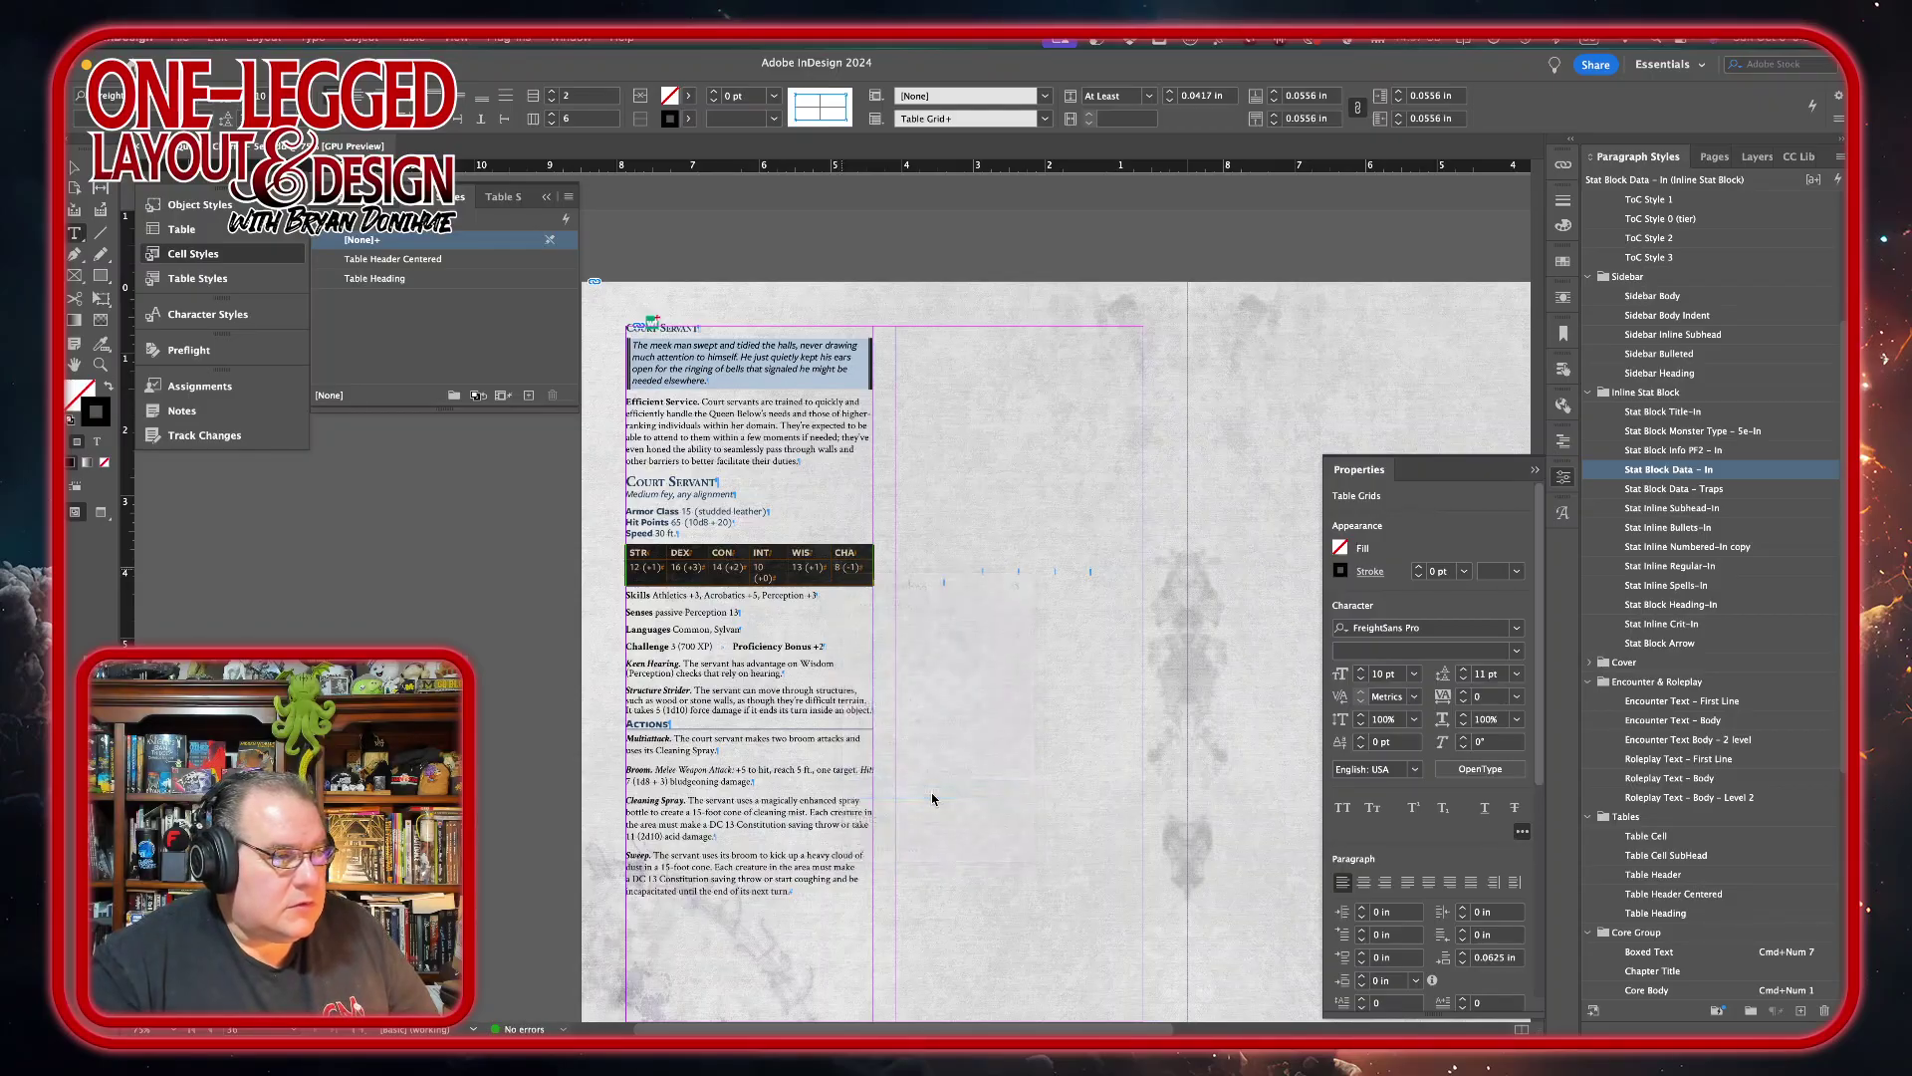
- Apply Stat Block Data – In to the Court Servant's Skills through Challenge lines and align Proficiency Bonus to the column's right edge
drag(635, 585, 805, 635)
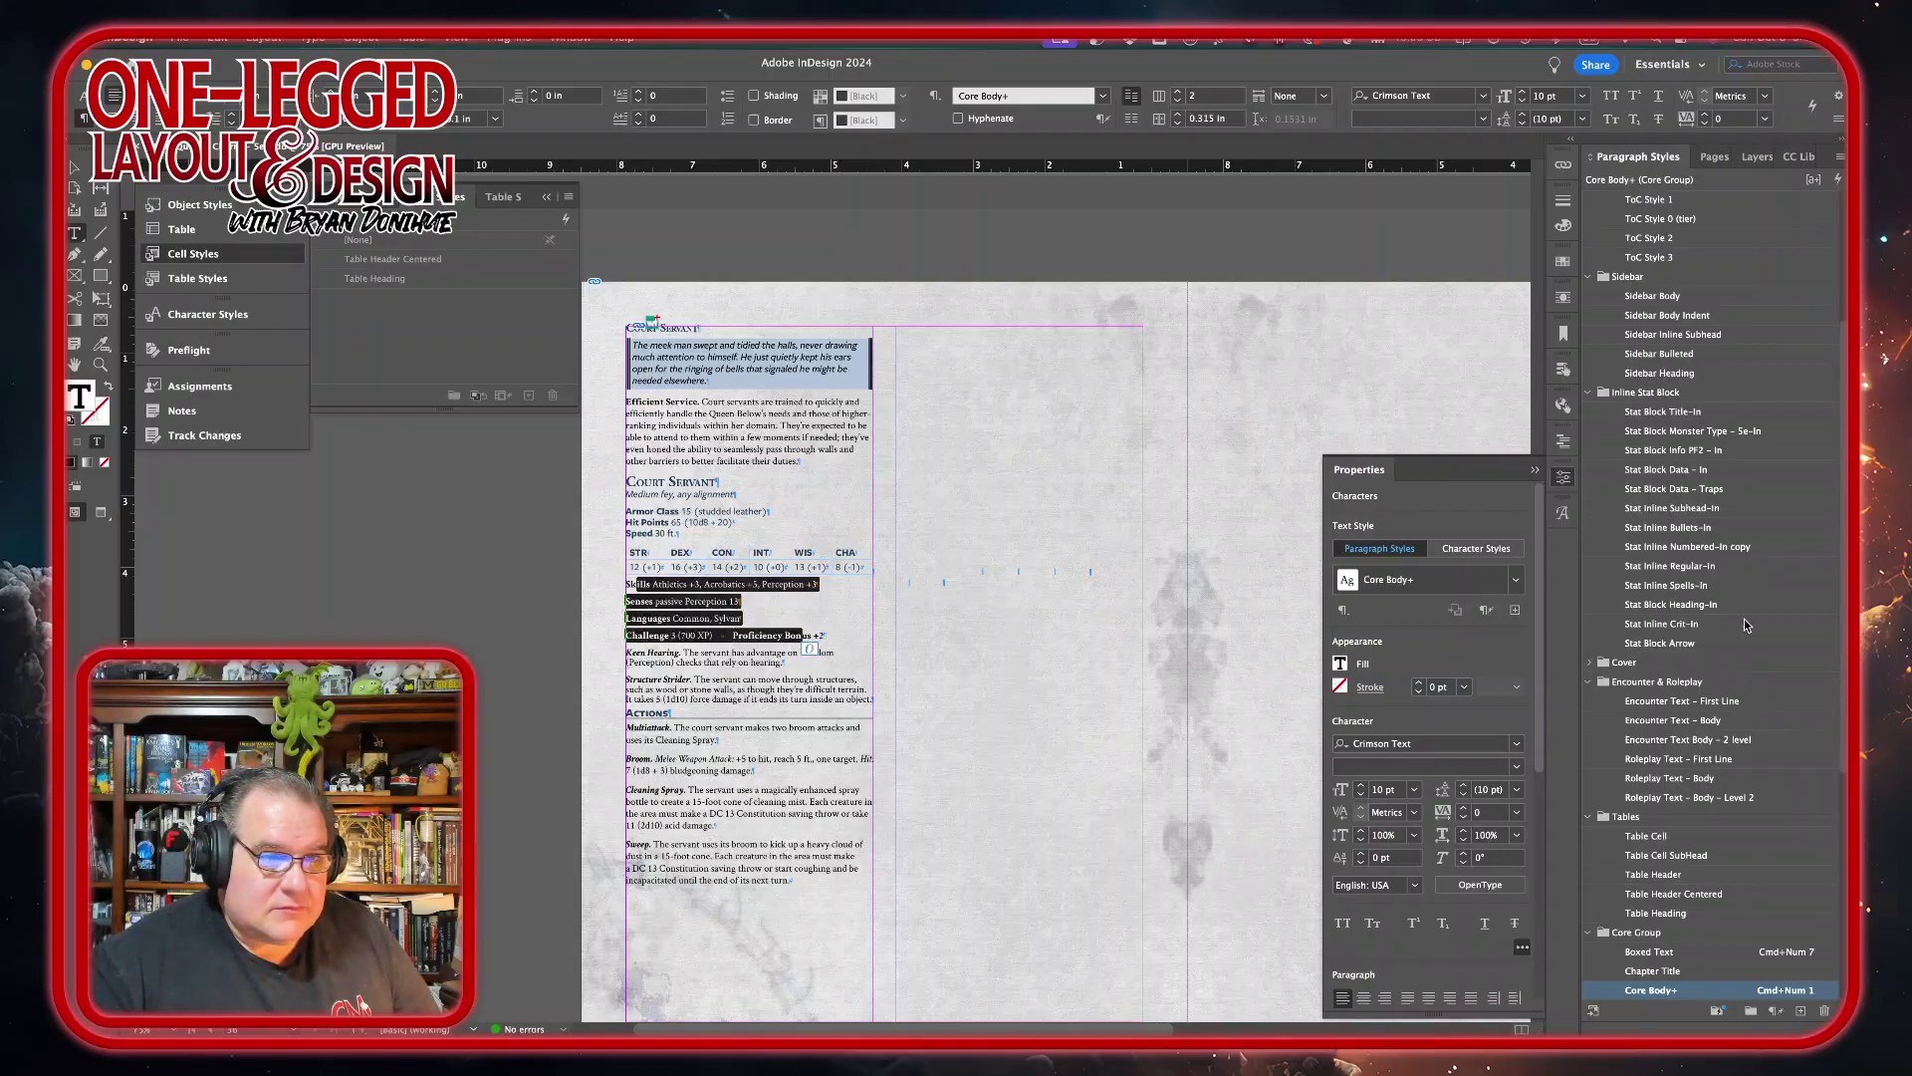
click(1733, 474)
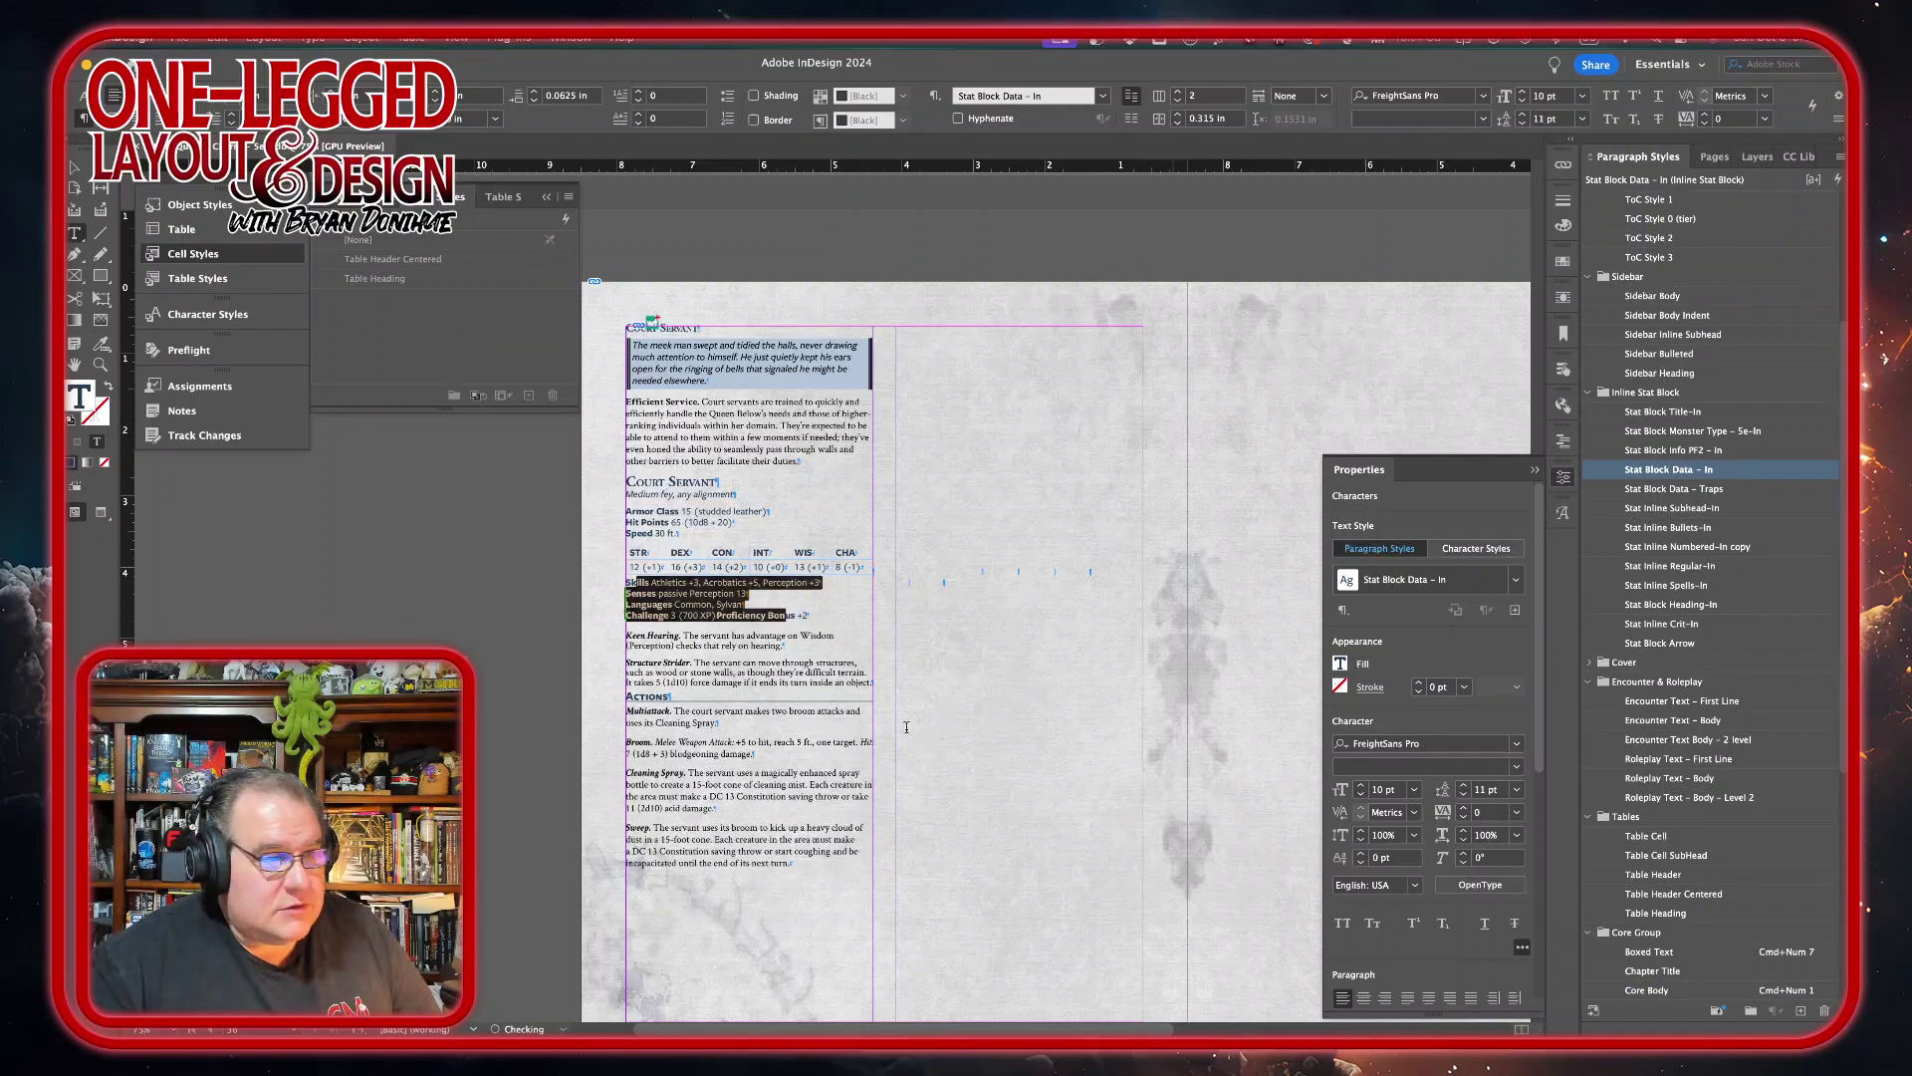
click(1038, 958)
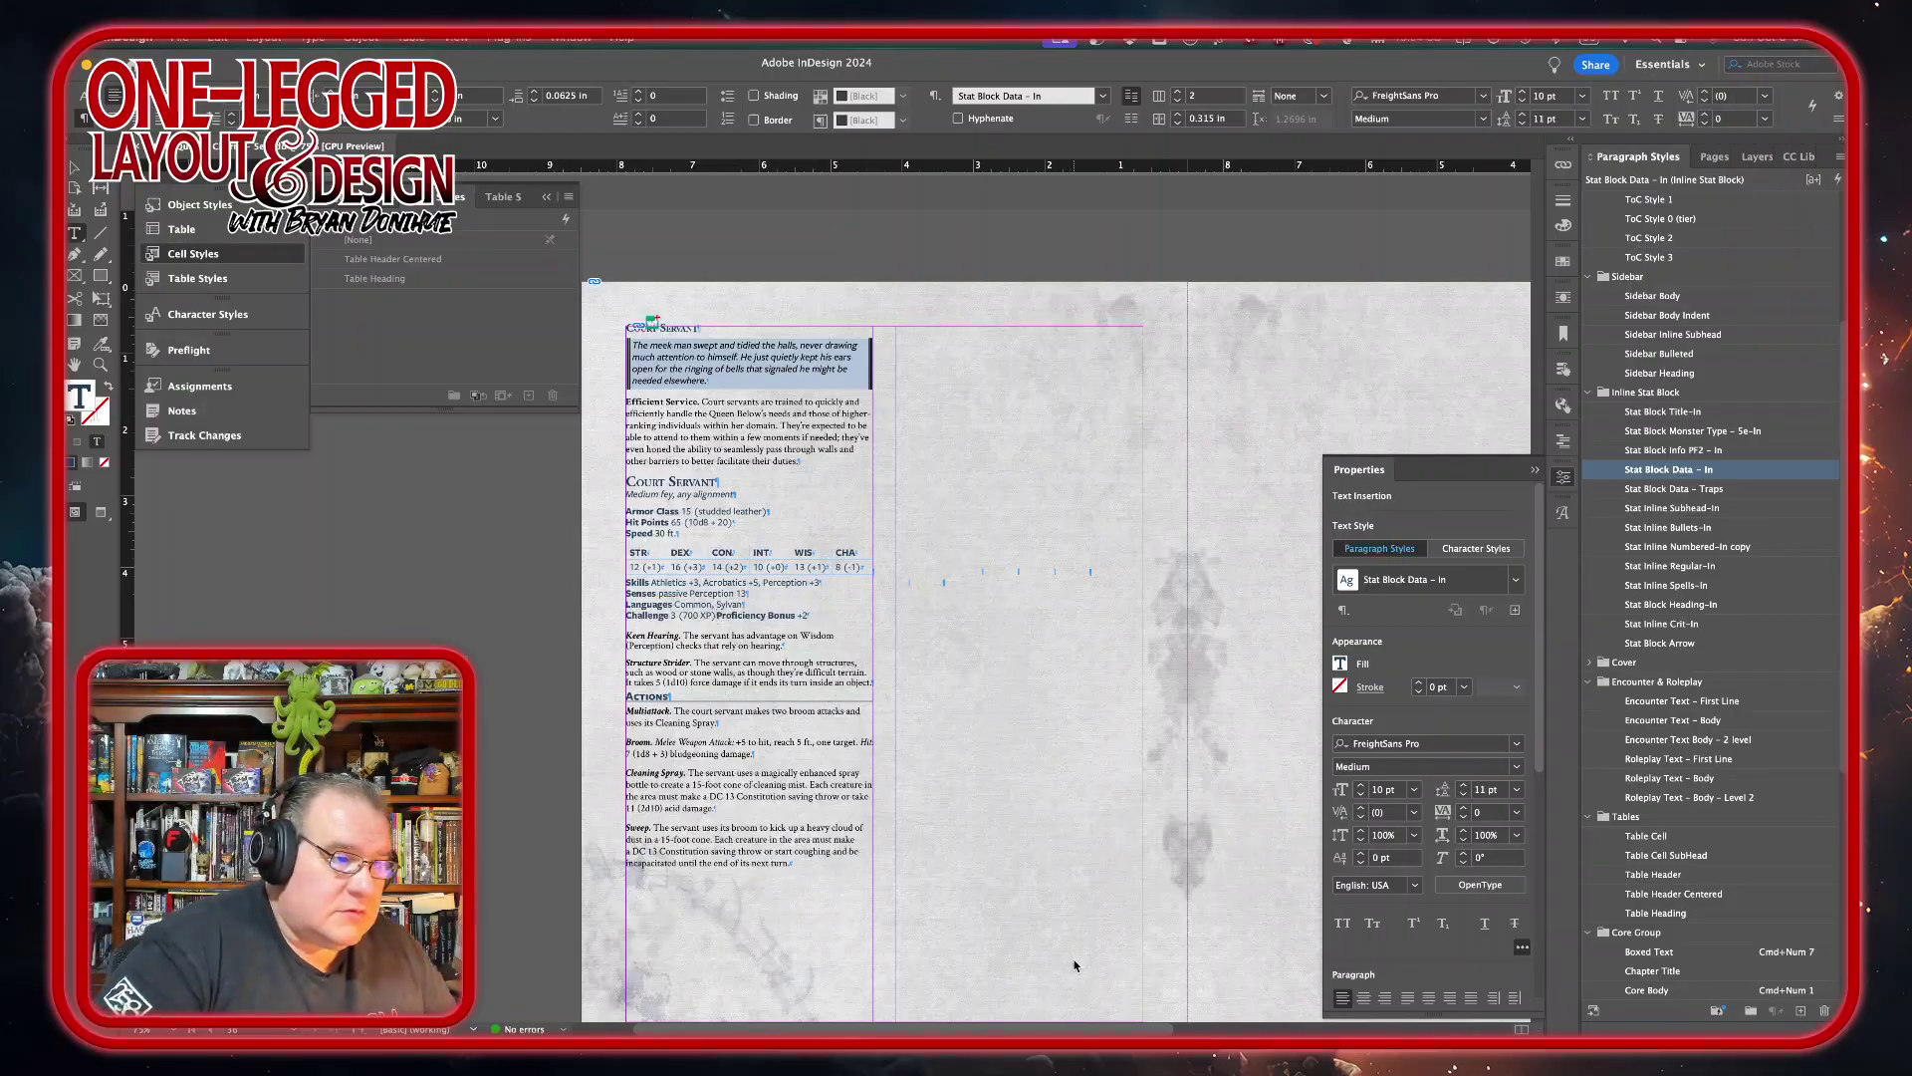
key(Tab)
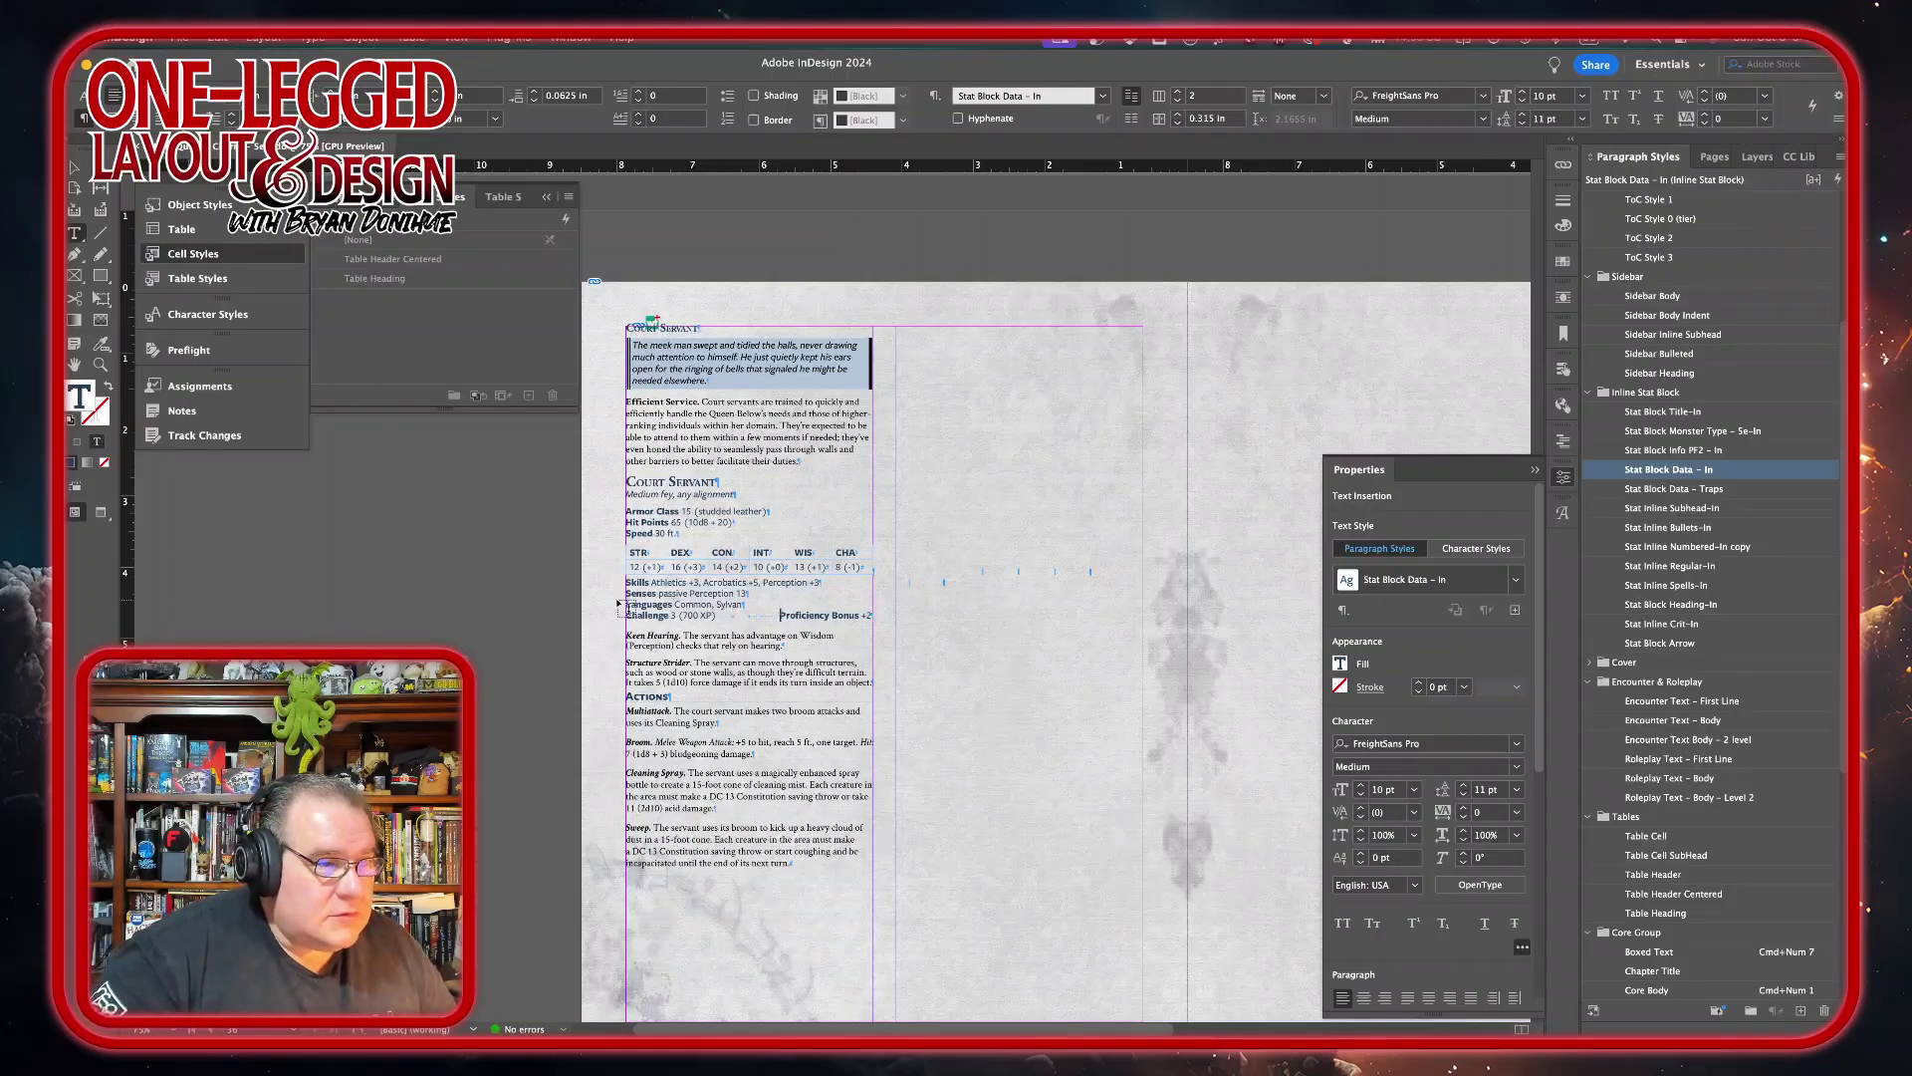
- Apply Stat Inline Regular-In to the Court Servant's Keen Hearing and Structure Strider traits and its Multiattack through Sweep actions
drag(749, 646, 745, 686)
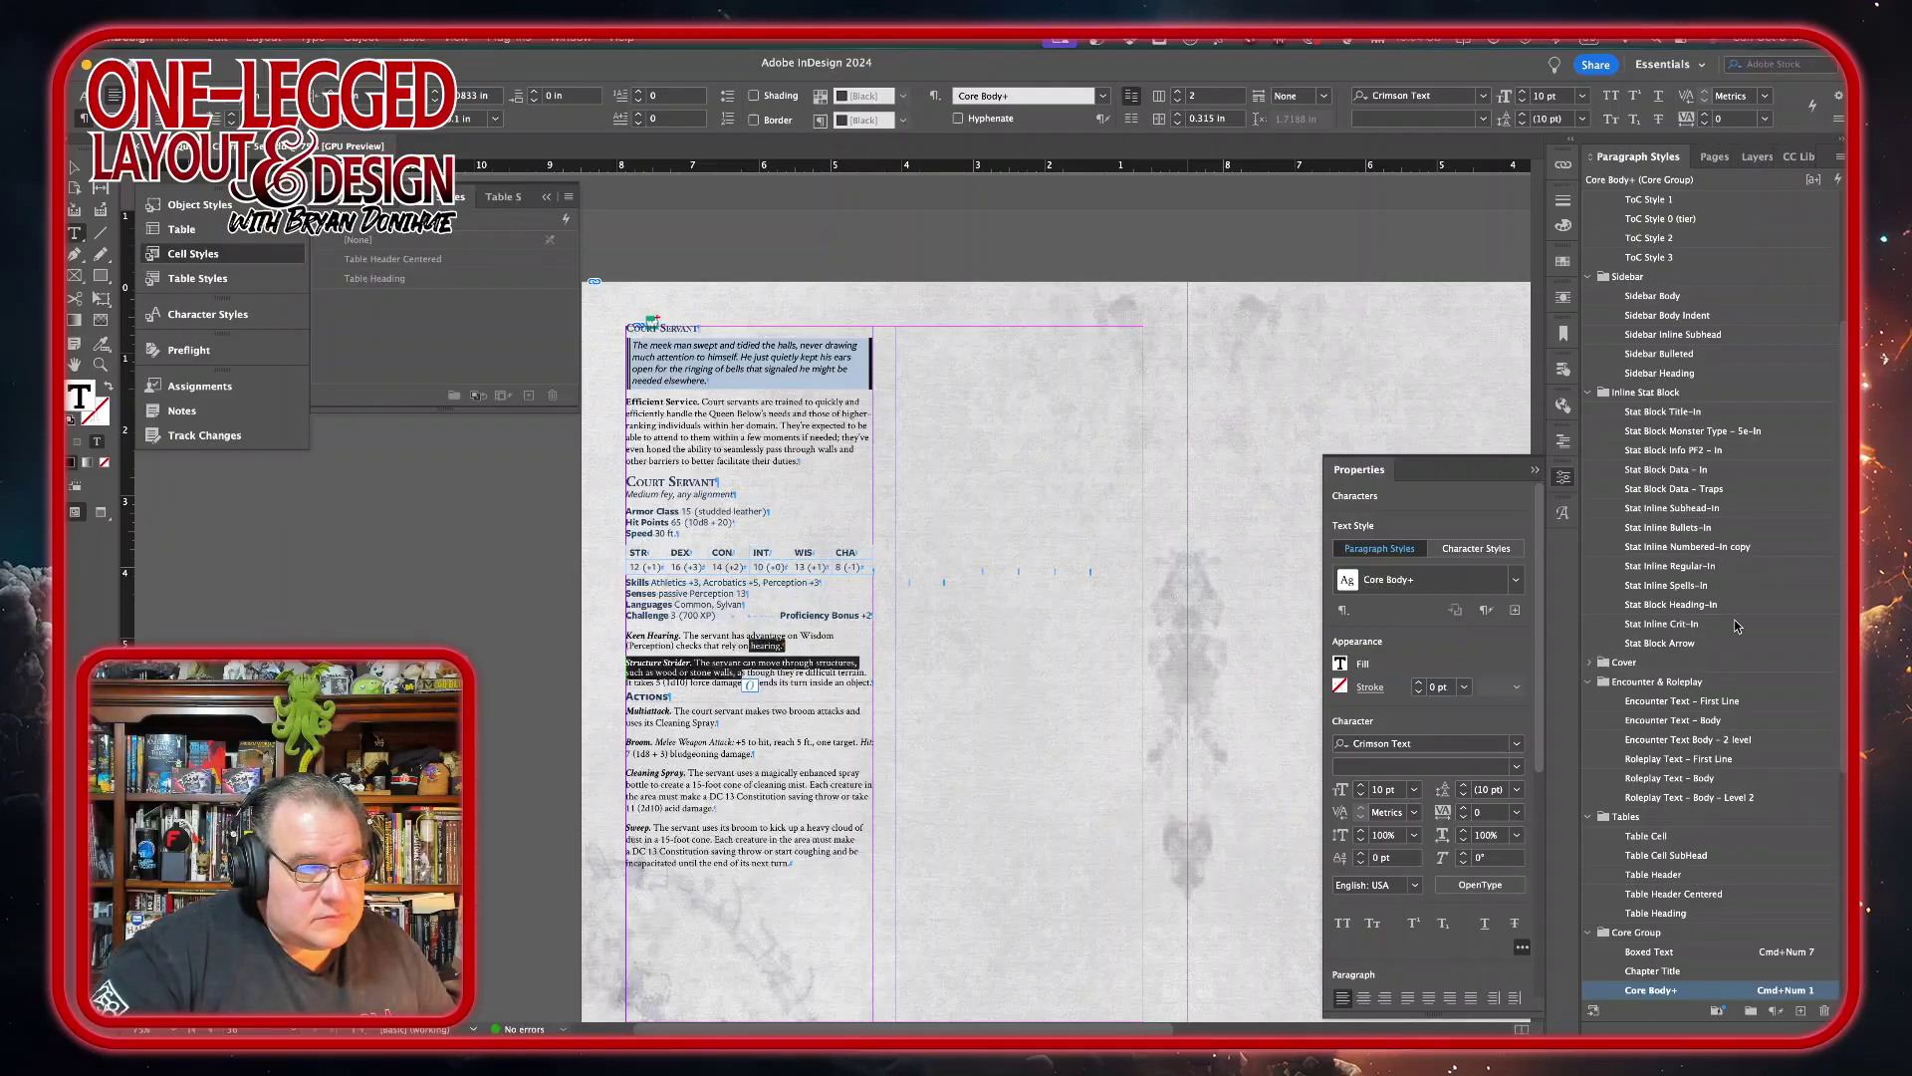
click(1691, 568)
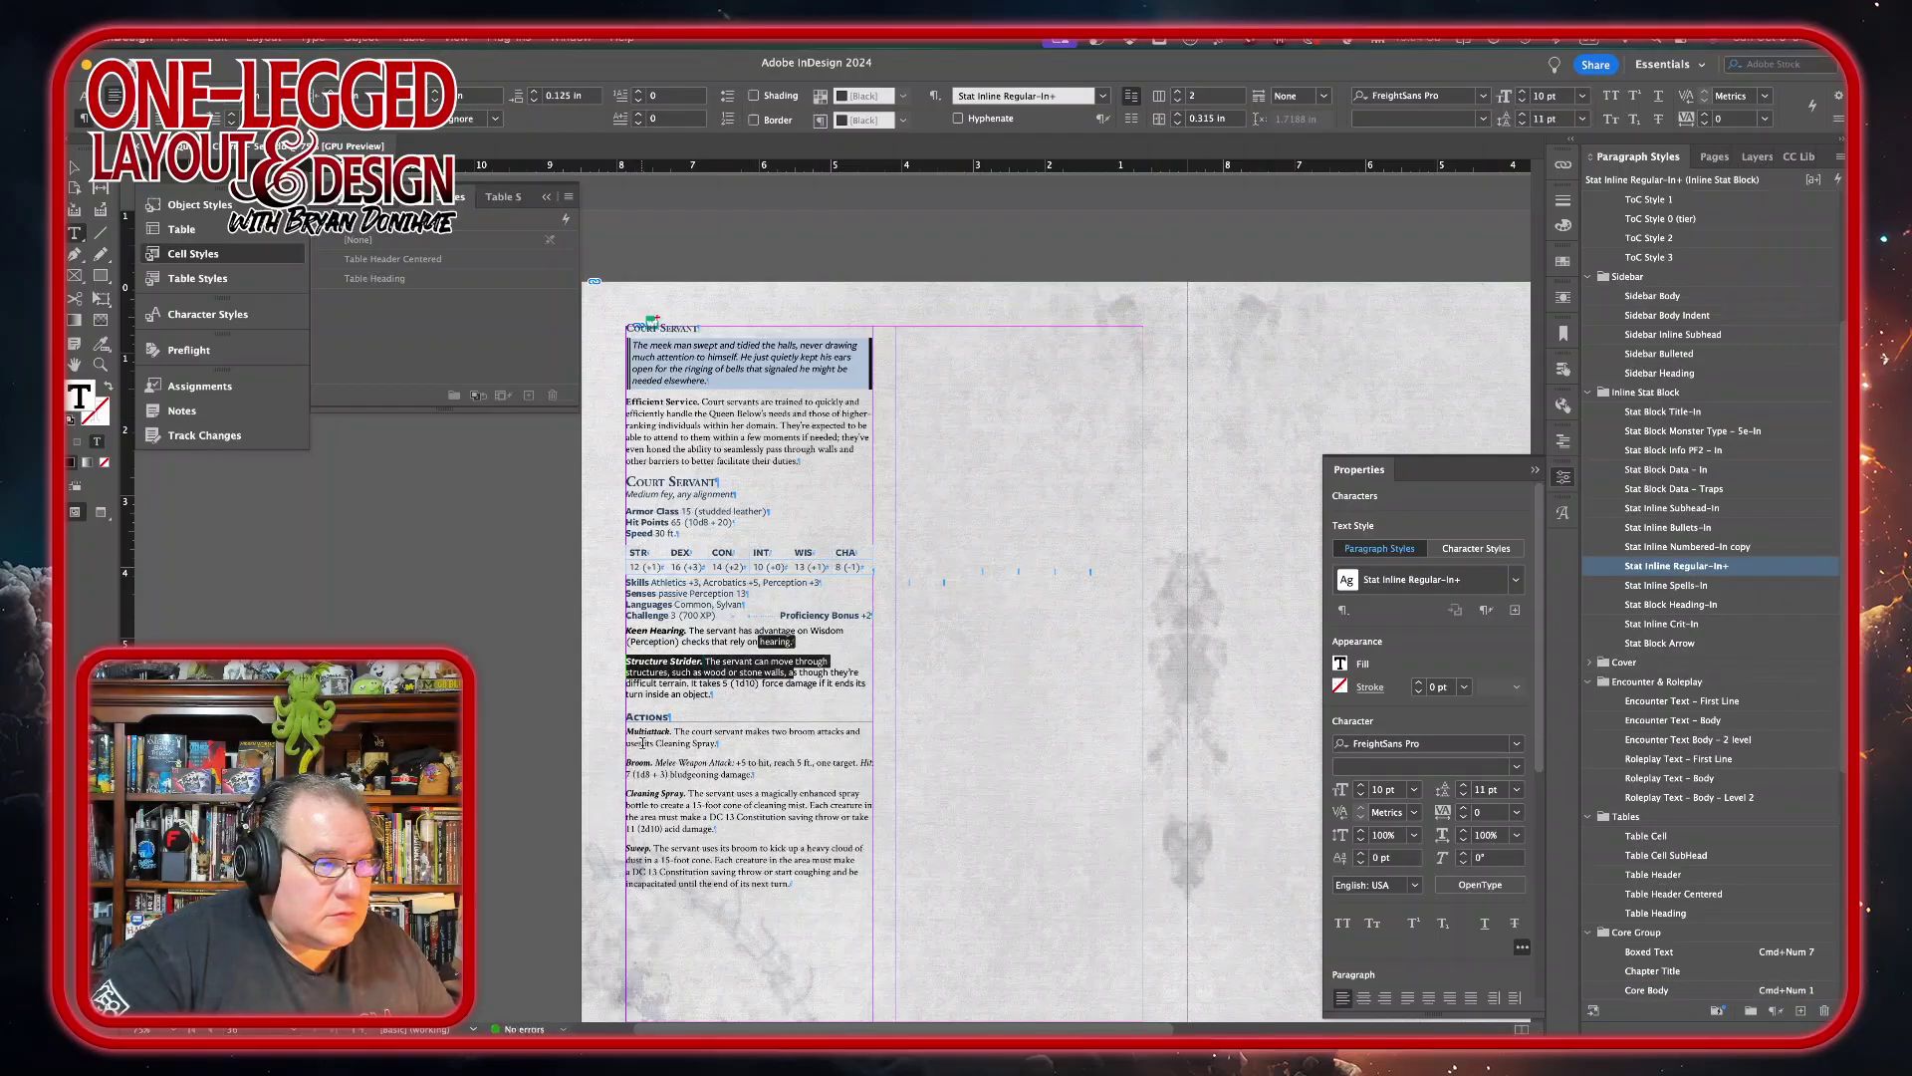
mouse_move(653, 743)
mouse_down()
mouse_move(757, 776)
mouse_move(659, 883)
mouse_up()
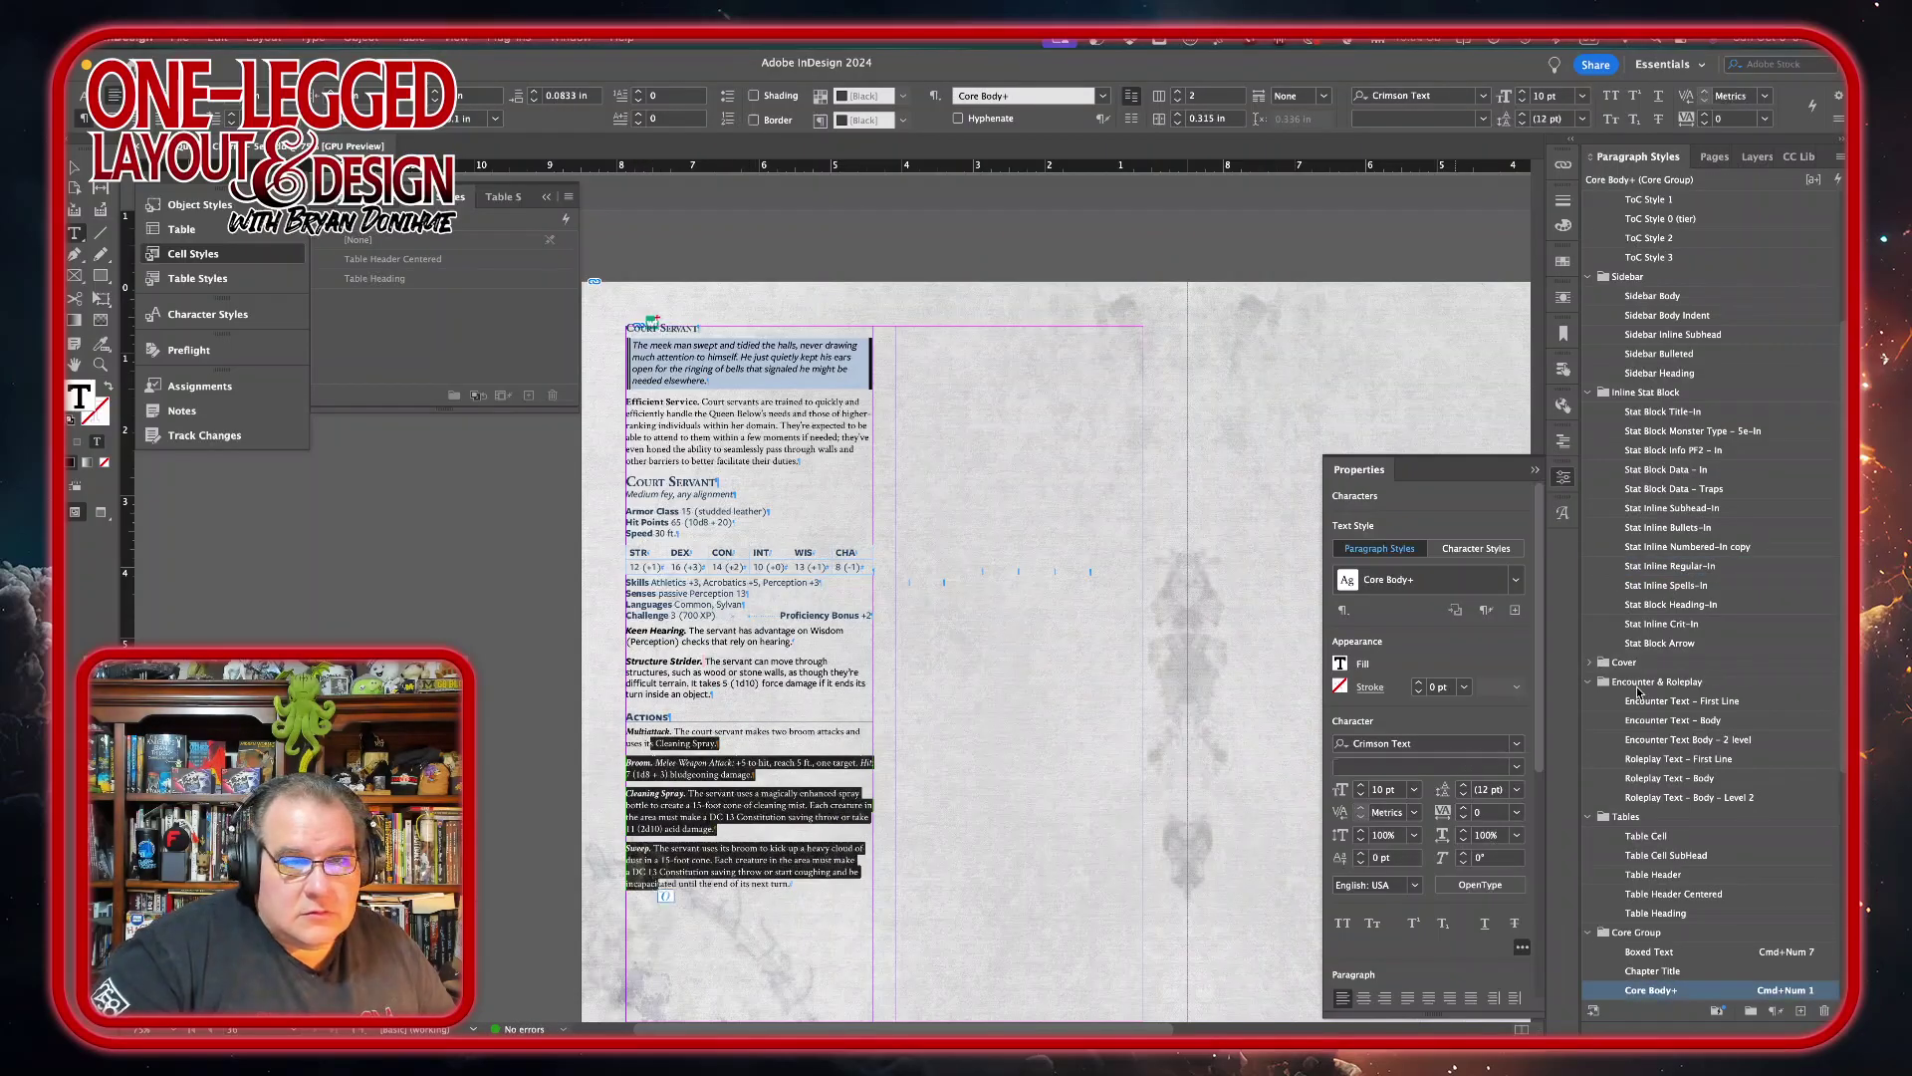
click(1691, 567)
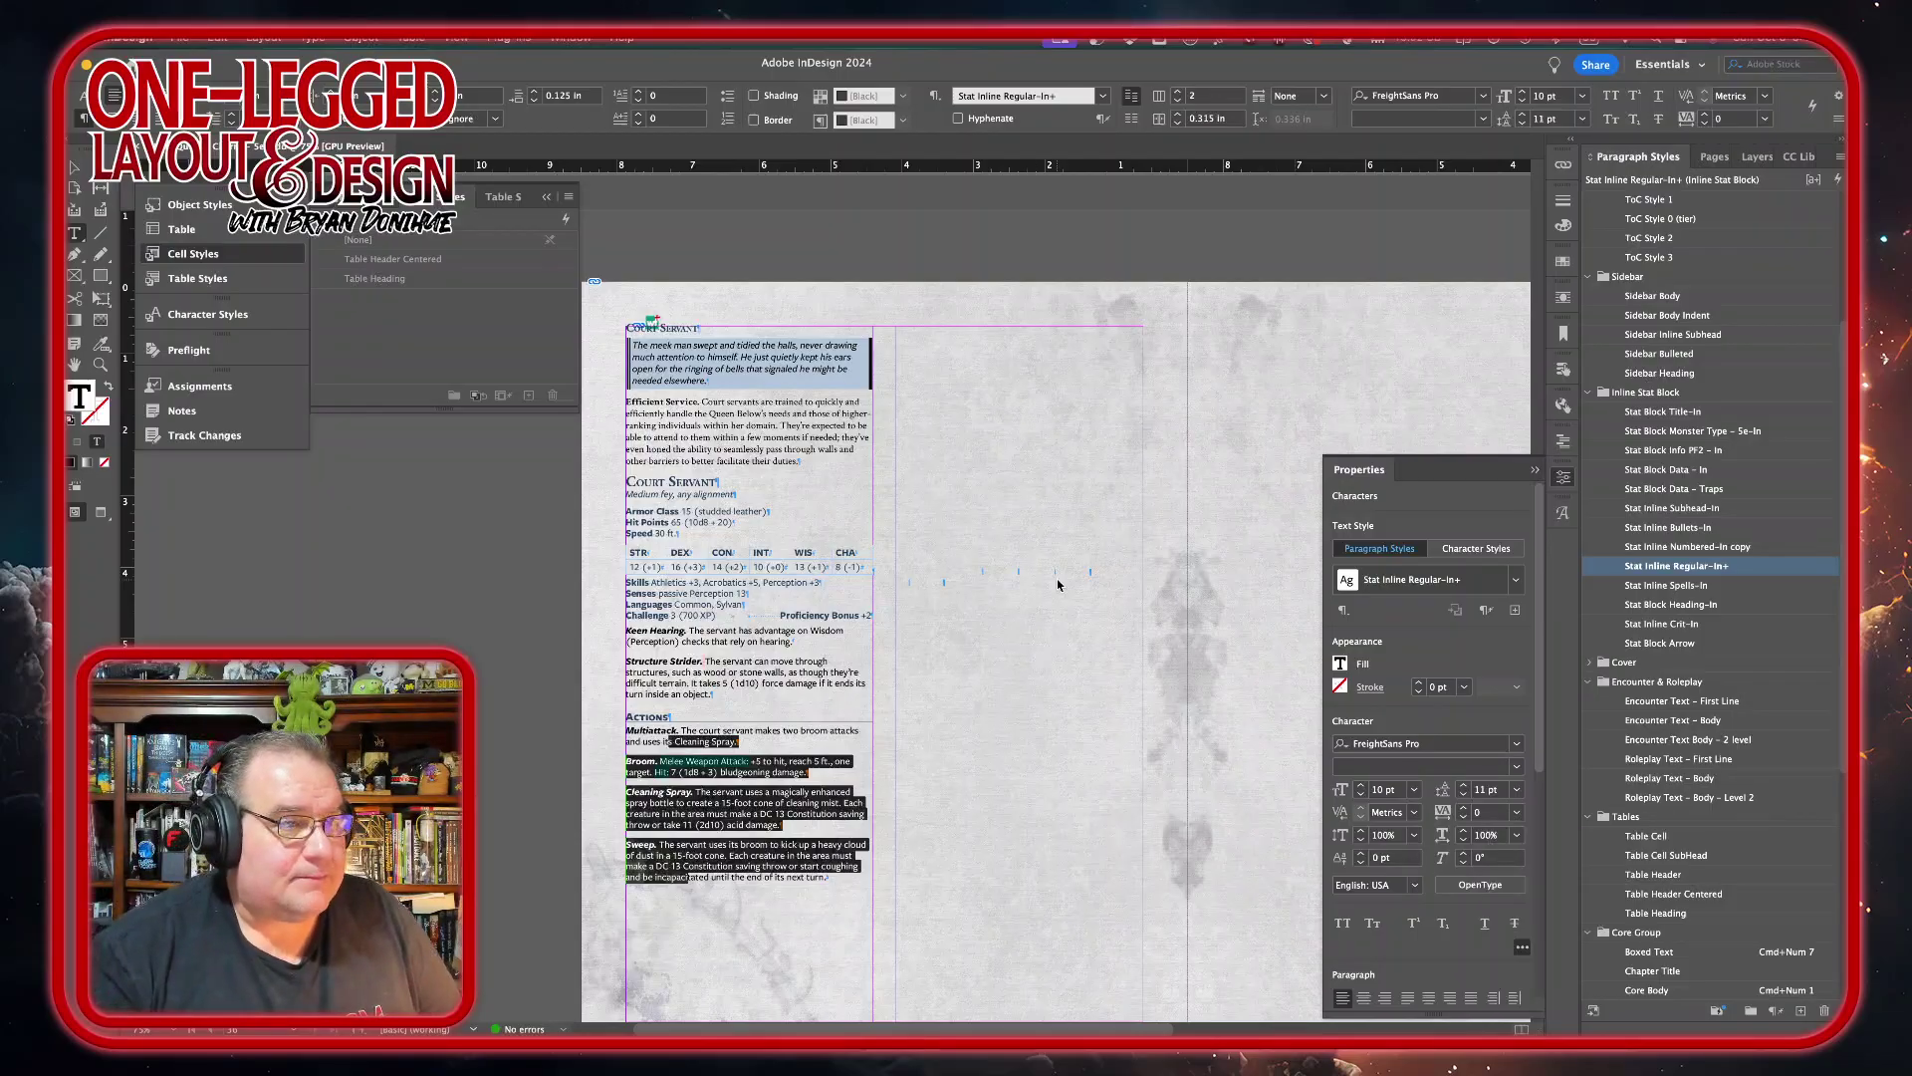
- Switch to the web browser and open the Depositphotos website in a new tab
scroll(1058, 585, up, 10)
scroll(1057, 577, right, 1)
mouse_move(612, 1006)
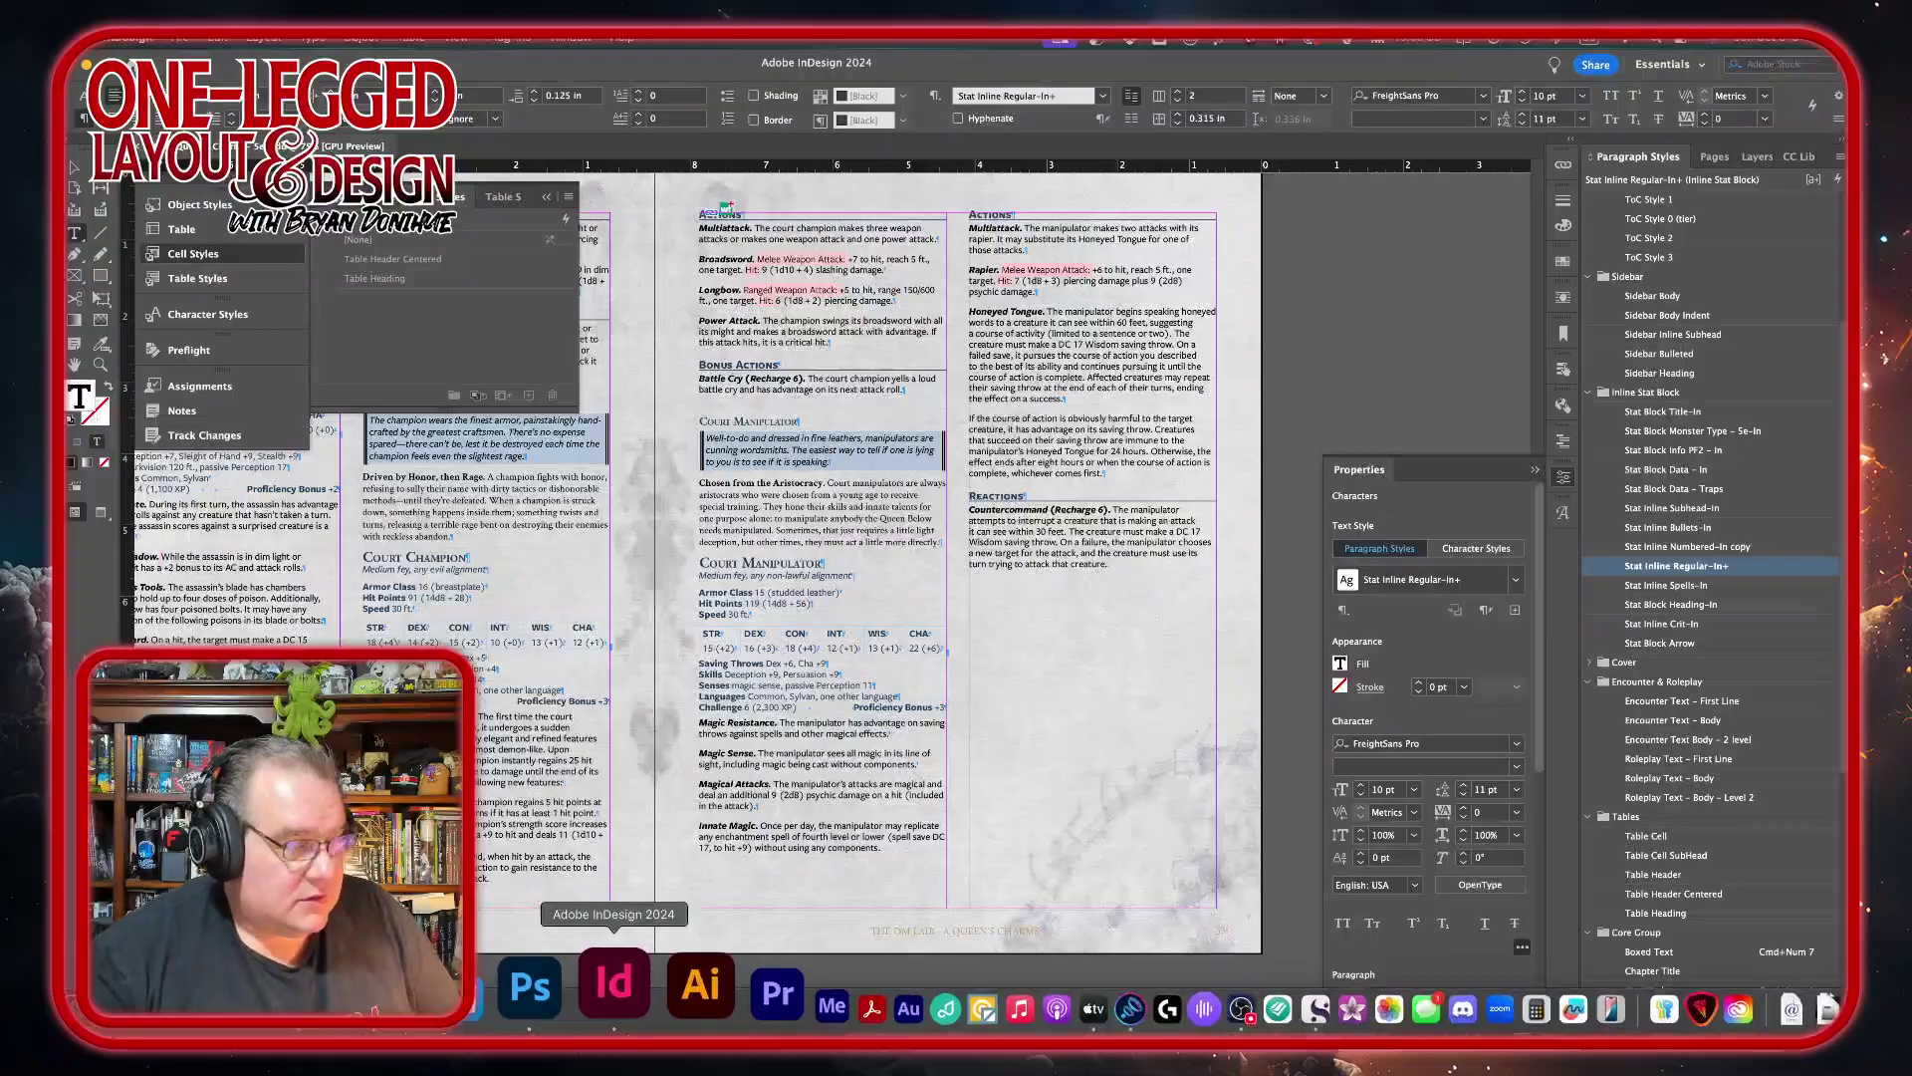
click(539, 1009)
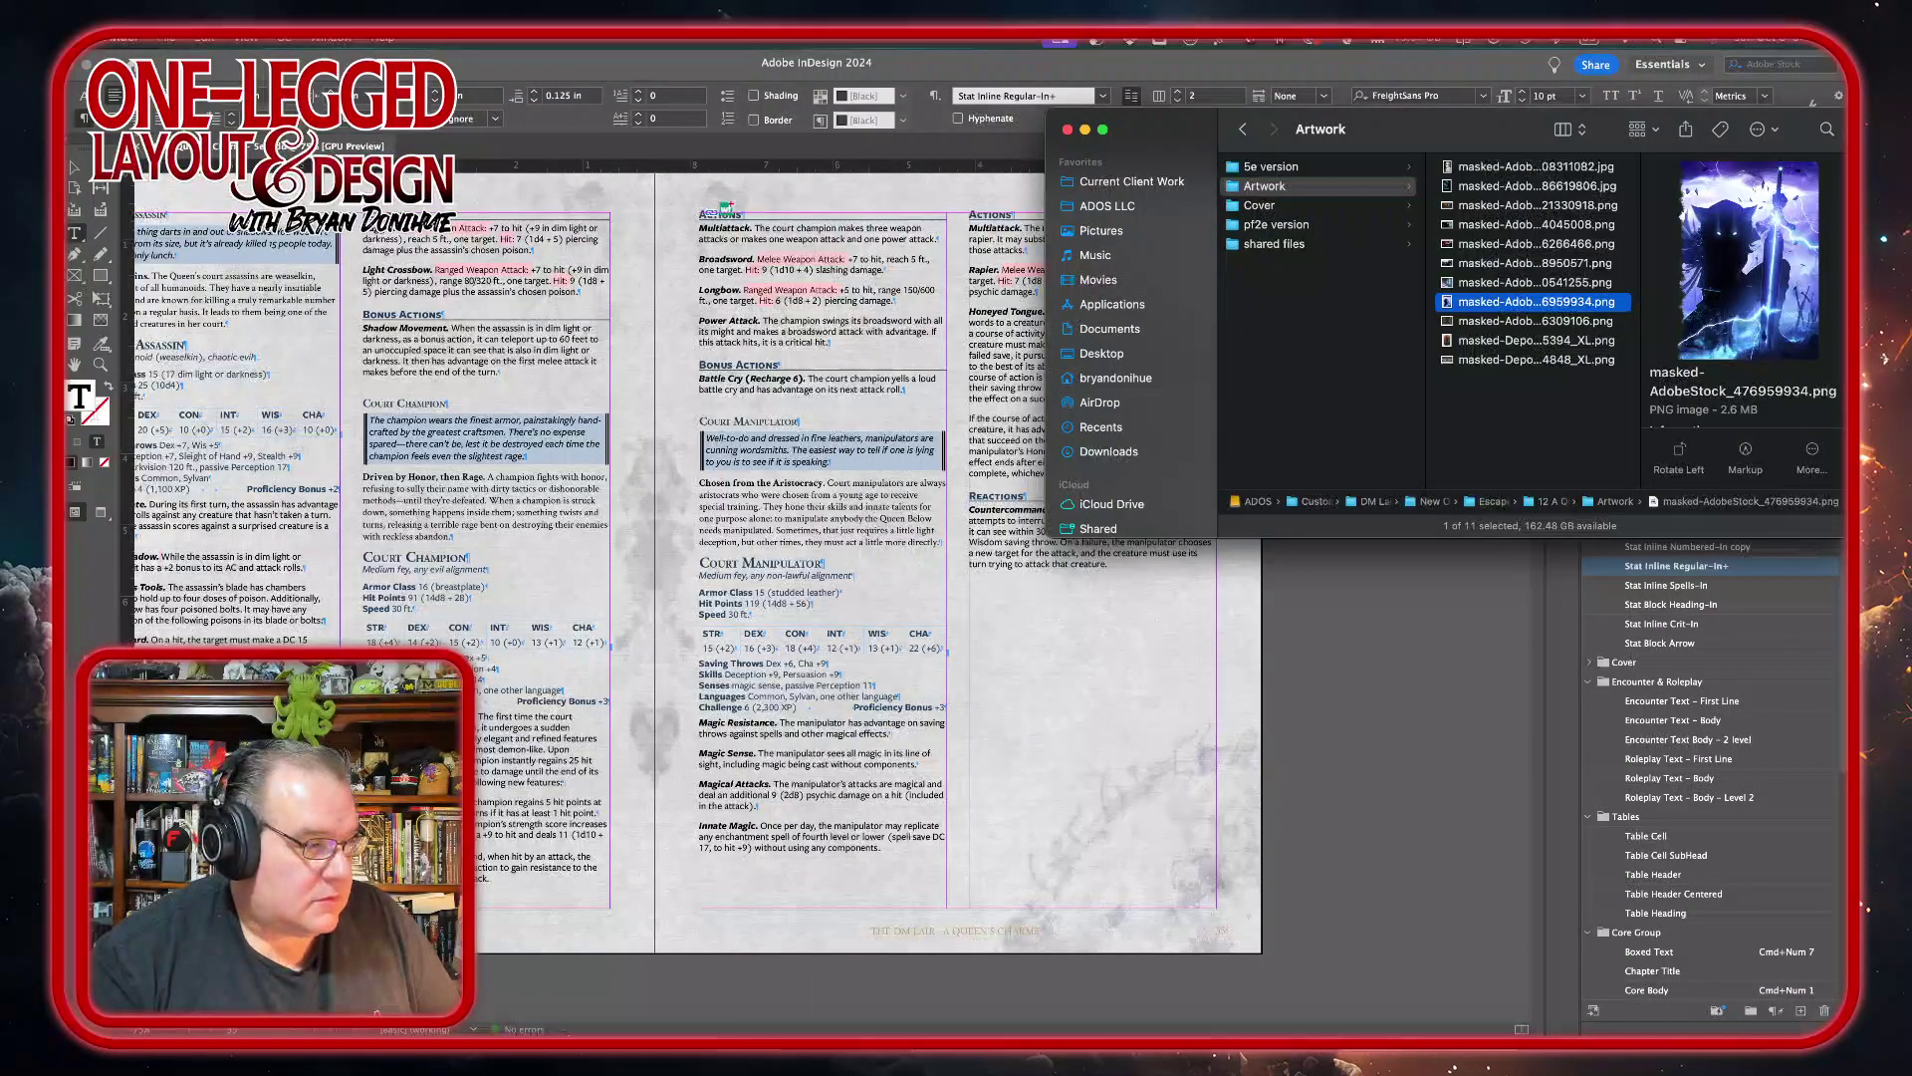
click(503, 996)
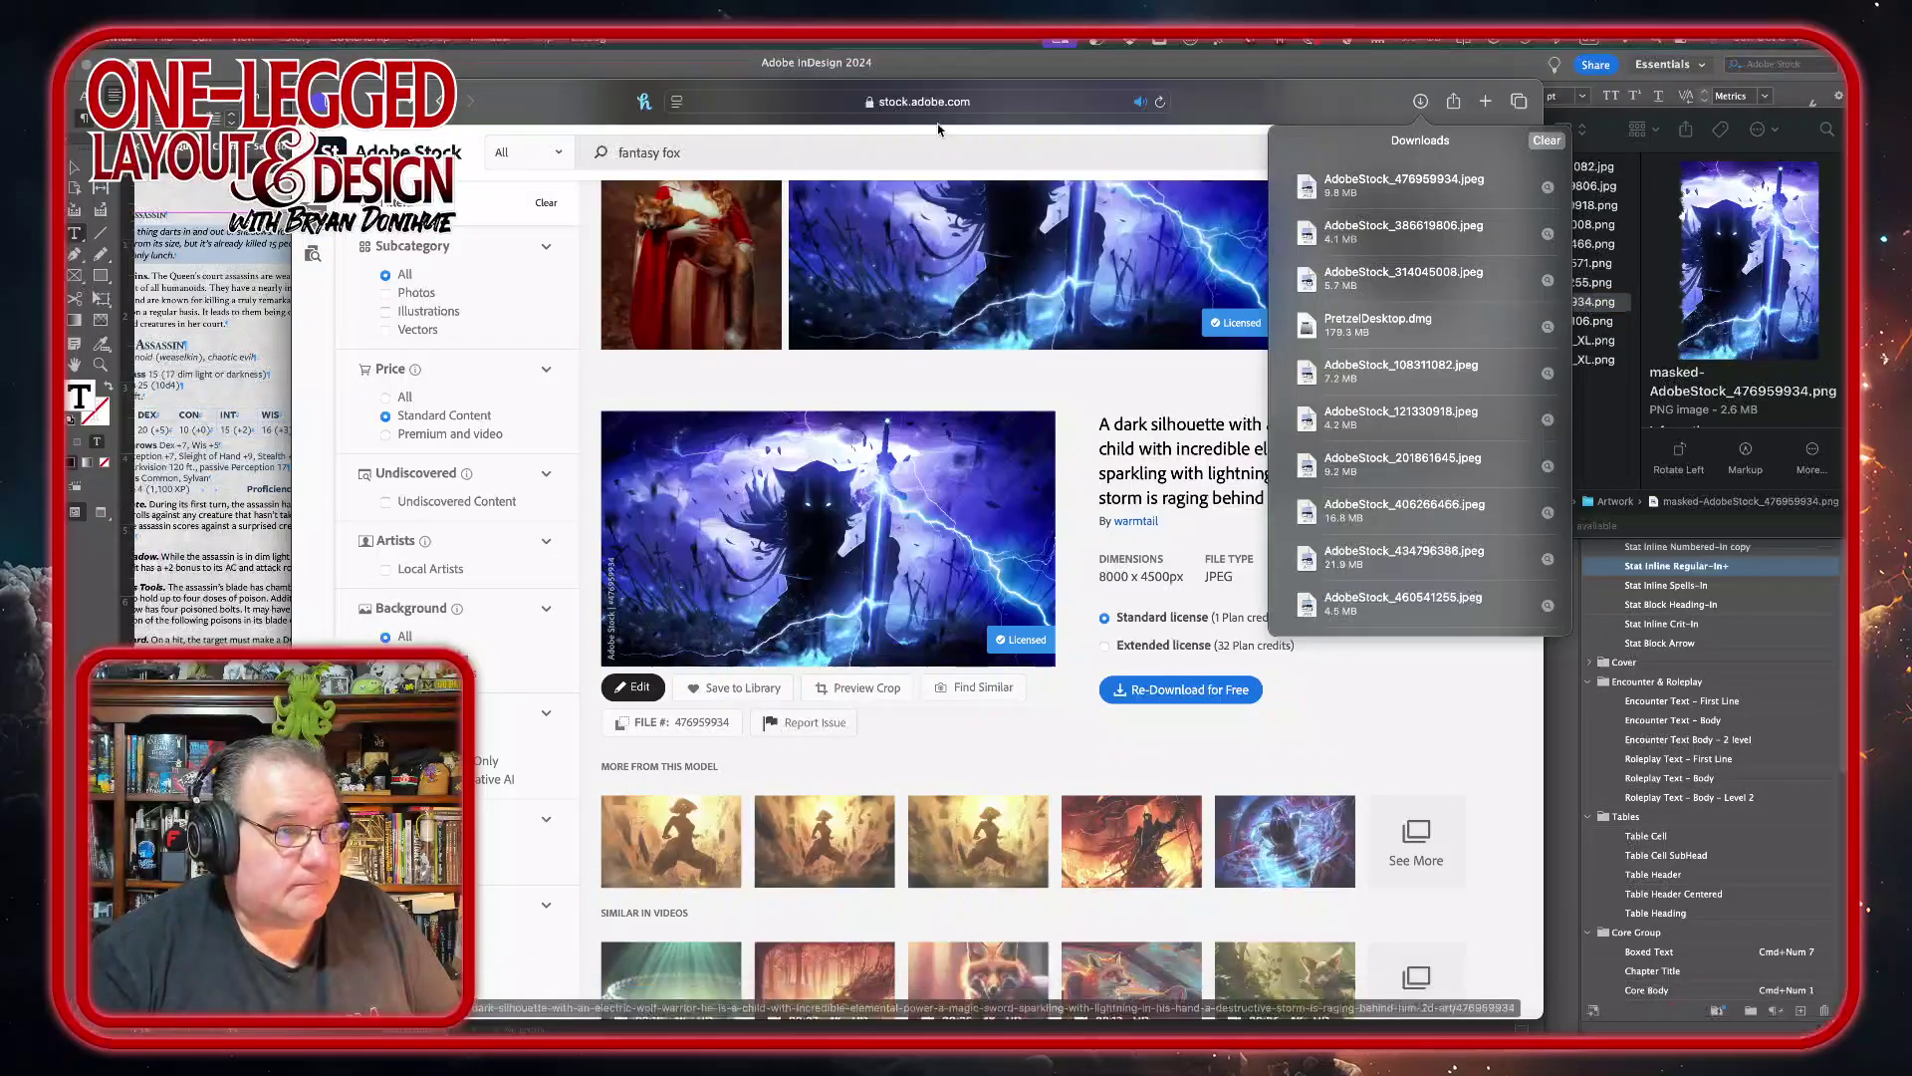
click(1336, 99)
click(1485, 100)
text(depositphotos)
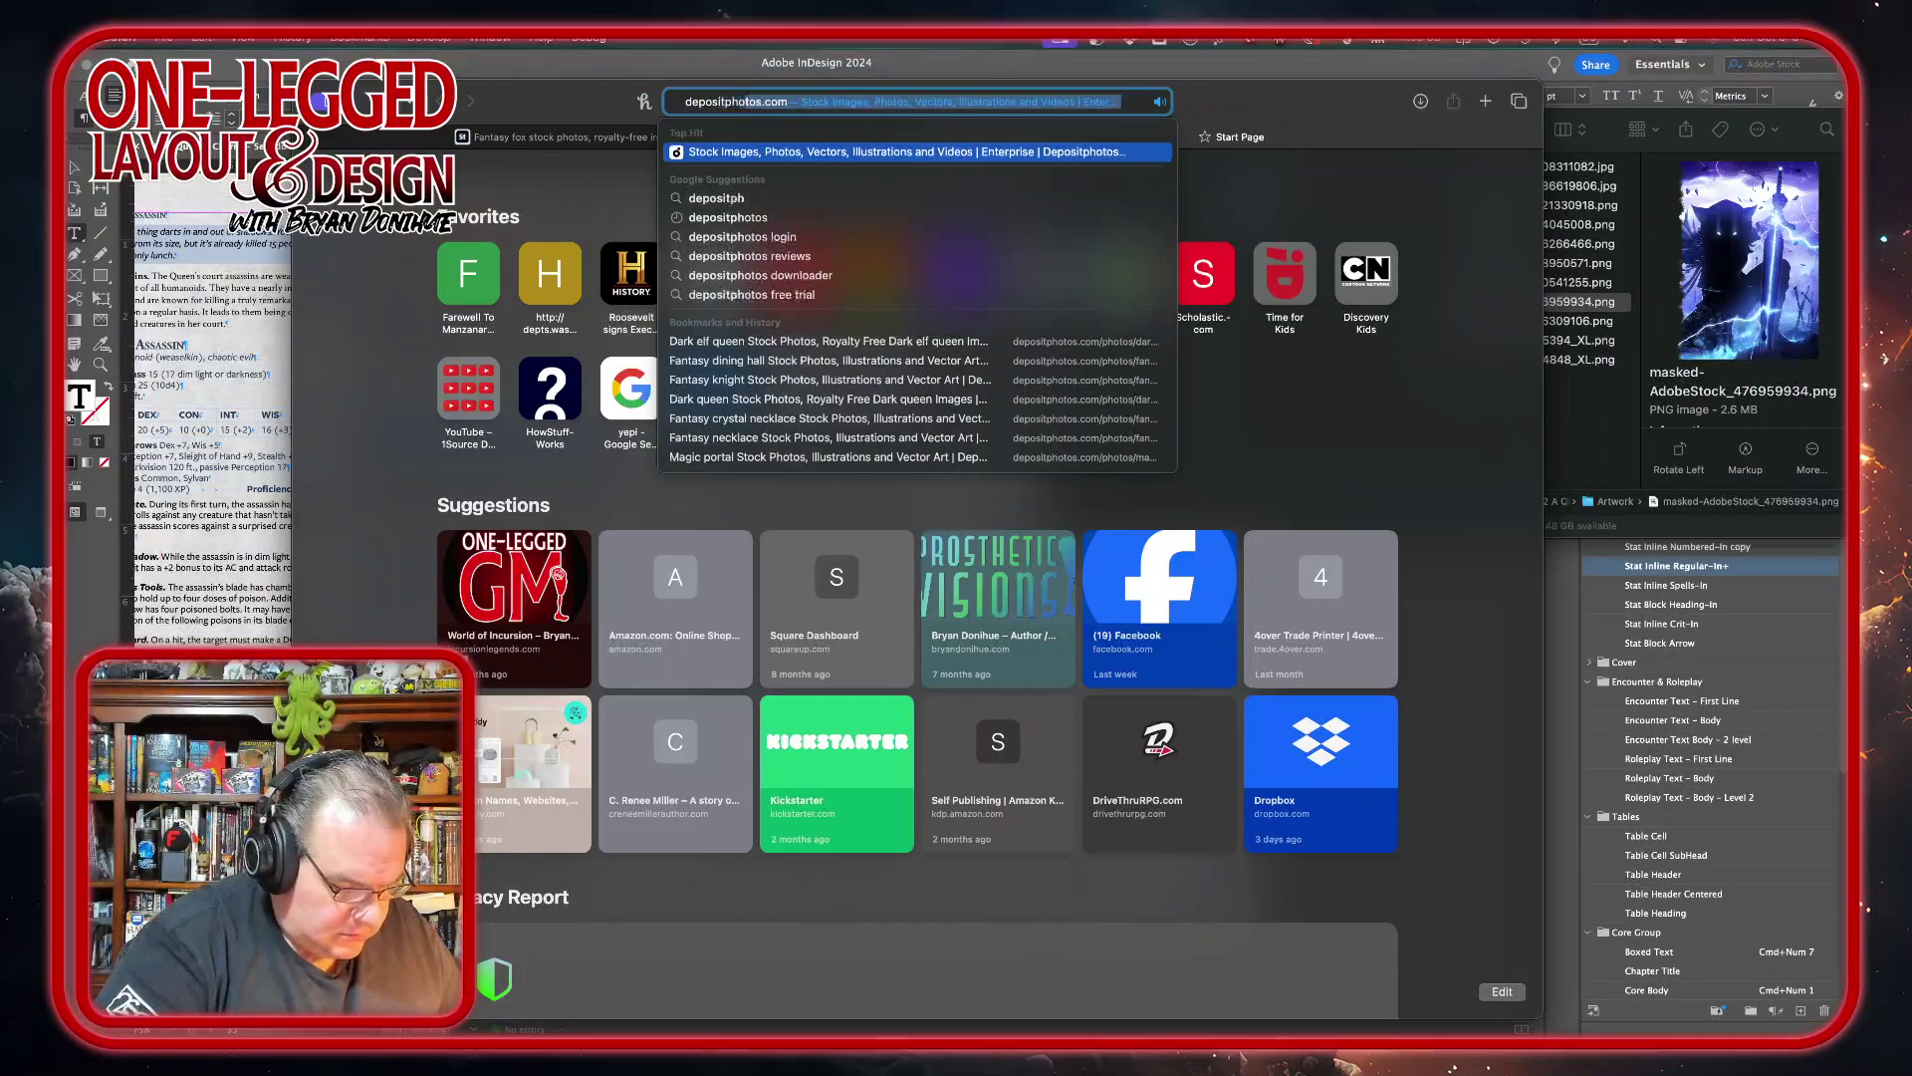
key(Return)
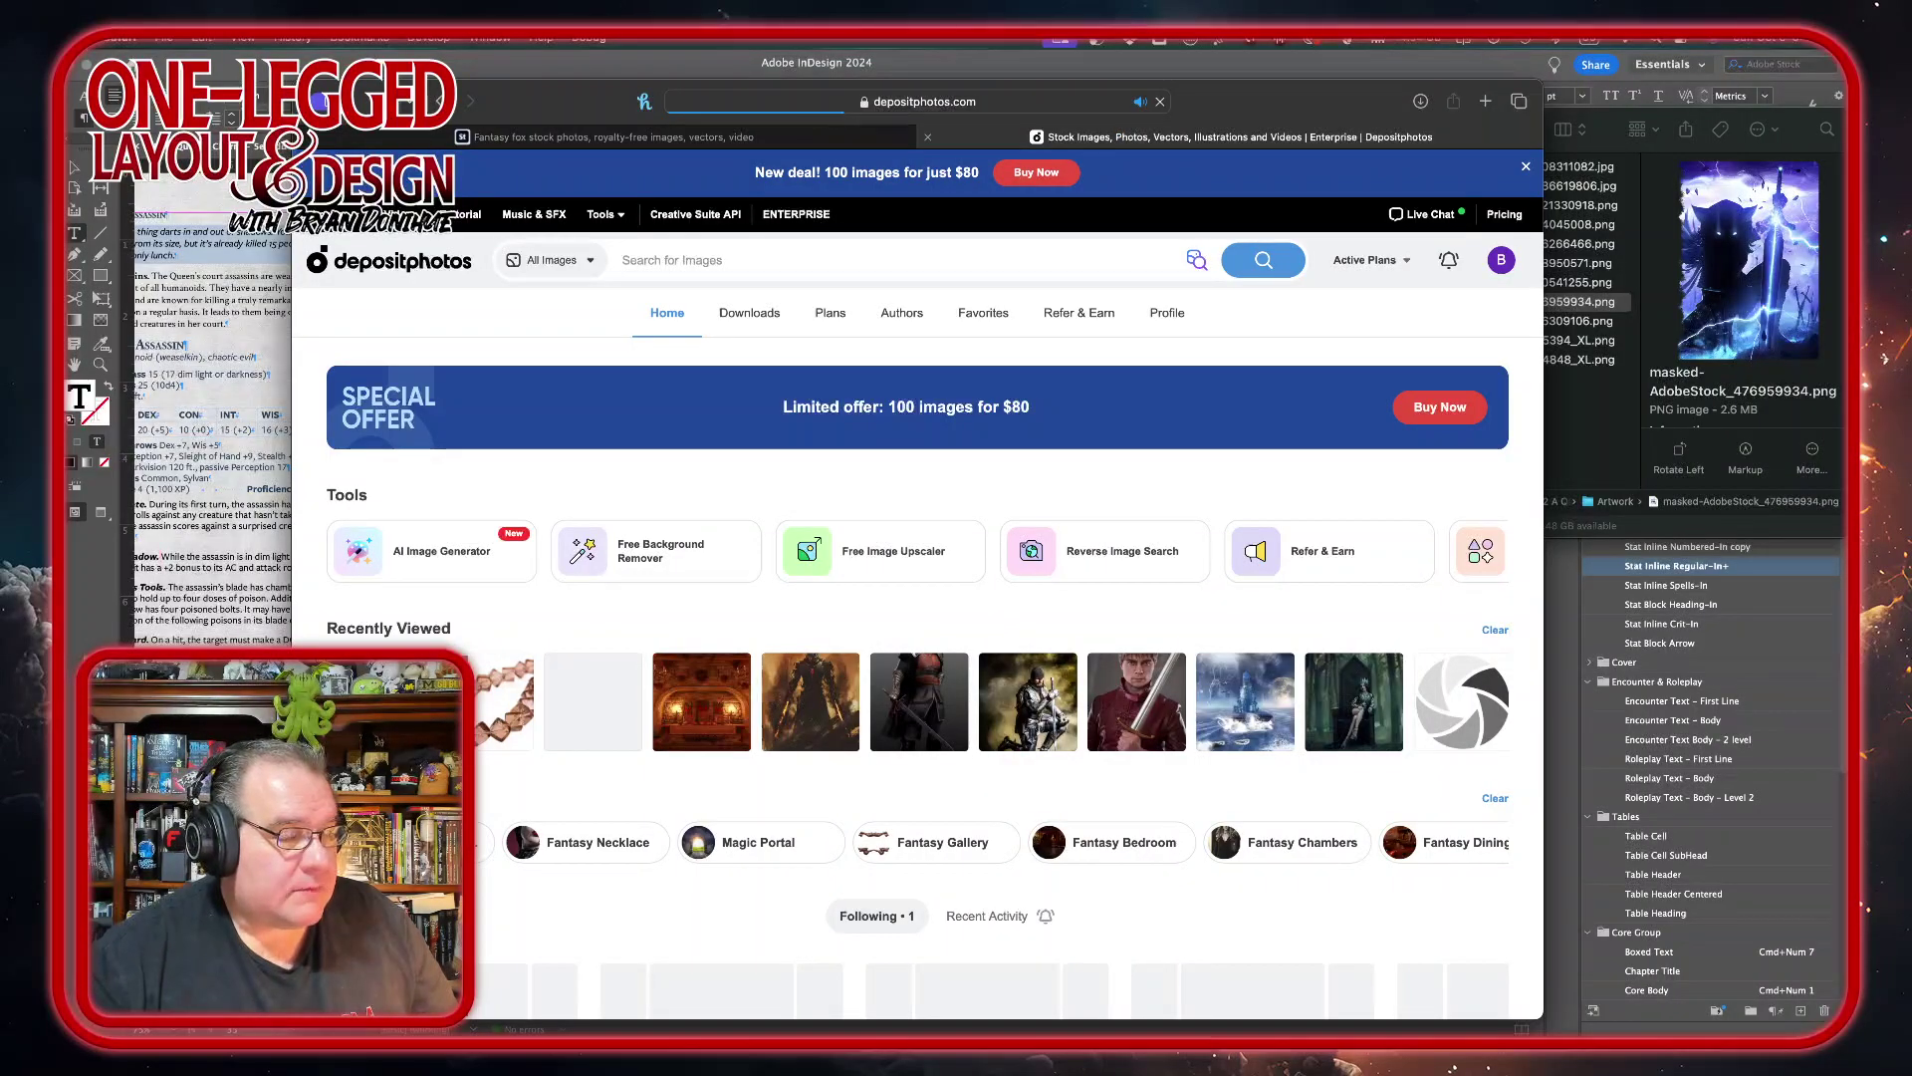
- Search Depositphotos for "medieval servant" images
click(661, 265)
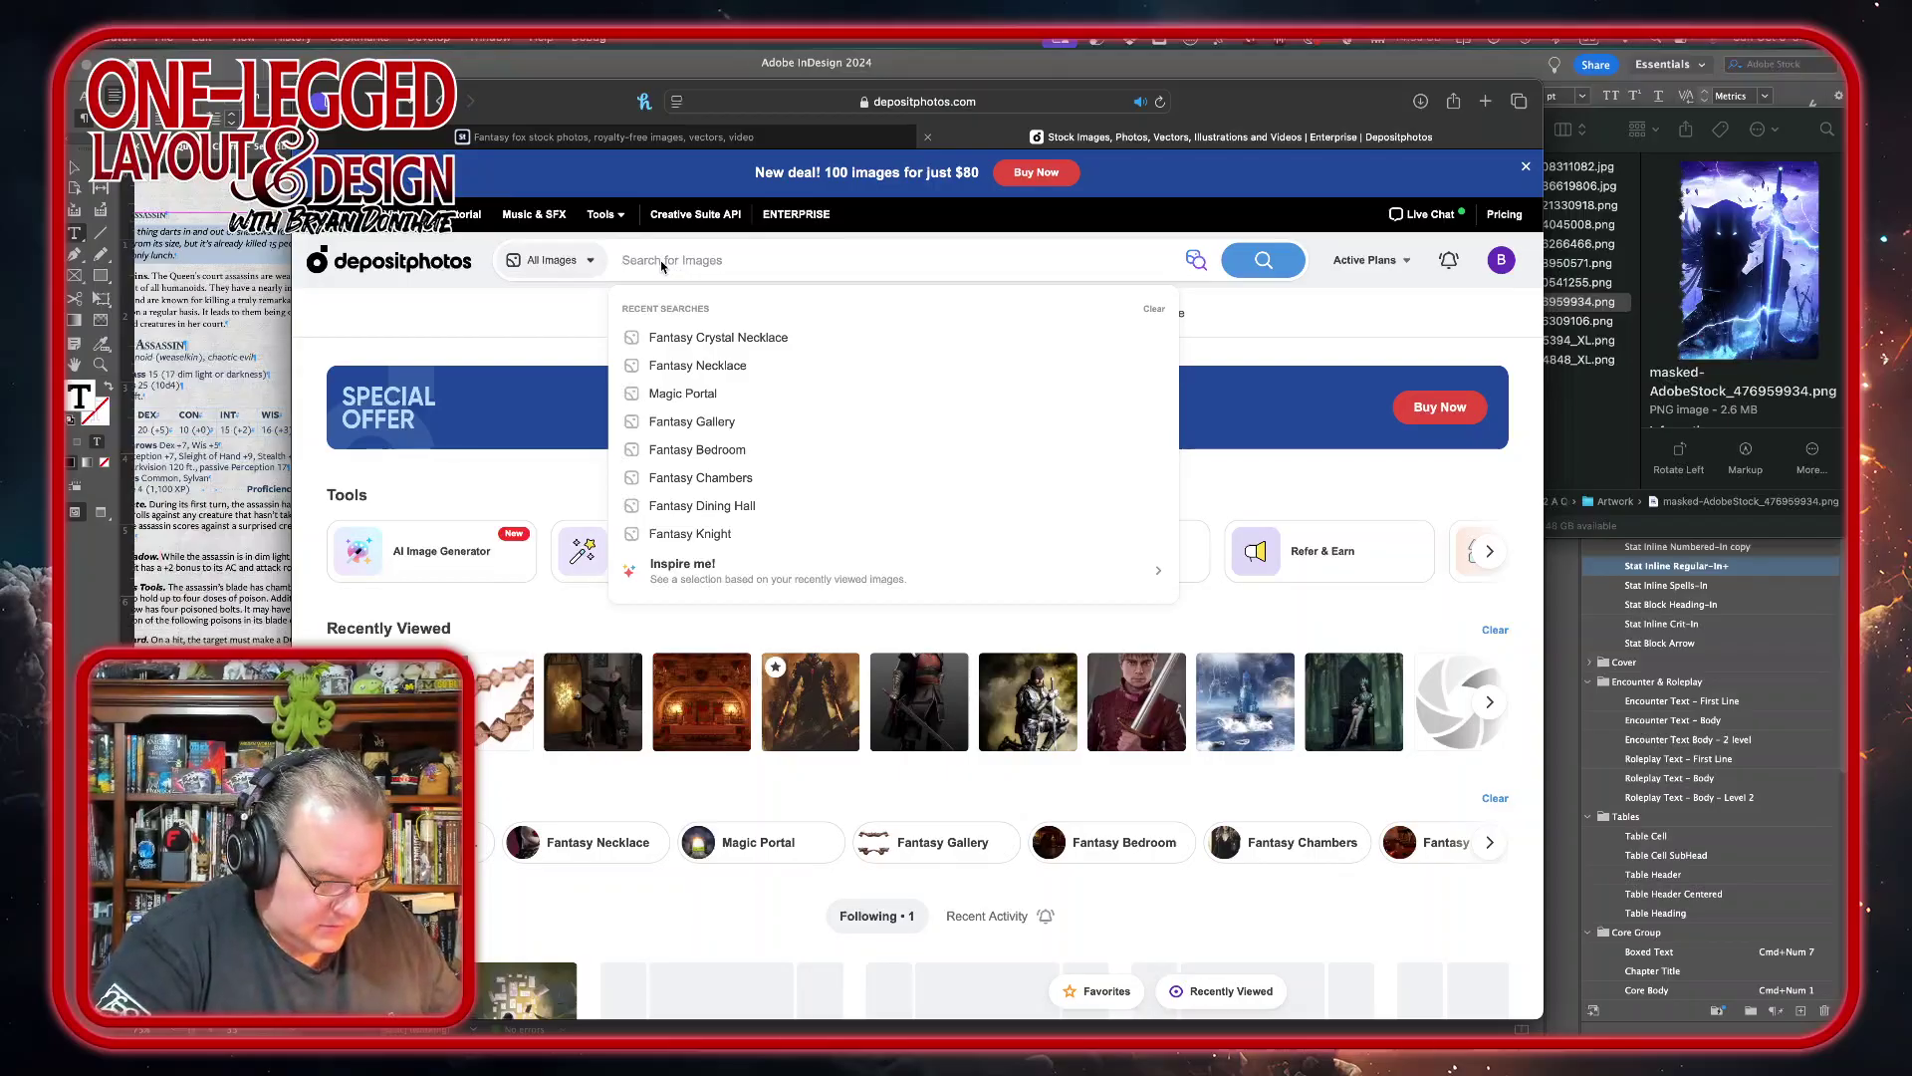
text(medi)
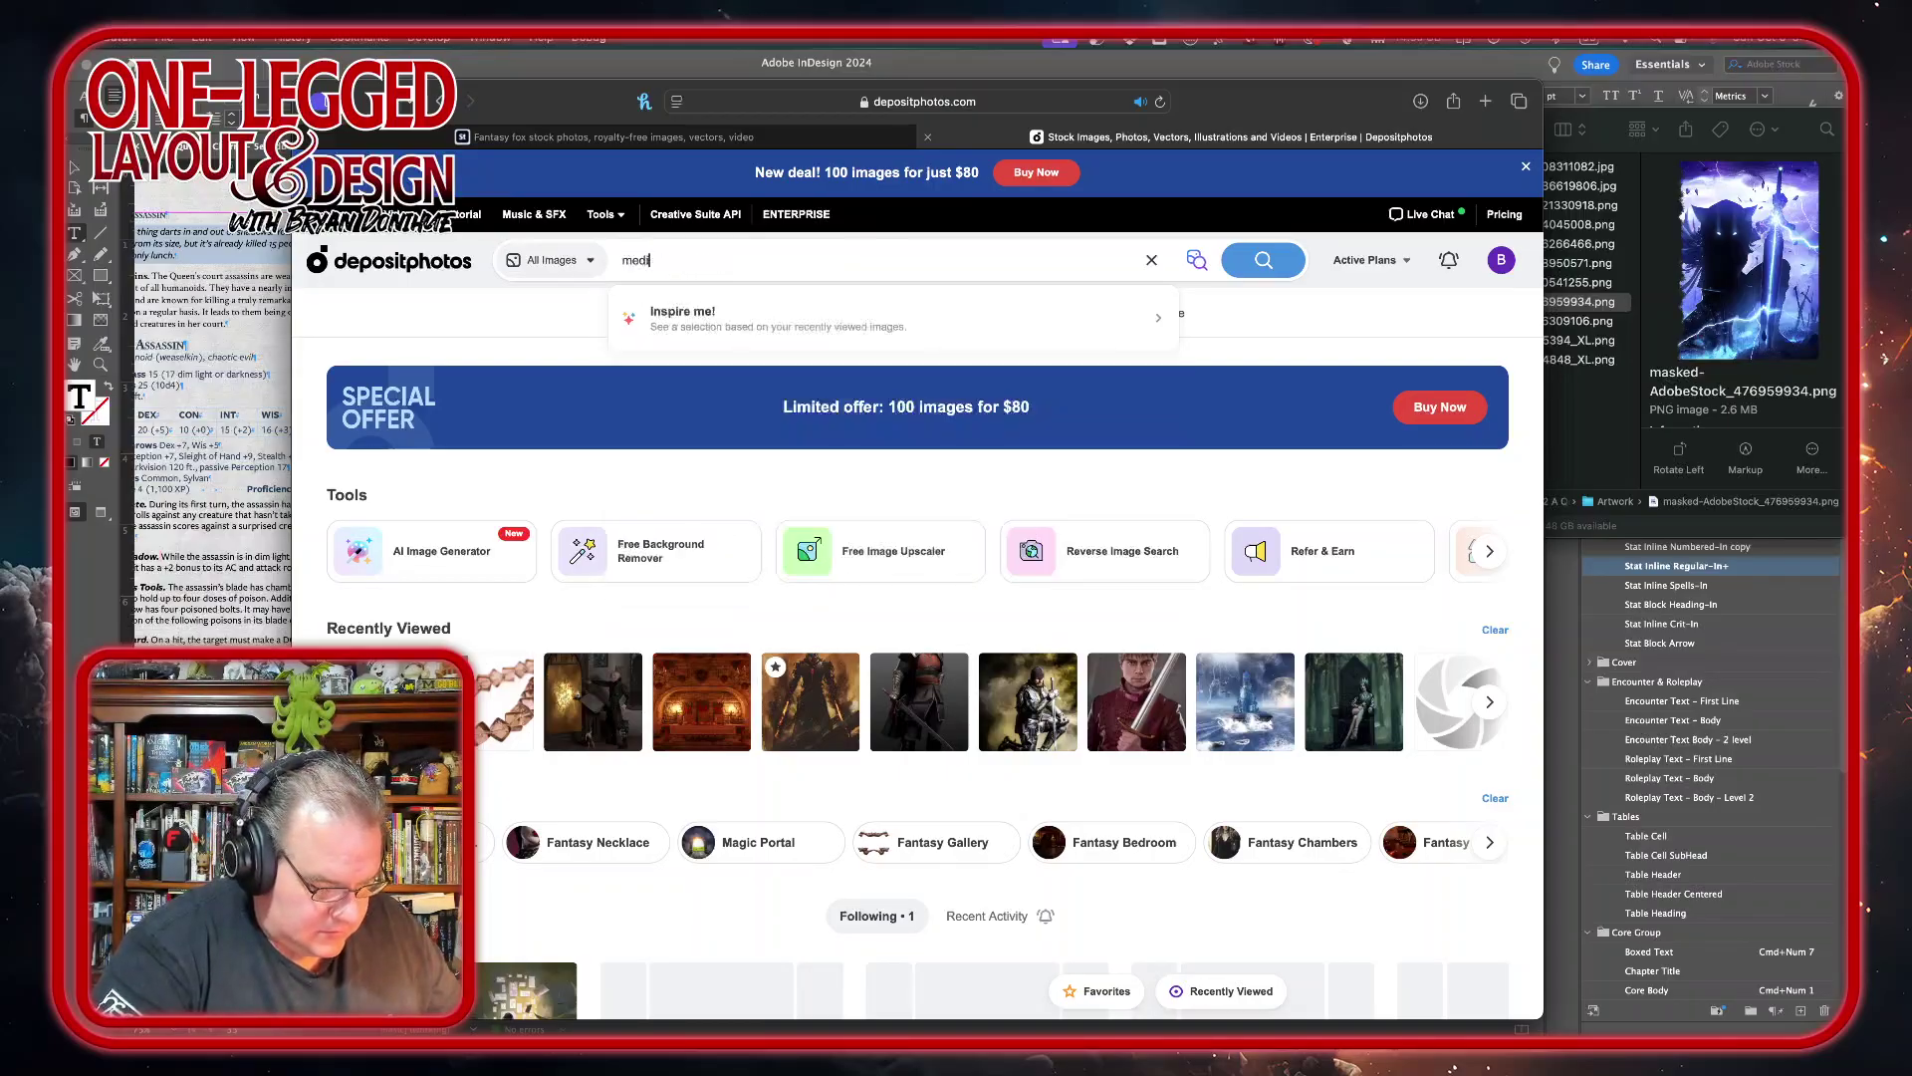
text(eval serv)
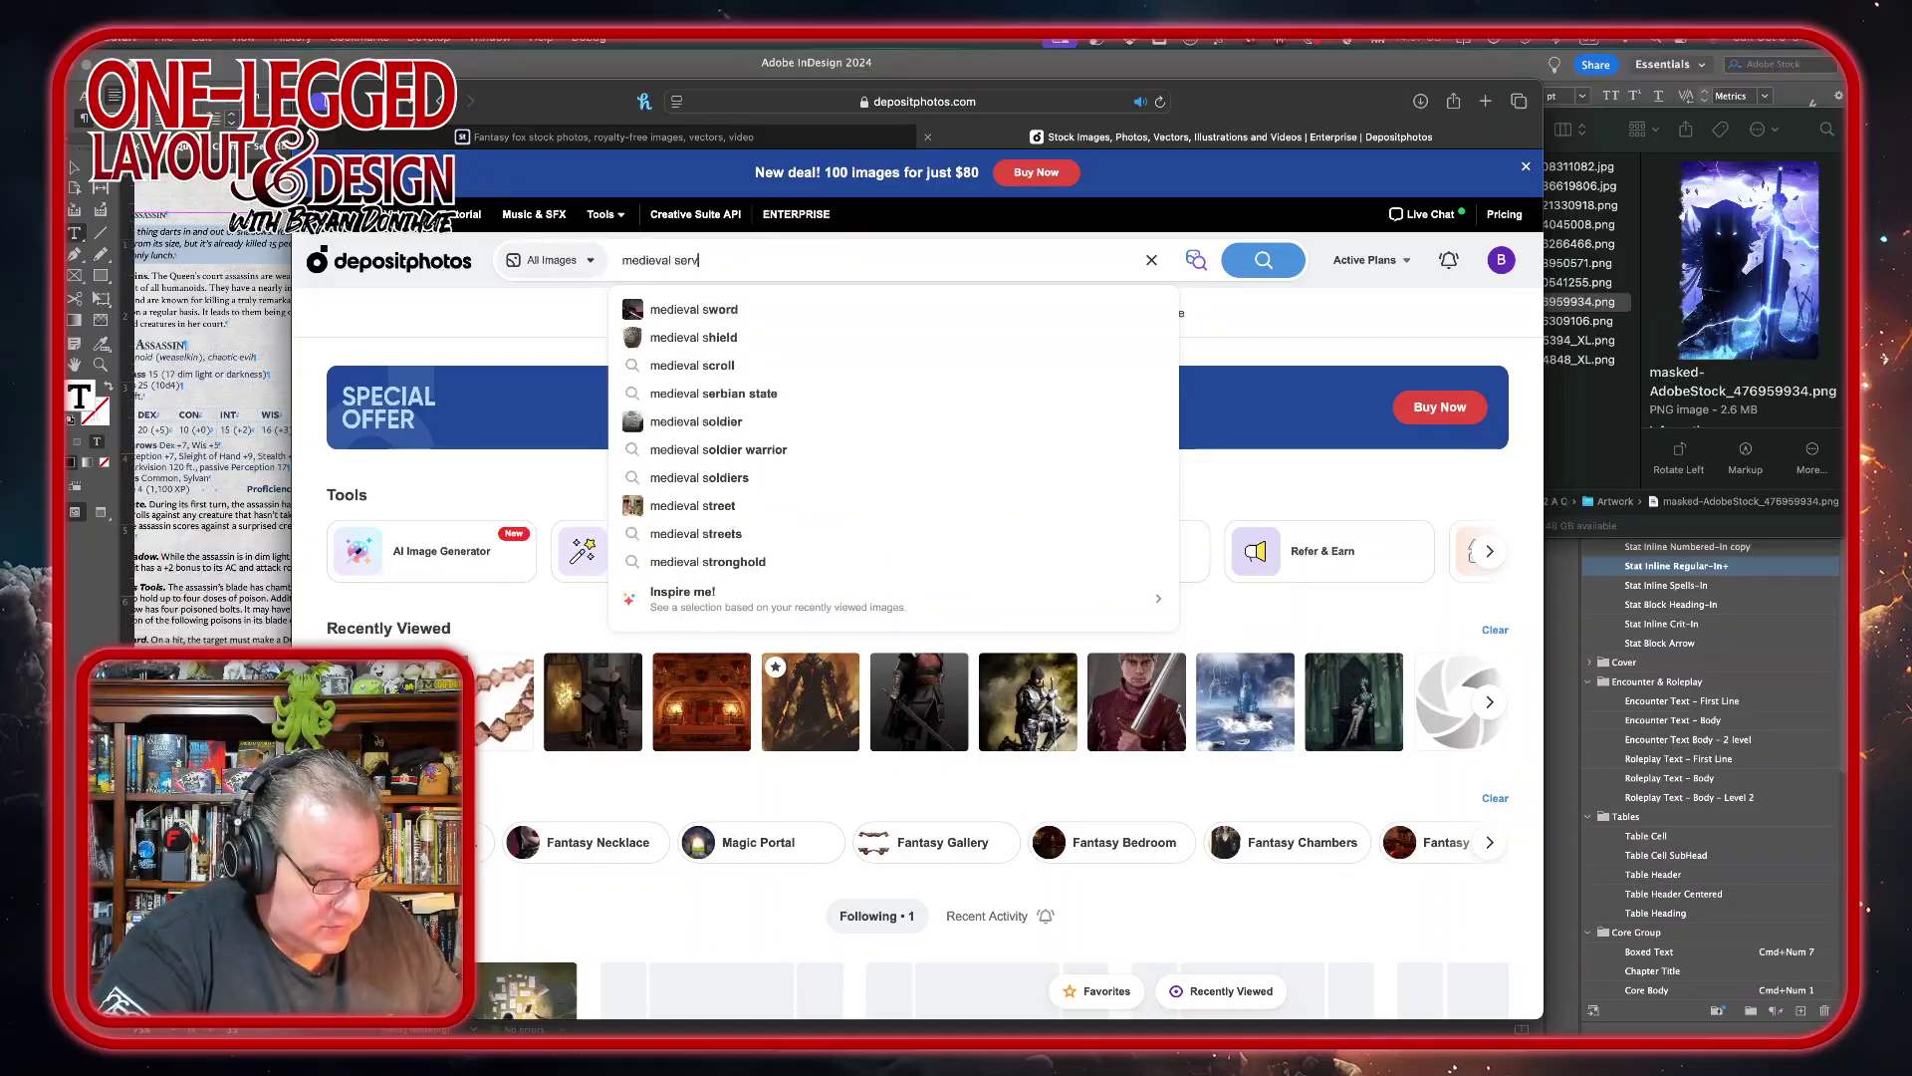
text(ant)
key(Return)
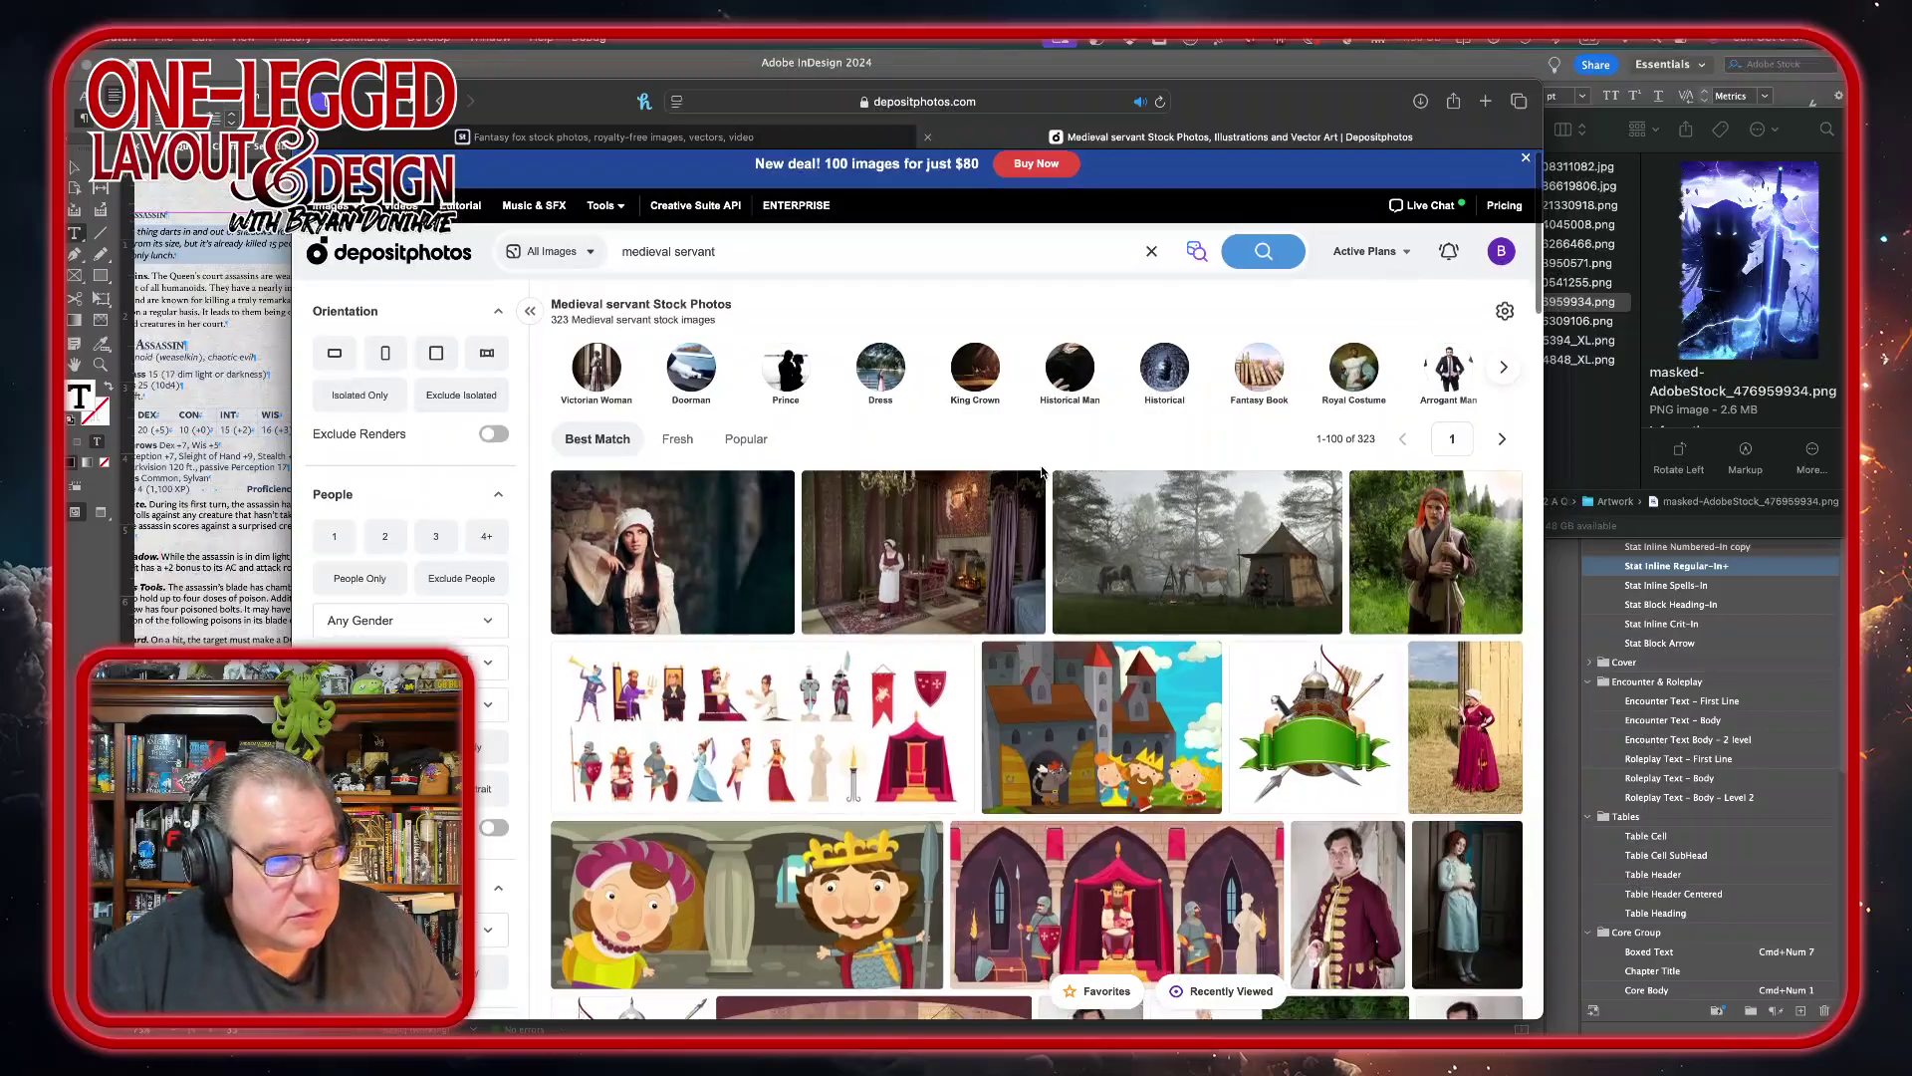
- Look through the first page of medieval servant results for artwork suited to the Court Servant
scroll(1041, 472, down, 1)
scroll(1042, 473, down, 10)
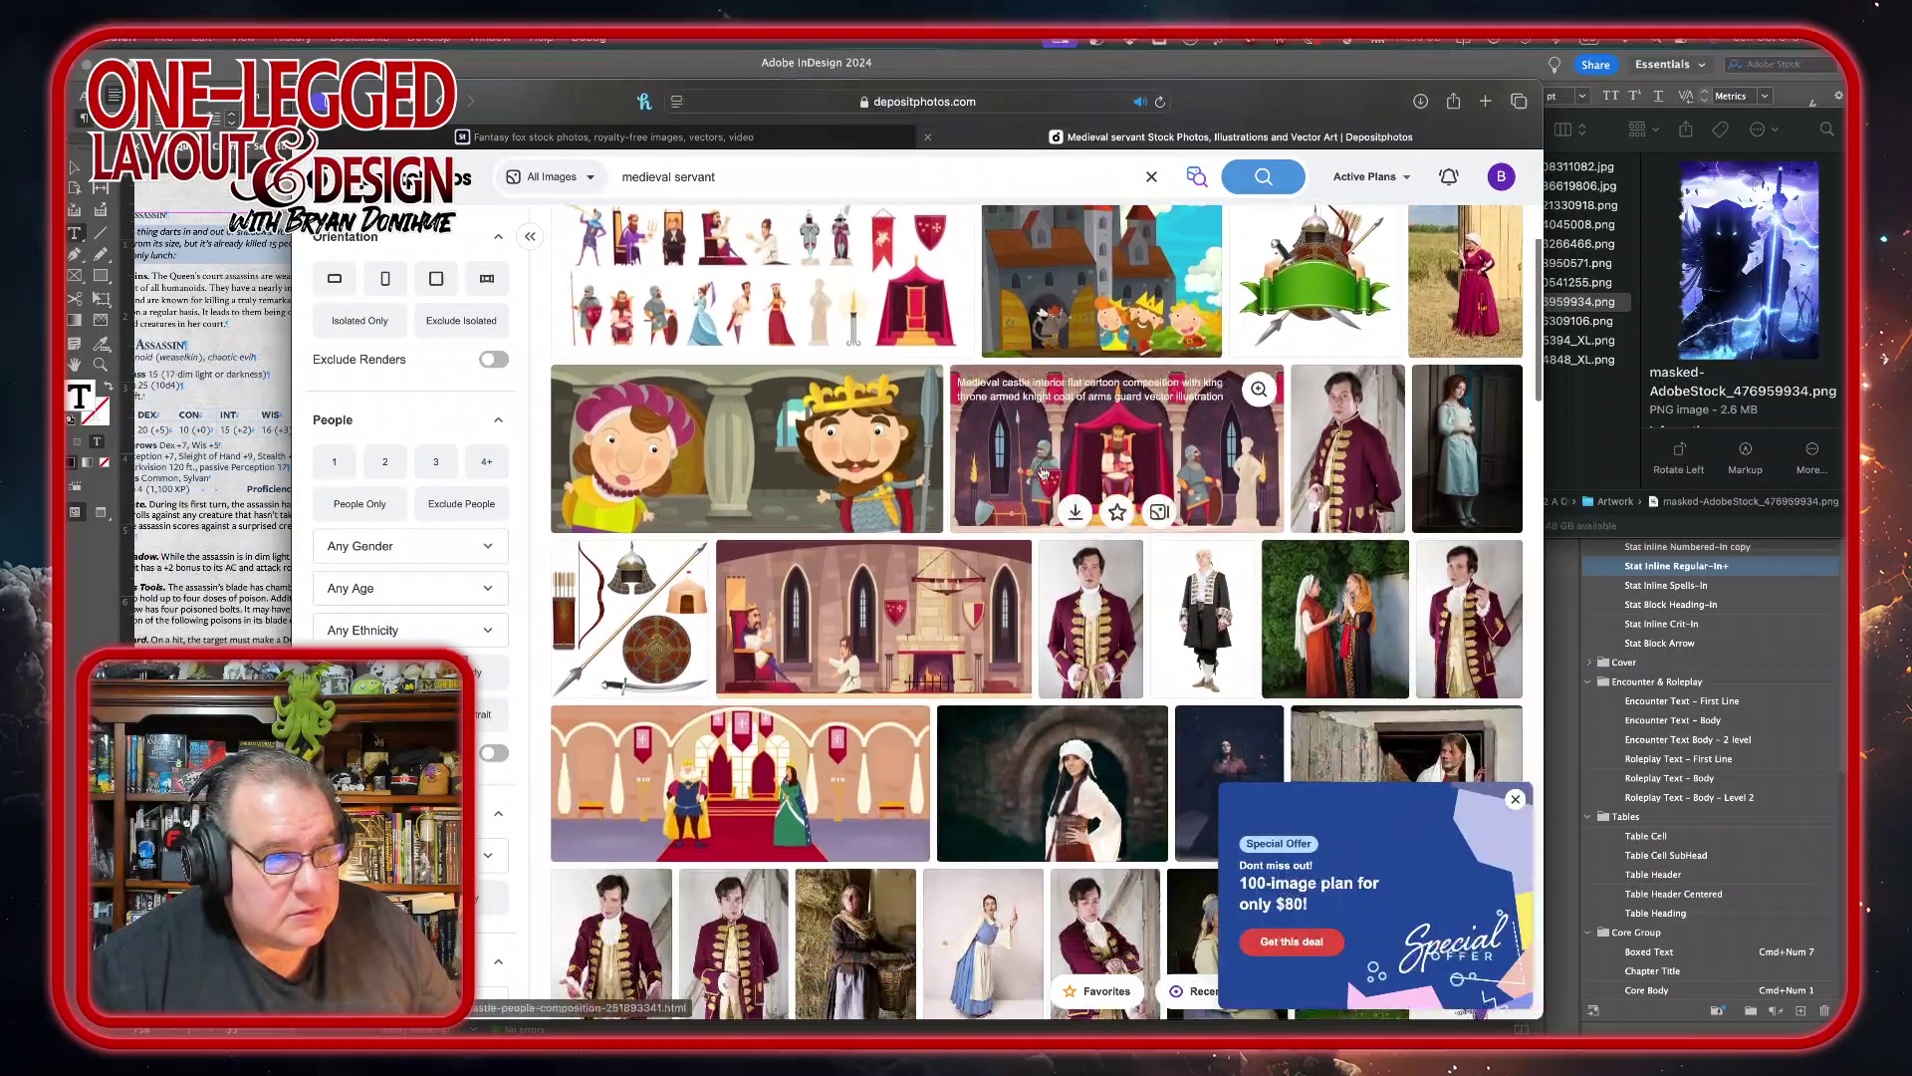
scroll(1042, 472, down, 2)
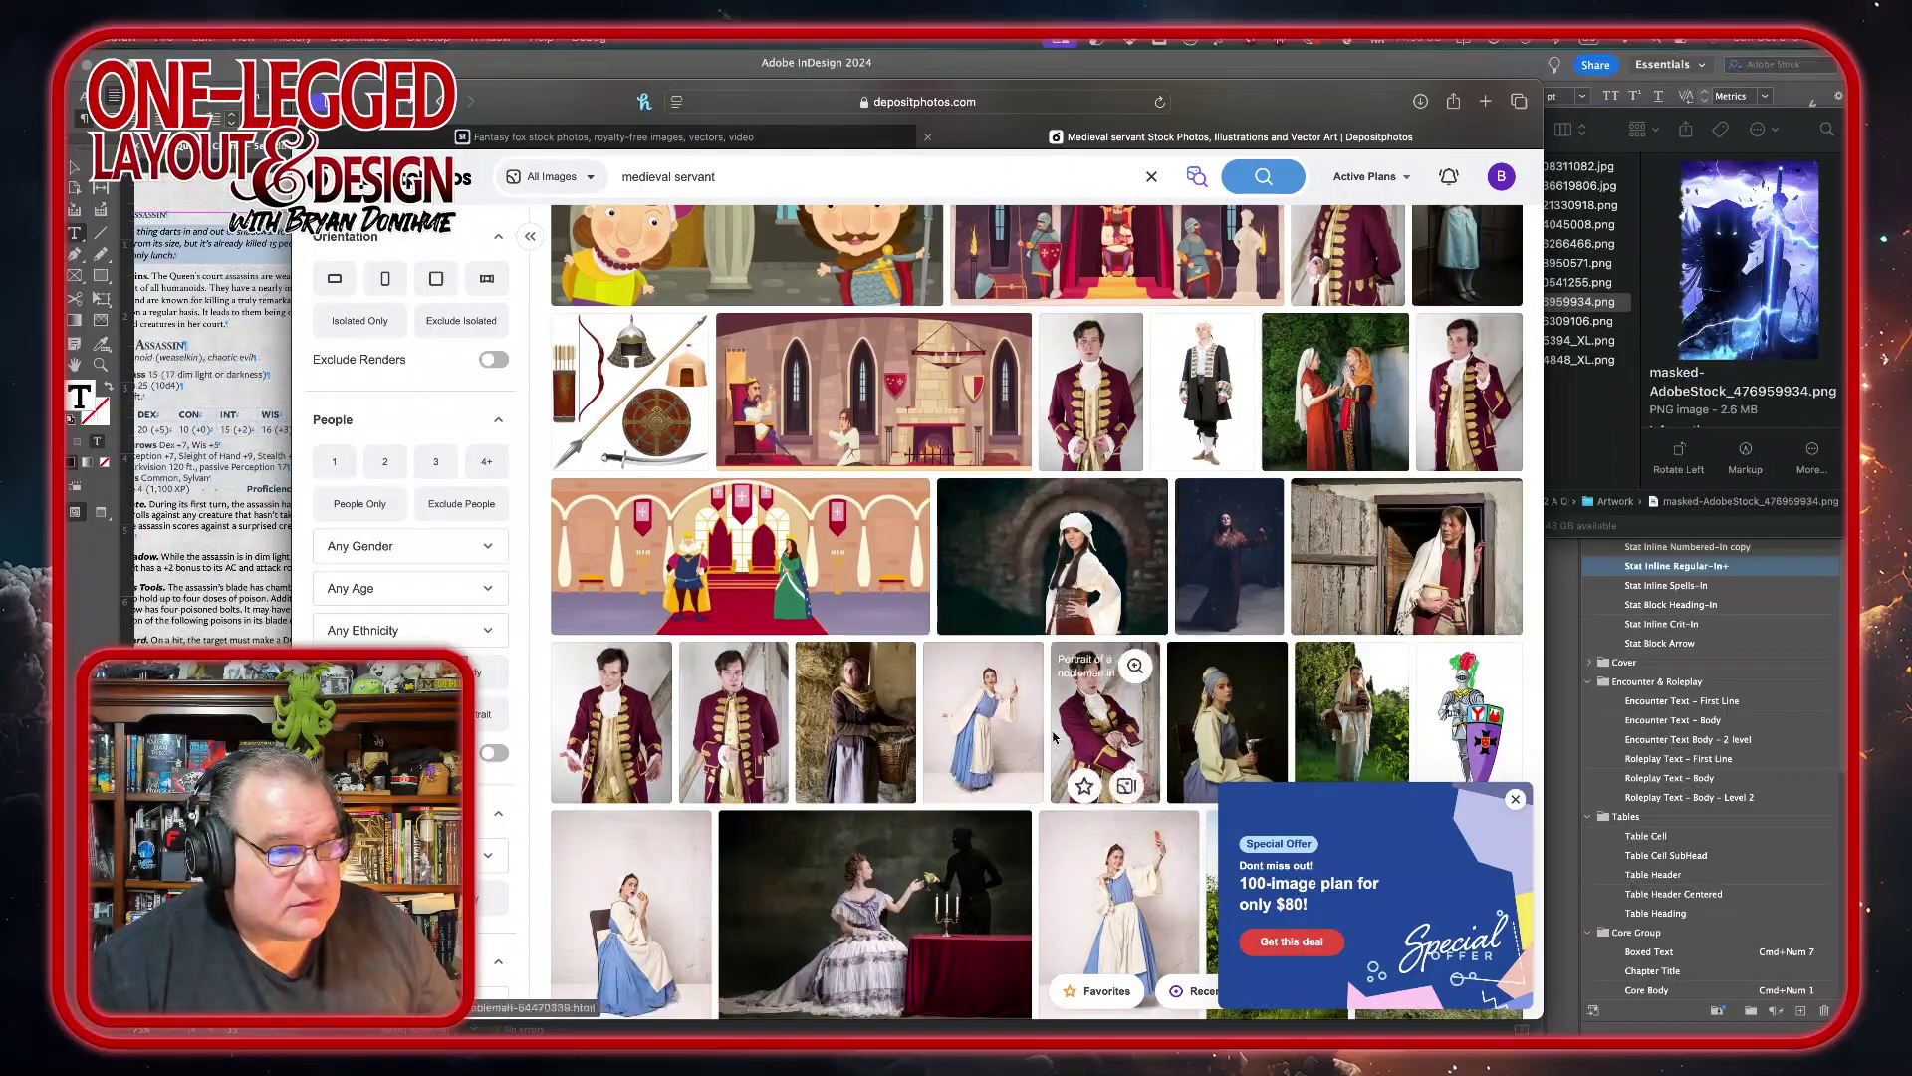
scroll(1054, 736, down, 2)
scroll(1053, 737, down, 15)
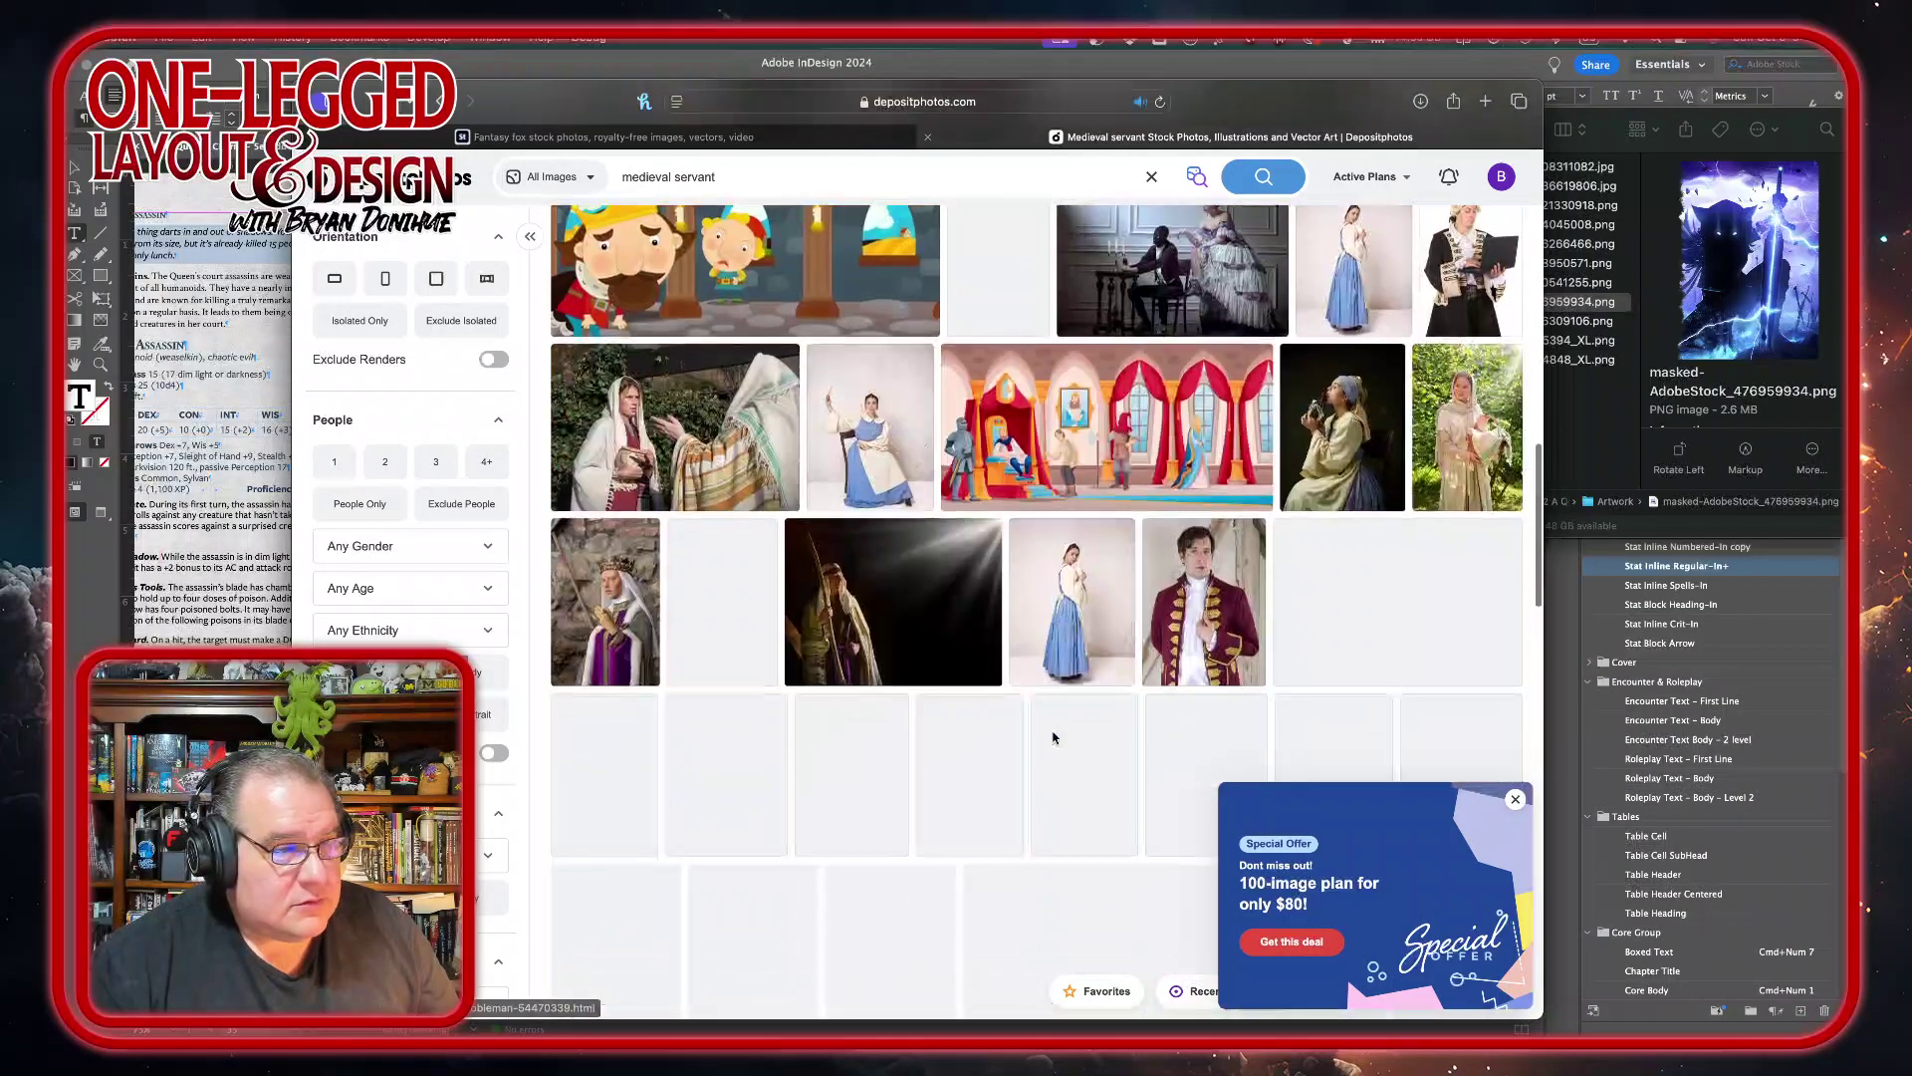
scroll(1056, 737, down, 5)
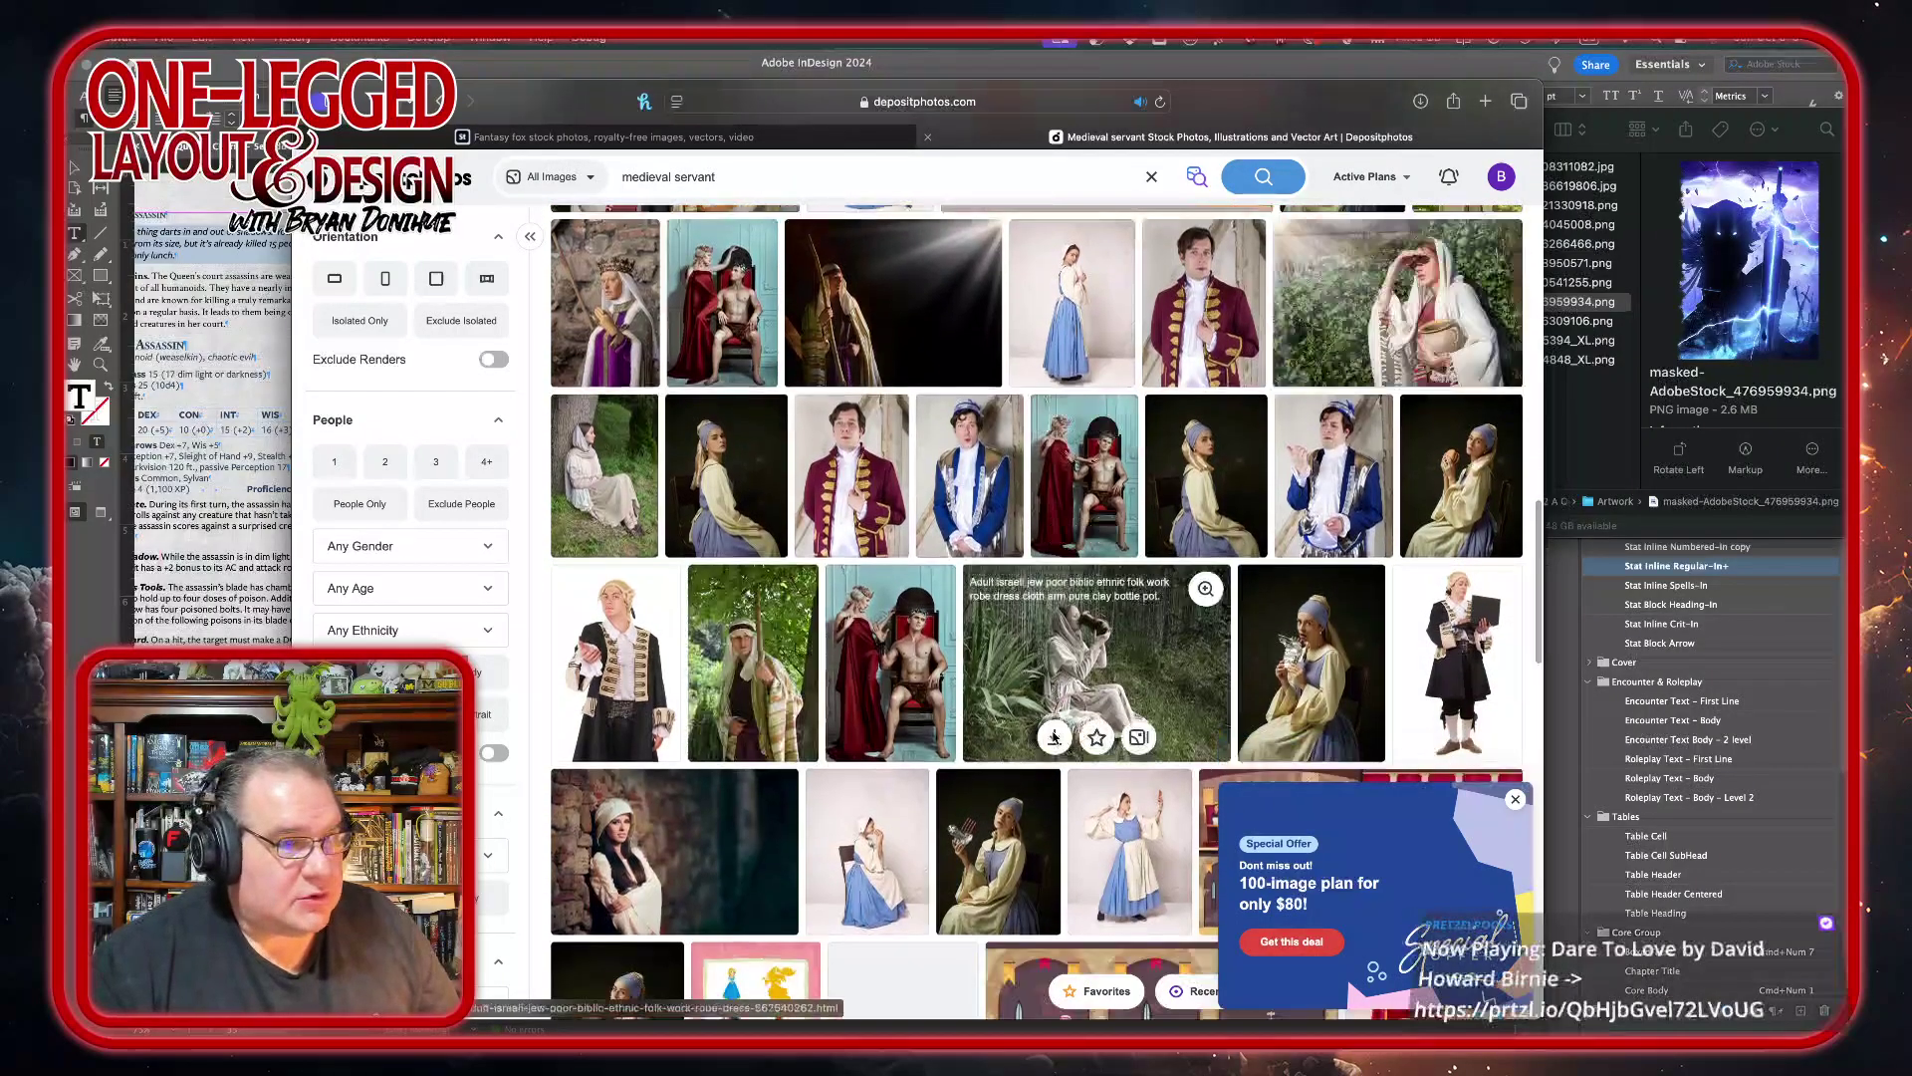
scroll(1054, 737, down, 3)
scroll(1054, 737, down, 10)
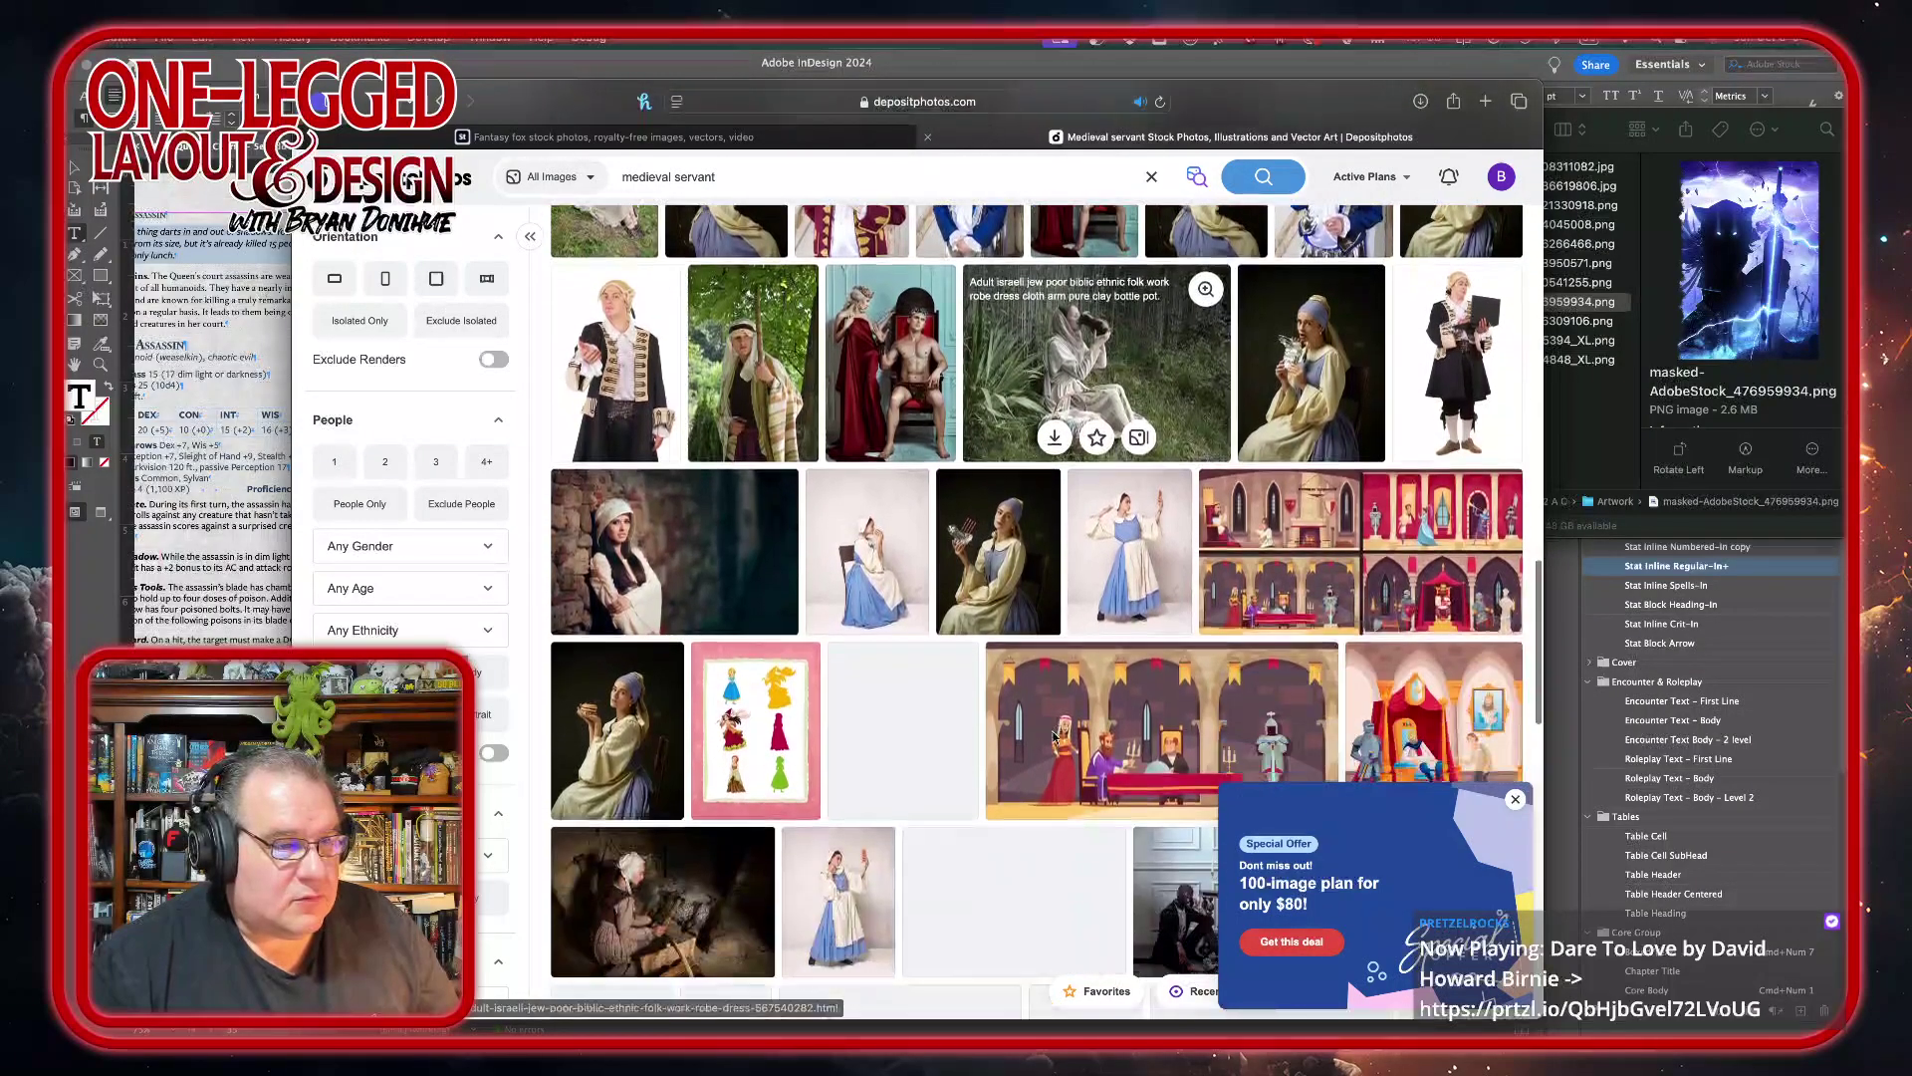
scroll(1054, 736, down, 5)
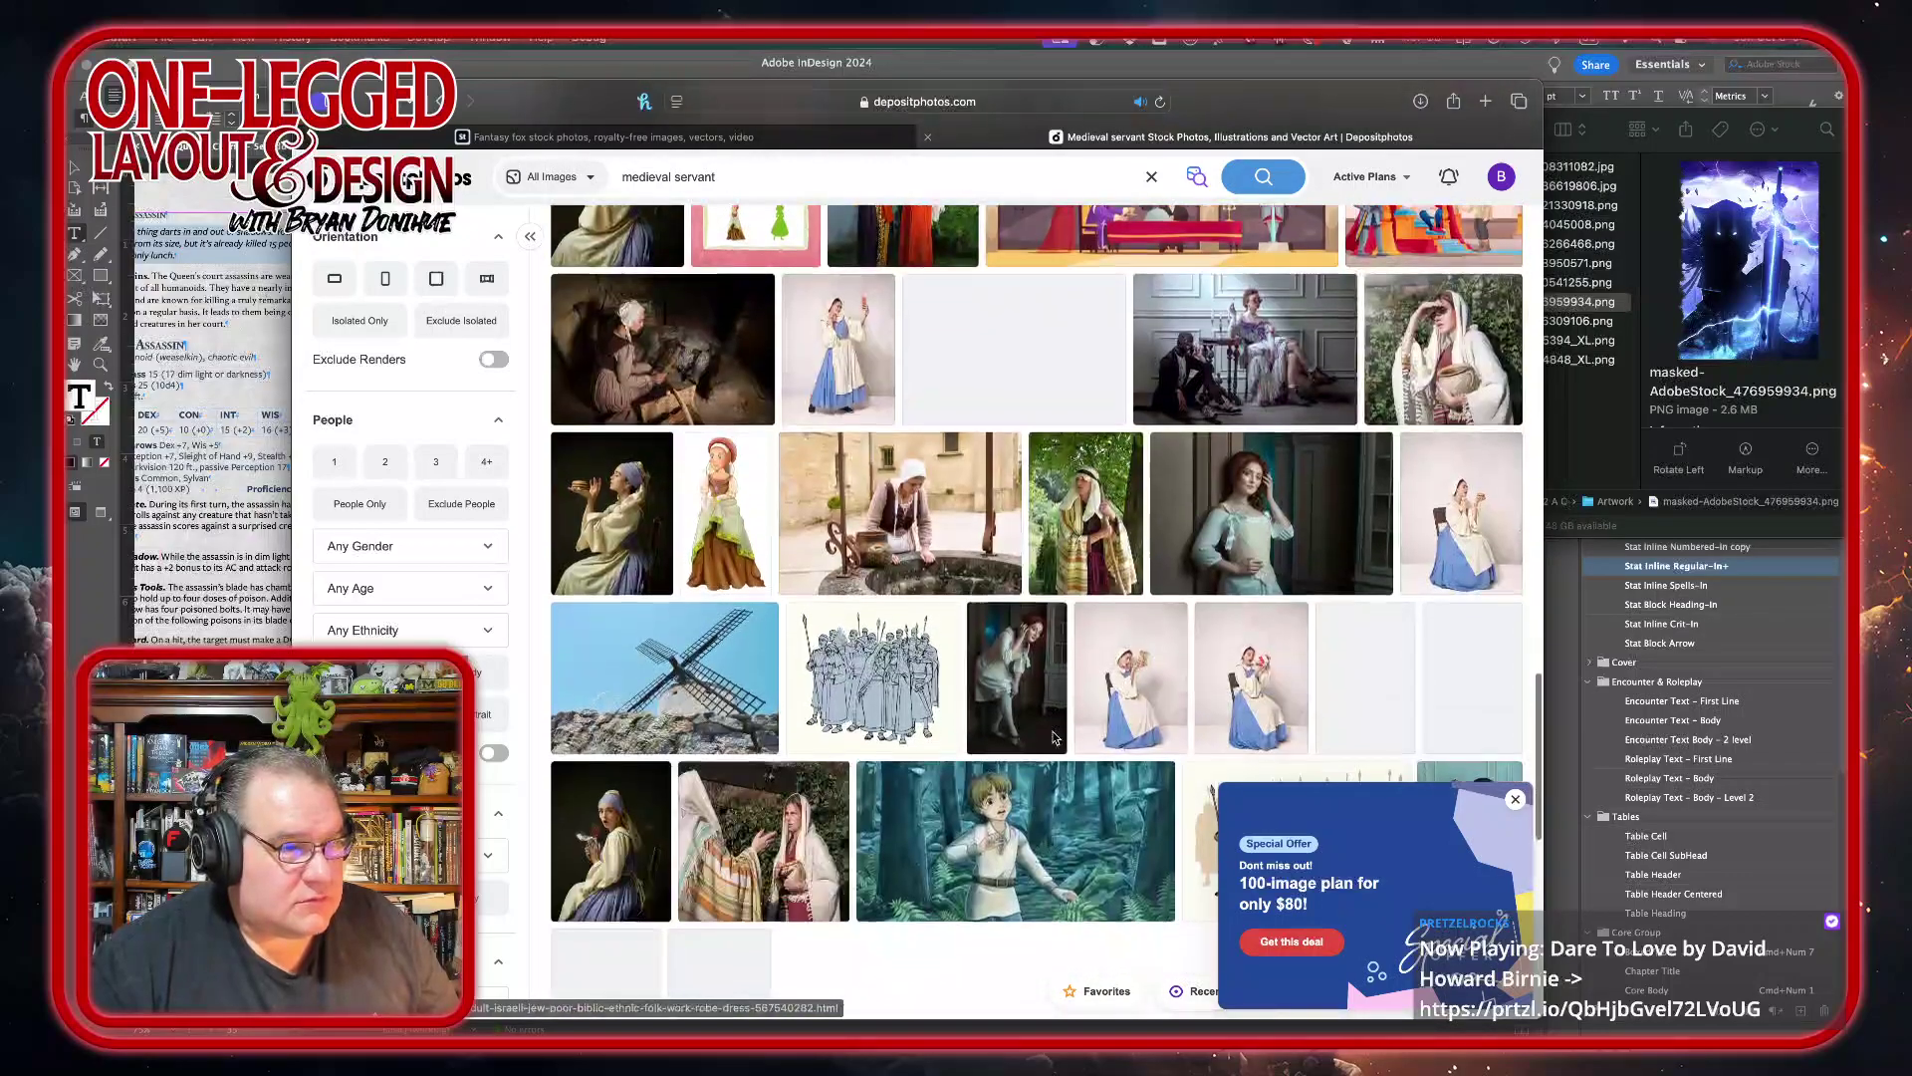
scroll(1054, 737, down, 5)
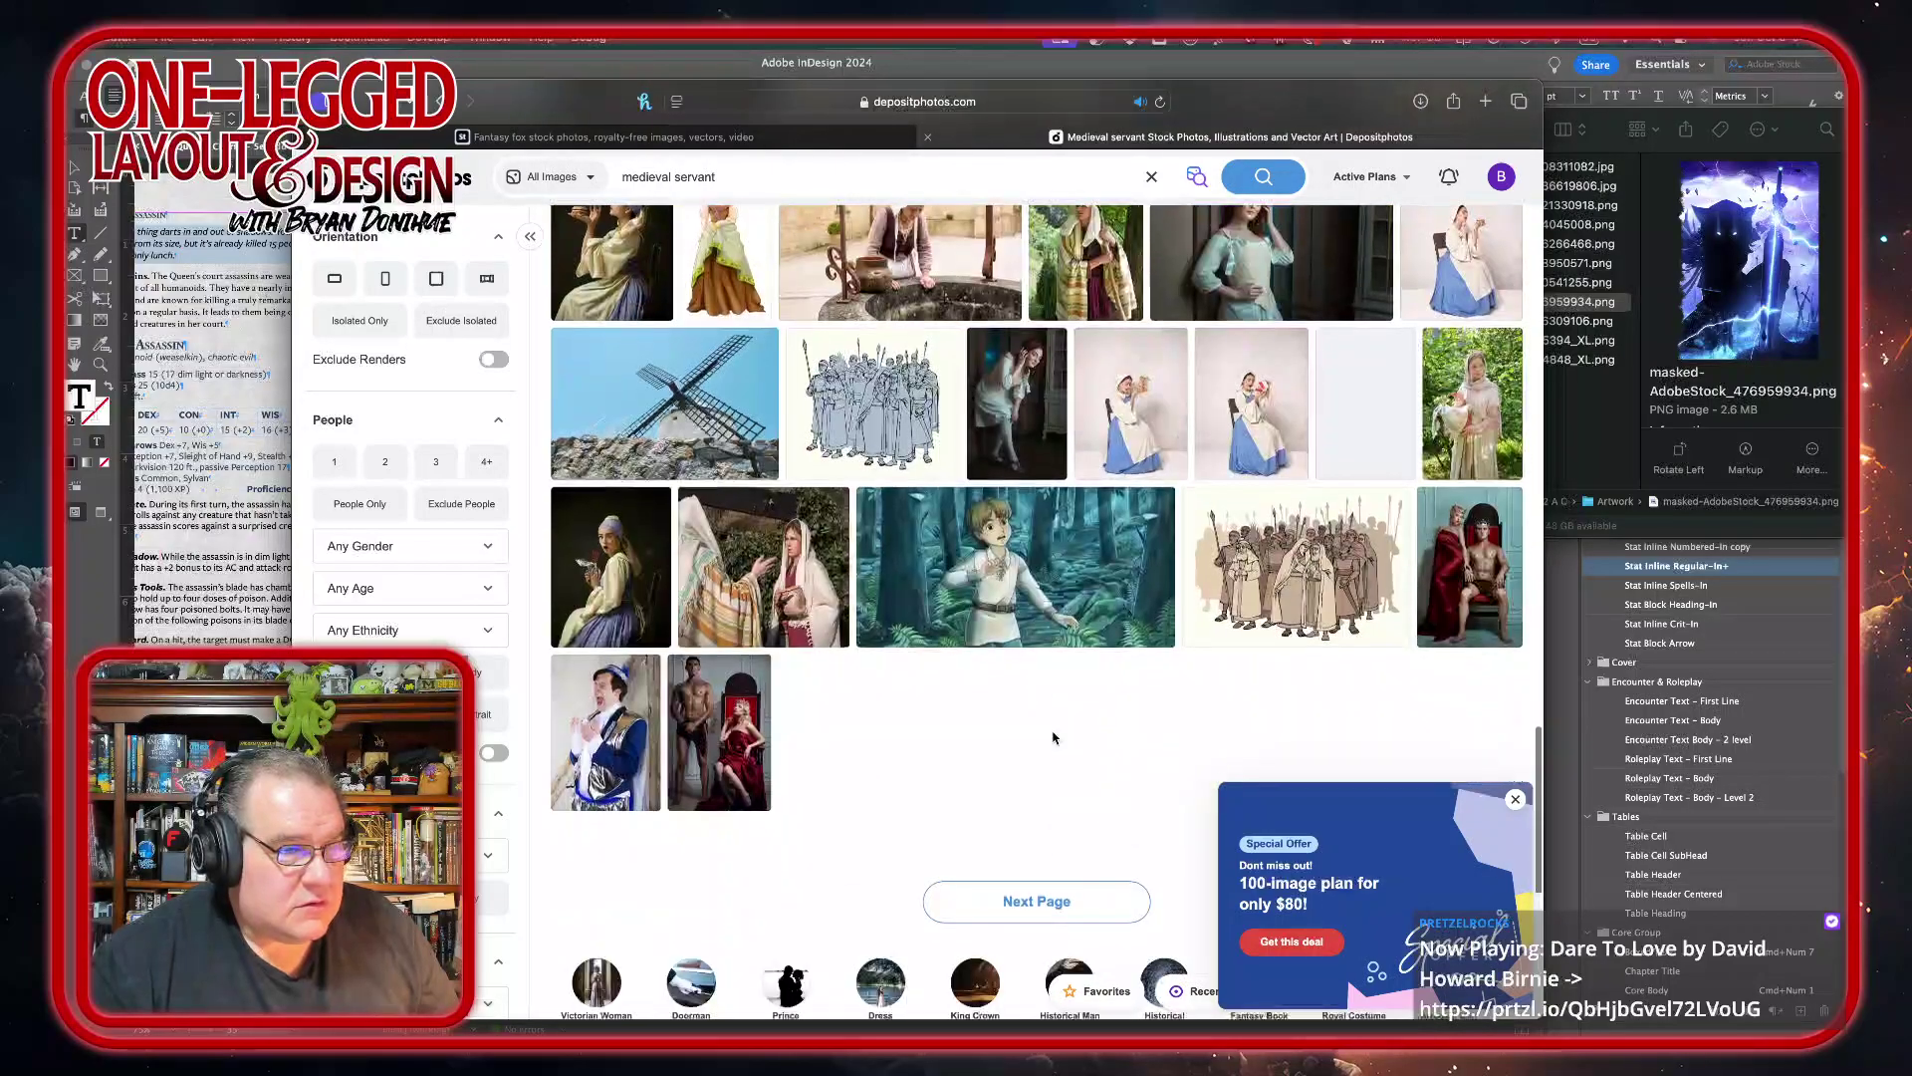
- Replace the image search with "fantasy servant"
scroll(1054, 737, up, 20)
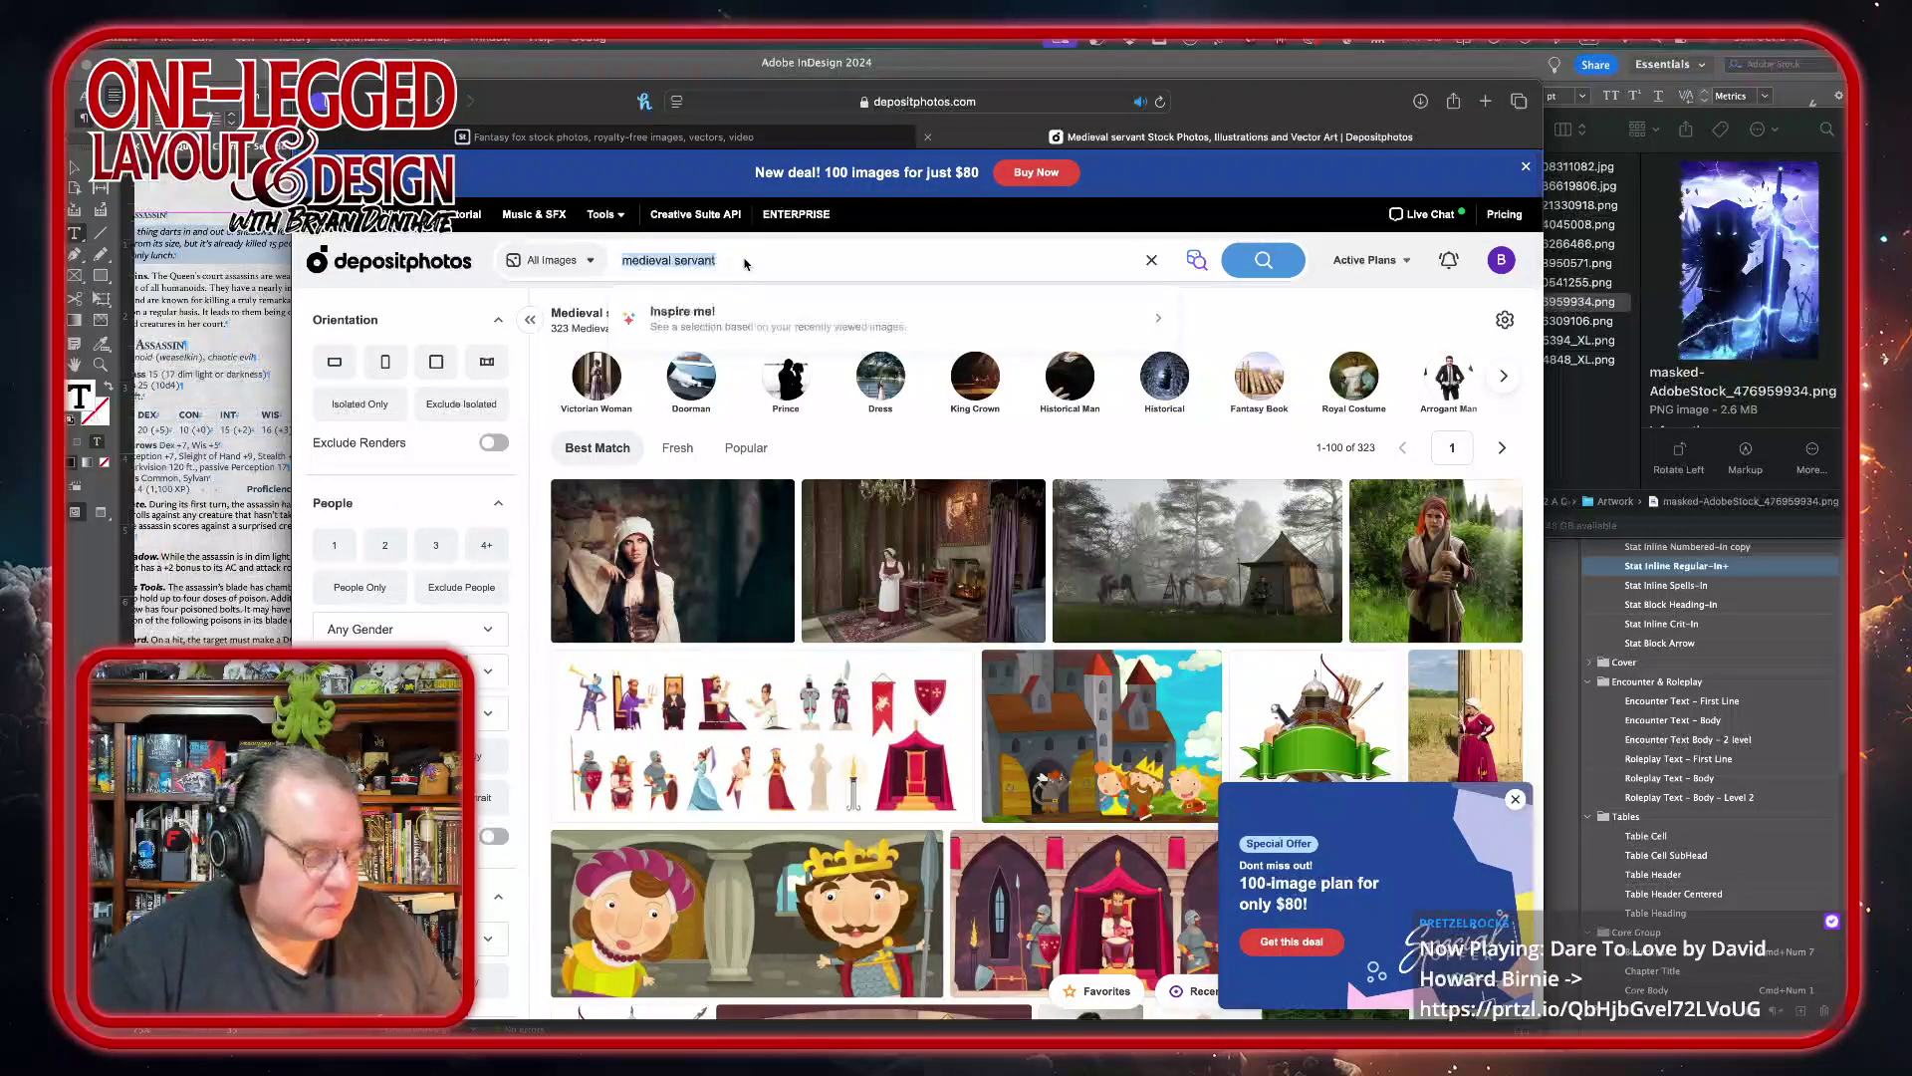
text(fantasy)
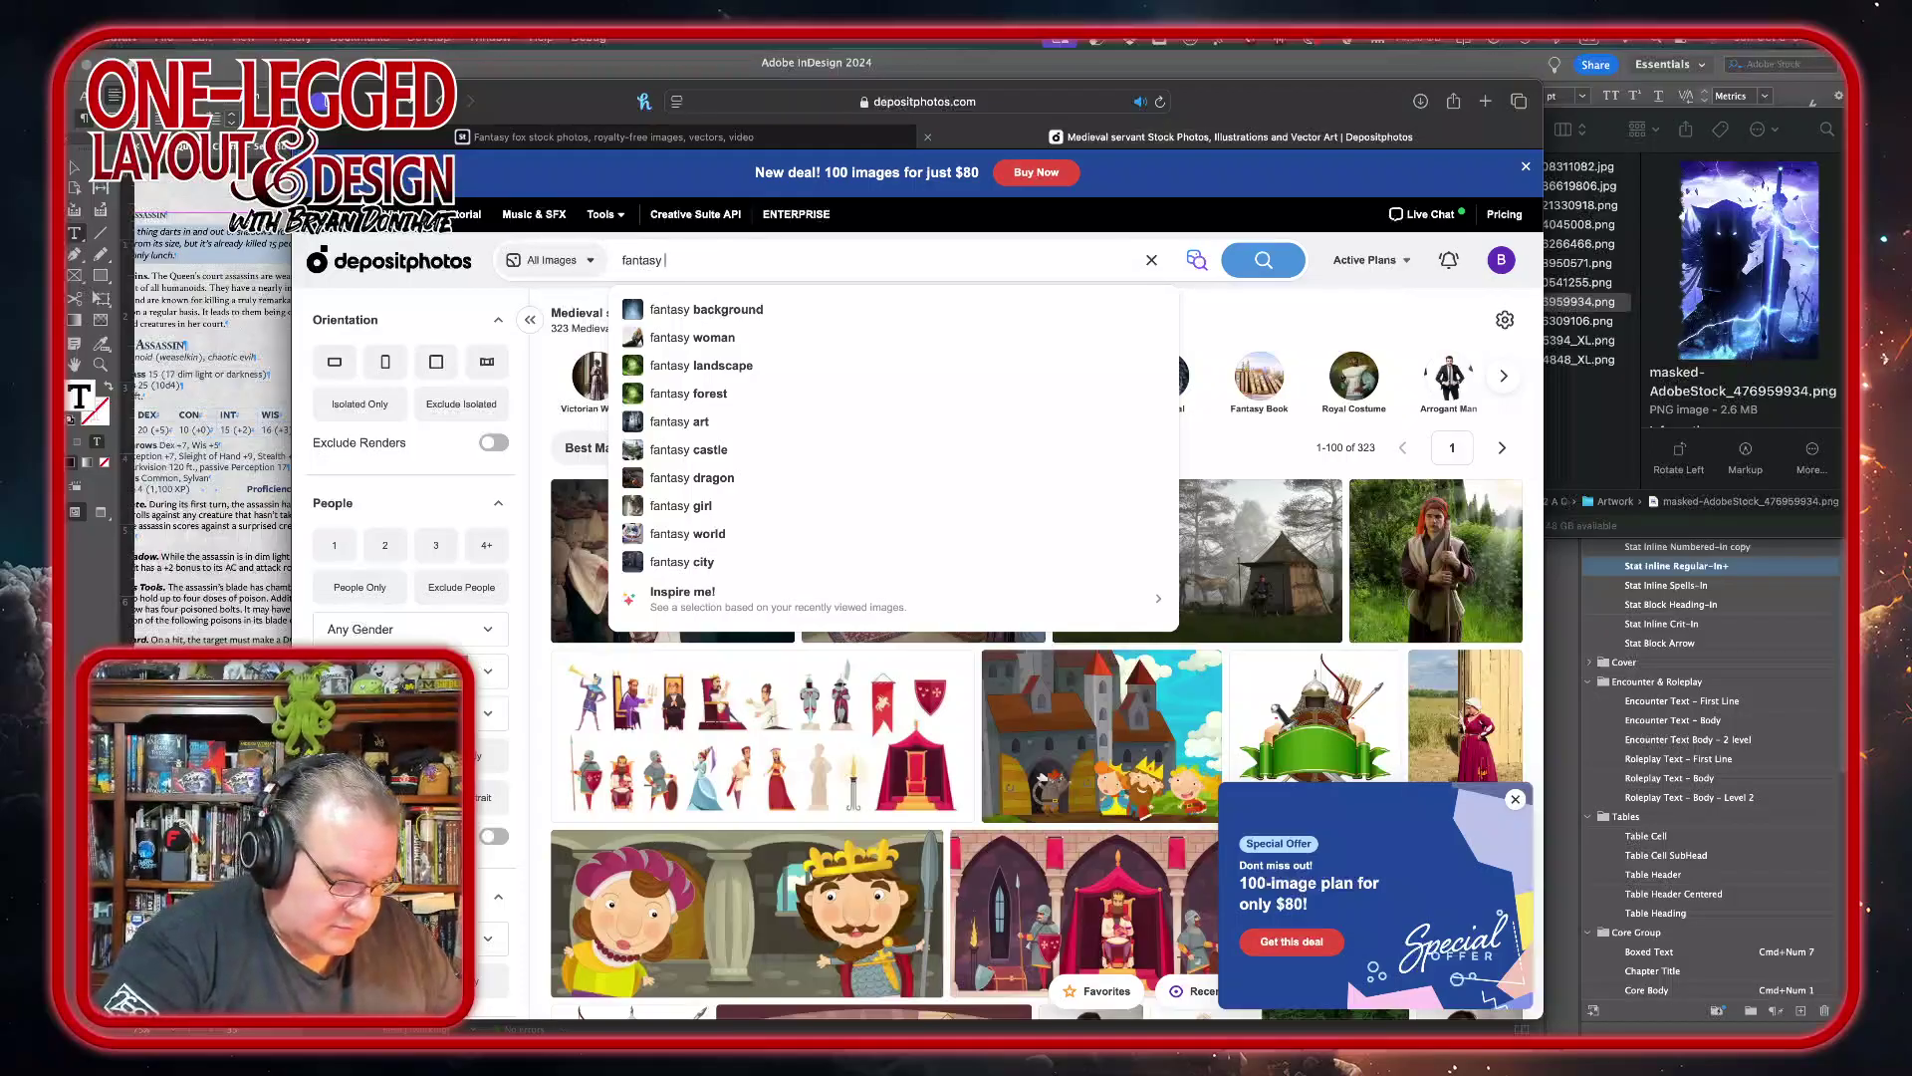
text(ser)
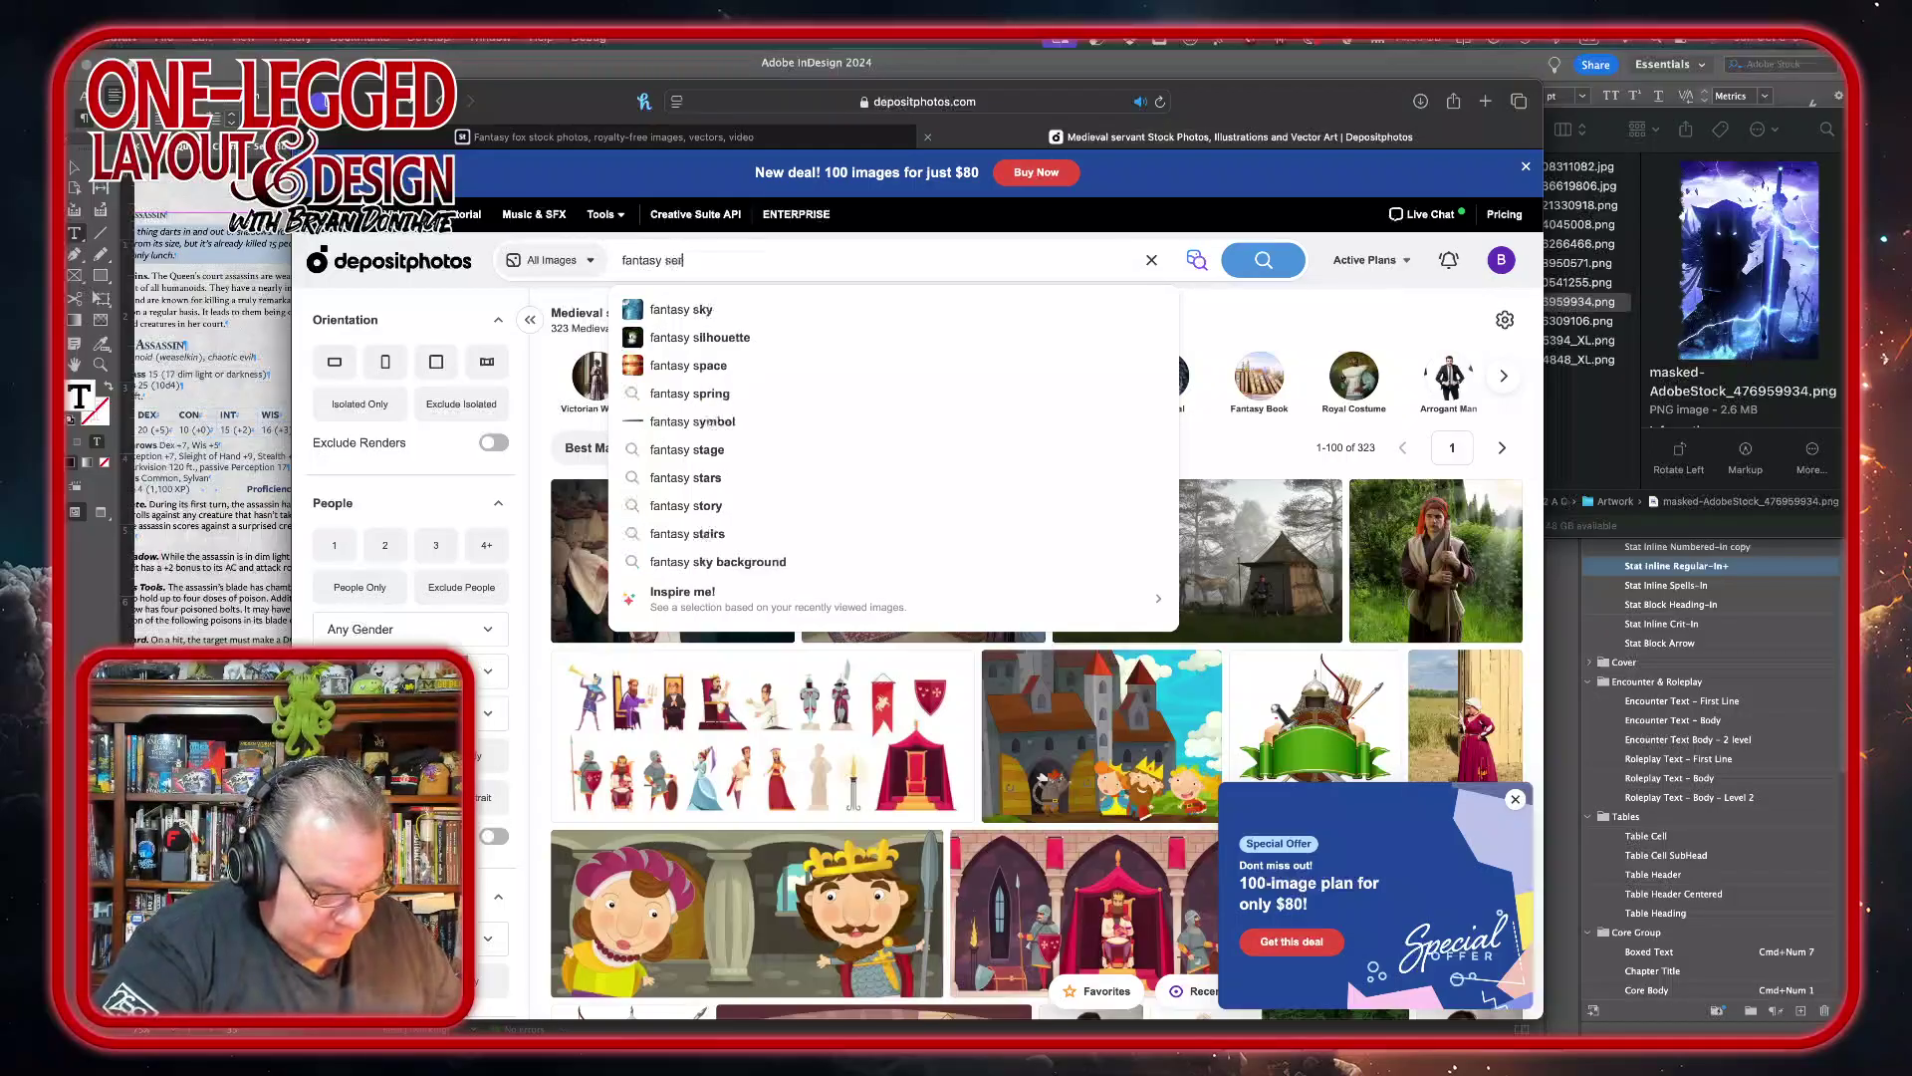
text(vant)
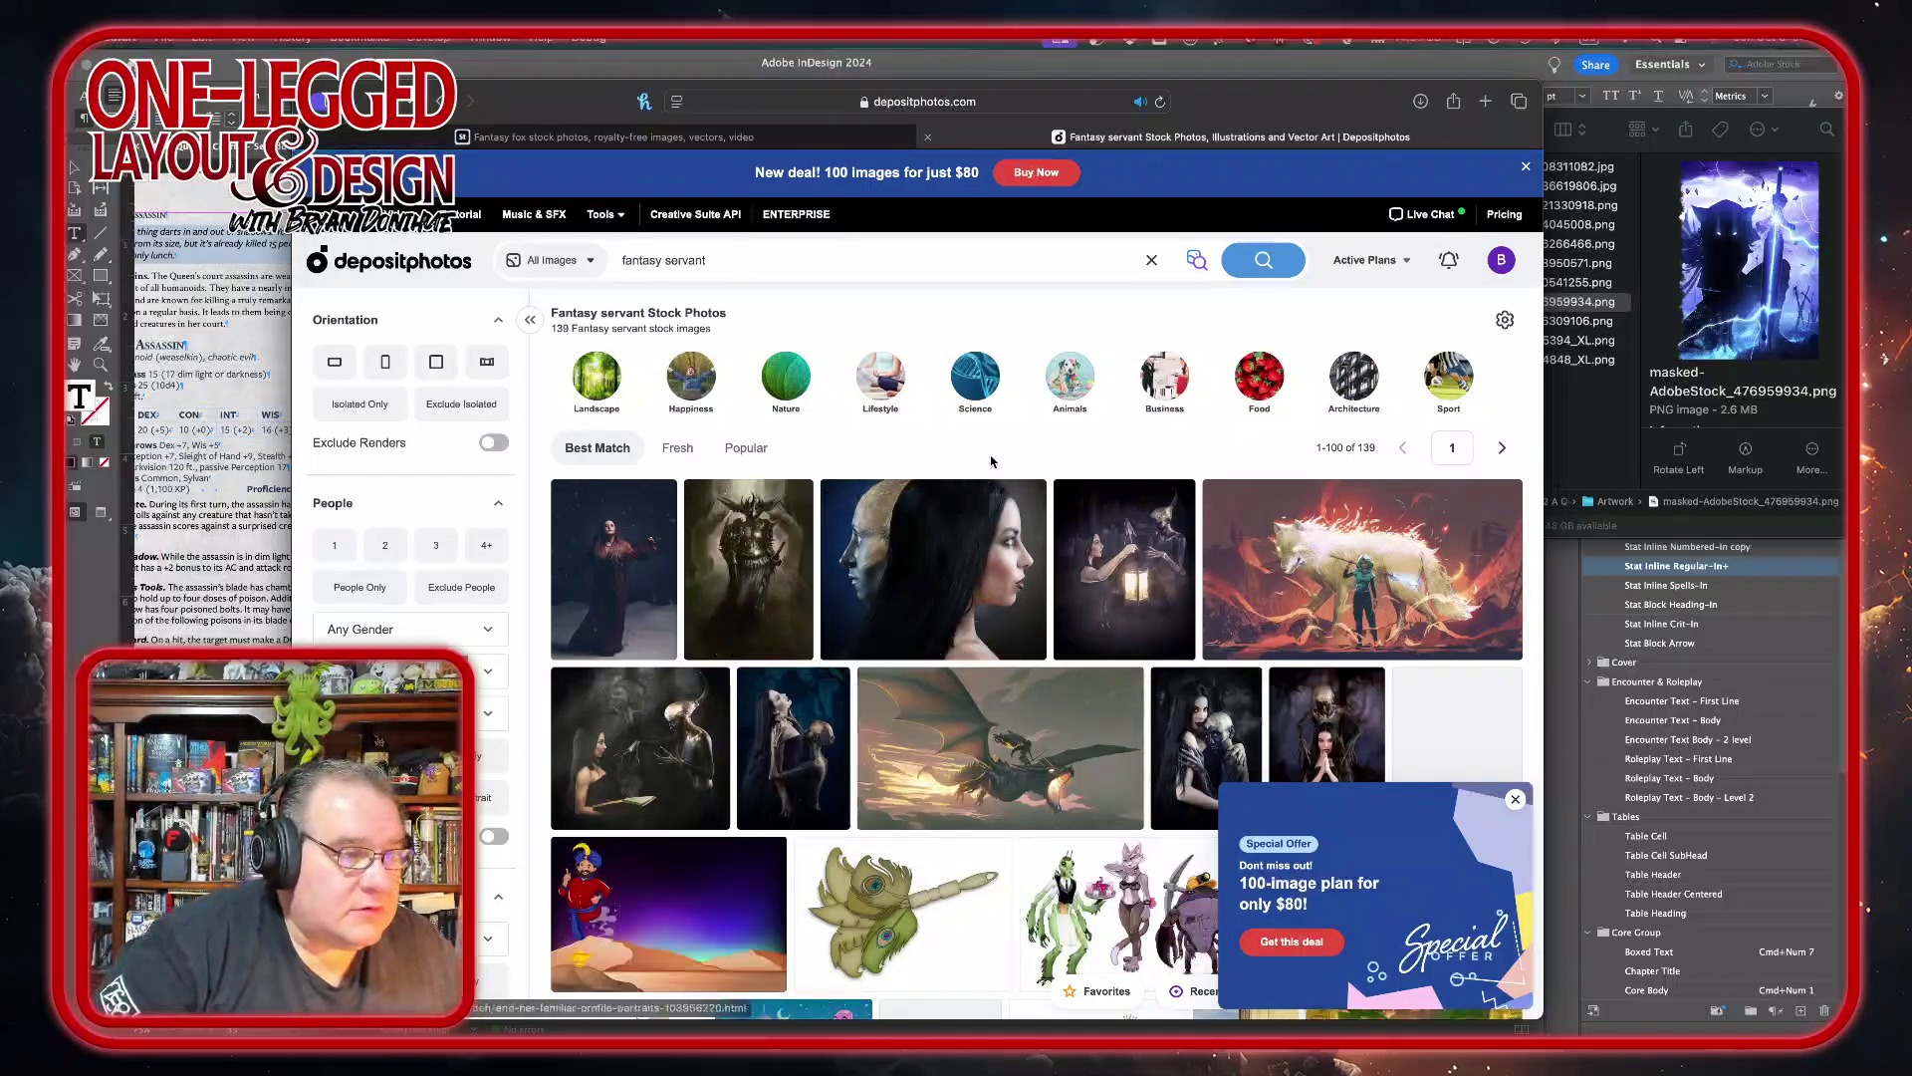
- Add the illustration of the woman with a magic spear and her guardian wolf to the favorites
scroll(991, 461, down, 1)
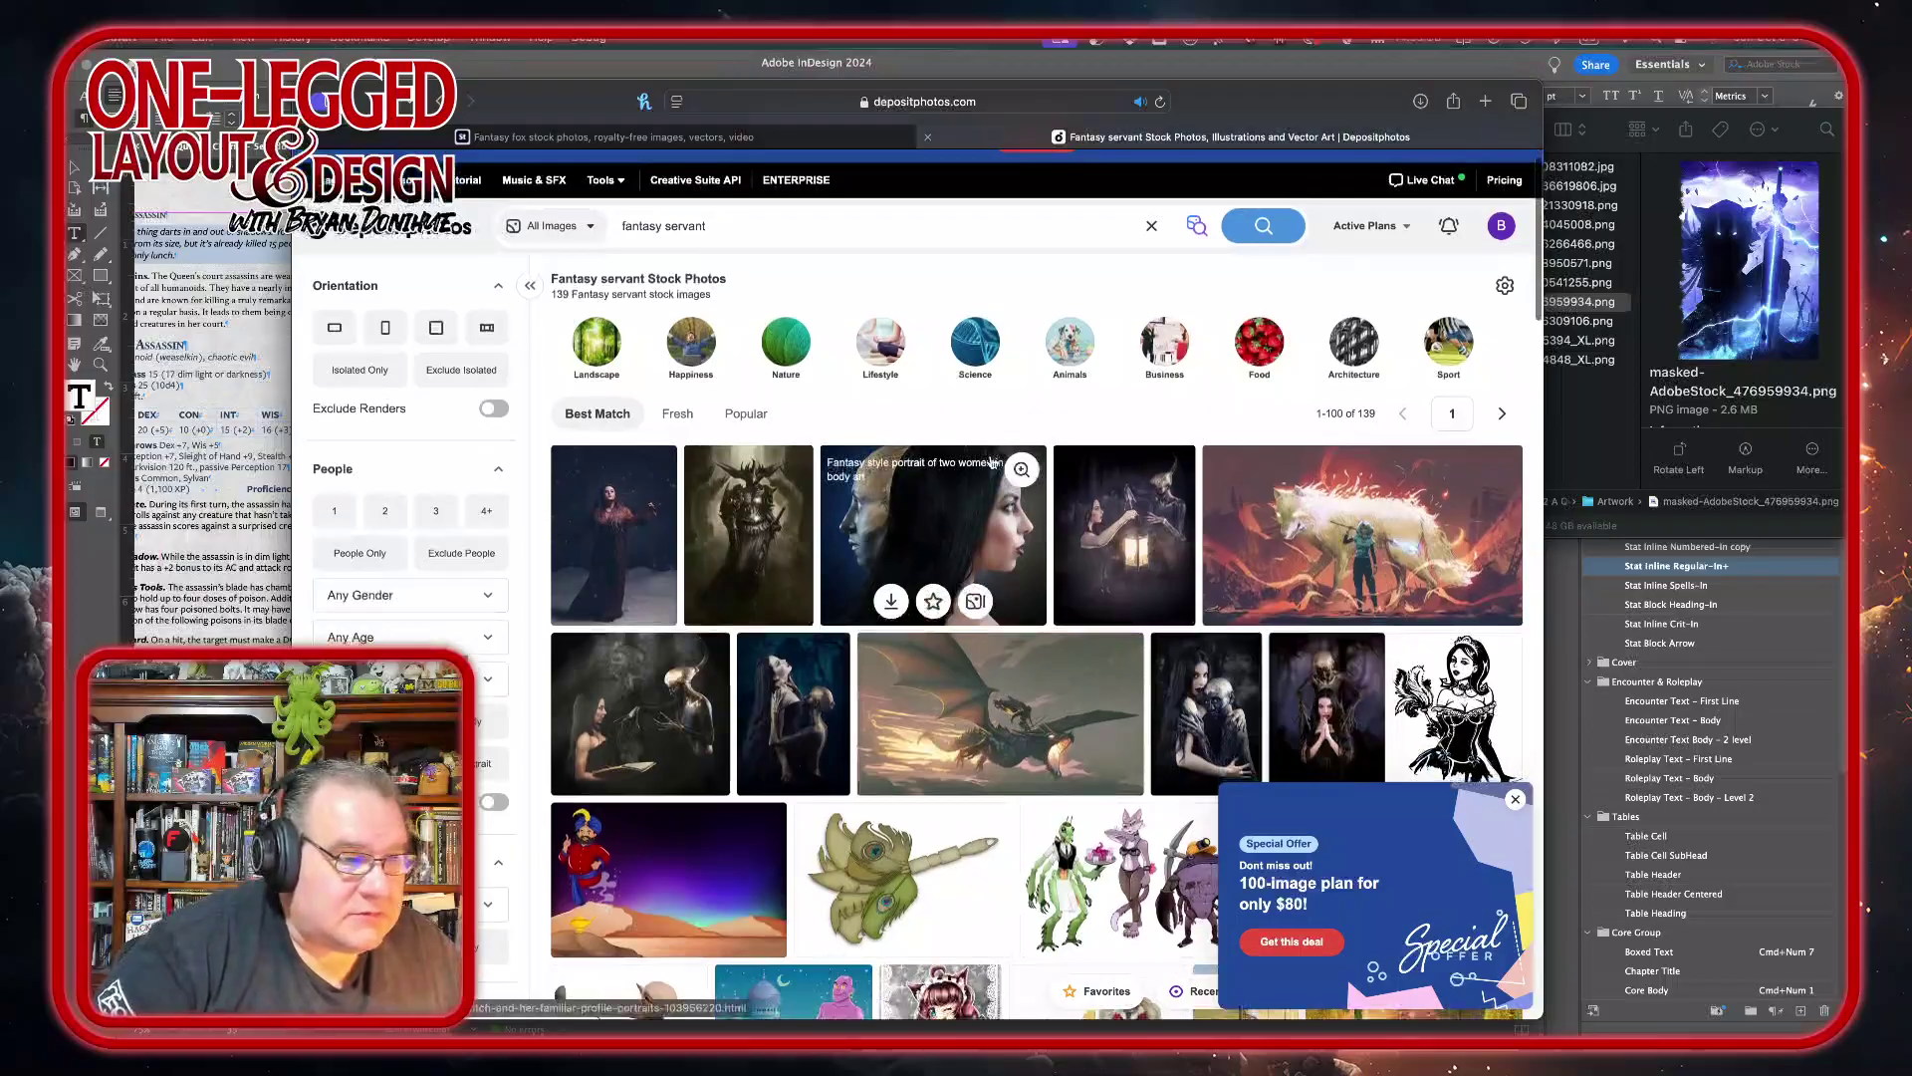
scroll(991, 462, down, 1)
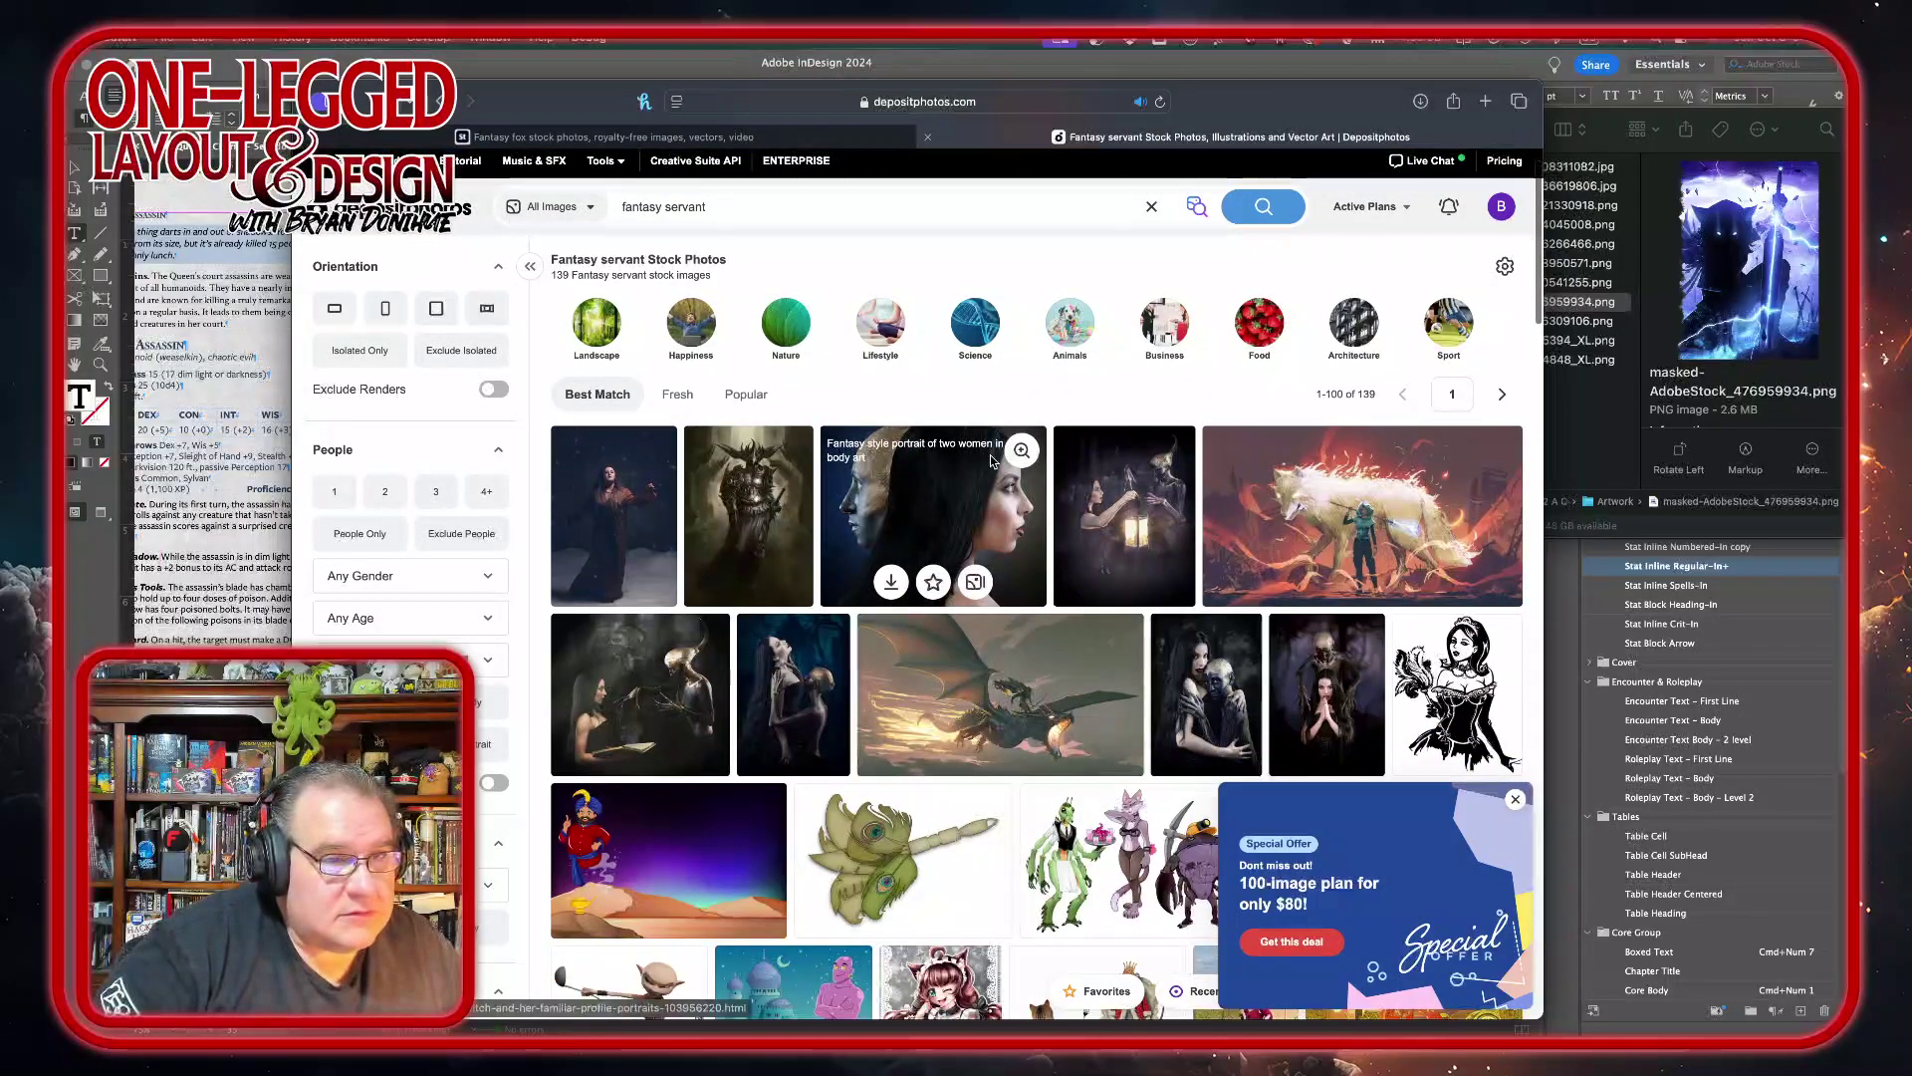
scroll(990, 454, down, 1)
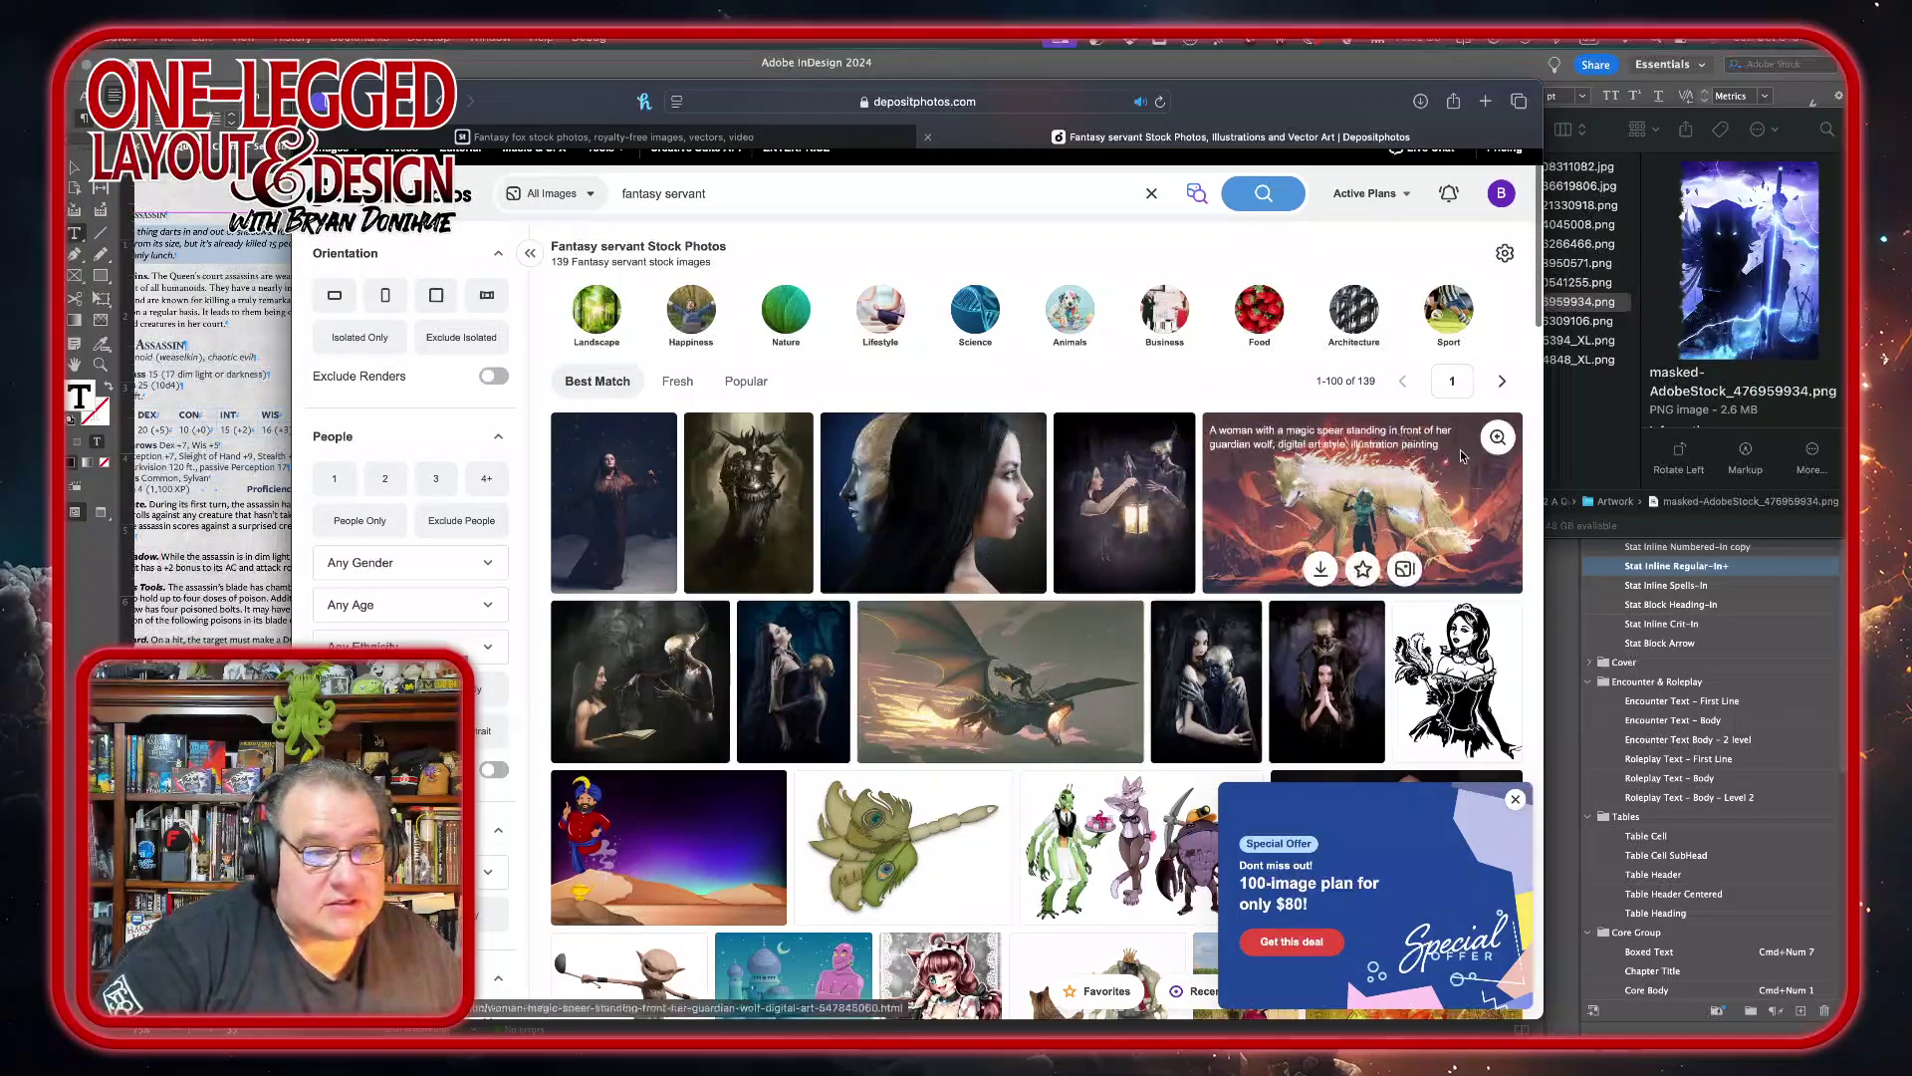
click(1362, 568)
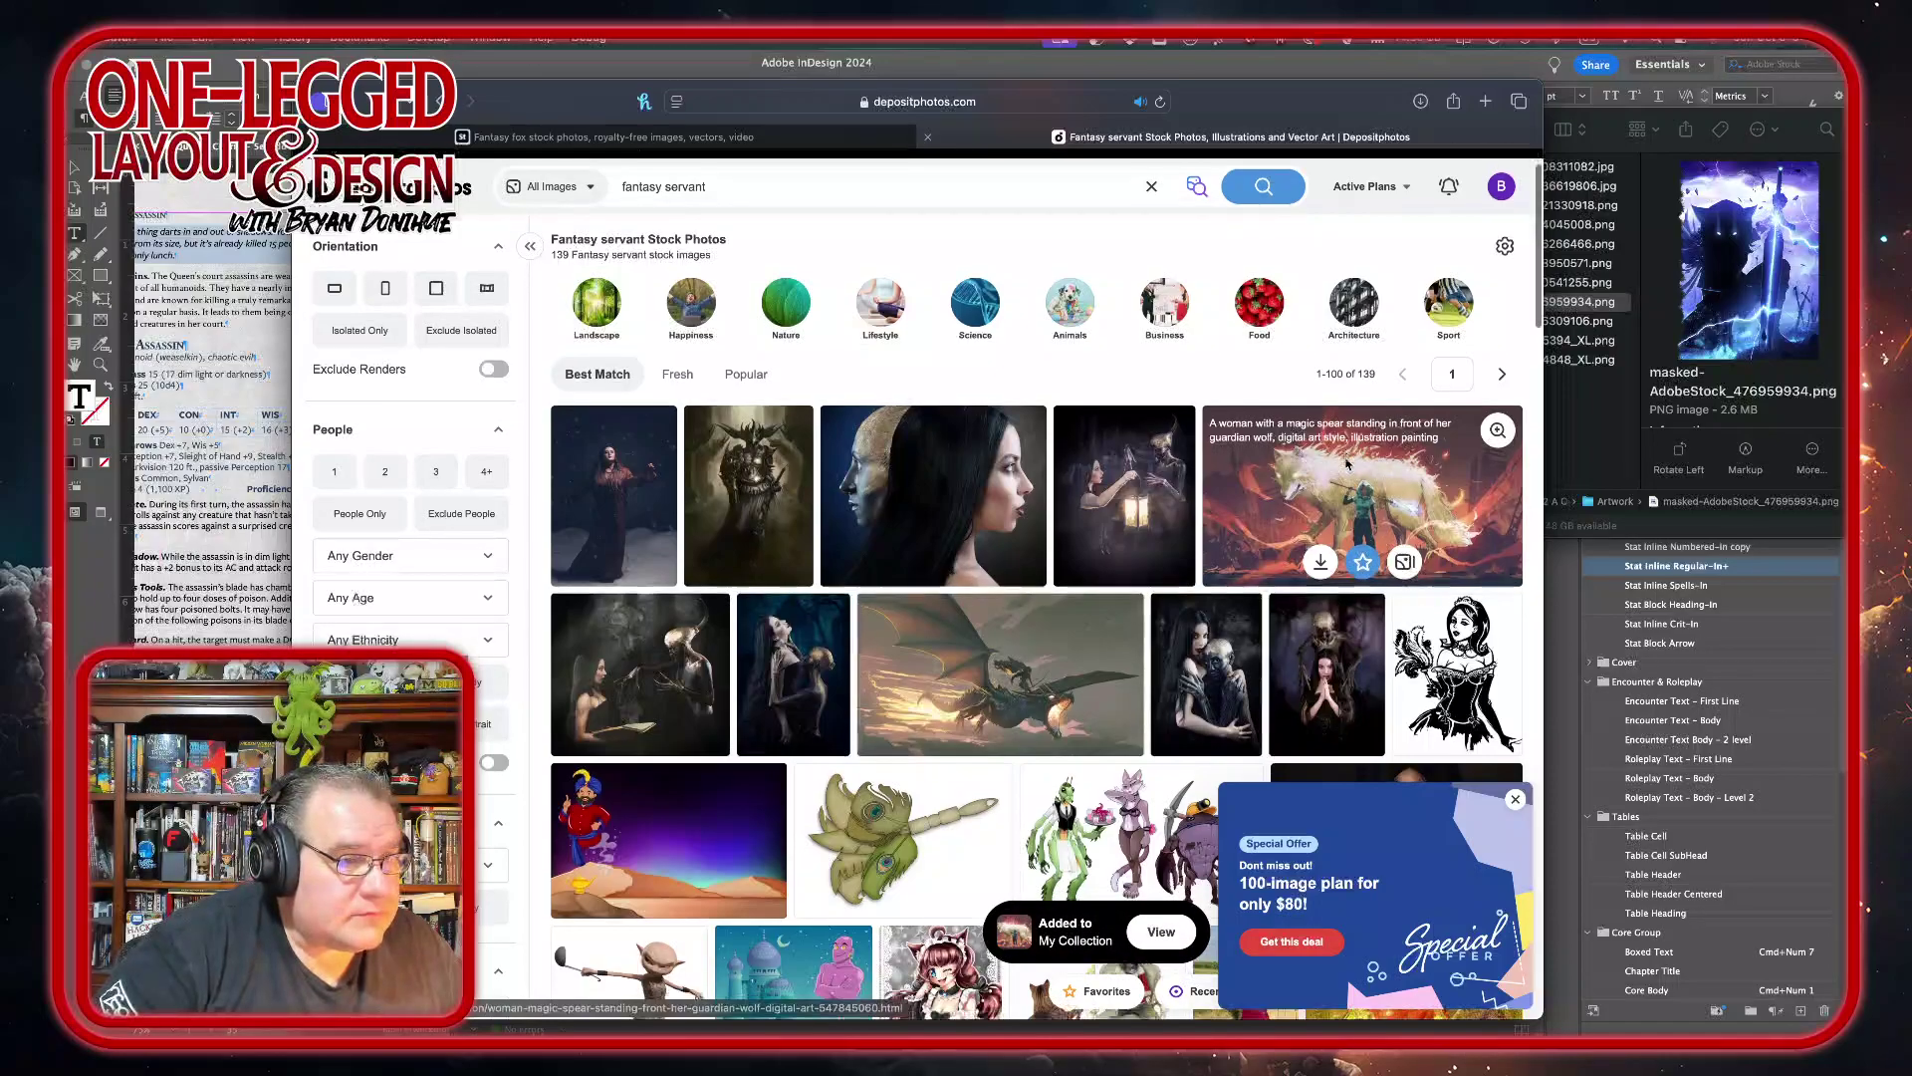
- Add the illustration of the black knight riding a dragon in the sunset sky to the favorites
scroll(1195, 478, down, 5)
scroll(1058, 492, down, 3)
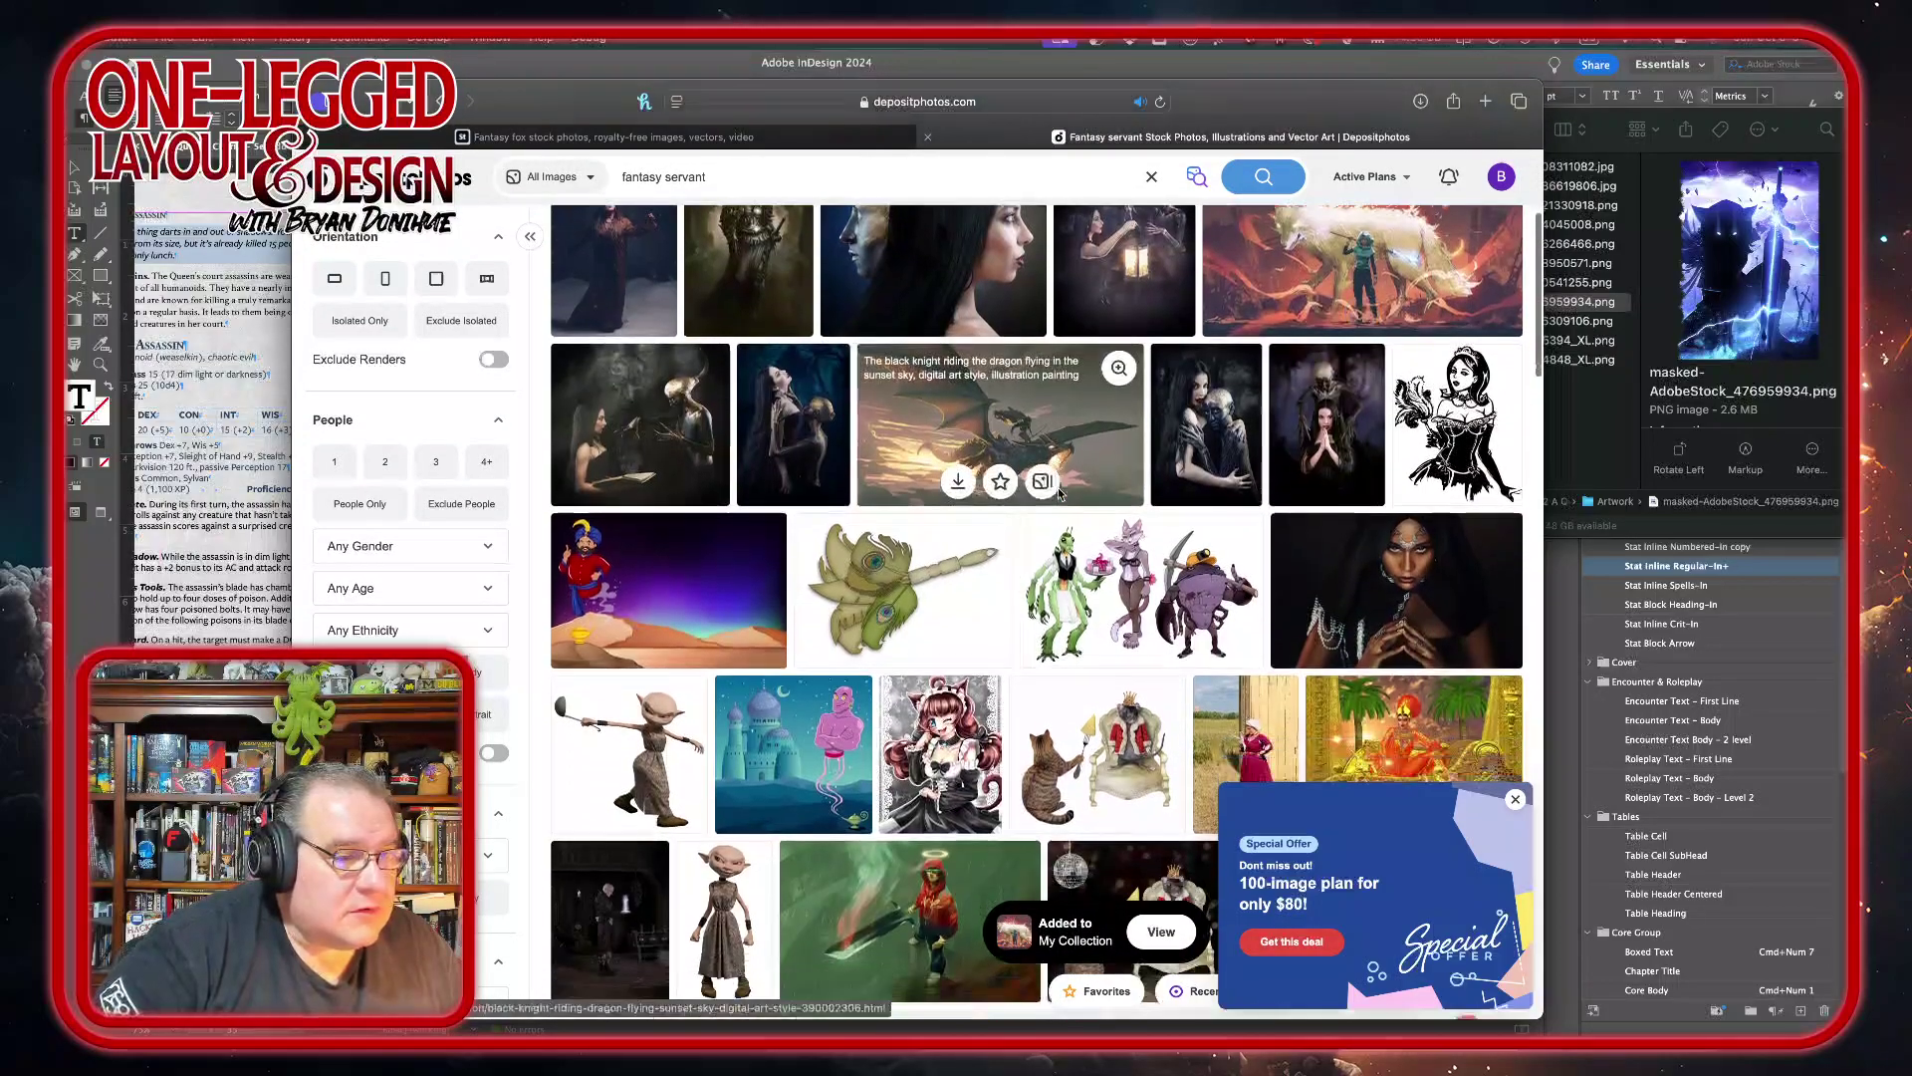
scroll(1058, 492, up, 1)
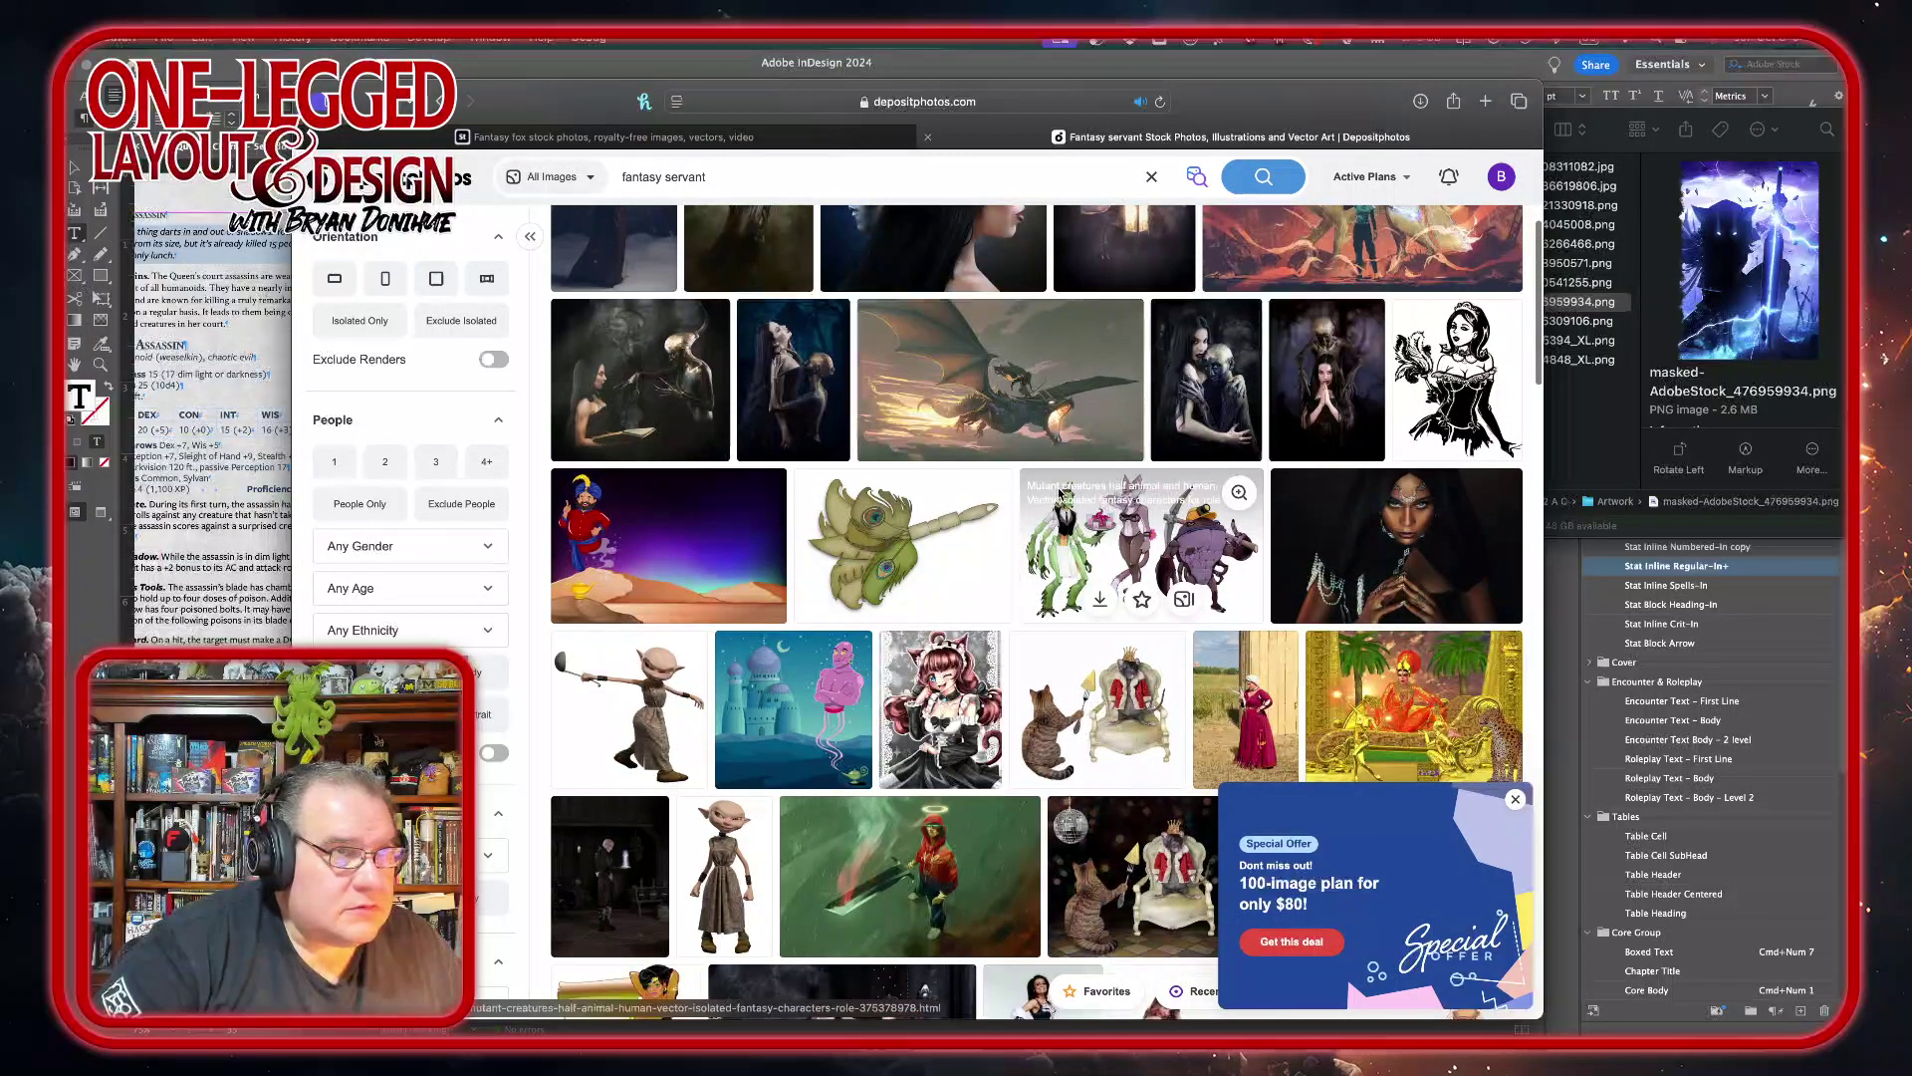
scroll(1062, 490, down, 1)
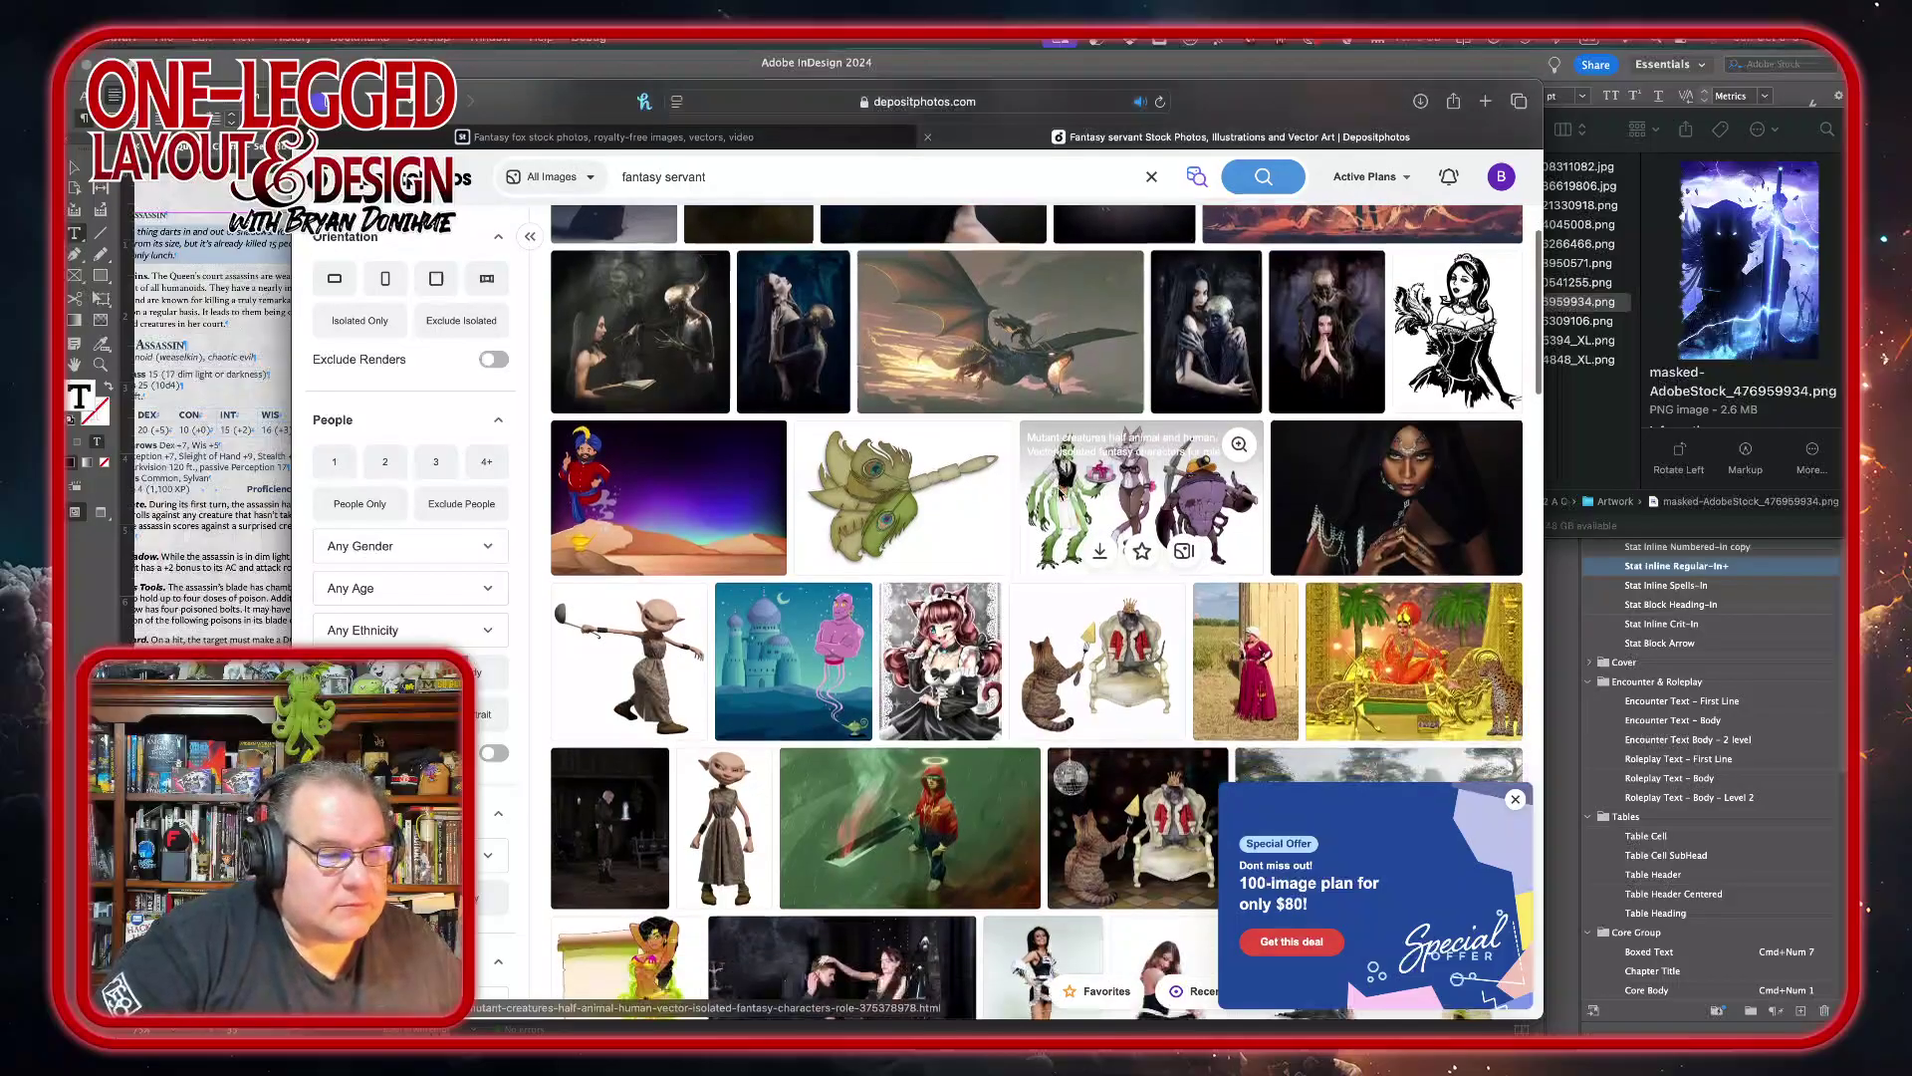
scroll(1062, 492, down, 2)
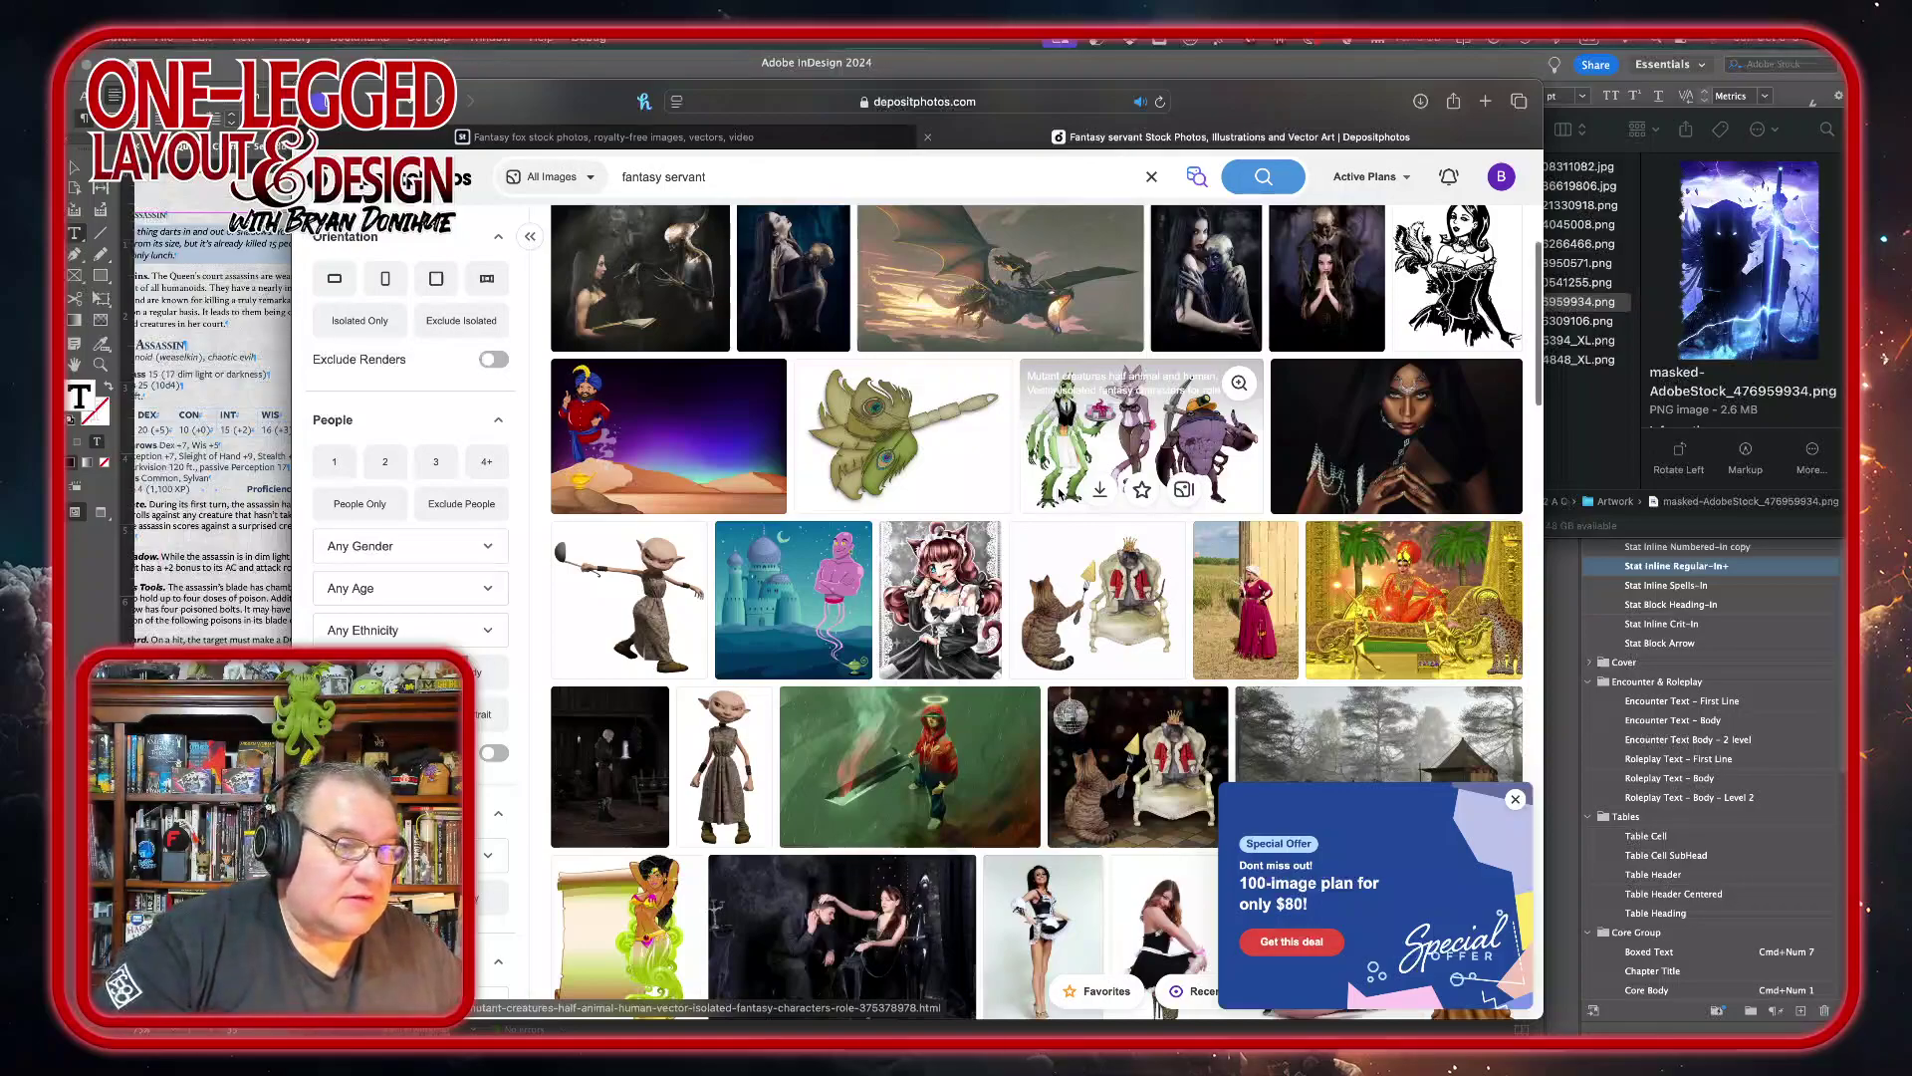
scroll(1060, 490, up, 3)
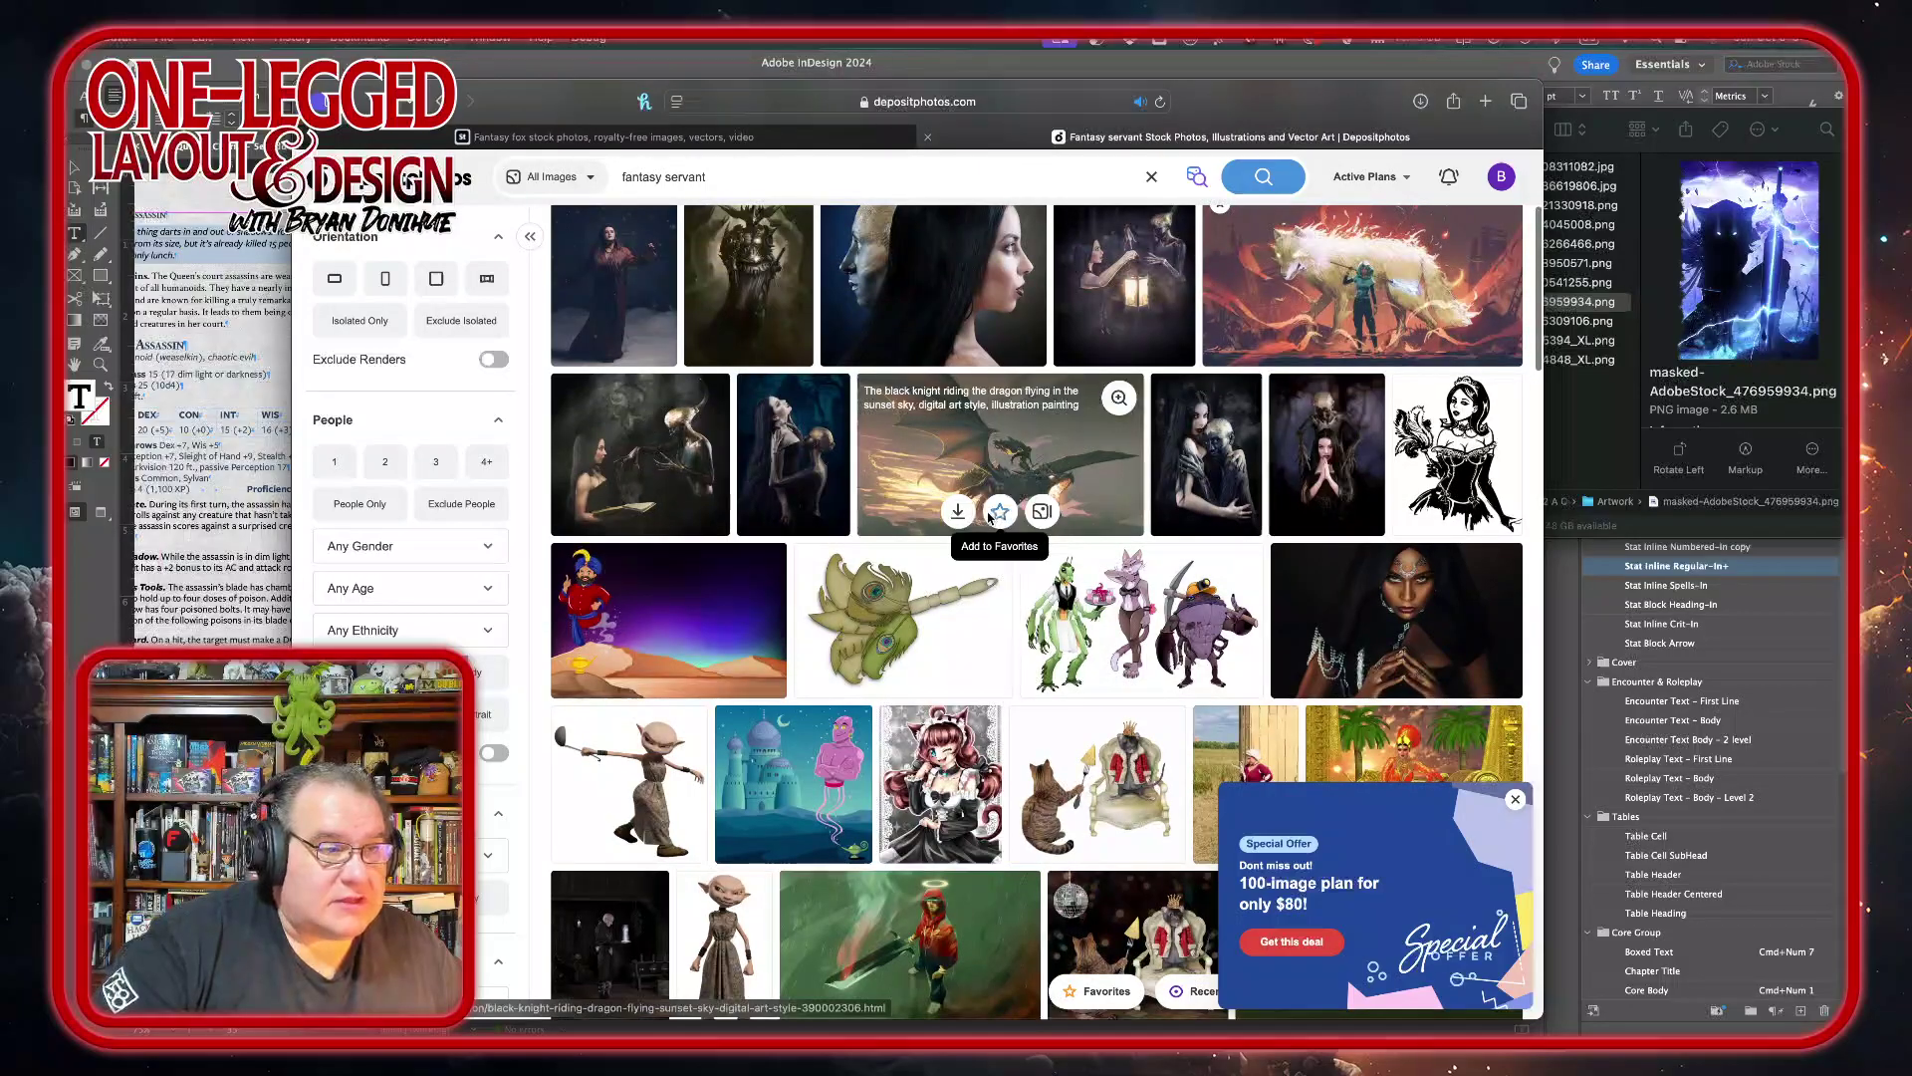
click(999, 512)
- Look through the remaining fantasy servant results for a suitable servant character
scroll(972, 648, down, 6)
scroll(972, 647, down, 3)
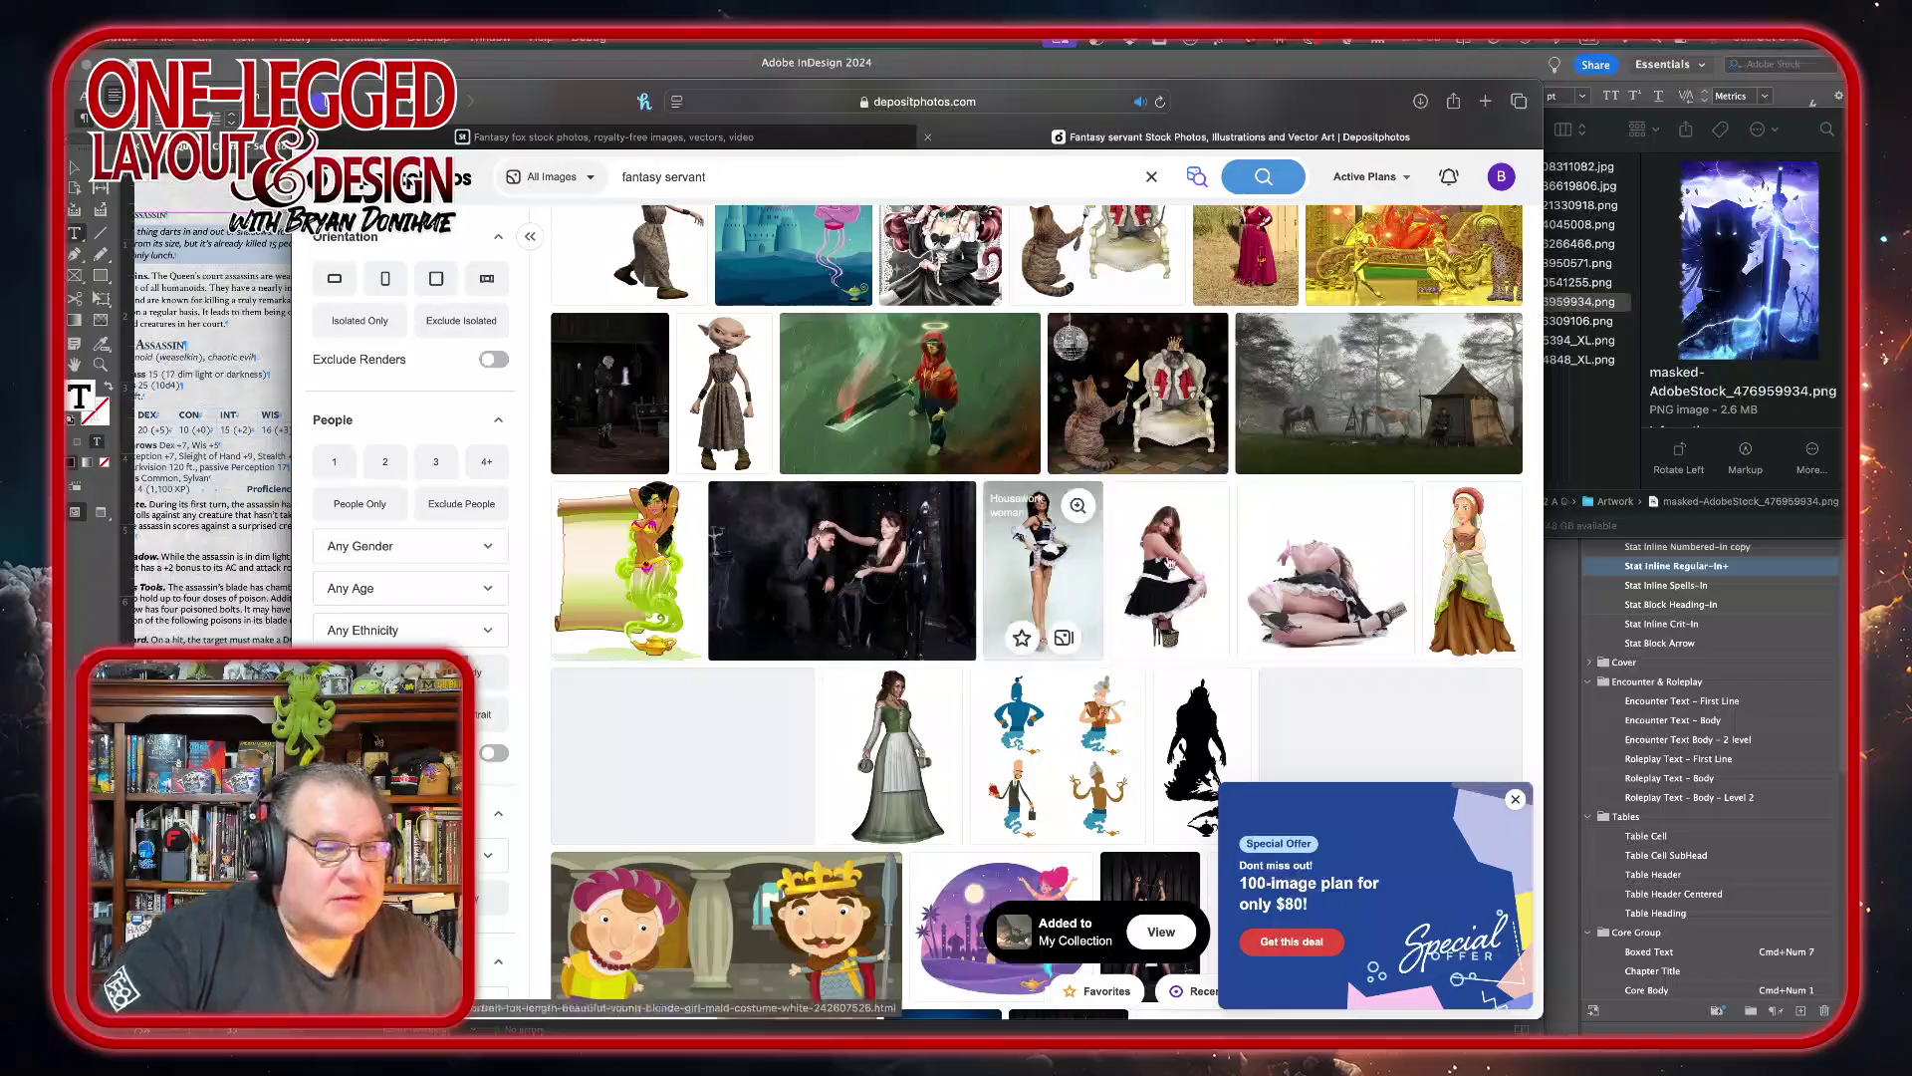
scroll(938, 816, down, 3)
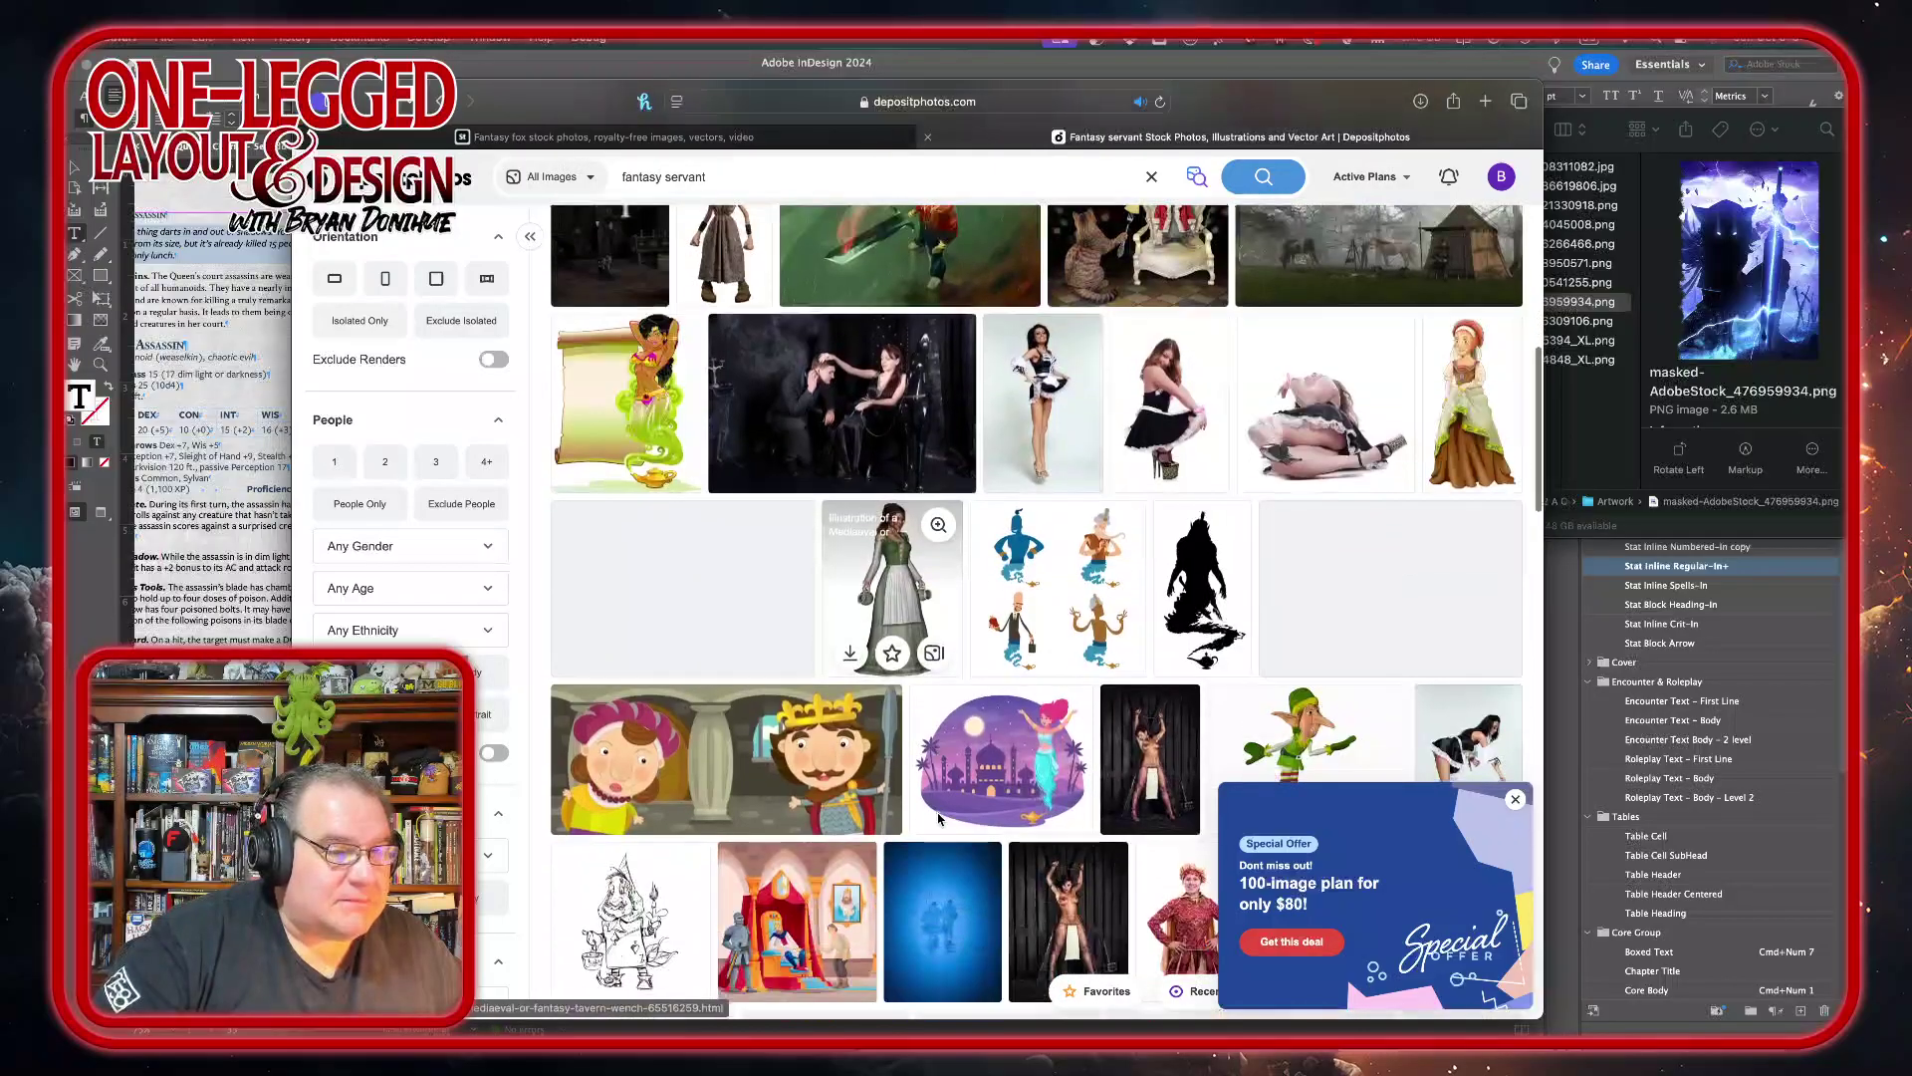
scroll(938, 819, down, 9)
scroll(938, 819, down, 5)
scroll(938, 815, up, 15)
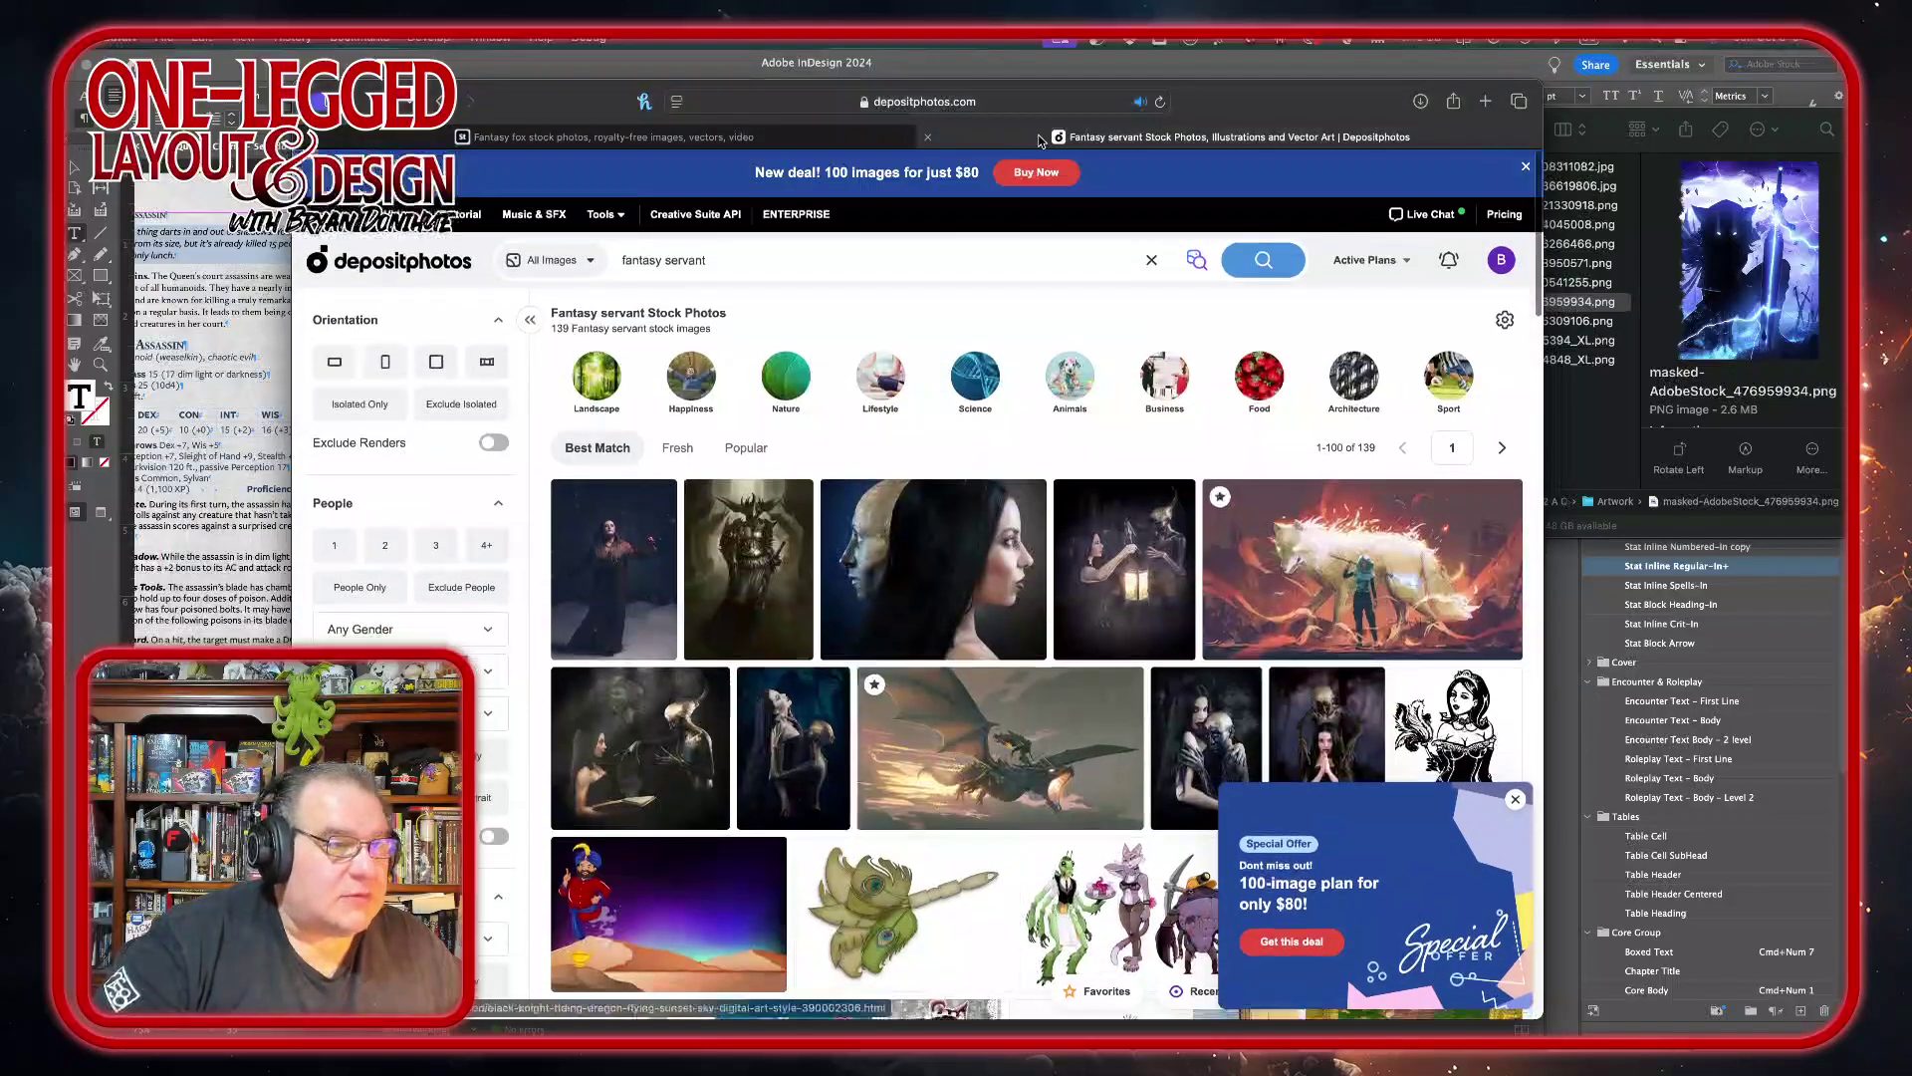
- Close the Depositphotos tab and search Adobe Stock for "fantasy commoner"
key(super+w)
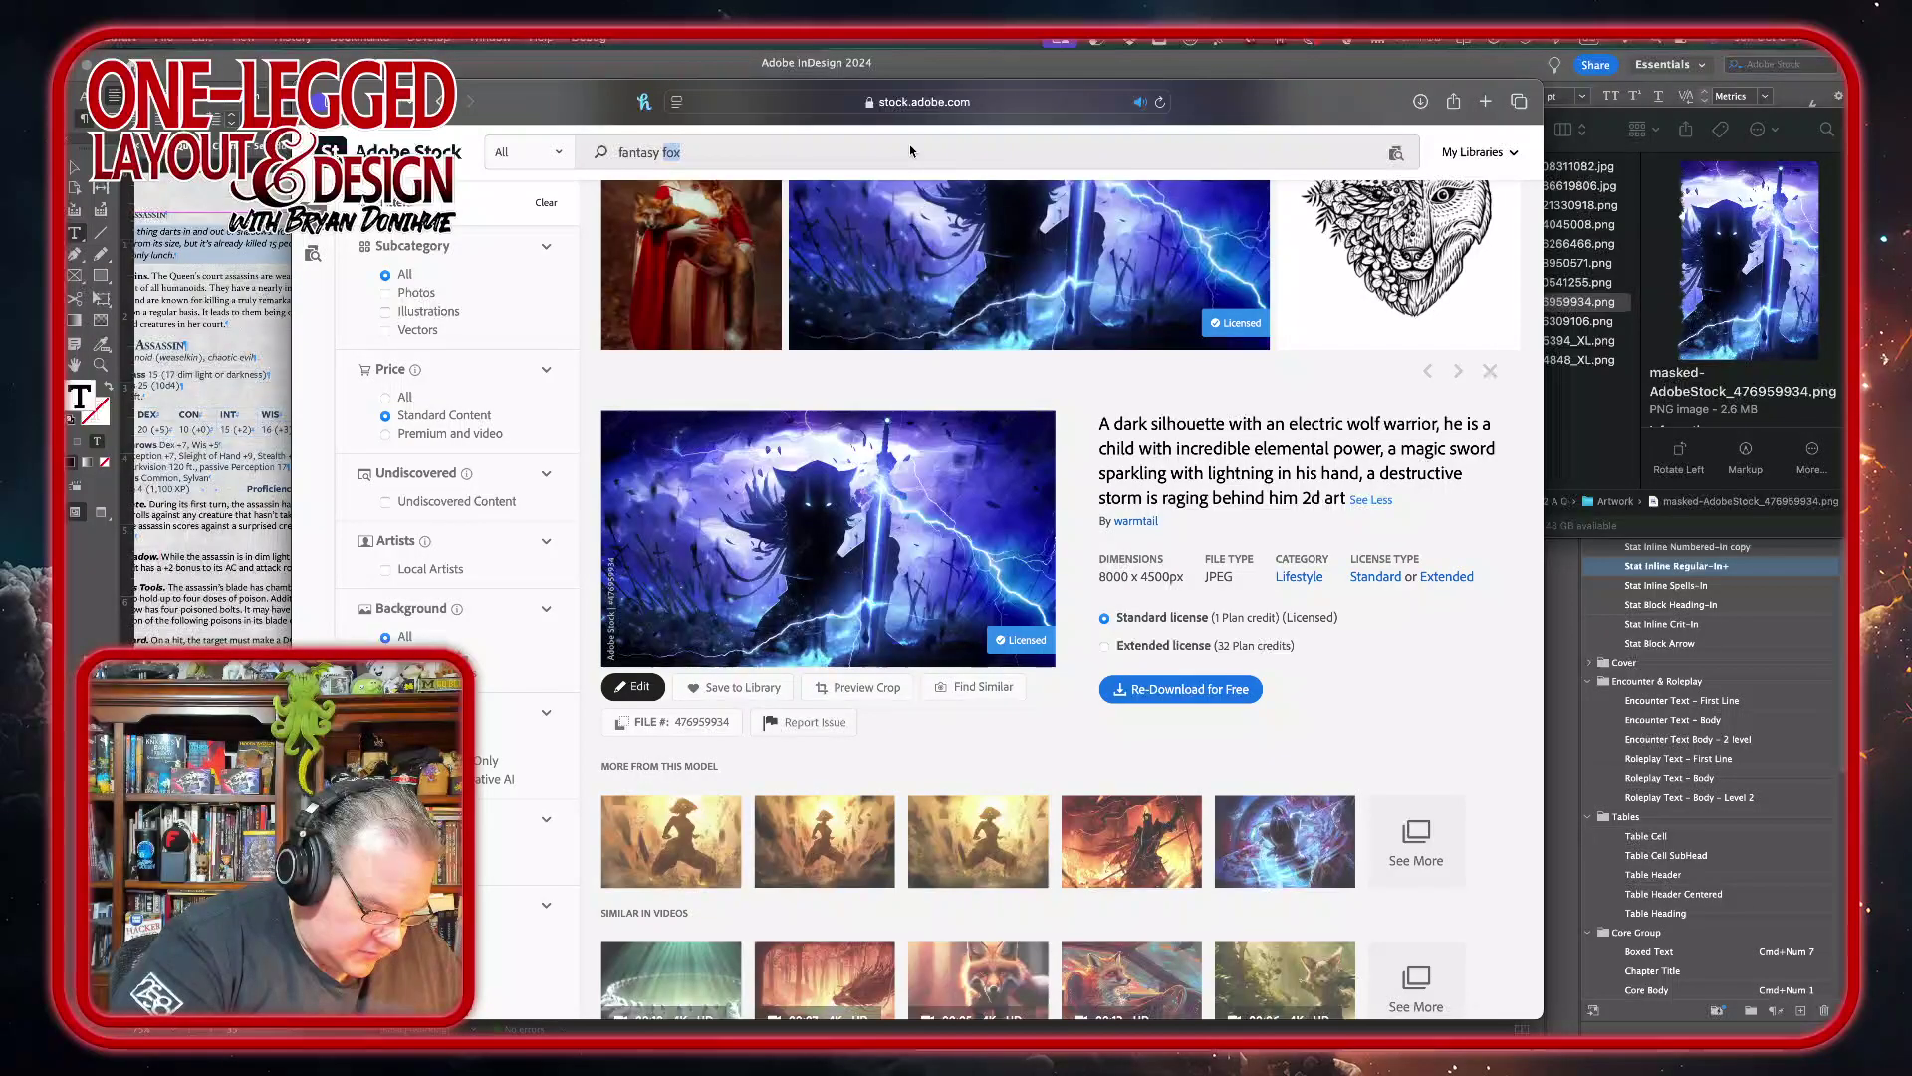
text(commoner)
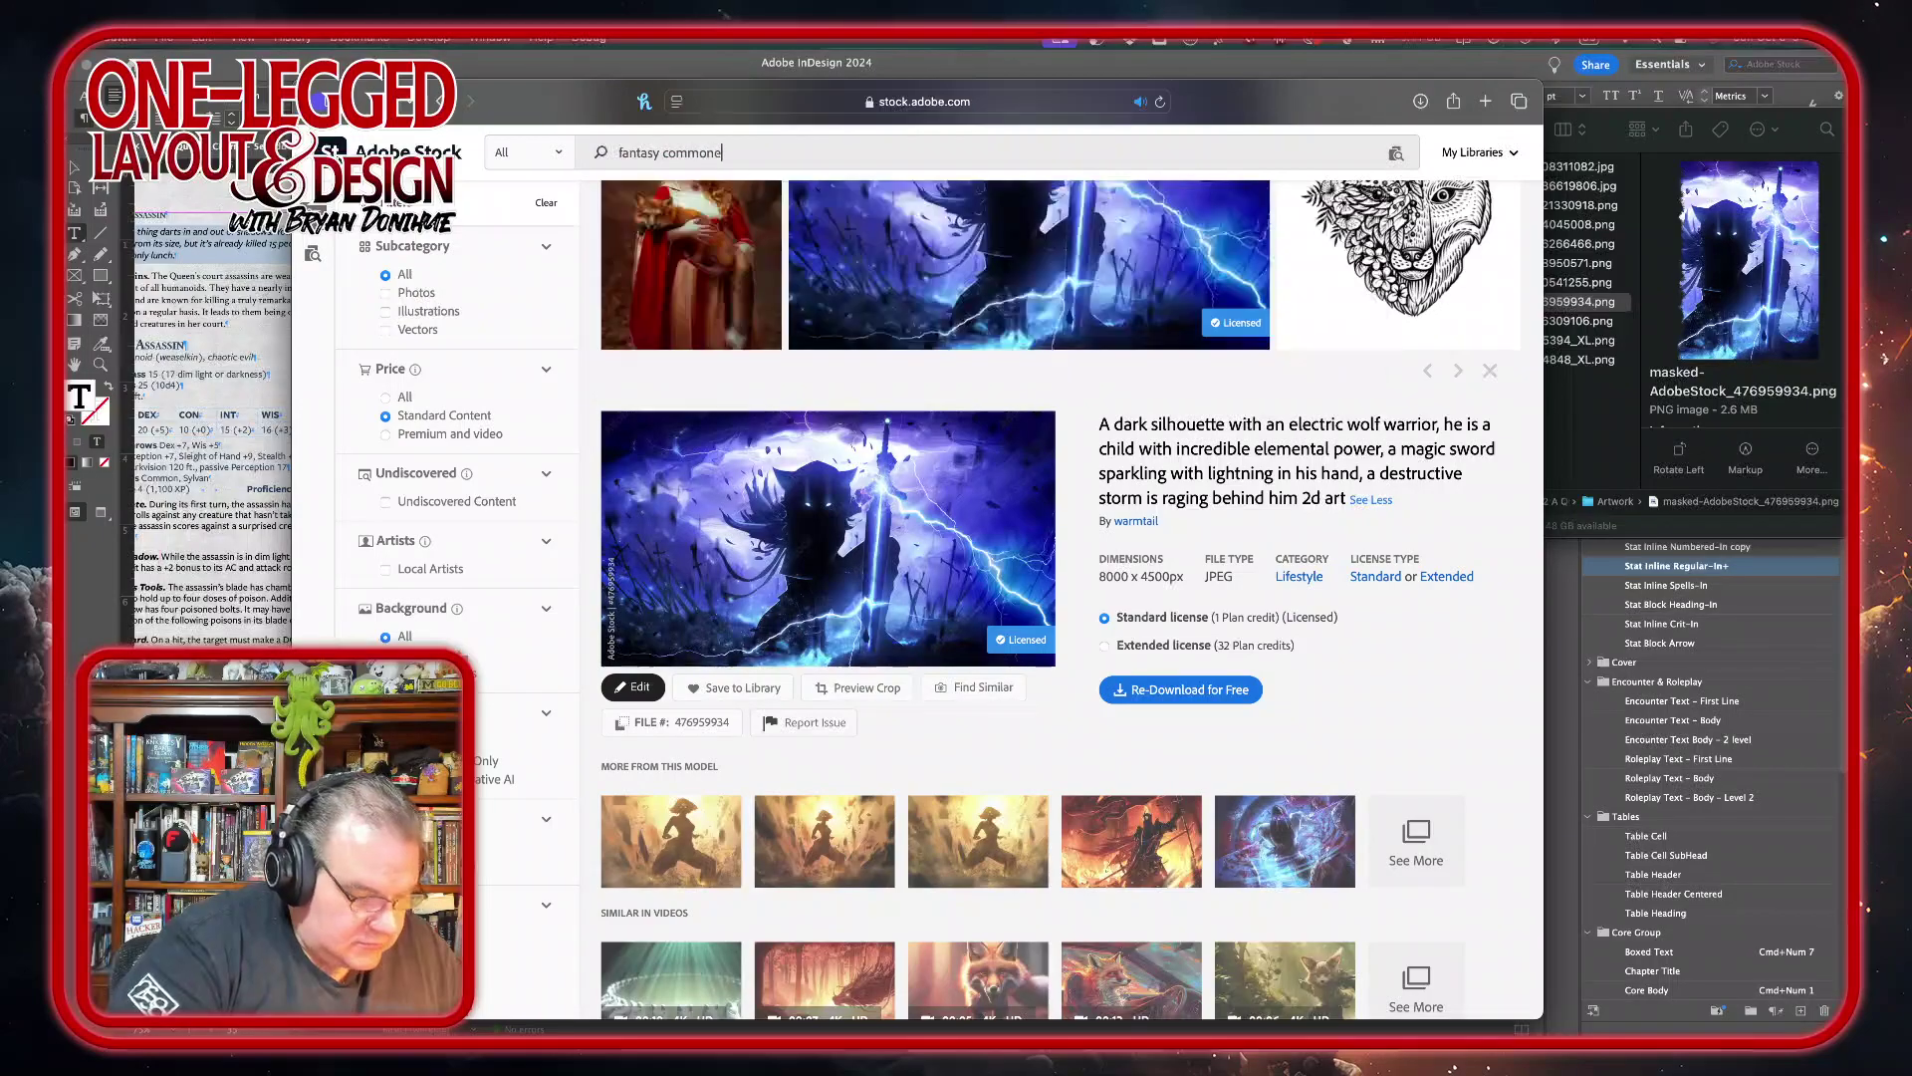
key(Return)
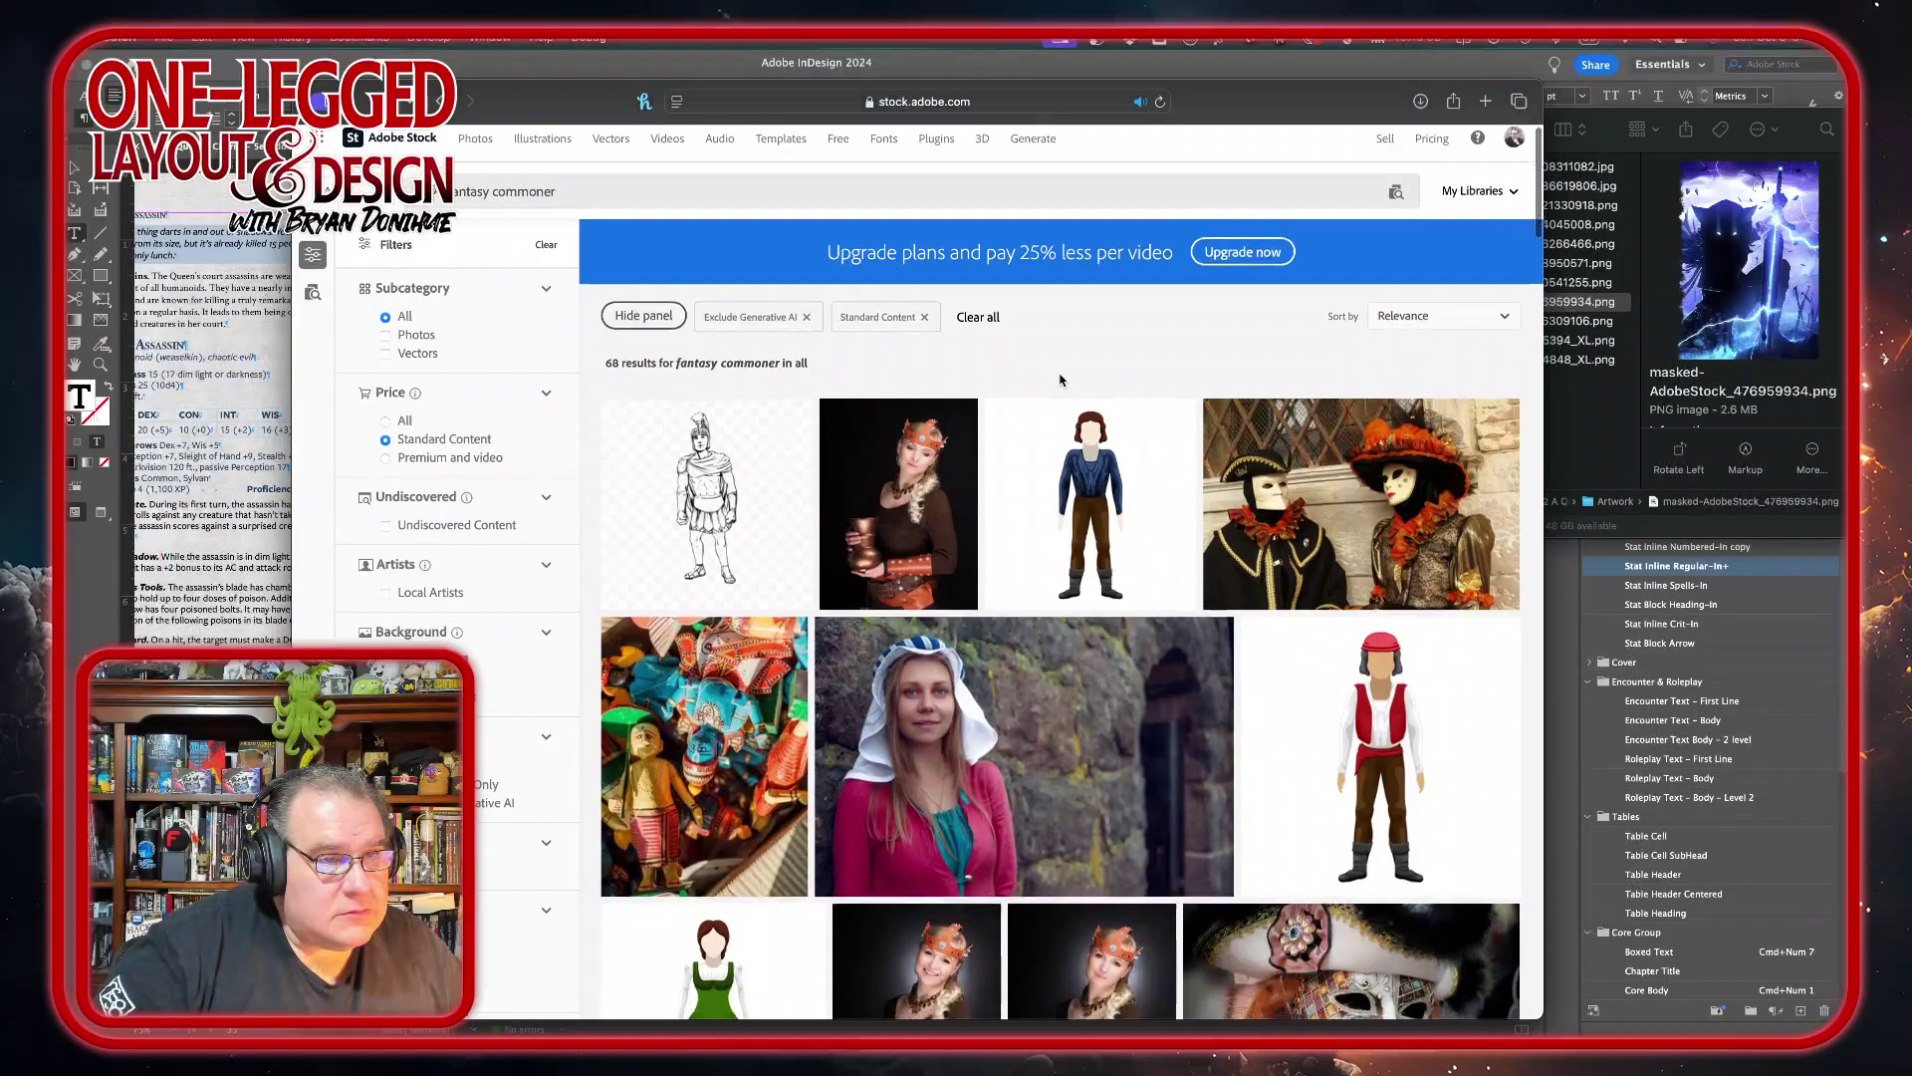
- Examine the "fantasy commoner" results for a character suitable as the Court Servant
scroll(1061, 380, down, 5)
scroll(1061, 379, down, 2)
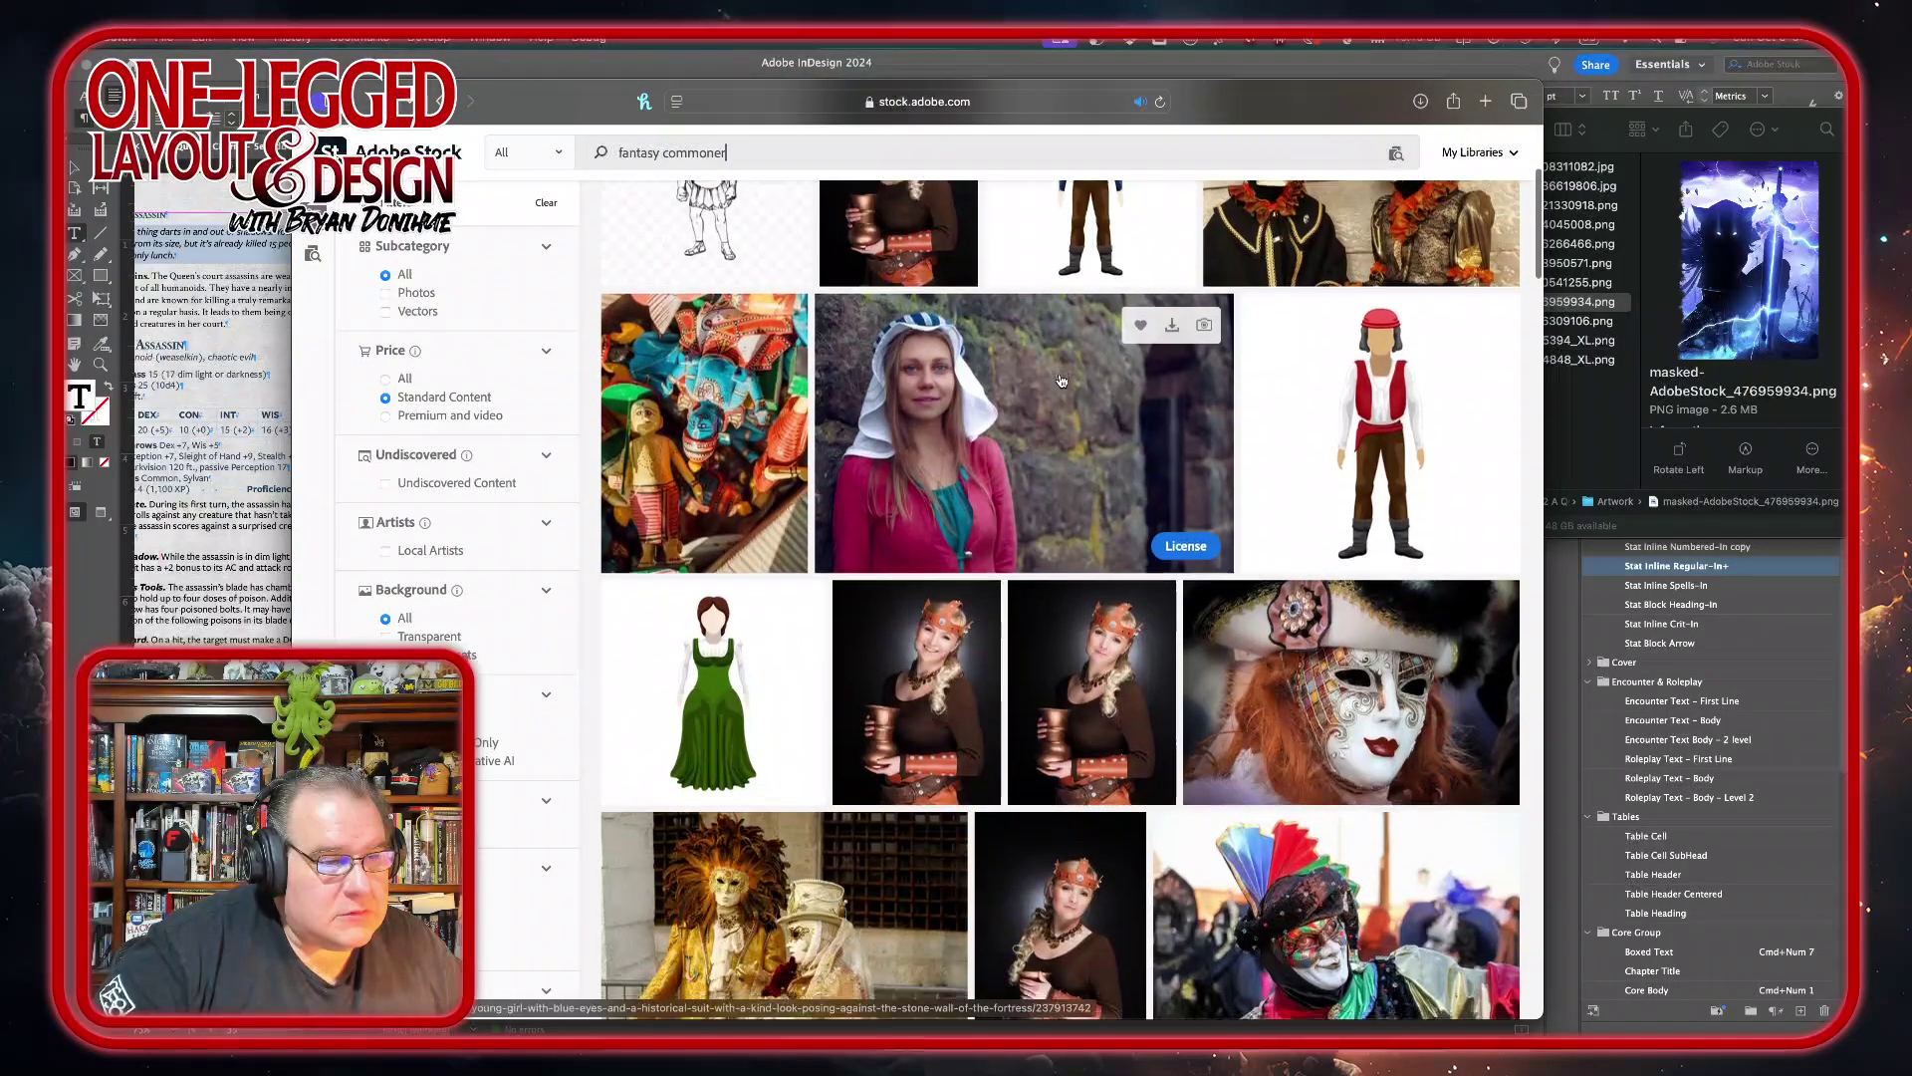
scroll(1061, 381, down, 8)
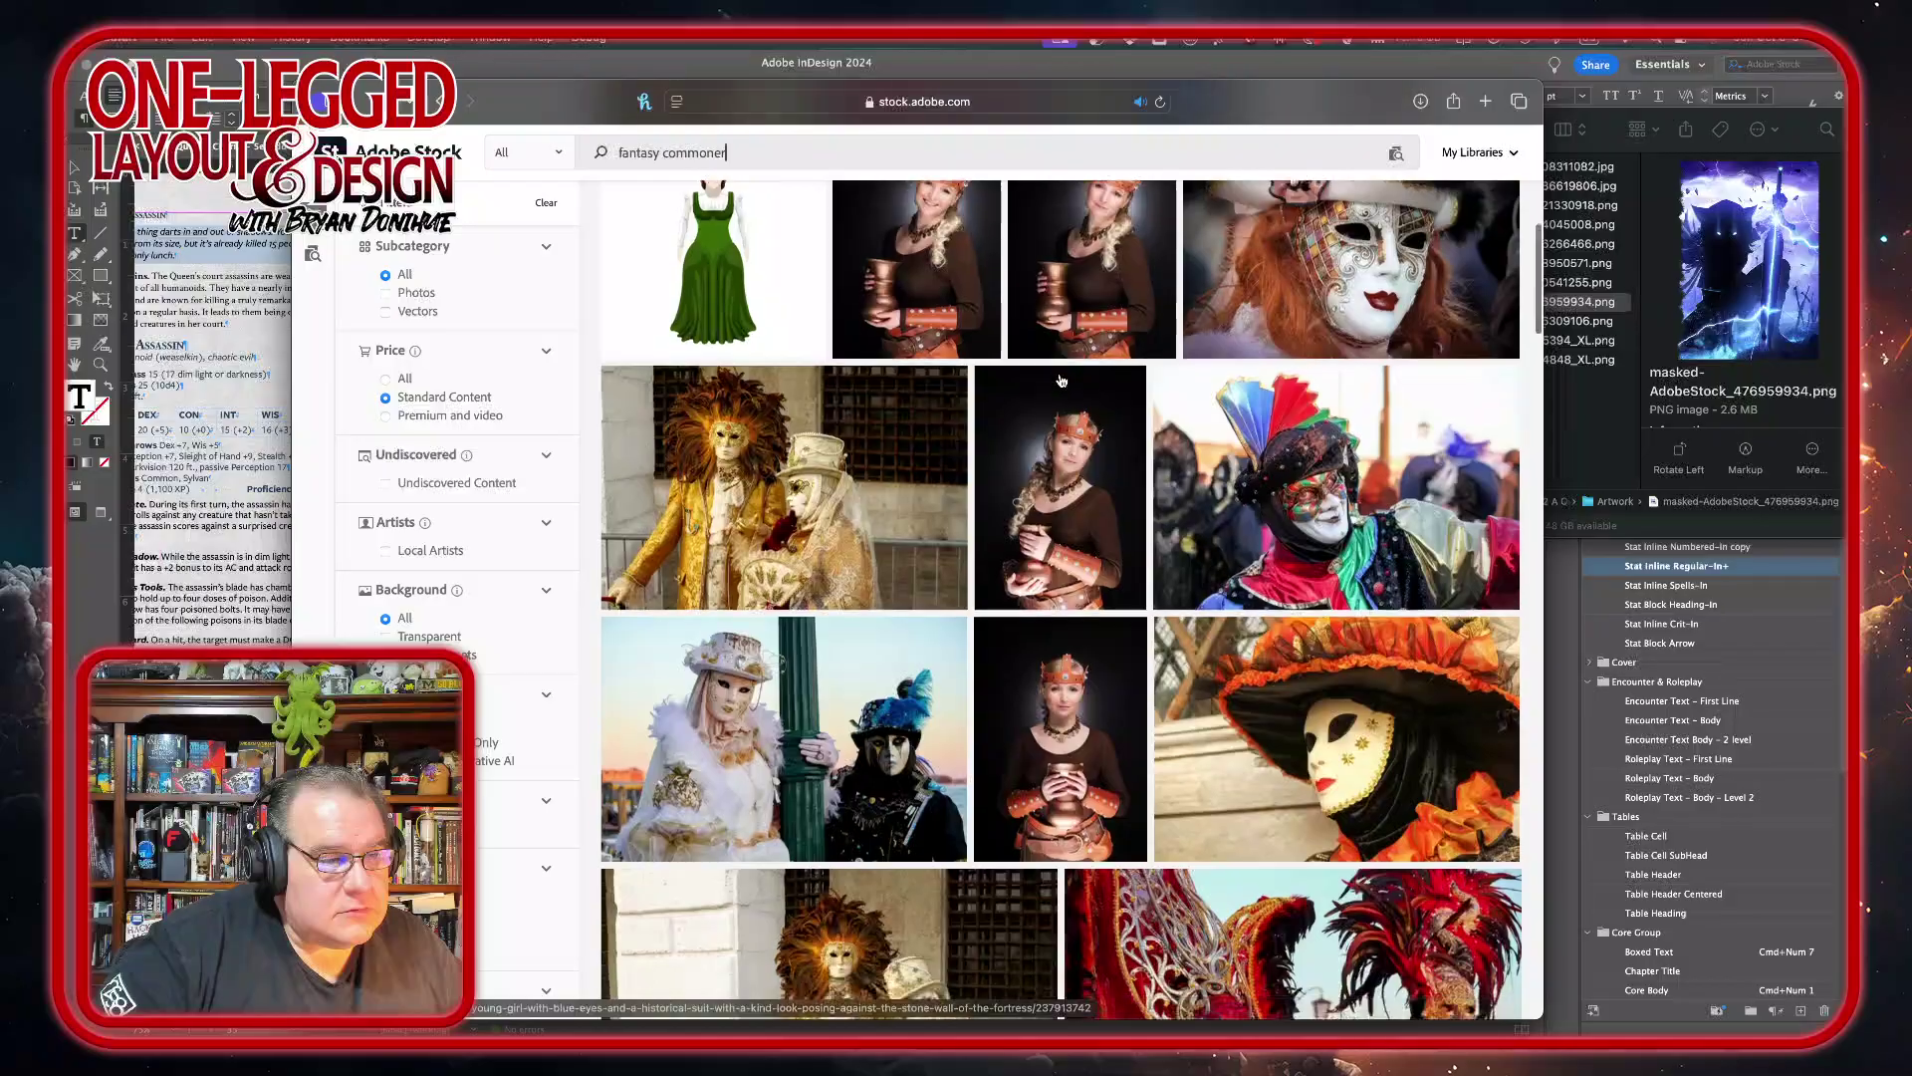
scroll(1061, 380, down, 10)
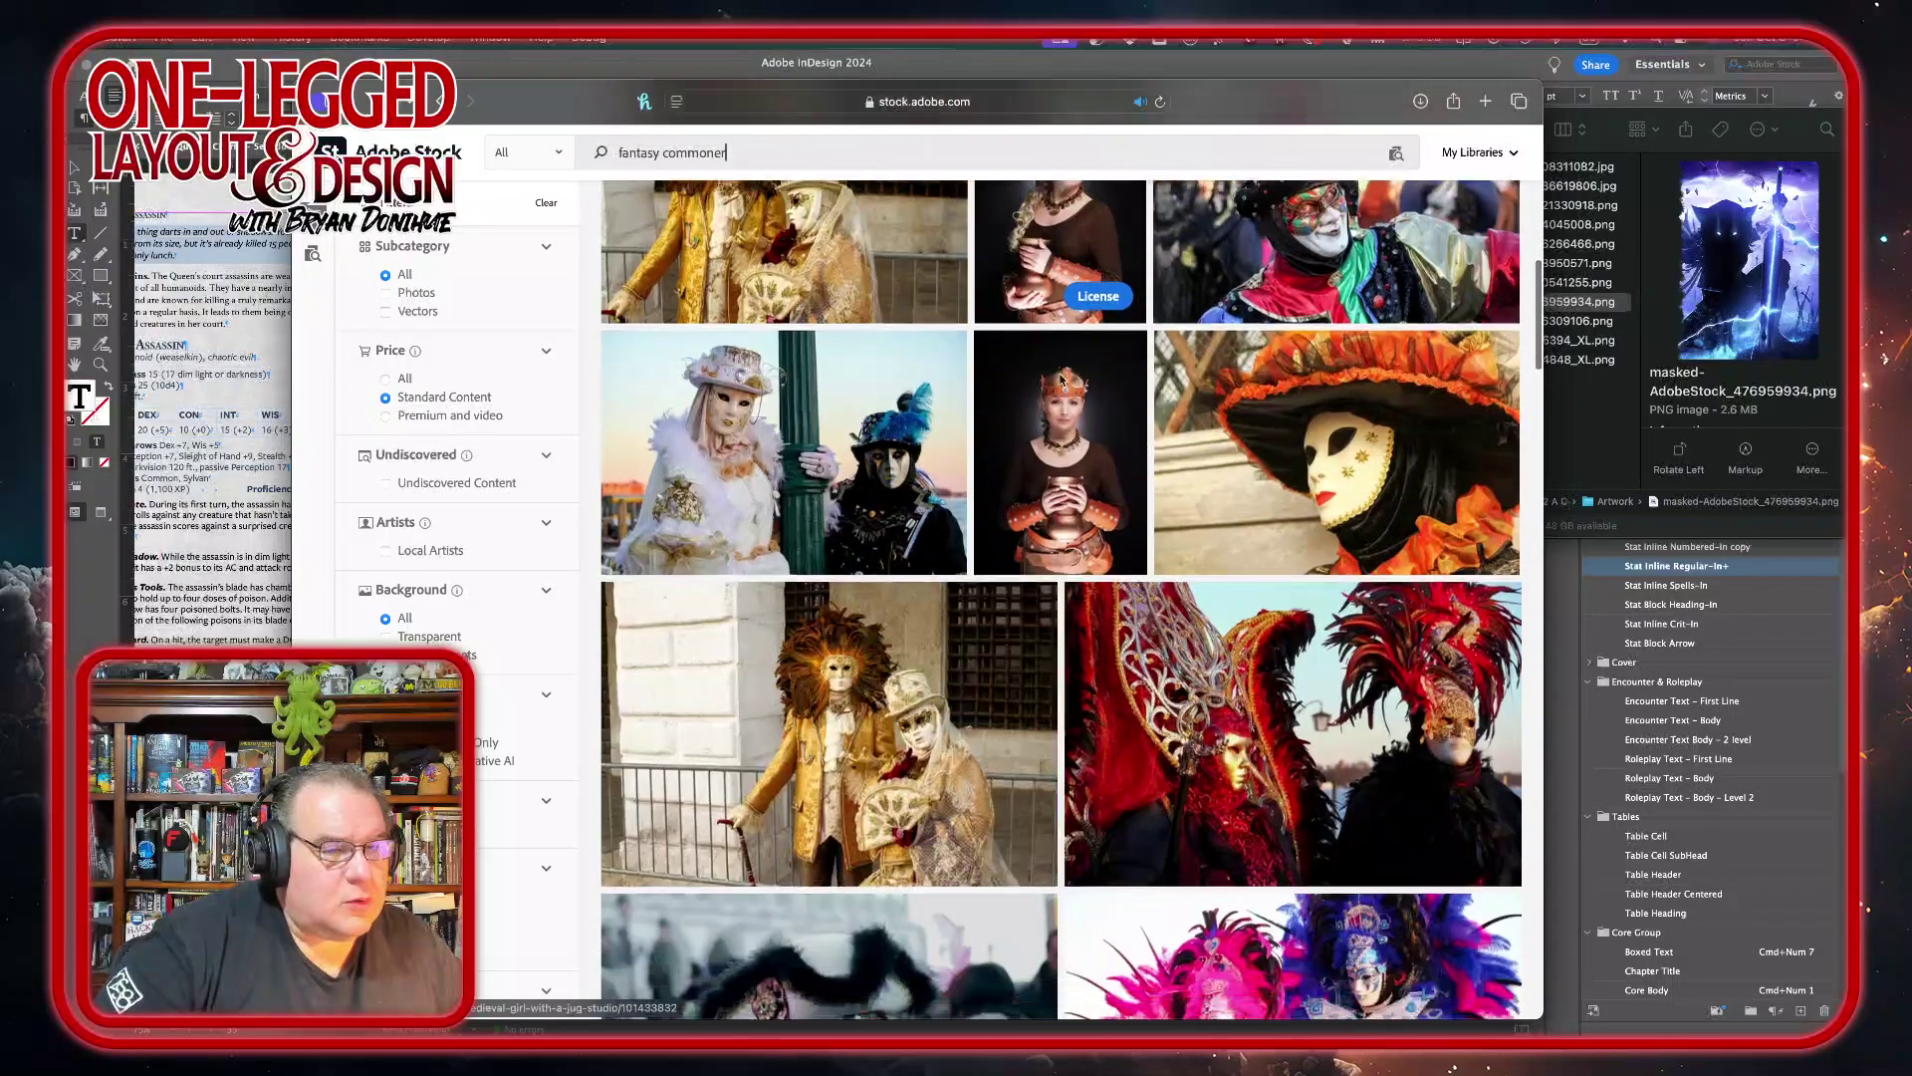
scroll(1062, 379, down, 9)
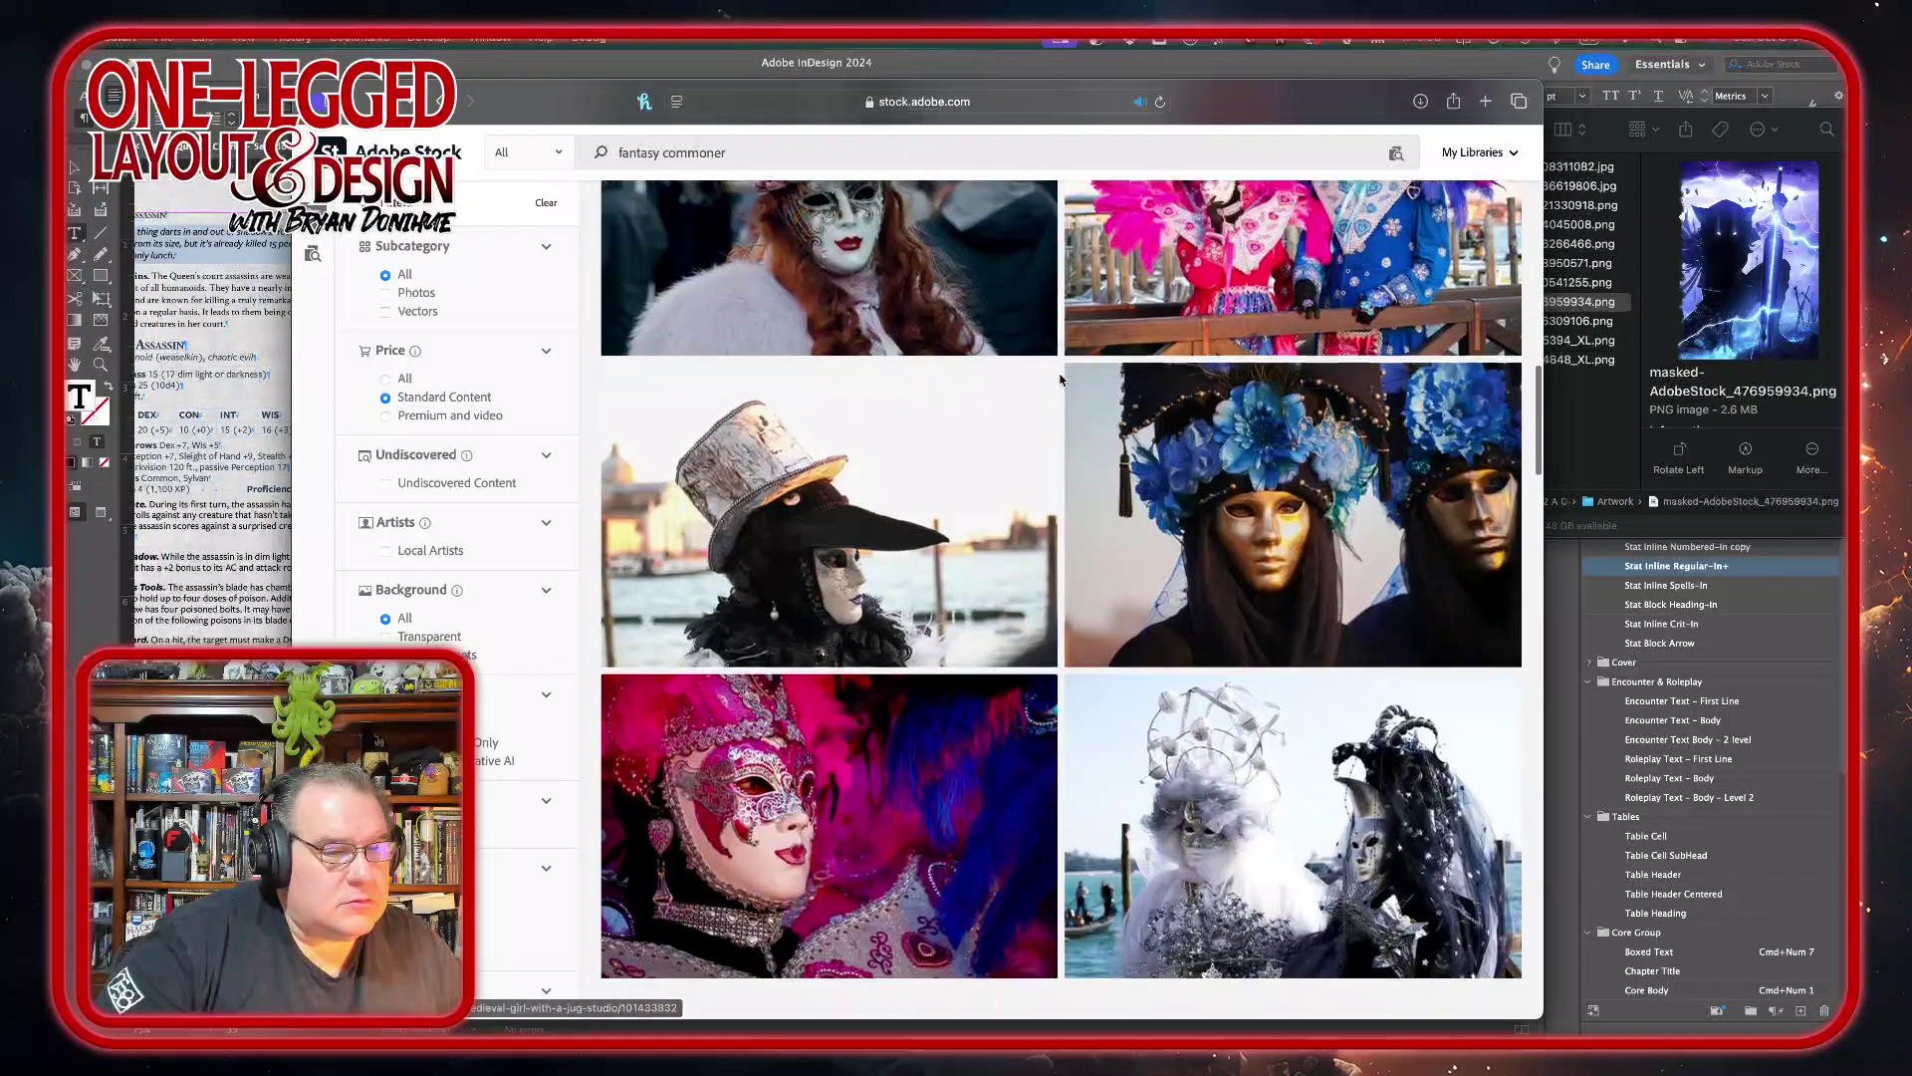
scroll(1062, 379, down, 12)
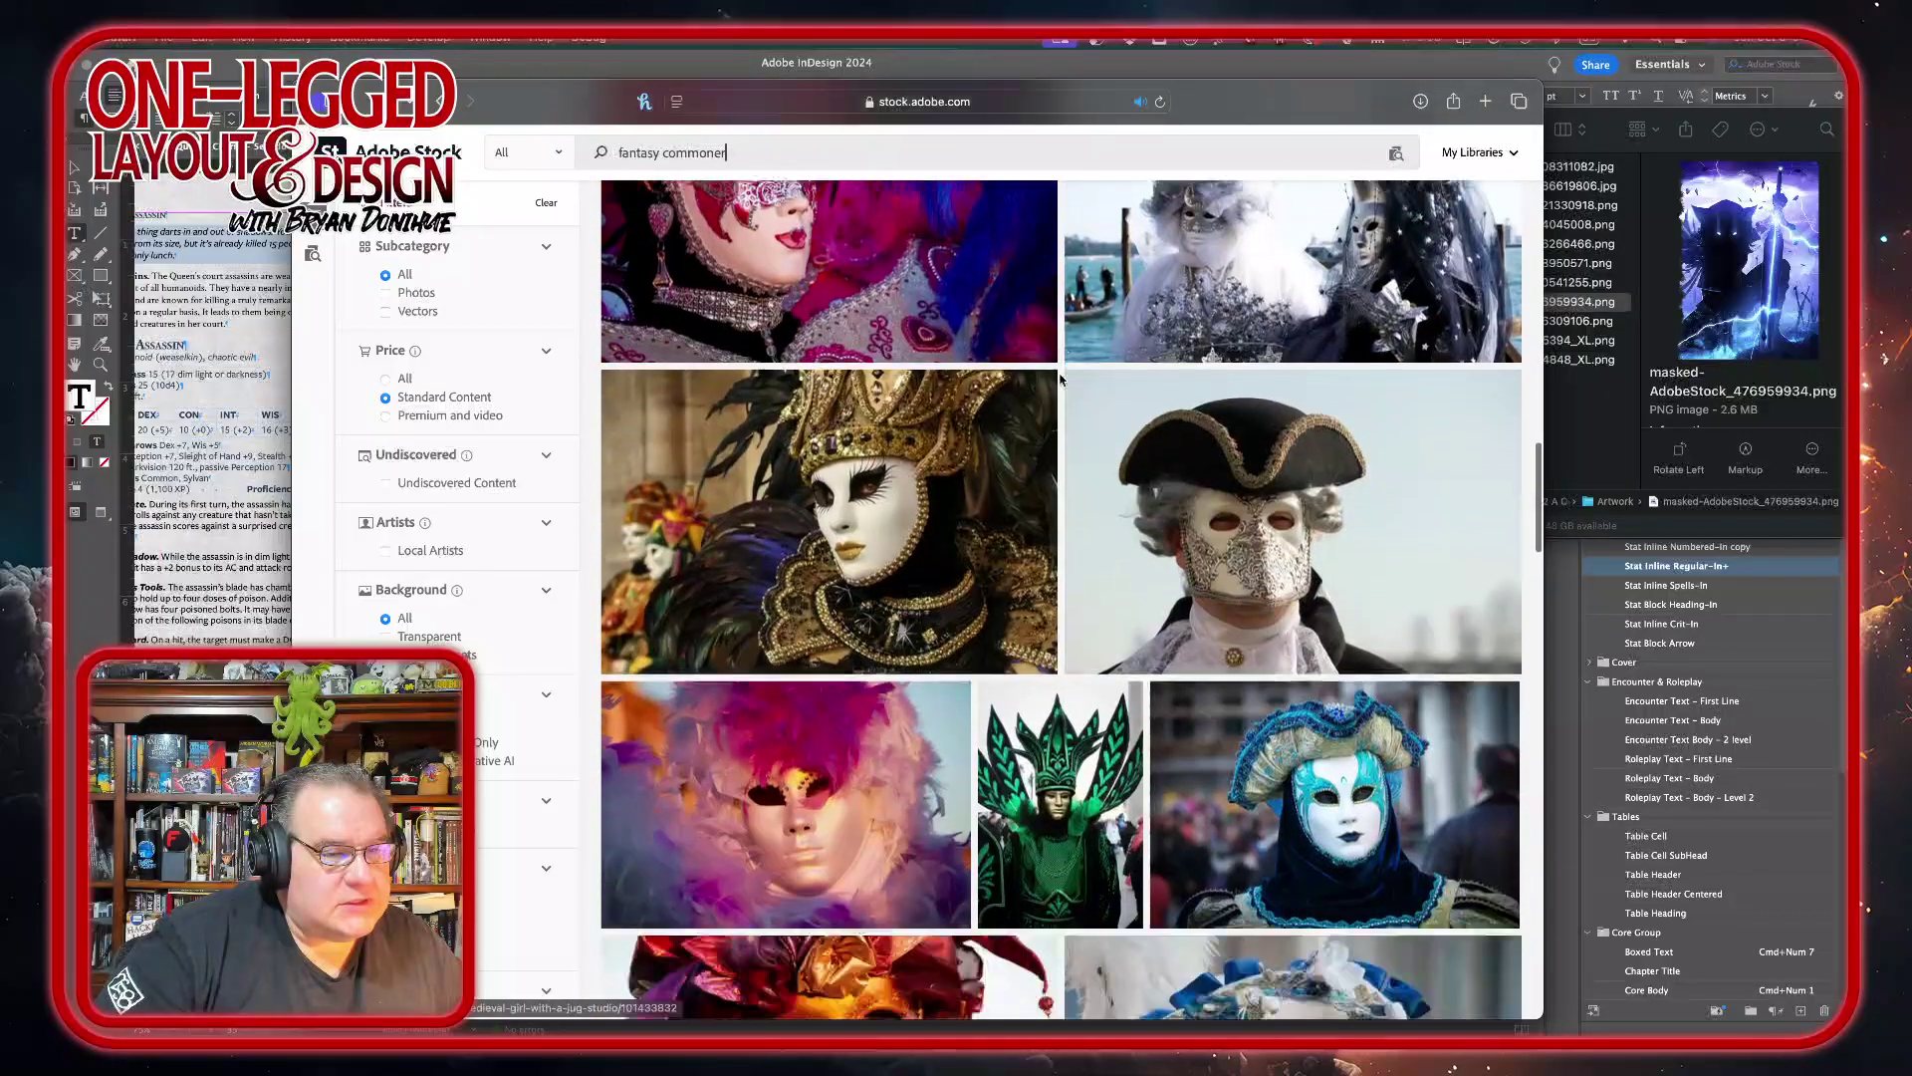
scroll(1062, 379, down, 8)
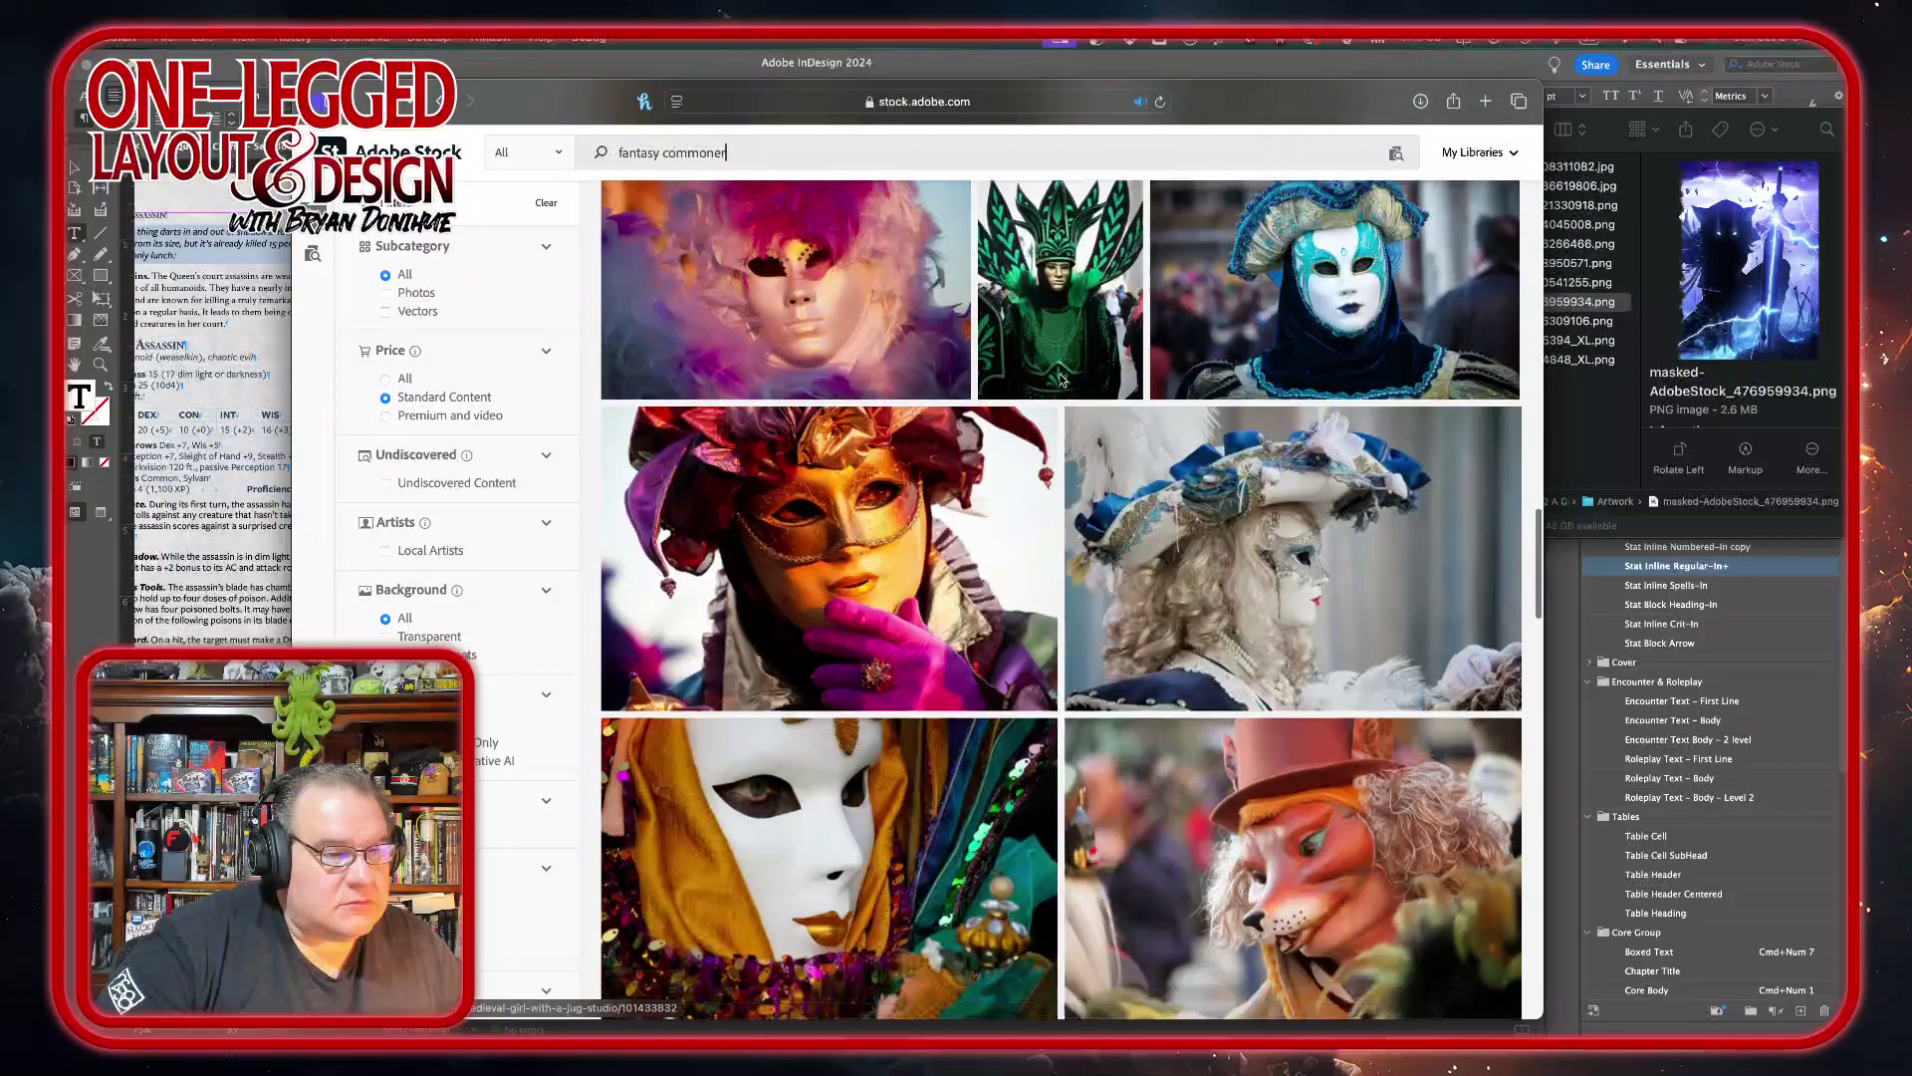
scroll(1062, 379, down, 8)
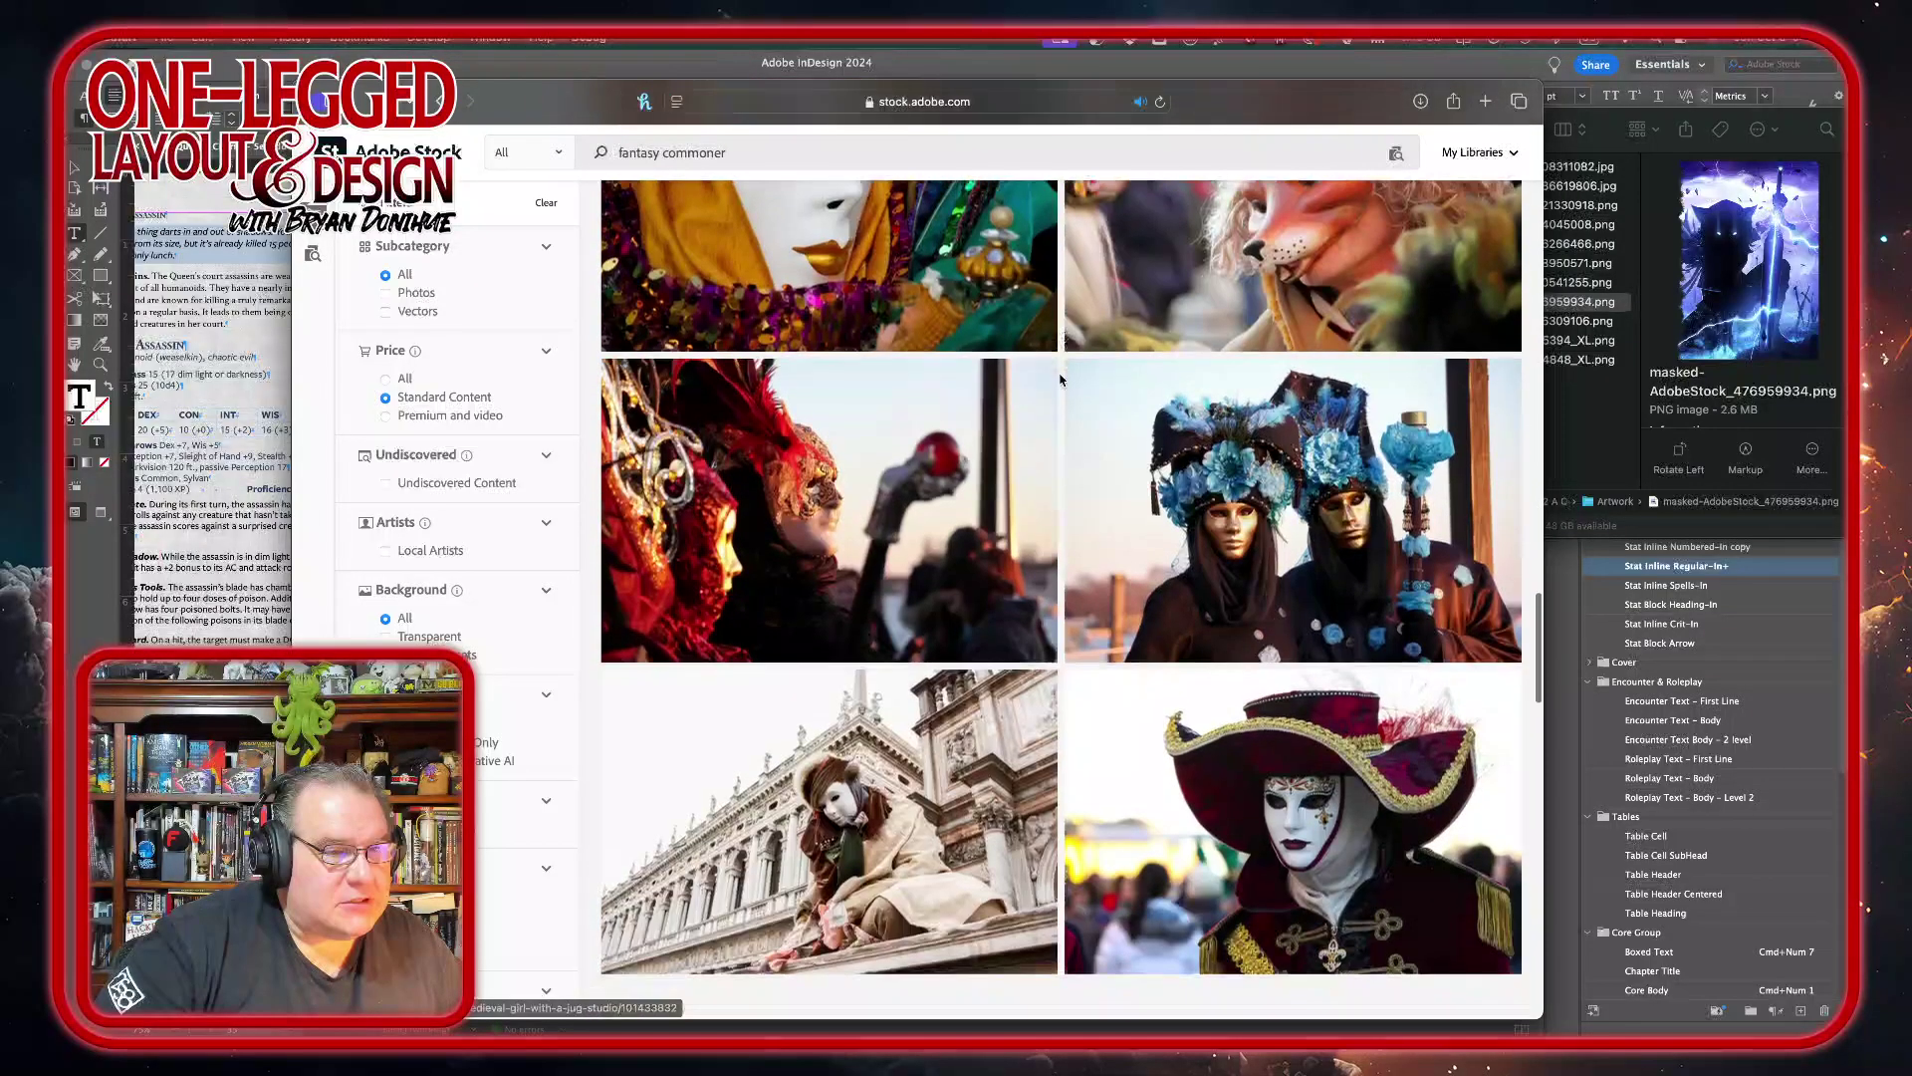
scroll(1062, 380, up, 20)
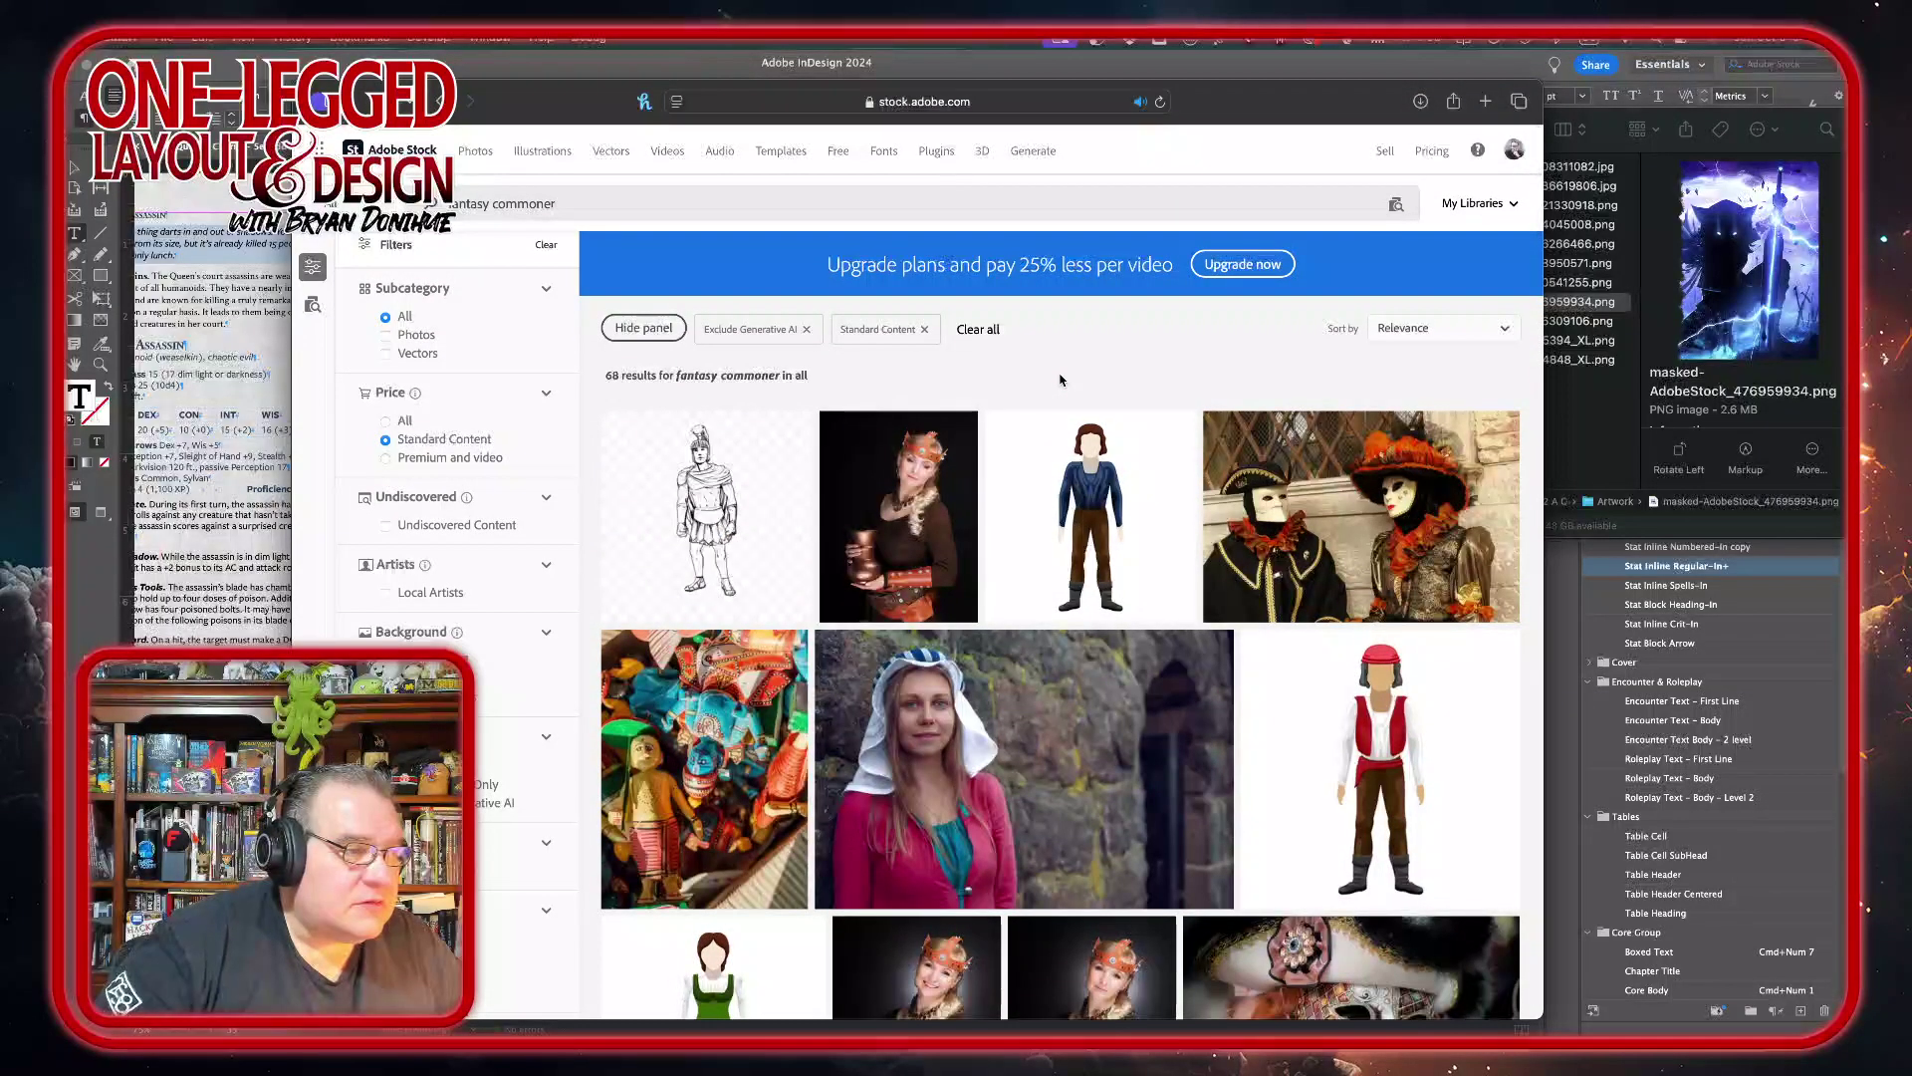
- Search Adobe Stock for "fantasy peasant" and skim the first rows of results for a servant character
double_click(575, 205)
text(peasant)
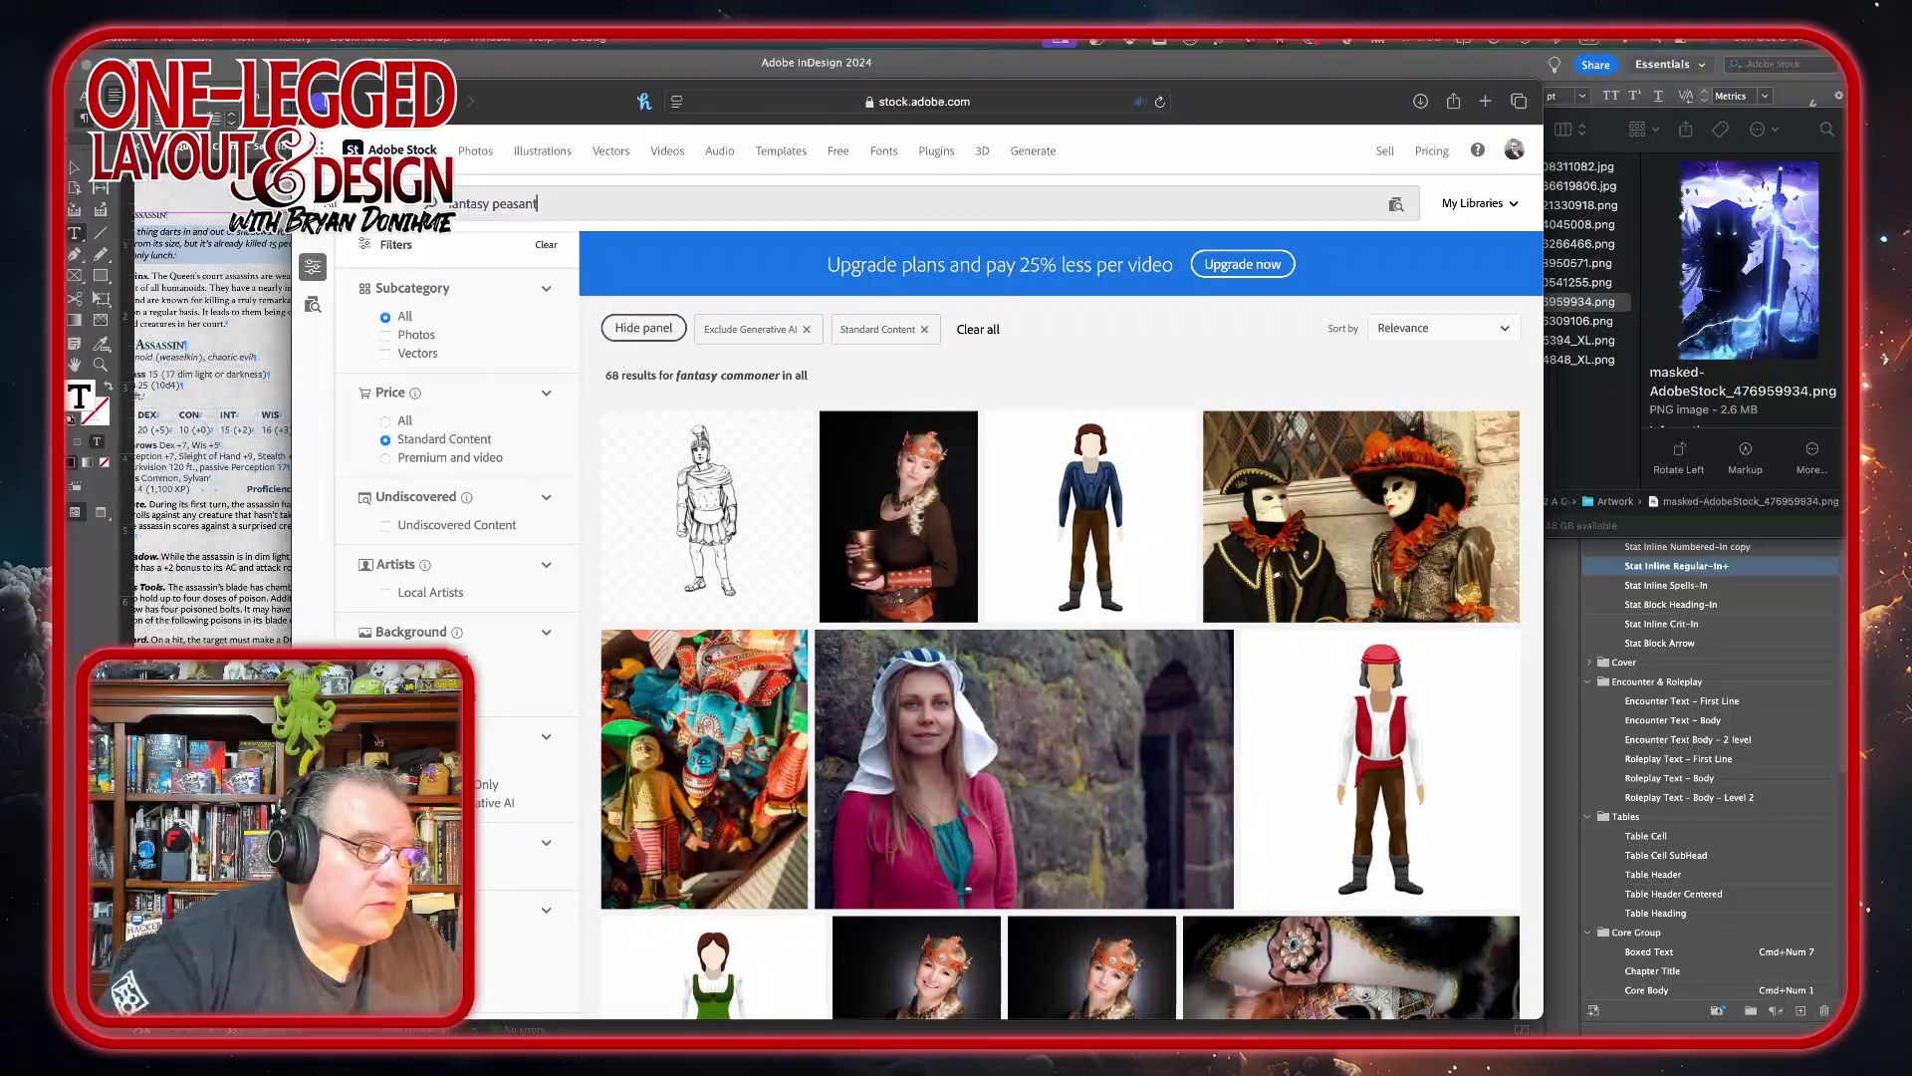
key(Return)
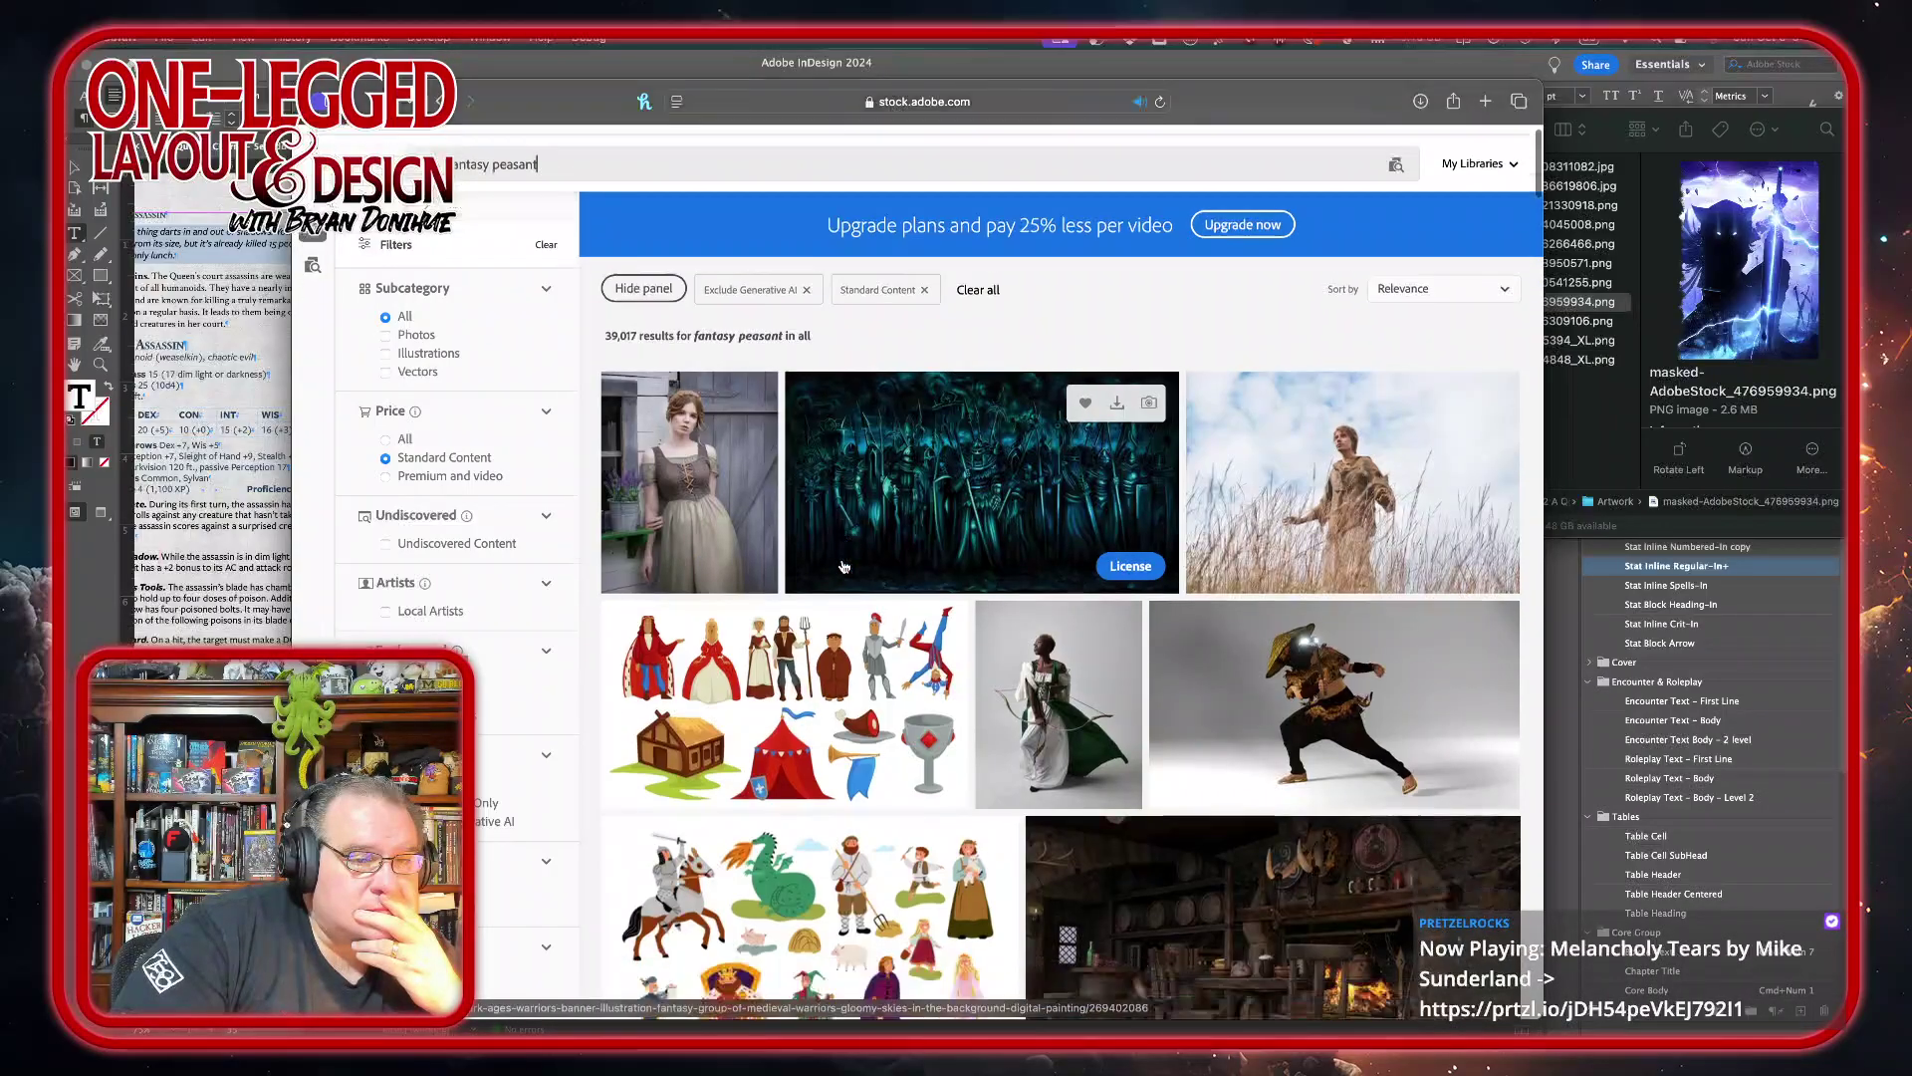
scroll(841, 565, down, 5)
scroll(842, 566, down, 4)
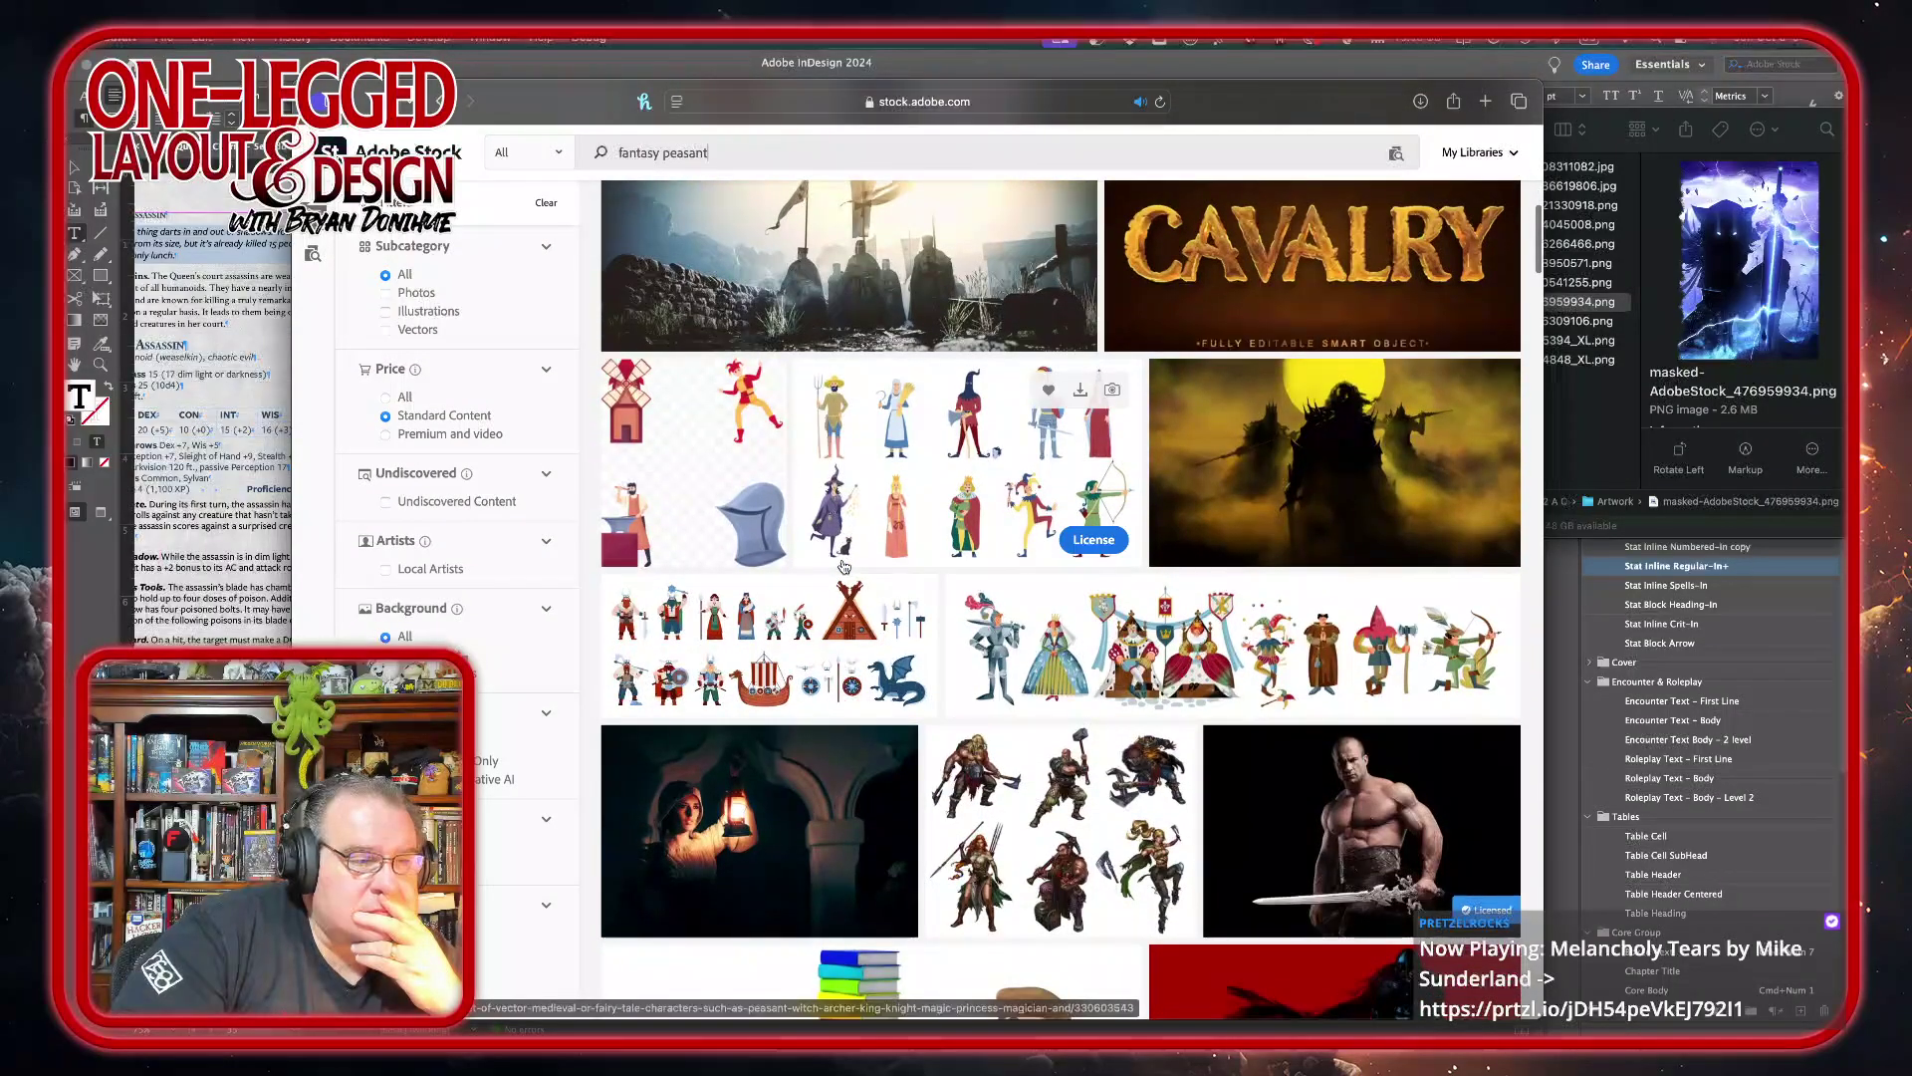
scroll(842, 566, up, 10)
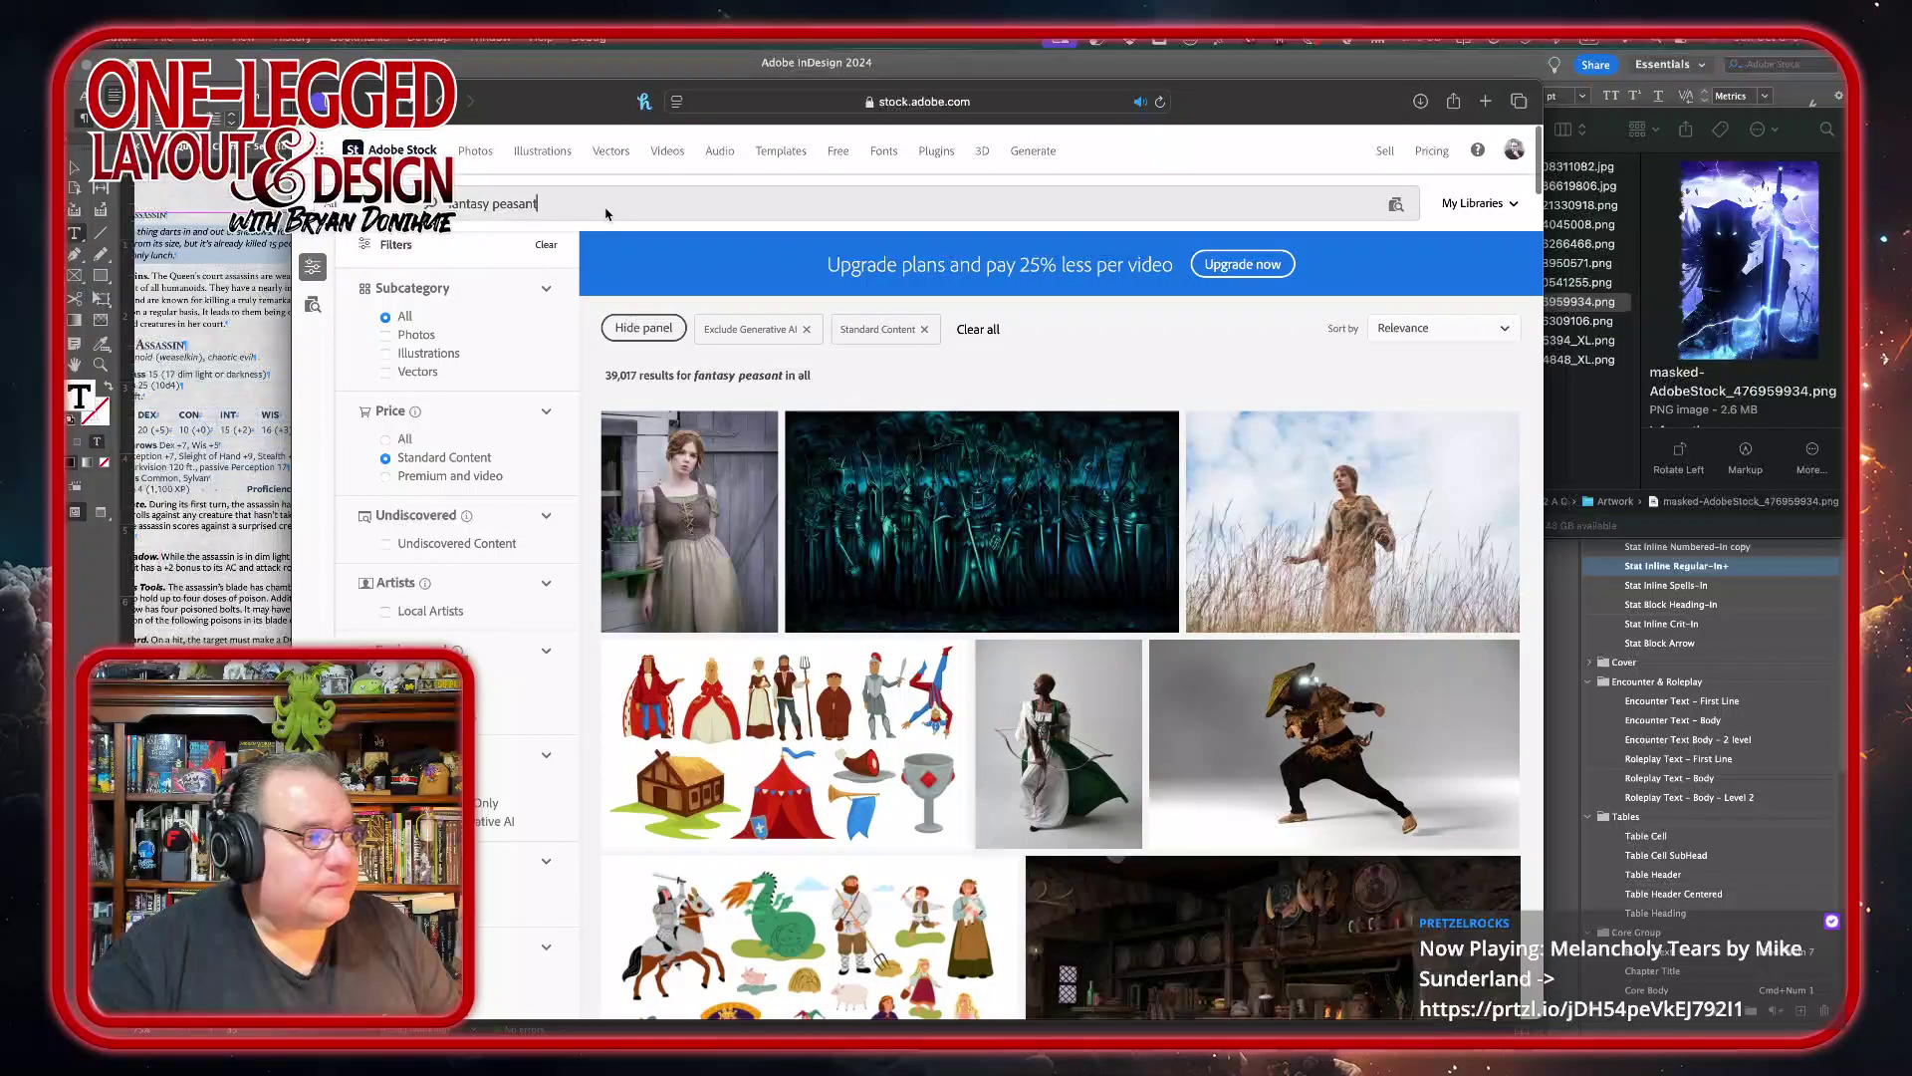
- Search Adobe Stock for "fantasy warrior" and look through the results for usable character artwork
text(warrior)
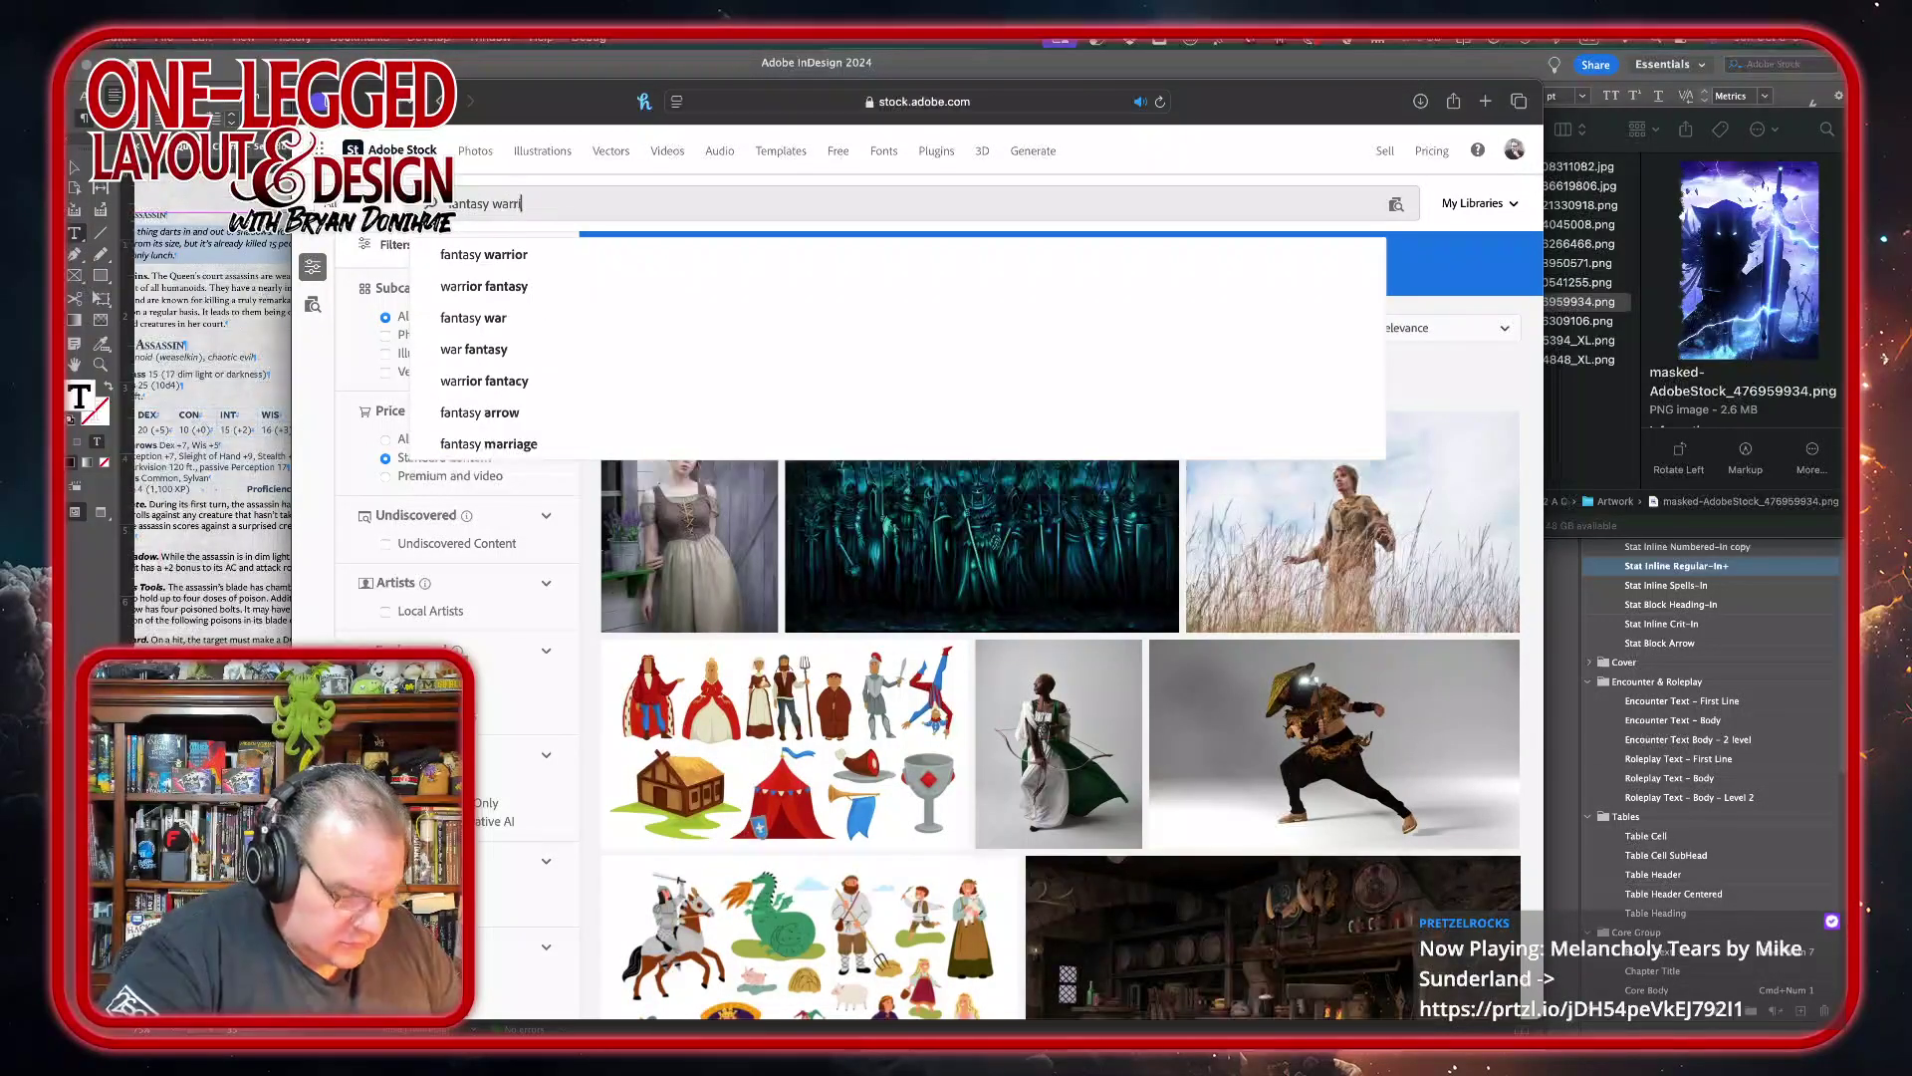
key(Return)
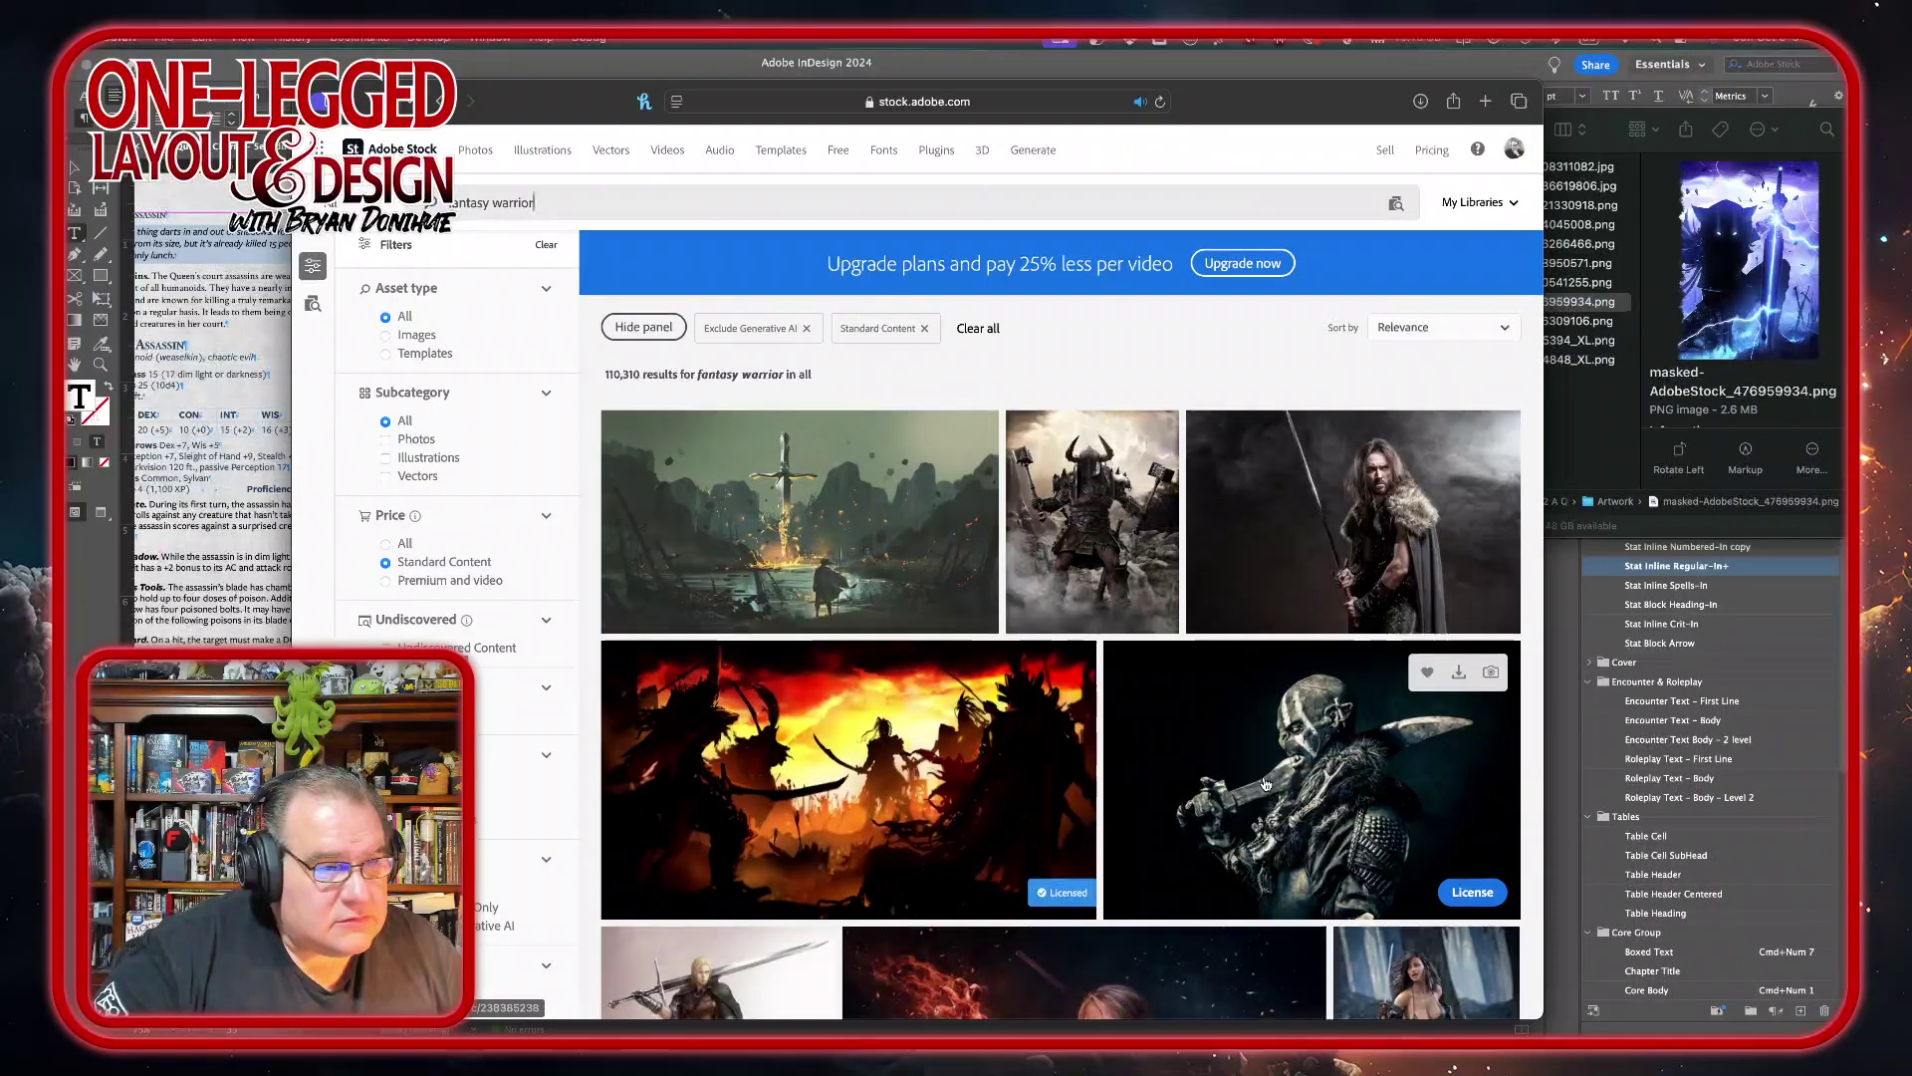
scroll(1265, 784, down, 5)
scroll(1265, 784, down, 8)
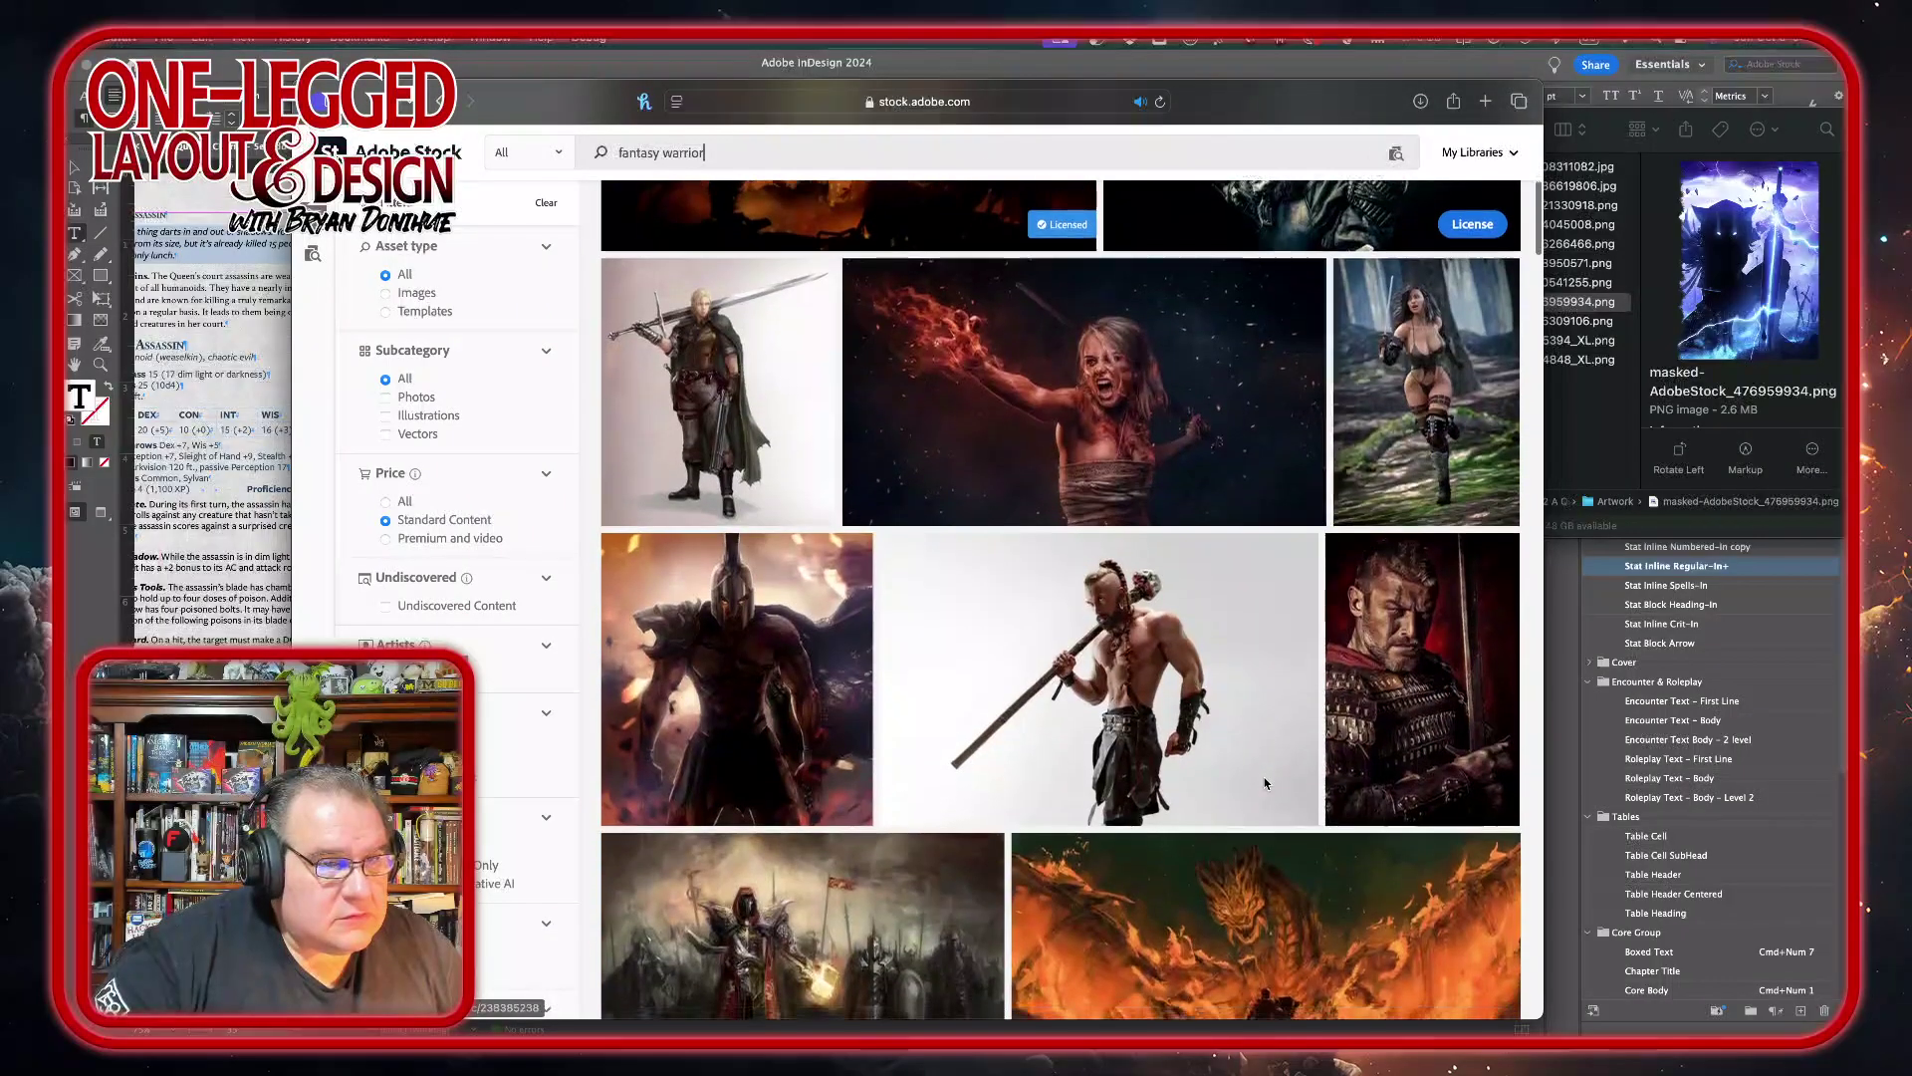
scroll(1265, 783, down, 5)
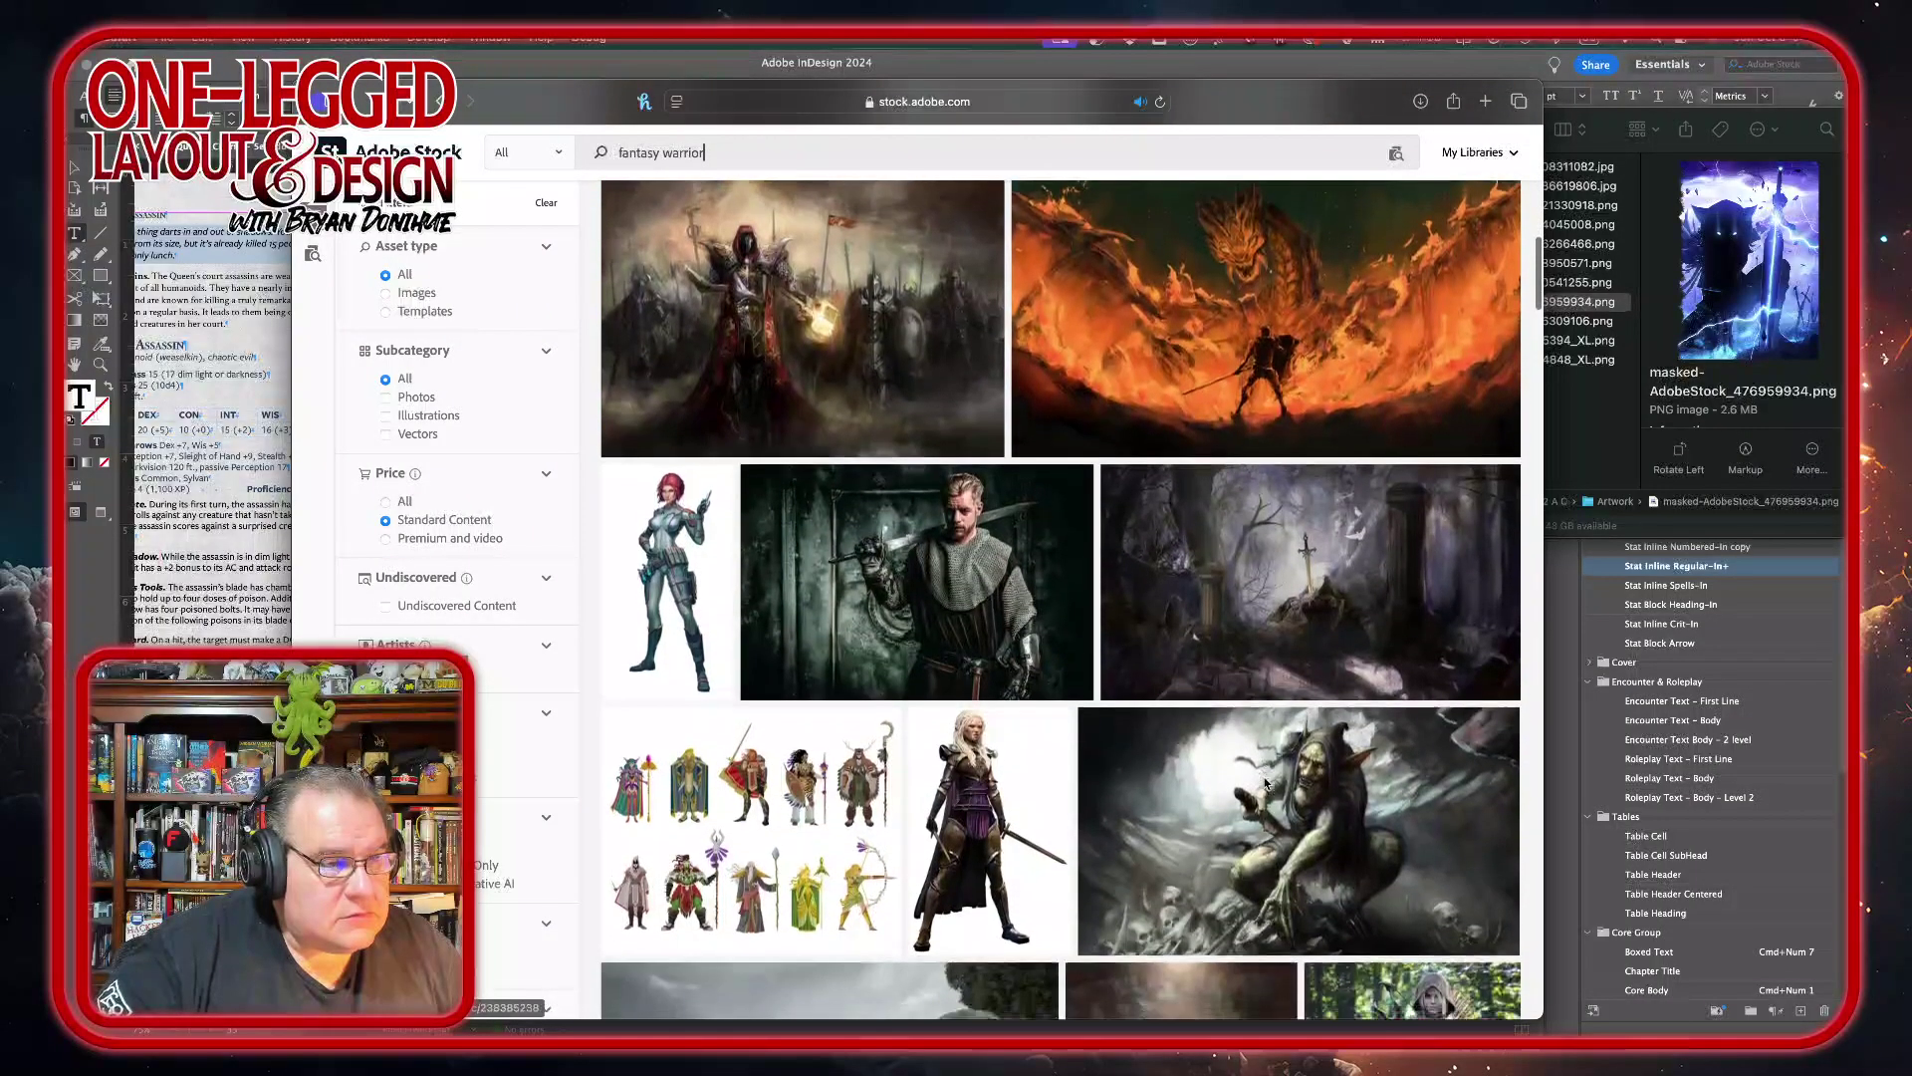
scroll(1264, 783, down, 8)
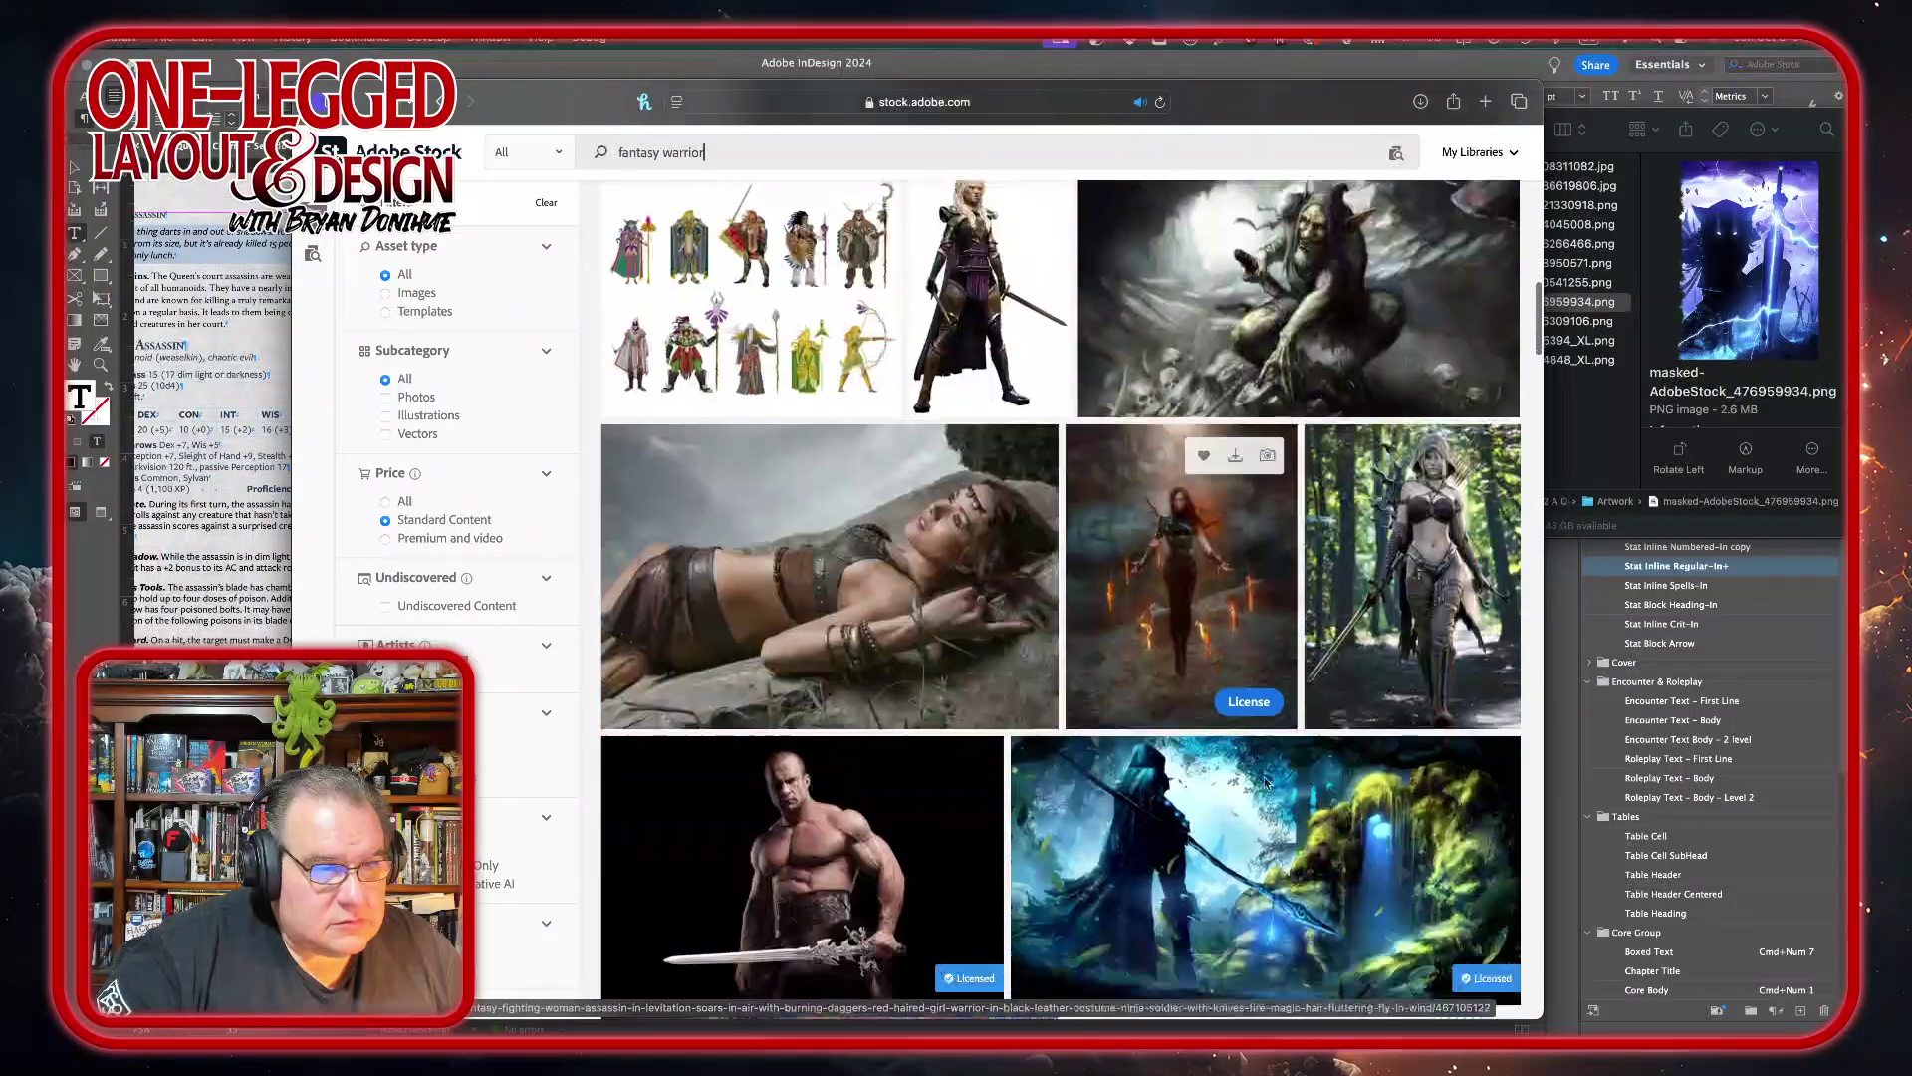
scroll(1265, 783, down, 4)
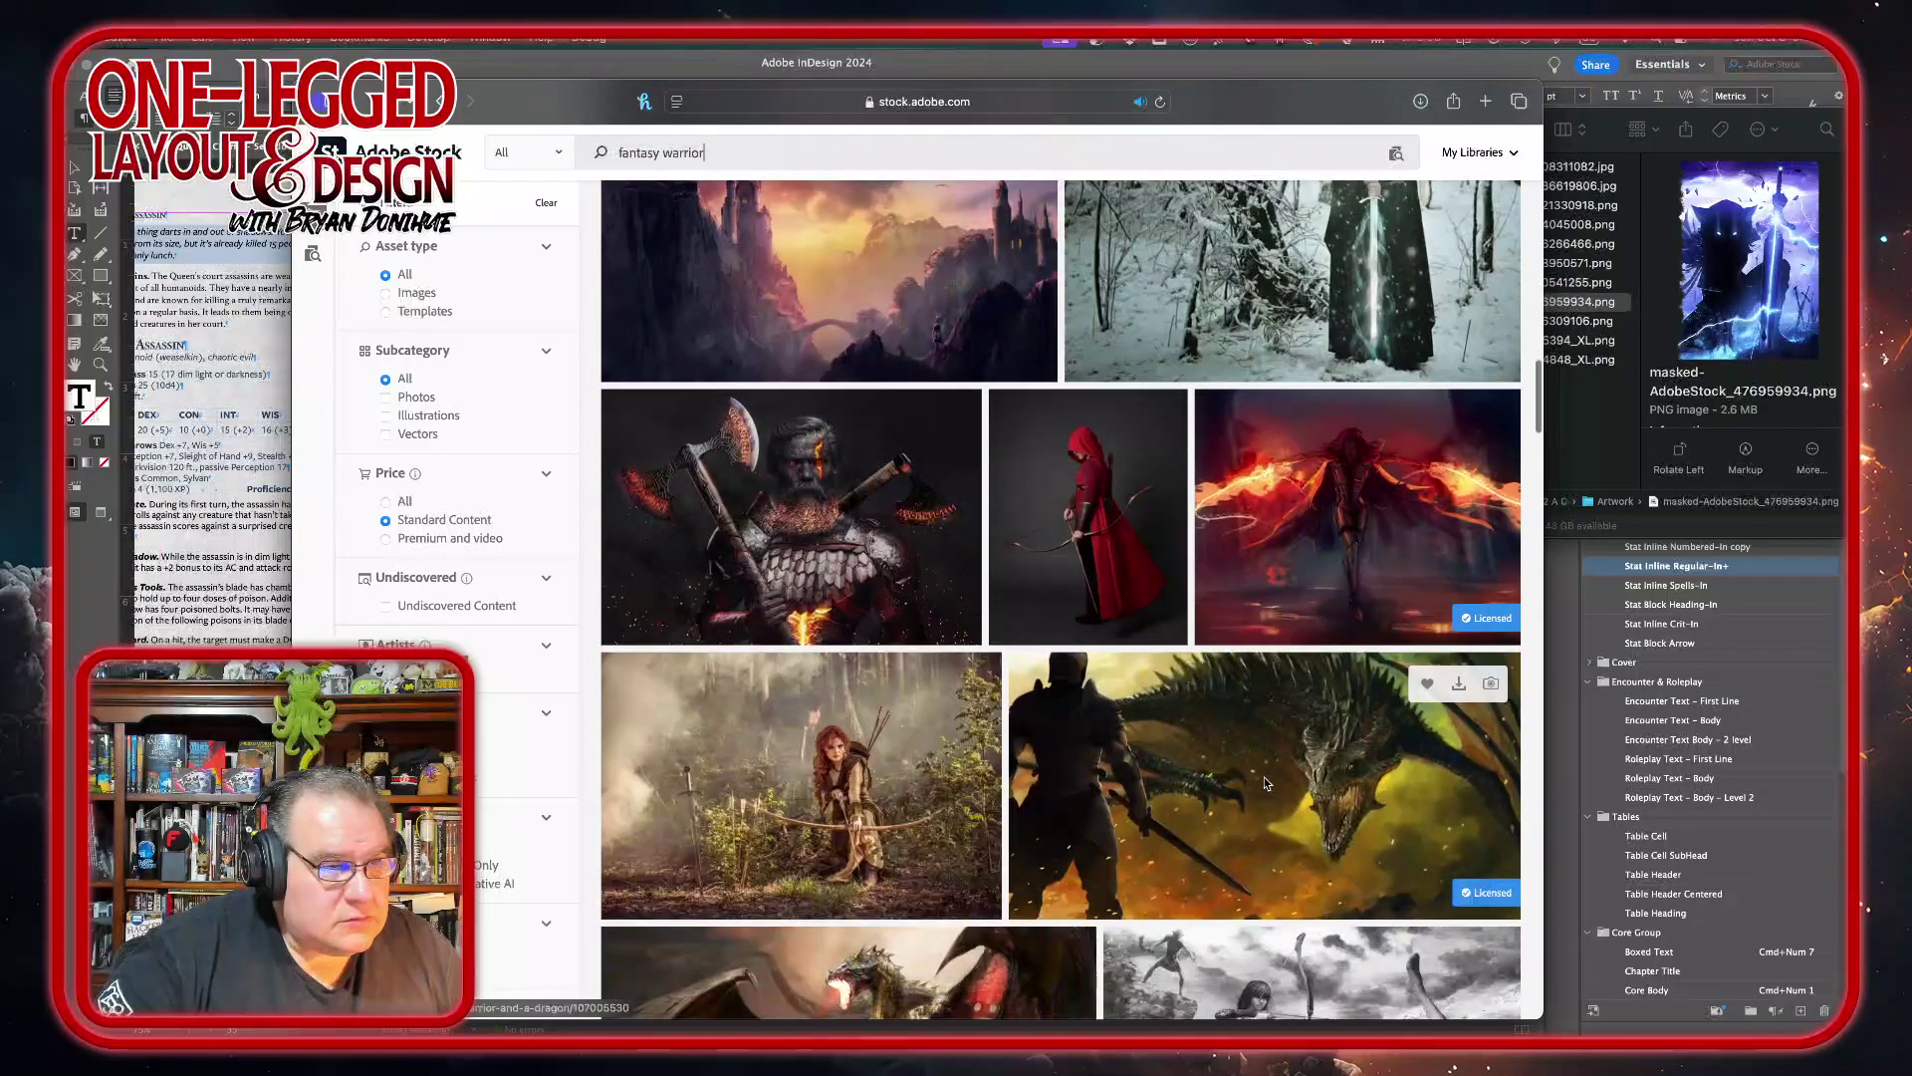
scroll(1265, 784, down, 6)
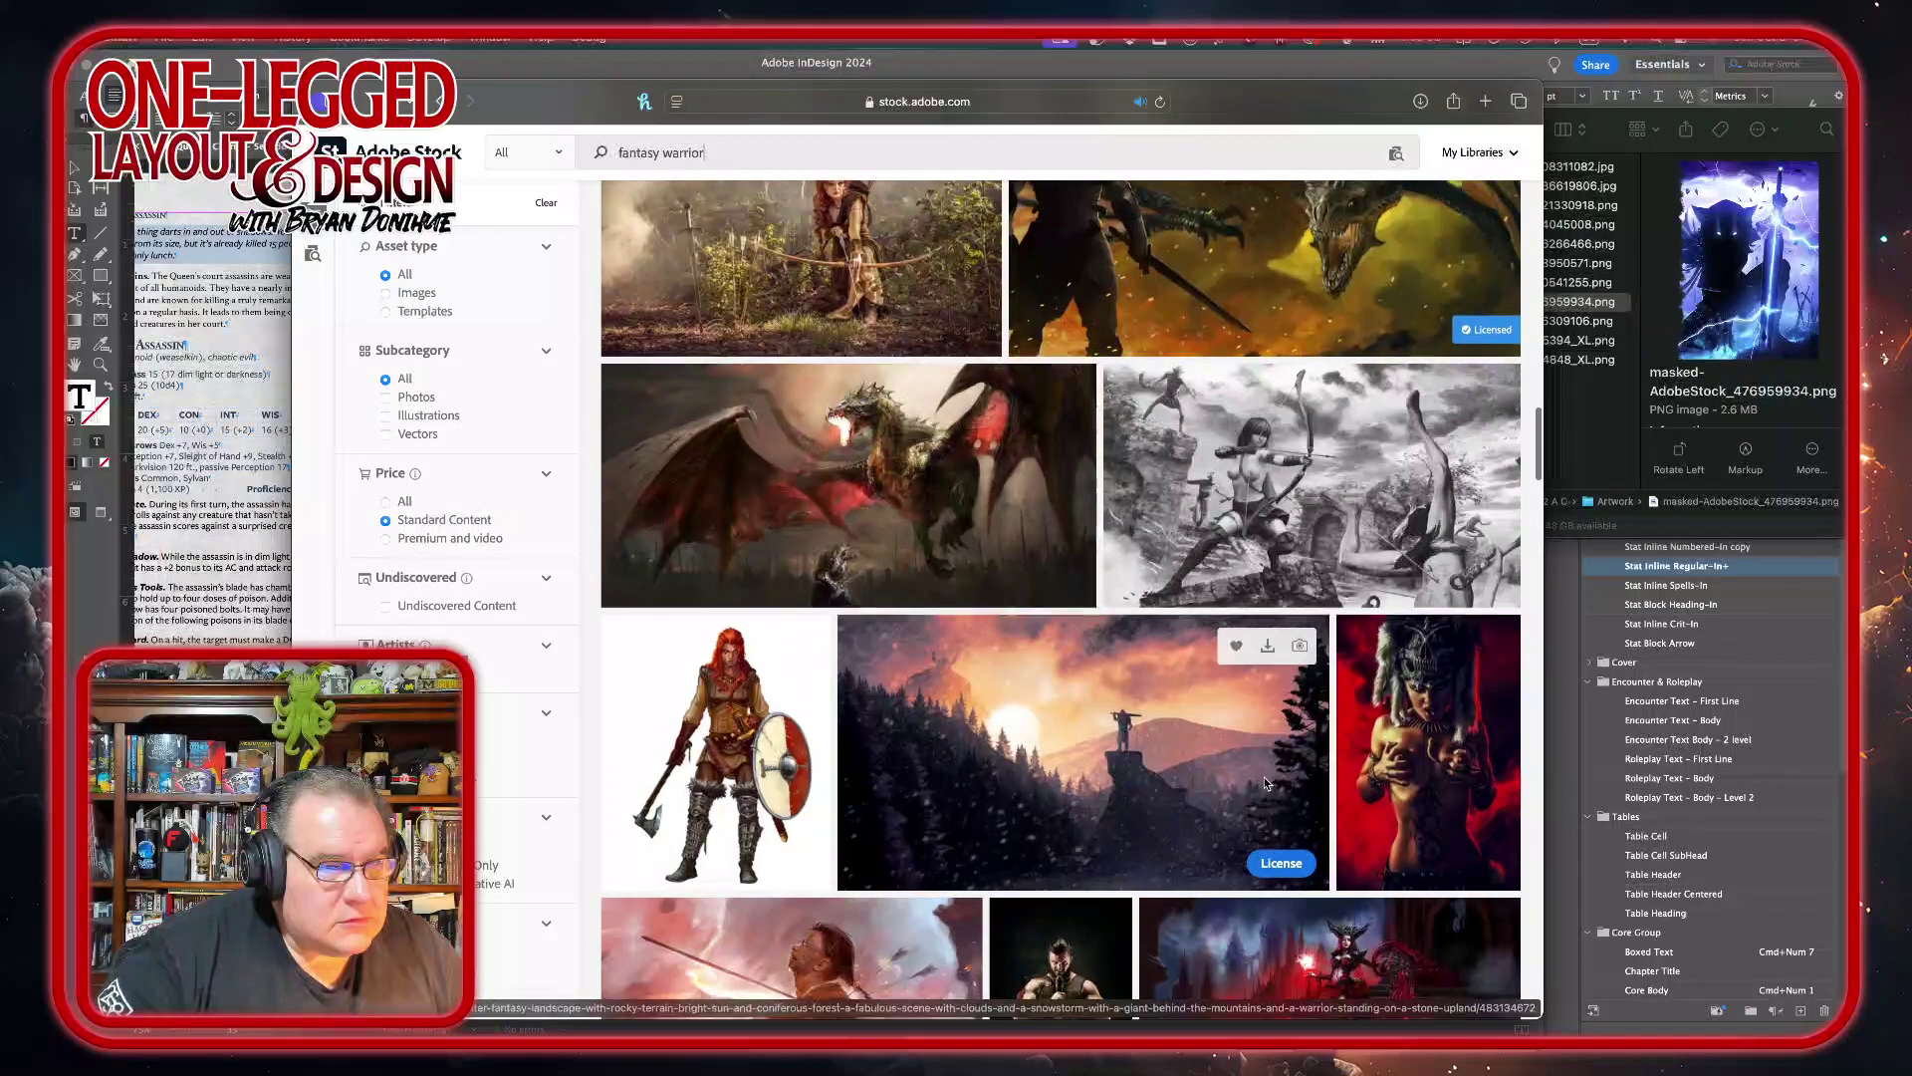
scroll(1265, 784, down, 2)
scroll(1265, 784, up, 6)
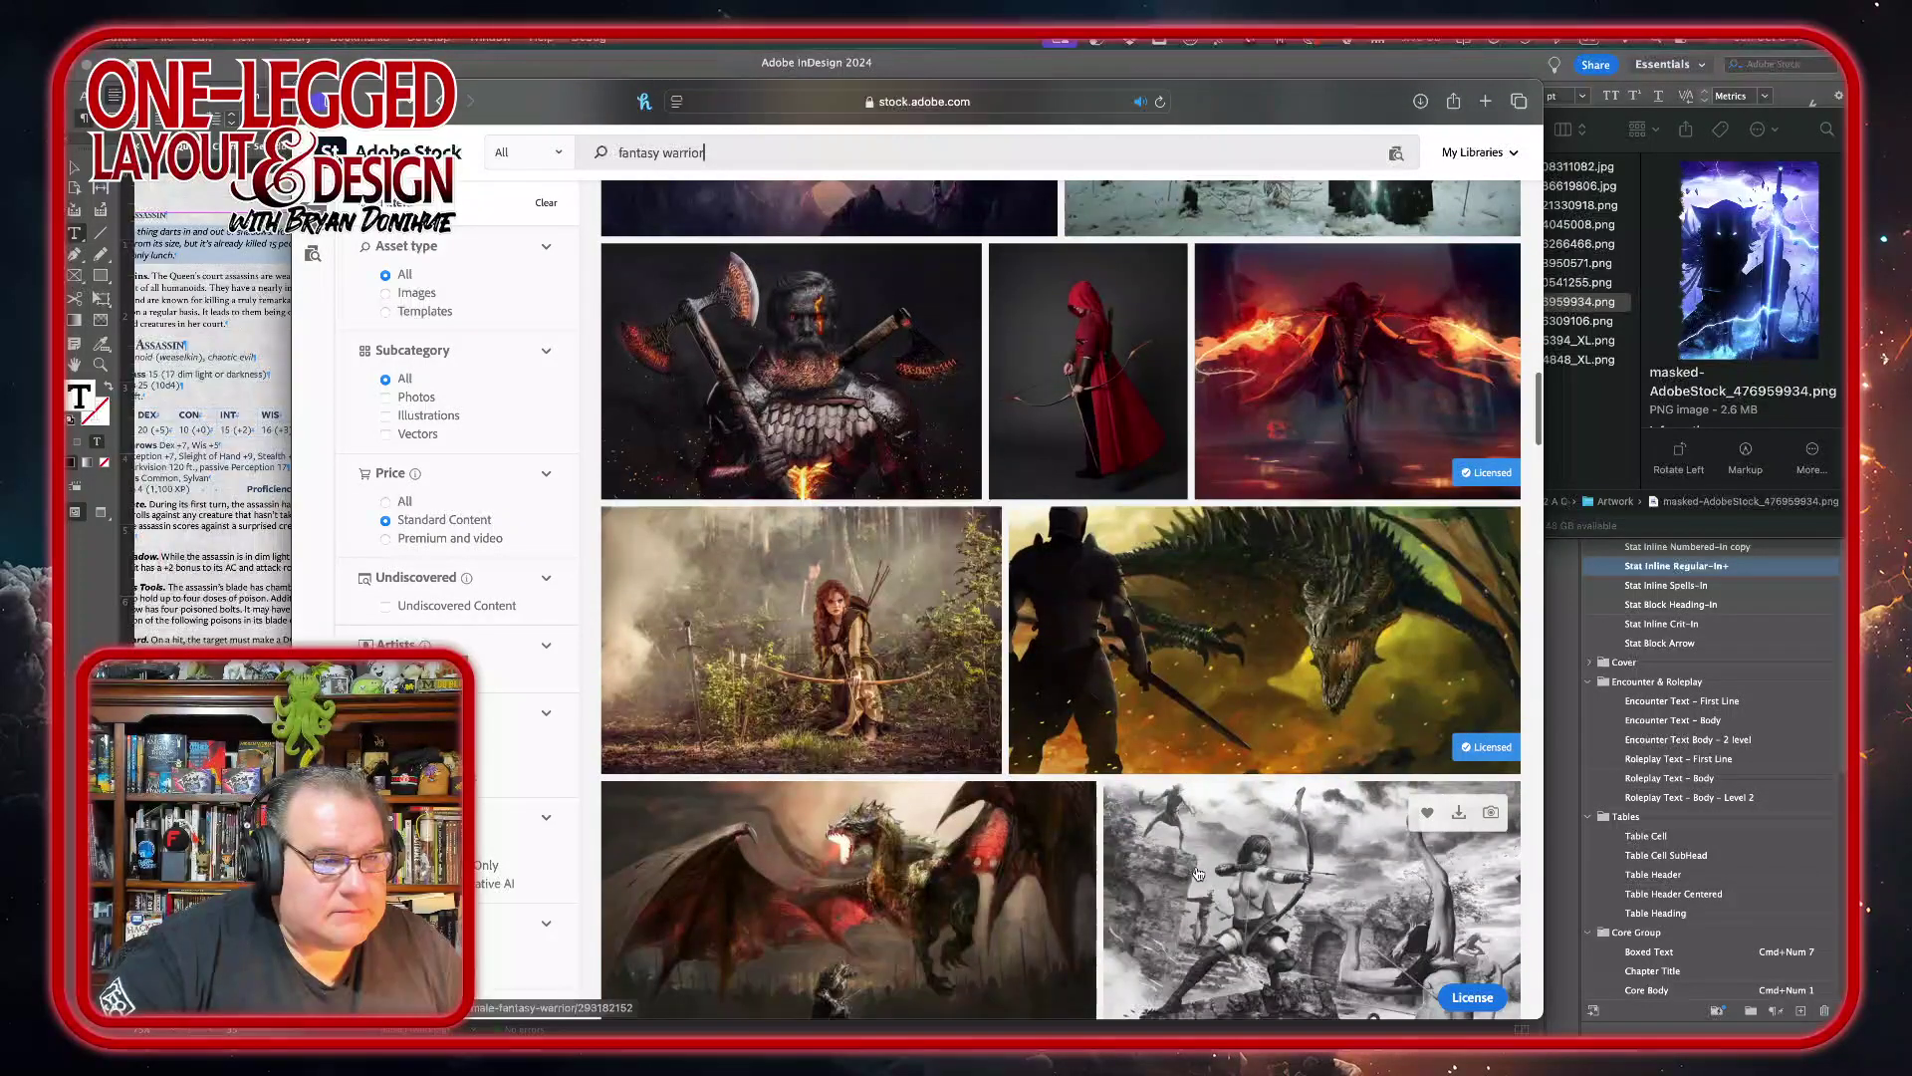
- Save the illustration of the knight with twin swords on the burnt city's rubble to the default client library
scroll(1263, 706, down, 7)
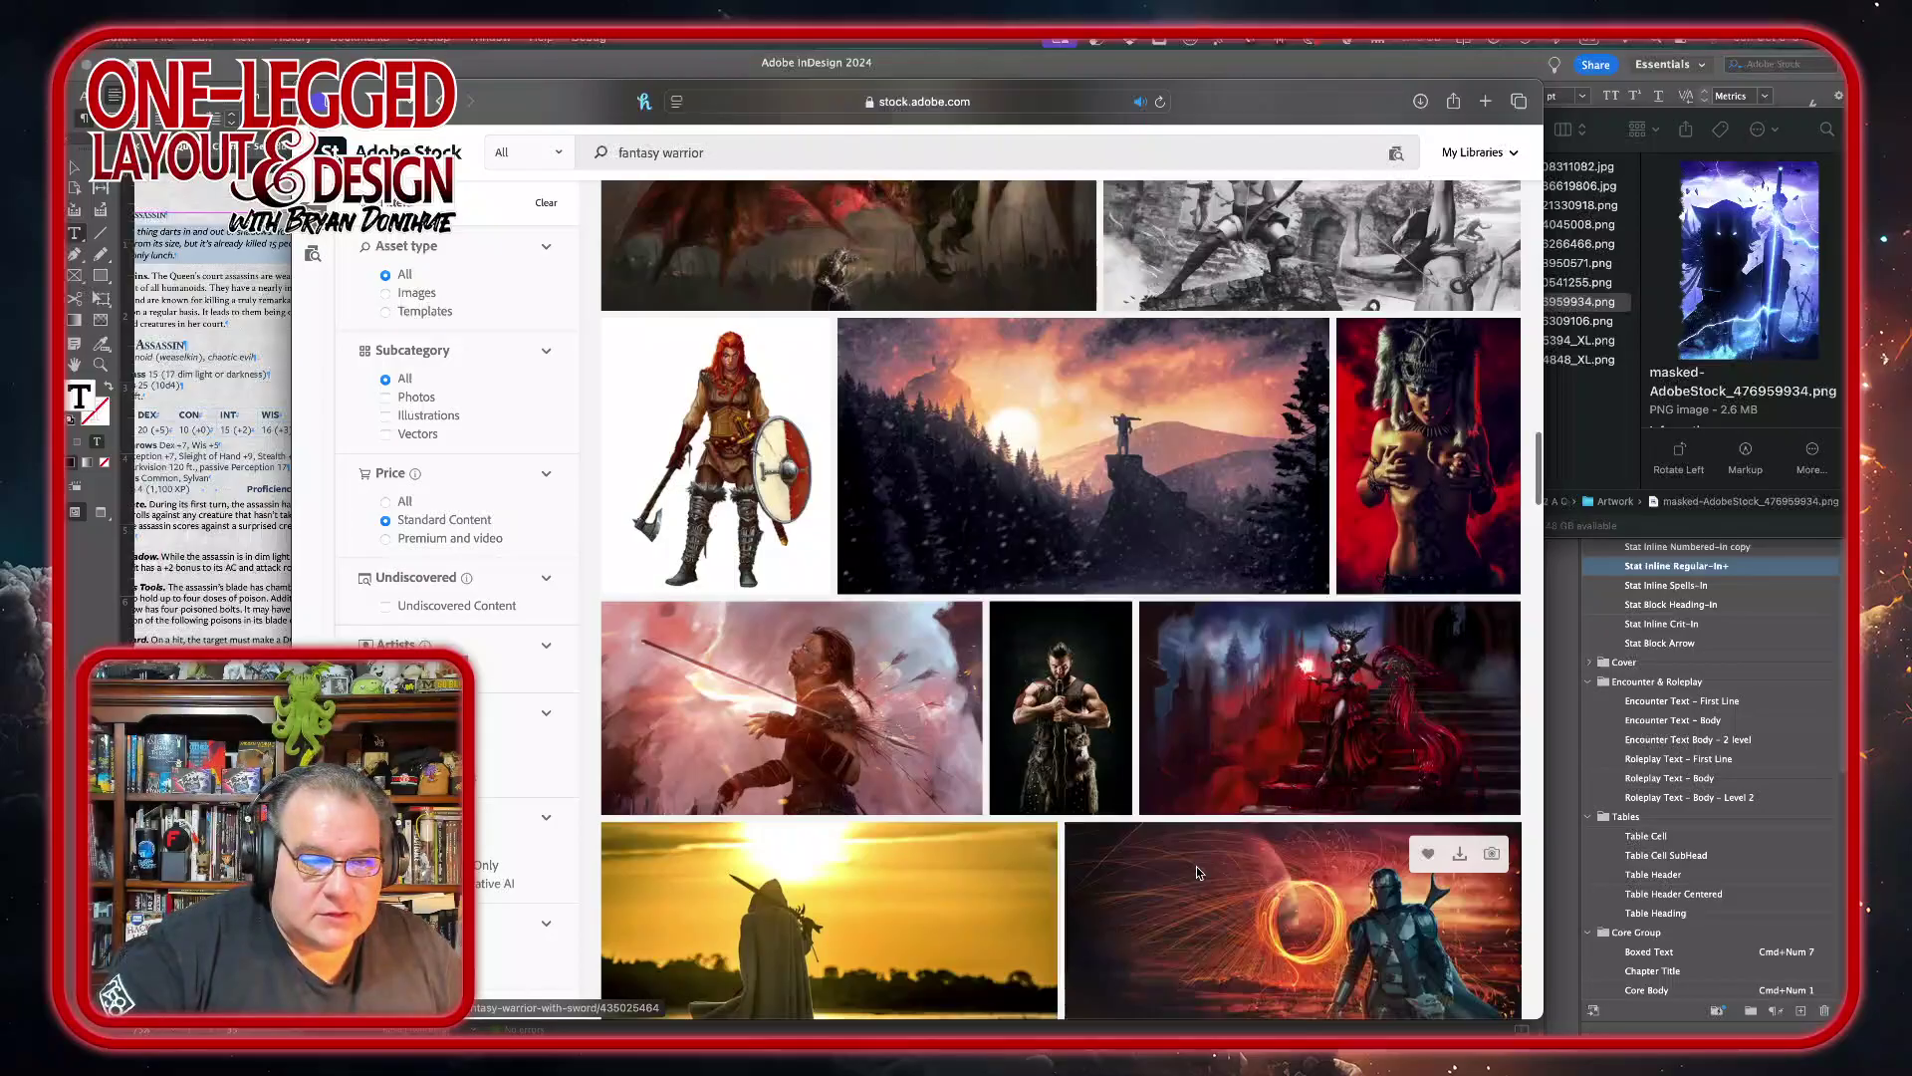
scroll(1197, 870, down, 4)
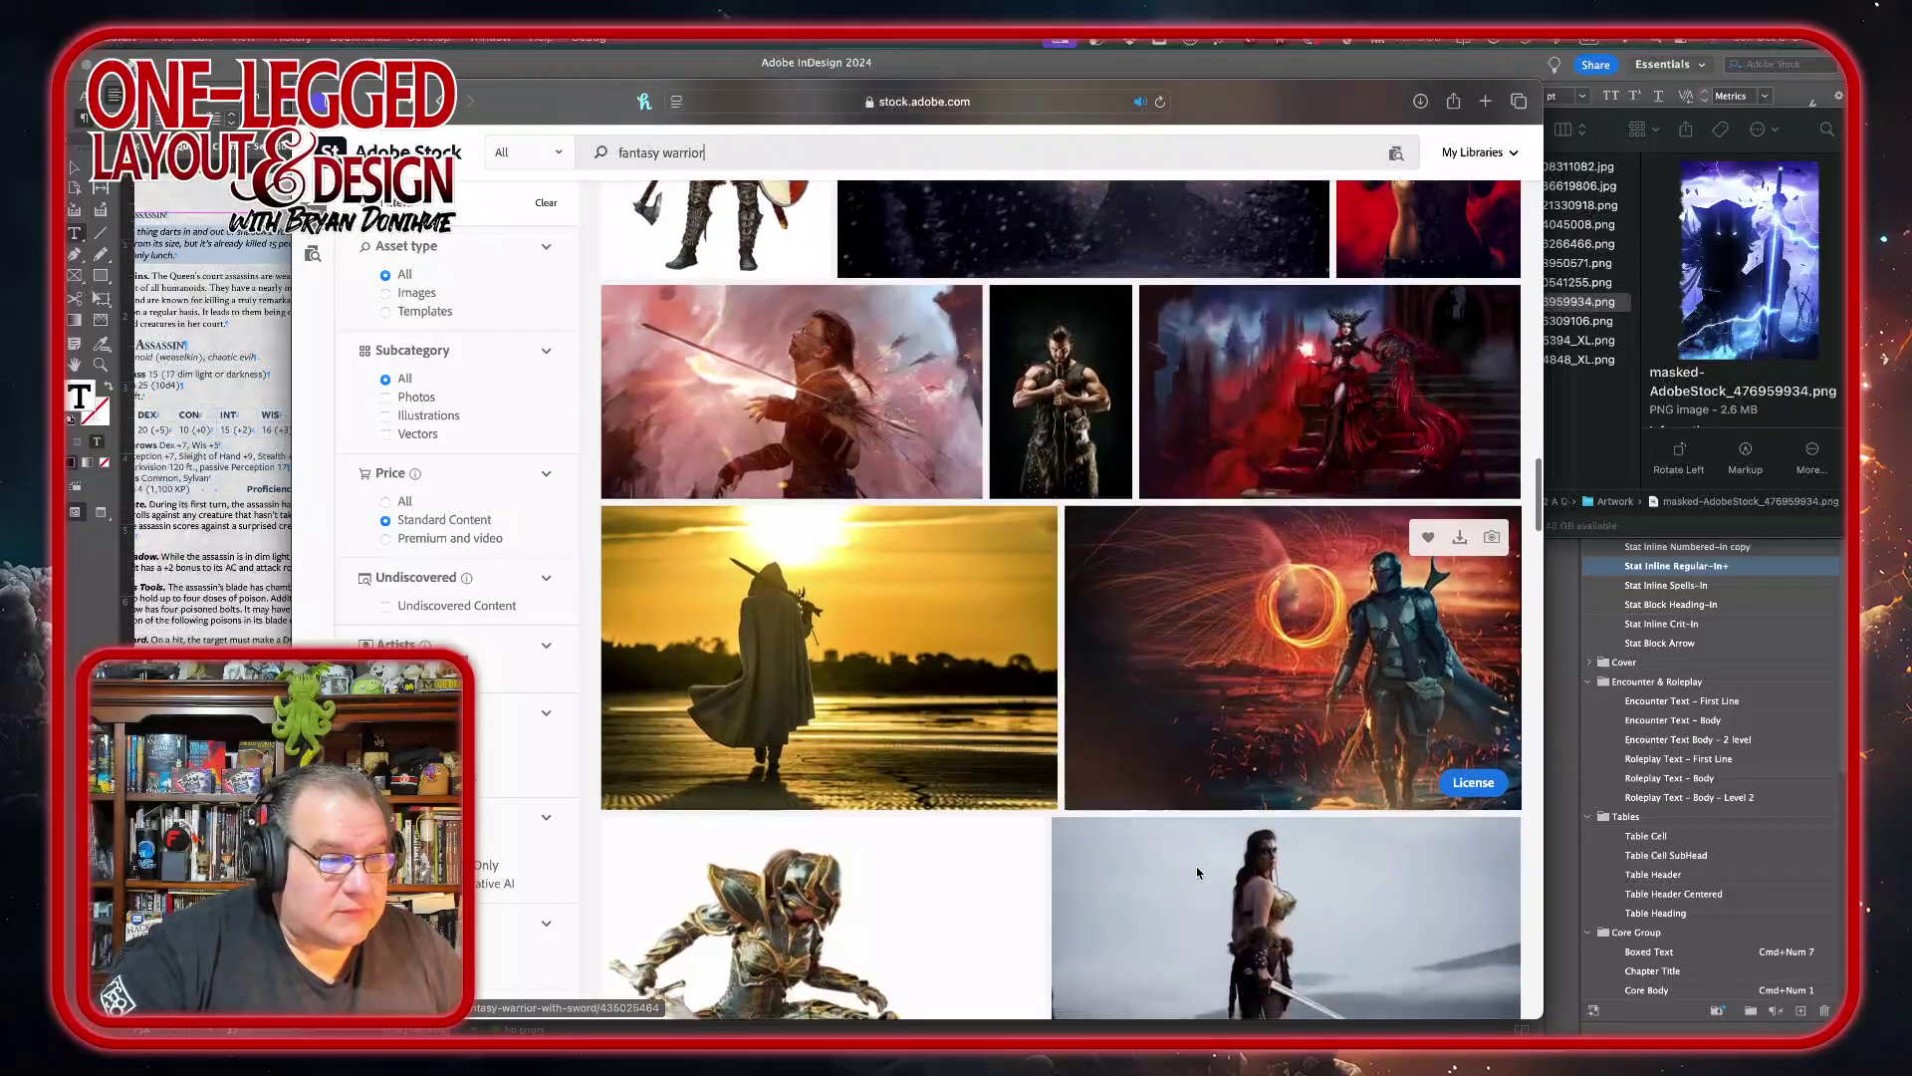
scroll(1197, 873, down, 4)
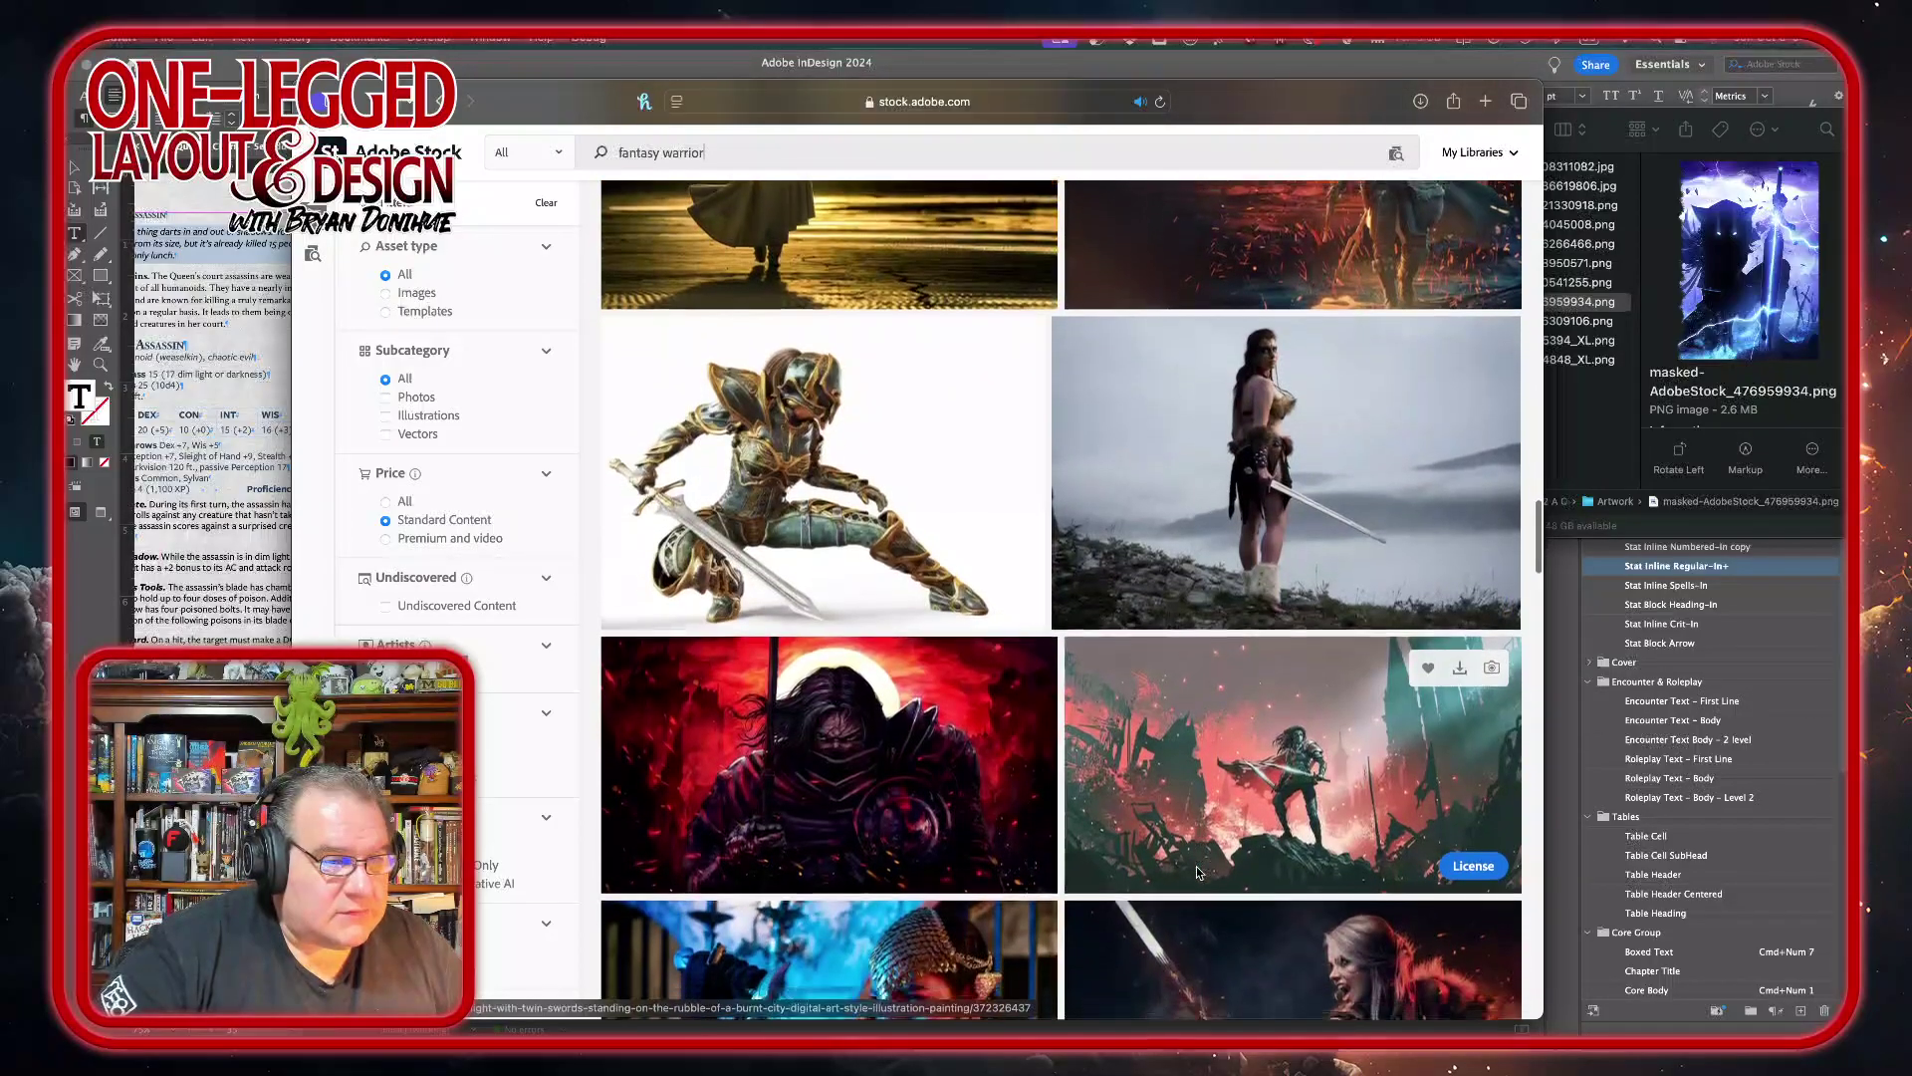
scroll(1197, 870, down, 1)
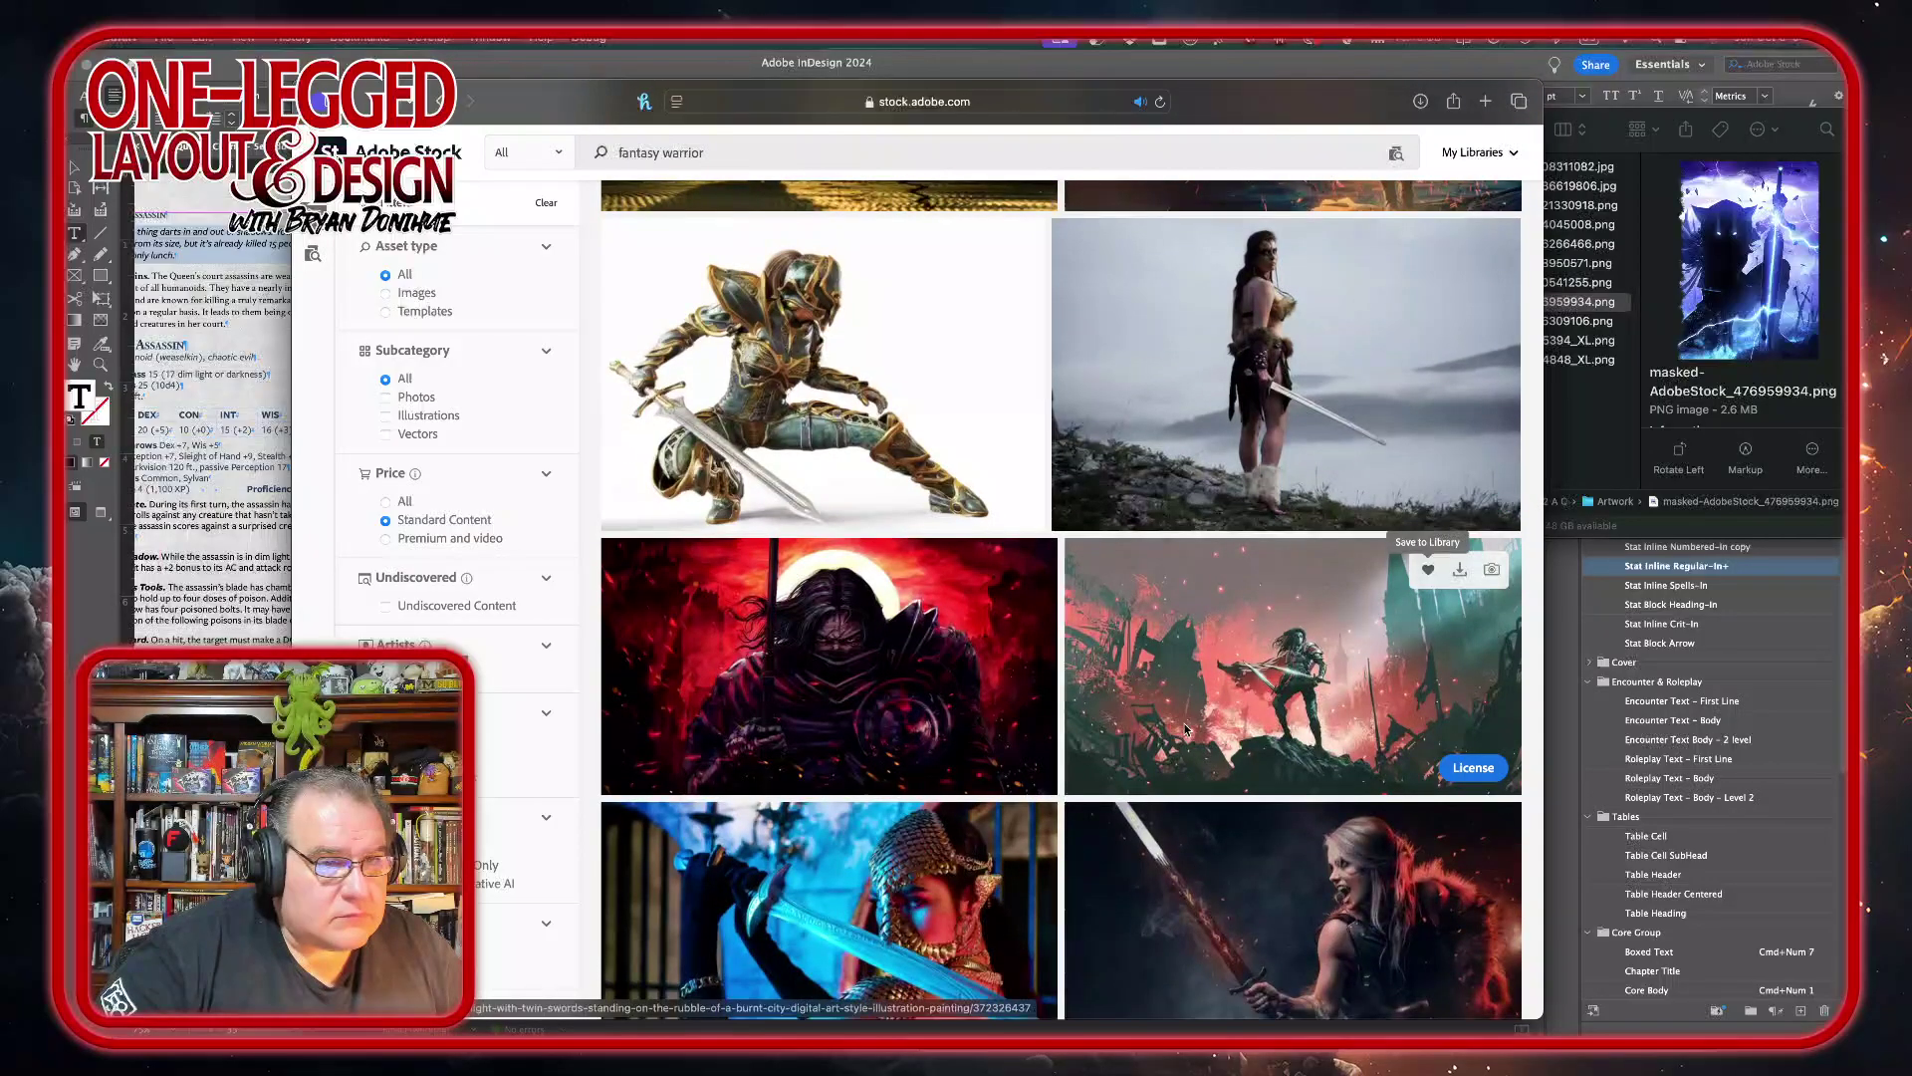
scroll(1185, 730, down, 2)
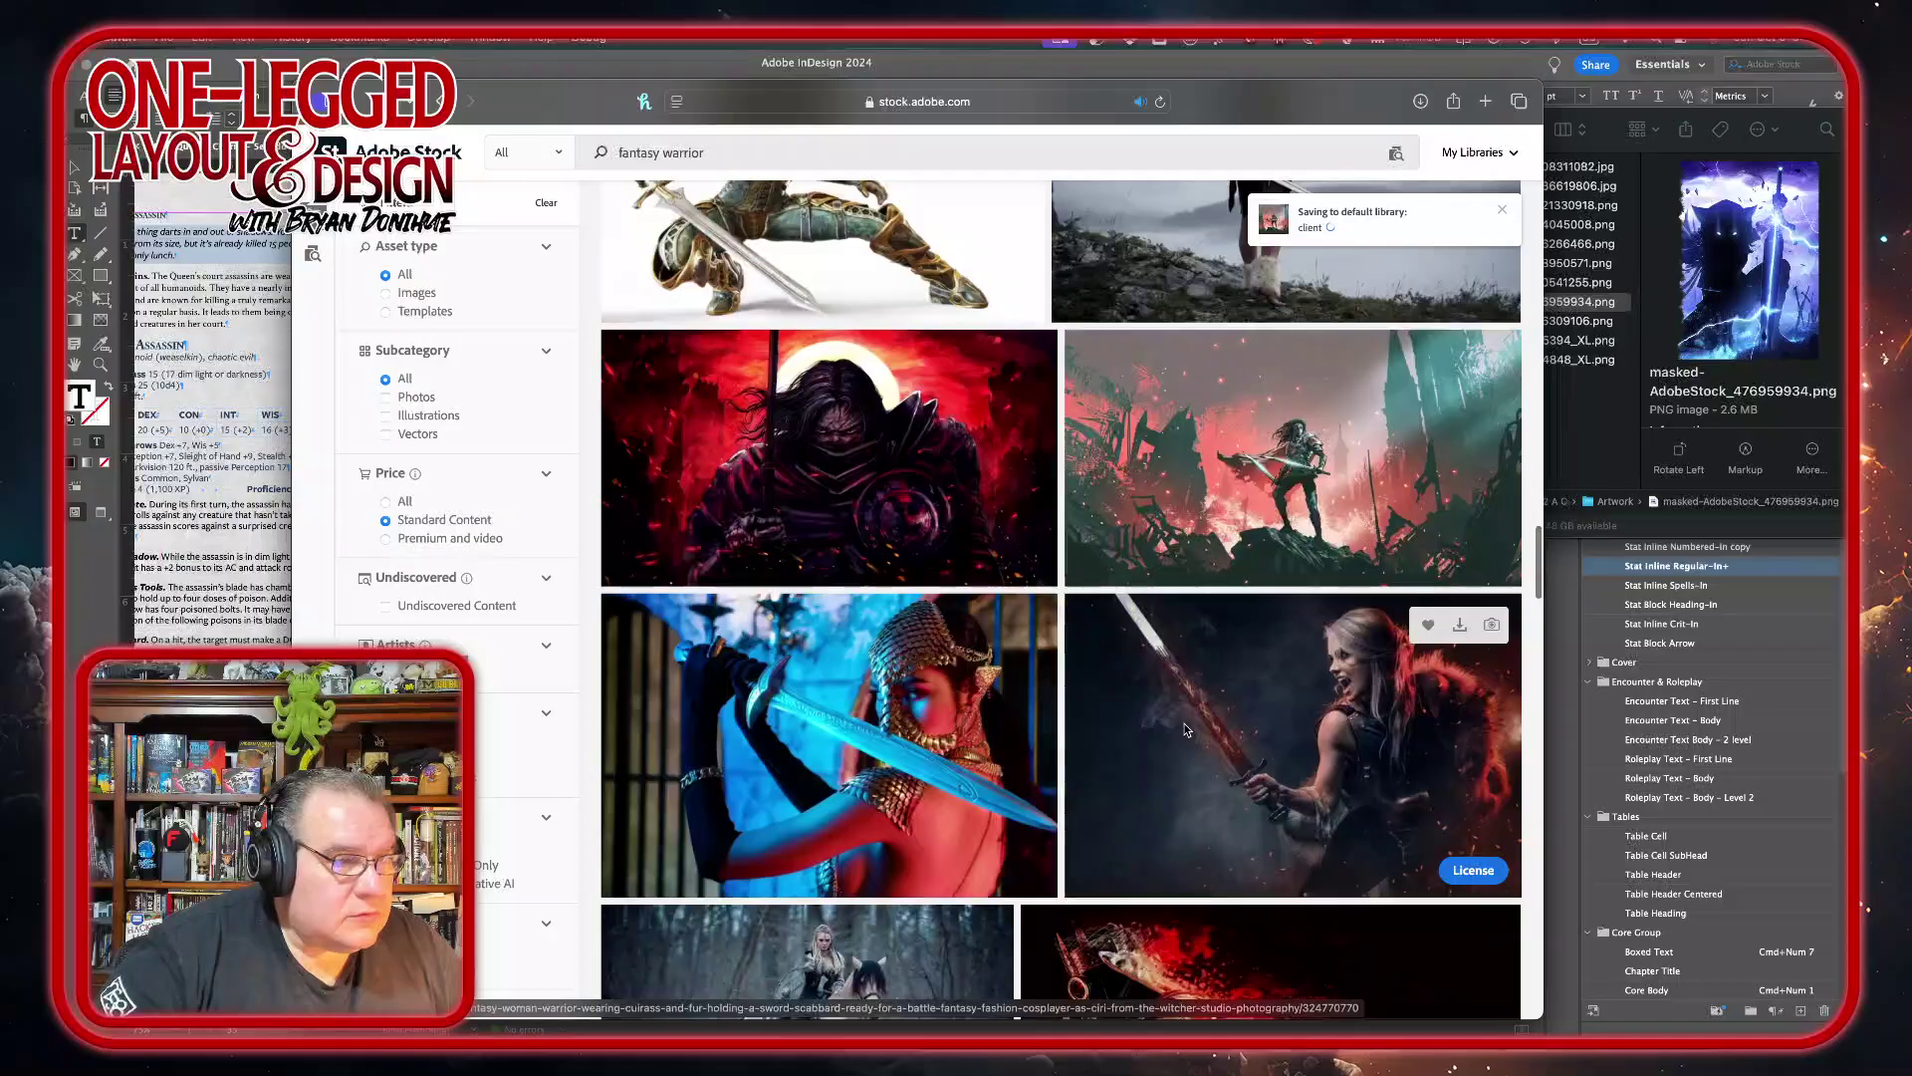
- Look through the remaining "fantasy warrior" results on the page for further suitable artwork
scroll(1185, 730, down, 3)
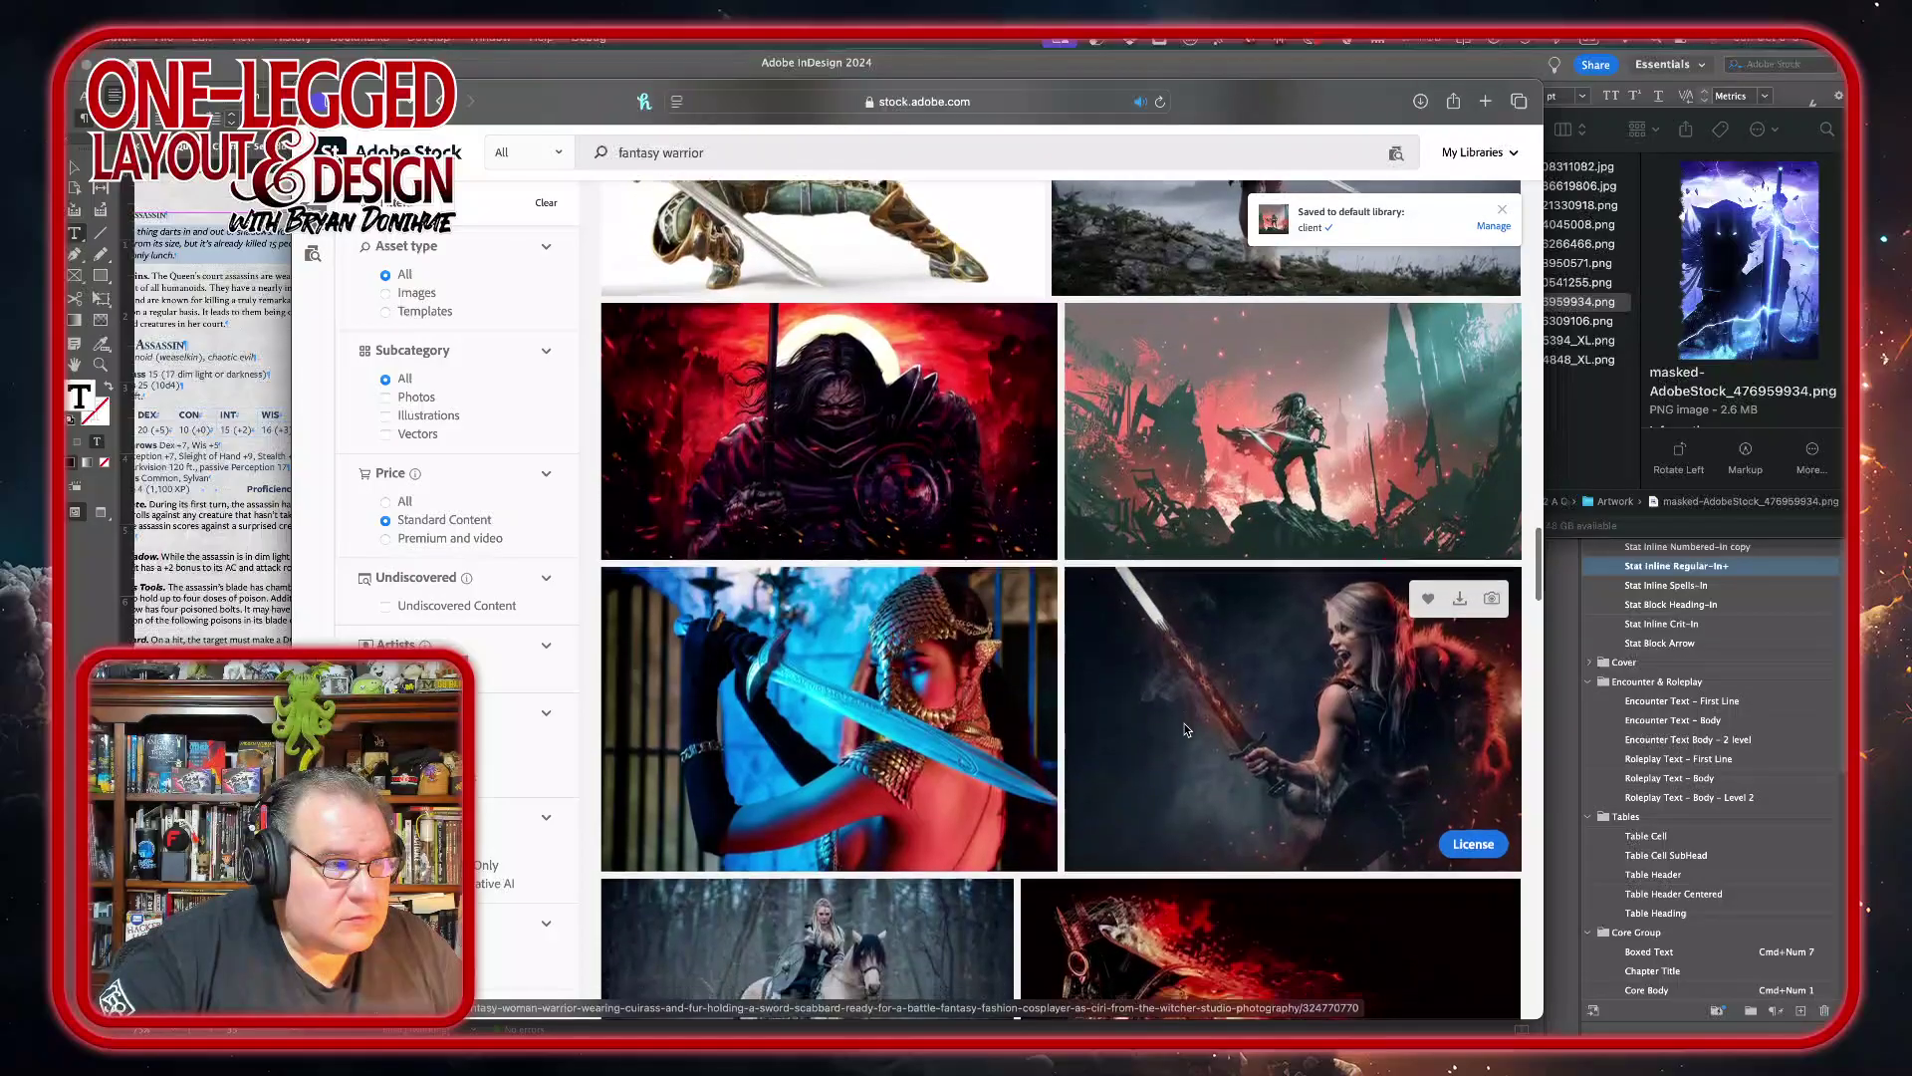
scroll(1186, 730, down, 5)
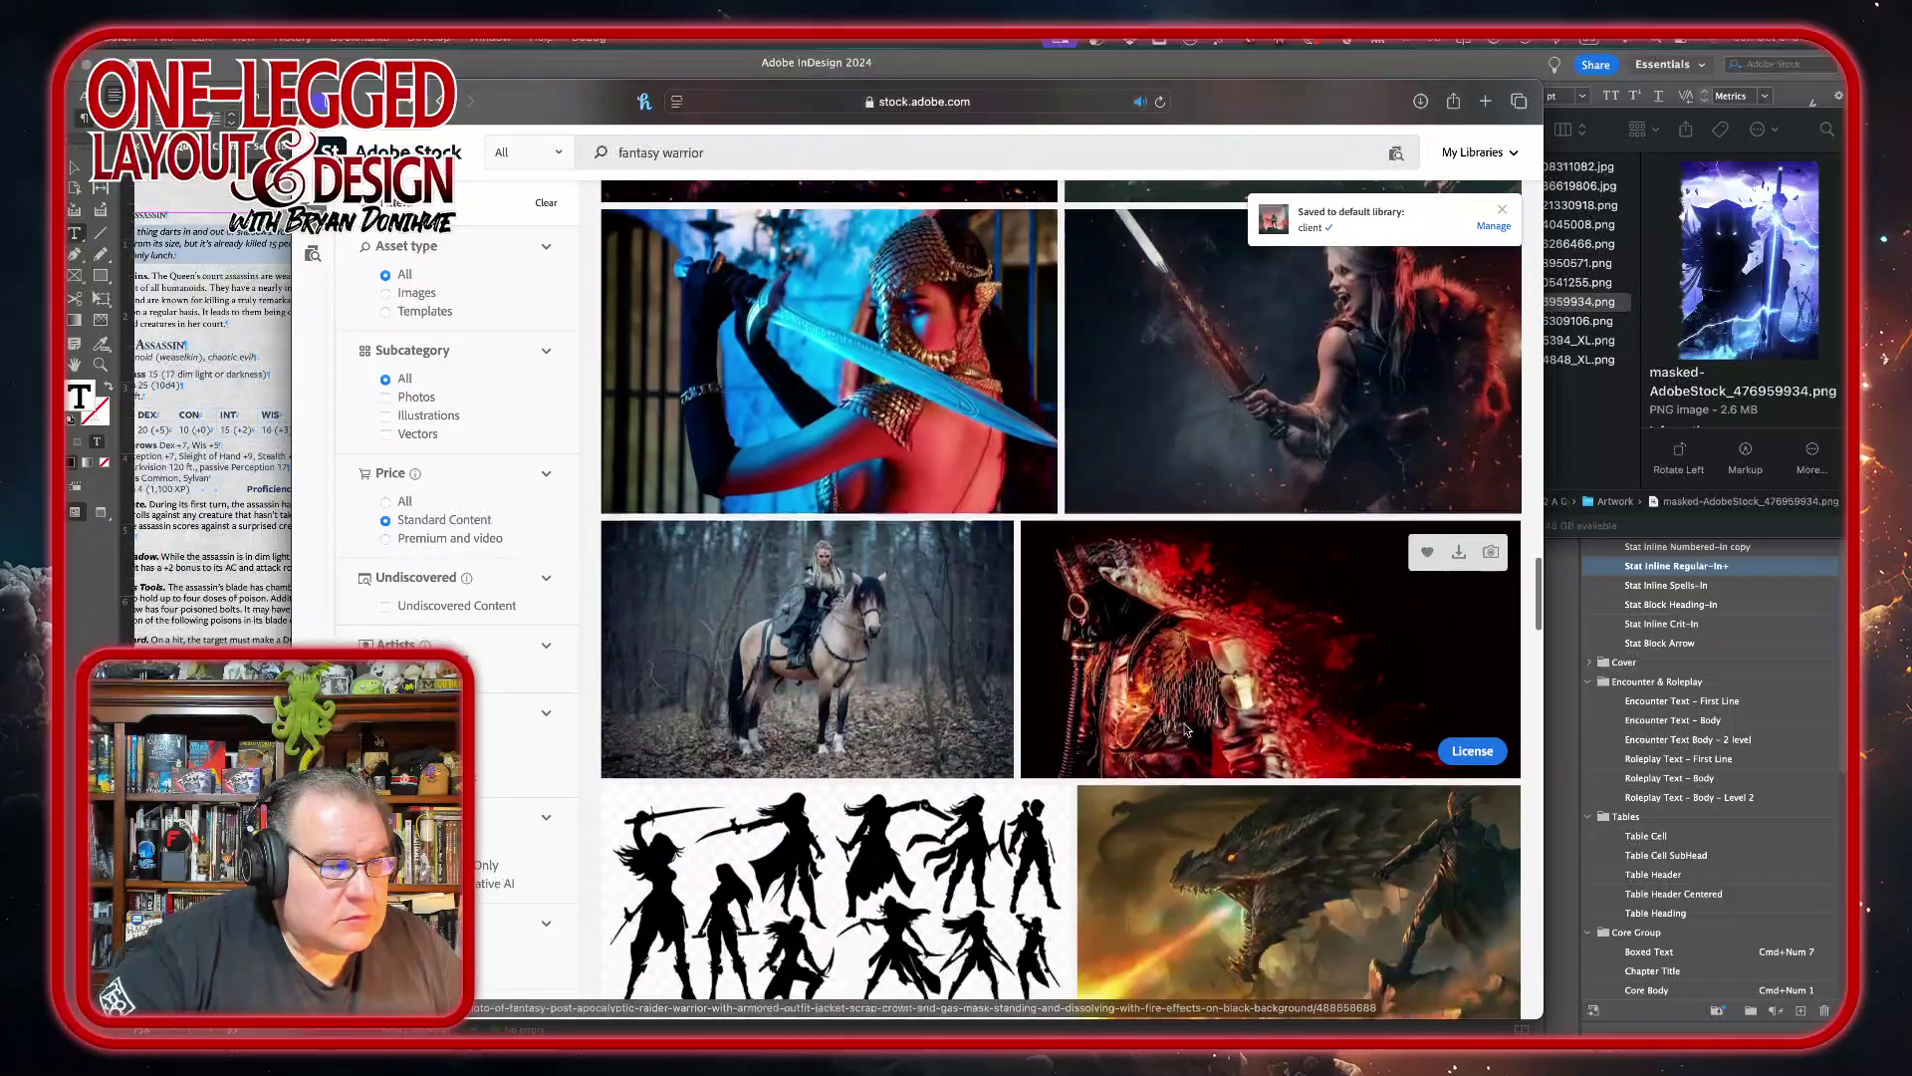
scroll(1185, 730, down, 8)
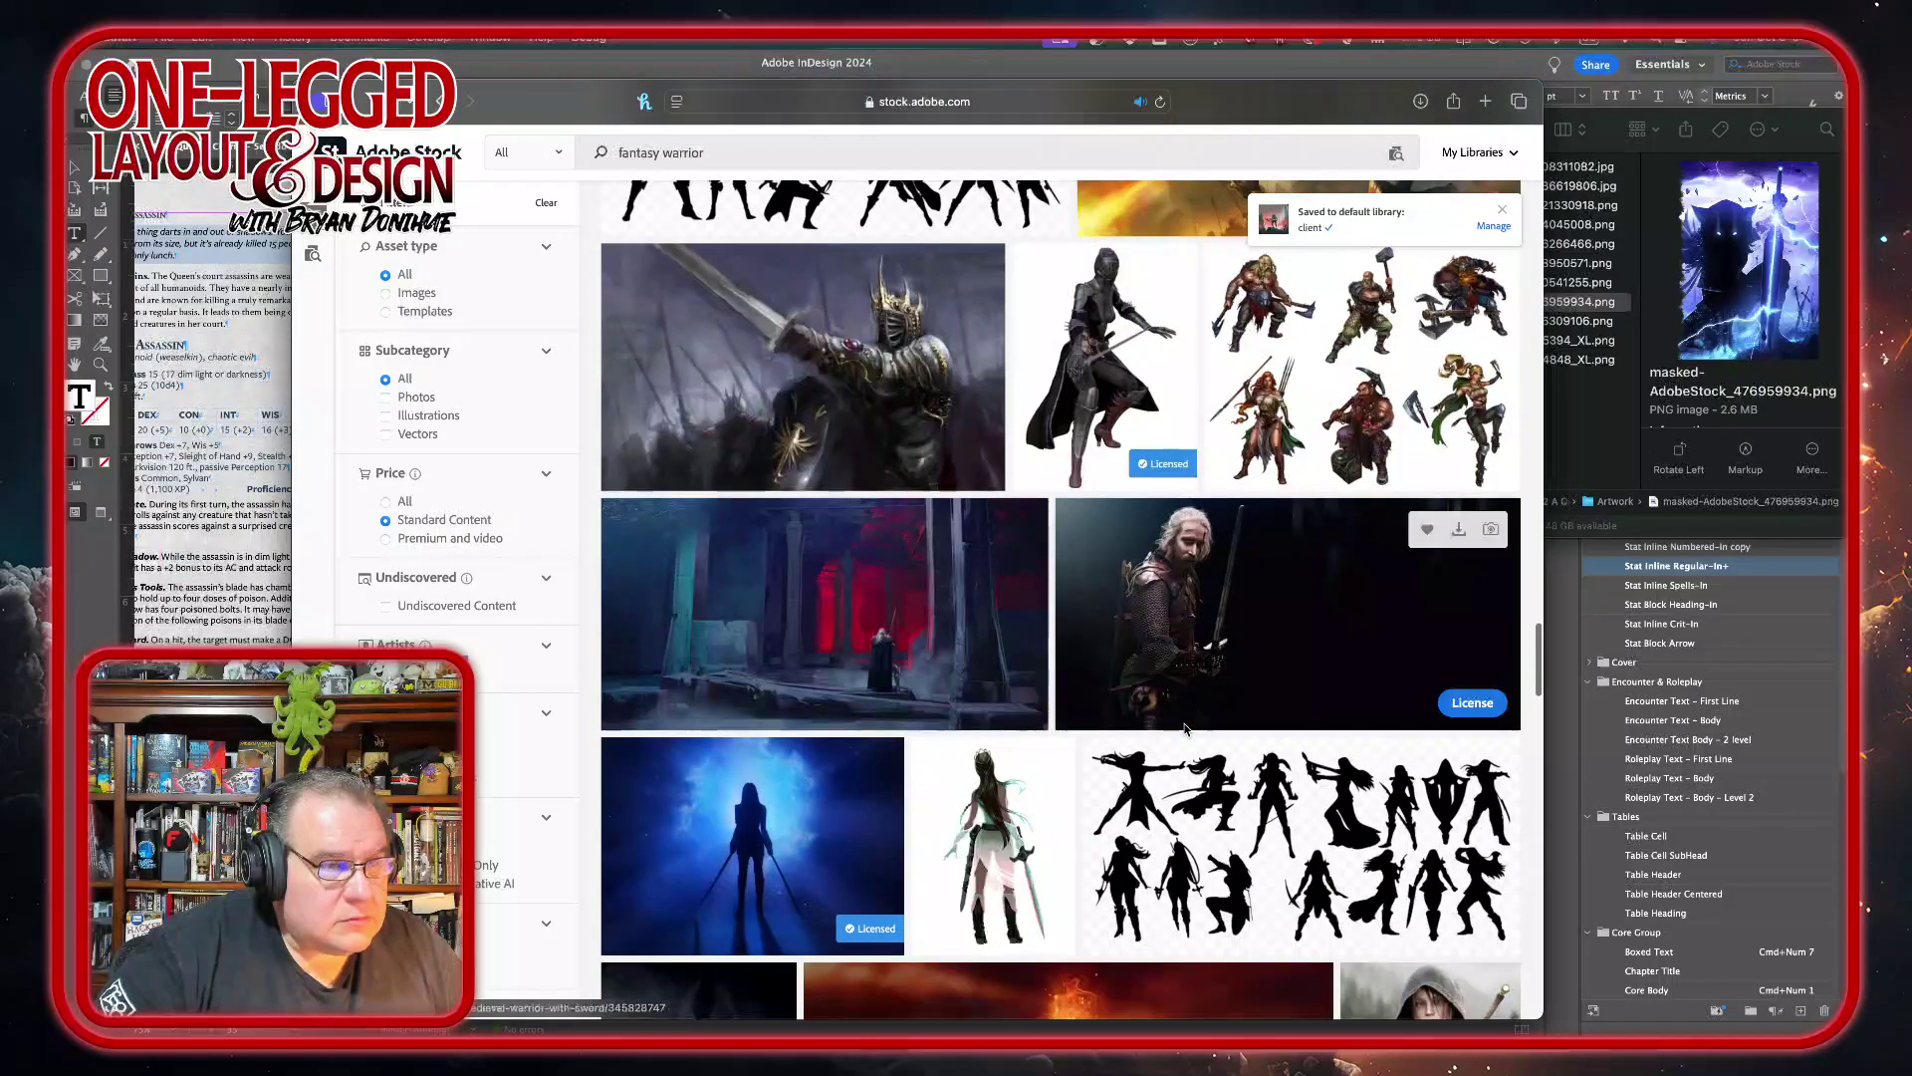
scroll(1185, 730, down, 5)
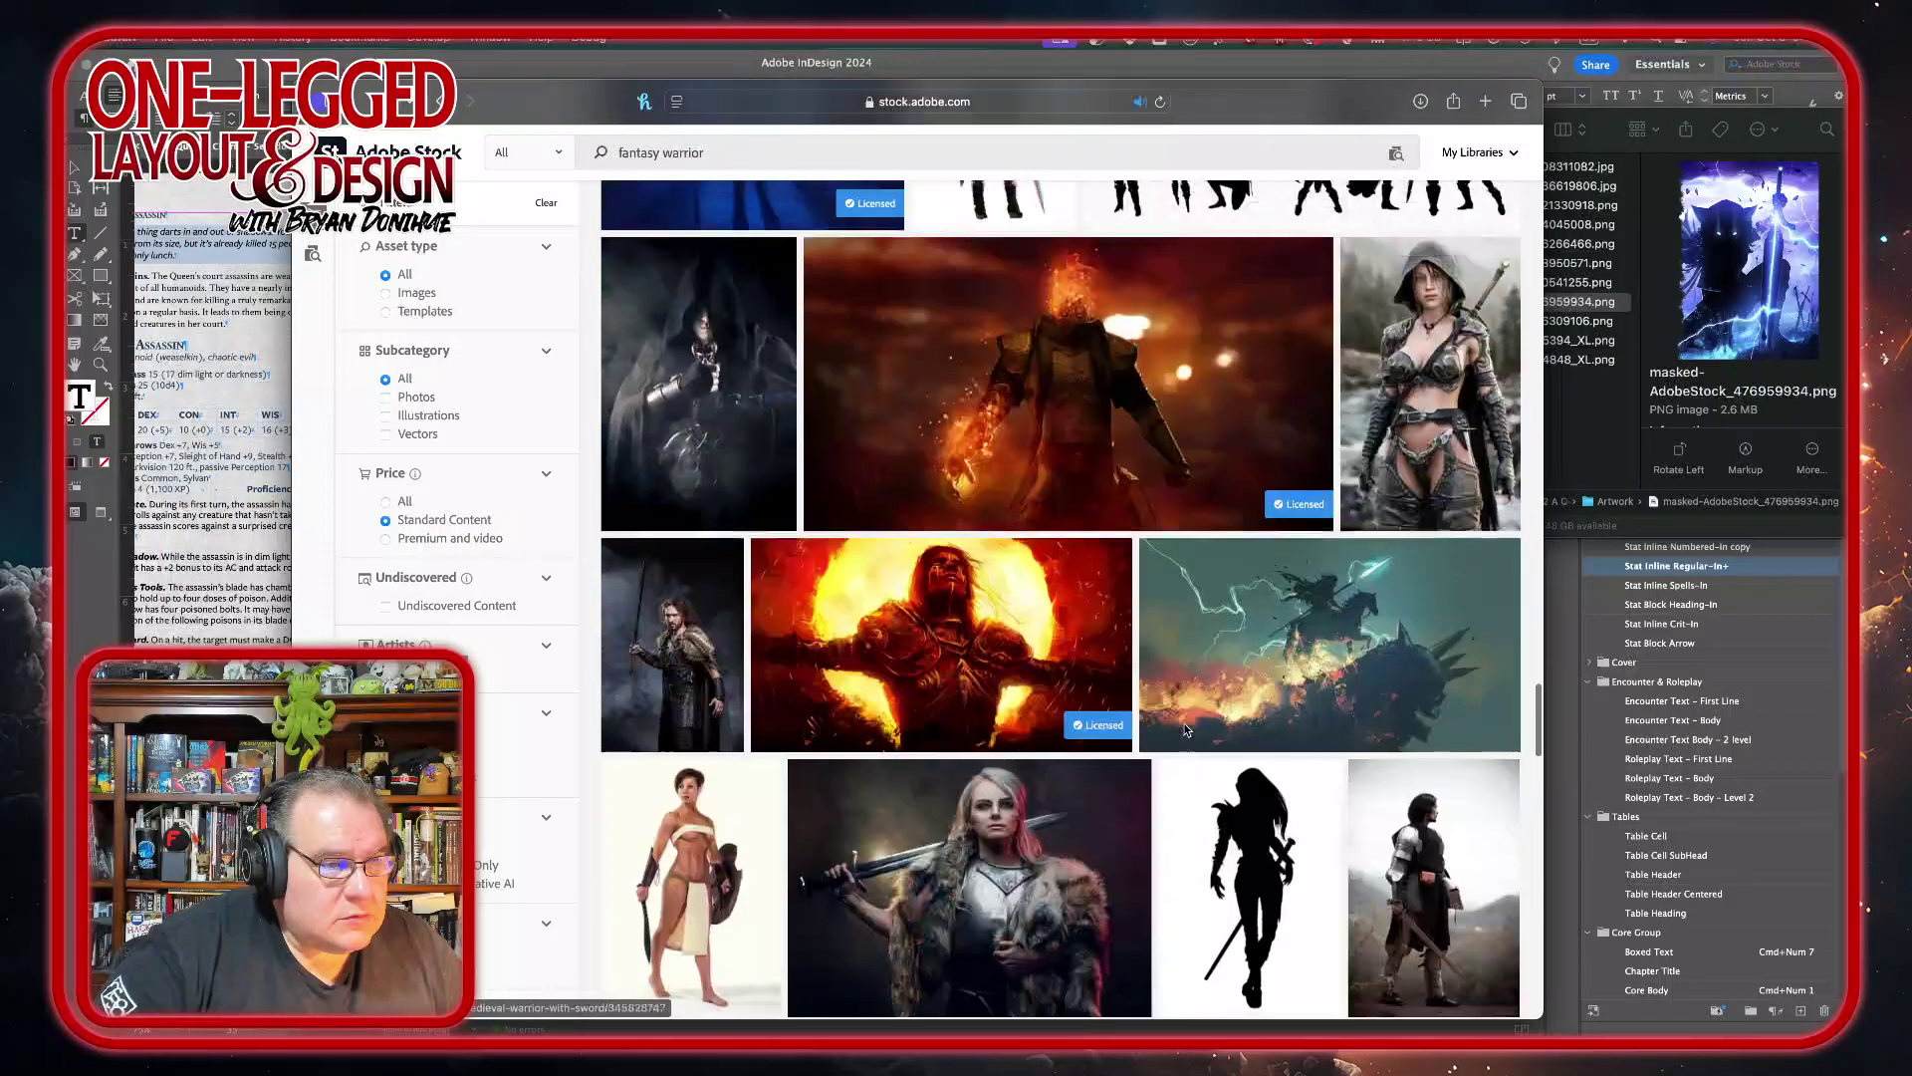
scroll(1186, 730, up, 9)
scroll(1185, 728, down, 2)
scroll(1185, 730, down, 5)
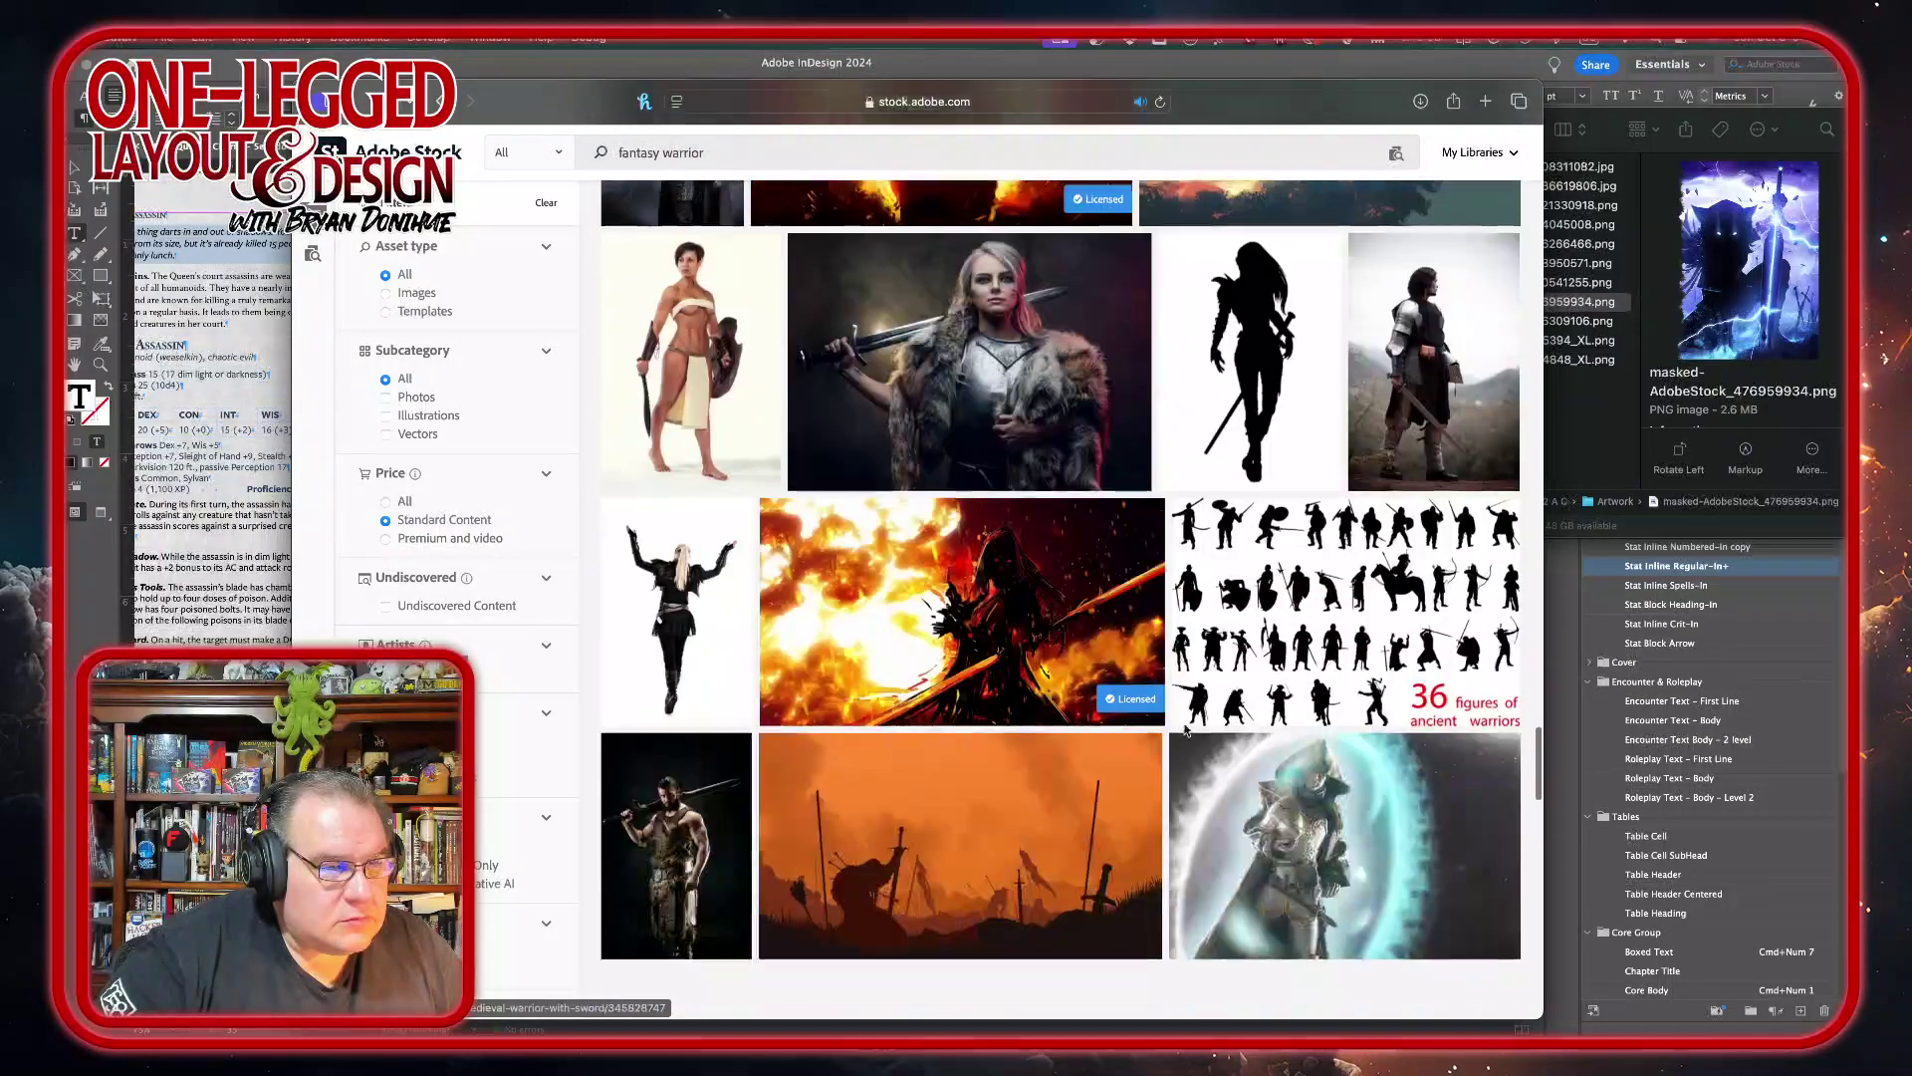
scroll(1185, 730, up, 10)
scroll(1185, 730, up, 15)
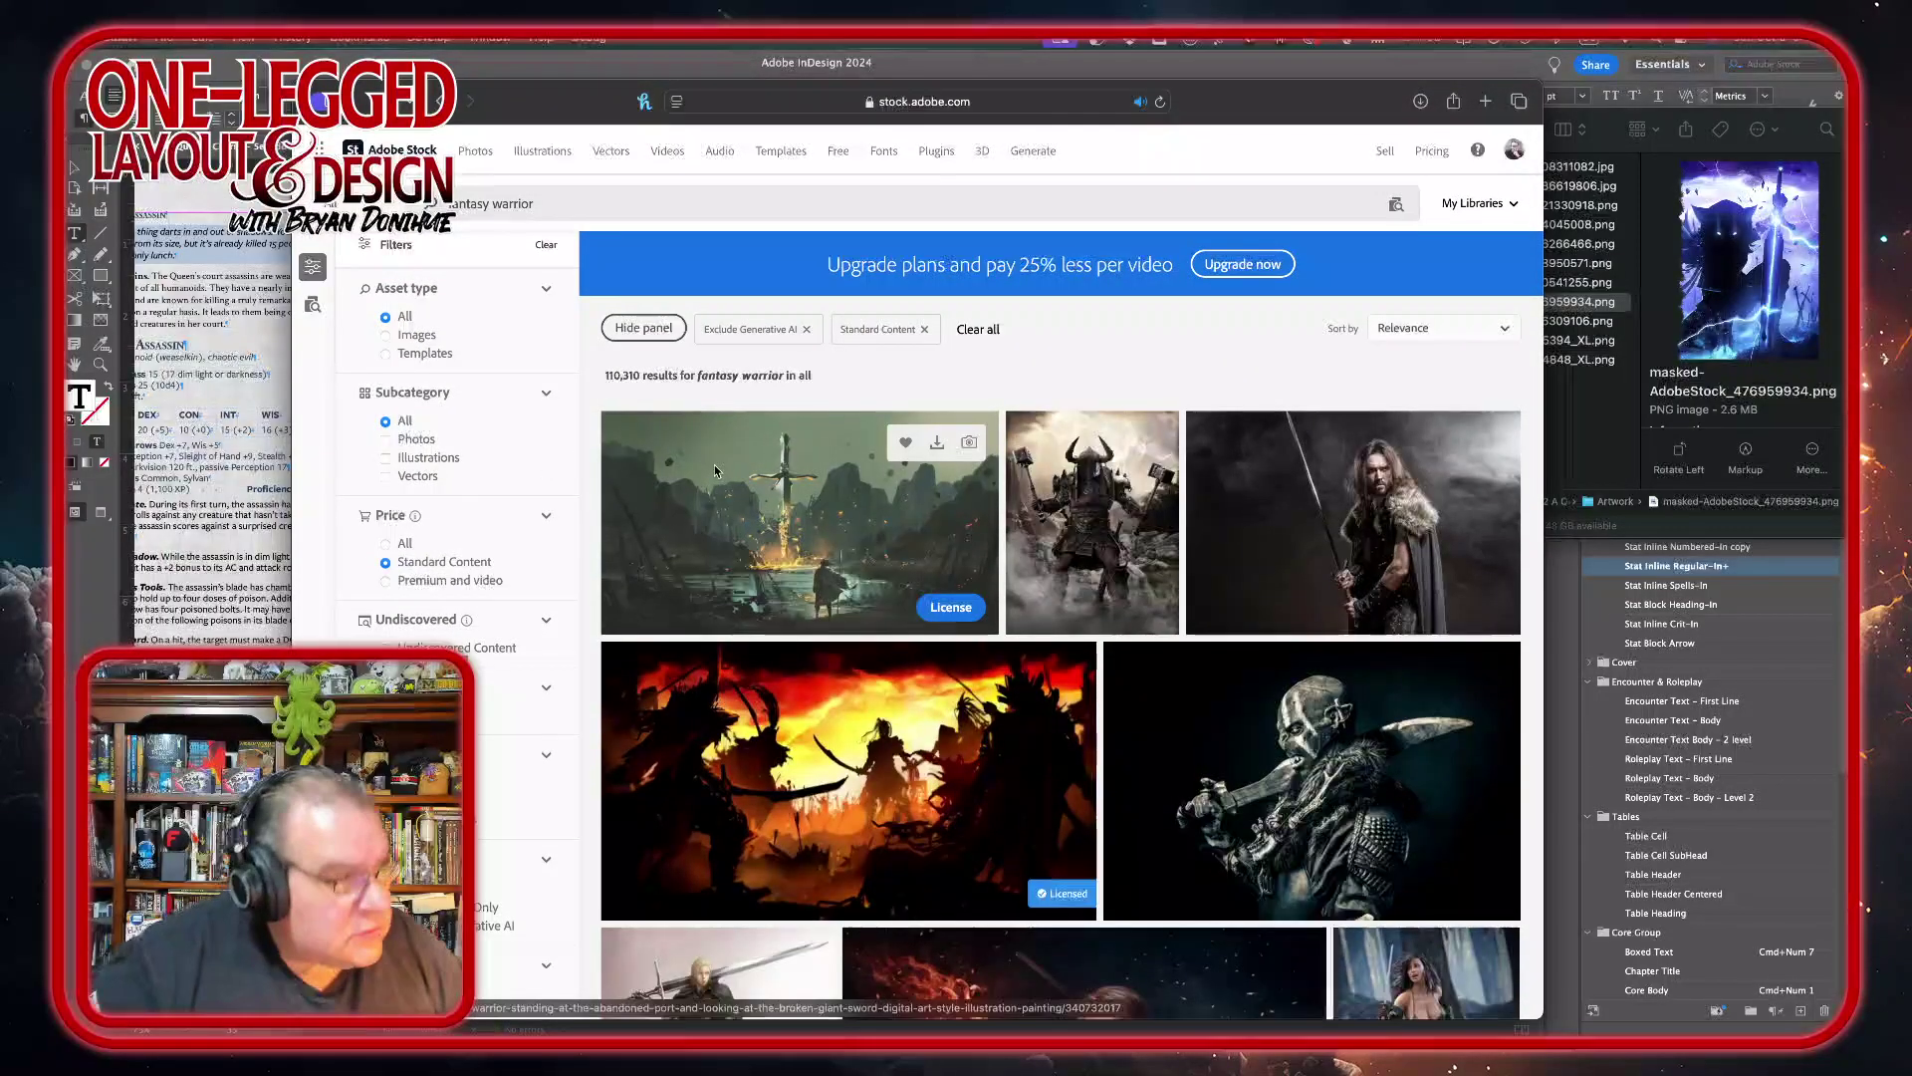
- Search Adobe Stock for "fantasy servant" and view the first rows of results
double_click(510, 205)
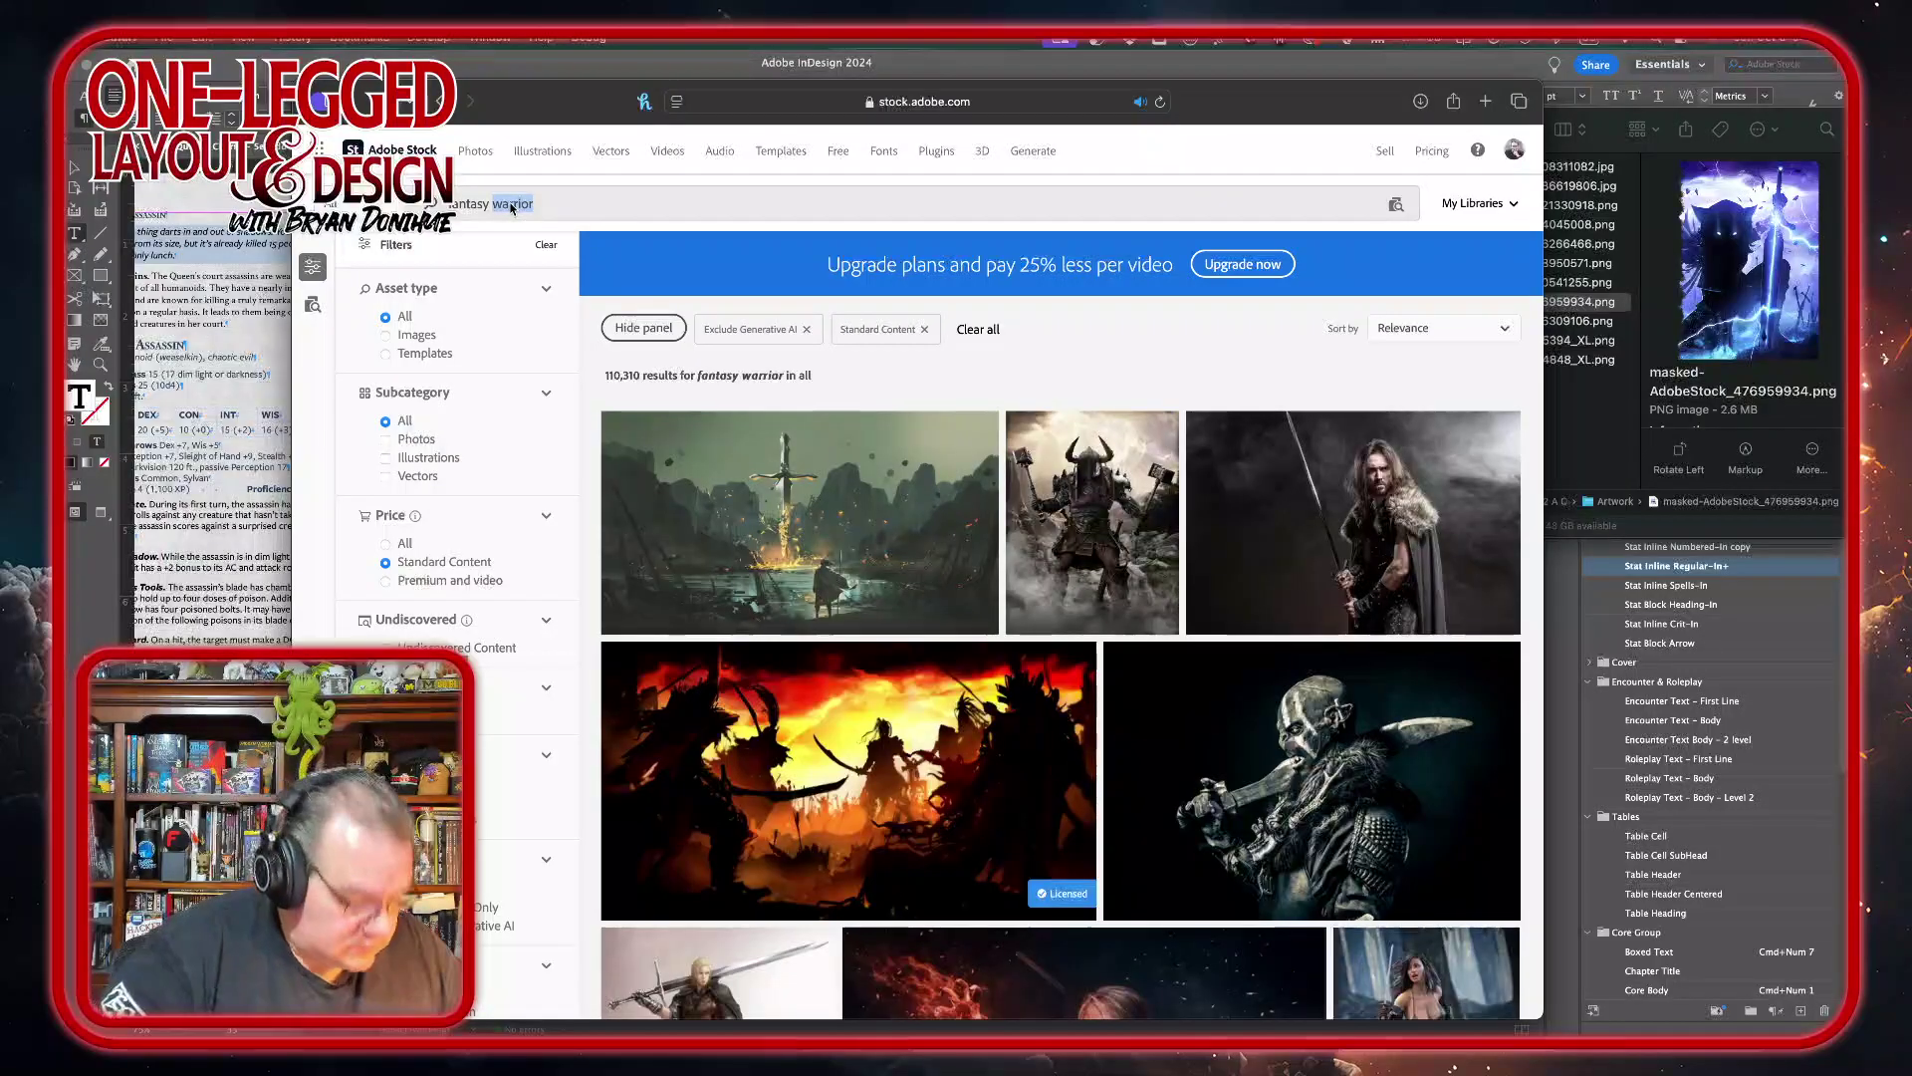
text(servant)
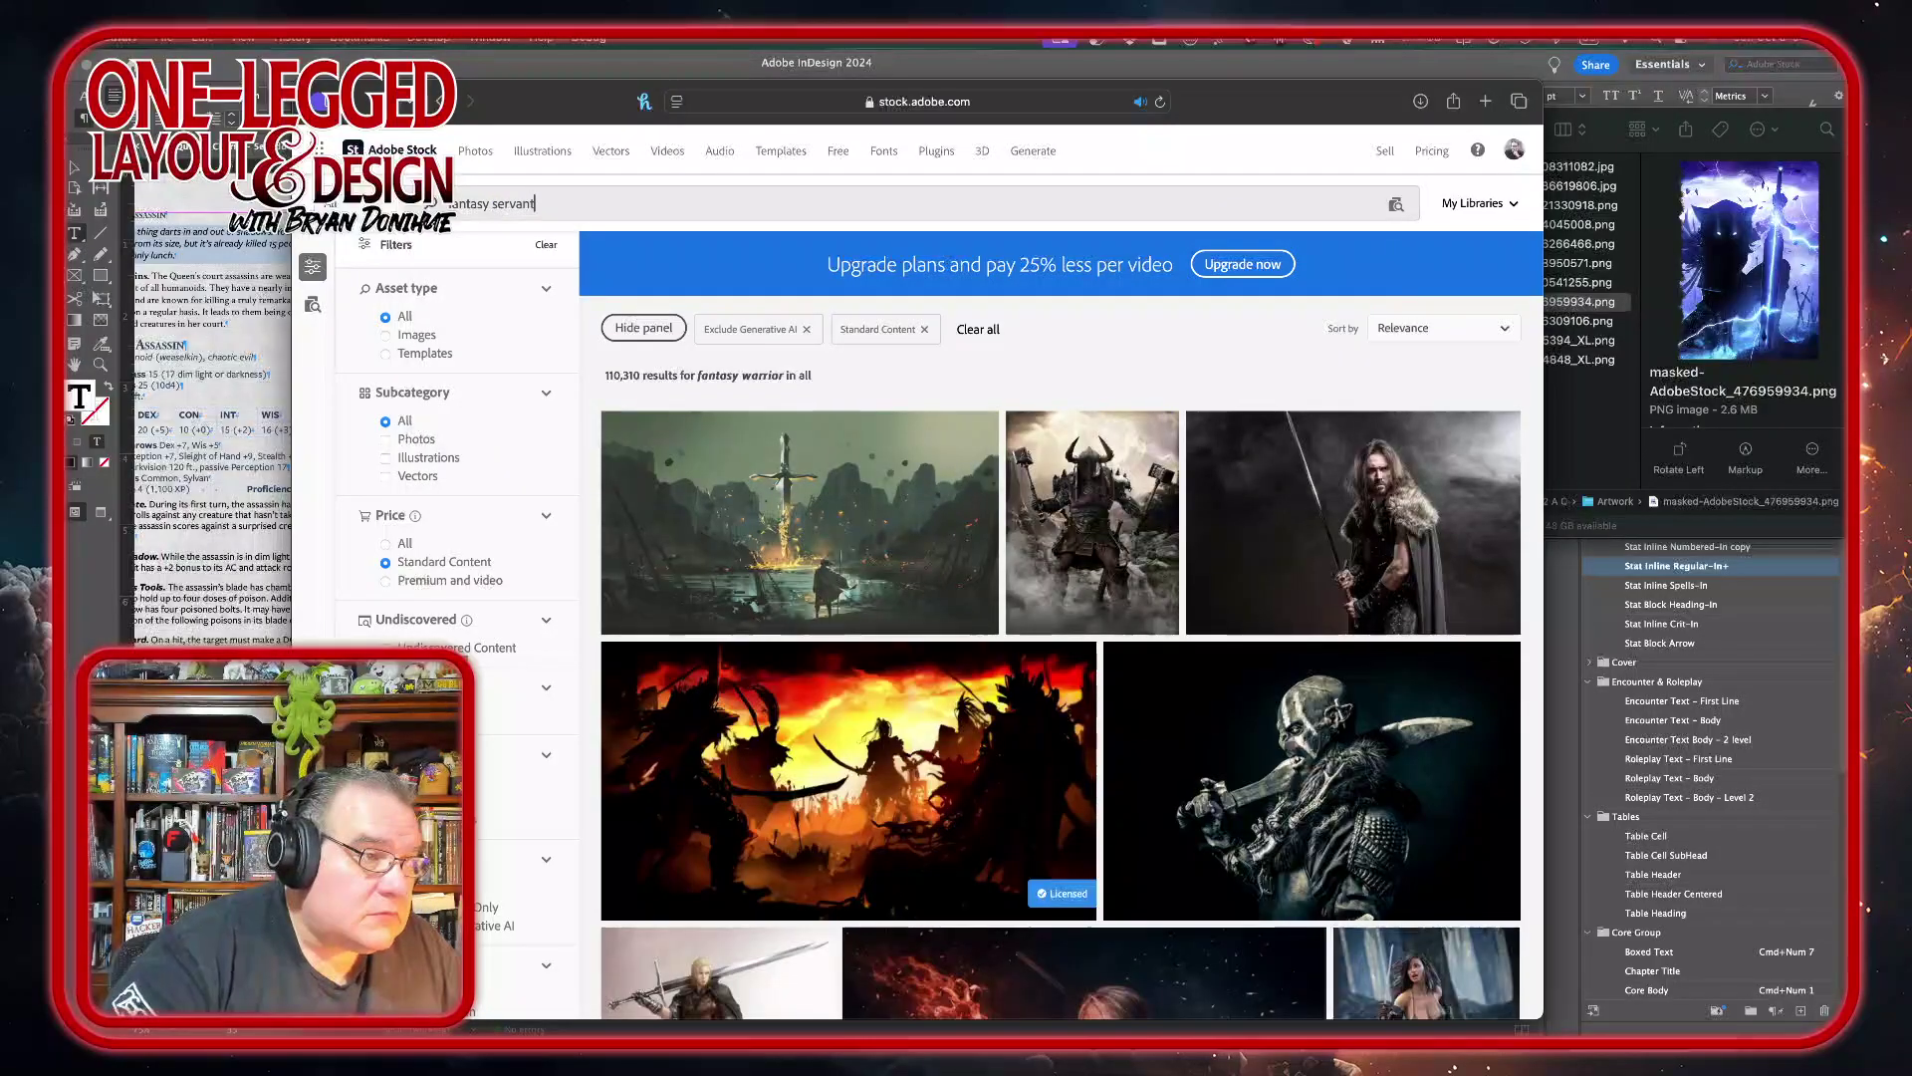
key(Return)
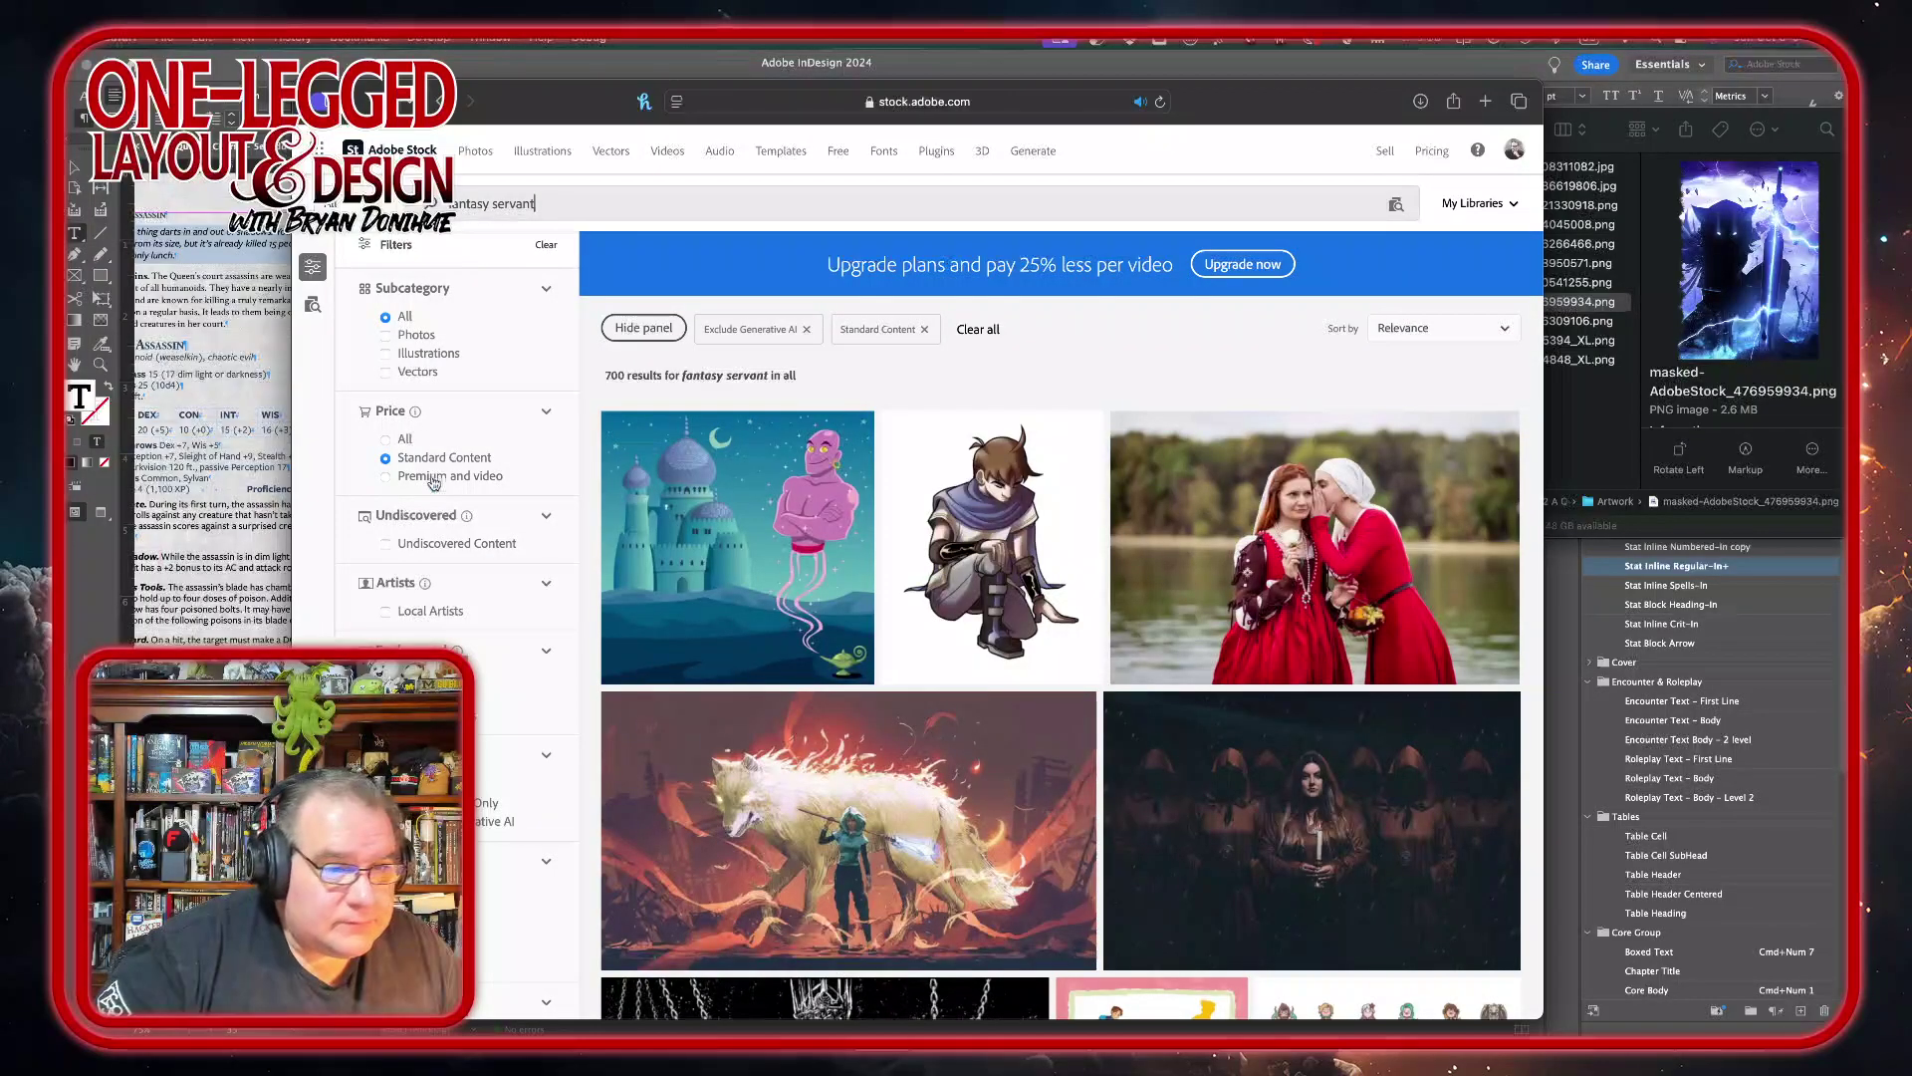
scroll(1128, 655, down, 3)
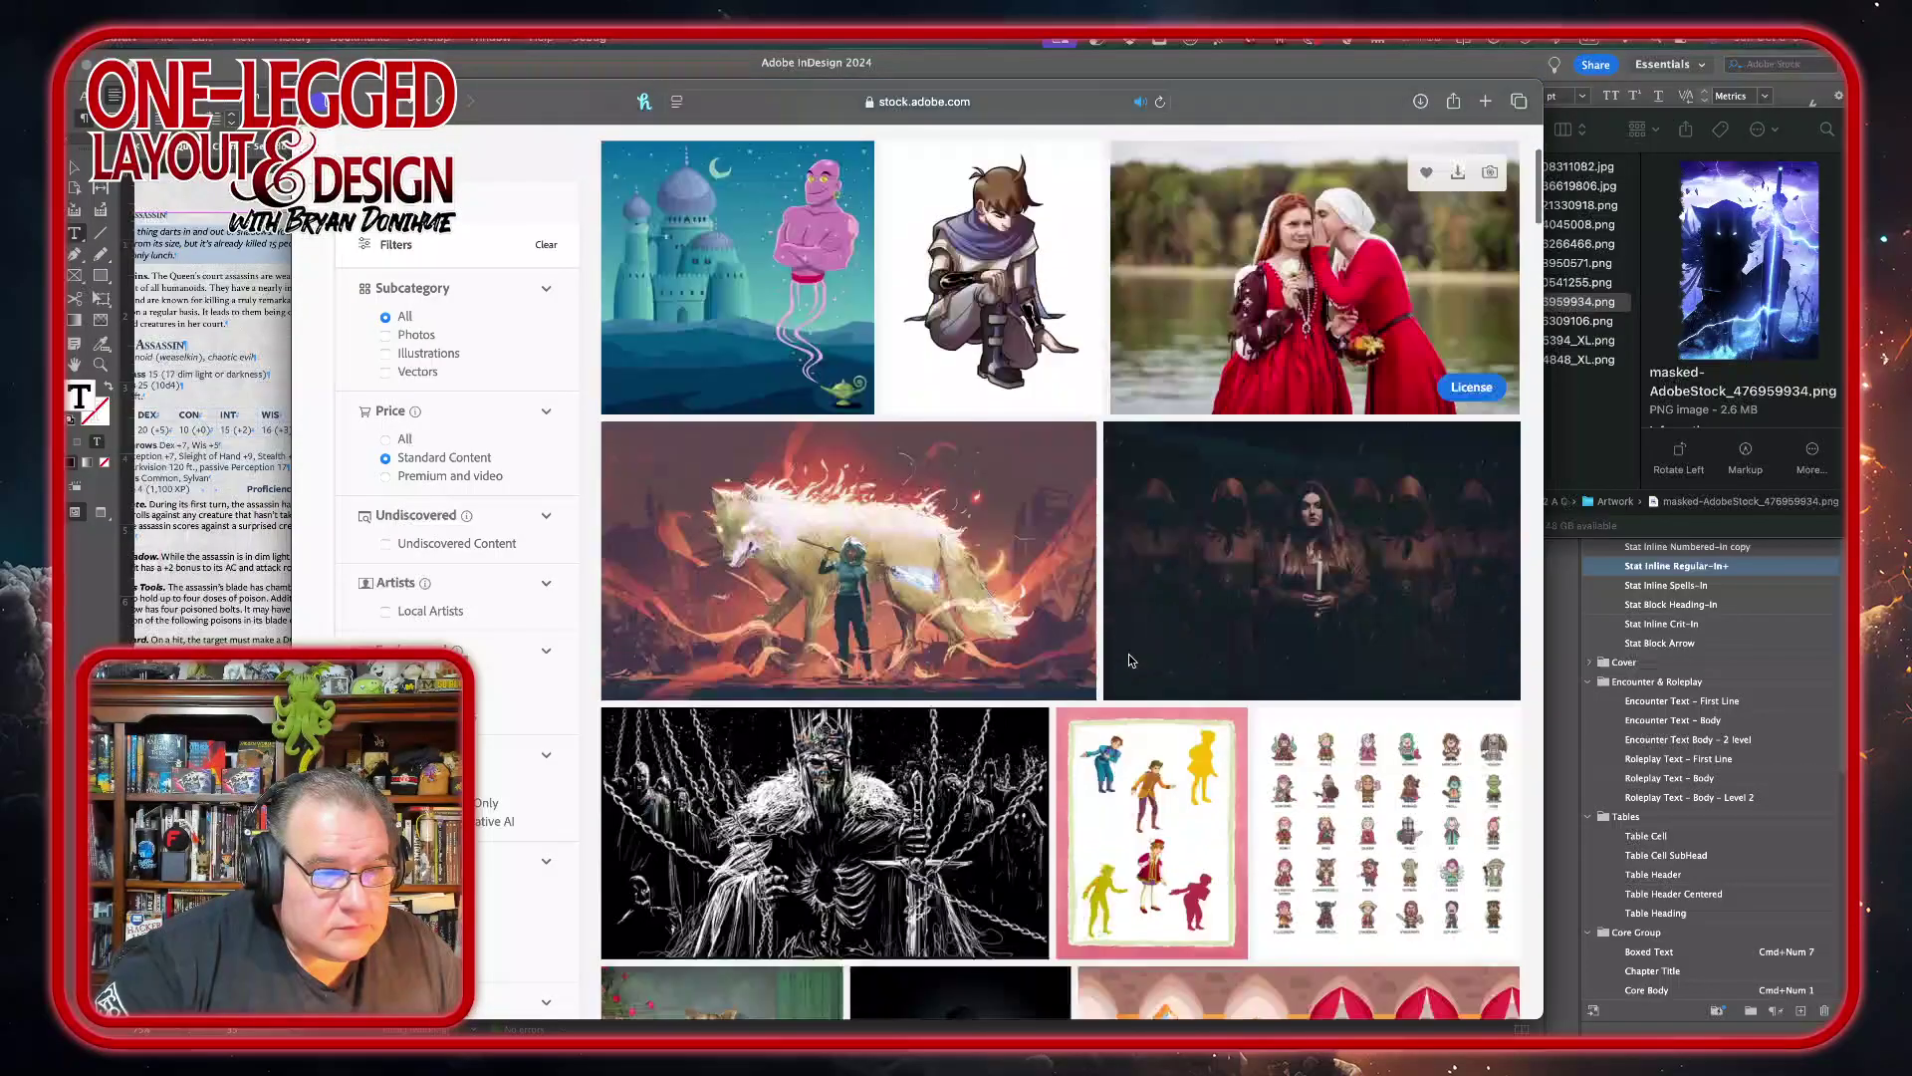
- Look through the "fantasy servant" results for character artwork suited to the Court Servant
scroll(1130, 659, down, 5)
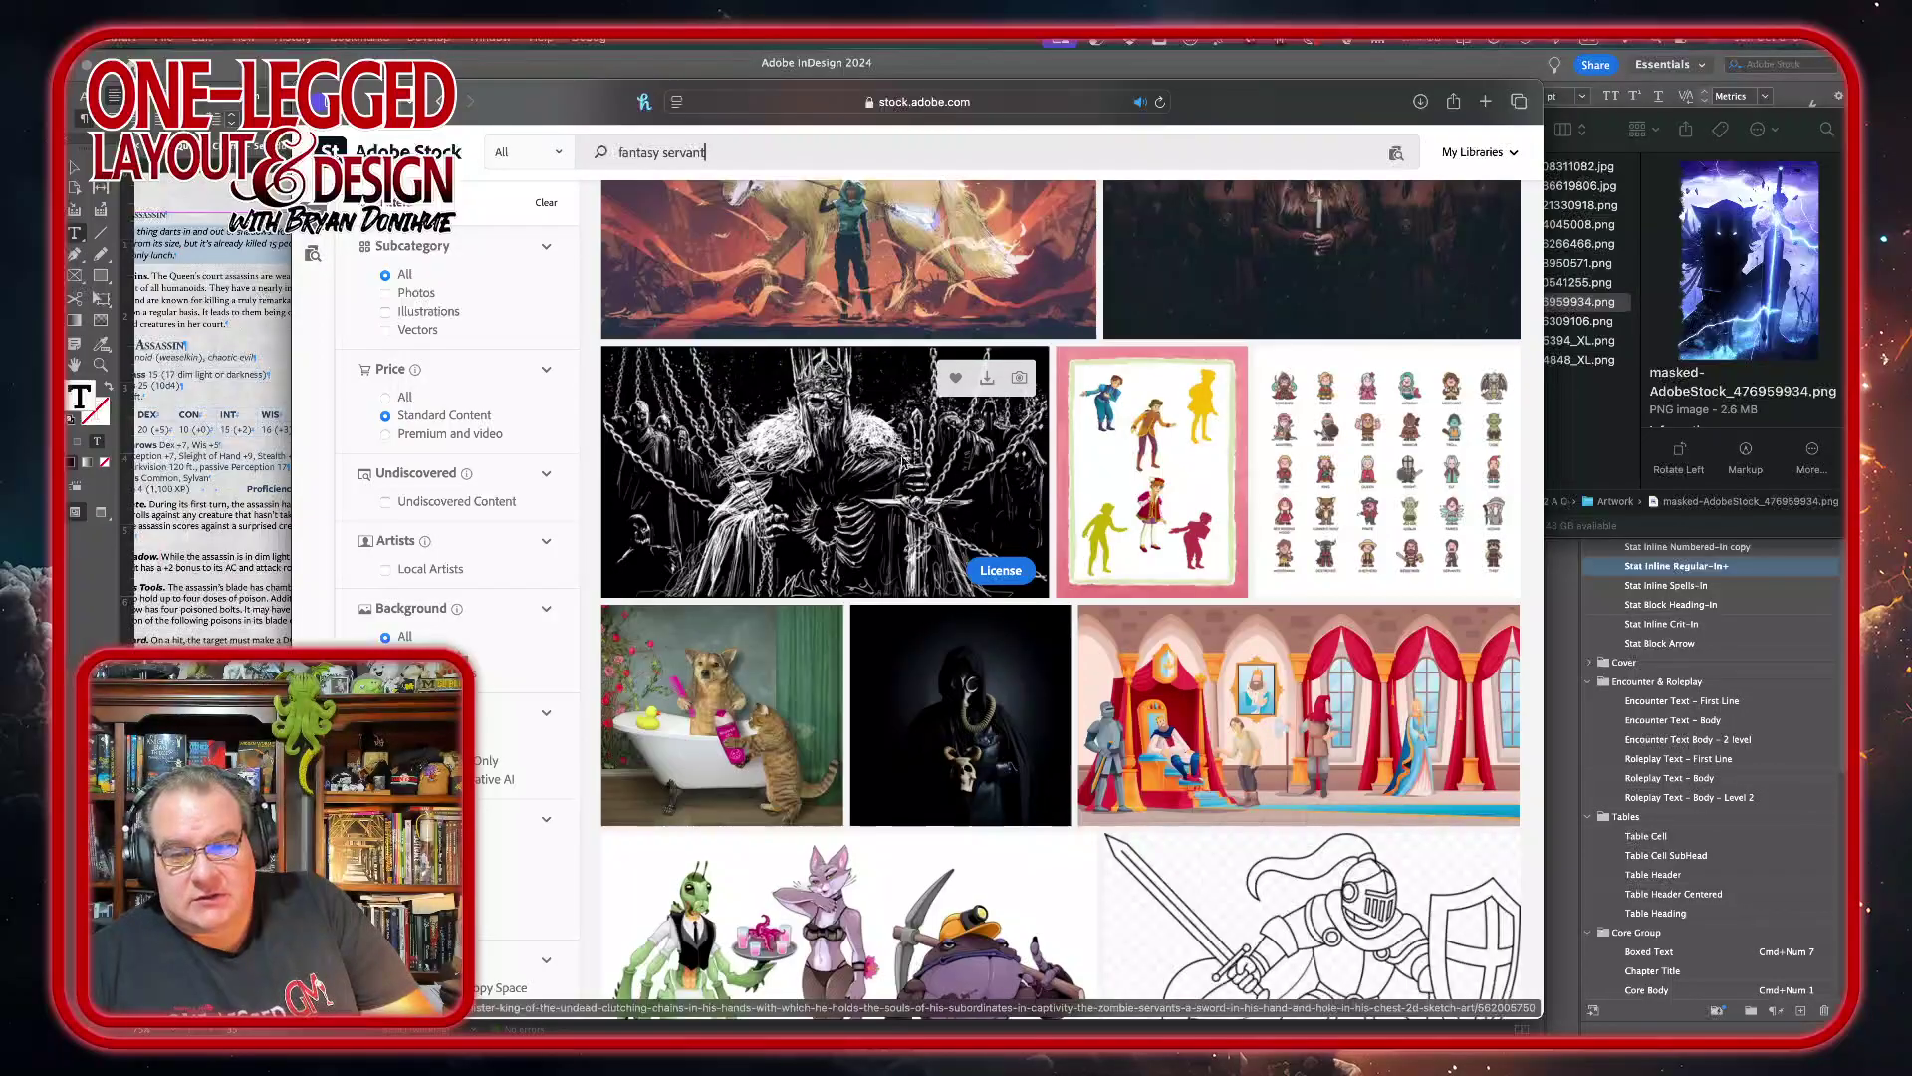
scroll(1171, 724, down, 2)
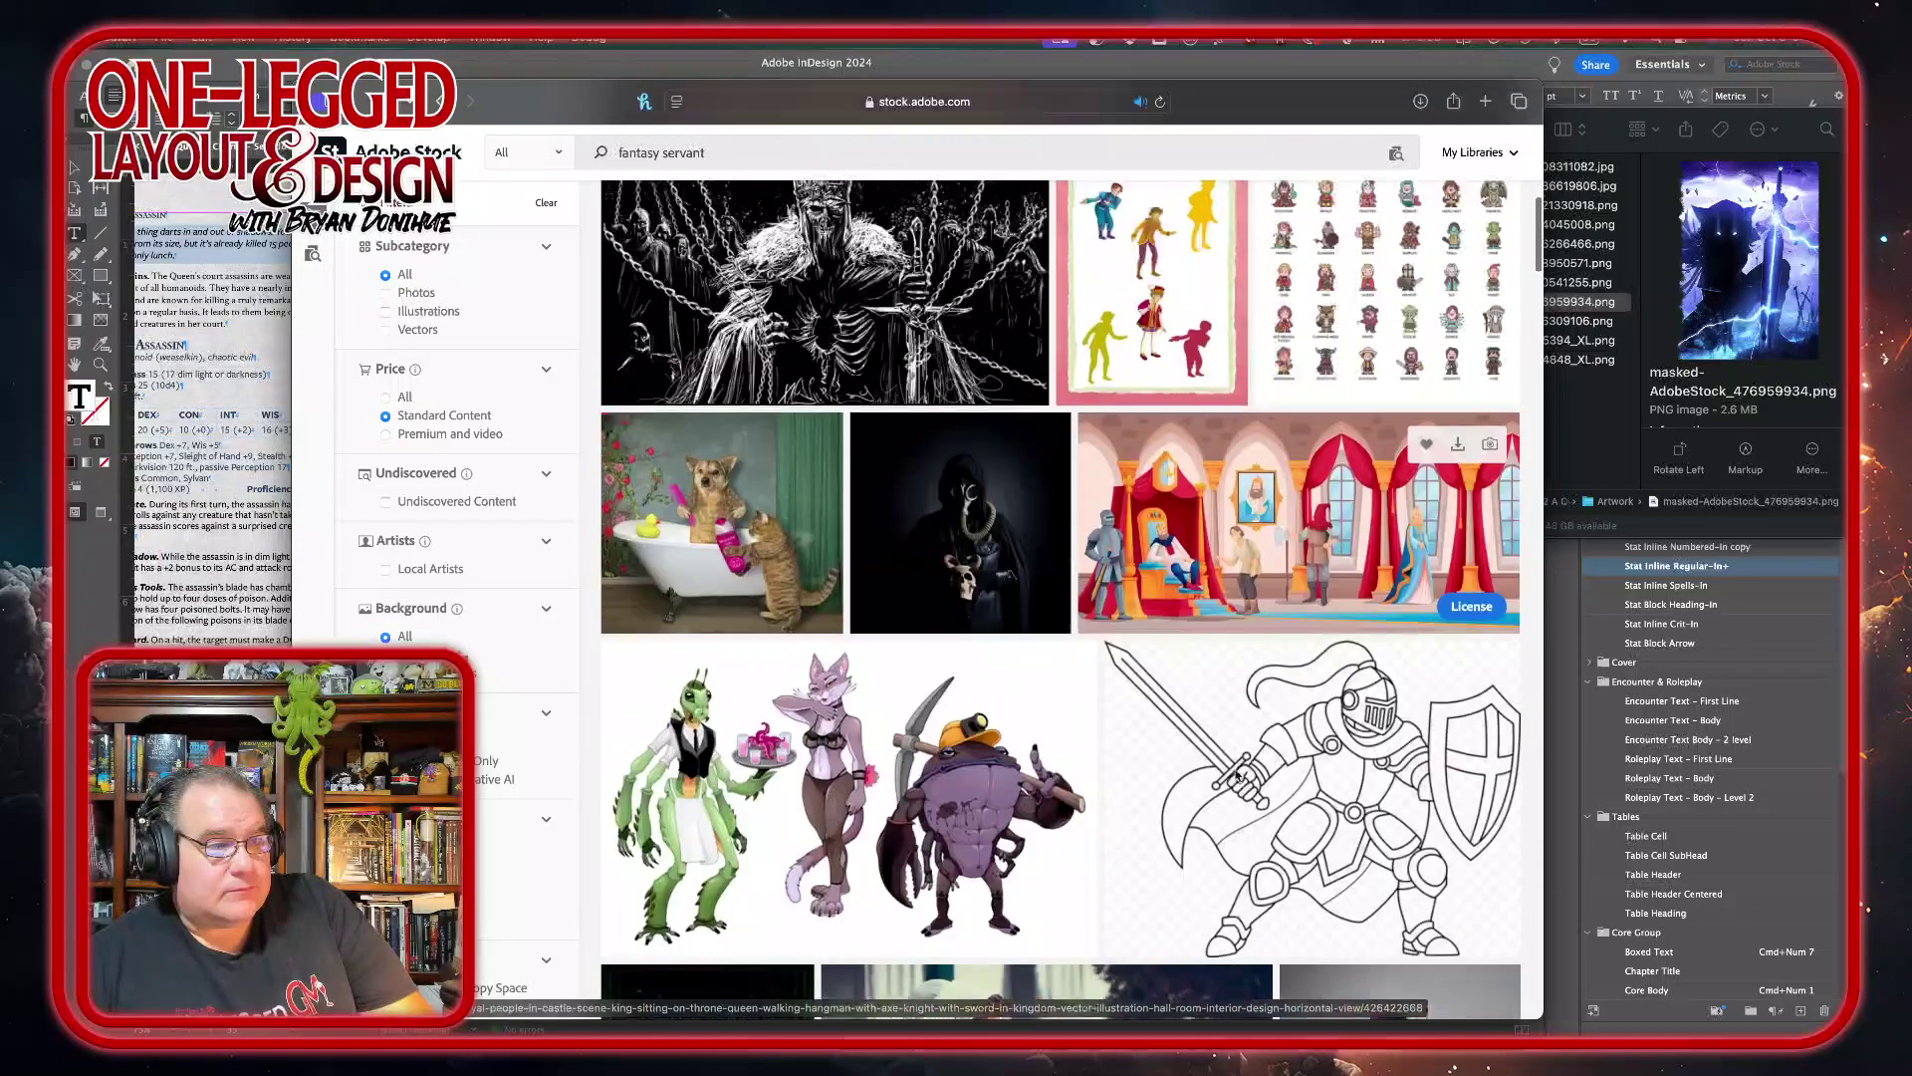
scroll(1234, 775, down, 5)
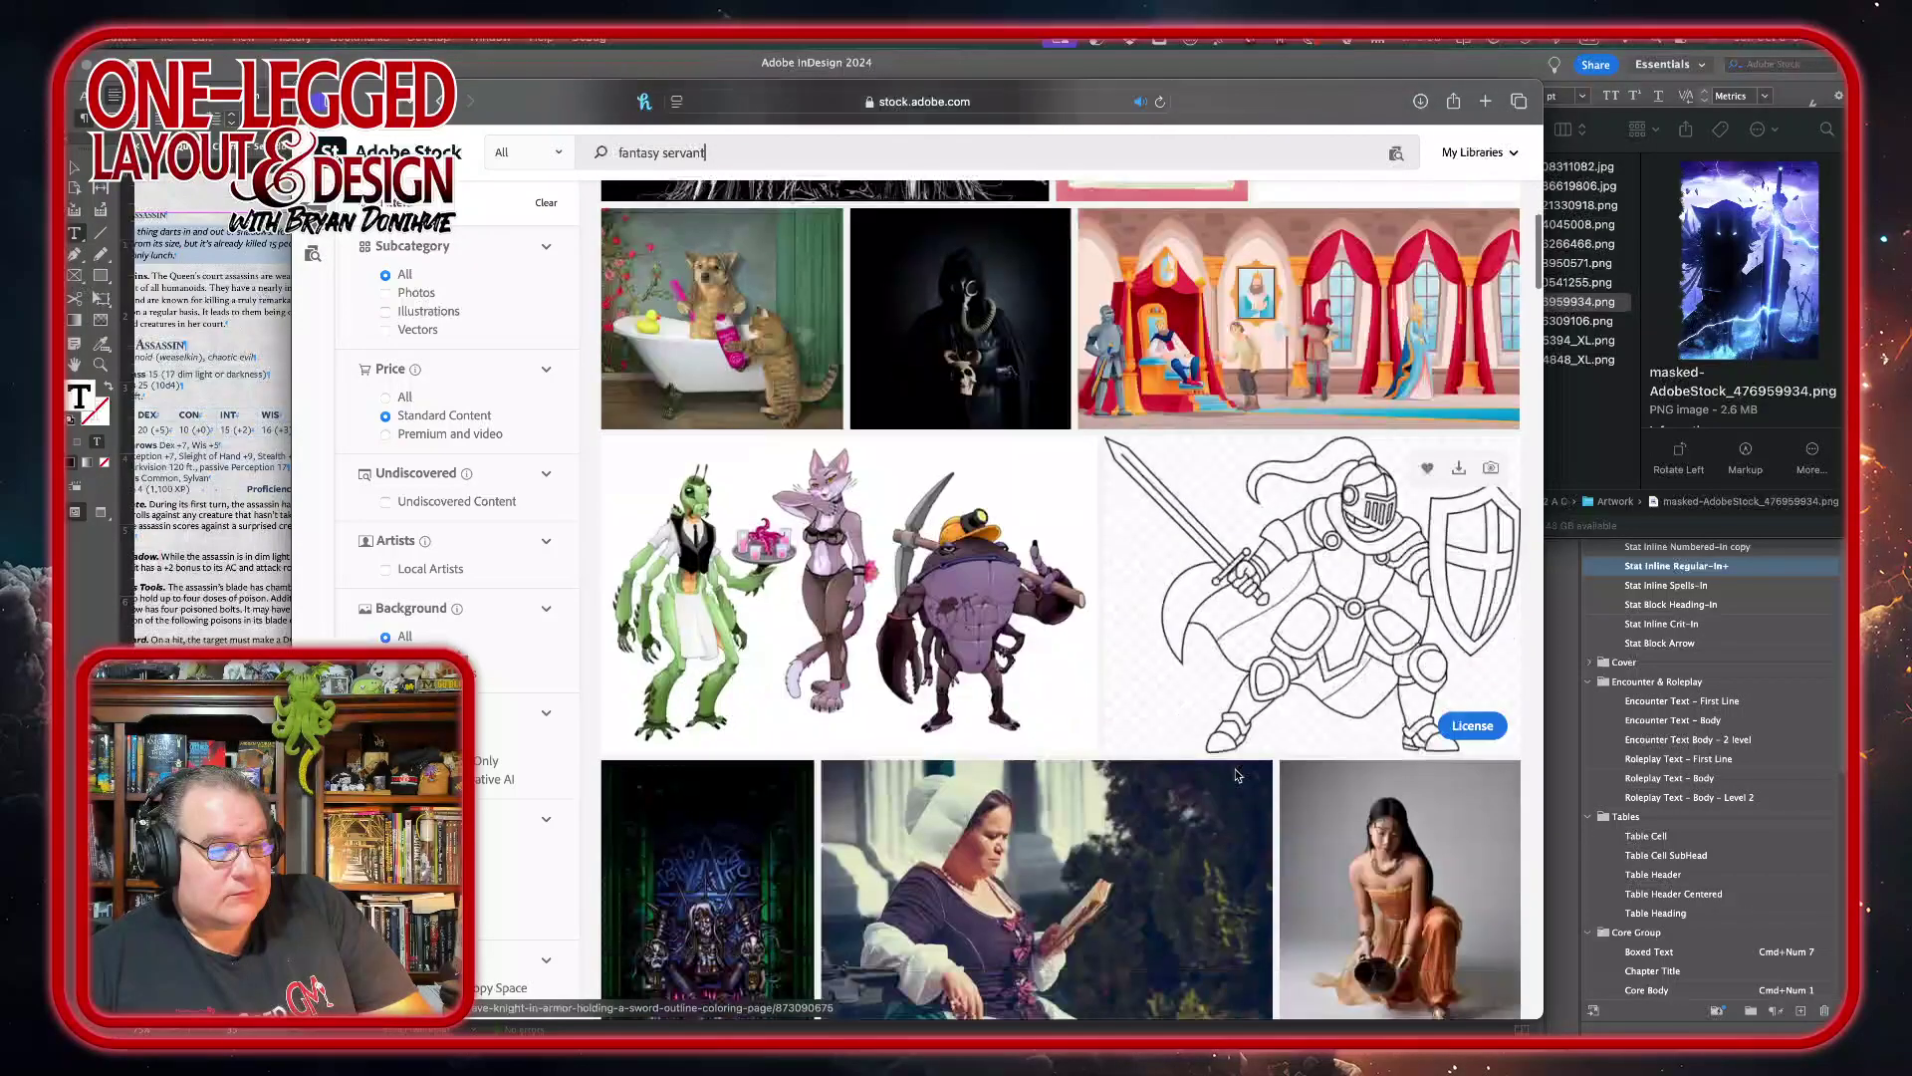
scroll(1235, 775, down, 4)
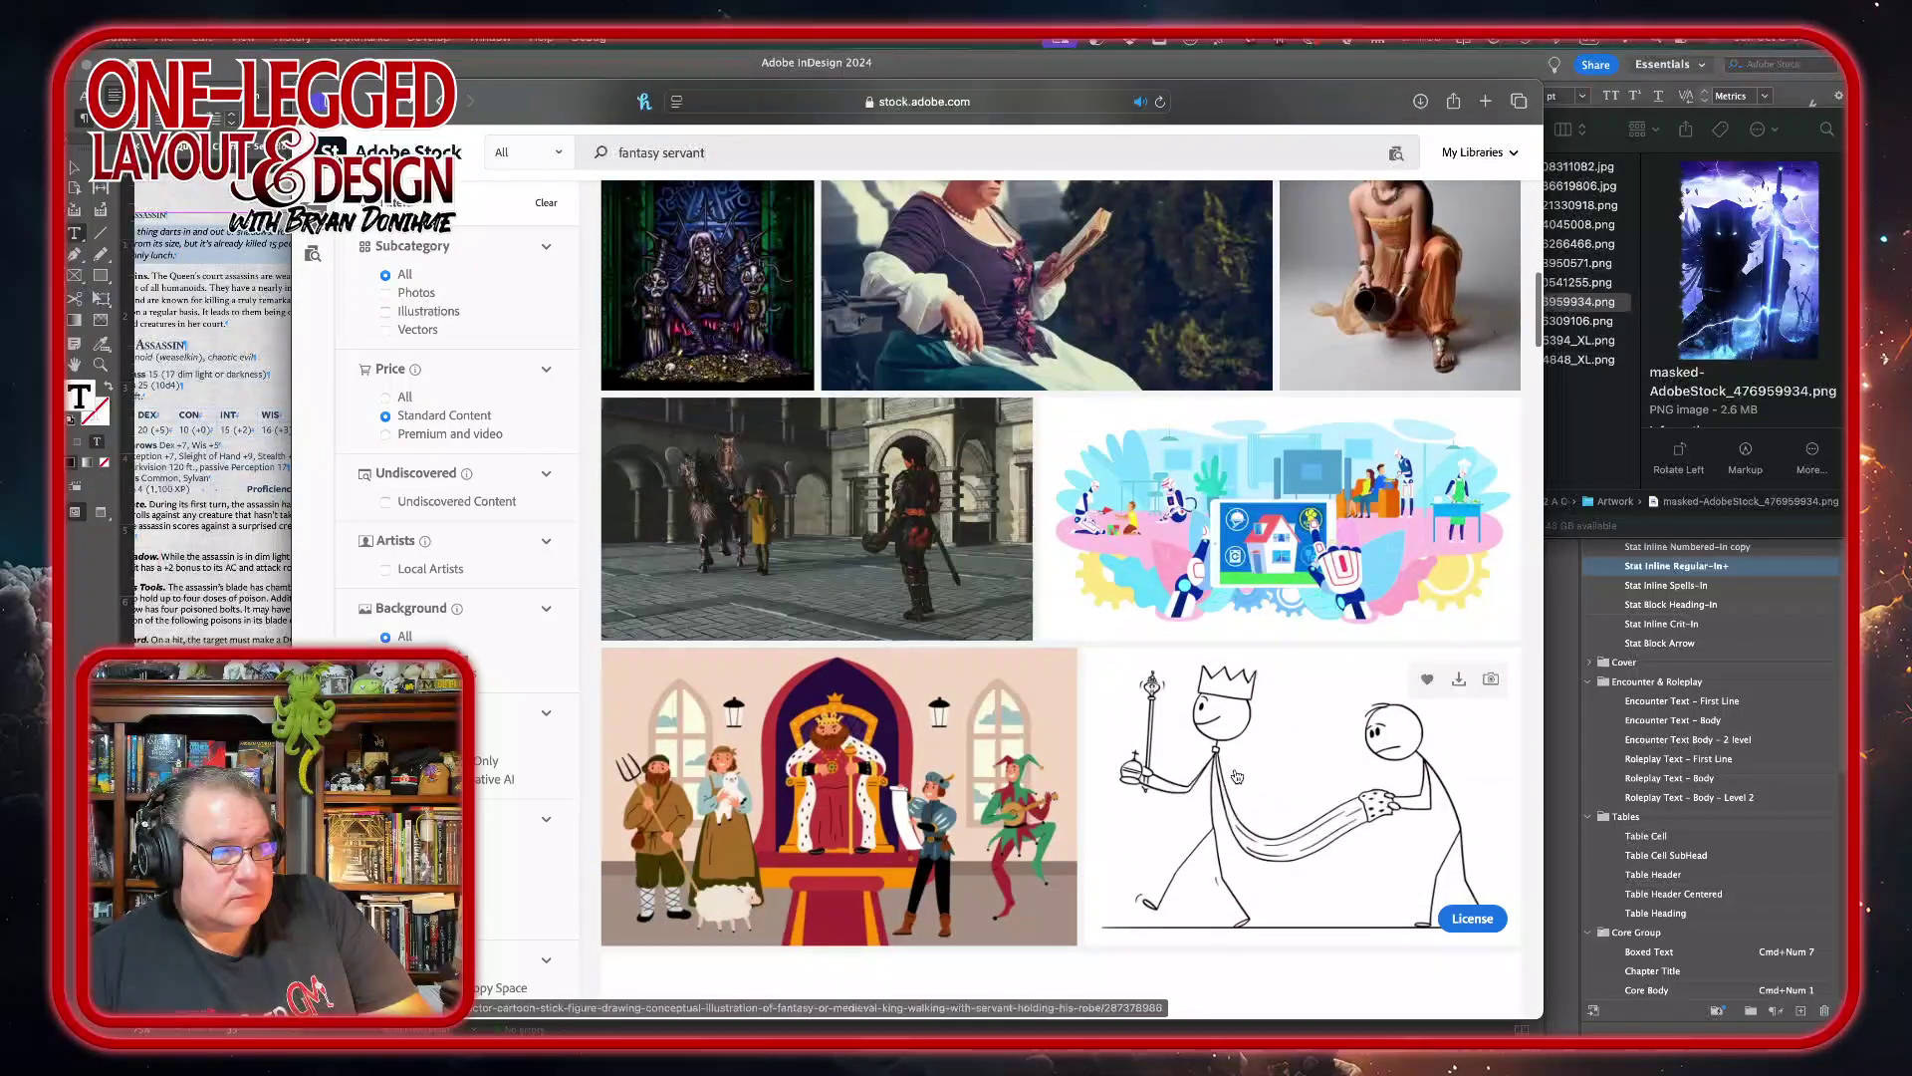
scroll(1237, 776, down, 2)
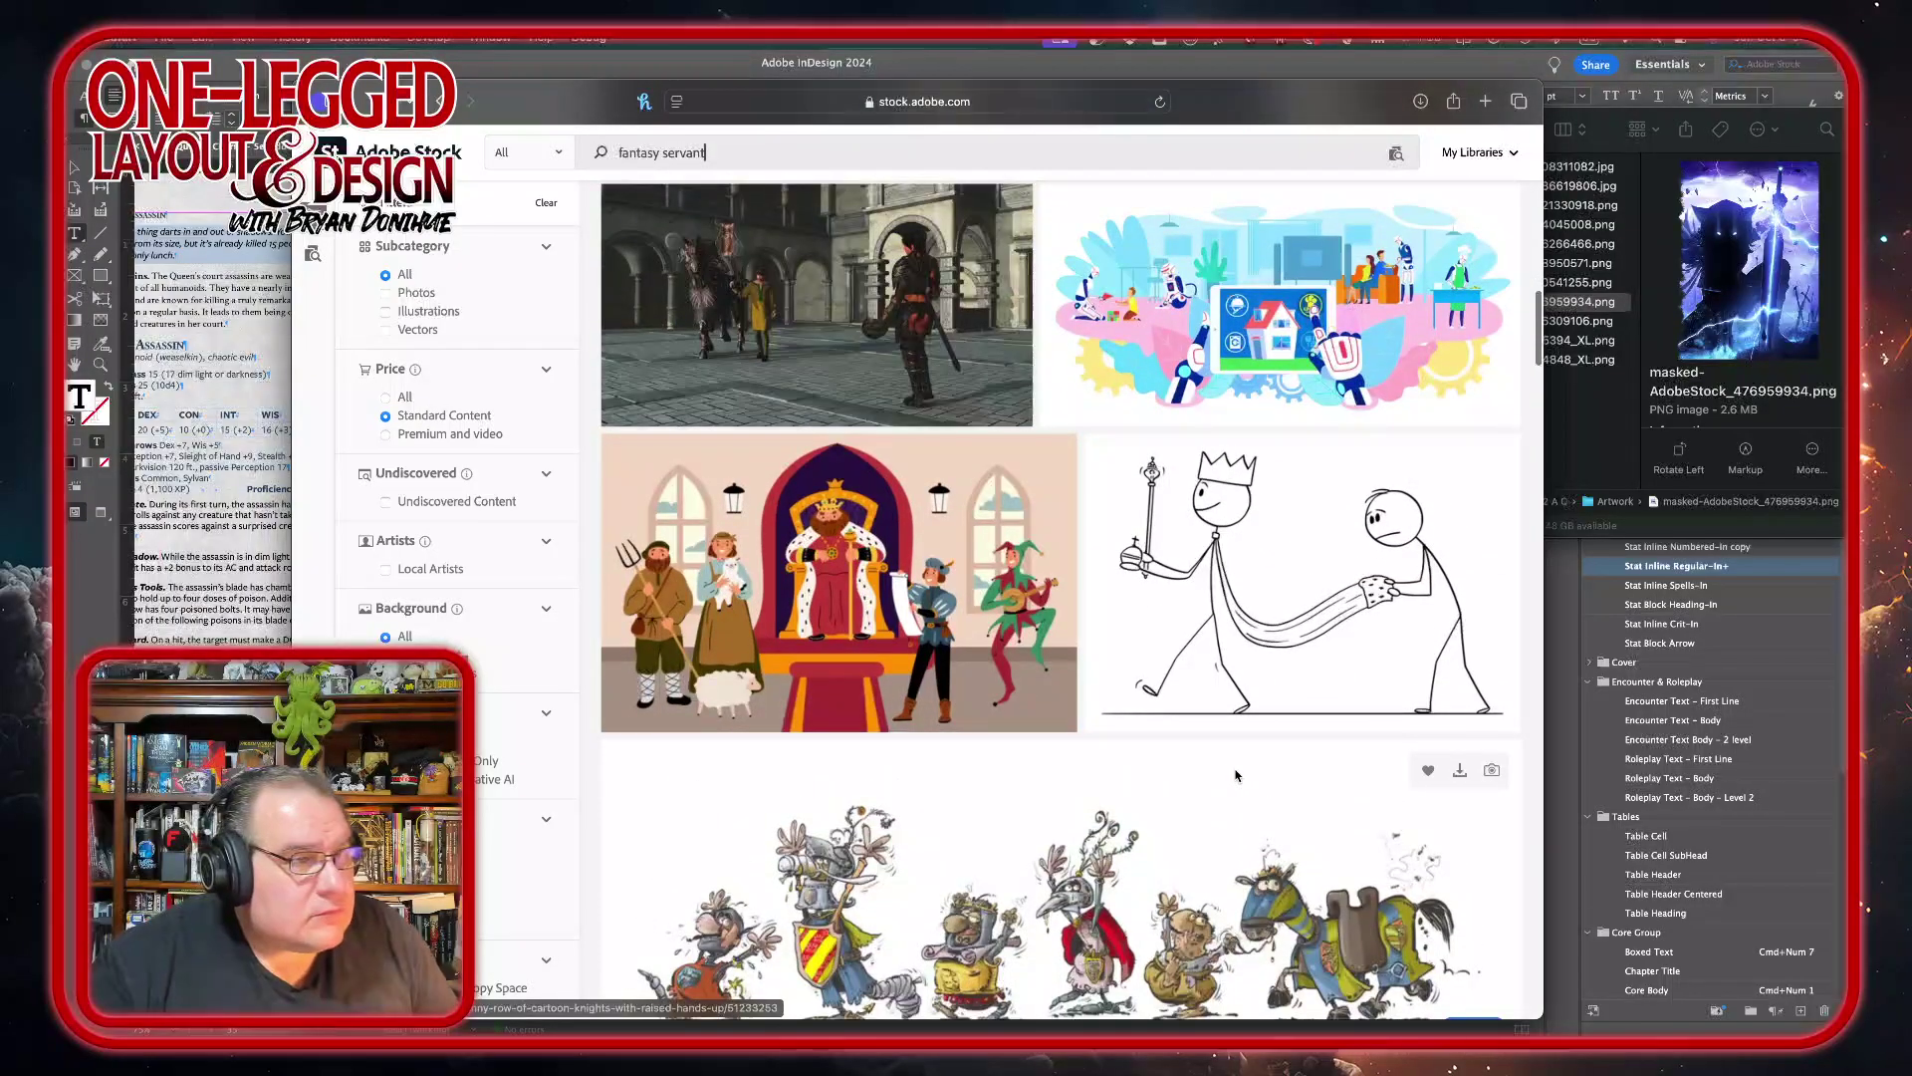
scroll(1235, 774, down, 6)
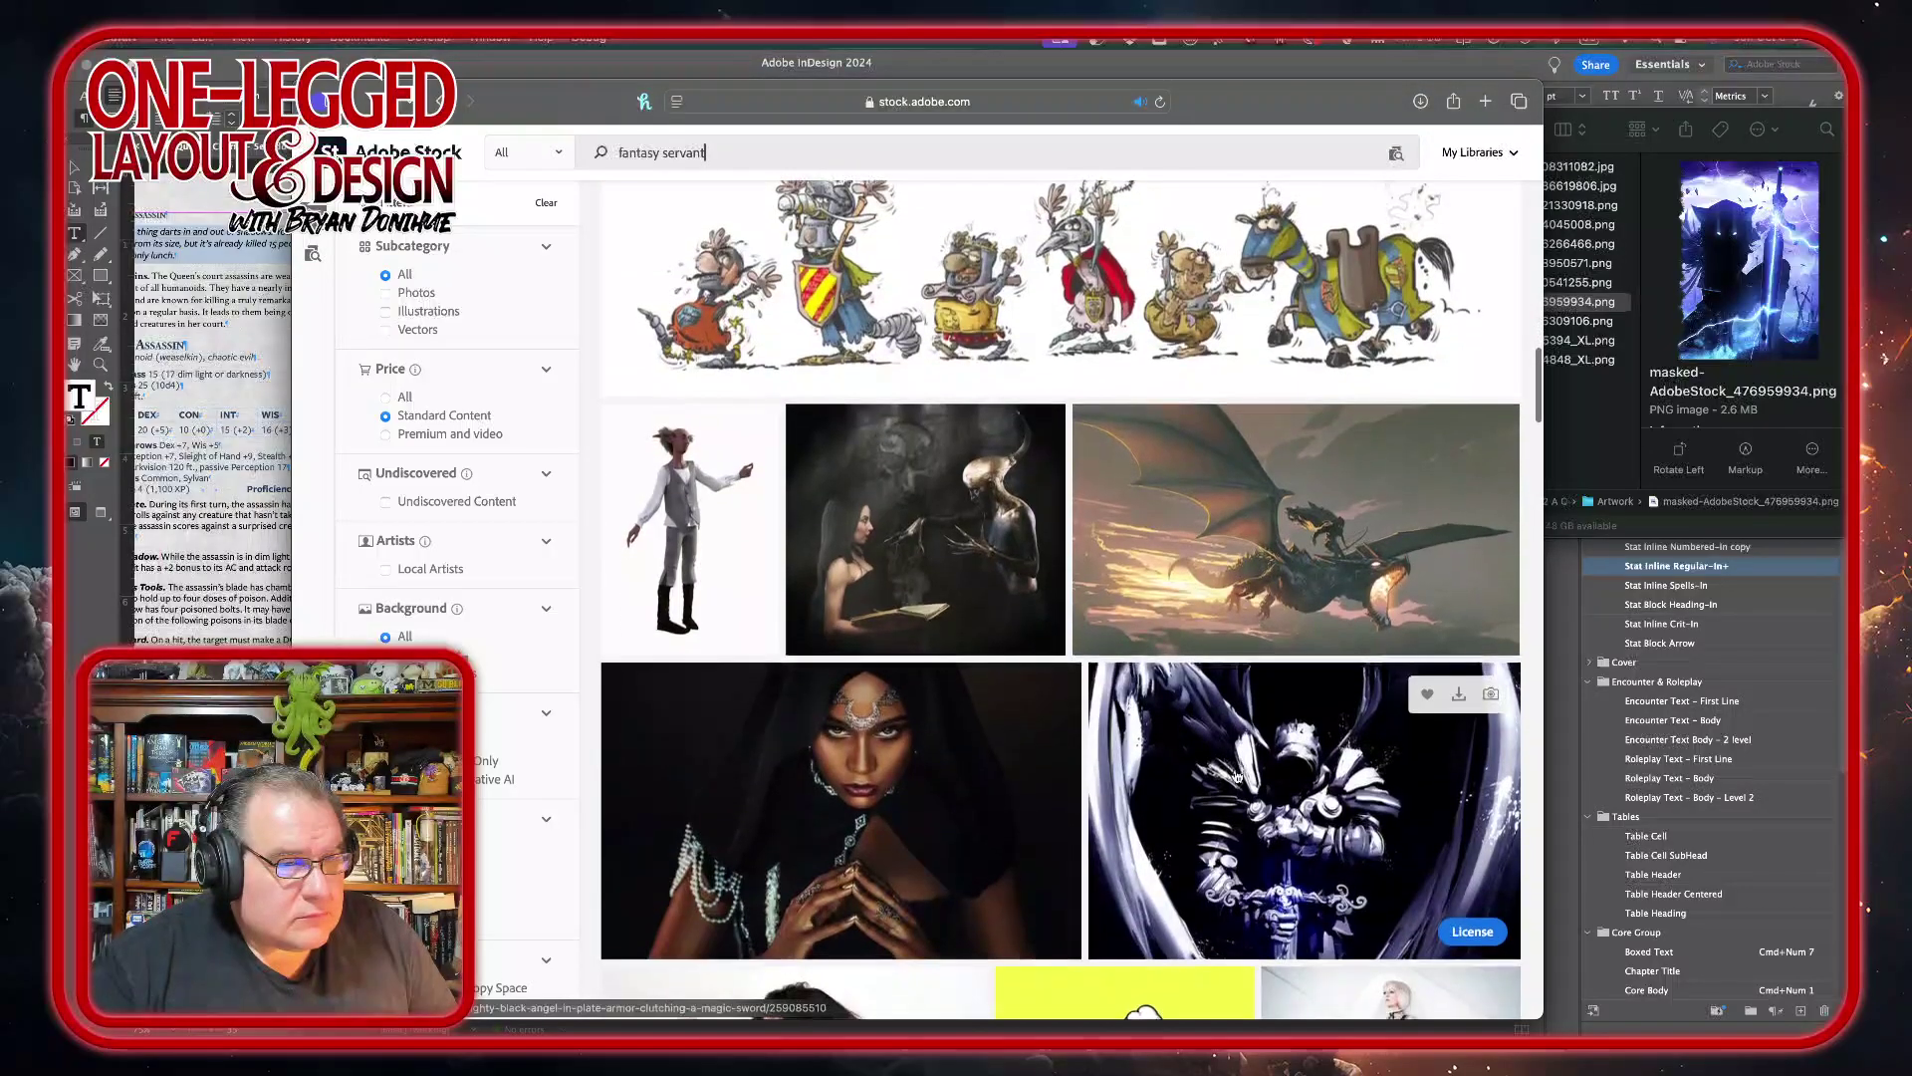
scroll(1235, 774, down, 5)
scroll(1234, 775, down, 15)
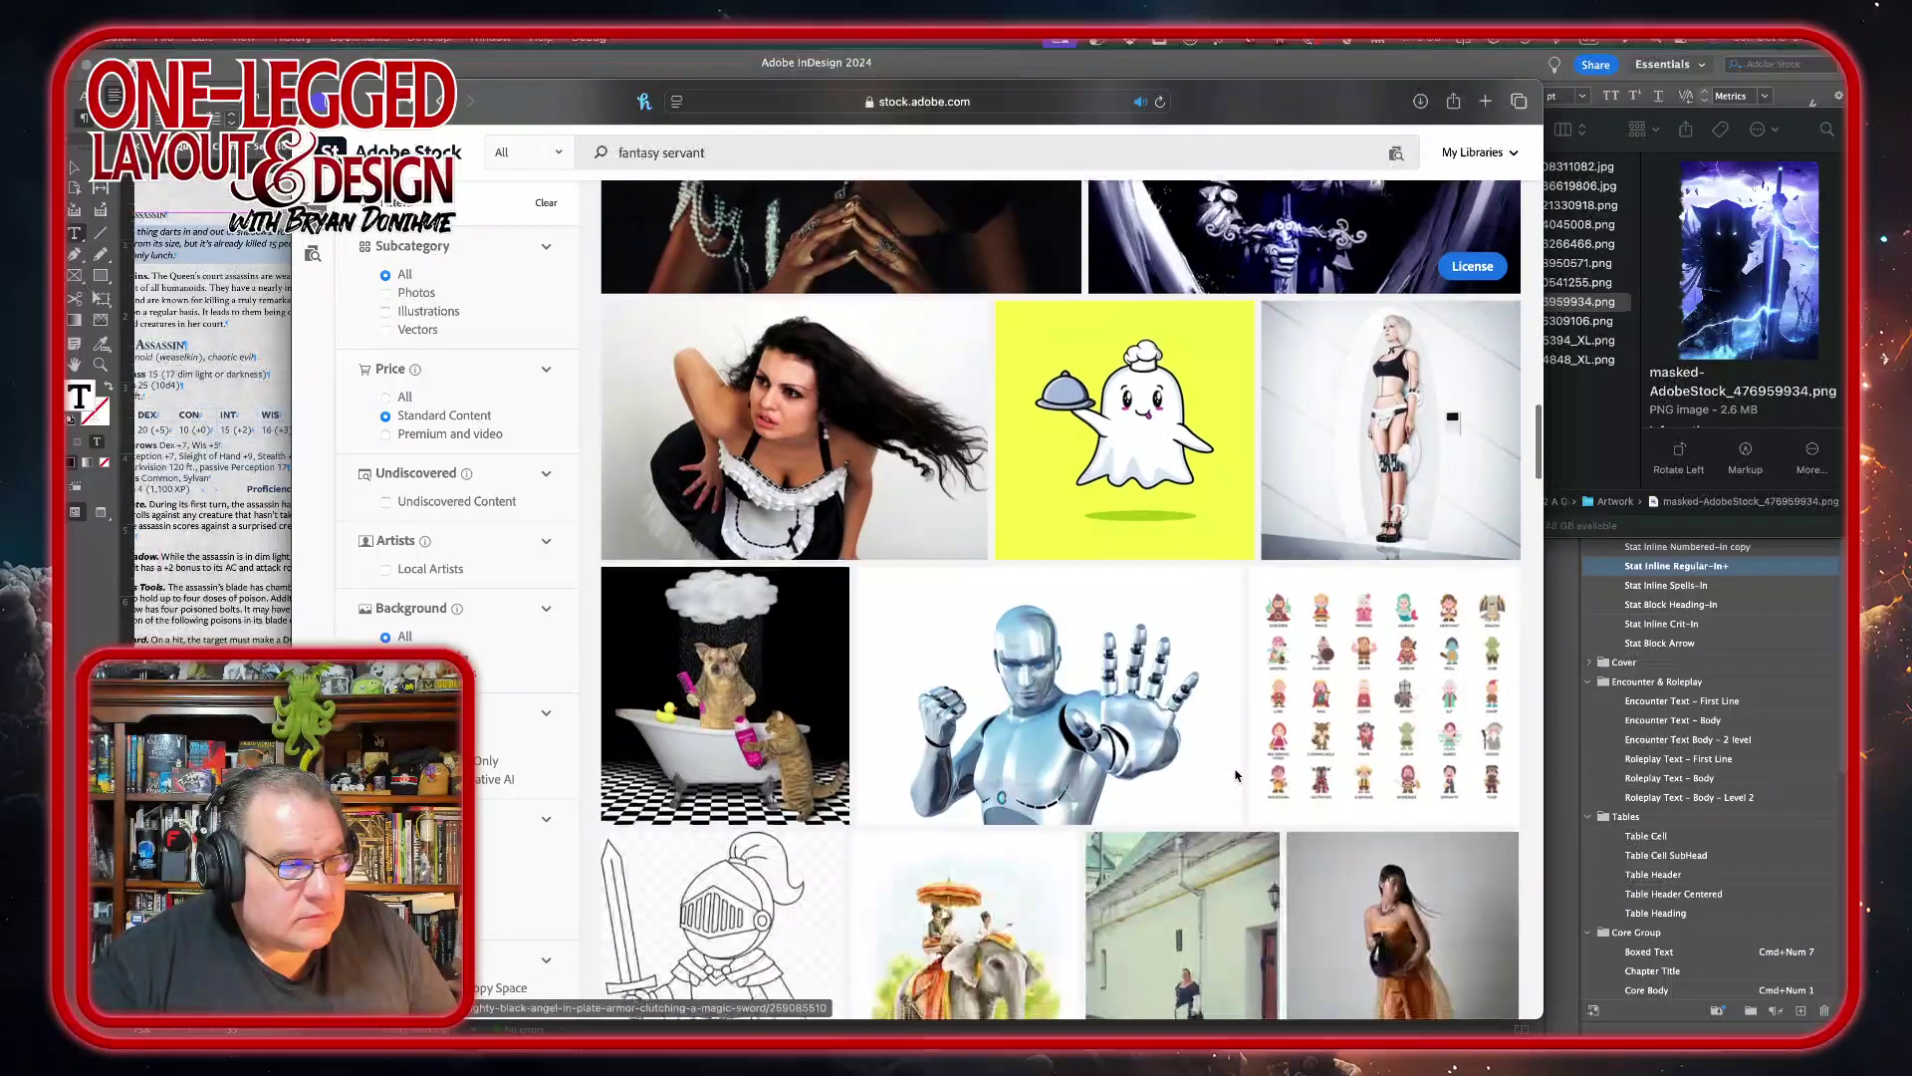
scroll(1235, 775, down, 4)
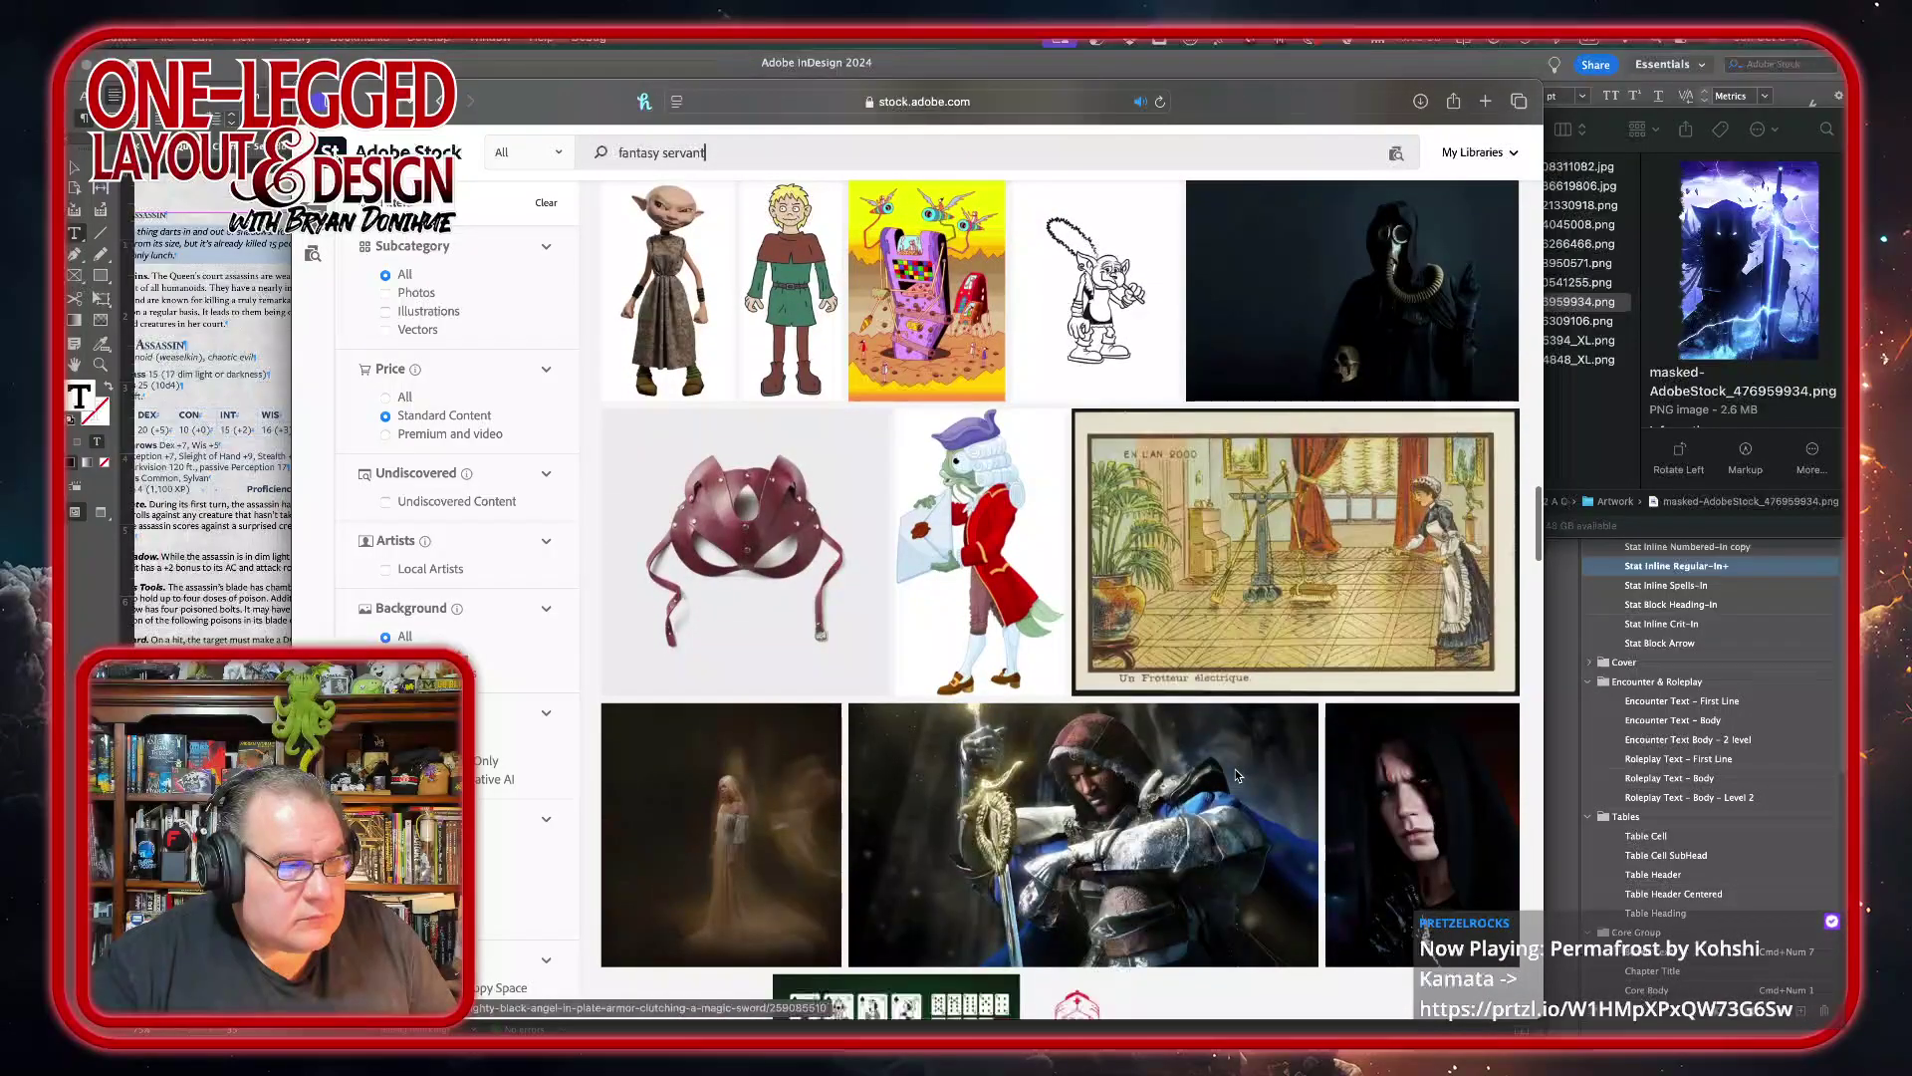
scroll(1235, 775, down, 2)
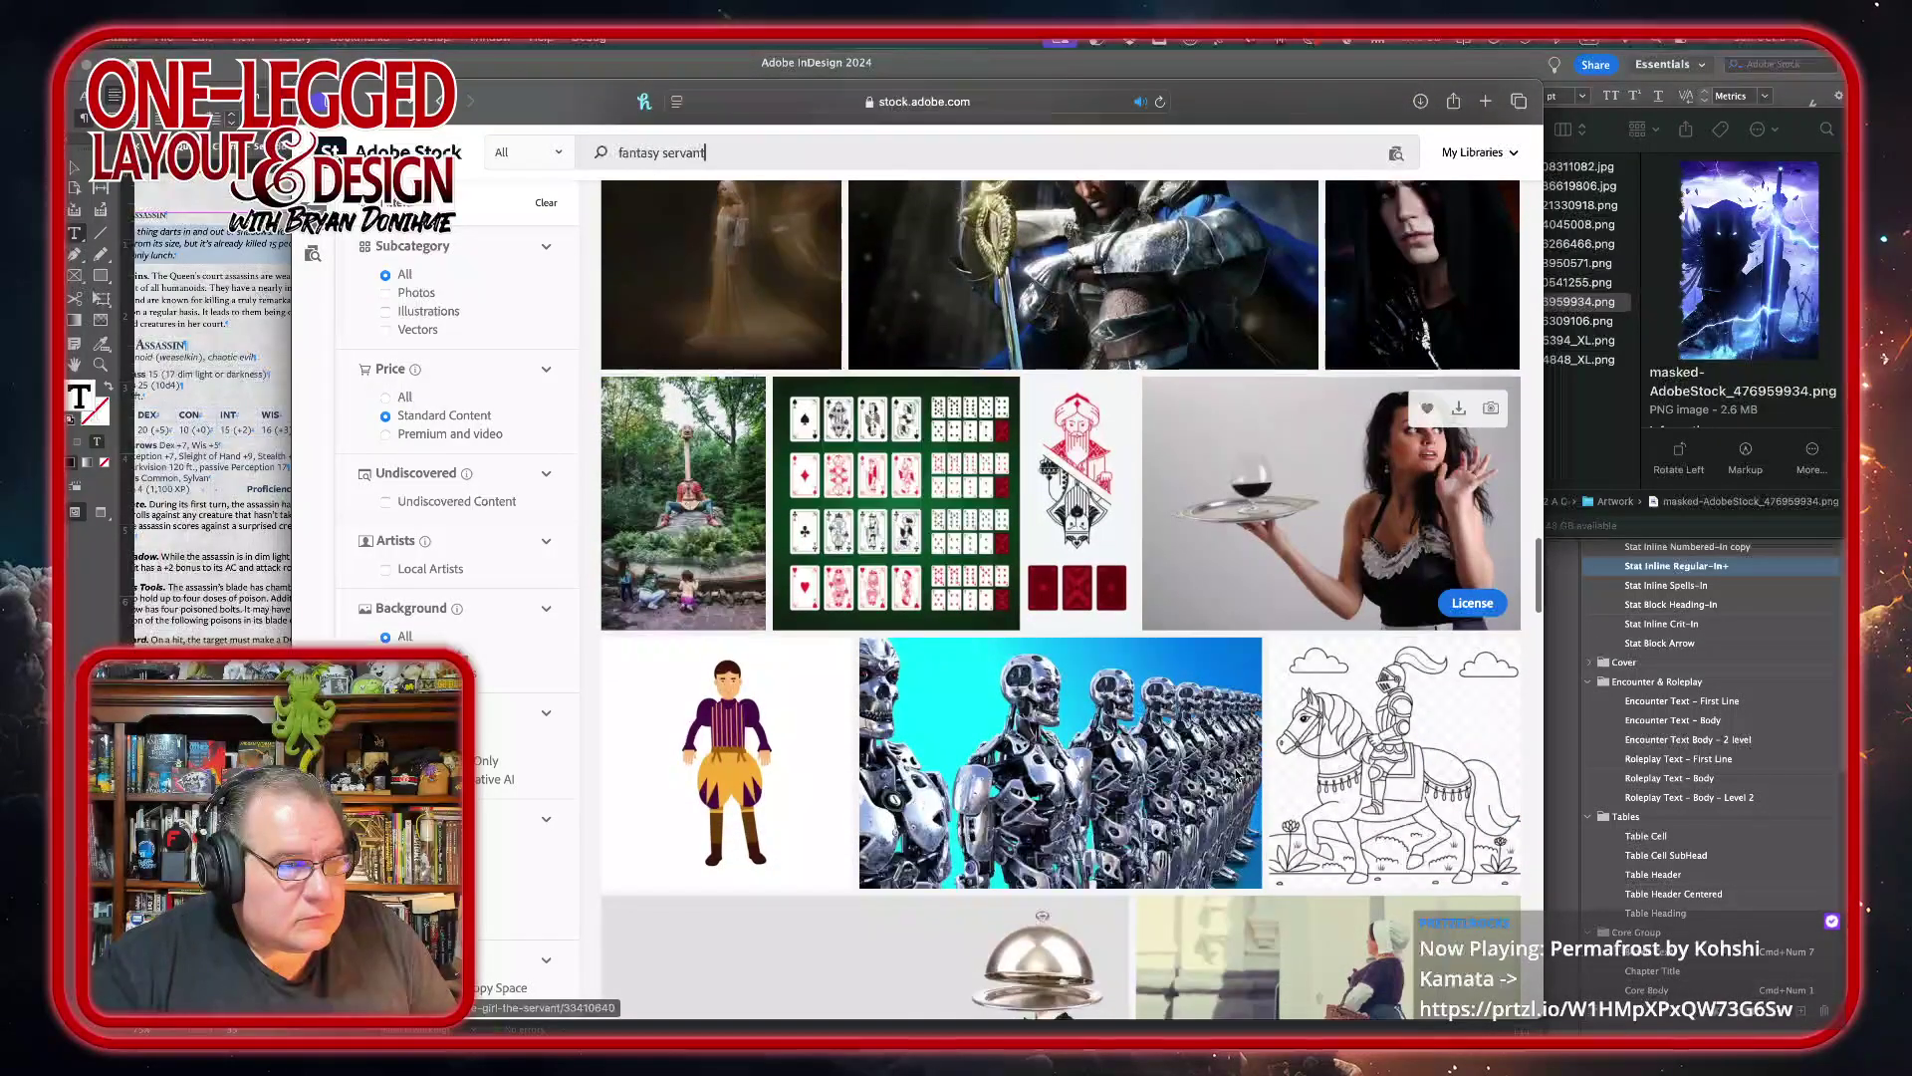
- Save the illustration of the hooded knight holding a gold-hilted sword to the default client library
scroll(1243, 572, up, 3)
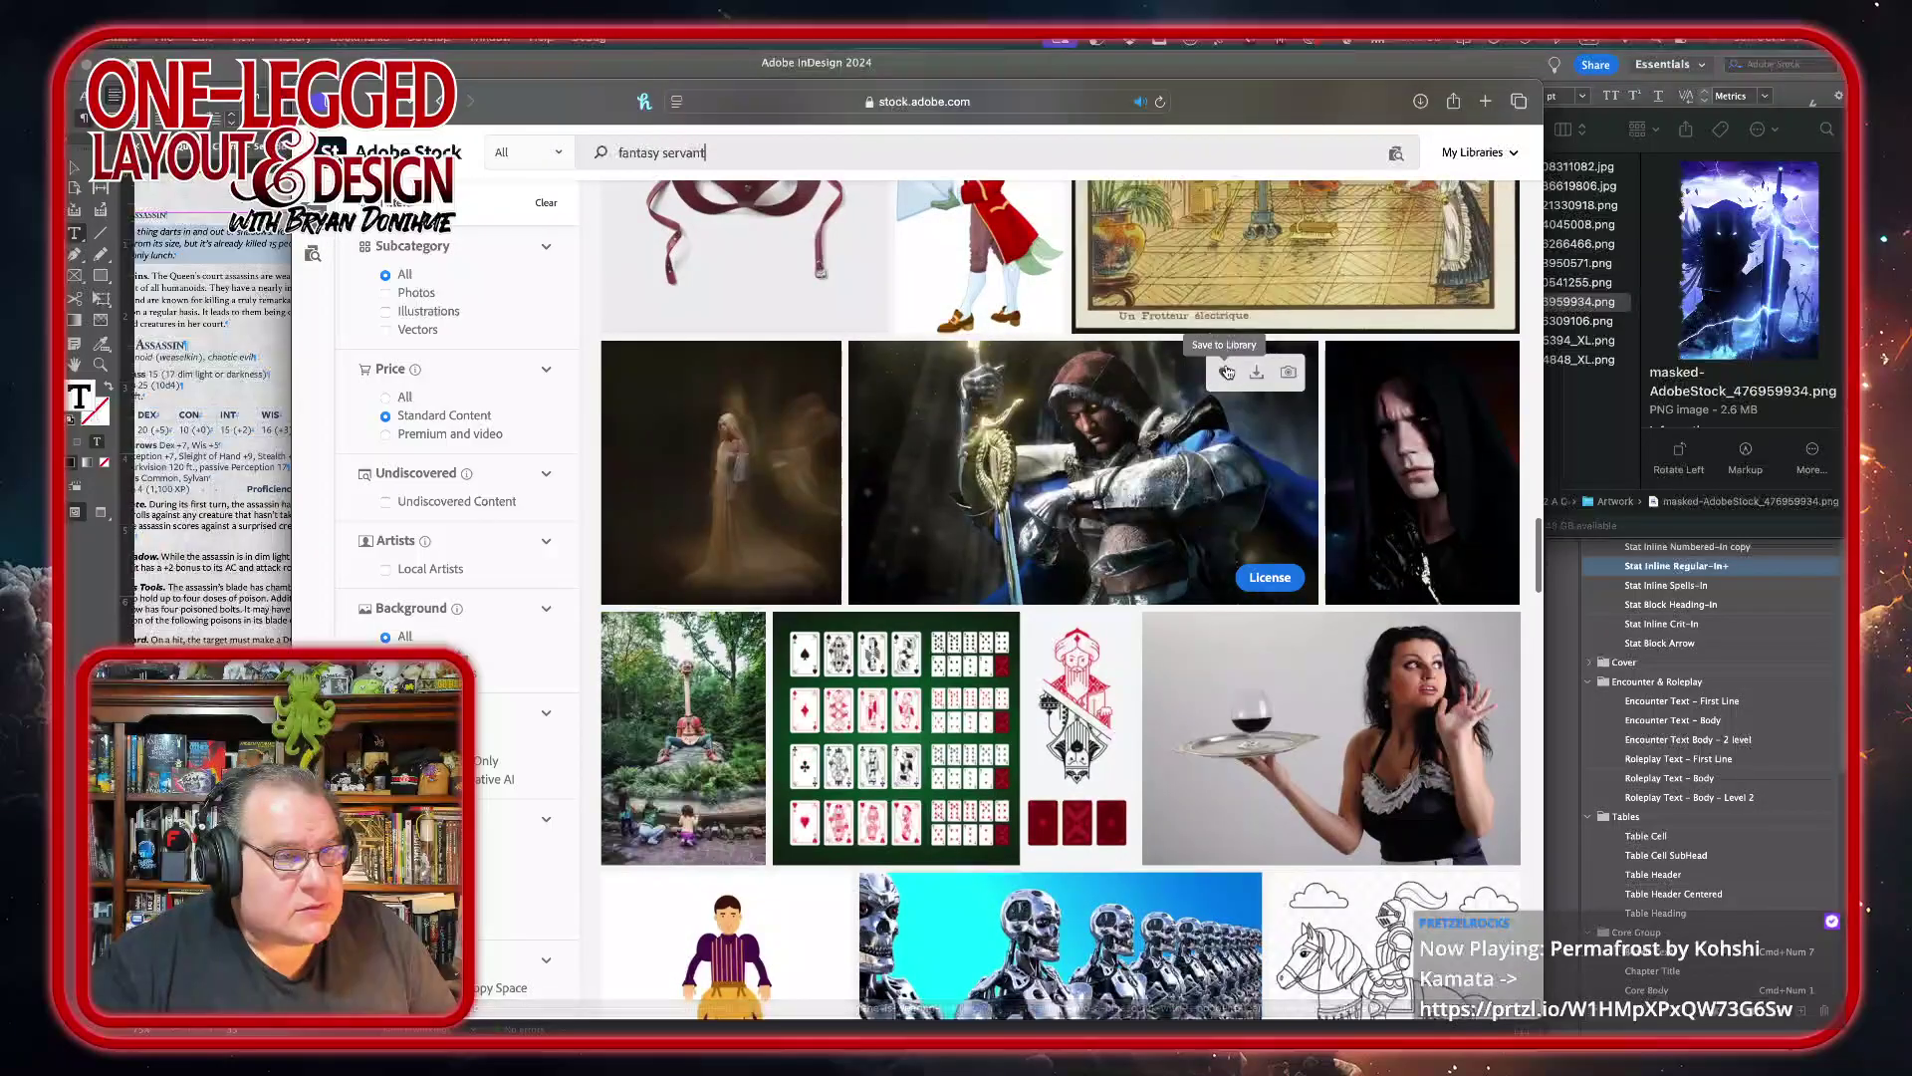
scroll(1018, 701, down, 4)
scroll(1019, 701, down, 10)
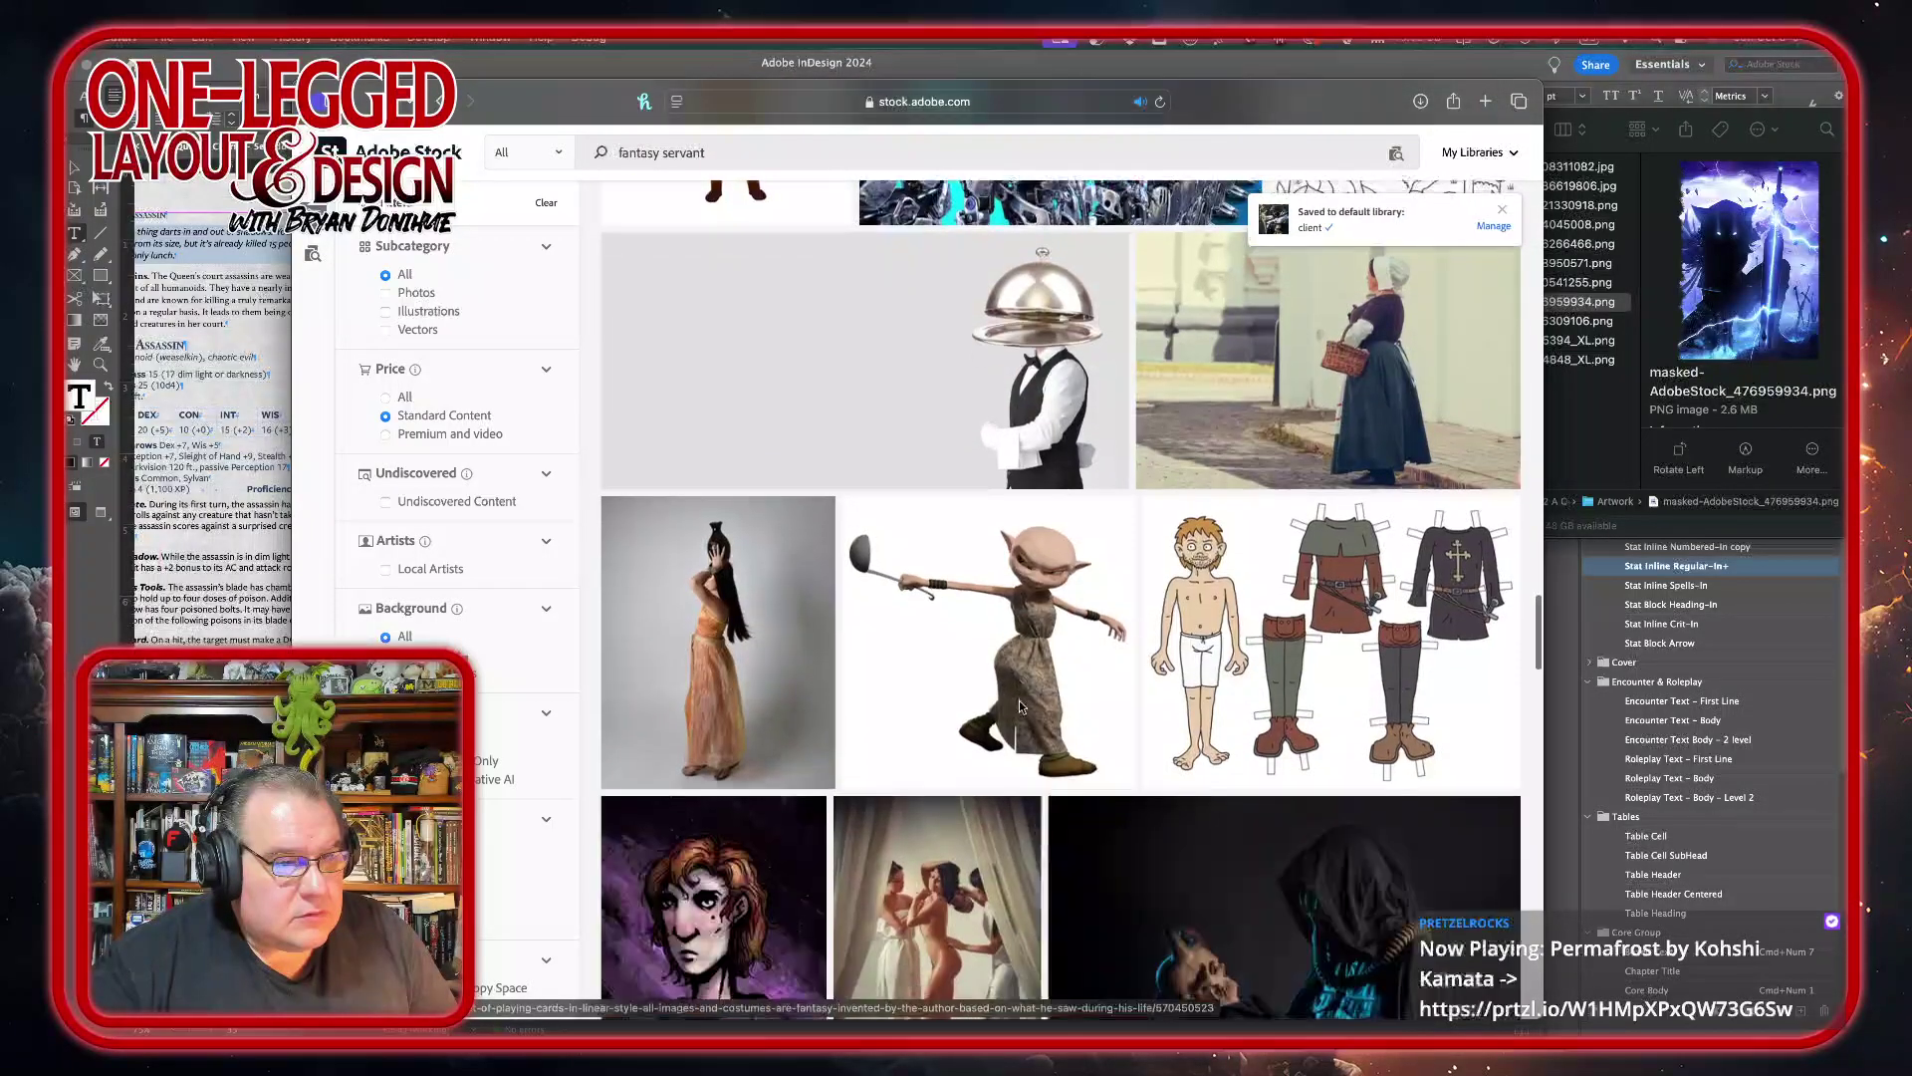
- Search Adobe Stock for "fantasy noble"
scroll(1019, 701, up, 15)
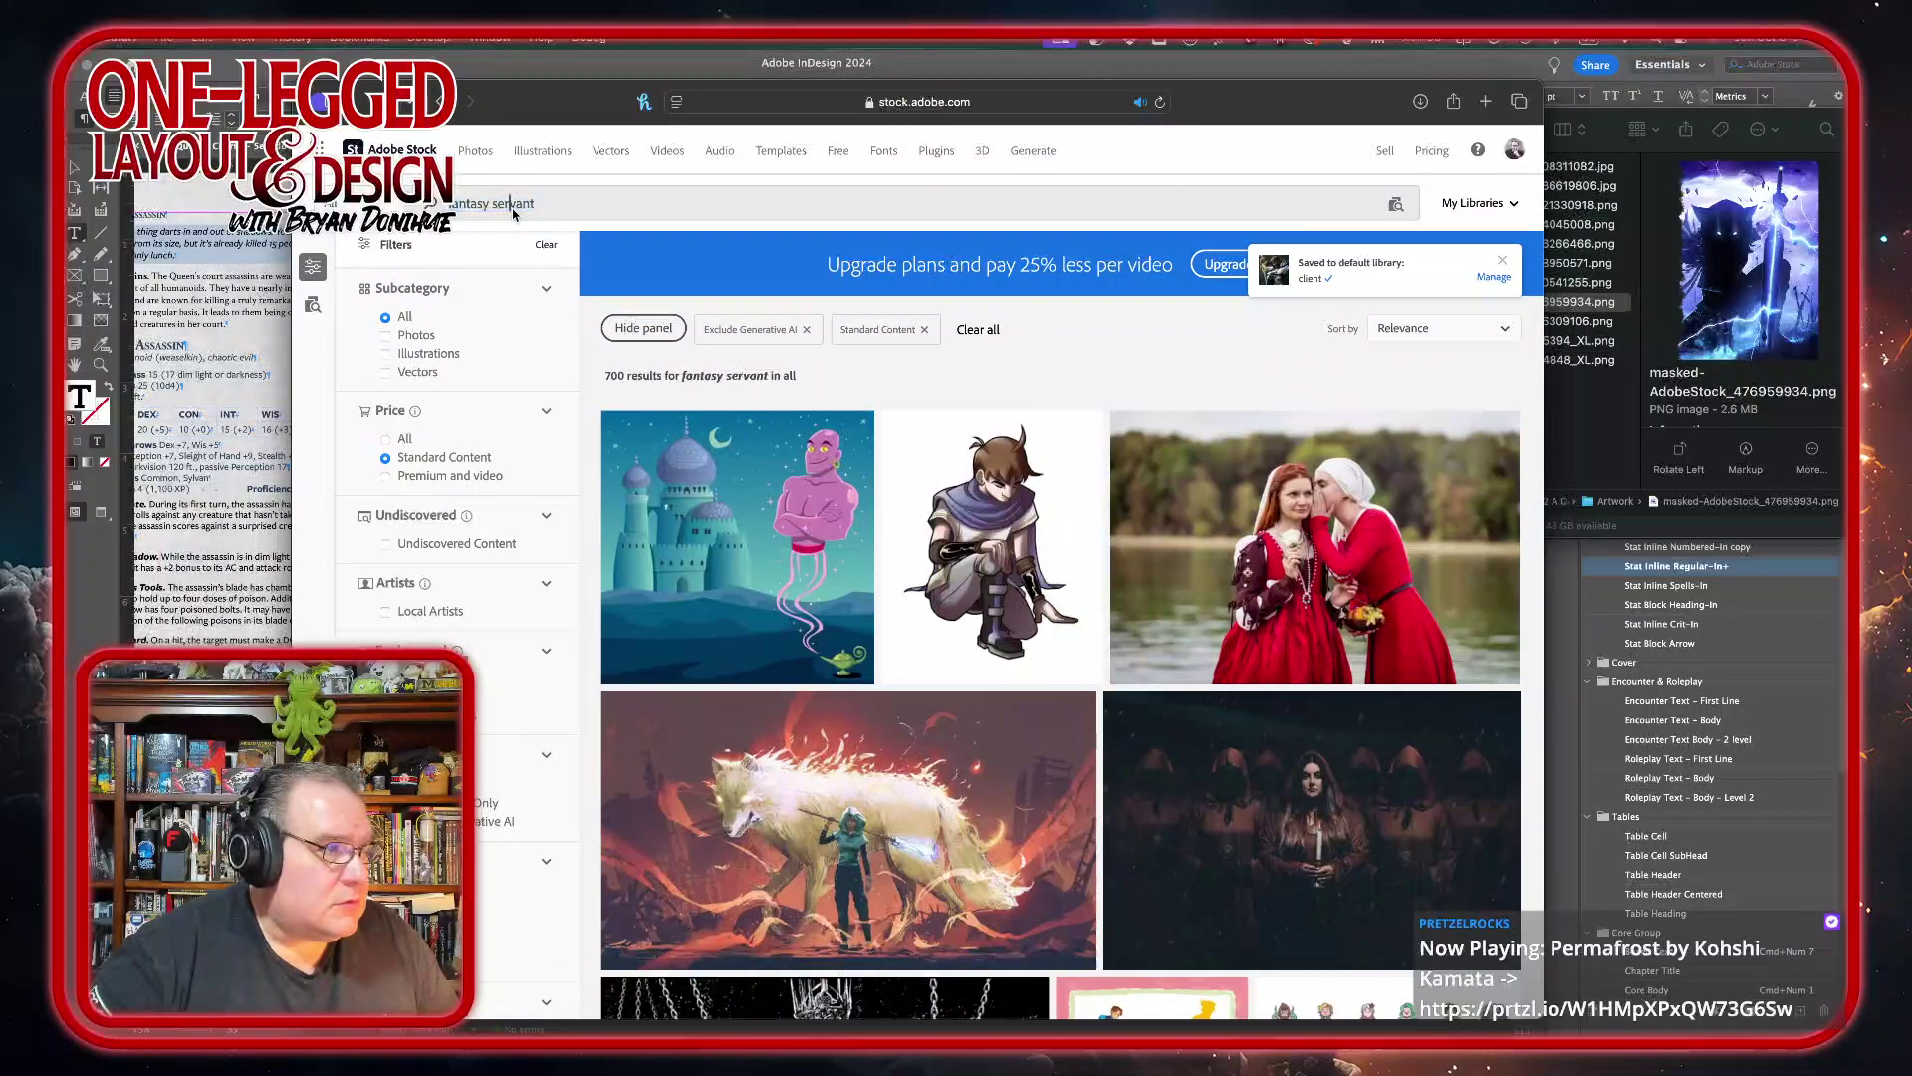
text(noble)
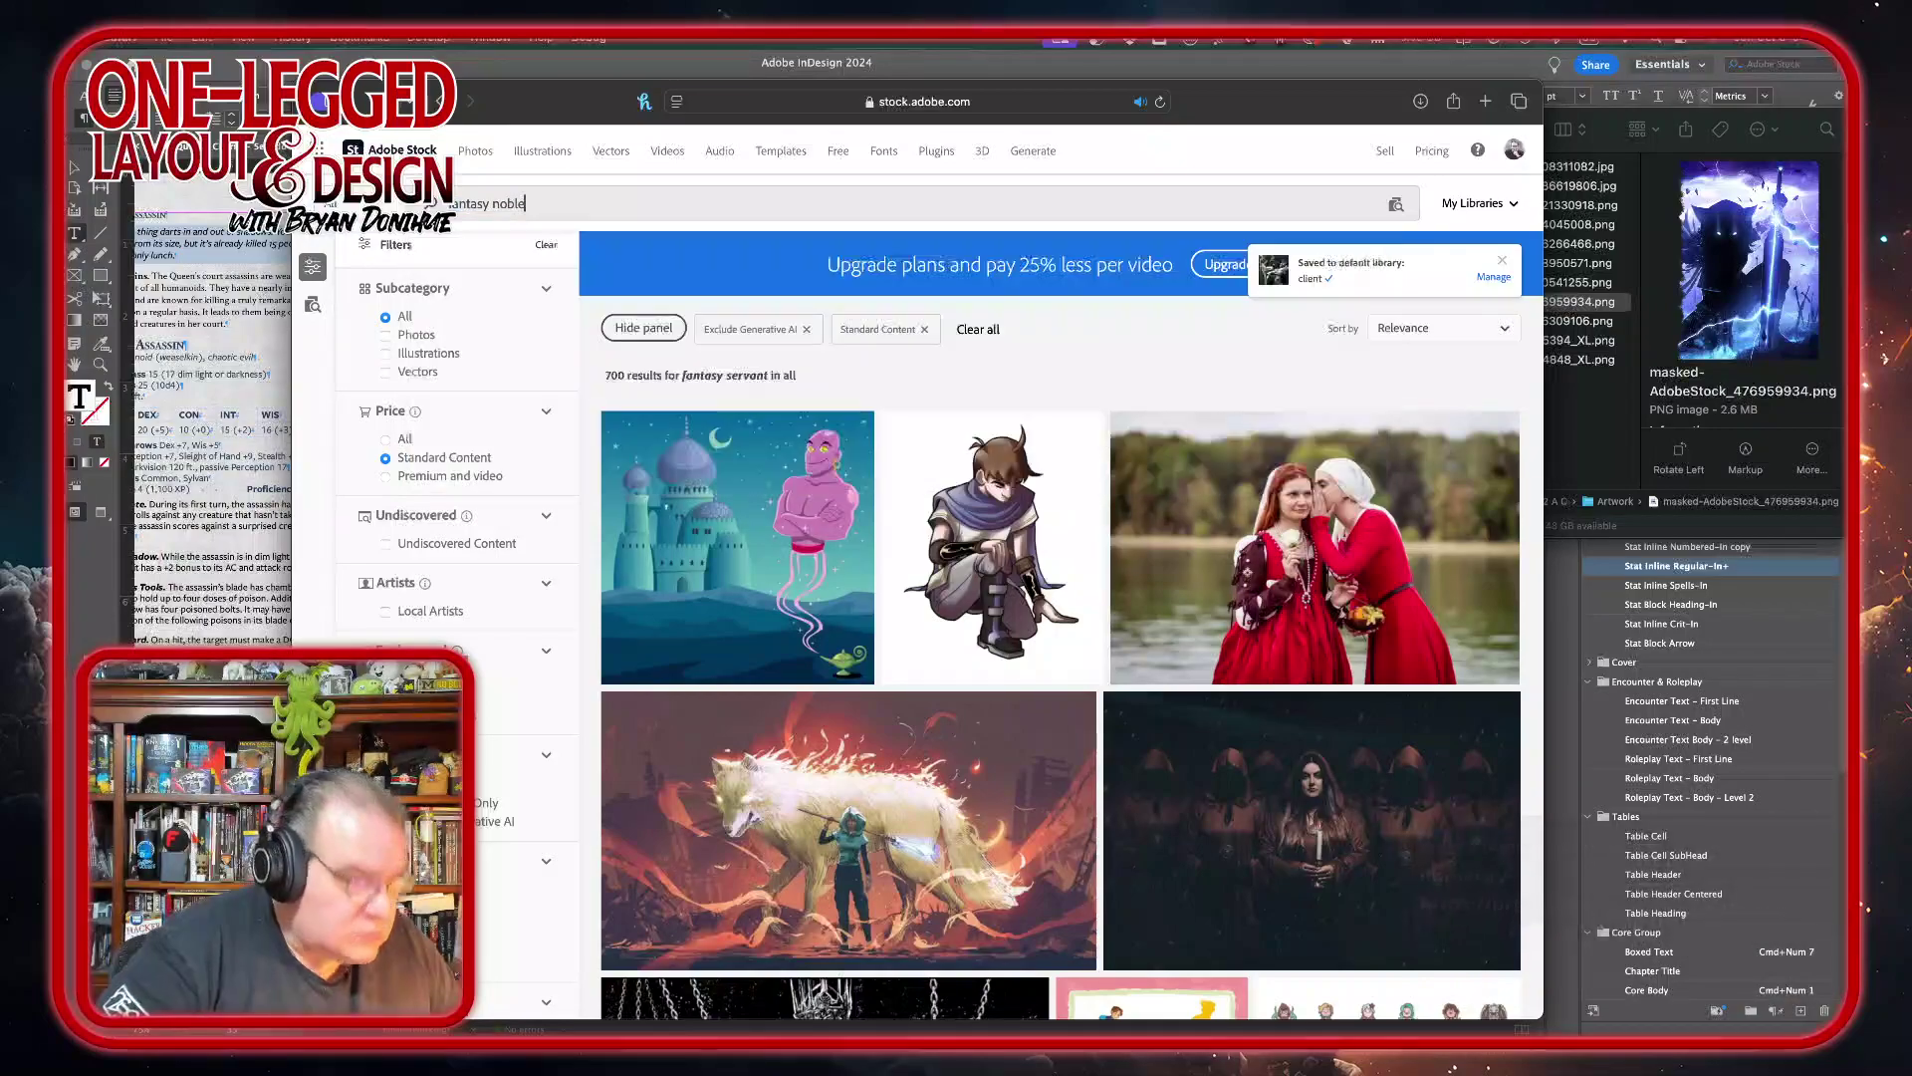
key(Return)
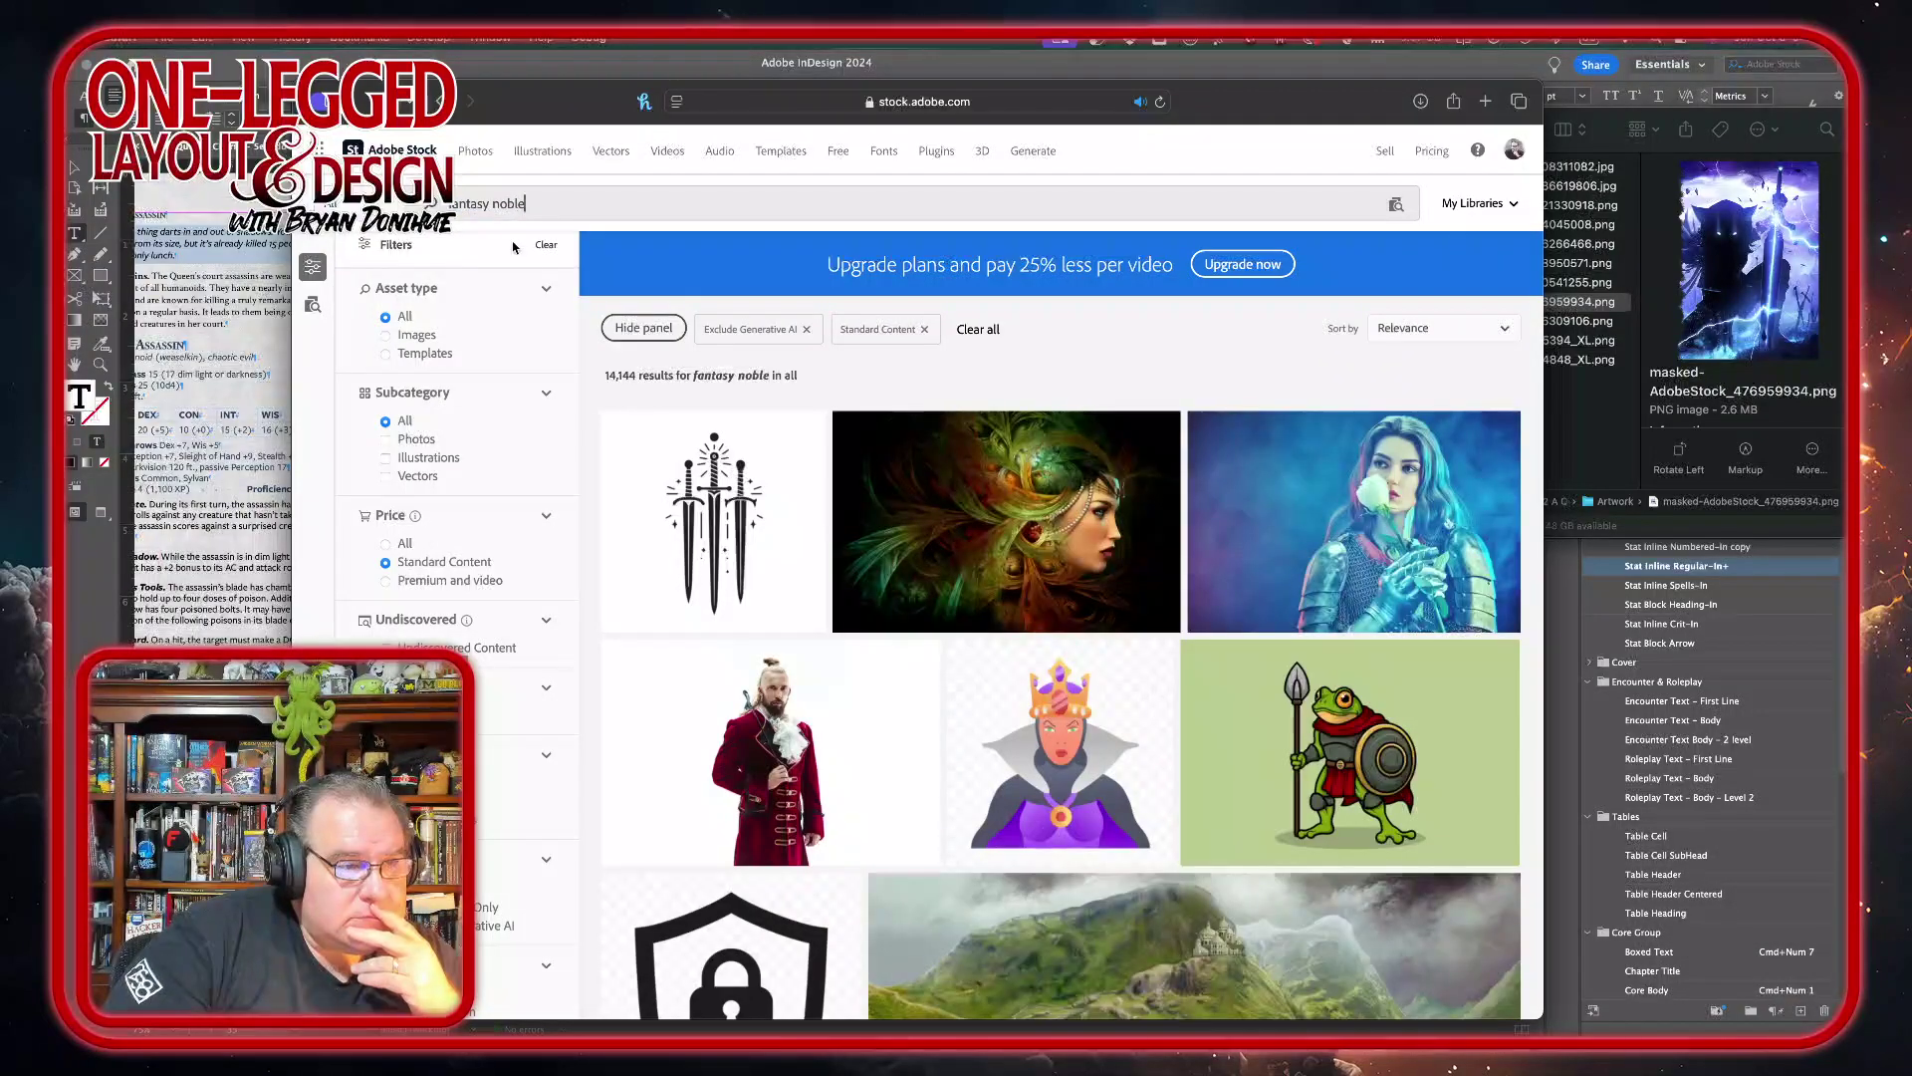
- Save the wide illustration of the dark templar with a glowing purple book and red hammer to the default client library
scroll(996, 757, down, 5)
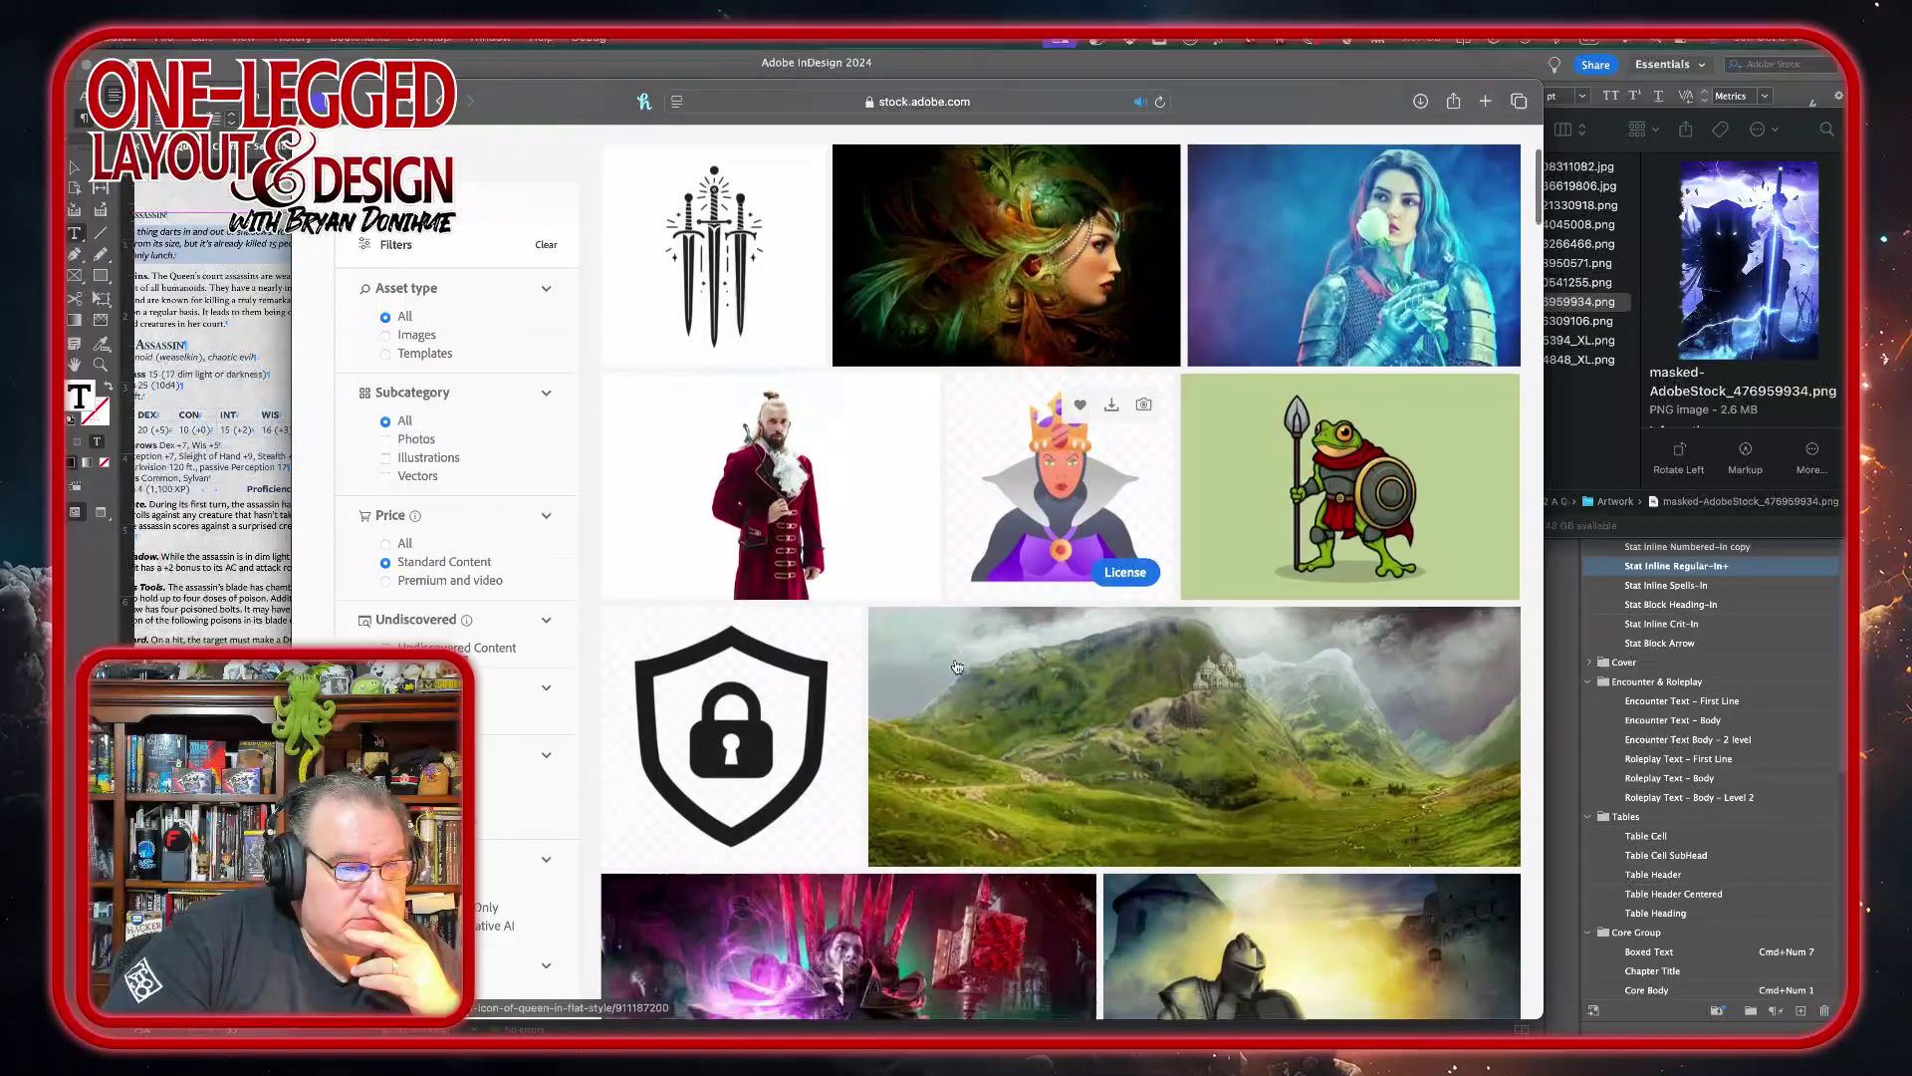
scroll(957, 666, down, 9)
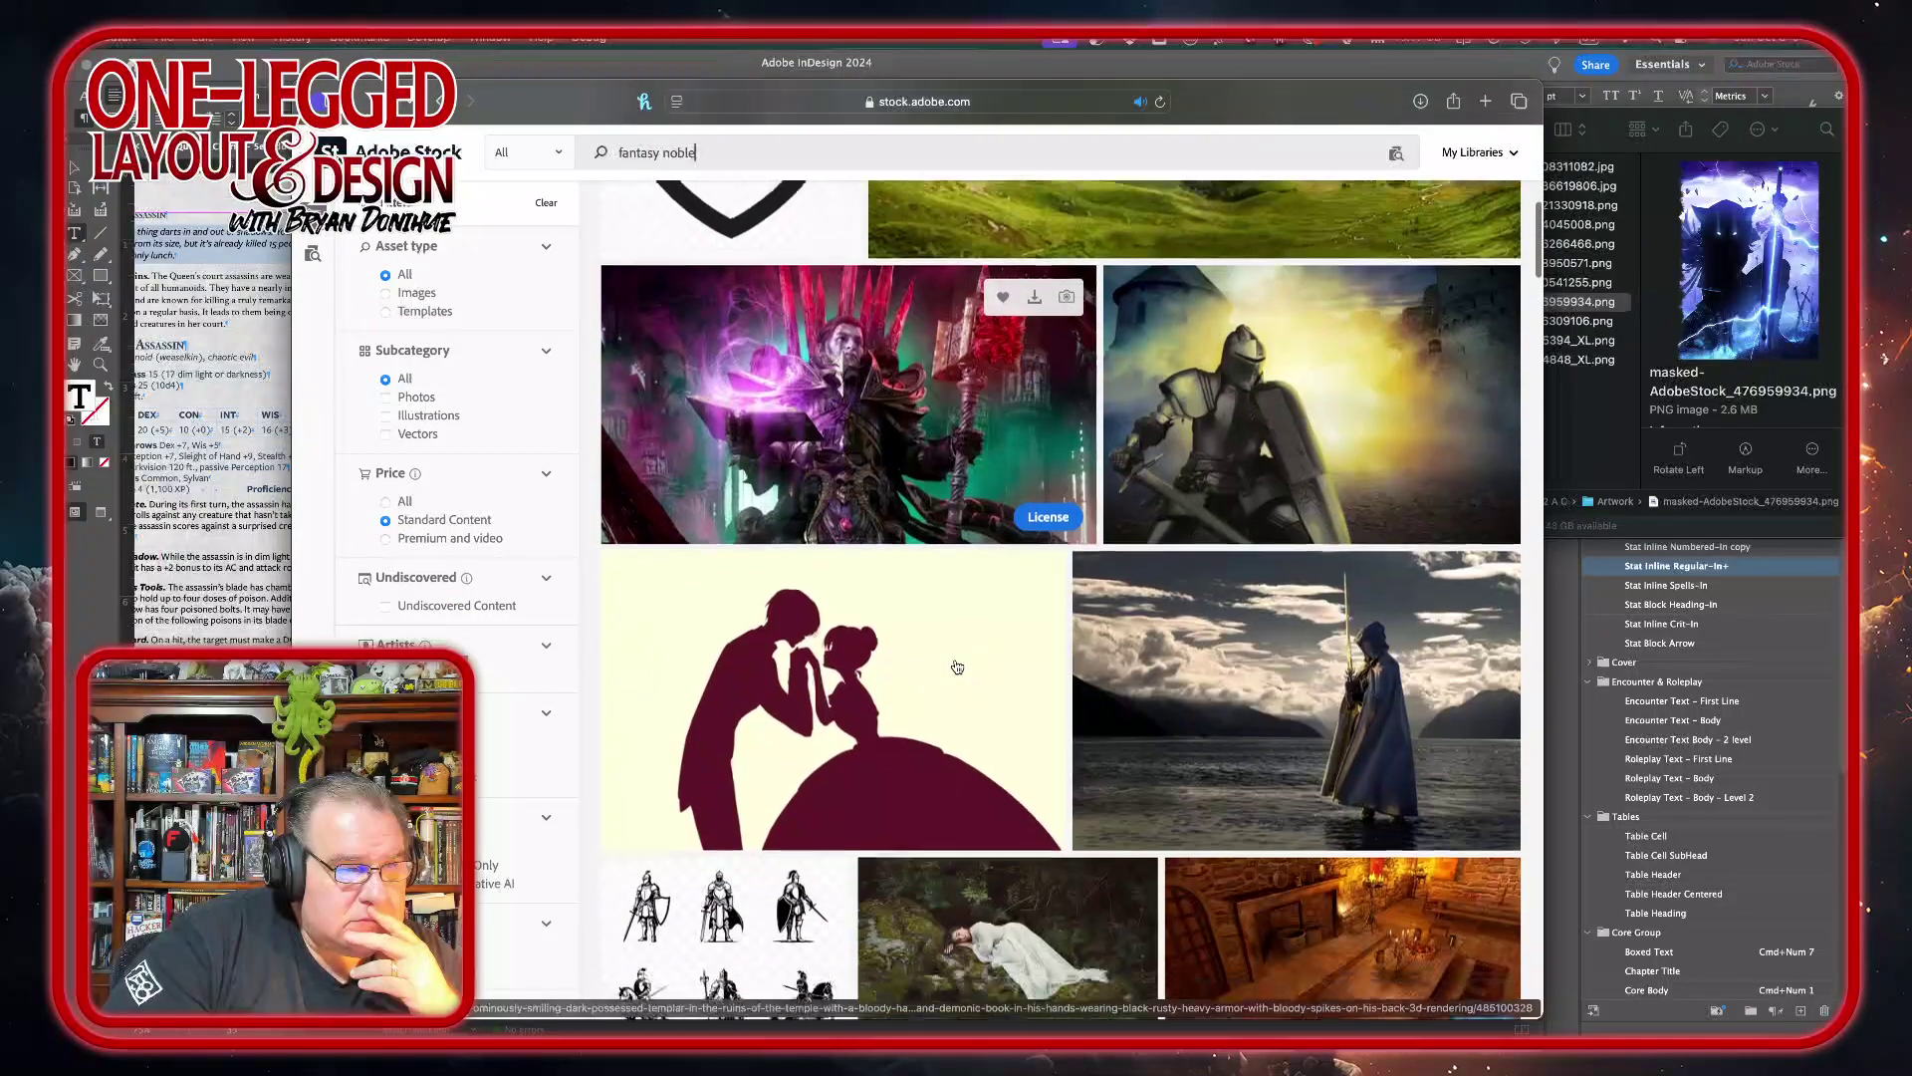
mouse_move(1006, 284)
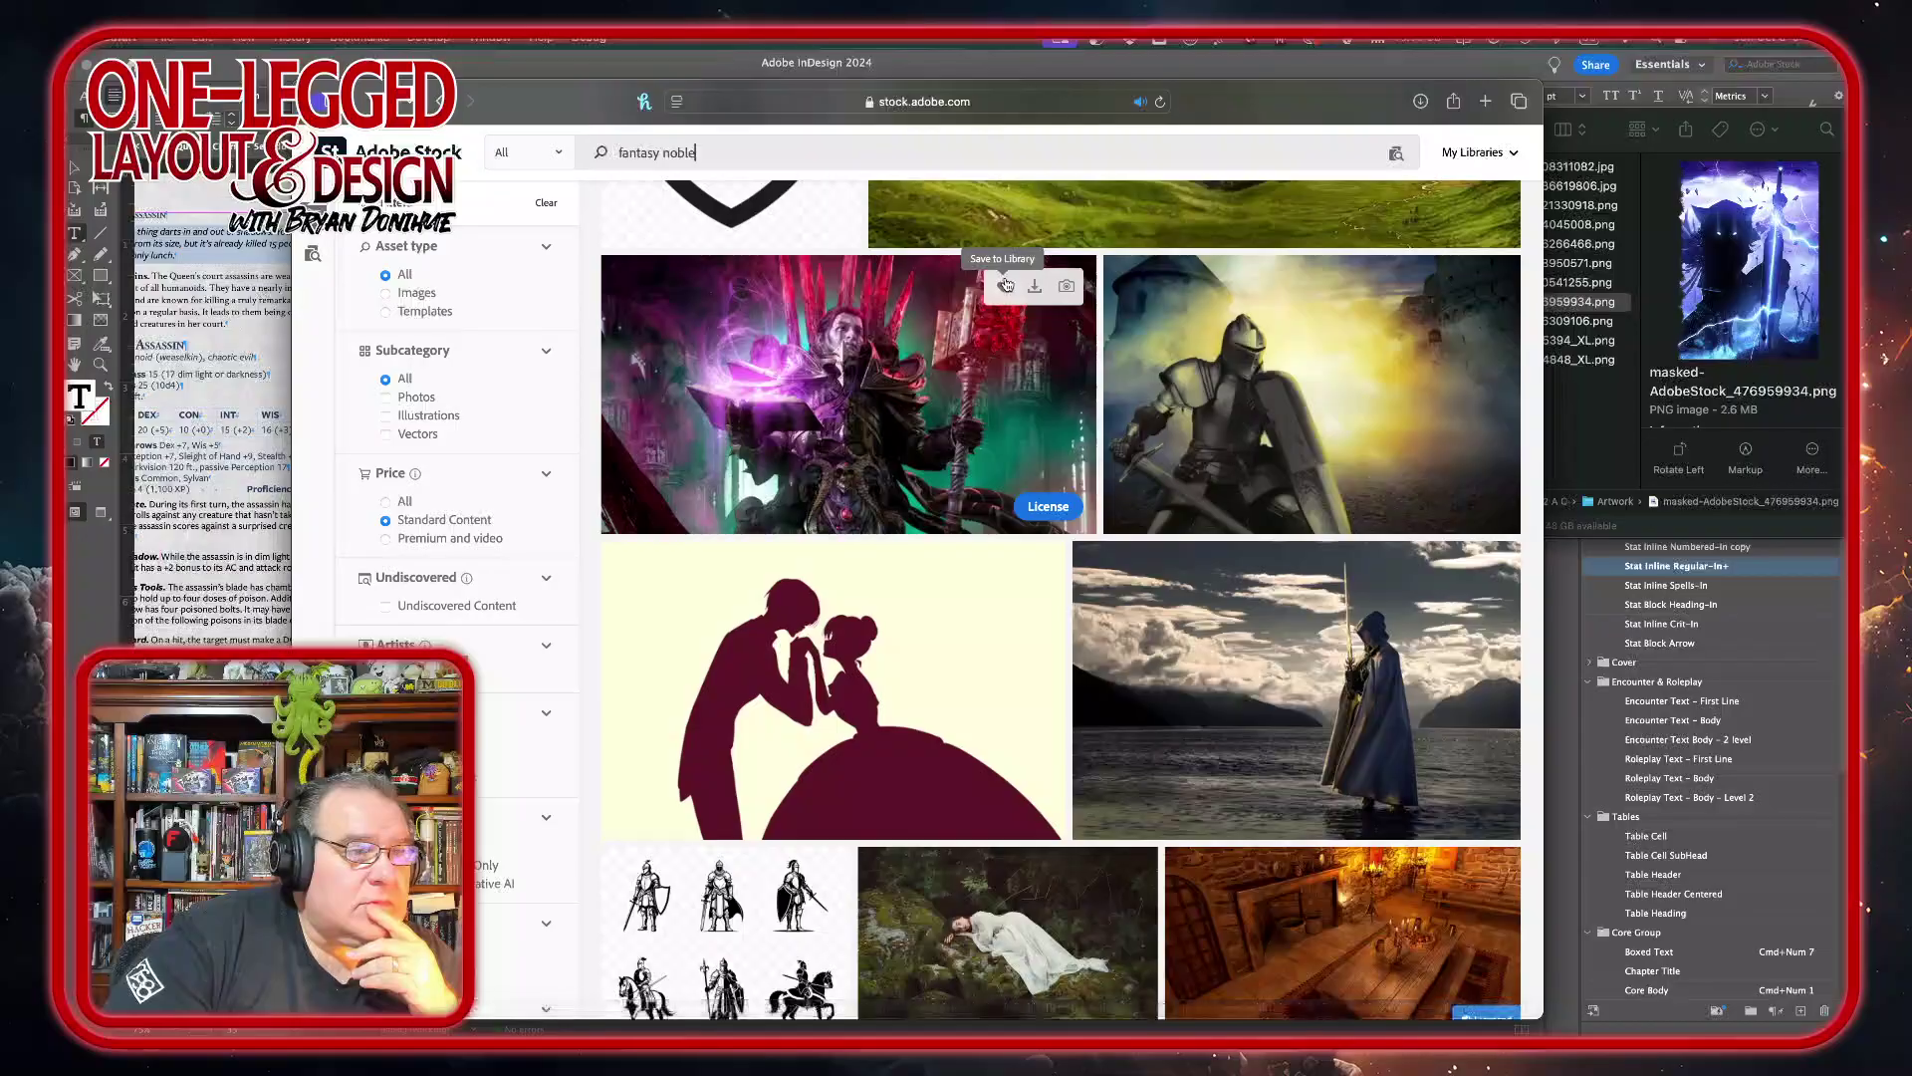
click(1004, 288)
- Save the portrait-format illustration of the same dark templar, beside the crystal crowns, to the default client library
scroll(1200, 634, down, 5)
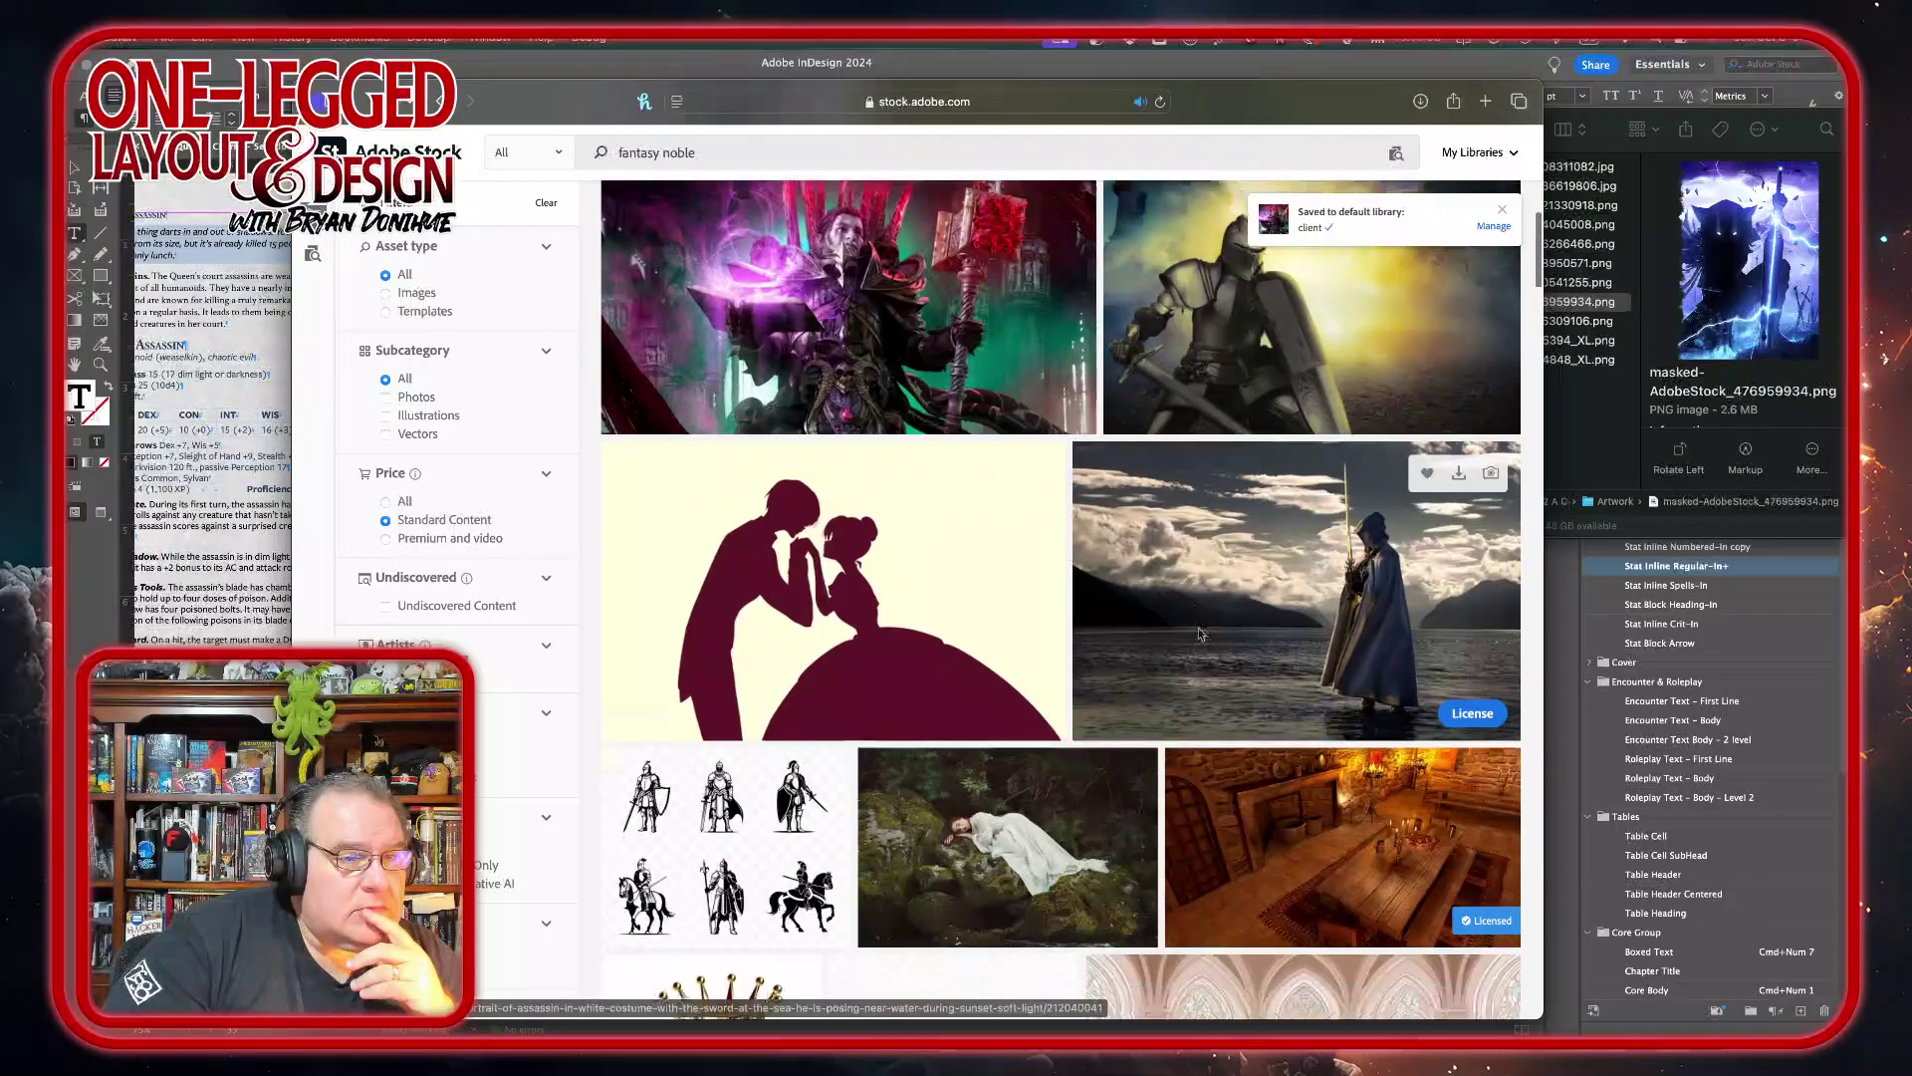
scroll(1200, 635, down, 8)
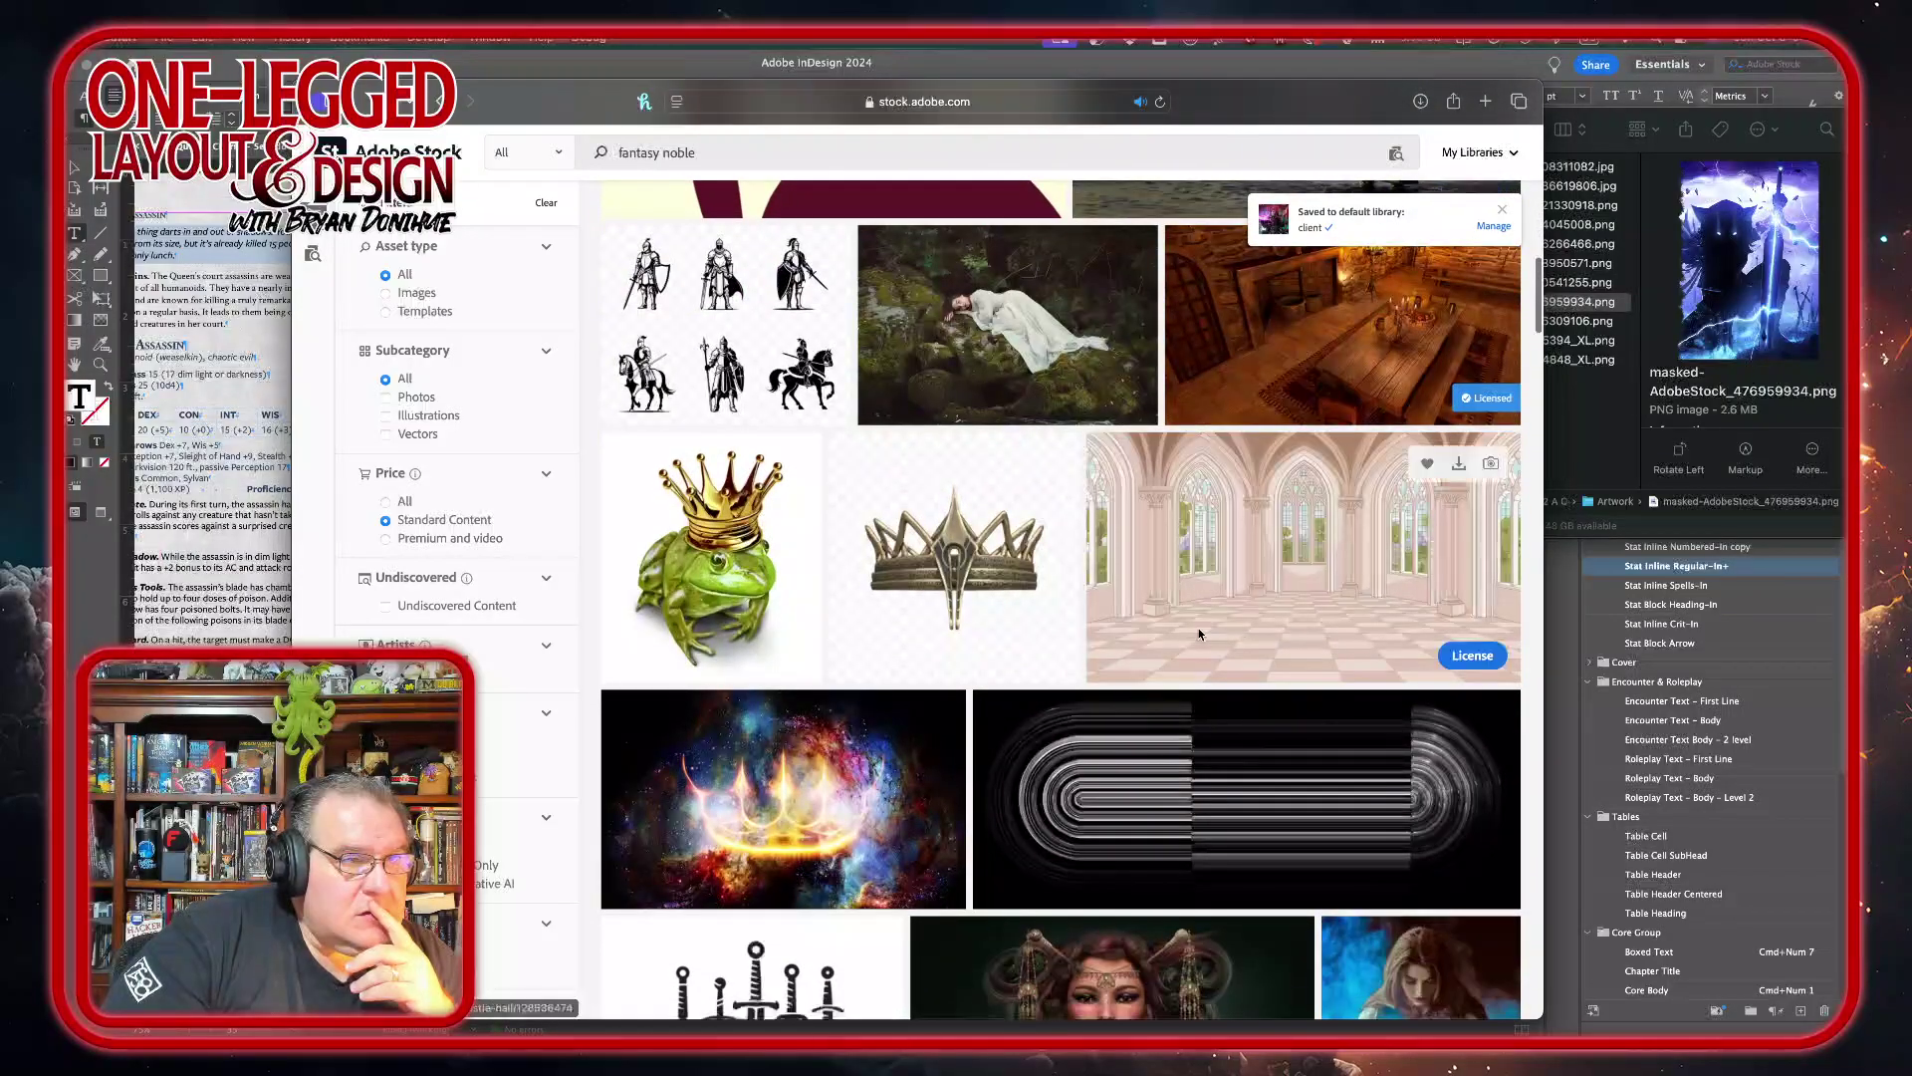
scroll(1199, 633, down, 10)
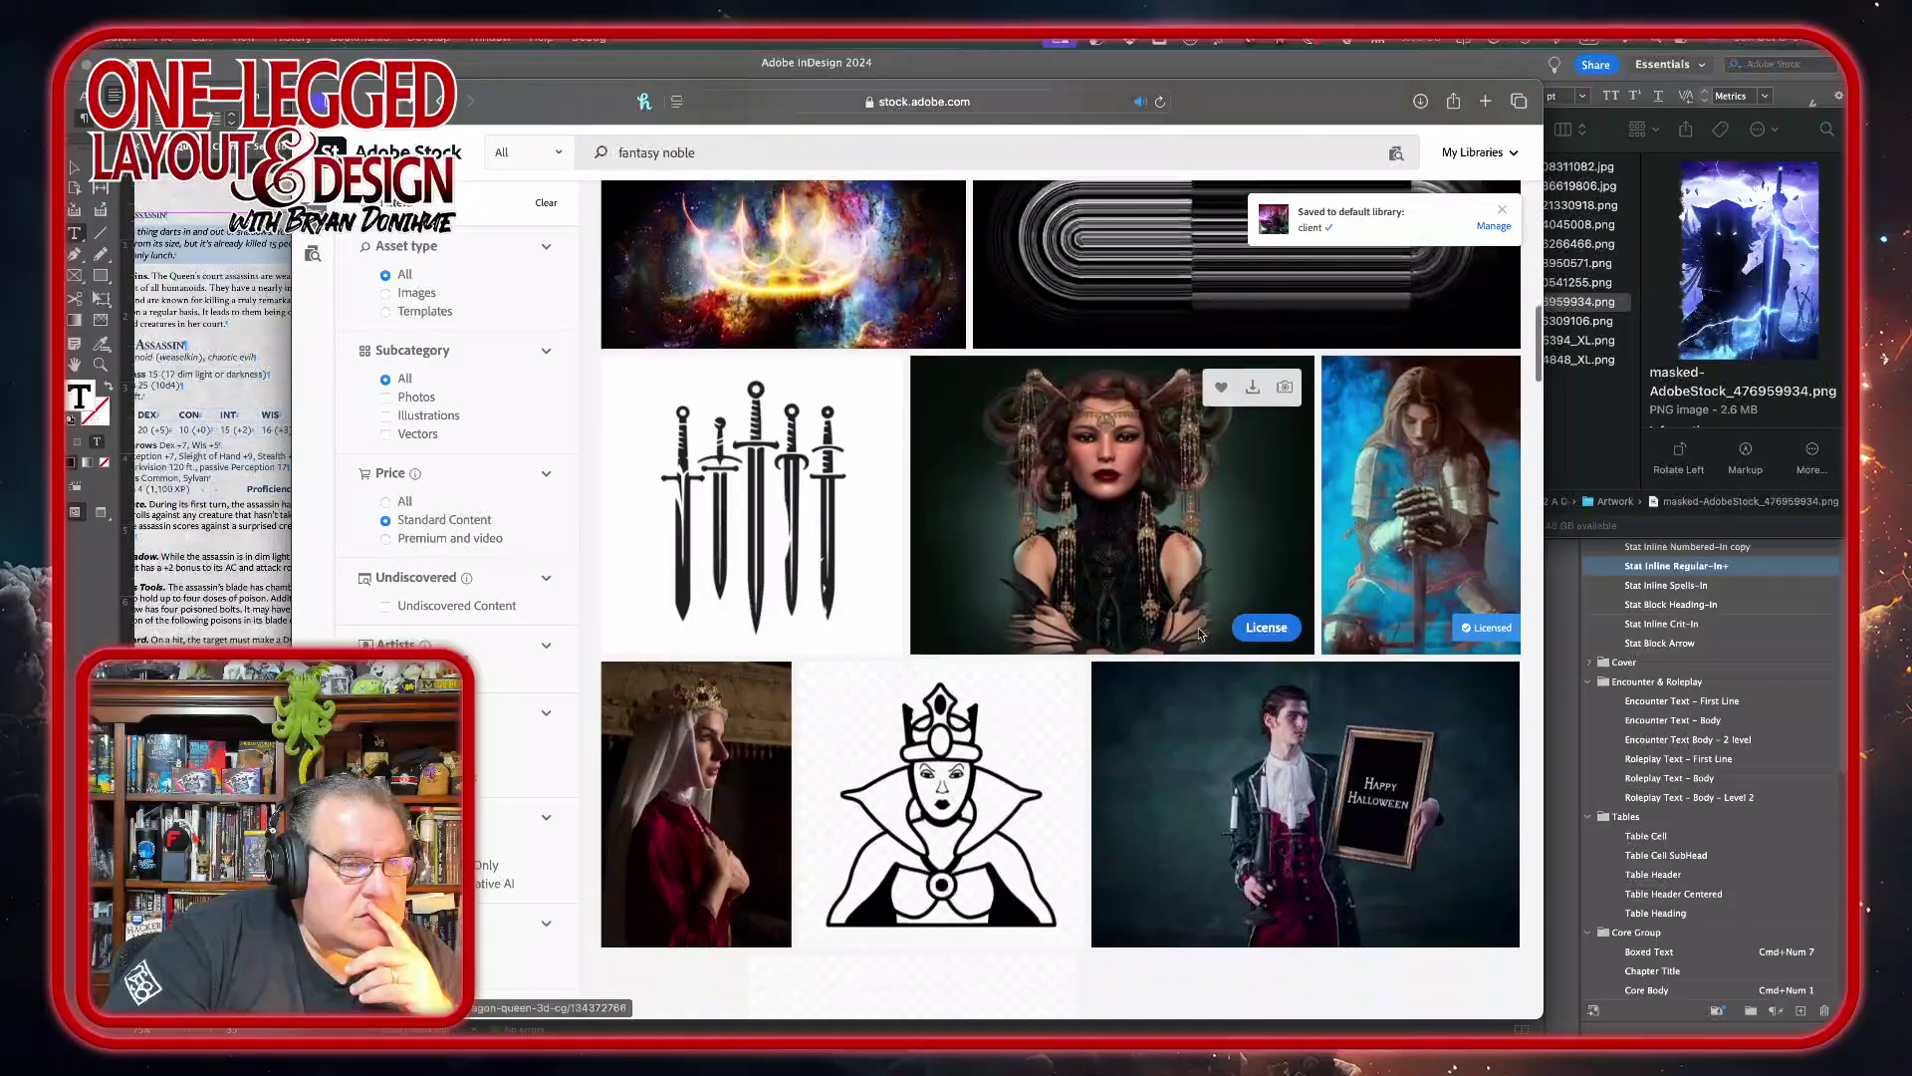
scroll(1198, 629, down, 4)
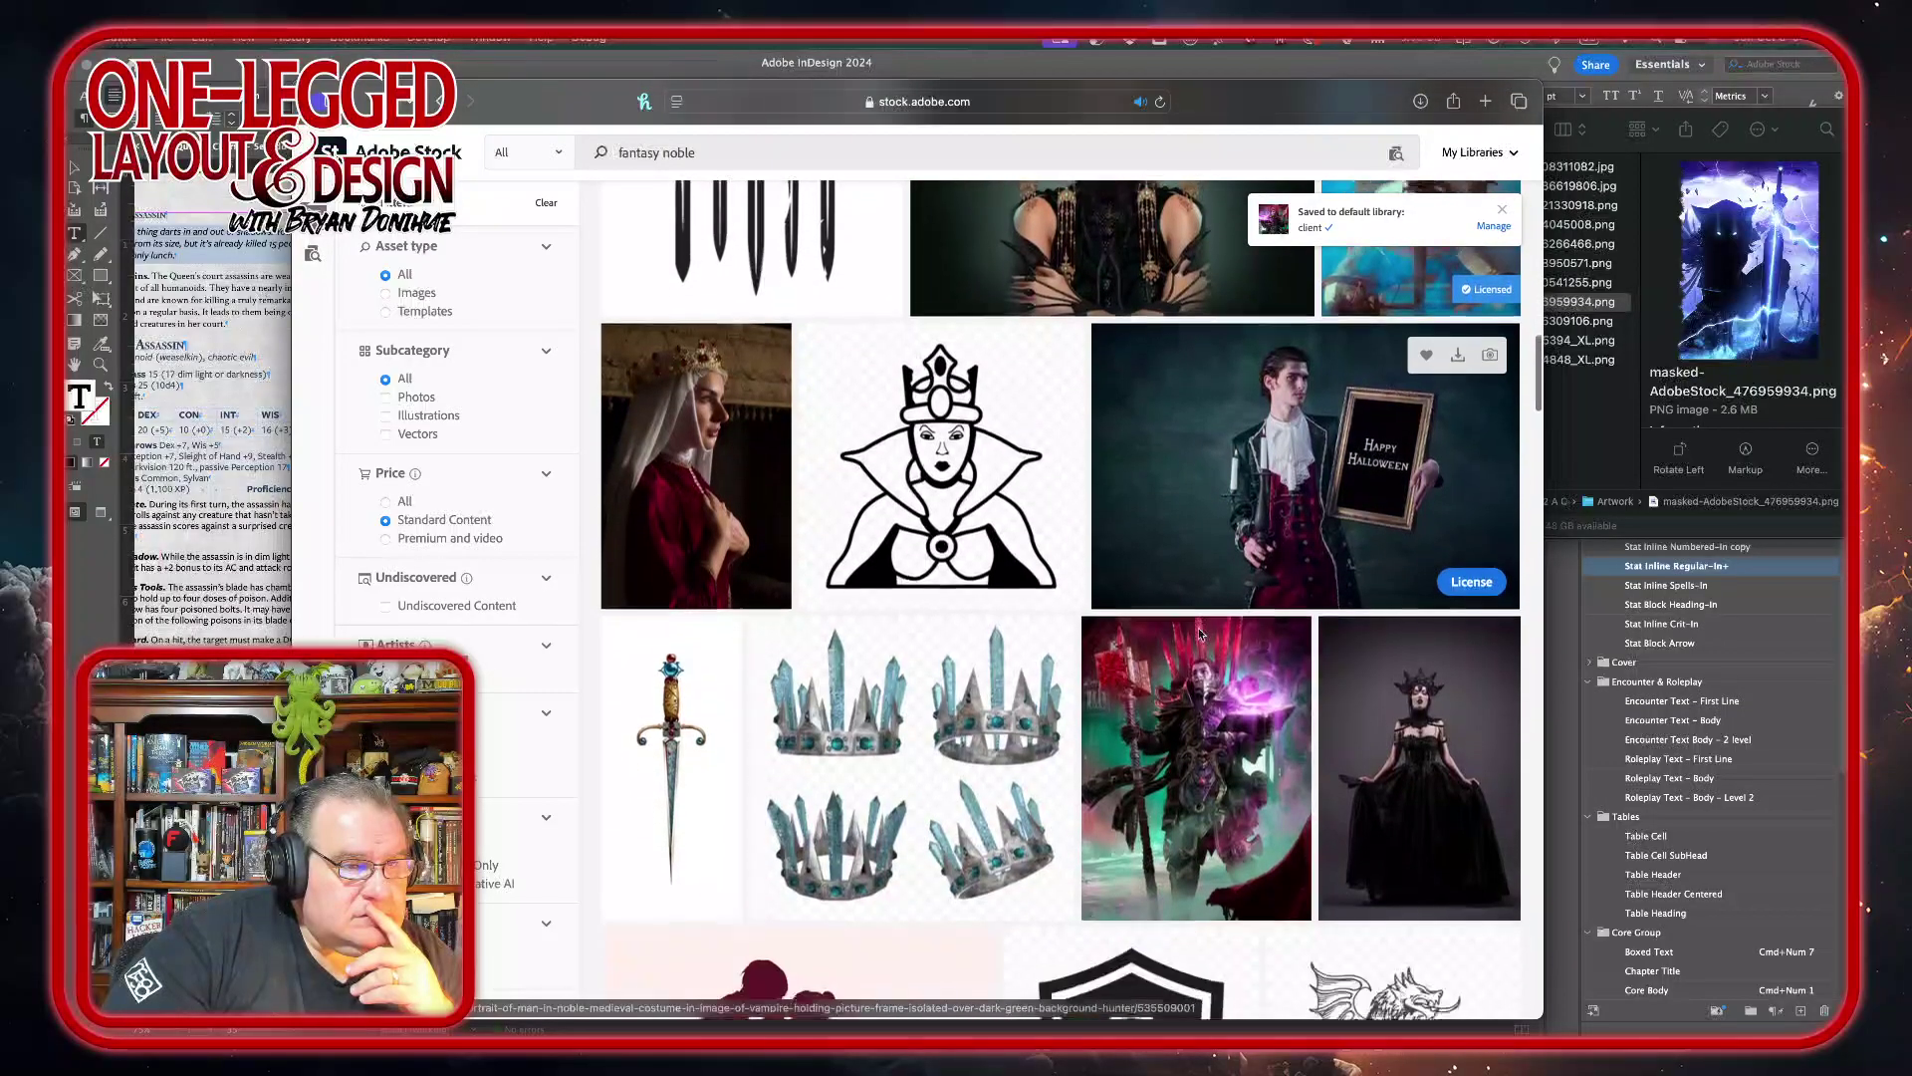
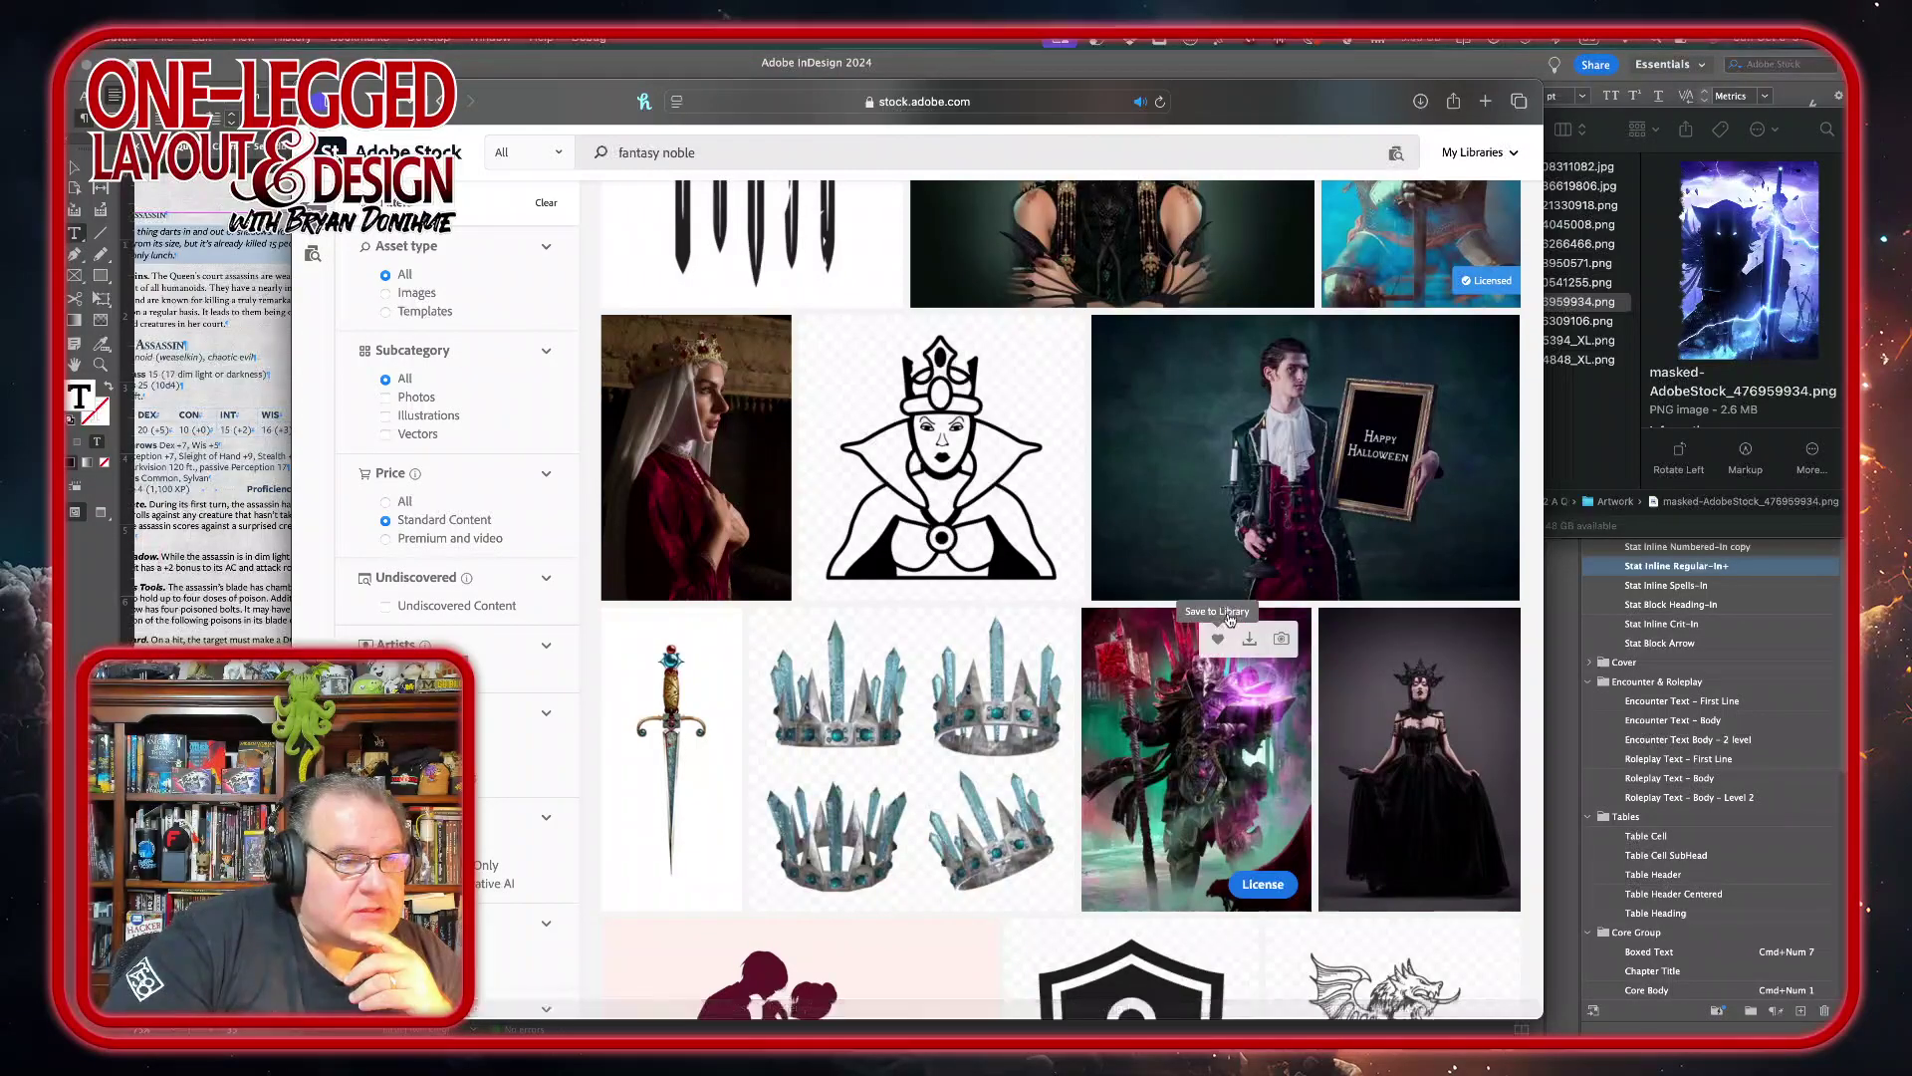
click(1218, 641)
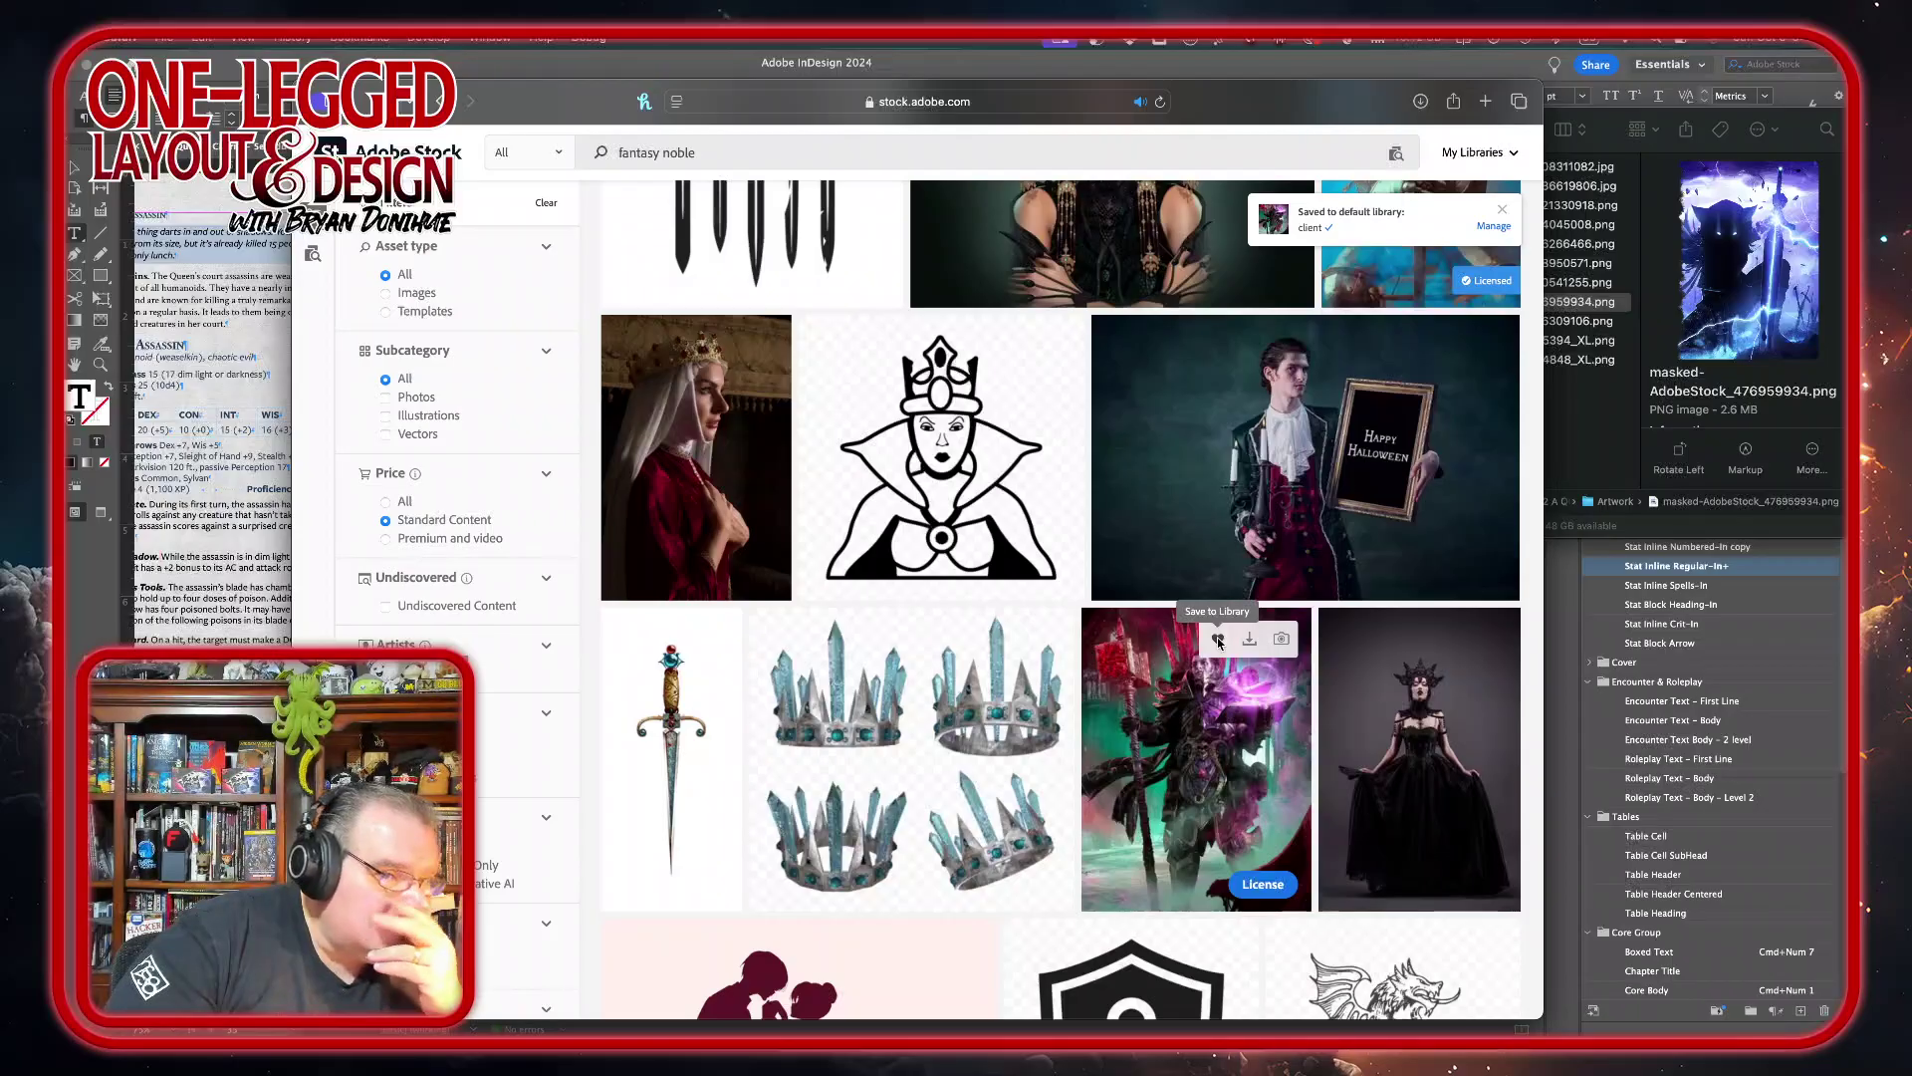
- Open the details of the photo of the man in noble medieval costume holding a "Happy Halloween" frame
scroll(1218, 643, down, 6)
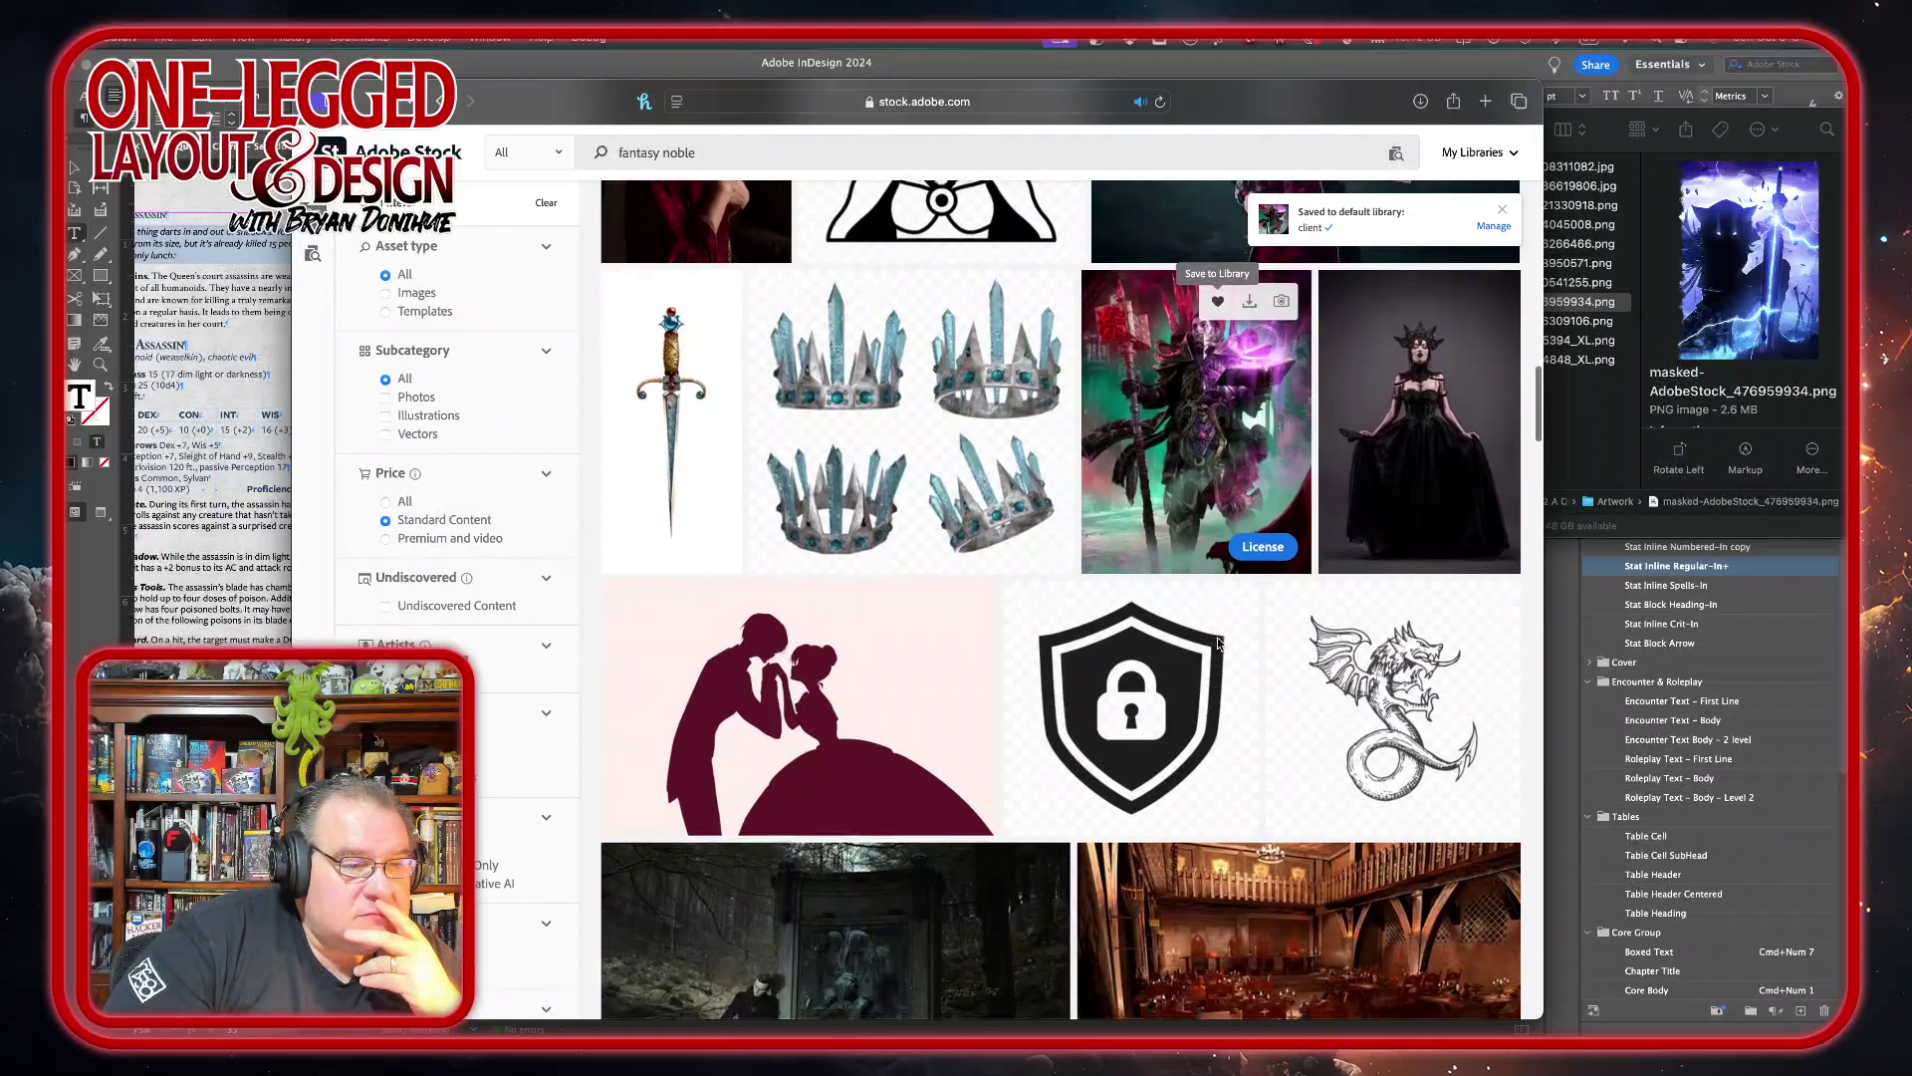
scroll(1218, 642, up, 5)
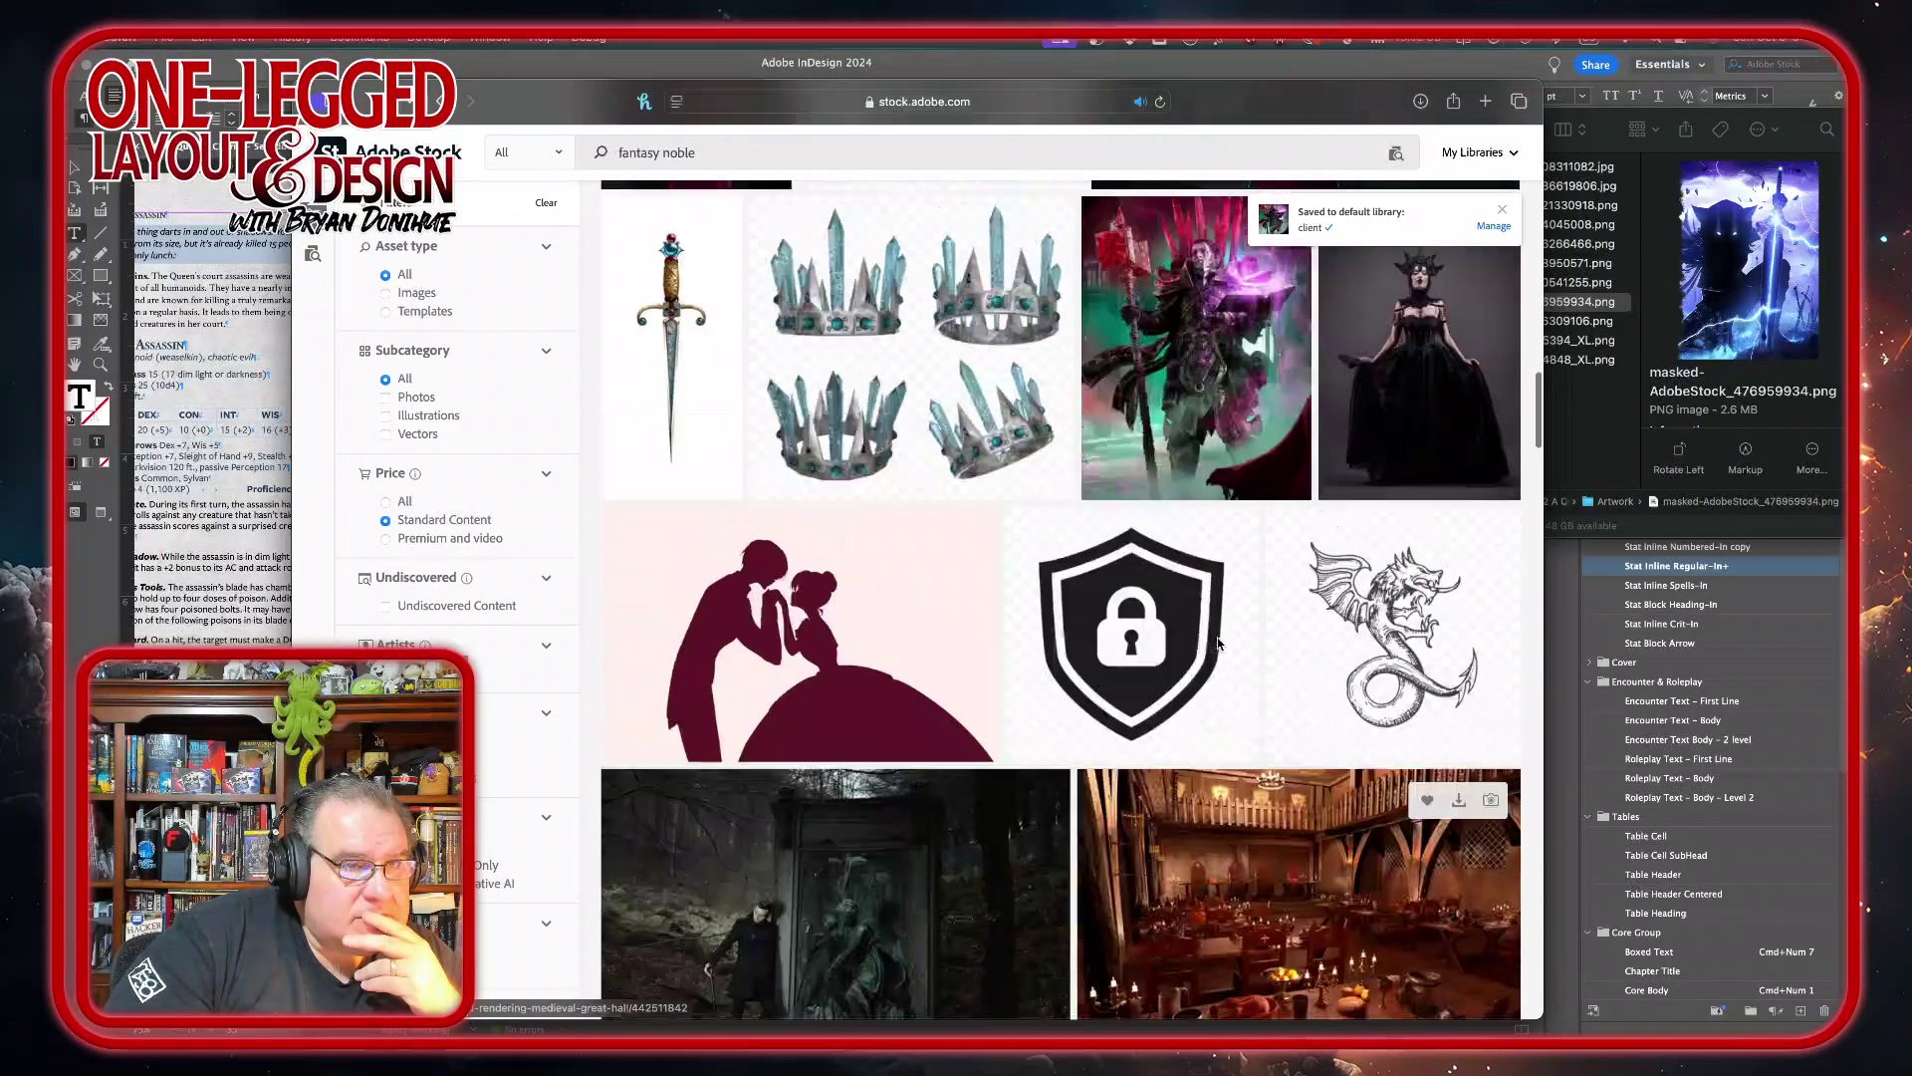
scroll(1217, 643, up, 4)
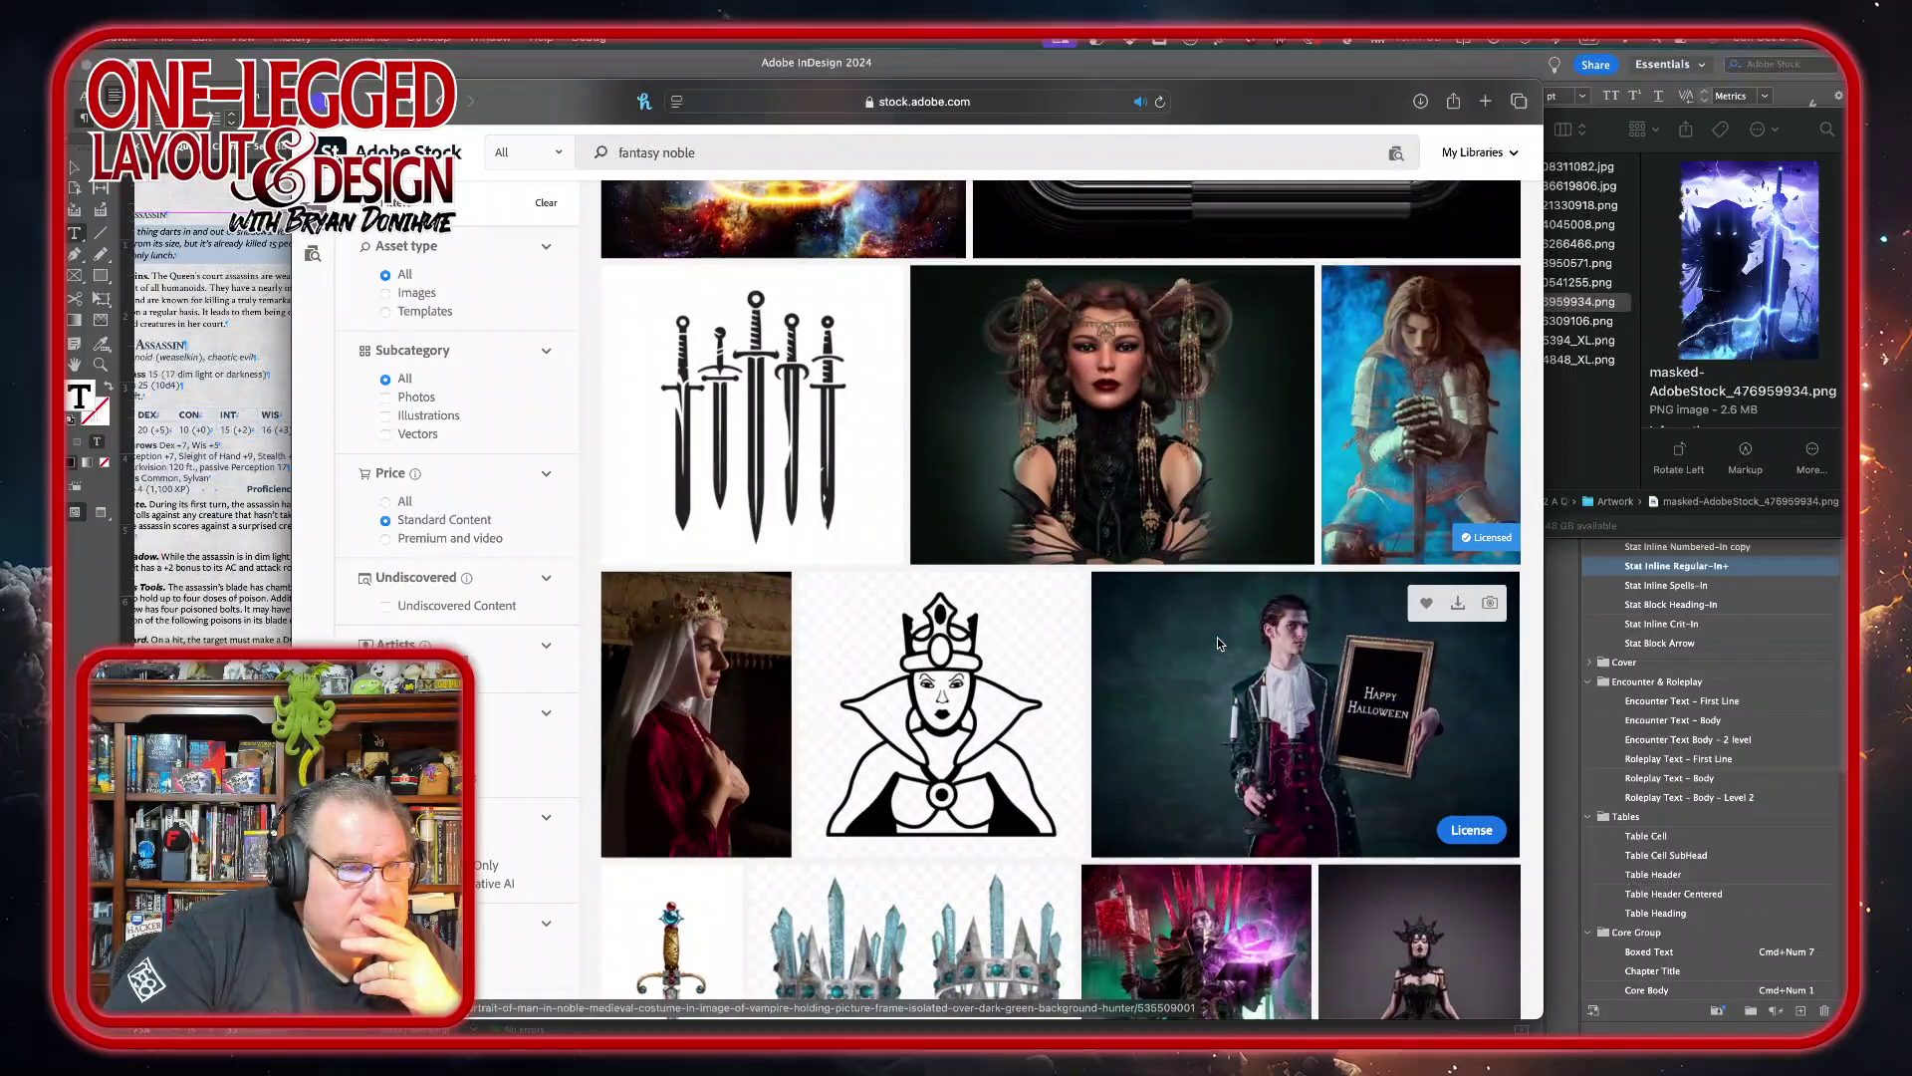
scroll(1258, 690, down, 2)
click(1258, 690)
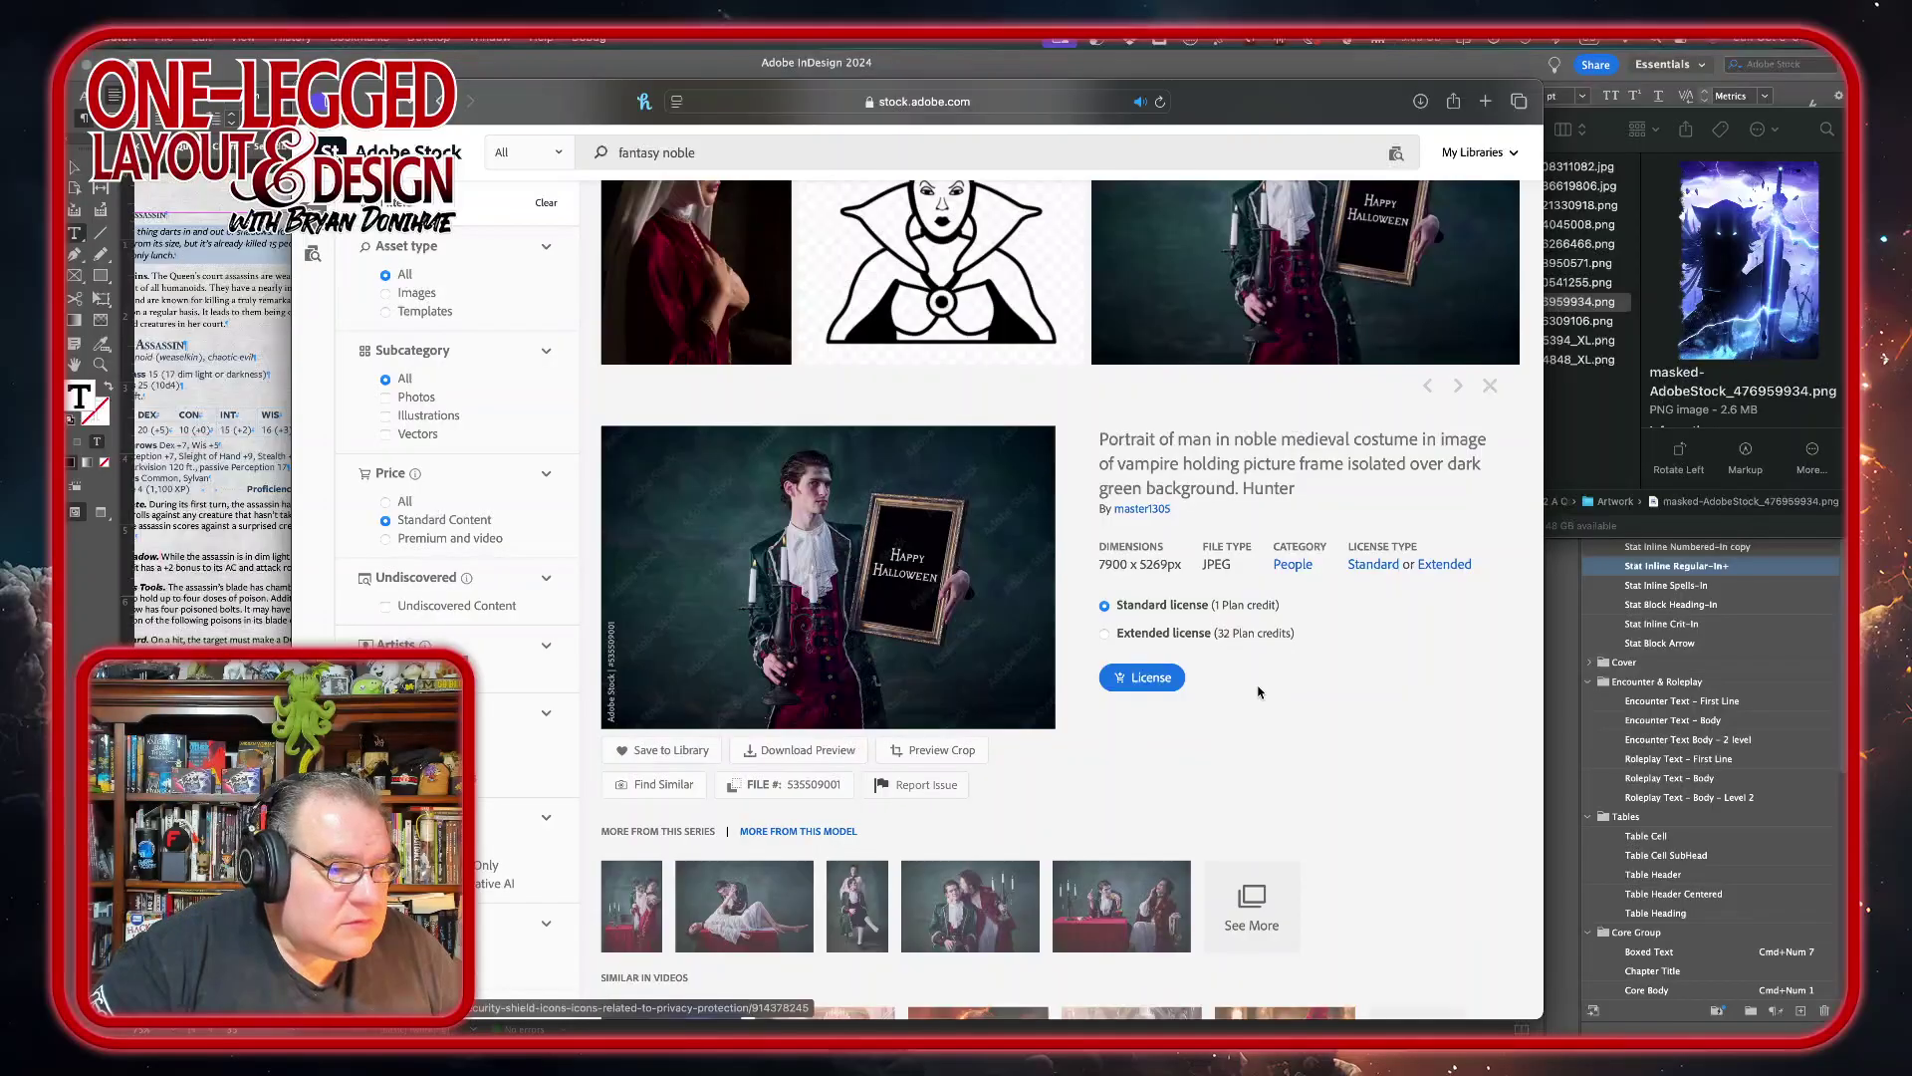
- Save the illustration of the black-haired sorceress casting a pink and purple spell to the default client library
scroll(1258, 690, down, 10)
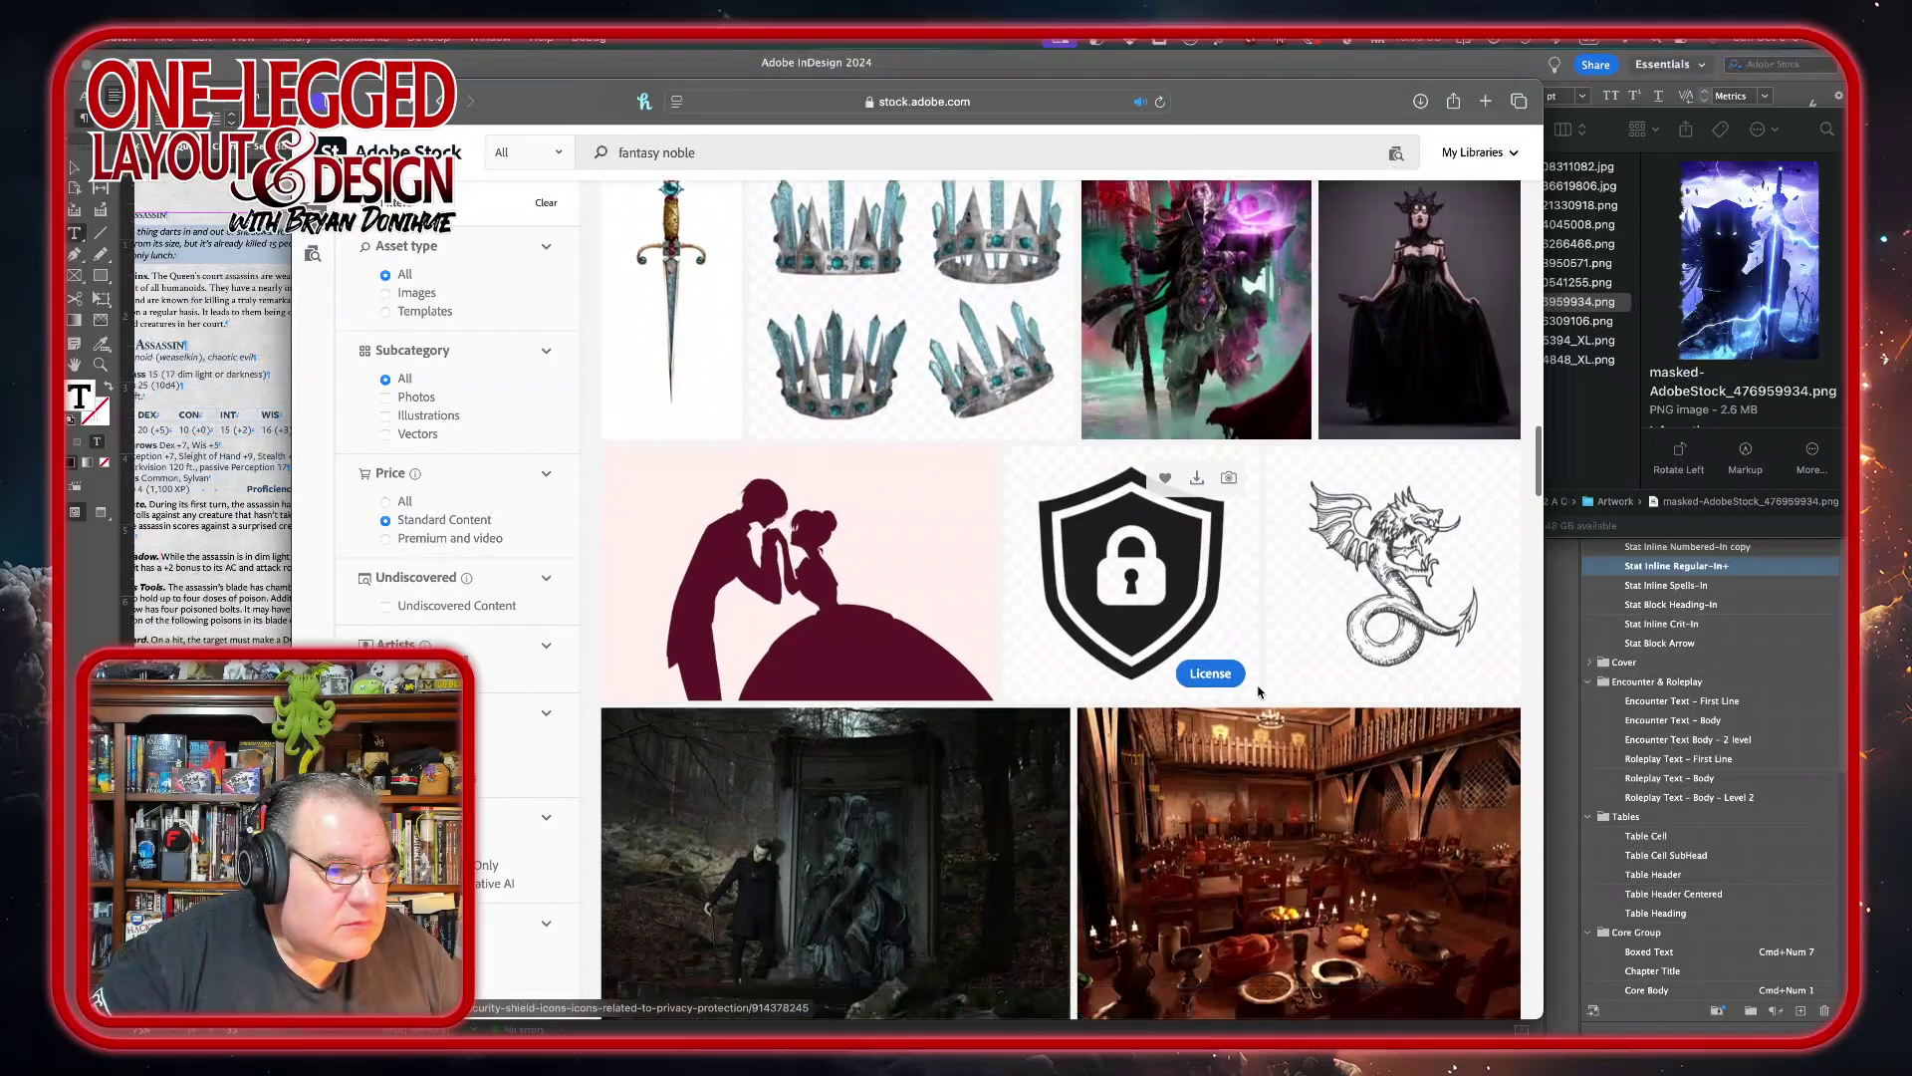
scroll(1258, 690, down, 8)
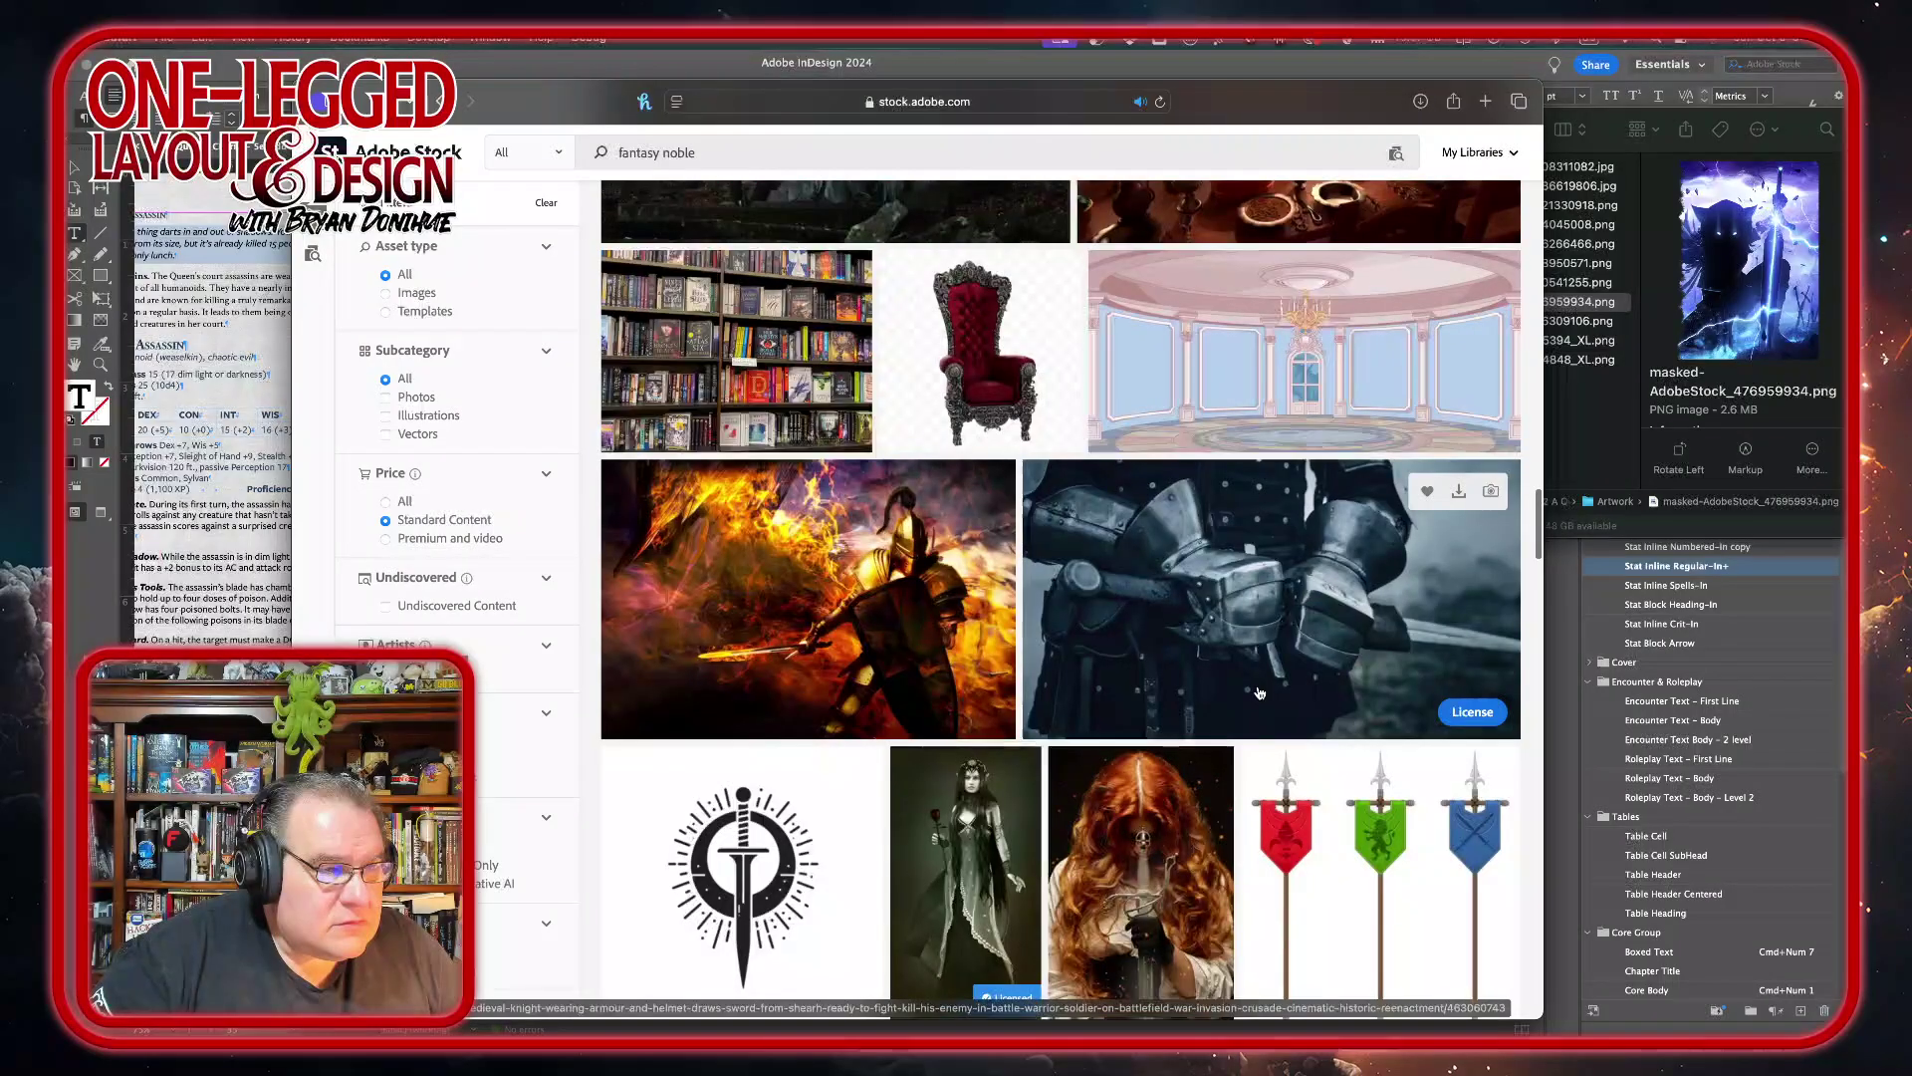
scroll(1258, 690, down, 5)
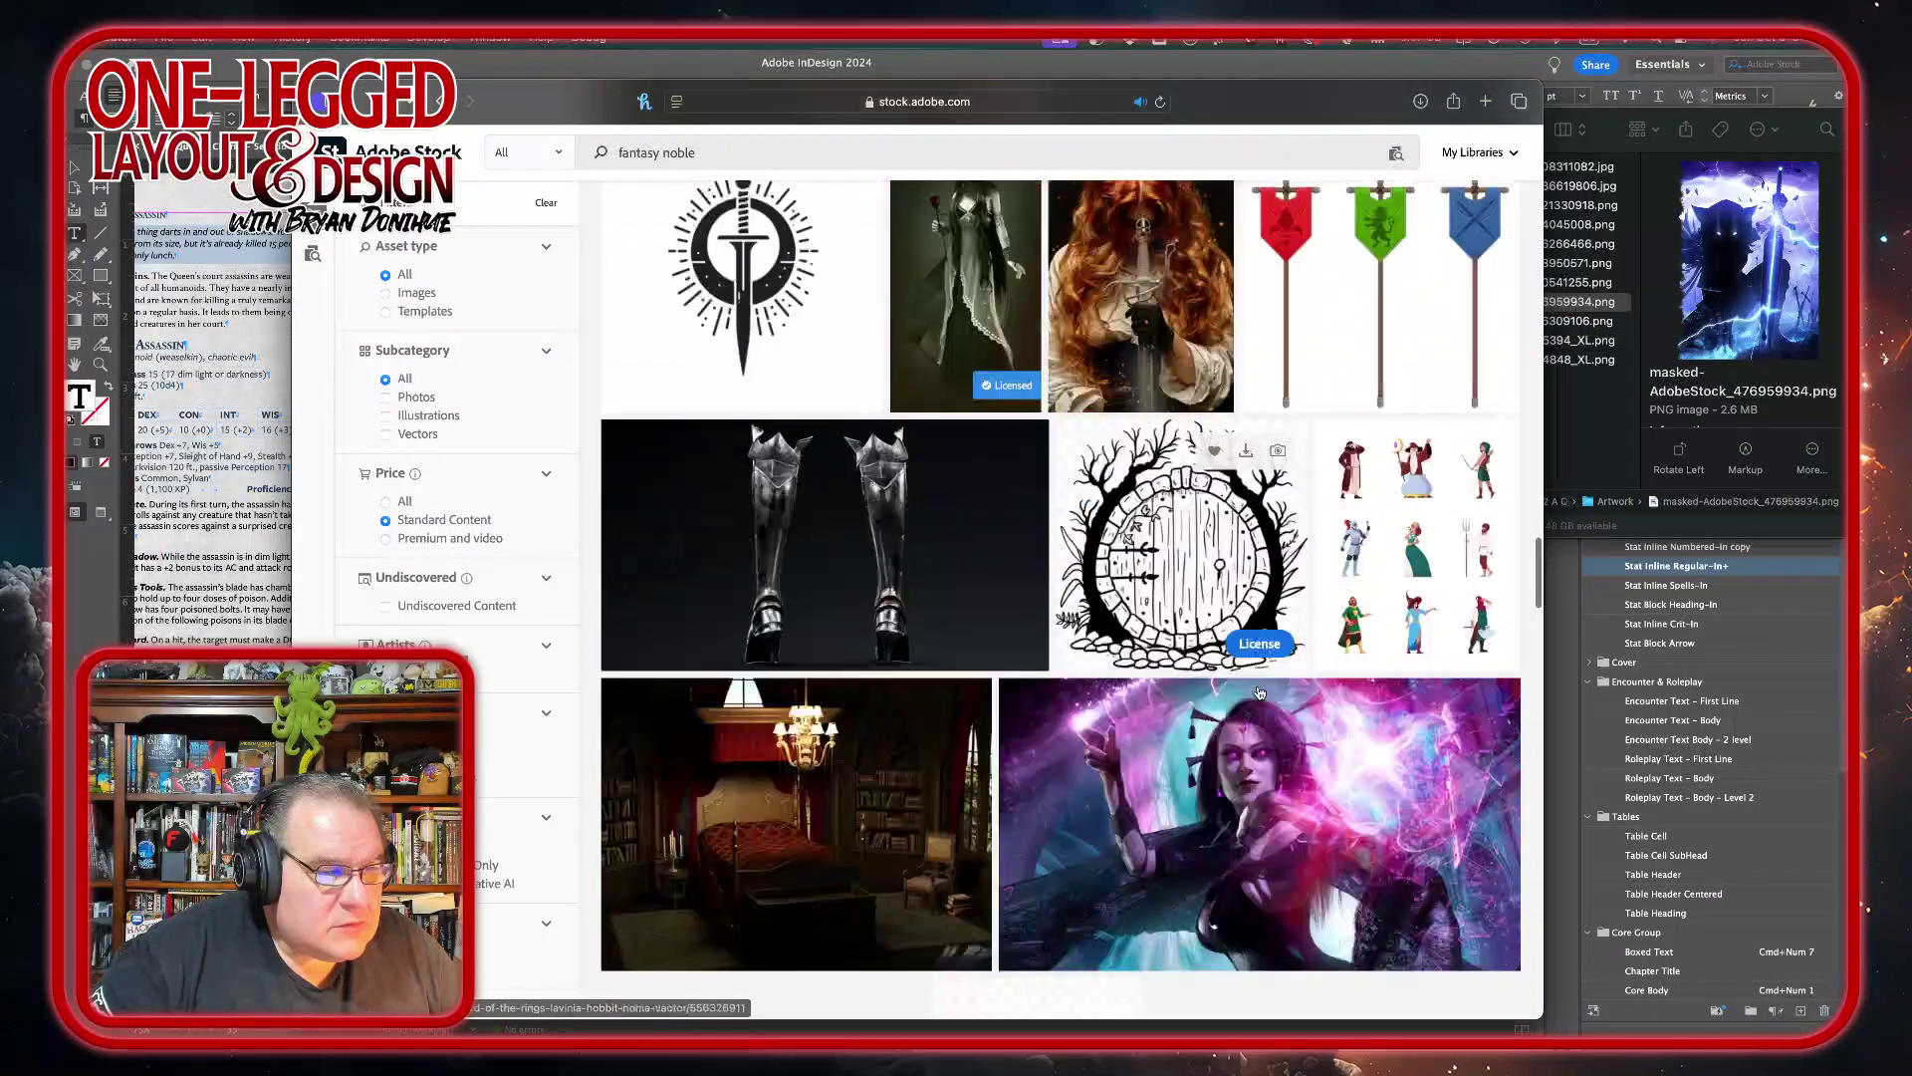
scroll(1258, 690, down, 2)
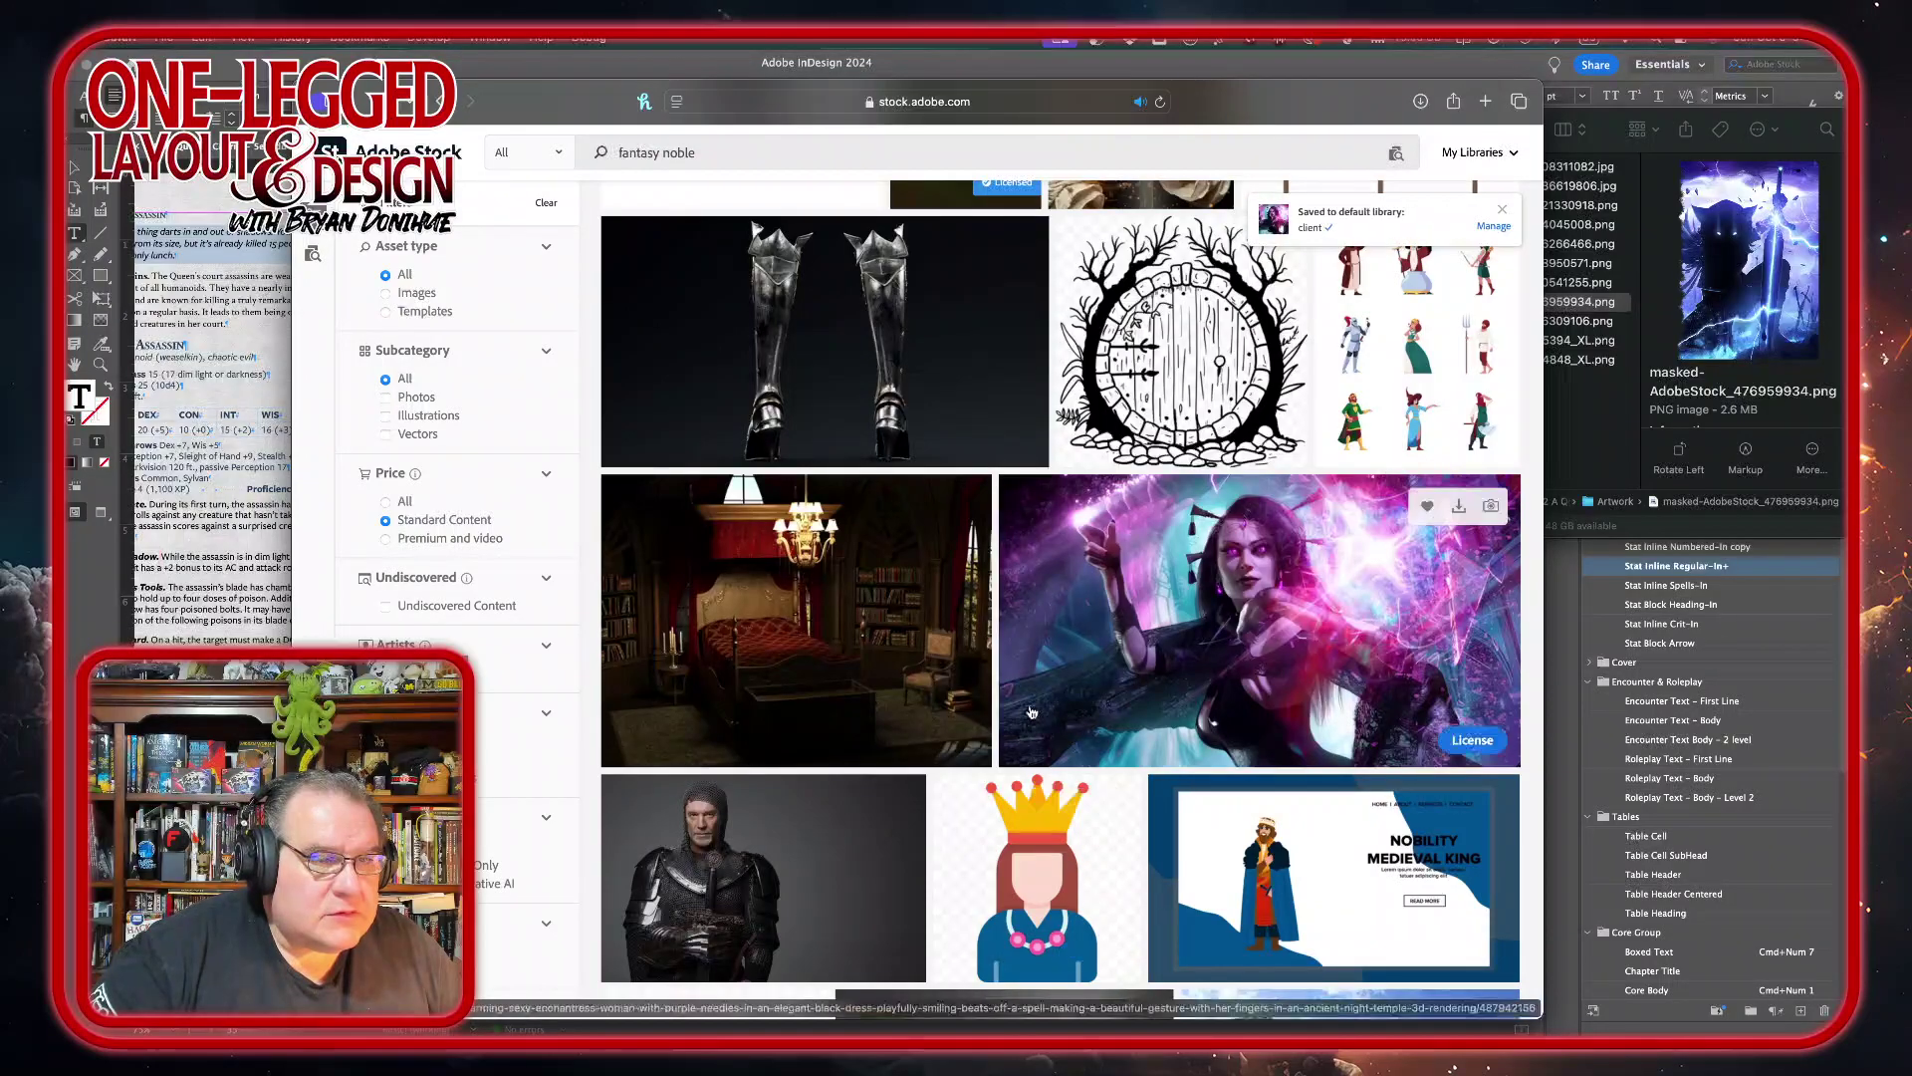
- Look through the further "fantasy noble" results below the sorceress for more usable court character artwork
scroll(1036, 717, down, 3)
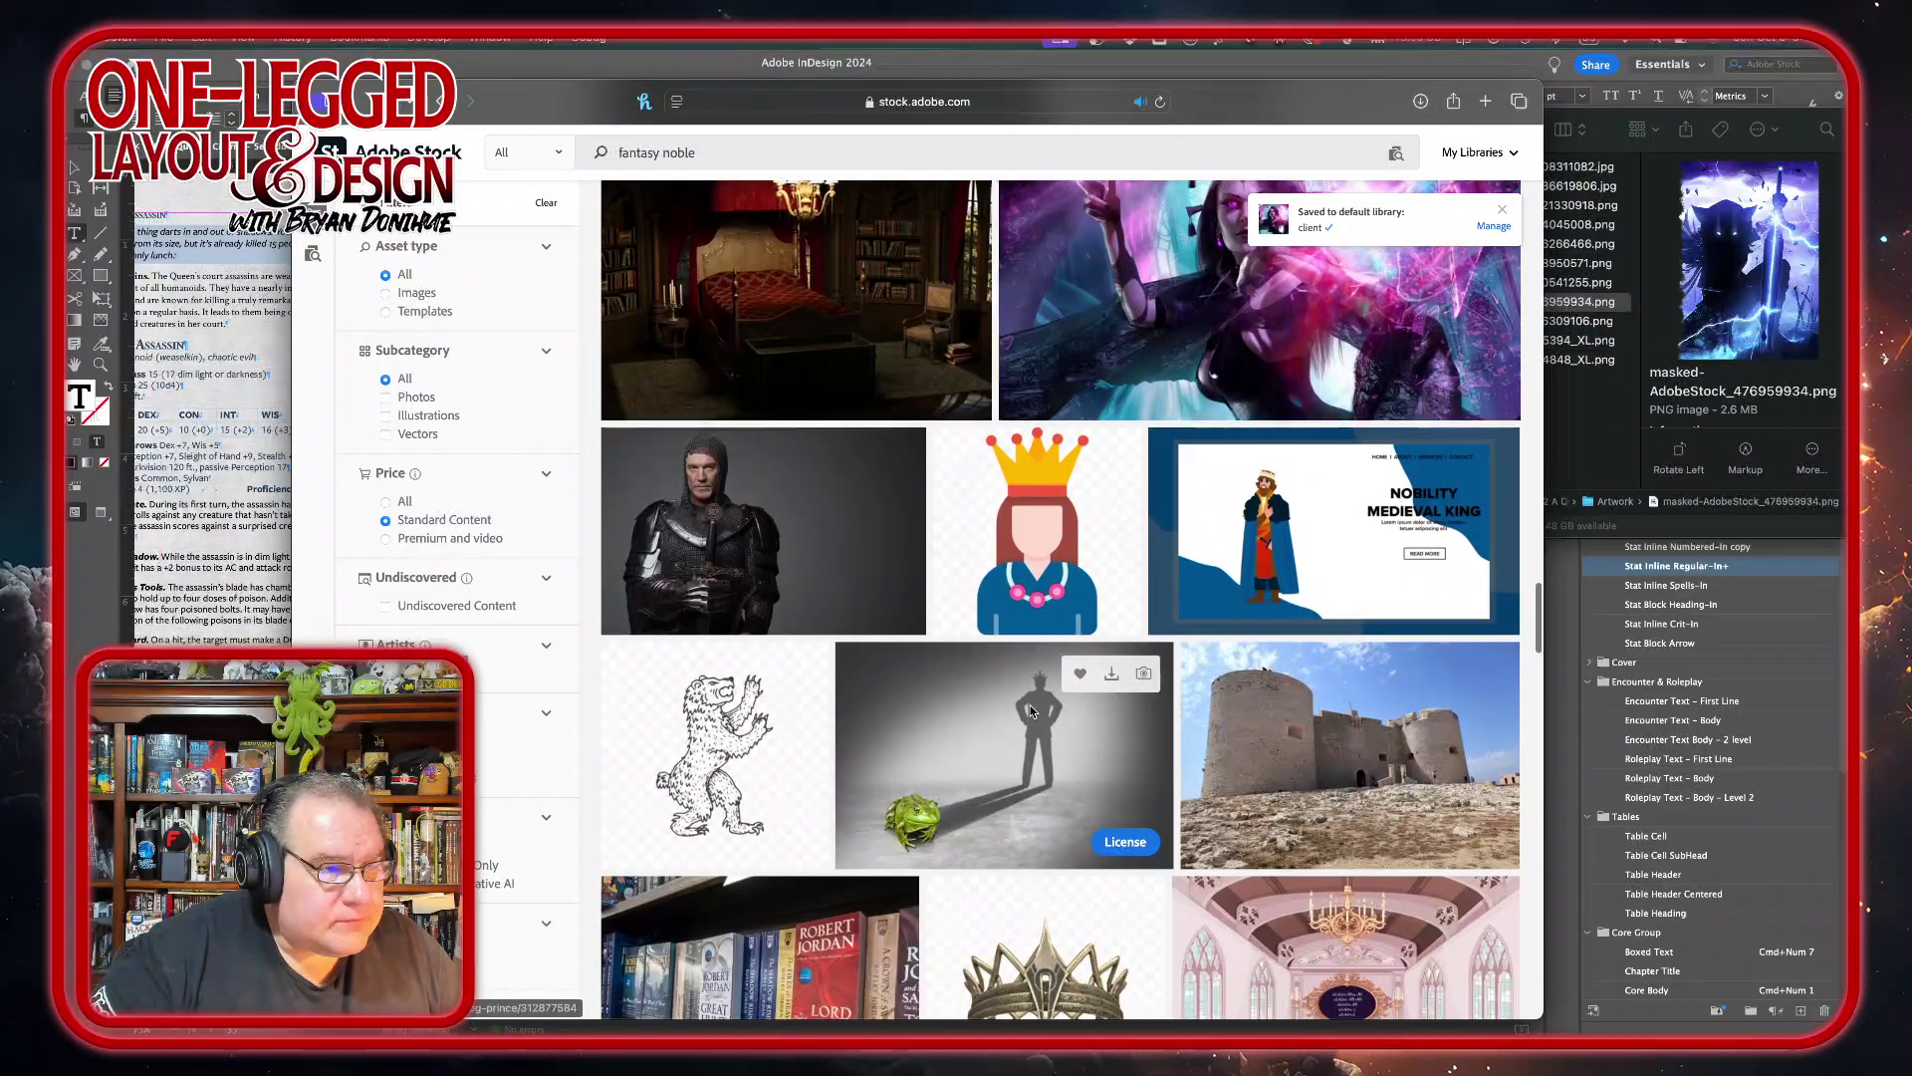
scroll(1031, 710, down, 7)
scroll(1030, 710, down, 4)
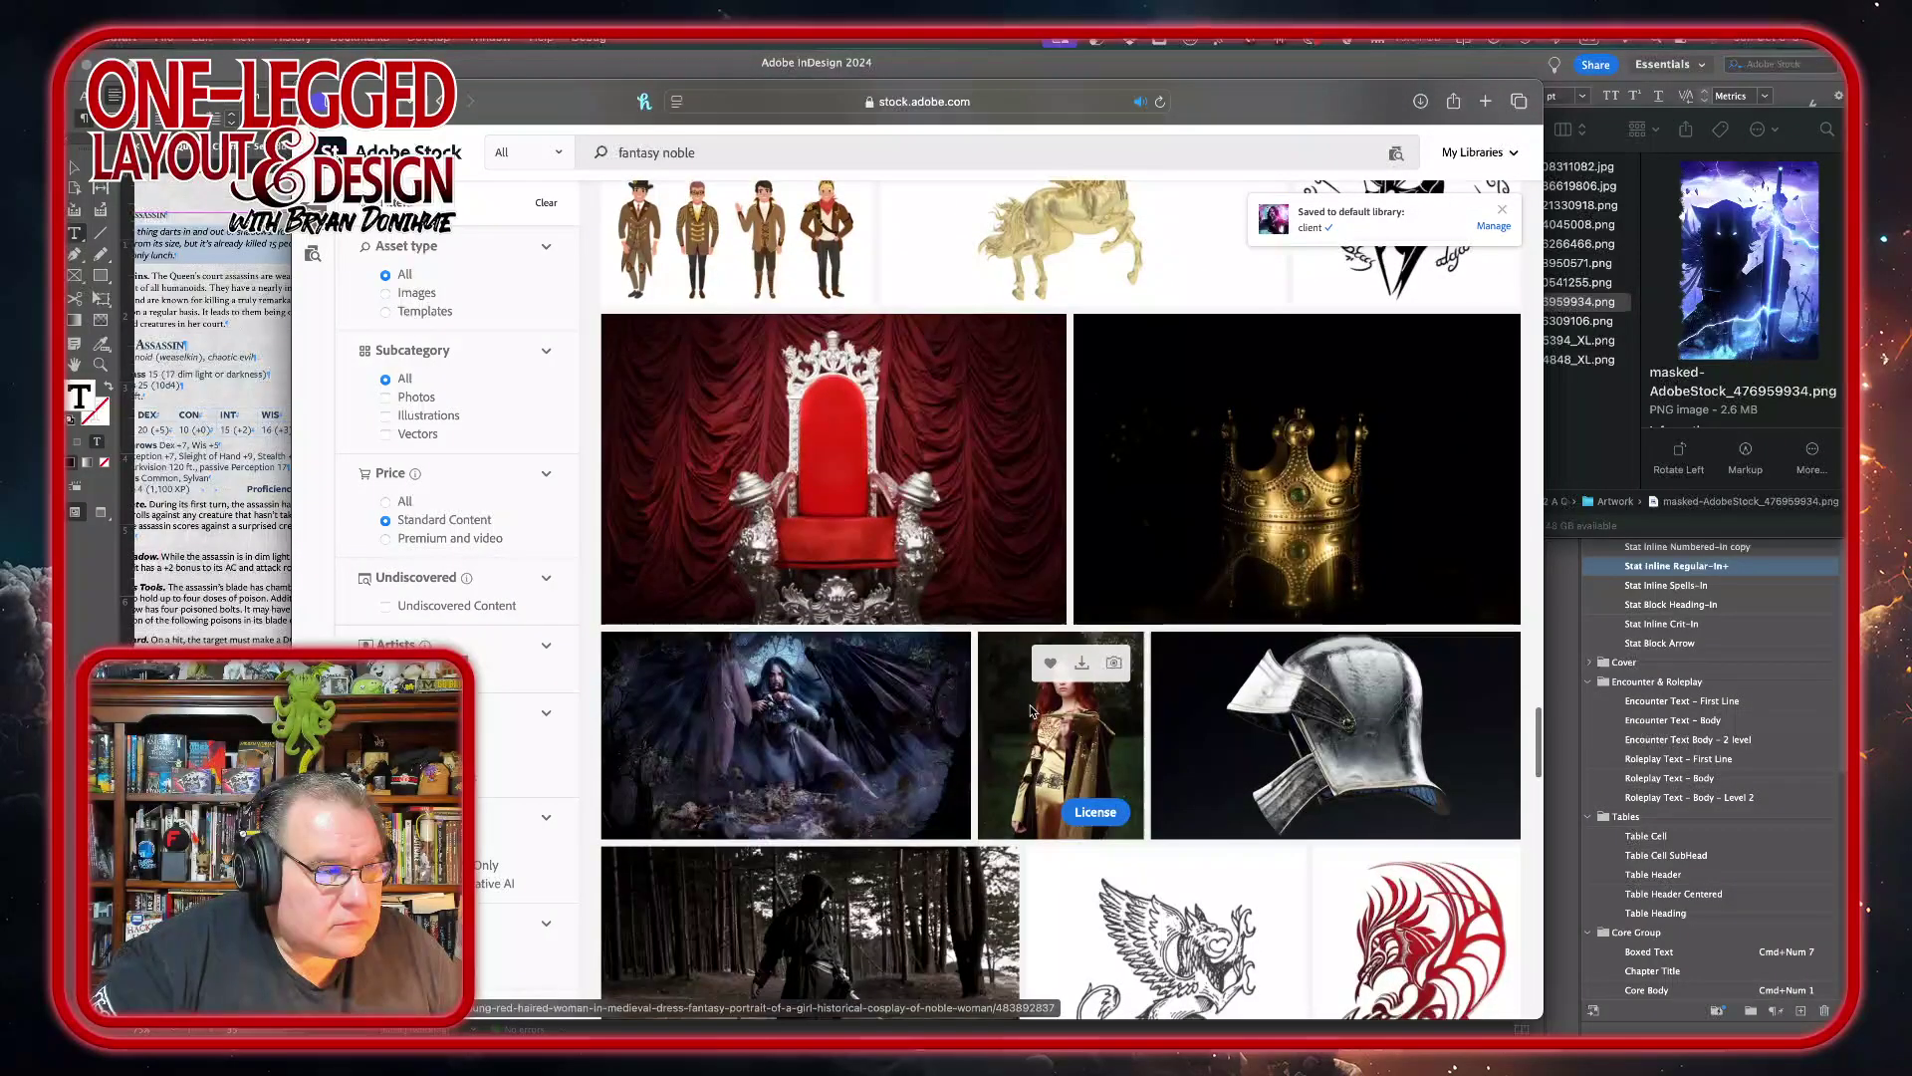
scroll(1031, 710, down, 4)
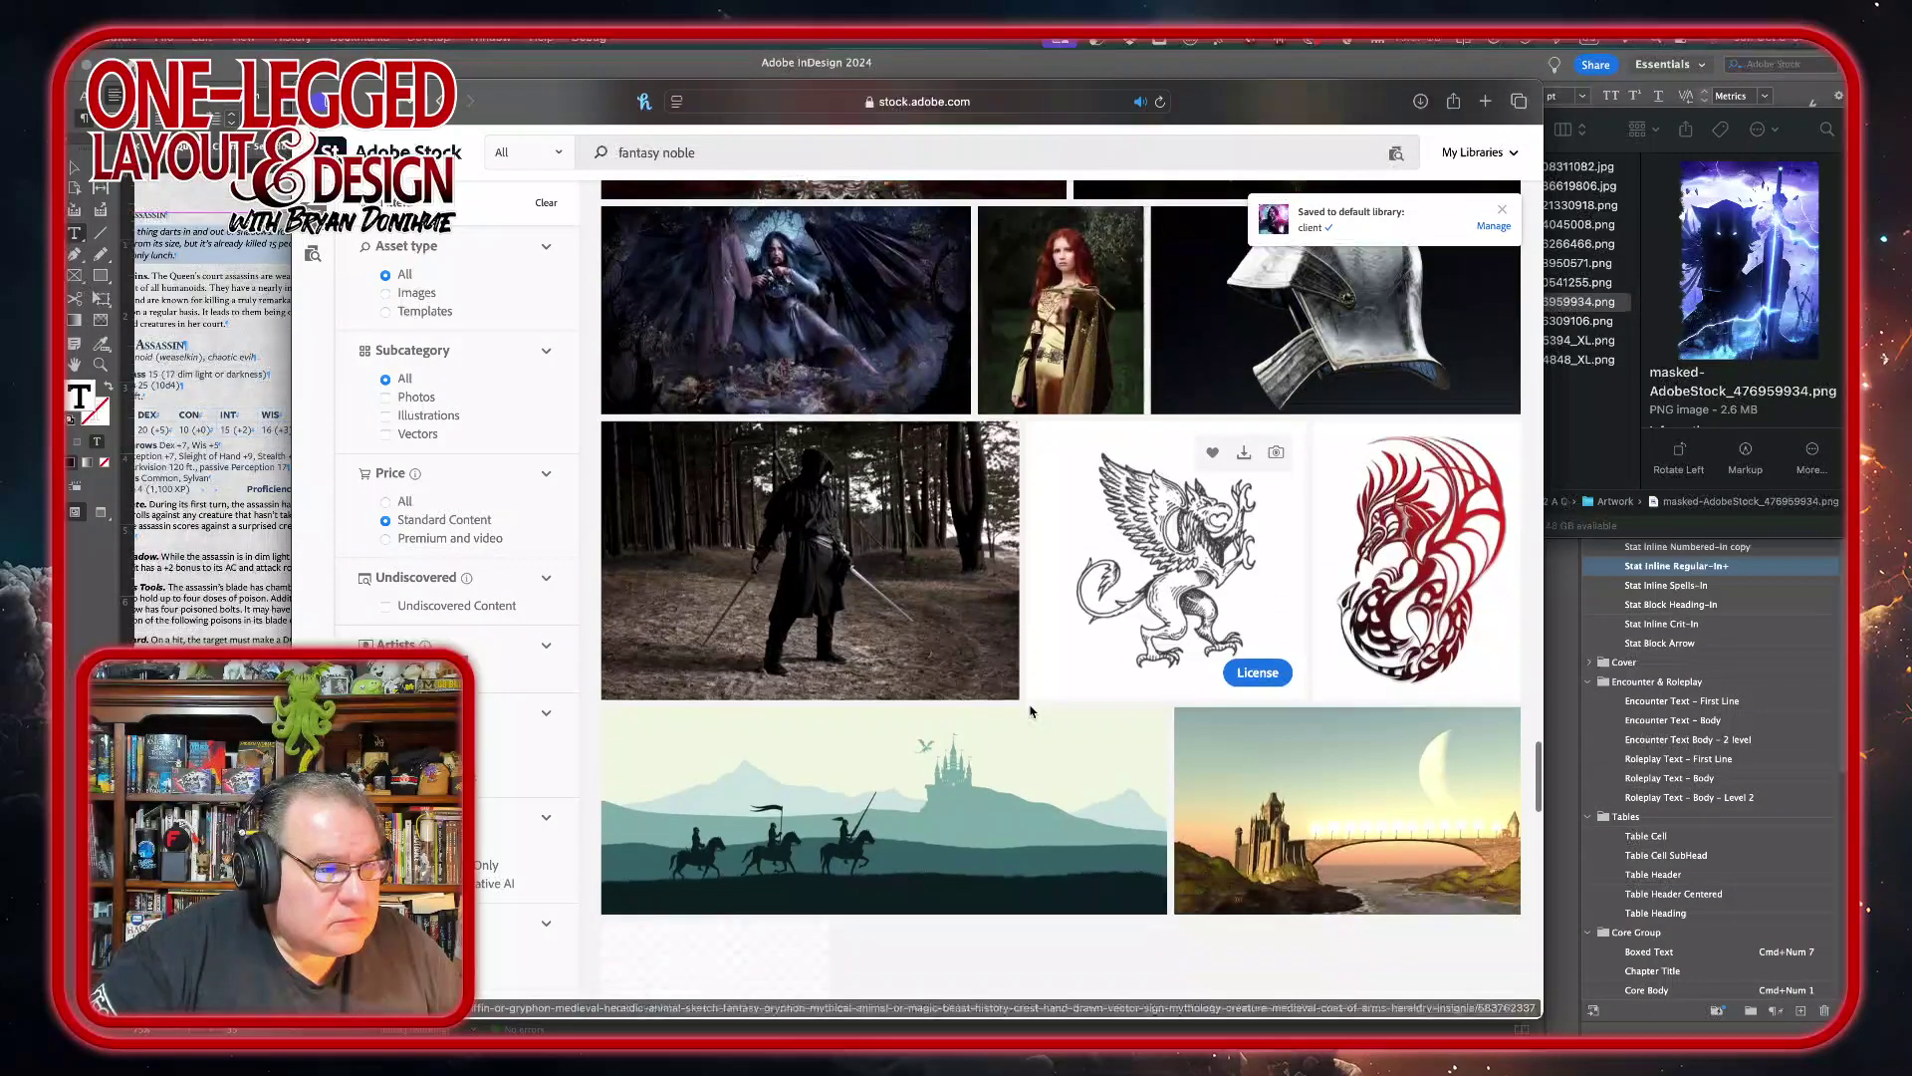
scroll(1031, 710, down, 9)
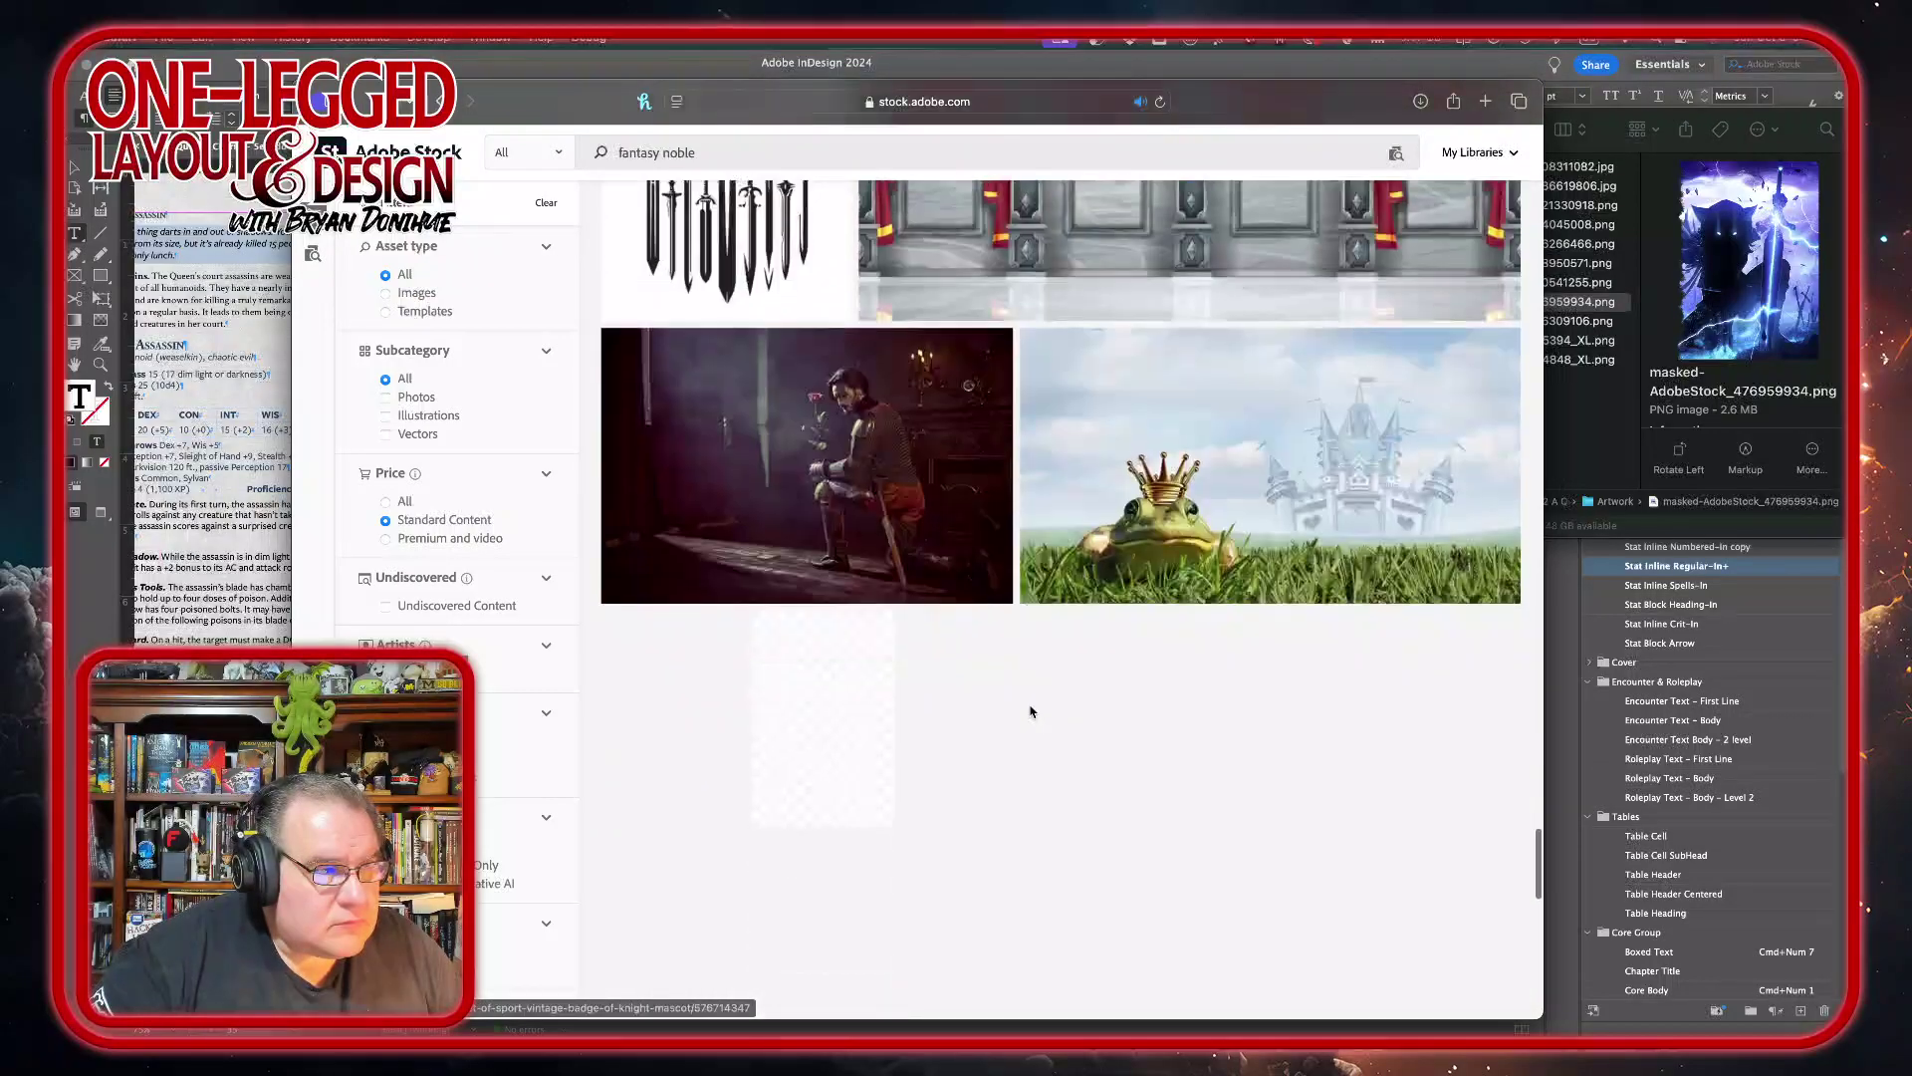
- Browse the remaining results on the first page and open the details of the young king in a fur robe and crown
scroll(1030, 710, down, 2)
scroll(1031, 711, down, 6)
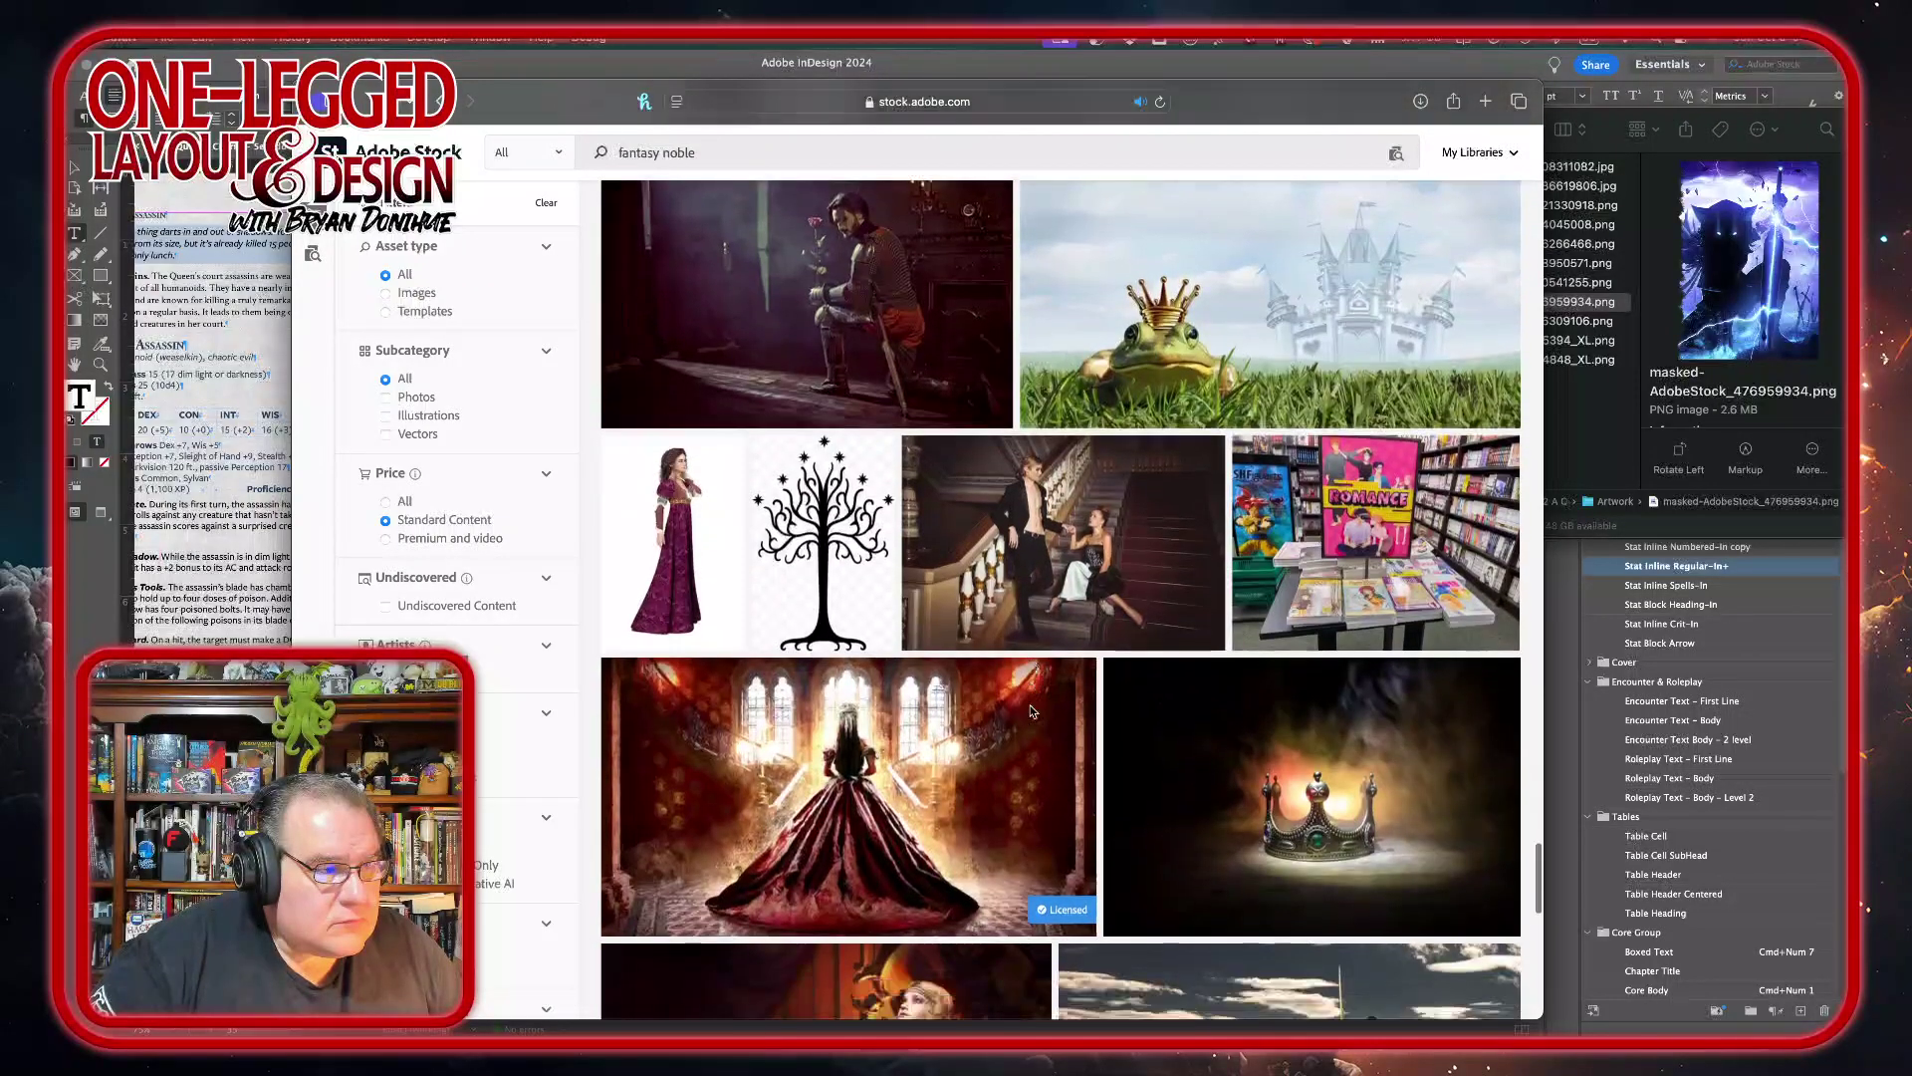
scroll(1031, 710, down, 5)
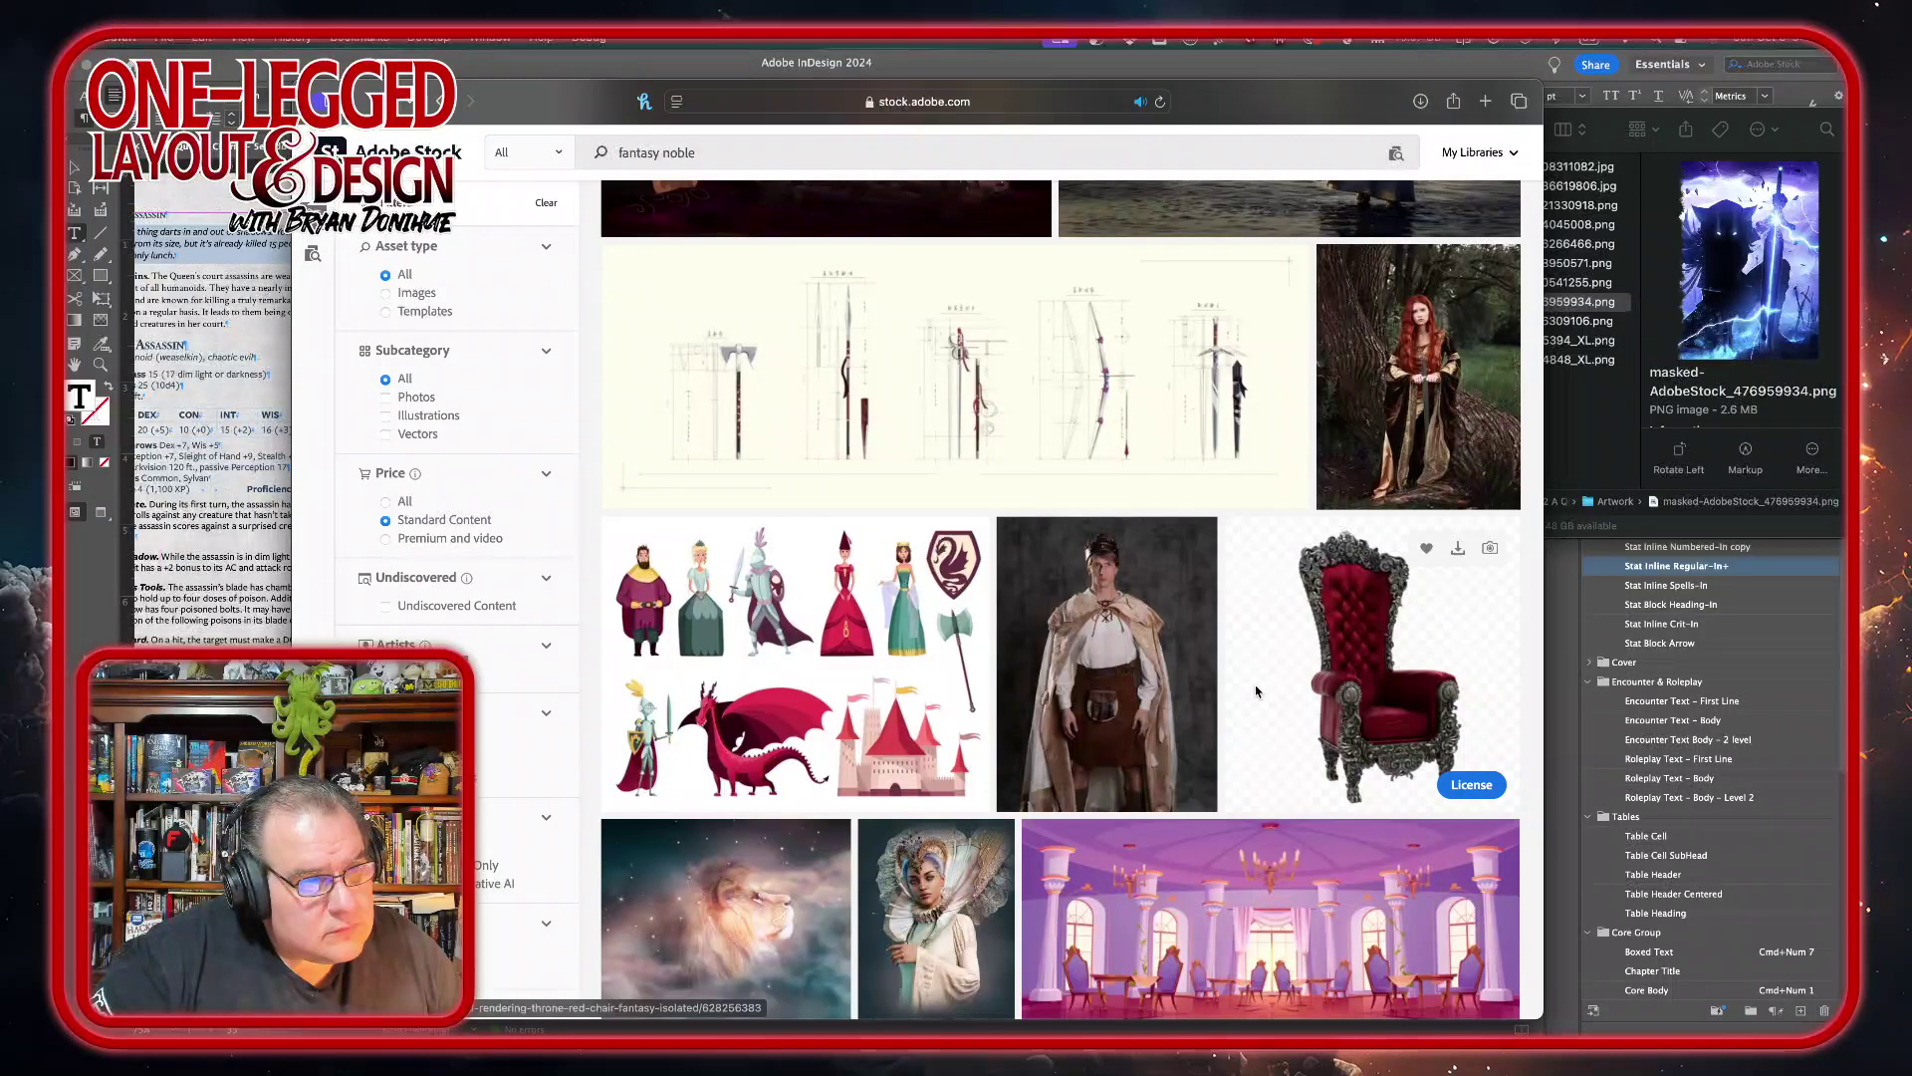
click(1075, 661)
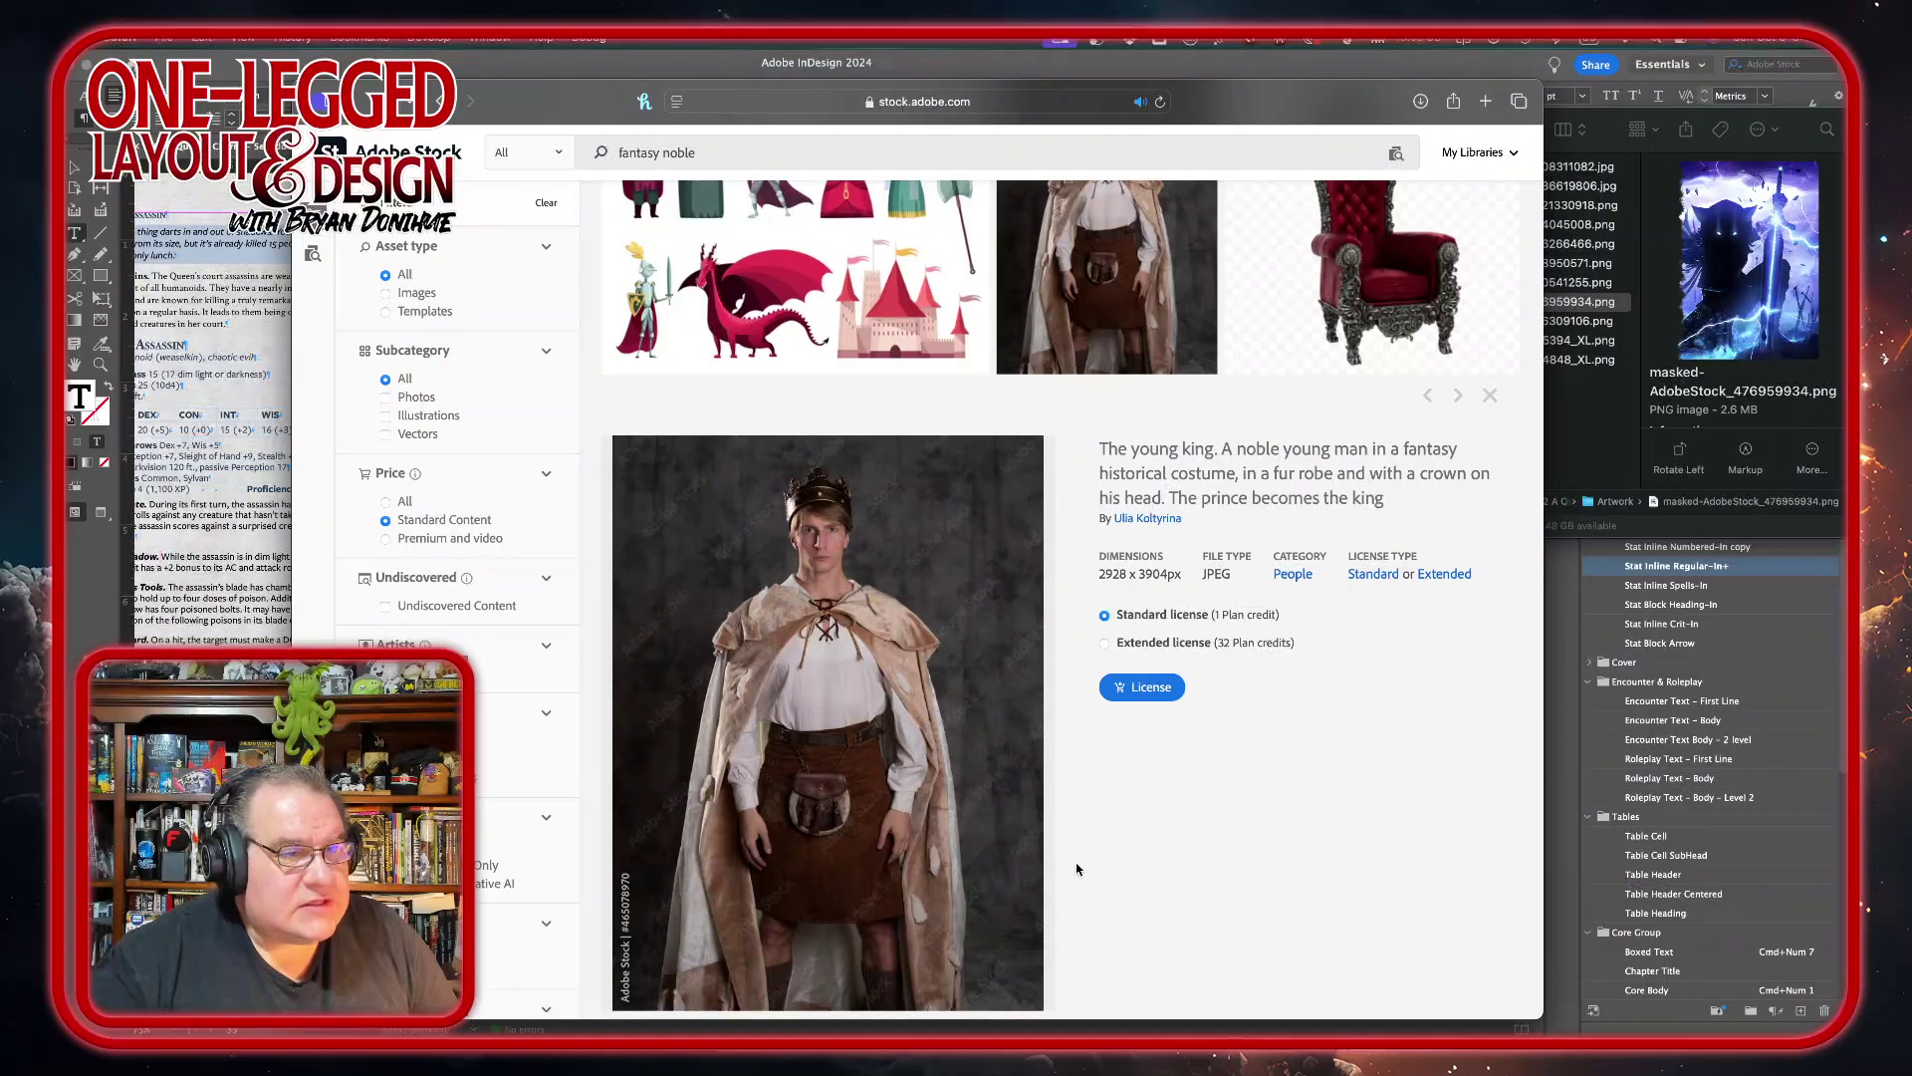
- Go to page 2 of the results and save the warmly lit elf woman in a white dress to the default client library
scroll(1096, 806, down, 10)
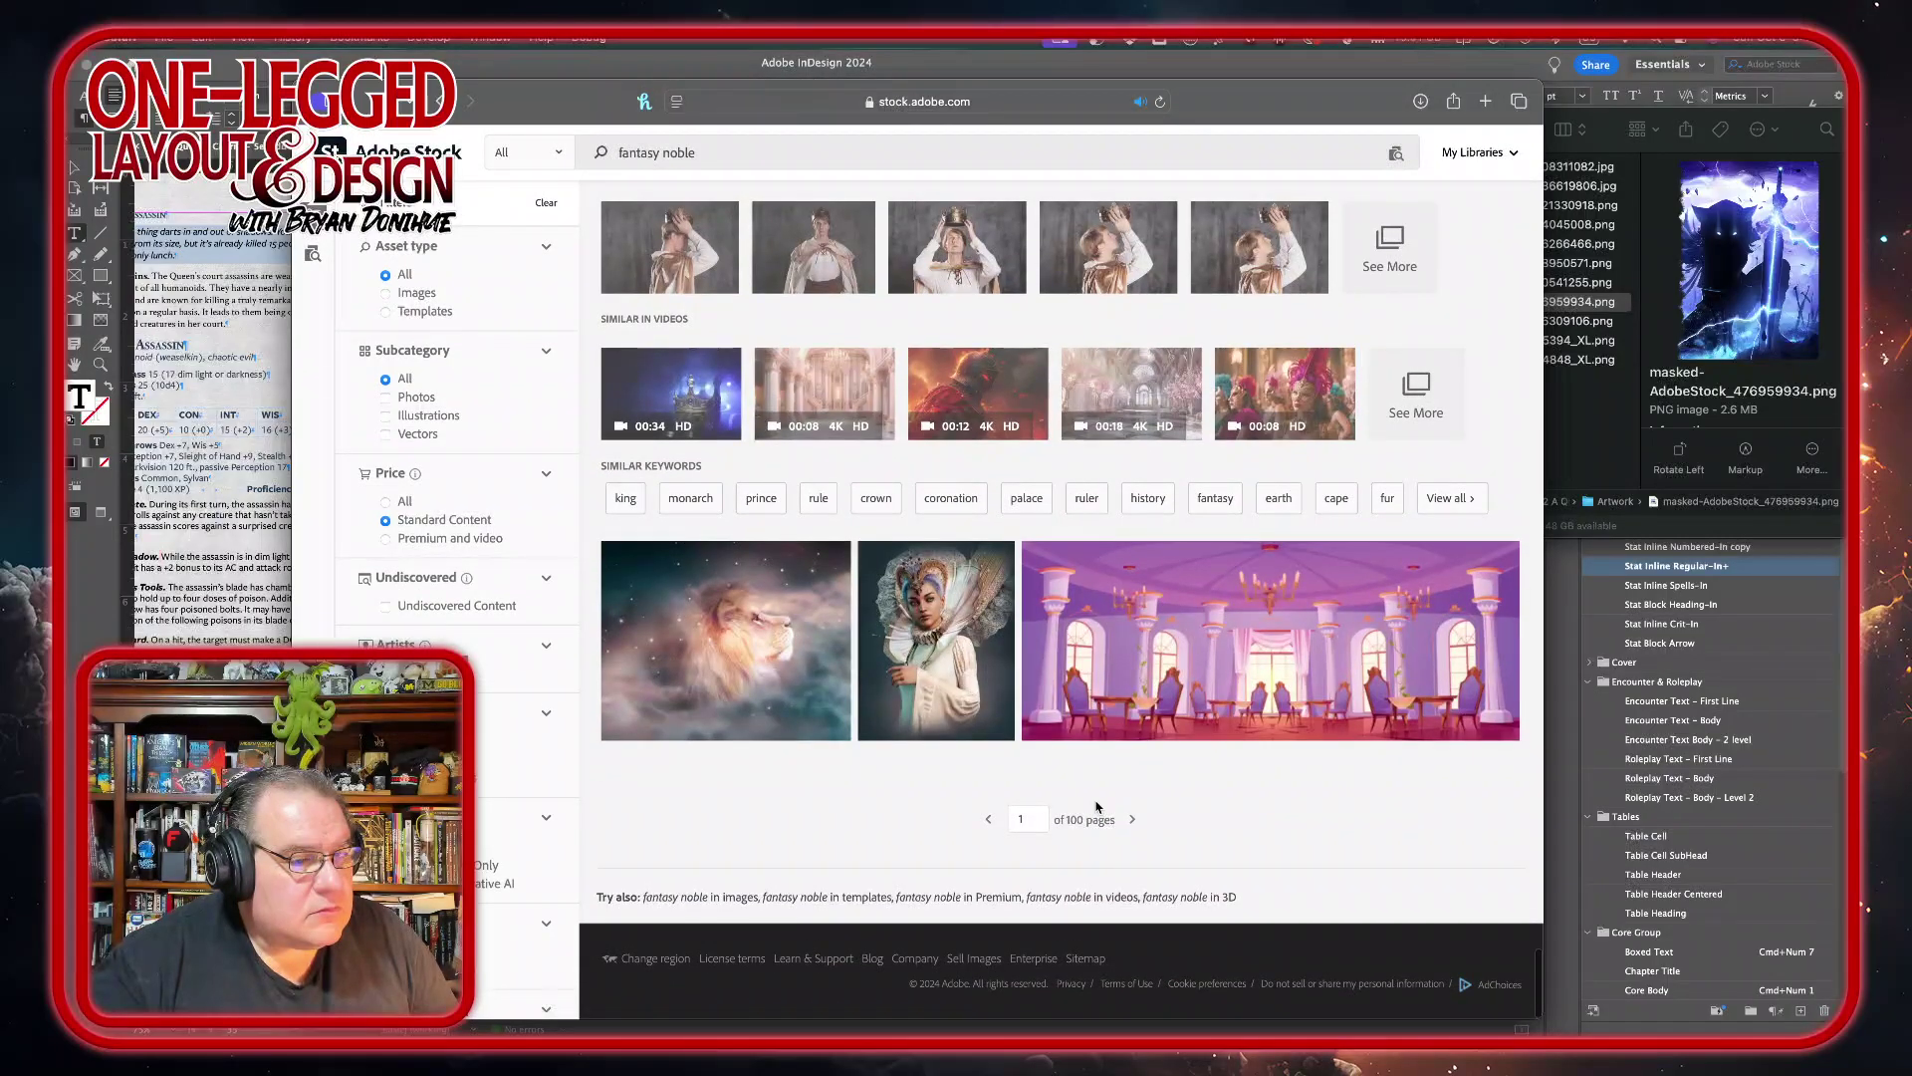
click(1131, 821)
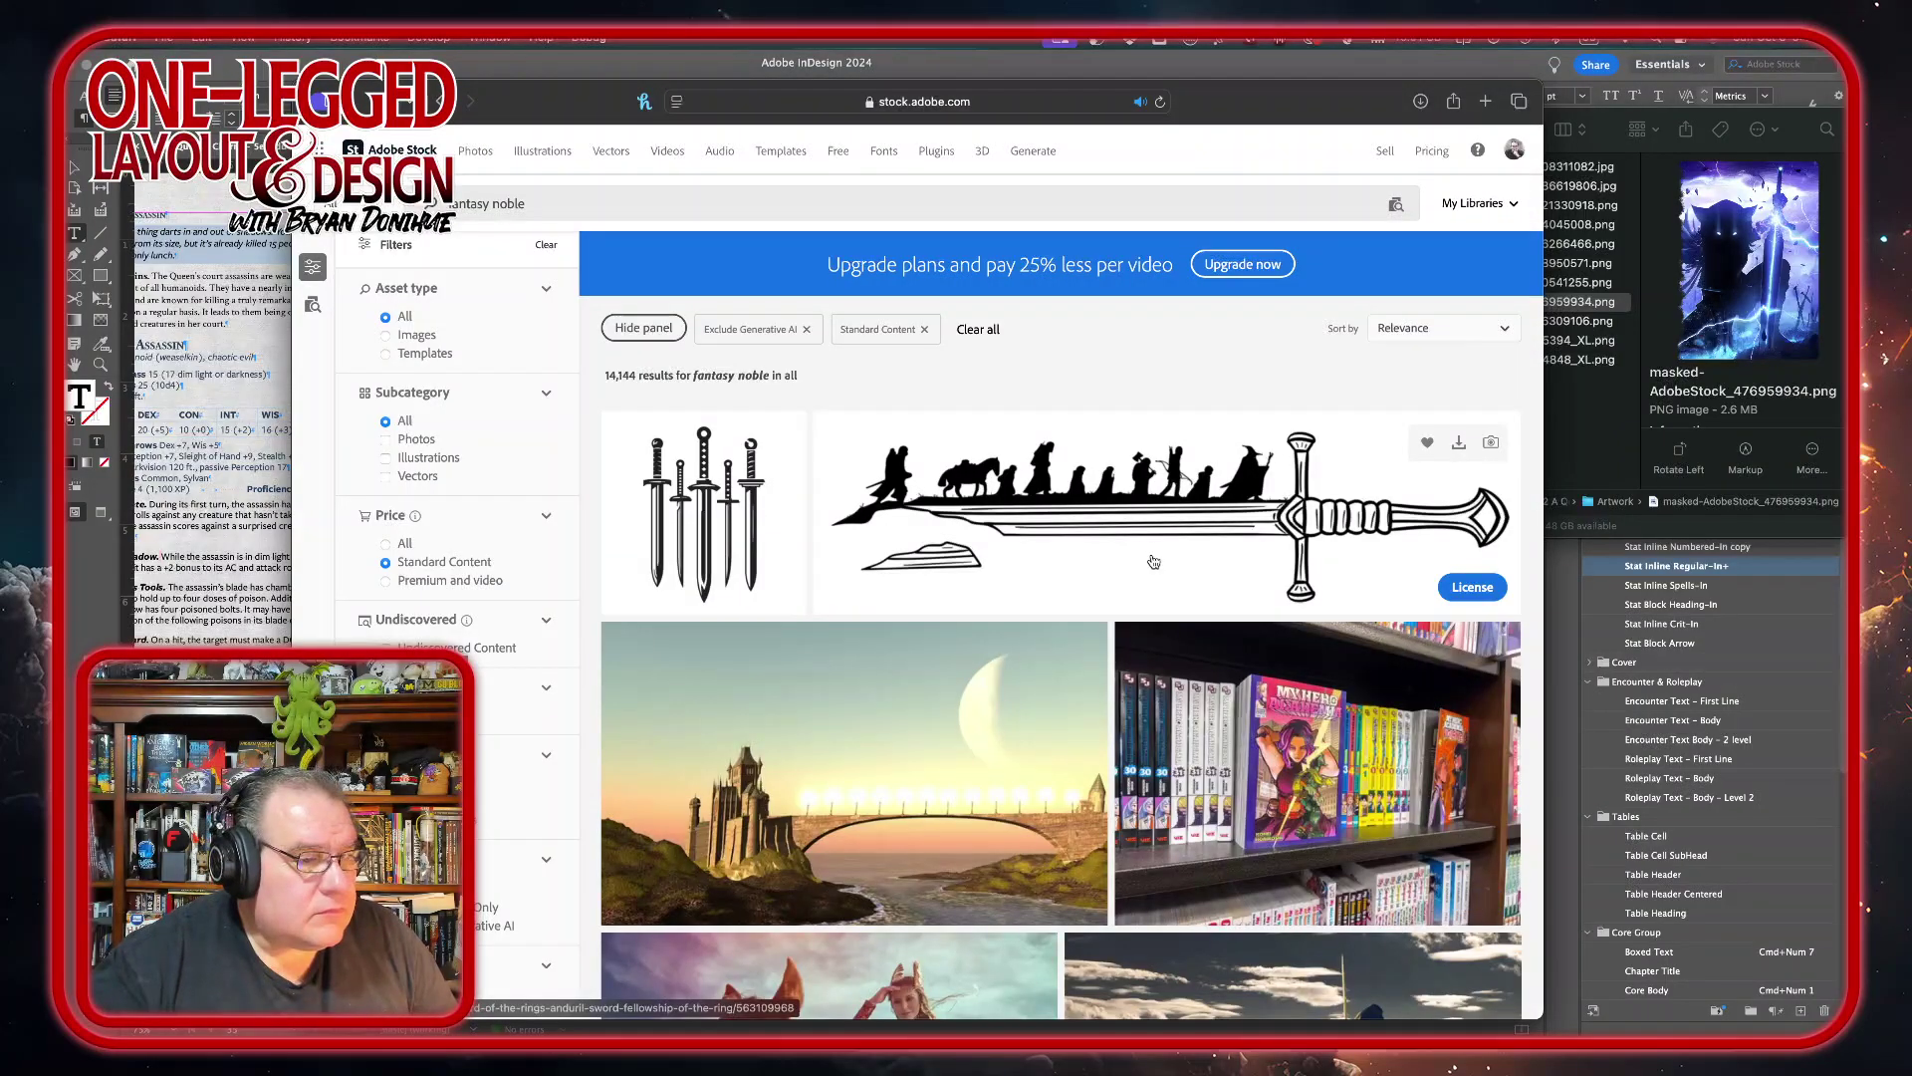
scroll(1153, 560, down, 5)
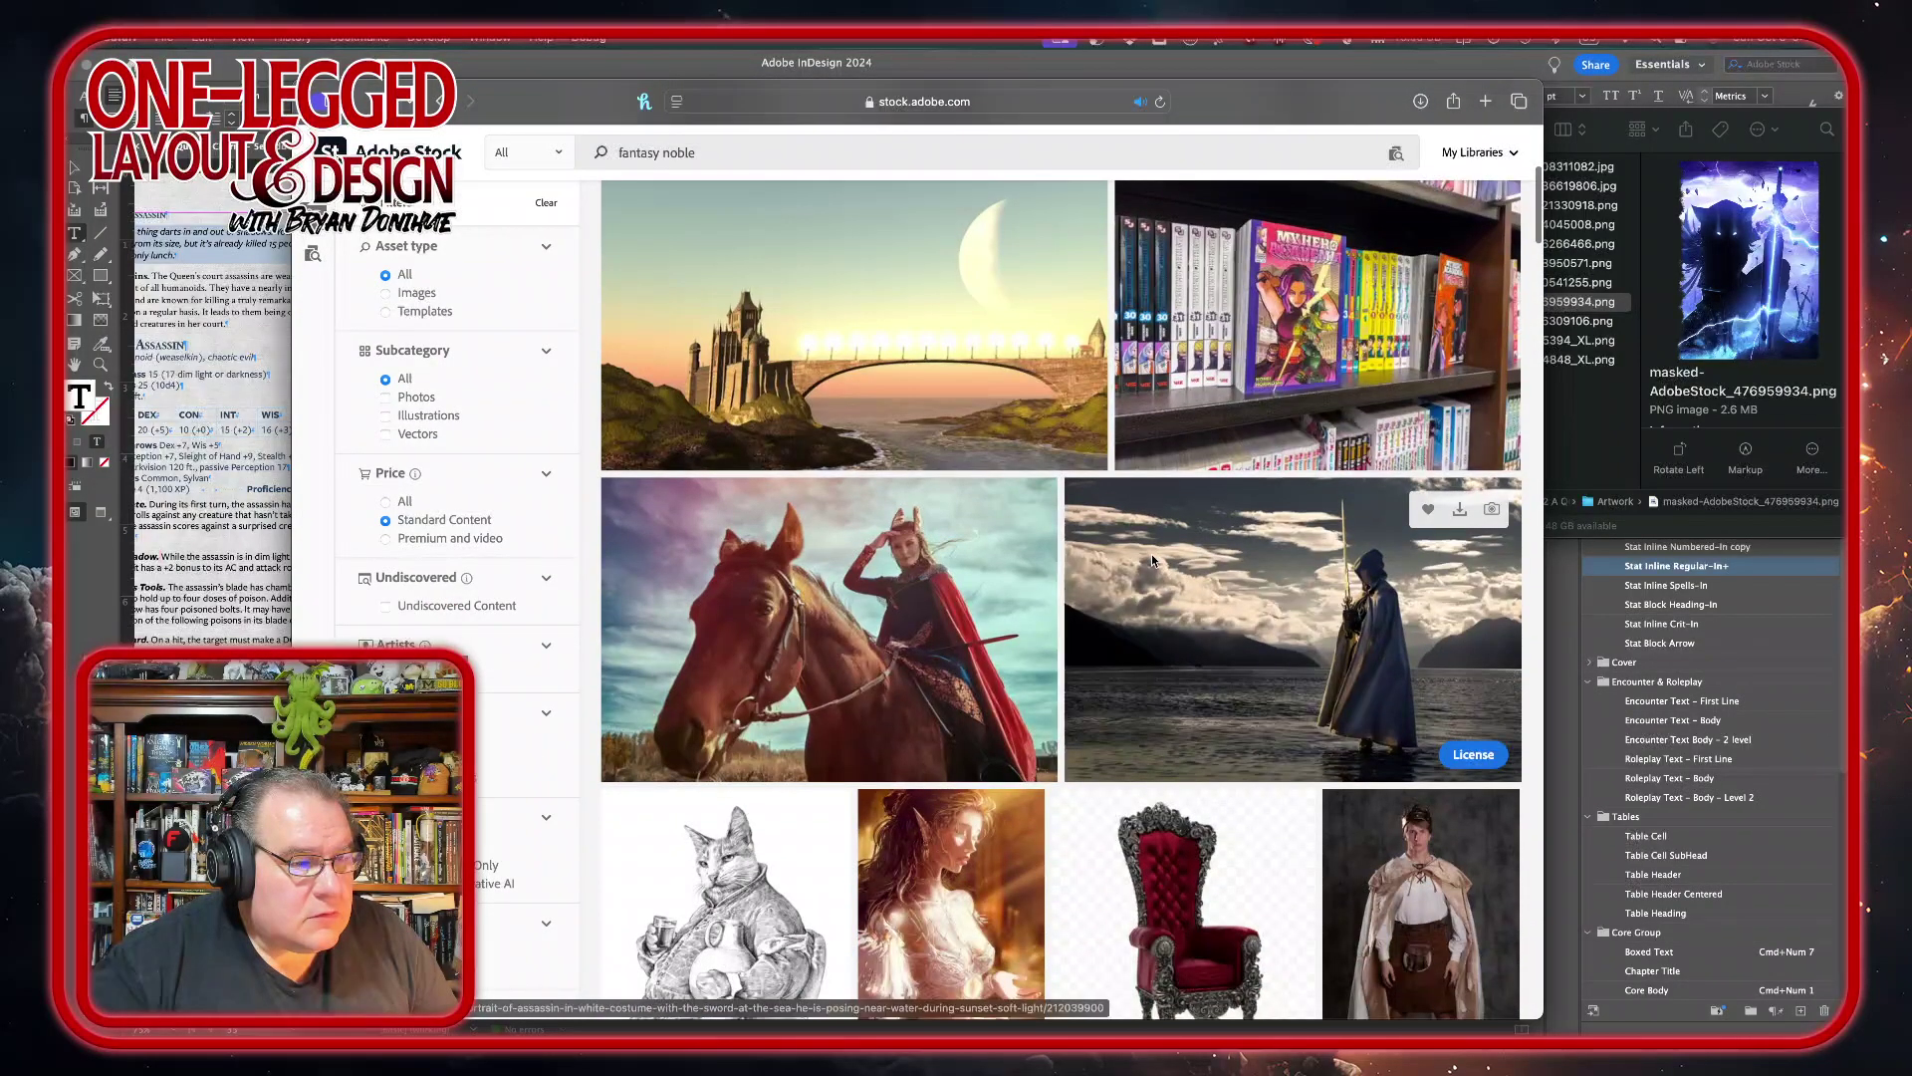
scroll(1151, 553, down, 3)
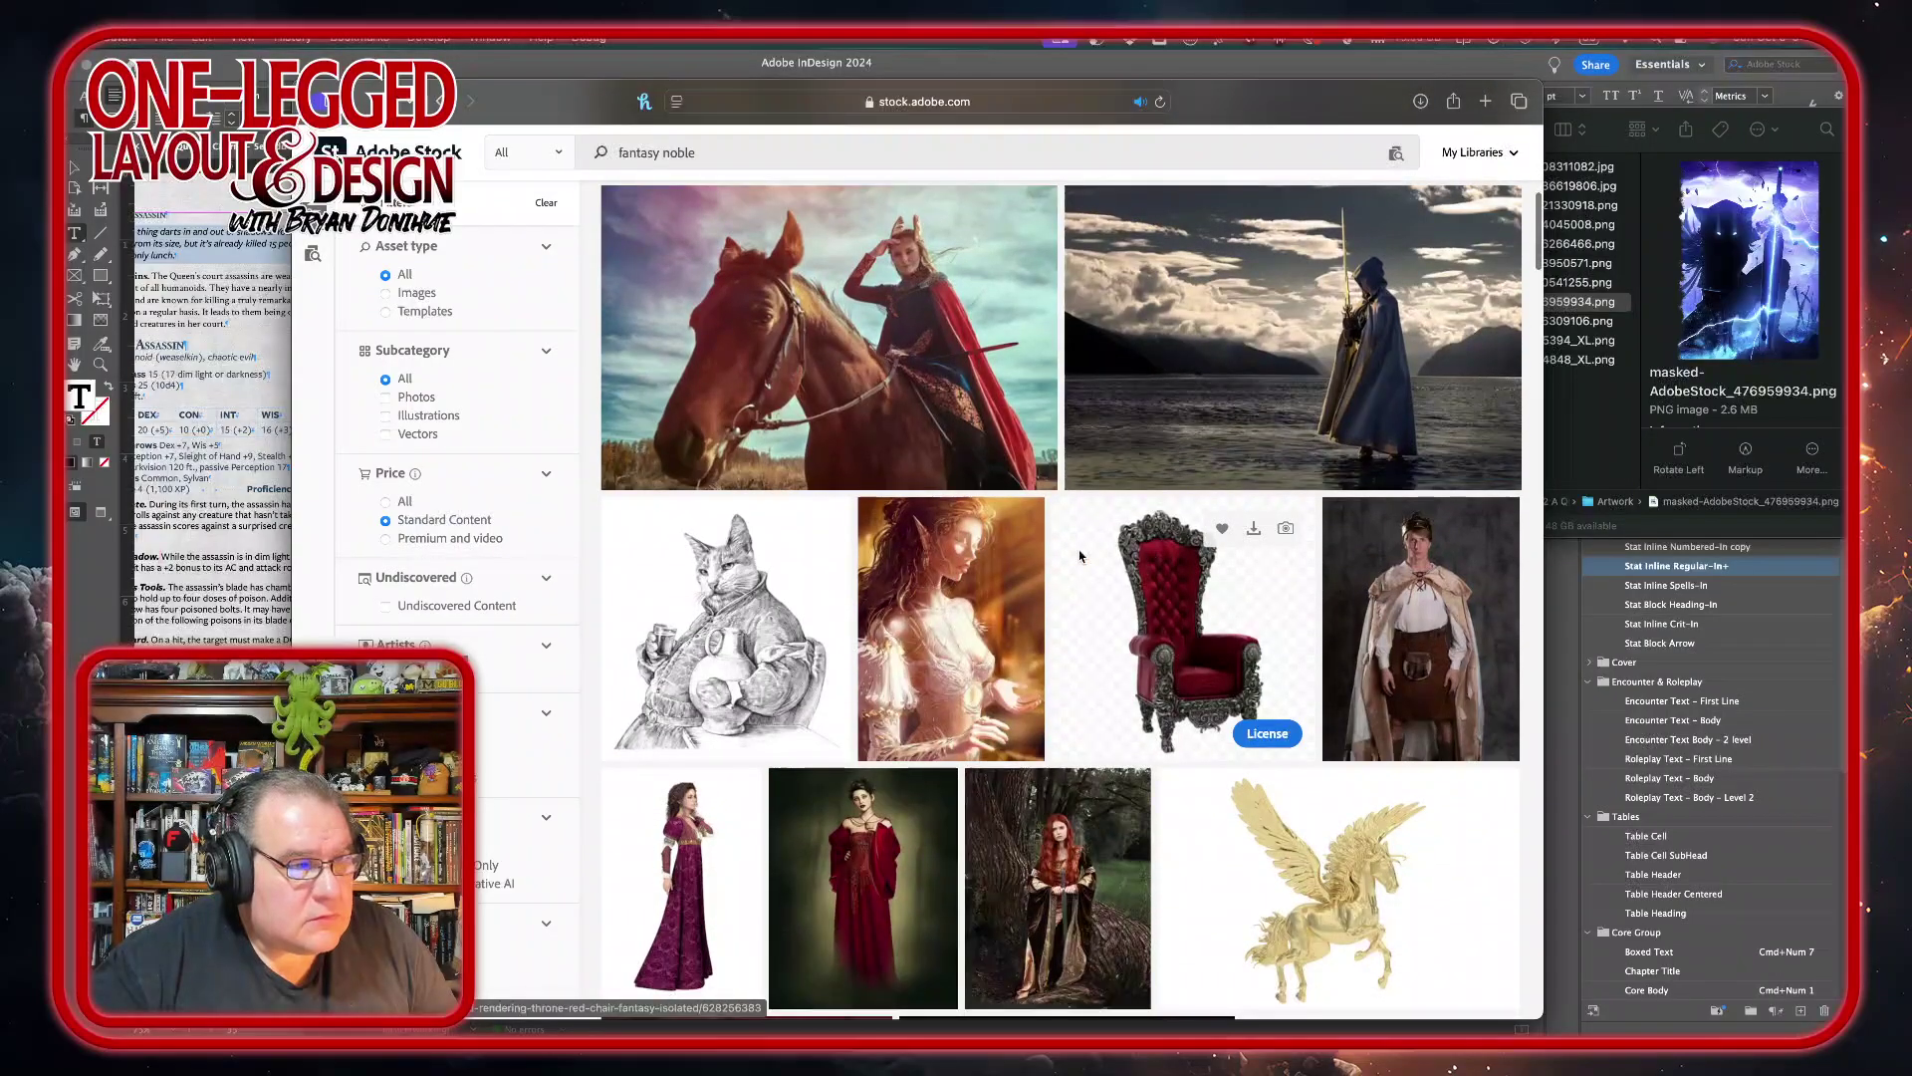
click(951, 533)
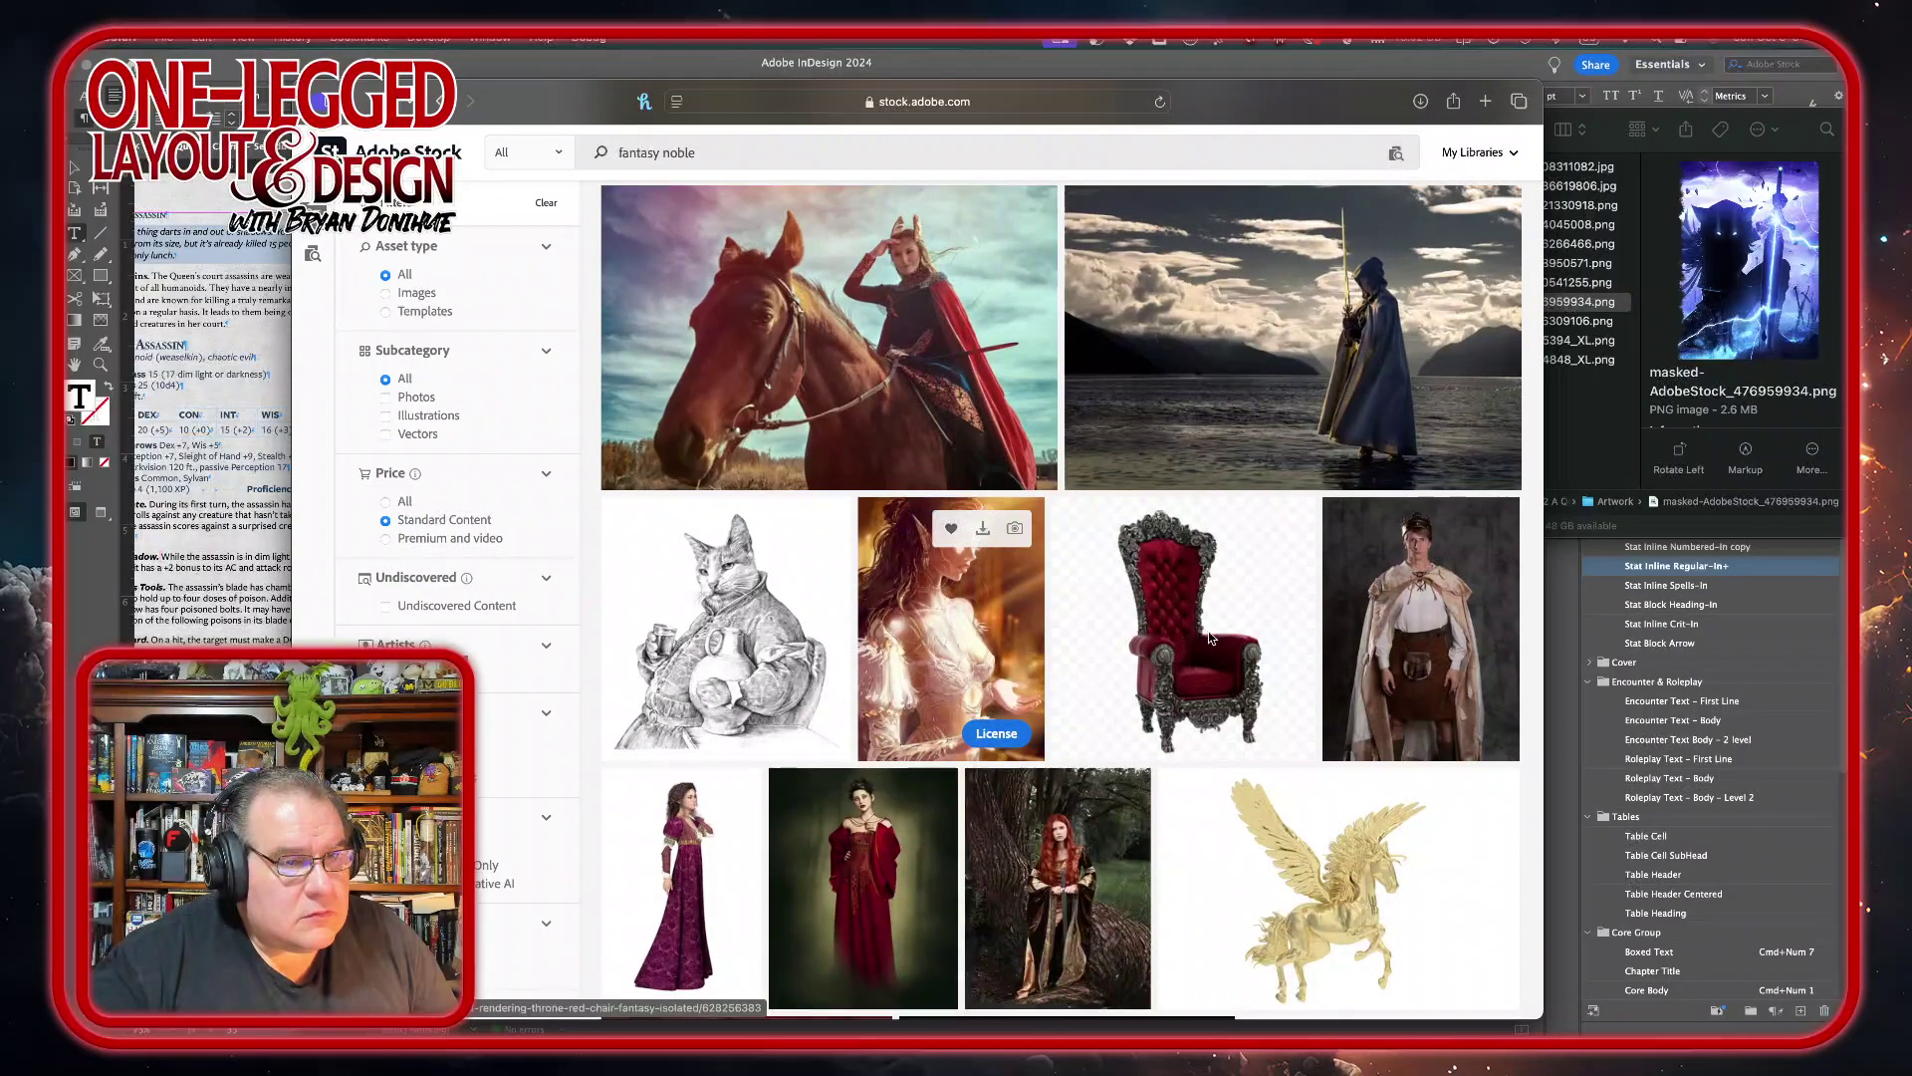
- View the details of the 3D-rendered fantasy nobleman in a black coat before a stone arch, and close them again
scroll(1220, 626, down, 2)
scroll(1220, 627, down, 6)
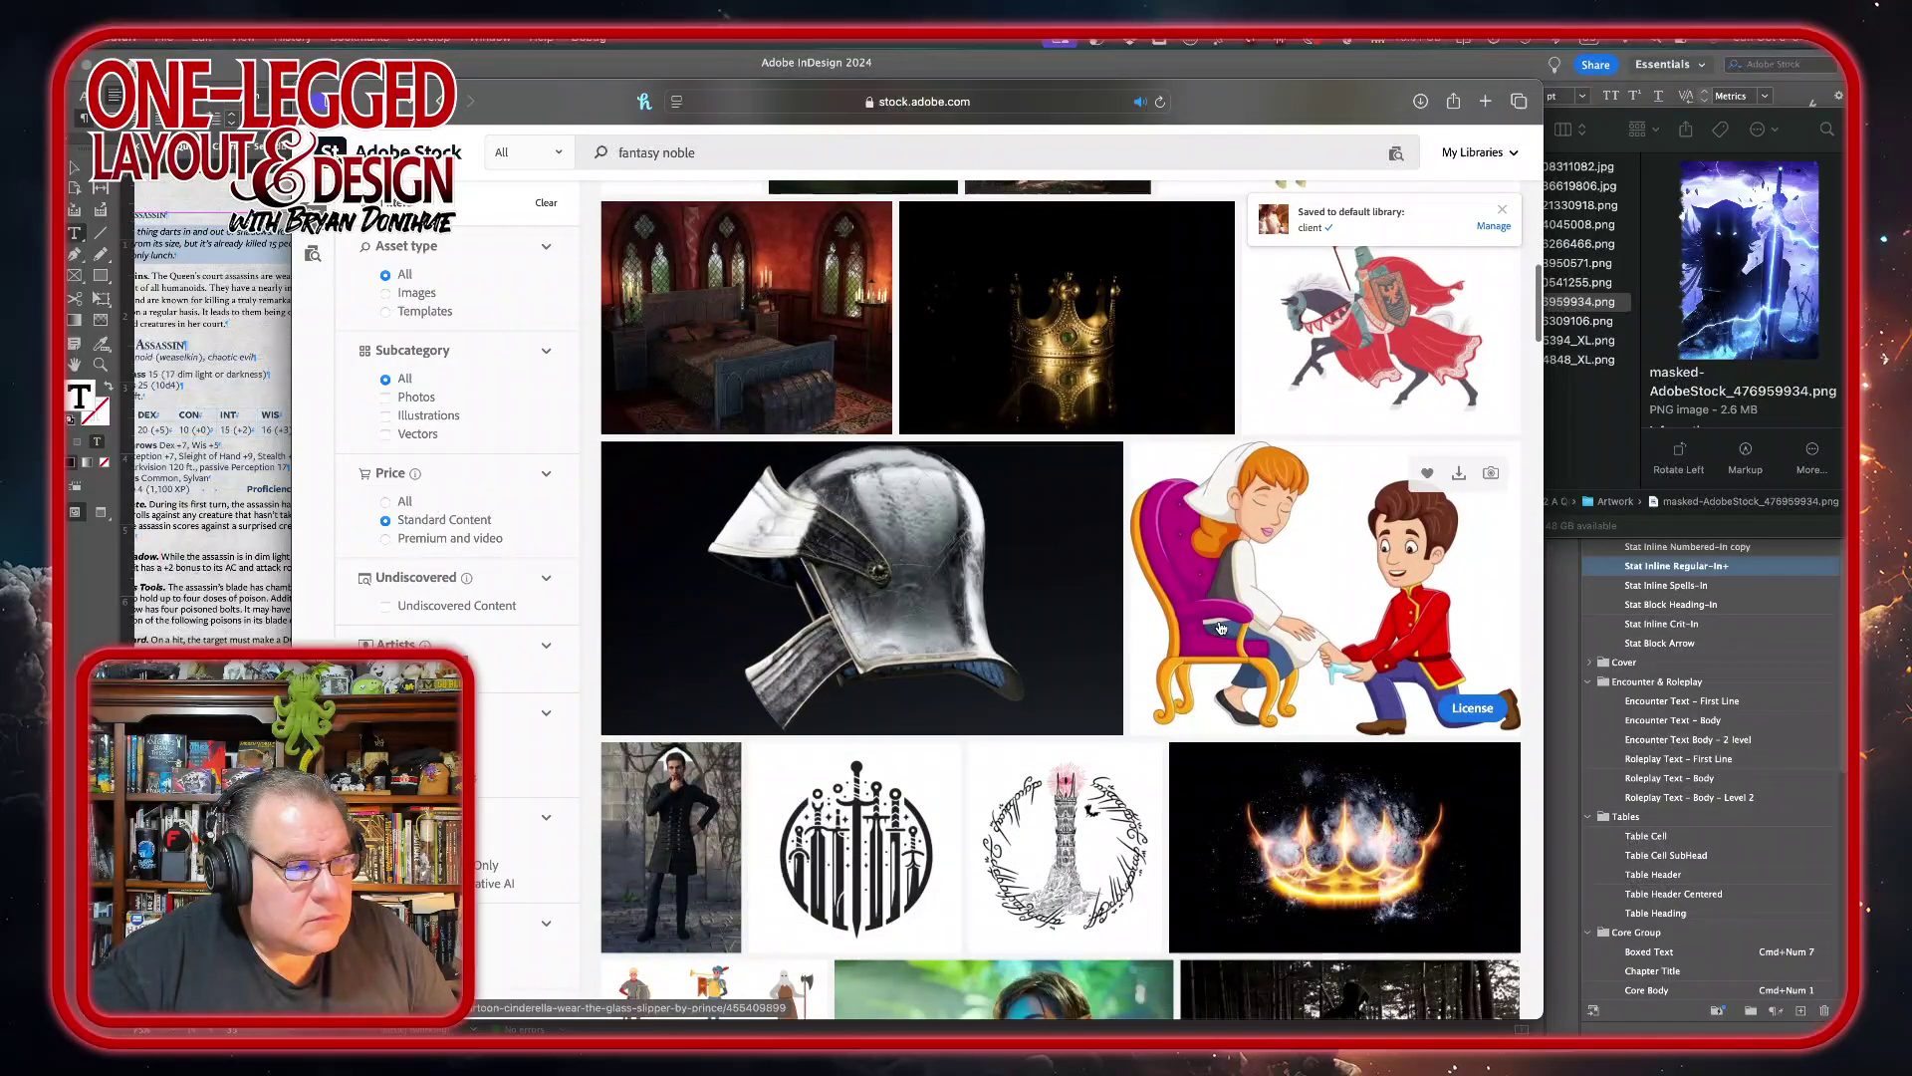
scroll(1220, 626, down, 1)
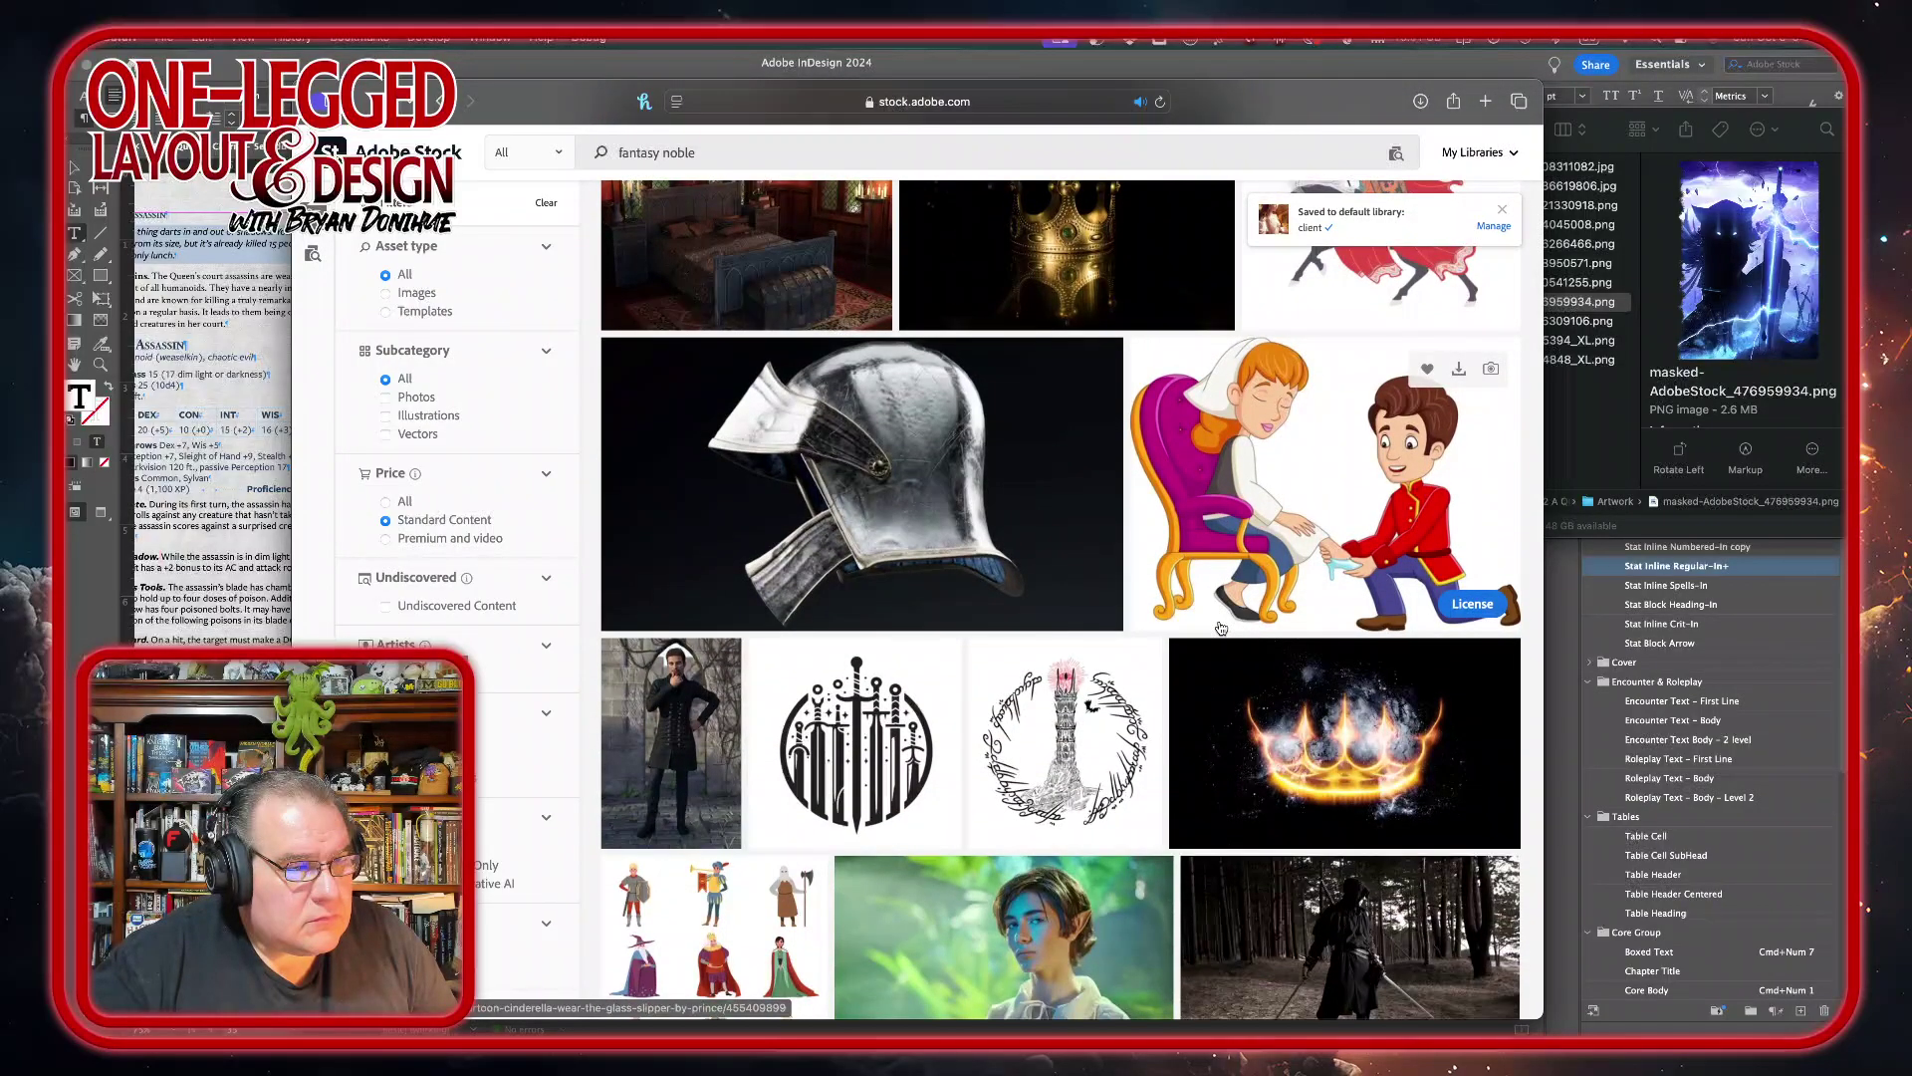
scroll(657, 734, down, 6)
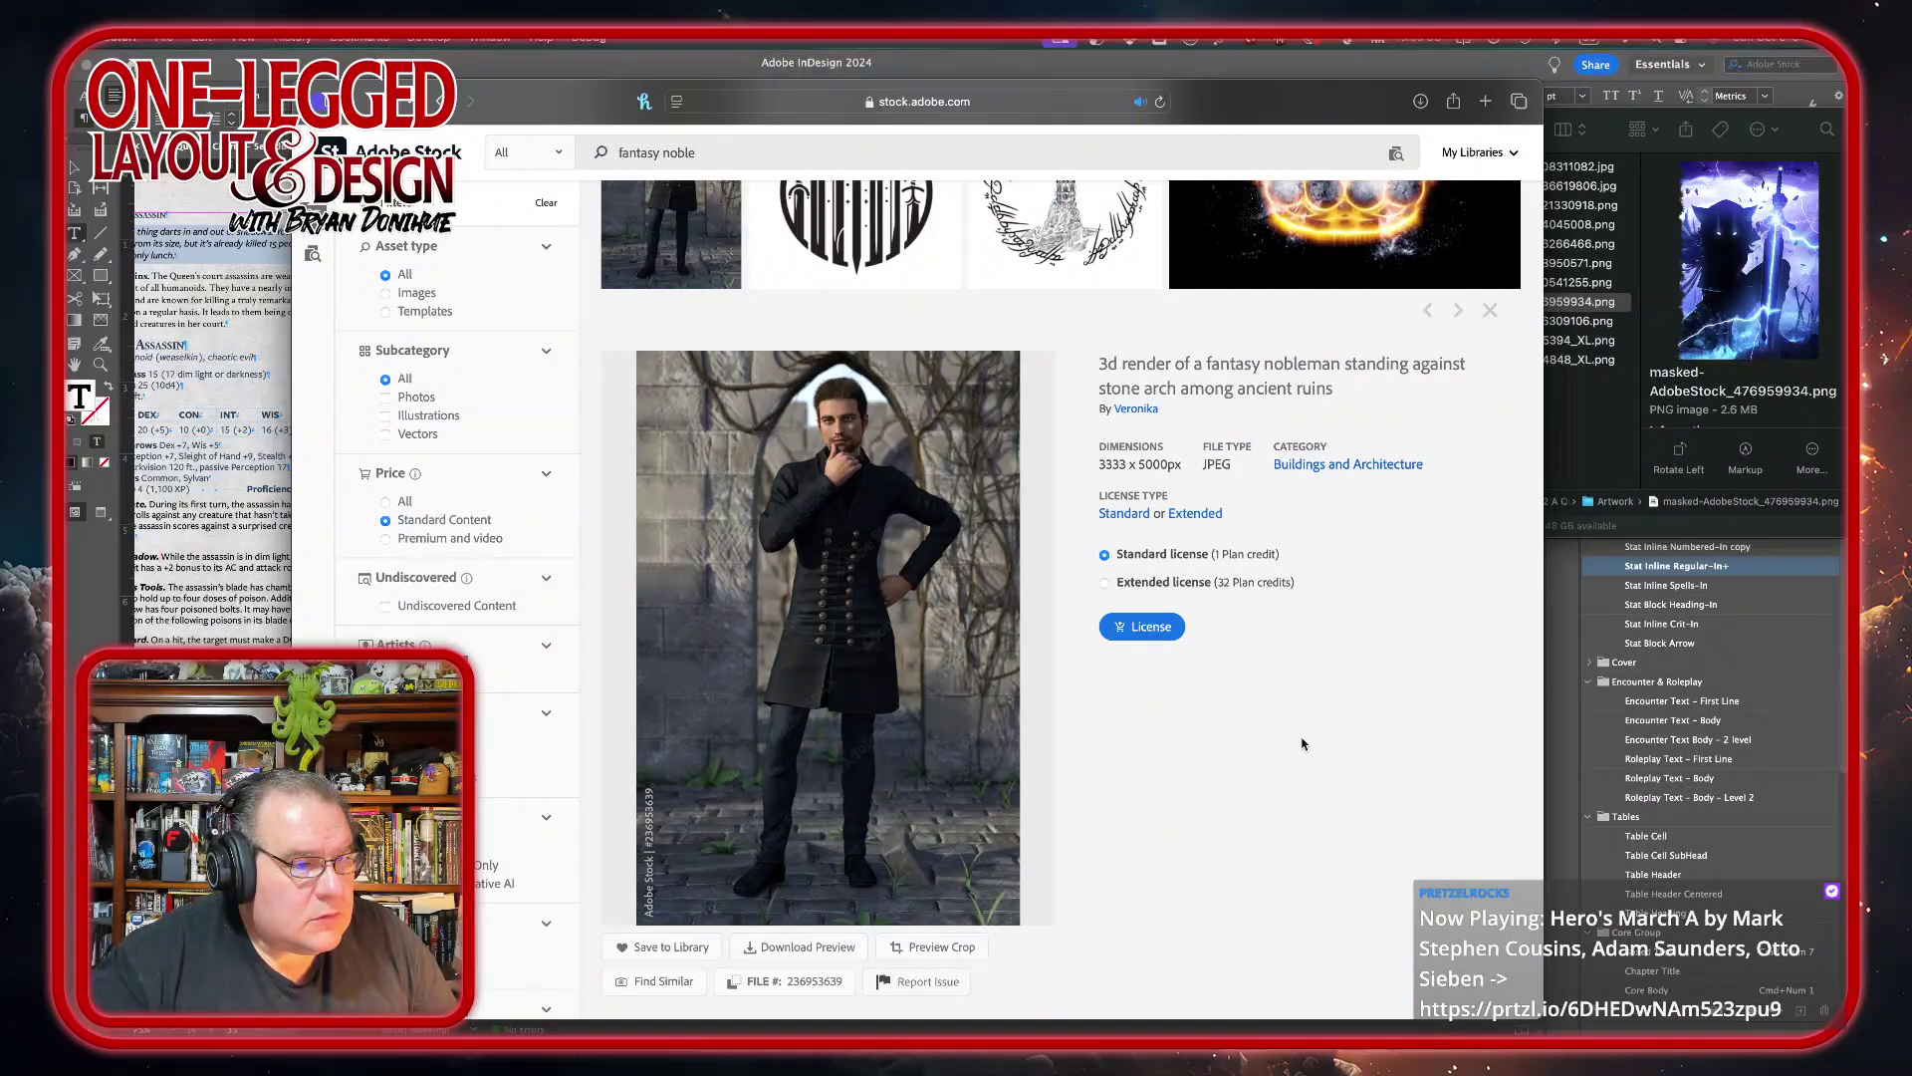
click(1493, 314)
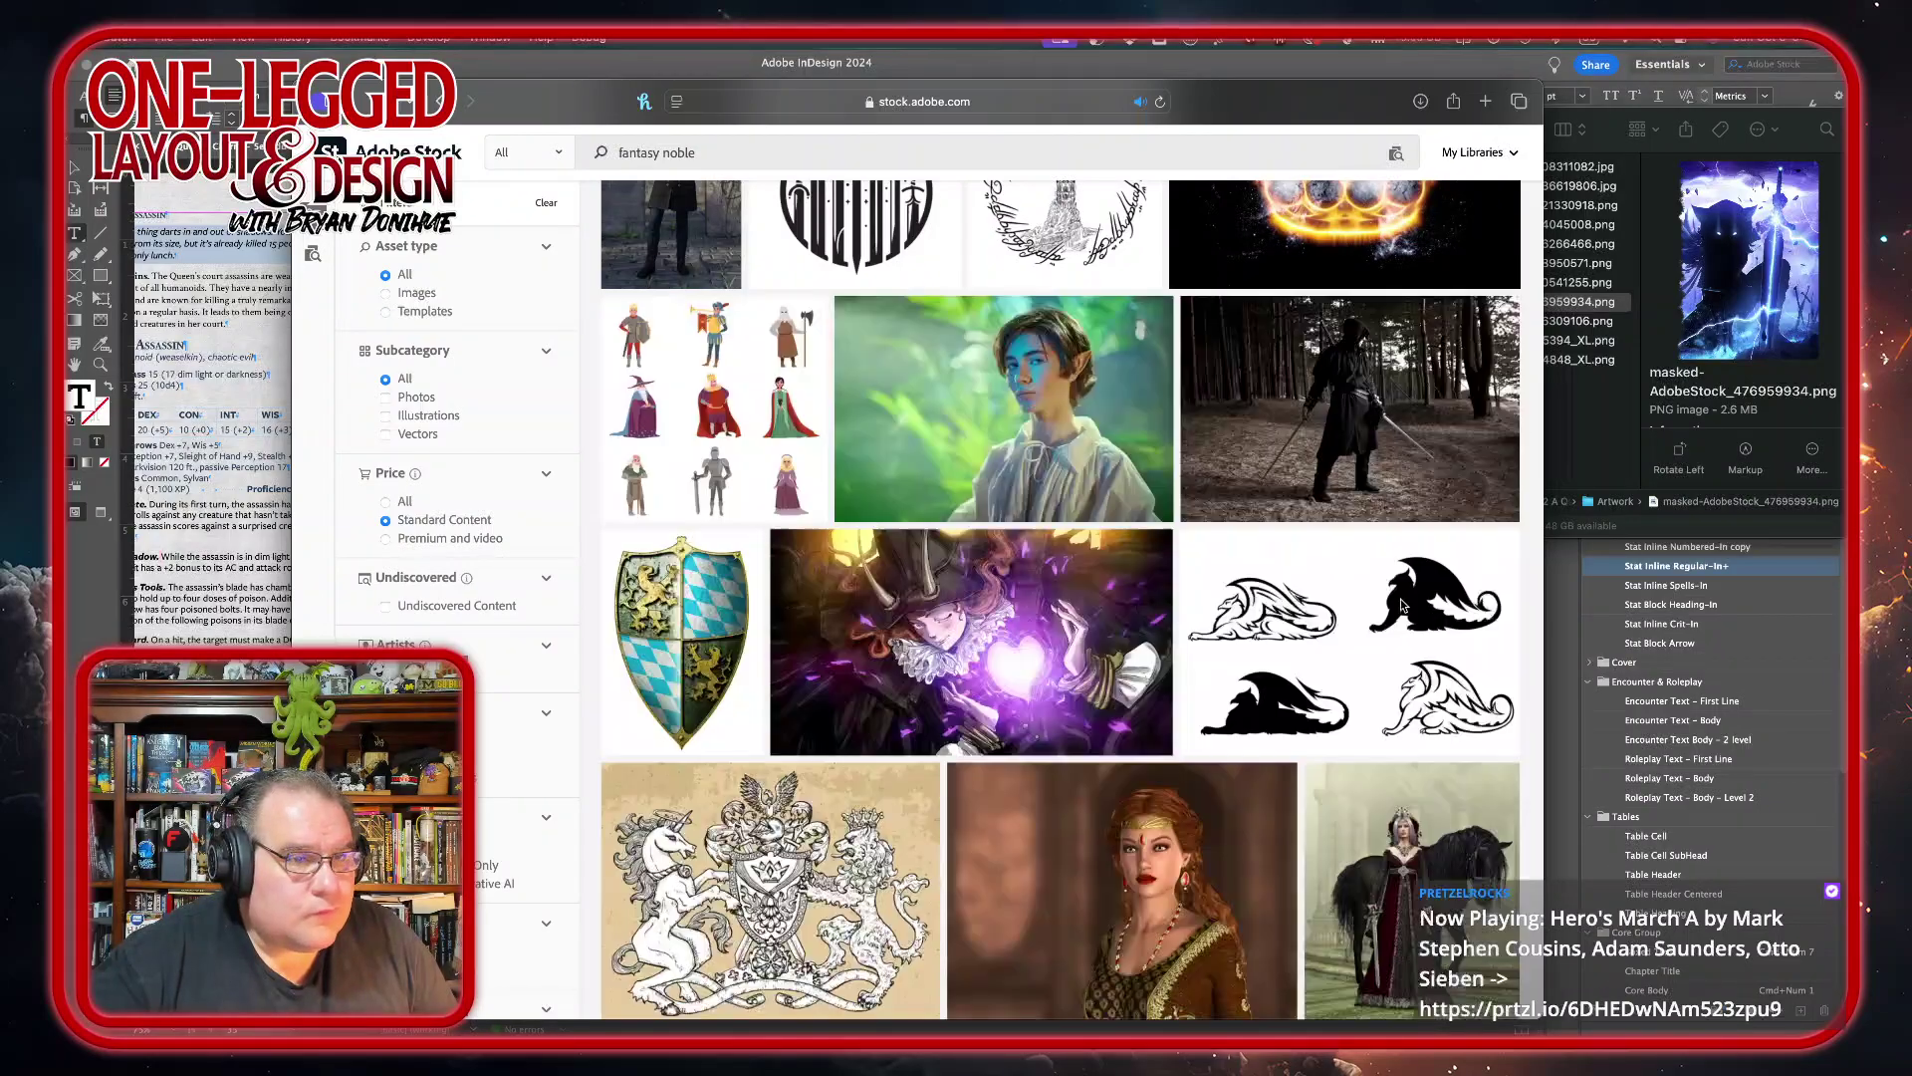
- Look through the rest of page 2 of the "fantasy noble" results for usable court character artwork
scroll(1021, 720, down, 3)
scroll(1021, 727, down, 2)
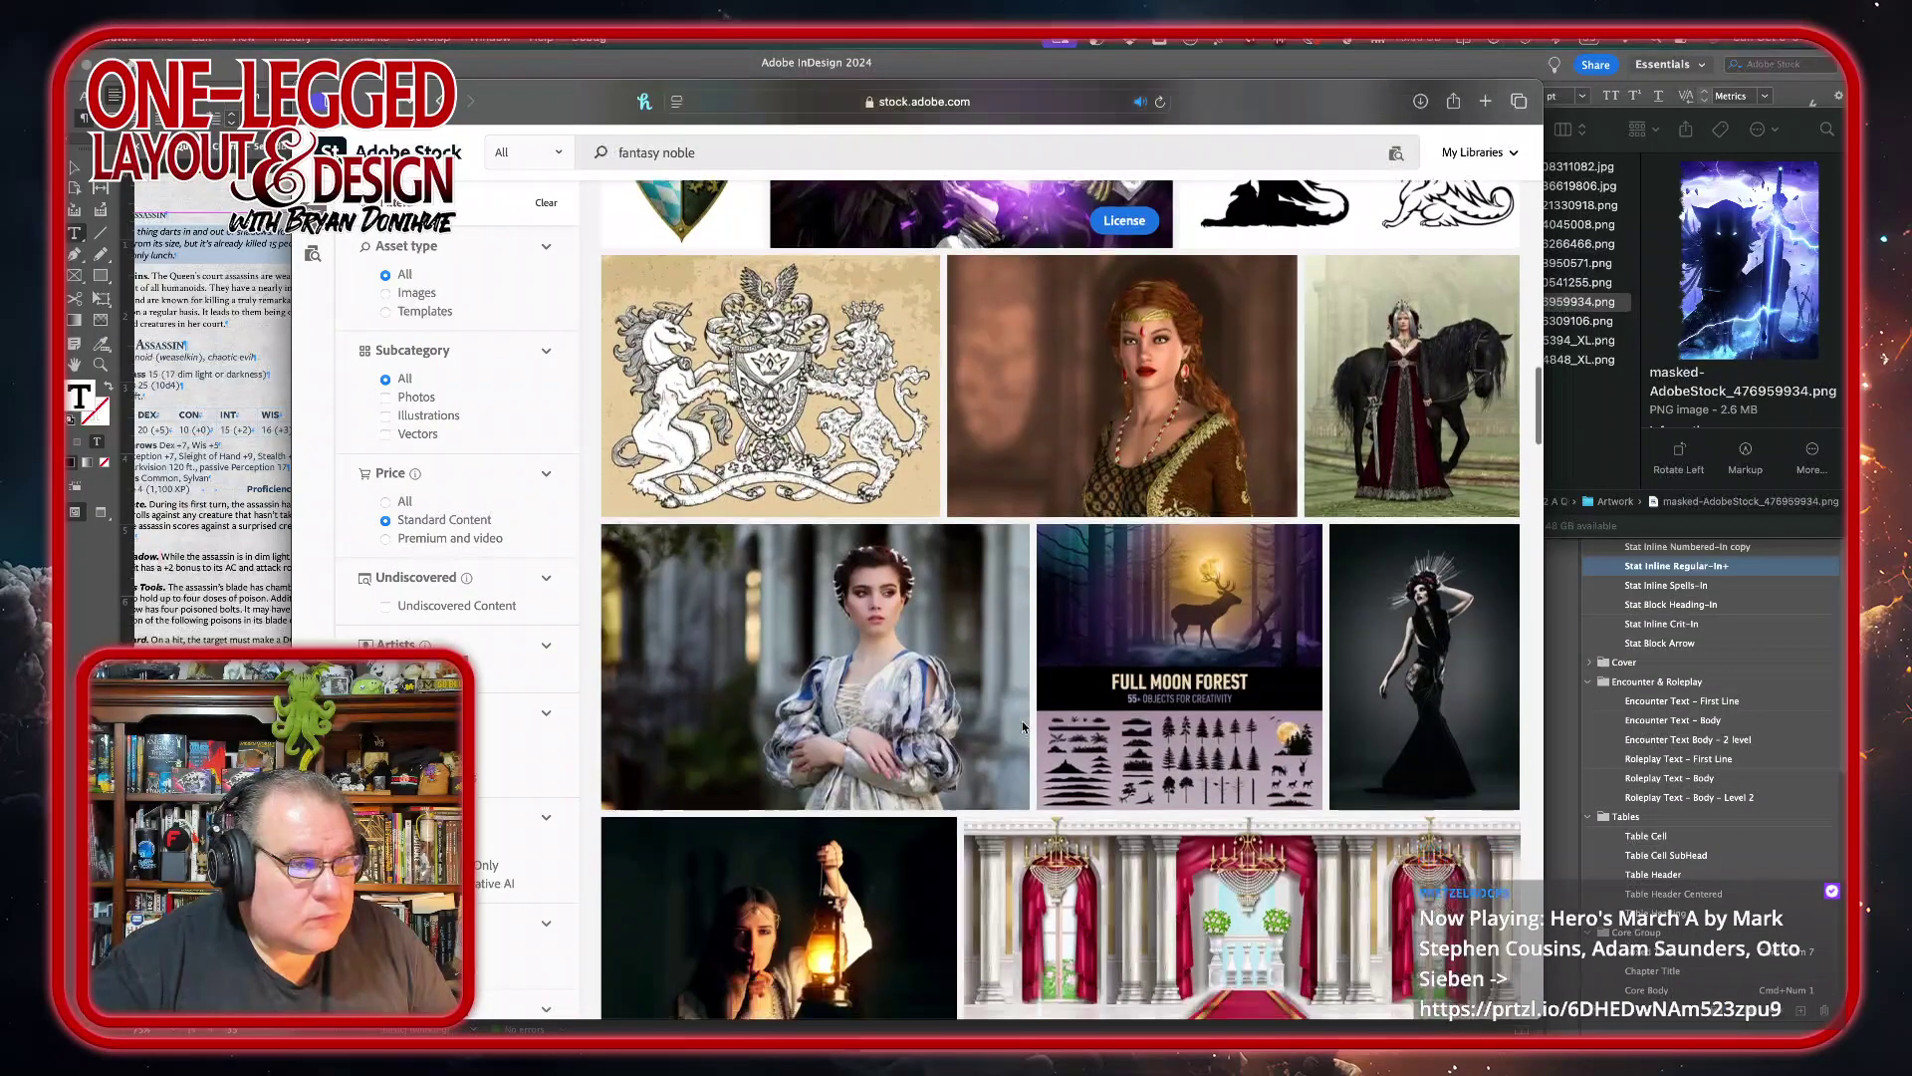
scroll(1022, 727, down, 3)
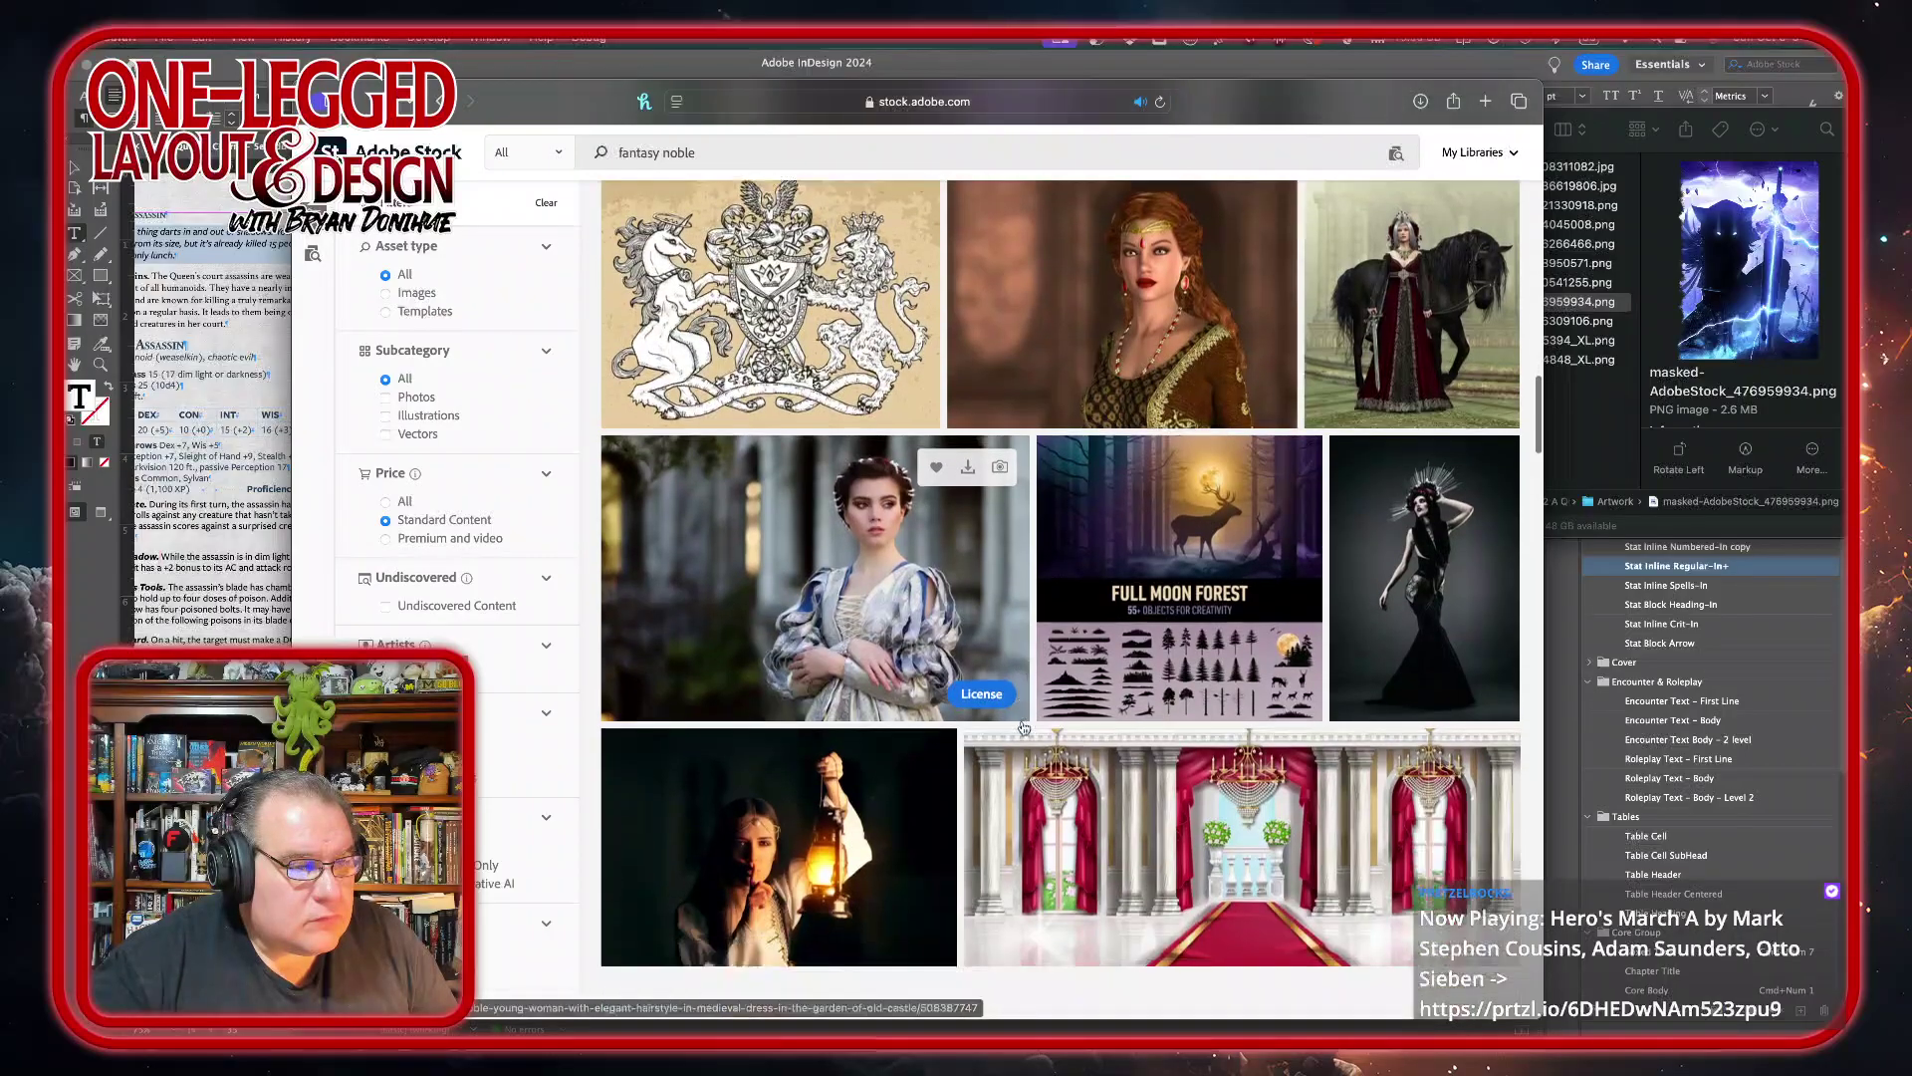
scroll(1021, 727, down, 8)
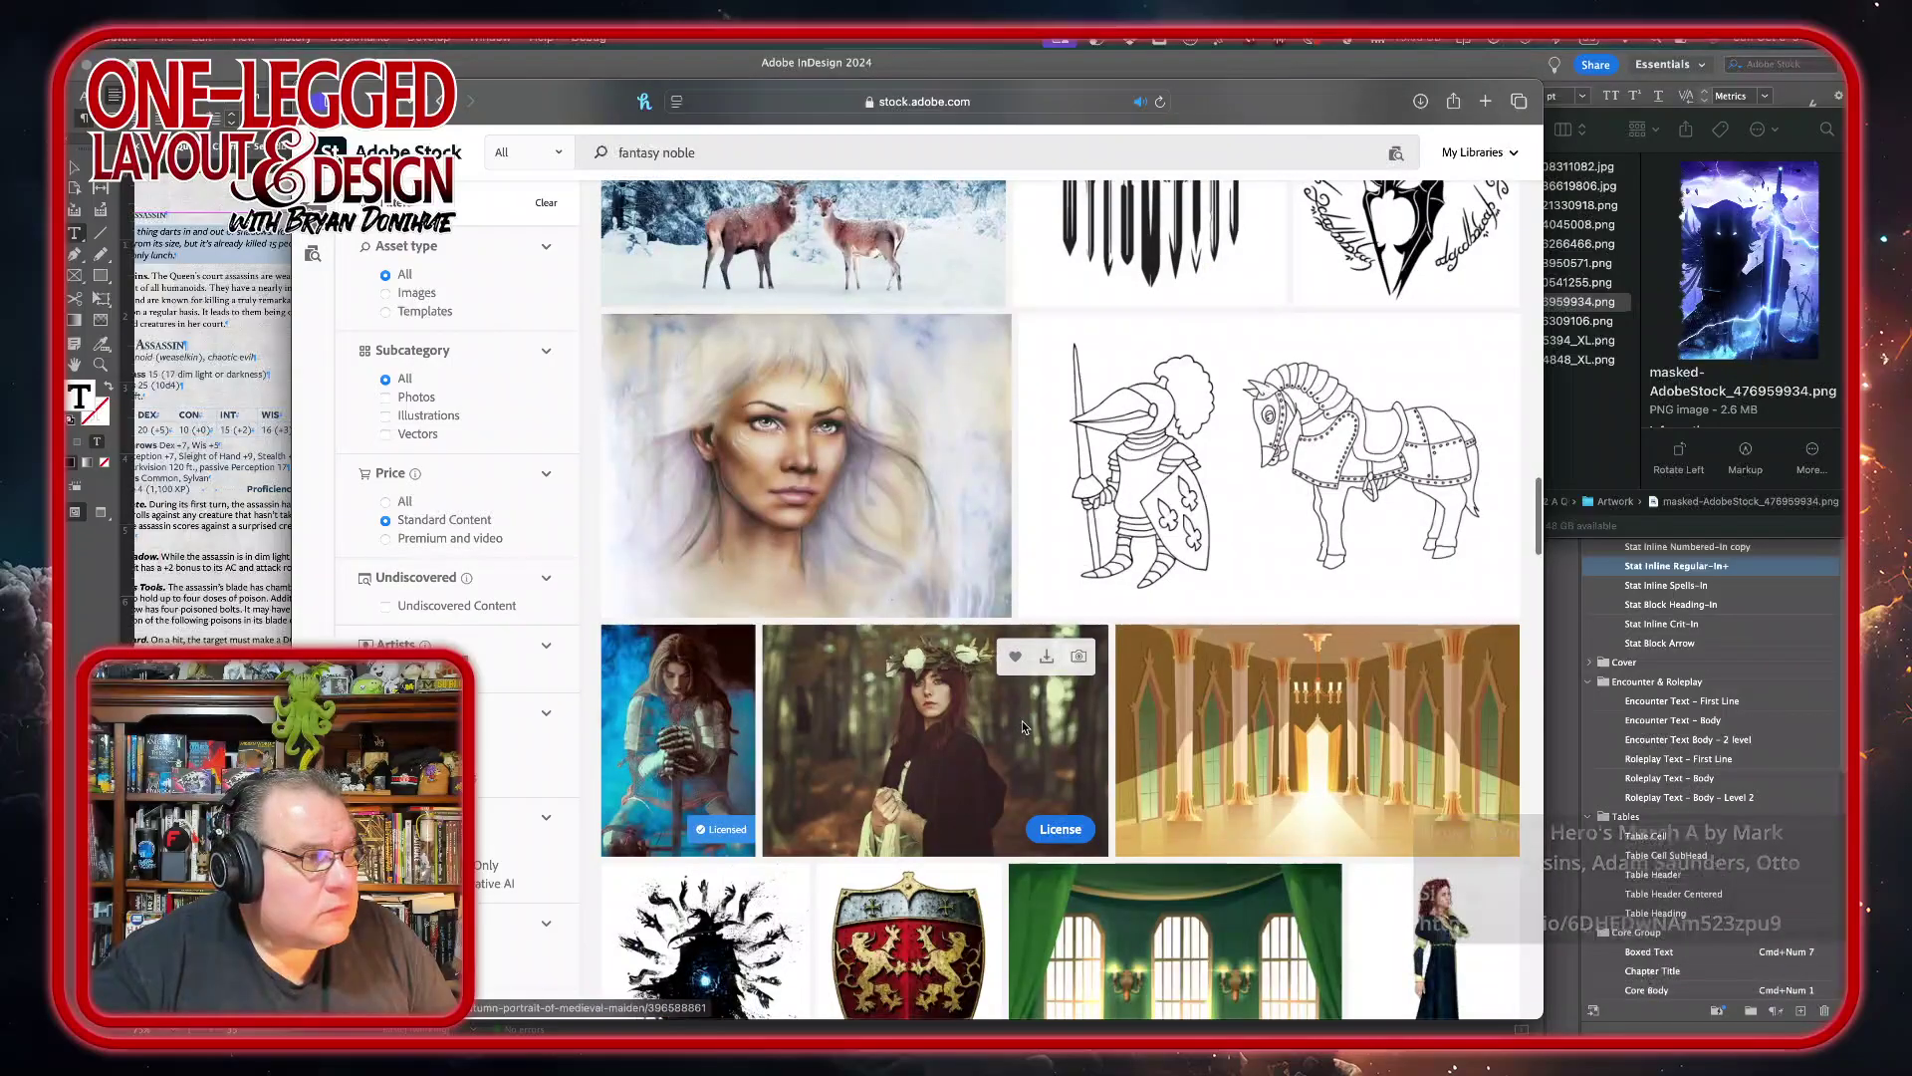
scroll(1023, 727, down, 4)
scroll(1023, 727, down, 9)
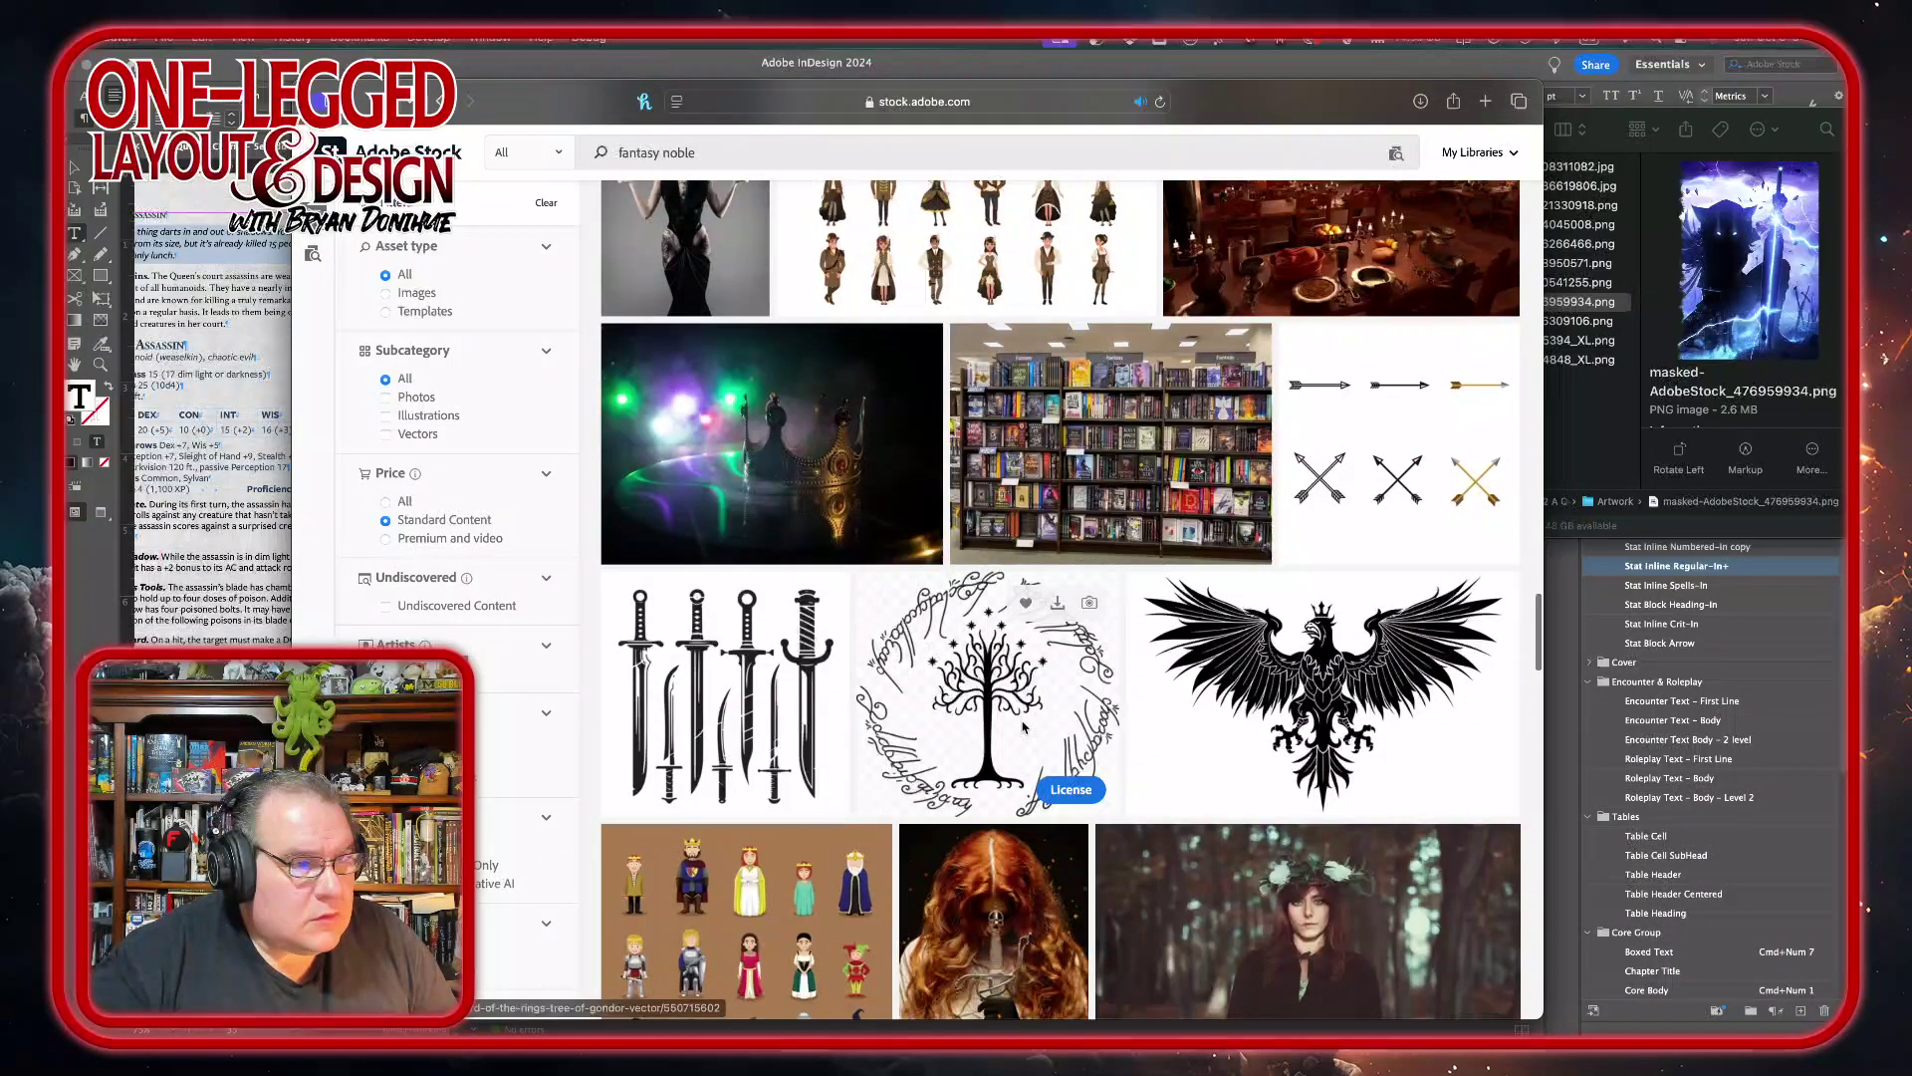
scroll(1023, 727, down, 3)
scroll(1023, 727, down, 1)
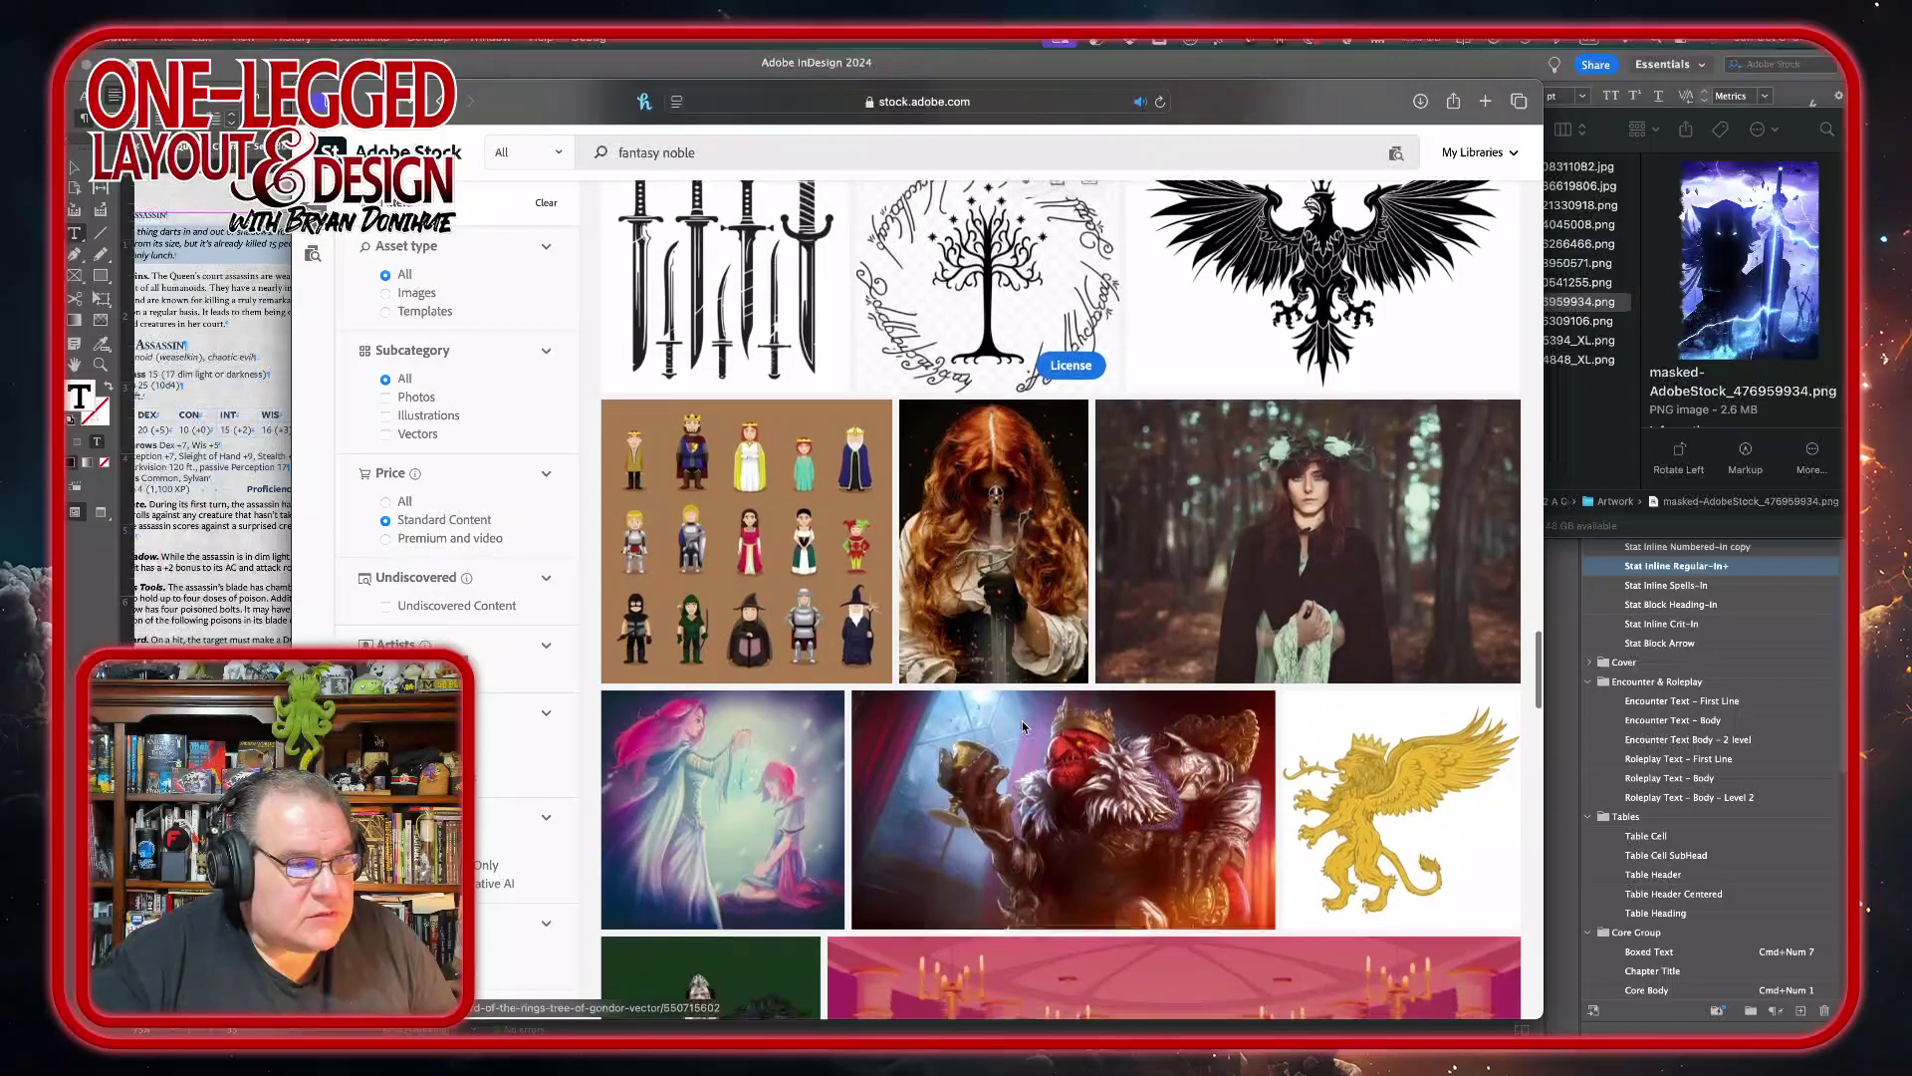
scroll(1021, 720, down, 5)
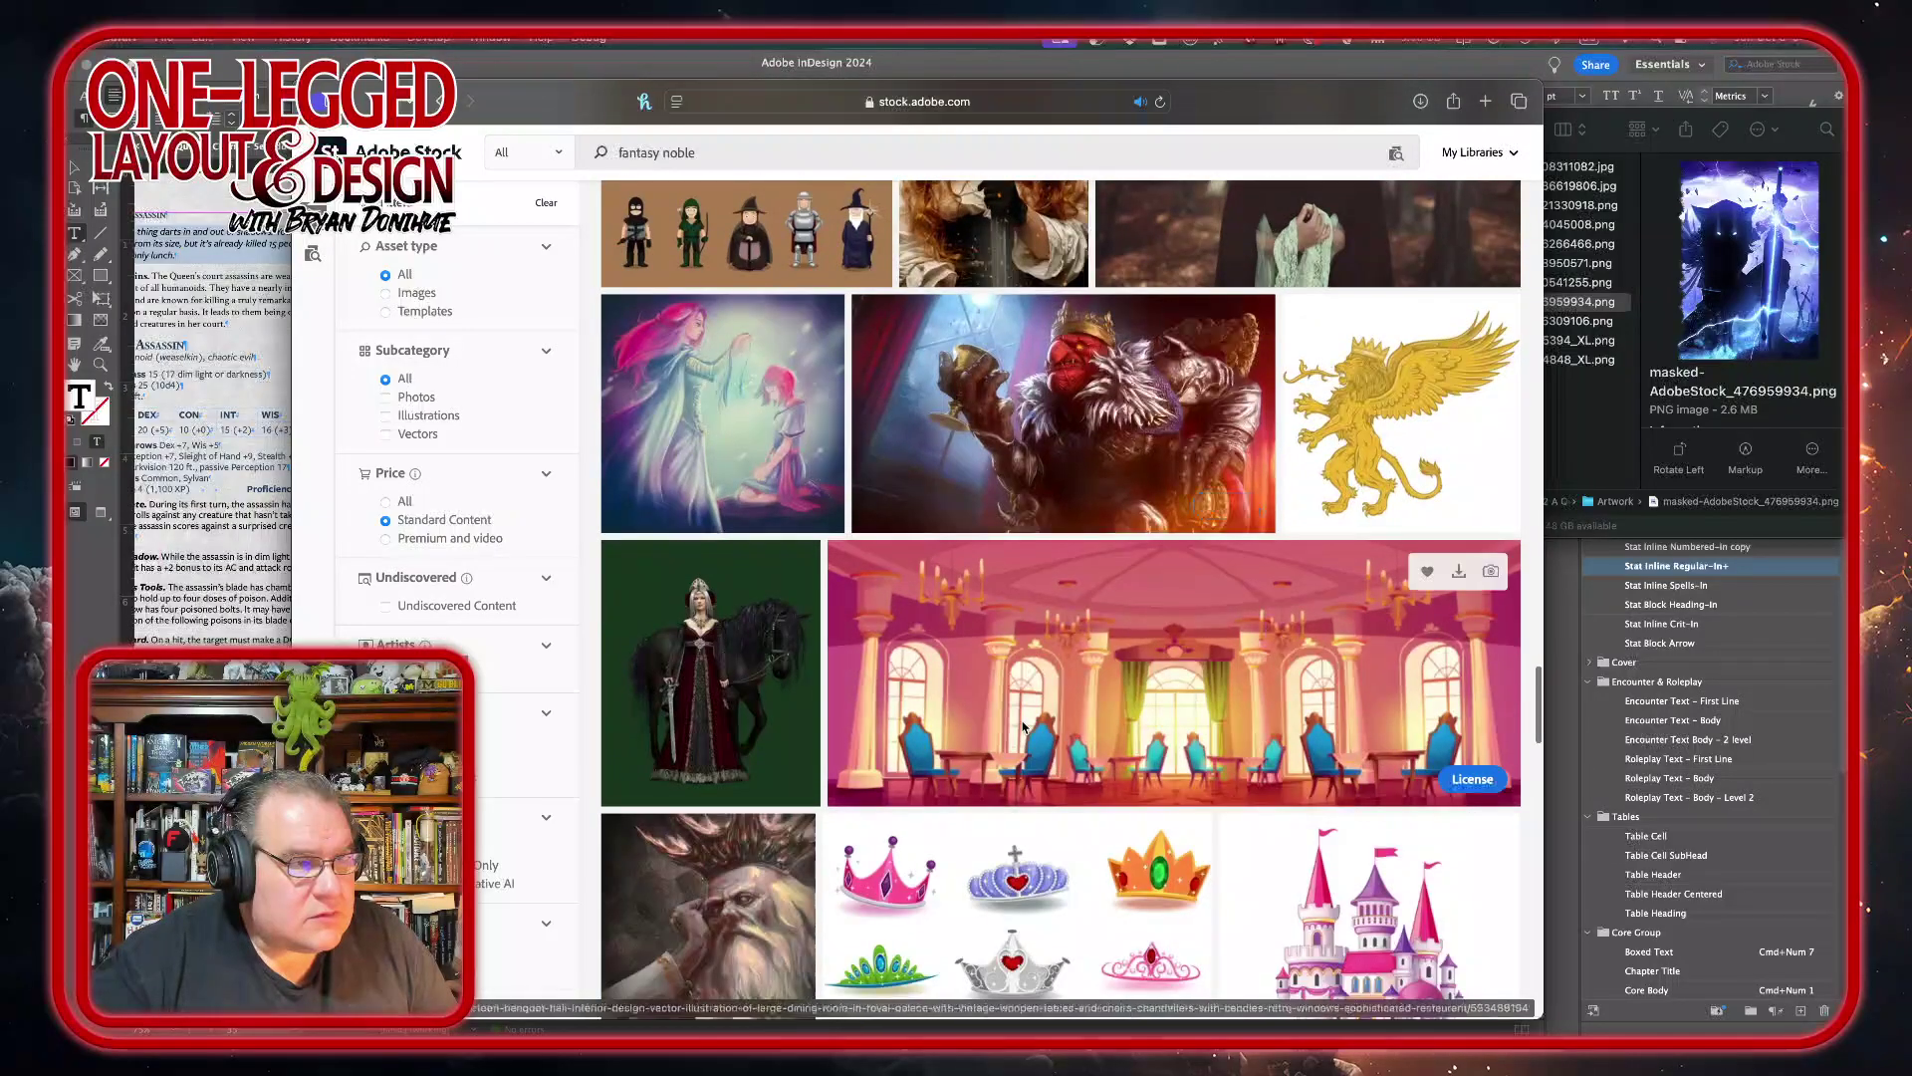
scroll(1023, 727, down, 3)
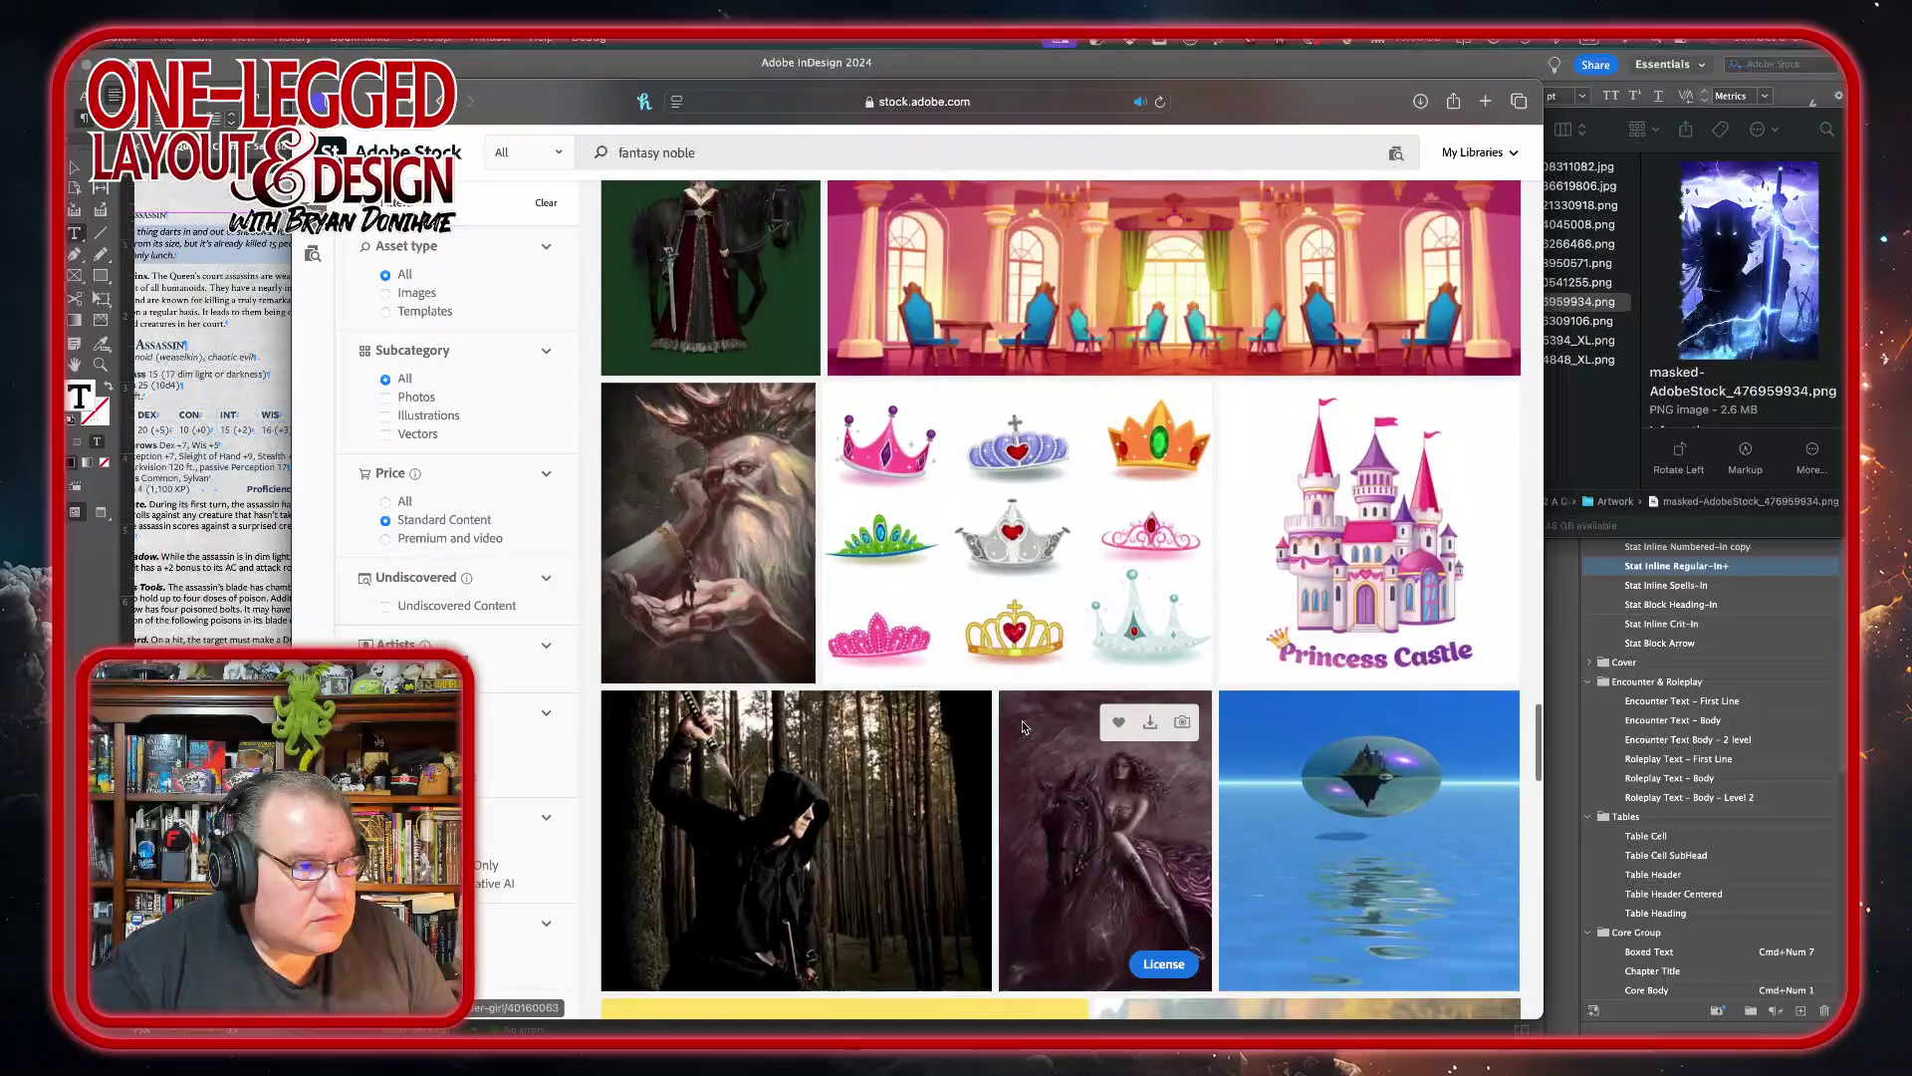
scroll(1023, 727, down, 6)
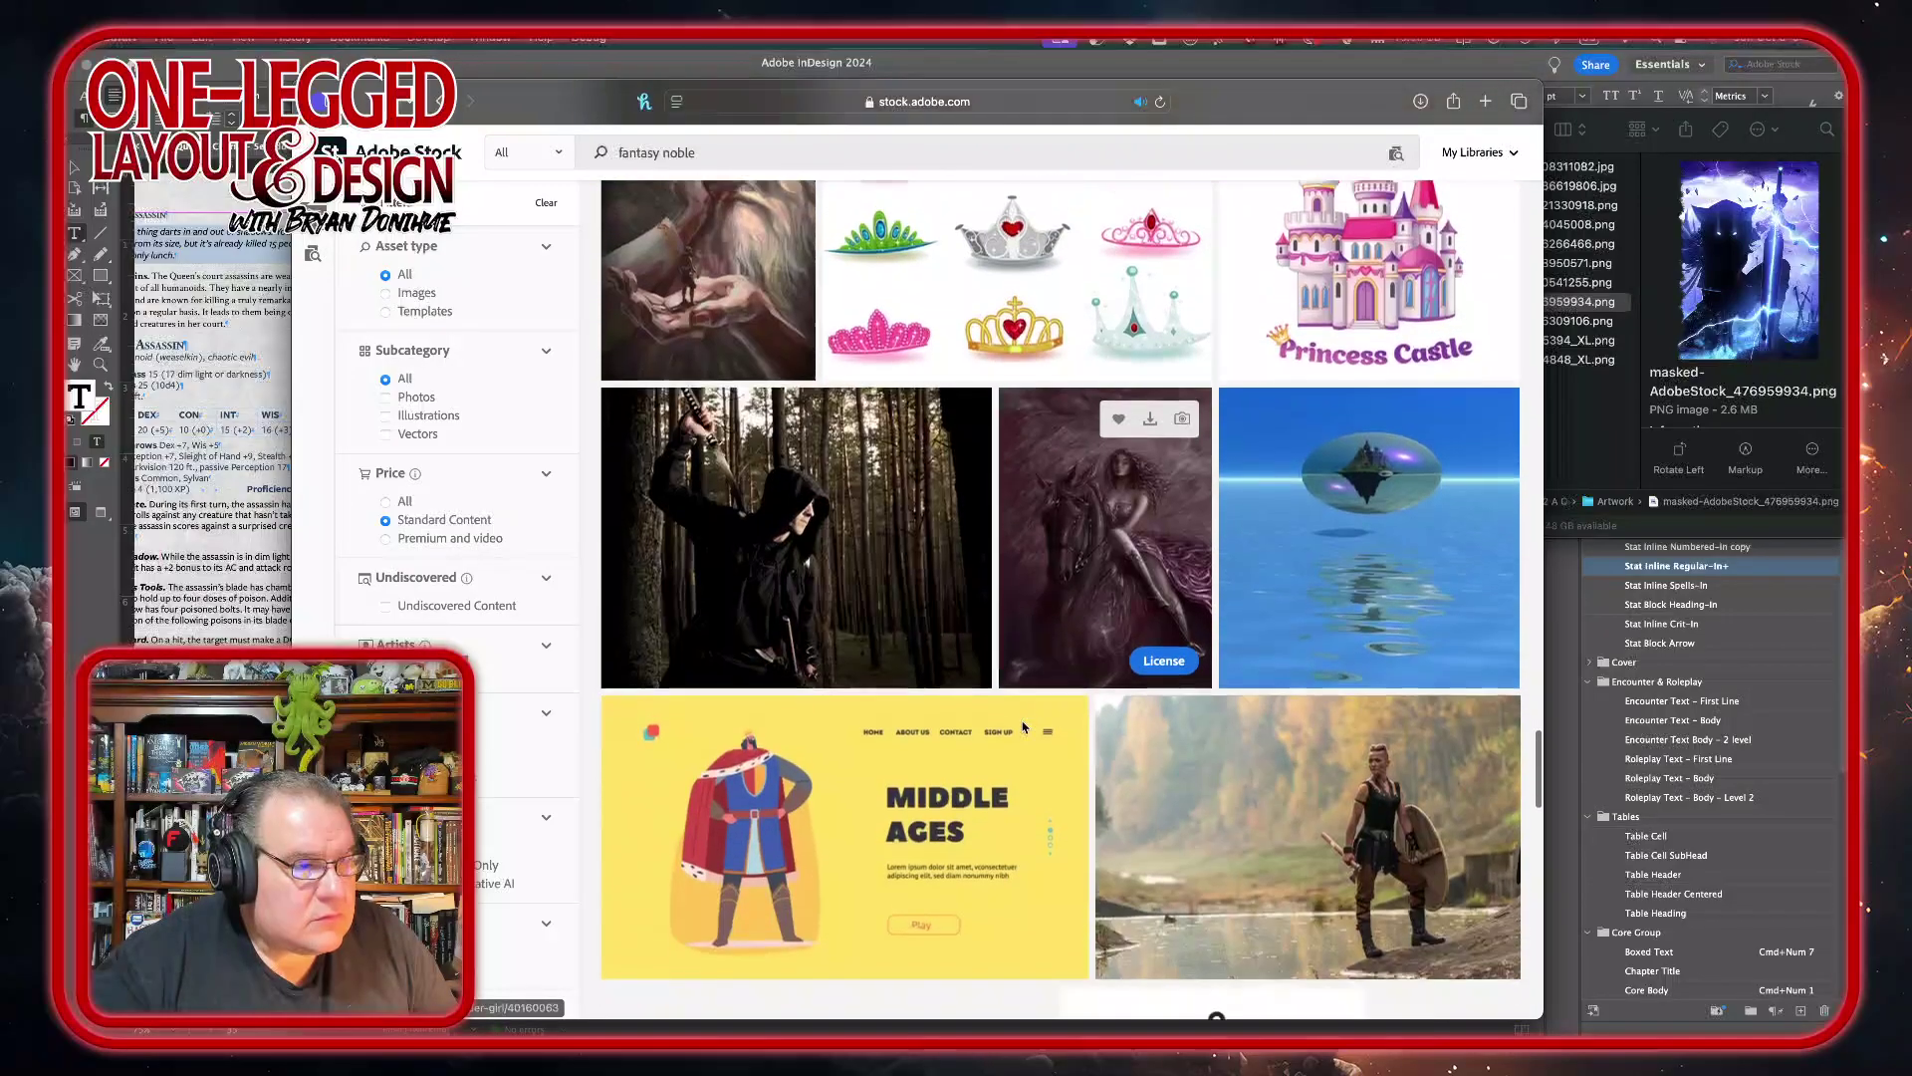
scroll(1023, 727, down, 10)
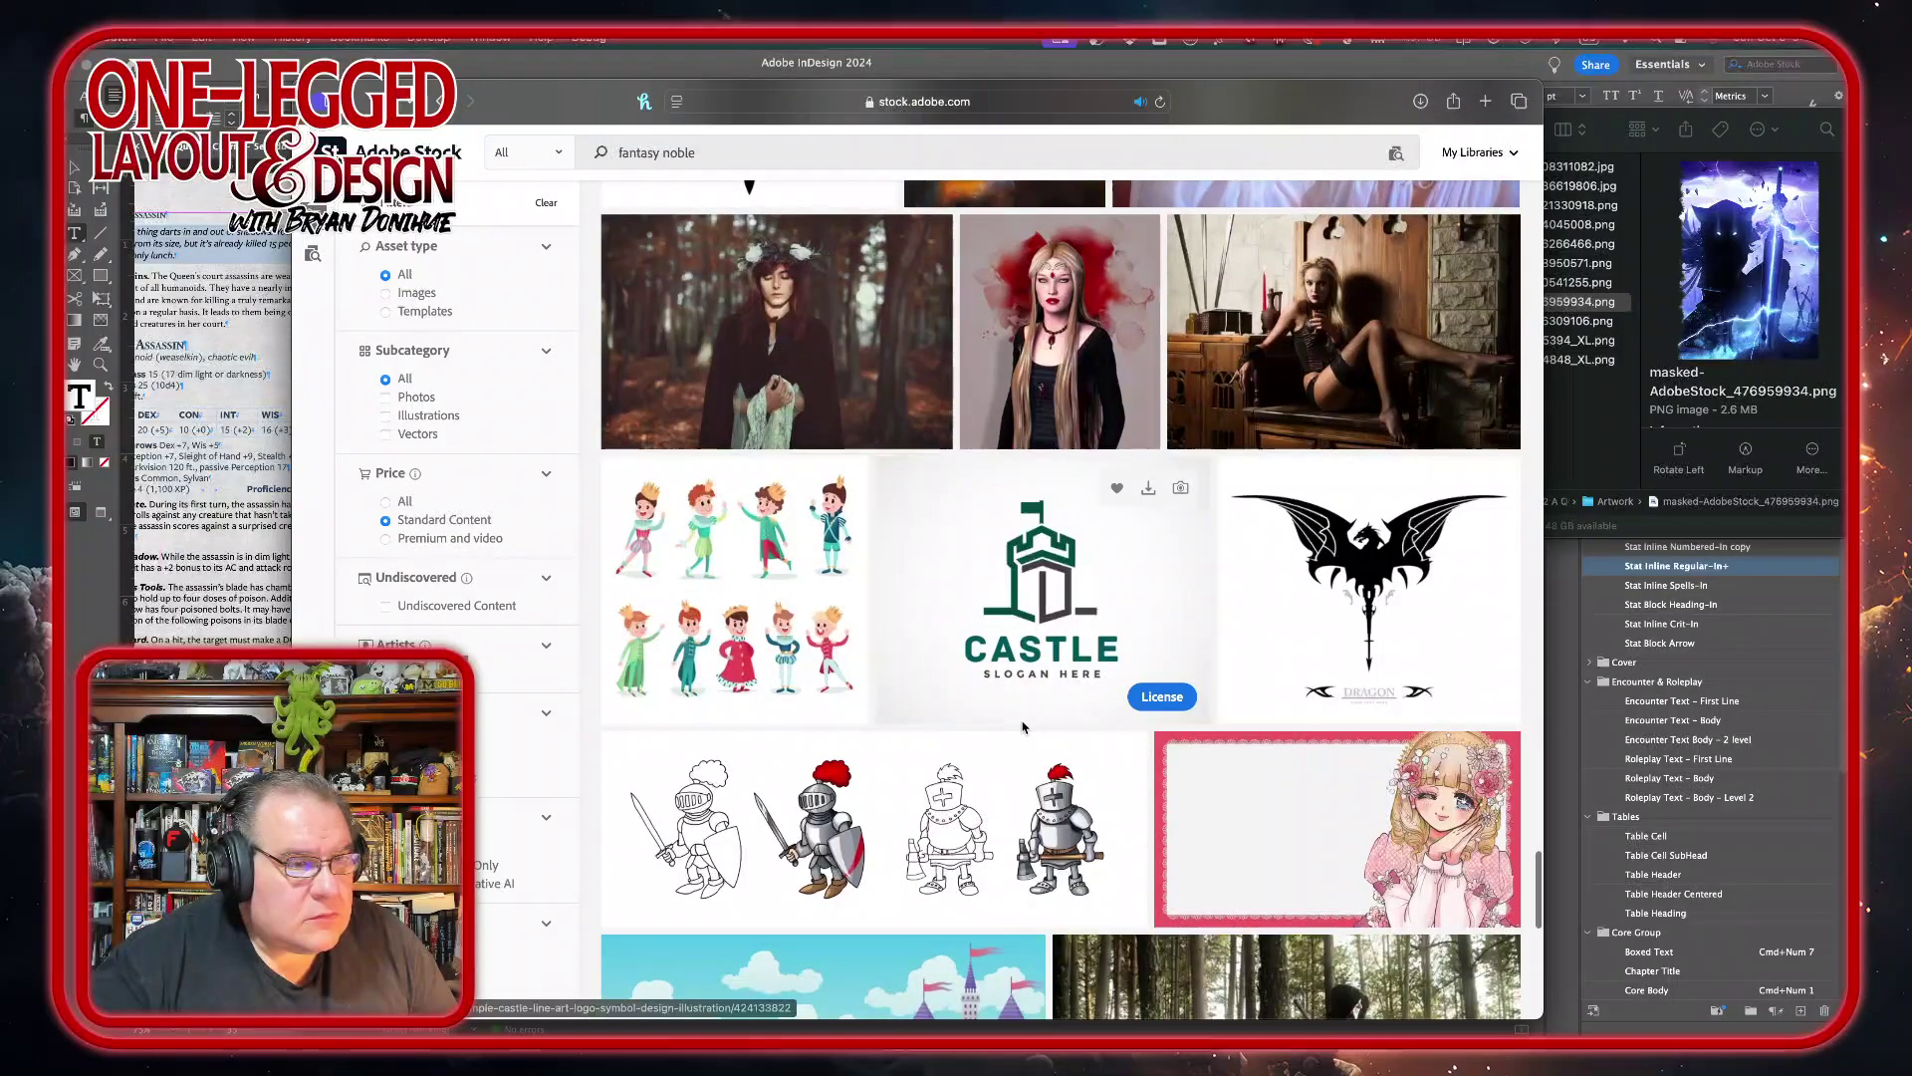
scroll(1023, 727, down, 10)
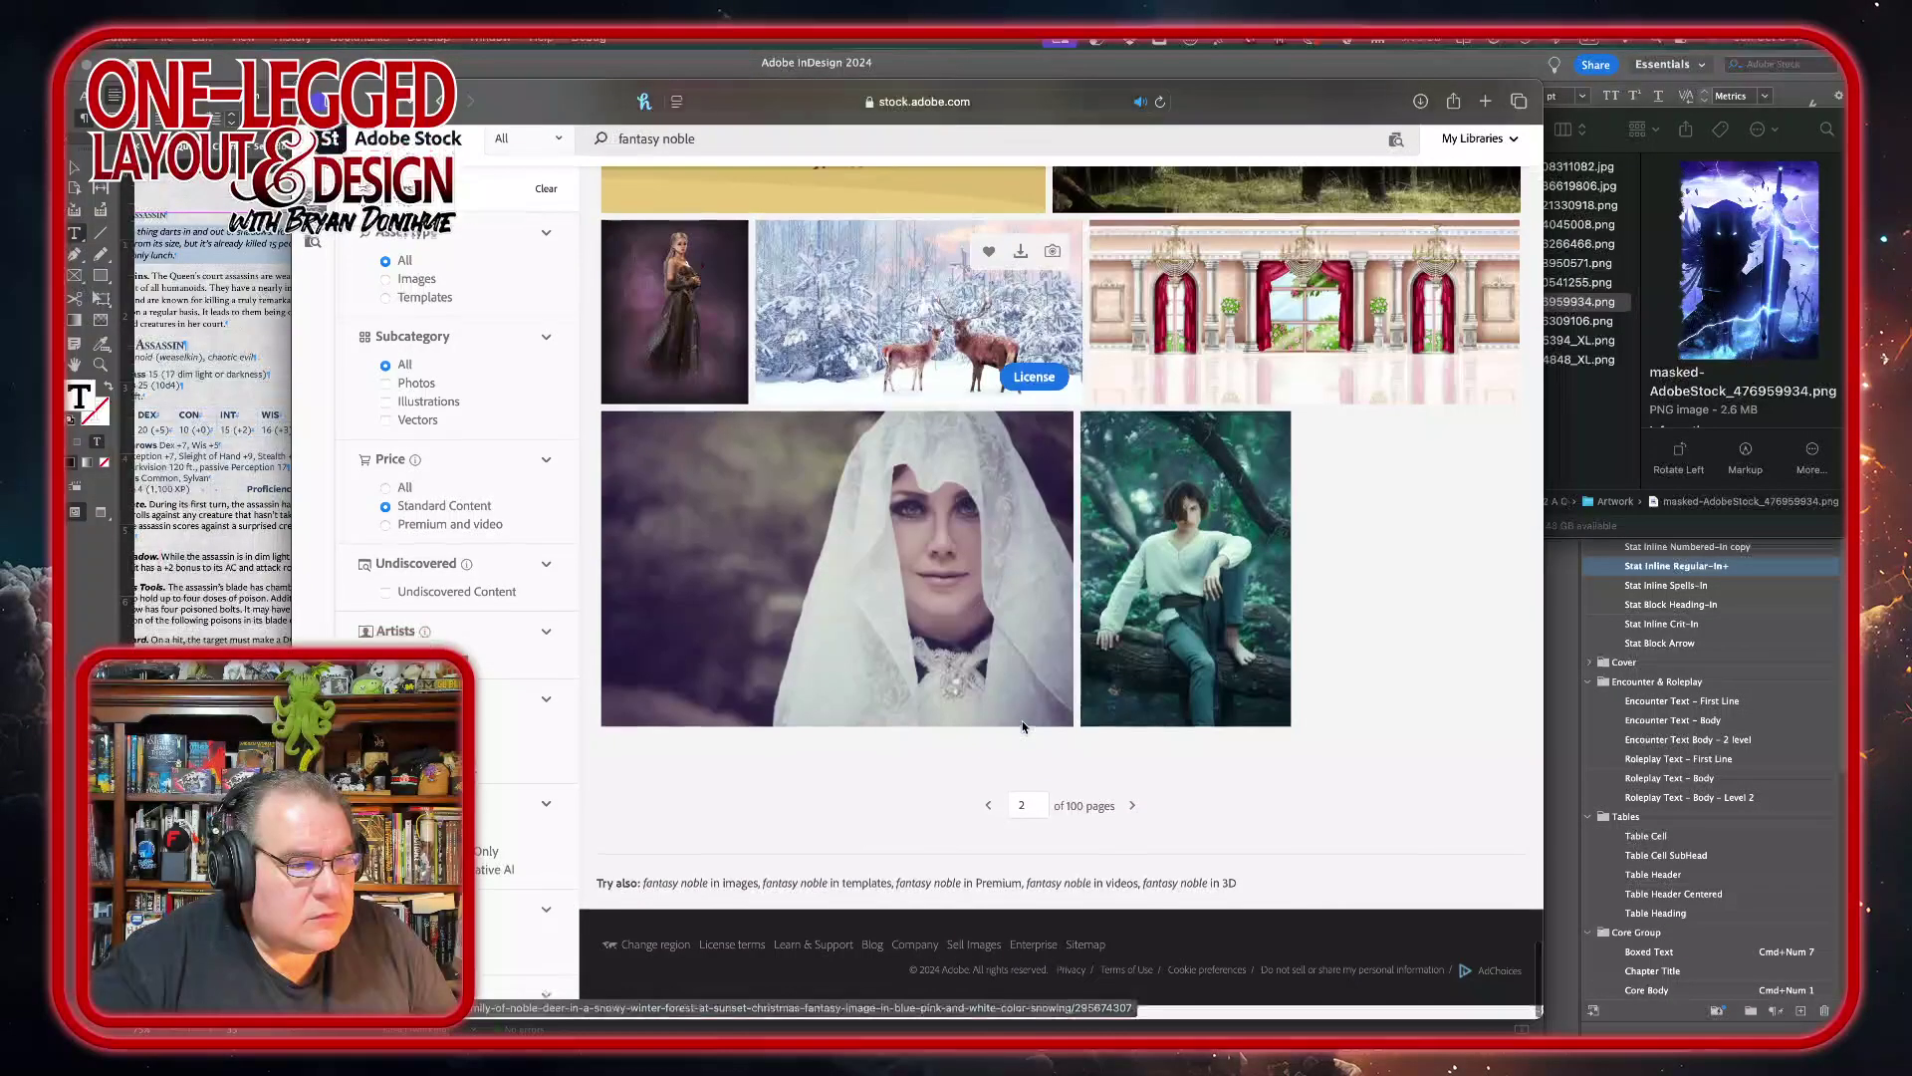
scroll(1023, 727, down, 10)
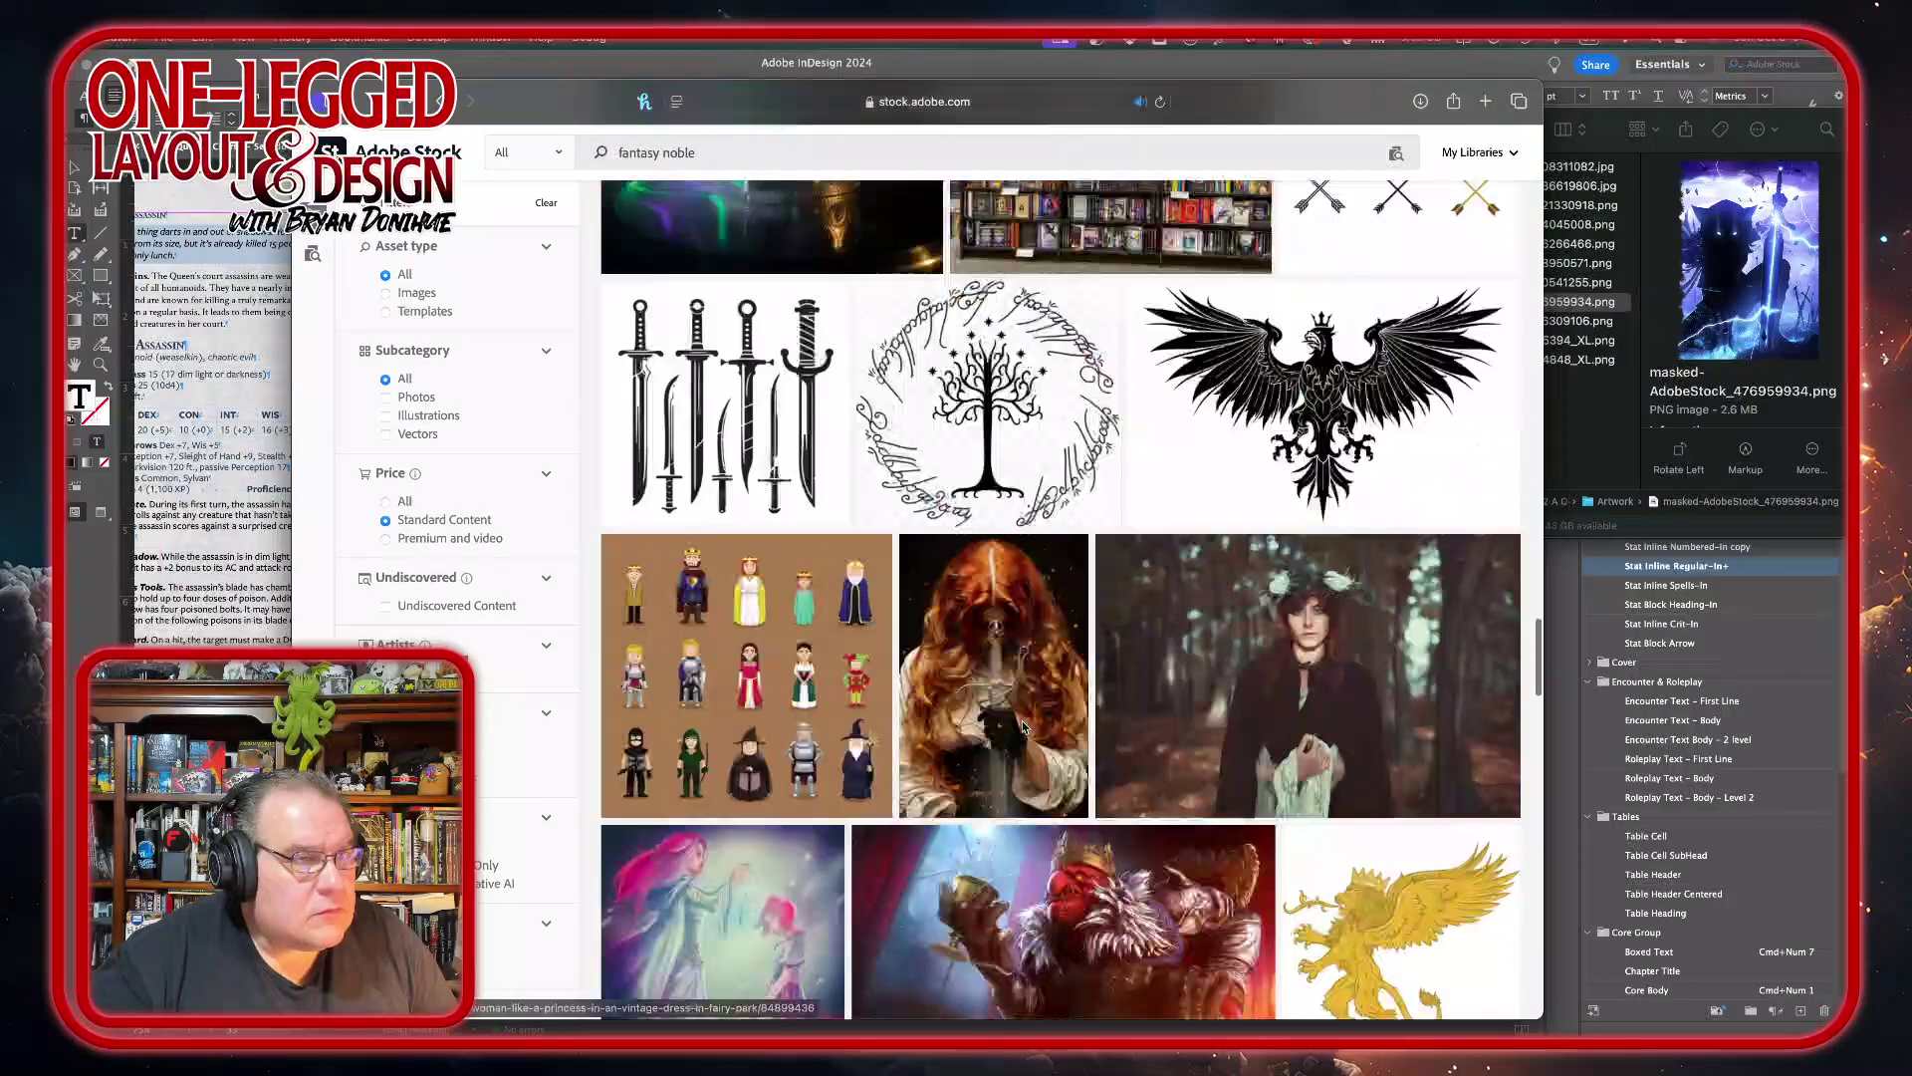
scroll(1023, 727, up, 15)
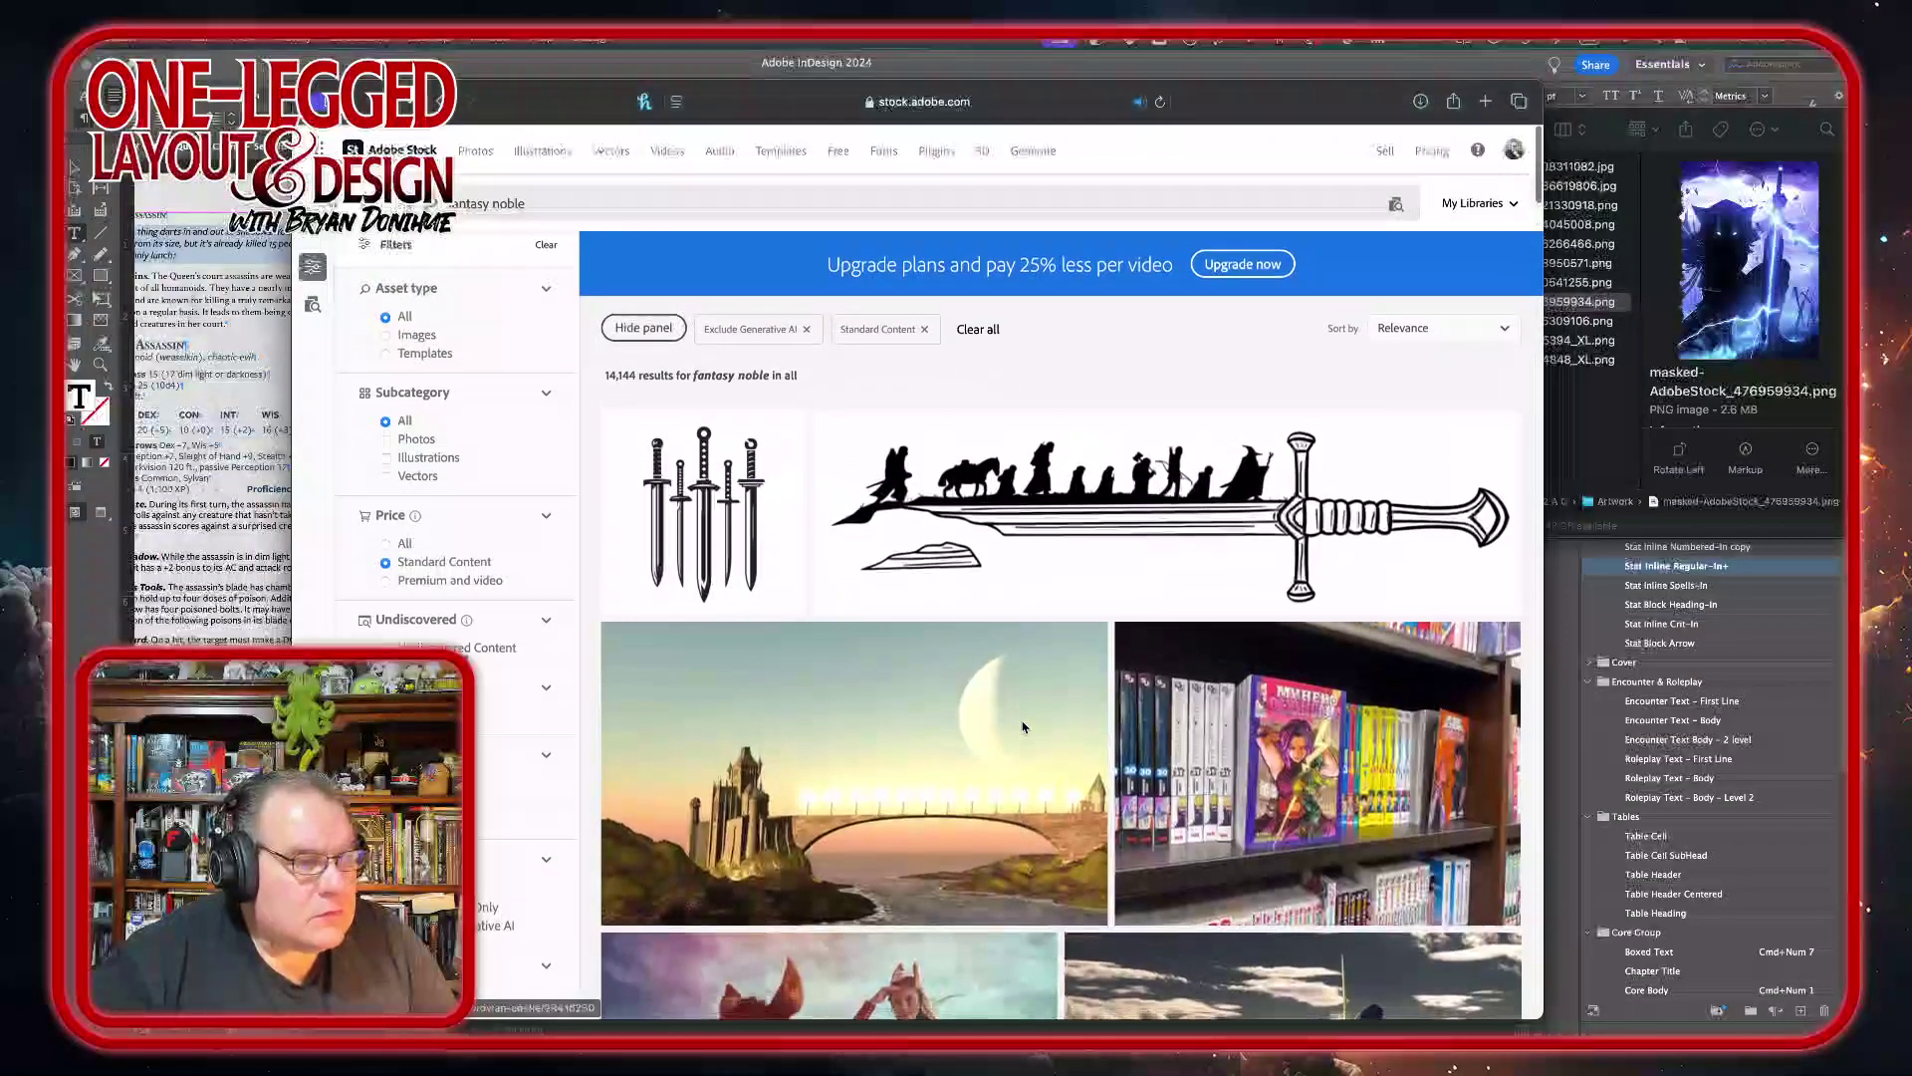
scroll(1023, 727, down, 4)
scroll(1031, 617, up, 4)
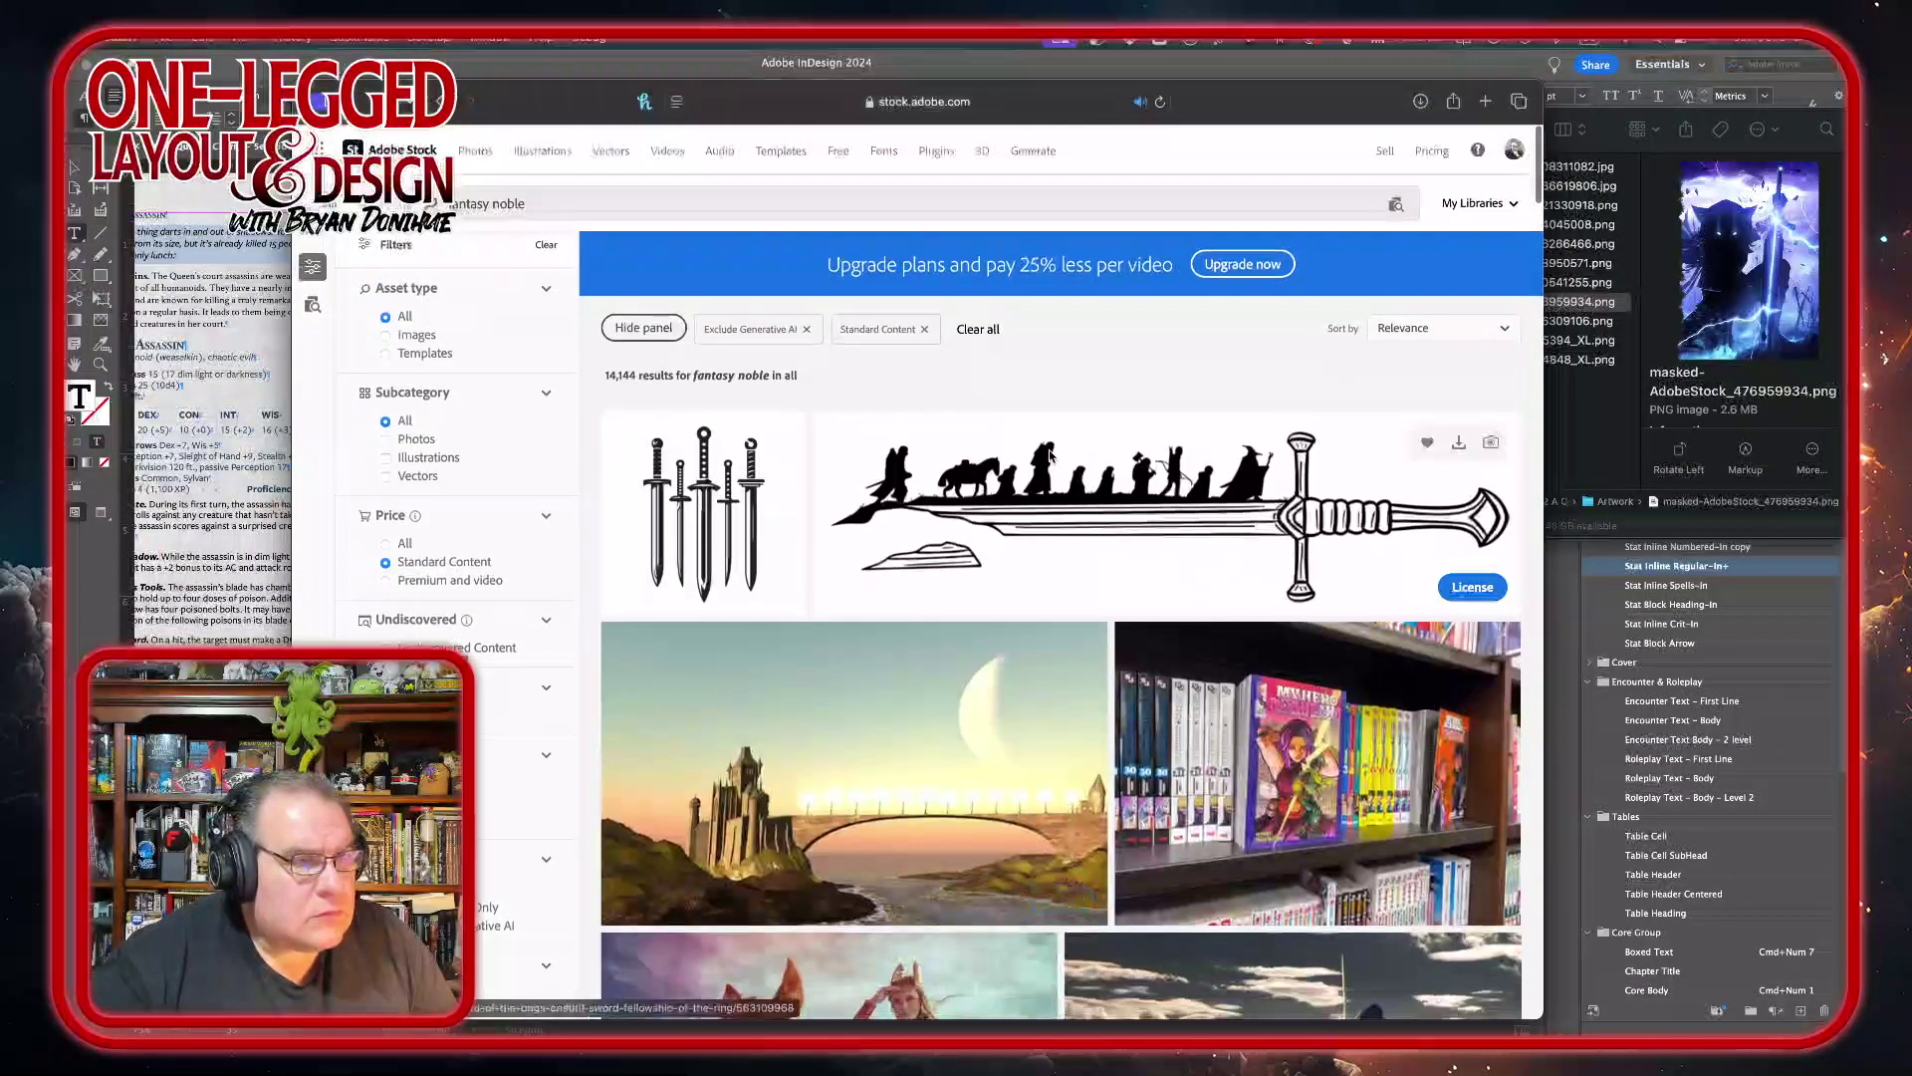
scroll(1087, 739, down, 10)
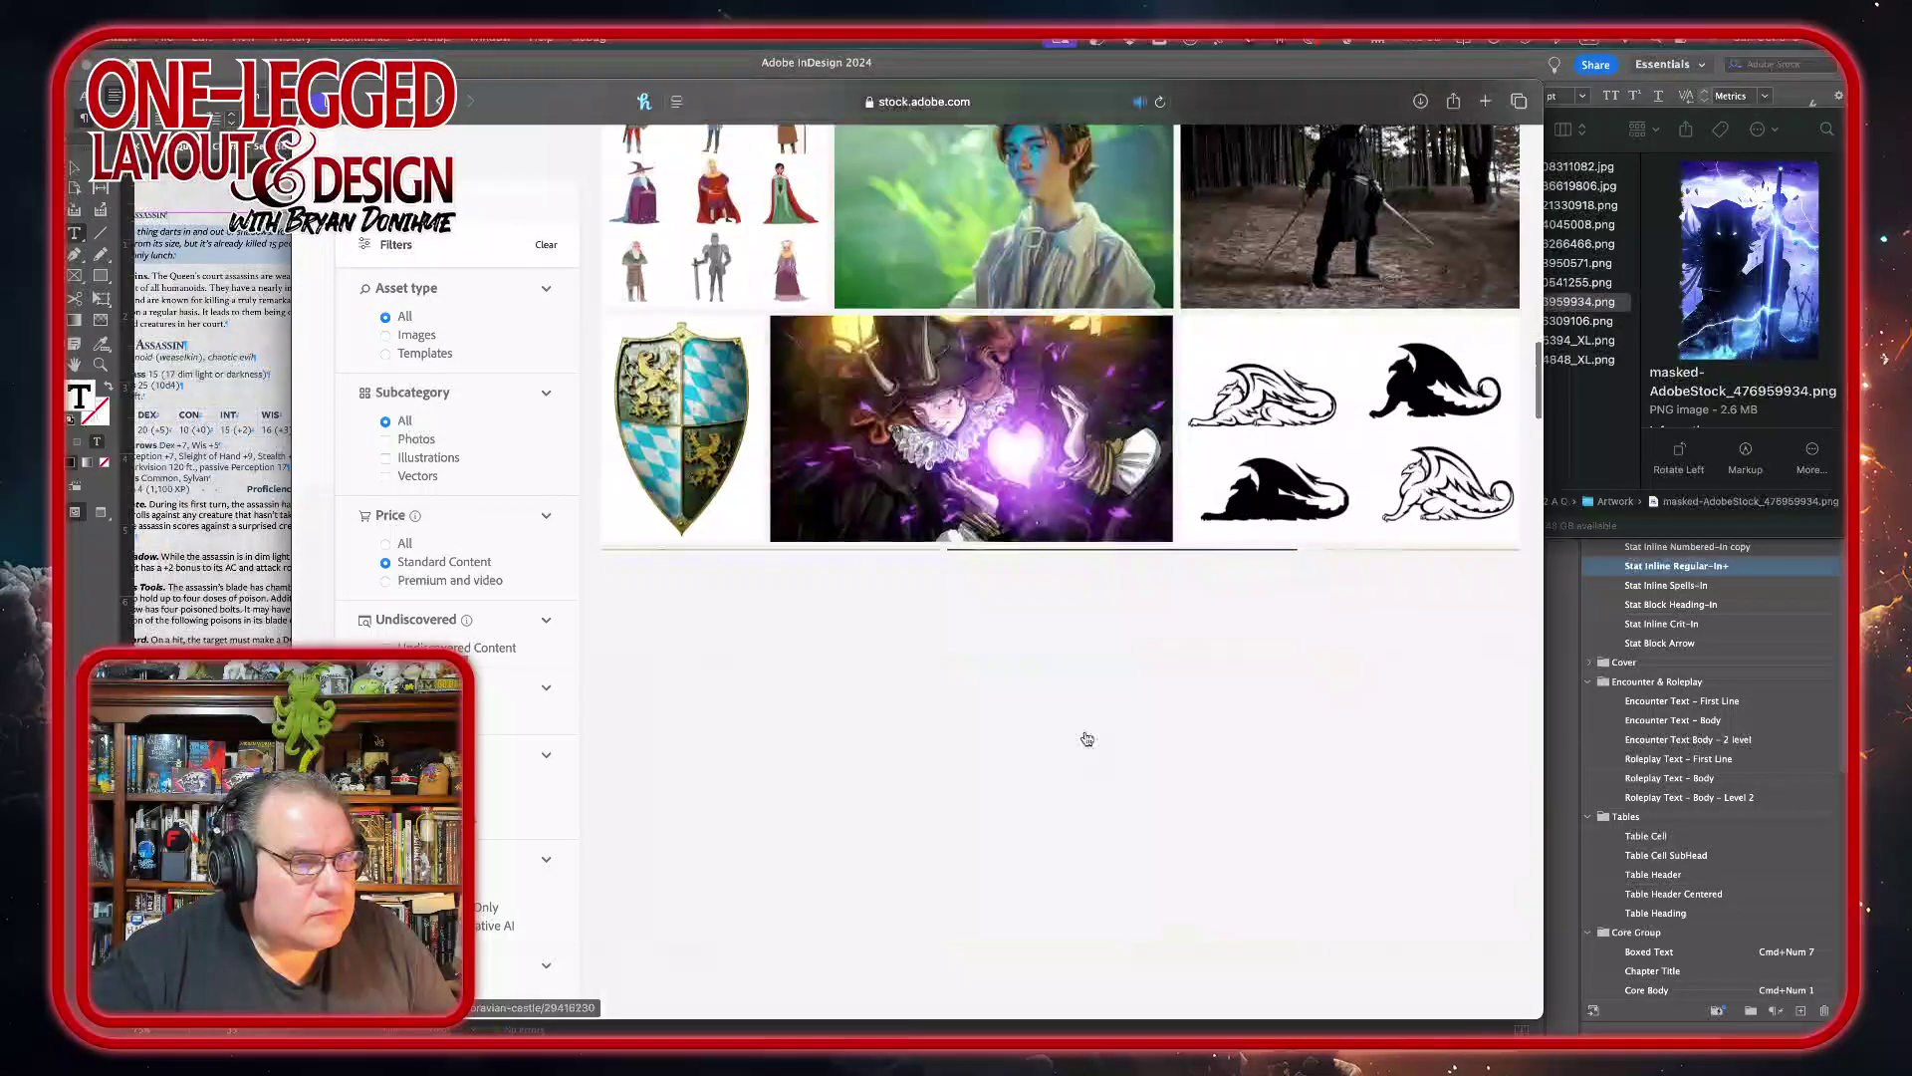
scroll(1086, 739, down, 5)
scroll(986, 887, down, 12)
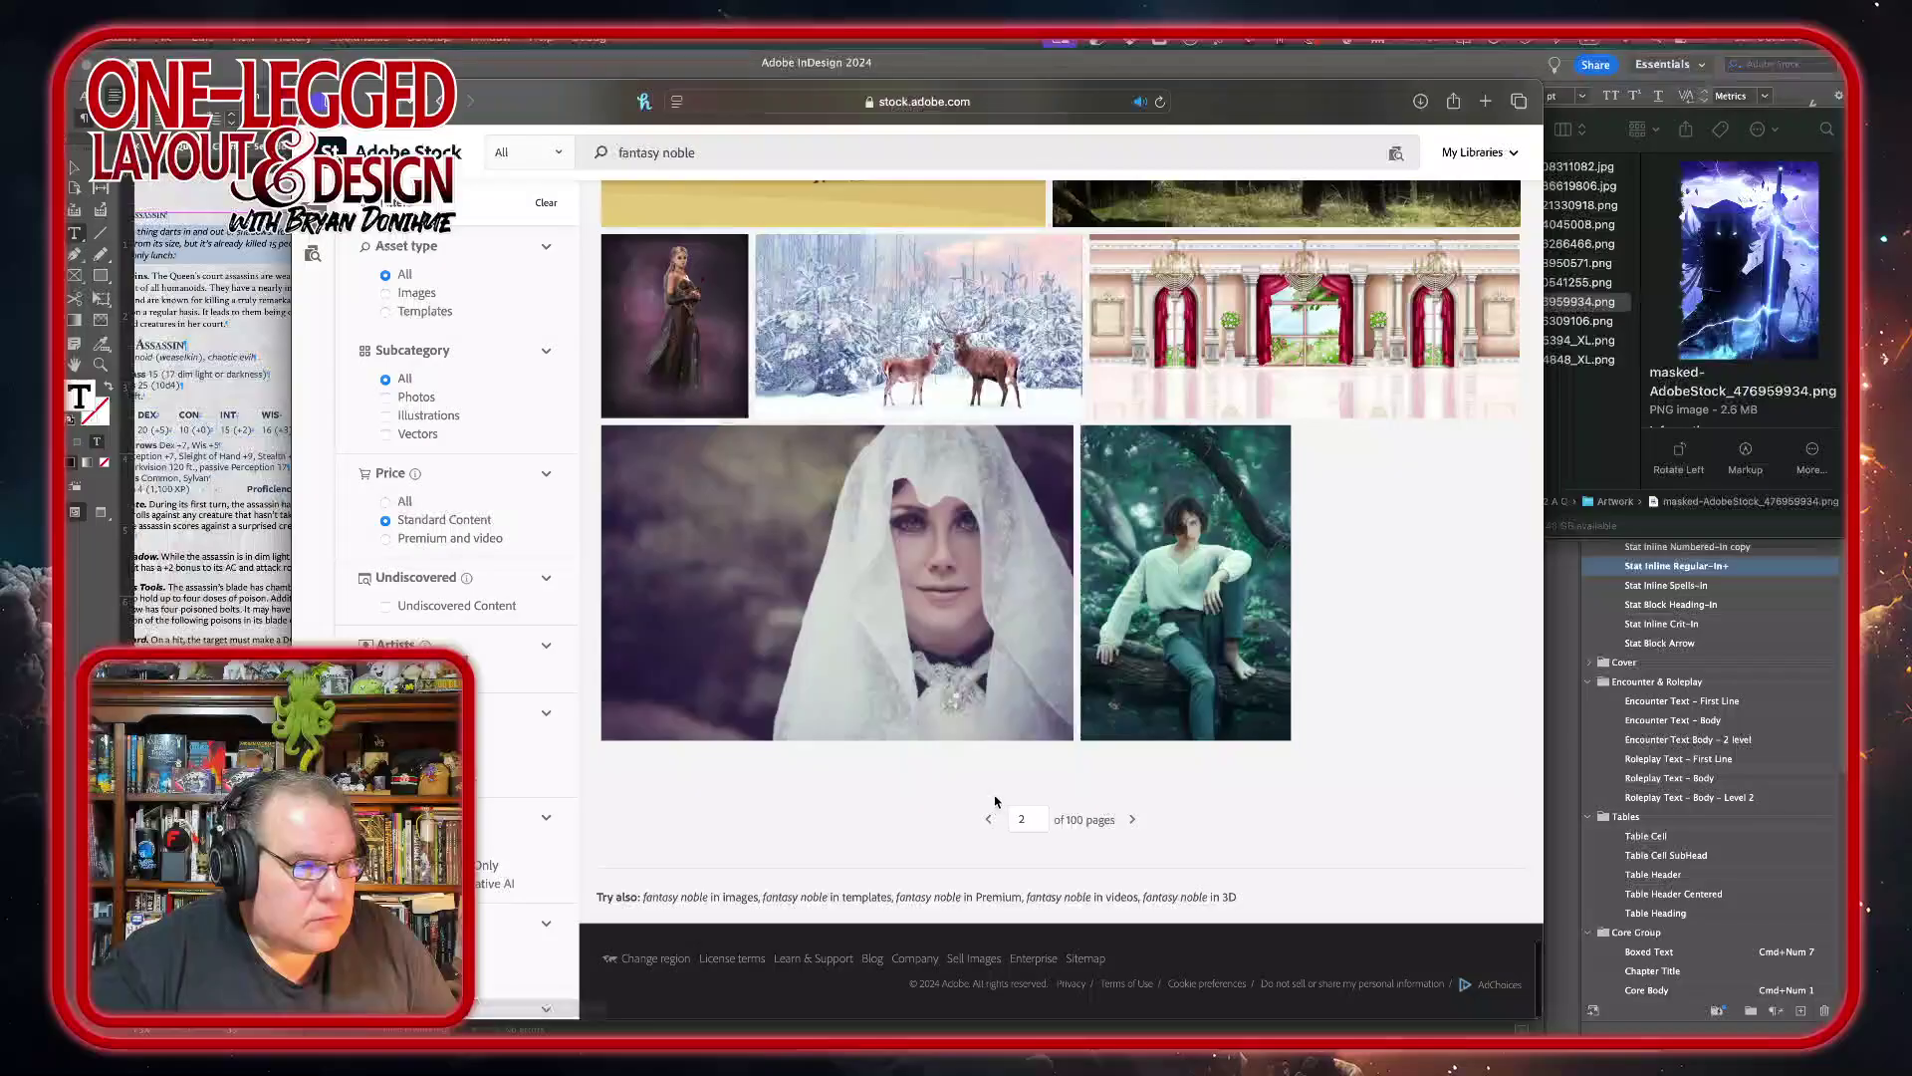
- Return to the first page of results and open the details of the "In a cemetery" photo of a man beside a statue
click(988, 821)
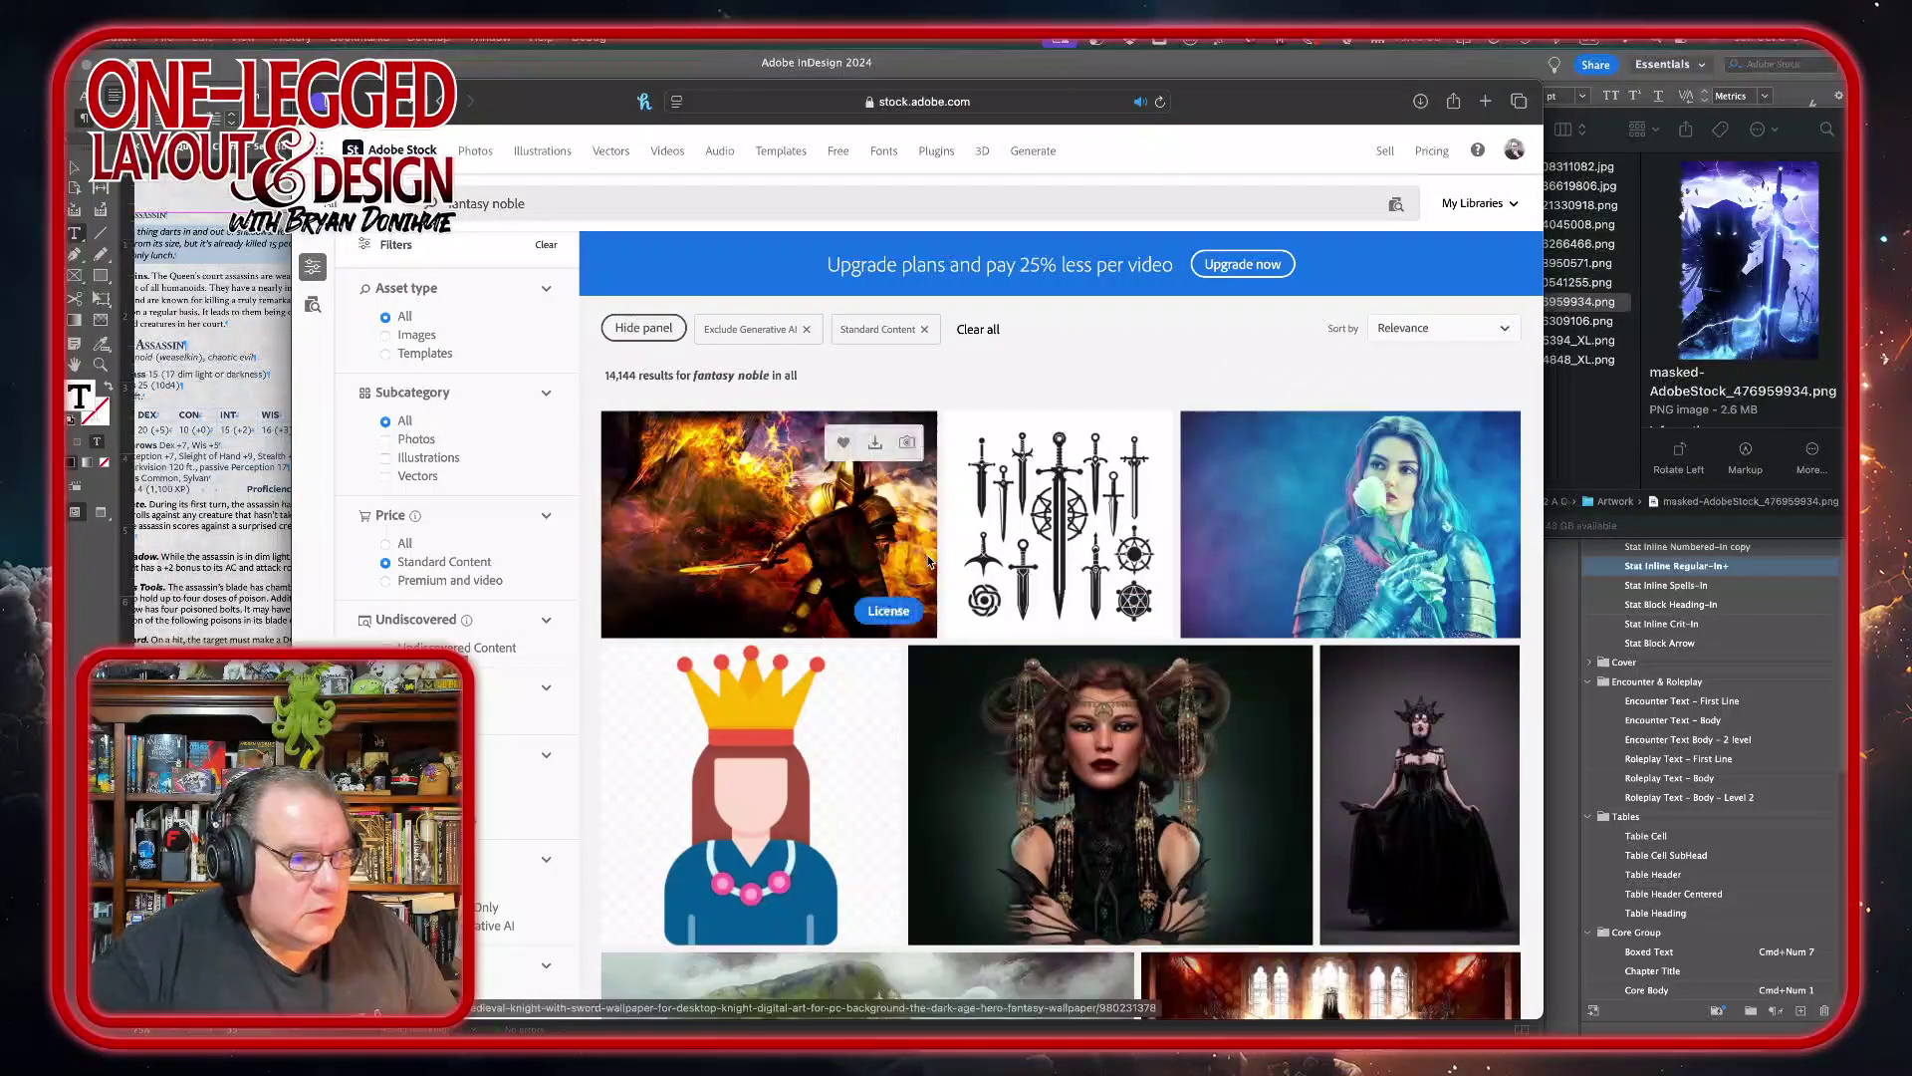
scroll(927, 562, down, 4)
scroll(927, 561, down, 5)
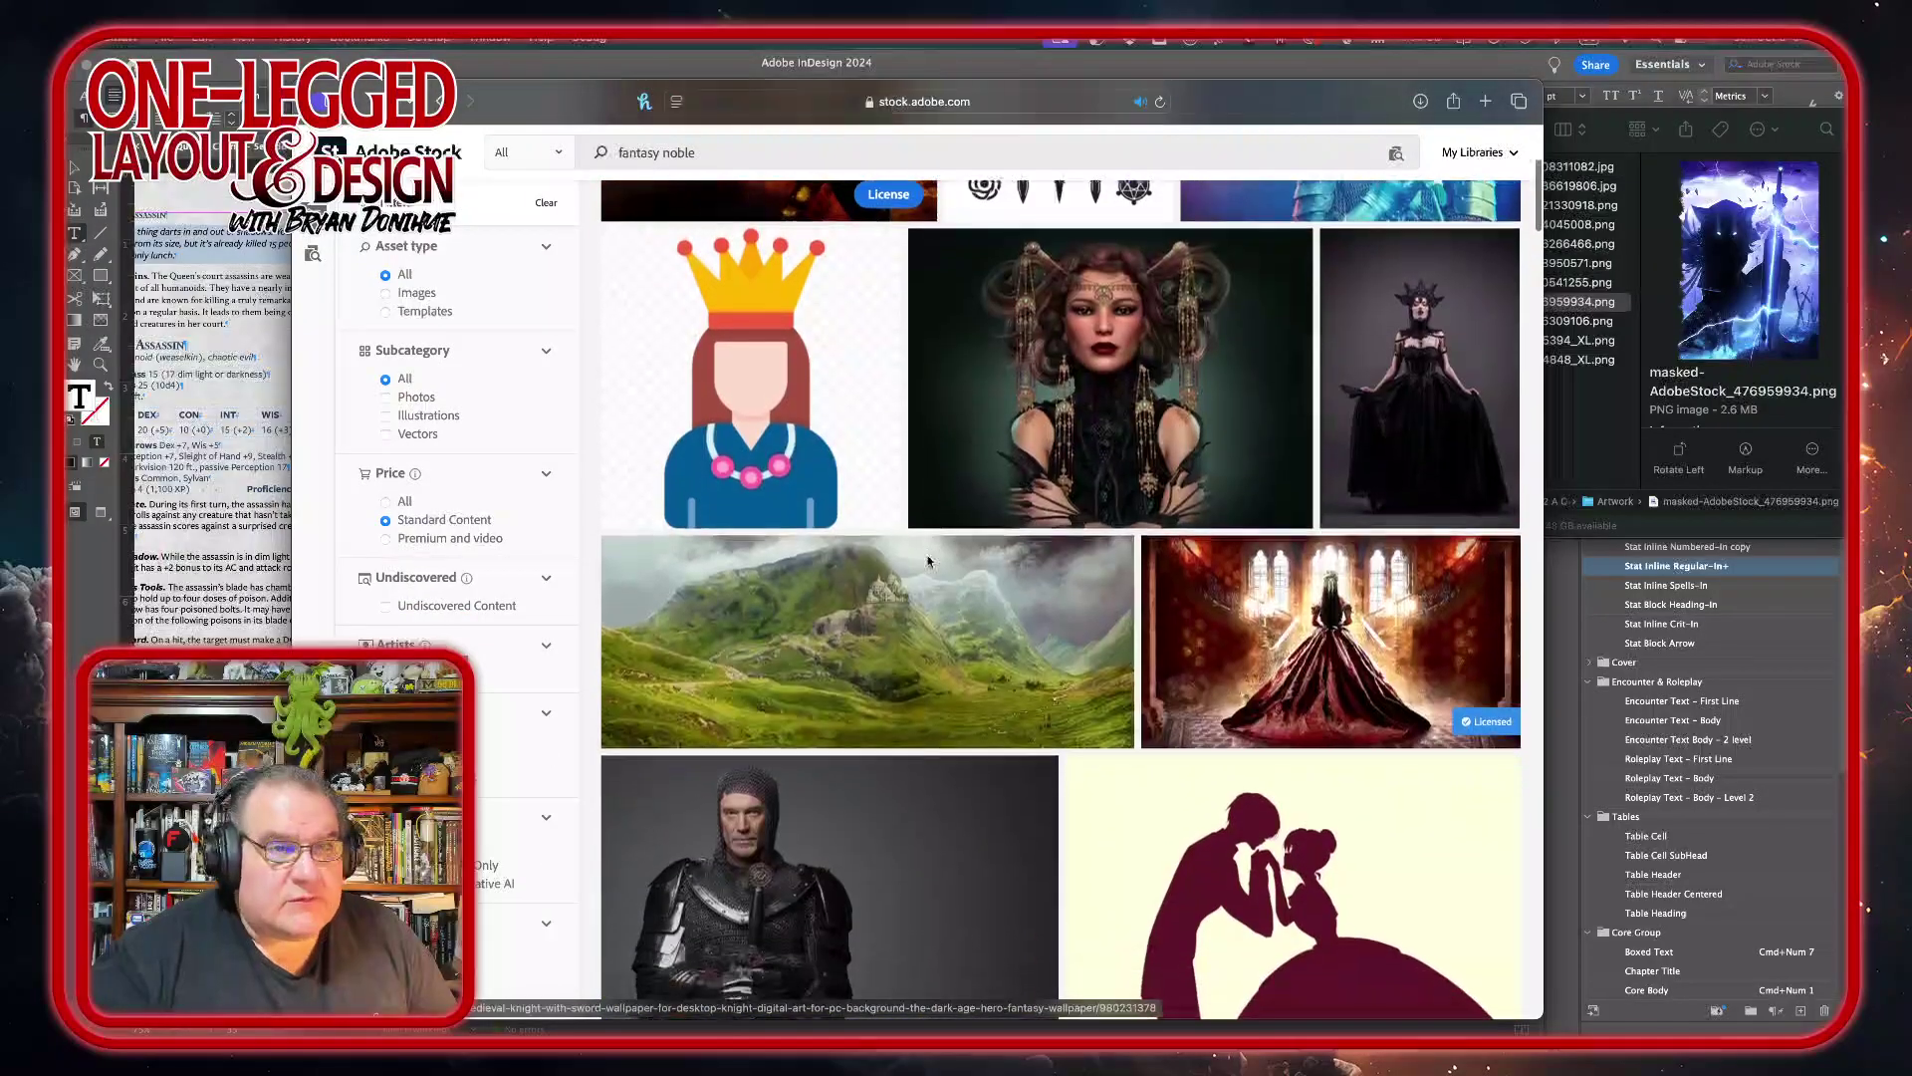
scroll(927, 561, down, 7)
scroll(928, 561, down, 8)
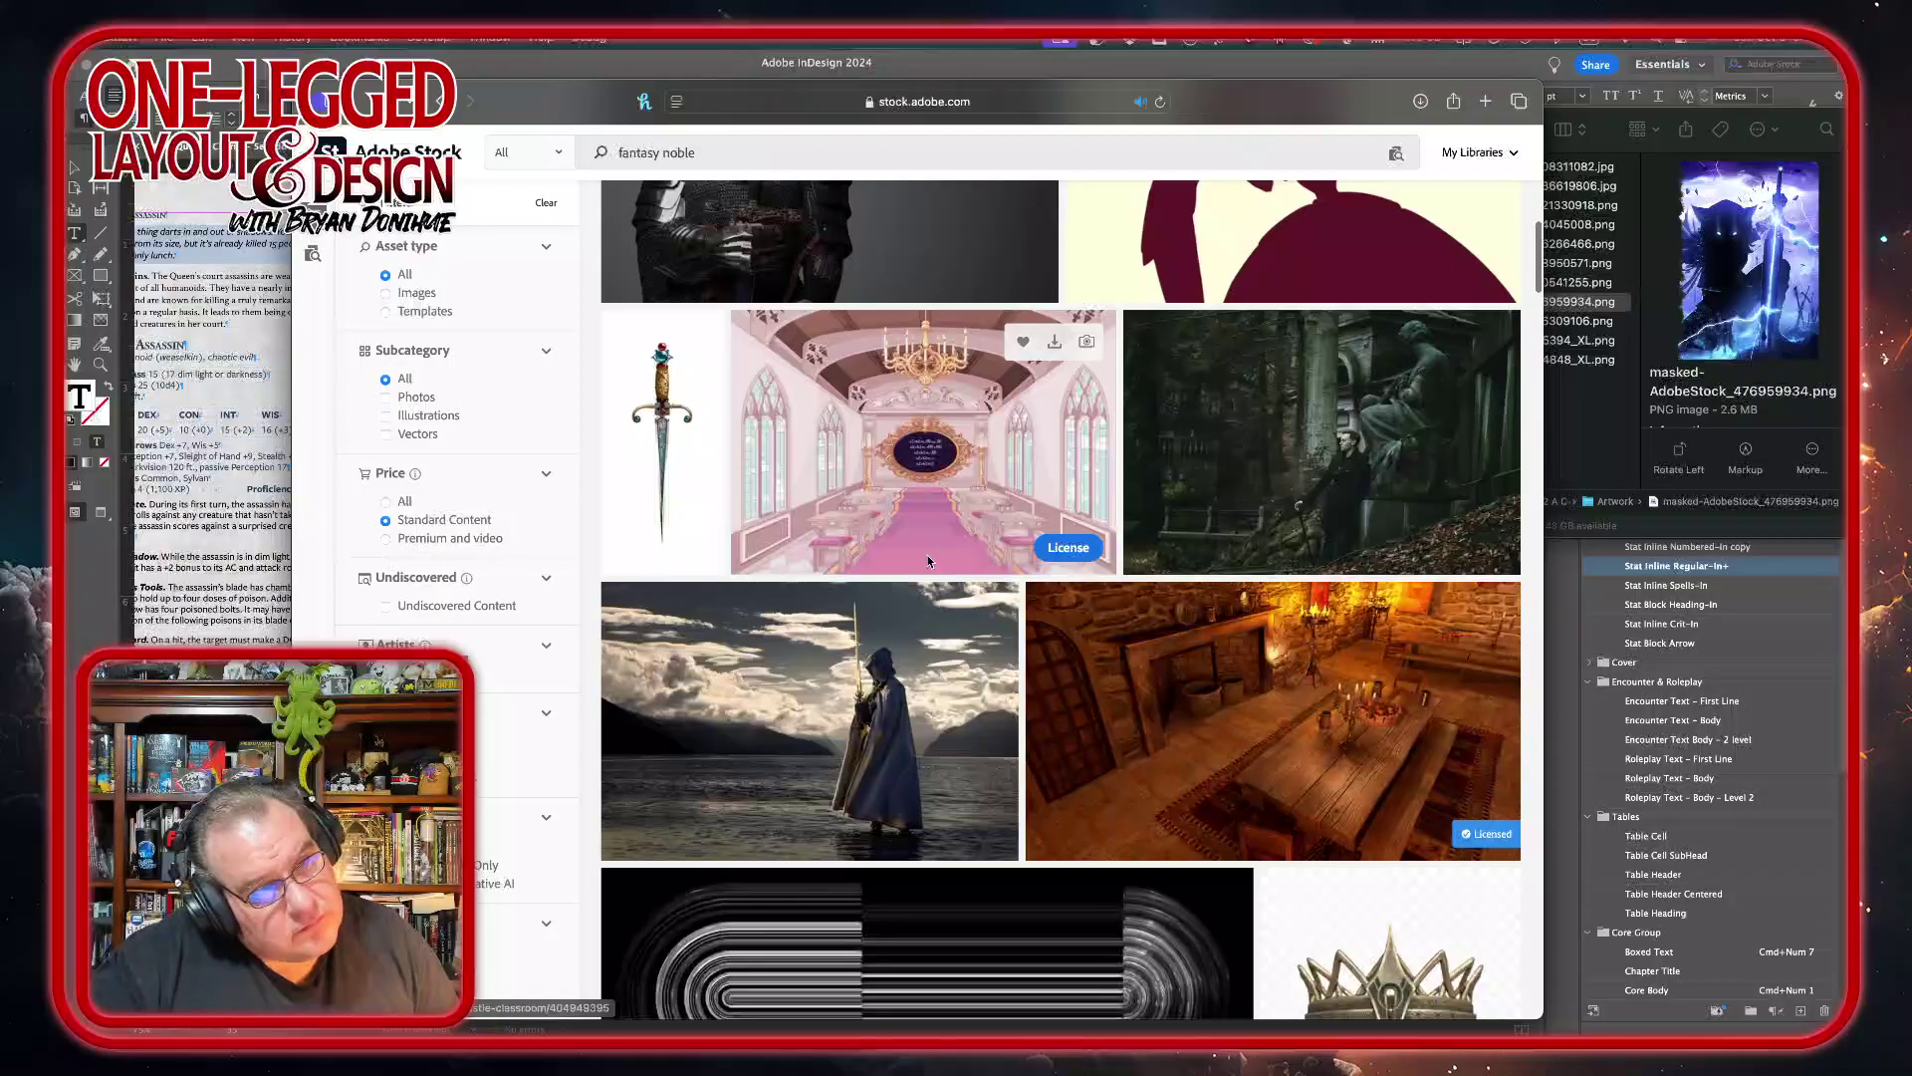
scroll(1335, 463, down, 5)
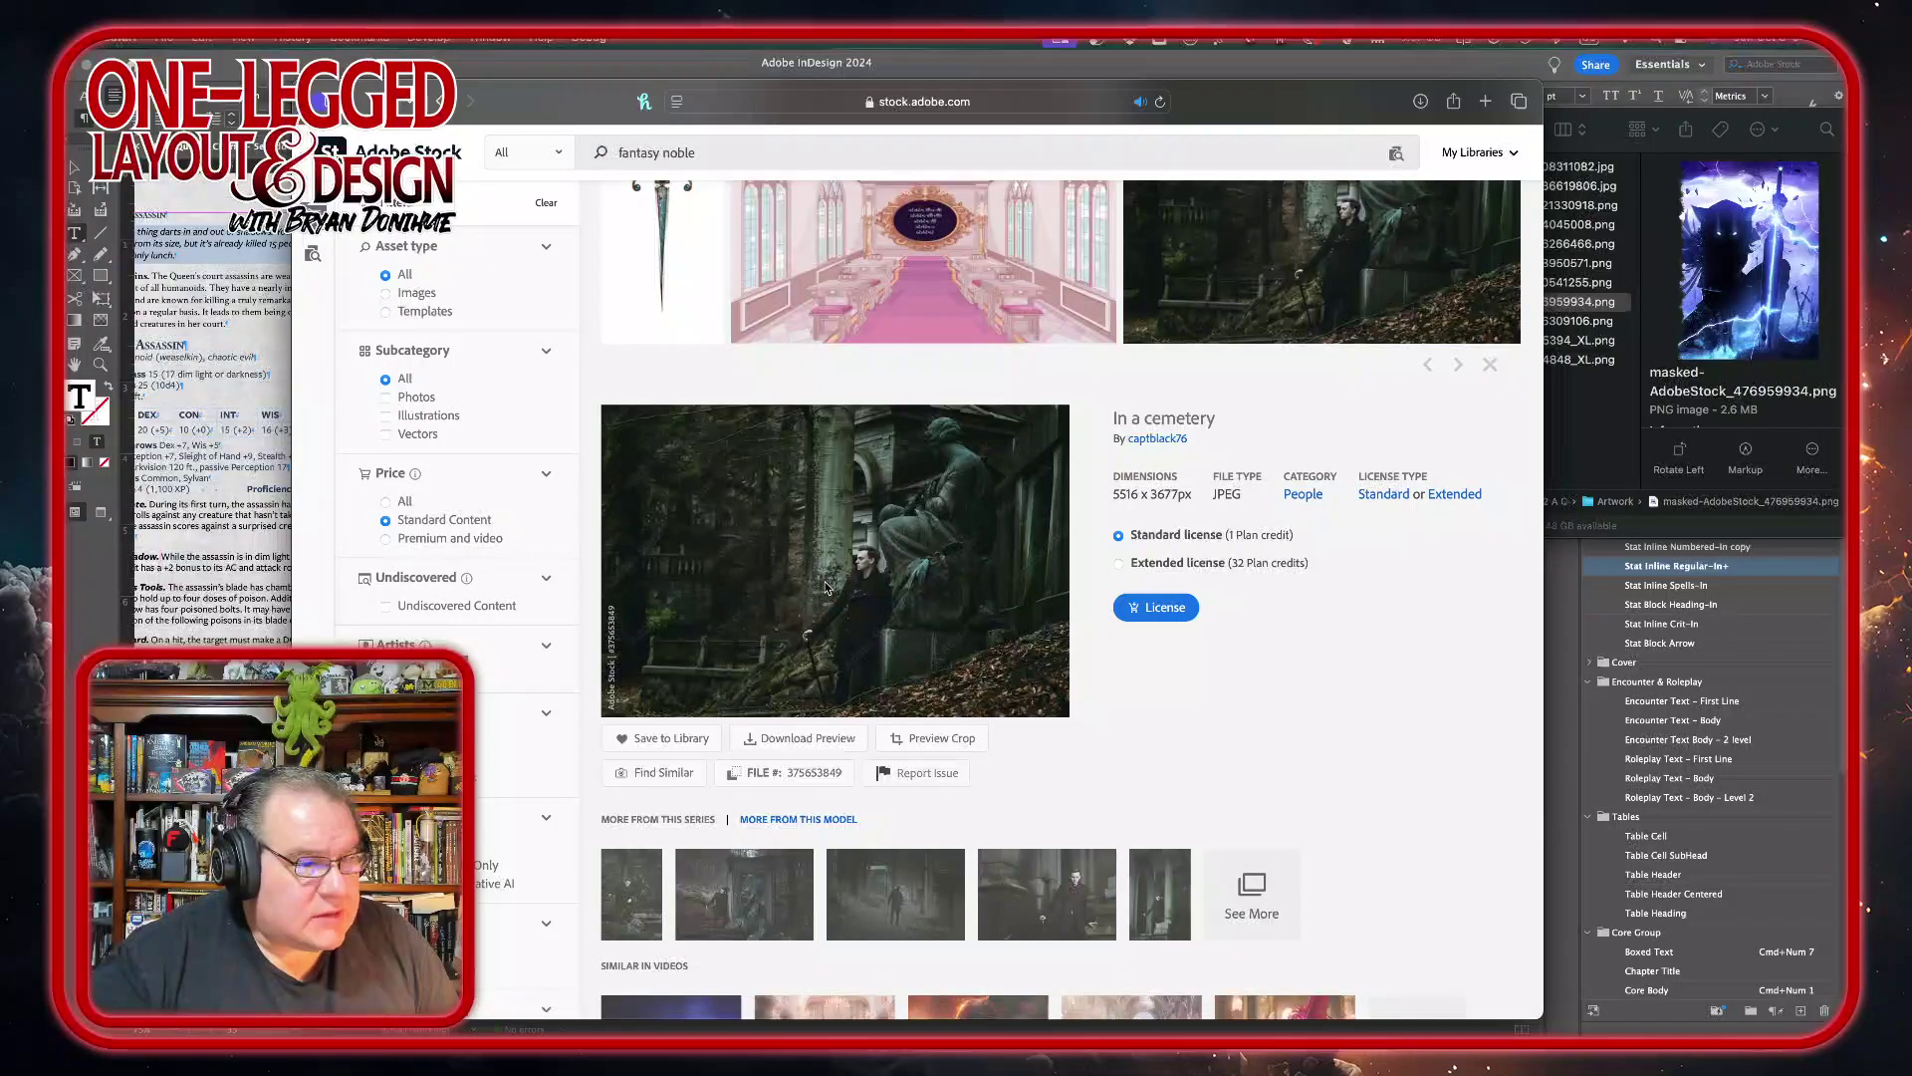
- License the "In a cemetery" photo with the Standard license and open the downloaded AdobeStock_375653849.jpeg in Photoshop
click(1161, 609)
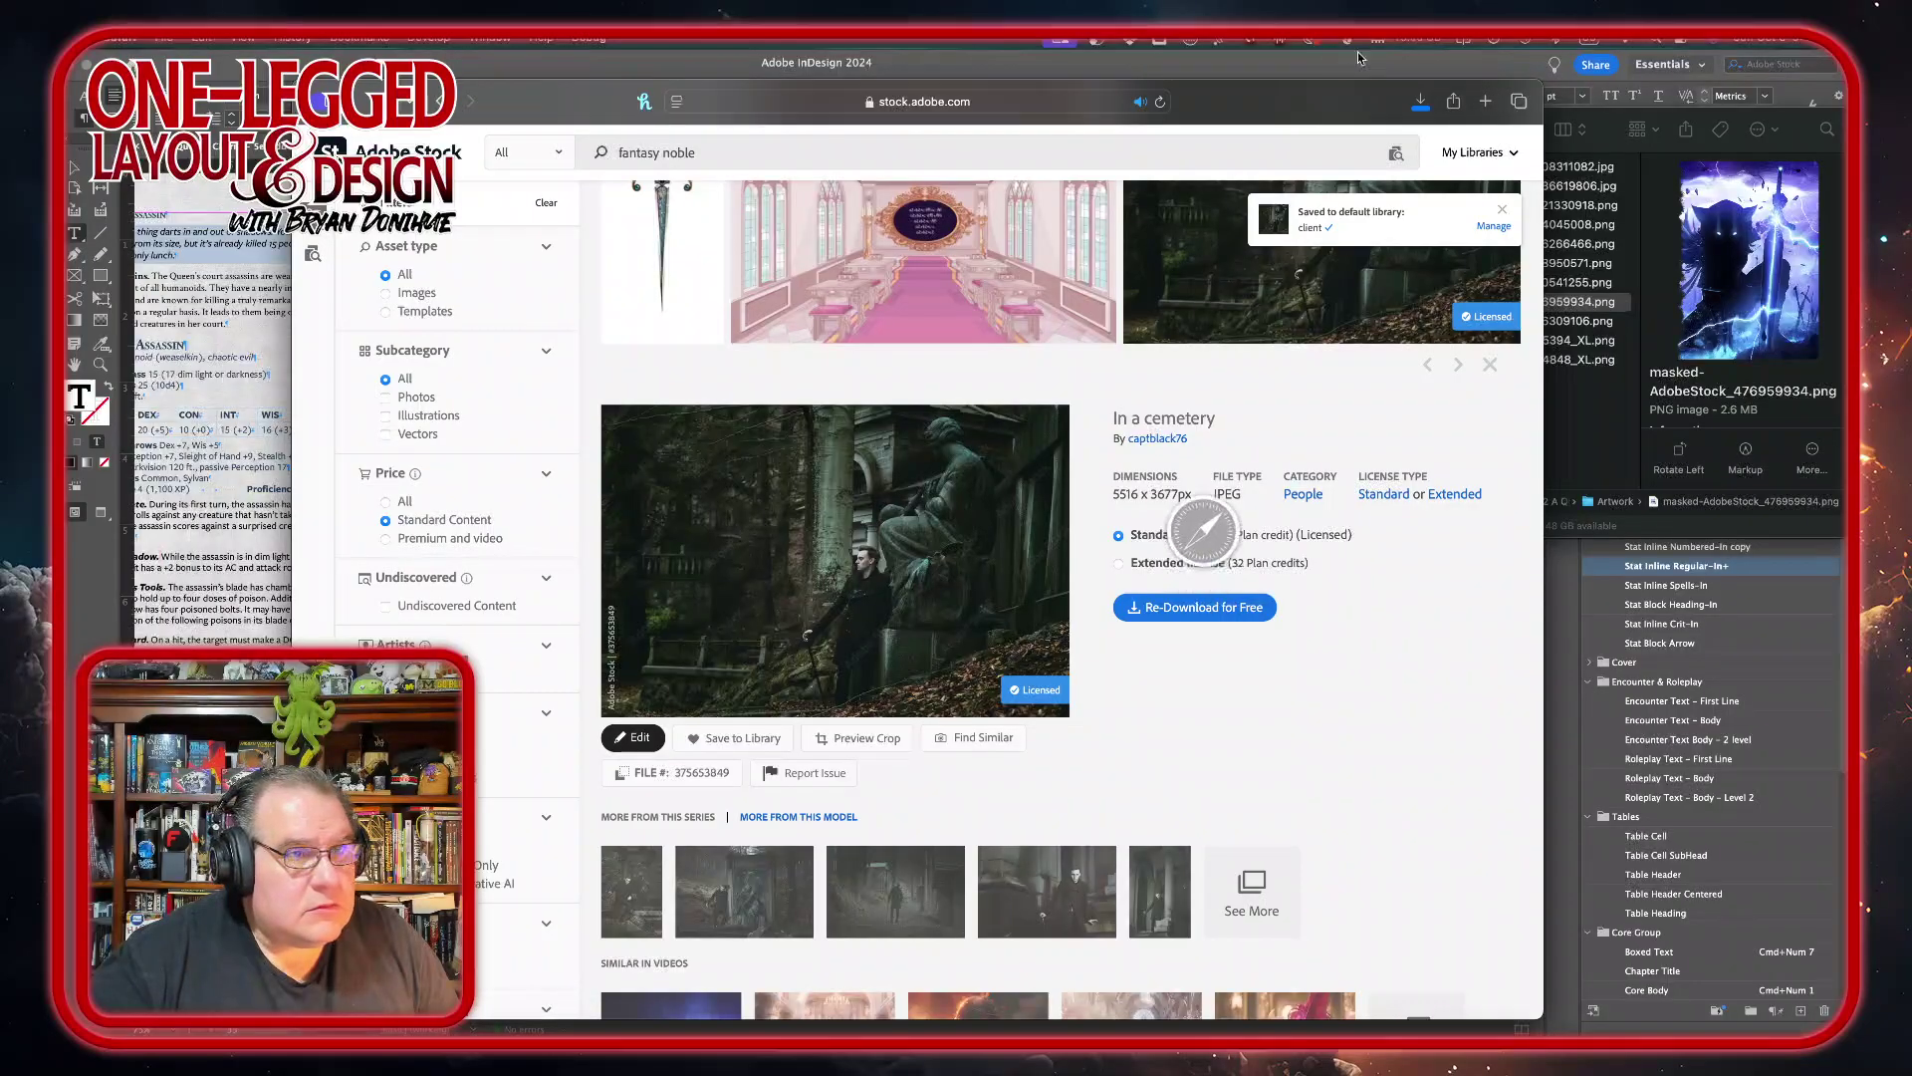
click(1421, 102)
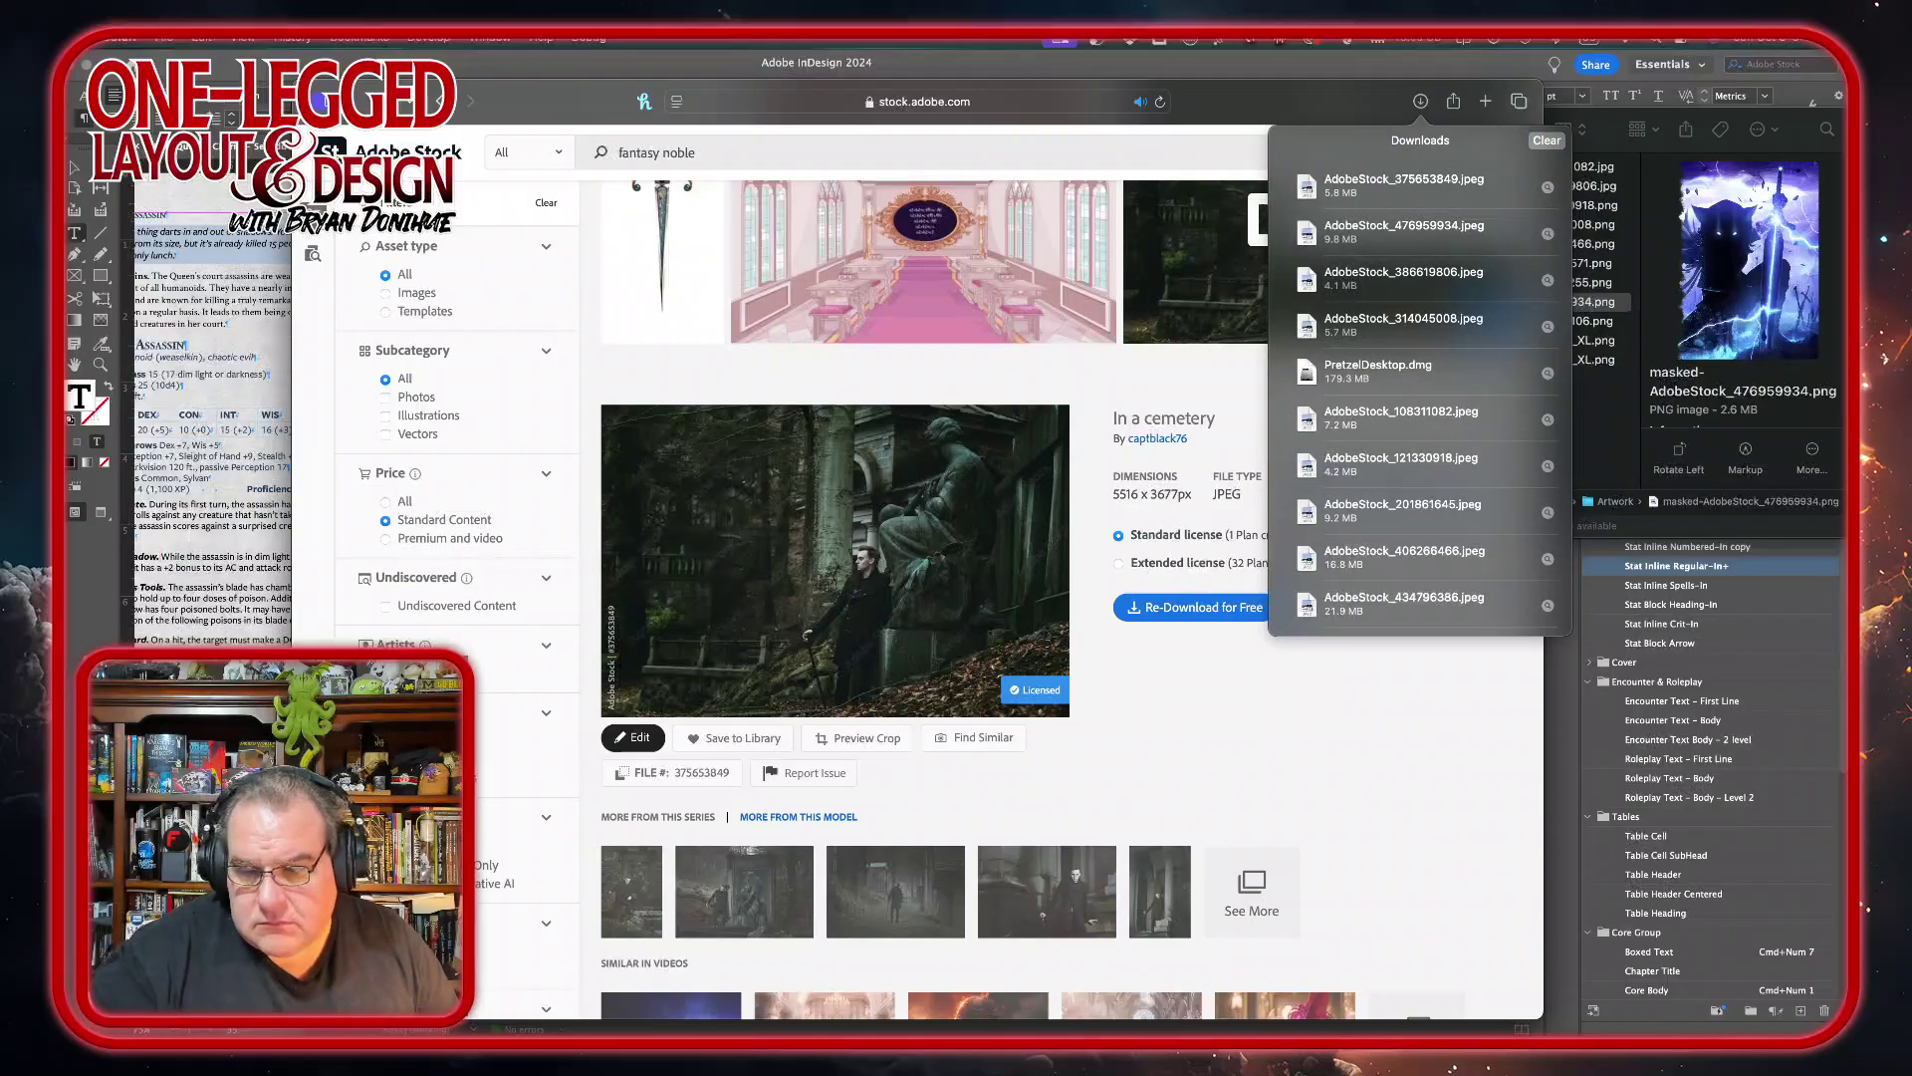
key(super+Tab)
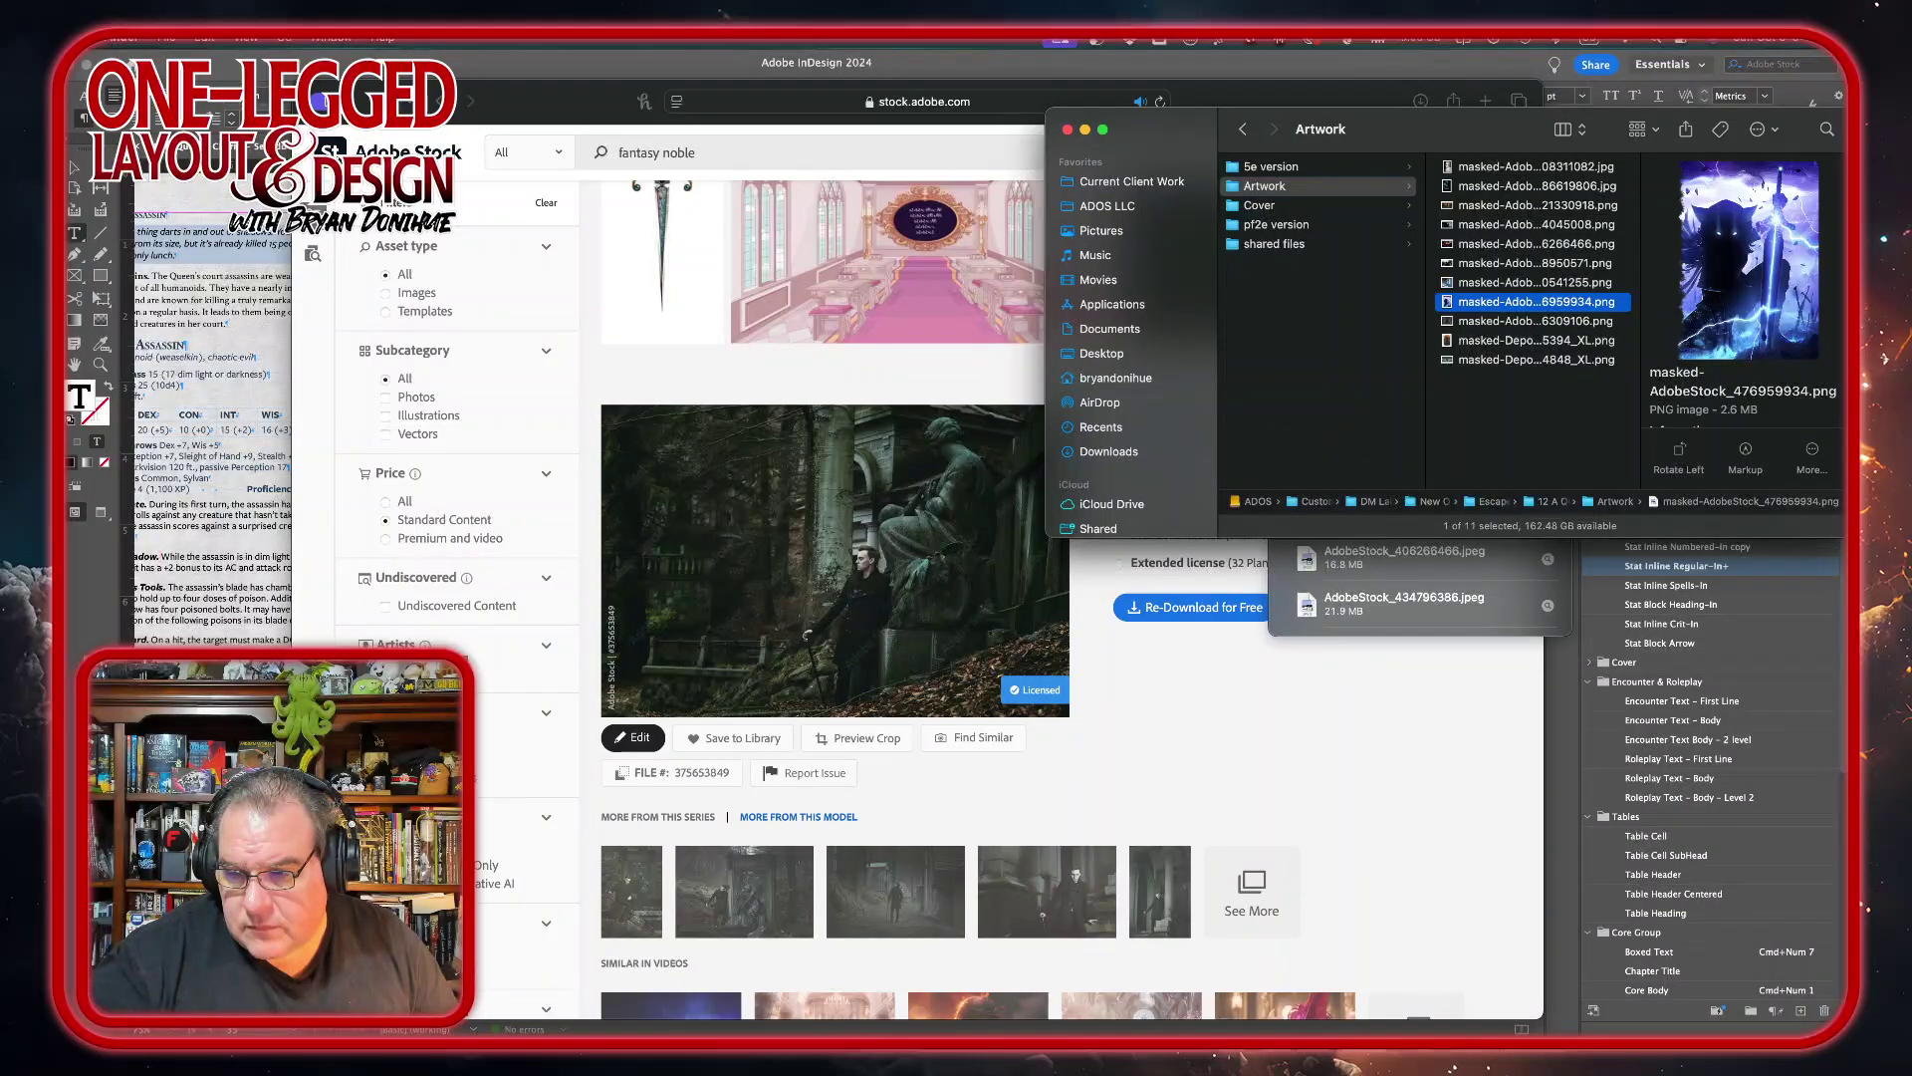
key(super+Tab)
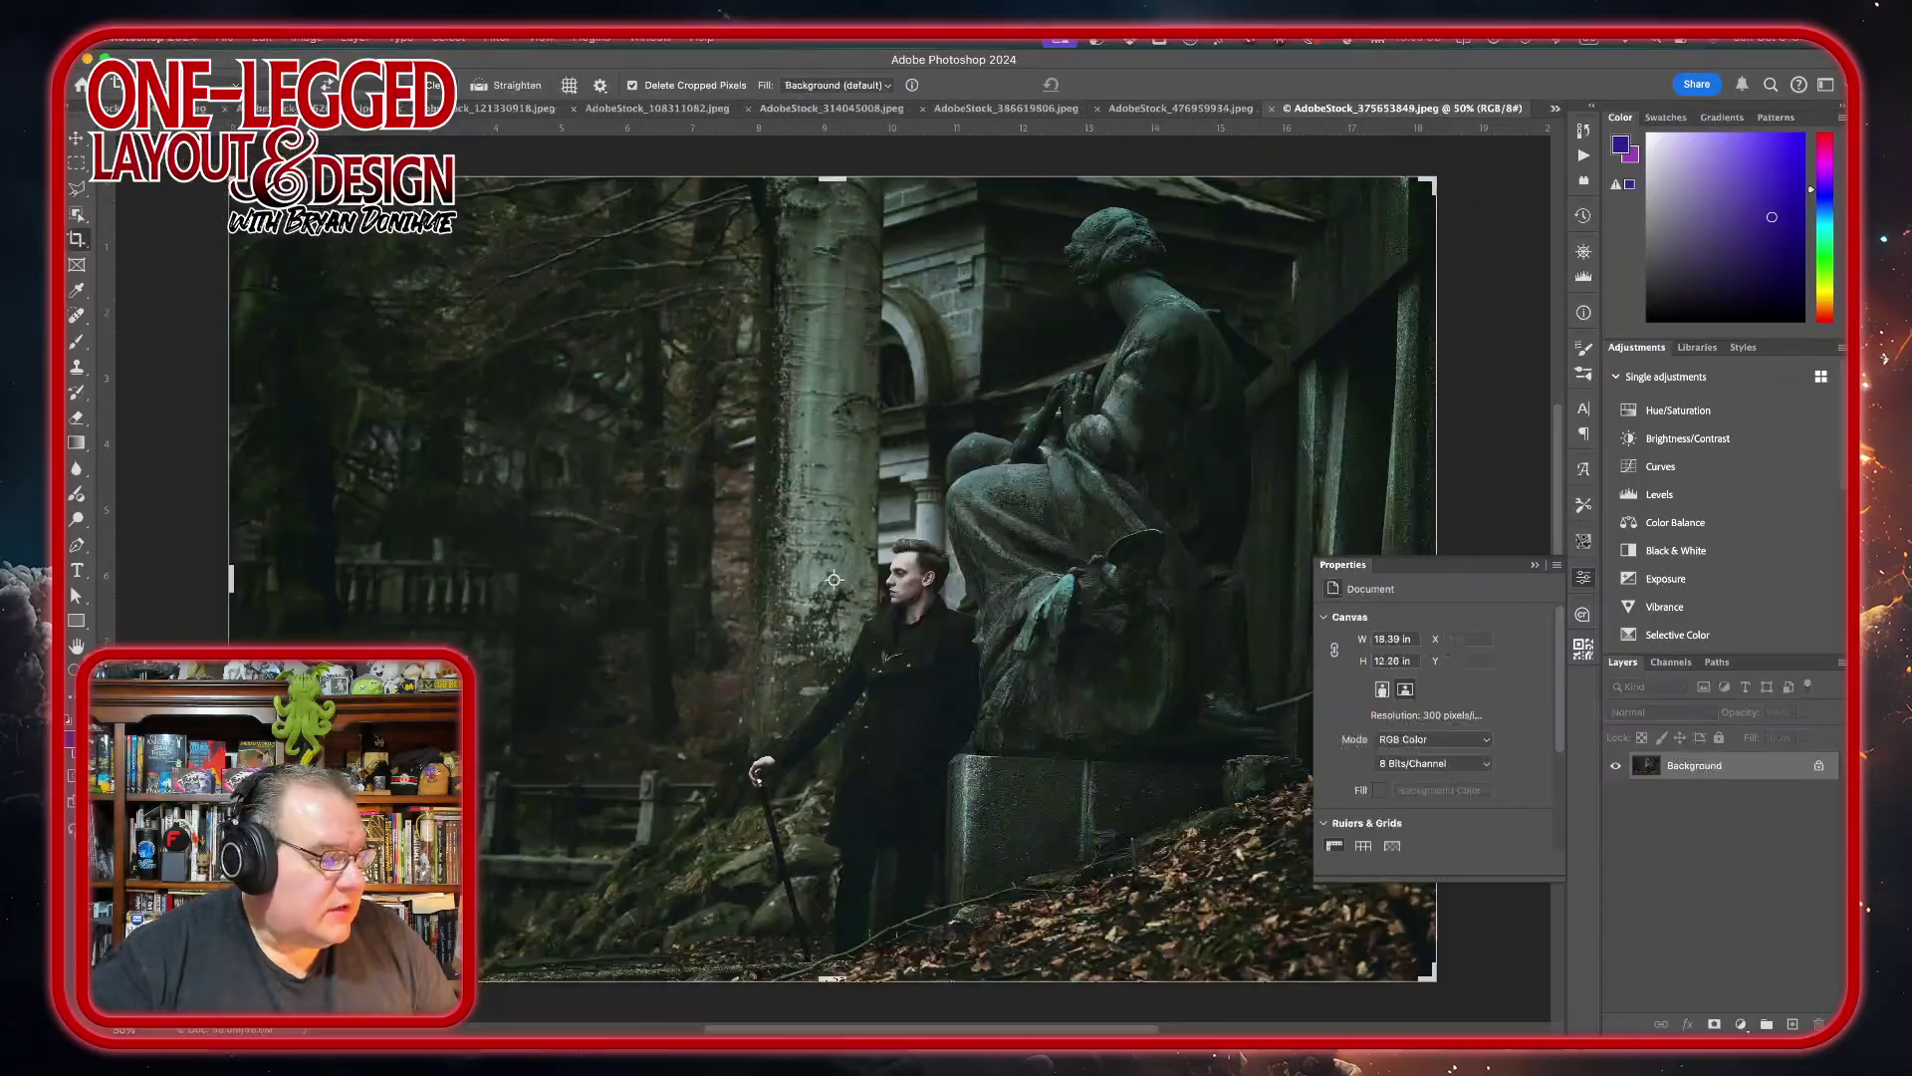
- Check the court champion and manipulator stat block spread in InDesign, and return to the cemetery photo in Photoshop
mouse_move(588, 1031)
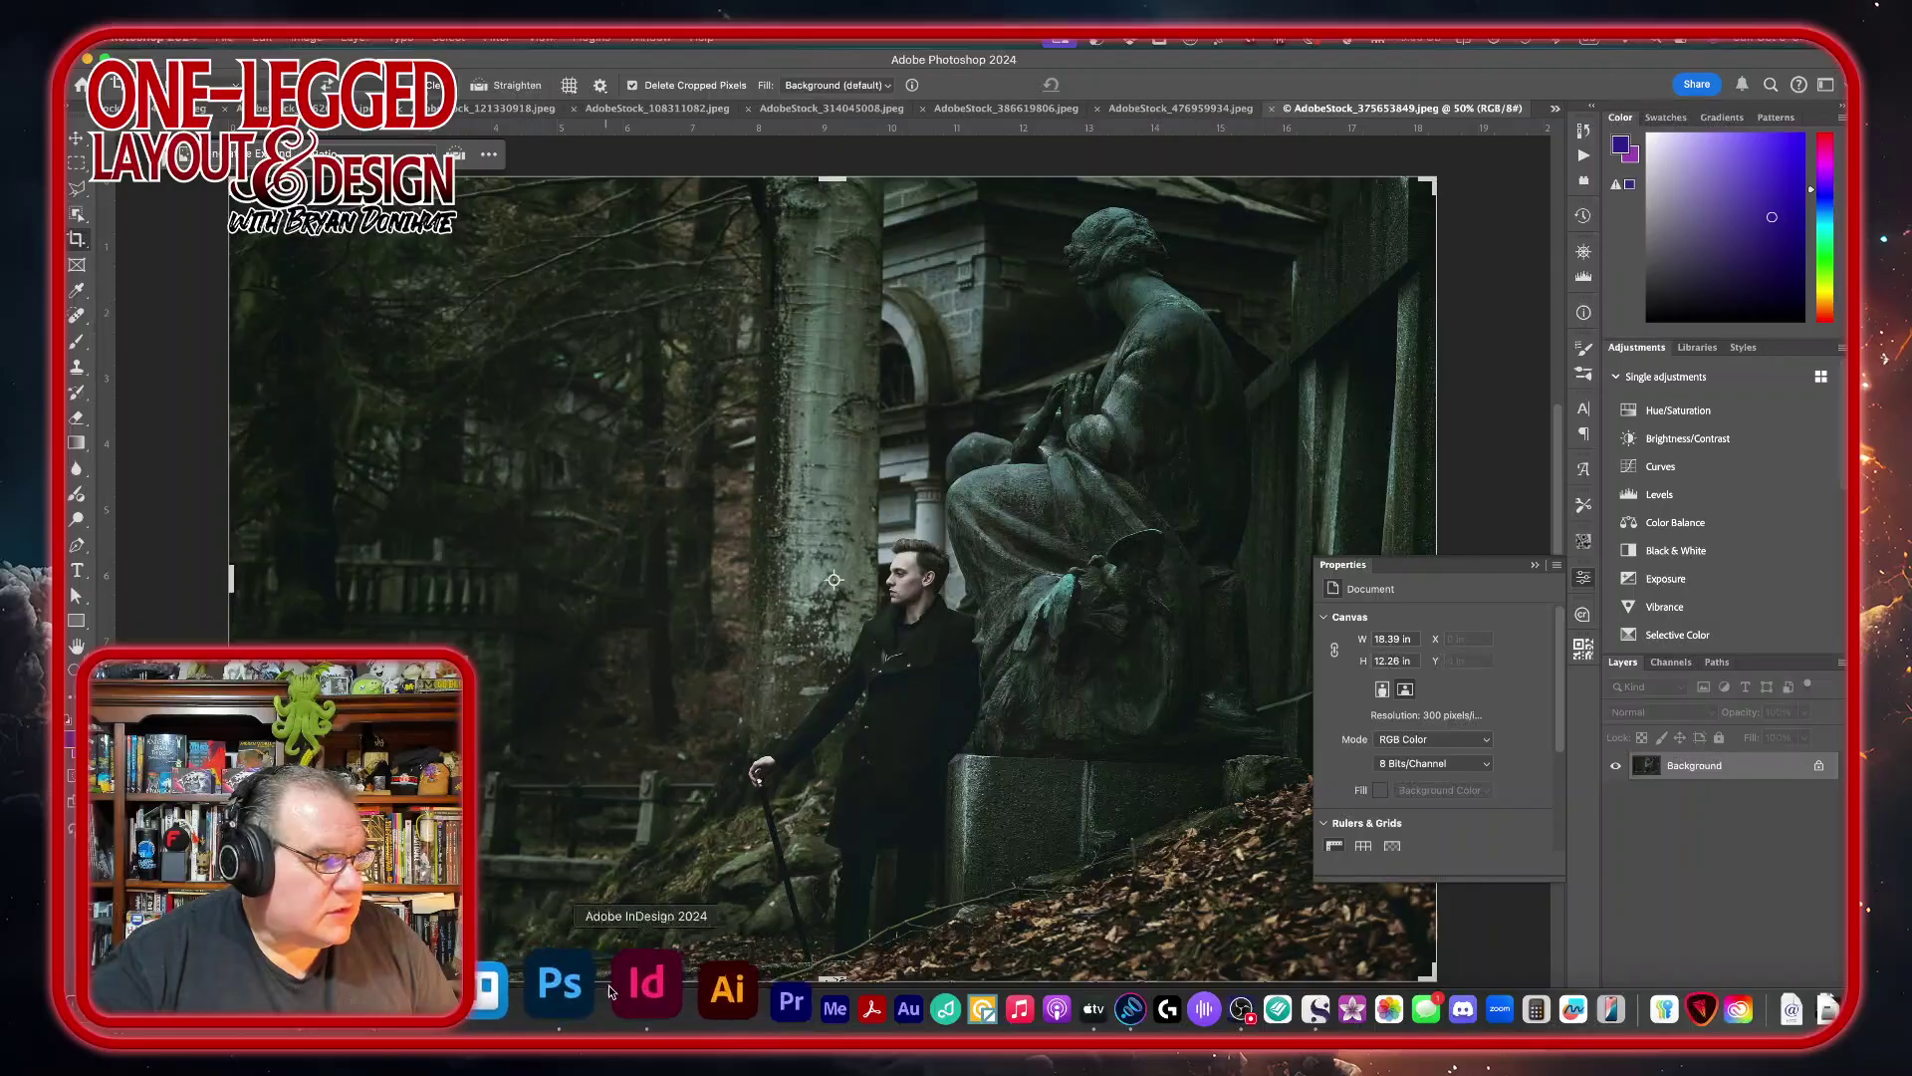
click(623, 989)
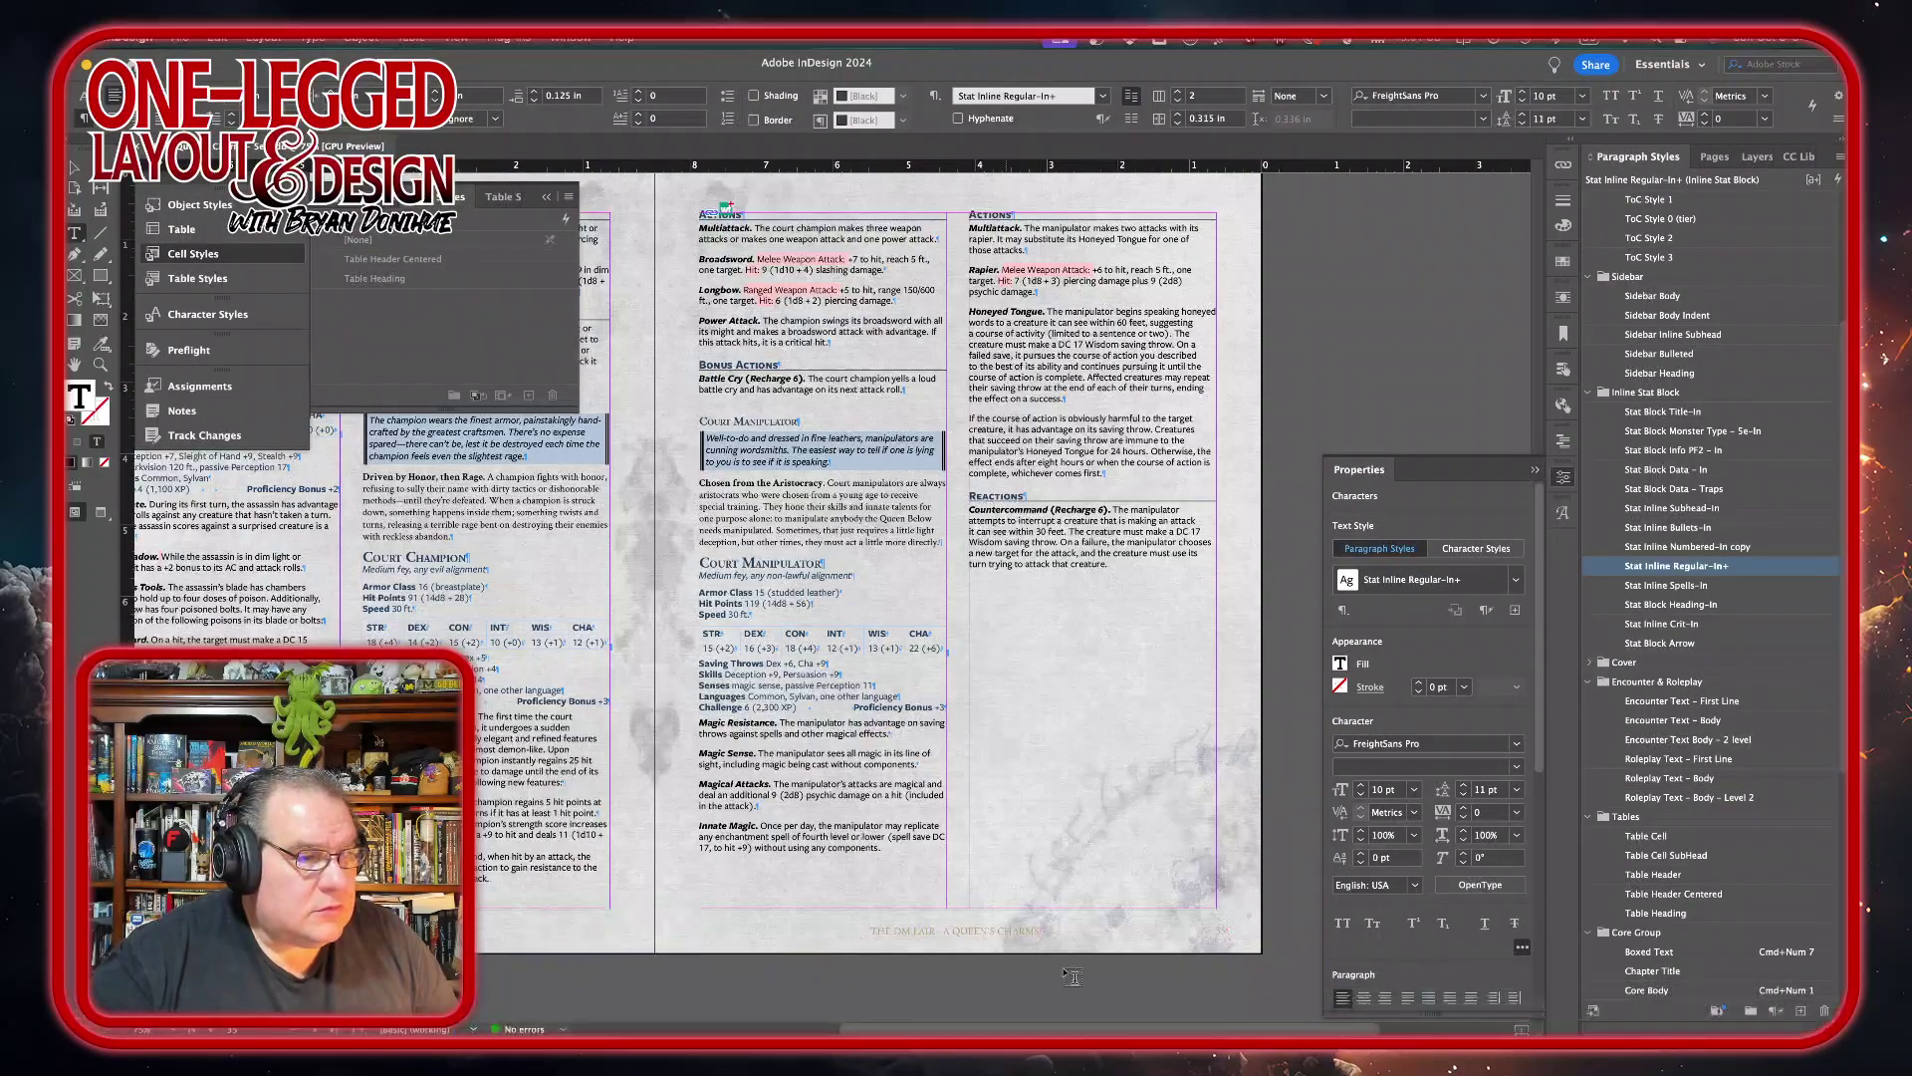
mouse_move(563, 1018)
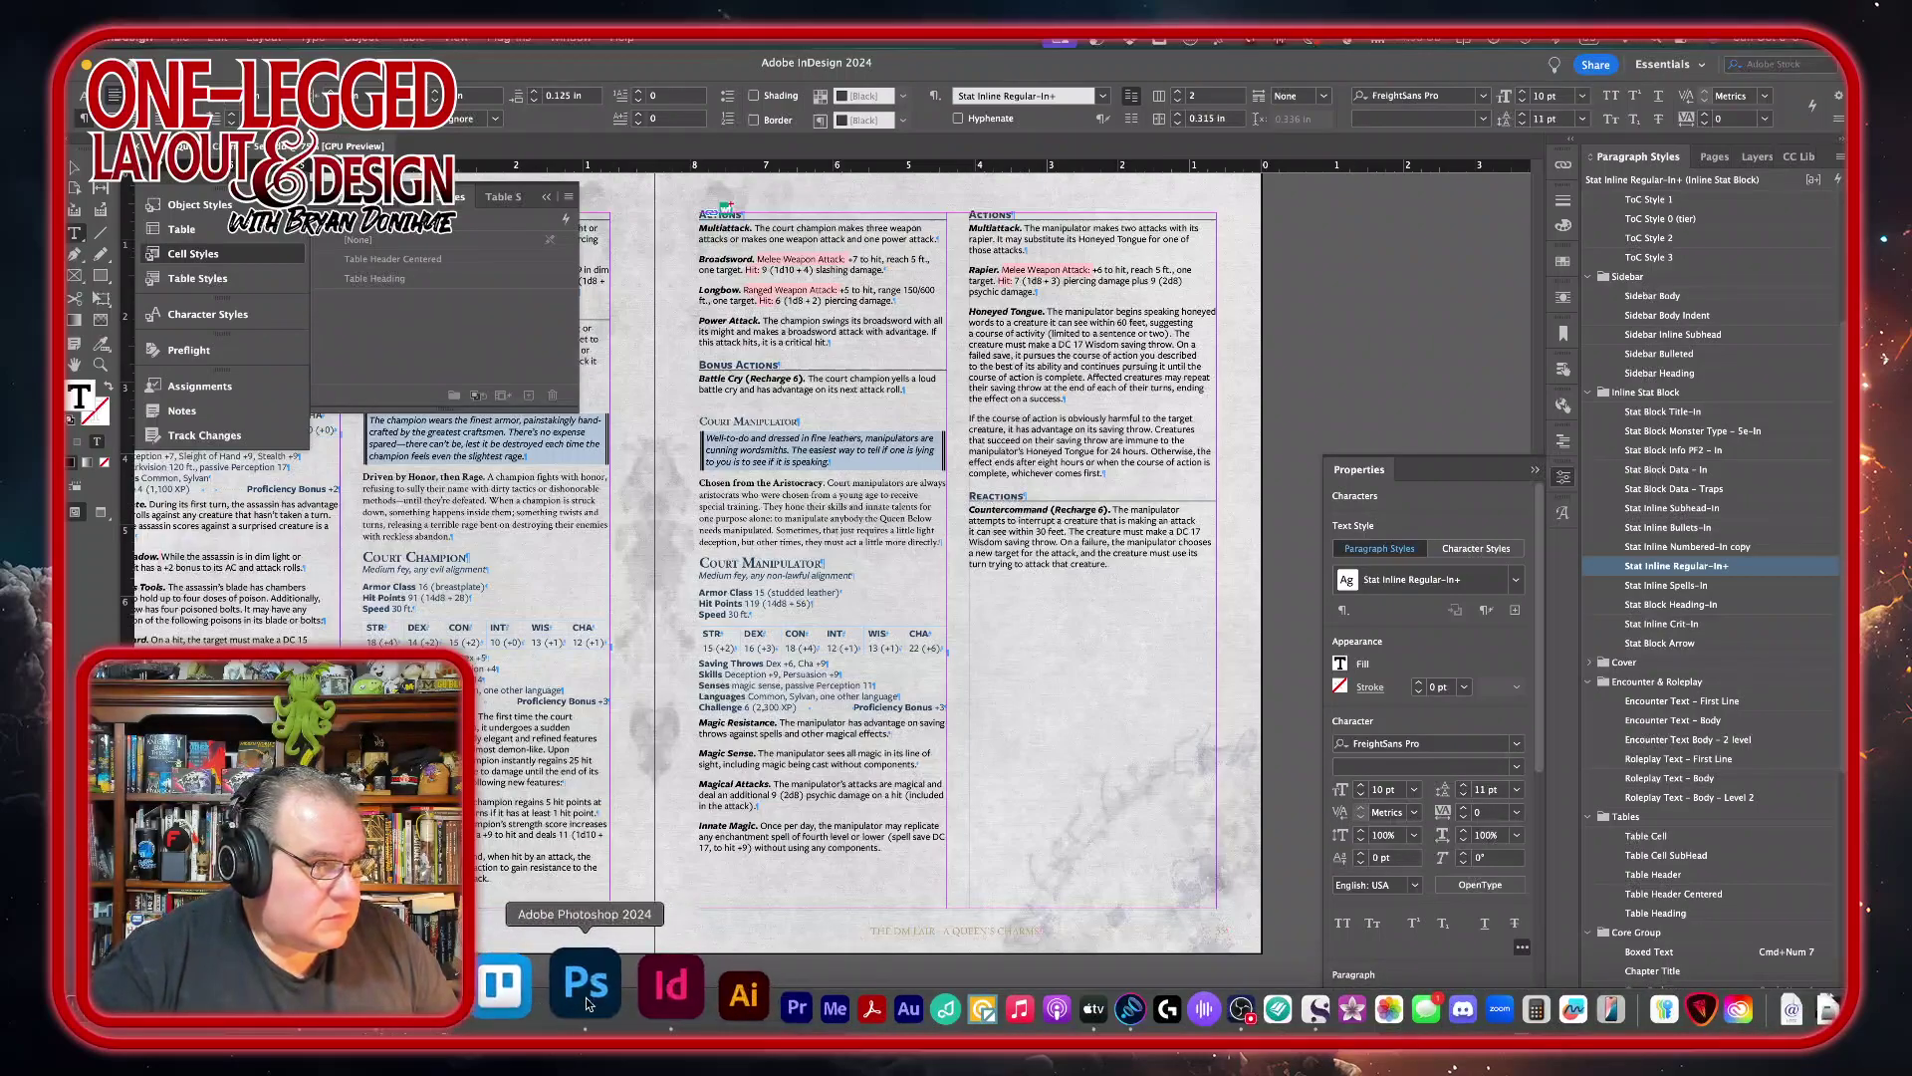
click(588, 1003)
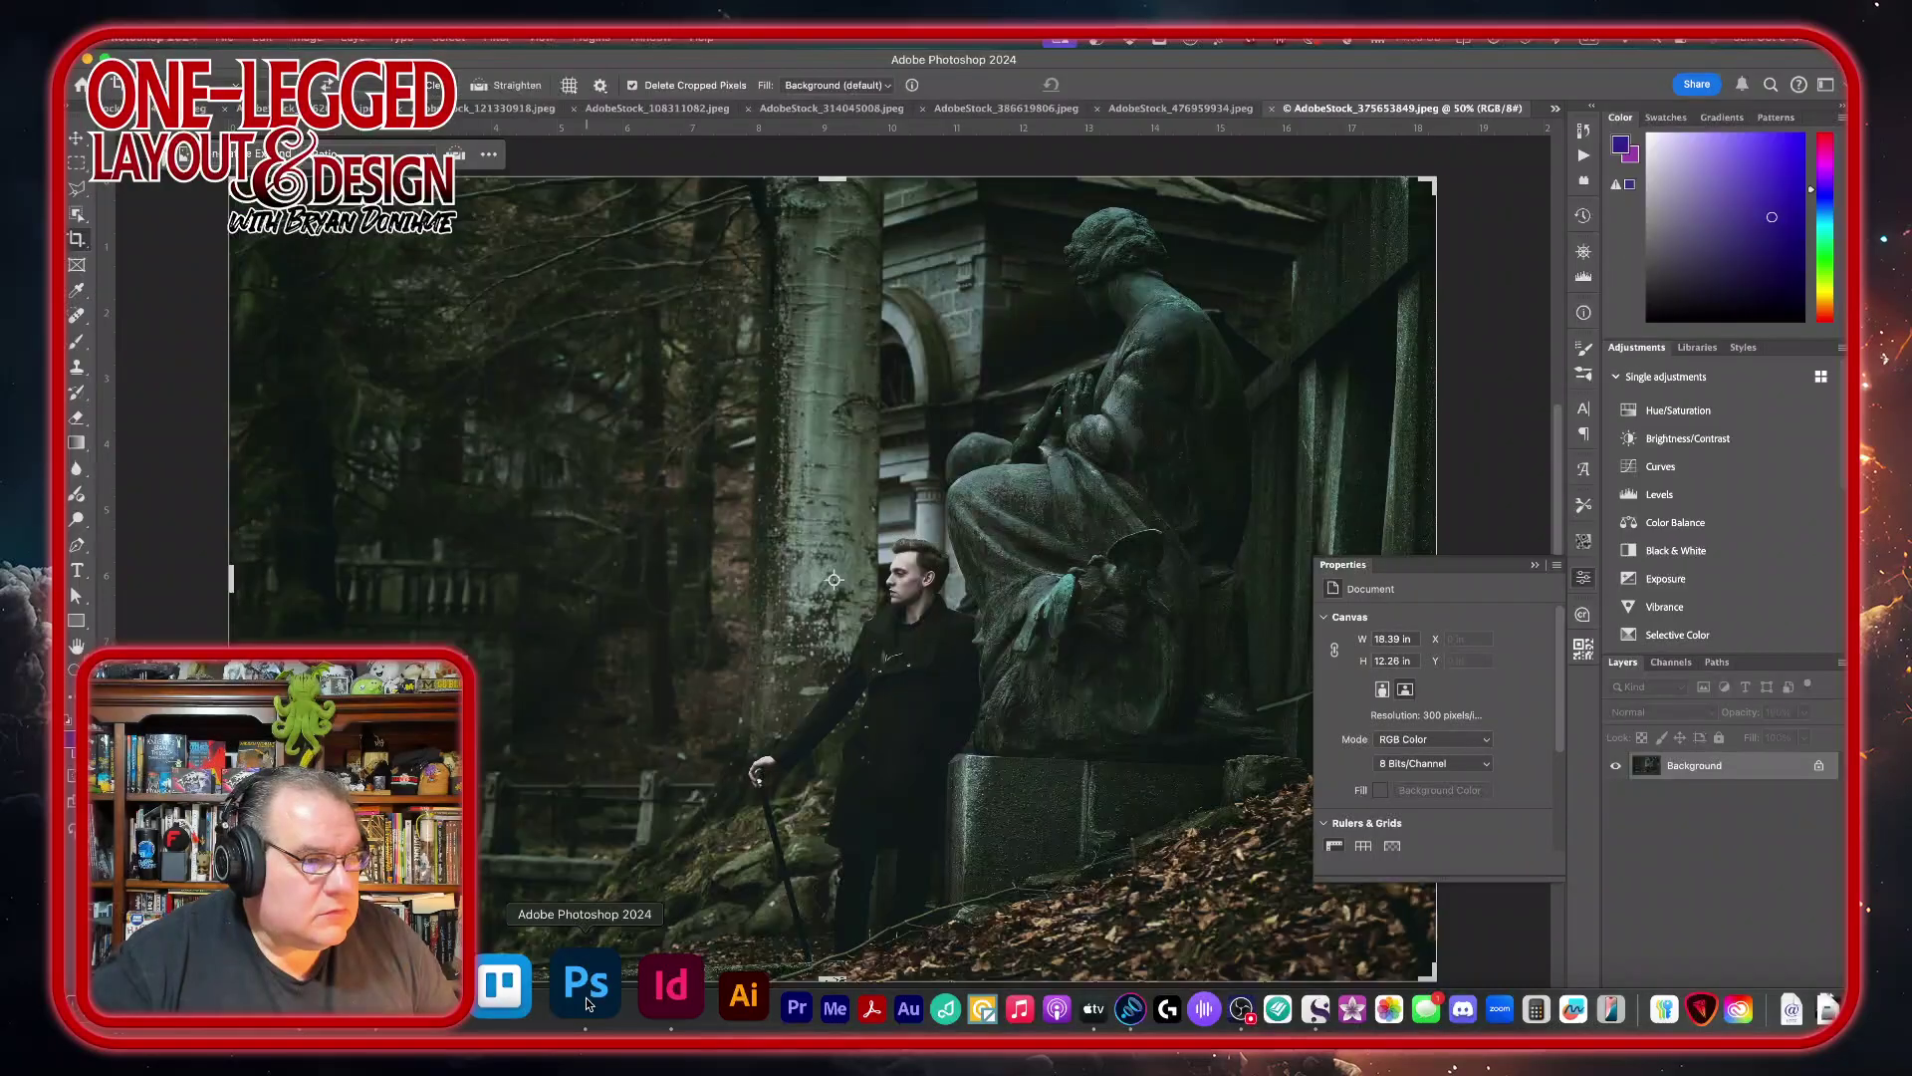
- Unlock the cemetery photo's Background layer and open it in the Topaz Studio 2 filter
click(76, 138)
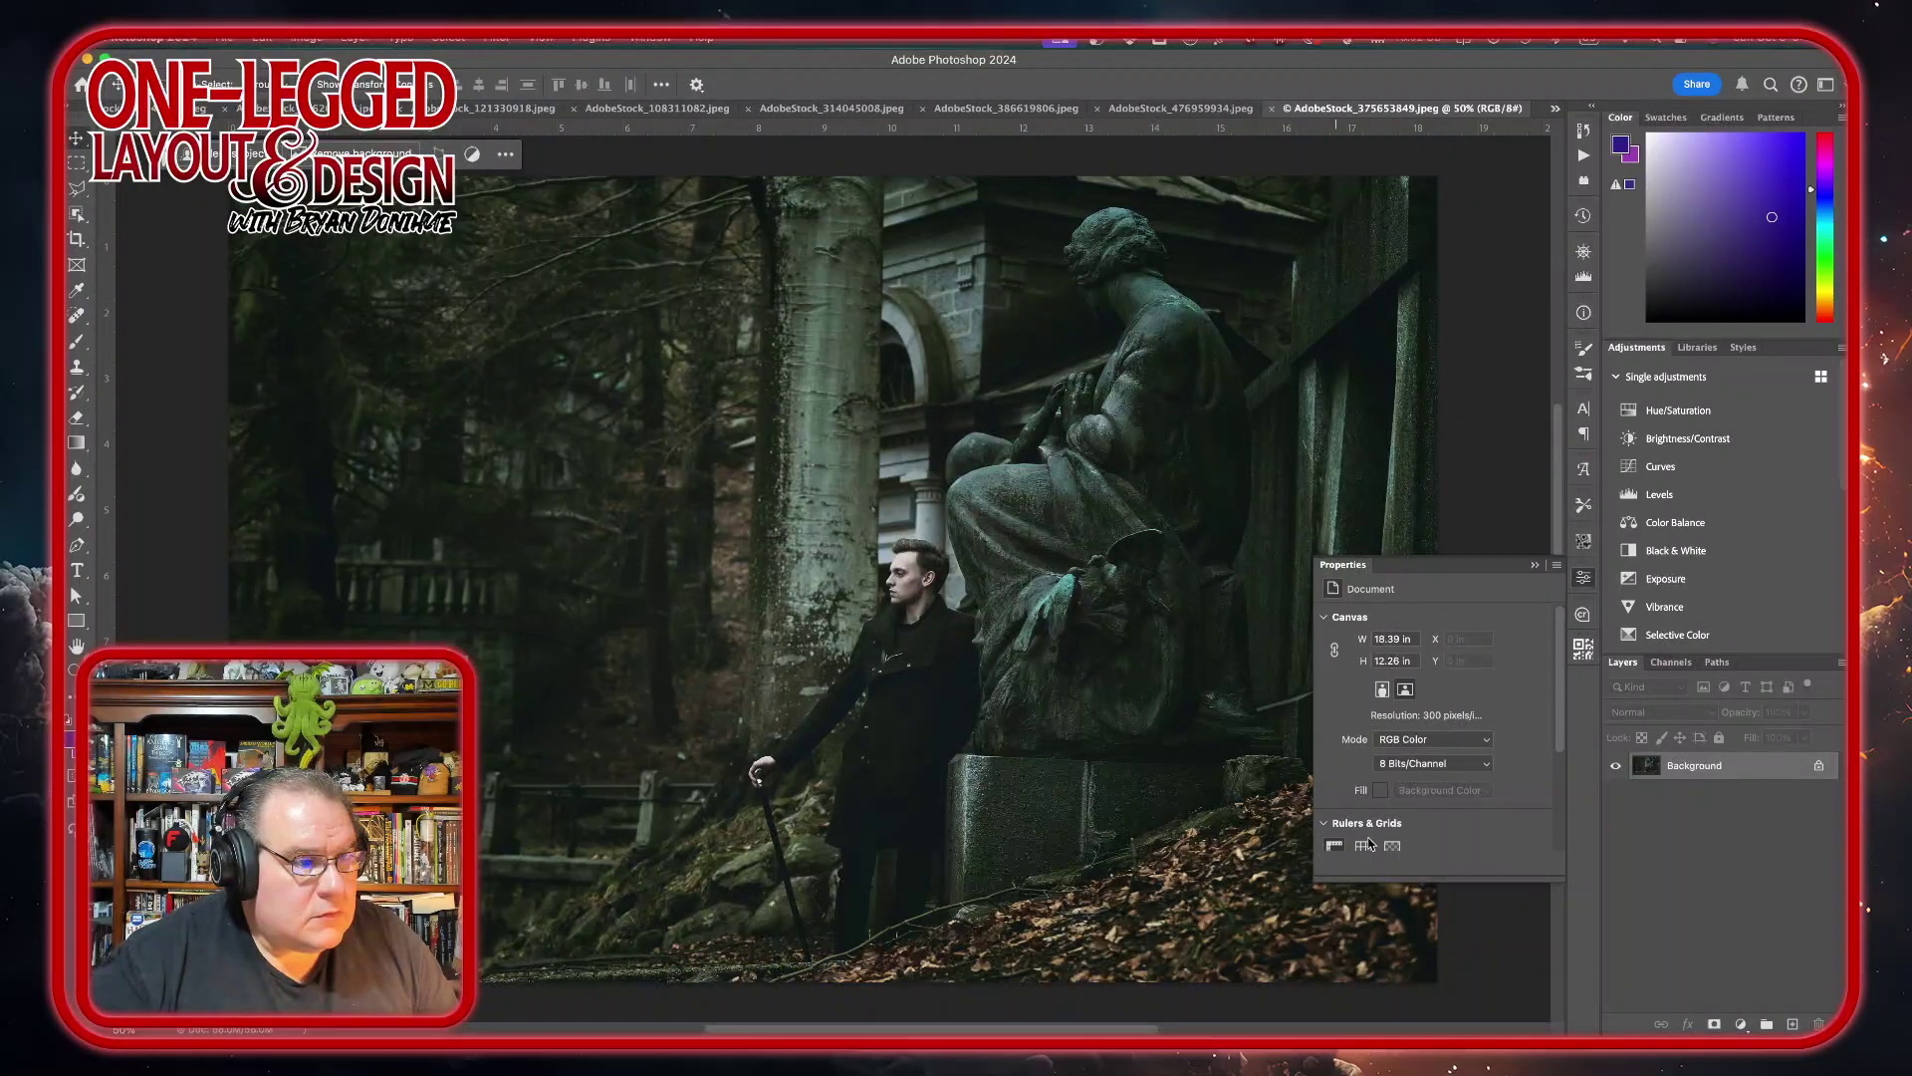
click(1818, 765)
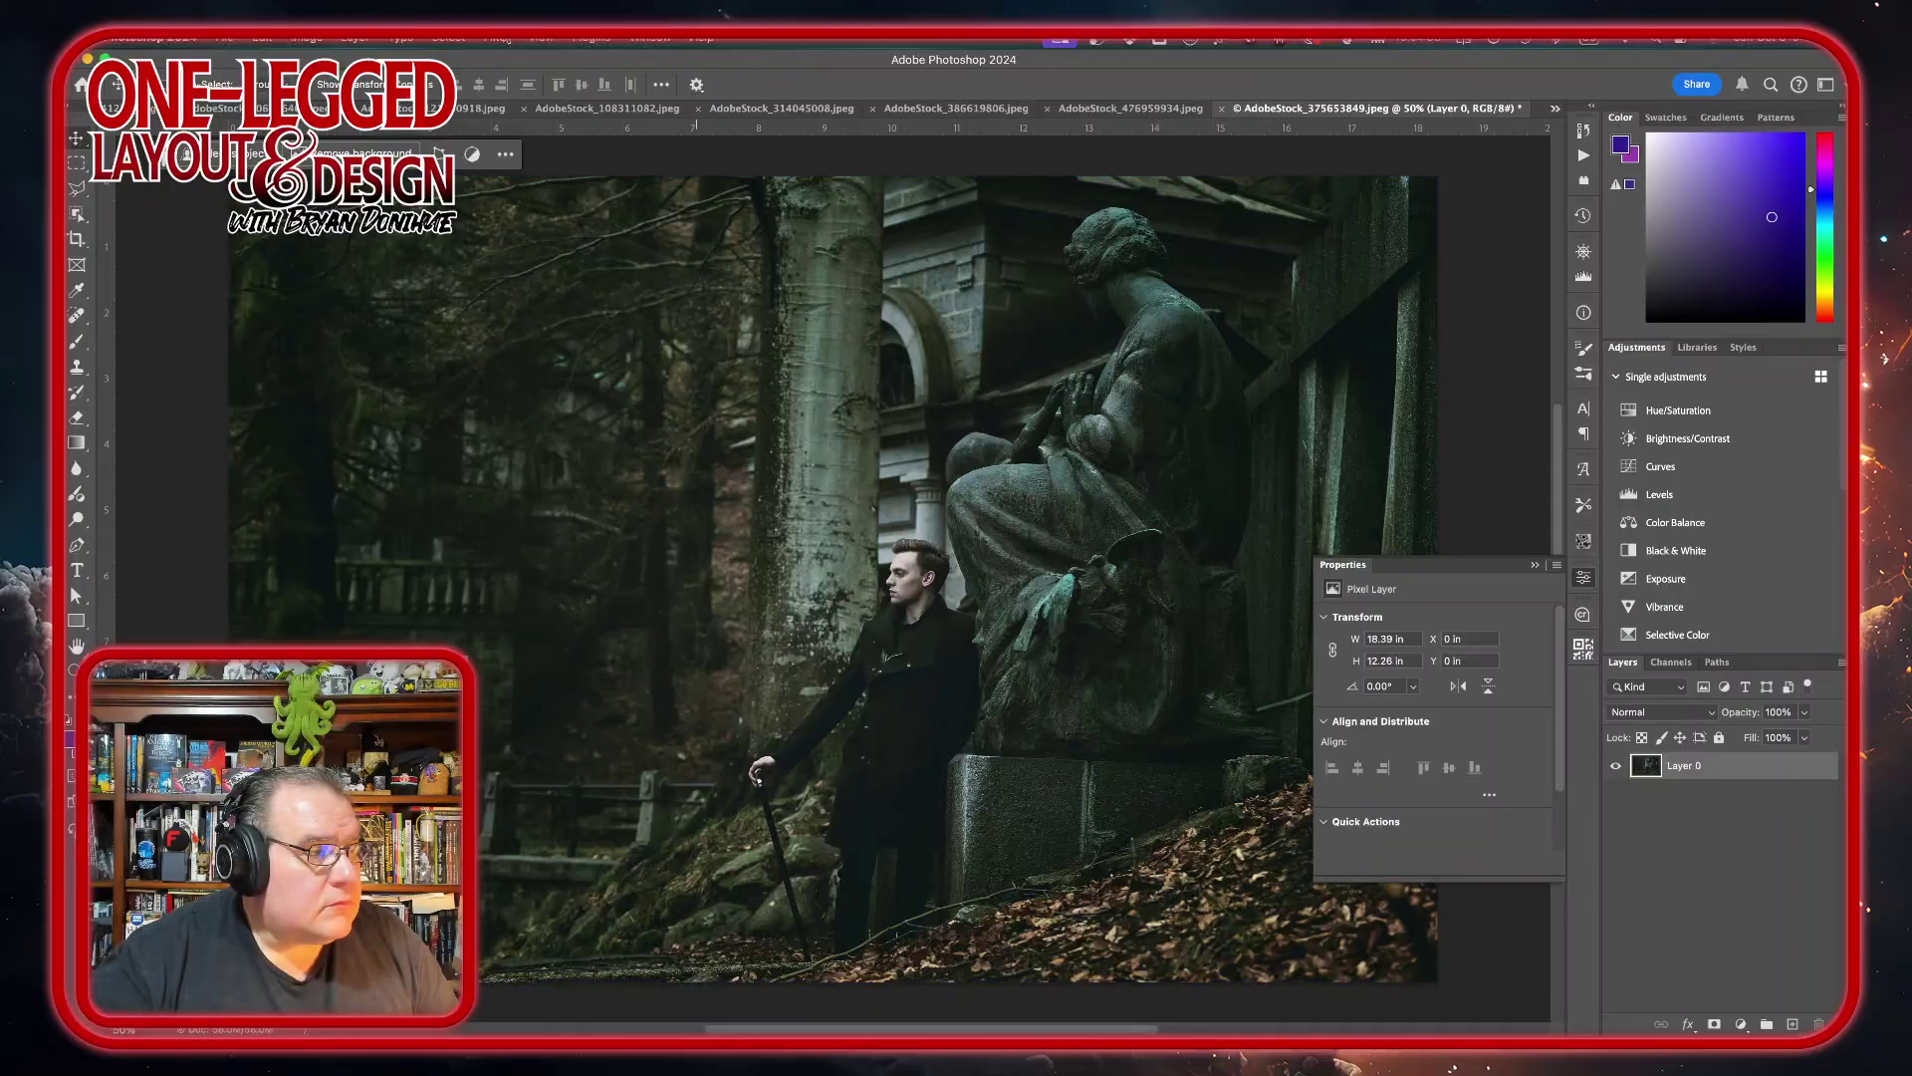
click(495, 38)
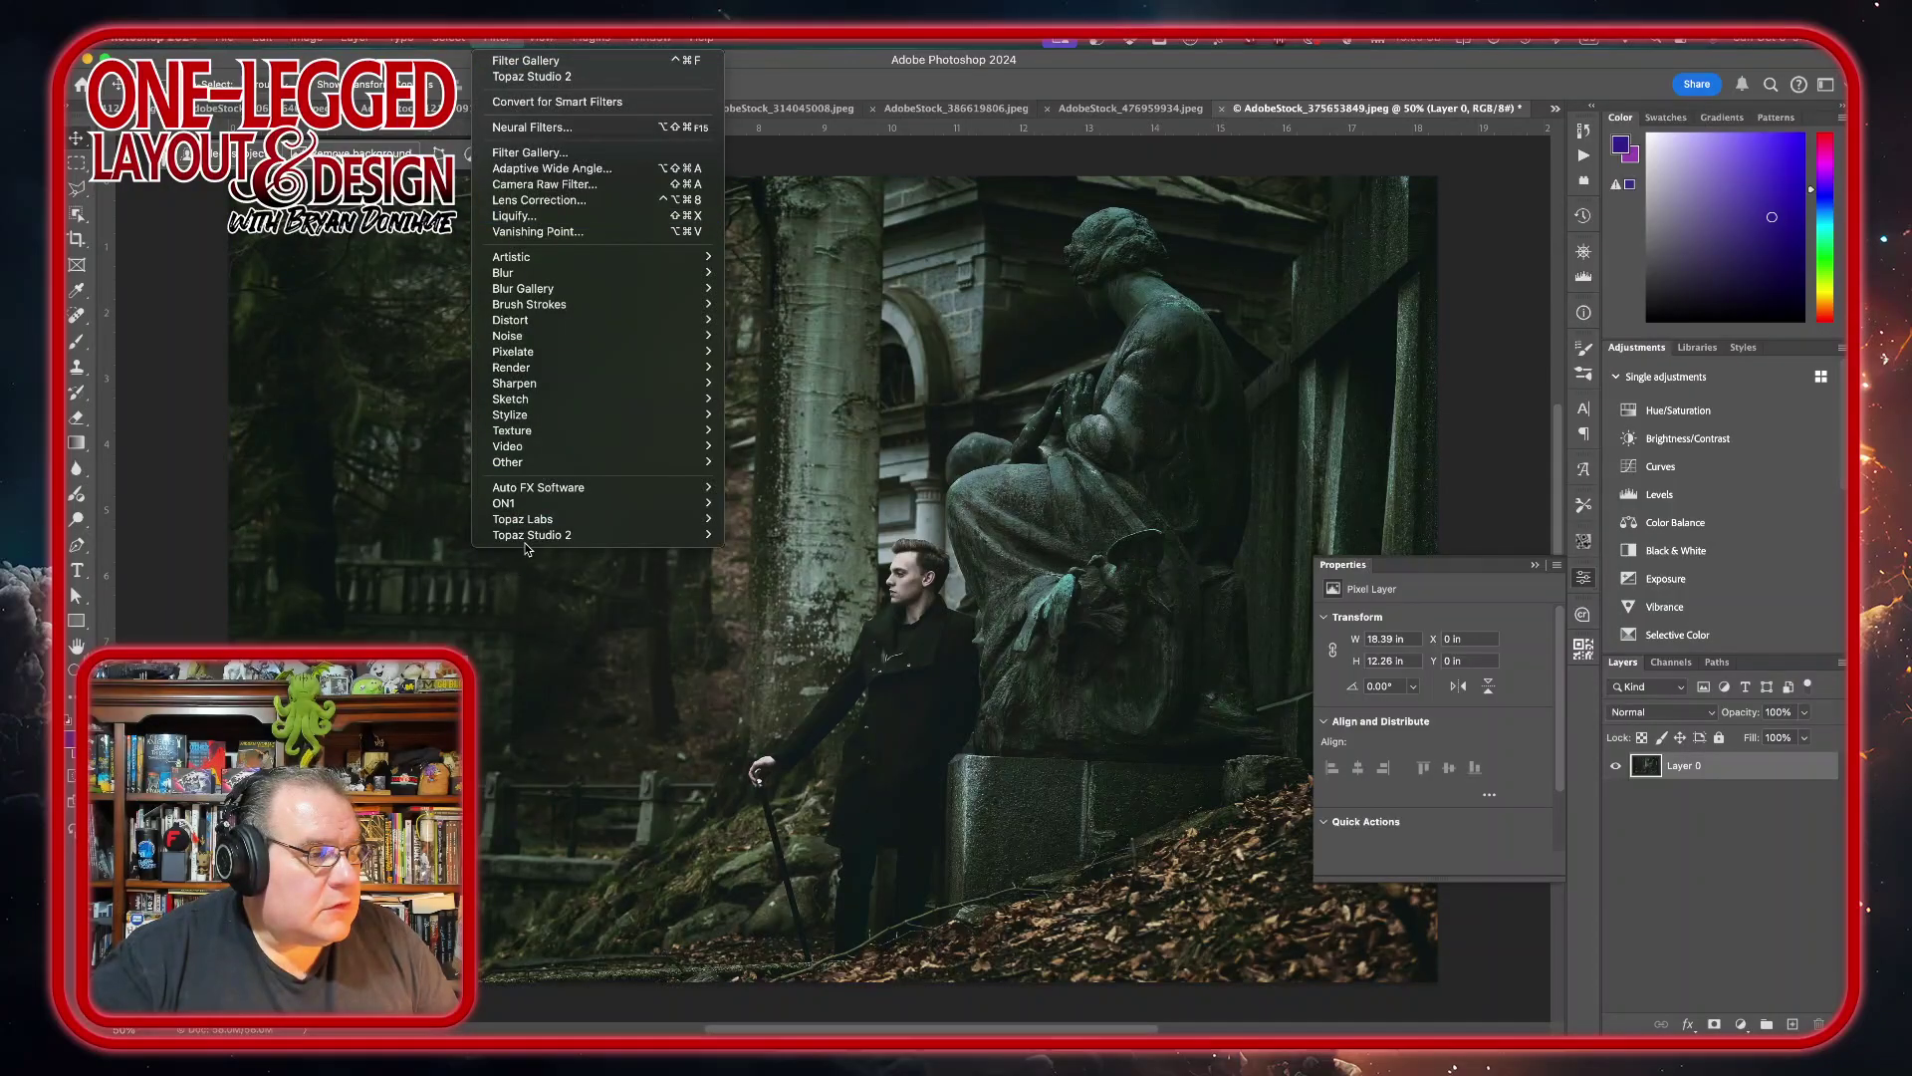
mouse_move(577, 542)
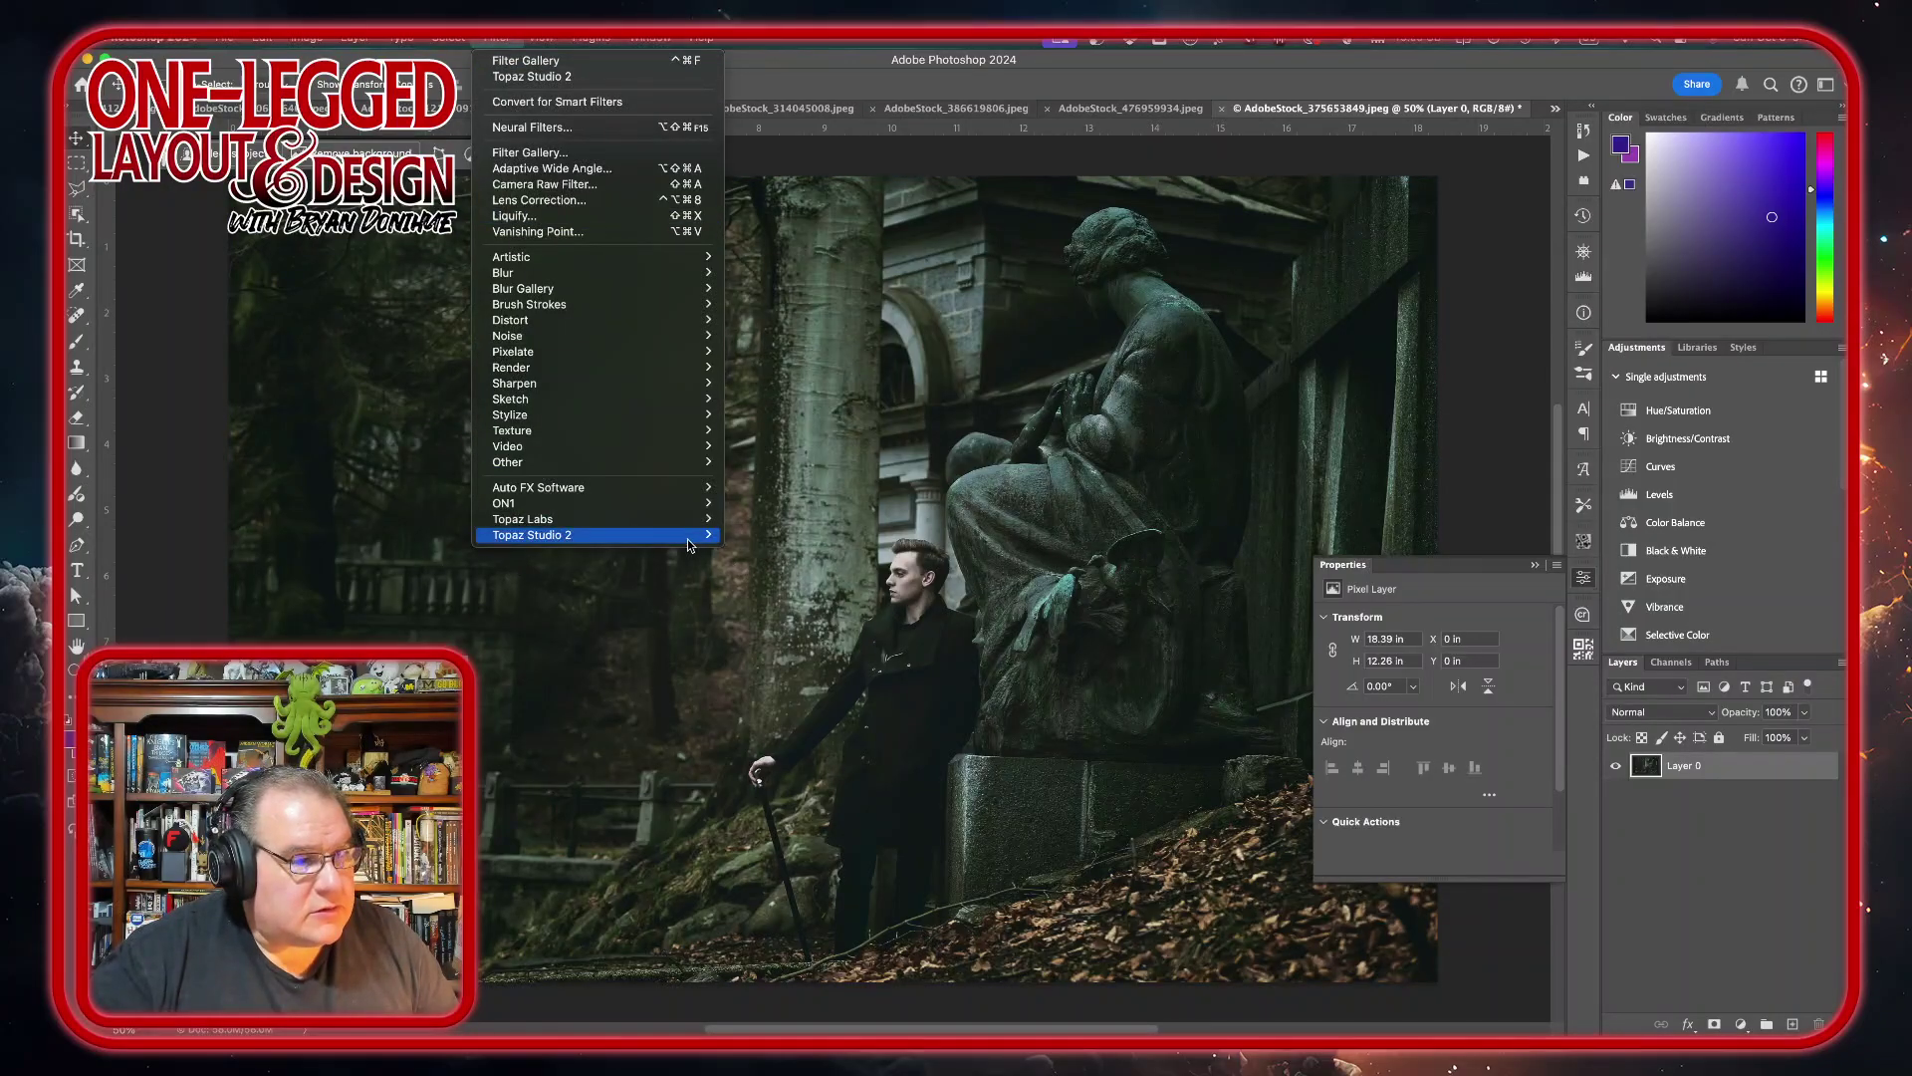
click(754, 538)
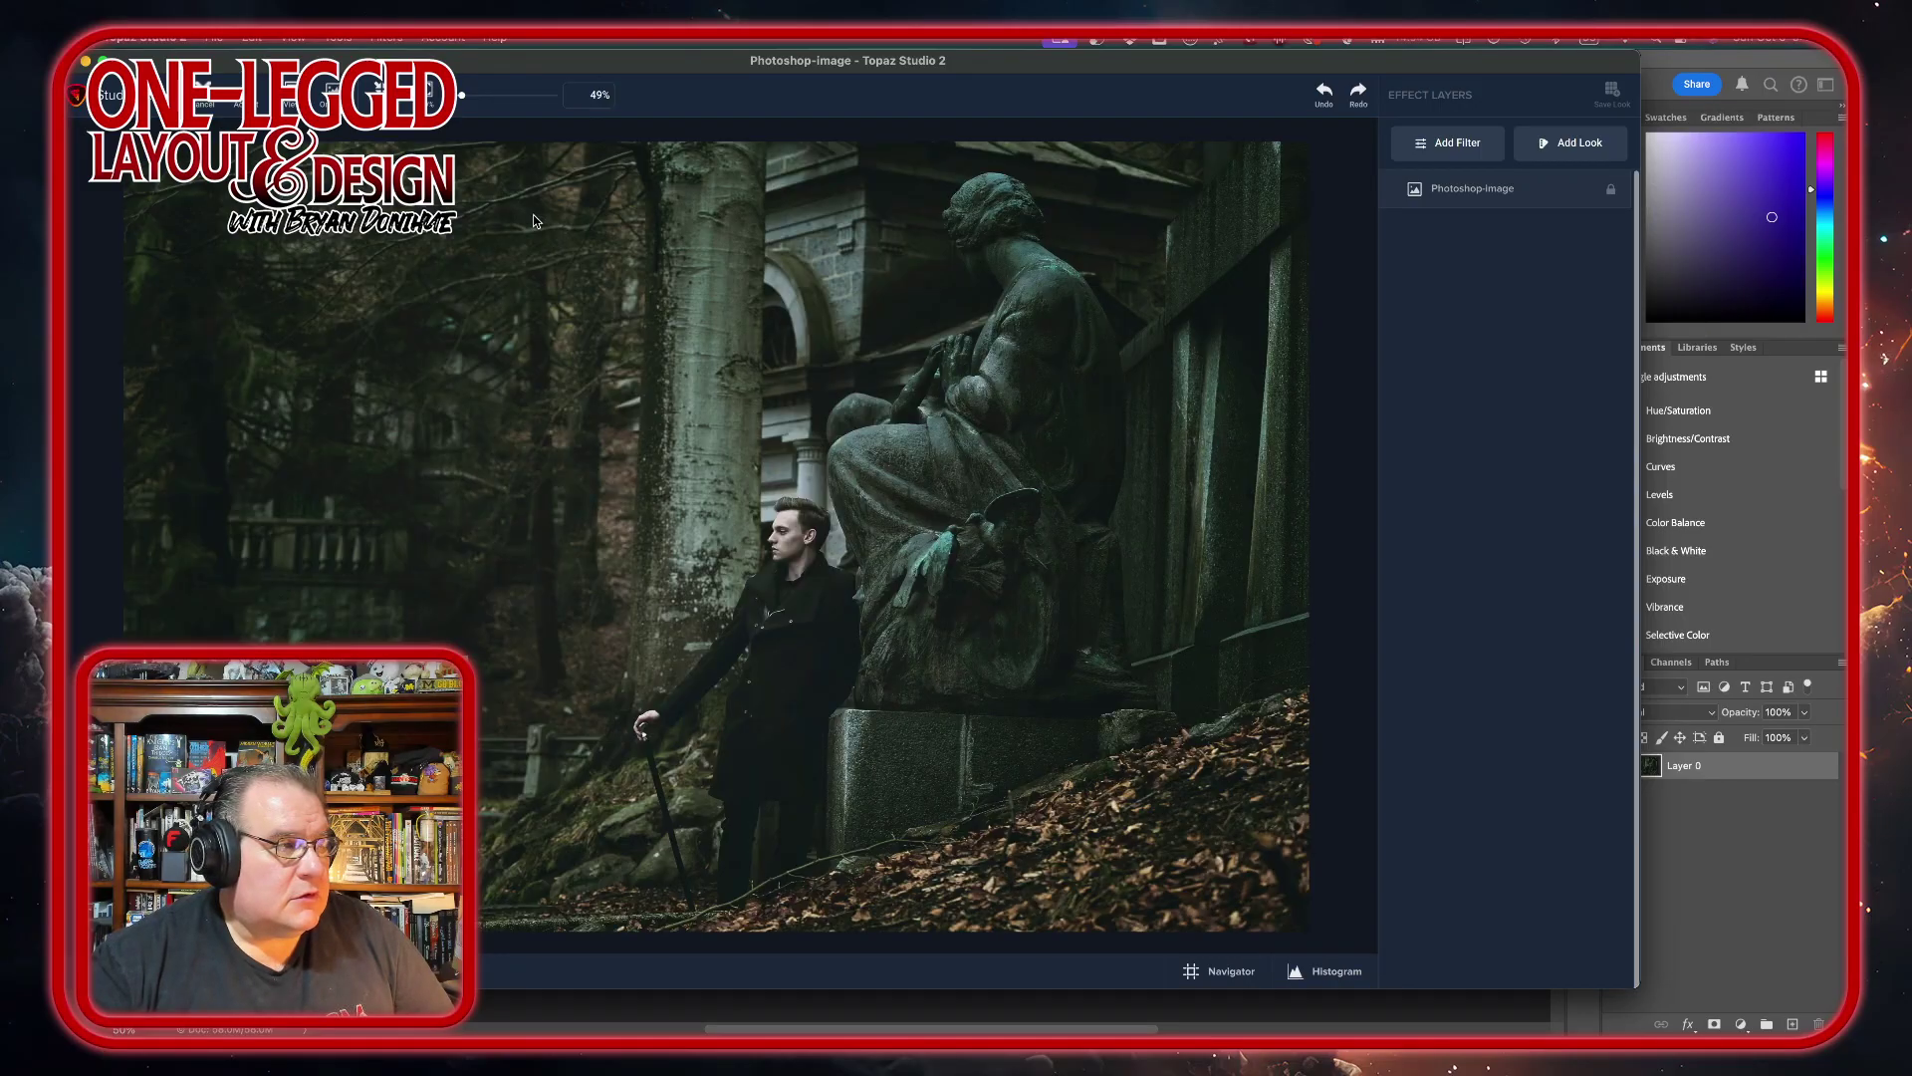
- Apply the Edward Hopper look from the Favorites category and send the painted result back to Photoshop
click(1561, 144)
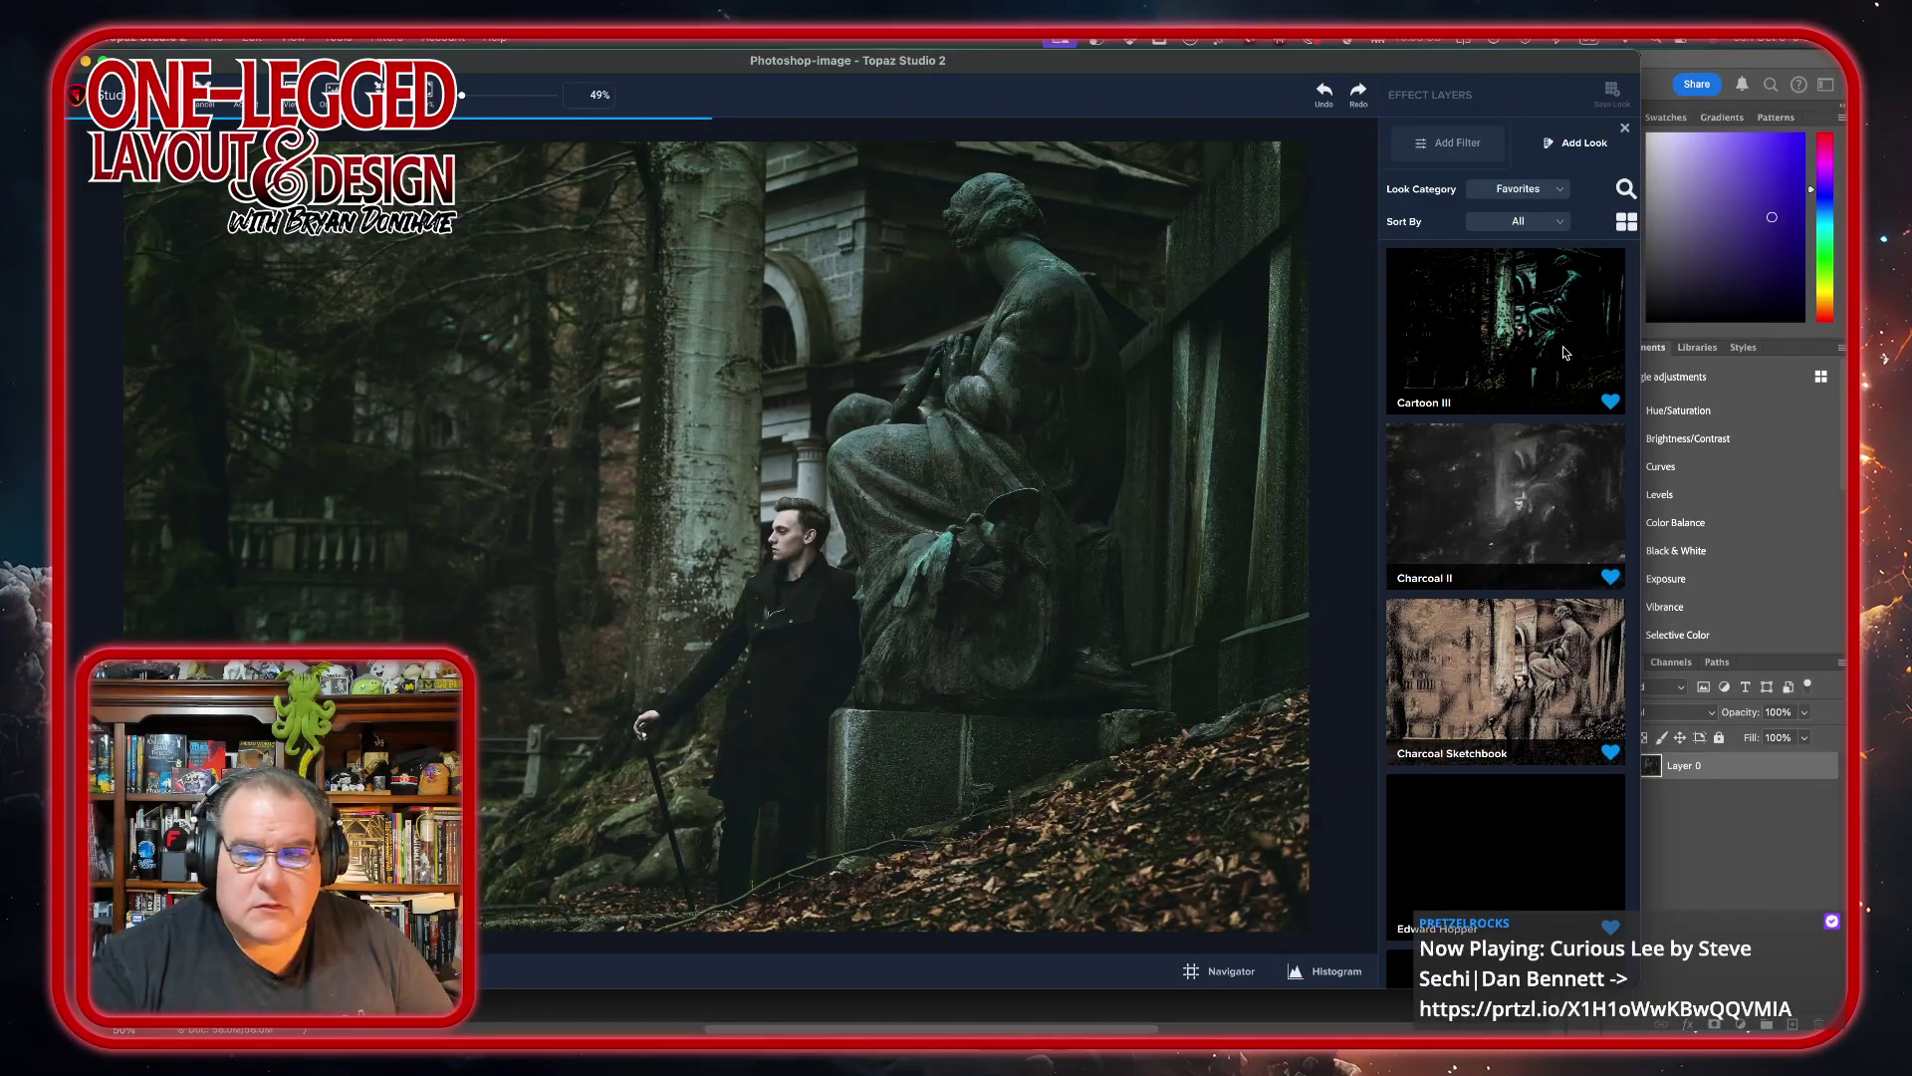
scroll(1564, 351, down, 2)
scroll(1564, 352, down, 5)
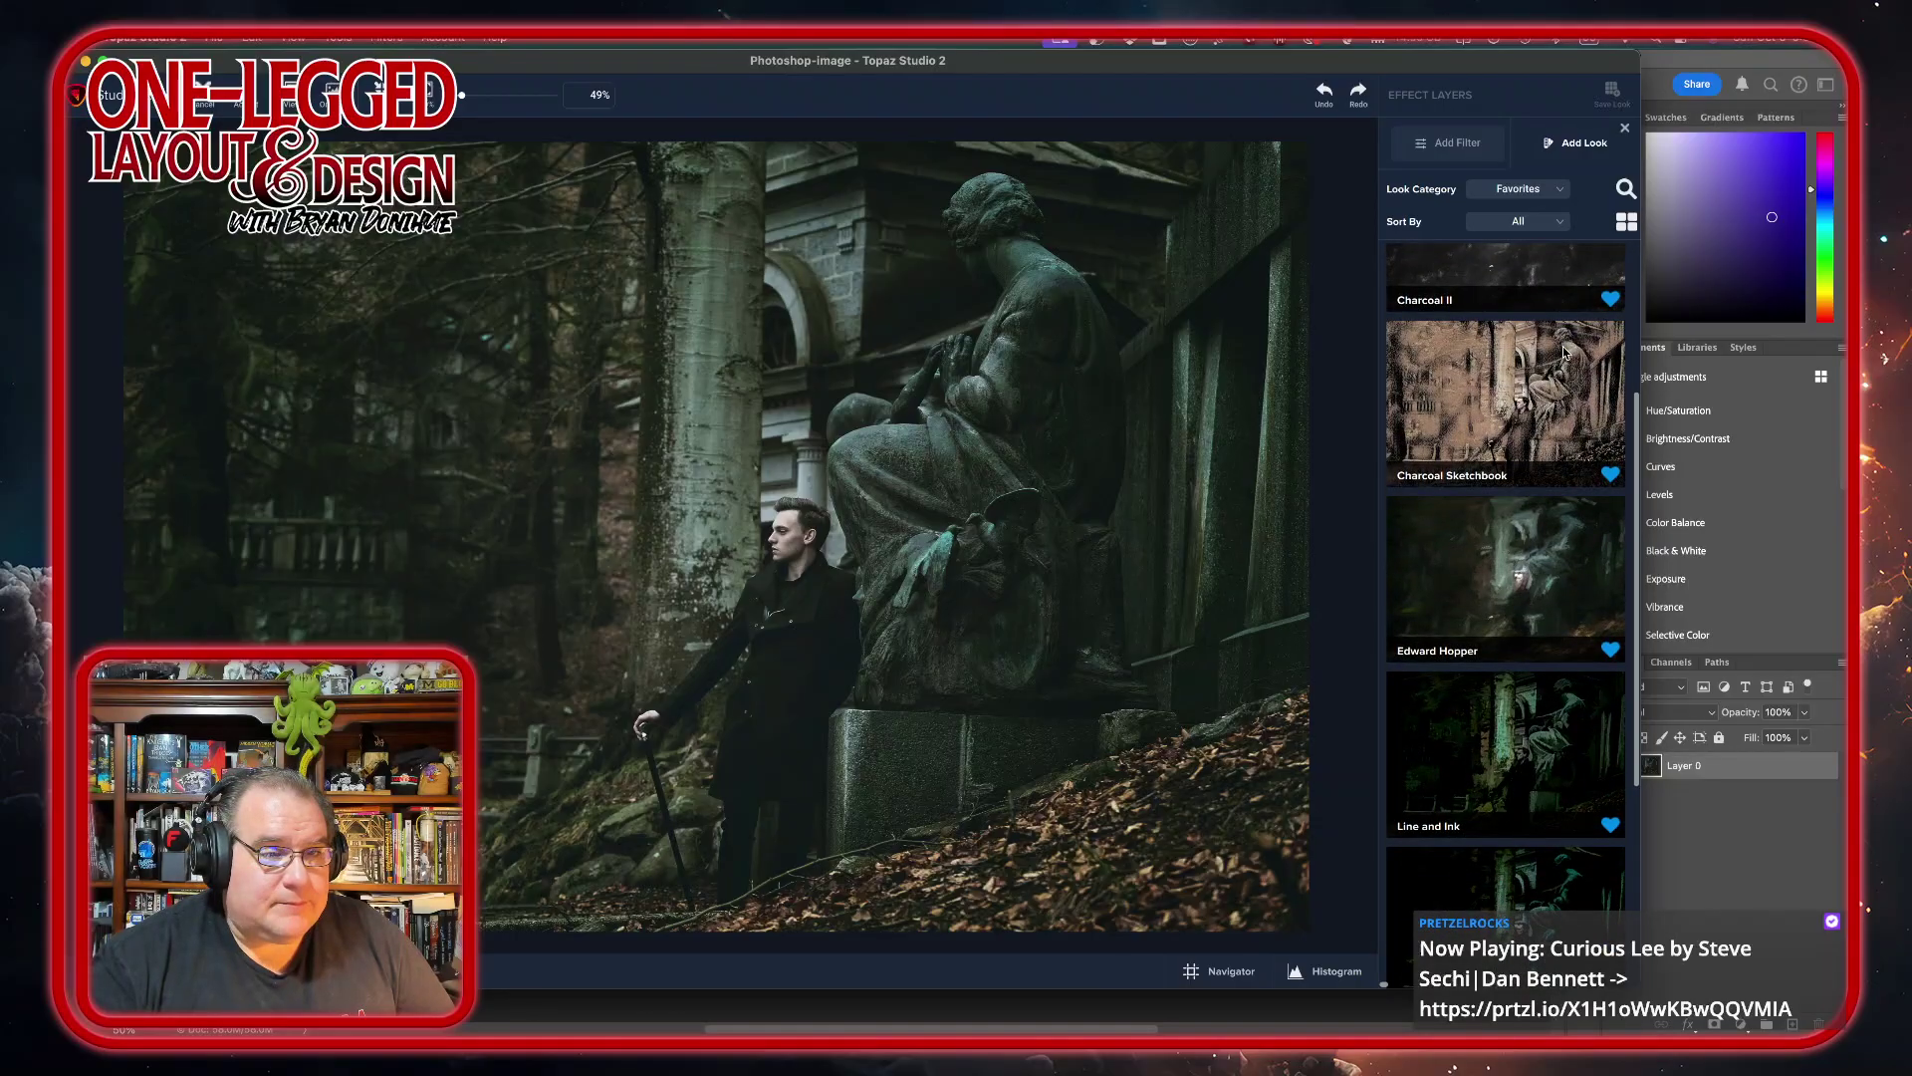
scroll(1563, 352, down, 1)
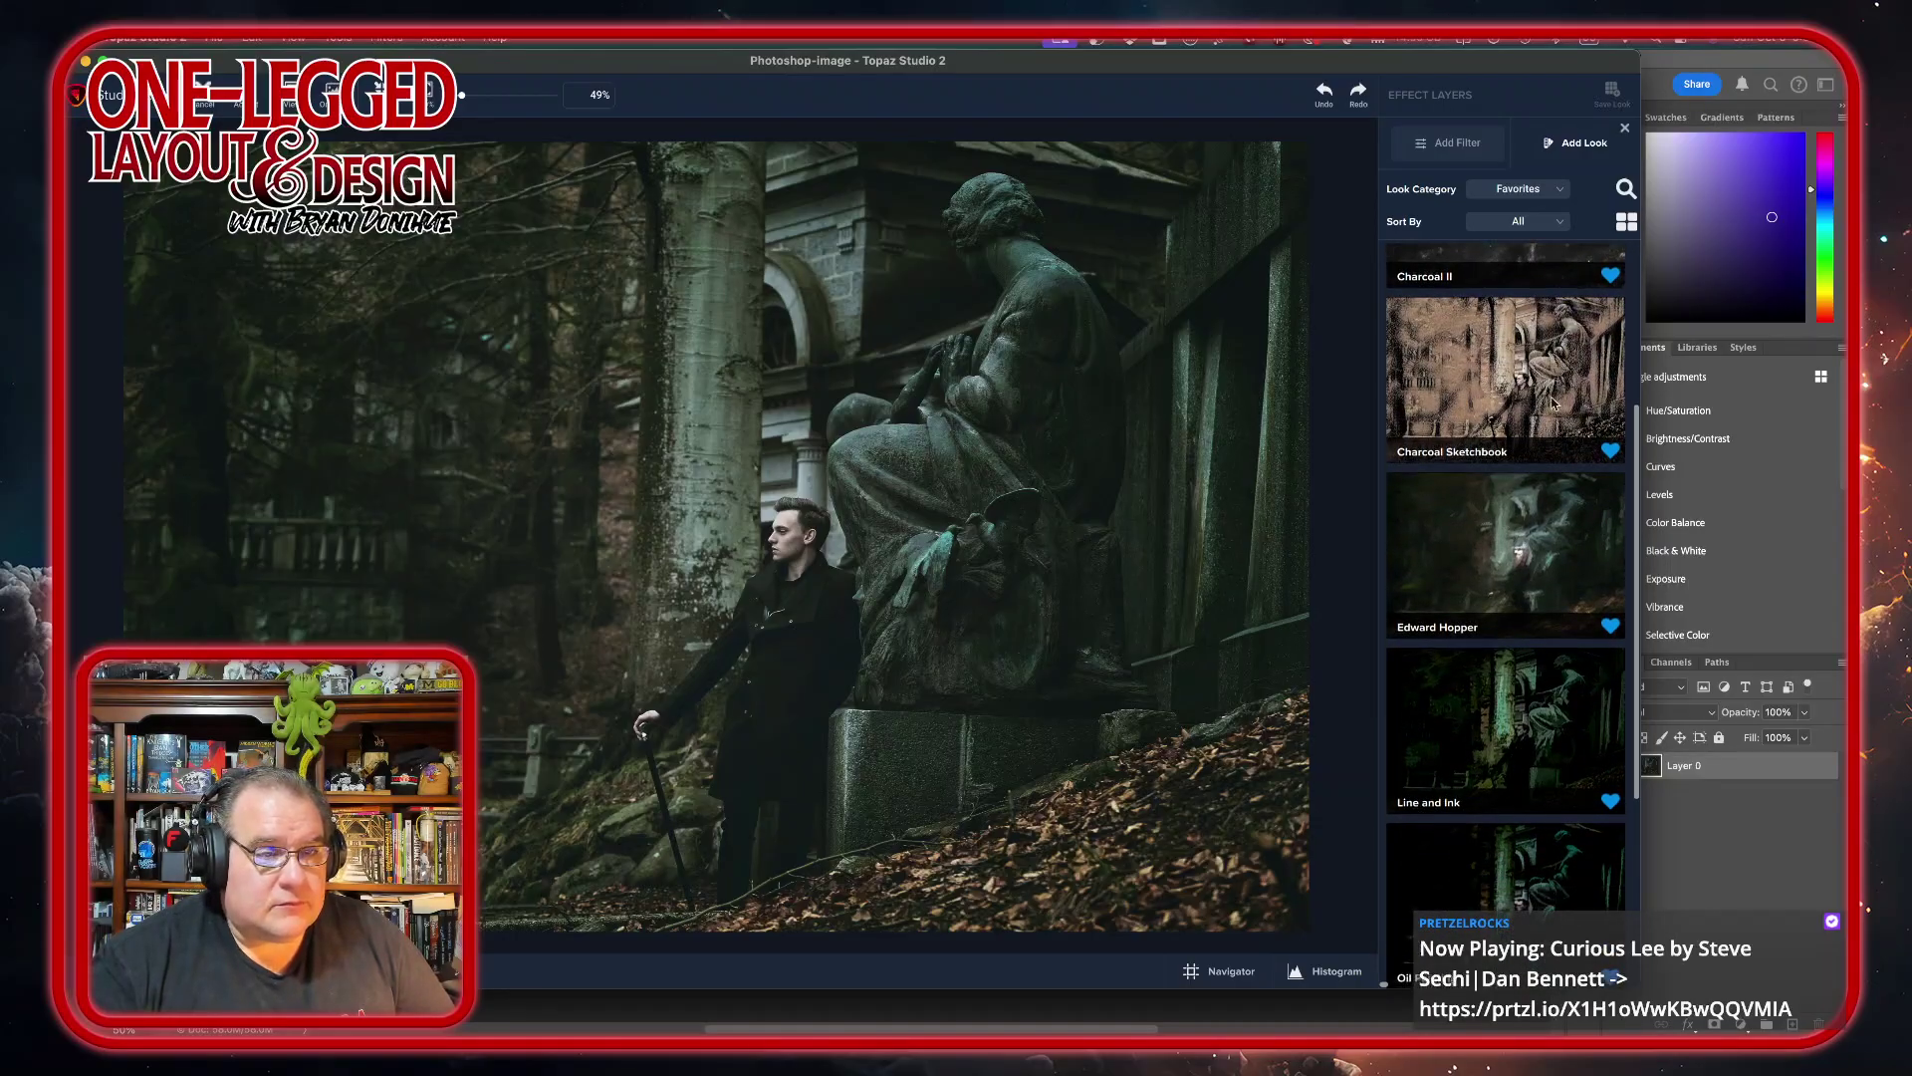
click(1553, 581)
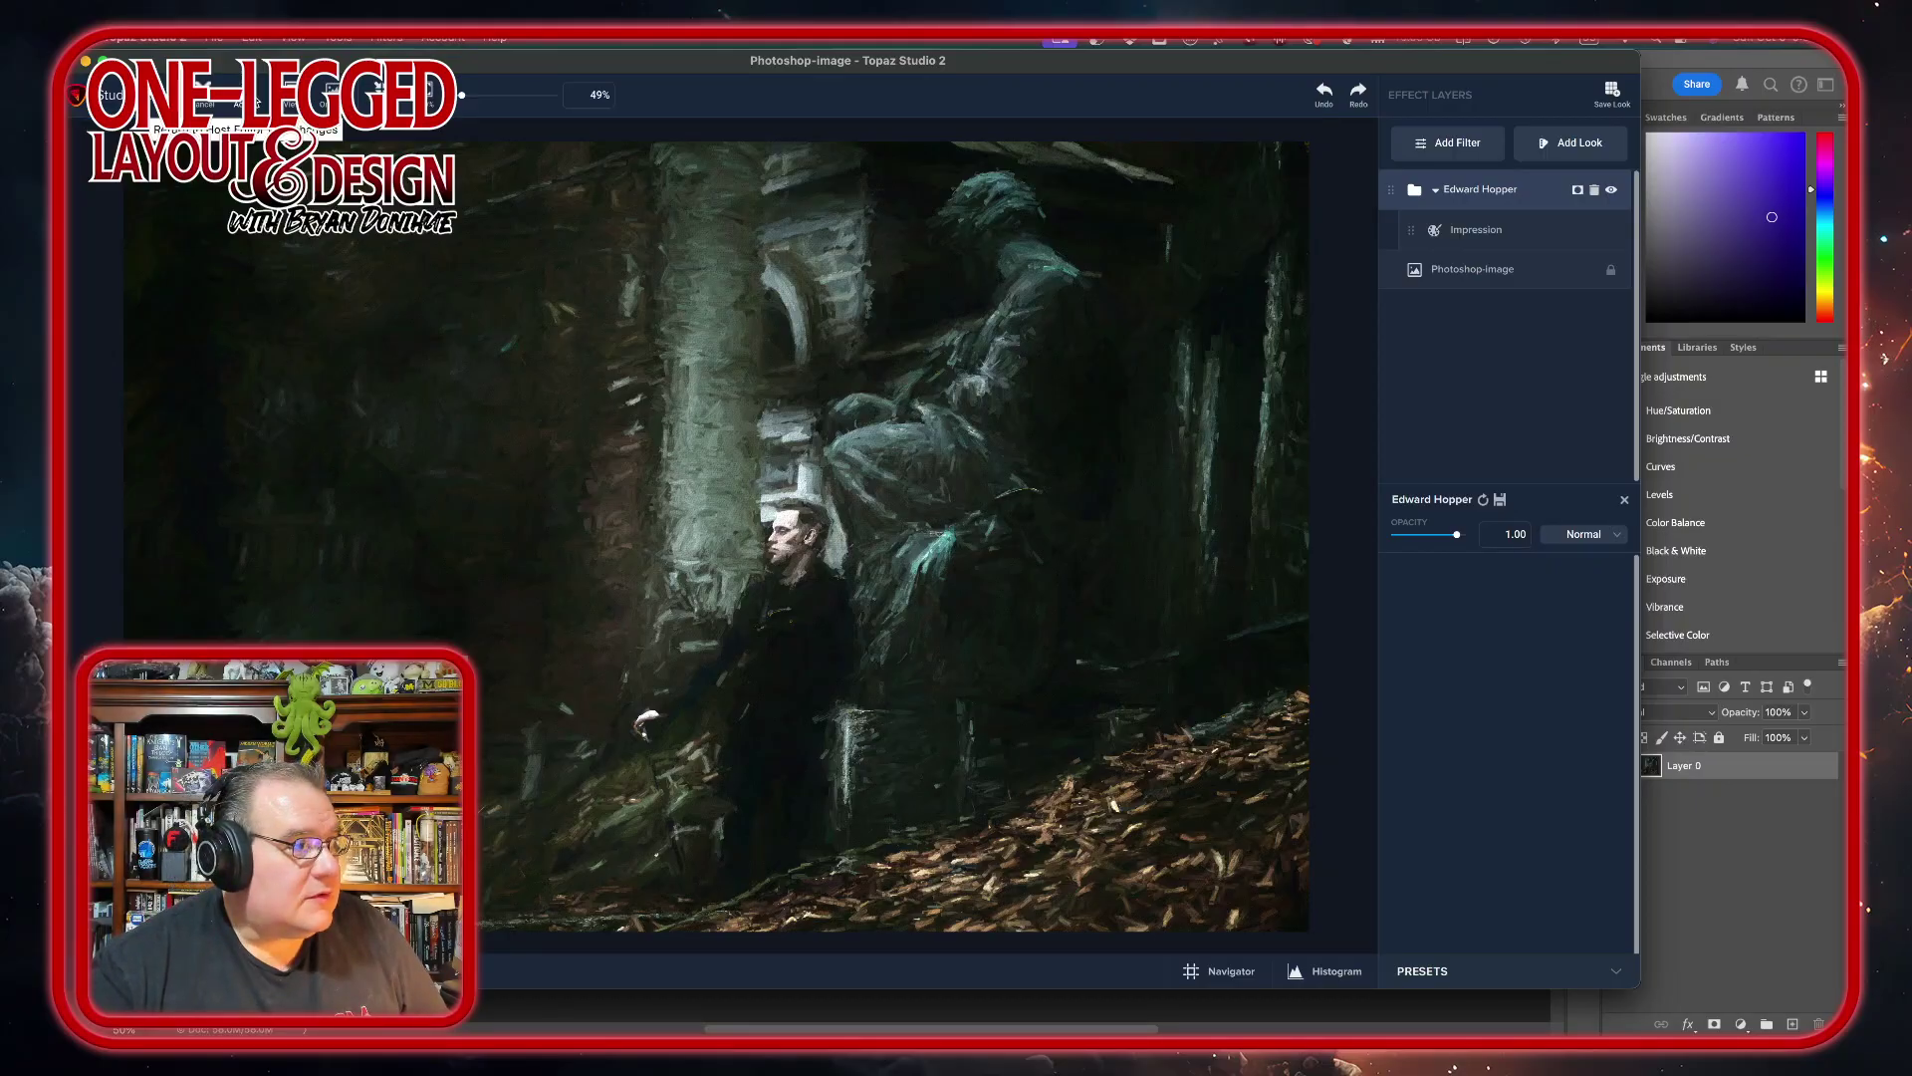
click(245, 94)
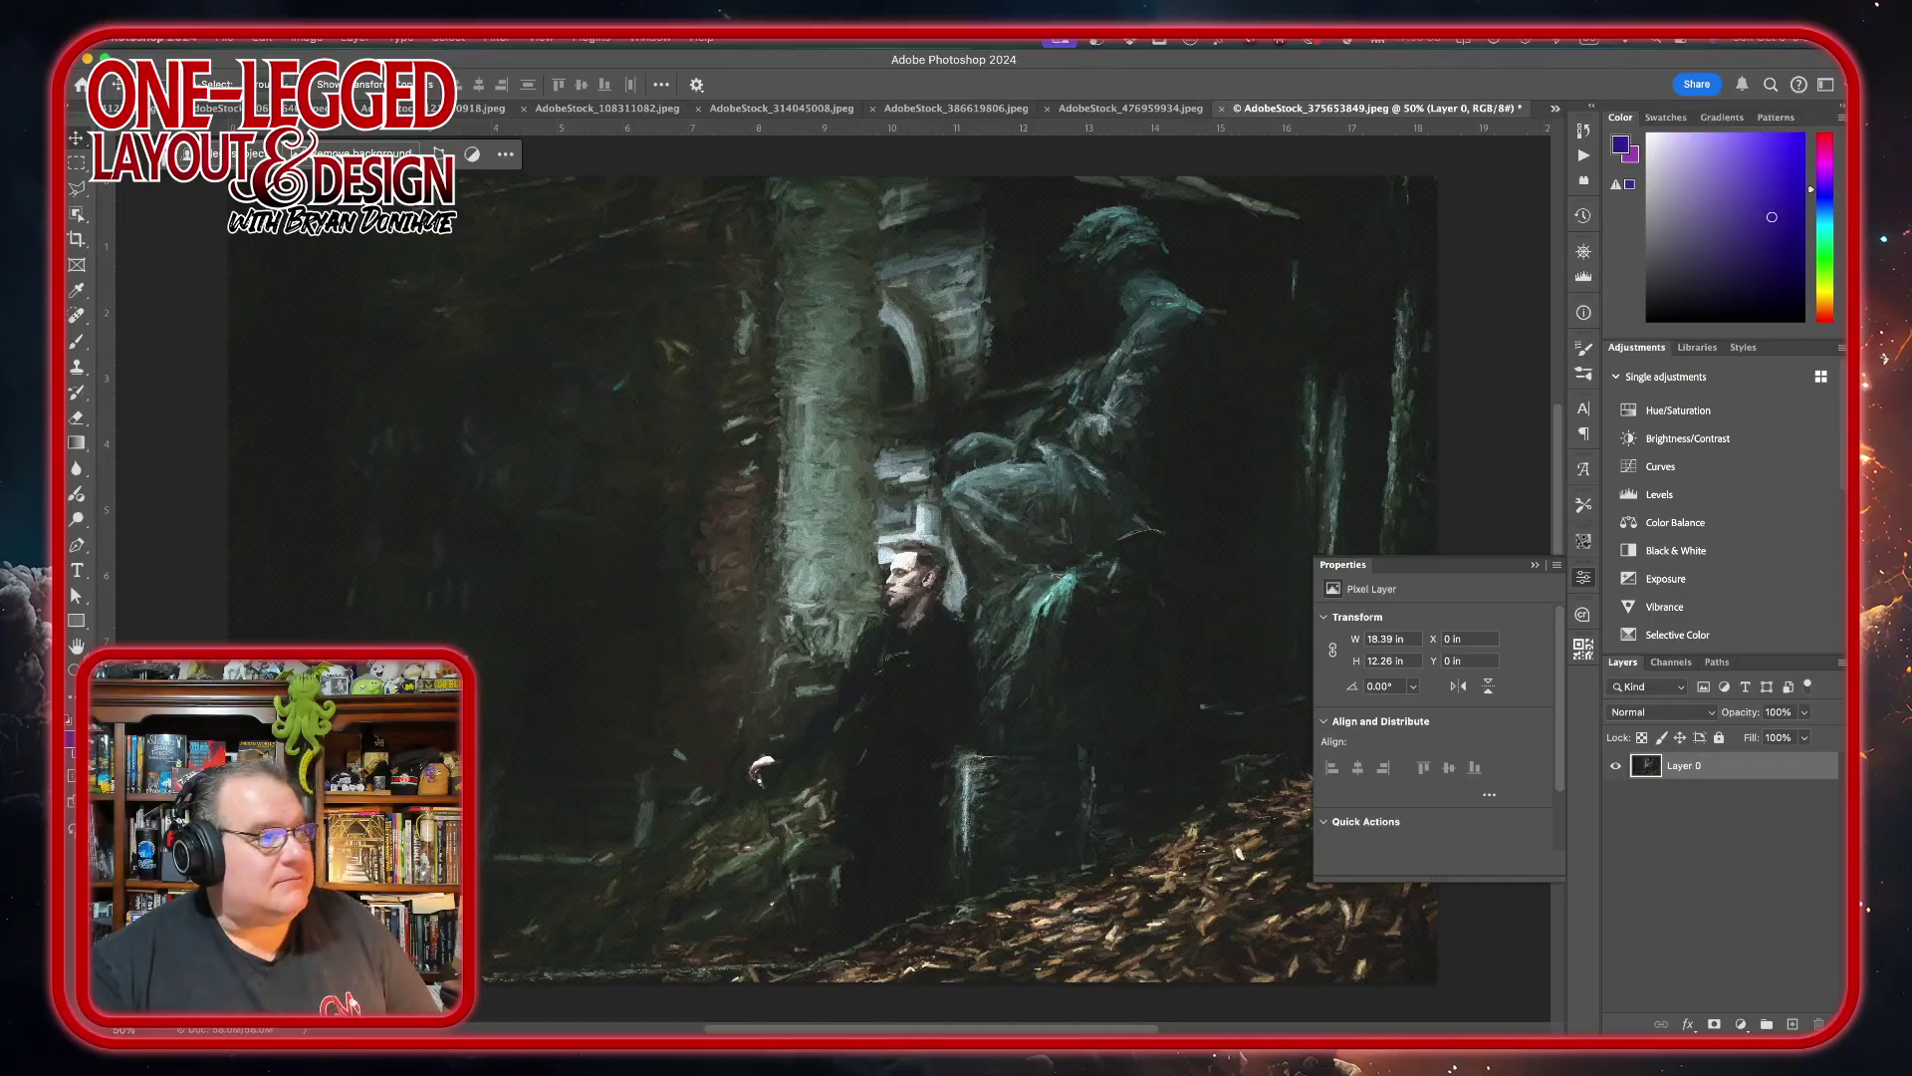
- Add a layer mask and, with a reduced rough-edged brush, paint black down both sides of the man and across above his head
mouse_move(647, 1031)
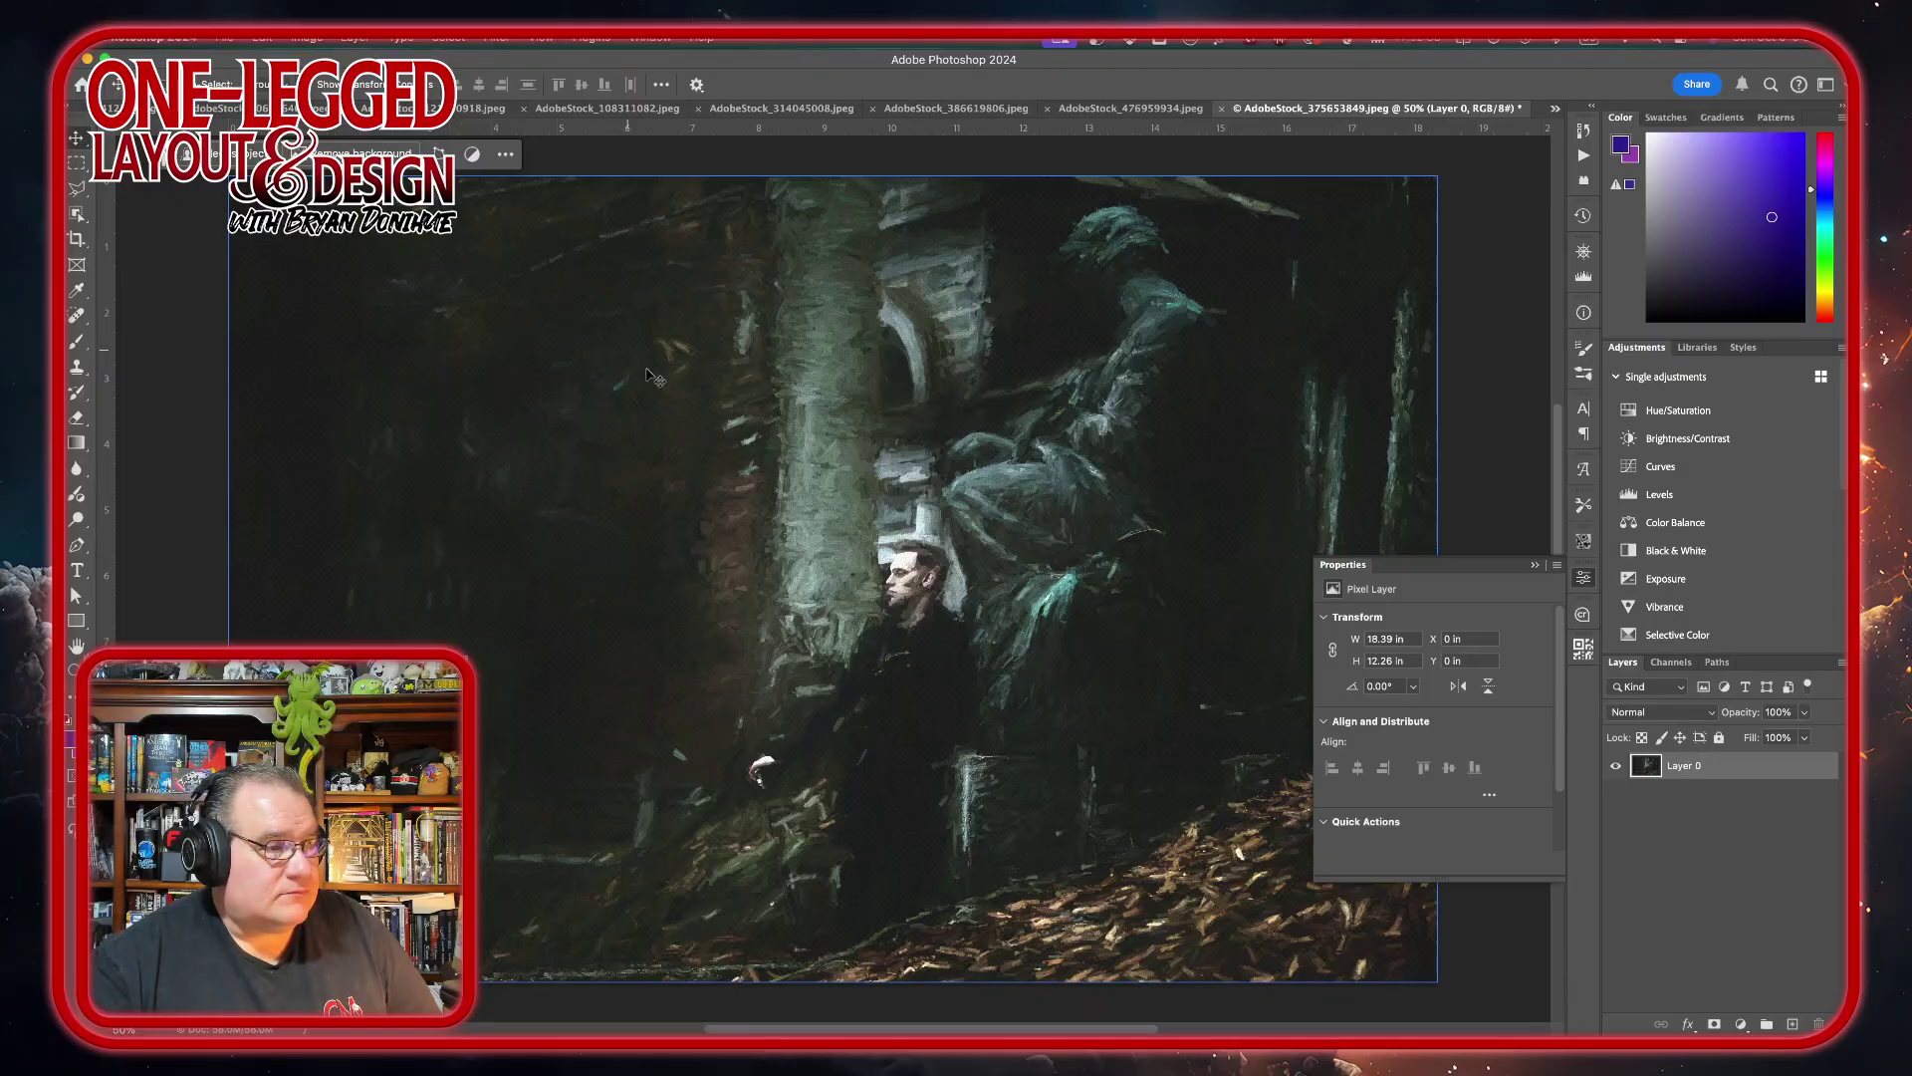
click(1714, 1020)
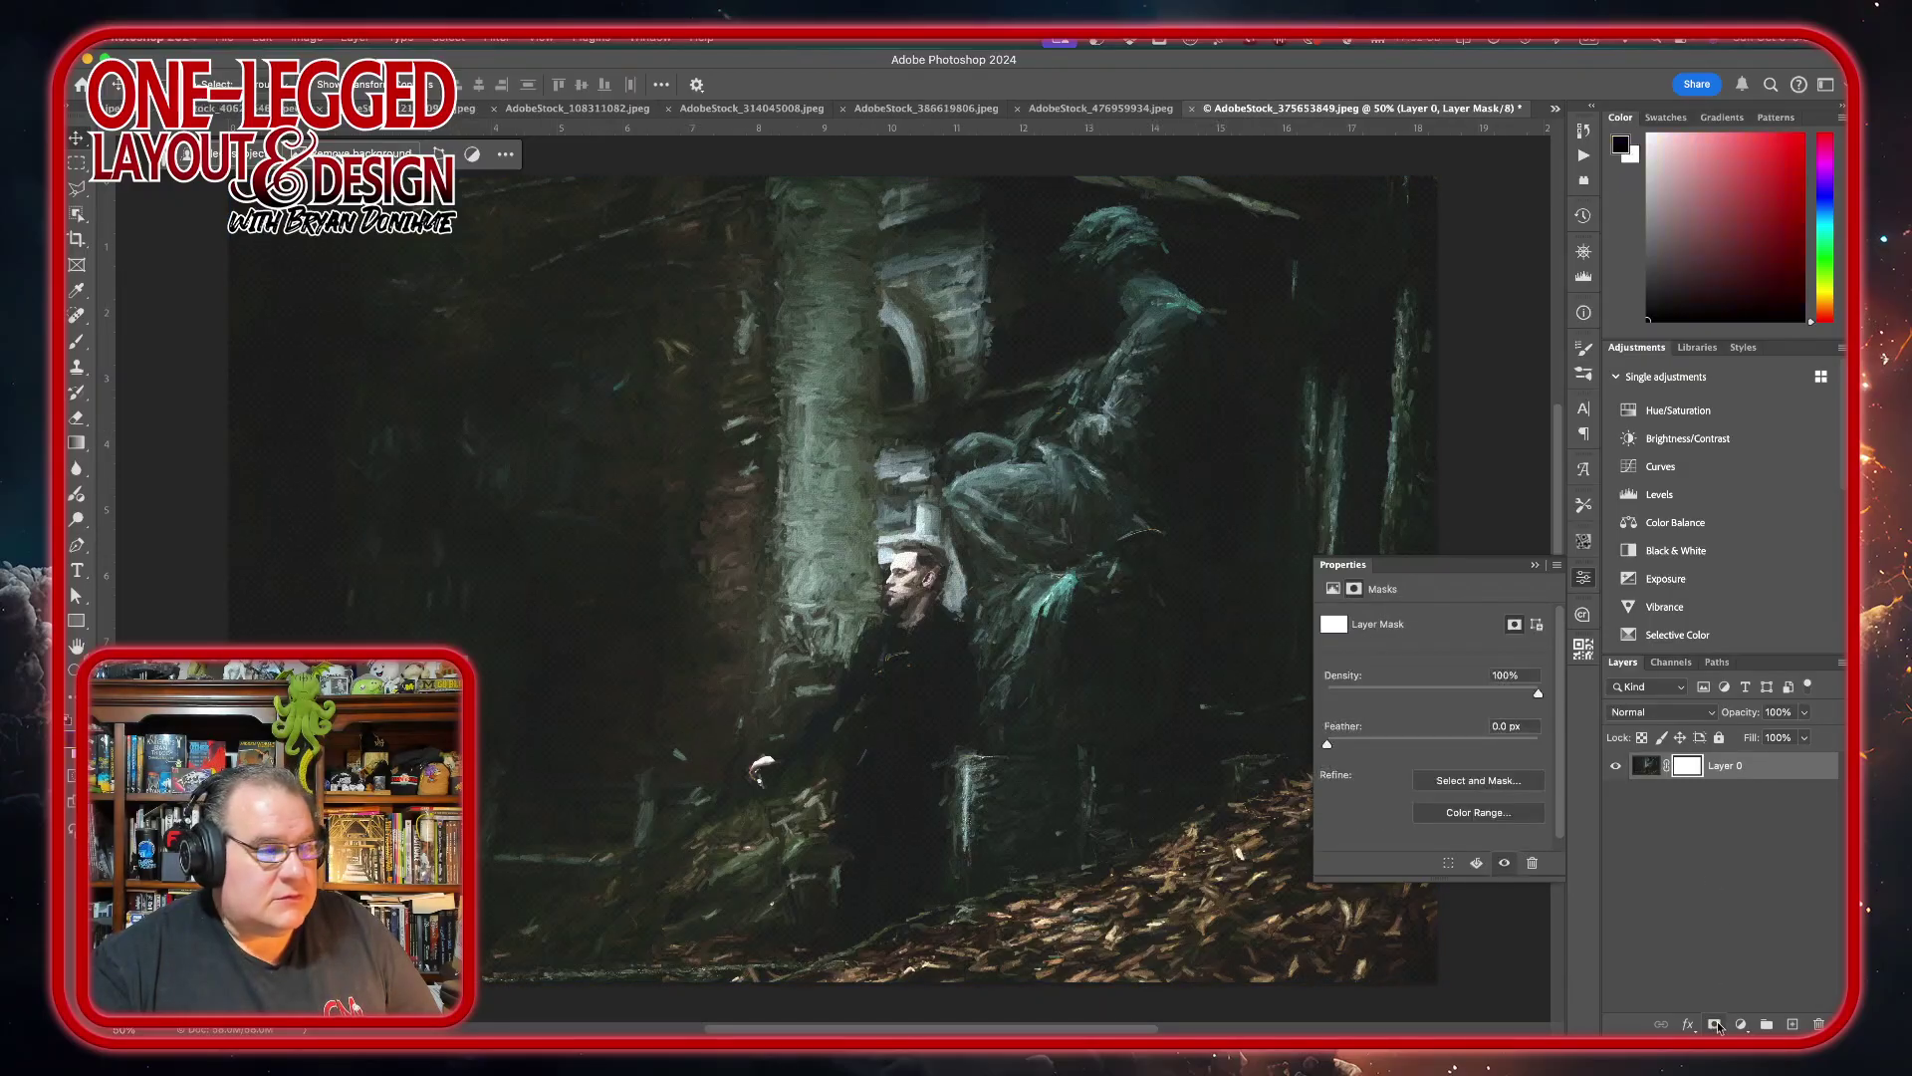
click(80, 341)
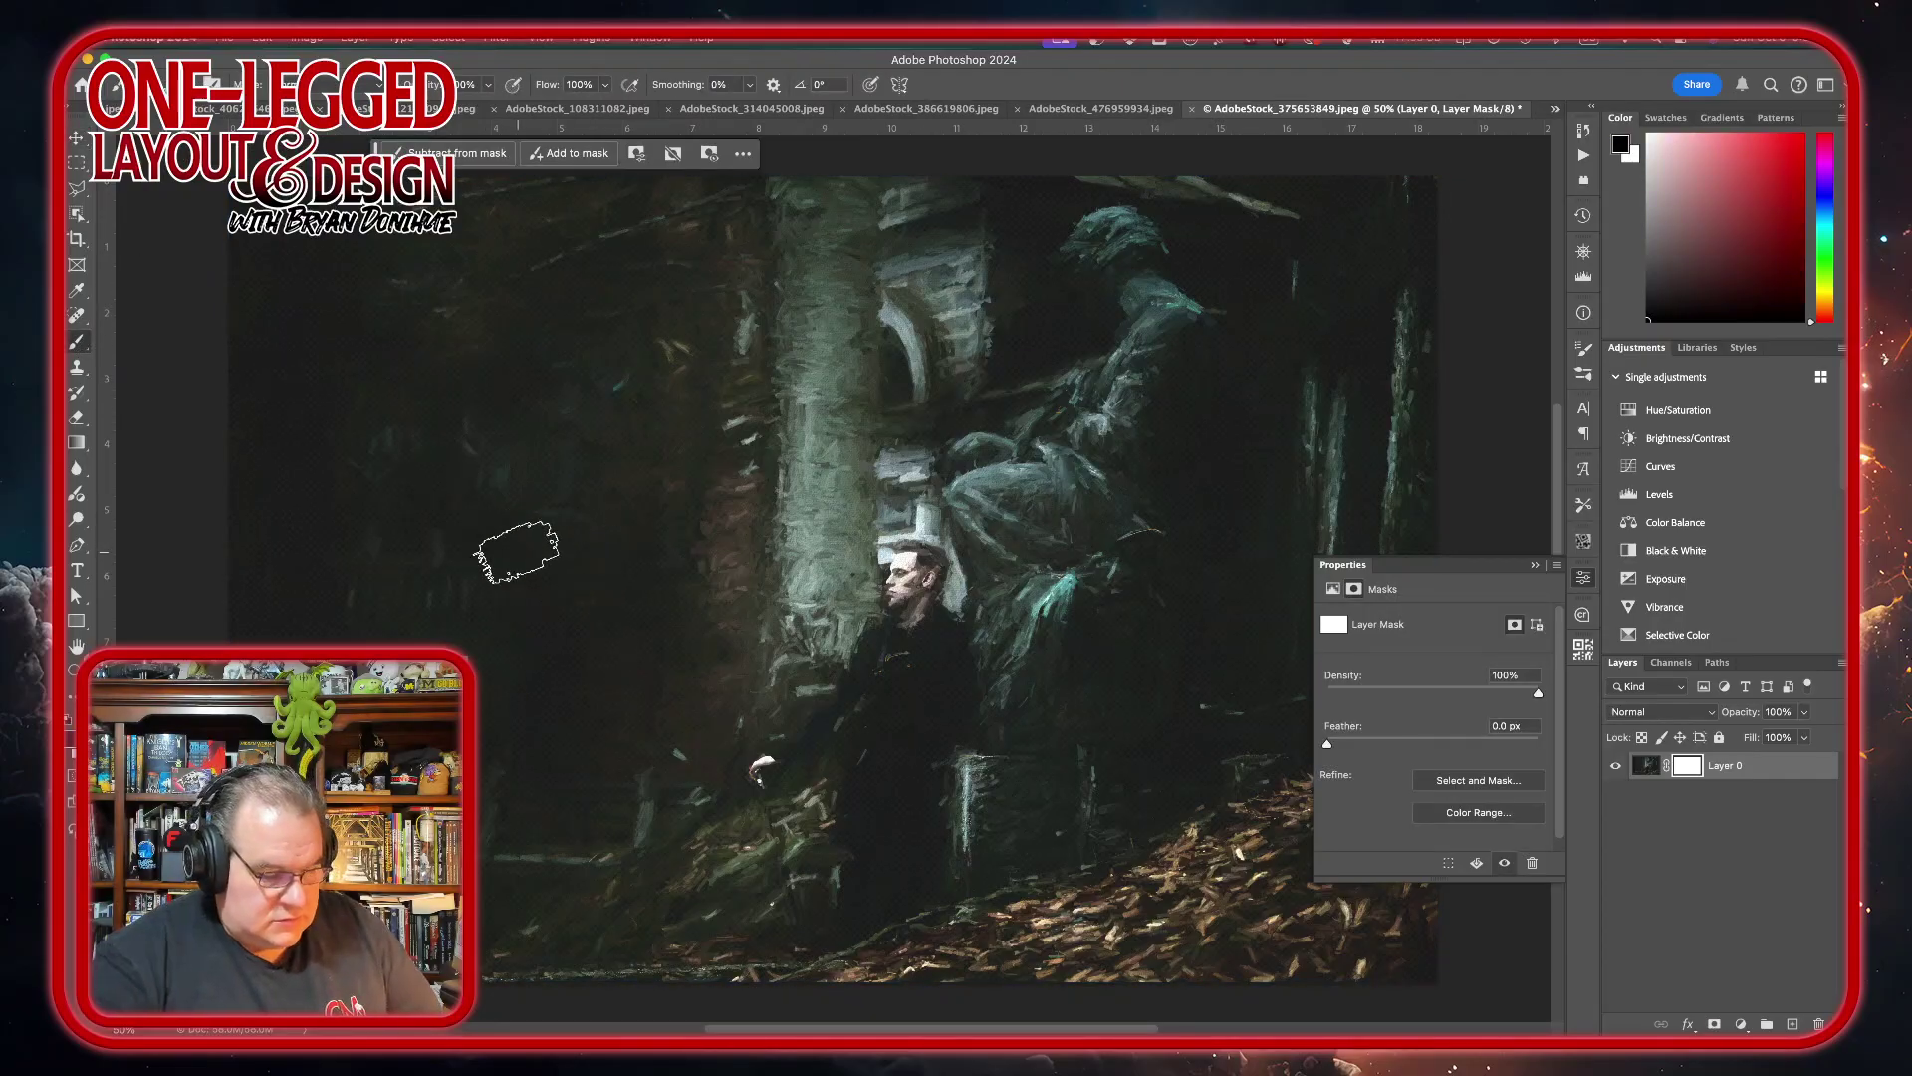
key(bracketleft)
key(bracketleft)
key(bracketleft)
key(bracketleft)
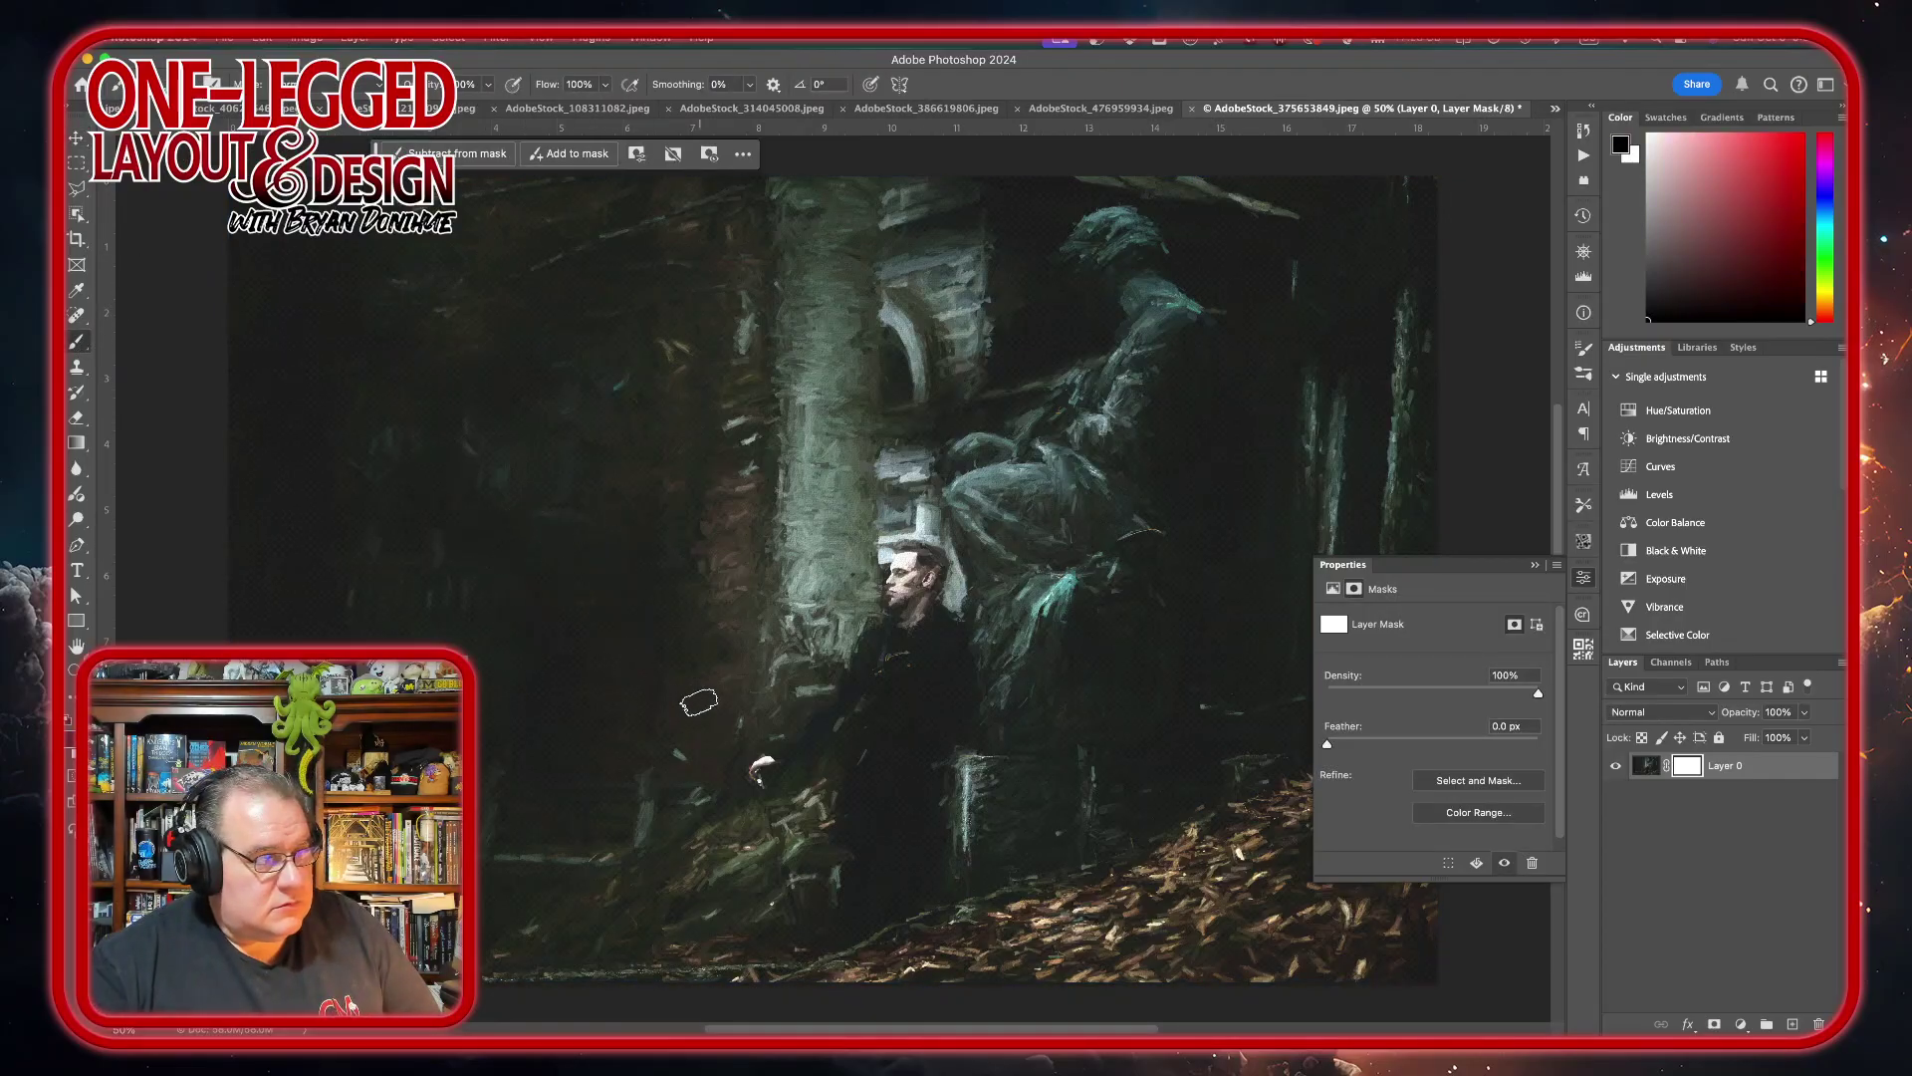
mouse_move(709, 576)
mouse_down()
mouse_move(718, 971)
mouse_move(677, 876)
mouse_move(713, 1008)
mouse_up()
mouse_move(709, 573)
mouse_down()
mouse_move(712, 443)
mouse_move(737, 528)
mouse_up()
mouse_move(757, 687)
mouse_down()
mouse_move(713, 431)
mouse_move(951, 463)
mouse_move(847, 448)
mouse_move(936, 398)
mouse_move(996, 448)
mouse_move(976, 483)
mouse_move(1045, 473)
mouse_move(1006, 428)
mouse_move(1056, 647)
mouse_move(1091, 493)
mouse_move(1101, 637)
mouse_move(1070, 907)
mouse_move(1091, 827)
mouse_move(1056, 926)
mouse_move(1126, 667)
mouse_move(1085, 1016)
mouse_up()
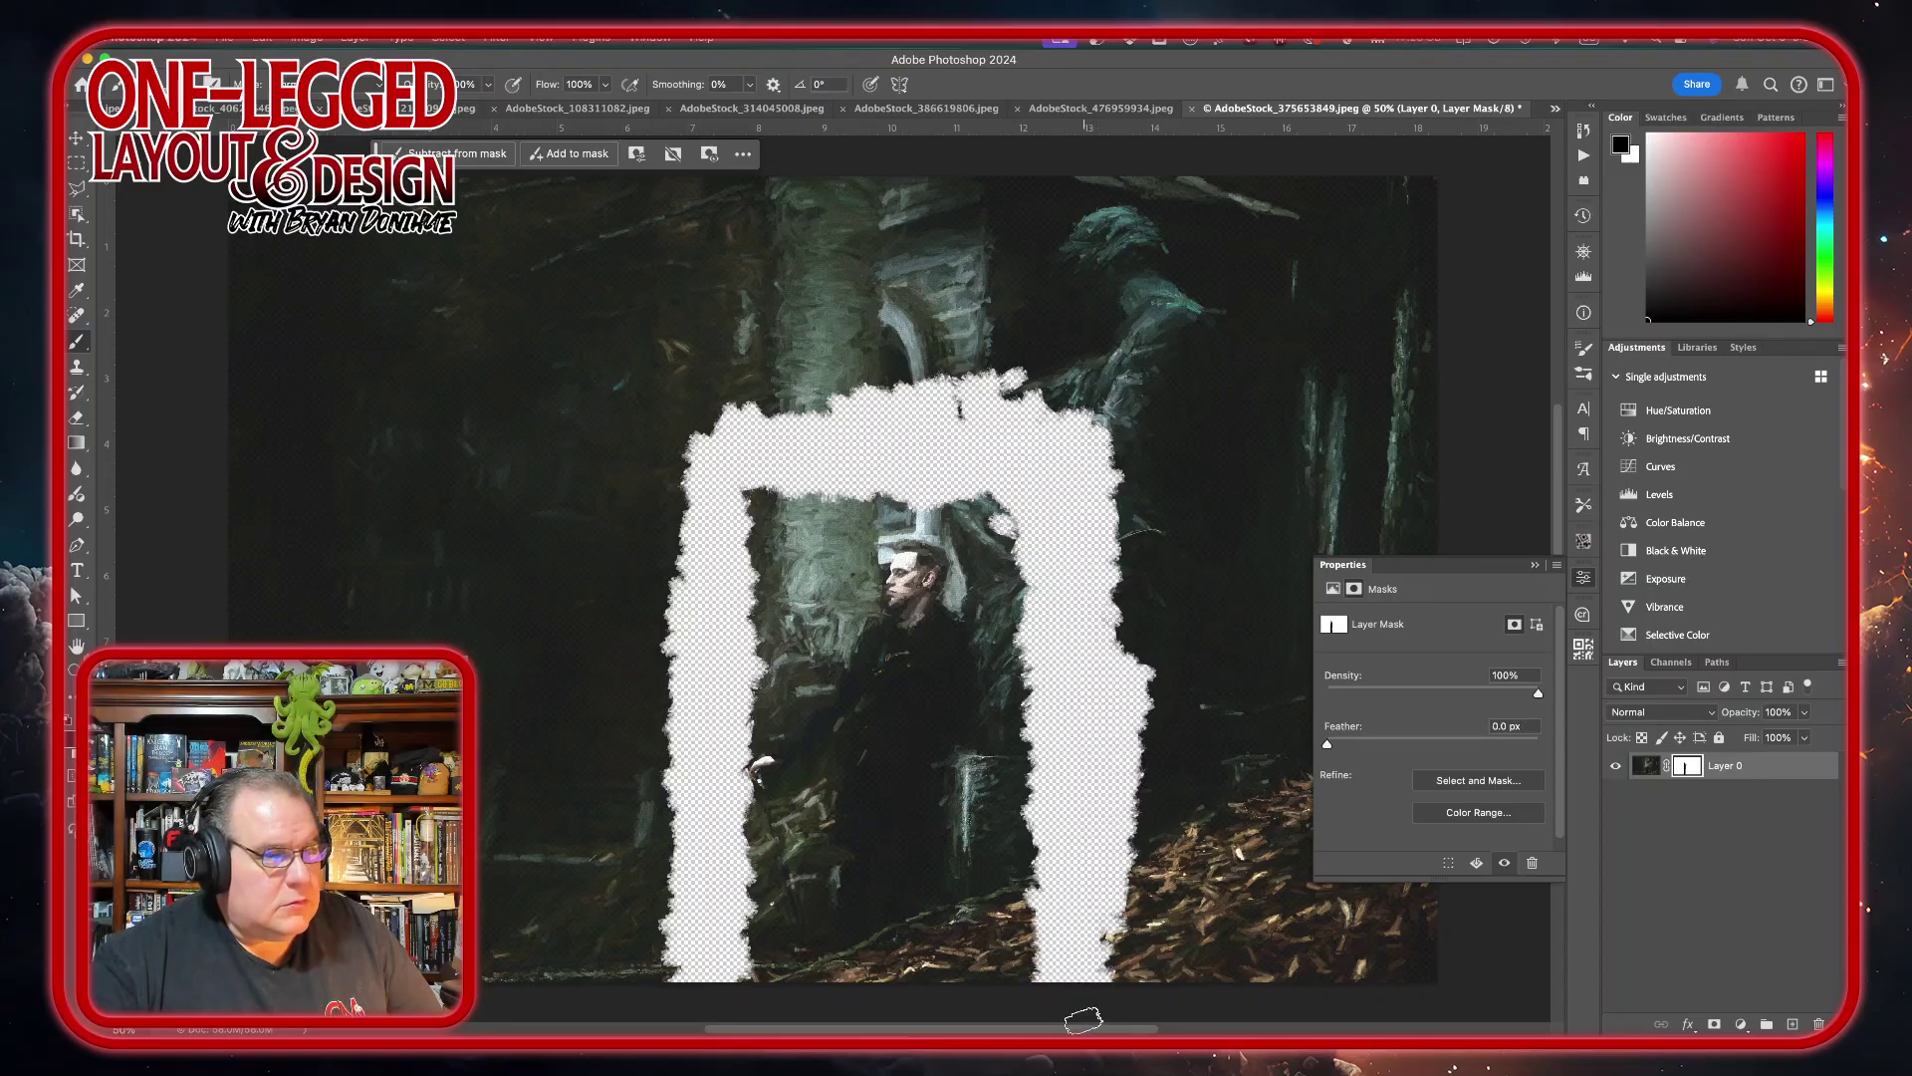
- Round the upper corners of the masked border and close it along the ground below the man with further black strokes
mouse_move(1031, 501)
mouse_down()
mouse_move(1007, 463)
mouse_move(1052, 539)
mouse_move(983, 443)
mouse_move(726, 478)
mouse_move(747, 459)
mouse_move(728, 520)
mouse_move(773, 449)
mouse_move(681, 591)
mouse_move(670, 664)
mouse_move(696, 730)
mouse_up()
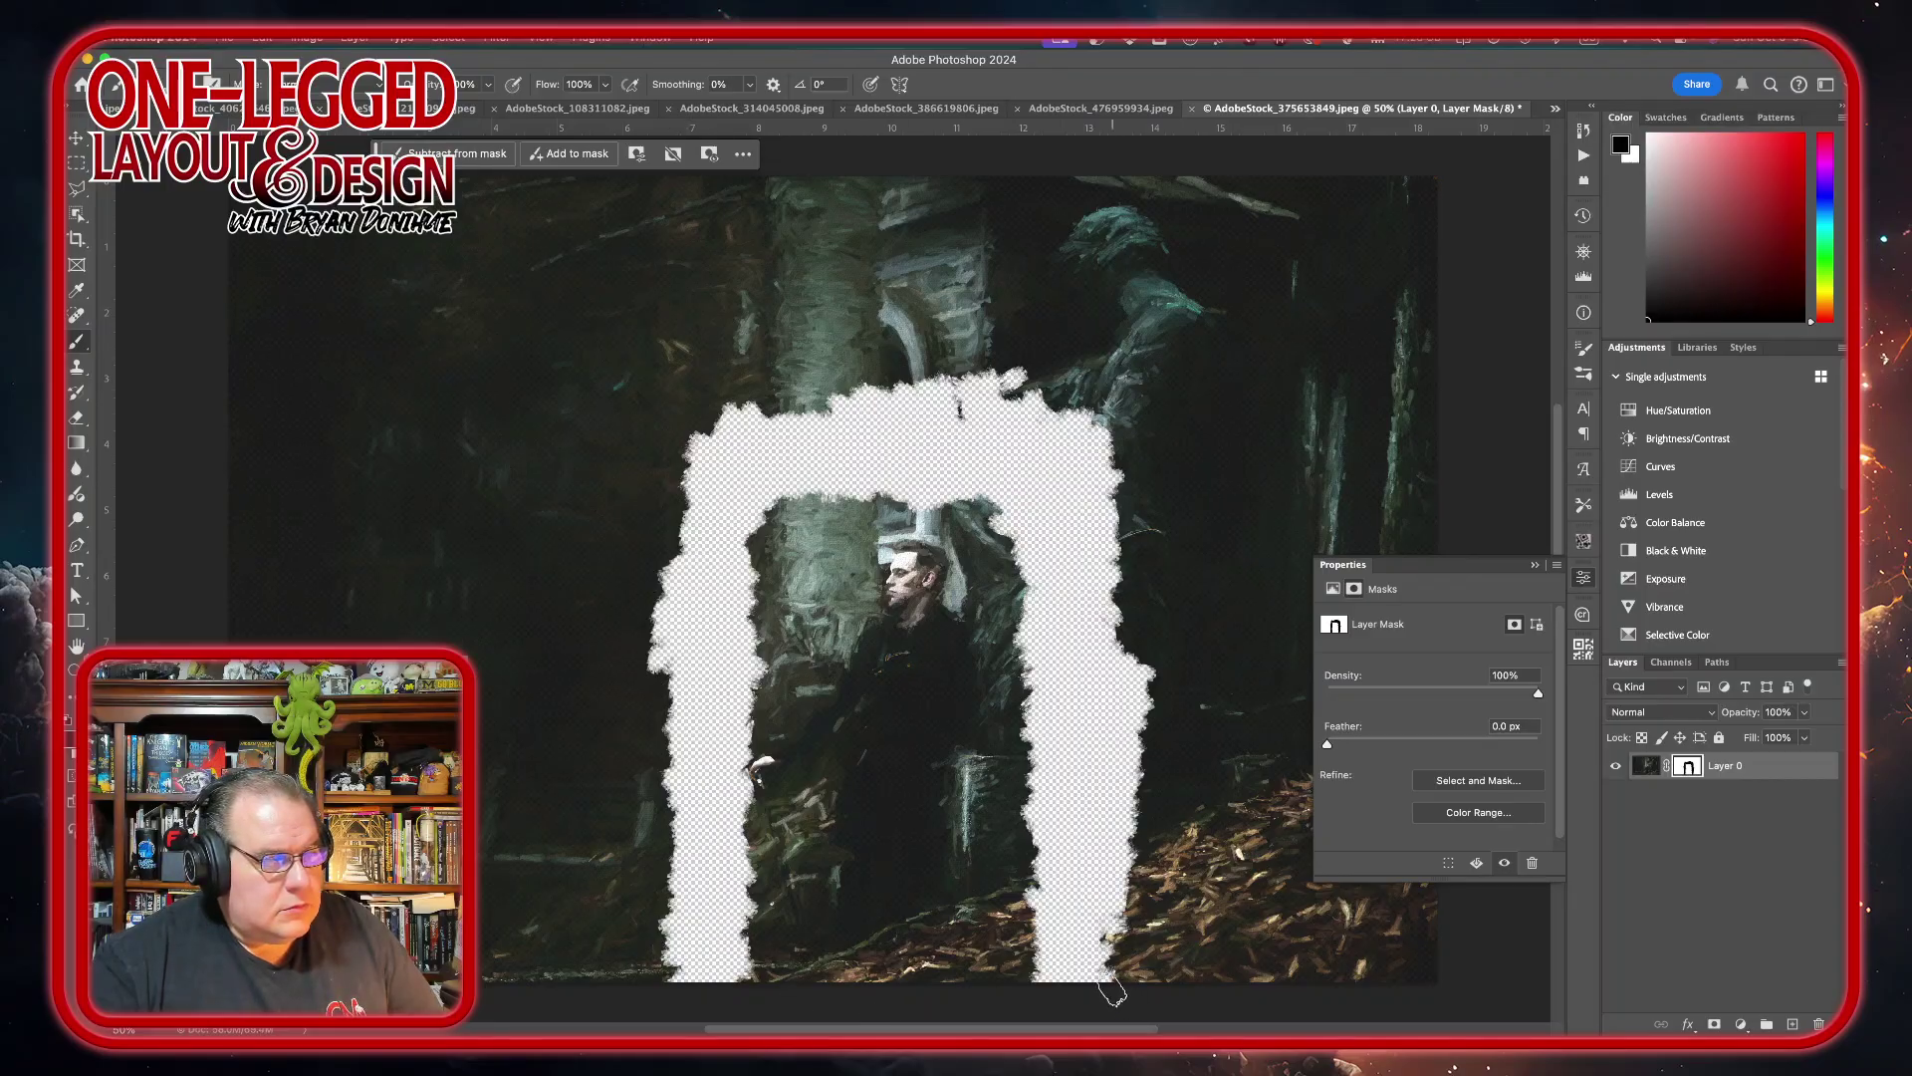
mouse_move(1100, 991)
mouse_down()
mouse_move(875, 1007)
mouse_move(765, 981)
mouse_move(1005, 992)
mouse_move(1043, 947)
mouse_up()
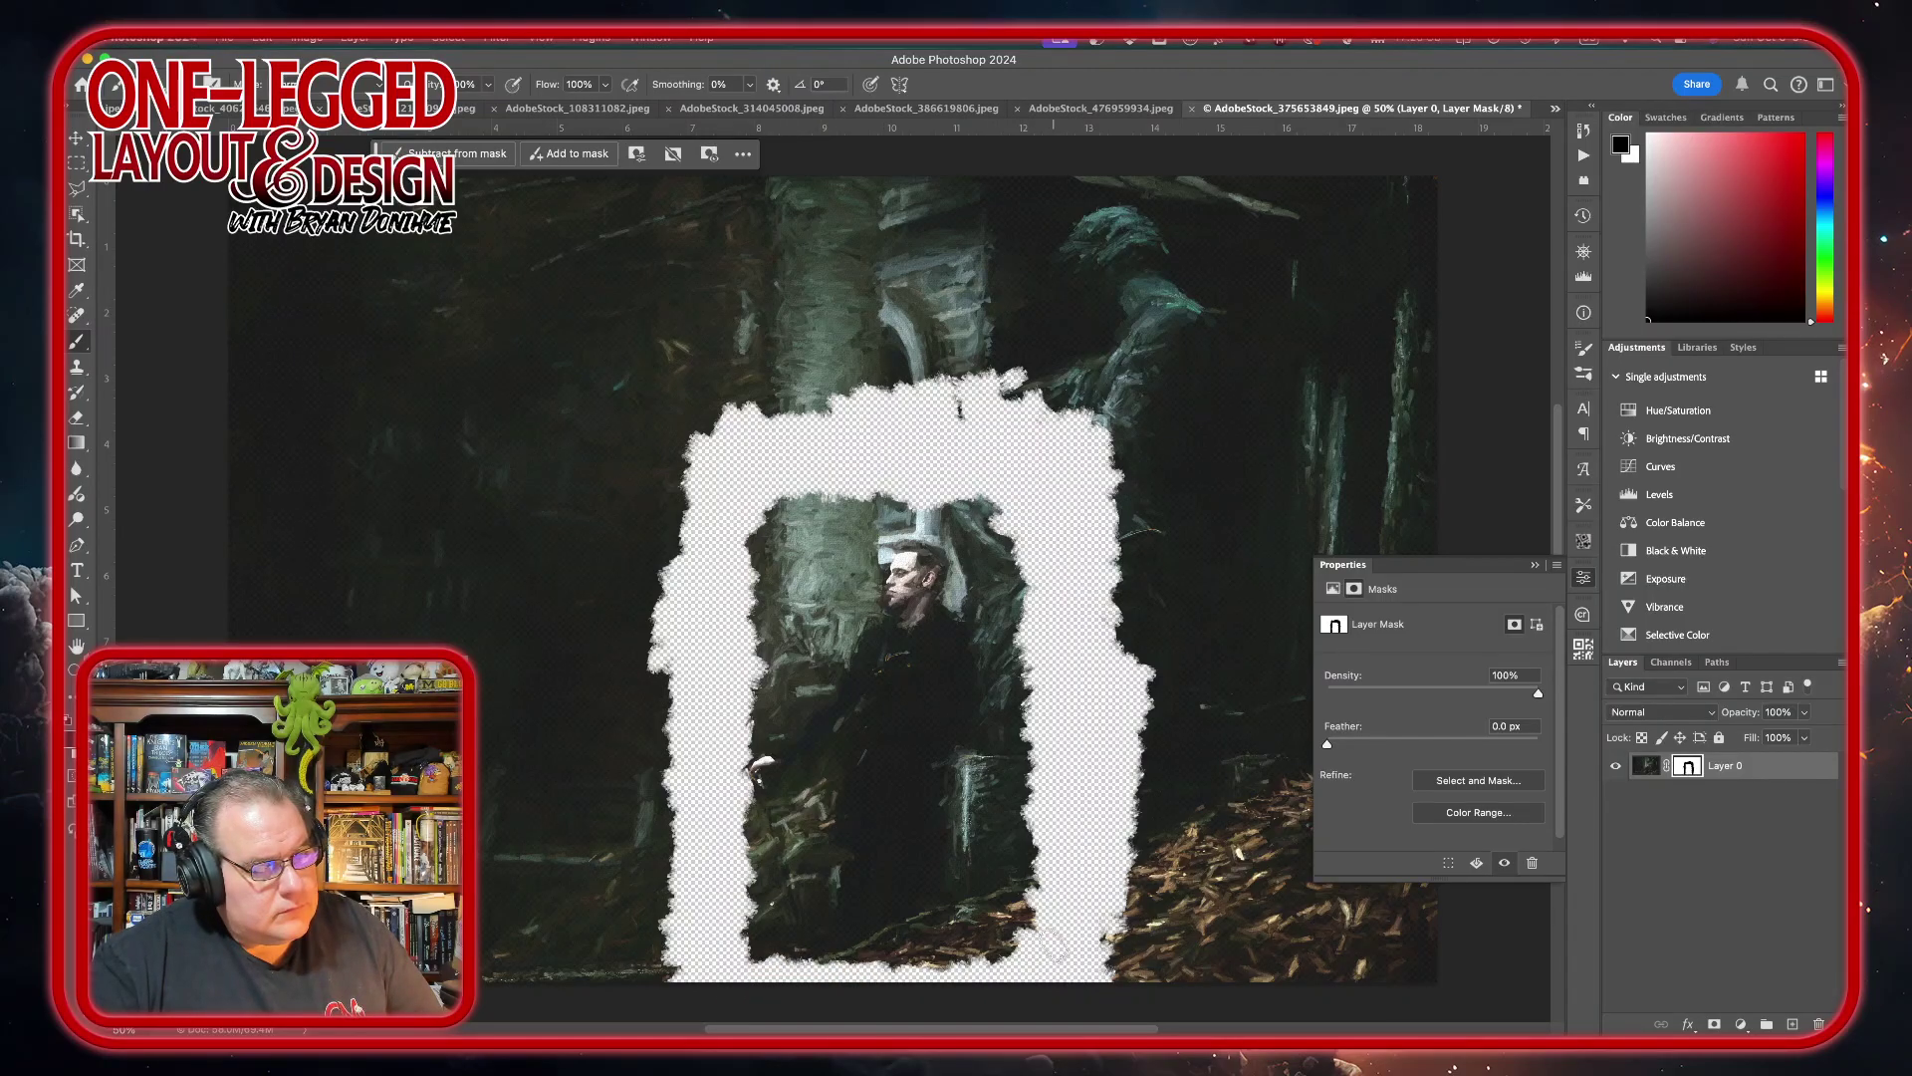
drag(856, 1016, 755, 931)
drag(757, 954, 765, 934)
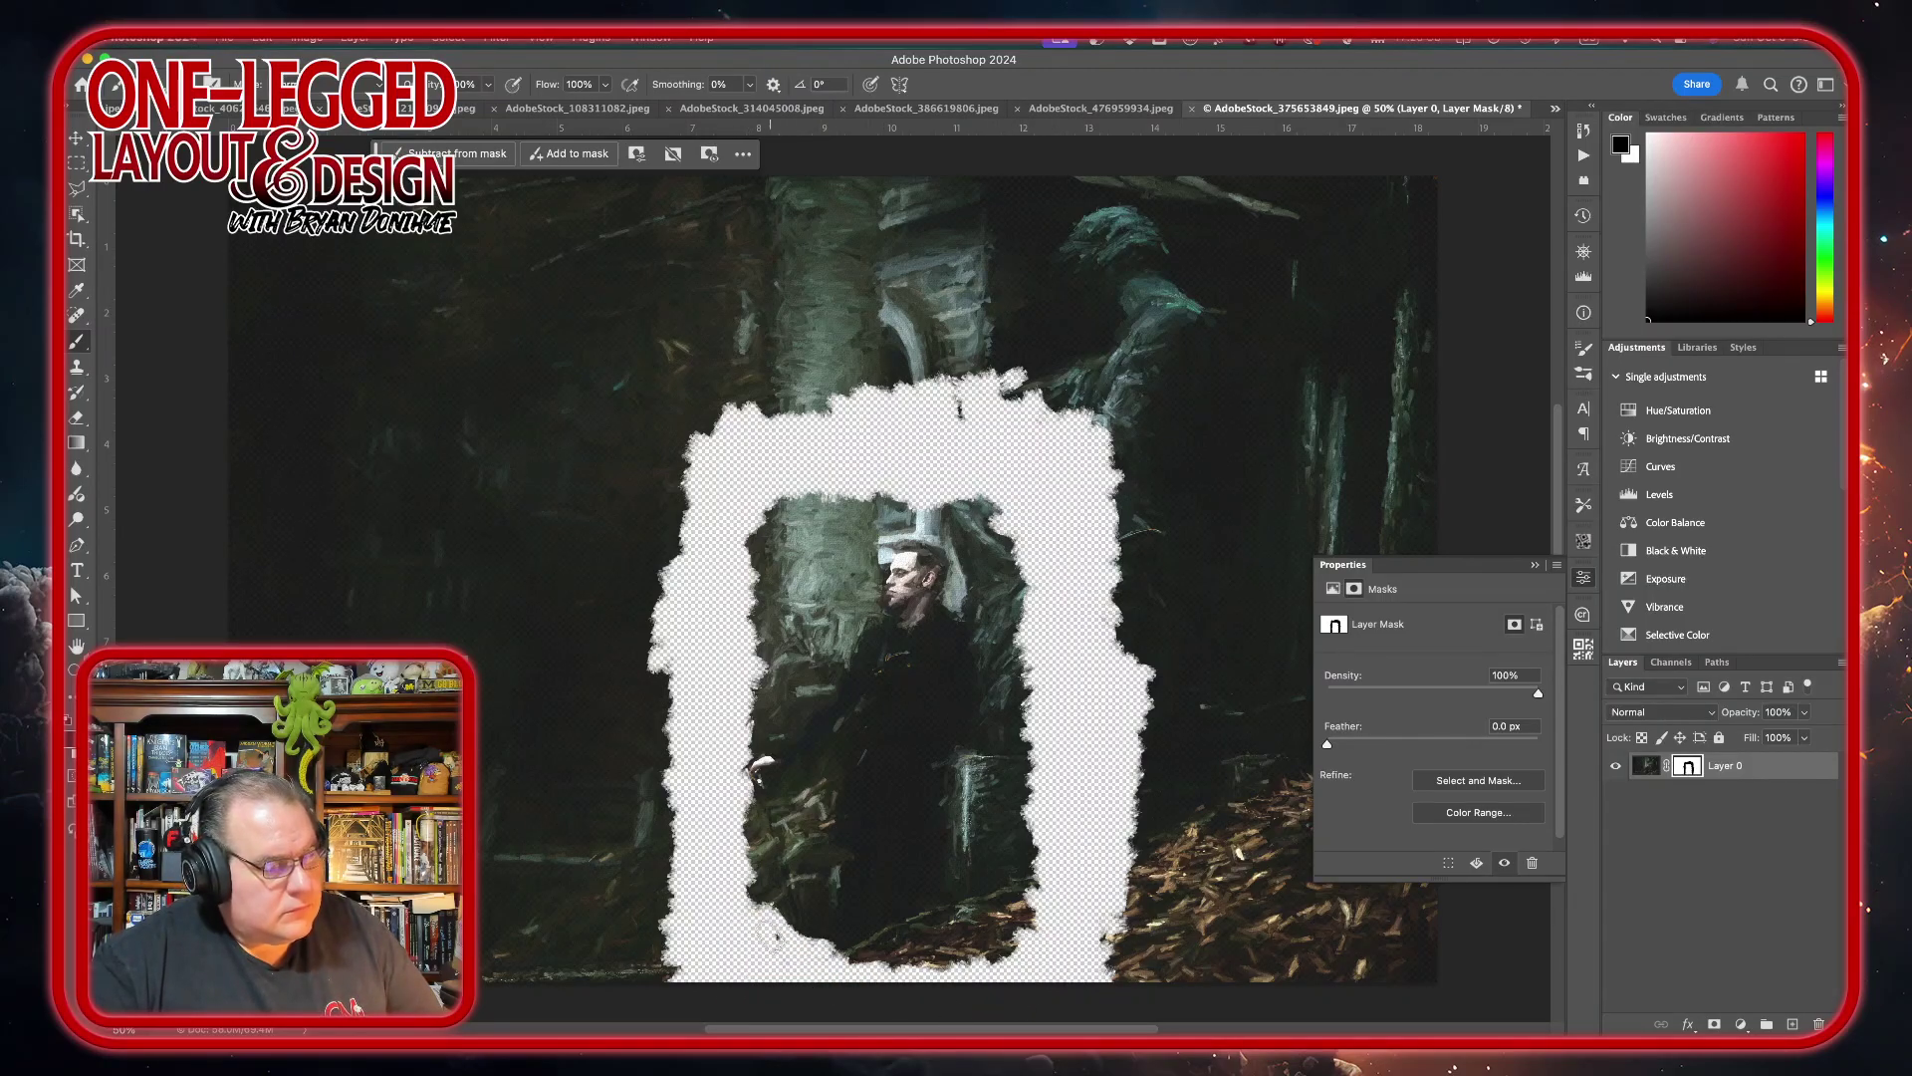
- Paint white on the mask to restore some of the artwork along the inner edge of the border around the man
key(x)
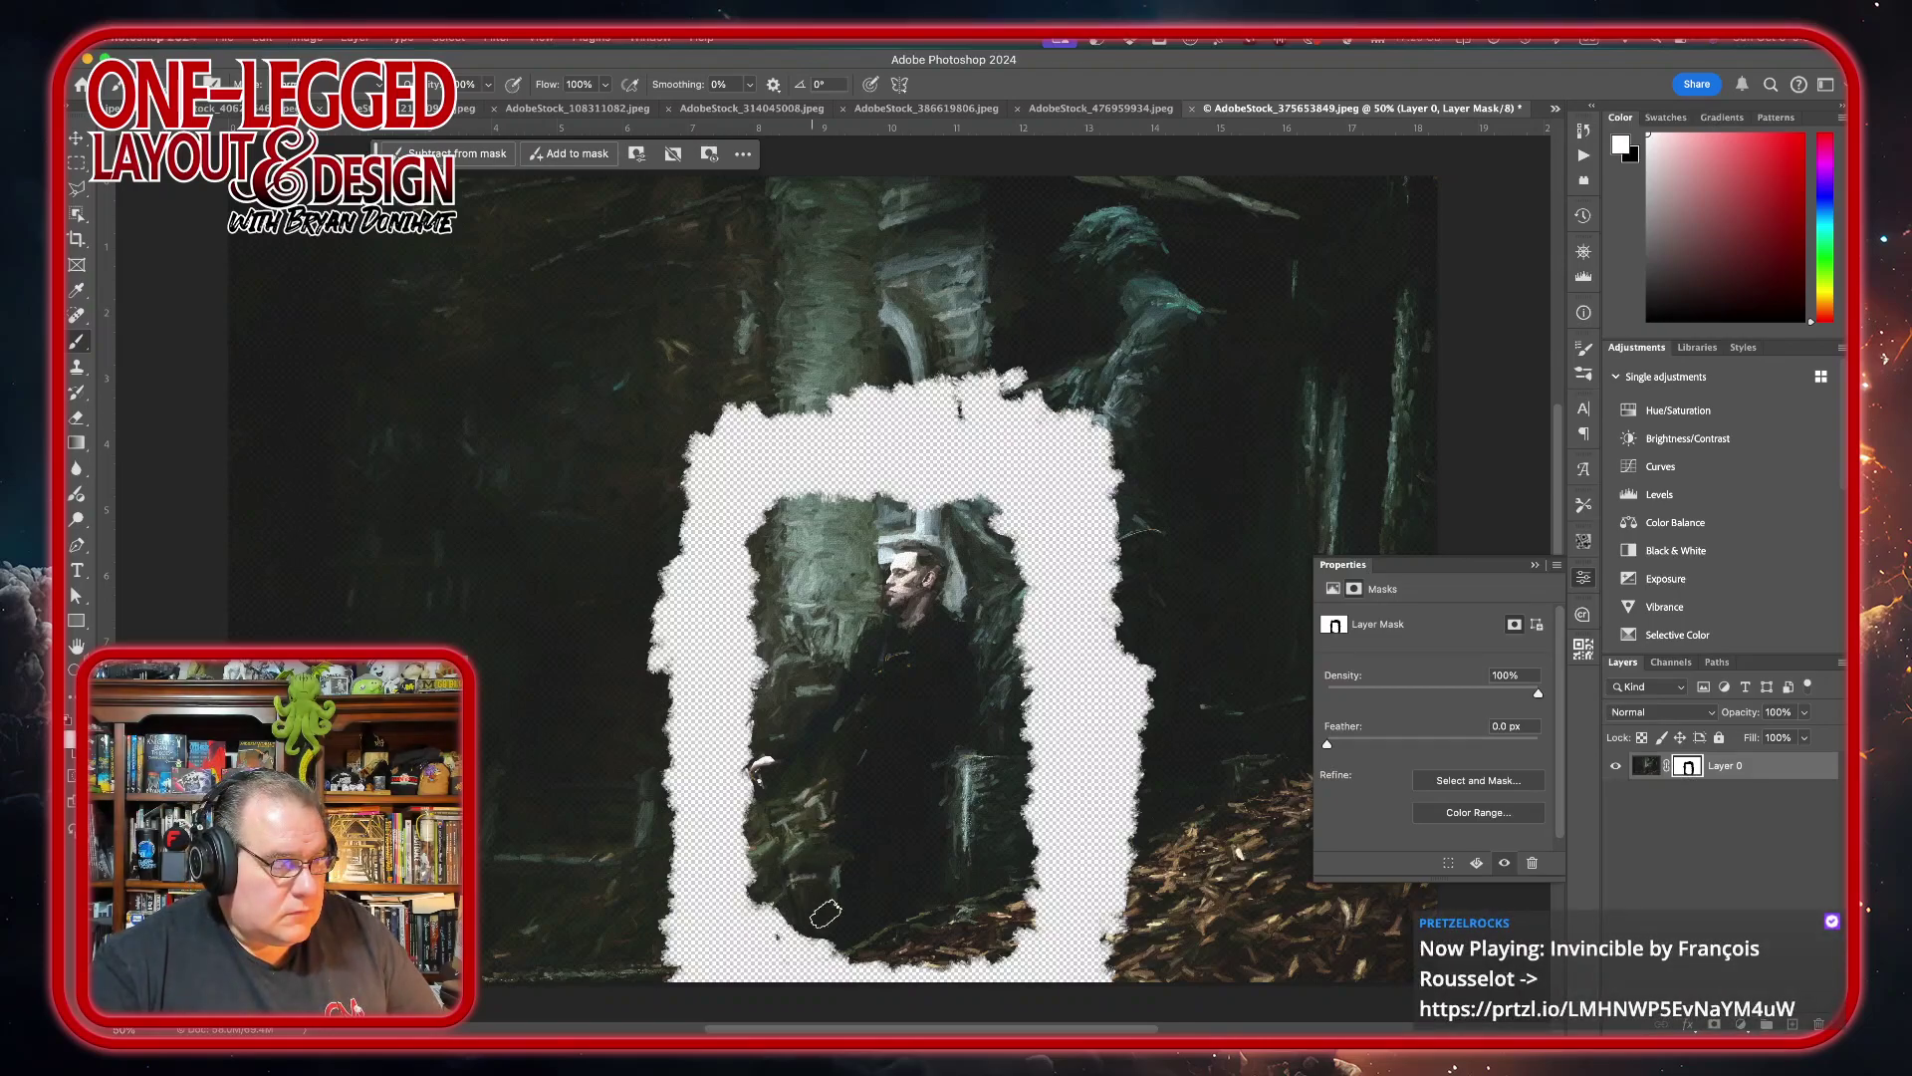
mouse_move(863, 928)
mouse_down()
mouse_move(1020, 893)
mouse_move(975, 925)
mouse_move(1005, 661)
mouse_move(998, 892)
mouse_move(1010, 604)
mouse_move(999, 768)
mouse_move(1005, 623)
mouse_move(1022, 635)
mouse_move(1013, 831)
mouse_move(1001, 561)
mouse_move(1010, 899)
mouse_move(982, 524)
mouse_move(1003, 544)
mouse_move(954, 514)
mouse_move(873, 518)
mouse_move(984, 527)
mouse_move(861, 506)
mouse_move(825, 528)
mouse_up()
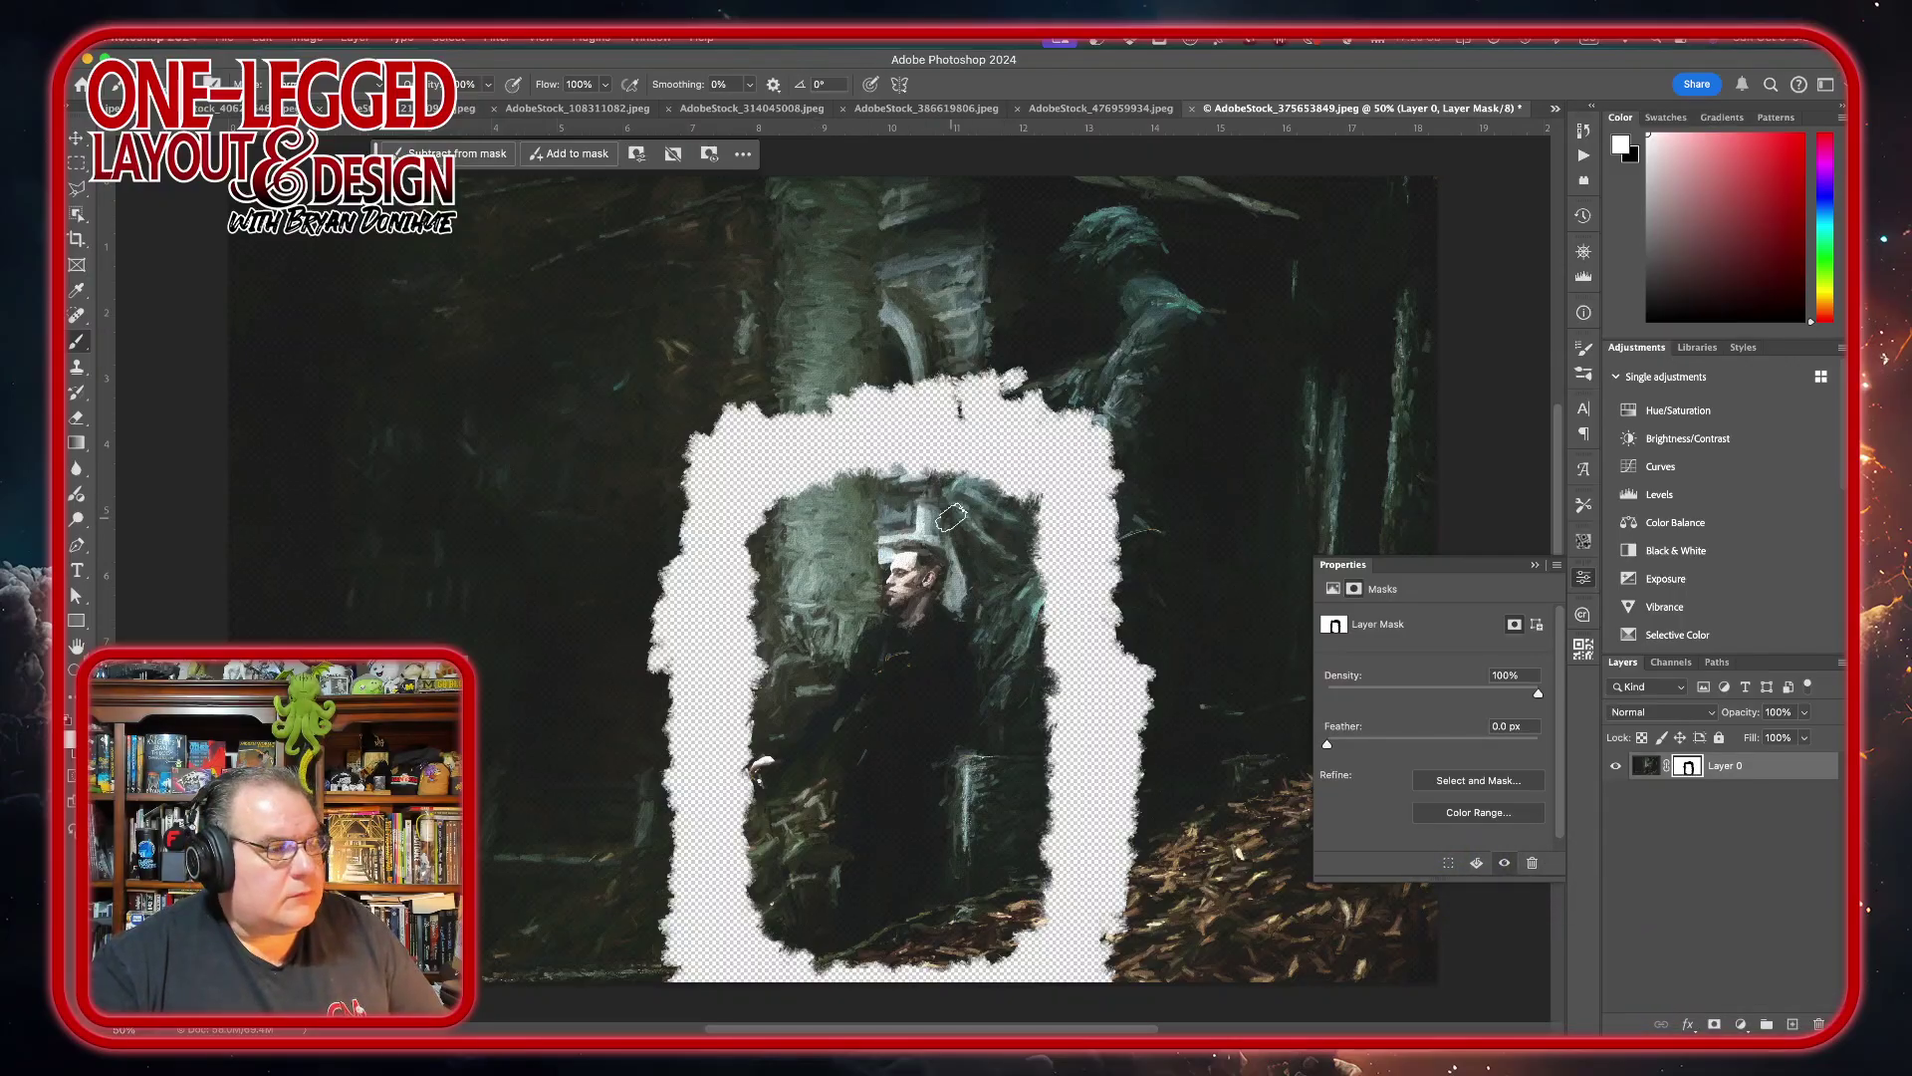
key(x)
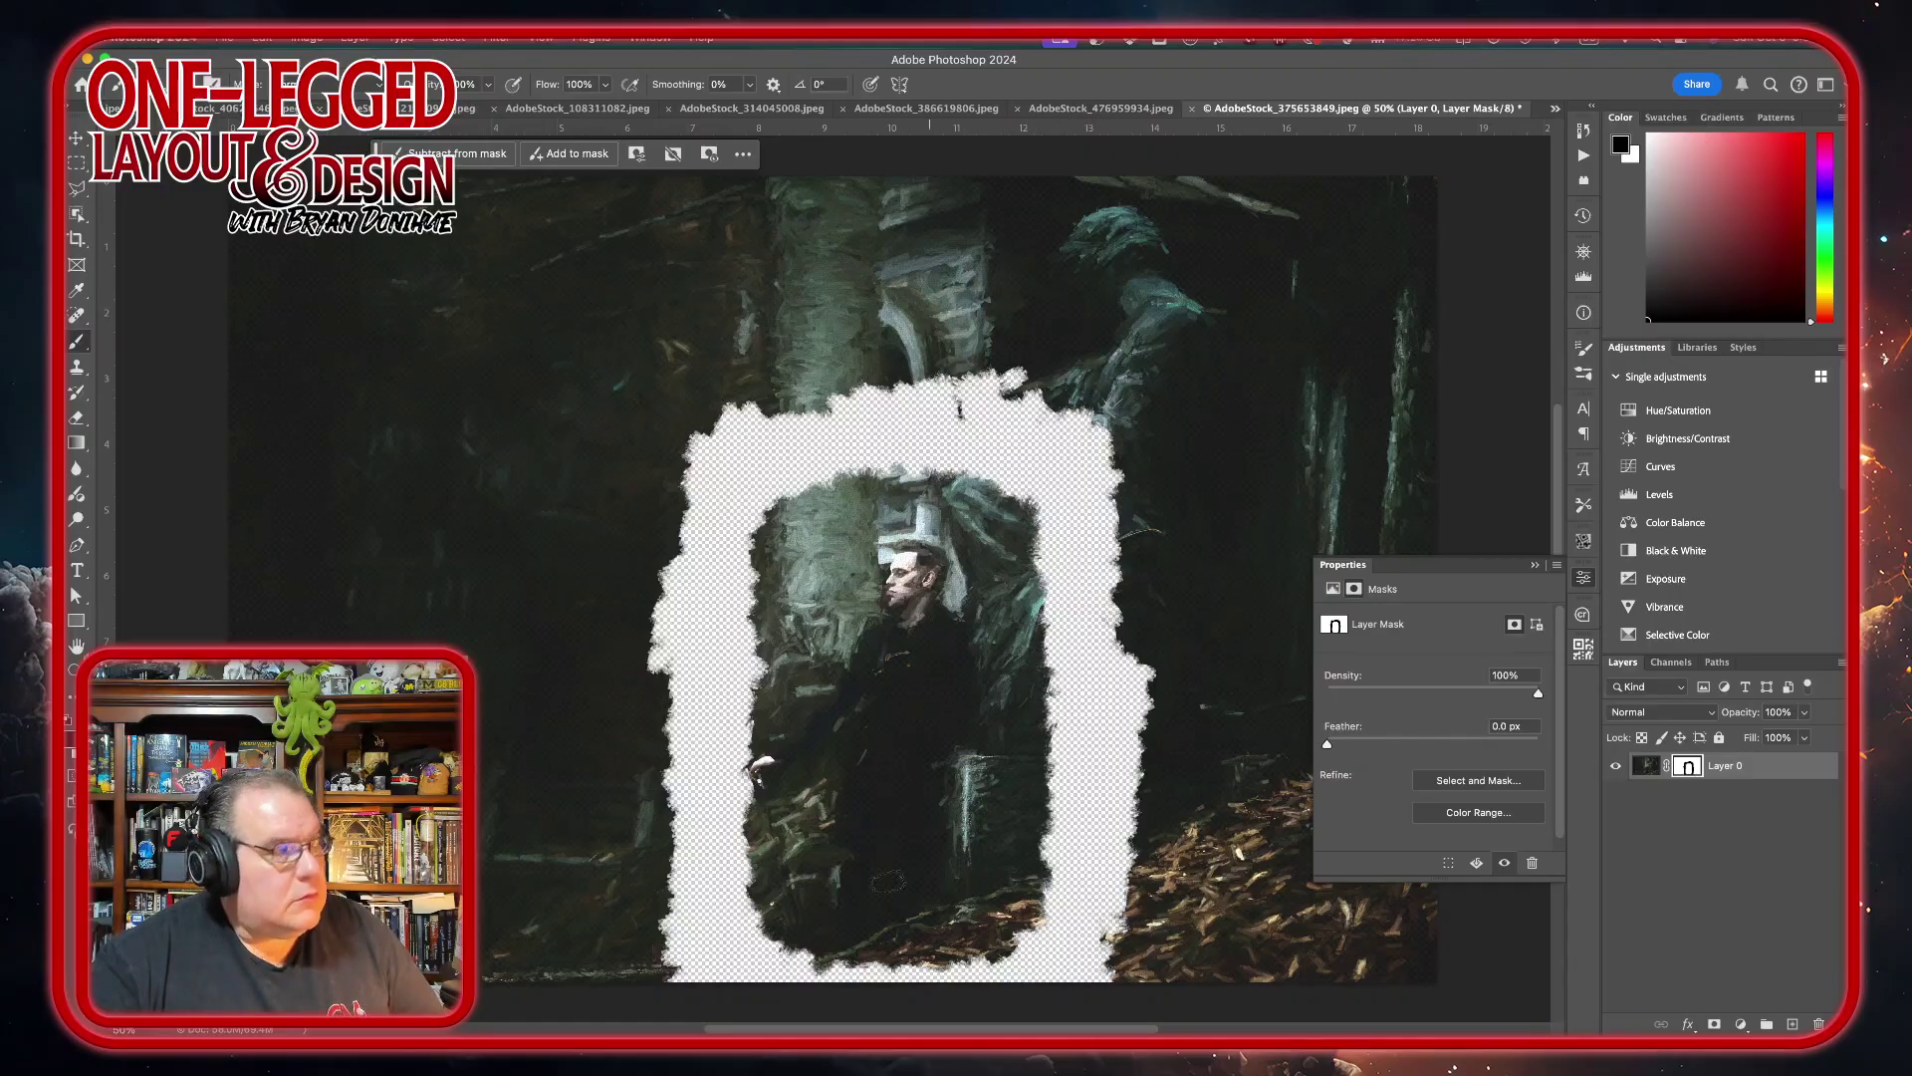
- Crop the image tightly around the rough-edged portrait of the man, to about 5.54 × 8.03 in
click(76, 138)
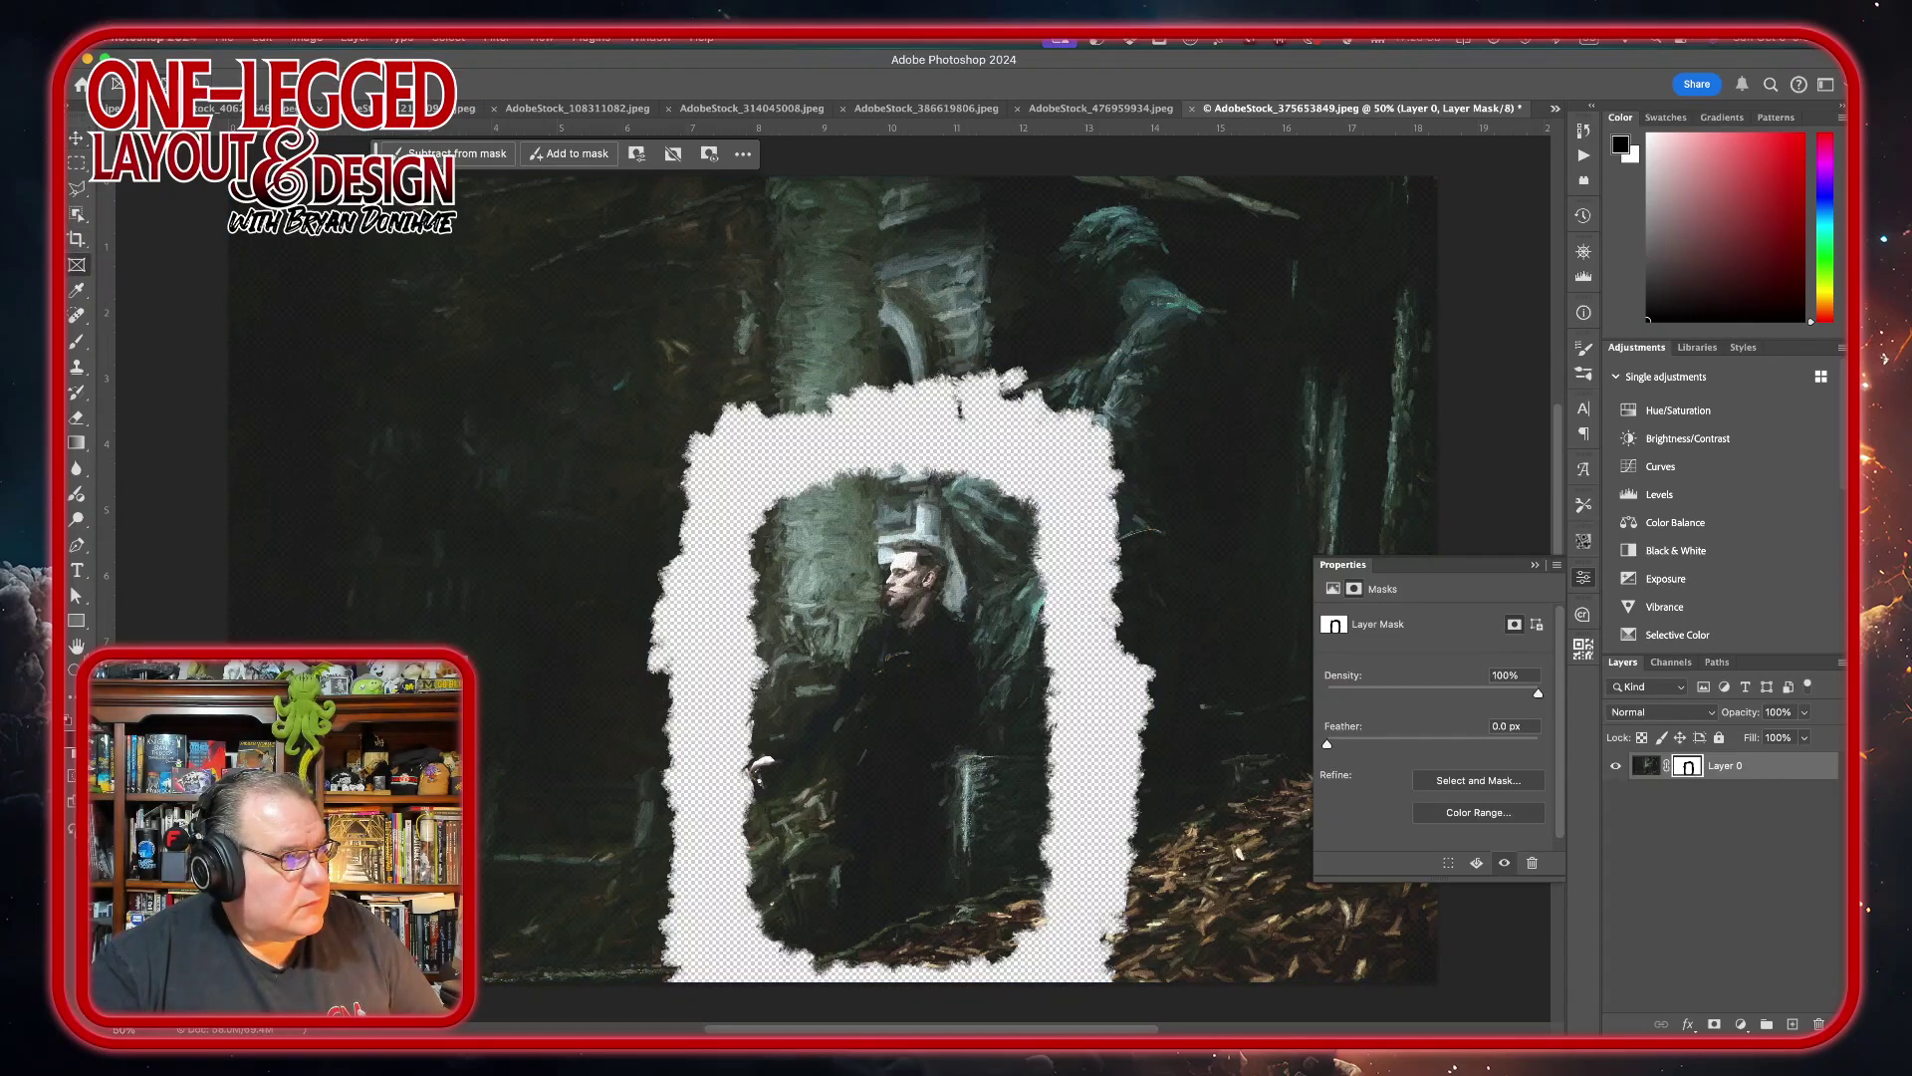
click(74, 241)
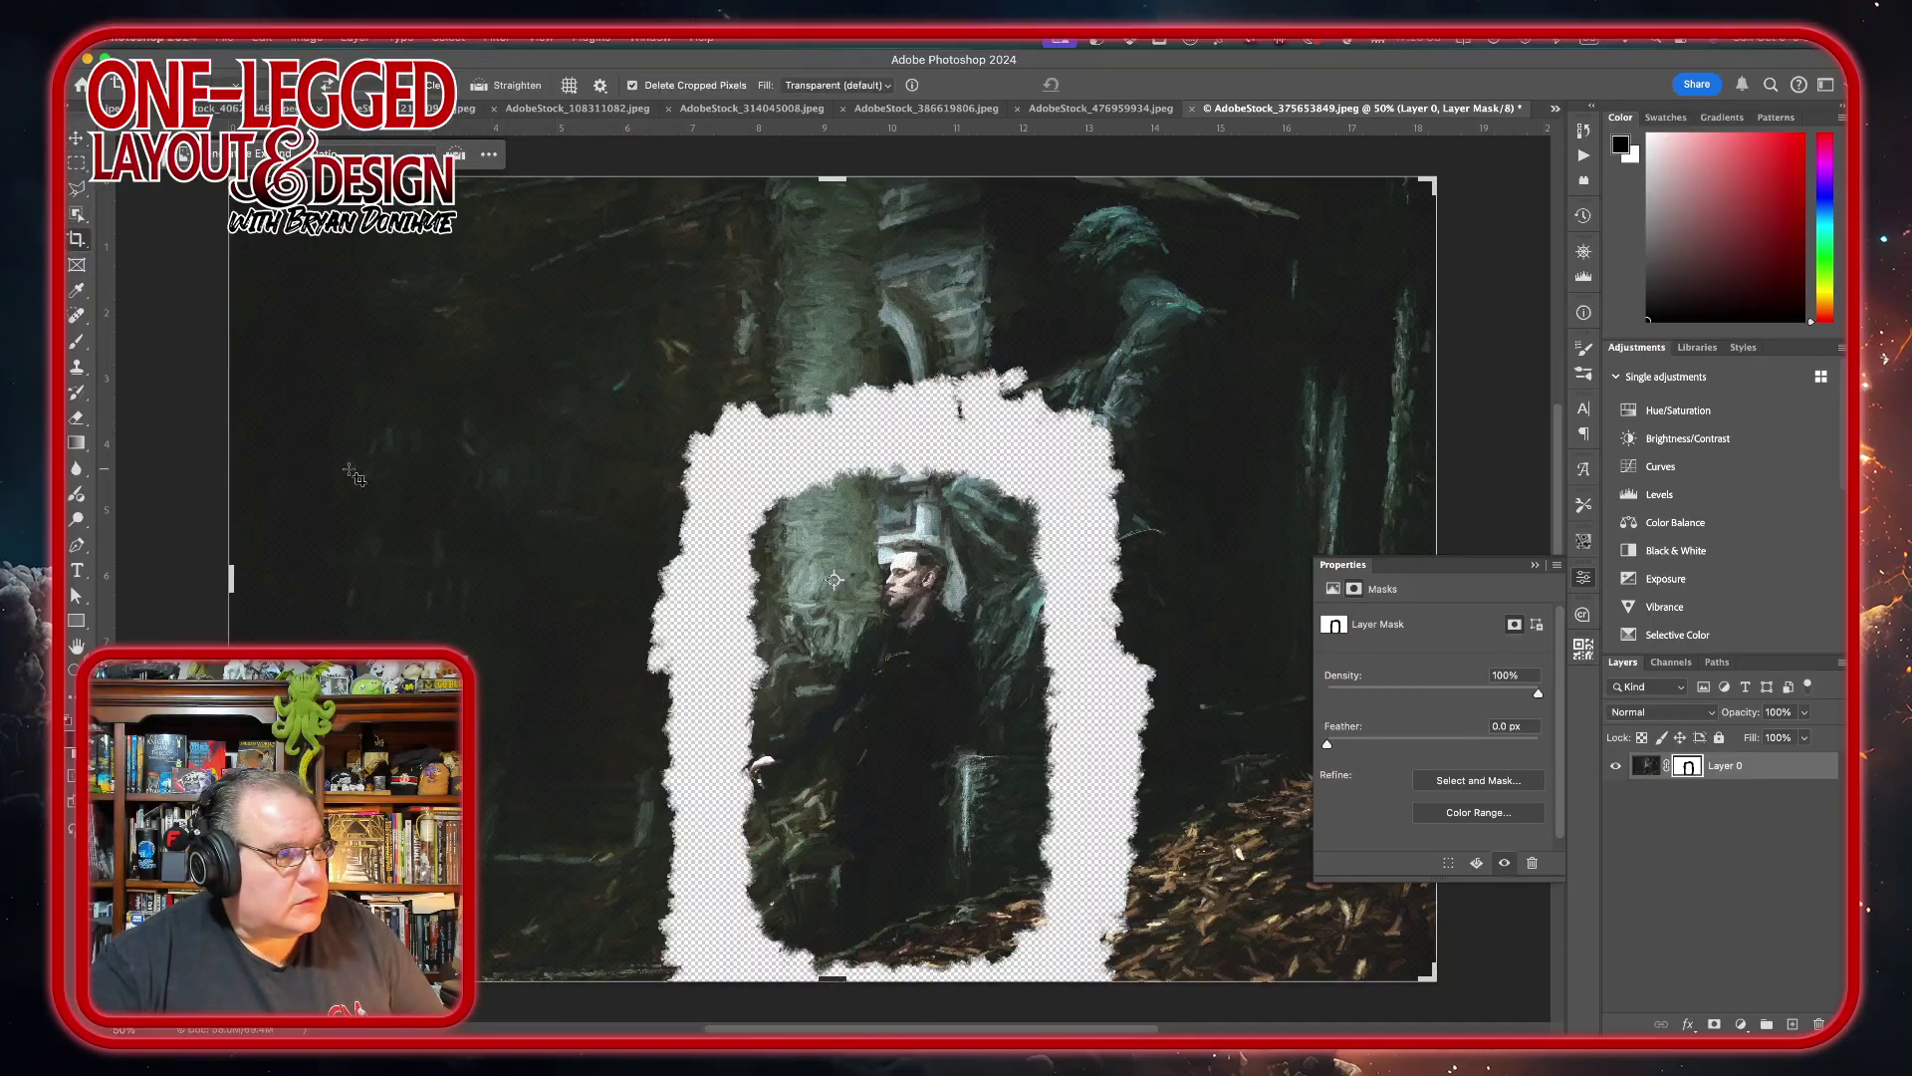
drag(225, 581, 474, 581)
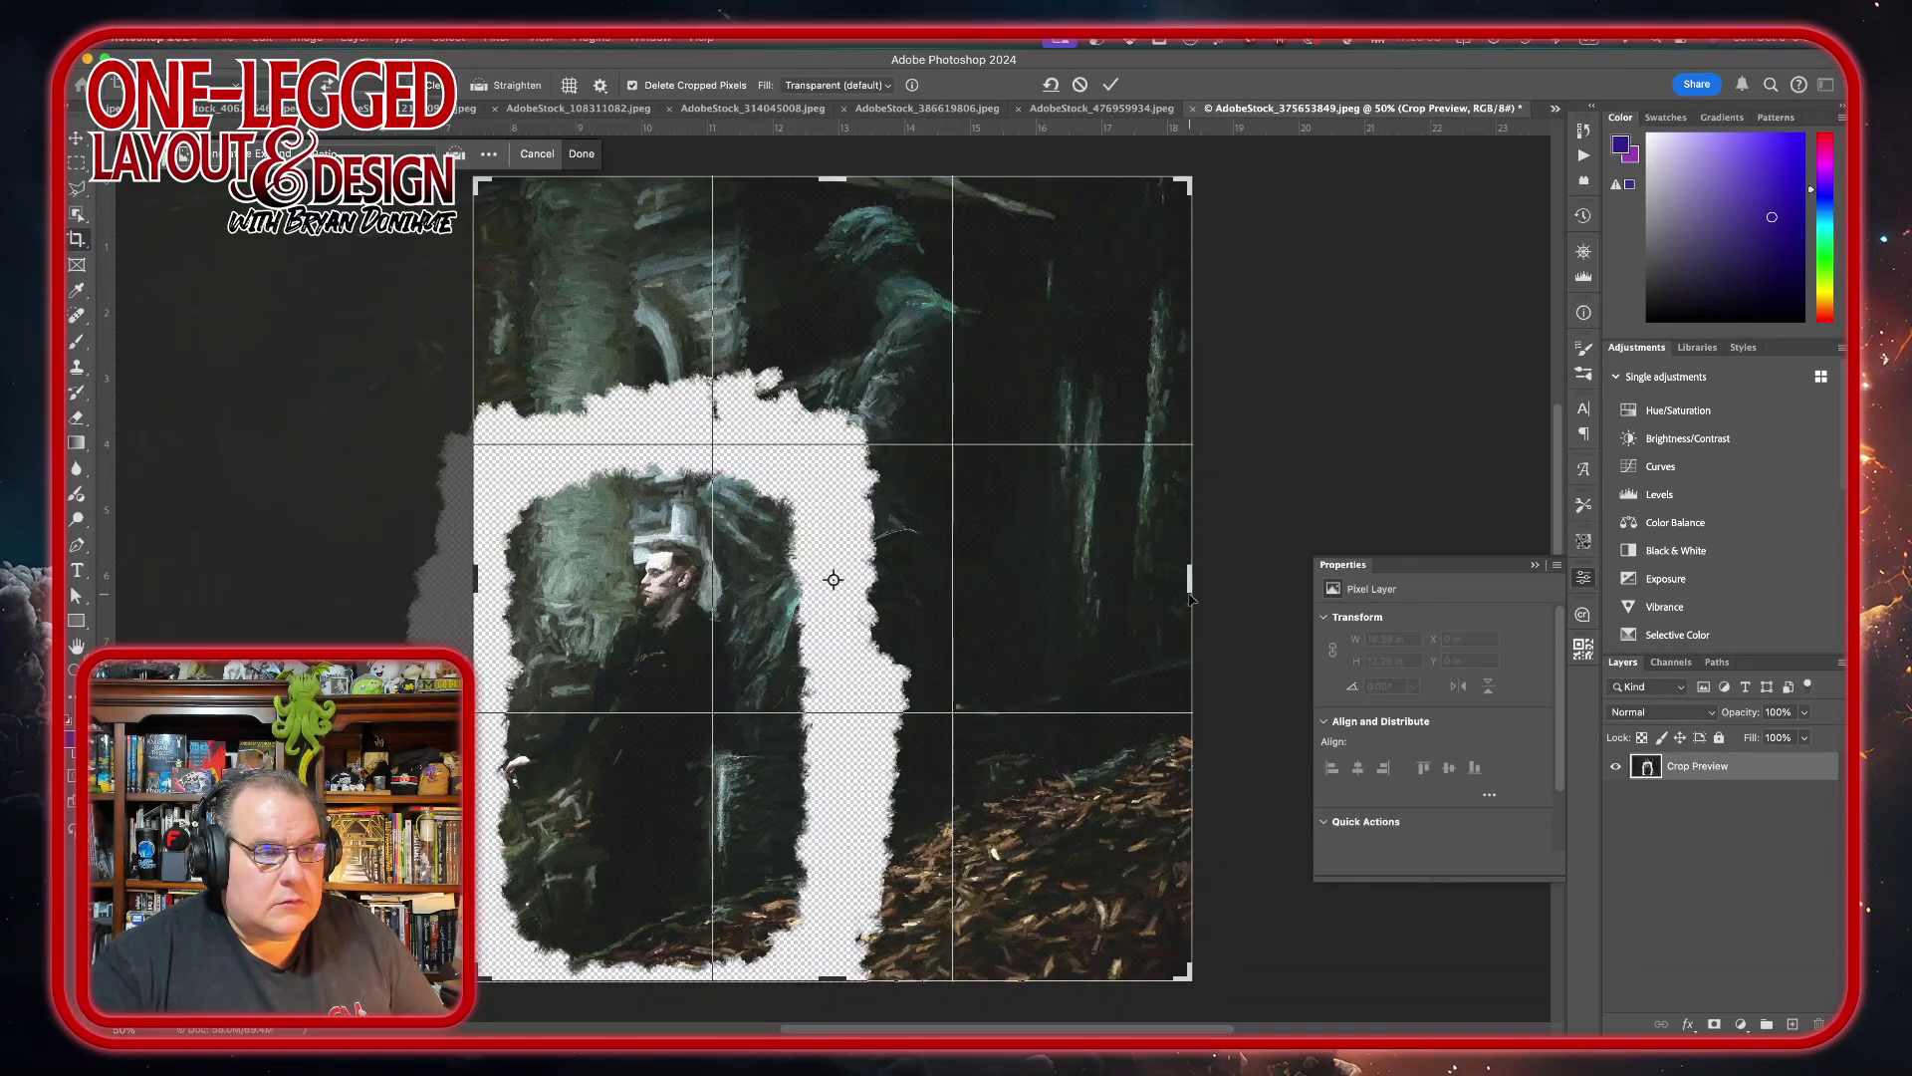
drag(1187, 180, 1008, 321)
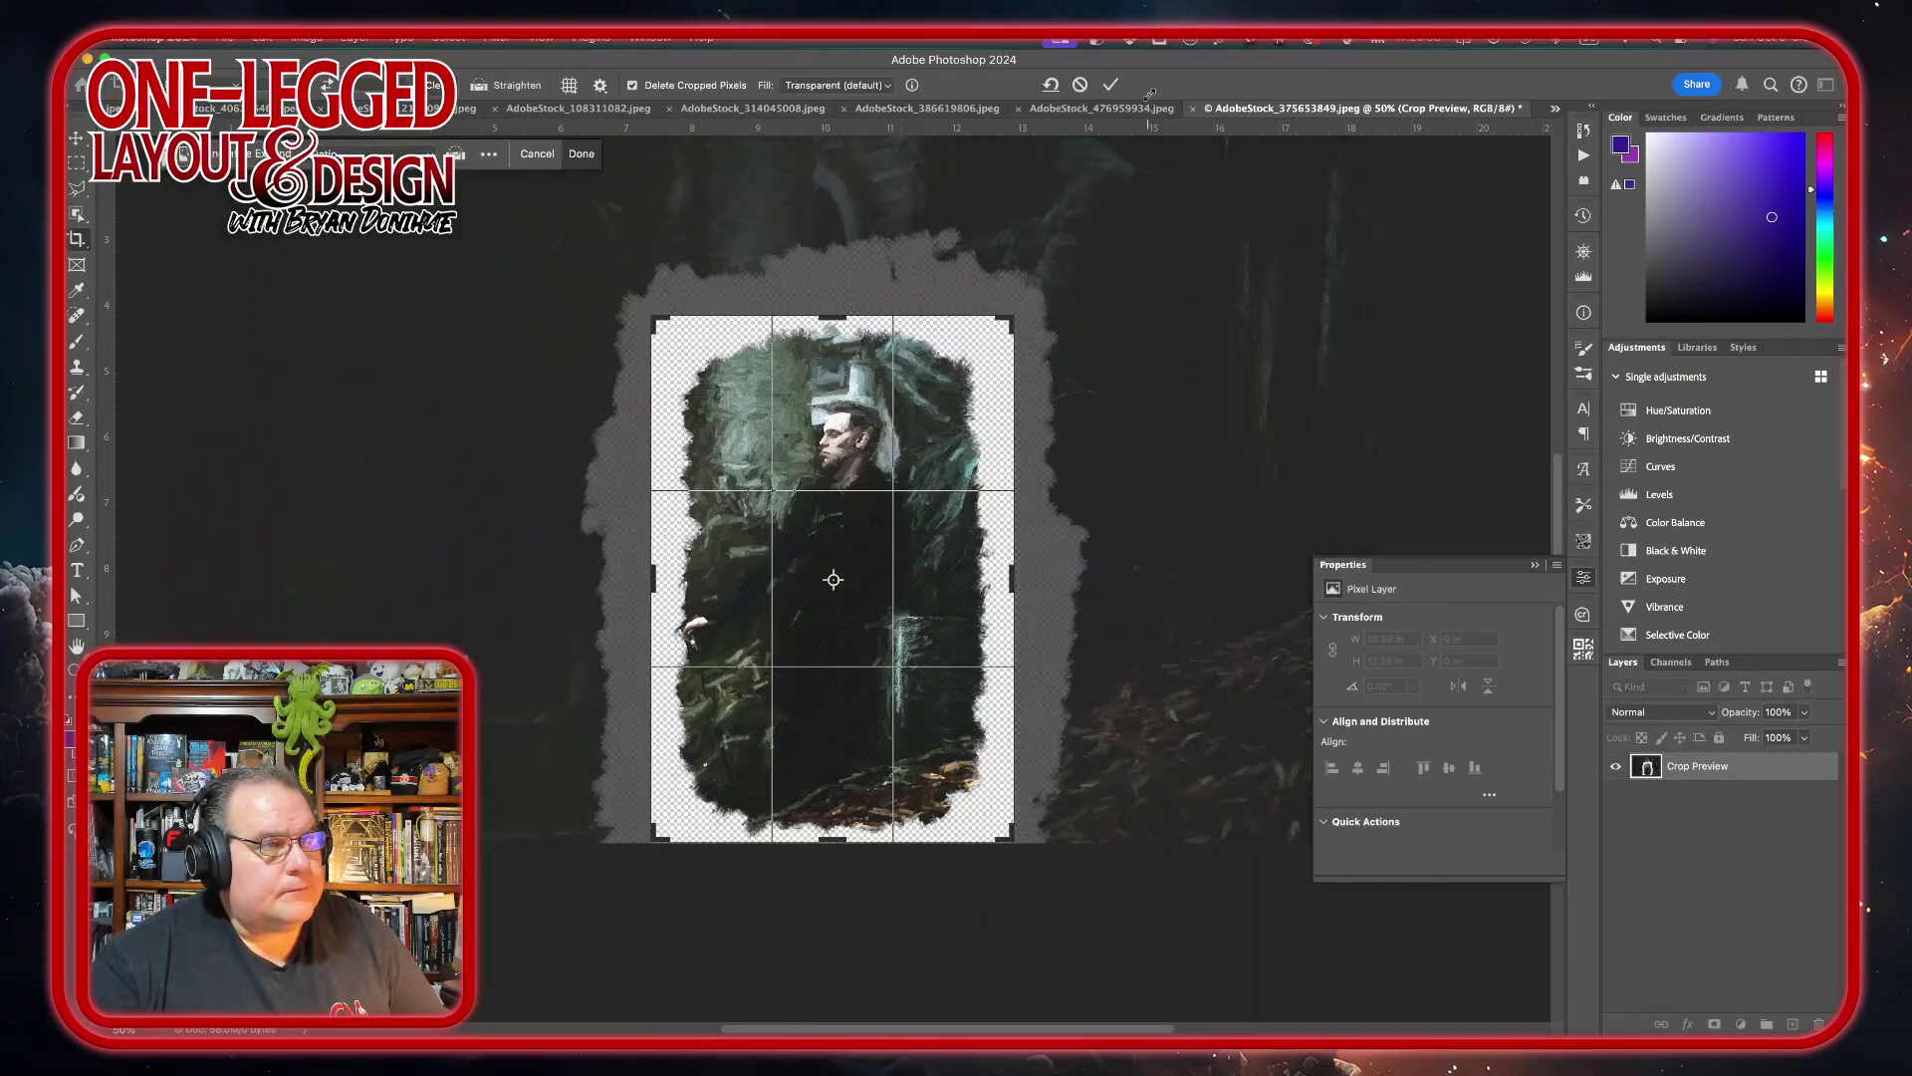
click(1111, 87)
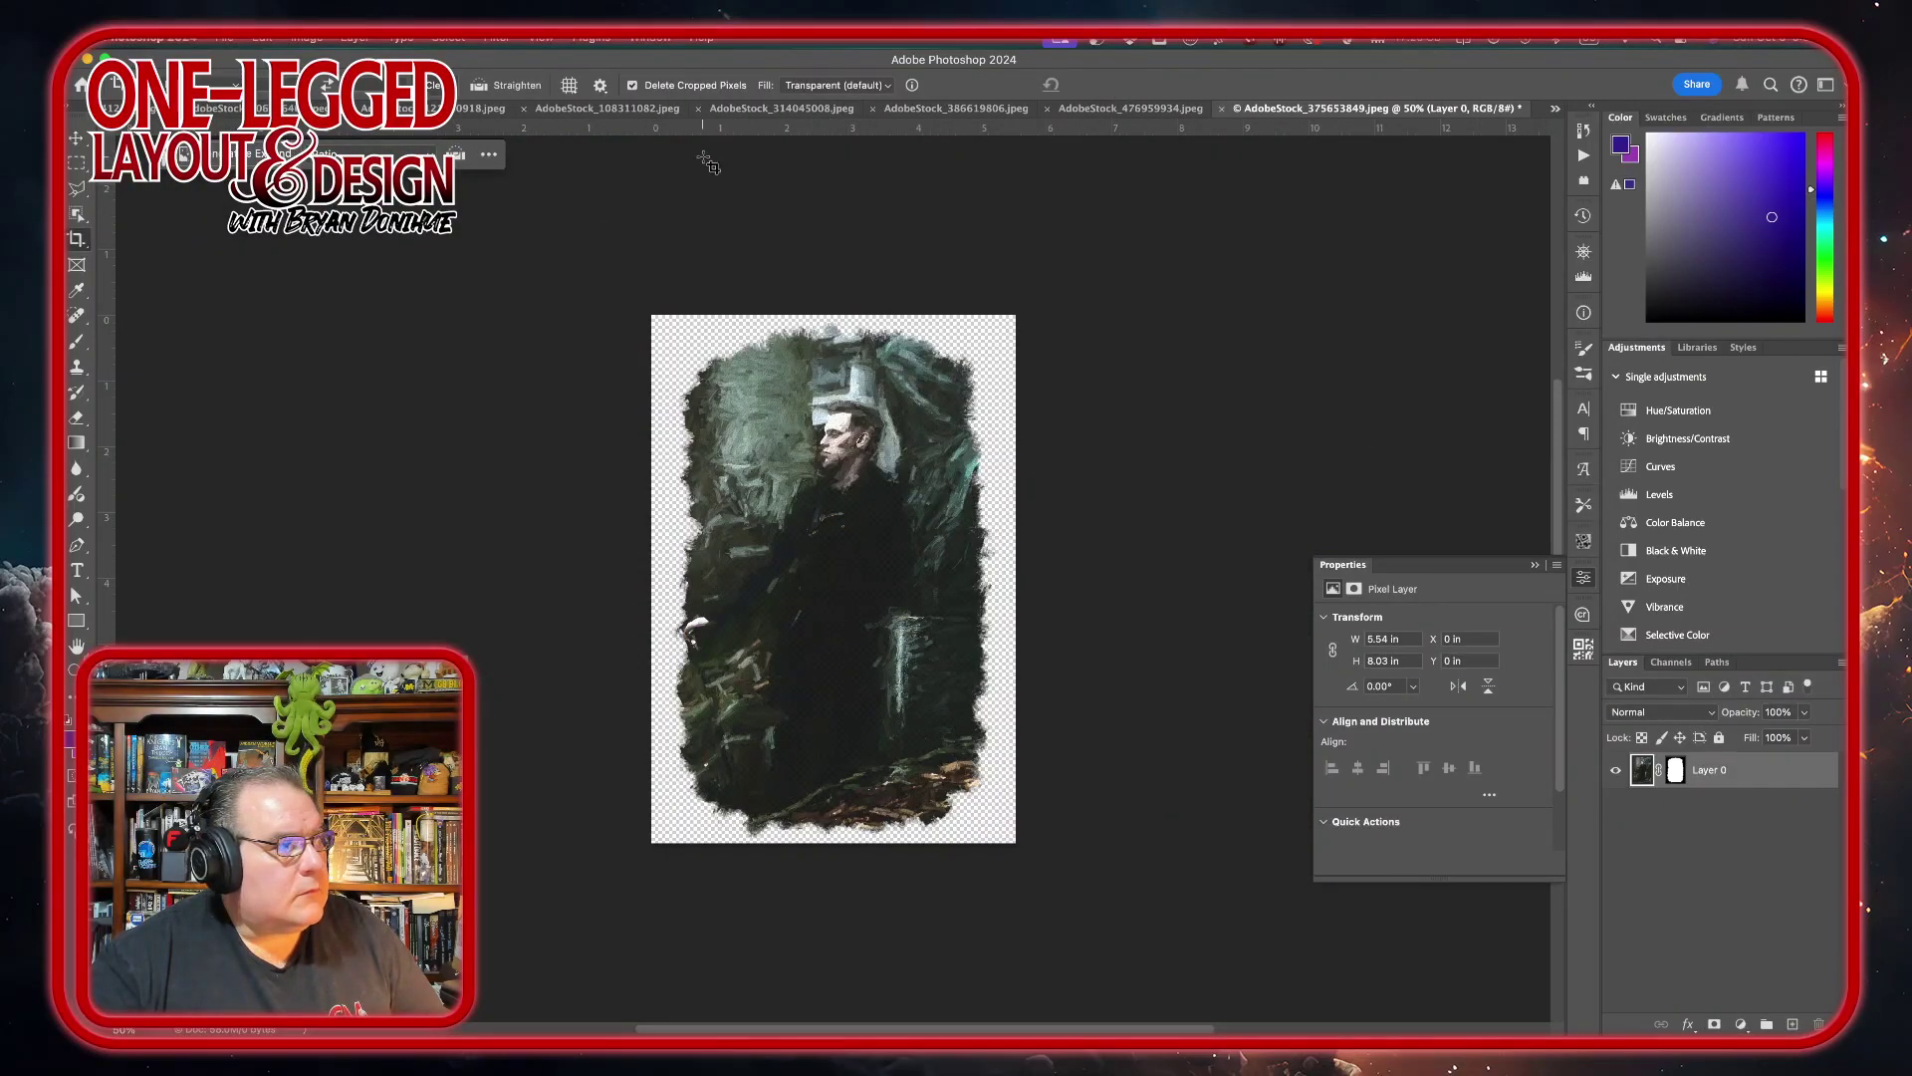
- Export the cropped portrait as a transparent PNG named masked-AdobeStock_375653849.png into the Artwork folder
click(237, 40)
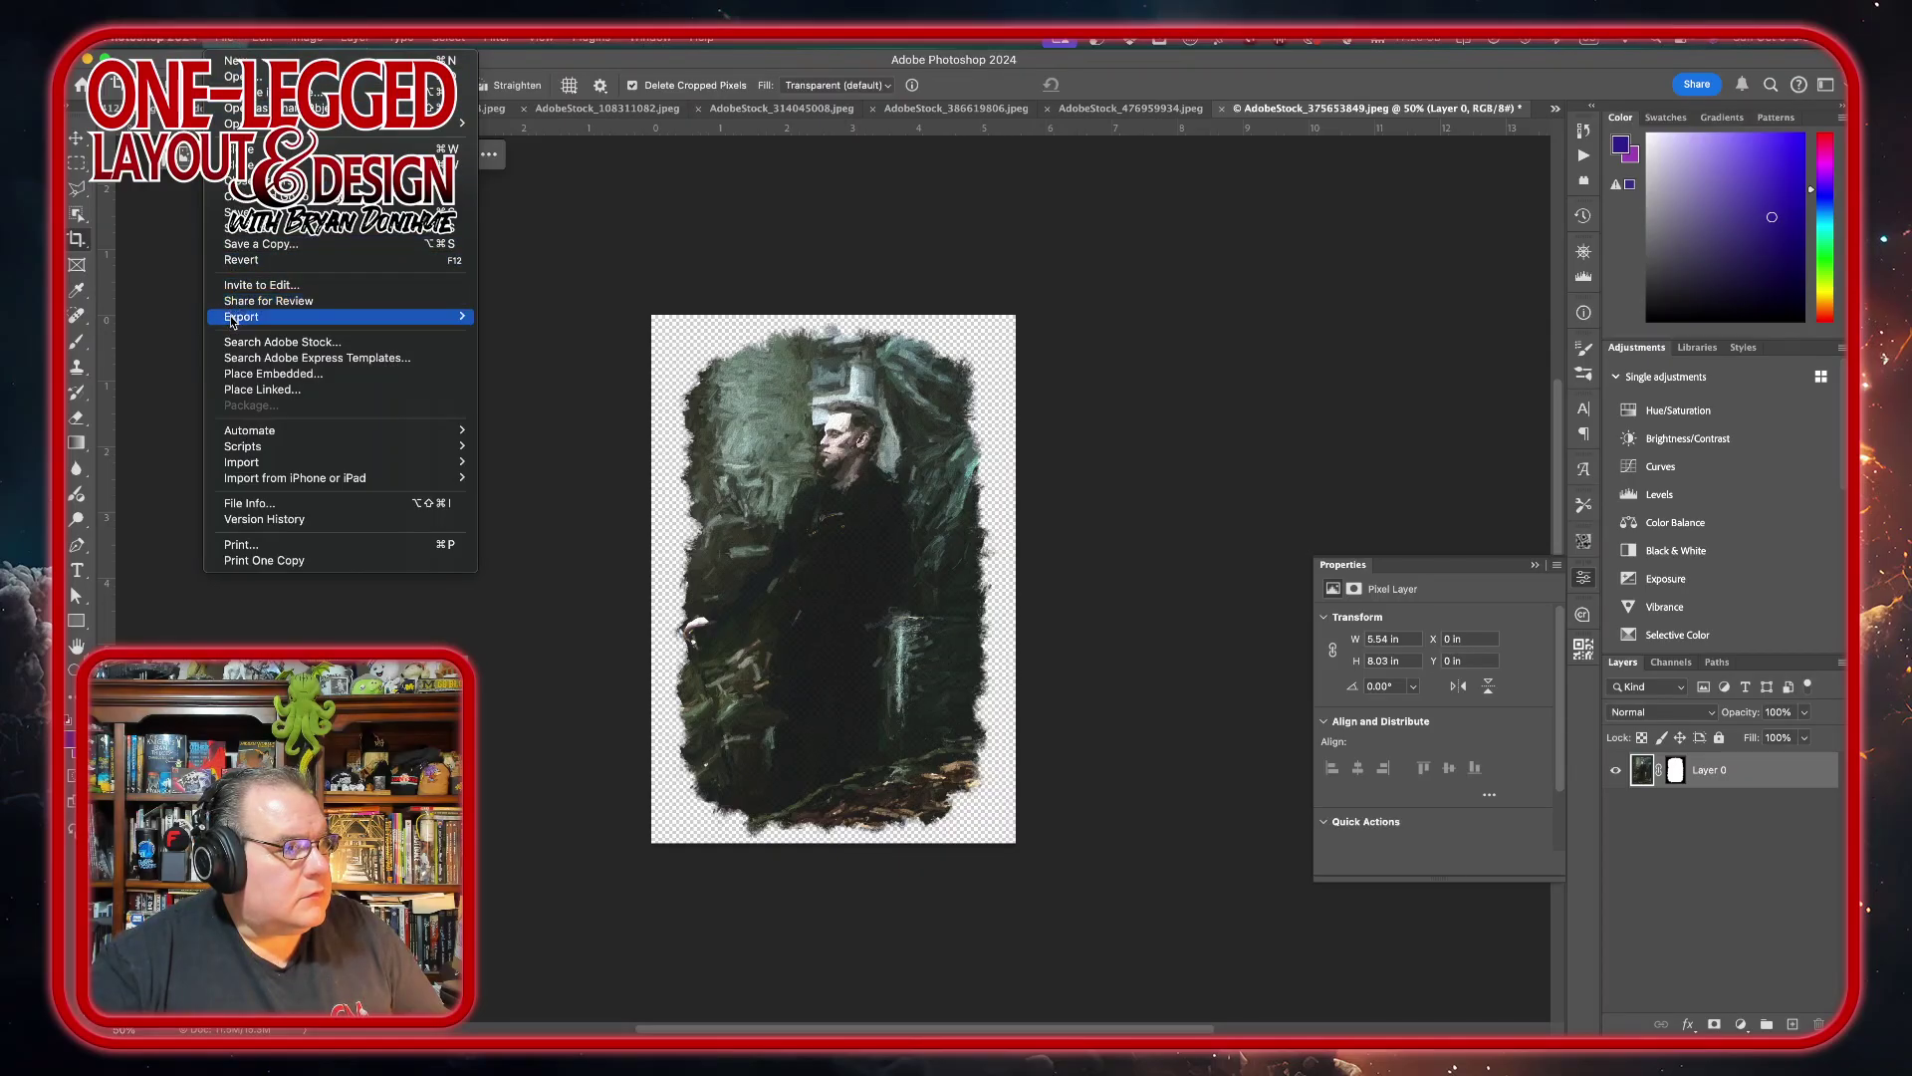
mouse_move(299, 317)
click(609, 333)
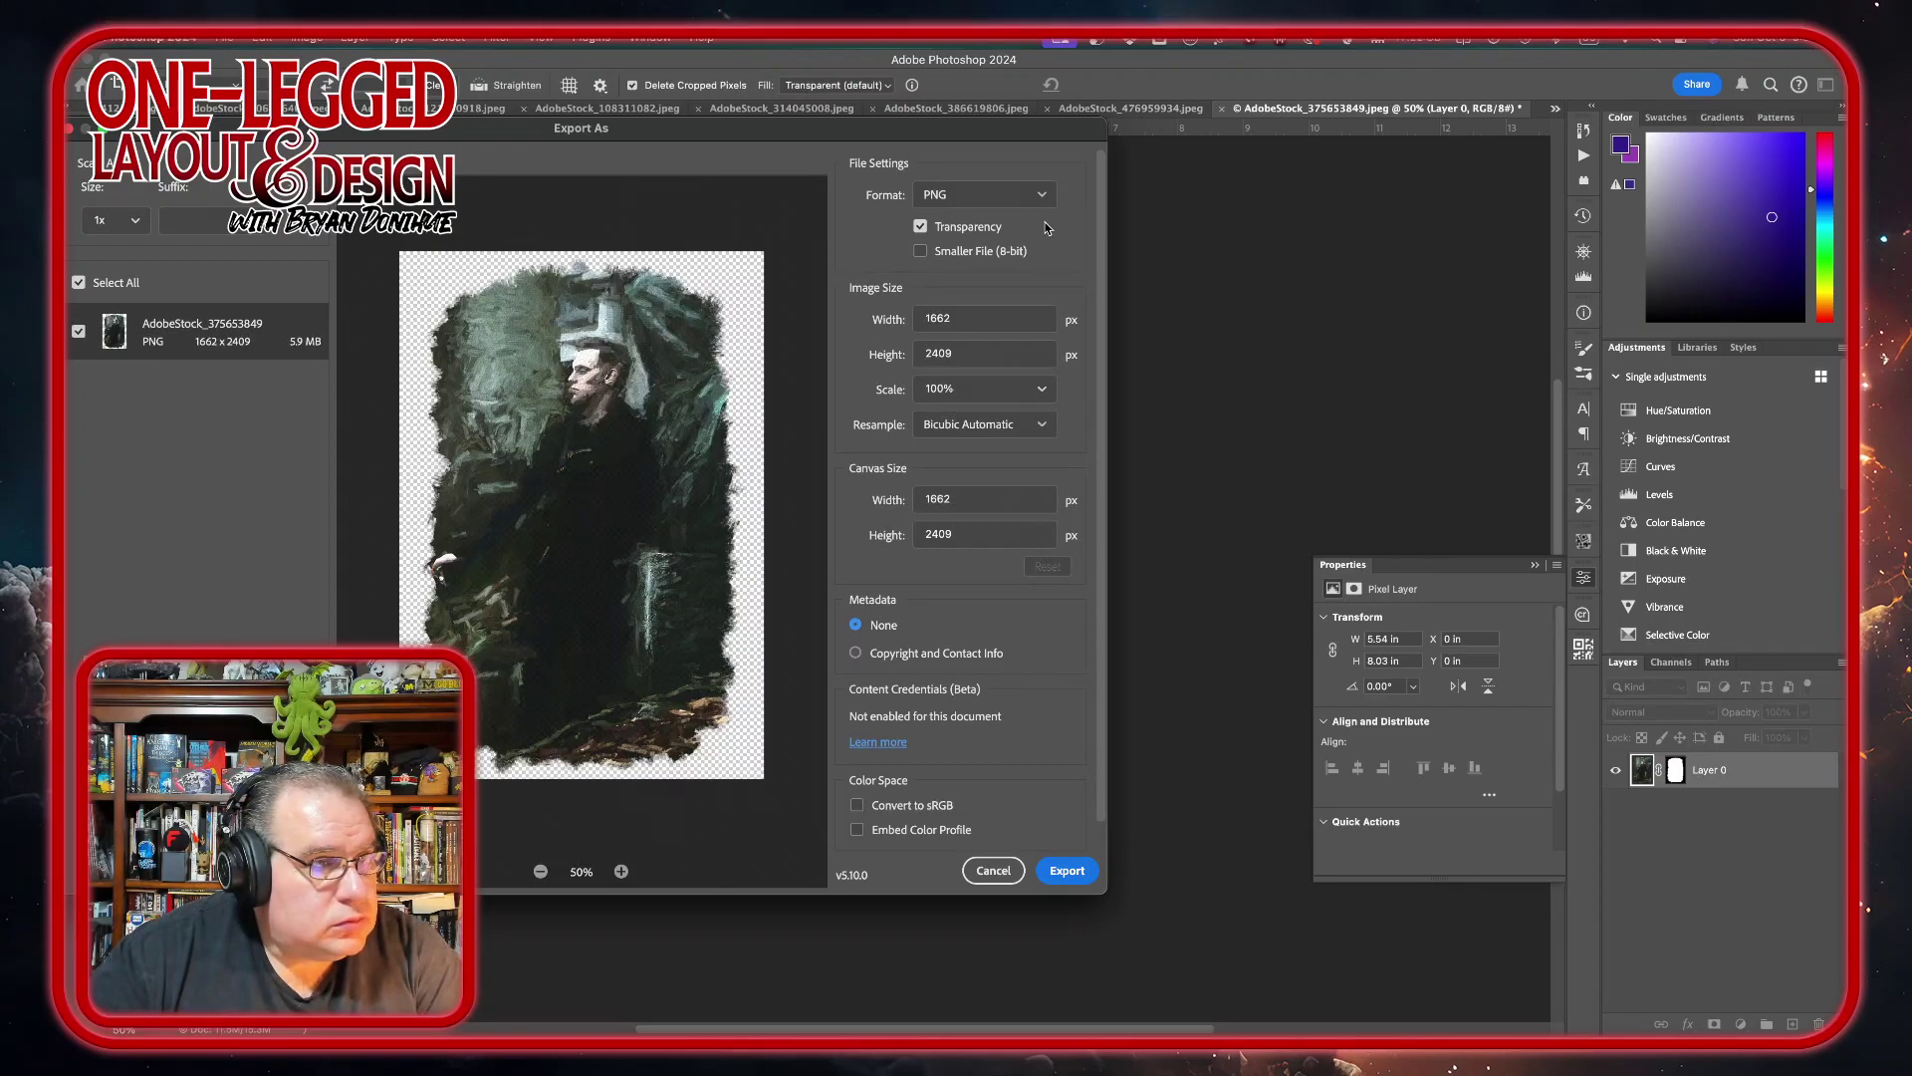
click(1068, 872)
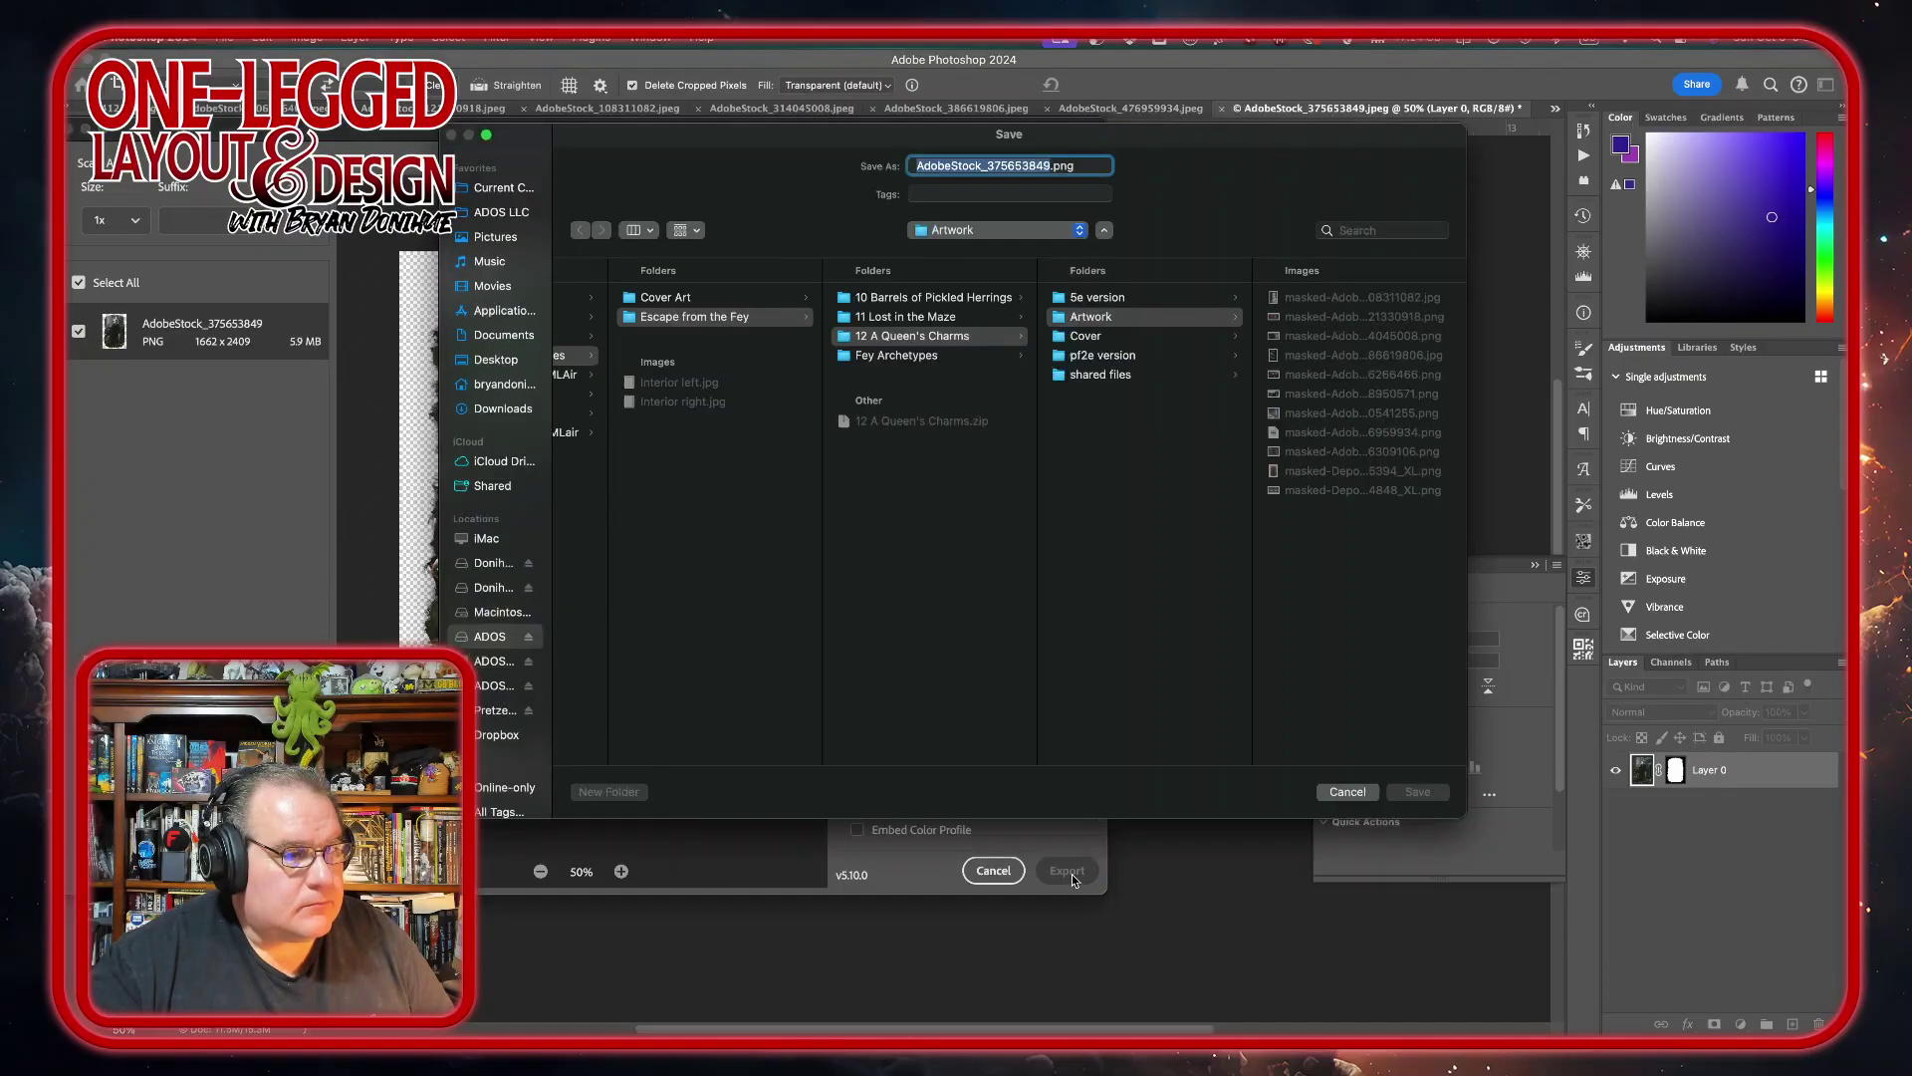
click(919, 166)
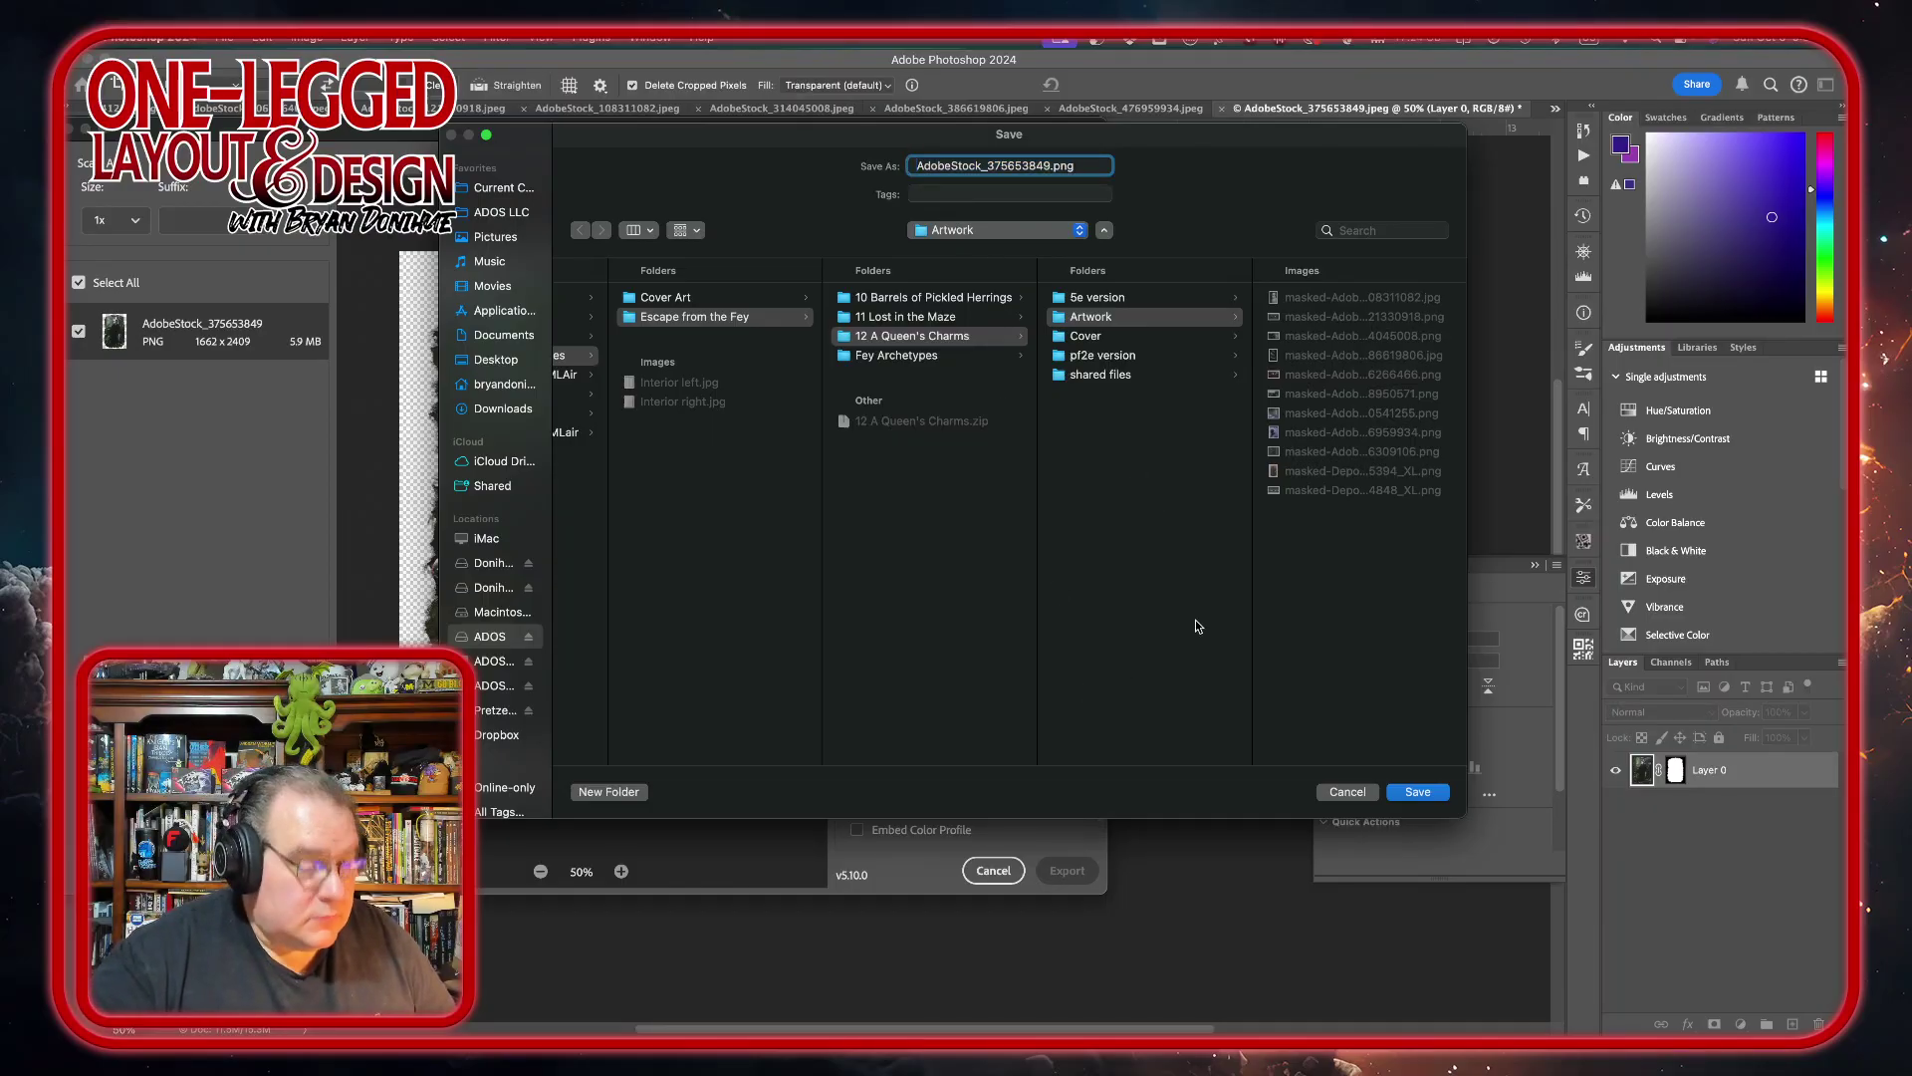
text(masked-)
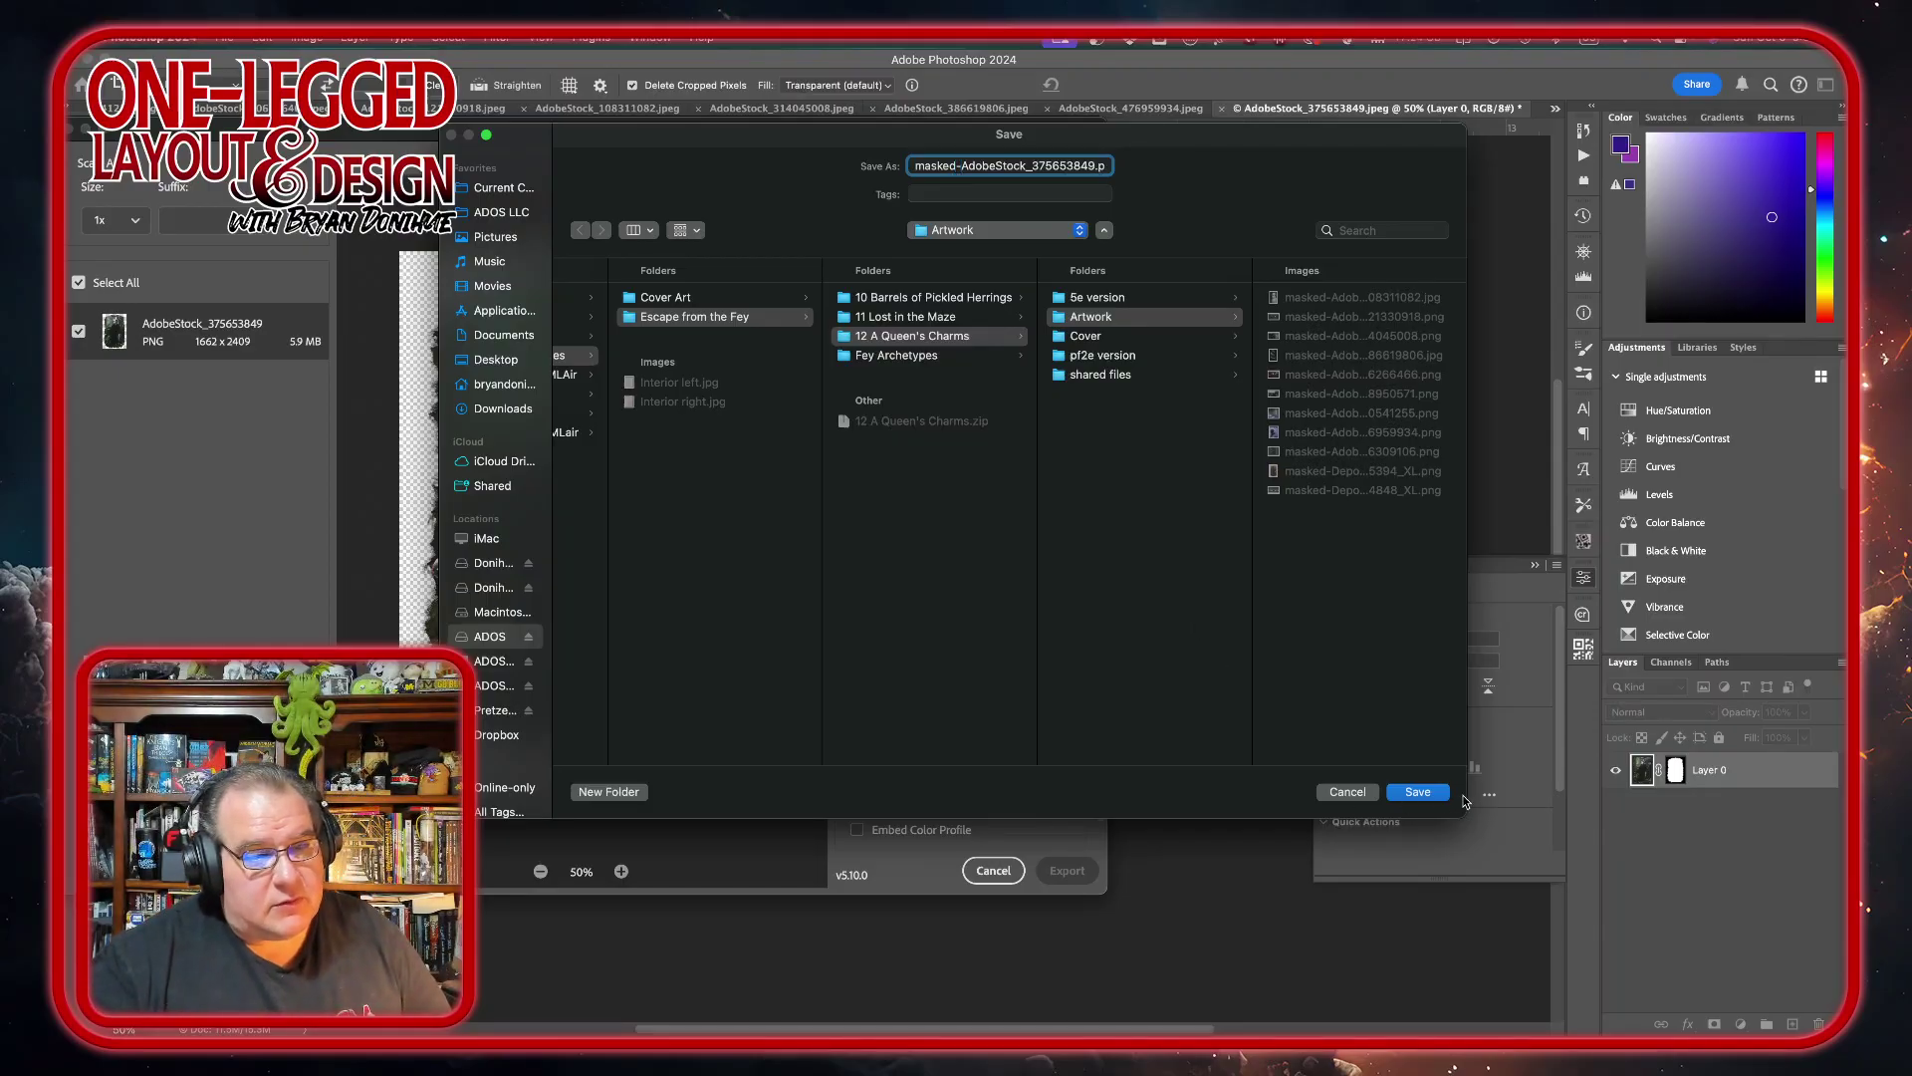
click(1418, 794)
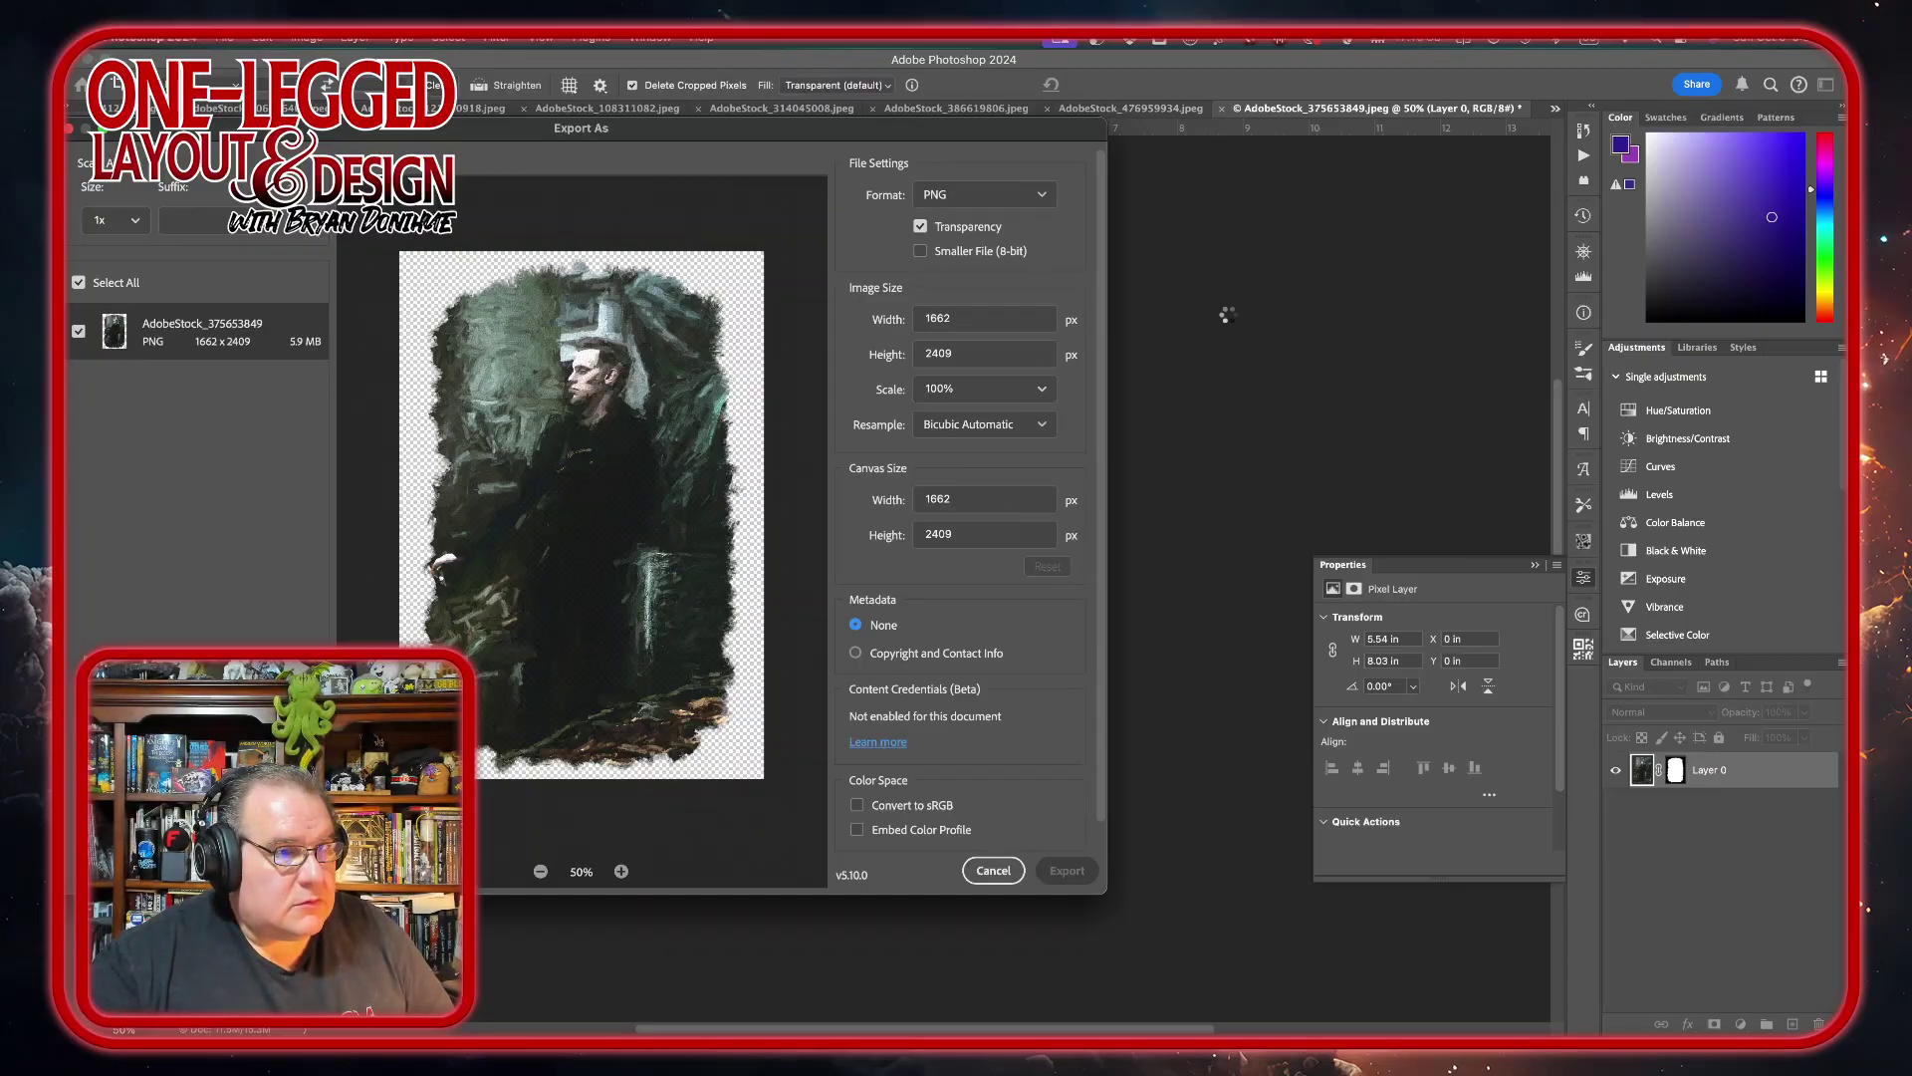
- Switch to InDesign and place masked-AdobeStock_375653849.png from the Artwork folder below the Court Manipulator's reactions, about 3.3 × 4.78 in
mouse_move(1106, 1036)
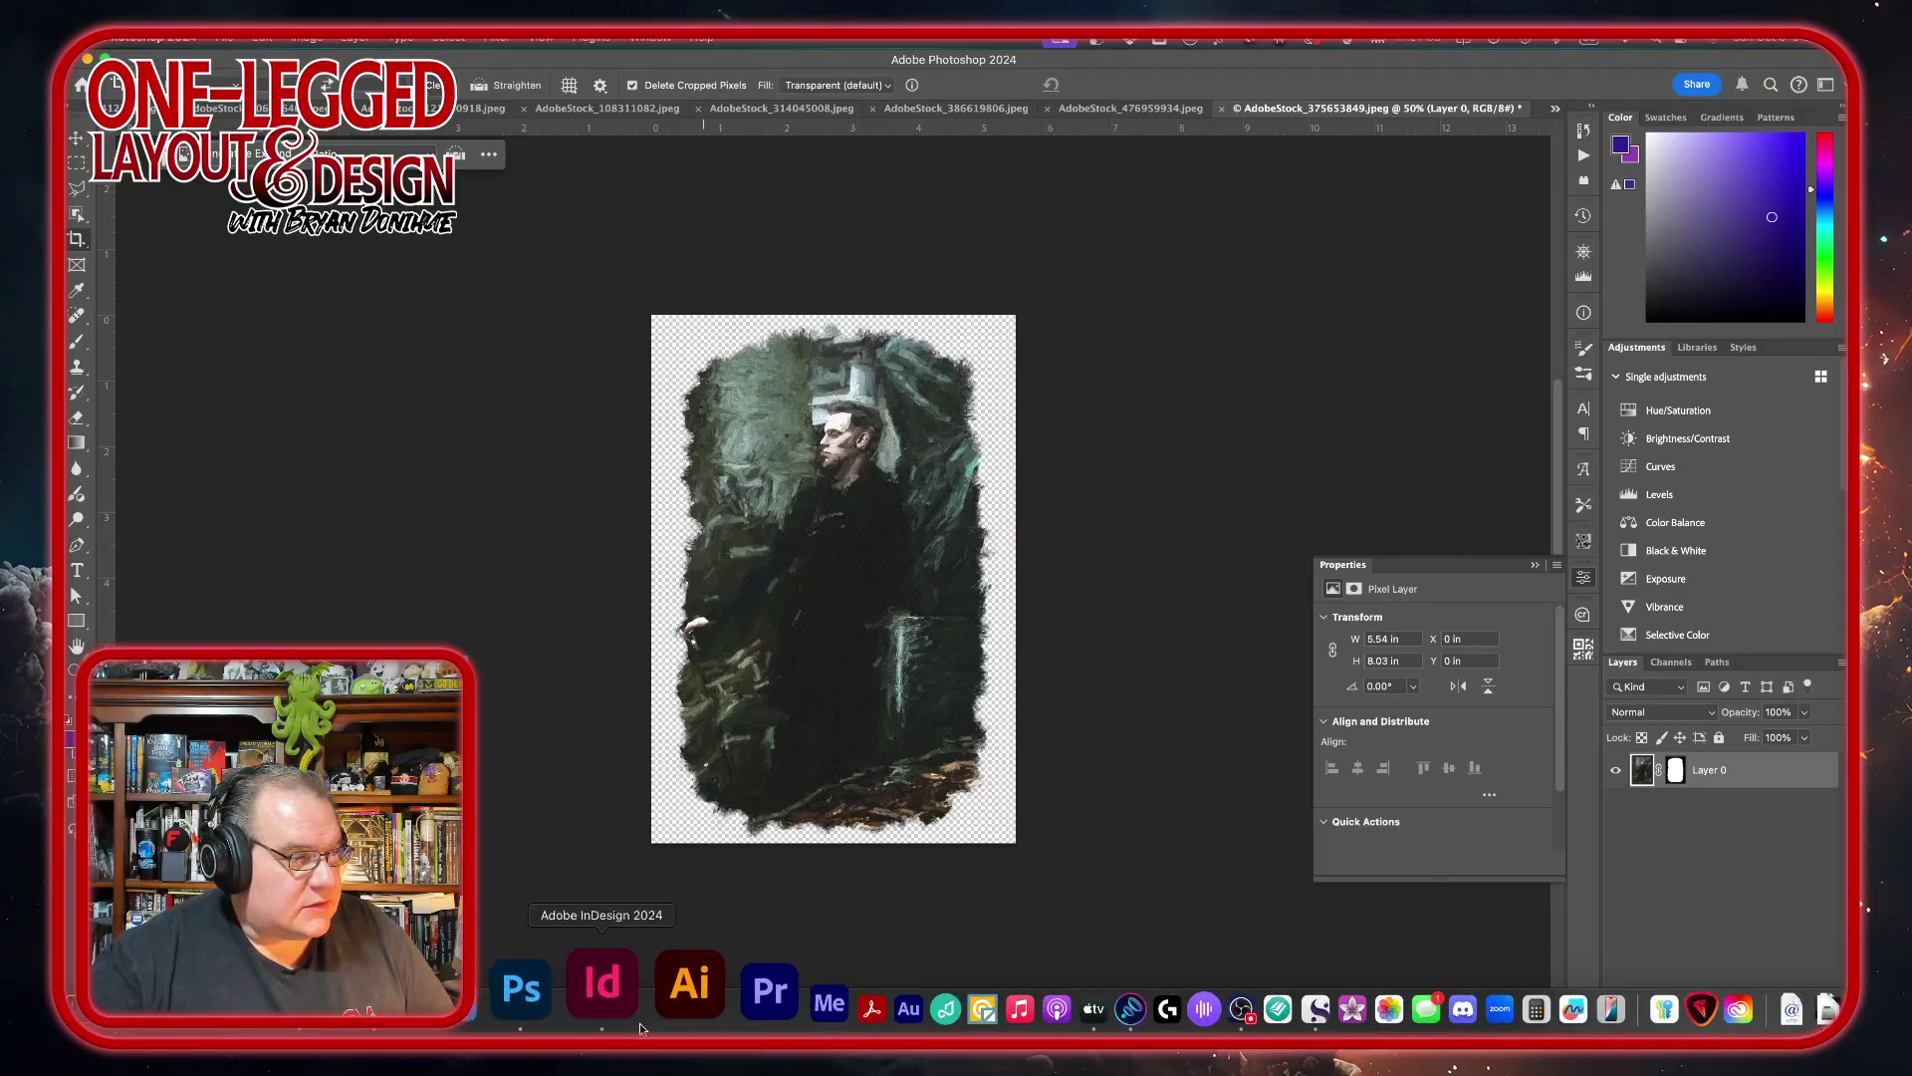
click(623, 1000)
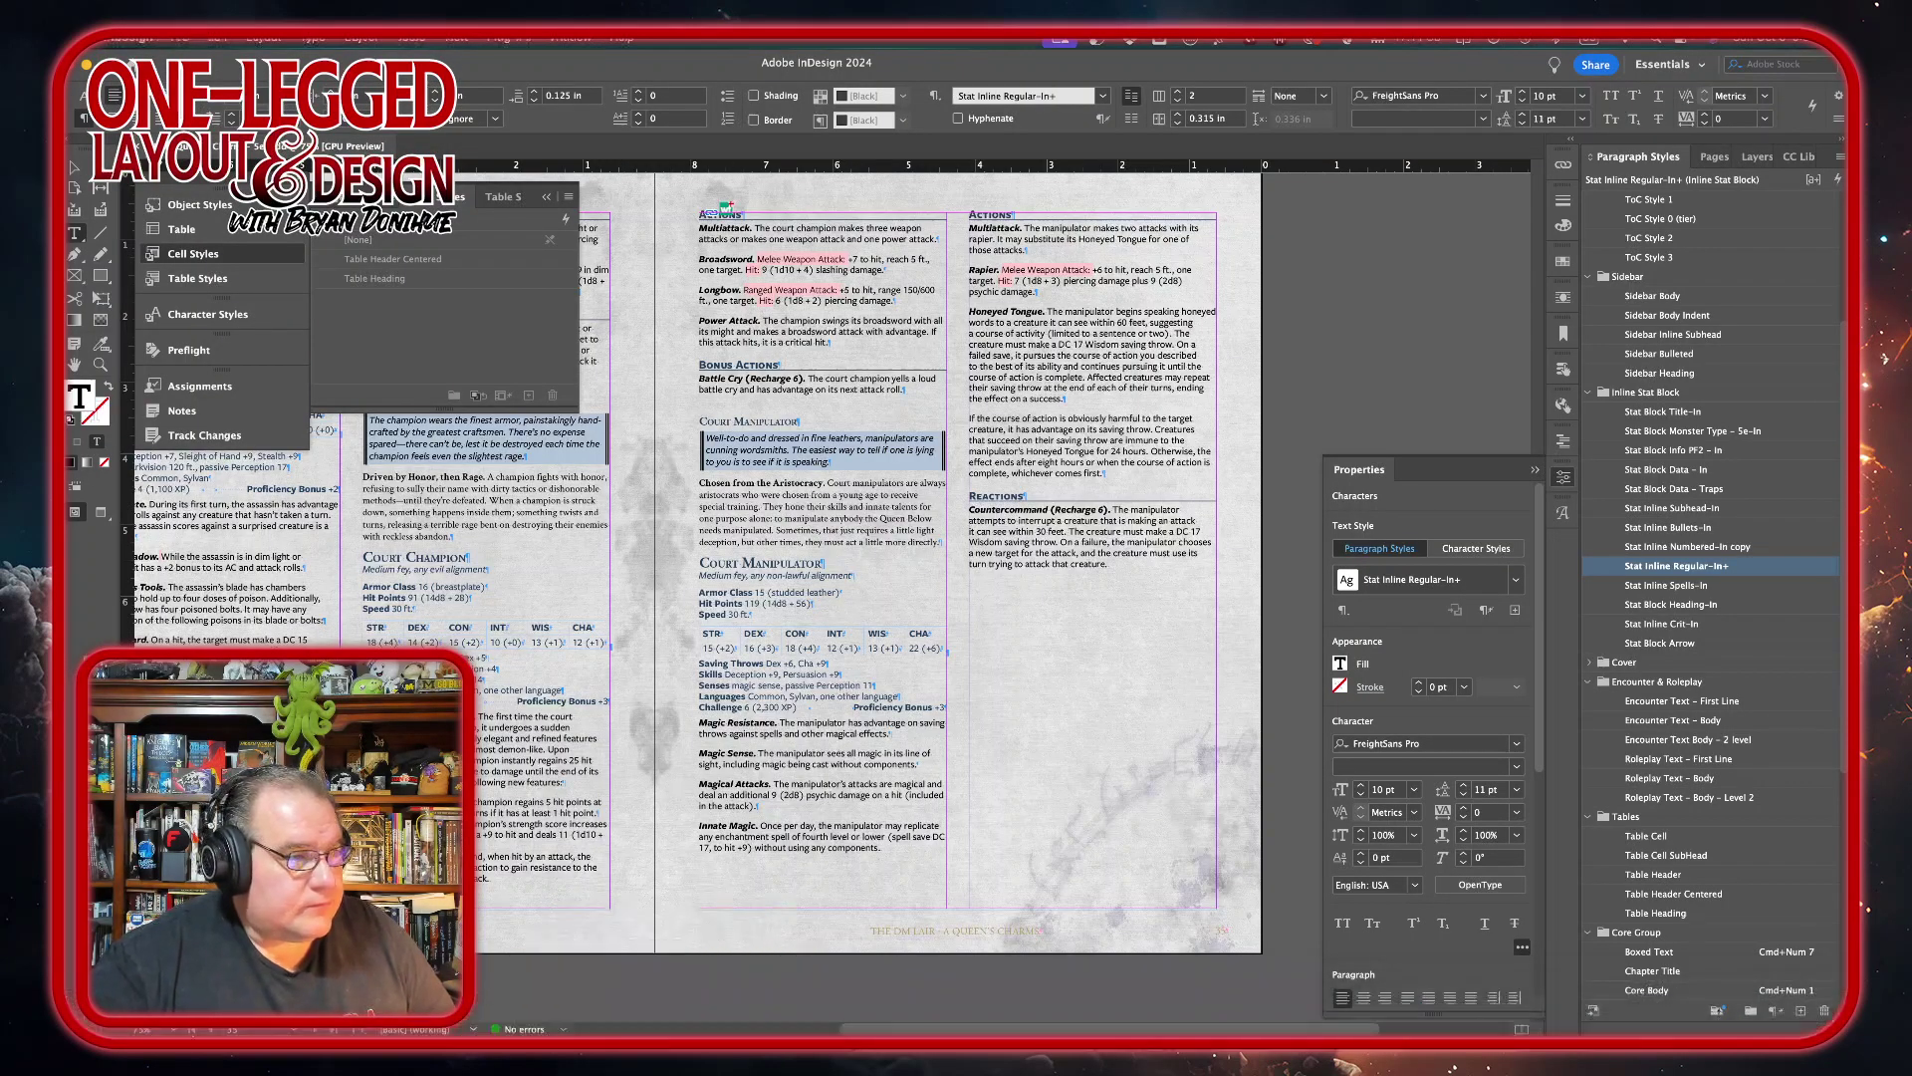
click(96, 1014)
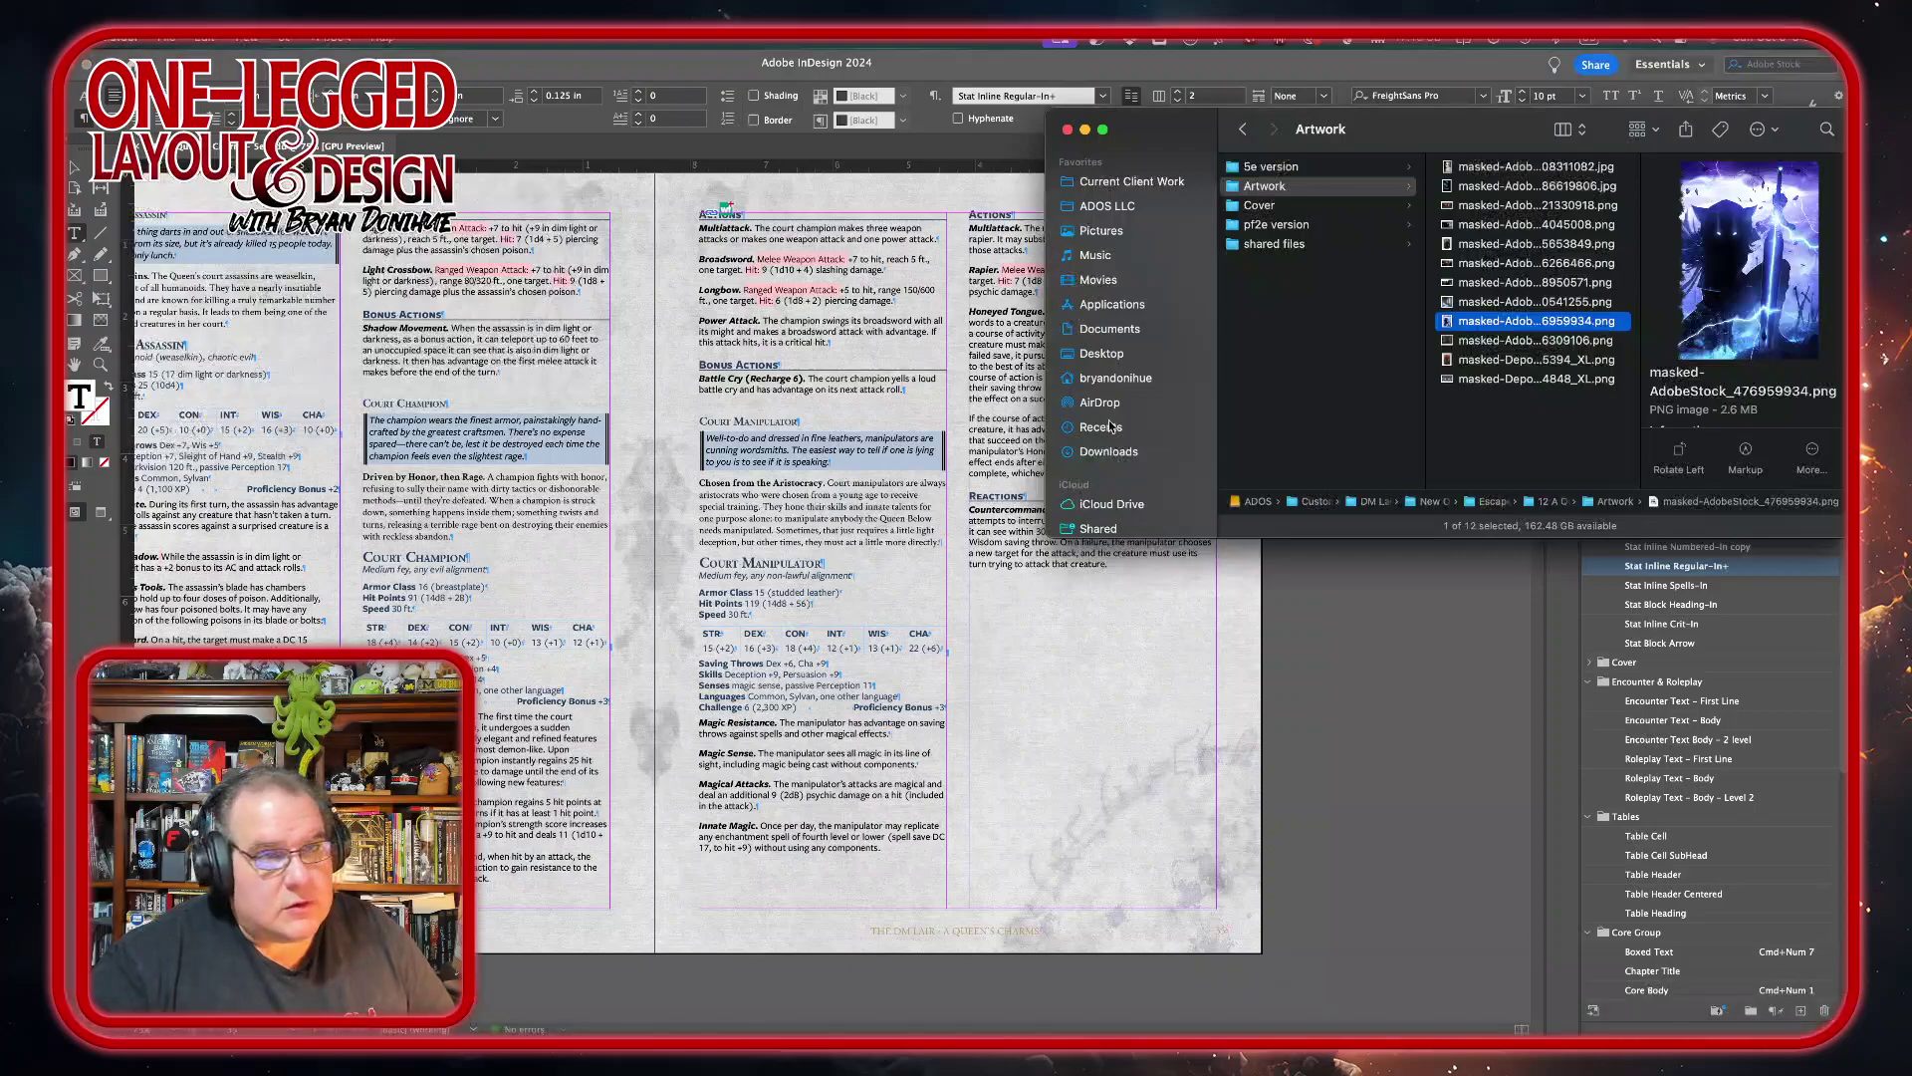
click(1472, 167)
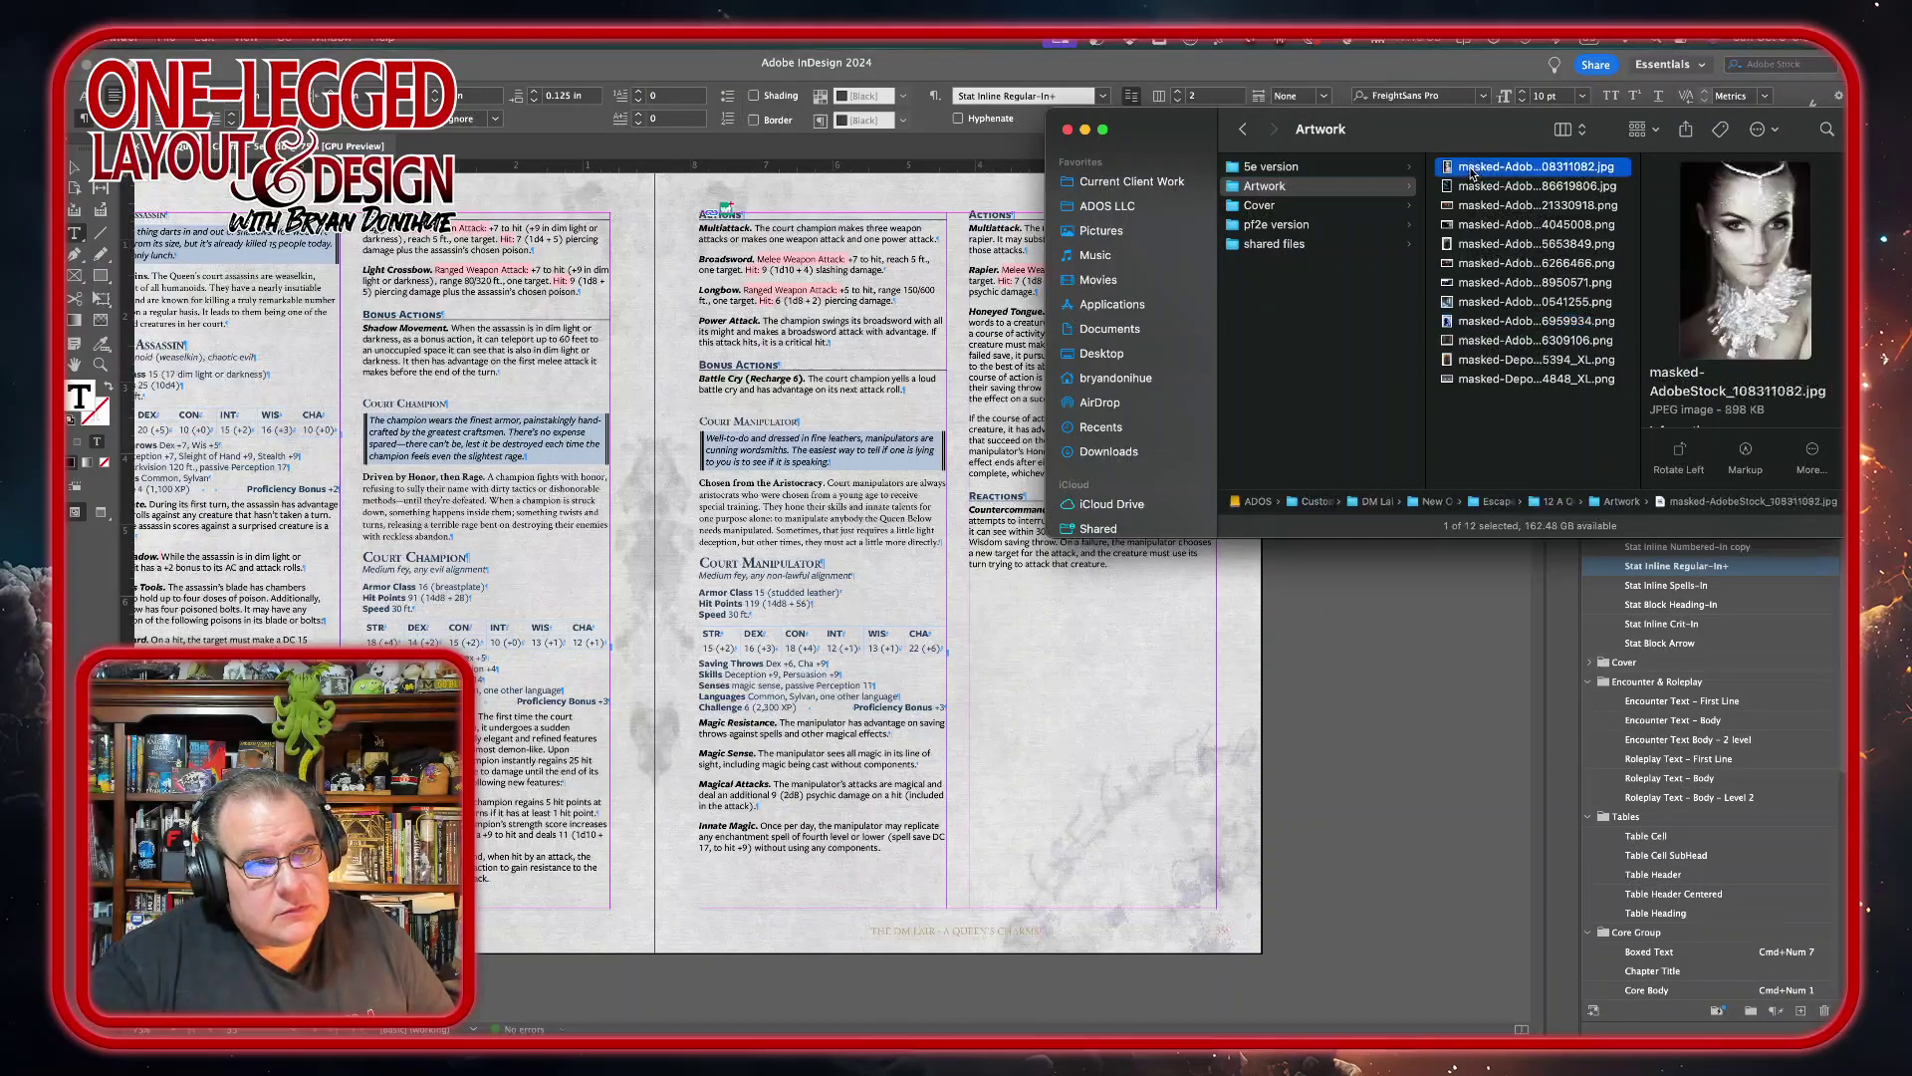
click(1482, 361)
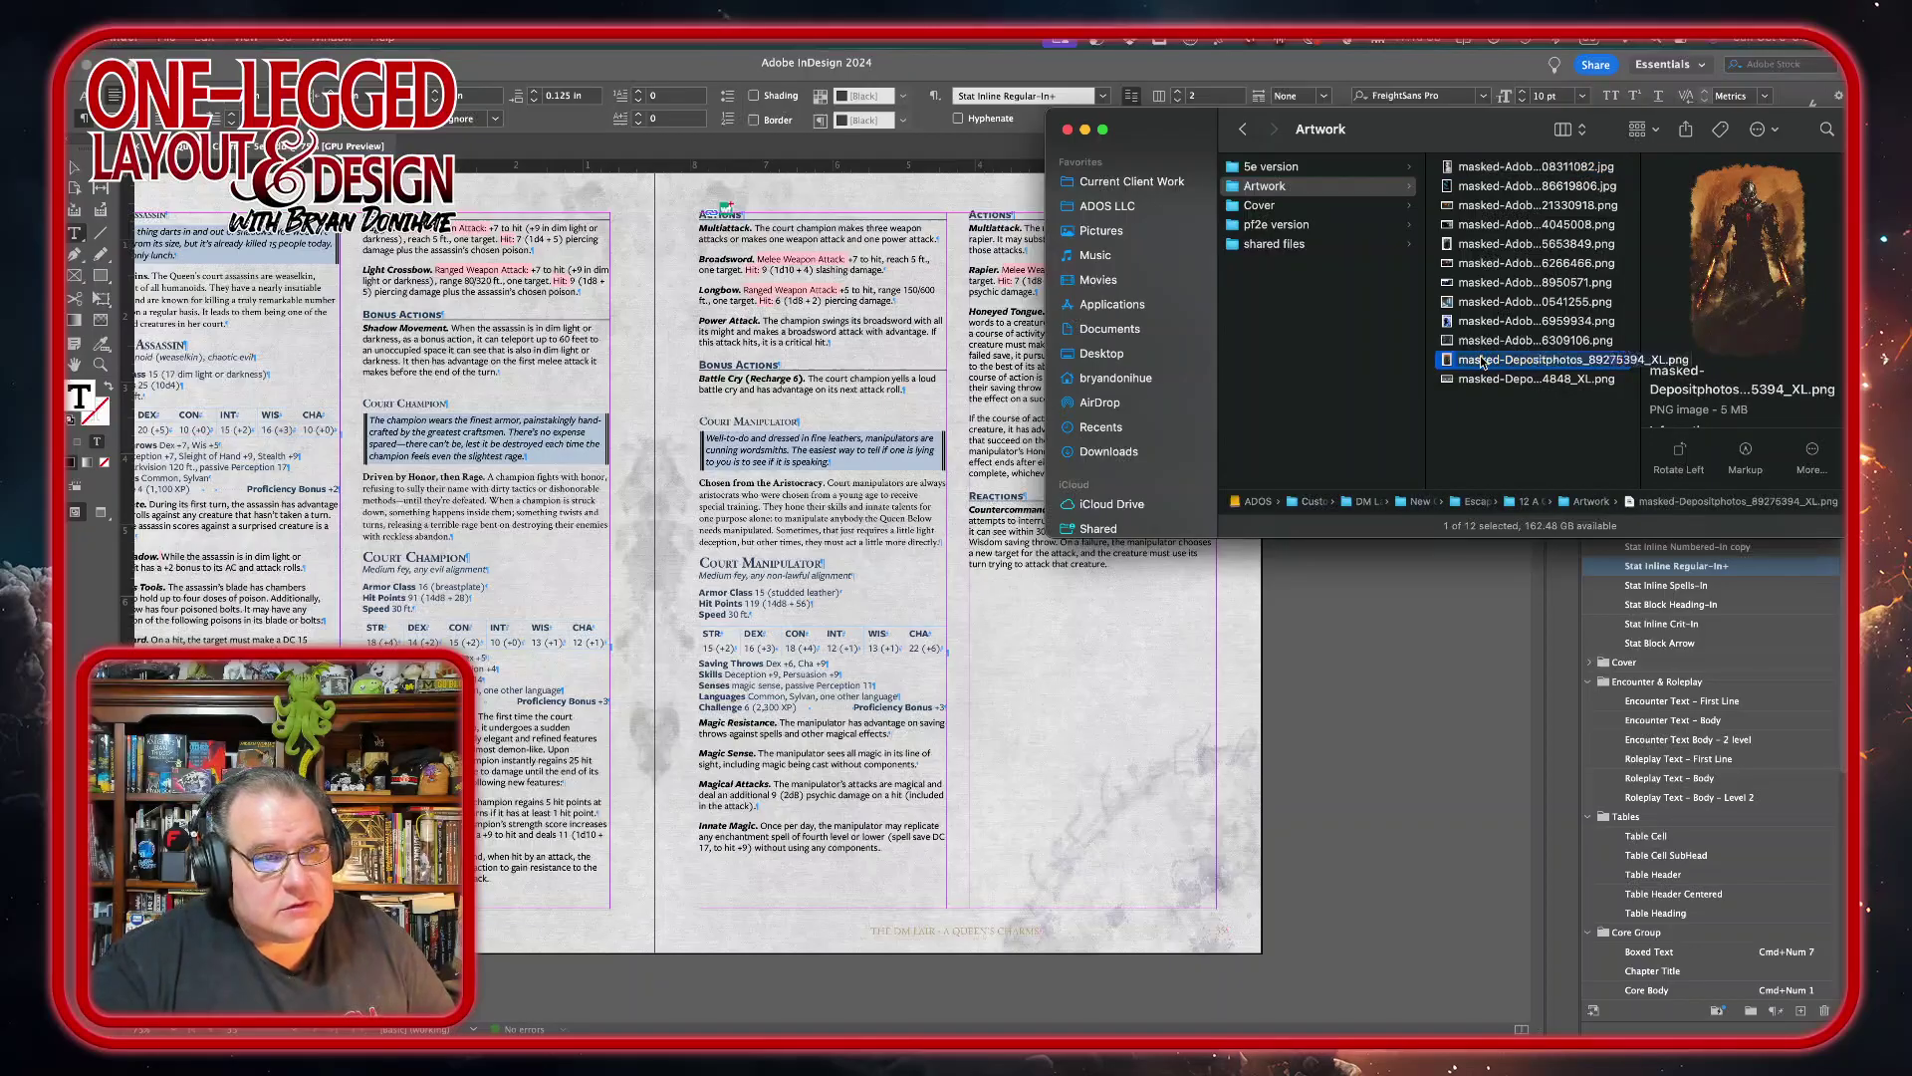
click(1481, 245)
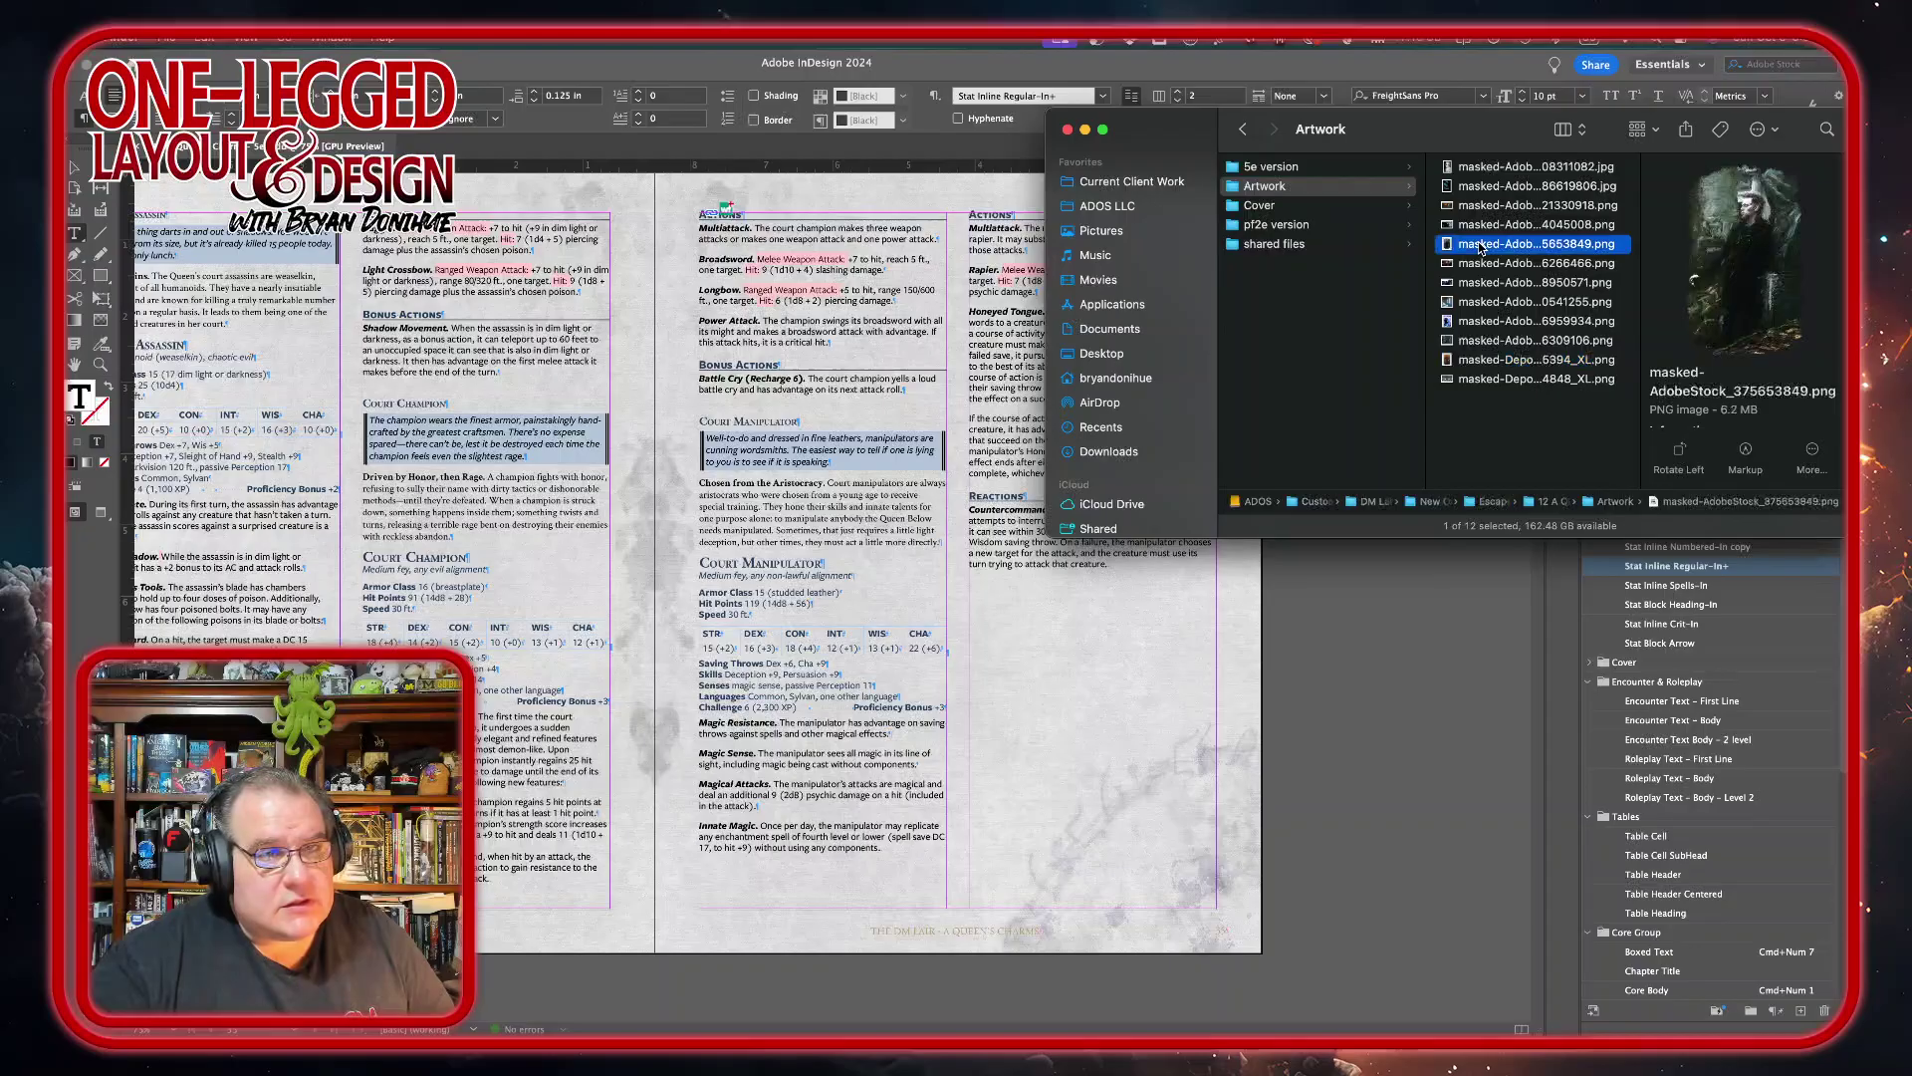
drag(1481, 245, 1210, 787)
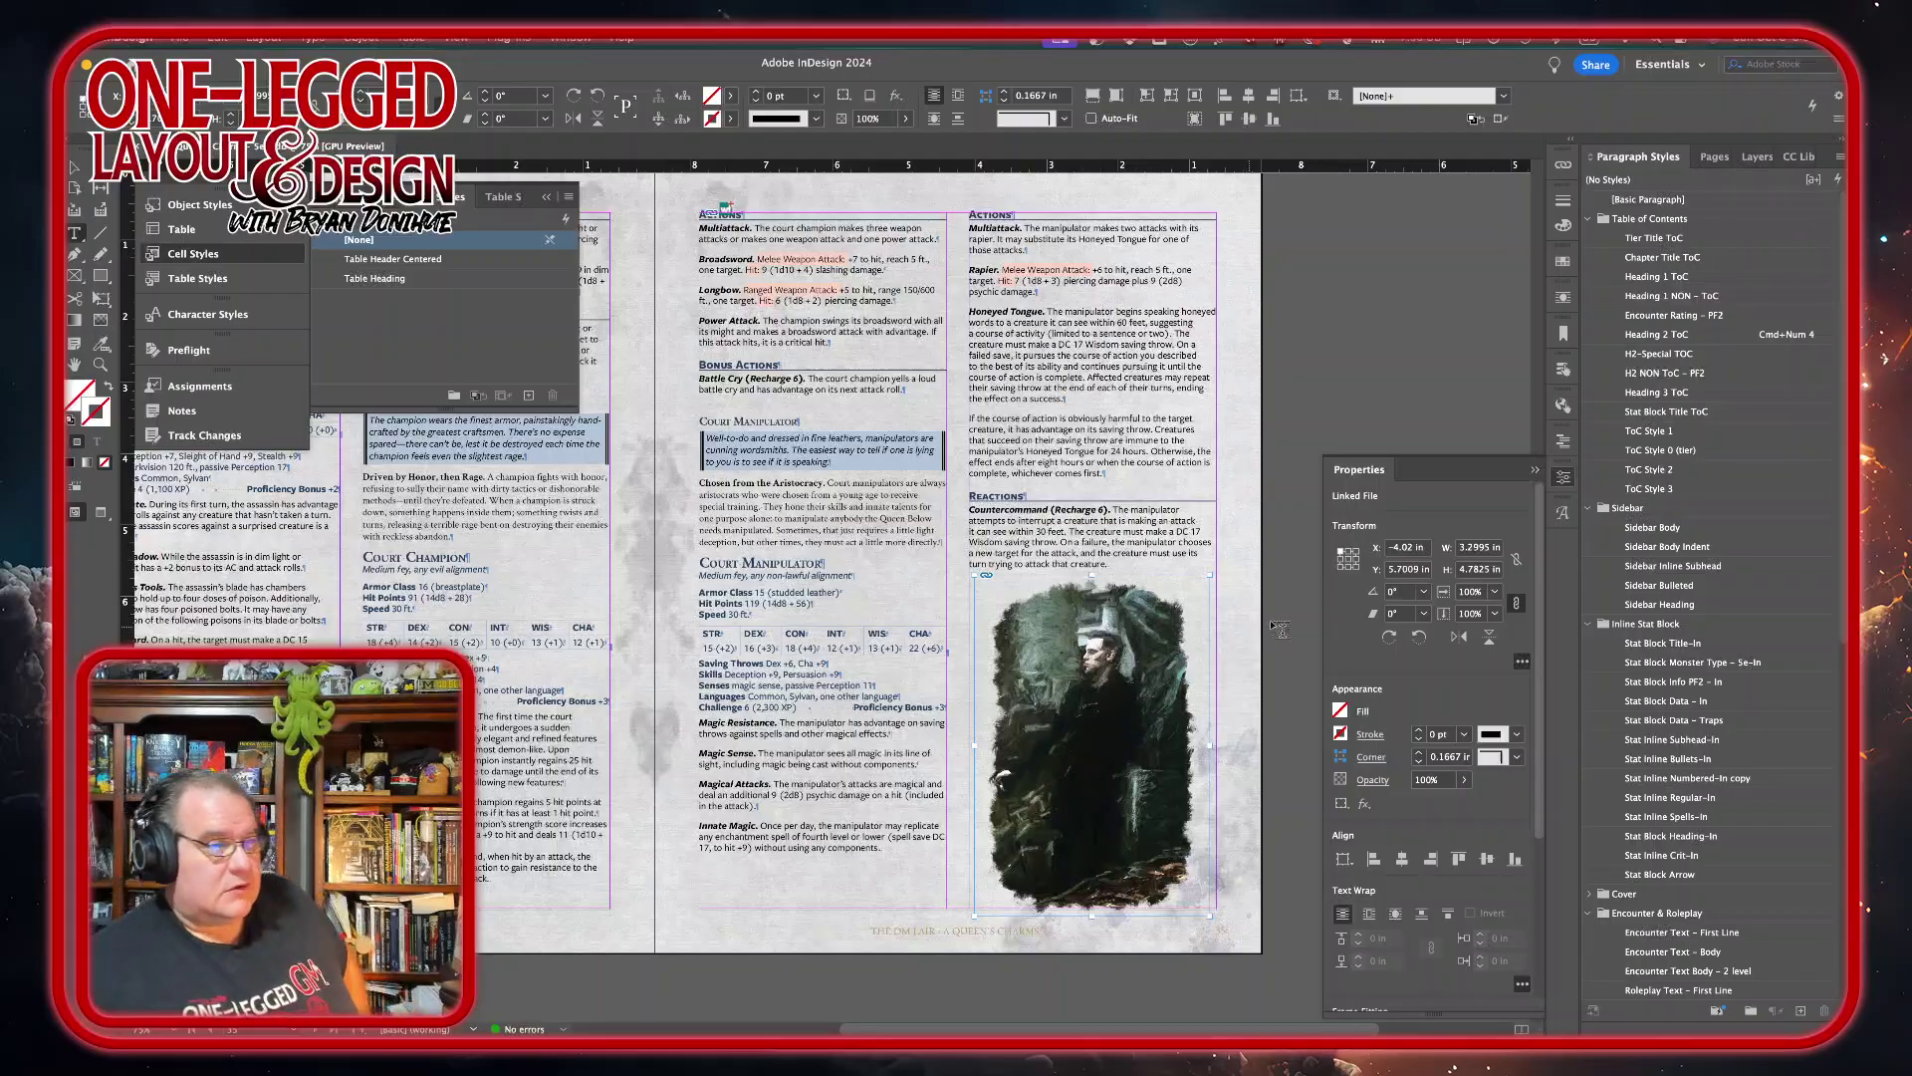
- Go to the Court Servant page and examine the stat block and the column beside it
scroll(936, 644, down, 10)
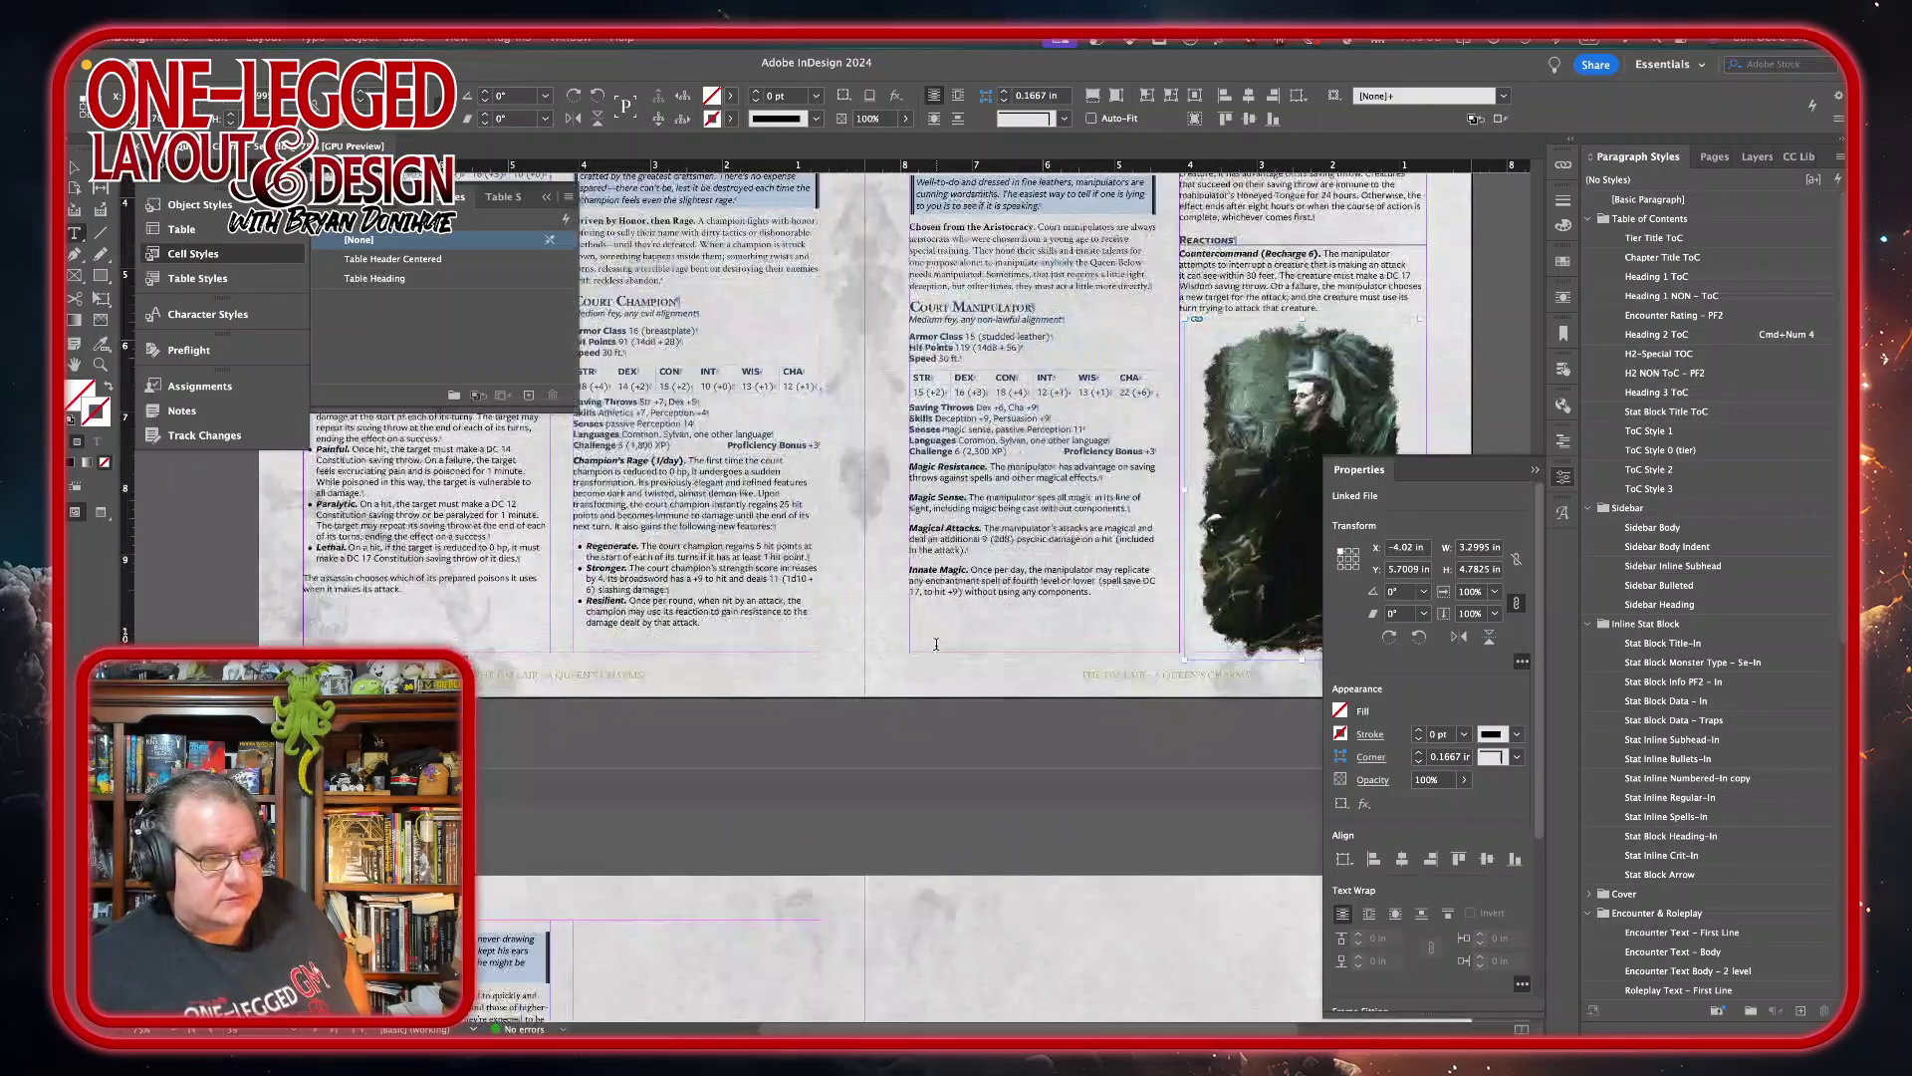
scroll(936, 644, down, 4)
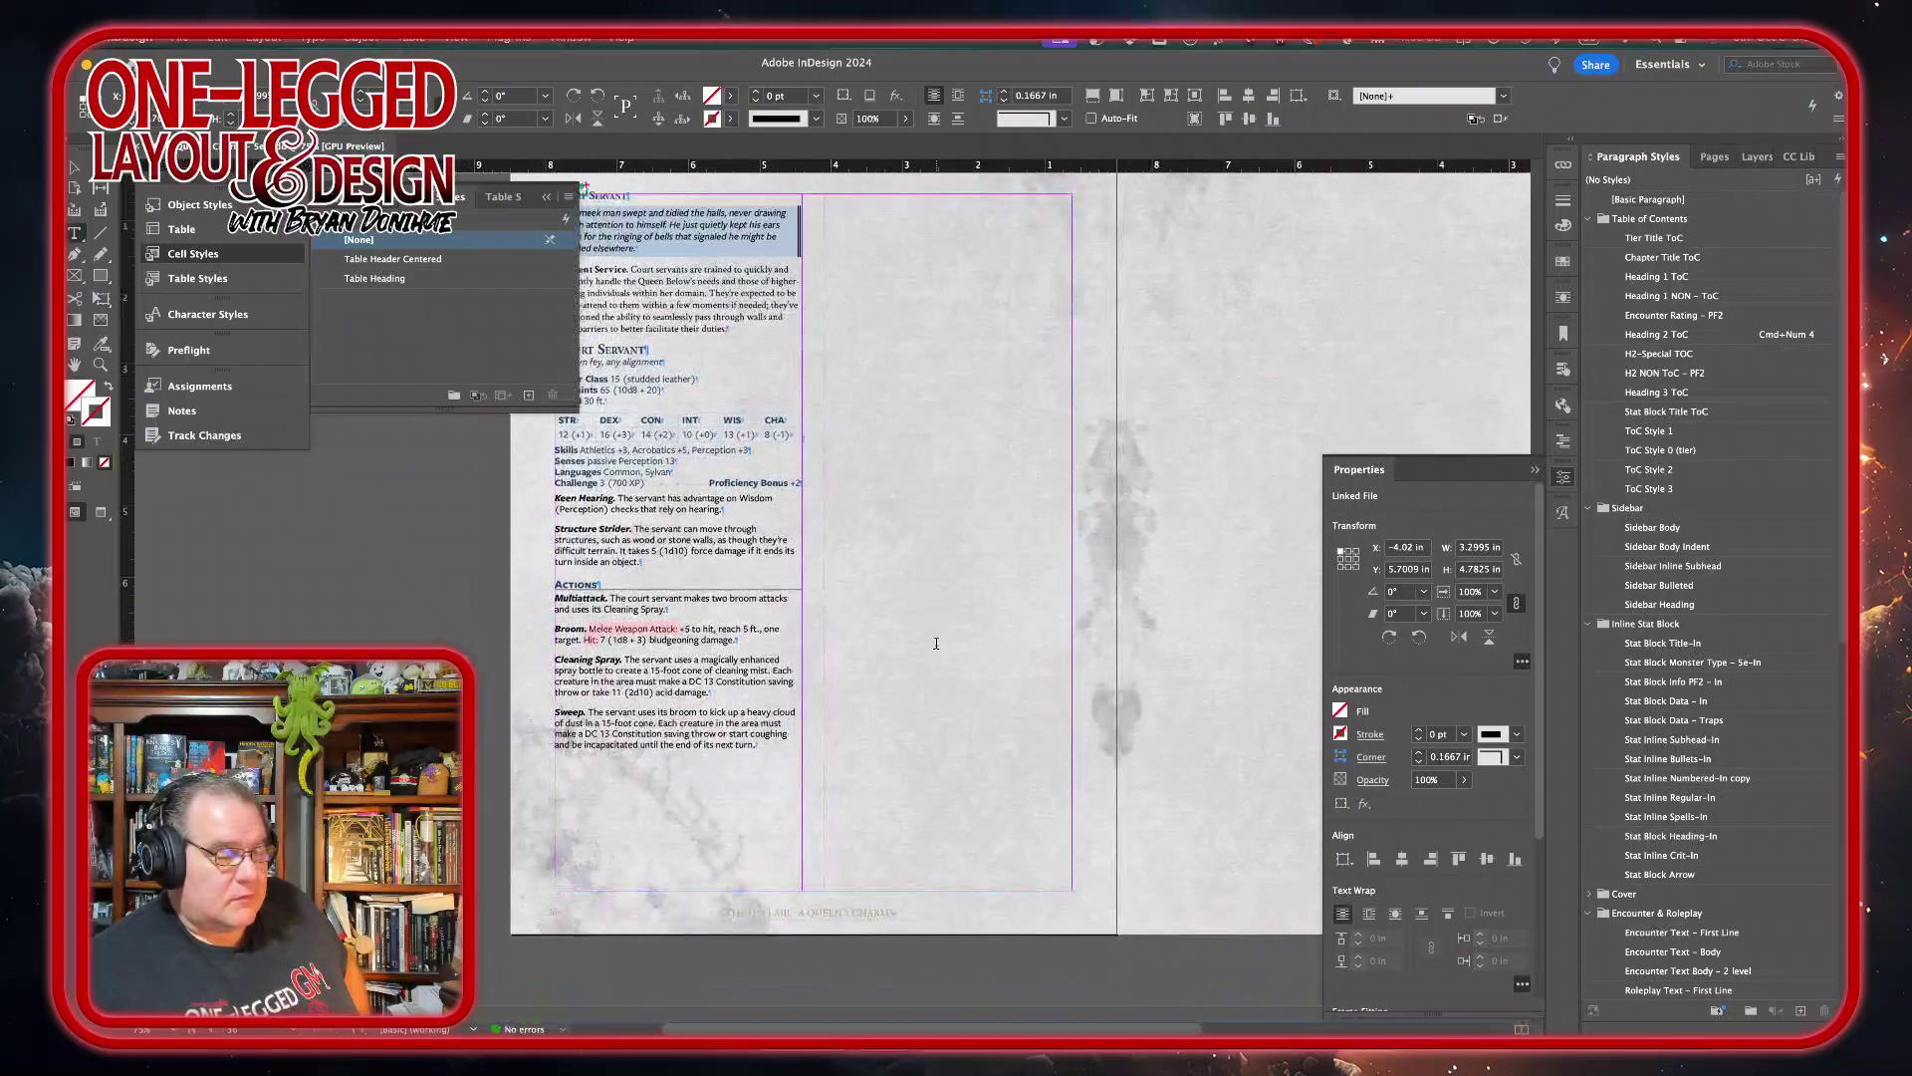
scroll(936, 643, left, 2)
scroll(936, 644, down, 1)
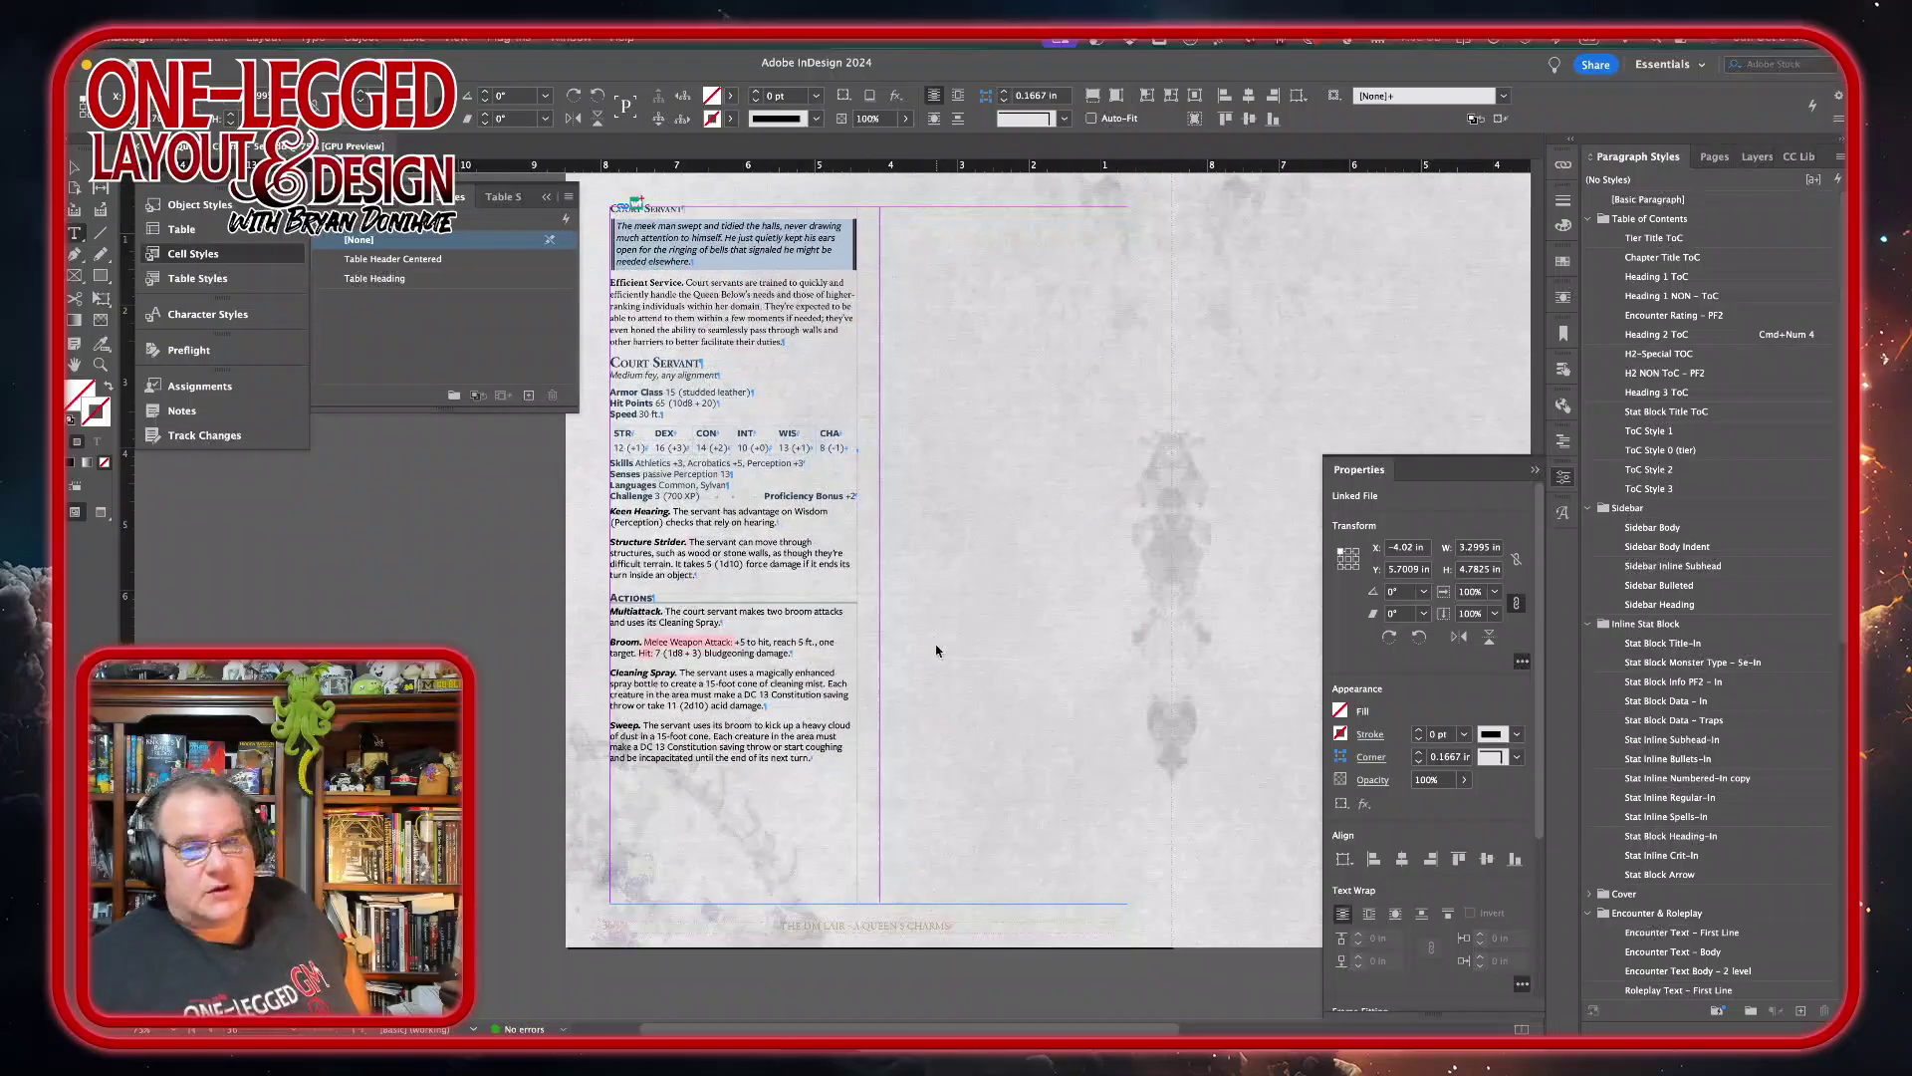
scroll(937, 650, up, 1)
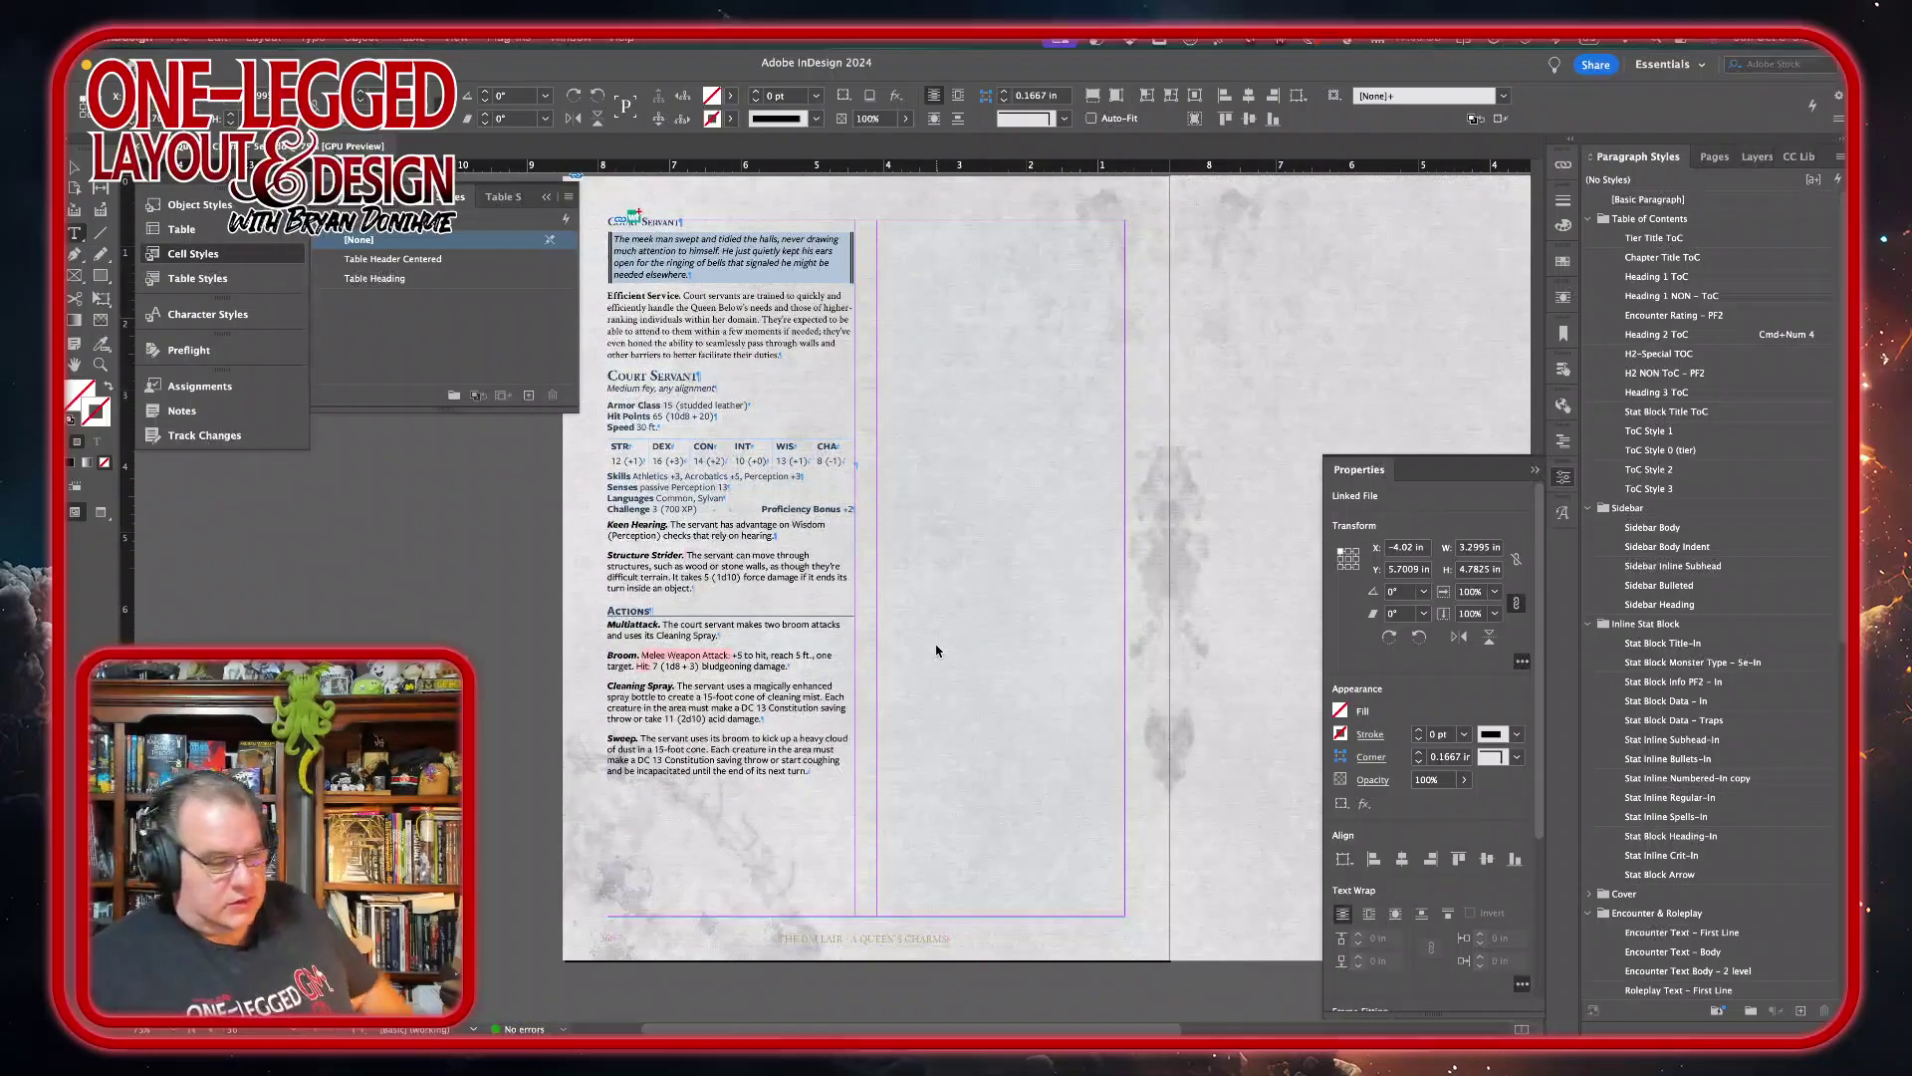